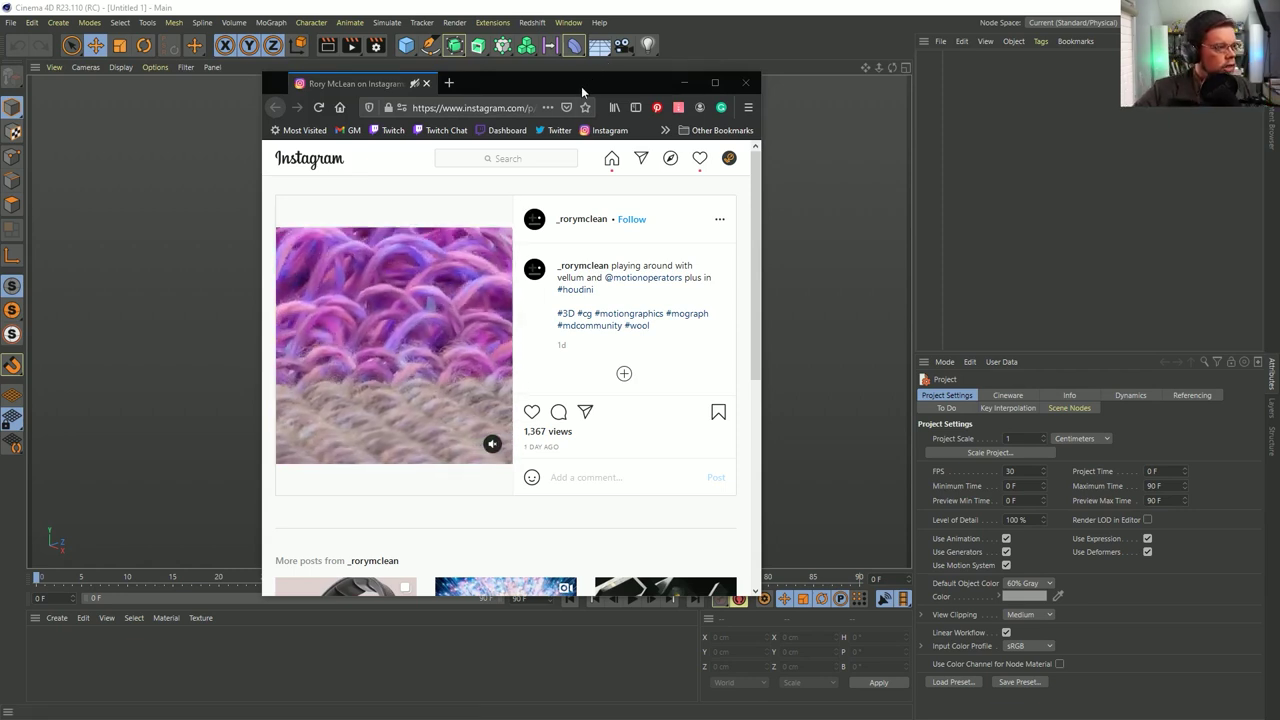
Move the reference browser window out of the way, and add a Helix spline in the XZ plane
left_click_drag(597, 87, 1279, 90)
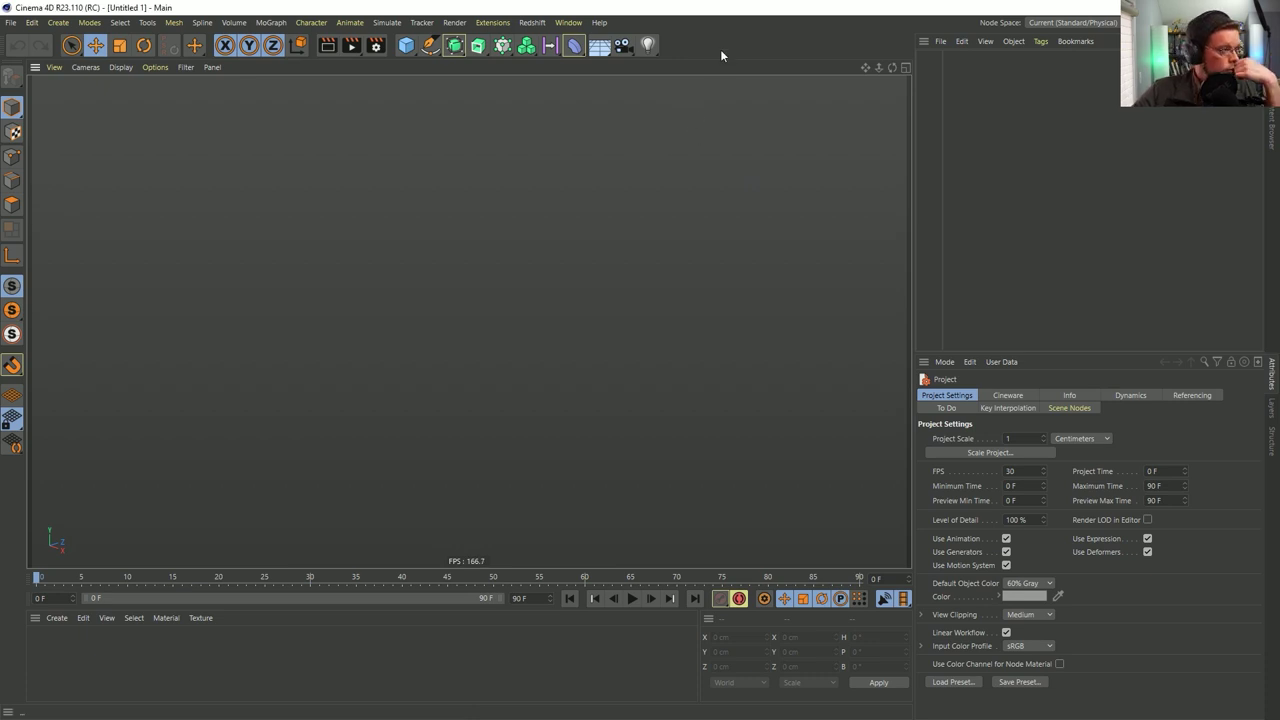
left_click(454, 45)
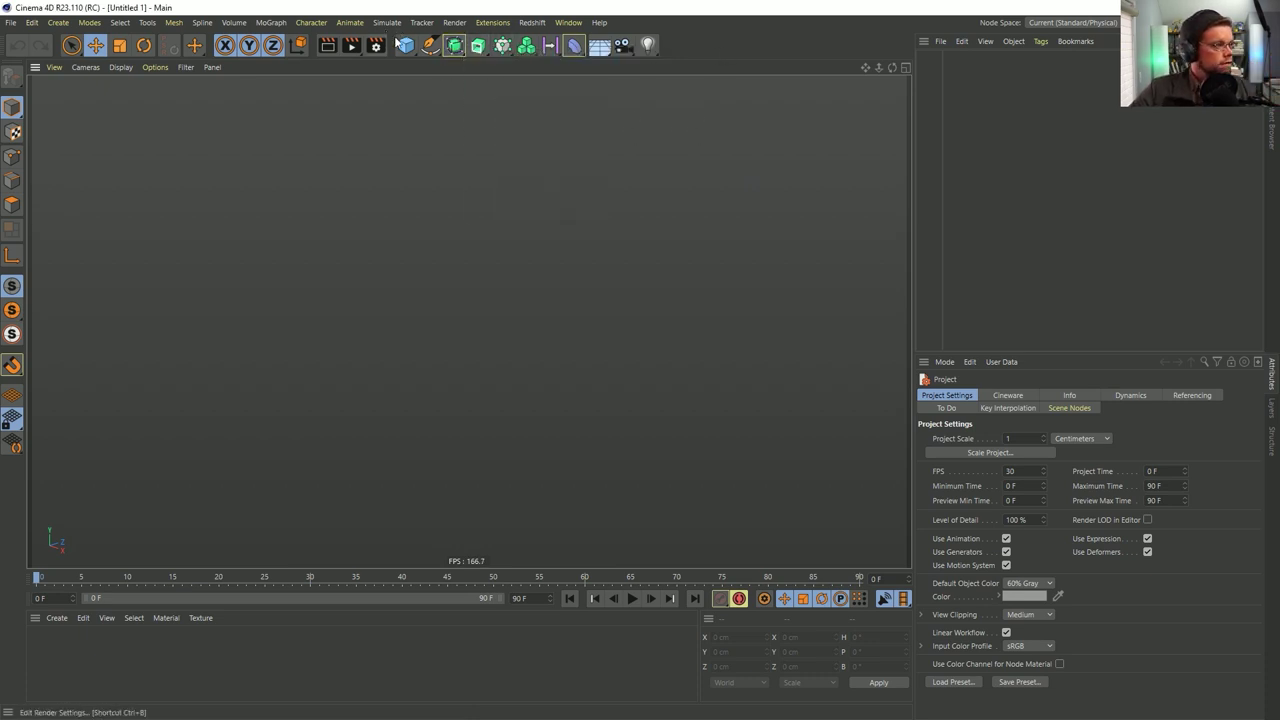
left_click(430, 45)
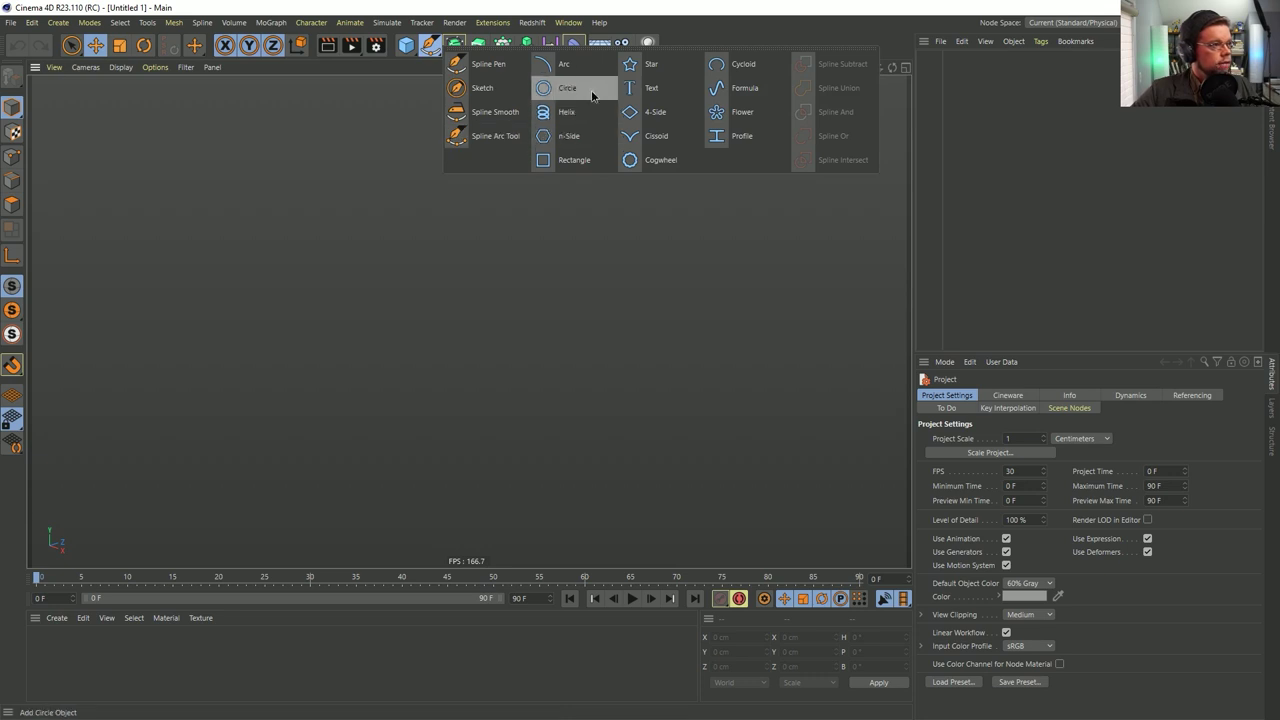
left_click(566, 112)
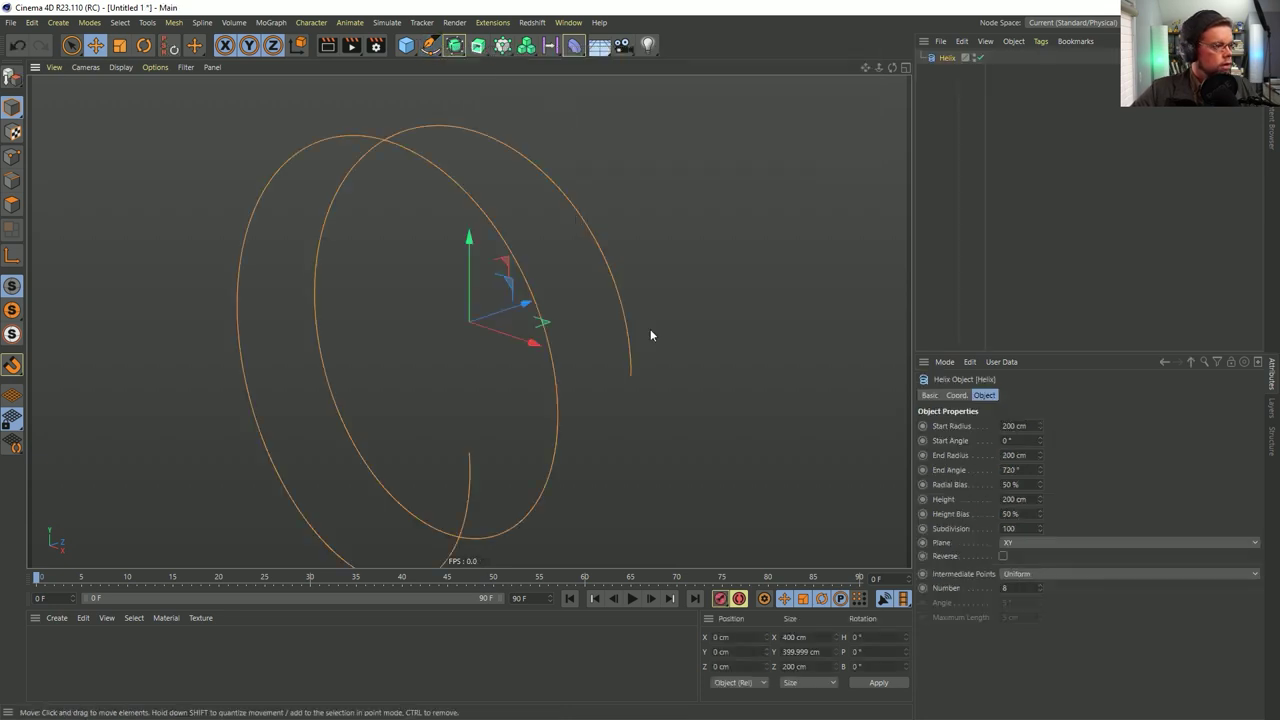
left_click(1028, 543)
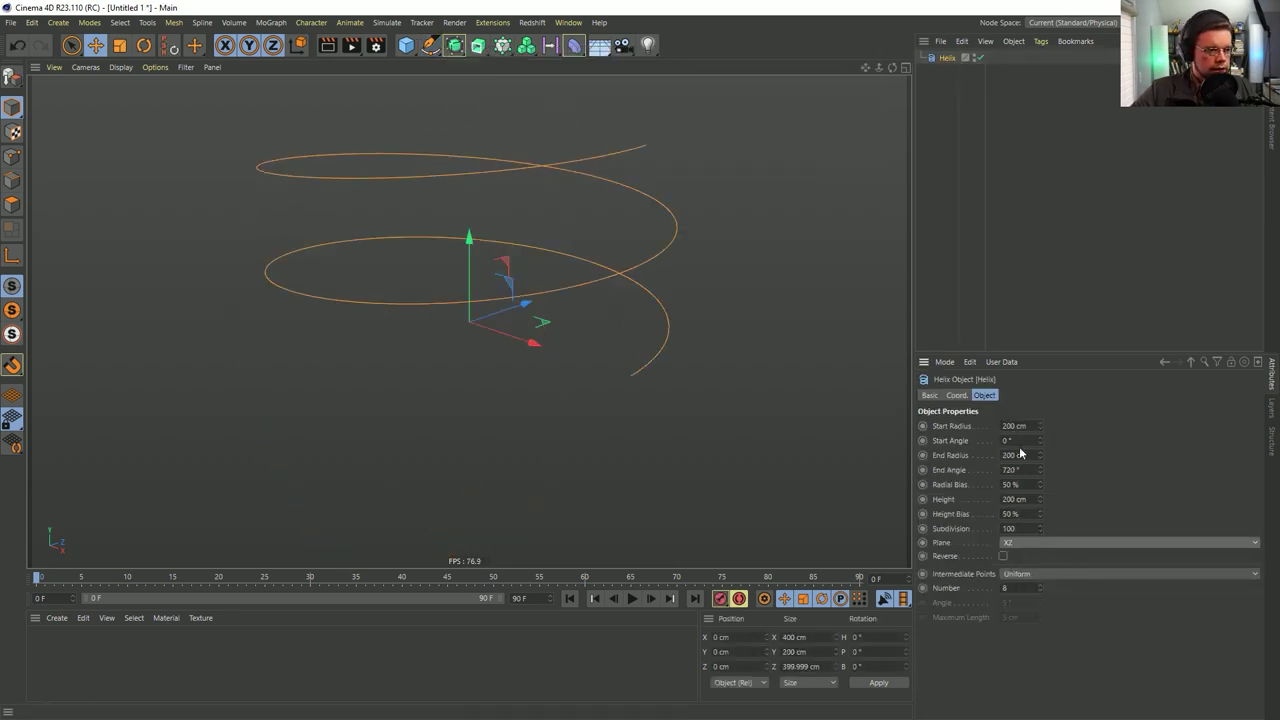
Turn the helix into a flat spiral with height 0 cm, start radius 0 cm and end angle 1440°
left_click(1015, 499)
type("0")
key("Return")
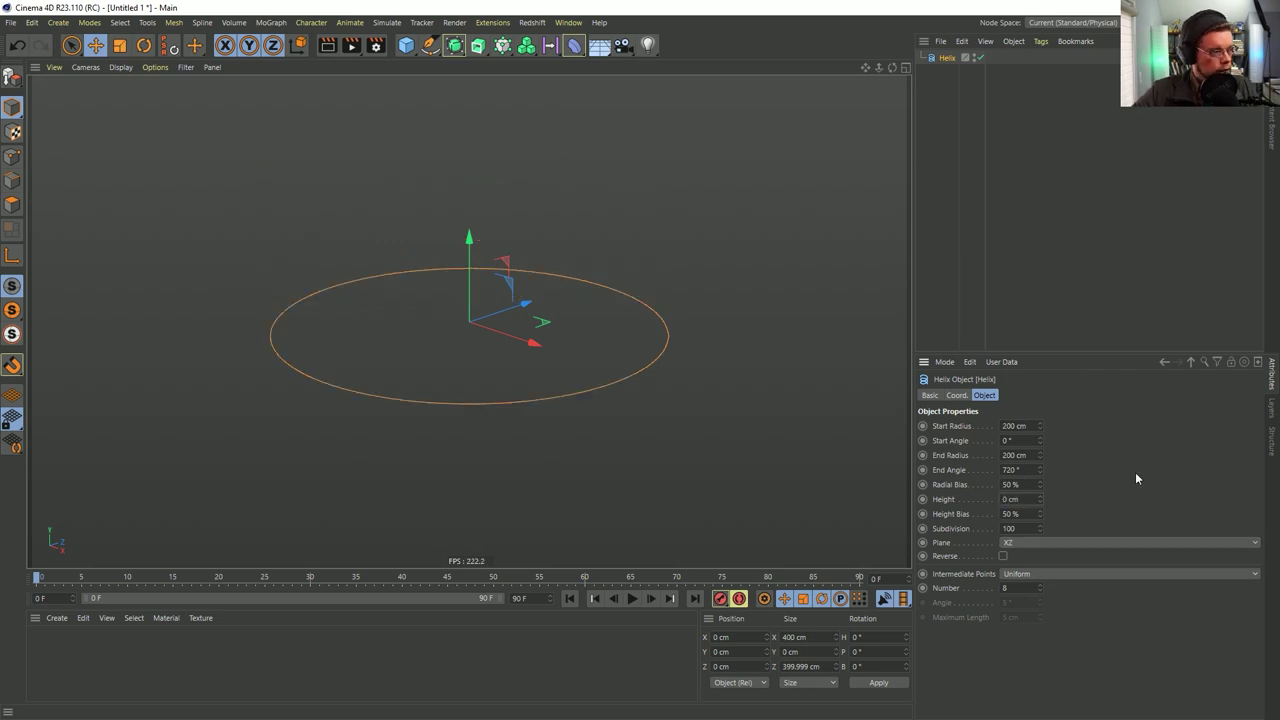
left_click(1013, 426)
type("0")
key("Return")
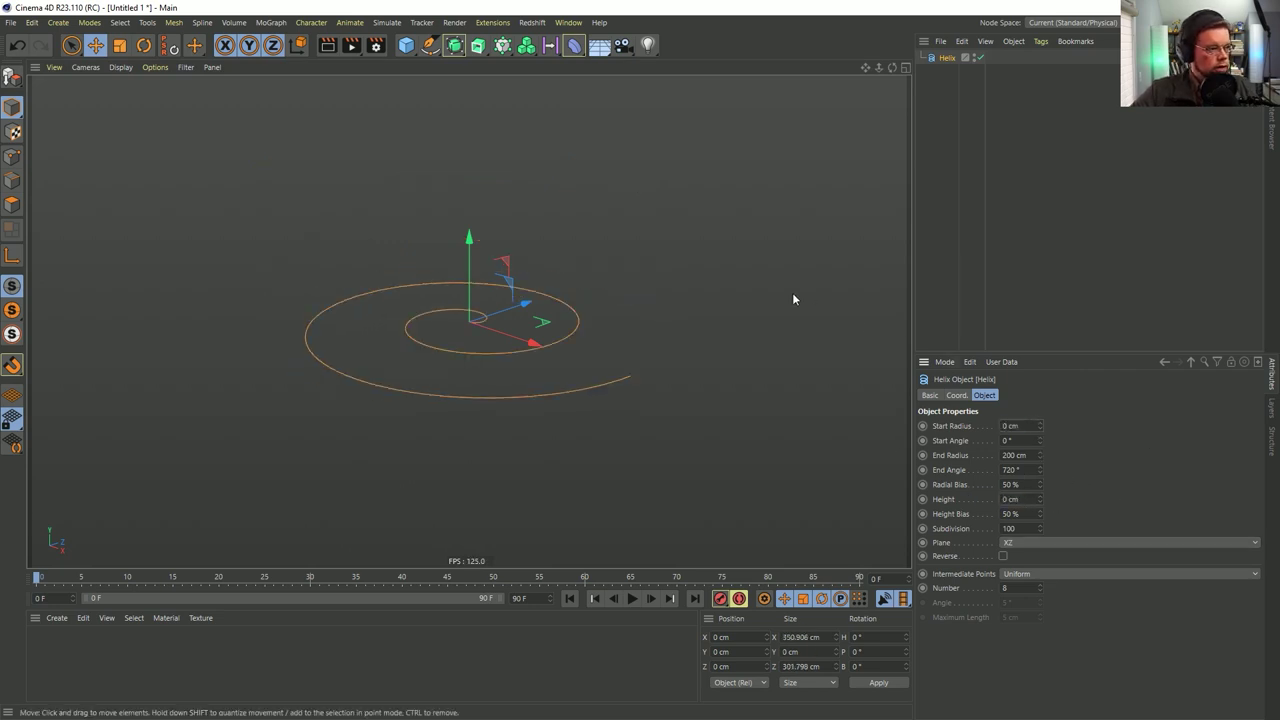
left_click(1013, 470)
type("1440")
key("Return")
Set the helix's intermediate points to None
left_click_drag(665, 180, 665, 232, "alt")
left_click(1040, 574)
left_click(1044, 586)
Convert the helix to an editable spline to inspect its points, and undo the conversion
key("c")
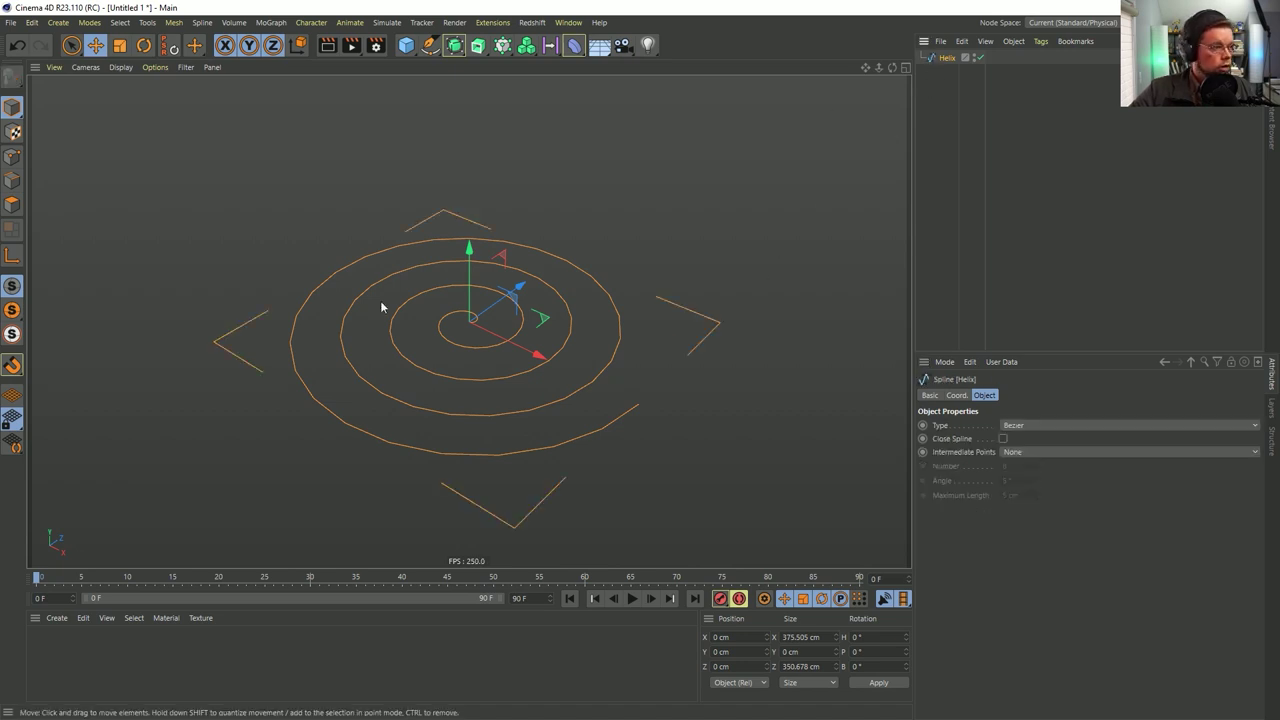
left_click(12, 157)
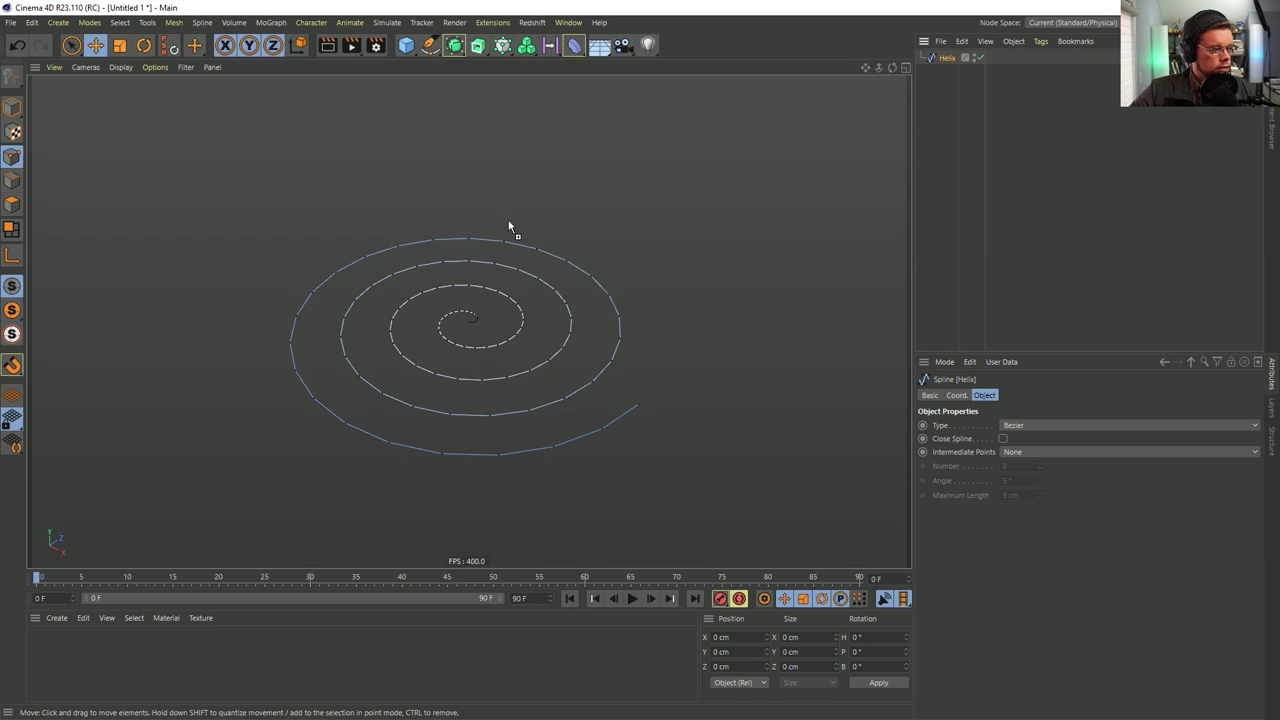
key("ctrl+z")
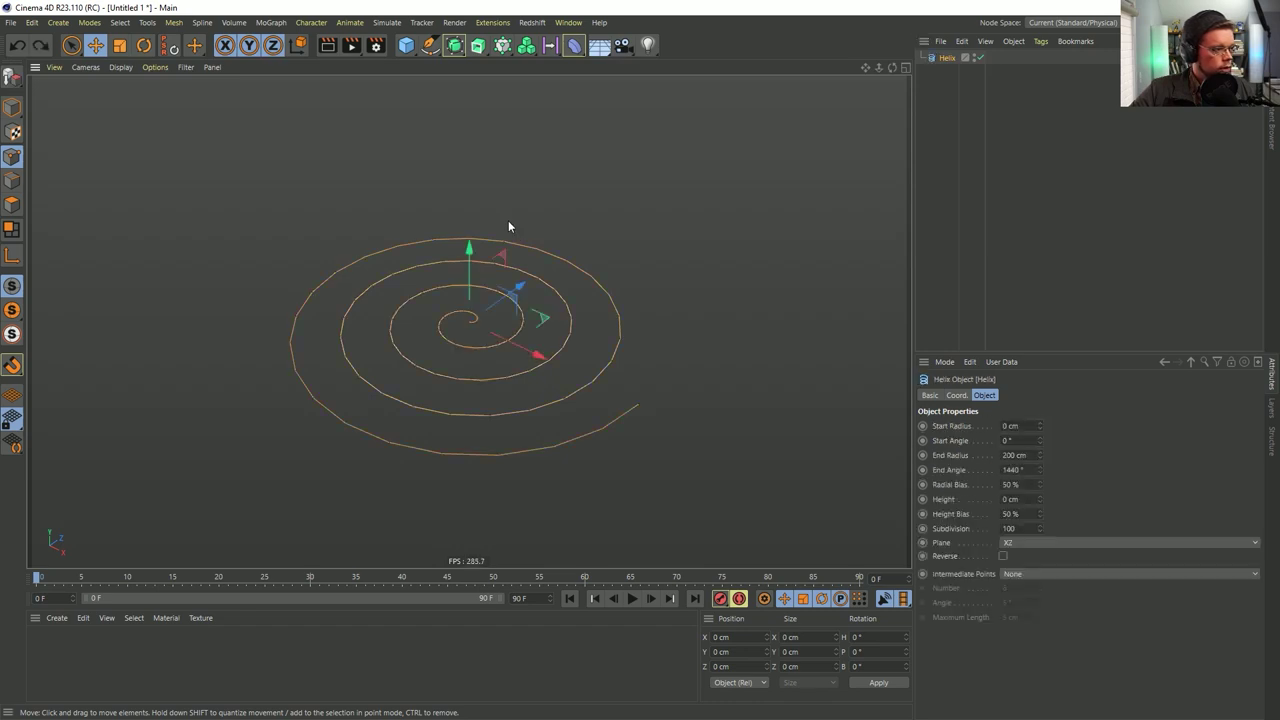
Add a MoSpline in Spline mode, displayed as a simple line, with the helix as its source spline
left_click(502, 45)
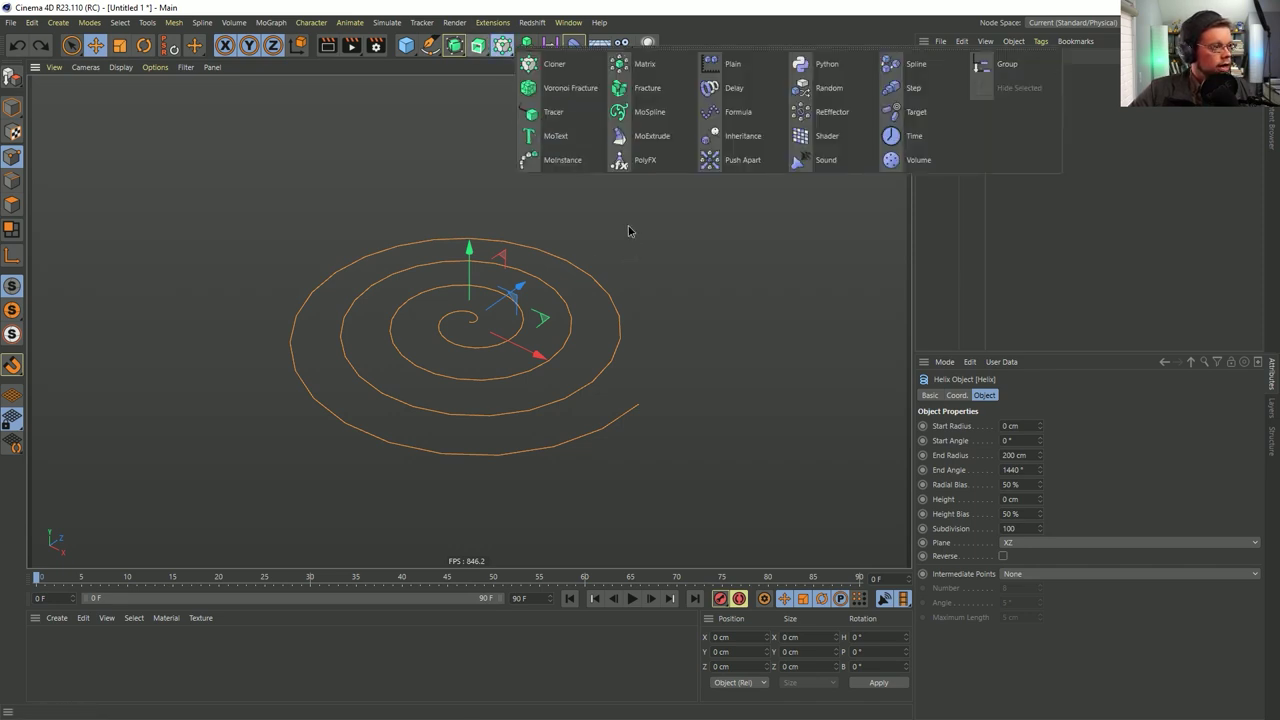
left_click(655, 119)
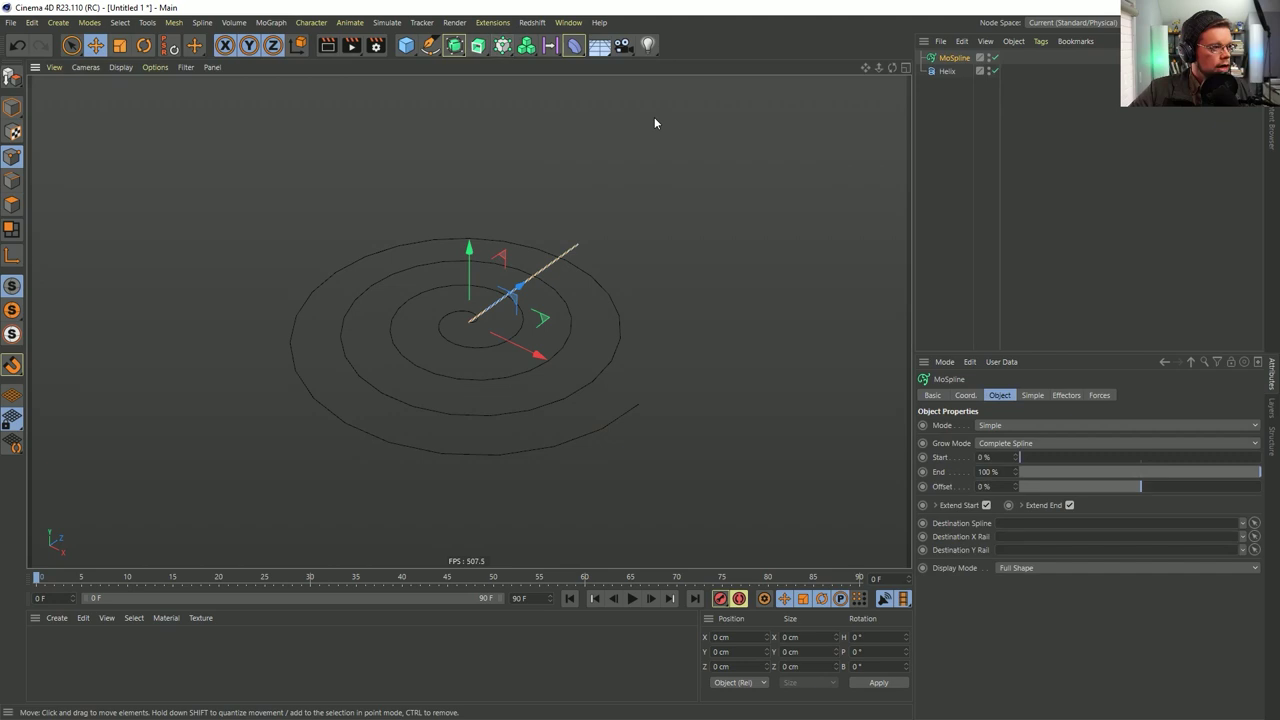
left_click(1000, 426)
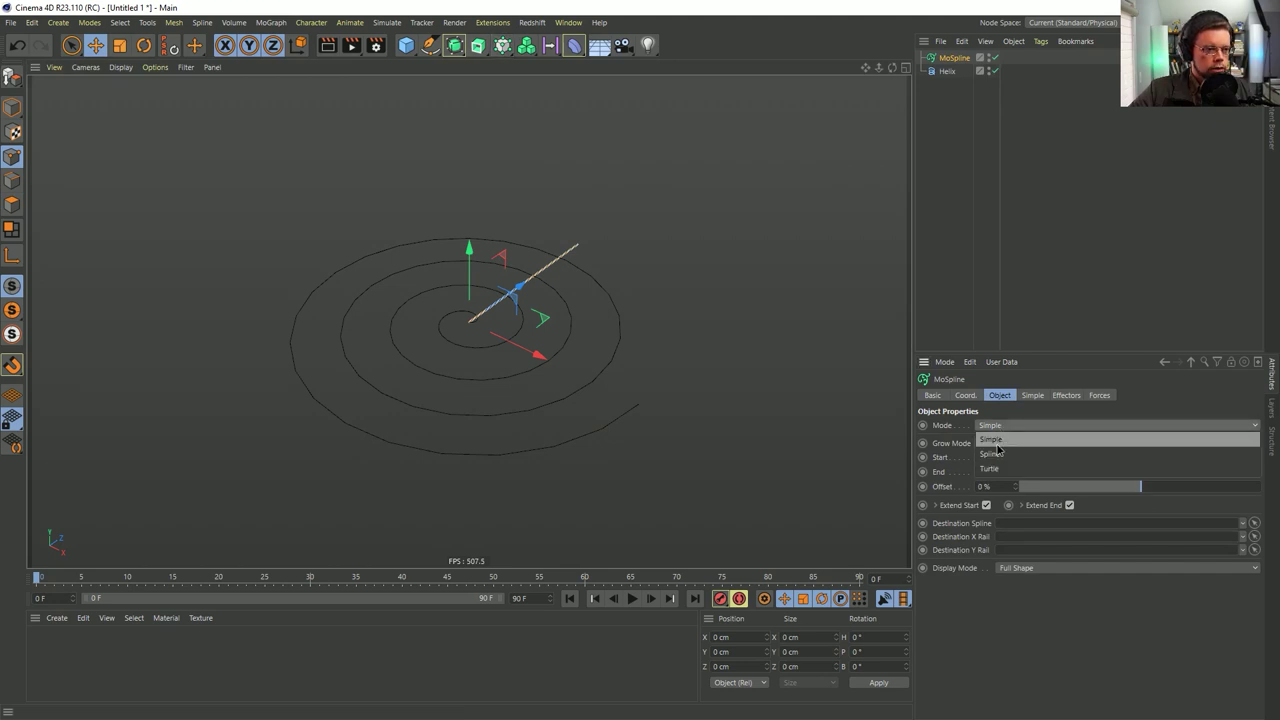
left_click(990, 453)
left_click(1030, 568)
left_click(1033, 580)
left_click(1040, 396)
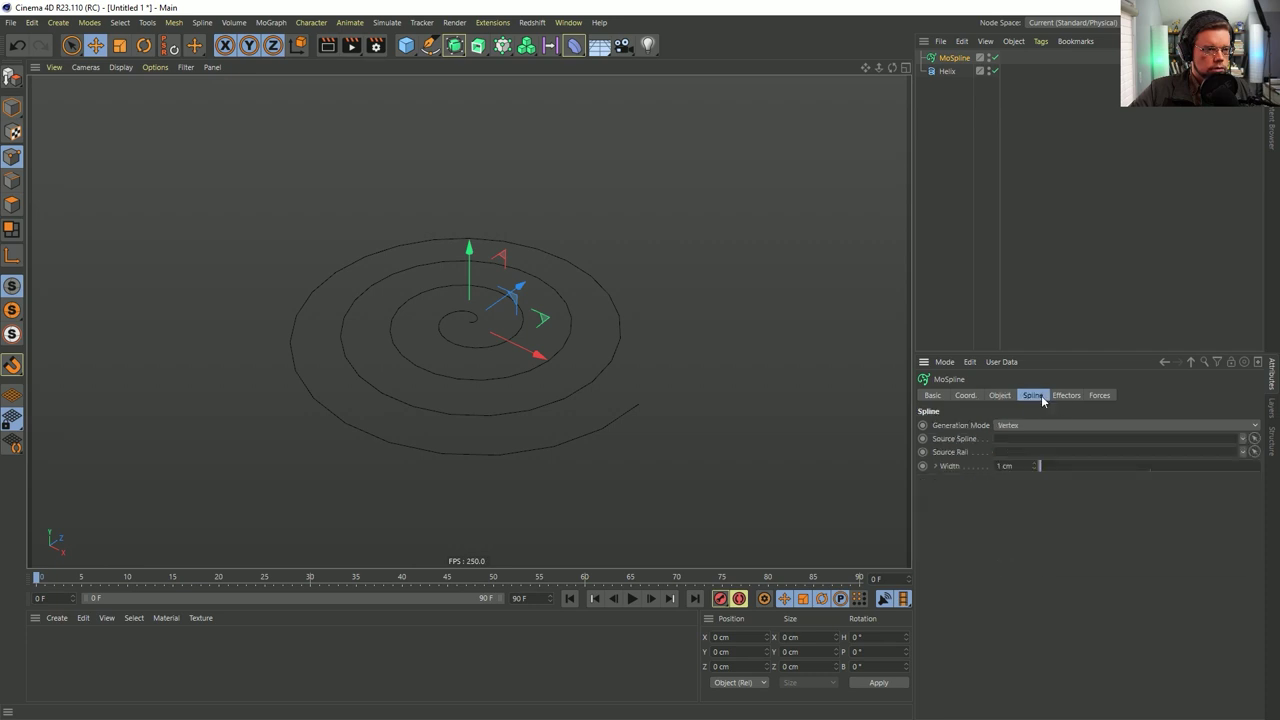
left_click_drag(941, 73, 1010, 439)
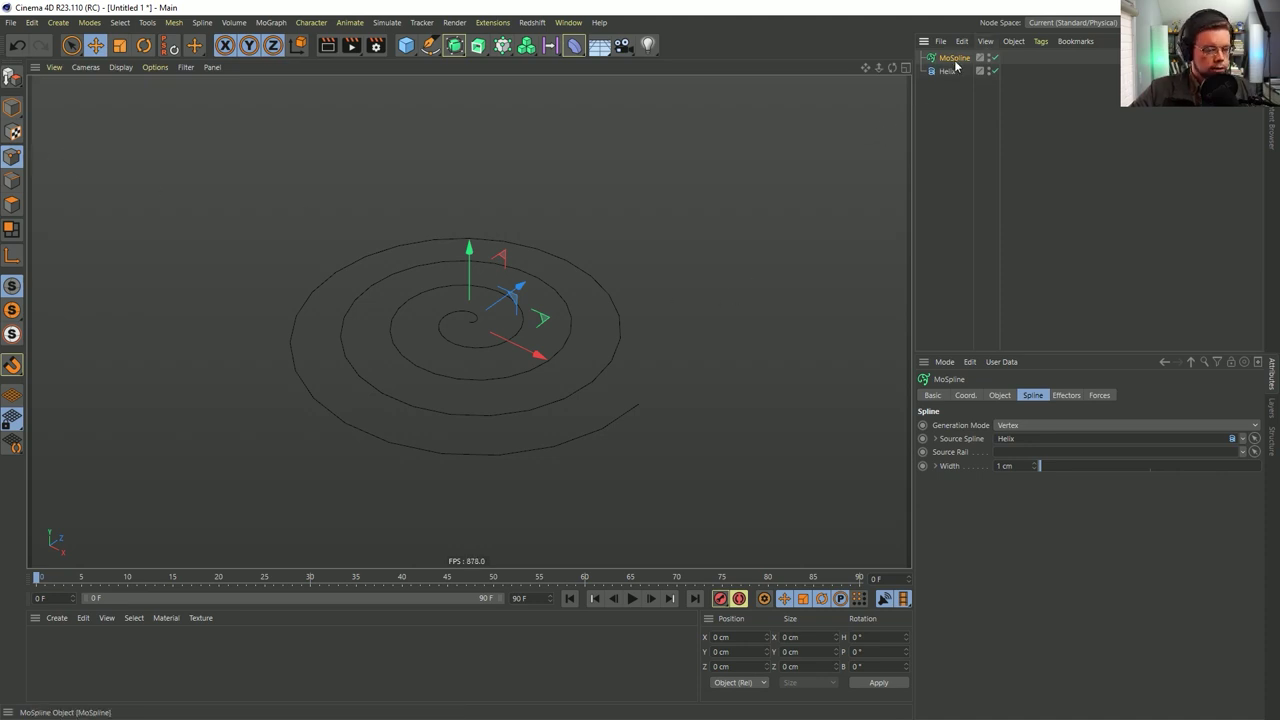
Make the MoSpline editable and select all its points to check their distribution, and undo the conversion
key("c")
key("ctrl+a")
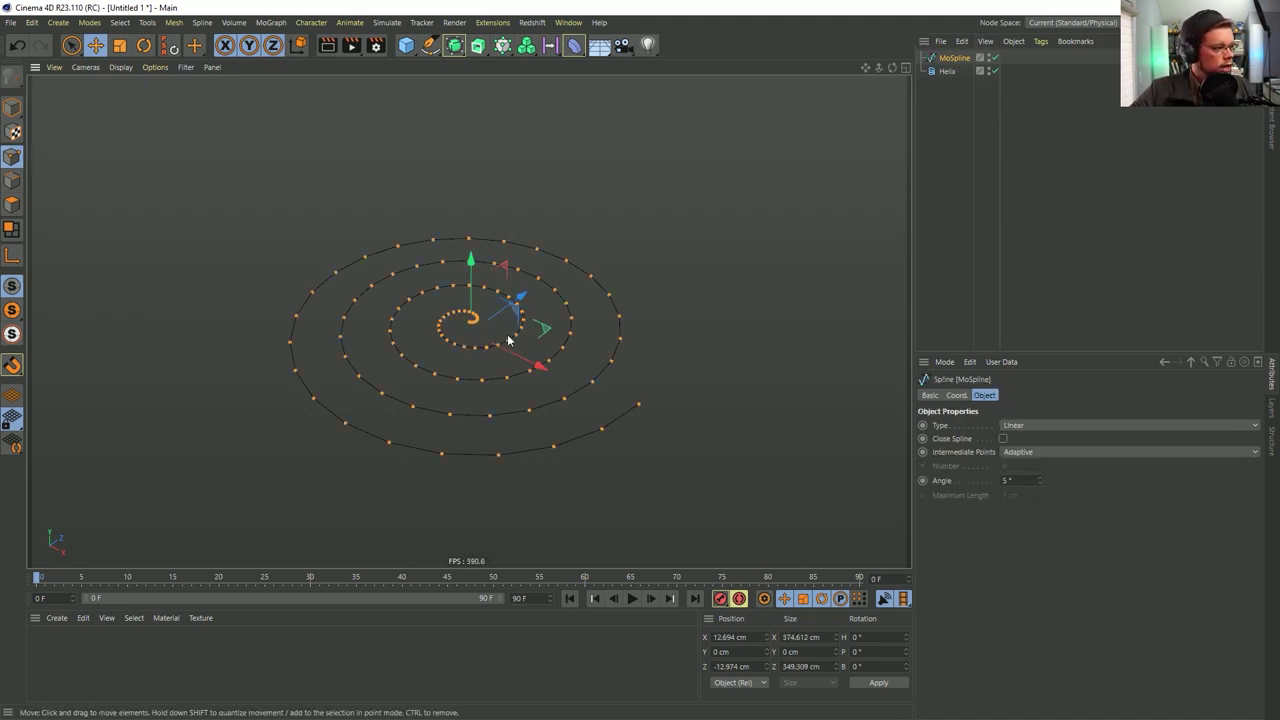
key("Delete")
key("ctrl+z")
Set the MoSpline's generation mode to Step
left_click(1016, 426)
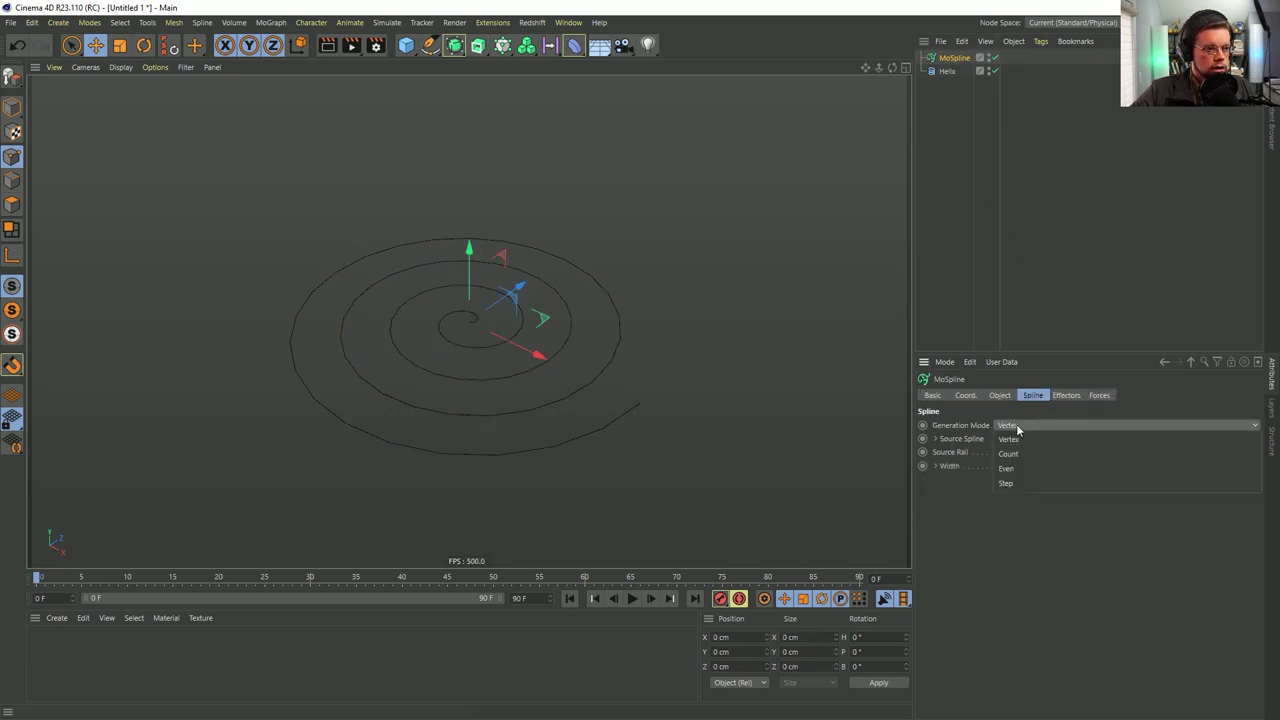
left_click(1014, 485)
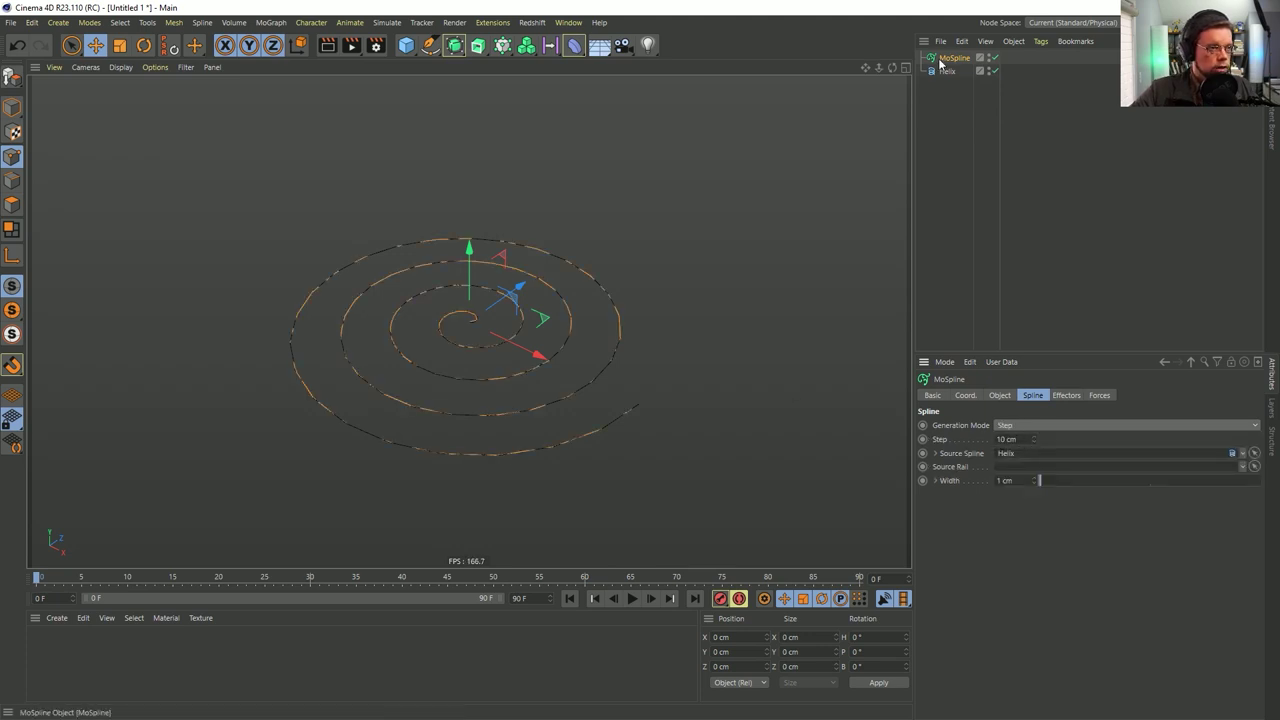
Make the stepped MoSpline editable to inspect its point spacing, and restore the live MoSpline
key("c")
key("ctrl+a")
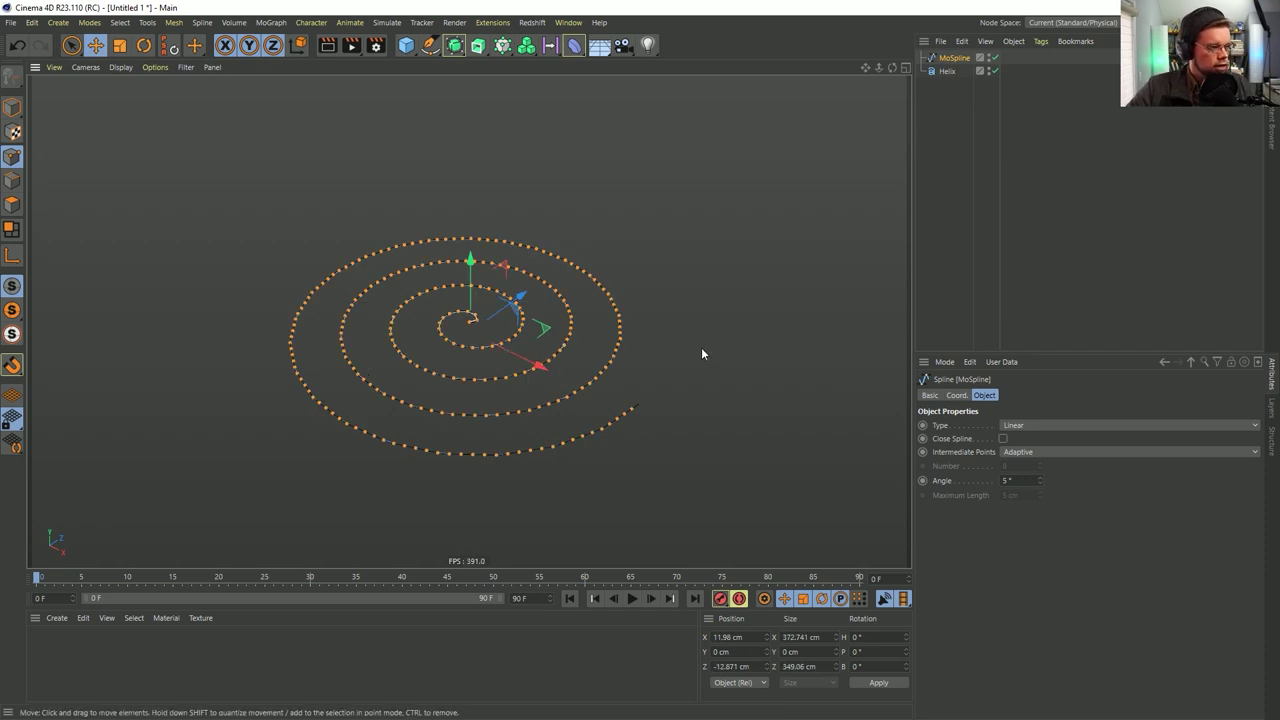
key("ctrl+z")
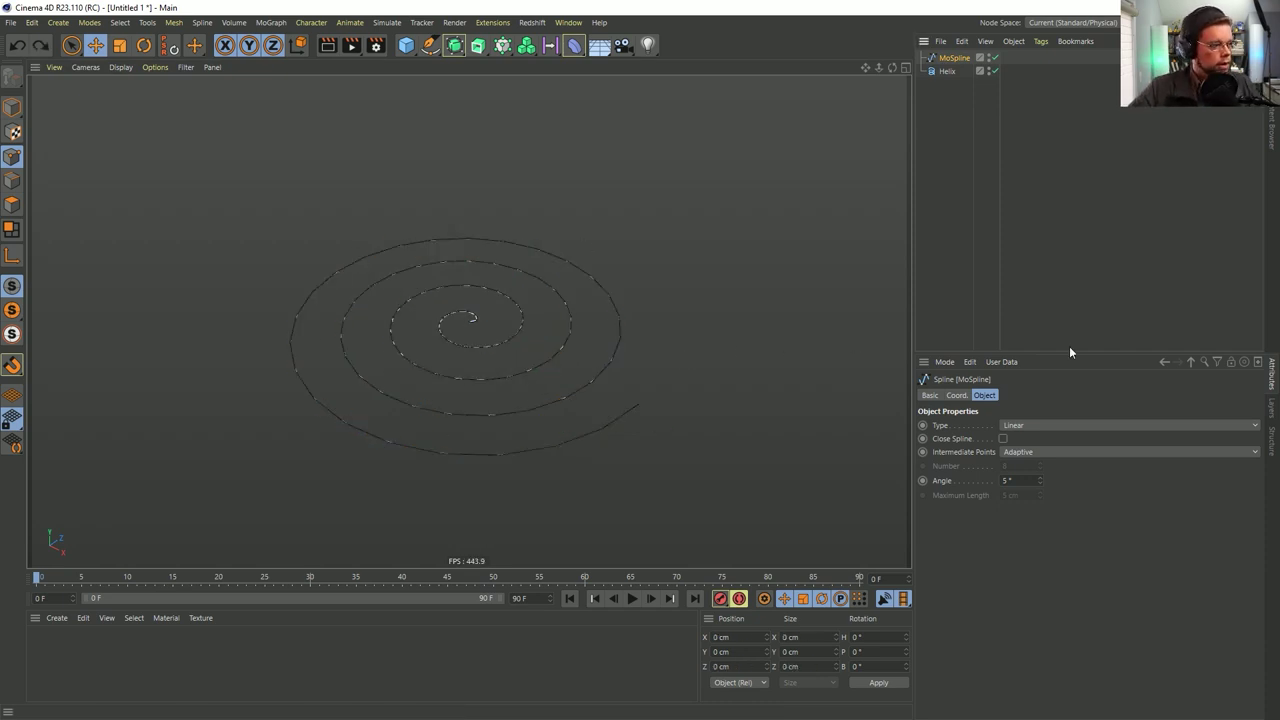
key("ctrl+z")
left_click(955, 59)
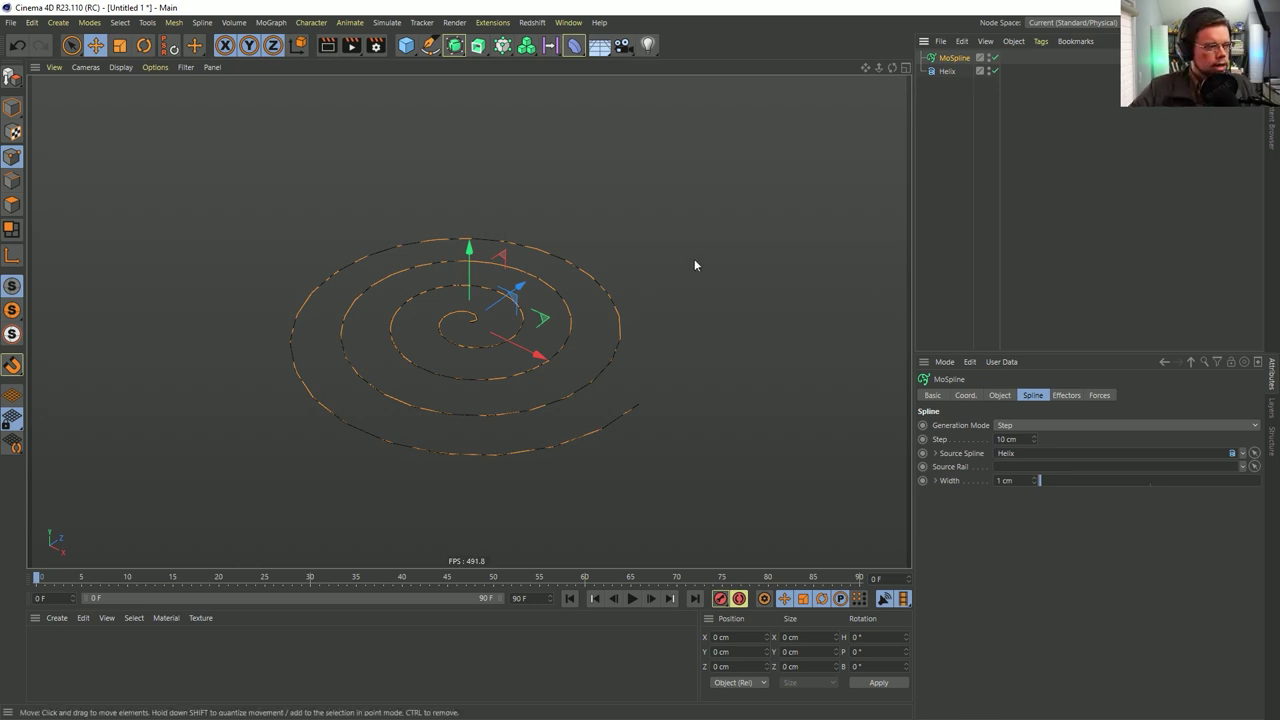
Add a Floor object and lower it about 3 cm below the spiral in model mode
left_click(600, 45)
left_click_drag(487, 327, 493, 305, "alt")
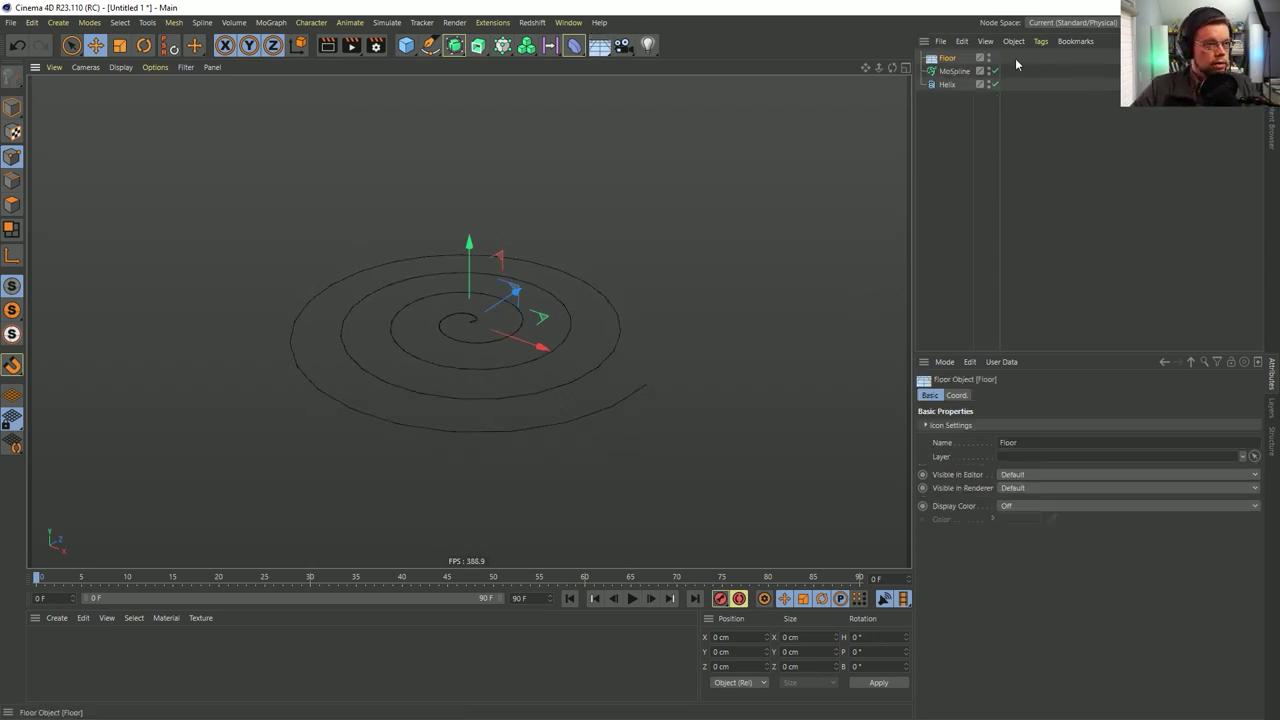
left_click(12, 107)
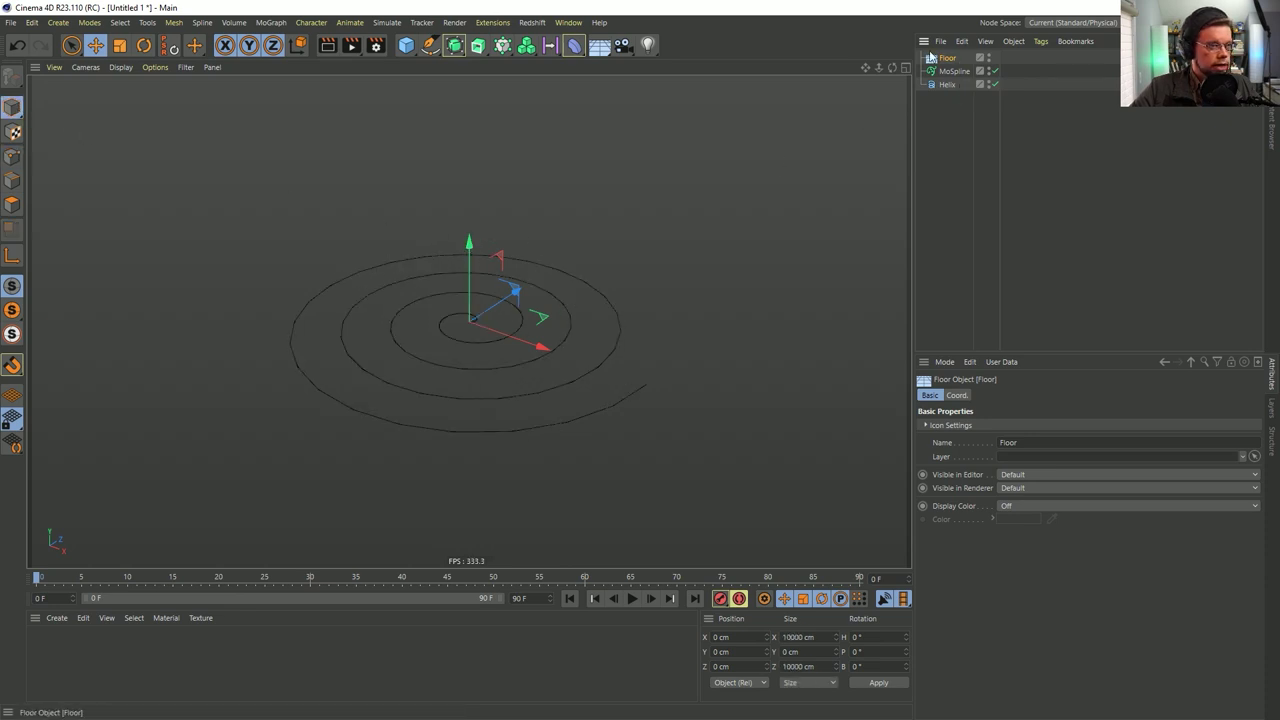
left_click_drag(469, 248, 469, 251)
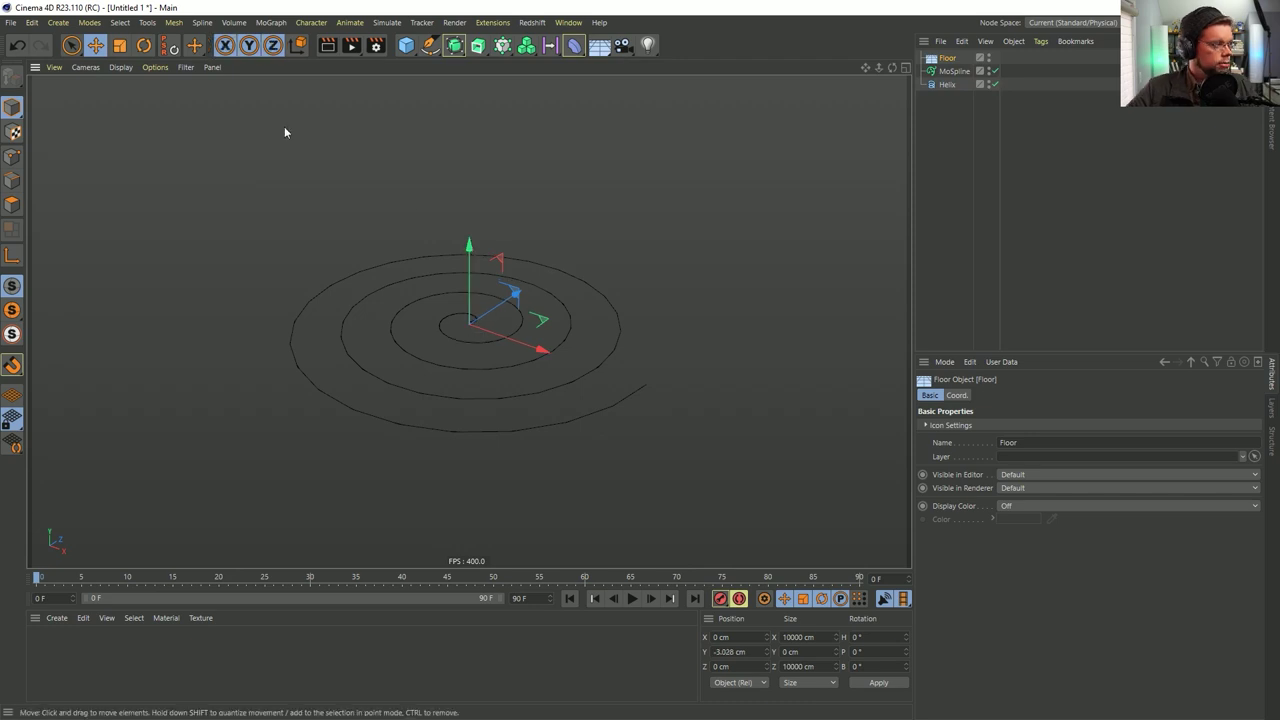
Change the viewport's display filter so that the floor is shown
left_click(185, 67)
mouse_move(199, 88)
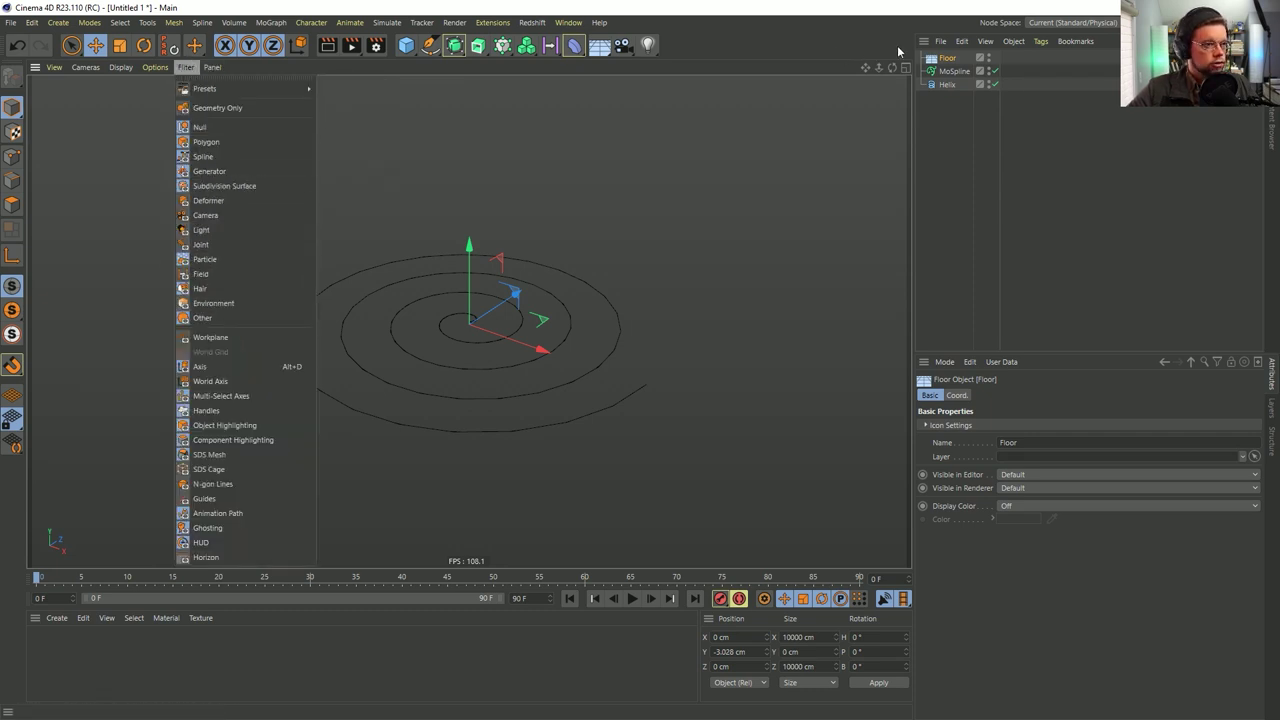
left_click(203, 317)
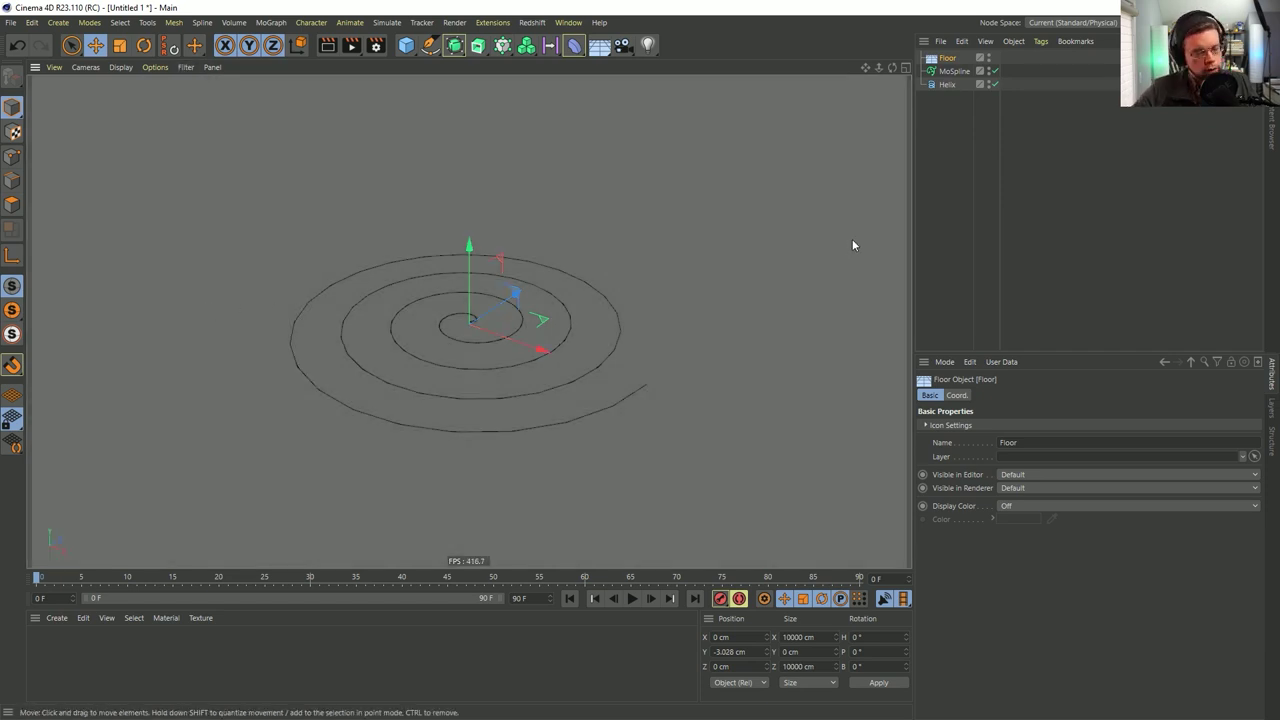
Apply Collider Body tags to the Floor and the MoSpline, and reorder the Floor beneath the MoSpline in the object list
mouse_move(486, 342)
left_mouse_down("alt")
mouse_move(554, 234)
mouse_move(490, 336)
left_mouse_up("alt")
left_click_drag(624, 245, 540, 320, "alt")
right_click(939, 62)
left_click(944, 71)
right_click(944, 71)
mouse_move(1023, 258)
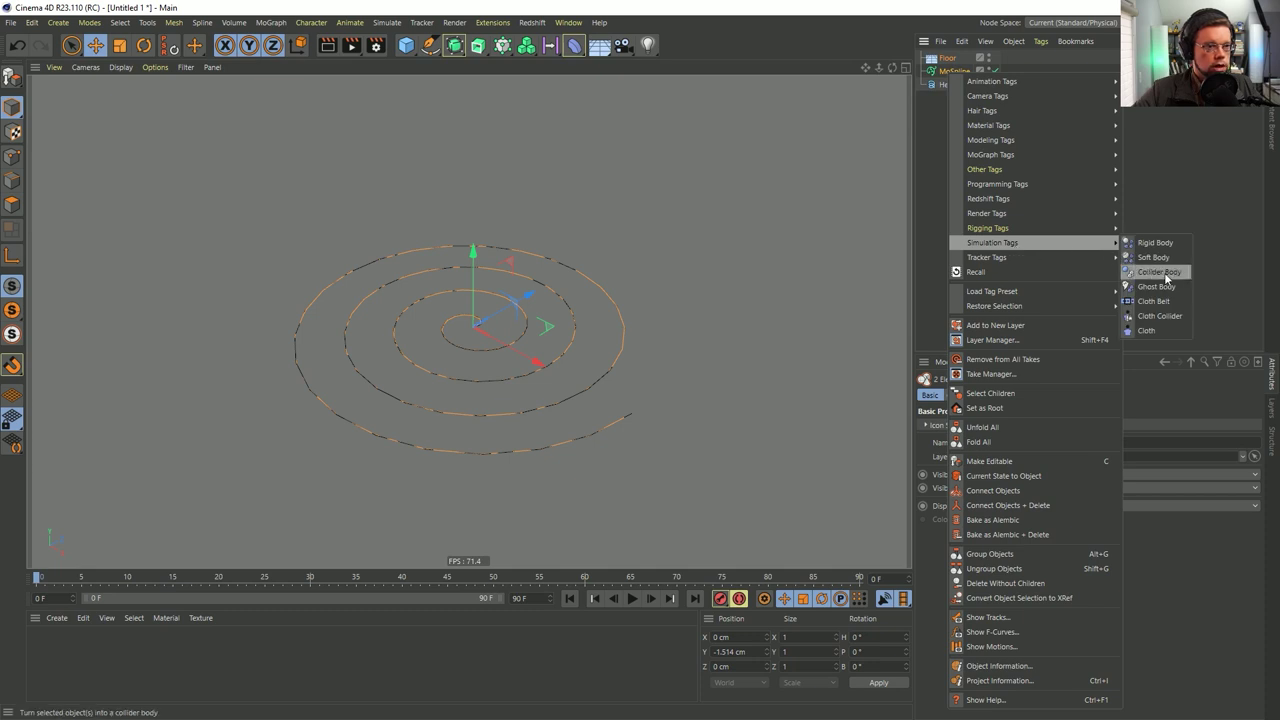
left_click(1152, 272)
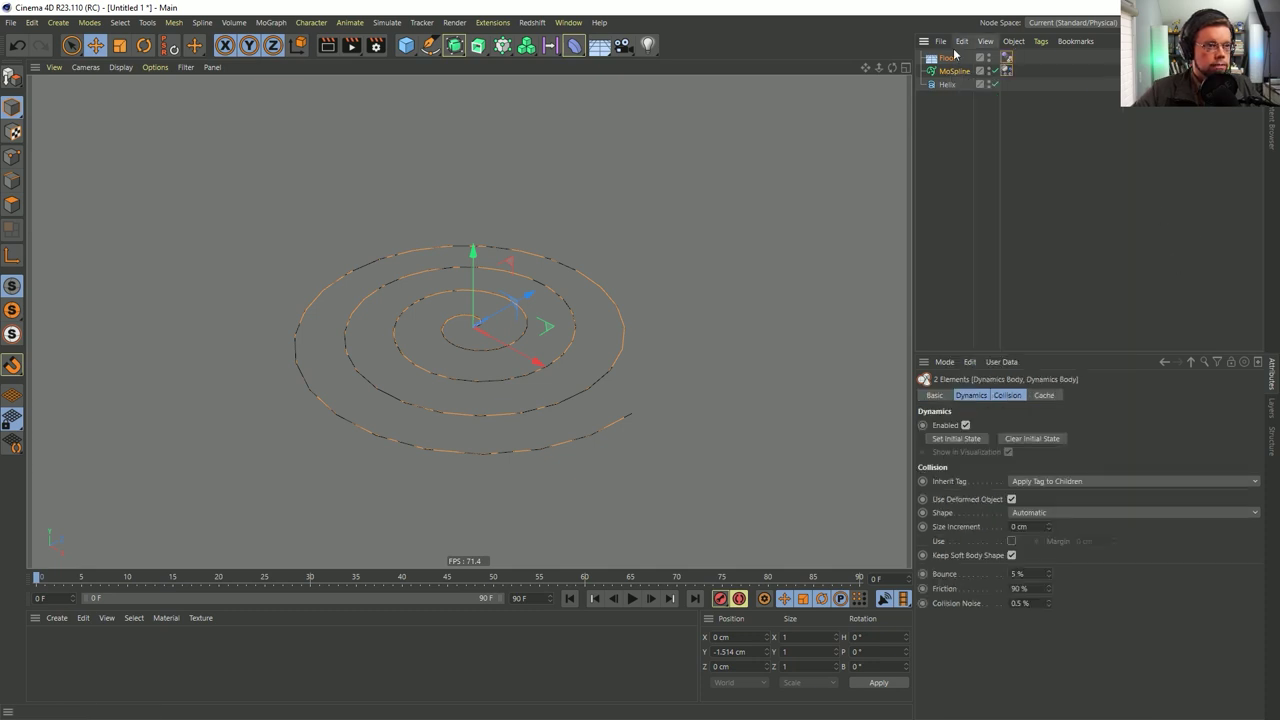
left_click_drag(944, 60, 958, 78)
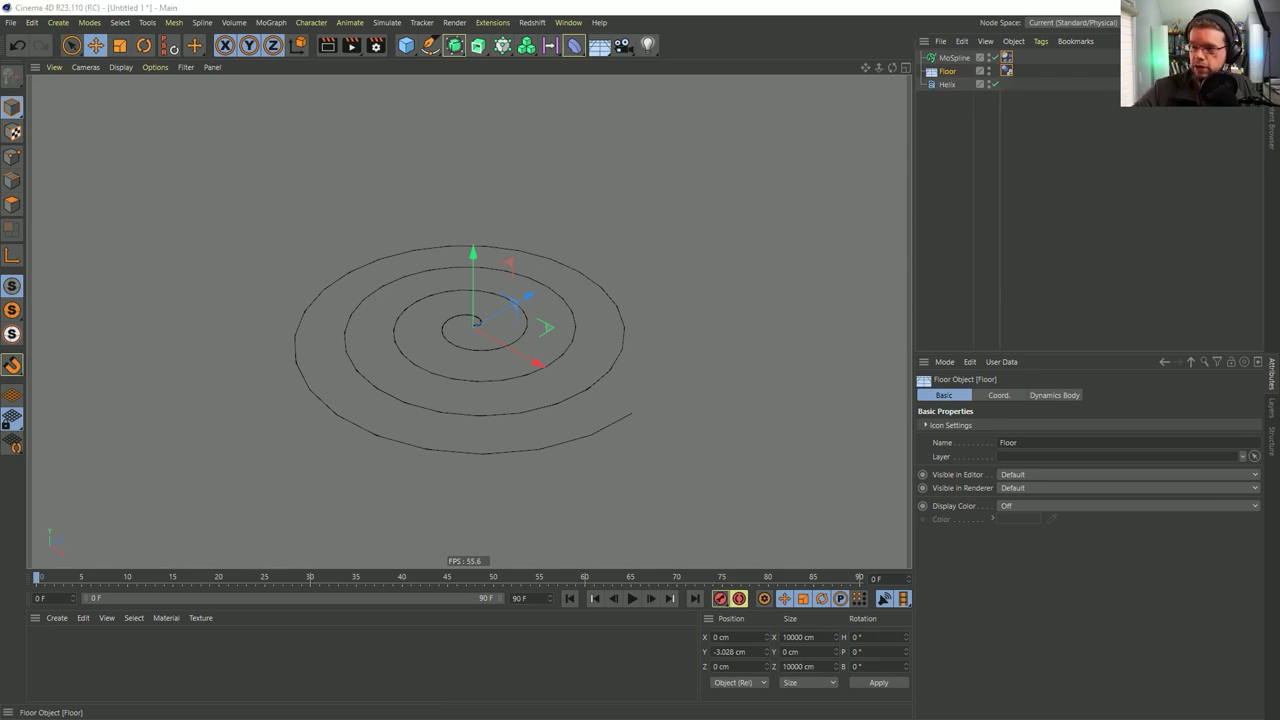
Play the simulation with the MoSpline selected to check its motion, and rewind to frame 0
left_click(954, 58)
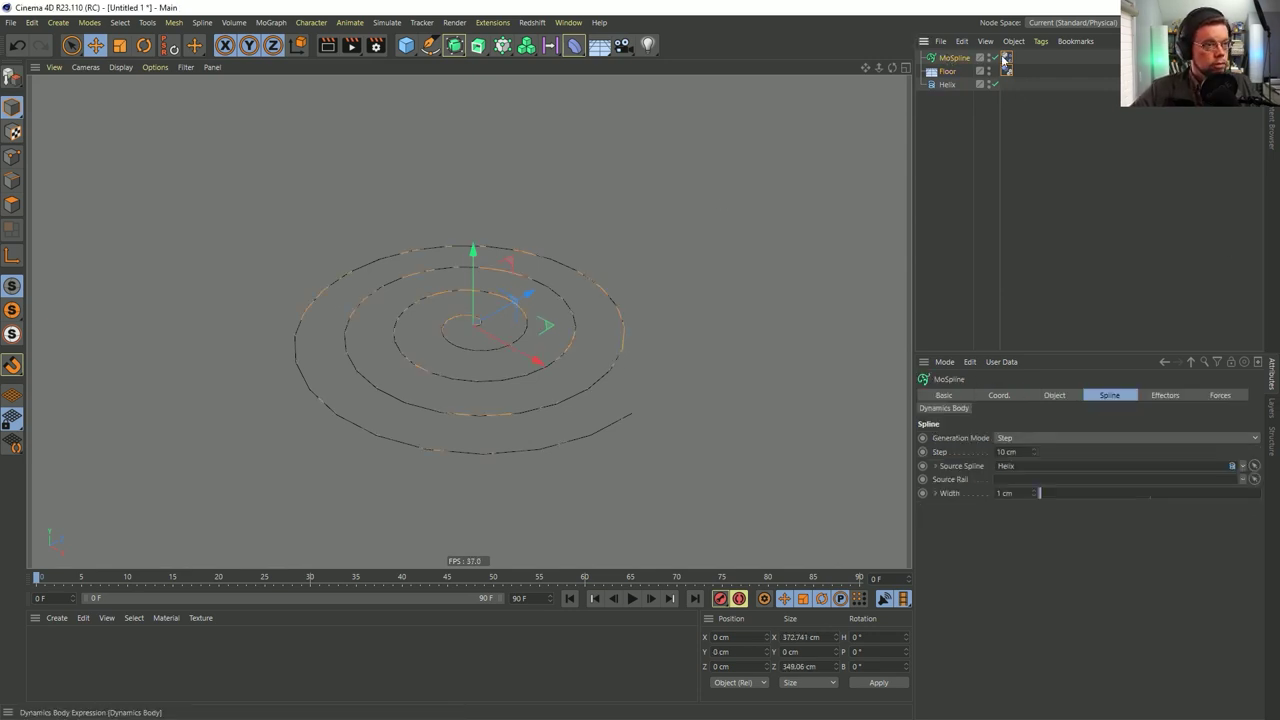
left_click(632, 598)
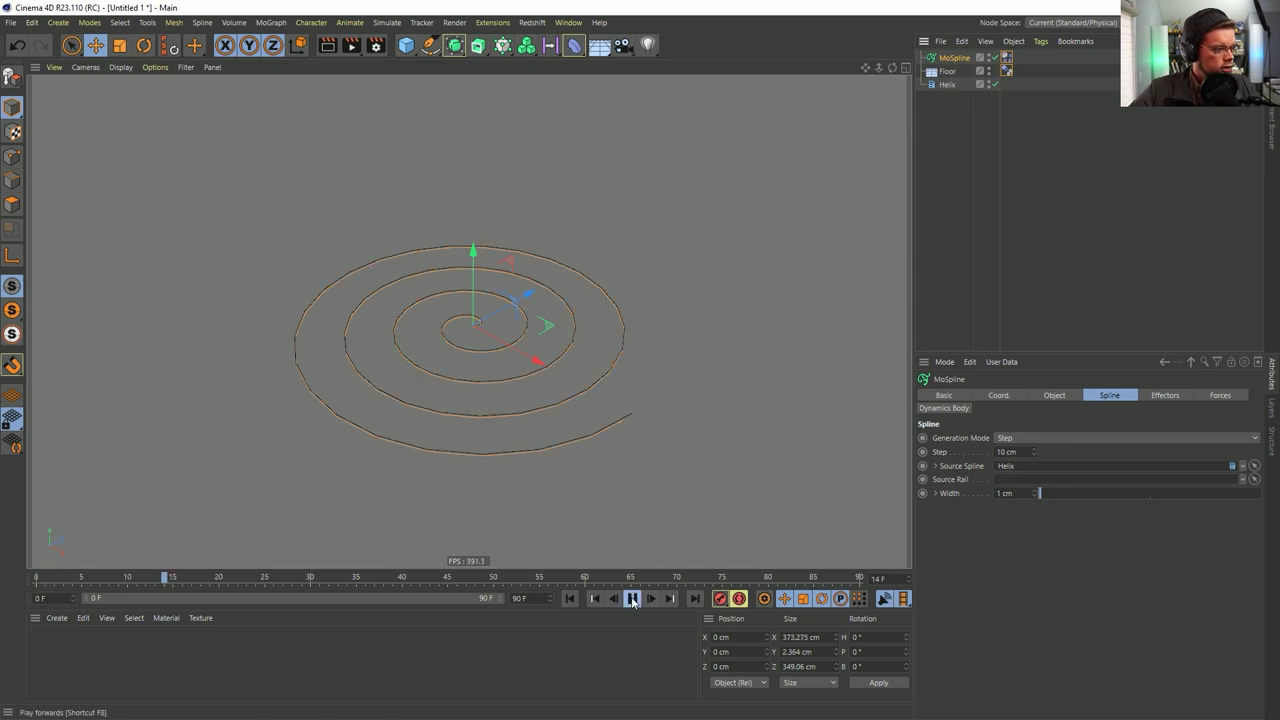
left_click(632, 598)
left_click(569, 598)
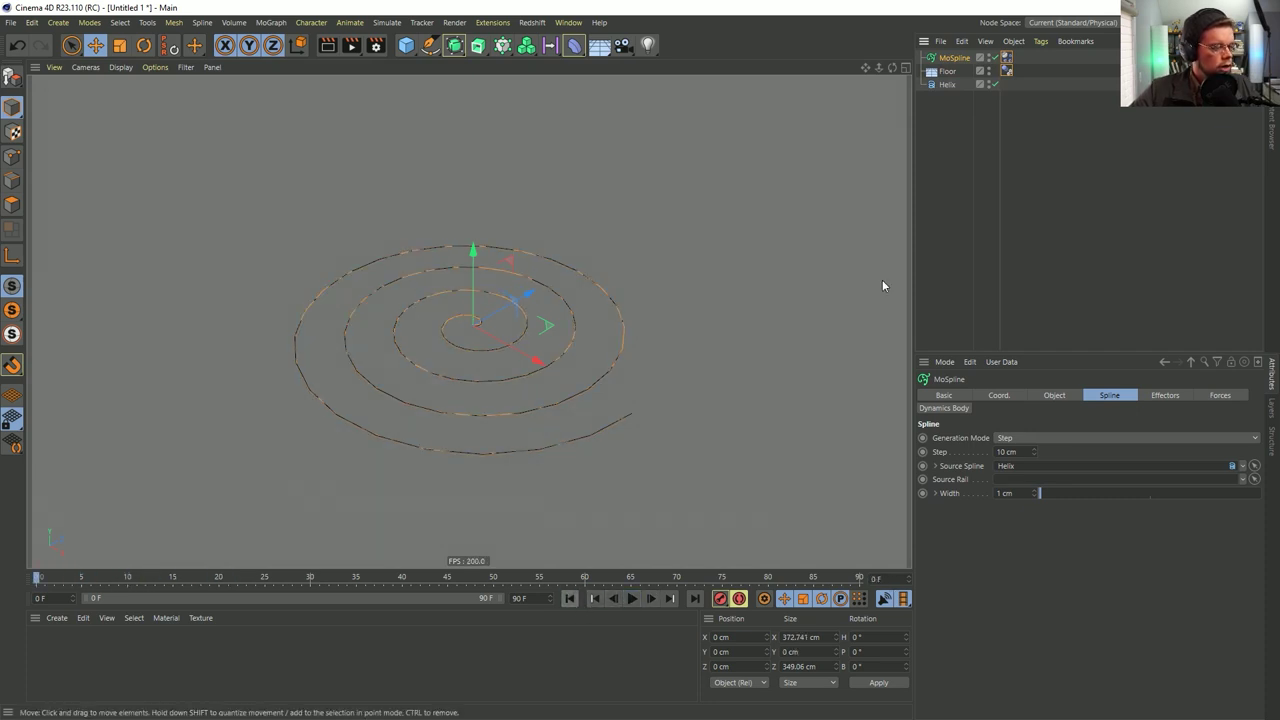
Hide the source helix in the viewport and play the simulation of the MoSpline against the floor
left_click(986, 82)
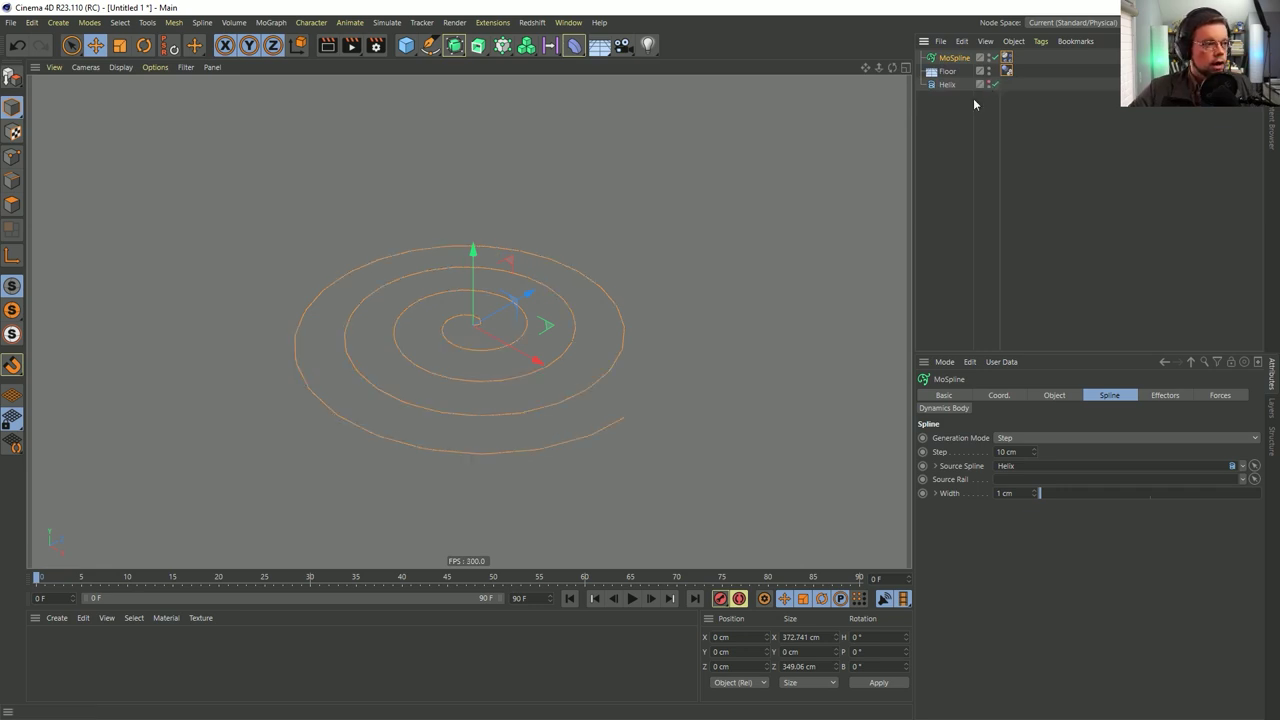
left_click(965, 231)
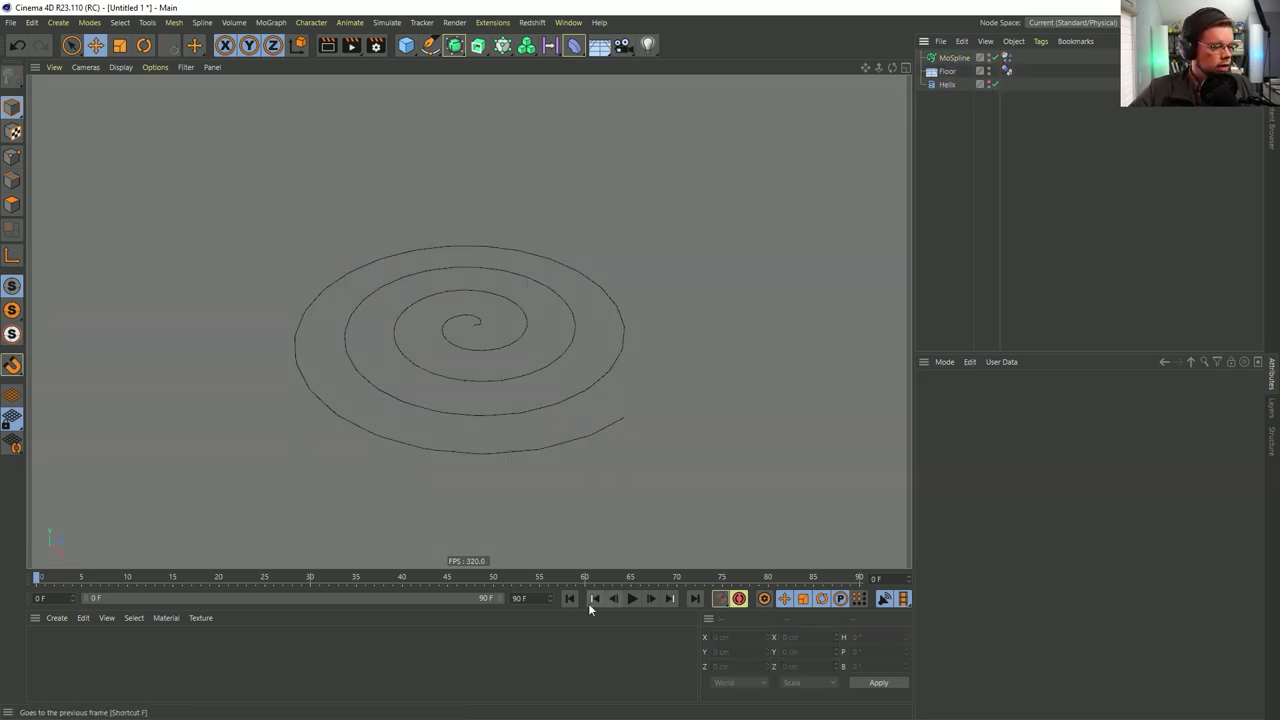
left_click(632, 598)
left_click(632, 599)
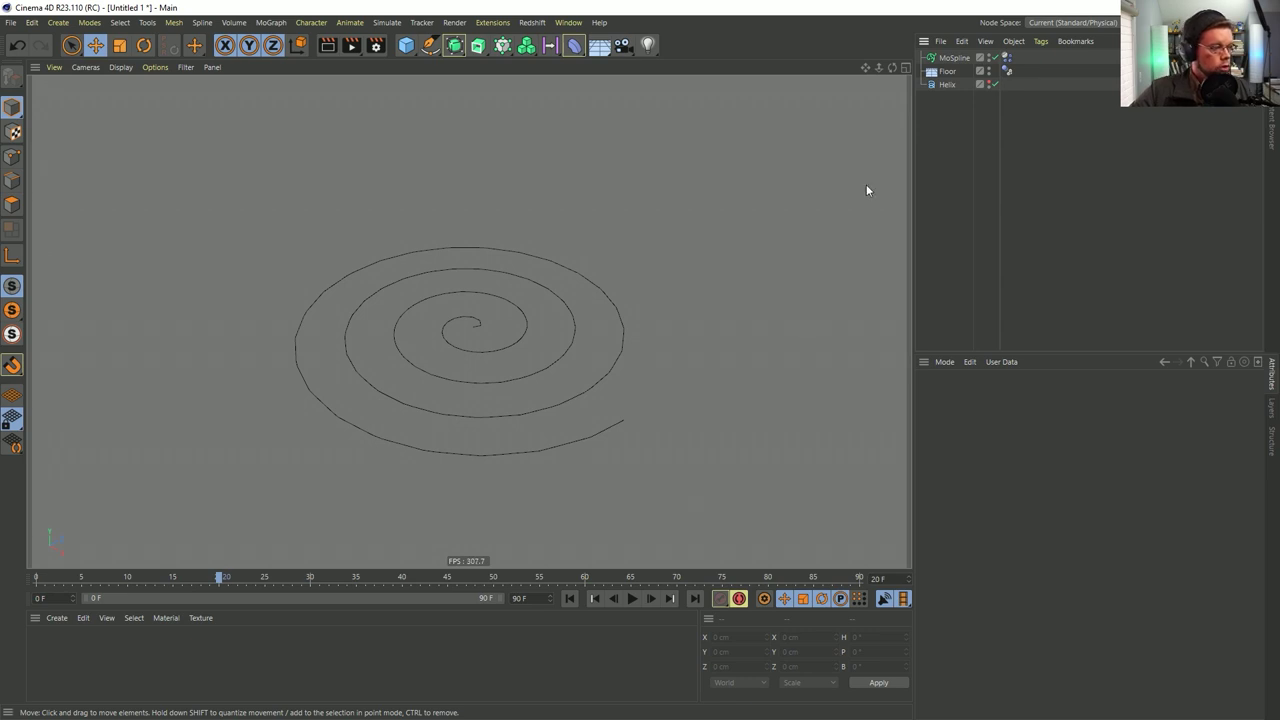
Open the Soft Body settings of the MoSpline's Dynamics Body tag and enlarge the attribute area
left_click(937, 60)
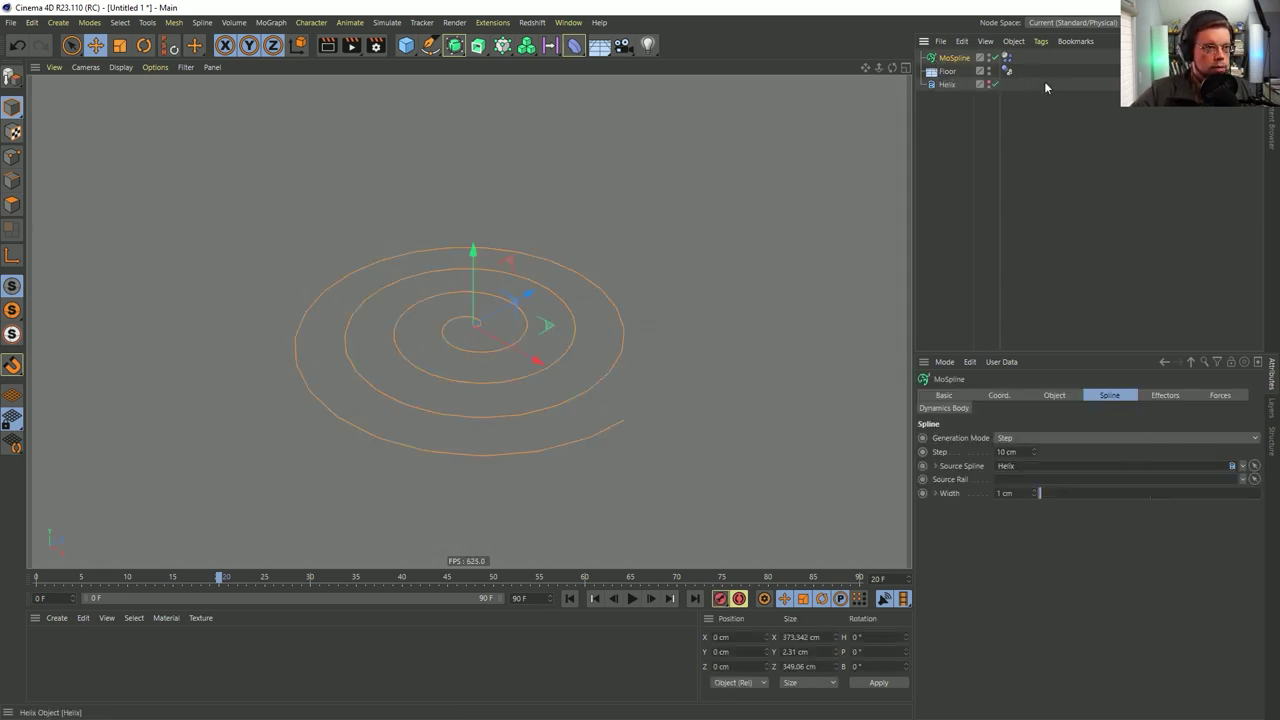
left_click(1006, 57)
left_click(1070, 396)
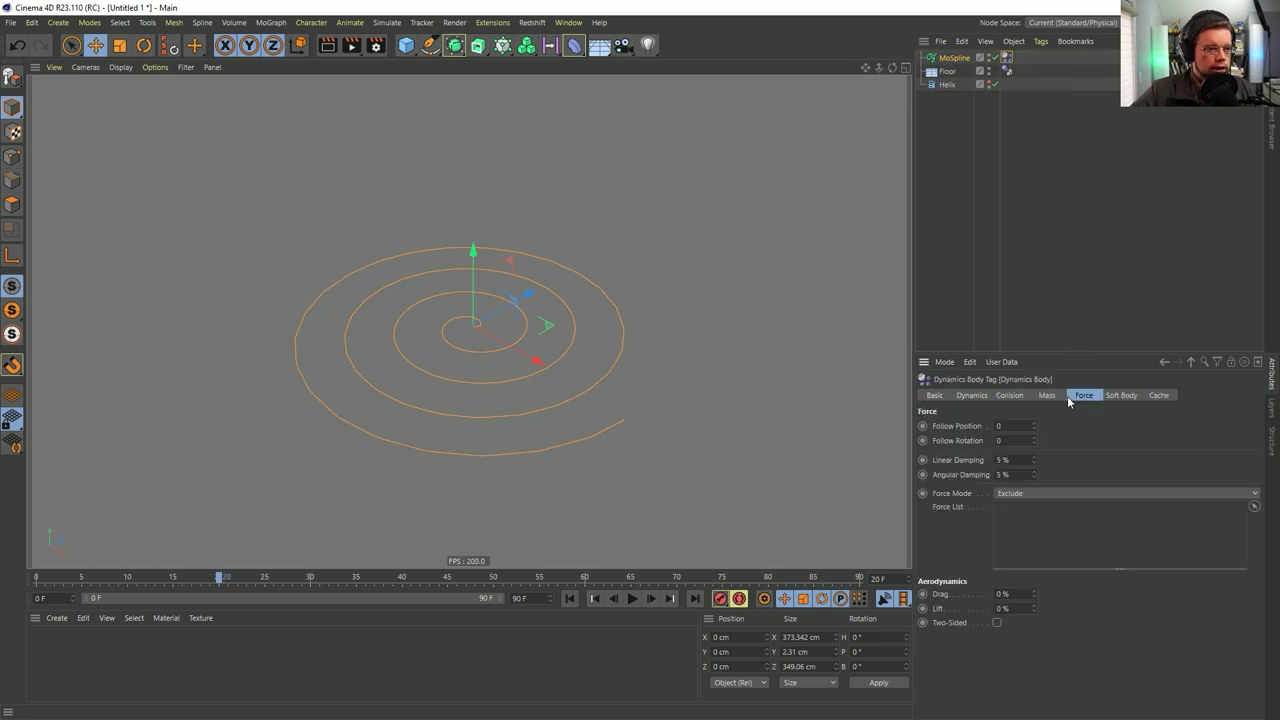
left_click_drag(1100, 352, 1100, 201)
left_click(1112, 242)
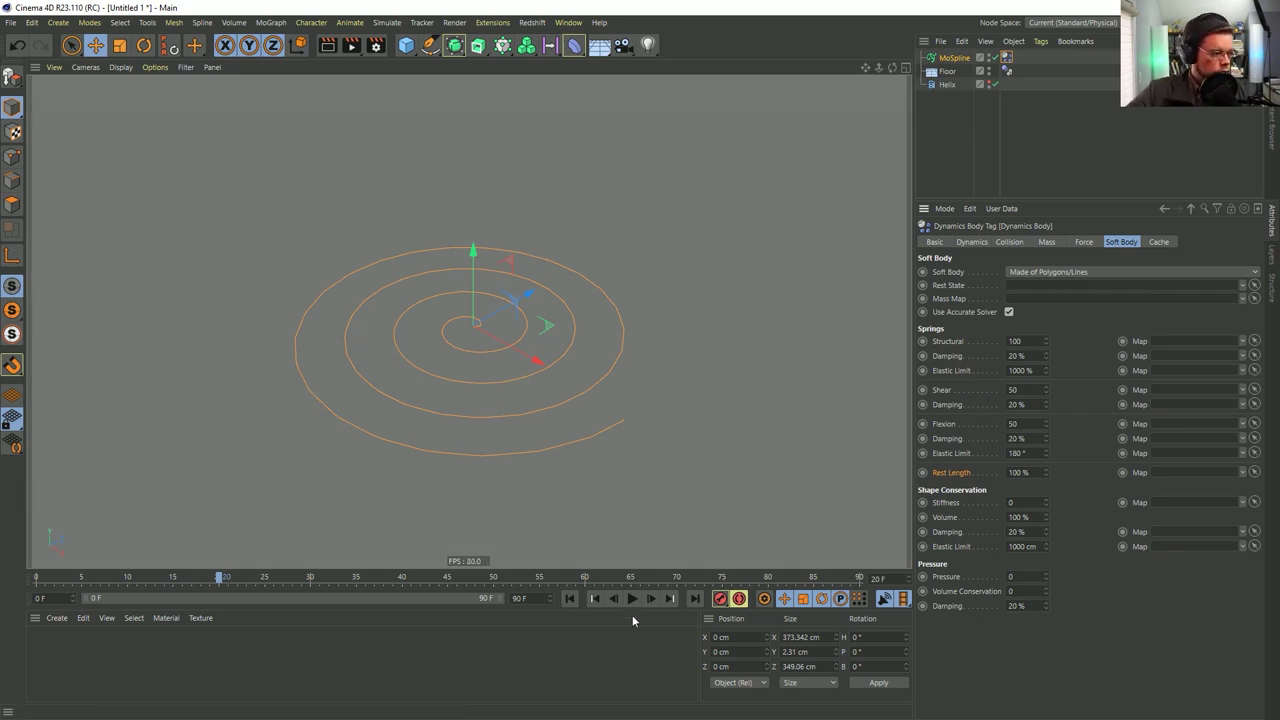
Keyframe the MoSpline's soft body Rest Length at 100 % on frame 0 and 200 % on frame 35
left_click(569, 598)
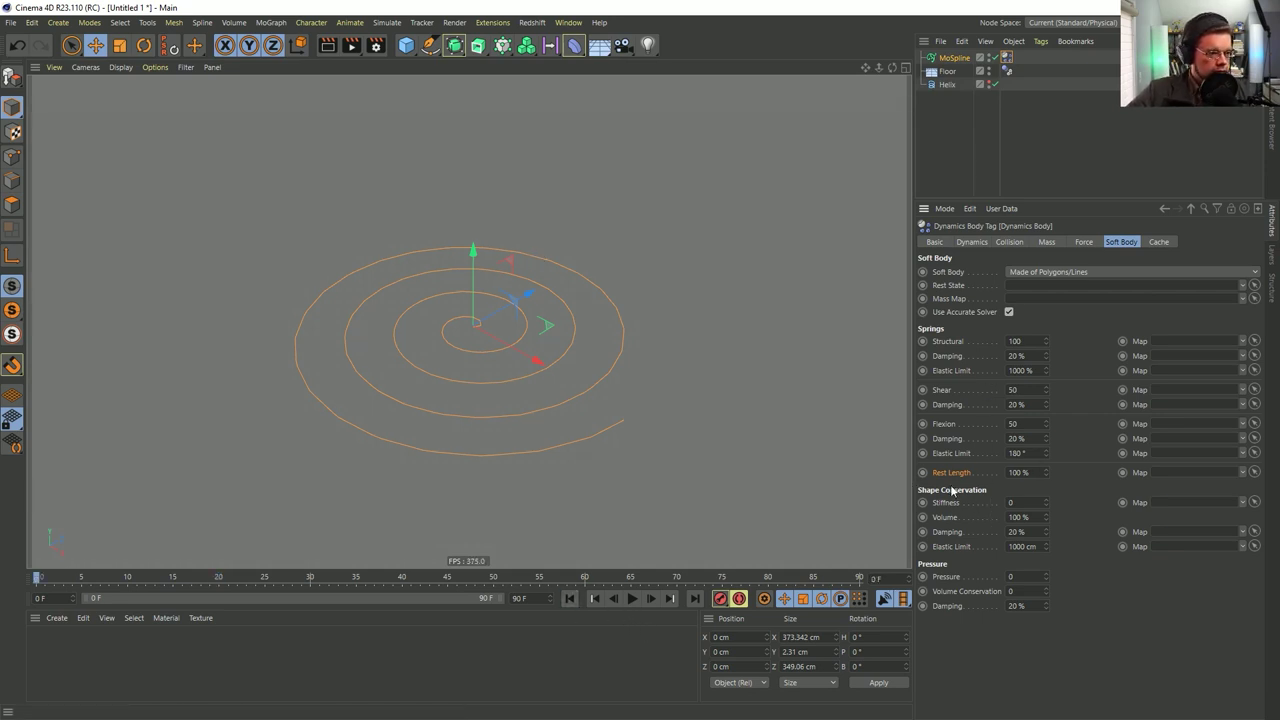
left_click(631, 598)
left_click(631, 598)
left_click(650, 599)
left_click(650, 599)
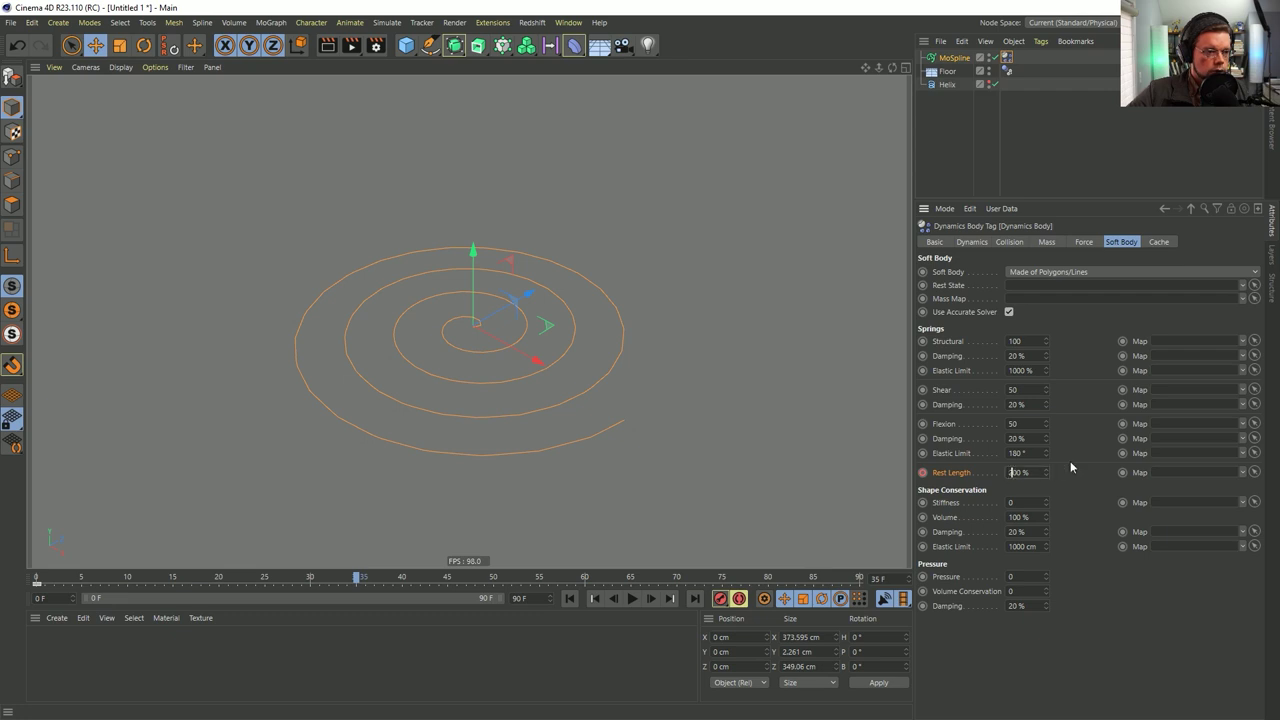
left_click(923, 472)
Play the simulation from frame 0 to check the spiral's motion with the animated Rest Length
left_click(570, 598)
left_click(631, 598)
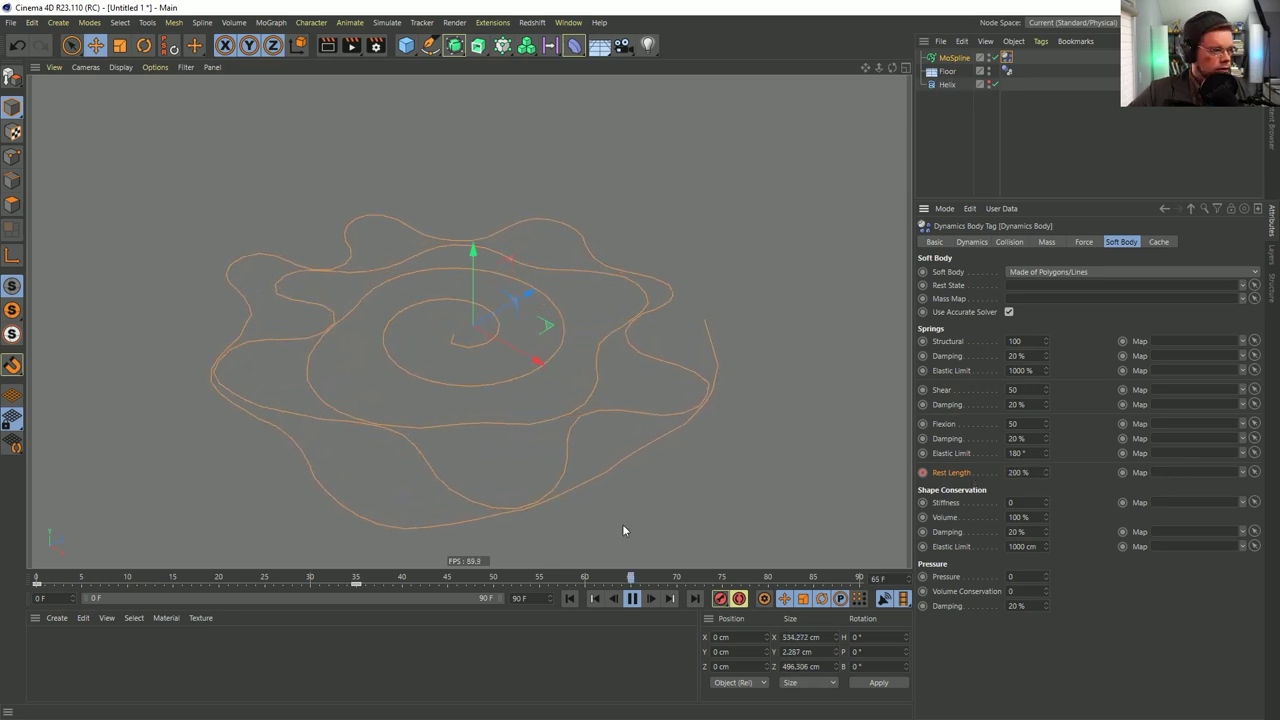
left_click(631, 598)
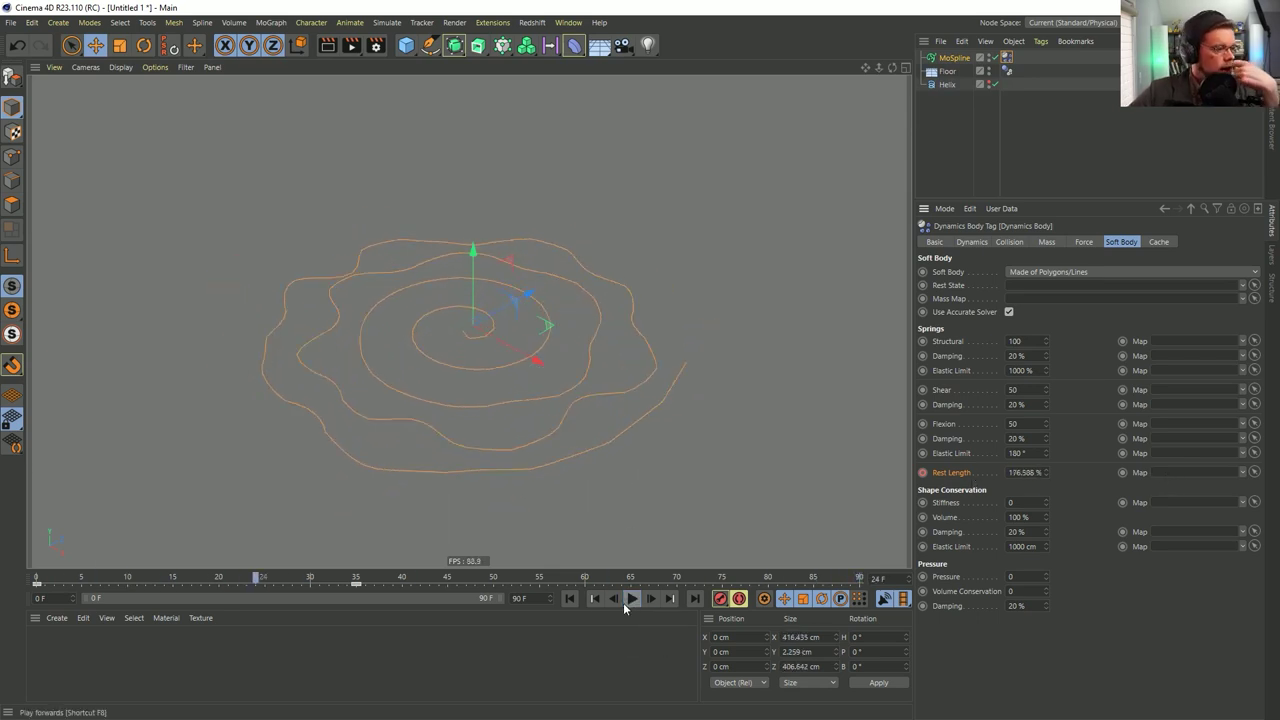
Set the Structural, Shear and Flexion springs of the MoSpline's soft body to 1
left_click(569, 598)
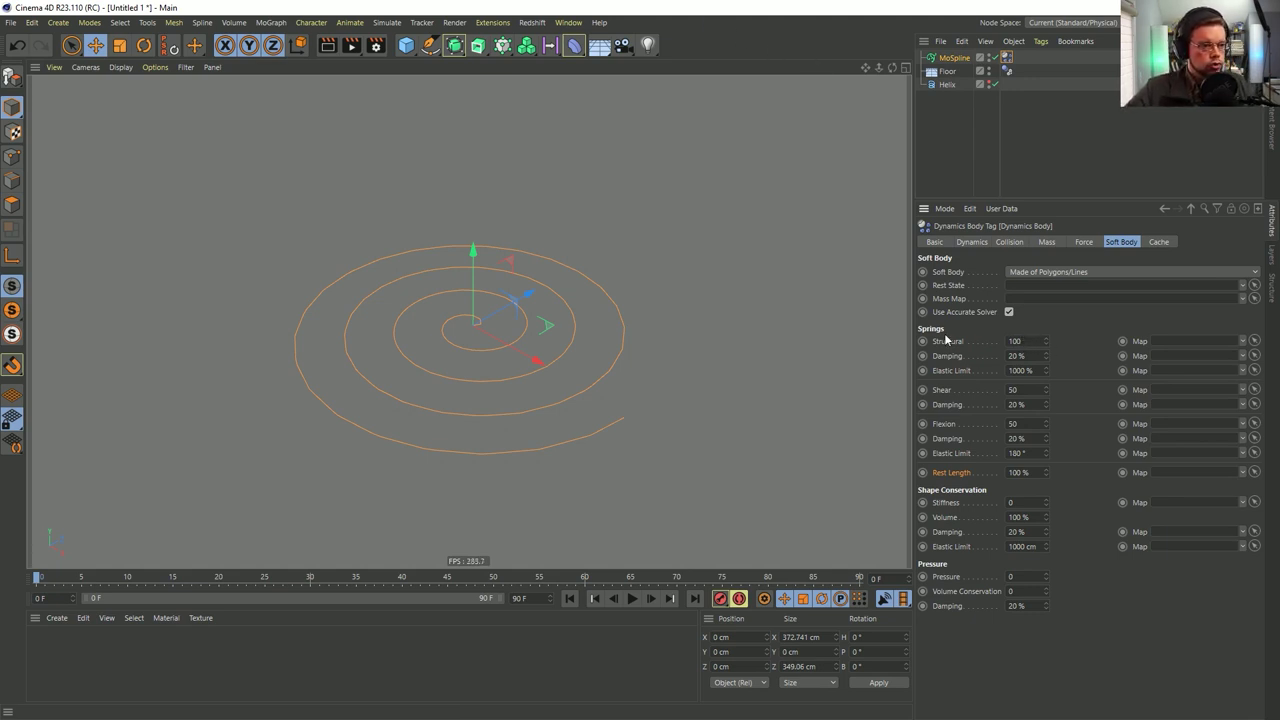
left_click_drag(1020, 341, 984, 356)
type("1")
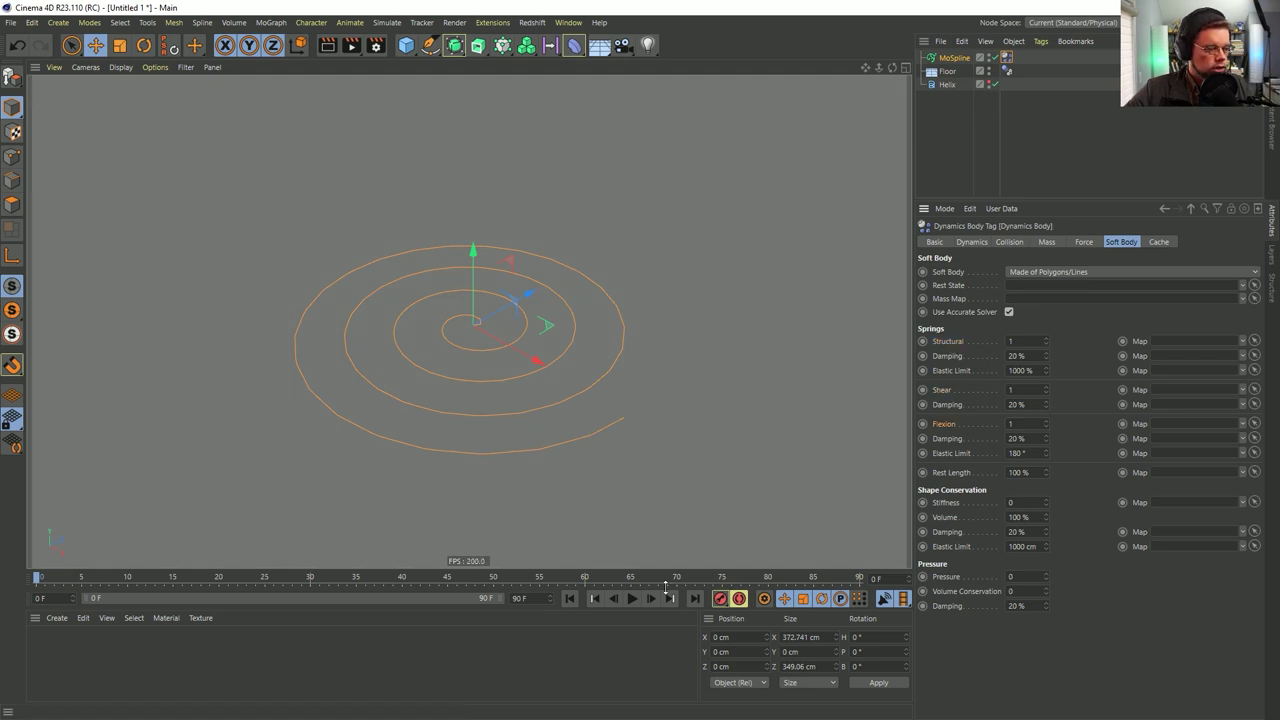
Set the project's dynamics gravity to 0 cm and play the simulation briefly to test it
key("ctrl+d")
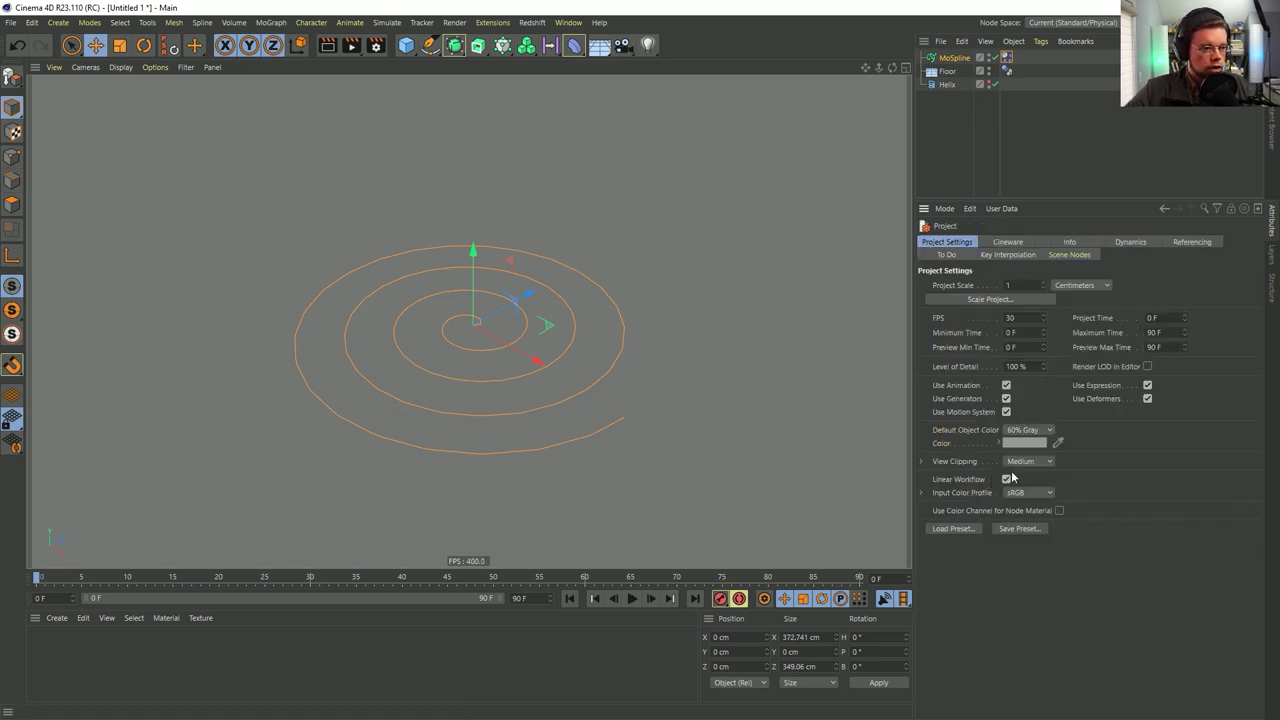
left_click(1135, 243)
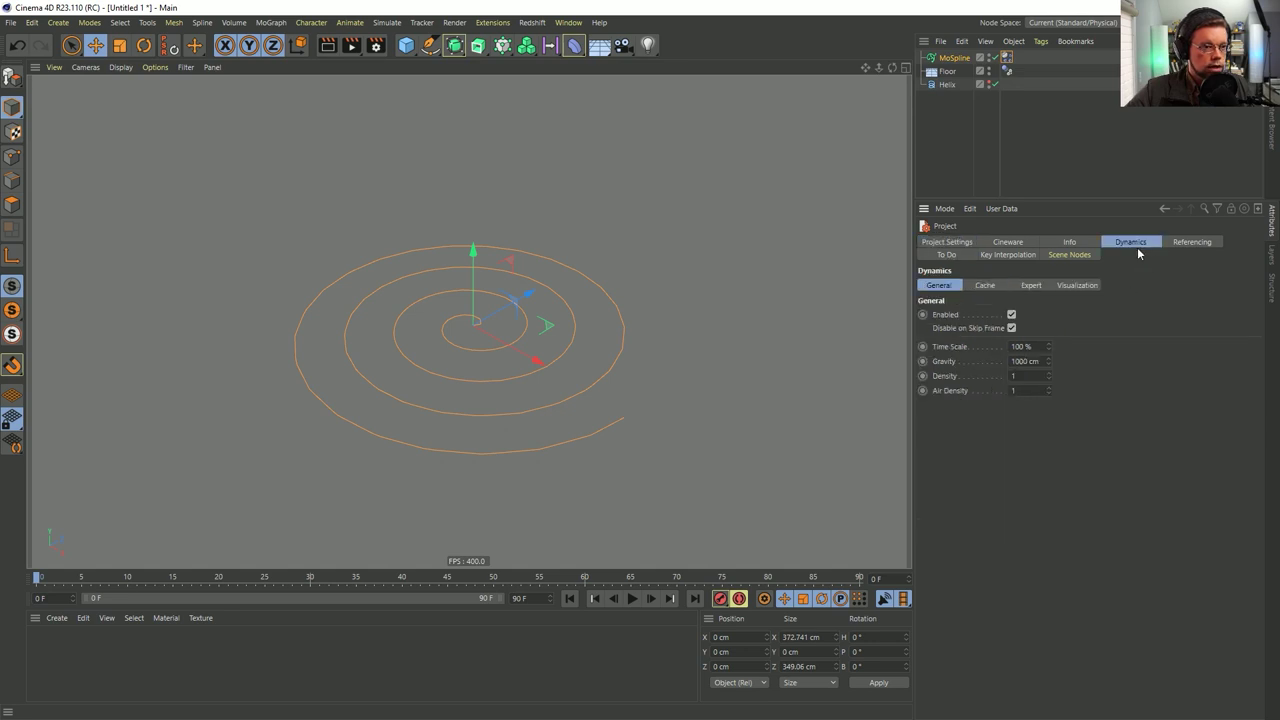
left_click(1025, 361)
type("0")
left_click(632, 598)
left_click(632, 598)
left_click(569, 598)
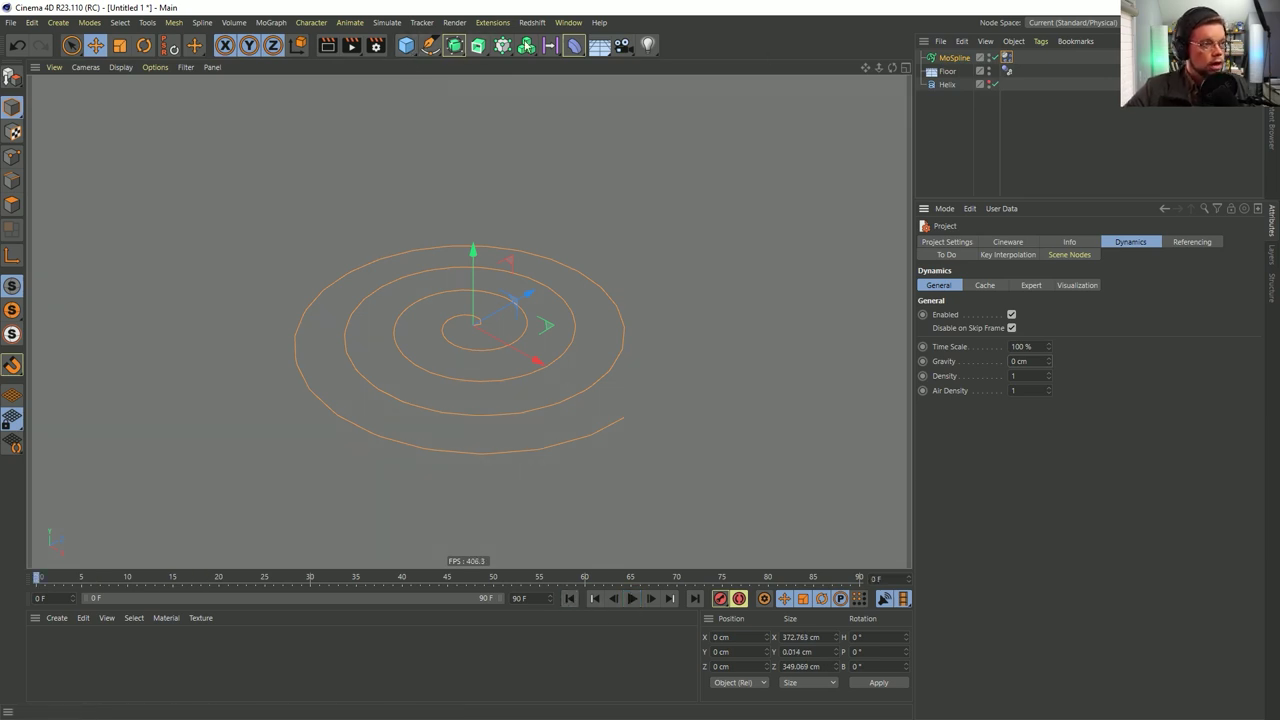
Add a Sphere and move it below the spiral's edge to about Y -116 cm and Z 177 cm
left_click(406, 45)
left_click(672, 86)
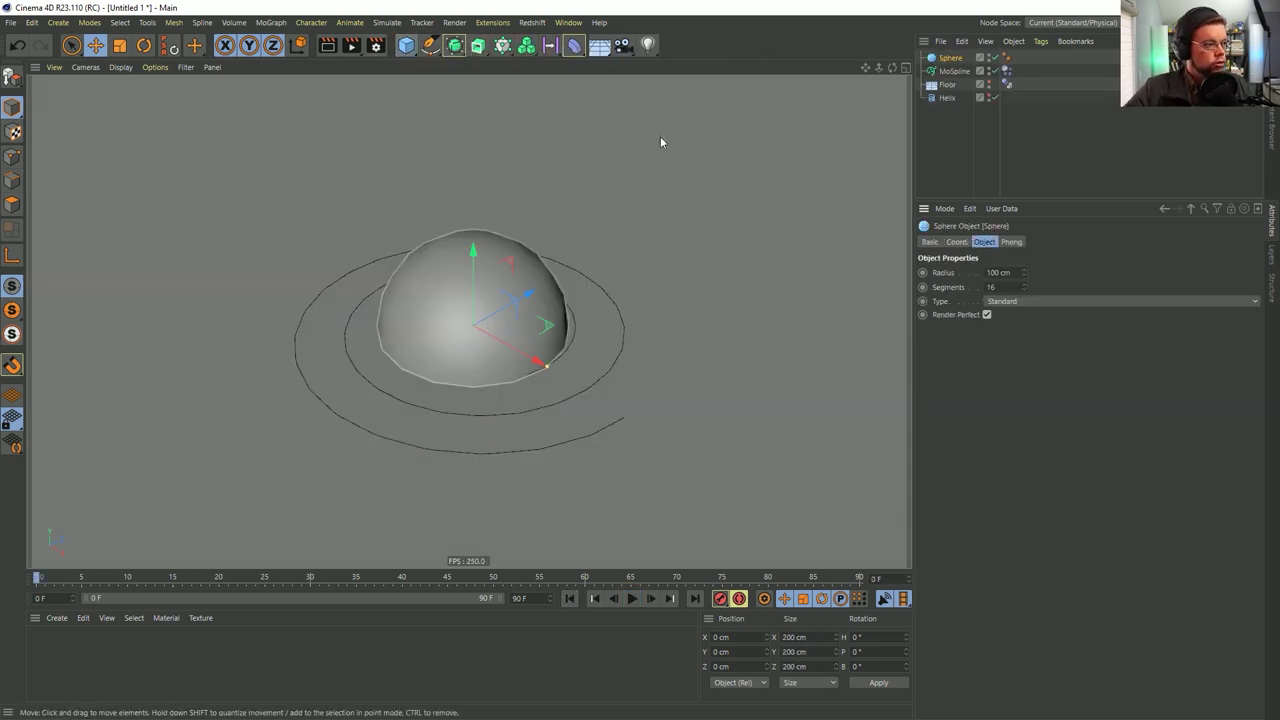
left_click_drag(485, 253, 625, 315)
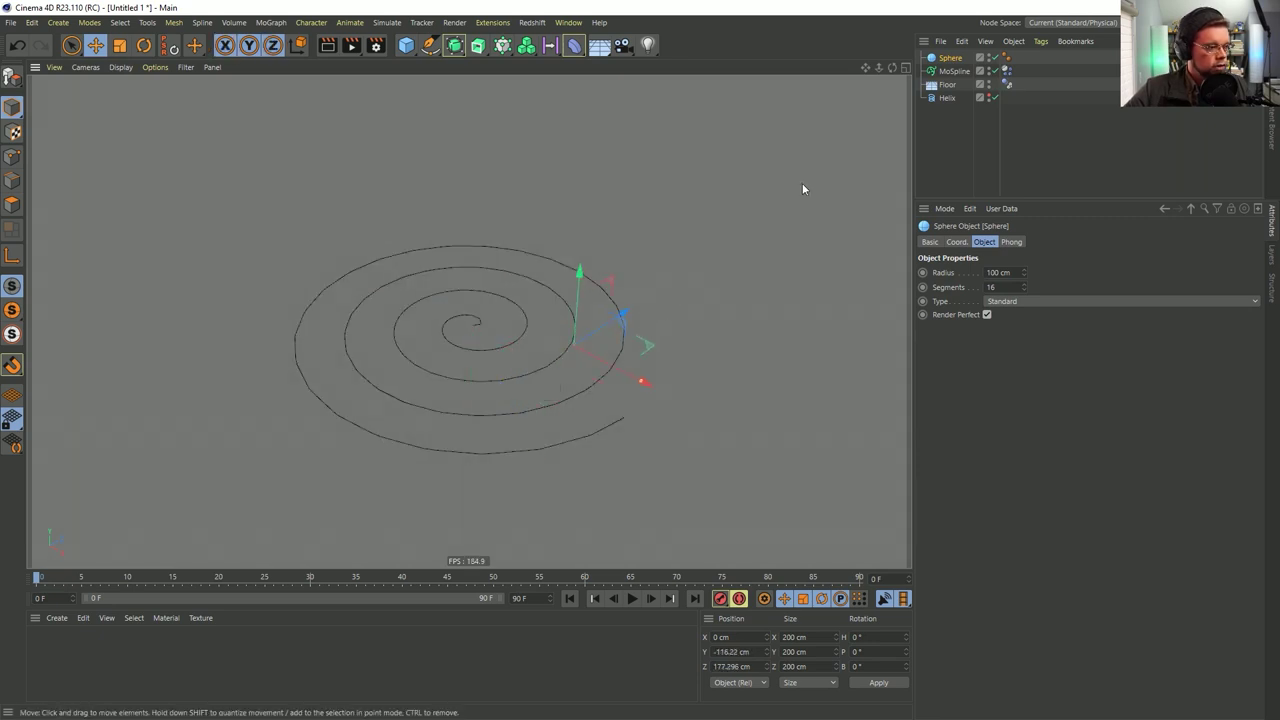
Copy the Floor's collider dynamics tag onto the Sphere and select the Sphere
left_click(1006, 73)
left_click_drag(1007, 84, 1016, 60, "ctrl")
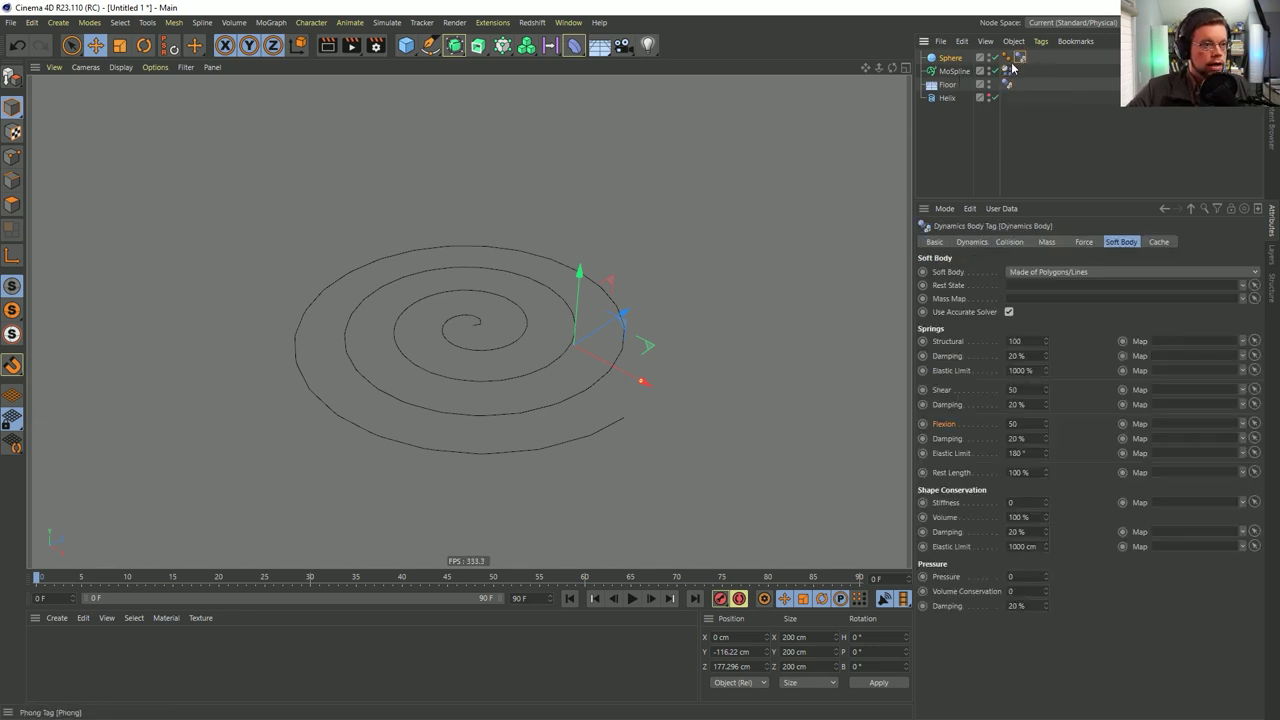
left_click(946, 59)
Start playing the simulation and extend the timeline's end to 999 frames
key("F8")
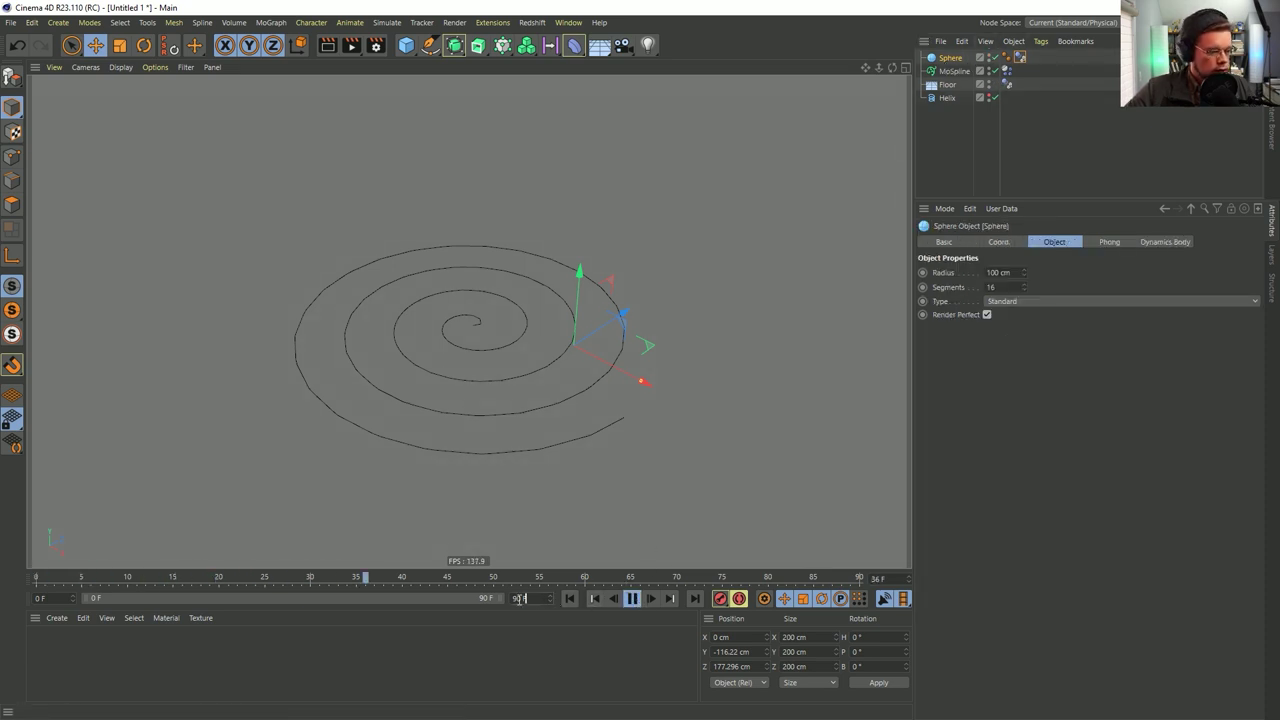
type("999")
key("Return")
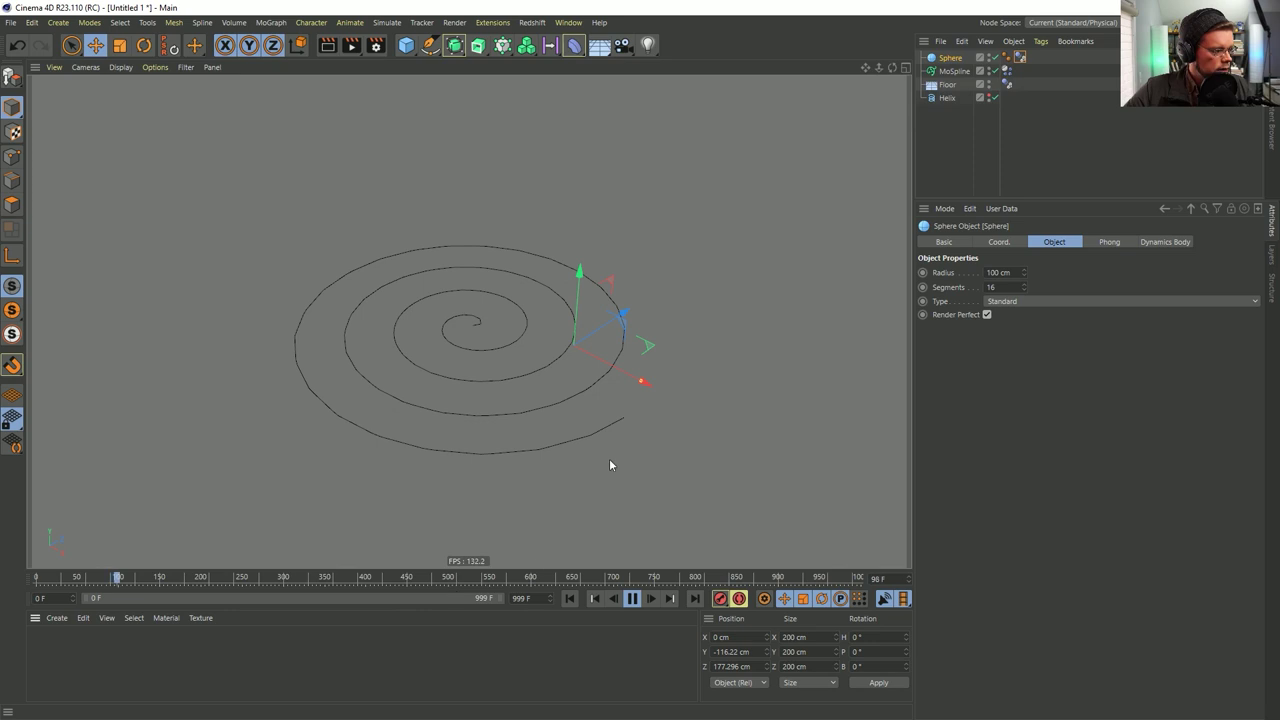
Move the Sphere against the spiral during playback to test the collision, and rewind to frame 0
mouse_move(580, 274)
left_mouse_down()
mouse_move(580, 249)
mouse_move(576, 279)
left_mouse_up()
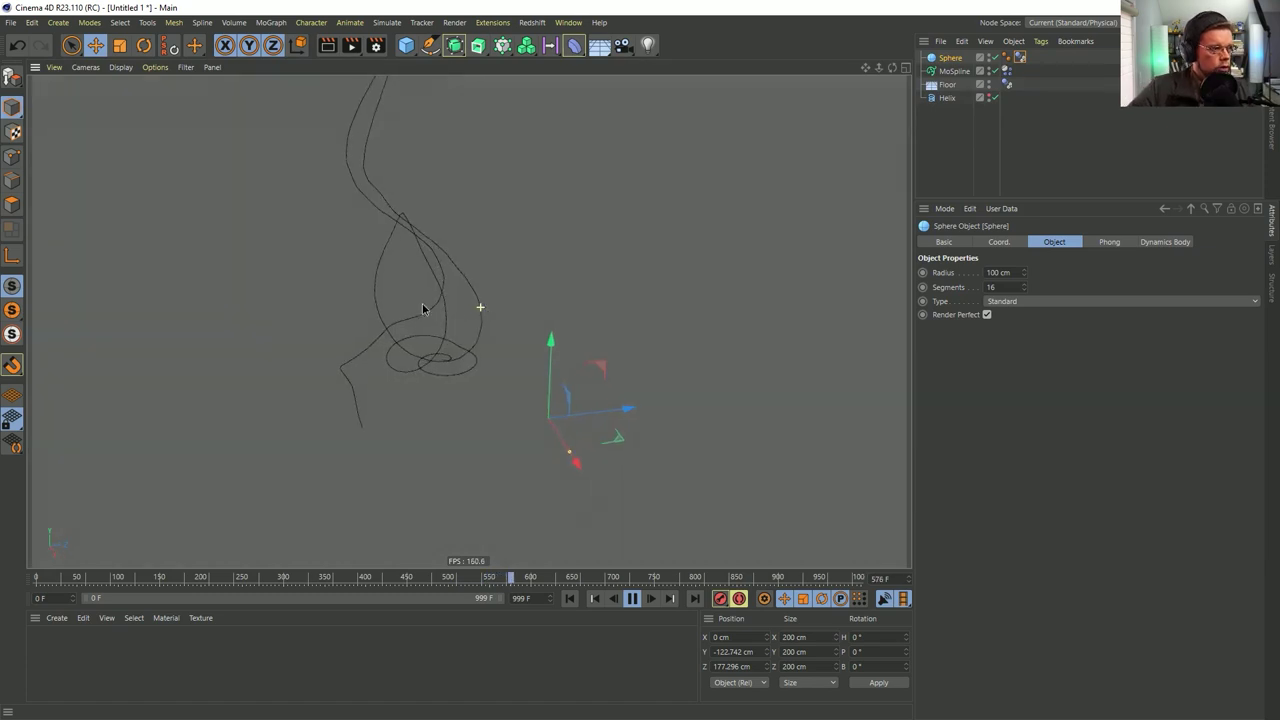
left_click(632, 598)
left_click(569, 598)
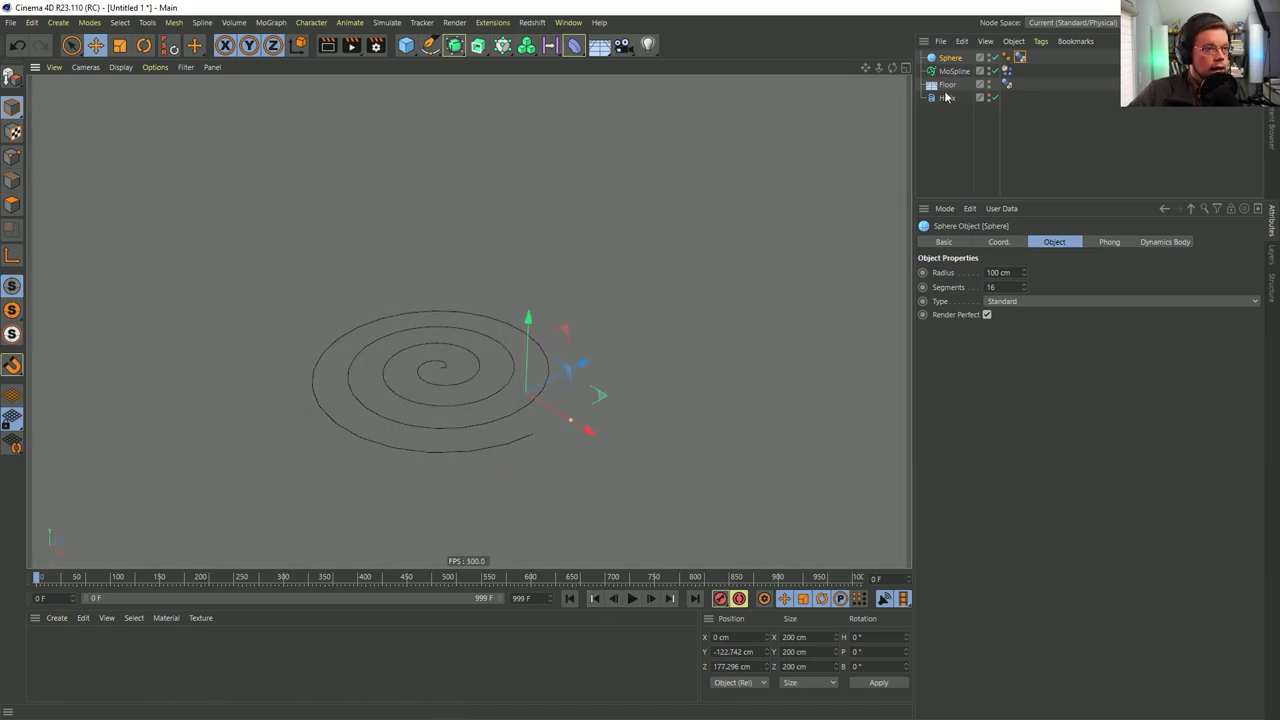
Set the Structural, Shear and Flexion Damping of the MoSpline's soft body to 99 %
left_click(1006, 71)
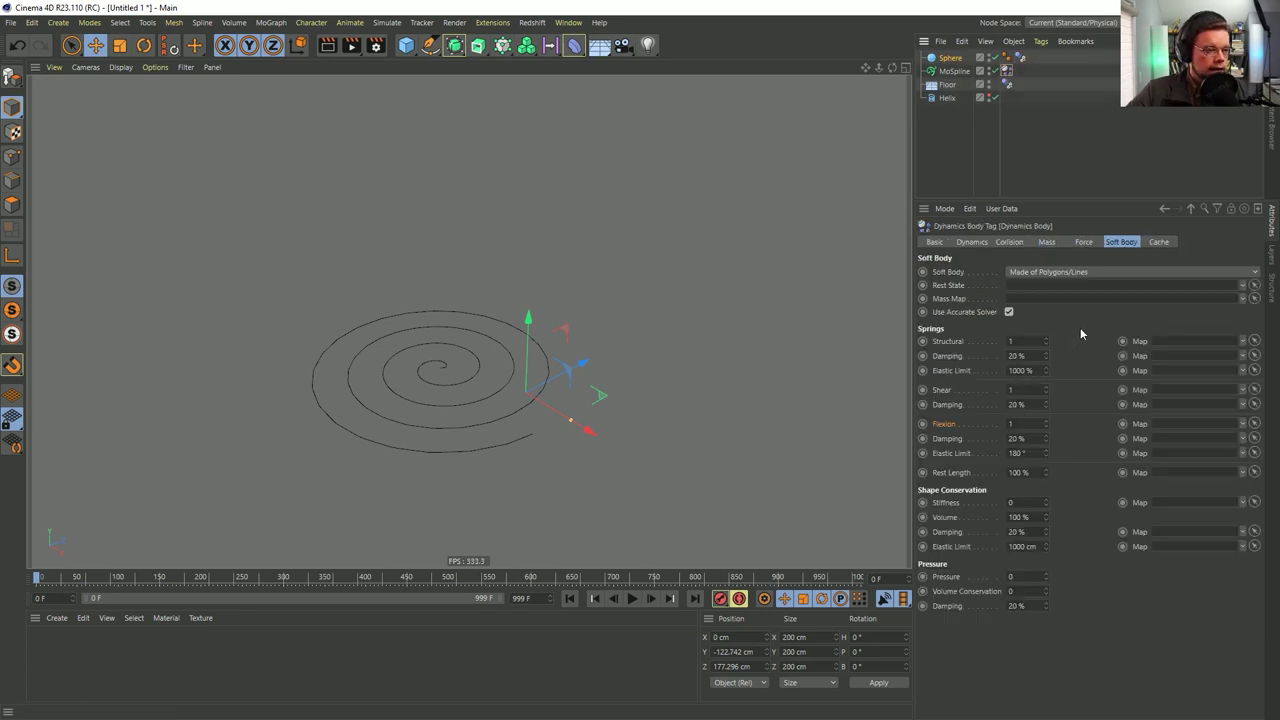
left_click(1018, 355)
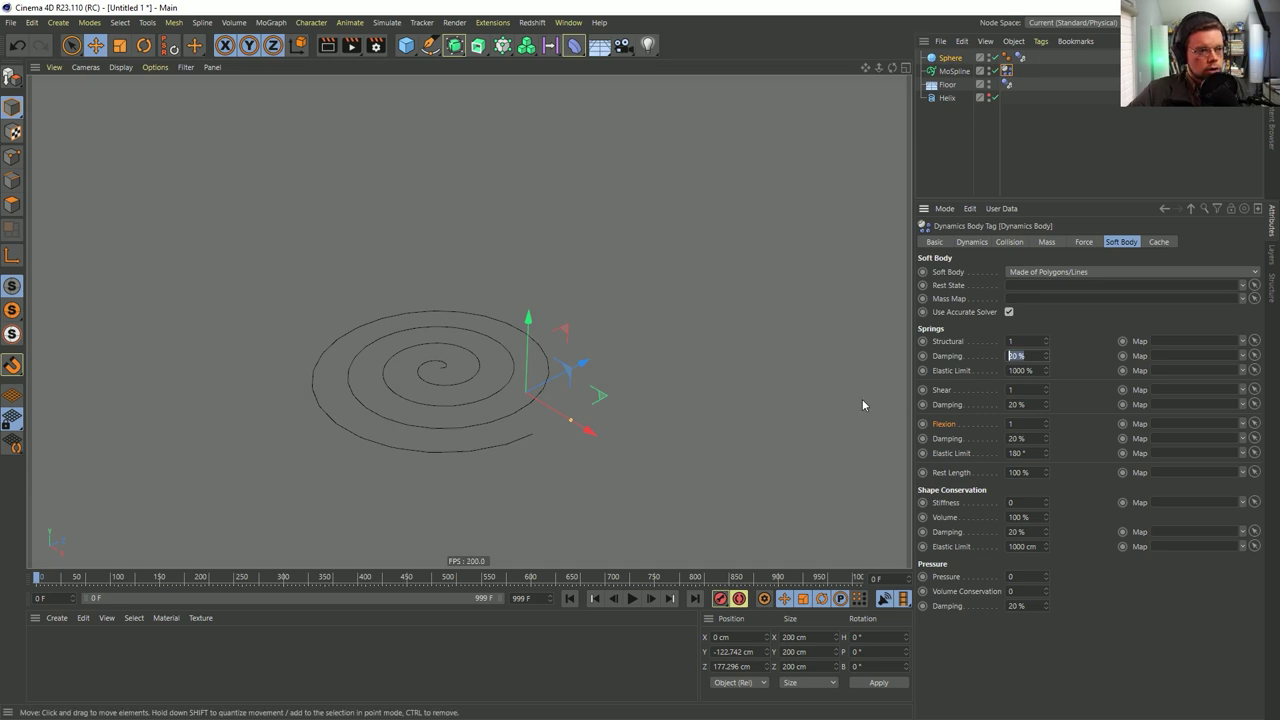
type("55")
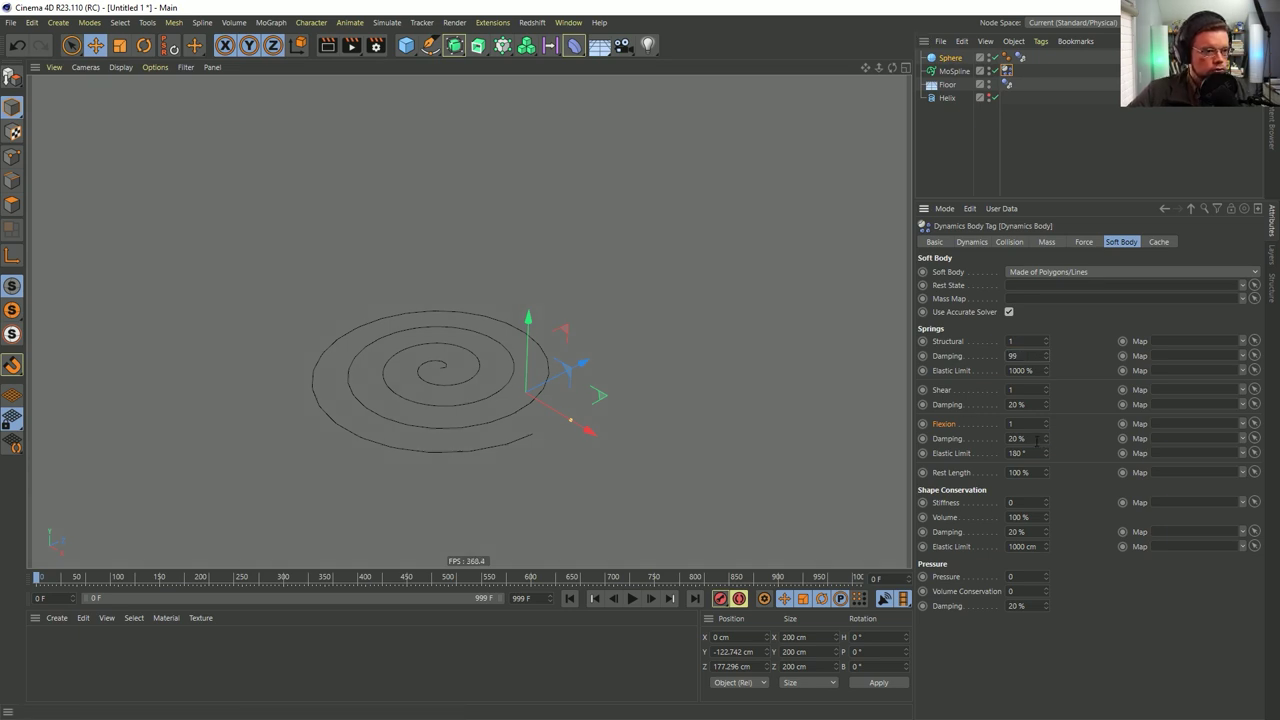
left_click(1037, 440)
type("99")
left_click(1030, 404)
type("99")
key("Return")
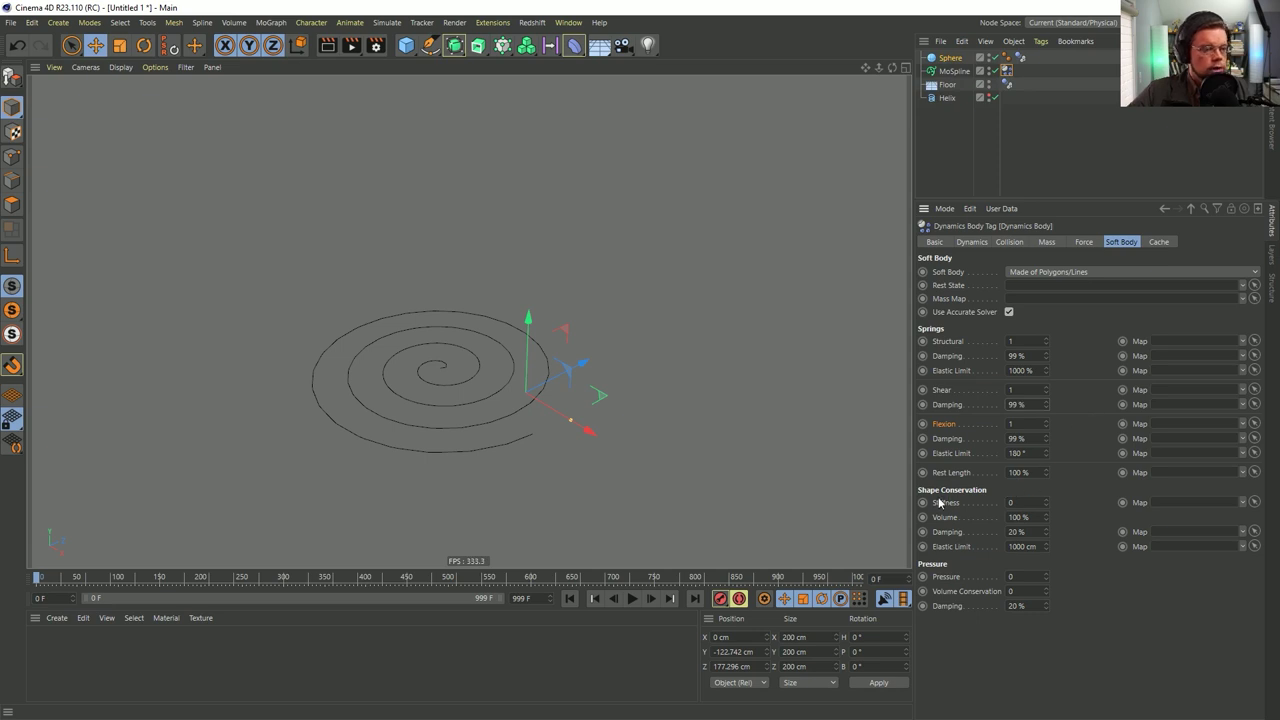
left_click(1085, 245)
left_click(1045, 245)
left_click(1073, 245)
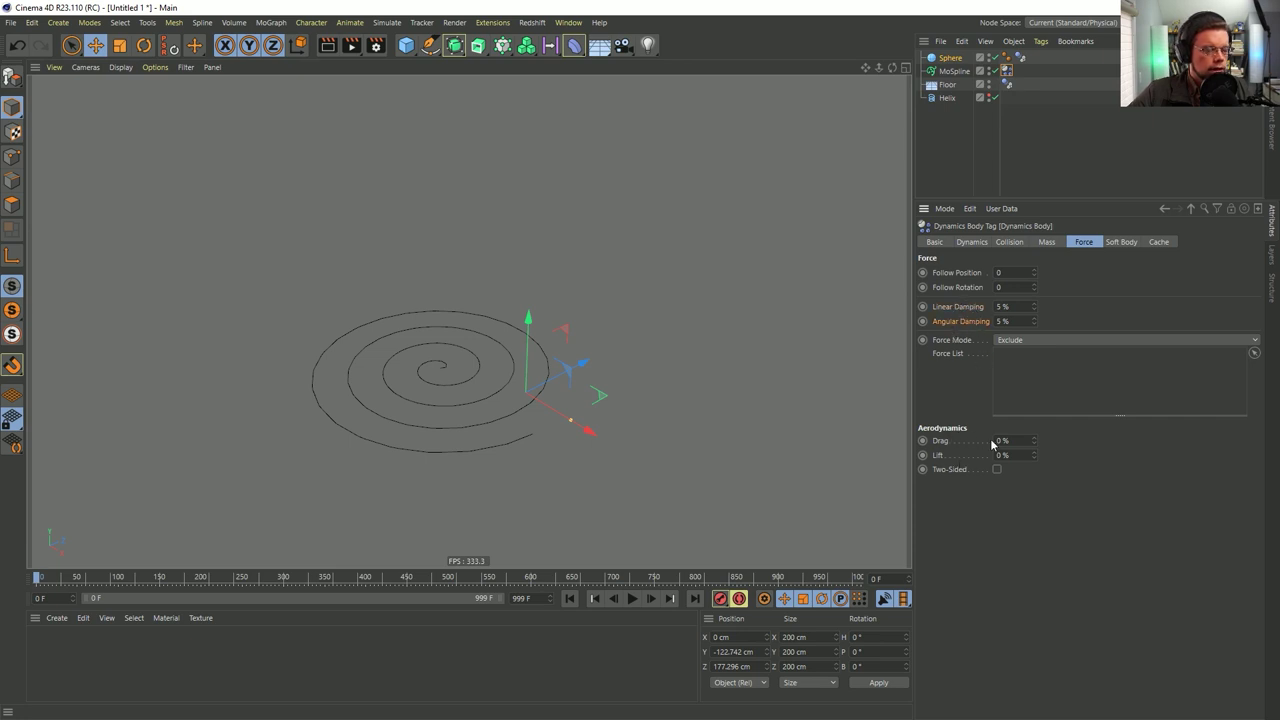
Play the simulation, raise the Sphere into the spiral to about Y -48 cm, and rewind to frame 0
left_click(632, 598)
left_click(948, 58)
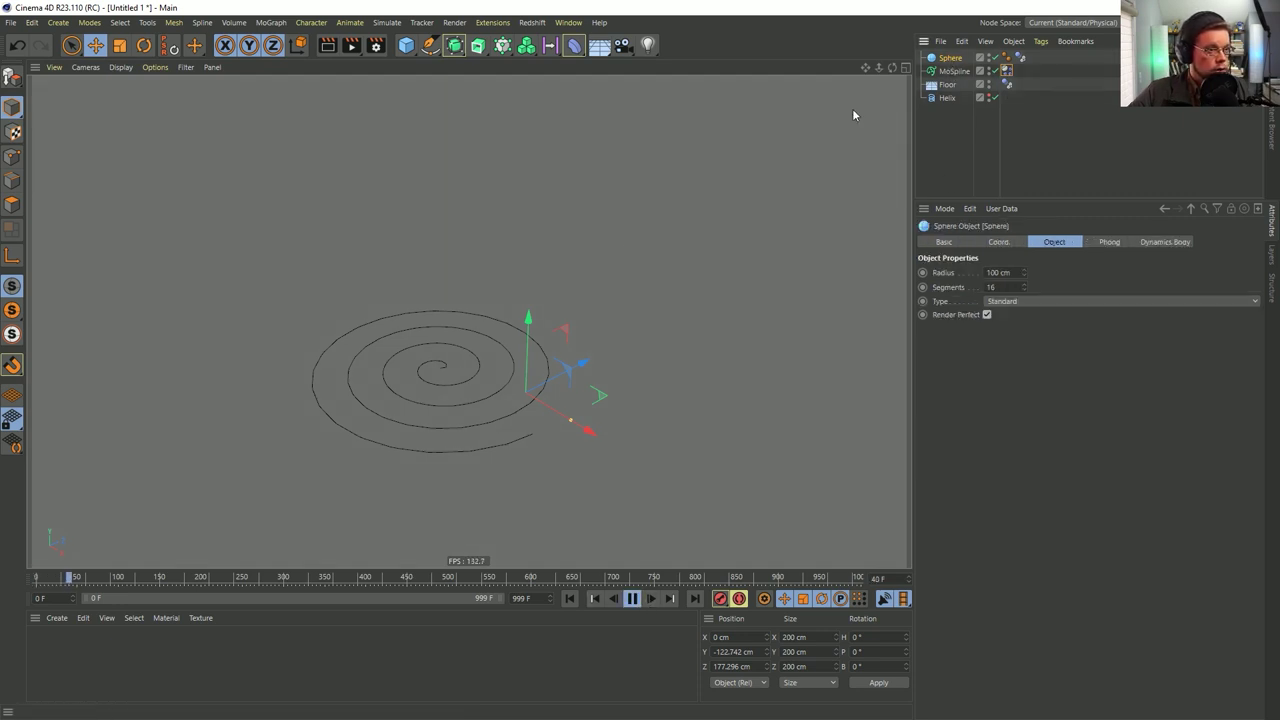
left_click_drag(531, 328, 484, 272)
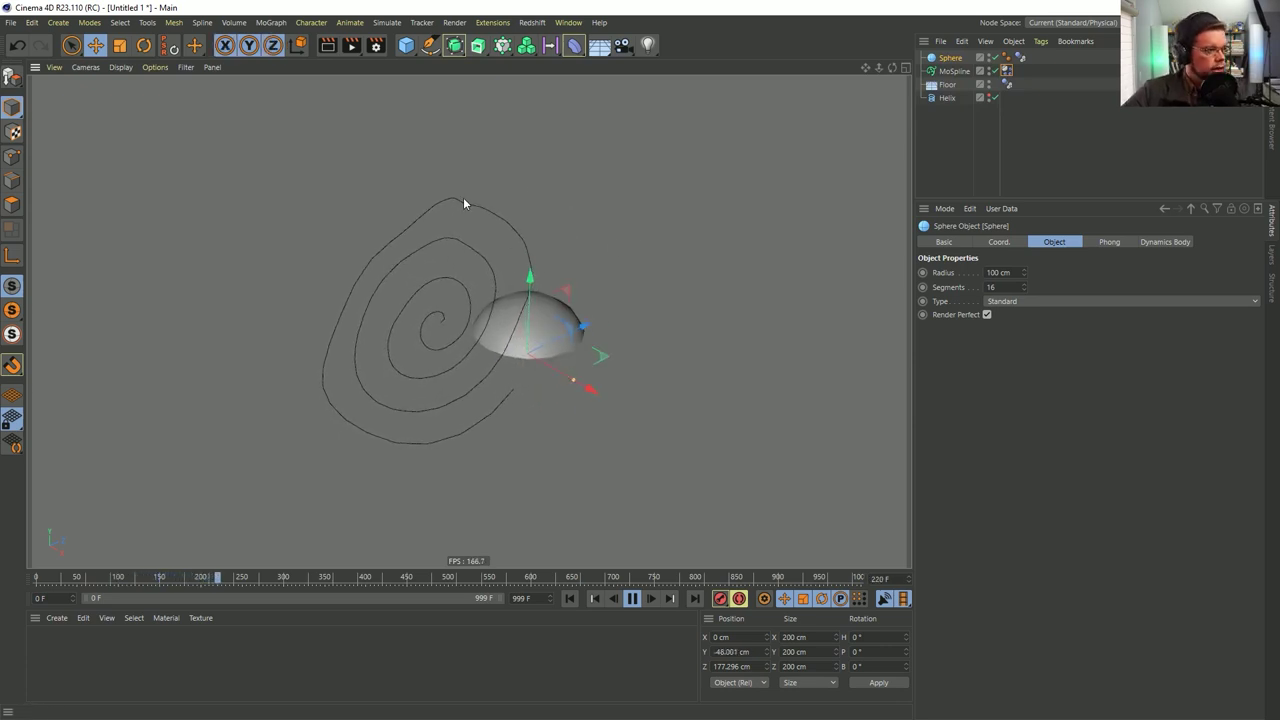
left_click(632, 598)
left_click(569, 598)
Set the Structural, Shear and Flexion Damping of the MoSpline's soft body to 1 %
left_click(1006, 71)
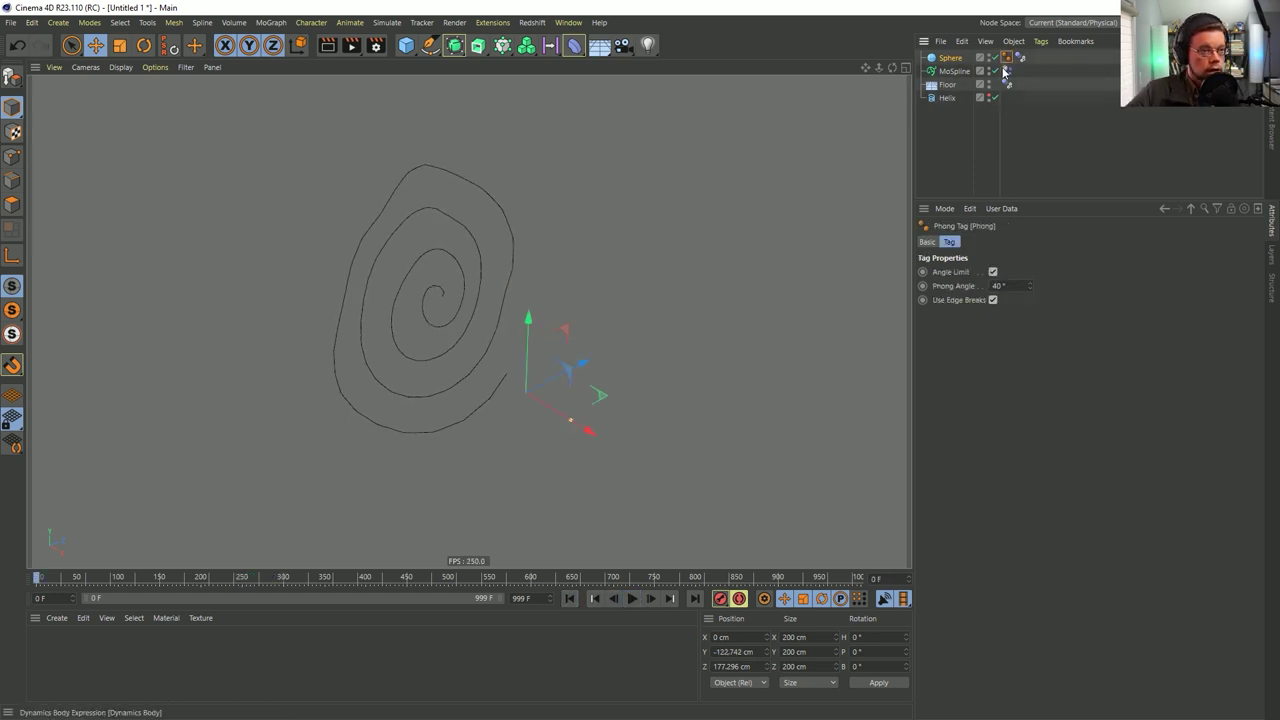
left_click(1119, 242)
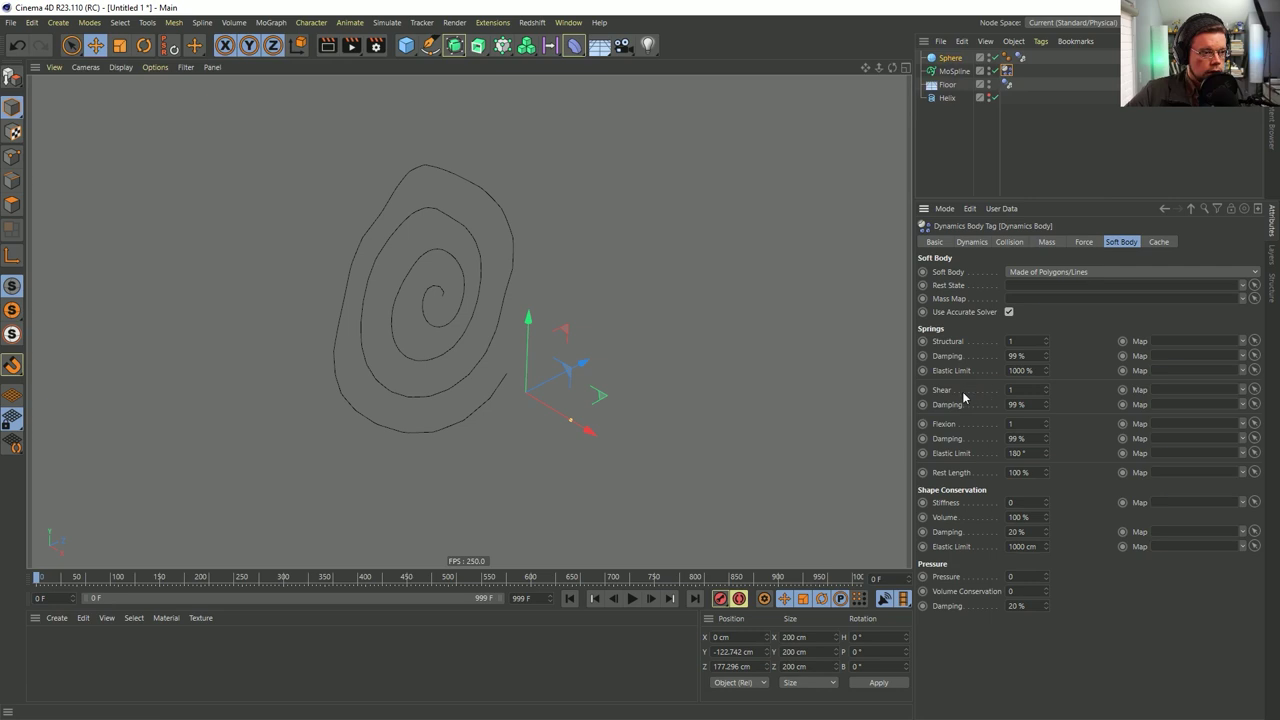
type("1")
left_click_drag(1028, 438, 960, 448)
type("1")
key("Return")
Replay the simulation while pushing the Sphere up into the spiral to test the low damping, and rewind
left_click(637, 599)
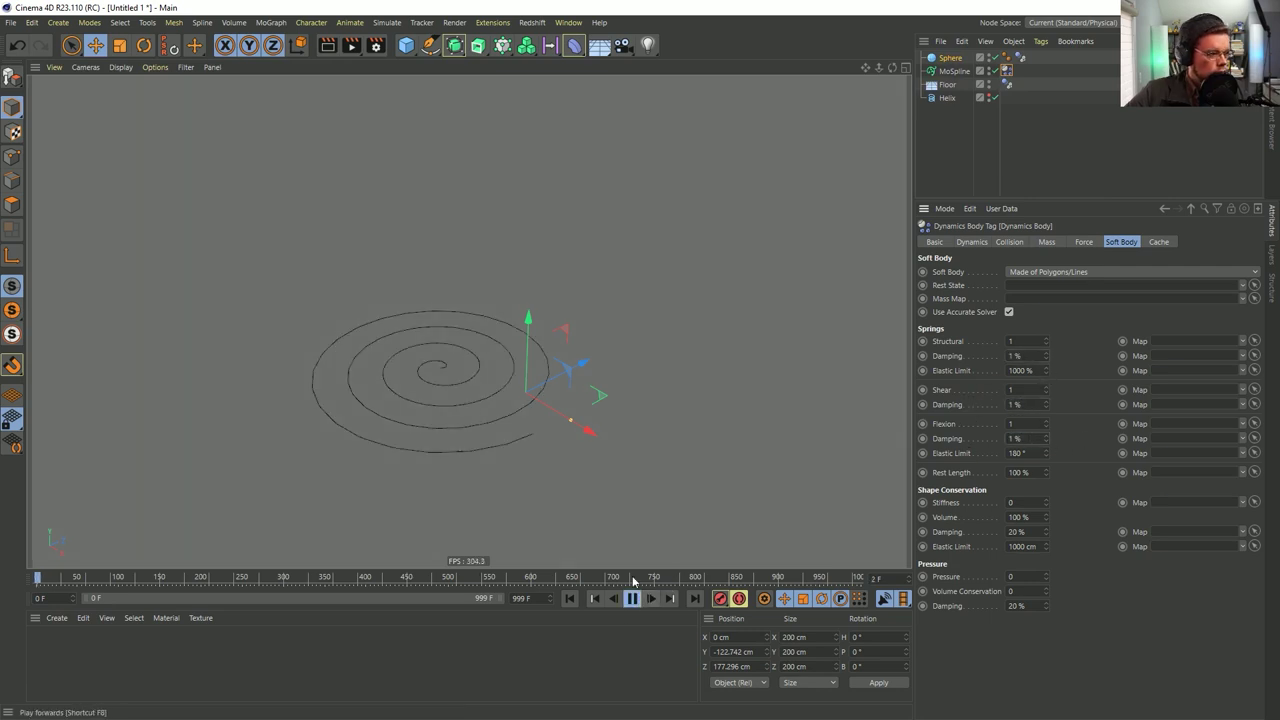
left_click_drag(529, 332, 505, 294)
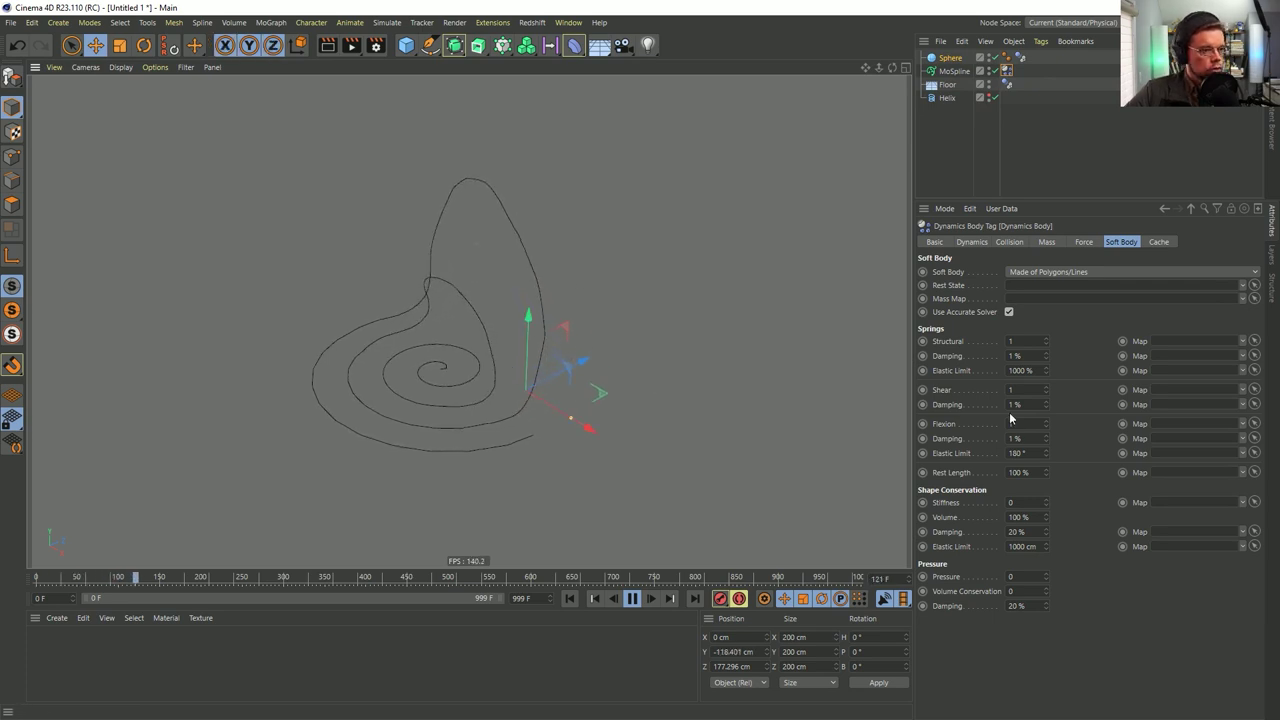
left_click(946, 357)
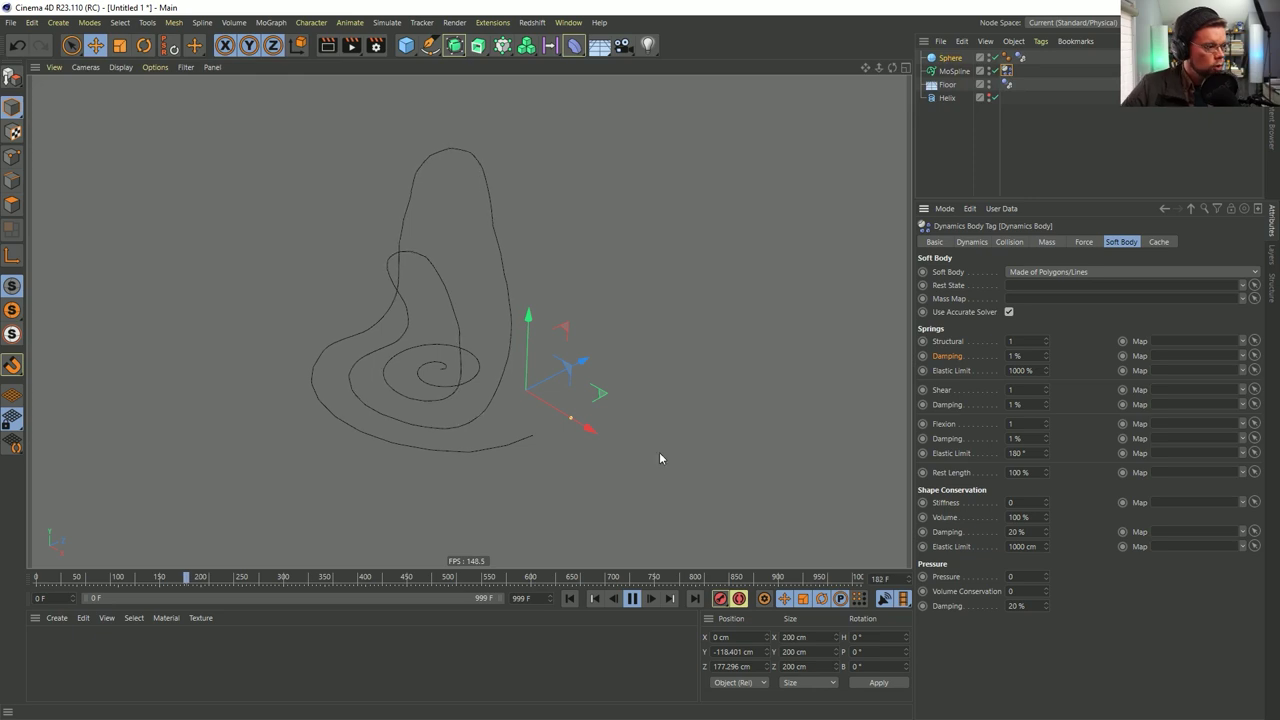
left_click(632, 598)
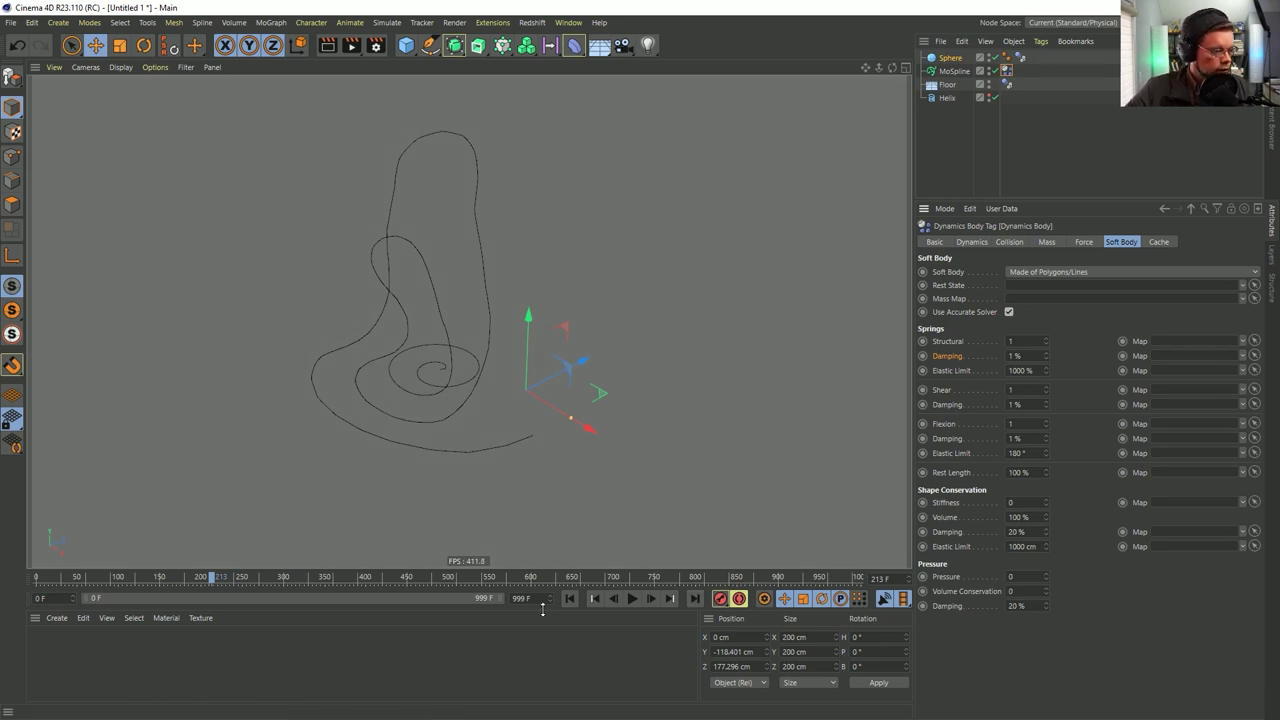
left_click(569, 598)
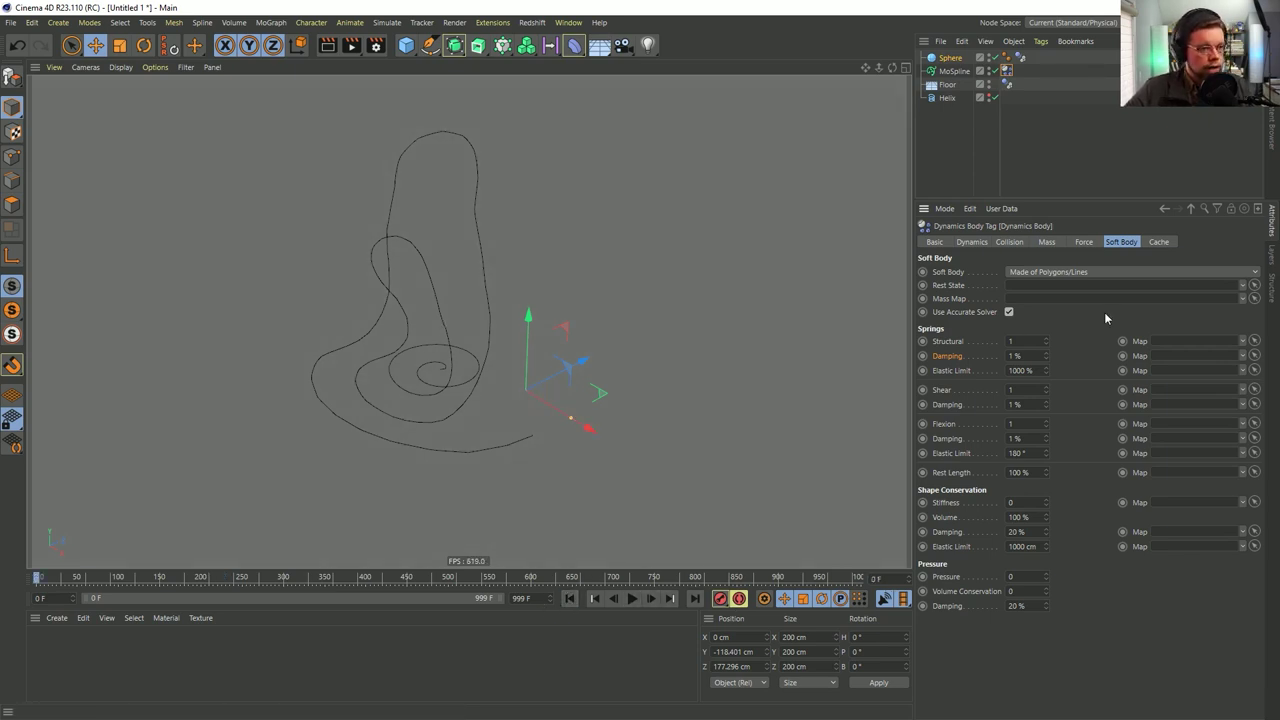
Set the Linear and Angular Damping forces of the MoSpline's dynamics body to 99.99 % with the simulation rewound
left_click(1047, 241)
left_click(1084, 241)
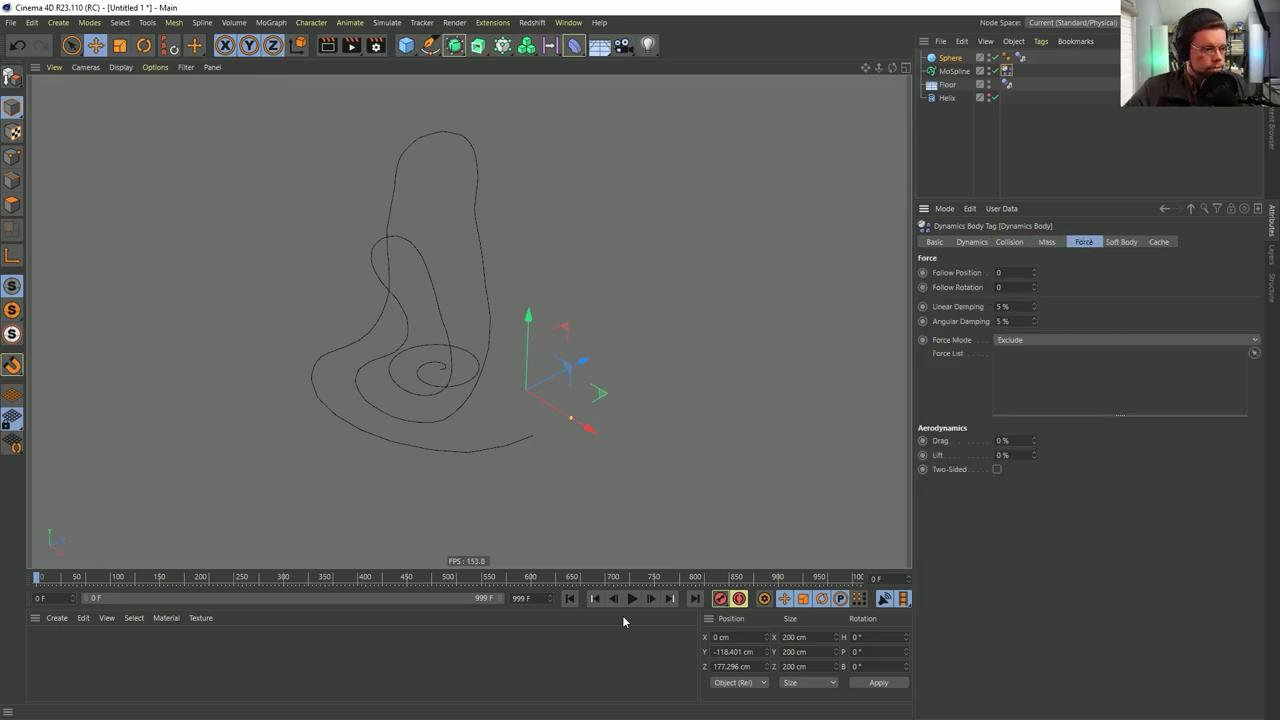
left_click(570, 598)
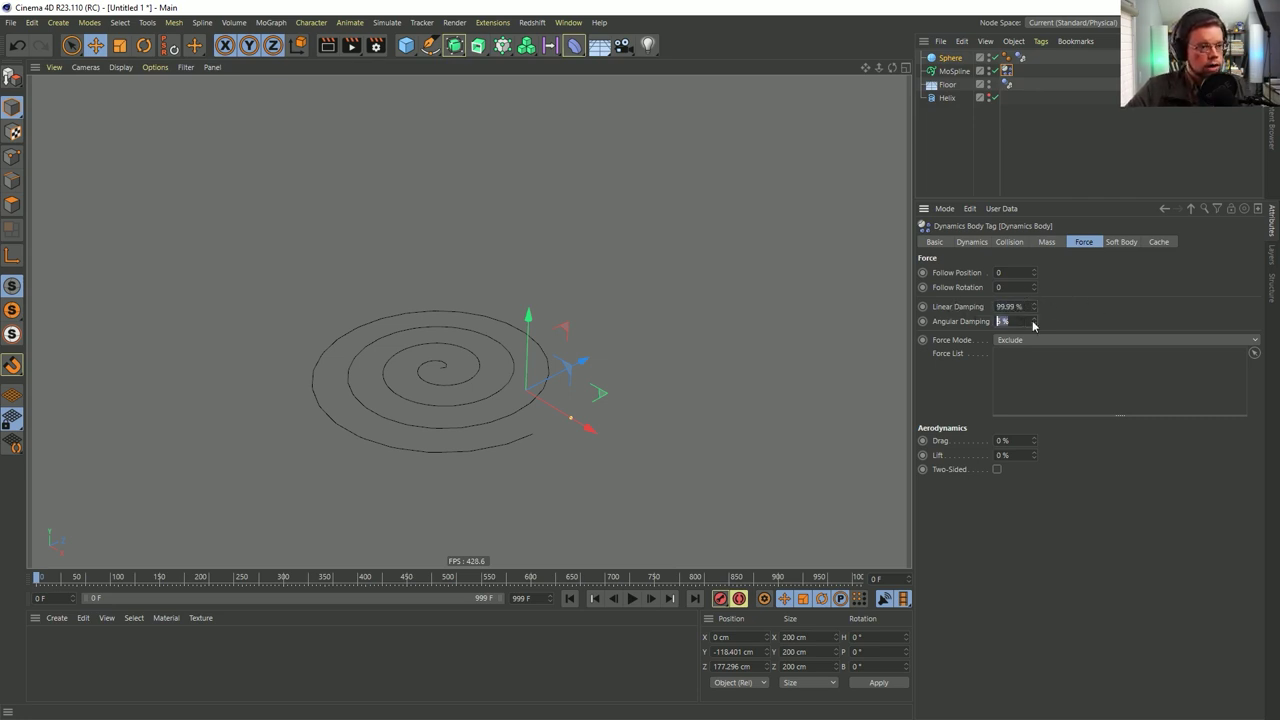
Play the simulation and raise the Sphere through the spiral to about Y -62 cm to test the high force damping
left_click(632, 598)
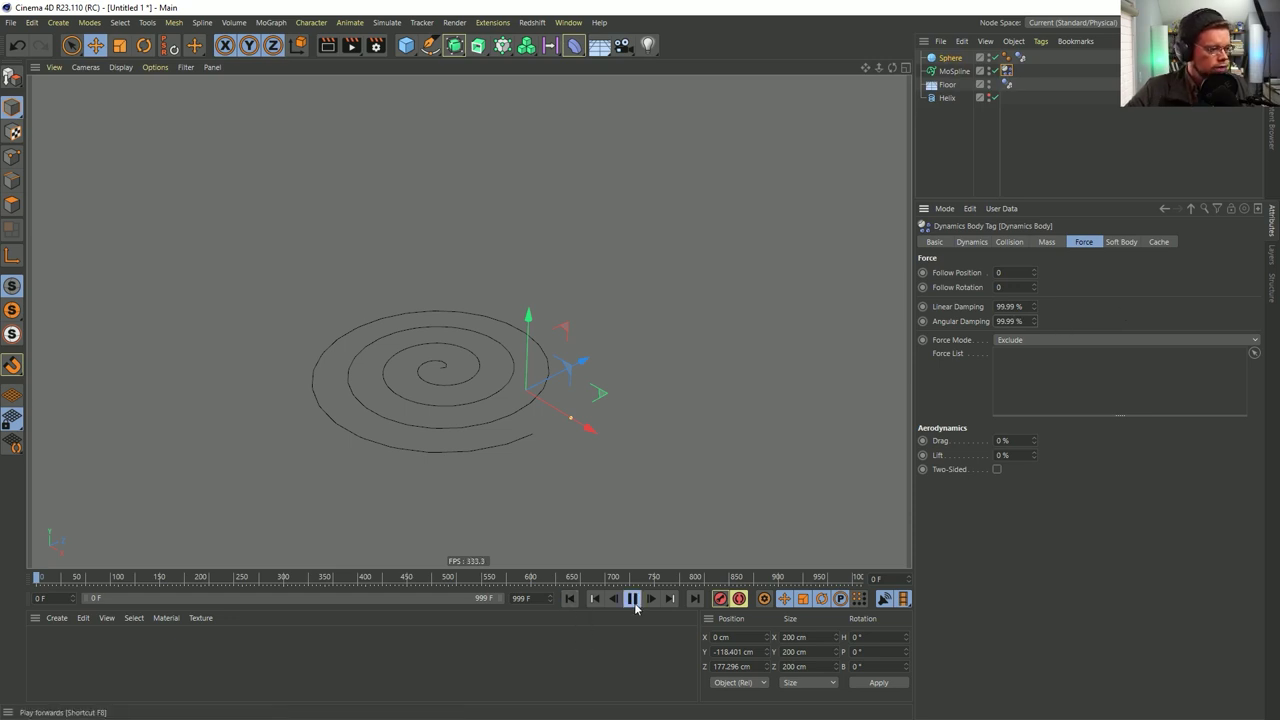
left_click(950, 58)
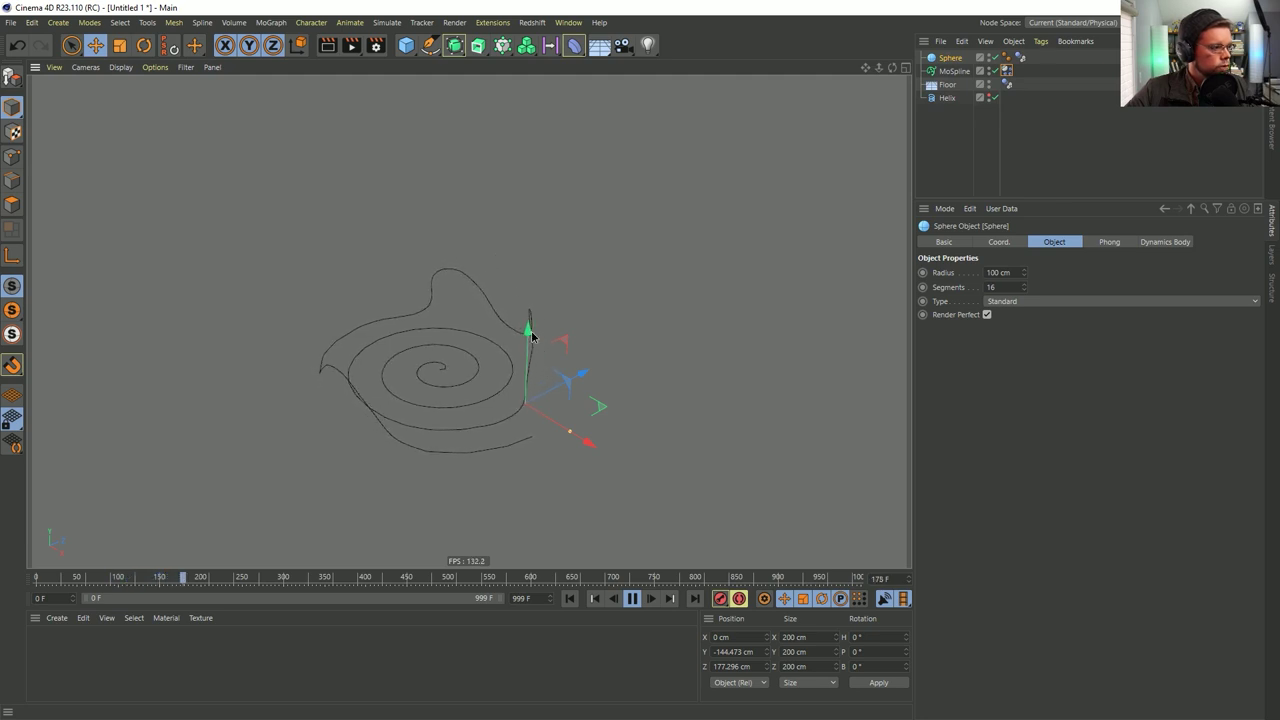
left_click_drag(531, 337, 529, 285)
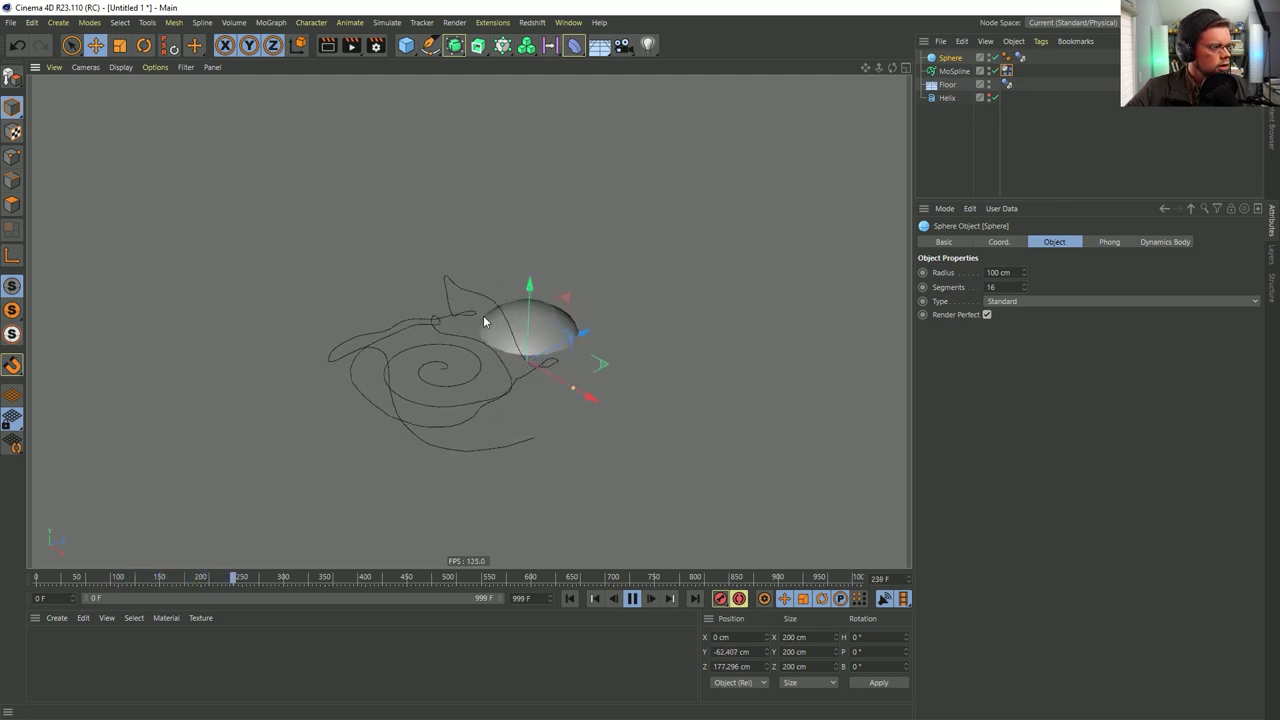
mouse_move(465, 363)
left_mouse_down("alt")
mouse_move(423, 369)
mouse_move(326, 301)
mouse_move(447, 362)
left_mouse_up("alt")
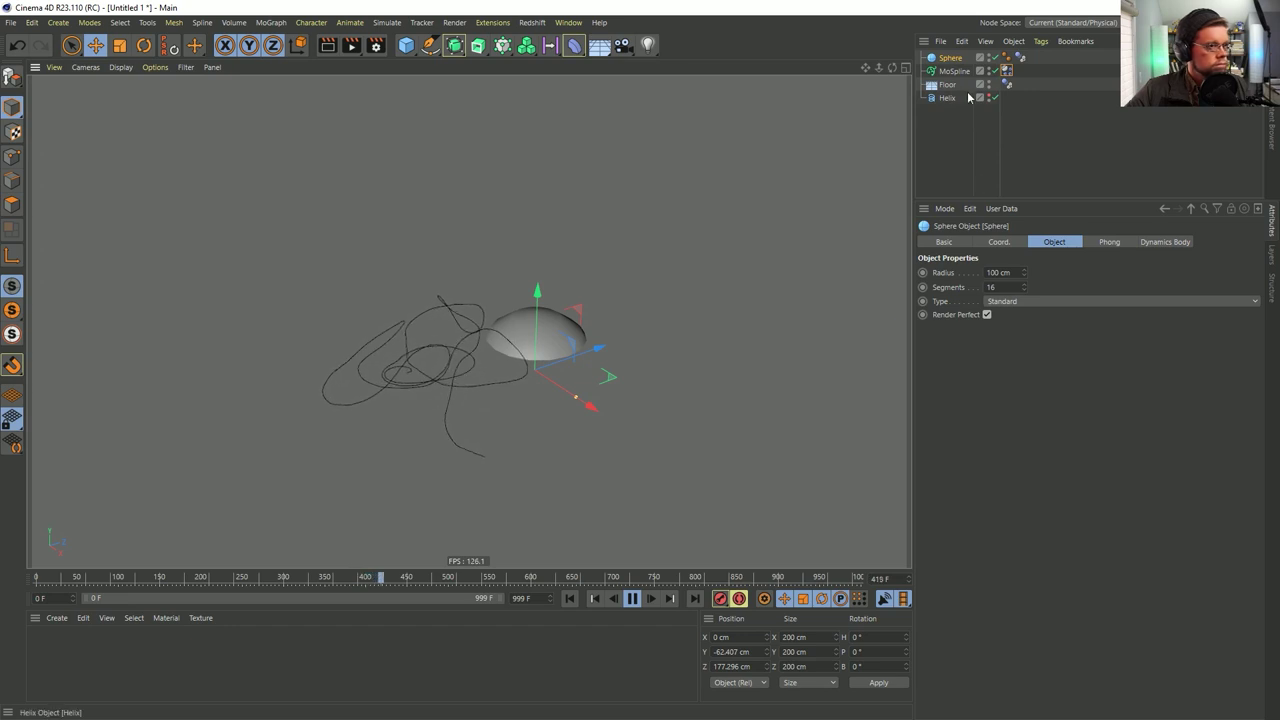
Reset the Linear and Angular Damping of the MoSpline's dynamics body to their 5 % defaults
left_click(1008, 72)
right_click(1034, 307)
right_click(1034, 321)
Stop and rewind the simulation, and lower the Sphere to about Y -142 cm beneath the spiral
left_click(631, 599)
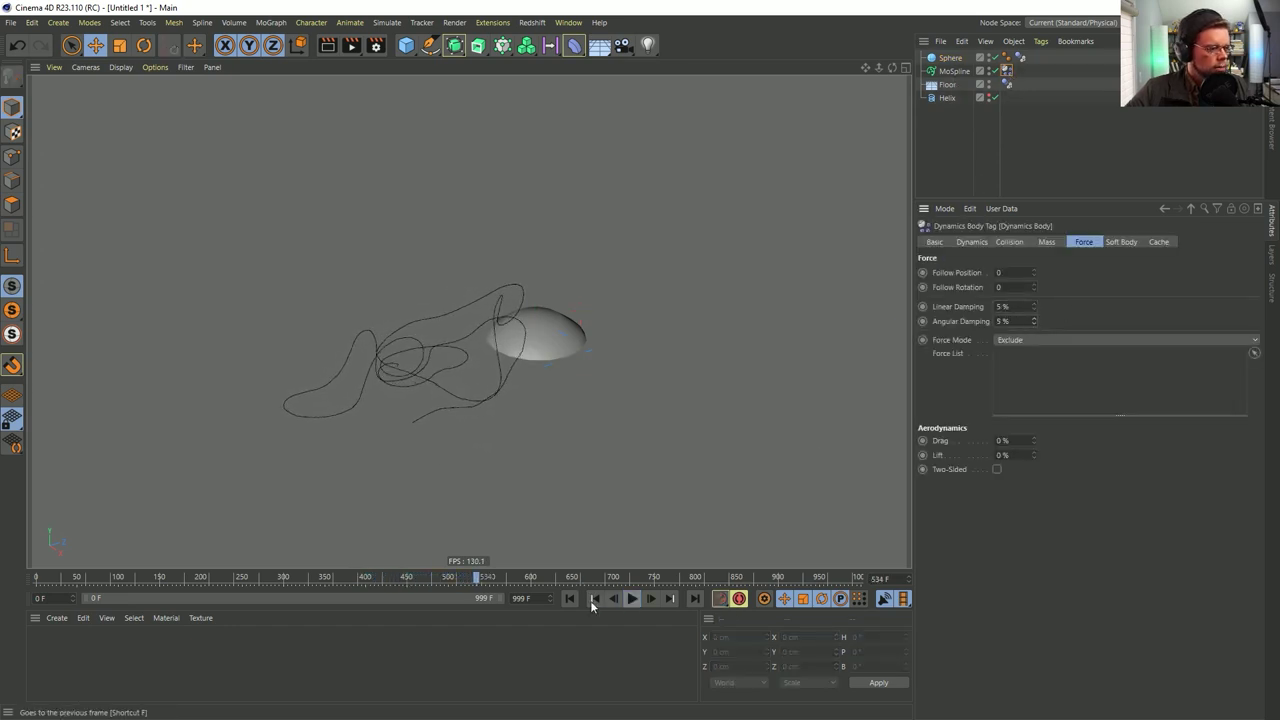
left_click(565, 599)
left_click(528, 375)
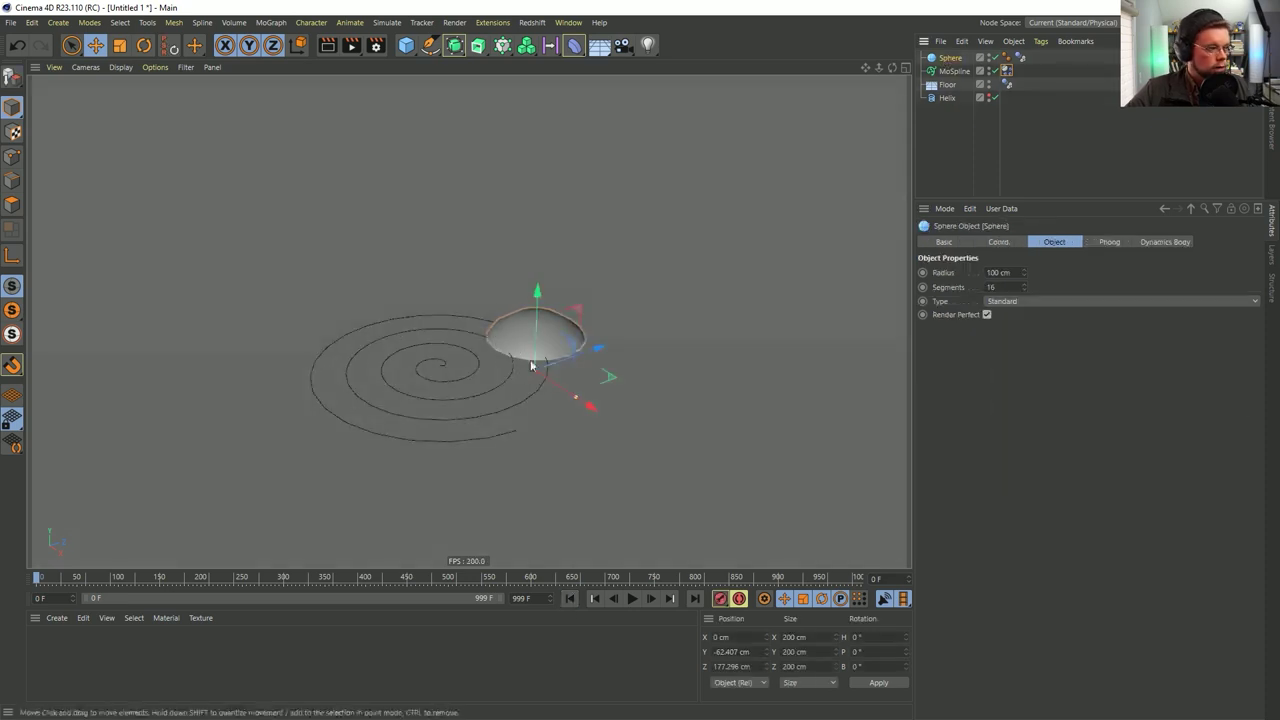
left_click_drag(539, 288, 531, 337)
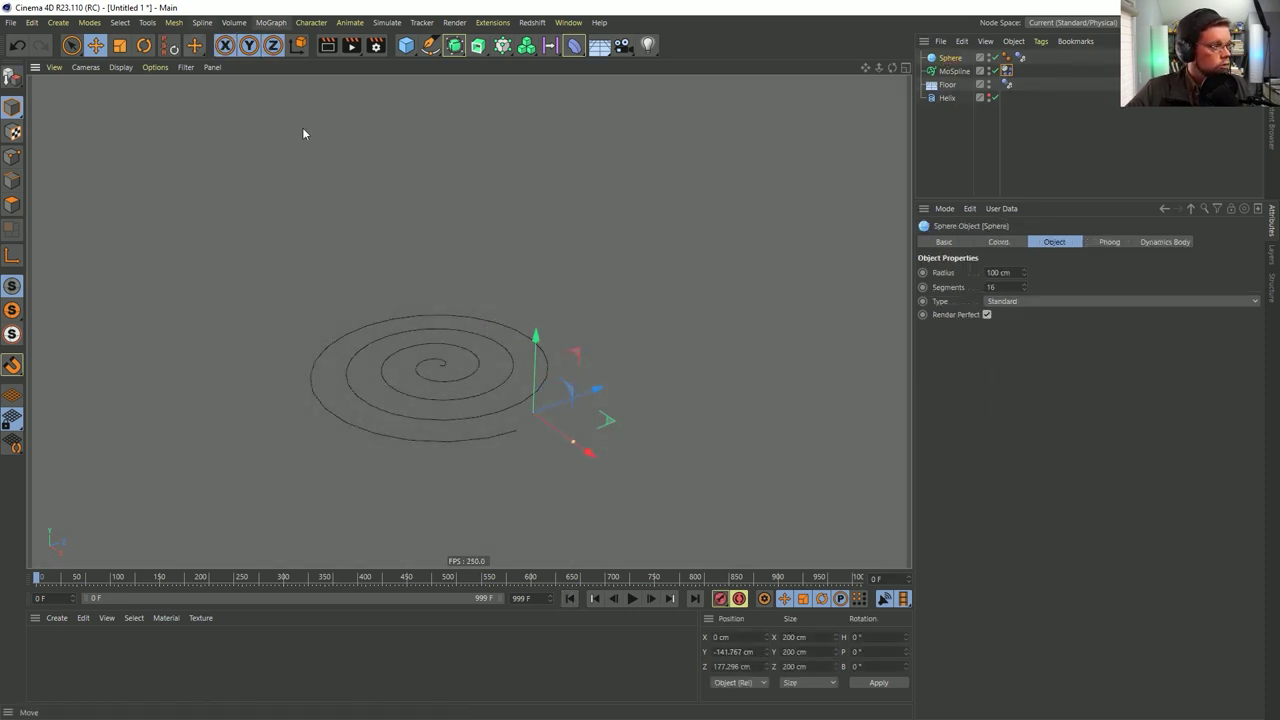
Add a Friction force to the scene with a Strength of 1000
left_click(387, 22)
mouse_move(420, 112)
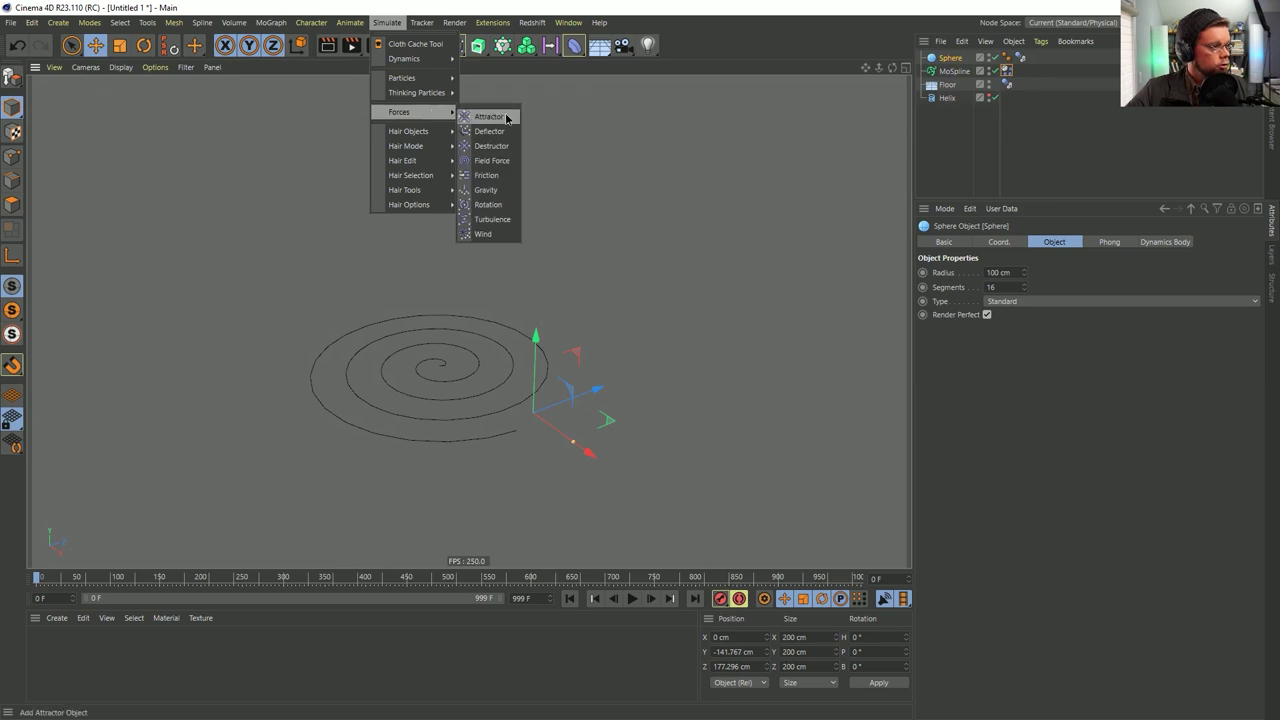
left_click(490, 176)
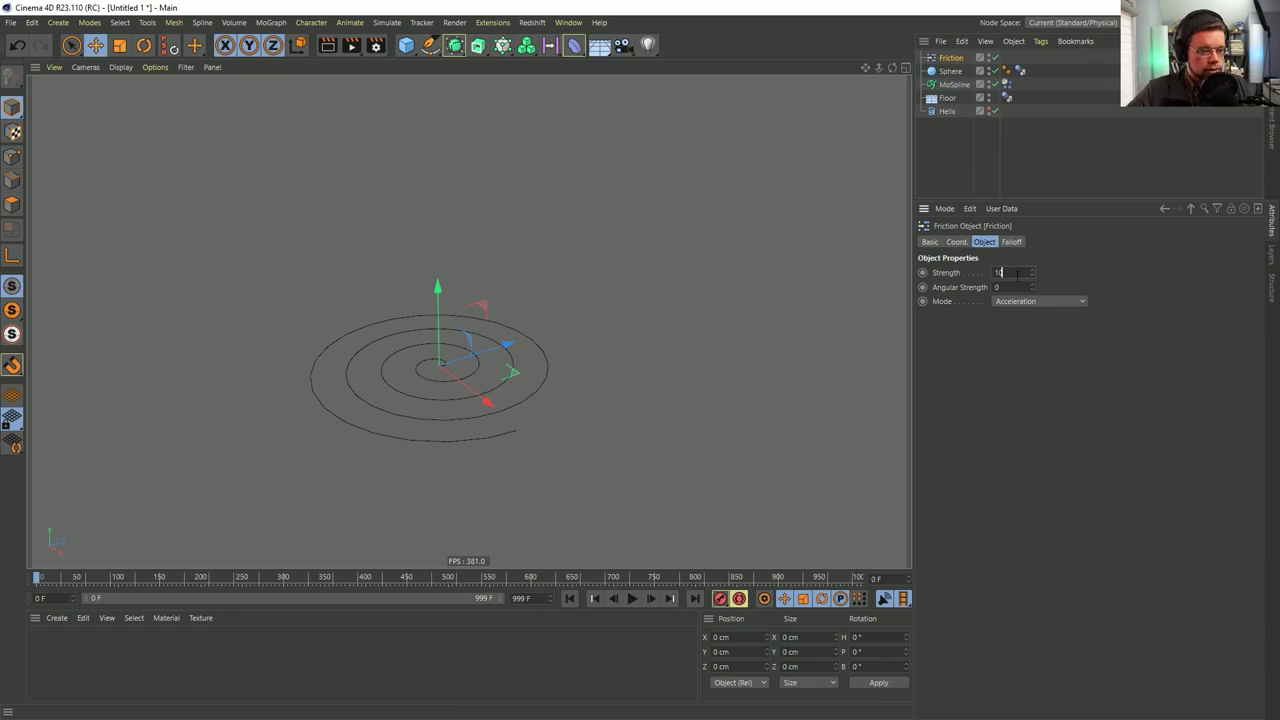
type("1000")
key("Return")
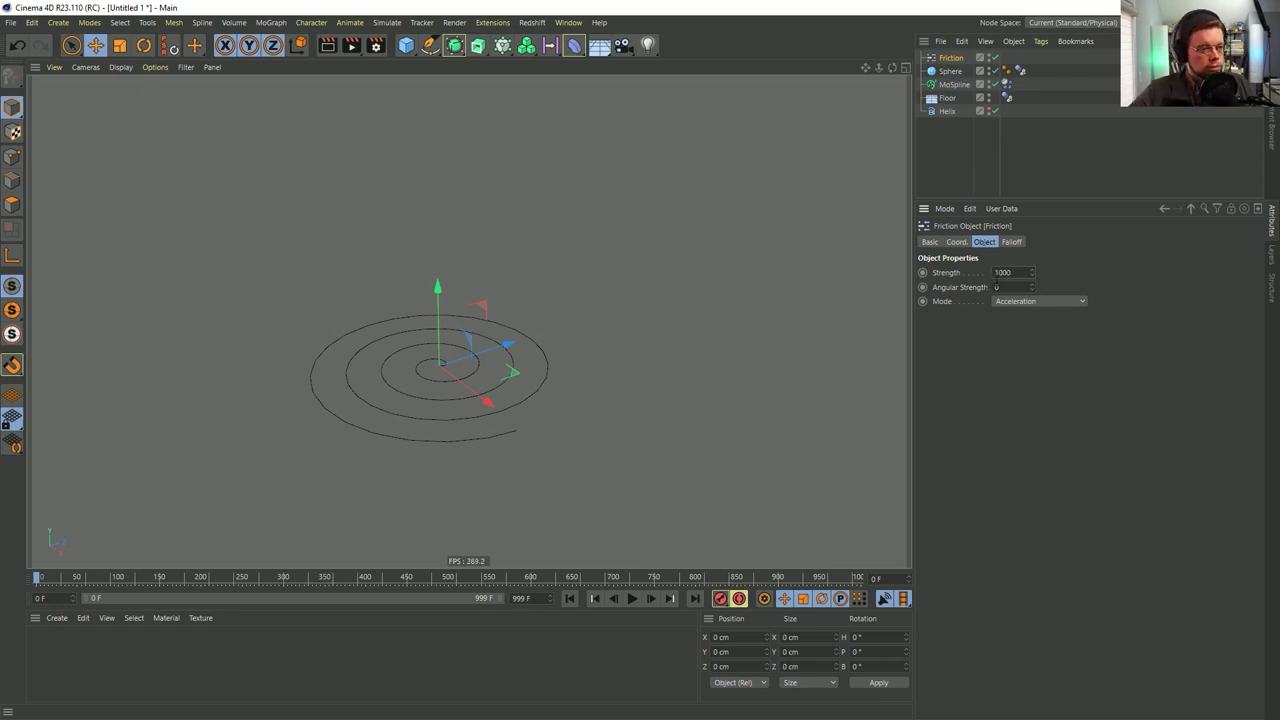
Play the simulation while moving the Sphere to about Y -114 cm to test the friction, and rewind to frame 0
left_click(632, 598)
left_click(950, 71)
mouse_move(529, 353)
left_mouse_down()
mouse_move(520, 318)
mouse_move(536, 363)
mouse_move(536, 298)
mouse_move(540, 340)
left_mouse_up()
left_click(632, 598)
left_click(569, 598)
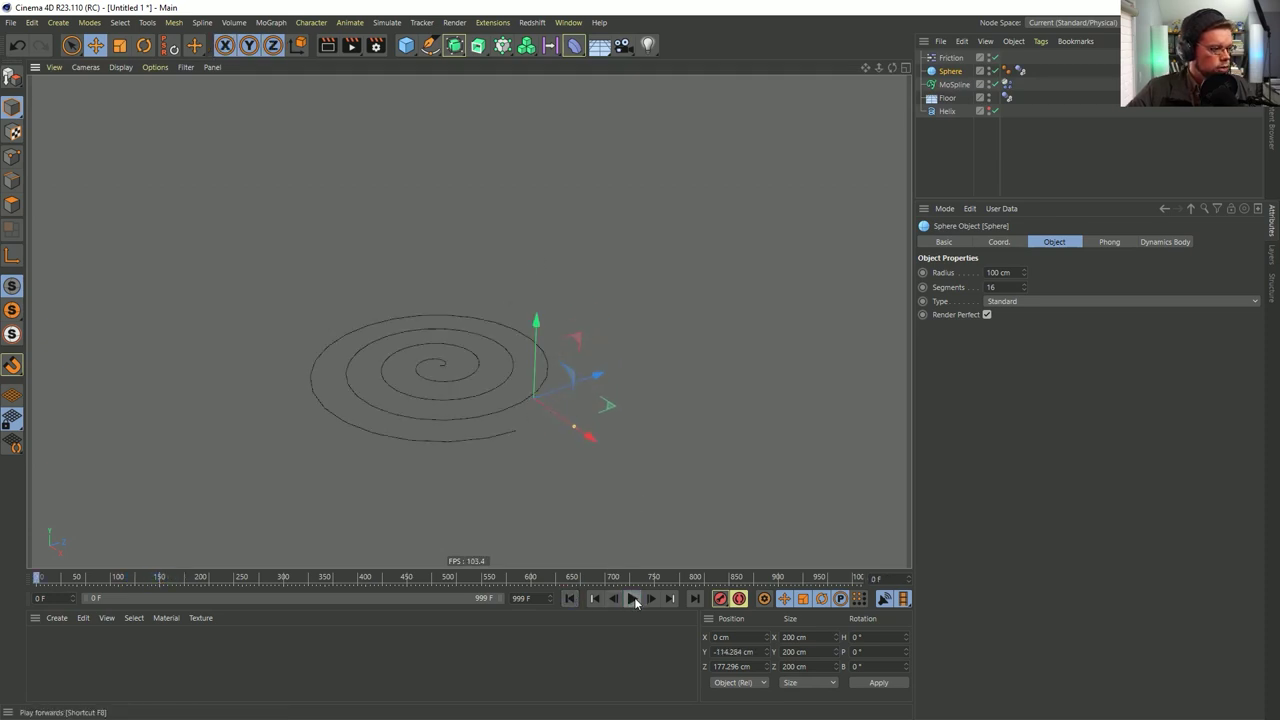
Set the Friction's Strength to 100 and replay the simulation while moving the Sphere up through the spiral and across its middle
left_click(950, 58)
key("Return")
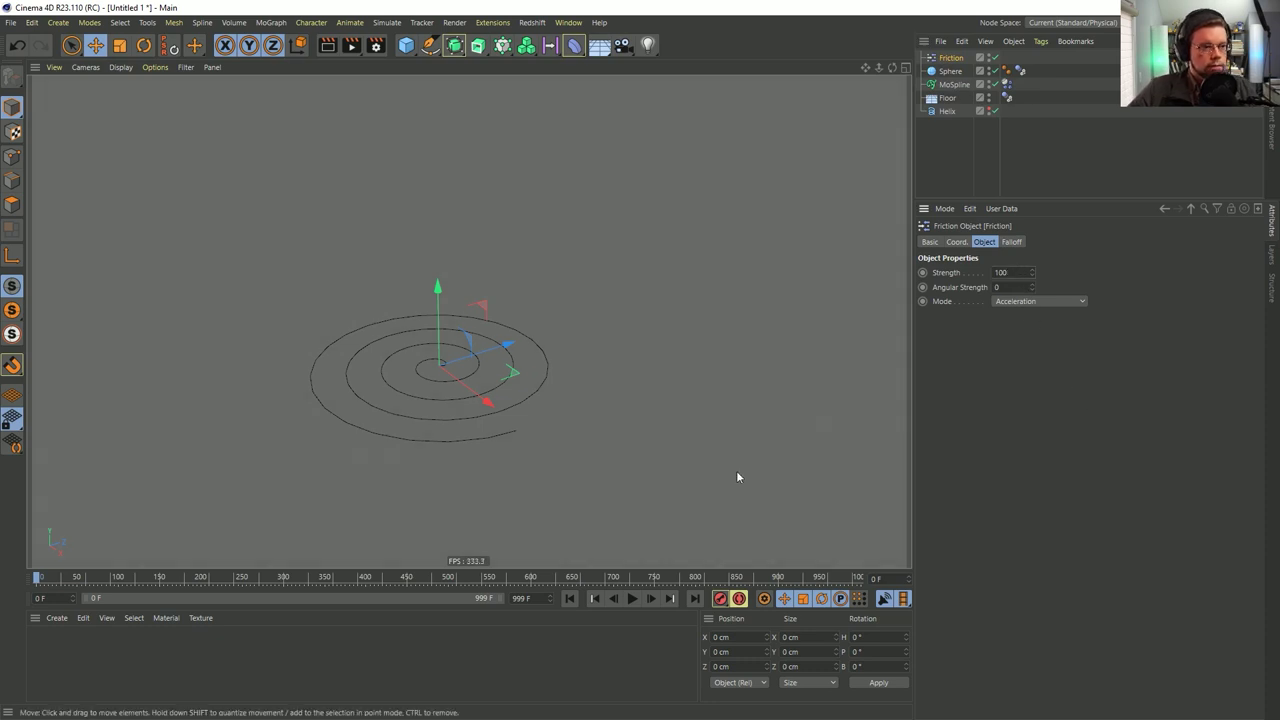
left_click(632, 598)
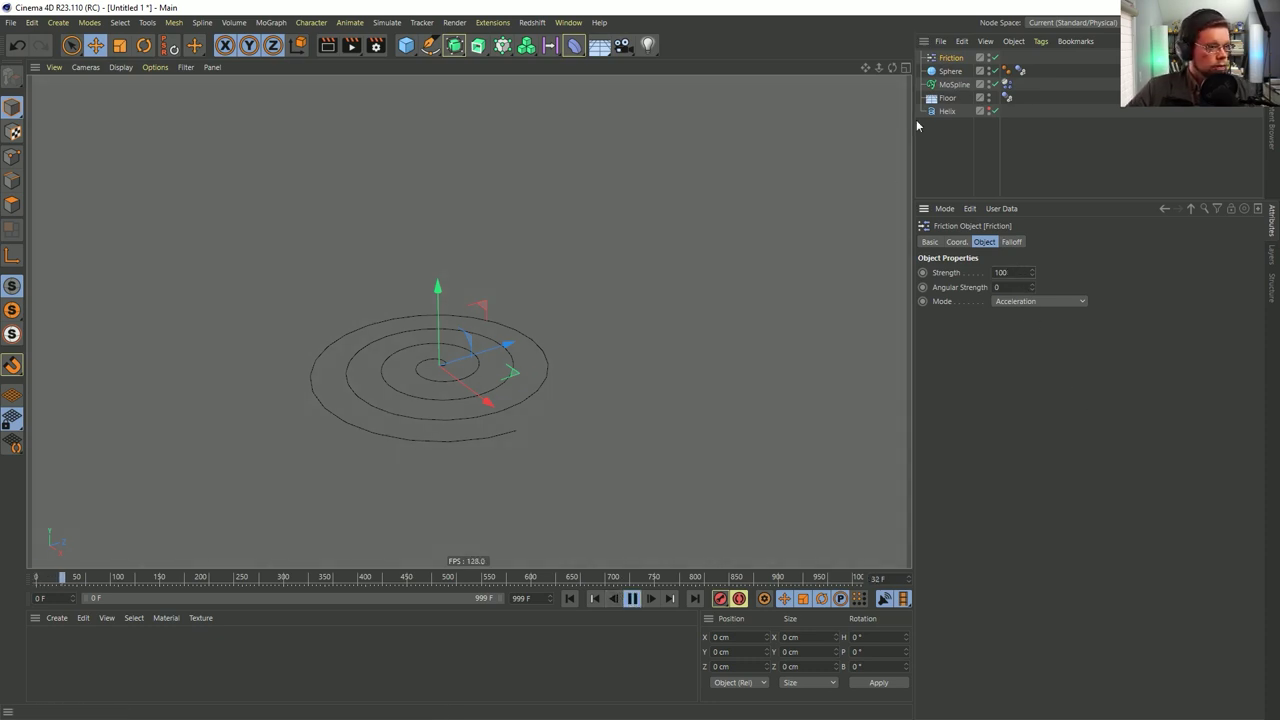
left_click(945, 71)
left_click_drag(517, 335, 468, 243)
left_click_drag(585, 263, 460, 328)
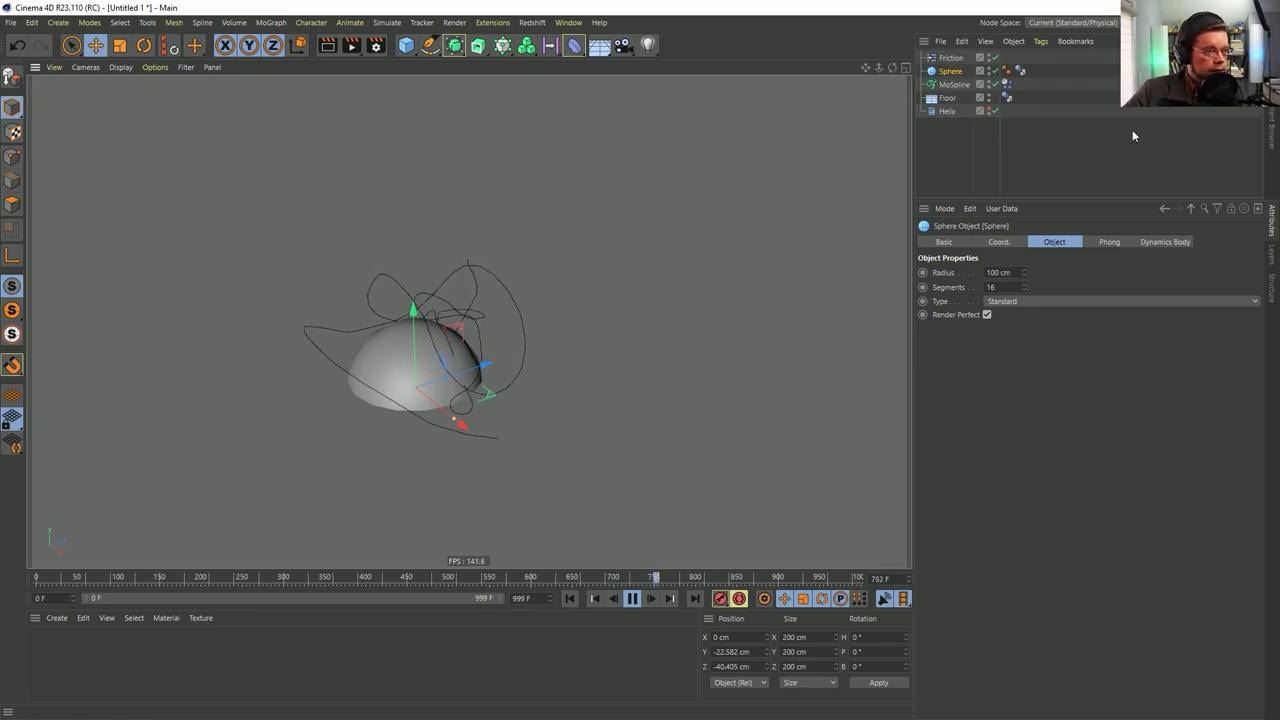
Stop and rewind the simulation, and lower the Sphere to about Y -116 cm below the spiral
left_click(632, 598)
left_click(570, 599)
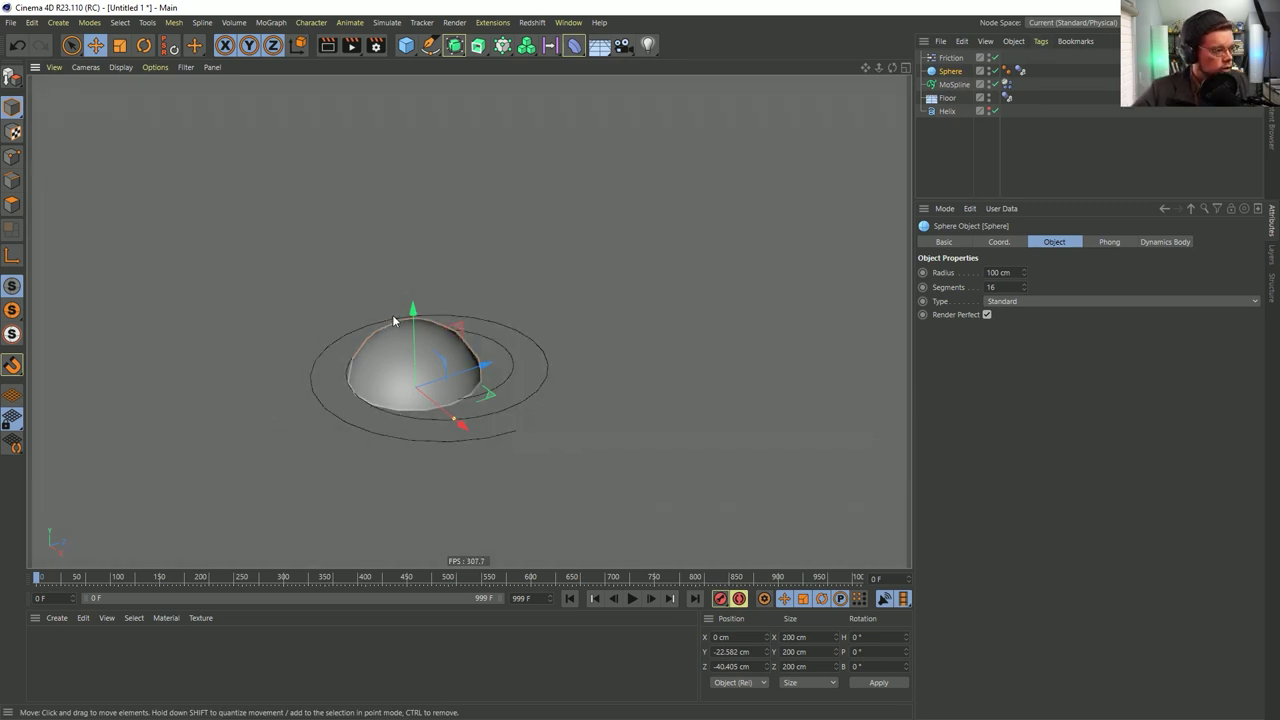
left_click_drag(411, 314, 422, 369)
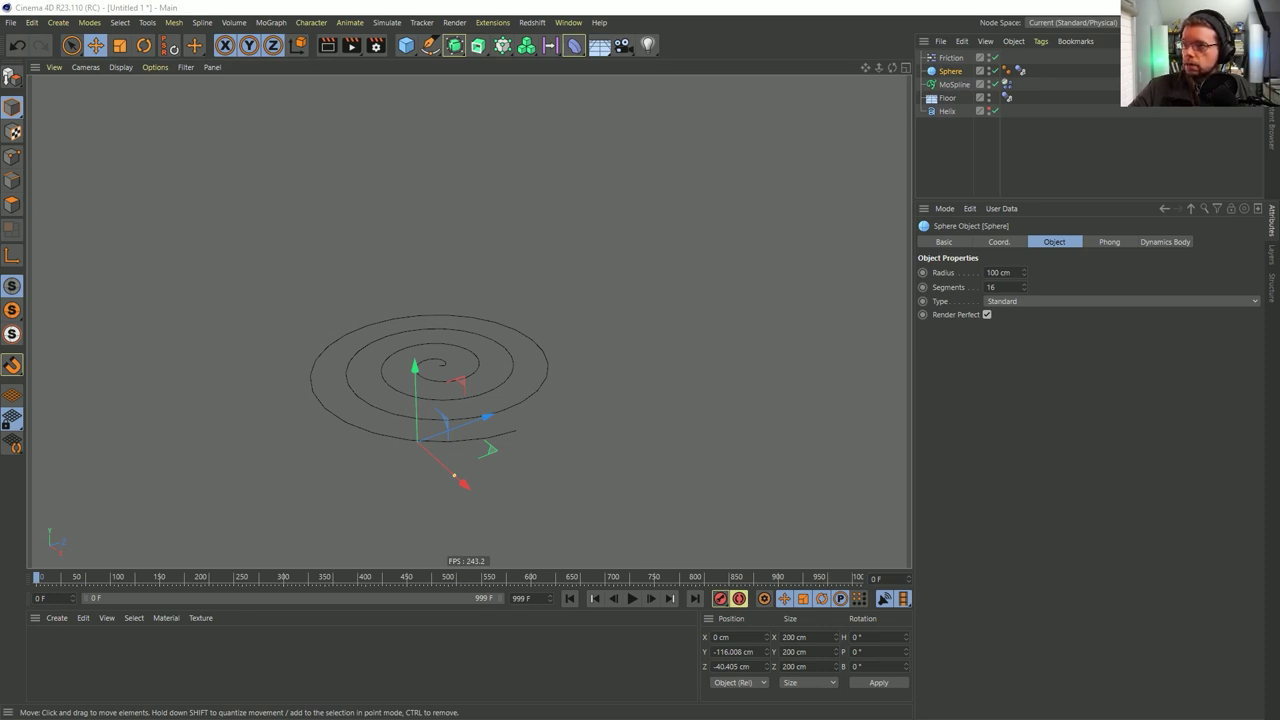
left_click_drag(780, 131, 761, 103)
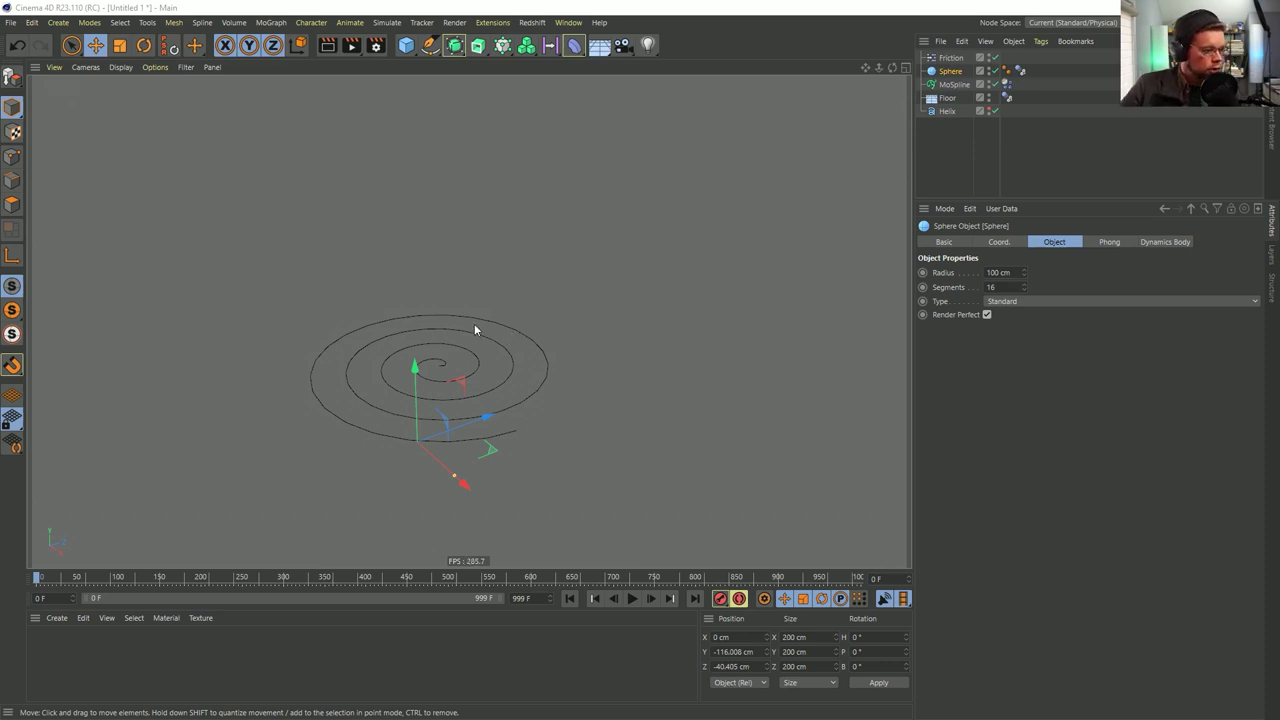
Add a second Helix spline and straighten it by setting its Start Radius, End Radius and End Angle to 0
left_click_drag(450, 365, 446, 403, "alt")
right_click_drag(445, 369, 509, 354, "alt")
left_click_drag(445, 391, 453, 320, "alt")
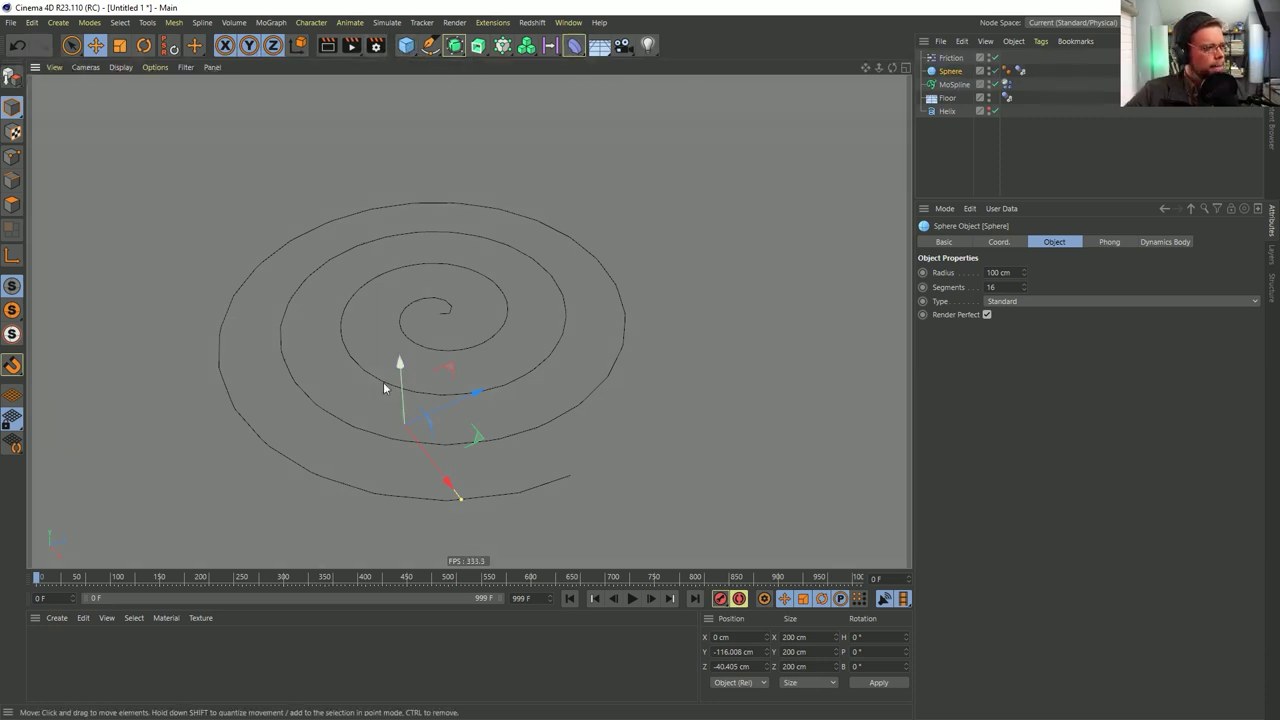
left_click(429, 45)
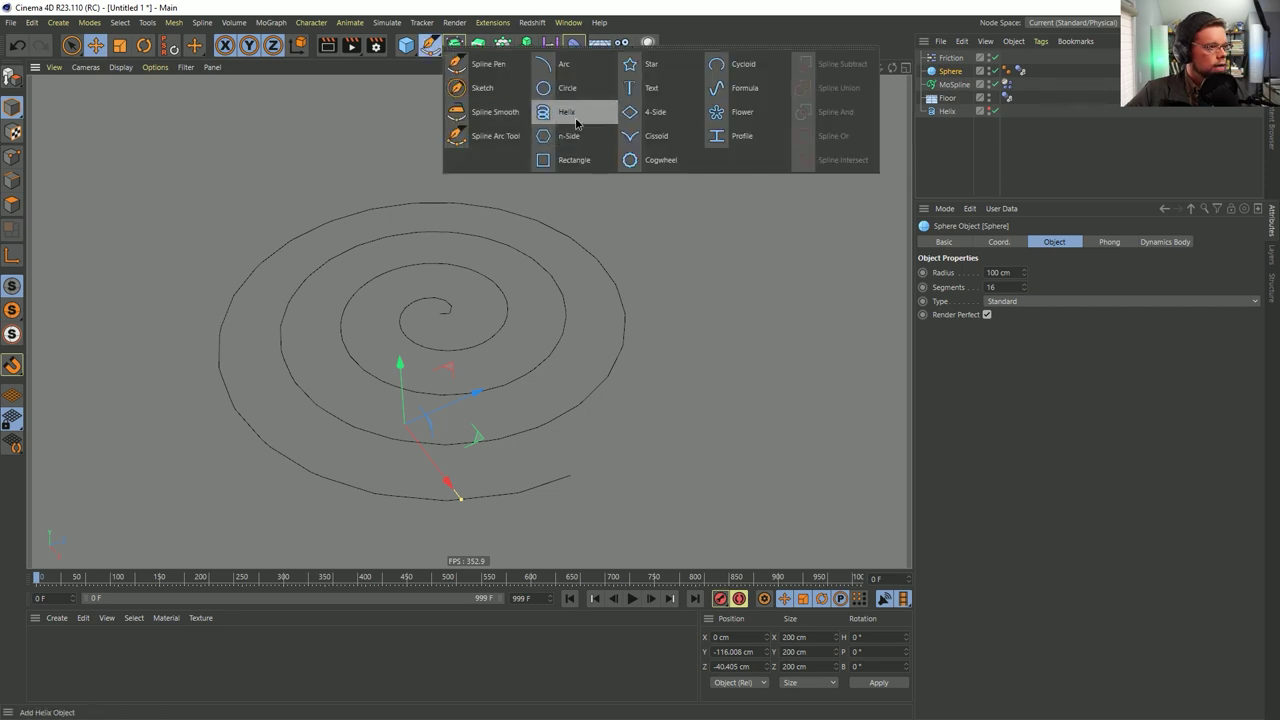
left_click(566, 112)
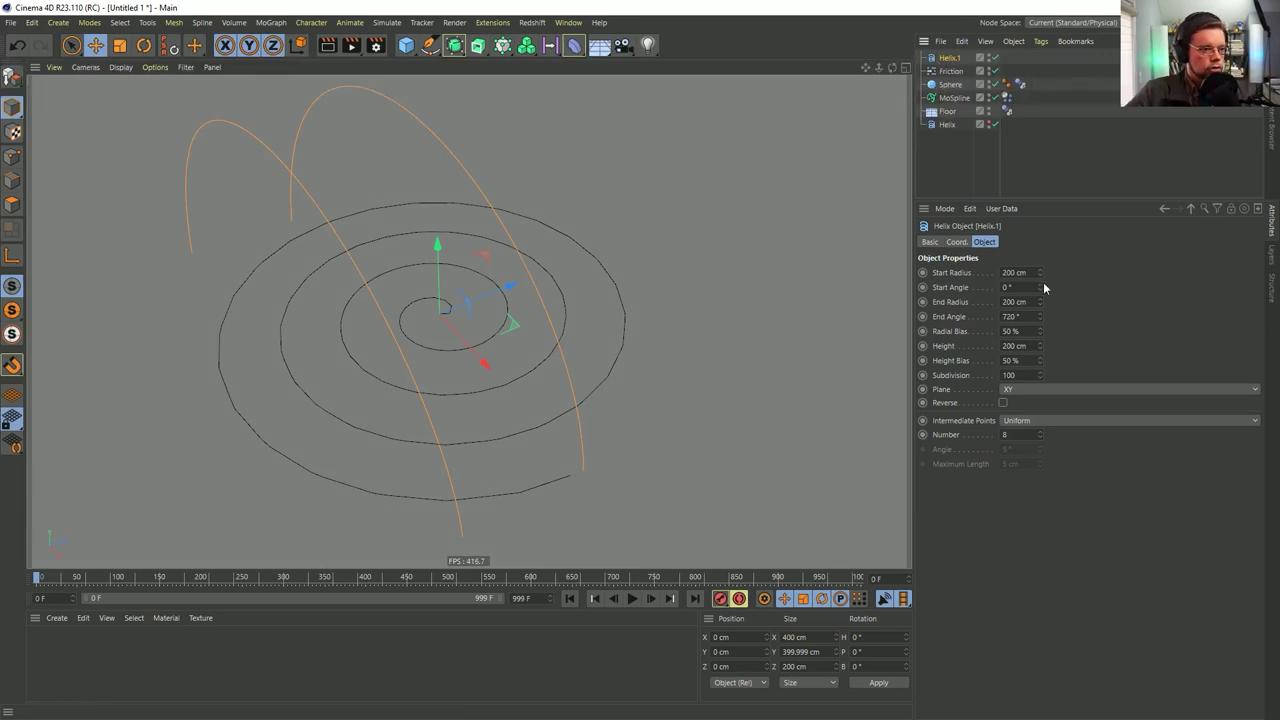
type("0")
key("Return")
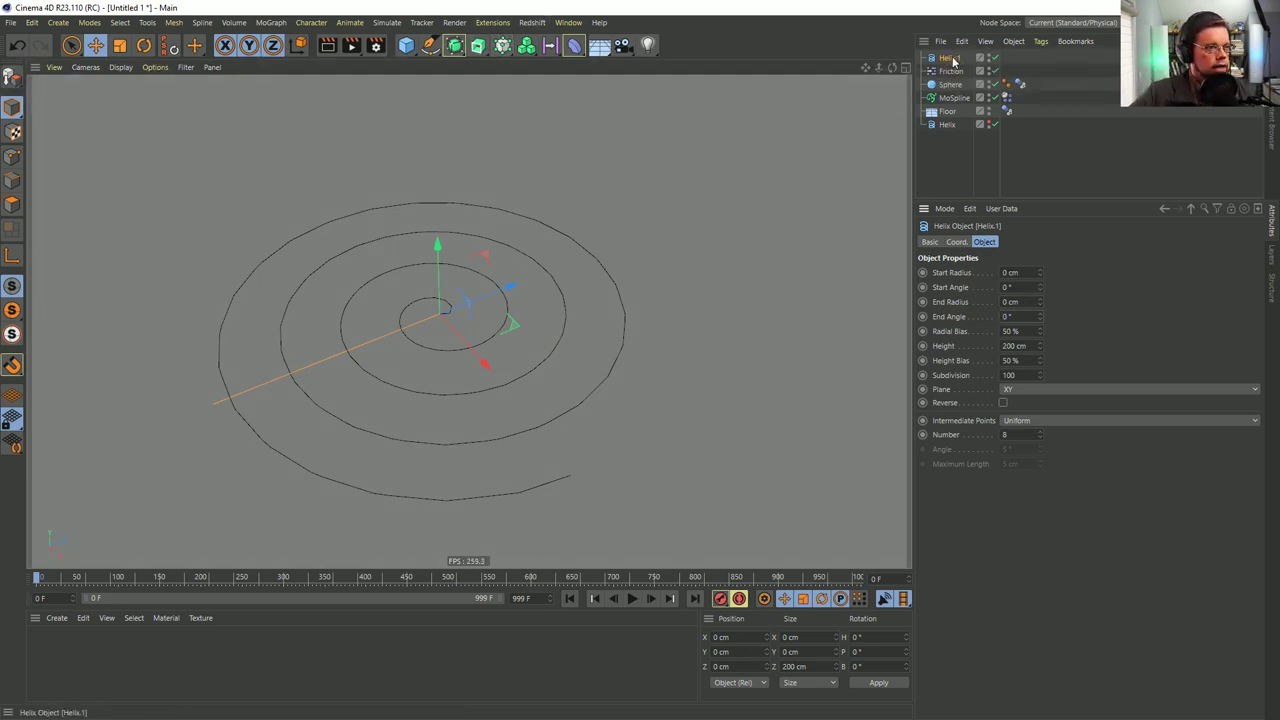
Put the straight Helix into a Cloner in Linear mode with a P.Y offset of 0 cm
left_click(502, 45, "alt")
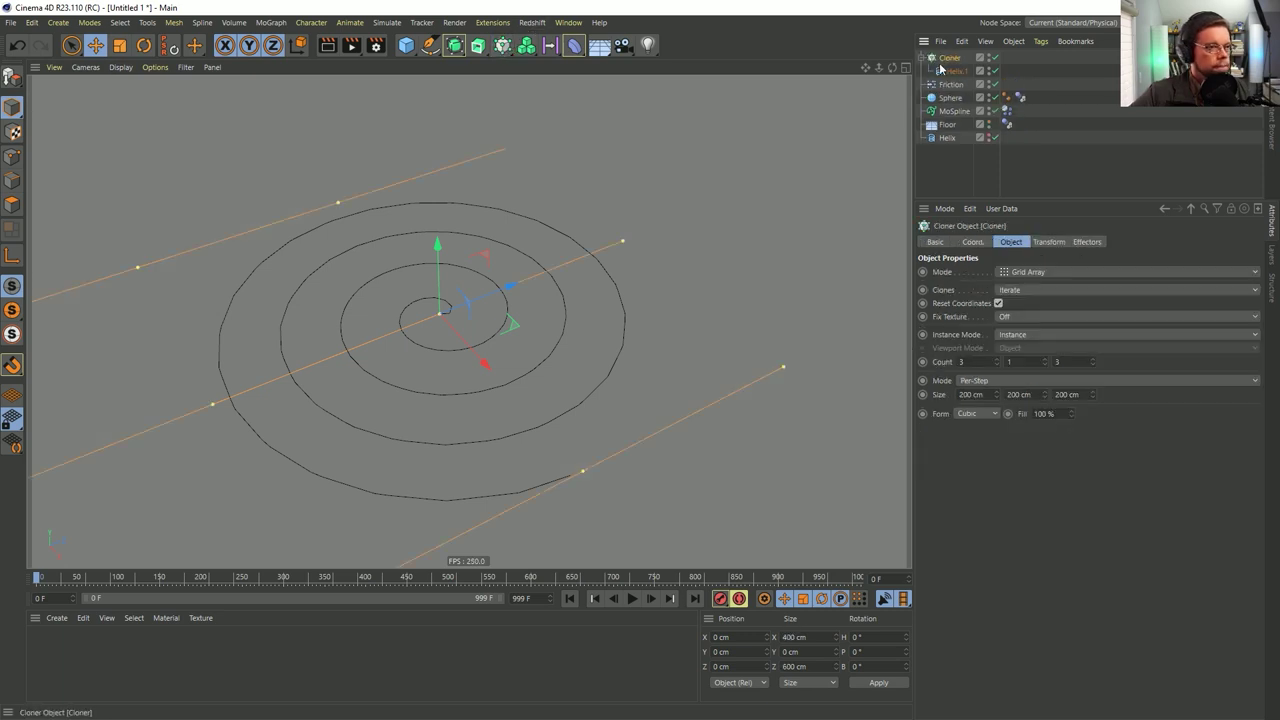
left_click(1026, 273)
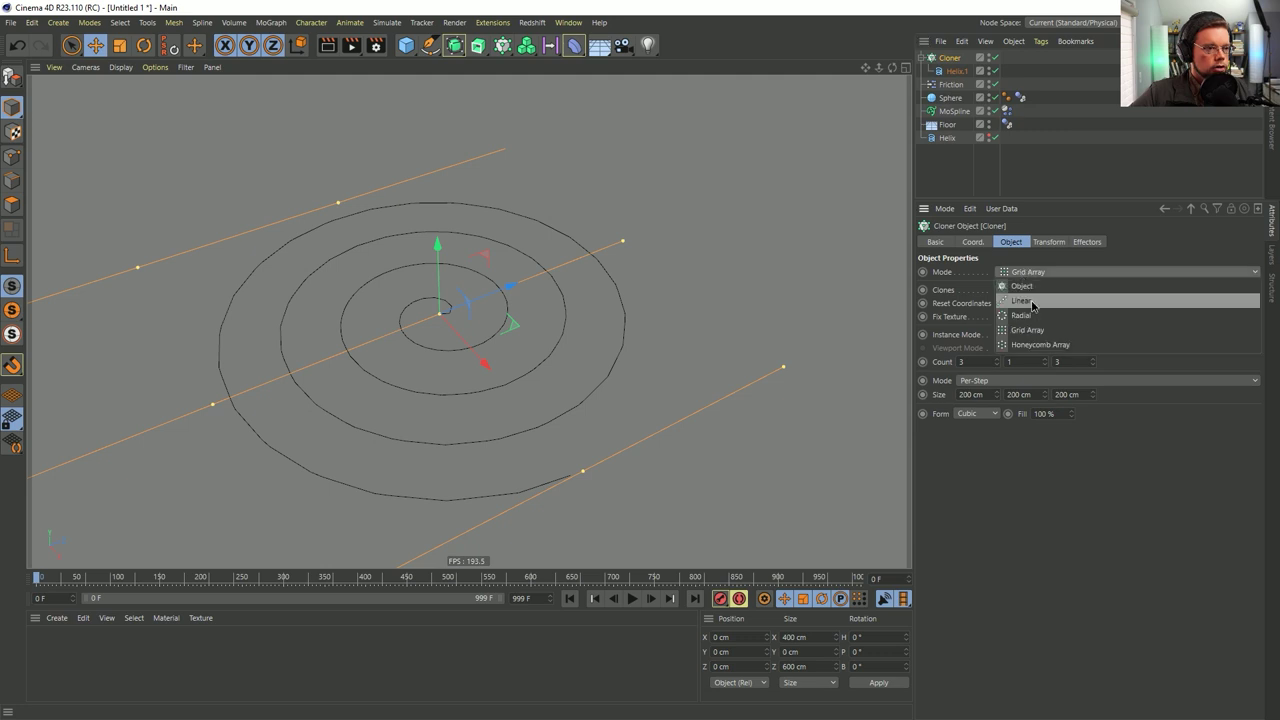
left_click(1022, 296)
left_click_drag(974, 439, 951, 465)
type("0")
key("Return")
Set the Cloner's Count to 50
left_click_drag(1010, 368, 1106, 365)
type("5")
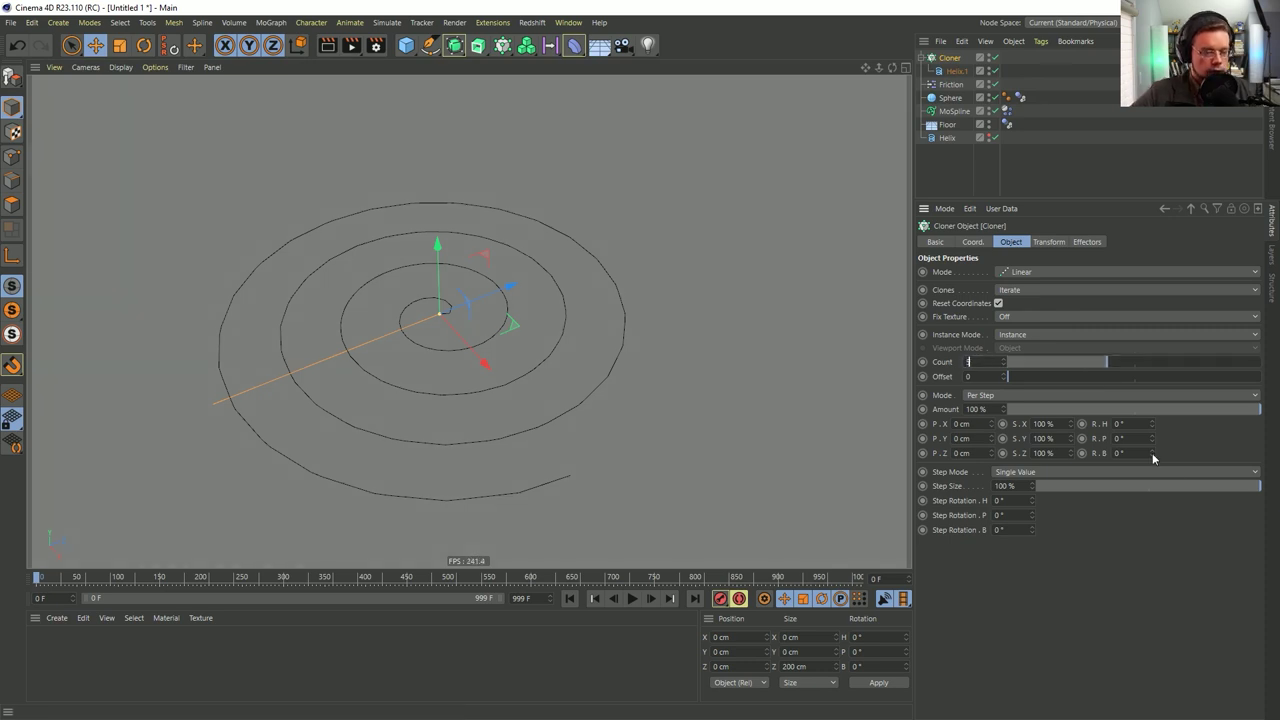
type("0")
key("Return")
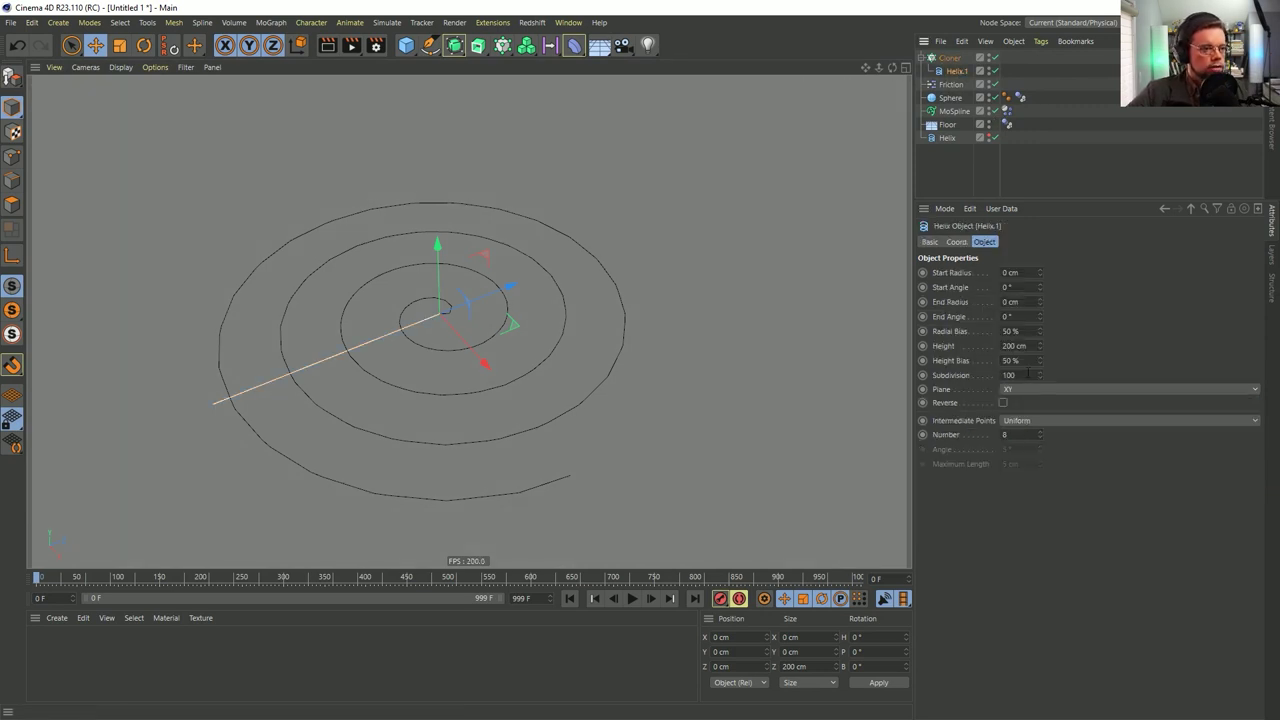
Set the Height of the cloned straight Helix to 1000 cm
left_click(1004, 346)
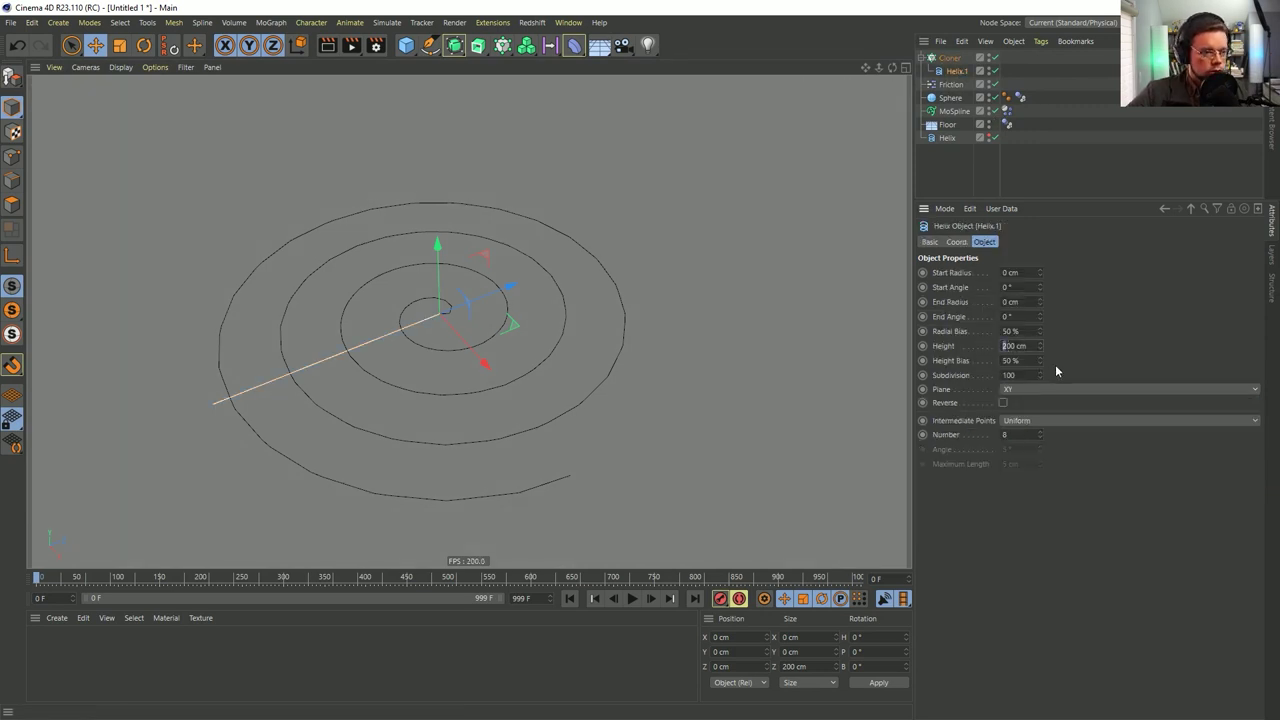
key("Delete")
type("10")
key("Return")
left_click_drag(572, 316, 583, 267, "alt")
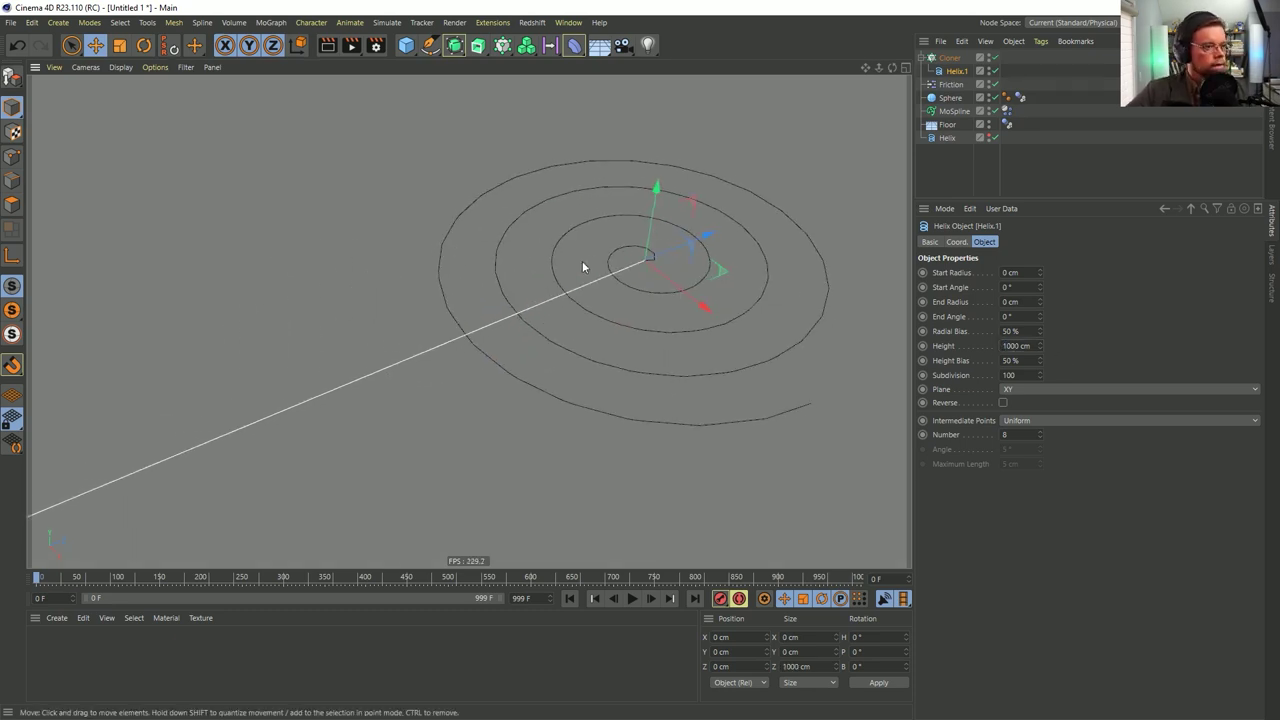
Add a Random effector to the Cloner to scatter the straight spline clones
left_click(948, 58)
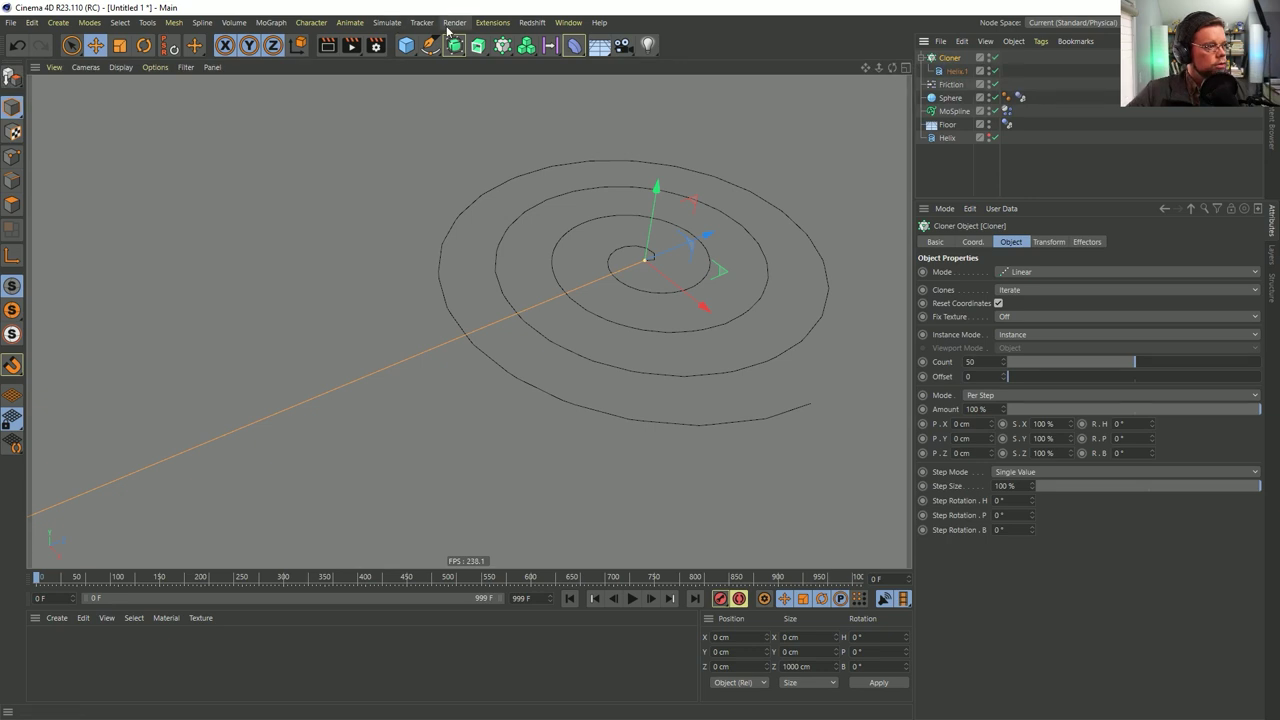
left_click(501, 45)
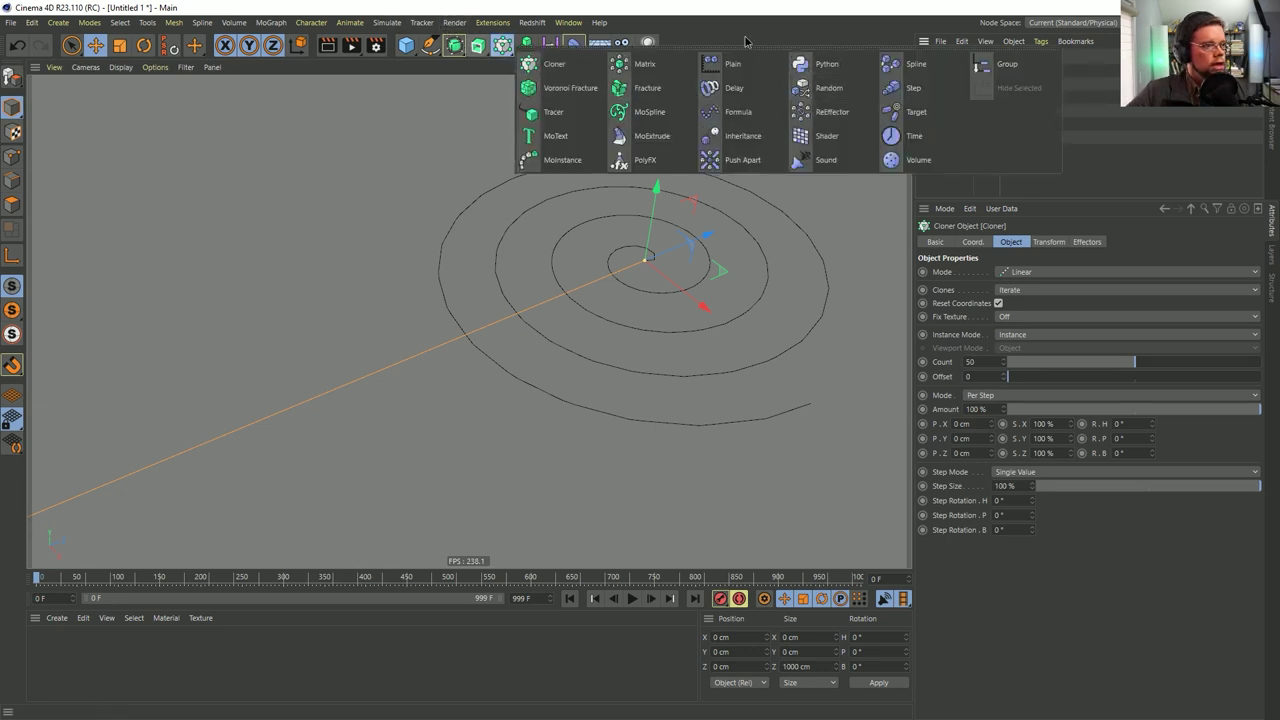
left_click(828, 90)
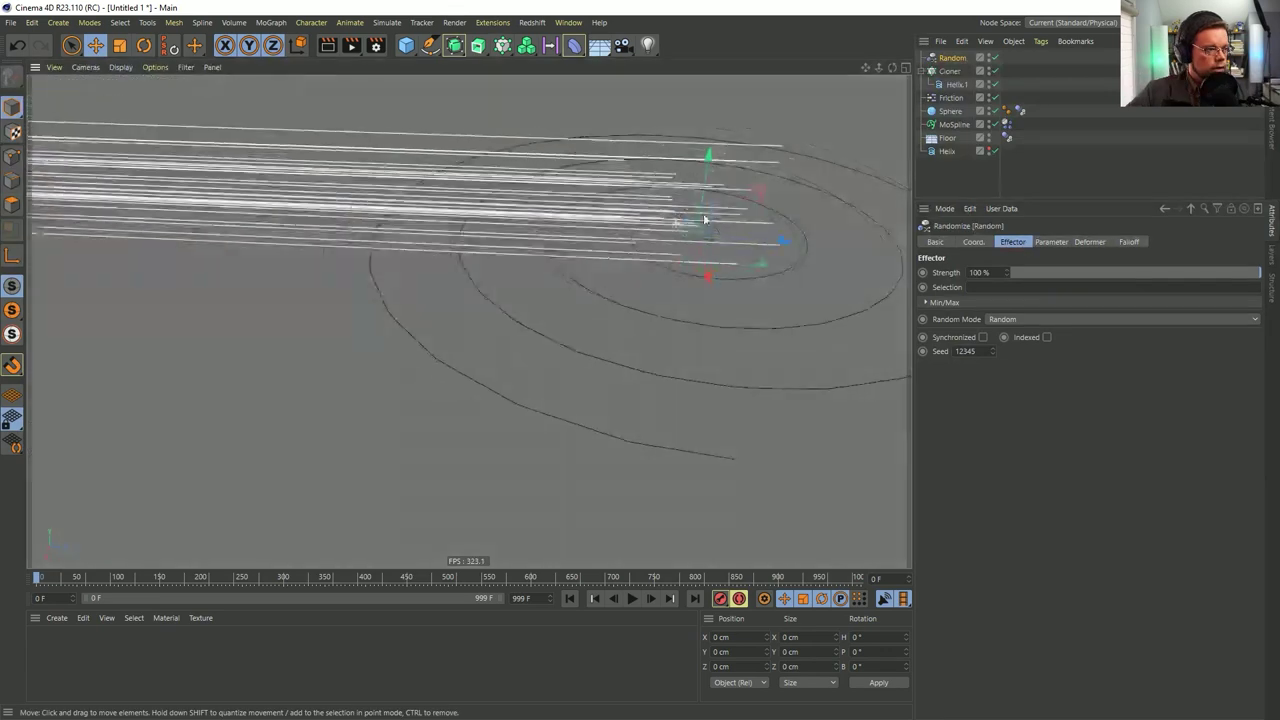
Raise the linear Cloner's Count to 836 to examine the shape of the random scatter in the front view
left_click(1048, 241)
left_click(996, 329)
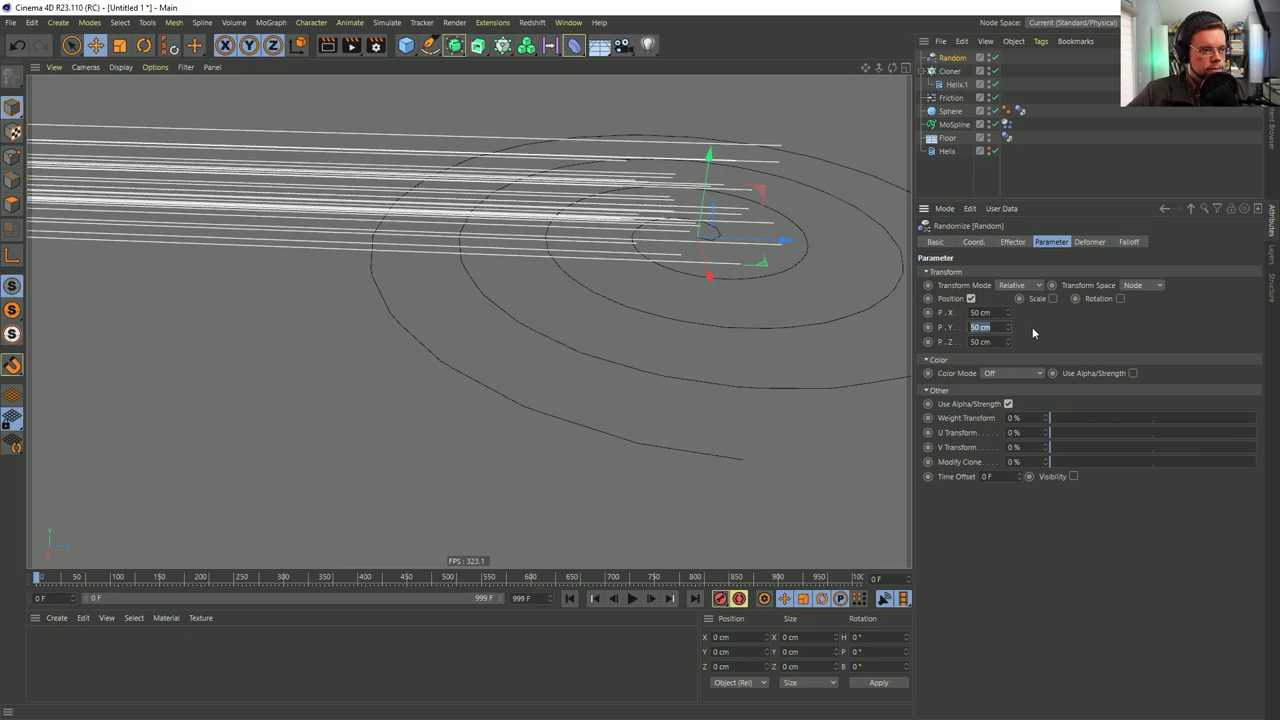
mouse_move(700, 194)
left_mouse_down("alt")
mouse_move(820, 177)
mouse_move(762, 180)
left_mouse_up("alt")
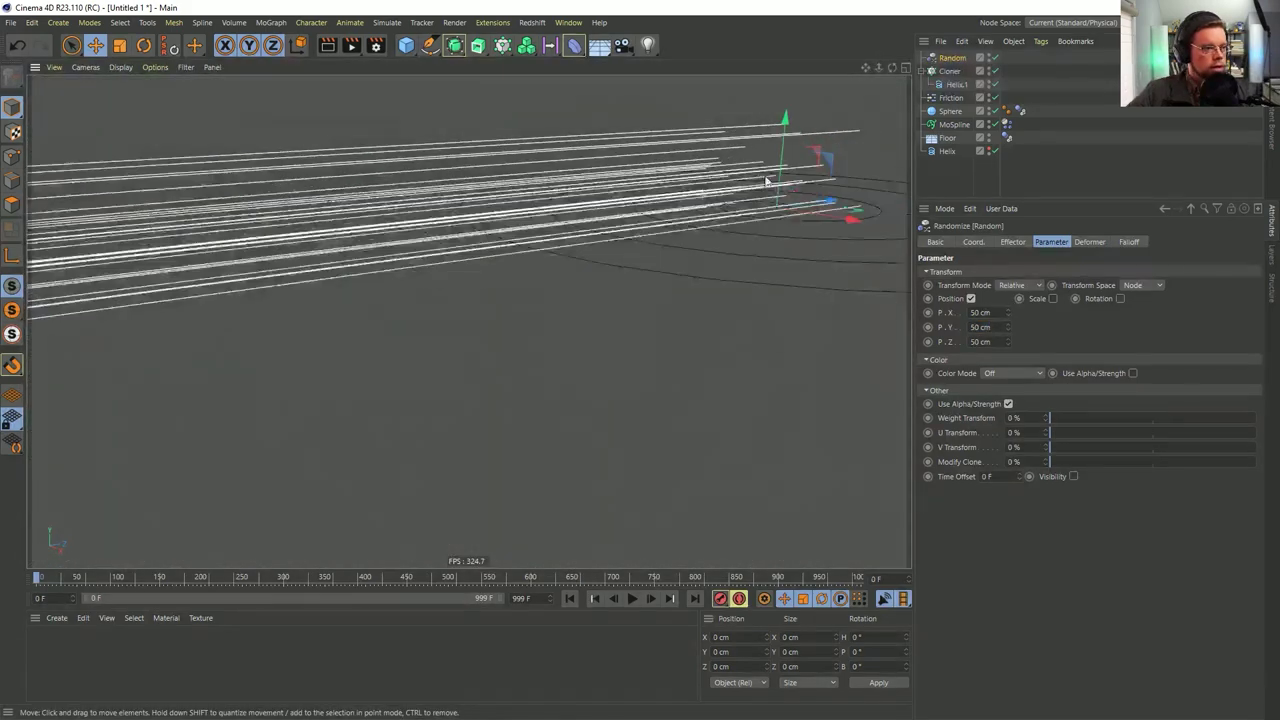
middle_click(762, 179)
middle_click(676, 469)
scroll(444, 316, "up", 5)
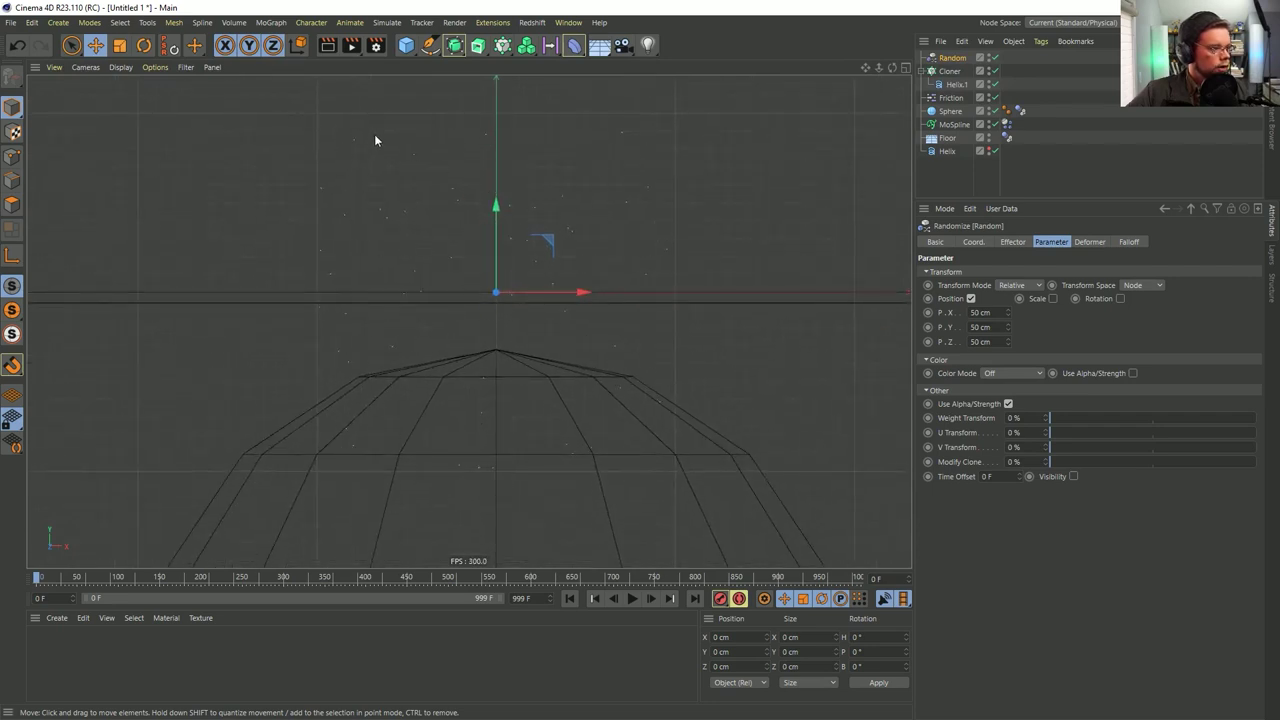
left_click(950, 71)
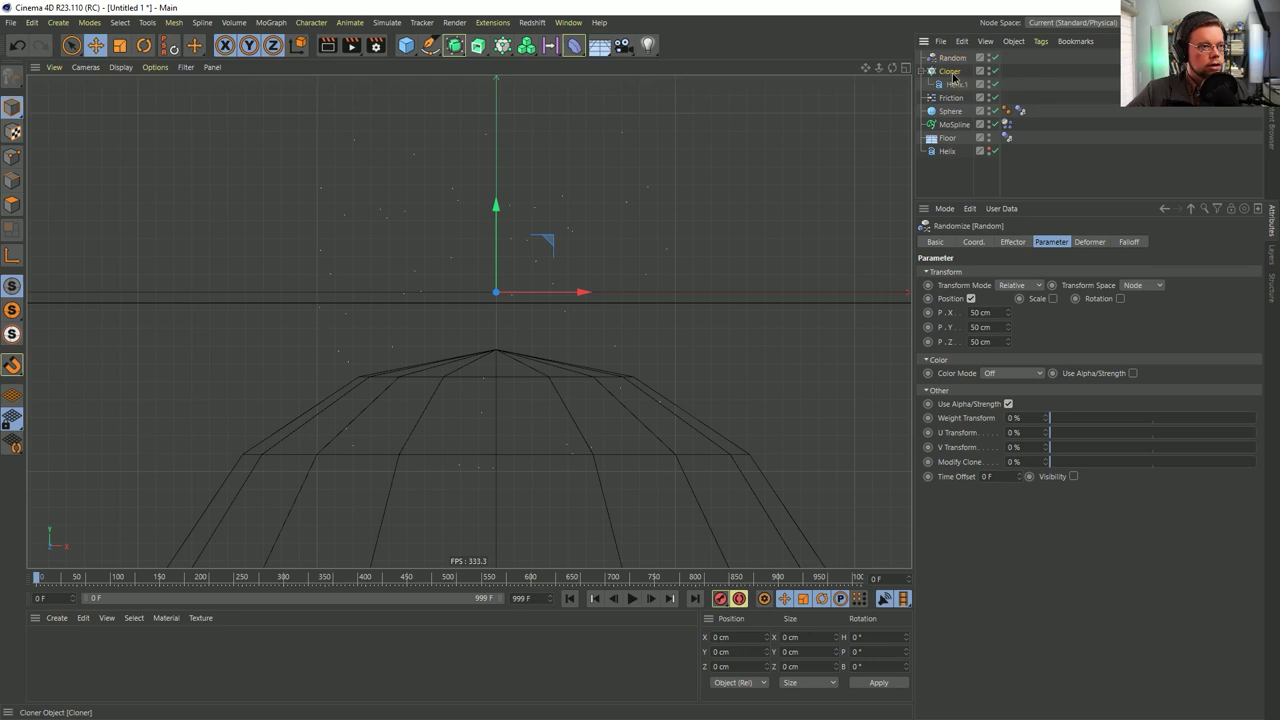
left_click(1012, 242)
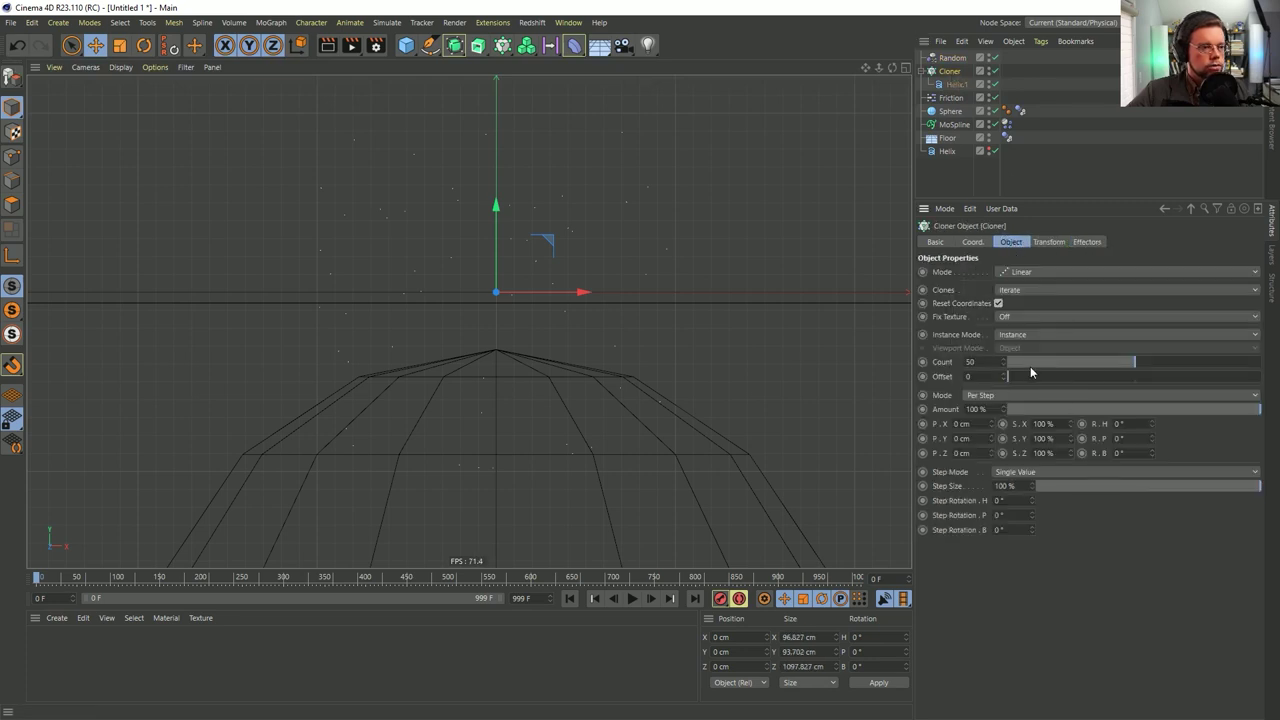
left_click_drag(1005, 366, 1003, 342)
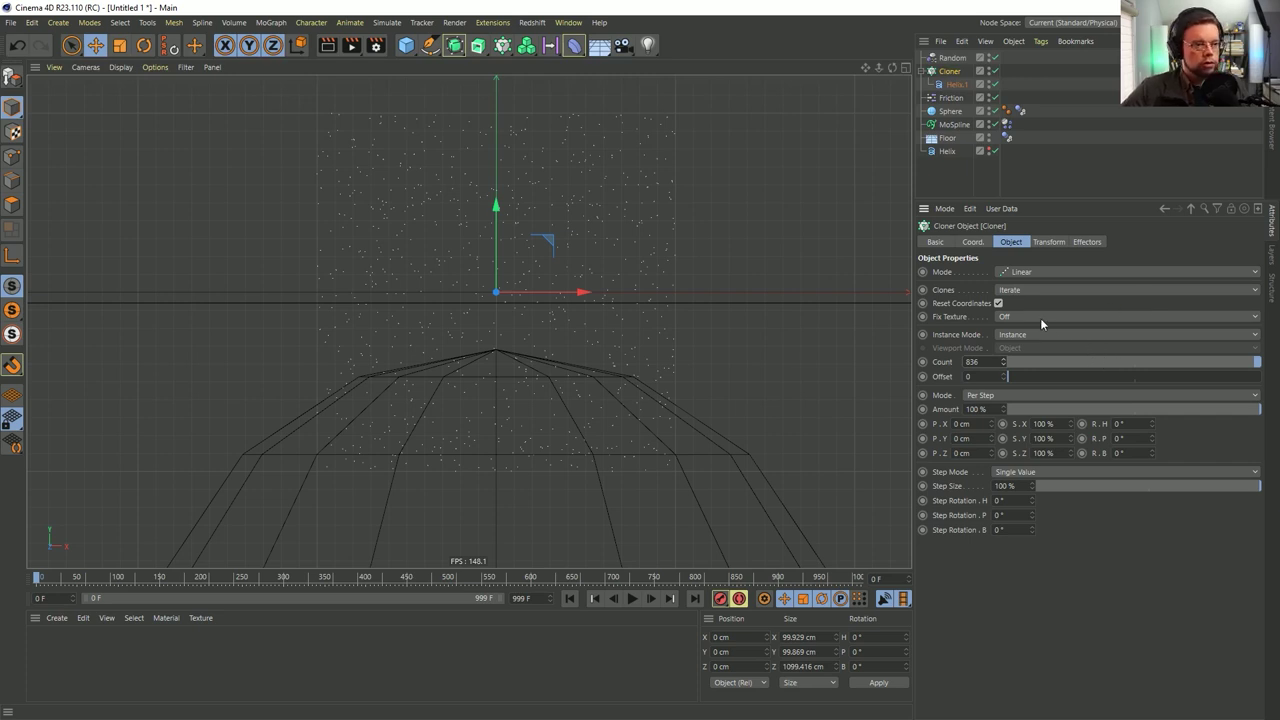
Switch the Cloner's Mode from Linear to Radial and inspect the arrangement of the clones
left_click(1038, 277)
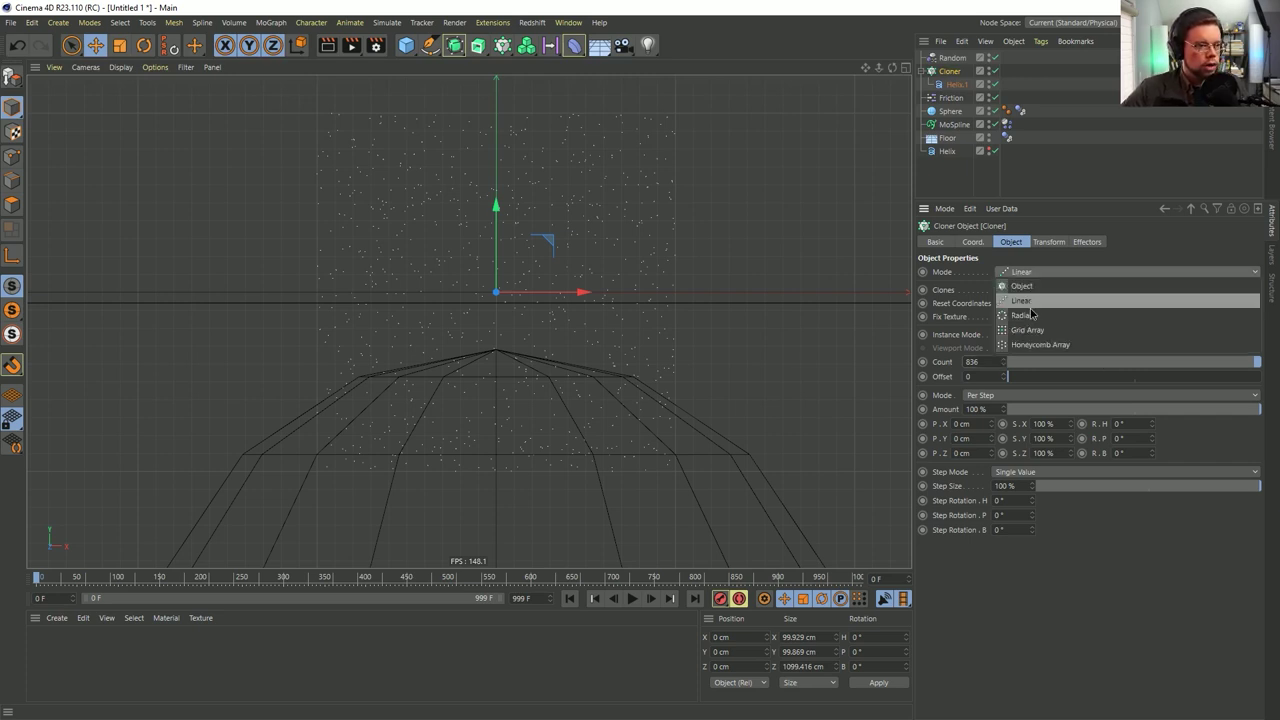
left_click(1035, 318)
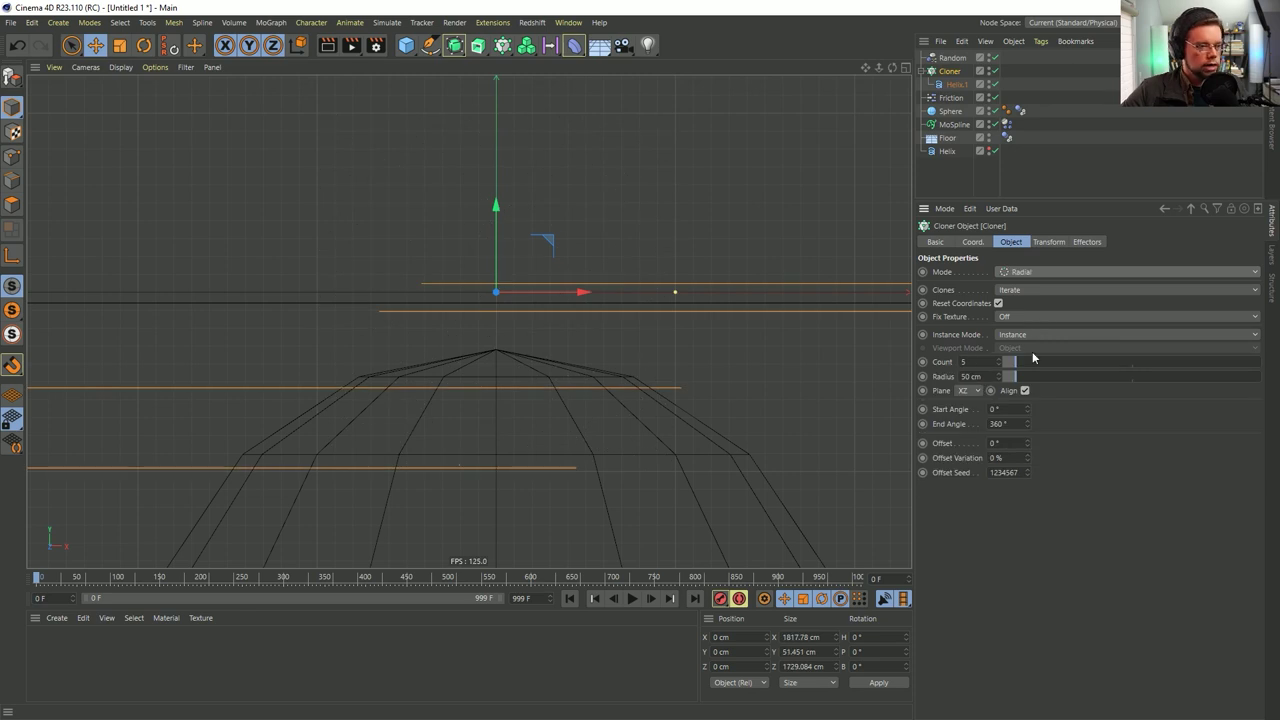
middle_click(878, 324)
middle_click(612, 220)
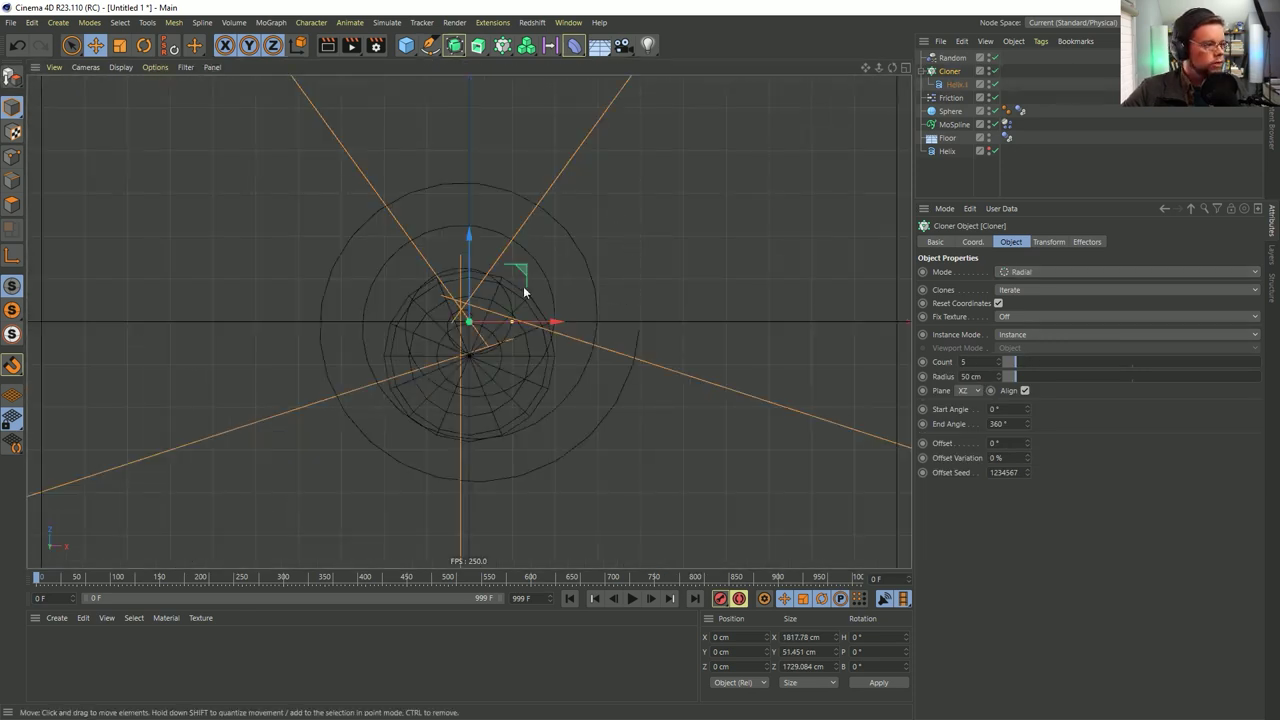
middle_click(410, 262)
middle_click(399, 257)
left_click_drag(445, 320, 500, 410, "alt")
Disable the Random effector and set the radial Cloner's Plane to XY
left_click(994, 58)
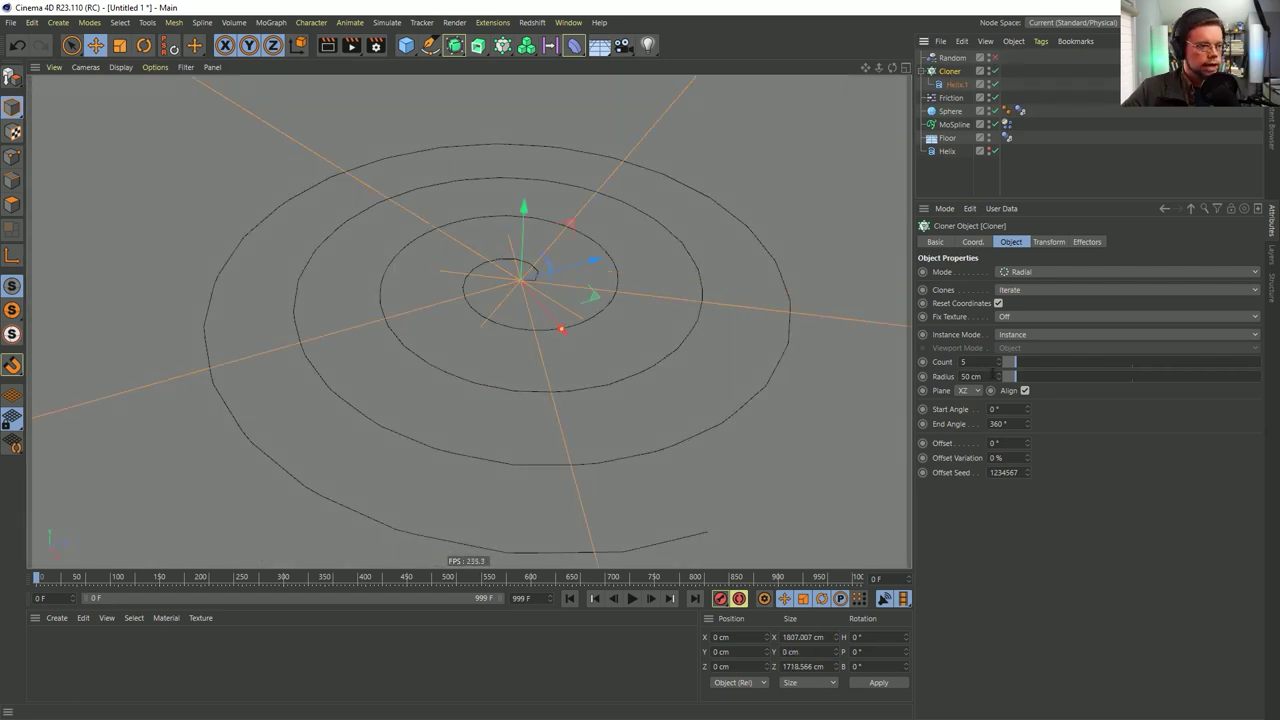
left_click(975, 390)
left_click(965, 419)
left_click(975, 391)
left_click(964, 433)
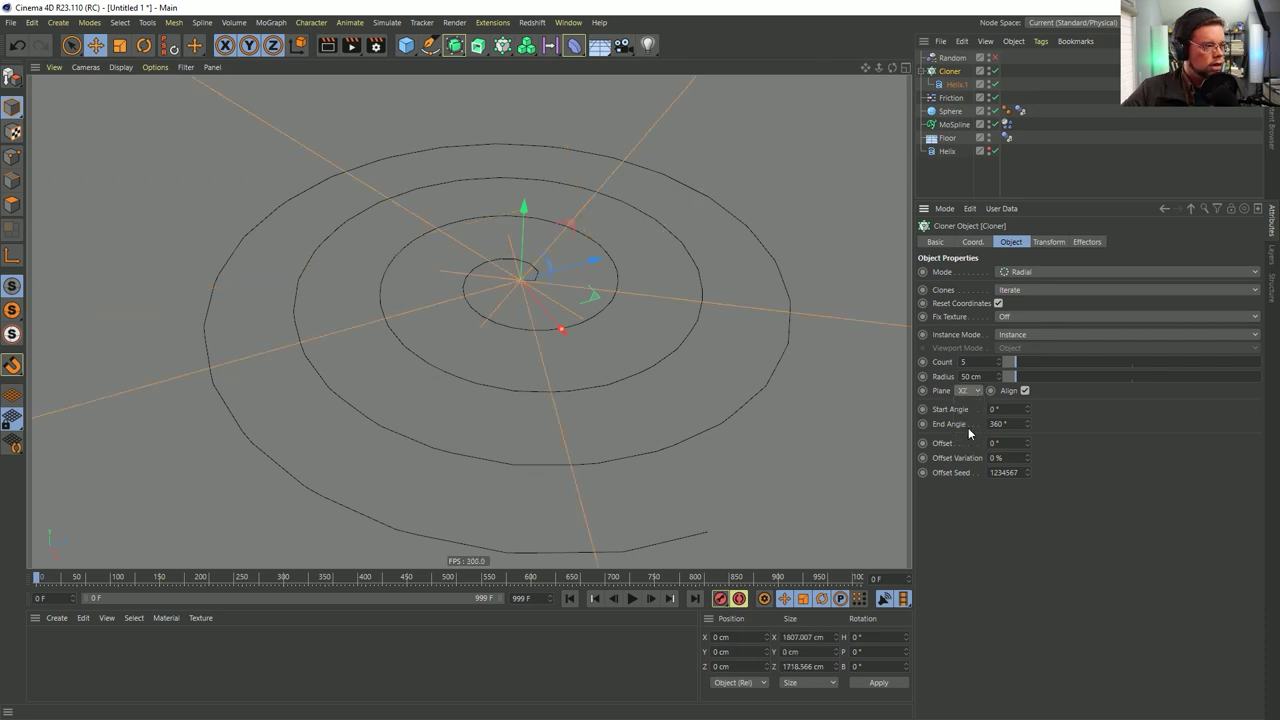
left_click(967, 390)
left_click(970, 406)
left_click_drag(531, 311, 690, 252, "alt")
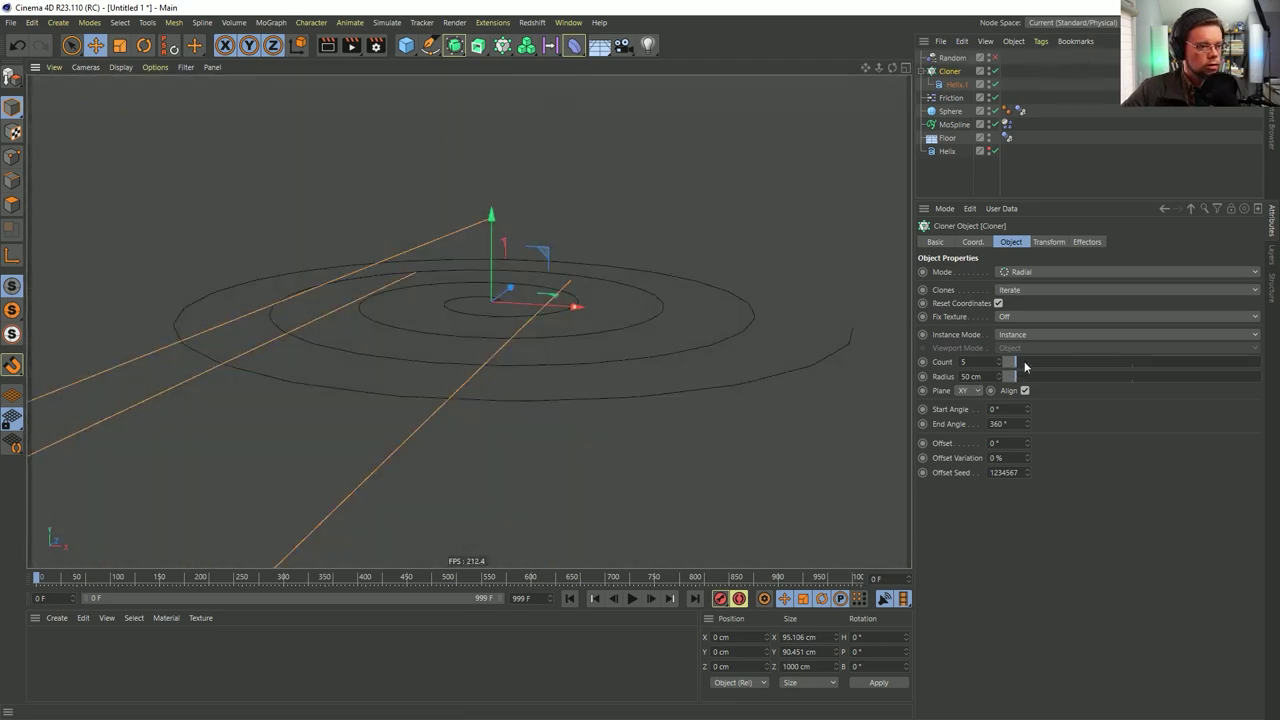
Set the radial Cloner's Count to 100 and Radius to 1 cm, with the Random effector enabled again
left_click_drag(1019, 370, 1258, 364)
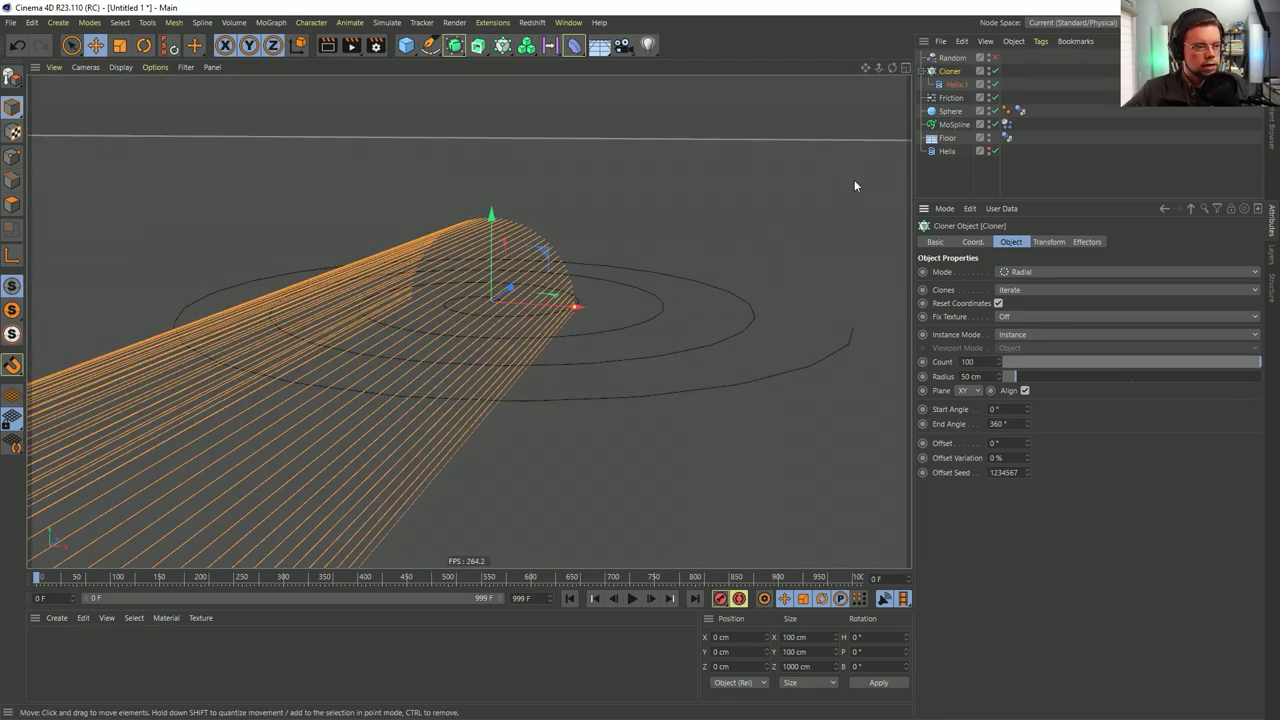
left_click_drag(1017, 378, 1000, 397)
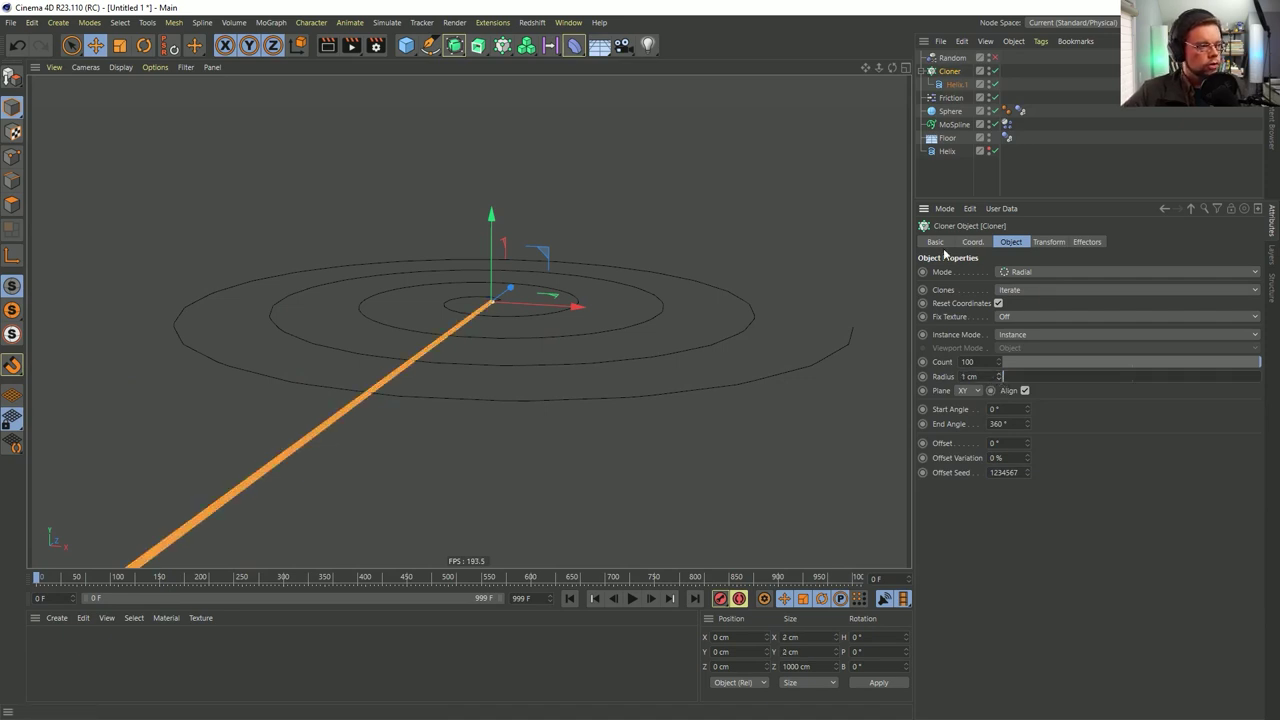
left_click(958, 58)
left_click(994, 58)
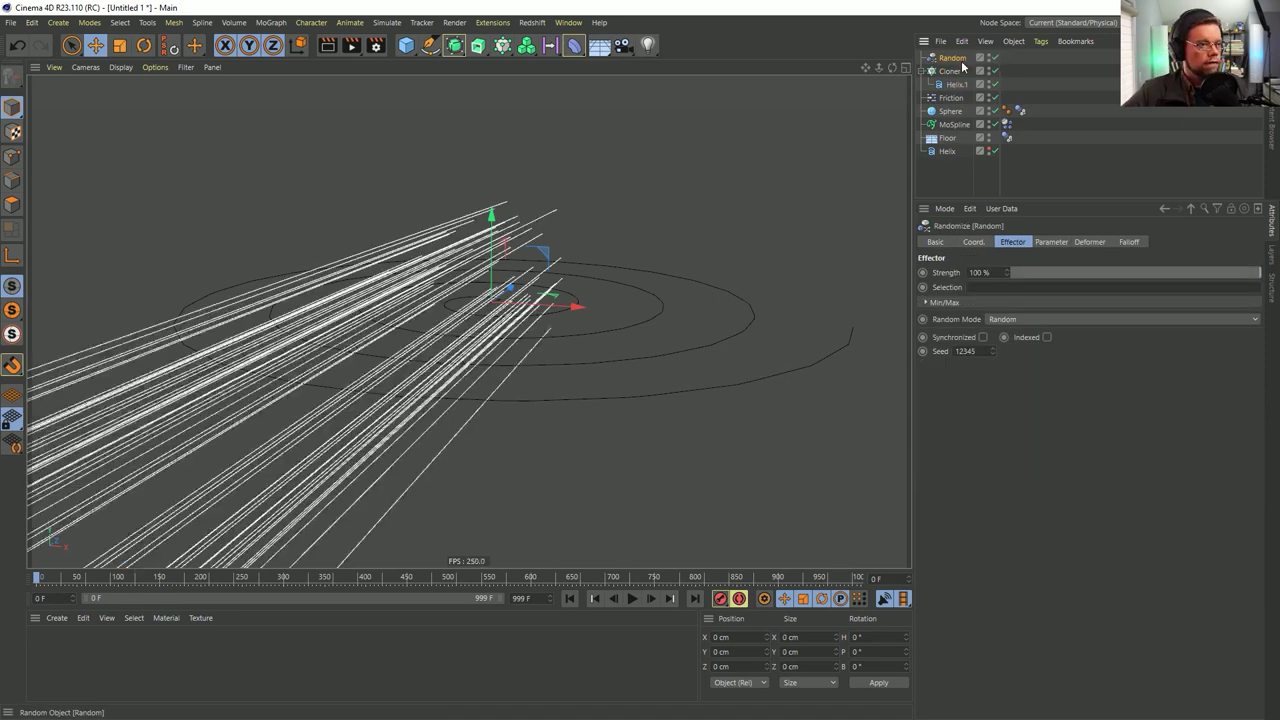
Set the Random effector's P.X, P.Y and P.Z position values to 0 cm
left_click_drag(643, 262, 575, 357, "alt")
middle_click(575, 357)
middle_click(603, 378)
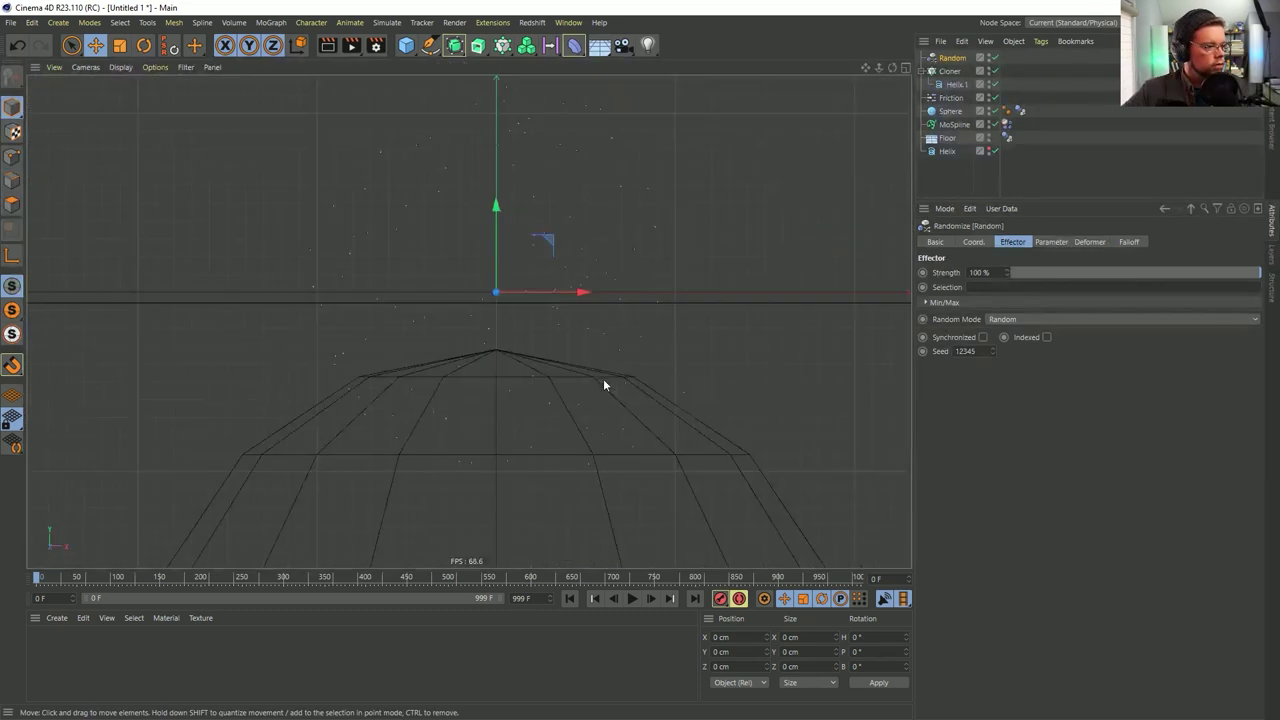
right_click_drag(571, 320, 469, 320, "alt")
middle_click_drag(469, 320, 473, 348, "alt")
left_click(1052, 241)
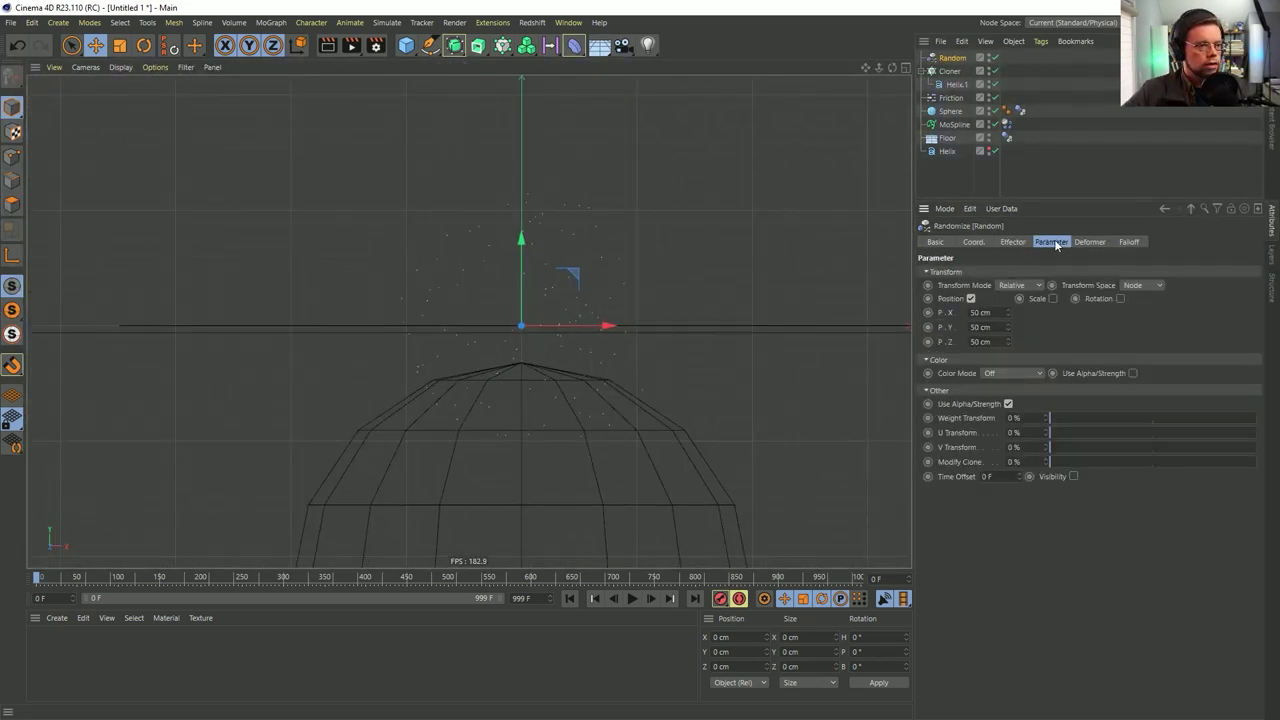
left_click_drag(1006, 312, 1006, 350)
left_click(983, 327)
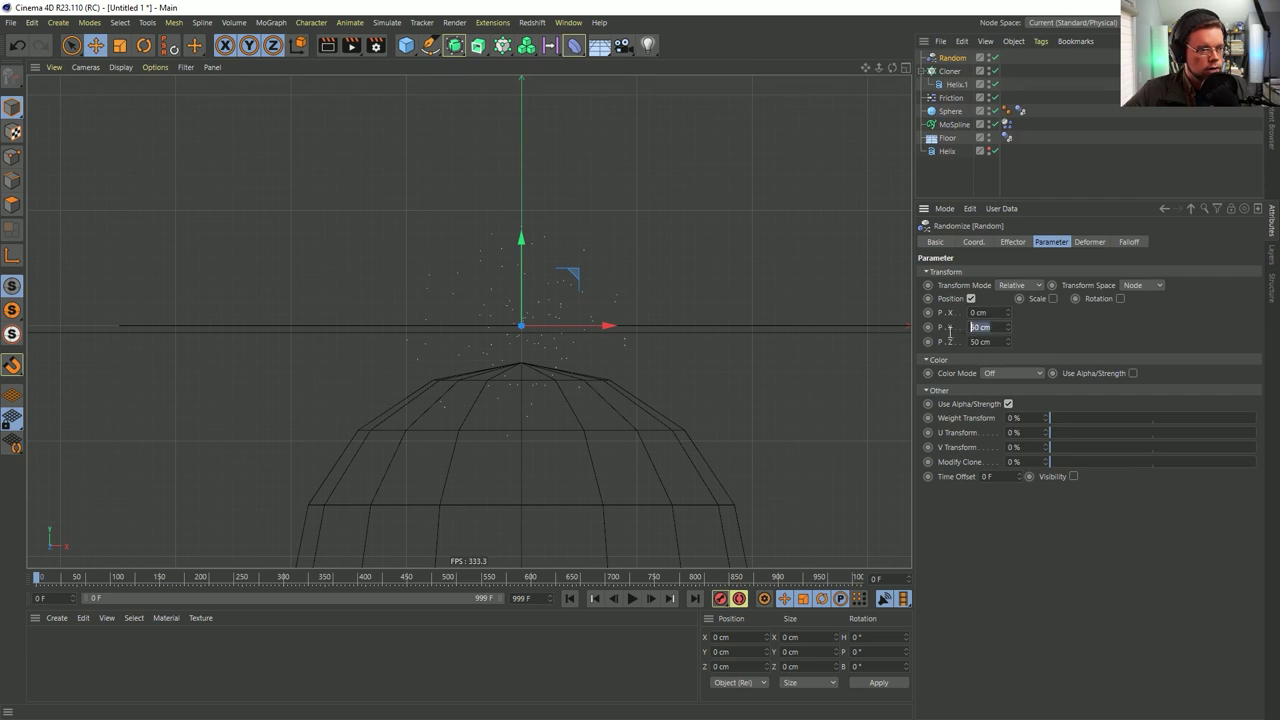
left_click(991, 342)
type("0")
key("Return")
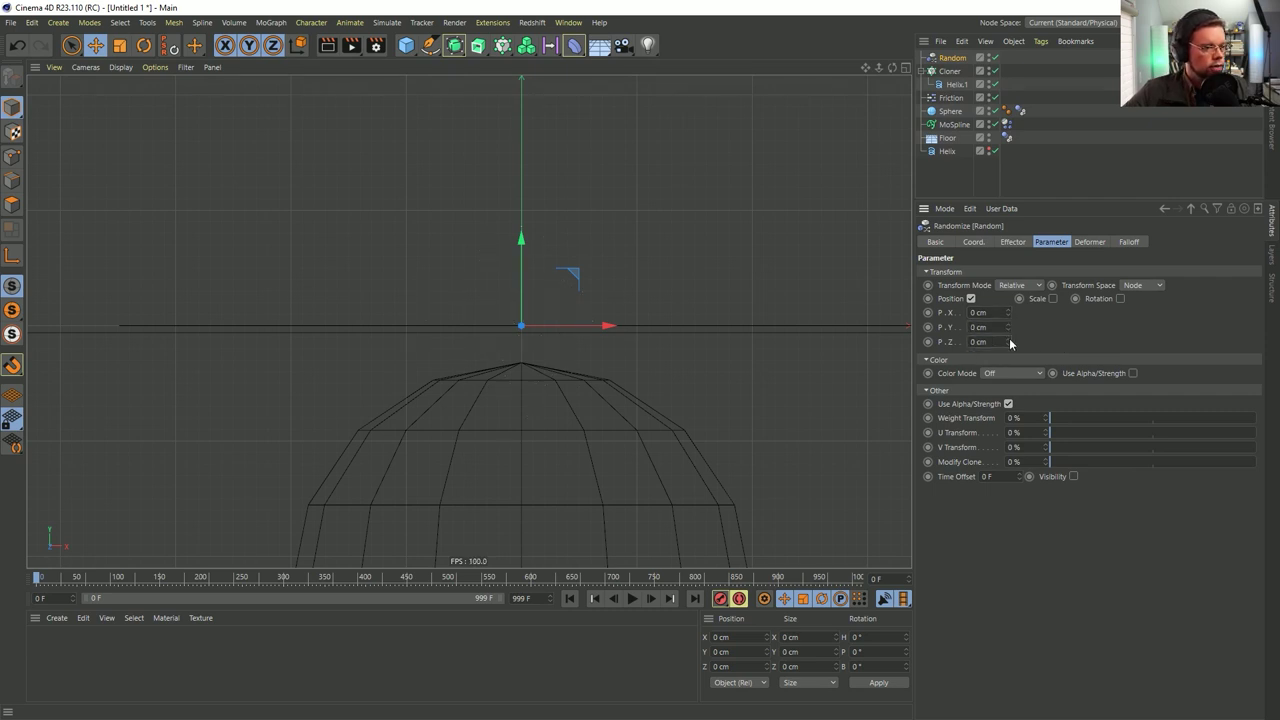
Undo the last position change, then set the Random effector's P.X to 43 cm and P.Z to 0 cm
key("ctrl+y")
left_click_drag(1008, 315, 1008, 306)
left_click_drag(521, 324, 548, 324)
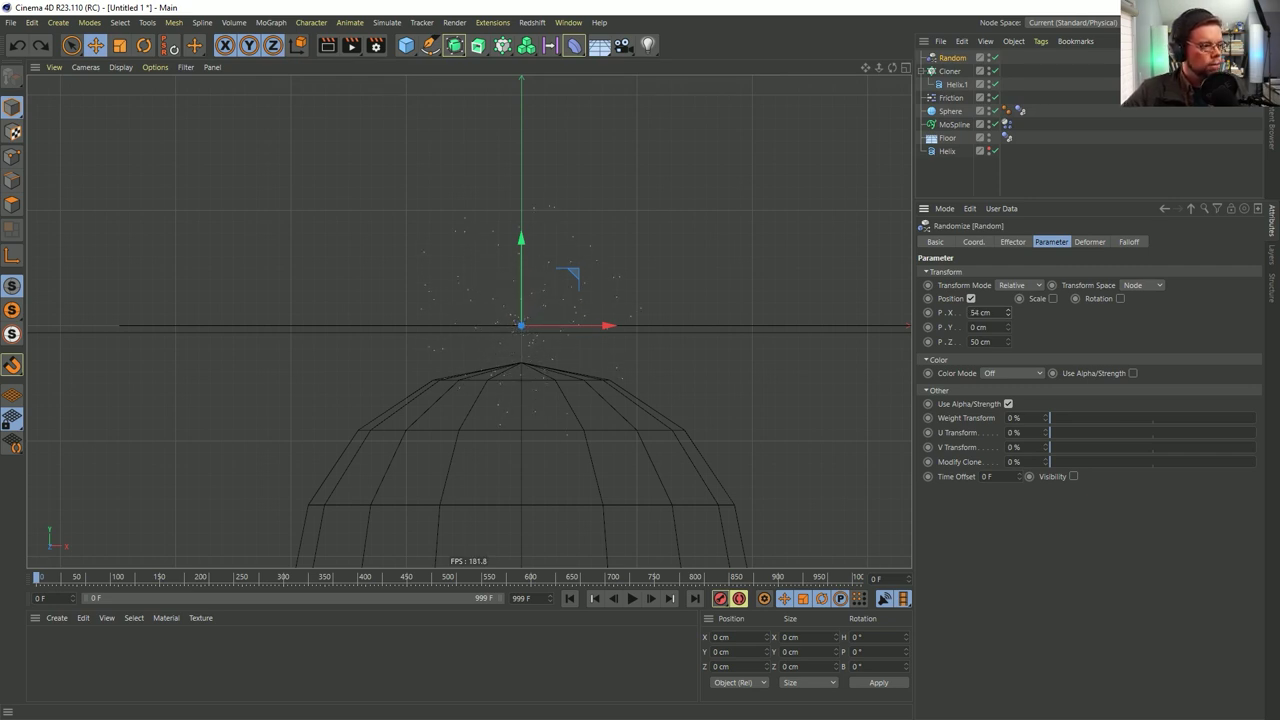
left_click_drag(521, 325, 966, 341)
type("0")
key("Return")
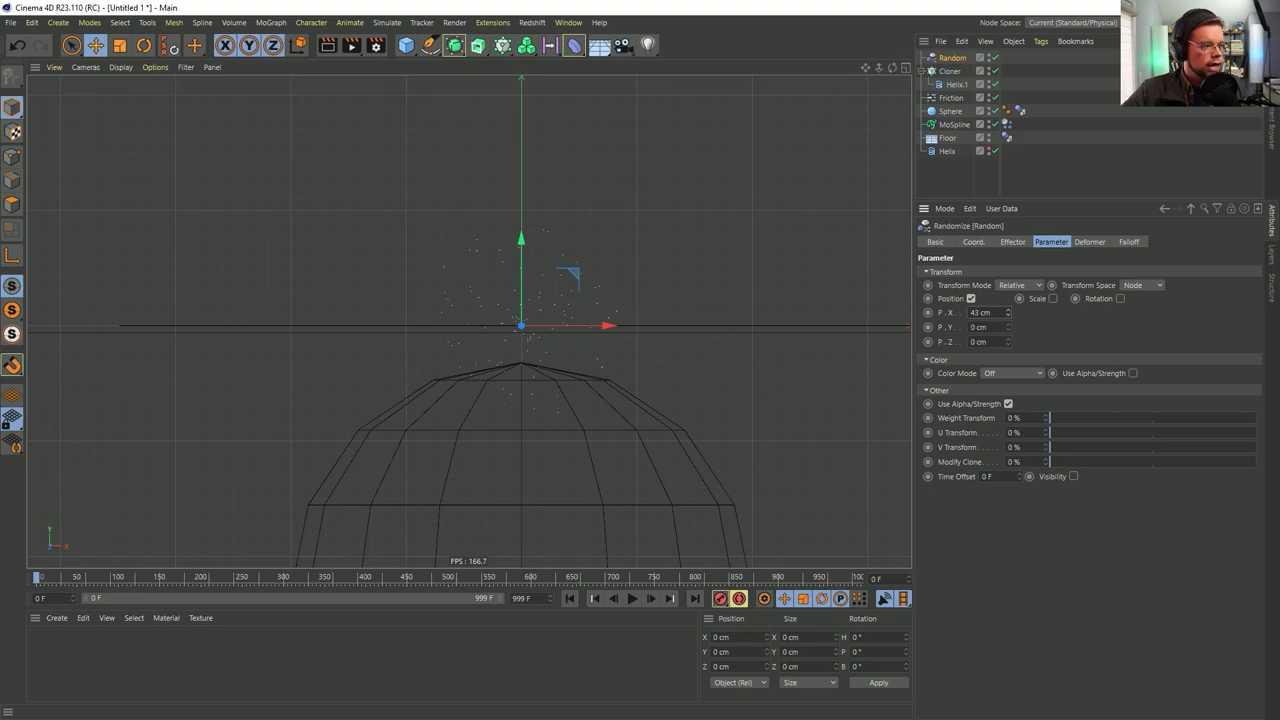
Tighten the strand bundle by setting the Random effector's P.X to 5 cm
middle_click(582, 267)
middle_click(450, 214)
left_click_drag(546, 257, 663, 246, "alt")
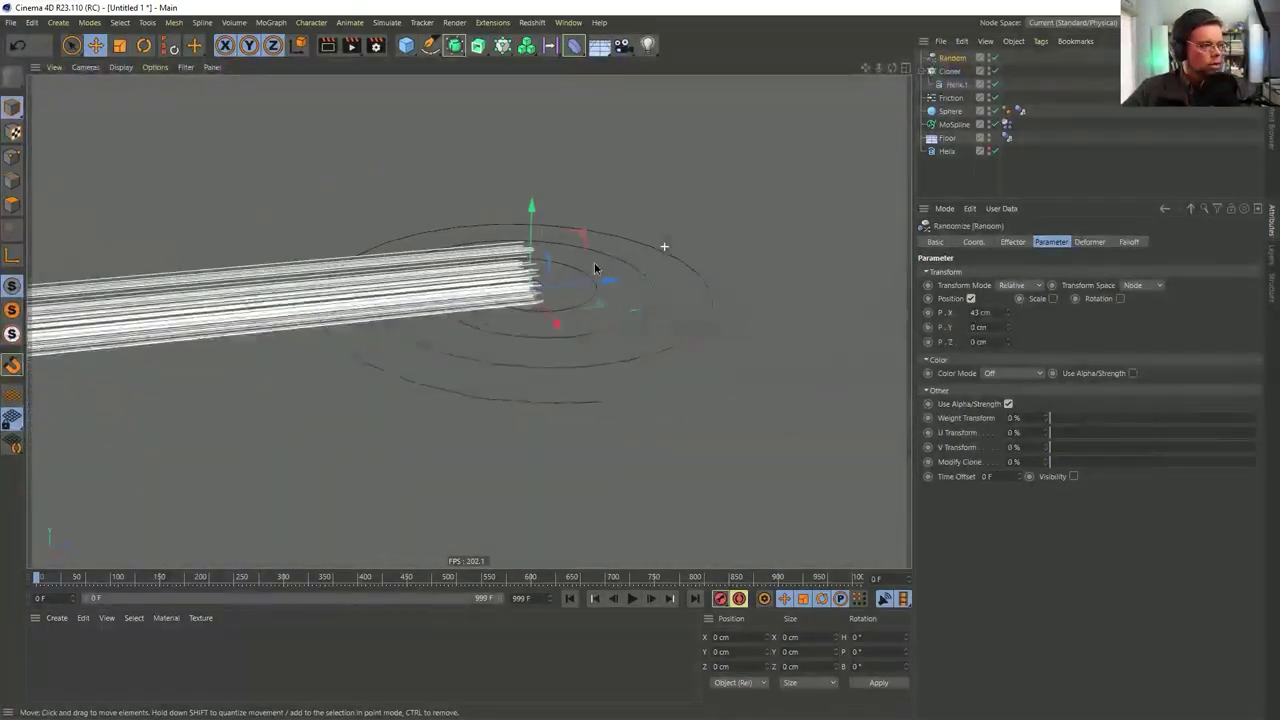
mouse_move(495, 300)
left_mouse_down("alt")
mouse_move(488, 268)
mouse_move(386, 271)
left_mouse_up("alt")
middle_click_drag(386, 271, 787, 328, "alt")
right_click_drag(787, 328, 644, 311, "alt")
left_click_drag(644, 311, 690, 295, "alt")
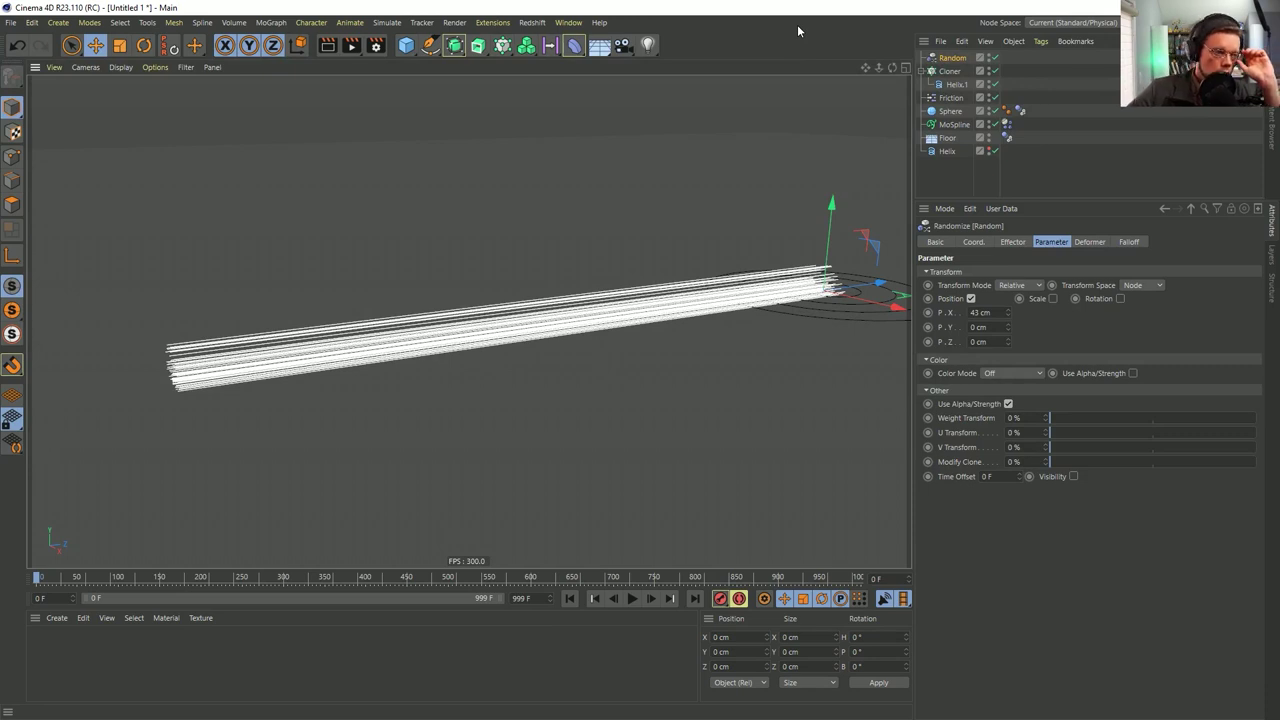
double_click(997, 312)
type("5")
key("Return")
scroll(779, 293, "up", 4)
scroll(779, 292, "down", 5)
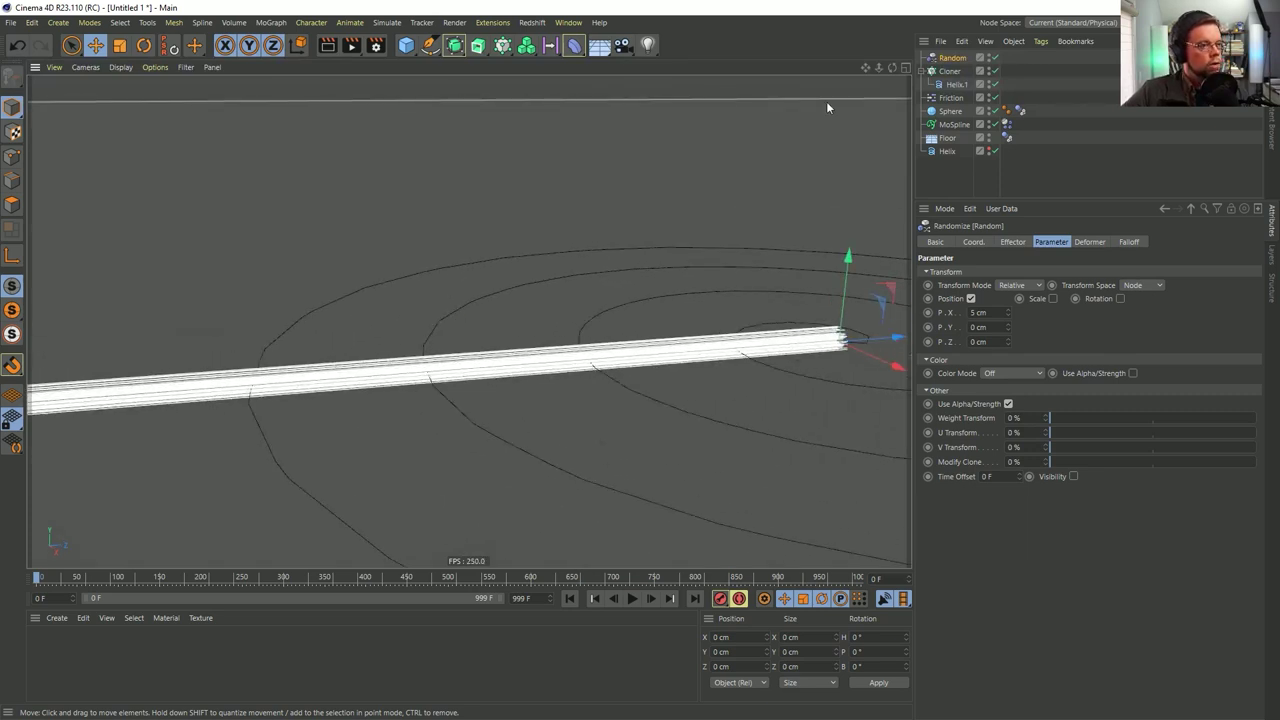
Add a second Random effector and place it directly above the Cloner in the object hierarchy
left_click(570, 48)
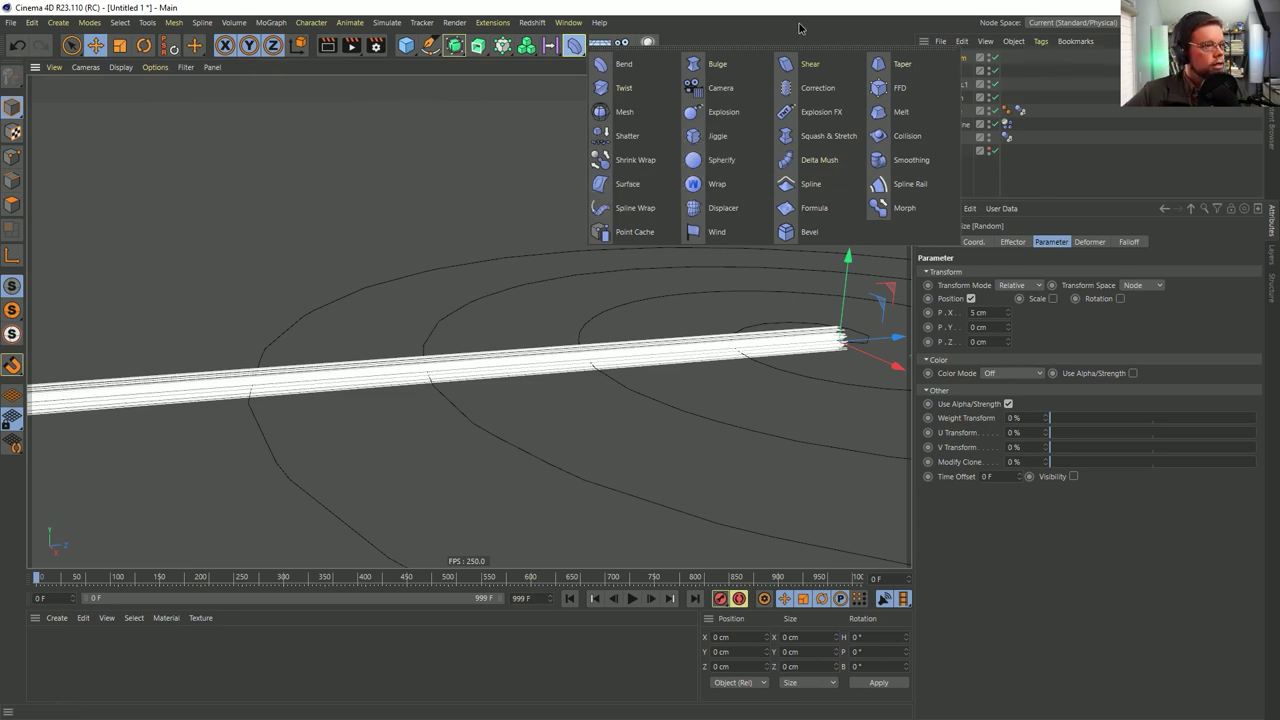
left_click(573, 46)
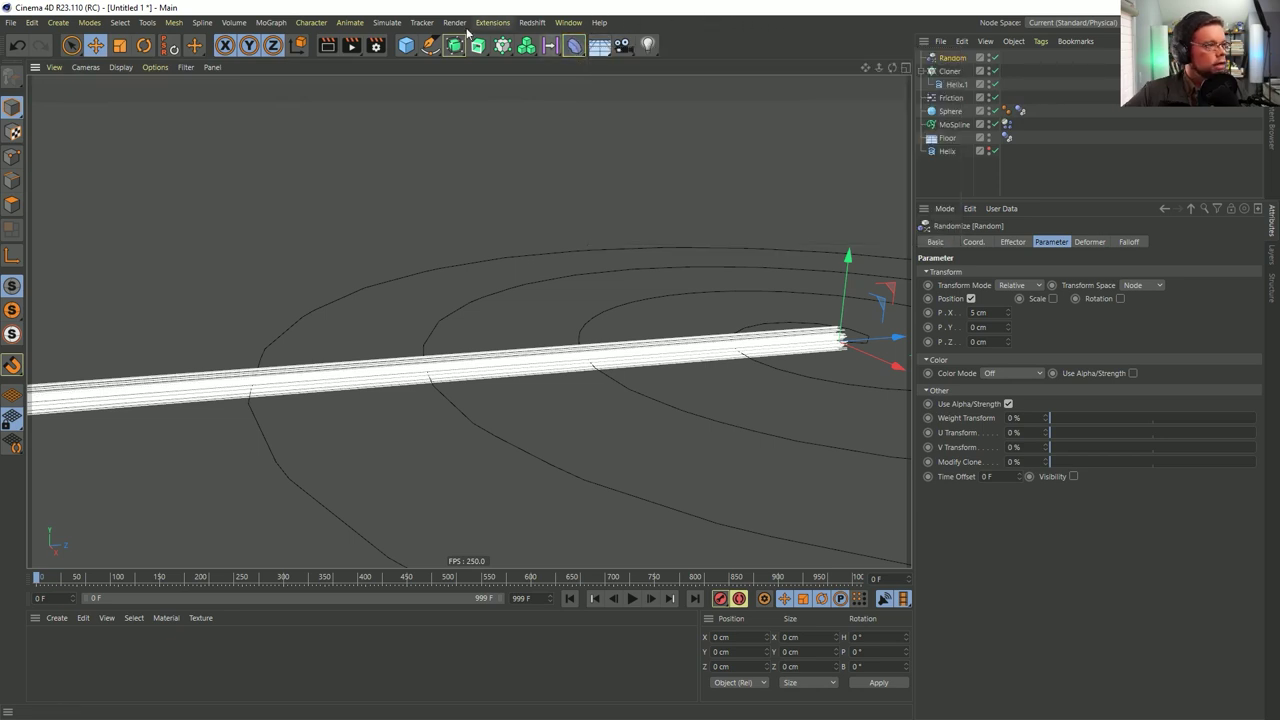
left_click(527, 44)
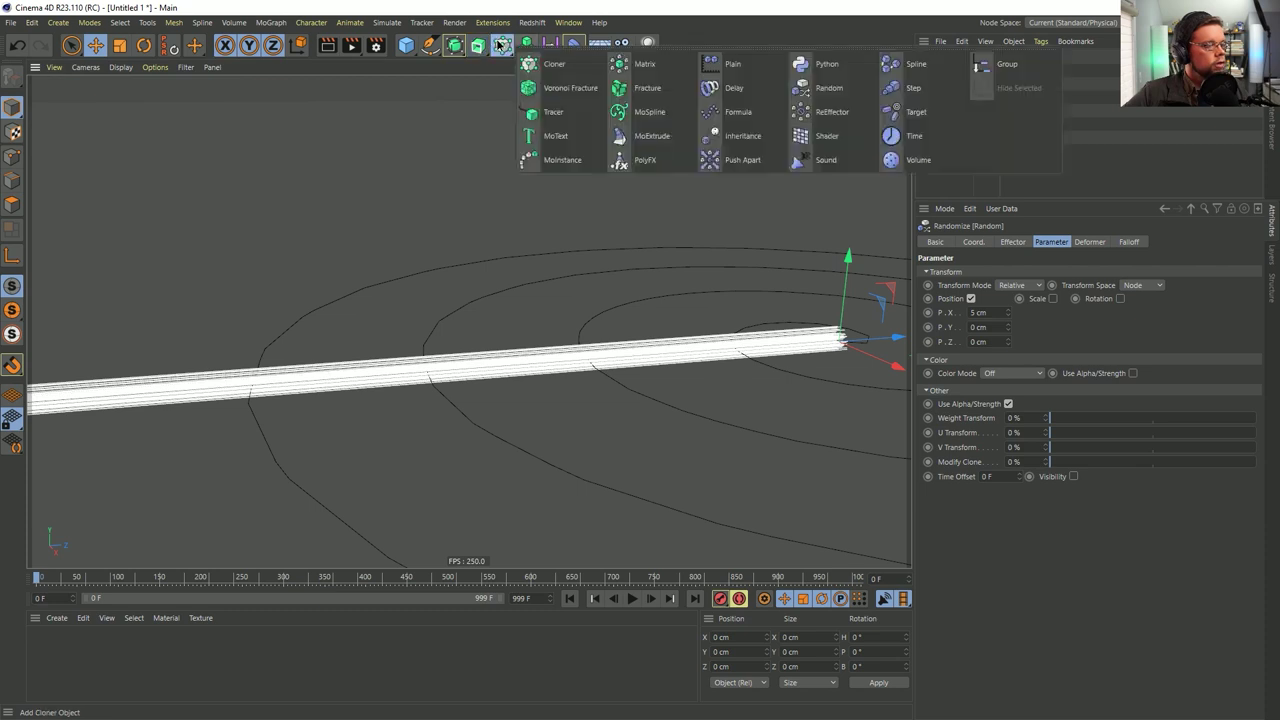
left_click(815, 88)
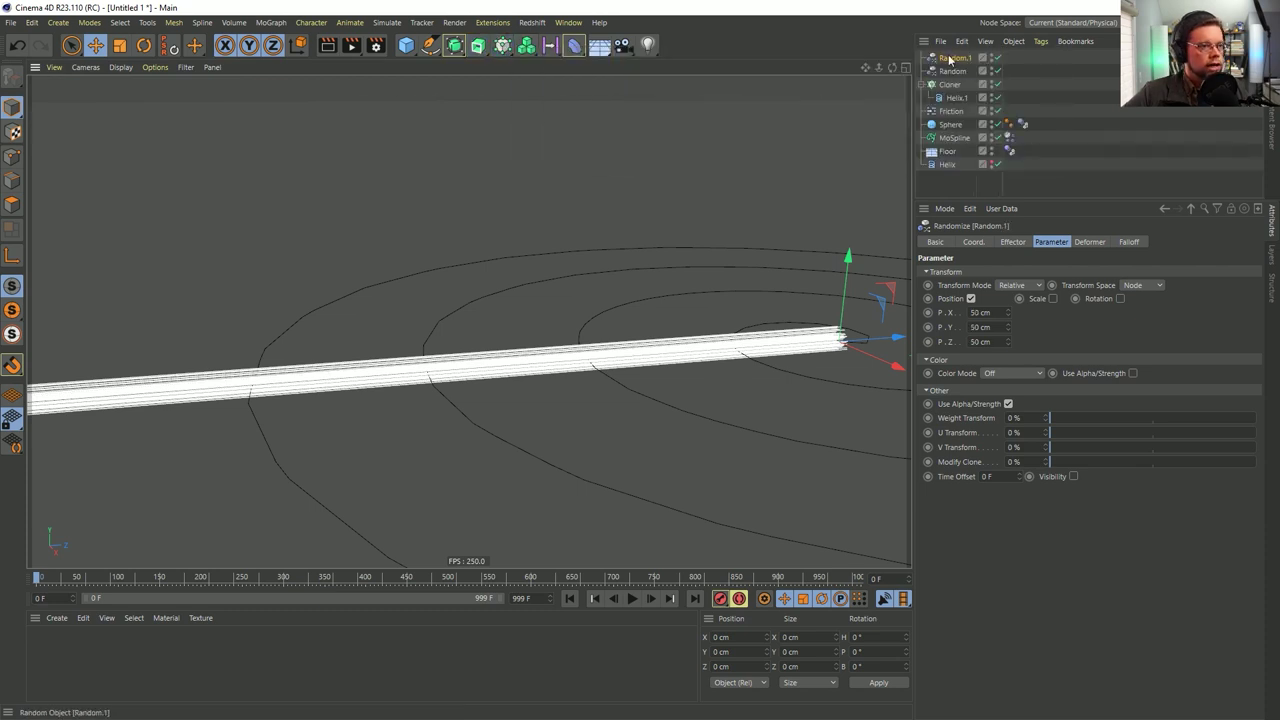
left_click_drag(948, 85, 946, 79)
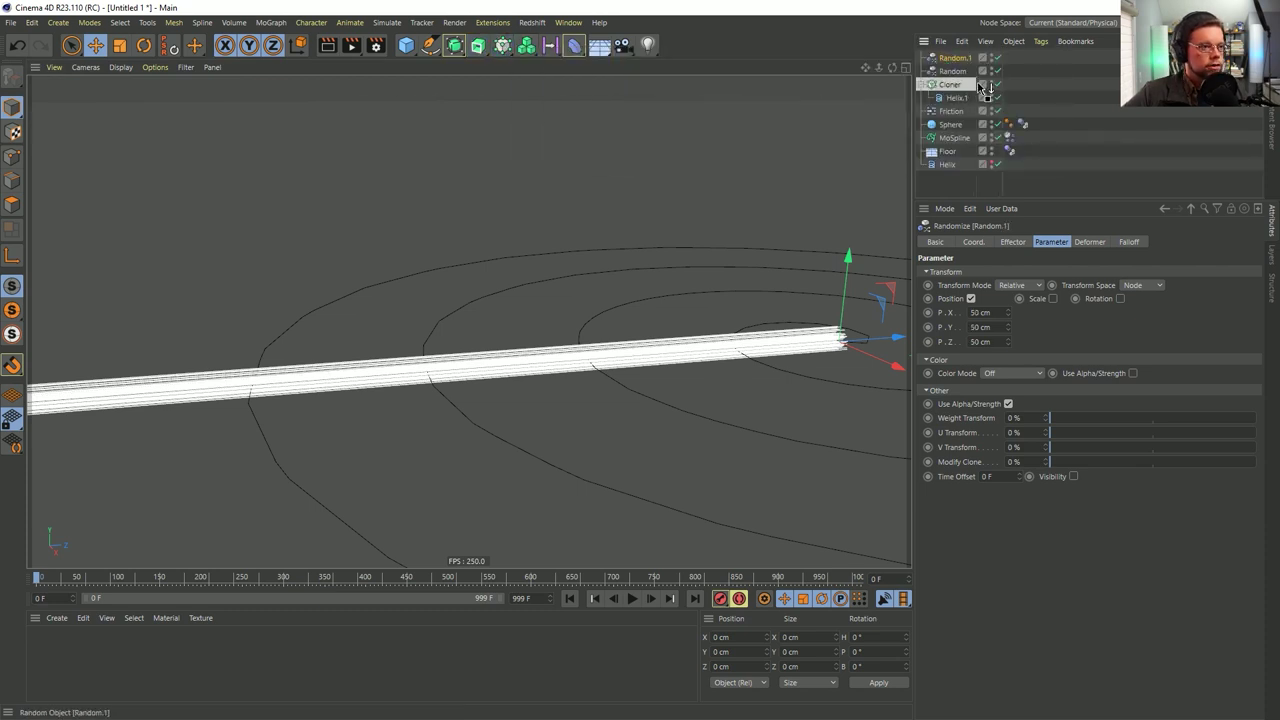
Wrap the Cloner in a Connect object and move the second Random effector inside it above the Cloner
left_click(944, 86)
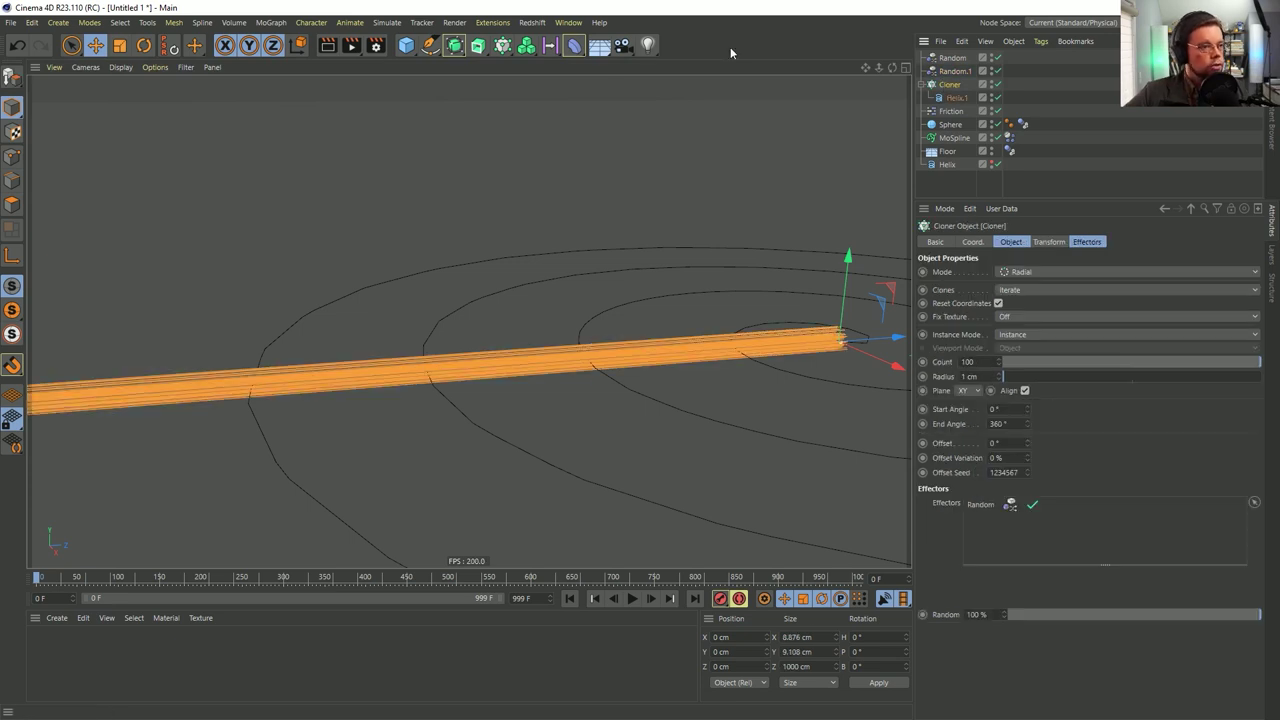
left_click(456, 46)
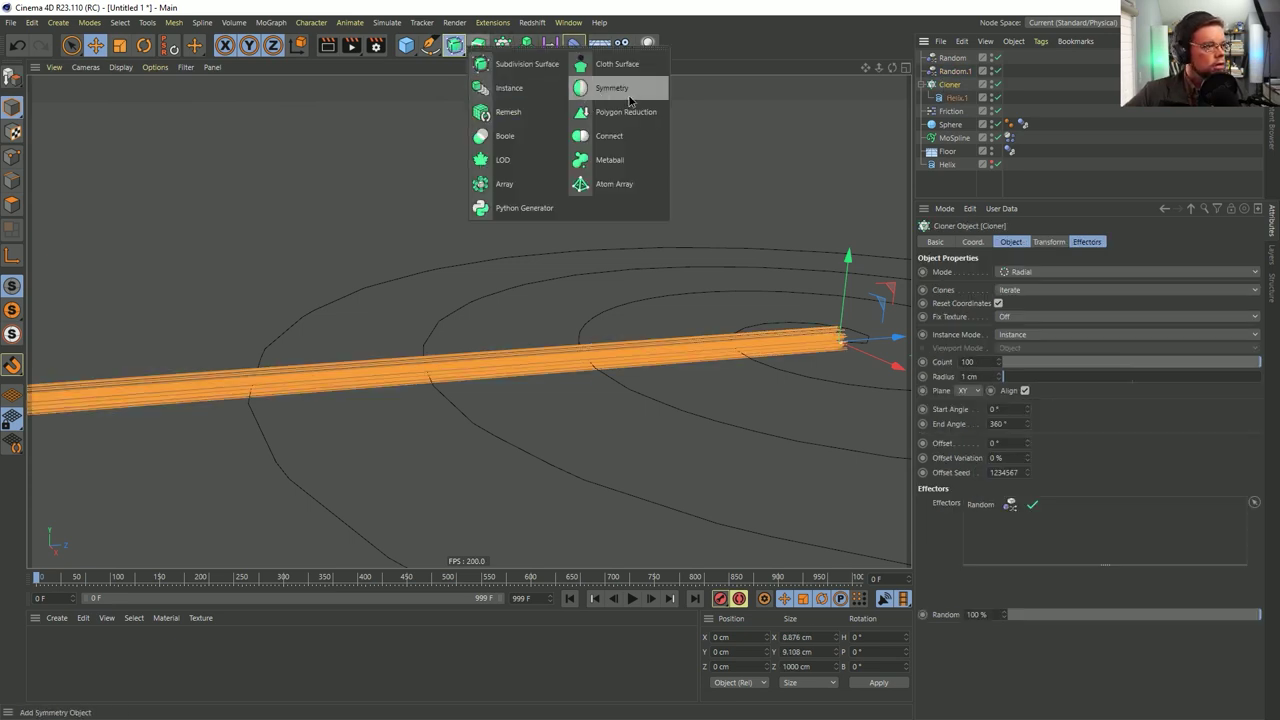
left_click(609, 136, "alt")
left_click_drag(955, 71, 970, 94)
Rename the Random effector inside the Connect object to Random.Deform
double_click(968, 87)
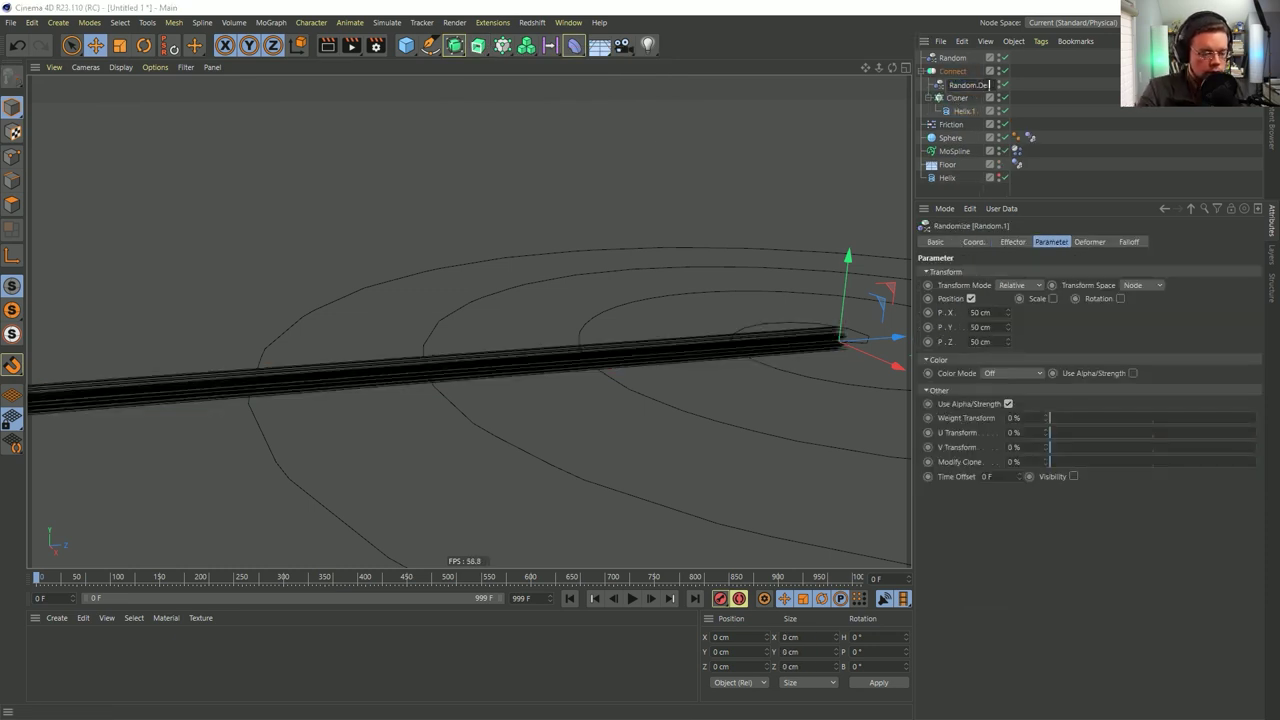
type("Random.Deform")
key("Return")
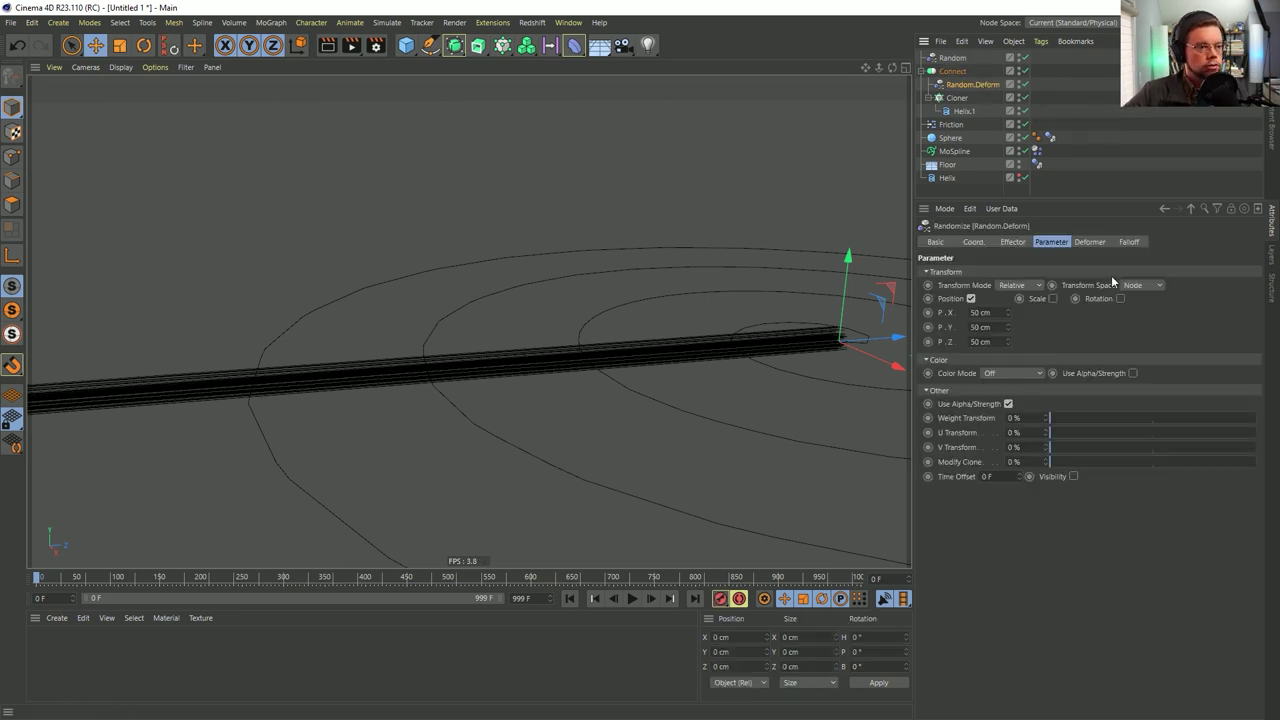
Set the Random.Deform effector's deformation to Point and its P.X, P.Y and P.Z offsets to 0 cm
left_click(1090, 242)
left_click(1004, 270)
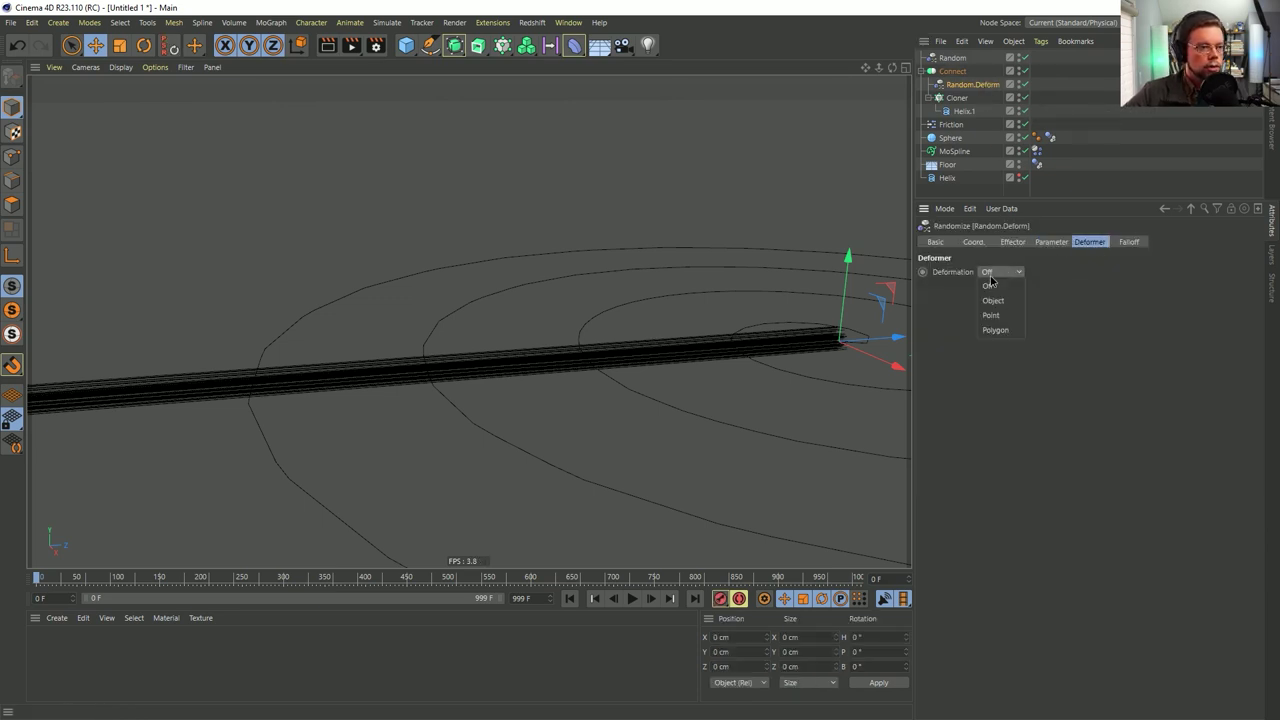
left_click(1050, 242)
left_click_drag(990, 313, 928, 318)
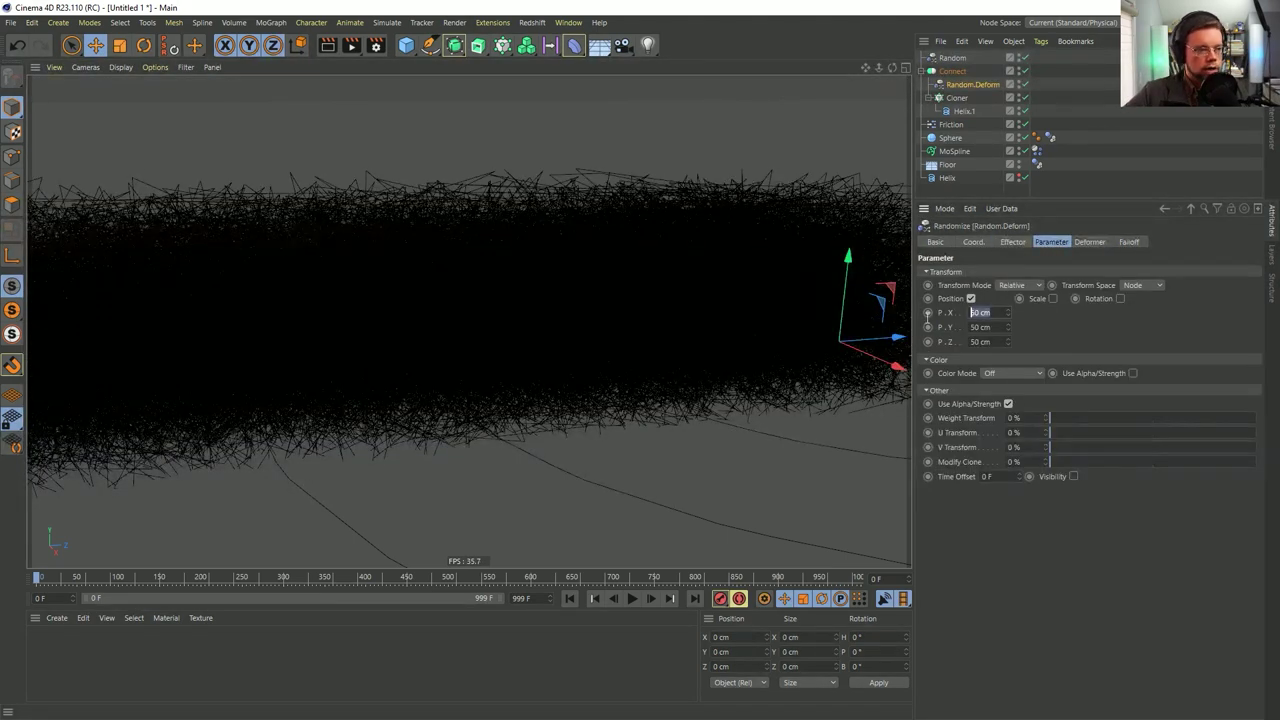
type("0")
key("Tab")
type("0")
key("Tab")
type("0")
key("Return")
Raise the P.Y offset of Random.Deform to 1 cm and inspect the strand bundle up close
right_click_drag(650, 356, 720, 356, "alt")
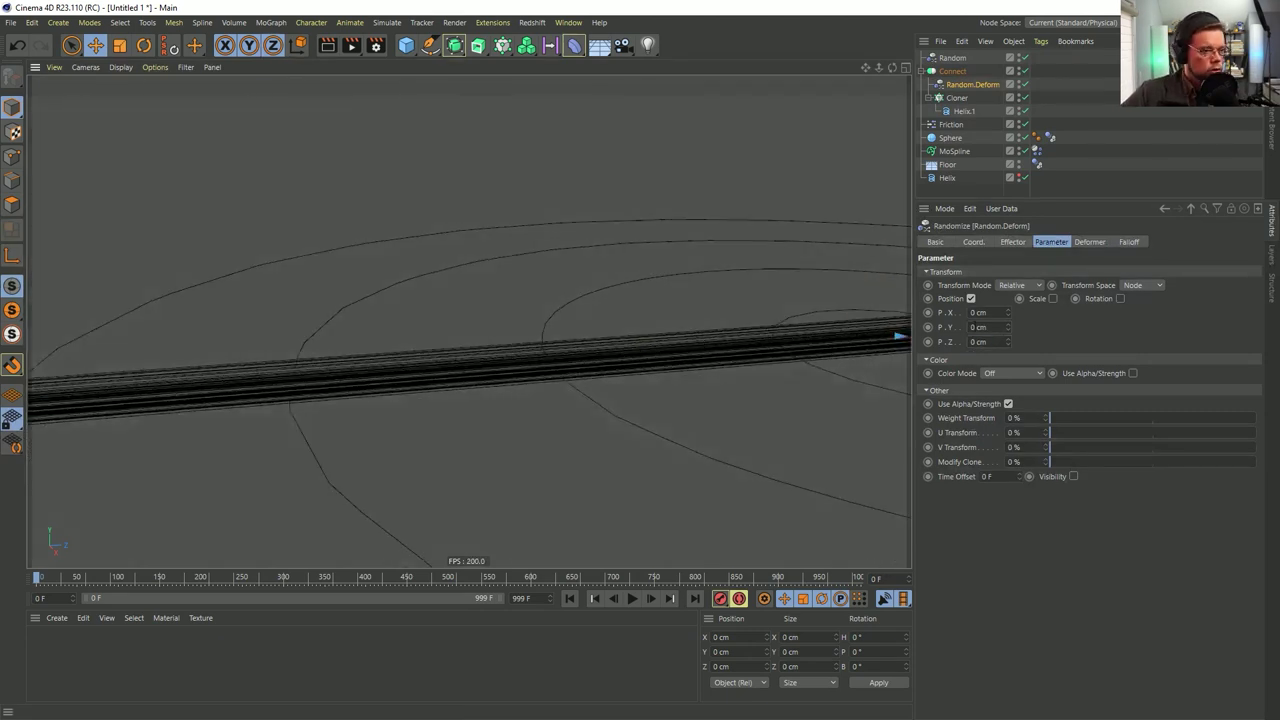
left_click(1008, 324)
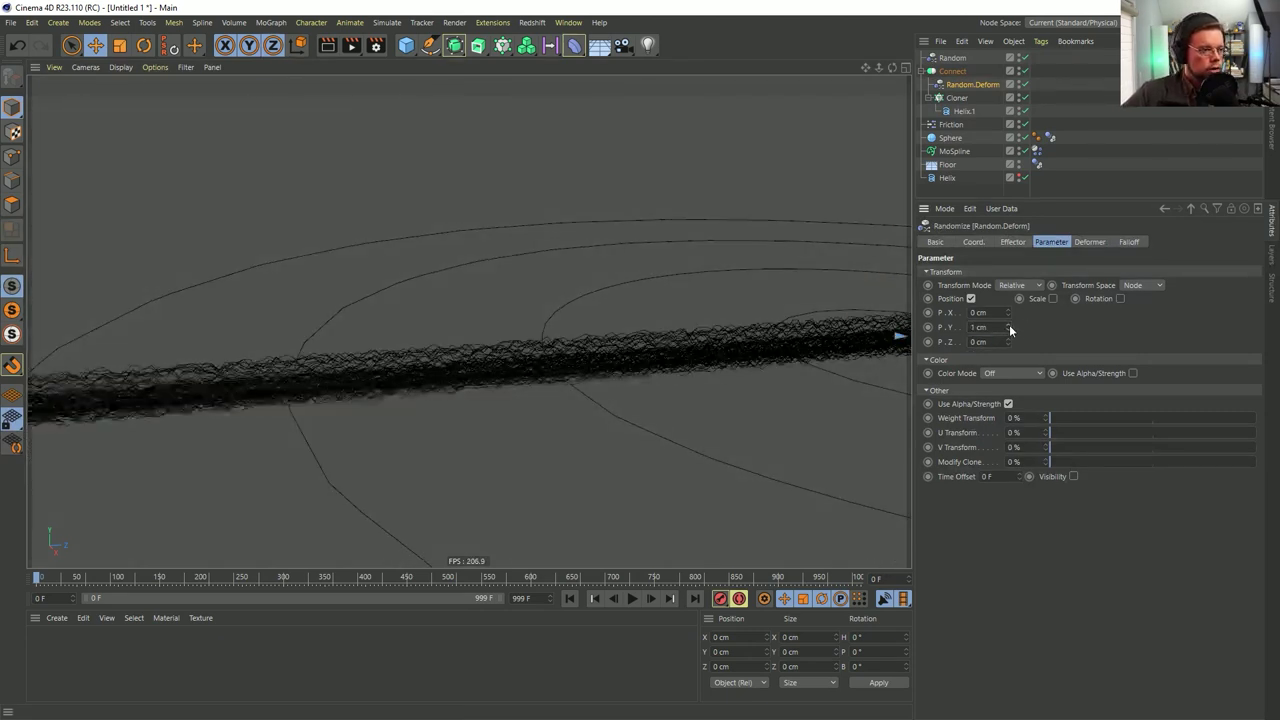
left_click_drag(577, 360, 603, 368, "alt")
right_click_drag(603, 368, 715, 320, "alt")
scroll(713, 320, "down", 6)
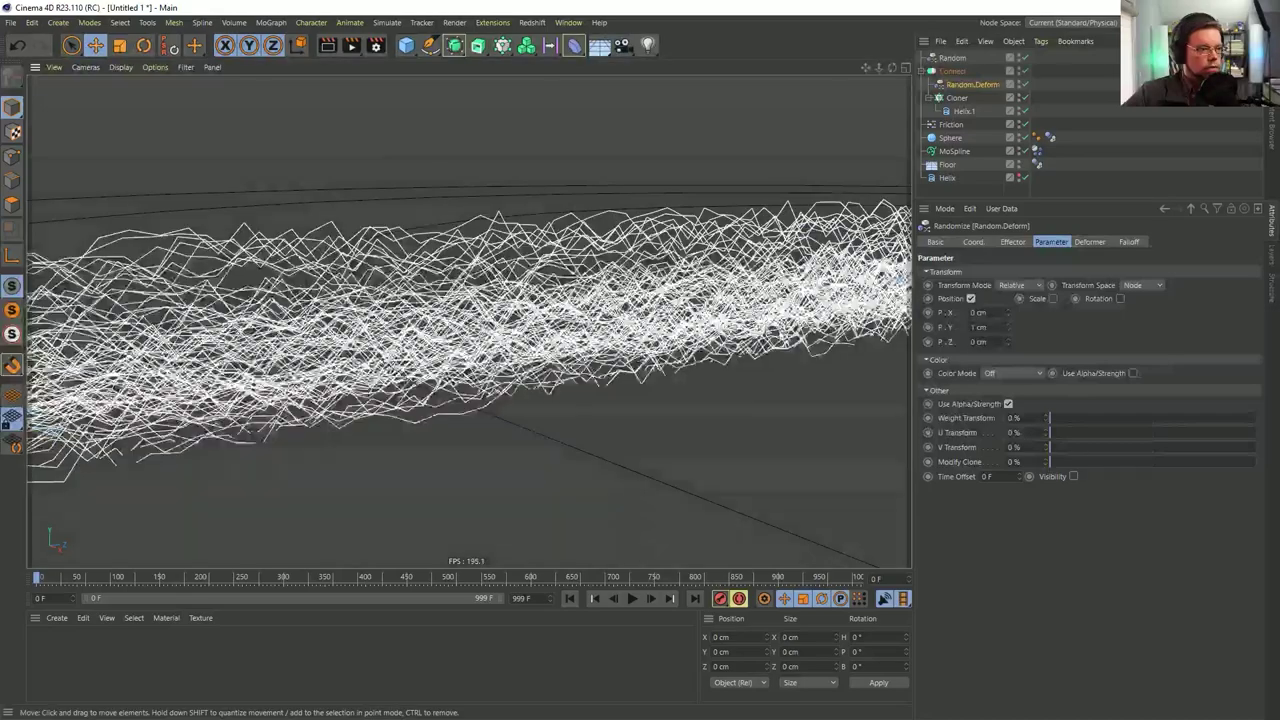
left_click_drag(711, 303, 772, 220, "alt")
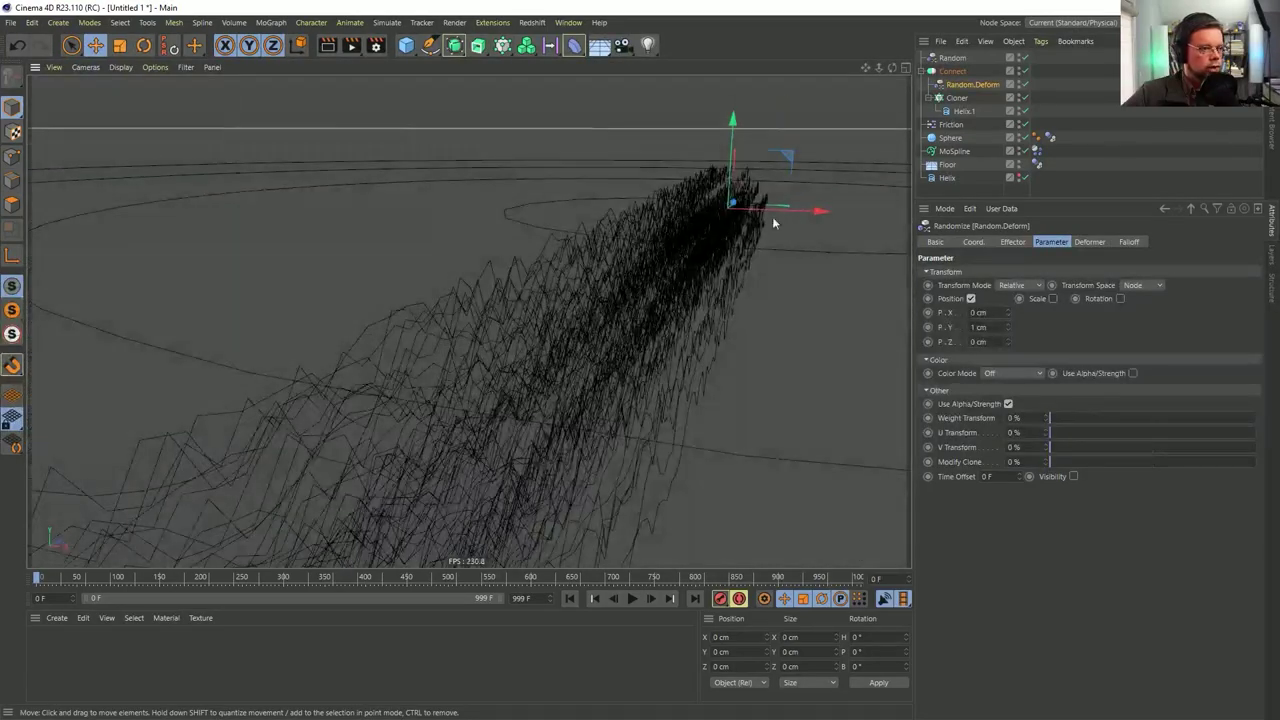
Try a P.X offset of 1 cm on Random.Deform and return it to 0 cm
left_click(1010, 314)
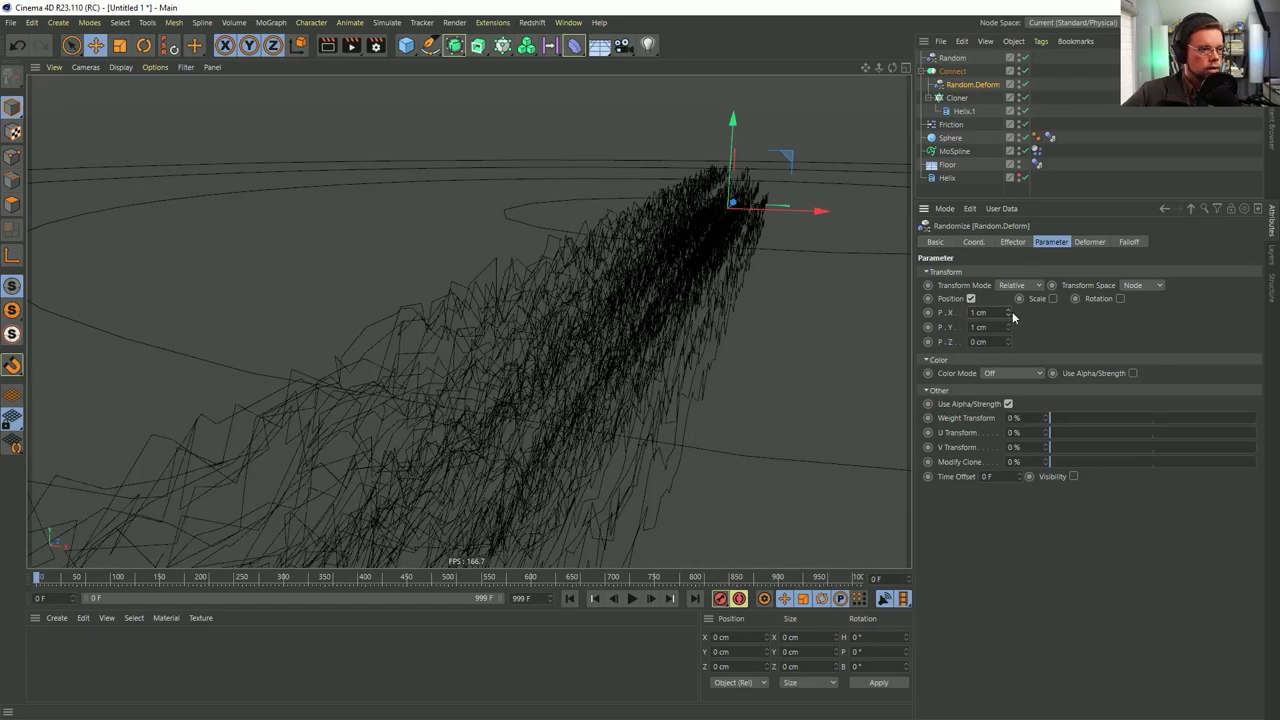
left_click_drag(1008, 316, 959, 317)
type("0")
key("Return")
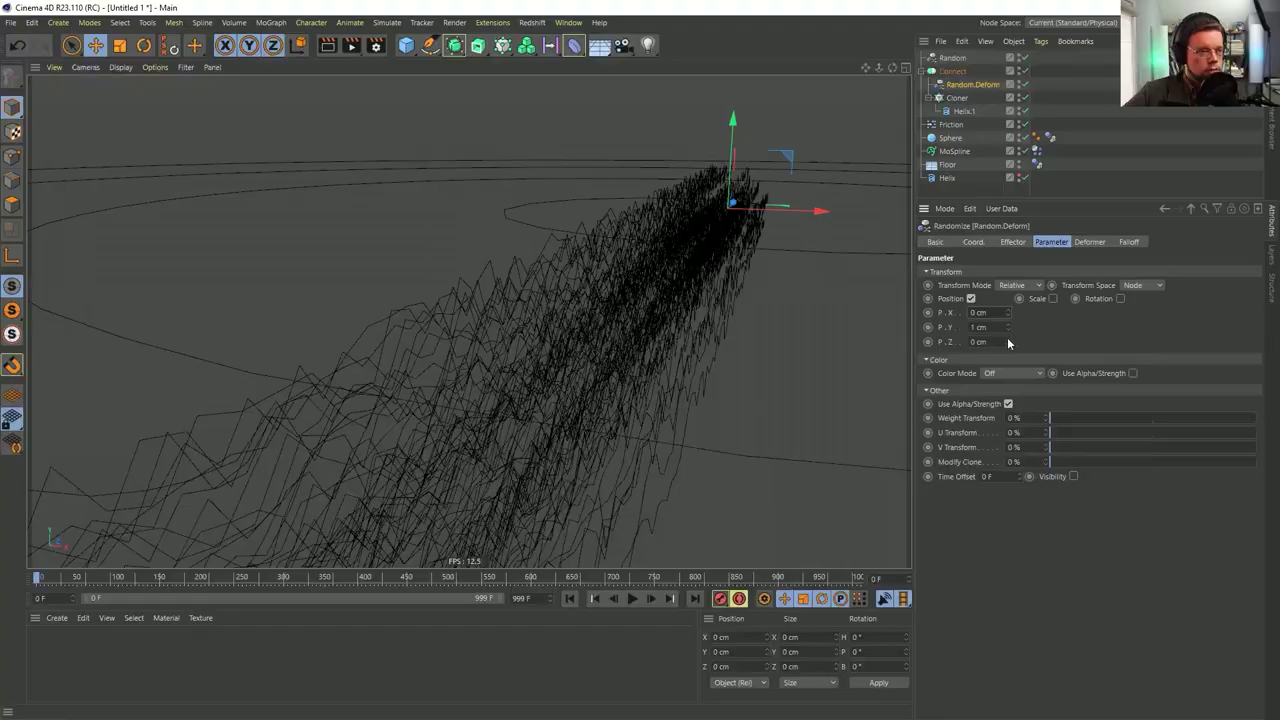
Set the P.Z offset of Random.Deform to 1 cm and check the bundle from the side
left_click(1008, 339)
left_click_drag(700, 291, 534, 287, "alt")
left_click_drag(590, 350, 590, 325, "alt")
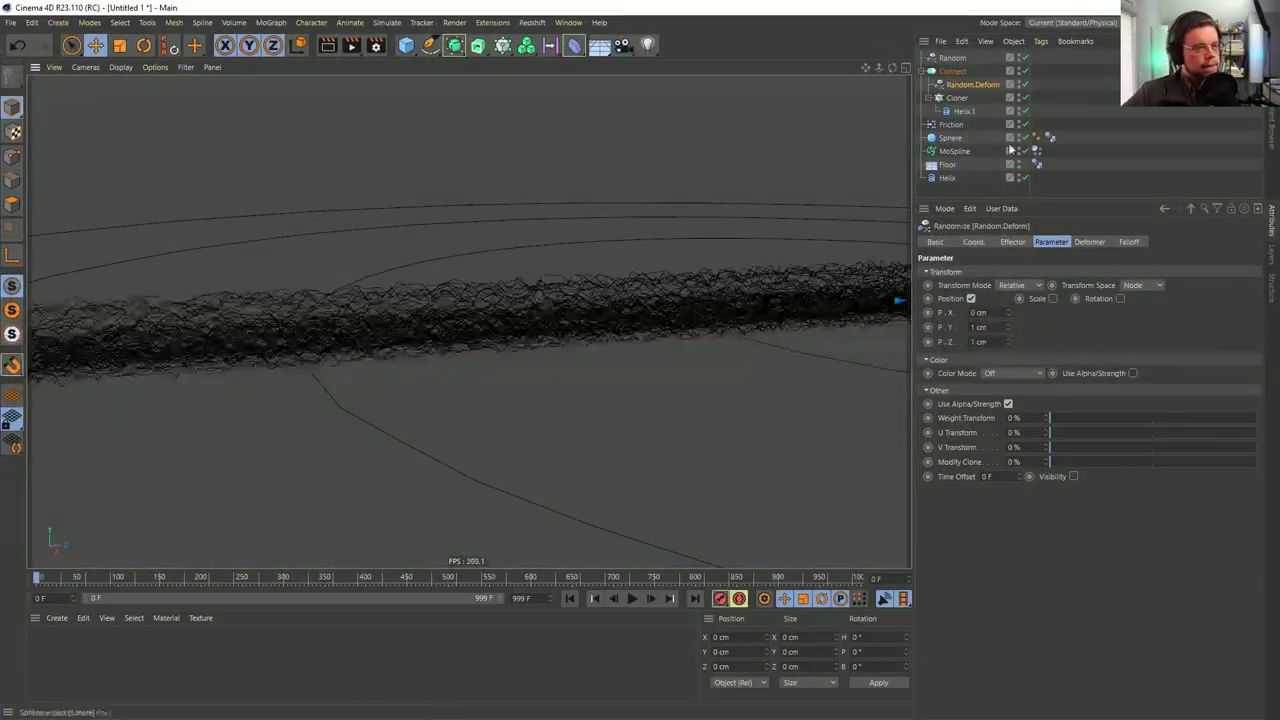
Set the Helix.1 spline's intermediate points to None and its subdivision to 1000
left_click(964, 111)
right_click_drag(614, 312, 682, 312, "alt")
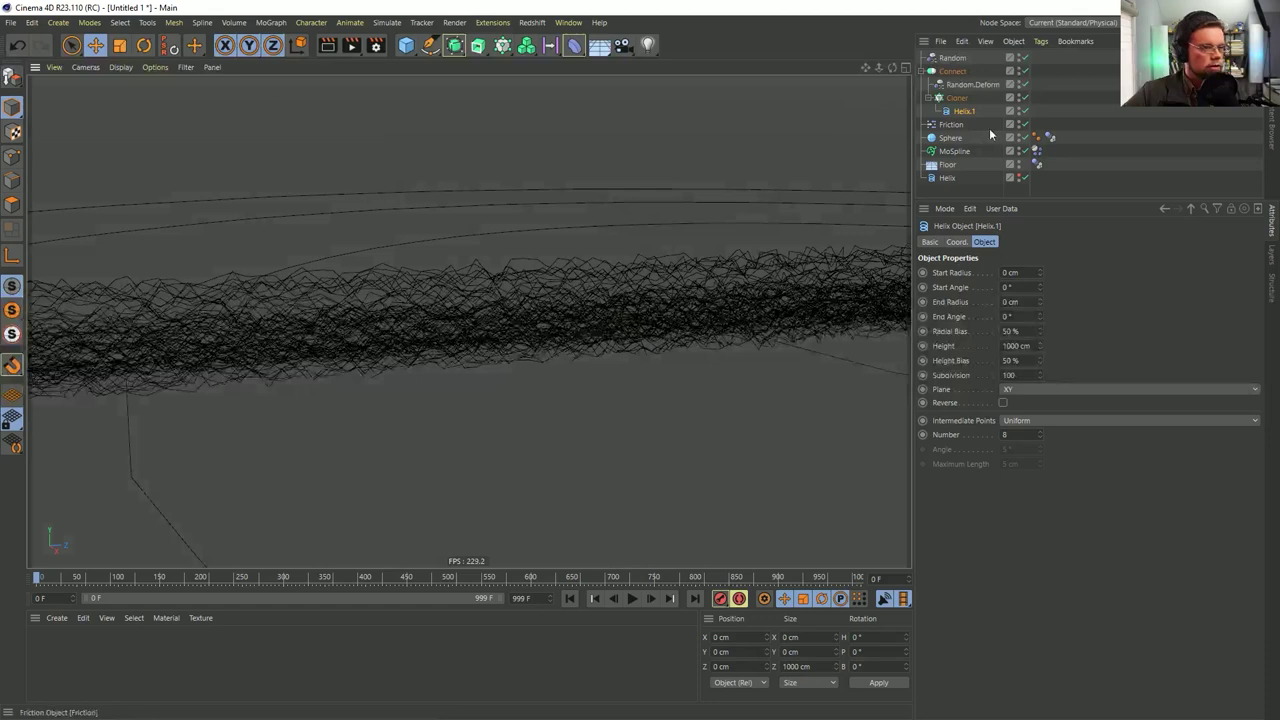
left_click(1025, 421)
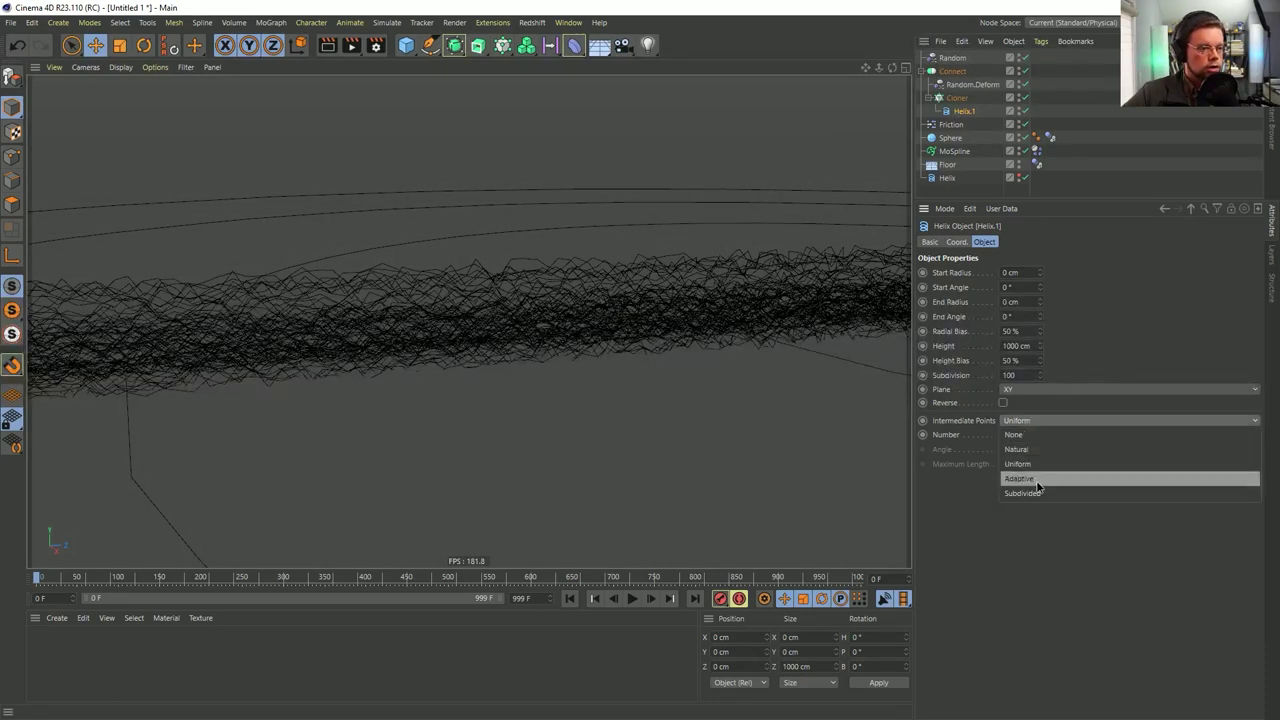
left_click(1033, 435)
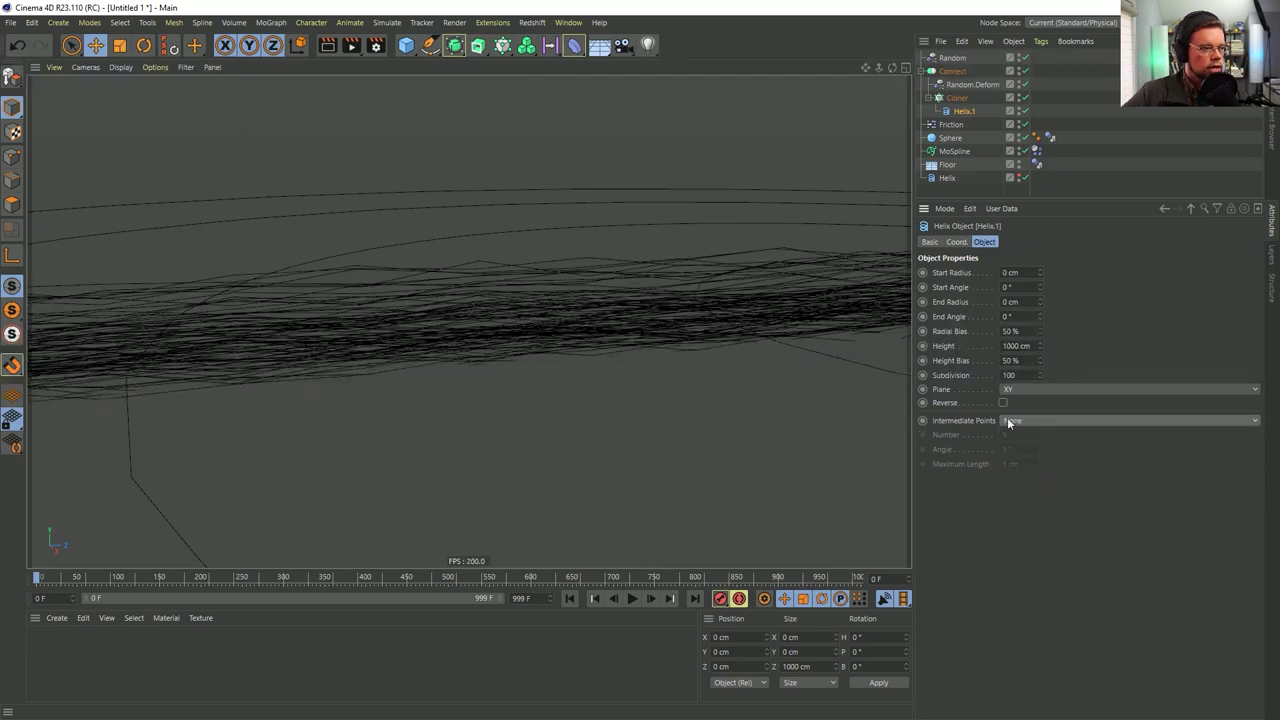
left_click(1000, 421)
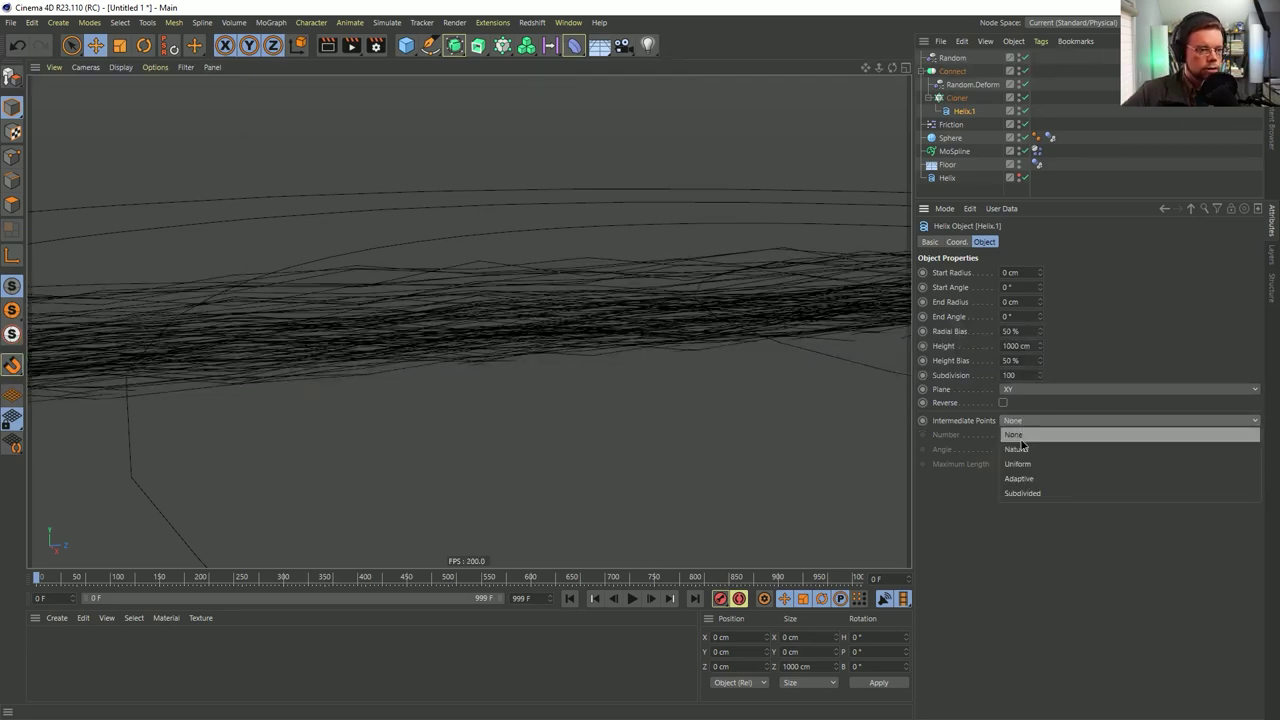
left_click(1034, 463)
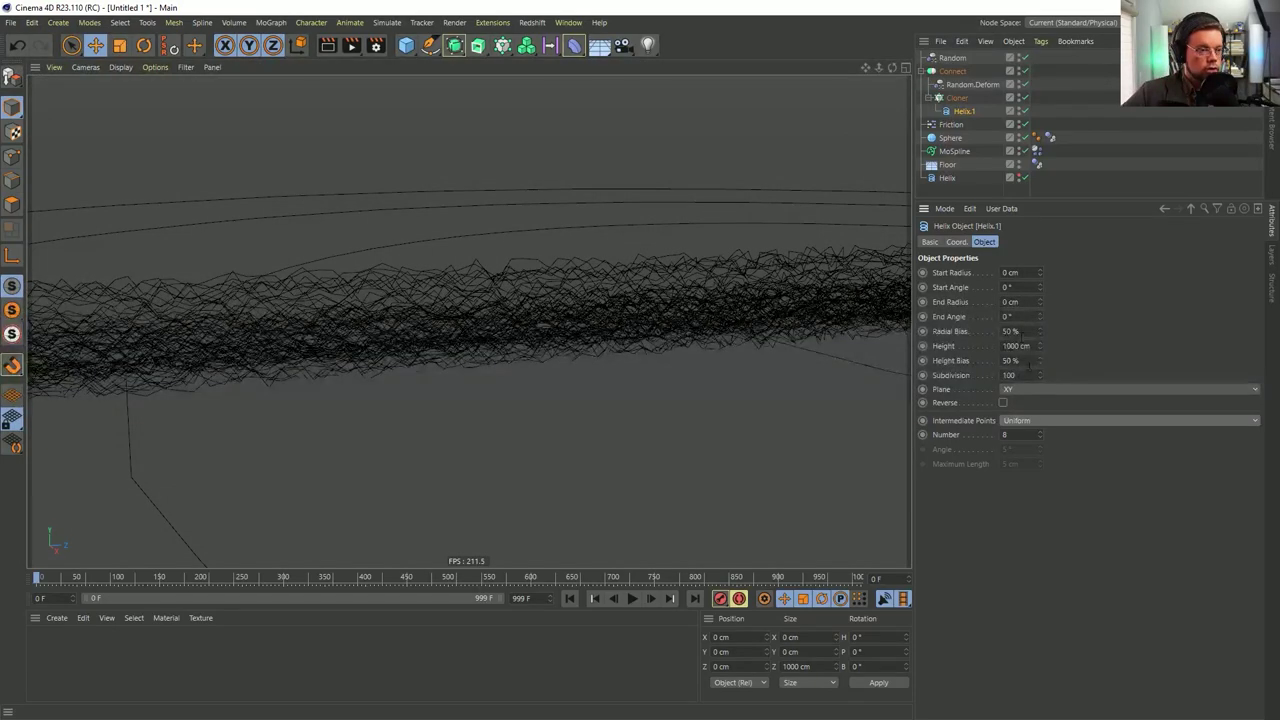
left_click(1018, 420)
left_click(1015, 434)
left_click(1025, 376)
key("Return")
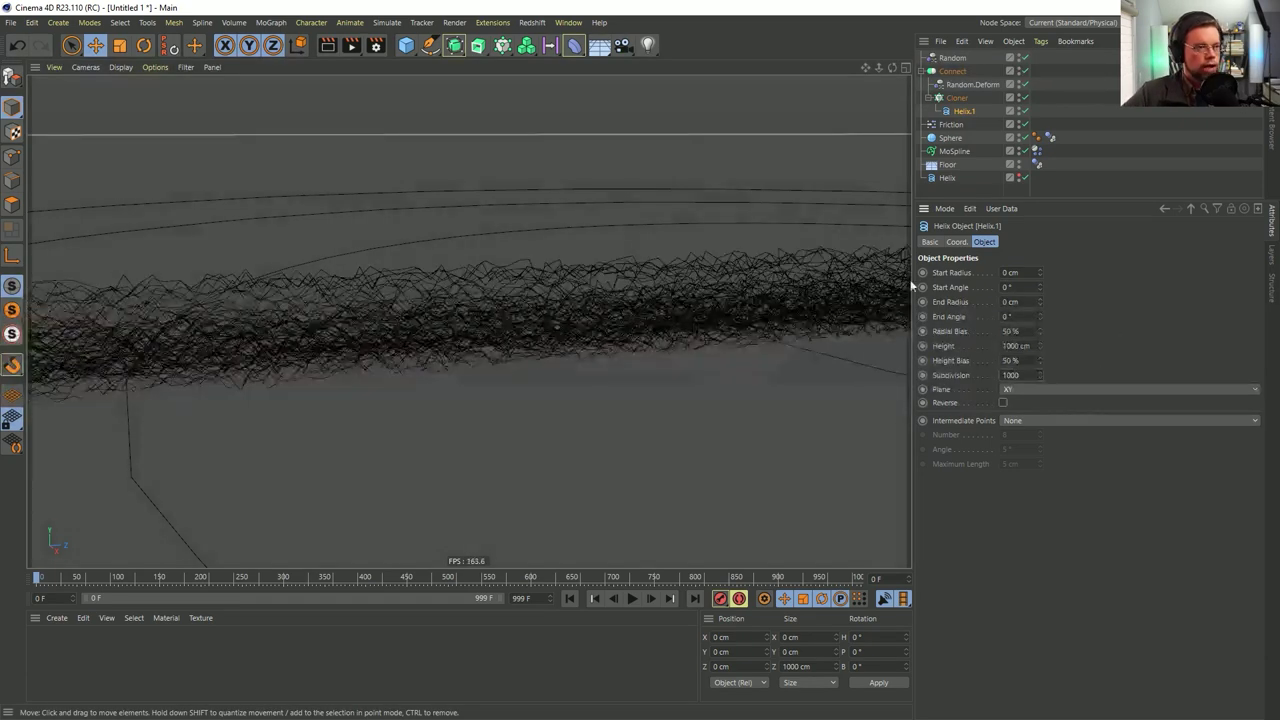
Switch the random mode of the Random.Deform effector to Noise
left_click(975, 86)
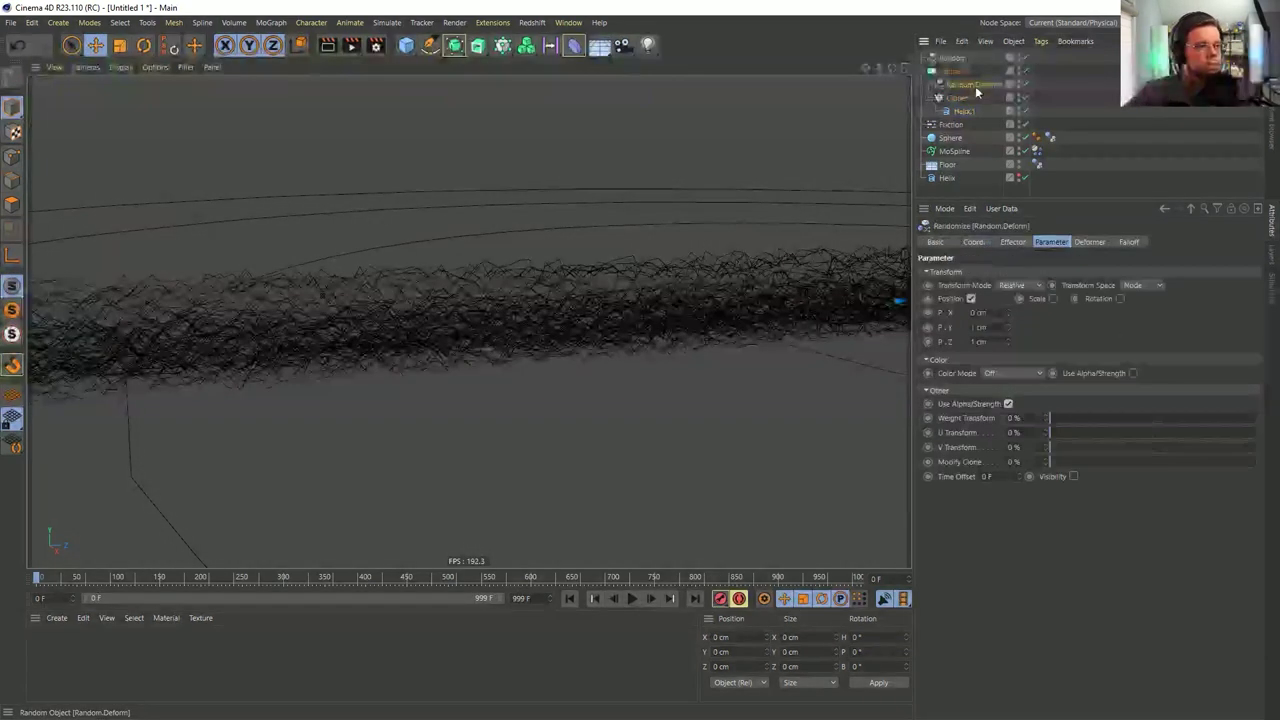
left_click(1012, 242)
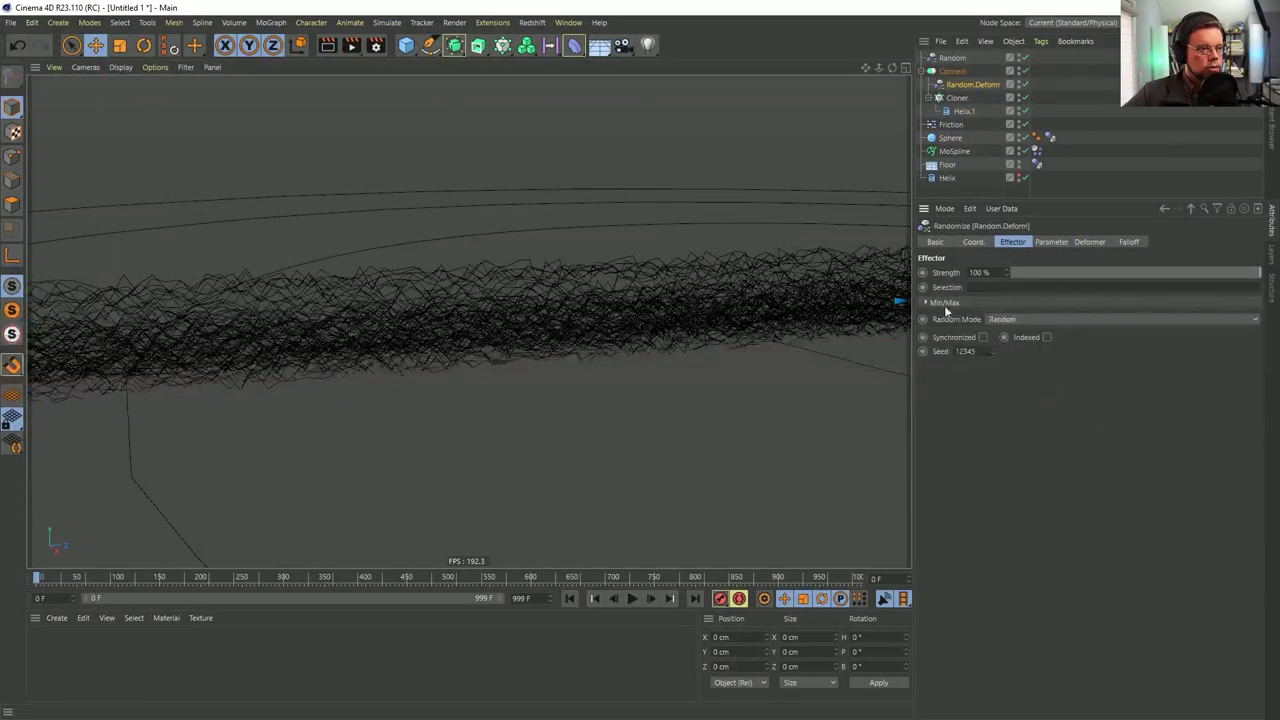
left_click(1005, 319)
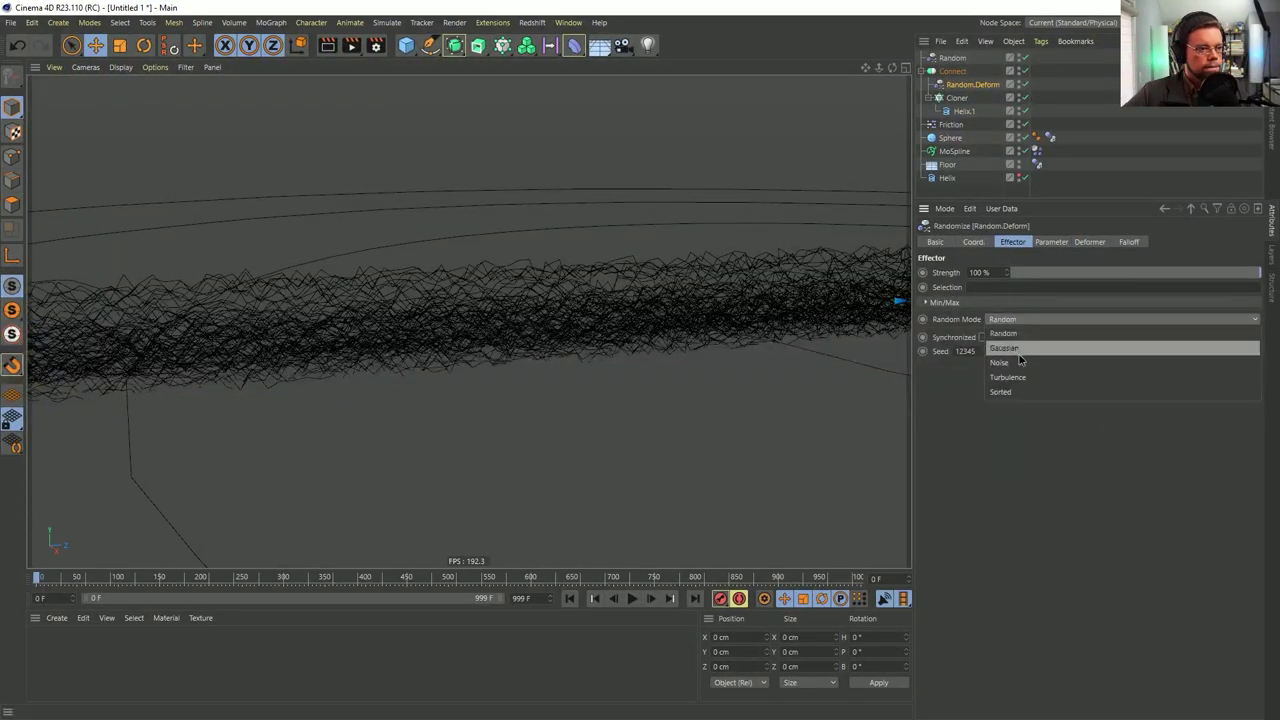
left_click(1023, 363)
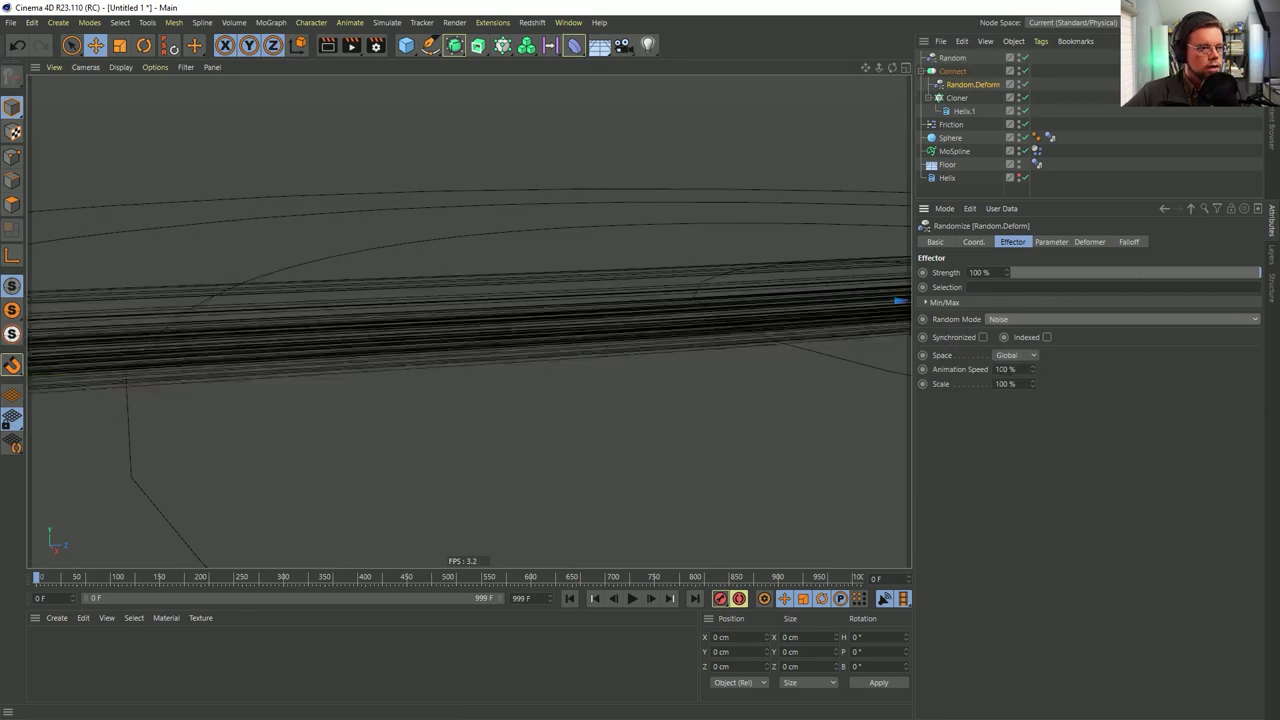
Set the noise animation speed of Random.Deform to 0% and its scale to 5%
left_click(1005, 369)
type("1")
key("Tab")
type("1")
key("Return")
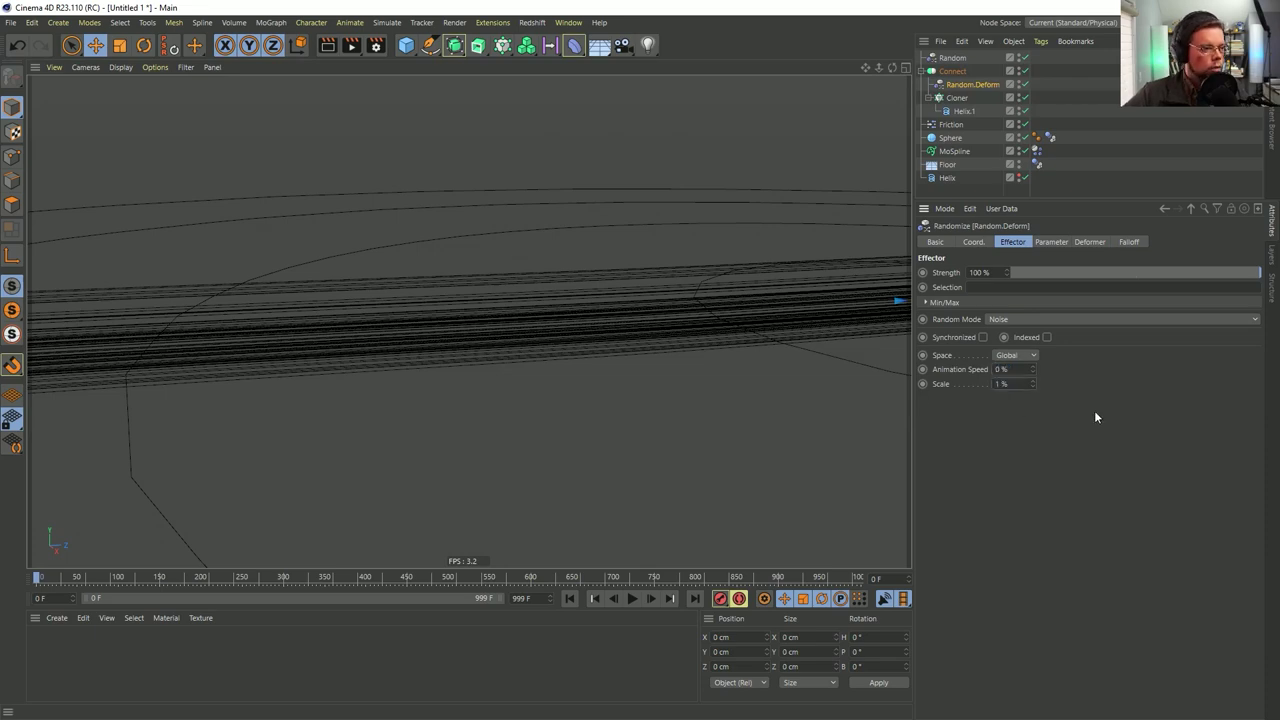
left_click_drag(1012, 384, 950, 385)
type("5")
key("Return")
mouse_move(686, 335)
left_mouse_down("alt")
mouse_move(680, 296)
mouse_move(670, 312)
mouse_move(682, 336)
left_mouse_up("alt")
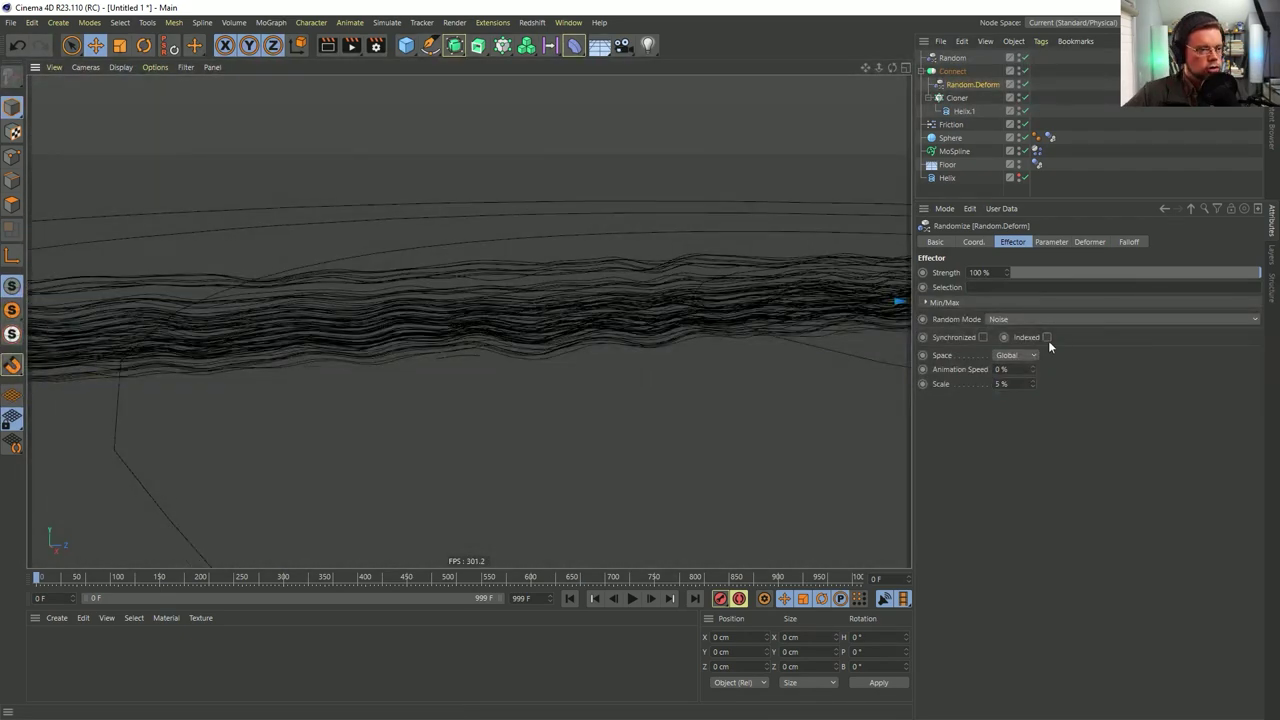
Try the Indexed option on Random.Deform and inspect its effect on the strands
left_click(1047, 338)
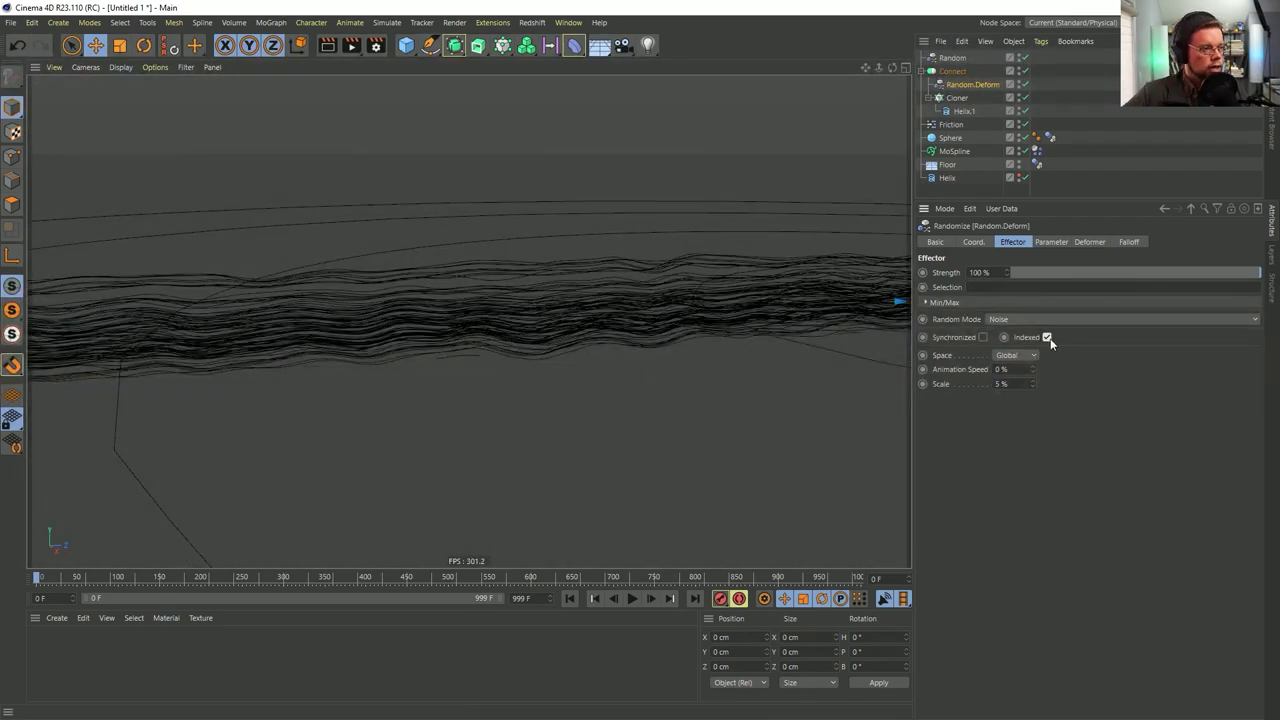
left_click_drag(683, 296, 700, 353, "alt")
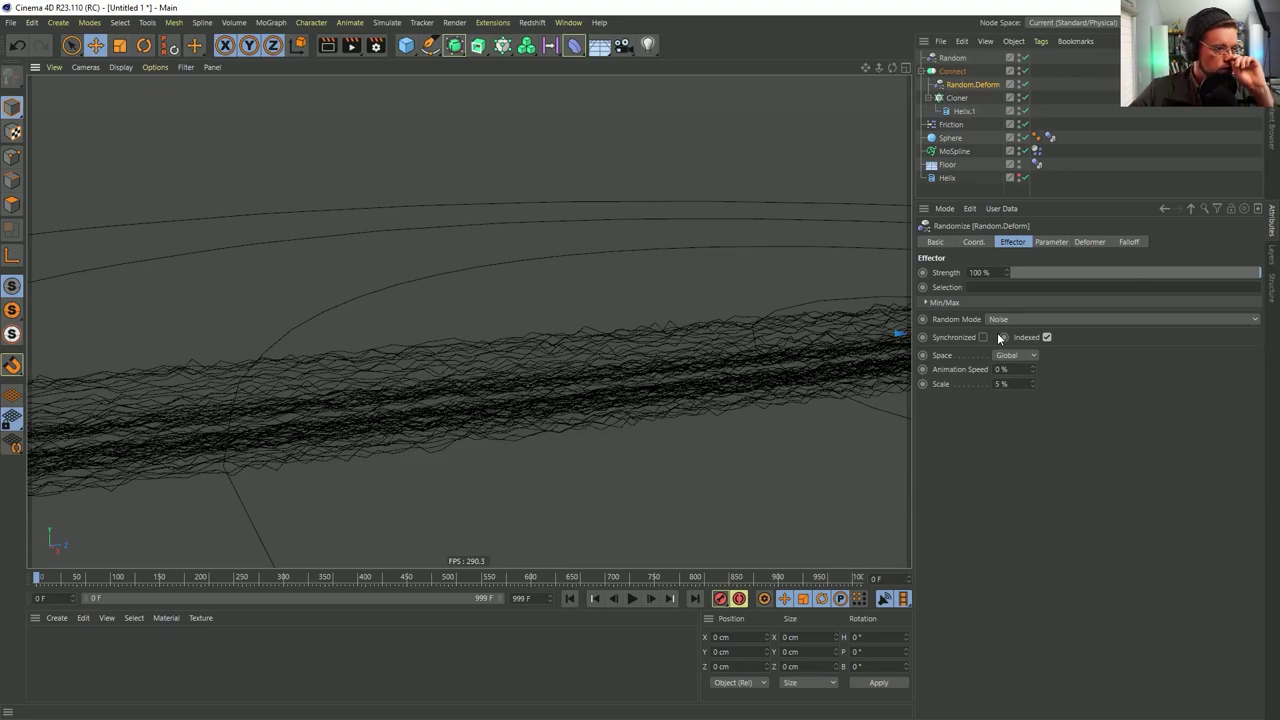
middle_click_drag(729, 386, 718, 340, "alt")
right_click_drag(718, 340, 694, 310, "alt")
left_click_drag(696, 310, 731, 322, "alt")
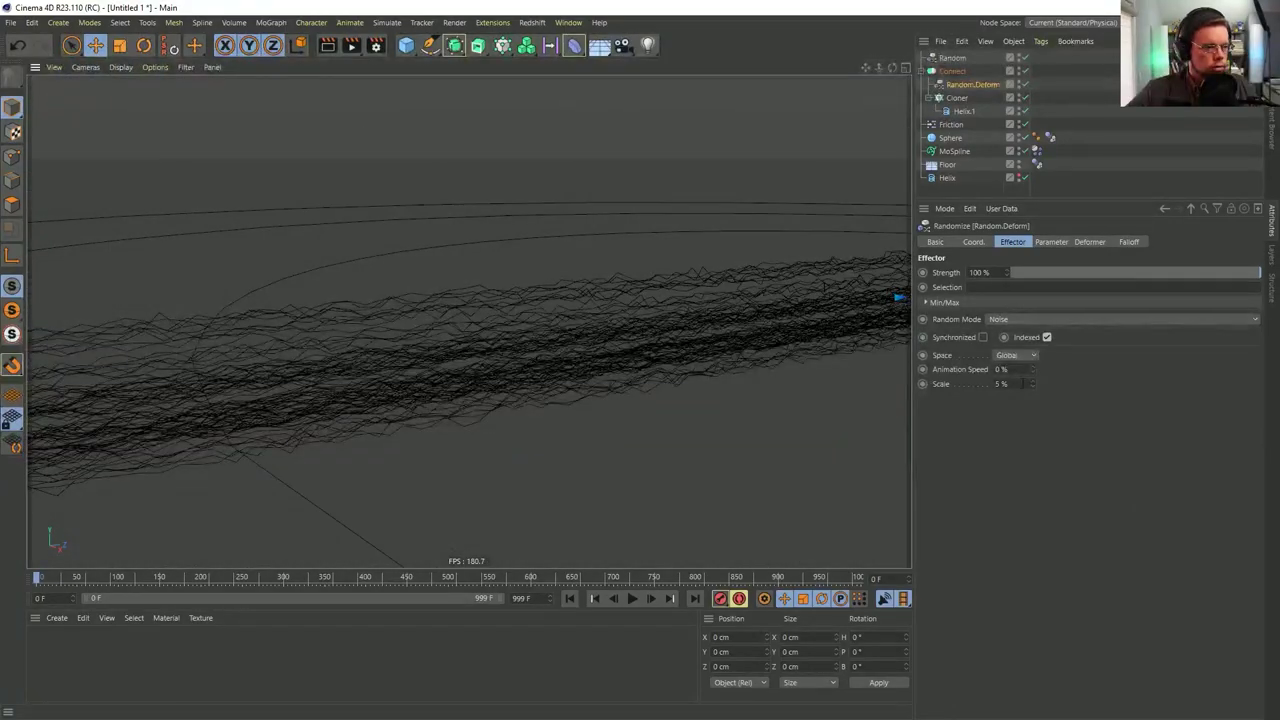
Set the noise scale of Random.Deform to 15% and turn off its Indexed option
left_click(1001, 384)
type("15")
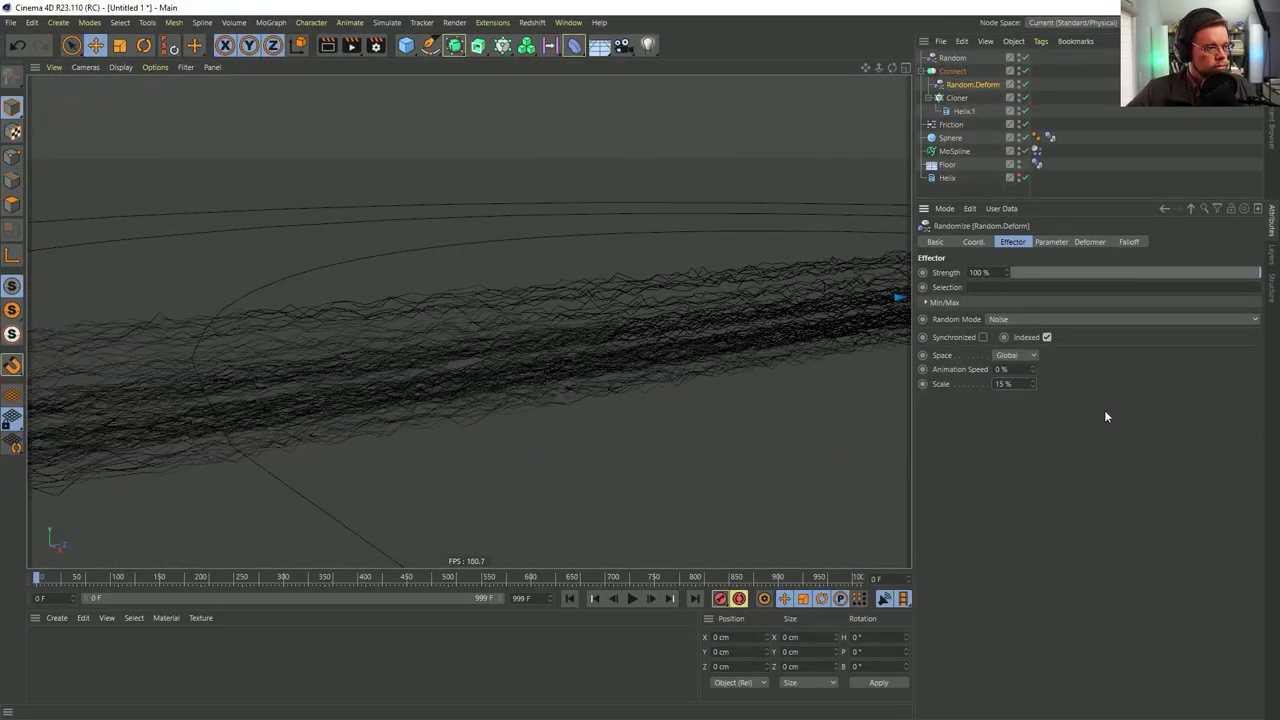
key("Return")
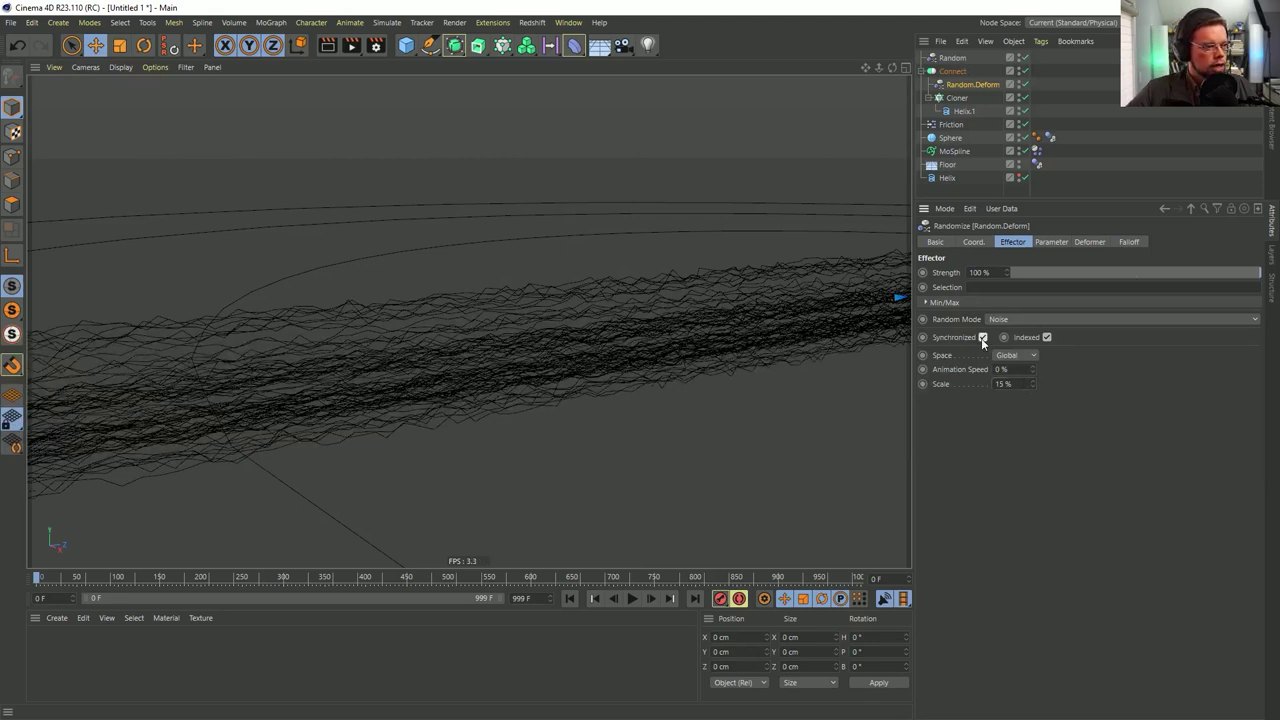
left_click(1046, 337)
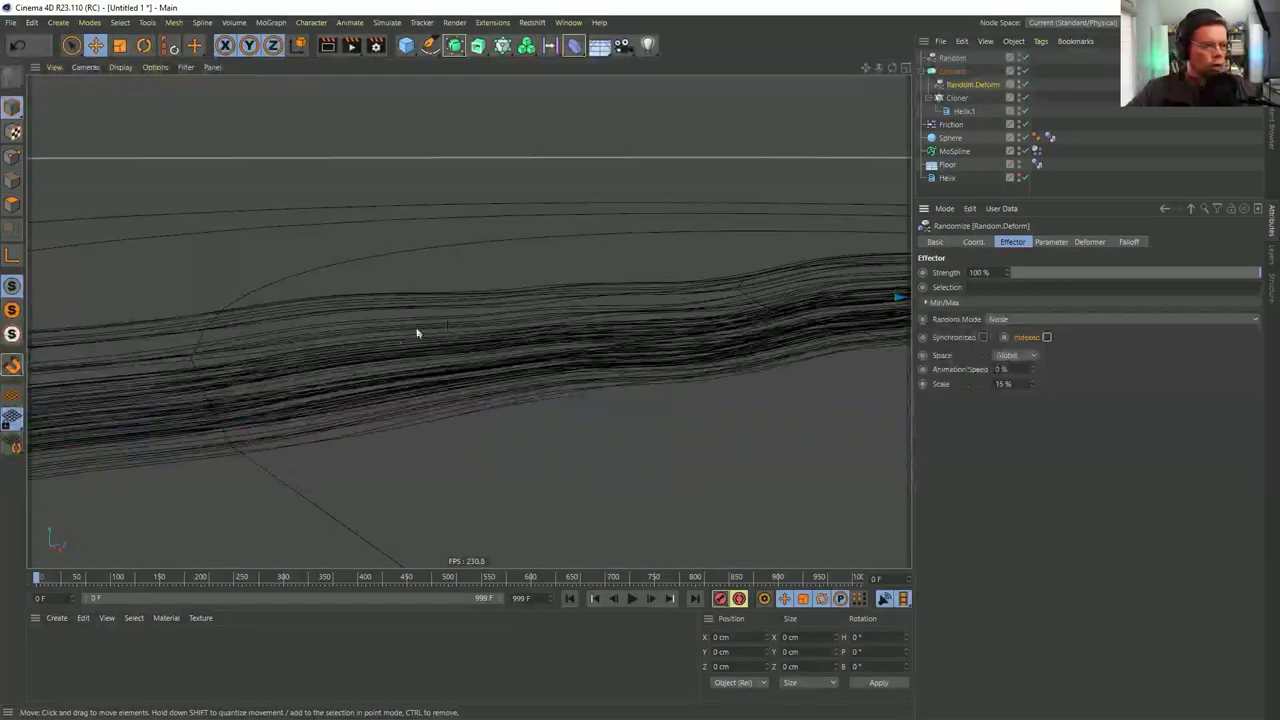
Make Random.Deform a child of Helix.1 inside the Cloner and inspect the resulting strands
left_click_drag(958, 88, 964, 110)
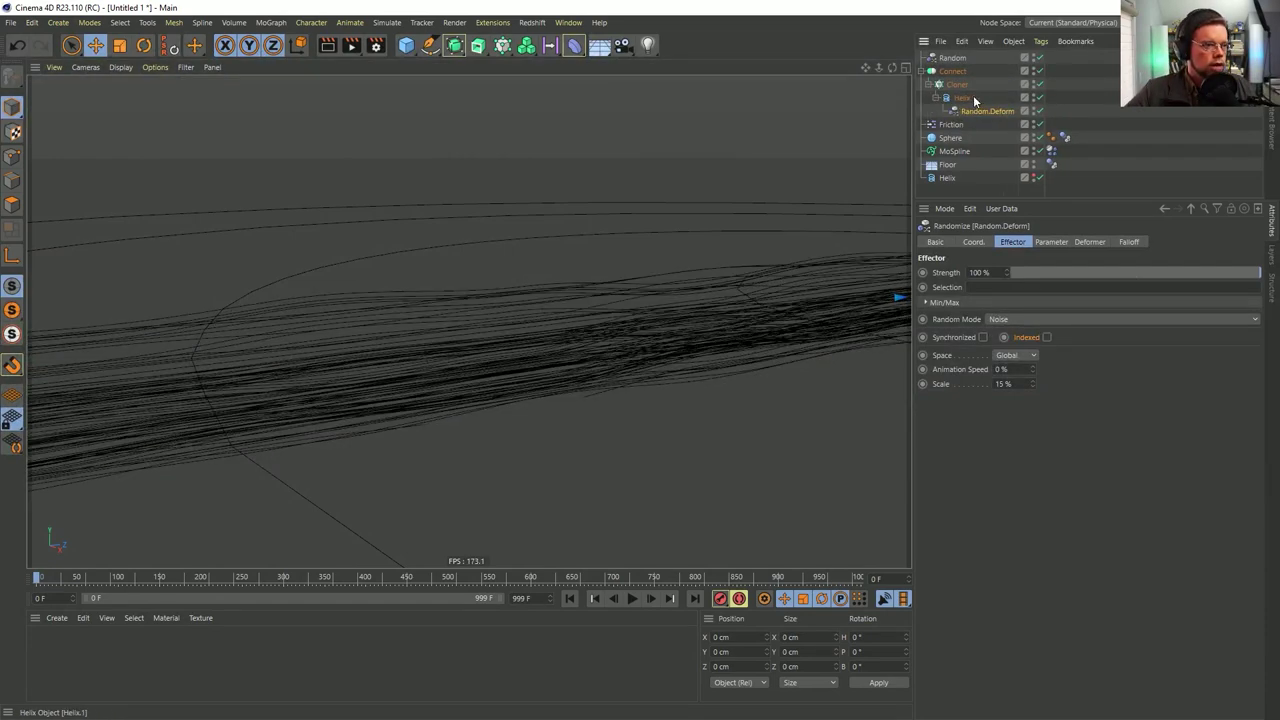
mouse_move(780, 327)
left_mouse_down("alt")
mouse_move(700, 326)
mouse_move(791, 362)
mouse_move(803, 346)
mouse_move(498, 326)
mouse_move(620, 360)
mouse_move(760, 331)
left_mouse_up("alt")
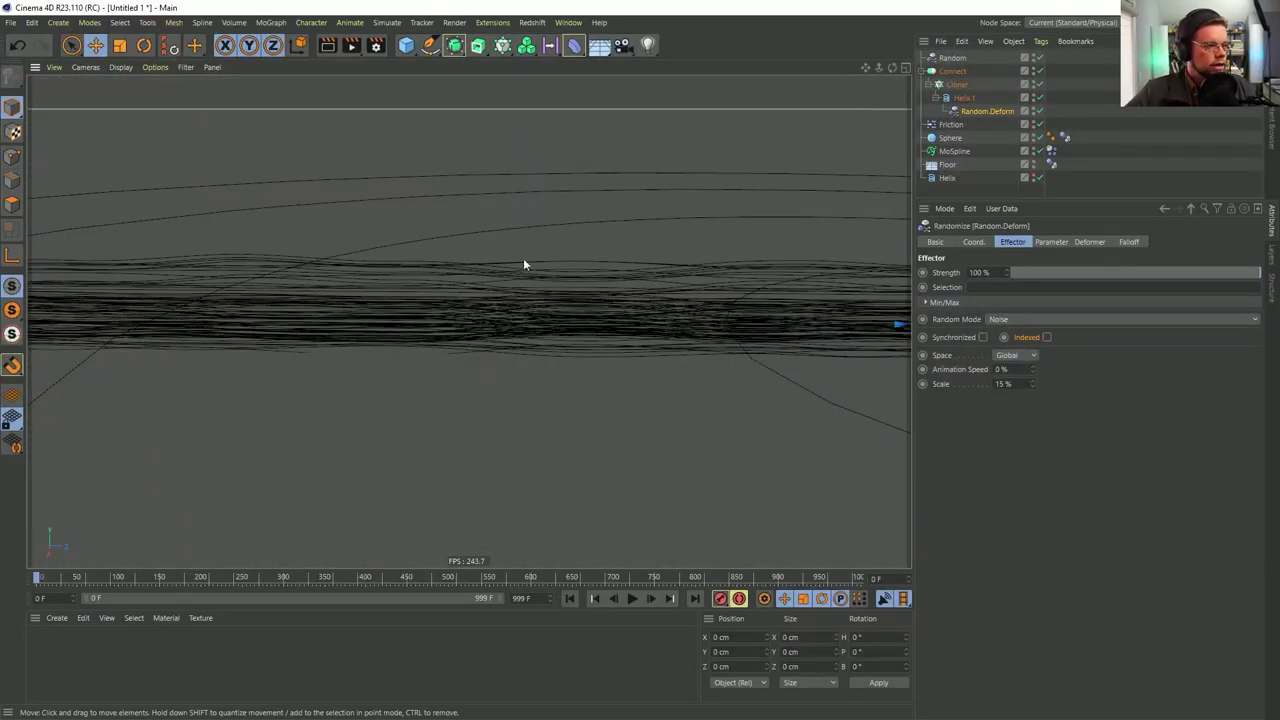
left_click_drag(658, 314, 712, 309, "alt")
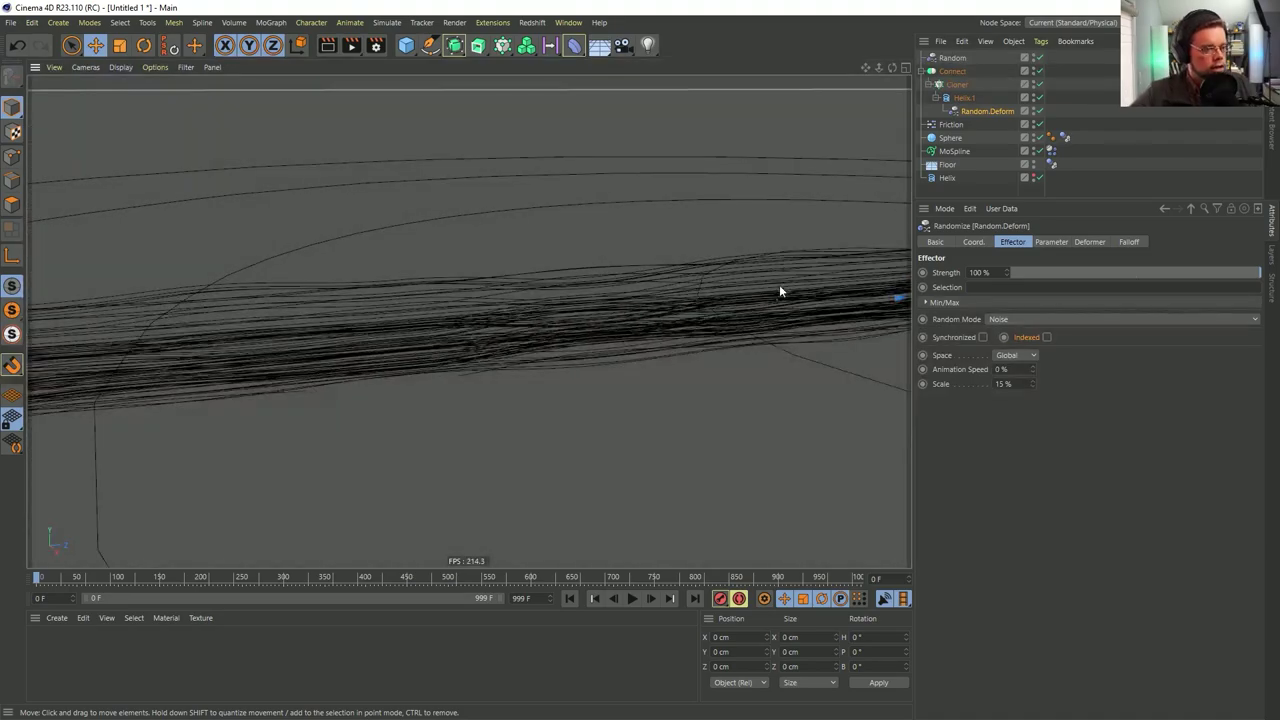
left_click_drag(783, 288, 817, 250, "alt")
left_click_drag(697, 260, 668, 311, "alt")
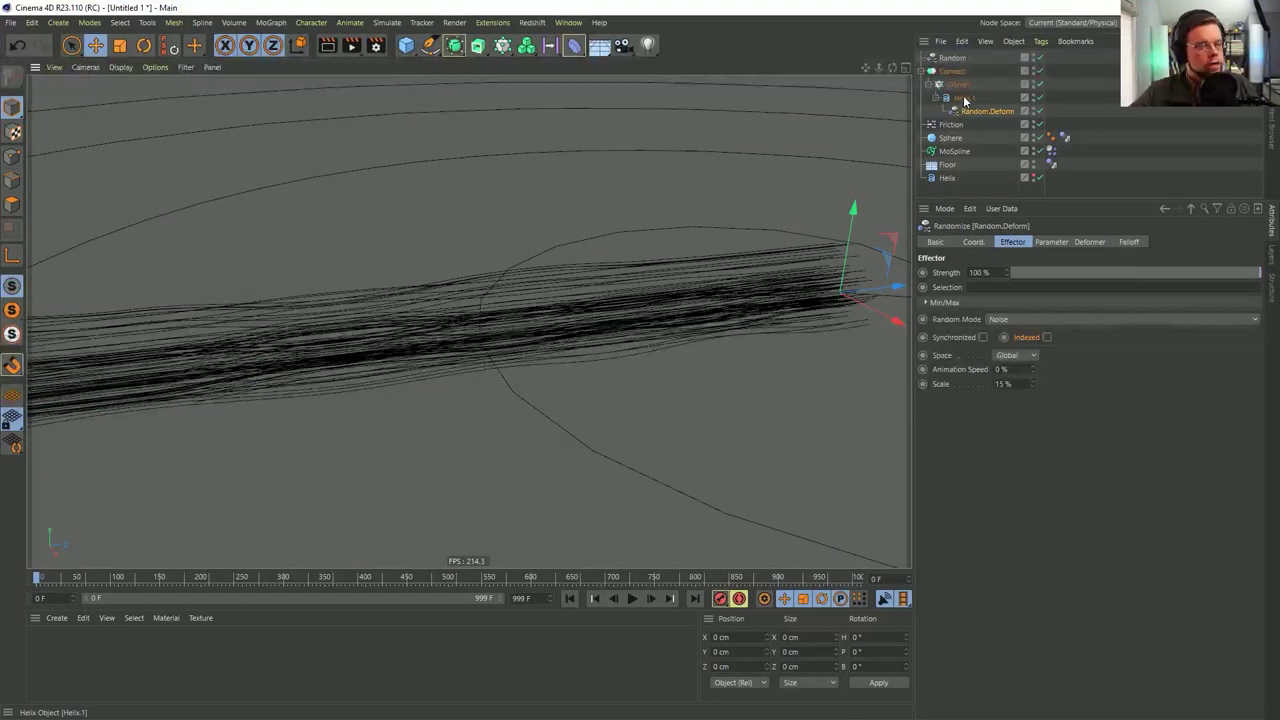
Duplicate Helix.1 with its Random.Deform inside the Cloner and shift the copy's effector along the negative Z axis
left_click_drag(964, 99, 974, 92, "ctrl")
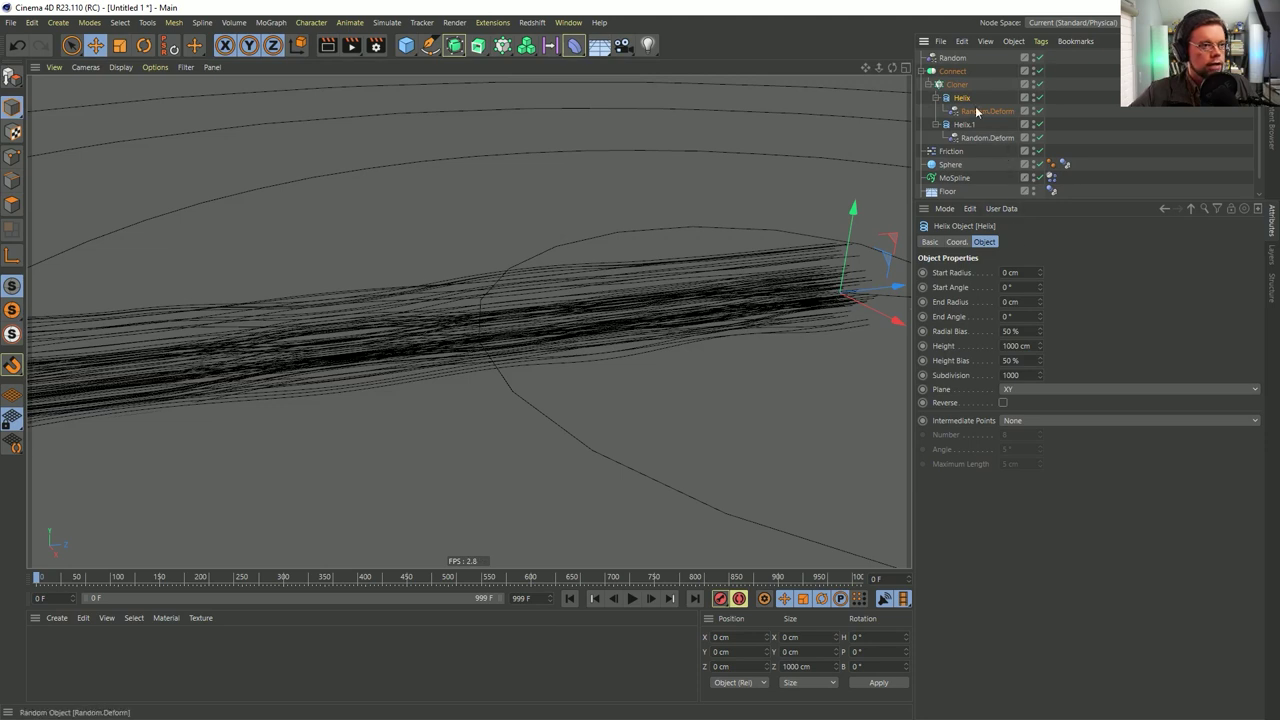
left_click(978, 112)
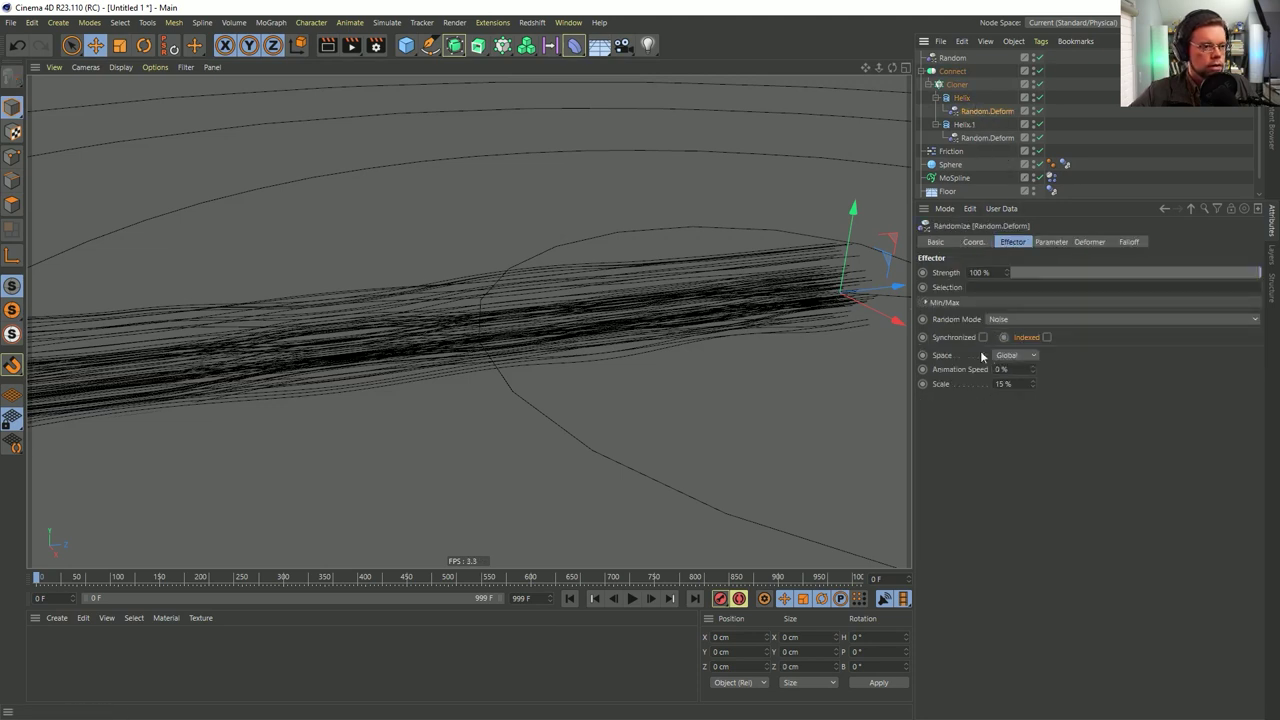
left_click(1050, 242)
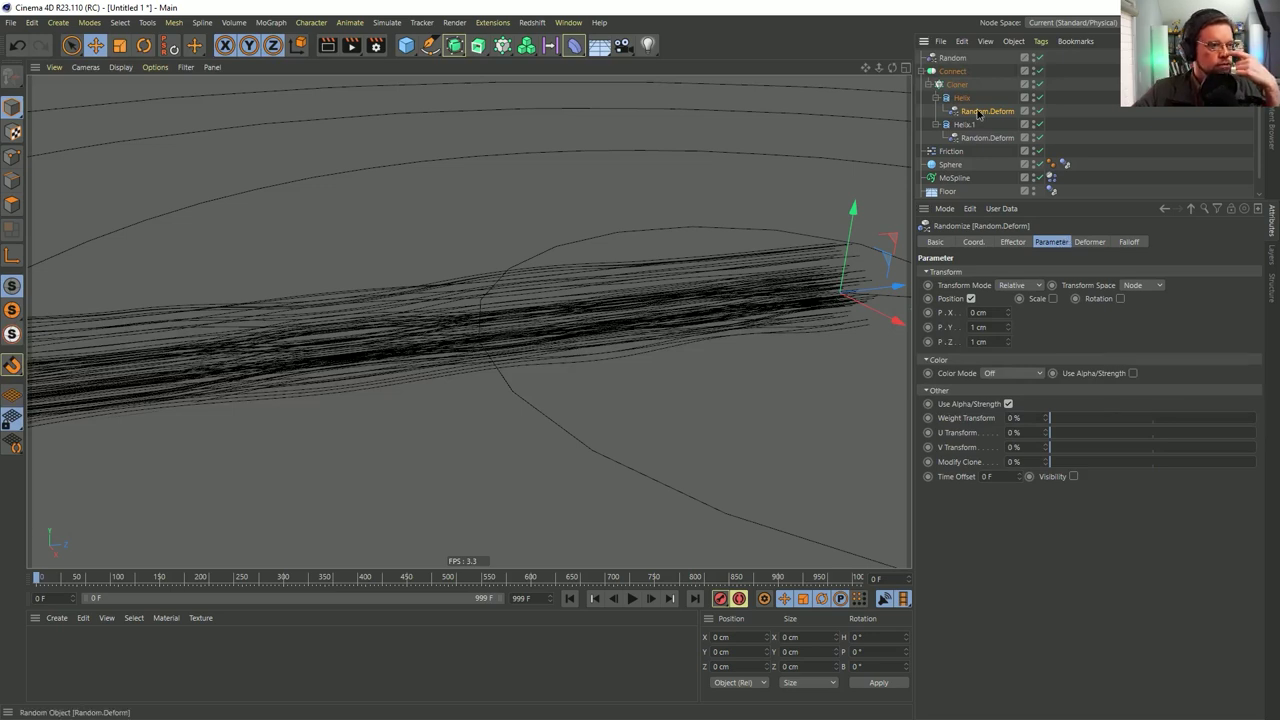
left_click_drag(877, 290, 595, 298)
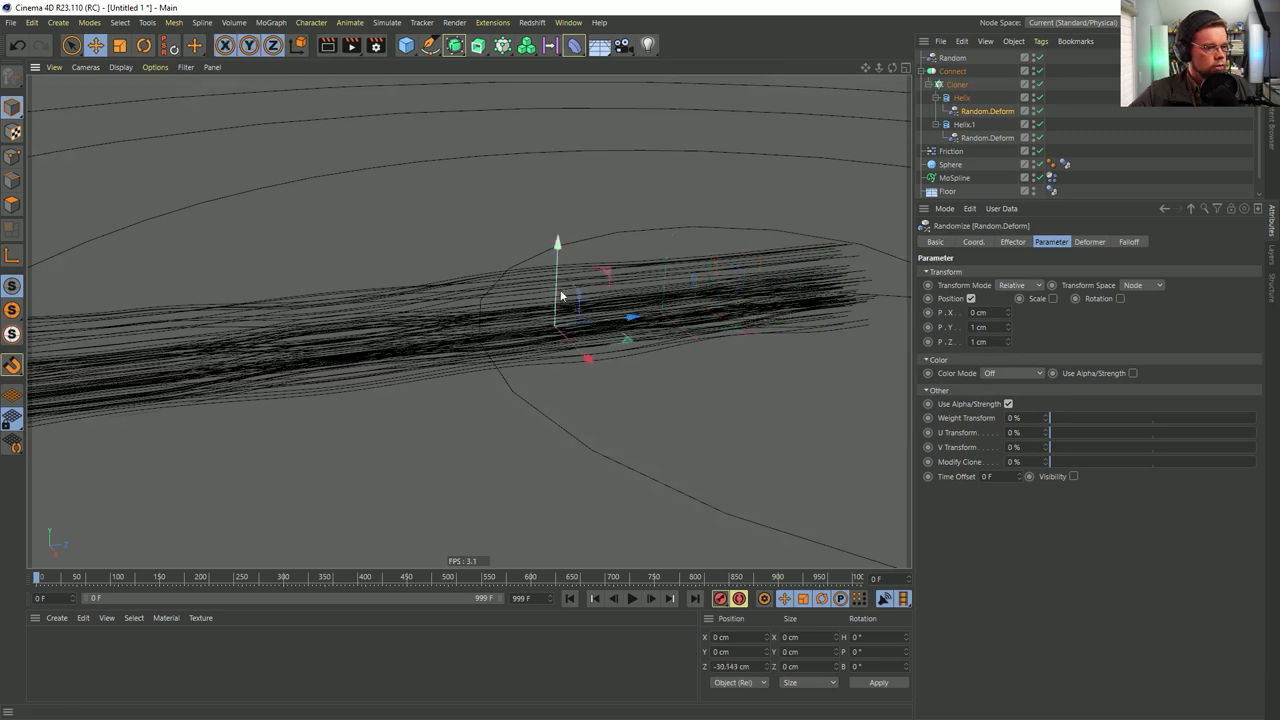
Set the noise scale of the Random.Deform under Helix to 22% and inspect the strand bundle
left_click(1012, 242)
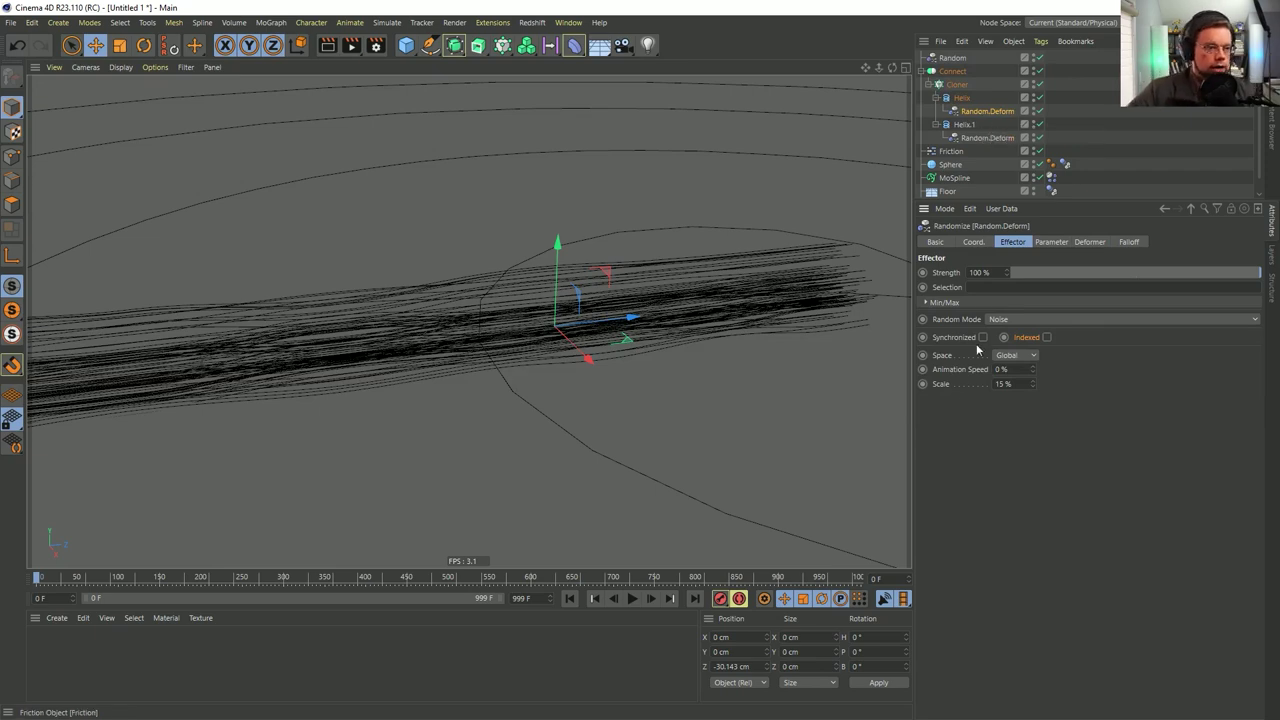
left_click_drag(1012, 384, 920, 390)
type("22")
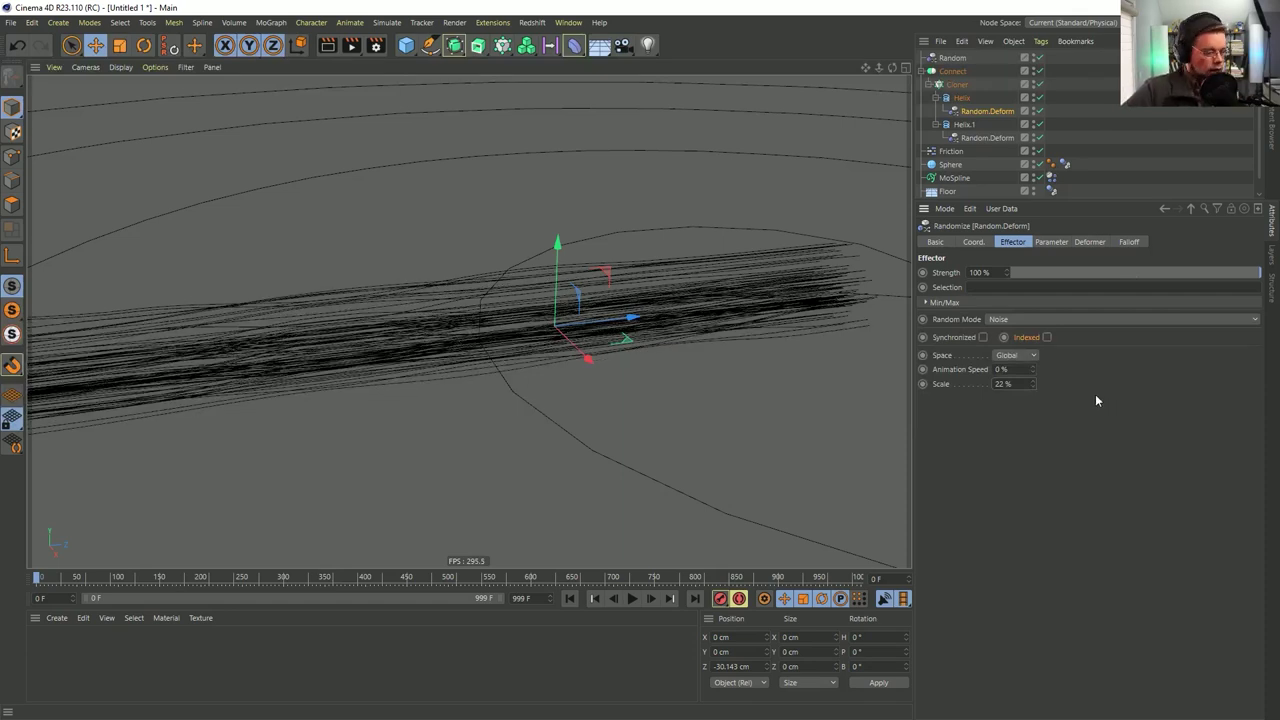
right_click_drag(646, 303, 511, 309, "alt")
left_click_drag(511, 304, 635, 289, "alt")
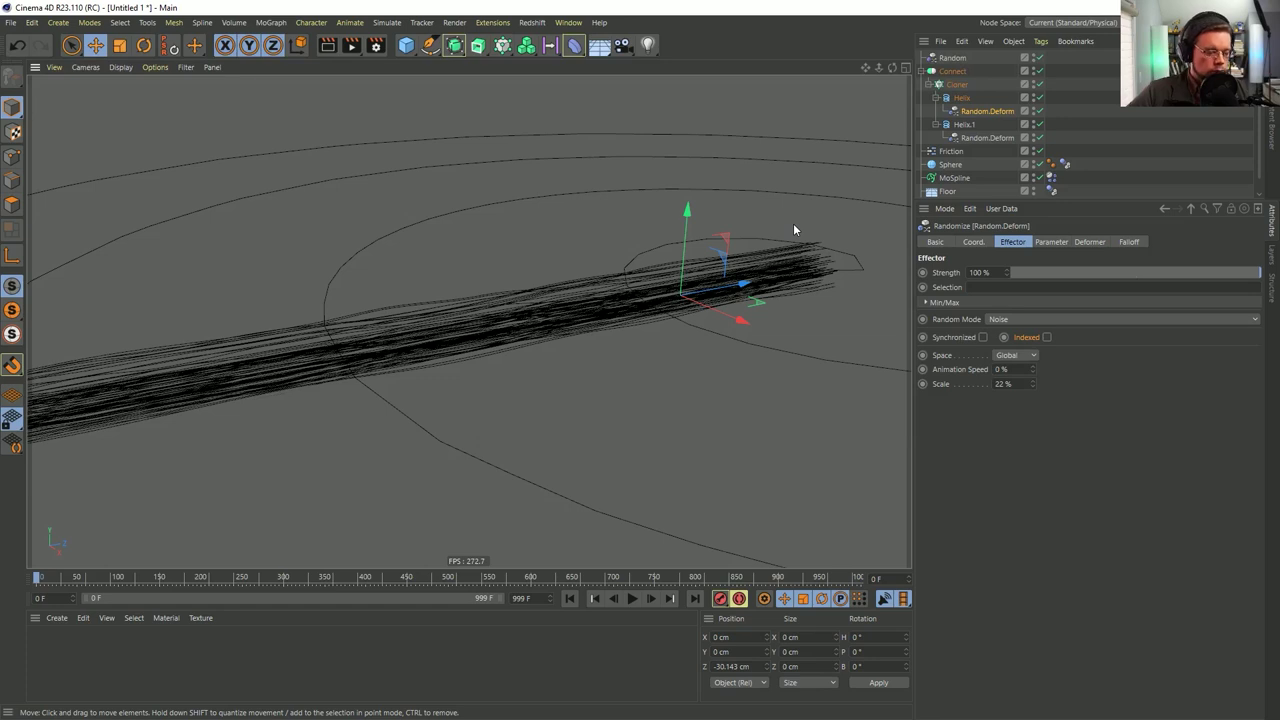
Delete the Random.Deform effectors from both Helix and Helix.1 inside the Cloner
key("Delete")
left_click(986, 125)
key("Delete")
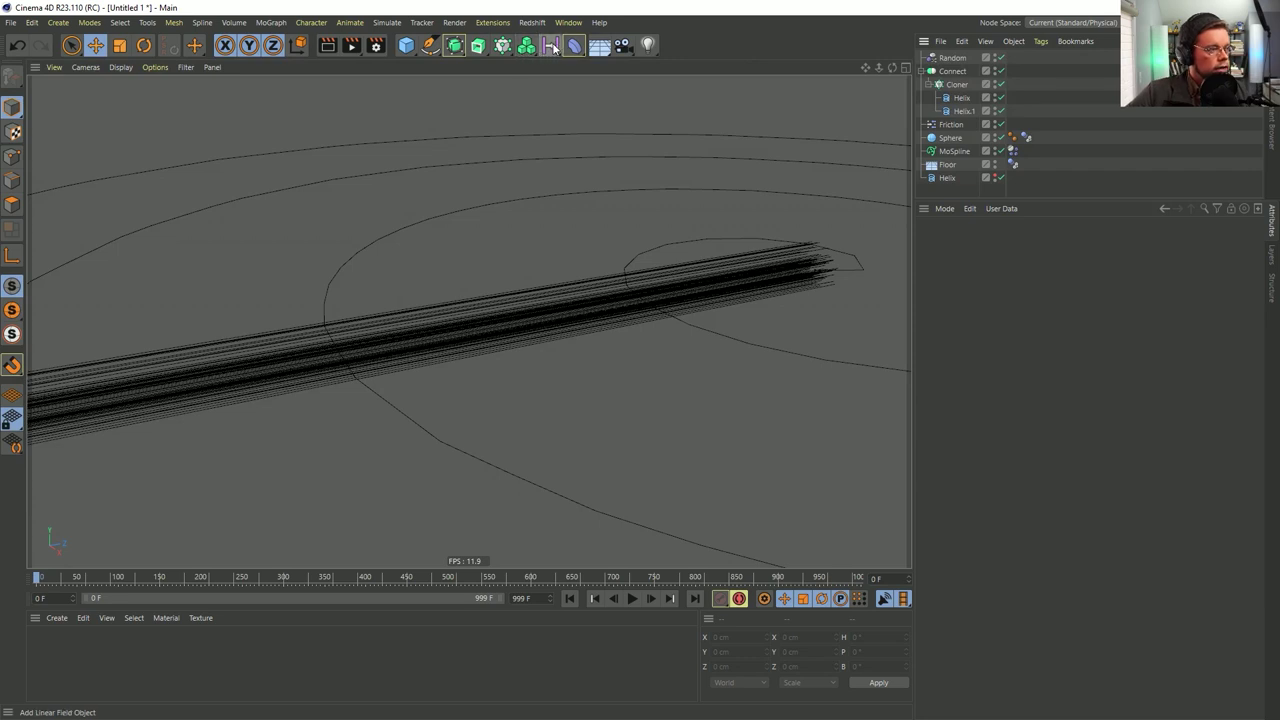
Add a Plain effector as a child of Helix inside the Cloner and rename it Plain.Deform
left_click_drag(512, 50, 748, 63)
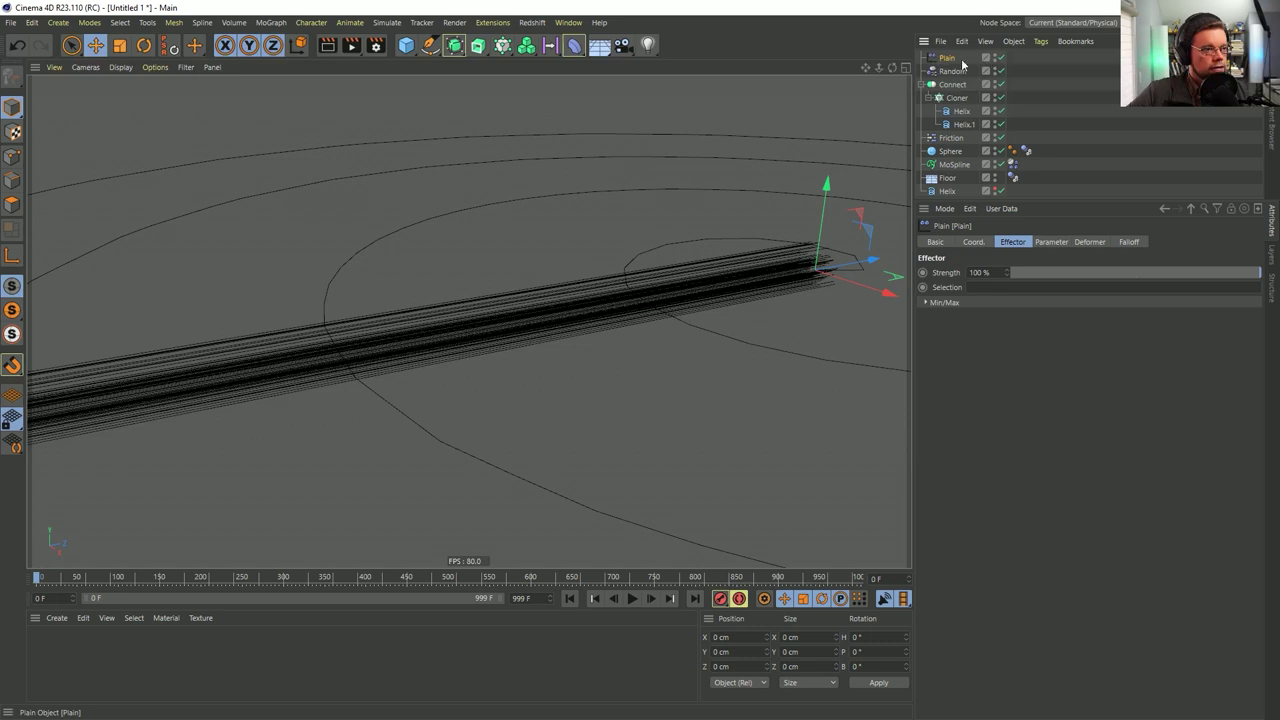
left_click_drag(945, 60, 962, 111)
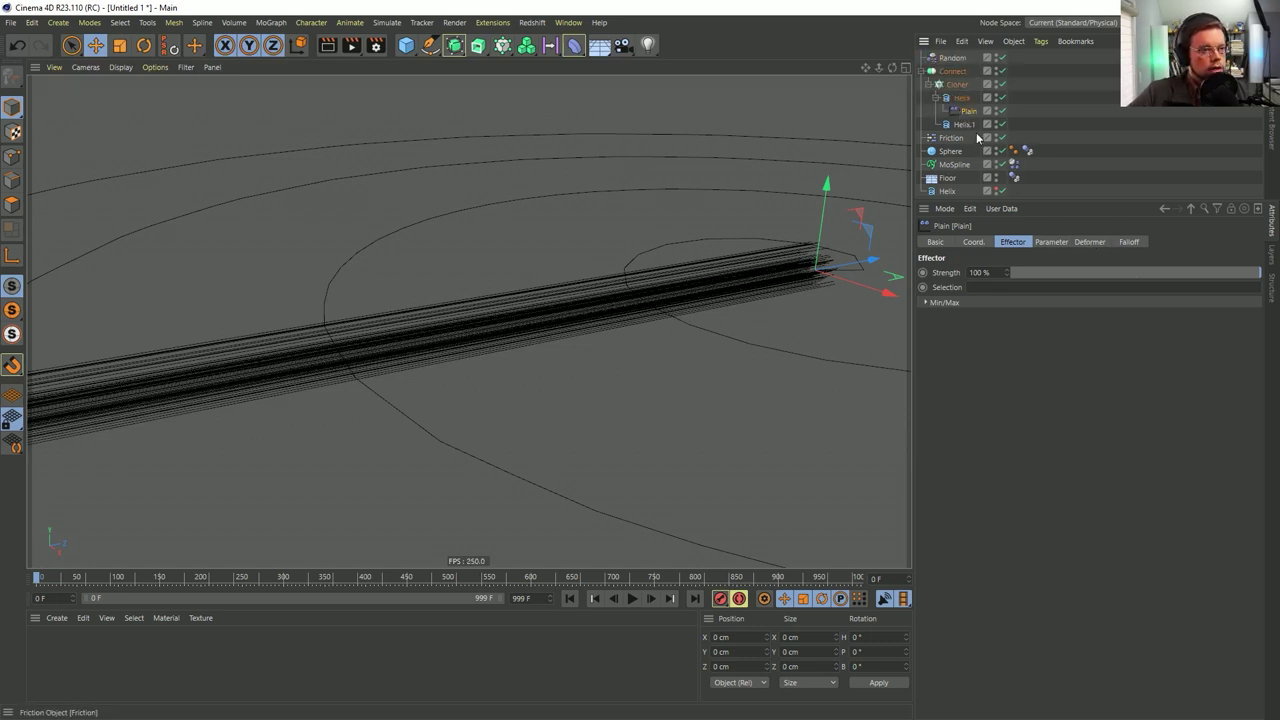
double_click(975, 111)
left_click(988, 113)
type(".Deform")
key("Return")
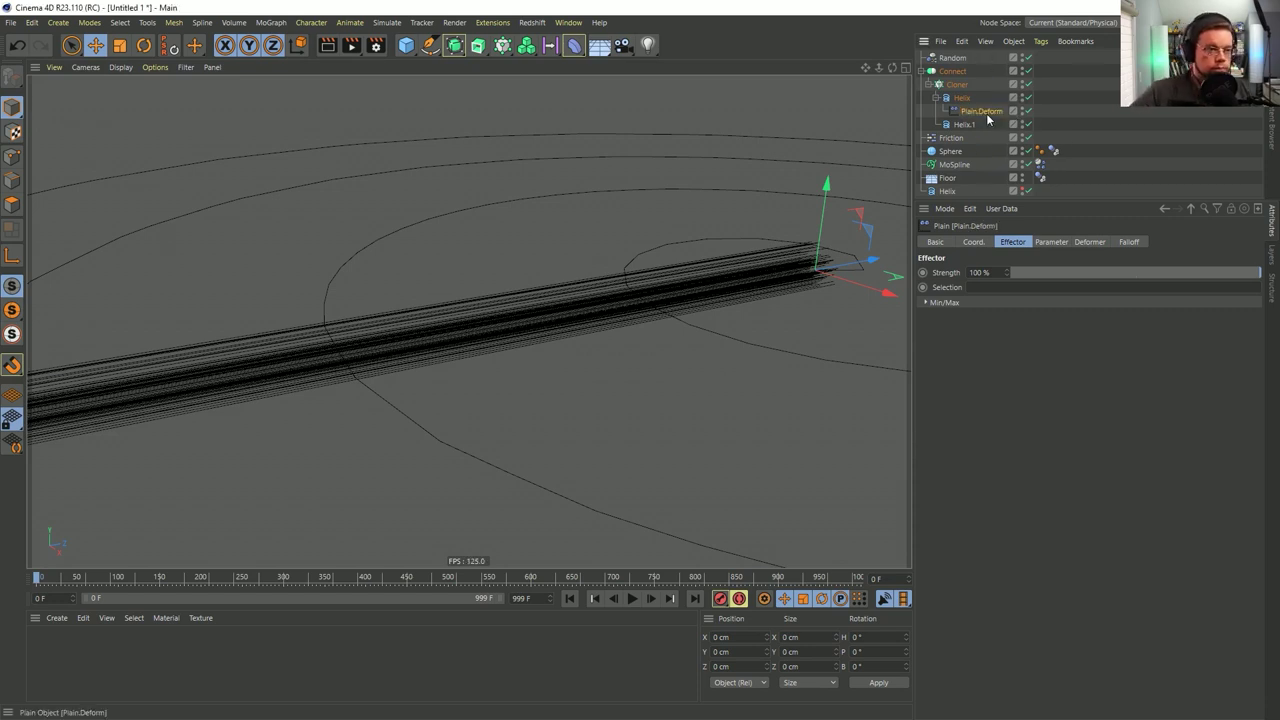
Make Plain.Deform deform the spline's points and set its P.Y and P.Z position offsets to 5 cm
left_click(1088, 242)
left_click(998, 272)
left_click(994, 330)
left_click(1013, 242)
left_click(1051, 242)
left_click(975, 327)
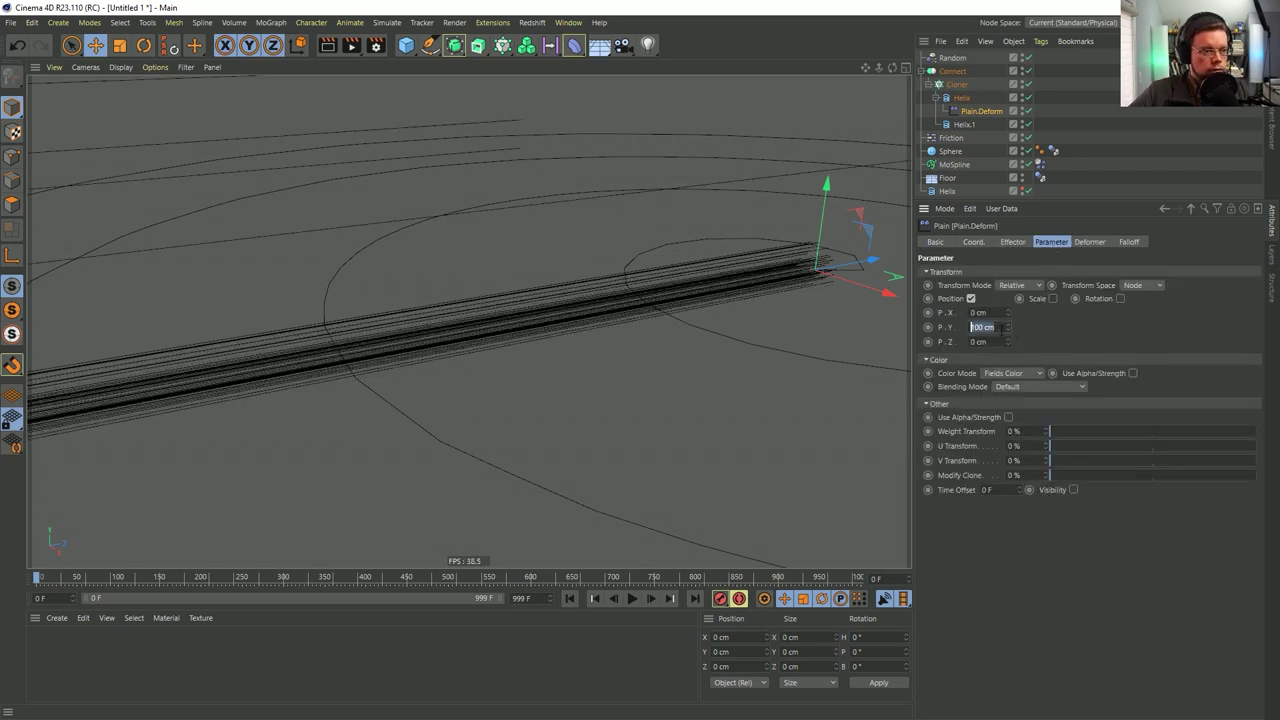
type("5")
key("Tab")
type("5")
key("Return")
left_click_drag(786, 275, 917, 291, "alt")
Disable the Cloner and delete Helix.1 from it
left_click(1128, 243)
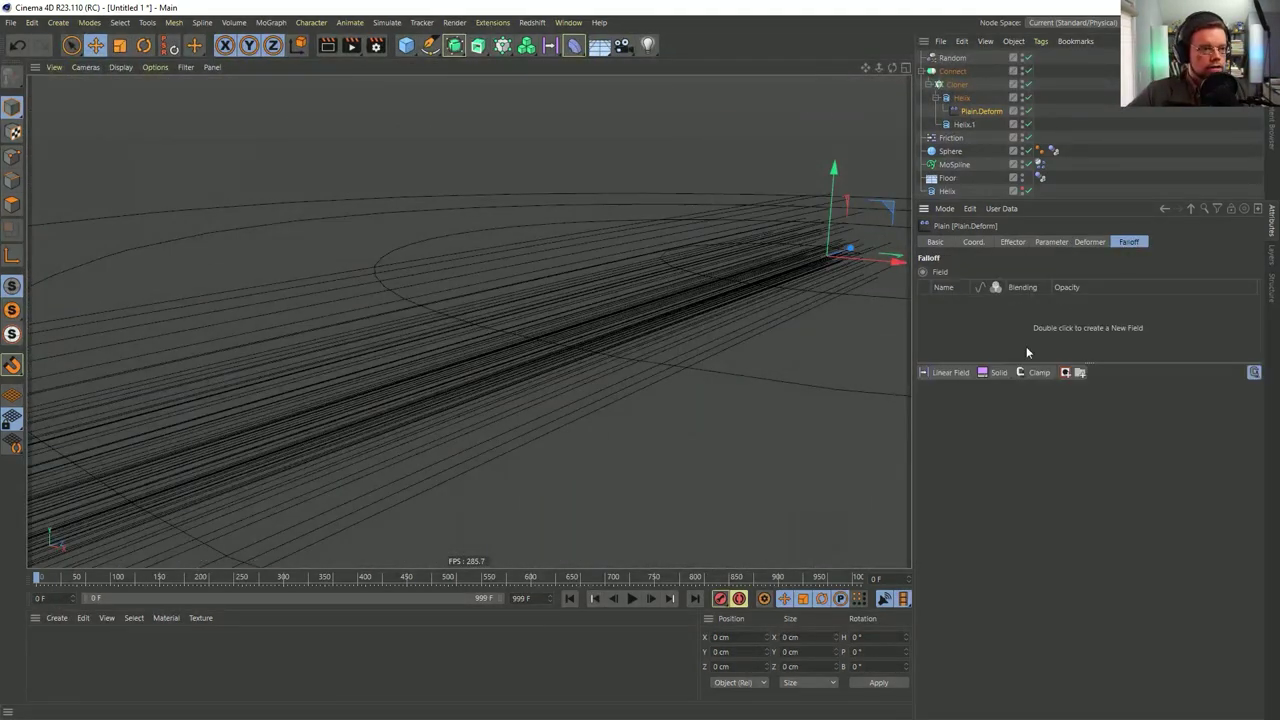
left_click(949, 372)
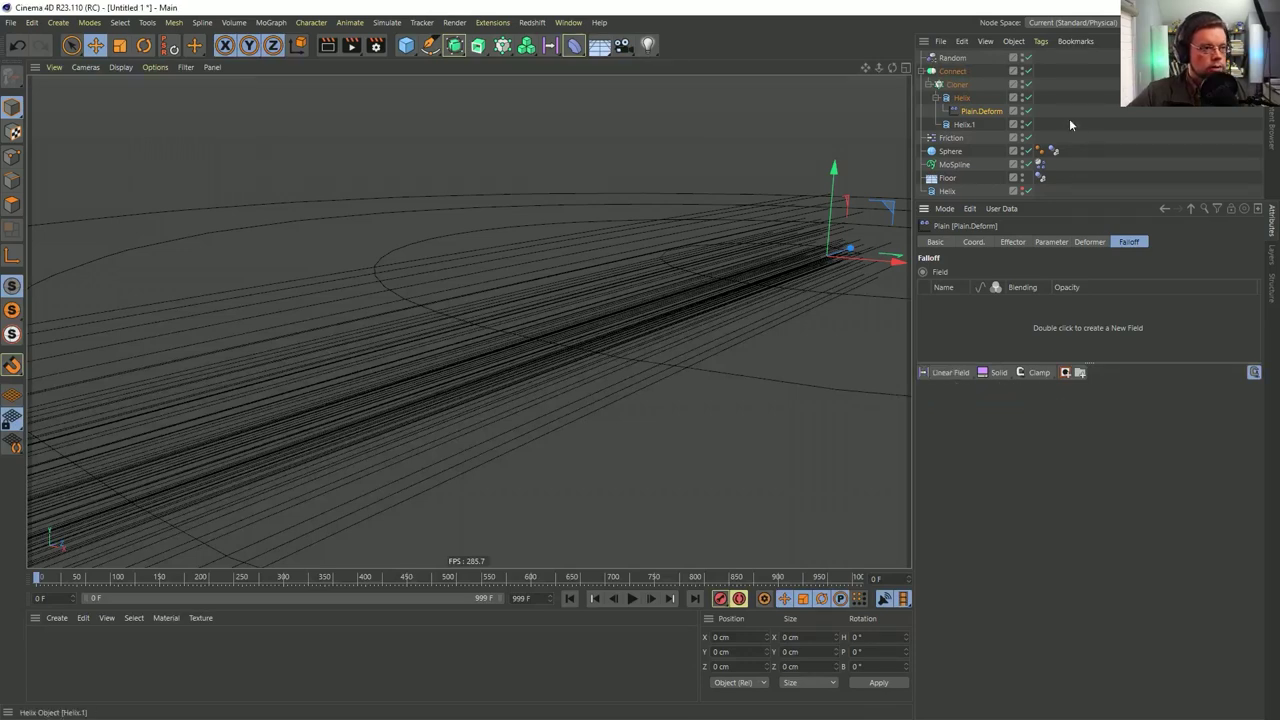
left_click(1028, 84)
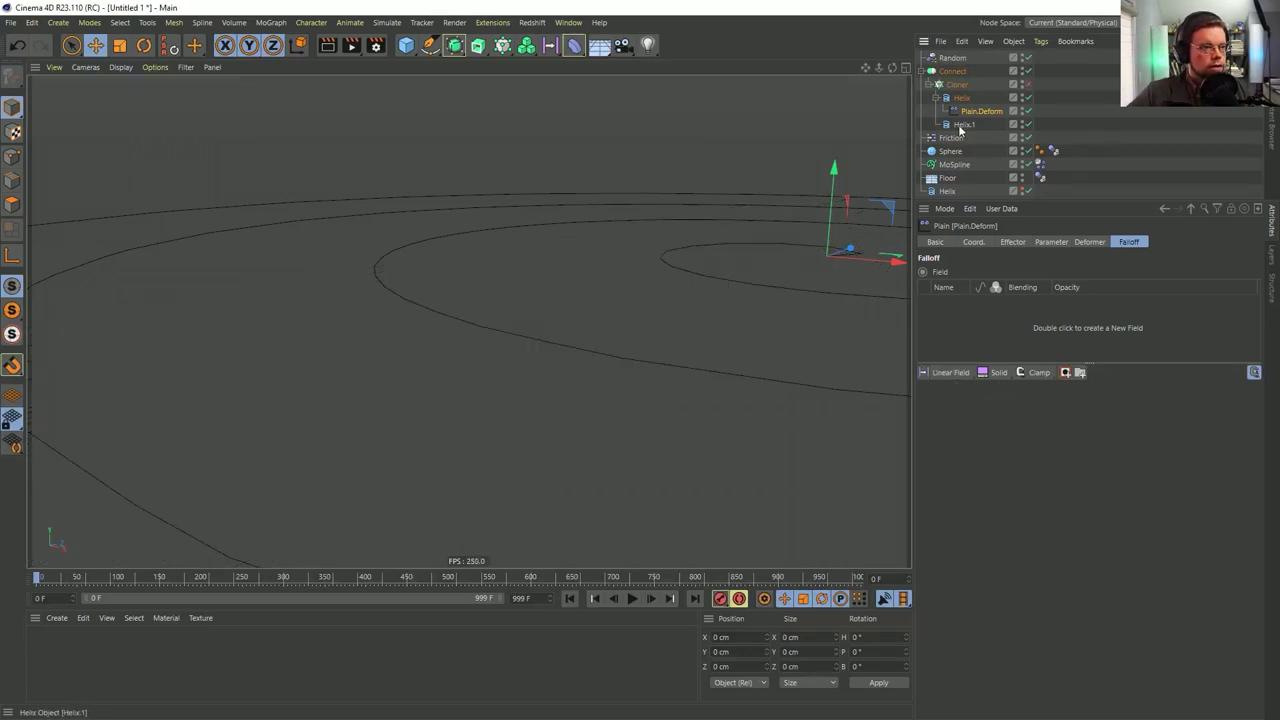
left_click(963, 124)
key("Delete")
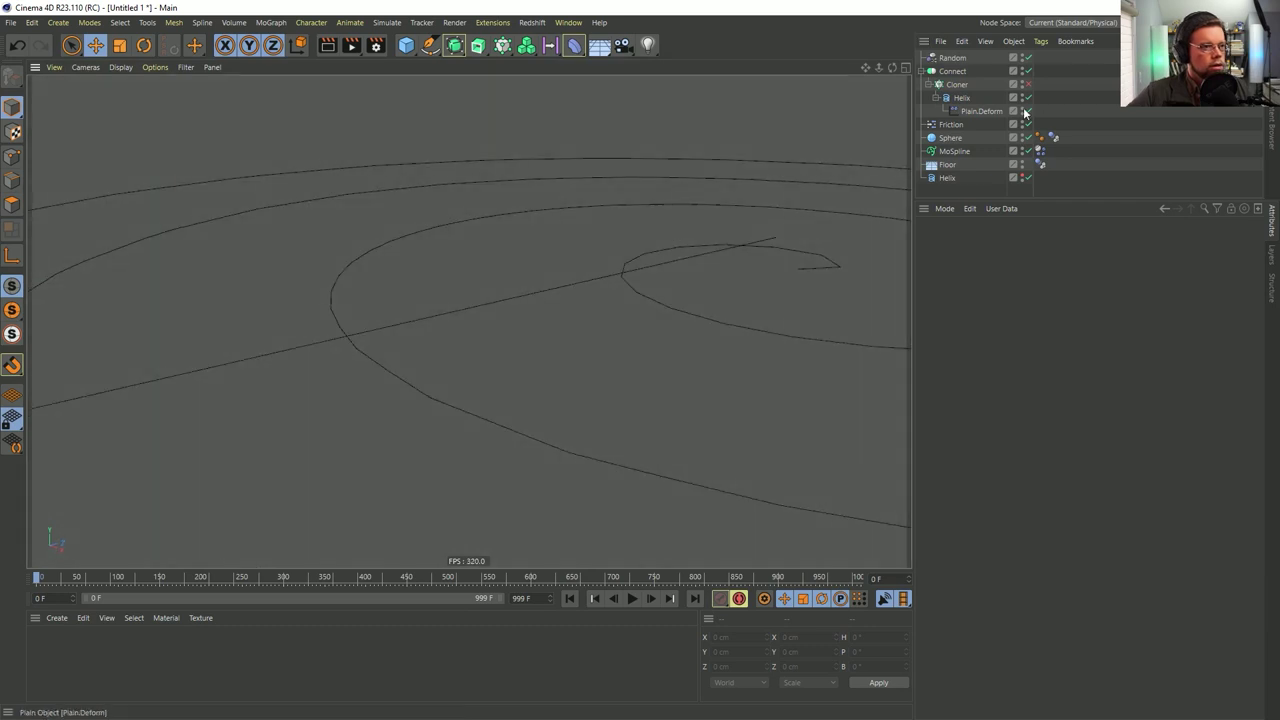
Disable Friction, Sphere and MoSpline to isolate the single Helix strand in the view
left_click(1029, 151)
left_click_drag(691, 251, 596, 287, "alt")
middle_click_drag(596, 287, 741, 222, "alt")
left_click_drag(741, 227, 738, 300, "alt")
Add a Random Field to the falloff of Plain.Deform
left_click(981, 111)
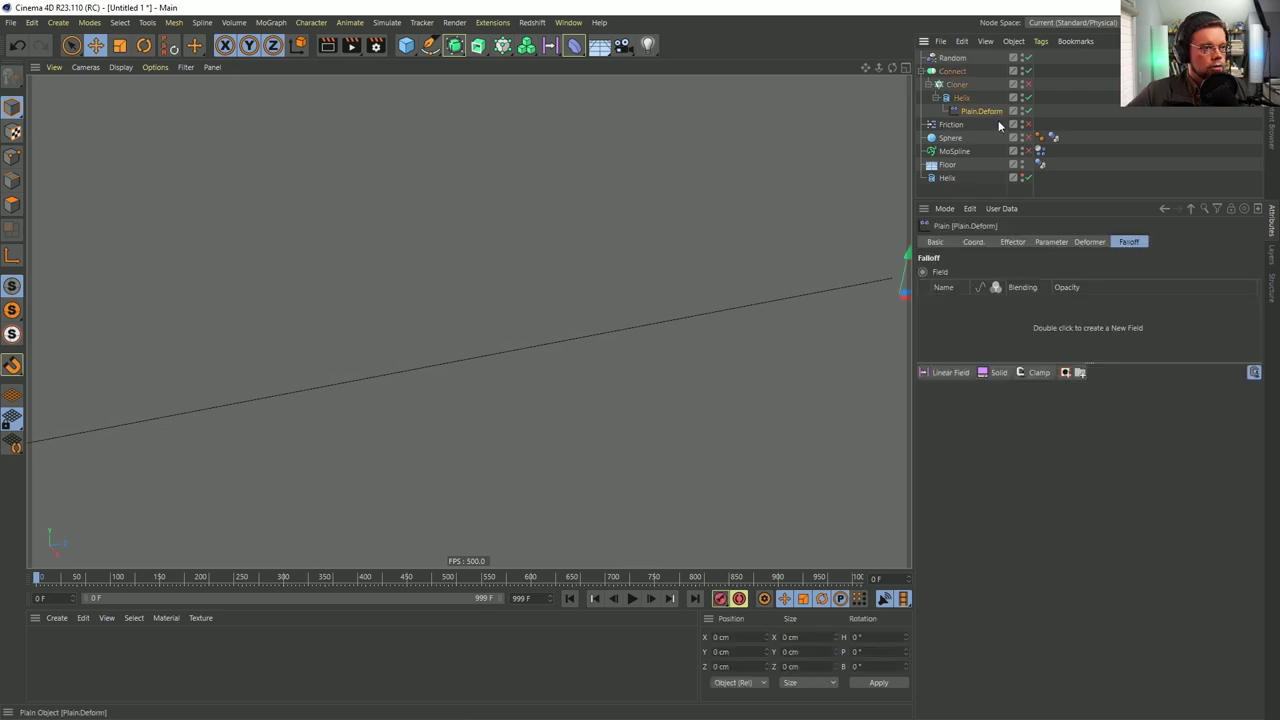
left_click(954, 375)
left_click_drag(954, 375, 979, 471)
key("ctrl+z")
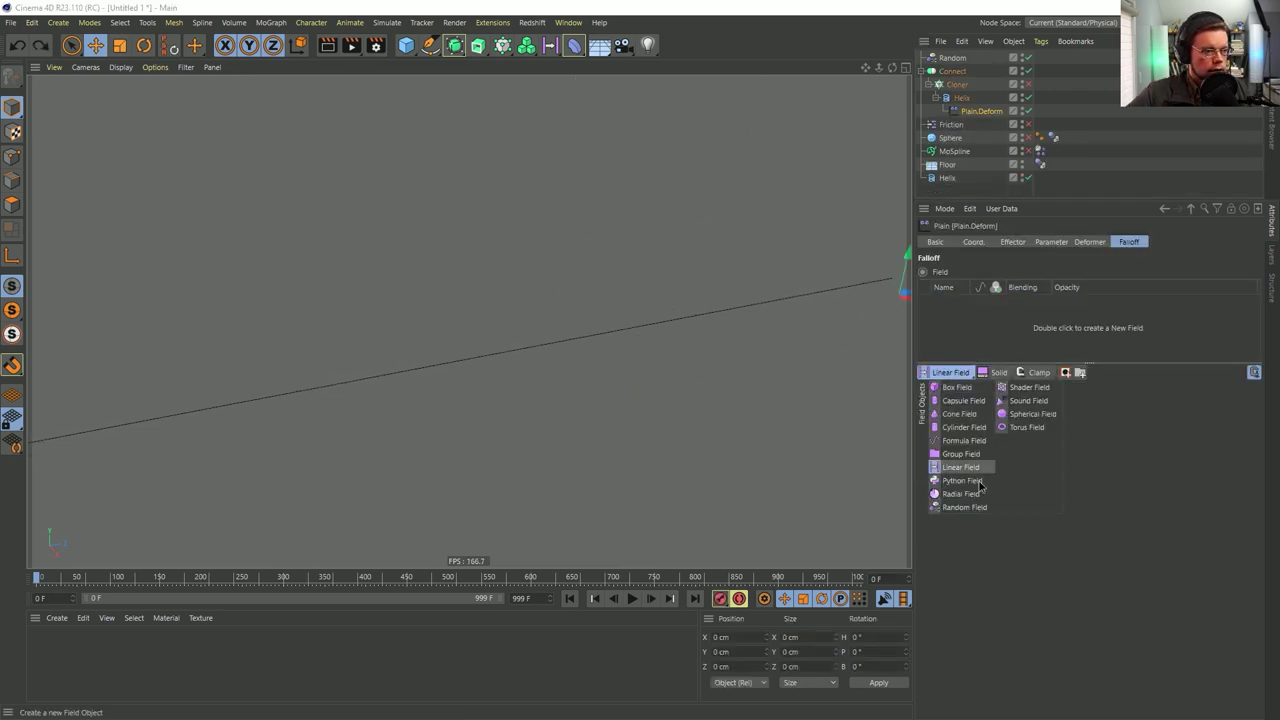
left_click(965, 507)
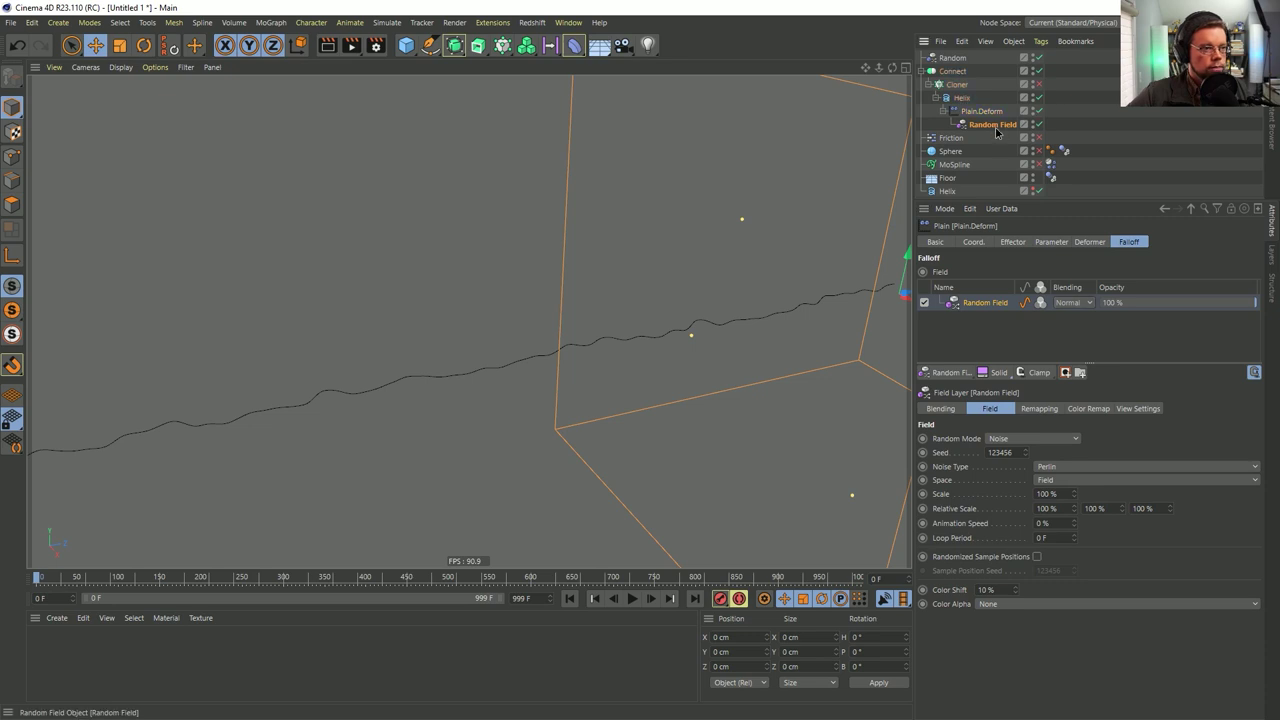
Try the Randomized Sample Positions option of the Random Field and inspect its effect on the strand
left_click(994, 125)
left_click_drag(789, 357, 810, 330, "alt")
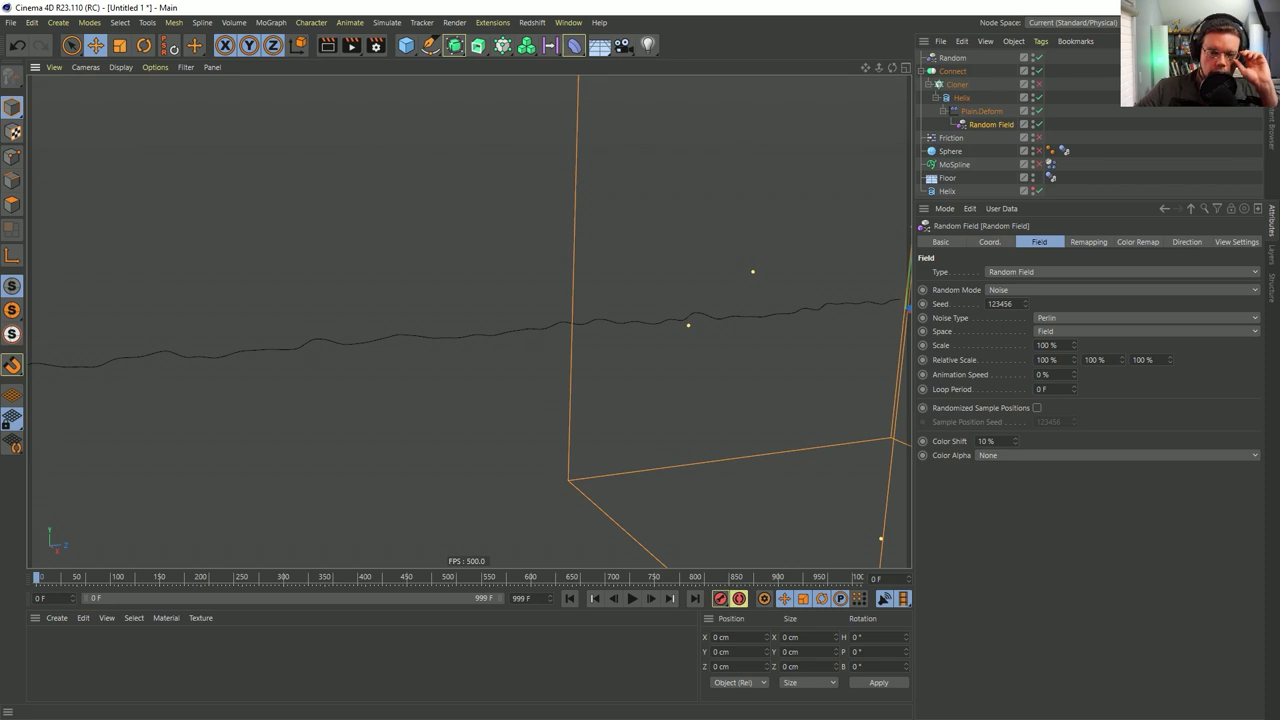
left_click_drag(714, 320, 732, 363, "alt")
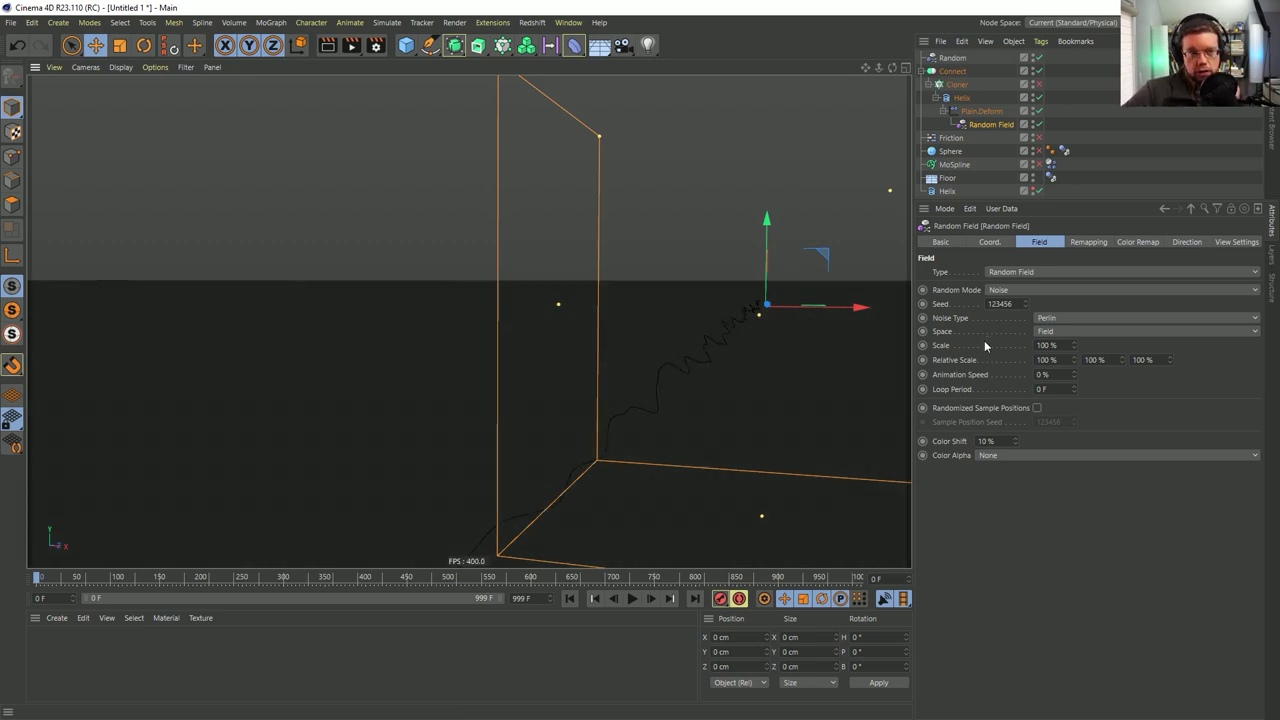
left_click(978, 112)
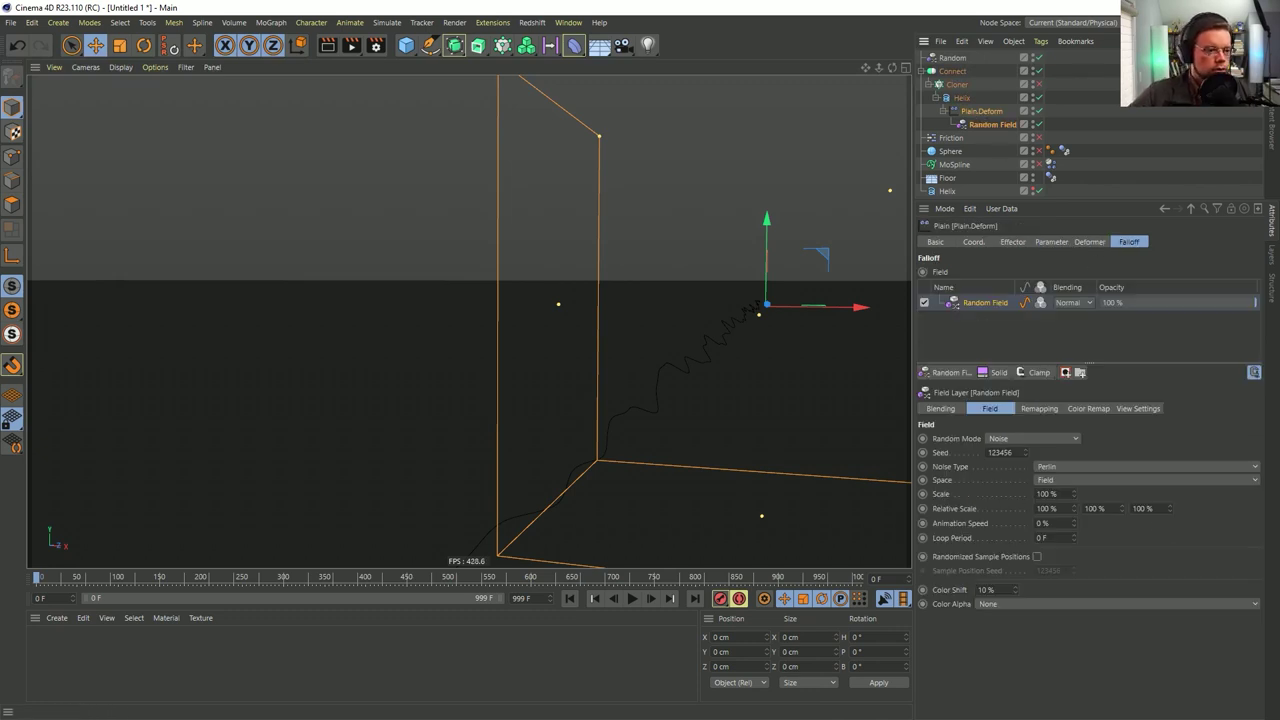
left_click(1037, 557)
left_click(1037, 557)
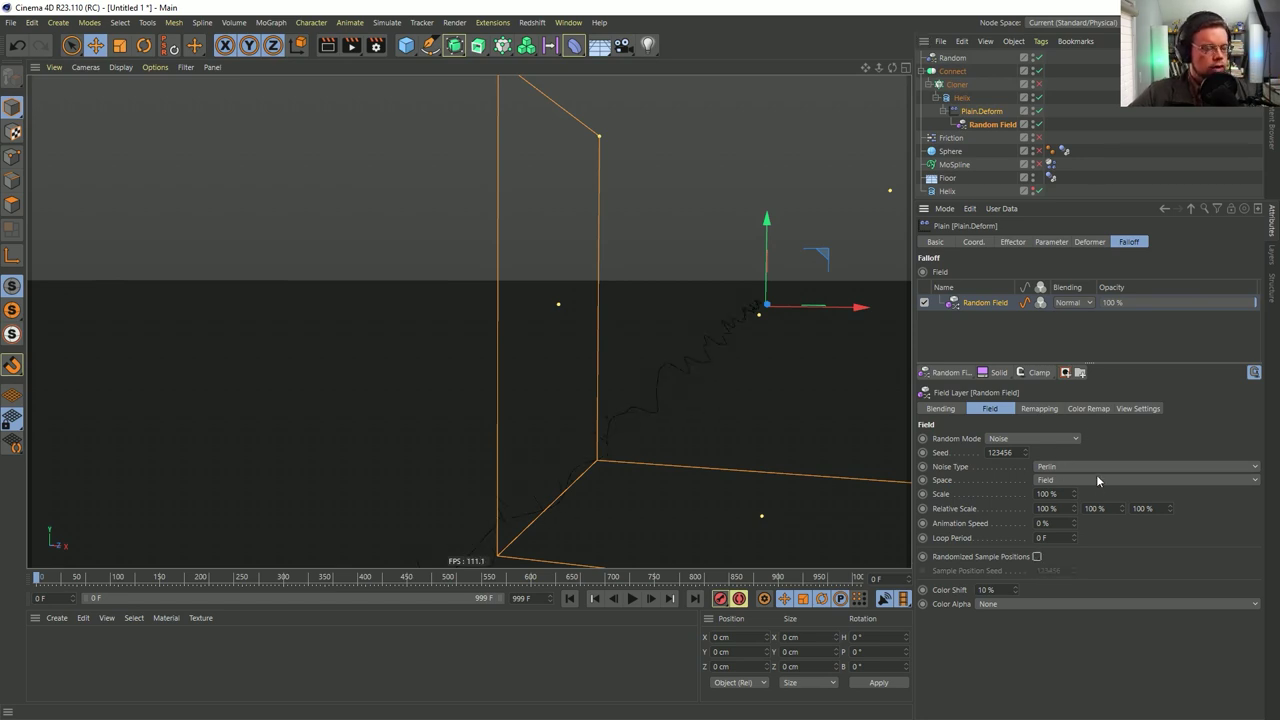
Set Plain.Deform's P.Z offset to 0 cm and inspect the strand from the side
left_click(978, 111)
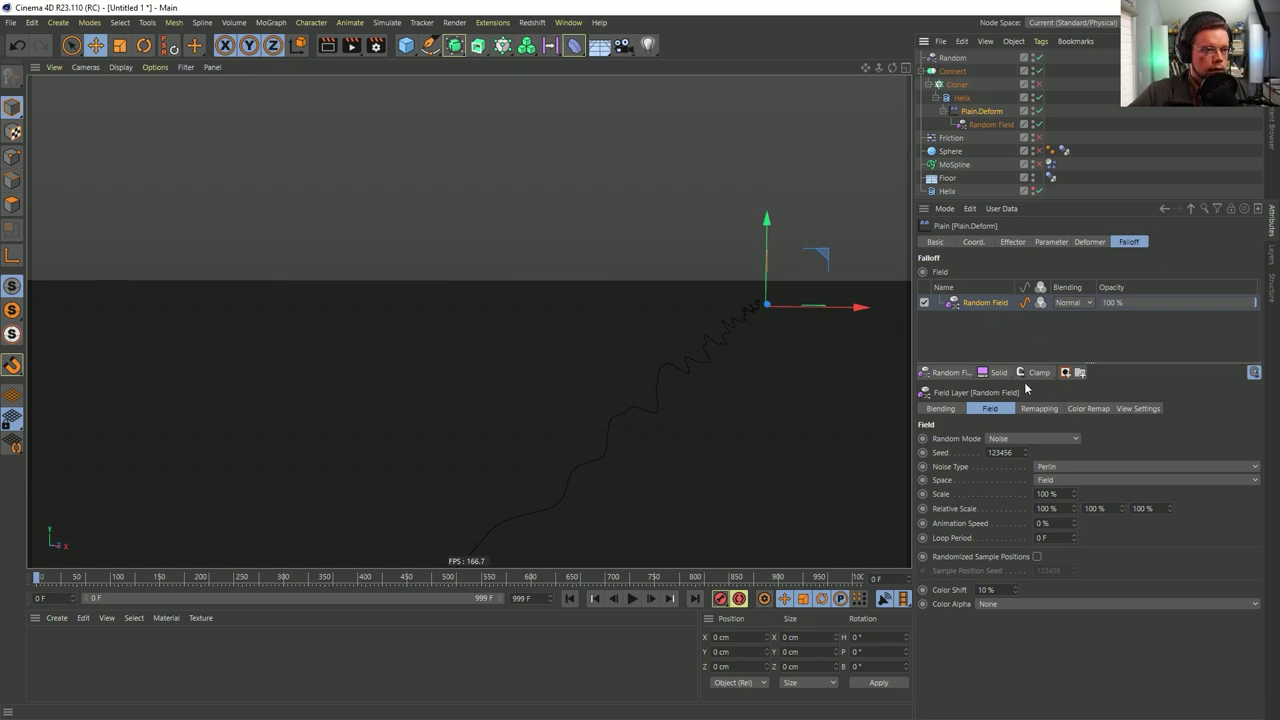
left_click(1045, 242)
left_click_drag(997, 342, 925, 351)
type("0")
key("Return")
left_click_drag(770, 362, 643, 369, "alt")
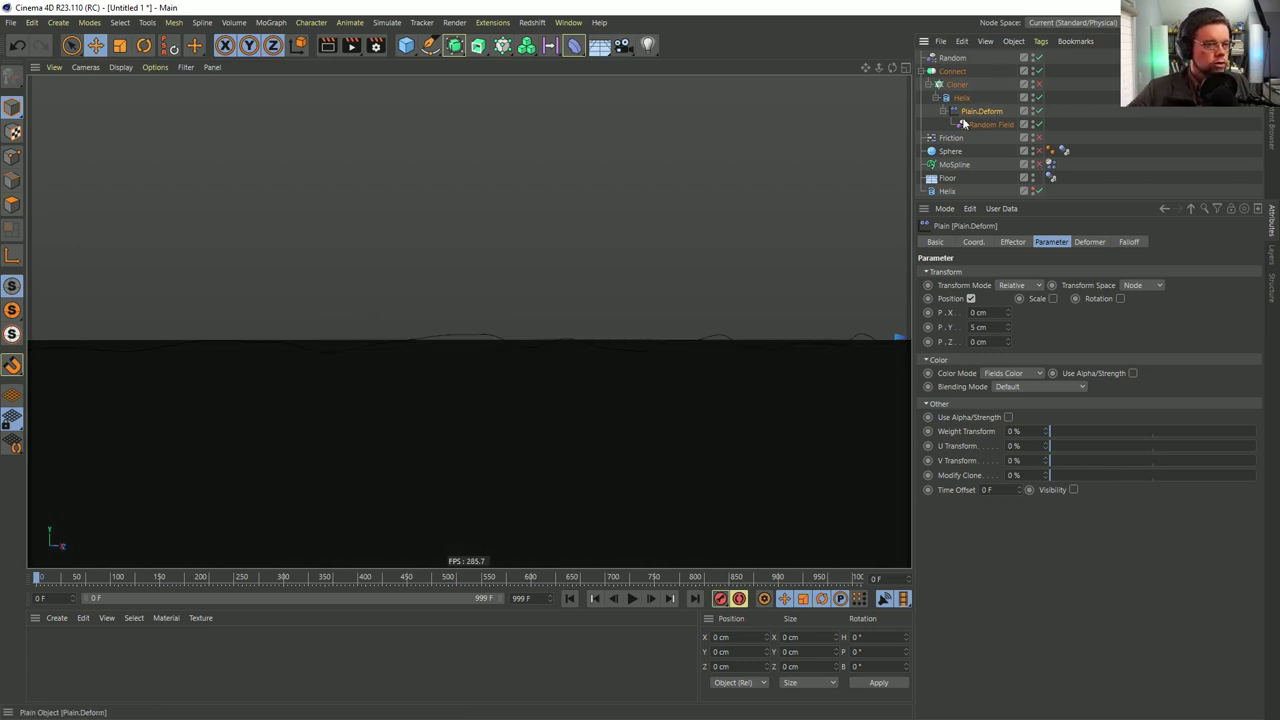
left_click_drag(730, 336, 746, 358, "alt")
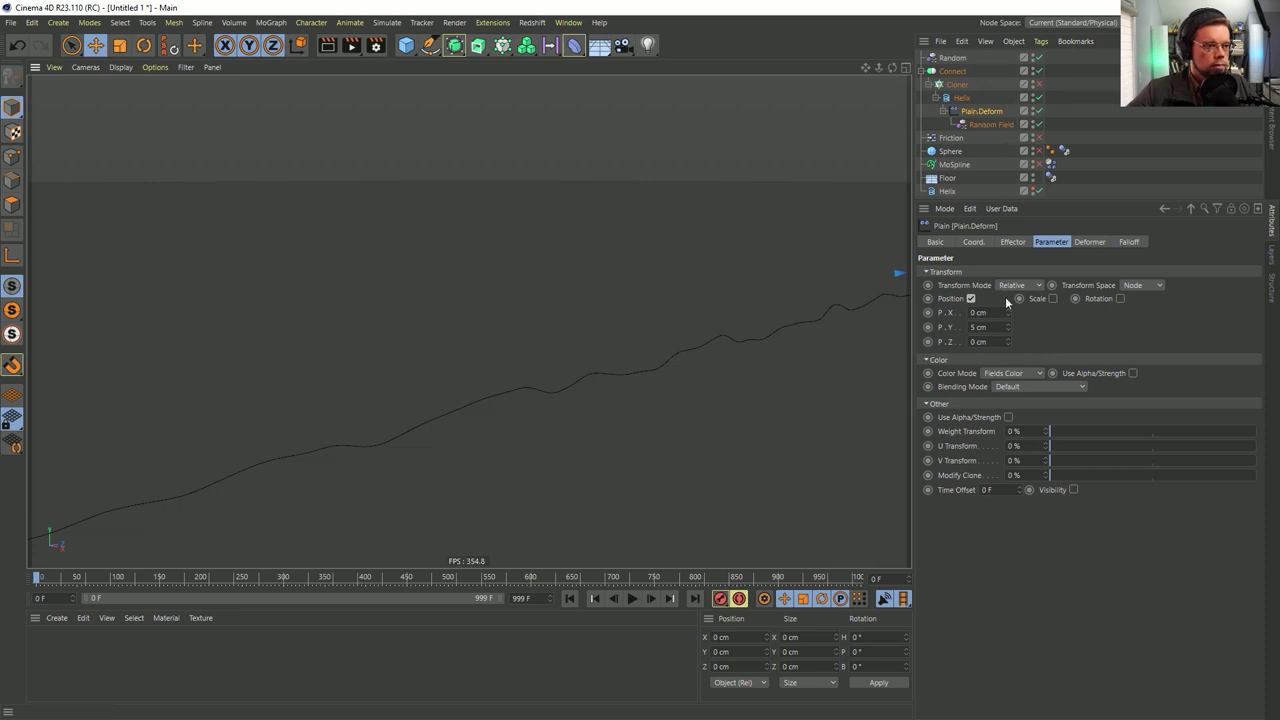
Increase Plain.Deform's P.Y offset to 21 cm to exaggerate the strand's waves
mouse_move(1008, 335)
left_mouse_down()
mouse_move(1028, 338)
mouse_move(1008, 315)
mouse_move(1010, 330)
left_mouse_up()
right_click(1009, 330)
type("0")
key("Return")
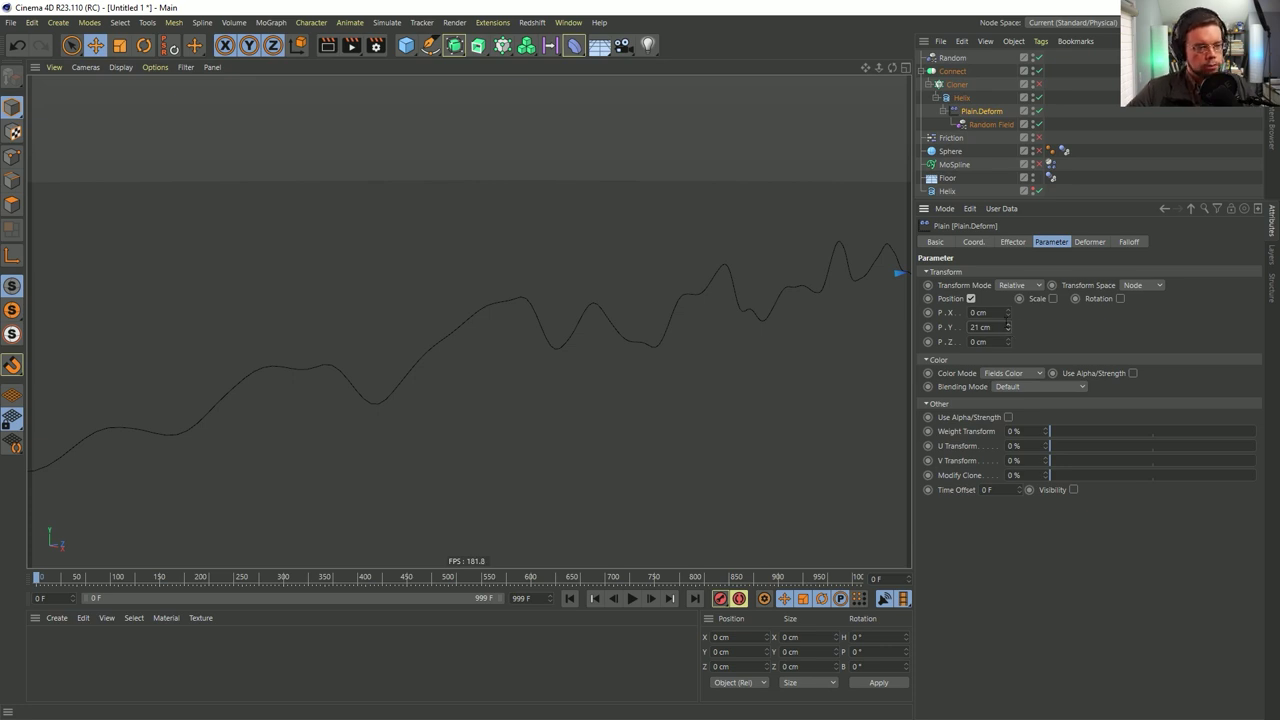
Set the Minimum of Plain.Deform's effector range to -100%
left_click(1011, 242)
left_click(989, 301)
left_click_drag(1130, 331, 1013, 340)
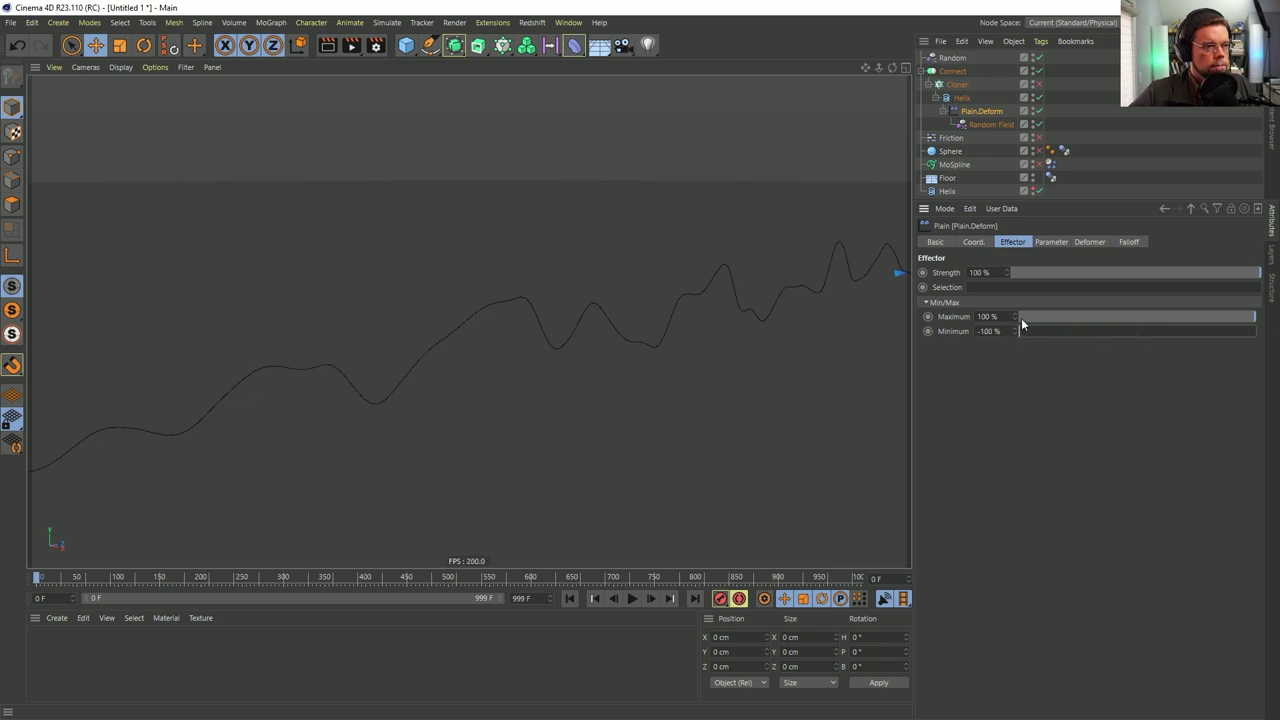
Set the remapping Min of Plain.Deform's Random Field to -100% and release its minimum clamp
left_click(1129, 242)
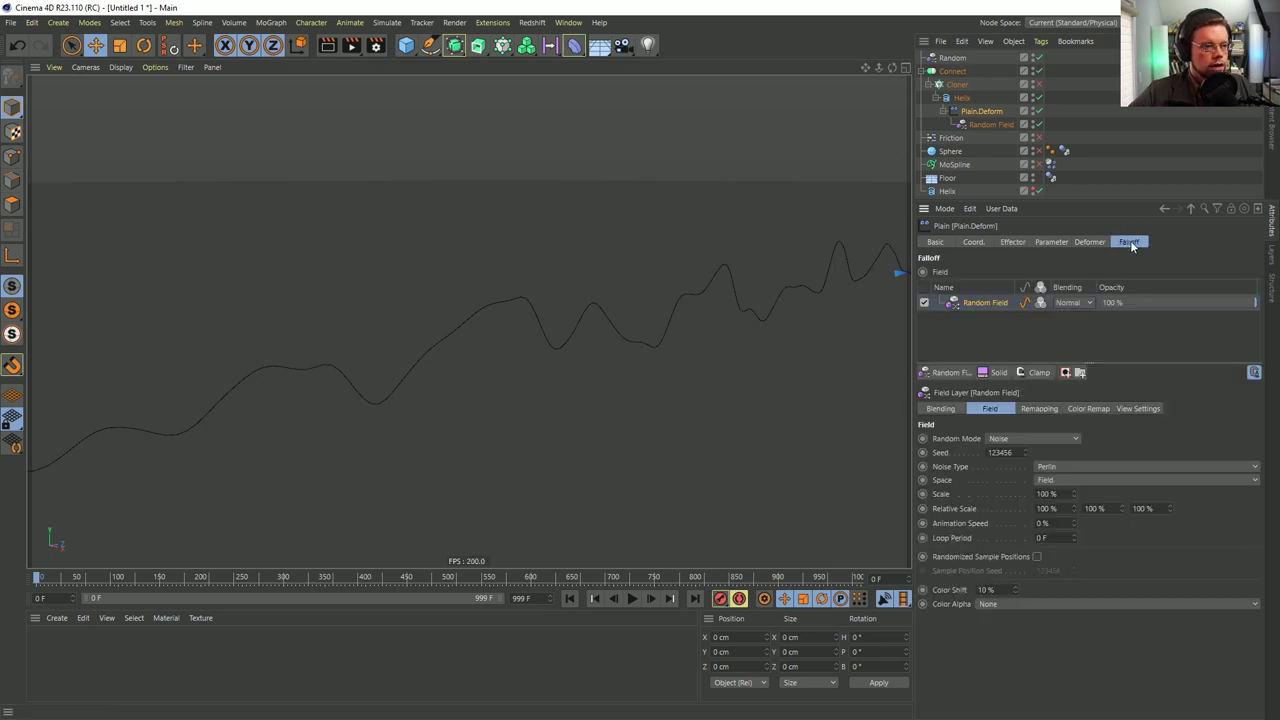
left_click(1040, 409)
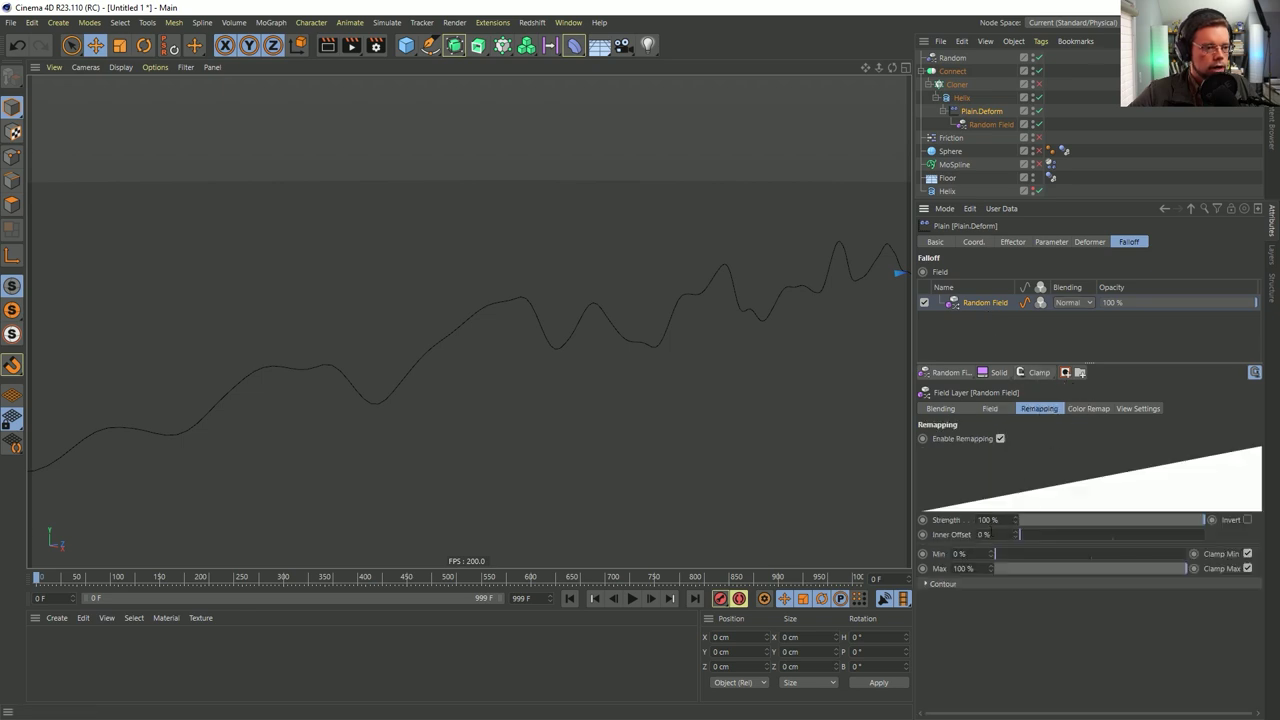
left_click_drag(973, 553, 888, 549)
type("-")
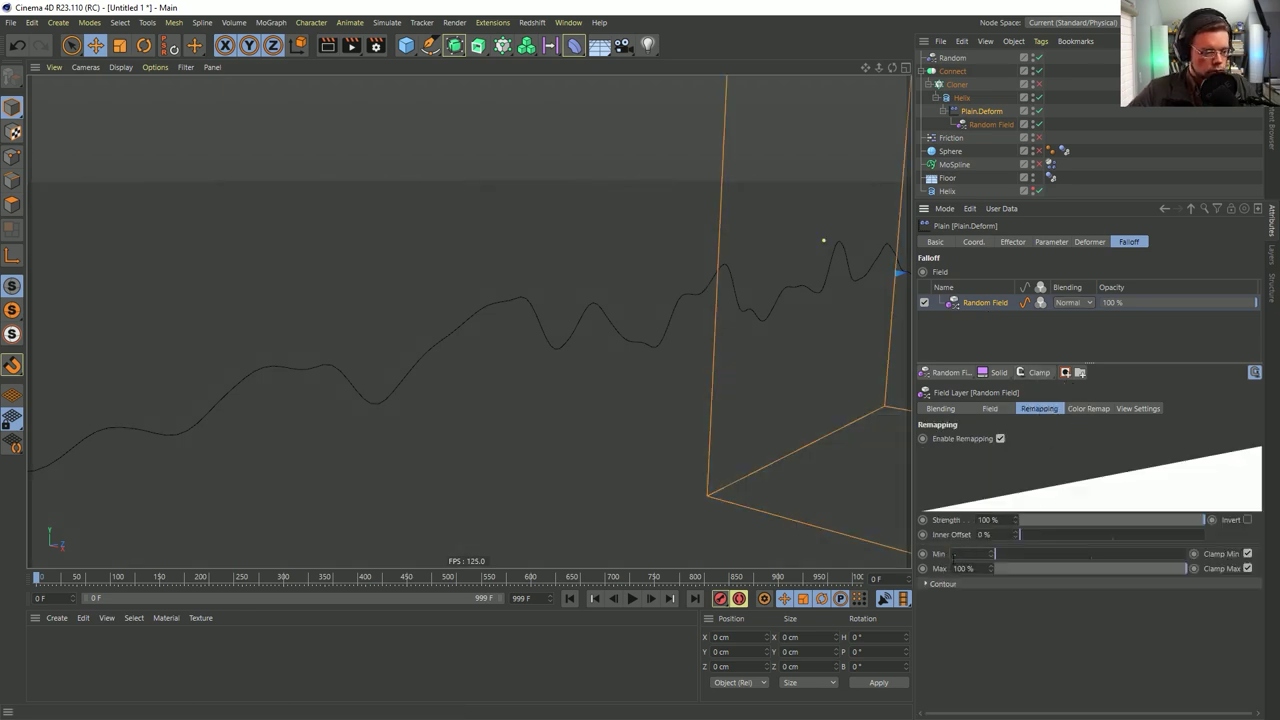
type("100")
key("Return")
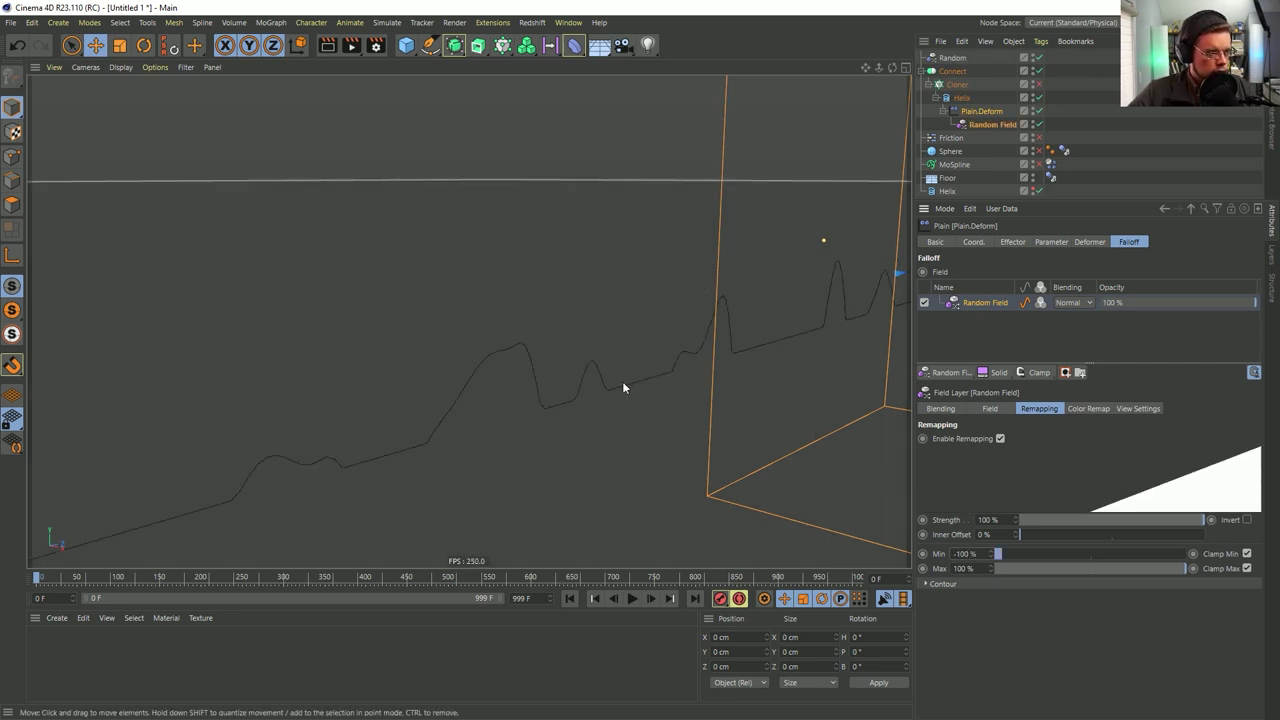
left_click(1254, 372)
Compare the strand with Plain.Deform disabled and enabled, and set the effector's P.Y offset to 4 cm
left_click(975, 111)
left_click(1012, 242)
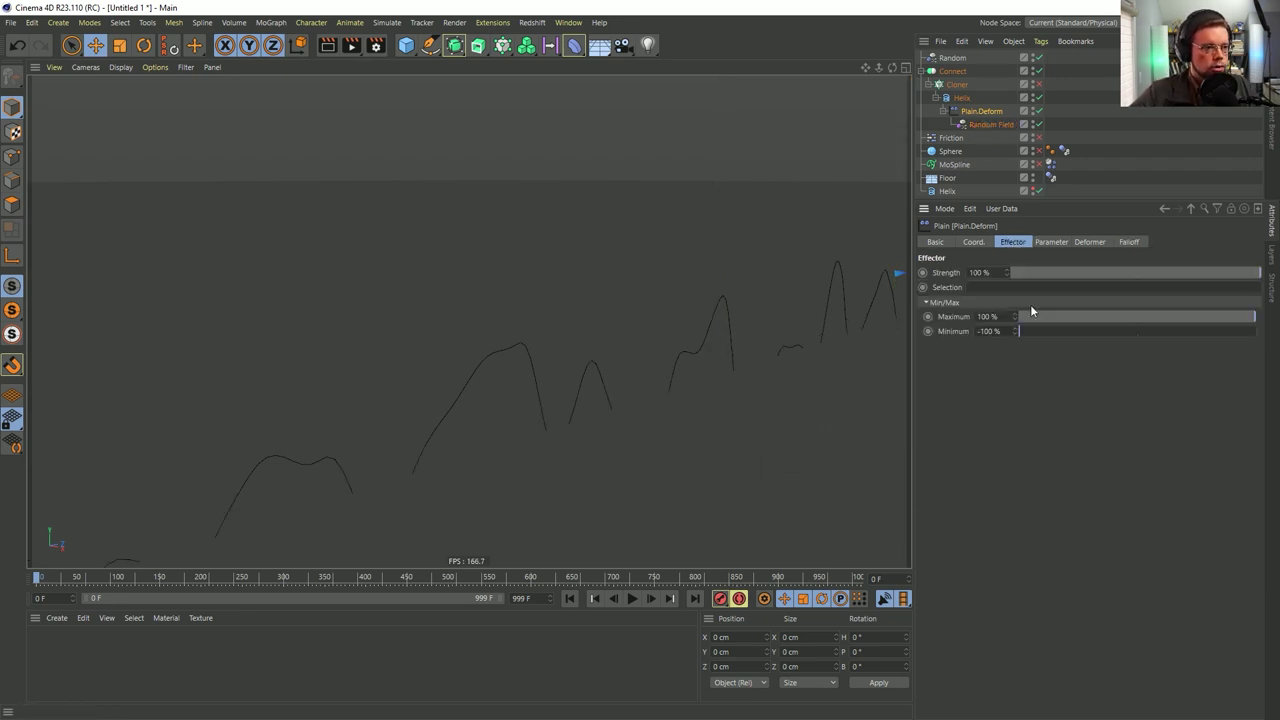
left_click(1050, 242)
left_click_drag(1008, 327, 1008, 370)
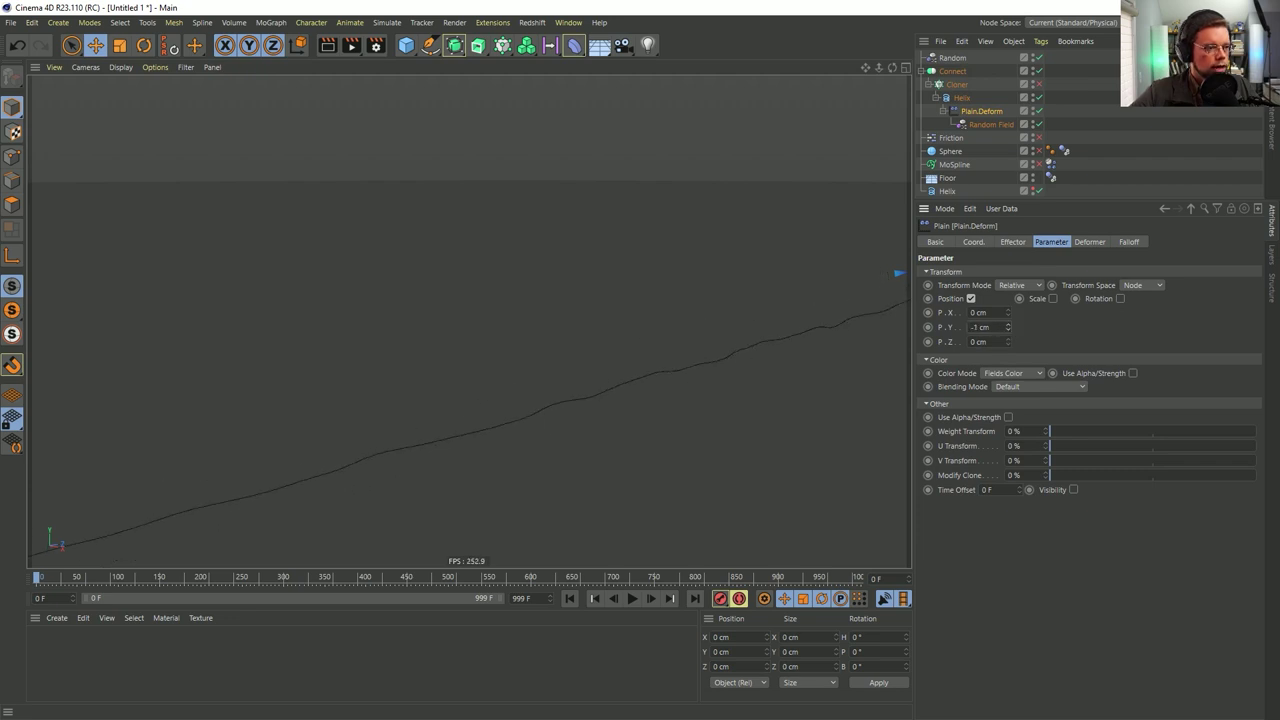
left_click(1040, 111)
left_click(1040, 111)
left_click(1008, 324)
left_click(1008, 324)
left_click(1008, 324)
left_click(1008, 324)
left_click(1008, 324)
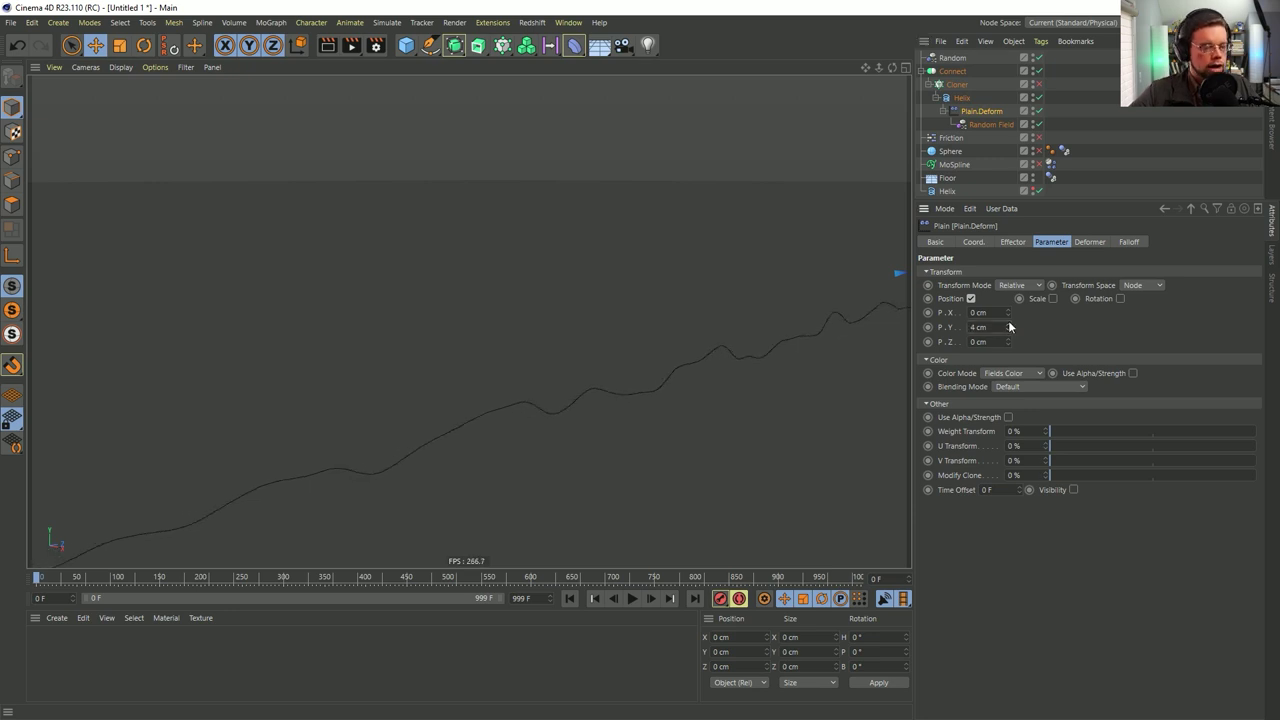
Duplicate Plain.Deform under Helix, naming the original Plain.Deform.Y and the copy Plain.Deform.X
left_click_drag(975, 111, 969, 122, "ctrl")
double_click(1000, 112)
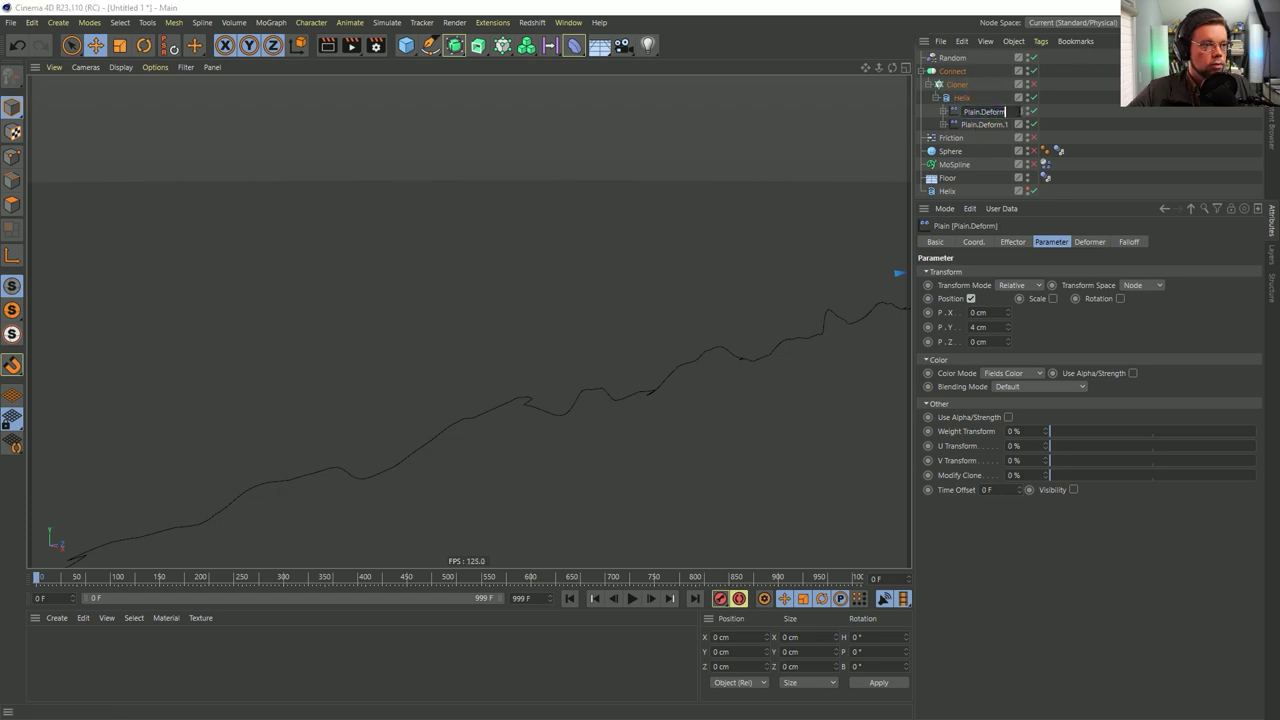
key("Tab")
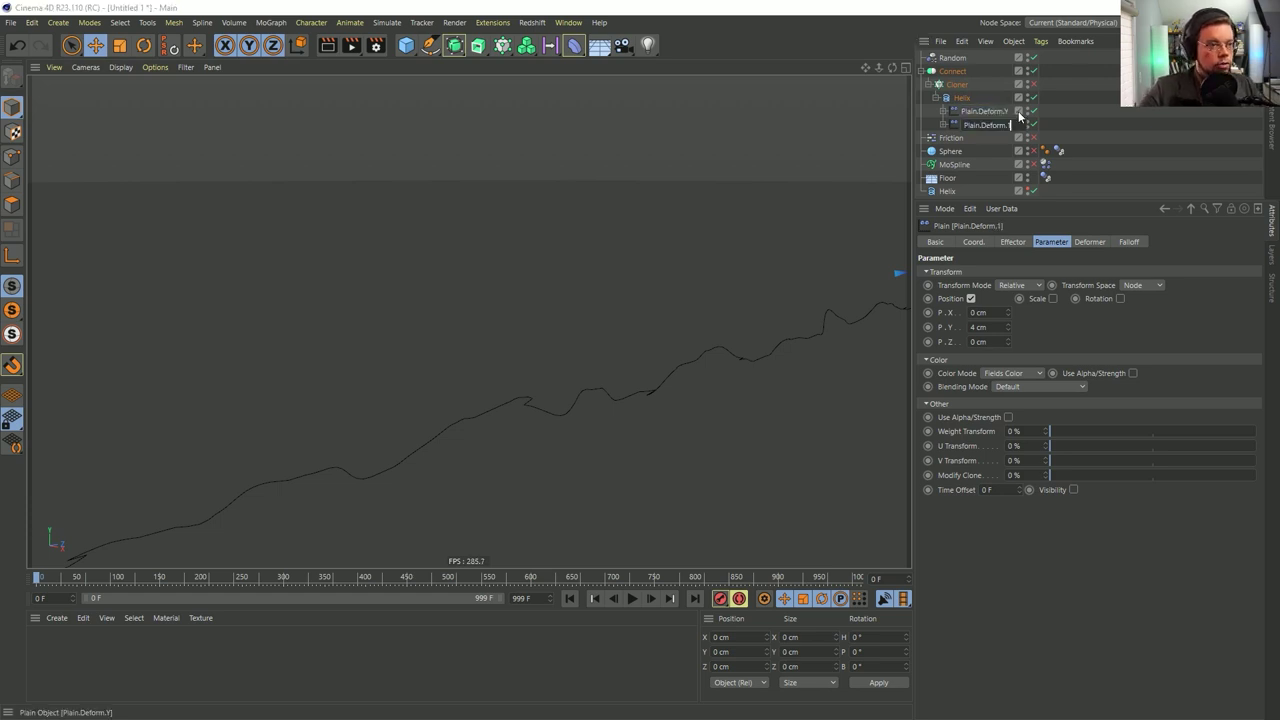
type(".X")
key("Return")
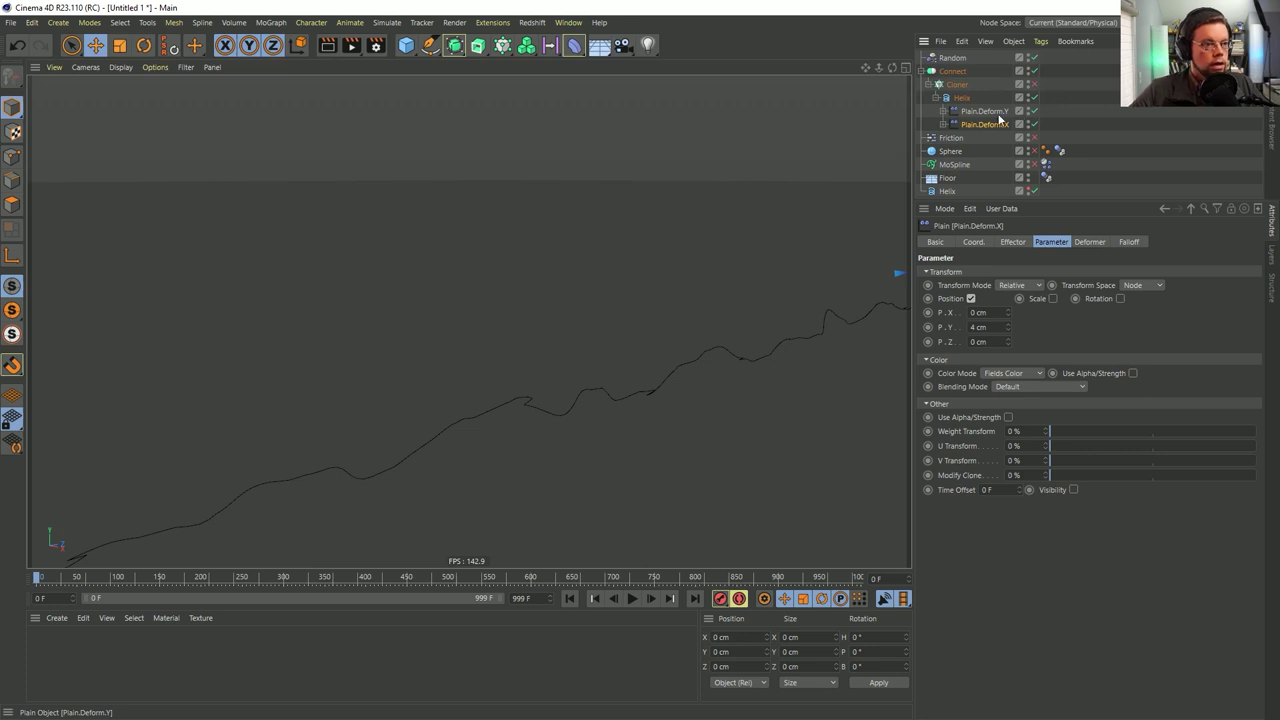
Set the seed of the Random Field under Plain.Deform.X to 123548
left_click(943, 124)
left_click(982, 137)
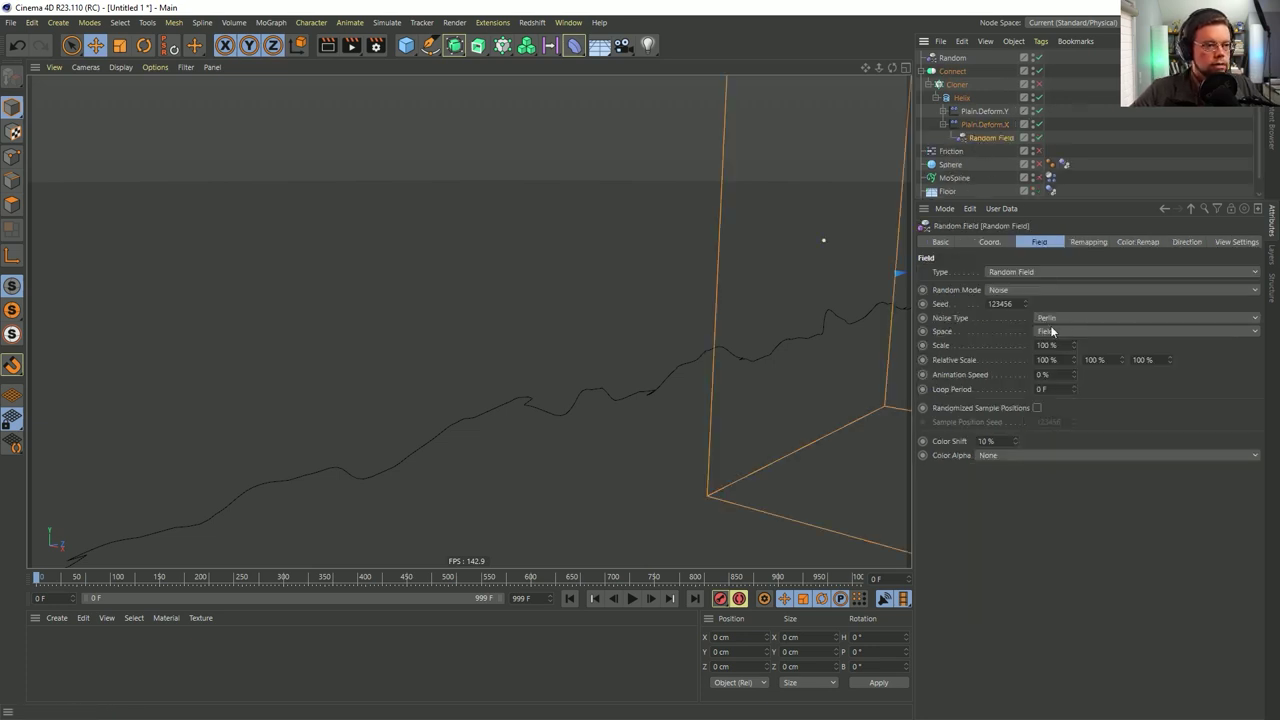
left_click_drag(1025, 303, 1028, 290)
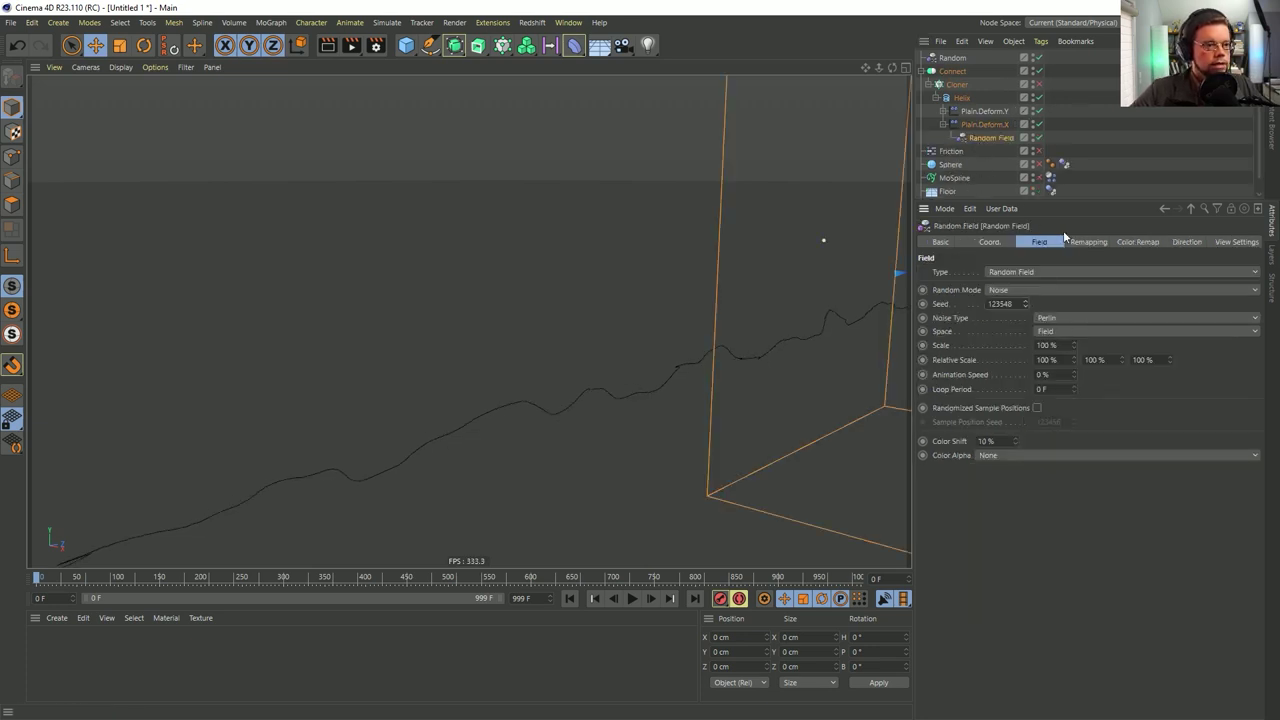
Reset the P.Y offset of Plain.Deform.X to 0 cm
left_click(982, 124)
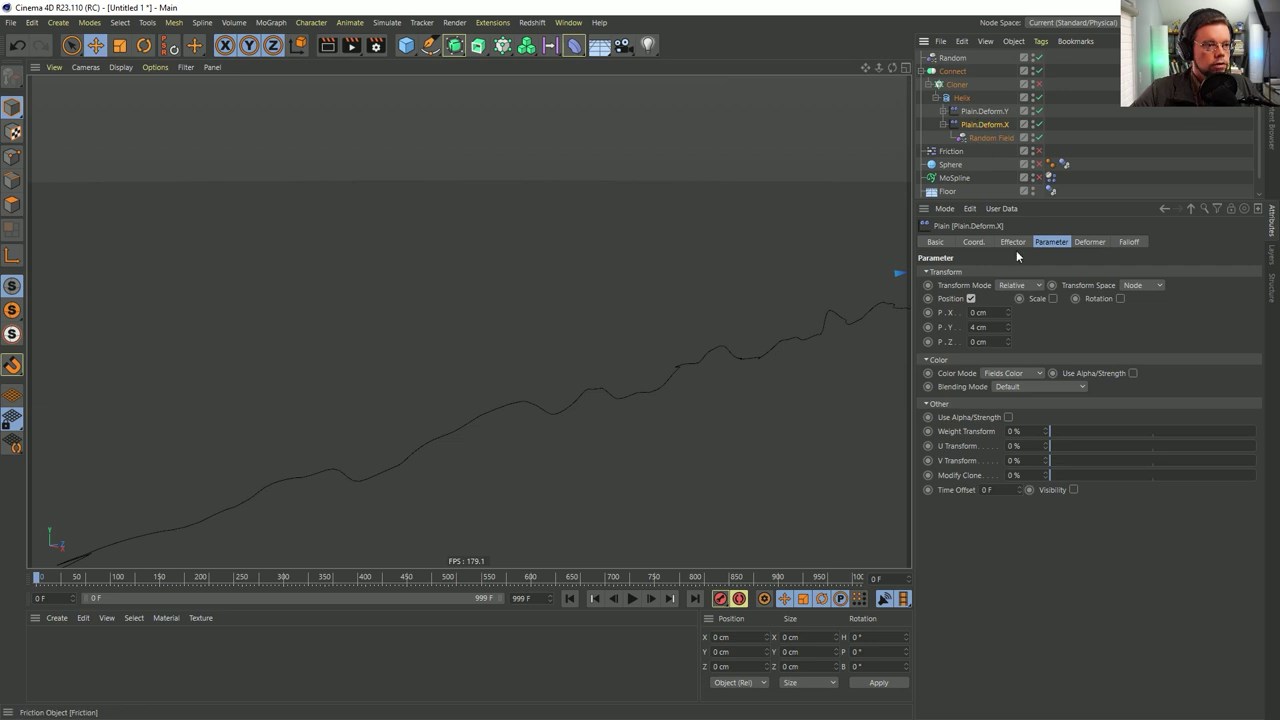
double_click(976, 327)
type("0")
key("Return")
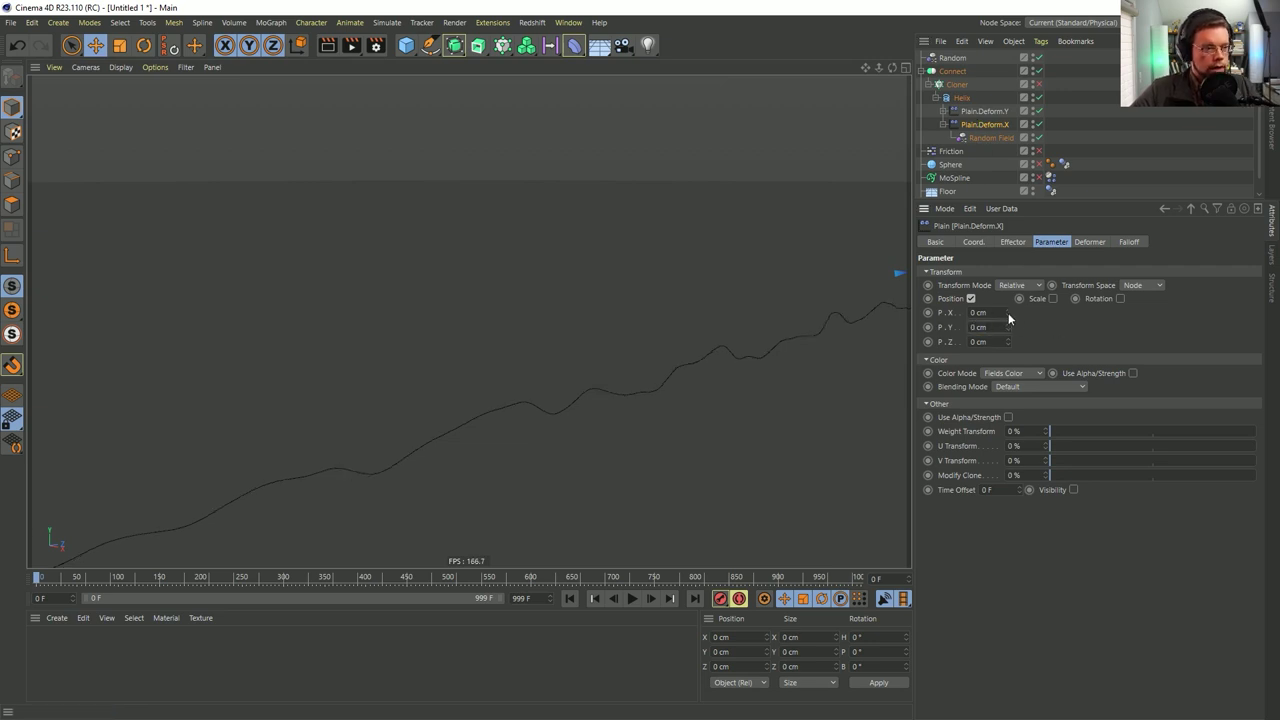
Try a 4 cm P.Z offset on Plain.Deform.X and reset it to 0 cm
double_click(990, 341)
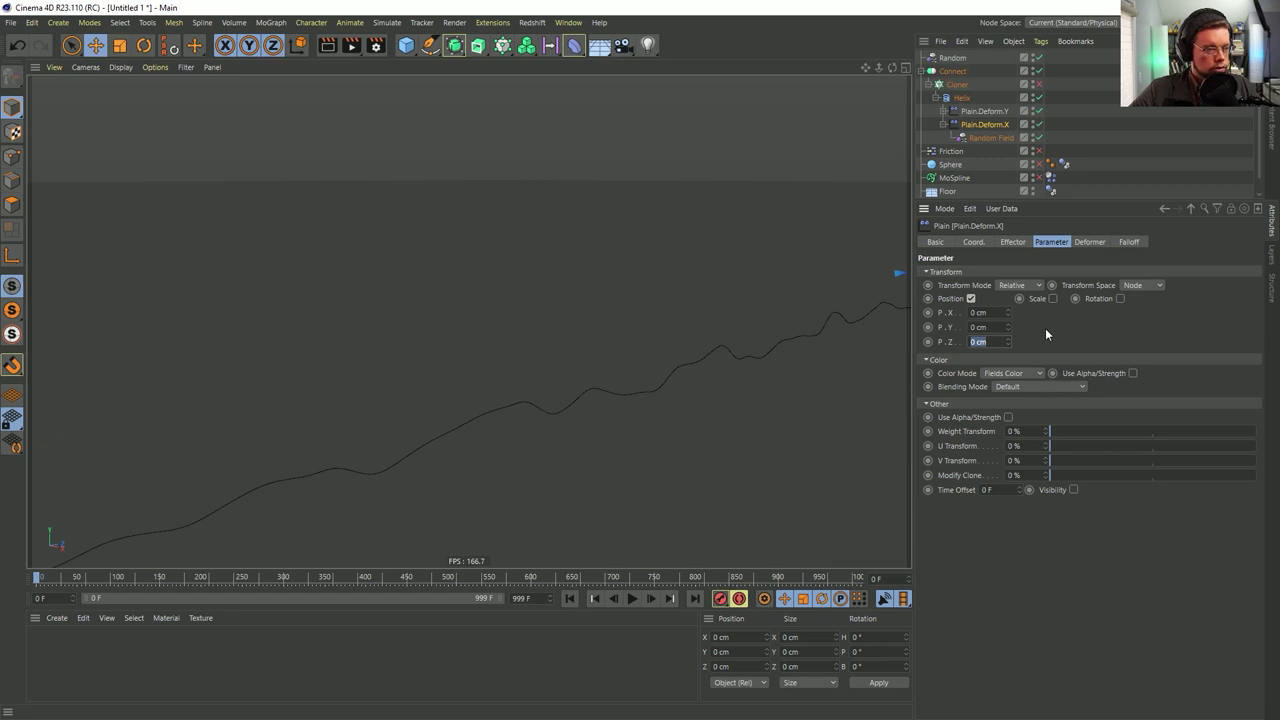
type("4")
key("Return")
mouse_move(772, 355)
left_mouse_down("alt")
mouse_move(812, 350)
mouse_move(750, 362)
left_mouse_up("alt")
double_click(982, 342)
type("0")
key("Return")
Set the P.X offset of Plain.Deform.X to 4 cm
double_click(984, 313)
type("4")
key("Return")
left_click_drag(755, 349, 731, 368, "alt")
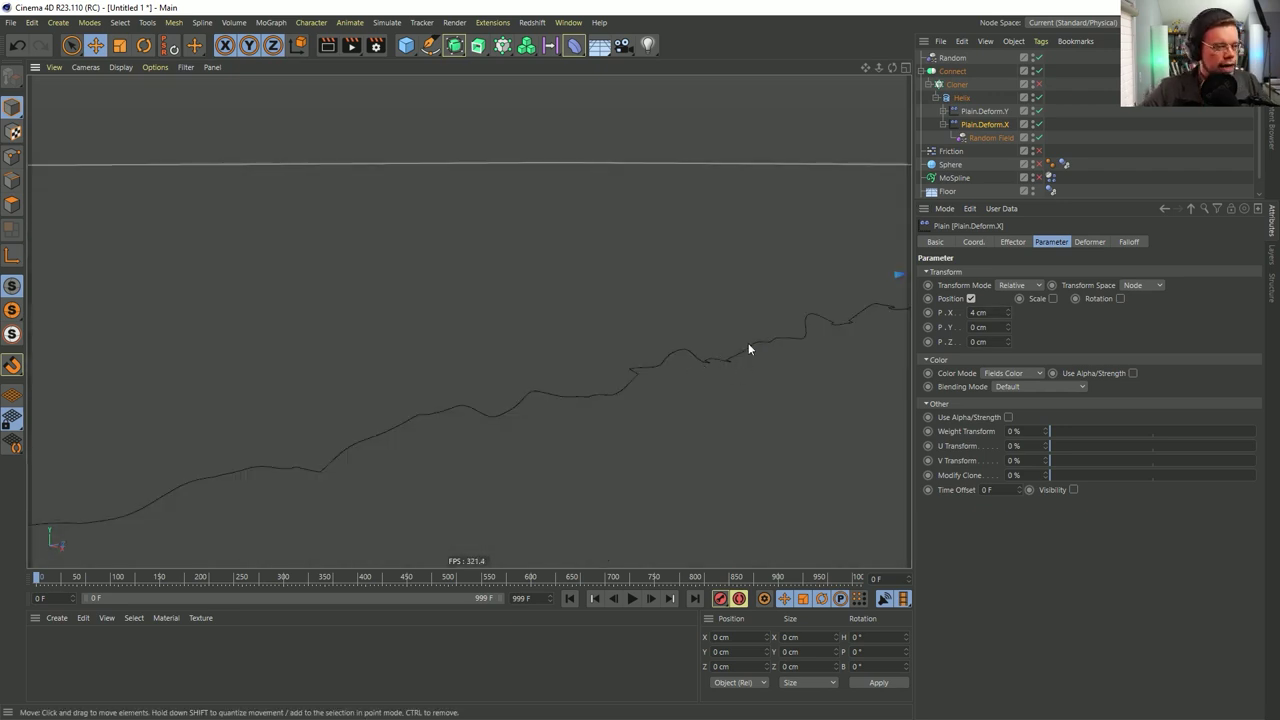
Set the noise scale of both Random Fields, under Plain.Deform.Y and Plain.Deform.X, to 319%
left_click(942, 111)
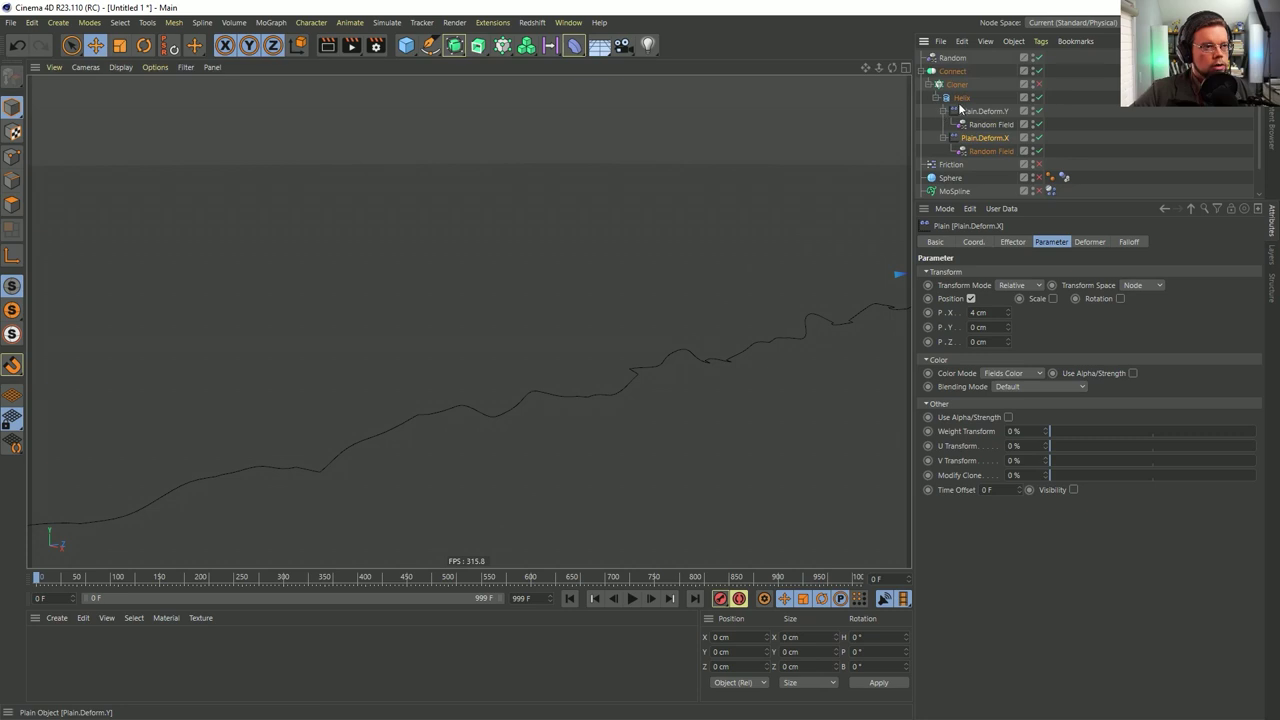
mouse_move(705, 365)
left_mouse_down("alt")
mouse_move(691, 369)
mouse_move(700, 362)
left_mouse_up("alt")
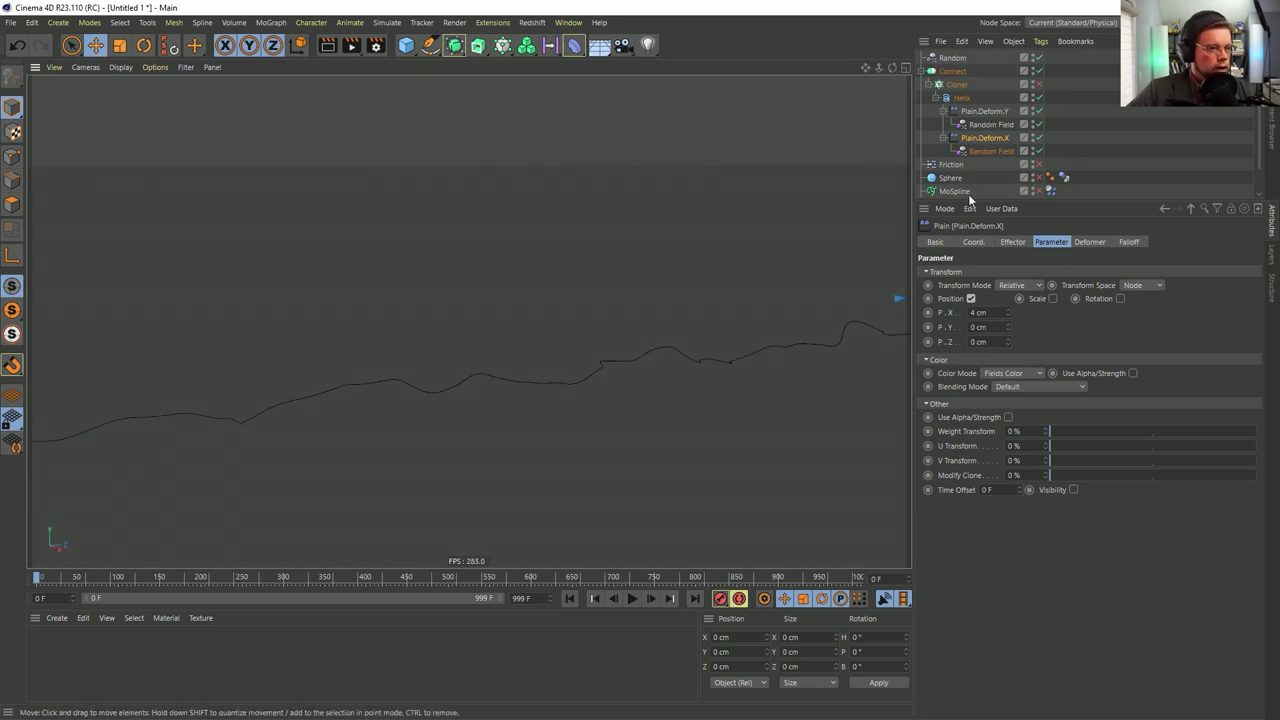
left_click(1005, 124)
left_click(990, 151, "ctrl")
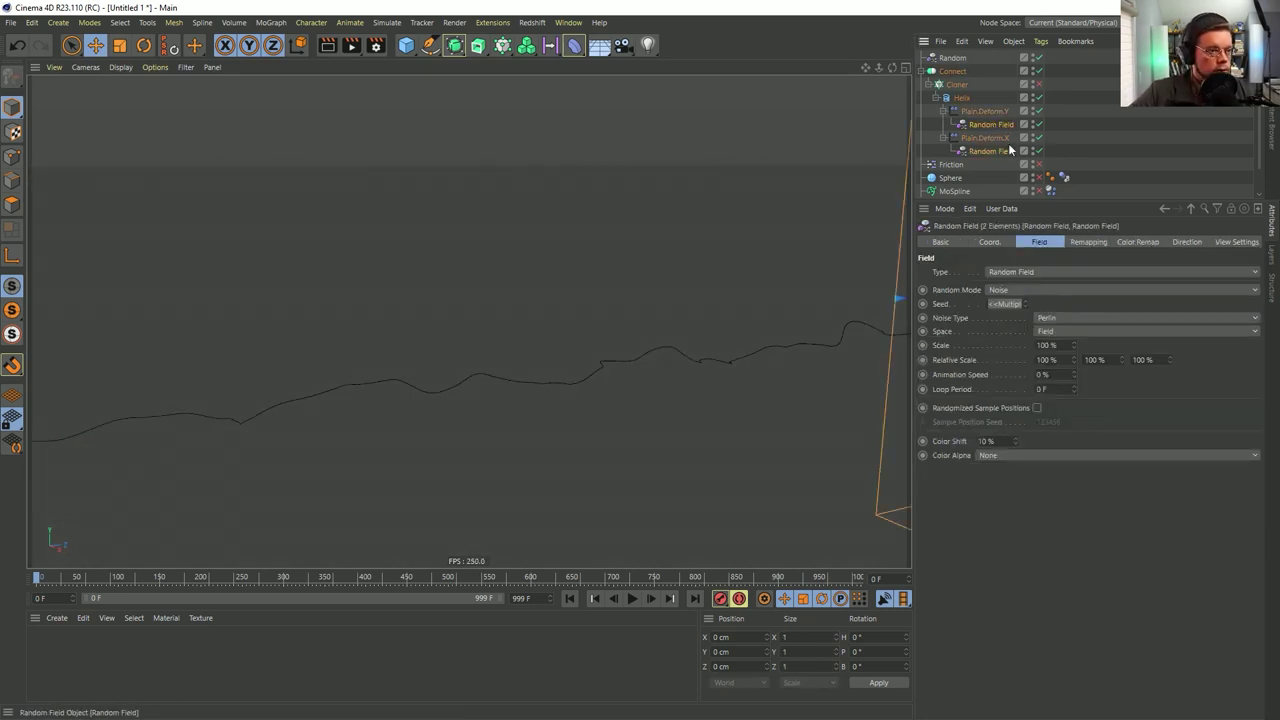
left_click_drag(1073, 345, 1230, 345)
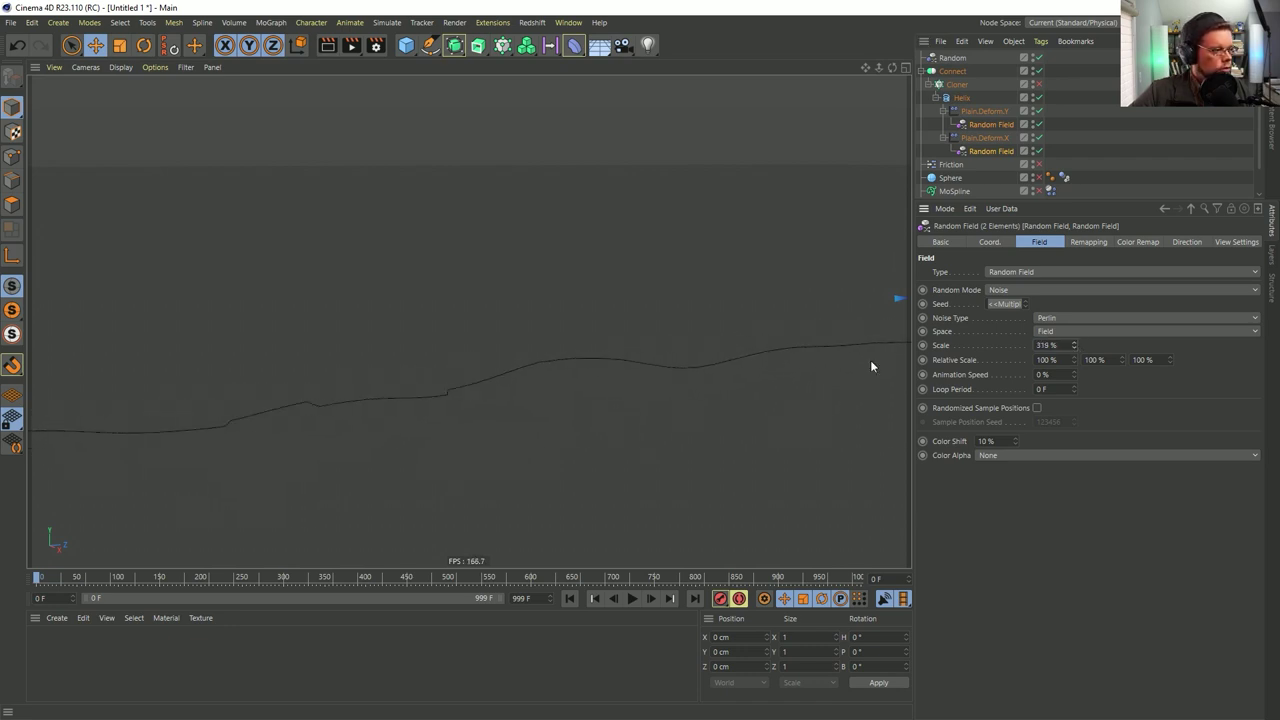
Compare the strand from several angles with Plain.Deform.X and its Random Field disabled and enabled
left_click_drag(803, 364, 665, 372, "alt")
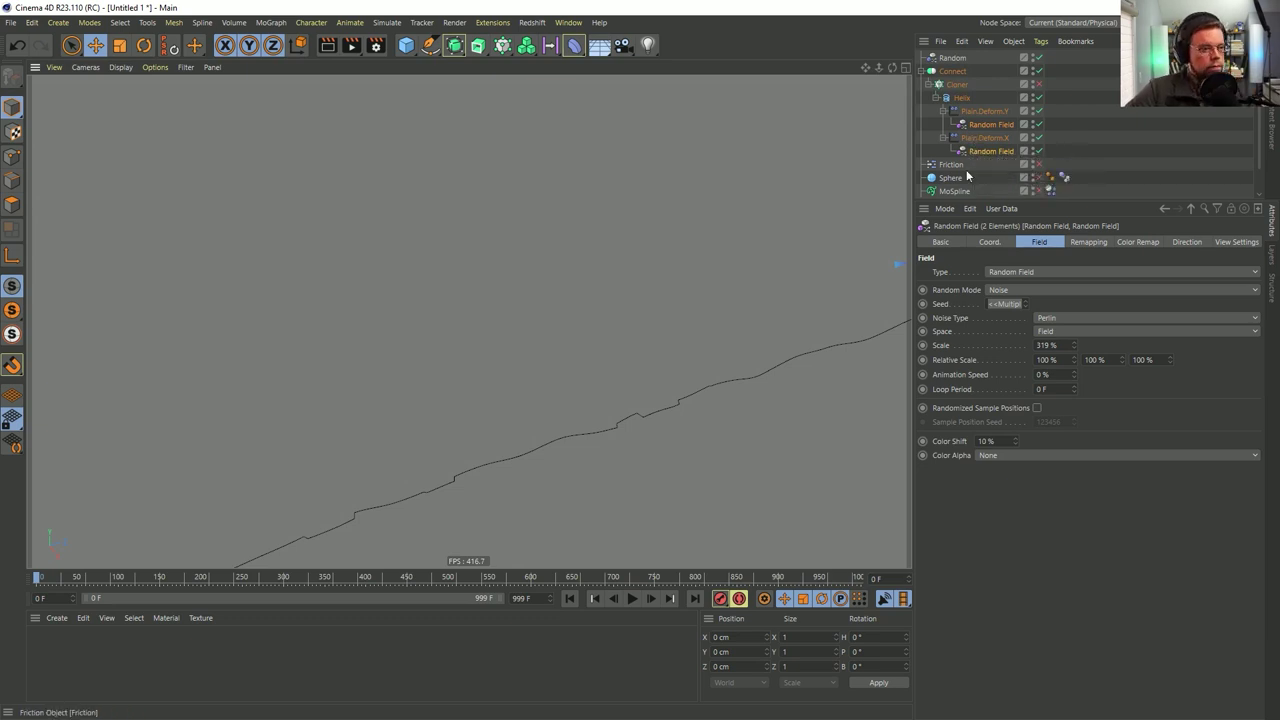
mouse_move(654, 414)
left_mouse_down("alt")
mouse_move(626, 342)
mouse_move(674, 414)
left_mouse_up("alt")
scroll(672, 418, "up", 2)
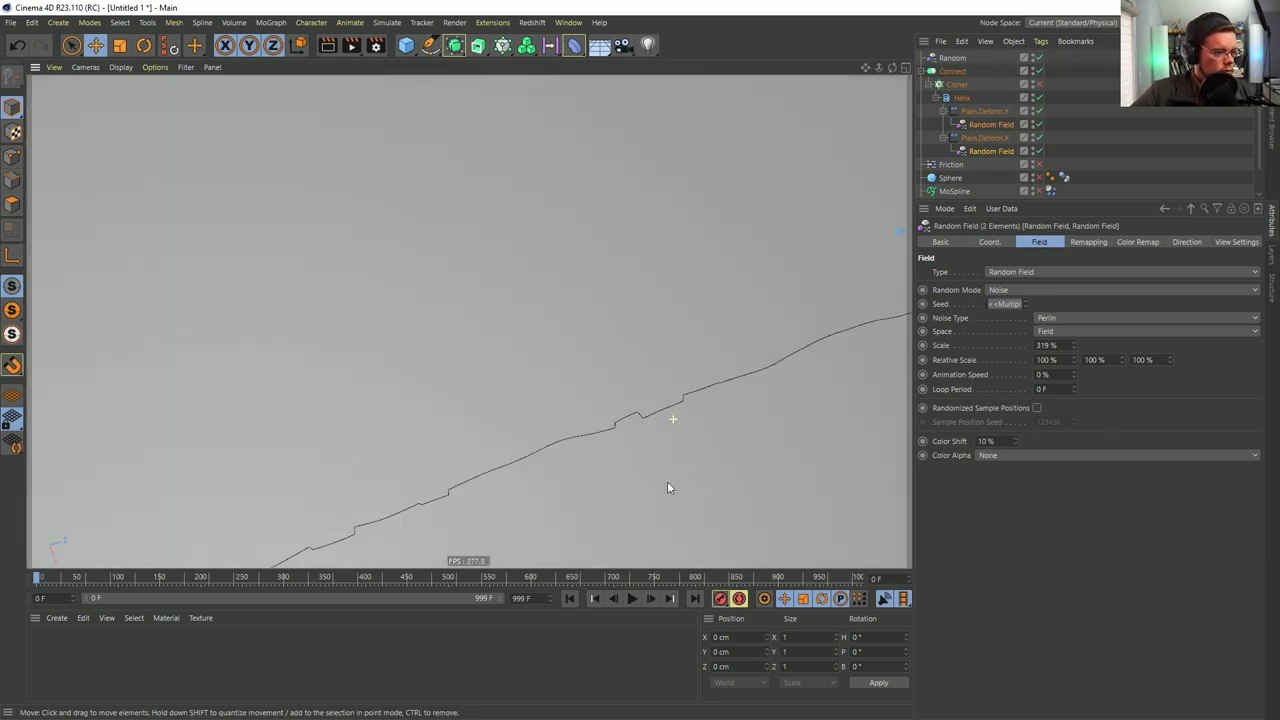
left_click_drag(809, 346, 809, 323, "alt")
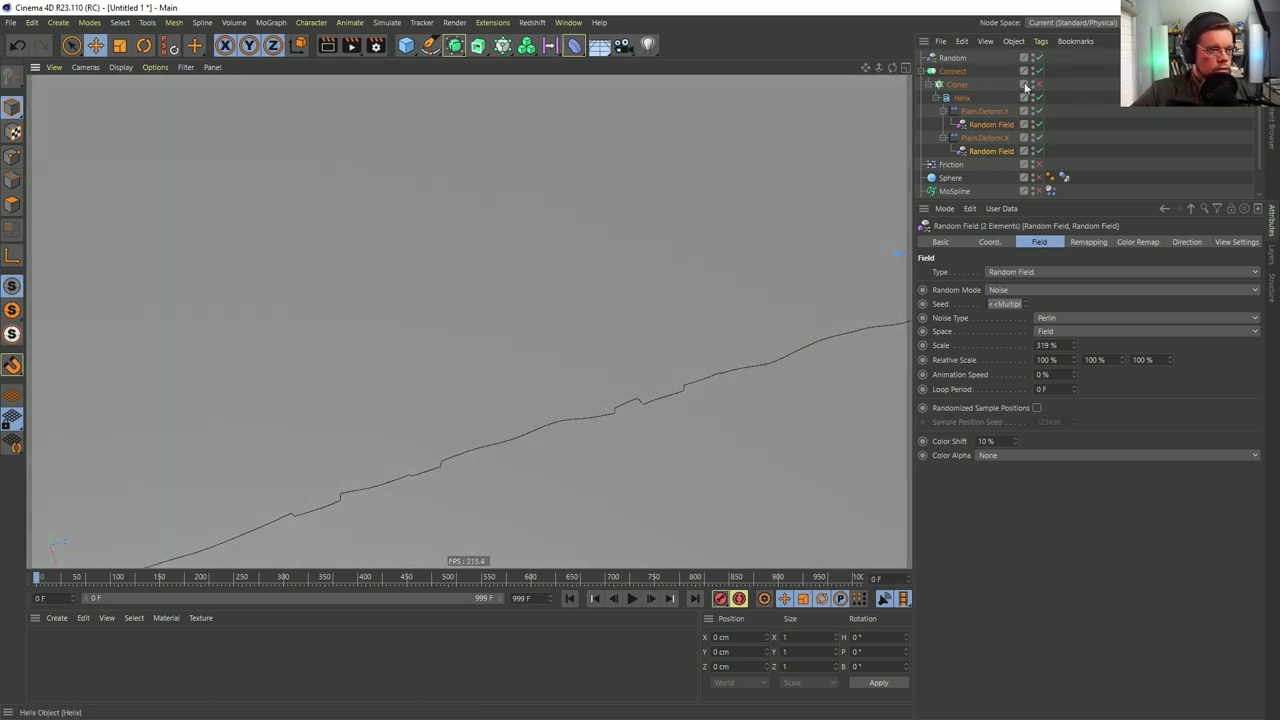
left_click(1040, 151)
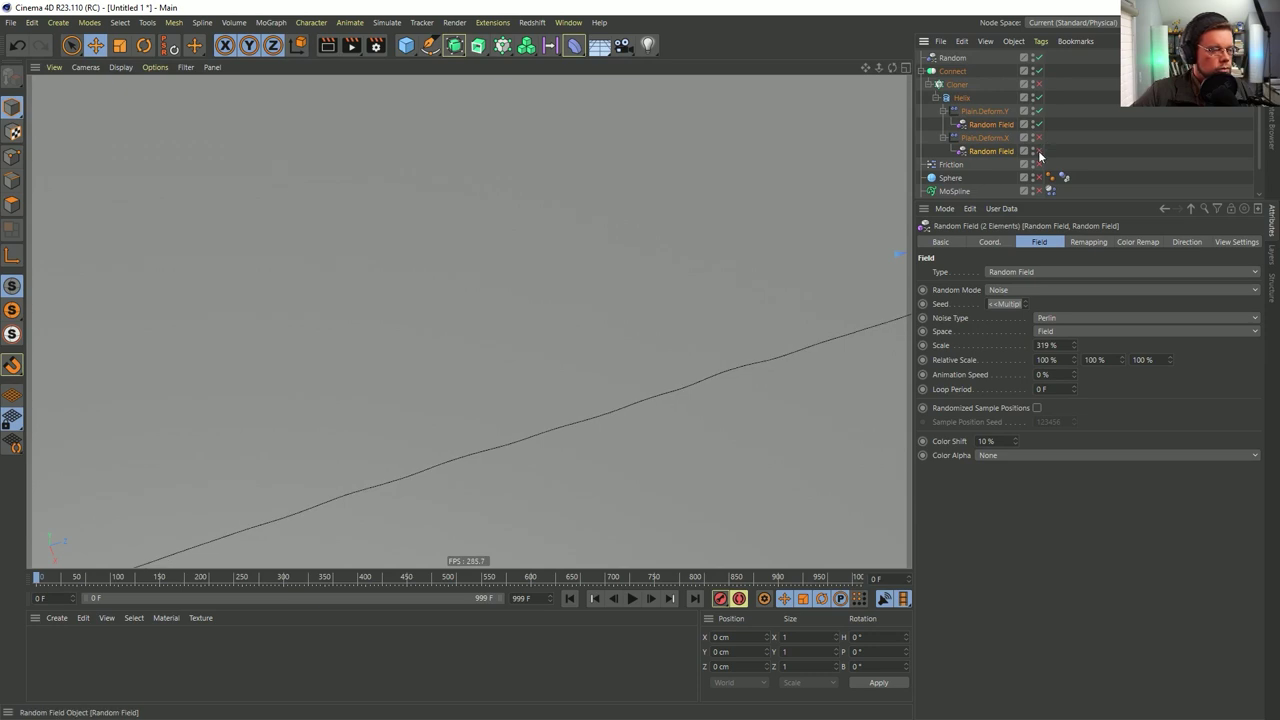
scroll(748, 345, "down", 3)
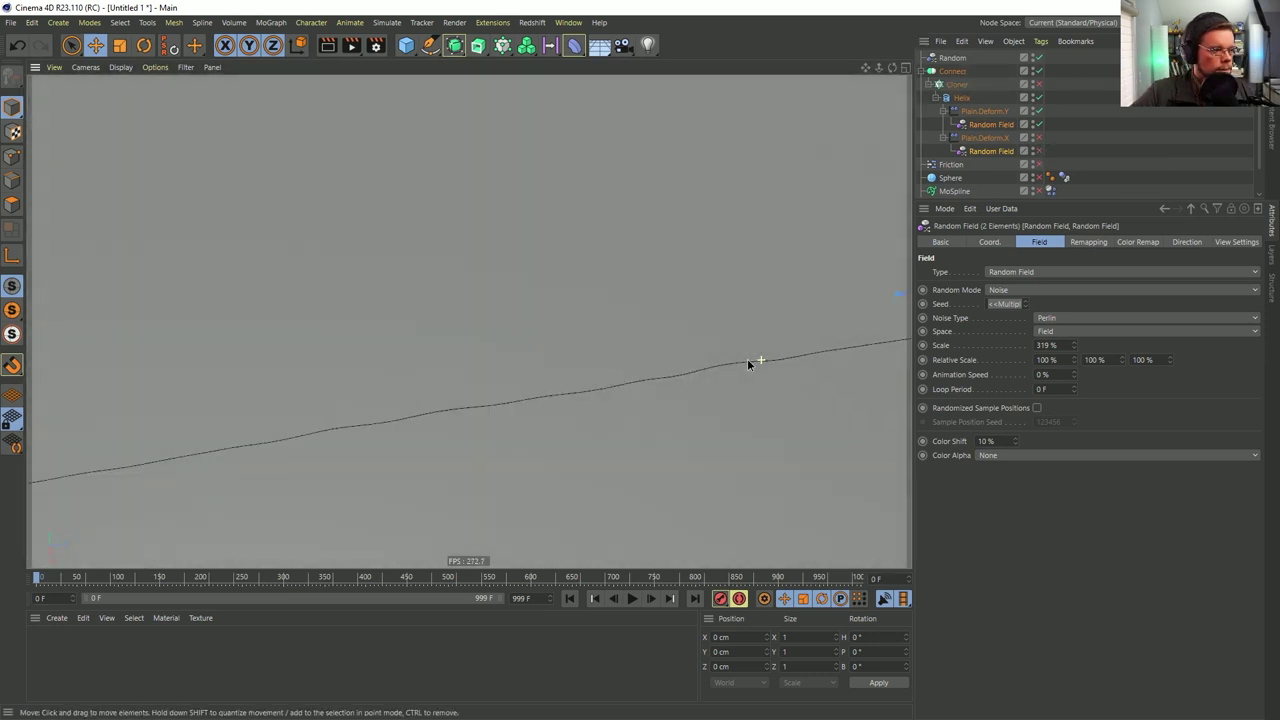
scroll(752, 362, "up", 2)
left_click(1040, 138)
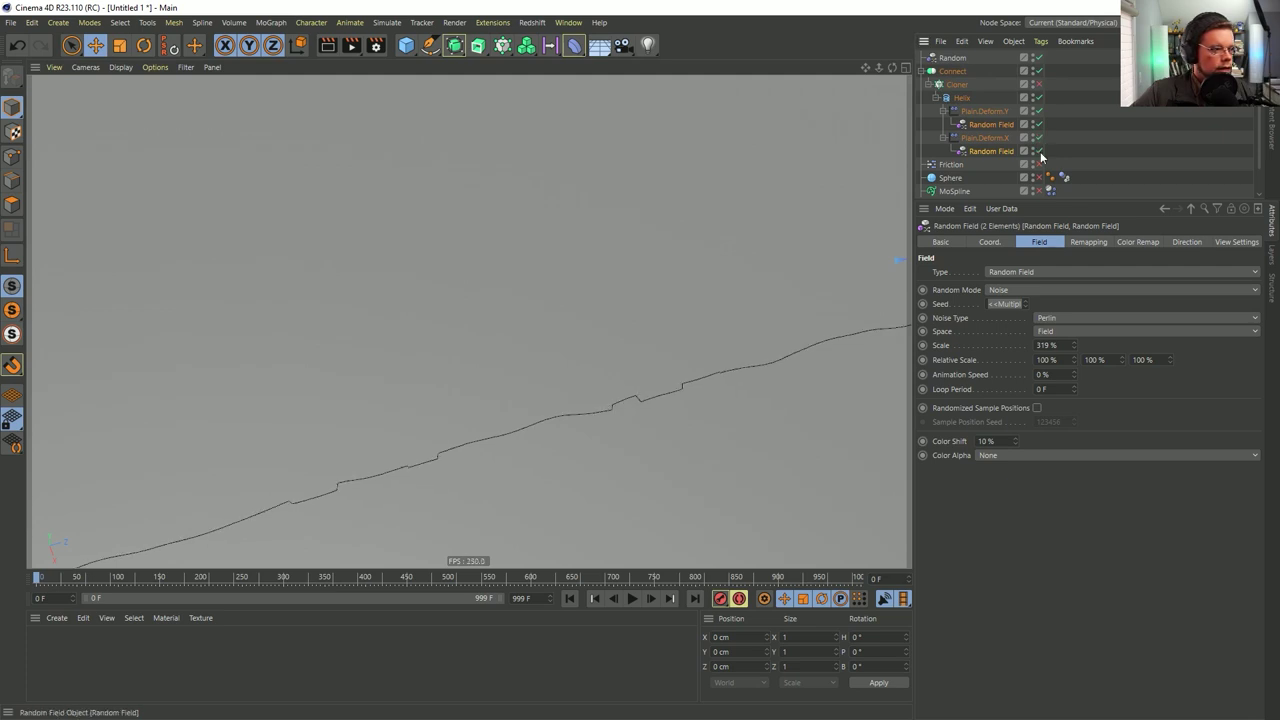
scroll(689, 349, "down", 3)
left_click_drag(683, 290, 737, 366, "alt")
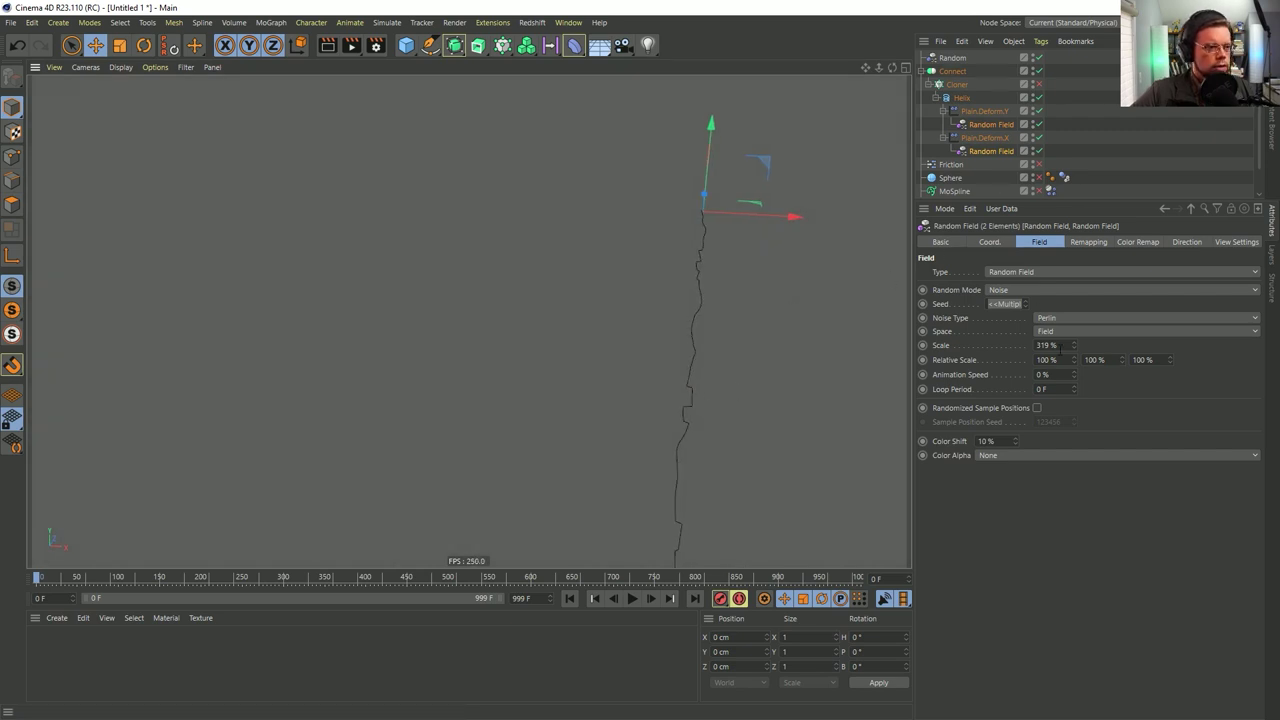
Try Randomized Sample Positions on both Random Fields and switch the option off again
left_click(1038, 409)
left_click(1038, 409)
left_click_drag(676, 399, 643, 375, "alt")
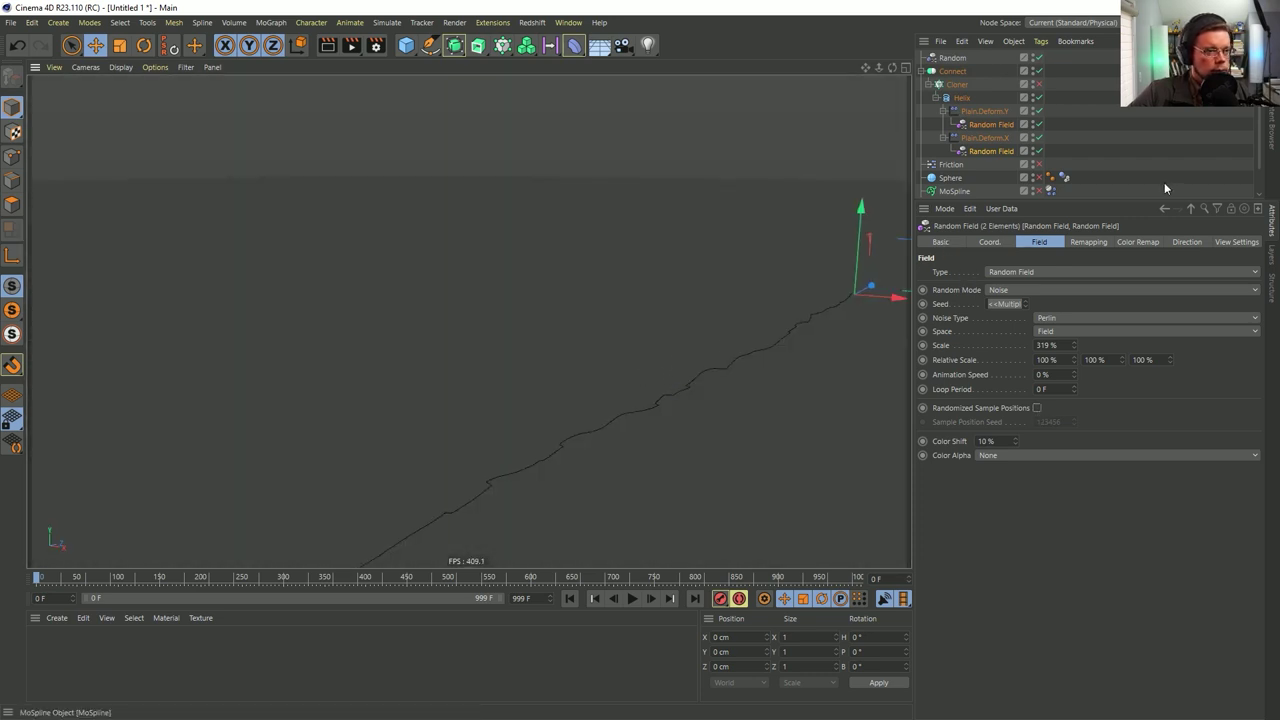
Set the seed of only Plain.Deform.X's Random Field to 123552
left_click(995, 150)
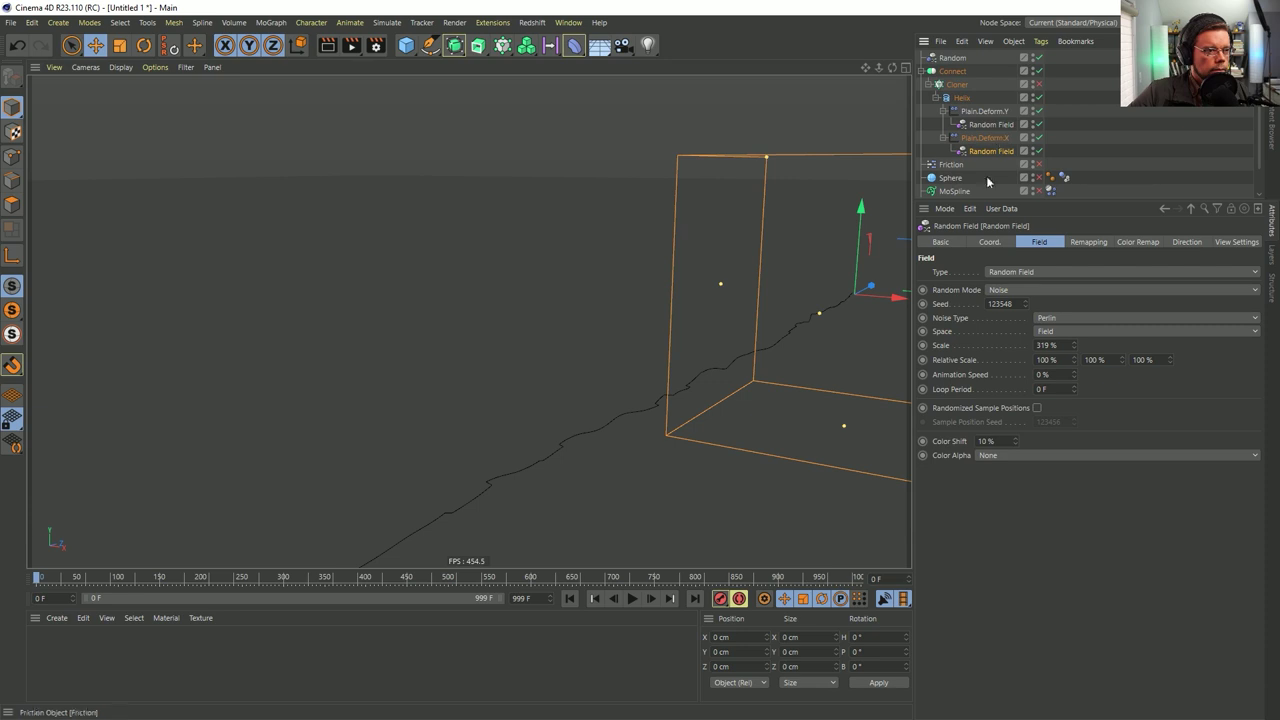
left_click(1026, 302)
left_click(1026, 302)
left_click(1026, 302)
left_click(1026, 302)
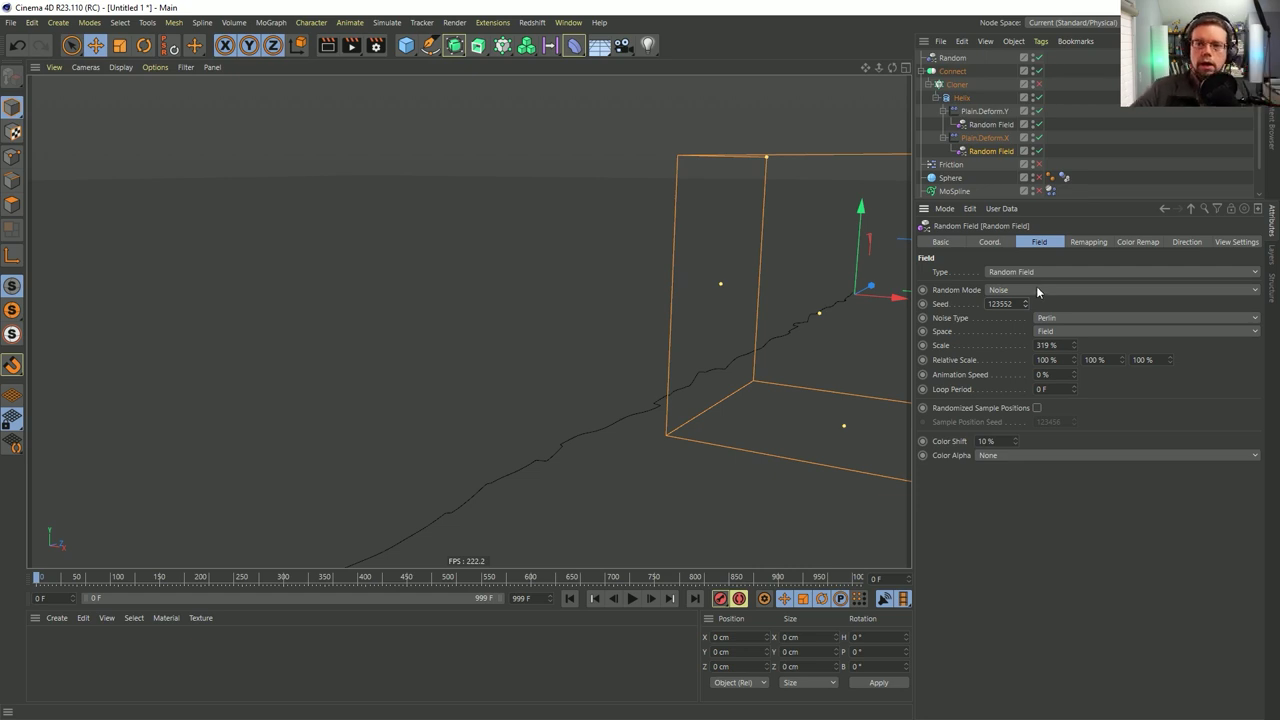
Move Plain.Deform.X above Plain.Deform.Y in the Helix hierarchy and check the strand's shape
left_click_drag(745, 354, 670, 436, "alt")
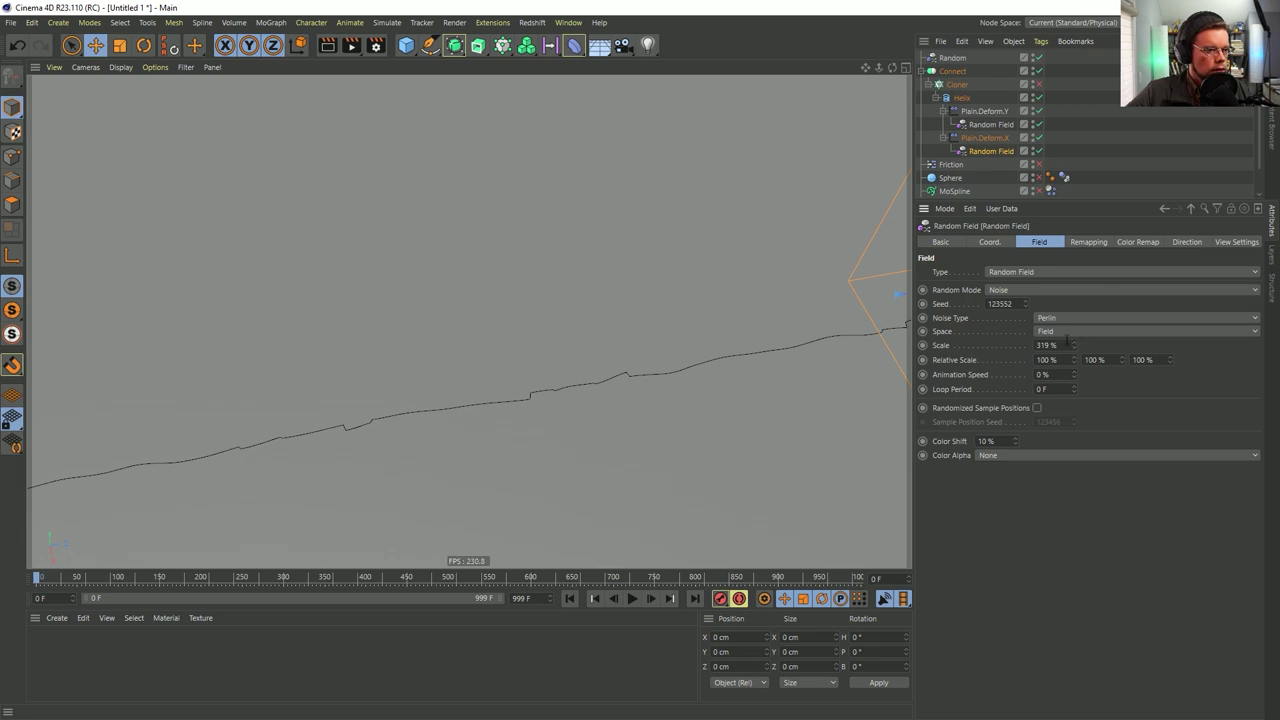
mouse_move(1074, 345)
left_mouse_down()
mouse_move(1074, 285)
mouse_move(1074, 345)
mouse_move(1080, 329)
left_mouse_up()
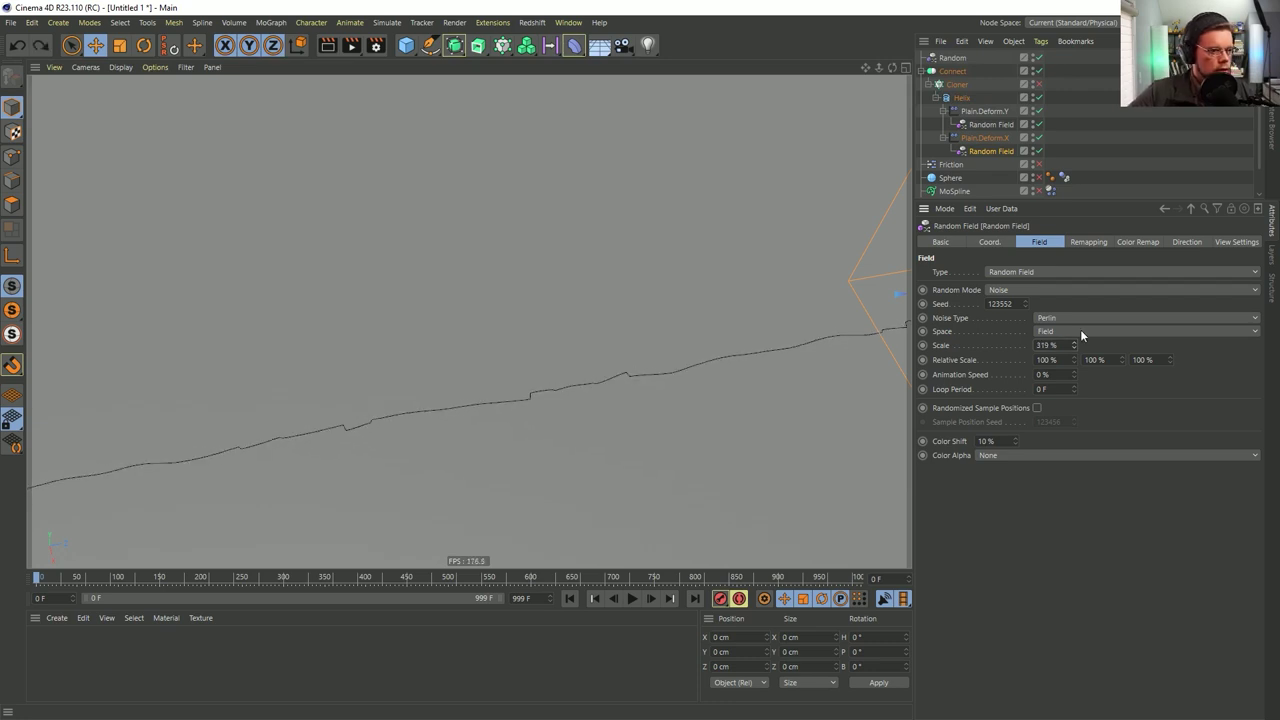
left_click_drag(980, 142, 982, 108)
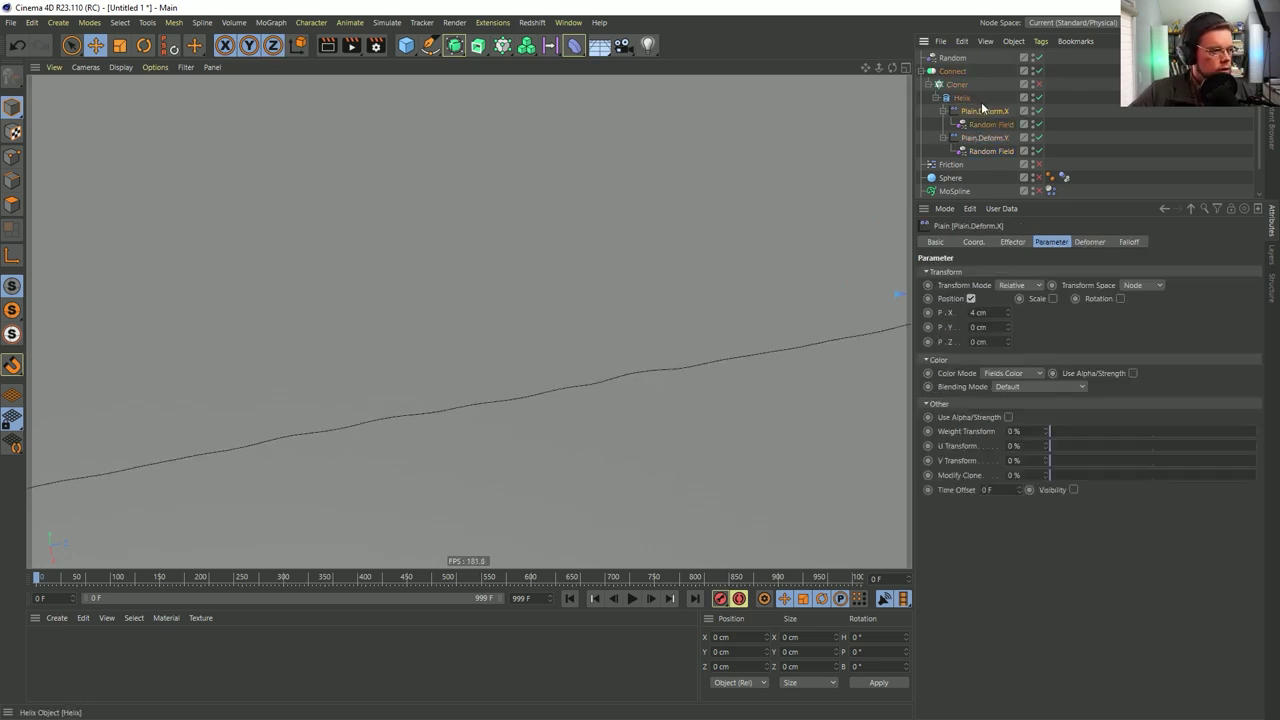
left_click_drag(791, 340, 764, 304, "alt")
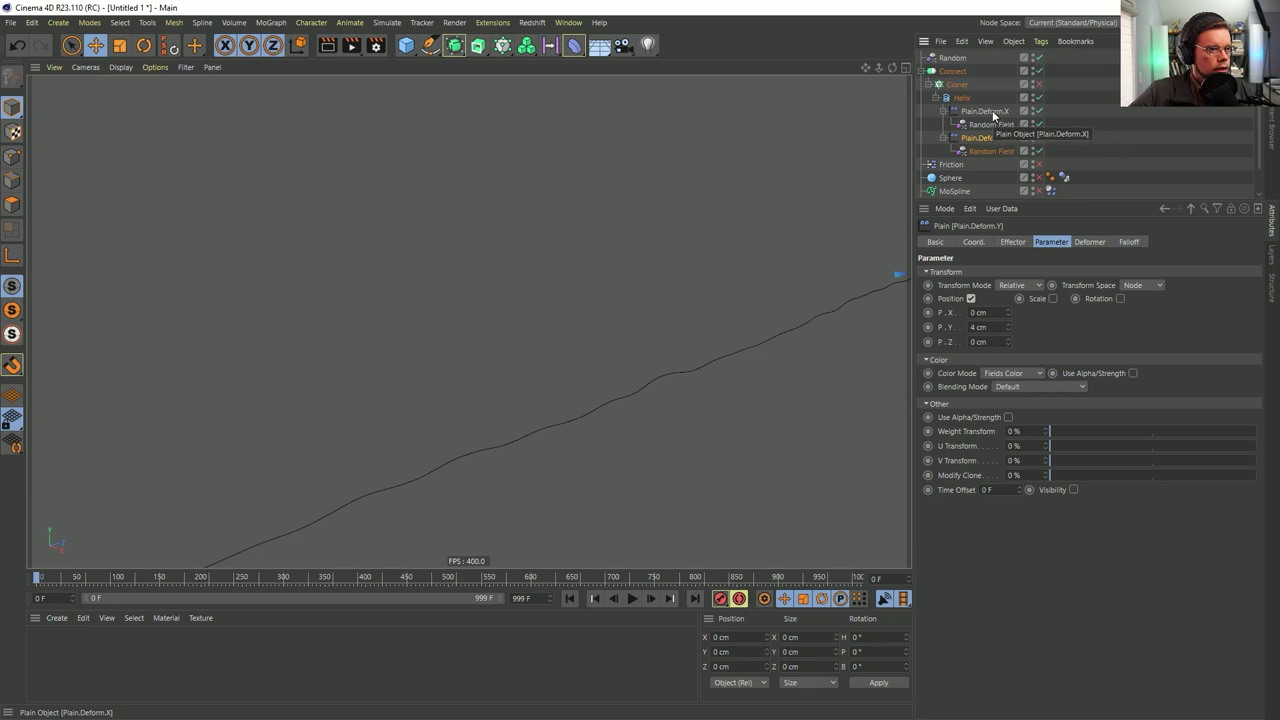
left_click_drag(781, 354, 995, 183, "alt")
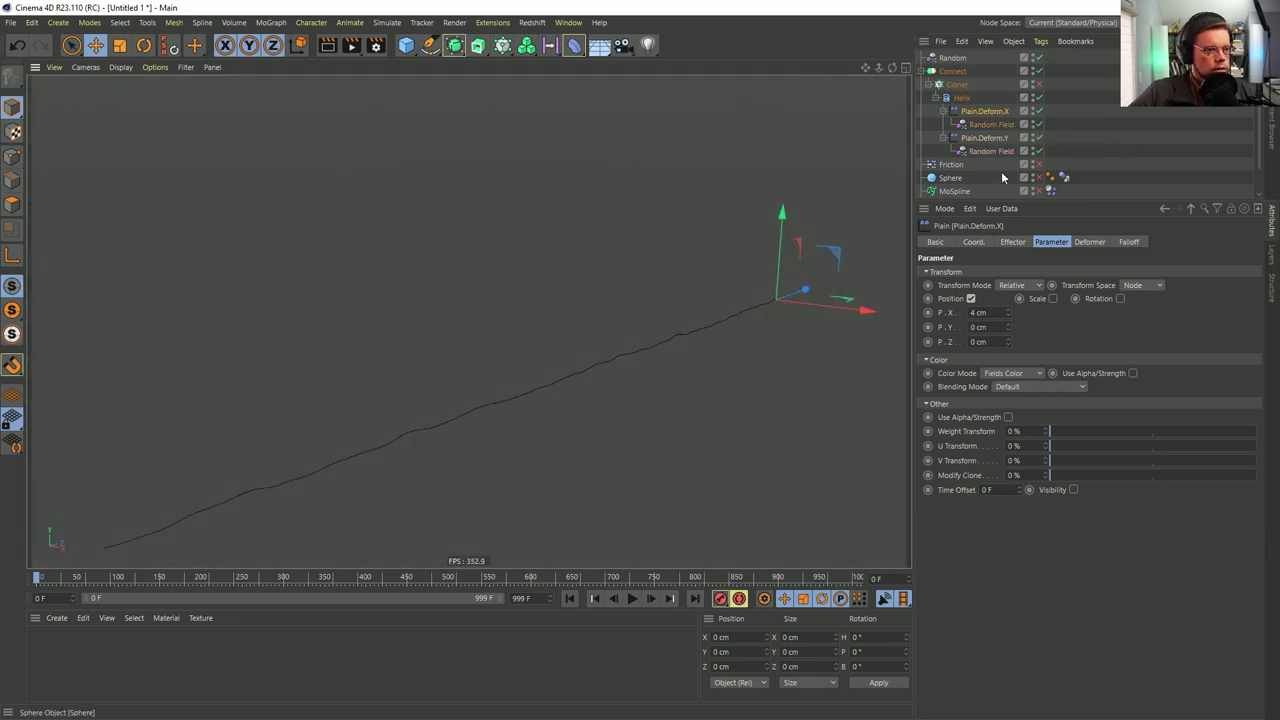
Set the noise scale of Plain.Deform.X's Random Field to 426%
left_click(1127, 242)
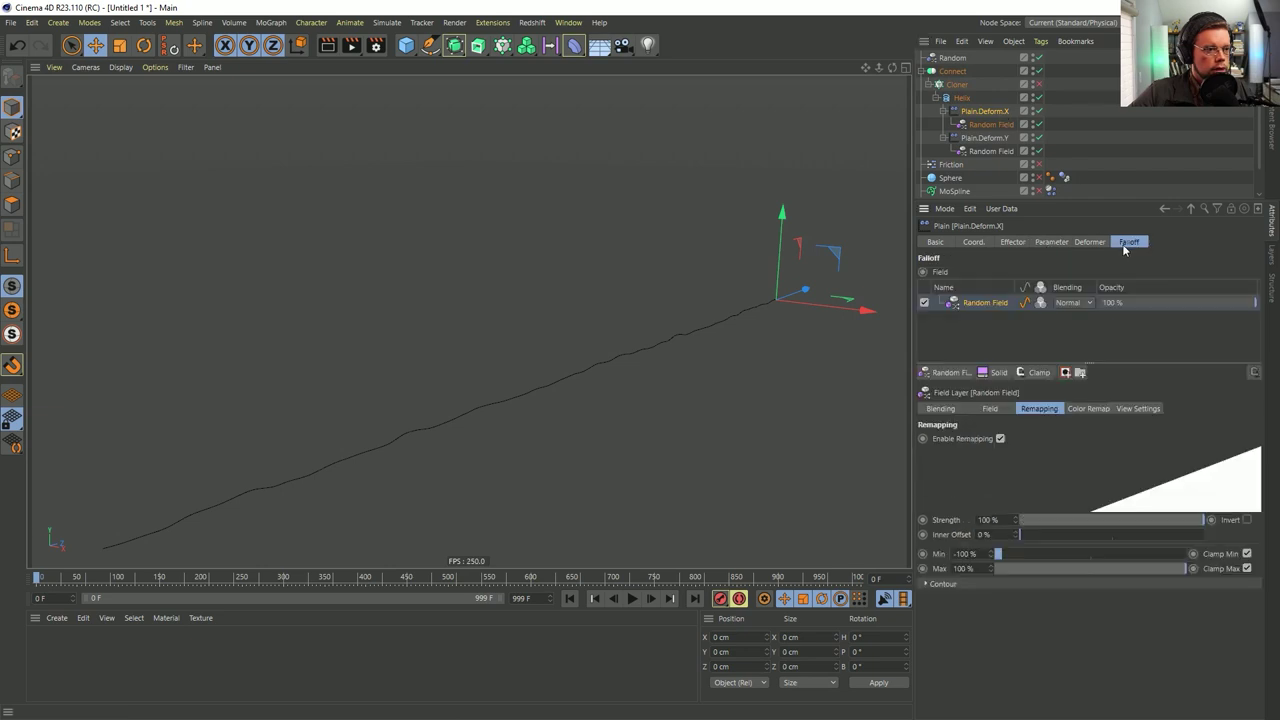
left_click(990, 409)
left_click_drag(1080, 502, 1080, 485)
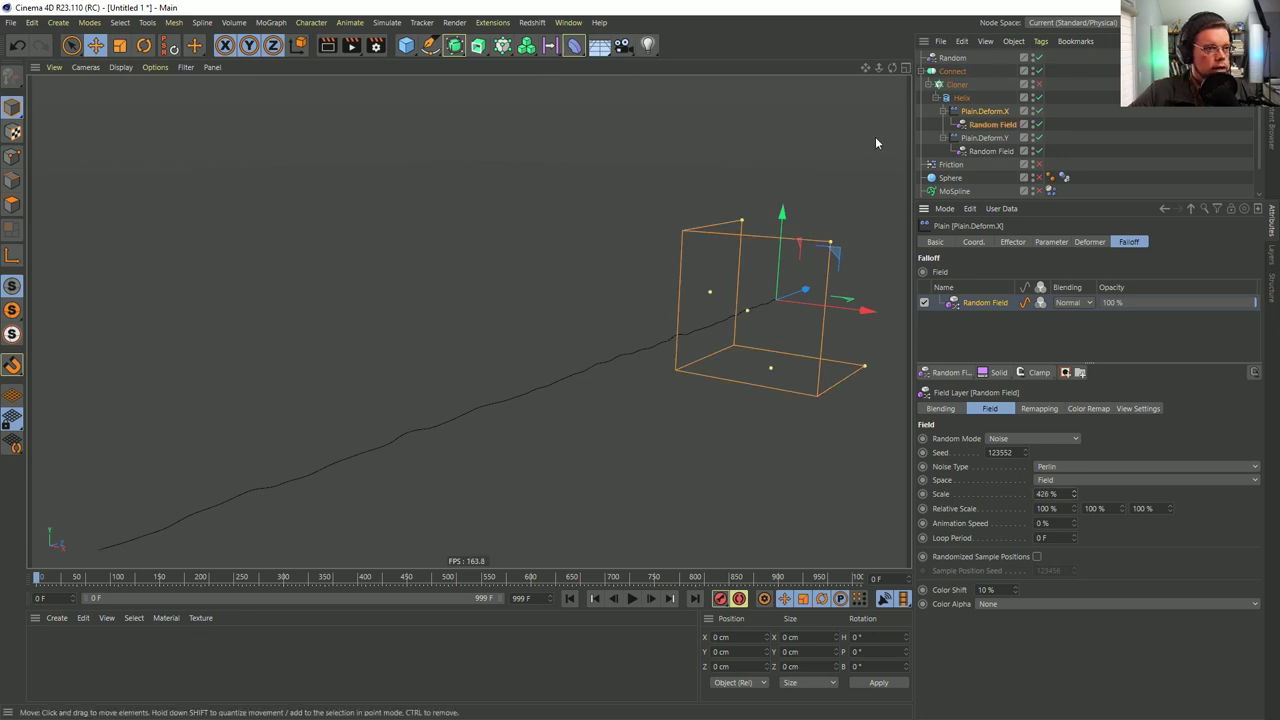
Isolate Plain.Deform.X by disabling Connect and Plain.Deform.Y, and inspect the strand in the perspective and top views
left_click(981, 112)
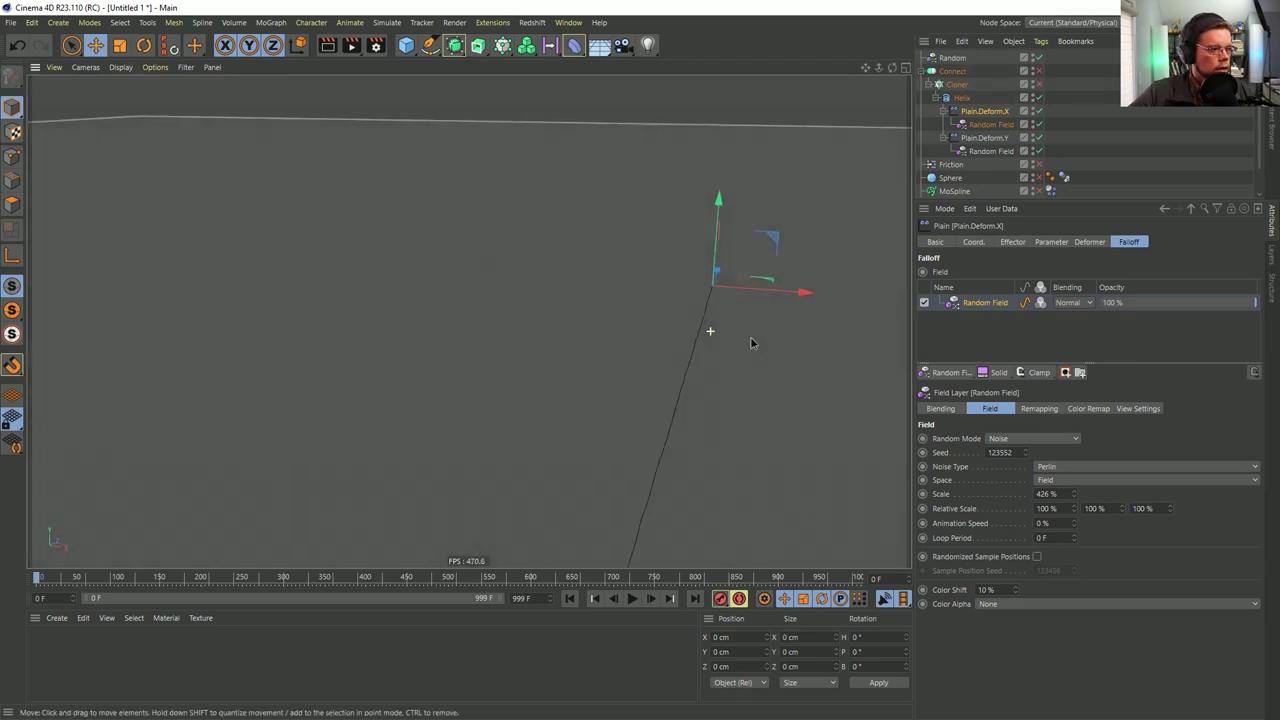
middle_click(743, 344)
middle_click(747, 237)
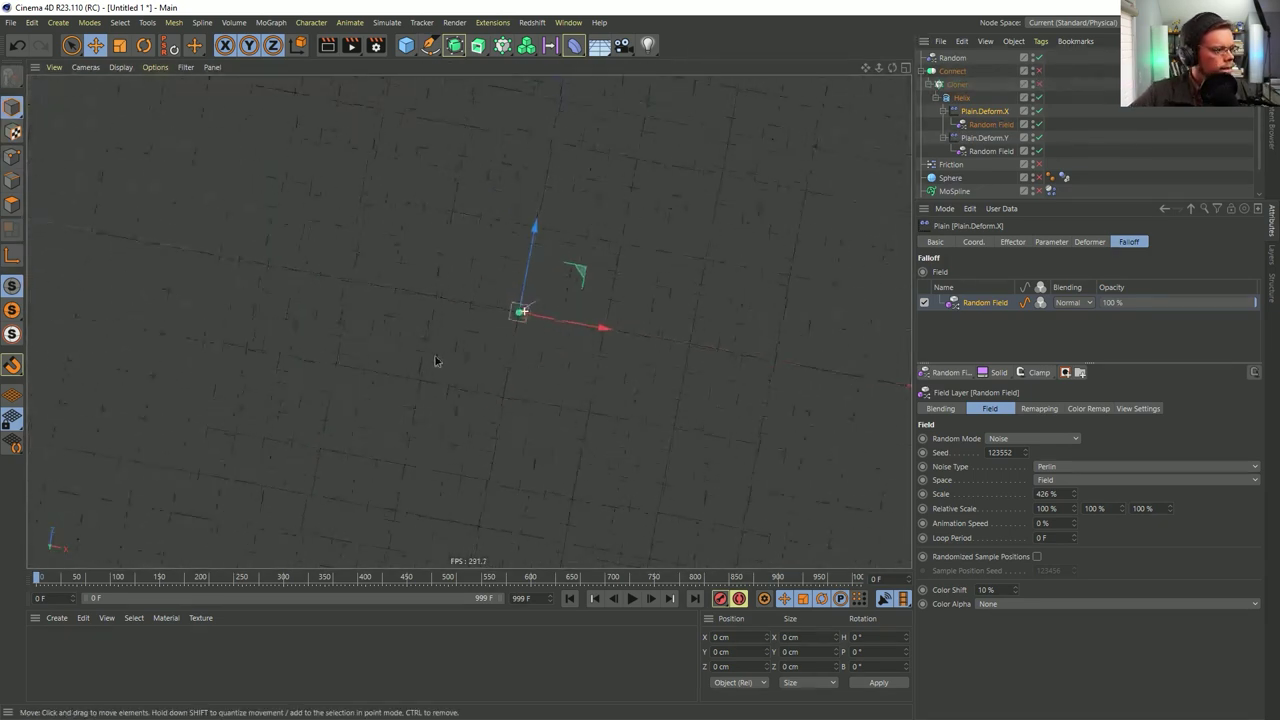
middle_click(436, 252)
middle_click(436, 256)
left_click_drag(704, 354, 711, 347, "alt")
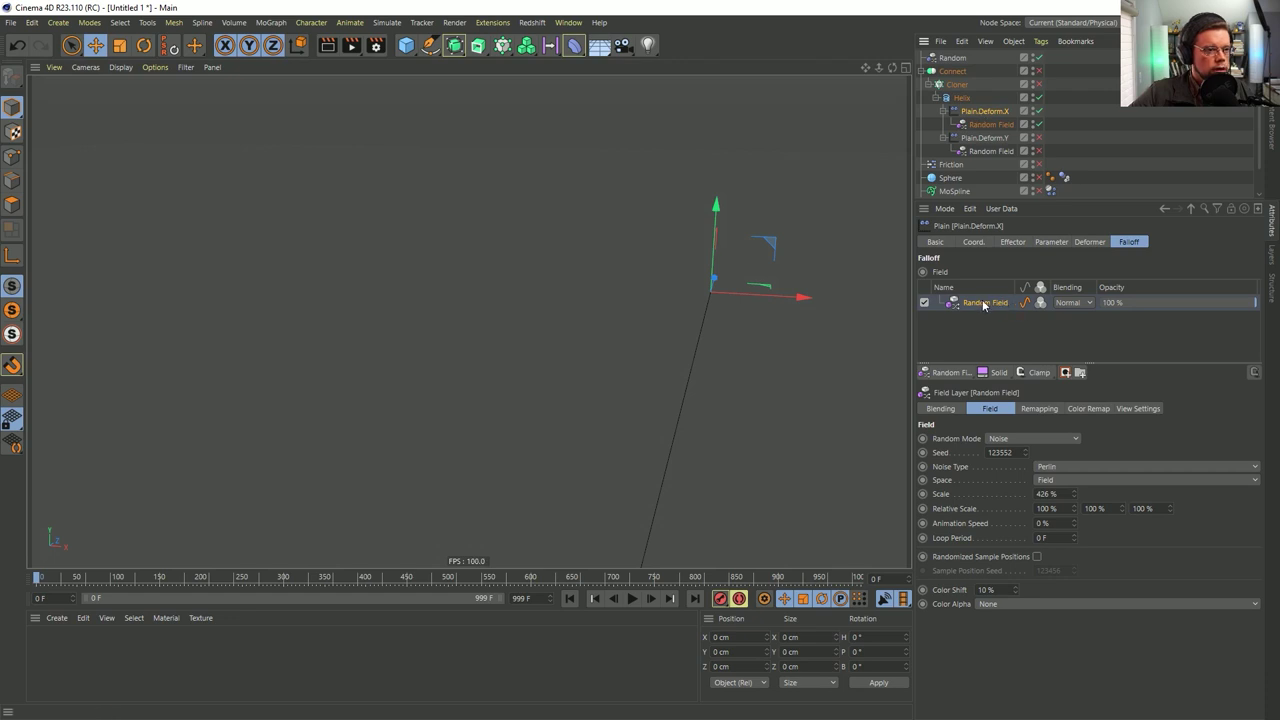
Set the noise scale of Plain.Deform.X's Random Field to 137% and review the effector's strength, parameter and falloff settings
left_click_drag(1076, 497, 1076, 520)
left_click_drag(1073, 493, 1073, 475)
left_click(1013, 242)
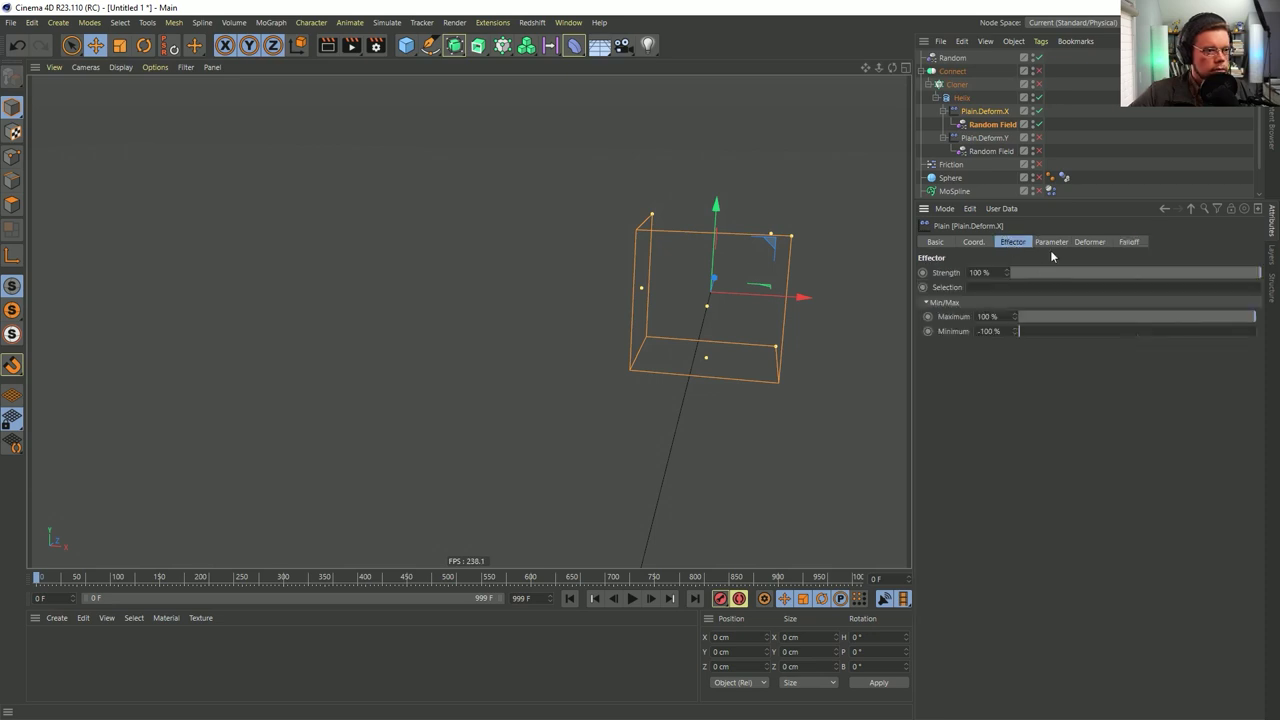
left_click(1050, 242)
left_click(1128, 242)
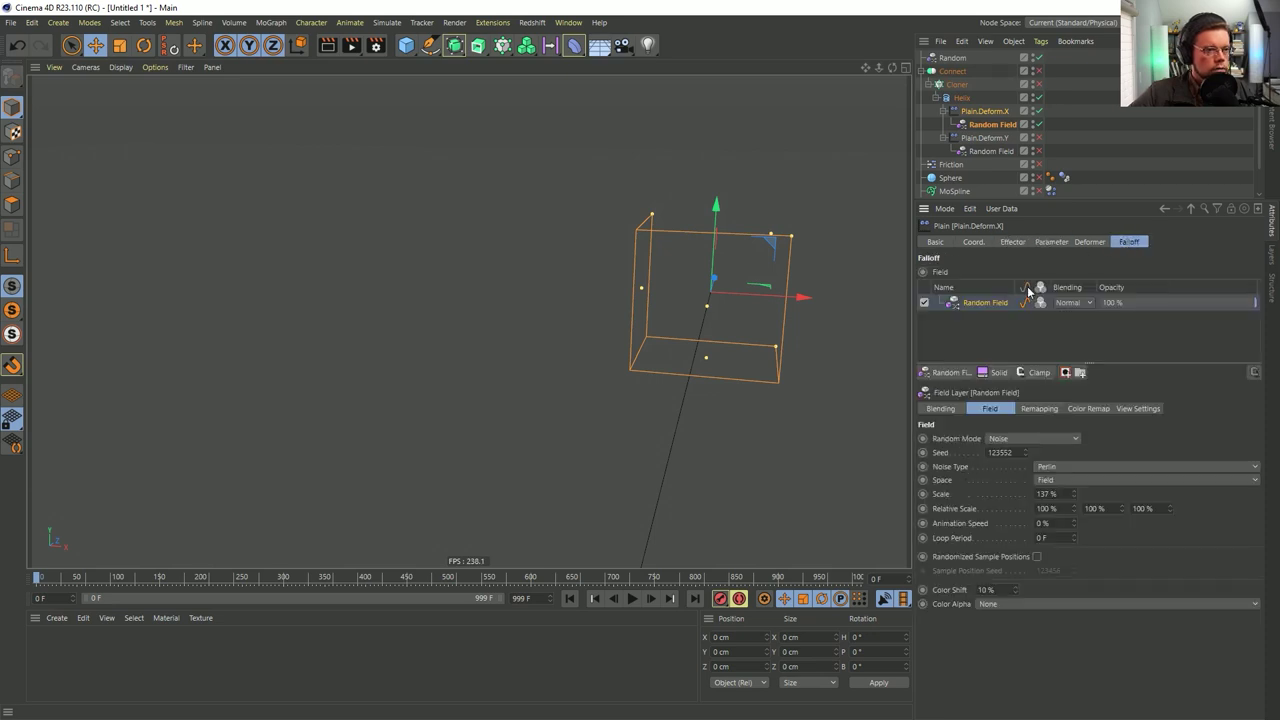
Redirect Plain.Deform.X's position offset to the Z axis by setting P.X to 0 cm and P.Z to 4 cm
left_click(985, 138)
left_click(988, 112)
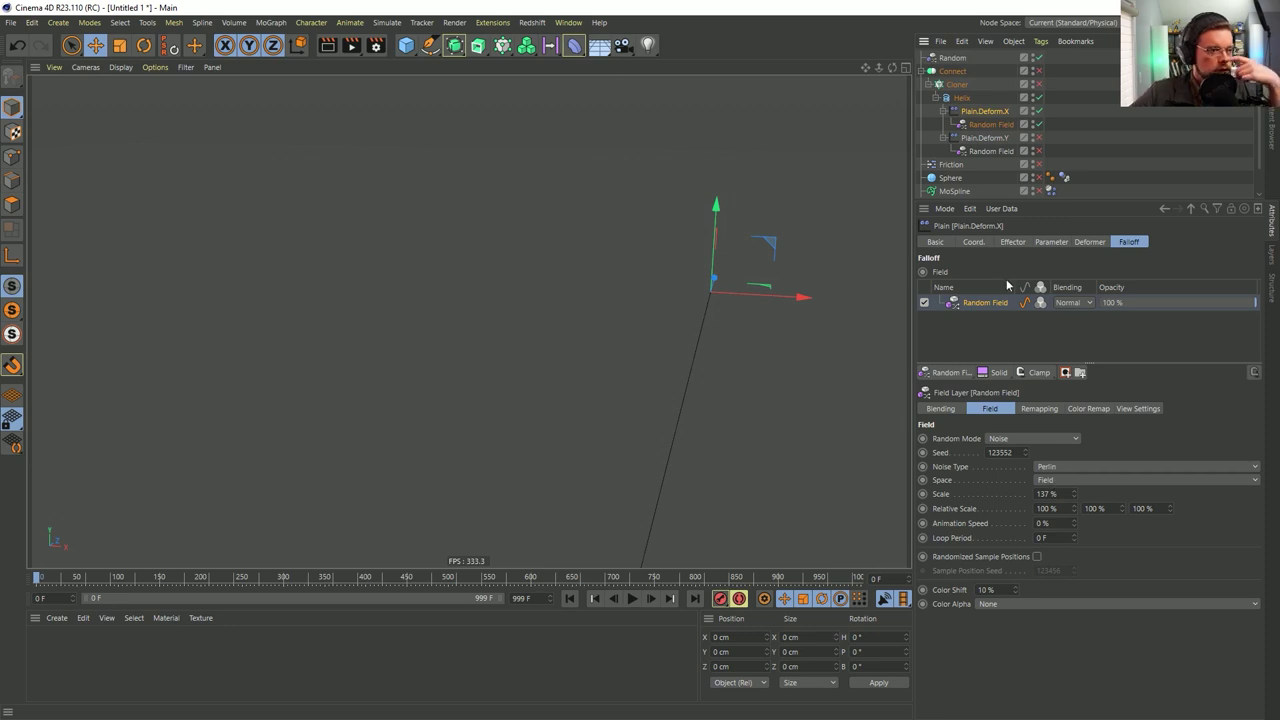
left_click(1012, 242)
left_click(1051, 242)
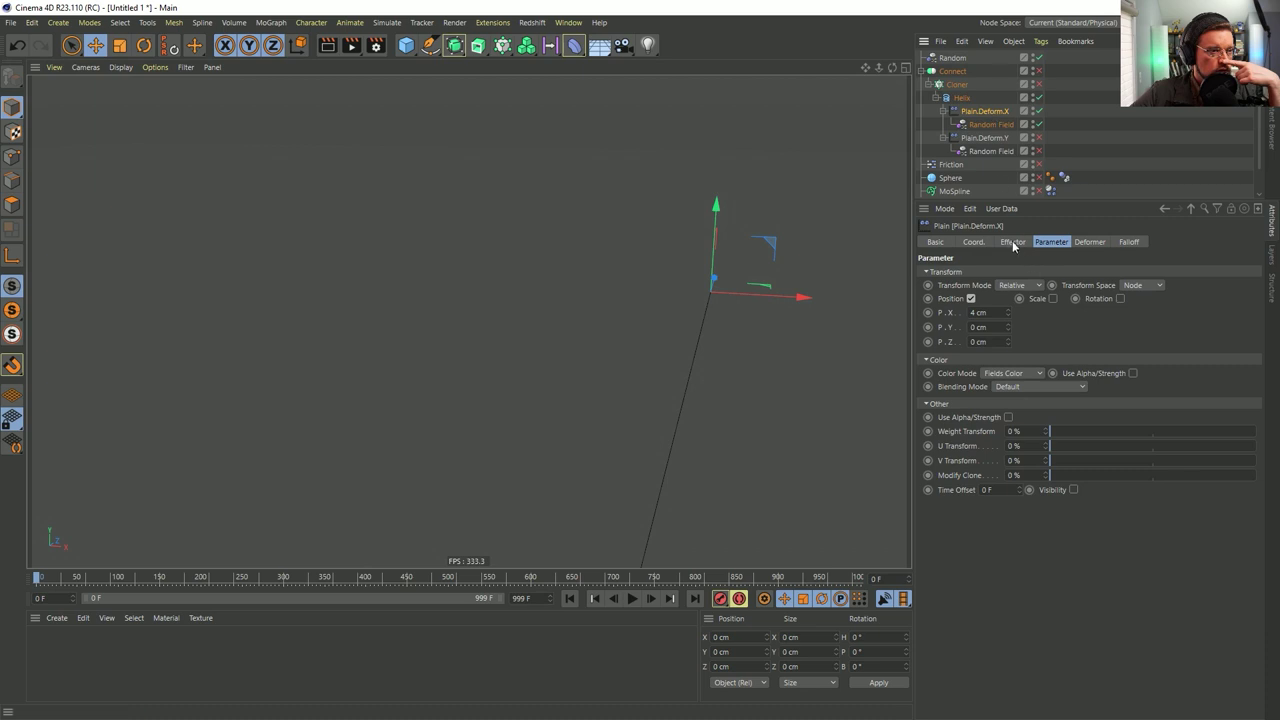
left_click(975, 312)
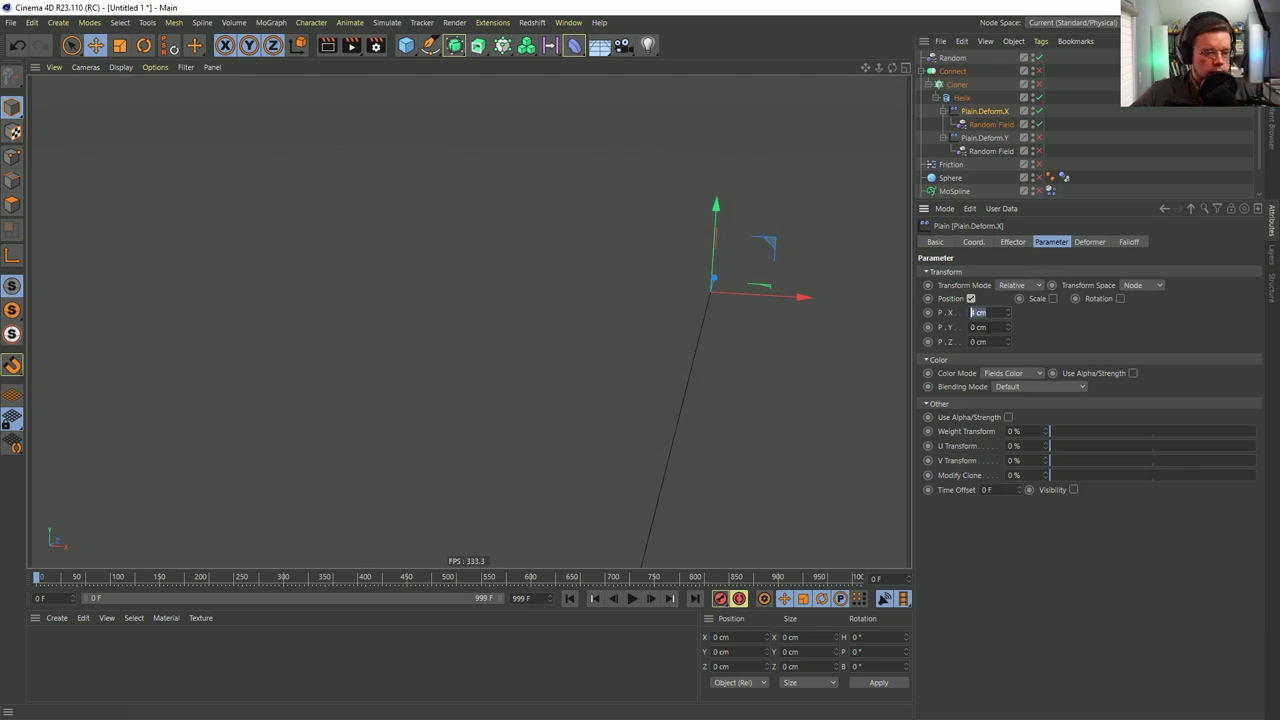
left_click(994, 342)
type("5")
key("Return")
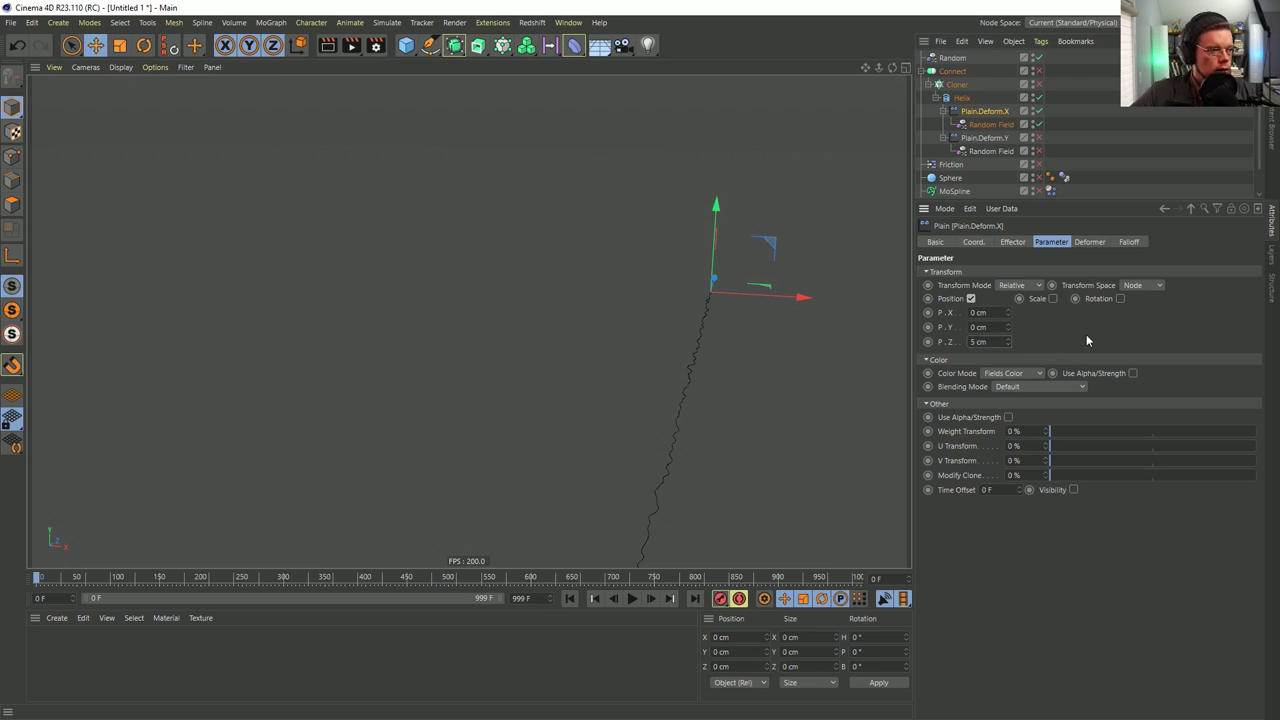
left_click_drag(988, 338, 958, 338)
type("4")
key("Return")
Re-enable Plain.Deform.Y and rename Plain.Deform.X to Plain.Deform.Z
left_click(1039, 138)
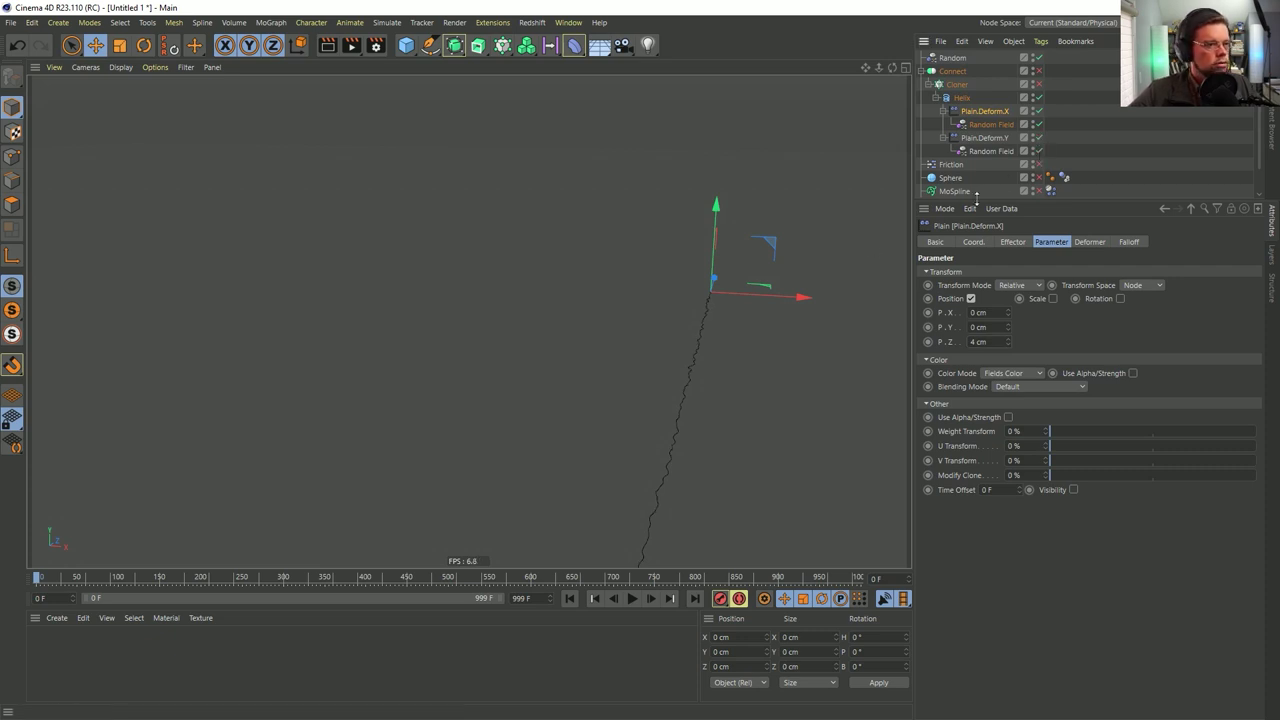
left_click_drag(719, 342, 600, 305, "alt")
double_click(1007, 115)
left_click(1020, 111)
key("BackSpace")
type("Z")
key("Return")
Set the noise scale of the Random Fields under both Plain.Deform.Z and Plain.Deform.Y to 222%
left_click(988, 125)
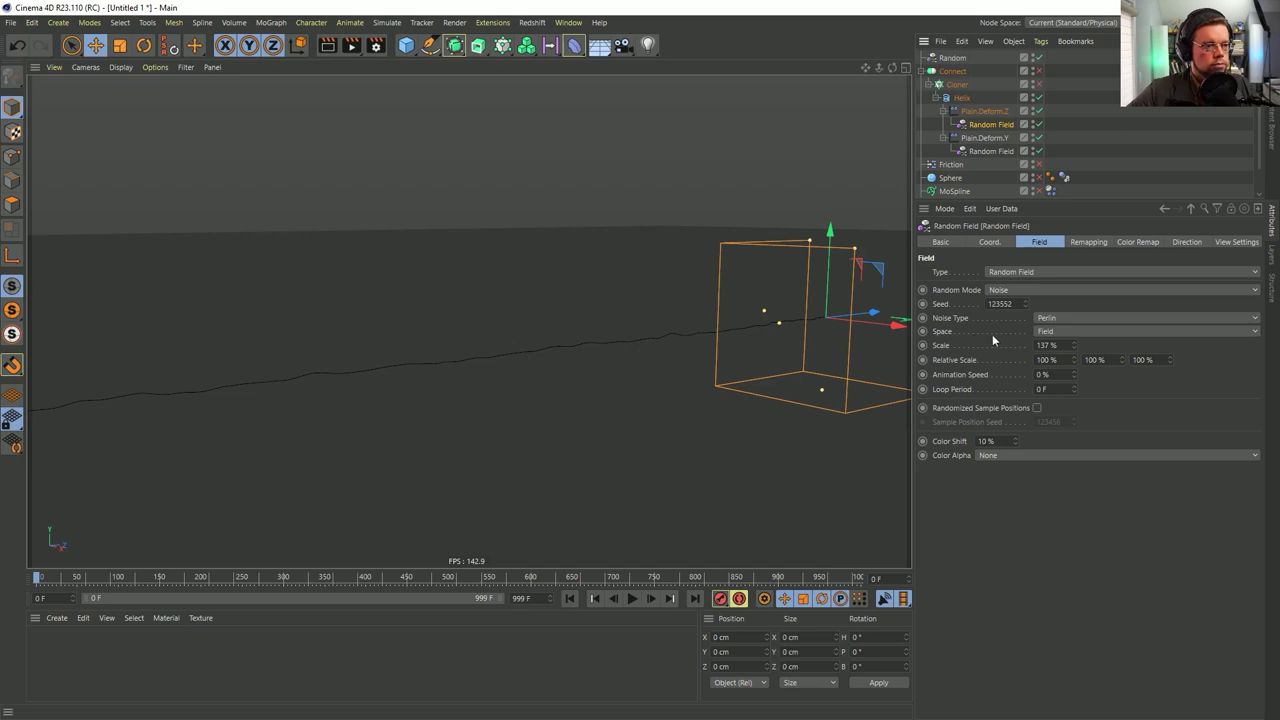
left_click(983, 112)
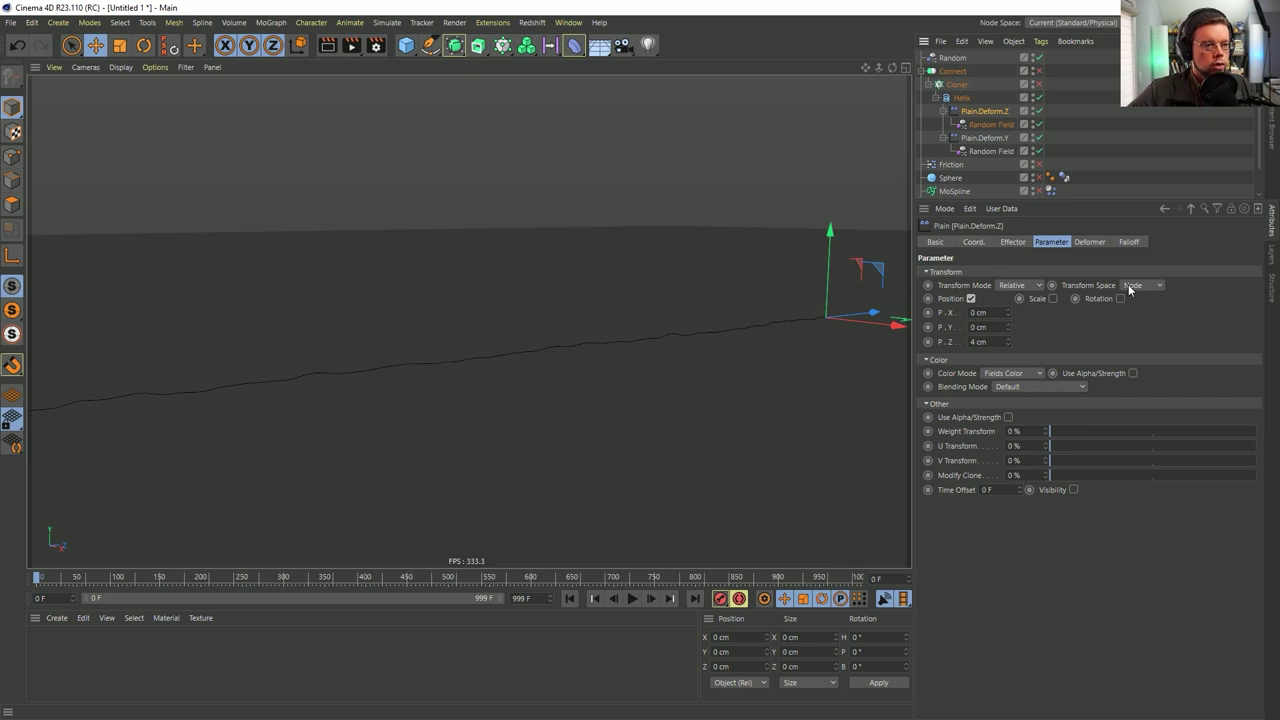
left_click(988, 121)
mouse_move(751, 309)
left_mouse_down("alt")
mouse_move(731, 371)
mouse_move(766, 329)
left_mouse_up("alt")
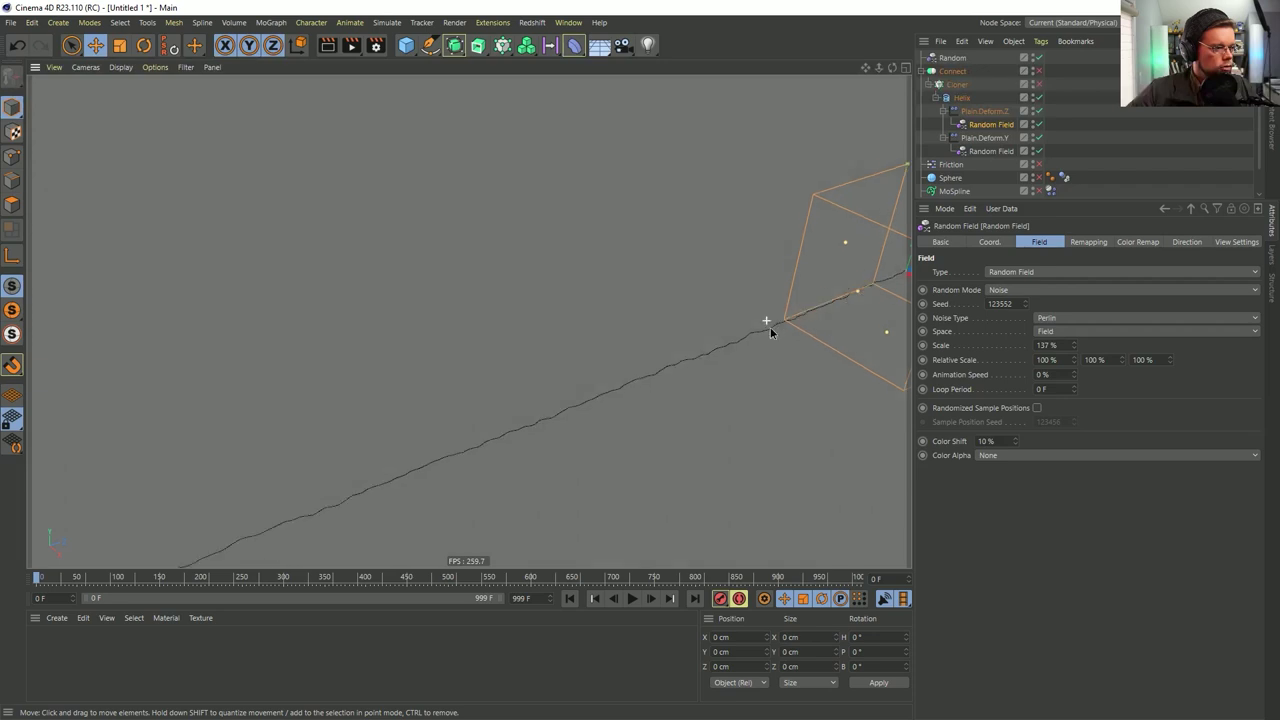
left_click(987, 112)
left_click(987, 138, "ctrl")
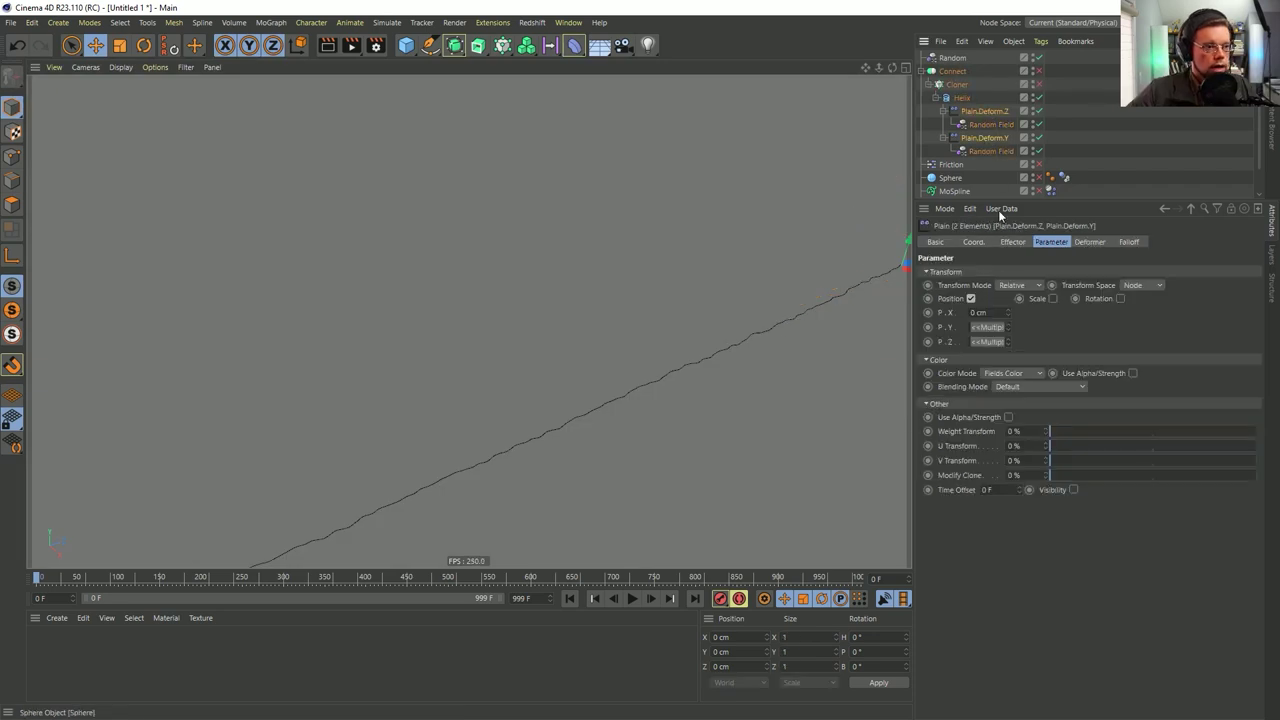
left_click(993, 110)
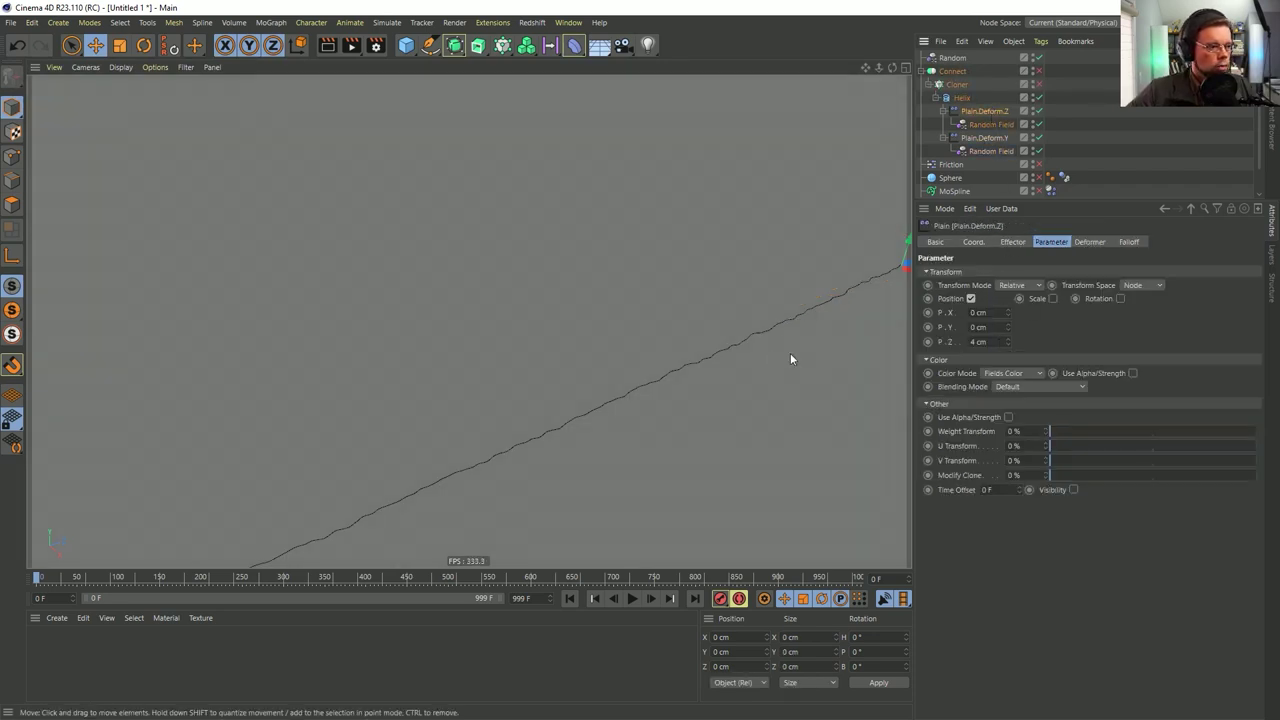
left_click(991, 124)
left_click(991, 151, "ctrl")
left_click(1055, 345)
type("222")
key("Return")
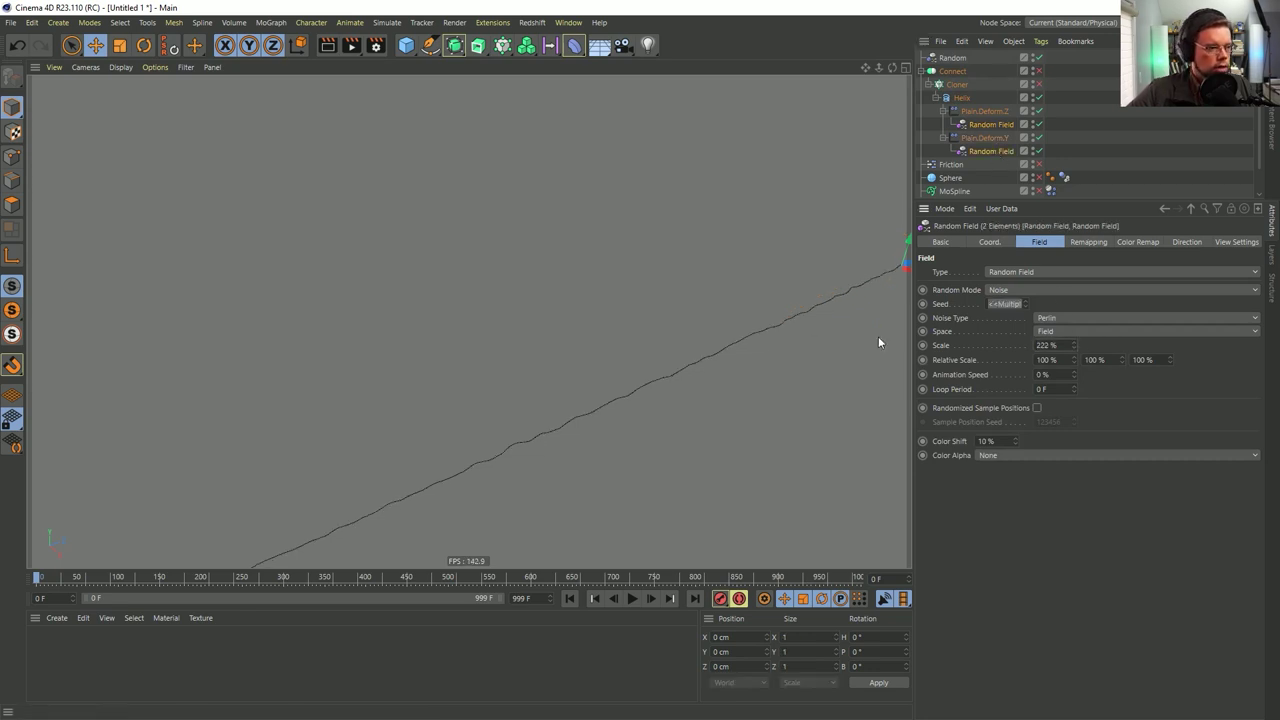
Enable the Cloner, inspect the cloned strand bundle up close, and collapse the Helix hierarchy
left_click(1041, 85)
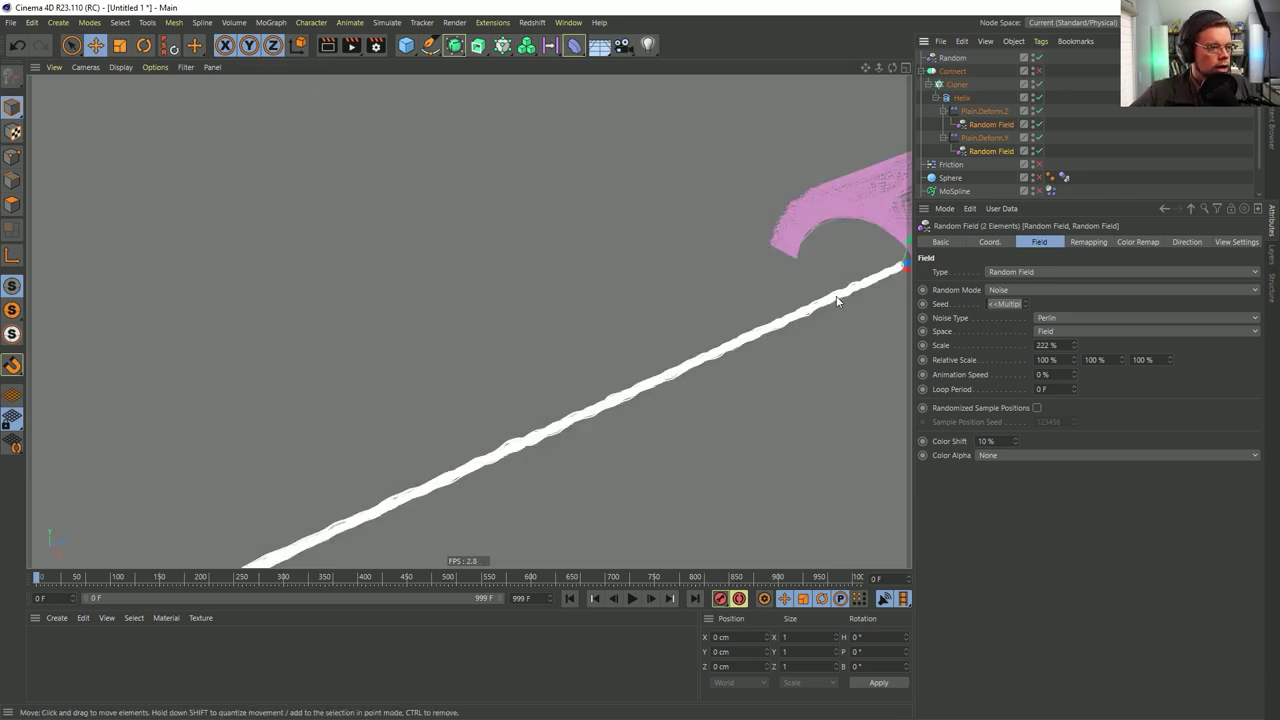
middle_click_drag(839, 299, 766, 209, "alt")
scroll(811, 191, "up", 5)
mouse_move(794, 203)
left_mouse_down("alt")
mouse_move(769, 181)
mouse_move(586, 269)
left_mouse_up("alt")
left_click_drag(706, 257, 735, 242, "alt")
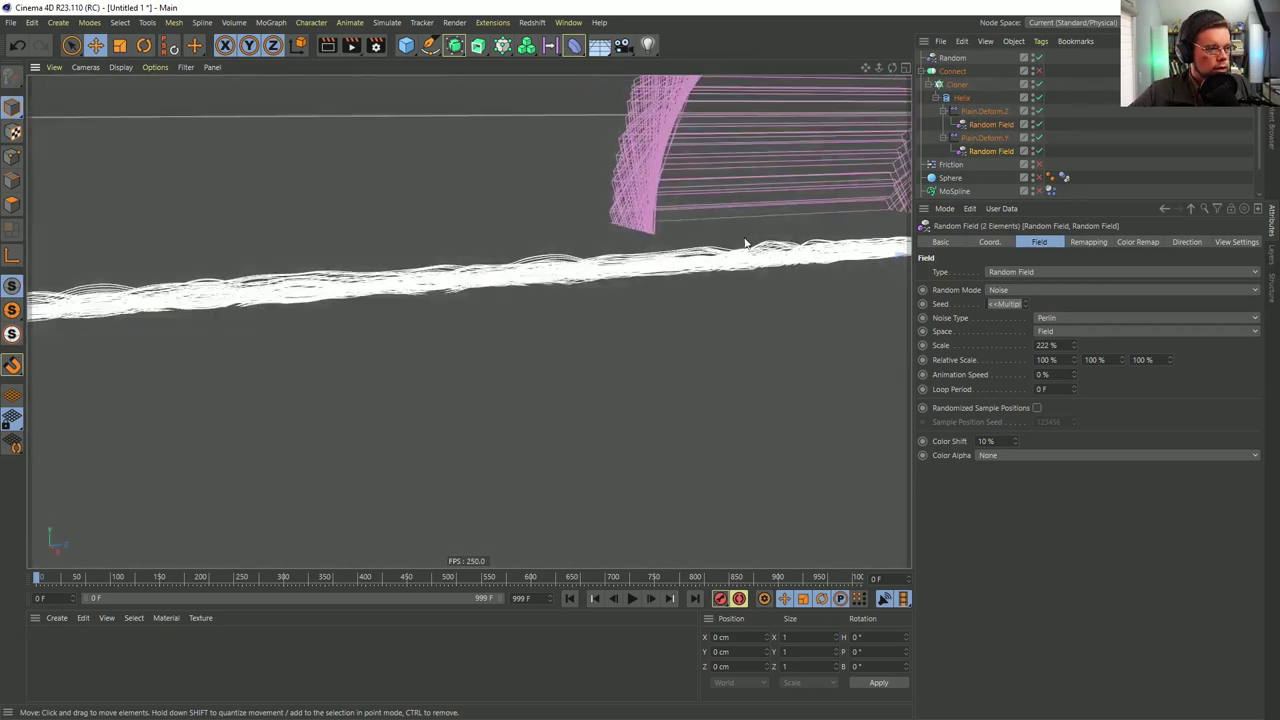
left_click(935, 98)
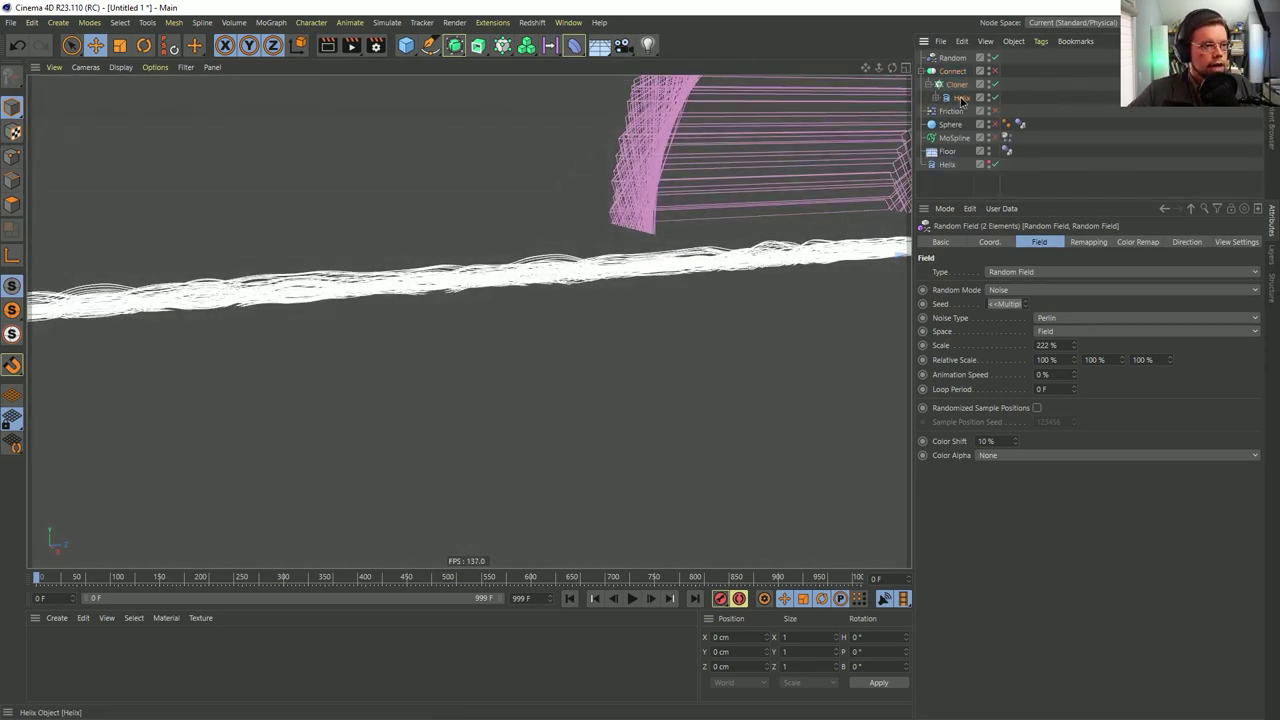
left_click(948, 98)
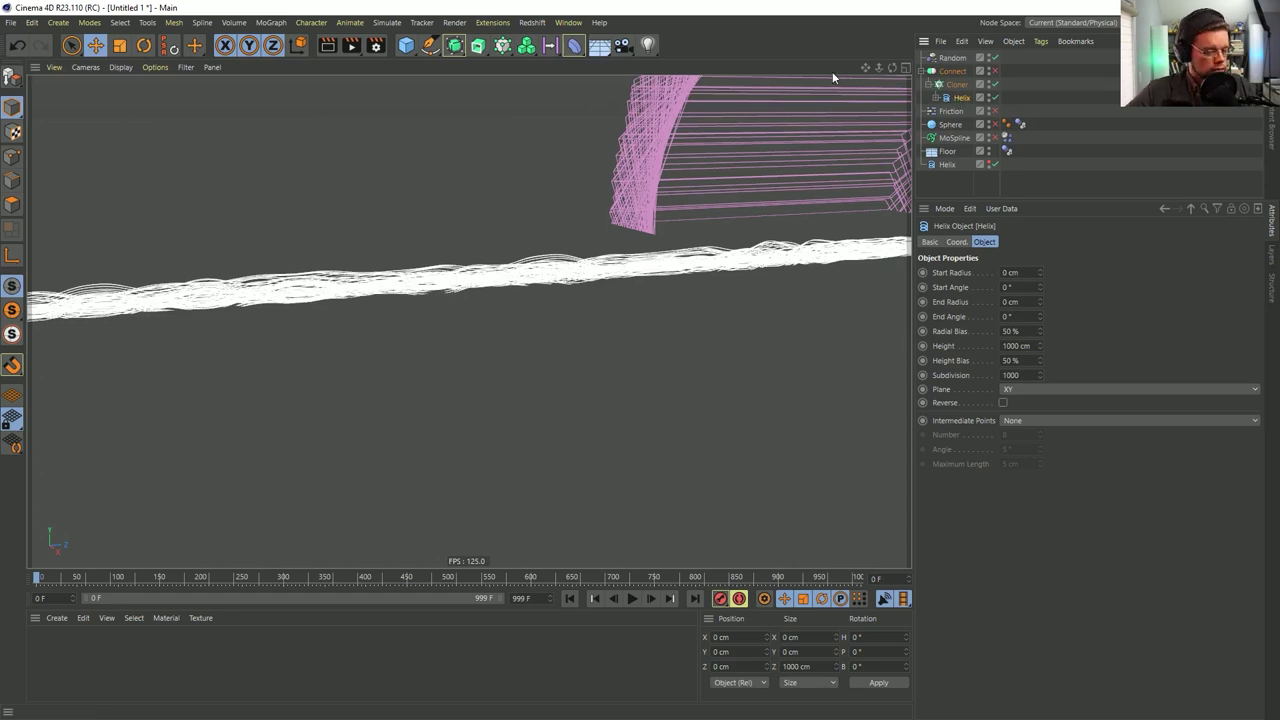
Save the scene as [1a]Yarn.c4d in the SceneFiles folder of Episode 6
key("ctrl+s")
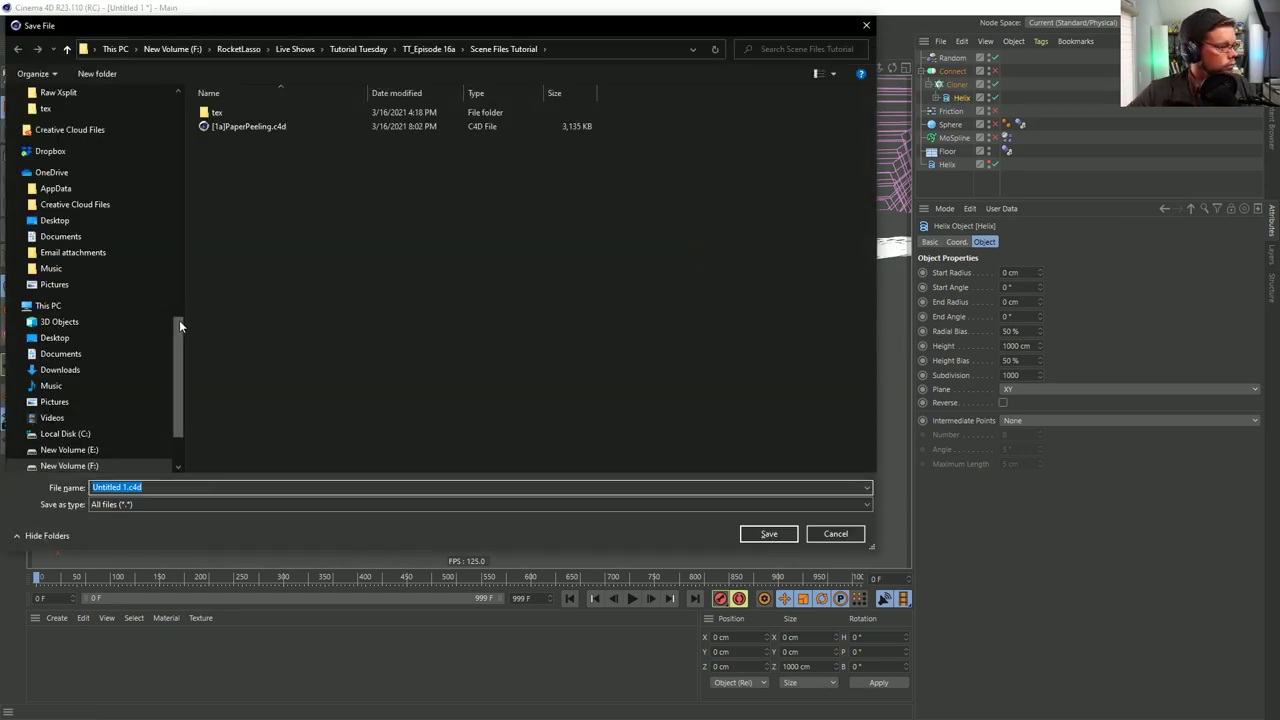
left_click_drag(179, 316, 190, 68)
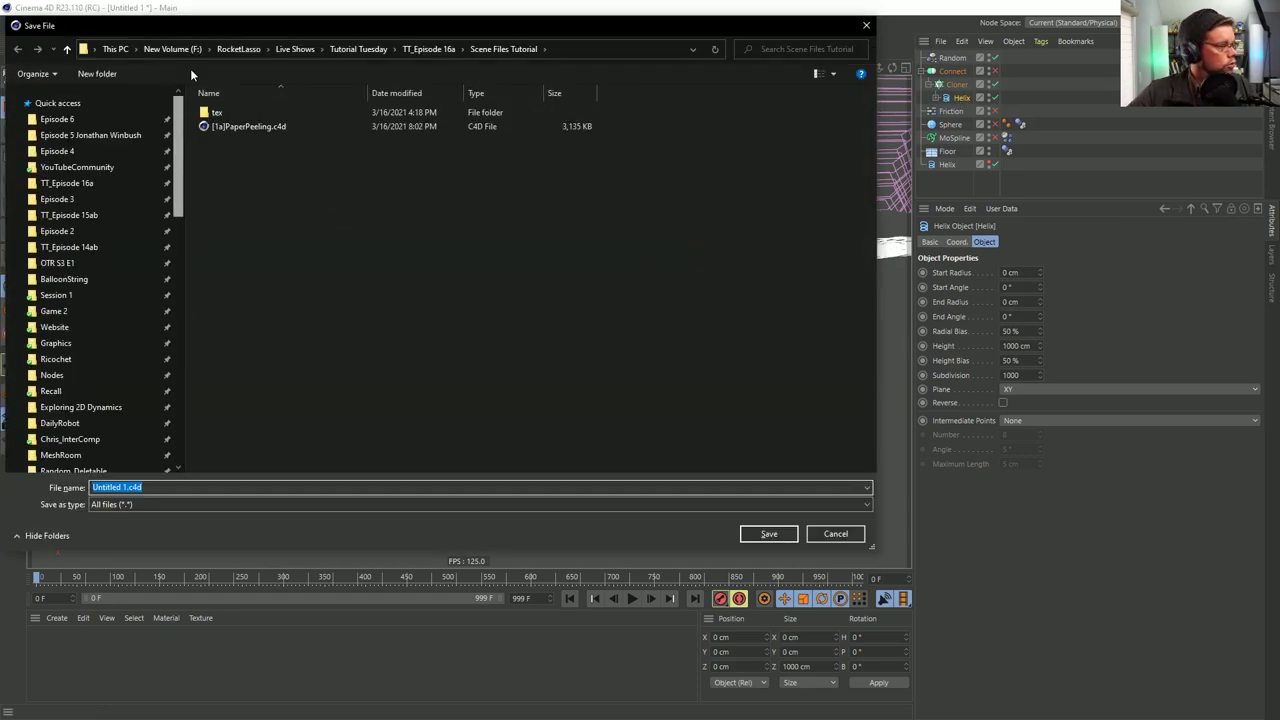
left_click(83, 122)
double_click(240, 166)
left_click(142, 486)
left_click_drag(126, 487, 90, 487)
type("[1a]Yarn")
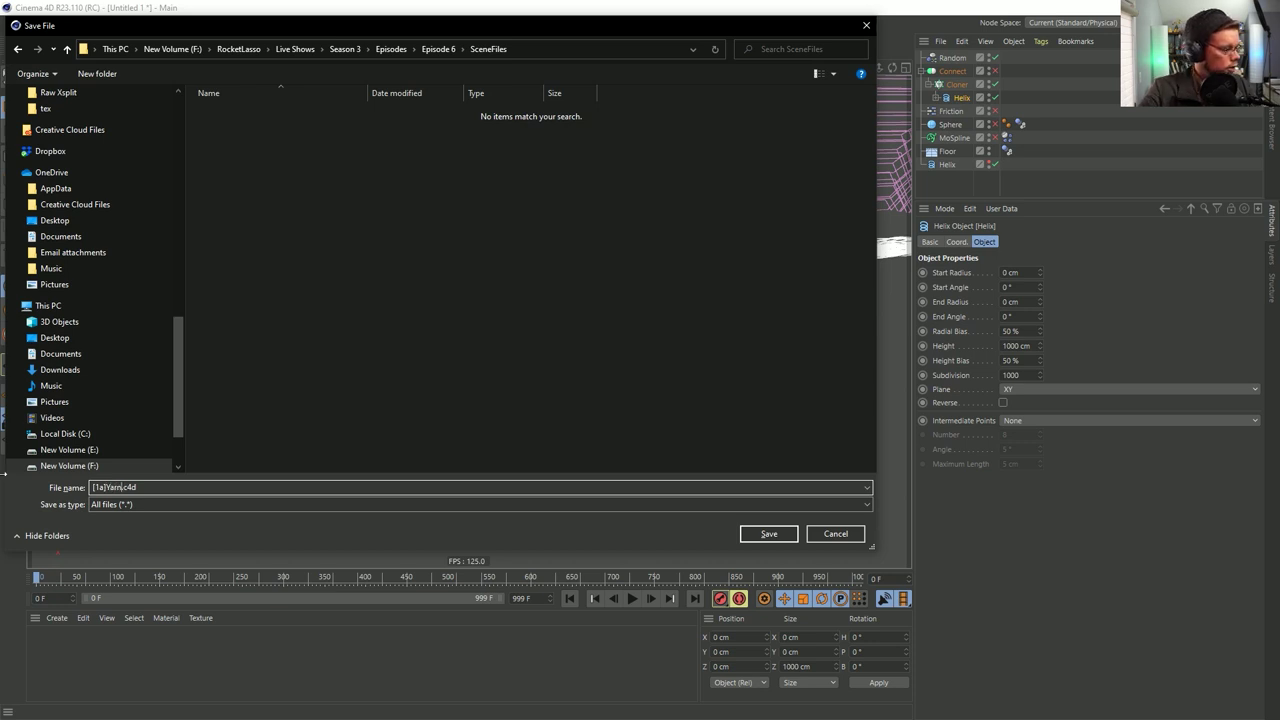
key("Return")
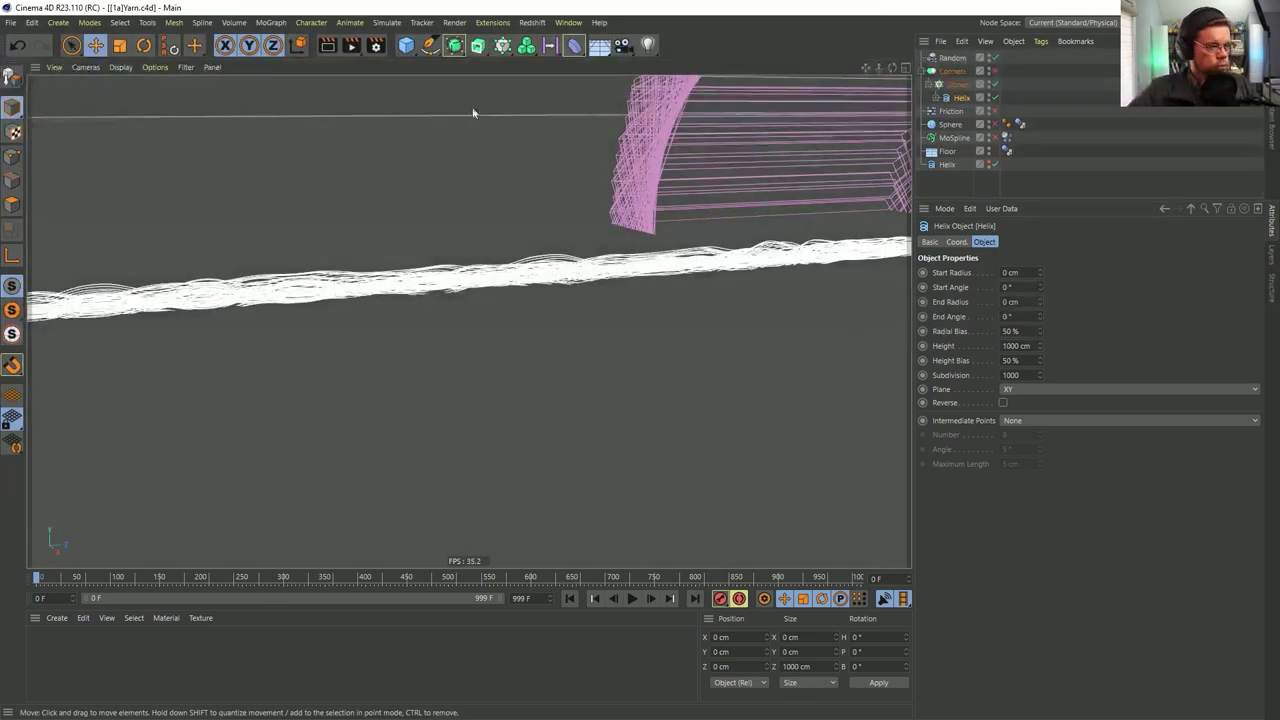
Hide Plain.Deform.Z, Plain.Deform.Y and their Random Fields in the viewport while keeping them enabled
left_click(941, 98)
left_click(1036, 112)
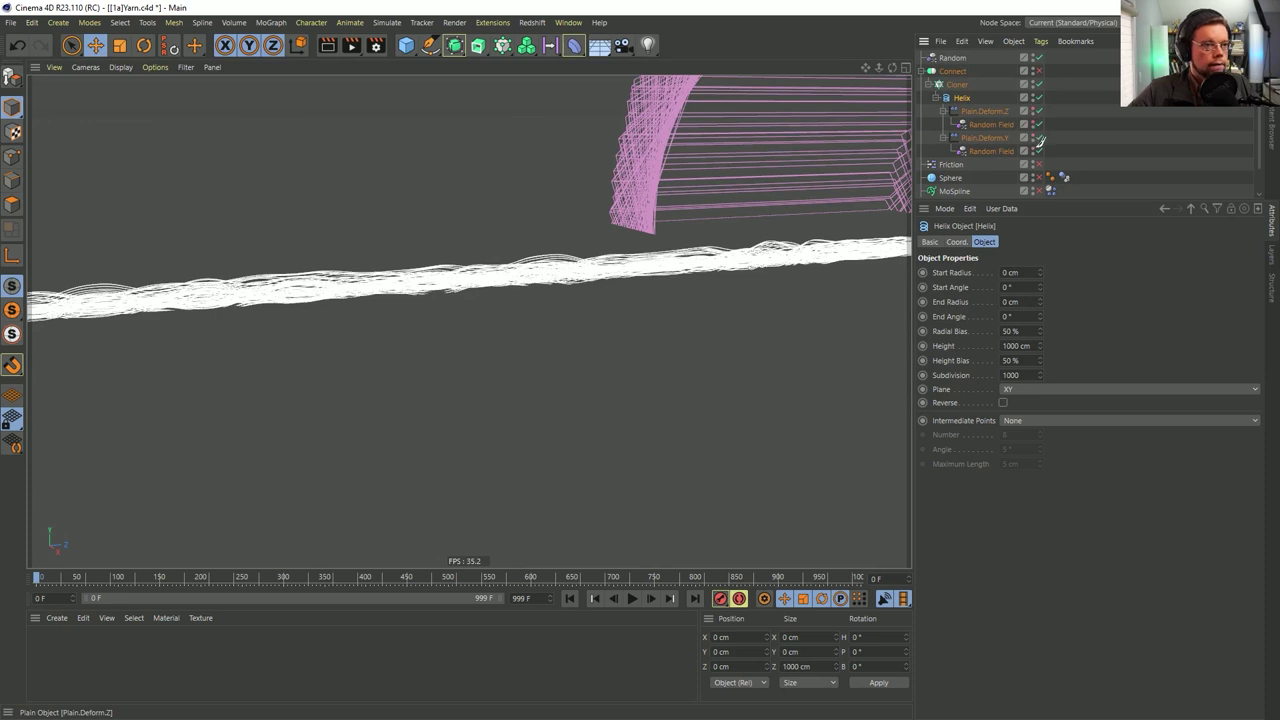
left_click(1032, 149)
left_click(1071, 130)
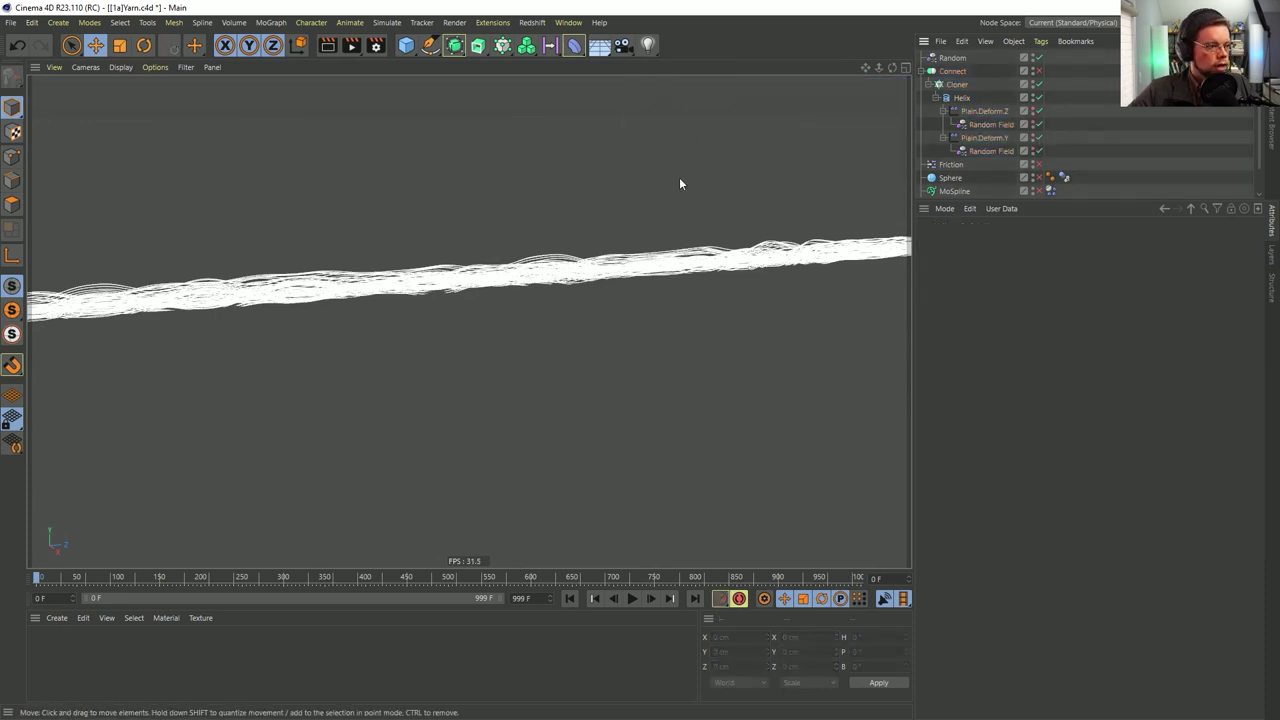
Duplicate the Helix with its effectors inside the Cloner and change the seeds of both Random Fields on the copy
left_click(941, 98)
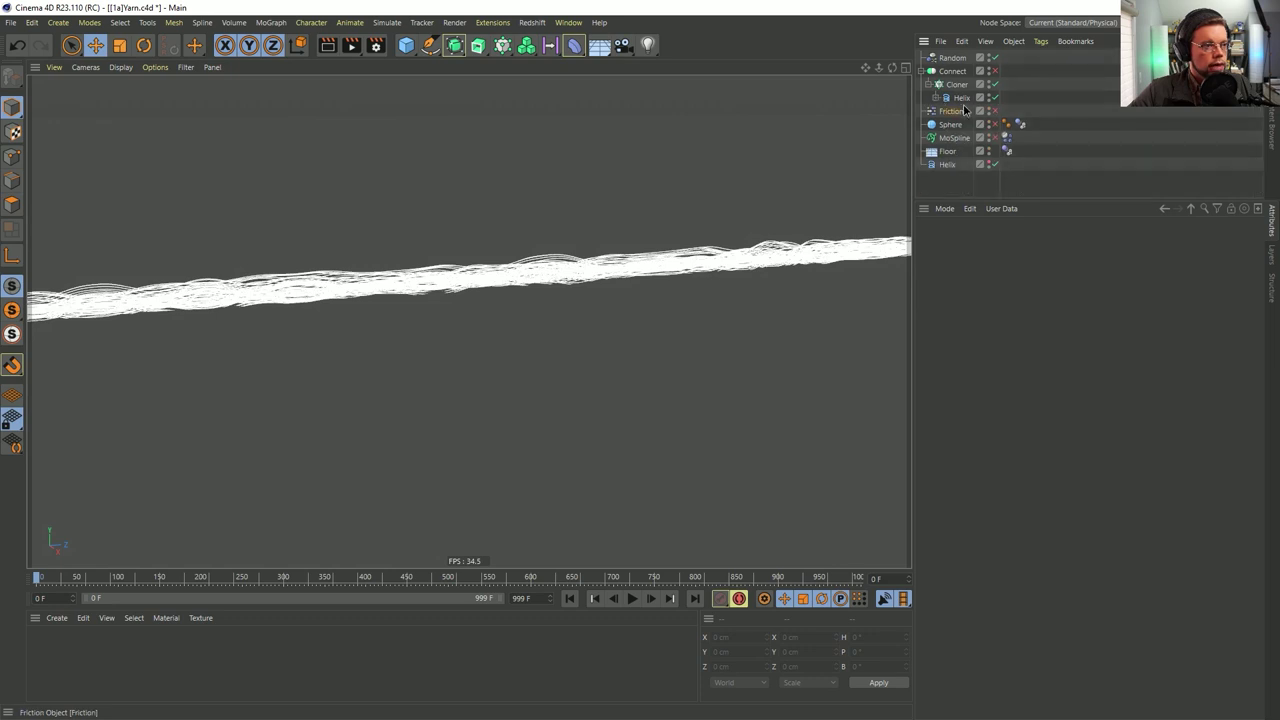
left_click(960, 97)
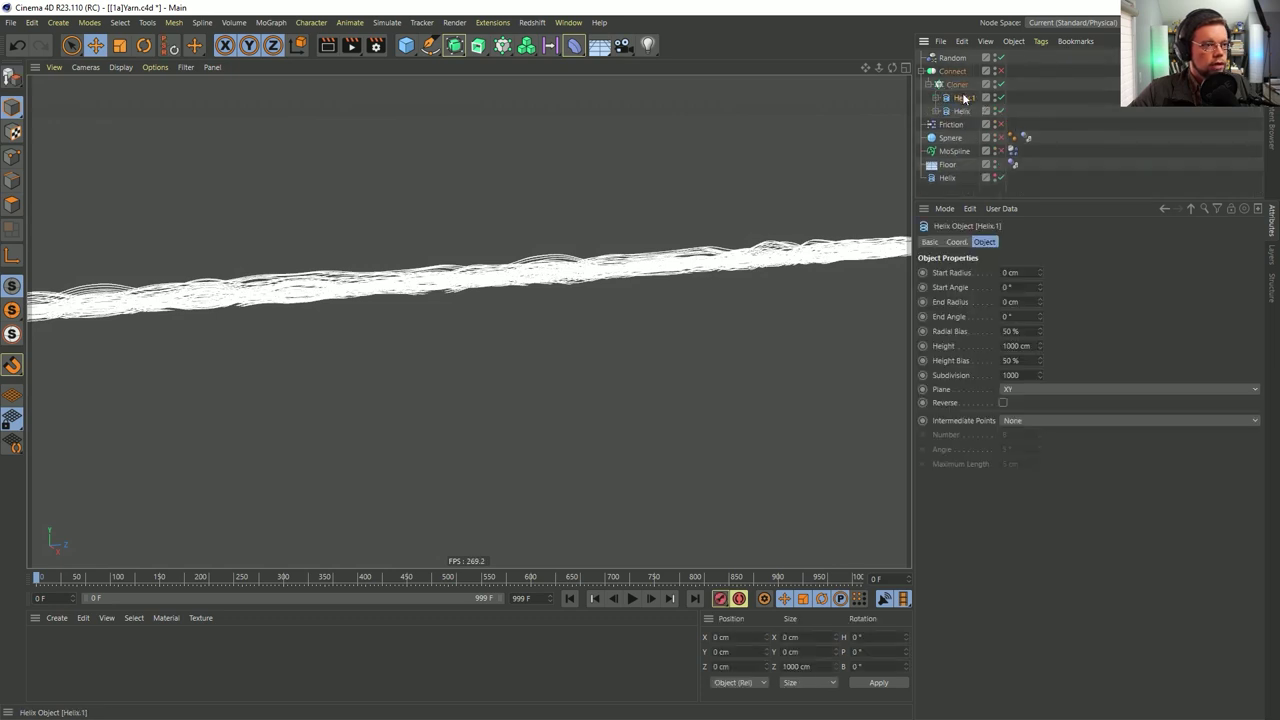
left_click(941, 98)
left_click(990, 151)
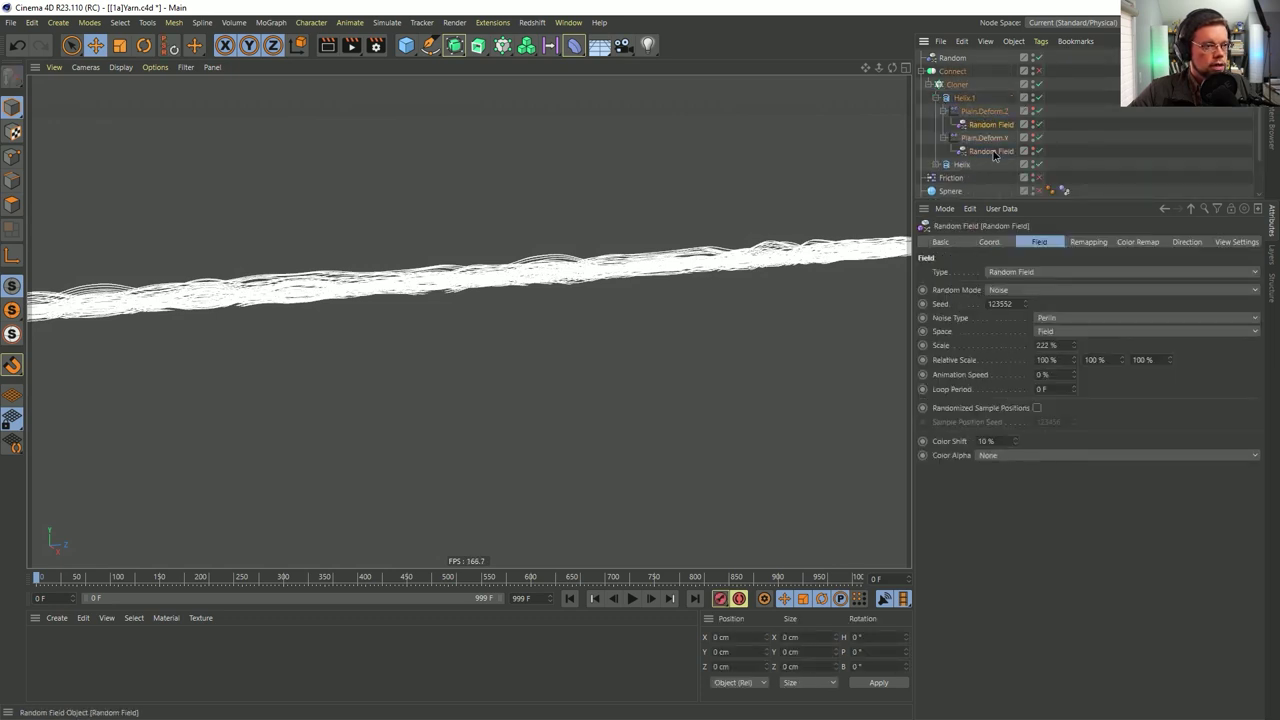
left_click(990, 124, "ctrl")
left_click(1014, 304)
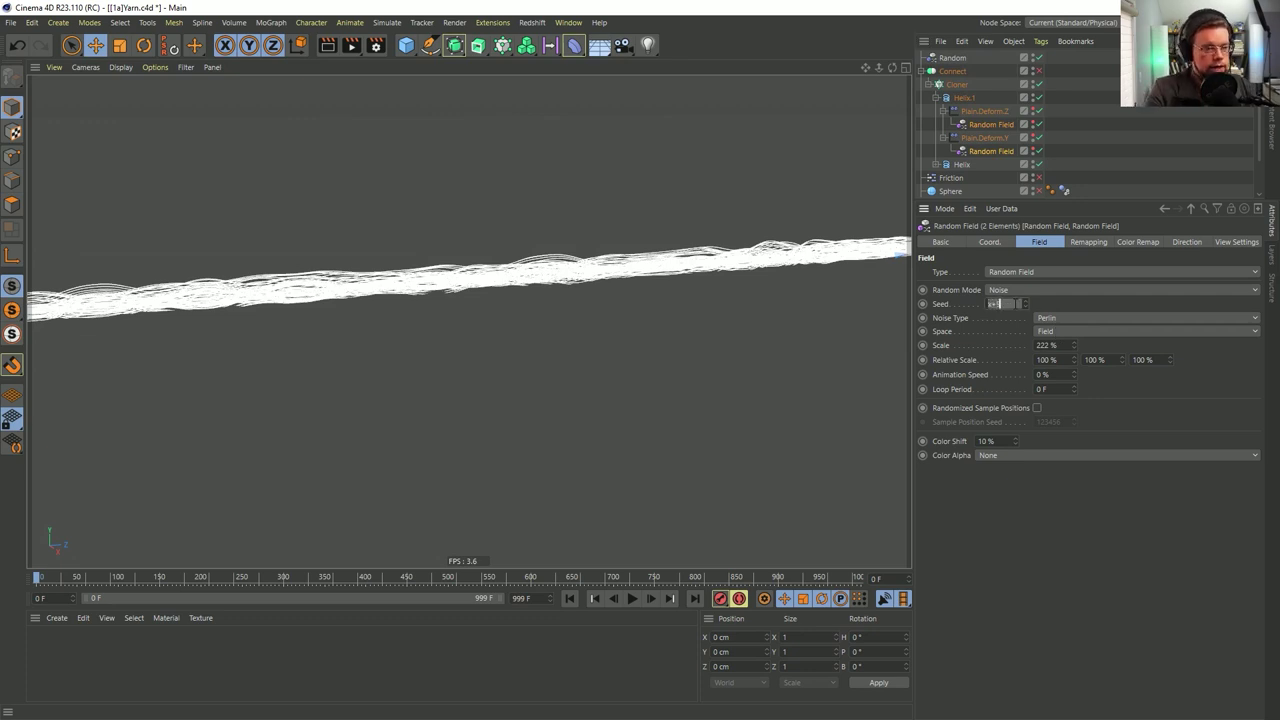
key("Return")
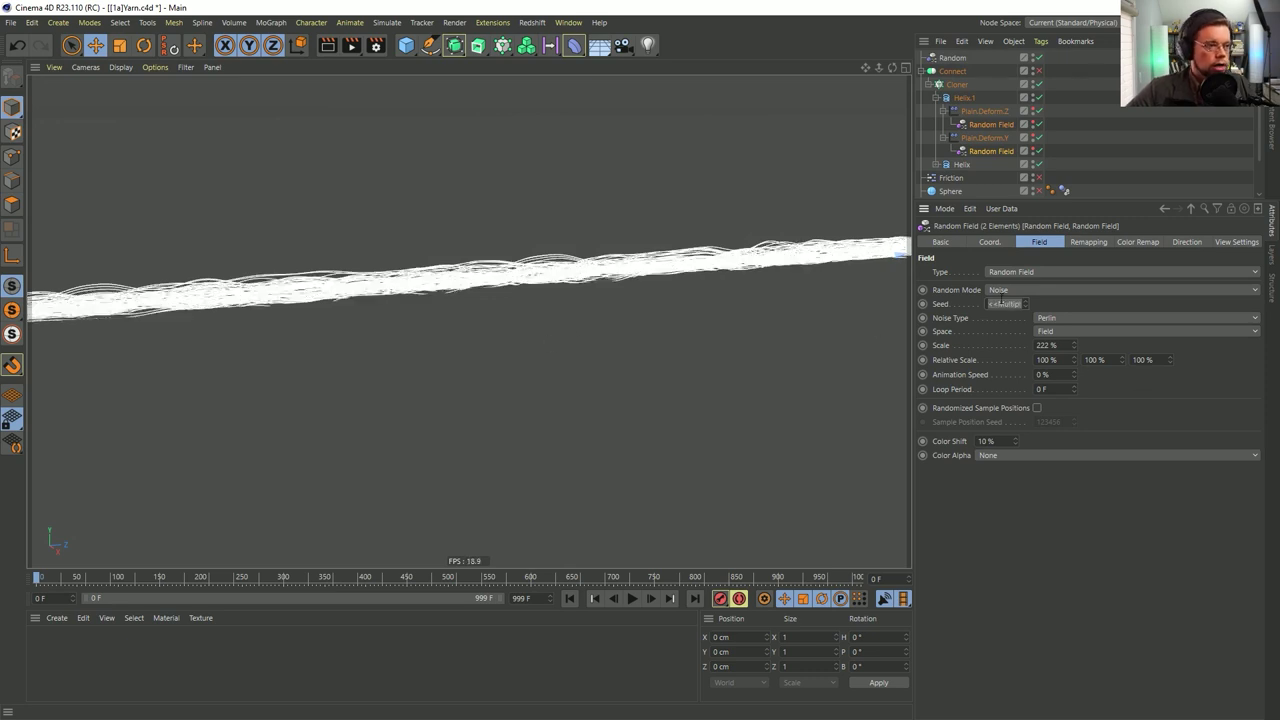
Set the Cloner's Clones mode to Blend
left_click(957, 84)
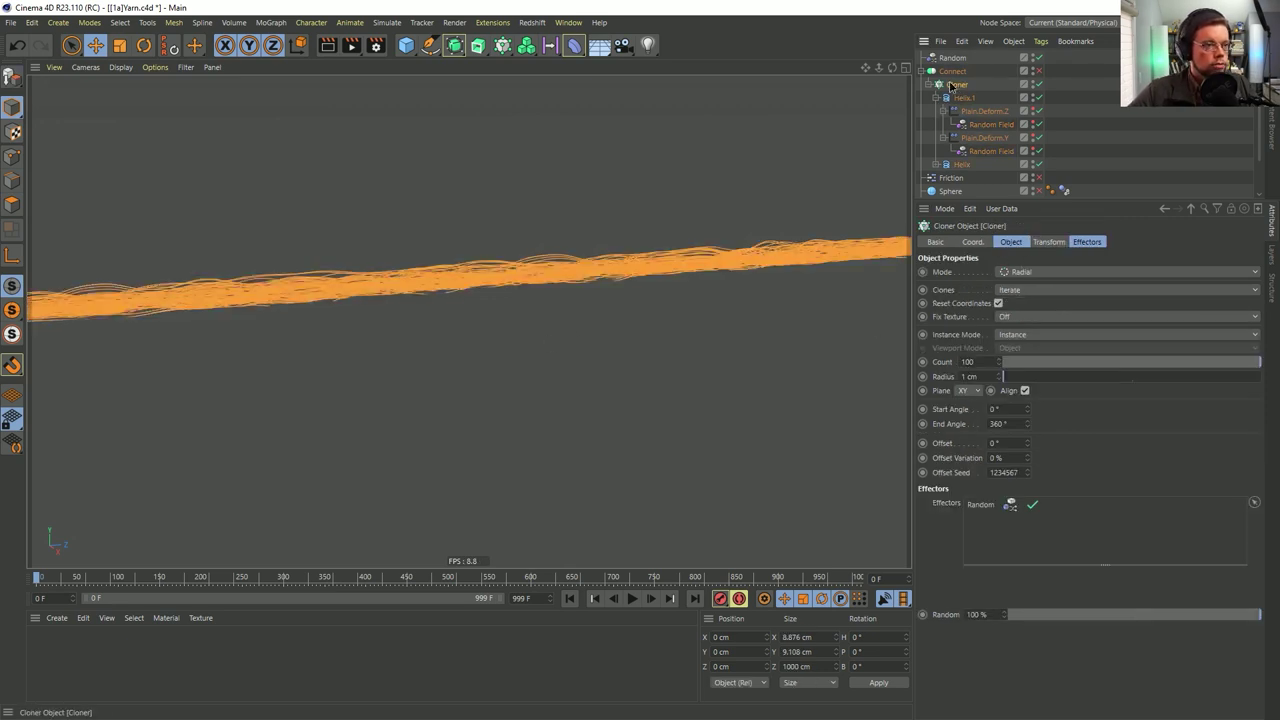
left_click(1010, 290)
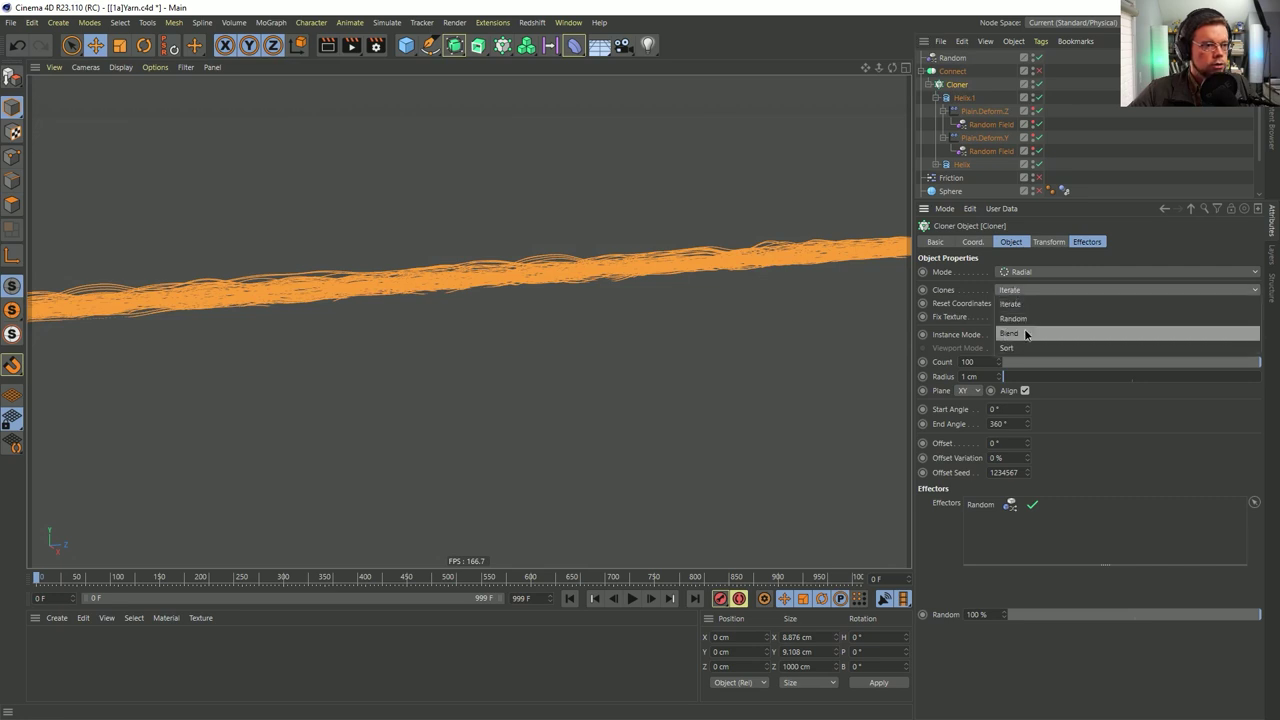
left_click(1022, 333)
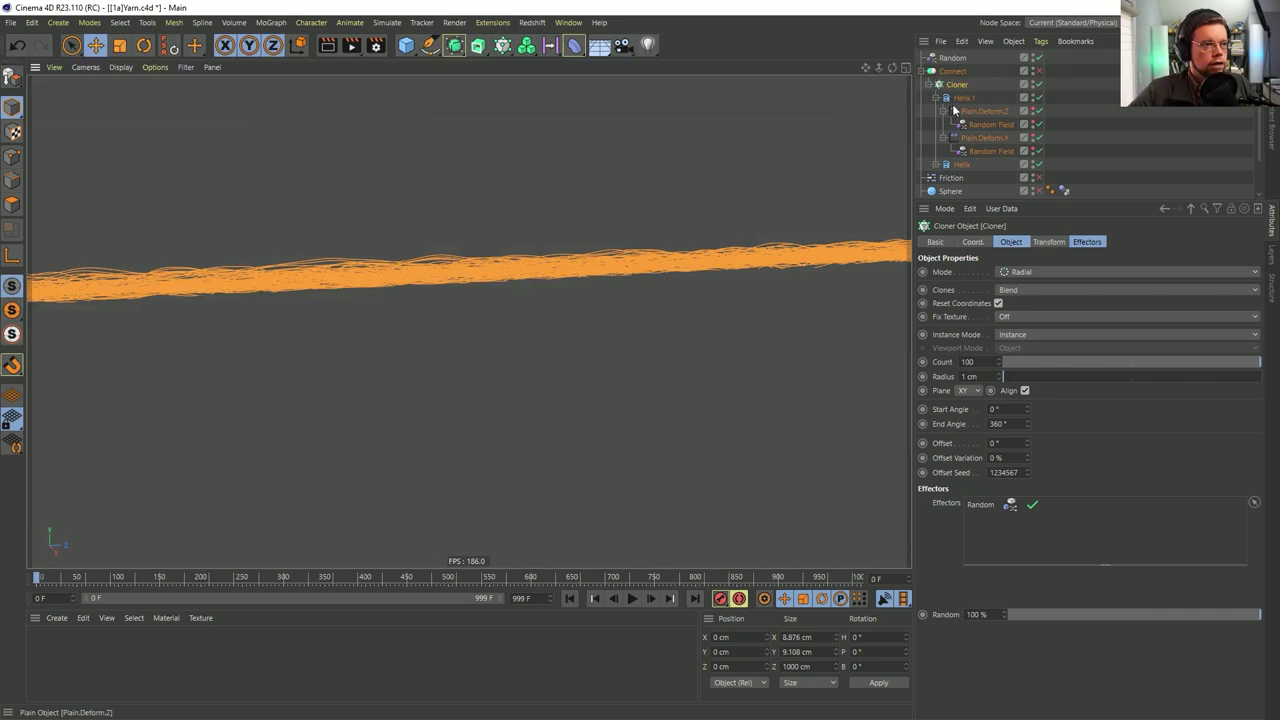
Check the duplicate helix and Cloner settings and examine the blended yarn bundle from several angles and distances
left_click(961, 98)
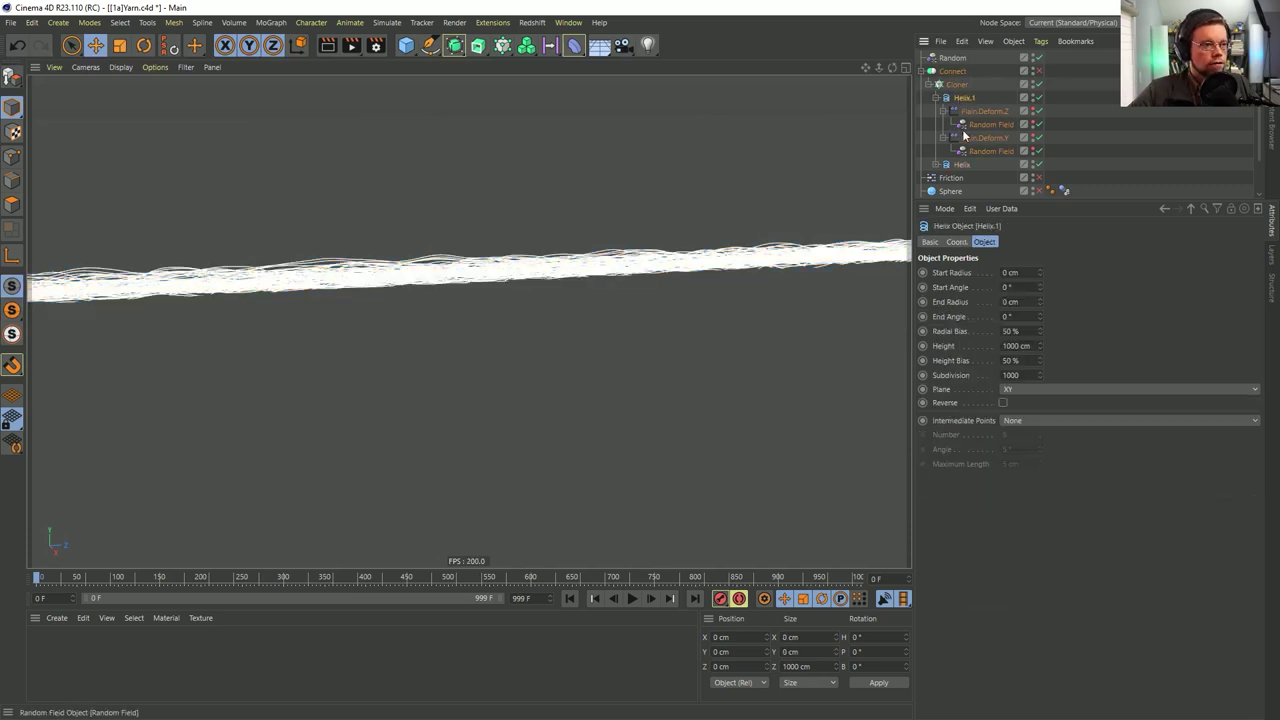
left_click(956, 85)
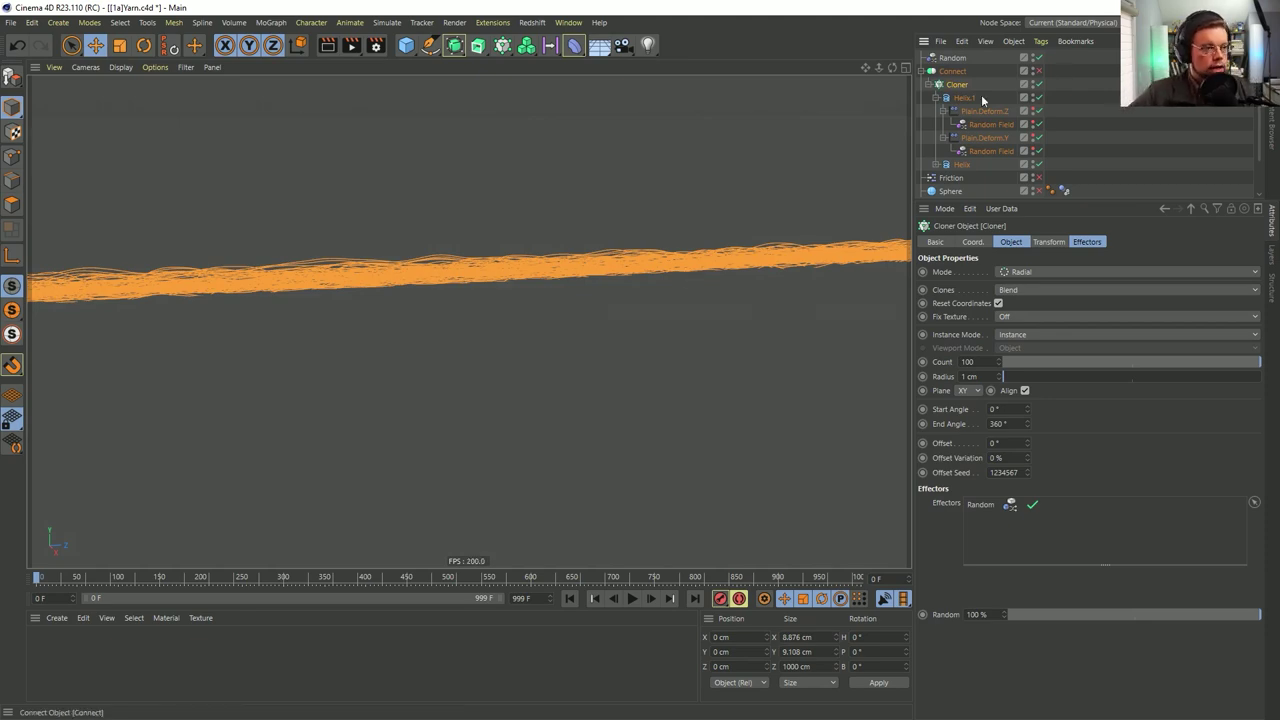
left_click_drag(766, 243, 700, 200, "alt")
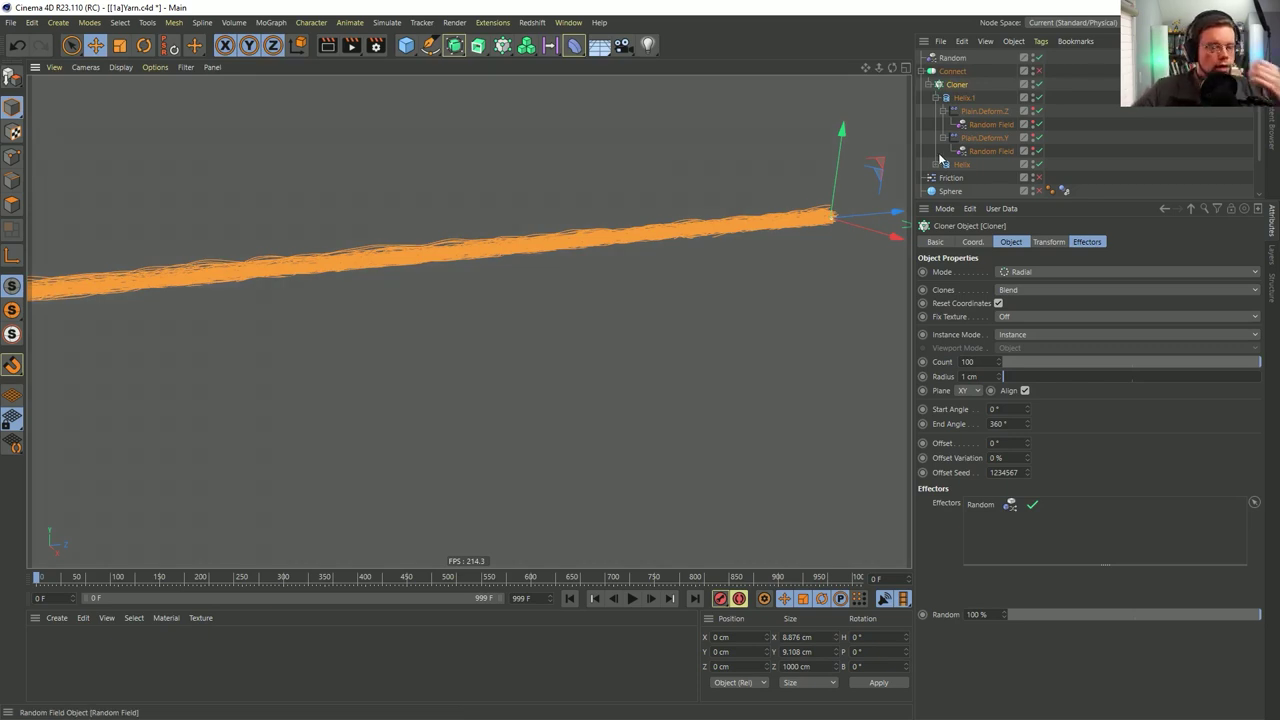
left_click_drag(766, 229, 729, 229, "alt")
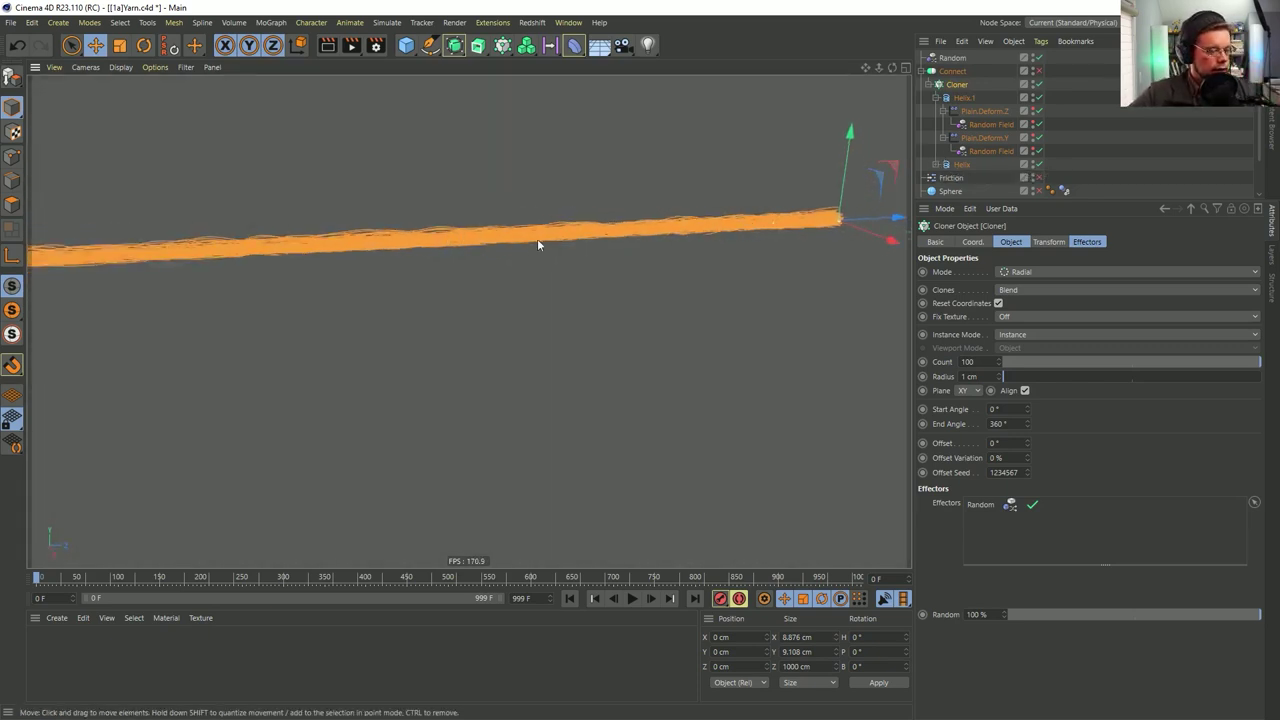
left_click(1128, 127)
left_click_drag(754, 220, 680, 225, "alt")
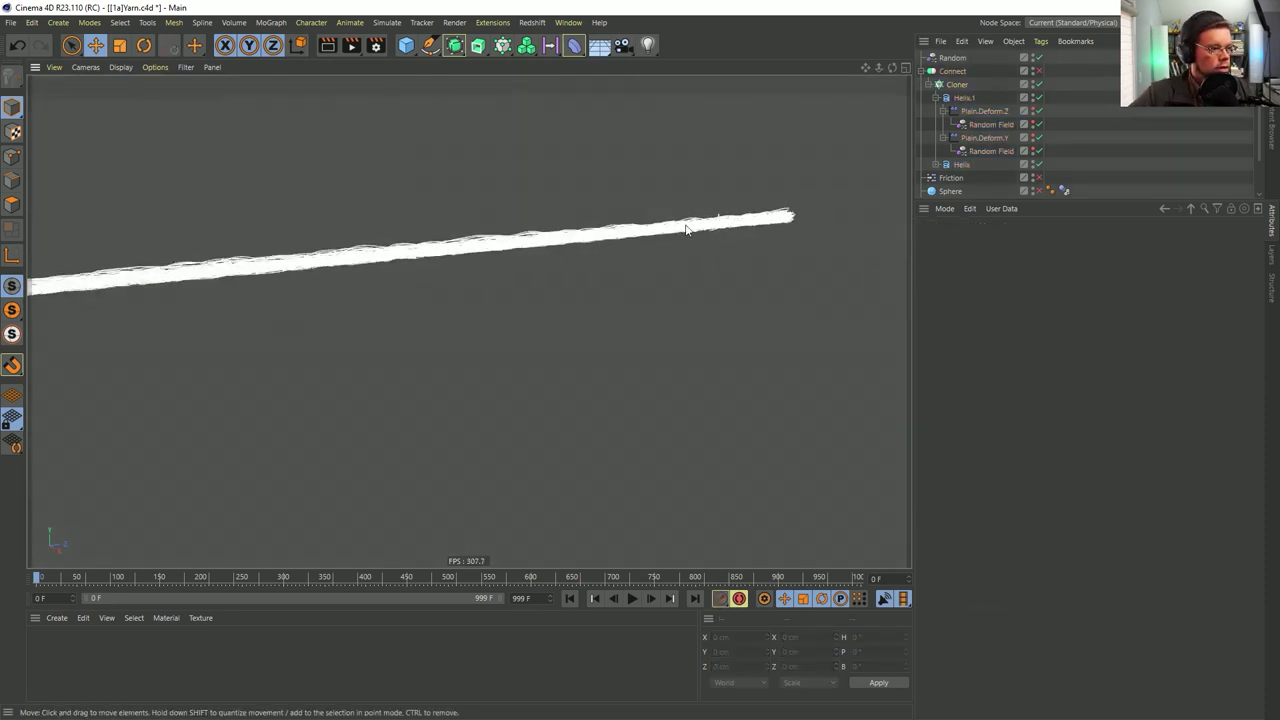
middle_click_drag(697, 217, 690, 258, "alt")
left_click_drag(690, 259, 580, 297, "alt")
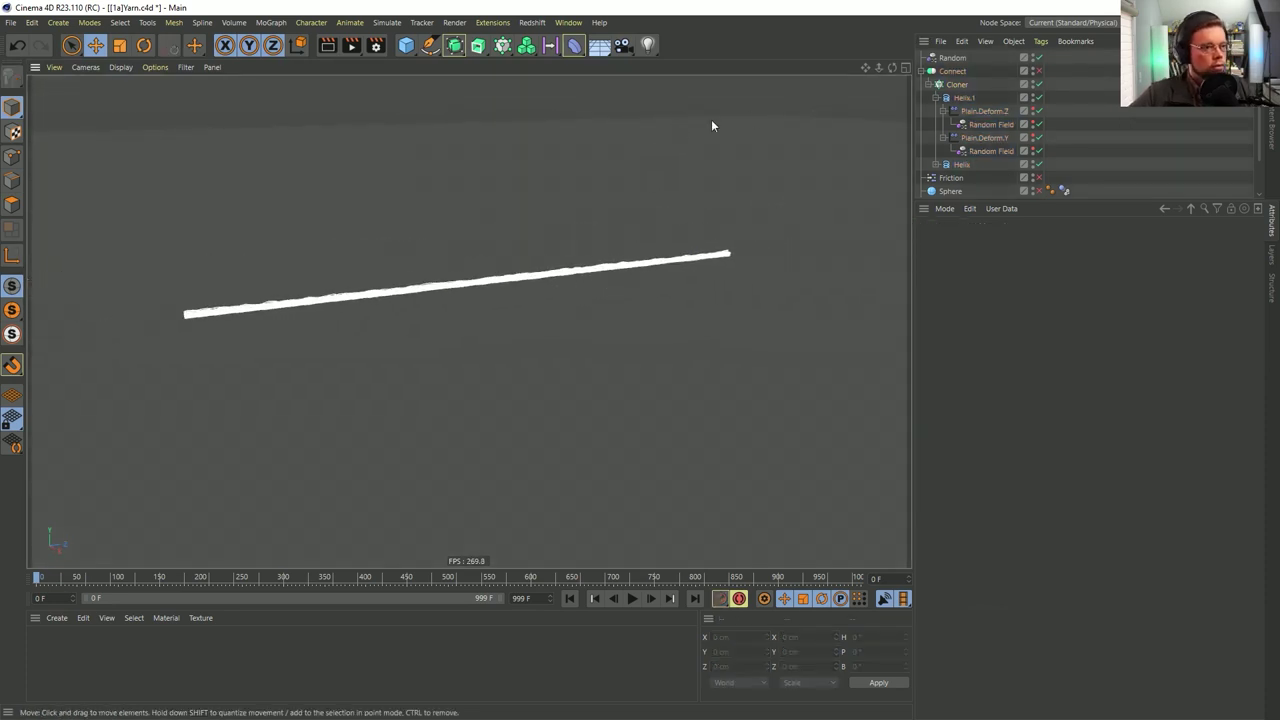
Select both helices in the Cloner, examine the yarn bundle up close and check the wool reference post in the browser
left_click(937, 98)
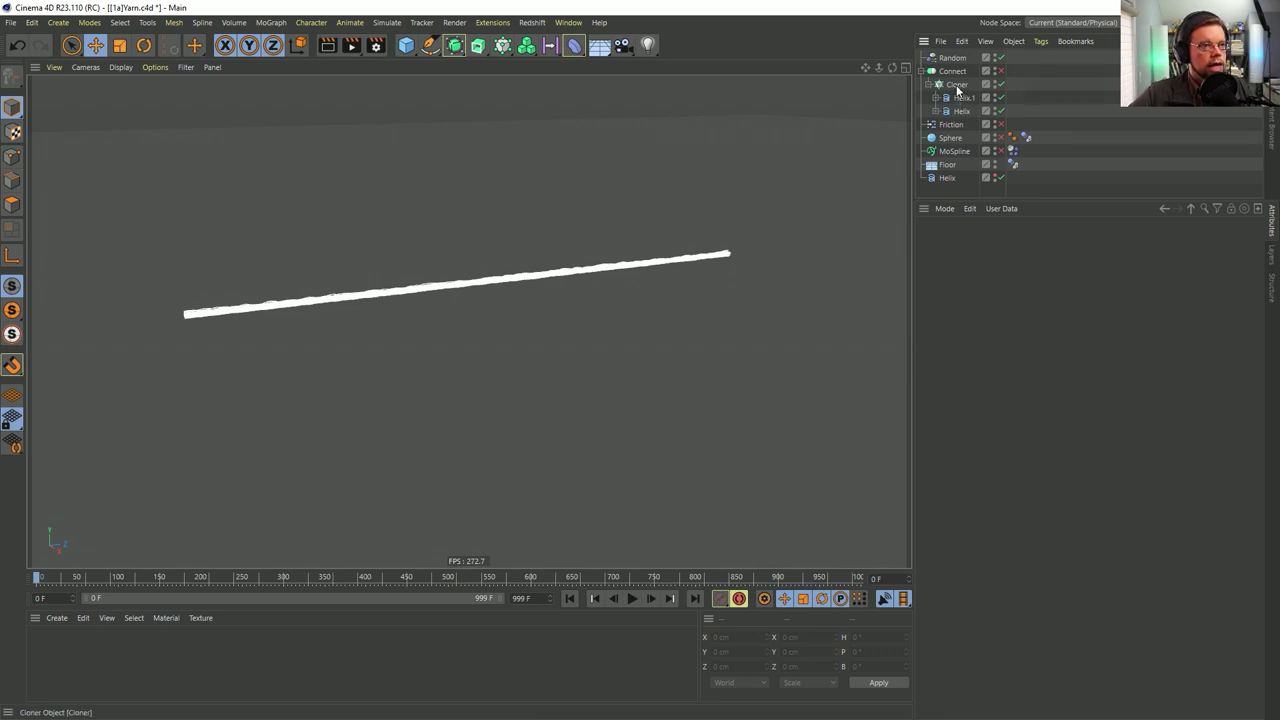
left_click(957, 86)
left_click(963, 99)
left_click(963, 111, "ctrl")
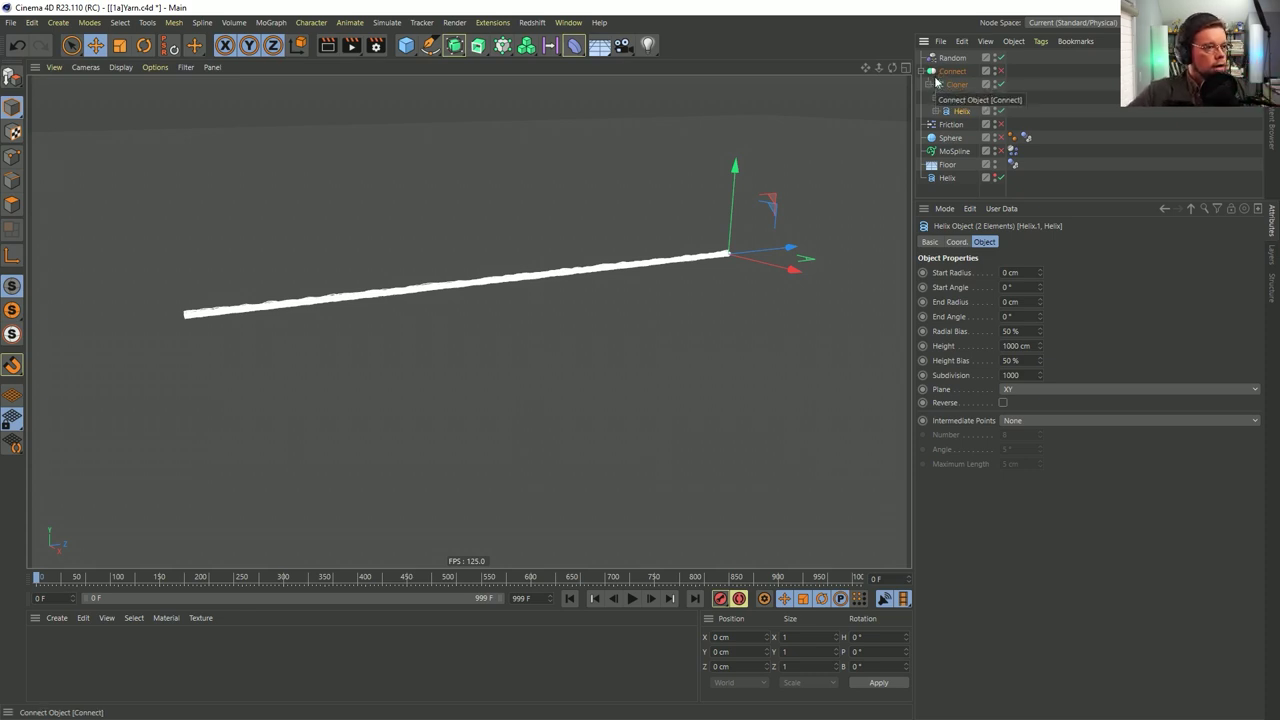
left_click_drag(620, 271, 623, 290, "alt")
right_click_drag(623, 290, 666, 242, "alt")
scroll(735, 226, "up", 2)
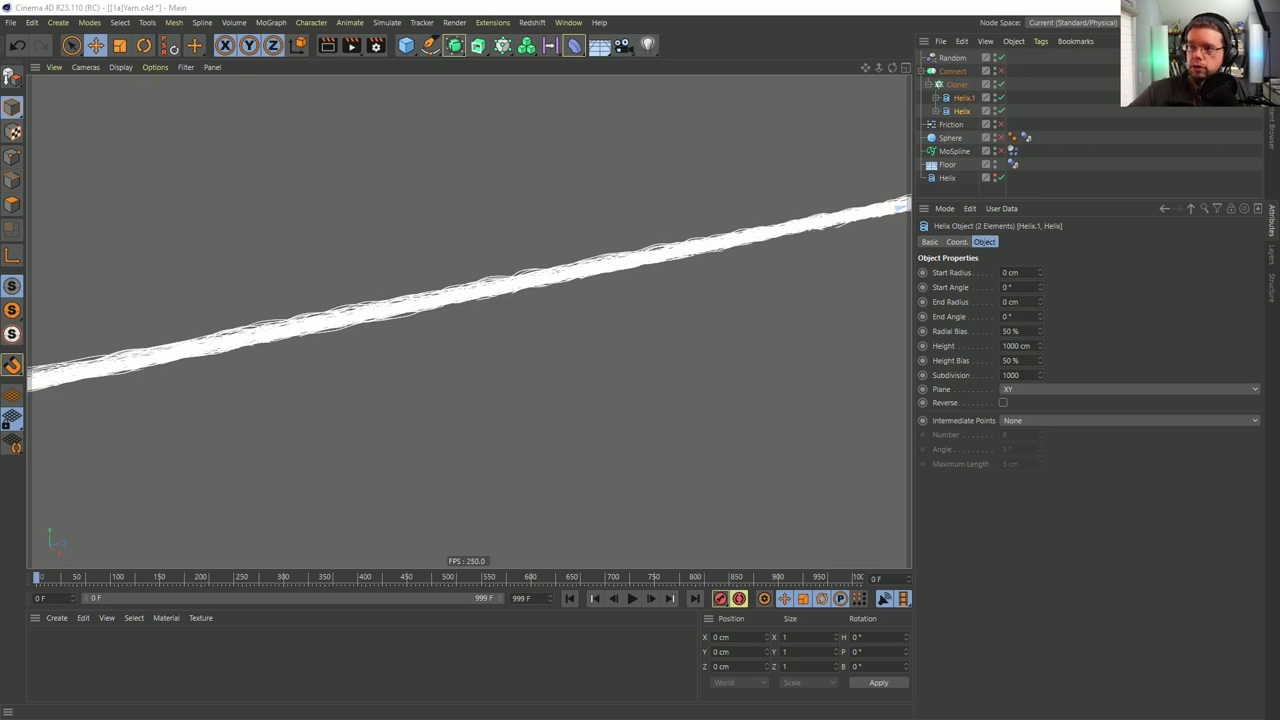
key("alt+Tab")
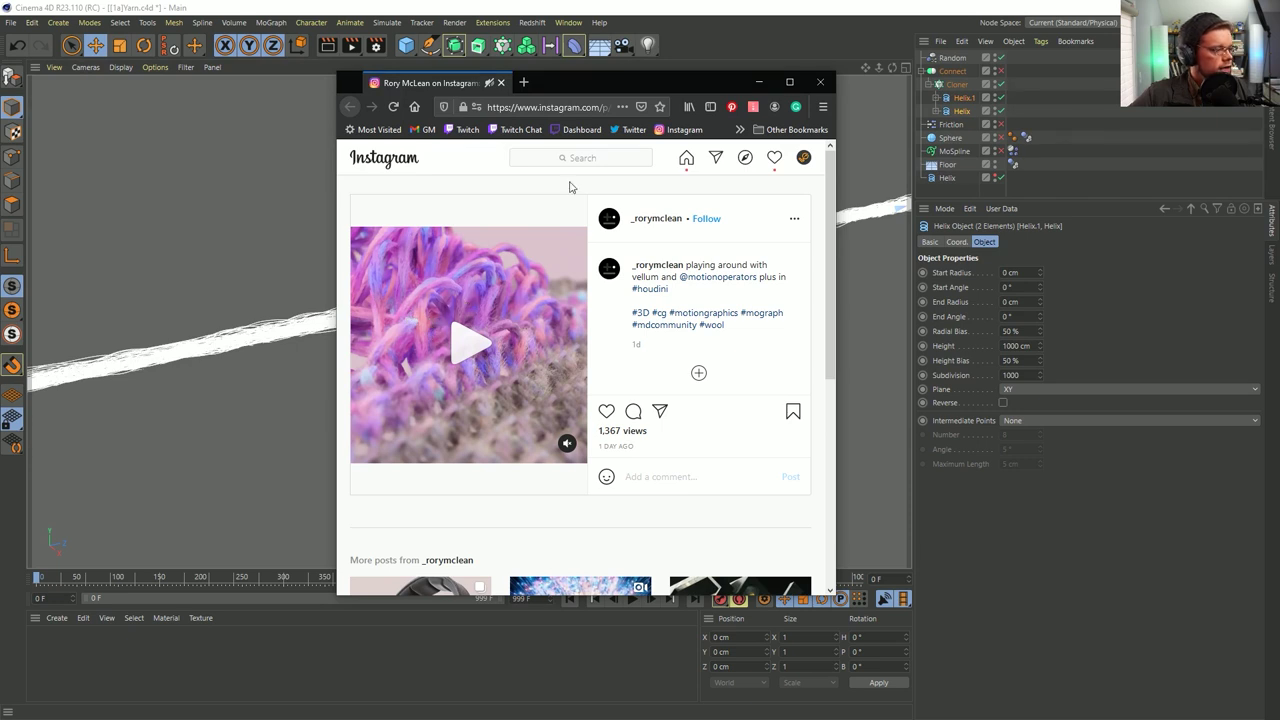
left_click_drag(618, 92, 1279, 110)
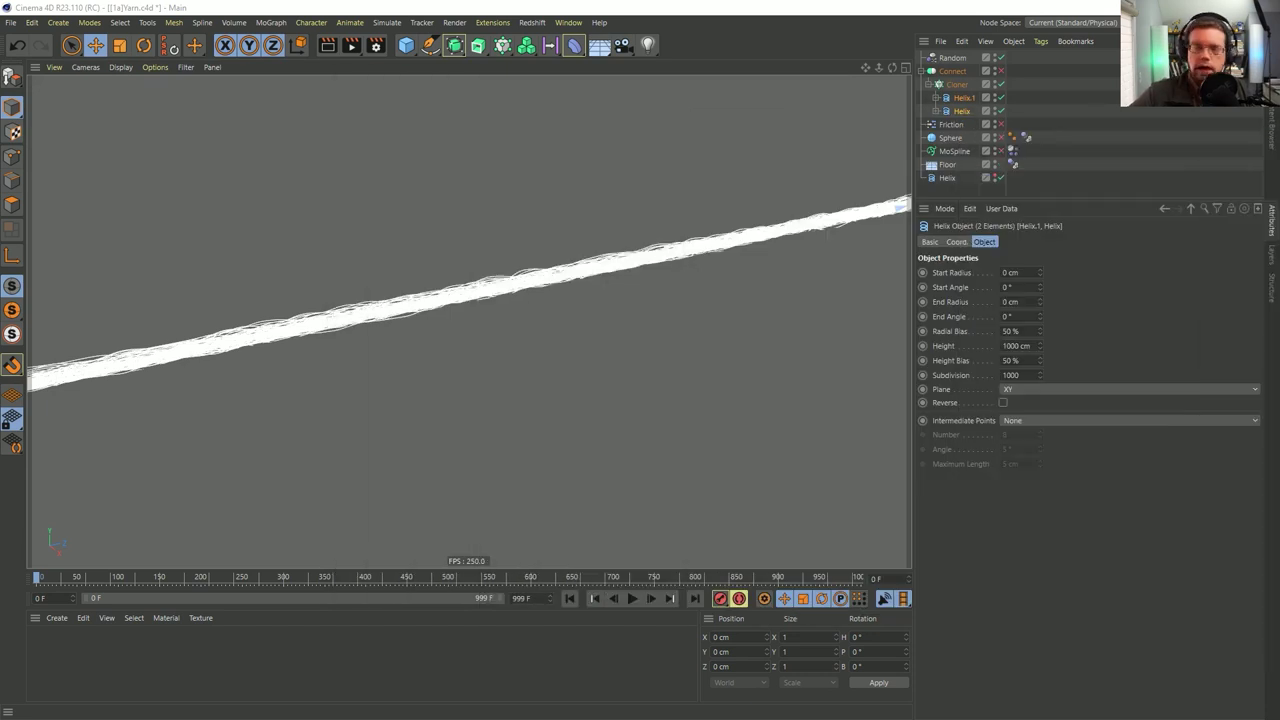
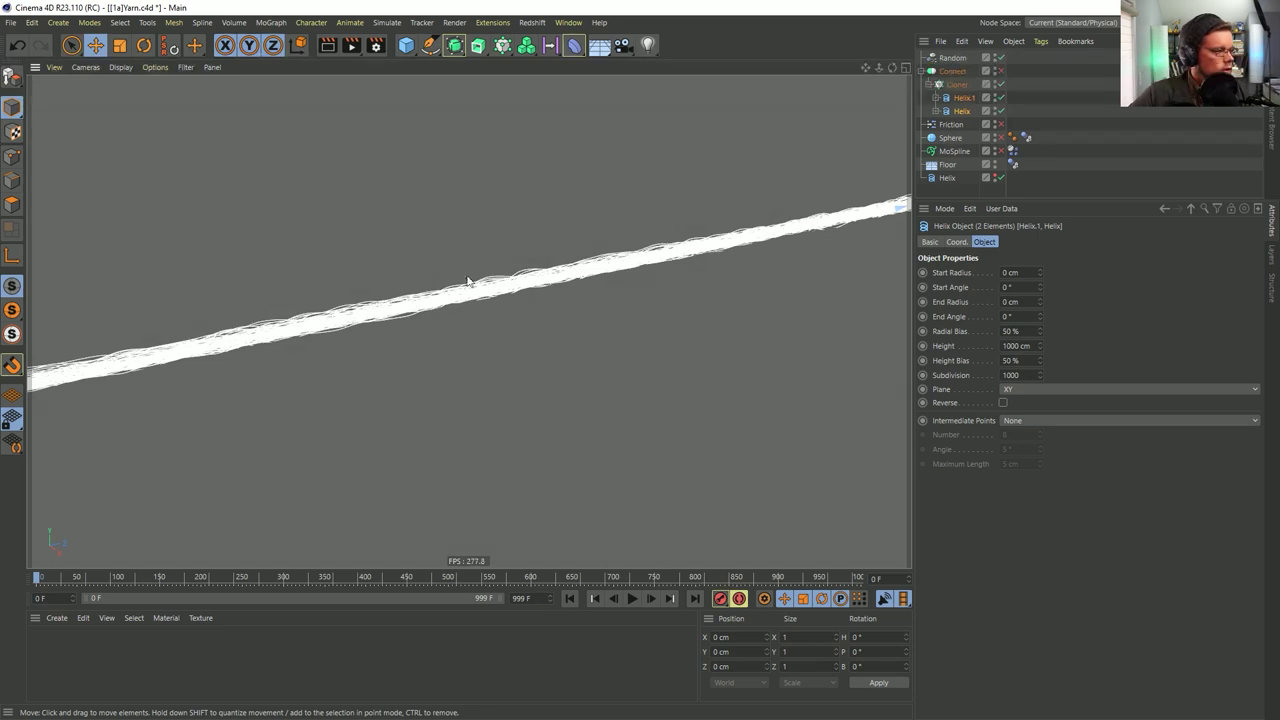
right_click_drag(651, 269, 586, 282, "alt")
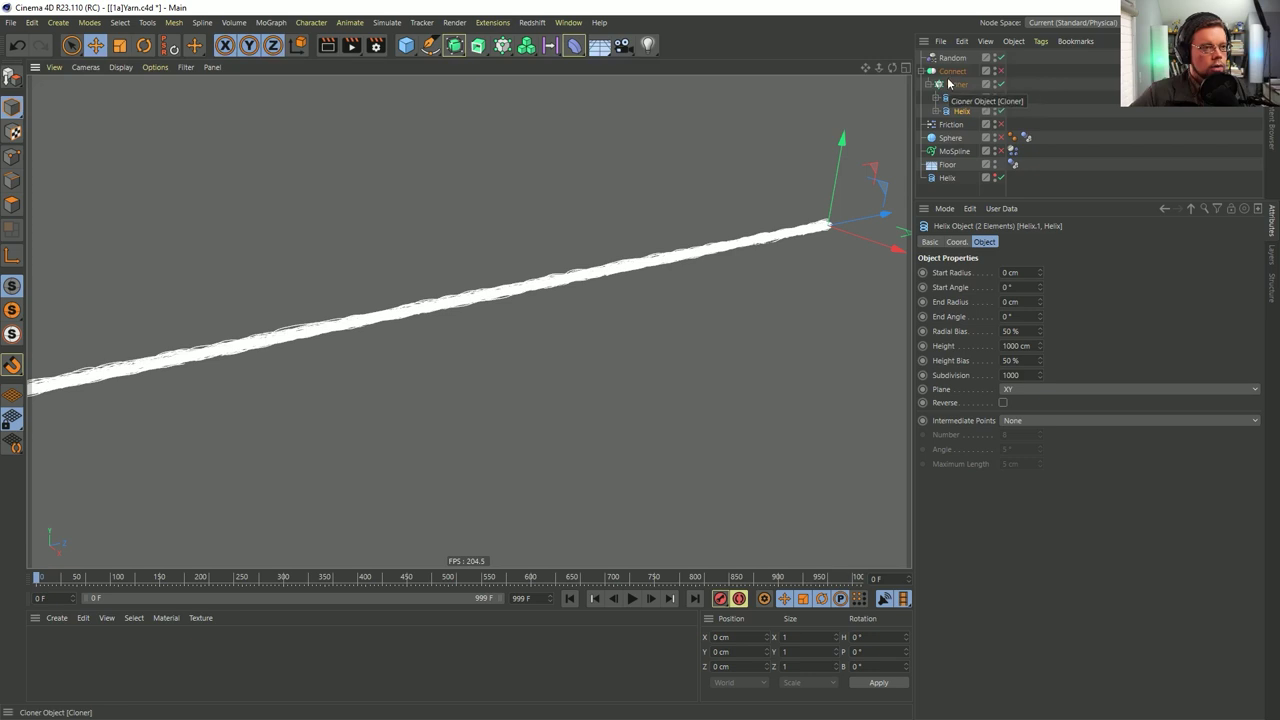
Enable the Connect object and add a Hair object grown from it
left_click(1000, 72)
left_click(1000, 72)
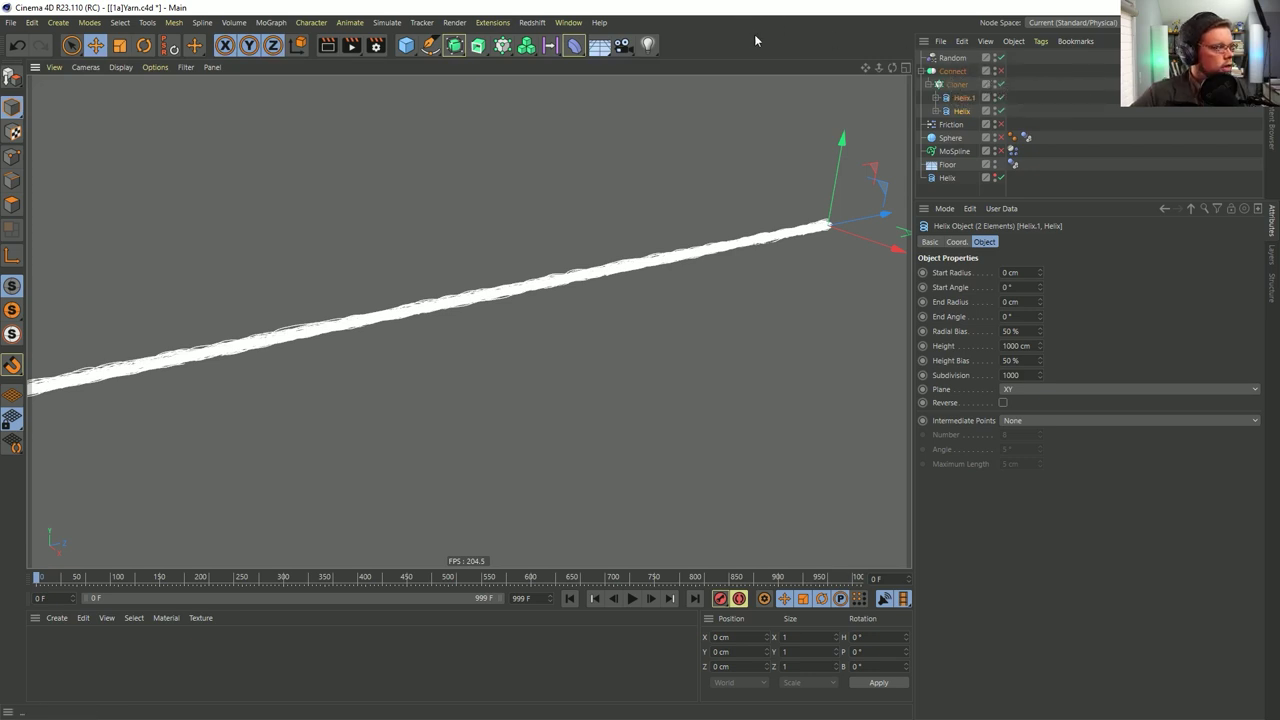
left_click(952, 71)
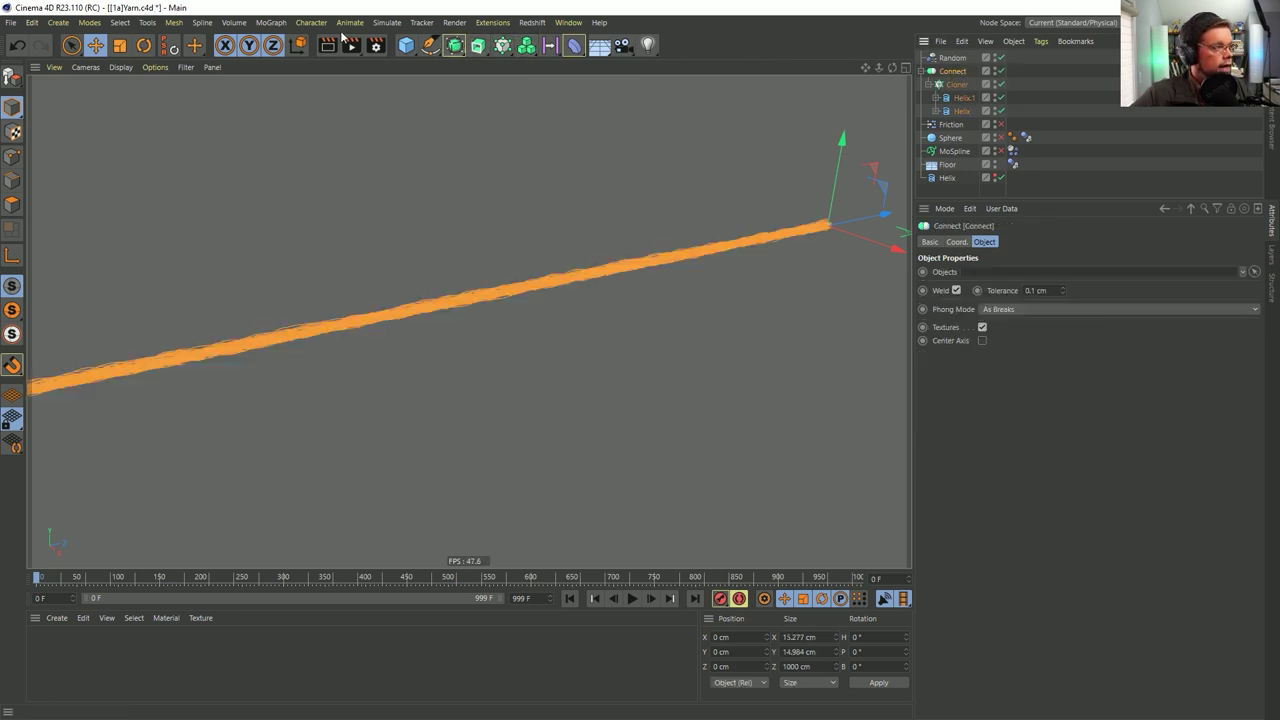
left_click(270, 22)
mouse_move(277, 46)
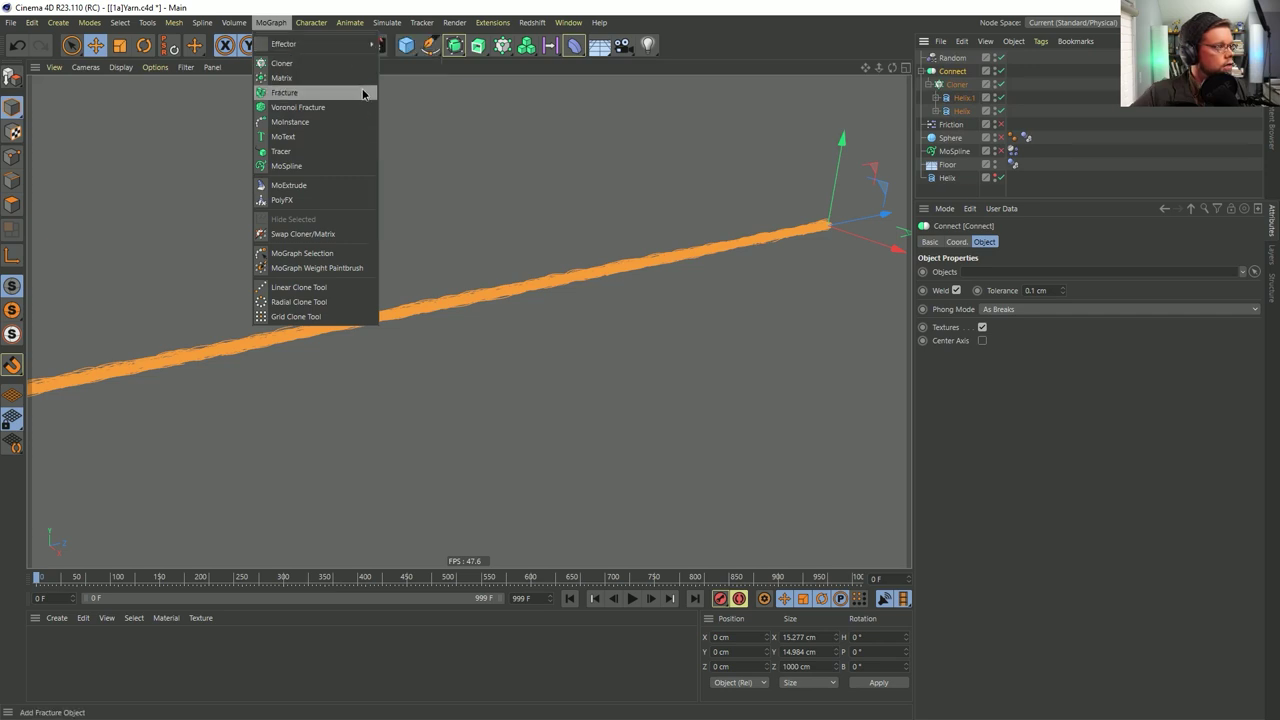
mouse_move(377, 25)
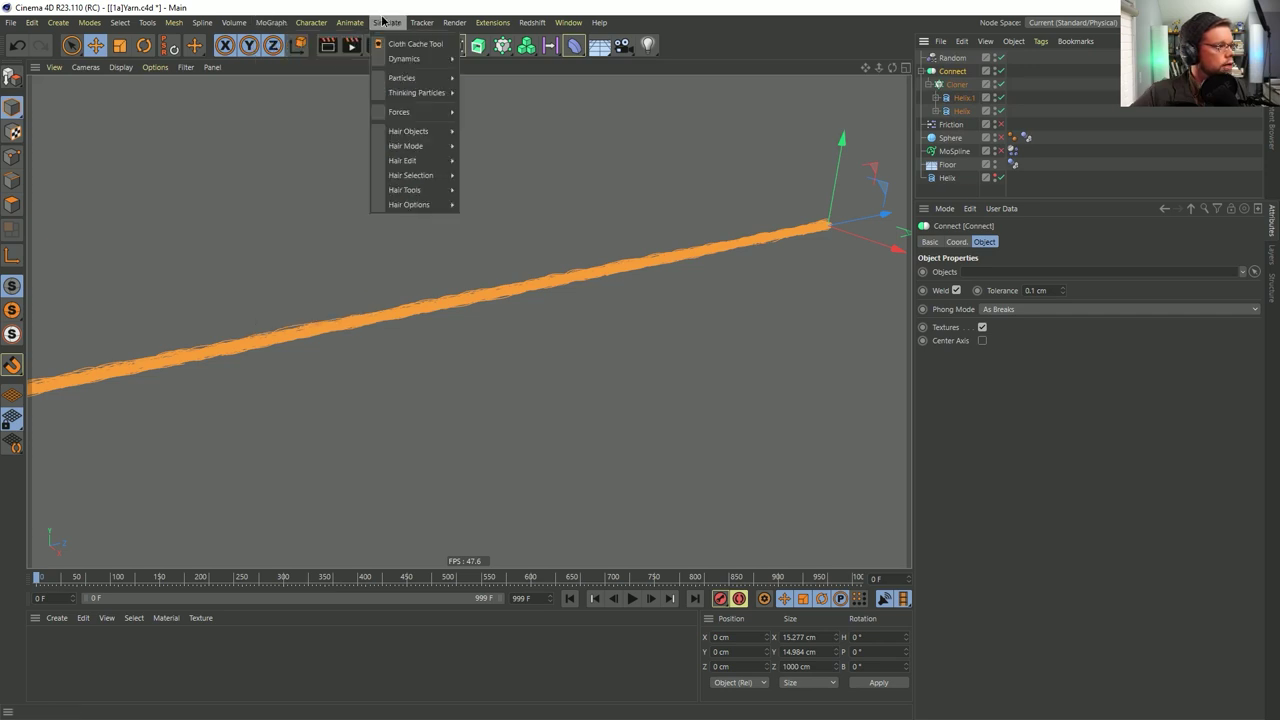
mouse_move(430, 131)
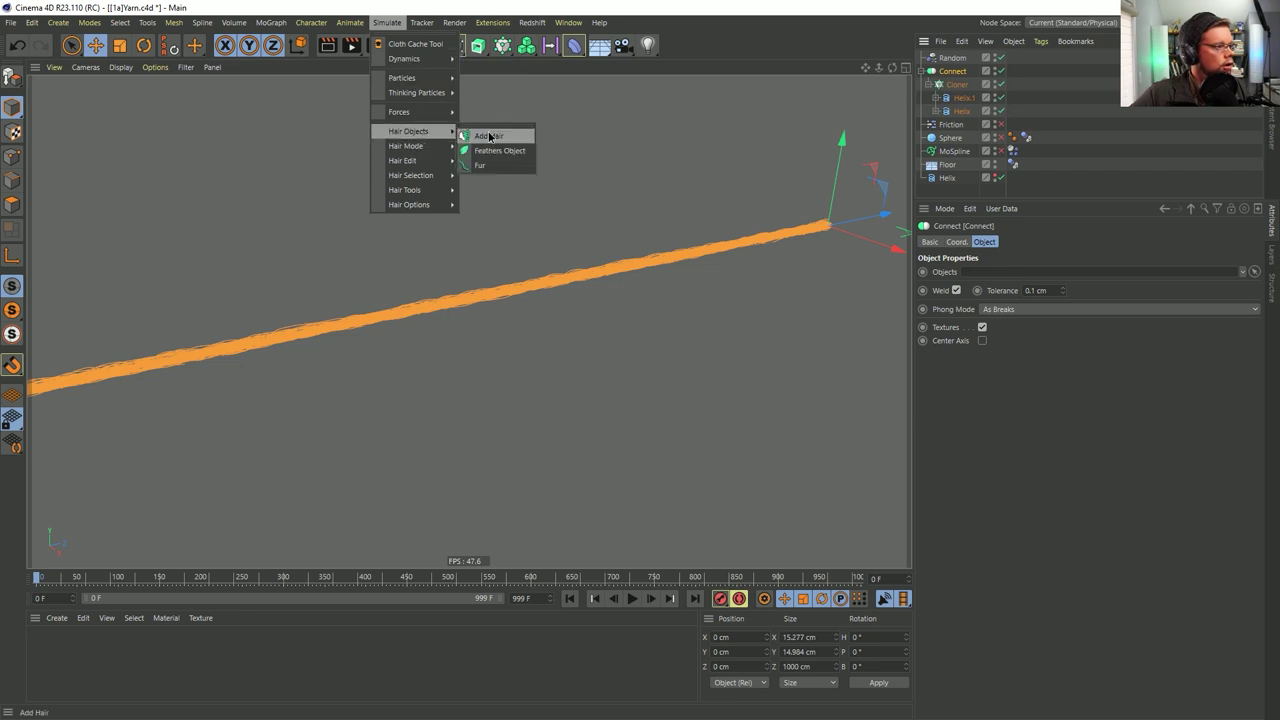
left_click(489, 136)
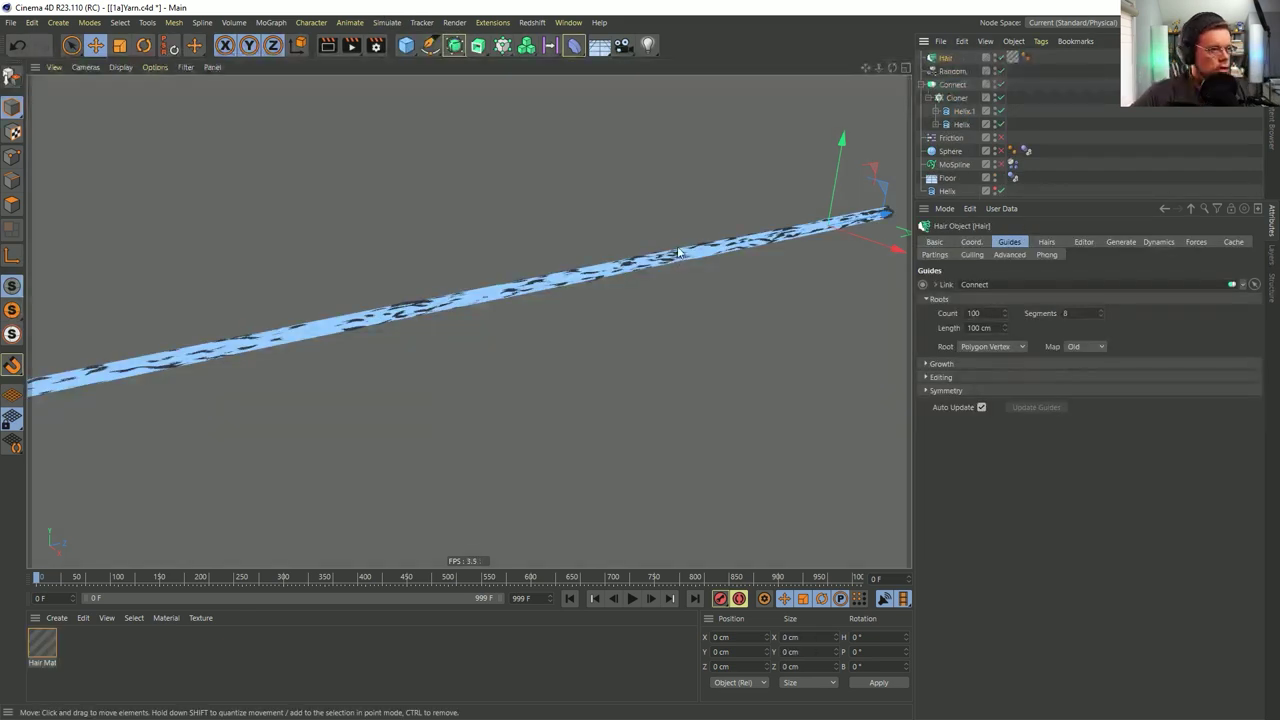
Set the Hair guides' Root to Spline Segment and inspect the guides along the yarn
right_click_drag(716, 258, 644, 255, "alt")
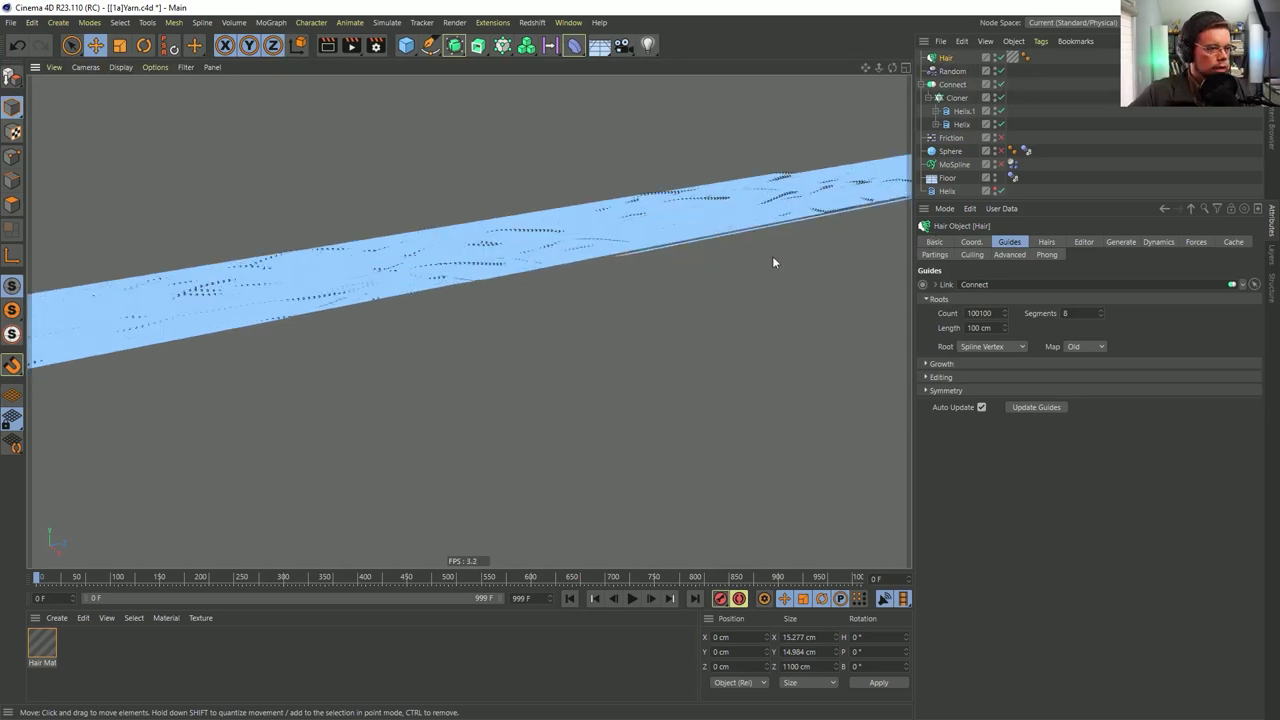
left_click(995, 347)
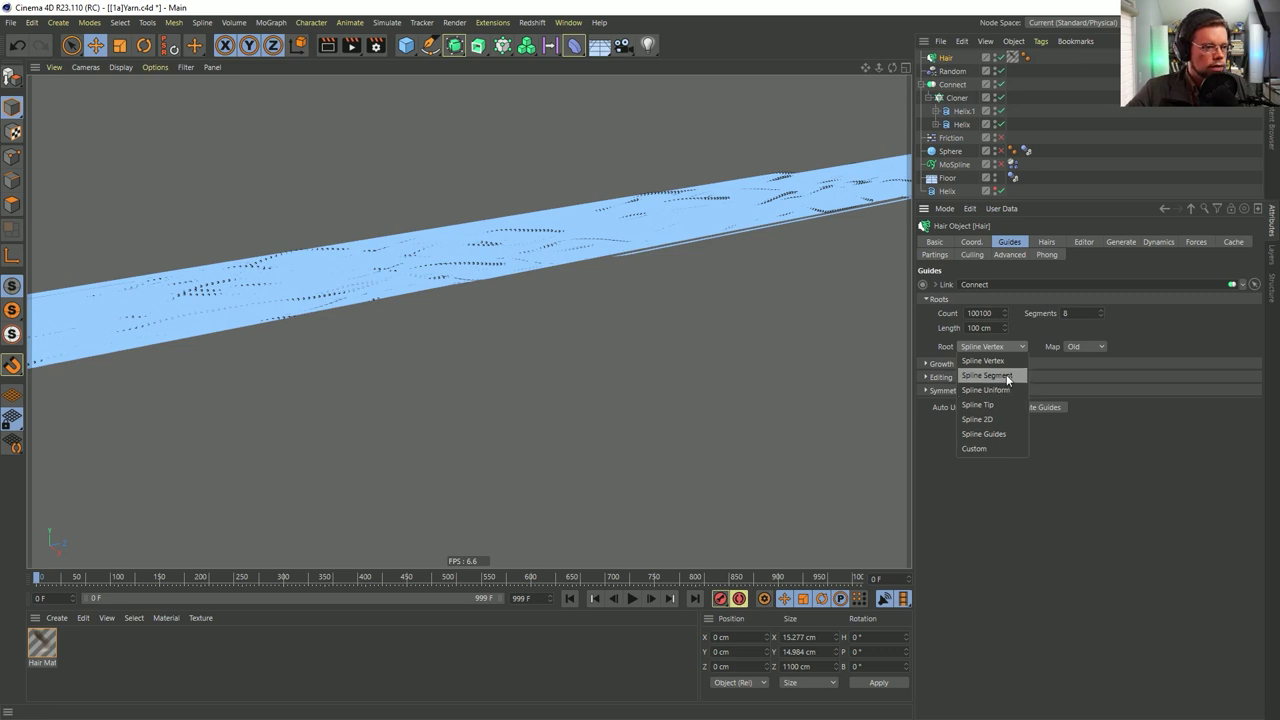
left_click(1006, 374)
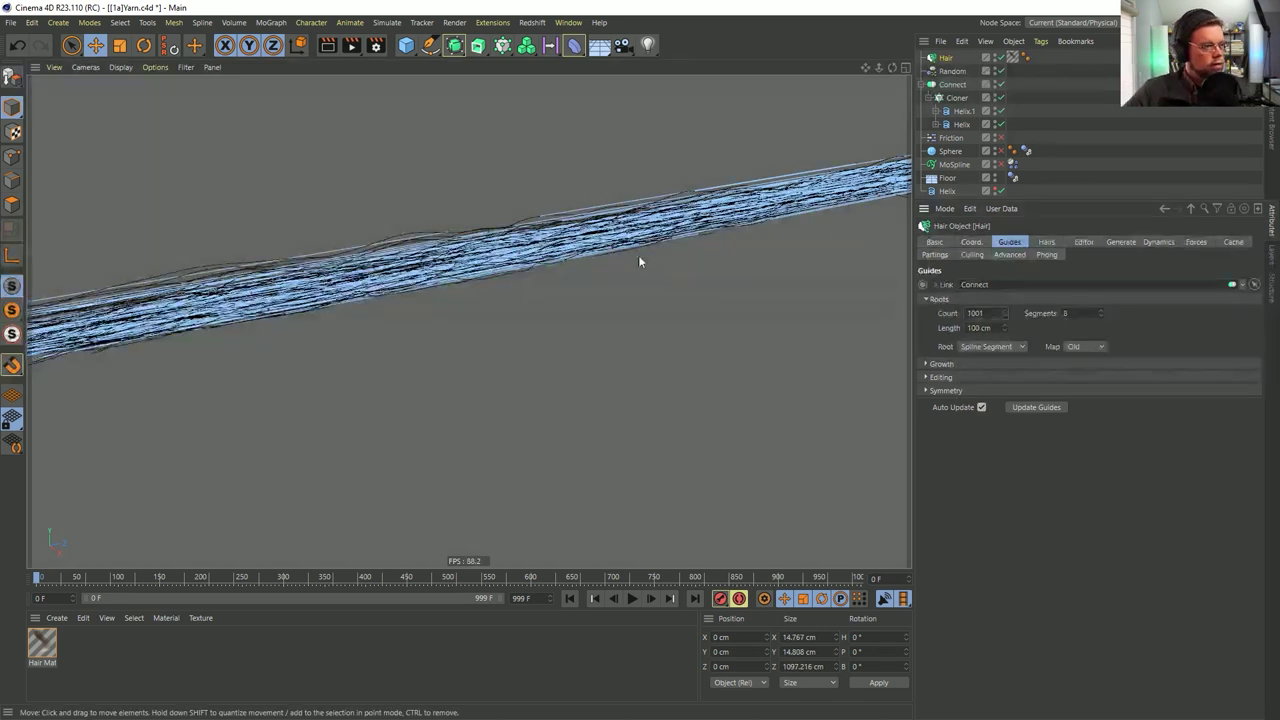
left_click_drag(738, 218, 684, 218, "alt")
right_click_drag(684, 218, 584, 220, "alt")
left_click_drag(584, 218, 723, 217, "alt")
left_click_drag(623, 214, 701, 243, "alt")
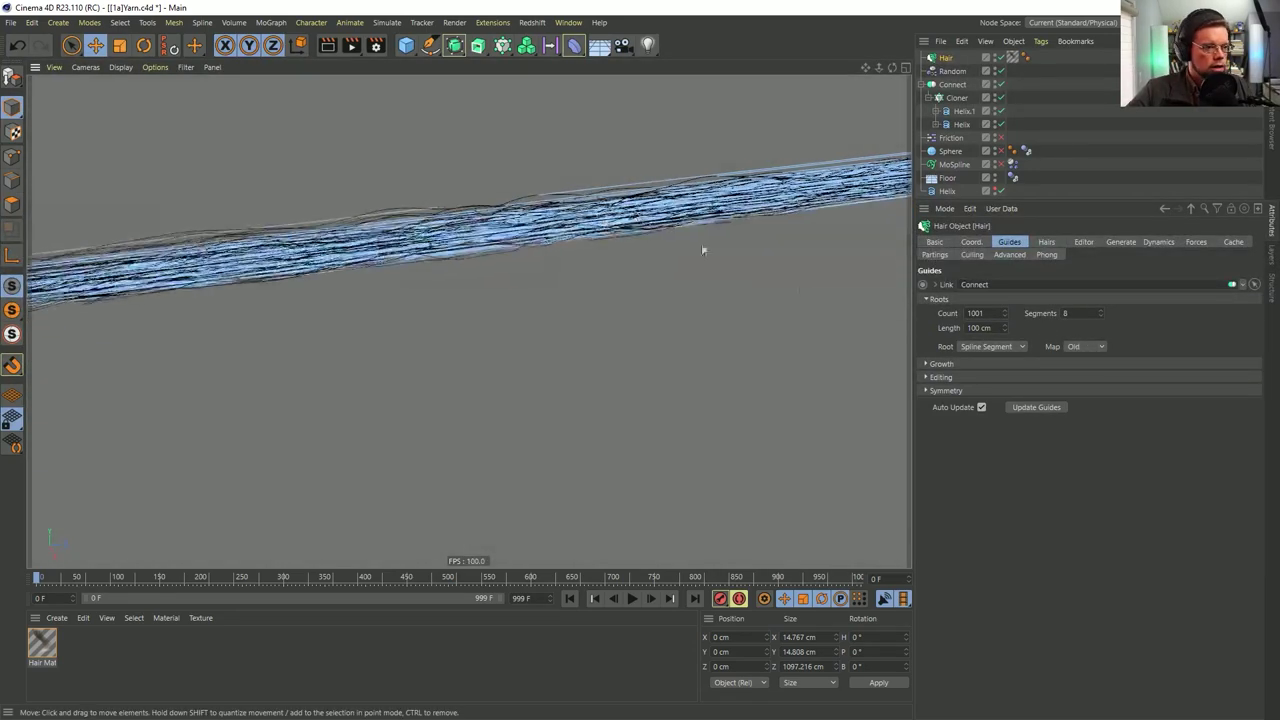
Try Random as the Hair guides' Growth direction and undo the change
left_click(961, 376)
left_click(960, 364)
left_click(984, 377)
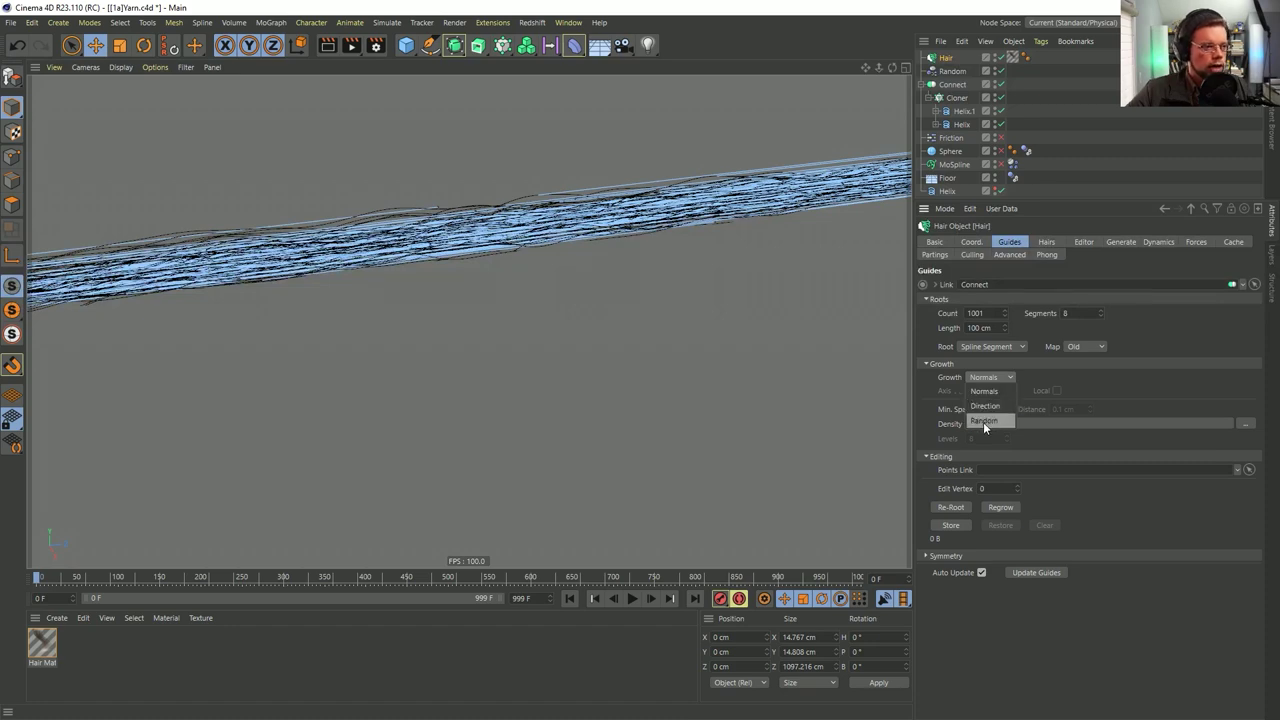
left_click(983, 422)
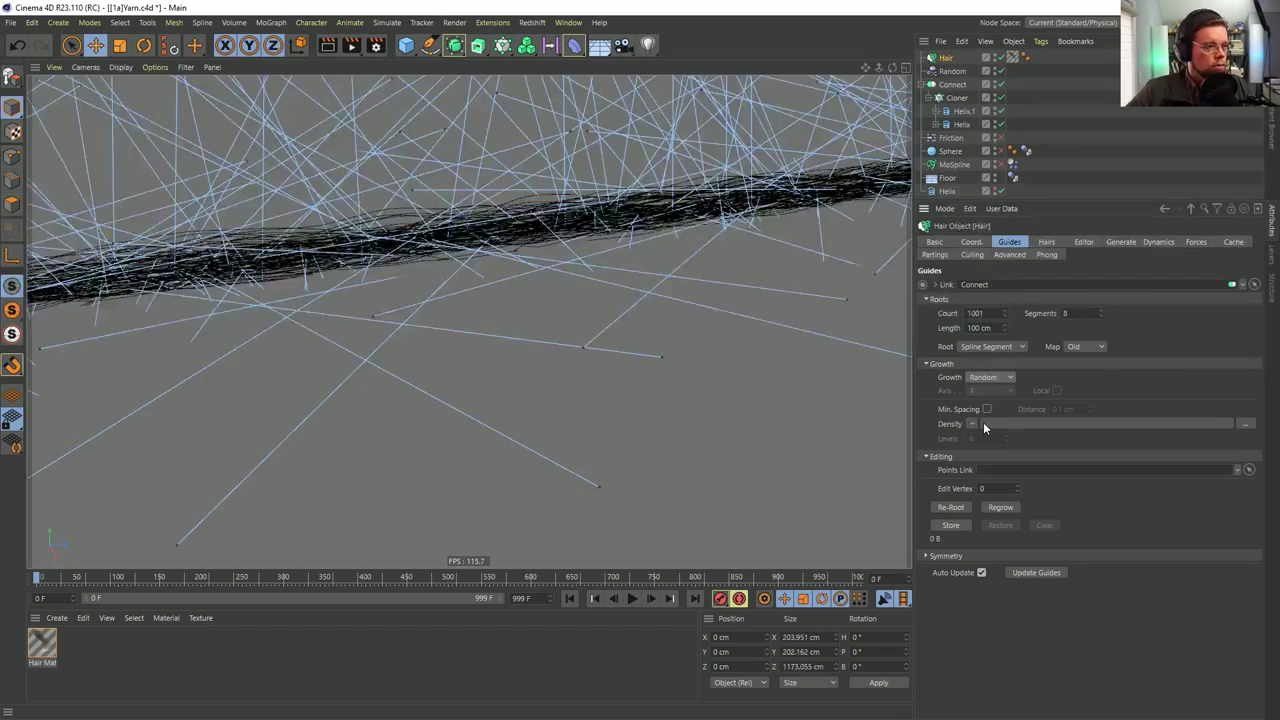
left_click_drag(494, 203, 580, 223, "alt")
right_click_drag(580, 223, 706, 200, "alt")
key("ctrl+z")
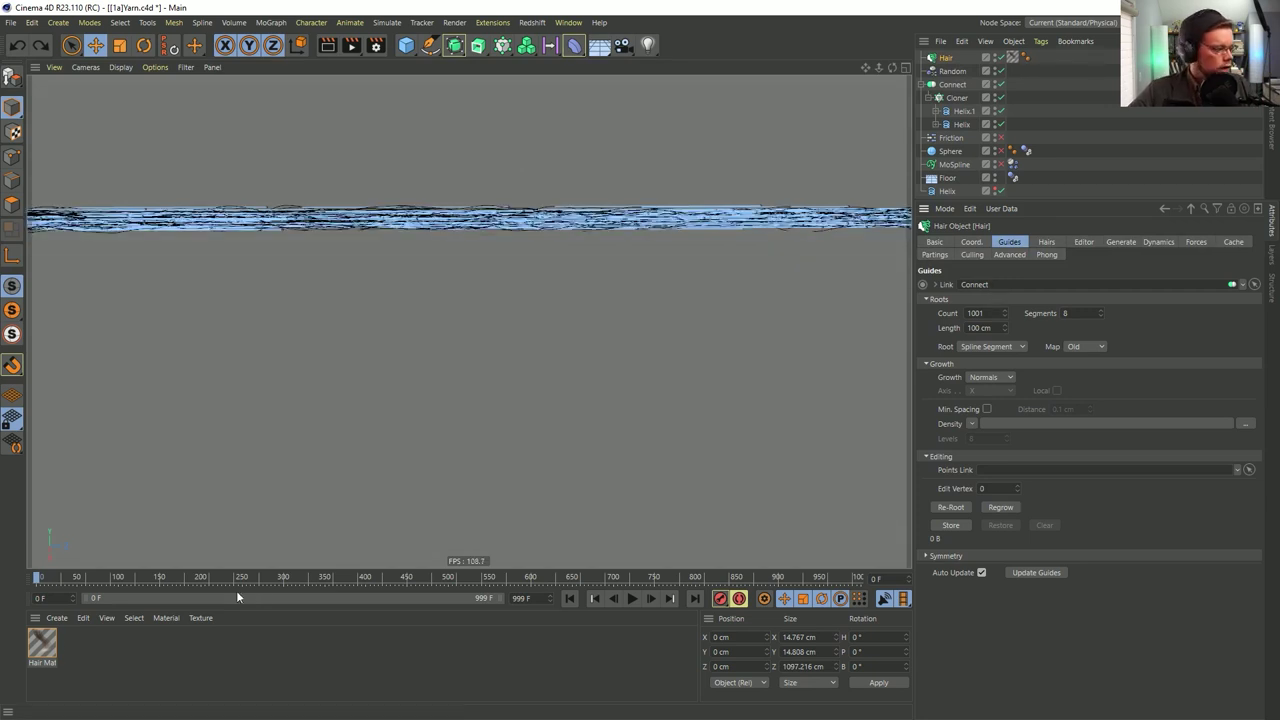
Set the Root of the generated hairs to As Guides
left_click(1050, 243)
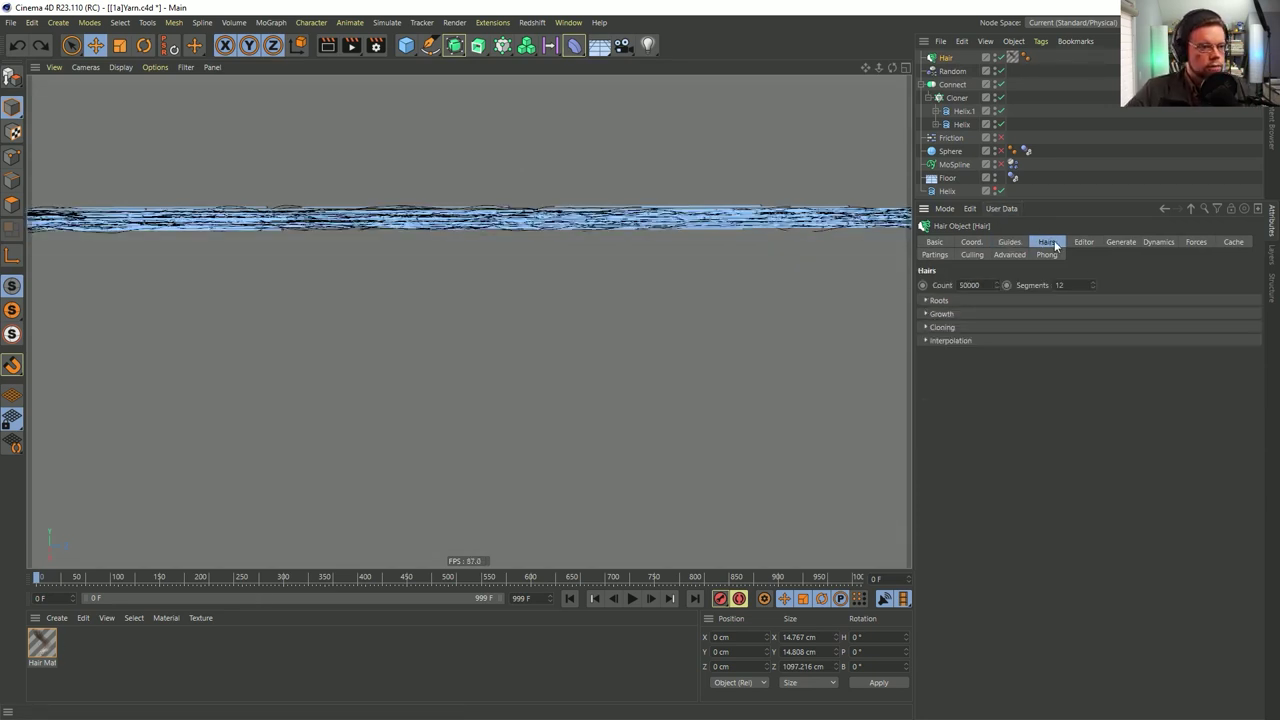
left_click(940, 300)
left_click(975, 313)
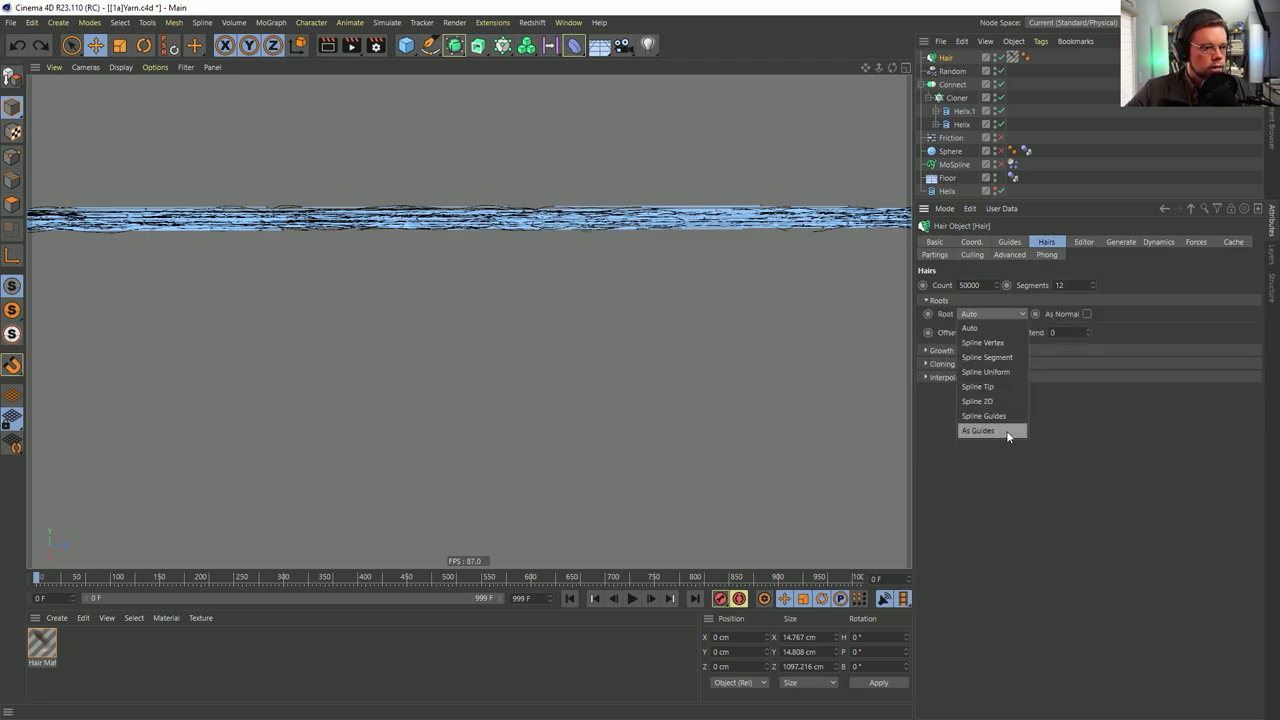
left_click(1003, 432)
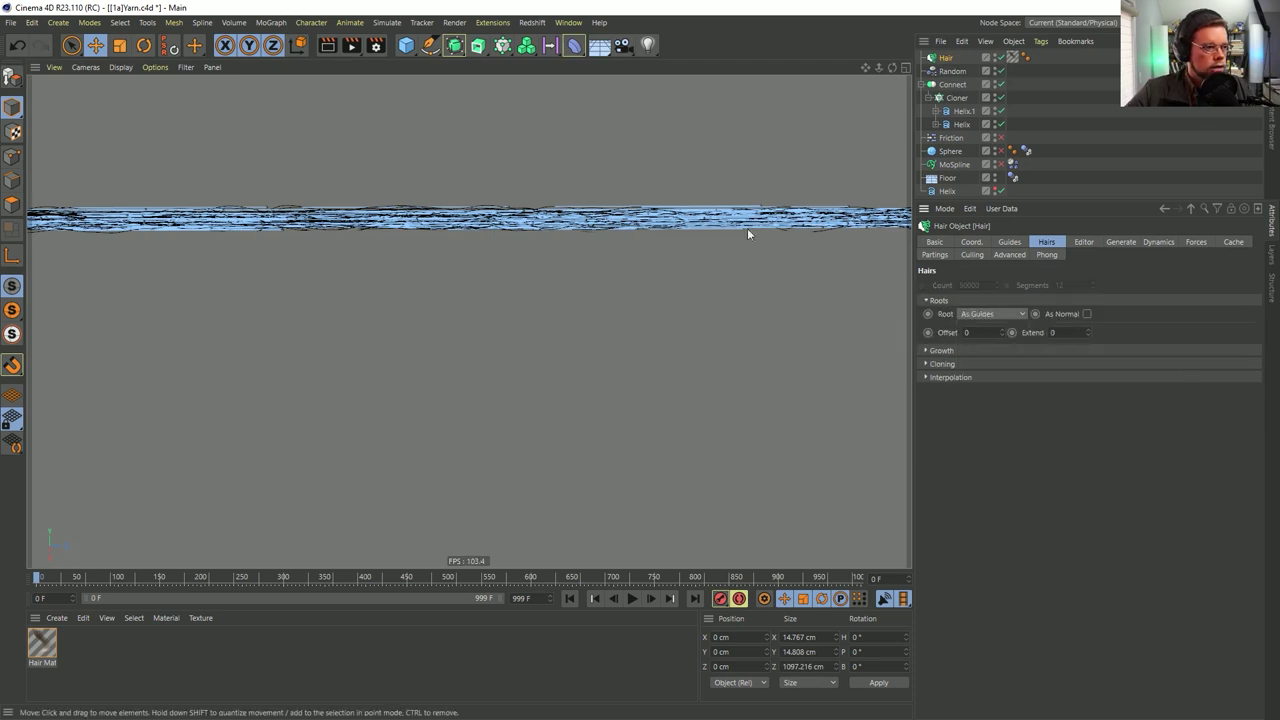
Display the Hair object as Hair Lines in the viewport with Detail at 100%
left_click(1008, 242)
left_click(1046, 243)
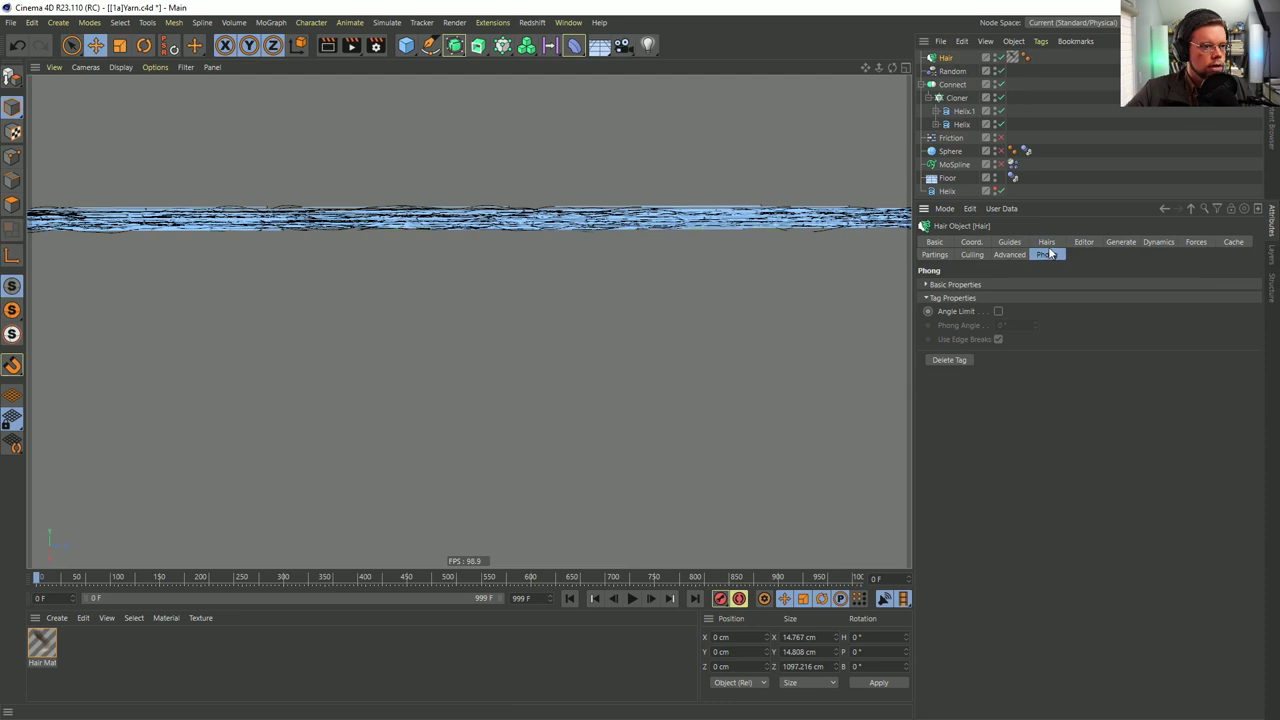
left_click(1082, 242)
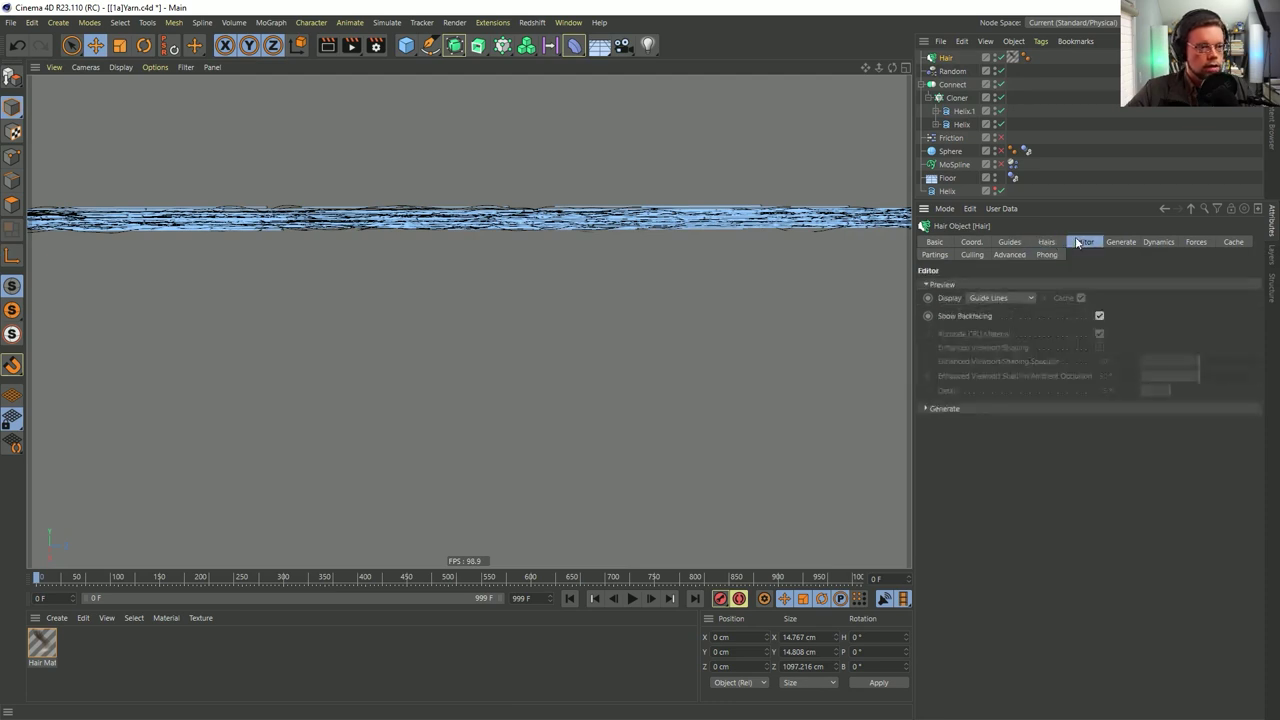
left_click(1015, 297)
left_click(1015, 357)
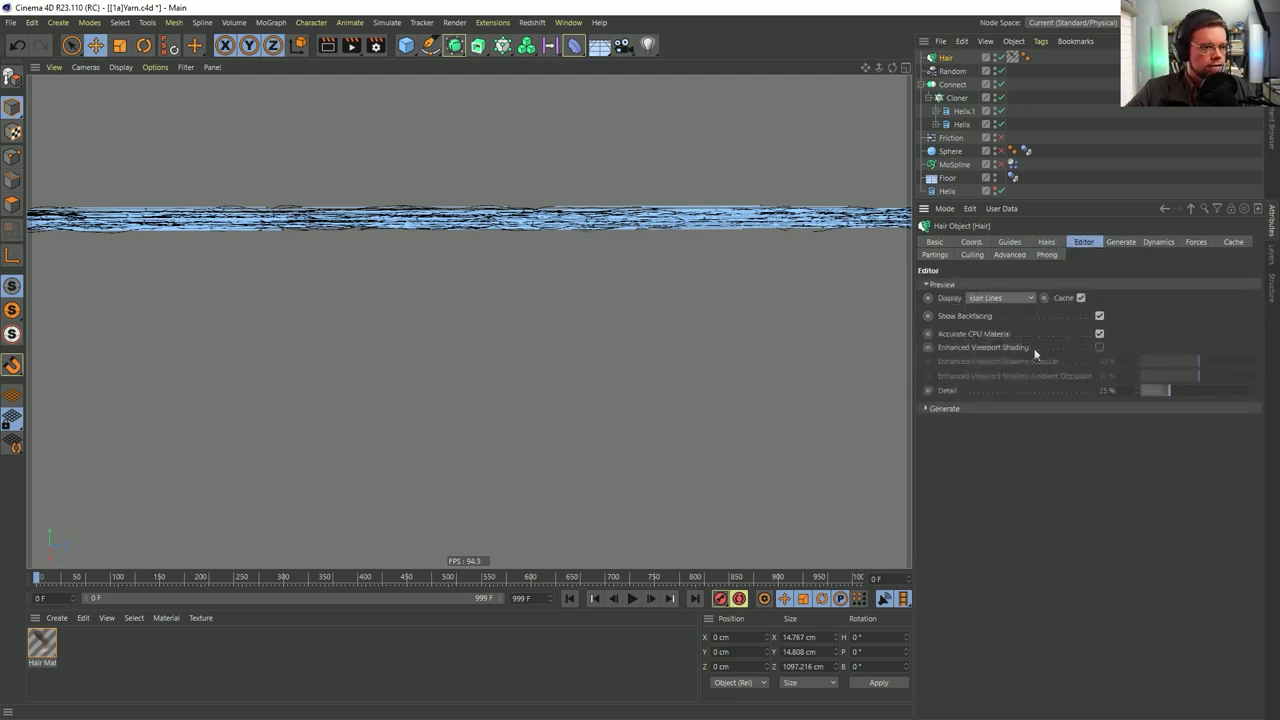
left_click_drag(1208, 390, 1258, 390)
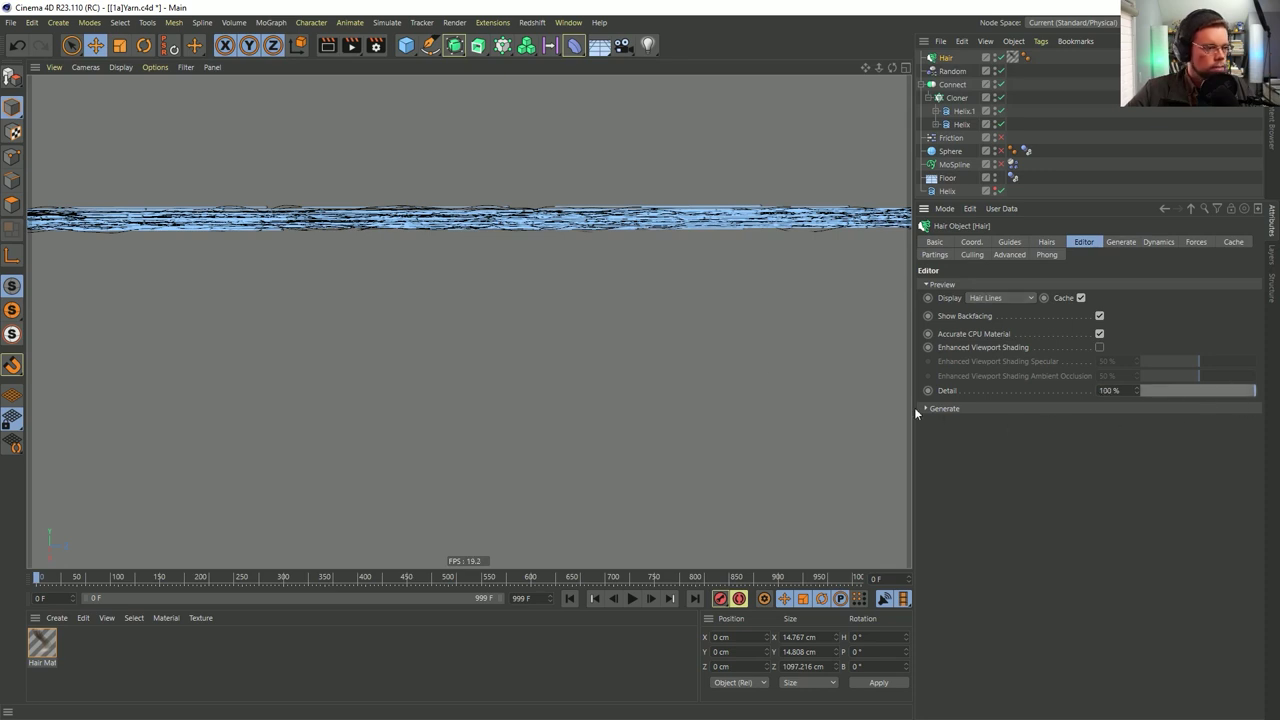
Deselect the Hair object and open Hair Mat in the Material Editor, keeping the yarn in view
left_click(153, 679)
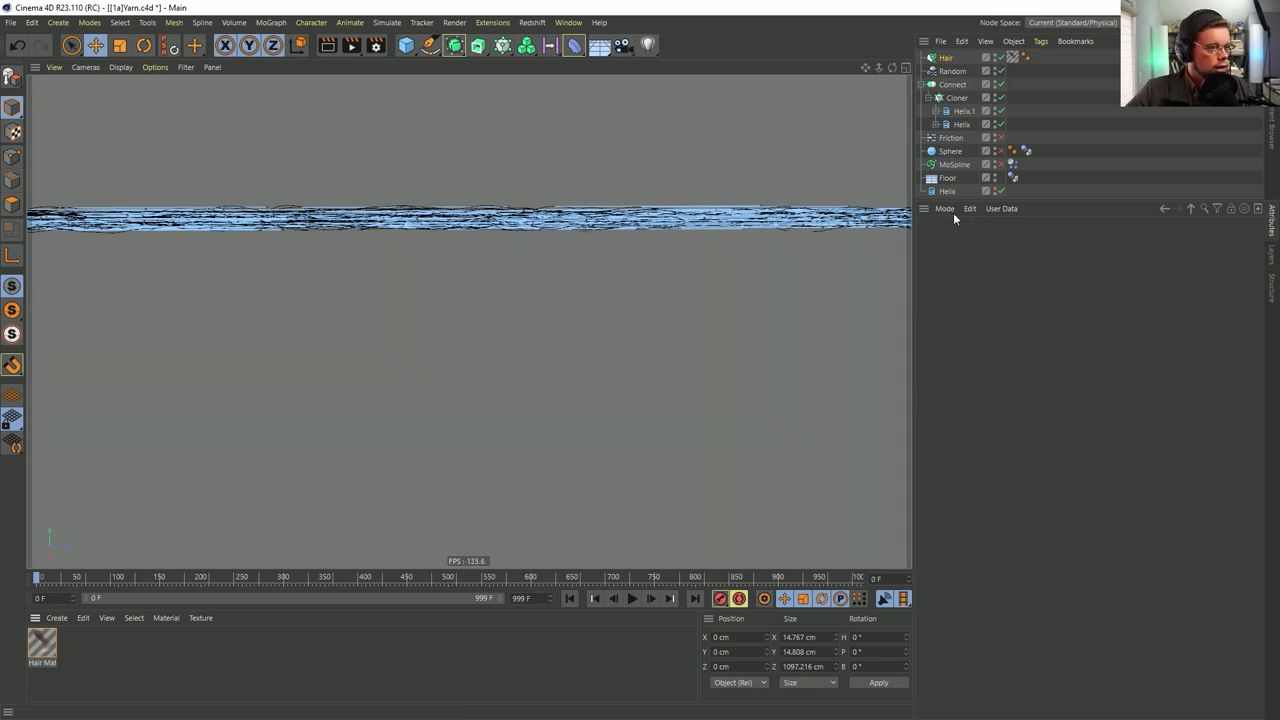
left_click(50, 648)
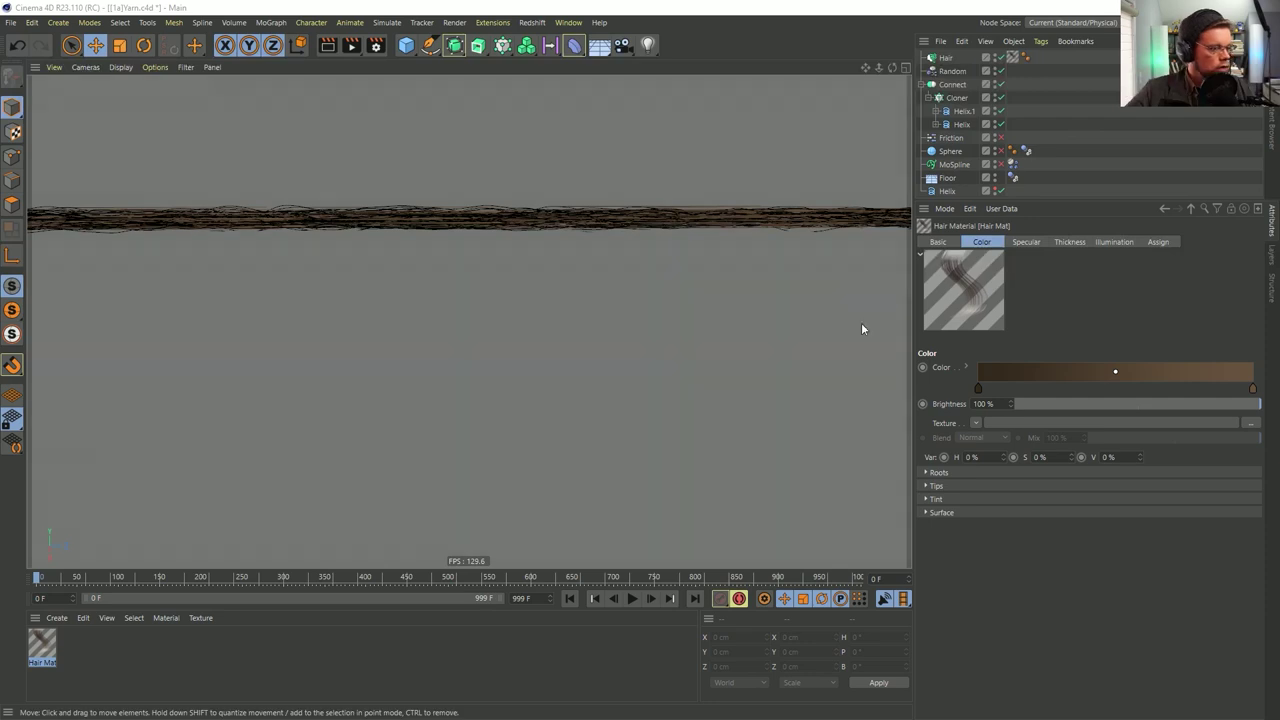
left_click_drag(784, 169, 877, 208)
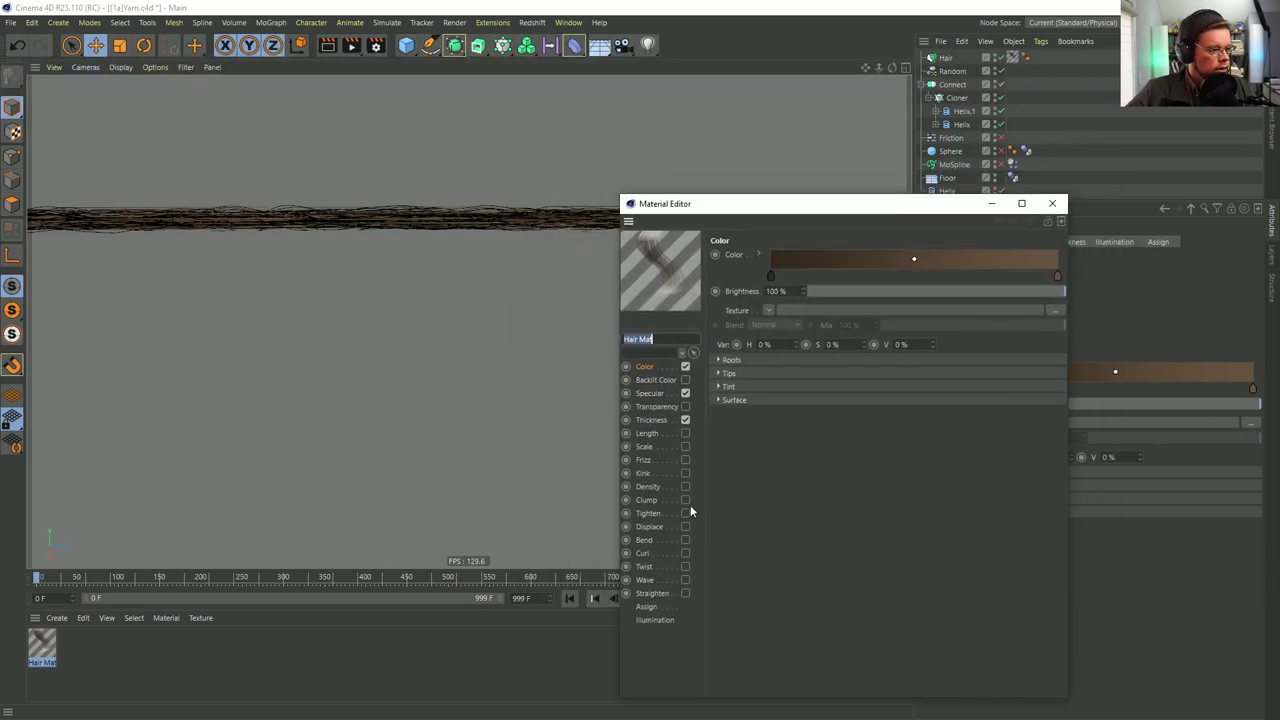
Try the Frizz and Curl channels of Hair Mat one at a time, switching each off again
left_click(685, 459)
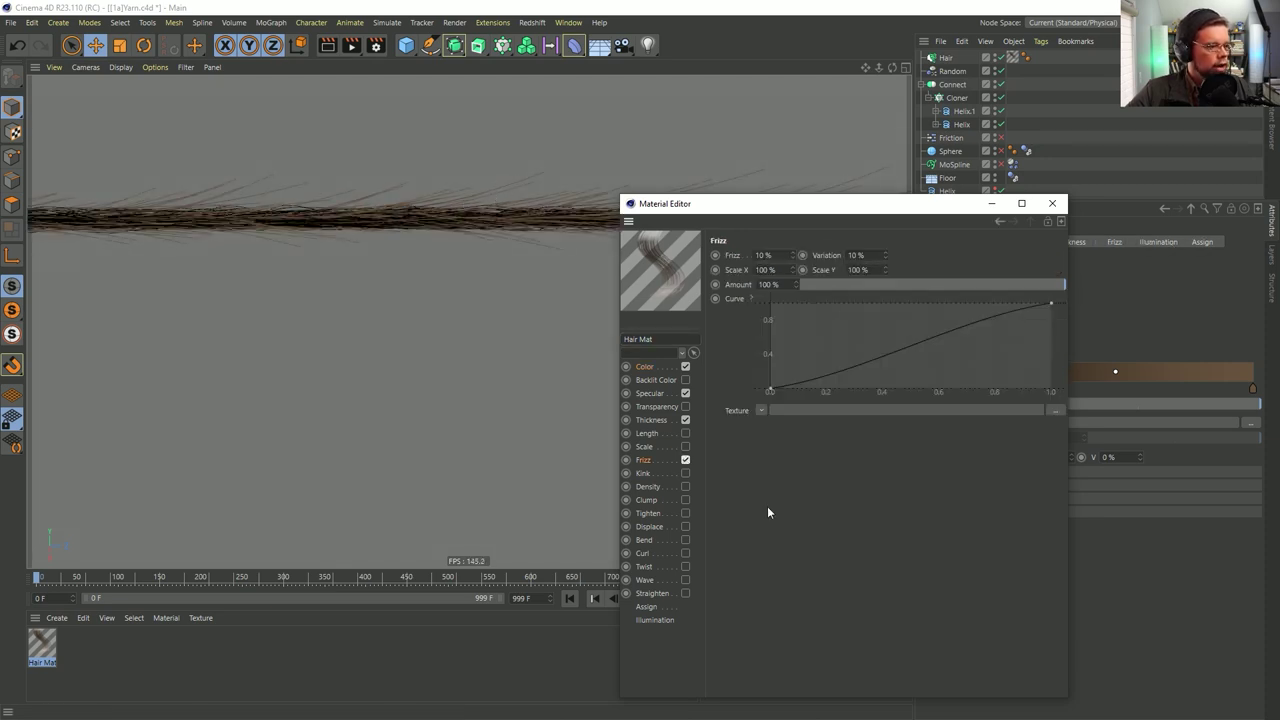
left_click(686, 460)
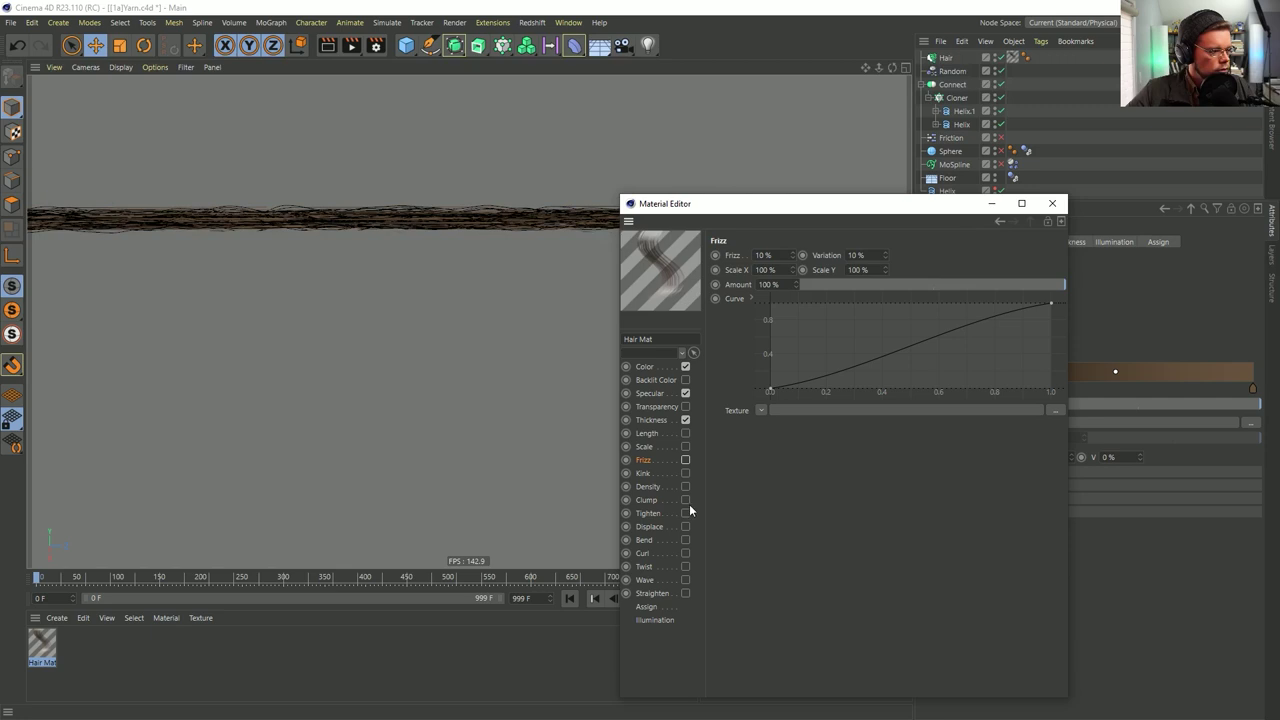
left_click(685, 553)
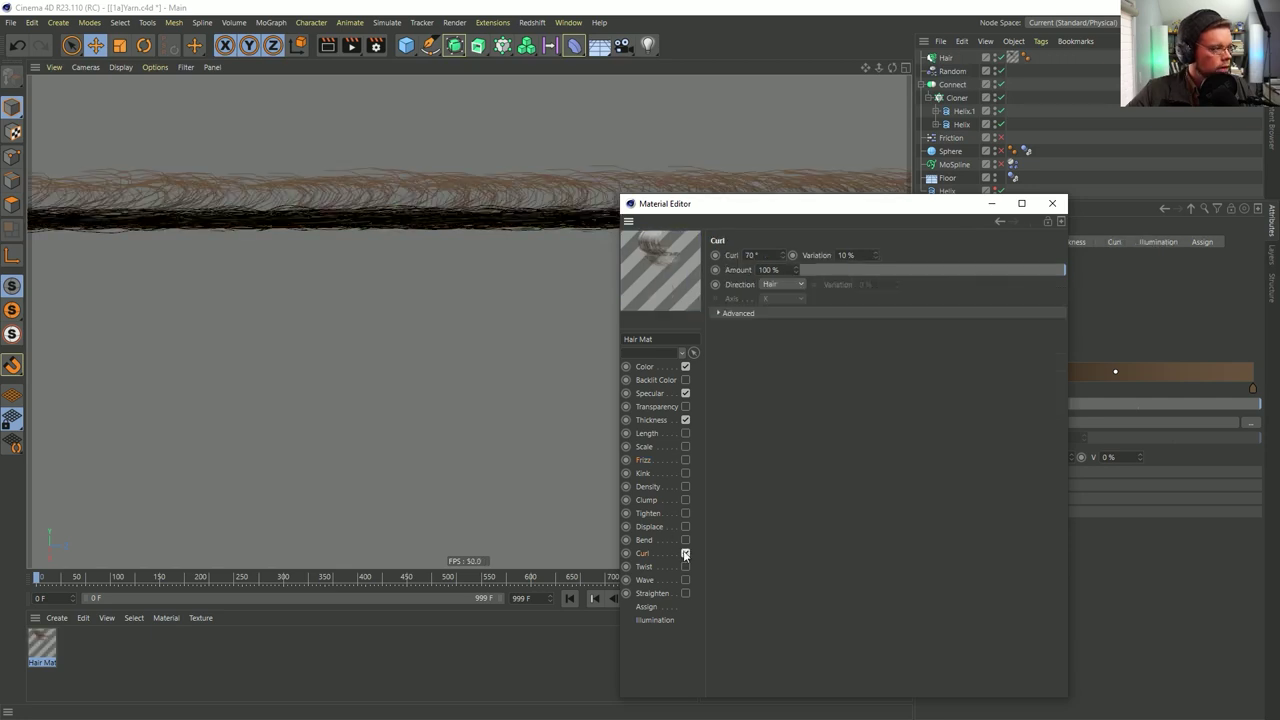
left_click(685, 553)
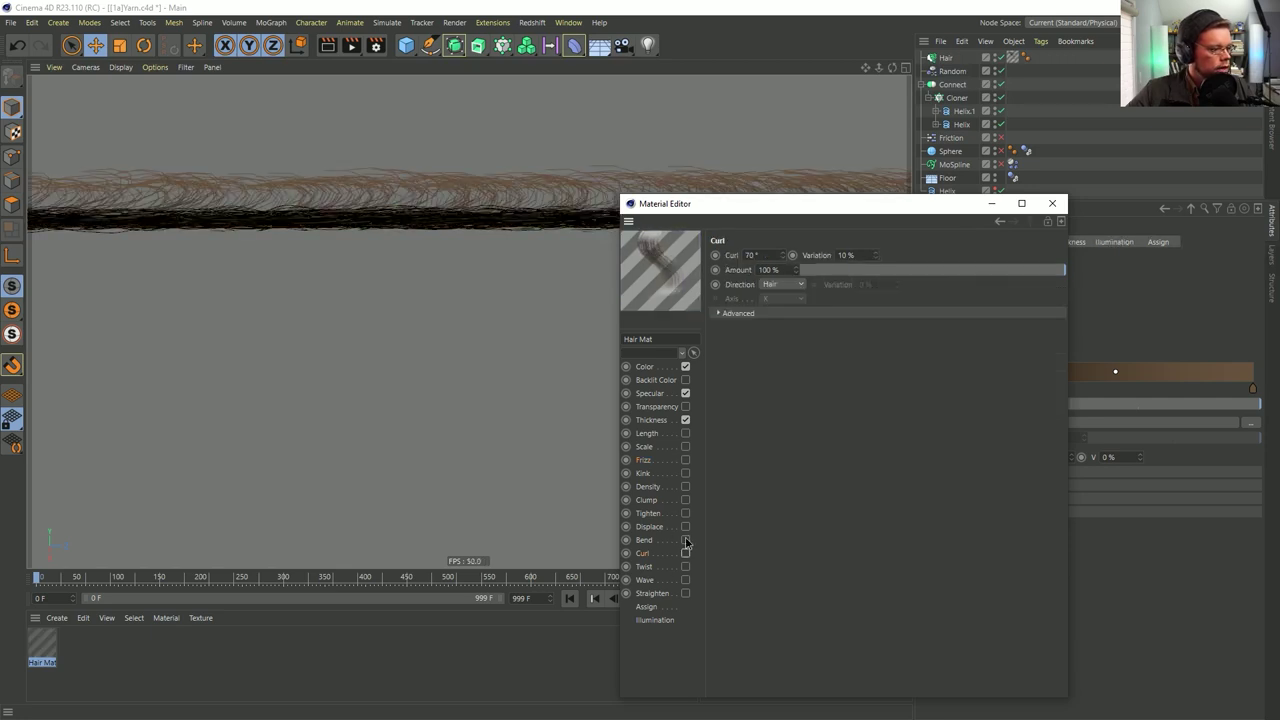
Enable the Bend channel of Hair Mat and inspect the hairs sticking out along the yarn
left_click(685, 540)
left_click_drag(918, 204, 602, 367)
left_click_drag(672, 226, 723, 221, "alt")
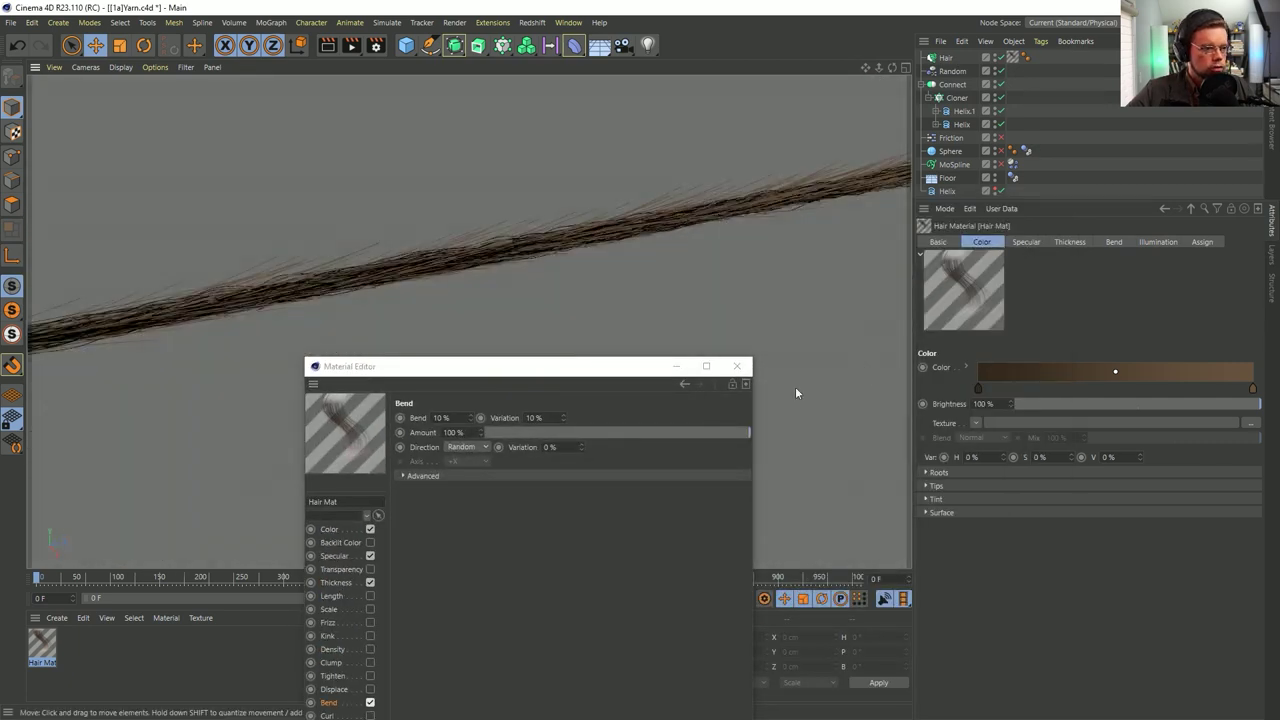
Set Hair Mat's Bend to 67% with 93% Variation, inspect the curved hairs, and close the Material Editor
left_click_drag(621, 377, 1112, 218)
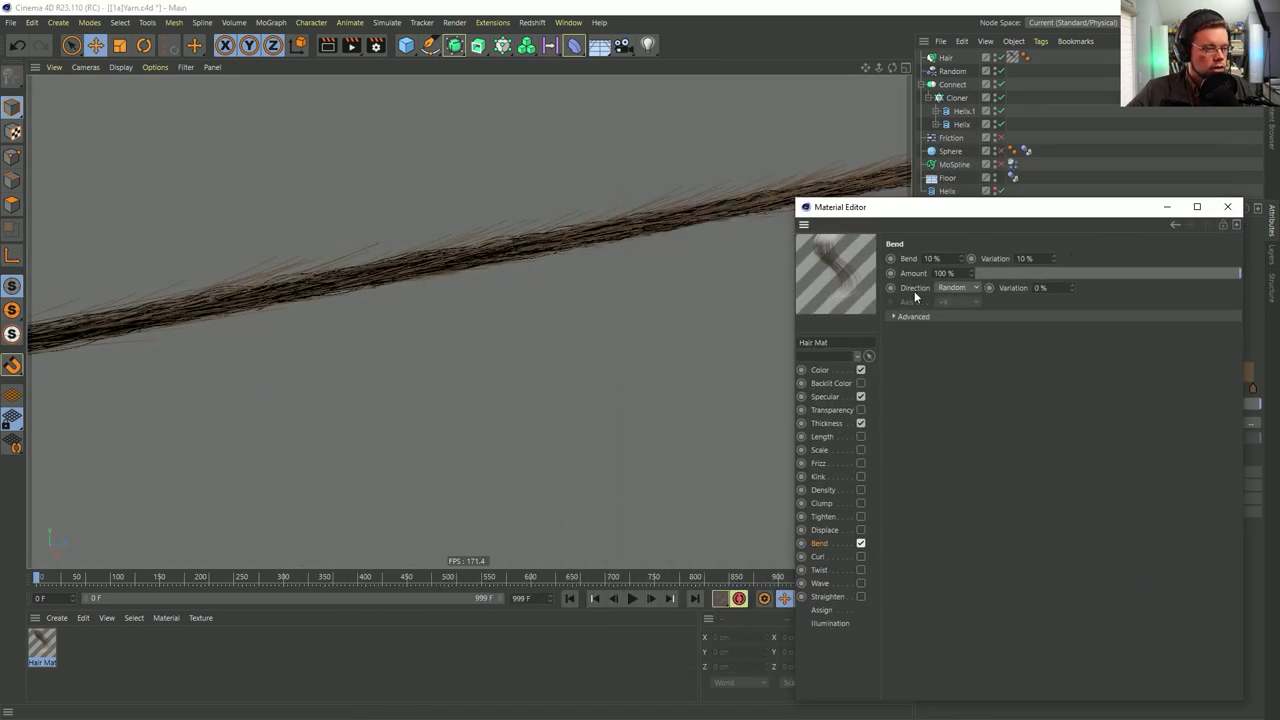
left_click_drag(963, 259, 1085, 260)
mouse_move(563, 234)
left_mouse_down("alt")
mouse_move(530, 190)
mouse_move(523, 233)
mouse_move(540, 234)
left_mouse_up("alt")
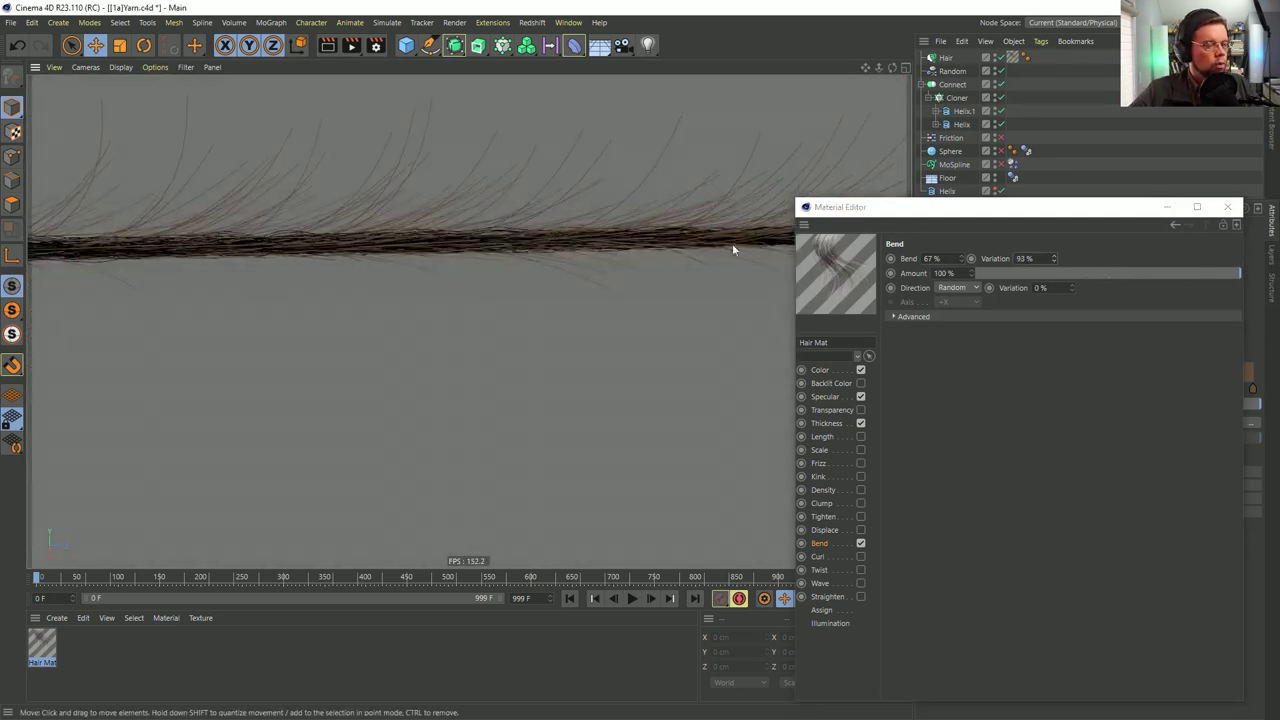
left_click(1234, 212)
left_click_drag(769, 249, 723, 200, "alt")
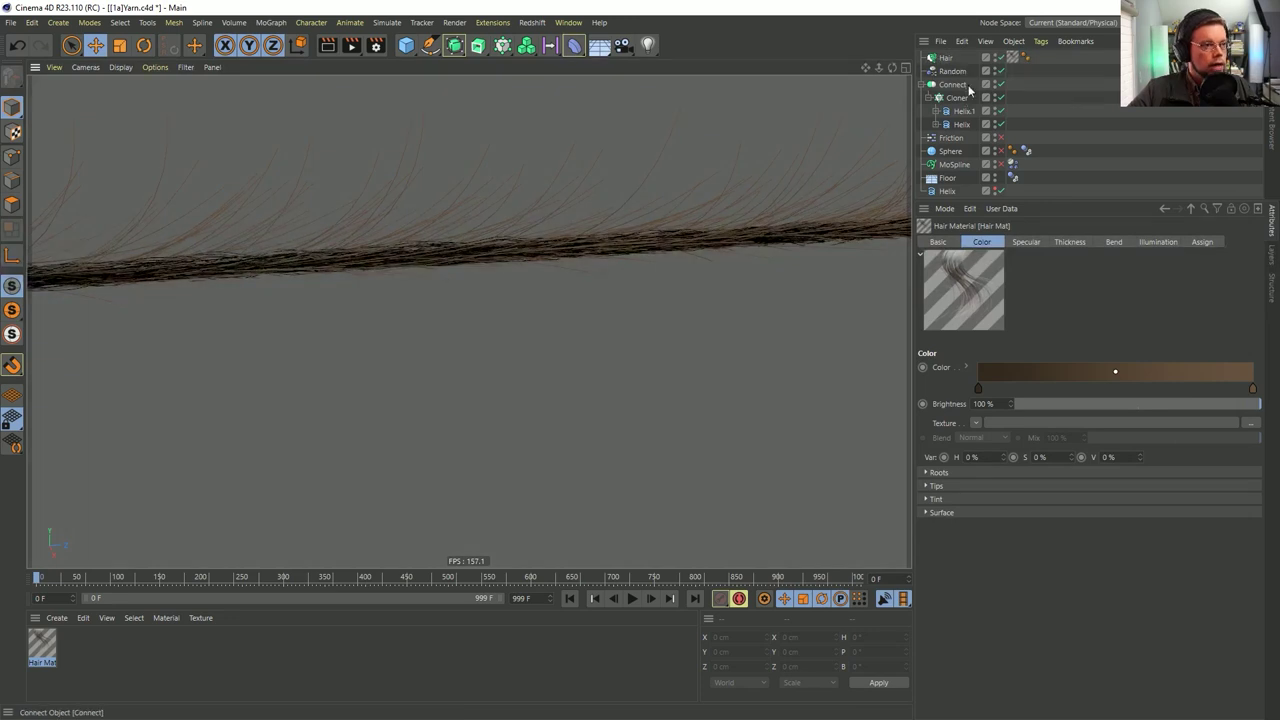
Try a guide length of 25 cm on the Hair object, and settle on 50 cm
left_click(945, 58)
left_click(1046, 242)
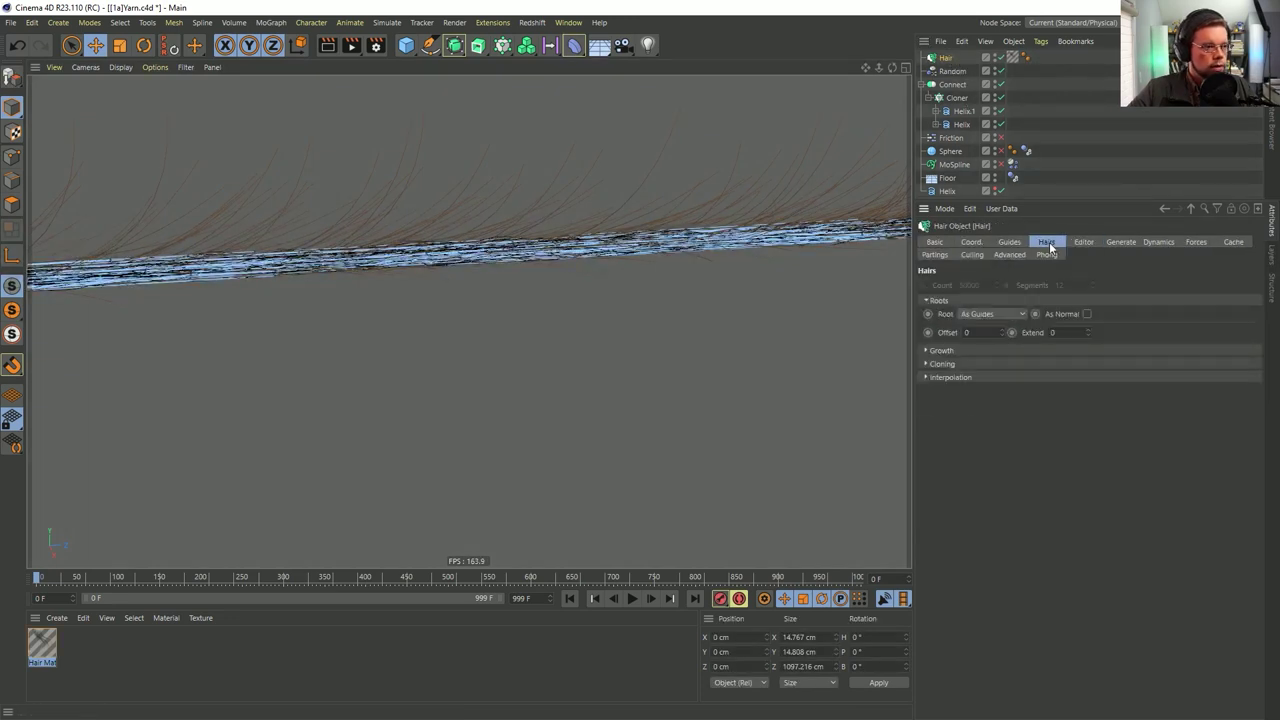
right_click_drag(786, 228, 750, 247, "alt")
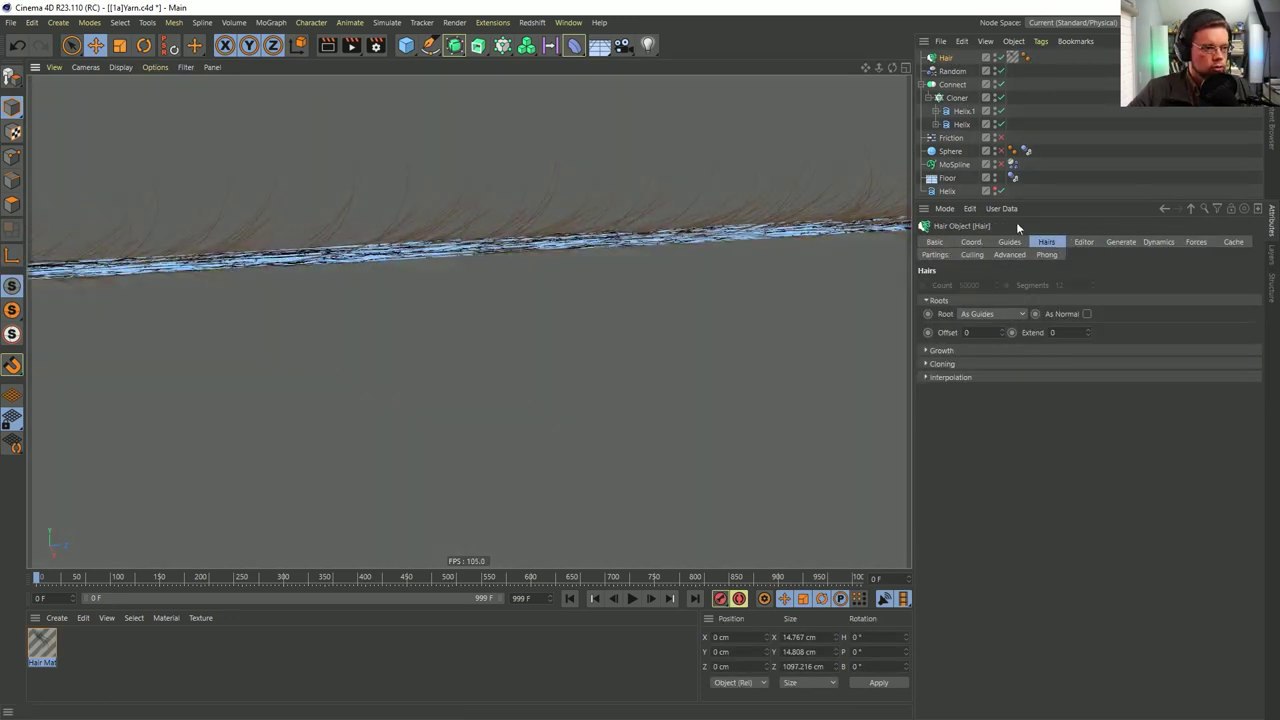
left_click(1012, 243)
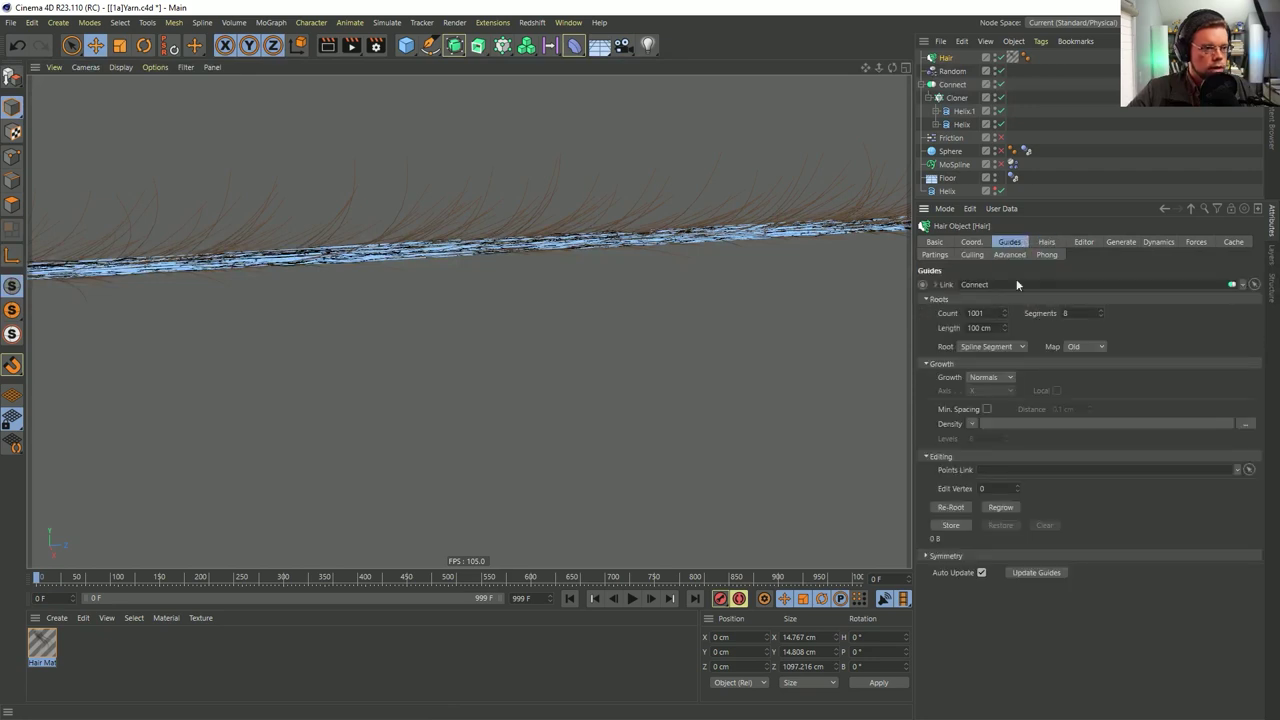
double_click(978, 328)
type("25")
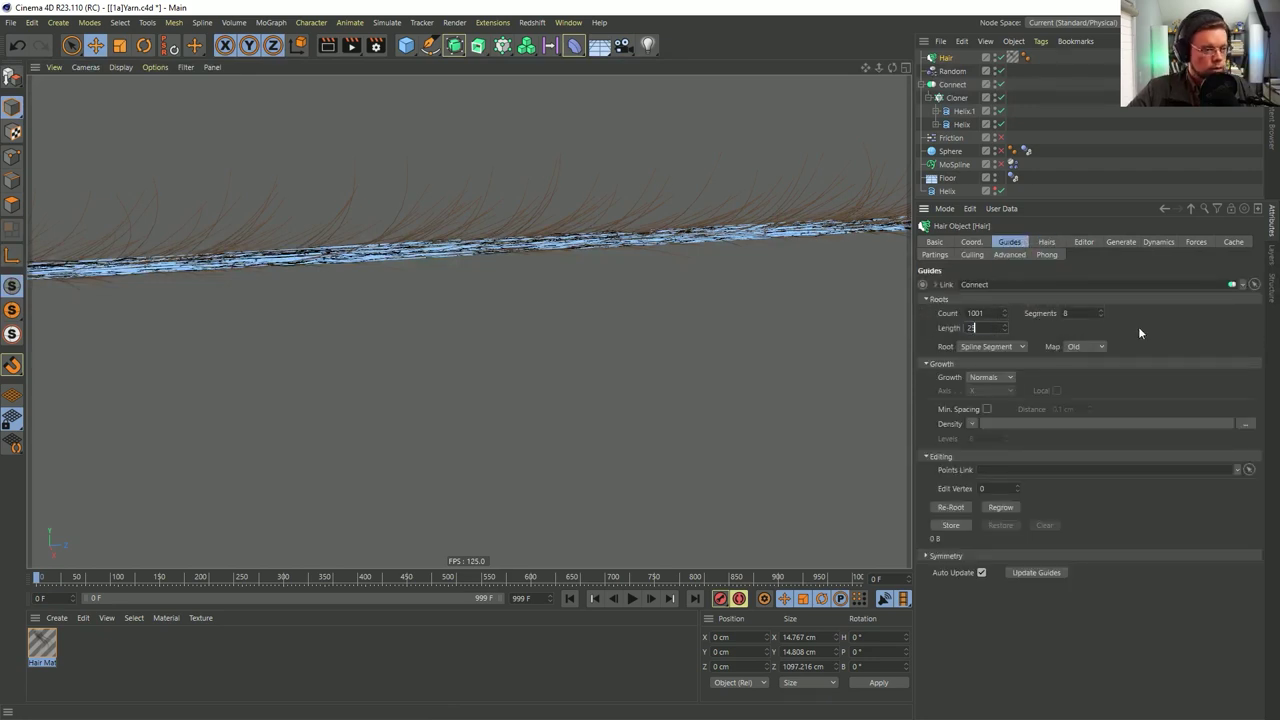
key("Return")
double_click(978, 328)
type("50")
key("Return")
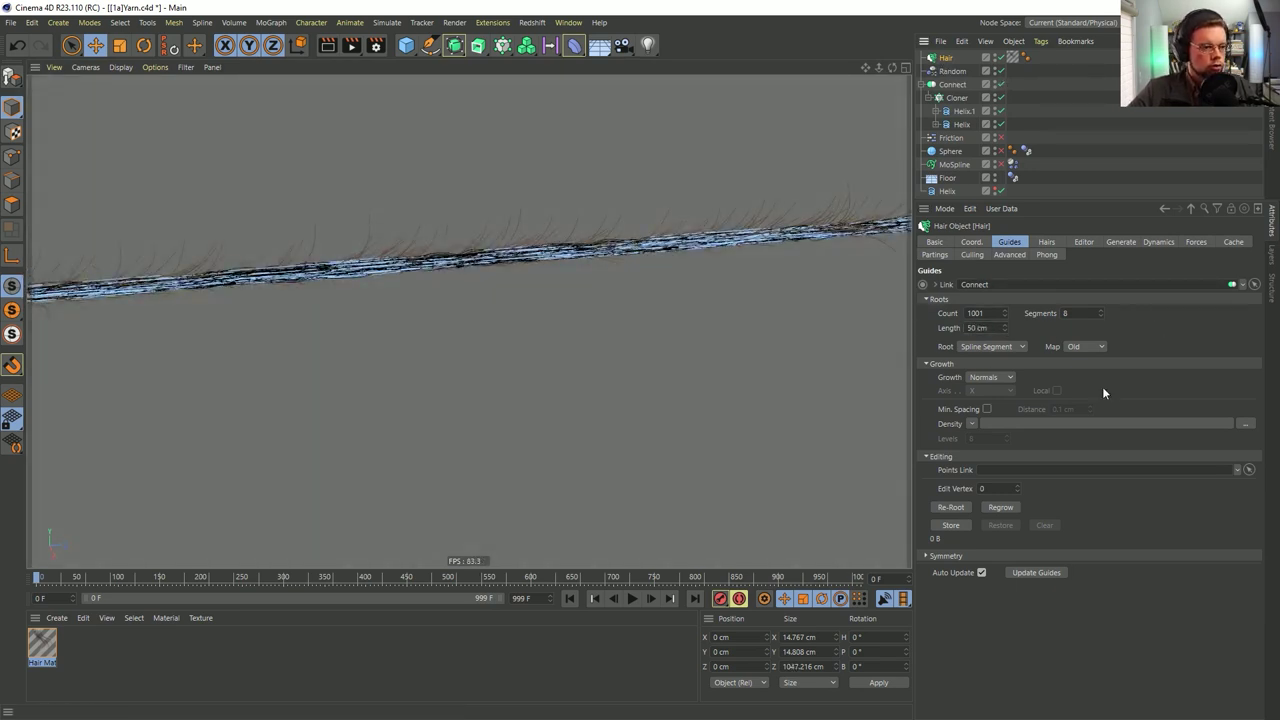
Set the hair guides' Growth to Direction, keeping X as the axis
left_click(978, 377)
left_click(1003, 418)
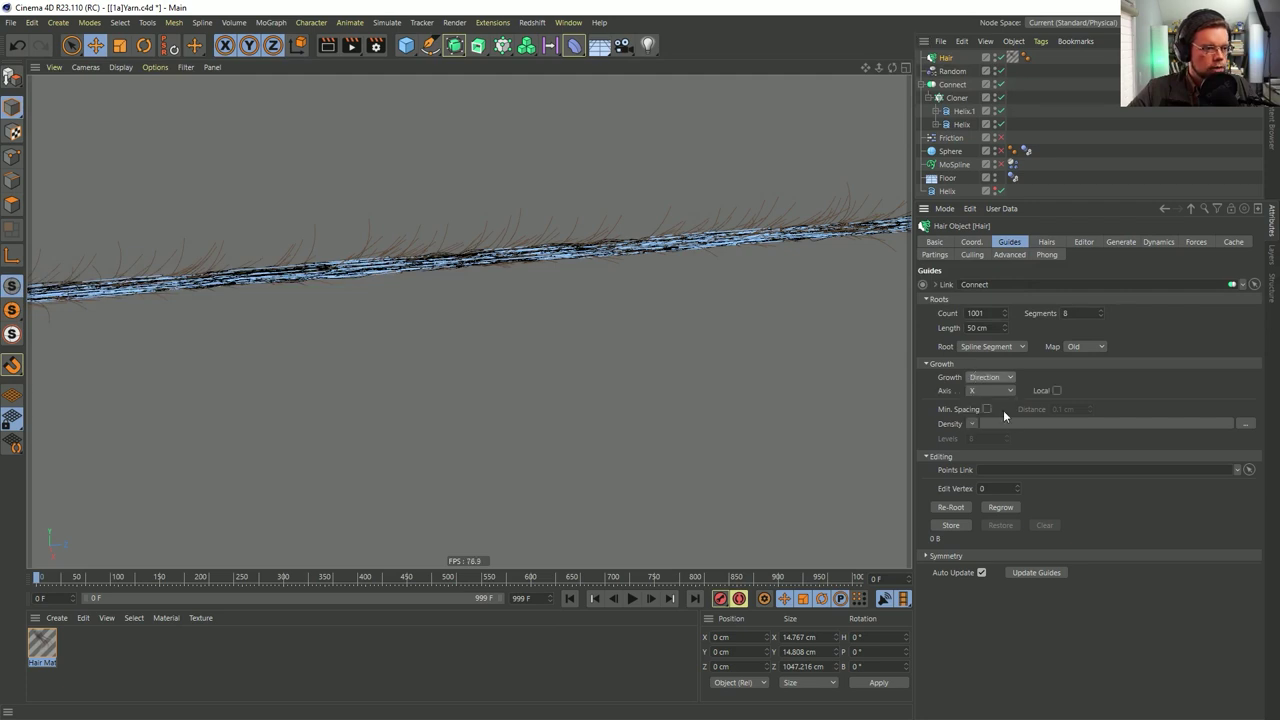
left_click(1000, 391)
left_click(1078, 378)
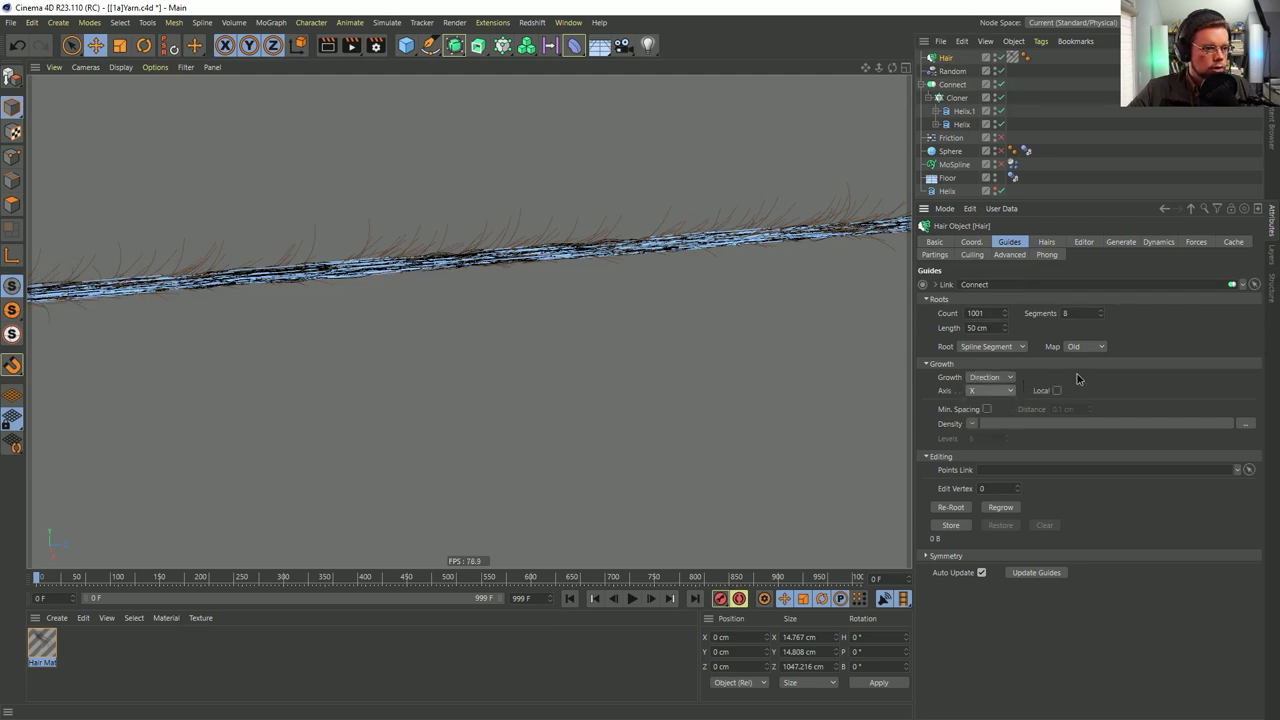
left_click(982, 391)
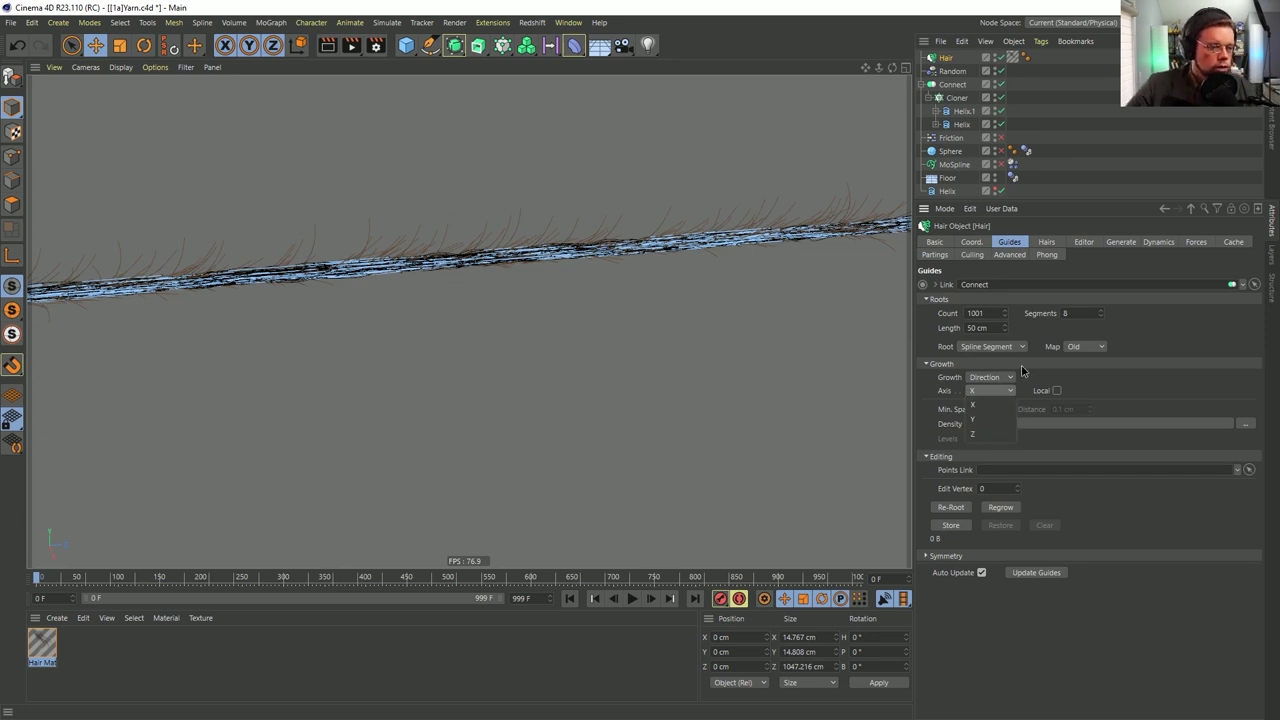
left_click(1058, 379)
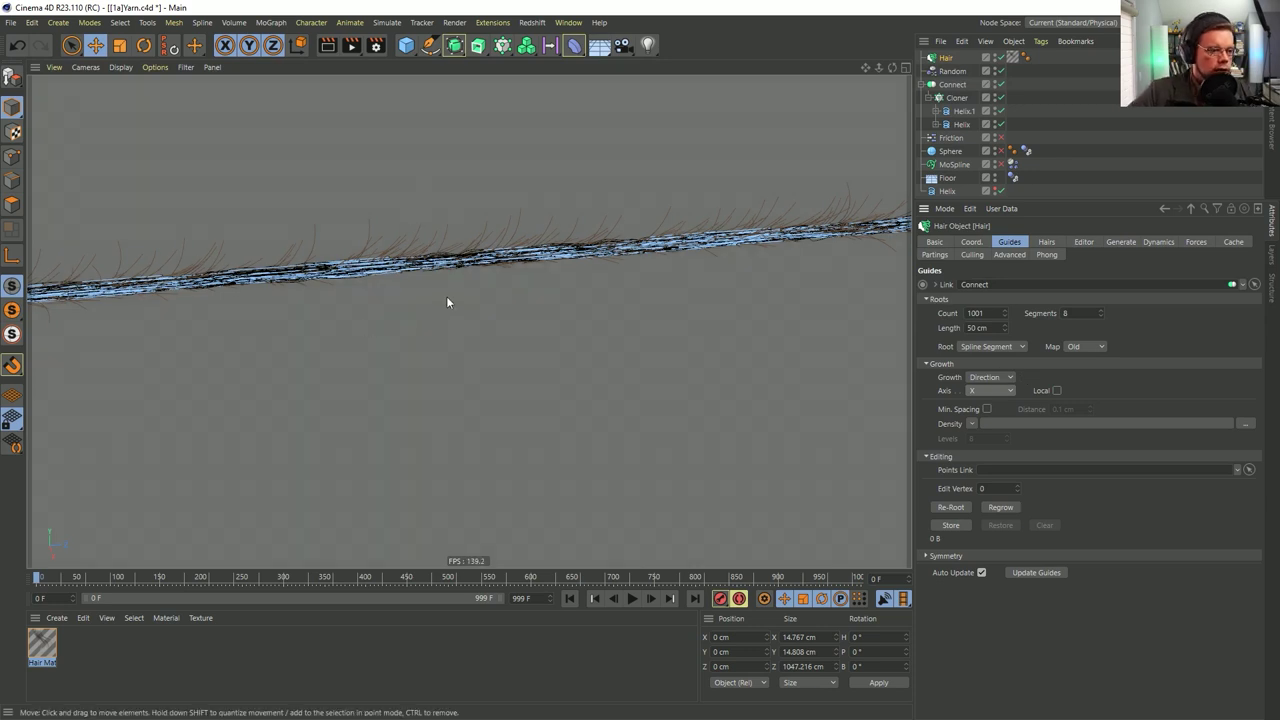
Try Symmetry on the hair guides with different mirror planes, including XY, and switch it off again
left_click(960, 557)
left_click(987, 569)
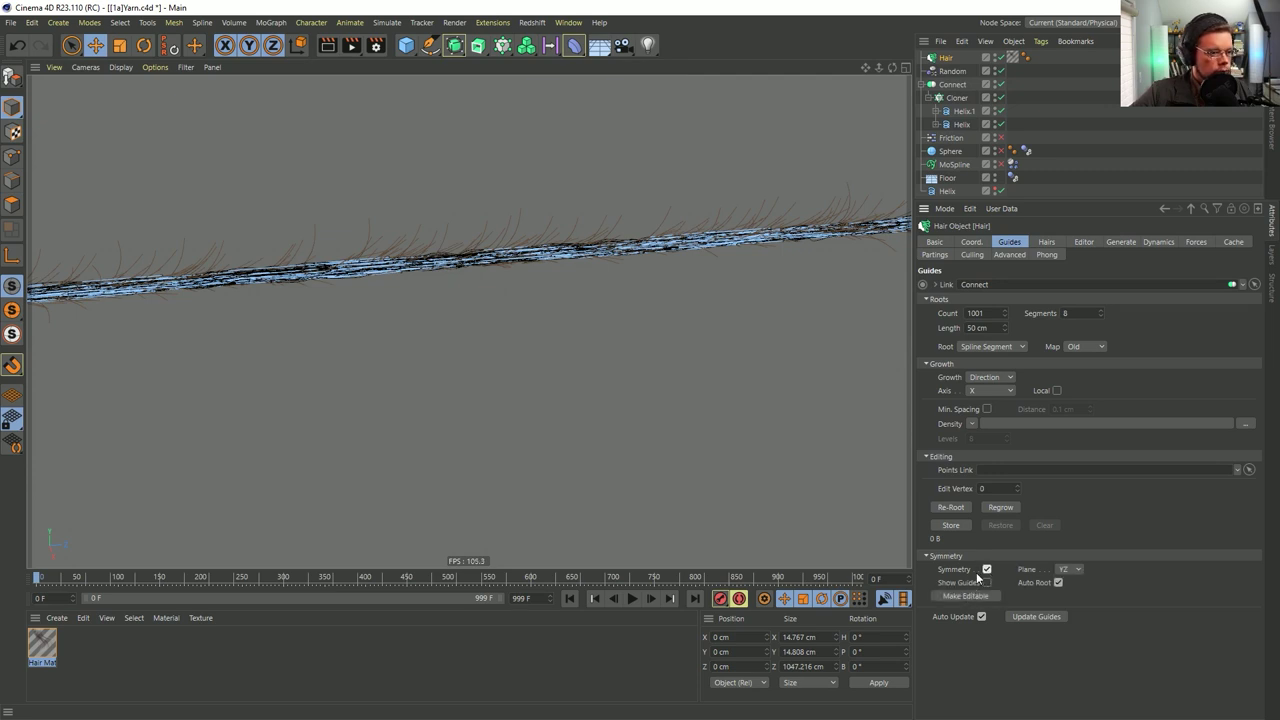
left_click(1070, 569)
left_click(1068, 582)
left_click(1072, 570)
left_click(1066, 606)
left_click(1070, 569)
left_click(1068, 582)
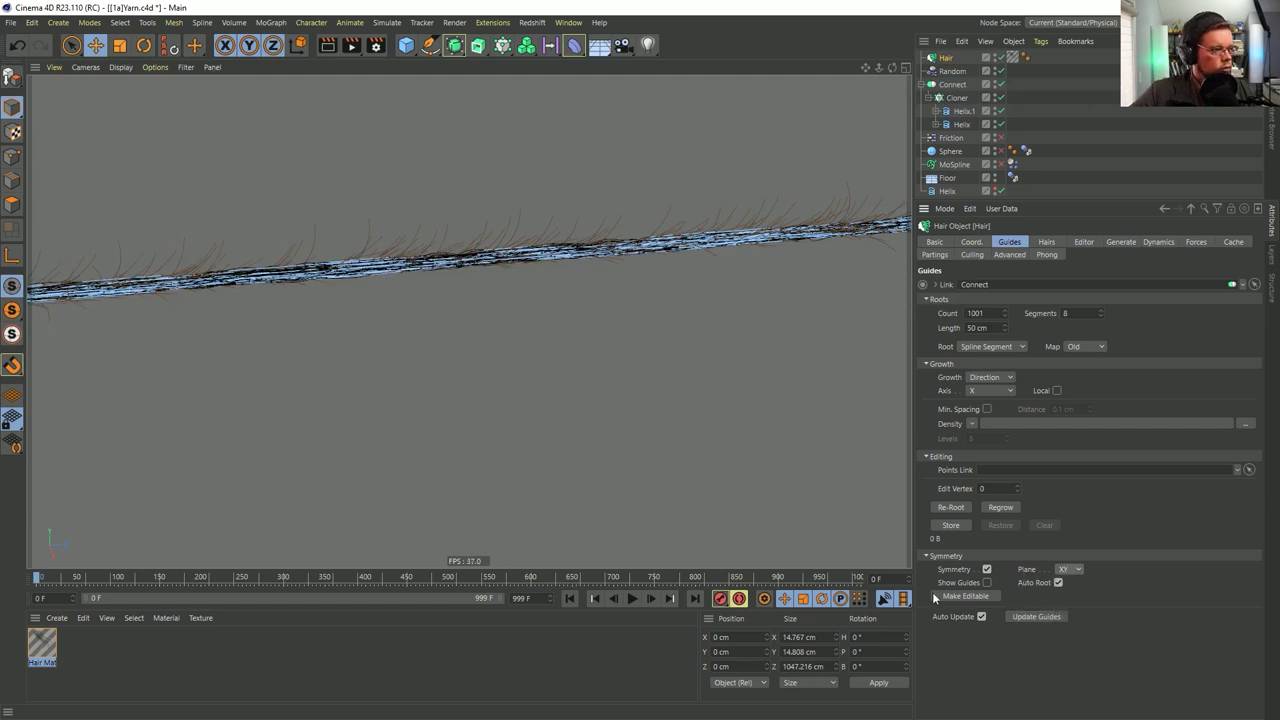
left_click(987, 569)
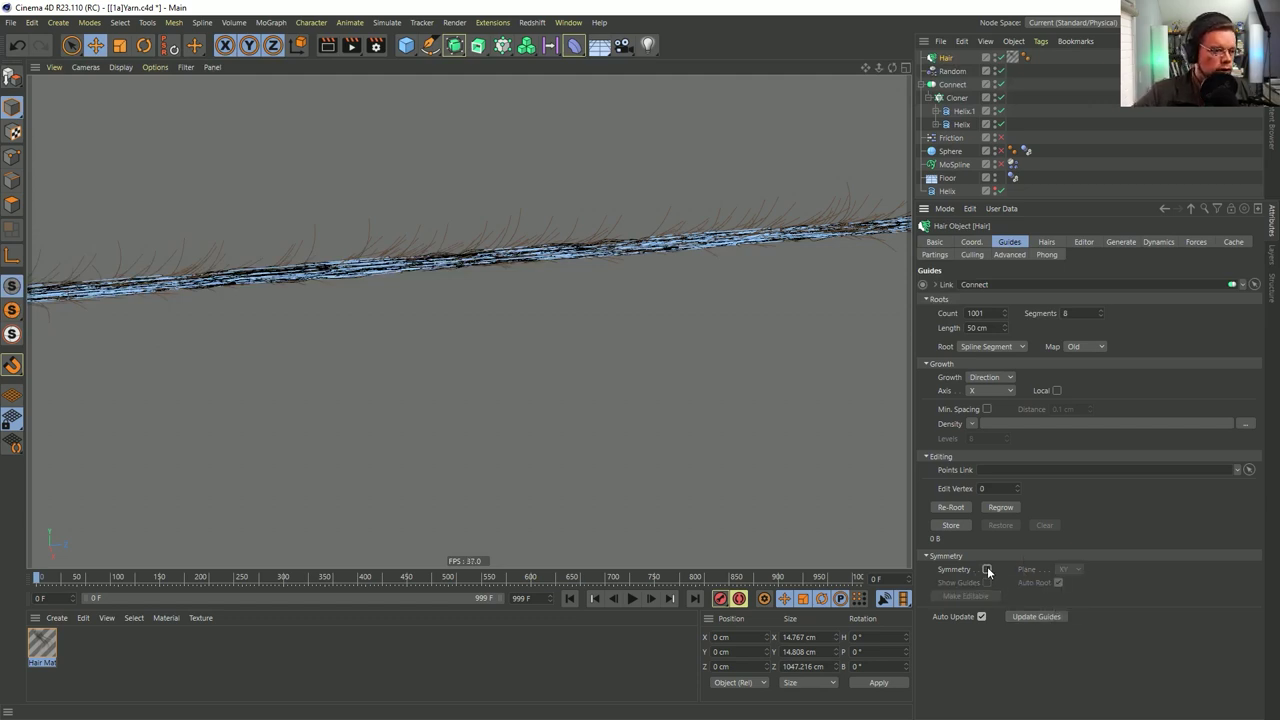
Set the Hair object's Generate type to Spline
left_click_drag(550, 254, 552, 257, "alt")
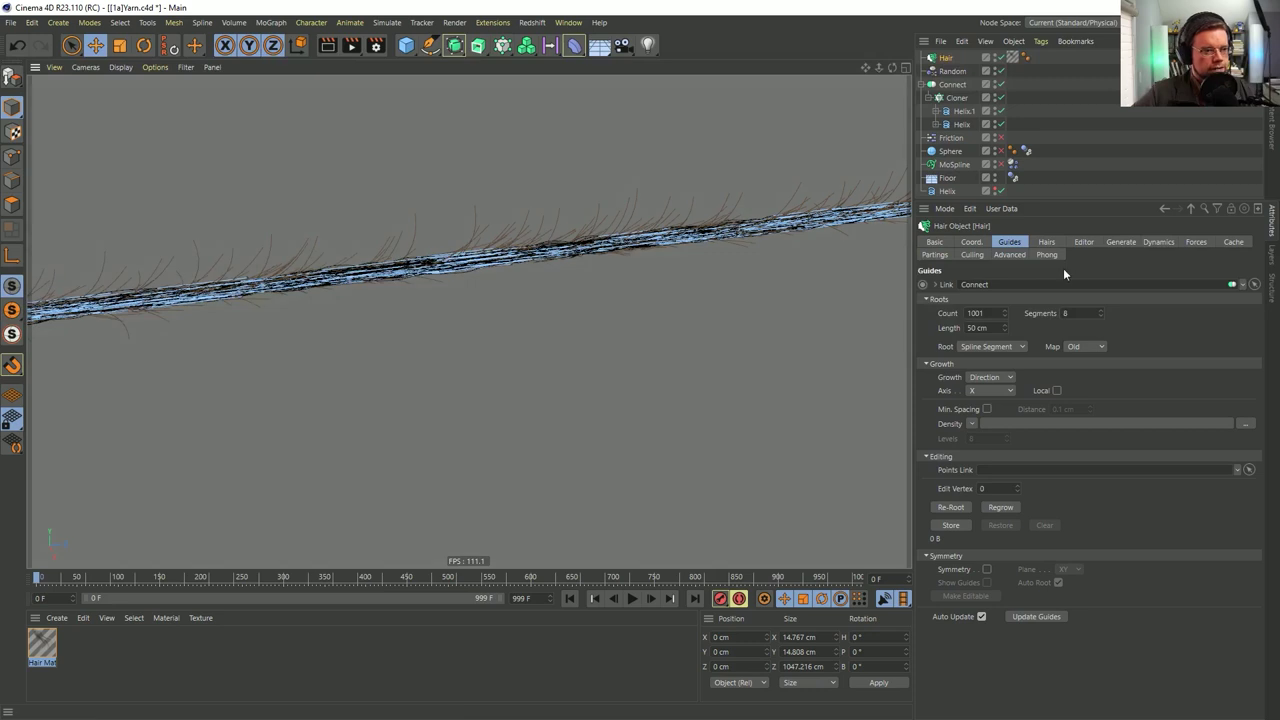
left_click_drag(697, 203, 690, 212, "alt")
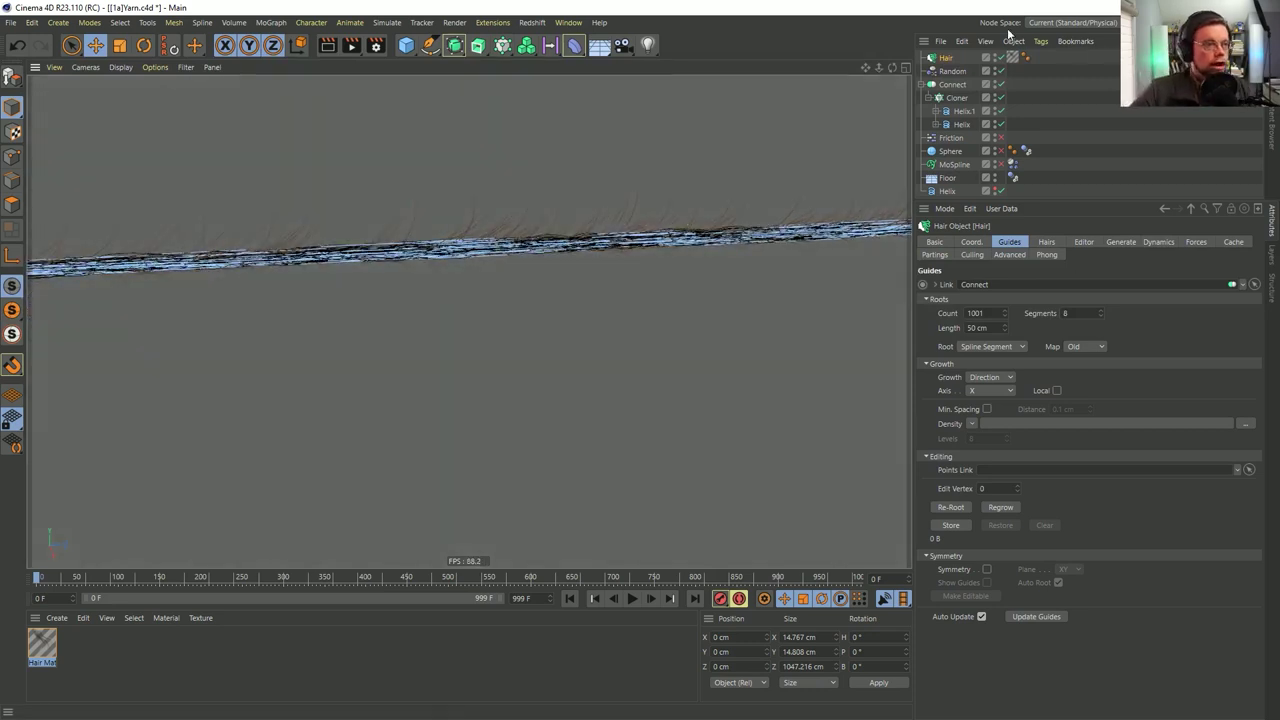
left_click(1120, 241)
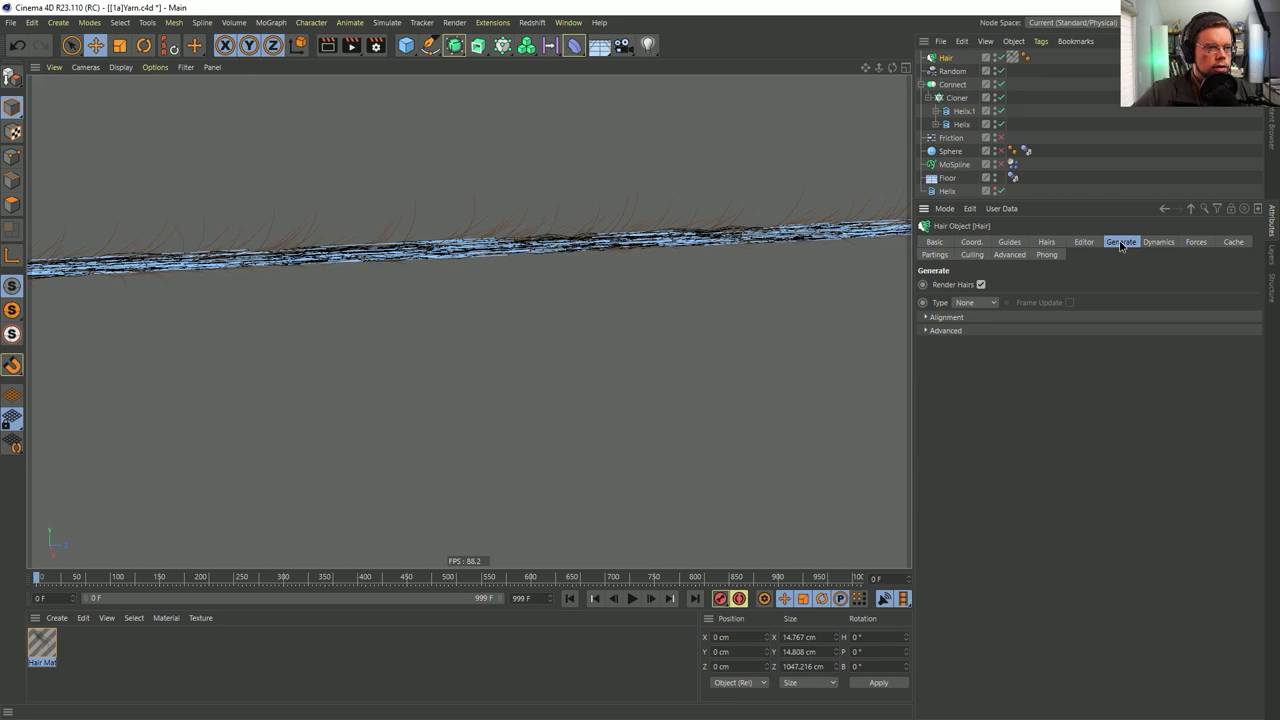
left_click(975, 302)
left_click(986, 330)
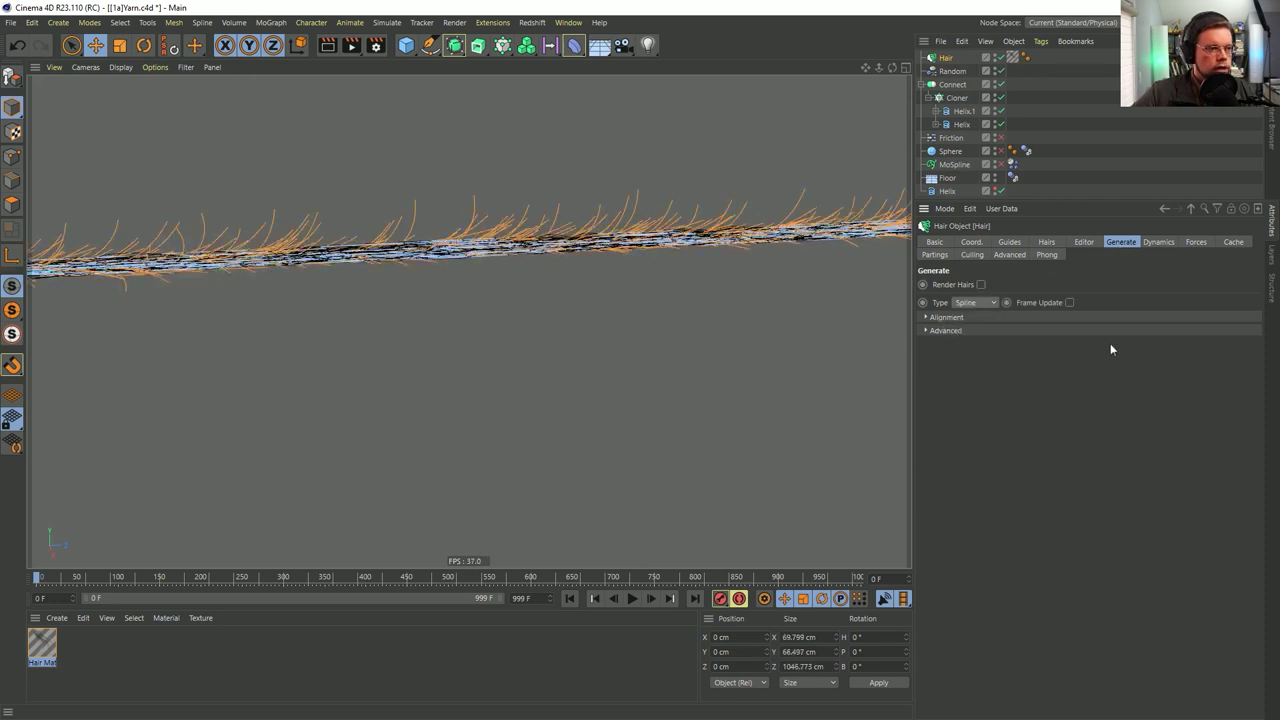
Move the Hair object inside Connect alongside the Cloner, and select Connect
left_click(1077, 106)
left_click_drag(944, 57, 955, 90)
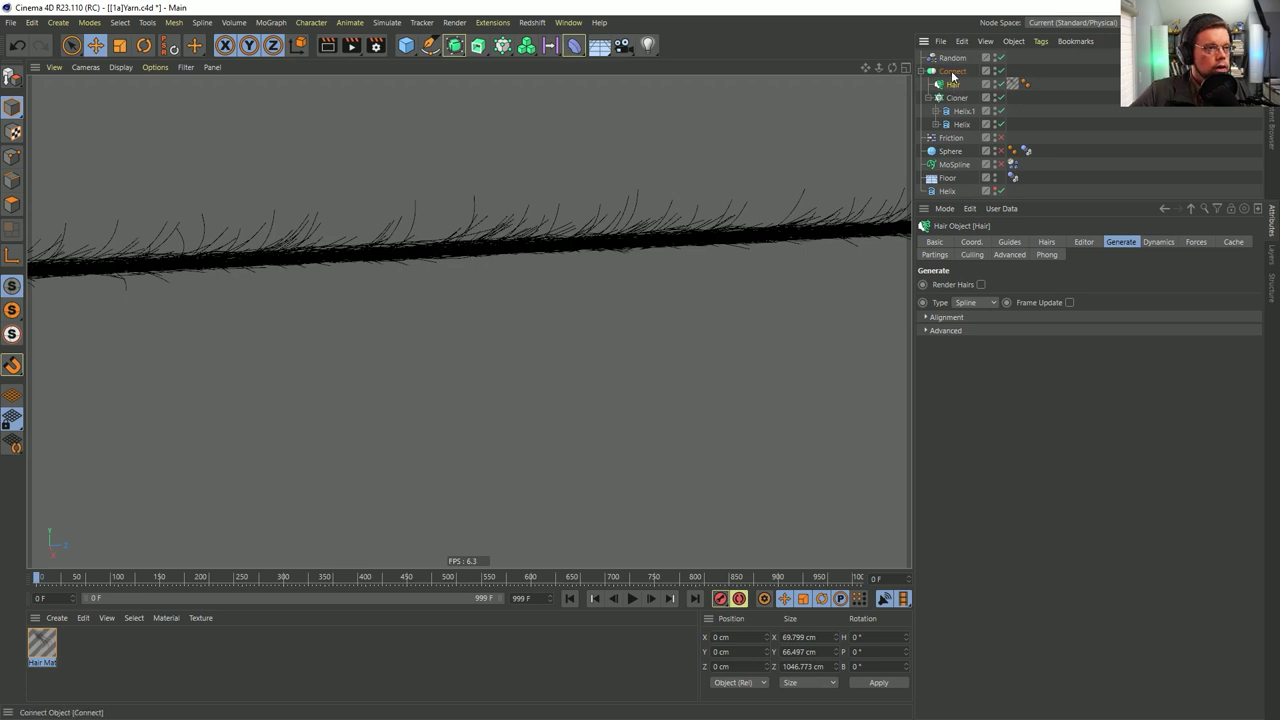
left_click(952, 71)
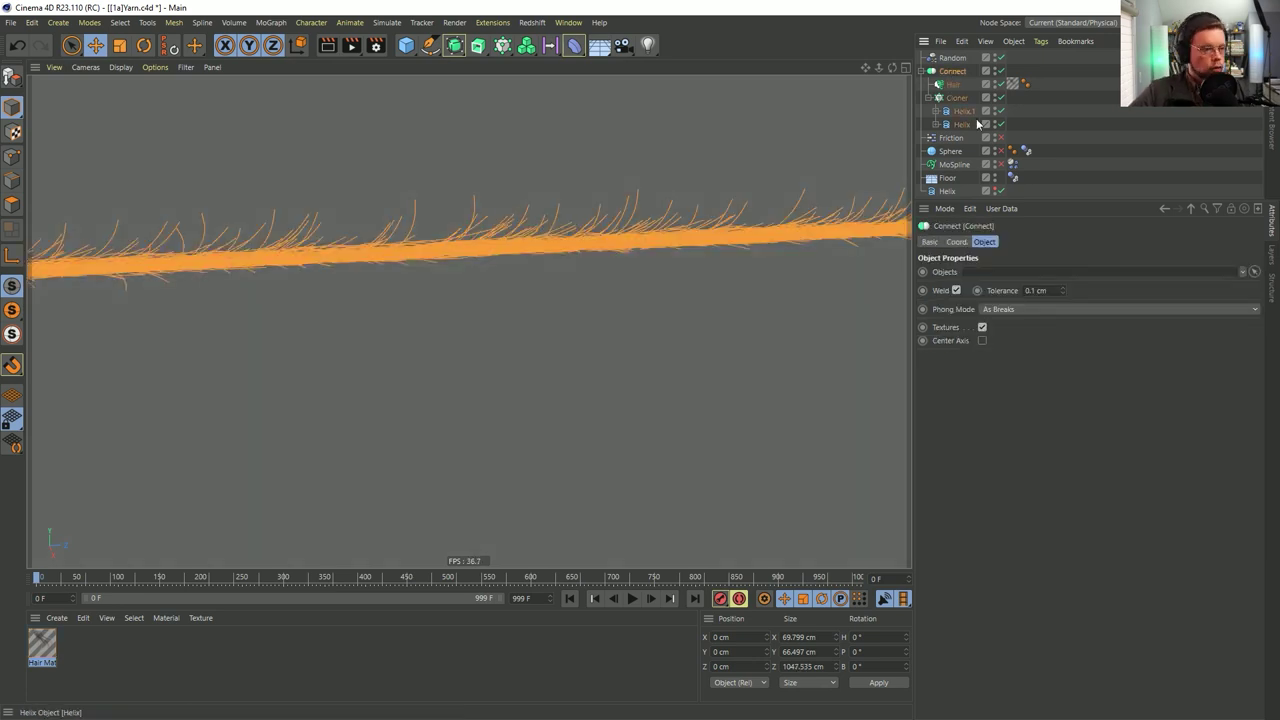
Show the standalone spiral Helix in the viewport, framed together with the hairy yarn, and enlarge the object list
scroll(606, 252, "down", 5)
scroll(384, 248, "up", 3)
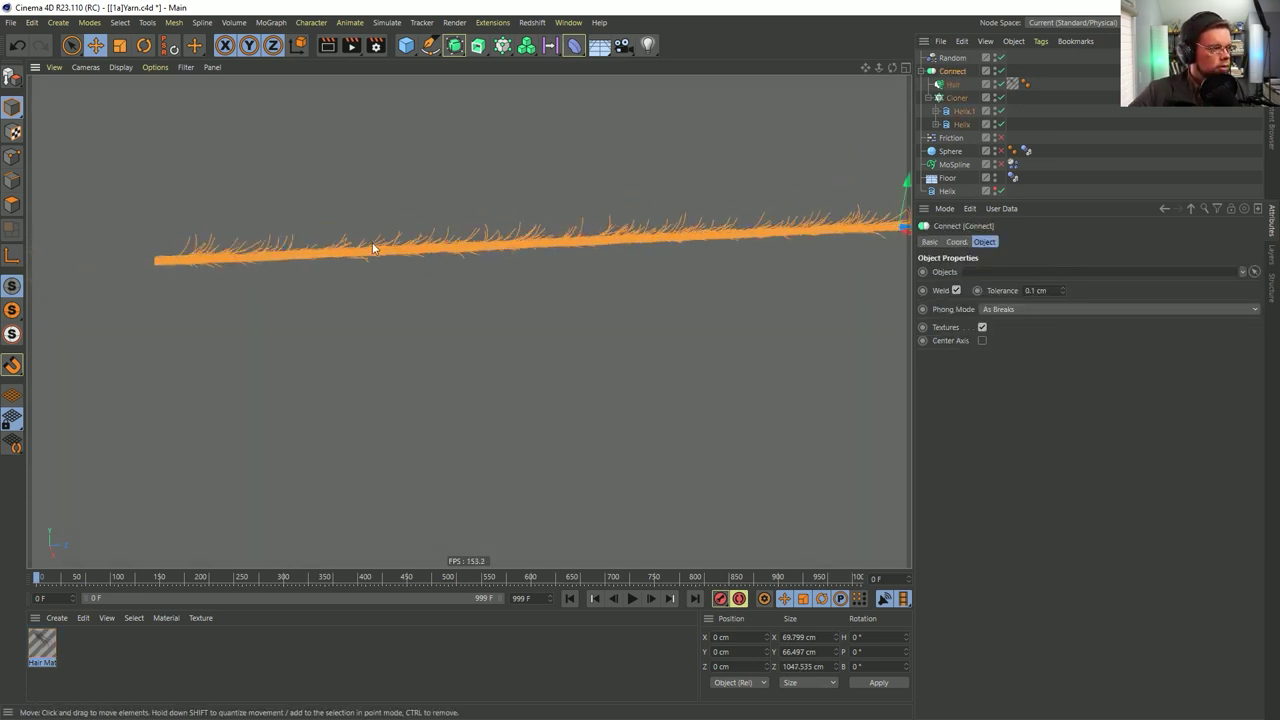
middle_click_drag(837, 232, 701, 248, "alt")
left_click_drag(681, 224, 708, 236, "alt")
left_click_drag(1006, 200, 1007, 353)
left_click(995, 189)
left_click_drag(725, 248, 663, 264, "alt")
right_click_drag(663, 264, 722, 234, "alt")
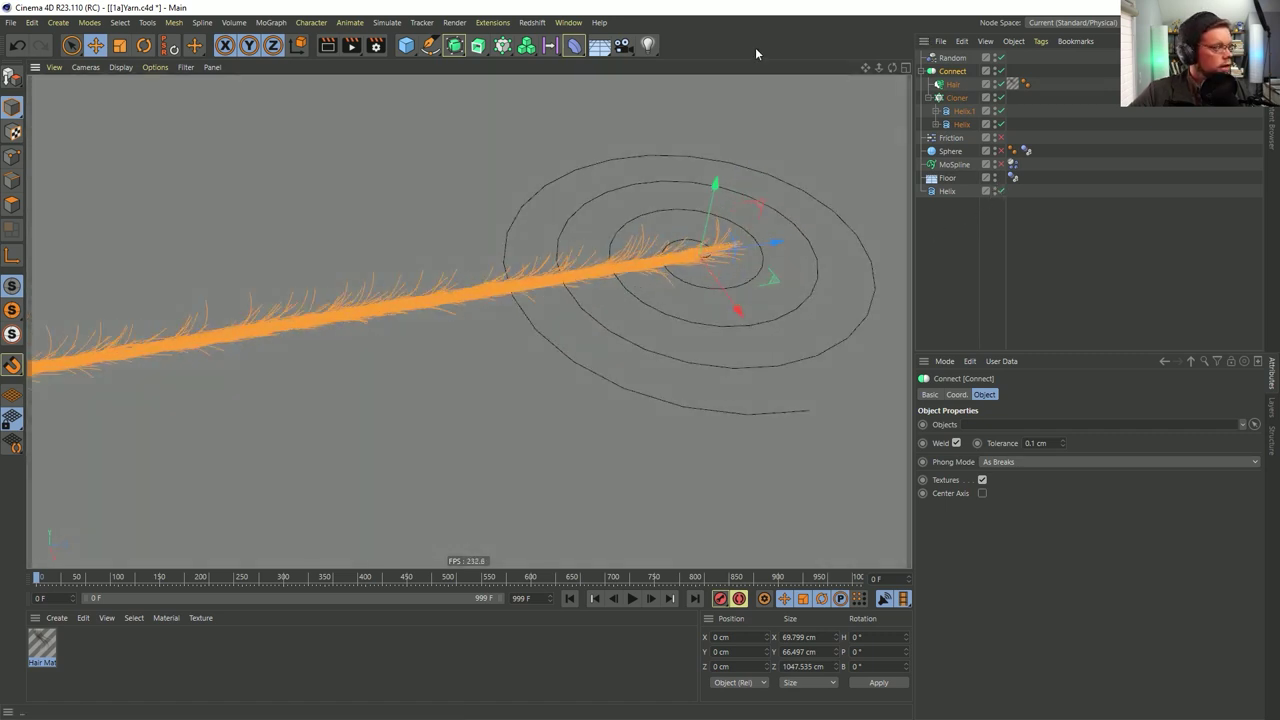
Add a Spline Wrap deformer as a child of Connect
left_click(573, 45)
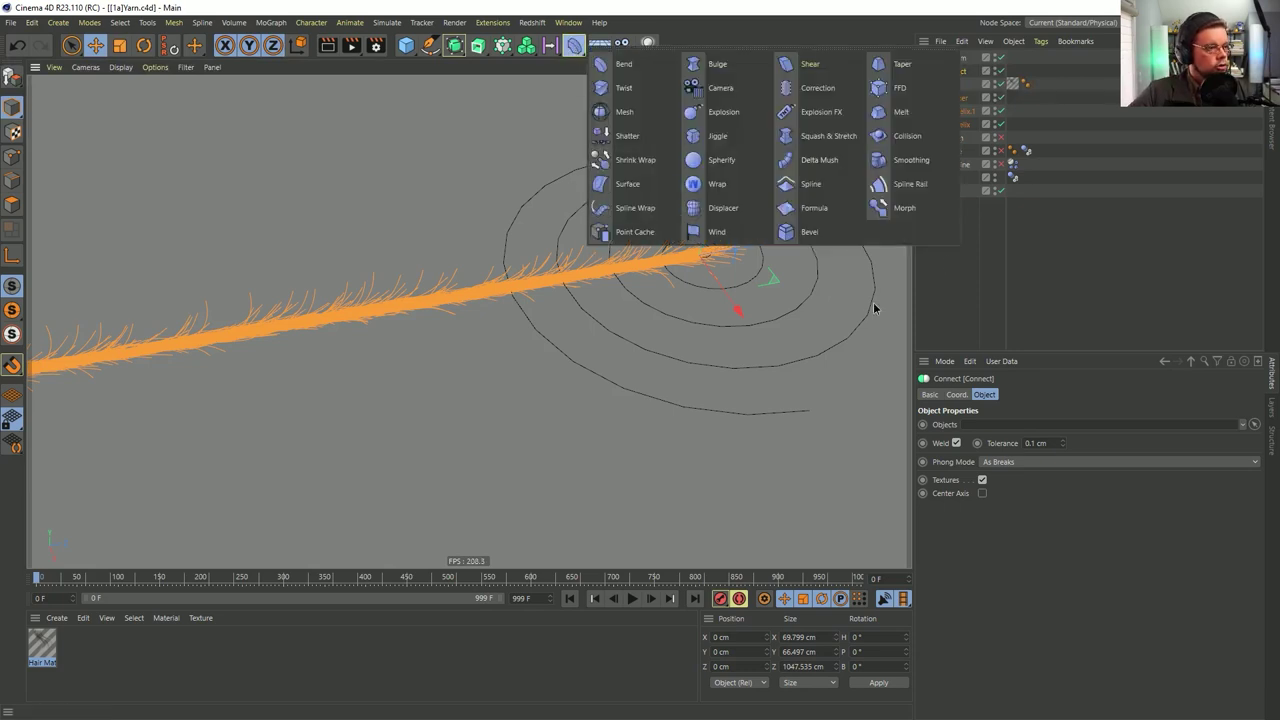
left_click(640, 232)
left_click_drag(958, 58, 952, 86)
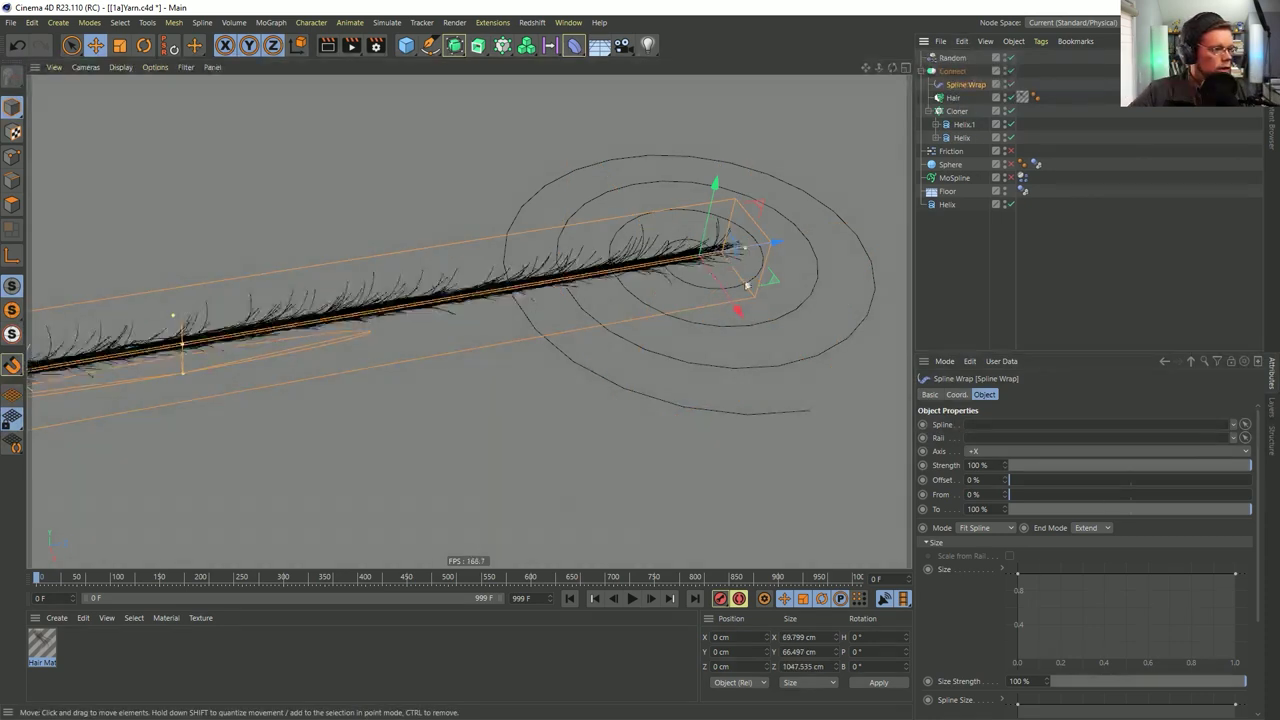
Set the Spline Wrap's axis to +Z and use the standalone spiral Helix as its spline
left_click(980, 451)
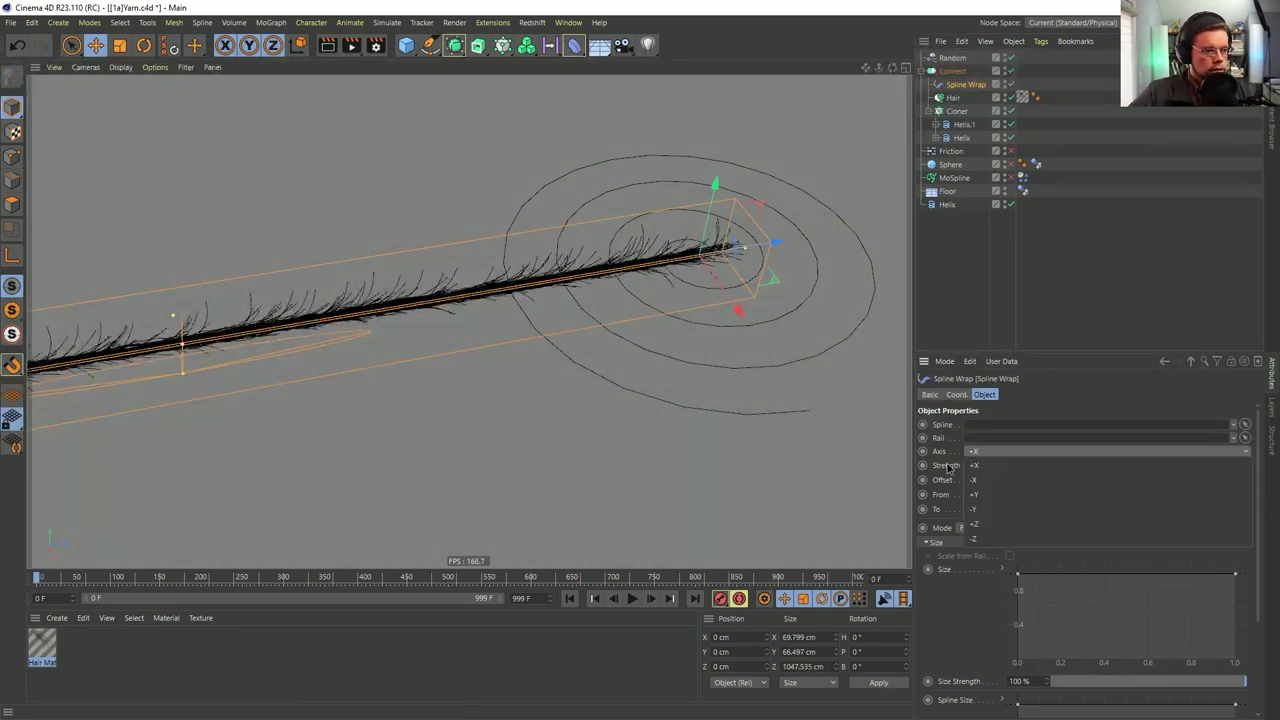
left_click(972, 524)
scroll(366, 330, "down", 4)
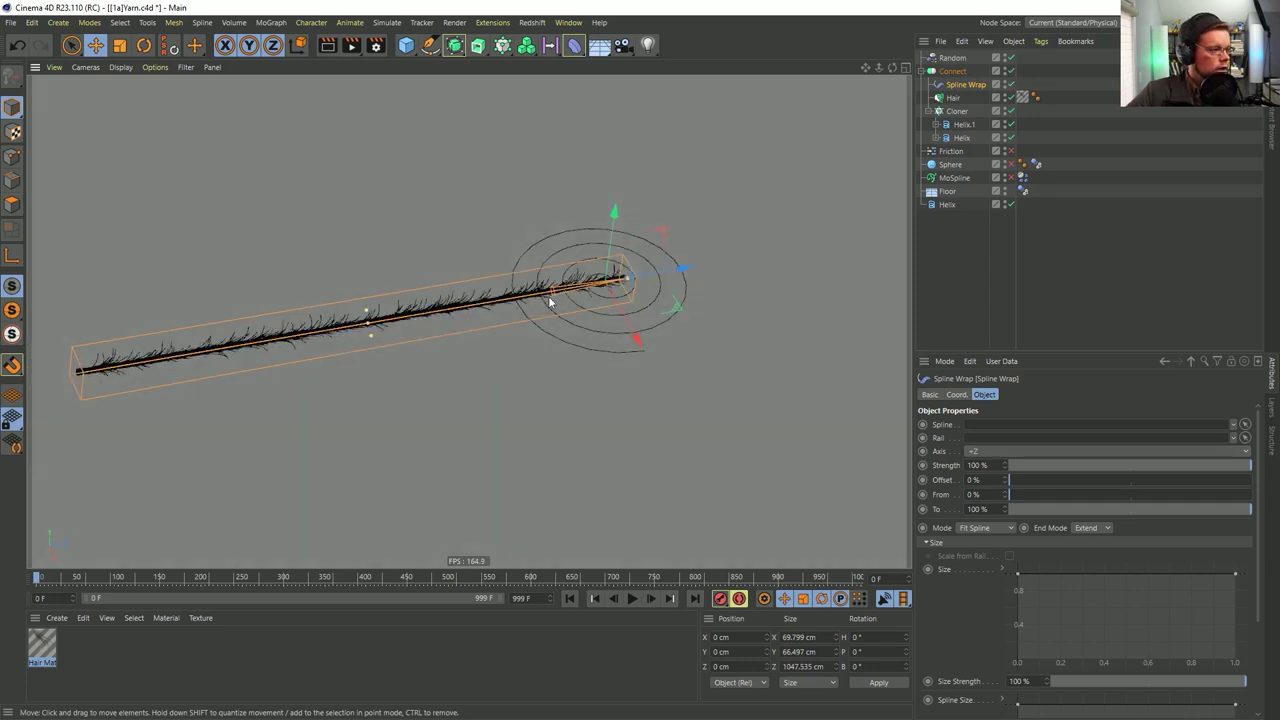
scroll(628, 292, "up", 5)
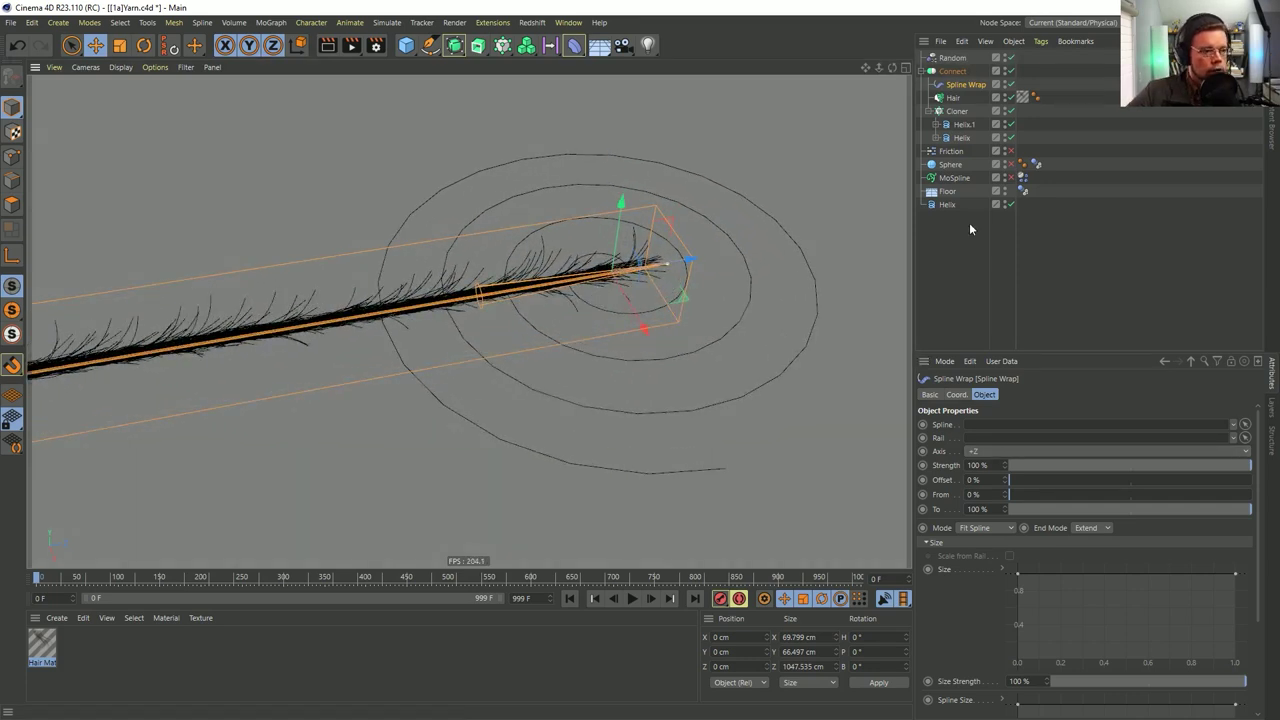
left_click_drag(947, 204, 995, 424)
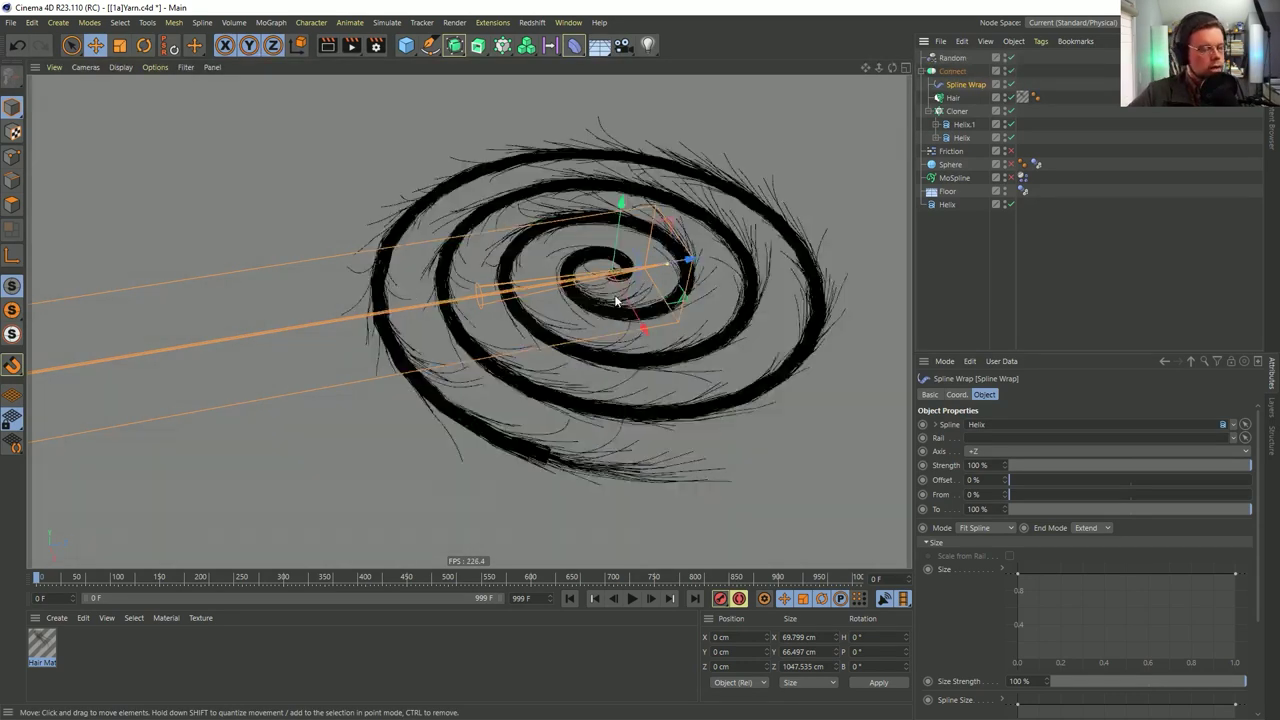
Set the Spline Wrap's mode to Keep Length
left_click(977, 541)
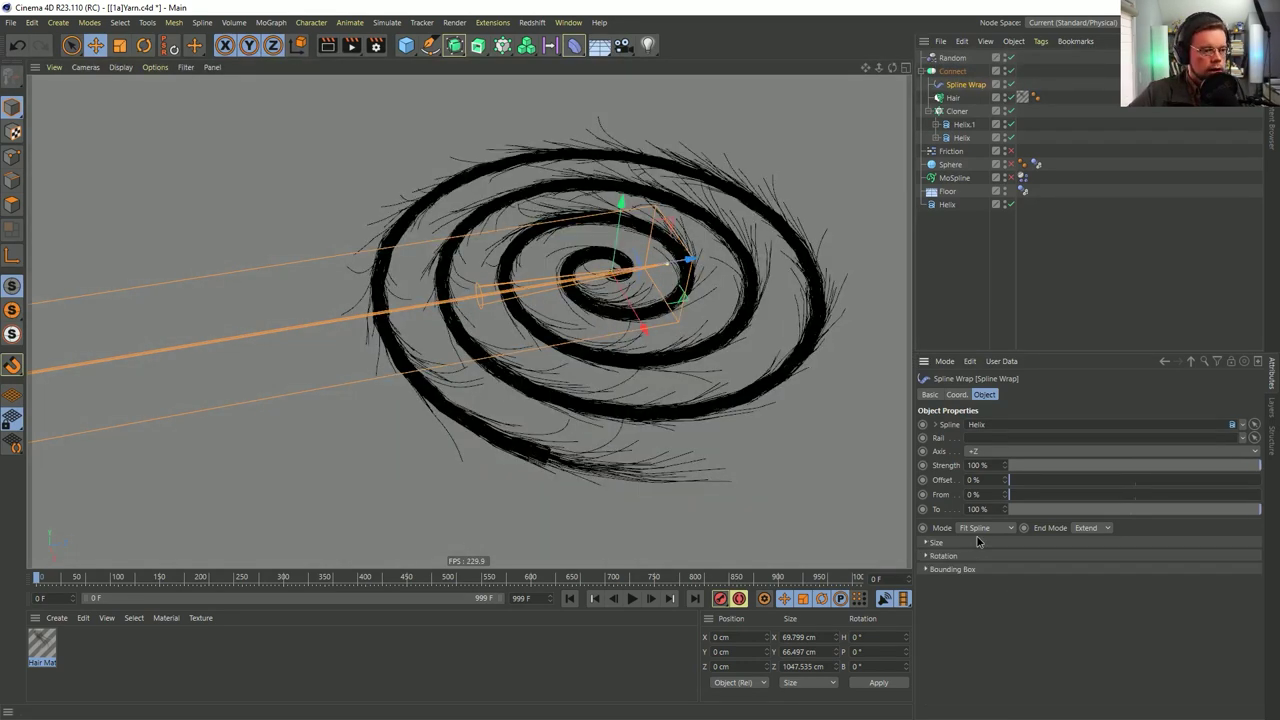
left_click(985, 528)
left_click(1006, 554)
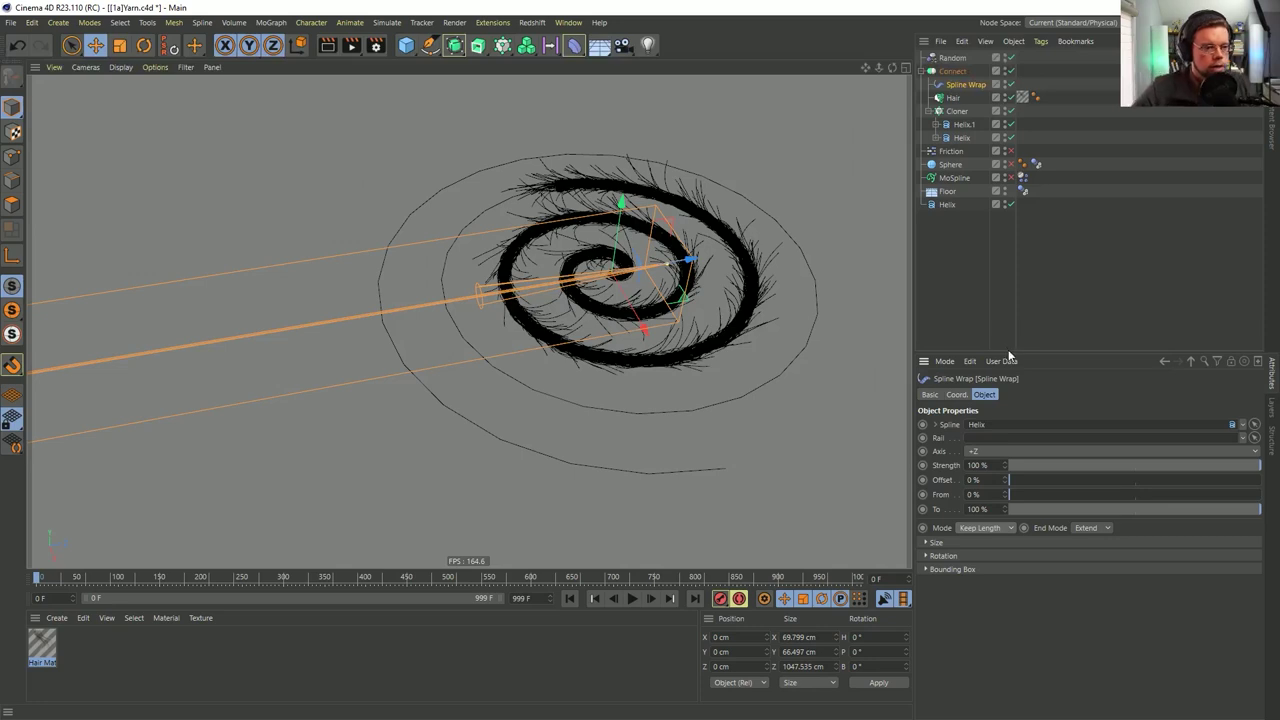
Set the height of both Helix splines in the Cloner to 2300 cm
left_click_drag(1019, 350, 1019, 377)
left_click(957, 124)
left_click(960, 137, "ctrl")
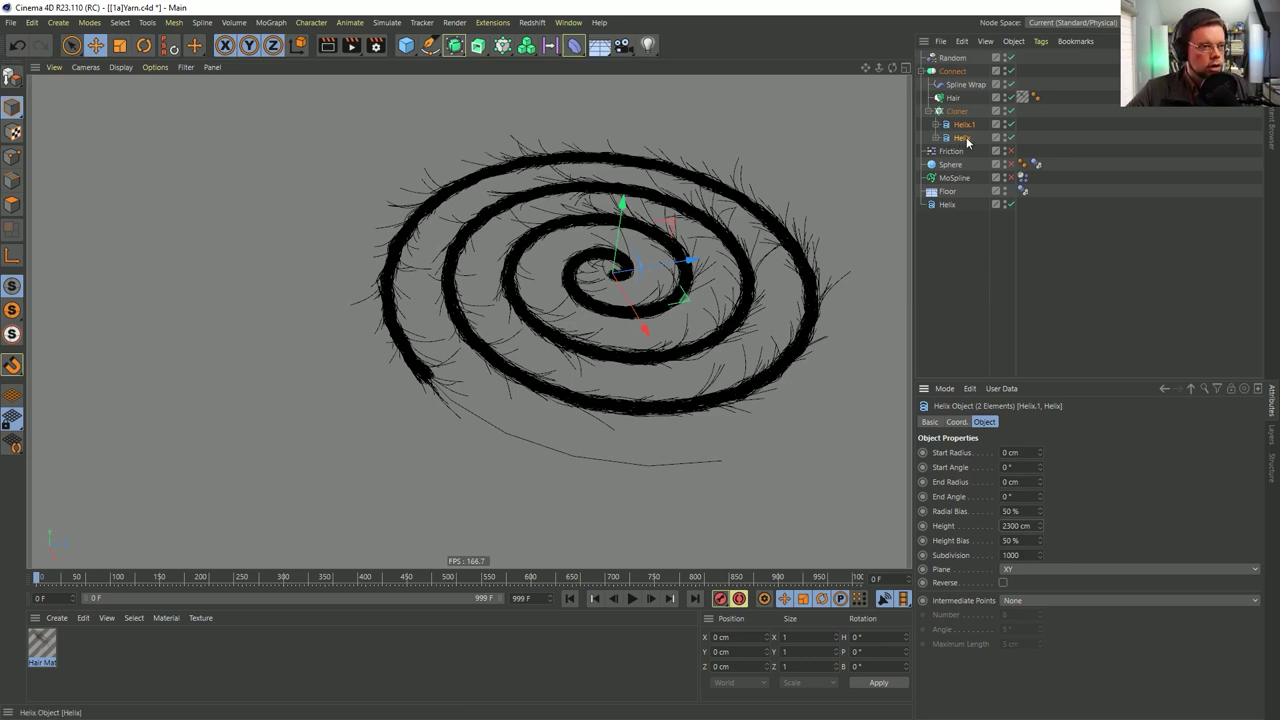
Set the Spline Wrap's mode to Fit Spline and check the yarn along the whole spiral
left_click(966, 84)
left_click(985, 555)
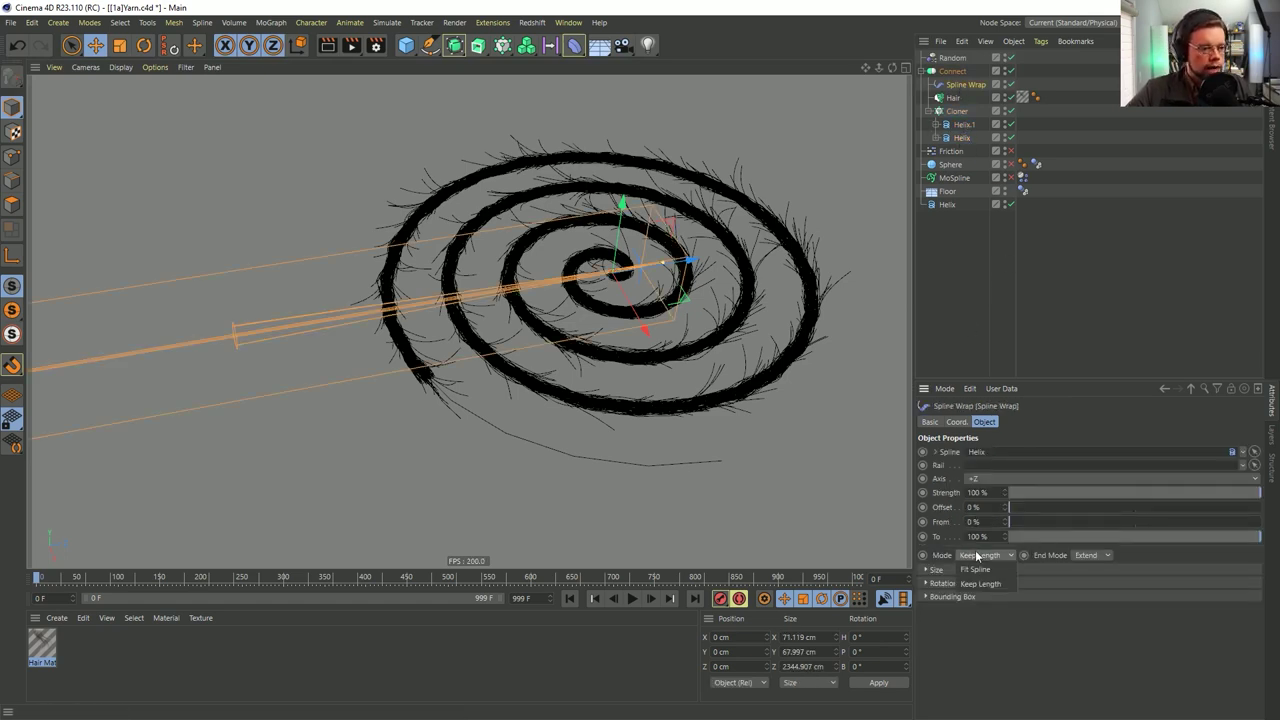
left_click(993, 570)
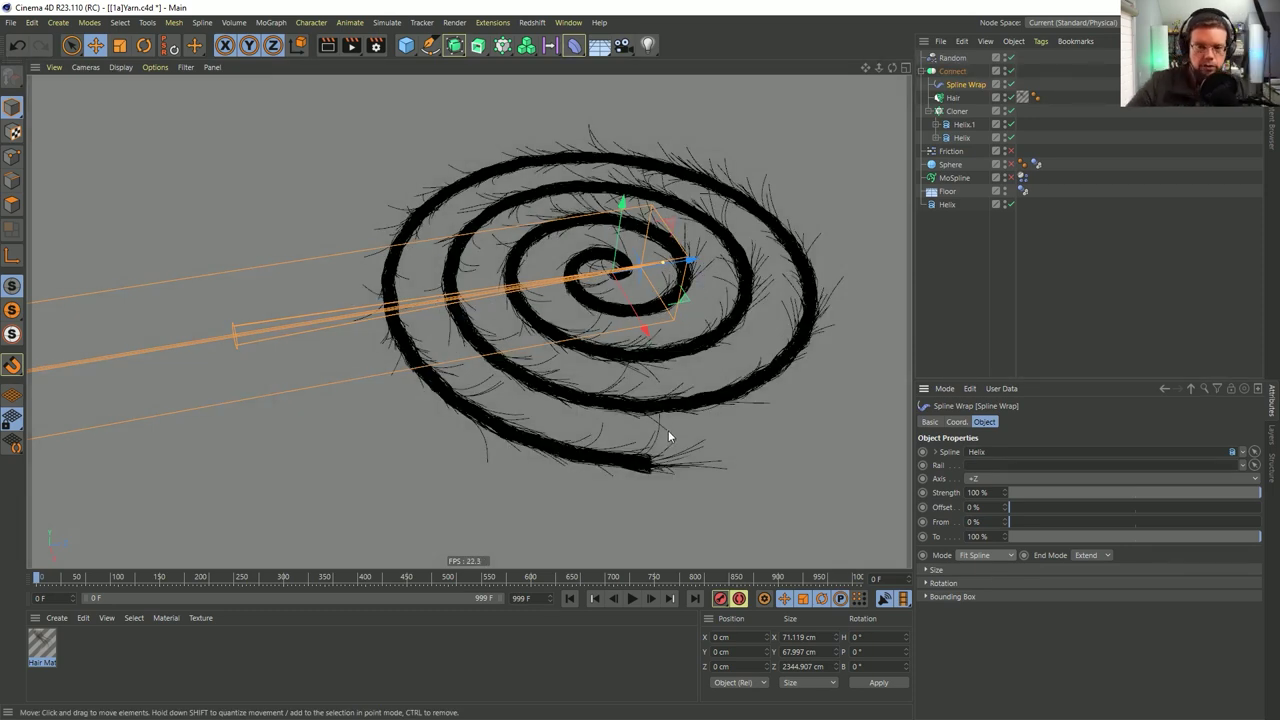
mouse_move(599, 270)
left_mouse_down("alt")
mouse_move(686, 180)
mouse_move(591, 240)
mouse_move(540, 174)
mouse_move(626, 266)
mouse_move(622, 278)
left_mouse_up("alt")
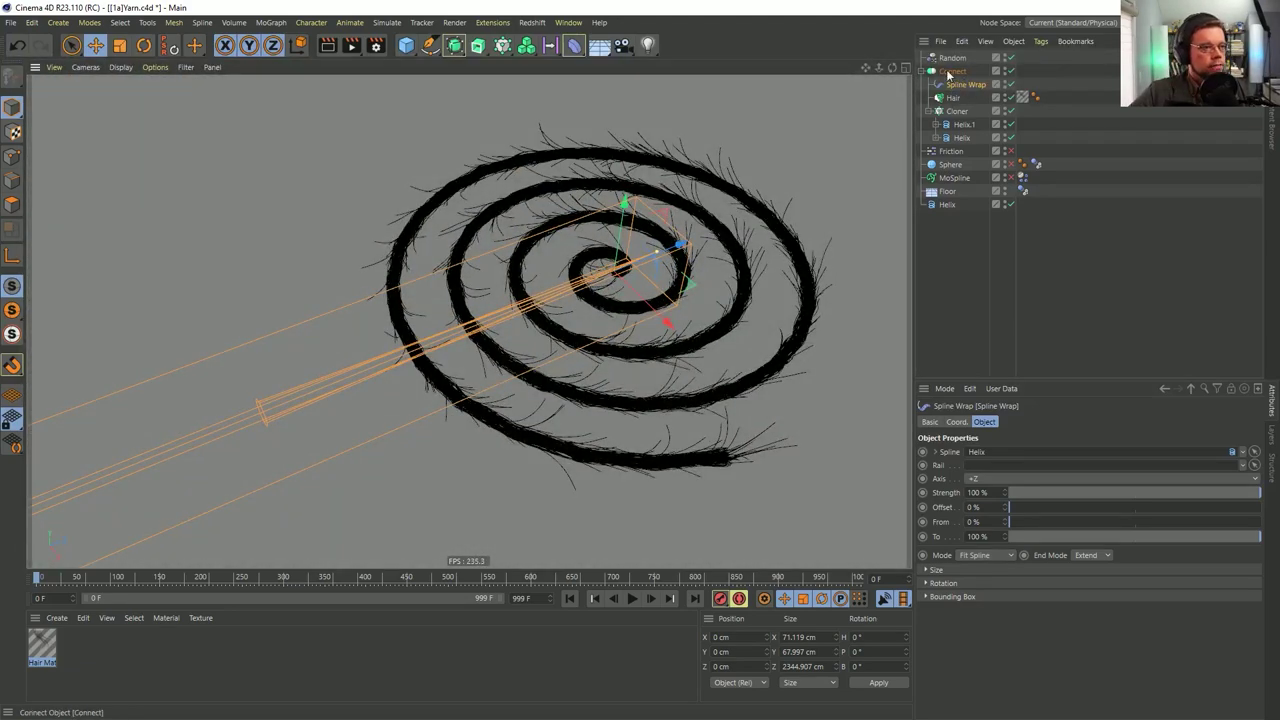
Move the Connect group to the end of the hierarchy, enable the MoSpline and set it as the Spline Wrap's spline
left_click_drag(958, 280, 955, 276)
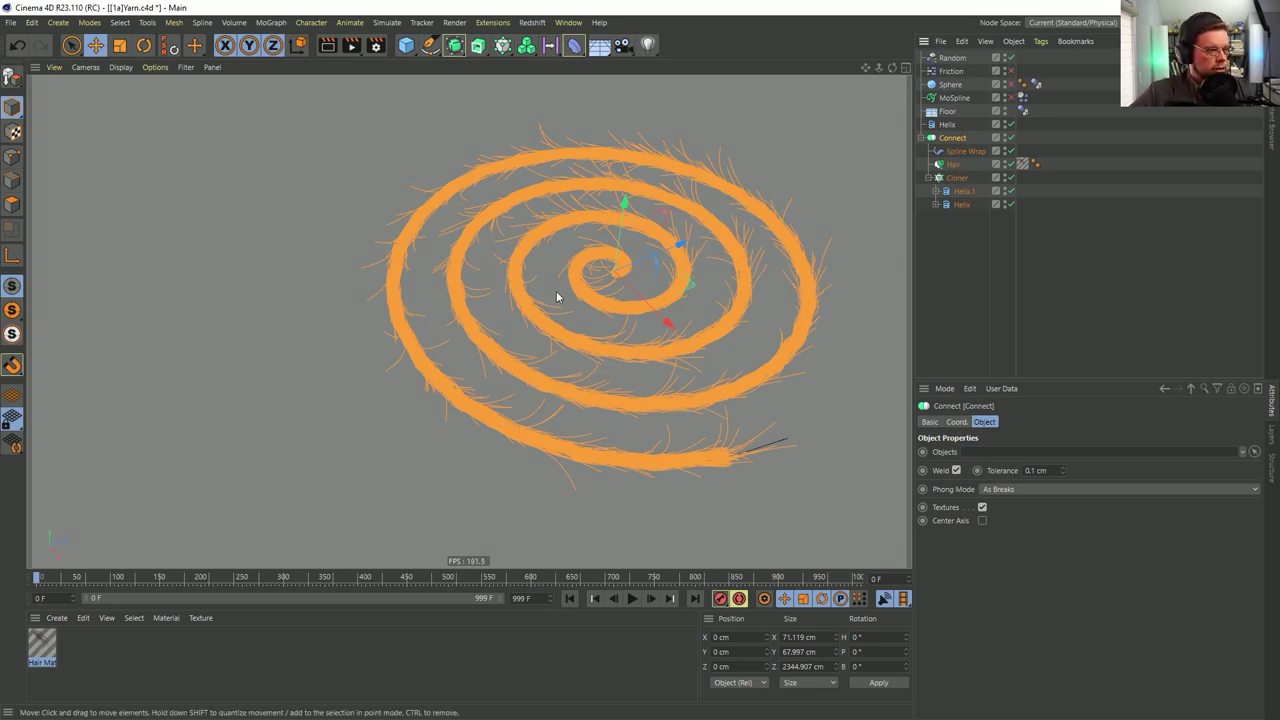
left_click_drag(640, 271, 766, 194, "alt")
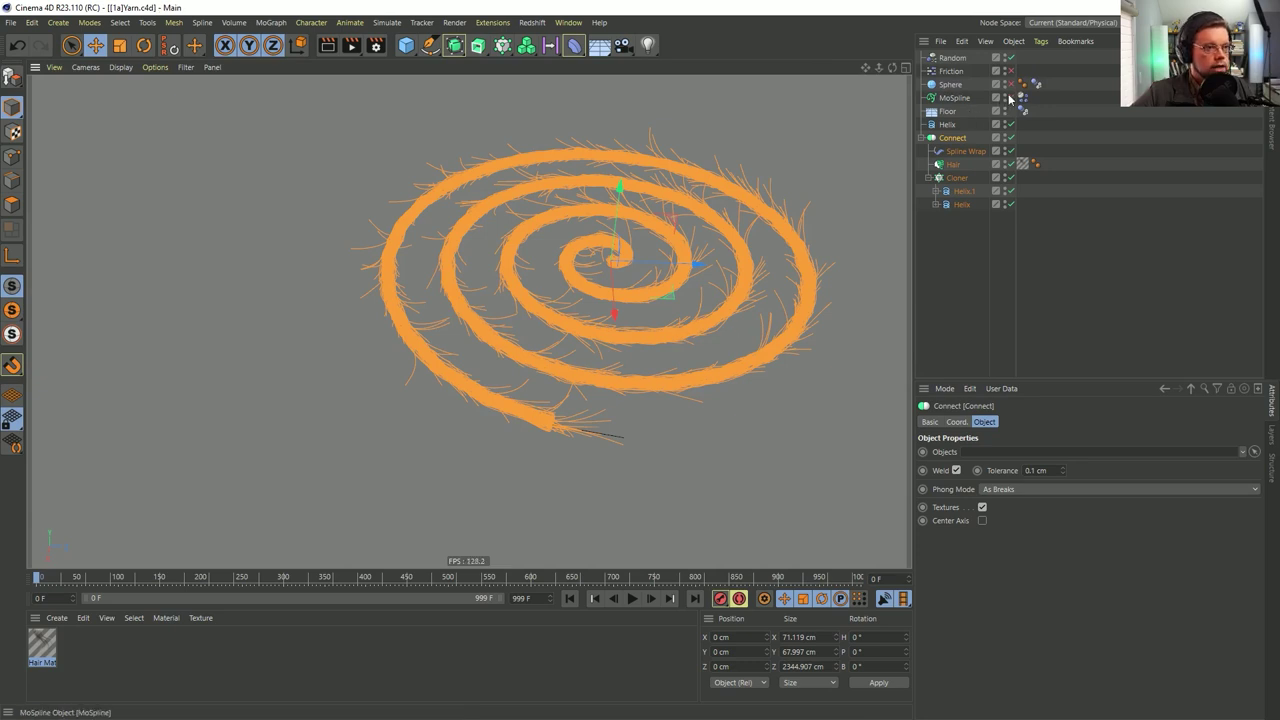
key("Down")
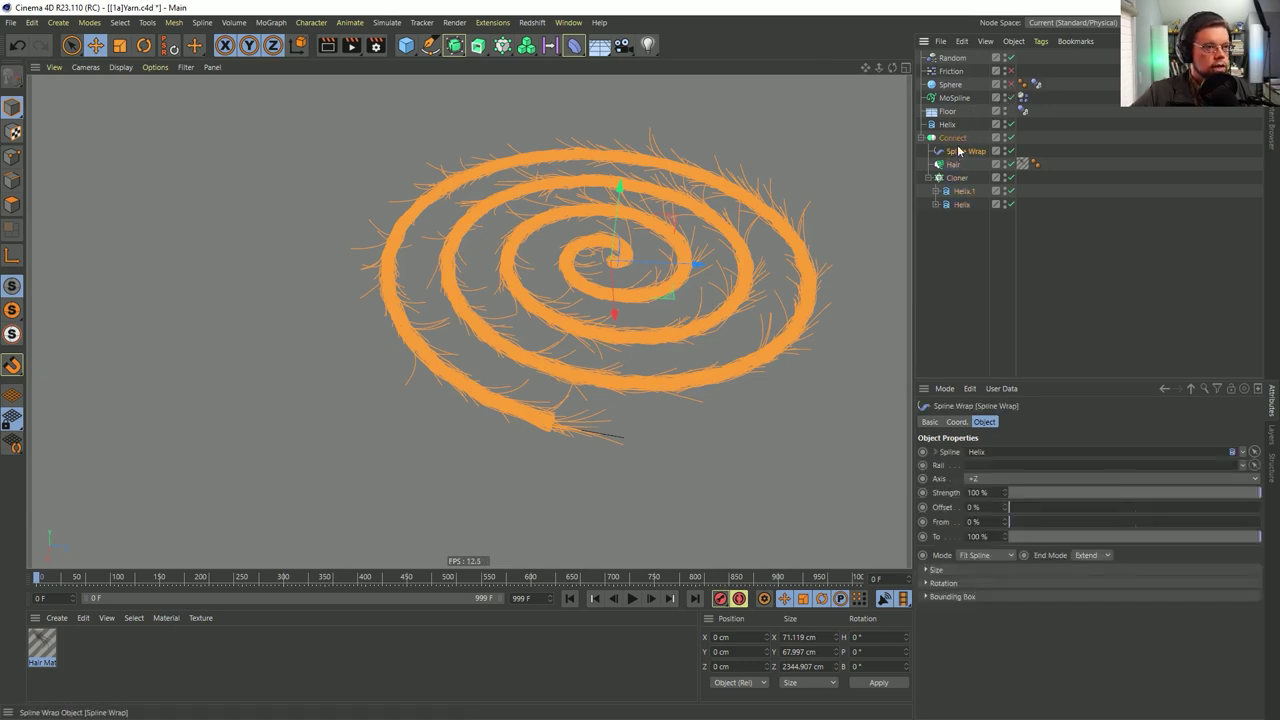
left_click_drag(950, 99, 988, 452)
left_click(972, 151)
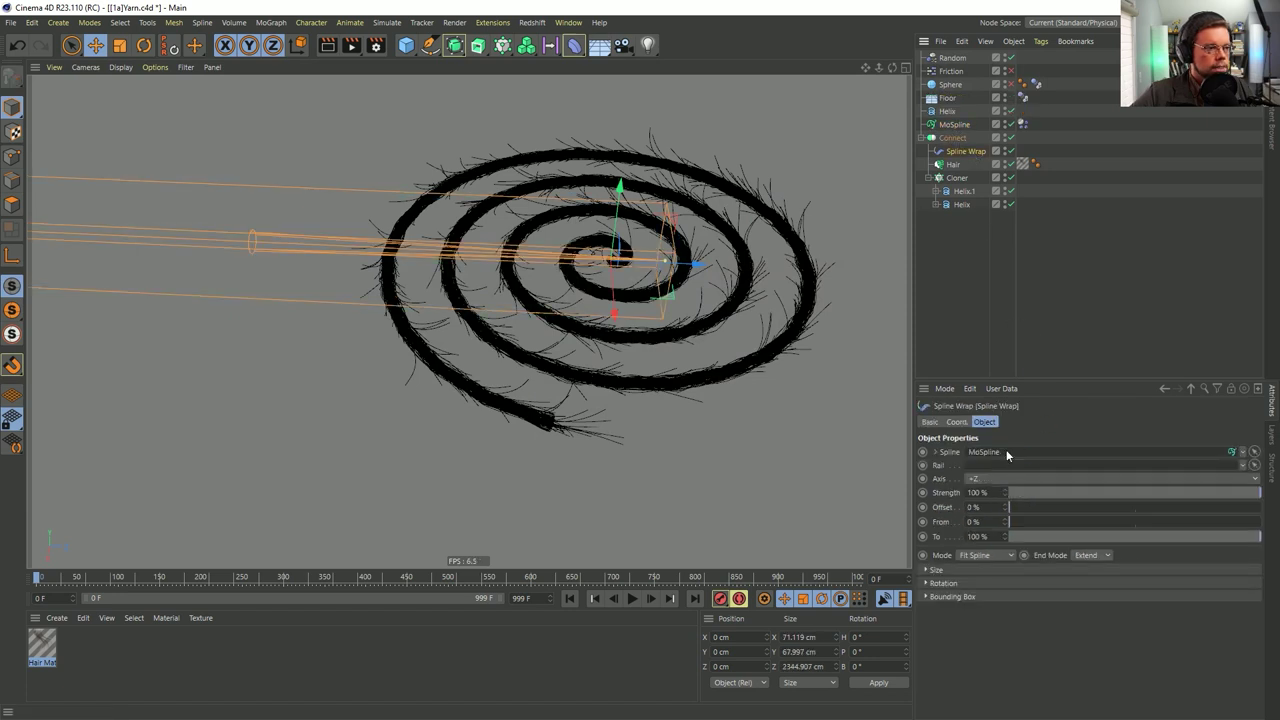
Enable the Sphere, play the simulation while lowering the sphere to about Y -116.56 cm, and stop playback
left_click(960, 124)
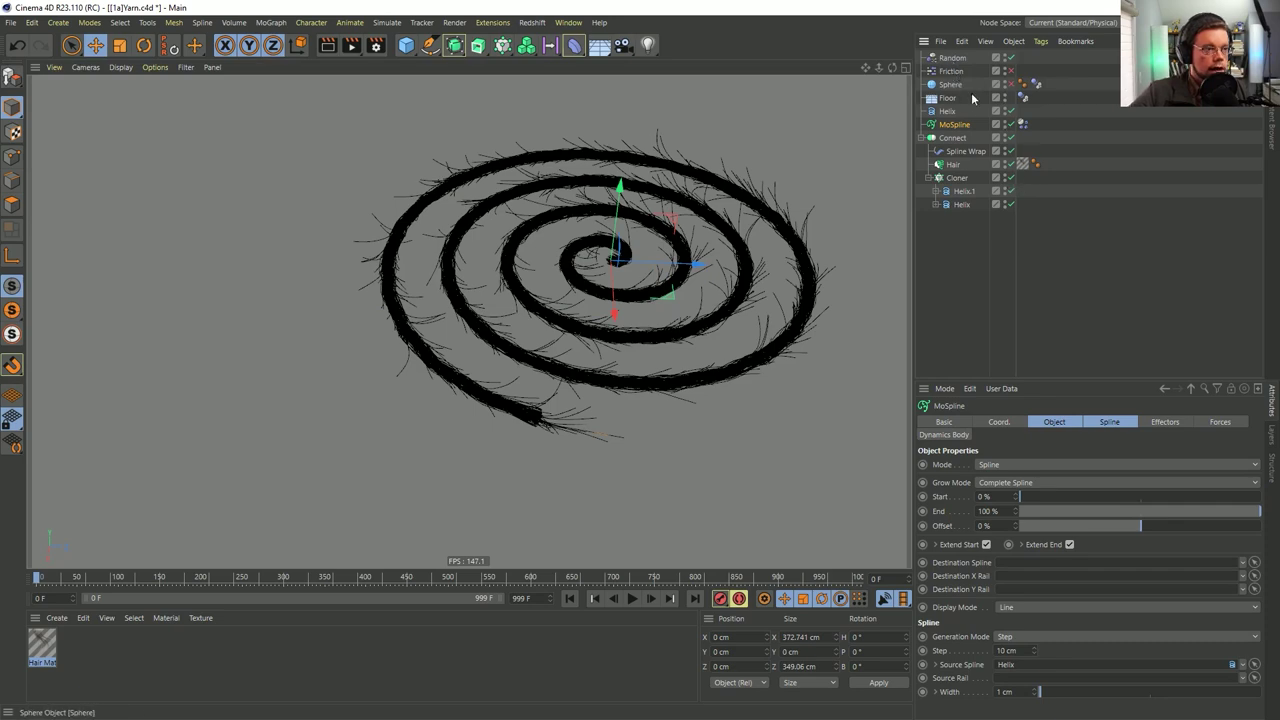
left_click(958, 86)
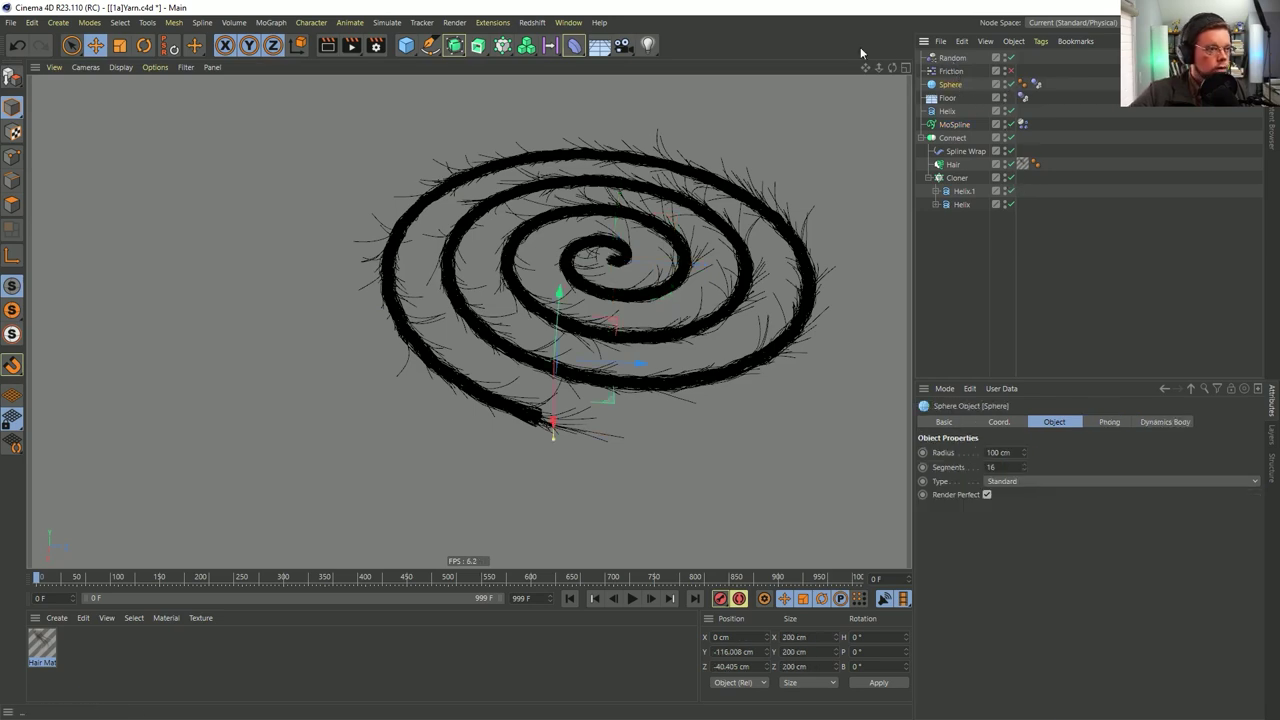
left_click_drag(682, 298, 690, 270, "alt")
left_click(634, 605)
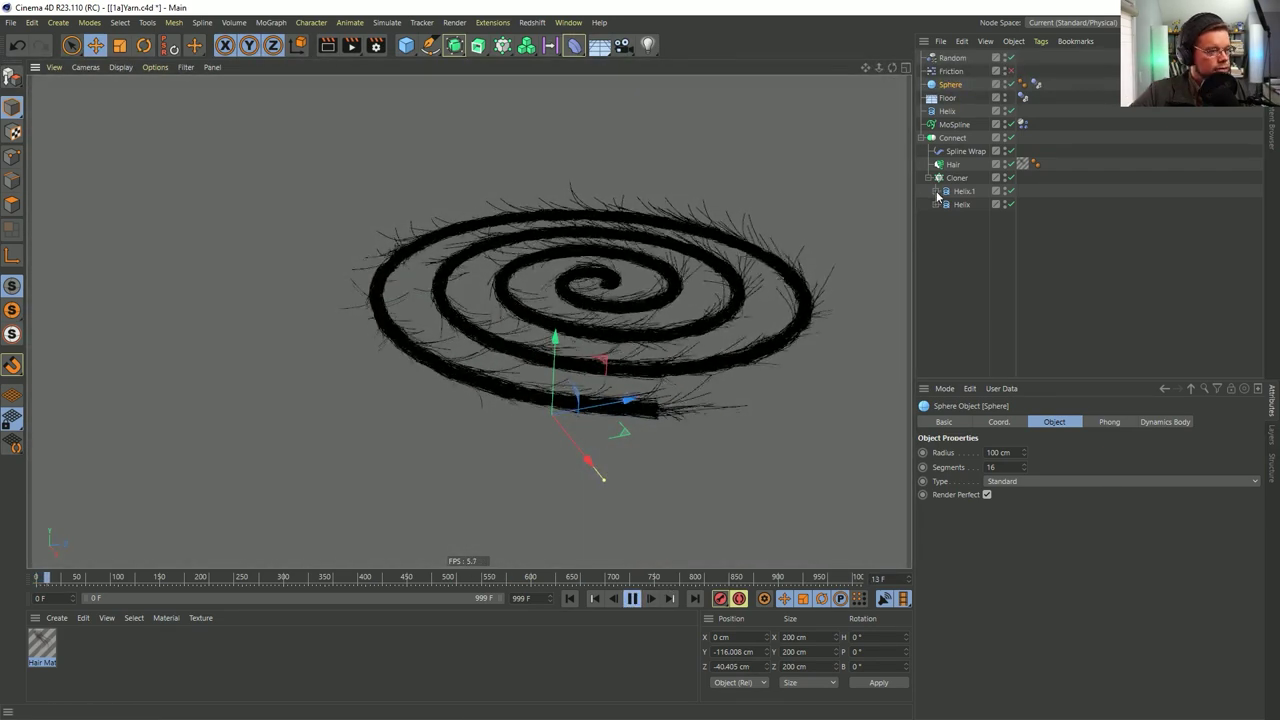
left_click_drag(556, 337, 539, 362)
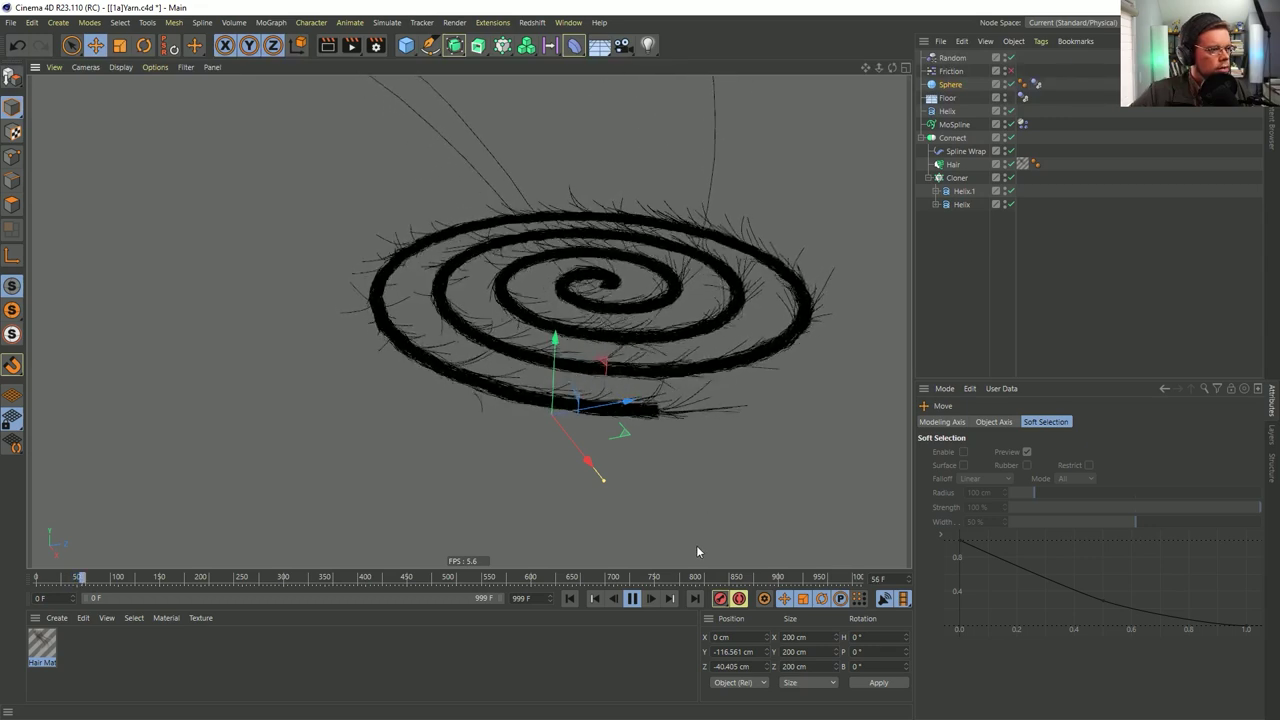
left_click(637, 604)
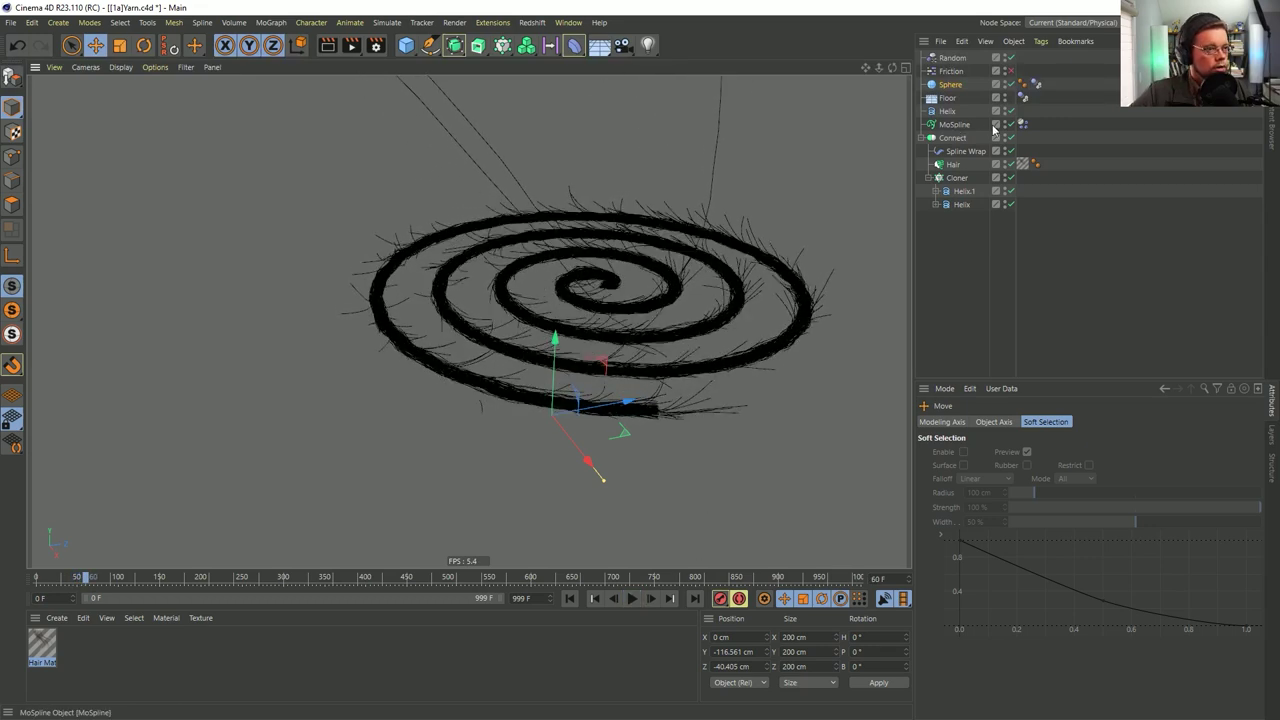
Examine the MoSpline's Dynamics Body force settings and the simulated yarn with its loose strands, and return to the first frame
left_click(1022, 124)
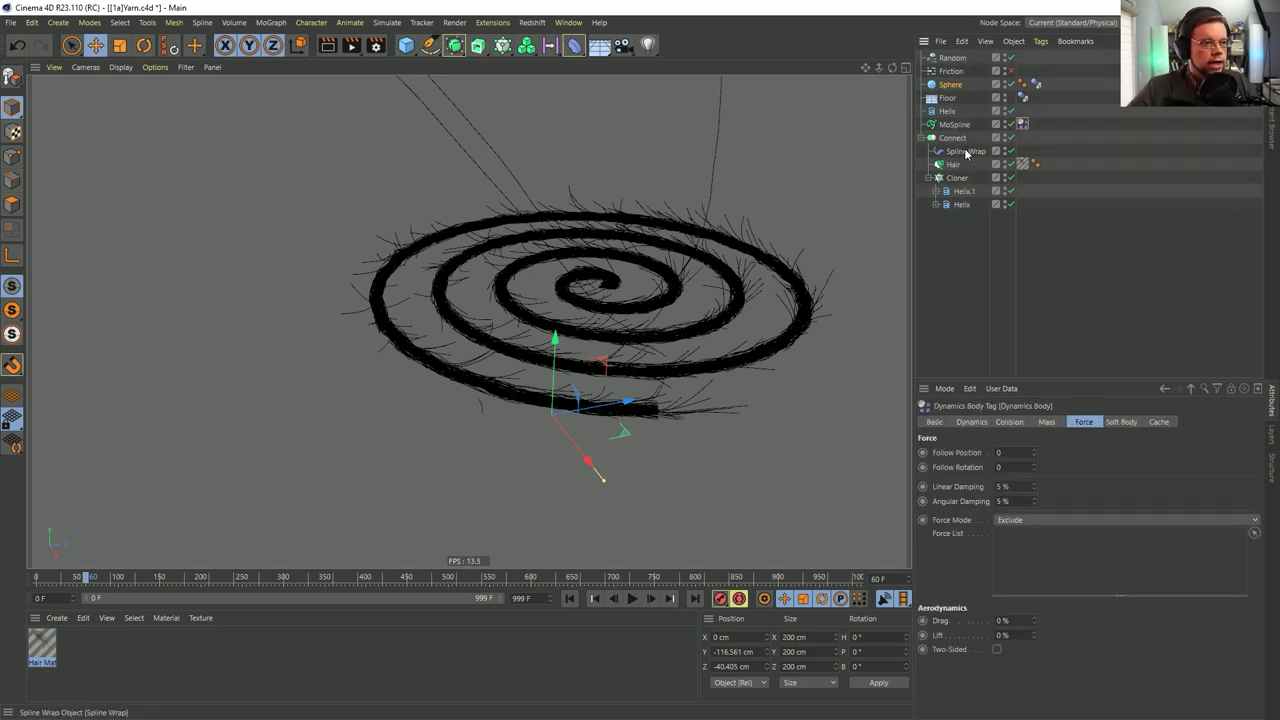
left_click_drag(623, 308, 608, 300, "alt")
scroll(615, 296, "down", 3)
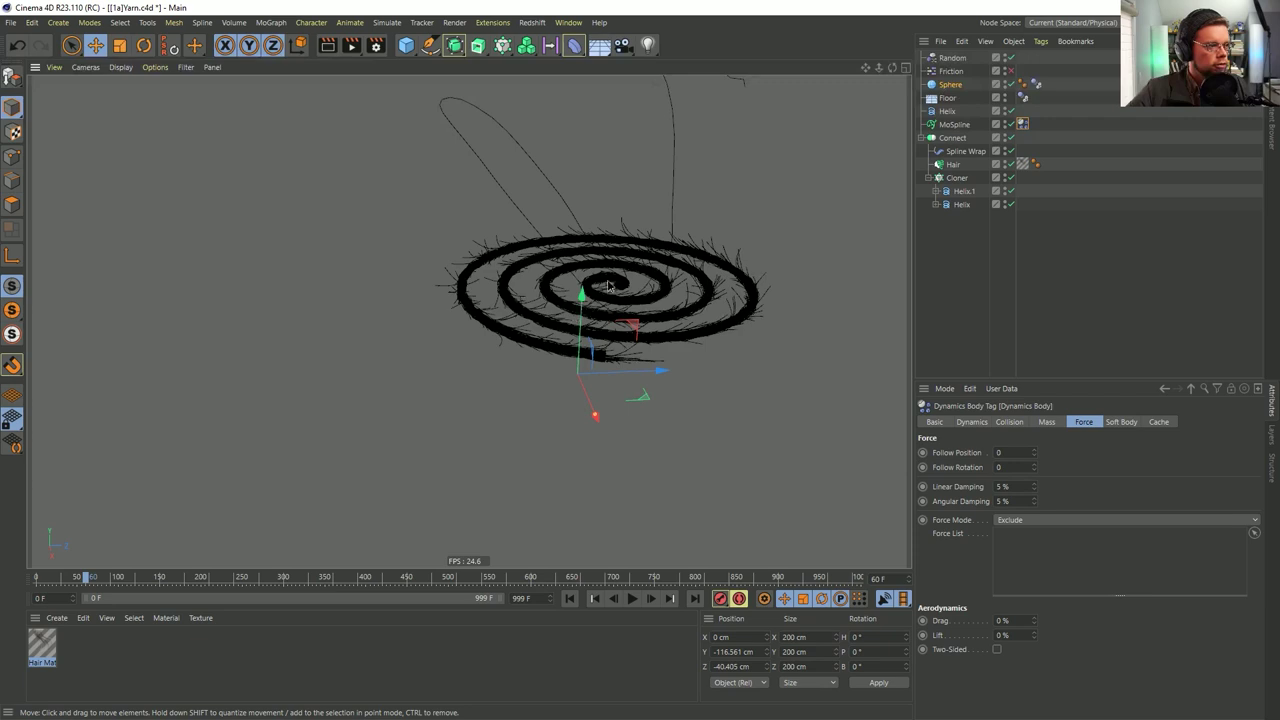
middle_click_drag(616, 284, 599, 338, "alt")
left_click_drag(592, 336, 586, 343, "alt")
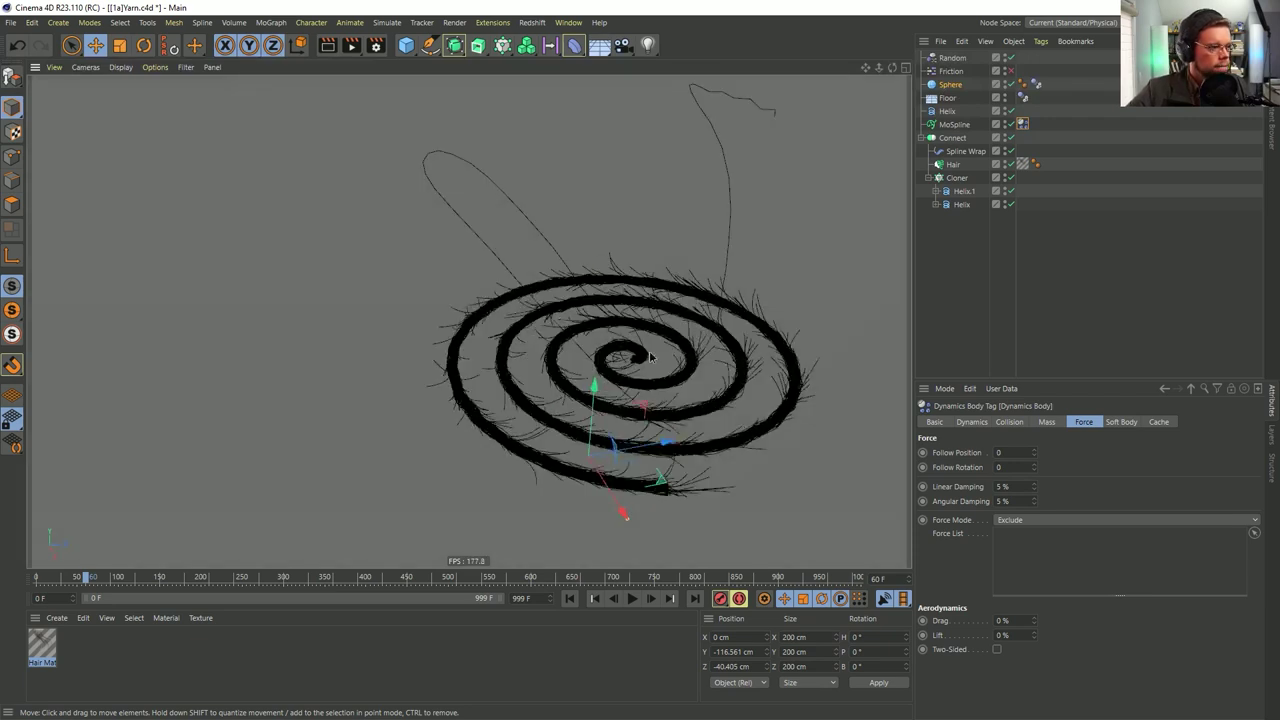
left_click(568, 598)
Place the MoSpline inside a new Connect object and use that Connect as the Spline Wrap's spline
left_click(954, 124)
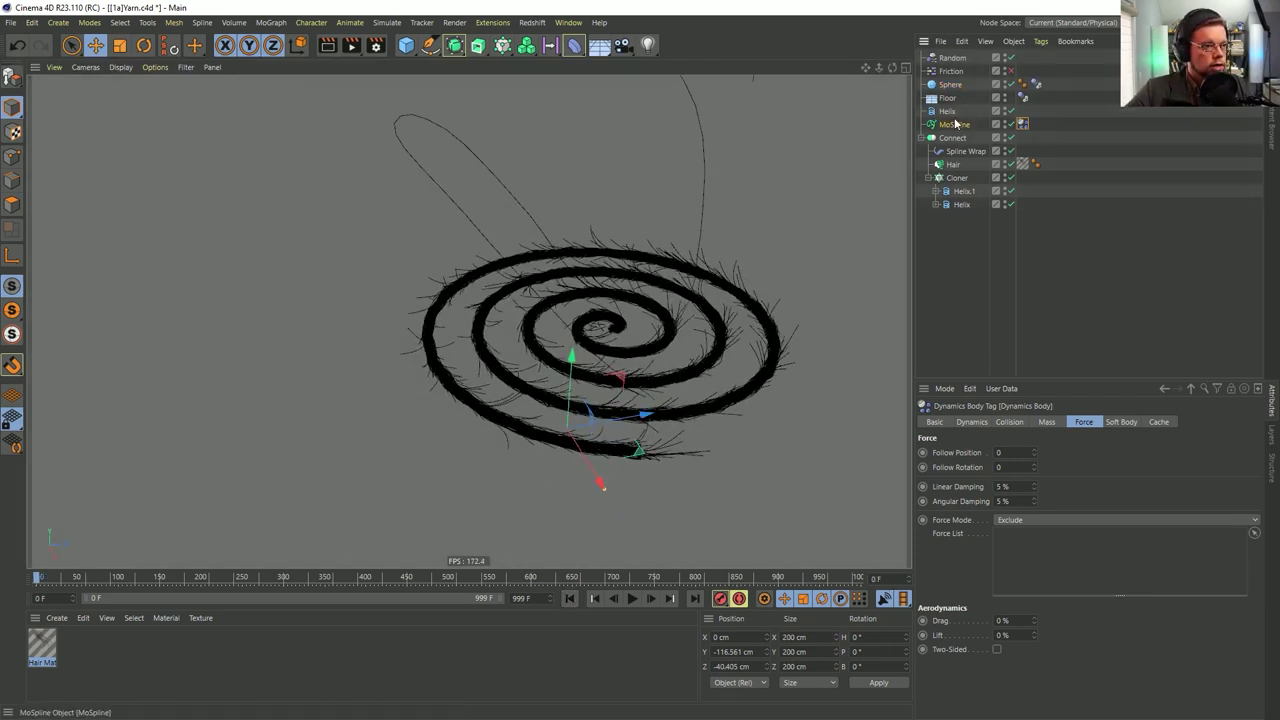
left_click(455, 45)
left_click(619, 136, "alt")
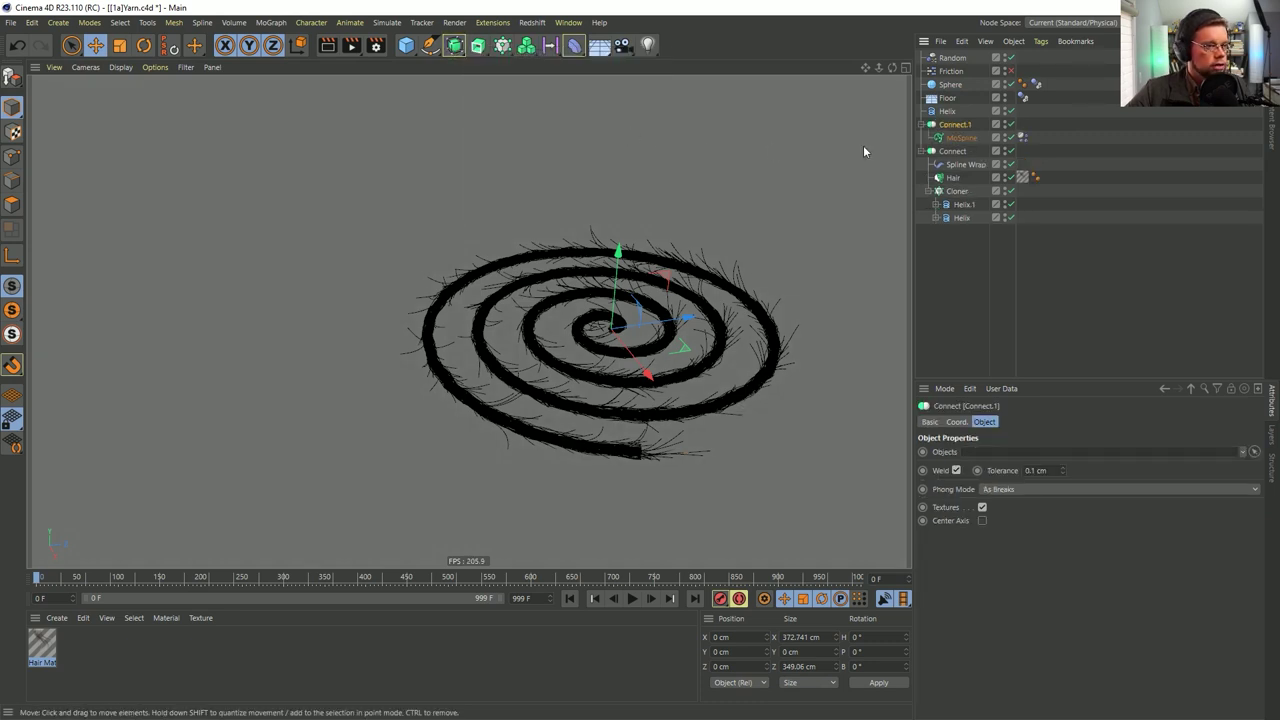
left_click(966, 163)
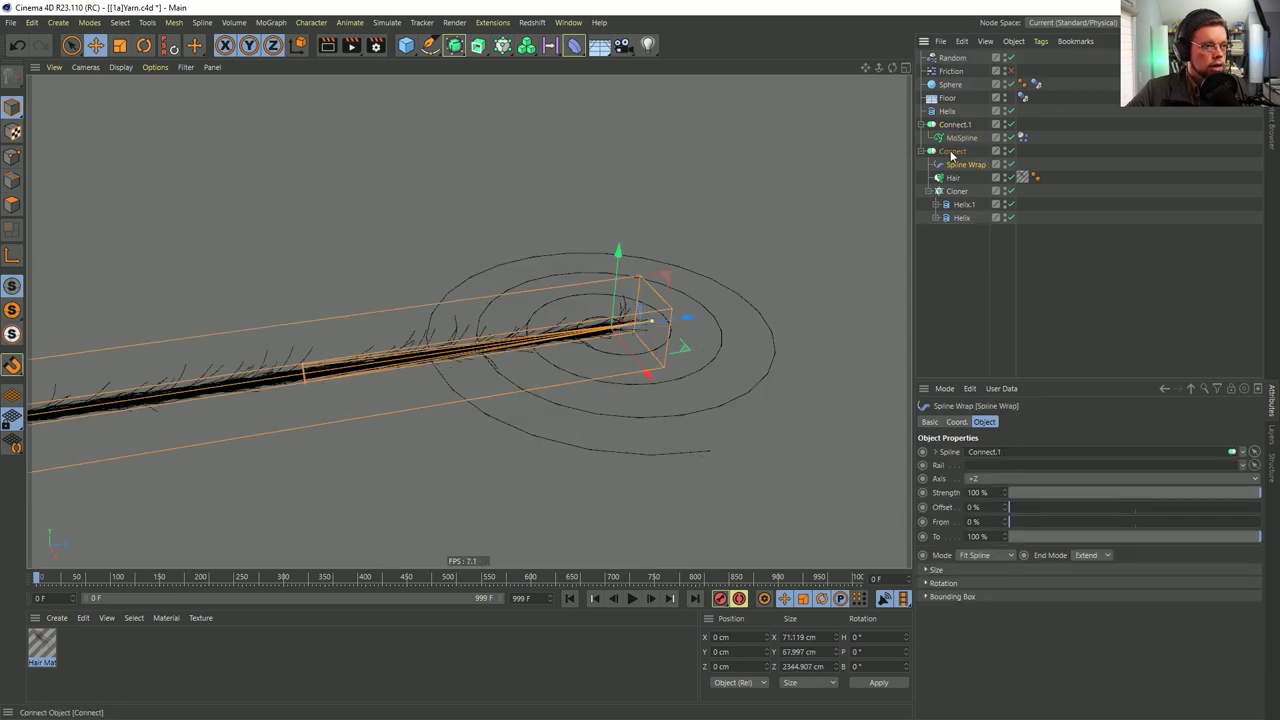
Check the Hair's guide link, group the yarn's Connect in a Null and move the Spline Wrap and Hair directly under the Null
left_click(952, 151)
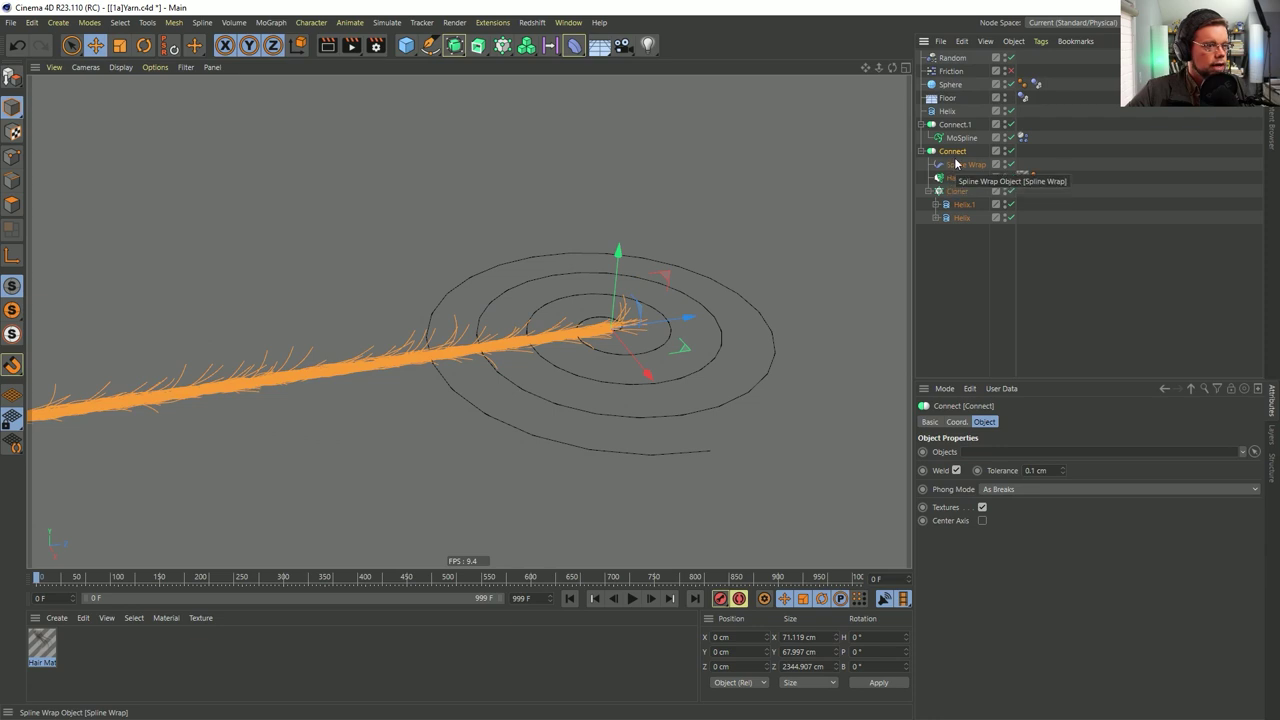
left_click(433, 54)
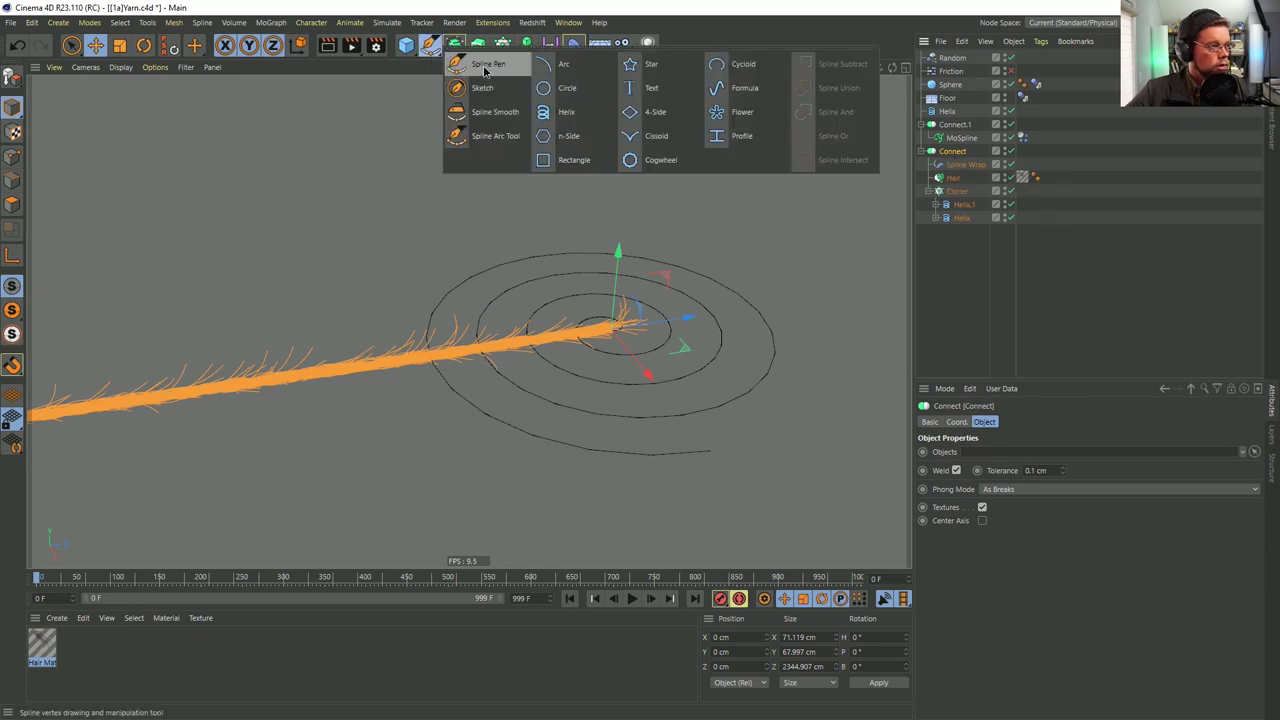
left_click(957, 180)
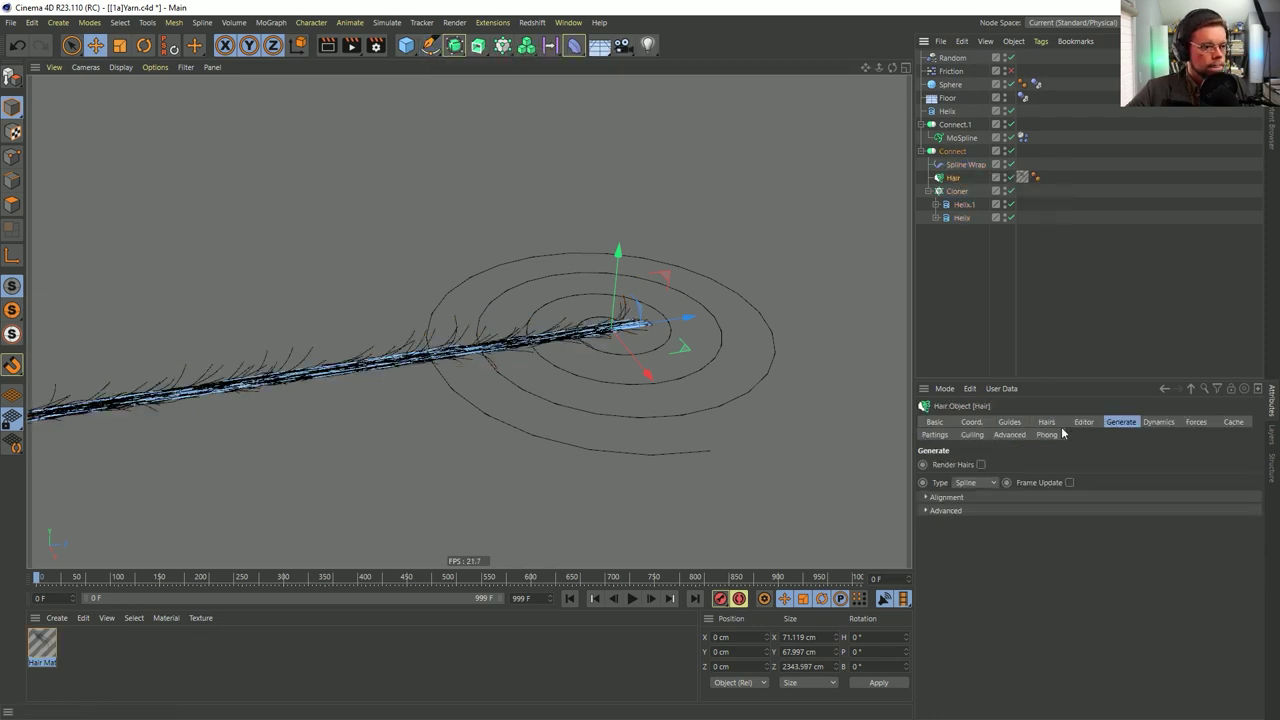
left_click(1026, 422)
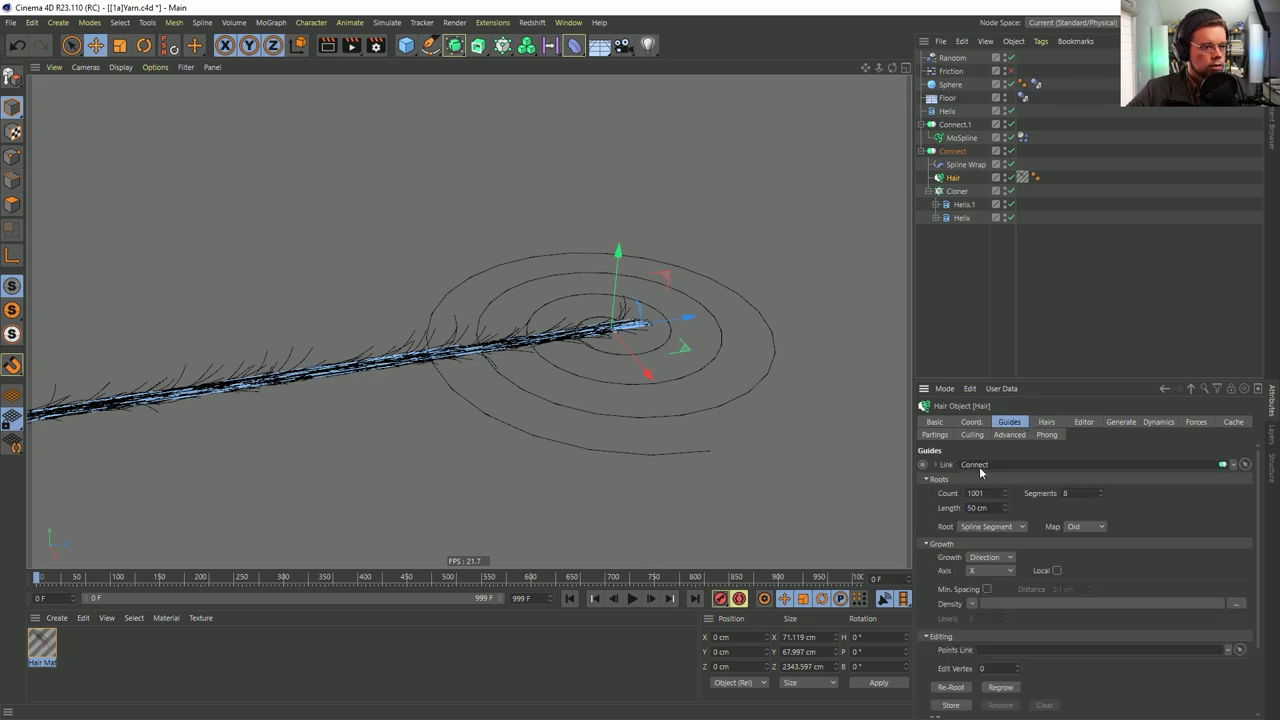
left_click(953, 151)
key("alt+g")
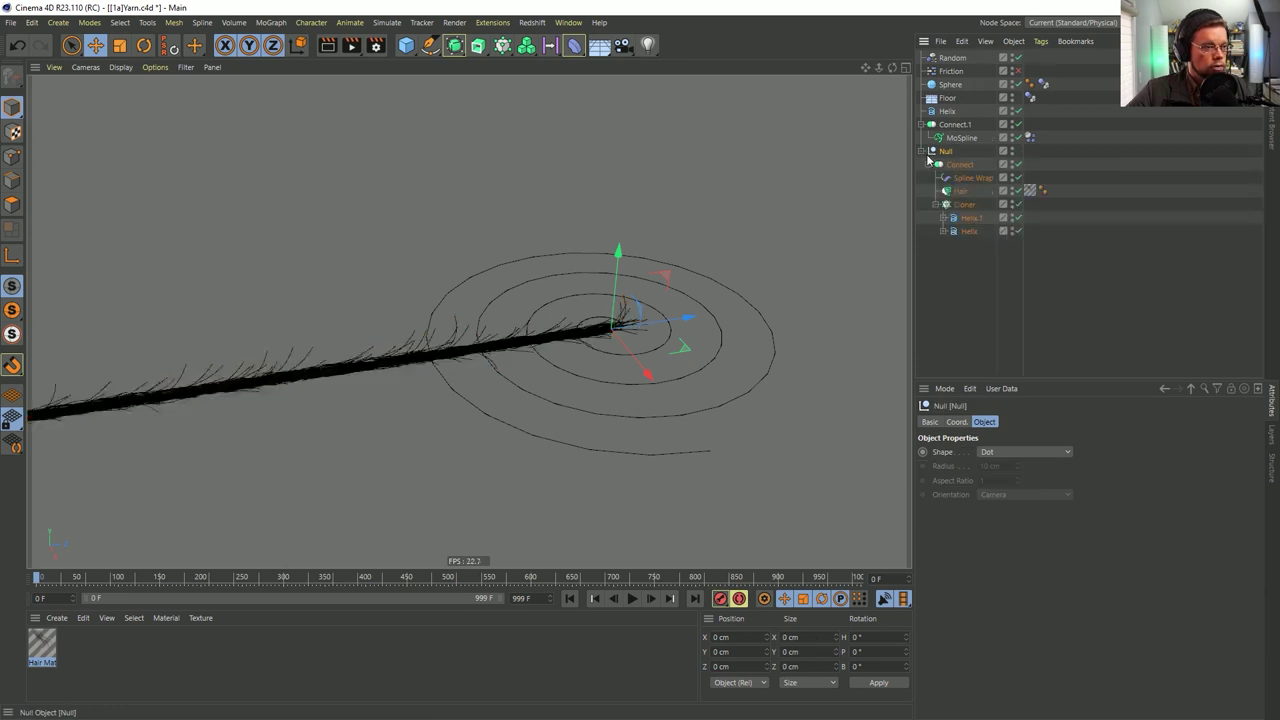
left_click_drag(960, 190, 956, 160)
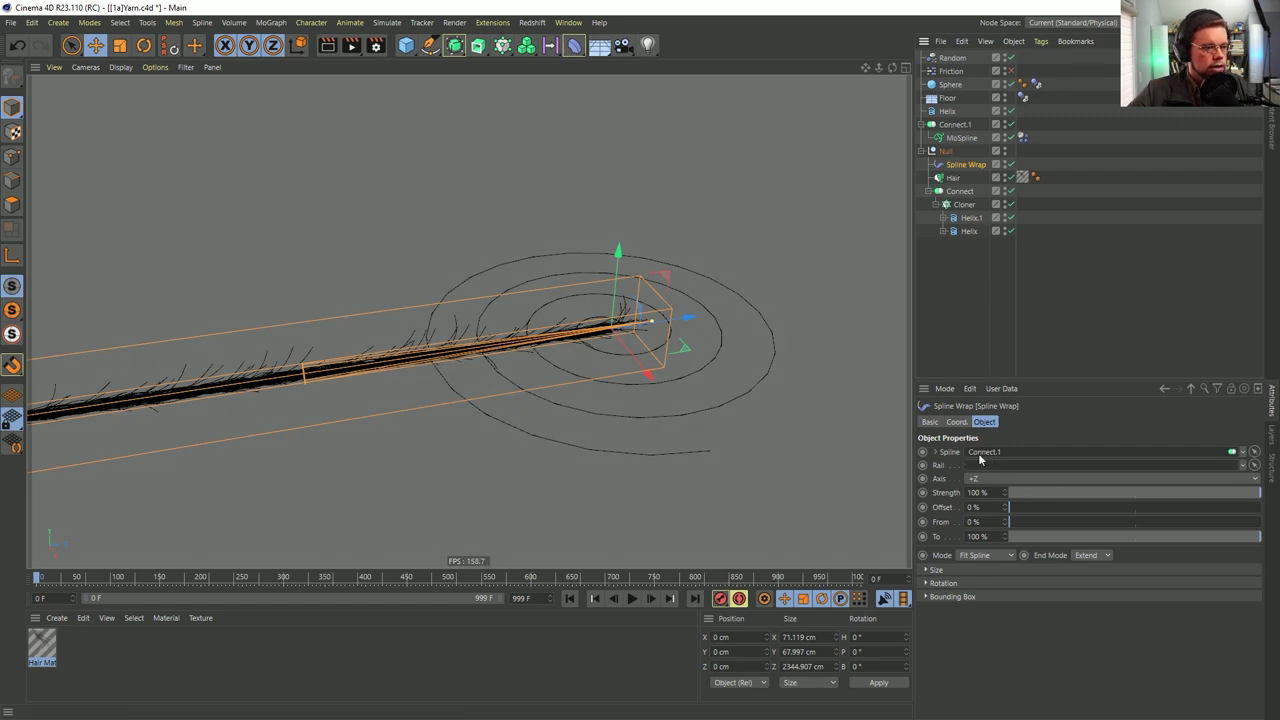
Put the MoSpline's Connect inside a Spline Mask and set the Spline Mask as the Spline Wrap's spline
left_click_drag(949, 140, 984, 452)
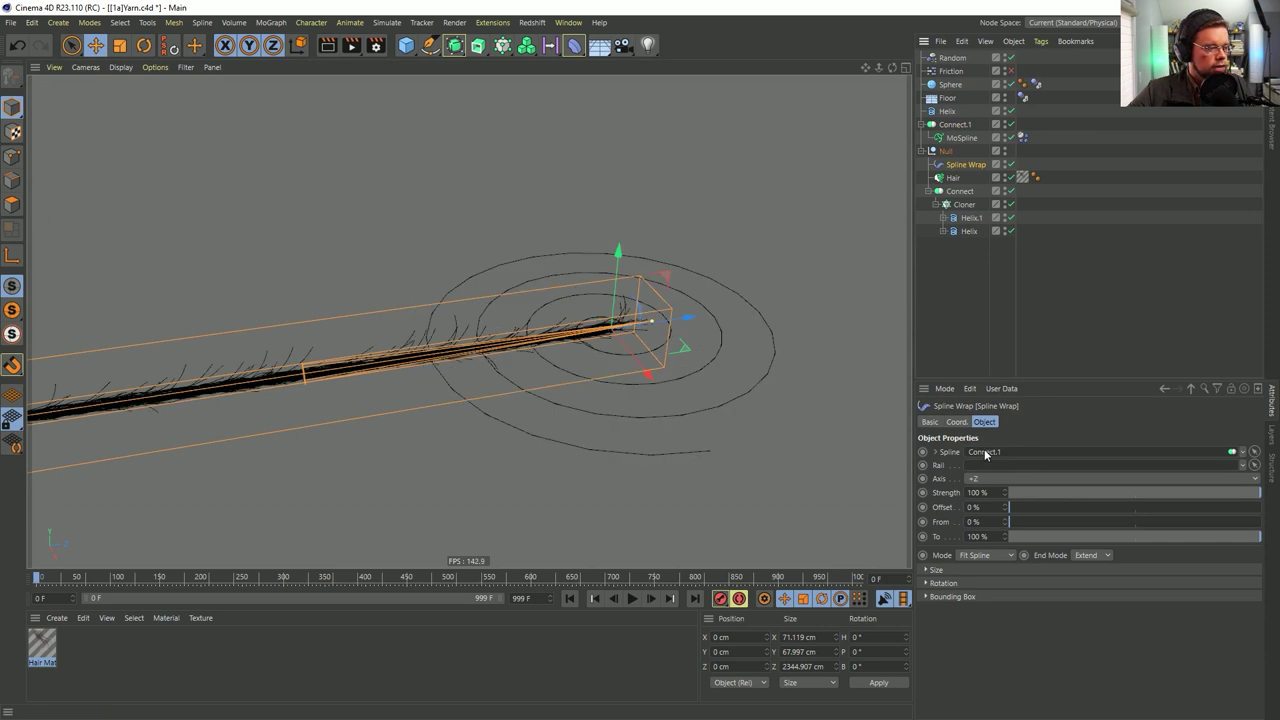
left_click(958, 124)
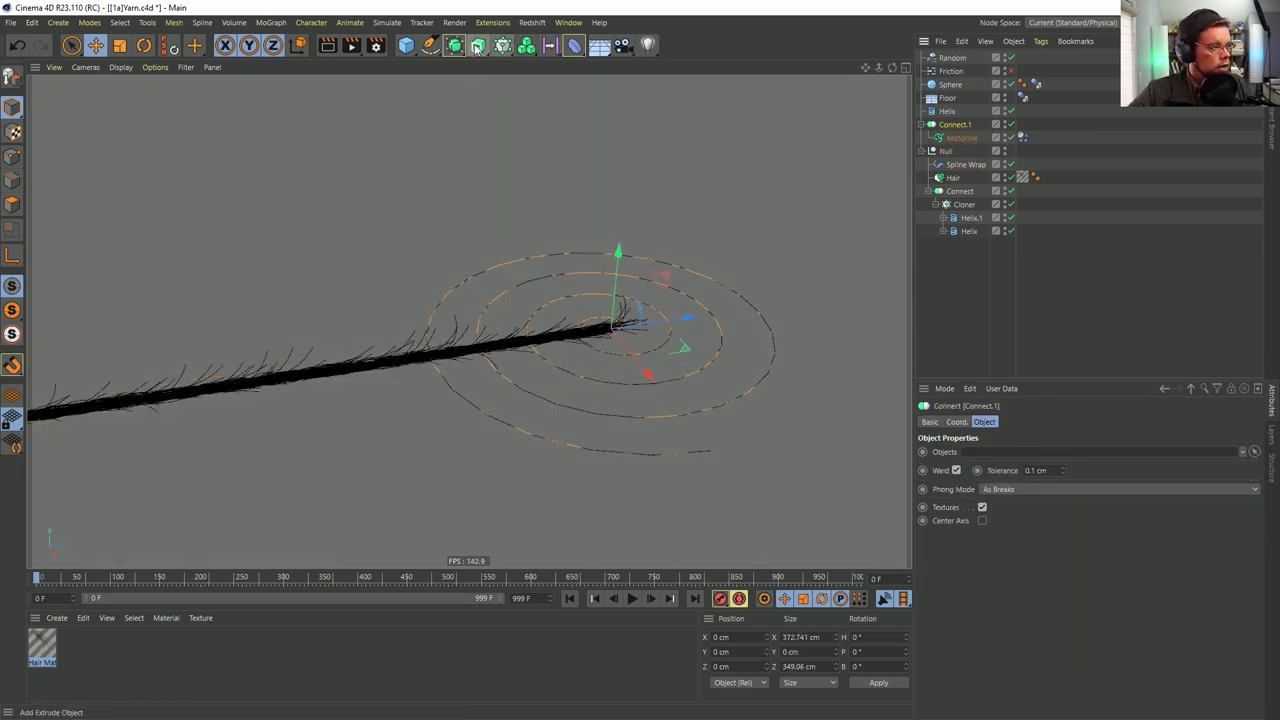
left_click_drag(454, 45, 592, 65)
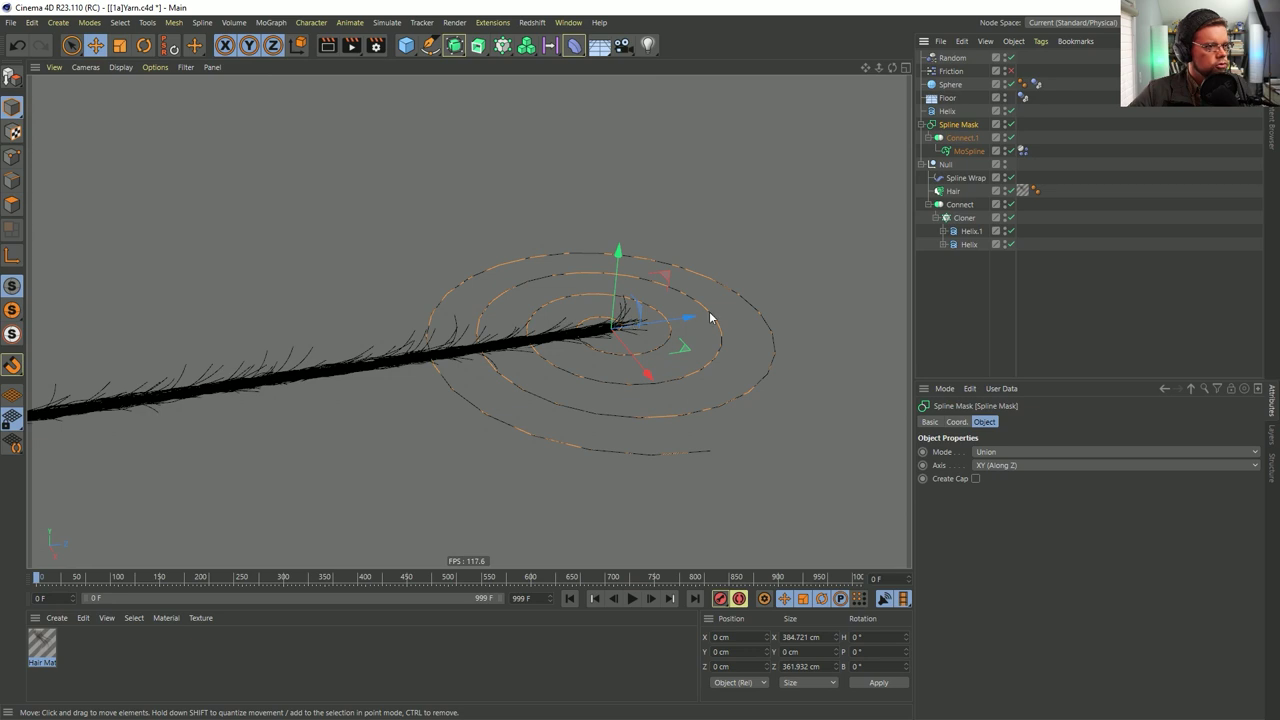
left_click(965, 178)
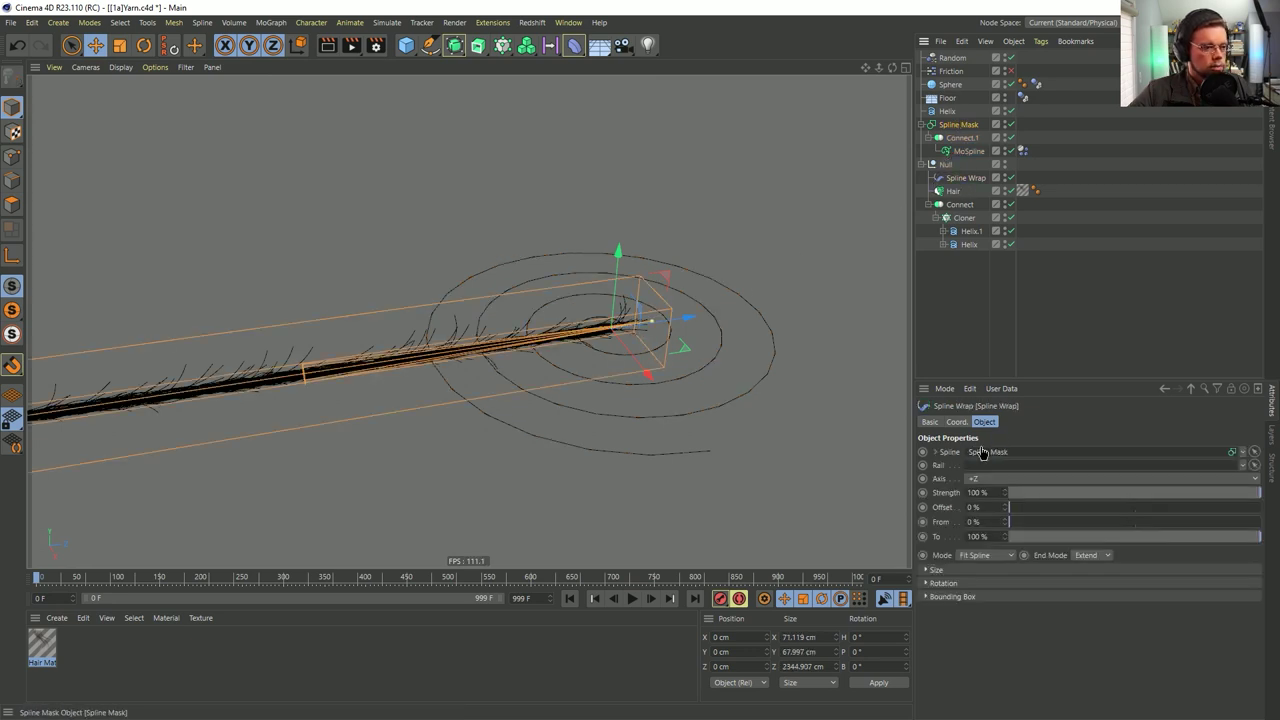
left_click_drag(982, 452, 982, 453)
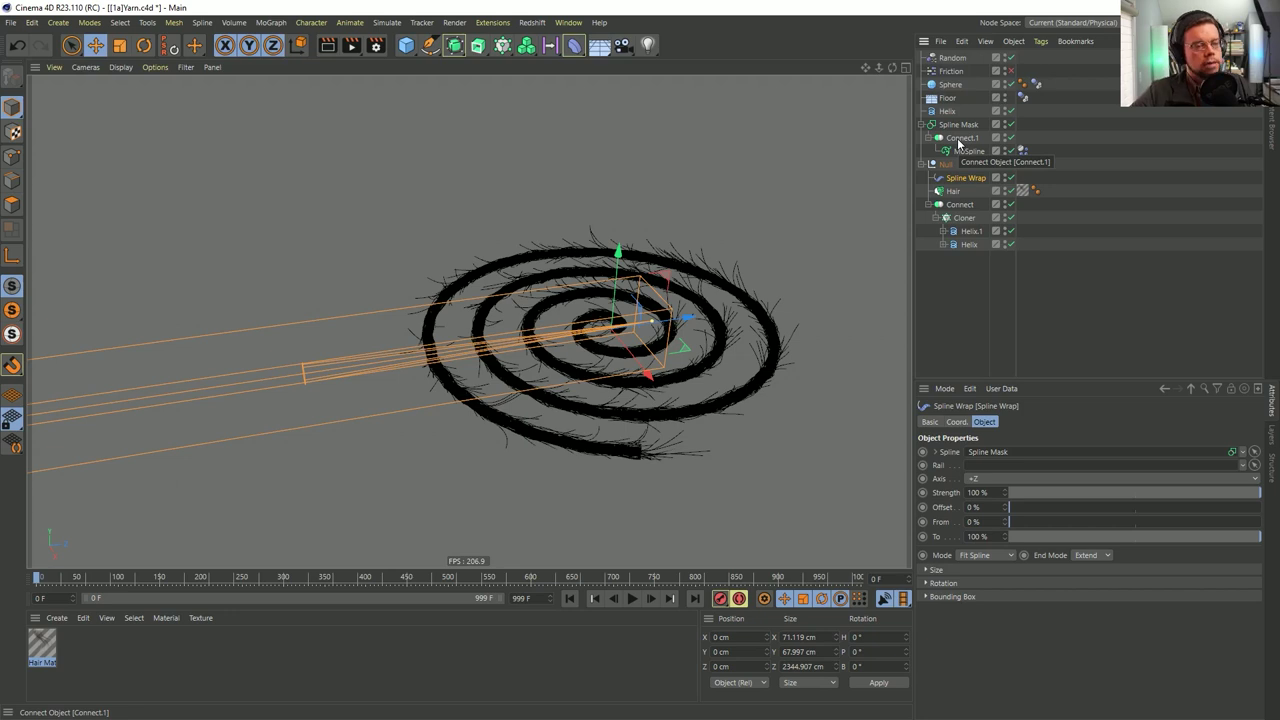
Play the simulation with the masked spline driving the yarn, and rewind it to the first frame
left_click(970, 333)
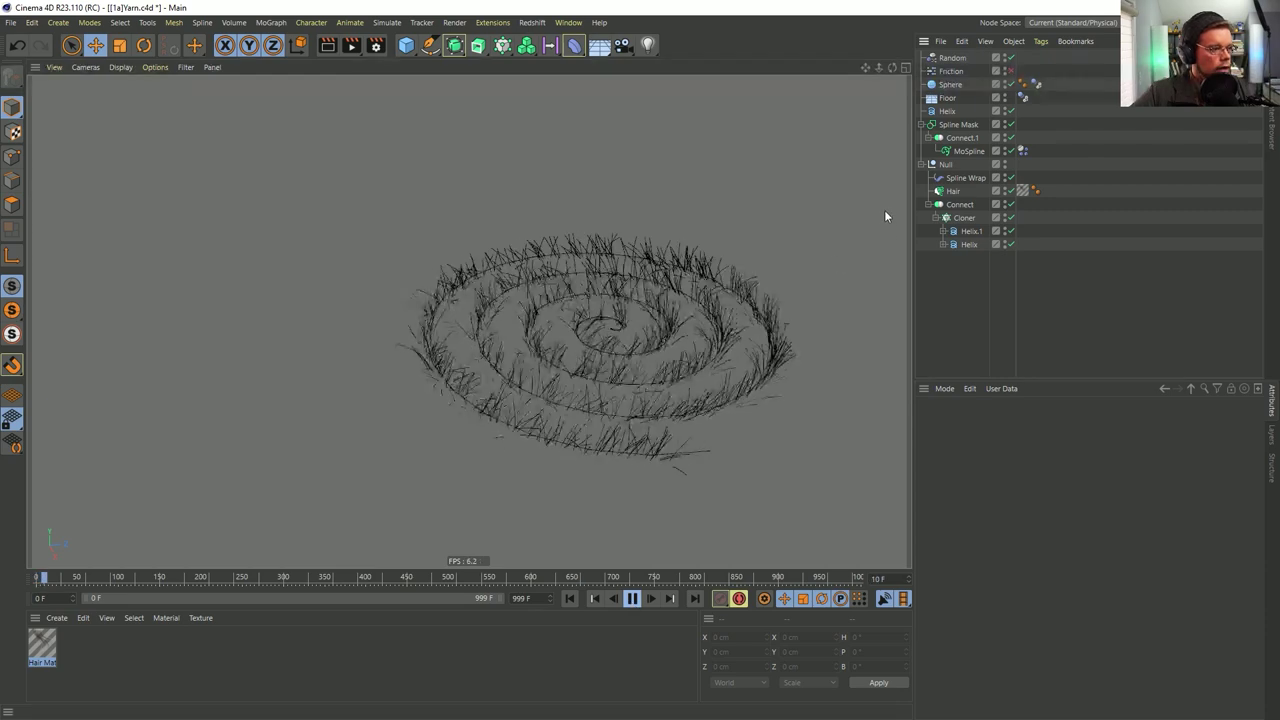
left_click(568, 598)
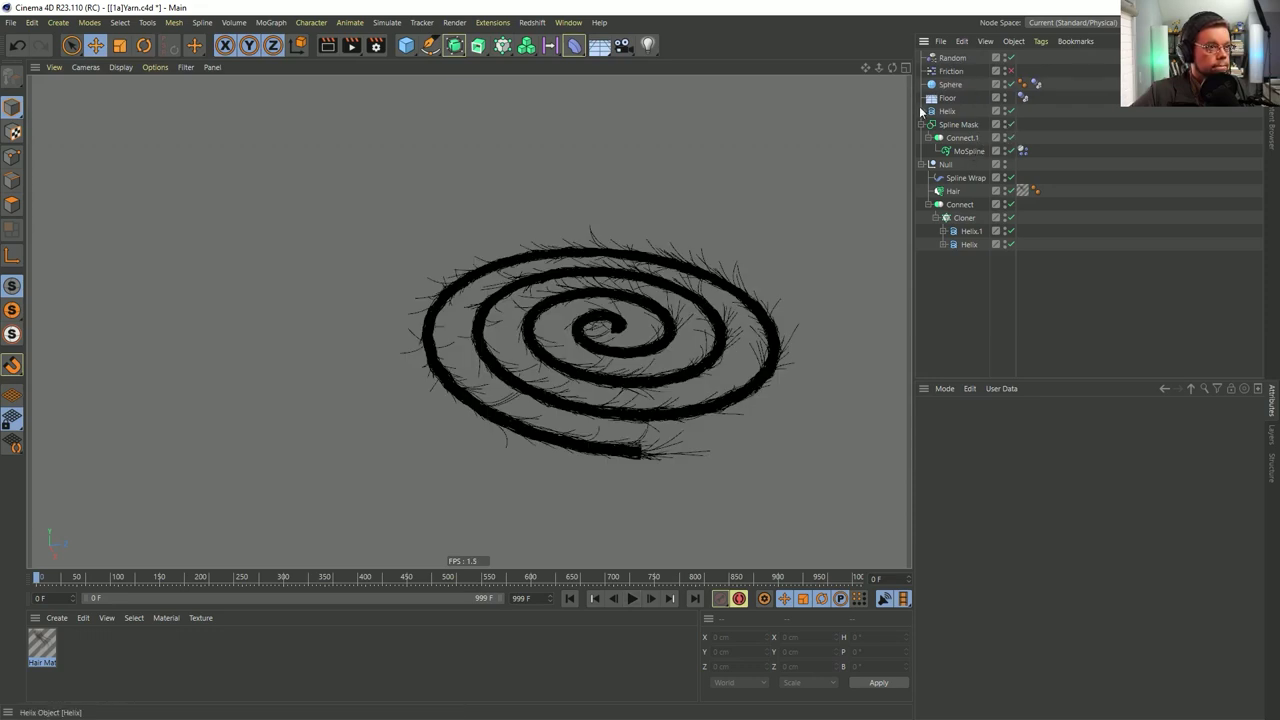
mouse_move(629, 438)
left_mouse_down("alt")
mouse_move(609, 346)
mouse_move(624, 428)
left_mouse_up("alt")
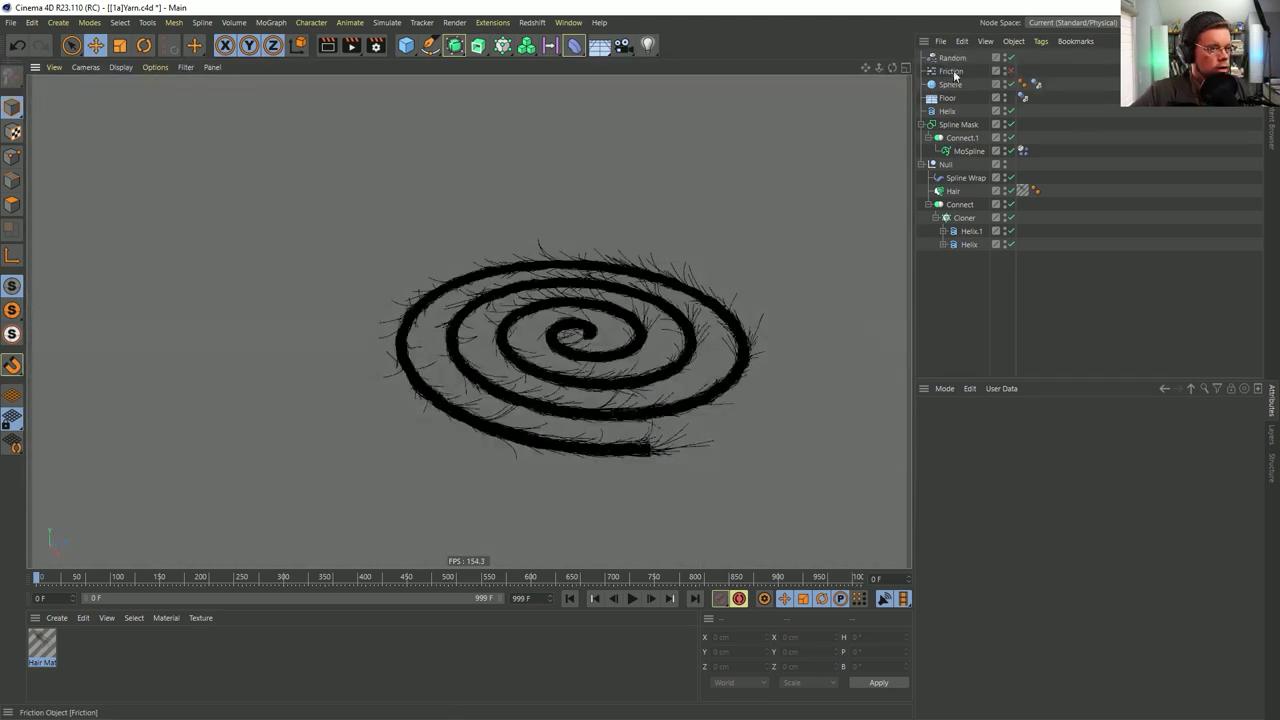
Lower the Floor to about Y -12.88 cm and briefly play the simulation
left_click(947, 97)
key("e")
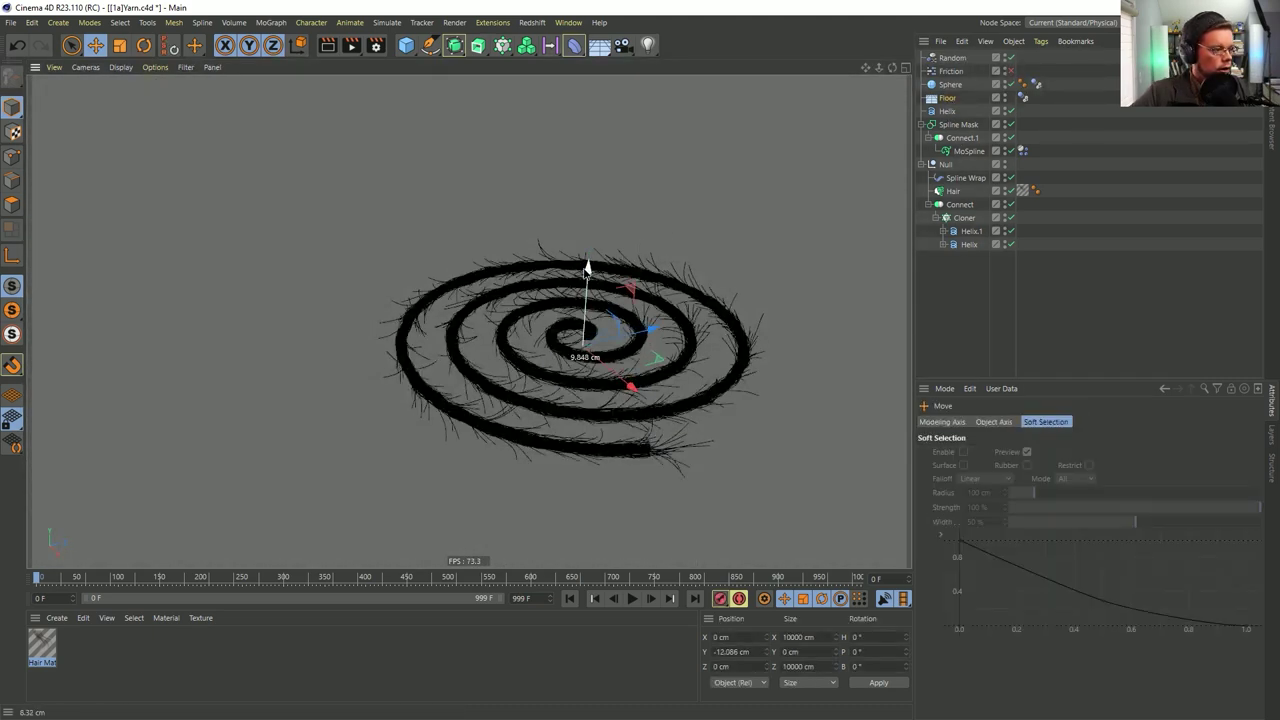
left_click(632, 598)
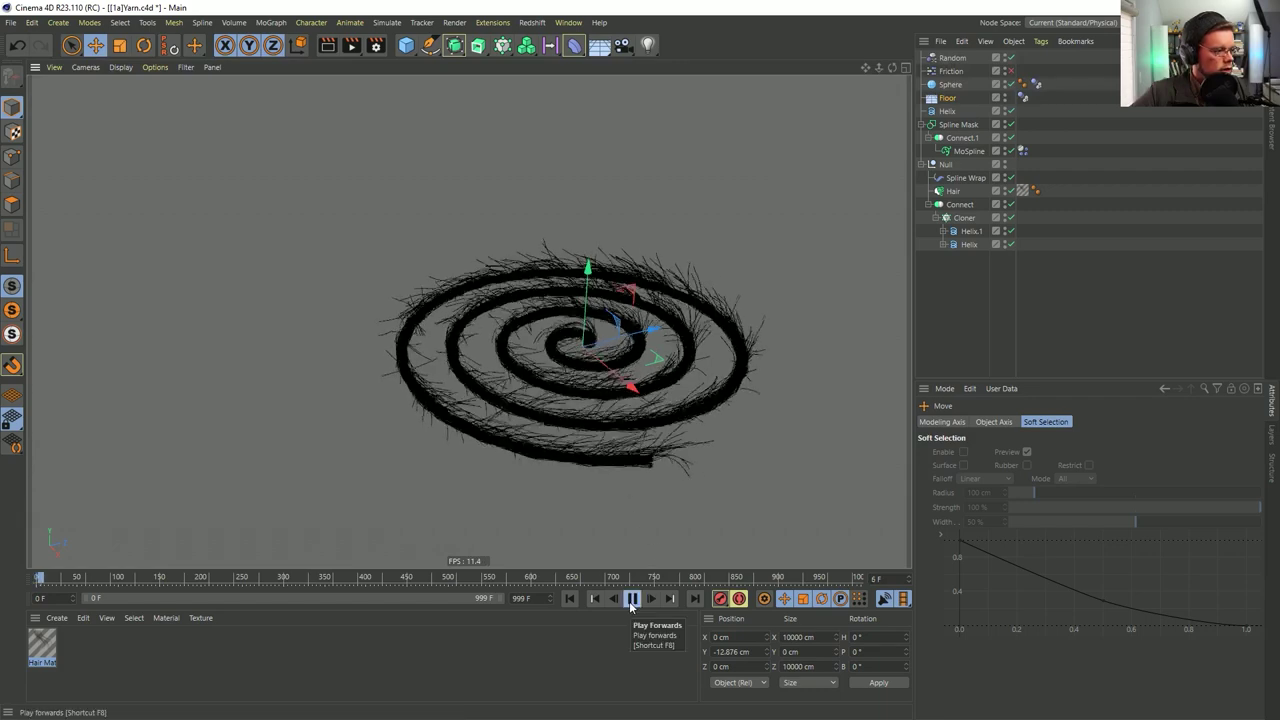
left_click(630, 604)
Play a few more frames of the simulation and examine how the yarn sits against the floor and sphere from below and above
left_click_drag(639, 479, 630, 416, "alt")
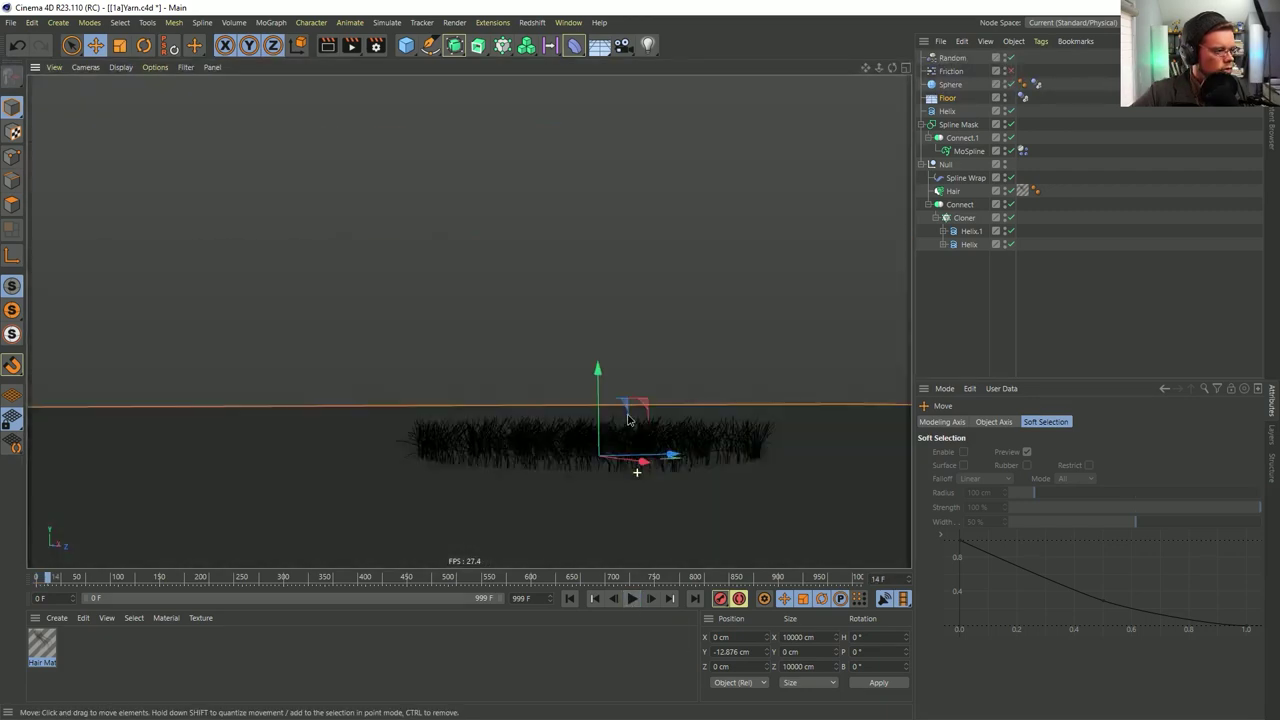
middle_click_drag(630, 416, 645, 333, "alt")
left_click_drag(645, 338, 614, 334, "alt")
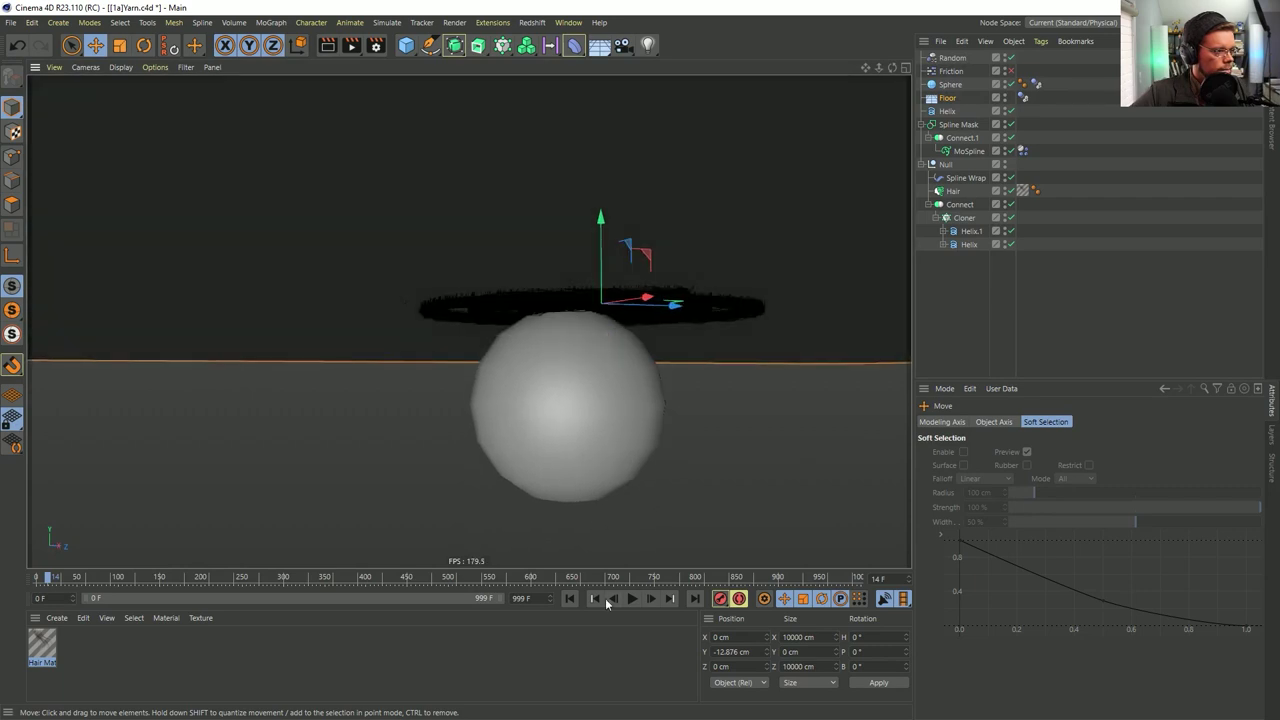
left_click(632, 598)
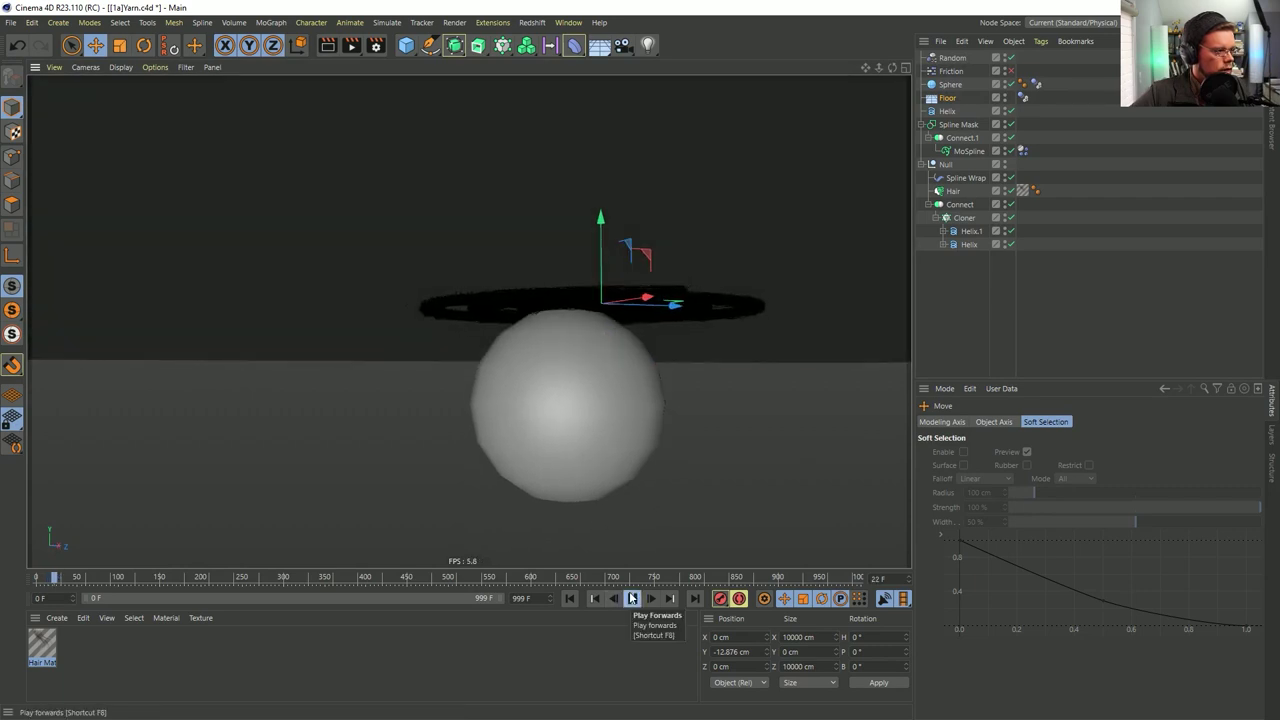
left_click(632, 598)
left_click_drag(594, 353, 632, 303, "alt")
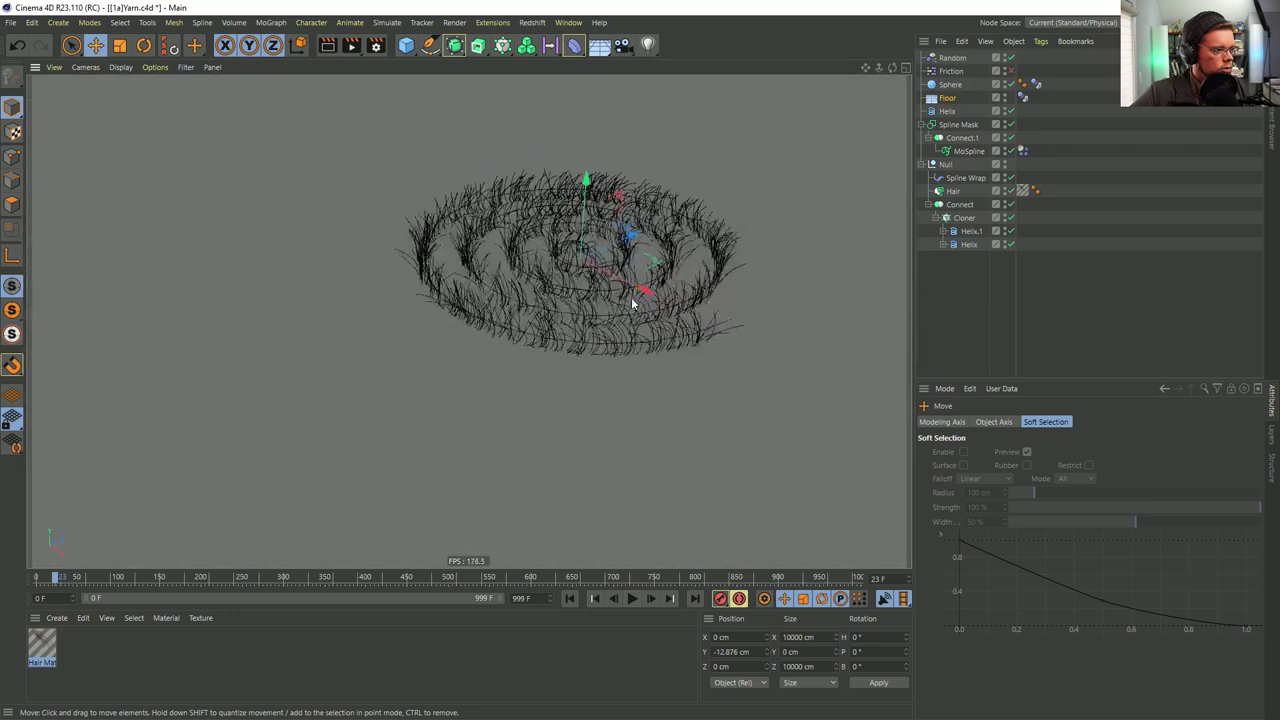
Start the simulation and shift the Sphere vertically to about Y -108.7 cm to test its collision with the yarn
left_click(950, 85)
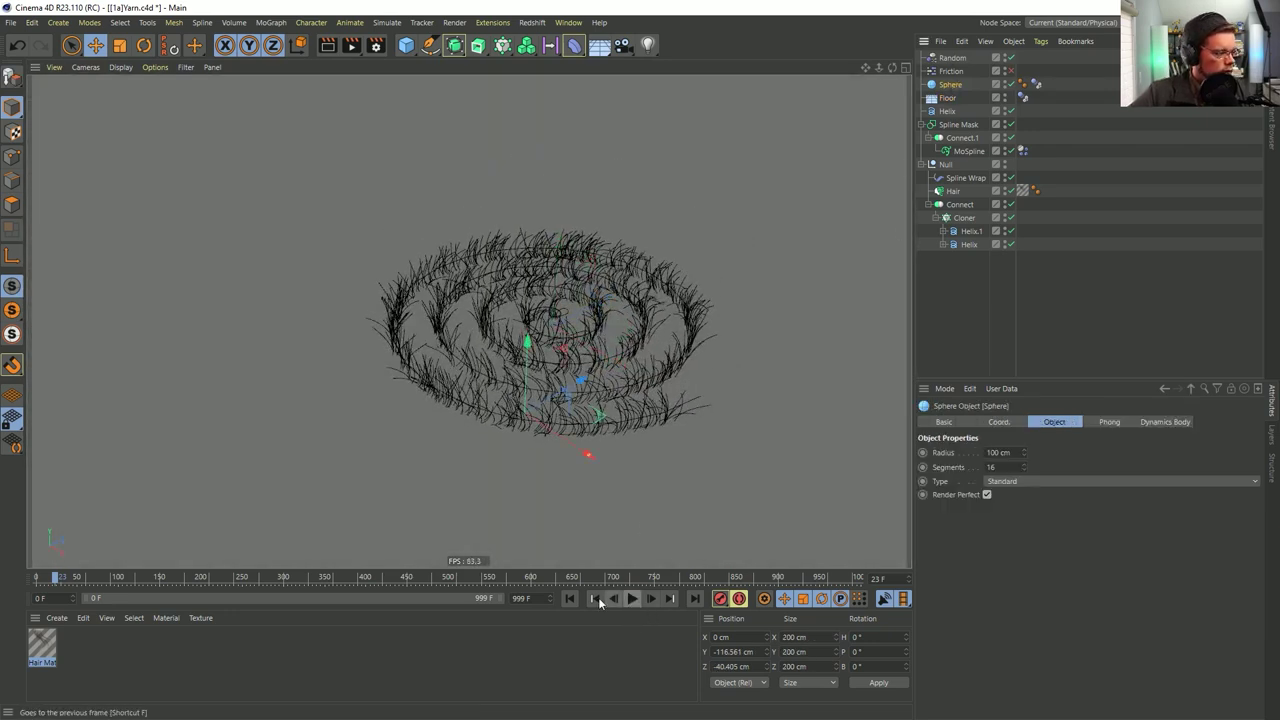
left_click(632, 598)
mouse_move(529, 372)
left_mouse_down()
mouse_move(542, 301)
mouse_move(547, 366)
mouse_move(530, 380)
left_mouse_up()
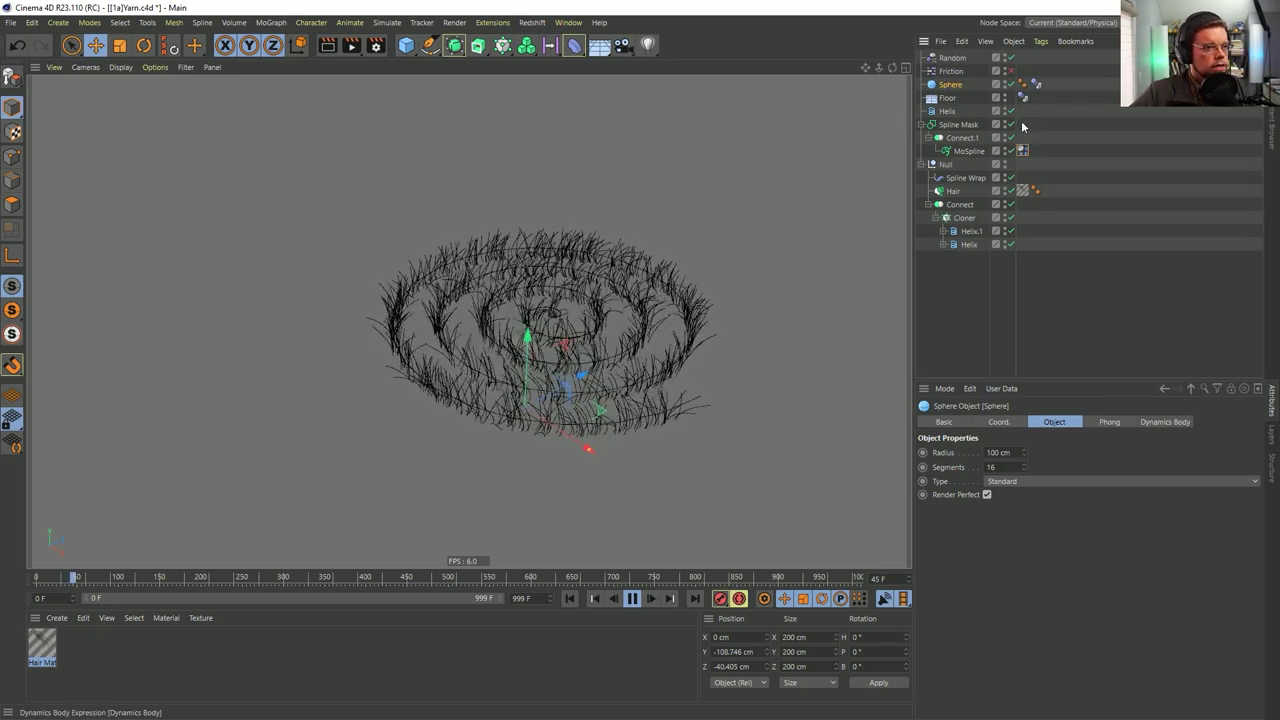
Transfer the MoSpline's Dynamics Body tag to the Spline Mask, test it by lowering the Sphere to about Y -136.8 cm, and rewind the simulation
left_click_drag(1022, 127, 1023, 127)
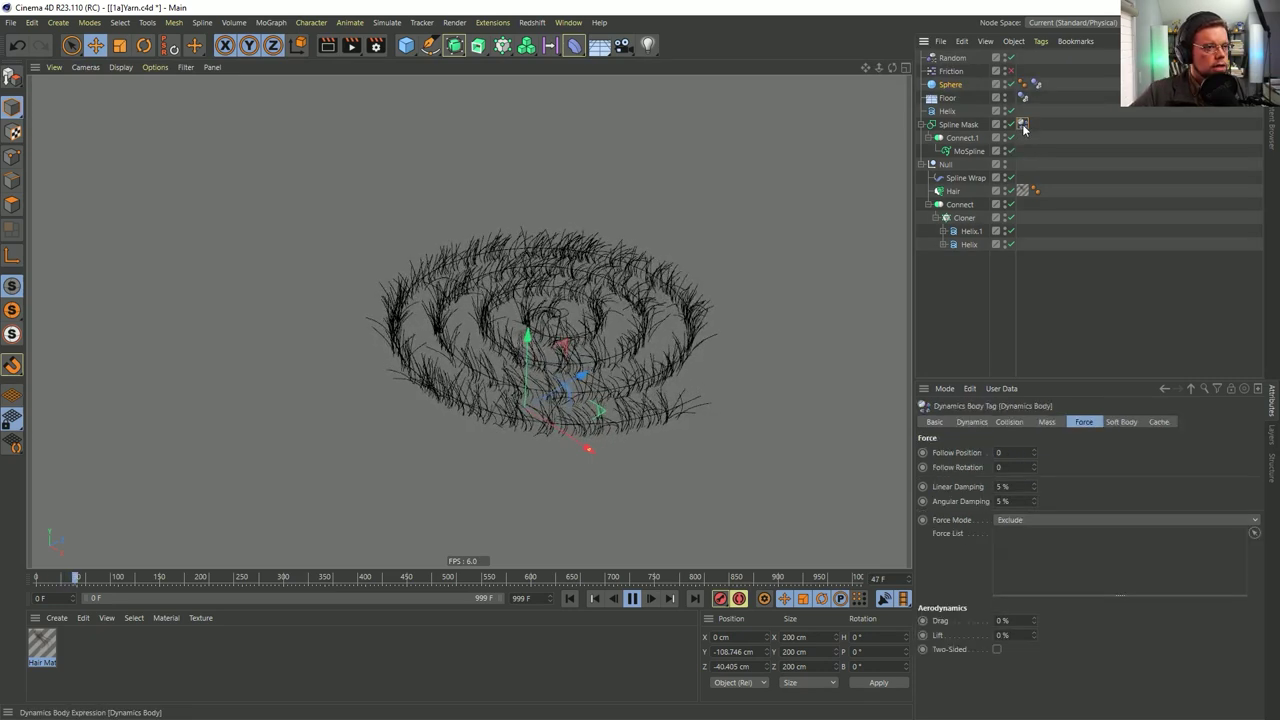
left_click(950, 85)
mouse_move(522, 352)
left_mouse_down()
mouse_move(521, 305)
mouse_move(526, 370)
left_mouse_up()
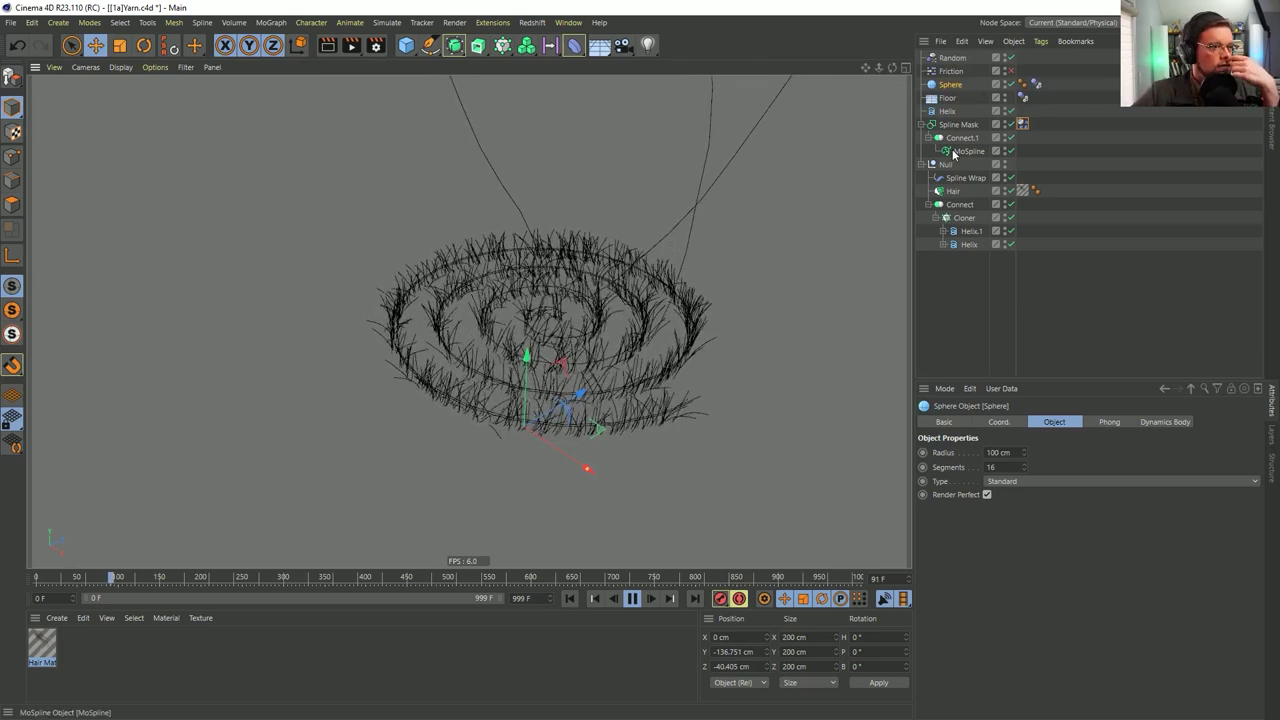
left_click(631, 599)
left_click(570, 599)
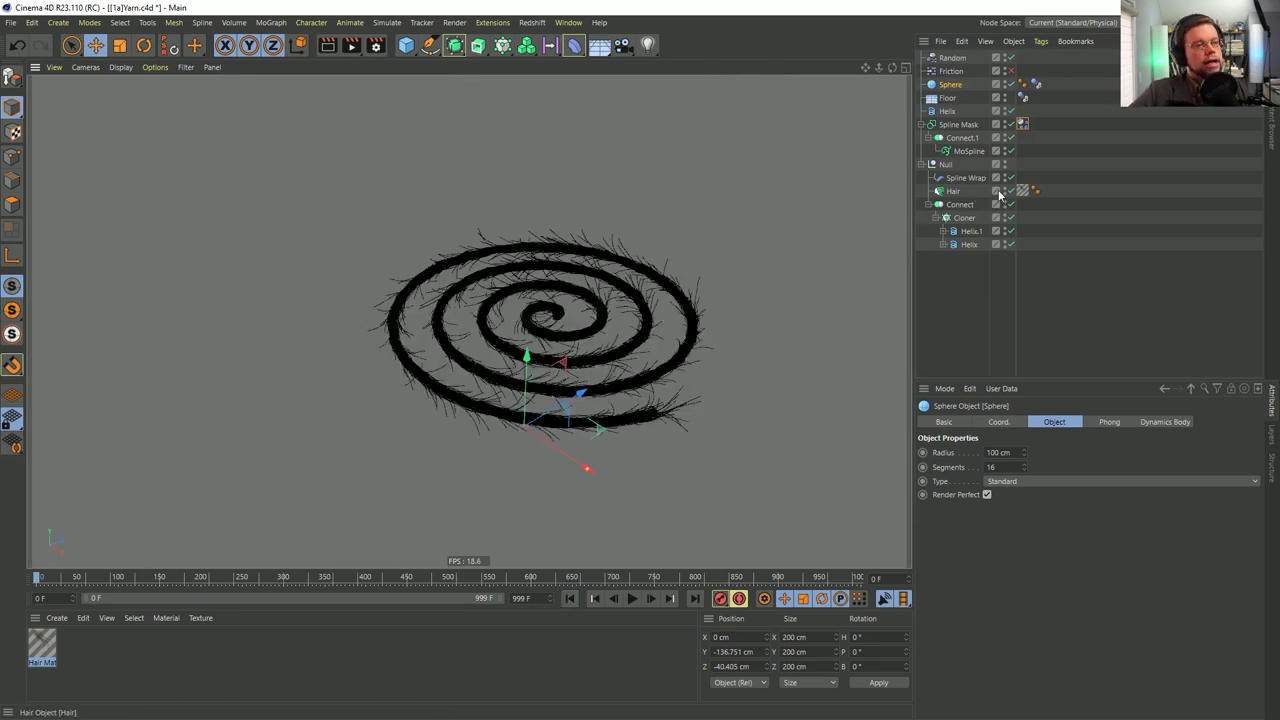
Return the Dynamics Body tag from the Spline Mask to the MoSpline
left_click(1023, 151)
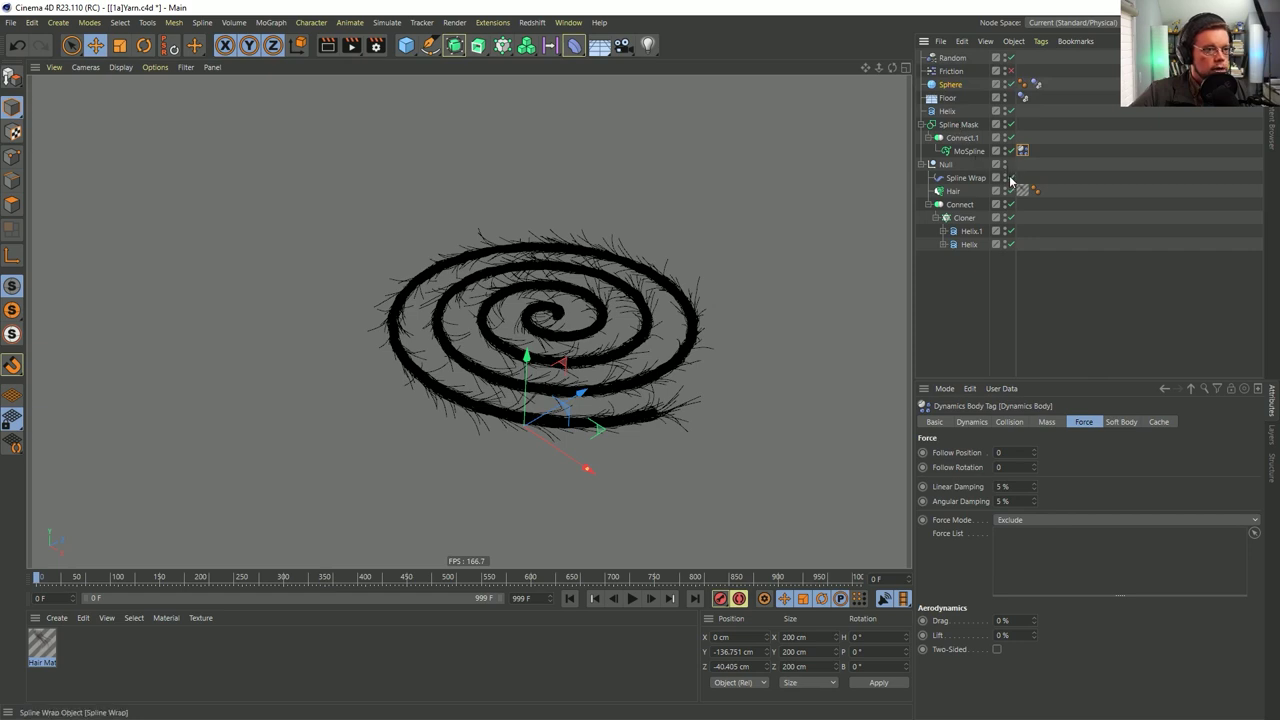
Position the sphere under the outer spiral at about Y -112 cm, Z 141 cm, and keyframe its Y position
left_click(1010, 178)
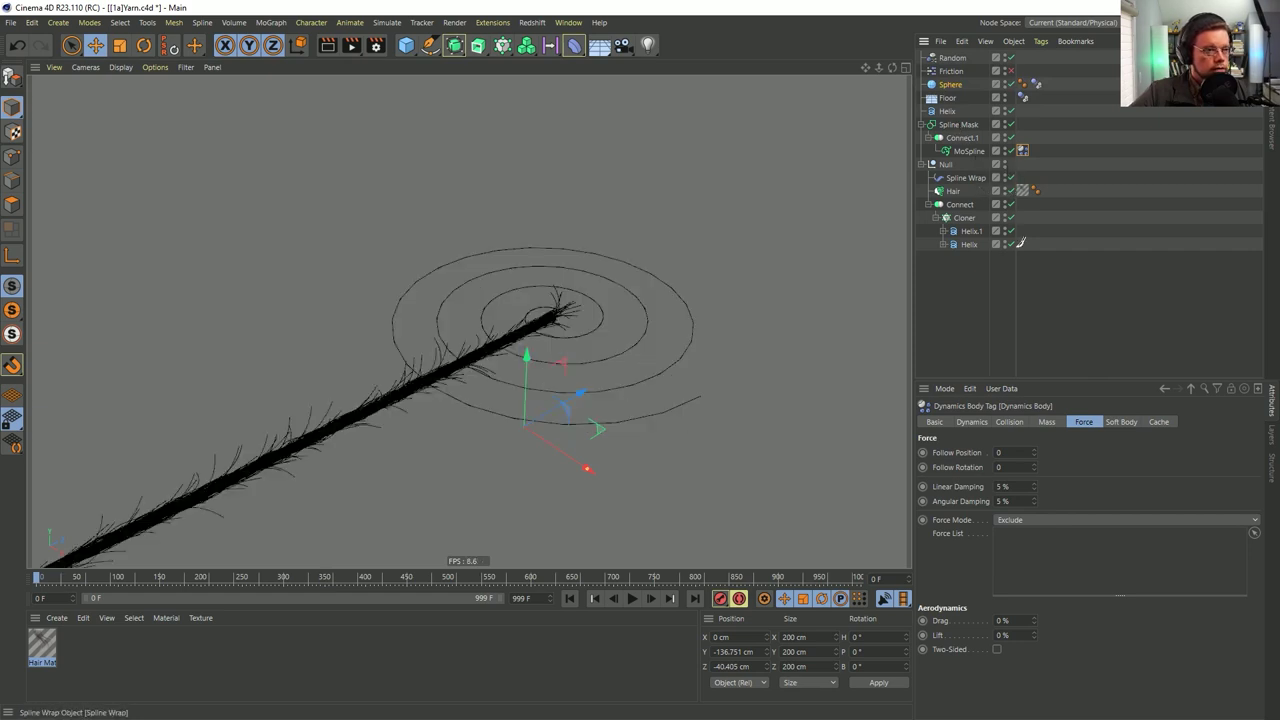
left_click(1010, 204)
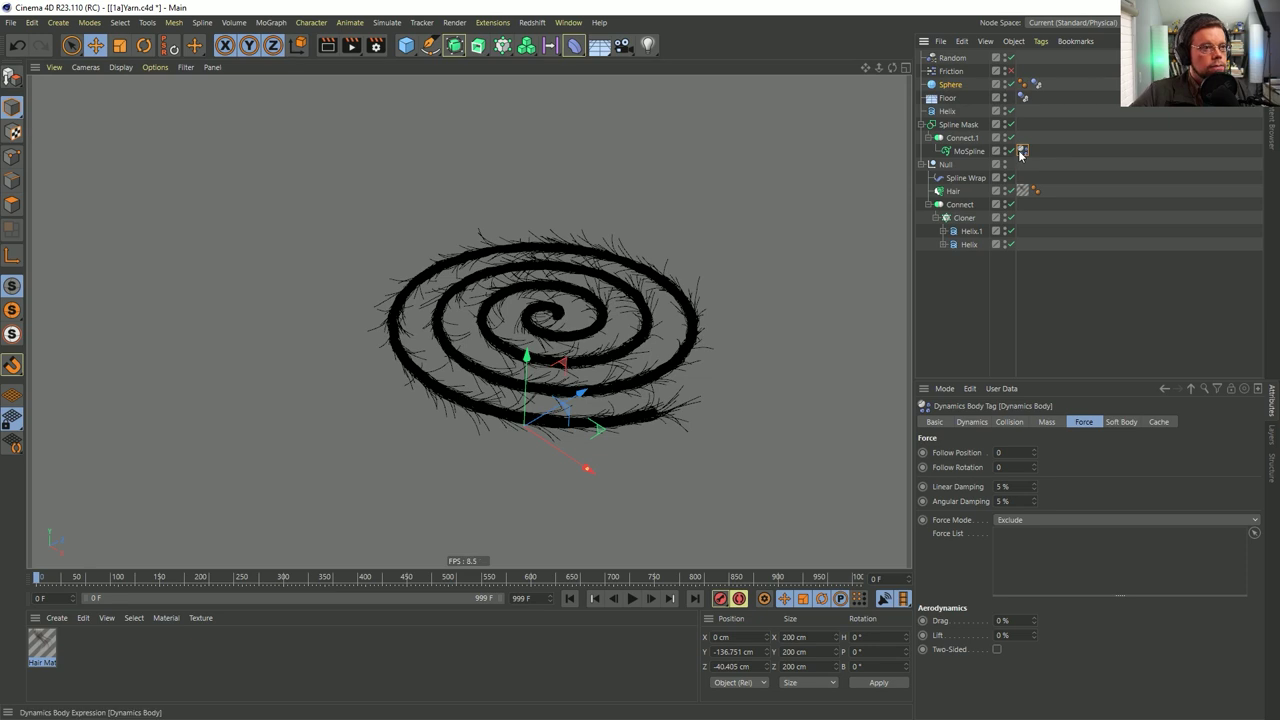
left_click(950, 87)
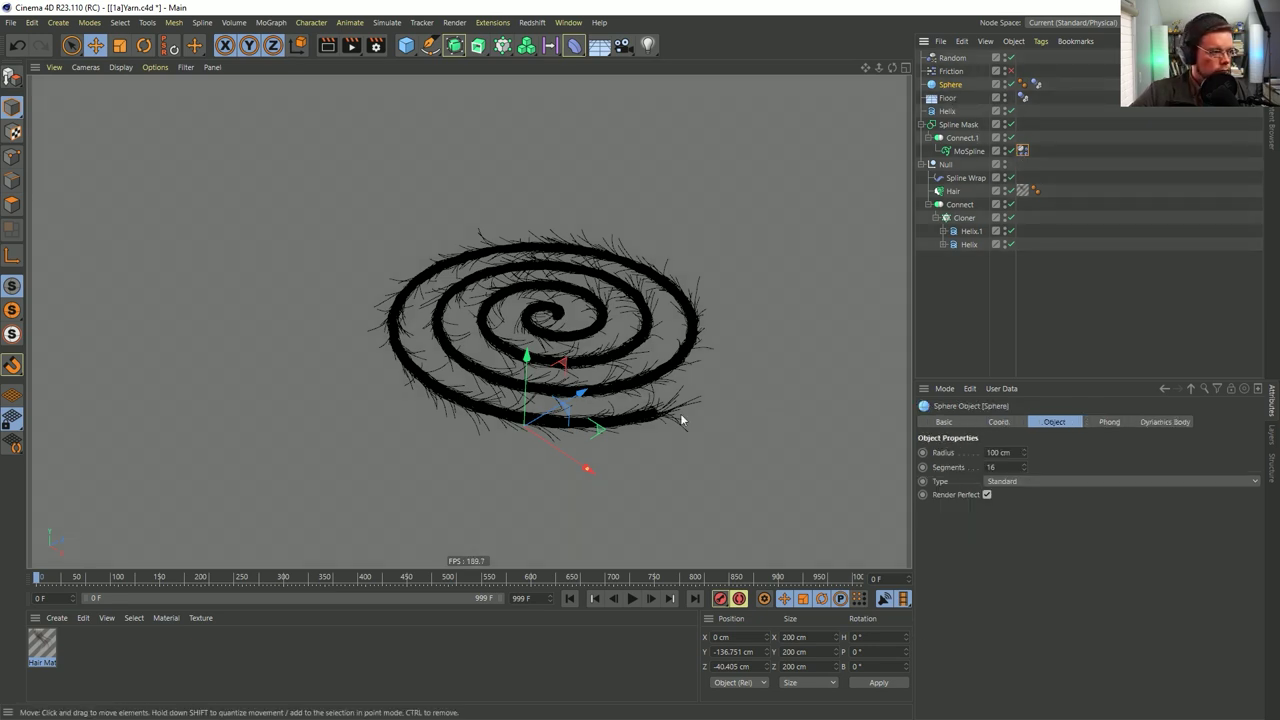
left_click_drag(565, 370, 634, 278)
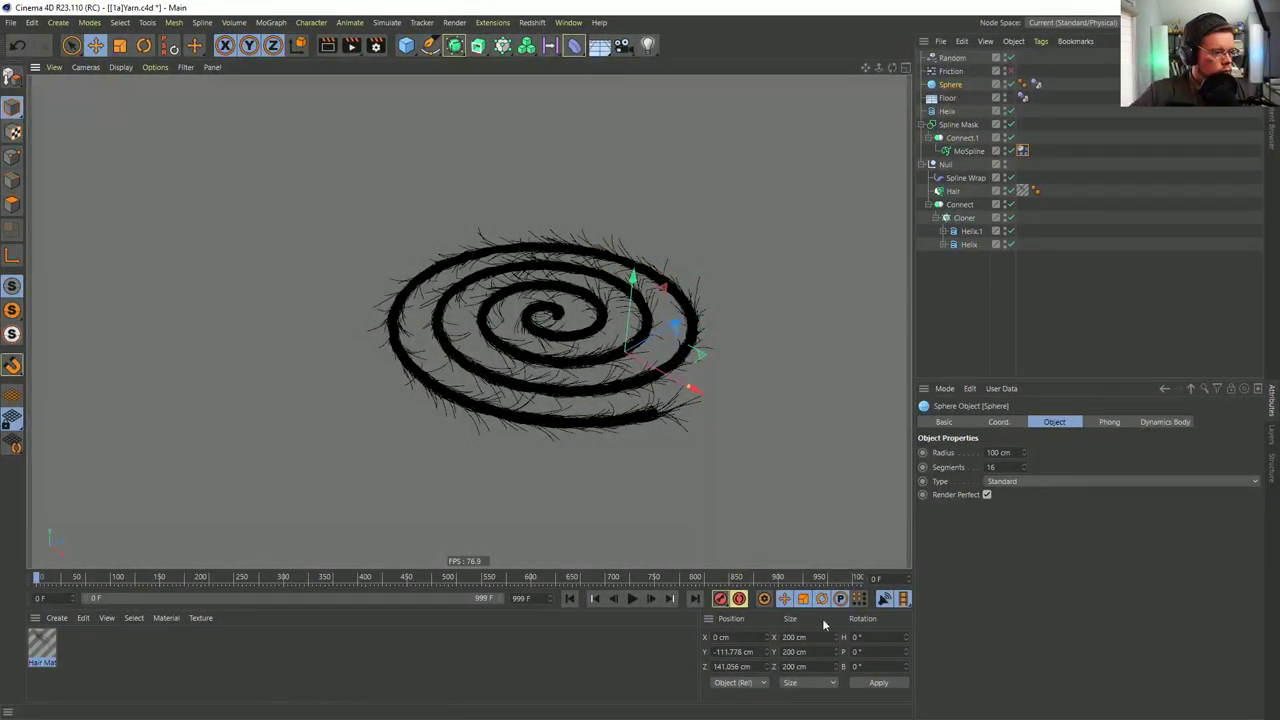
left_click(999, 422)
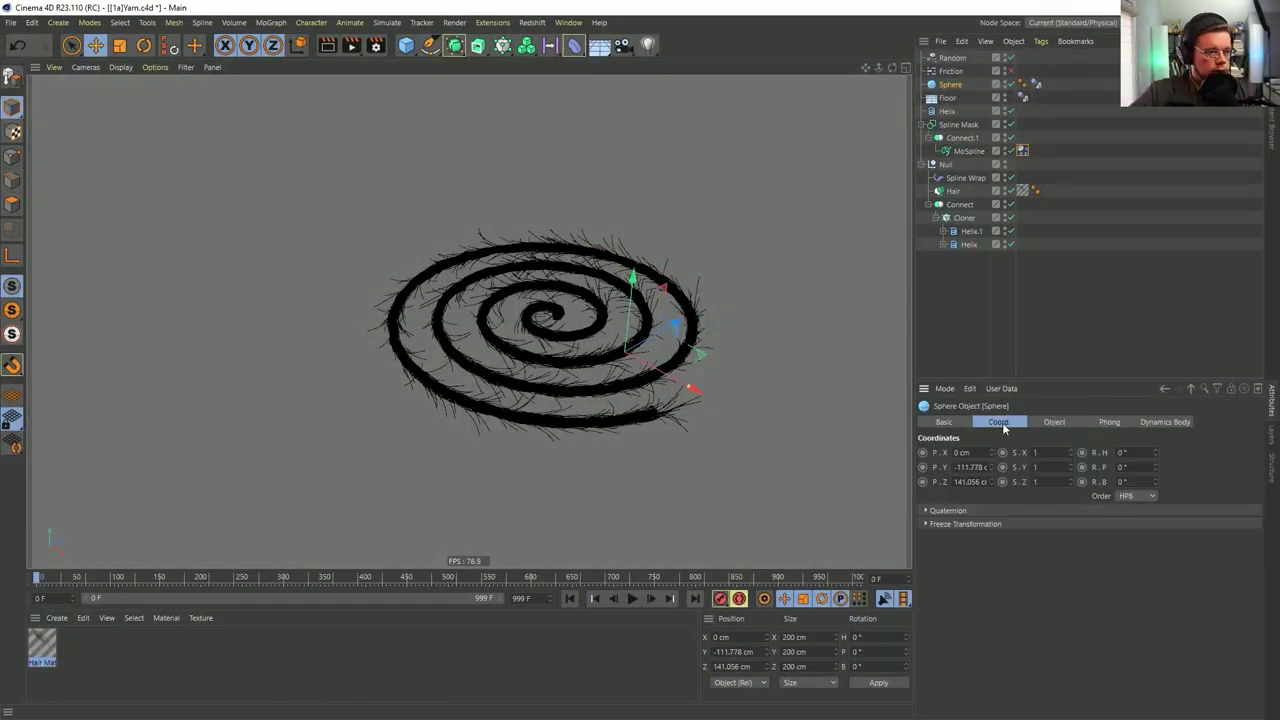
left_click(922, 468)
Animate the sphere with keyframes, raising it to about Y -19 cm and lowering it to about -134 cm at frame 67, and preview the motion
left_click(632, 598)
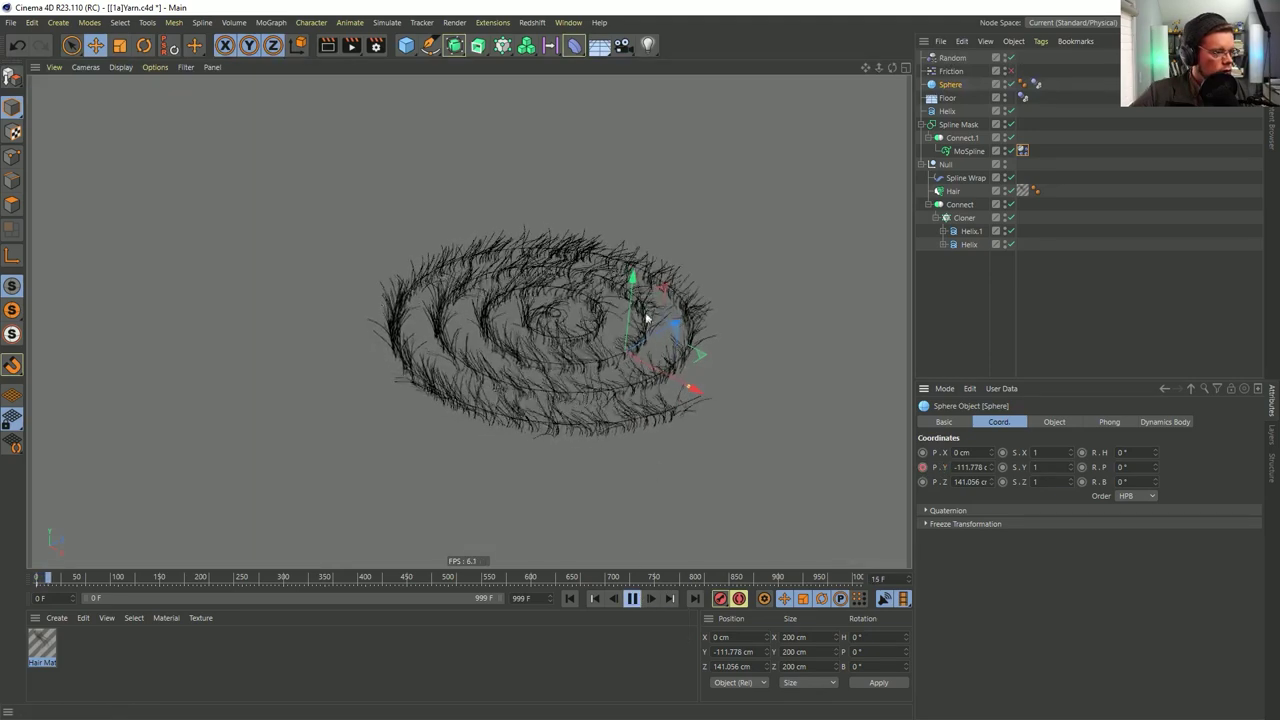
left_click(632, 598)
left_click_drag(632, 281, 640, 219)
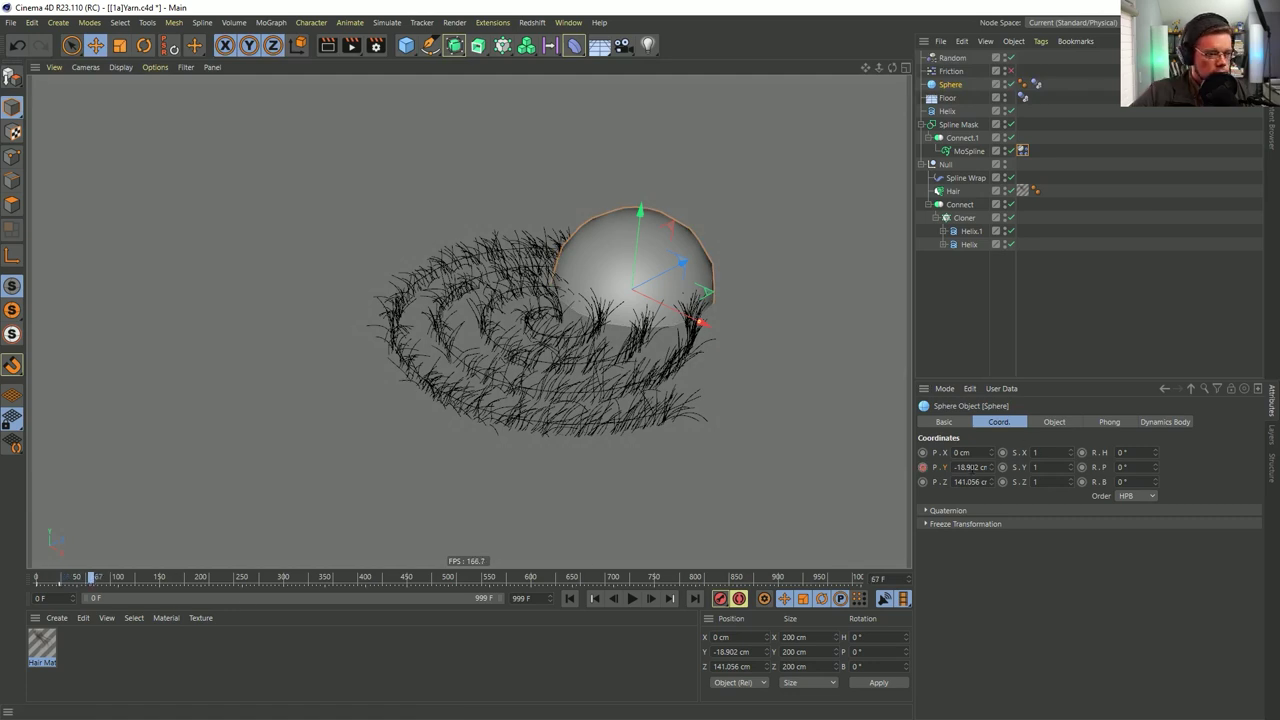
left_click_drag(640, 218, 627, 303)
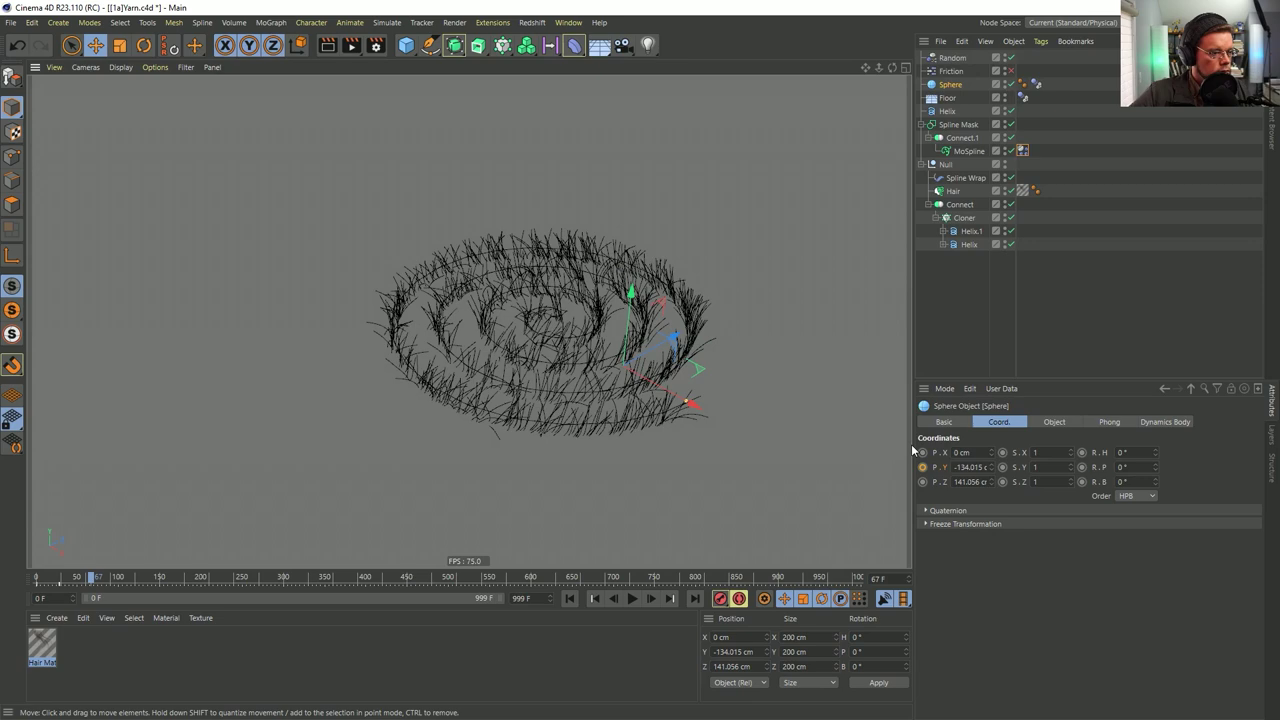
left_click(958, 343)
left_click(631, 598)
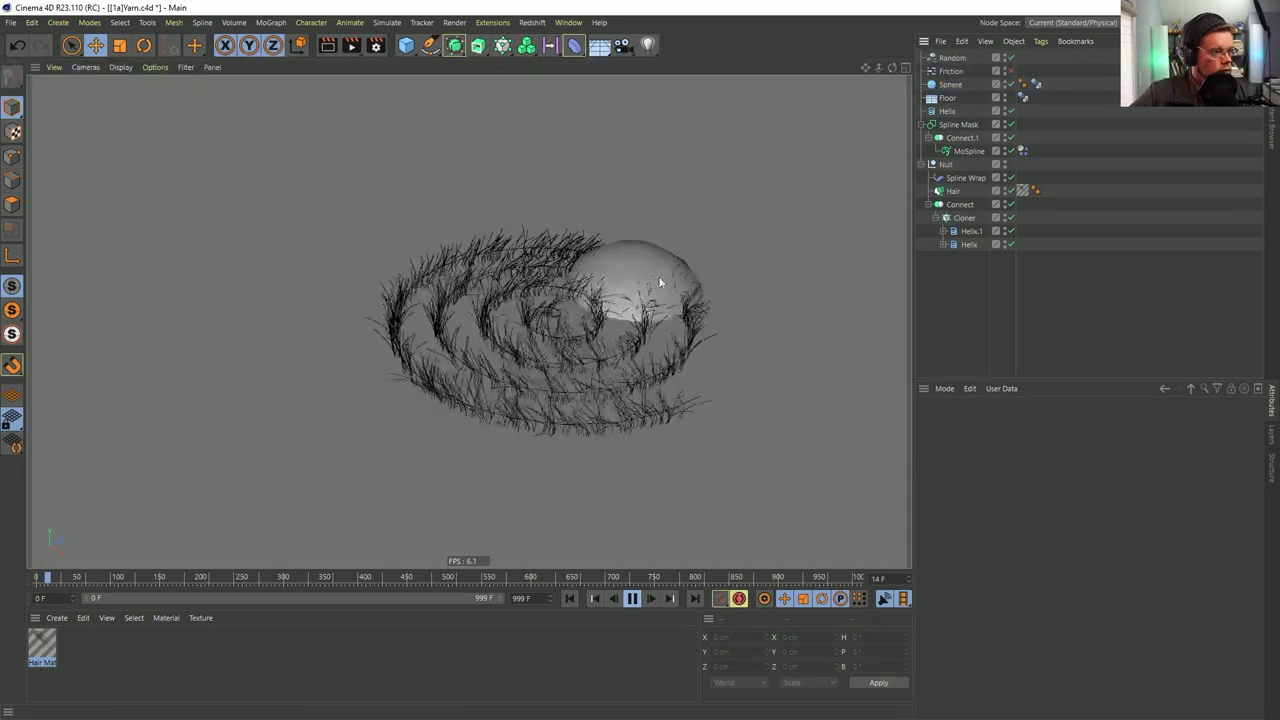
left_click(632, 598)
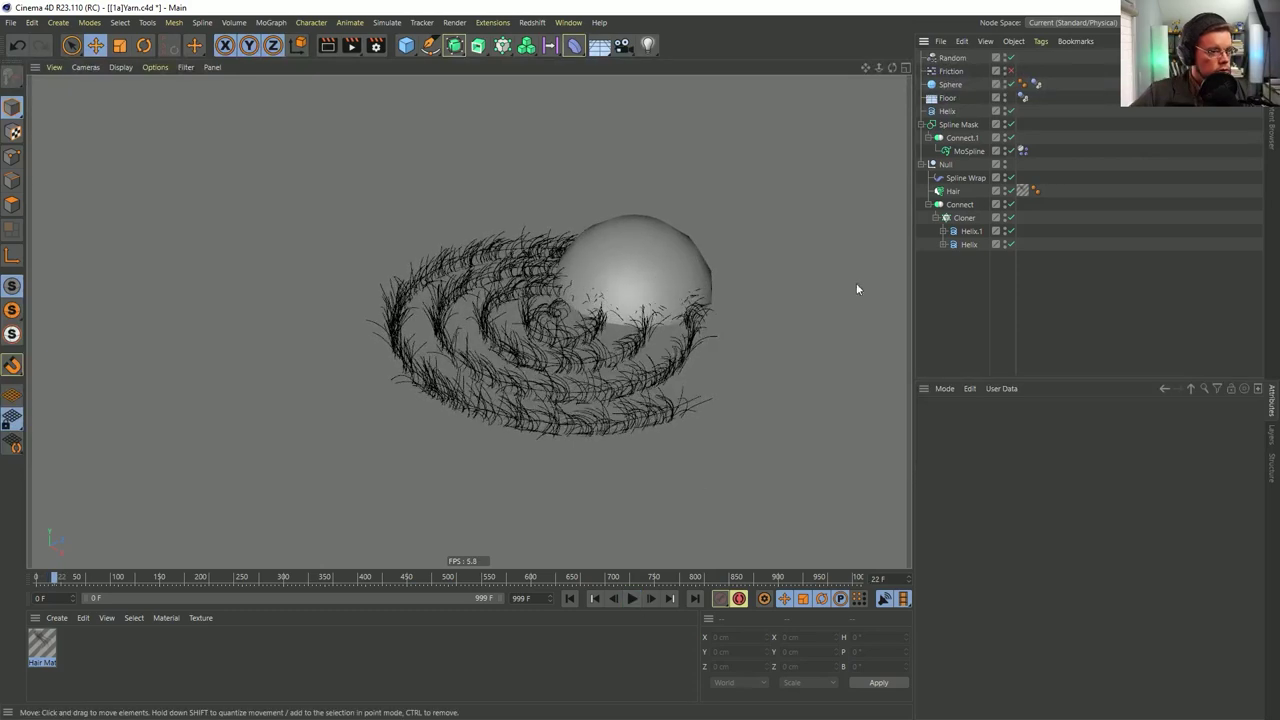
Take the MoSpline out of Connect.1 to the top level and play the dynamics simulation from the start
left_click(950, 151)
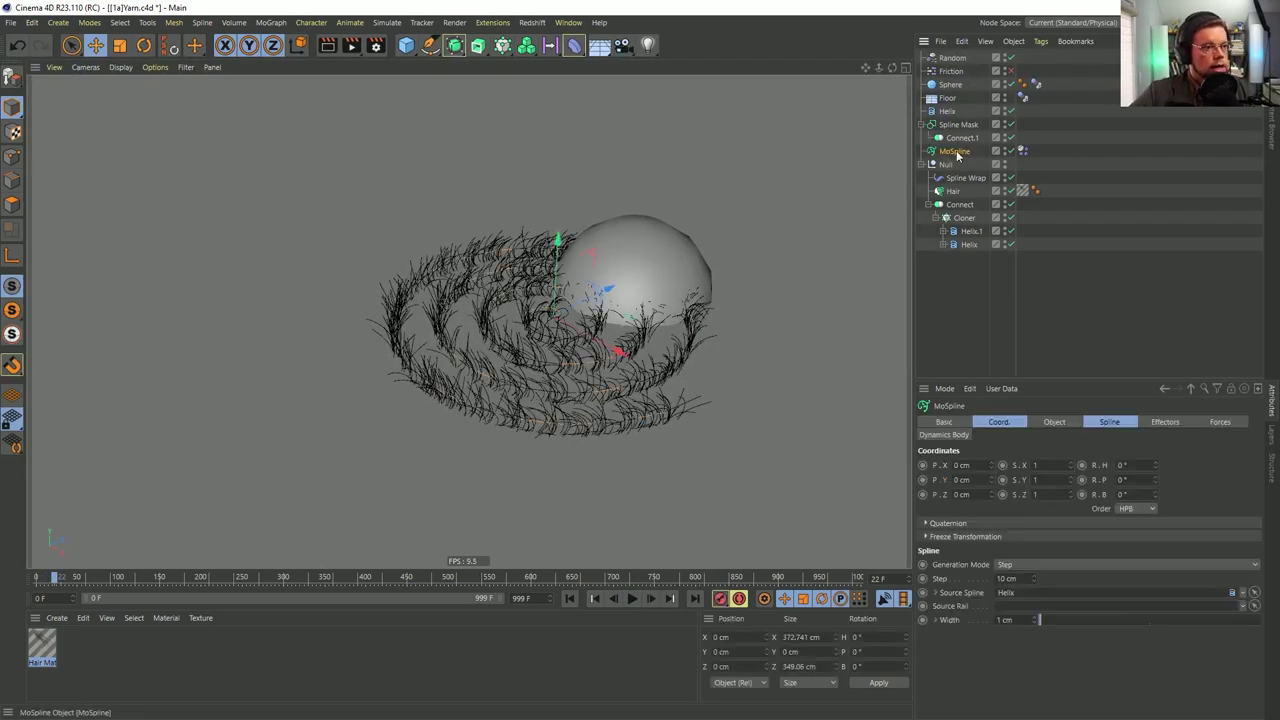
left_click(569, 598)
left_click(632, 598)
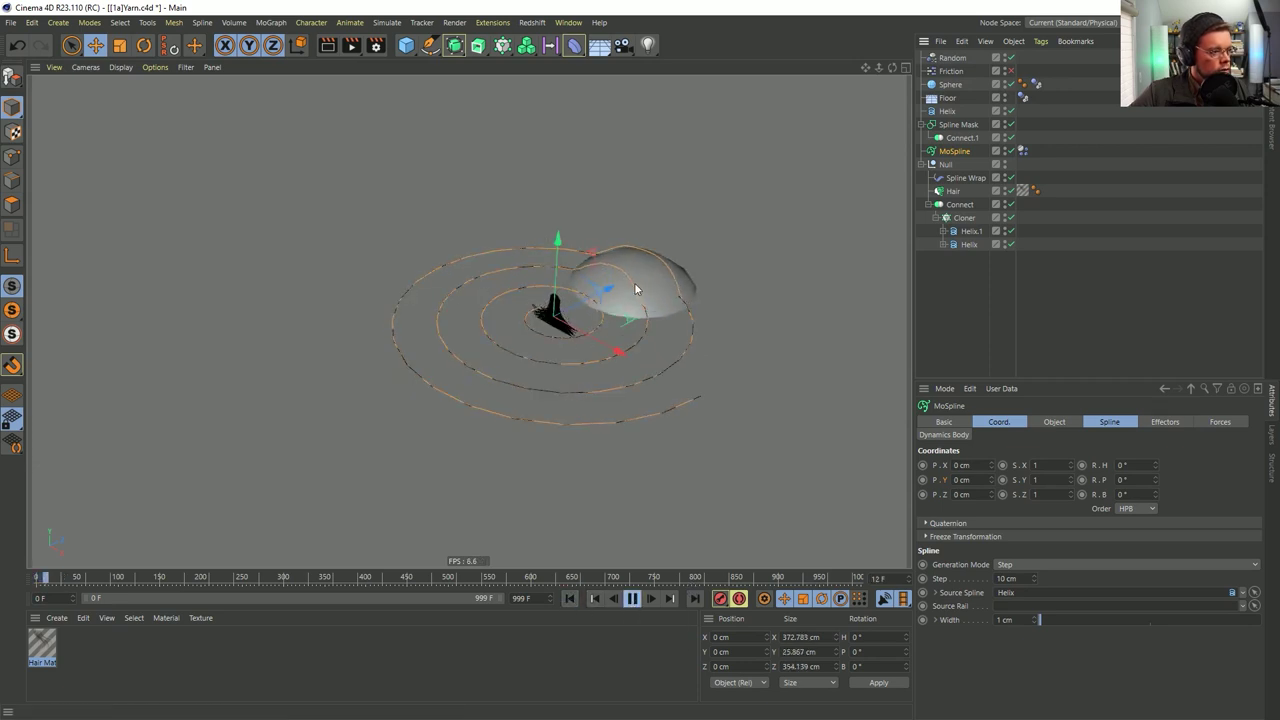
left_click(632, 598)
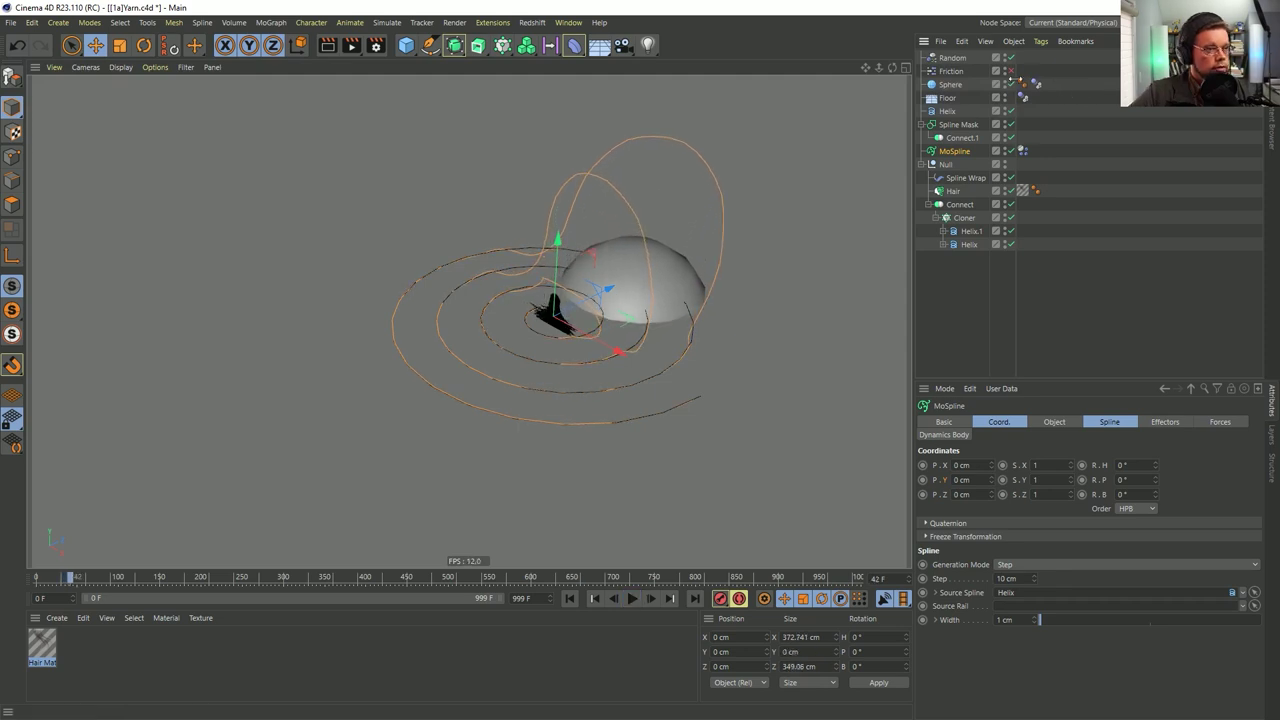
Enable the Friction force, replay the simulation and return to the first frame
left_click(632, 599)
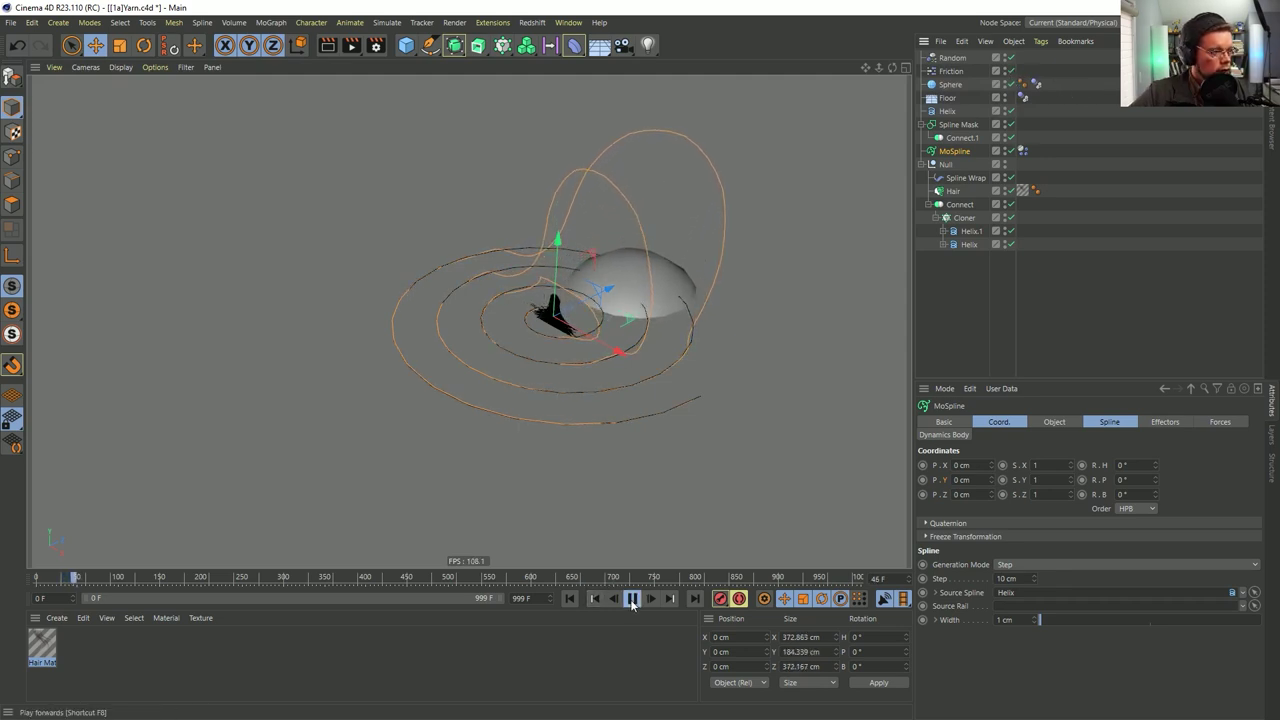
left_click(632, 599)
left_click(568, 598)
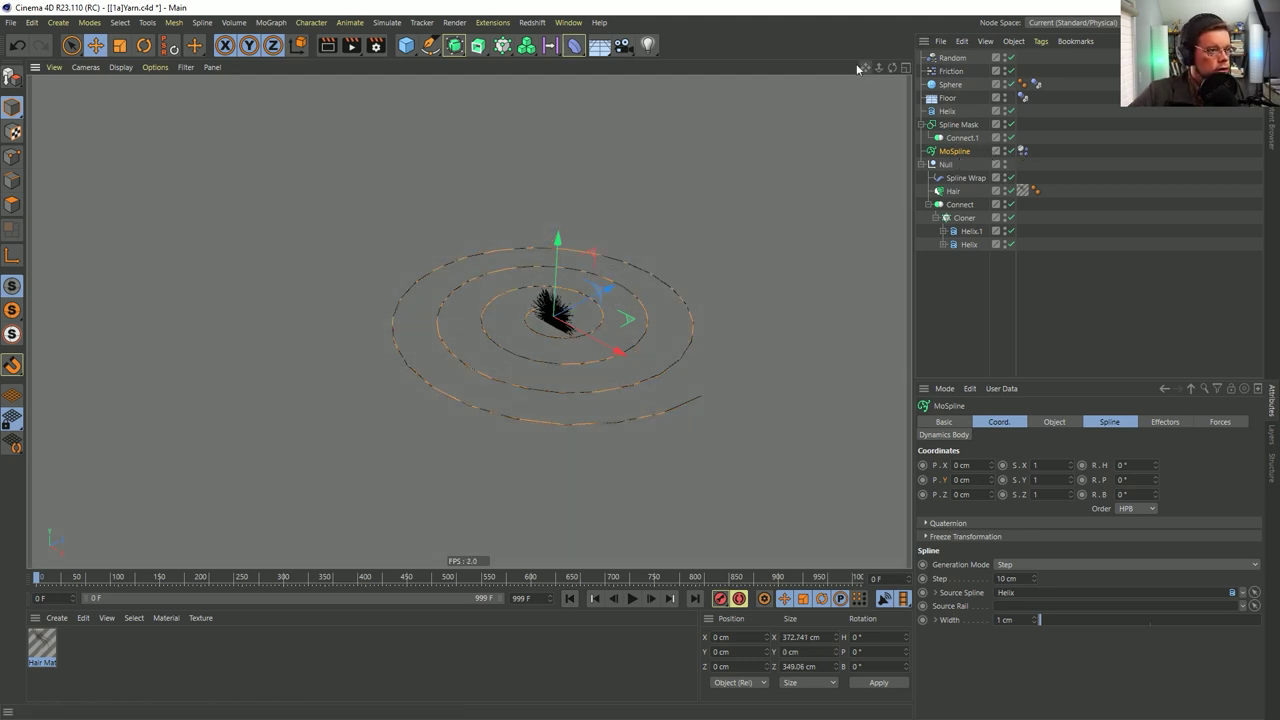
Set the timeline's end to frame 222, bake the MoSpline's dynamics body cache and play back the baked result
left_click(1022, 150)
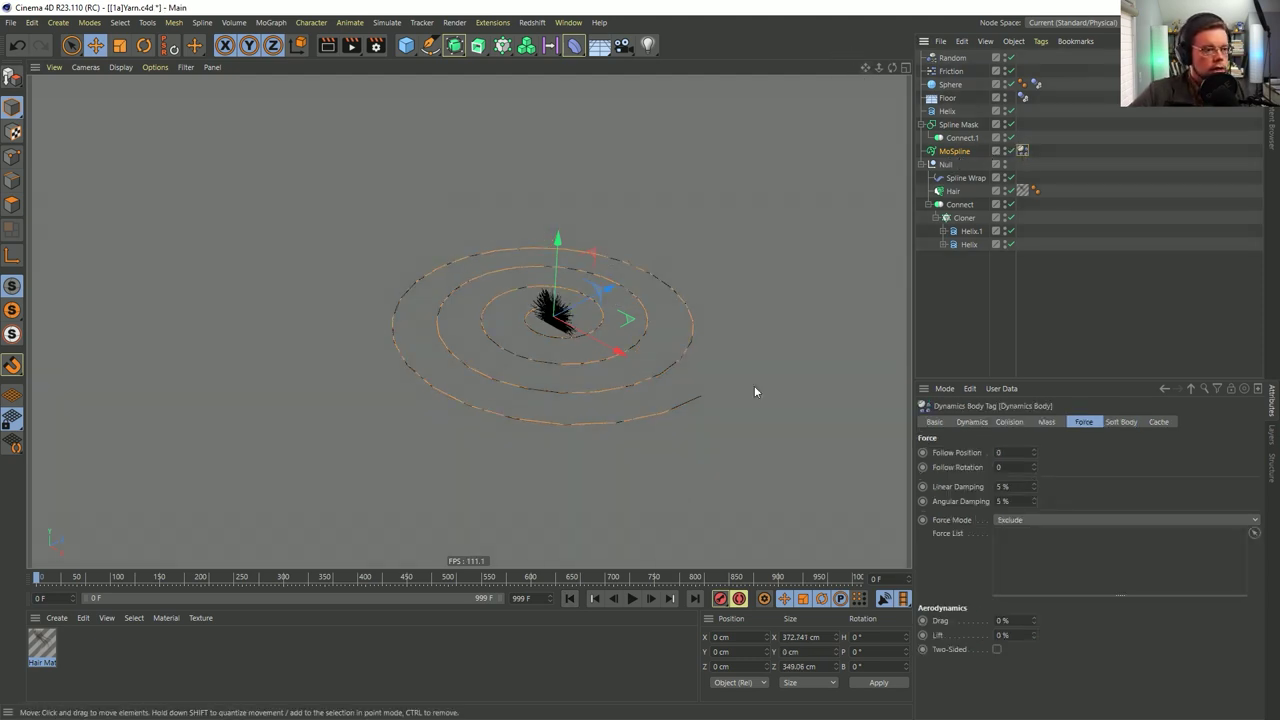
type("222")
key("Return")
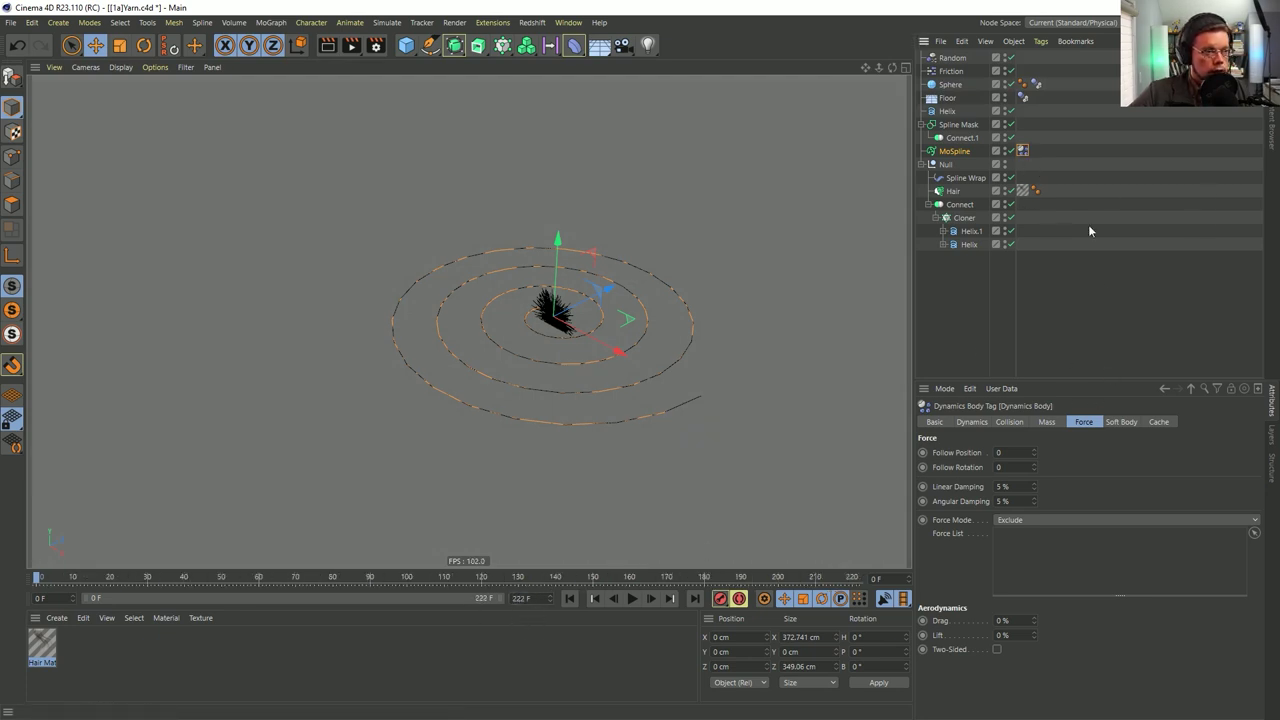
left_click(1158, 422)
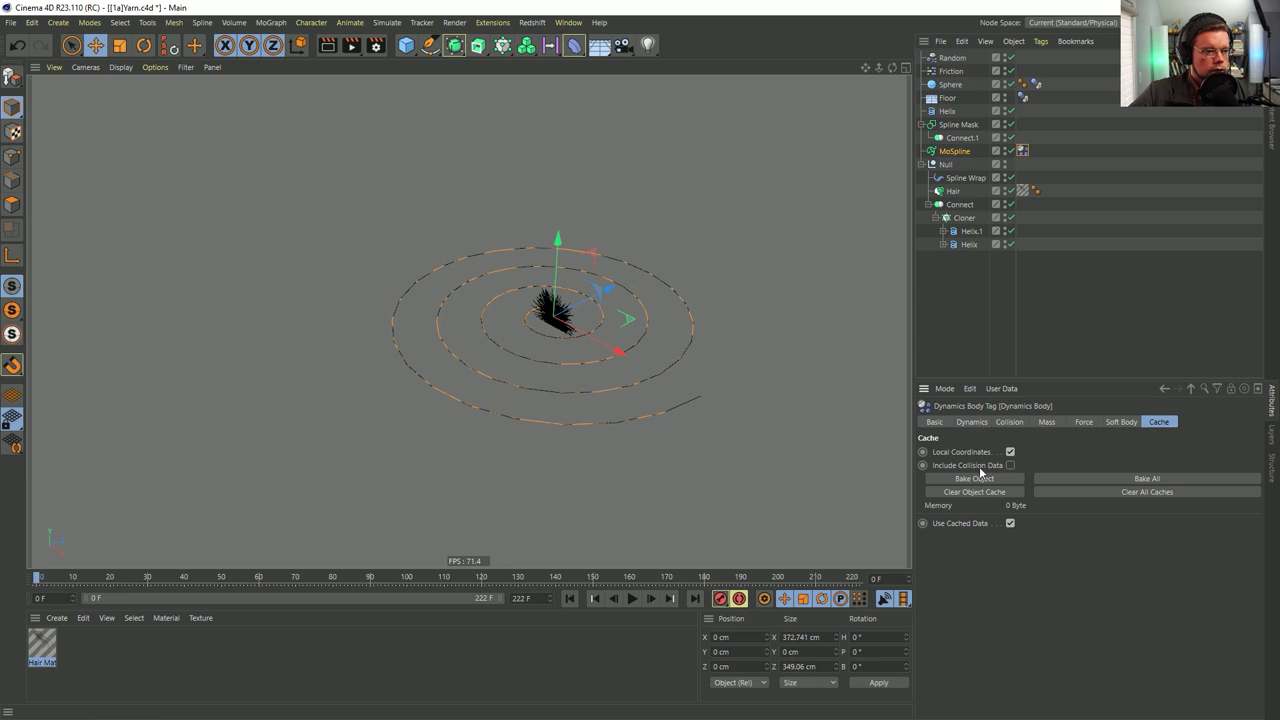
left_click(974, 479)
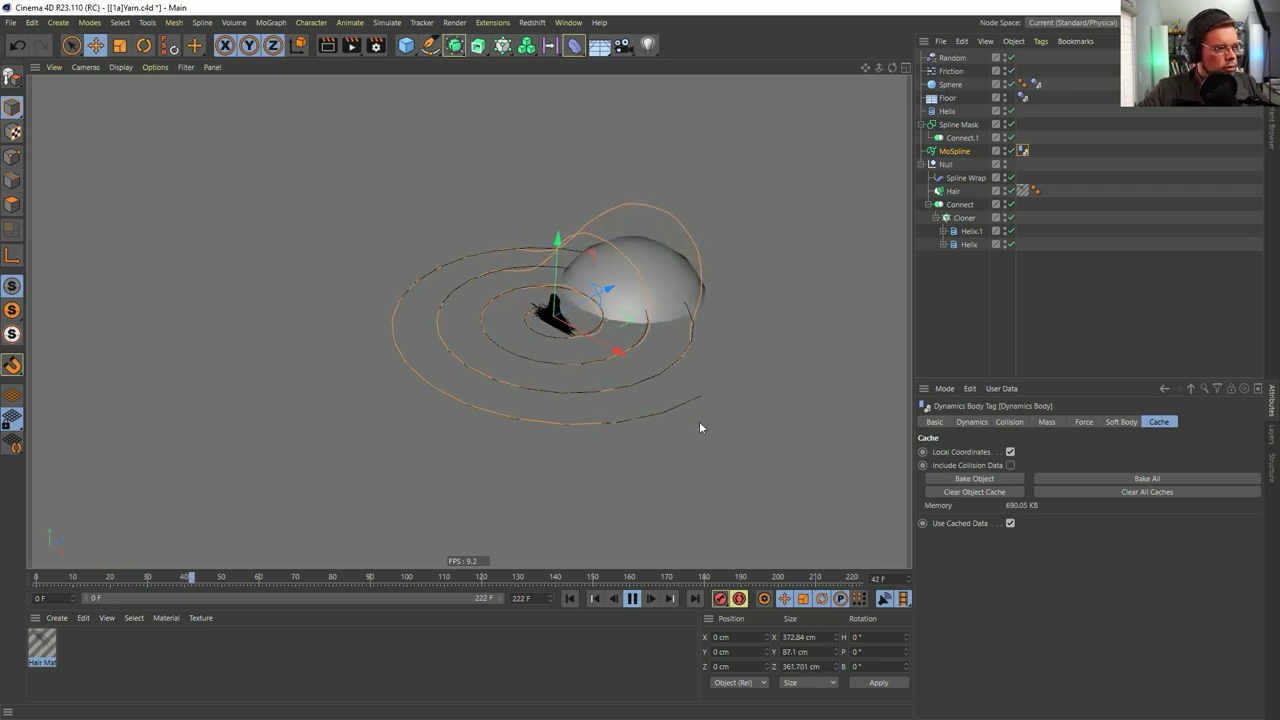
left_click(632, 598)
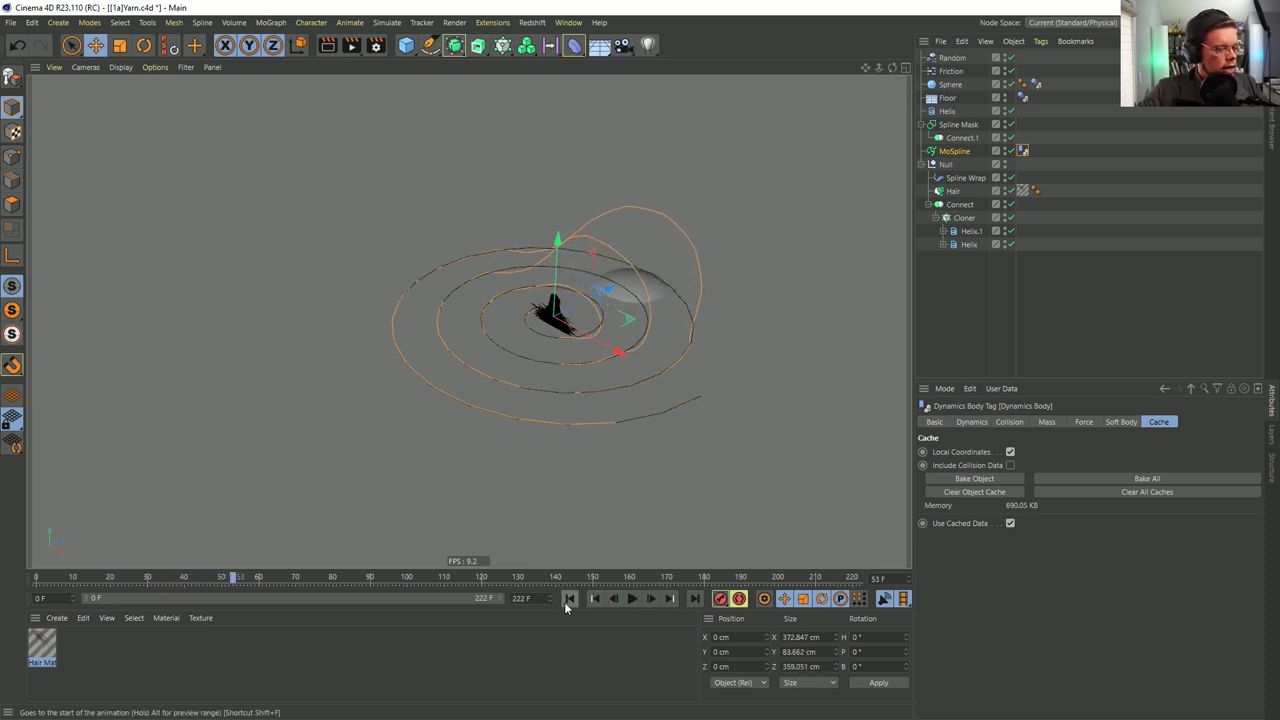
left_click(567, 598)
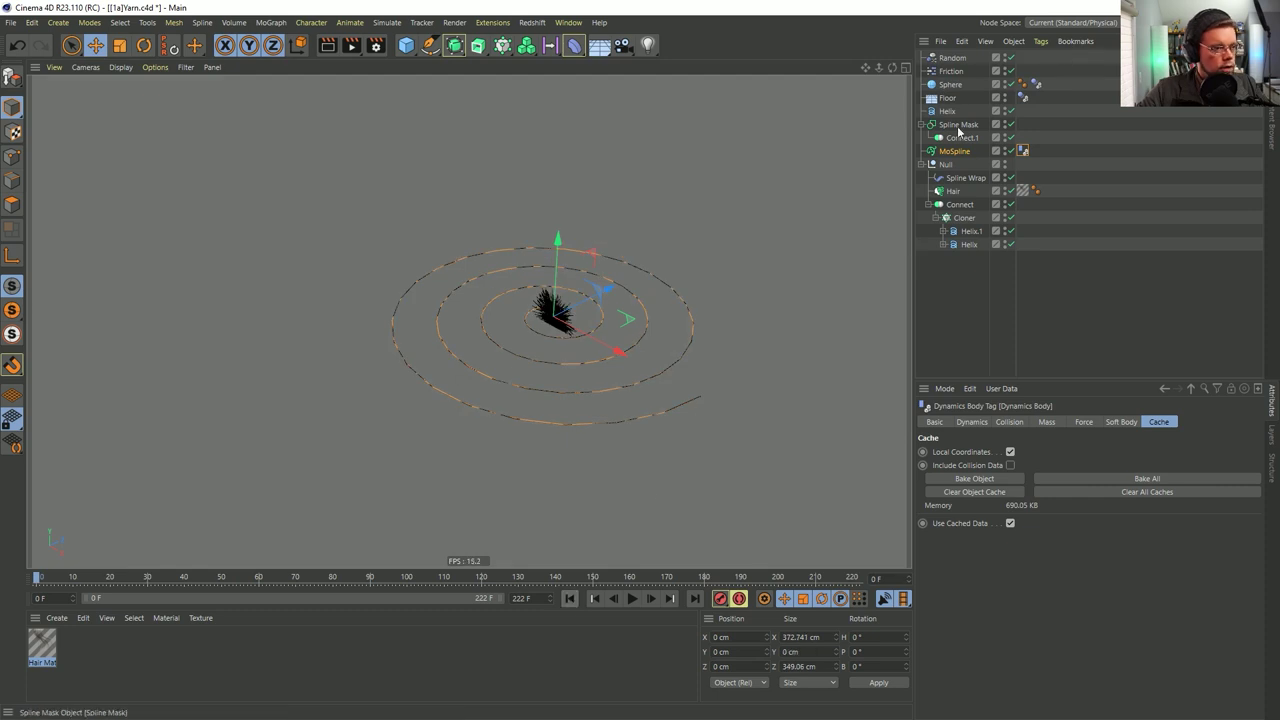
Try the MoSpline directly as the Spline Wrap's spline and play the animation to test it
left_click(962, 177)
left_click_drag(950, 152, 968, 389)
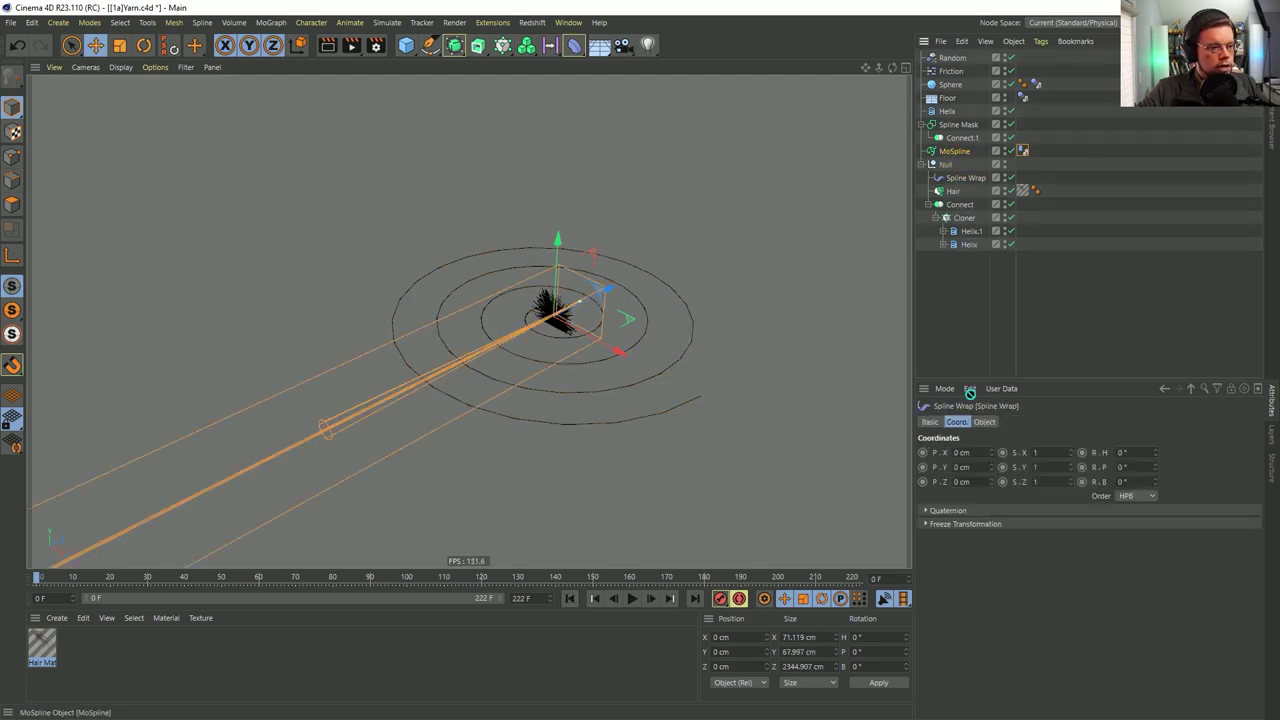
left_click(984, 422)
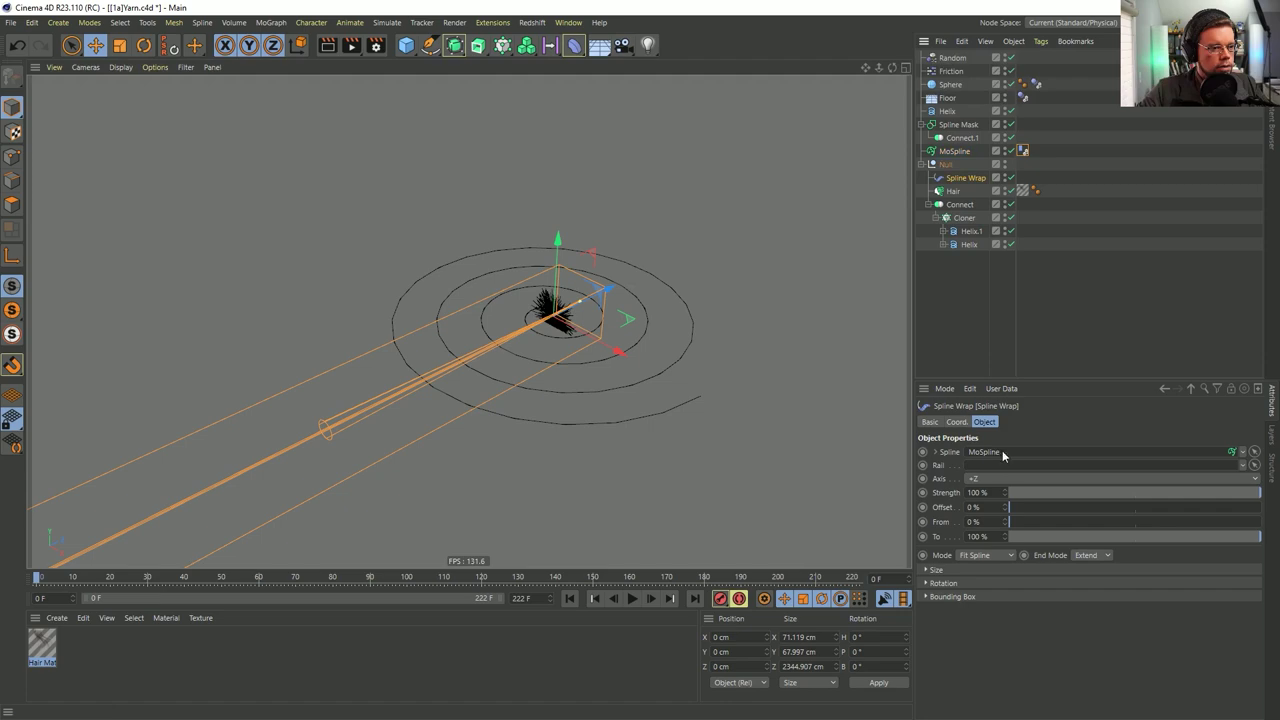
left_click(634, 598)
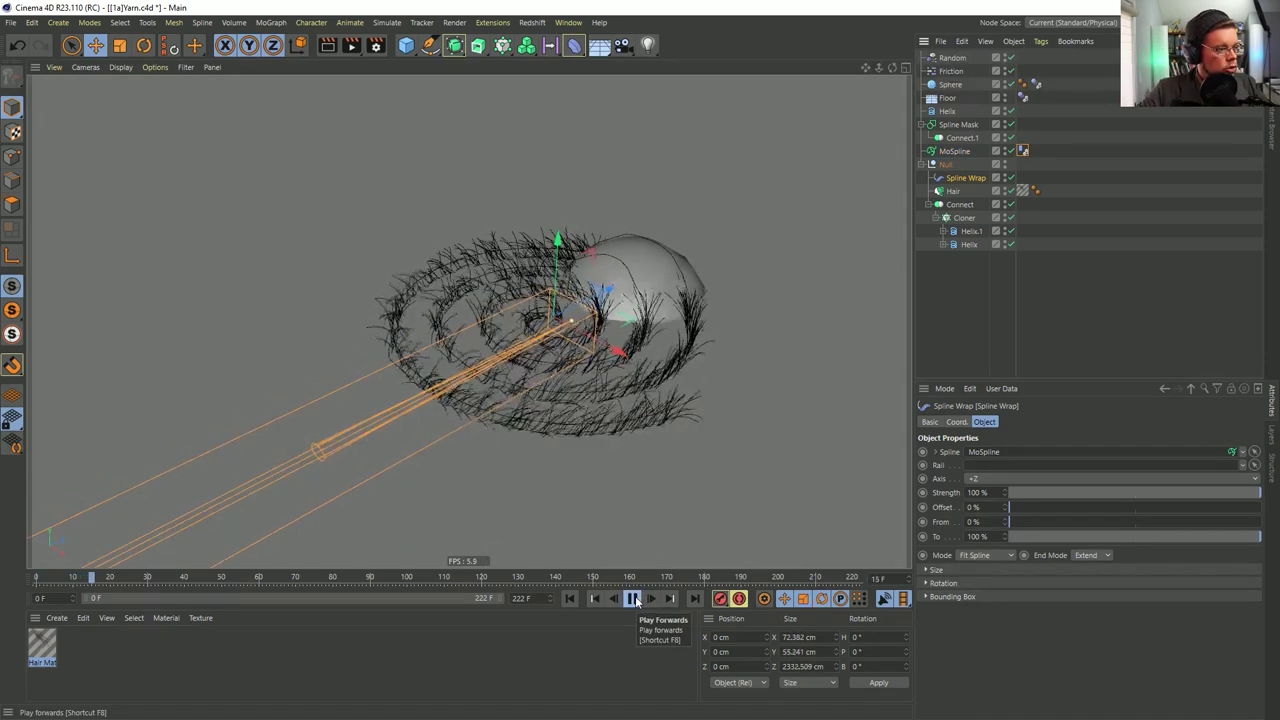
left_click(634, 600)
left_click(569, 598)
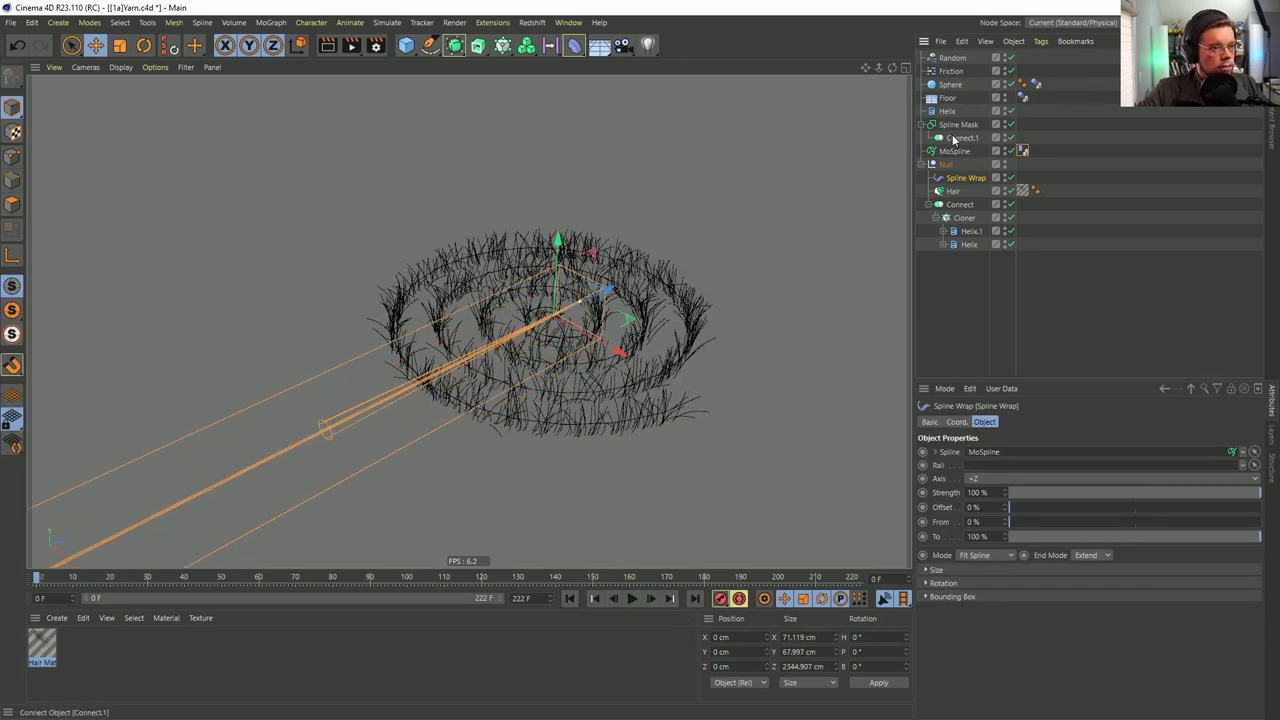
Try Connect.1, moved out of the Spline Mask with the MoSpline inside it, as the Spline Wrap's spline
left_click_drag(943, 141, 958, 139)
left_click(960, 177)
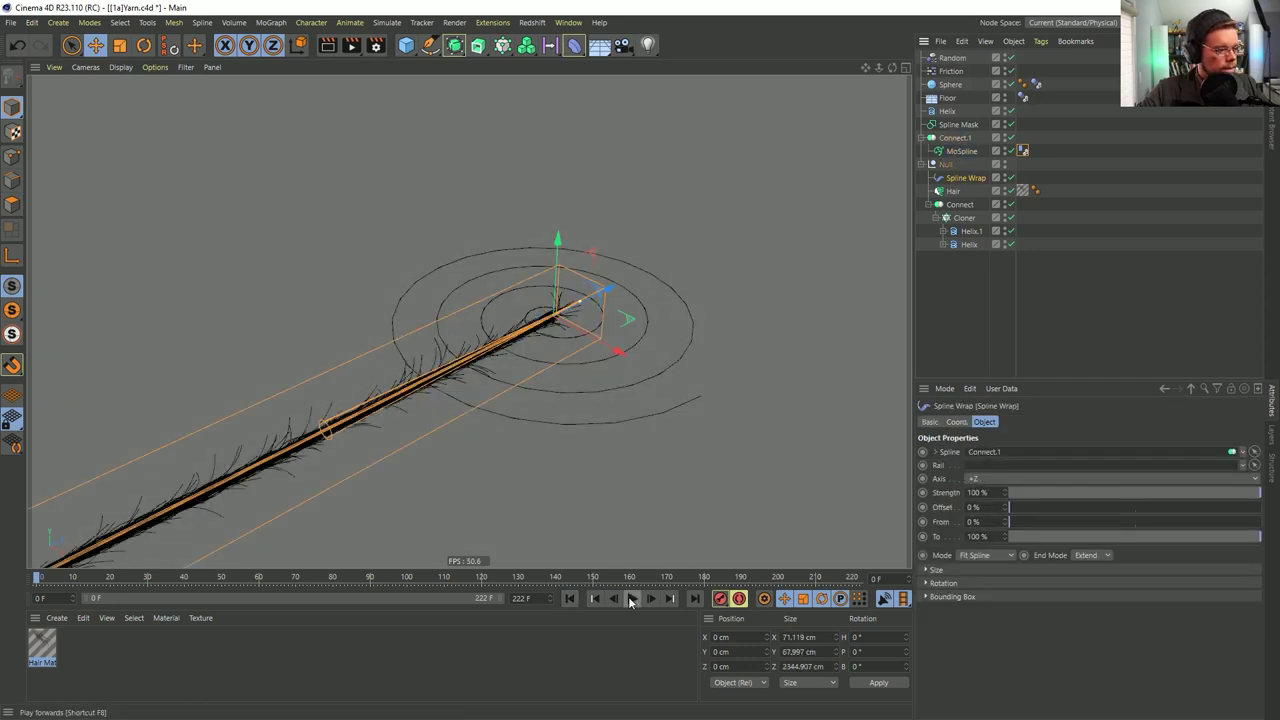
Nest Connect.1 with the MoSpline back in the Spline Mask, use the mask as the Spline Wrap's spline, and test playback
left_click(960, 137)
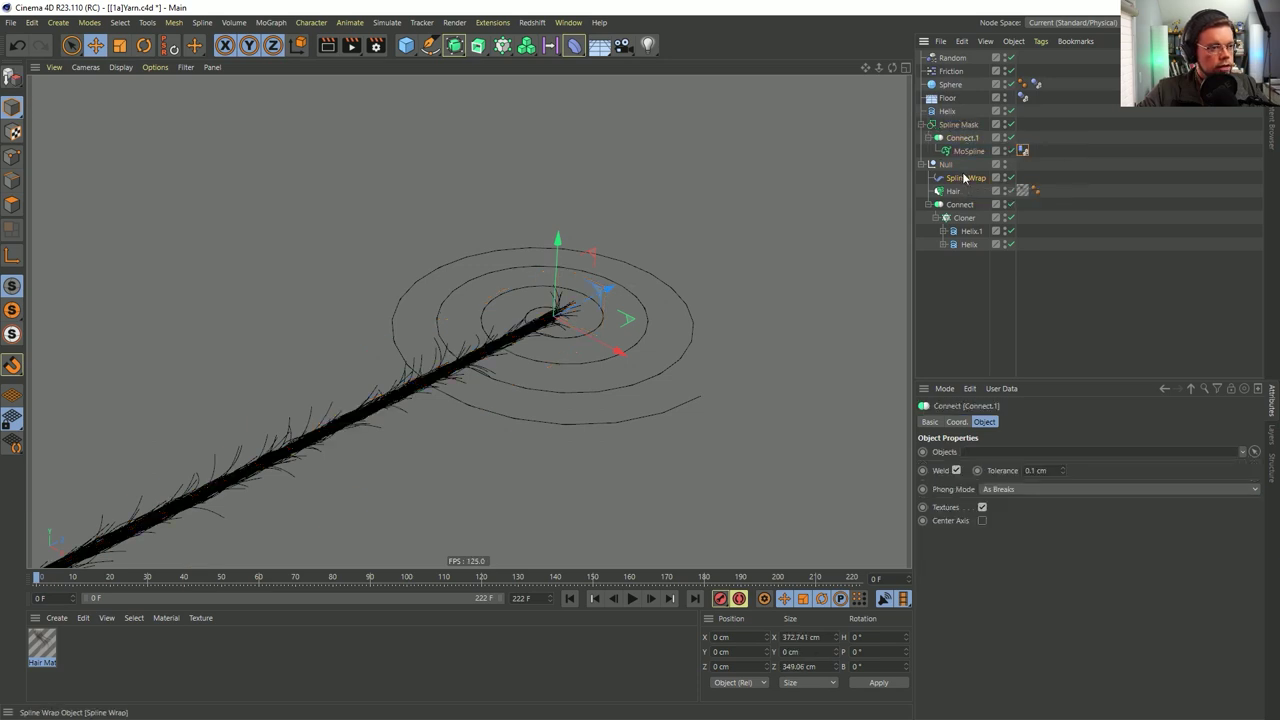
left_click(963, 177)
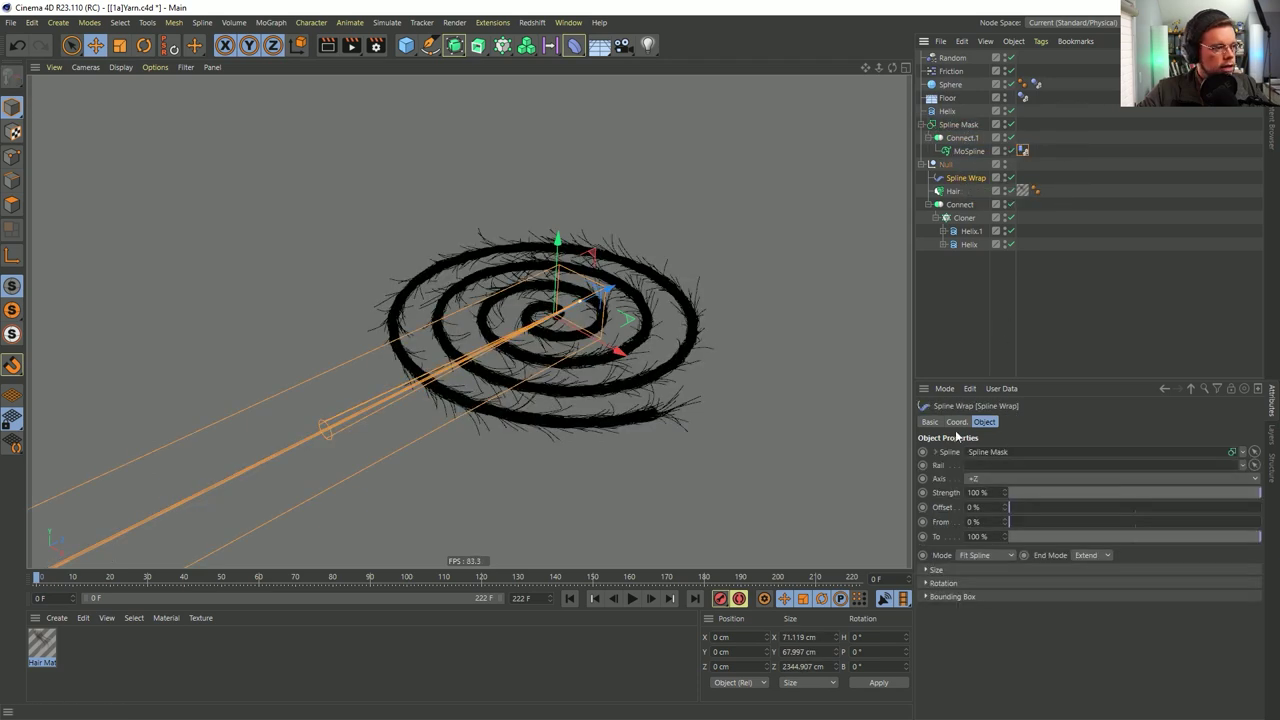
left_click(633, 598)
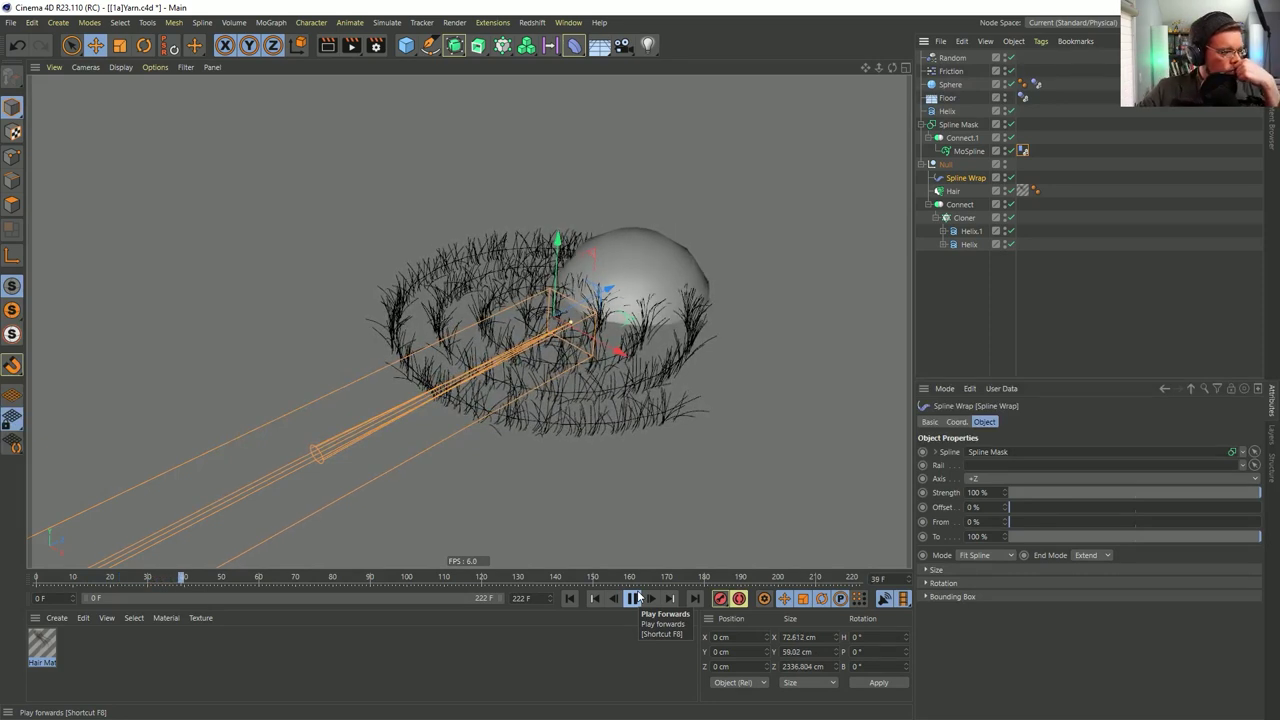
left_click(636, 598)
left_click(567, 598)
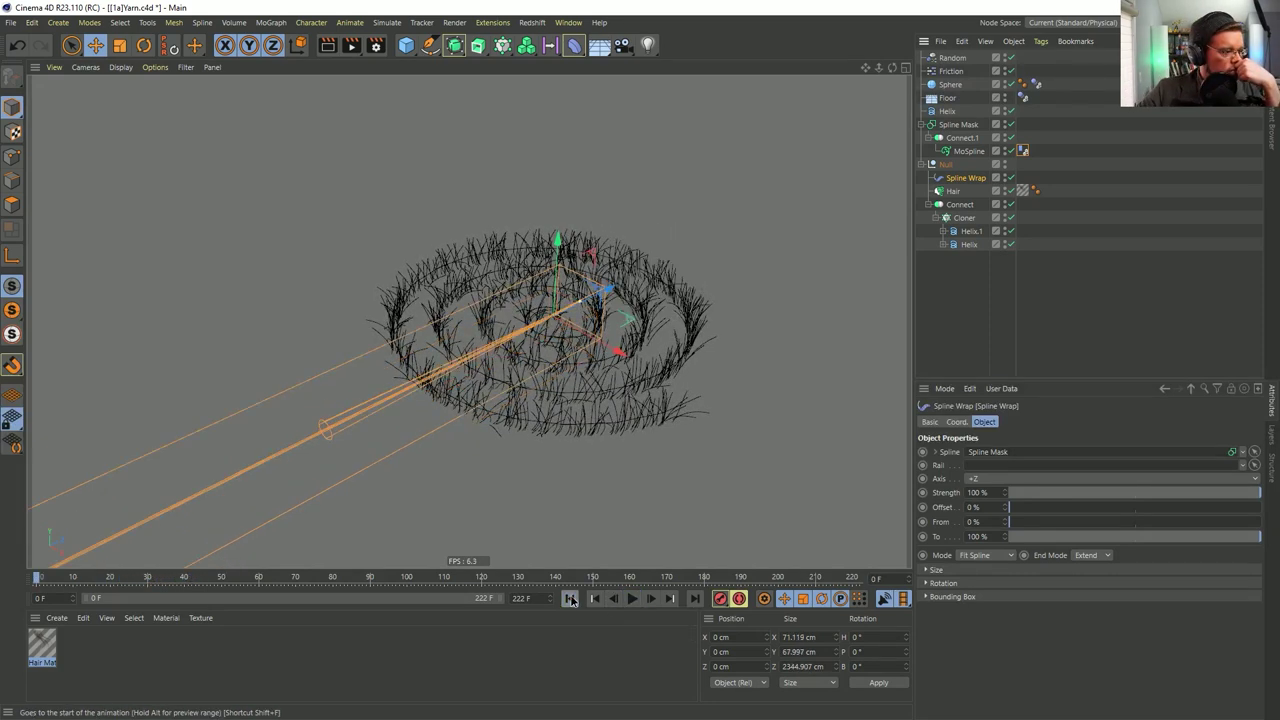
Move the MoSpline to the top level, duplicate it and delete the copy's Dynamics Body tag
left_click(968, 151)
left_click_drag(971, 153, 955, 120)
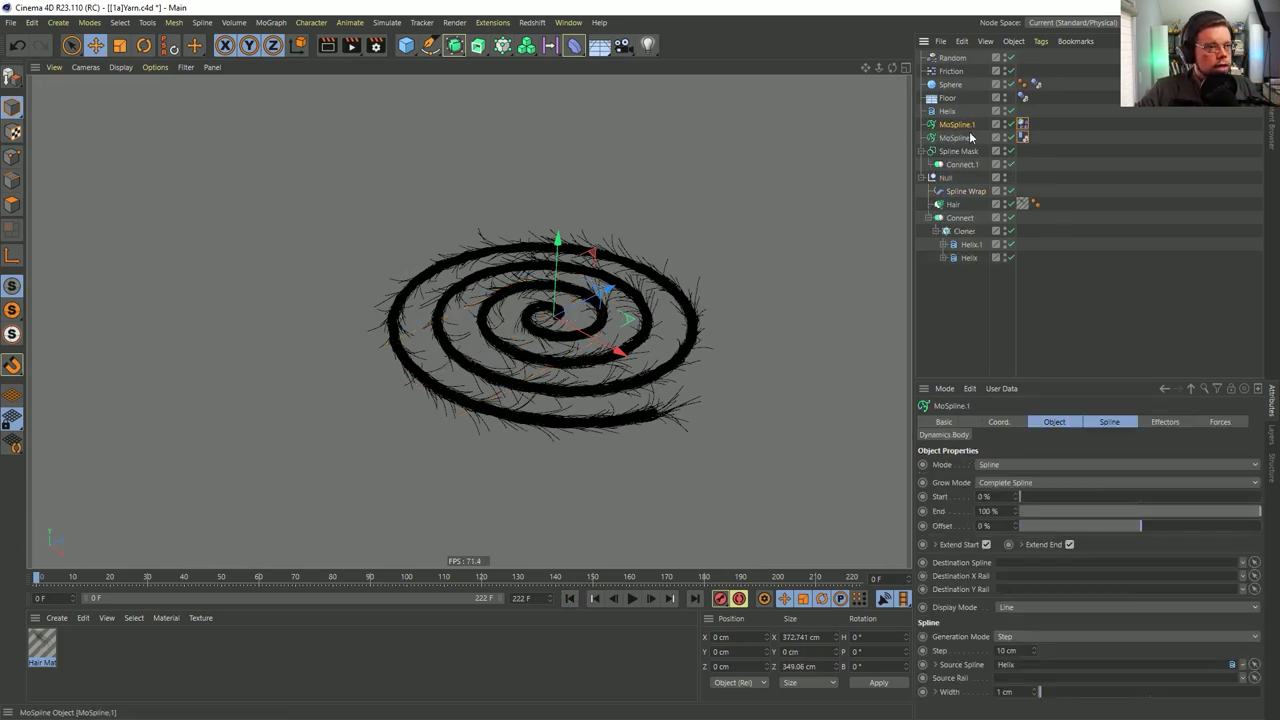
left_click(1022, 124)
key("Delete")
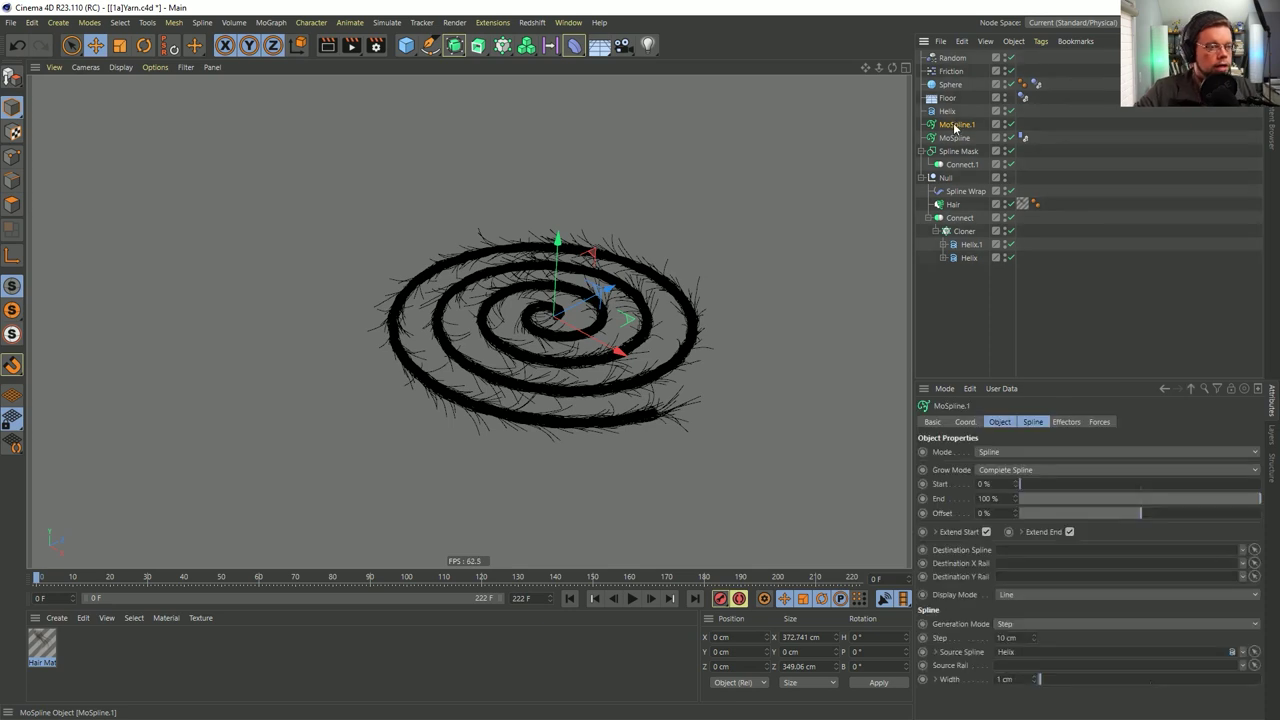
Set the baked MoSpline as the copy's source spline and place the copy directly below it in the hierarchy
left_click(1032, 422)
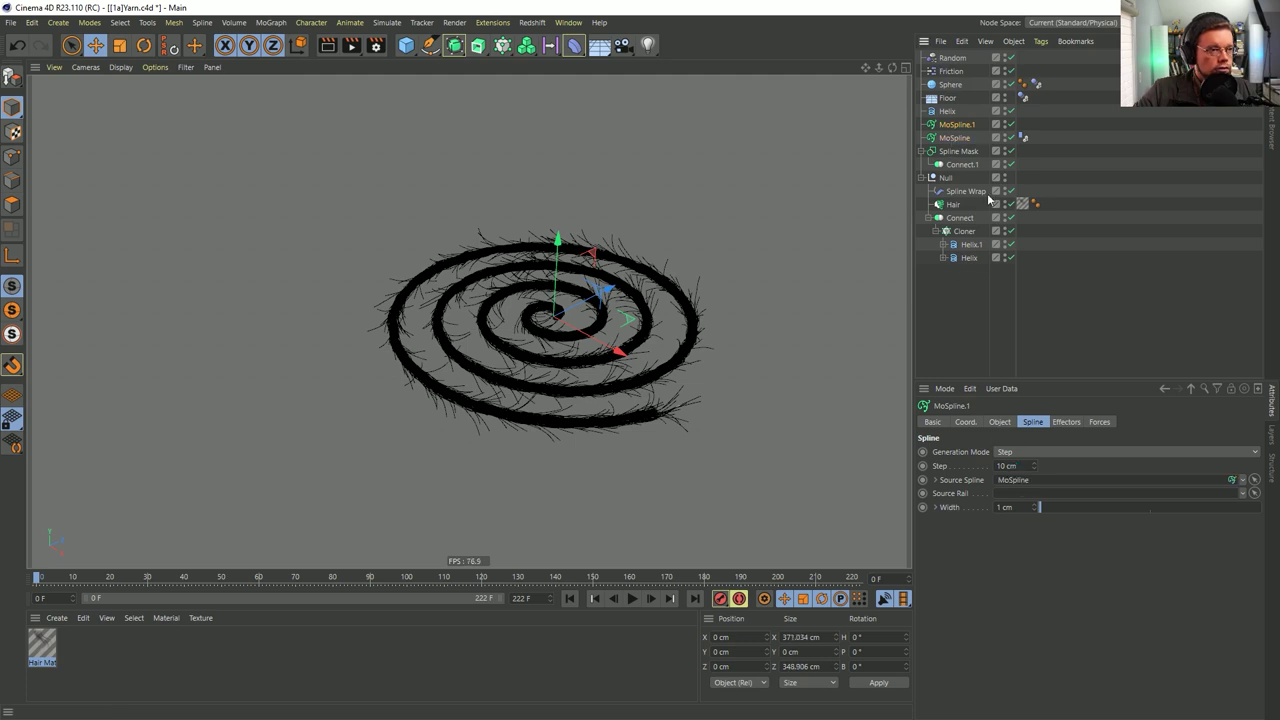
left_click_drag(958, 125, 957, 147)
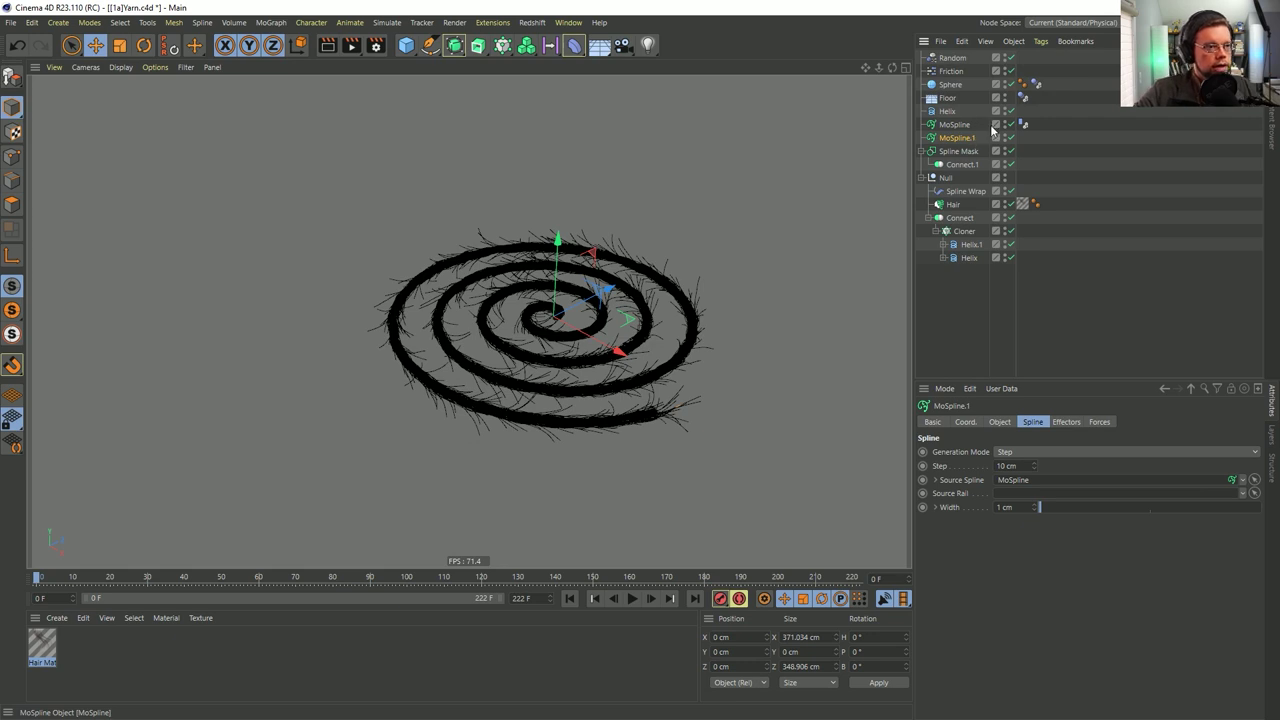
left_click(958, 151)
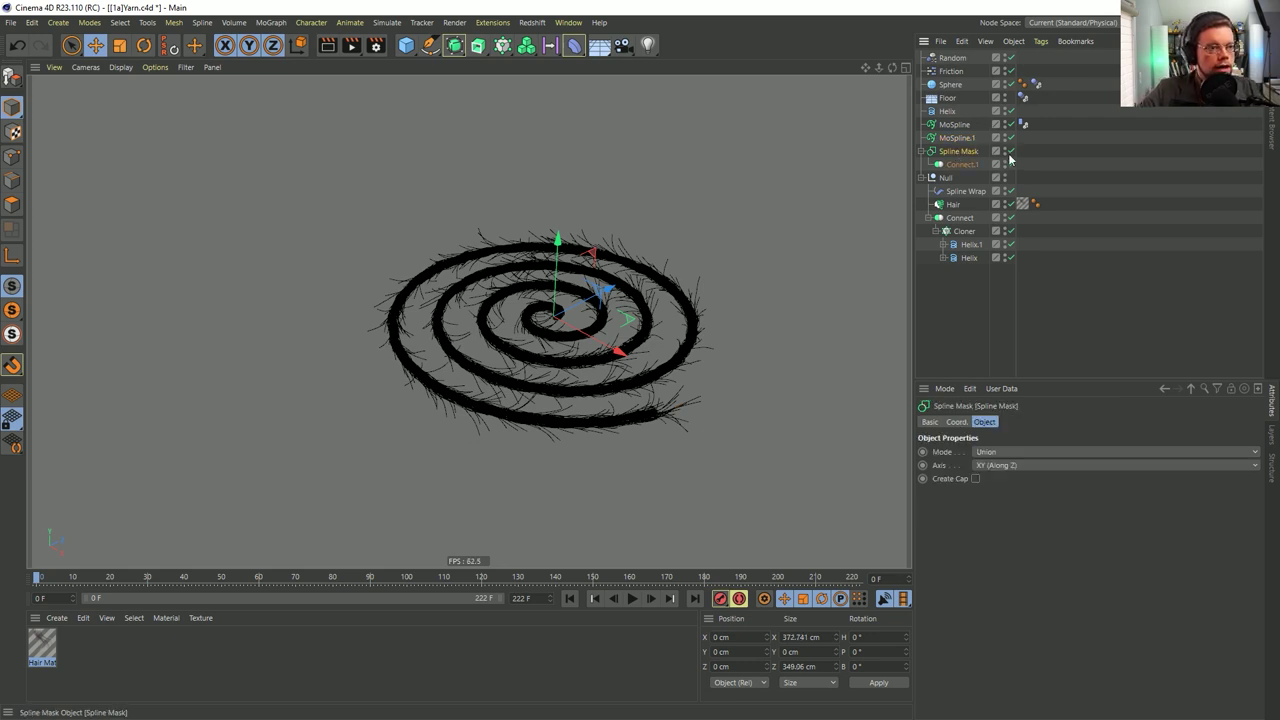
Disable the Spline Mask and Connect.1, hide the MoSpline in the viewport, and test playback
left_click(1012, 164)
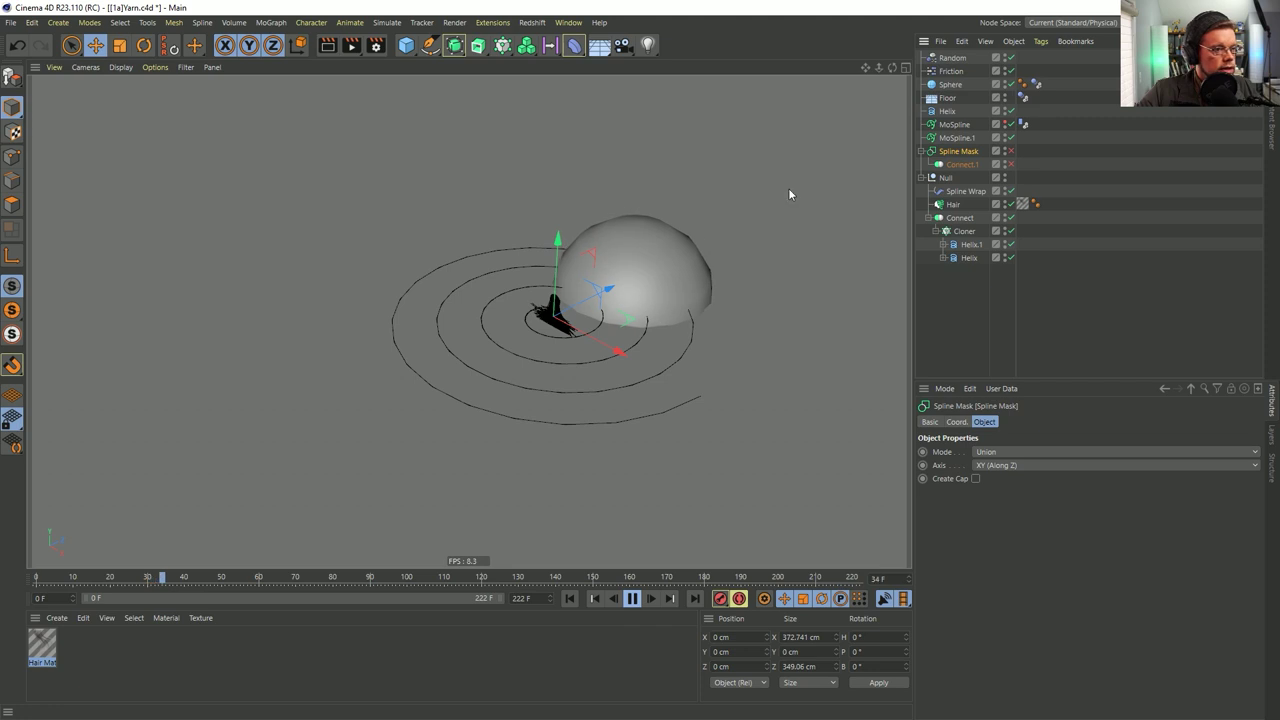
left_click(954, 124)
left_click(632, 598)
left_click(569, 598)
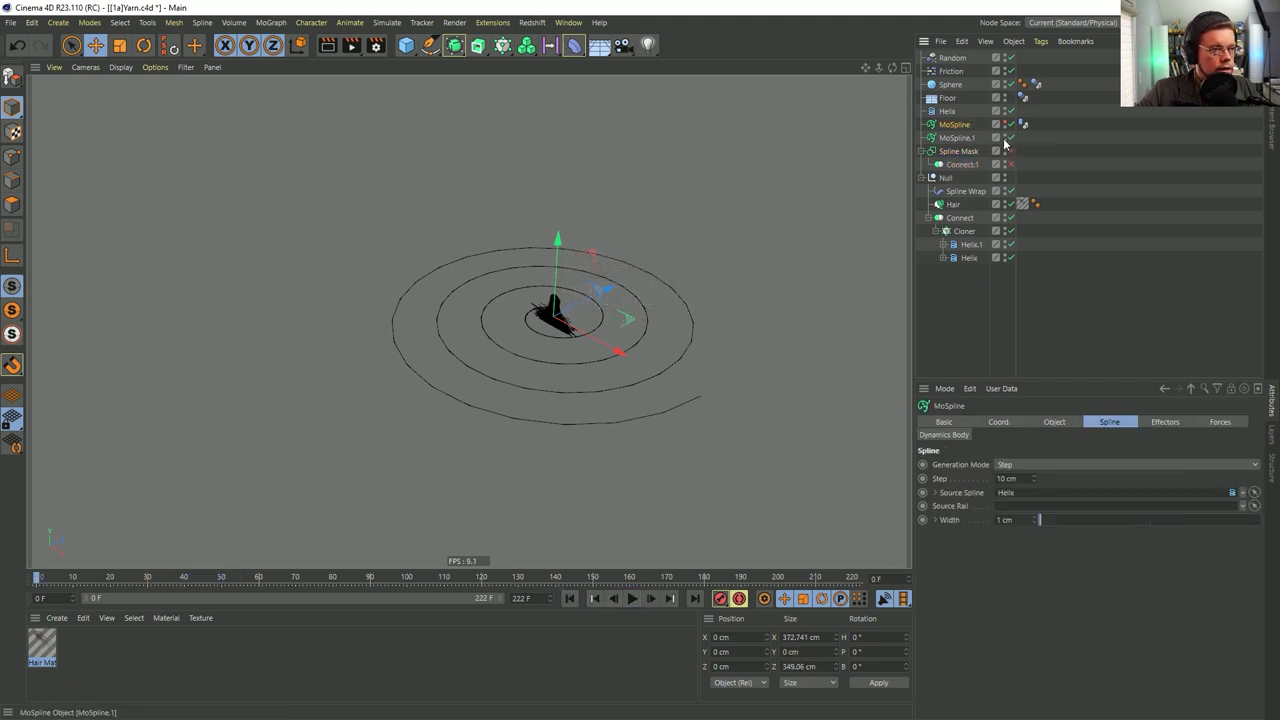
Examine the generation modes available for MoSpline.1
left_click(957, 137)
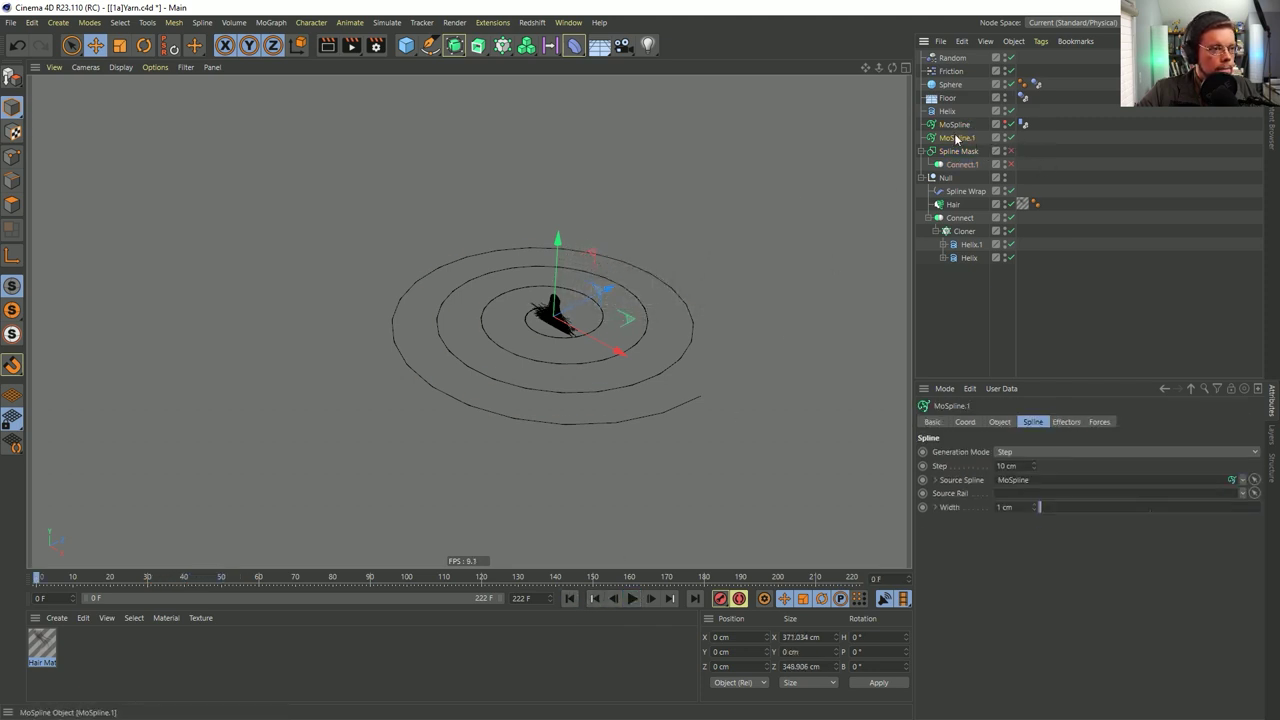
left_click(1010, 452)
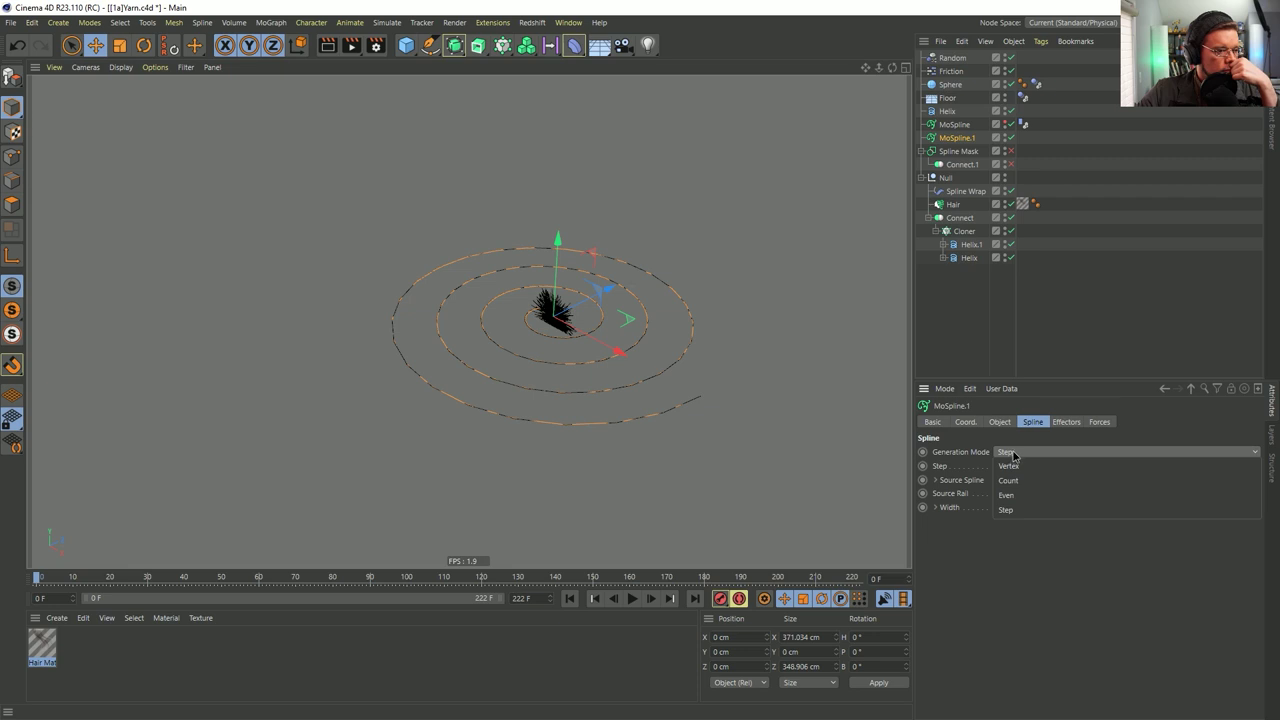
left_click(1025, 400)
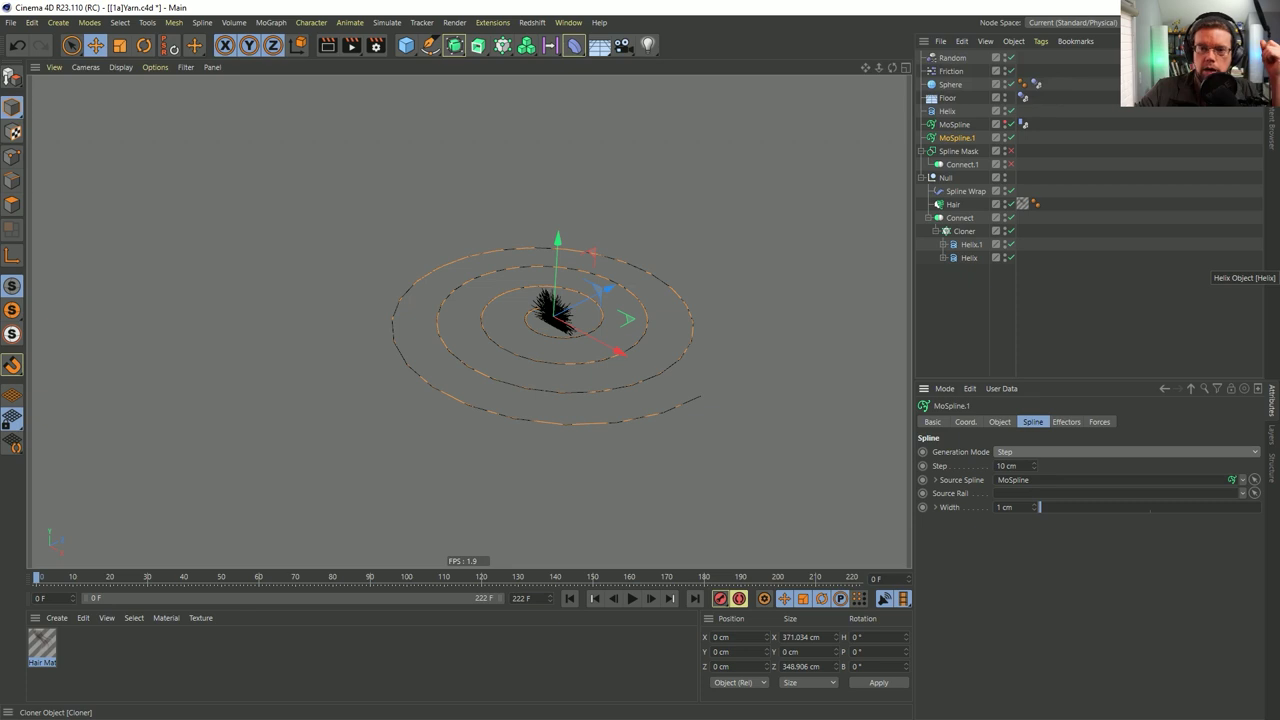
Bring in the browser window, watch the Instagram wool reference video, and move the window out of the way
left_click_drag(1279, 85, 829, 97)
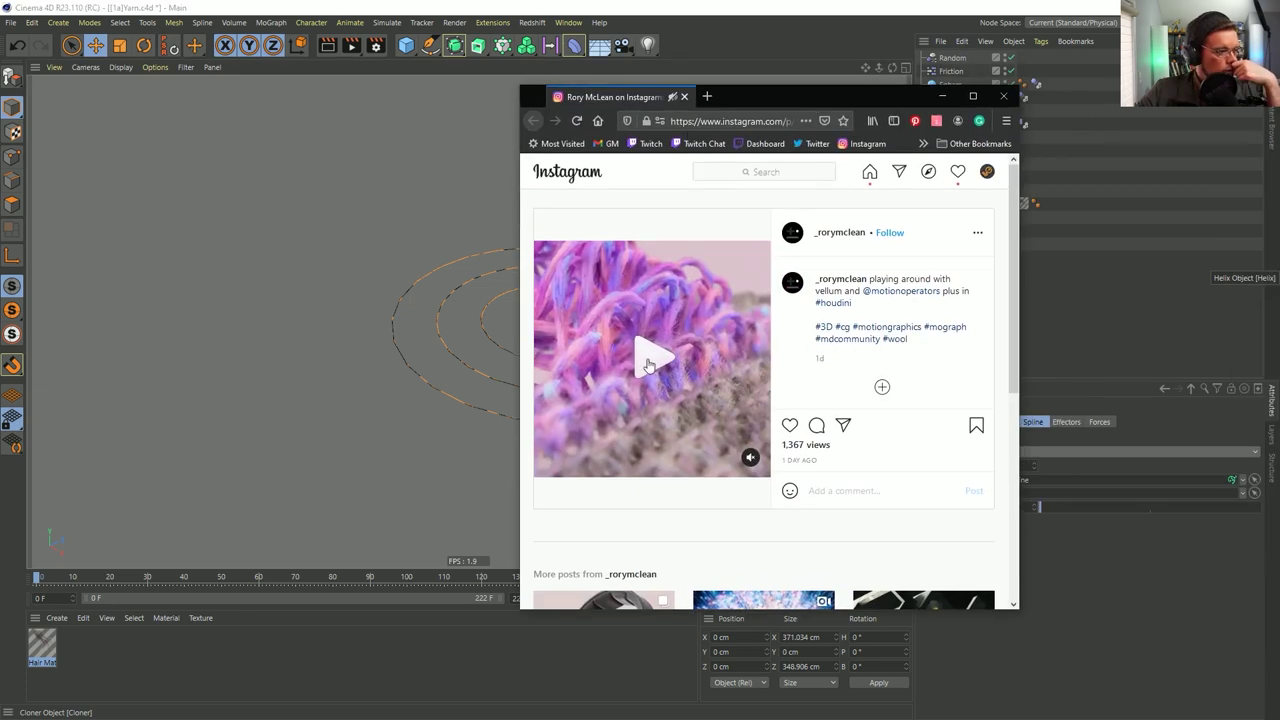
left_click(647, 366)
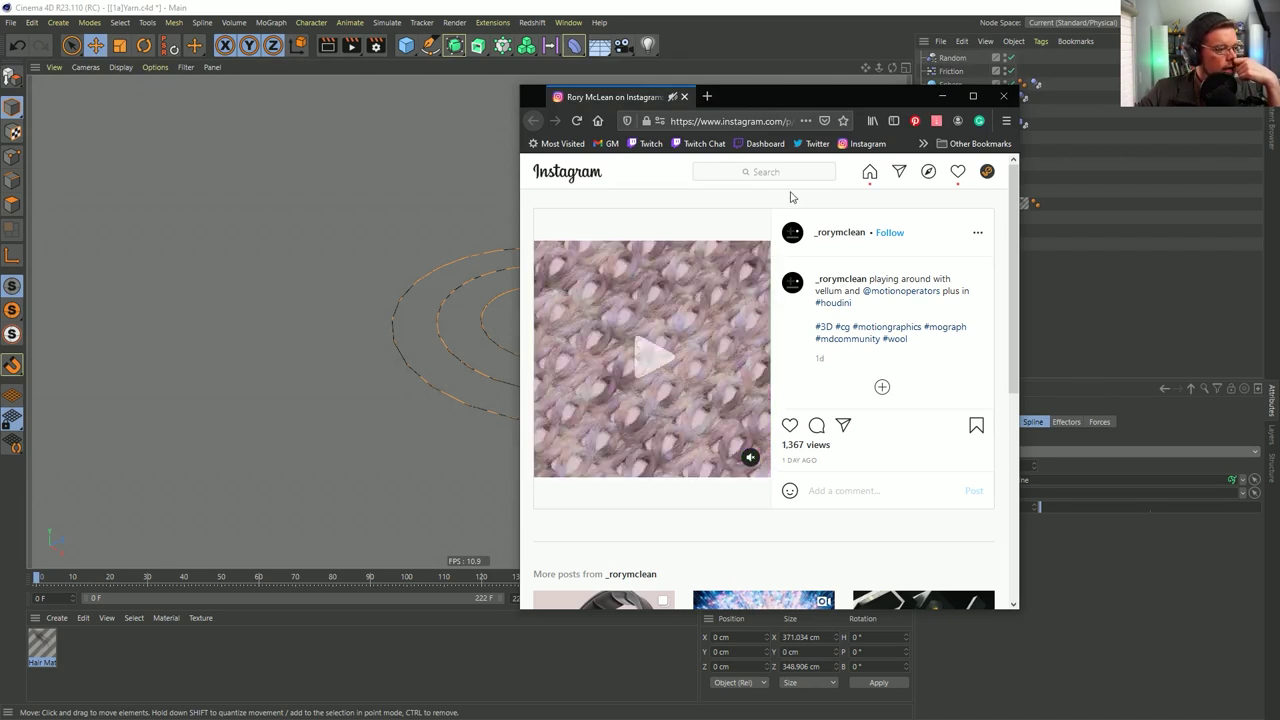
left_click_drag(777, 104, 0, 104)
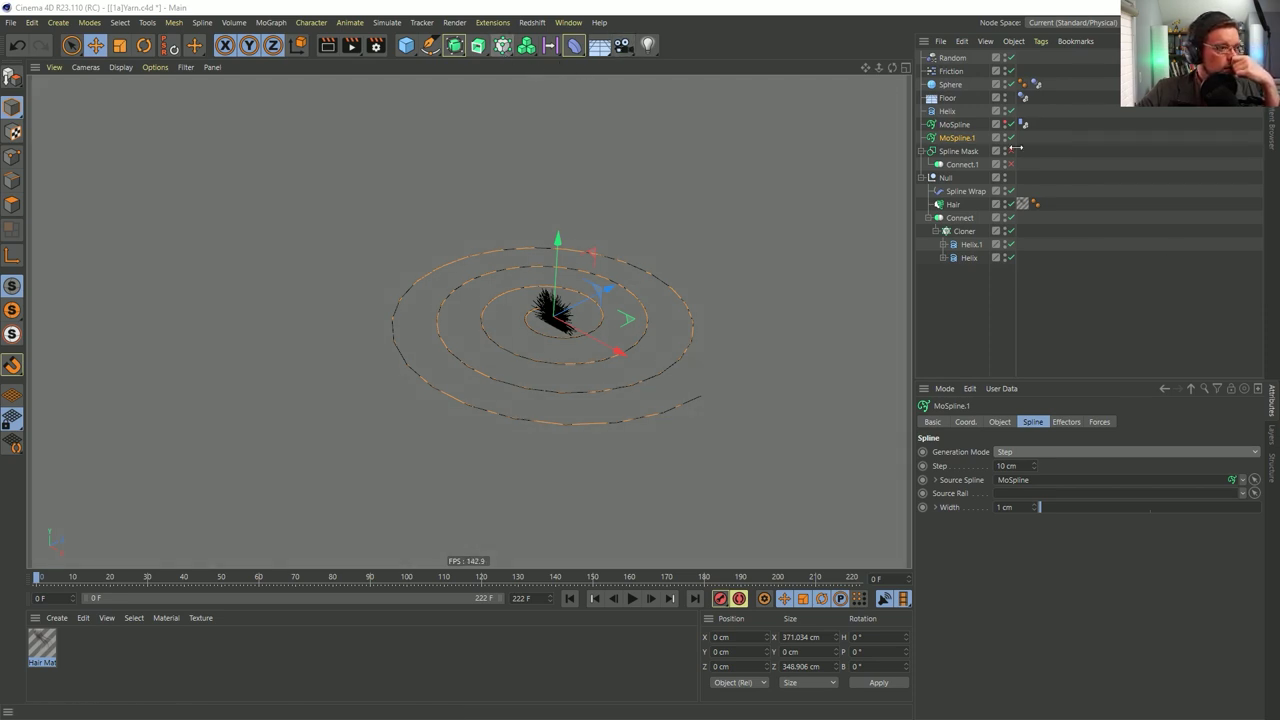
Delete MoSpline.1 and add a Tracer linked to the MoSpline, placed directly below it in the hierarchy
left_click(954, 139)
key("Delete")
left_click(952, 124)
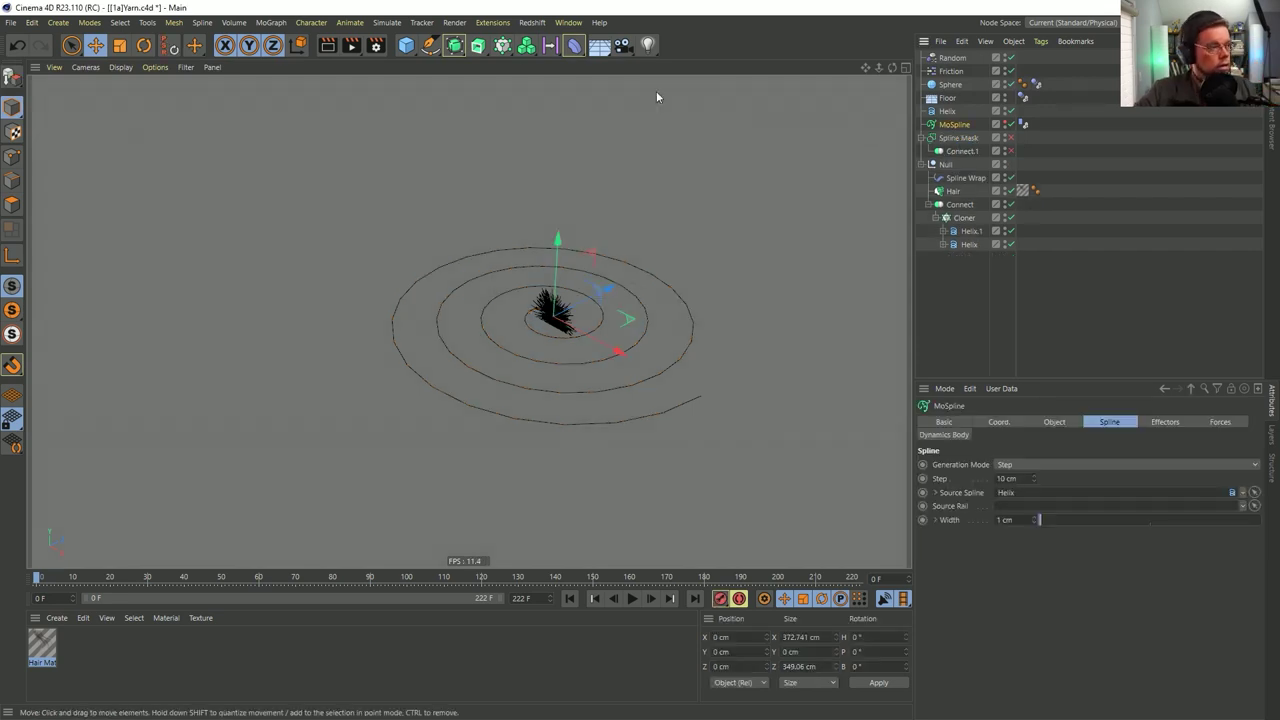
left_click(502, 45)
left_click(777, 105)
left_click_drag(948, 58, 953, 146)
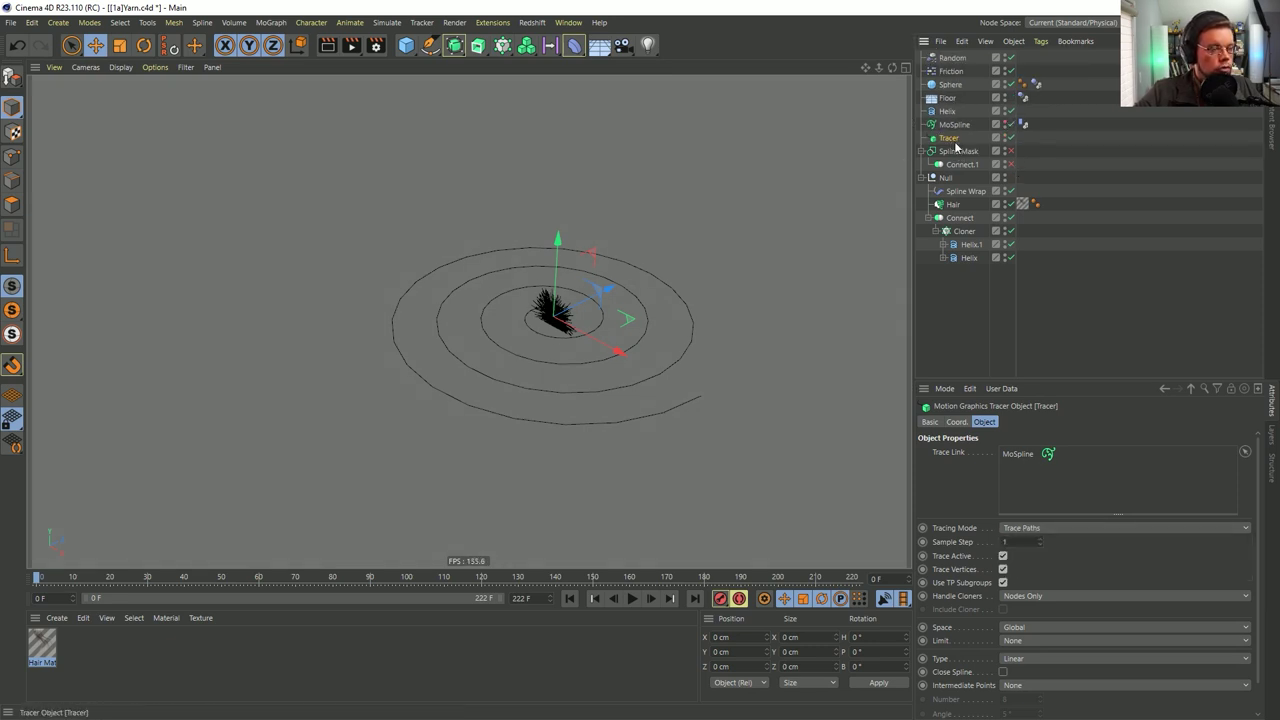
Hide the source Helix in the viewport and set the Tracer's tracing mode to Connect Elements
left_click(1006, 108)
left_click(1033, 528)
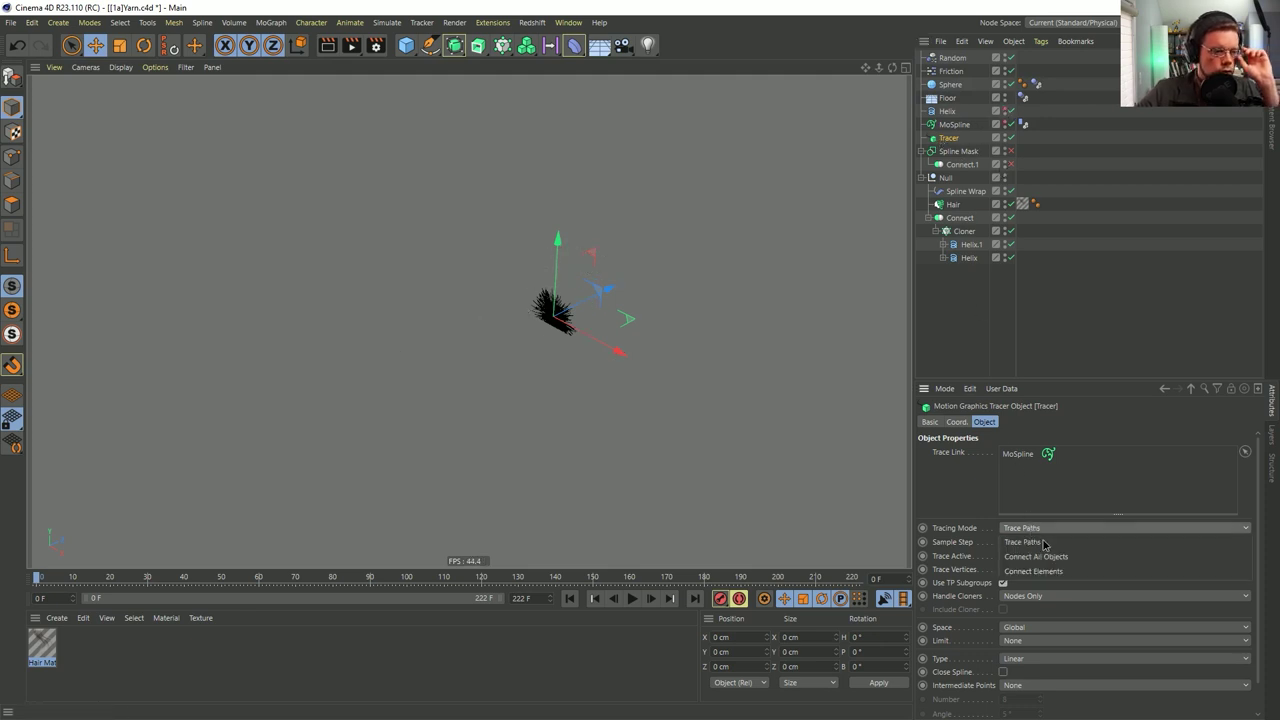
left_click(1048, 571)
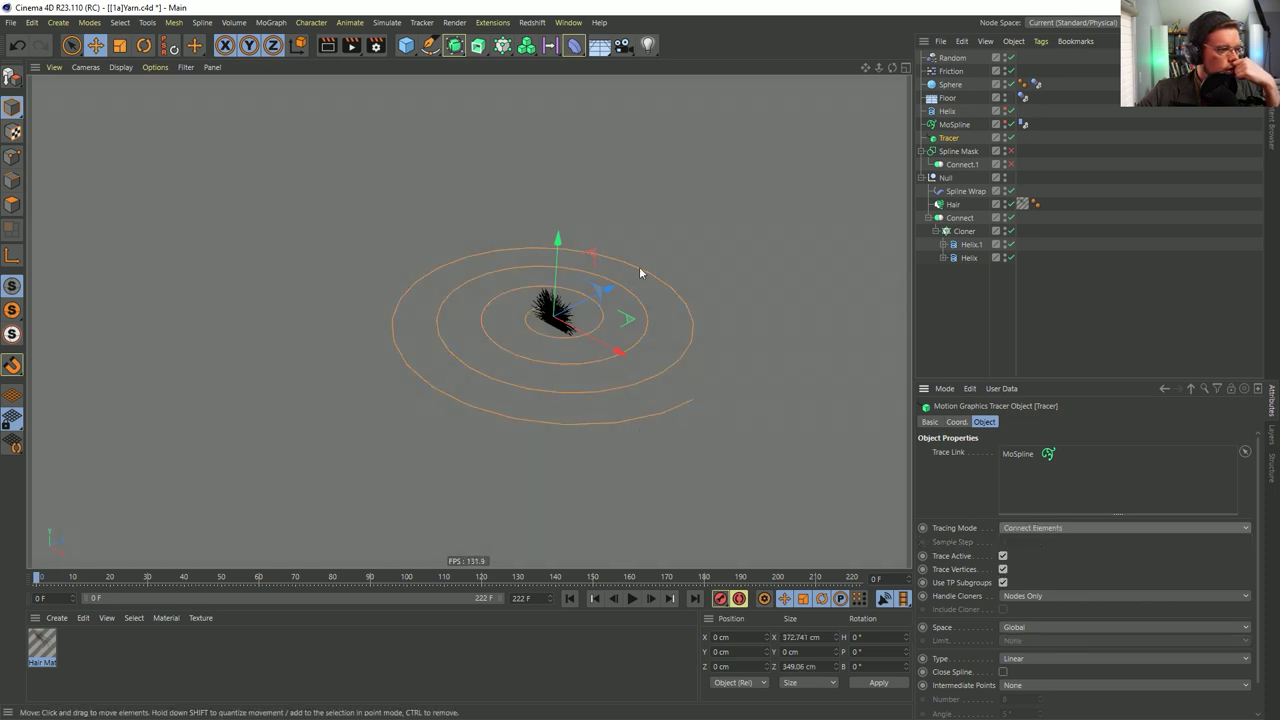
Play the animation from the start to check whether the Tracer follows the MoSpline dynamics
left_click(989, 291)
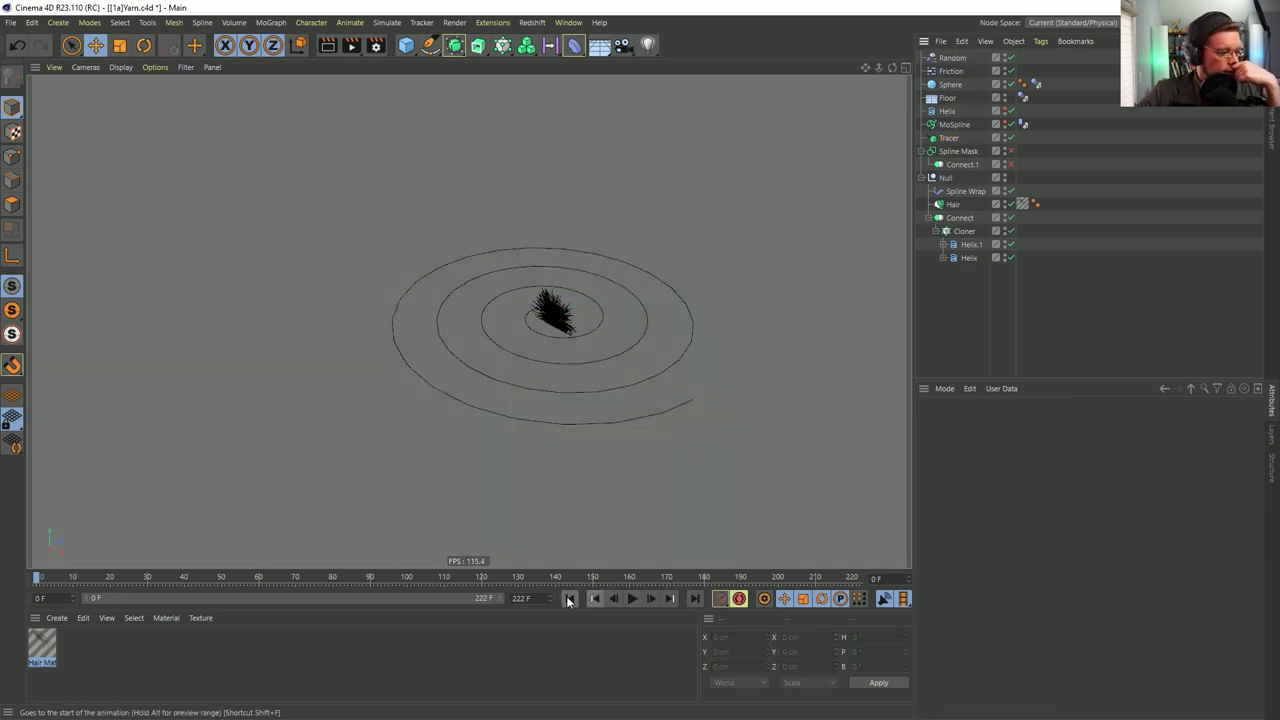
left_click(614, 600)
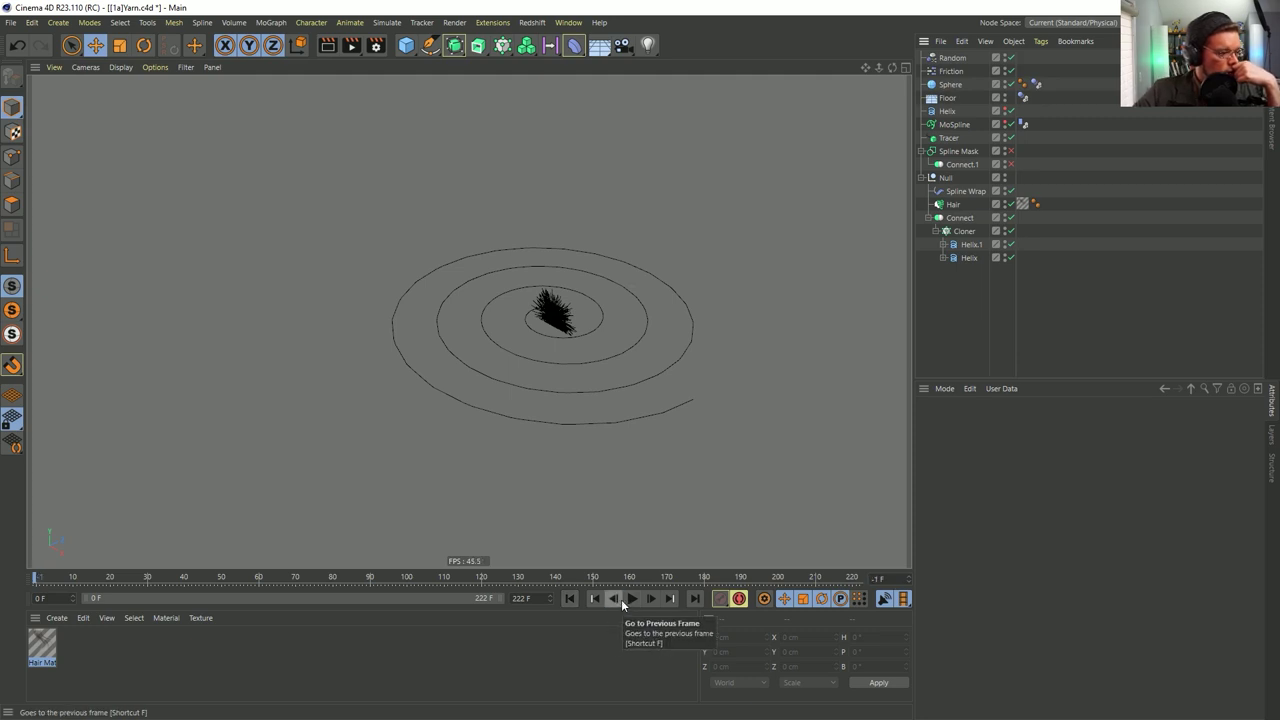
left_click(632, 598)
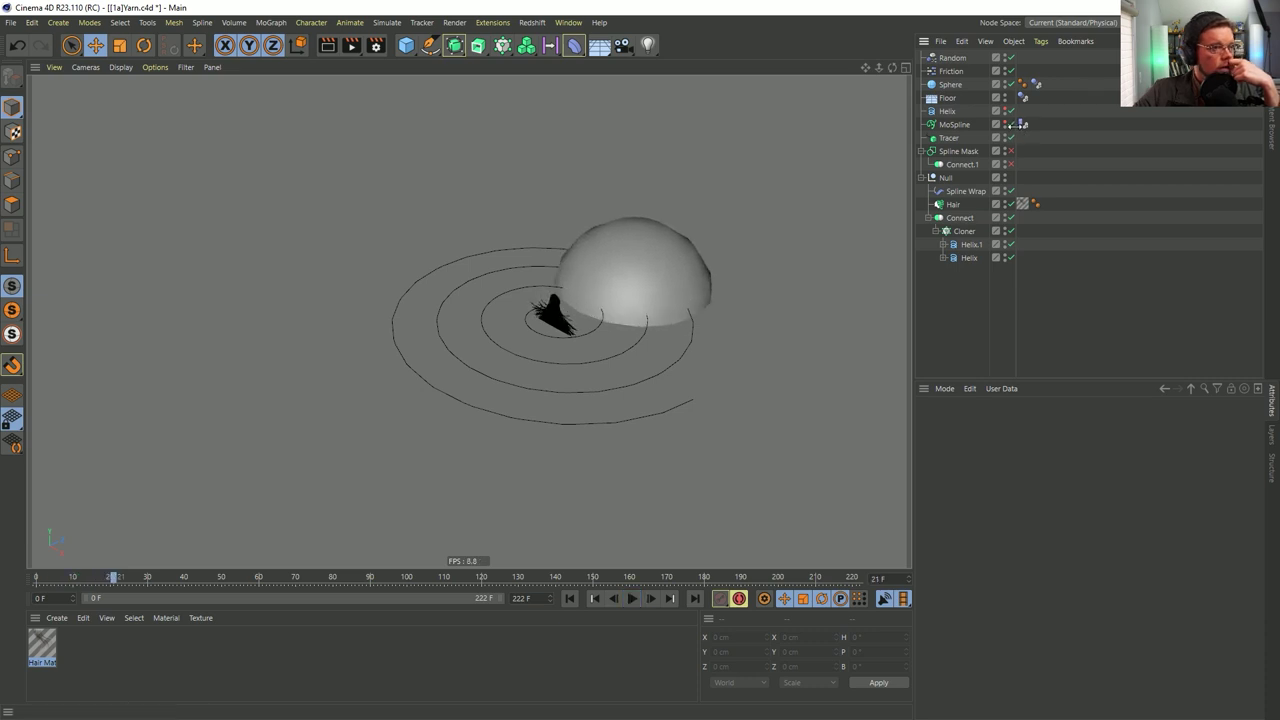
left_click(947, 137)
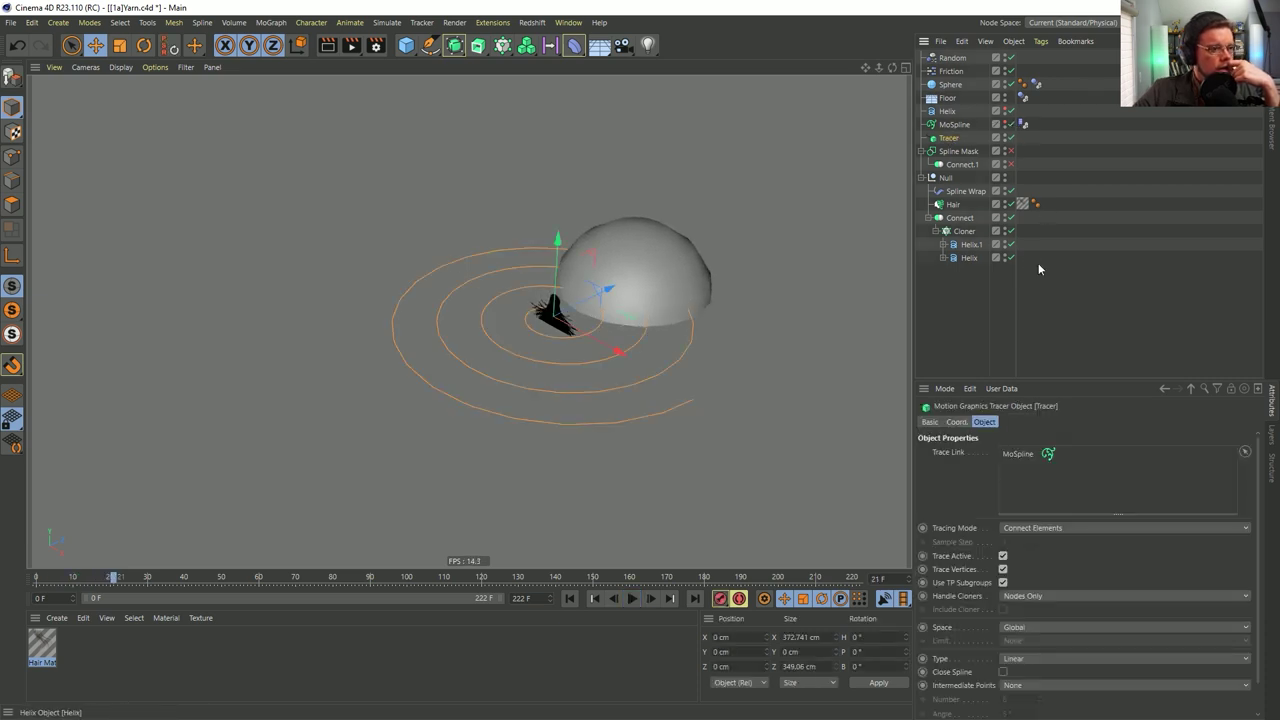
Nest the MoSpline in Connect.1, re-enable Connect.1 and the Spline Mask, and move the Tracer below them
left_click(962, 126)
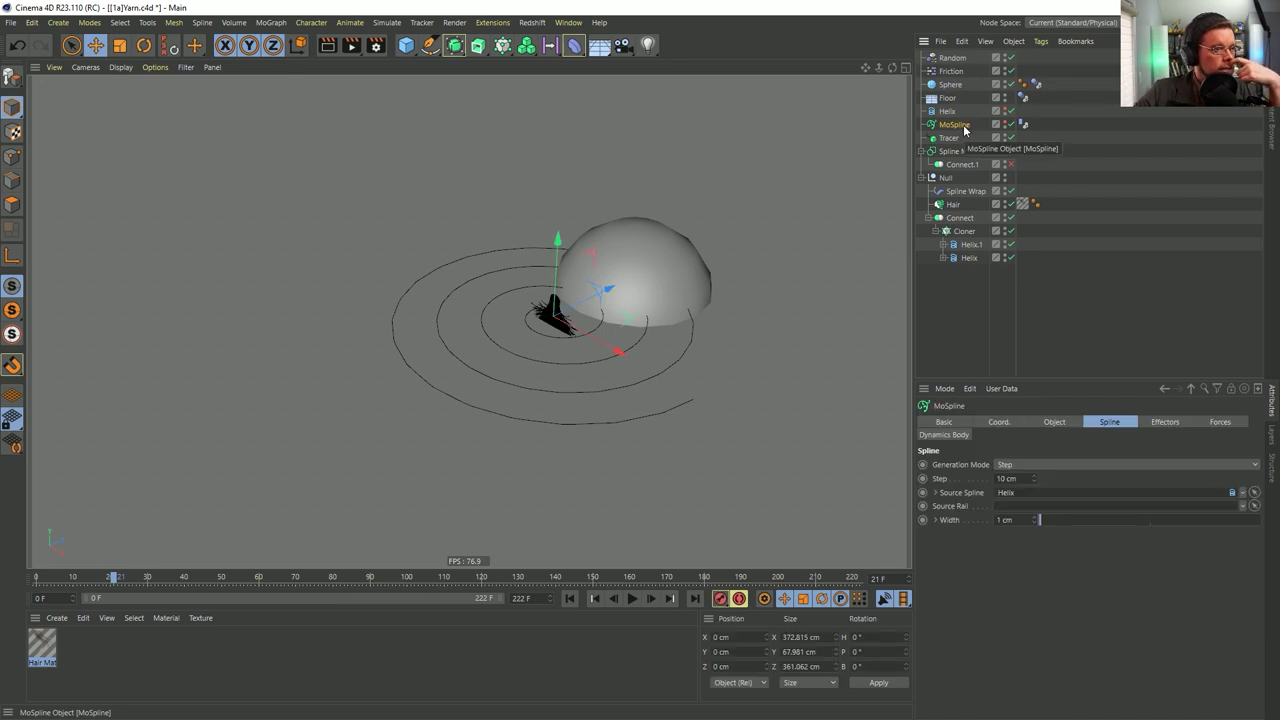
left_click_drag(971, 170, 973, 164)
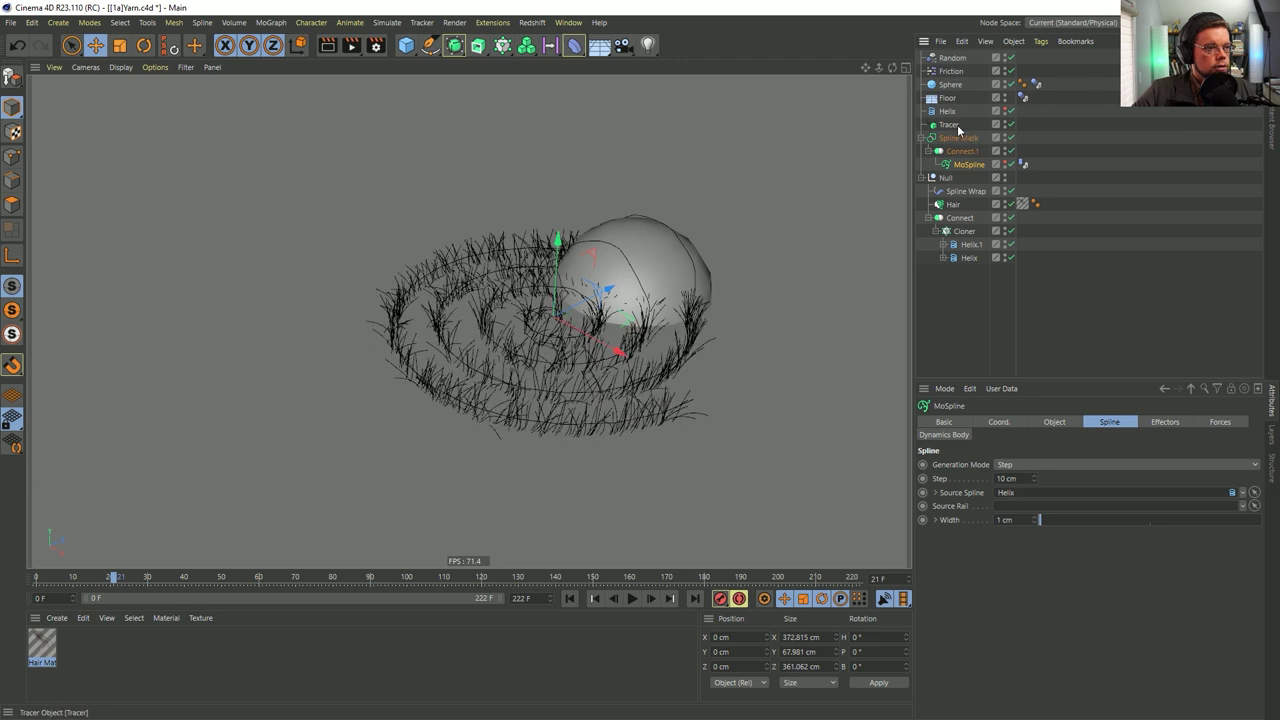
left_click(950, 125)
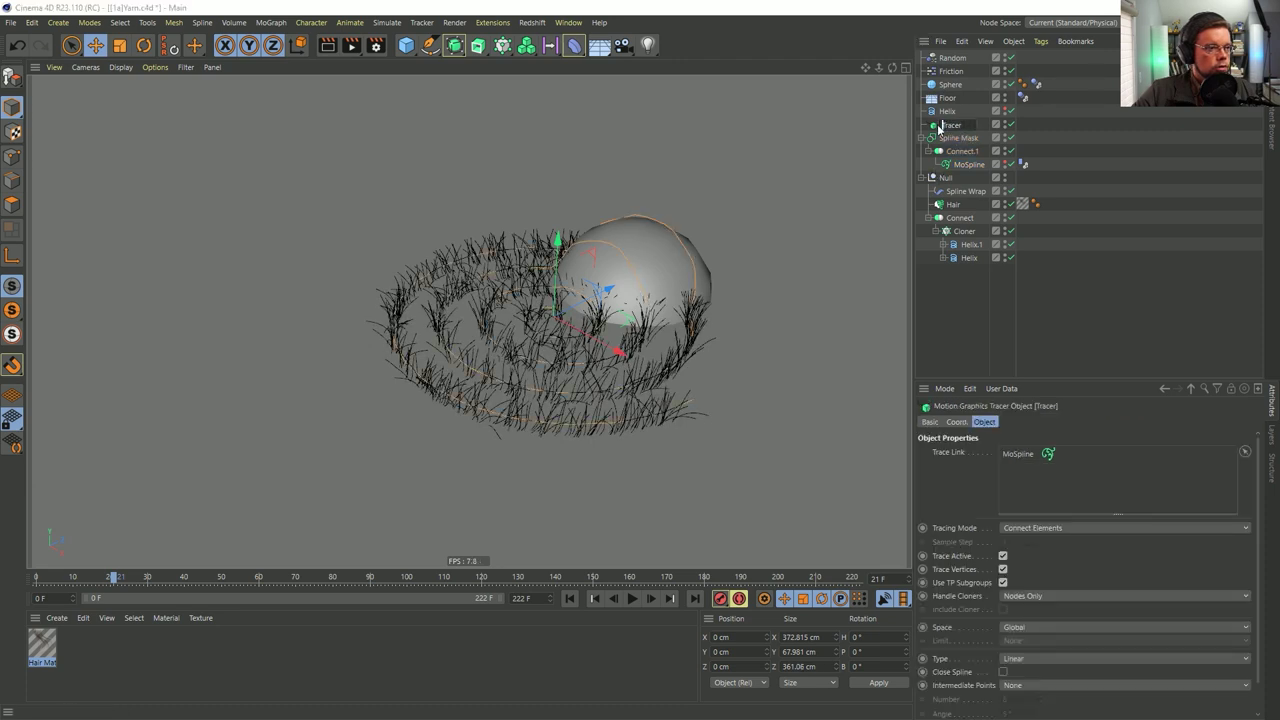
mouse_move(938, 131)
left_mouse_down()
mouse_move(936, 186)
mouse_move(936, 152)
mouse_move(936, 185)
mouse_move(942, 175)
left_mouse_up()
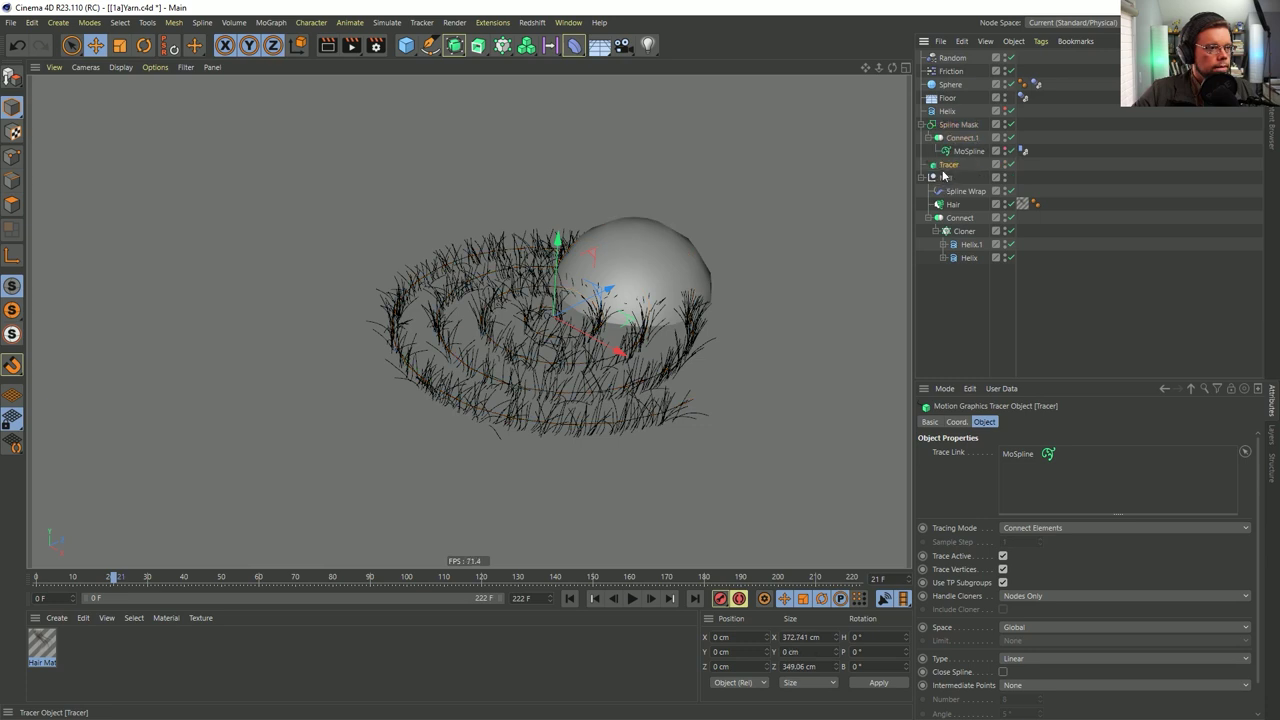
Replace the Tracer's trace link with the Spline Mask and test playback
left_click_drag(1035, 514, 1035, 468)
key("Delete")
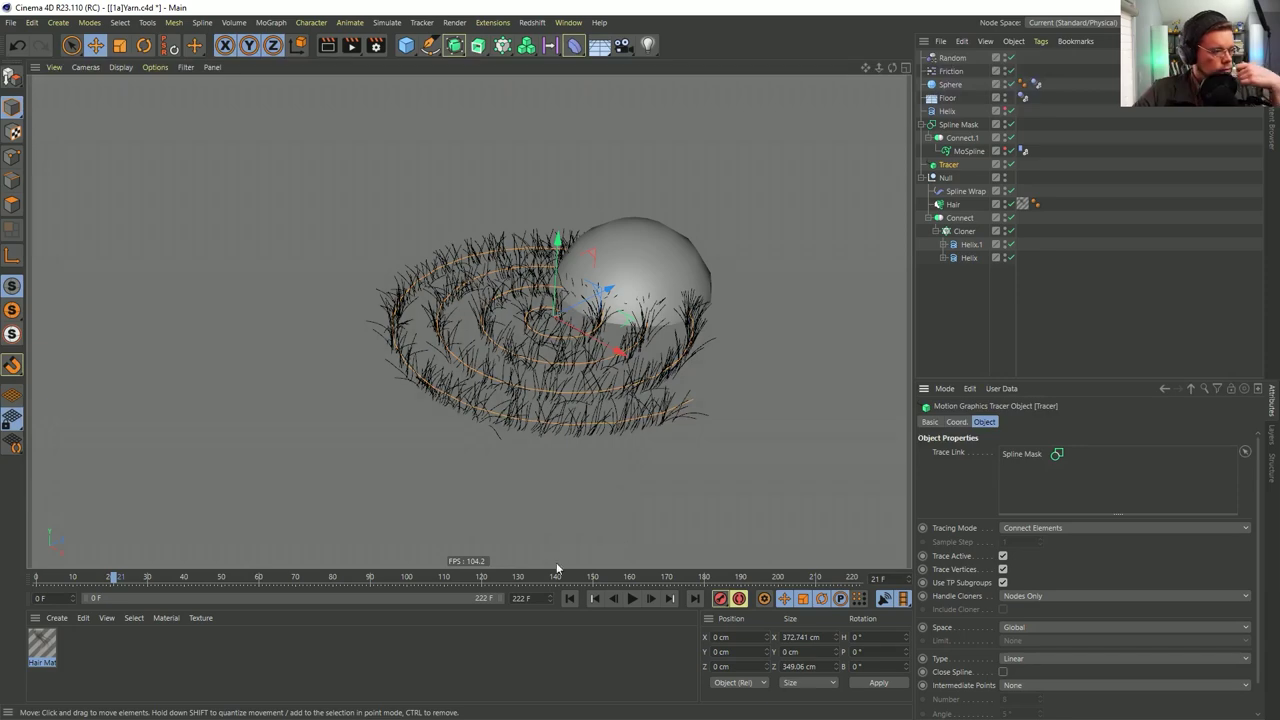
left_click(569, 600)
left_click(638, 599)
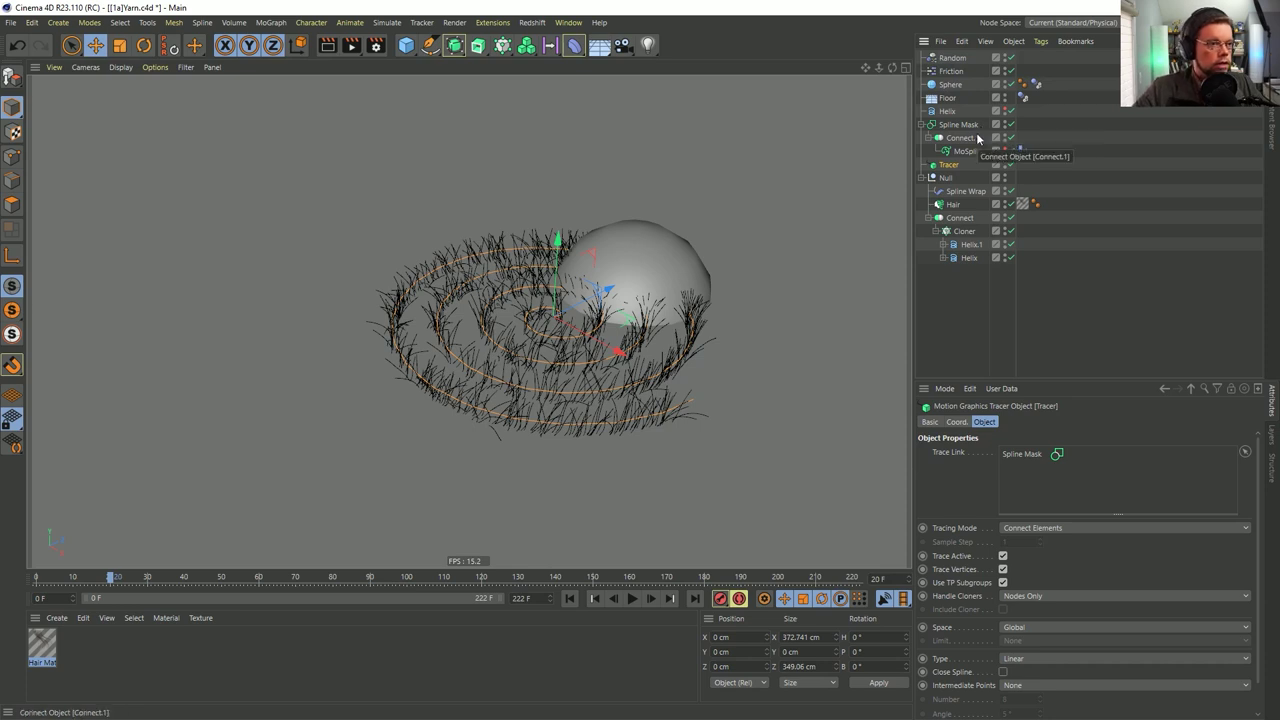
Take the MoSpline out of Connect.1, move its Dynamics Body tag to the source Helix, and clear the object cache
left_click(1023, 151)
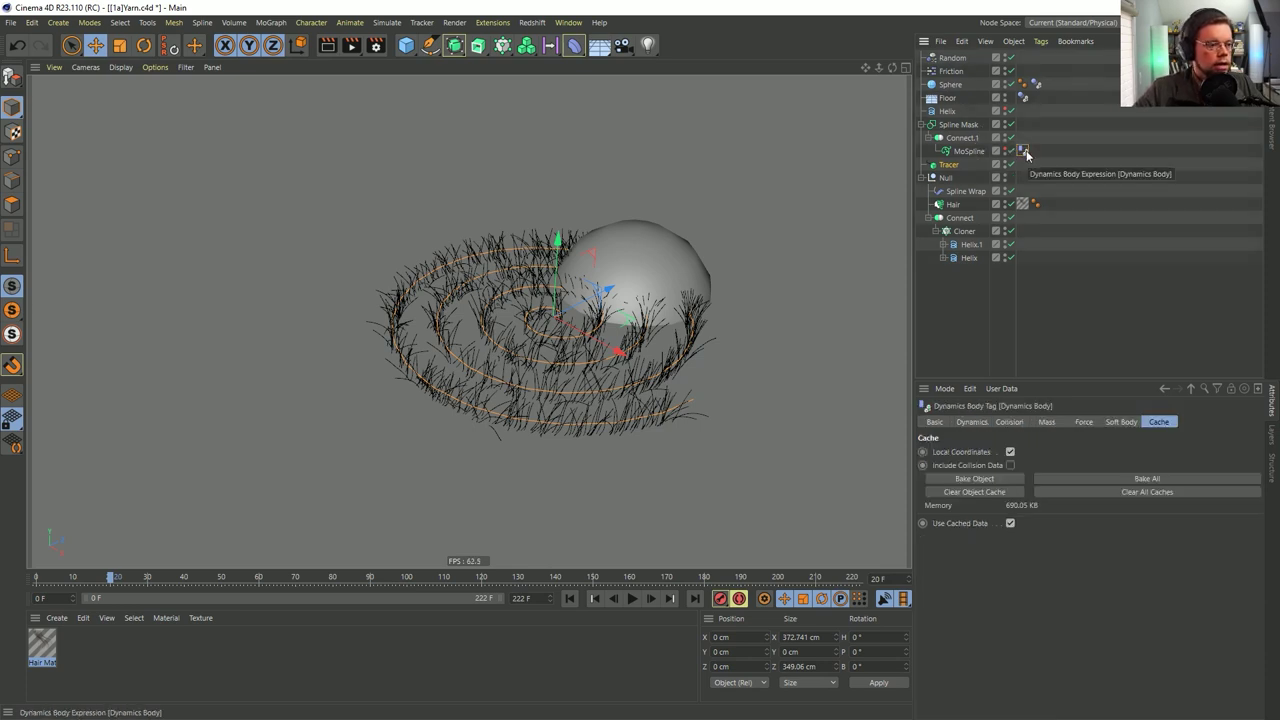
left_click_drag(940, 162, 948, 156)
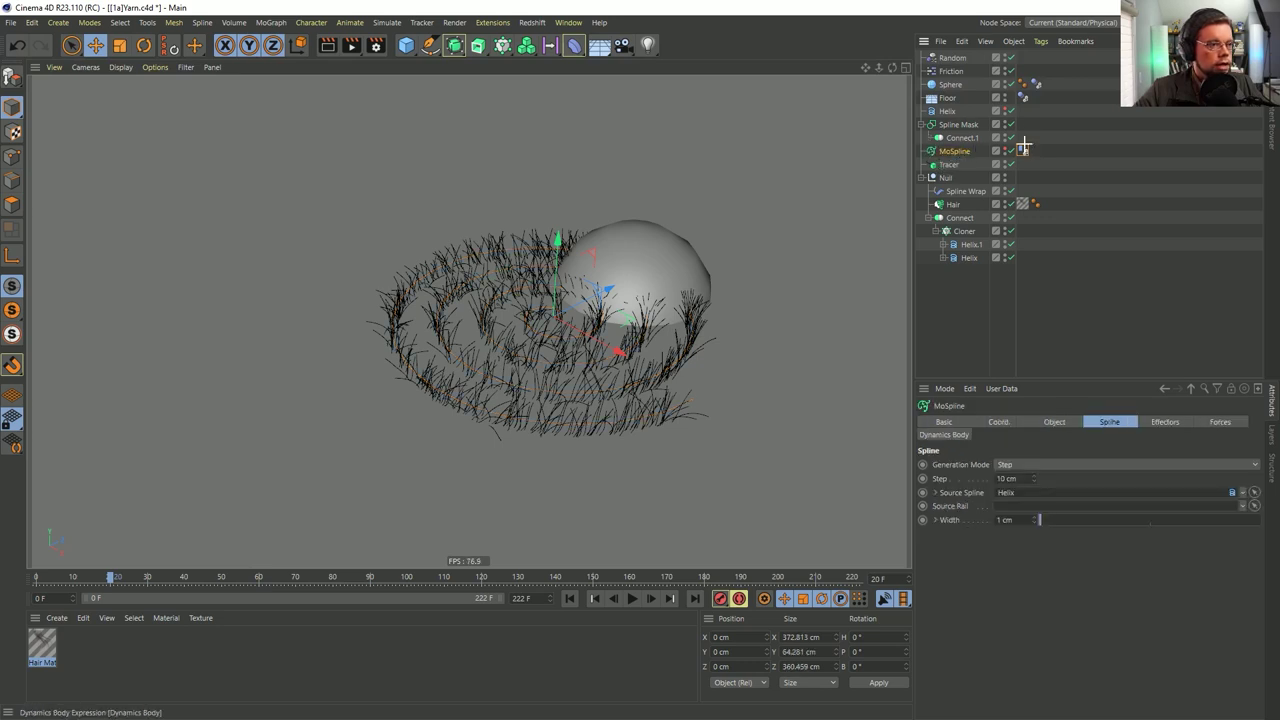
mouse_move(1031, 111)
left_mouse_down()
mouse_move(1026, 153)
mouse_move(1023, 111)
left_mouse_up()
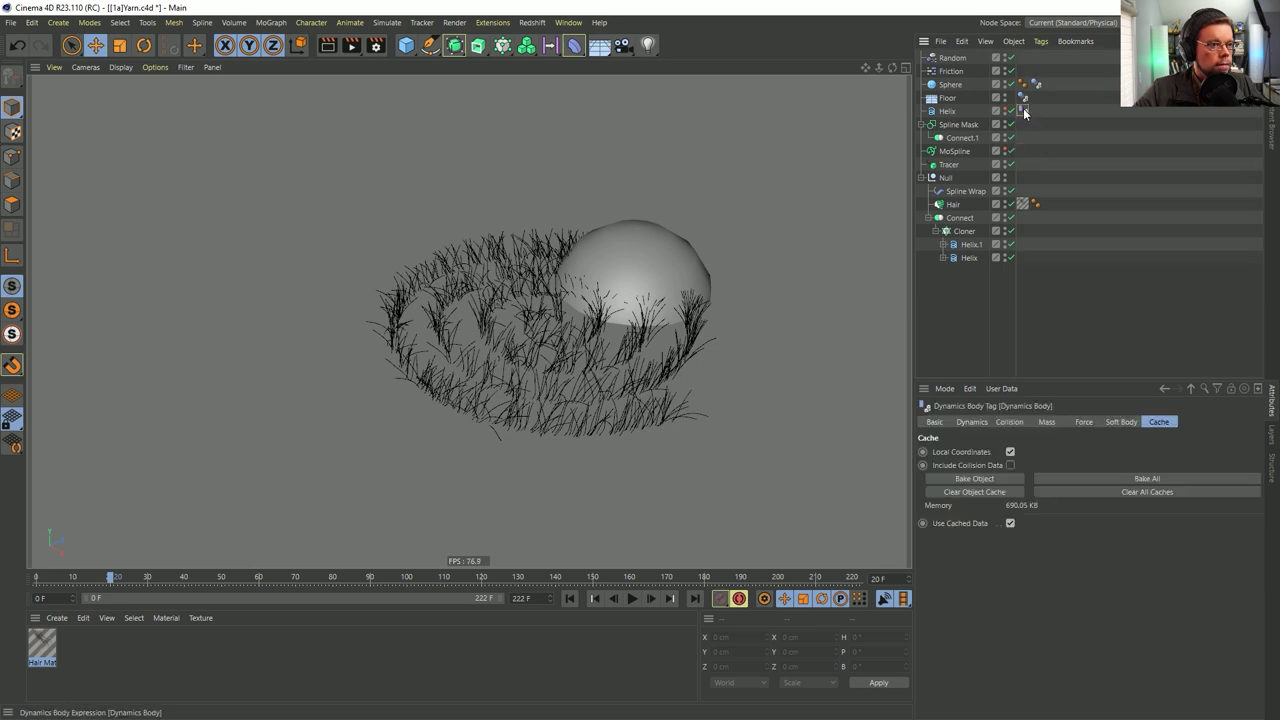
left_click(991, 488)
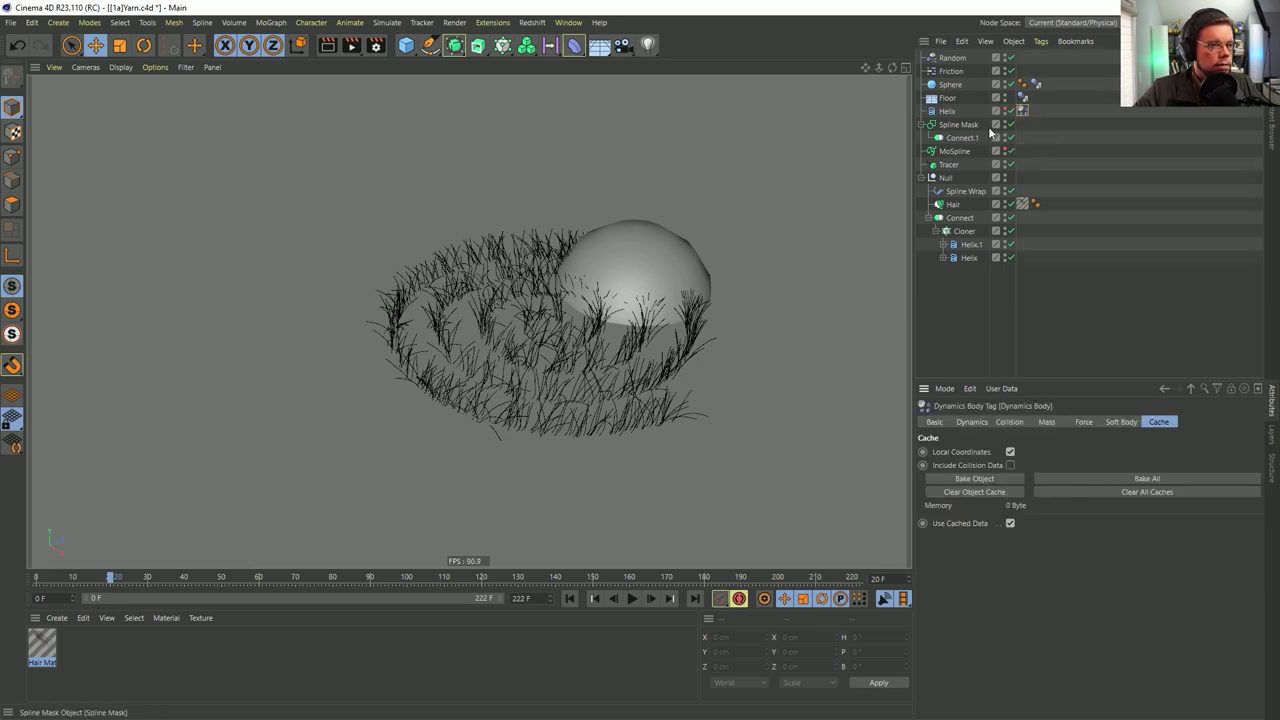
Disable the Spline Mask, Connect.1, MoSpline and Tracer, and test the Helix's own dynamics in playback
left_click(1030, 161)
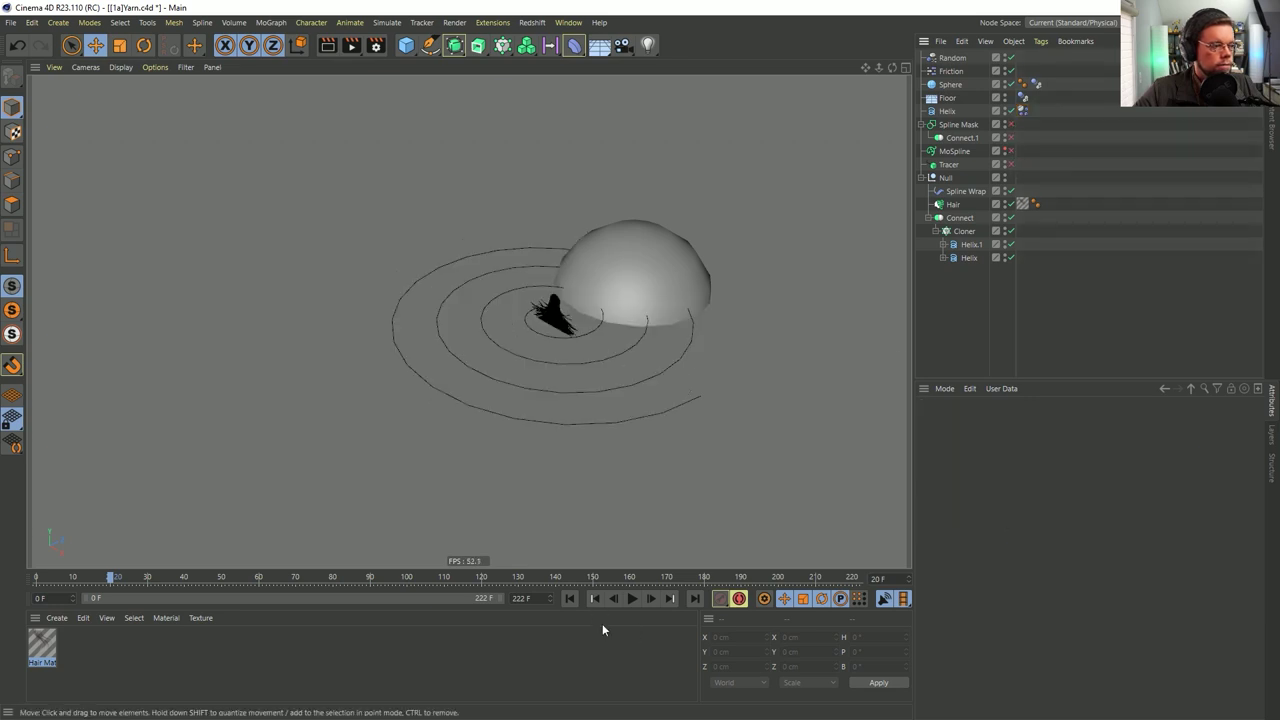
left_click(569, 598)
left_click(632, 598)
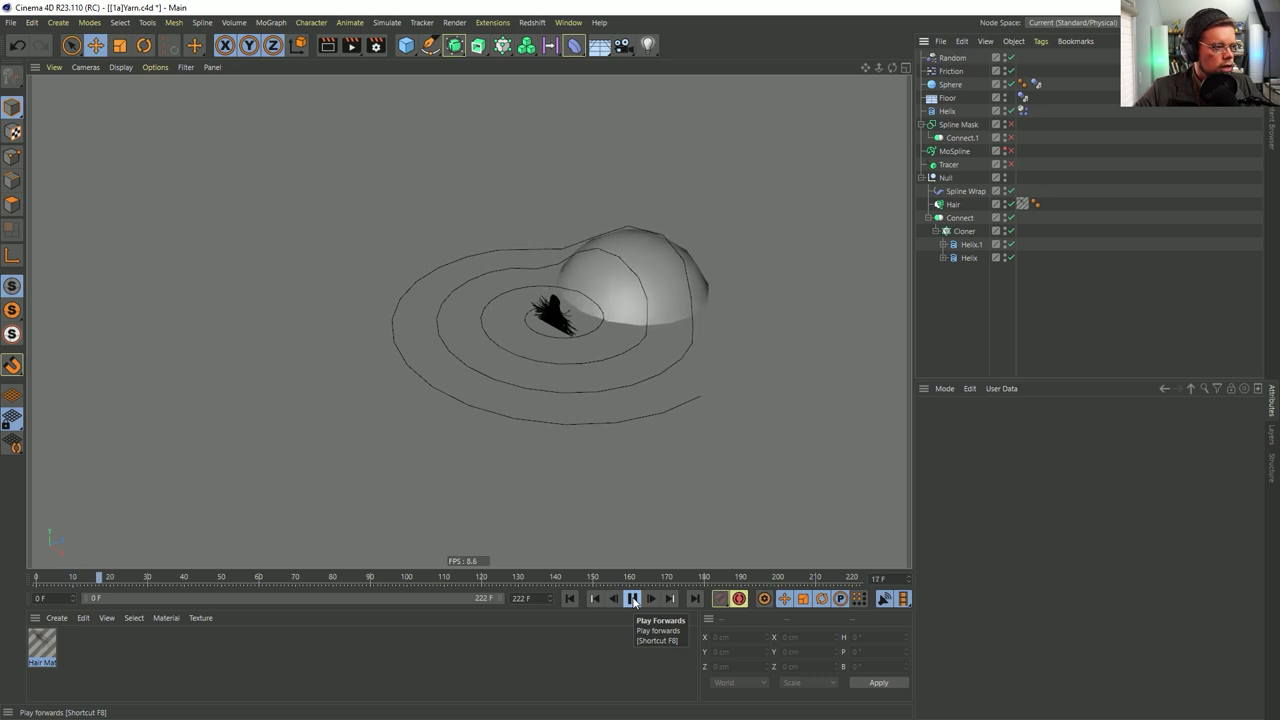
left_click(632, 598)
left_click(569, 598)
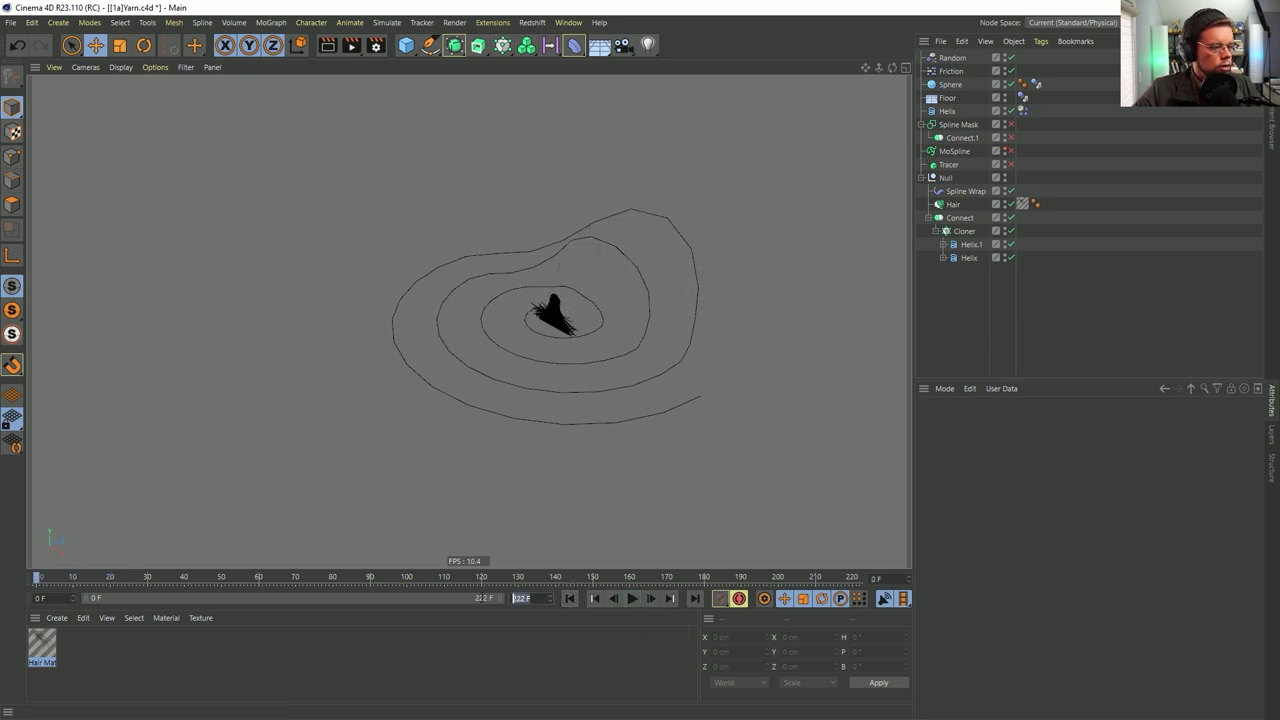
Set the end of the timeline to frame 111
type("11")
key("Return")
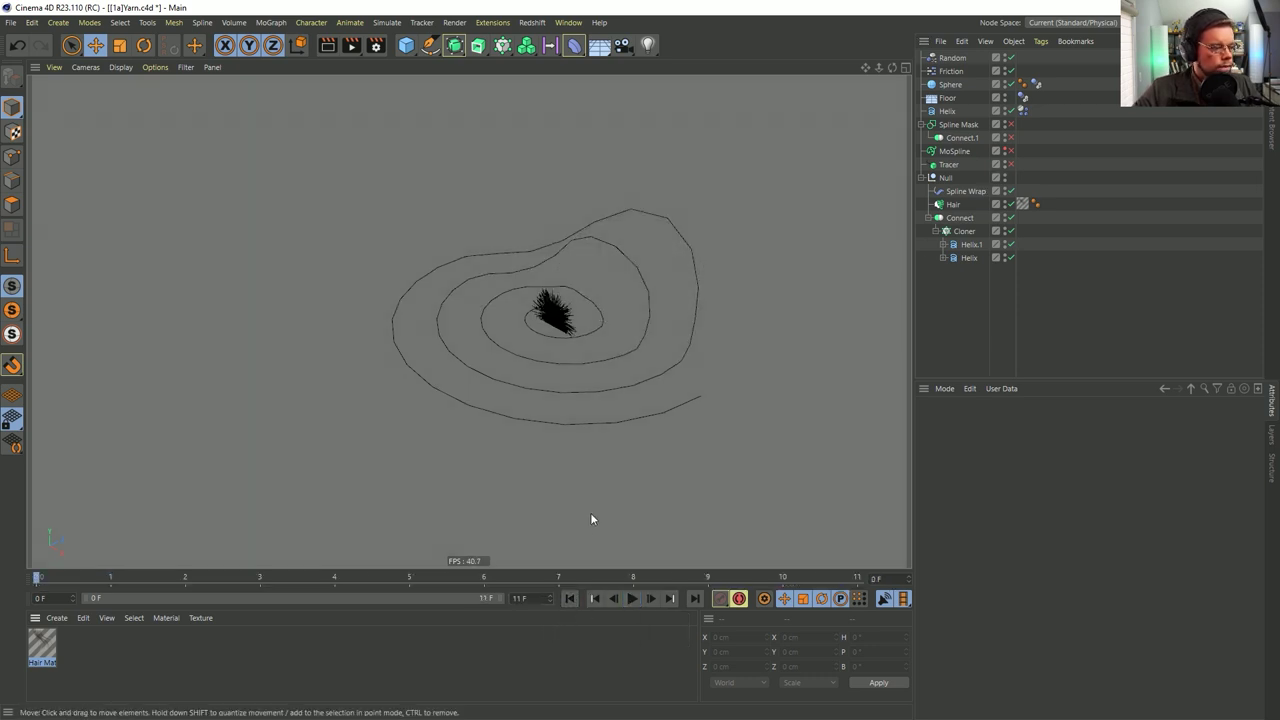
type("1")
key("Return")
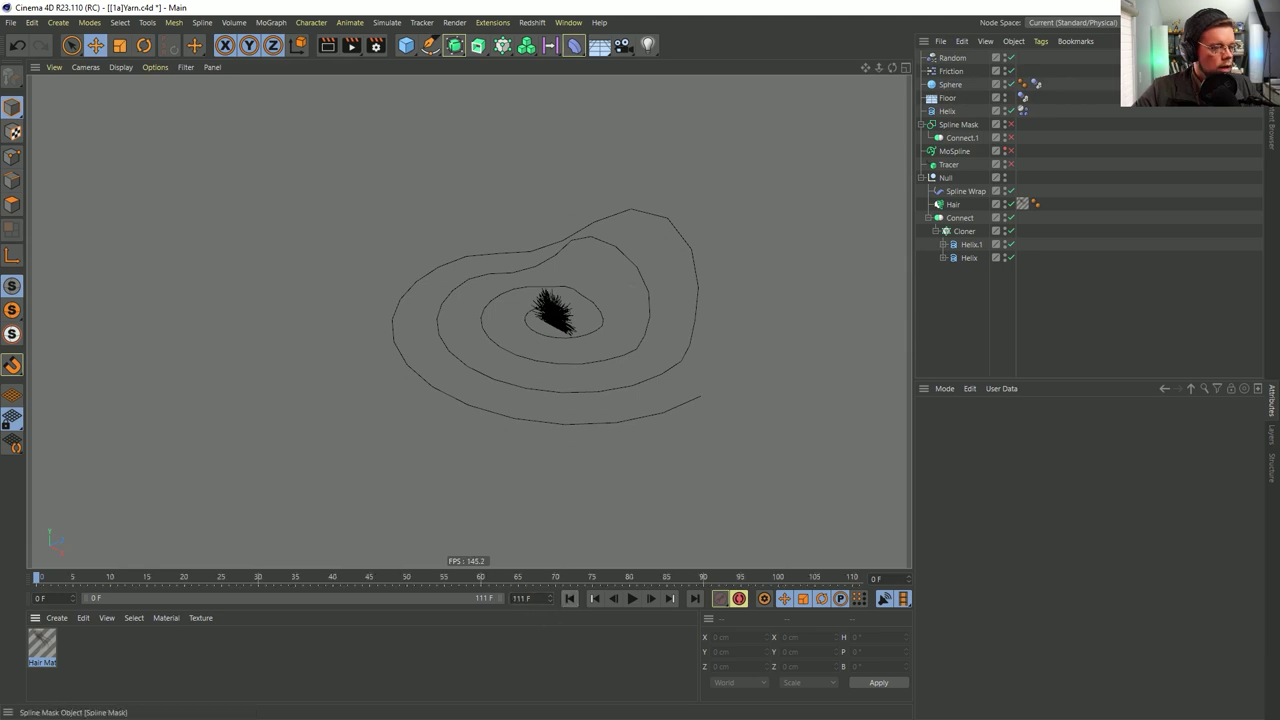
Bake all dynamics from the Helix's Dynamics Body tag and play back the cached simulation
left_click(1022, 111)
left_click(1110, 479)
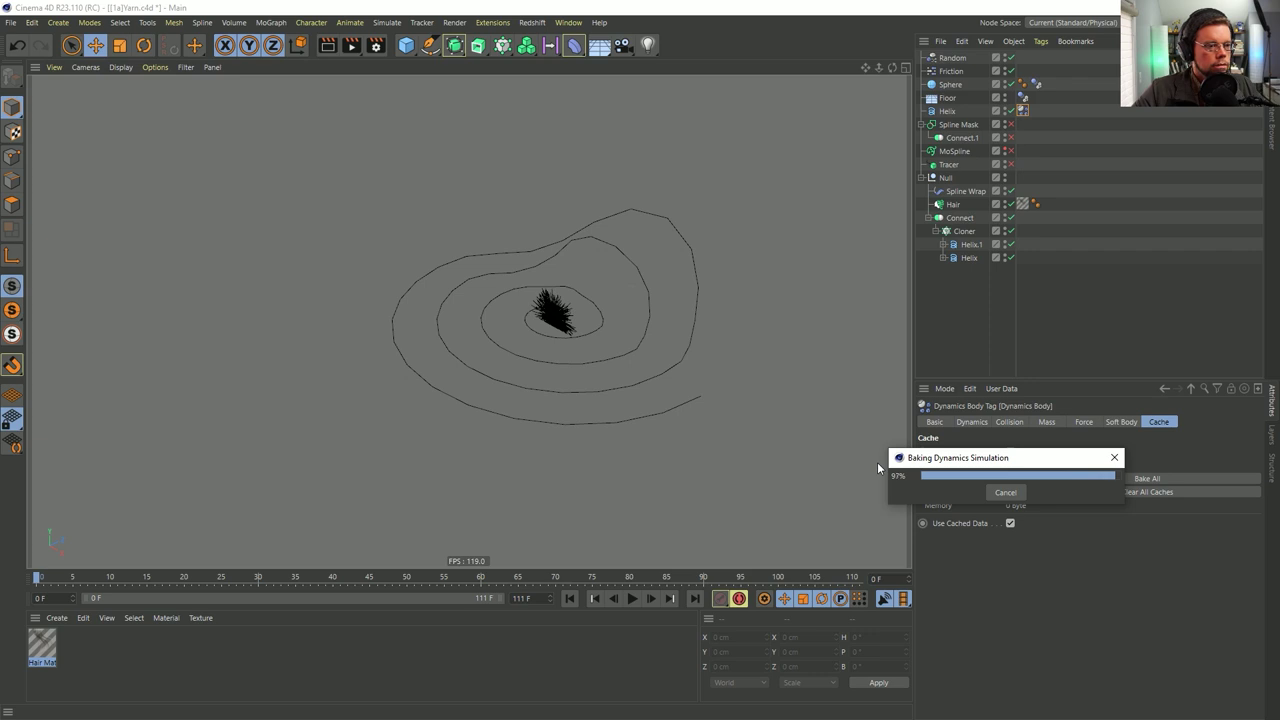
left_click(566, 600)
left_click(632, 599)
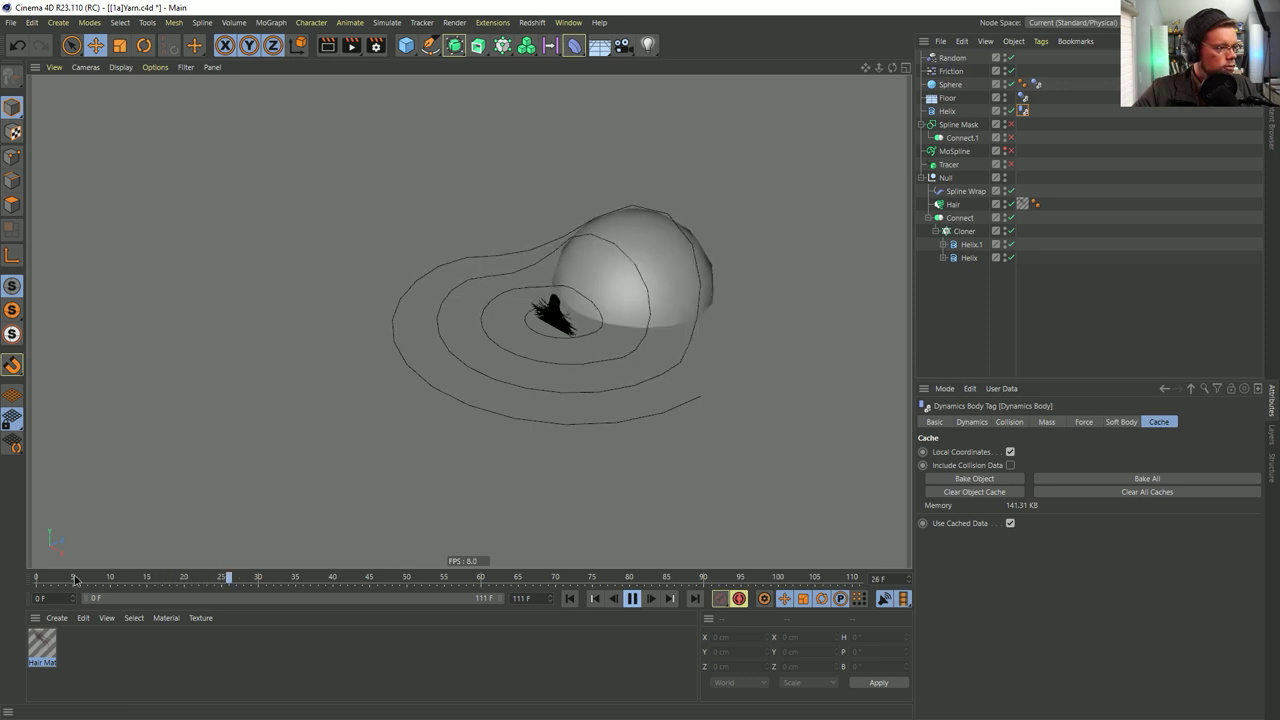
left_click(633, 598)
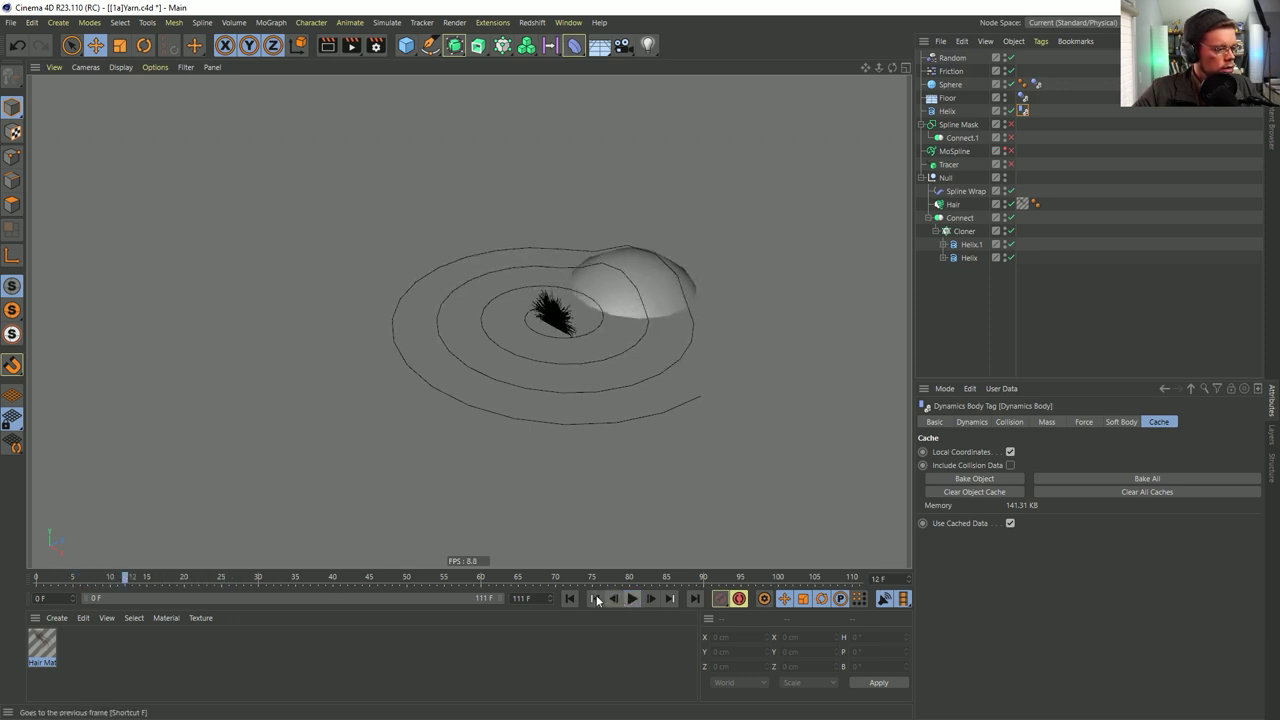
Set the dynamic Helix as the Spline Wrap's spline
left_click(966, 191)
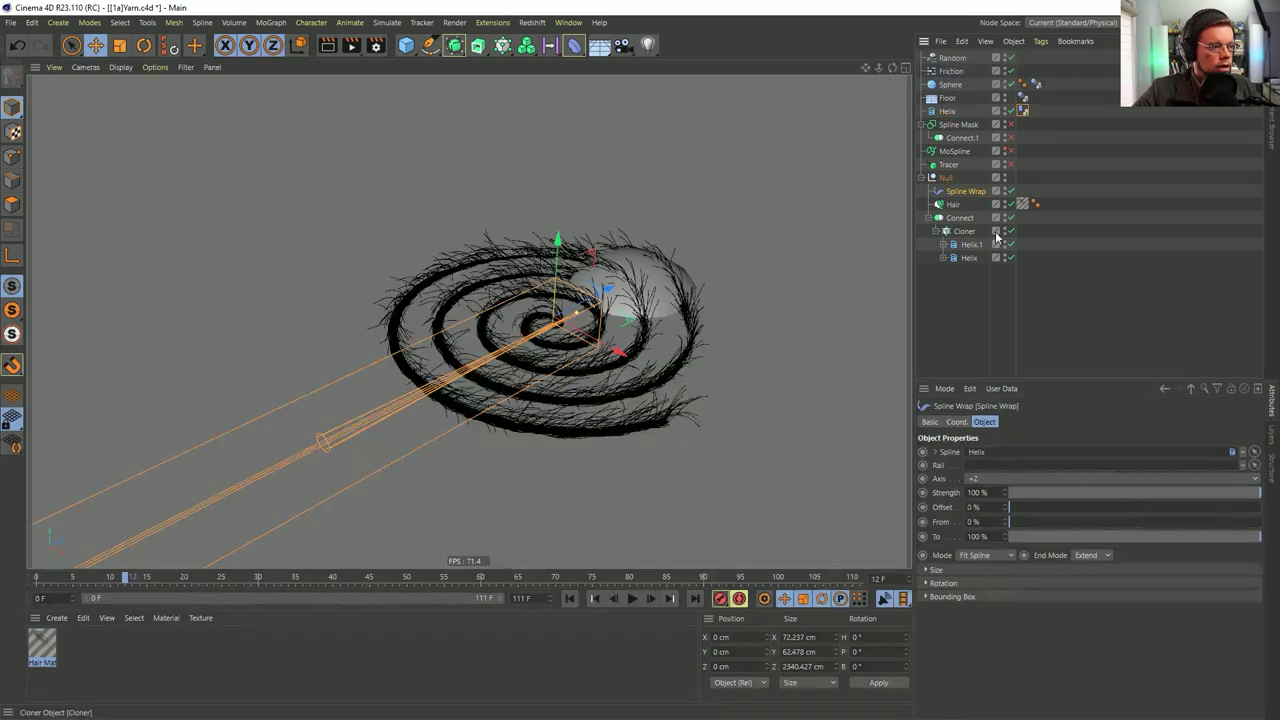
Play back the yarn wrapped on the dynamic Helix and return to the first frame
left_click(636, 600)
left_click(637, 602)
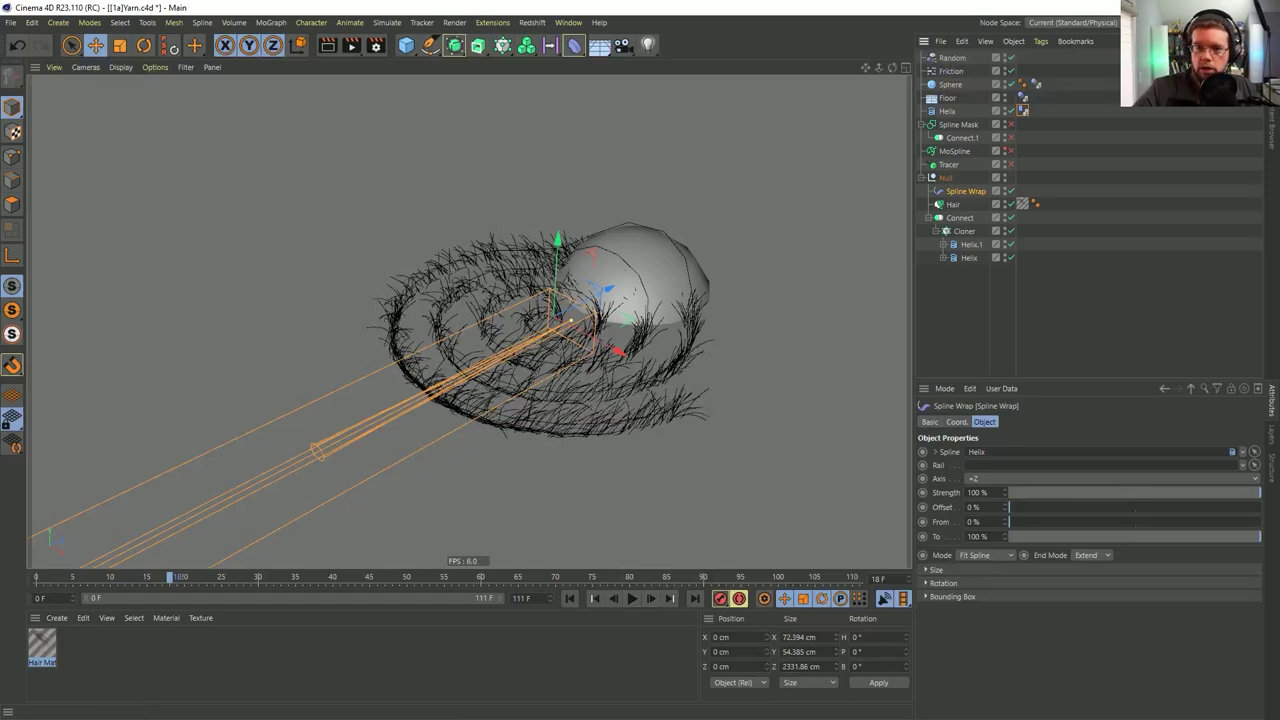
left_click(569, 598)
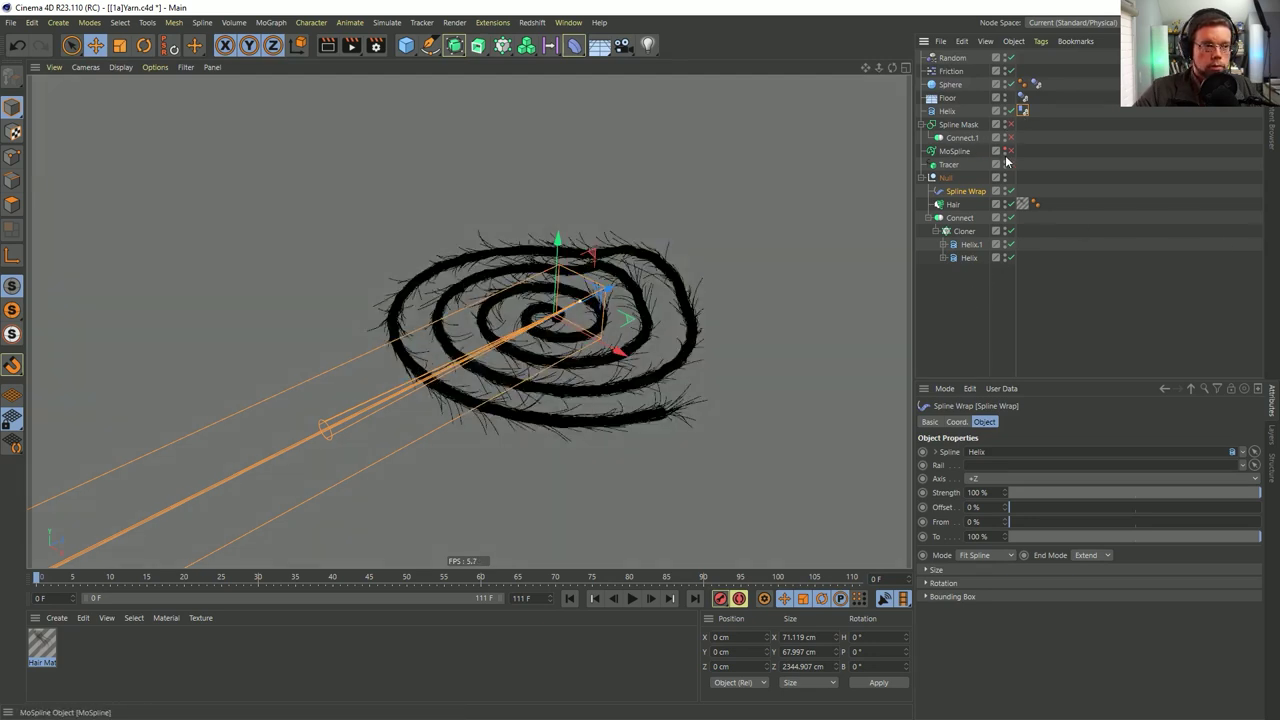
Enable the Tracer, replace its trace link with the dynamic Helix, and play it back with the yarn objects disabled
left_click(955, 164)
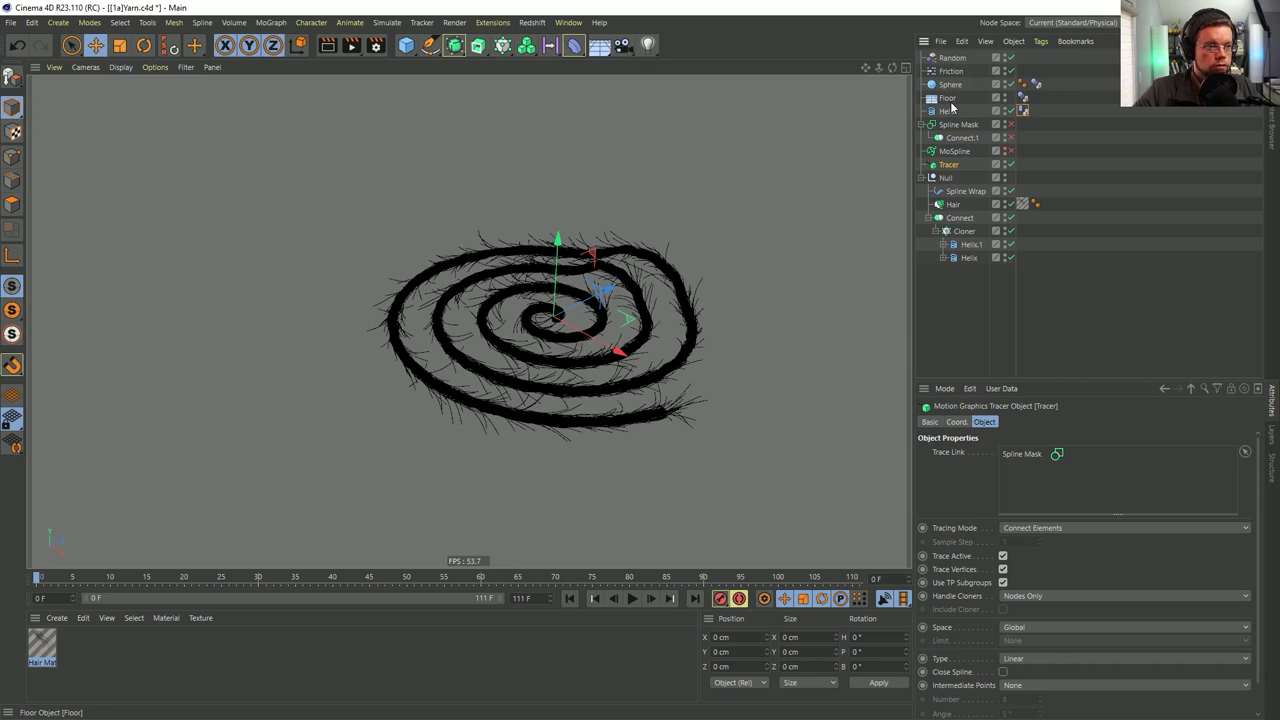
left_click_drag(1006, 460, 1021, 460)
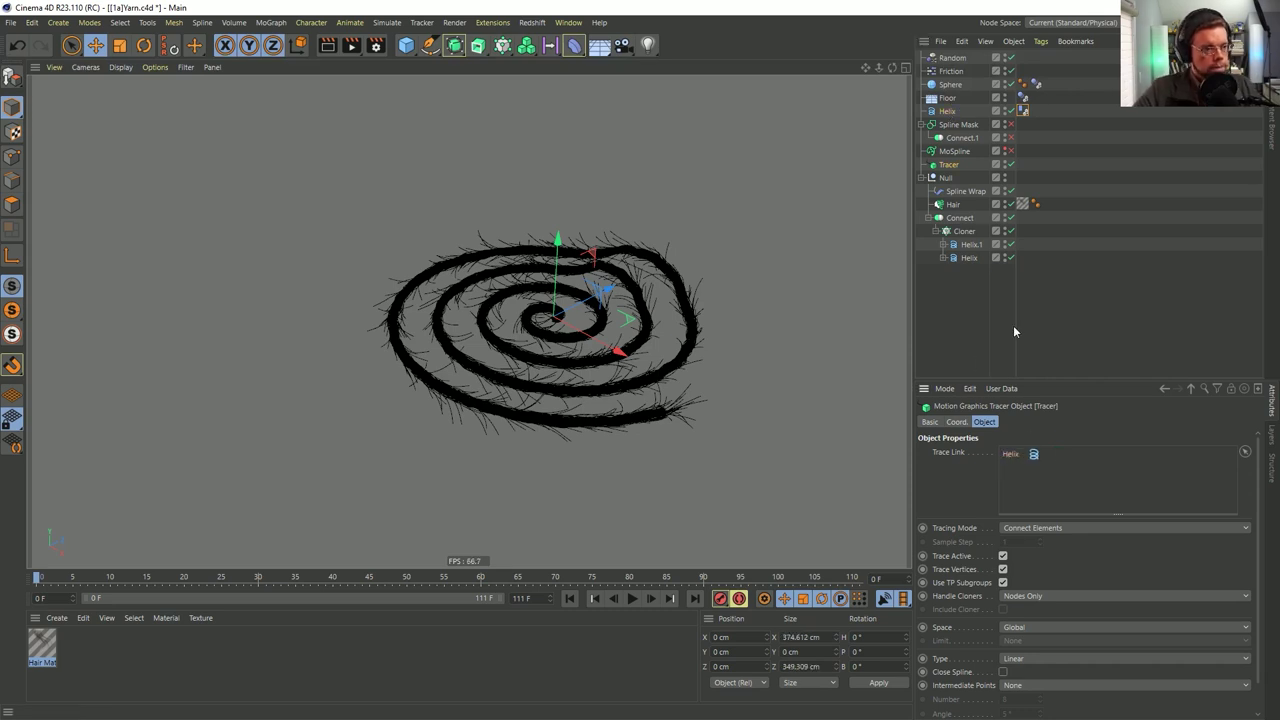
left_click_drag(1020, 198, 1026, 290)
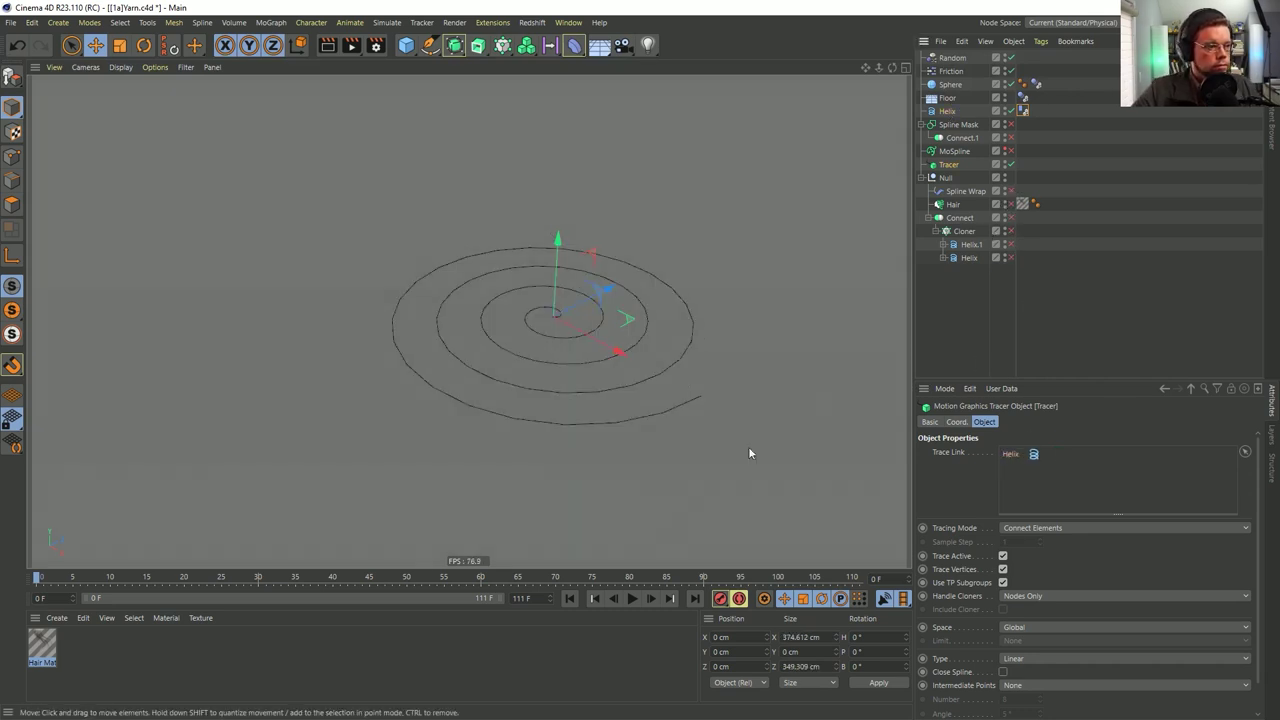
left_click(570, 598)
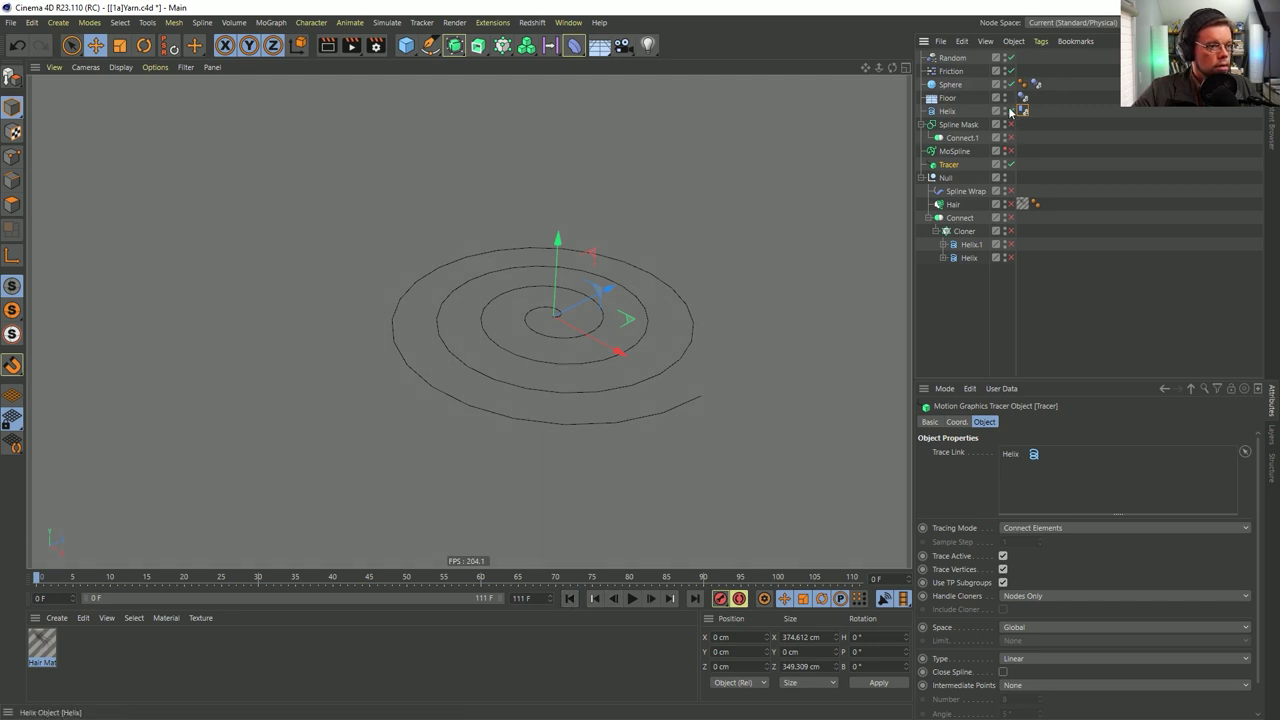
left_click(632, 598)
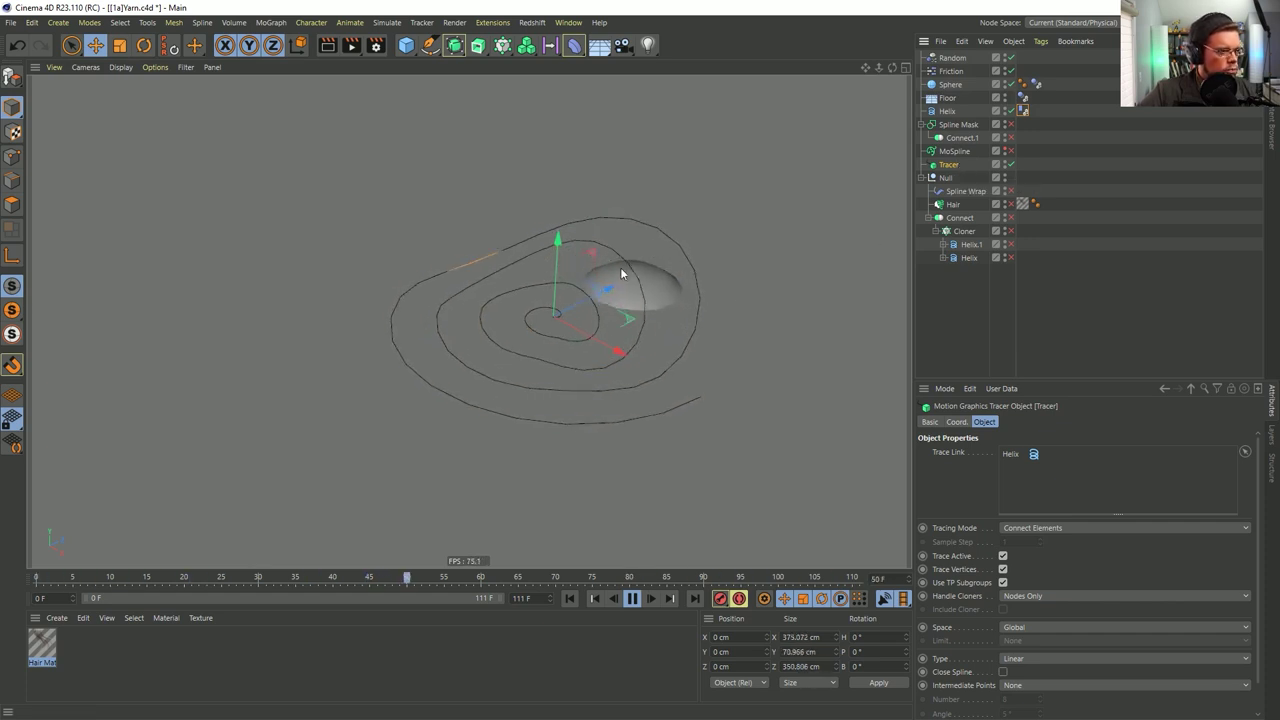
Re-enable the yarn objects, set the Tracer as the Spline Wrap's spline, and play back the hair movement
left_click_drag(1011, 191, 1036, 327)
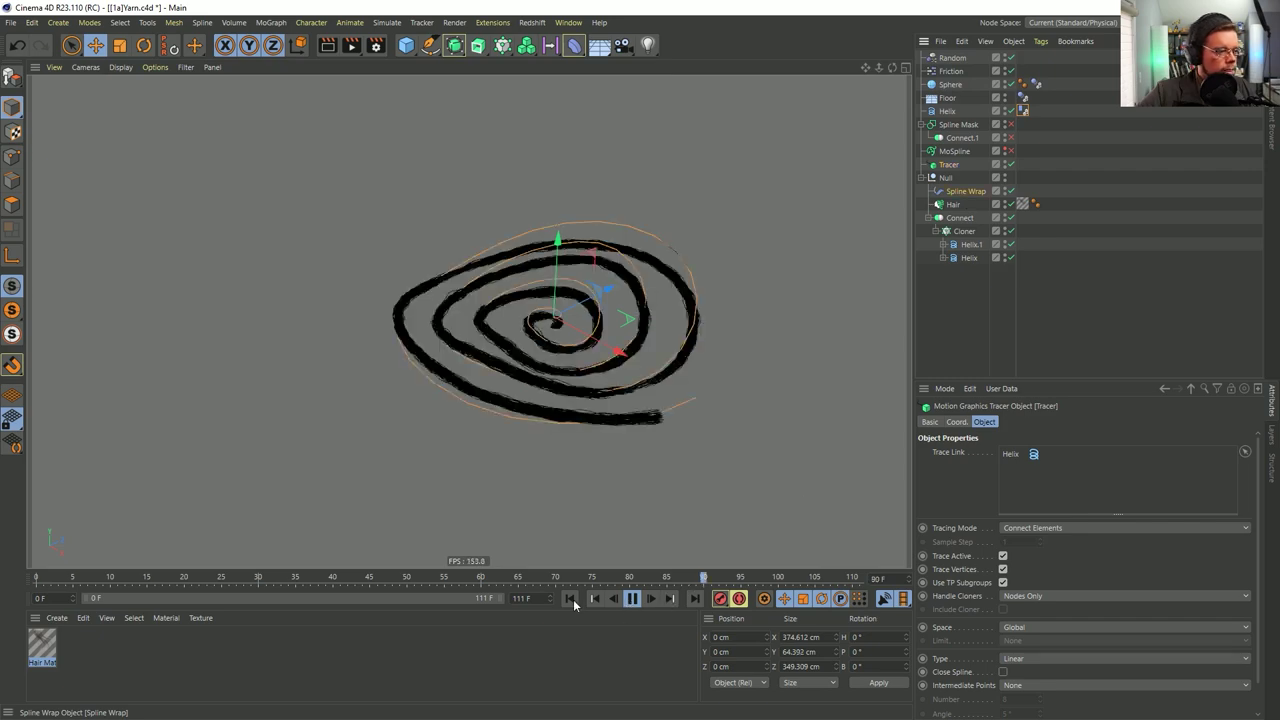
left_click(966, 191)
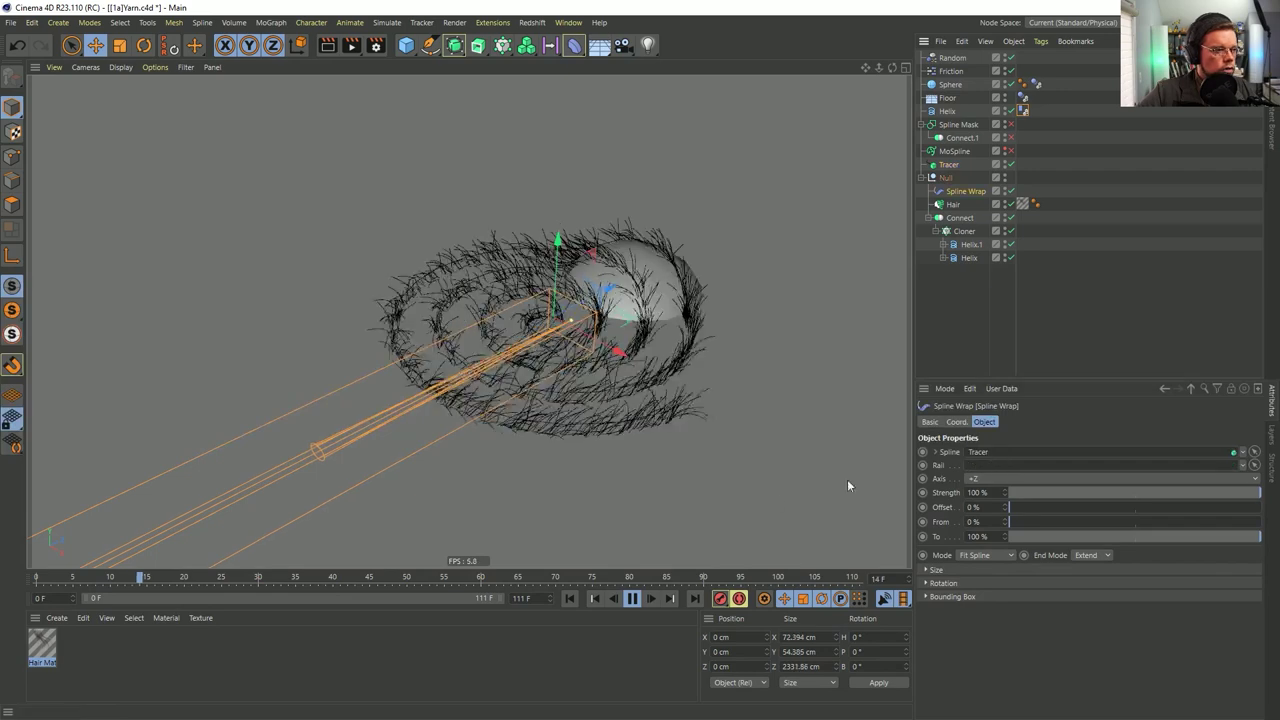
left_click(570, 599)
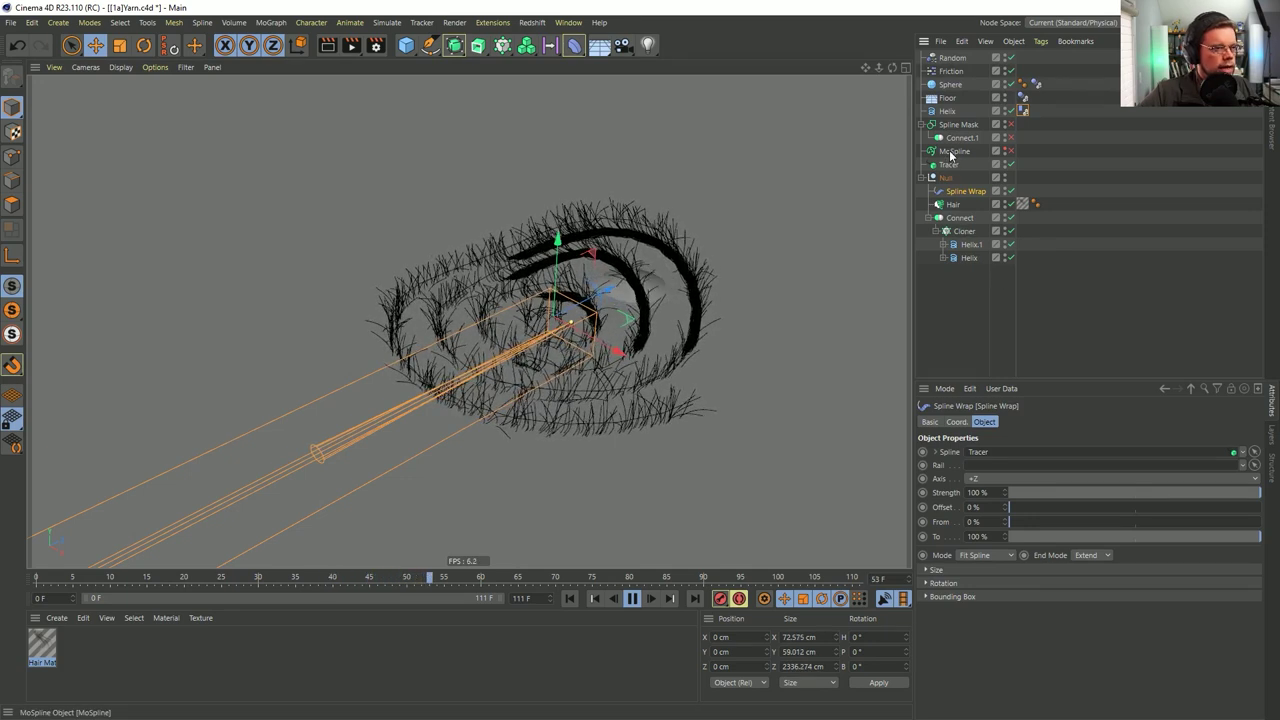
left_click(632, 598)
left_click_drag(634, 283, 672, 264, "alt")
scroll(648, 285, "up", 6)
scroll(672, 264, "down", 5)
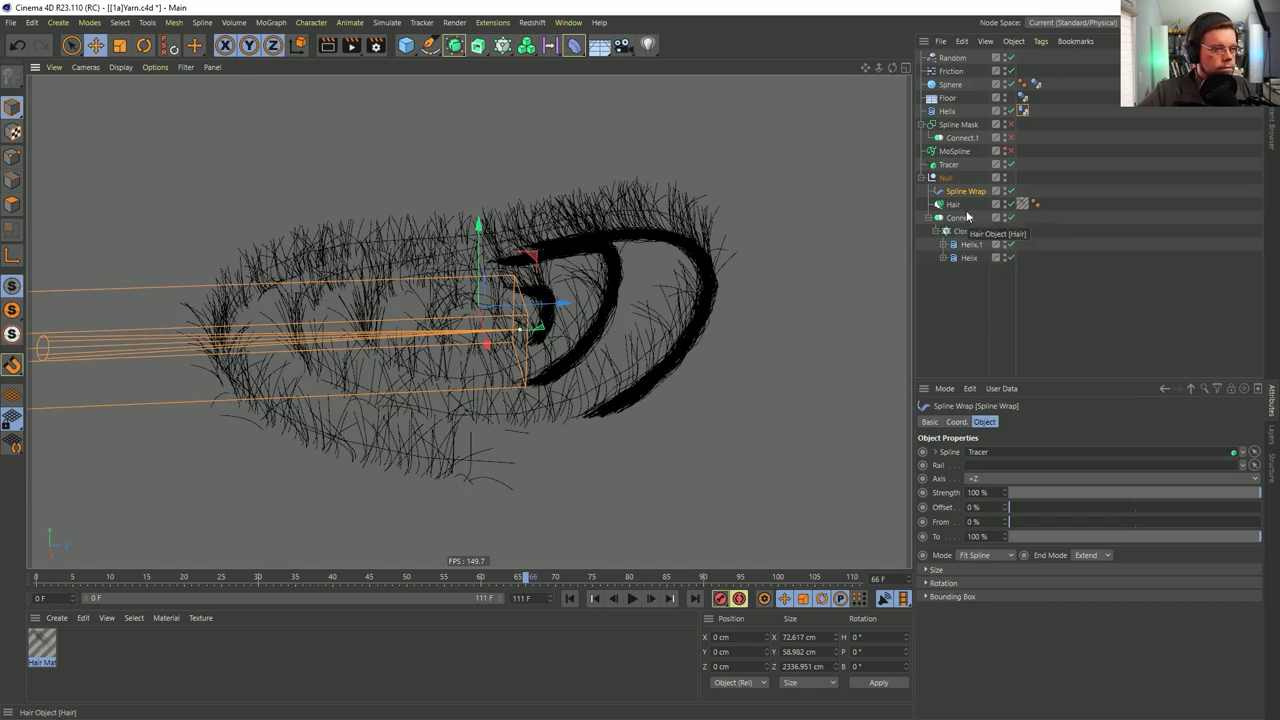
left_click(570, 599)
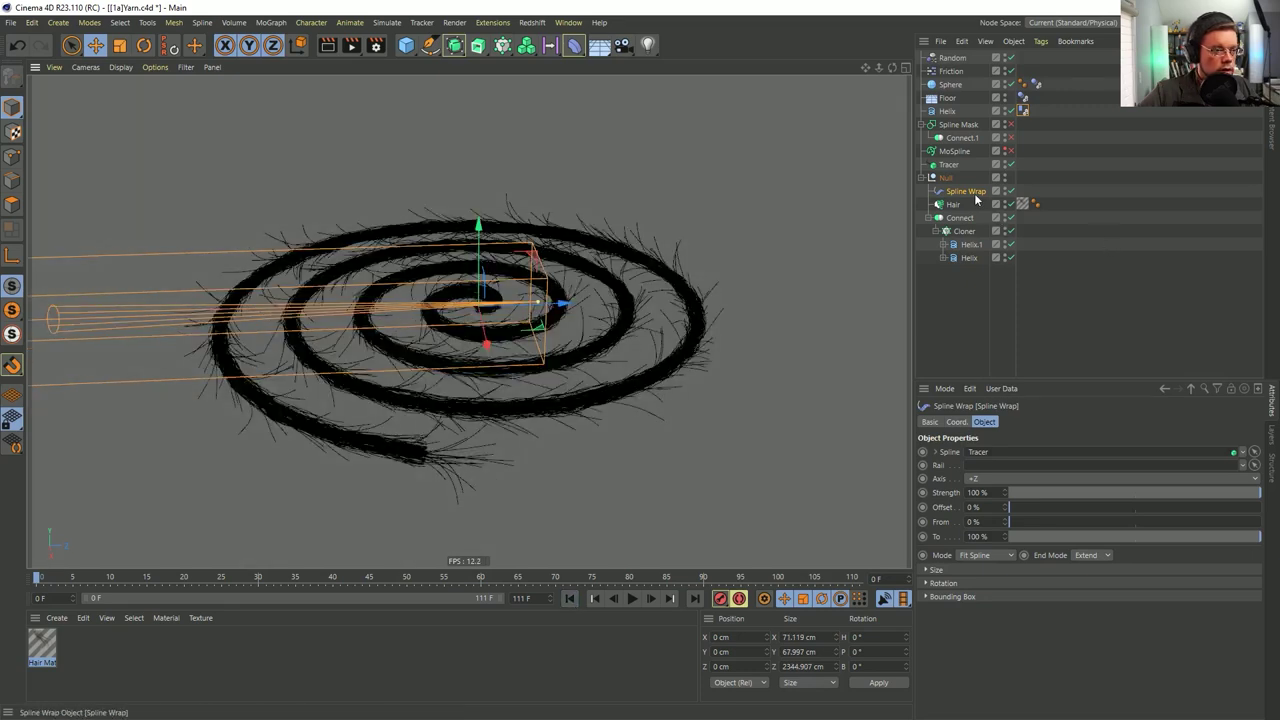
Try placing the Spline Wrap inside the Connect object and test it from the first frame
left_click_drag(975, 204, 962, 217)
left_click(571, 599)
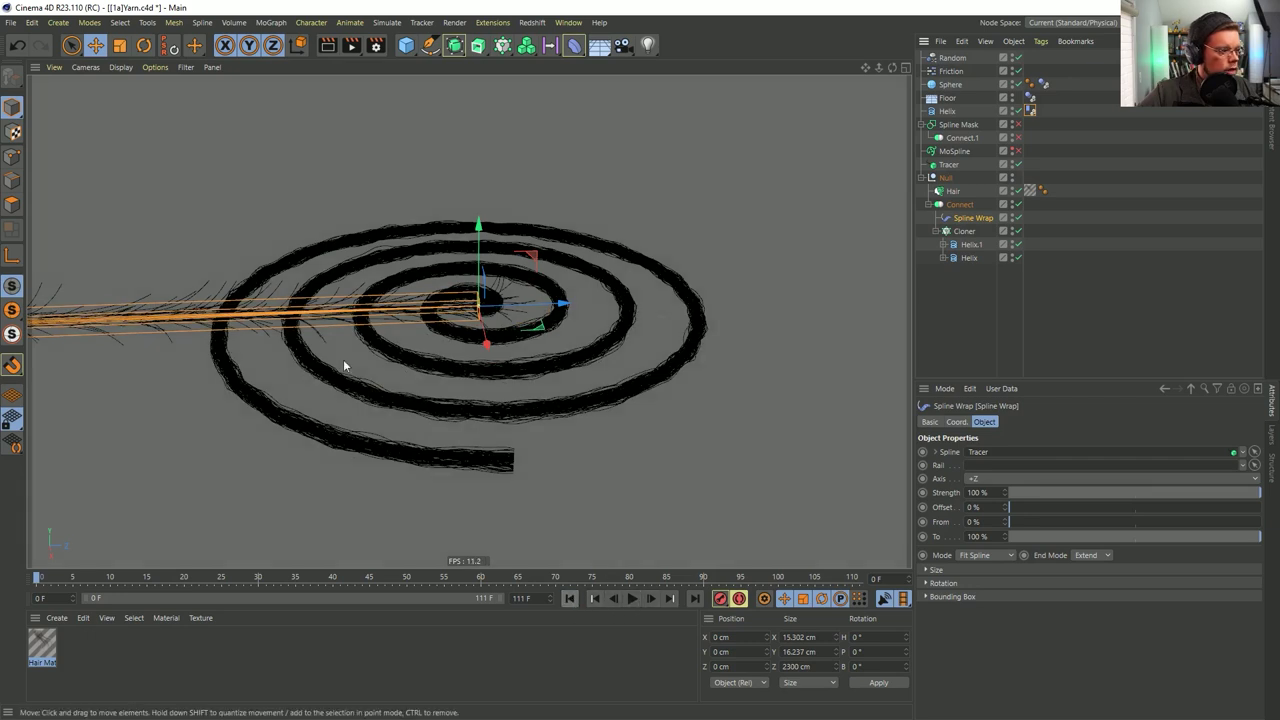
left_click(632, 599)
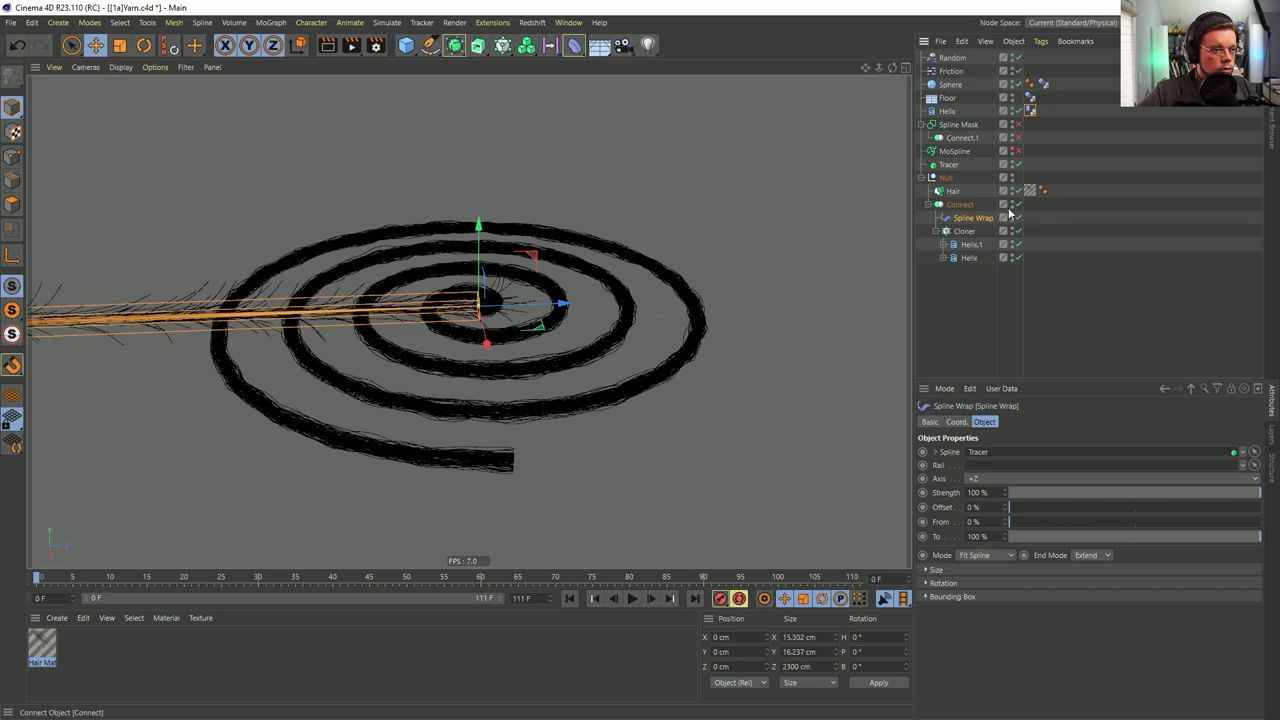
left_click_drag(970, 193, 968, 195)
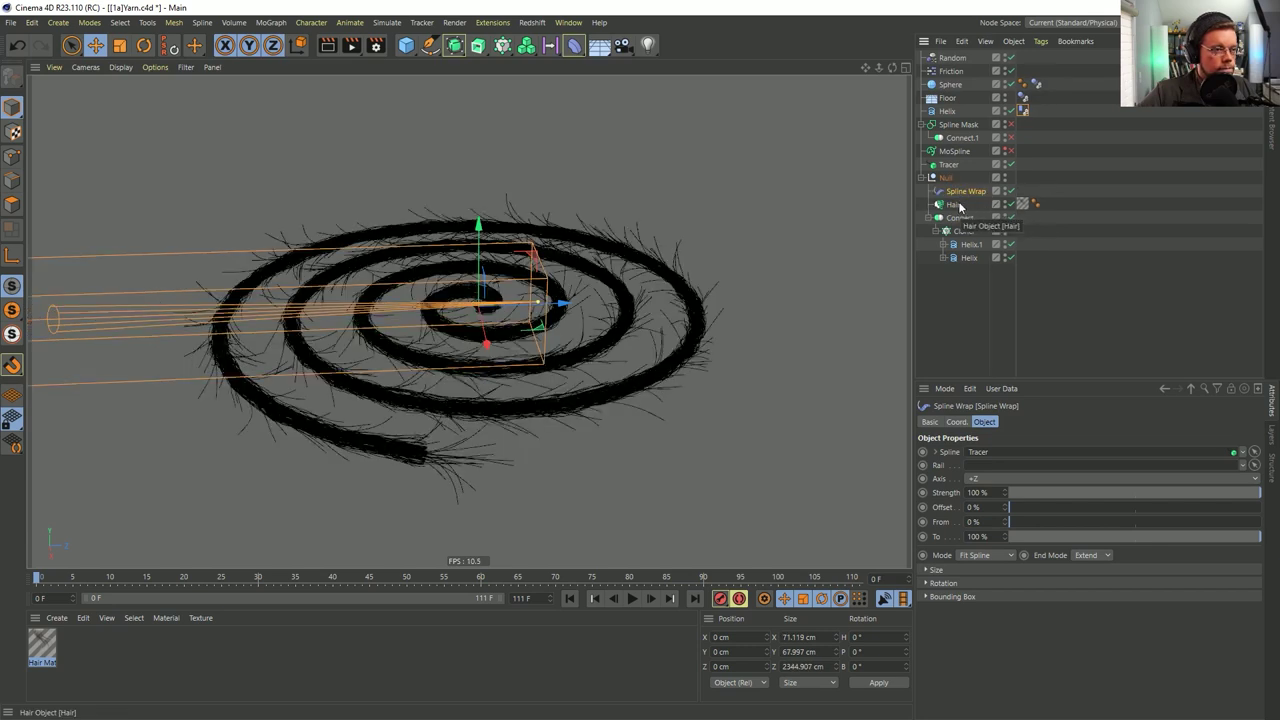
Disable dynamics on the Hair object and play back the yarn over the rising sphere
left_click(958, 205)
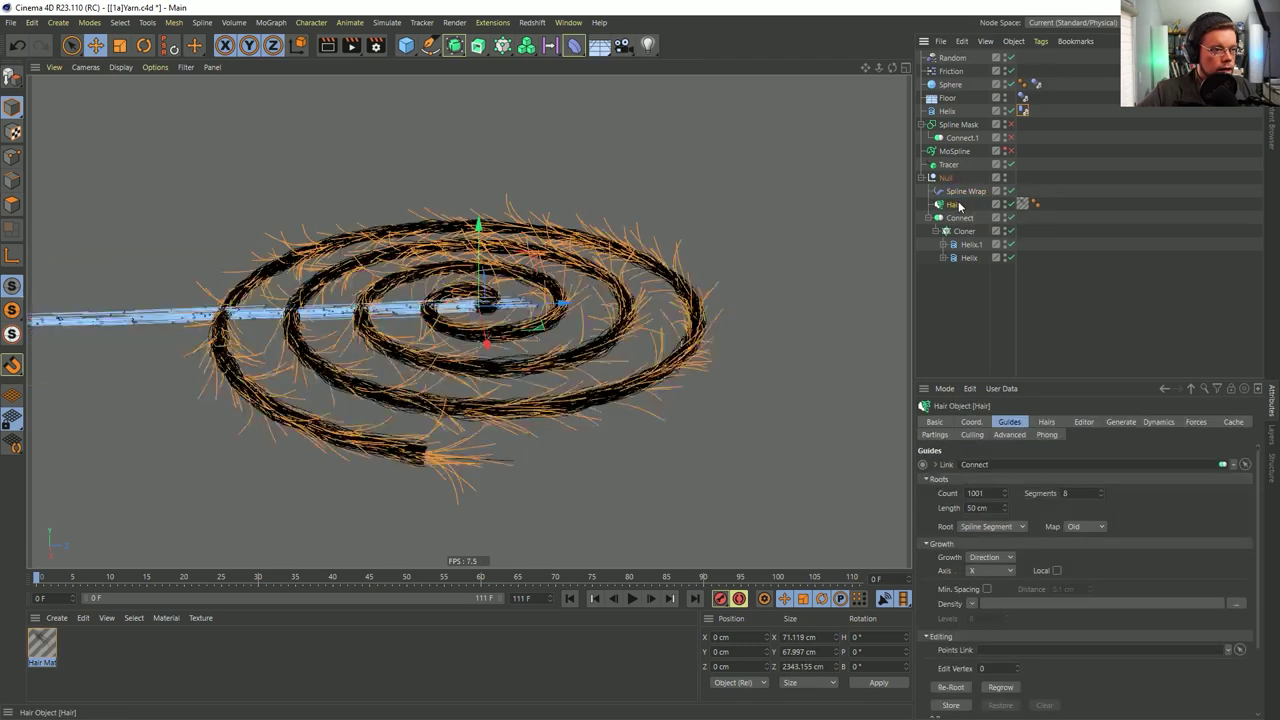
left_click(1159, 422)
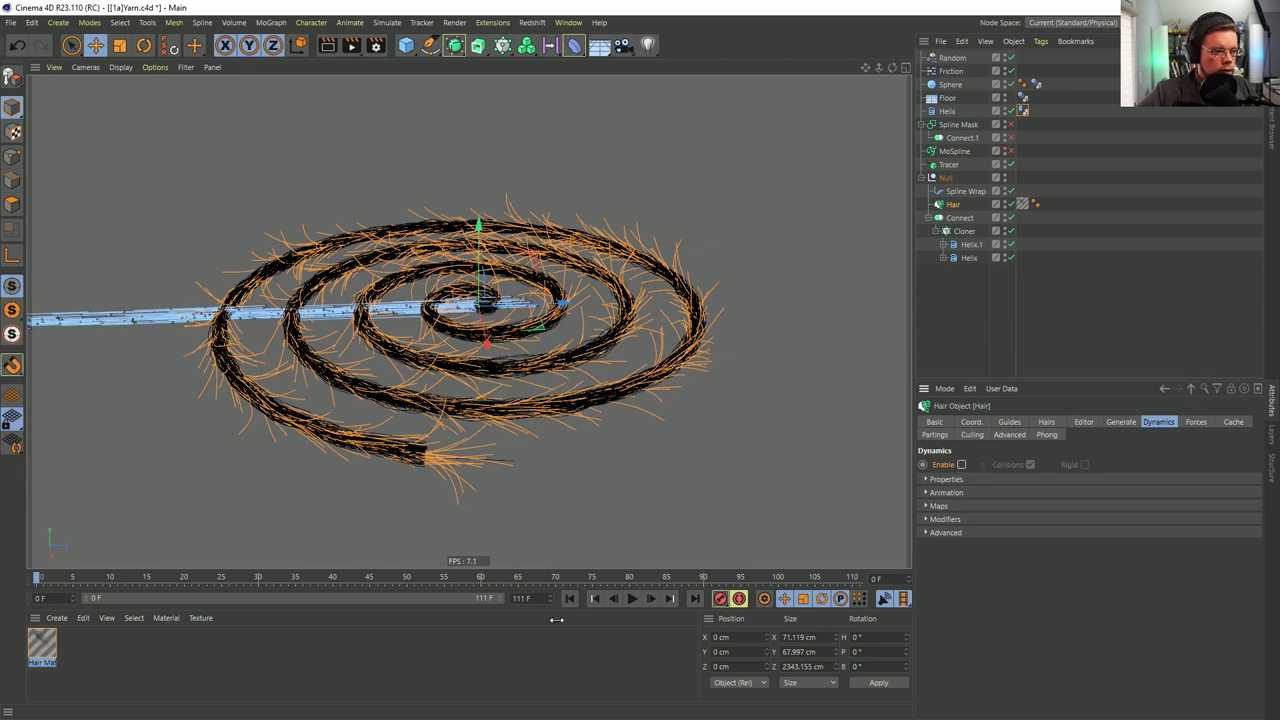
left_click(632, 598)
left_click_drag(640, 360, 665, 368, "alt")
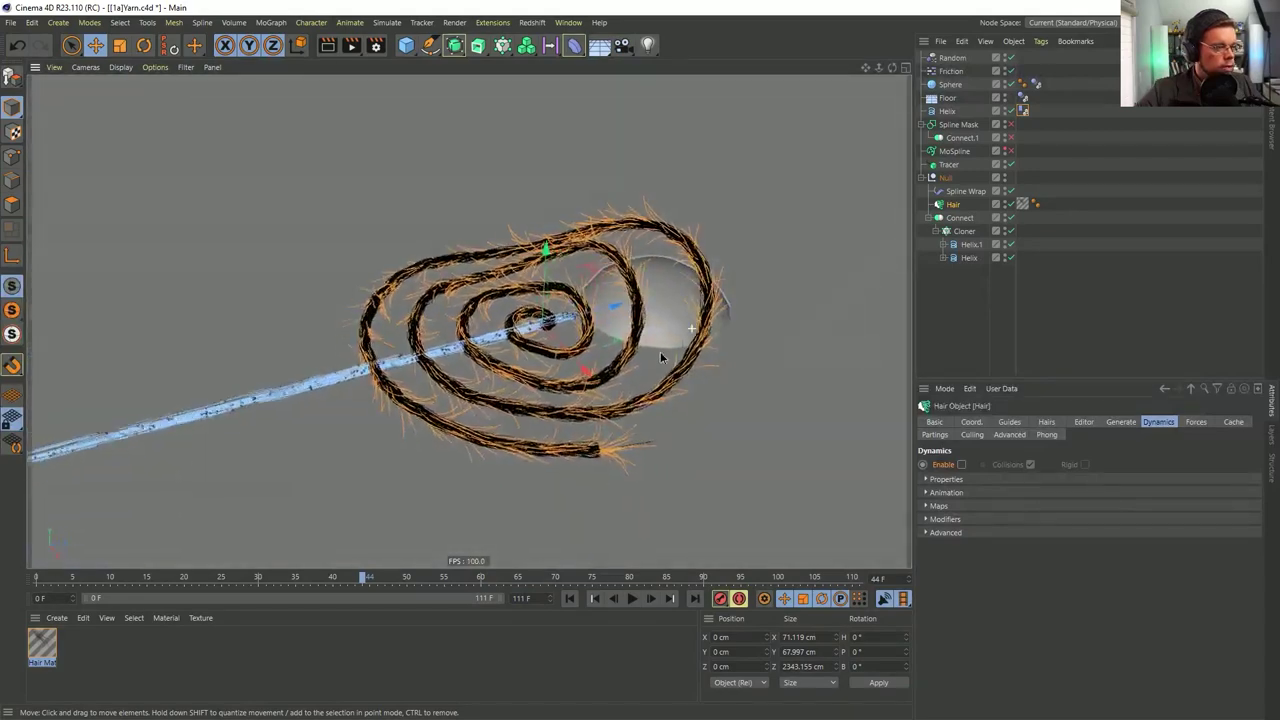
Delete the unused MoSpline and the Spline Mask with its Connect.1 child
left_click(941, 112)
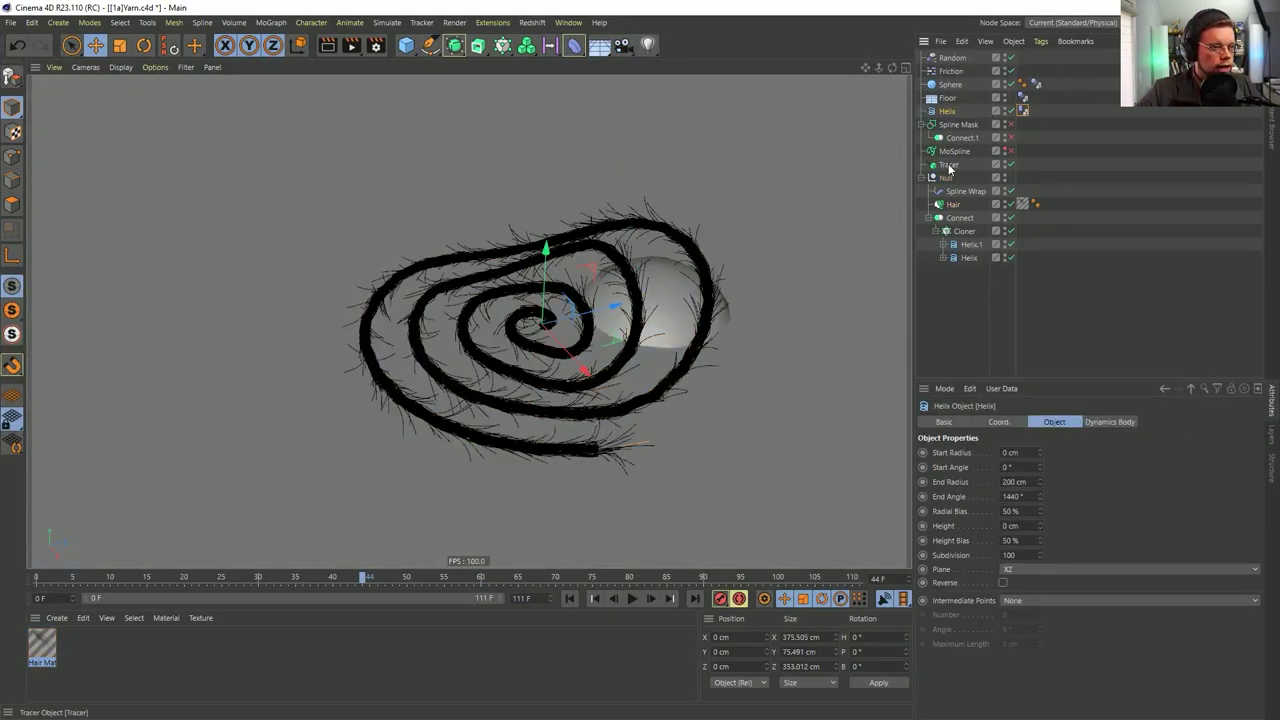
left_click(948, 154)
left_click(954, 129)
key("Delete")
left_click(954, 130)
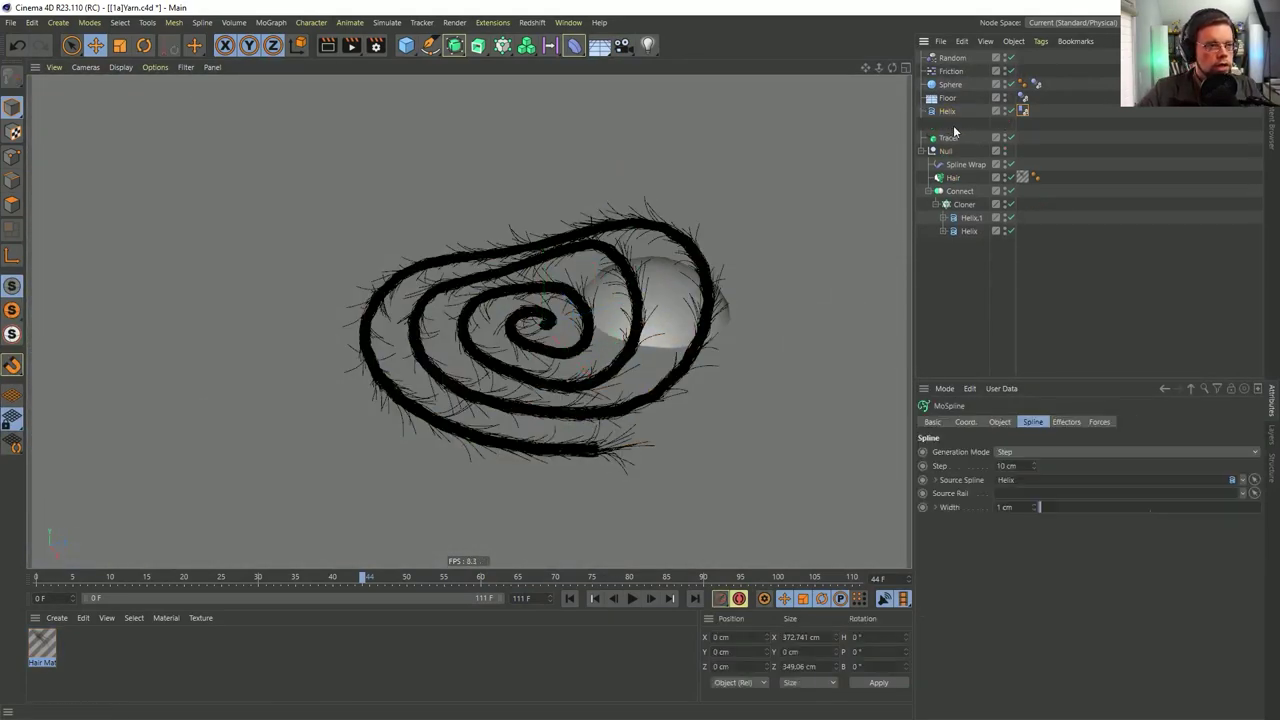
key("Delete")
left_click(941, 114)
left_click(945, 124)
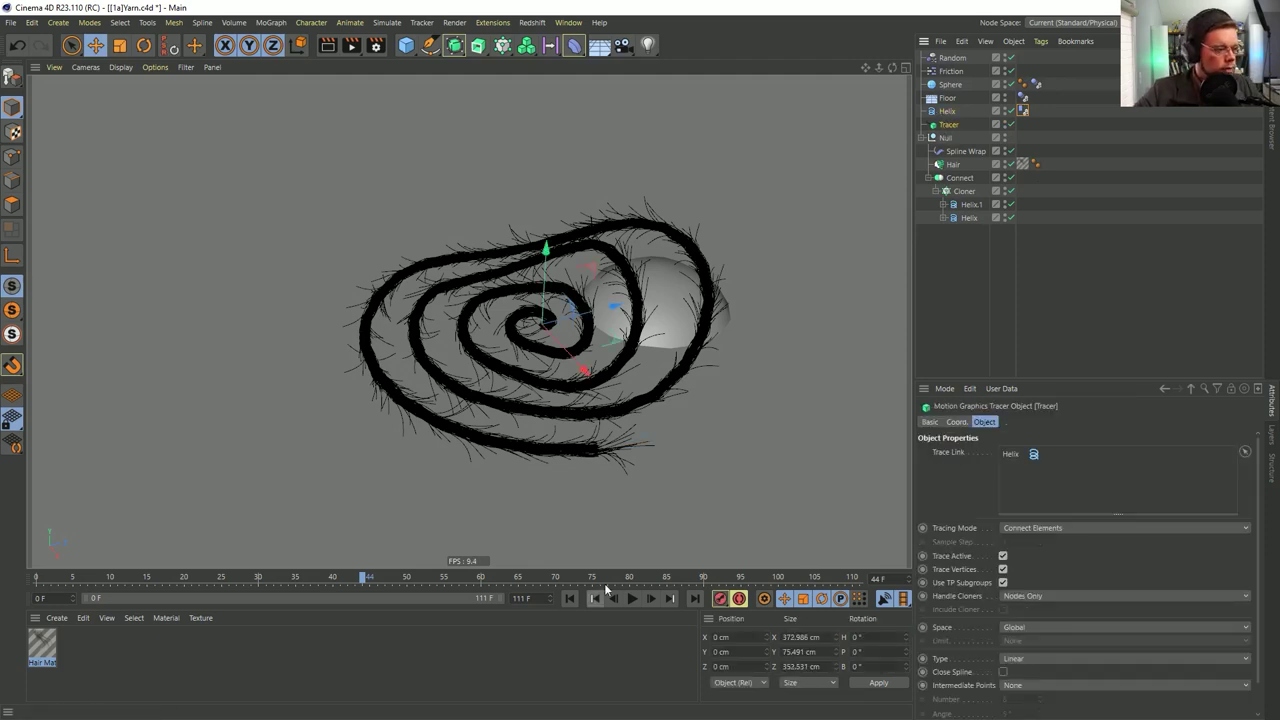
Play back the cleaned-up yarn animation and examine the spiral up close at the first frame
left_click(569, 598)
left_click(632, 598)
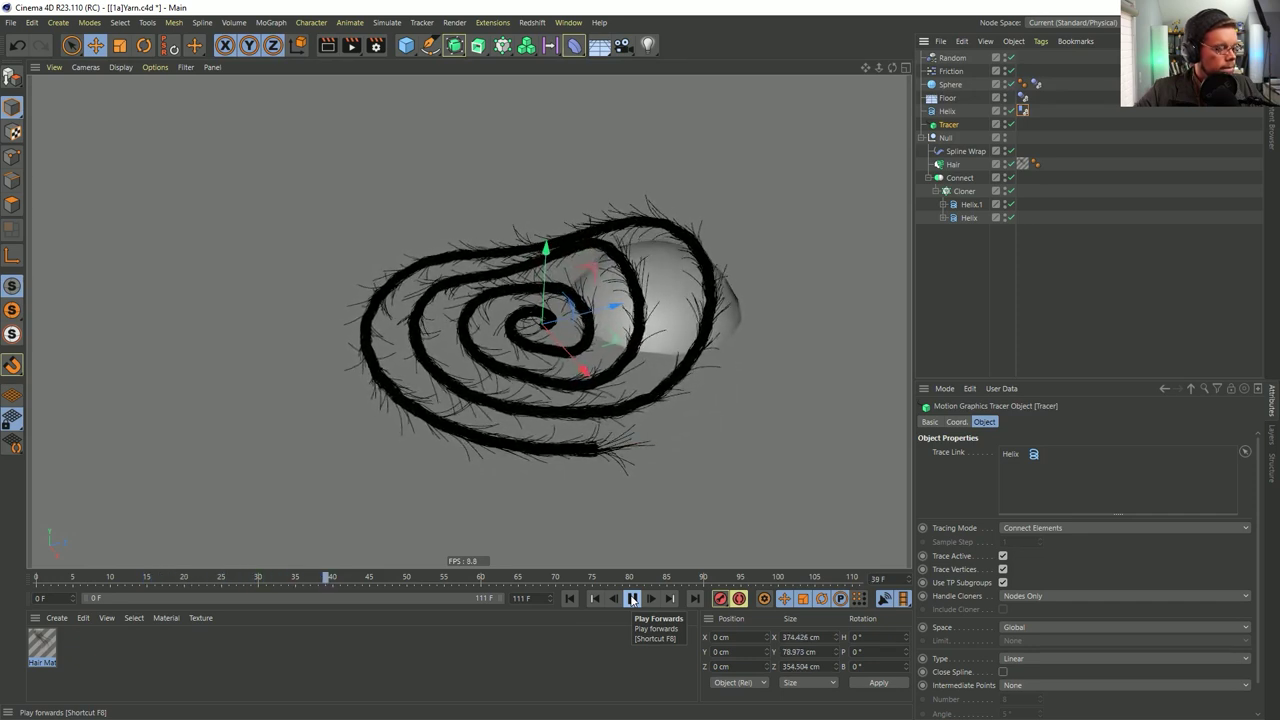
left_click(632, 598)
left_click(570, 598)
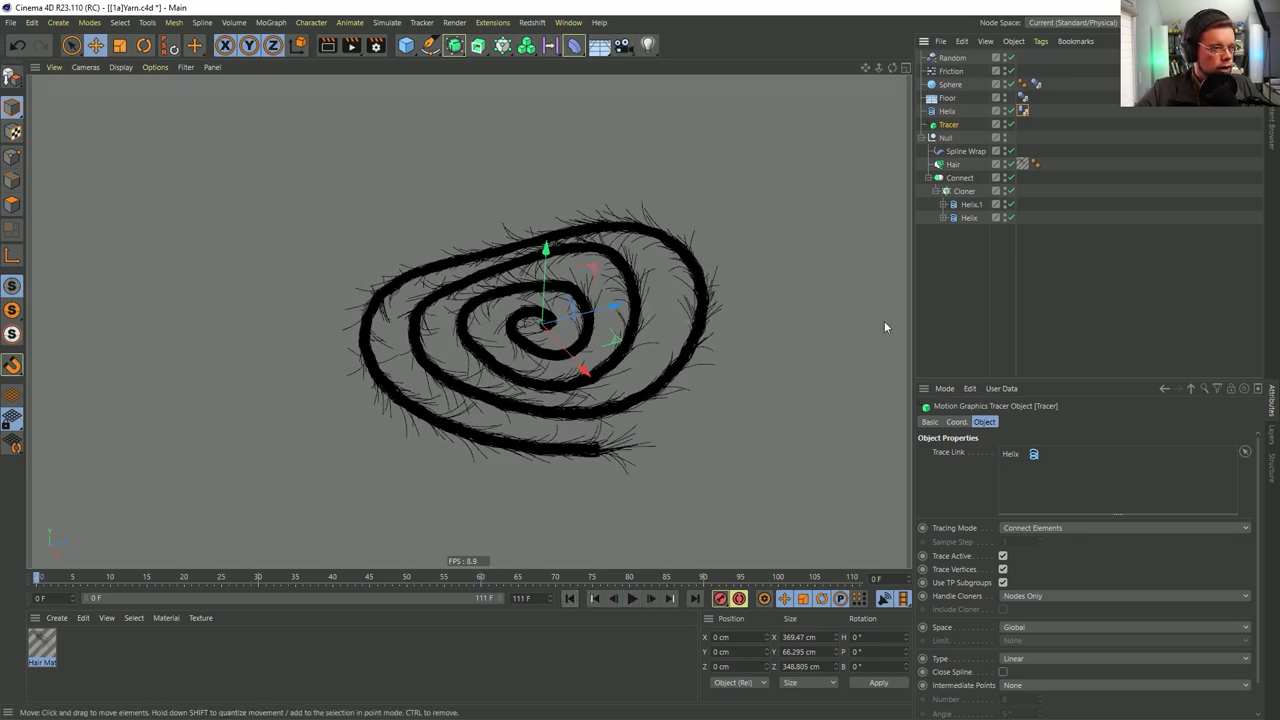
left_click(950, 112)
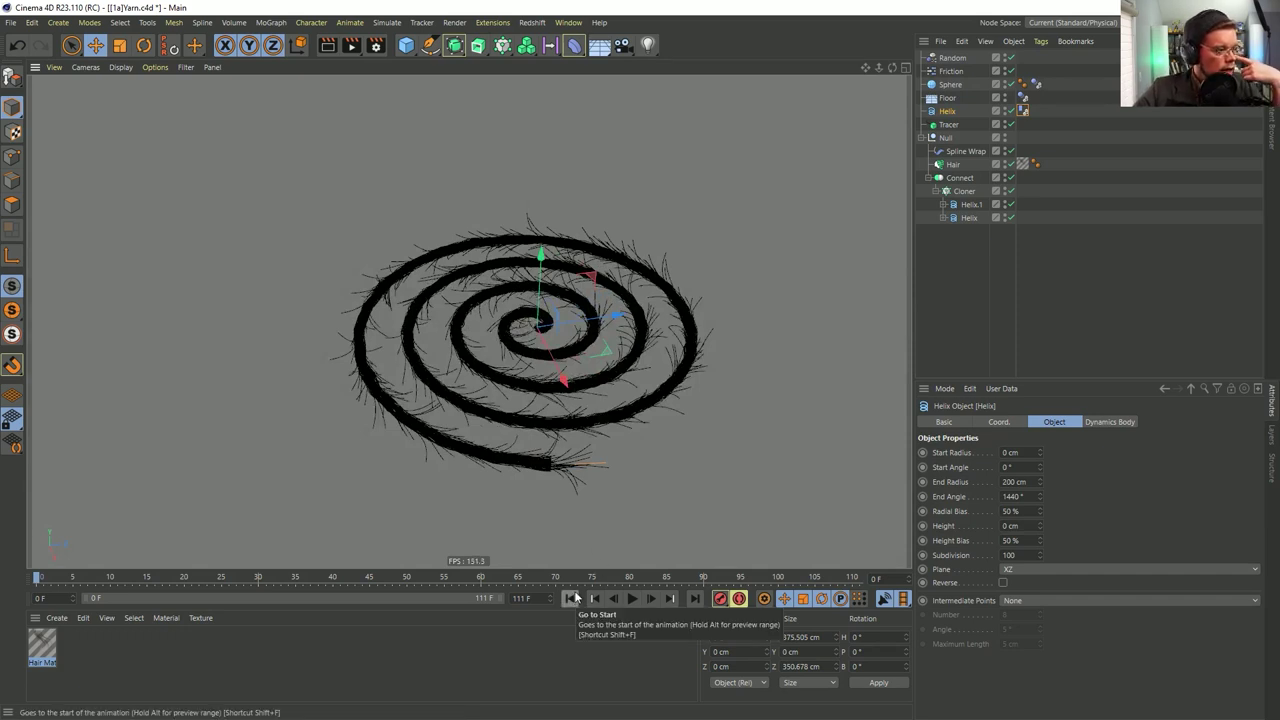
left_click(633, 599)
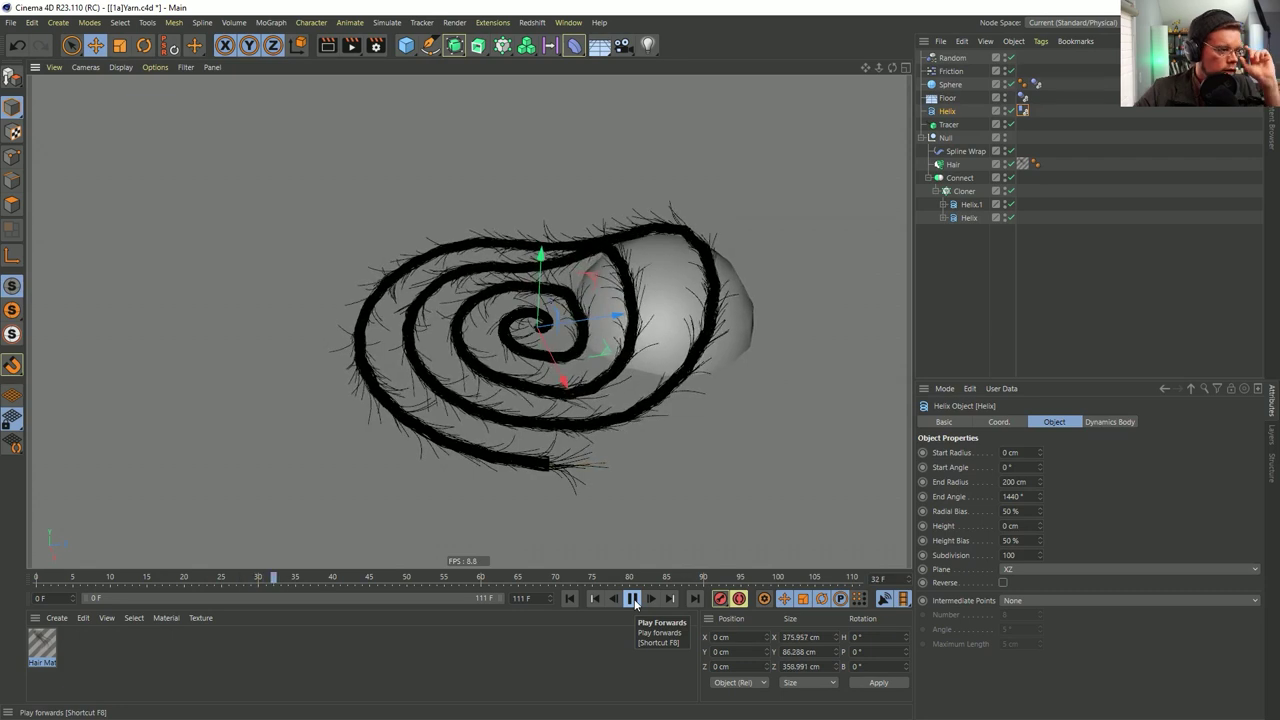
left_click(633, 599)
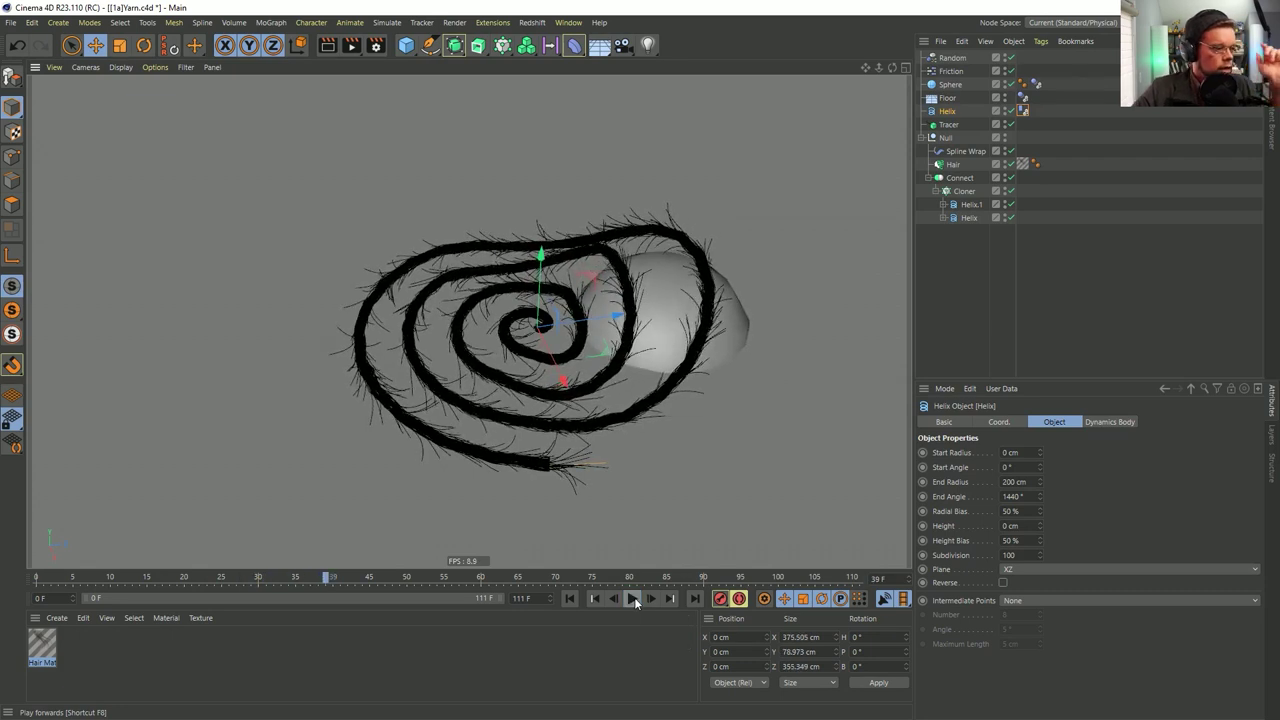
left_click(570, 598)
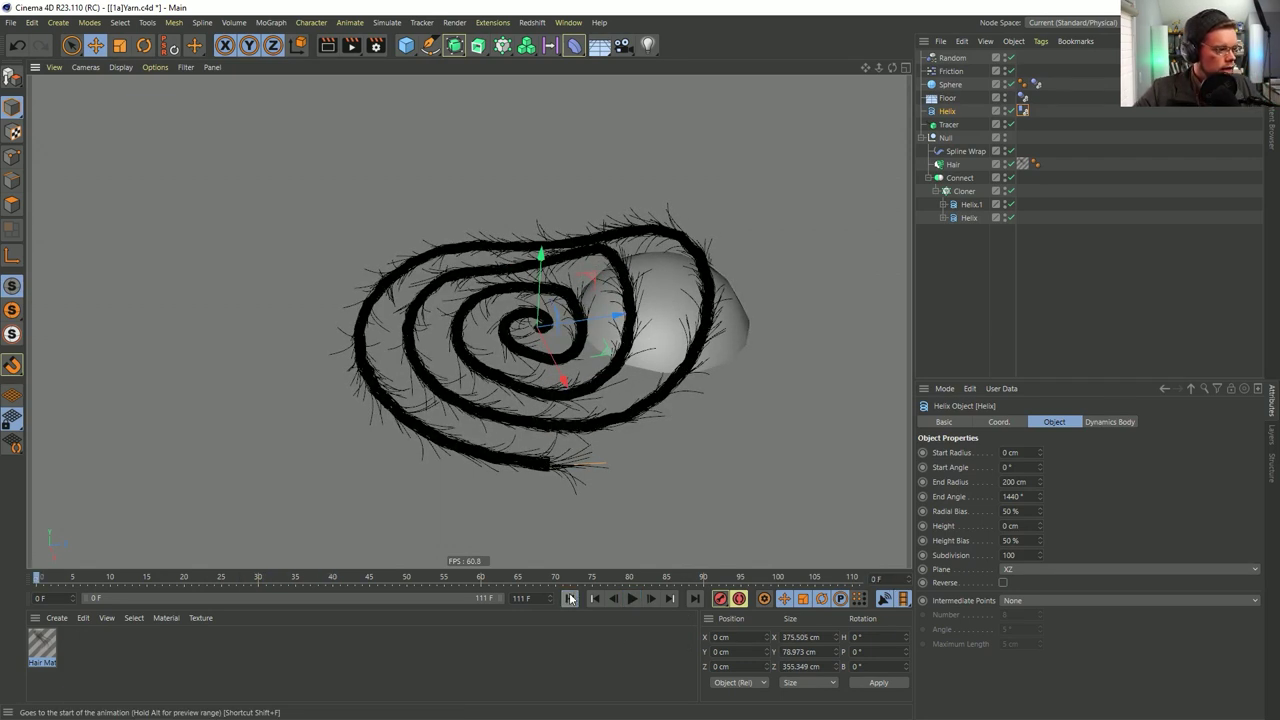
mouse_move(625, 306)
left_mouse_down("alt")
mouse_move(655, 300)
mouse_move(684, 258)
mouse_move(646, 406)
mouse_move(591, 271)
mouse_move(606, 309)
mouse_move(562, 345)
mouse_move(561, 328)
mouse_move(542, 328)
left_mouse_up("alt")
right_click_drag(542, 328, 631, 326, "alt")
mouse_move(631, 326)
middle_mouse_down("alt")
mouse_move(615, 312)
mouse_move(627, 314)
middle_mouse_up("alt")
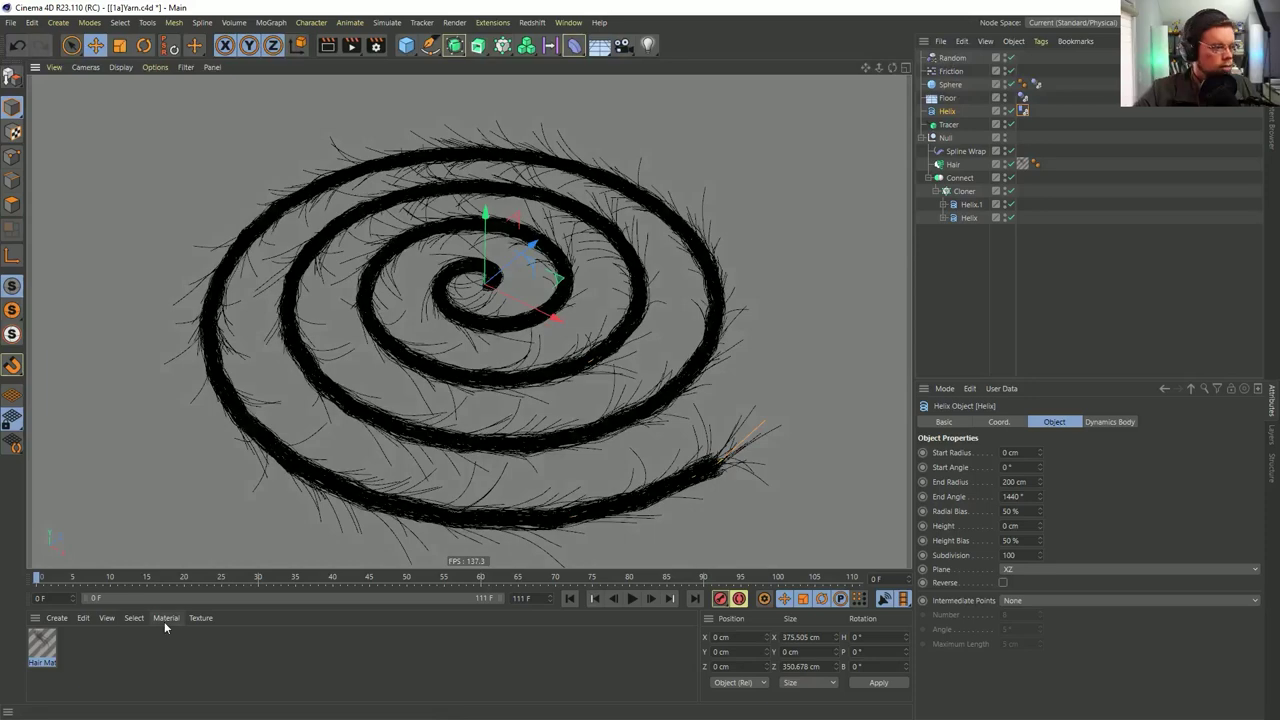
Try applying a copy of the Hair Mat material tag to the Connect object
left_click(54, 619)
left_click(101, 661)
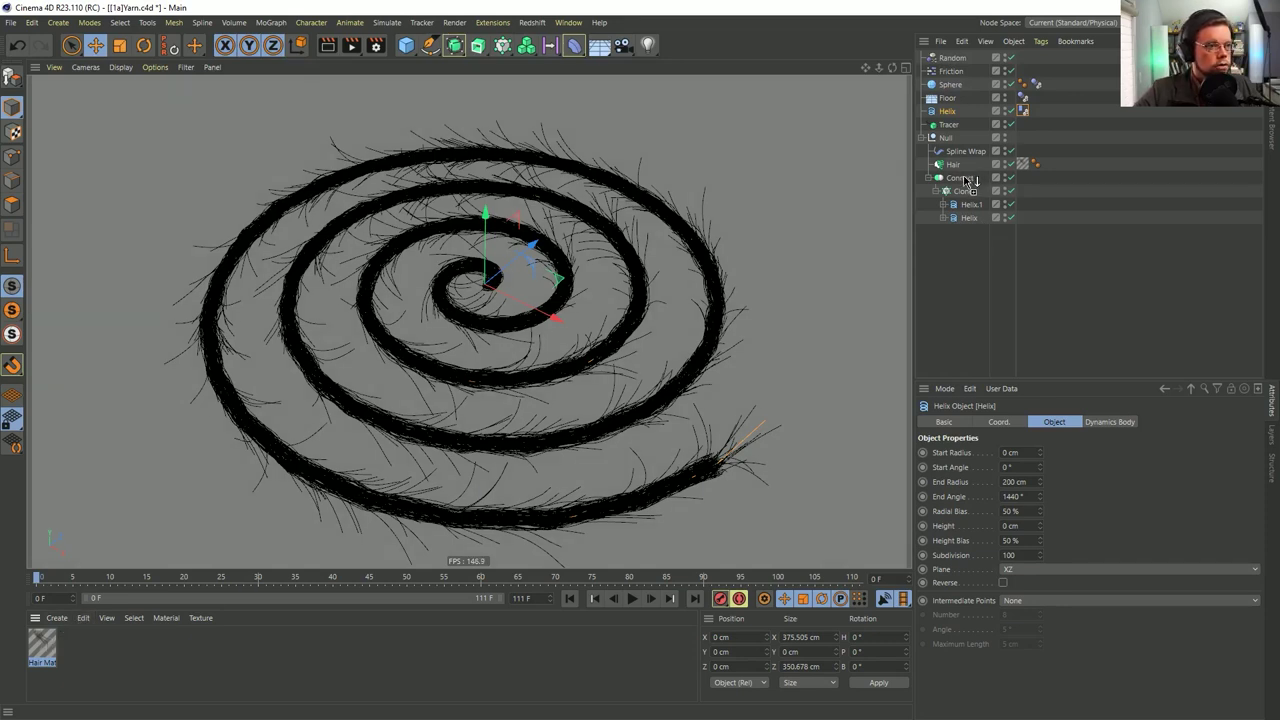
left_click_drag(968, 180, 970, 180)
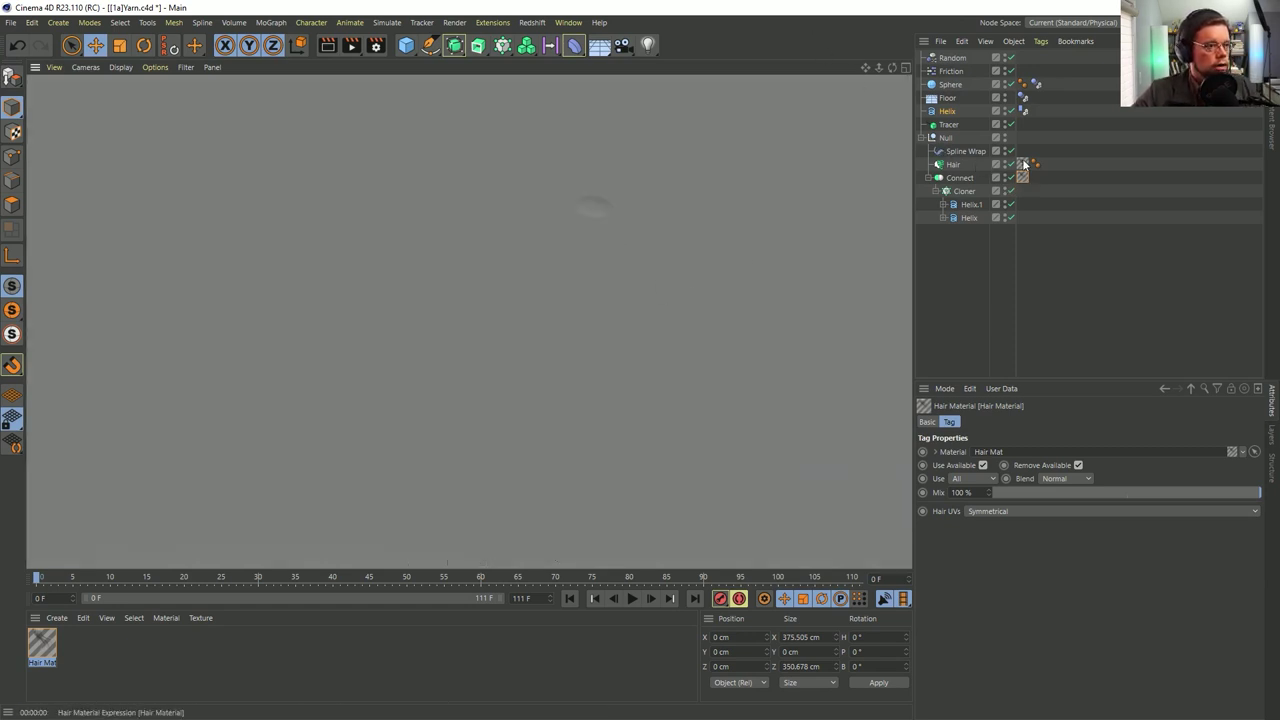
Disable the Spline Wrap so the yarn strand lies straight
left_click(1010, 151)
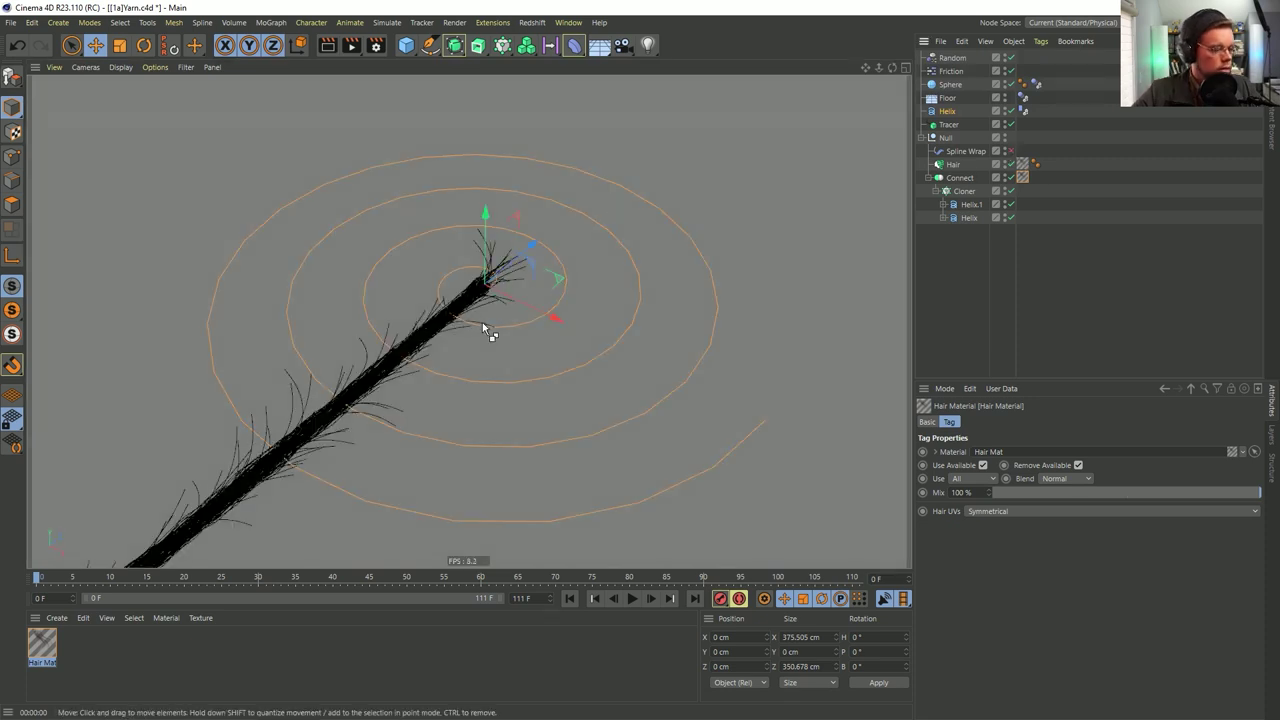
left_click_drag(464, 311, 491, 292, "alt")
middle_click_drag(491, 292, 623, 281, "alt")
mouse_move(622, 287)
left_mouse_down("alt")
mouse_move(609, 291)
mouse_move(640, 303)
left_mouse_up("alt")
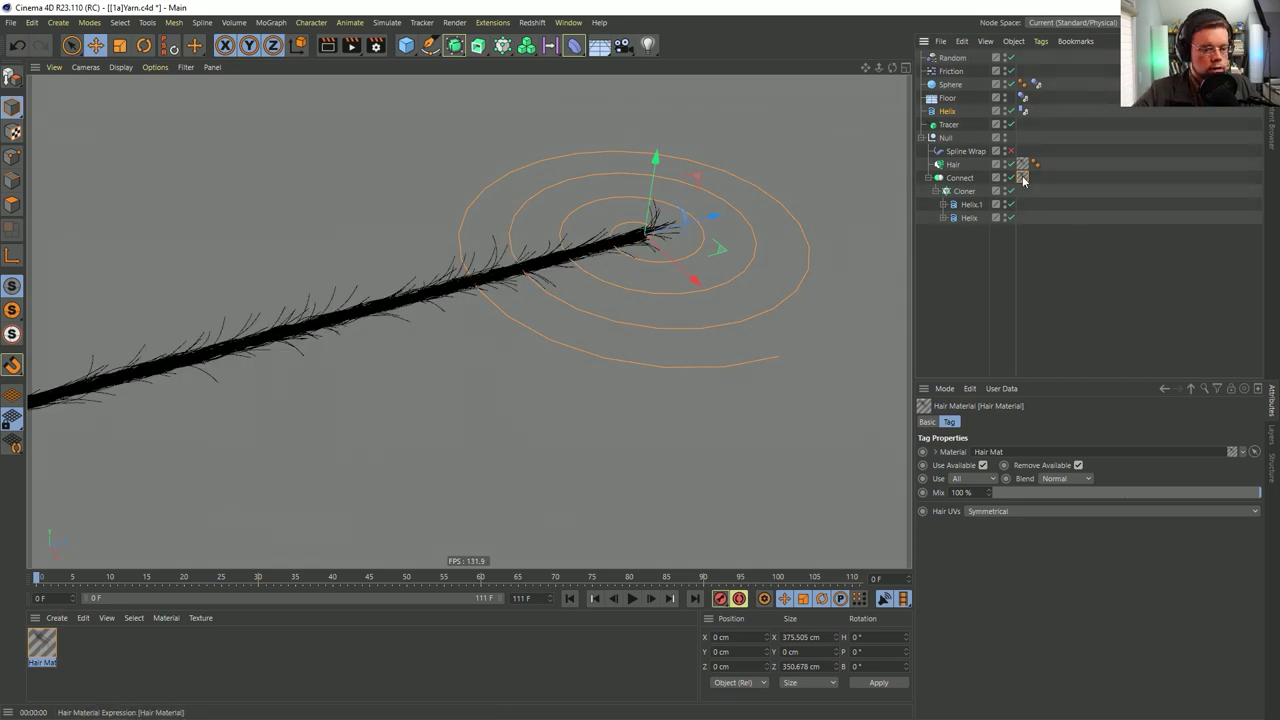
Remove the hair material tag from the Connect object and select the Hair object
key("Delete")
left_click(950, 165)
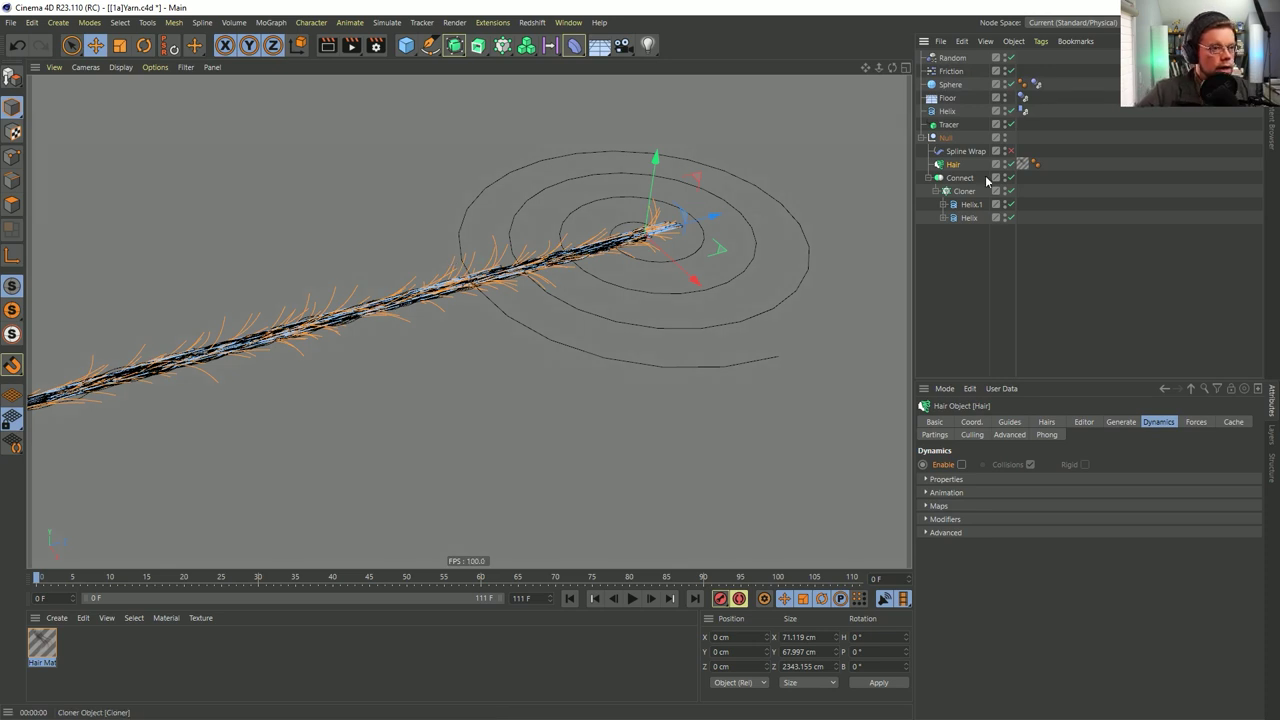
left_click(1022, 163)
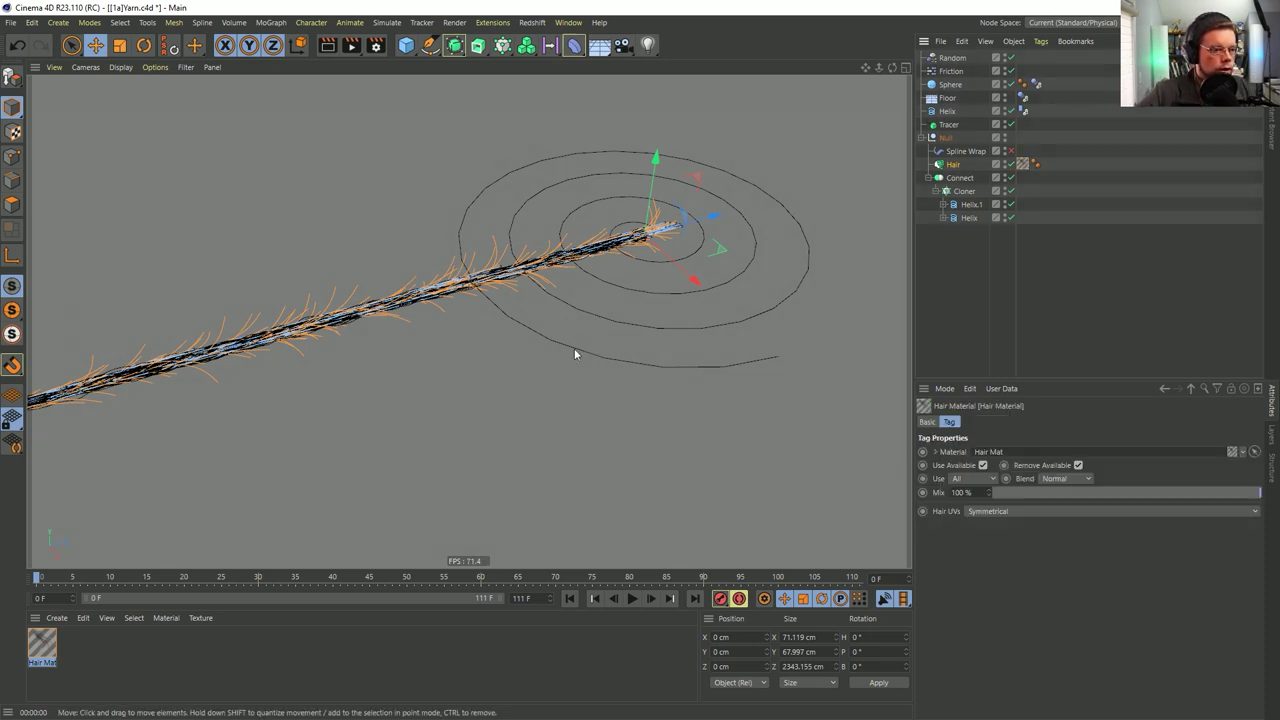
left_click(965, 166)
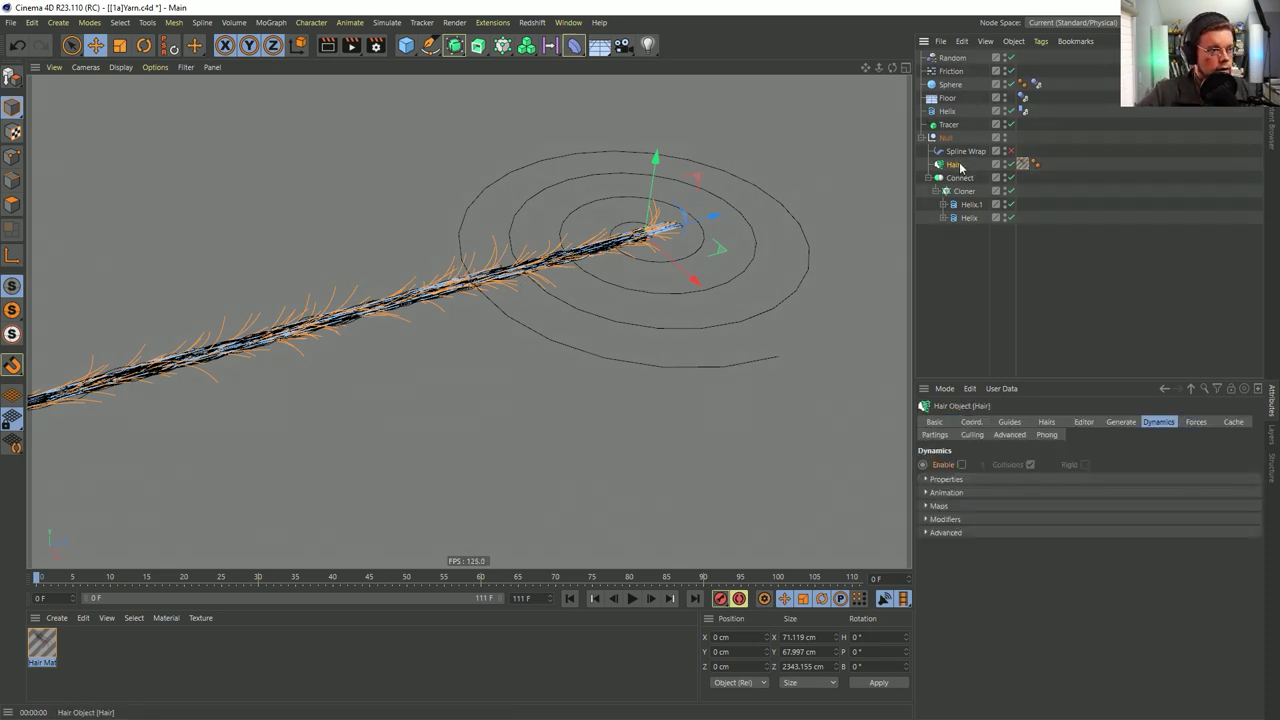
Test-render the straight yarn strand and briefly play the animation from the first frame
key("ctrl+r")
left_click_drag(468, 321, 512, 275, "alt")
left_click(570, 598)
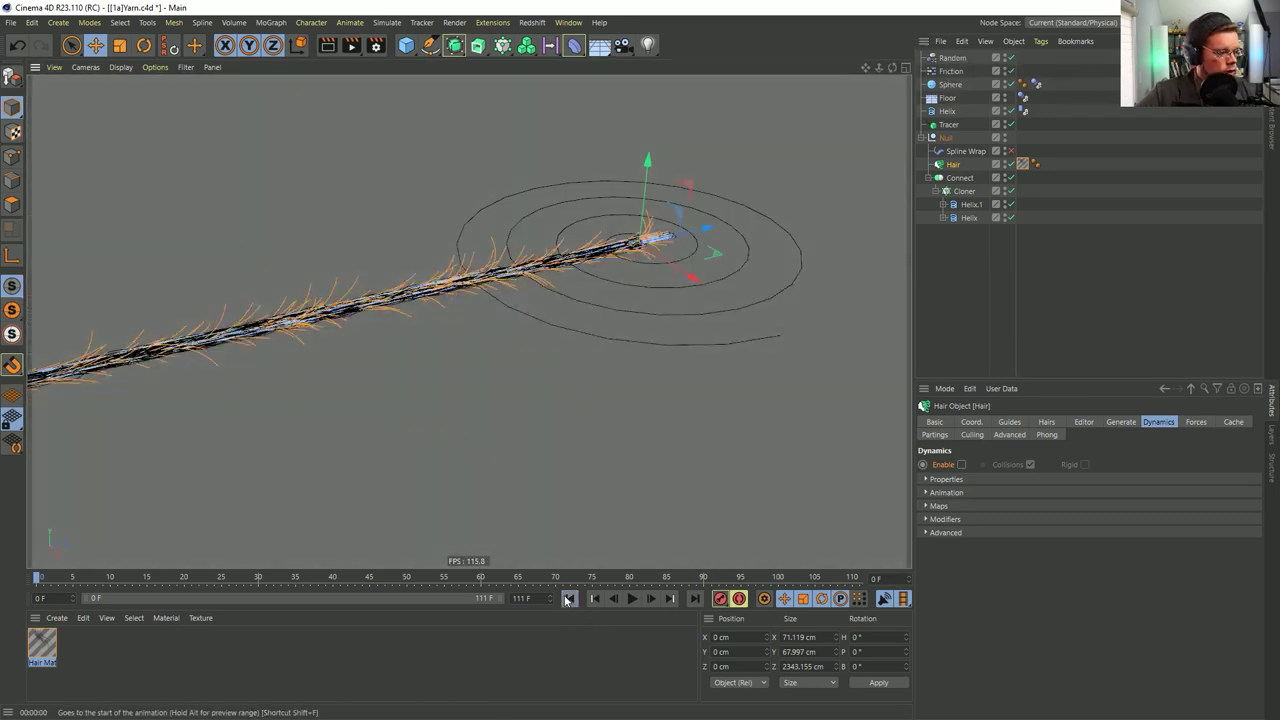
left_click(630, 598)
left_click(631, 598)
left_click(569, 598)
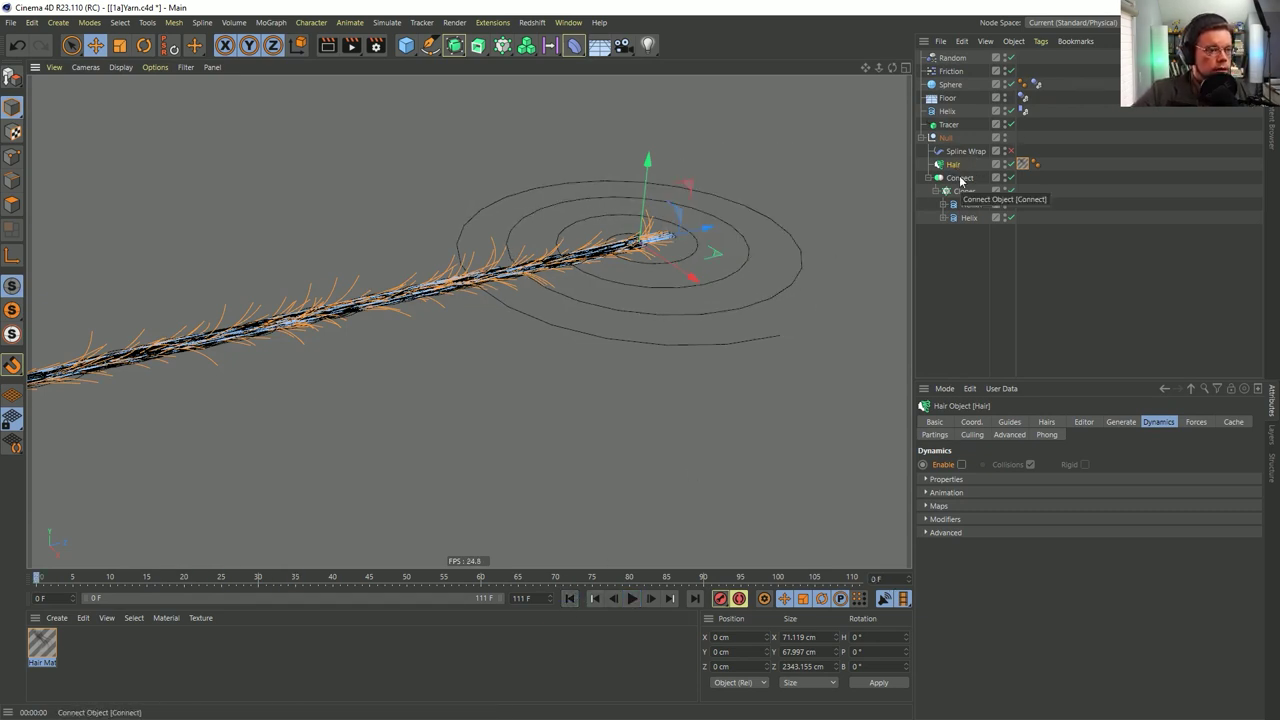
Review the Hair object's guide and hair settings, ending with nothing selected
left_click(1010, 422)
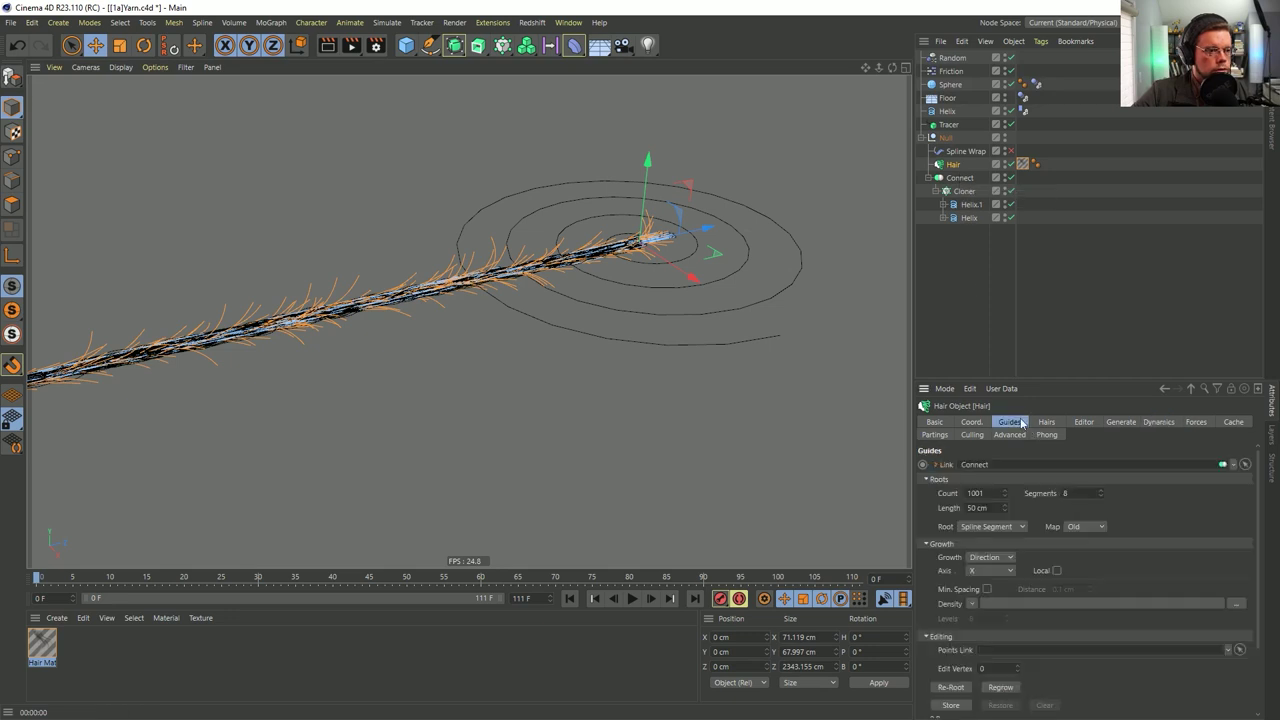
left_click(1045, 422)
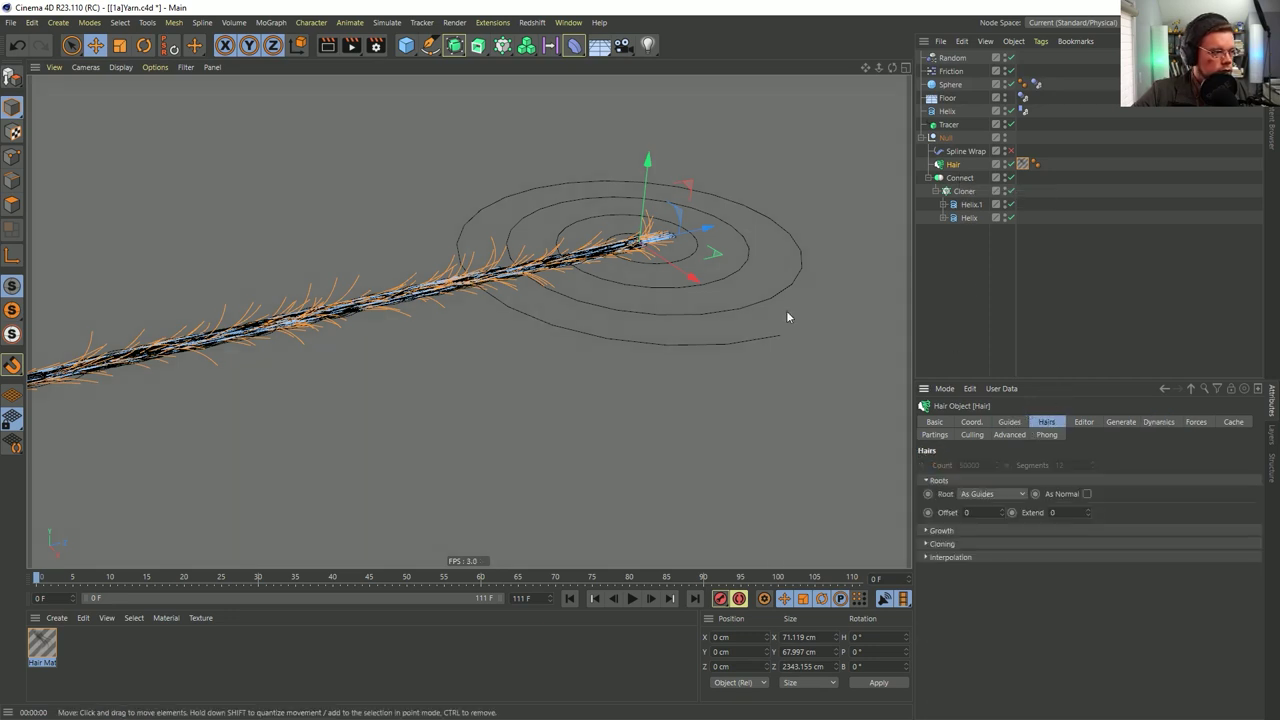
left_click(1022, 258)
Add an omni light and move it away from the strand to about Y 284 cm and Z -309 cm
right_click_drag(471, 268, 536, 266, "alt")
scroll(535, 265, "down", 4)
left_click(648, 45)
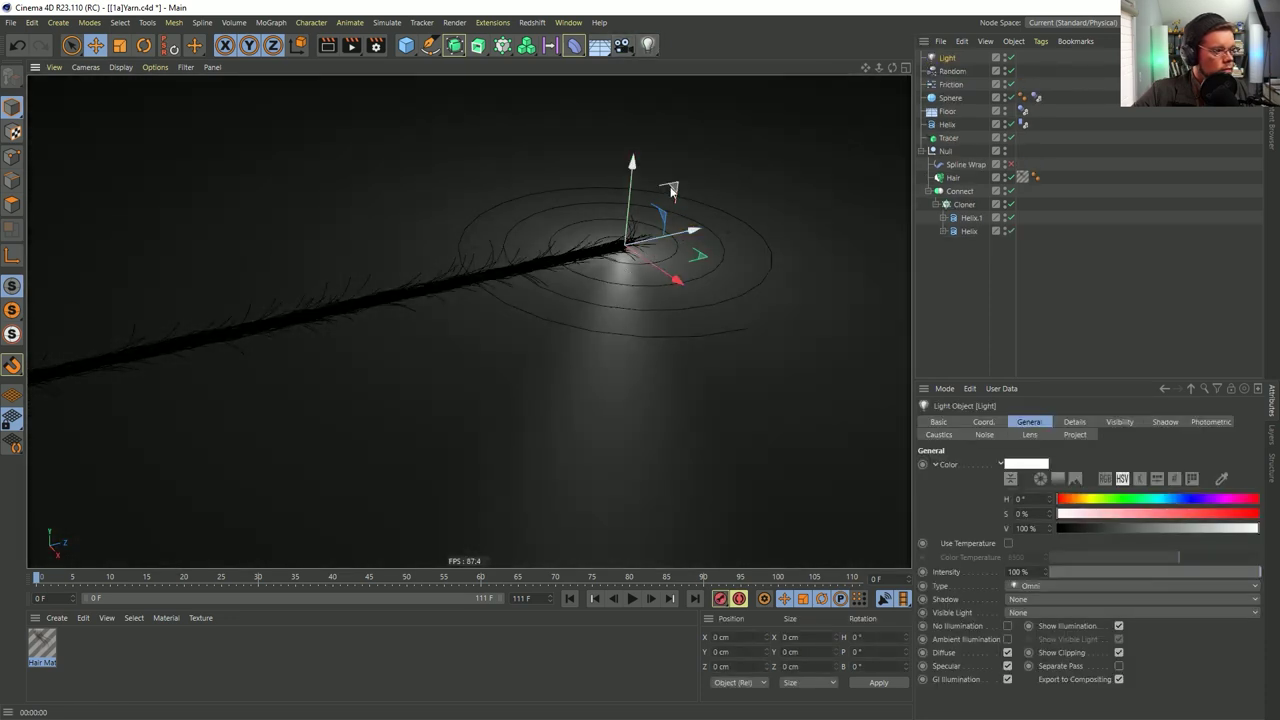
left_click_drag(670, 186, 425, 35)
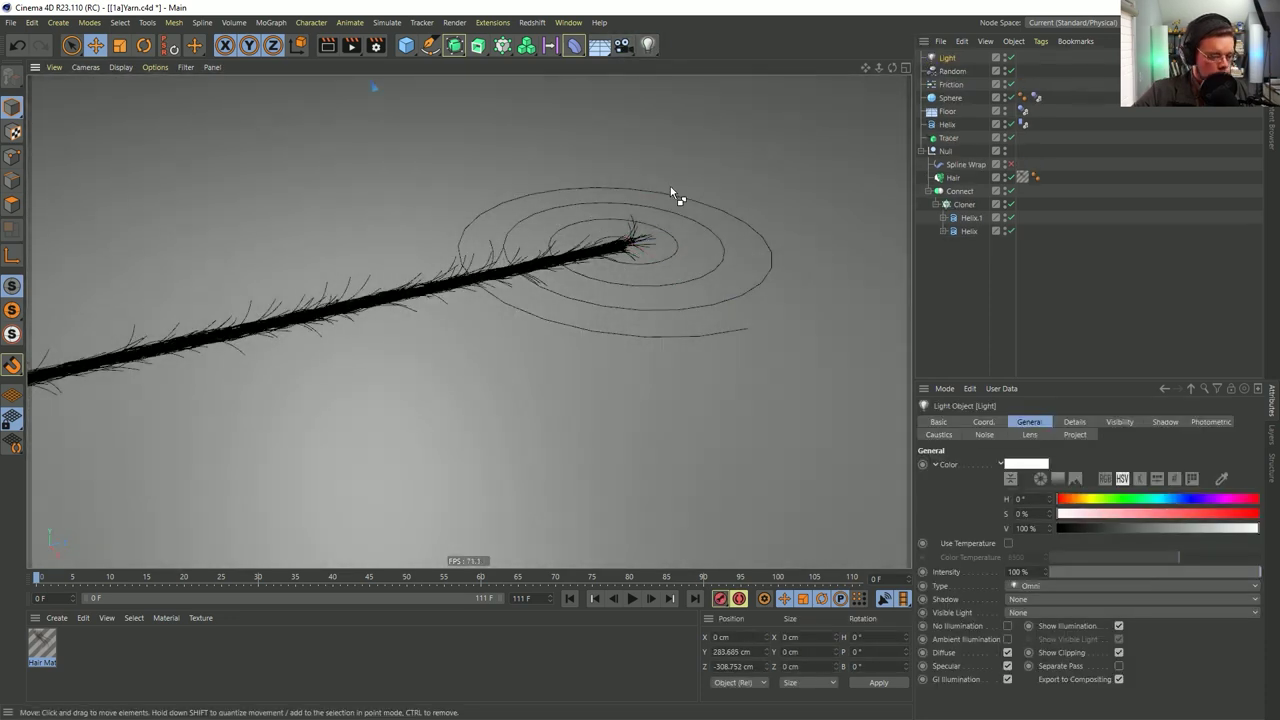
Check the Hair Render effect in the render settings
key("ctrl+b")
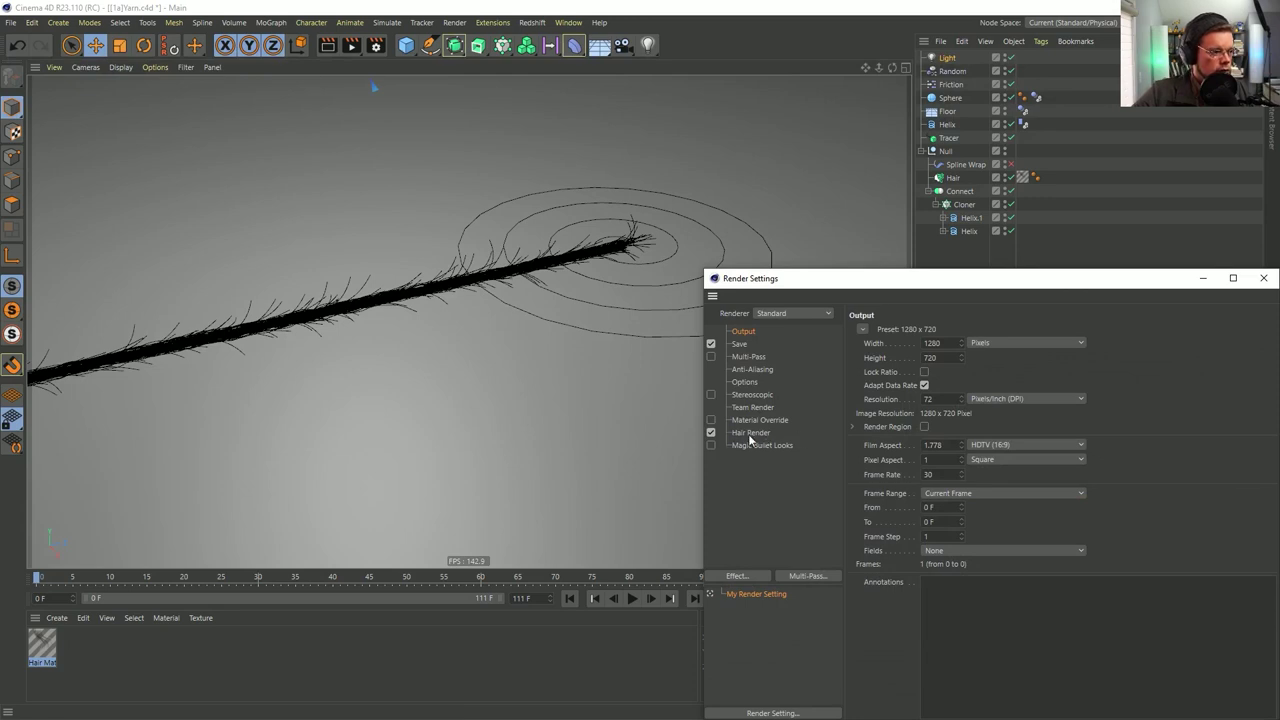
left_click(752, 433)
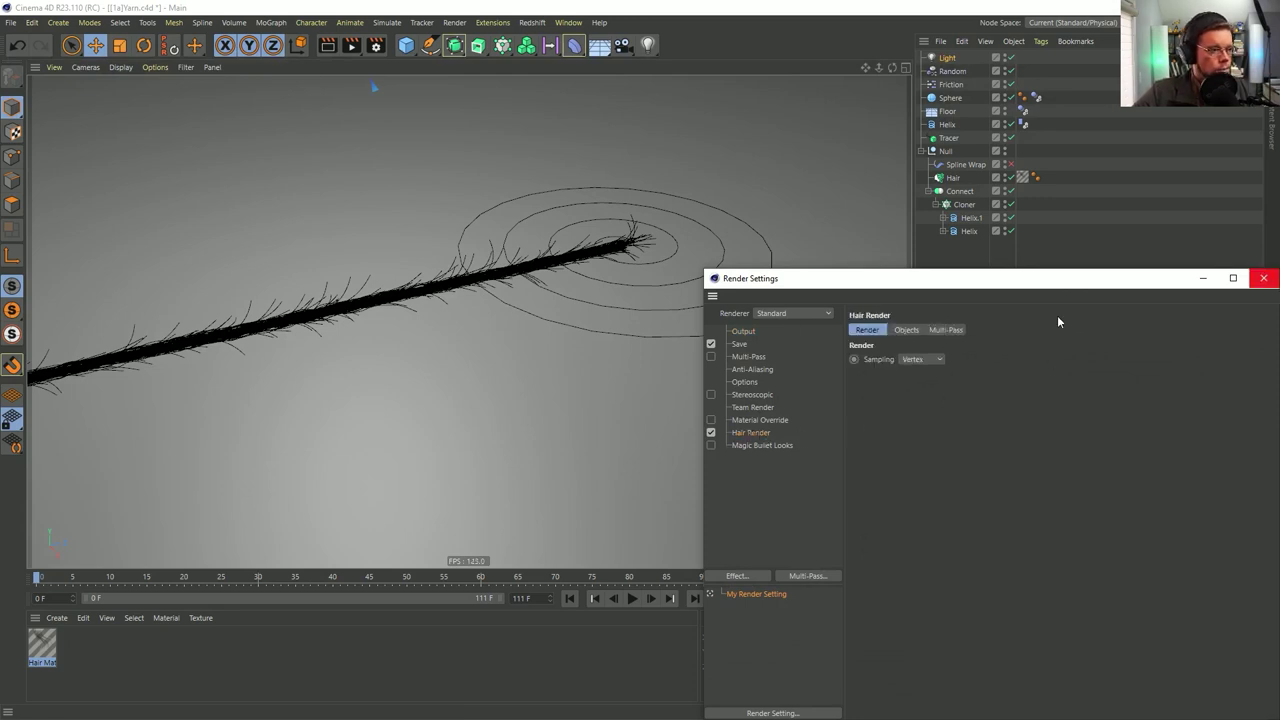
left_click(1263, 278)
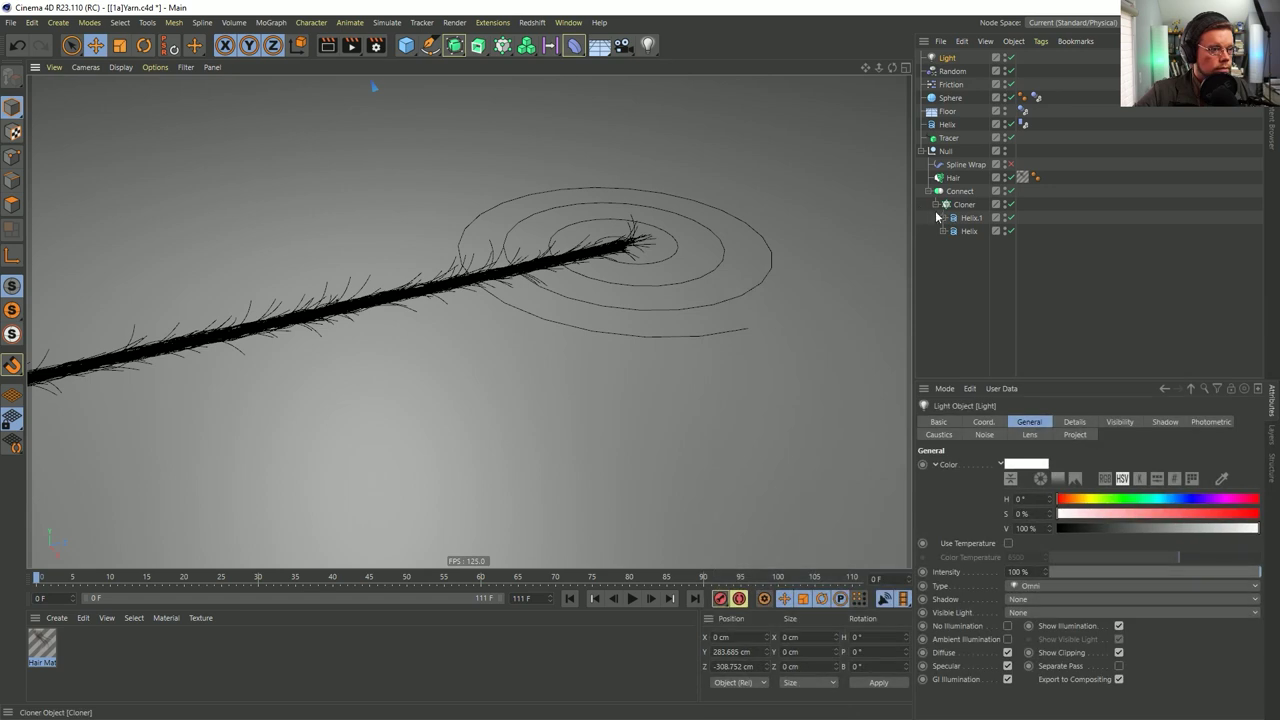
Try moving the Hair object out of the Null and test-render the strand
left_click(951, 180)
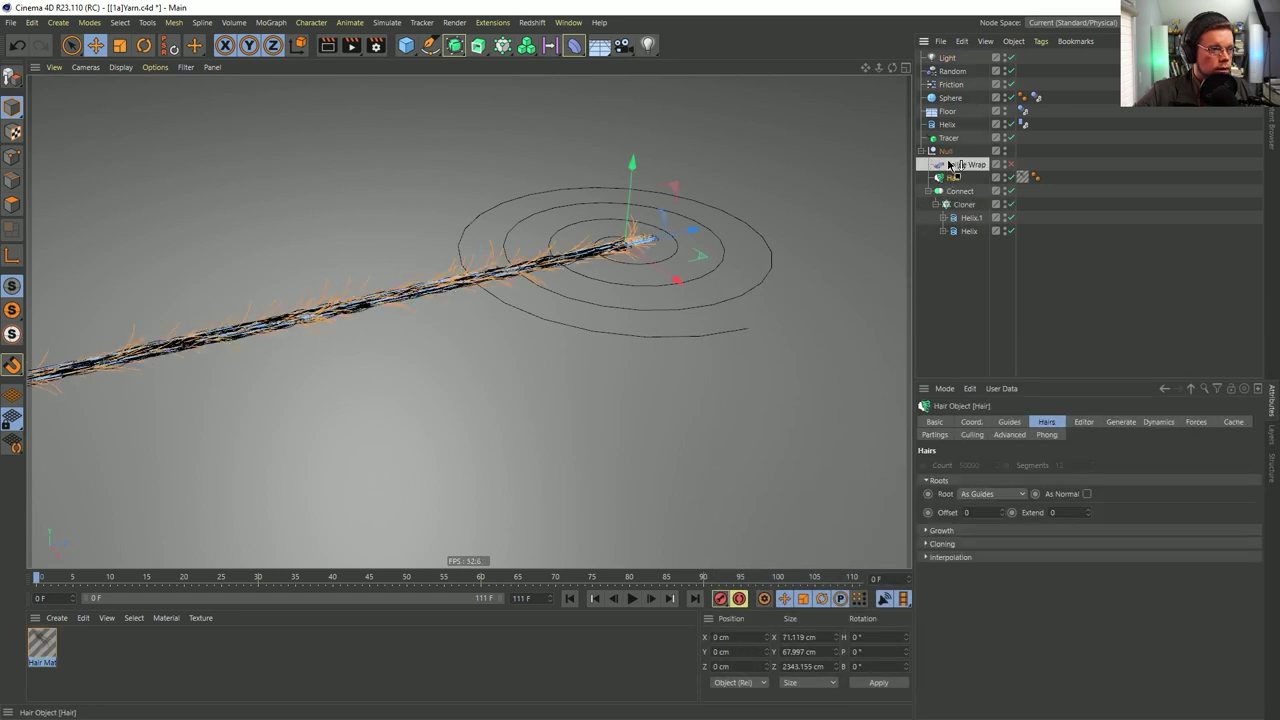
left_click_drag(942, 149, 941, 149)
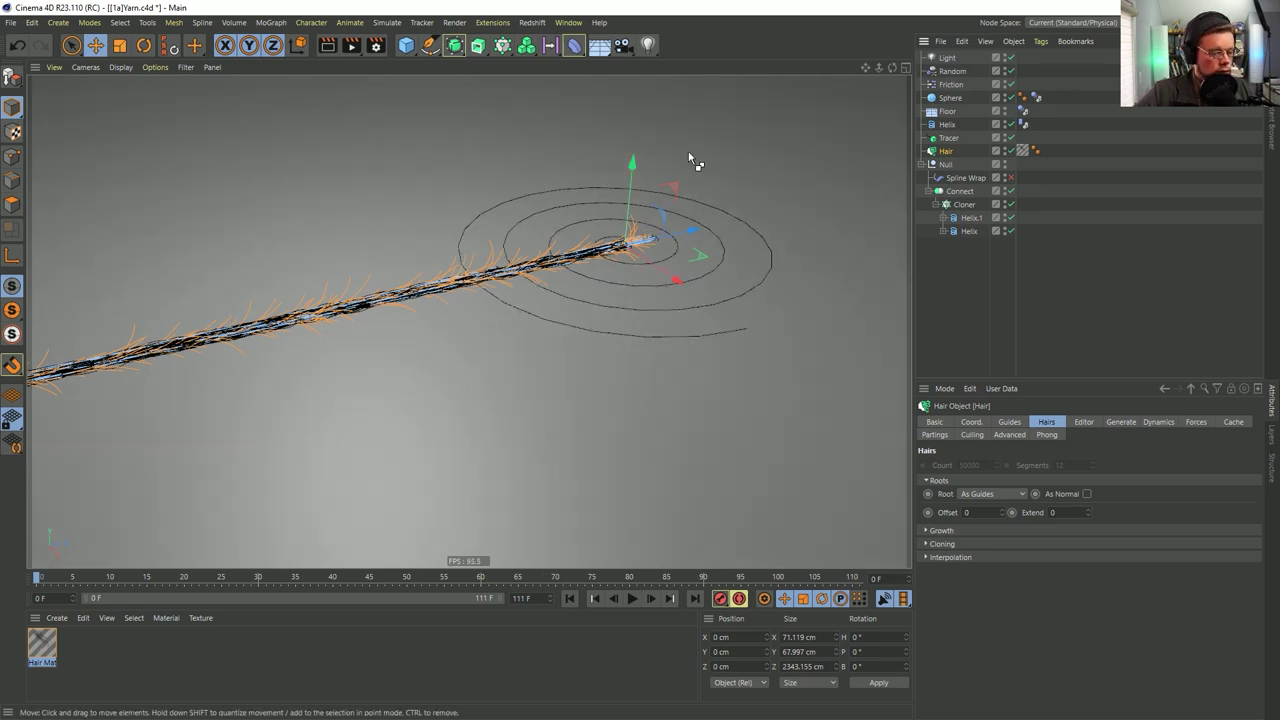
key("ctrl+r")
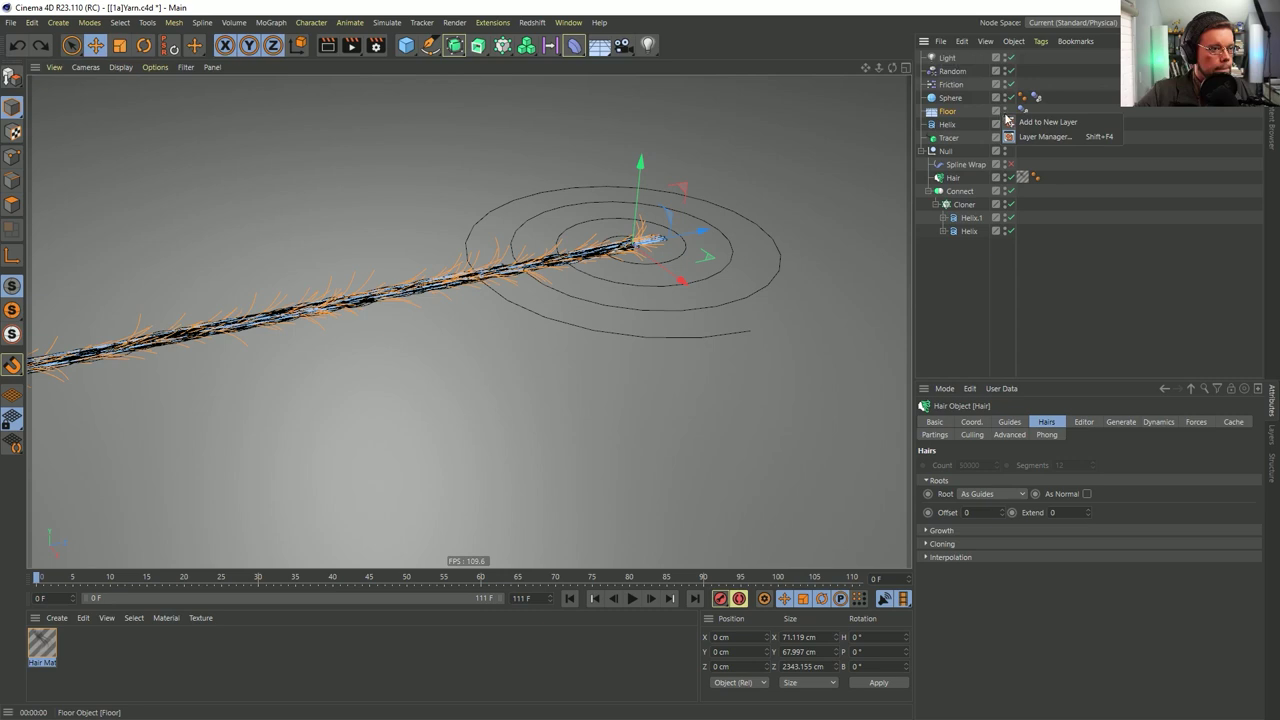
Try hiding the Floor from the renderer, compare test renders with and without it, and restore its render visibility
left_click(1004, 114)
key("ctrl+r")
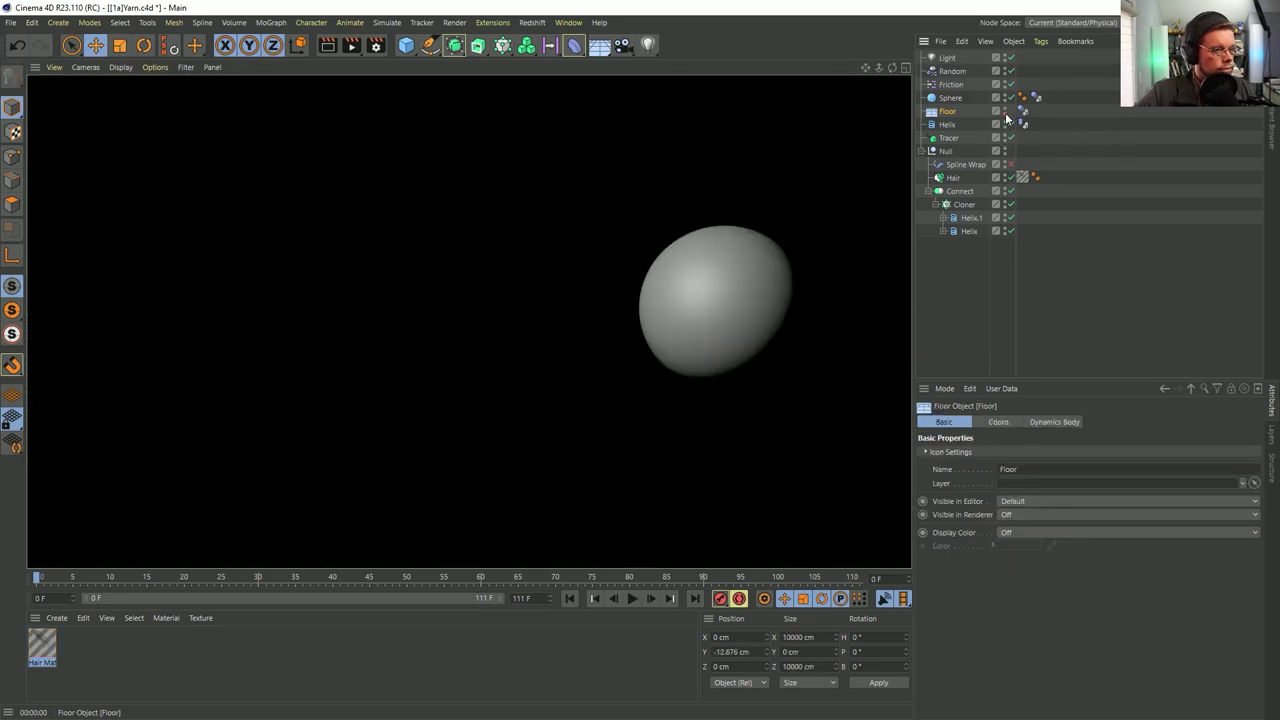
left_click(1005, 117)
mouse_move(519, 262)
left_mouse_down("alt")
mouse_move(540, 303)
mouse_move(534, 279)
left_mouse_up("alt")
key("ctrl+r")
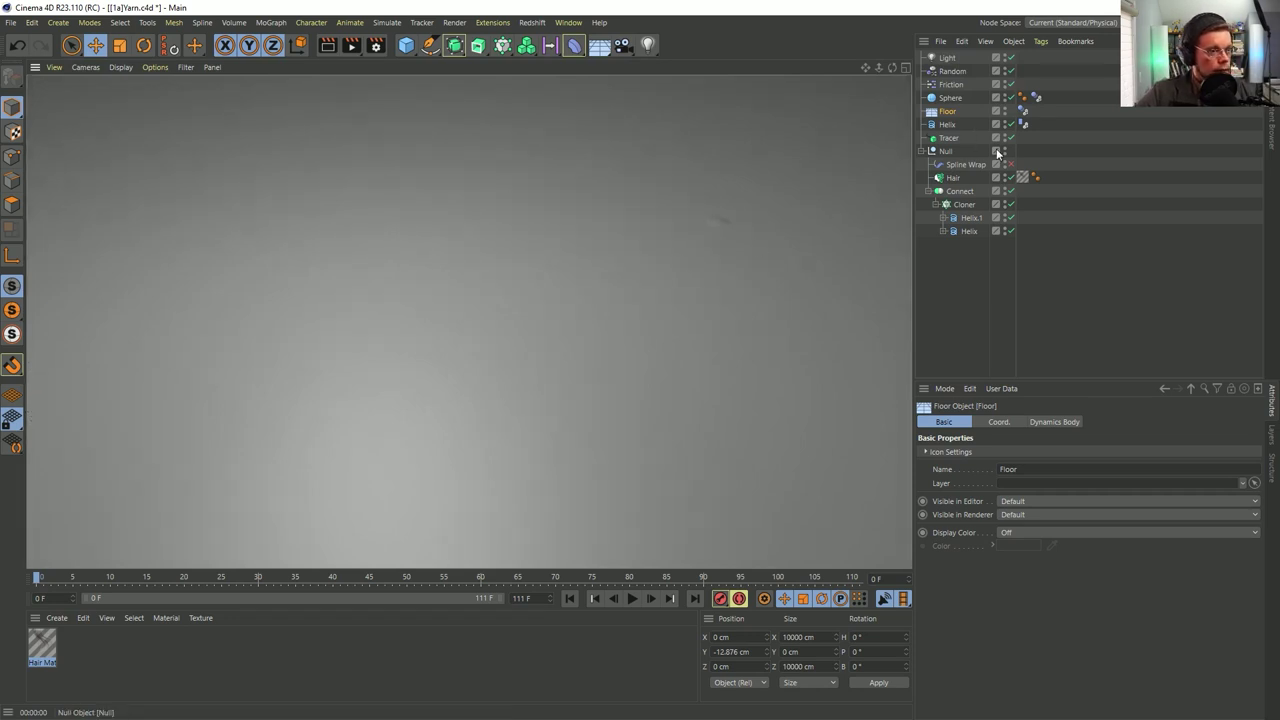
left_click(1005, 116)
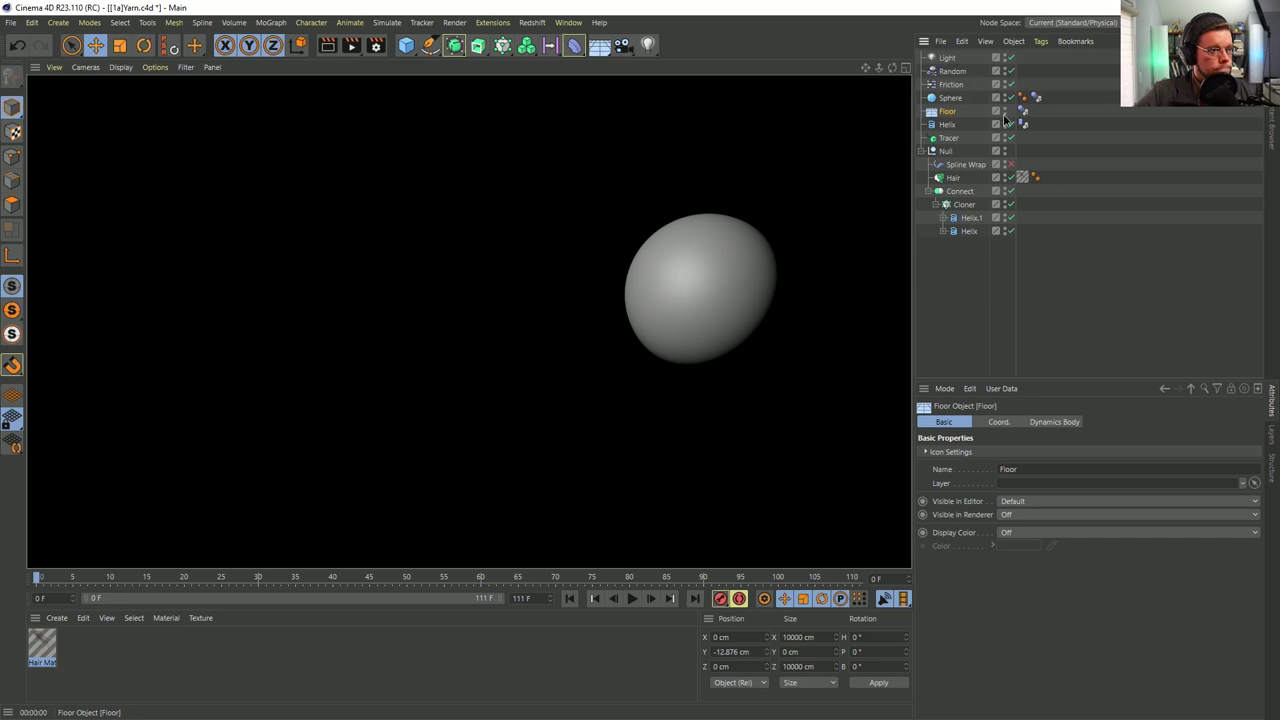
left_click(1005, 116)
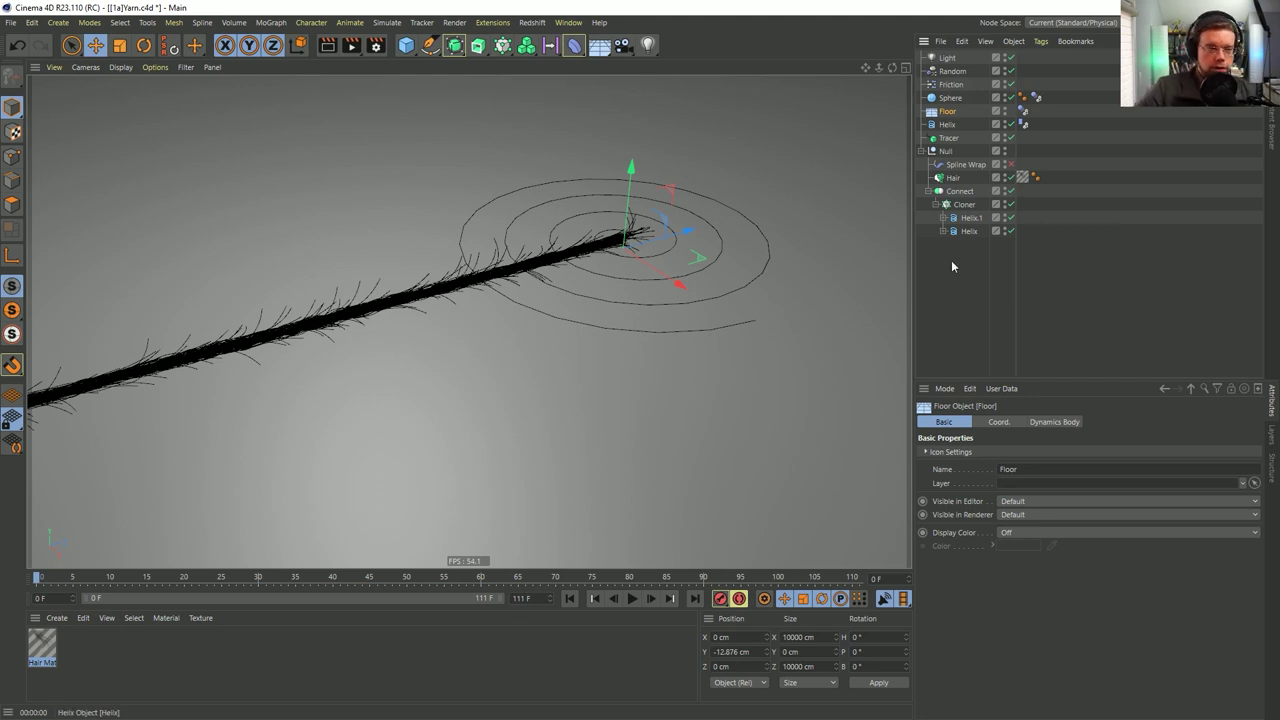
Inspect the Connect object, the Hair object's material tag, and its generation, dynamics and editor settings
left_click(952, 192)
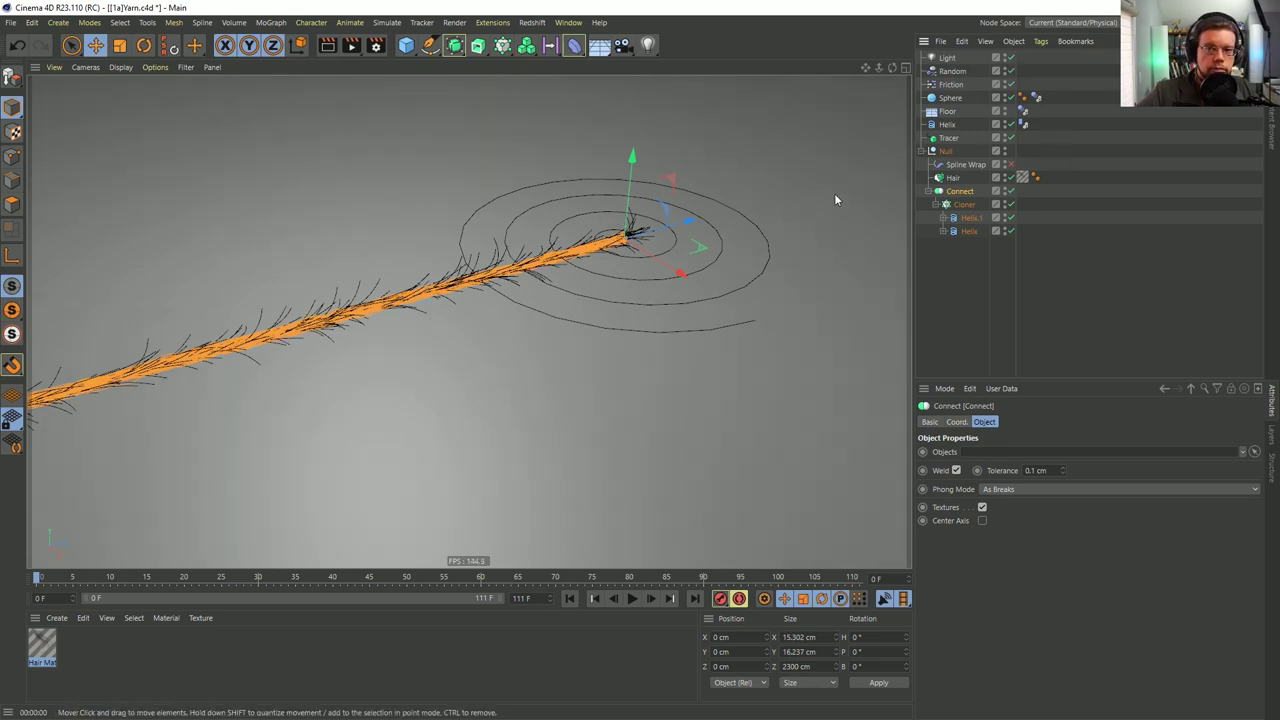
left_click(954, 179)
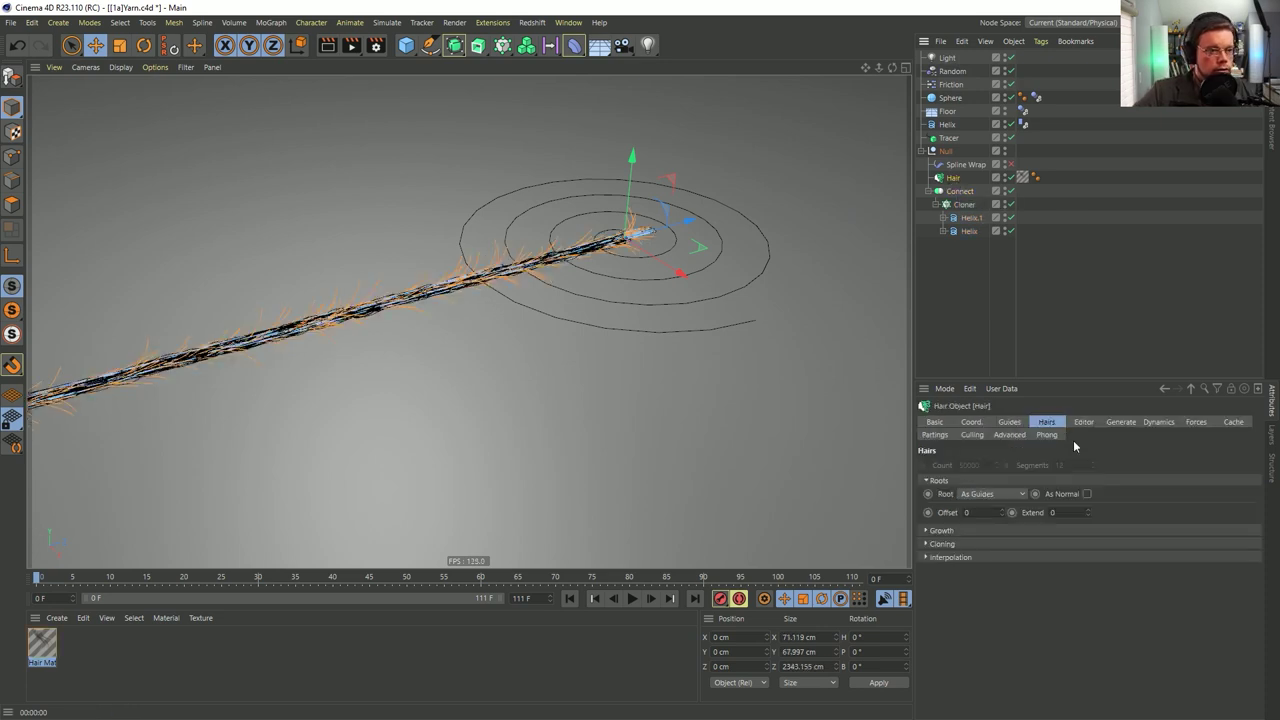
left_click(1023, 178)
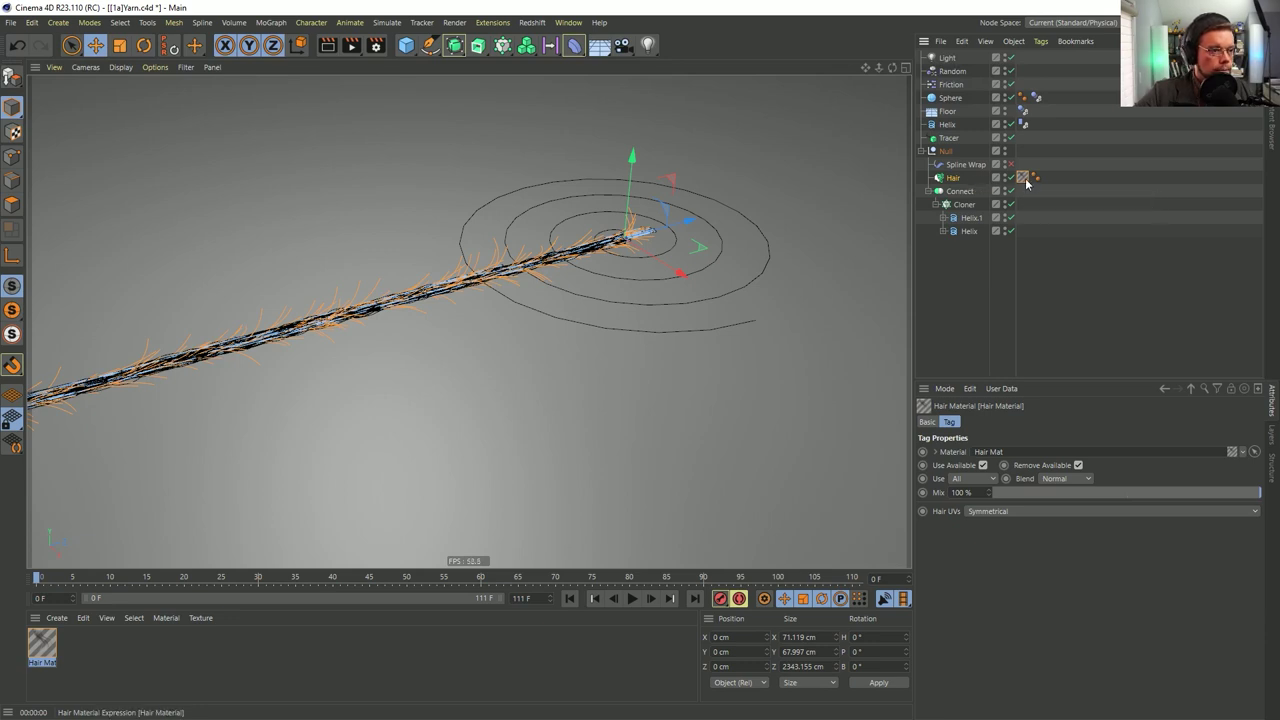
left_click(965, 178)
left_click(1132, 422)
left_click(1160, 422)
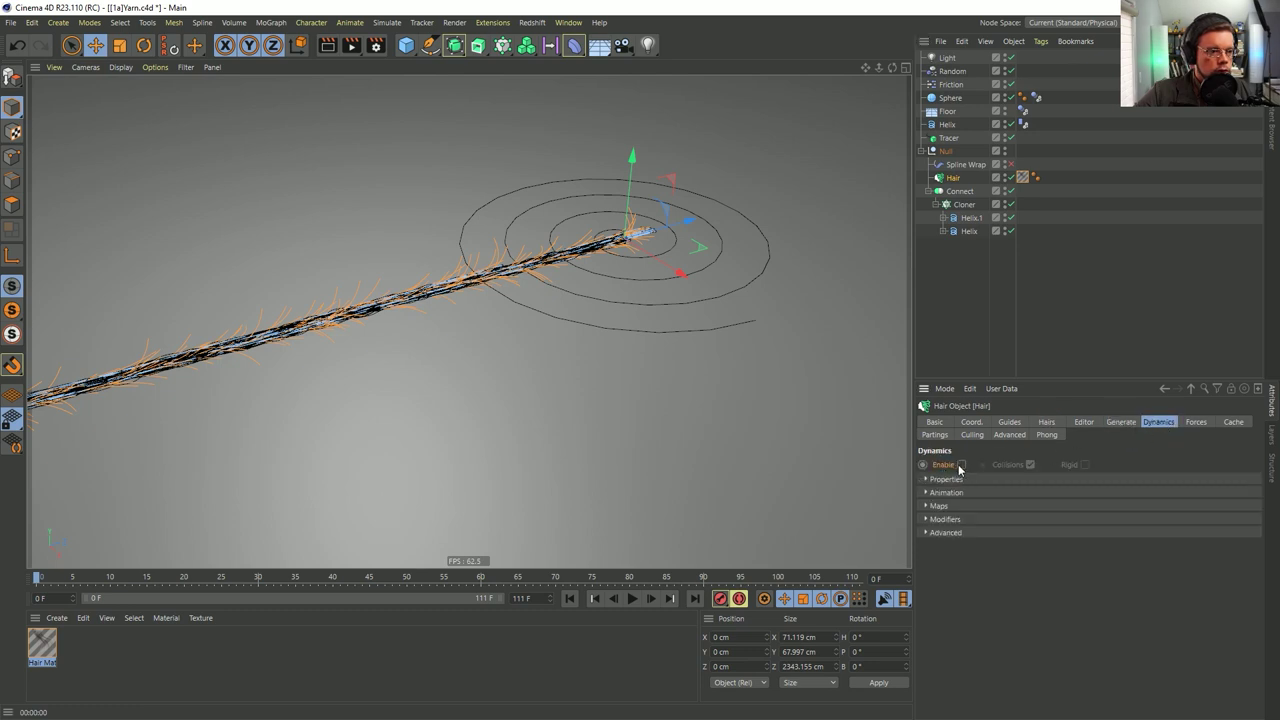
left_click(1084, 422)
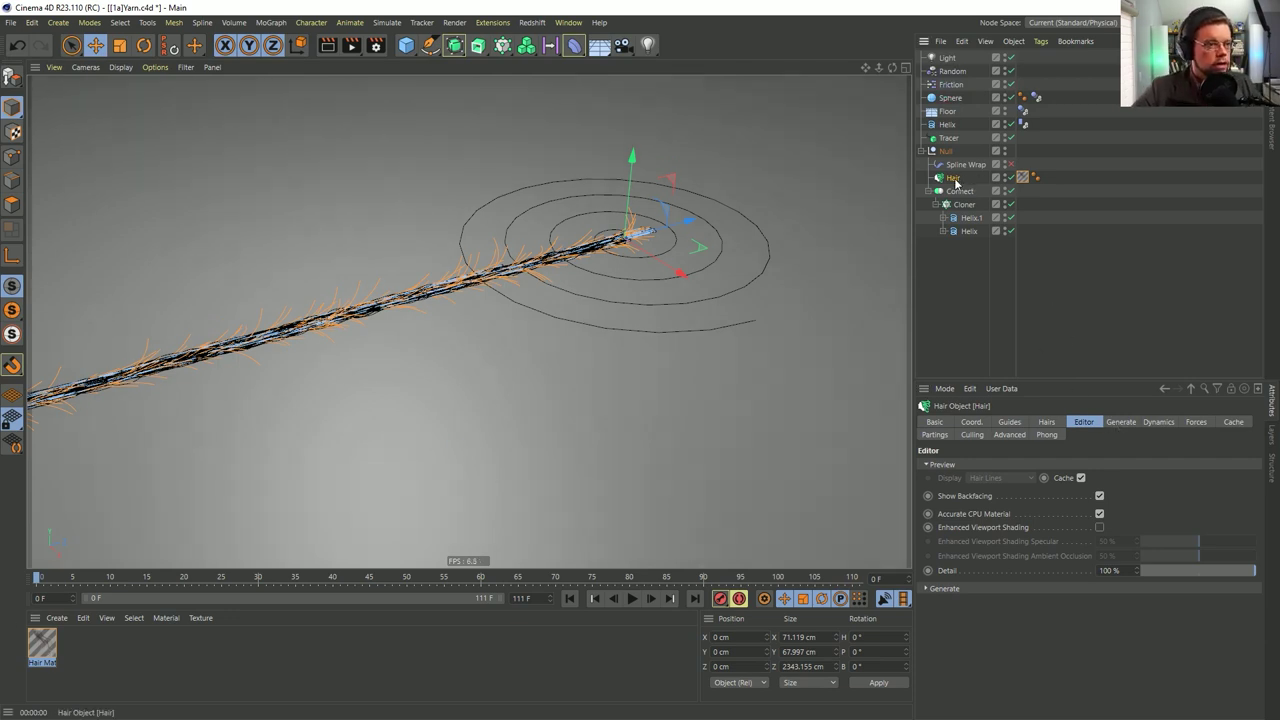
Add a Text spline and apply the Hair Mat material to it for a test render
left_click(430, 45)
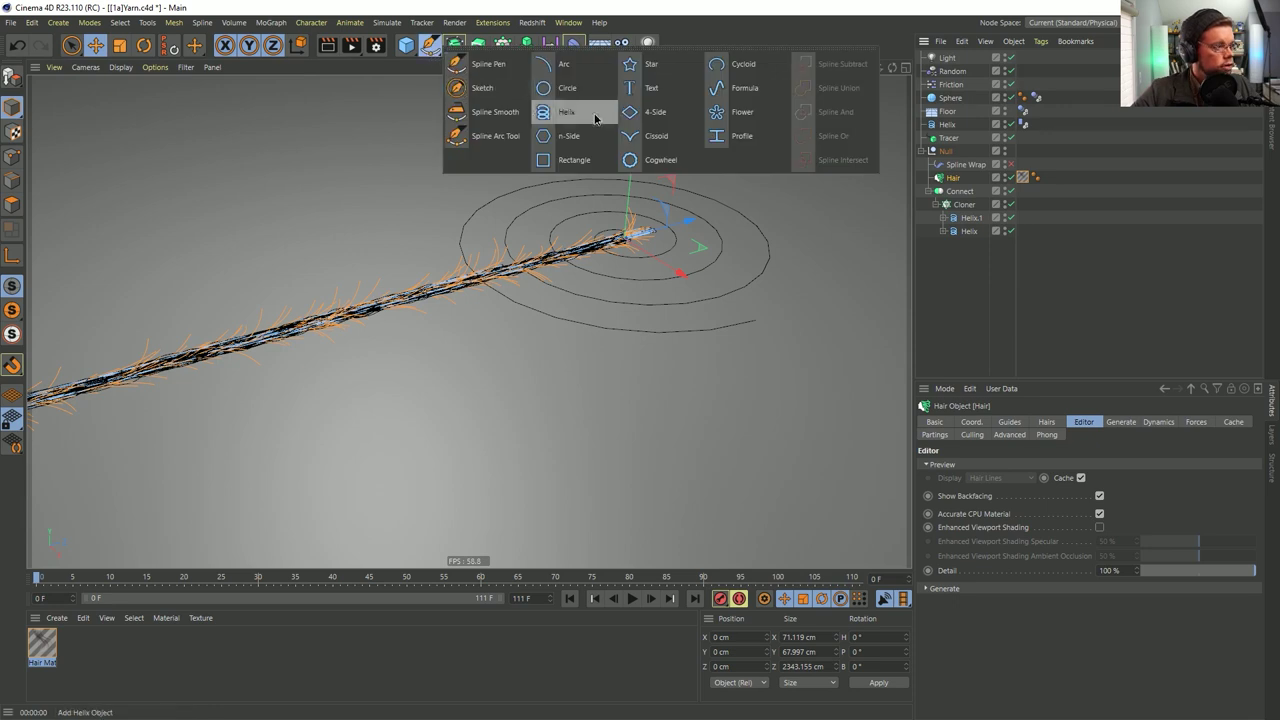
left_click(648, 88)
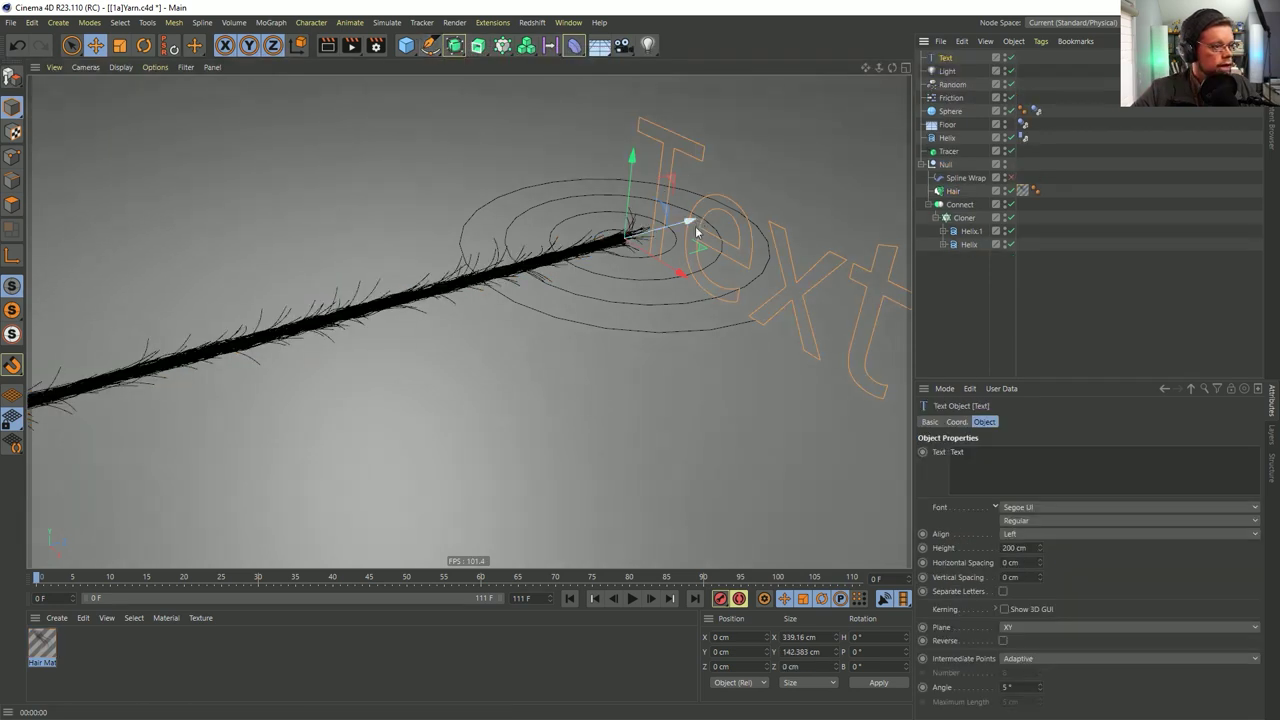
left_click_drag(40, 640, 950, 60)
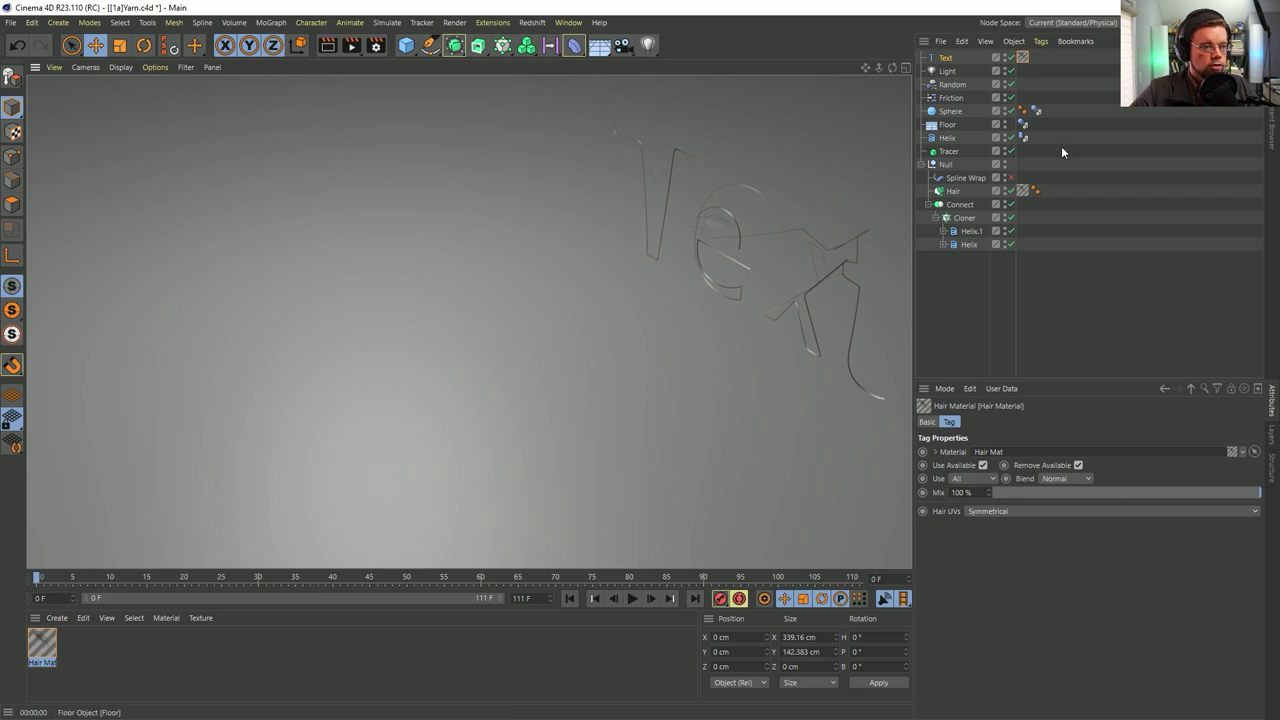
Replace the Hair object's material tag with the Text spline's Hair Mat tag, then delete the Text spline and test-render
left_click(1023, 195)
key("Delete")
left_click_drag(1022, 57, 1035, 192)
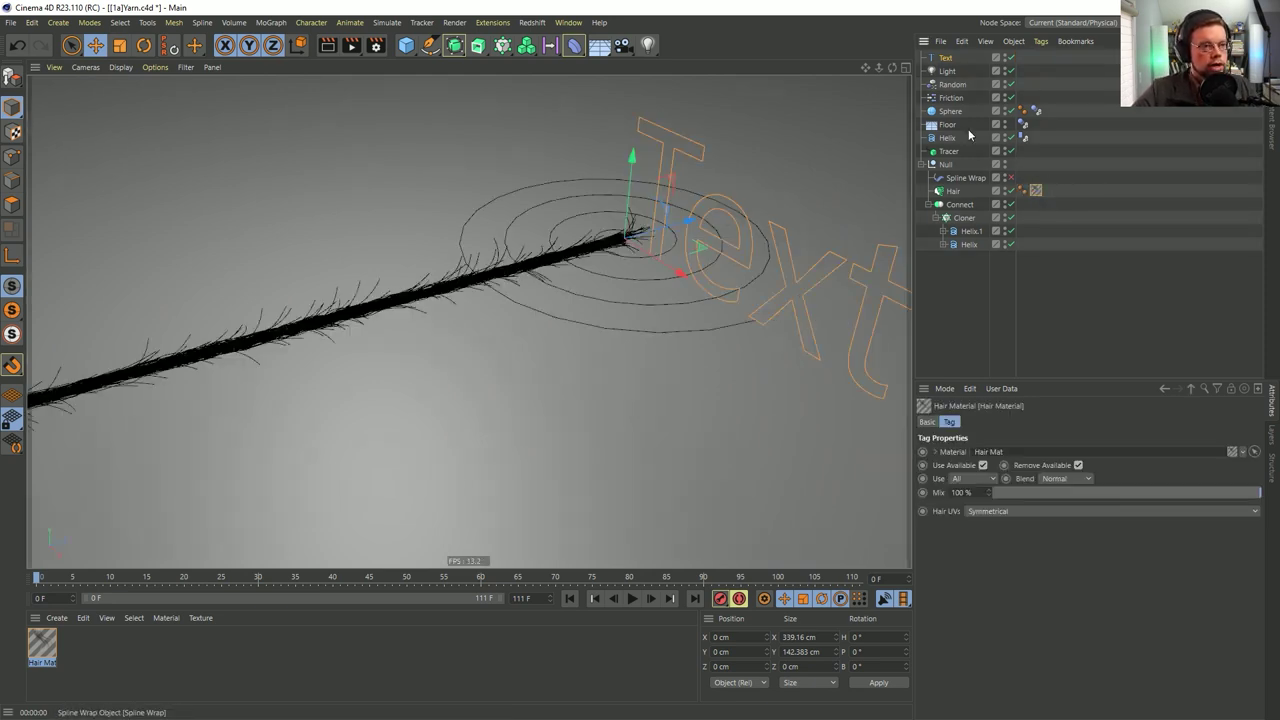
left_click(945, 58)
key("Delete")
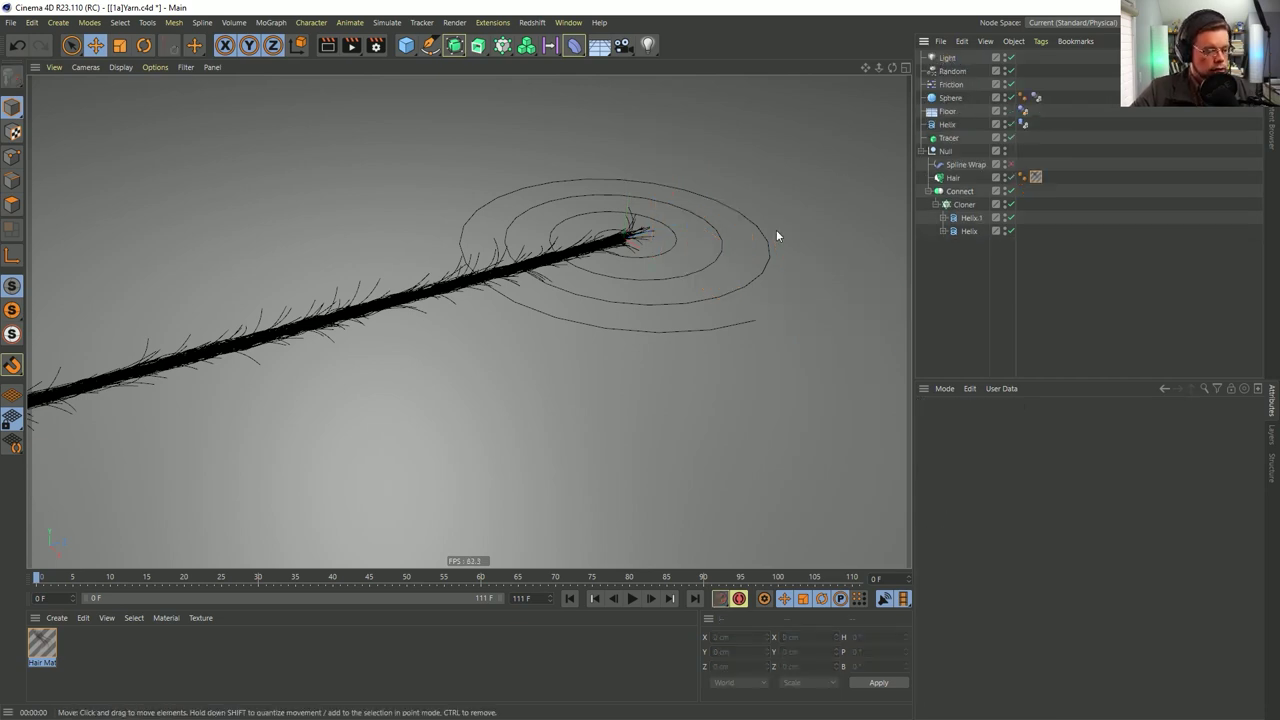
key("ctrl+r")
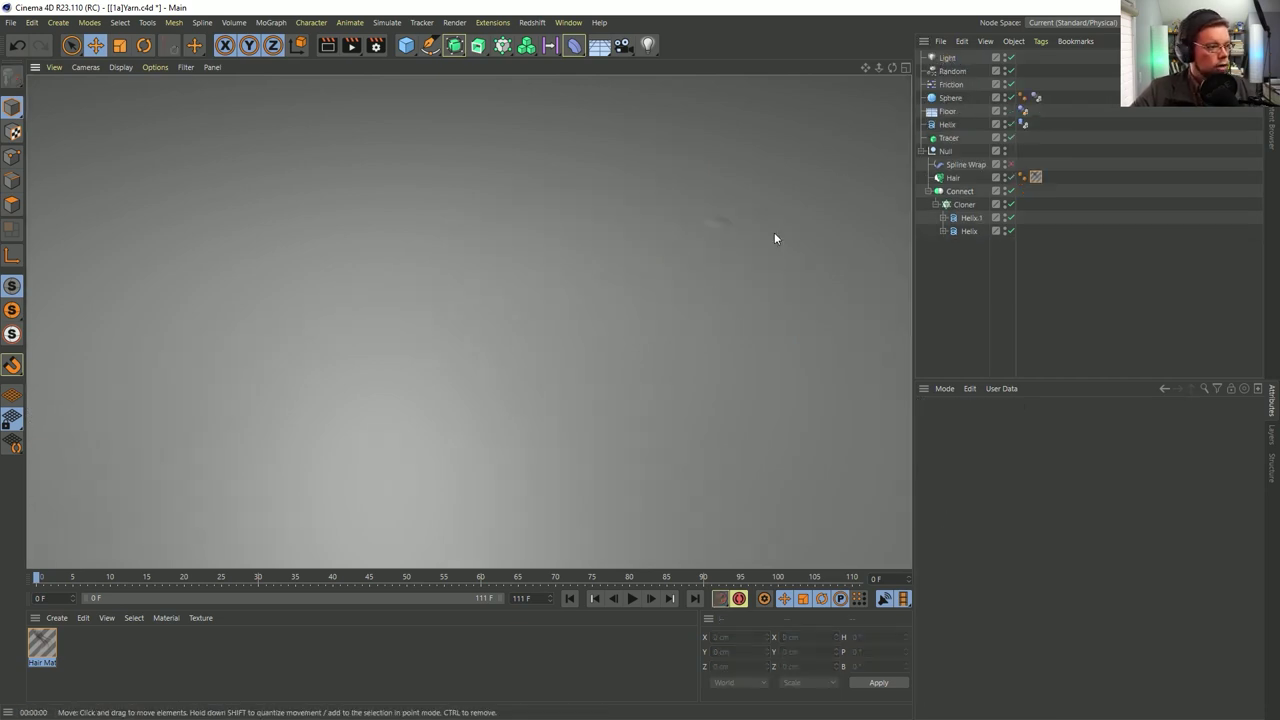
Try converting the Hair object into an editable spline and test-render it with the Hair Mat material
left_click(954, 180)
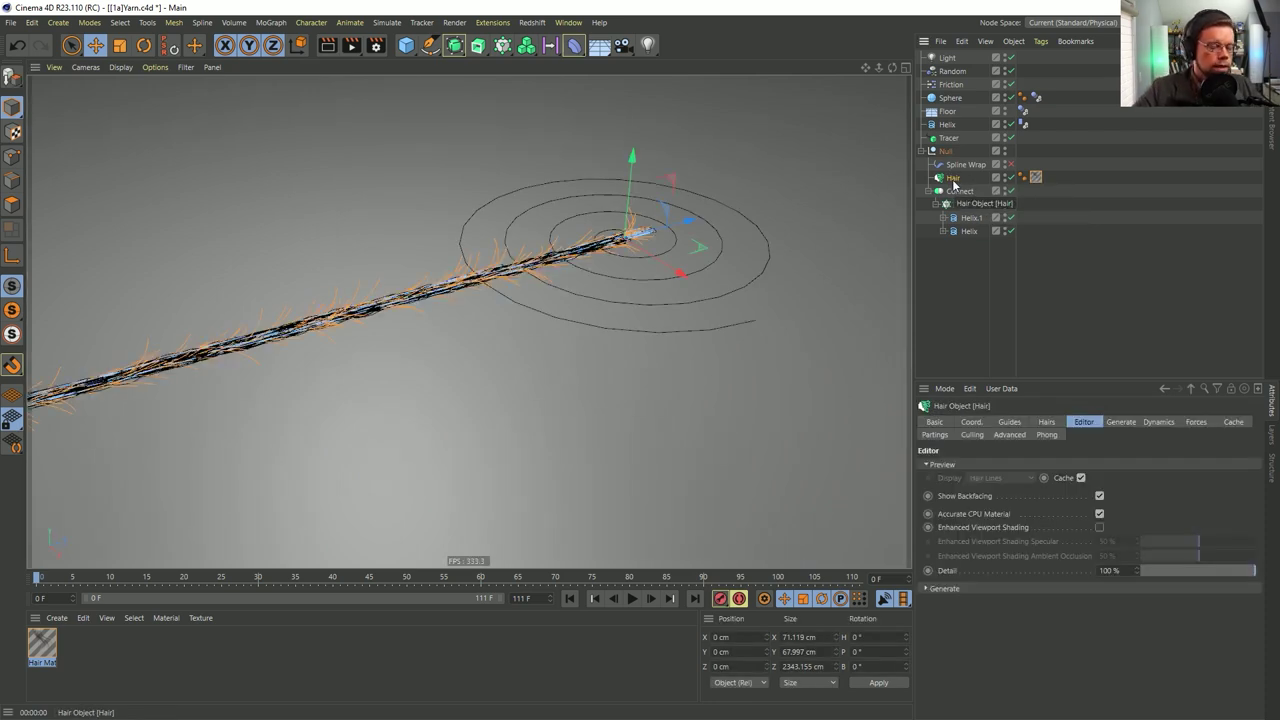
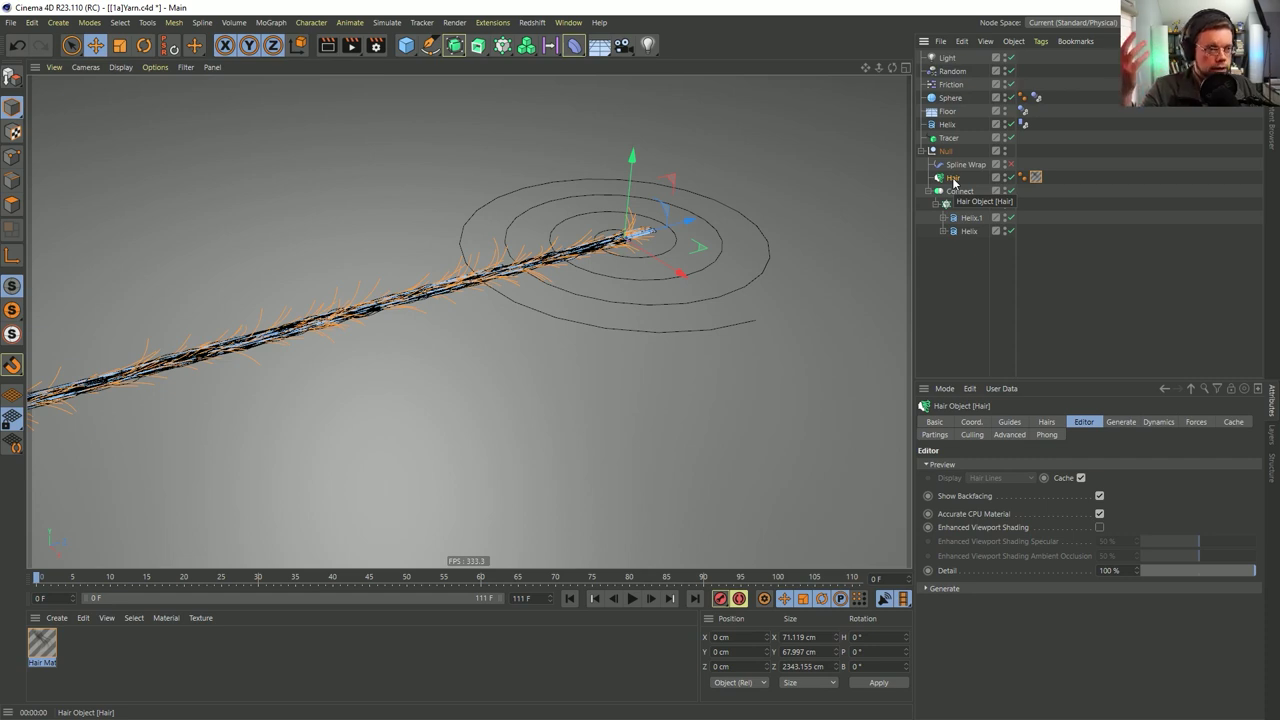
key("c")
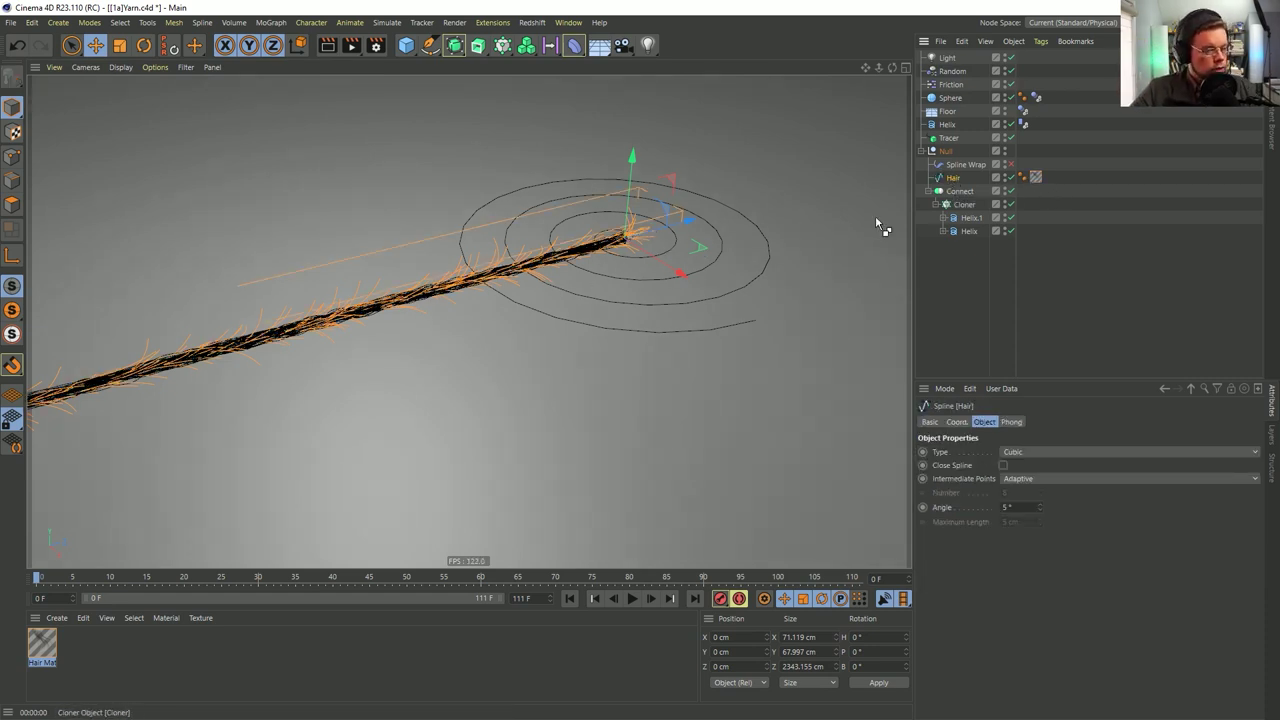
key("ctrl+r")
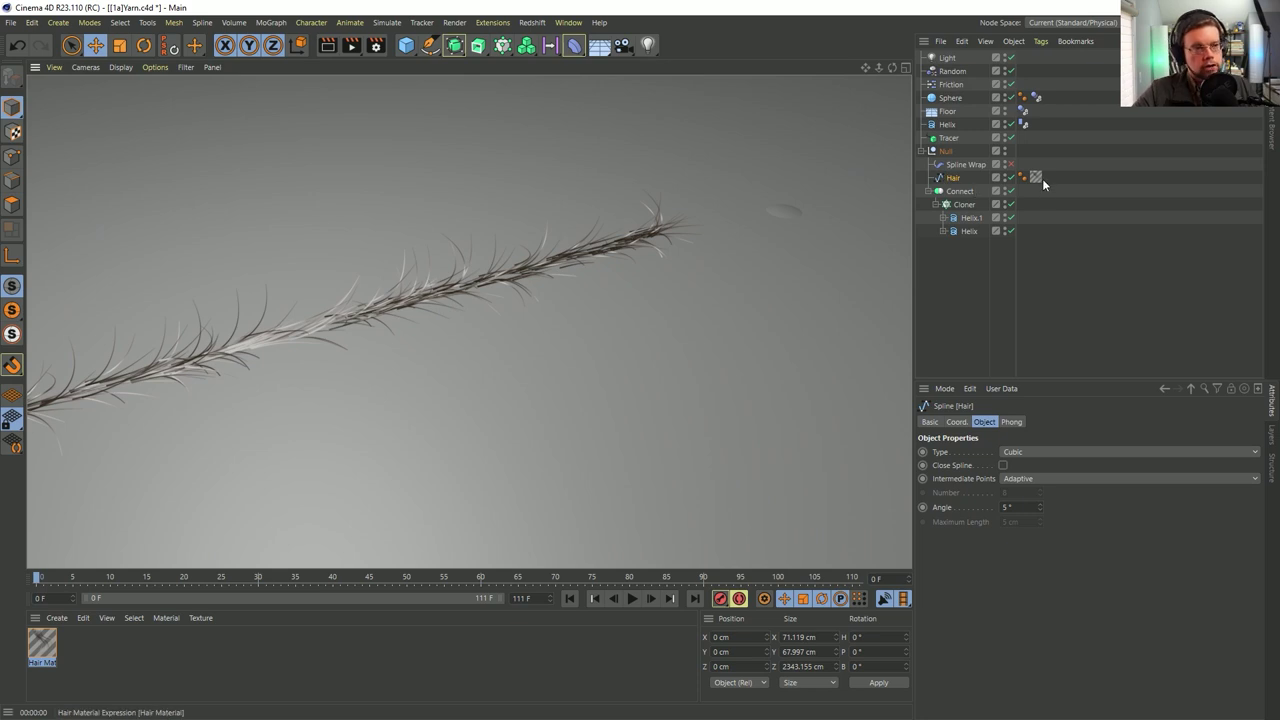
left_click(1012, 177)
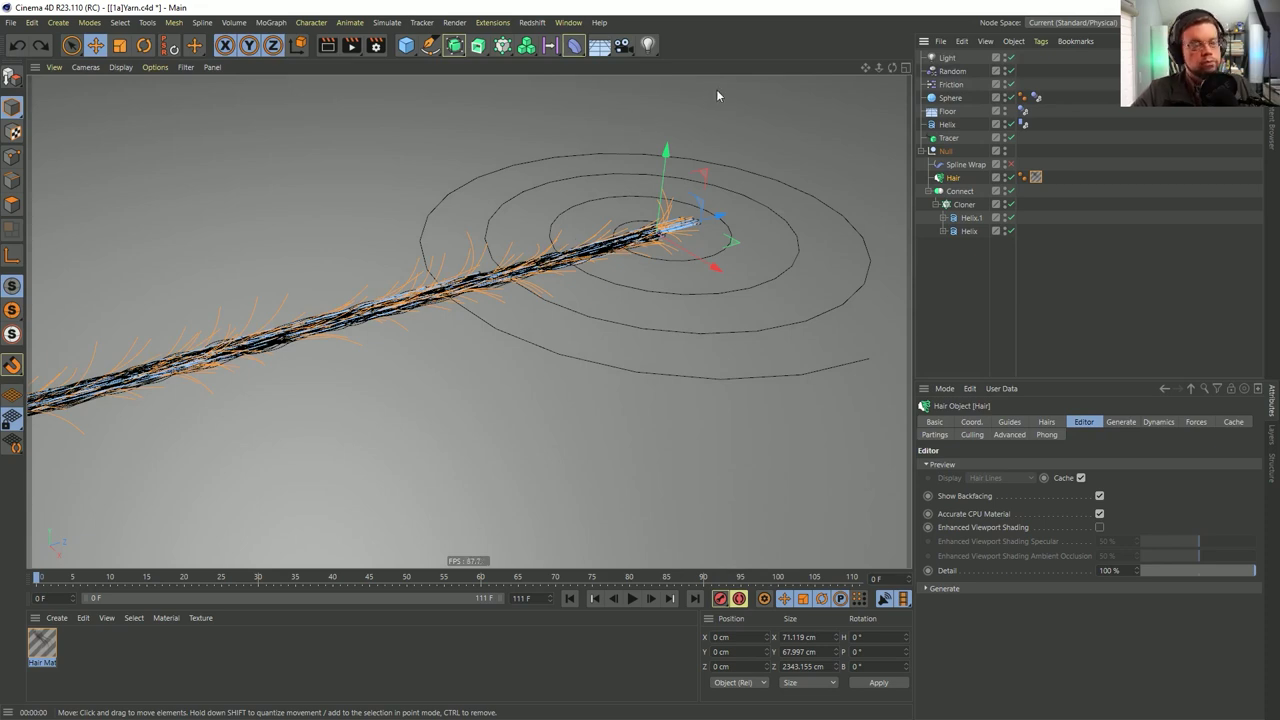
Add a Spline Mask as the parent of the Hair object
left_click(455, 46)
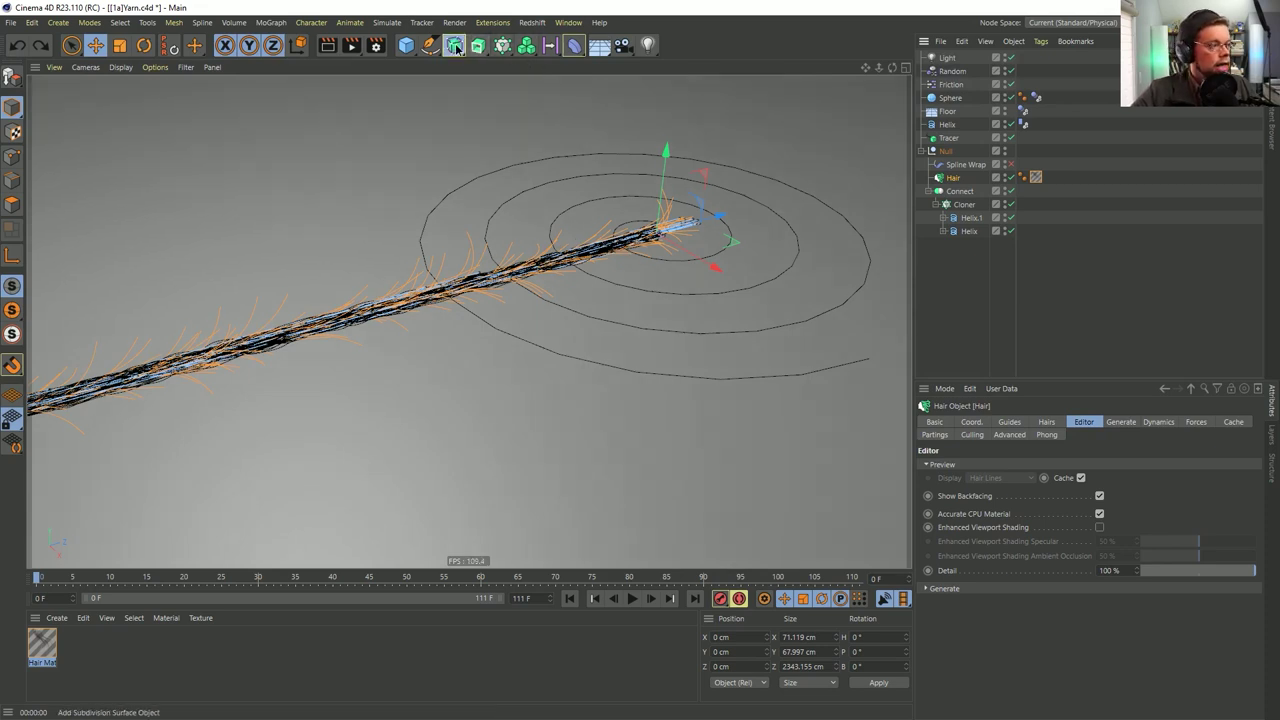
left_click(478, 46)
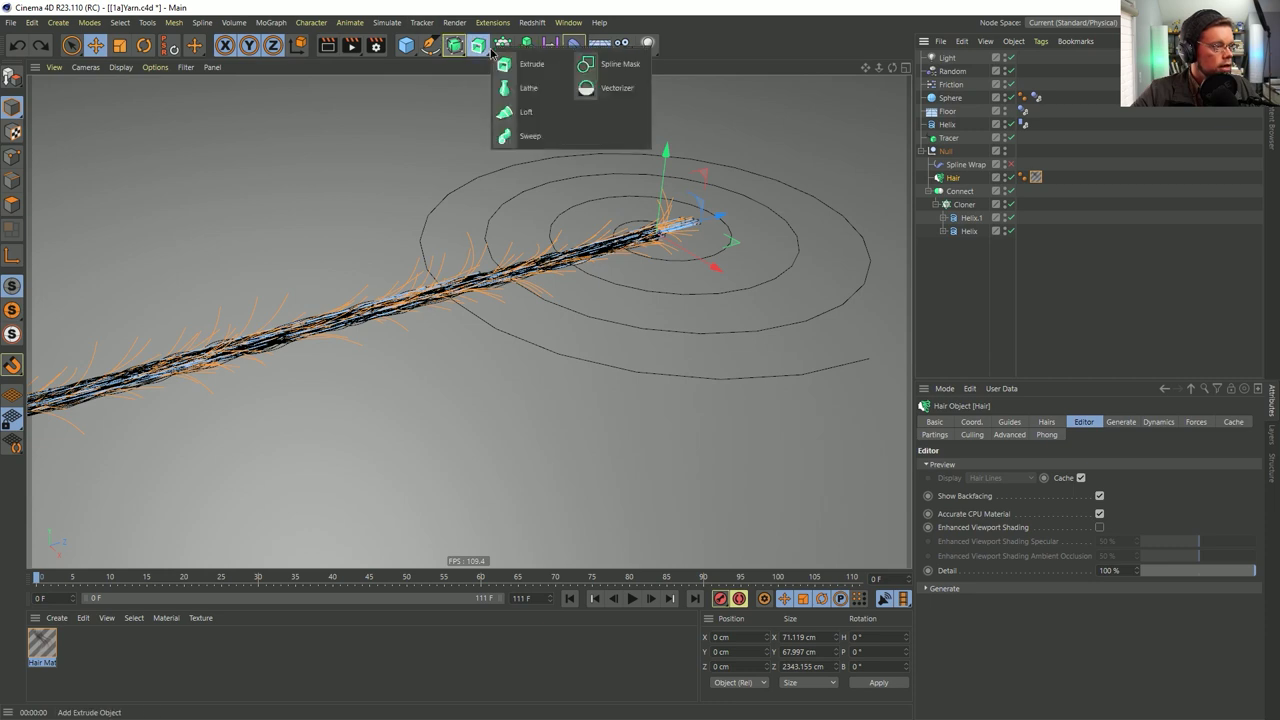
left_click(597, 66, "alt")
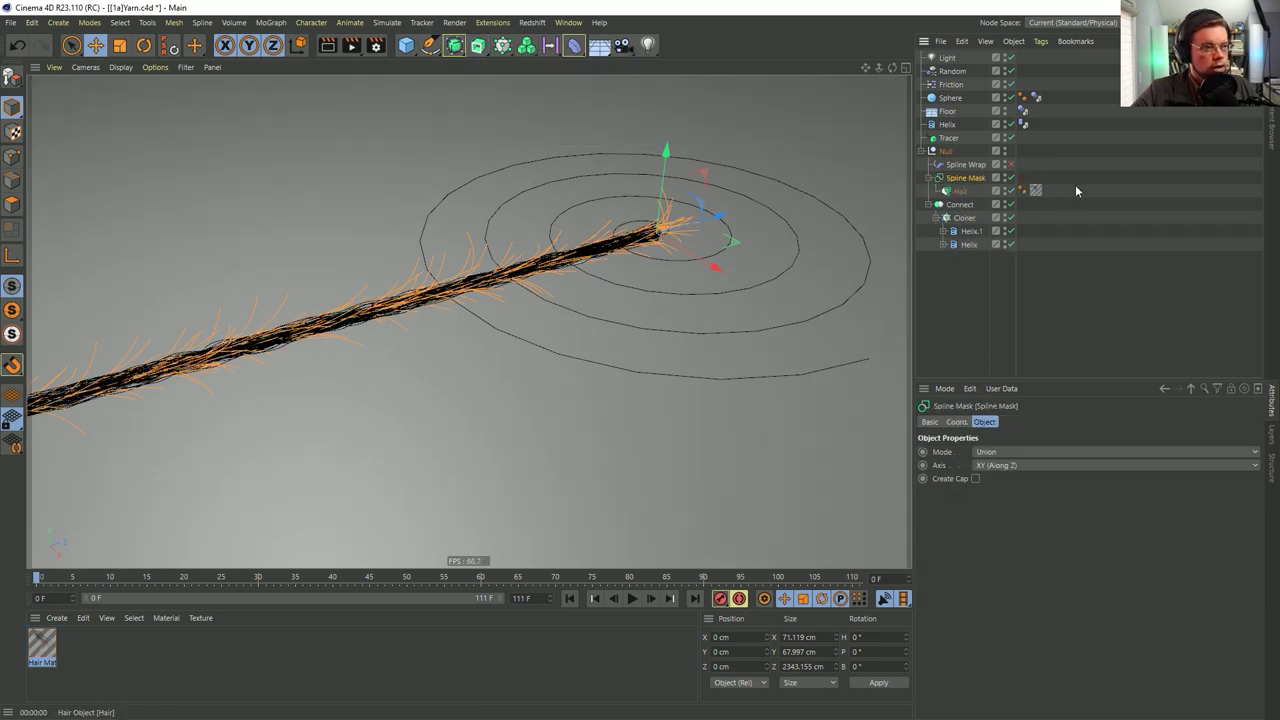
Move the Hair Mat tag onto the Spline Mask and take the Hair object out from under the mask
left_click_drag(1027, 178, 1026, 178)
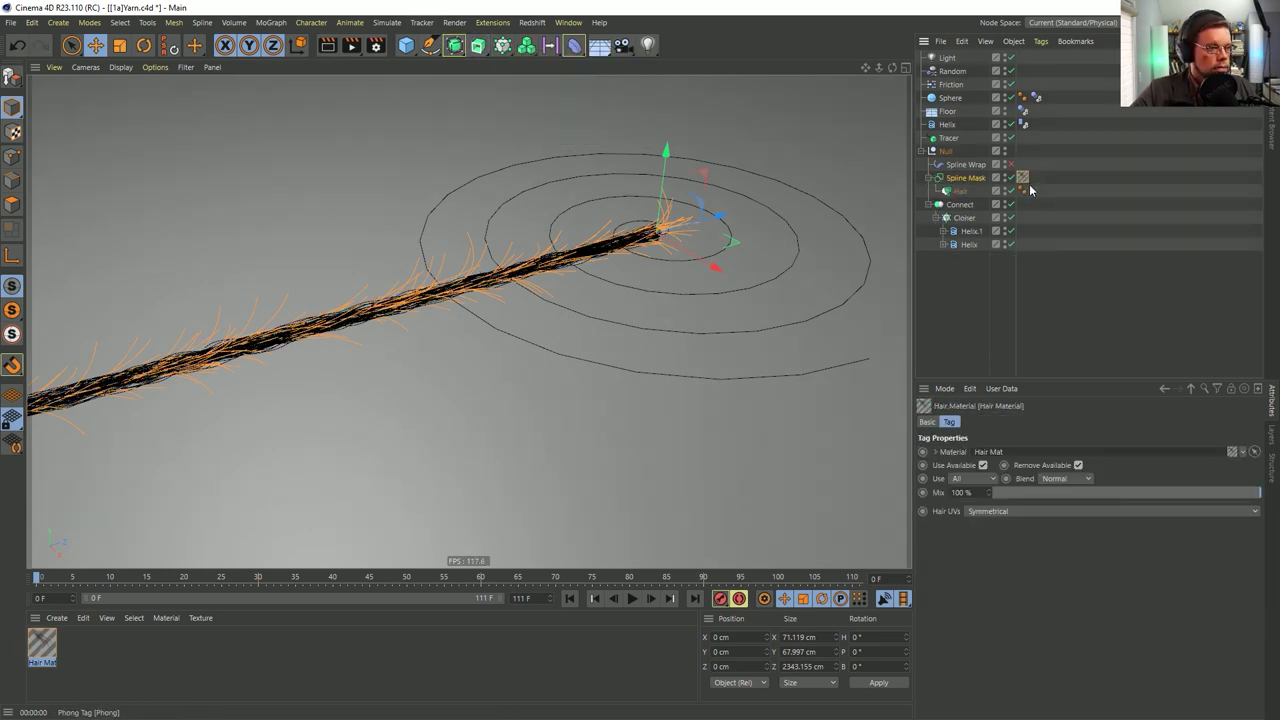
left_click(966, 177)
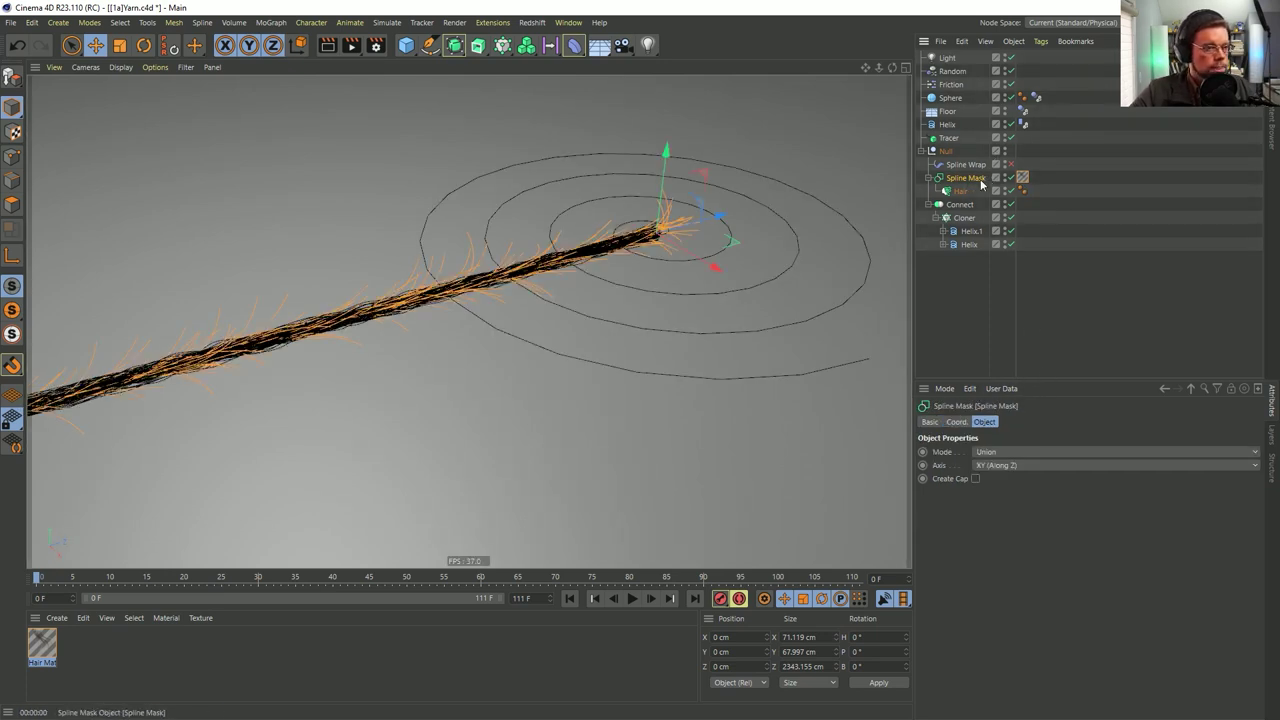
left_click(959, 192)
left_click_drag(955, 192, 950, 172)
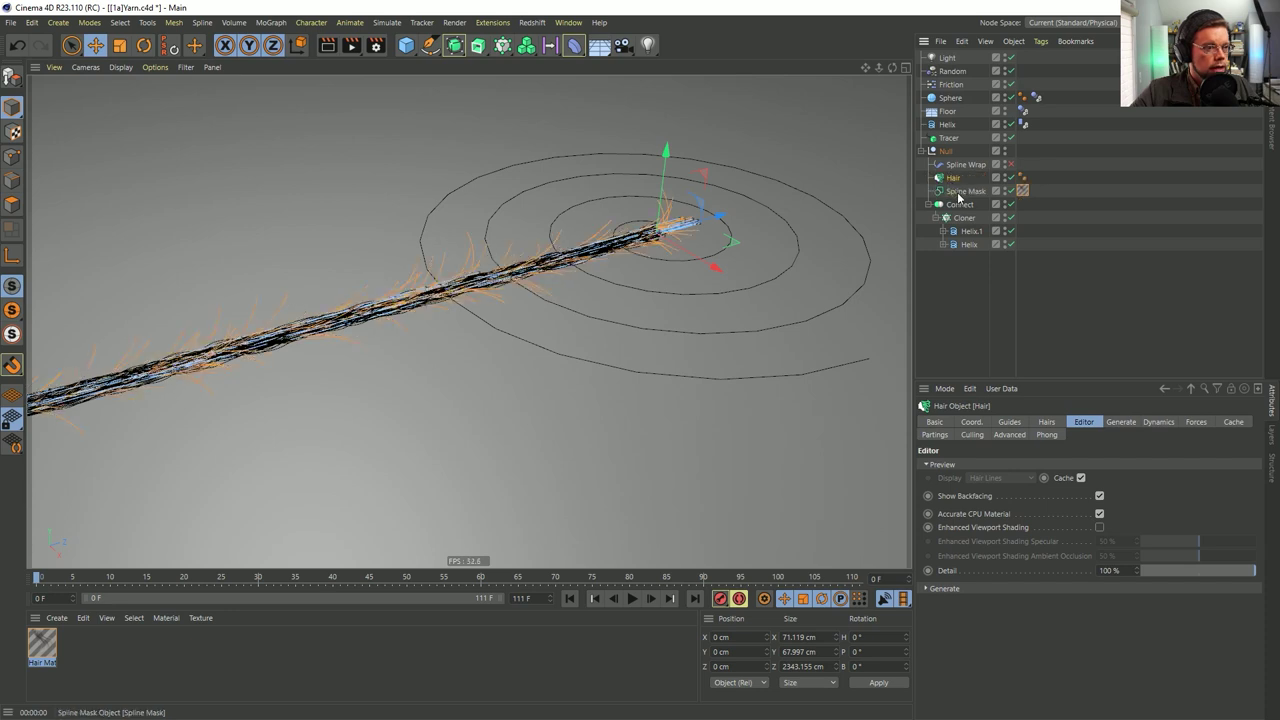
left_click(962, 191)
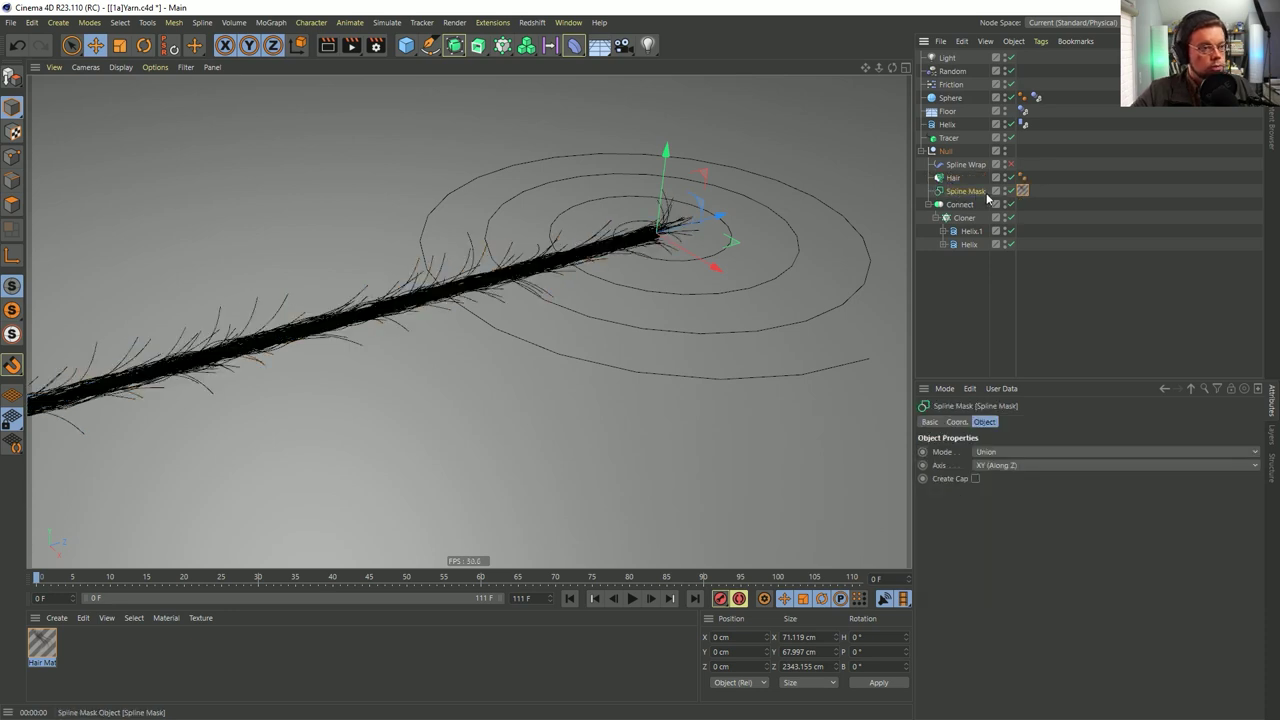
Return the Hair Mat tag to the Hair object and delete the Spline Mask
left_click(1035, 177)
left_click(965, 191)
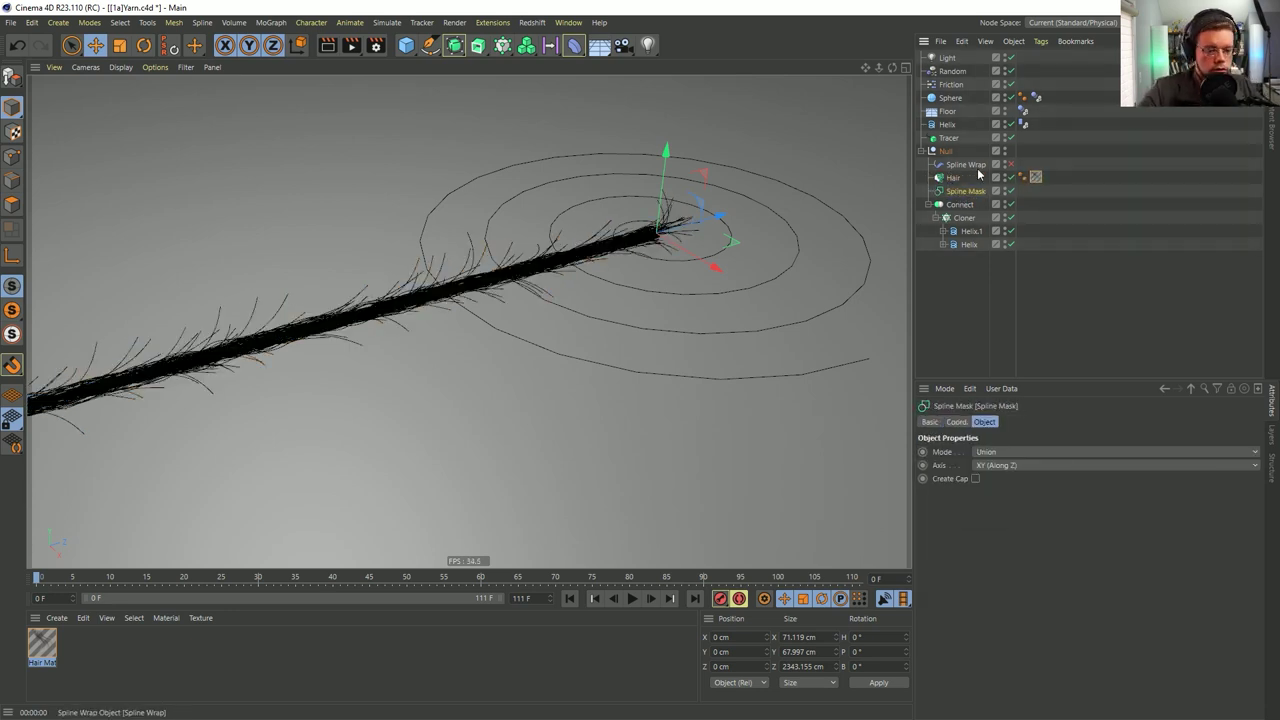
key("Delete")
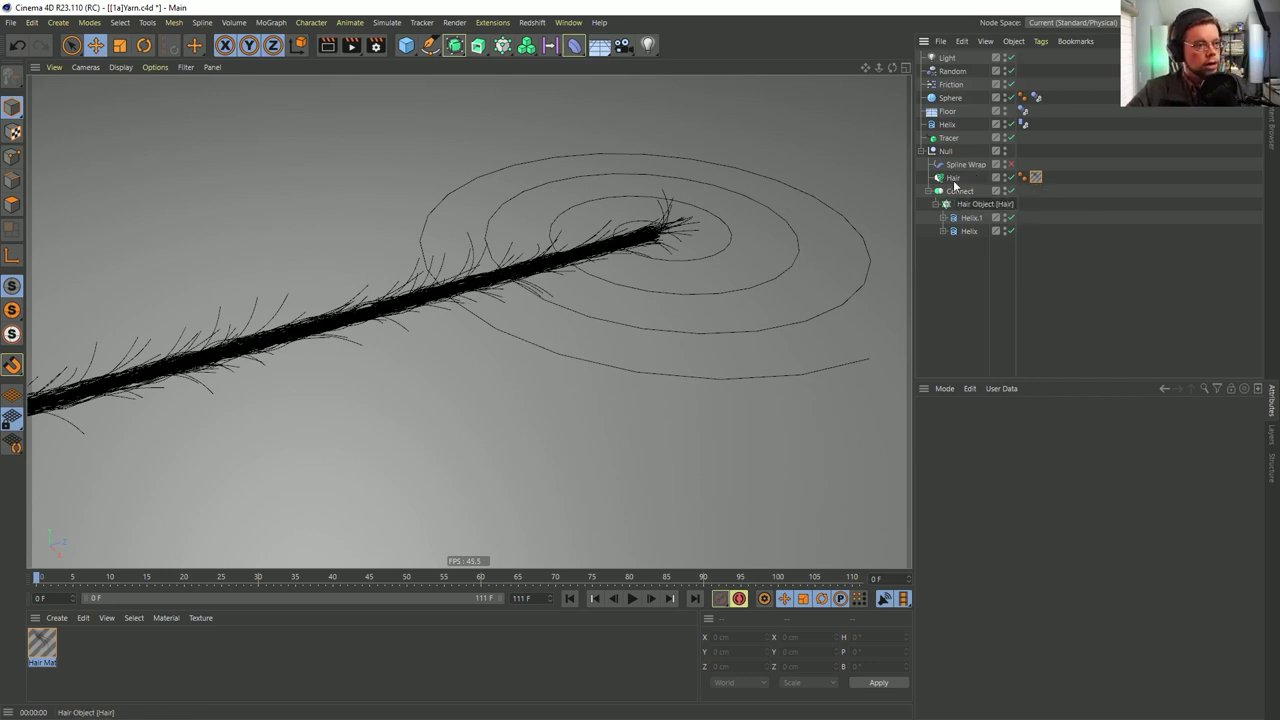
Try moving the Hair Mat tag from the Hair object to the Spline Wrap
left_click(954, 178)
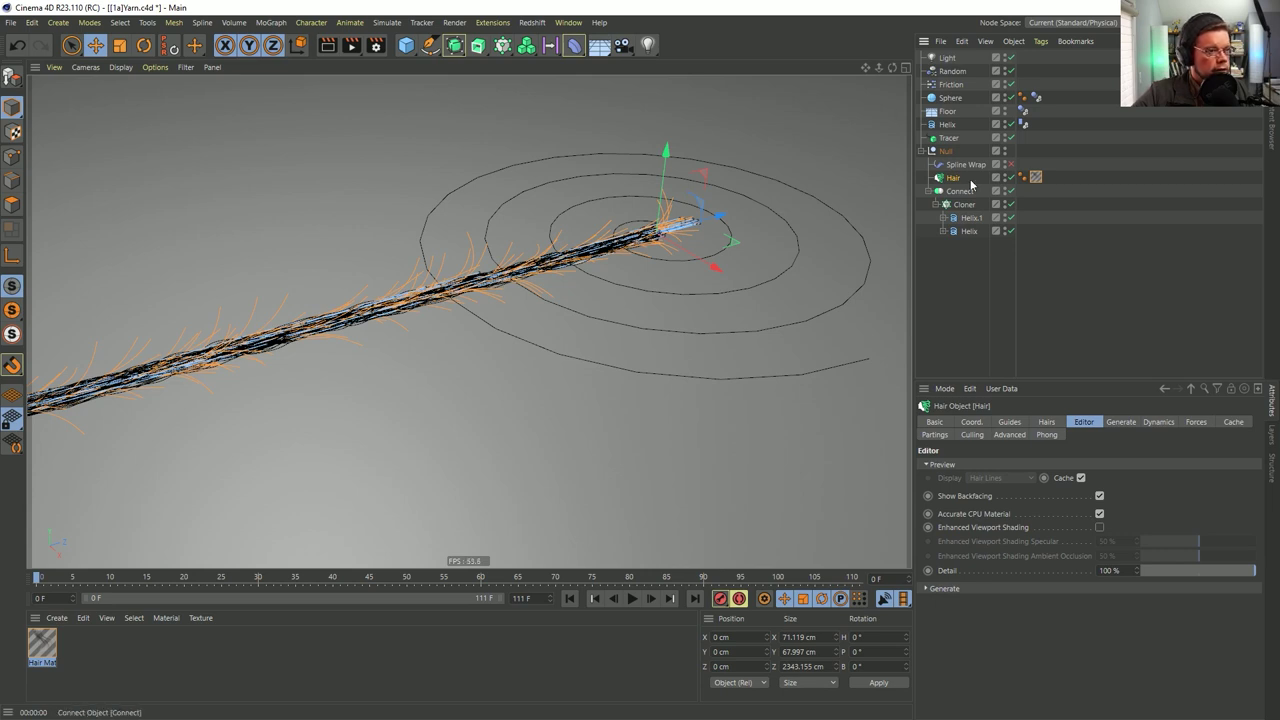
left_click(1036, 177)
left_click_drag(1036, 177, 1022, 164)
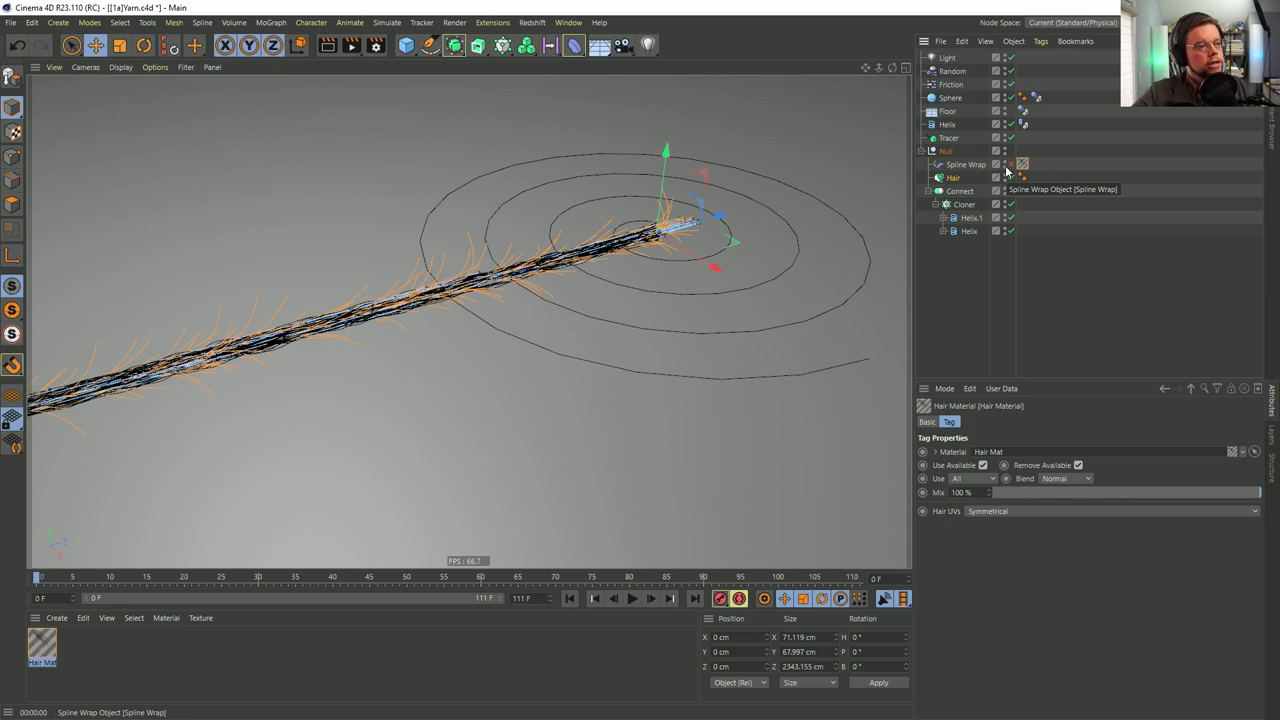
Duplicate the Hair and Connect objects together, then undo the duplication
left_click(958, 191)
left_click(955, 178, "ctrl")
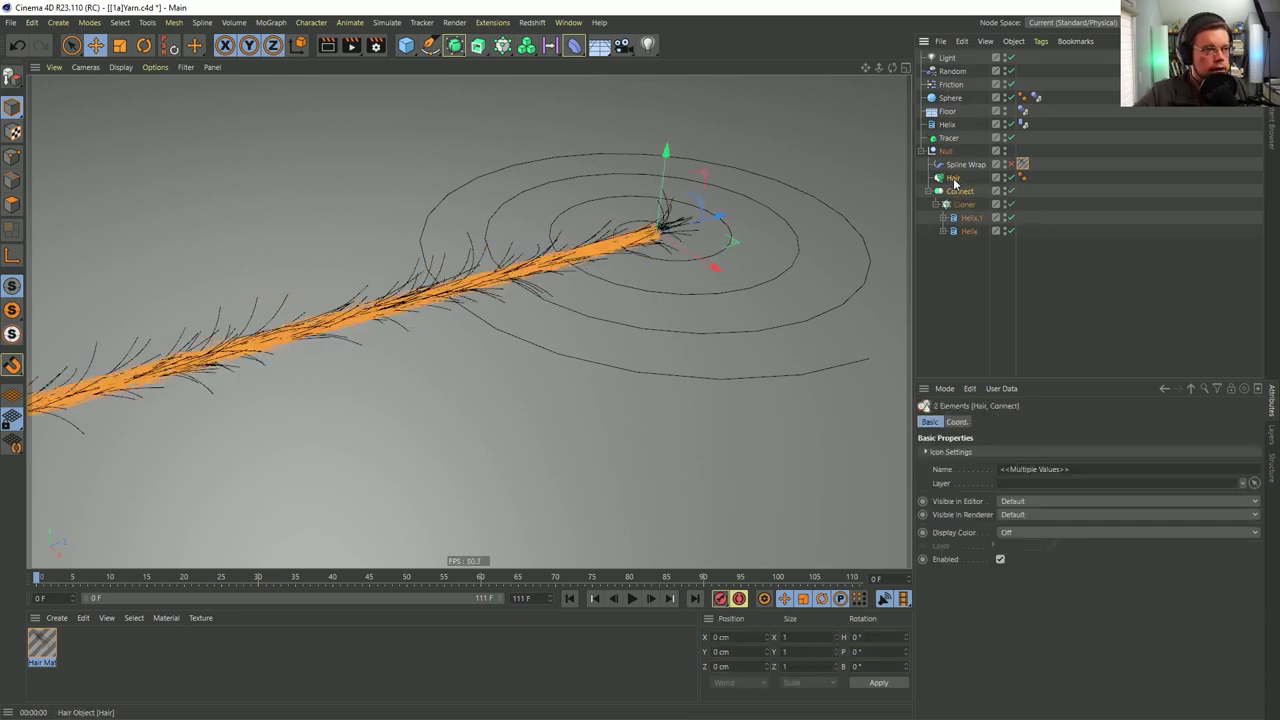
key("ctrl+c")
key("ctrl+v")
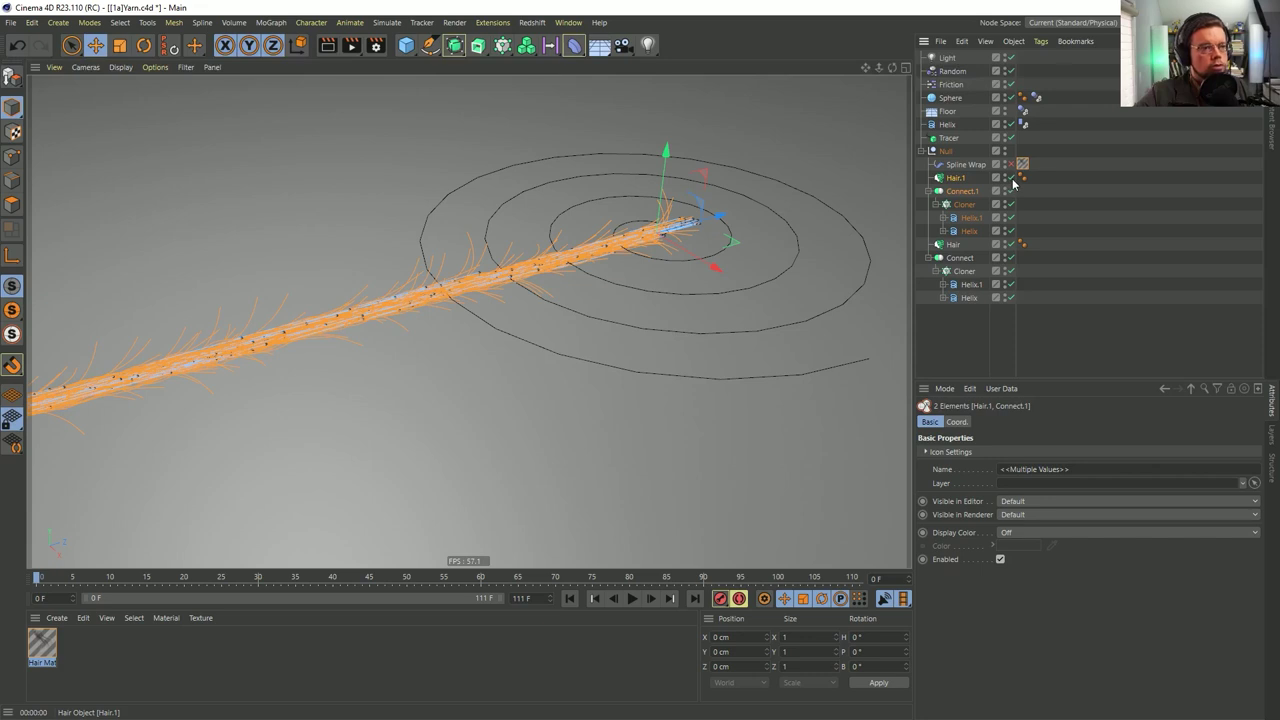
key("ctrl+z")
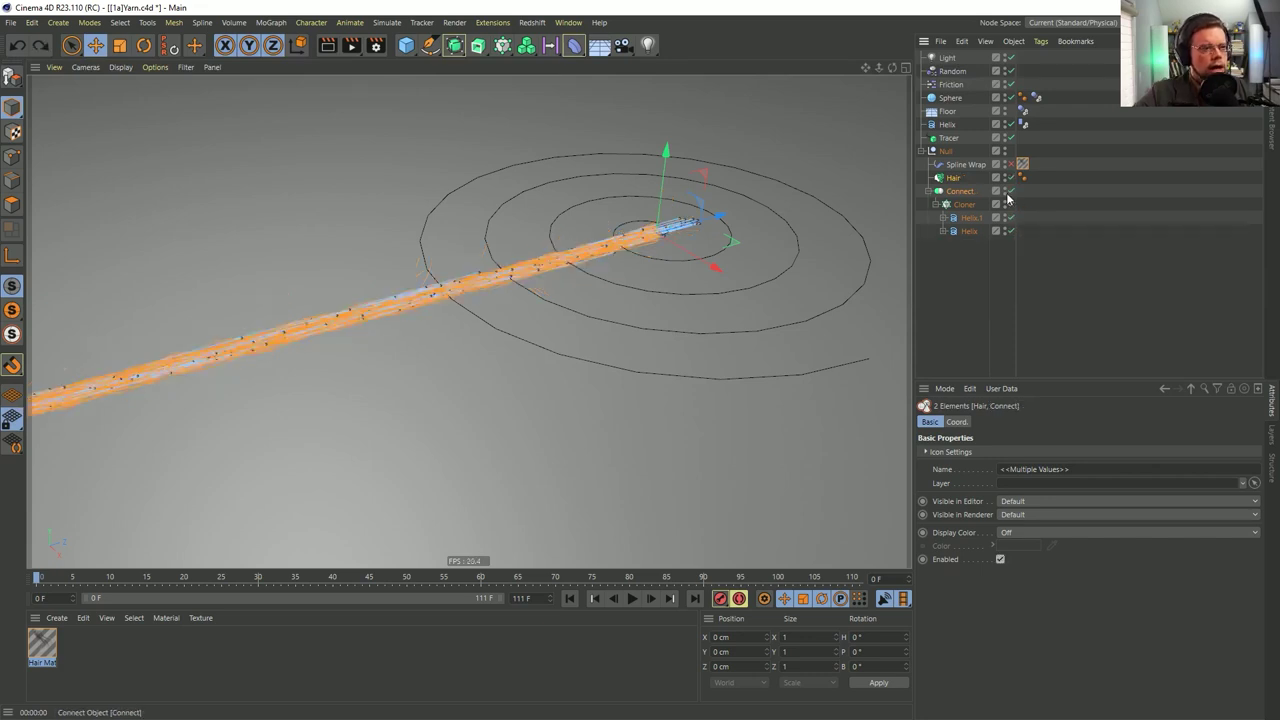
Try making Hair a child of the Connect object and grouping the Connect hierarchy under a new Null
left_click(954, 179)
mouse_move(958, 180)
left_mouse_down()
mouse_move(960, 208)
mouse_move(960, 185)
left_mouse_up()
left_click(960, 179)
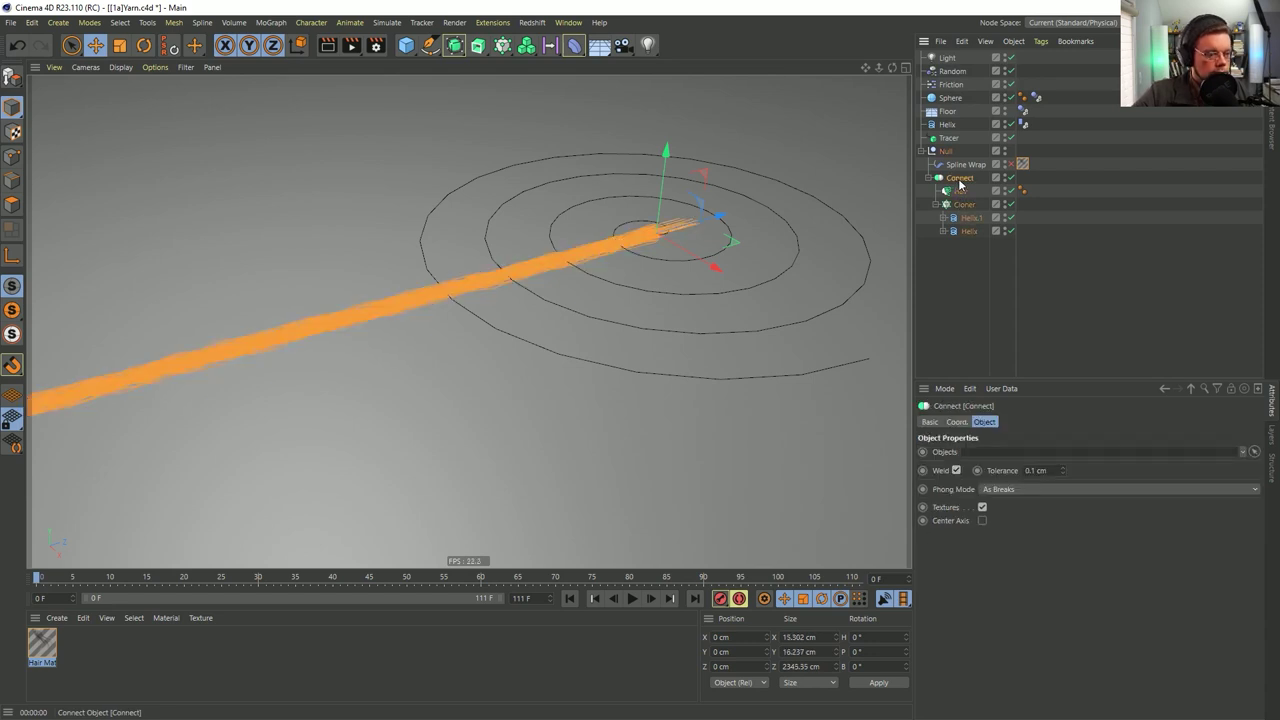
key("alt+g")
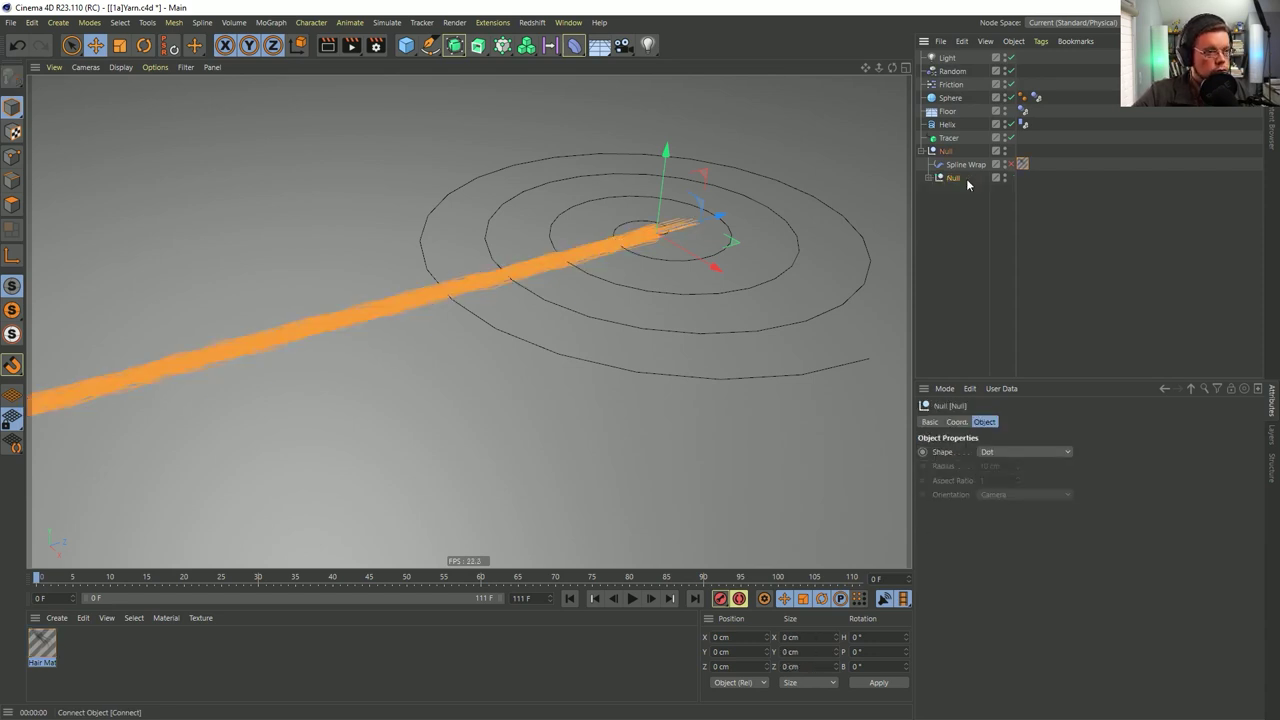
Move Hair out of the Connect object and place it above Connect inside the inner Null
left_click(929, 178)
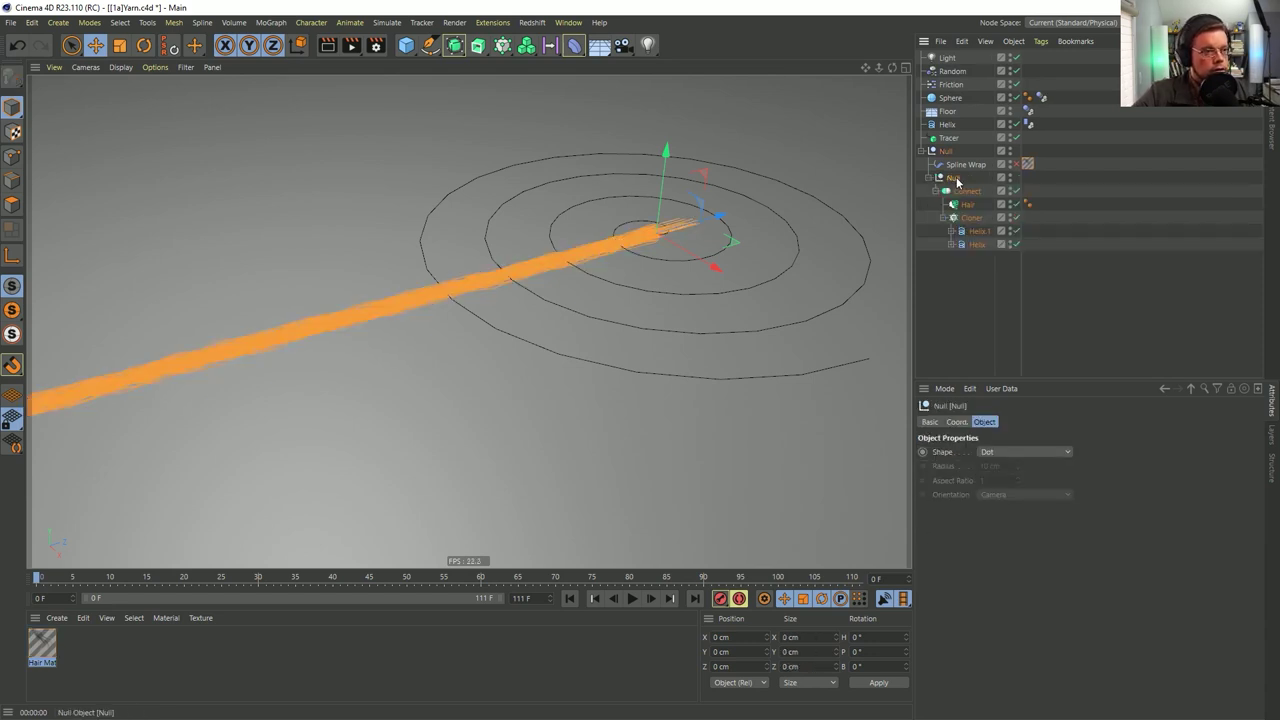
left_click(1096, 232)
left_click(970, 205)
left_click_drag(958, 206, 963, 192)
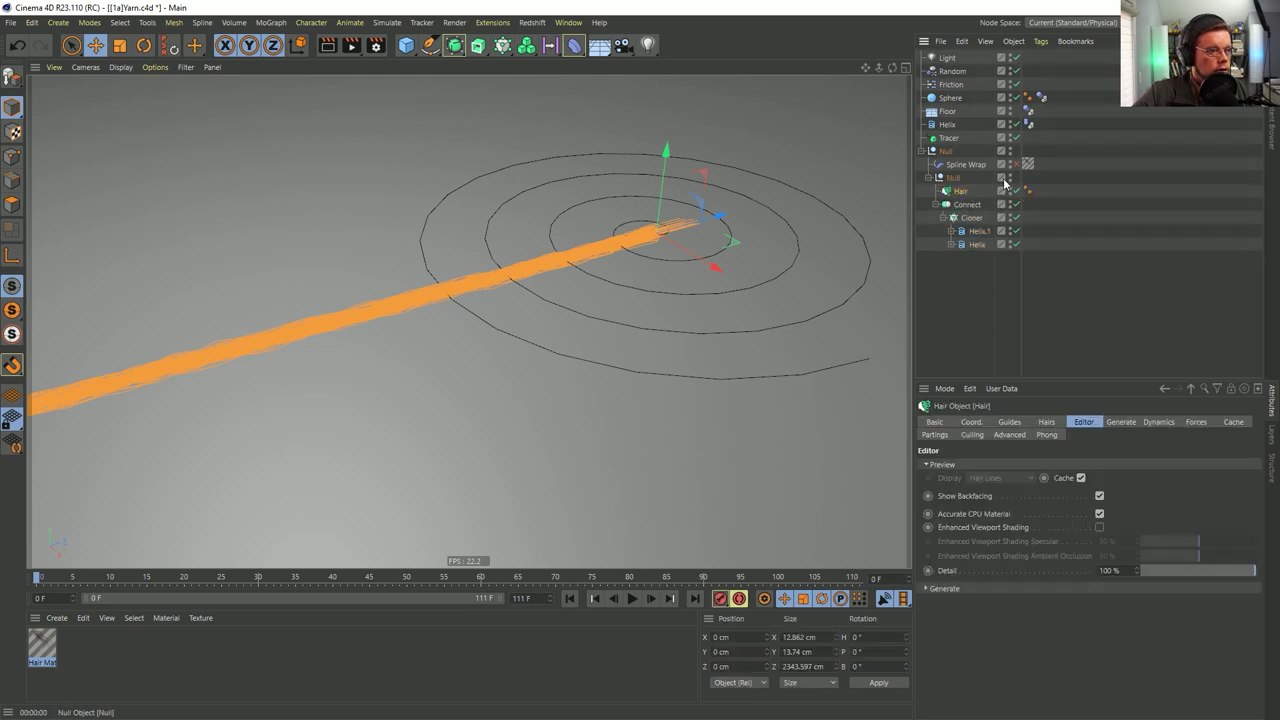
left_click(1078, 208)
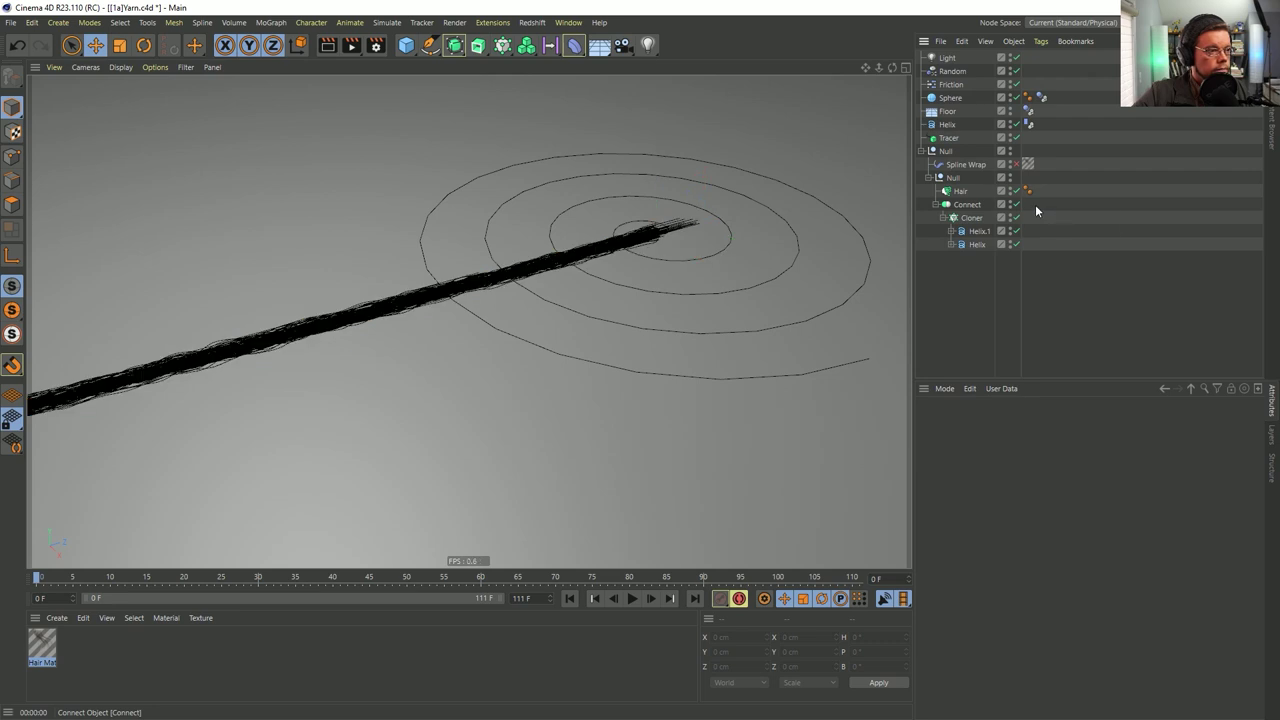
Transfer the Hair Mat tag from the Spline Wrap to the Hair object in the inner Null
left_click(960, 191)
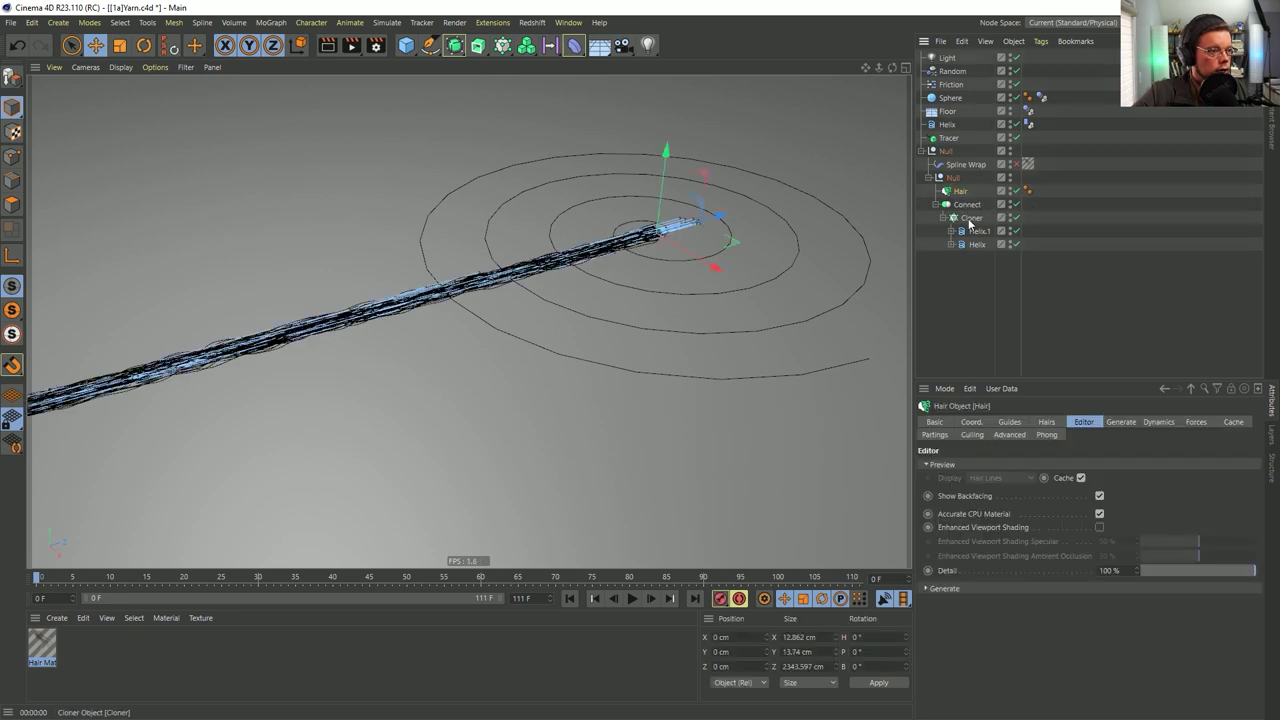
left_click(959, 204)
left_click(959, 192)
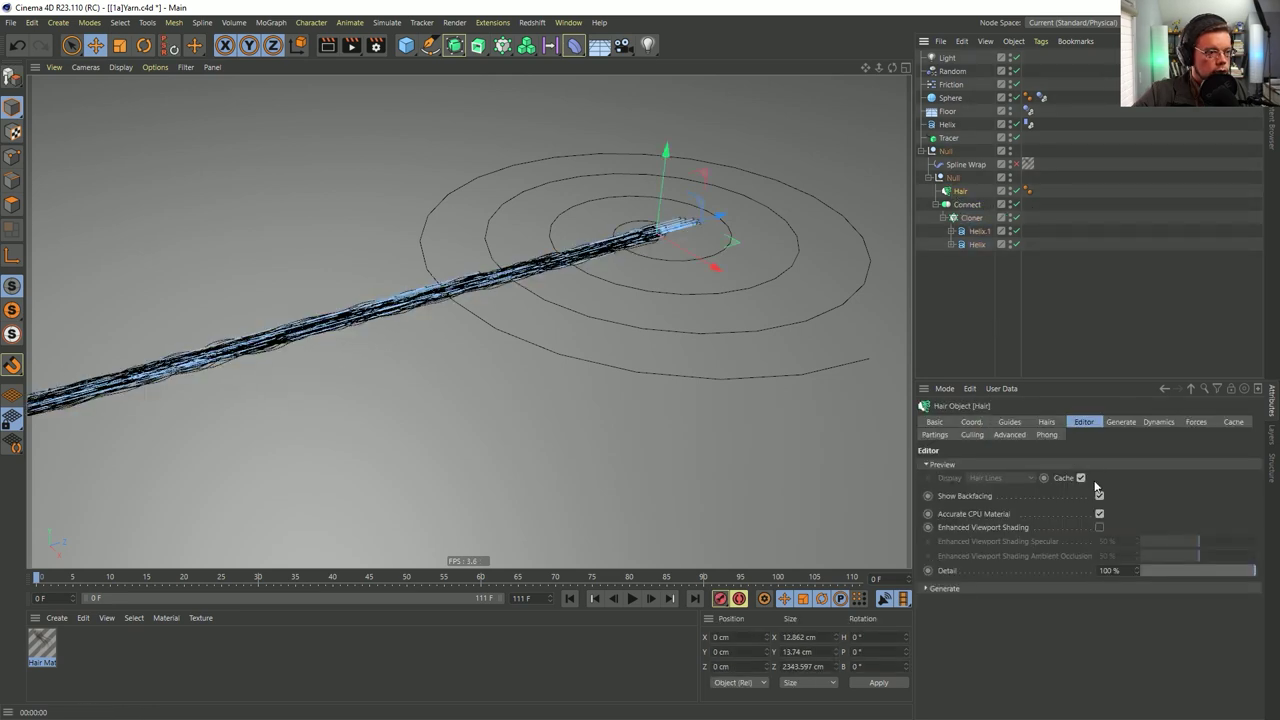
left_click_drag(1027, 164, 1040, 195)
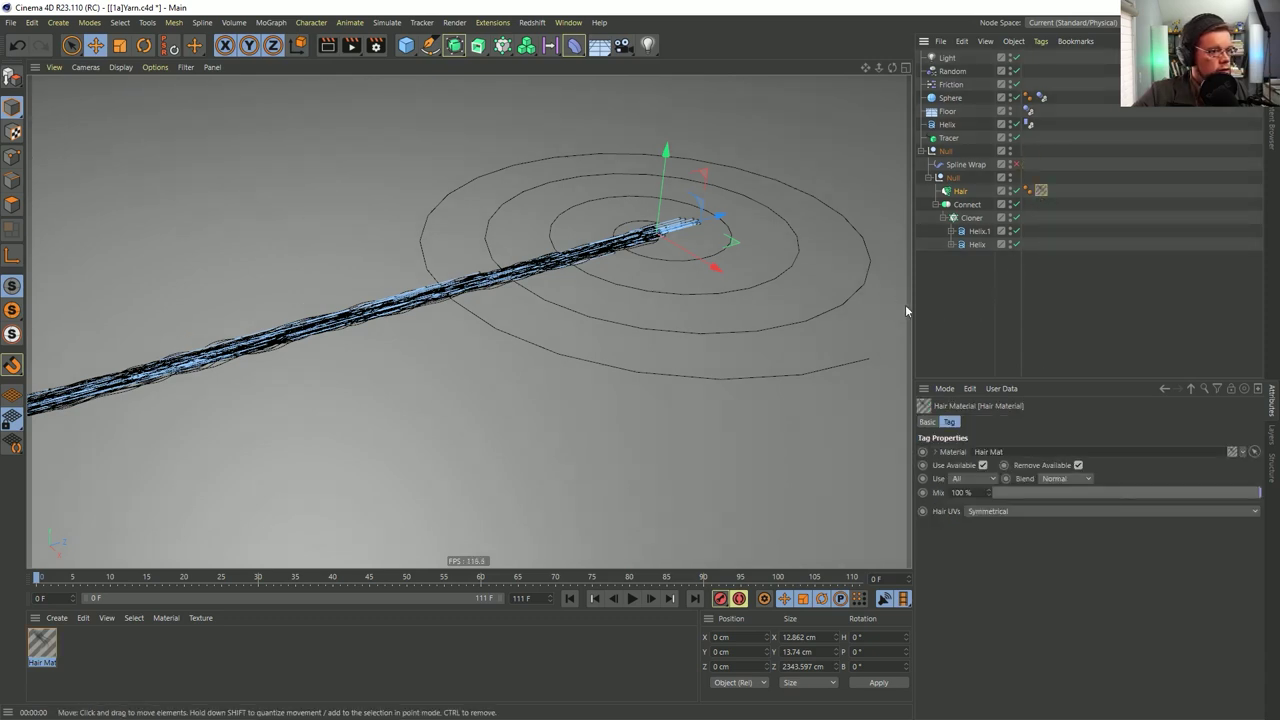
left_click(962, 192)
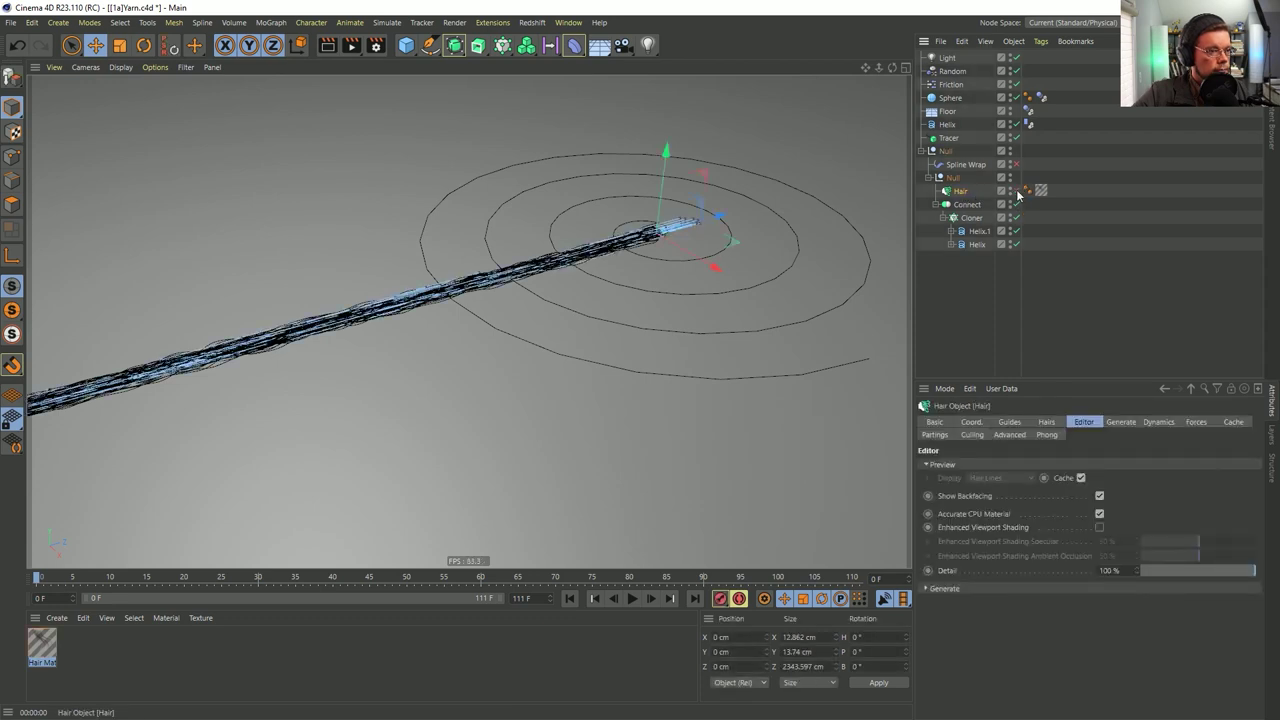
left_click(970, 204)
left_click(963, 192)
left_click(970, 204)
left_click(965, 193)
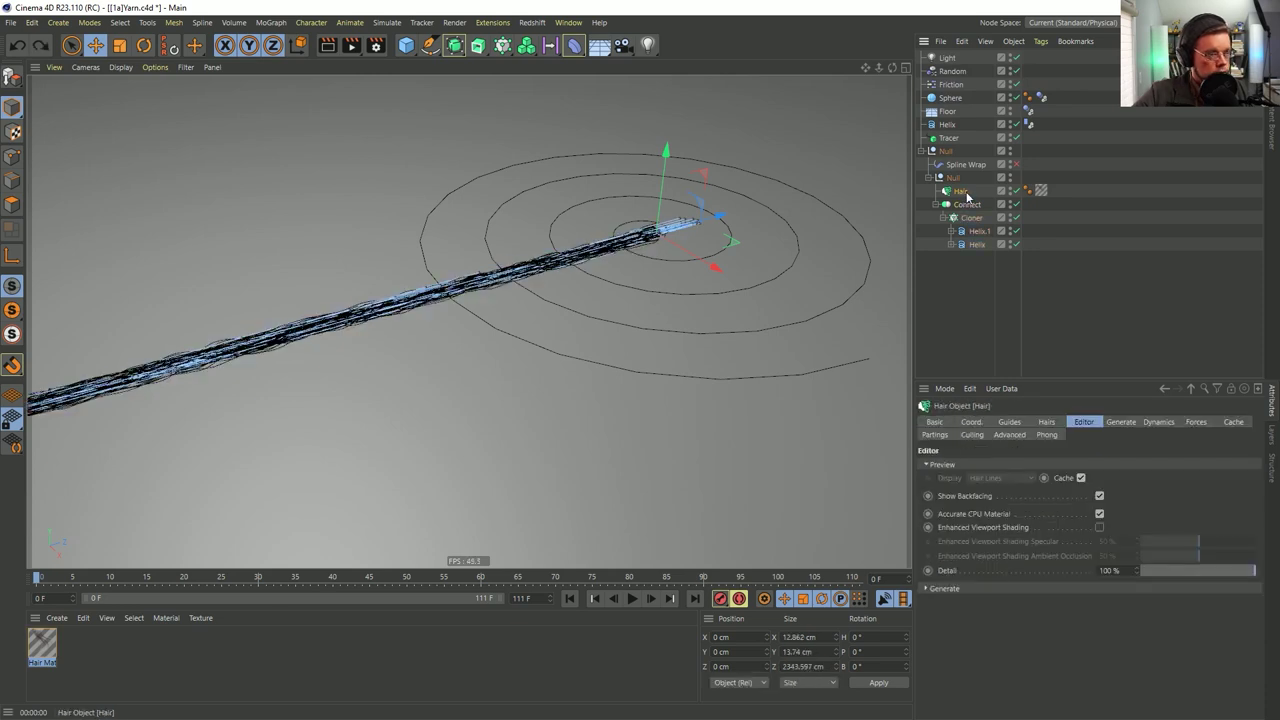
Undo the tag transfer, the regrouping under the inner Null and the nesting of Hair under Connect
key("ctrl+z")
key("ctrl+z")
key("ctrl+z")
key("ctrl+z")
key("ctrl+z")
key("ctrl+z")
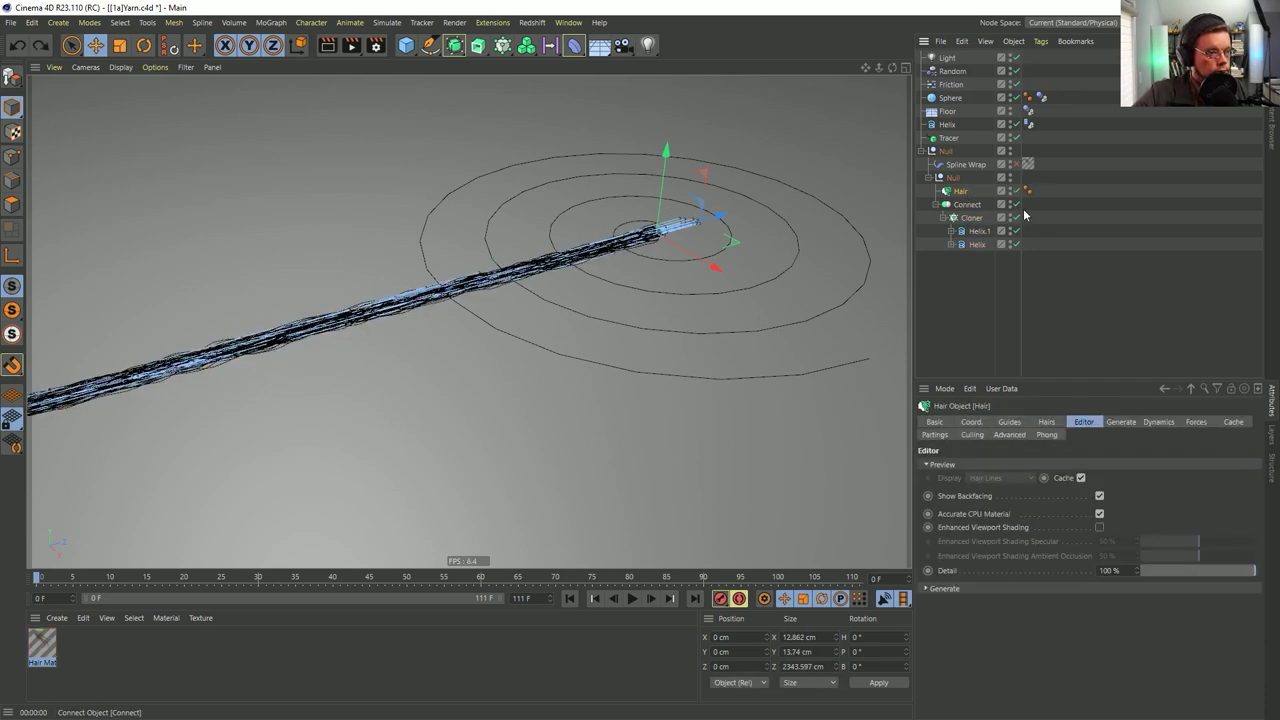
key("ctrl+z")
key("ctrl+z")
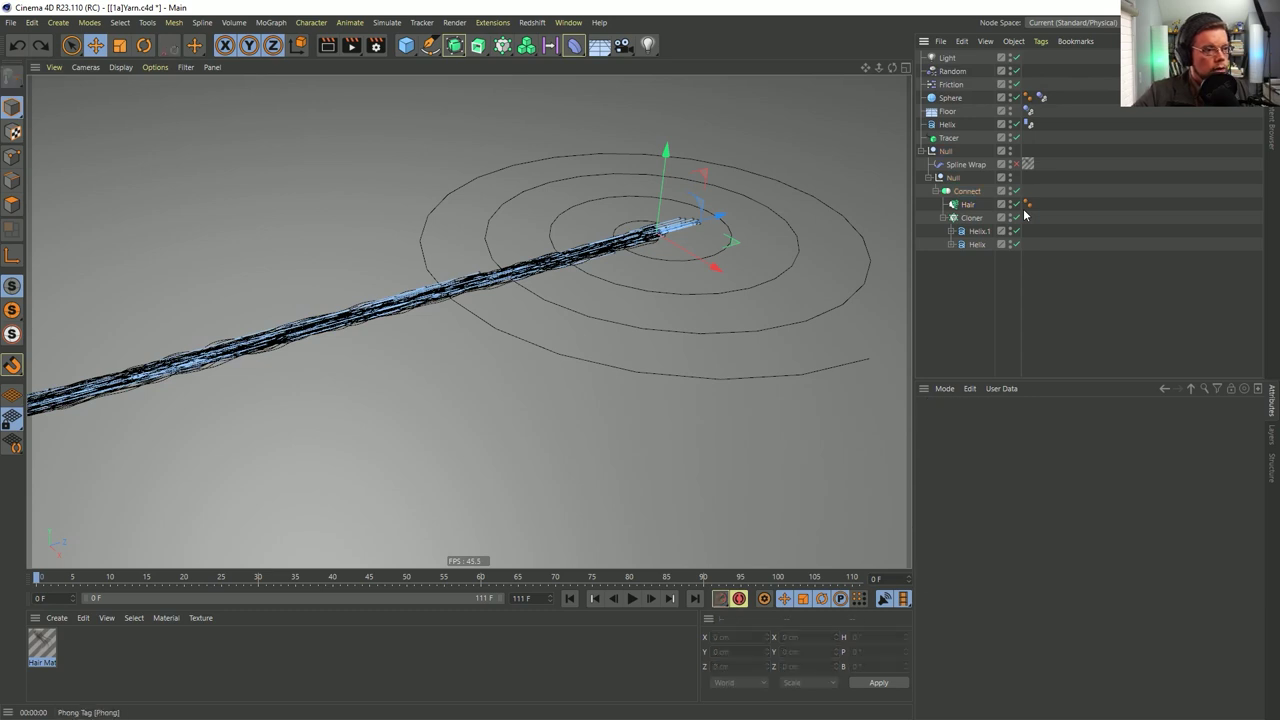
key("ctrl+z")
key("ctrl+z")
key("ctrl+z")
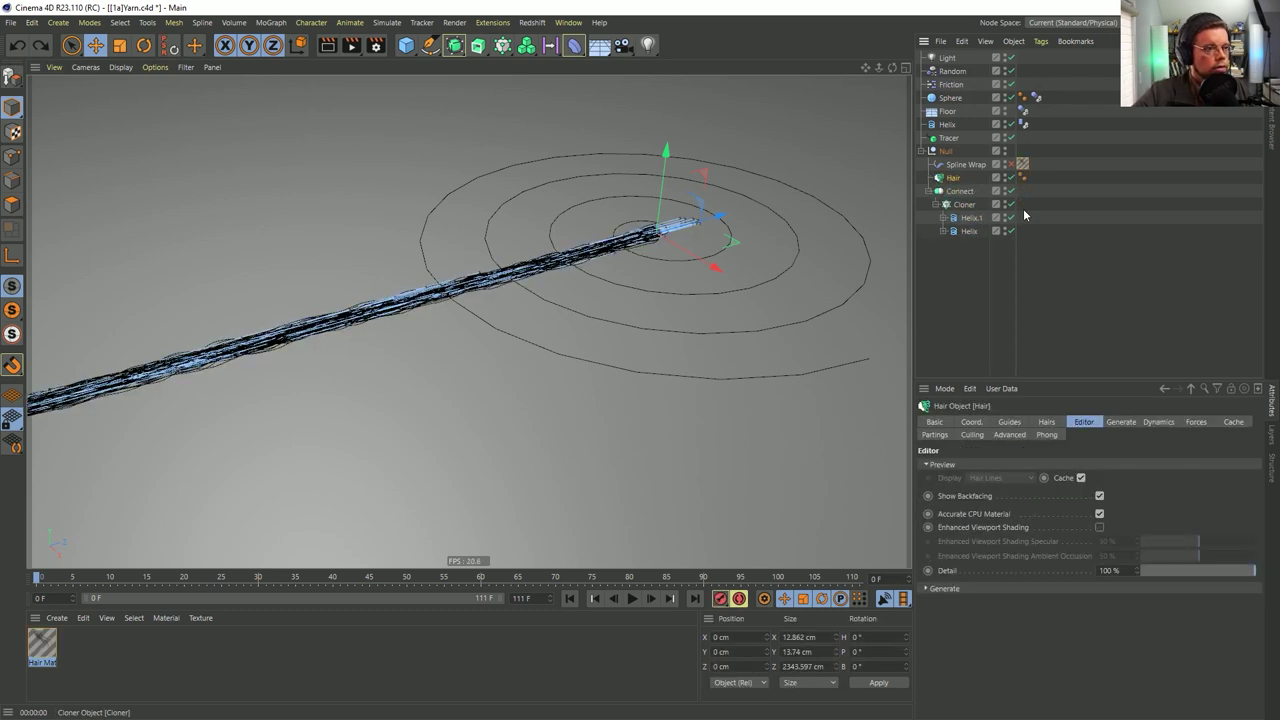
Undo the move of the Hair Mat tag to the Spline Wrap so it belongs to the Hair object
left_click(952, 253)
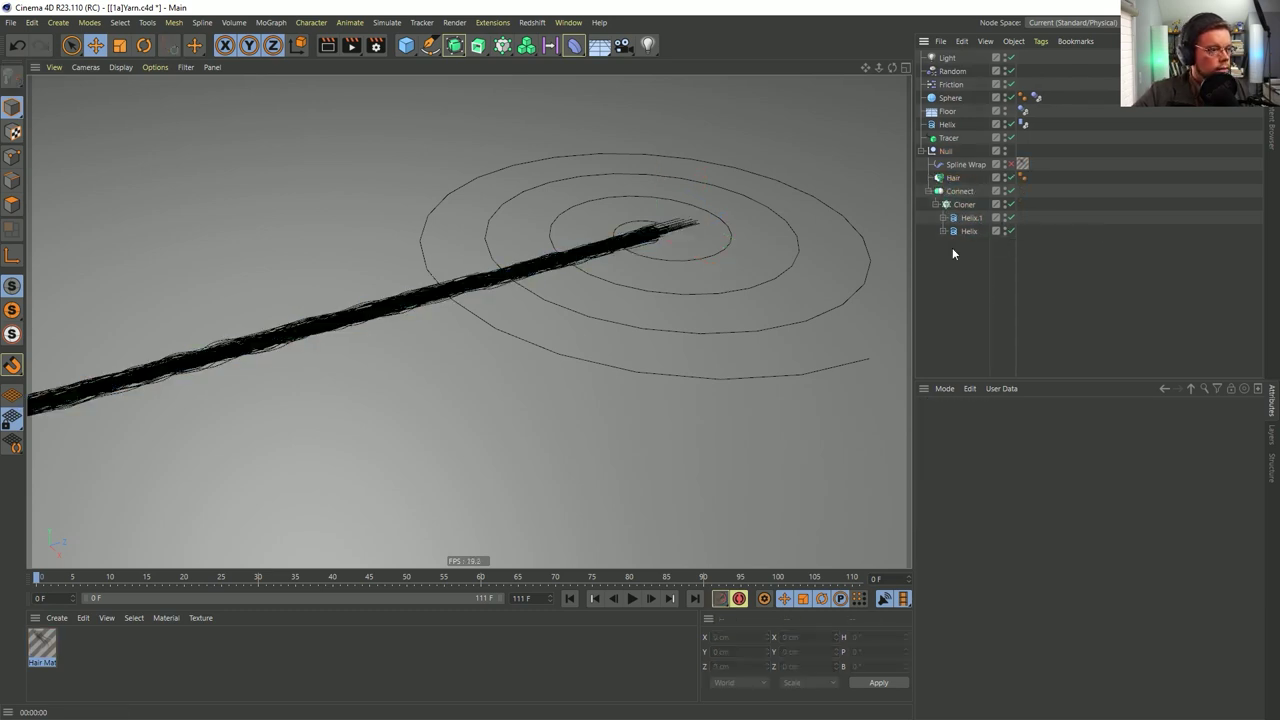
key("ctrl+z")
key("ctrl+z")
key("ctrl+z")
key("ctrl+z")
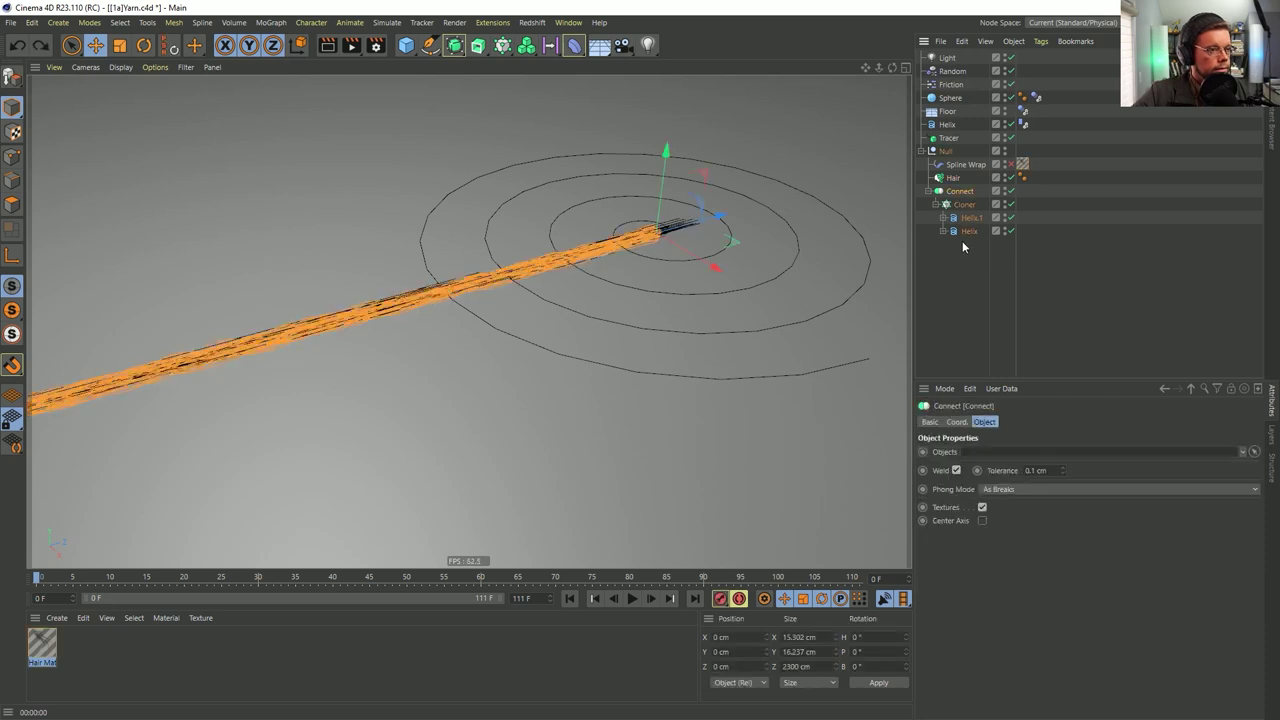
key("ctrl+z")
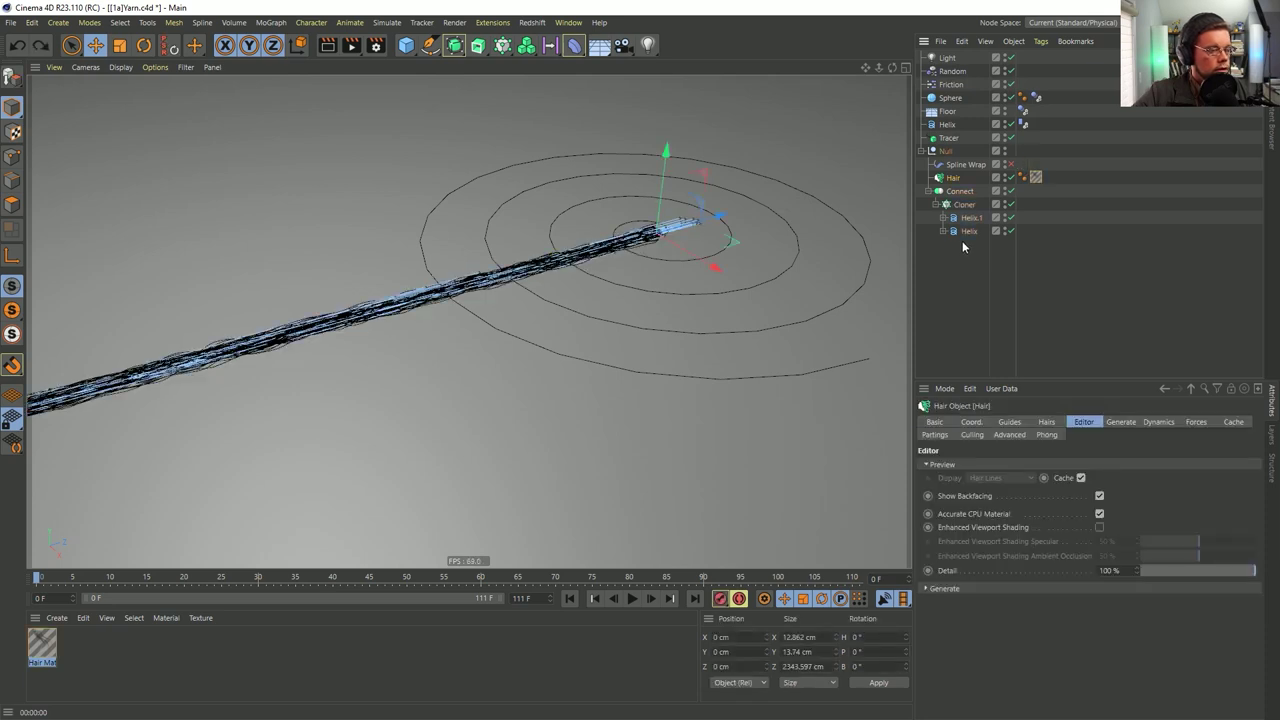
key("ctrl+z")
key("ctrl+y")
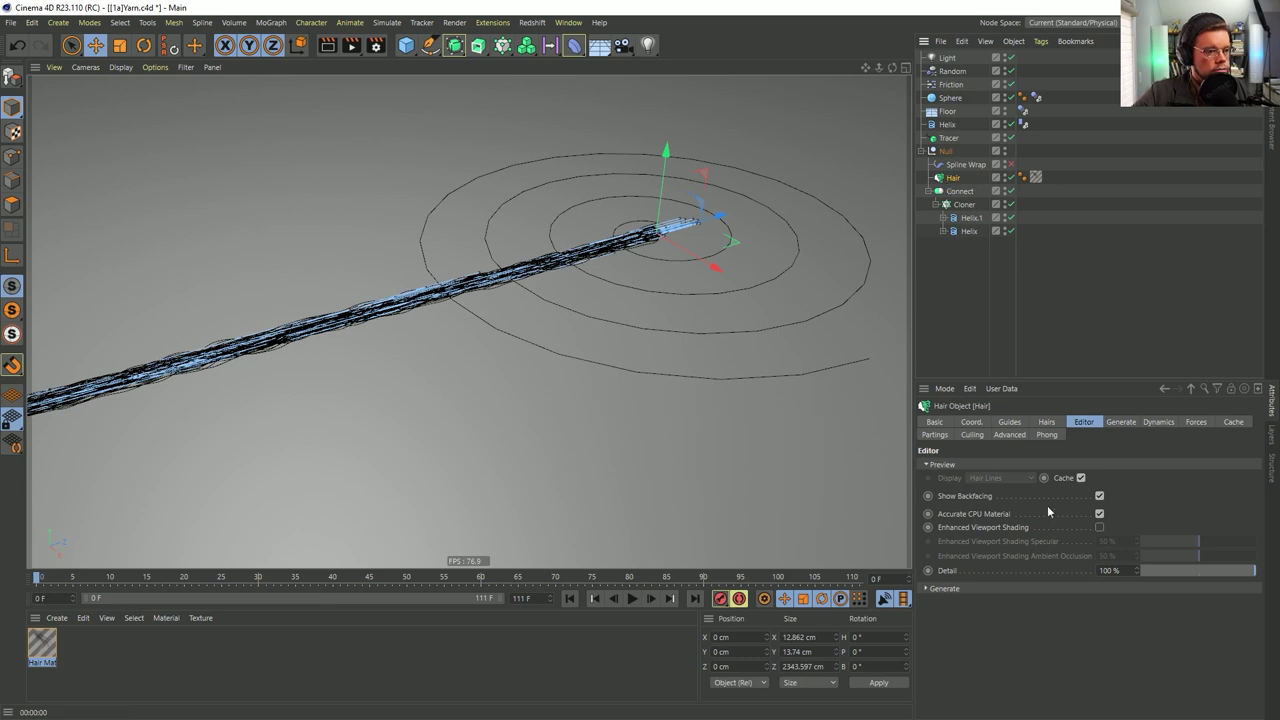
Set the Hair object's guide growth to Normals and regrow the guides
left_click(1010, 422)
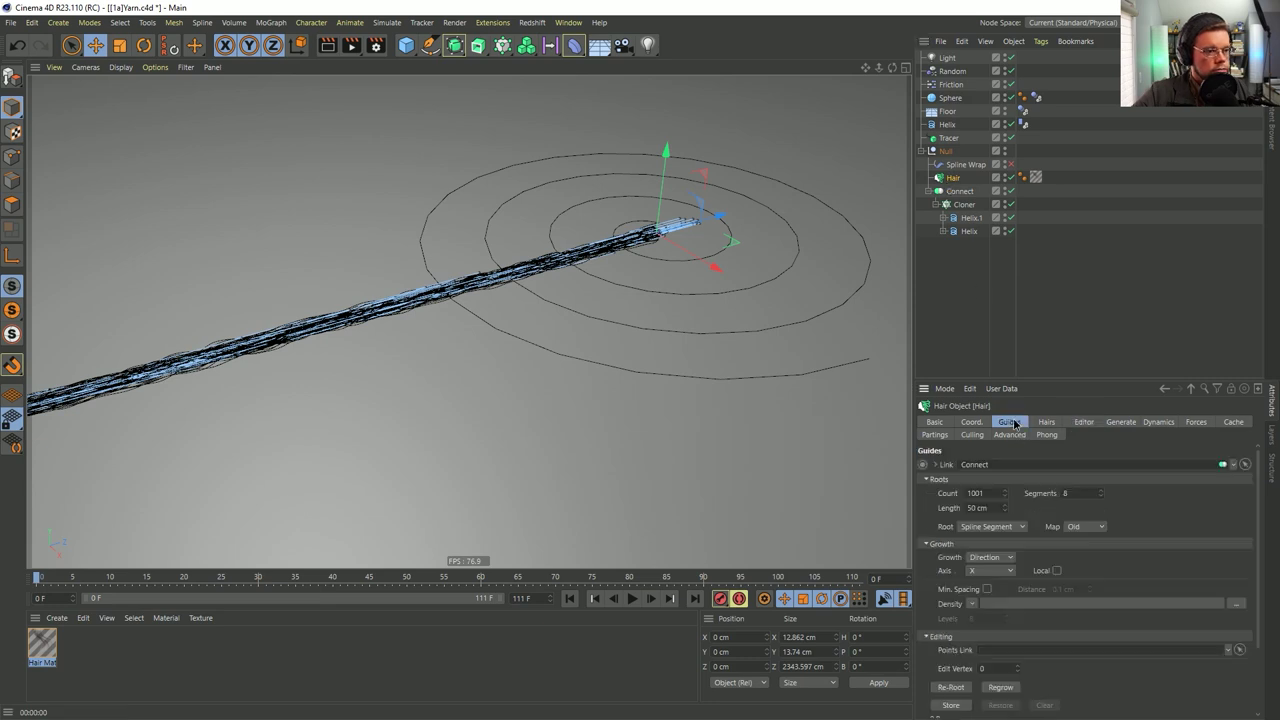
left_click(1013, 687)
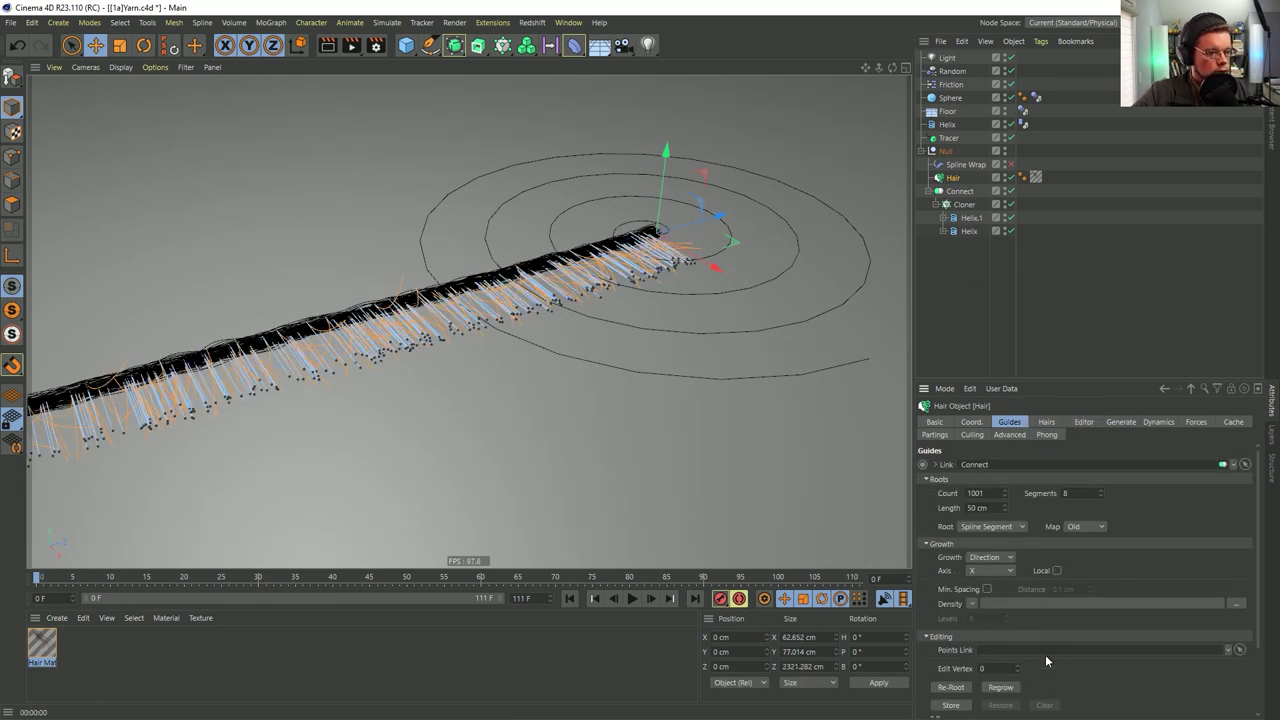
left_click(990, 557)
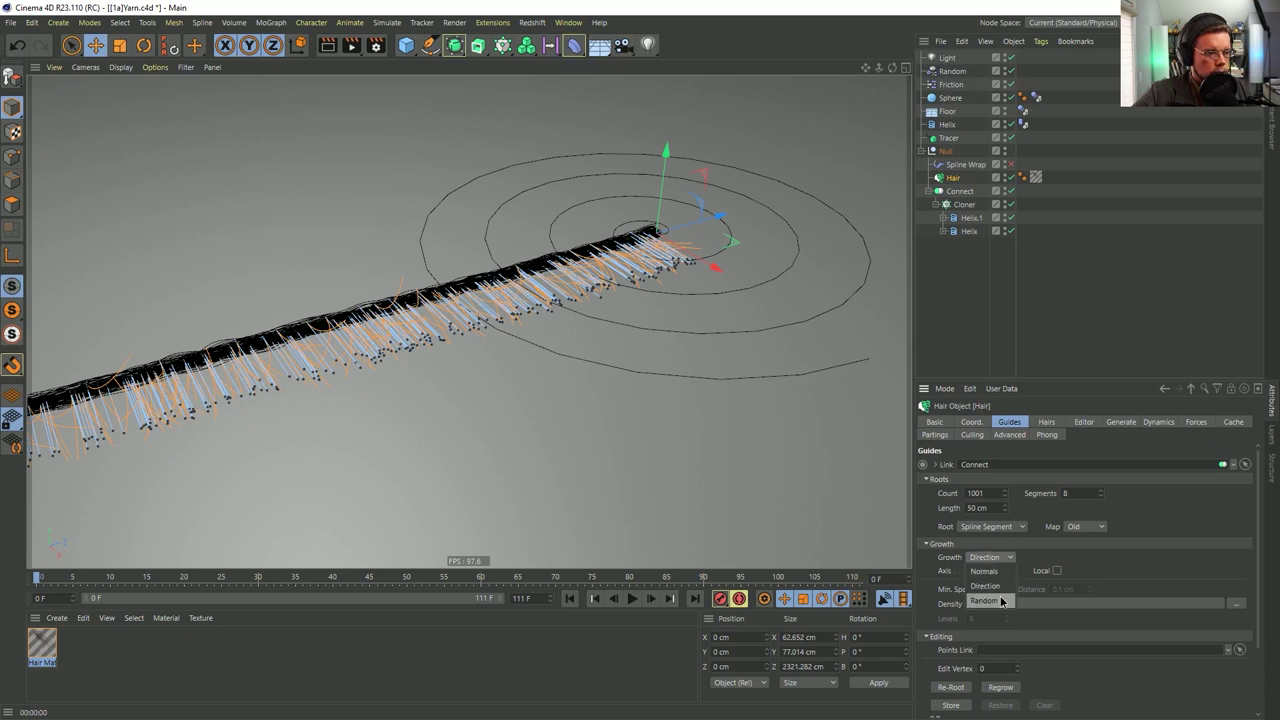
left_click(1000, 572)
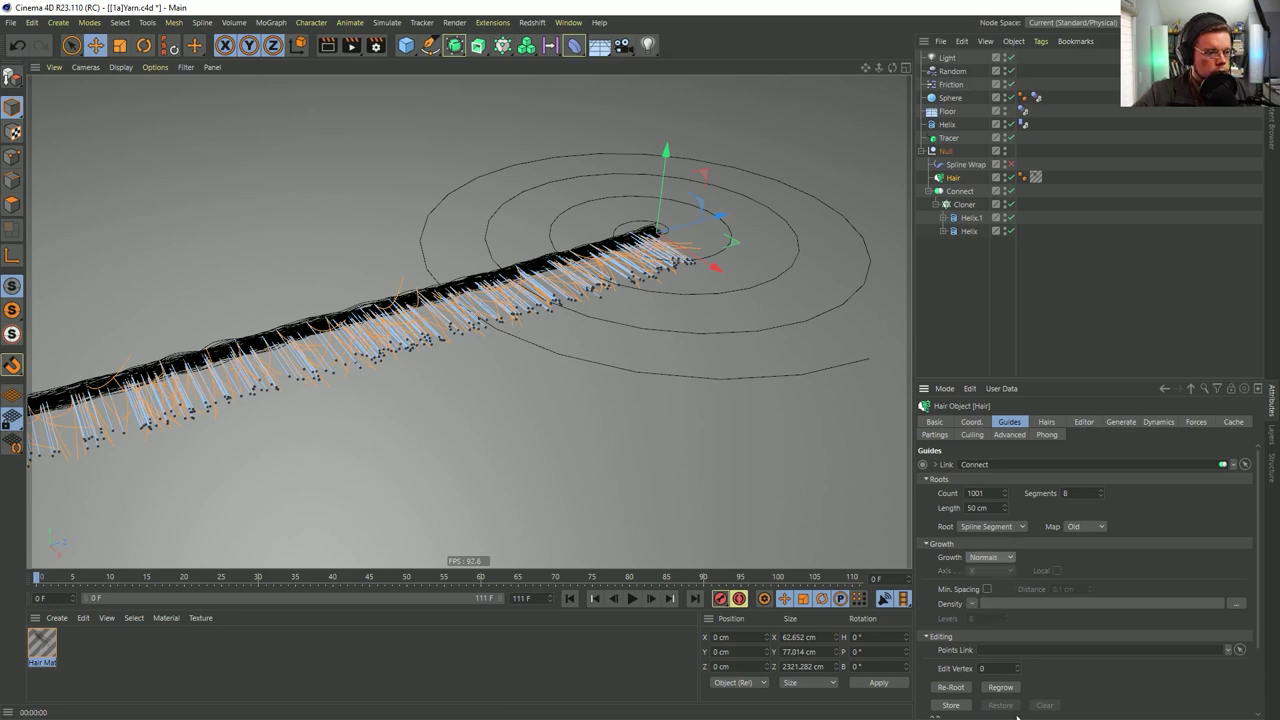
left_click(1001, 687)
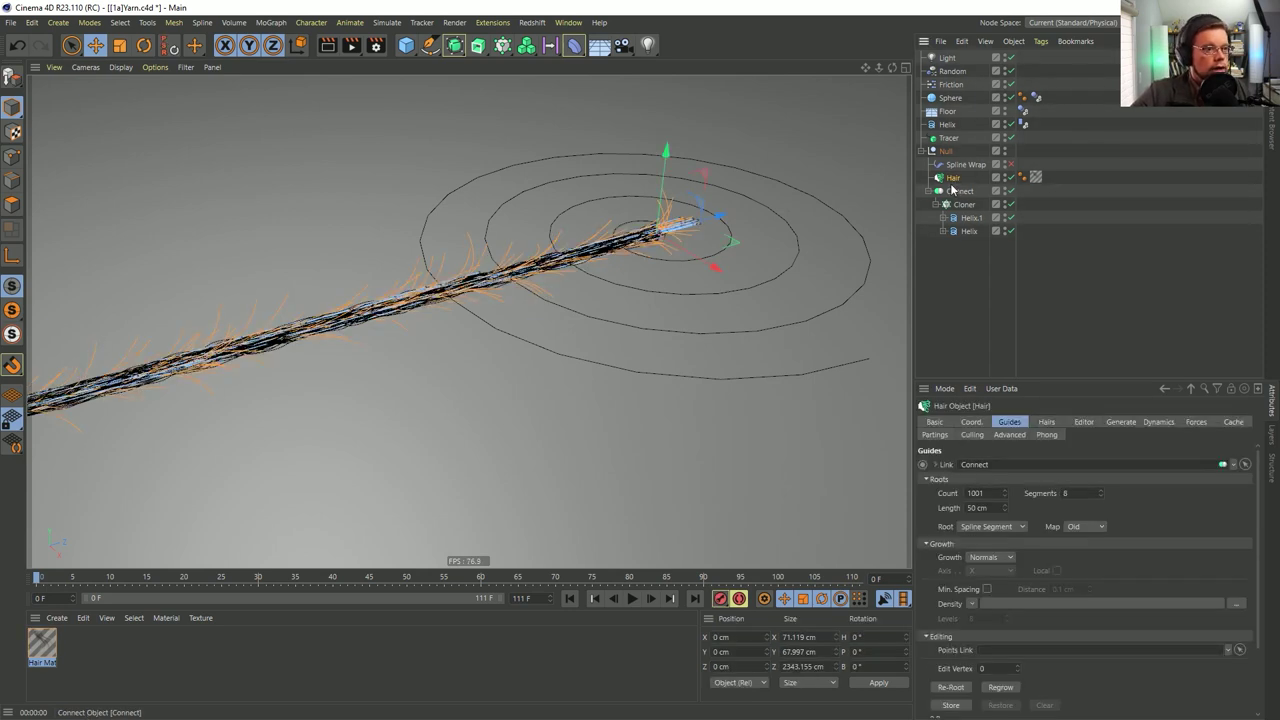
Rename the Null that contains the Spline Wrap, Hair and Connect objects to Hair
left_click(944, 151)
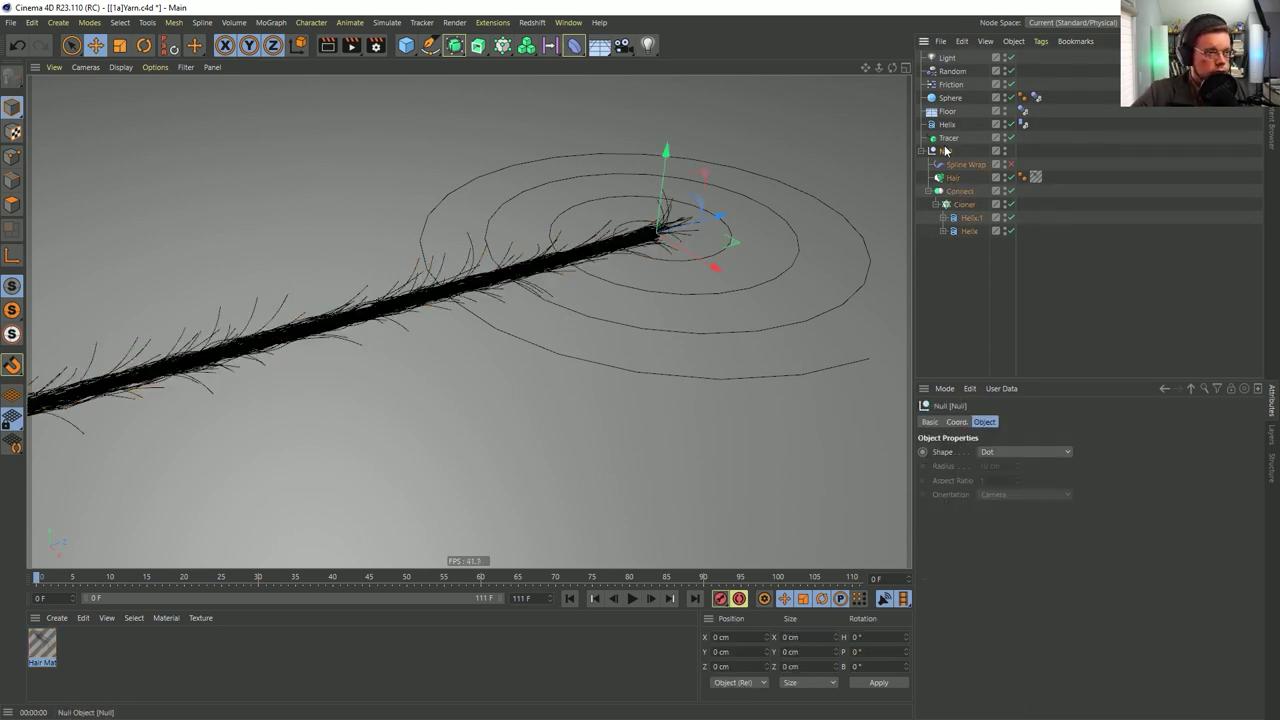
left_click(955, 167)
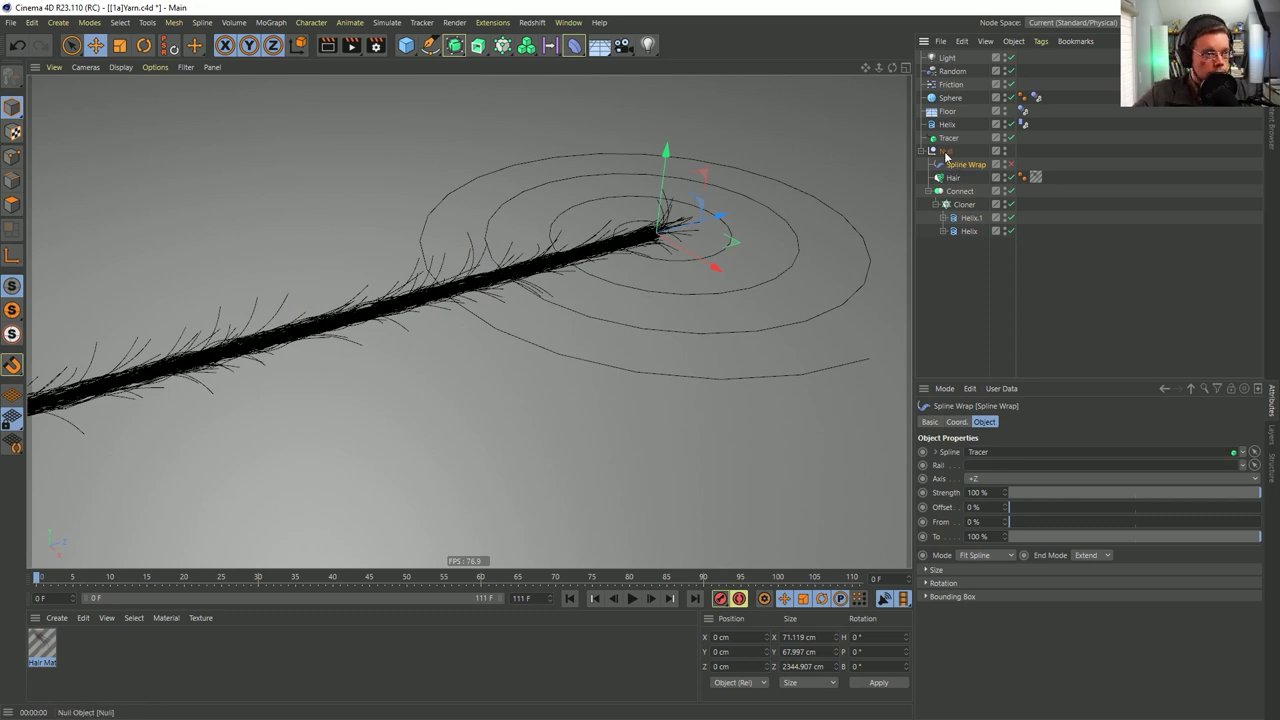
left_click(945, 151)
right_click(945, 154)
key("Escape")
double_click(943, 151)
type("Hair")
key("Return")
Add a Recall tag to the Hair null and store the current state of its hierarchy
right_click(946, 152)
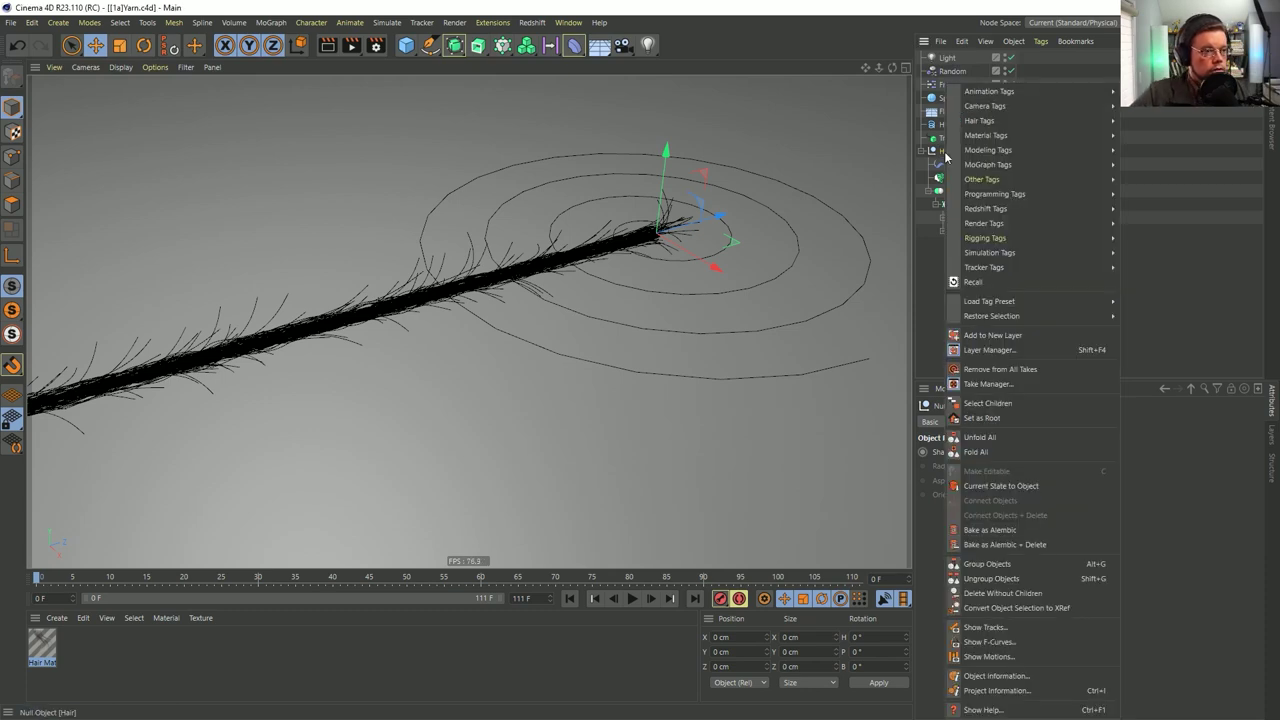
left_click(993, 280)
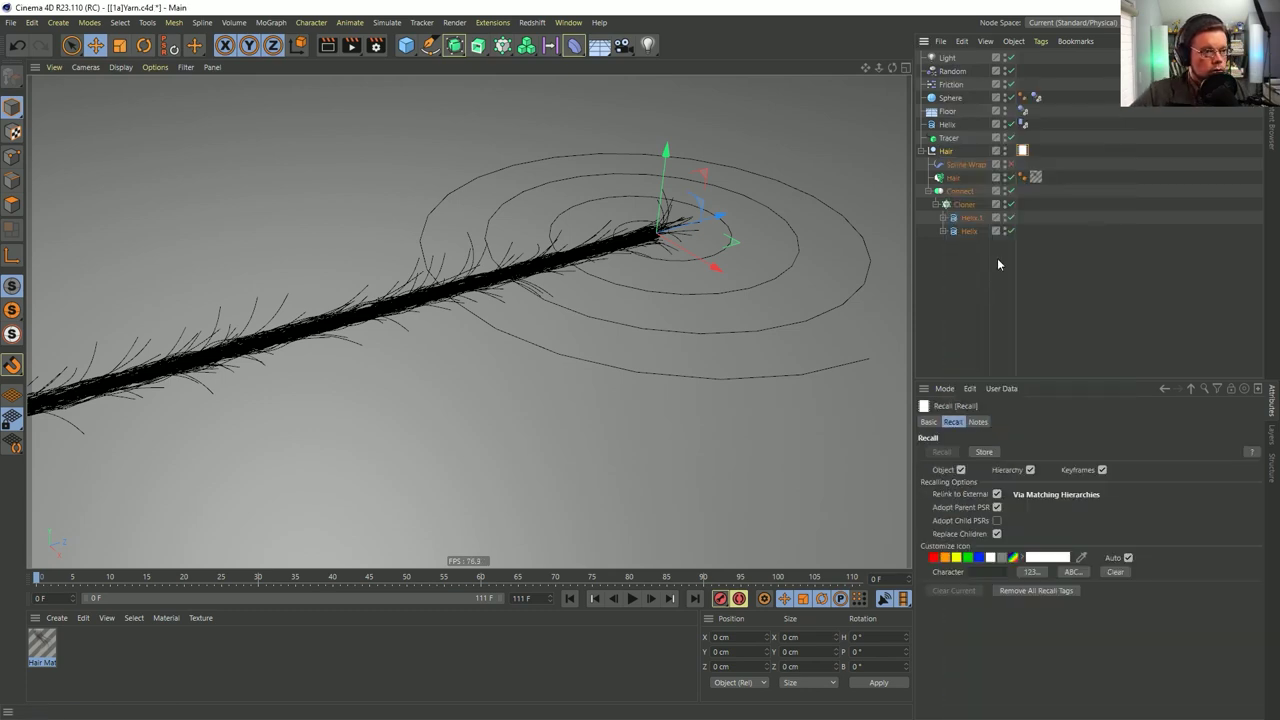
double_click(1021, 154)
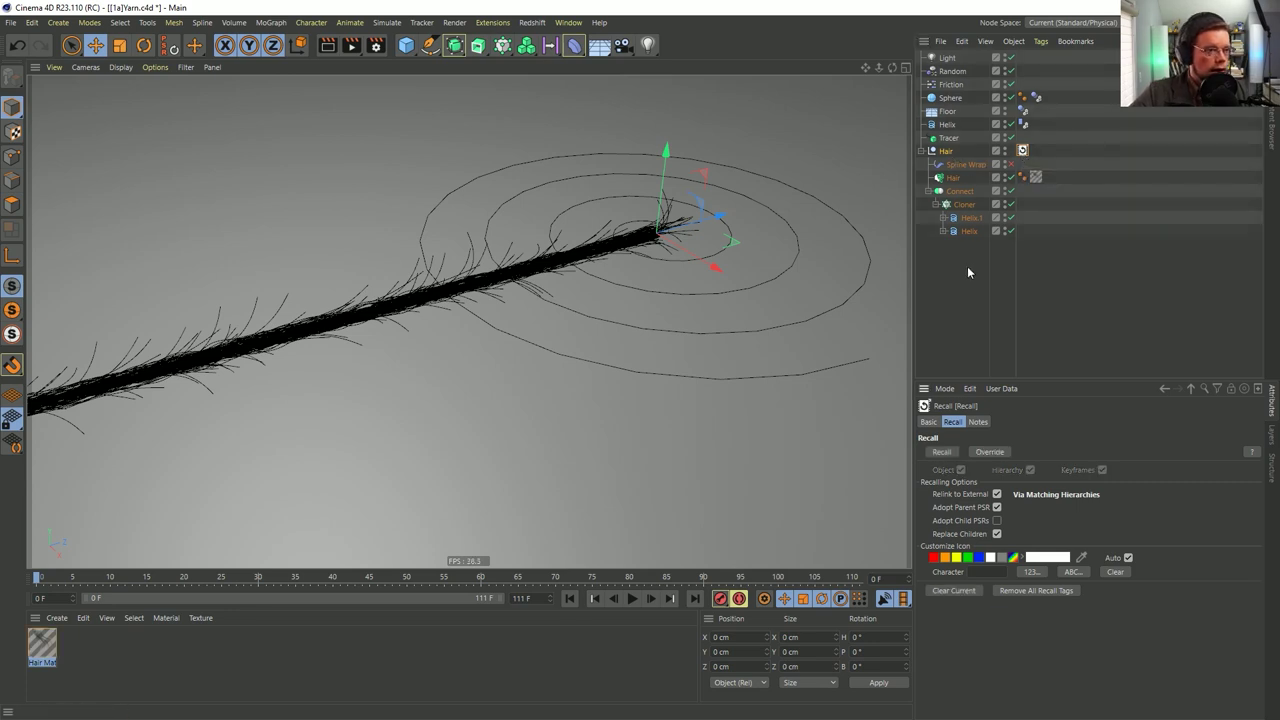
Convert the Hair object and the Connect object inside the Hair null into editable splines
left_click(951, 177)
left_click(960, 191)
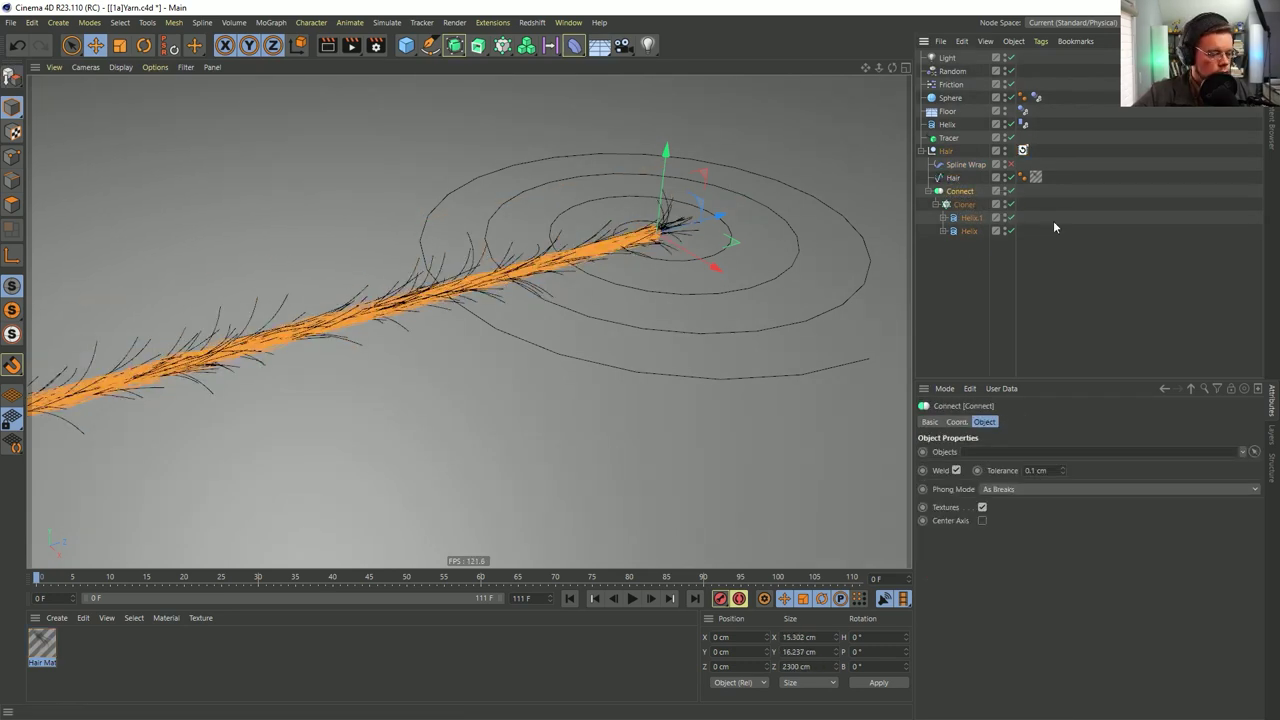
key("c")
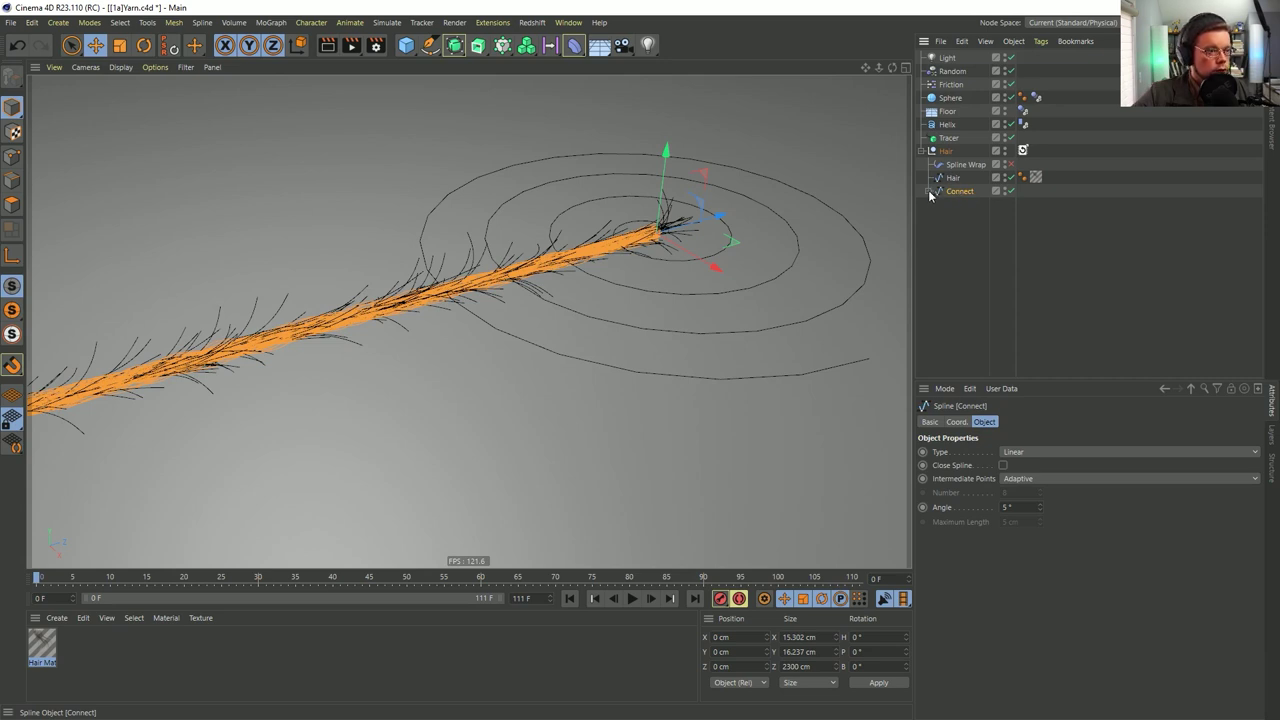
Expand the converted Connect spline and delete the leftover Cloner null with all its children
left_click(929, 192)
left_click(932, 207)
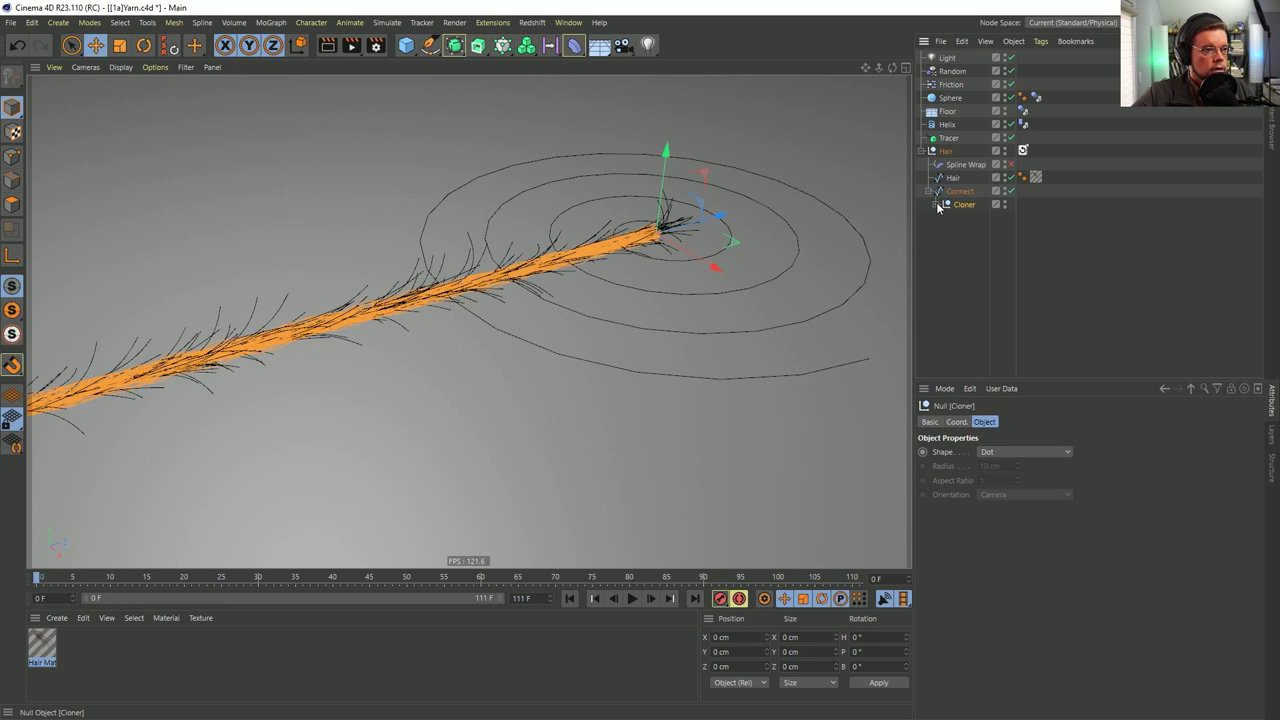
left_click(935, 204)
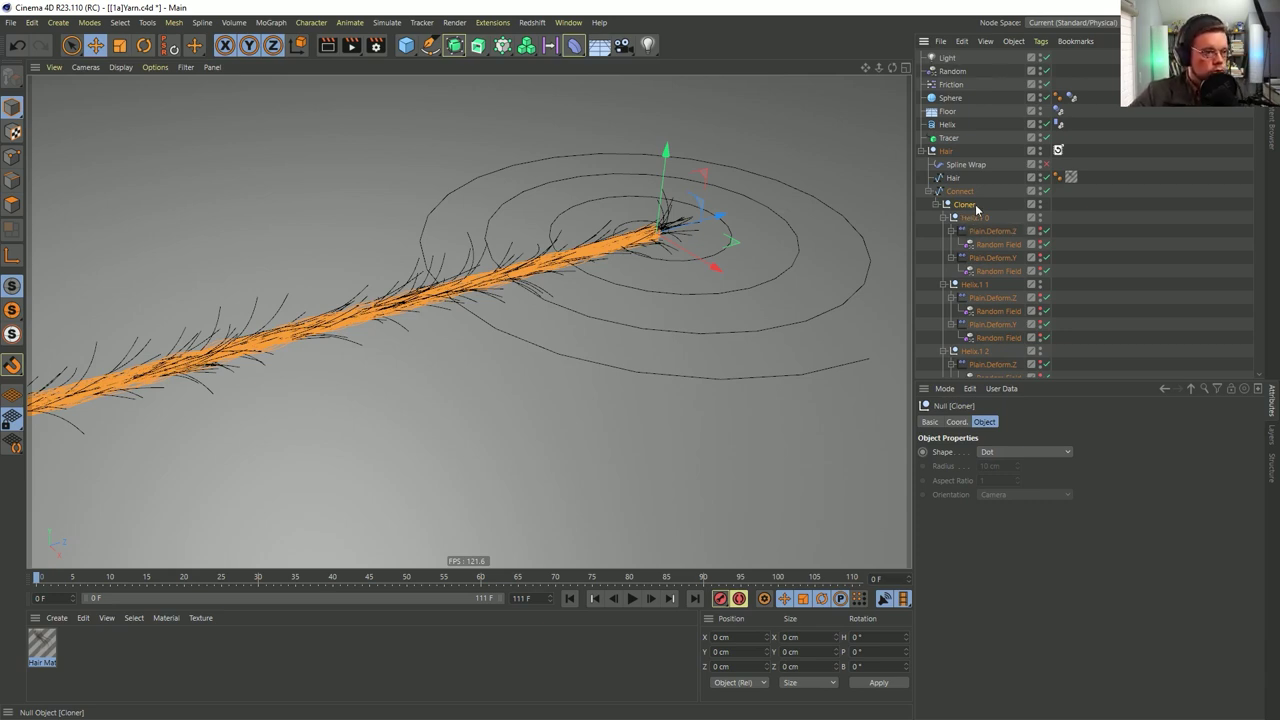
key("Delete")
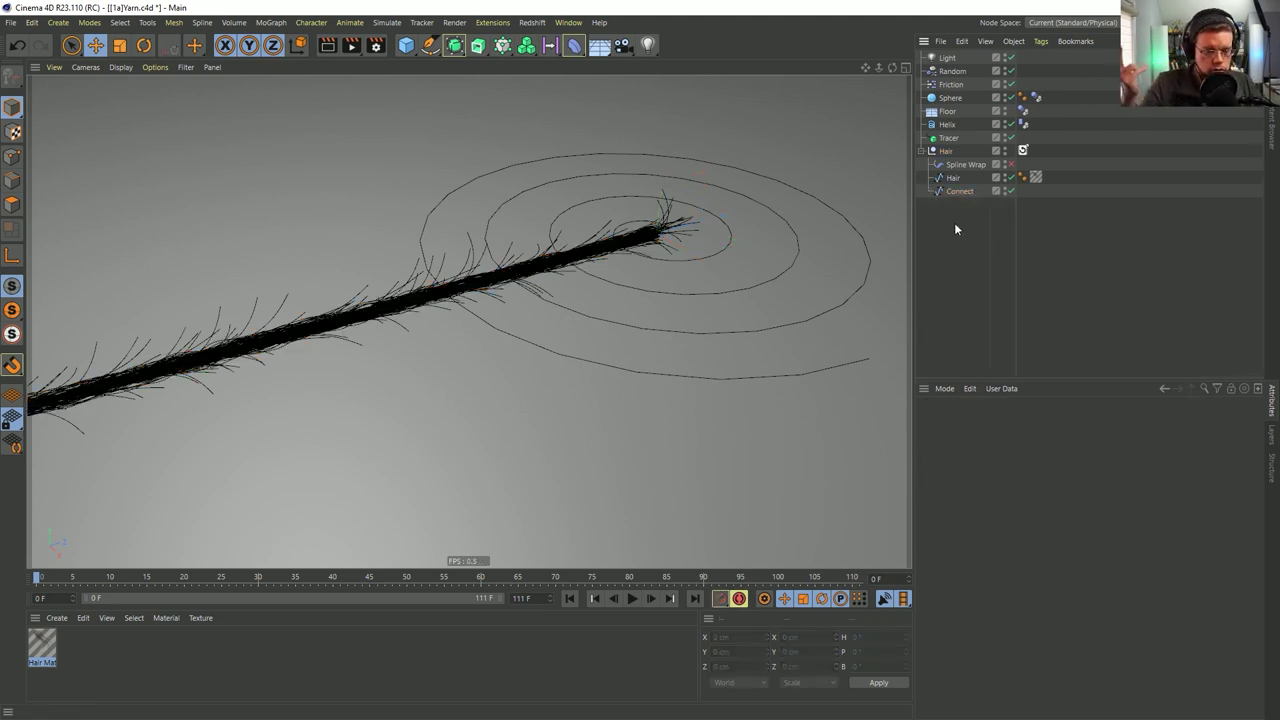
Copy the Hair Mat tag from the Hair spline to the Connect spline and duplicate the Hair Mat material
left_click_drag(685, 247, 650, 246, "alt")
mouse_move(1036, 177)
left_mouse_down()
mouse_move(1036, 198)
mouse_move(1028, 191)
left_mouse_up()
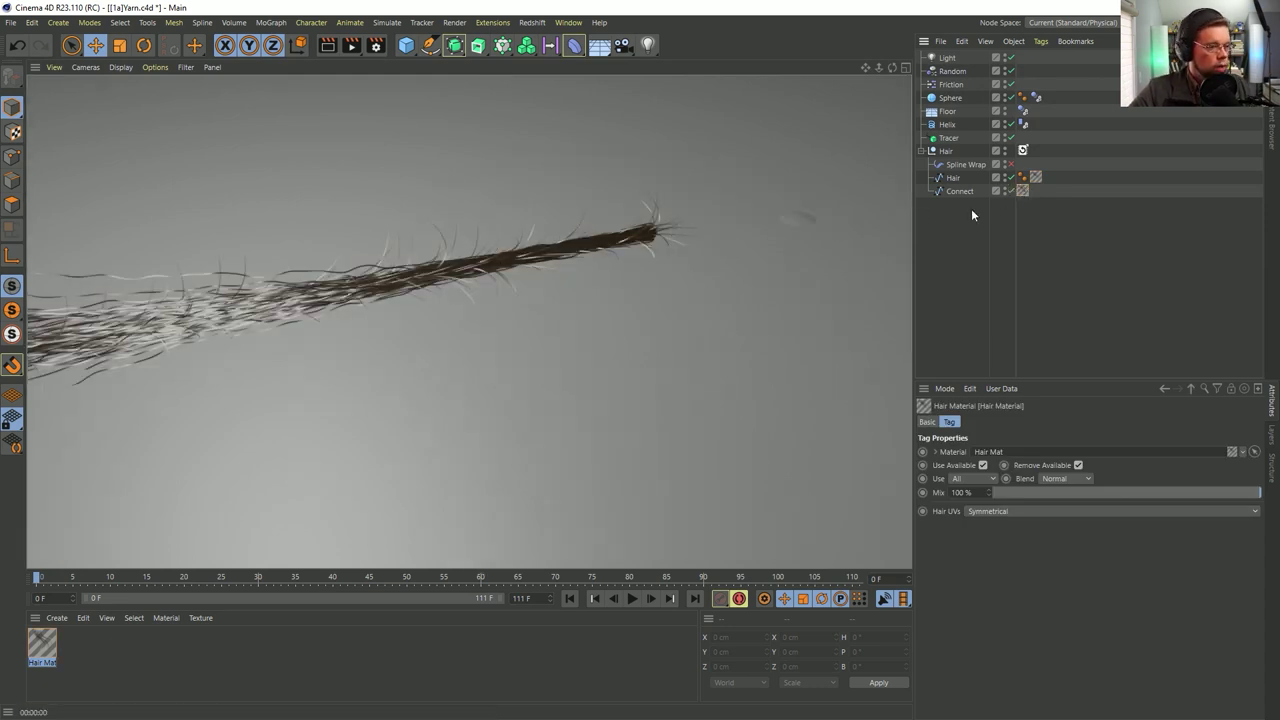
left_click_drag(40, 656, 80, 650, "ctrl")
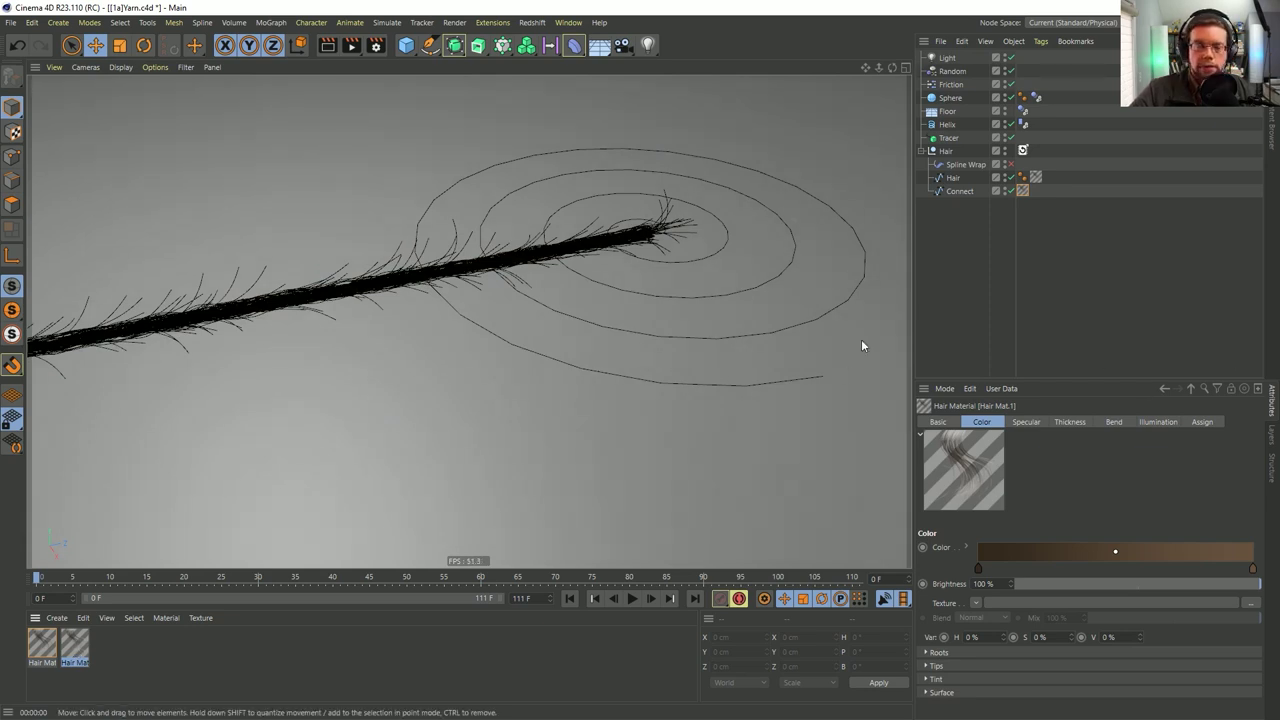
left_click(1036, 177)
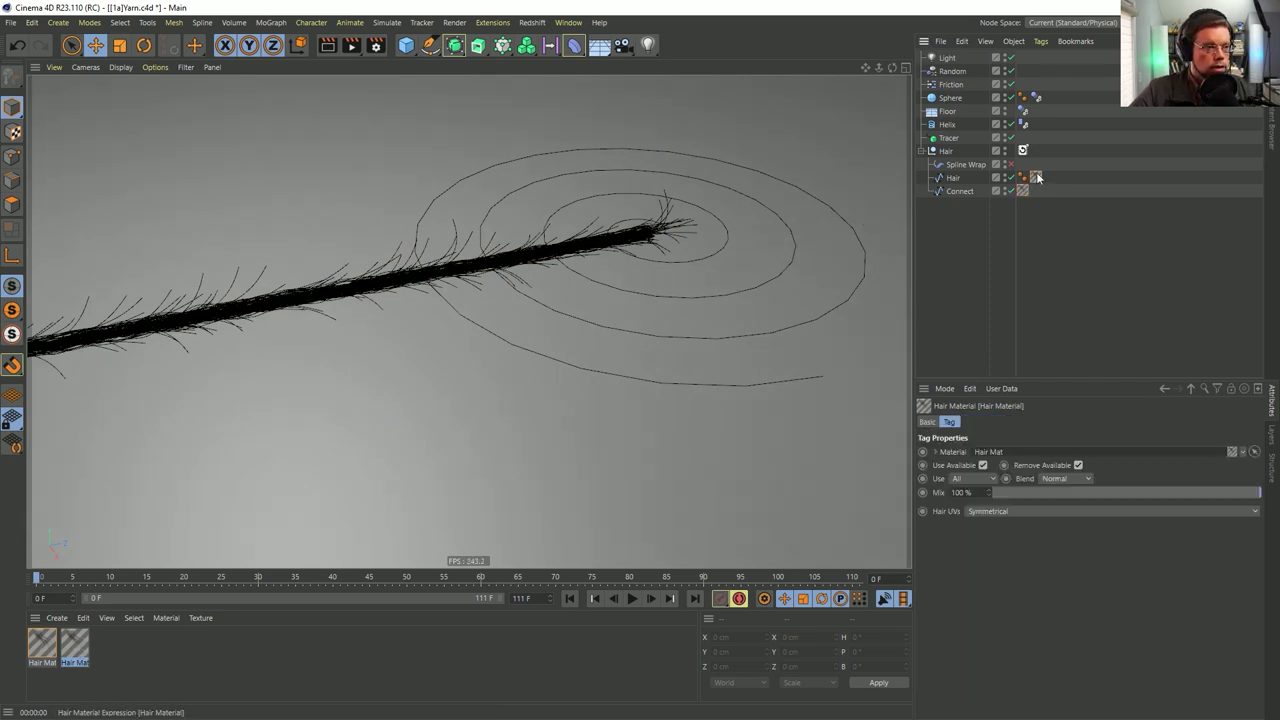
left_click_drag(1033, 179, 1022, 192)
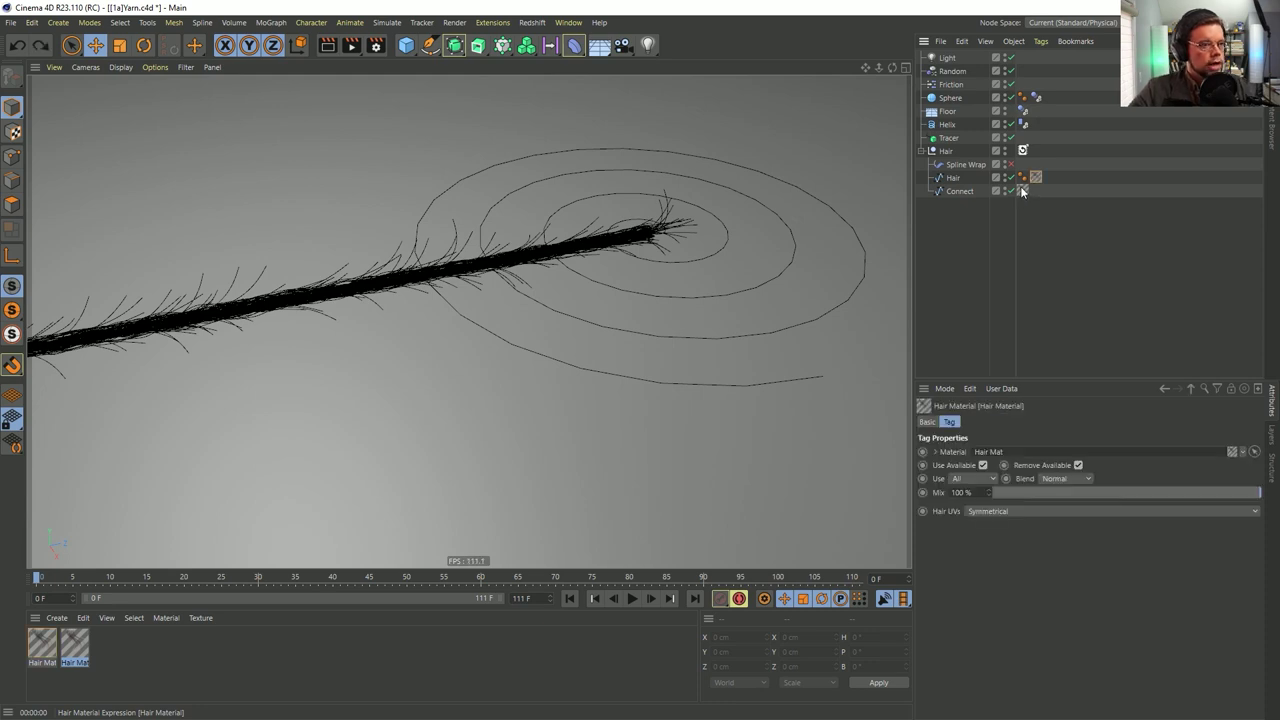
Disable the Bend channel in the duplicated Hair Mat.1 material
left_click(73, 646)
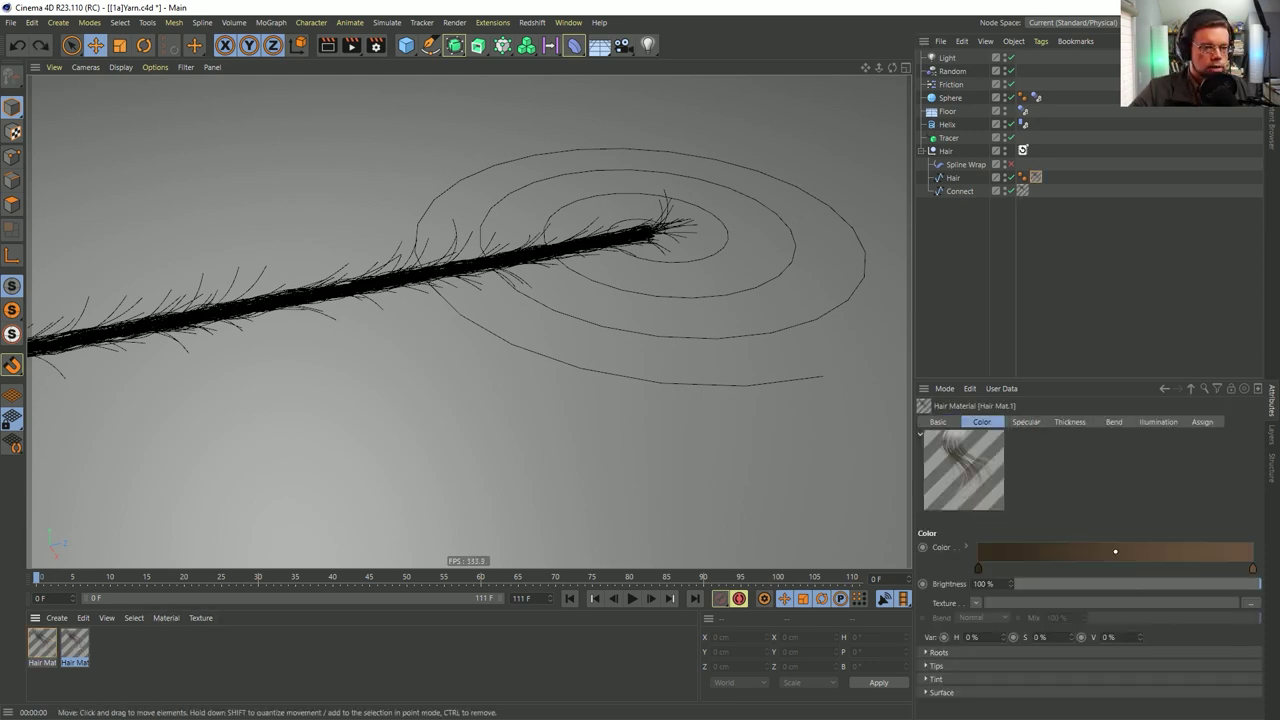
double_click(73, 646)
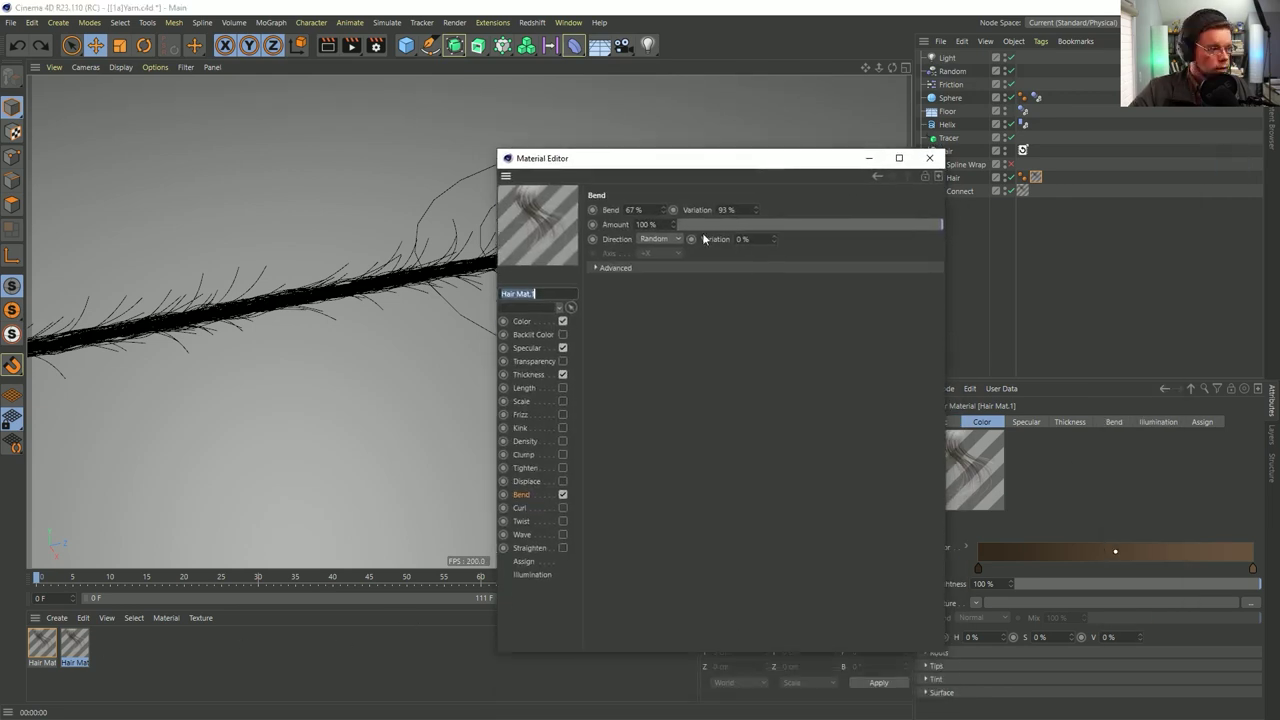
left_click(562, 494)
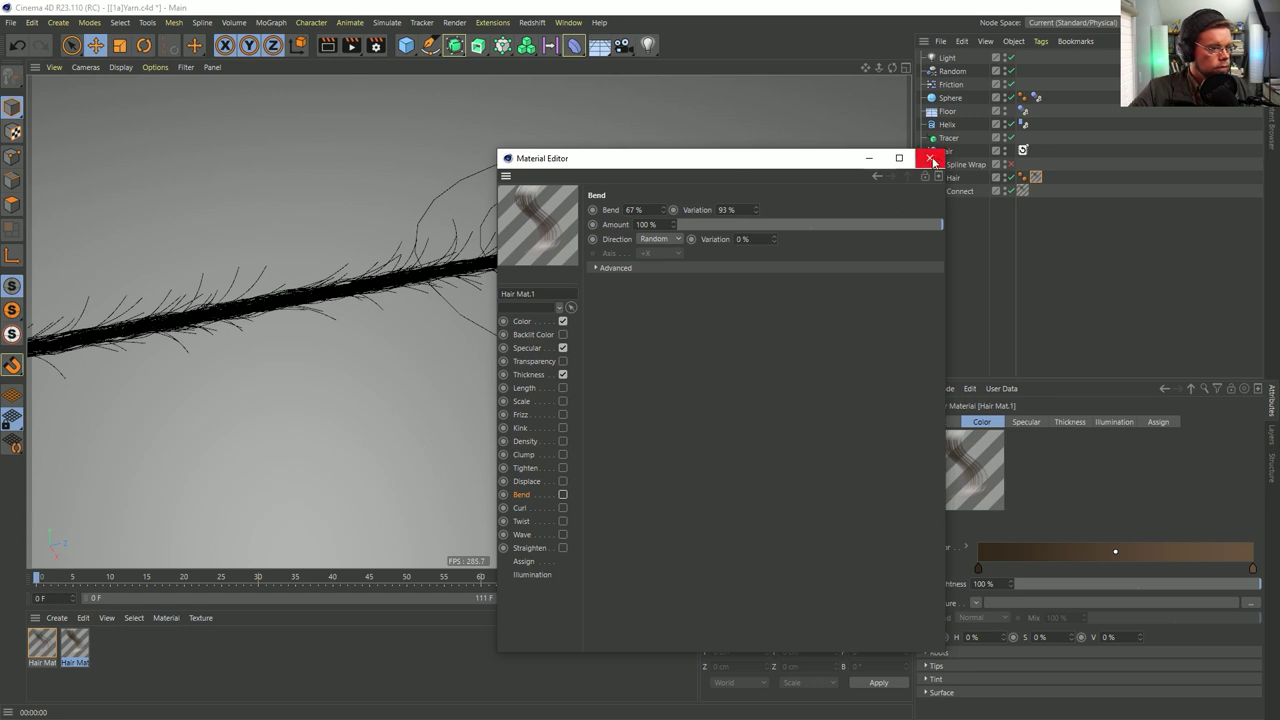
left_click(929, 158)
Assign Hair Mat.1 to the Connect spline and delete its previous Hair Mat tag
left_click_drag(77, 648, 1038, 192)
left_click(1023, 191)
key("Delete")
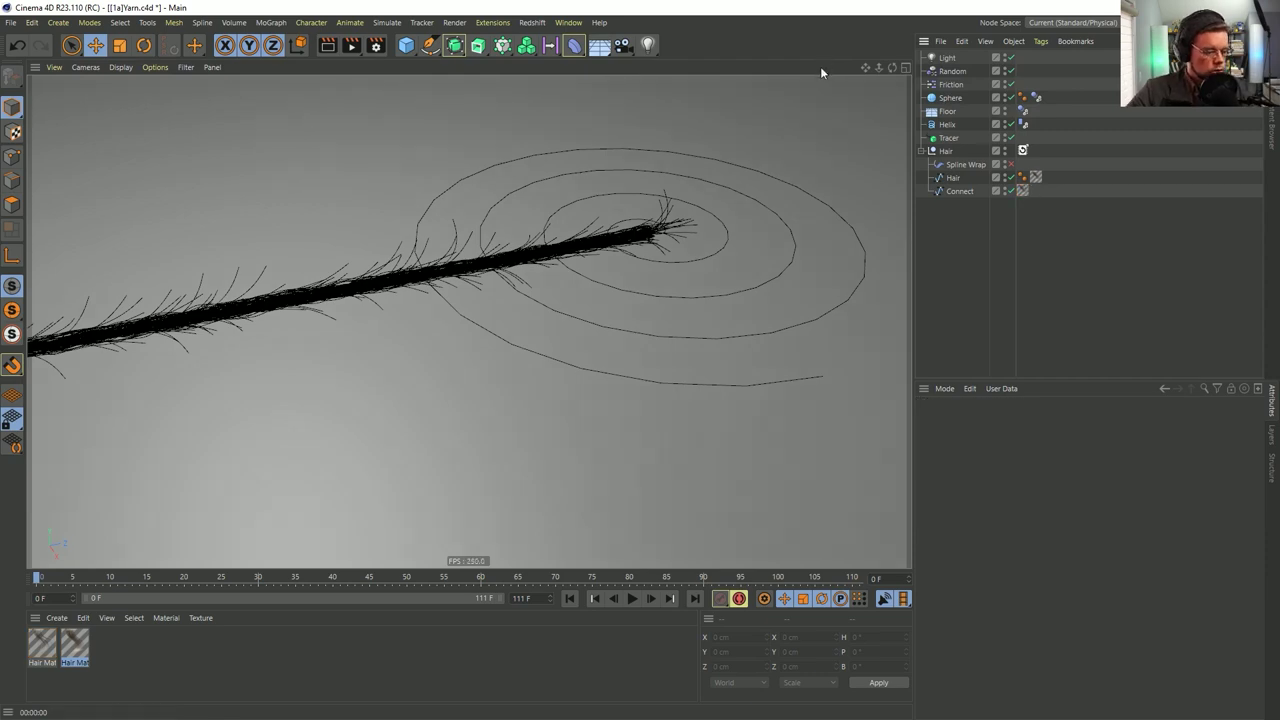
middle_click_drag(362, 280, 468, 320, "alt")
right_click_drag(468, 320, 643, 258, "alt")
mouse_move(633, 254)
left_mouse_down("alt")
mouse_move(634, 241)
mouse_move(645, 256)
left_mouse_up("alt")
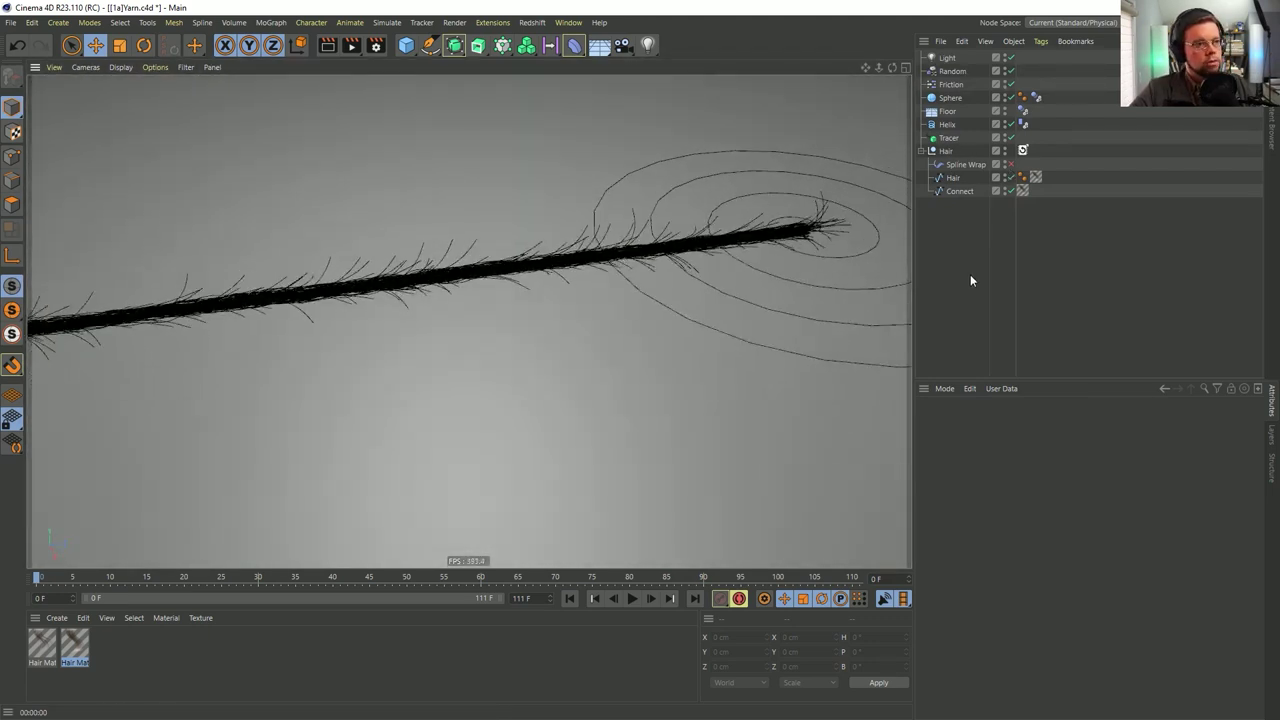
Recall the stored hair setup into a new Null below the Hair group by moving the Recall tag onto it
left_click_drag(407, 46, 437, 60)
left_click_drag(942, 59, 963, 250)
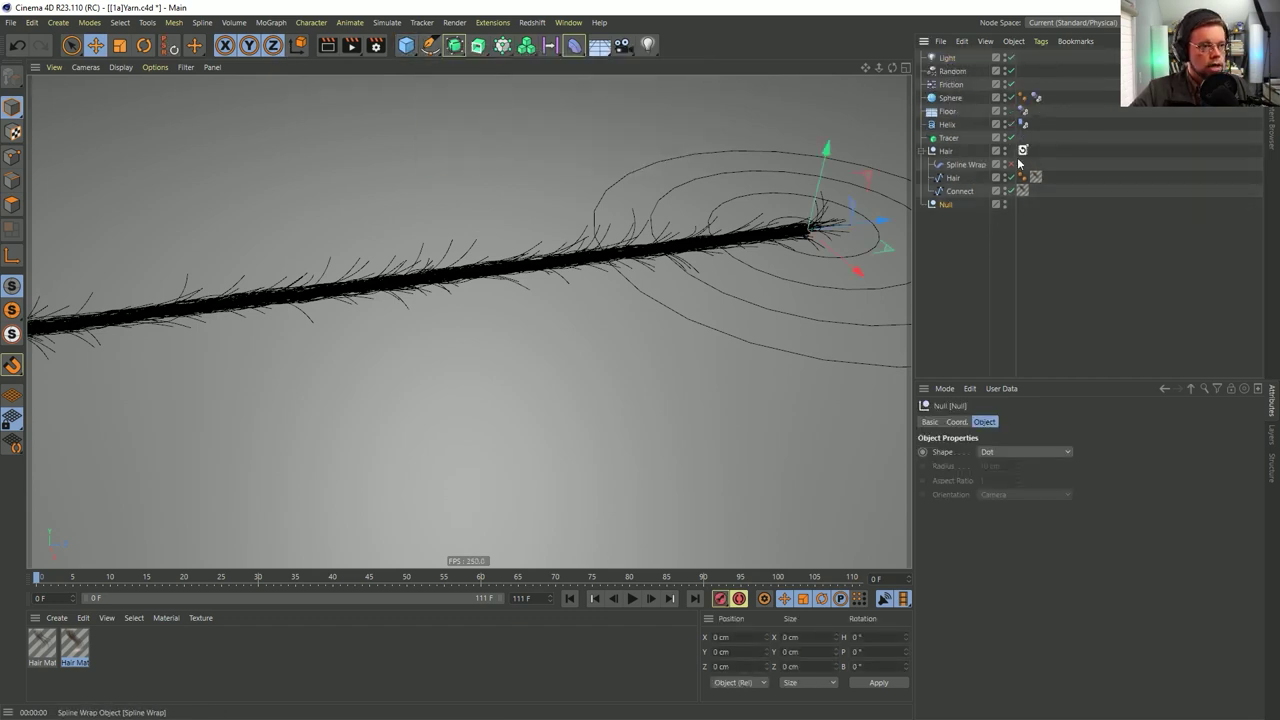
left_click_drag(1022, 150, 1024, 214)
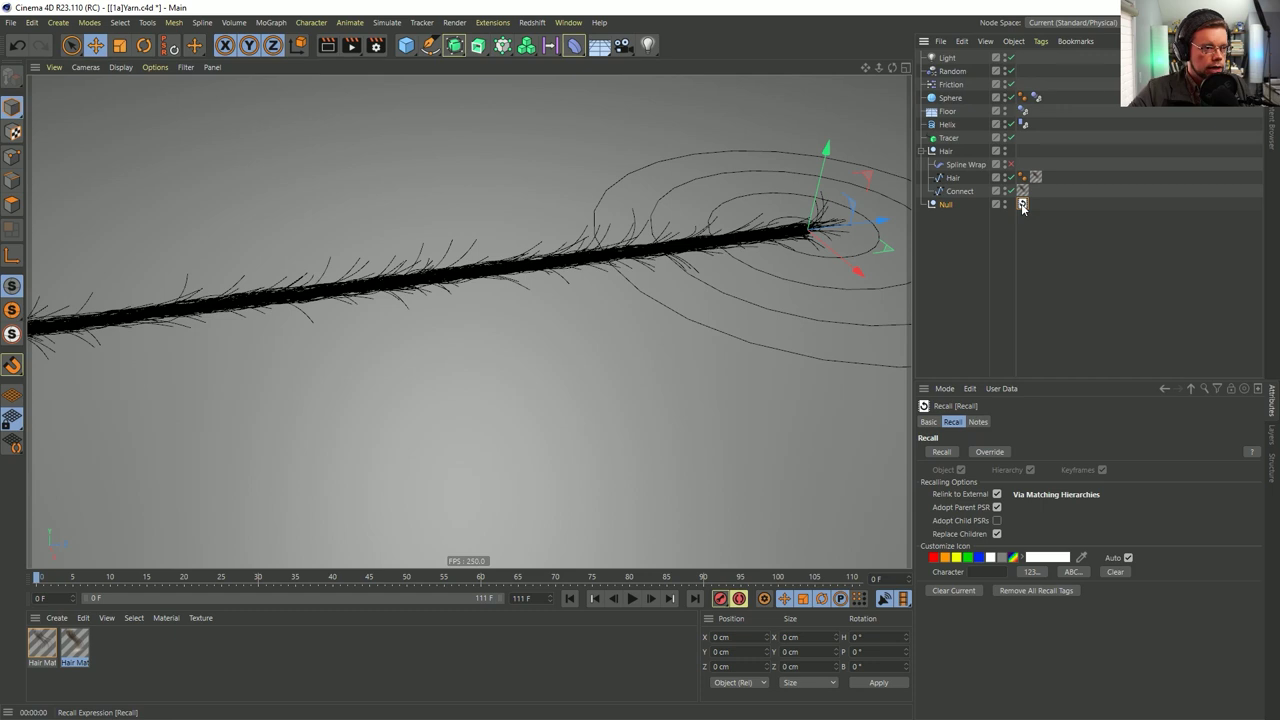
double_click(1022, 205)
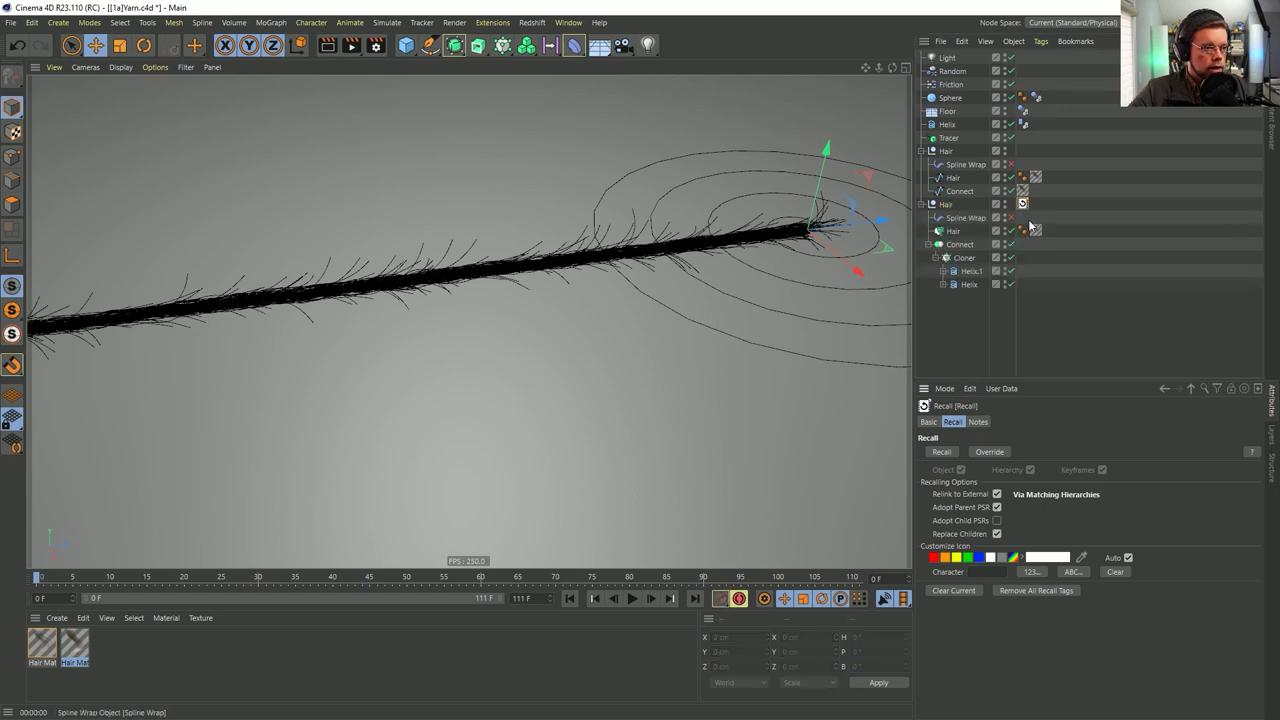
Move the Recall tag back to the original Hair null and delete the recalled copy of the setup
left_click(953, 231)
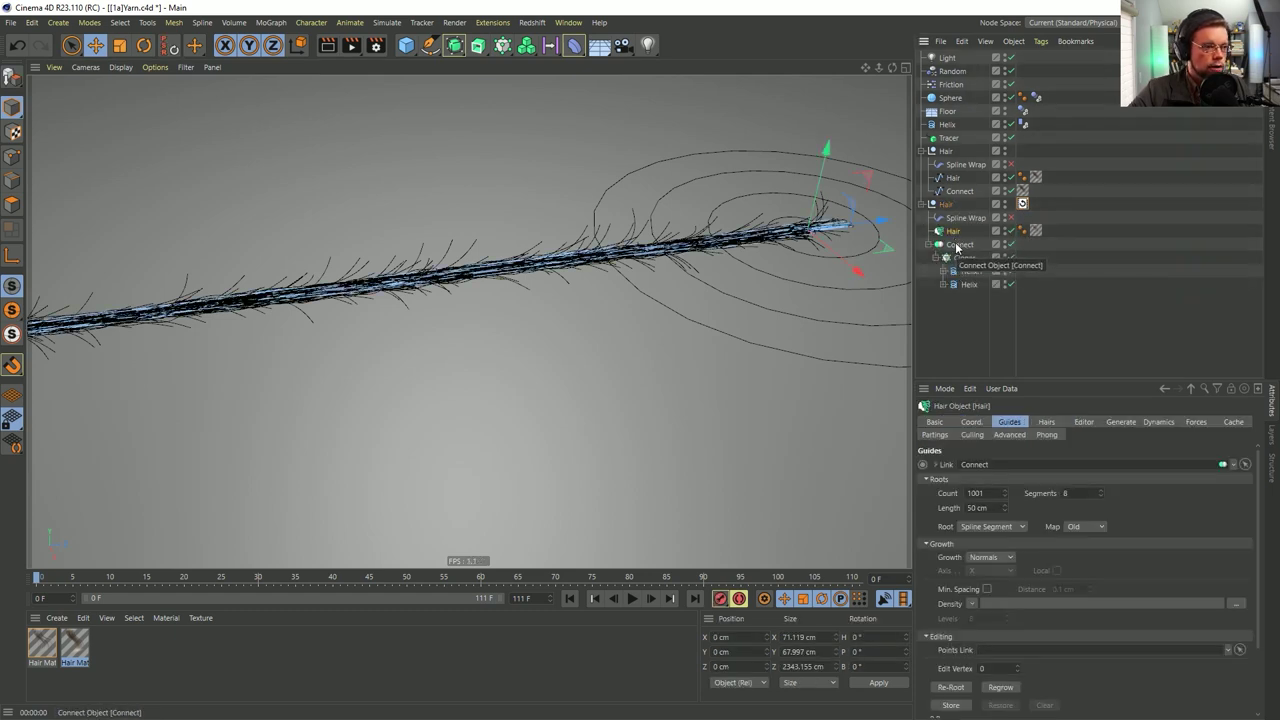
left_click(961, 245)
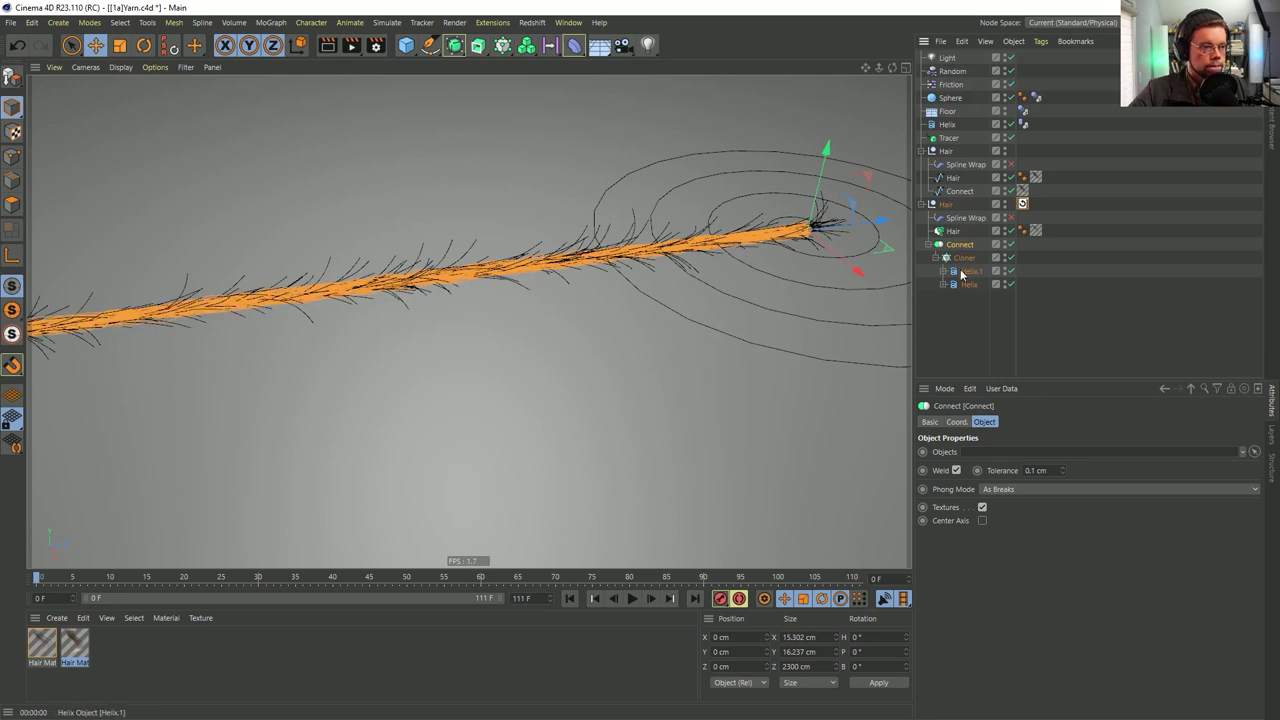
left_click(960, 218)
left_click_drag(1022, 203, 1022, 151)
left_click(951, 205)
key("Delete")
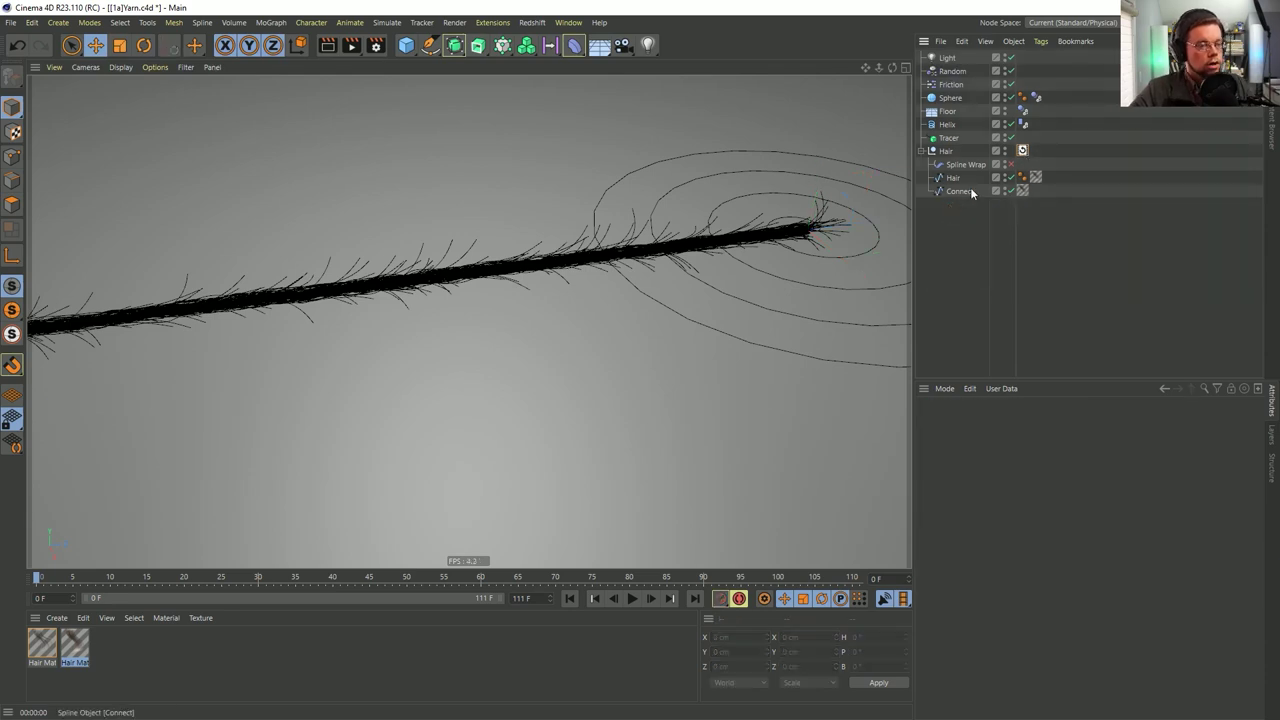
Enable the Spline Wrap so the hair splines follow the Tracer spiral
left_click(958, 166)
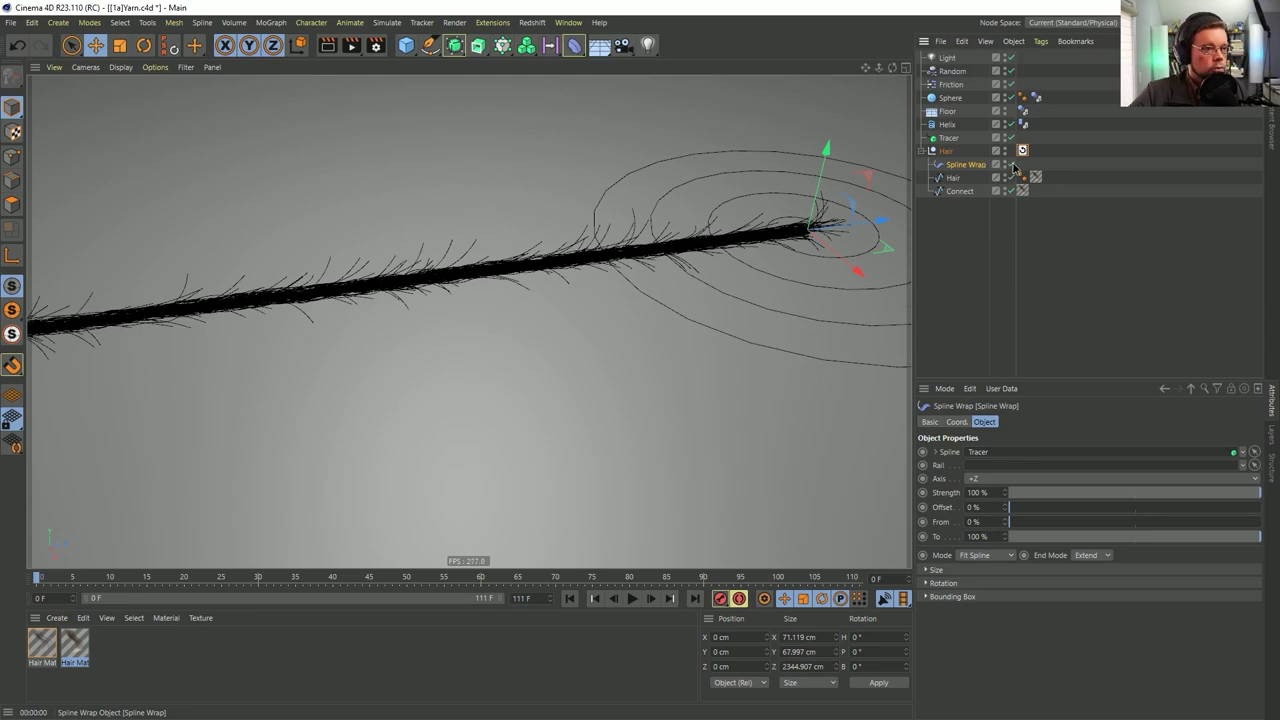
left_click(1011, 165)
middle_click_drag(545, 308, 340, 340, "alt")
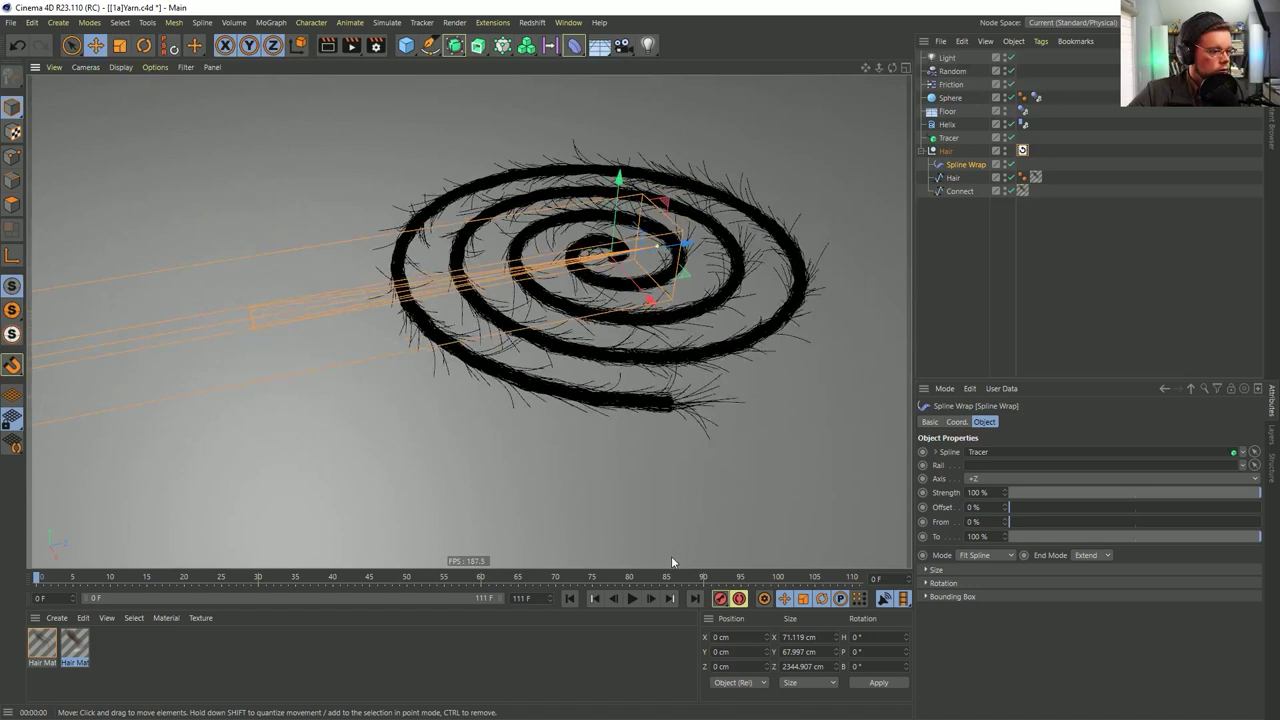
Play the animation to check how the yarn reacts to the rising sphere, and return to the first frame
left_click(632, 598)
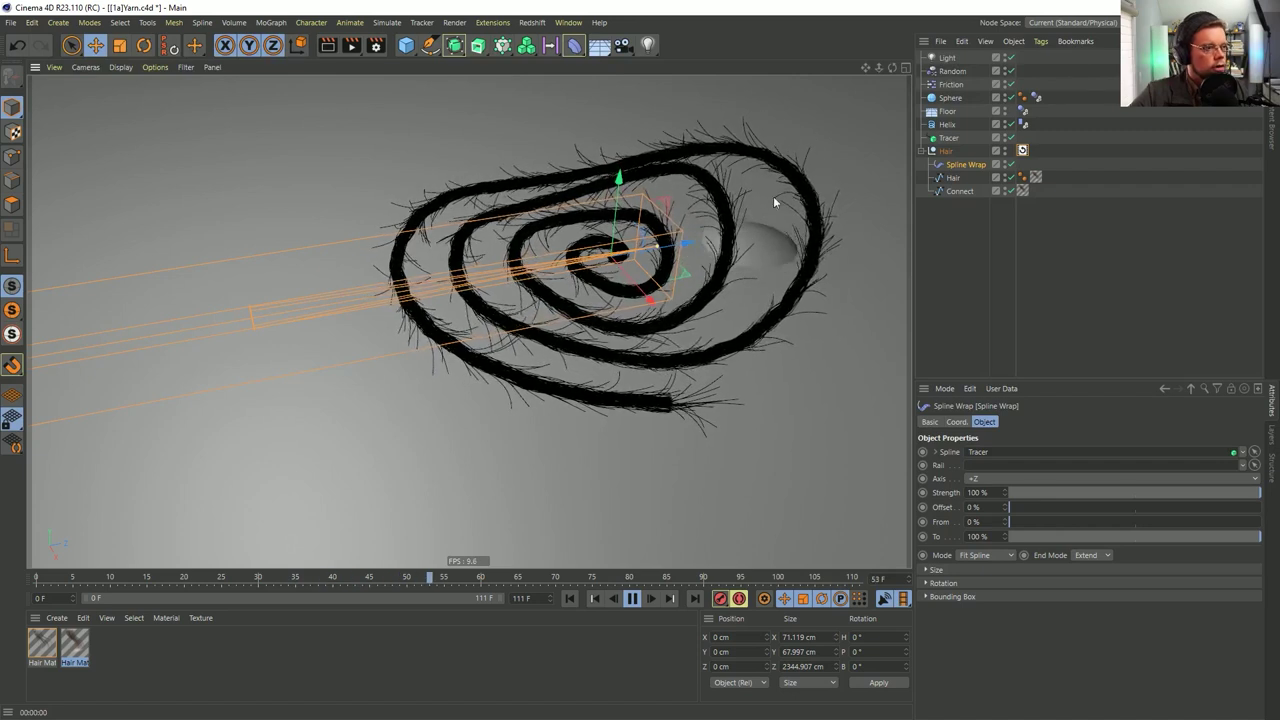
left_click(632, 598)
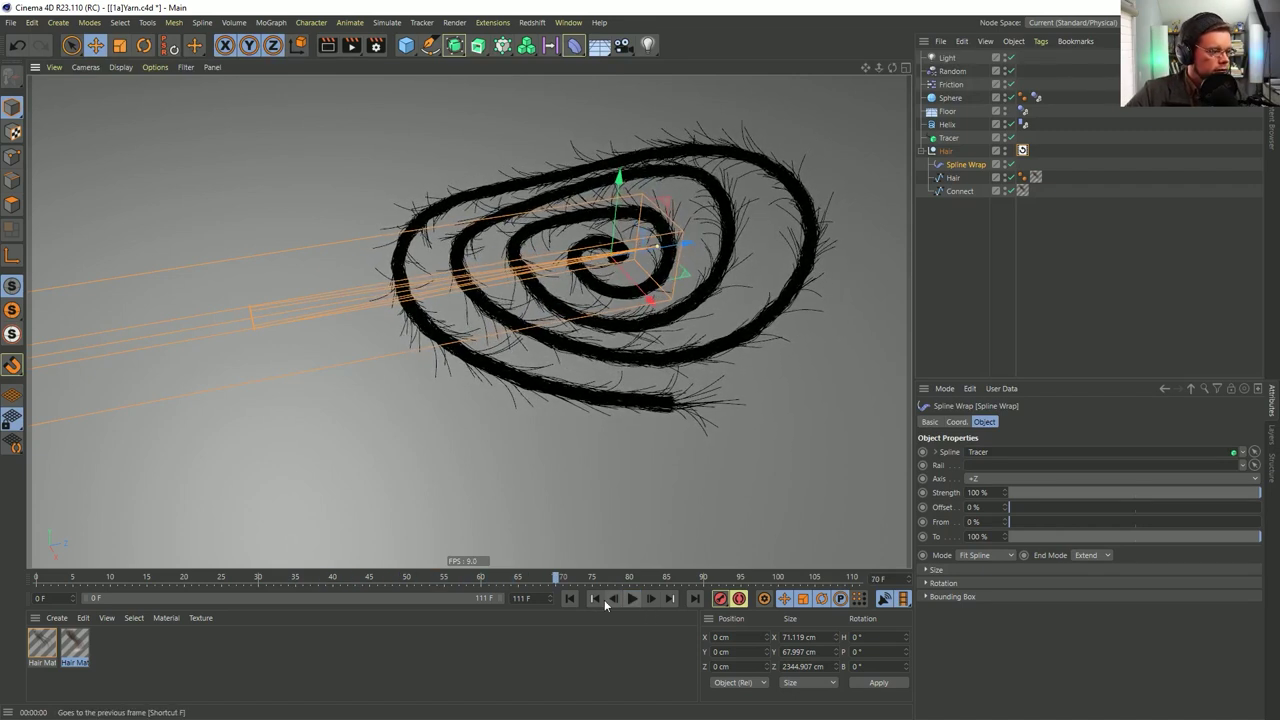
left_click(594, 598)
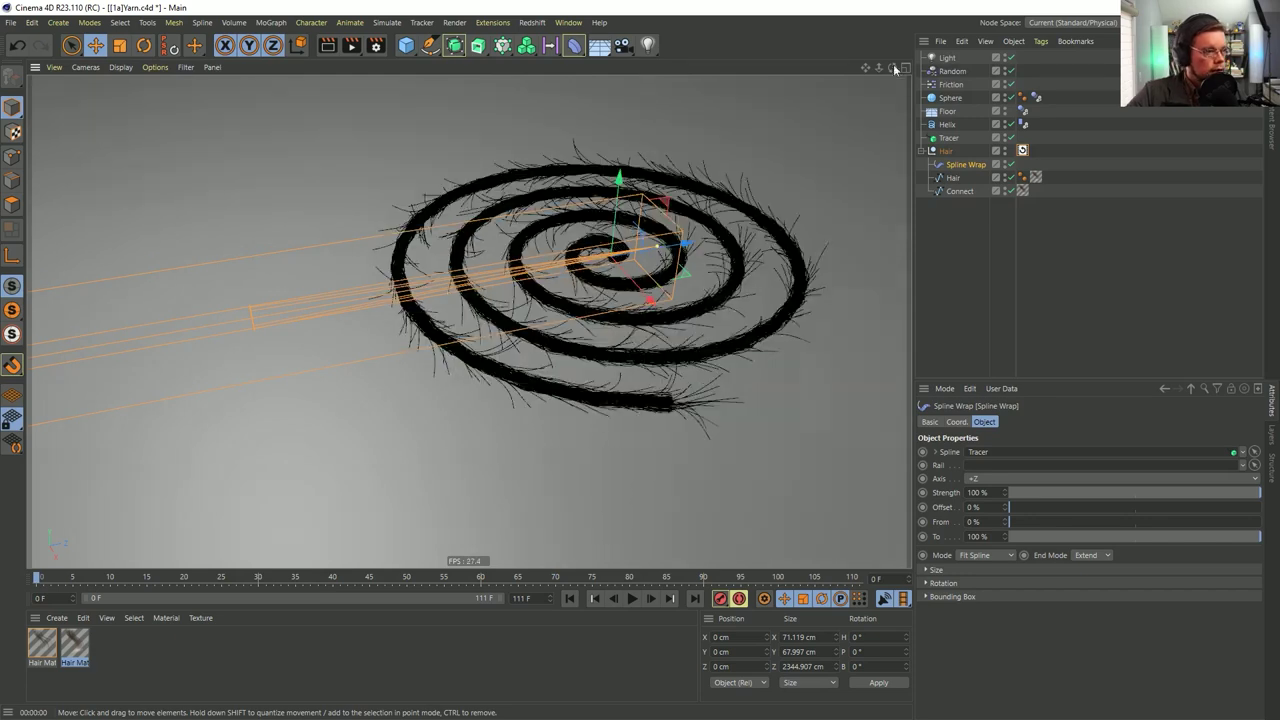
Render the wrapped yarn spiral in the viewport to examine both hair materials up close
left_click(961, 251)
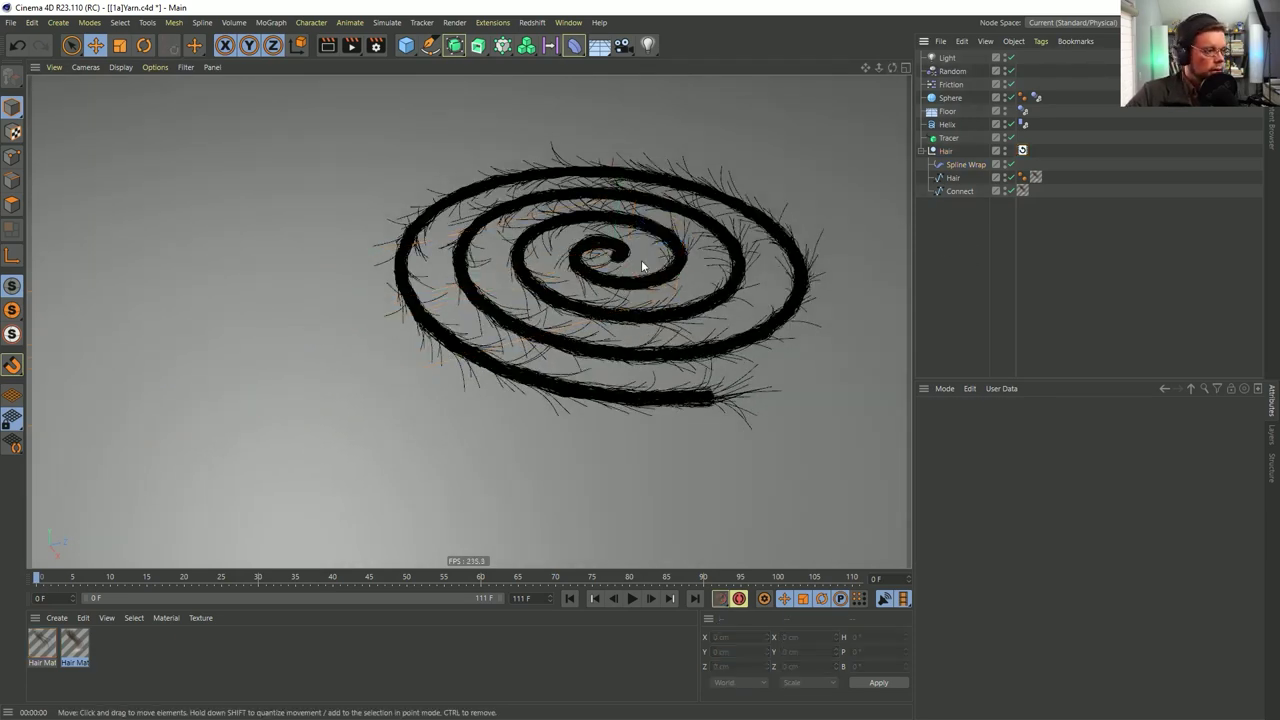
scroll(666, 255, "up", 3)
middle_click_drag(603, 262, 497, 283, "alt")
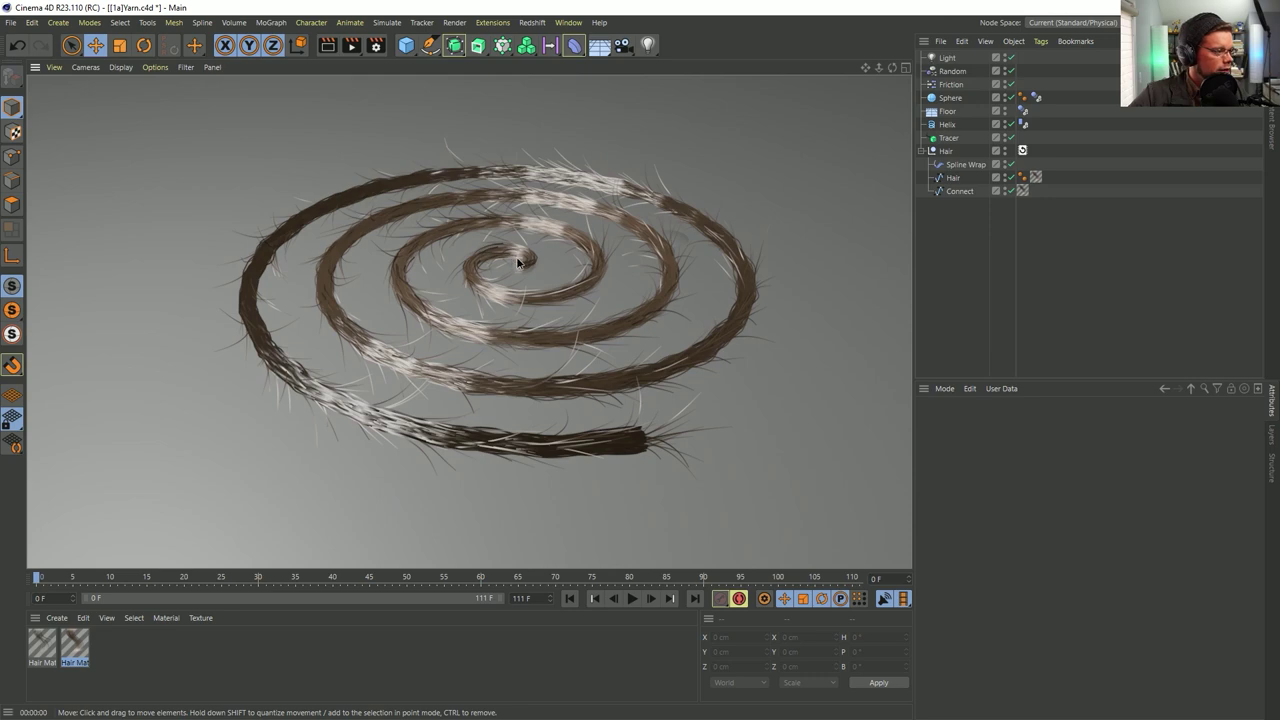
scroll(515, 262, "up", 2)
middle_click_drag(523, 264, 516, 242, "alt")
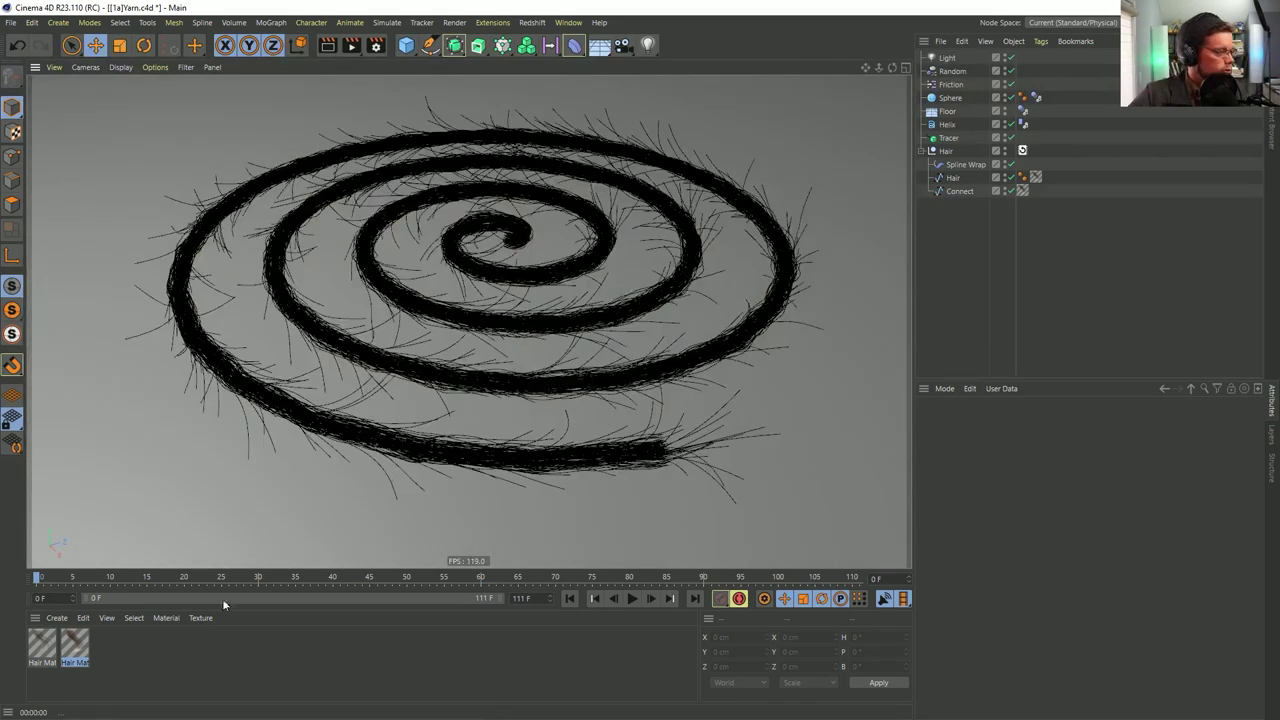
Change the Hair Mat.1 color gradient to a single bright turquoise by recoloring the root knot and removing the tip knot
double_click(74, 645)
left_click_drag(1244, 119, 887, 183)
left_click(753, 334)
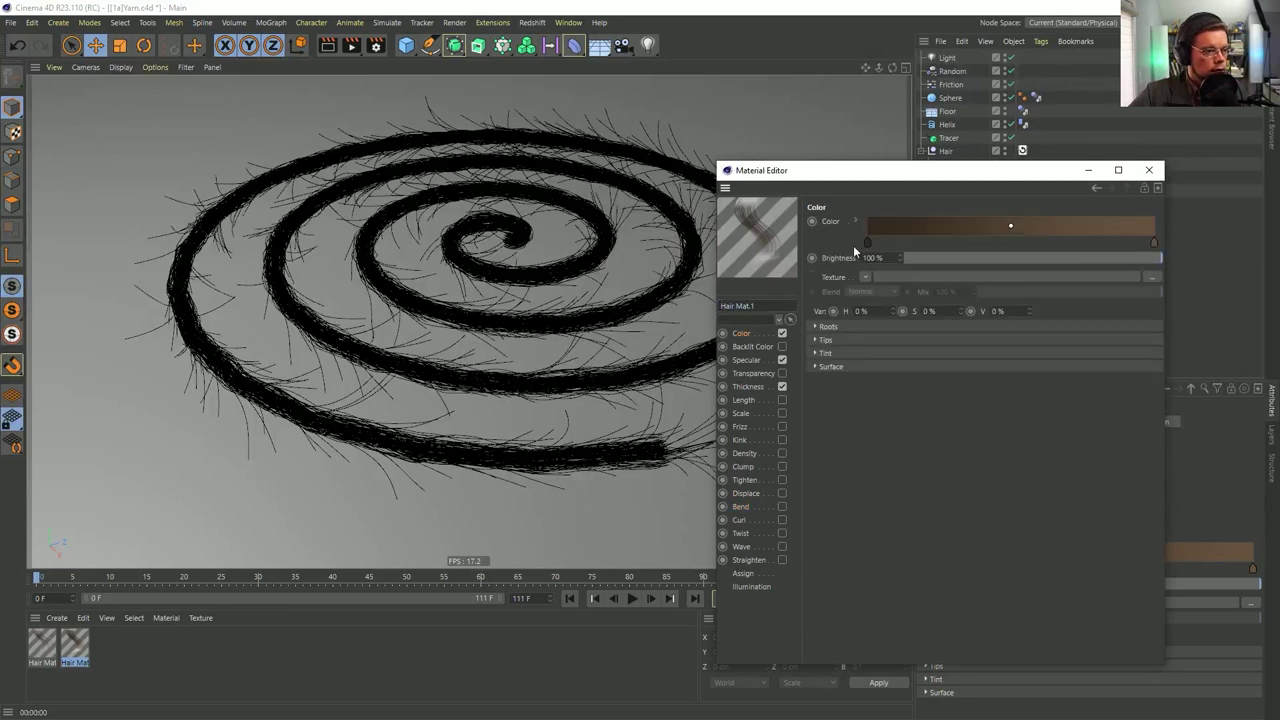
double_click(866, 243)
left_click_drag(880, 256, 1003, 283)
left_click_drag(870, 256, 884, 258)
left_click(845, 305)
left_click_drag(1154, 244, 1128, 372)
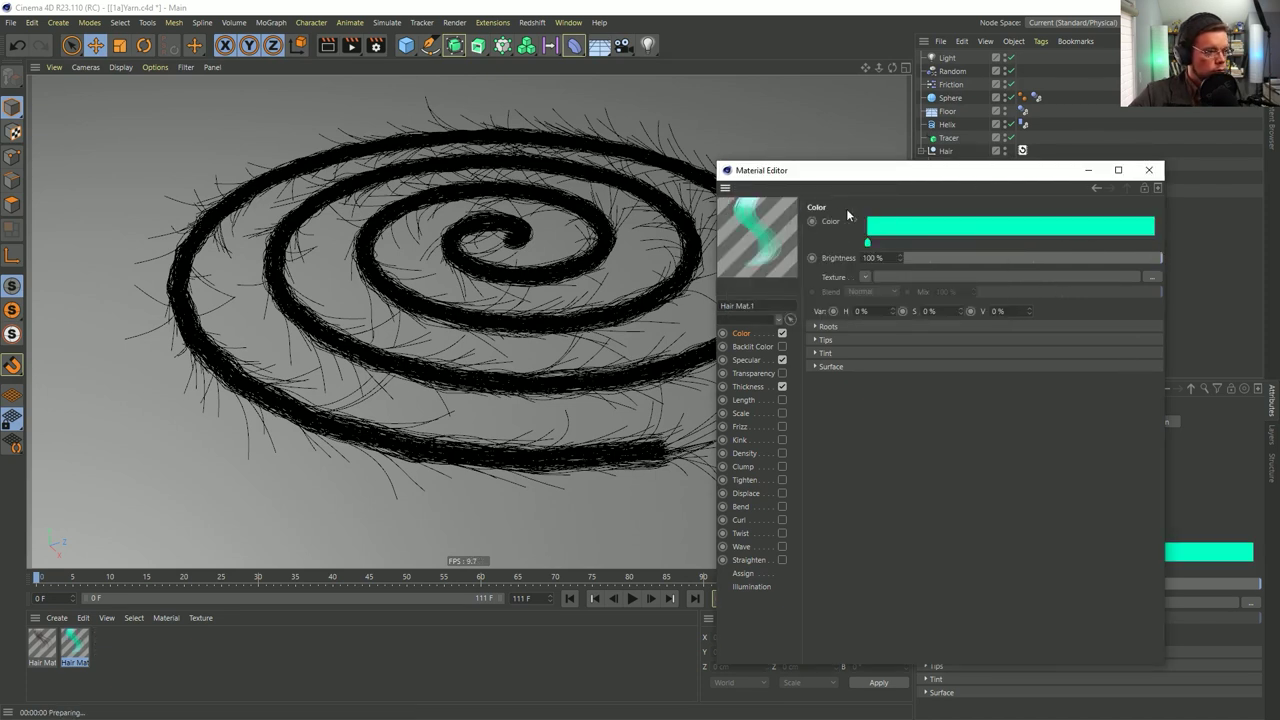
Set both the root and tip thickness of Hair Mat.1 to 0.5 cm
left_click(757, 387)
left_click_drag(948, 221, 906, 223)
type("50")
key("shift+Tab")
type(".50.5")
key("Return")
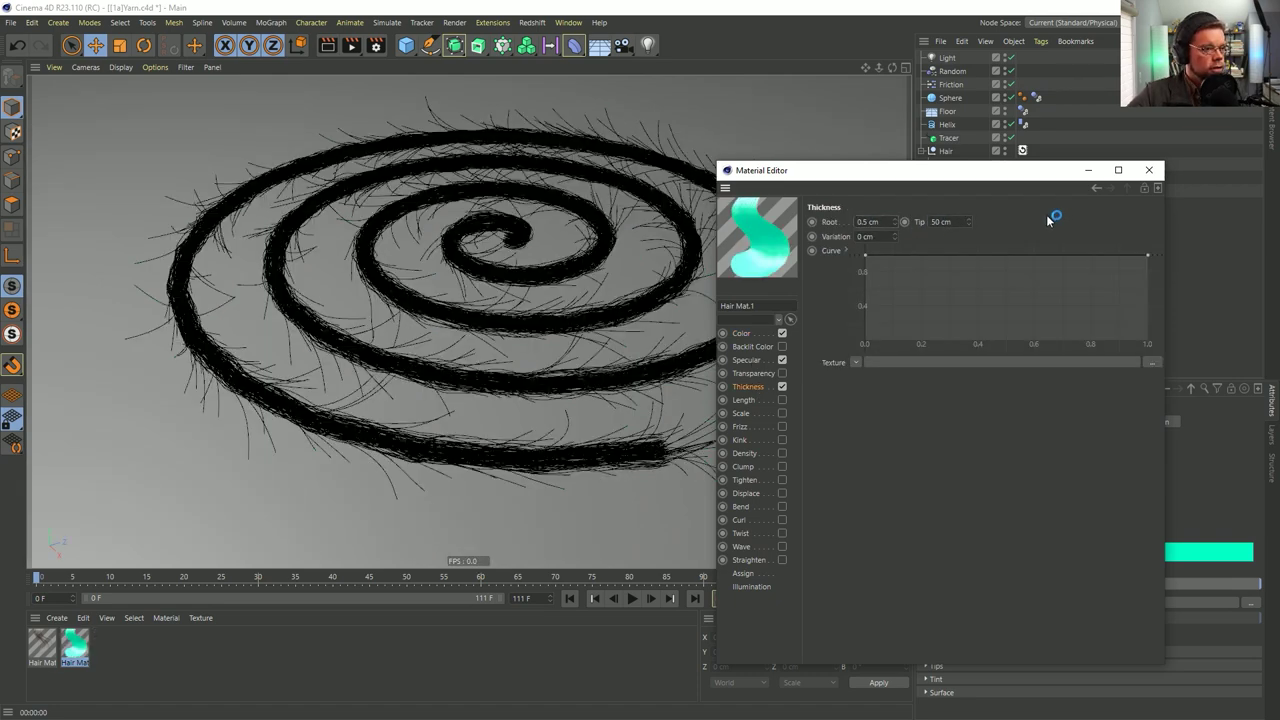
left_click(945, 222)
type("0.5")
key("Return")
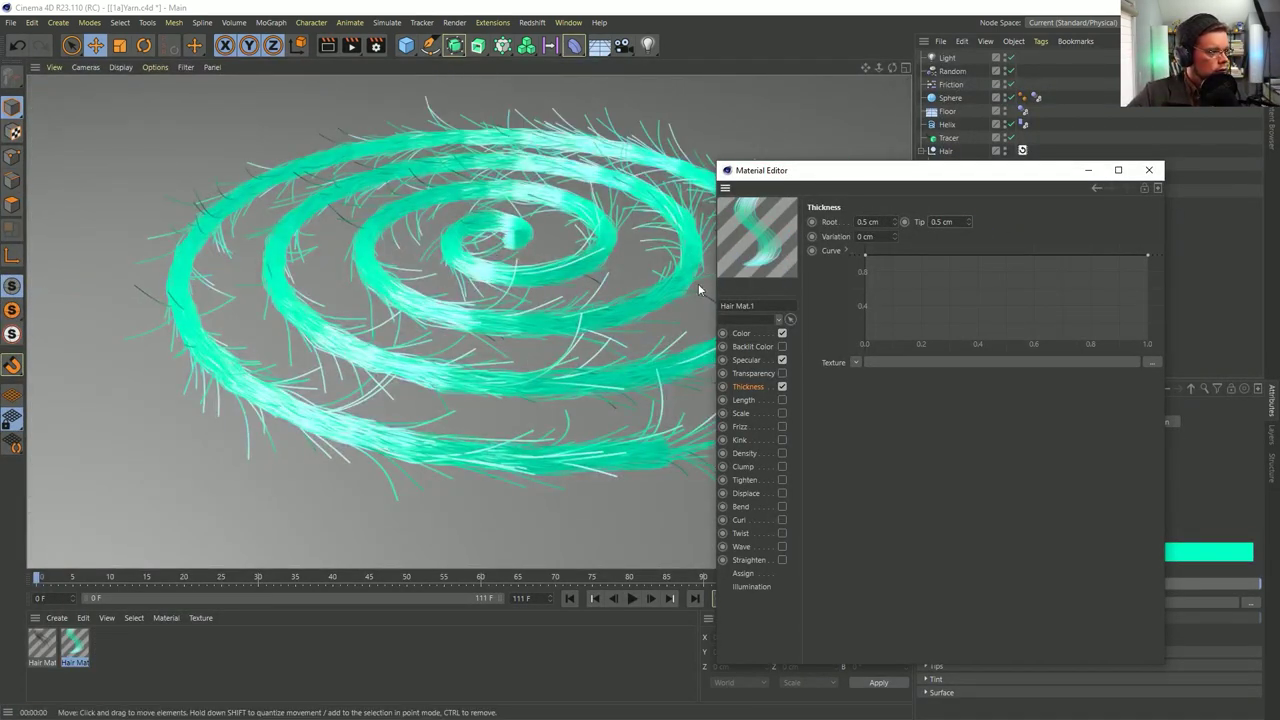
Thin the Hair Mat.1 strands to 0.25 cm at both the root and the tip
left_click(941, 222)
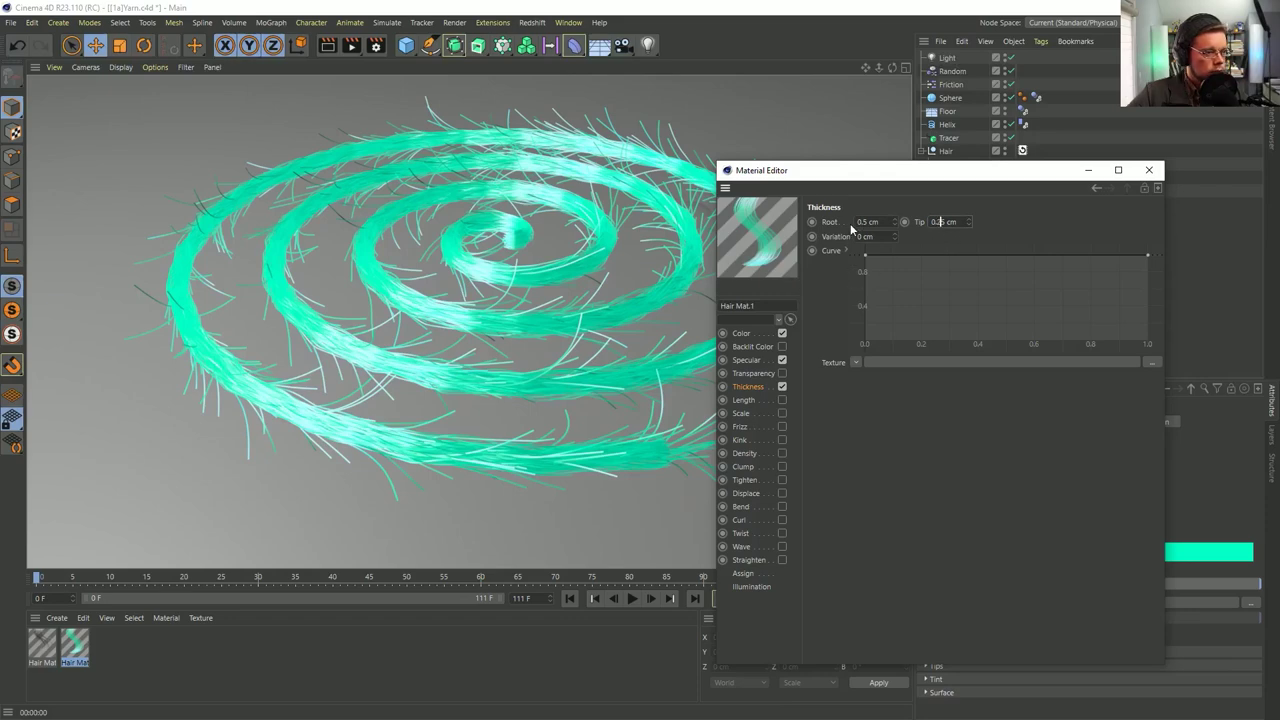
left_click(864, 222)
type("2")
key("Return")
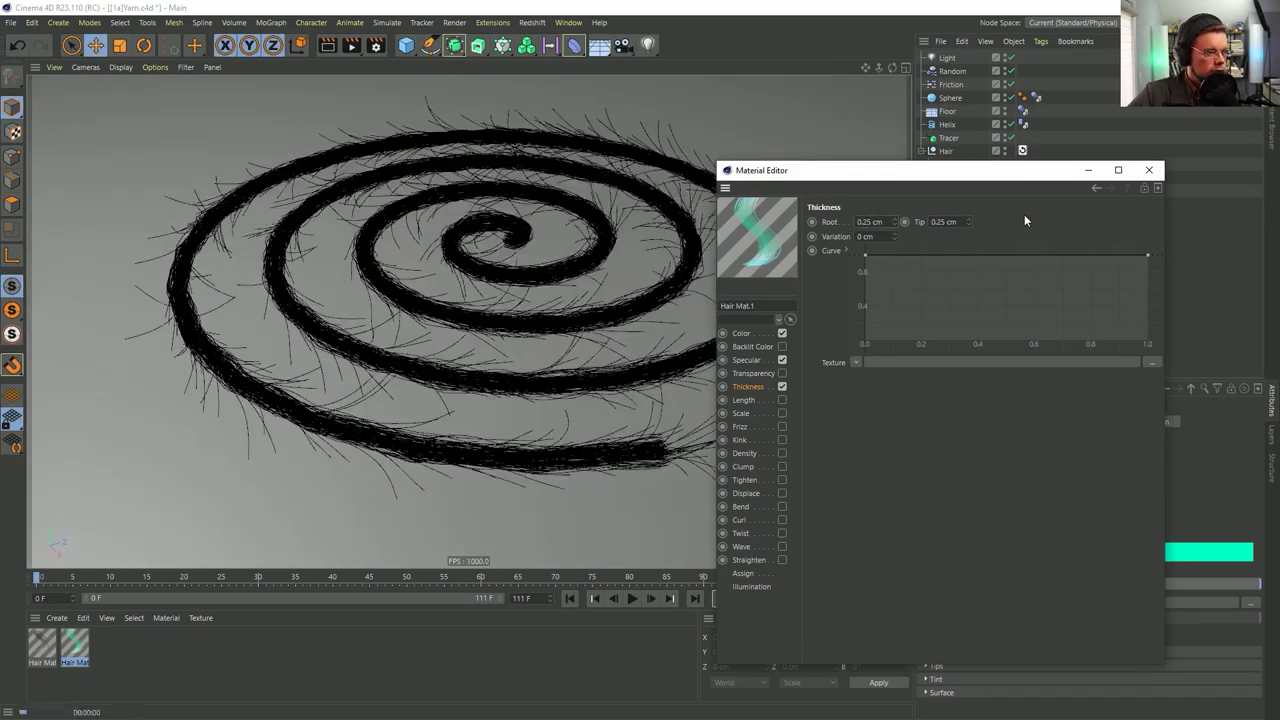
Soften the Hair Mat.1 specular to 44% primary strength with sharpness 7, and set the secondary strength to 0%
left_click(777, 361)
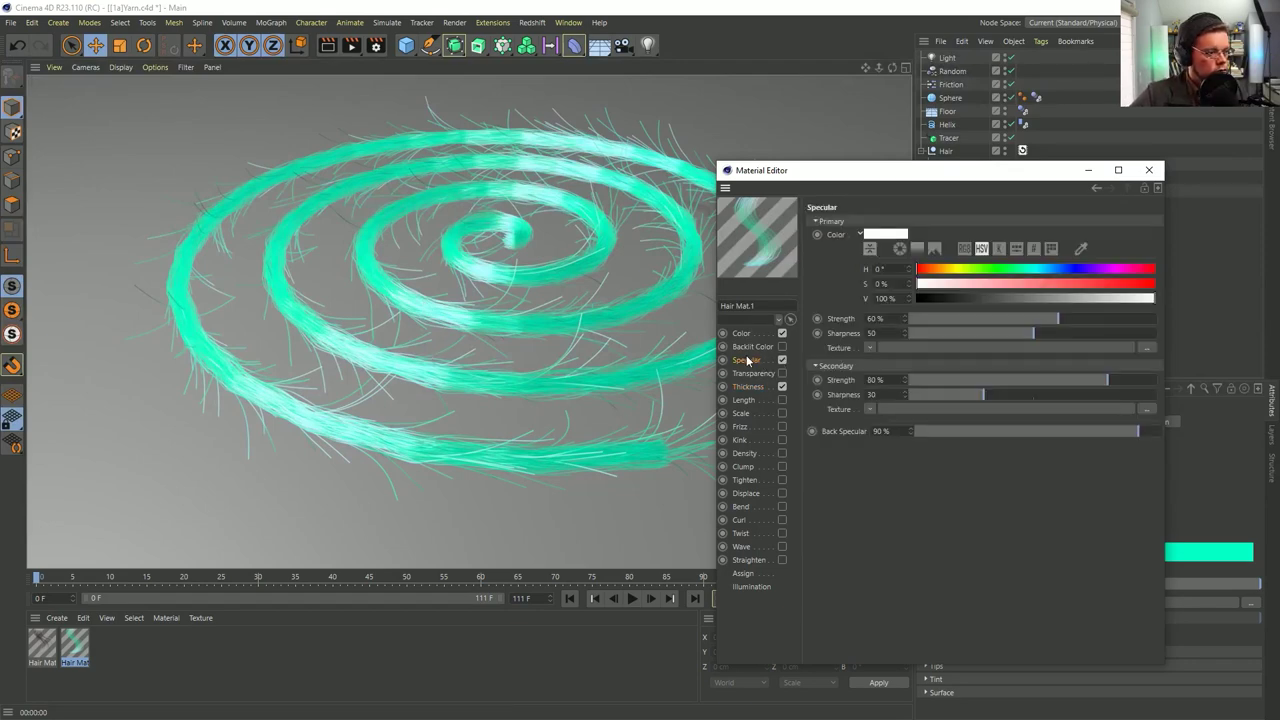
left_click(1132, 318)
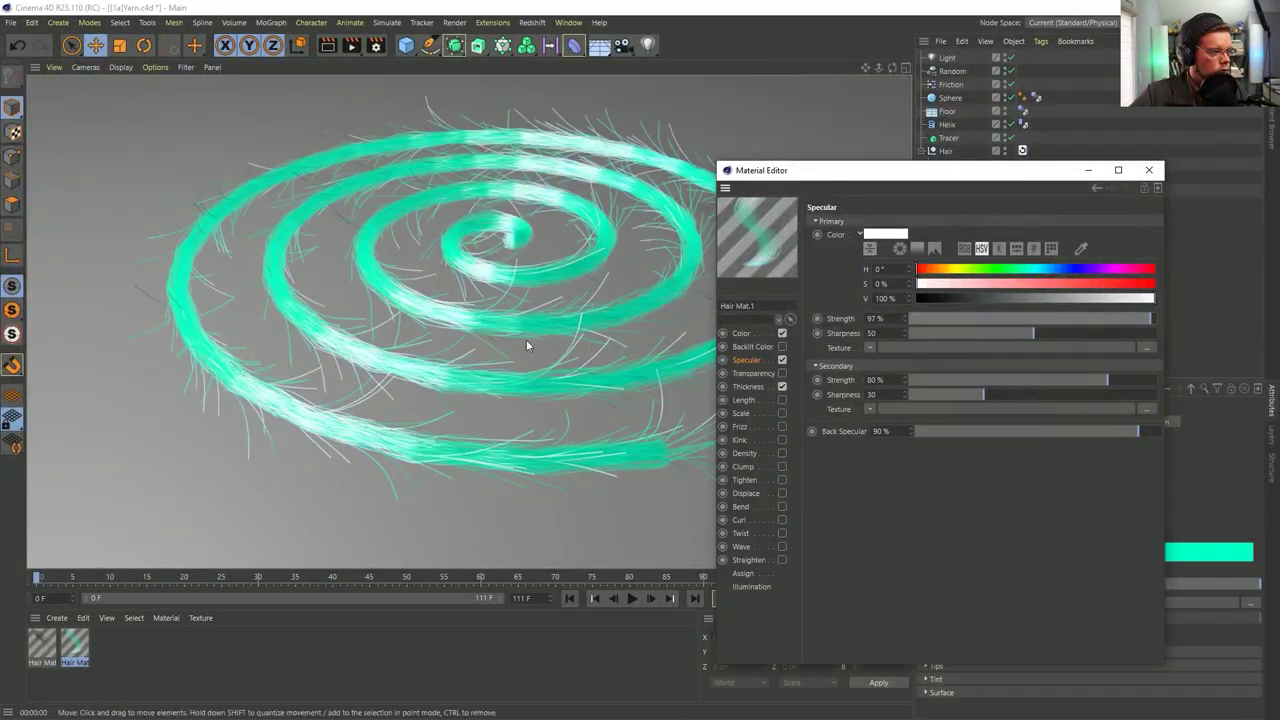
left_click(938, 334)
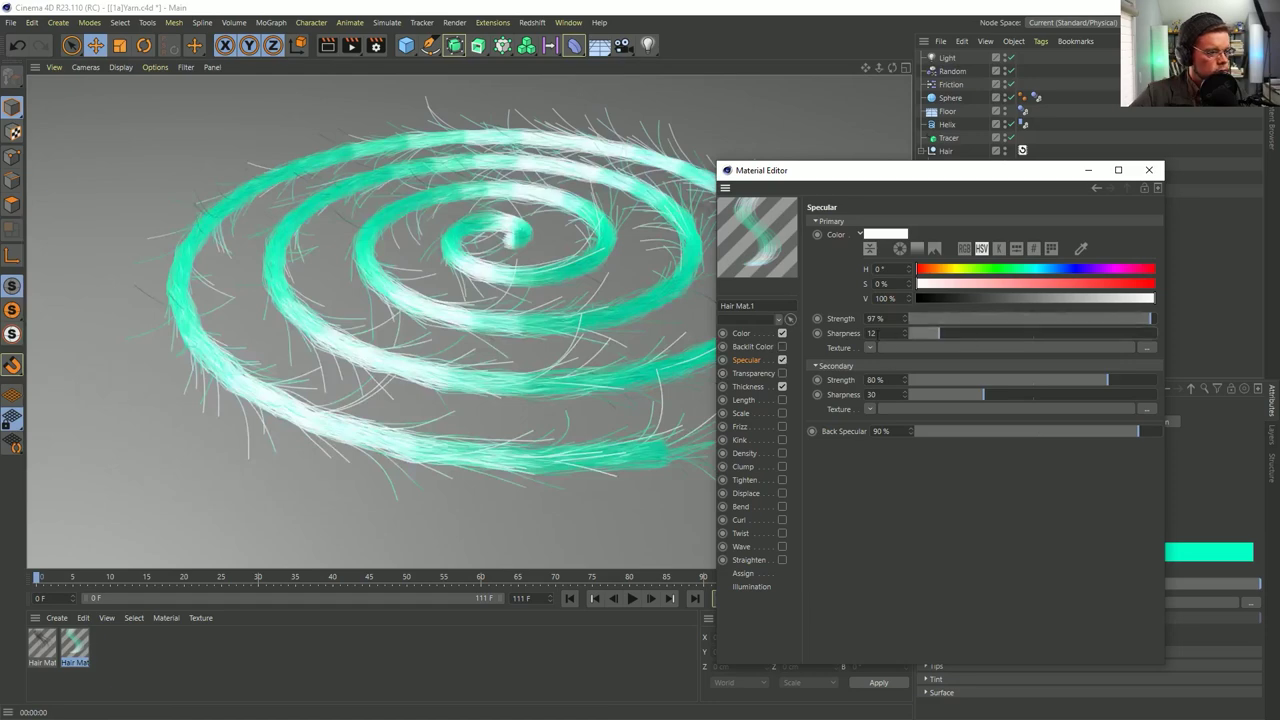
left_click_drag(958, 381, 906, 381)
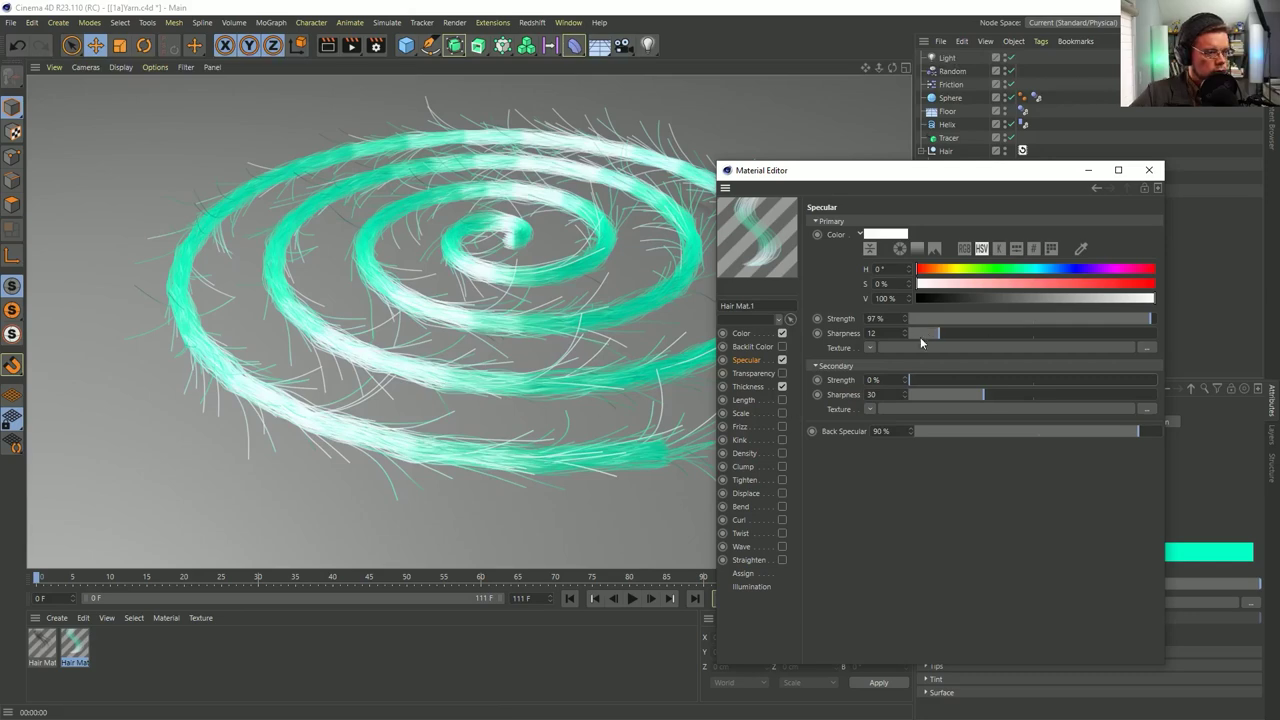
left_click_drag(922, 338, 925, 338)
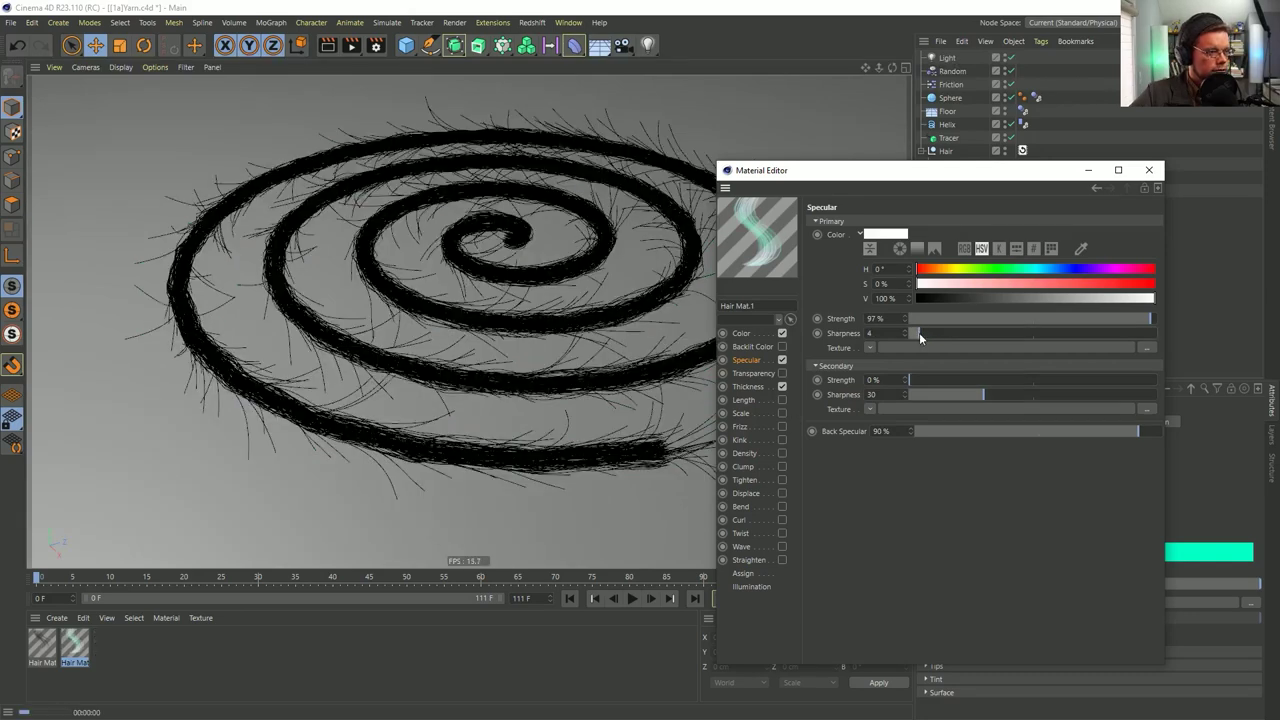
left_click(1015, 320)
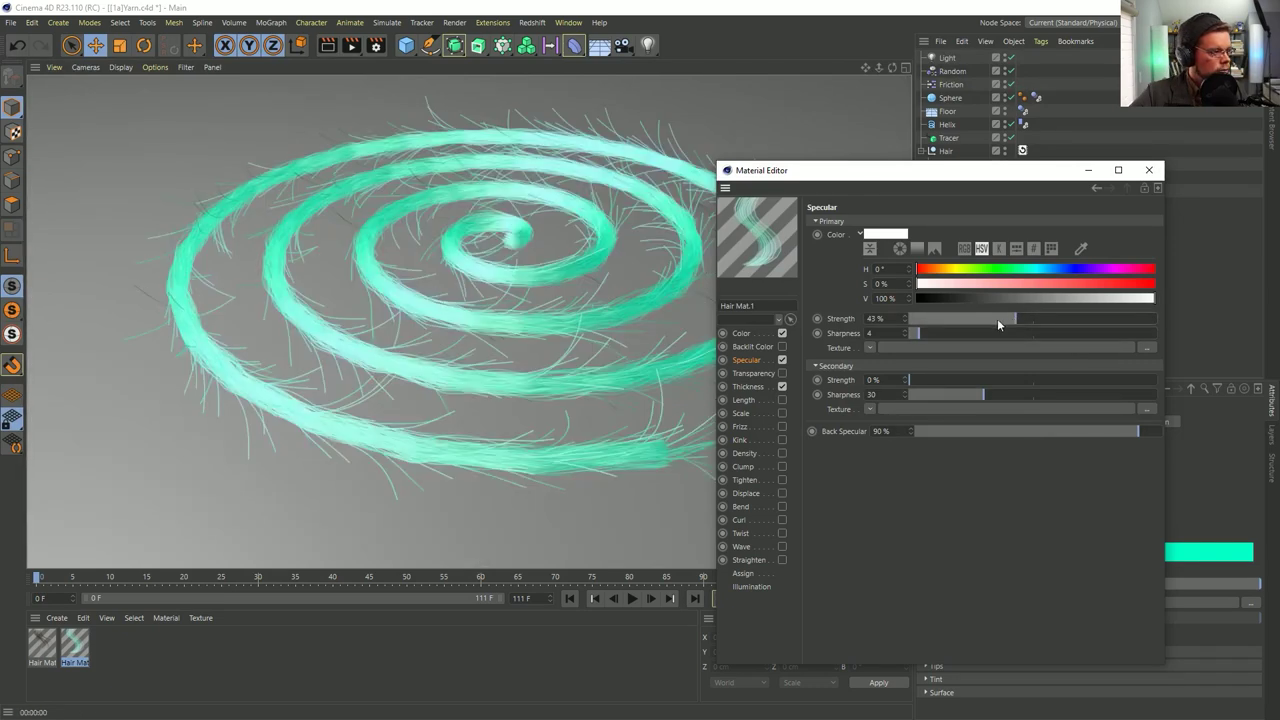
left_click(973, 320)
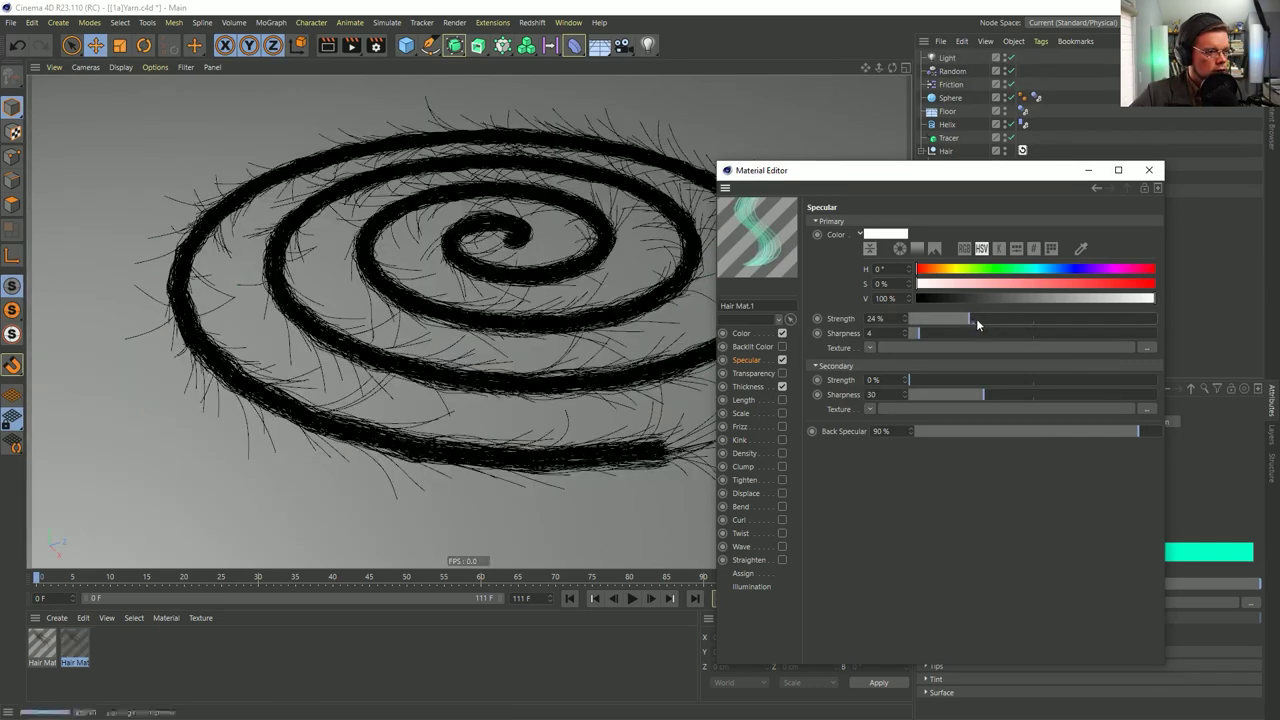
left_click(1017, 318)
left_click(925, 334)
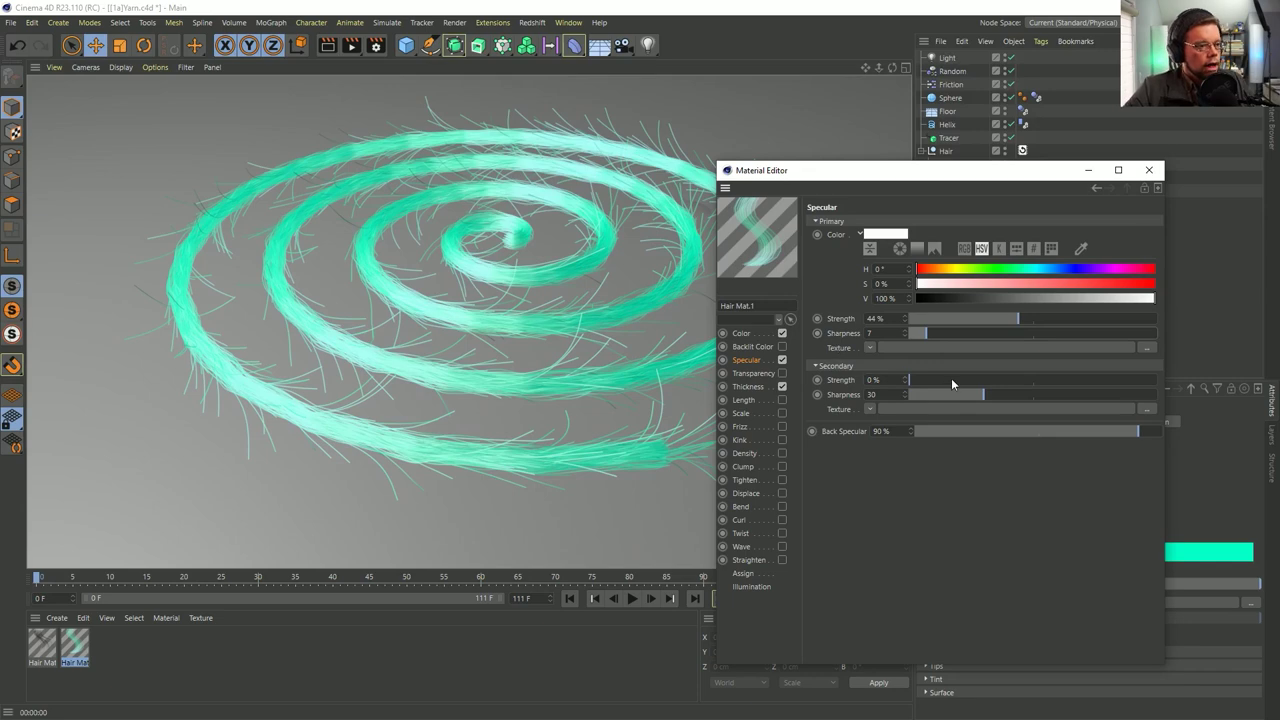
Rebalance the specular highlights to 49% primary strength and 32% secondary strength, with secondary sharpness 8
left_click_drag(933, 321, 908, 319)
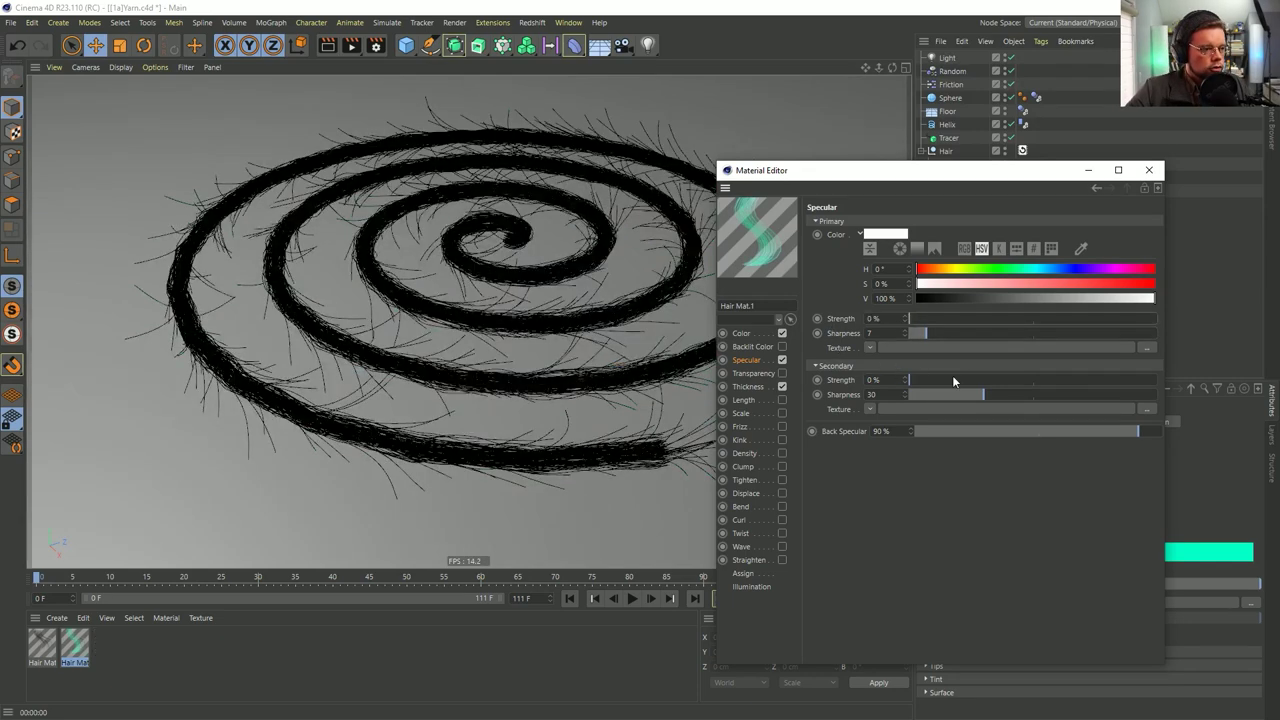
left_click_drag(942, 380, 1223, 388)
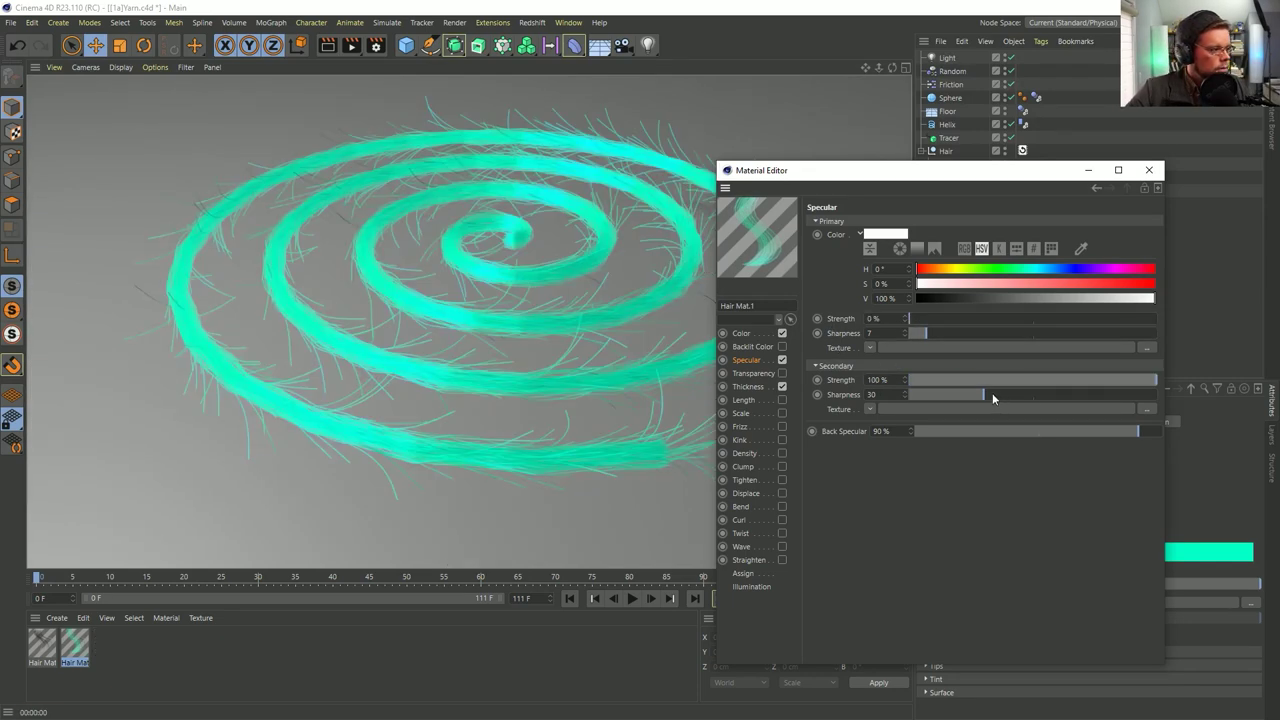
left_click_drag(939, 395, 930, 397)
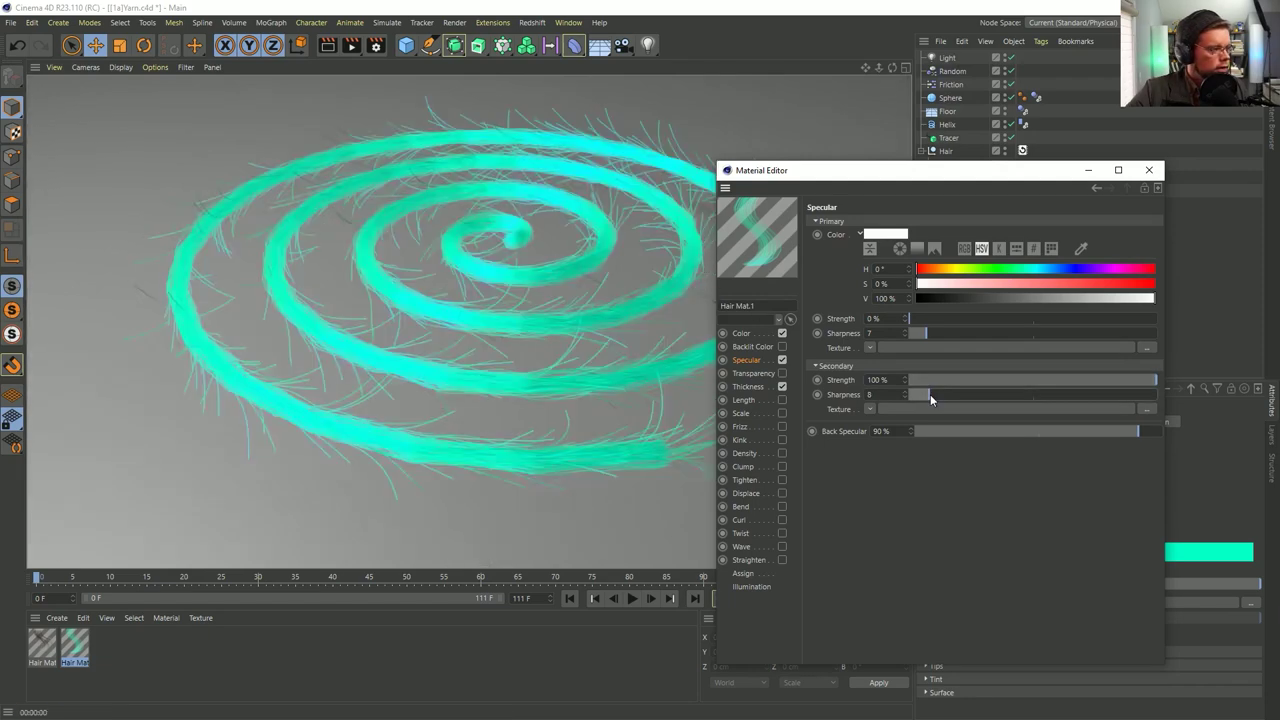
left_click_drag(950, 319, 1005, 319)
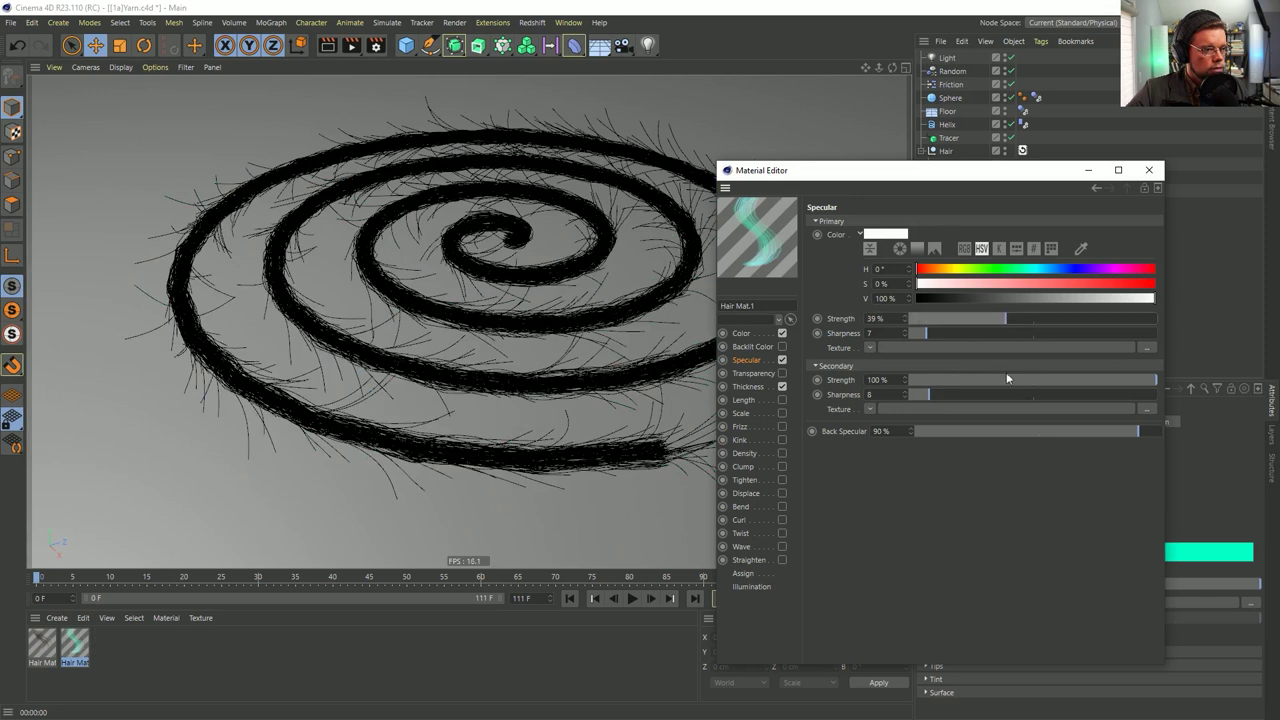
left_click_drag(1006, 380, 990, 381)
left_click_drag(1028, 321, 1031, 320)
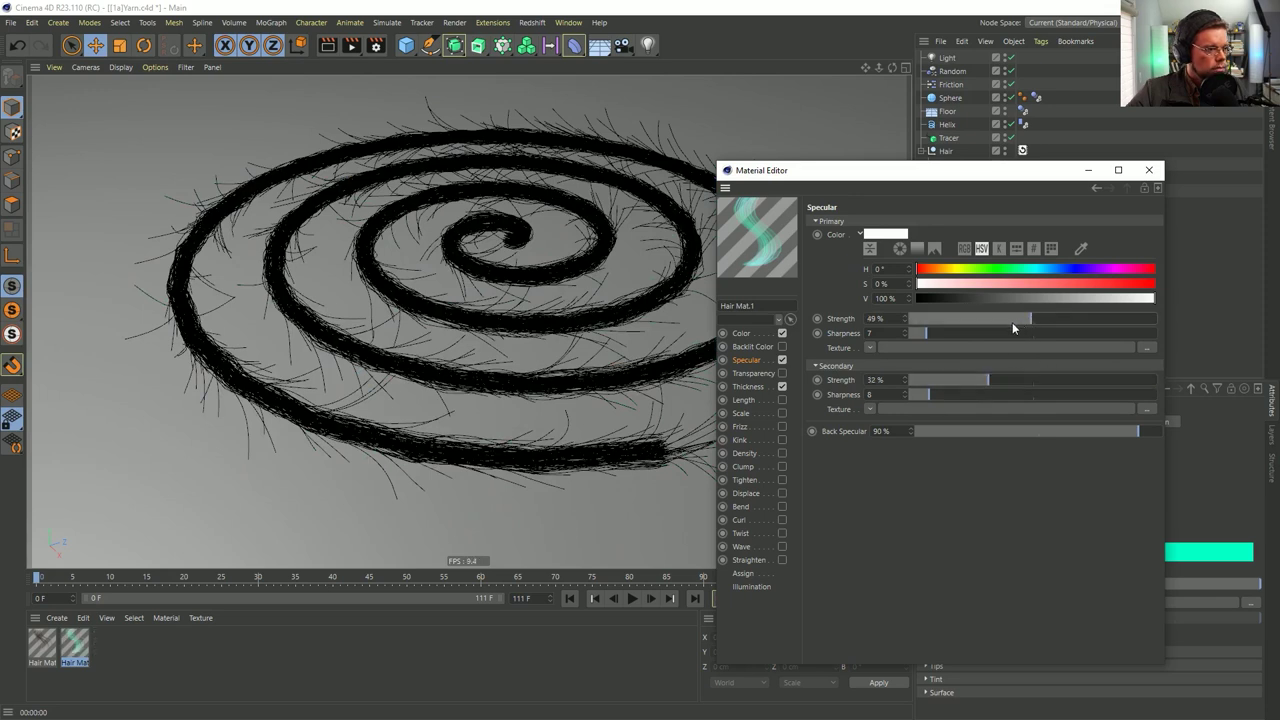
Try hue variations of 55% and 15% on the Hair Mat.1 color
left_click(760, 334)
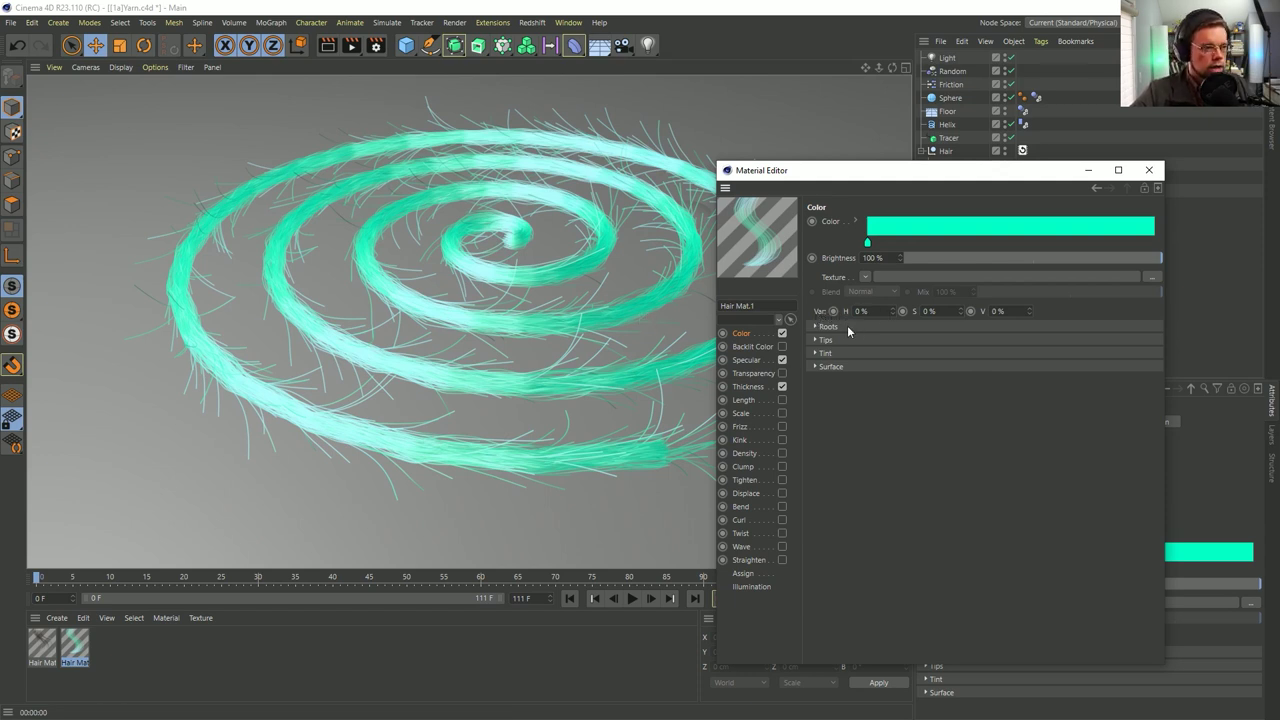
left_click_drag(866, 310, 796, 316)
type("55")
key("Return")
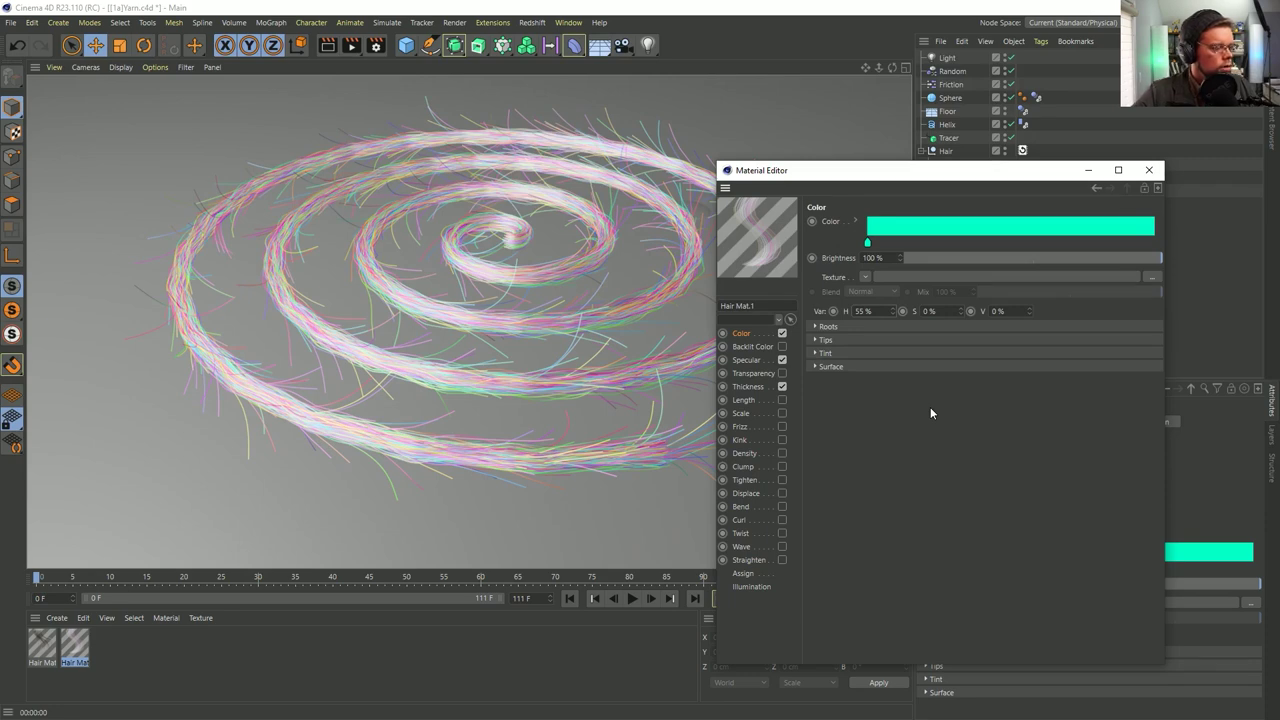
left_click_drag(873, 311, 743, 318)
type("15")
key("Return")
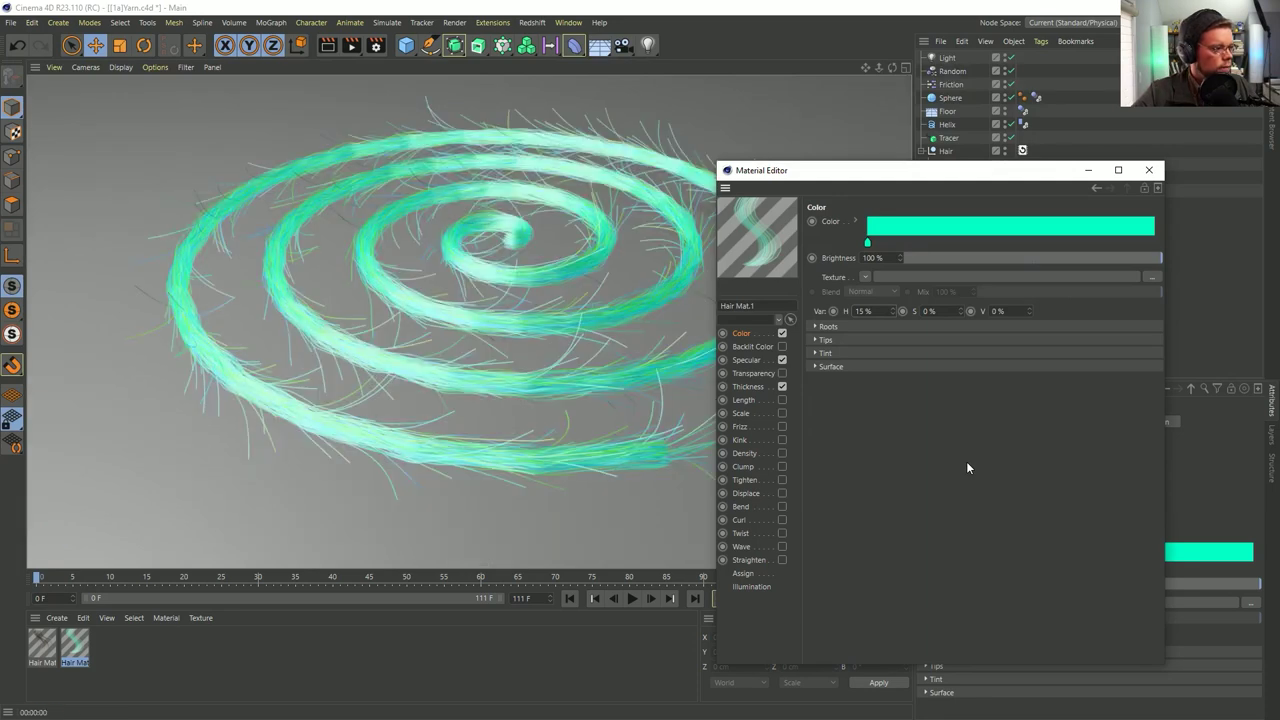
Set the Hair Mat.1 hue variation to 25% and close the material editor
left_click(862, 311)
type("25")
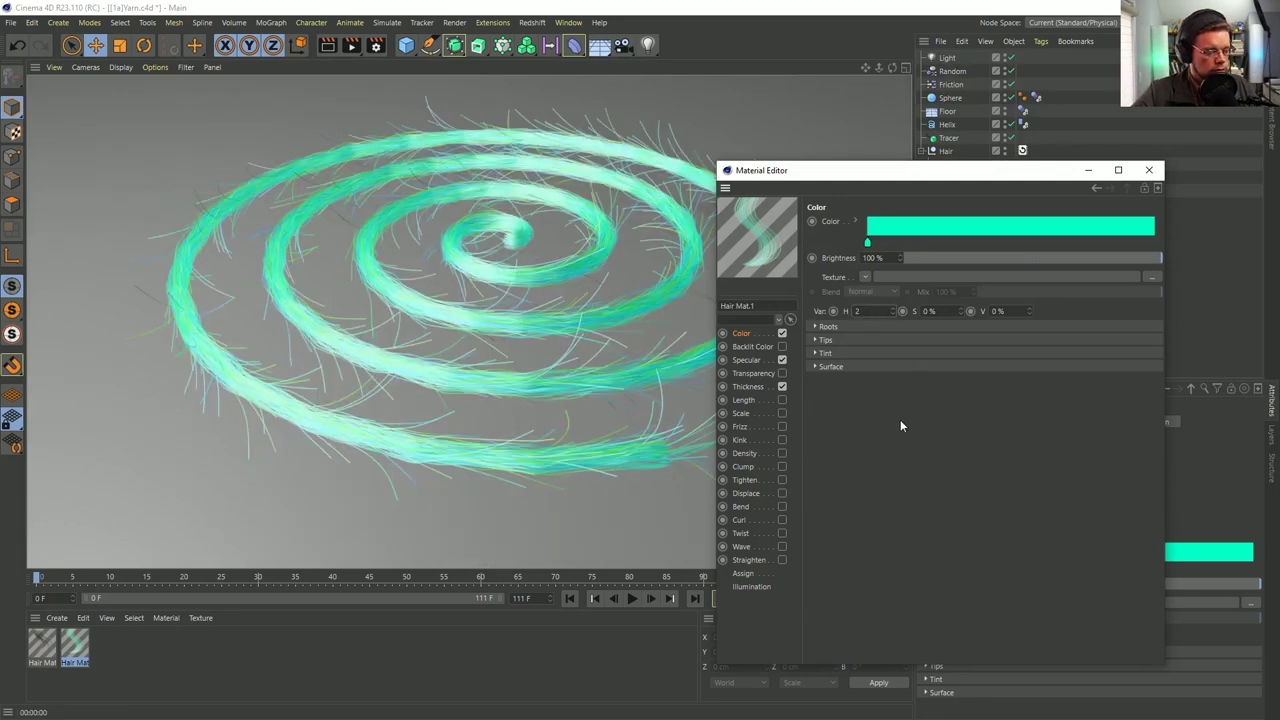
key("Return")
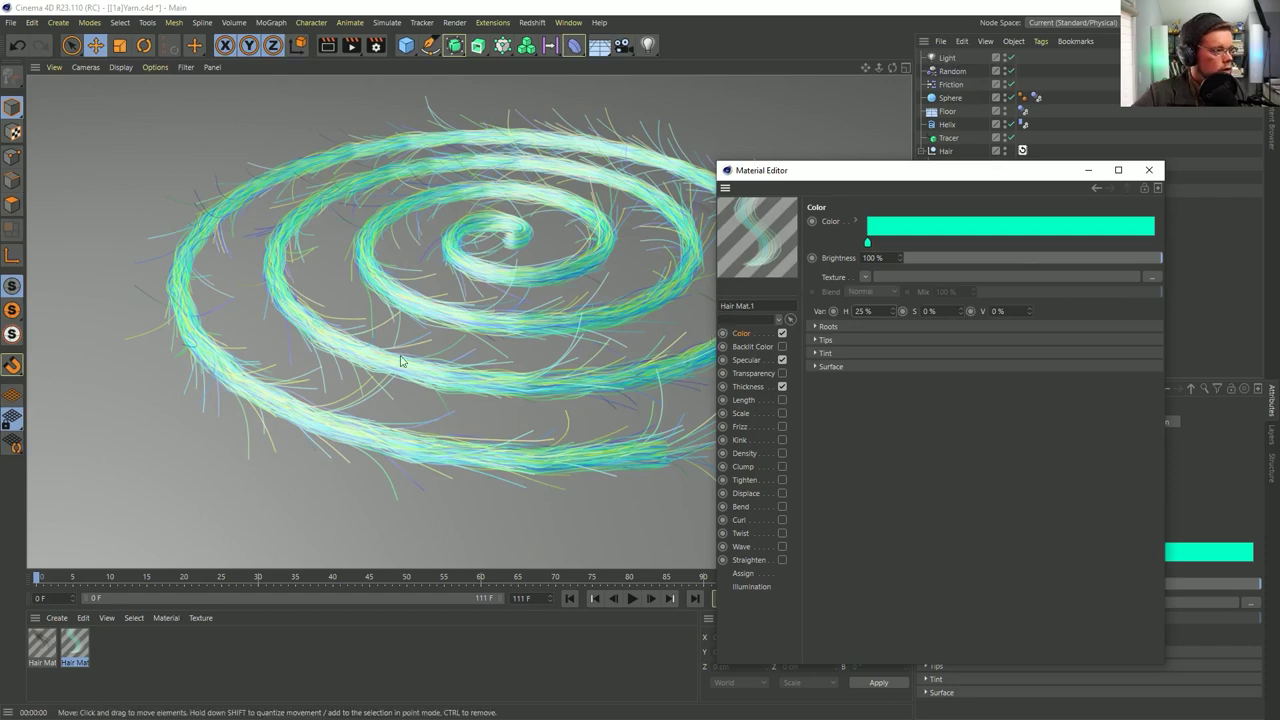
left_click(1148, 170)
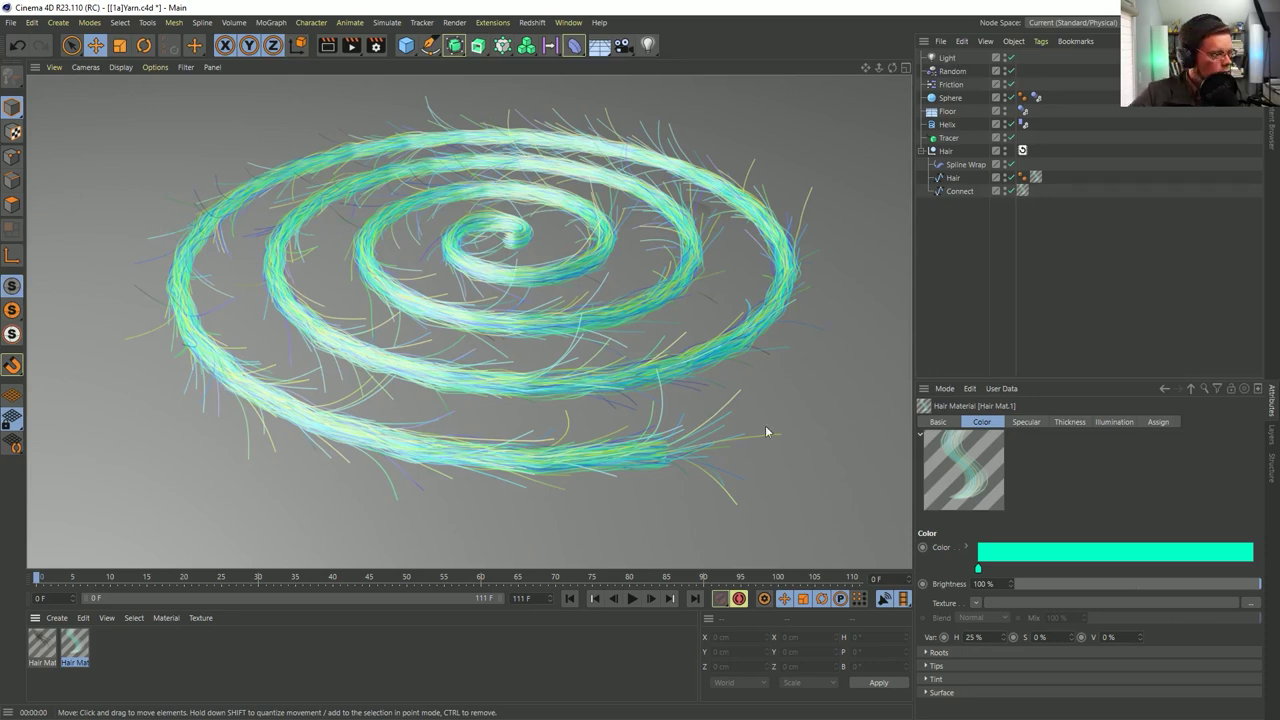
Raise the start point of the Spline Wrap's Rotation curve to 1.0 so the rotation falls off toward the end
left_click(960, 165)
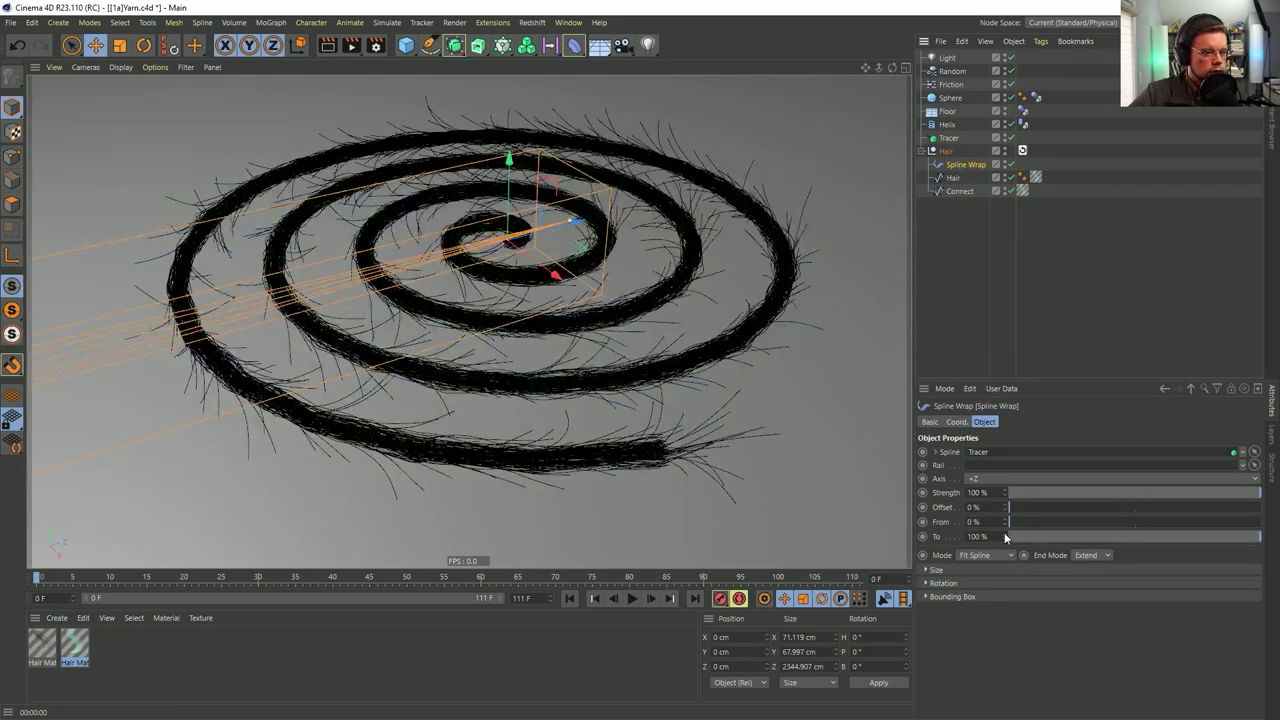
left_click(940, 583)
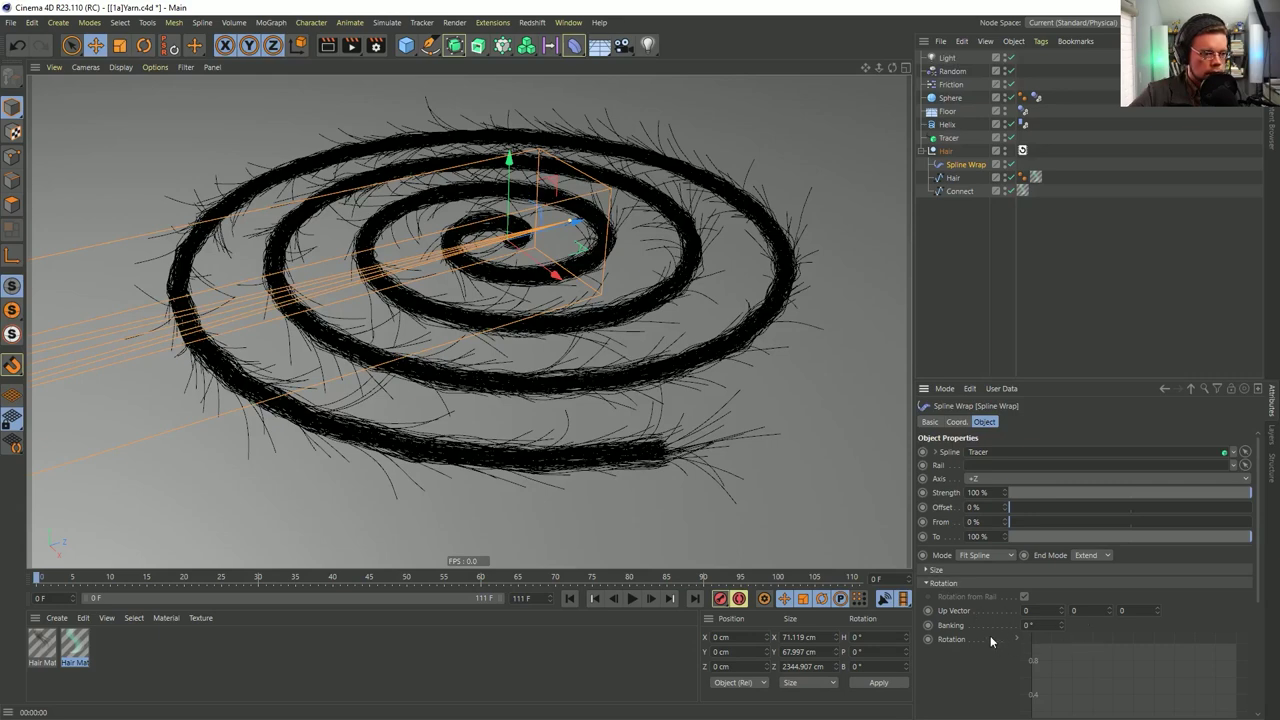
scroll(990, 635, "down", 4)
left_click_drag(1033, 572, 1063, 509)
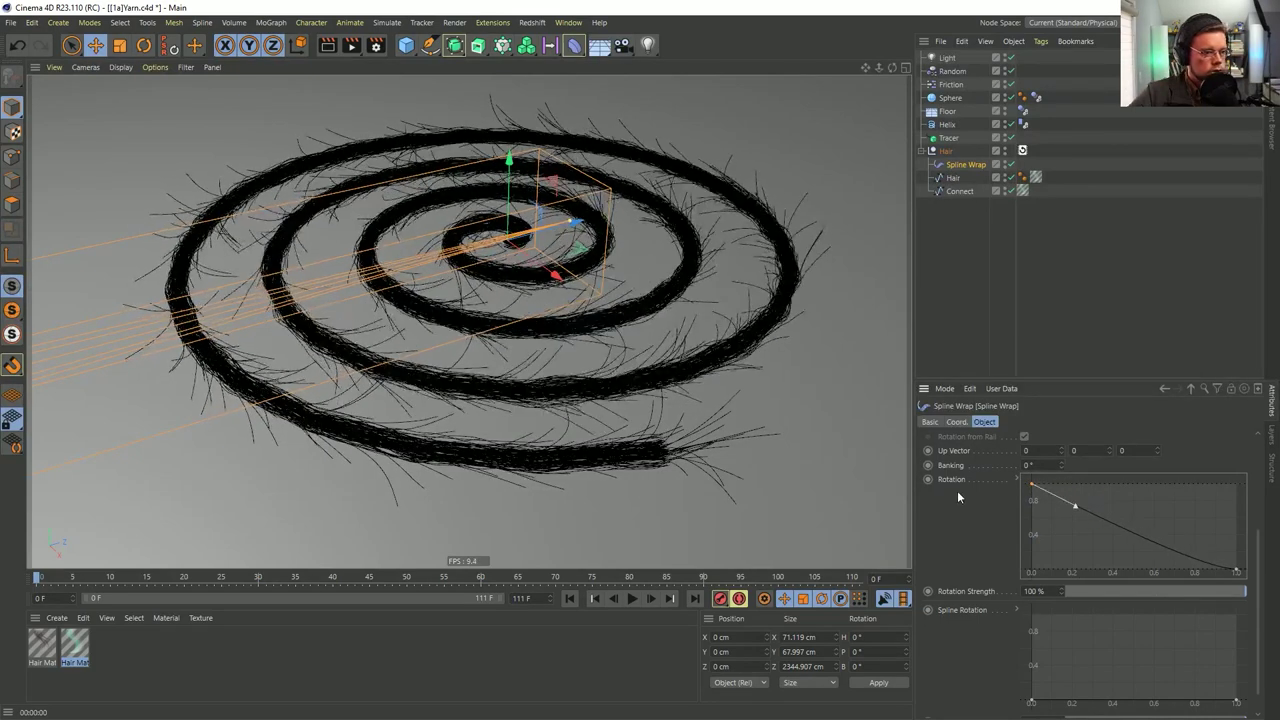
scroll(958, 490, "up", 2)
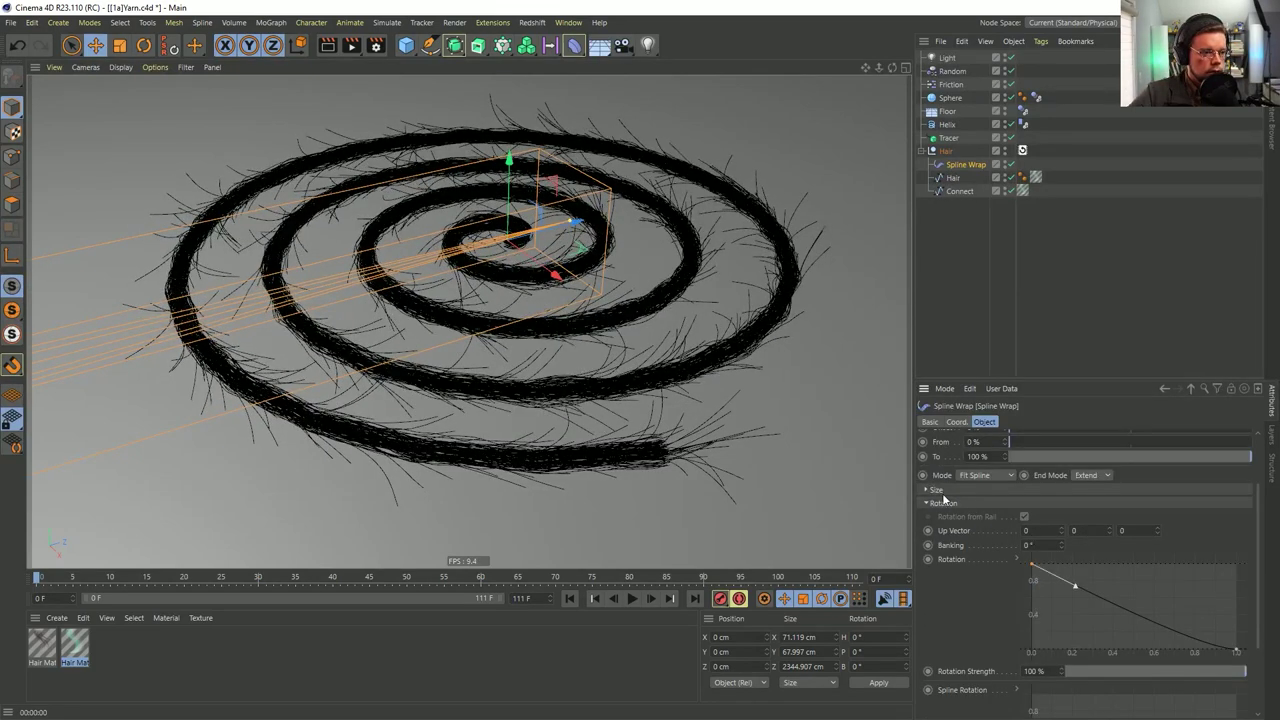
scroll(977, 650, "down", 2)
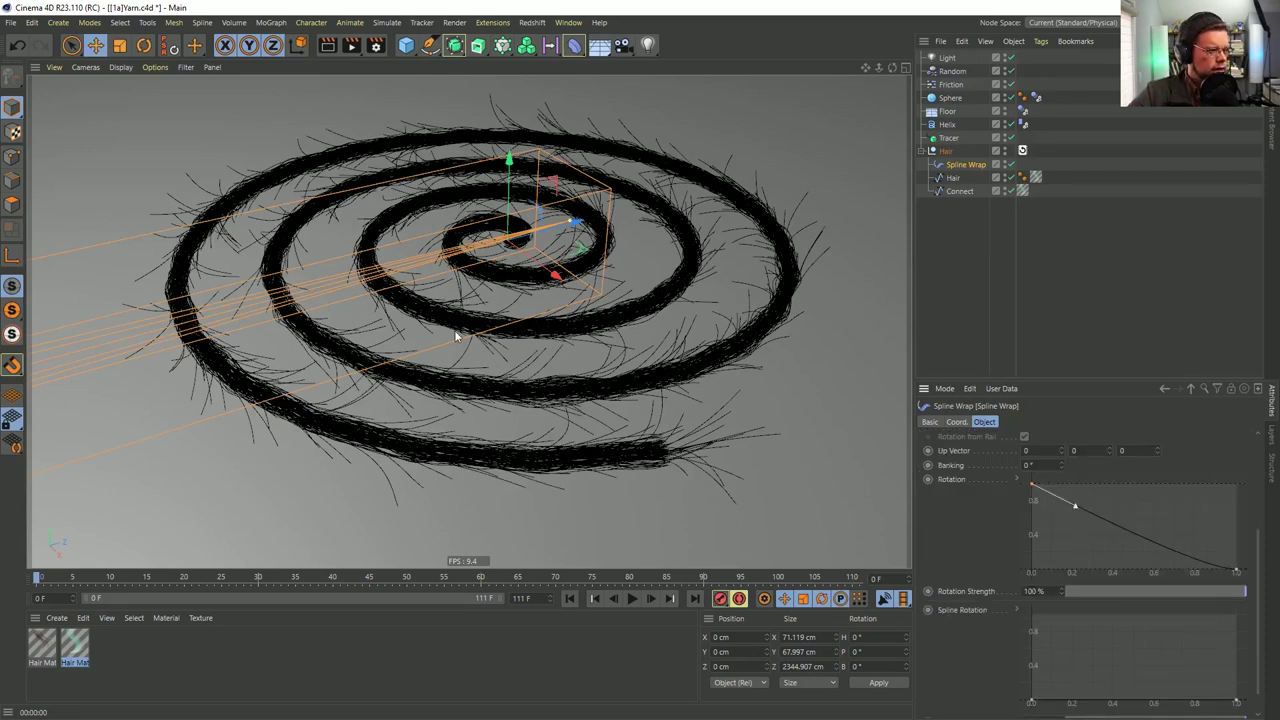
Twist the yarn more strongly by raising the Spline Wrap's Rotation Strength to 500% and on to 5000%
type("500")
key("Return")
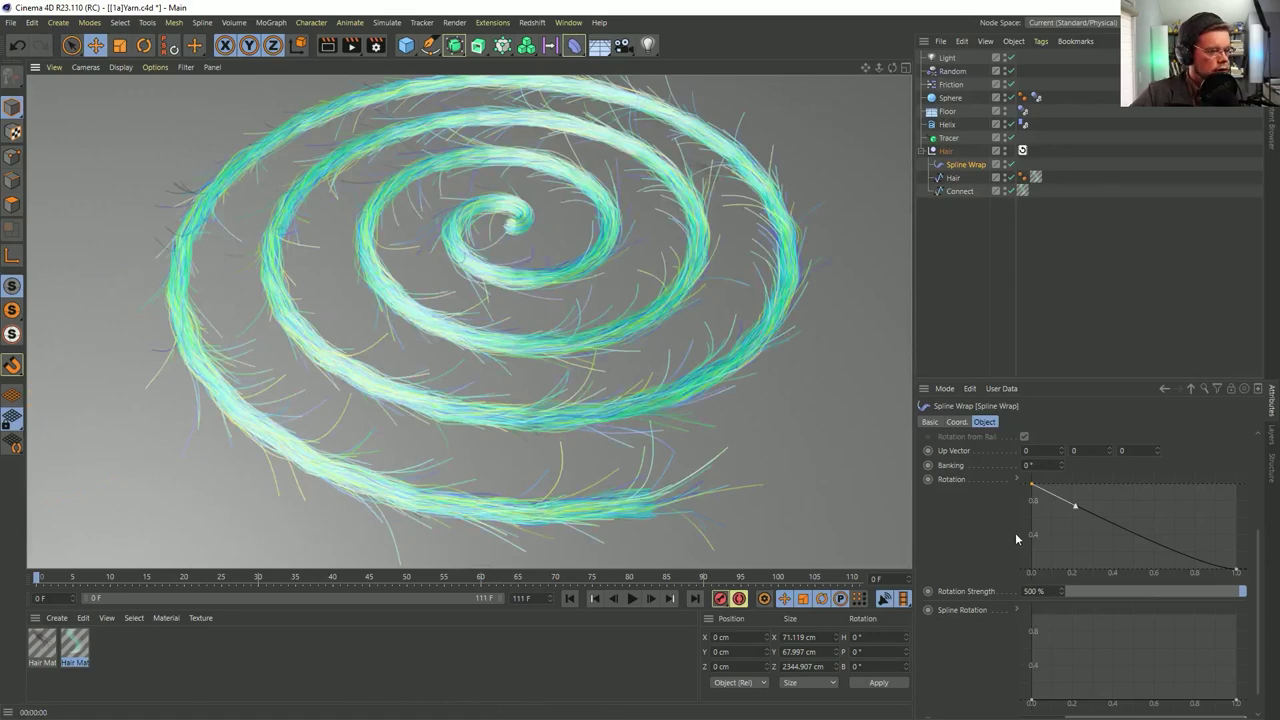
key("Return")
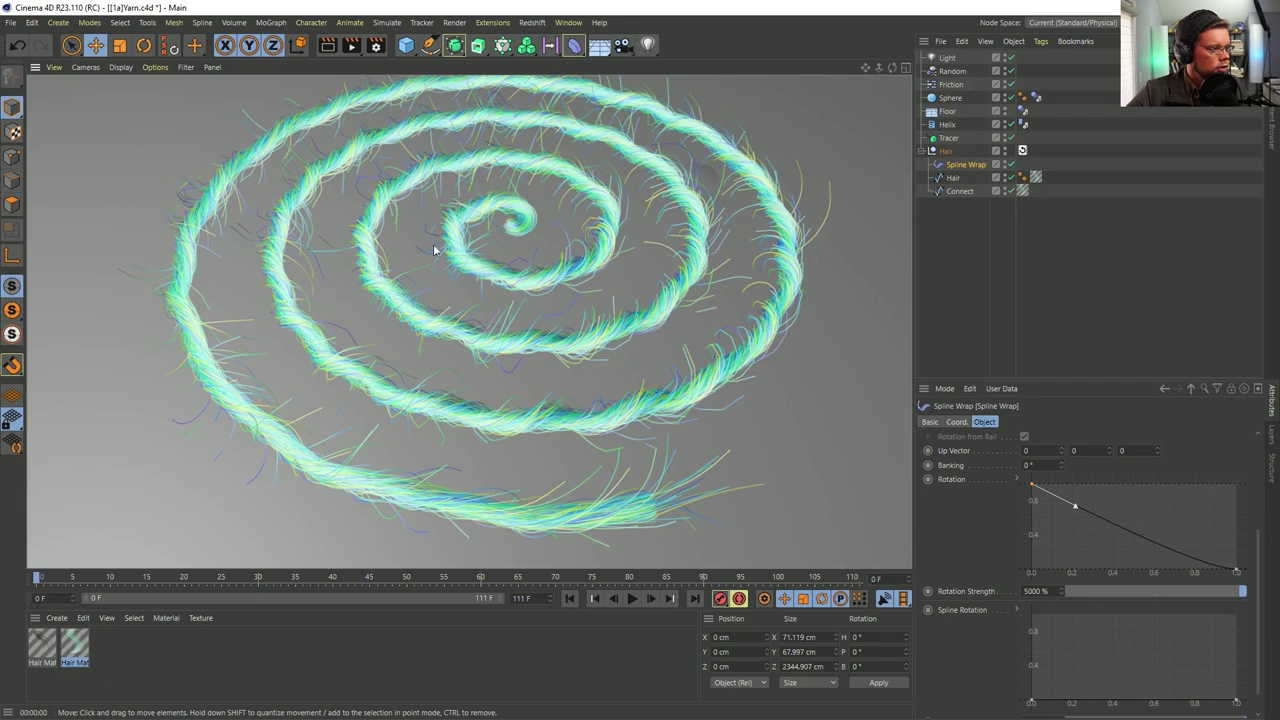
Fix the Spline Wrap's bounding box and set its center to 0 in X and Y, then inspect the twisted spiral
left_click(978, 165)
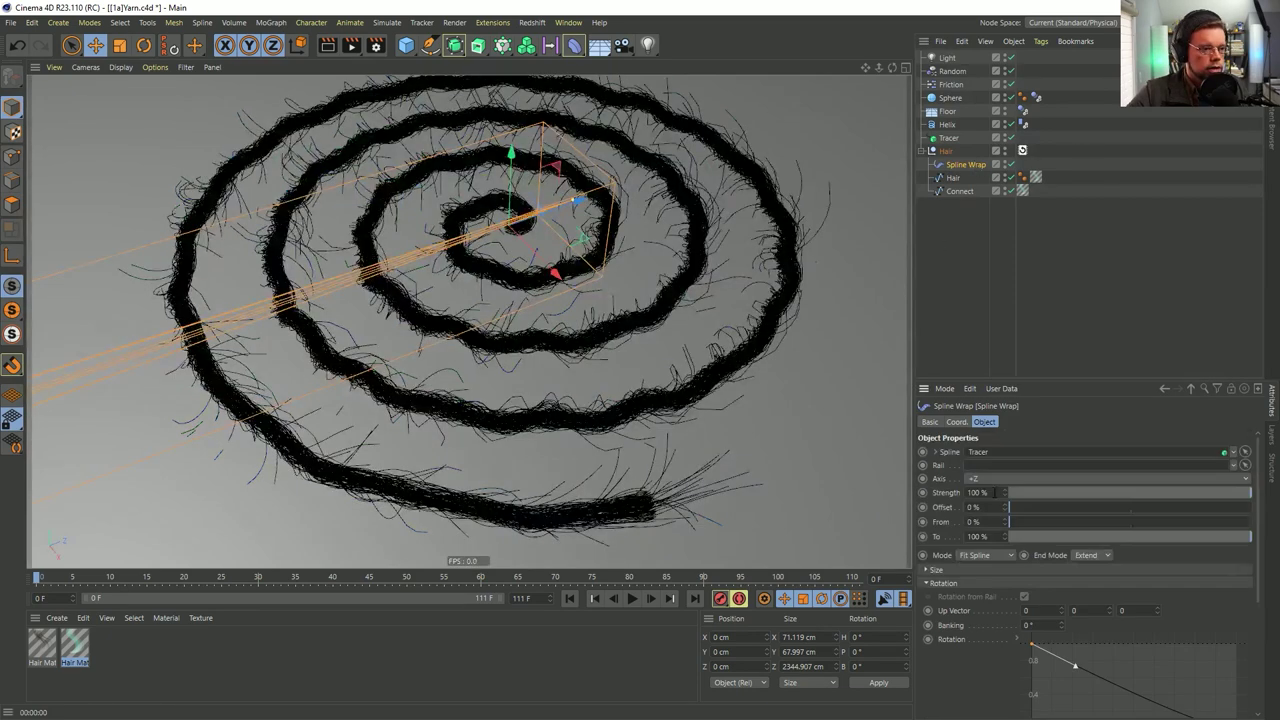
left_click(945, 584)
left_click(955, 597)
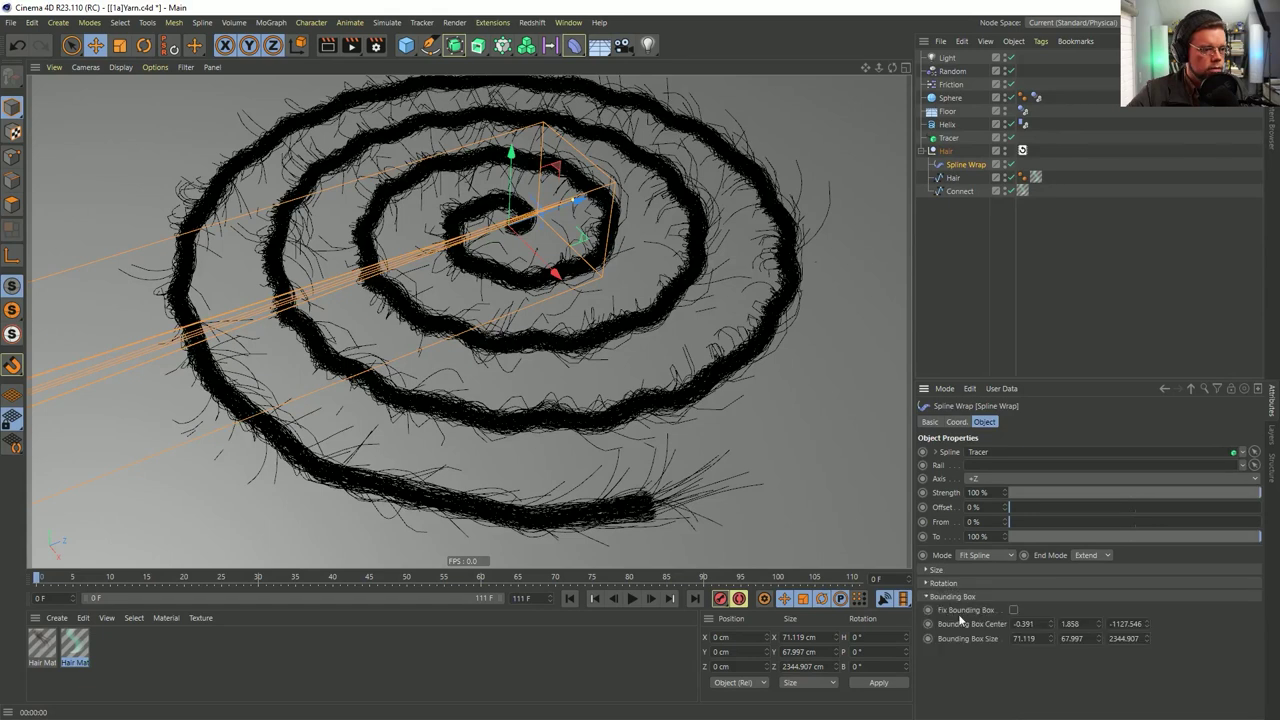
left_click(1023, 623)
left_click(1013, 610)
left_click(1025, 624)
type("0")
left_click(1082, 624)
type("0")
key("Return")
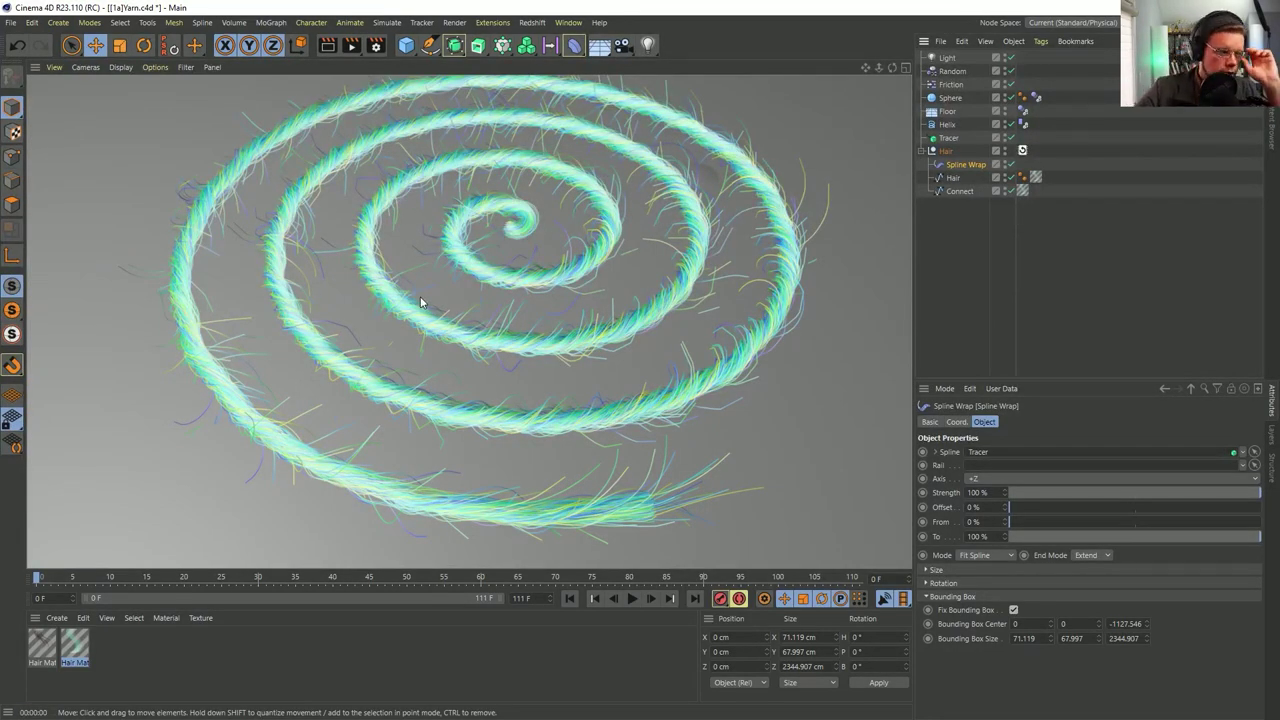
left_click_drag(525, 284, 536, 233, "alt")
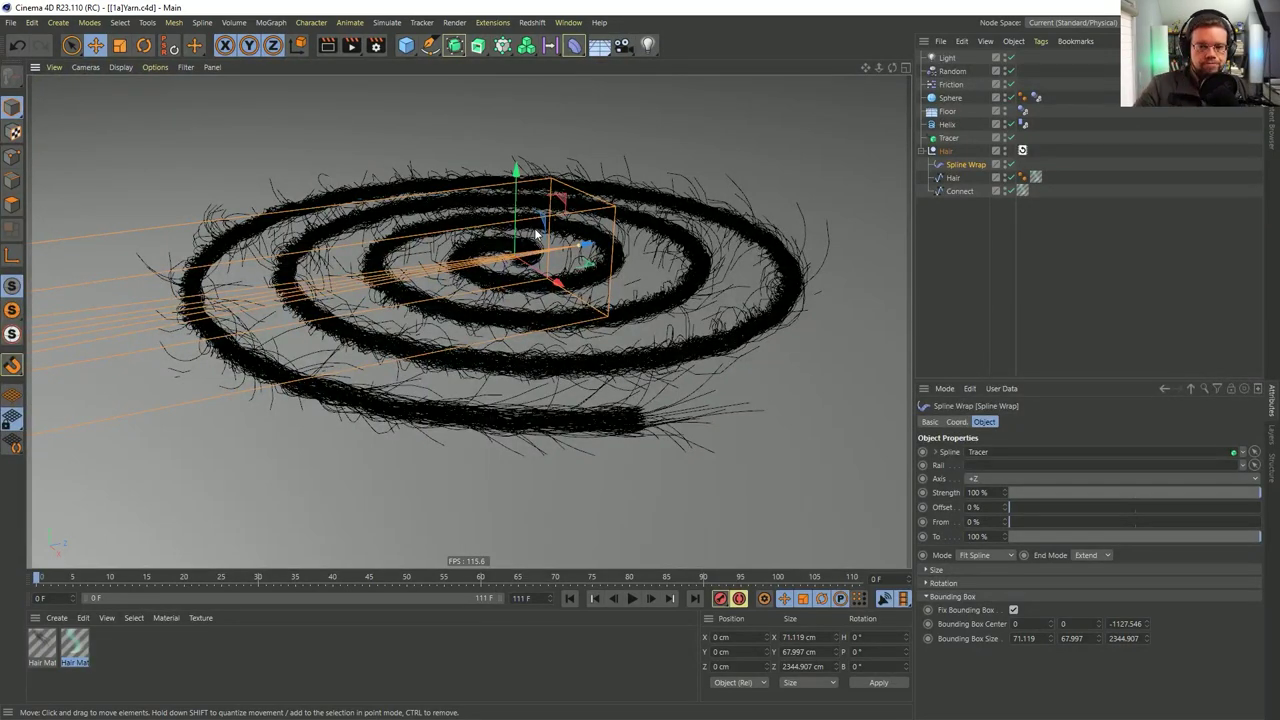
left_click_drag(536, 234, 546, 292, "alt")
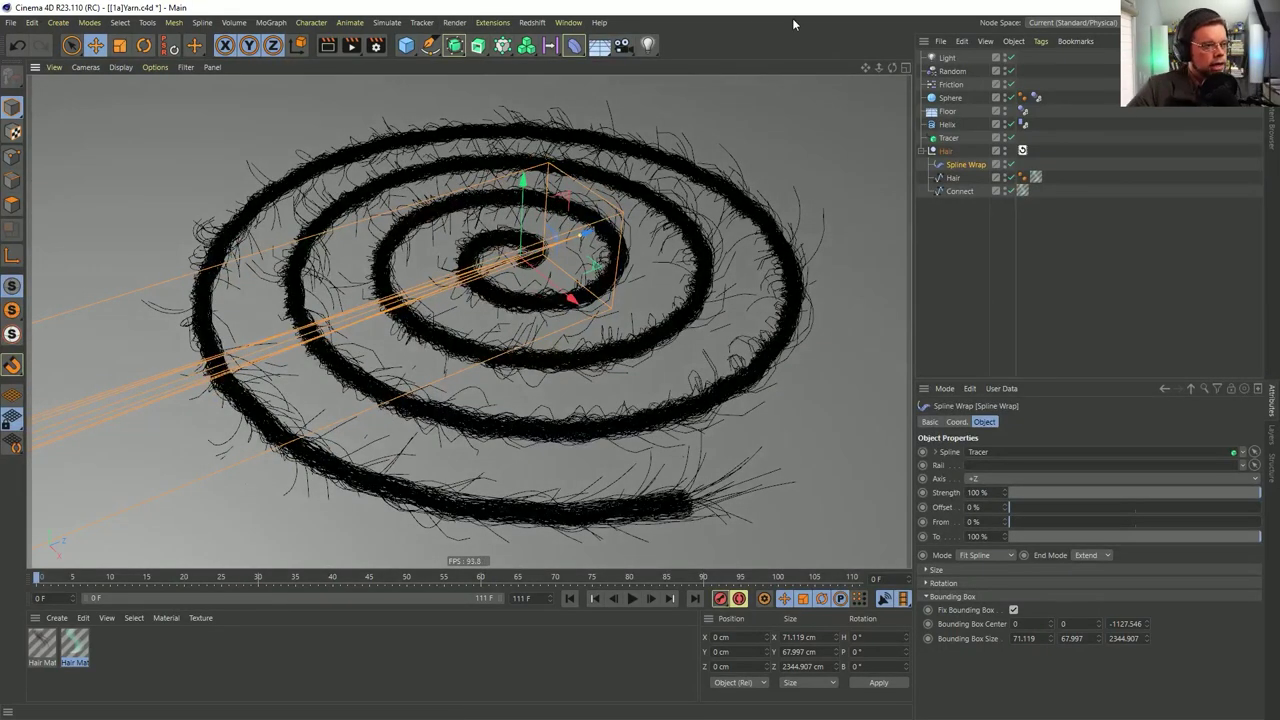
Add a Helix spline to the scene and orient it in the XZ plane
scroll(619, 285, "down", 5)
middle_click_drag(558, 264, 498, 341, "alt")
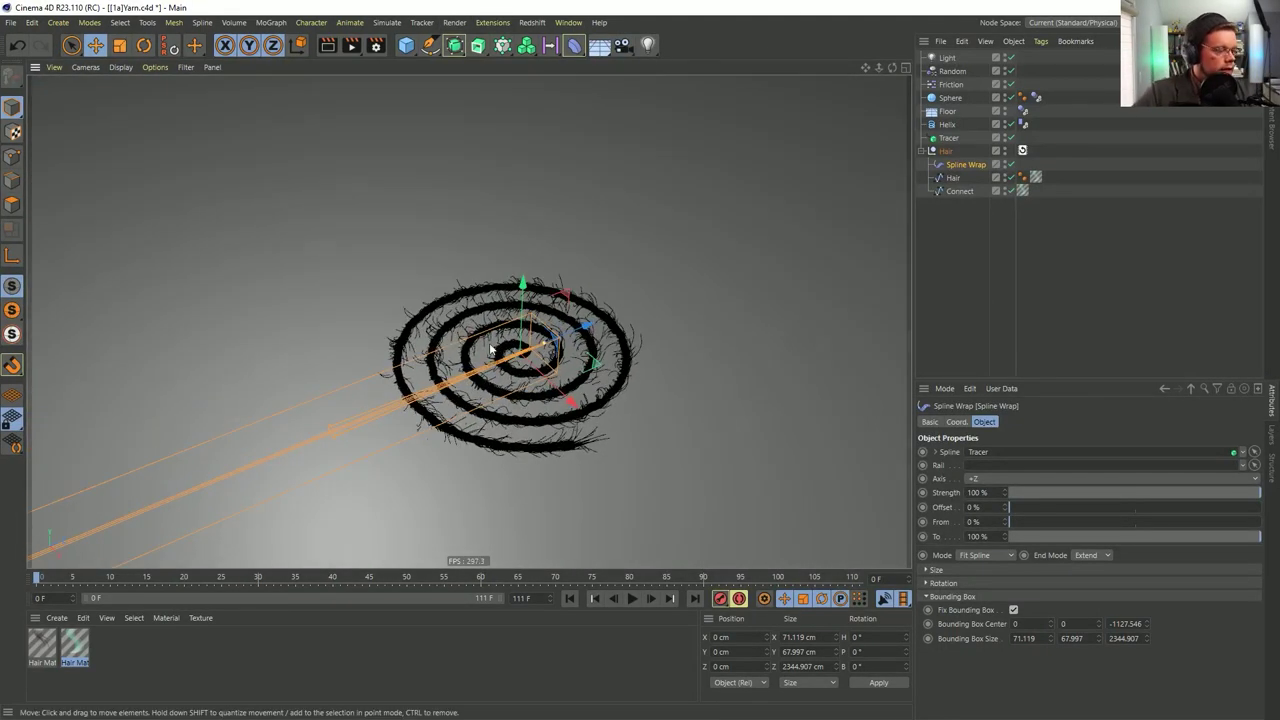
left_click(430, 45)
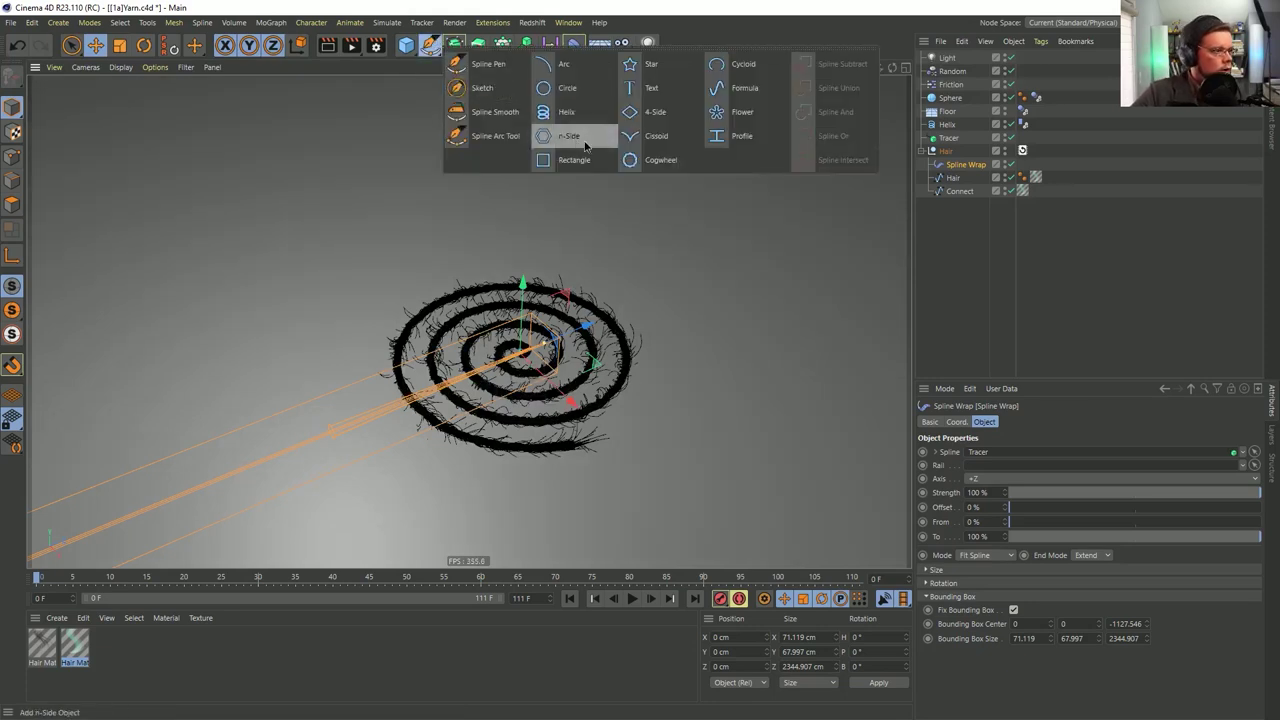
left_click(566, 112)
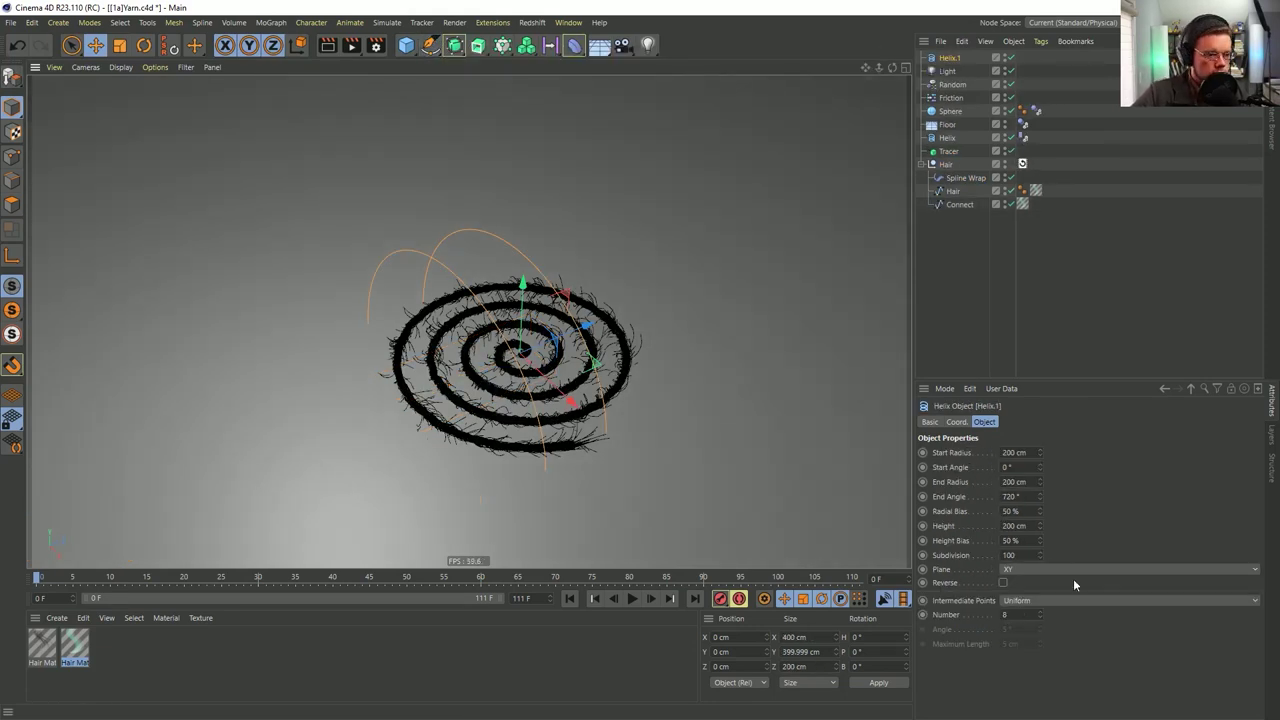
scroll(1062, 566, "down", 2)
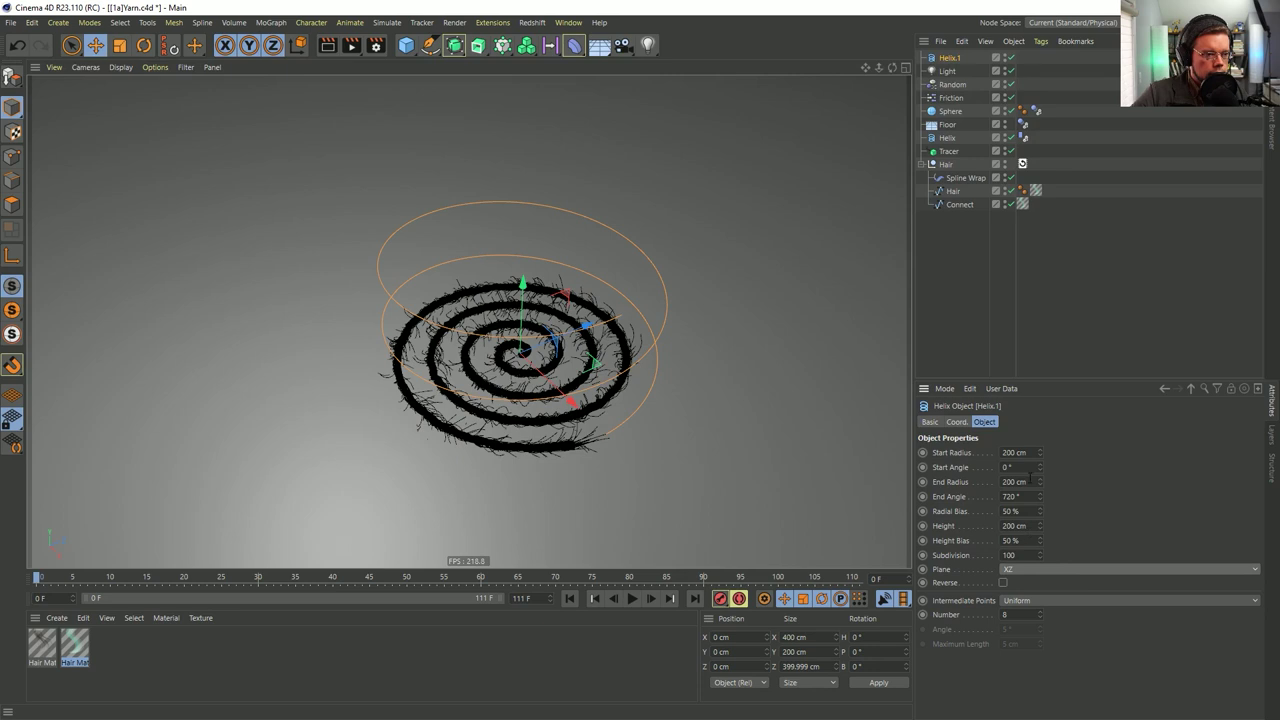
Reduce the new helix to a straight line with 0 cm radii, a 0° end angle, the XY plane and a 2000 cm height
type("0")
left_click_drag(1033, 452, 996, 497)
type("000")
key("Return")
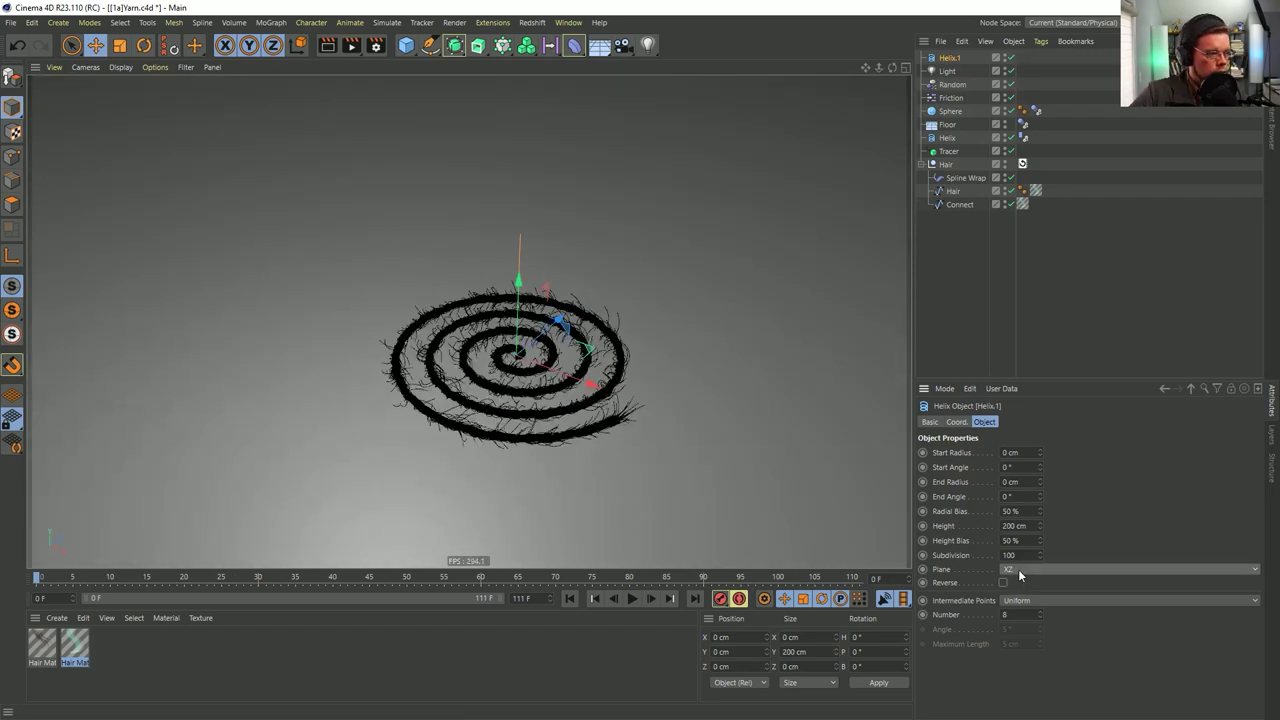
scroll(1019, 571, "up", 2)
left_click_drag(542, 370, 326, 399, "alt")
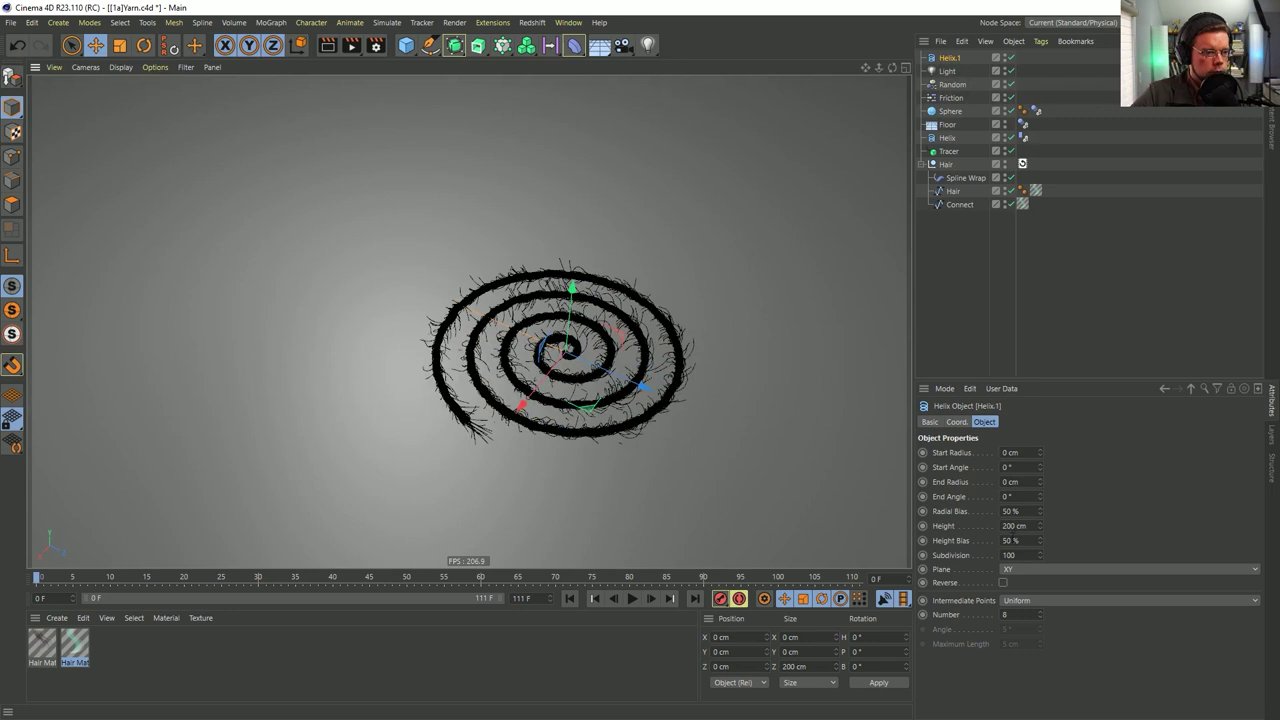
type("0")
key("Return")
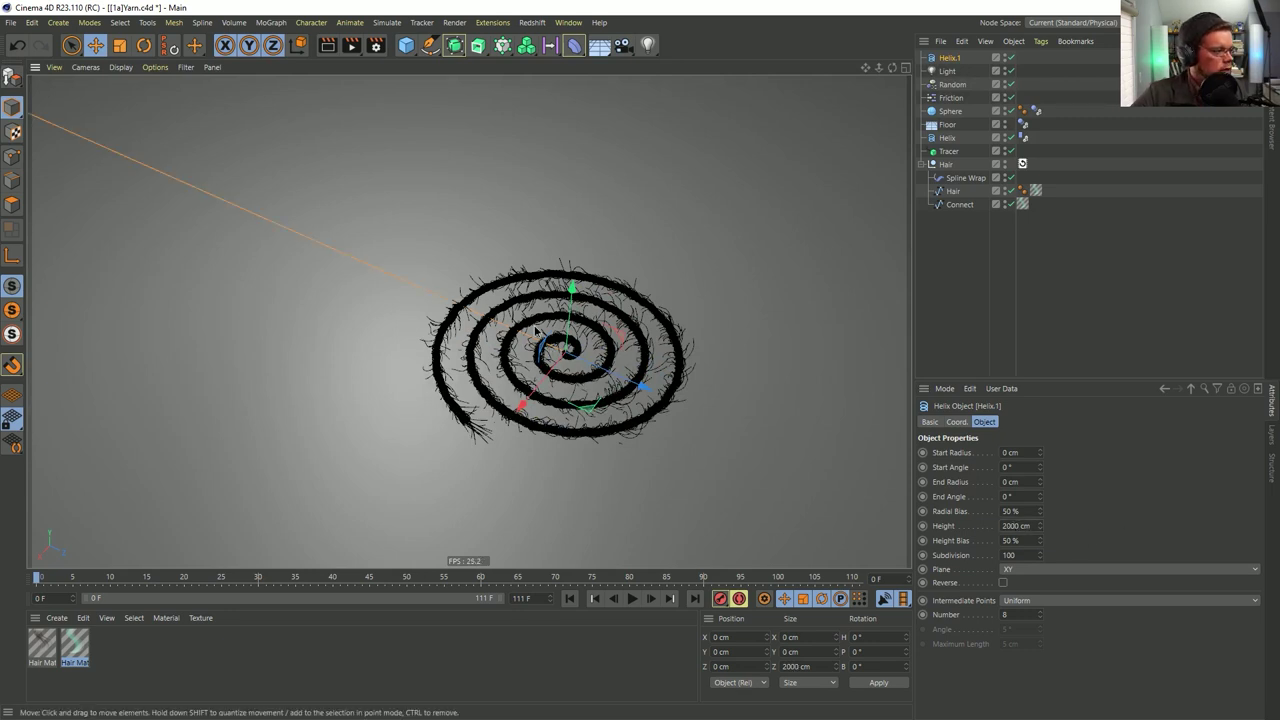
Coil the new helix with a 25 cm start radius, a 5 cm end radius and a 7200° end angle
right_click_drag(533, 325, 387, 362, "alt")
middle_click_drag(465, 330, 582, 456, "alt")
left_click_drag(582, 452, 590, 494, "alt")
middle_click_drag(620, 452, 577, 407, "alt")
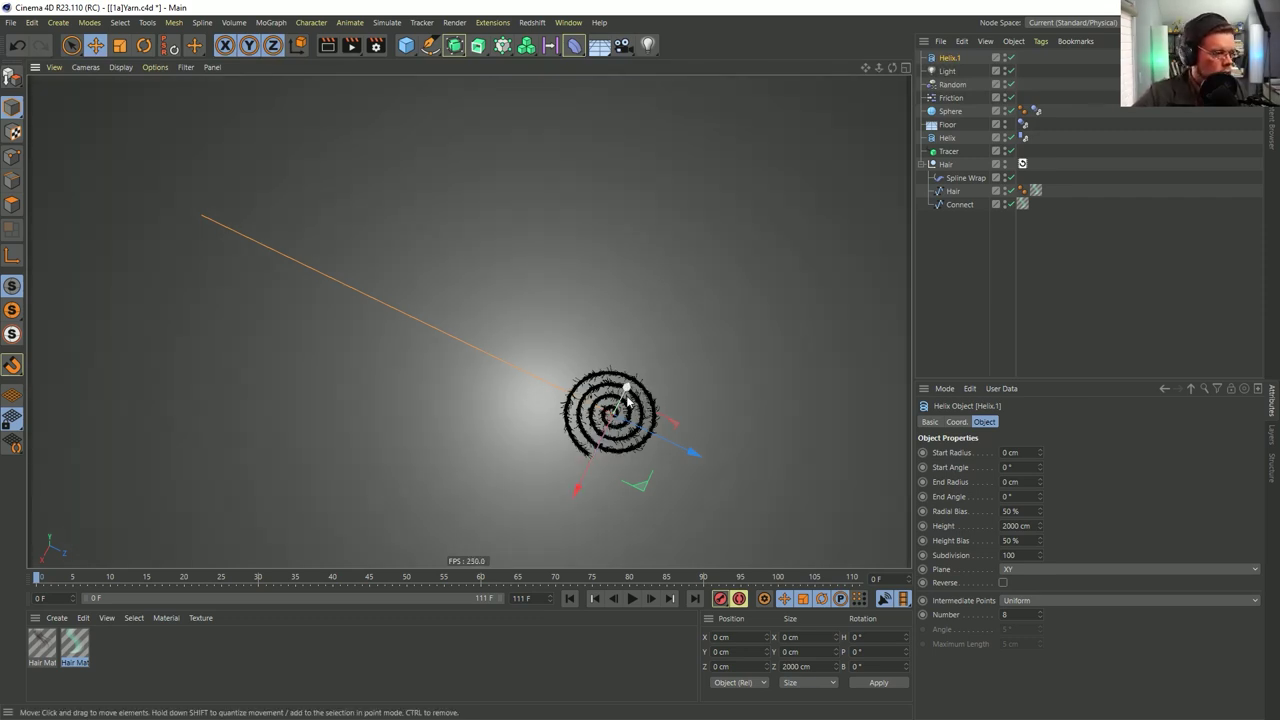
left_click_drag(604, 414, 614, 399, "alt")
scroll(610, 410, "up", 3)
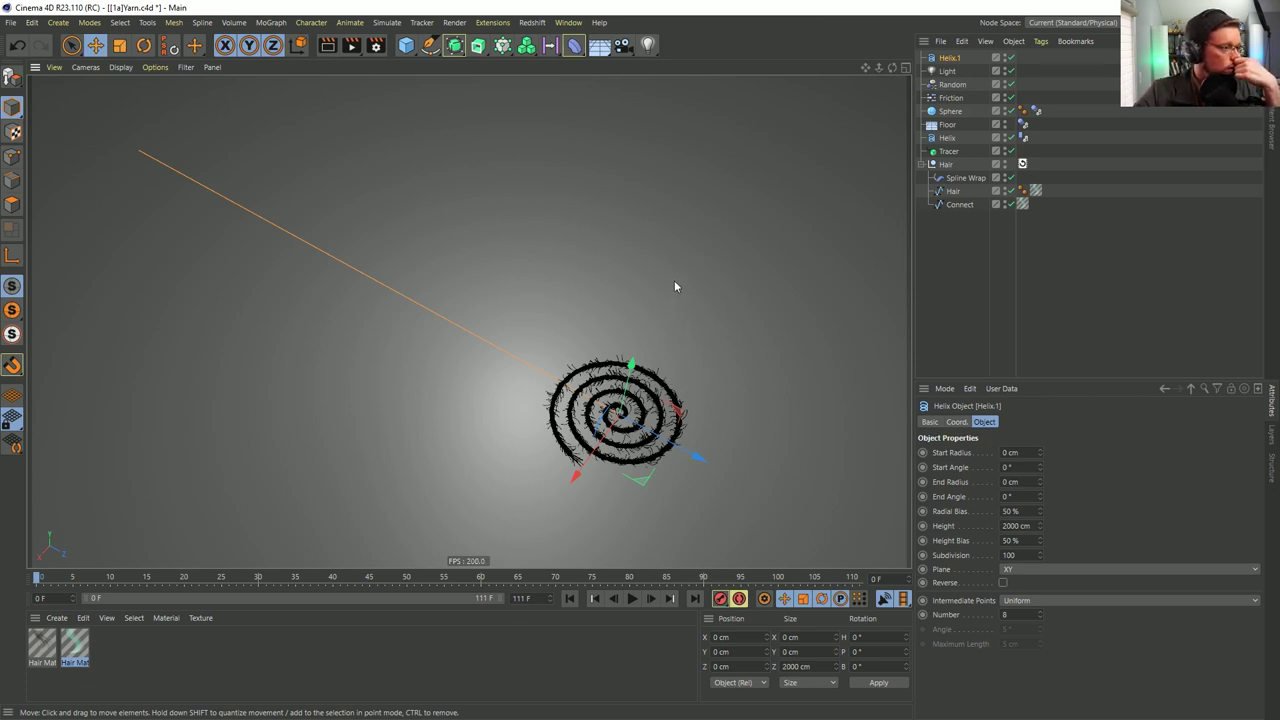
left_click_drag(1041, 503, 1043, 501)
left_click_drag(1022, 452, 951, 452)
type("25")
left_click_drag(1023, 481, 960, 481)
type("5")
left_click(1133, 478)
mouse_move(463, 343)
left_mouse_down("alt")
mouse_move(467, 285)
mouse_move(490, 305)
left_mouse_up("alt")
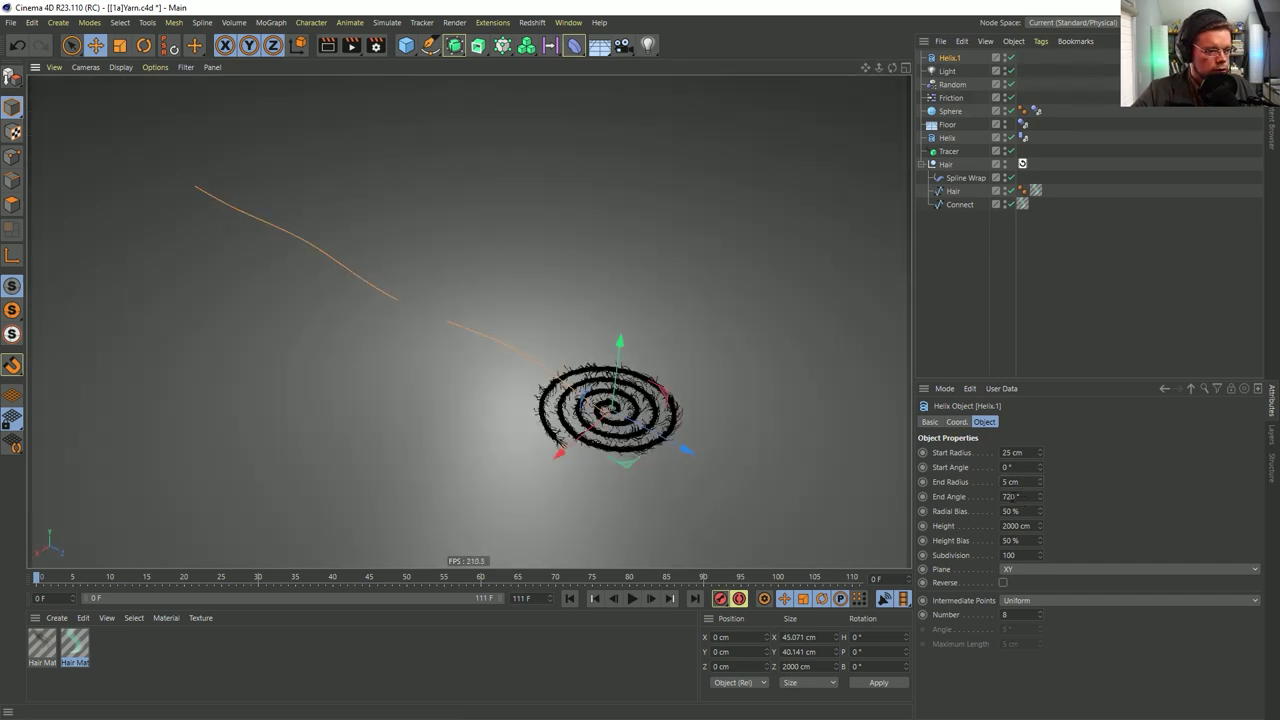
type("0")
key("Return")
Nest the new helix in a Cloner and reduce its grid count to 1 in all three directions
left_click_drag(474, 366, 377, 338, "alt")
middle_click(643, 258)
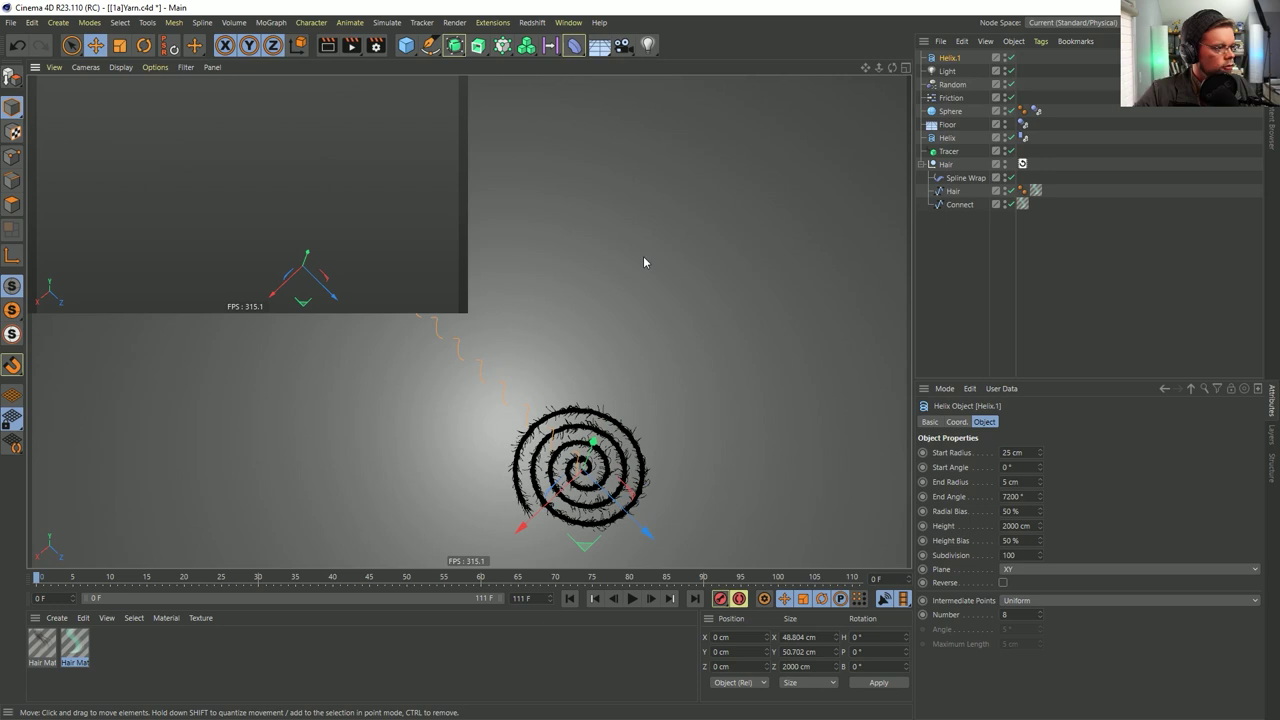
middle_click(637, 246)
middle_click_drag(607, 443, 644, 252, "alt")
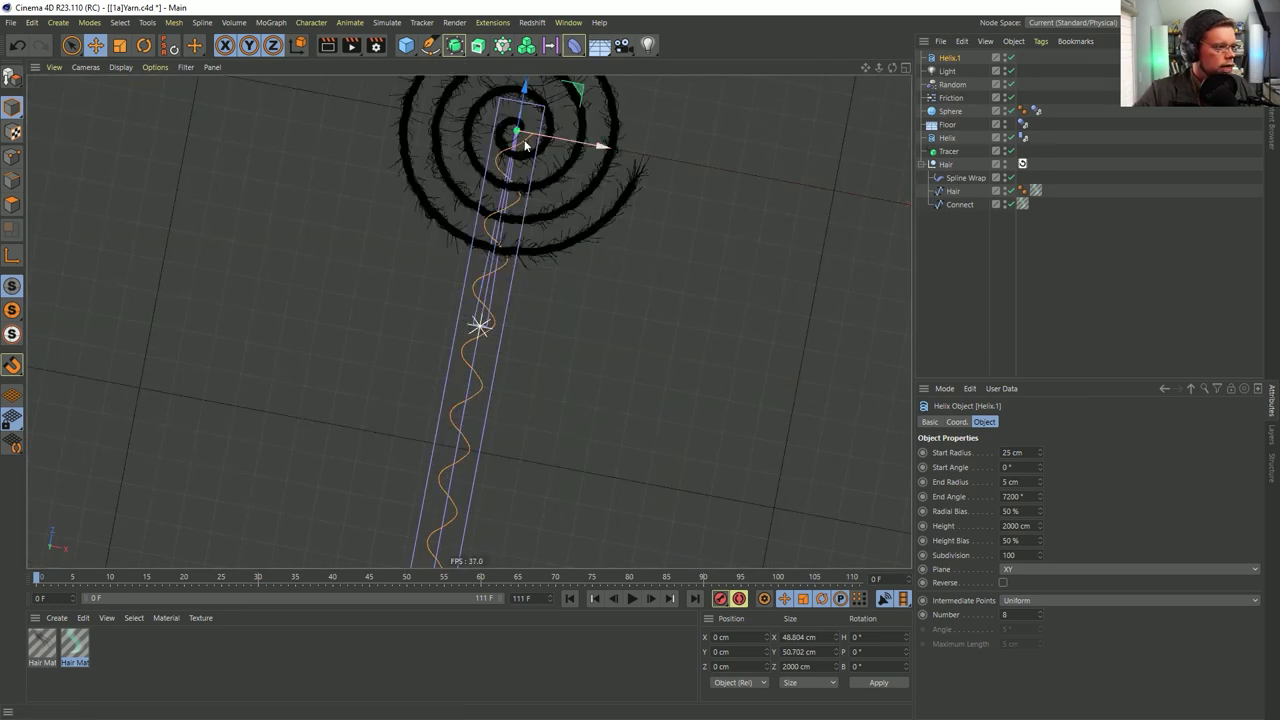
middle_click(480, 210)
middle_click(425, 202)
left_click_drag(494, 293, 517, 257, "alt")
left_click_drag(506, 46, 549, 67, "alt")
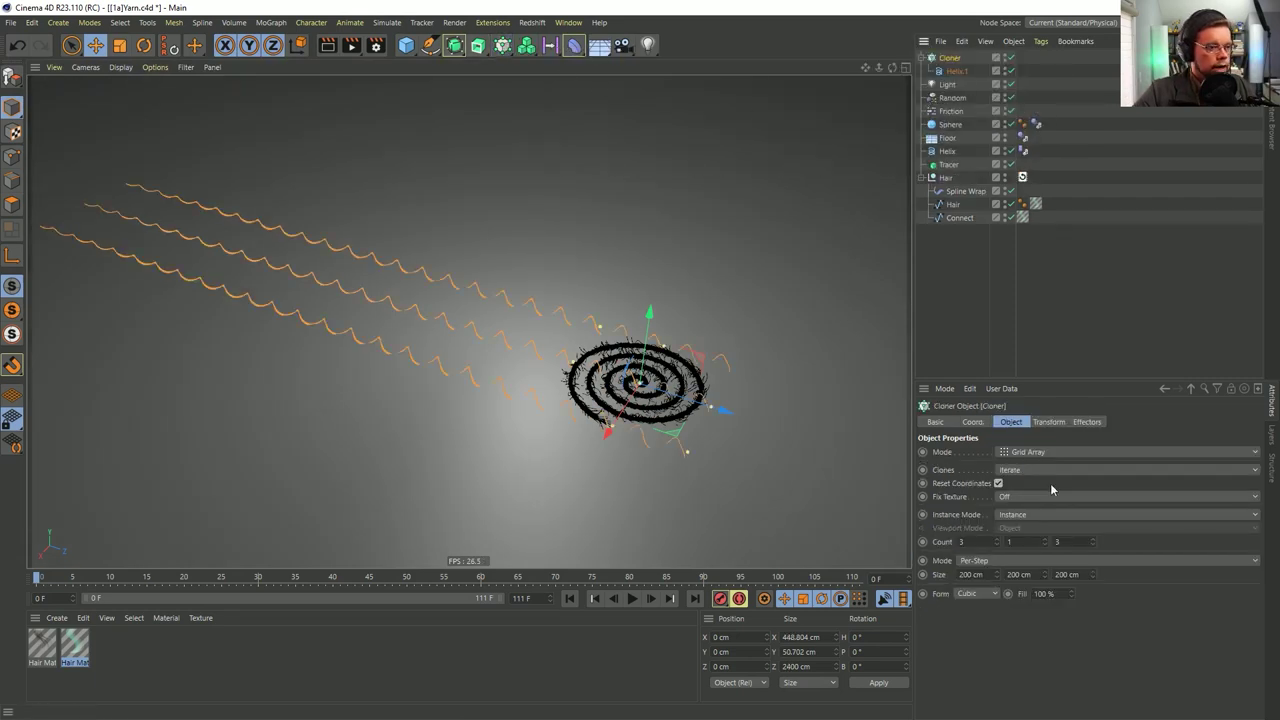
left_click_drag(990, 545, 955, 542)
type("1")
left_click_drag(1080, 542, 1046, 629)
type("1")
key("Return")
Try to flatten the cloned helix into a wavy line by setting the Cloner's Y scale to 0.001
left_click(1049, 422)
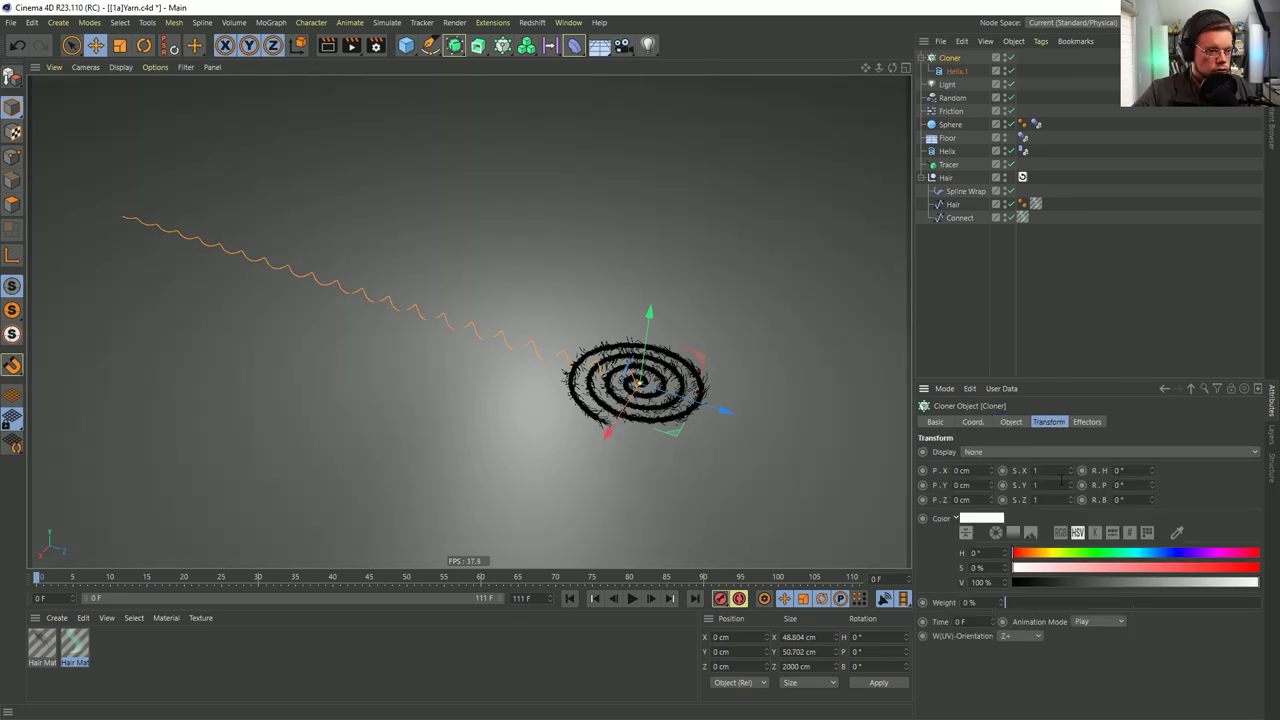
type(".00")
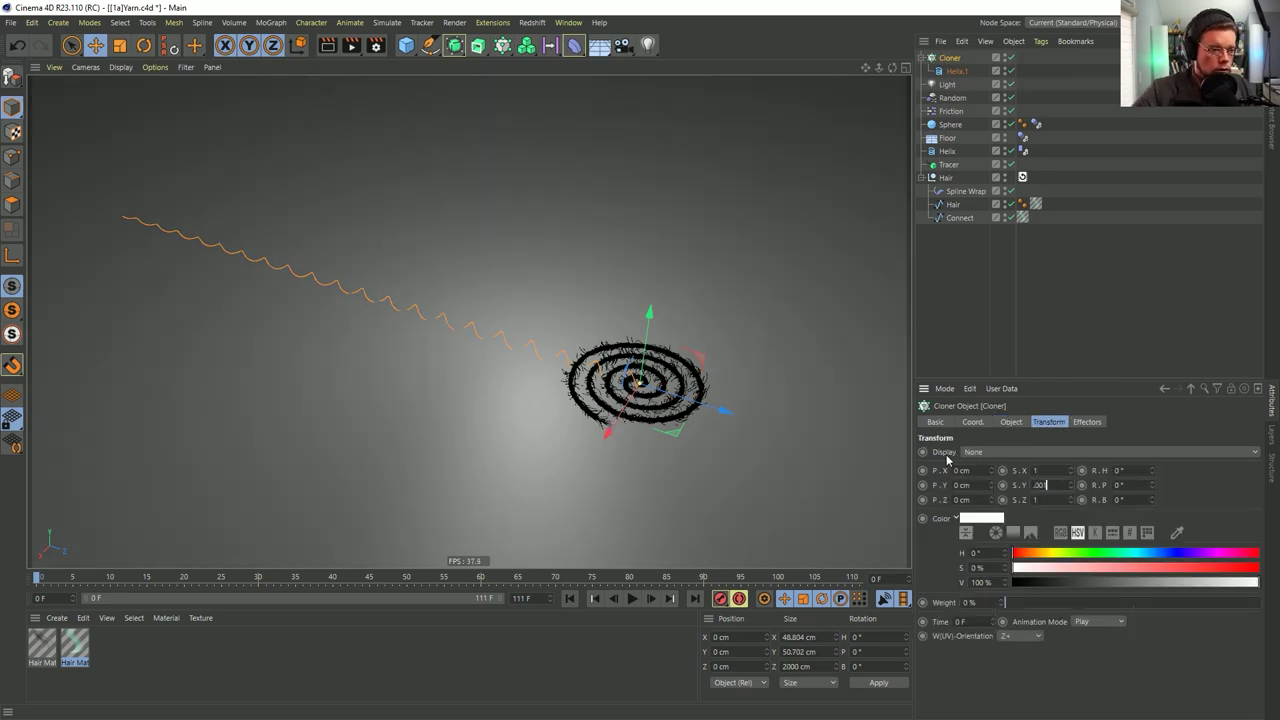
key("Return")
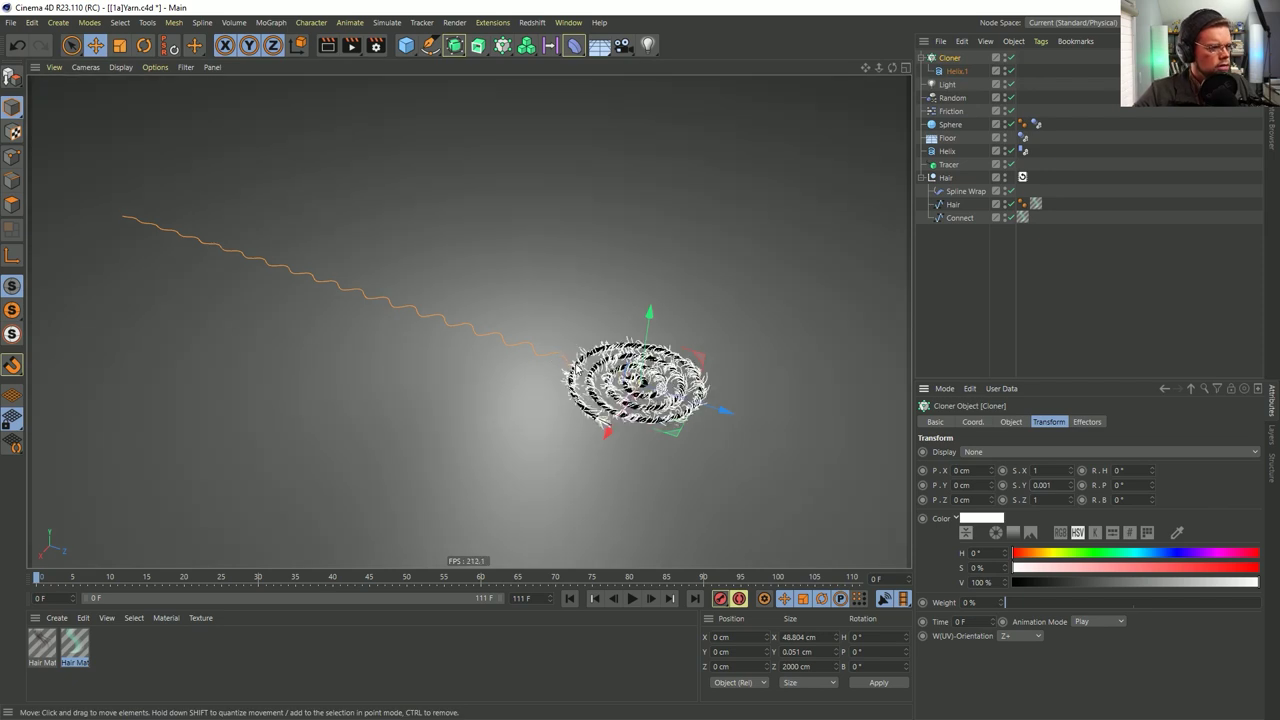
Inspect the flattened helix from several angles, and delete the Cloner together with its helix
middle_click_drag(559, 362, 511, 295, "alt")
left_click_drag(511, 295, 550, 318, "alt")
middle_click_drag(518, 283, 560, 364, "alt")
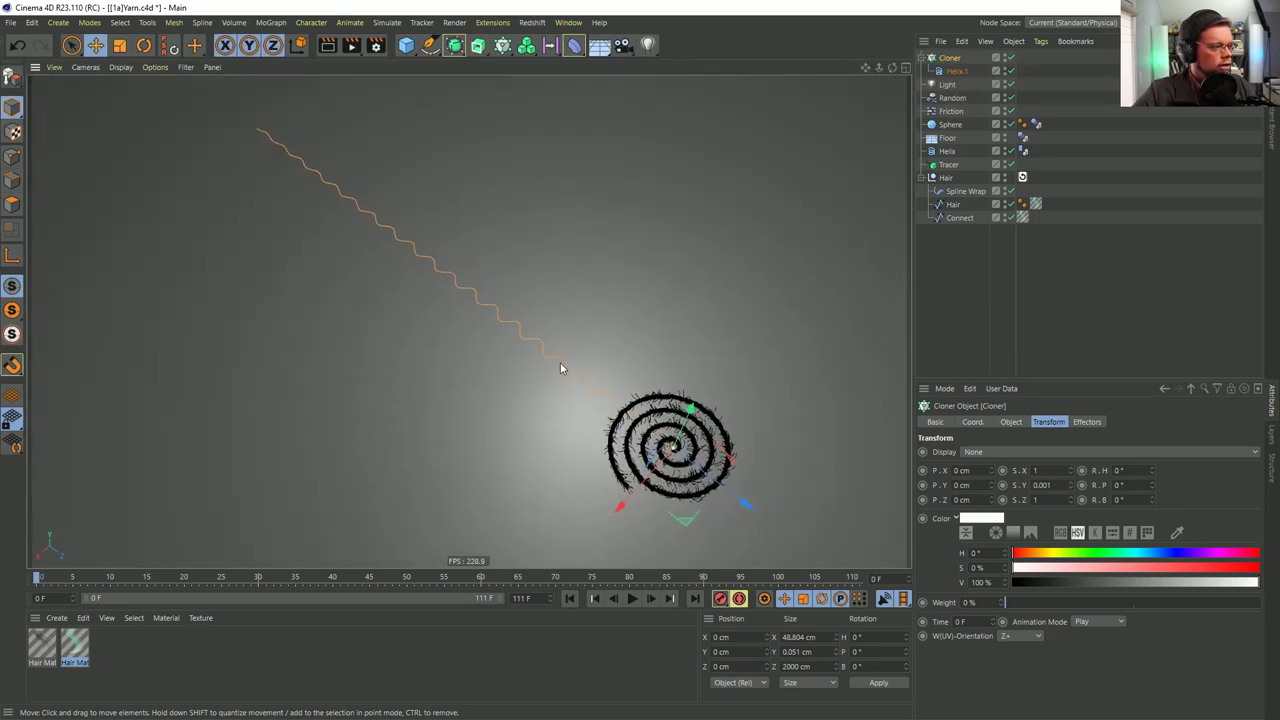
right_click_drag(560, 363, 688, 359, "alt")
left_click_drag(687, 360, 619, 329, "alt")
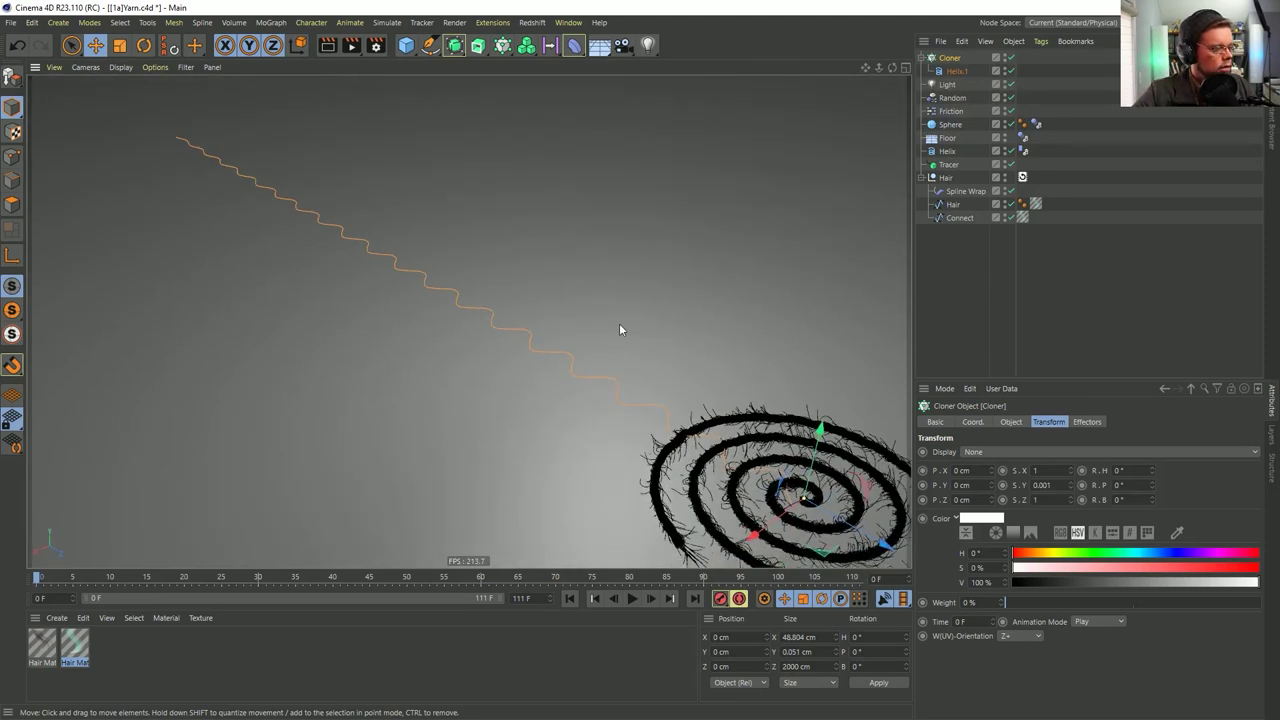
left_click_drag(646, 377, 634, 400, "alt")
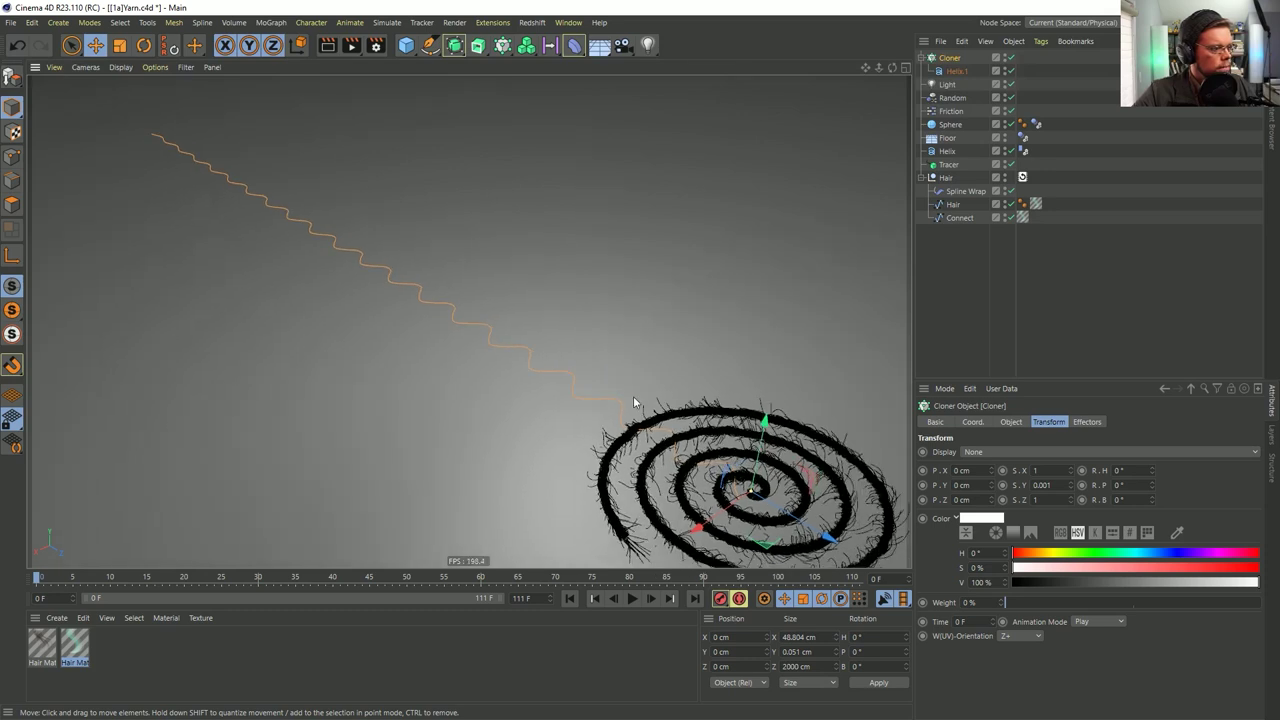
left_click_drag(555, 373, 522, 378, "alt")
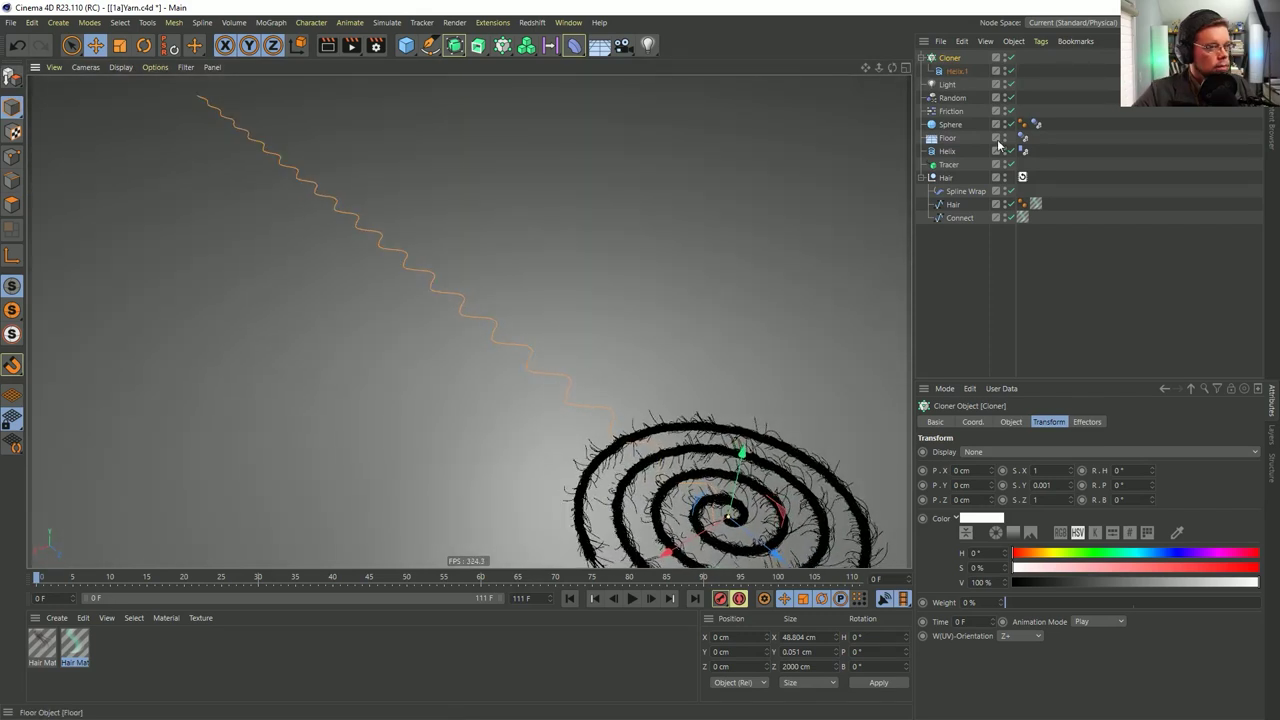
key("Delete")
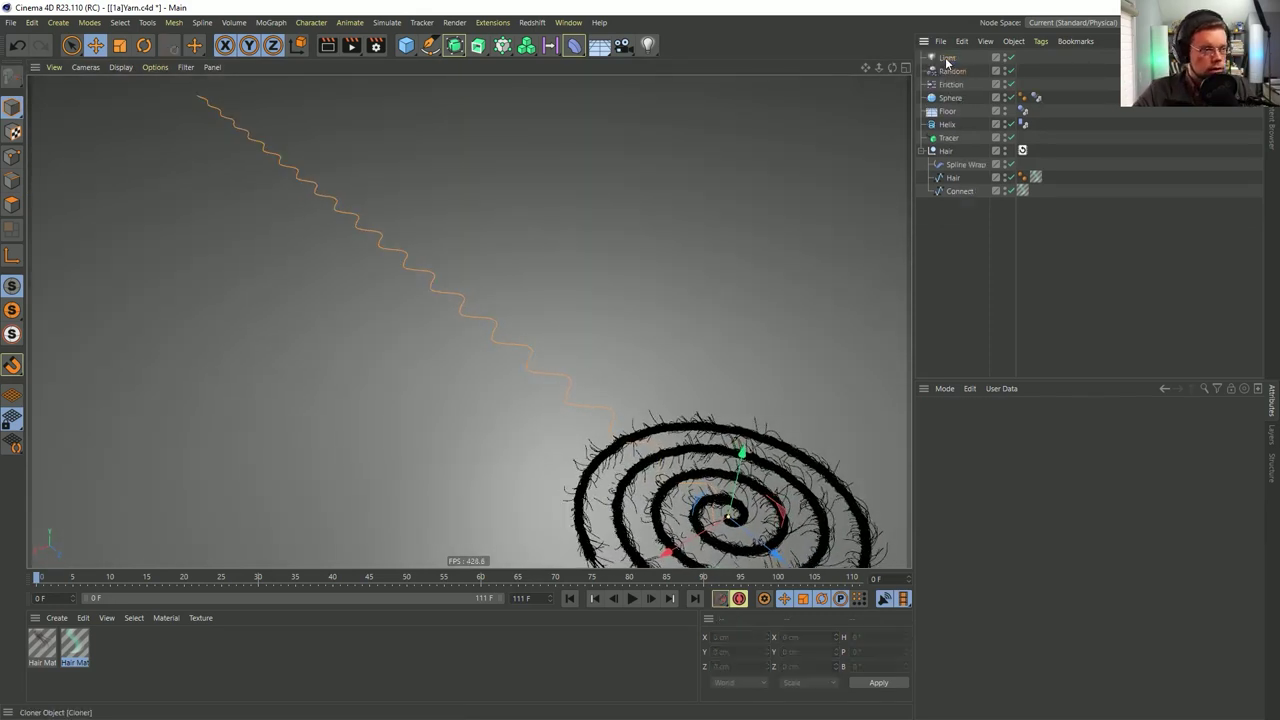
Add a Cycloid spline to the scene and hide the Floor
left_click(431, 45)
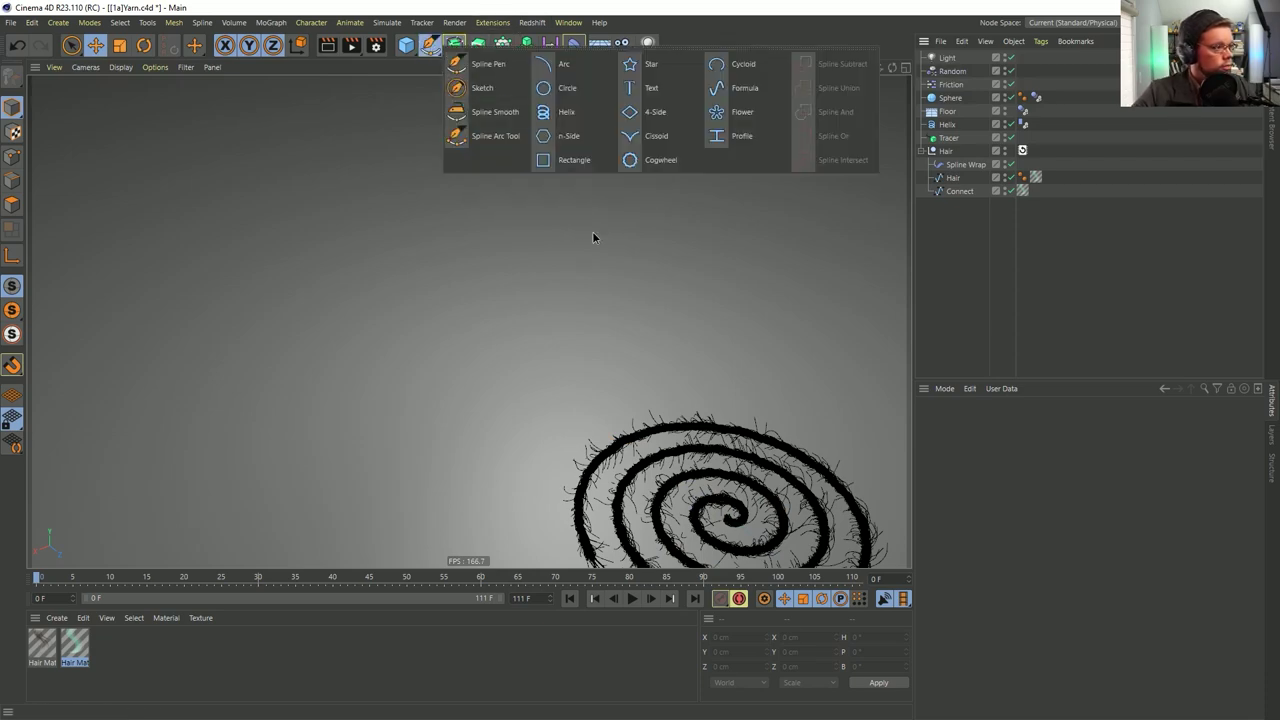
left_click(745, 64)
left_click_drag(750, 315, 612, 190, "alt")
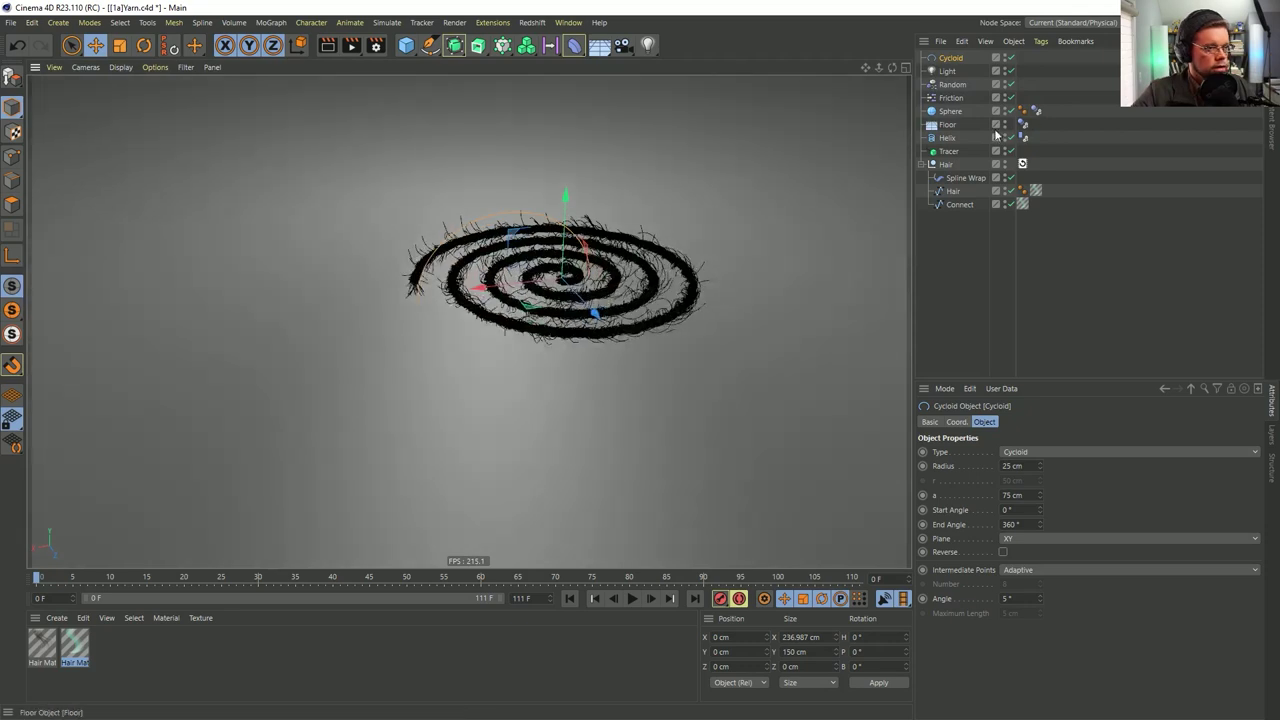
left_click(1006, 123)
left_click(1006, 123)
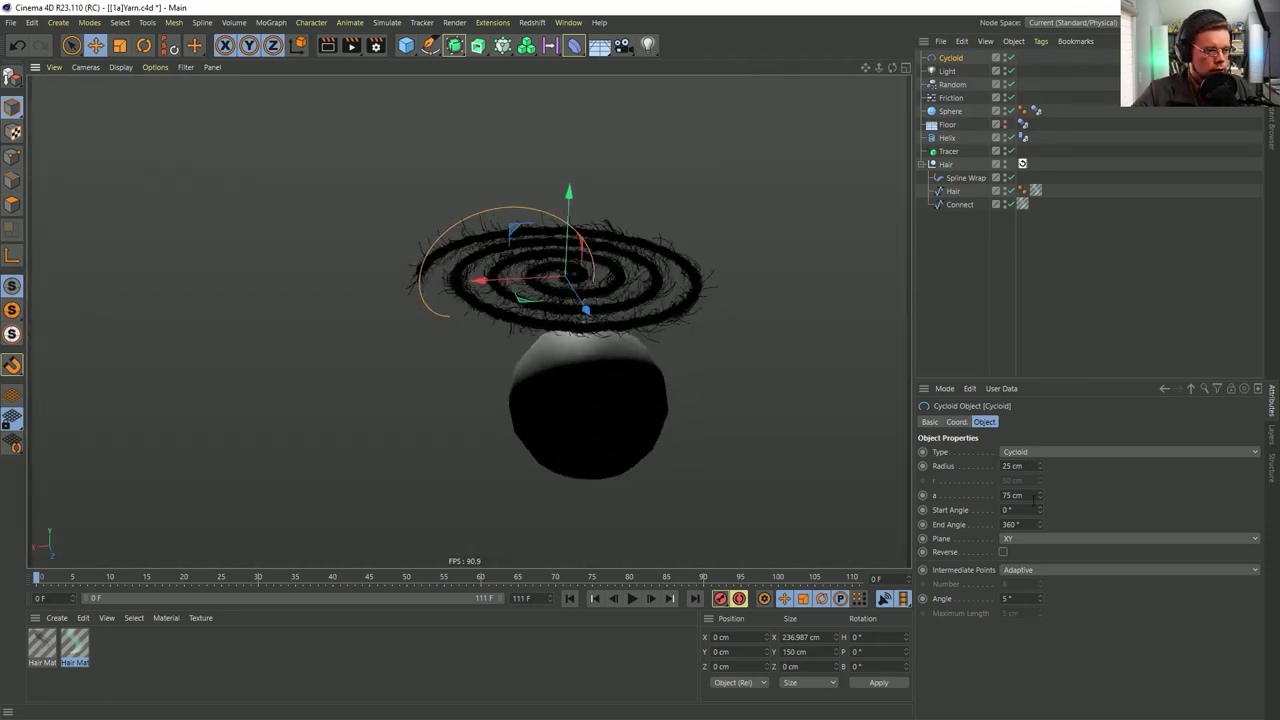
Try the Epicycloid type on the new spline with r at 385 cm, a at 0 cm and a 1192° end angle
left_click(1040, 452)
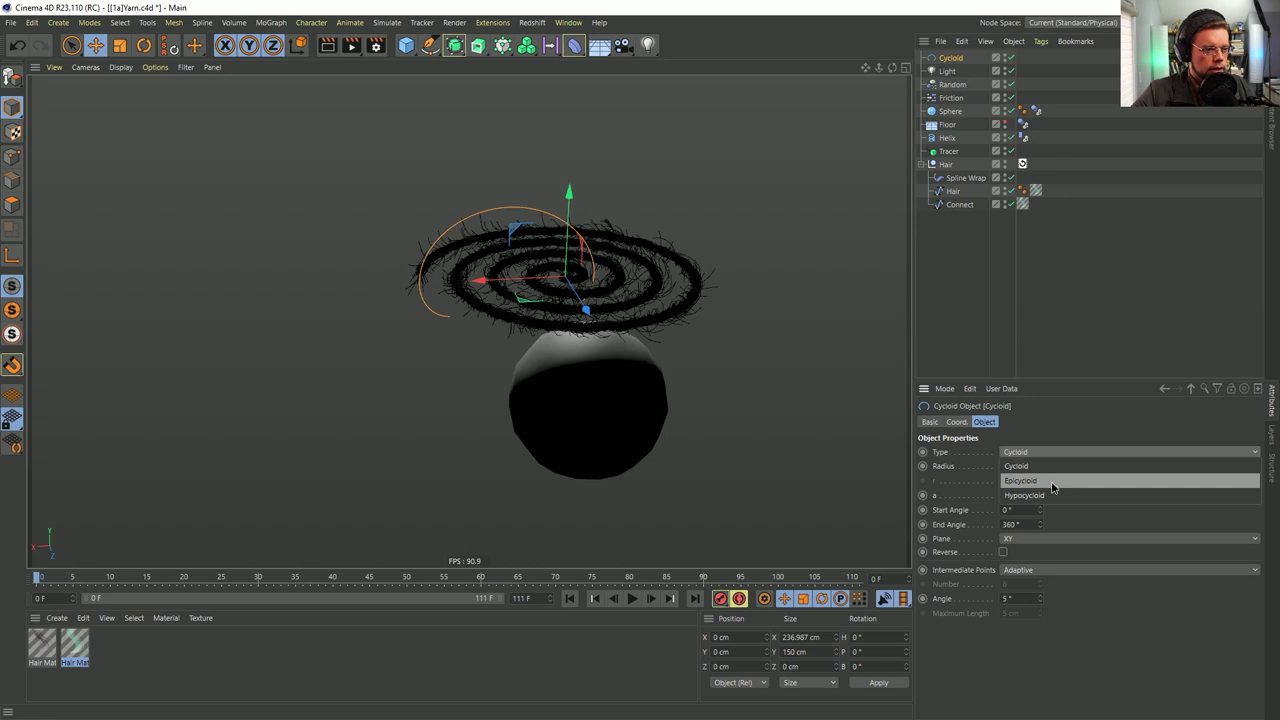
left_click(1052, 483)
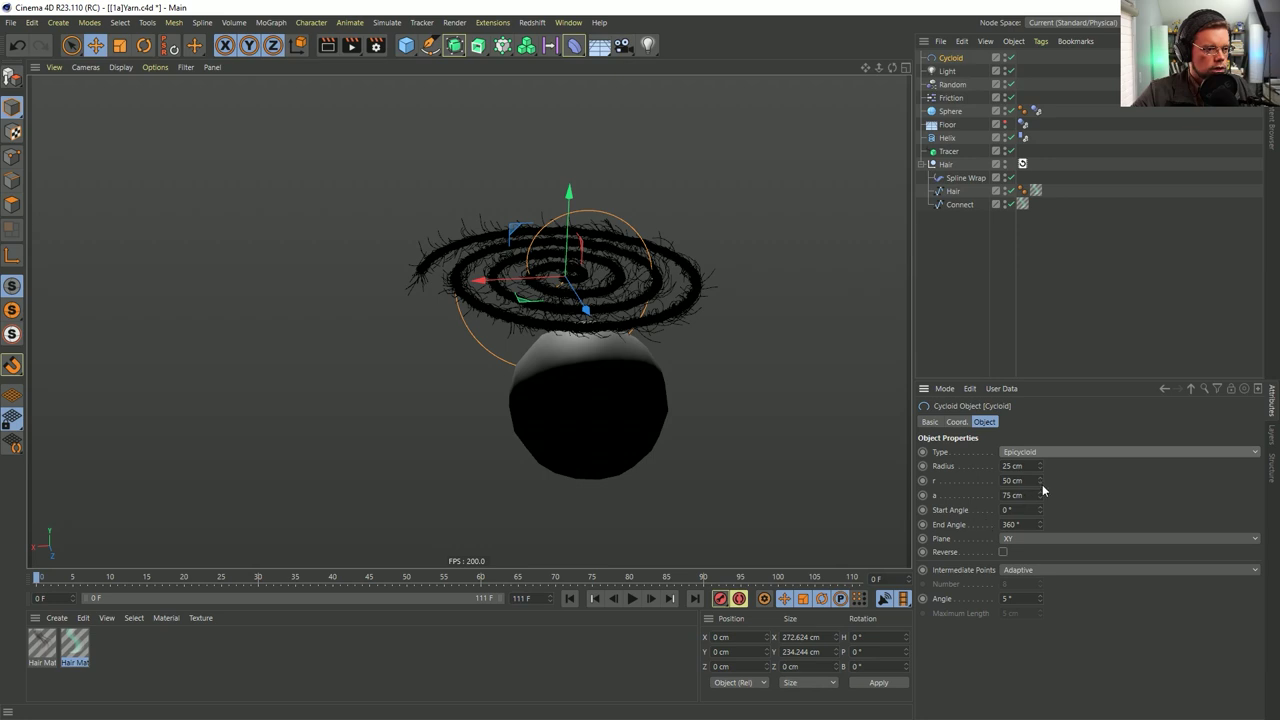
mouse_move(1040, 466)
left_mouse_down()
mouse_move(1040, 432)
mouse_move(1040, 491)
left_mouse_up()
key("ctrl+z")
left_click_drag(1040, 482, 1043, 528)
key("ctrl+z")
scroll(705, 361, "down", 5)
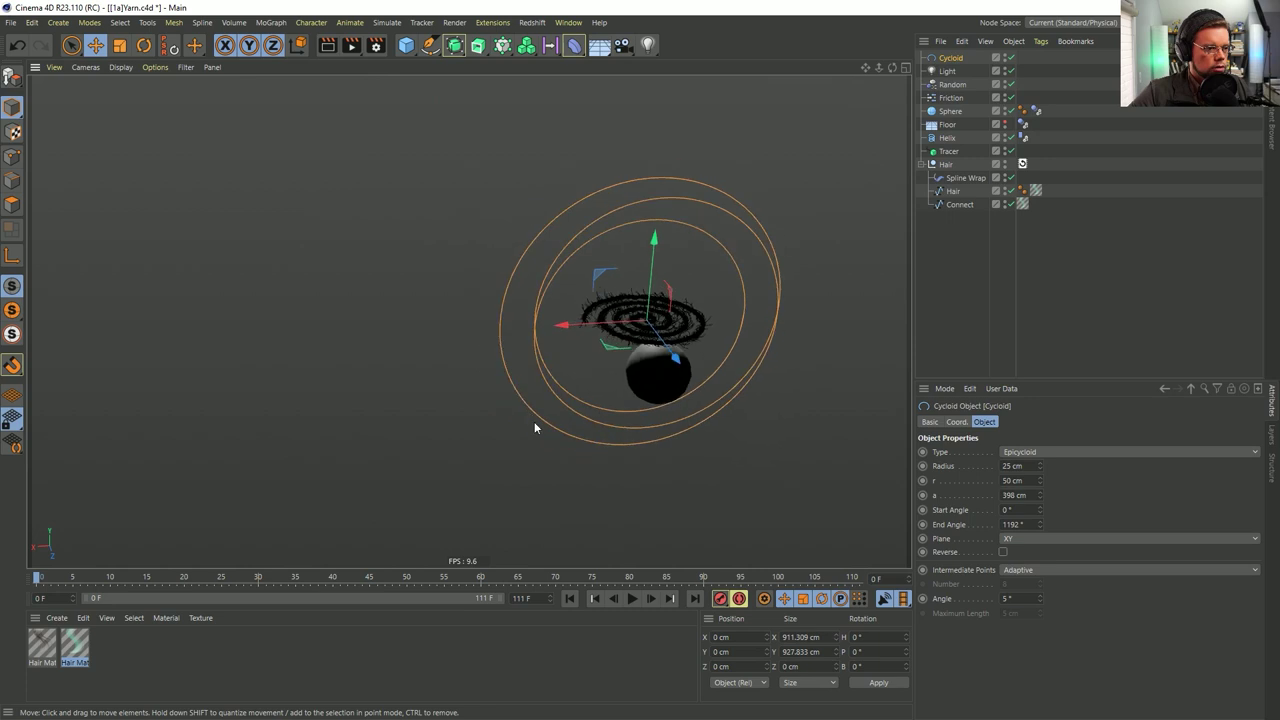
left_click_drag(1040, 481, 1041, 540)
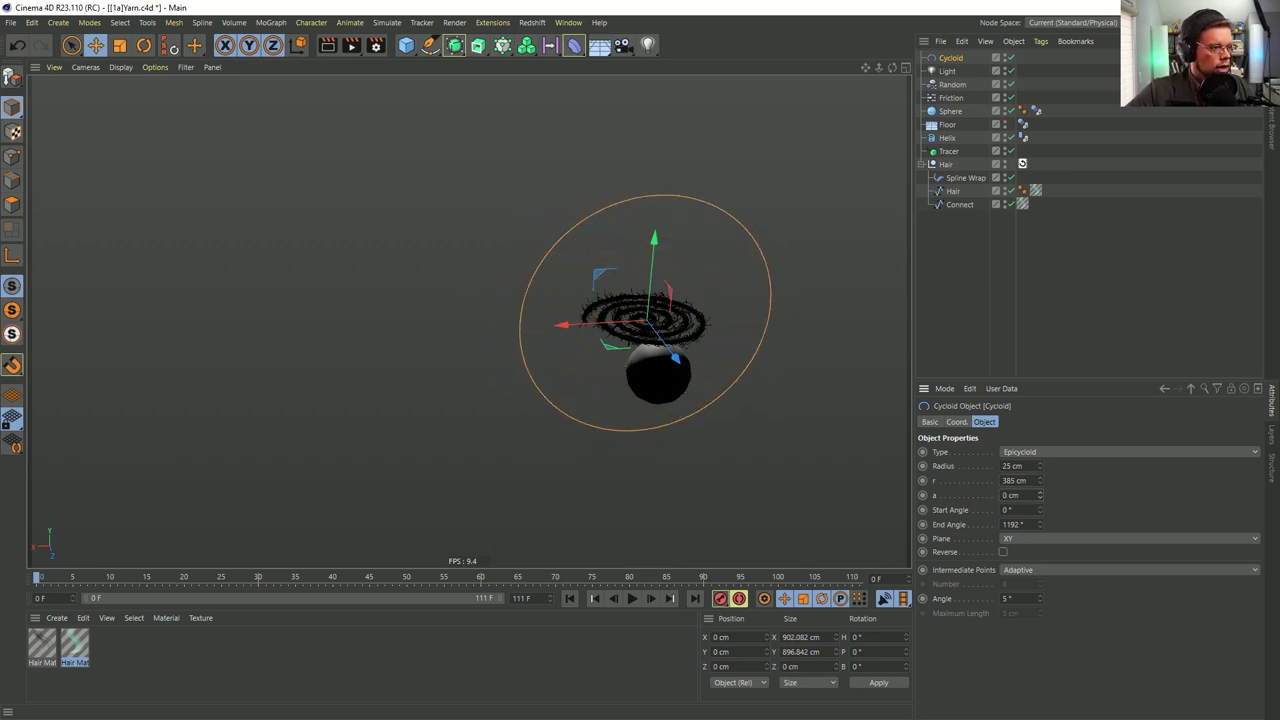
Set the new spline's type to Cycloid, a to 75 cm, the end angle to 4092° and the plane to XZ
left_click(1030, 452)
left_click(1026, 466)
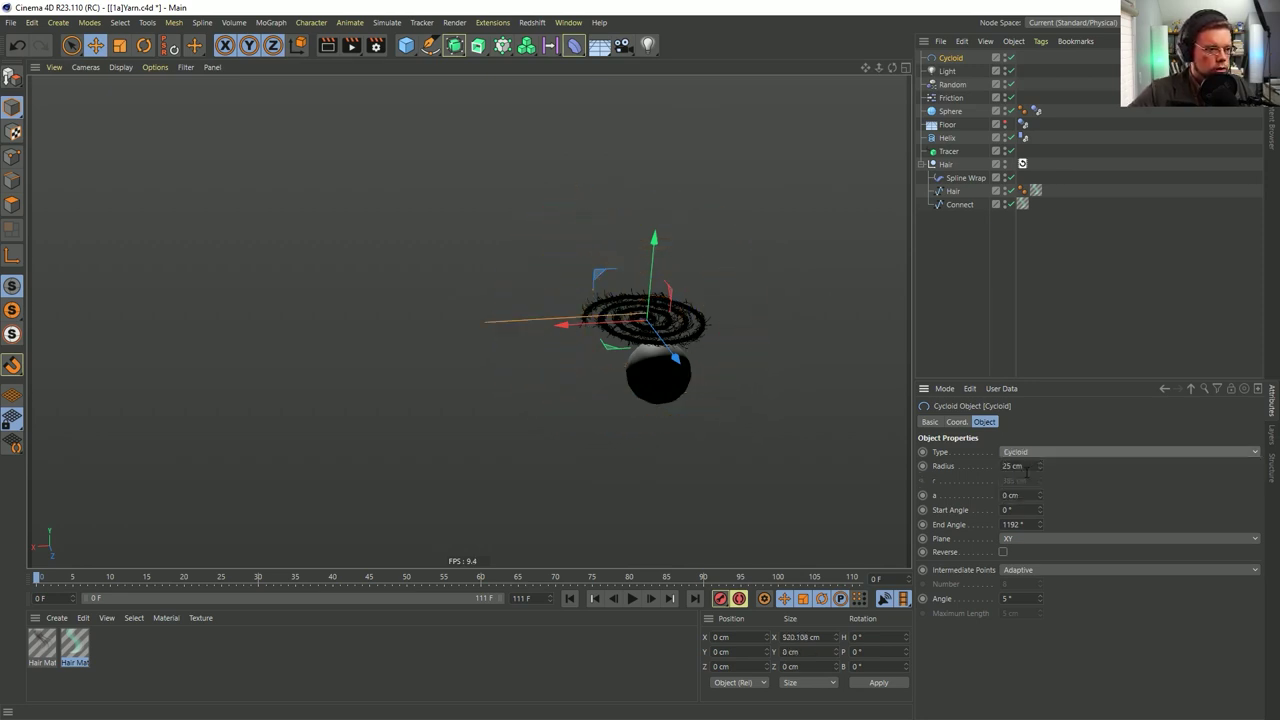
left_click_drag(1041, 501, 1040, 537)
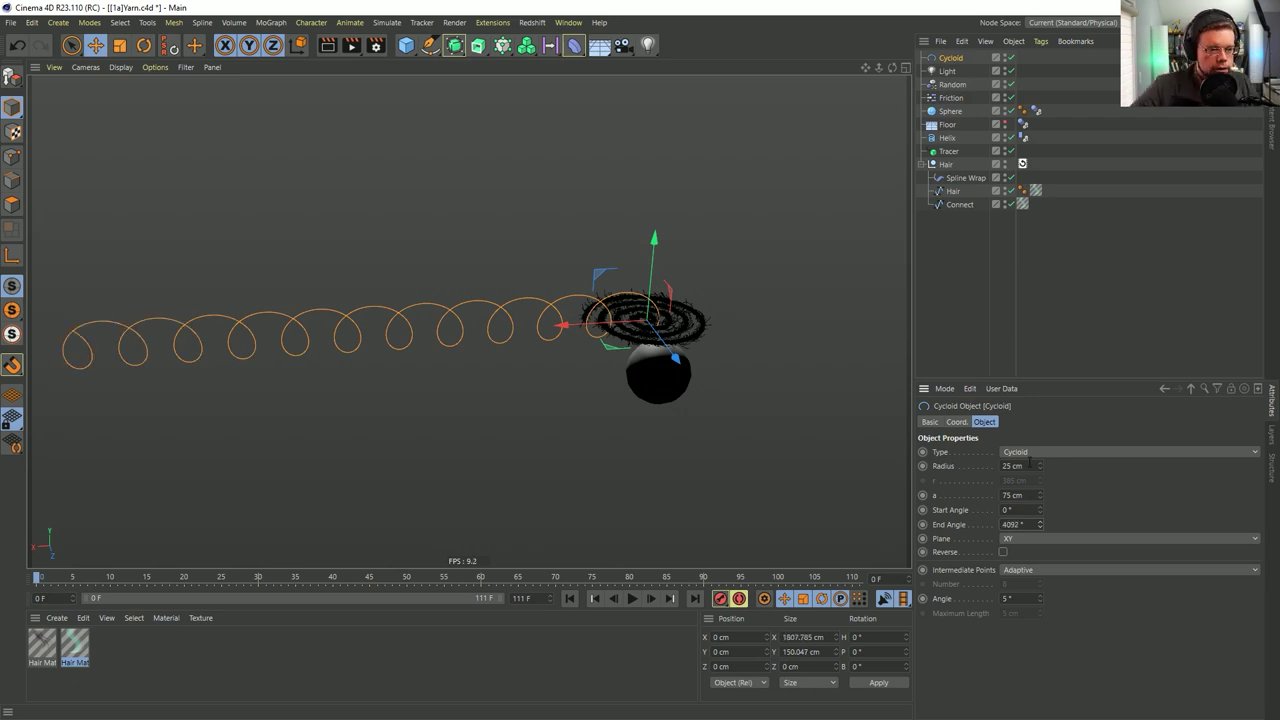
right_click_drag(547, 356, 449, 360, "alt")
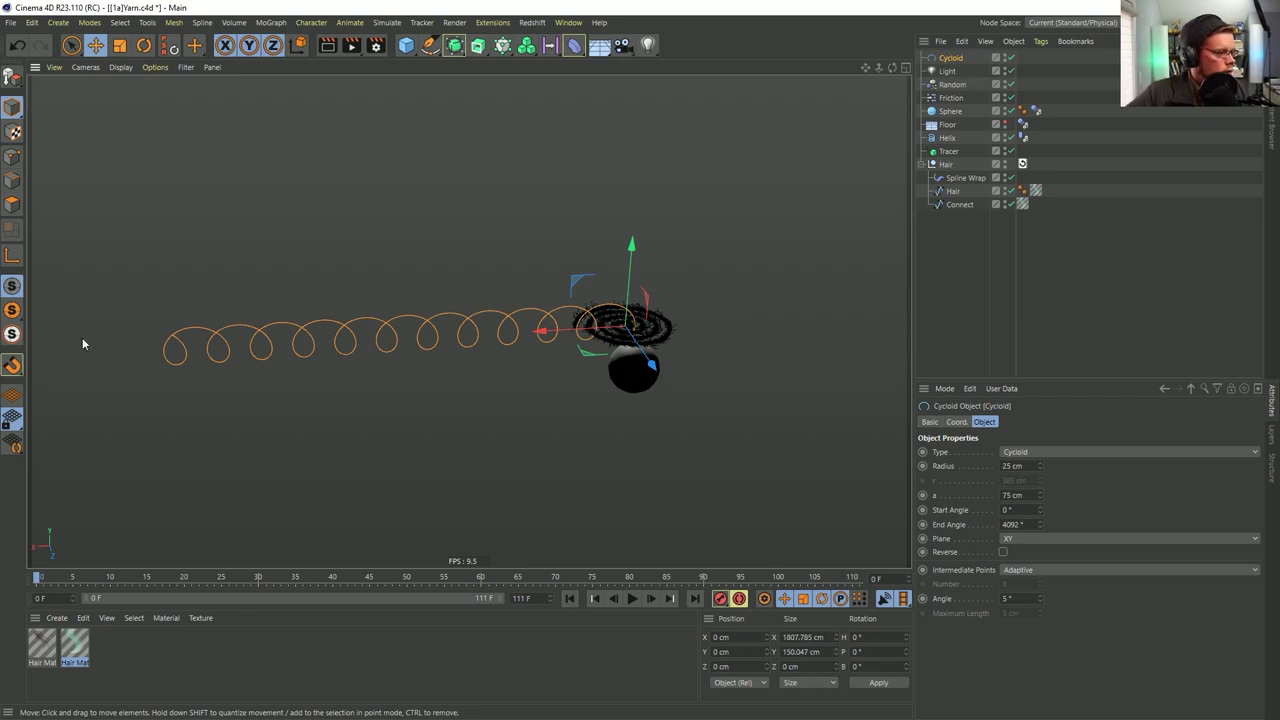
left_click(1026, 540)
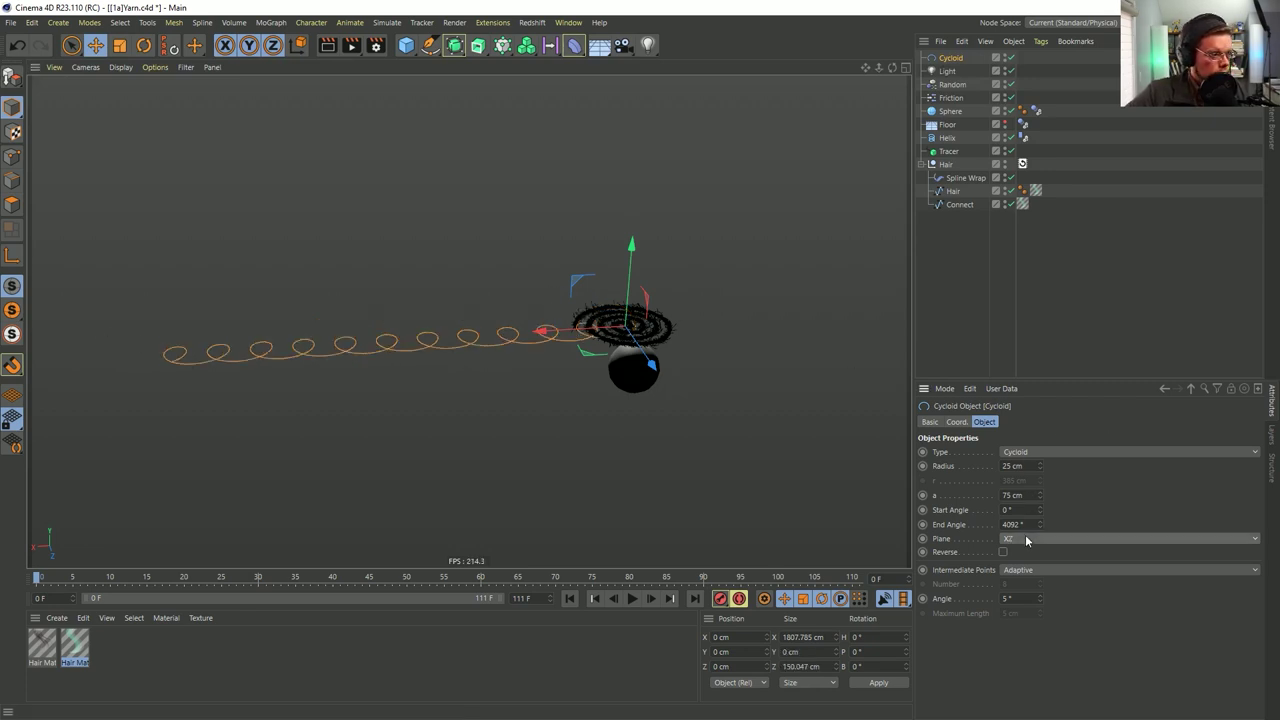
Set the cycloid spline's end angle to 3600°
left_click_drag(511, 285, 583, 269, "alt")
middle_click_drag(583, 269, 475, 436, "alt")
left_click_drag(478, 438, 520, 400, "alt")
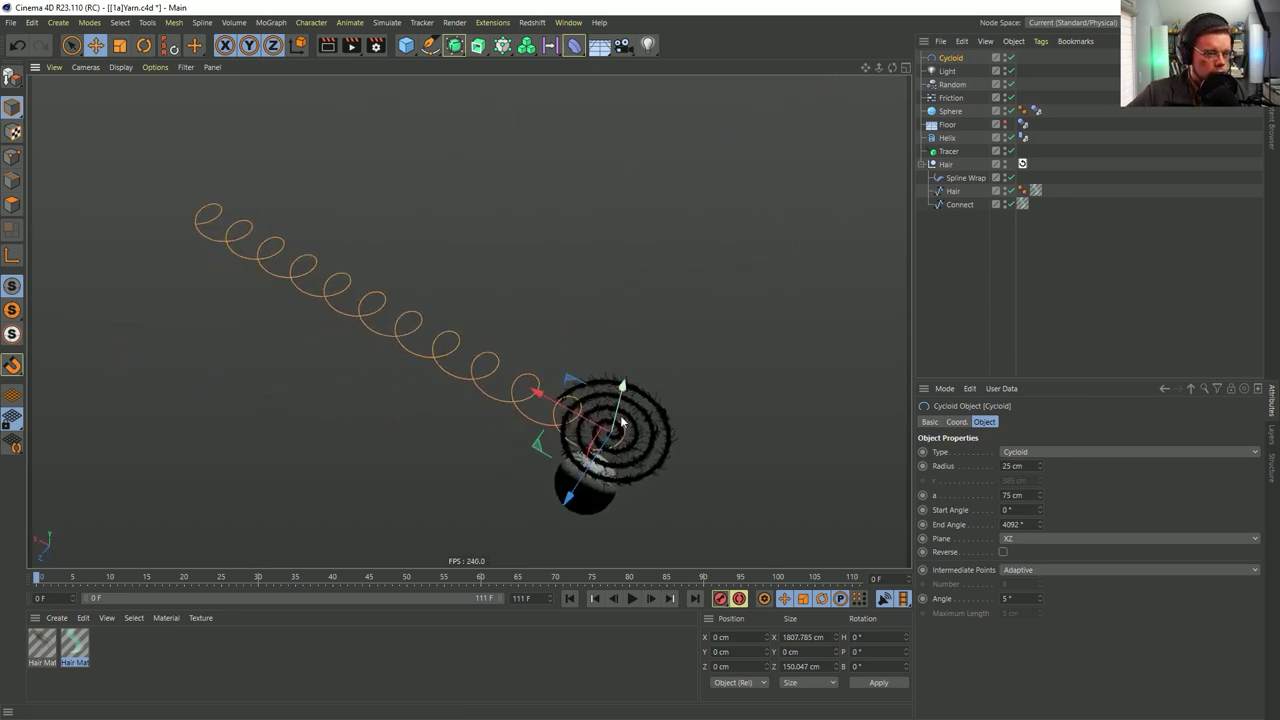
left_click(1030, 525)
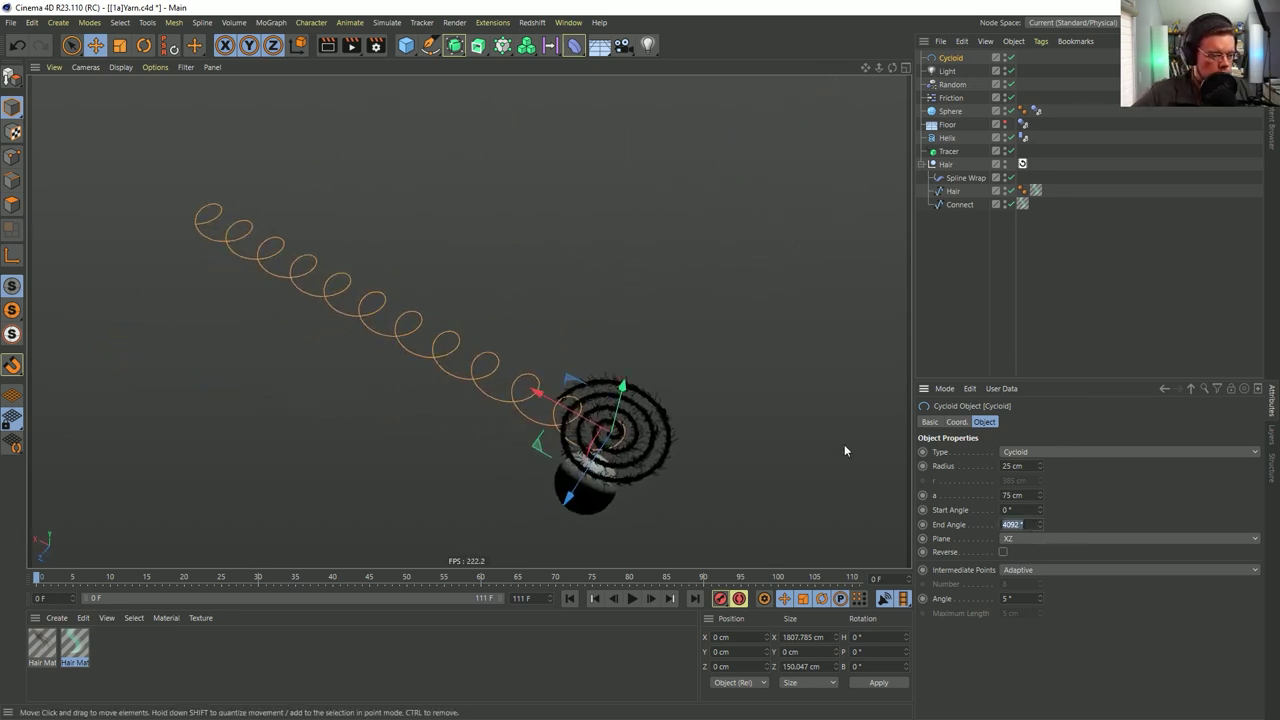
type("360")
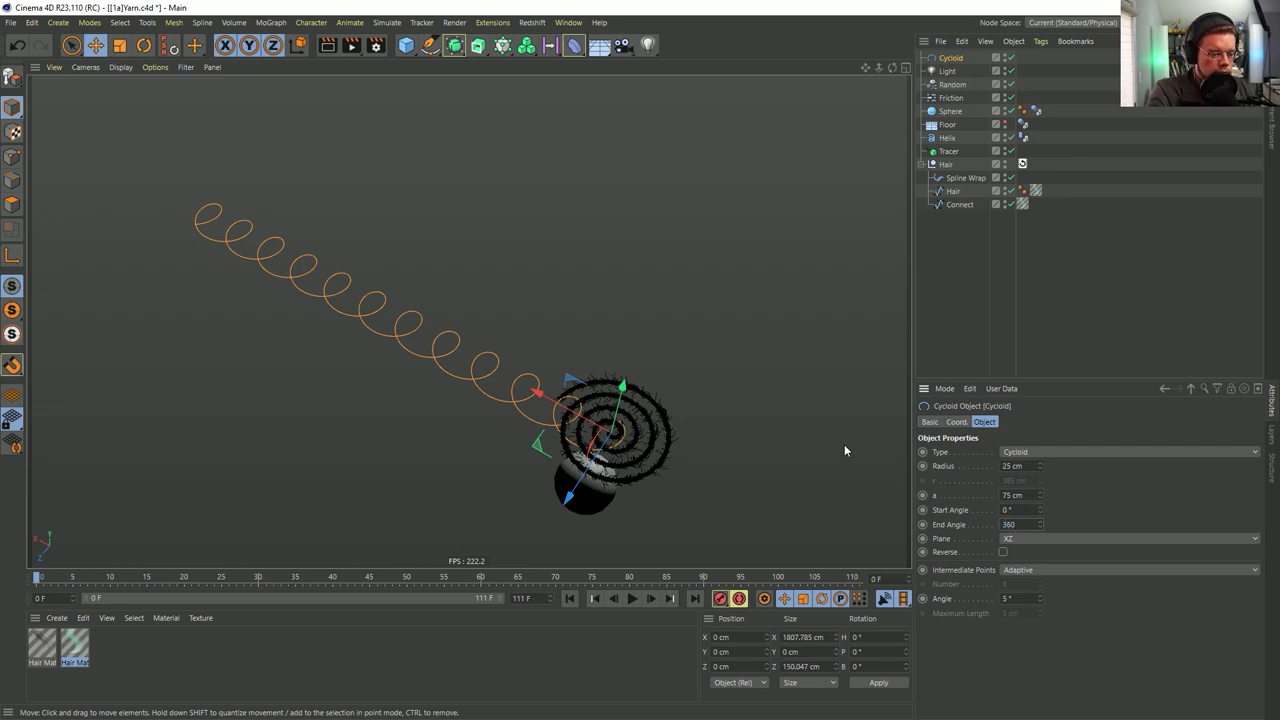
type("0")
key("Return")
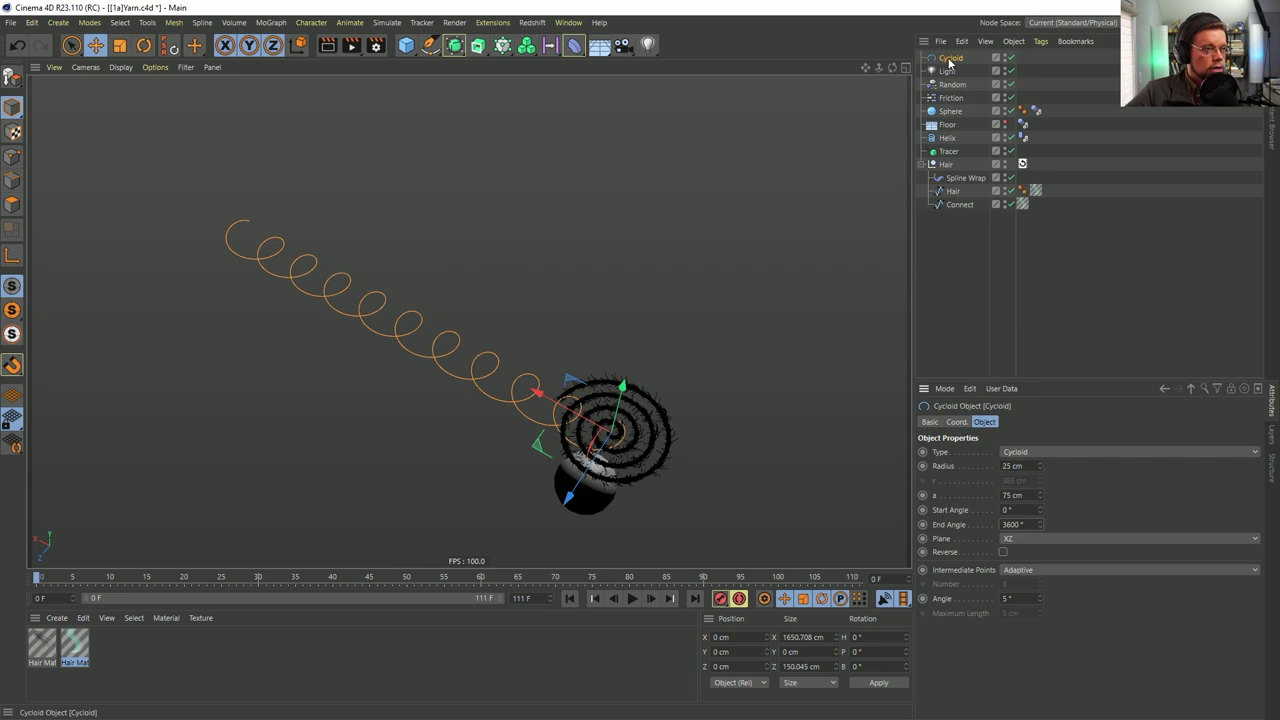
Duplicate the cycloid and offset the copy to about 78 cm in X and -113 cm in Z
key("ctrl+c")
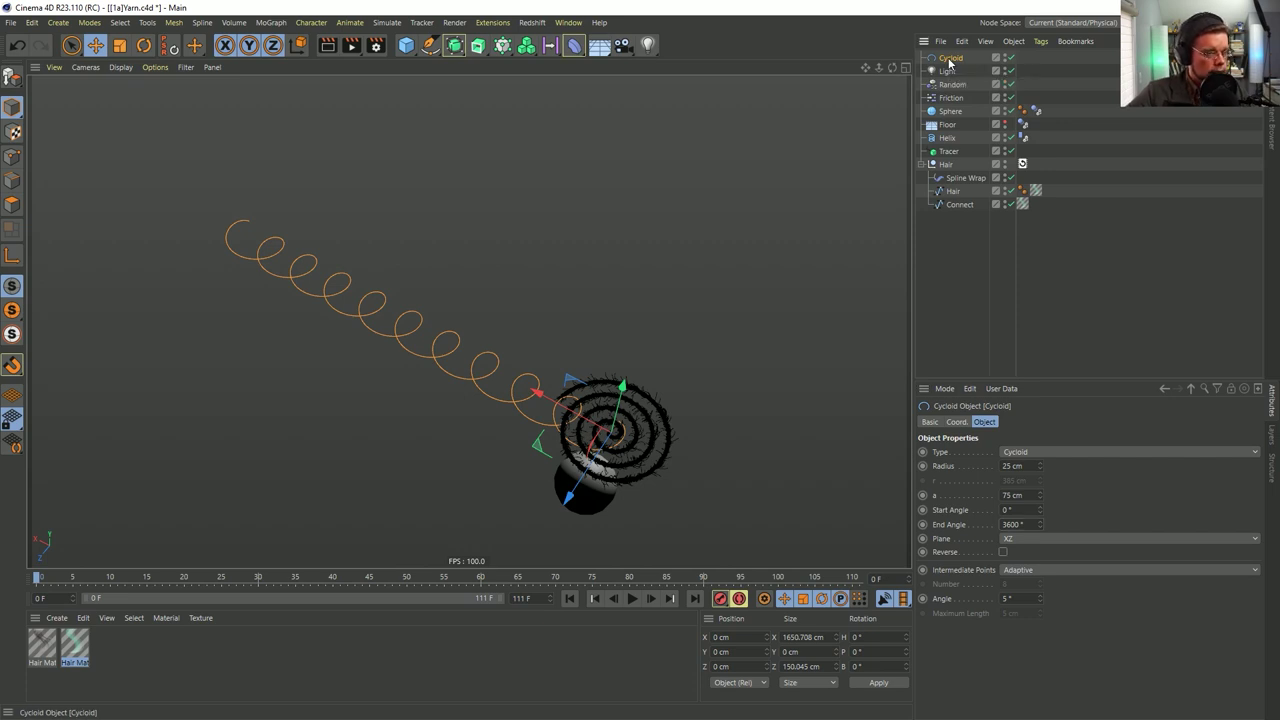
key("ctrl+v")
left_click_drag(541, 446, 538, 412)
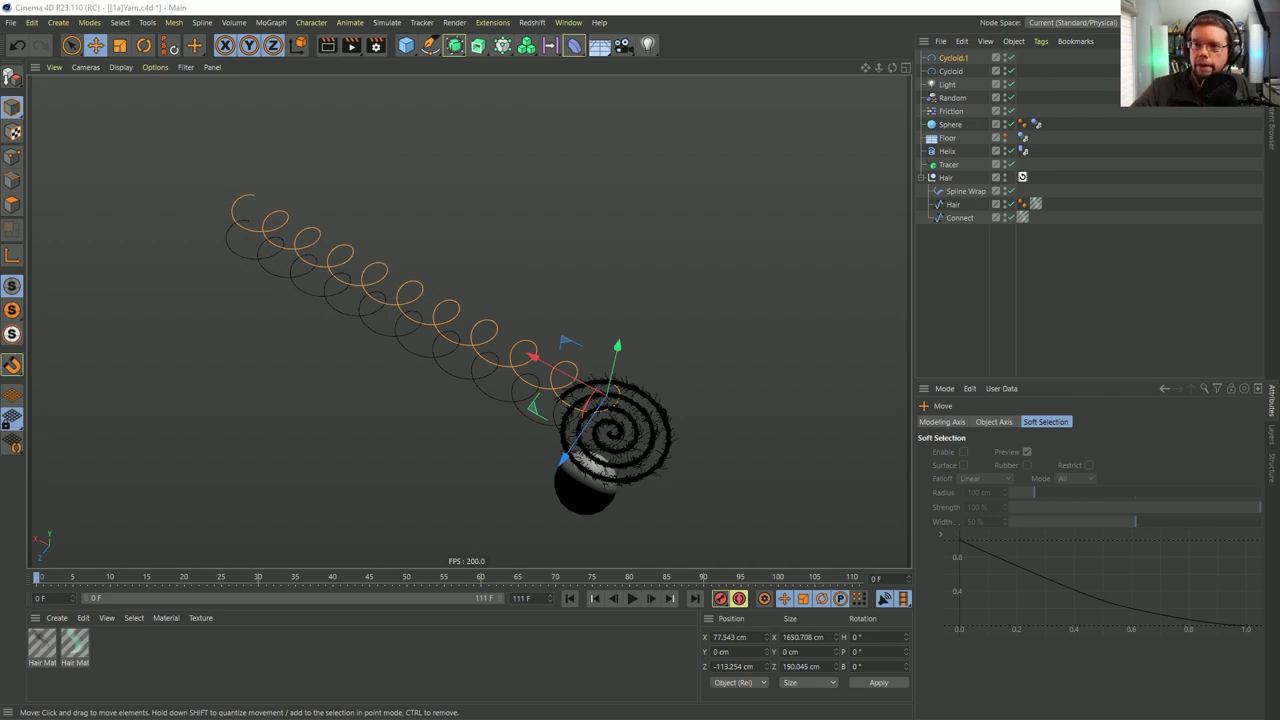
Switch to the browser, enlarge the Generative Structures cheat sheet in the tweet to examine its formulas, and return to Cinema 4D
left_click_drag(602, 197, 614, 96)
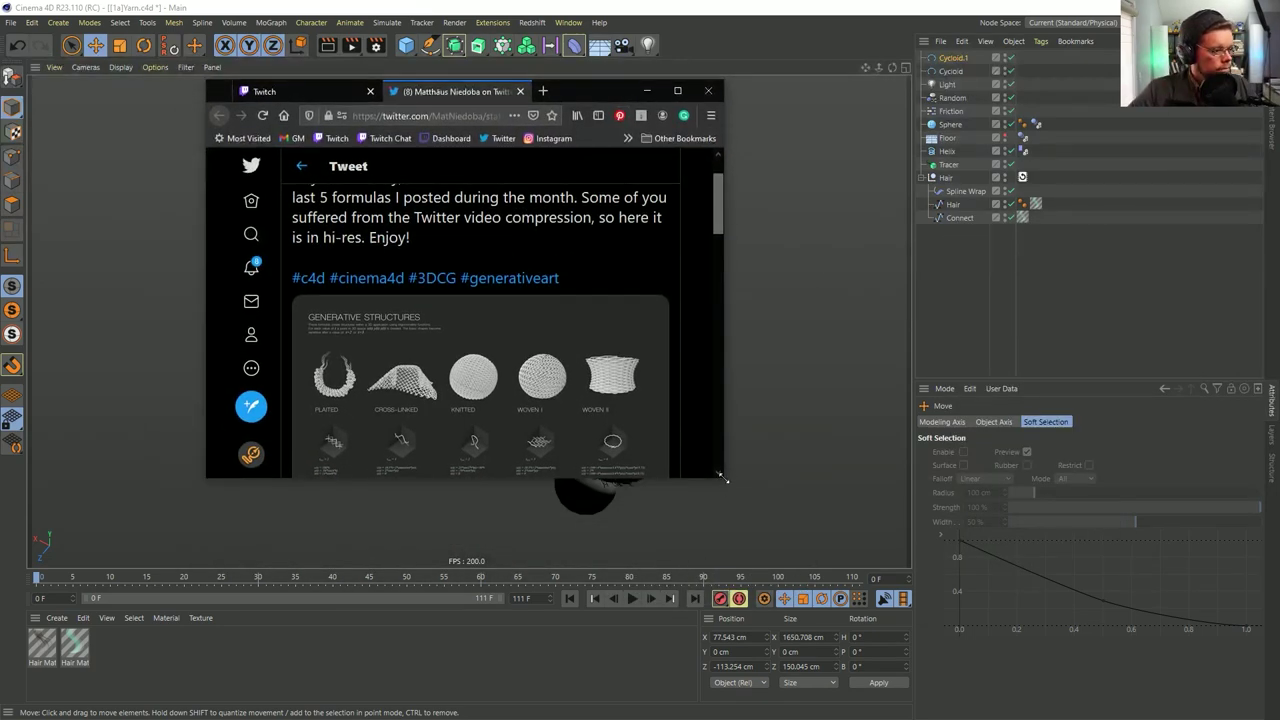
left_click_drag(723, 479, 1083, 665)
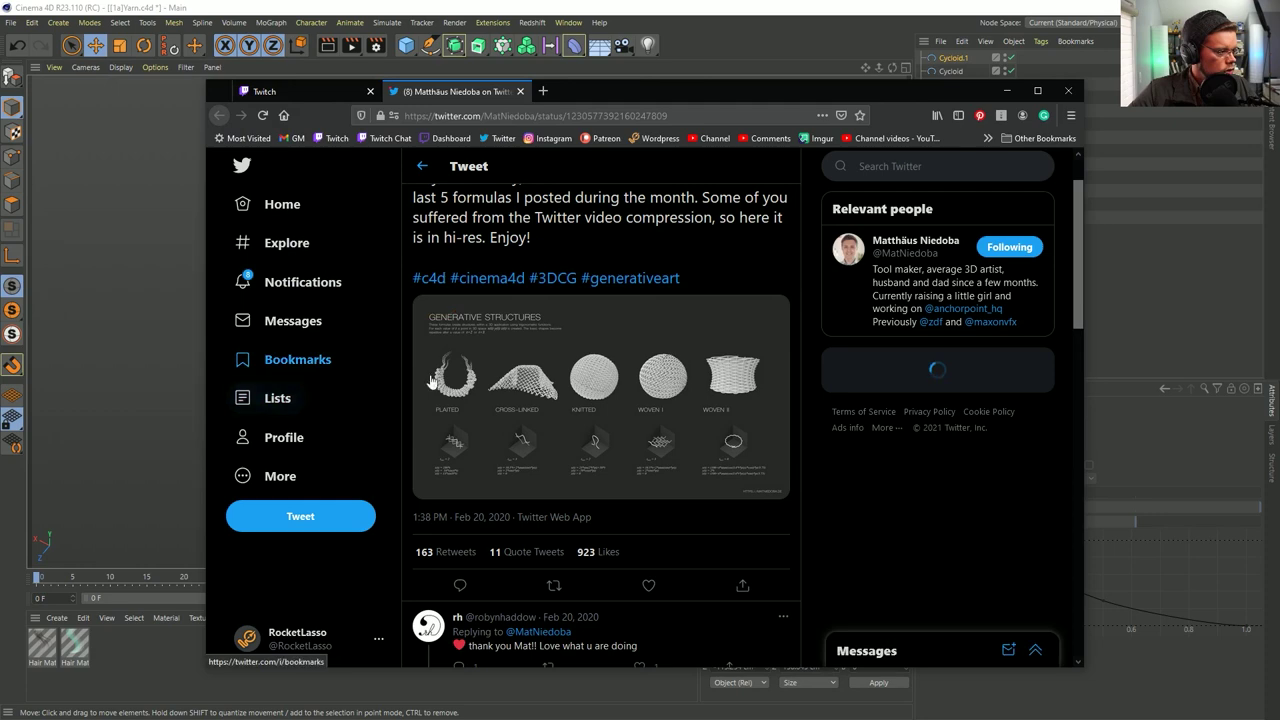
left_click(506, 434)
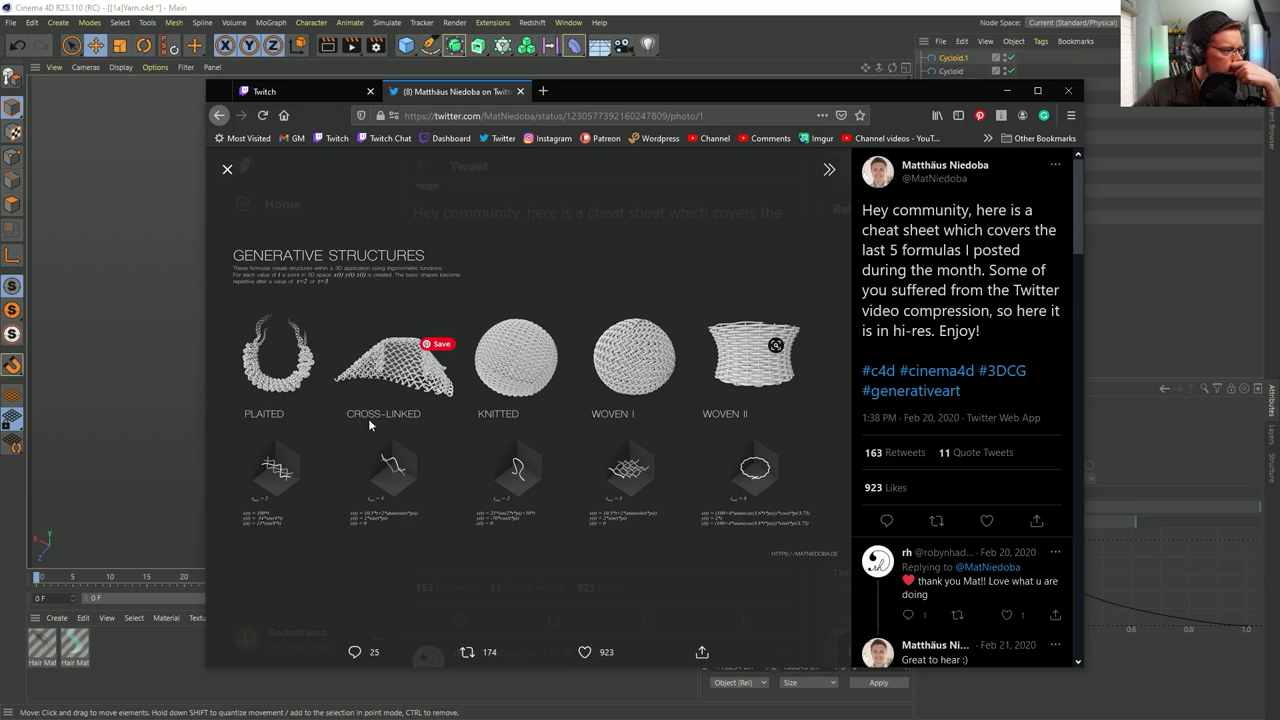
left_click(705, 115)
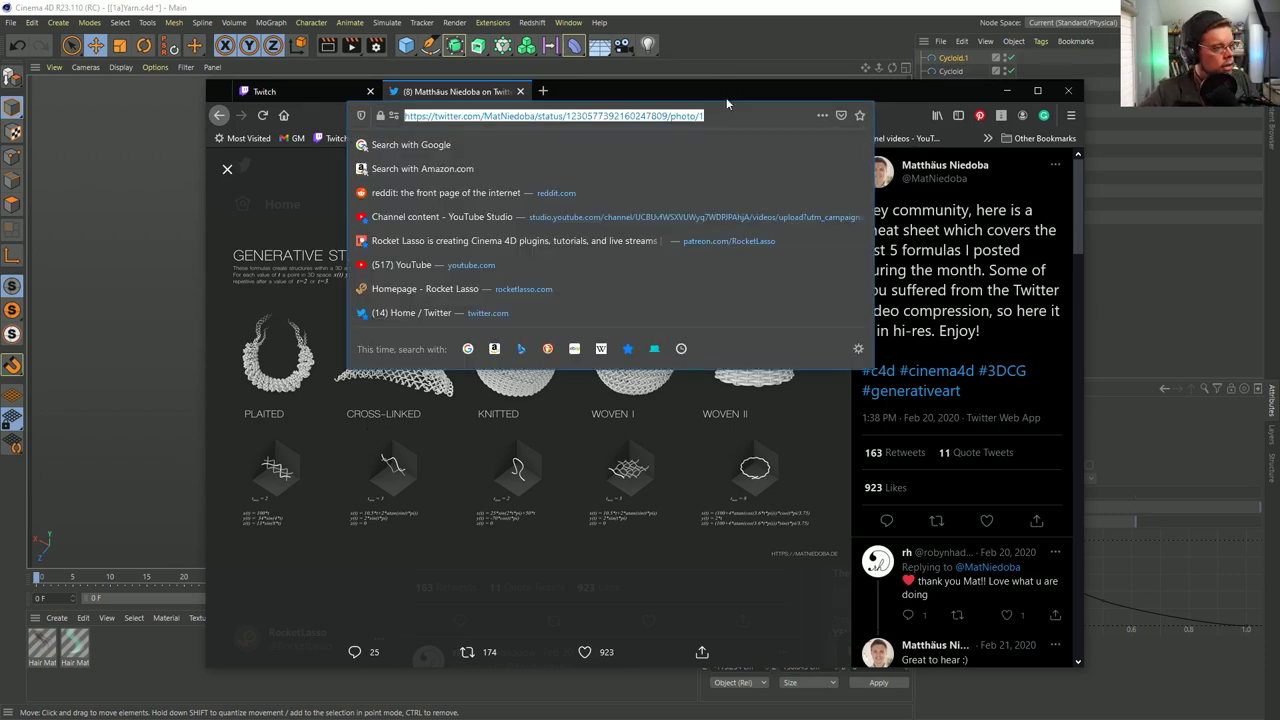
key("Escape")
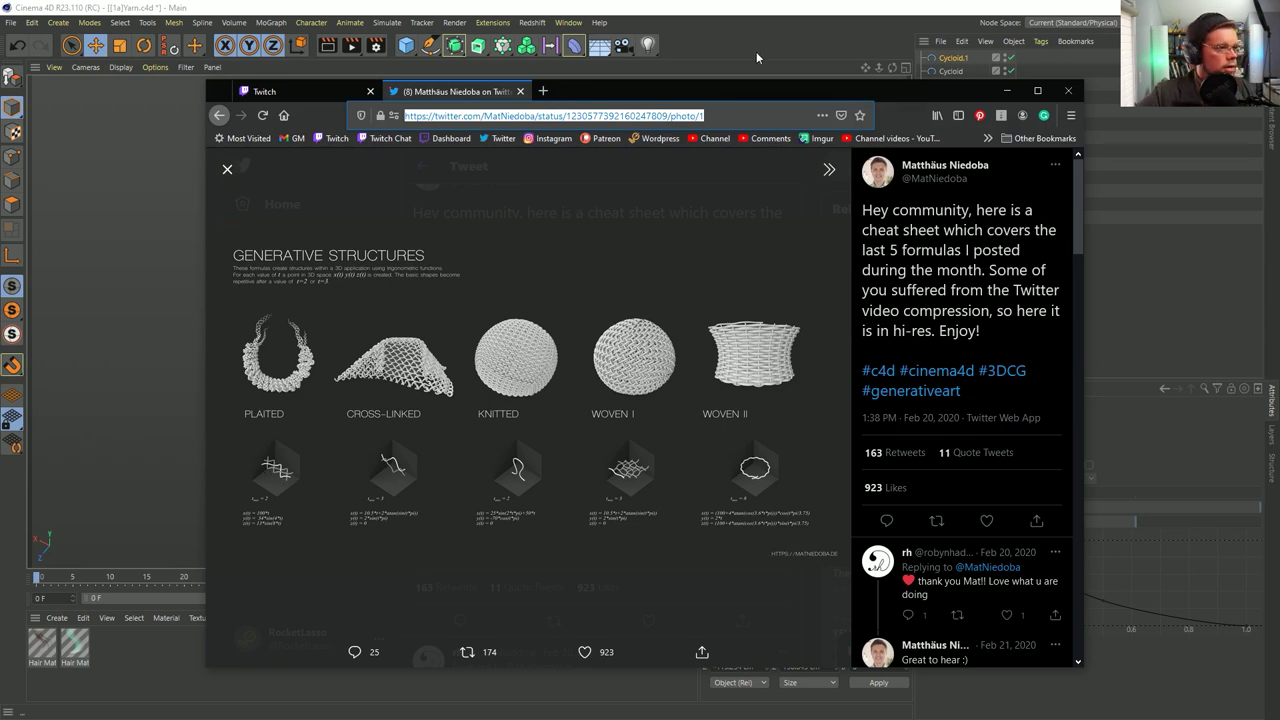
key("alt+Tab")
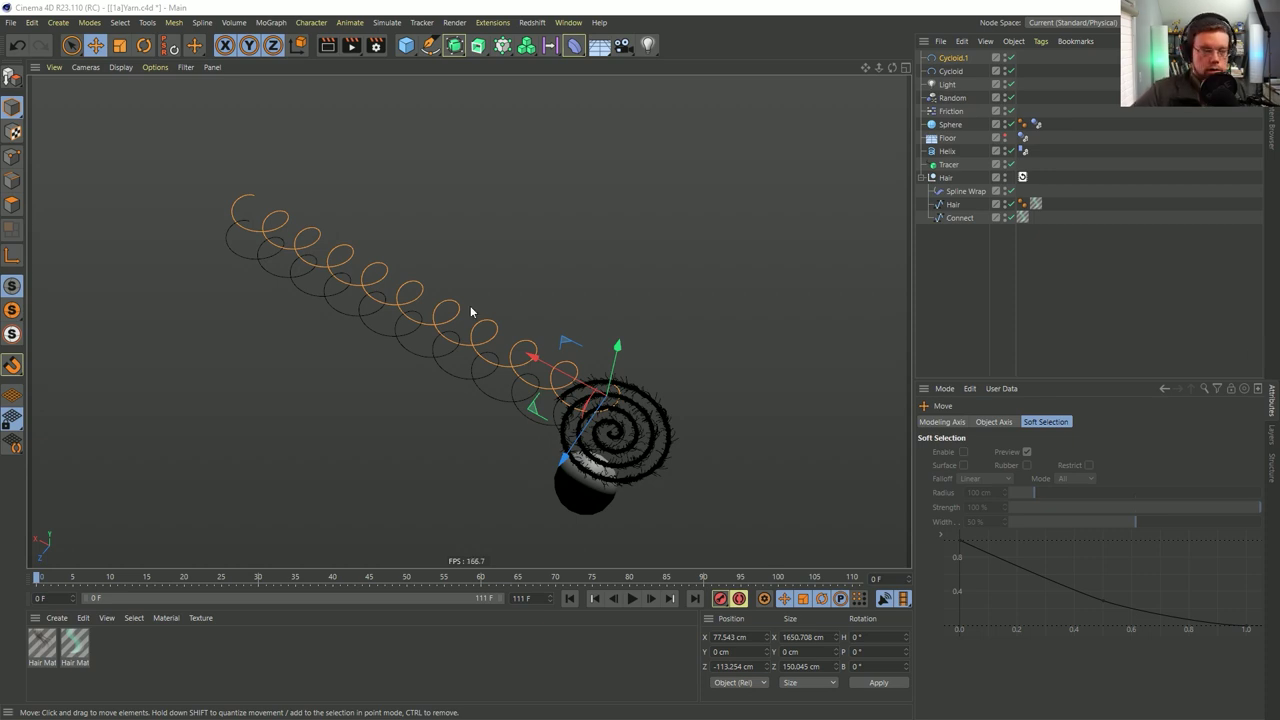
Try converting the copied cycloid to an editable spline to inspect its points, and undo the conversion
left_click_drag(508, 372, 477, 371, "alt")
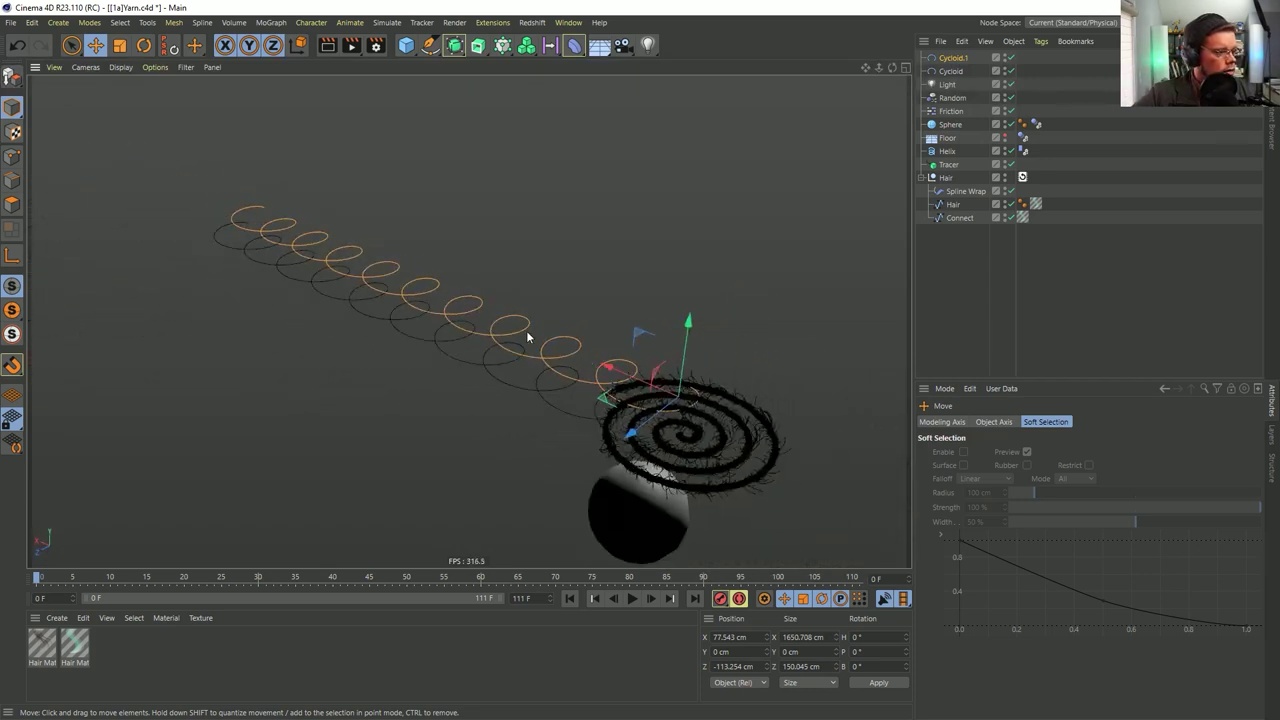
left_click_drag(531, 334, 552, 372, "alt")
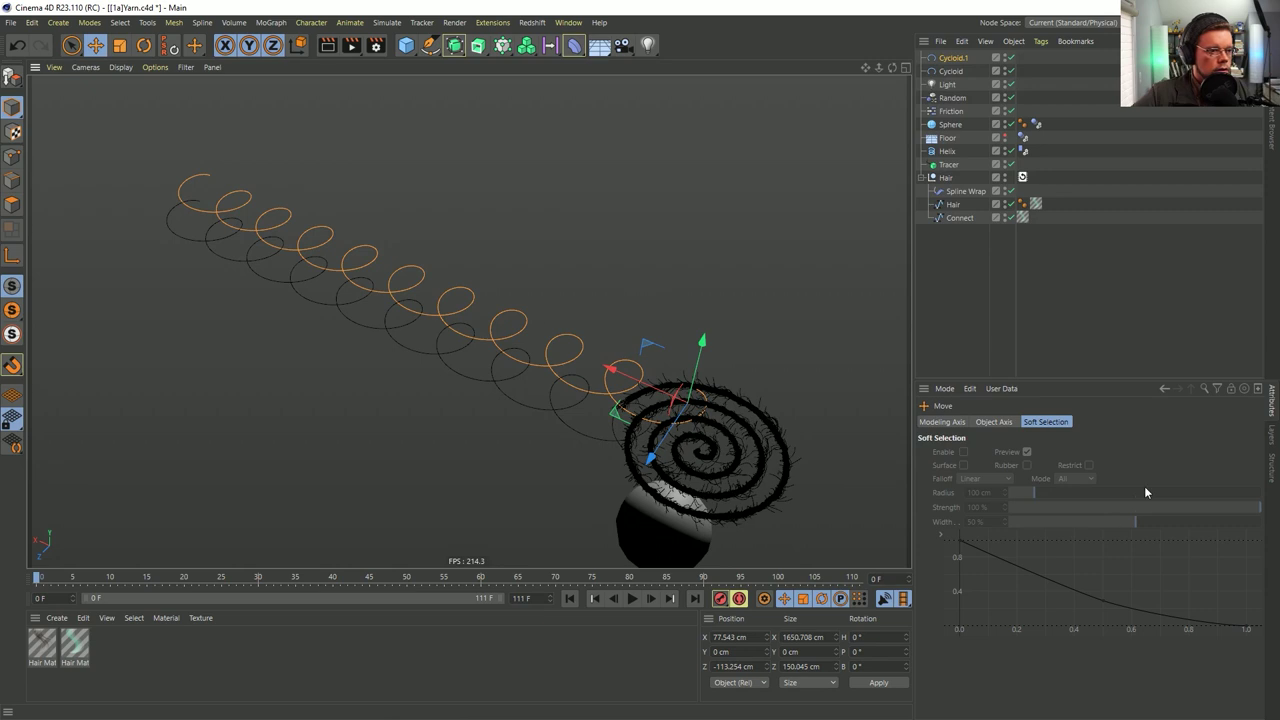
left_click_drag(569, 374, 594, 387, "alt")
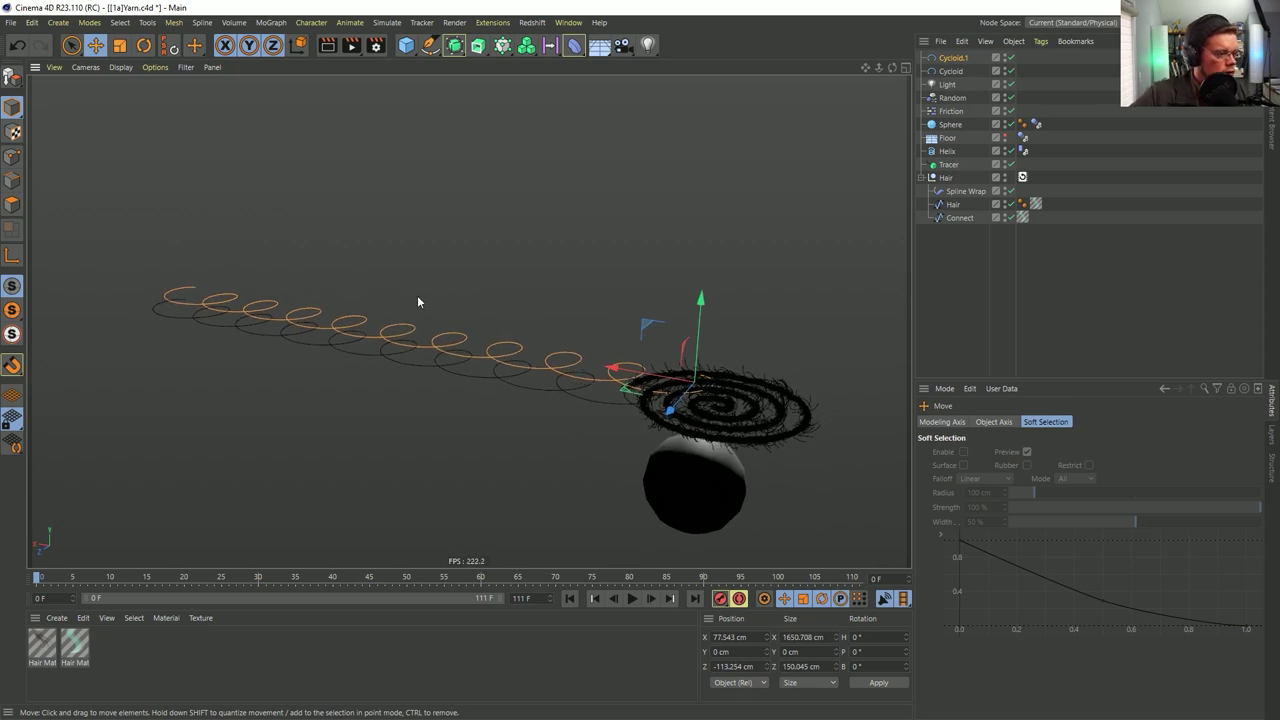
left_click_drag(434, 300, 438, 376, "alt")
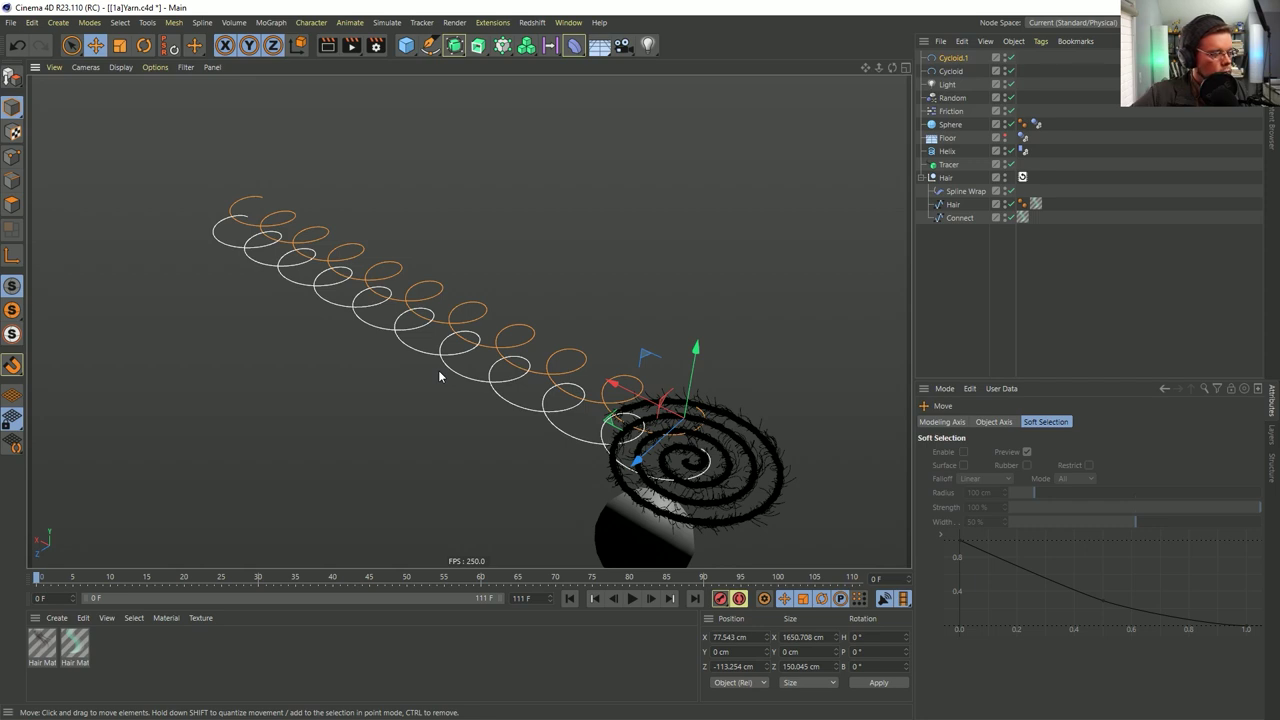
left_click(948, 58)
key("c")
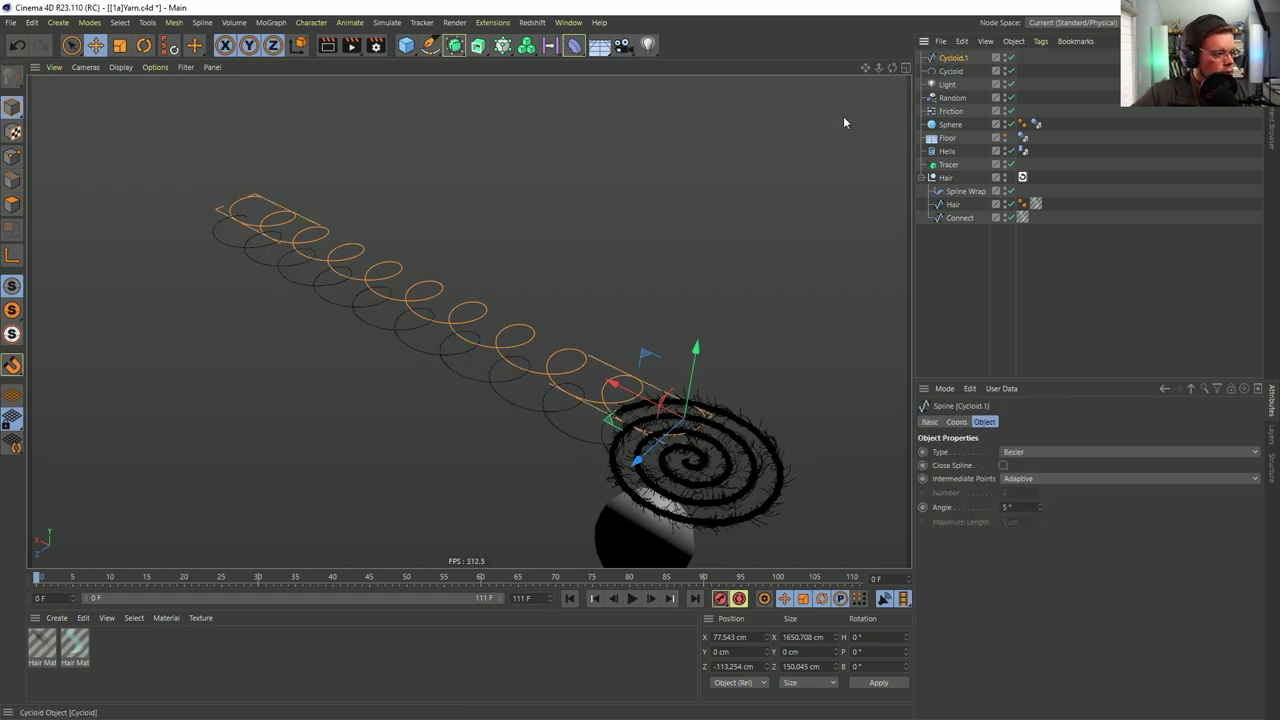
left_click(12, 156)
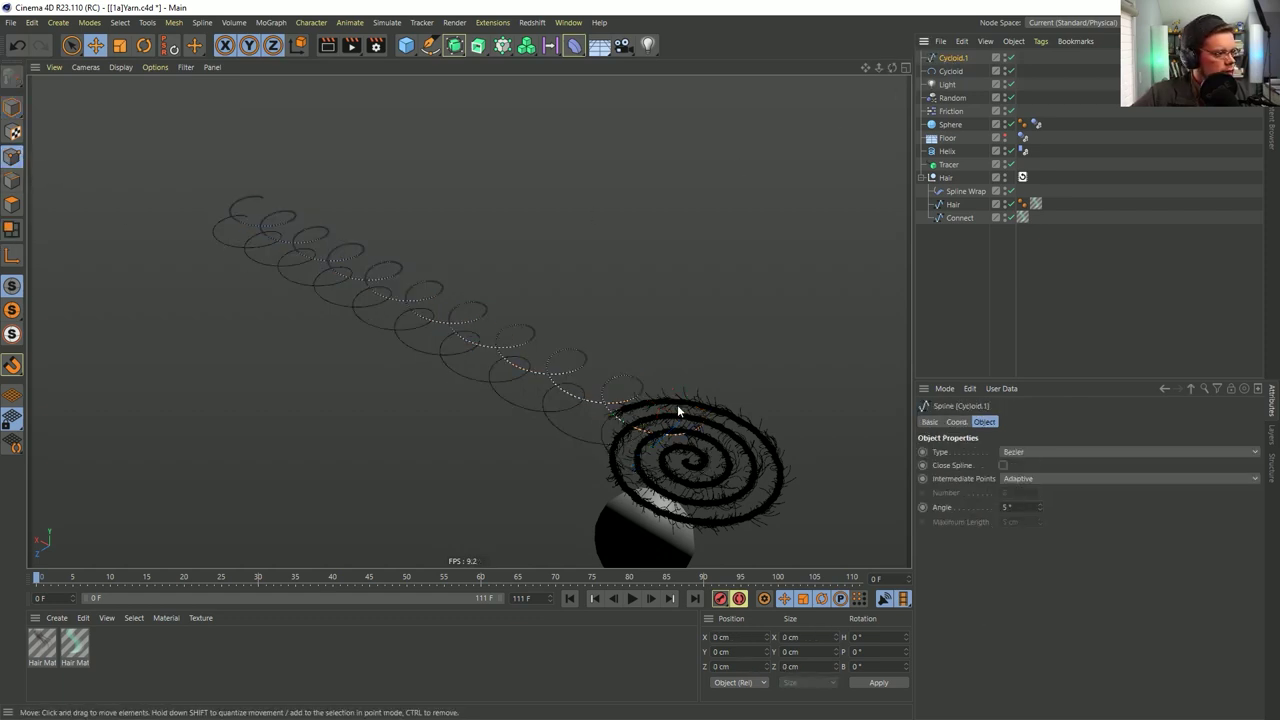
key("ctrl+z")
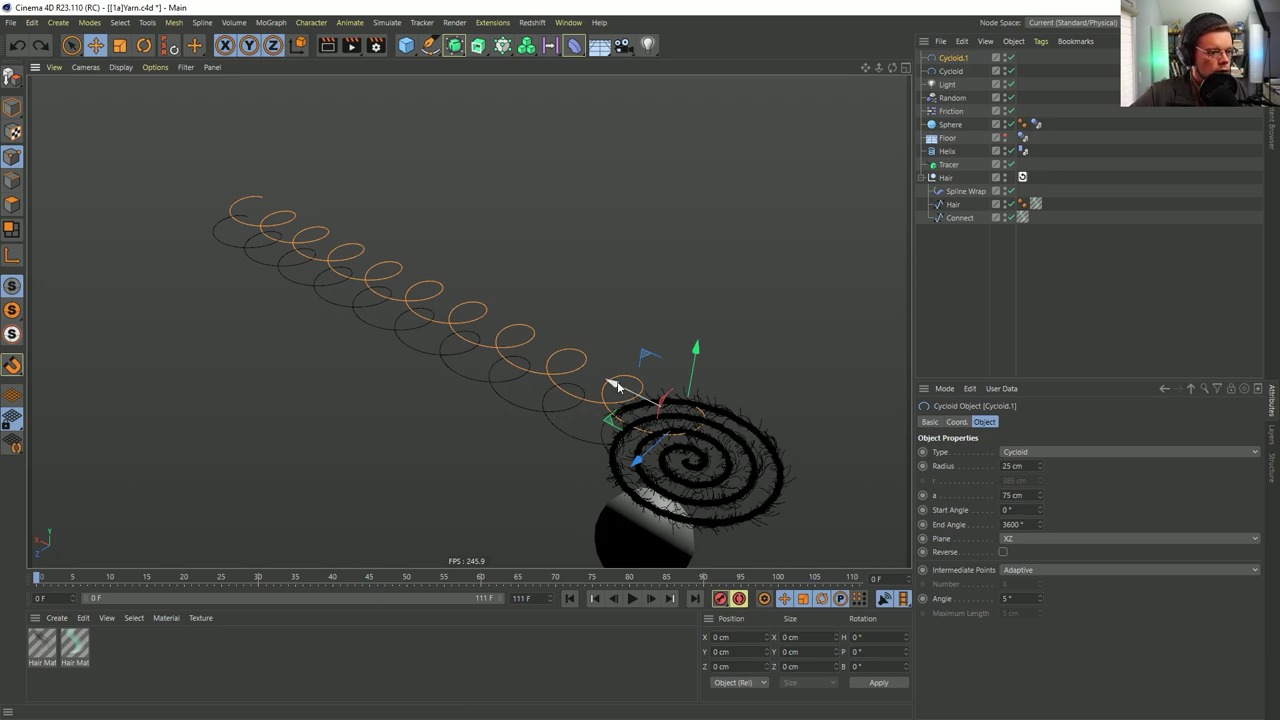
Set the copied cycloid's intermediate points to None and try the editable conversion again, undoing it and returning to model mode
left_click(1010, 569)
left_click(1012, 580)
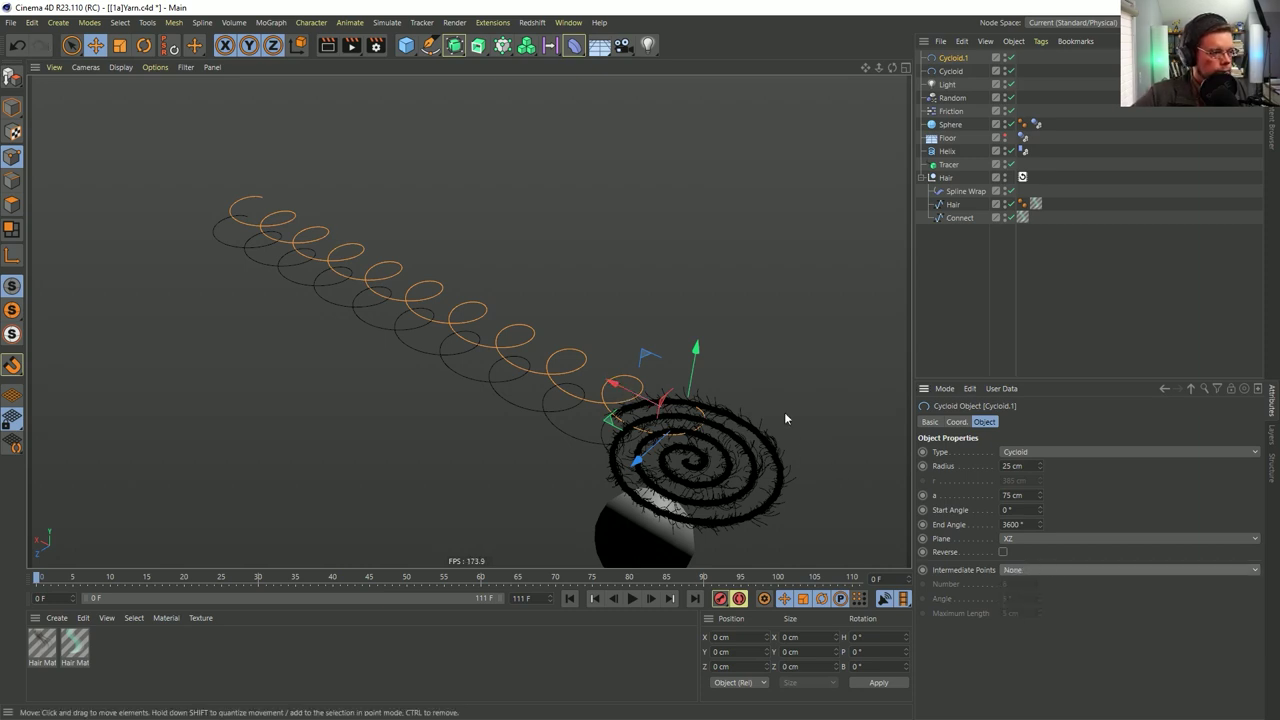
key("c")
key("ctrl+z")
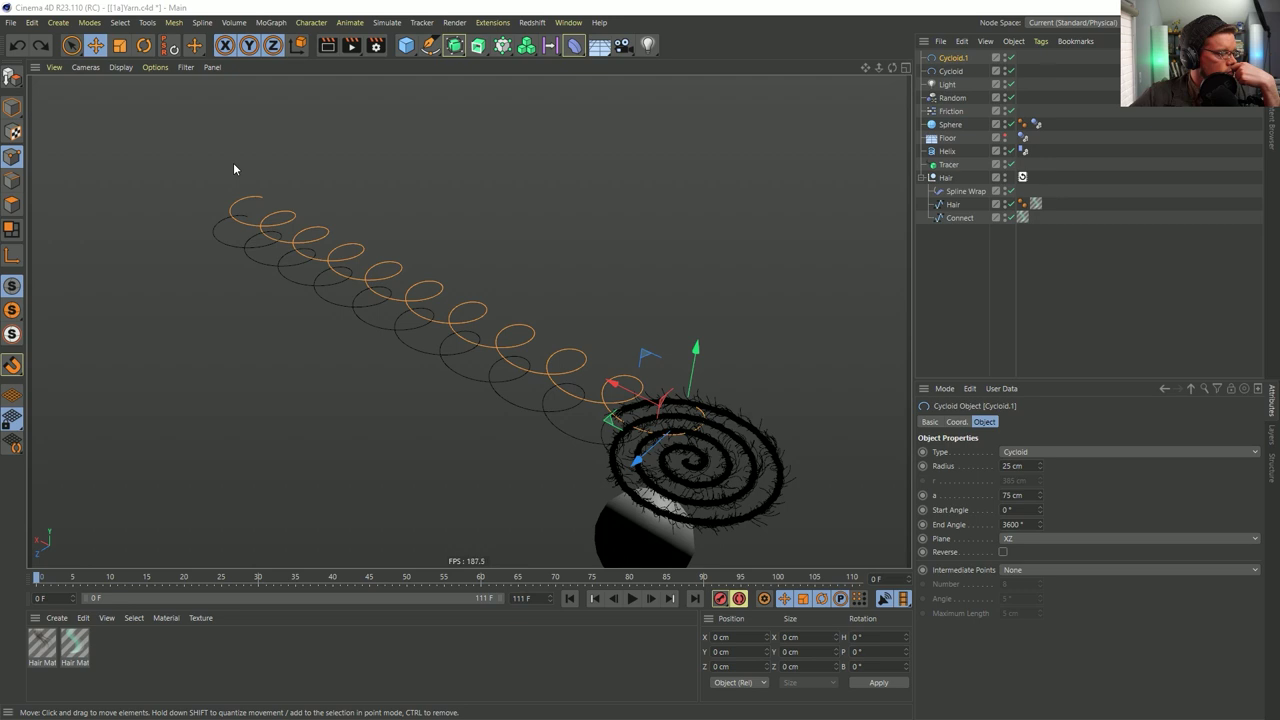
mouse_move(644, 436)
left_mouse_down("alt")
mouse_move(630, 440)
mouse_move(579, 370)
mouse_move(700, 462)
mouse_move(648, 452)
left_mouse_up("alt")
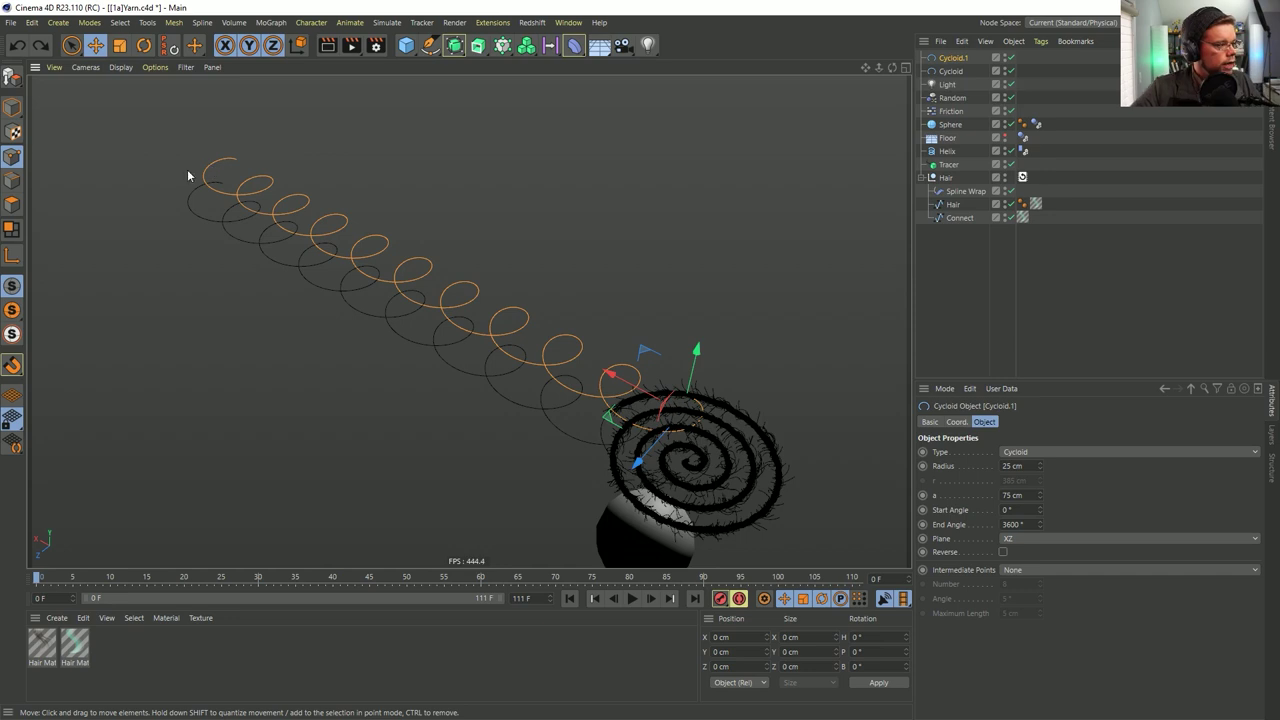
left_click(12, 107)
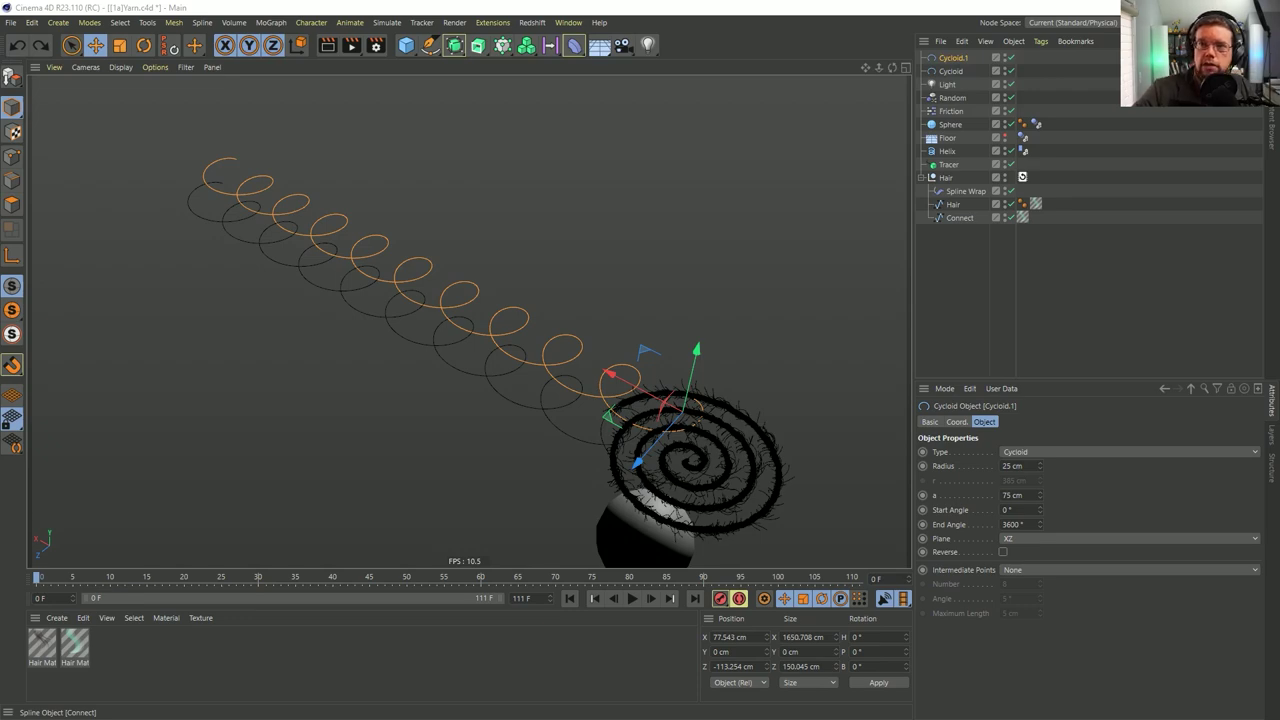
Delete both cycloid splines from the scene
mouse_move(573, 363)
left_mouse_down("alt")
mouse_move(569, 349)
mouse_move(645, 416)
mouse_move(711, 289)
mouse_move(680, 360)
mouse_move(572, 380)
left_mouse_up("alt")
left_click_drag(632, 407, 701, 342, "alt")
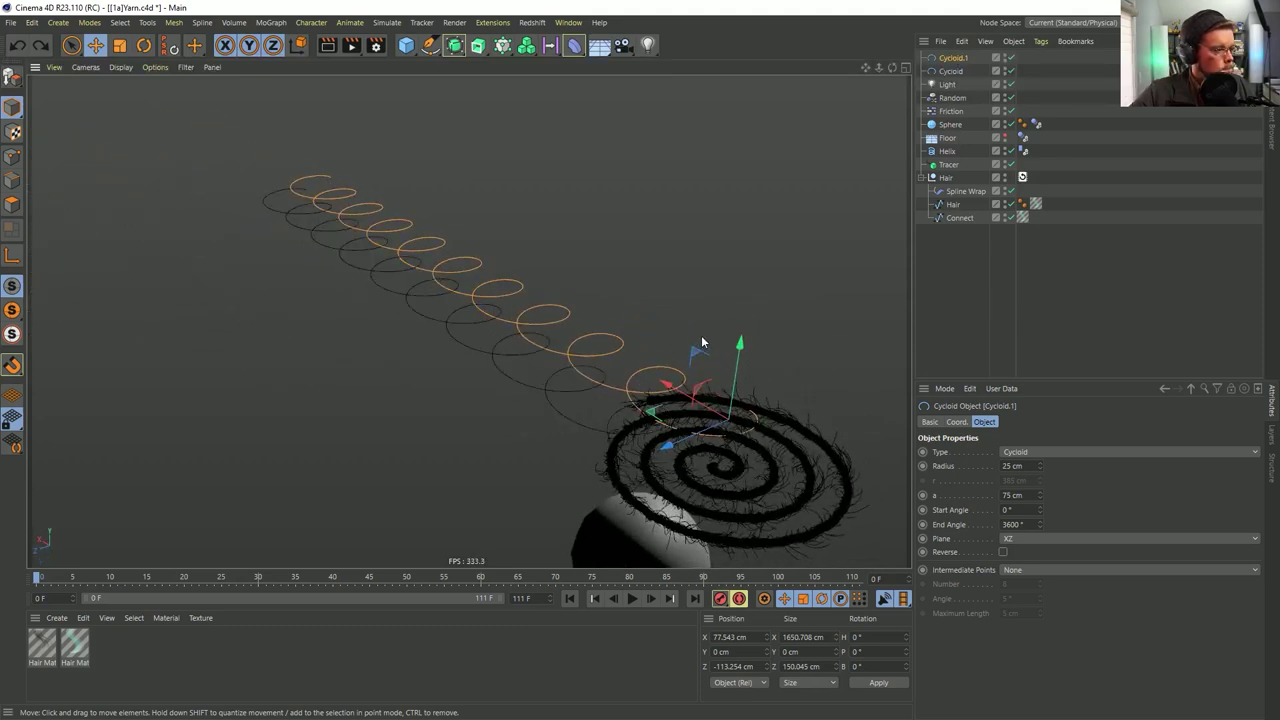
mouse_move(604, 356)
left_mouse_down("alt")
mouse_move(650, 330)
mouse_move(690, 335)
mouse_move(604, 356)
left_mouse_up("alt")
middle_click_drag(604, 356, 589, 406, "alt")
right_click_drag(589, 406, 606, 417, "alt")
middle_click_drag(606, 417, 545, 396, "alt")
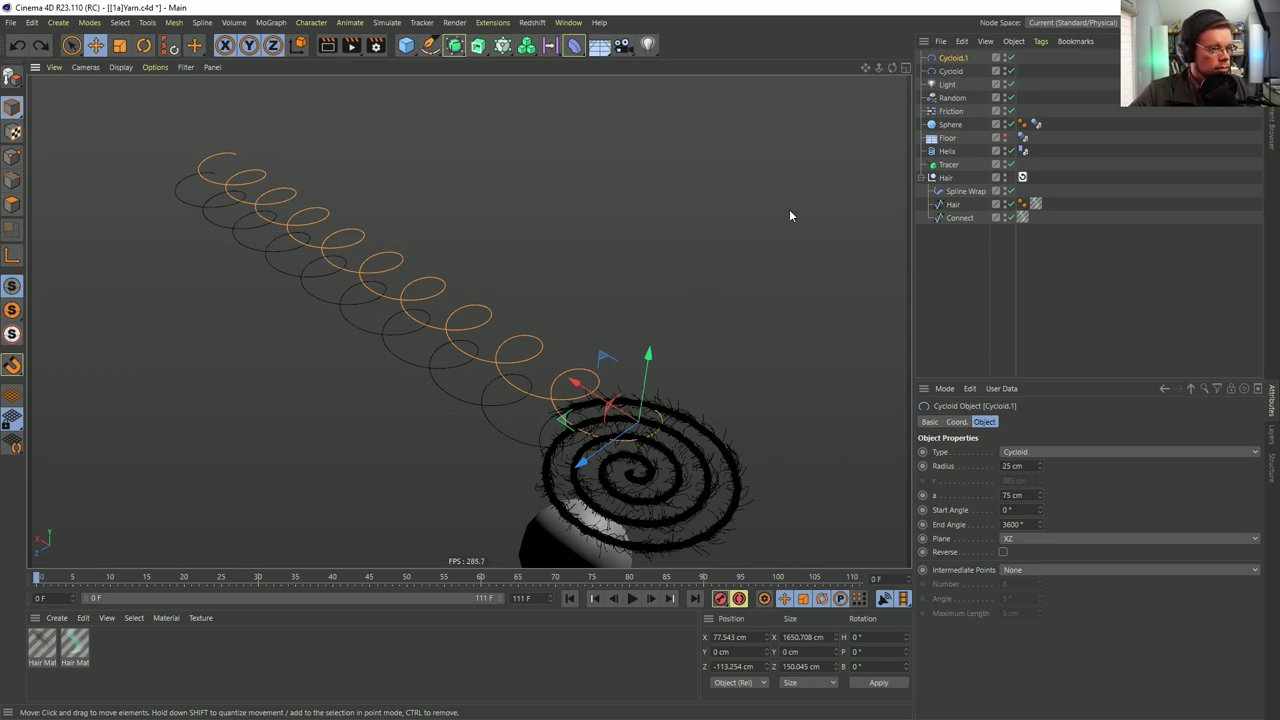
left_click(952, 58)
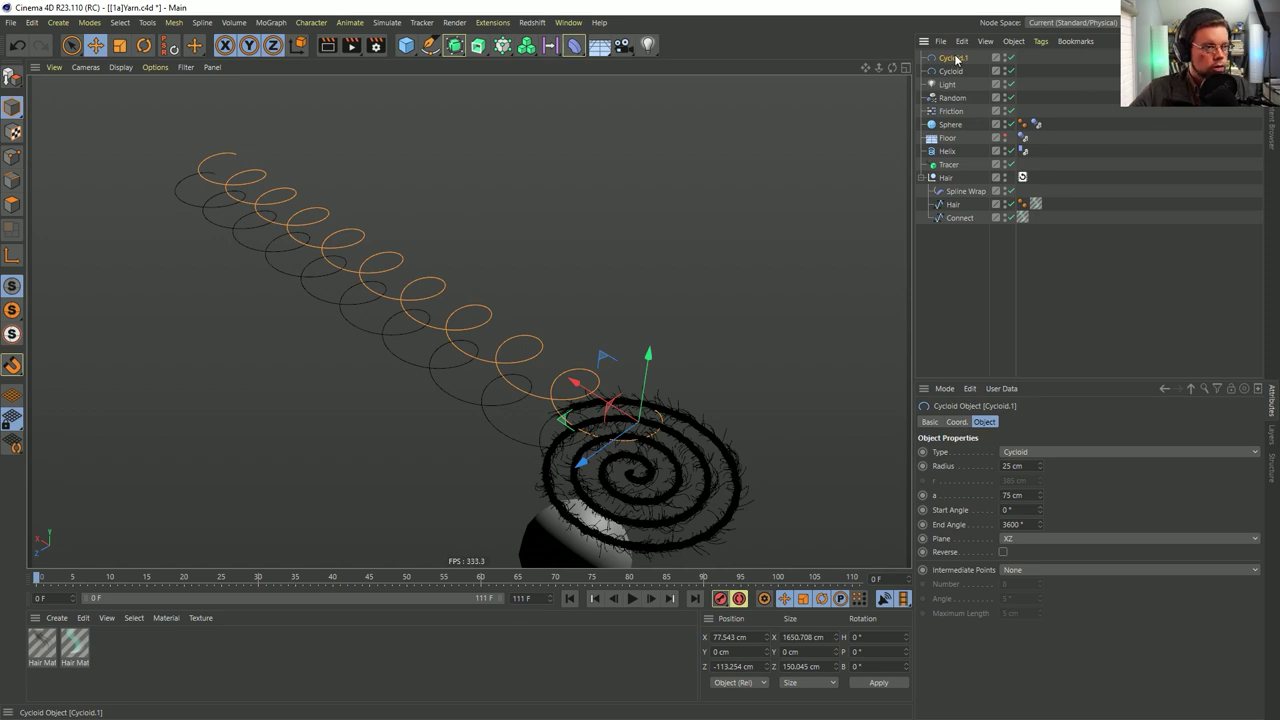
key("Delete")
left_click(955, 58)
key("Delete")
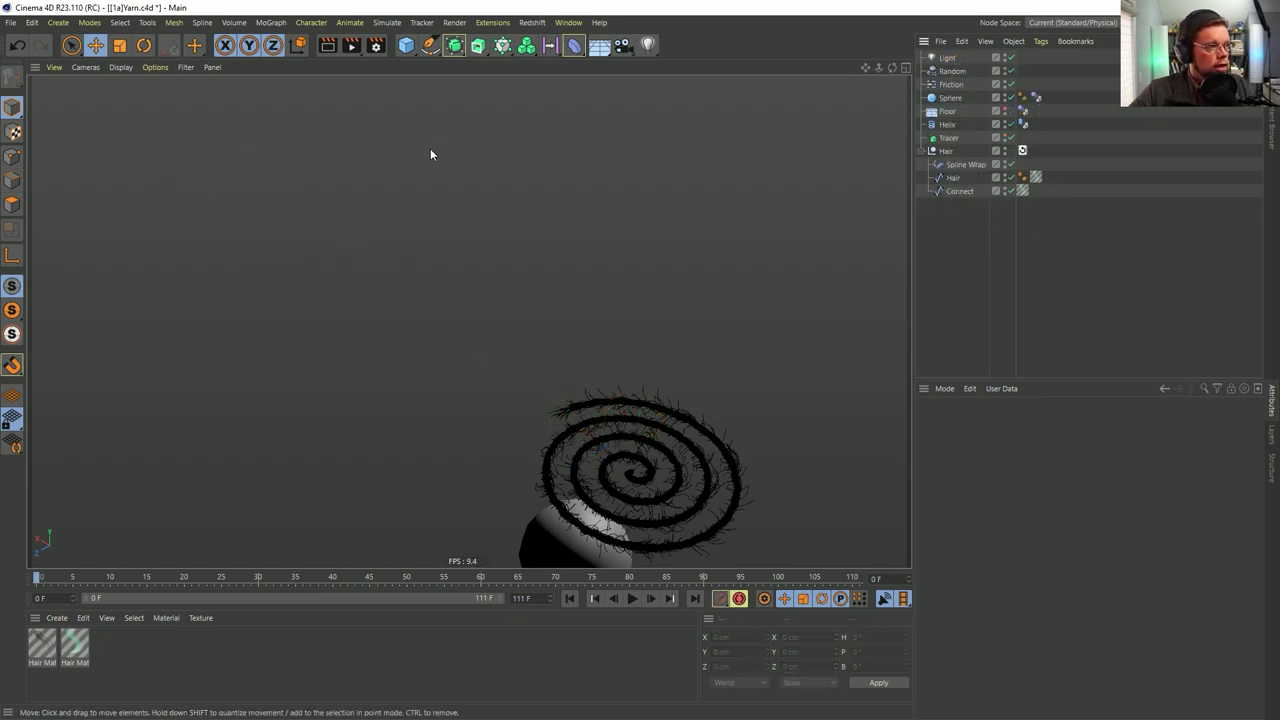
Add a MoGraph Matrix object and set its mode to Linear
left_click(429, 45)
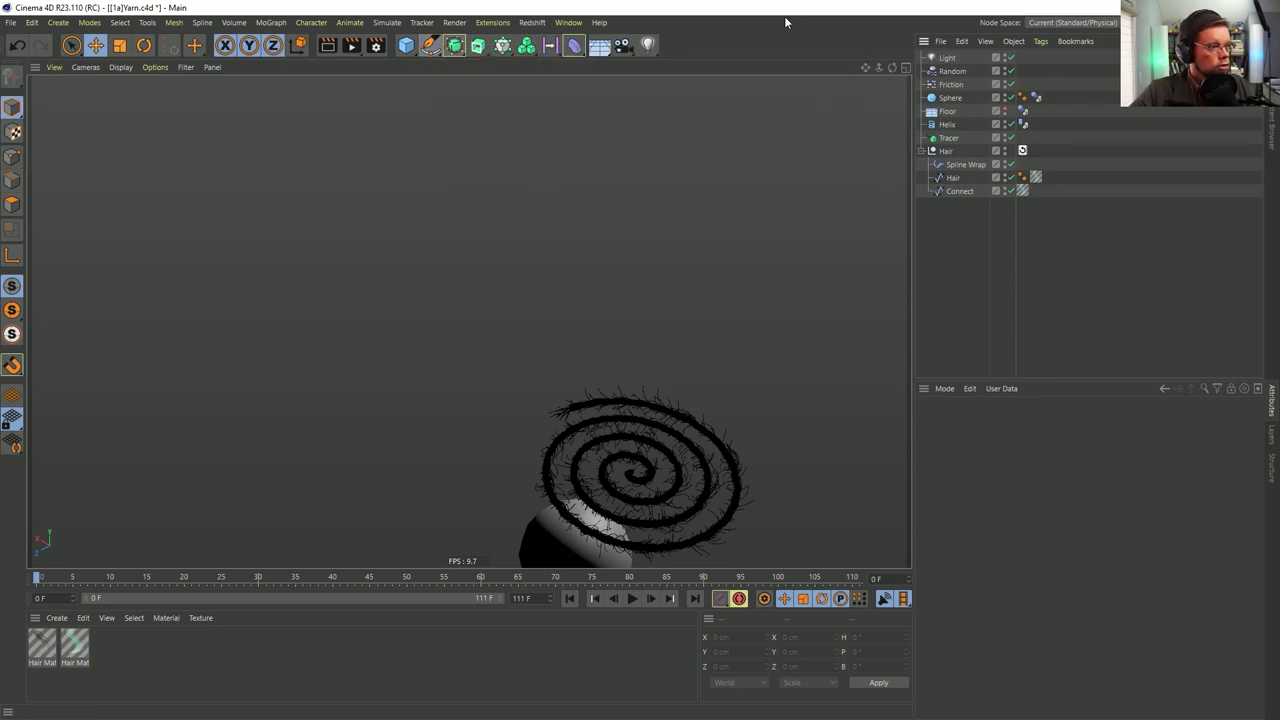
left_click(502, 45)
left_click(617, 65)
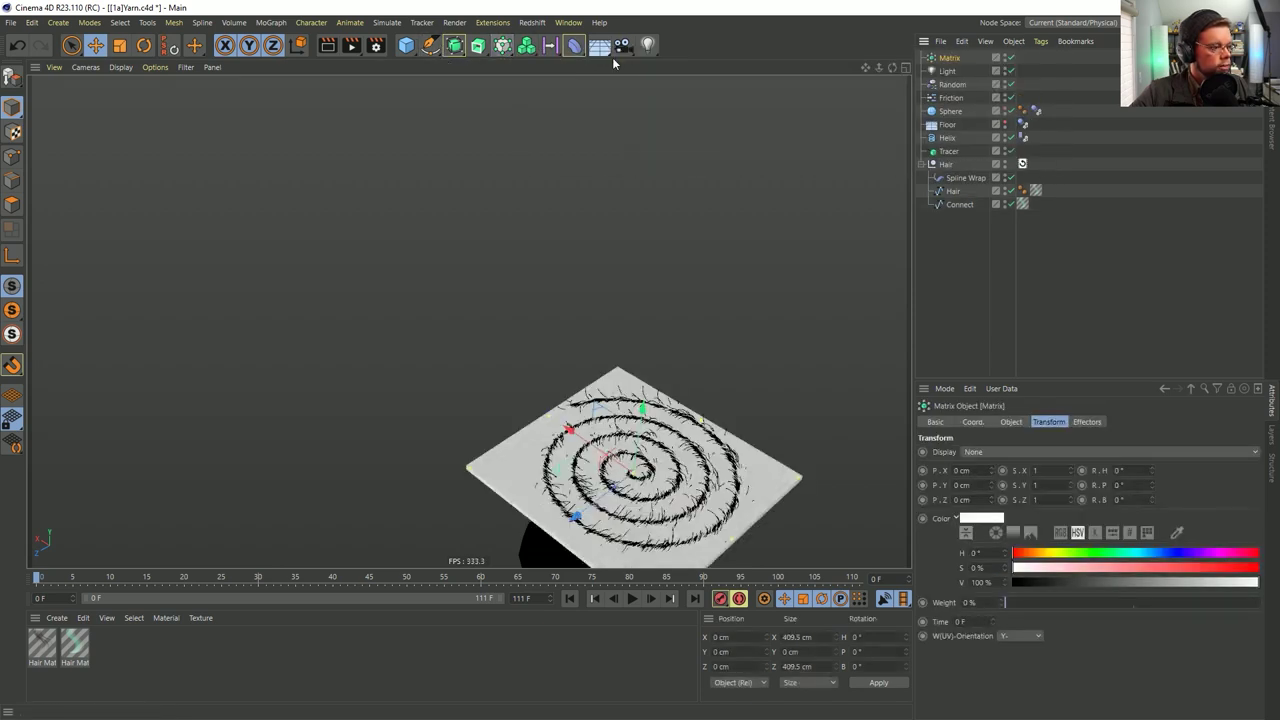
left_click(1011, 422)
left_click(1005, 453)
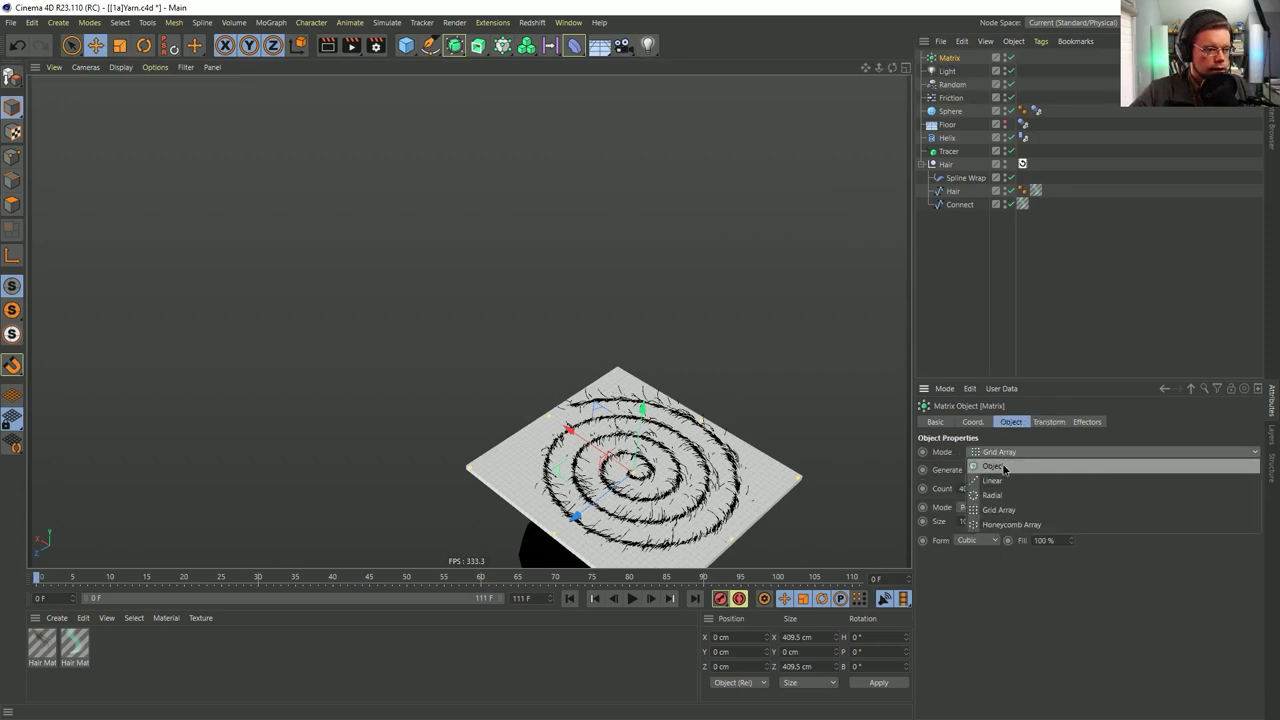
left_click(1007, 480)
Set the Matrix's step offset to 0 cm in Y and 50 cm in X, with a count of 32
double_click(978, 568)
type("0")
key("Return")
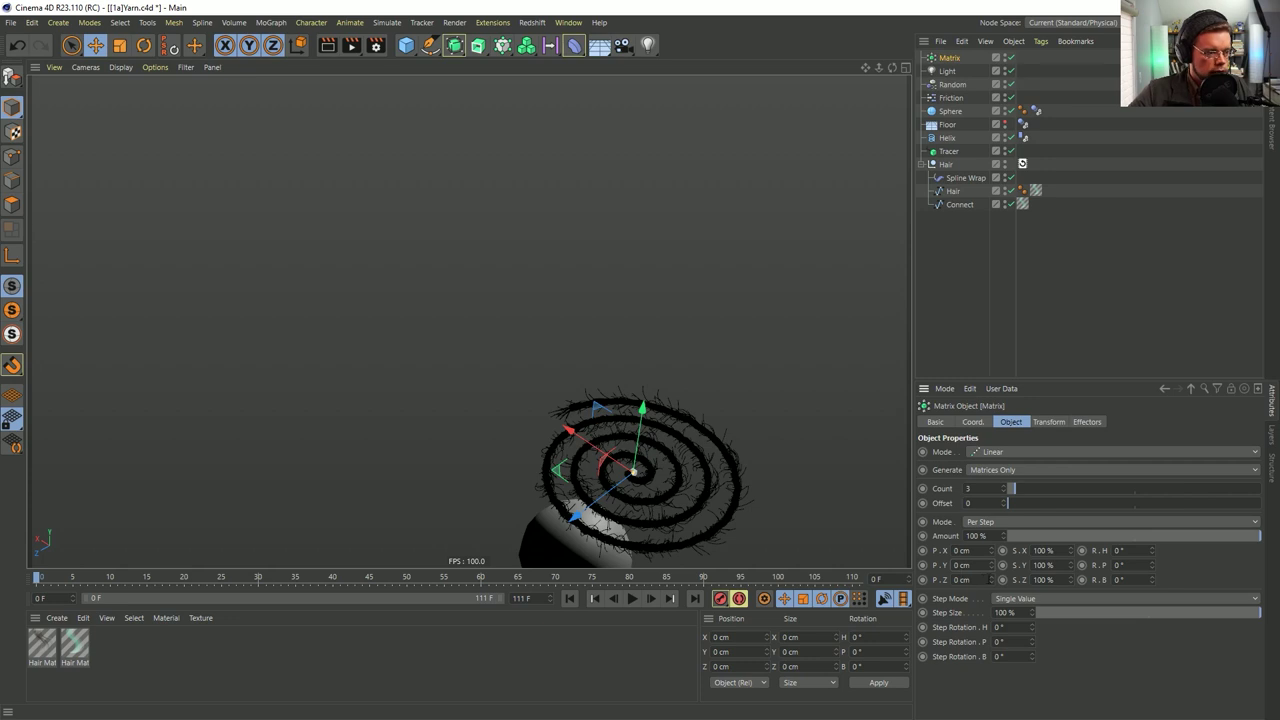
left_click_drag(977, 550, 886, 531)
type("5")
type("0")
key("Return")
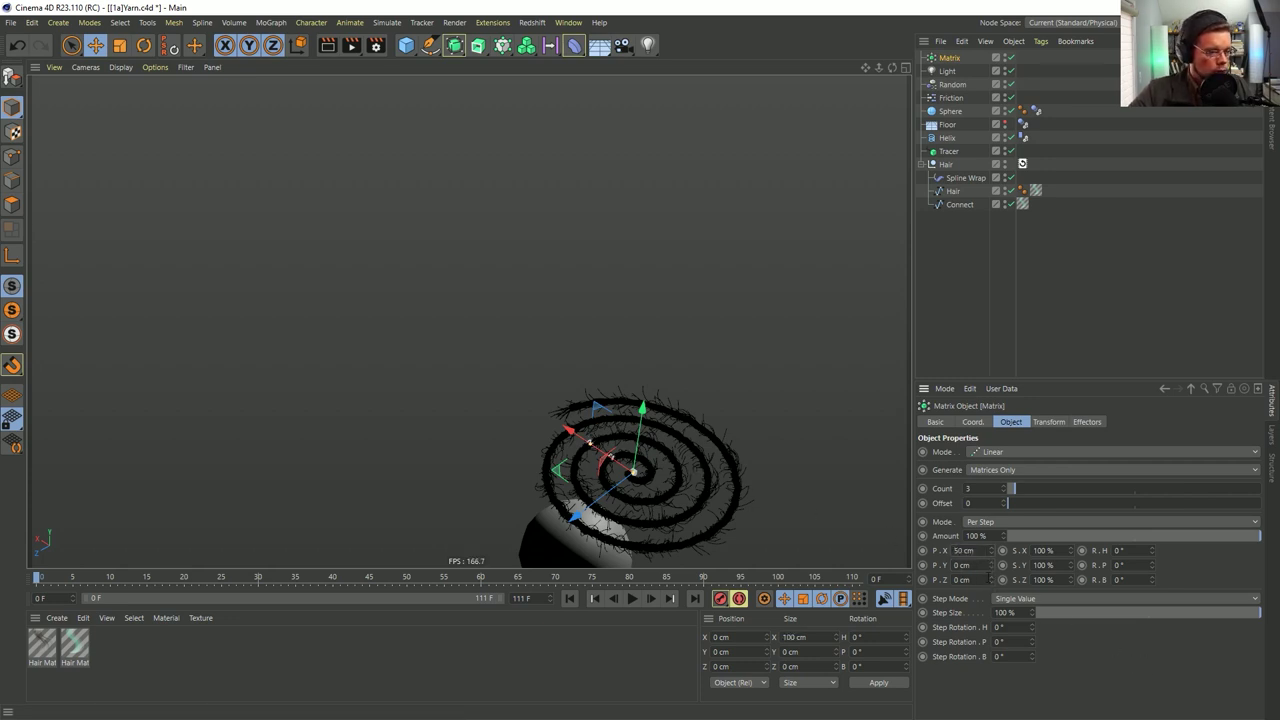
left_click_drag(1038, 488, 1084, 492)
left_click_drag(506, 381, 429, 318, "alt")
Try a Formula spline in the scene, and delete it
left_click(455, 45)
left_click(430, 45)
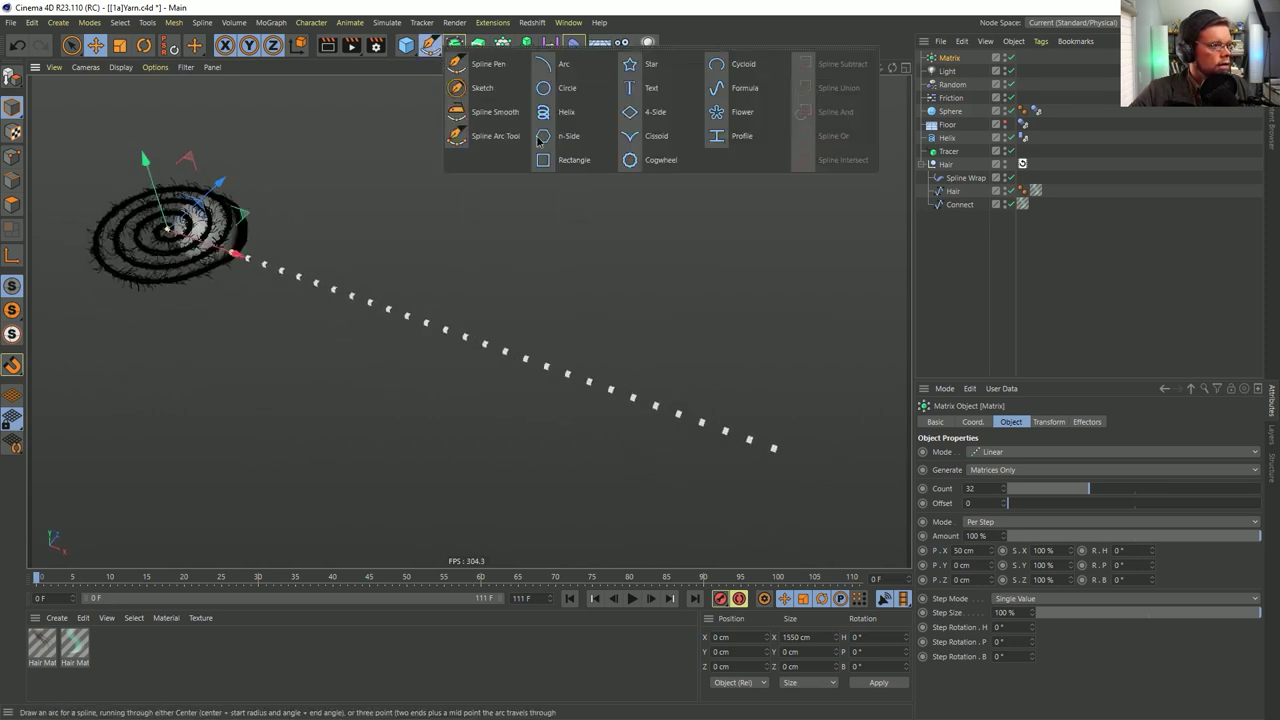
left_click(746, 89)
left_click(941, 453)
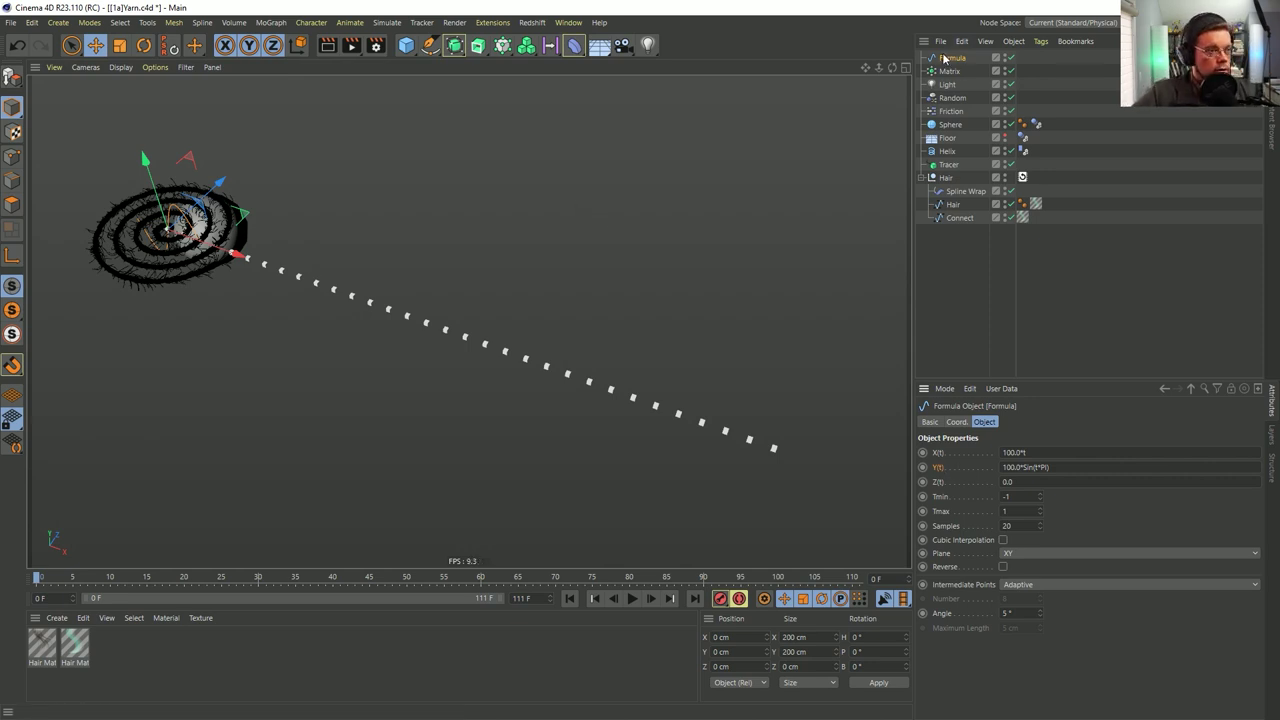
key("Delete")
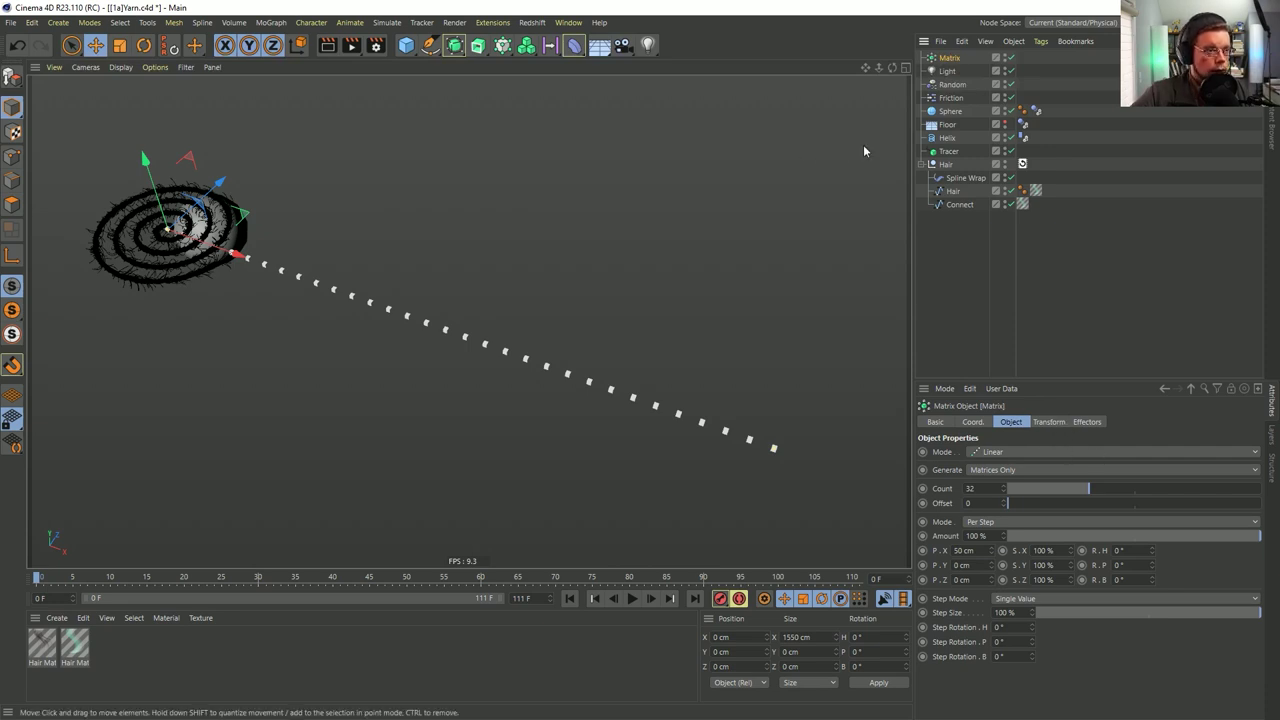
Add a Formula effector to the Matrix and turn off its Scale parameter
left_click(502, 45)
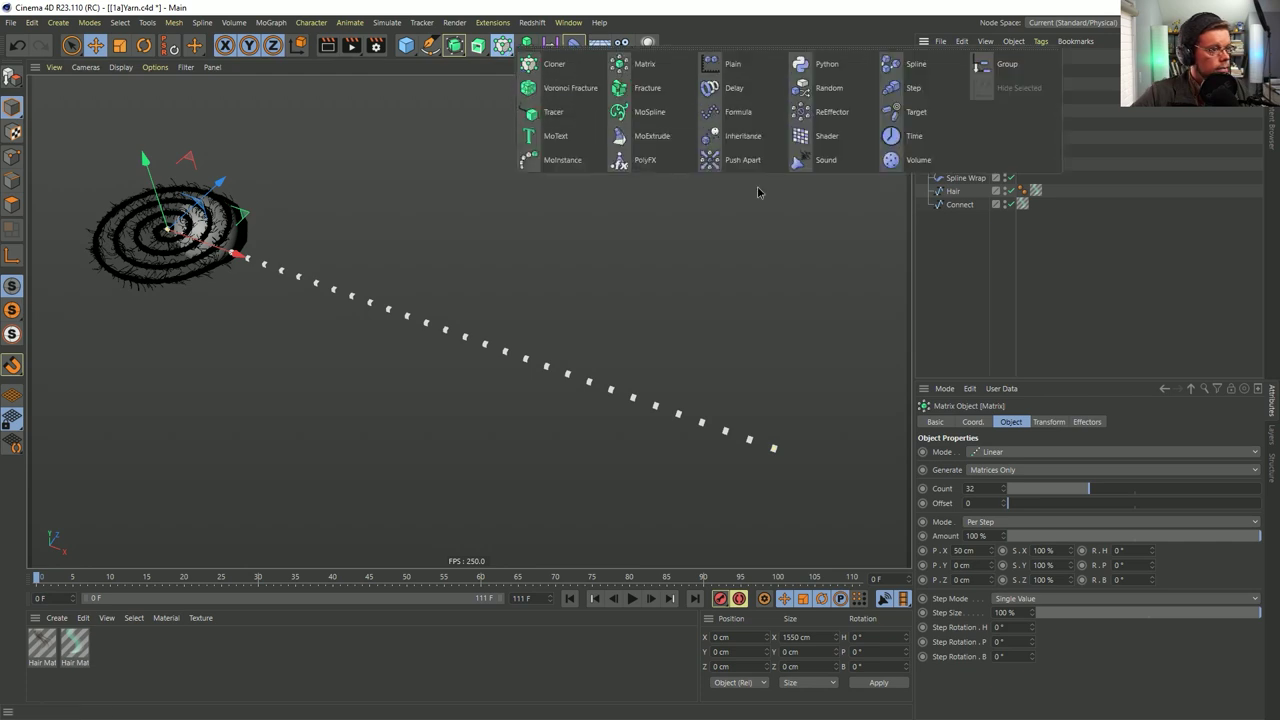
left_click(738, 112)
left_click(1066, 422)
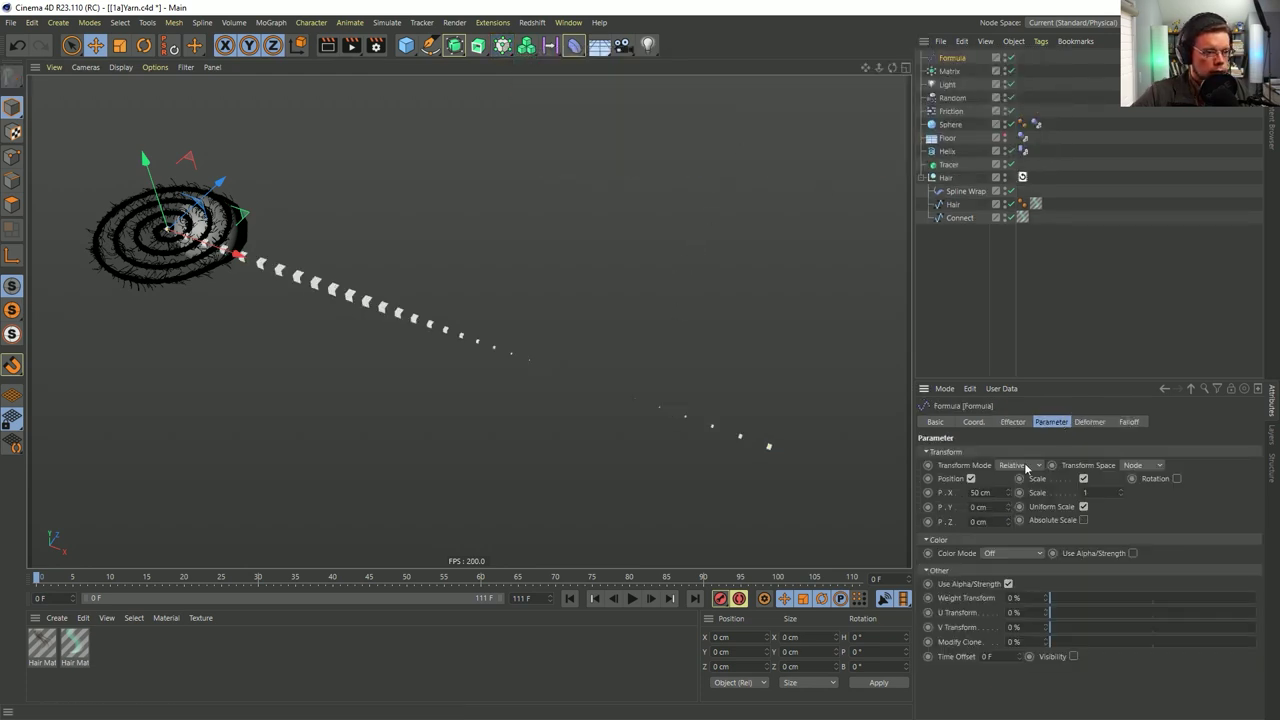
left_click(1080, 481)
left_click_drag(663, 411, 628, 385, "alt")
Set the Formula effector's position to 0 cm in X and 50 cm in Z
double_click(978, 492)
type("0")
key("Return")
double_click(978, 521)
type("50")
key("Return")
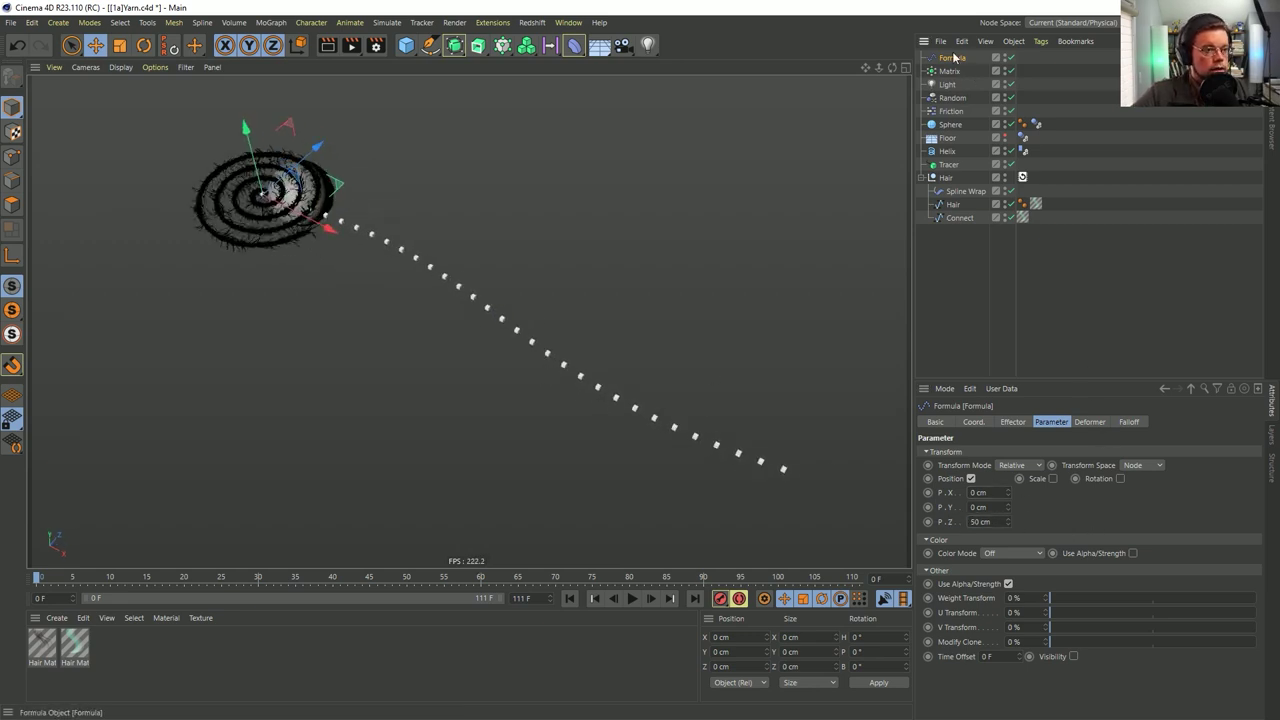
Remove the time term from the effector's formula so it reads sin((id / count) * f * 360.0)
left_click(1020, 422)
left_click_drag(1062, 535, 964, 533)
left_click(1061, 536)
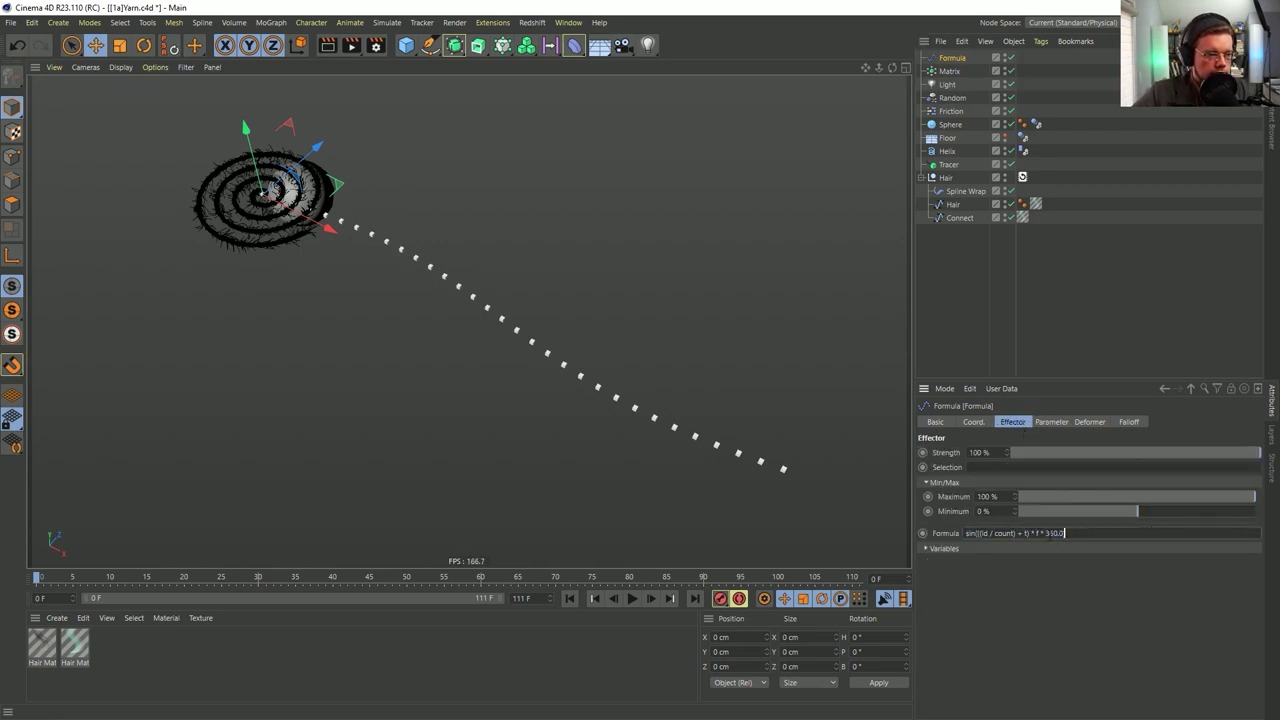
left_click(966, 549)
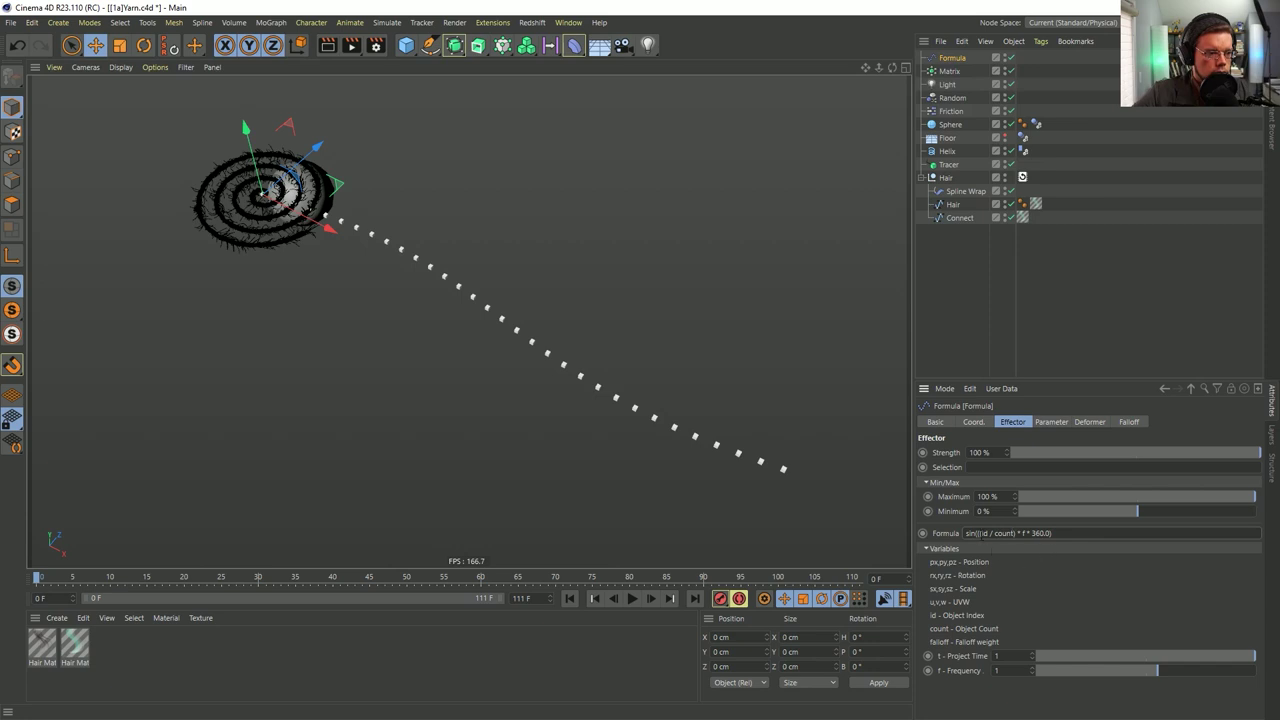
type("(")
left_click(571, 598)
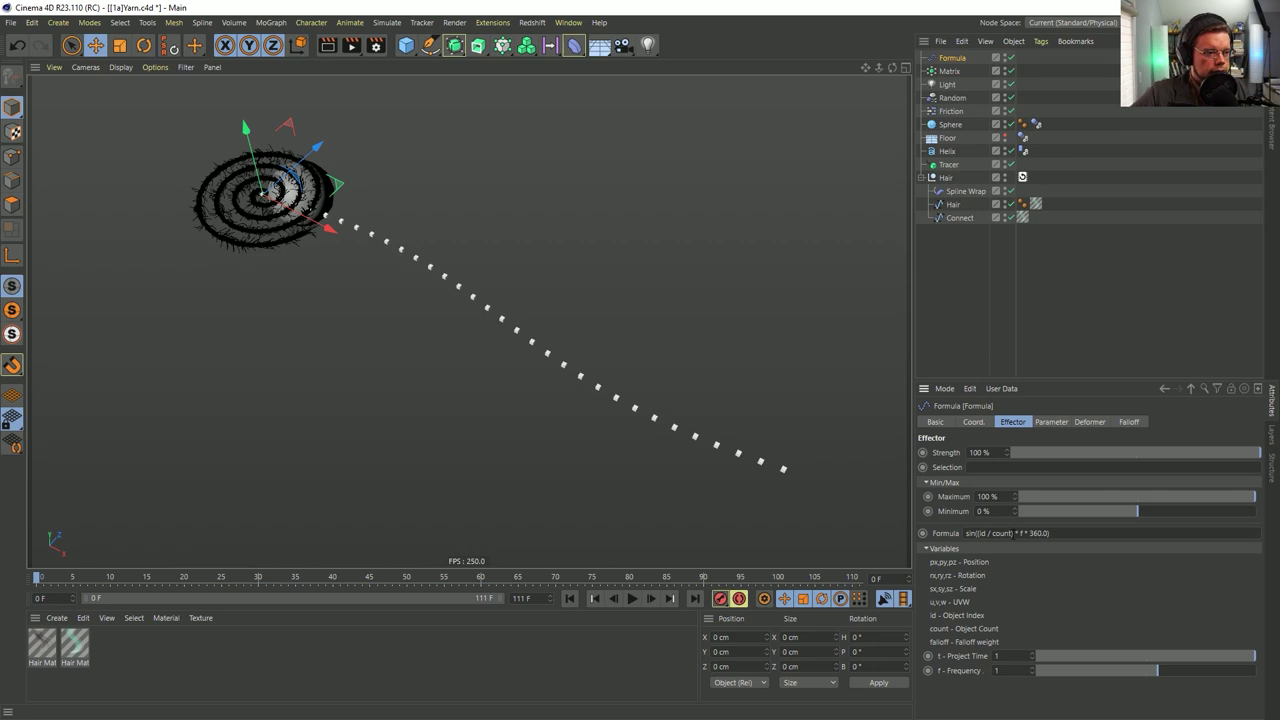
Try a multiplier of 2 after count, and settle on 5 so the formula reads sin((id / count*5) * f * 360.0)
type("*2")
key("Return")
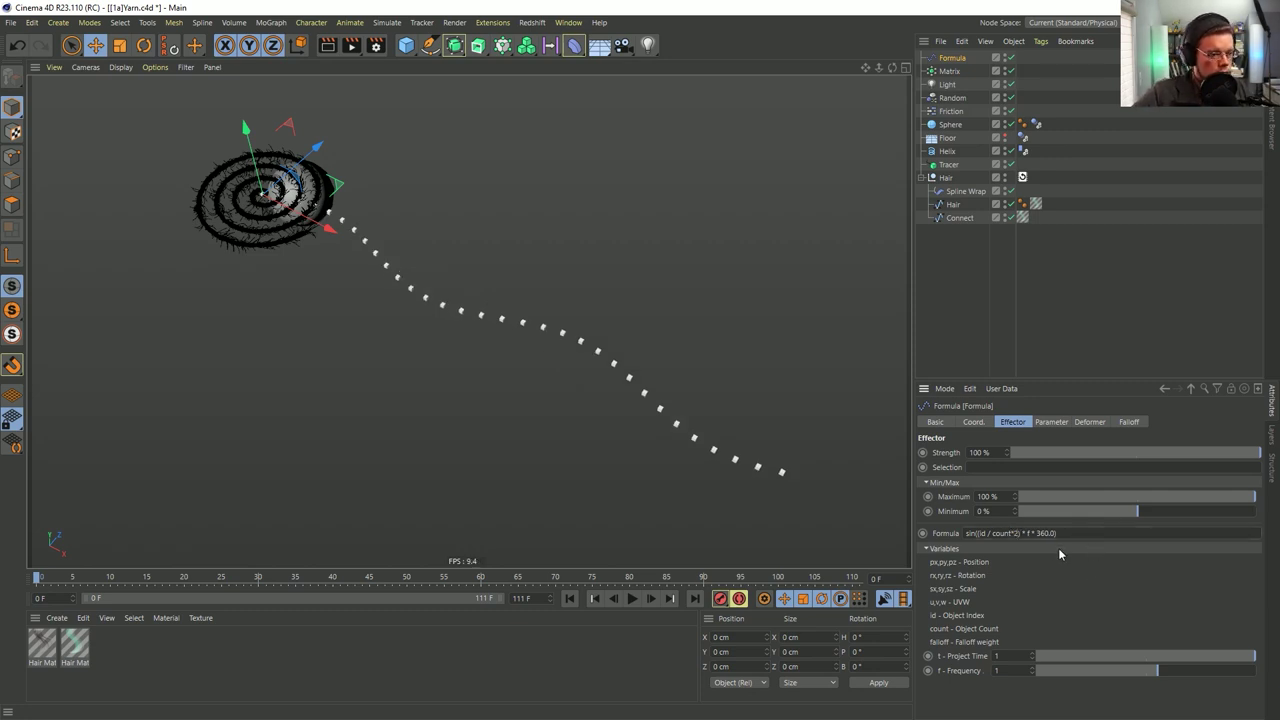
key("BackSpace")
type("5")
key("Return")
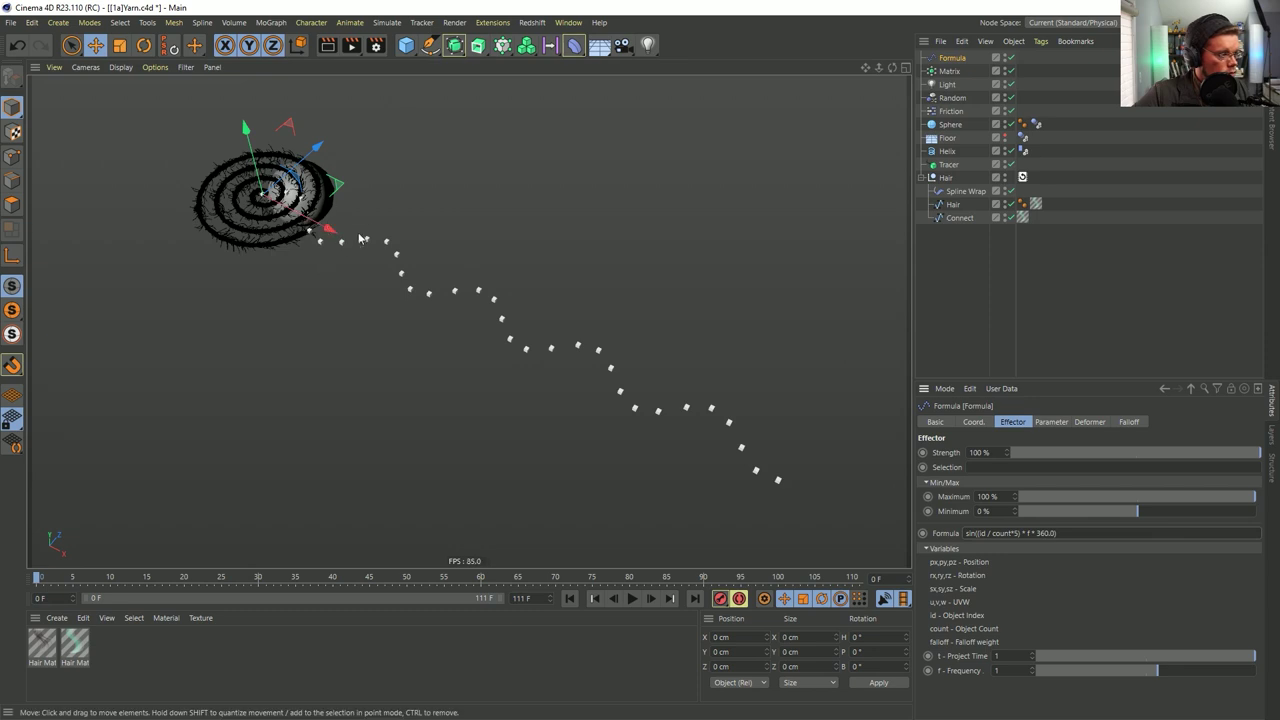
left_click_drag(474, 289, 521, 292, "alt")
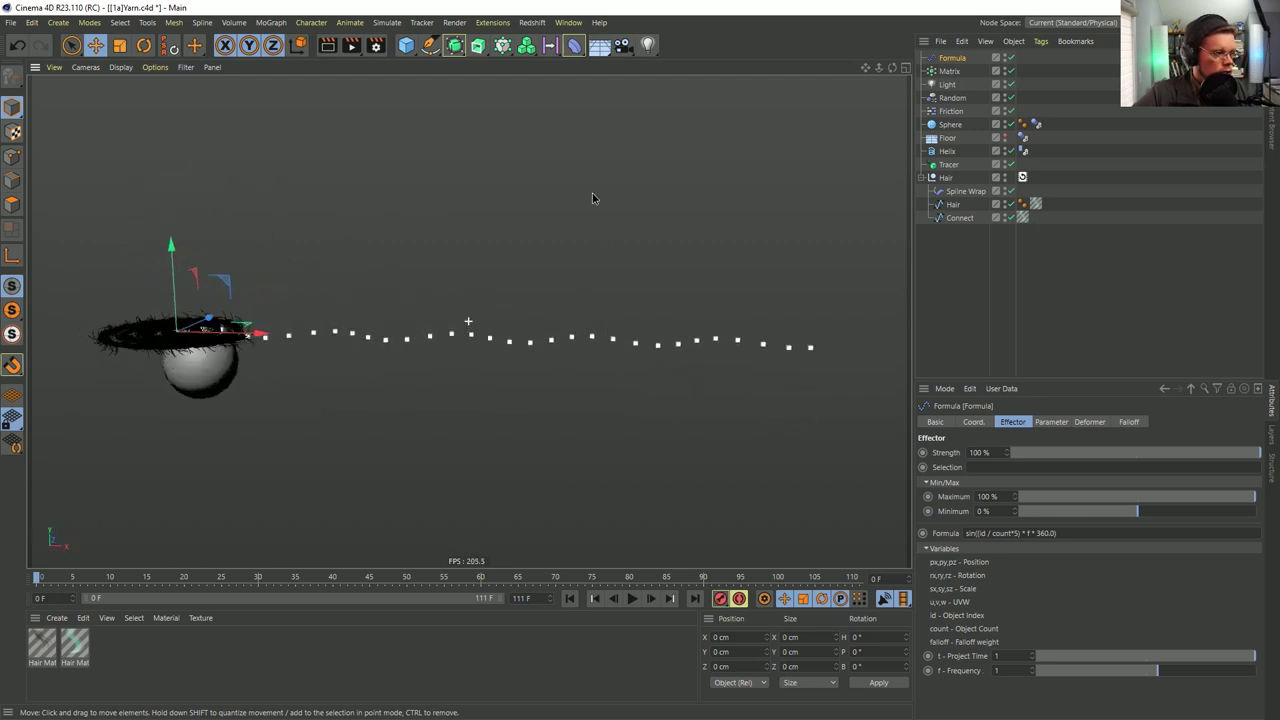
Rename the Formula effector Formula.Z, then duplicate it and name the copy Formula.Y
double_click(952, 59)
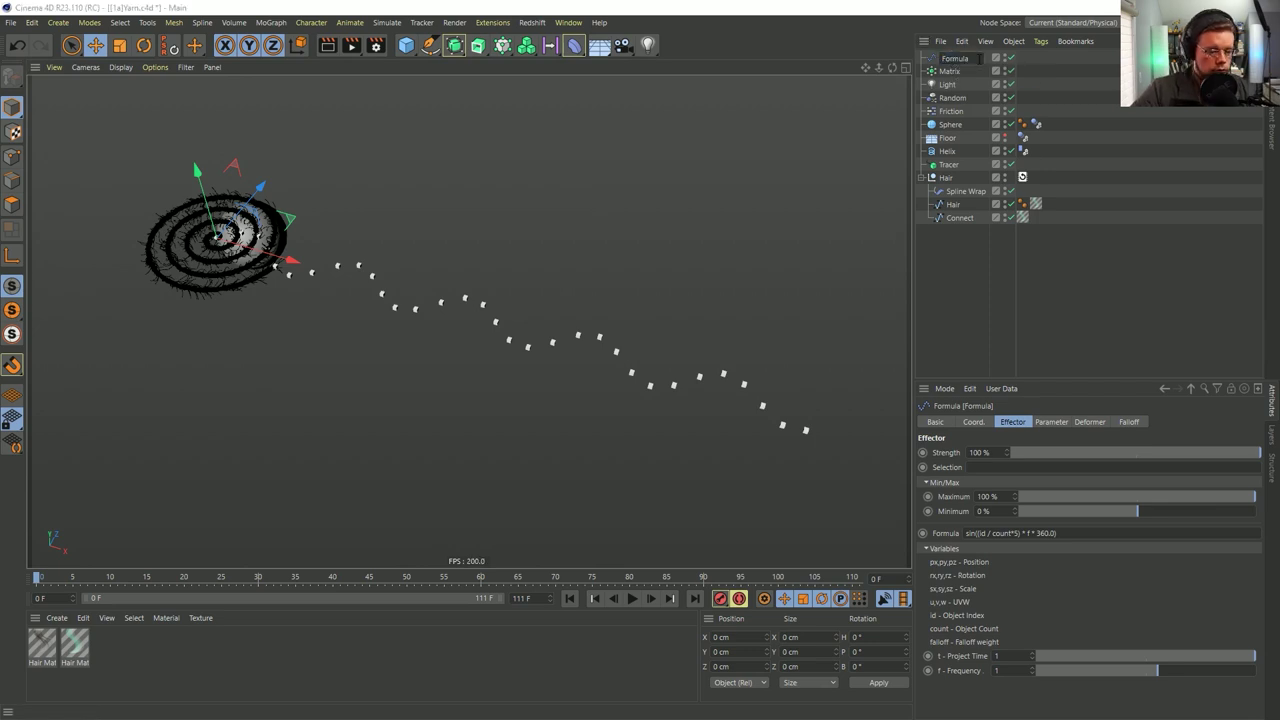
type(".Z")
key("Return")
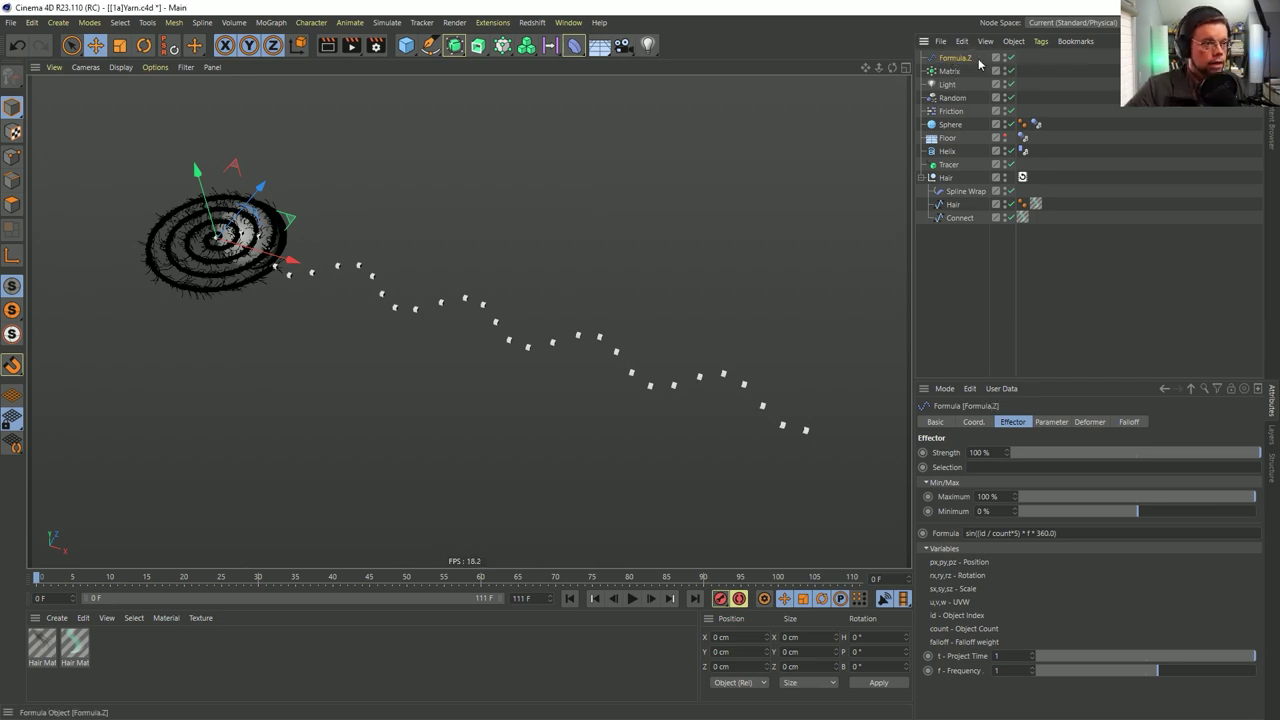
key("ctrl+c")
key("ctrl+v")
double_click(958, 58)
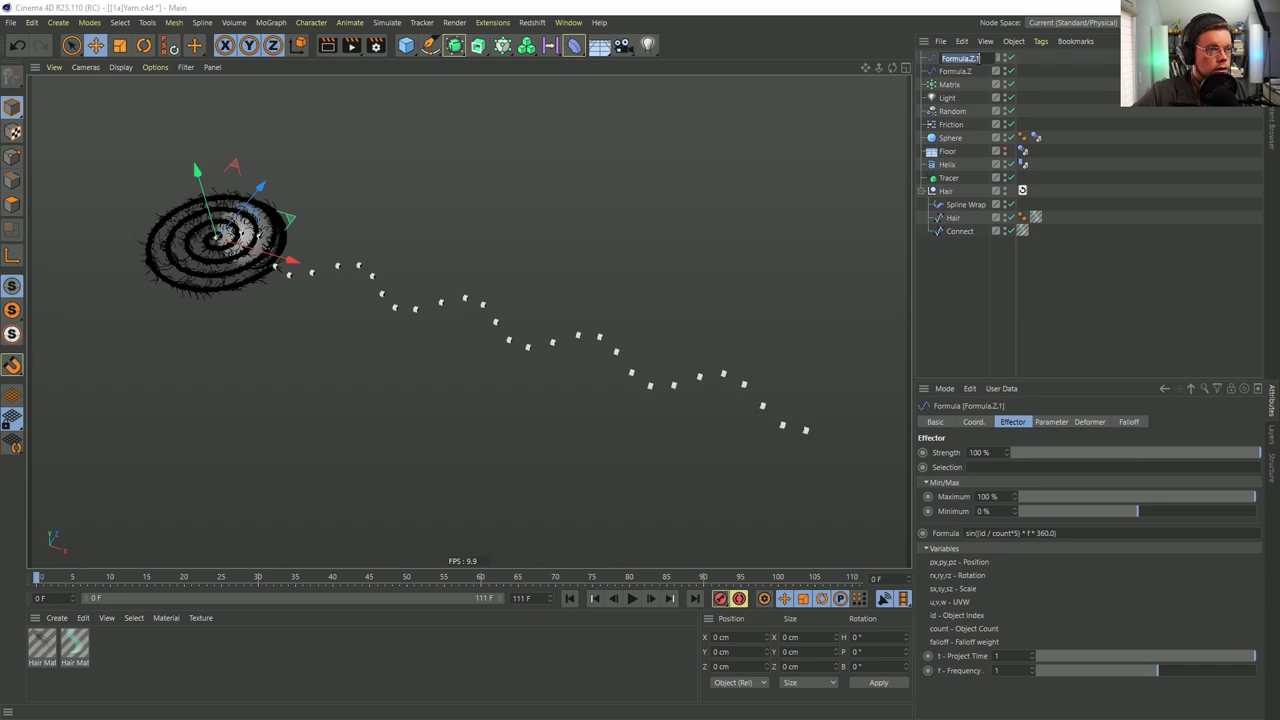
double_click(975, 60)
left_click_drag(983, 60, 970, 61)
key("Return")
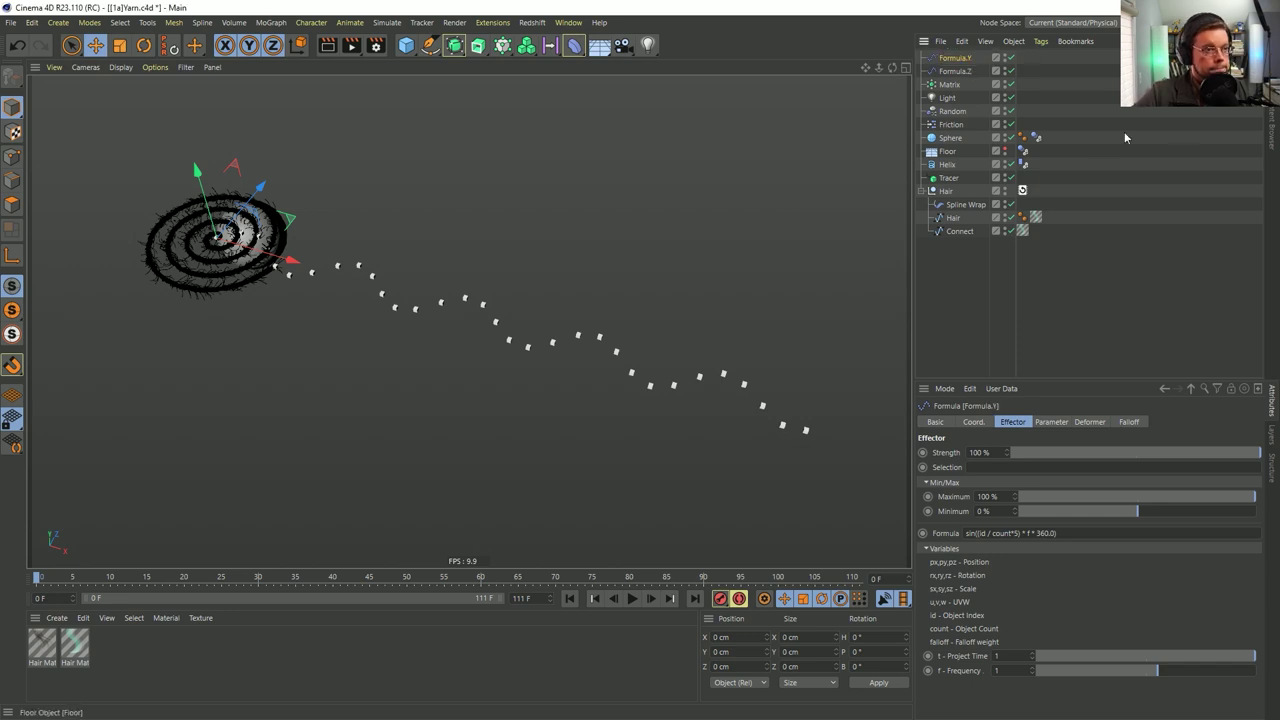
Add Formula.Y to the Matrix's list of effectors
left_click(952, 82)
left_click(1049, 421)
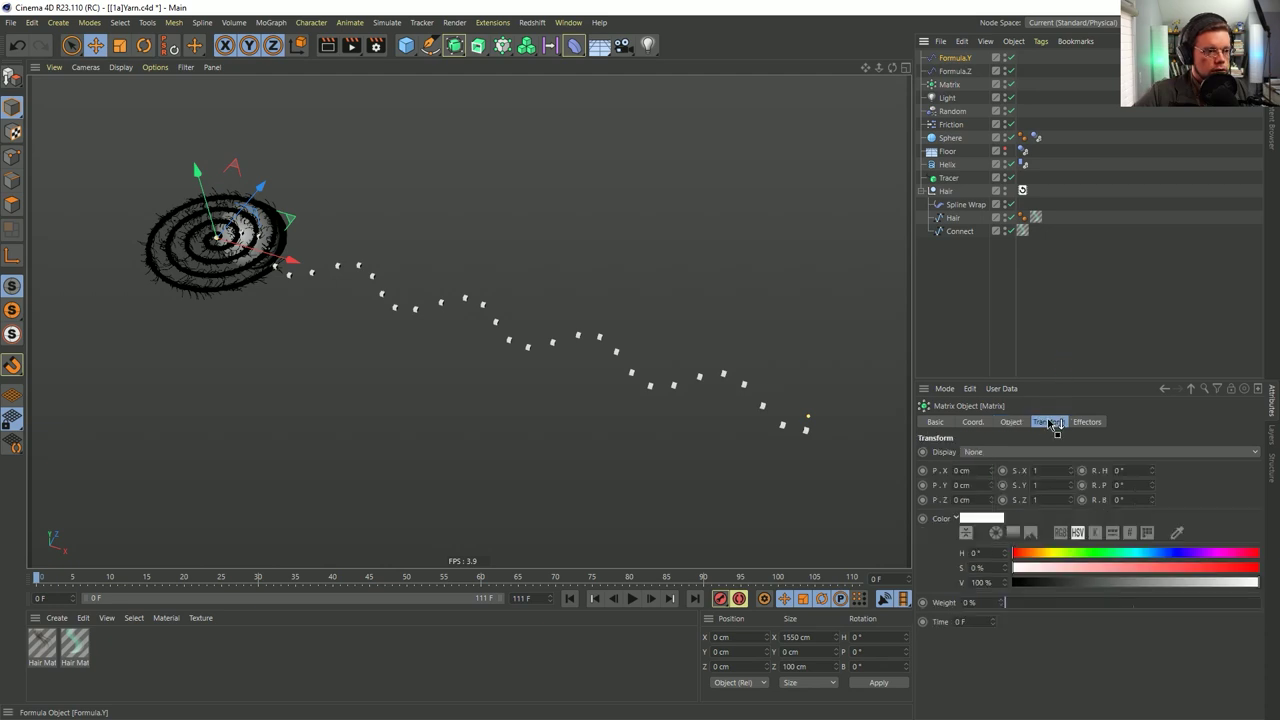
left_click(1090, 421)
left_click(1036, 469)
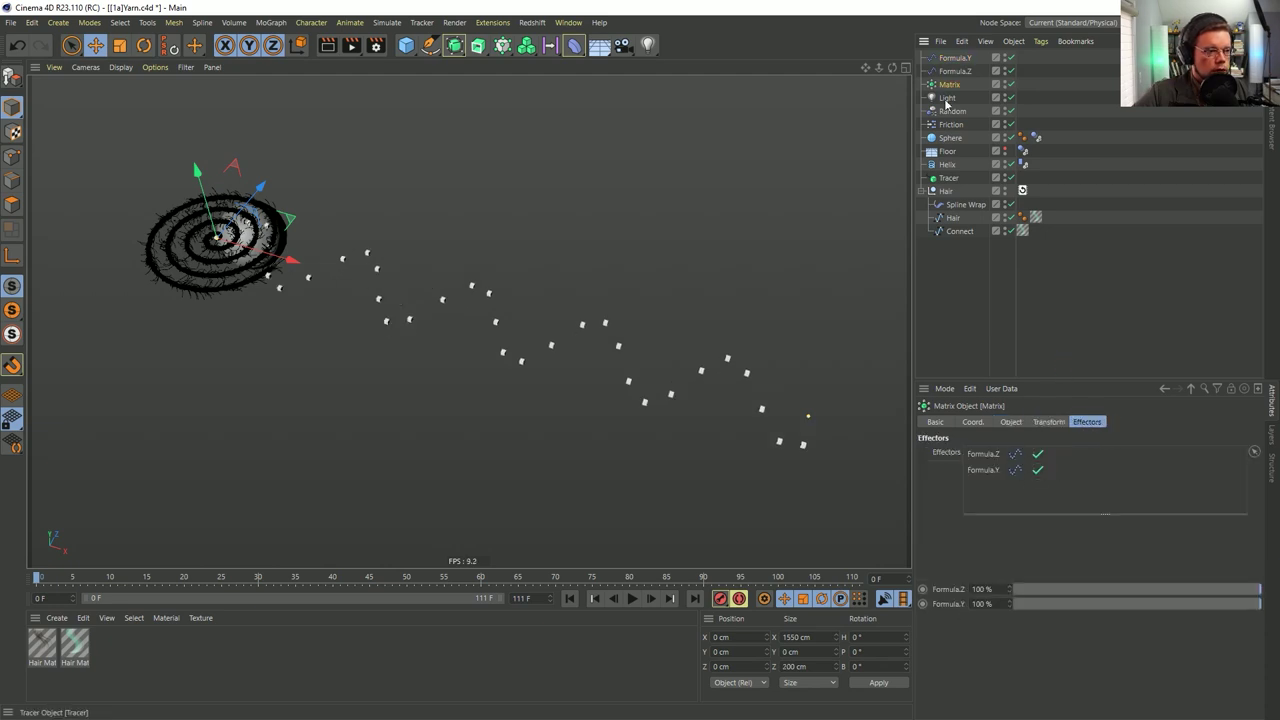
Set the Formula.Y effector's position to 0 cm in Z and 50 cm in Y
left_click(954, 58)
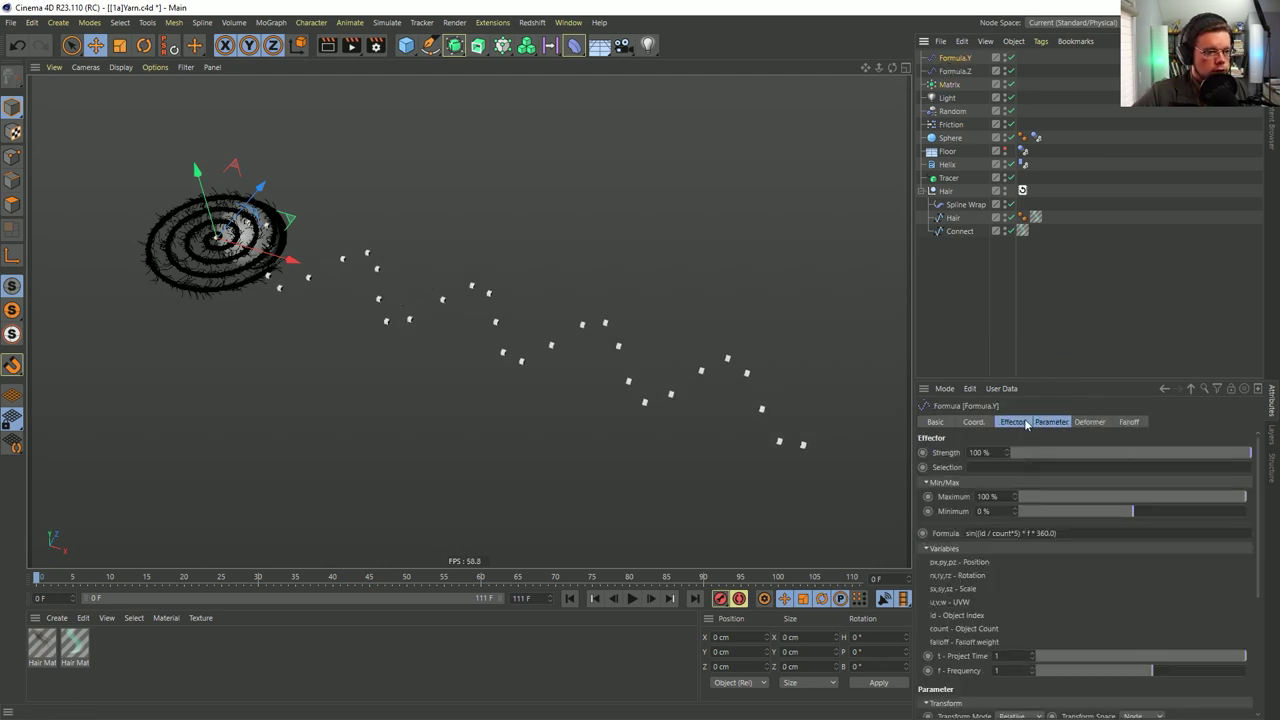
left_click(1050, 421)
double_click(978, 522)
type("0")
key("Return")
double_click(1000, 507)
type("50")
key("Return")
left_click_drag(649, 373, 503, 254, "alt")
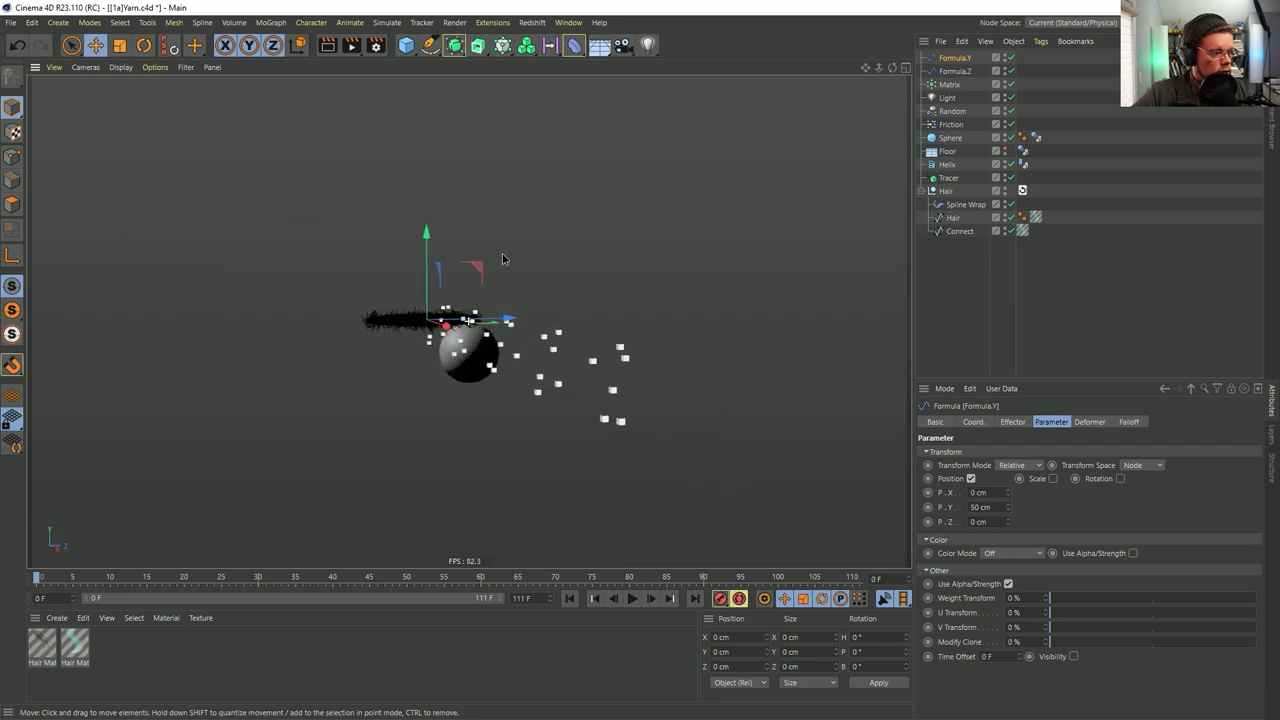
left_click_drag(535, 365, 636, 396, "alt")
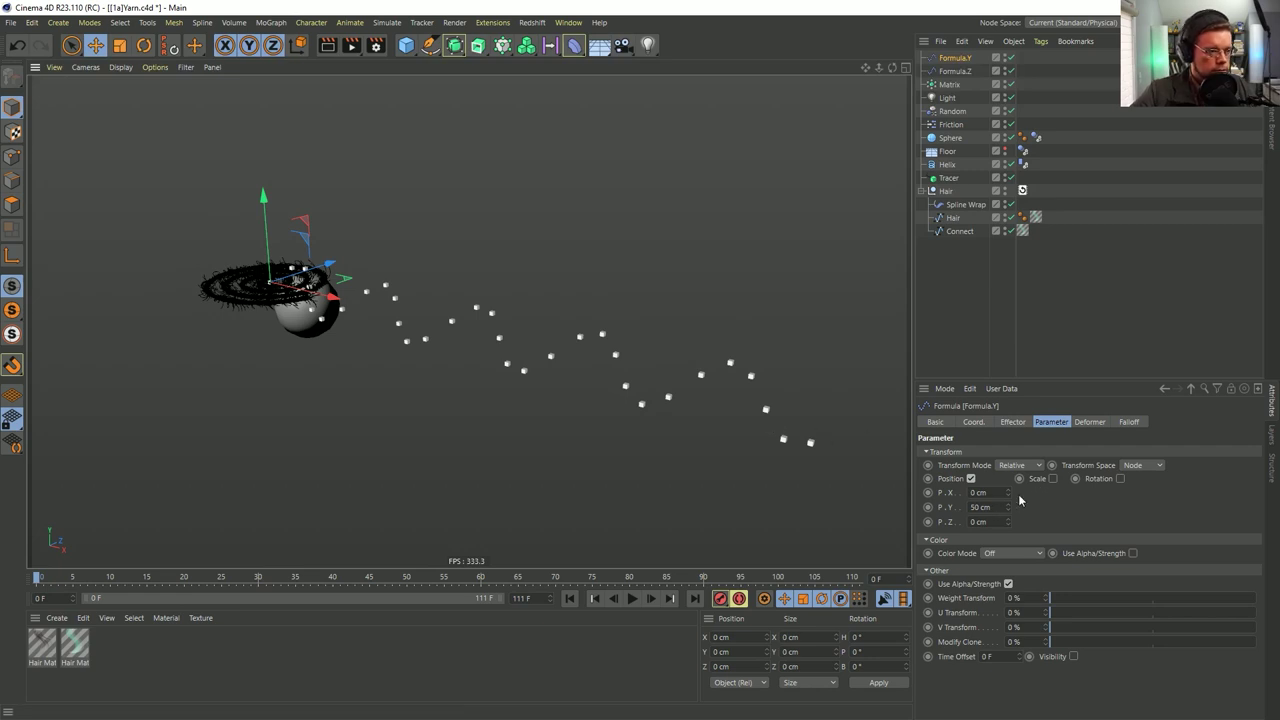
Try adding an offset directly after id in Formula.Y's formula, and undo it
left_click(1013, 422)
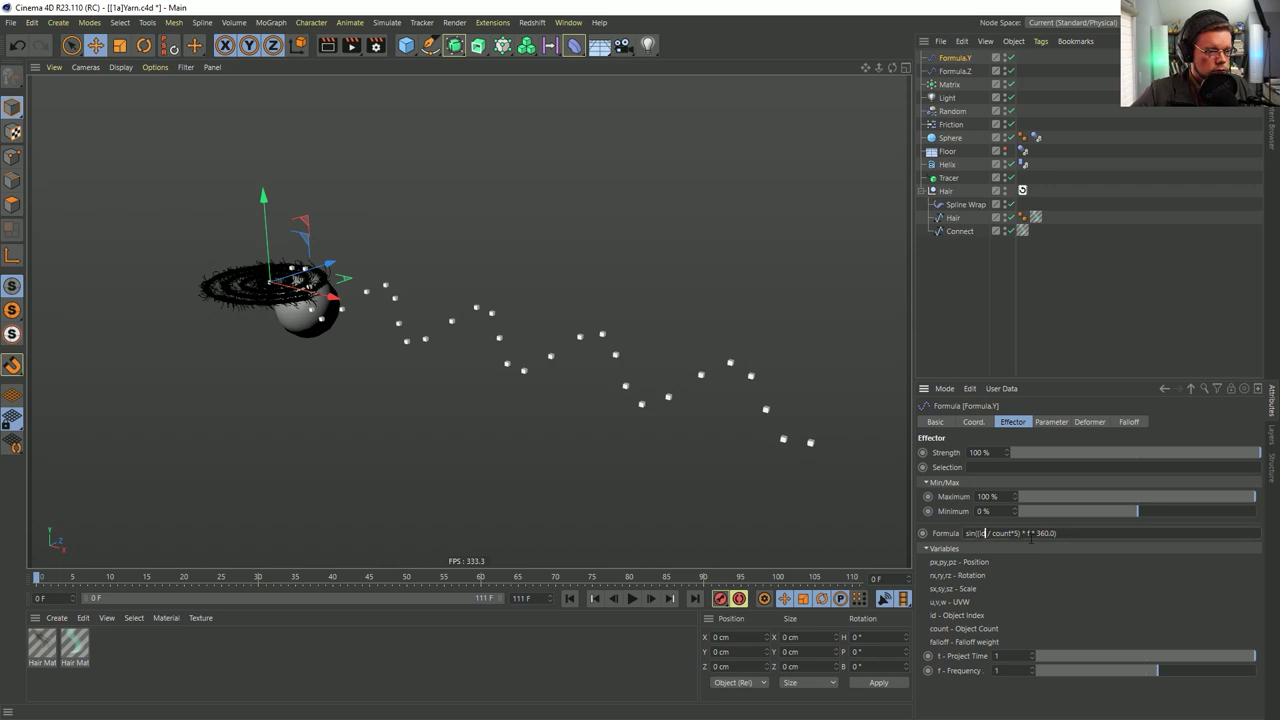
type("+")
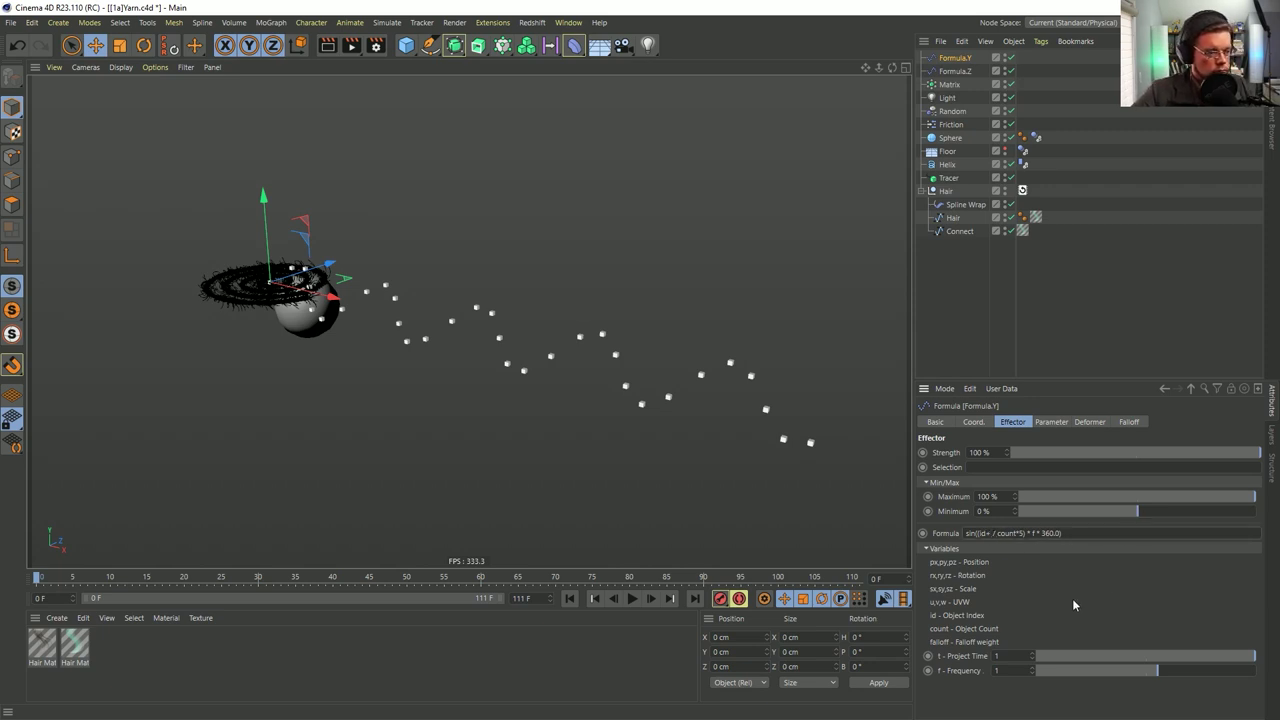
type("2")
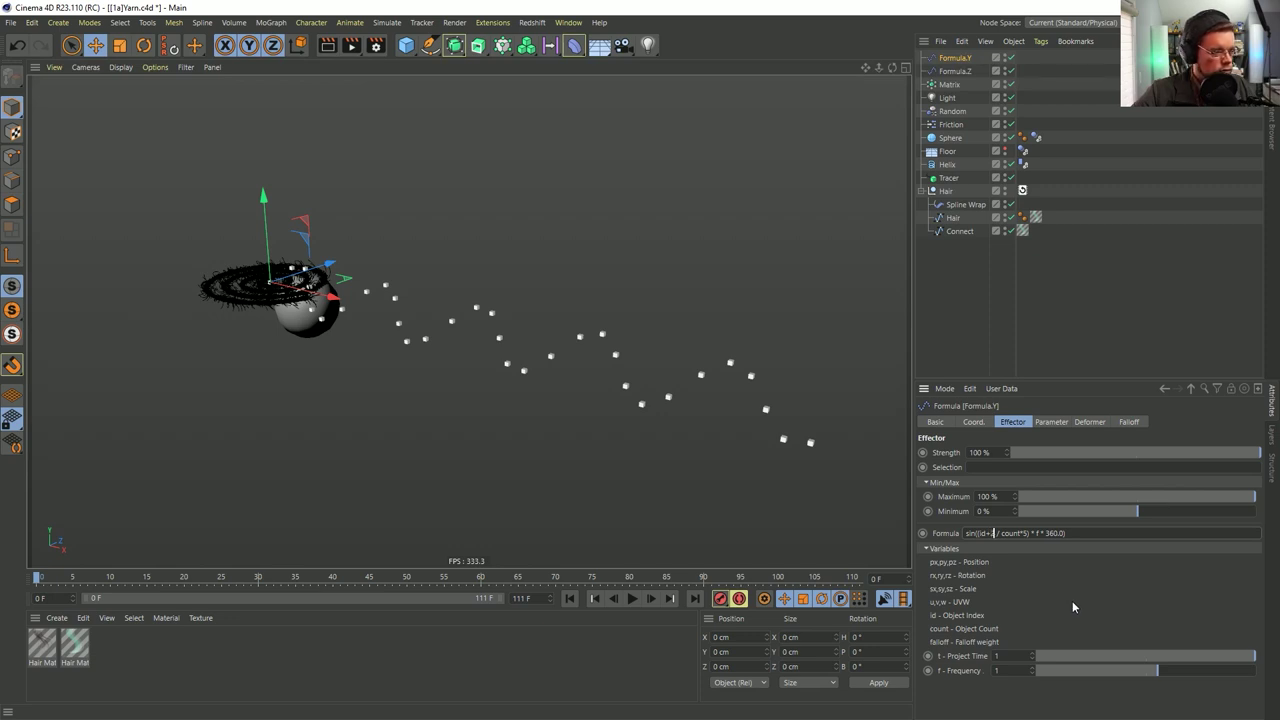
key("Return")
mouse_move(632, 399)
left_mouse_down("alt")
mouse_move(595, 345)
mouse_move(569, 370)
left_mouse_up("alt")
key("ctrl+z")
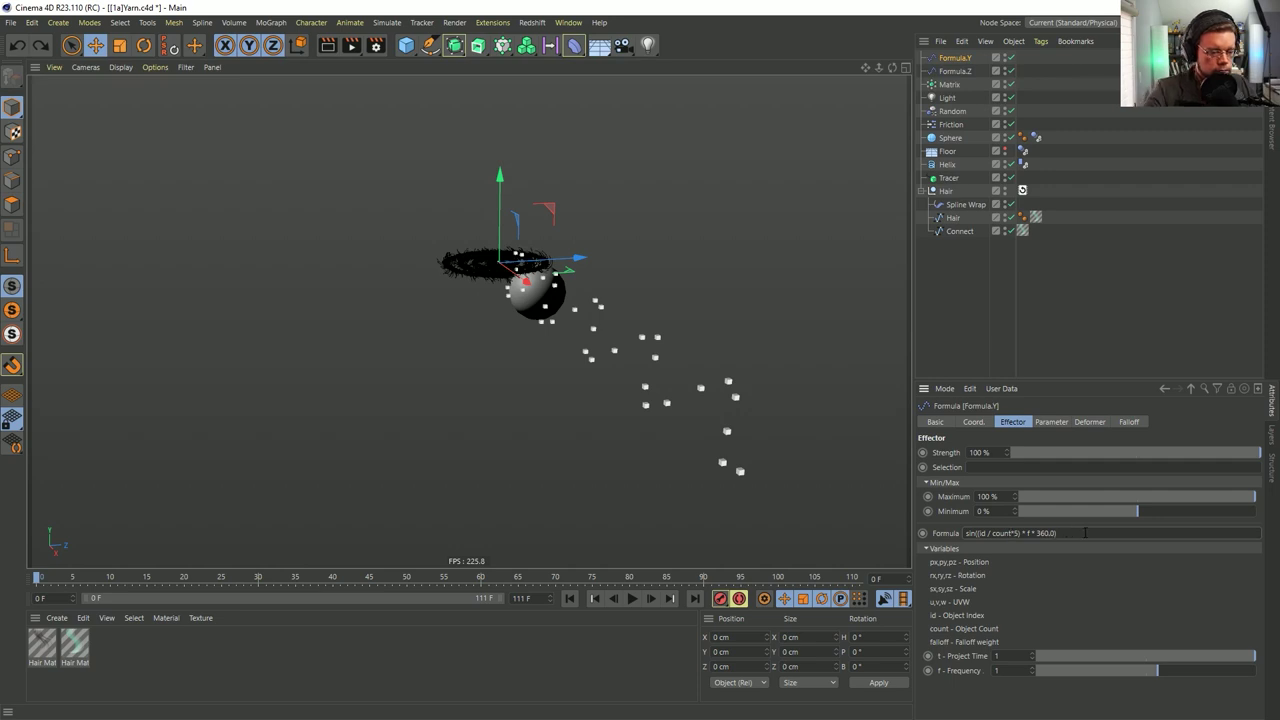
Try appending +2 to the end of Formula.Y's formula, and undo it
type("+2")
key("Return")
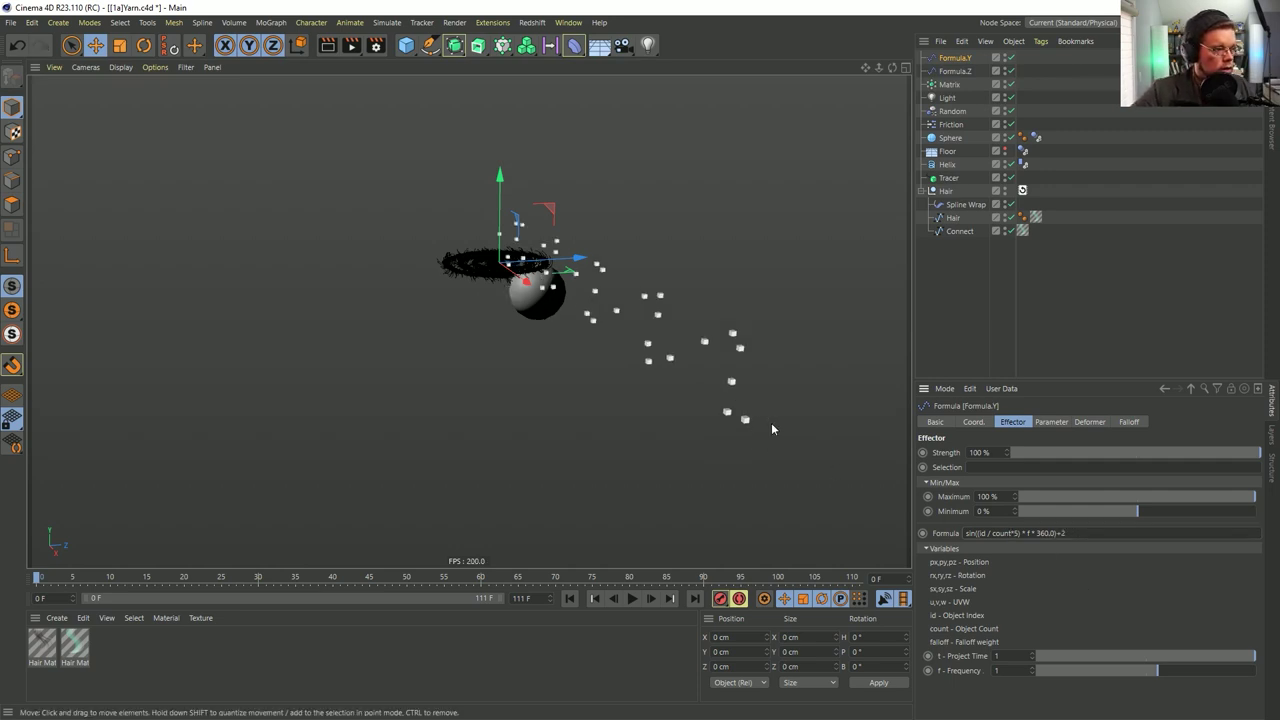
key("ctrl+z")
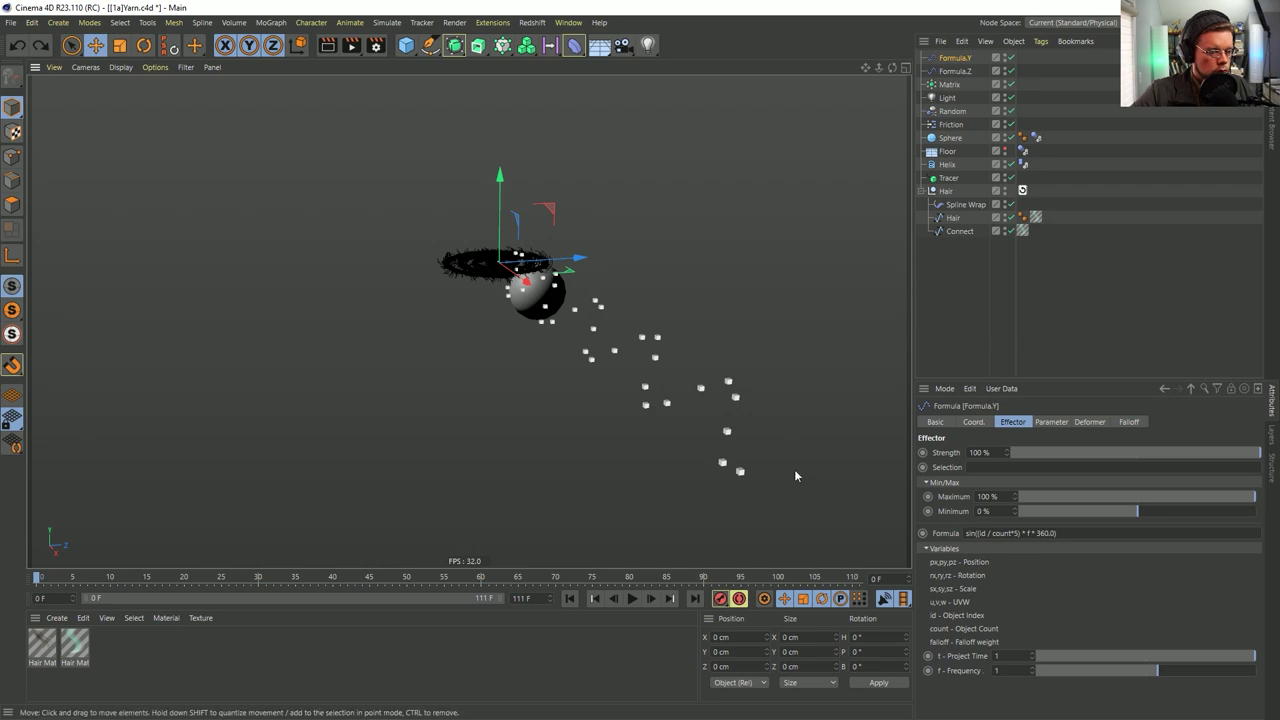
Try lowering Formula.Y's frequency to about -2.576, and undo the change
mouse_move(707, 445)
left_mouse_down("alt")
mouse_move(734, 439)
mouse_move(731, 422)
mouse_move(835, 516)
left_mouse_up("alt")
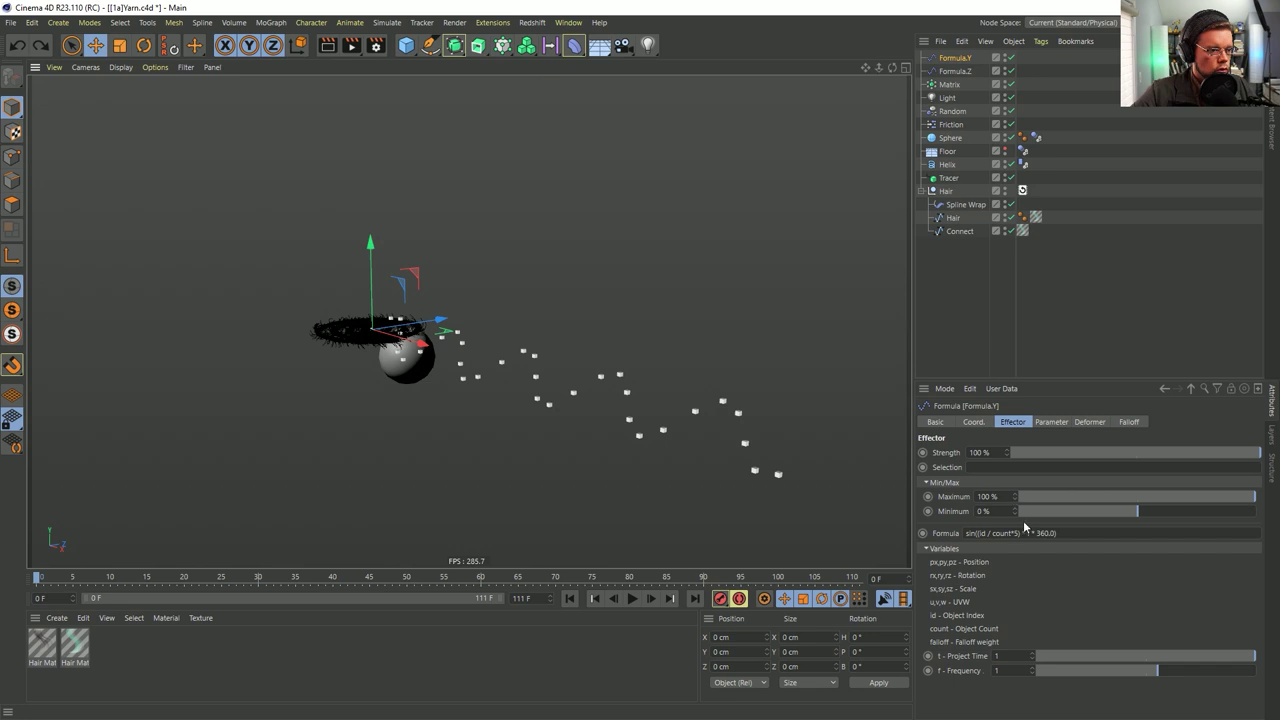
mouse_move(716, 440)
left_mouse_down("alt")
mouse_move(657, 457)
mouse_move(675, 471)
left_mouse_up("alt")
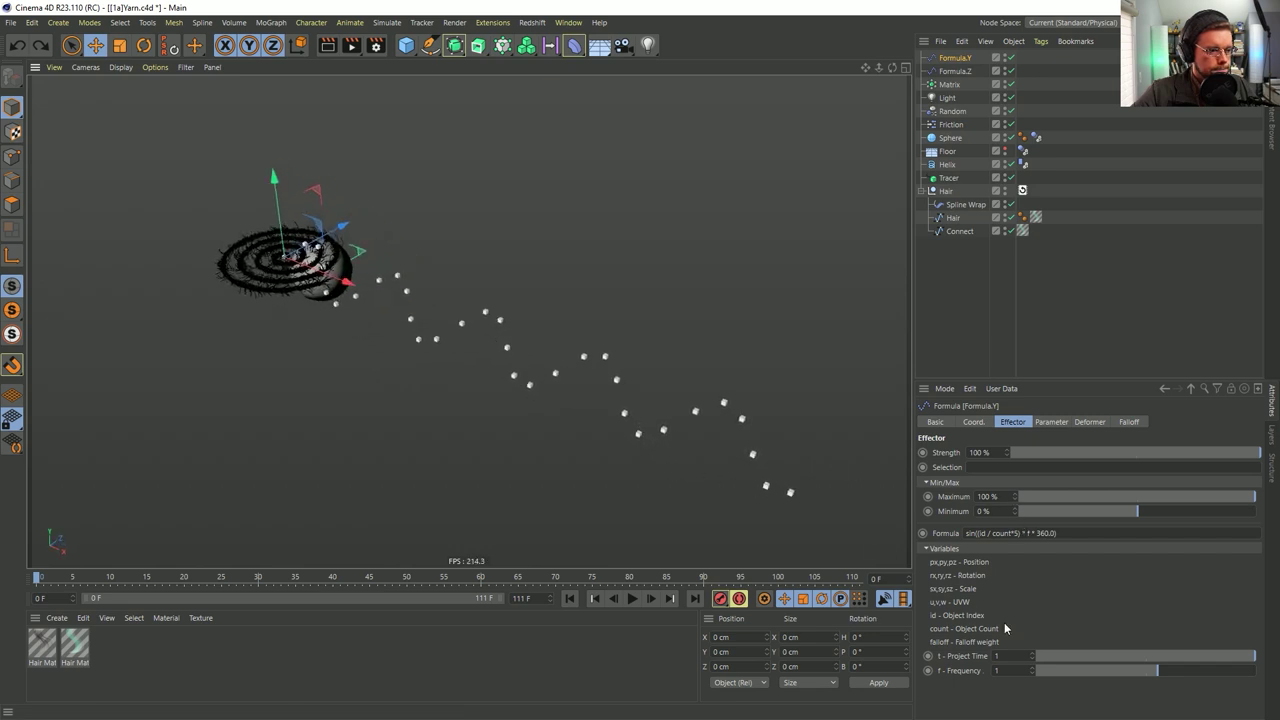
left_click_drag(1157, 671, 1117, 668)
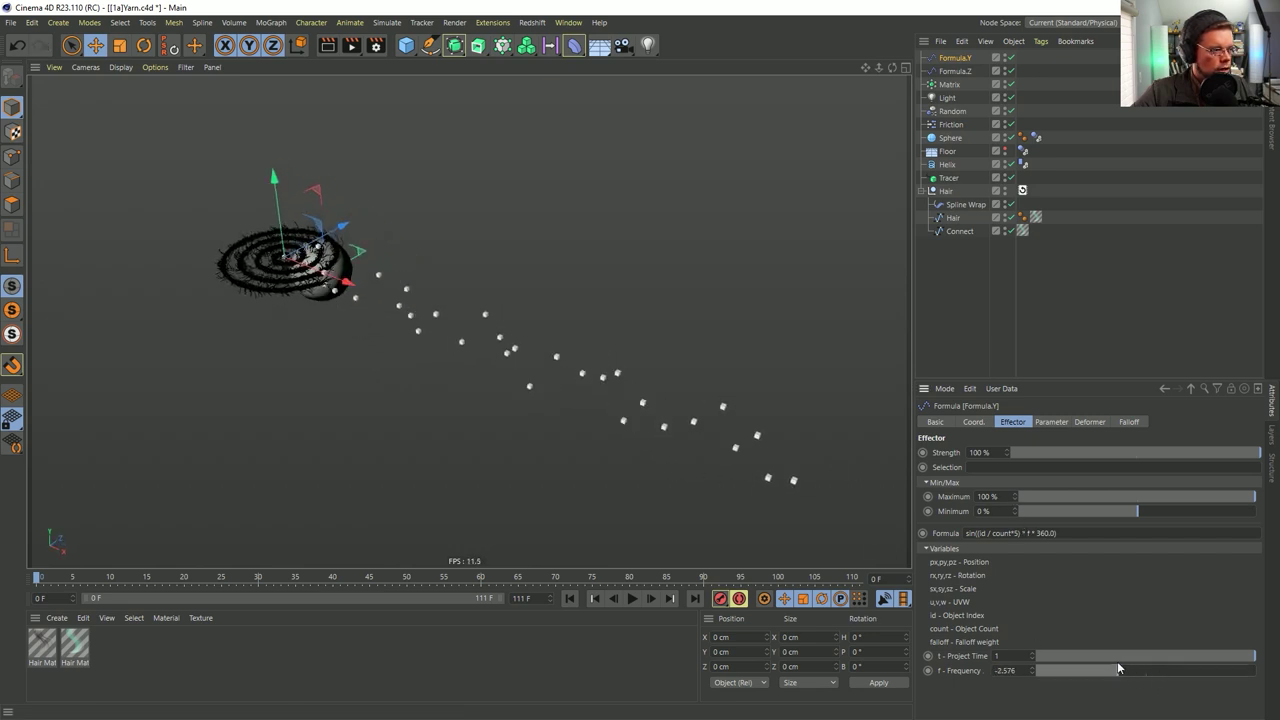
key("ctrl+z")
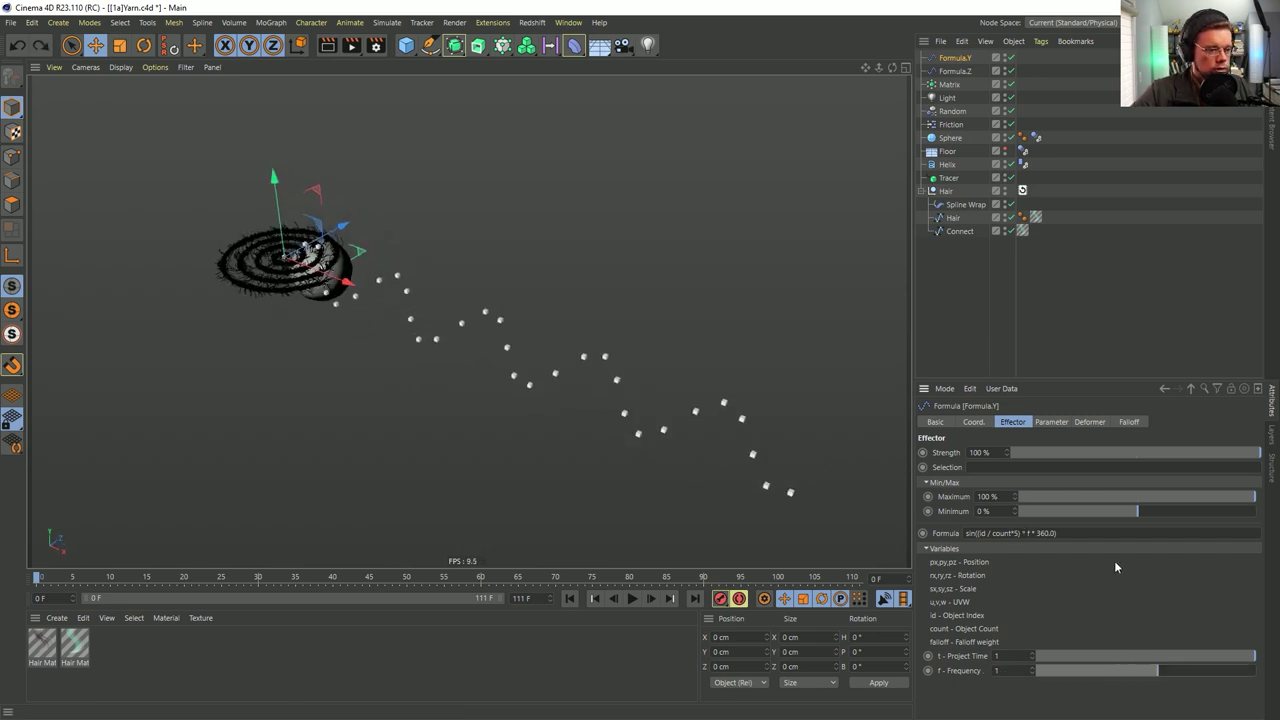
Multiply f by 2 in Formula.Y's formula so it reads sin((id / count*5) * f*2 * 360.0)
double_click(1029, 533)
type("2")
key("Return")
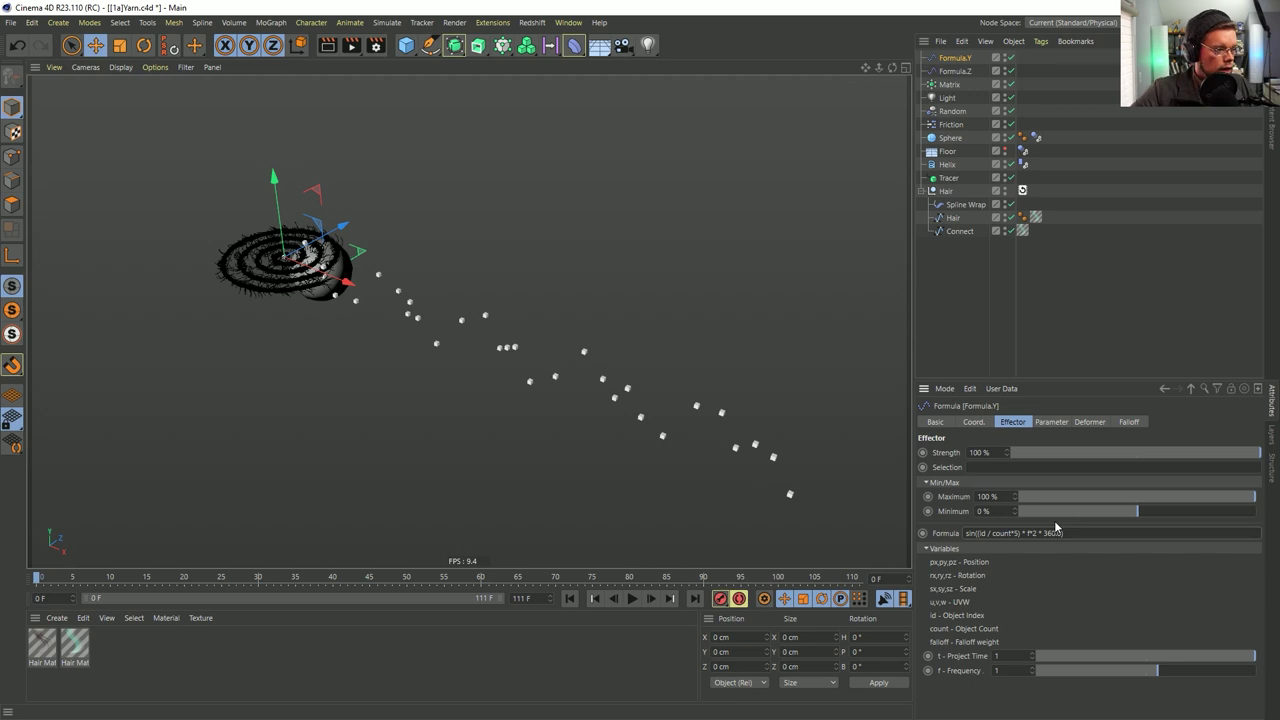
Change Formula.Z's formula to sin((id / count*2) * f * 360.0) and disable the Formula.Y effector
left_click(955, 71)
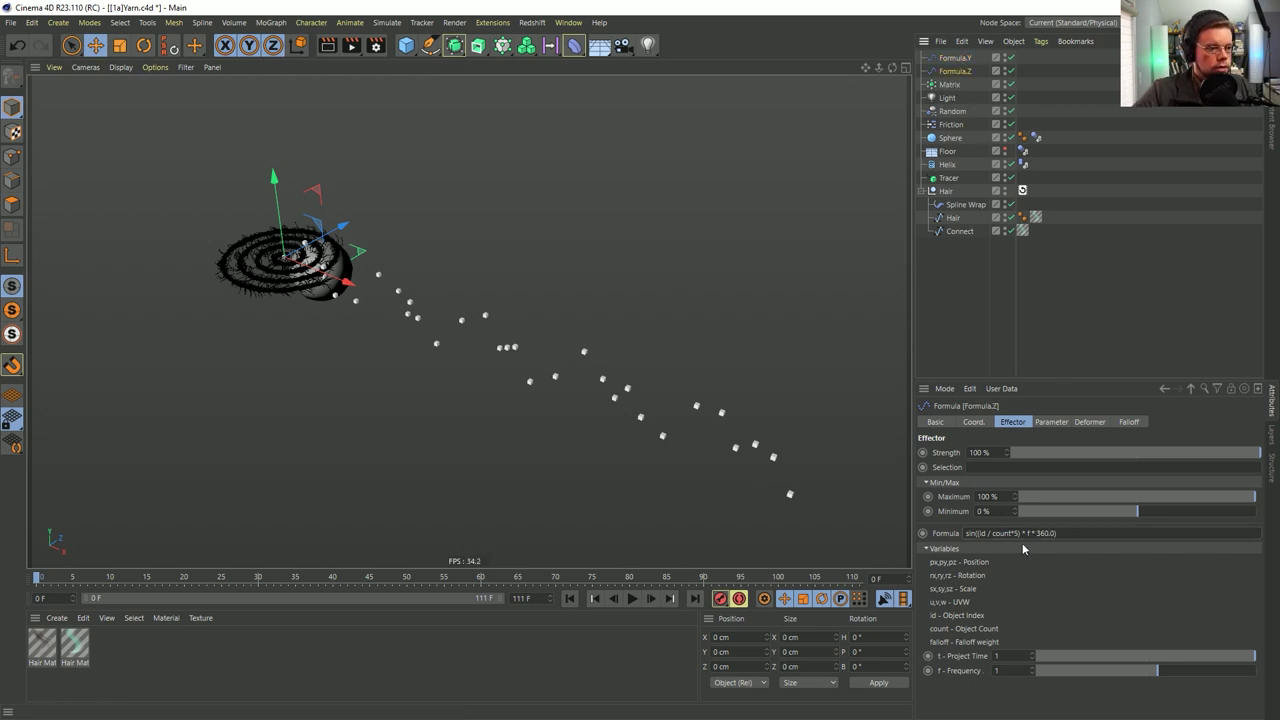
key("BackSpace")
type("10")
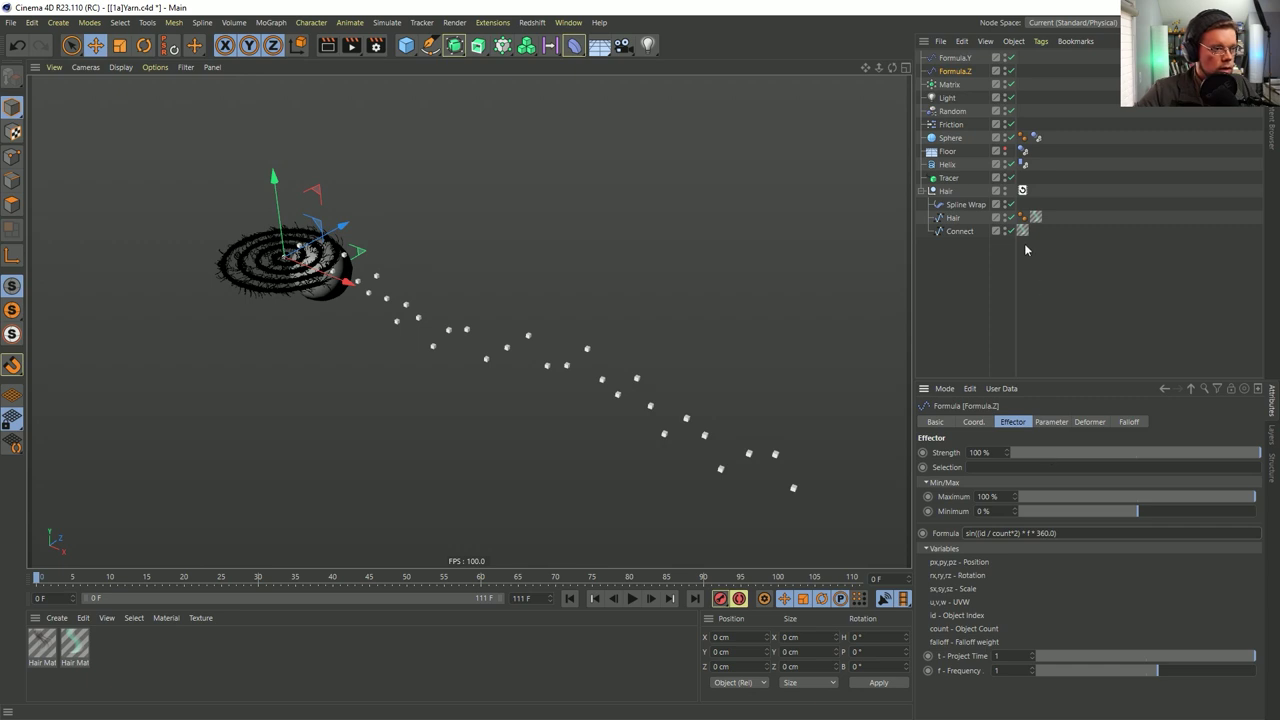
left_click(1010, 58)
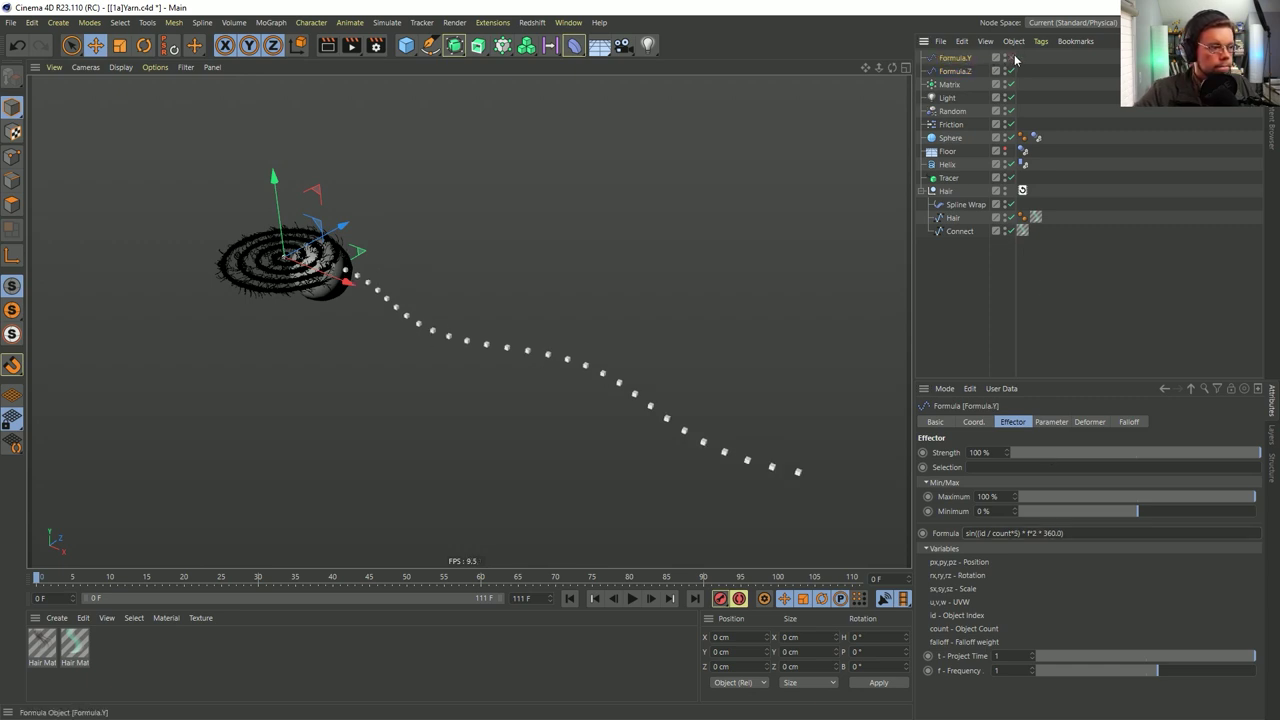
left_click_drag(597, 376, 880, 484, "alt")
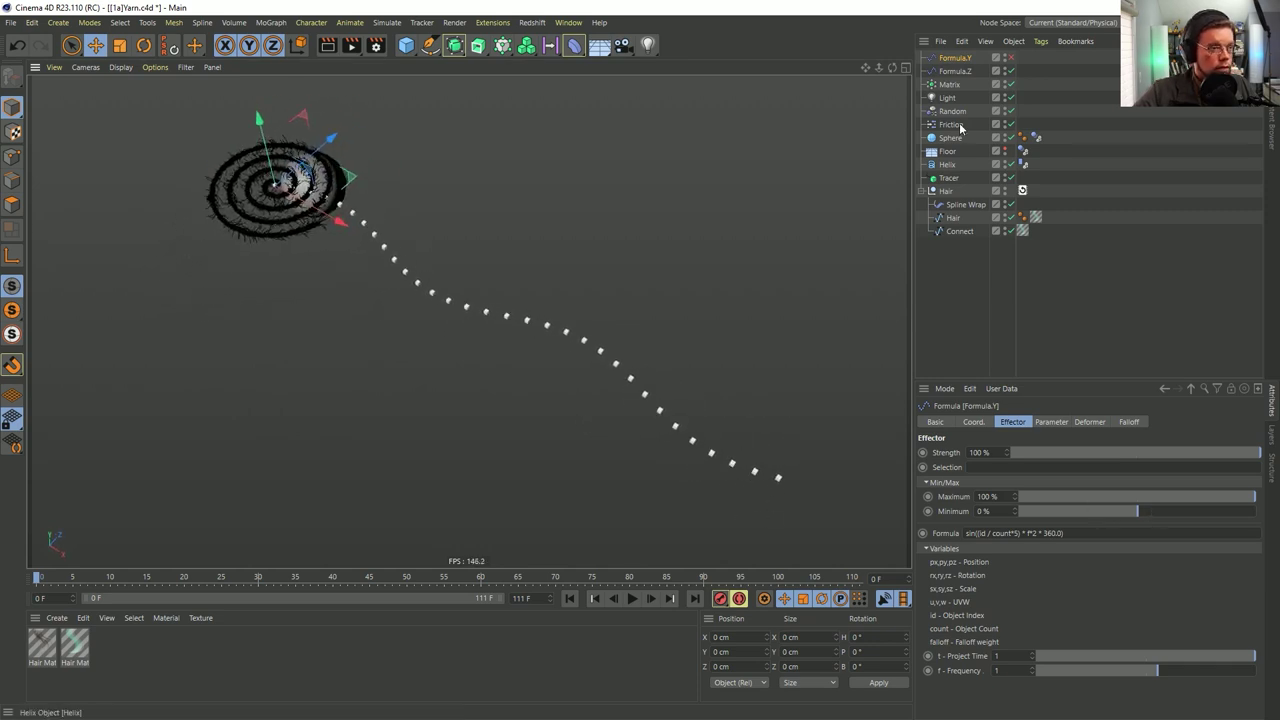
Set the Formula.Z effector's Z position to 150 cm
left_click(955, 71)
left_click(1048, 422)
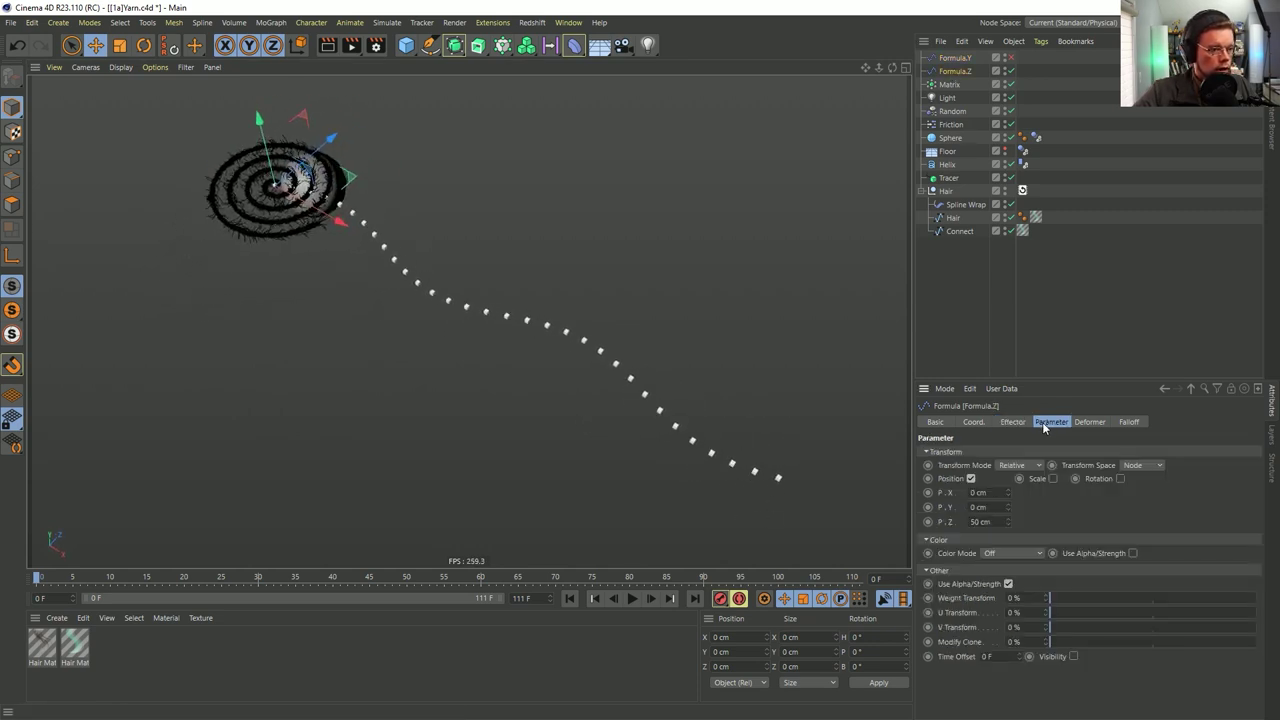
type("150")
key("Return")
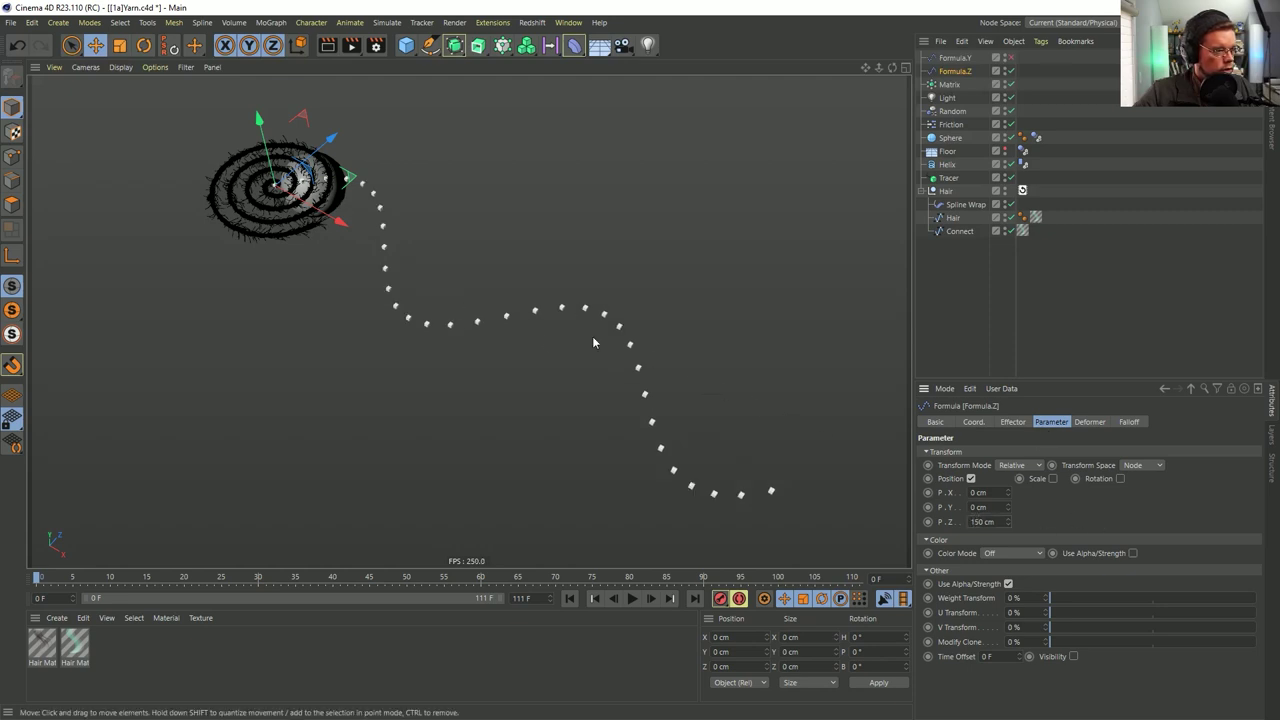
Enable the Formula.Y effector and replace its formula with a copy of Formula.Z's sin((id / count*2) * f * 360.0)
left_click(1010, 58)
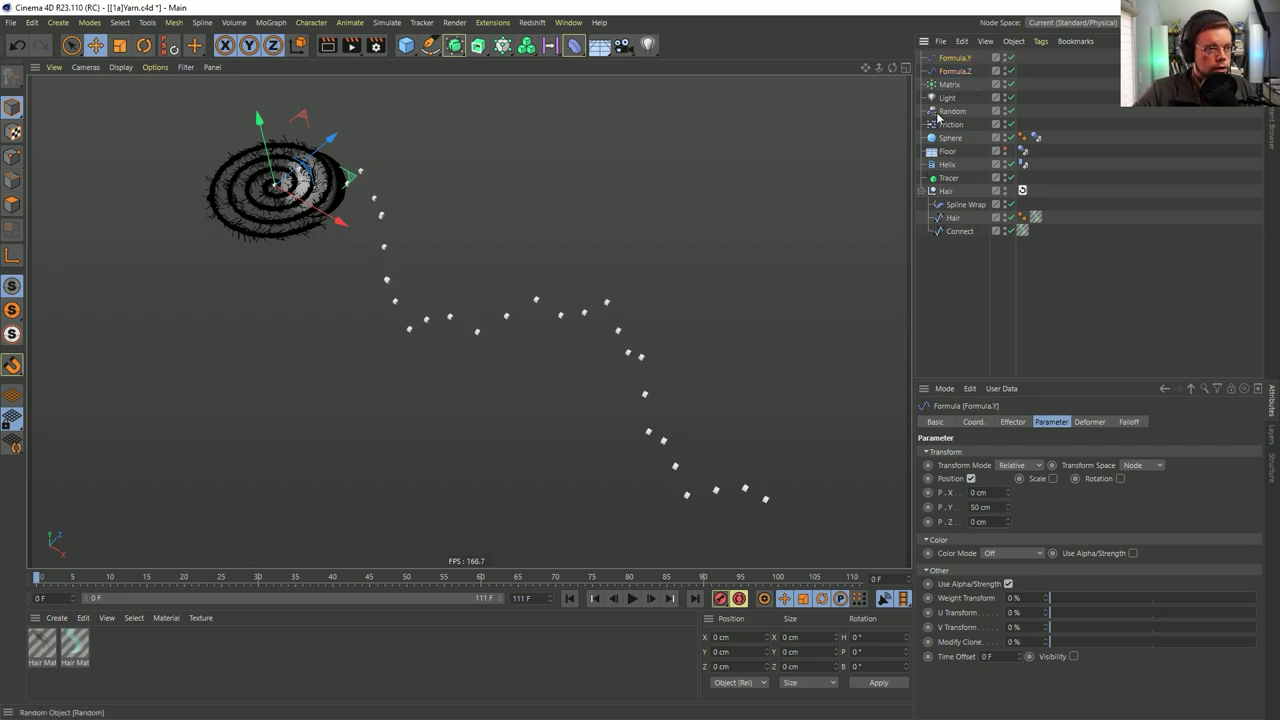
left_click(955, 71)
left_click(1013, 422)
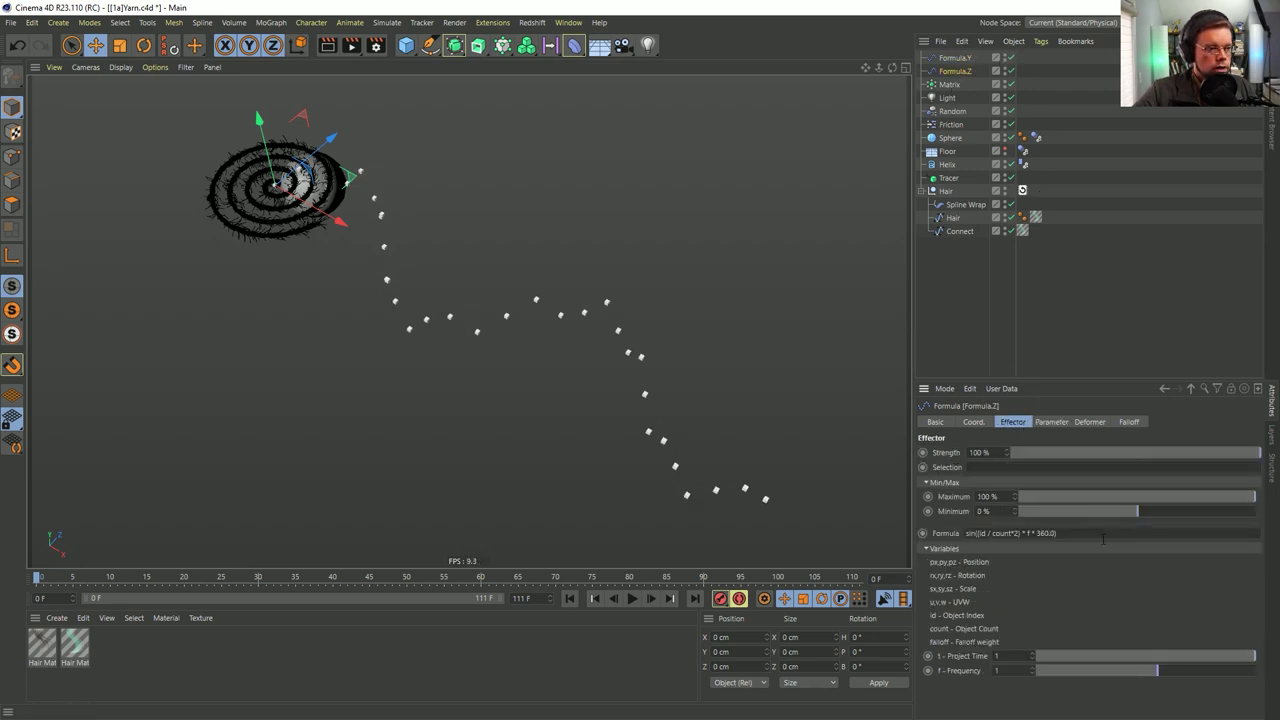
left_click_drag(1104, 537, 851, 517)
key("ctrl+c")
left_click(948, 57)
left_click_drag(1084, 535, 916, 560)
key("ctrl+v")
left_click(1072, 583)
left_click_drag(639, 385, 836, 401, "alt")
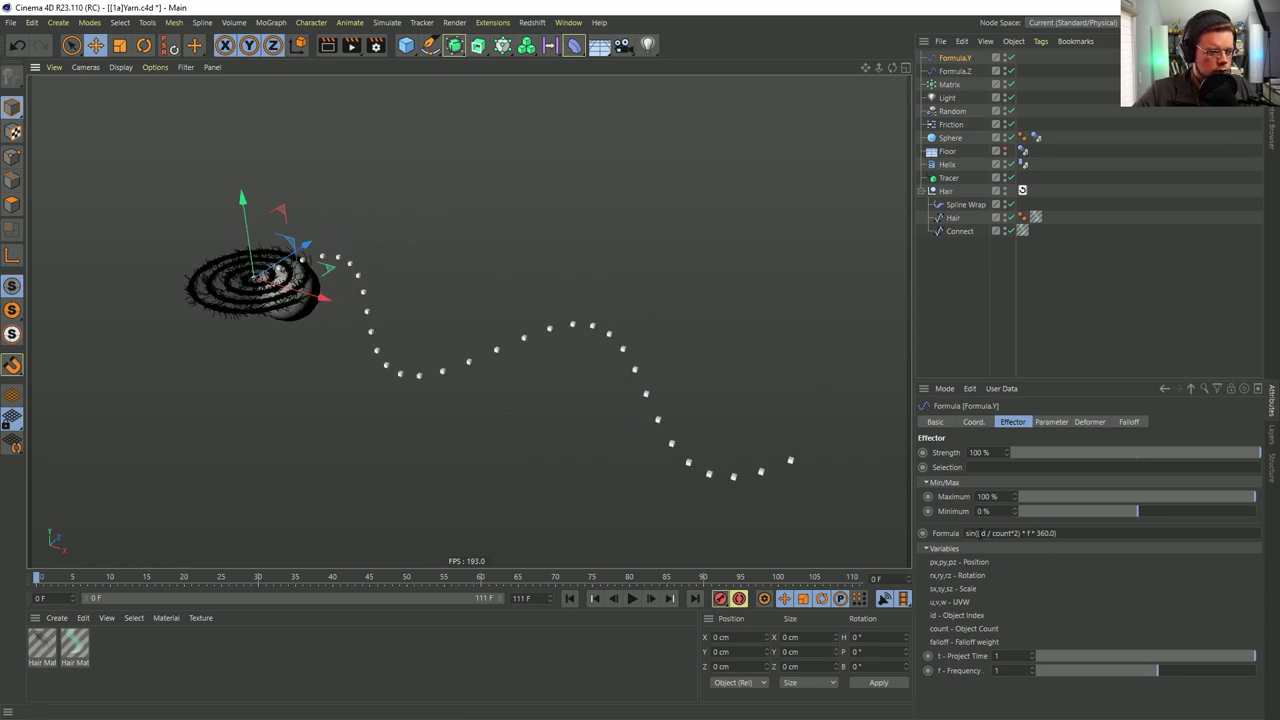
Change the sine to a cosine in Formula.Y's formula so it reads cos((id / count*2) * f * 360.0)
left_click_drag(977, 534, 874, 530)
type("cos")
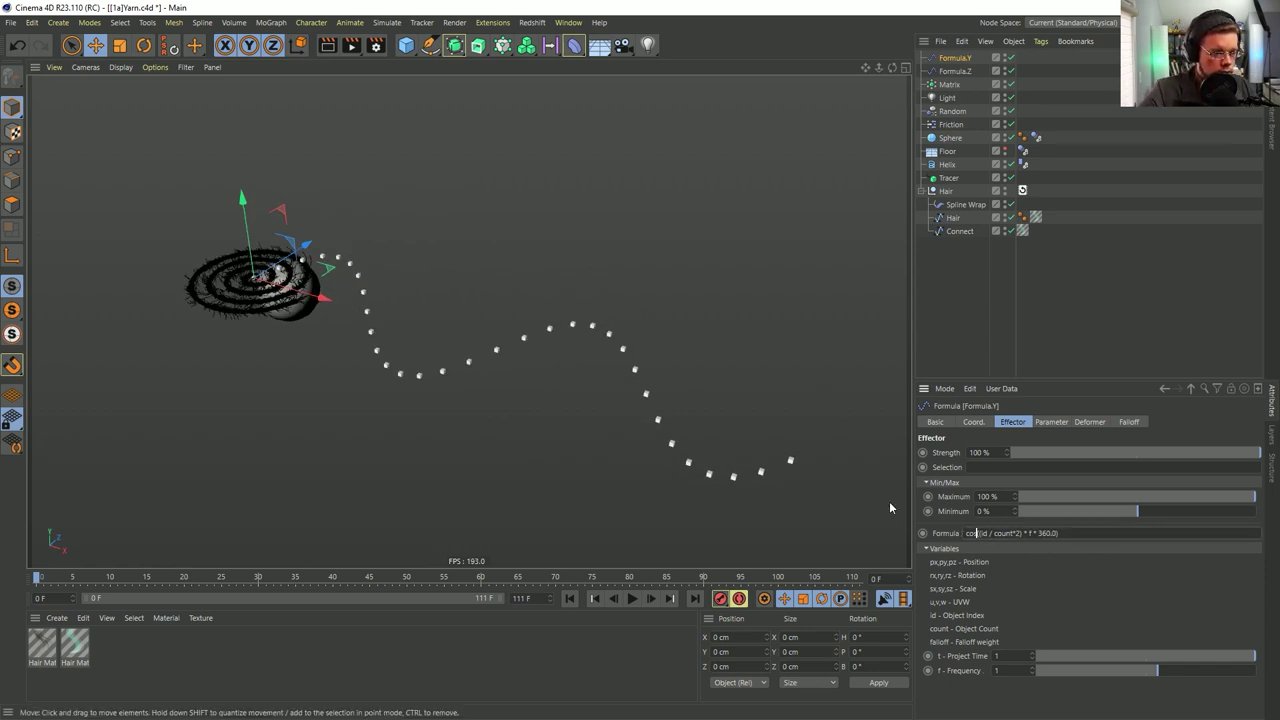
key("Return")
mouse_move(620, 383)
left_mouse_down("alt")
mouse_move(509, 300)
mouse_move(471, 302)
mouse_move(709, 429)
mouse_move(668, 420)
mouse_move(565, 350)
mouse_move(503, 409)
mouse_move(520, 380)
mouse_move(611, 409)
left_mouse_up("alt")
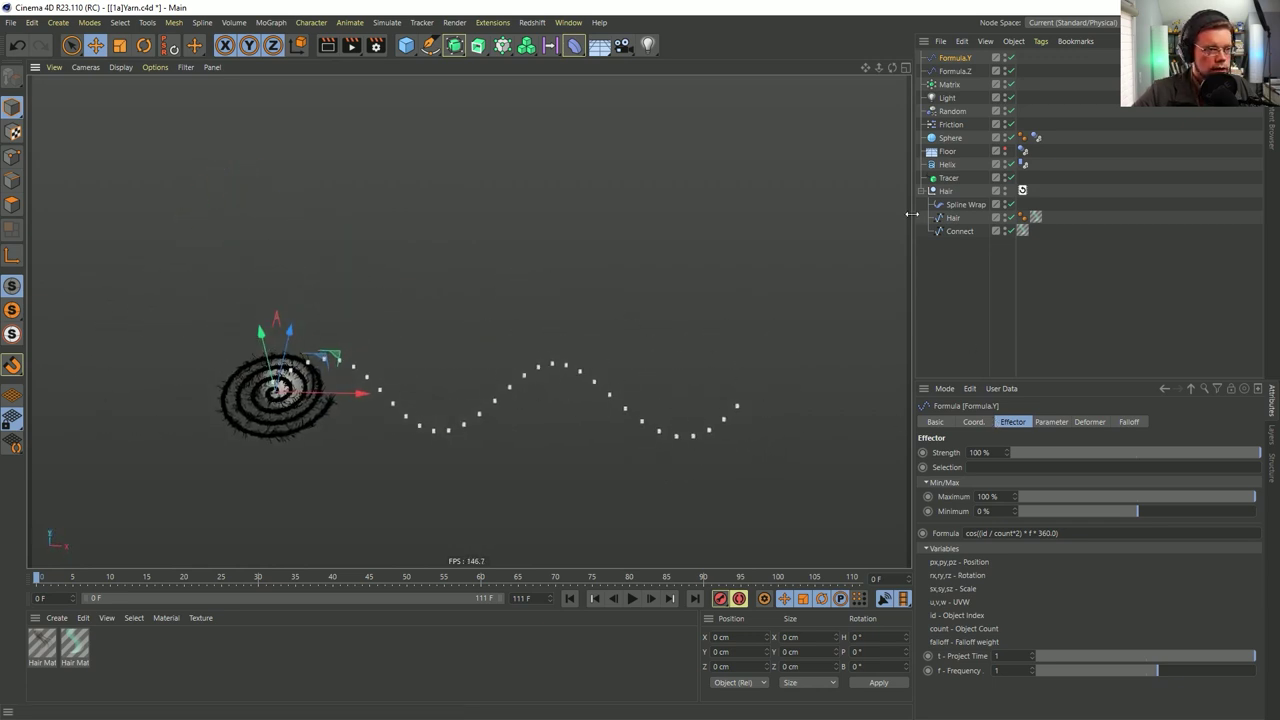
Change the count multiplier to 4 in the formulas of both Formula.Z and Formula.Y
left_click(958, 71)
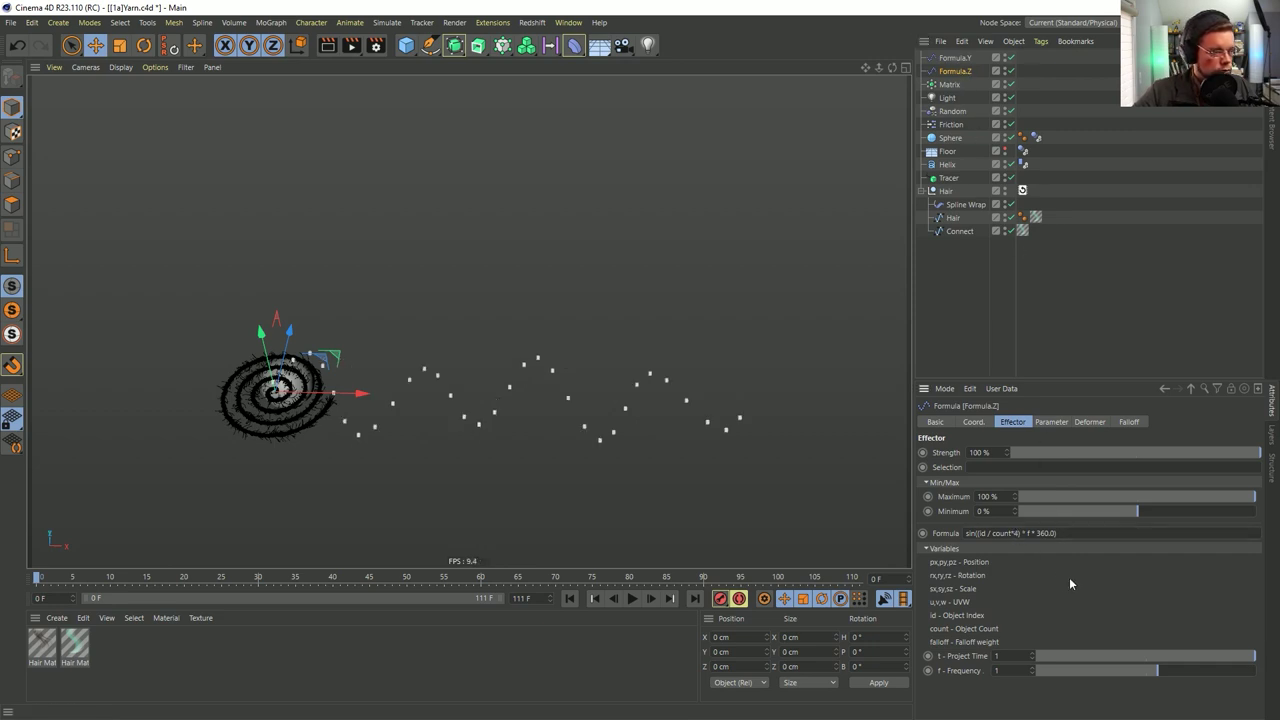
left_click(955, 58)
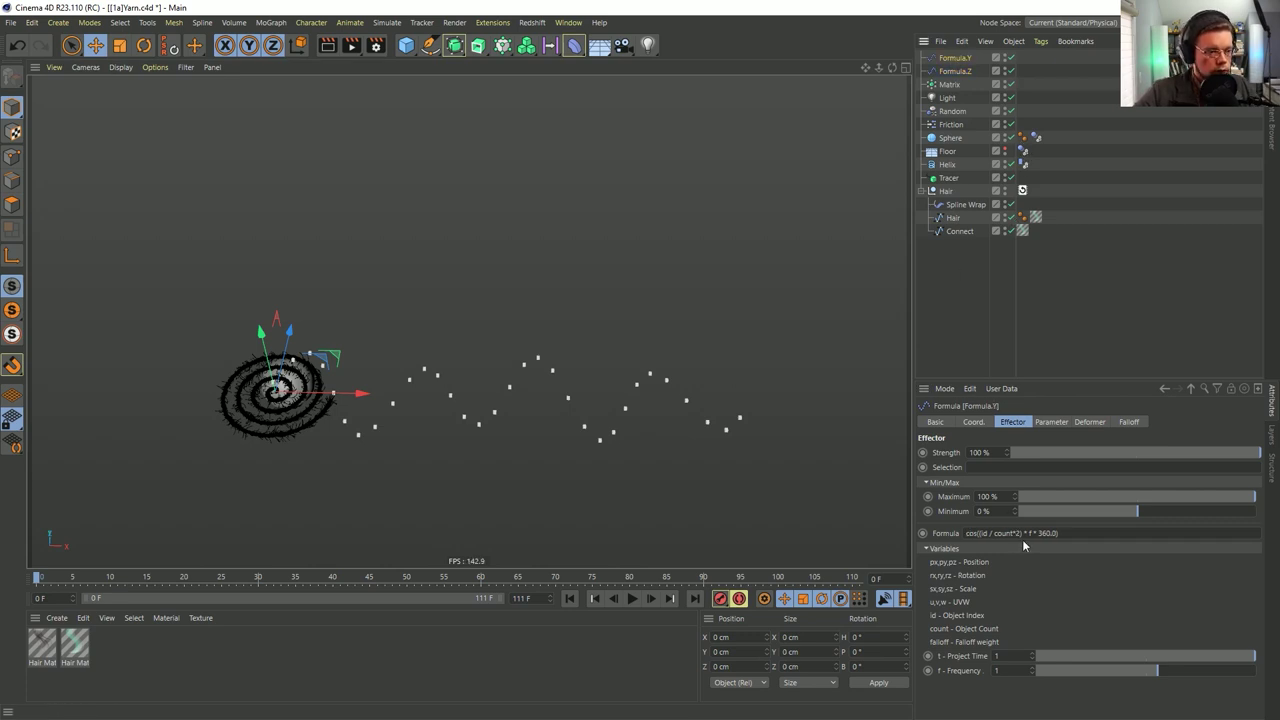
type(")")
key("Return")
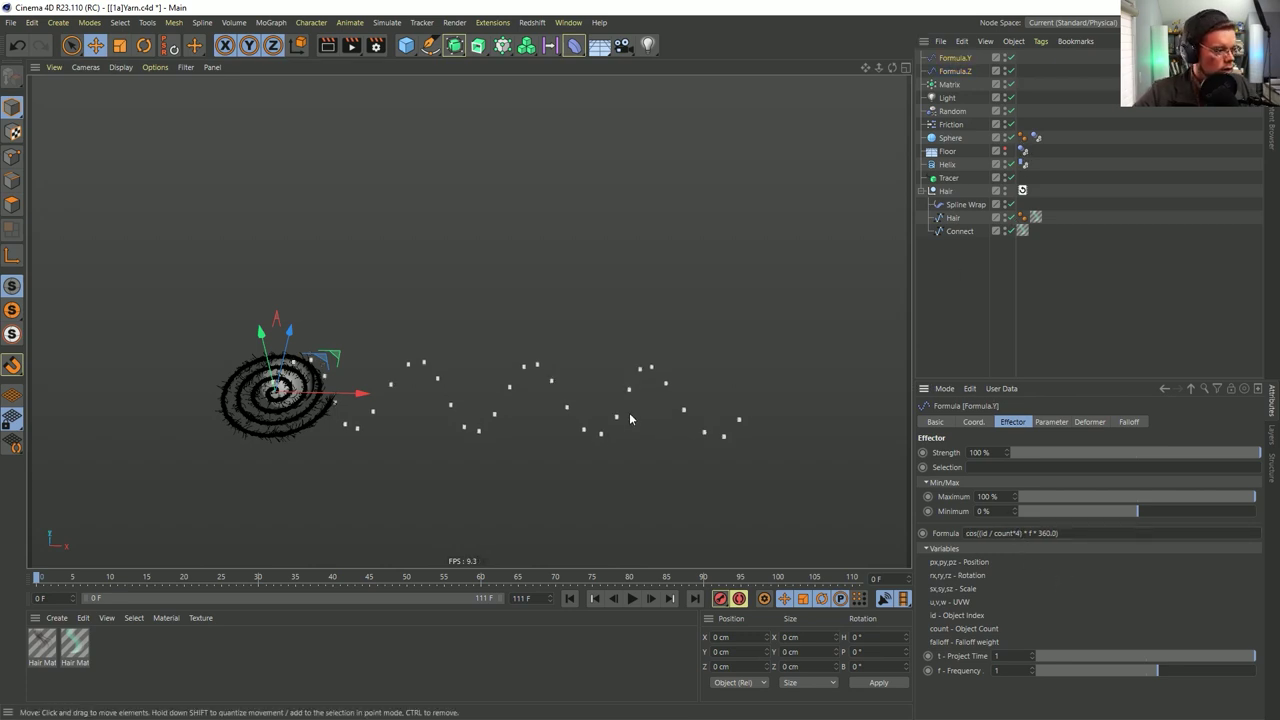
mouse_move(580, 404)
left_mouse_down("alt")
mouse_move(506, 357)
mouse_move(574, 428)
left_mouse_up("alt")
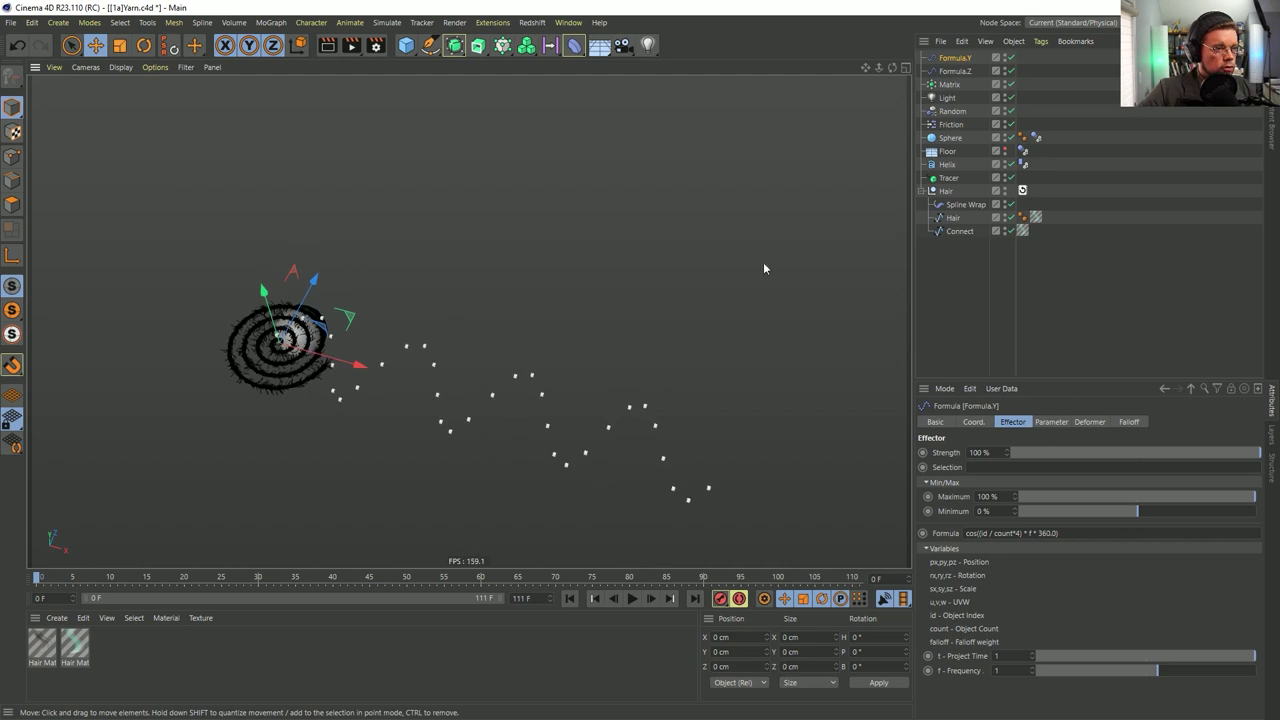
Add a Tracer linked to the Matrix and set its tracing mode to Connect Elements
left_click(947, 85)
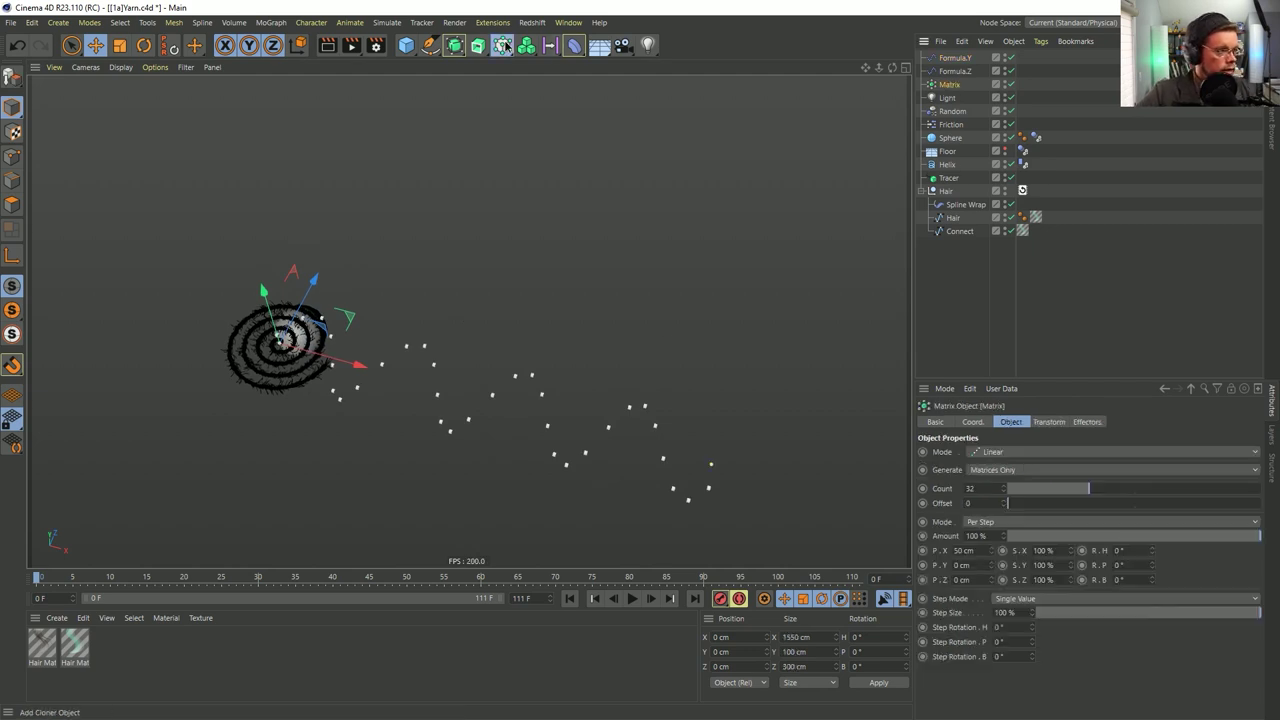
left_click(526, 45)
left_click(553, 112)
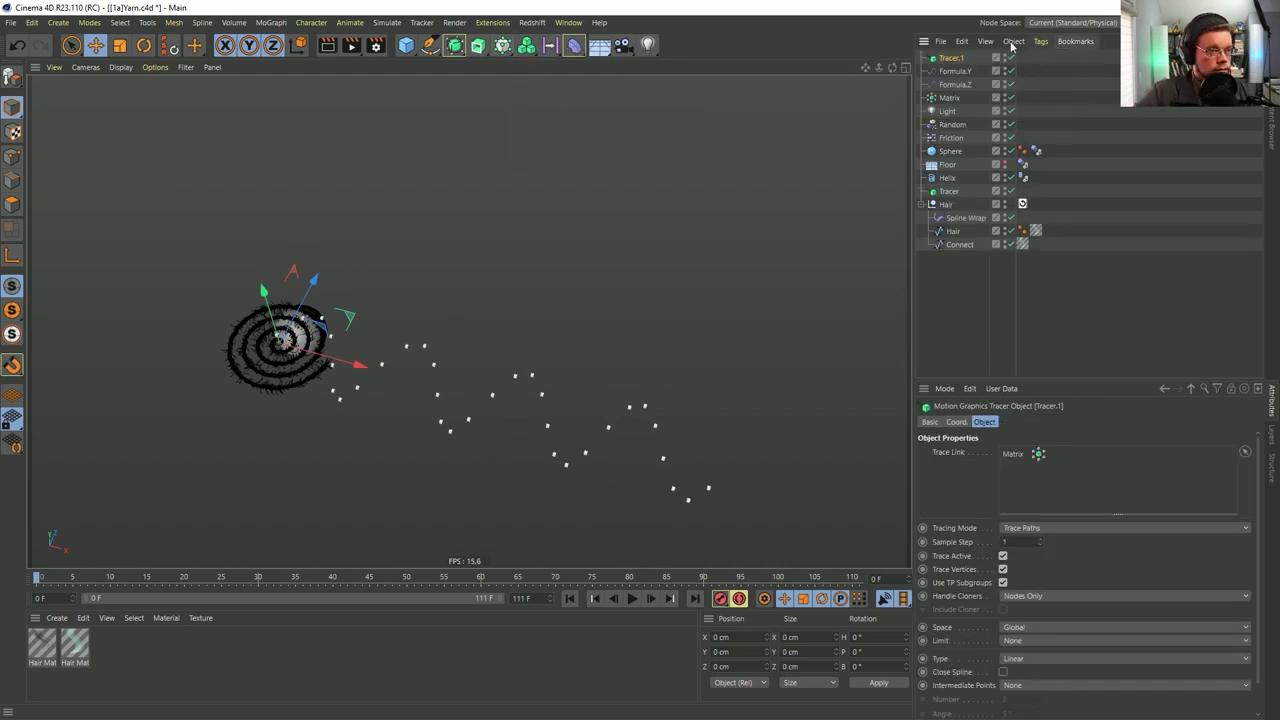
left_click(1076, 528)
left_click(1046, 571)
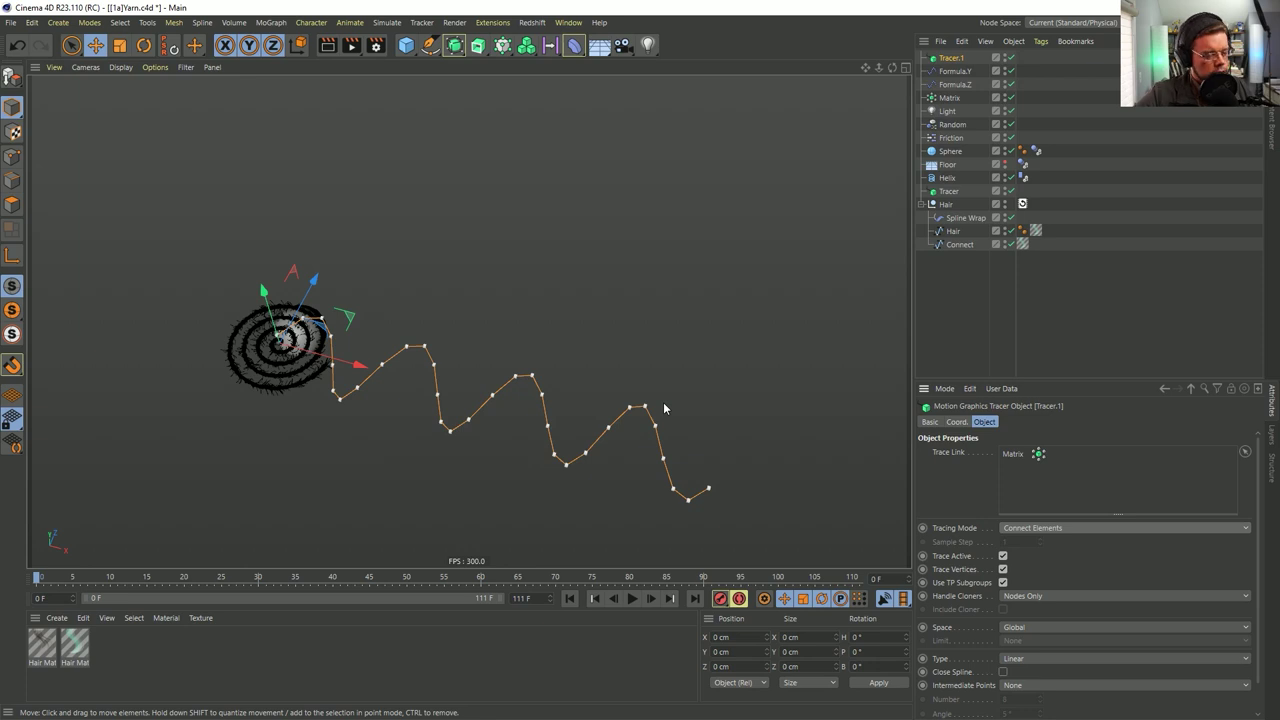
left_click_drag(603, 425, 575, 403, "alt")
middle_click_drag(574, 403, 609, 417, "alt")
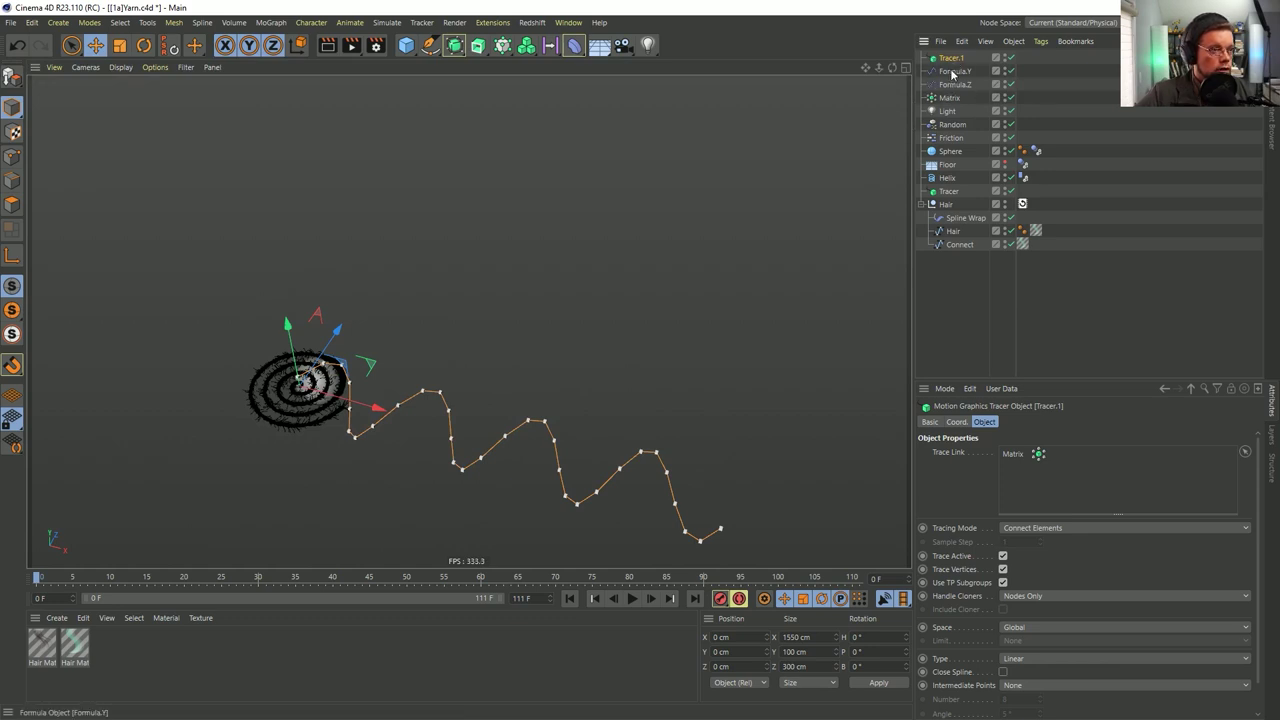
left_click_drag(464, 430, 471, 323, "alt")
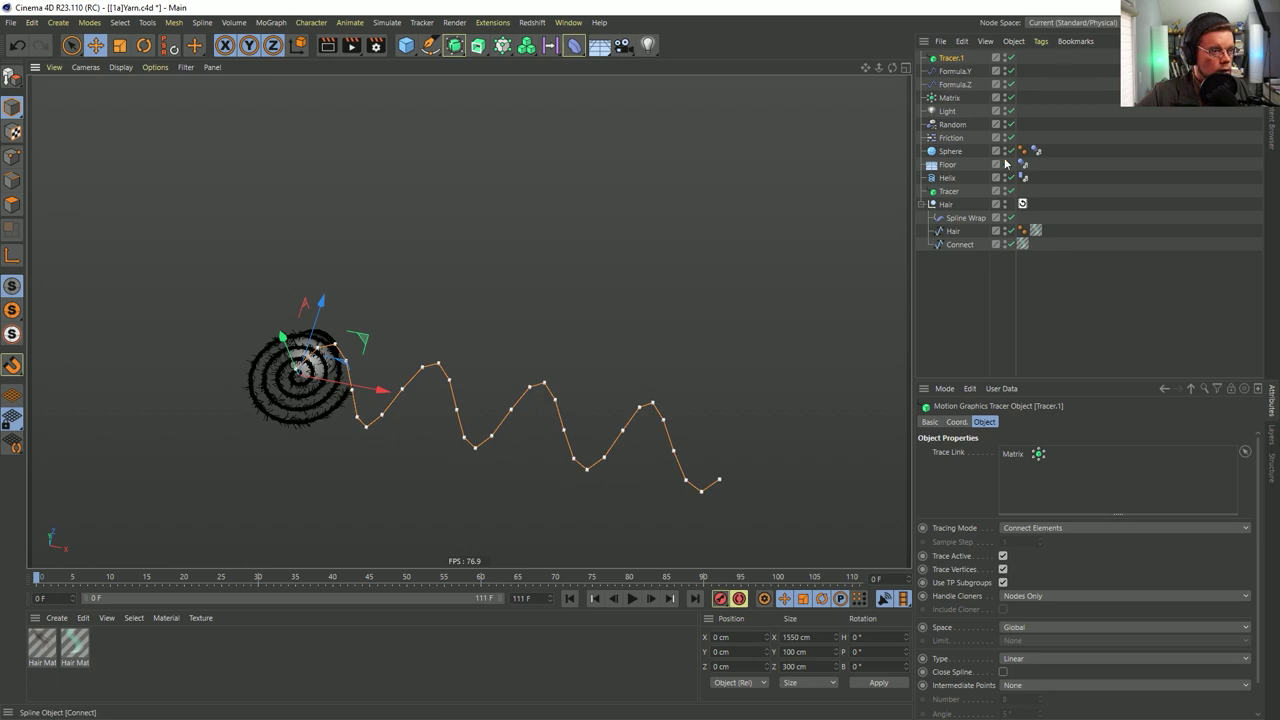
Increase the Matrix object's count to 50 and further to 100
left_click(962, 96)
left_click(983, 488)
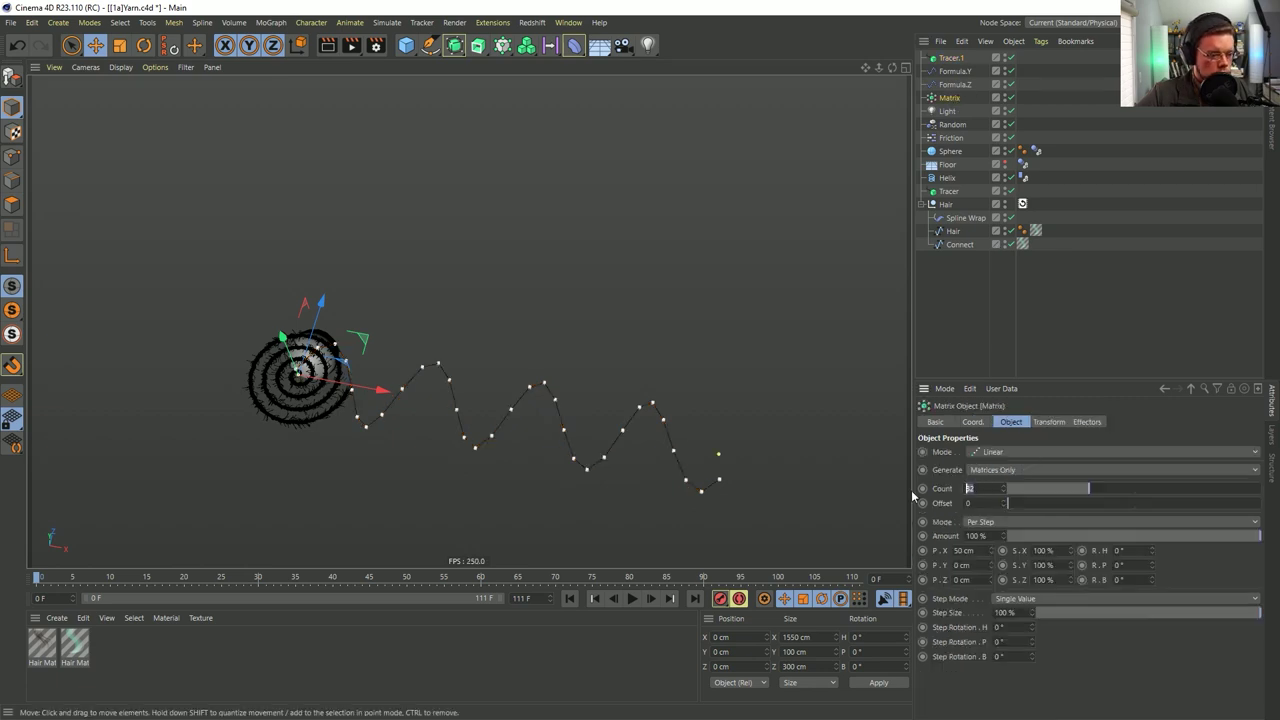
type("50")
key("Return")
middle_click_drag(643, 457, 566, 470, "alt")
mouse_move(566, 470)
left_mouse_down("alt")
mouse_move(586, 483)
mouse_move(540, 377)
mouse_move(548, 443)
mouse_move(564, 454)
left_mouse_up("alt")
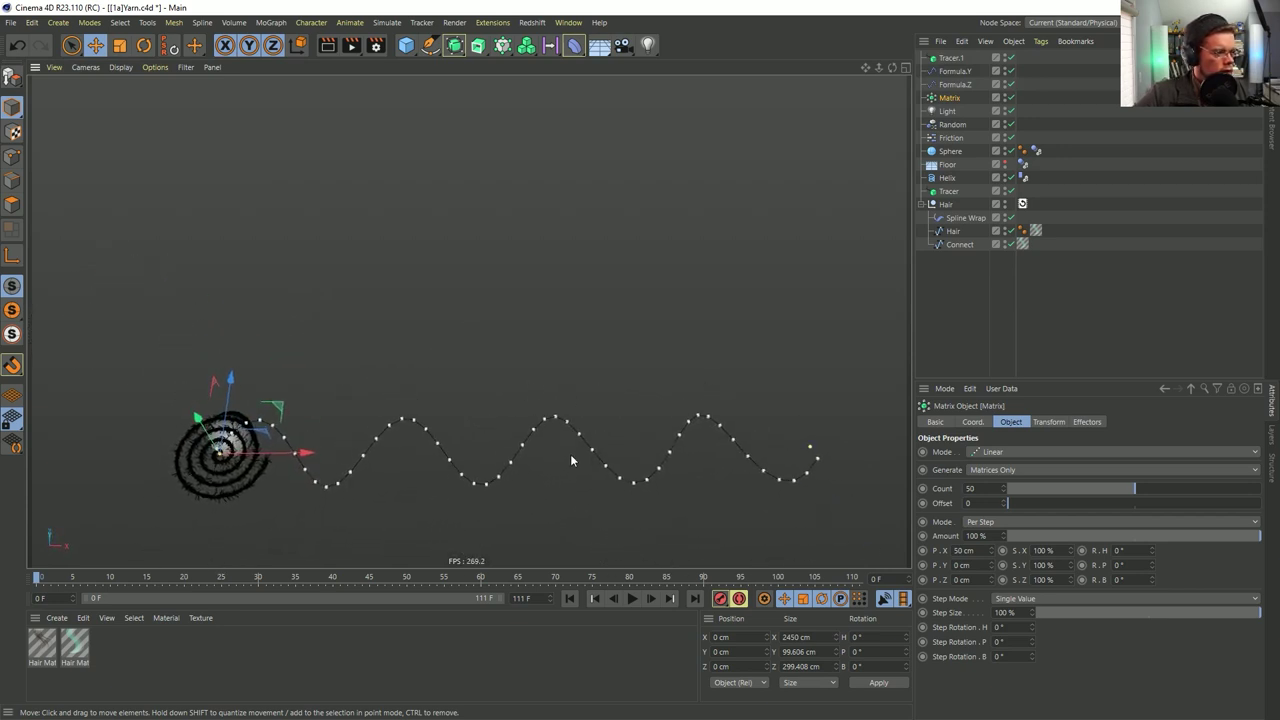
key("BackSpace")
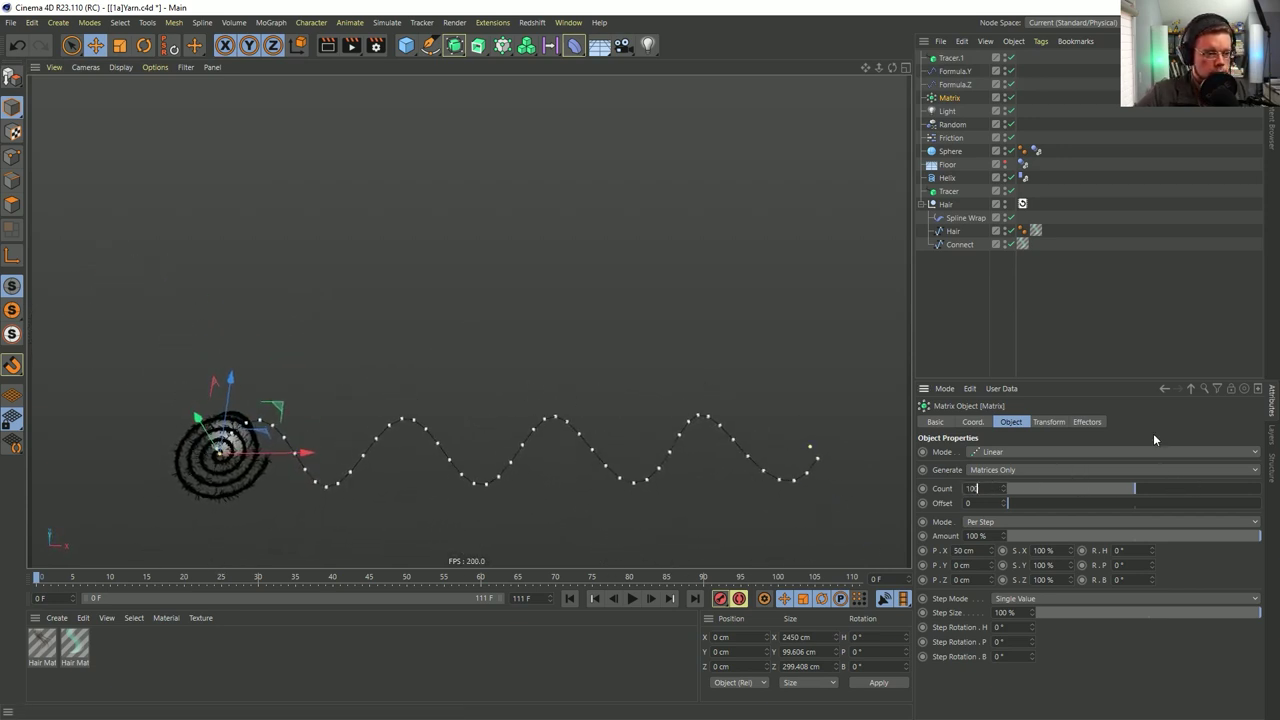
key("Return")
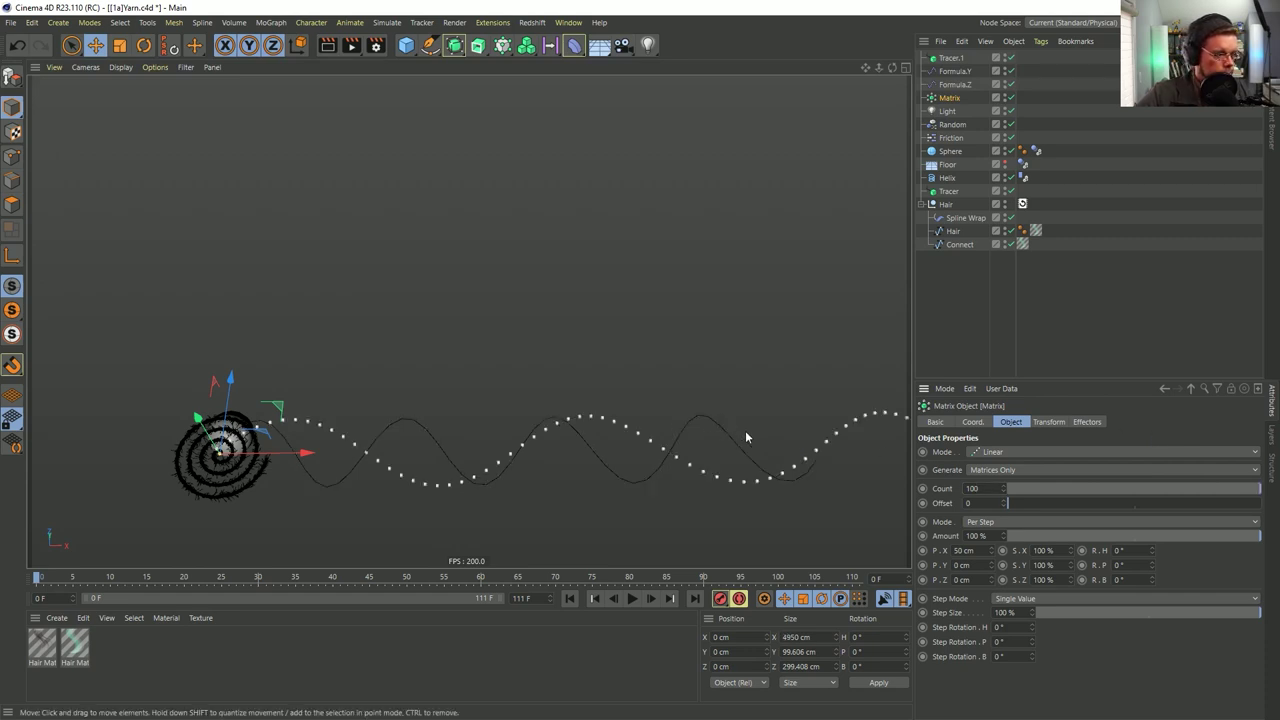
middle_click_drag(793, 440, 651, 437, "alt")
right_click_drag(694, 434, 592, 454, "alt")
middle_click_drag(660, 443, 464, 446, "alt")
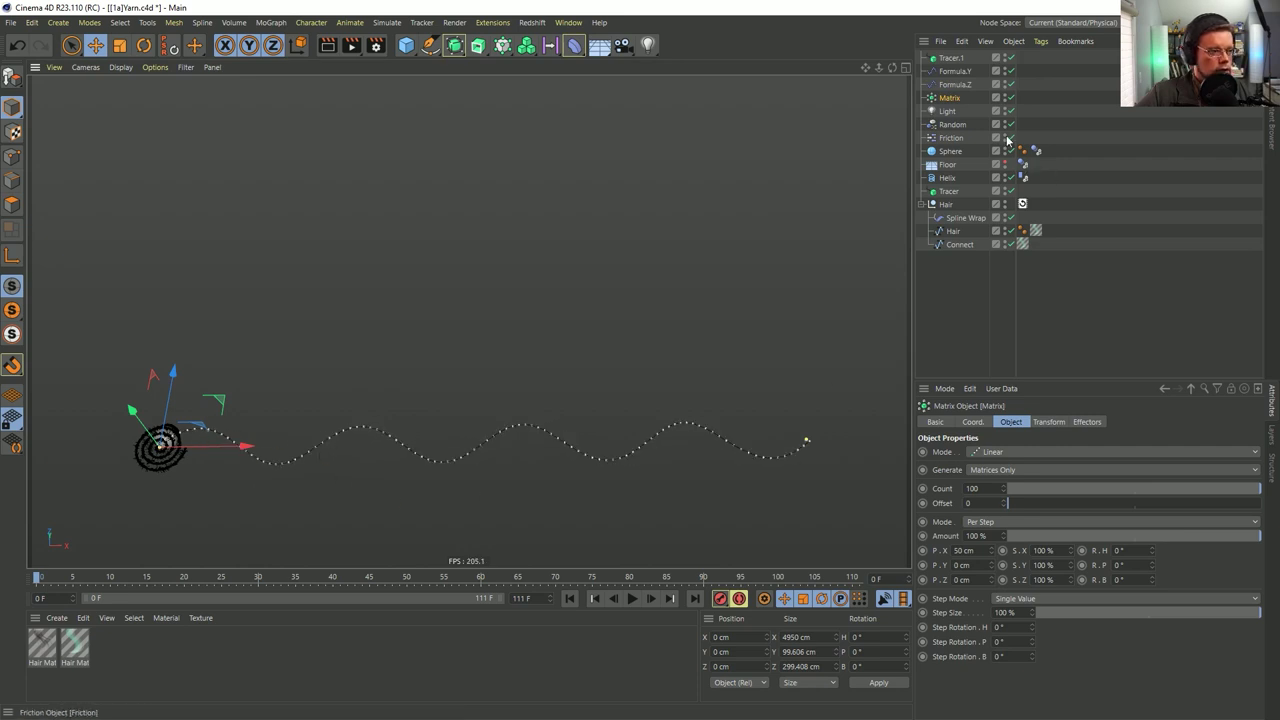
Change the count multiplier to 16 in the formulas of both Formula.Z and Formula.Y
left_click(954, 85)
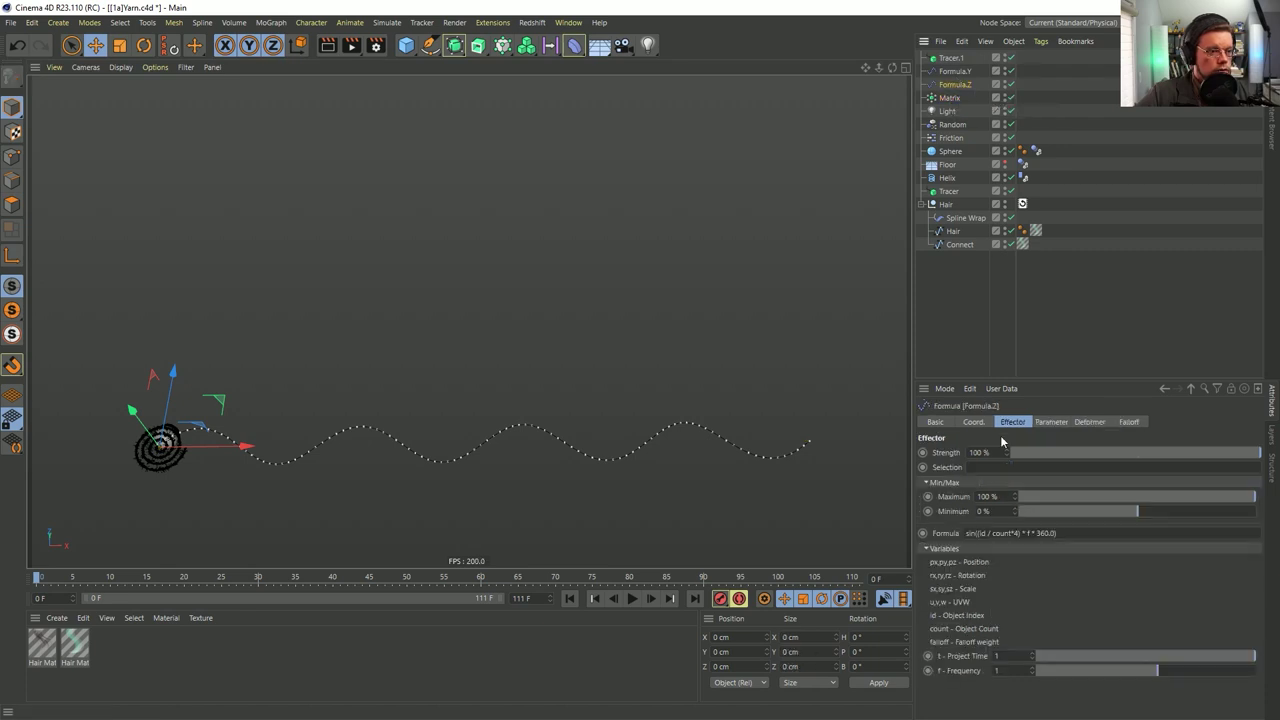
left_click(1017, 533)
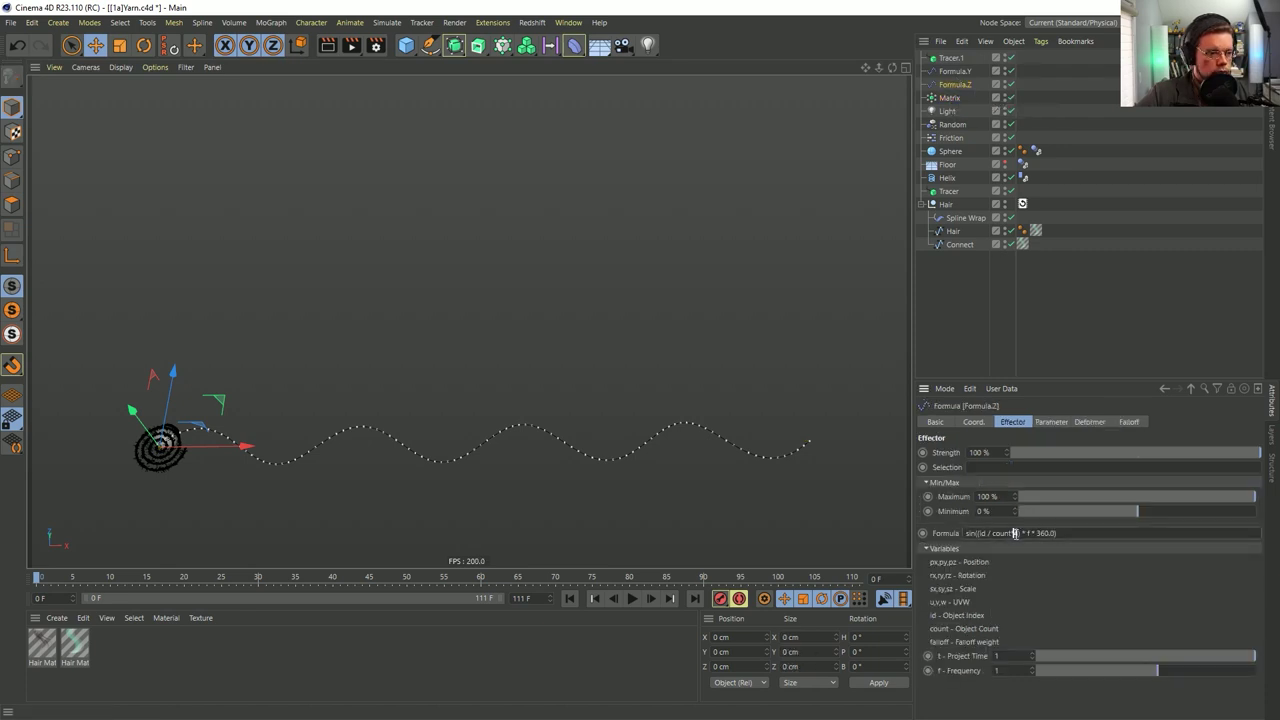
type("16")
key("Return")
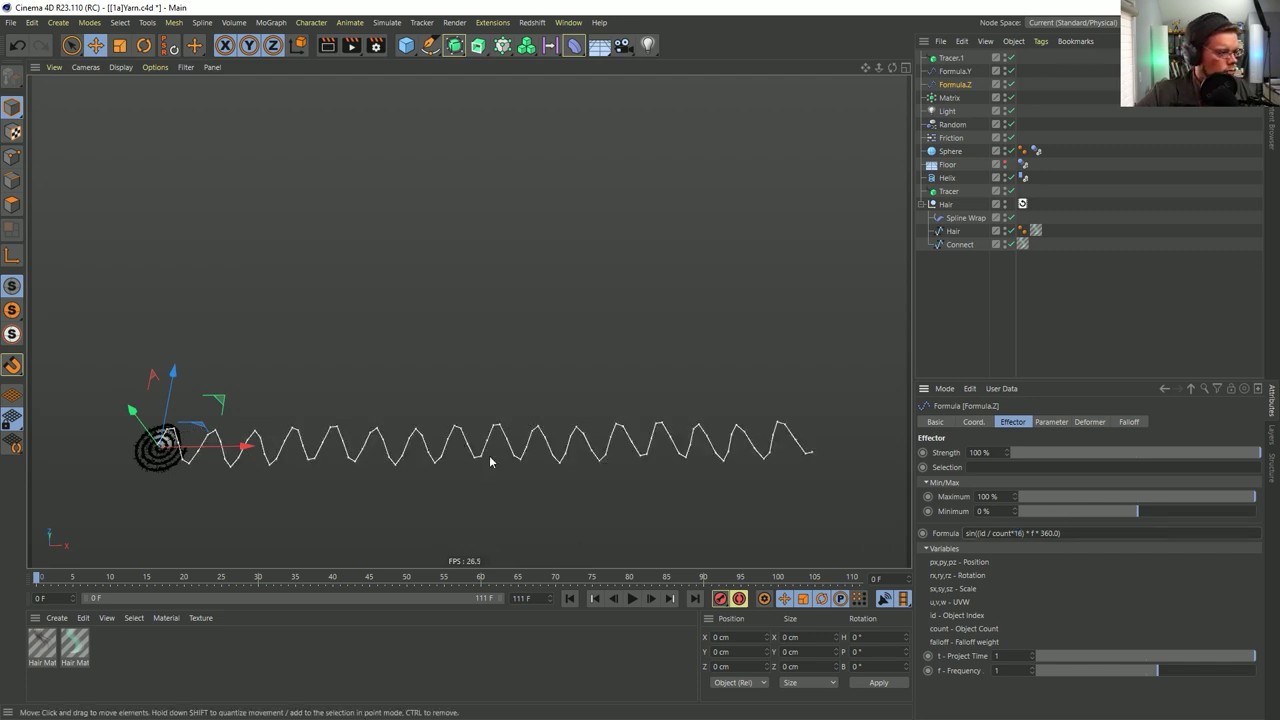
left_click(958, 73)
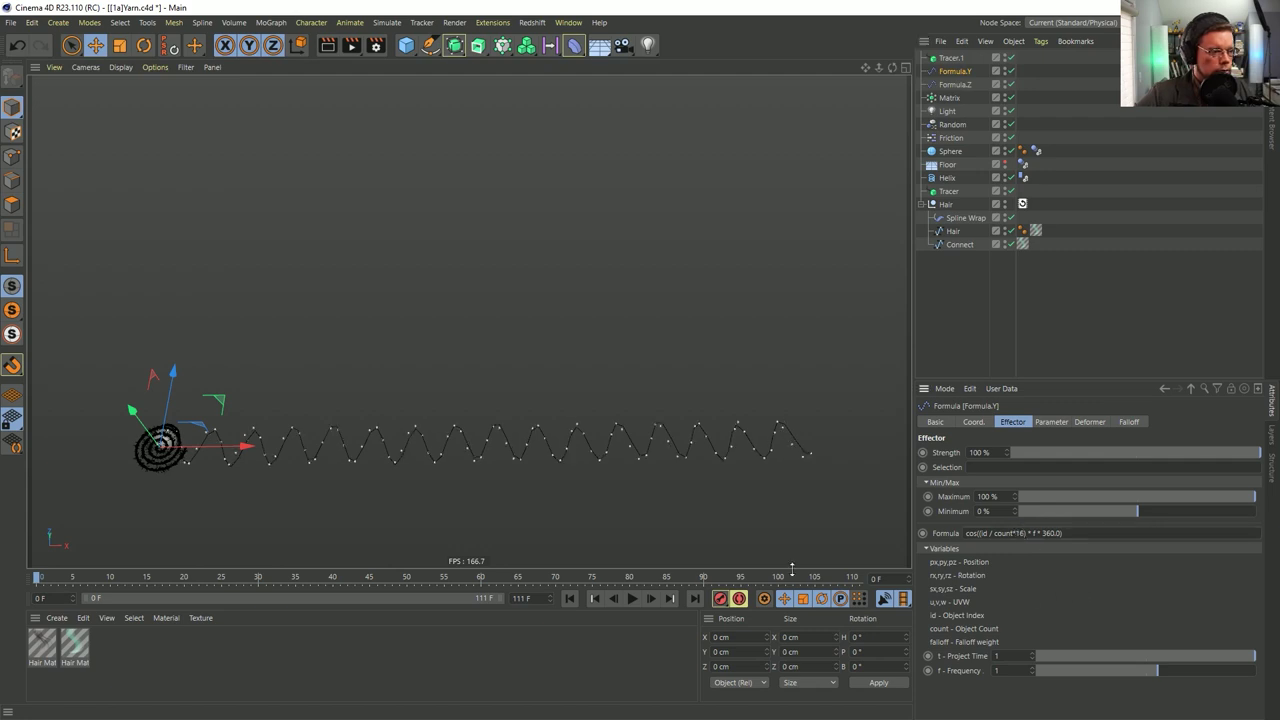
left_click_drag(529, 440, 565, 410, "alt")
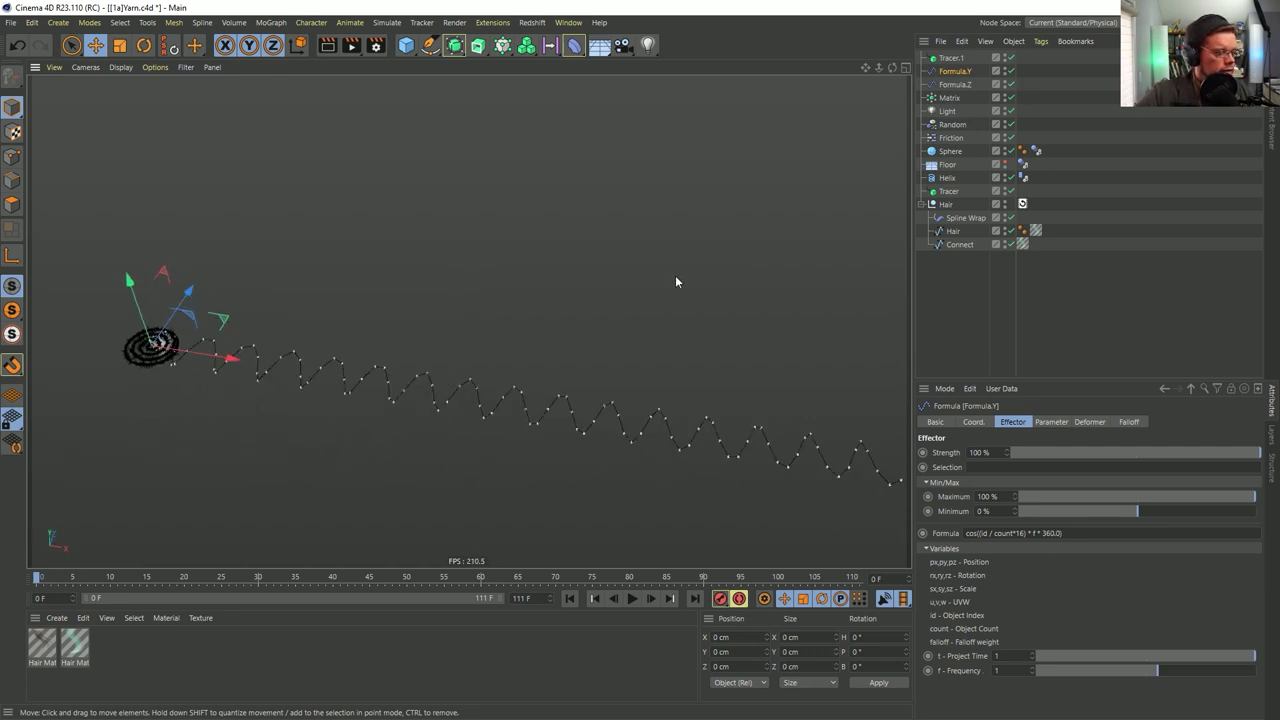
Create a separate editable spline from the current state of Tracer.1, and activate the Move tool
left_click(950, 58)
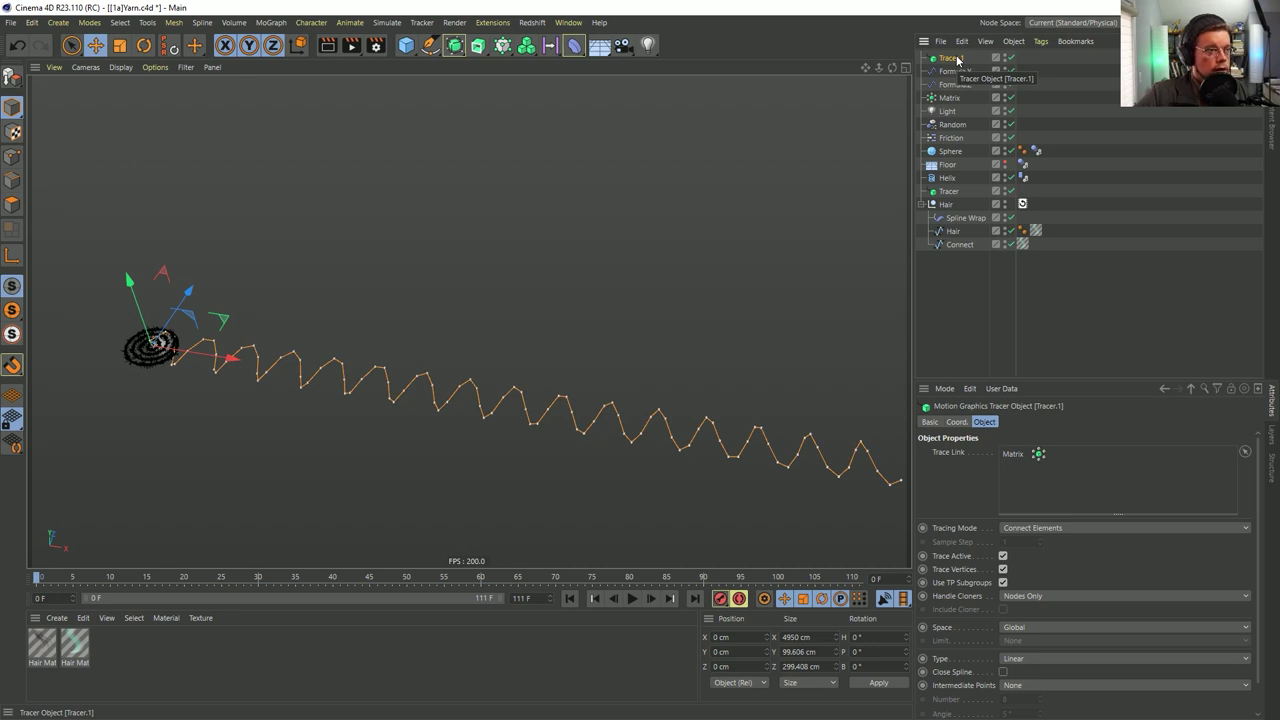
key("c")
key("e")
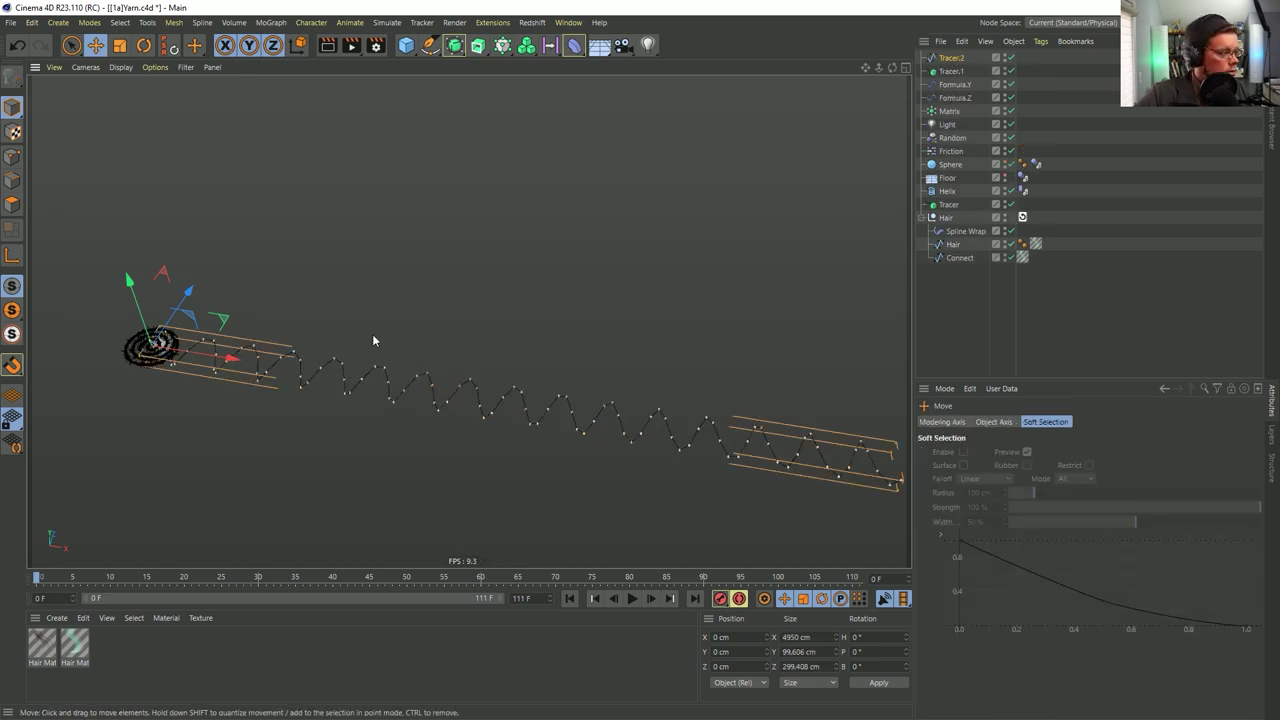
Offset the Tracer.2 spline from the original path to about 182 cm in X and 157 cm in Z
left_click_drag(195, 309, 316, 377)
mouse_move(601, 418)
left_mouse_down("alt")
mouse_move(603, 389)
mouse_move(595, 408)
left_mouse_up("alt")
scroll(630, 283, "up", 3)
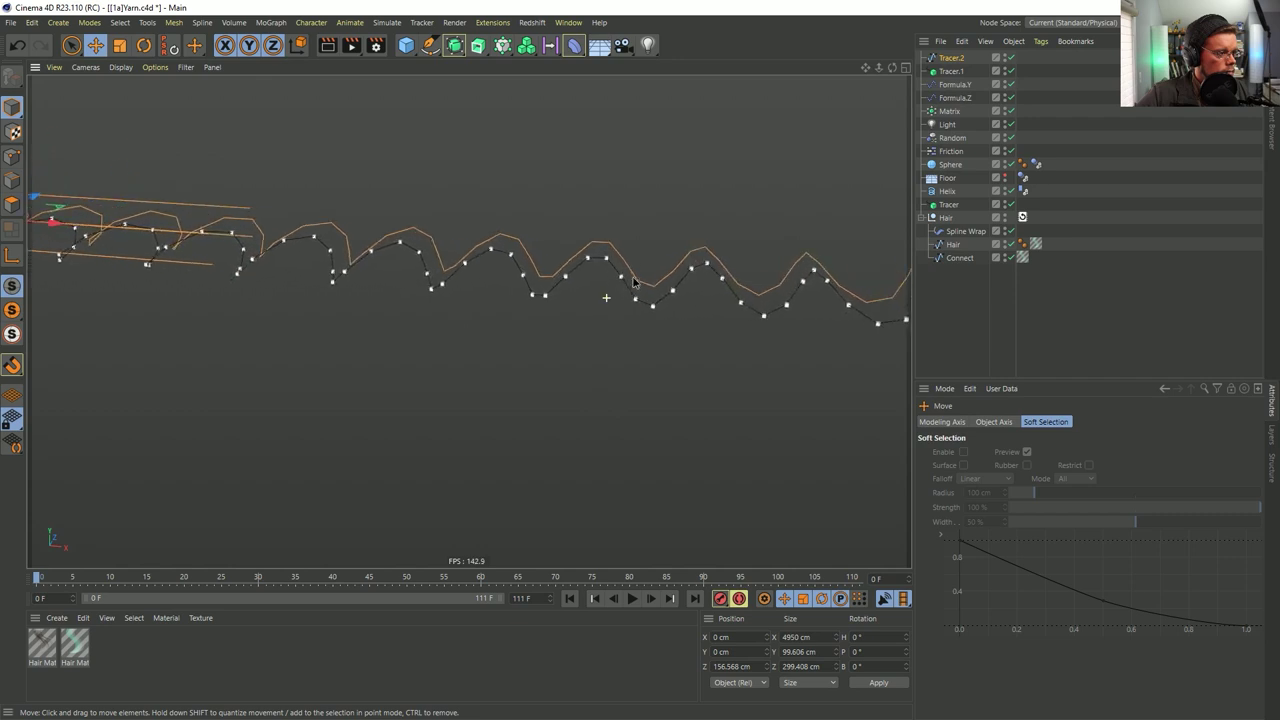
left_click_drag(654, 266, 222, 178, "alt")
left_click_drag(71, 143, 107, 145)
left_click_drag(614, 281, 626, 217, "alt")
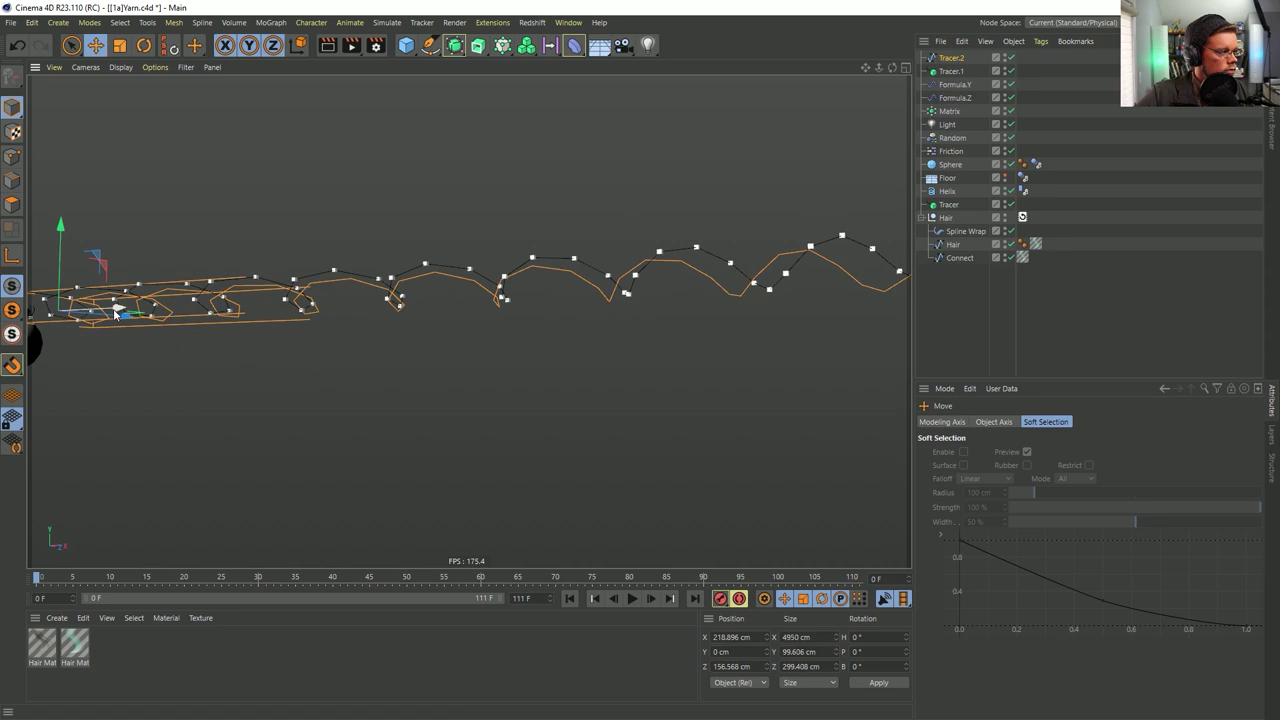
left_click_drag(115, 311, 112, 307)
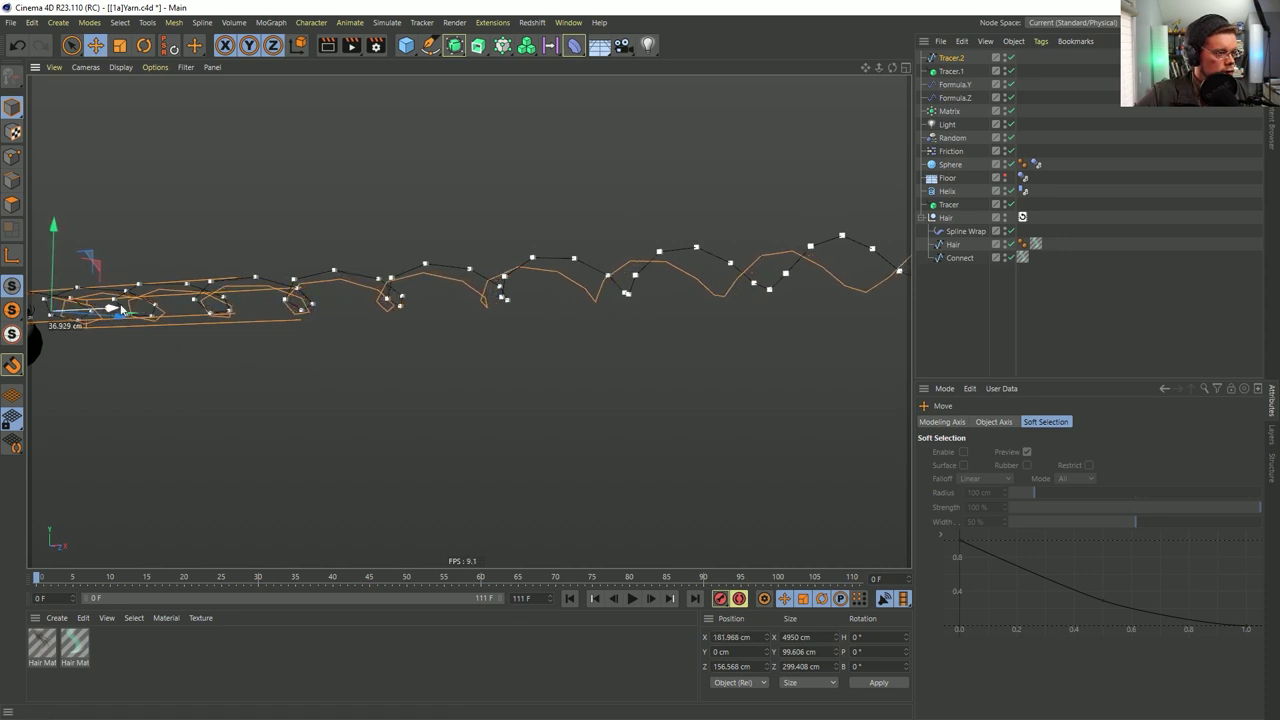
left_click_drag(598, 275, 598, 368, "alt")
left_click_drag(625, 240, 651, 246, "alt")
right_click_drag(651, 246, 557, 206, "alt")
left_click_drag(557, 206, 211, 237, "alt")
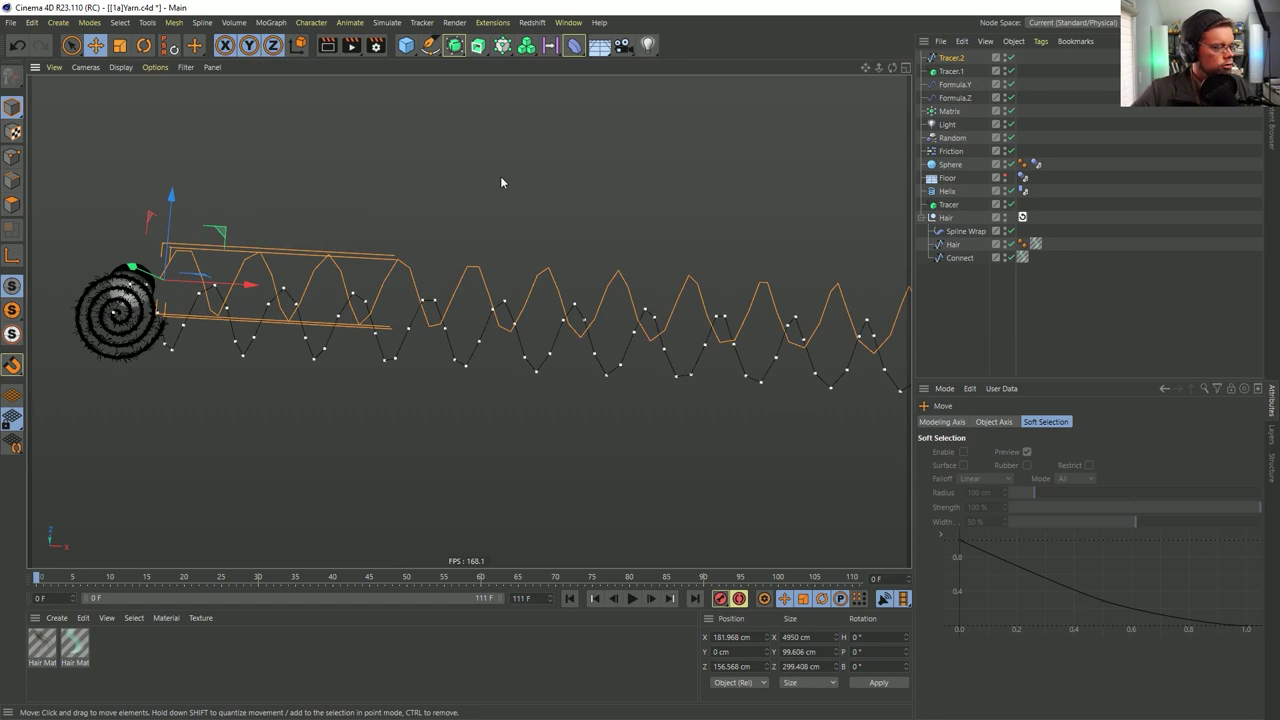
Put the Tracer.2 spline into a Cloner in Linear mode with a count of 9
left_click(945, 58)
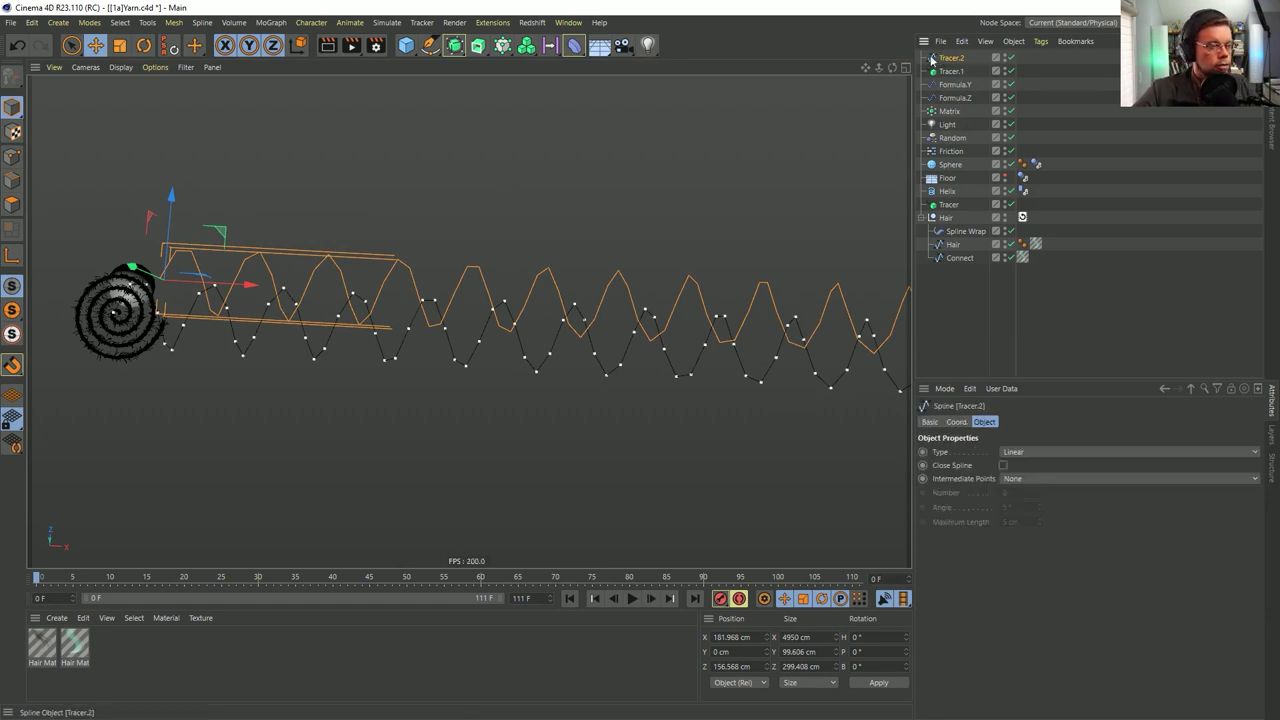
left_click(502, 45, "alt")
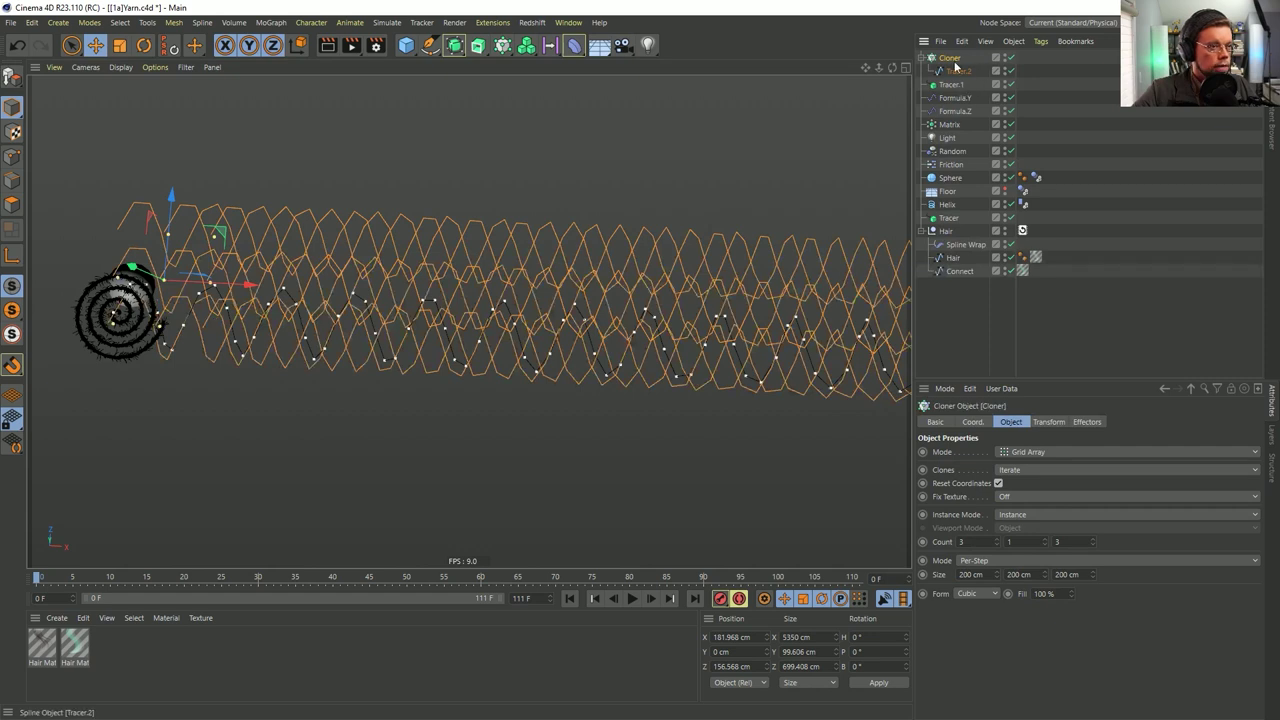
left_click(1030, 455)
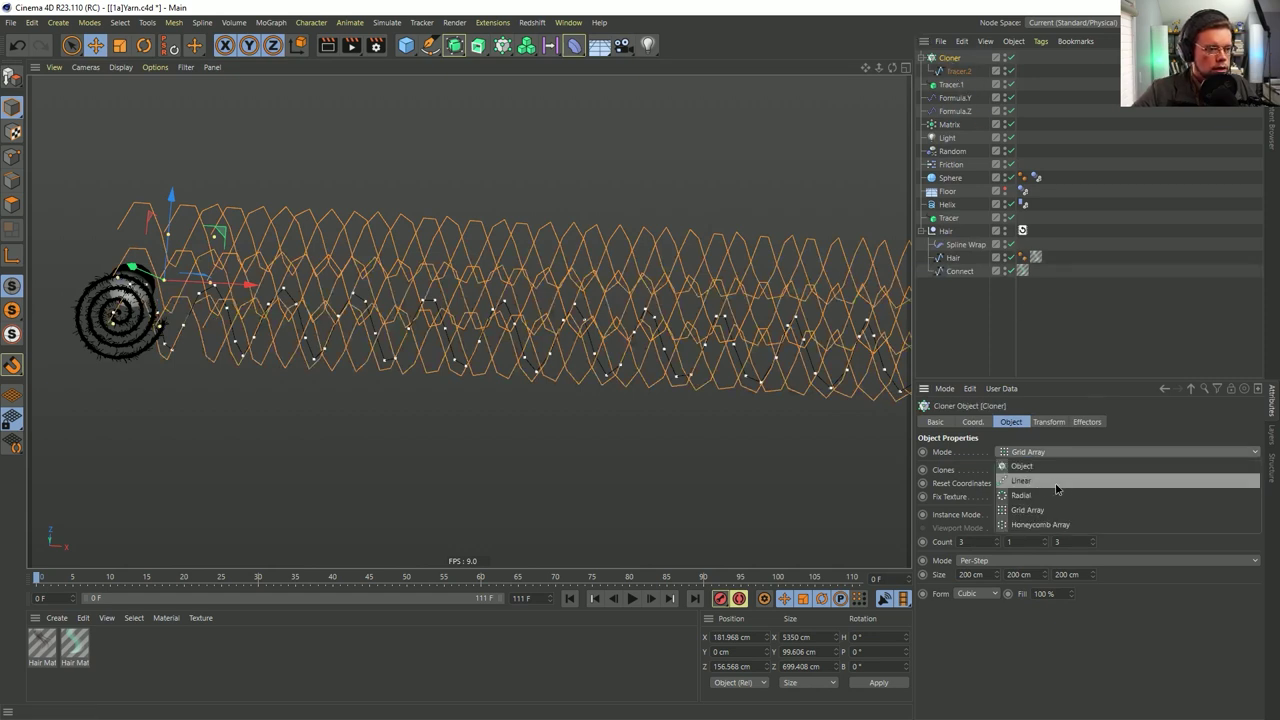
left_click(1042, 483)
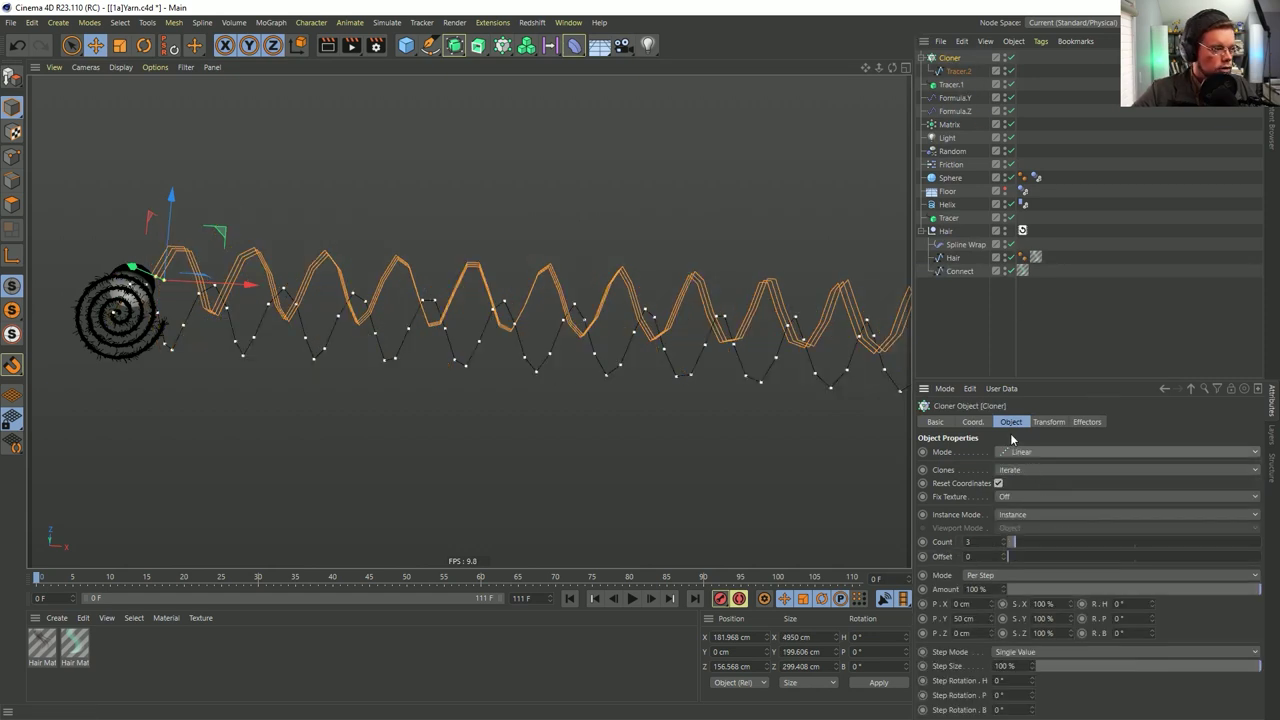
left_click_drag(1012, 543, 1032, 545)
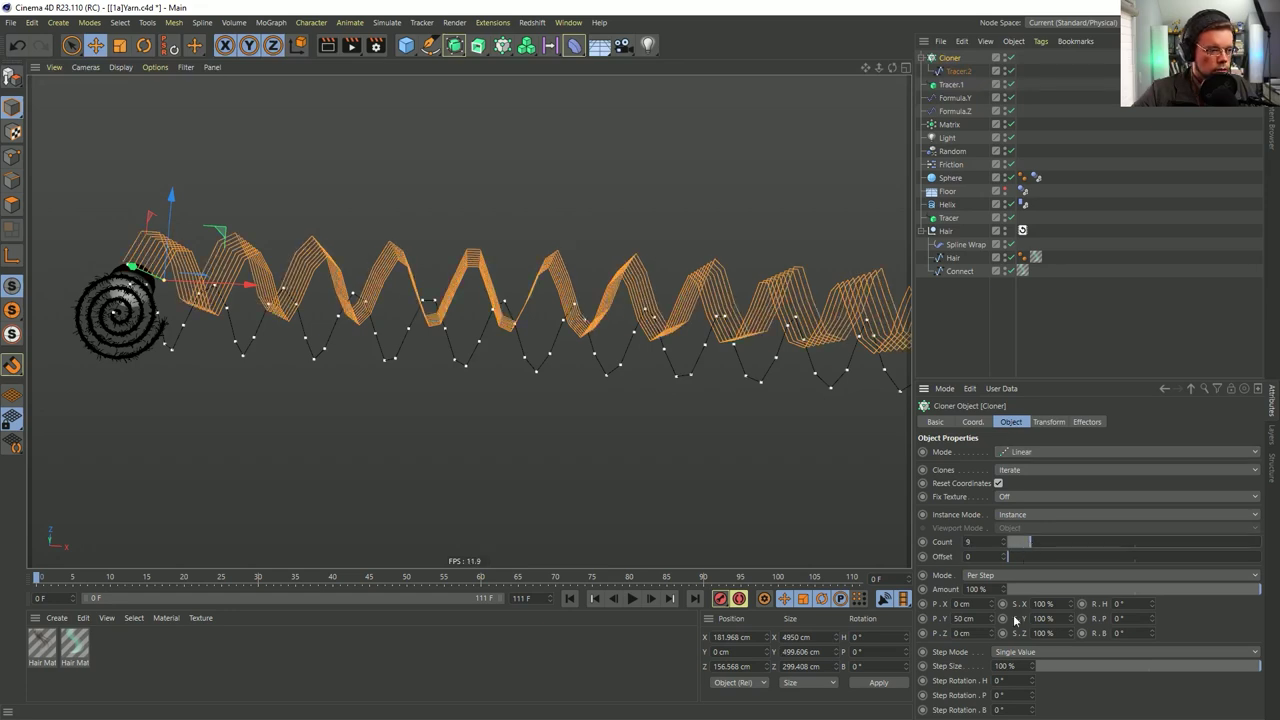
Set the Cloner's per-step offset to 0 cm in Y and 134 cm in Z
left_click(975, 618)
type("0")
key("Return")
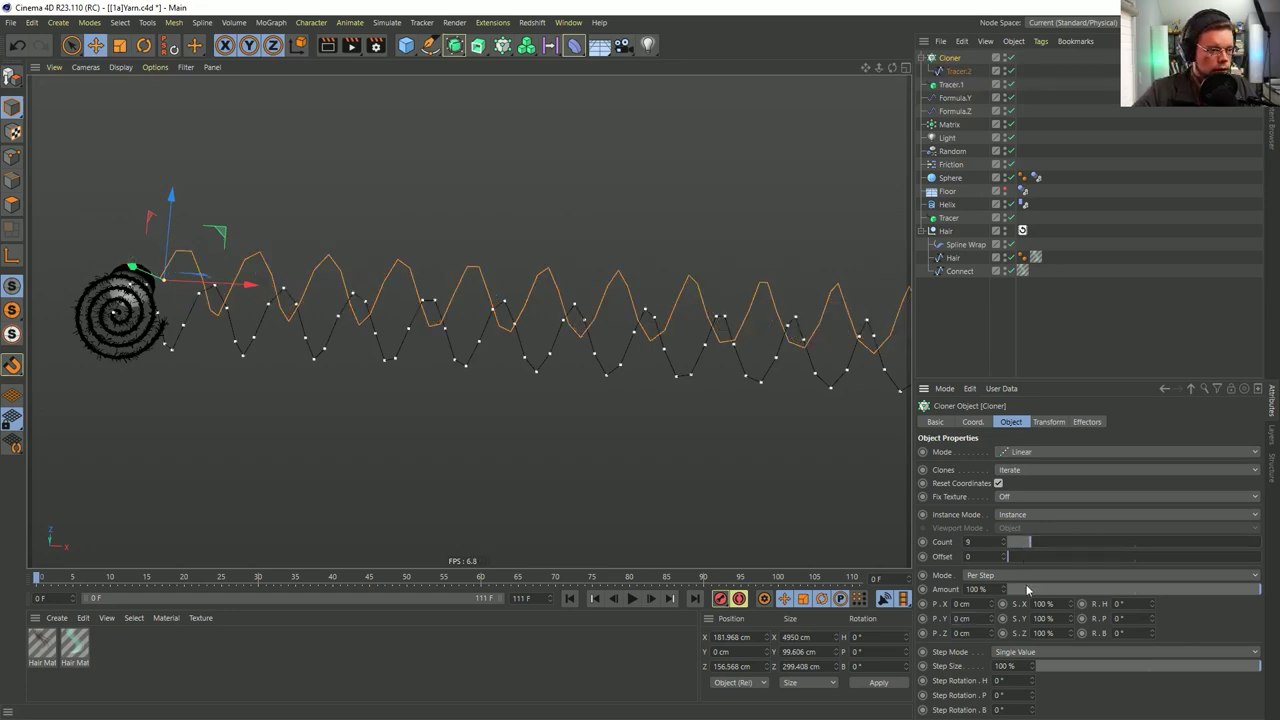
left_click_drag(993, 633, 1054, 618)
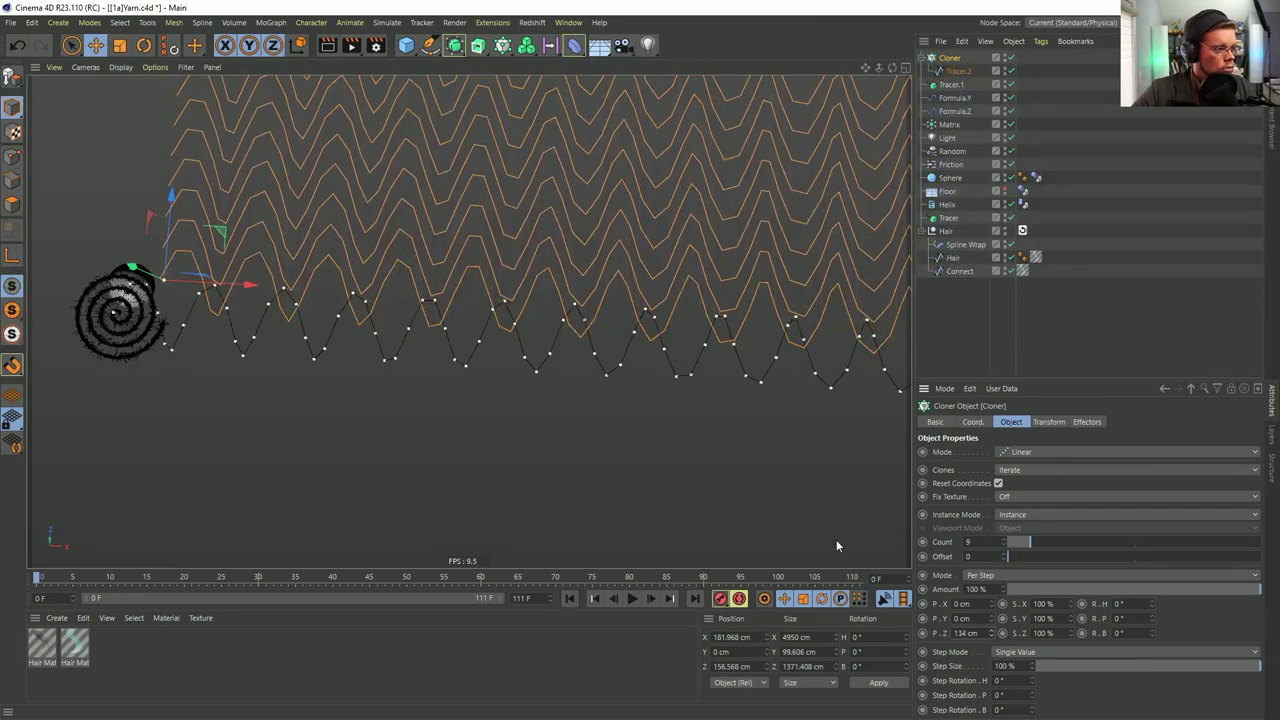
left_click_drag(514, 357, 530, 350, "alt")
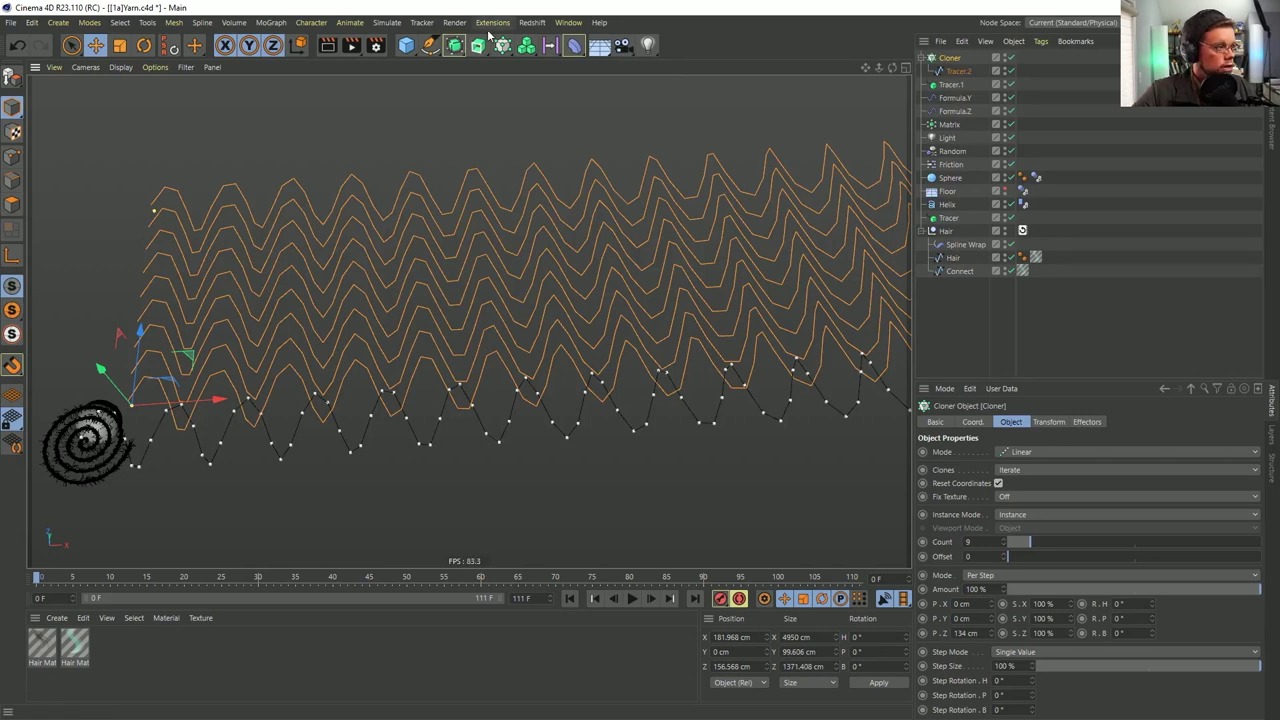
Add a Formula effector to the Cloner, turn off its Scale effect, and set its X position offset to 55 cm
left_click_drag(502, 44, 589, 127)
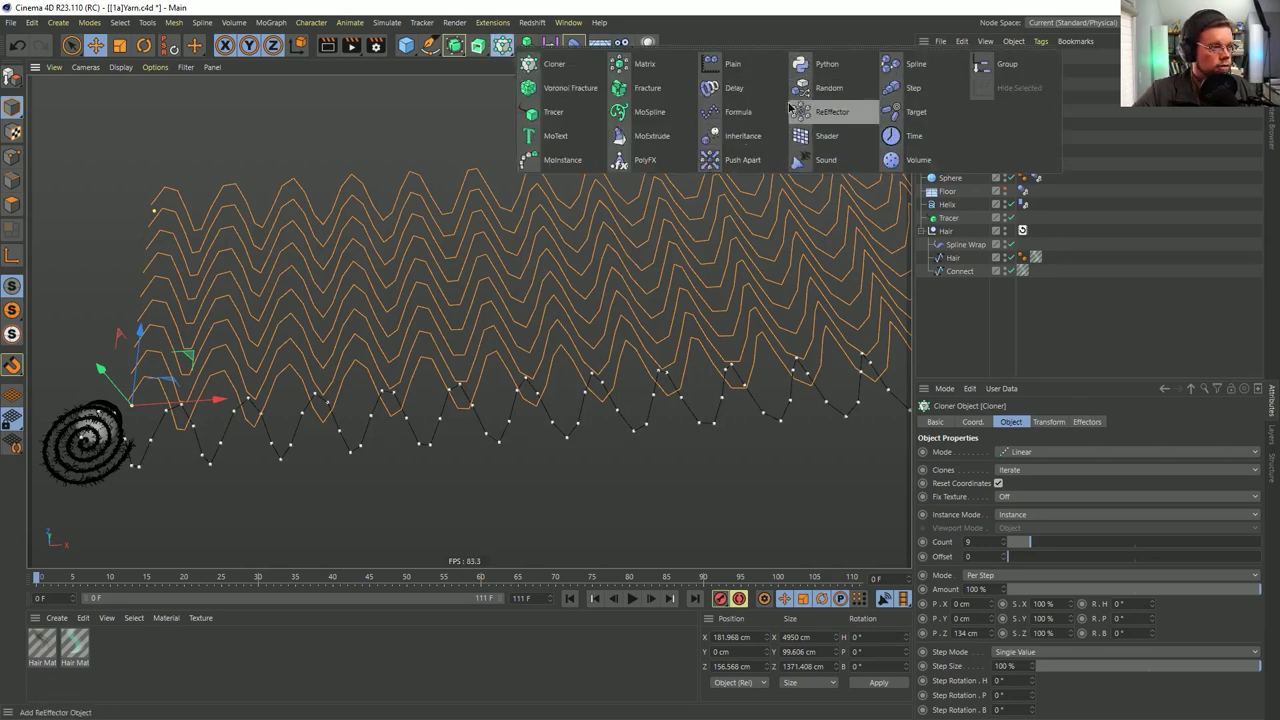
left_click(731, 116)
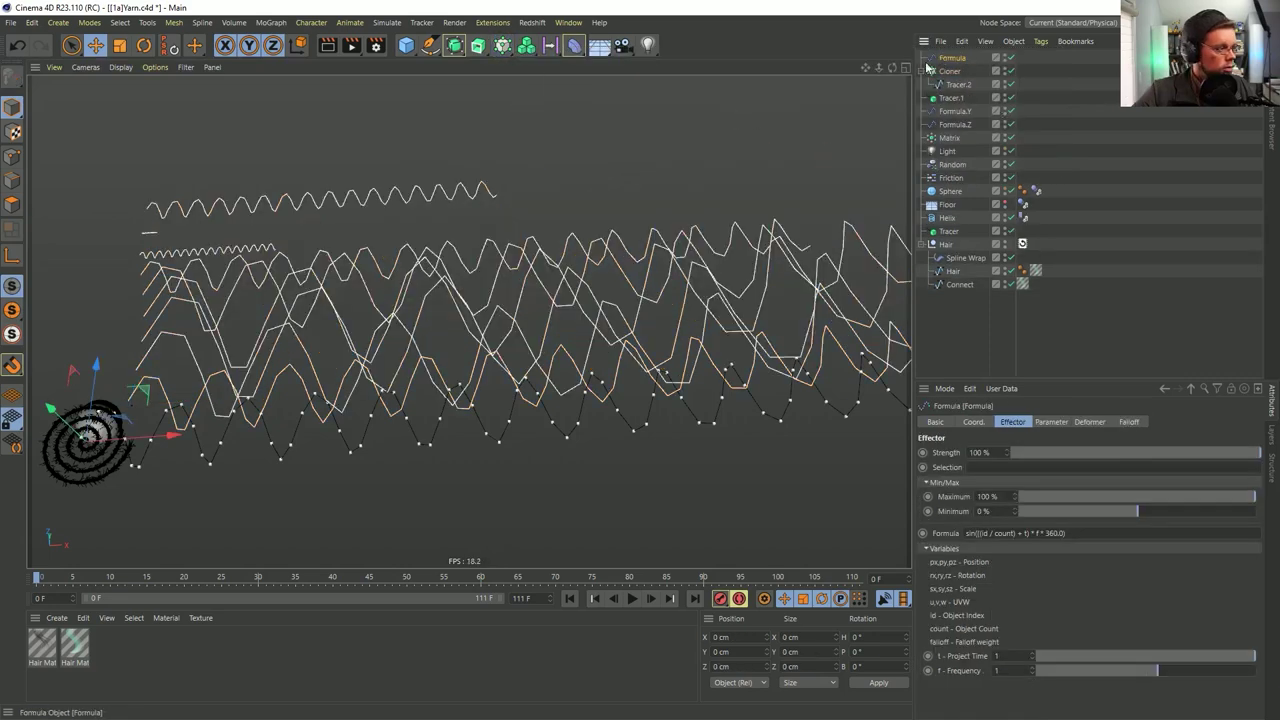
left_click_drag(556, 238, 560, 272, "alt")
left_click(1051, 422)
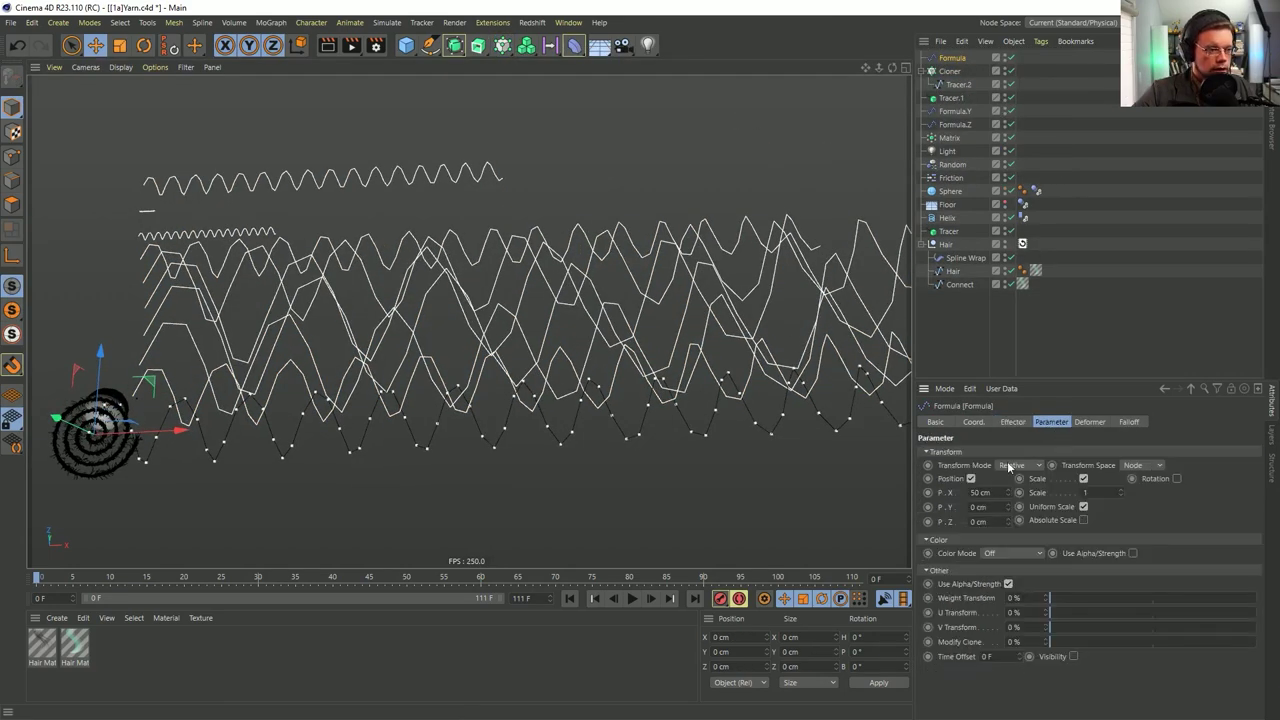
left_click(1084, 479)
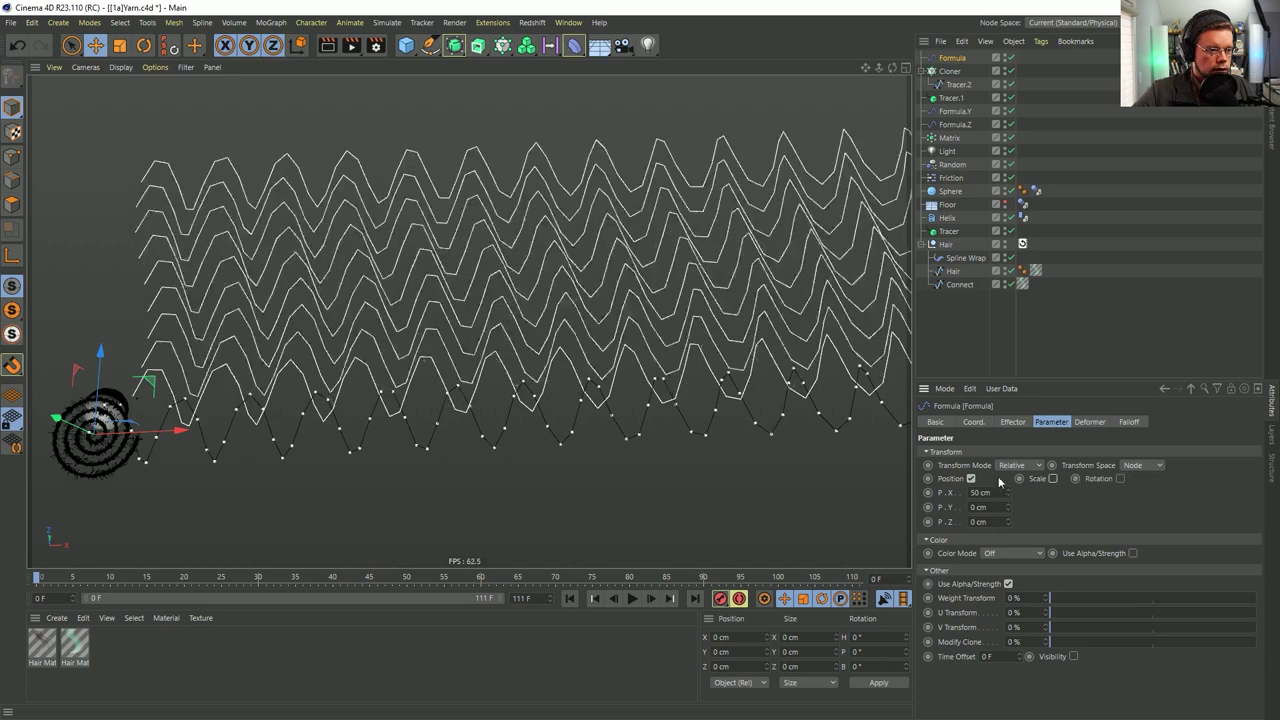
type("0")
key("Return")
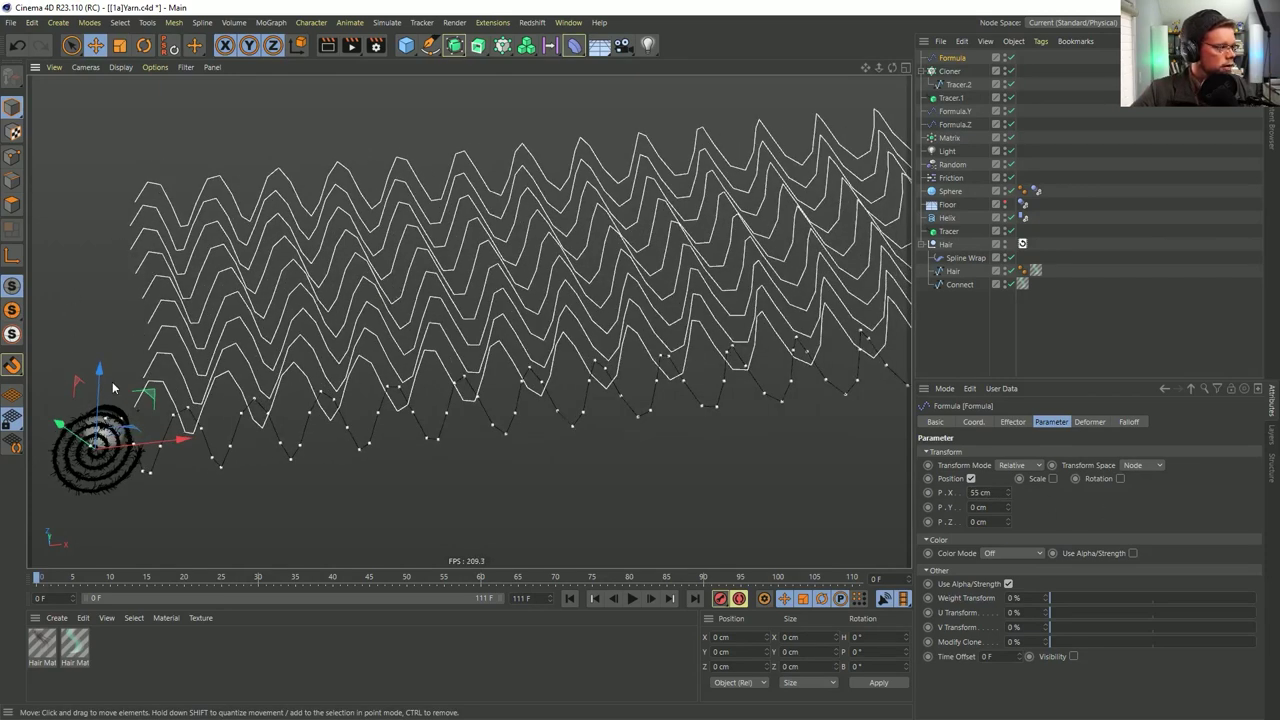
Replace the Formula effector's expression with mod(id;2)
left_click(1090, 421)
left_click(1045, 422)
left_click(1013, 421)
left_click(1087, 532)
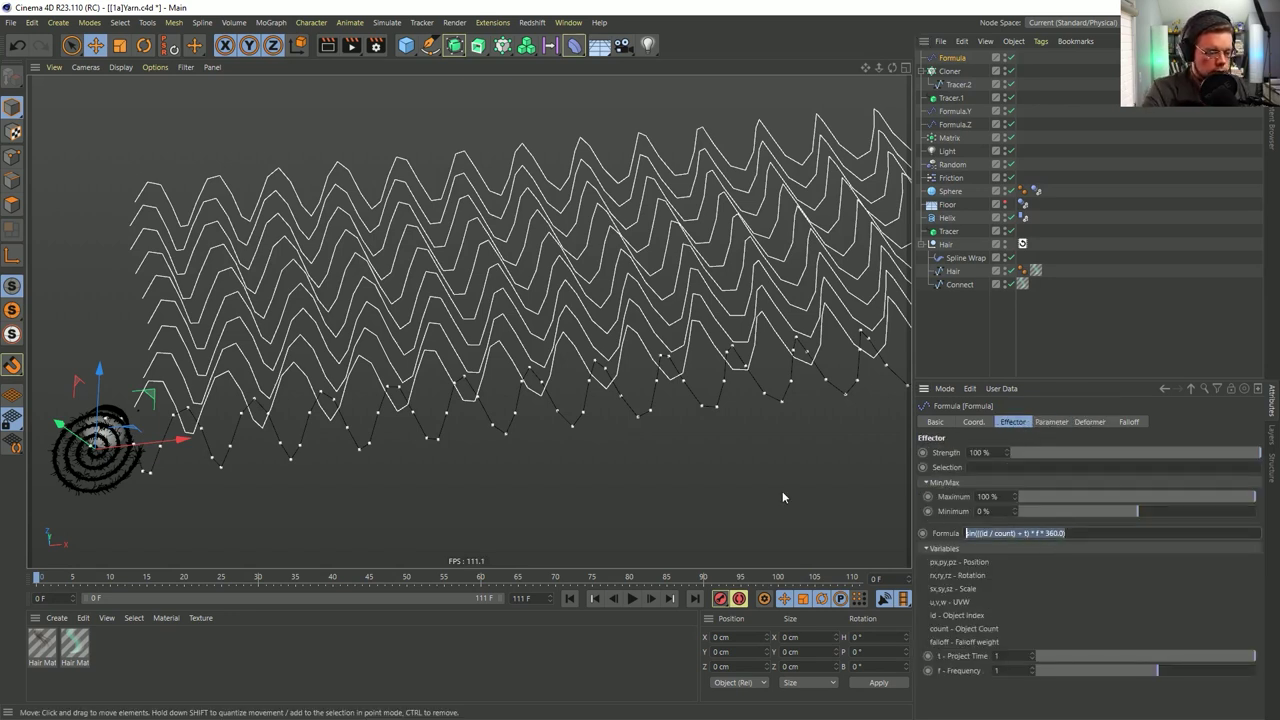
type("mod")
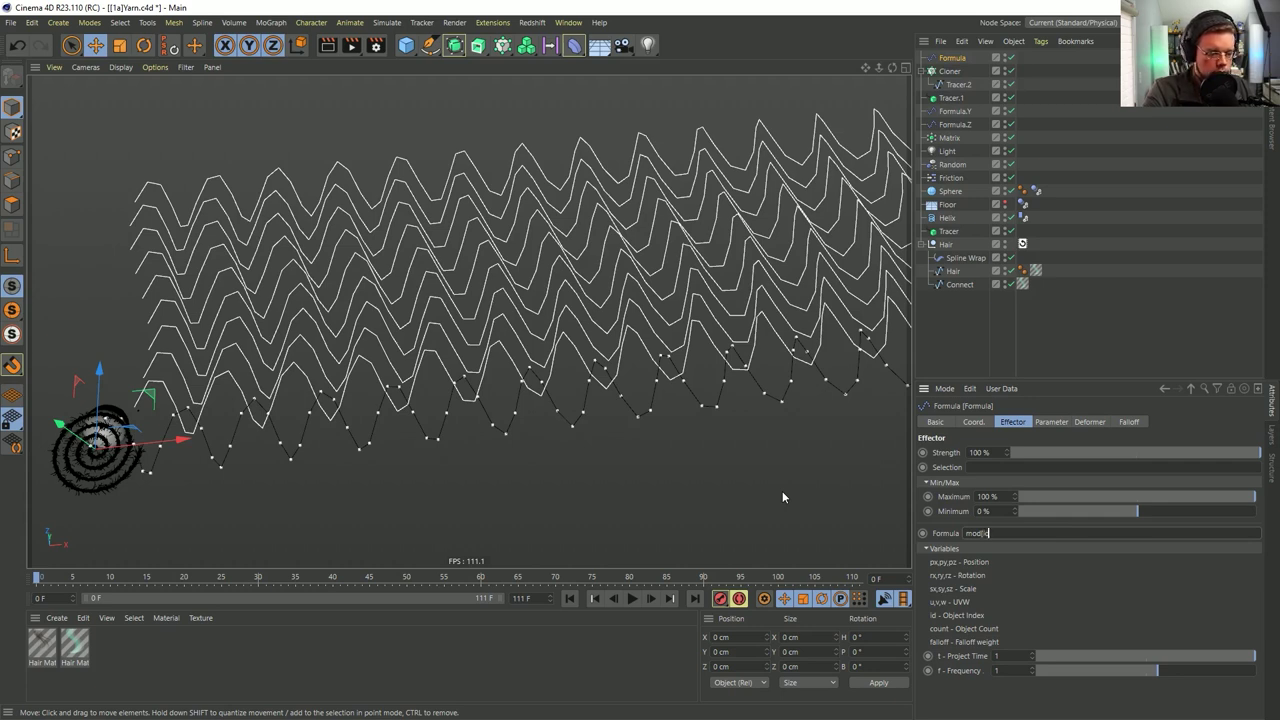
type("(id;2)")
key("Return")
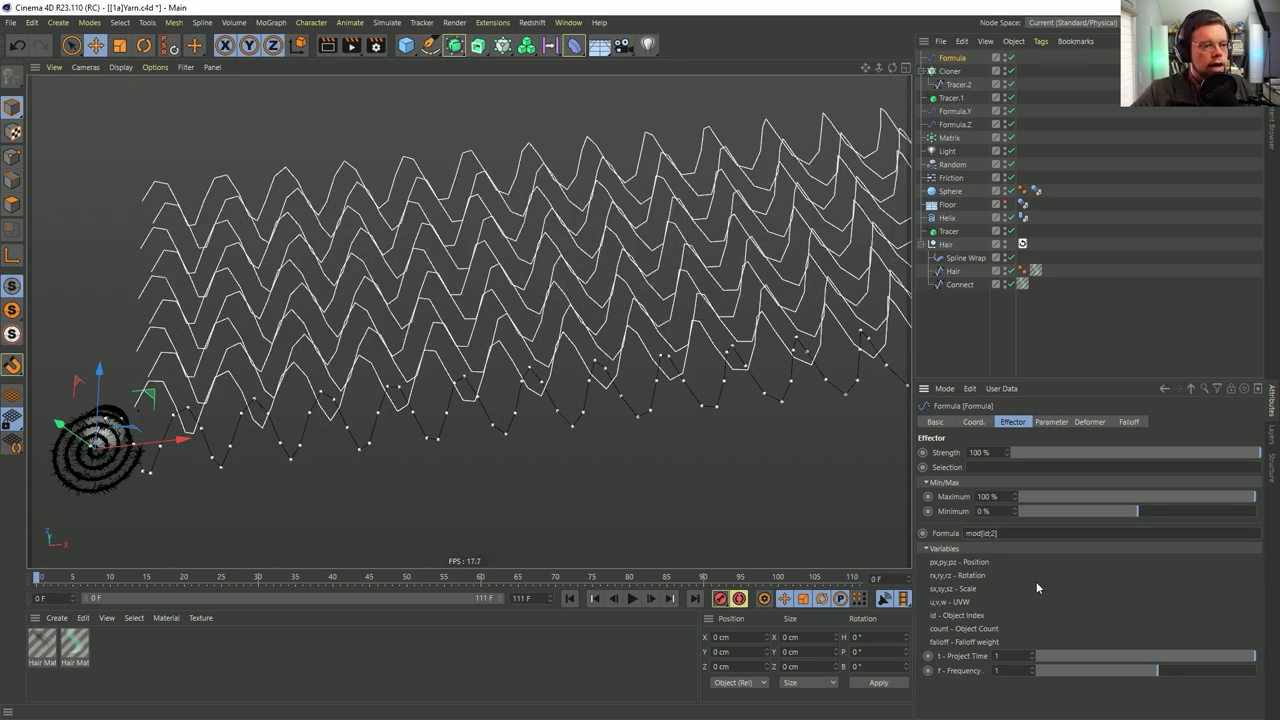
Try the expression mod(id;3) in the Formula effector, and undo it
triple_click(981, 533)
left_click(993, 533)
type("3")
key("Return")
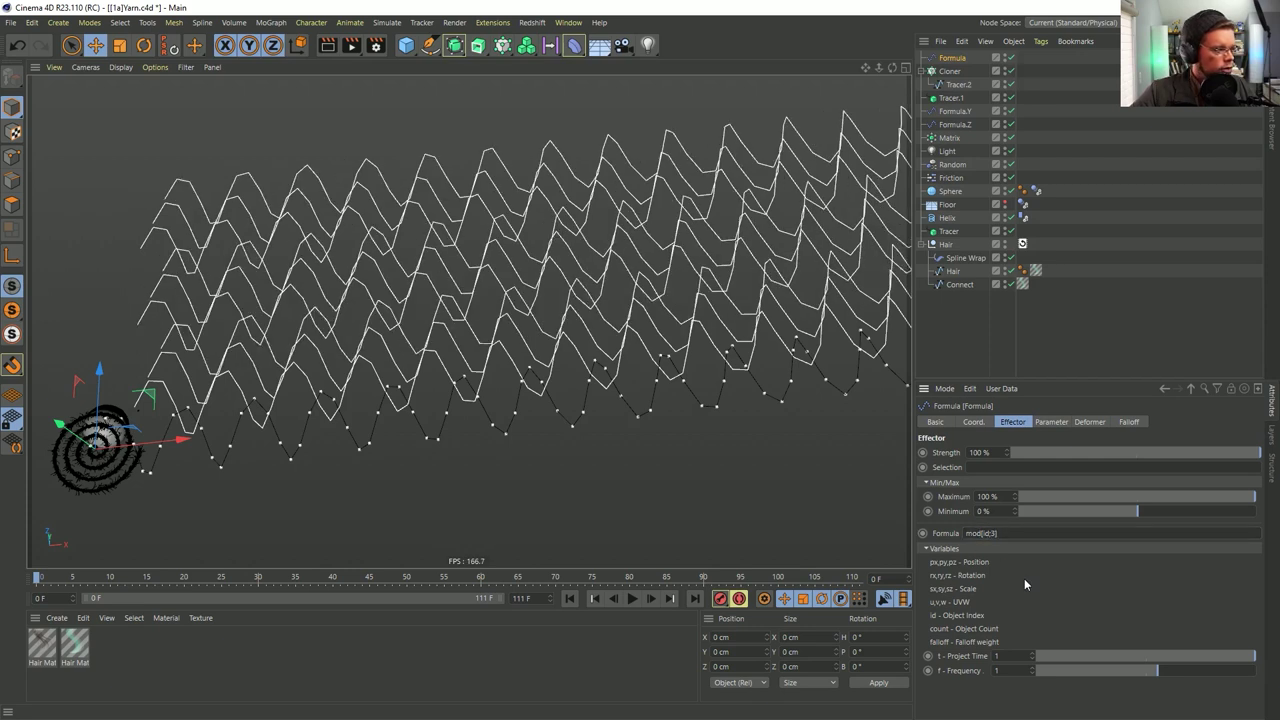
key("ctrl+z")
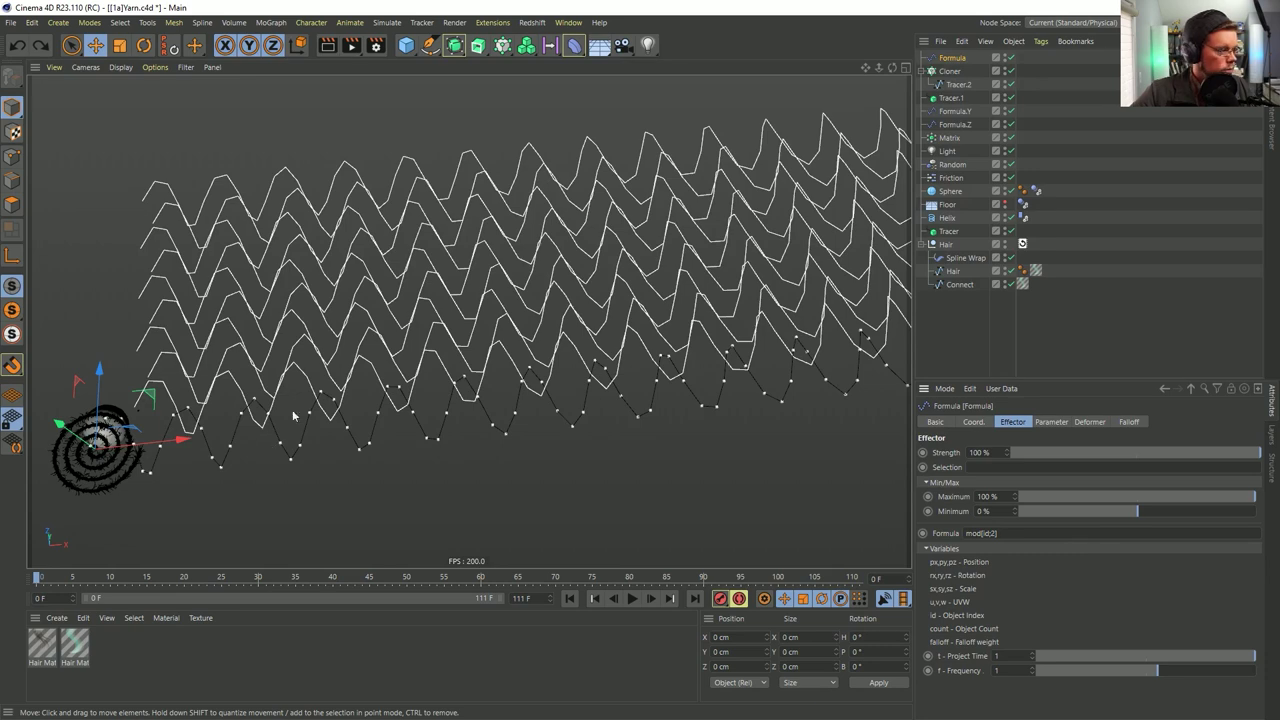
Set the Formula effector's X position offset to 128 cm so alternate rows interlock
middle_click_drag(274, 406, 404, 430, "alt")
left_click_drag(403, 428, 392, 450, "alt")
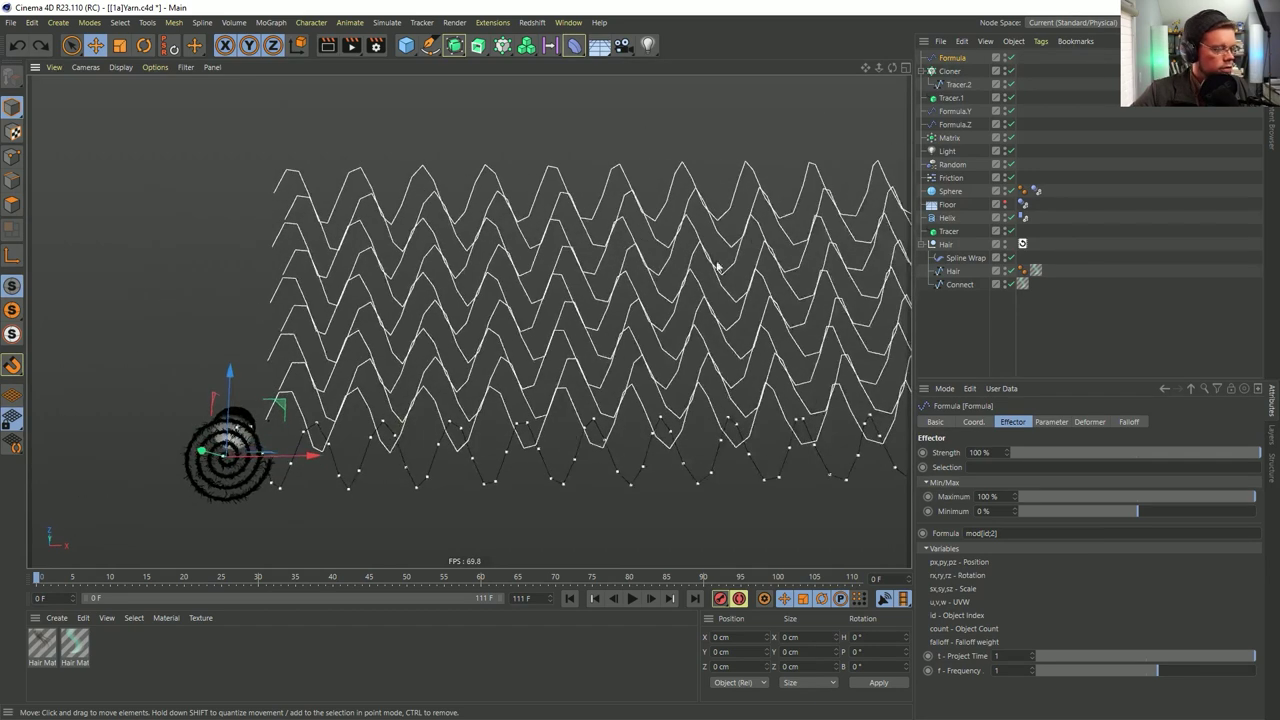
left_click(950, 71)
left_click(941, 42)
left_click(937, 29)
left_click(960, 59)
left_click(1051, 421)
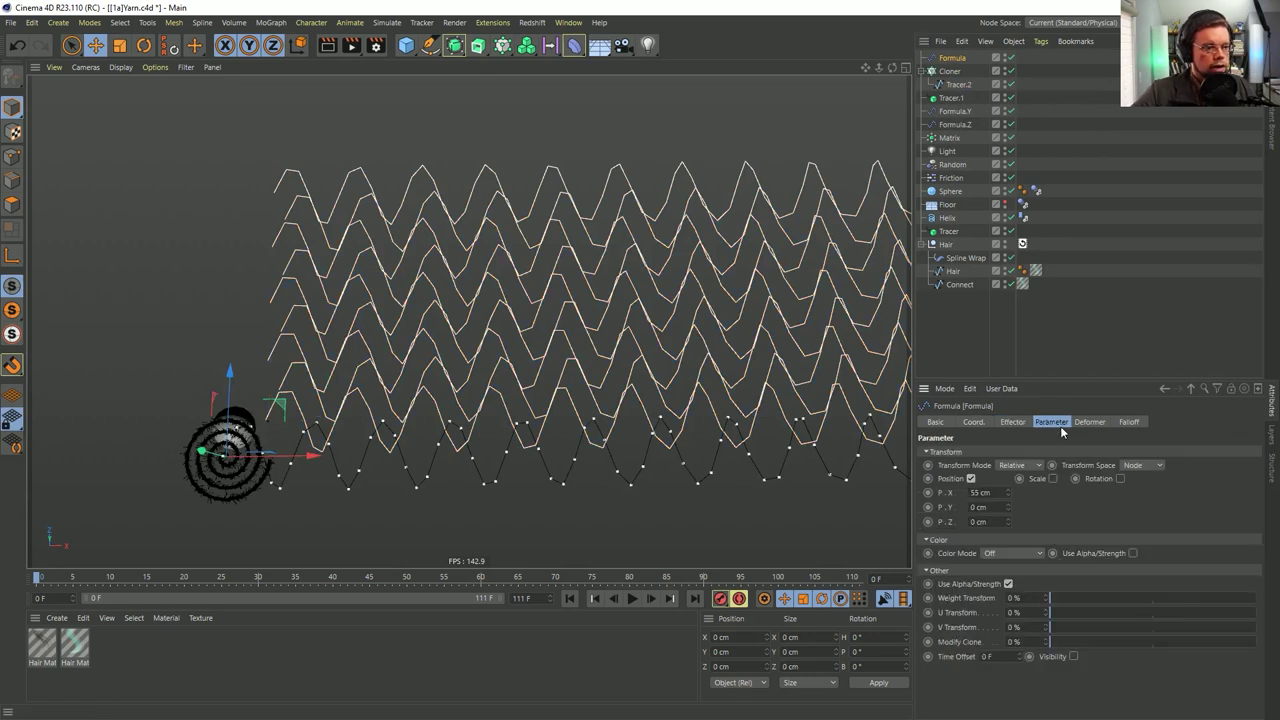
left_click_drag(1010, 499, 1085, 499)
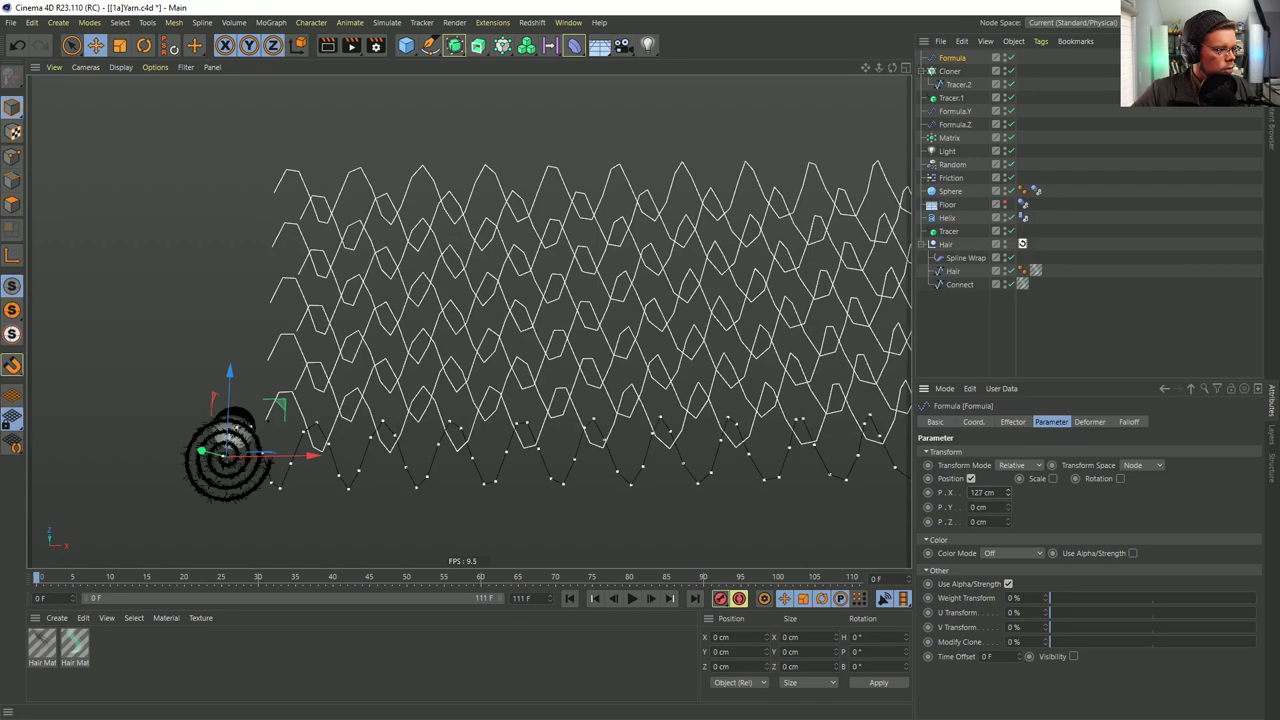
left_click_drag(373, 383, 505, 430, "alt")
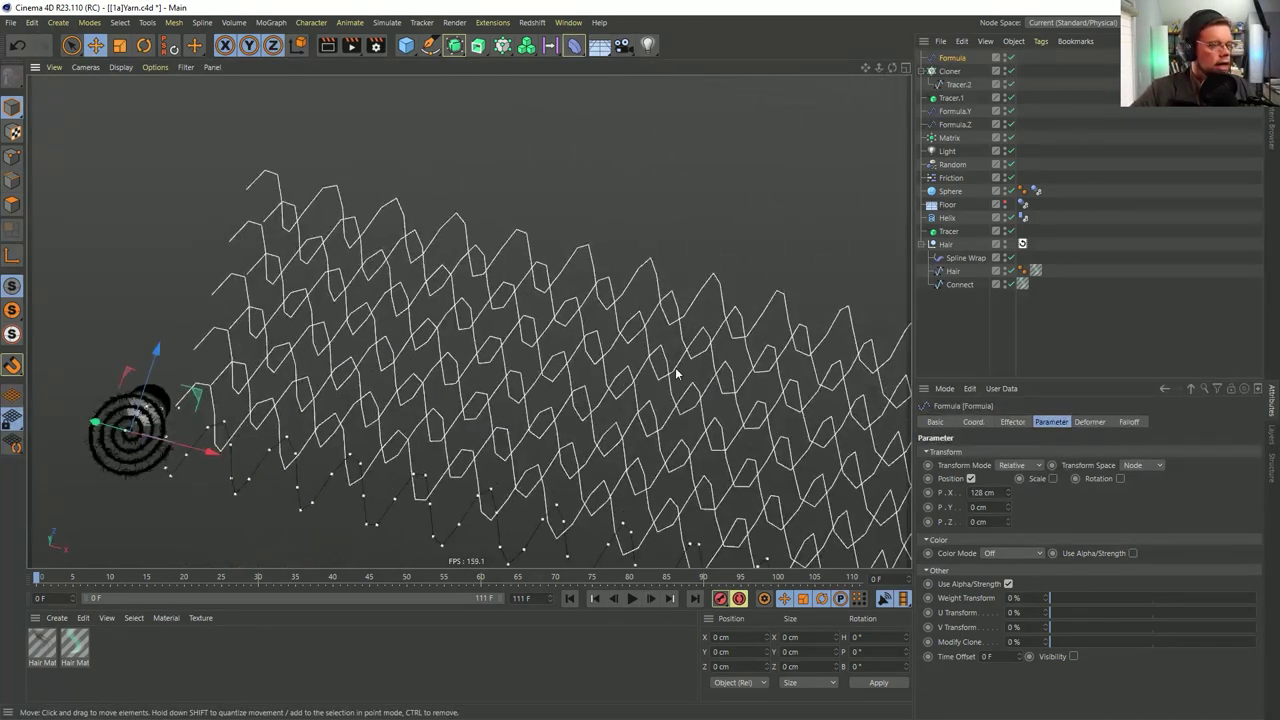
Raise the Cloner's count to 19
left_click(950, 72)
left_click_drag(711, 354, 686, 346, "alt")
left_click(1003, 424)
left_click_drag(1035, 548, 1056, 544)
left_click_drag(855, 462, 471, 332, "alt")
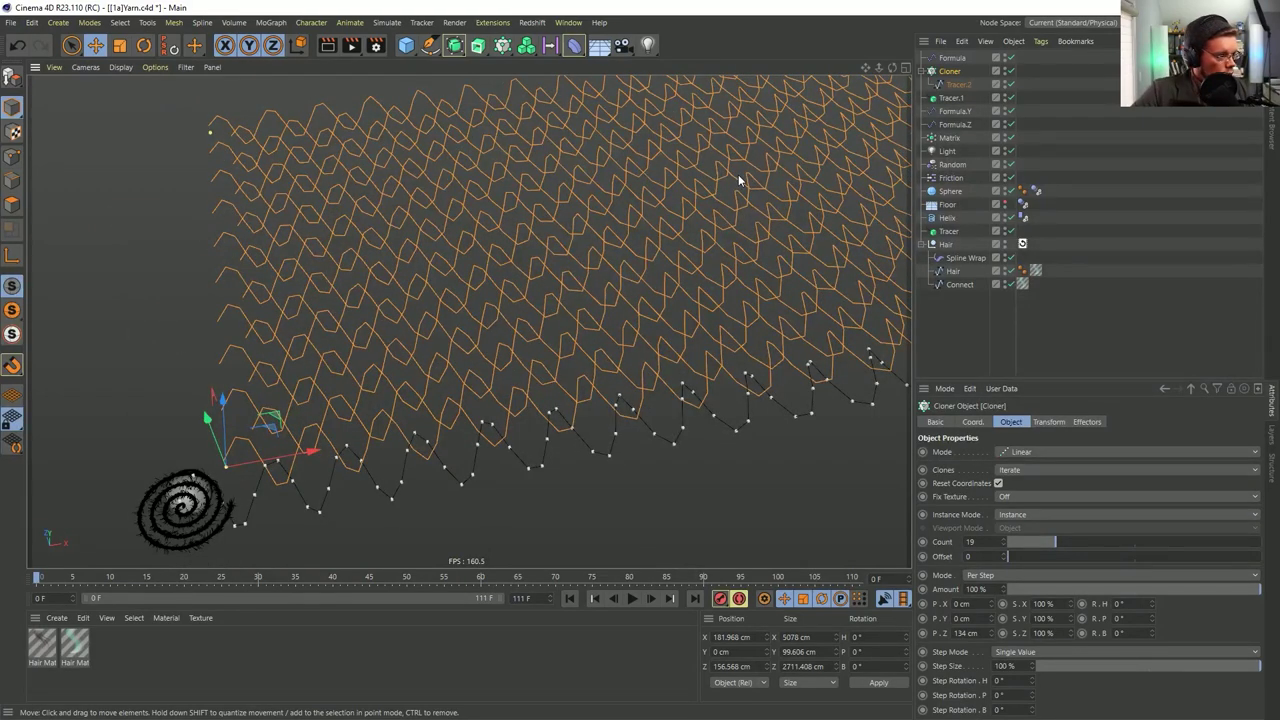
Change the Tracer.2 spline's type to B-Spline and its intermediate points to Uniform
left_click(958, 84)
left_click(1026, 452)
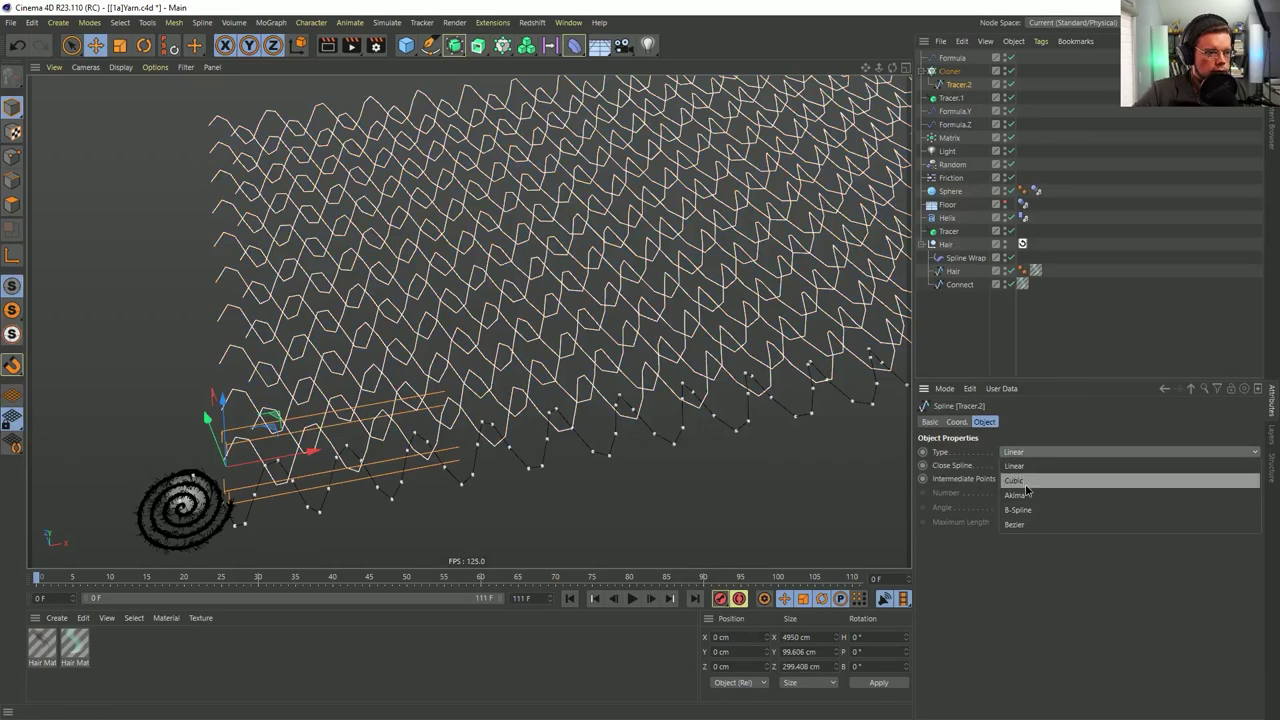
left_click(1036, 511)
left_click(1010, 480)
left_click(1036, 521)
Try 1 intermediate point on the Tracer.2 spline, and settle on a number of 2
double_click(1026, 496)
type("1")
key("Return")
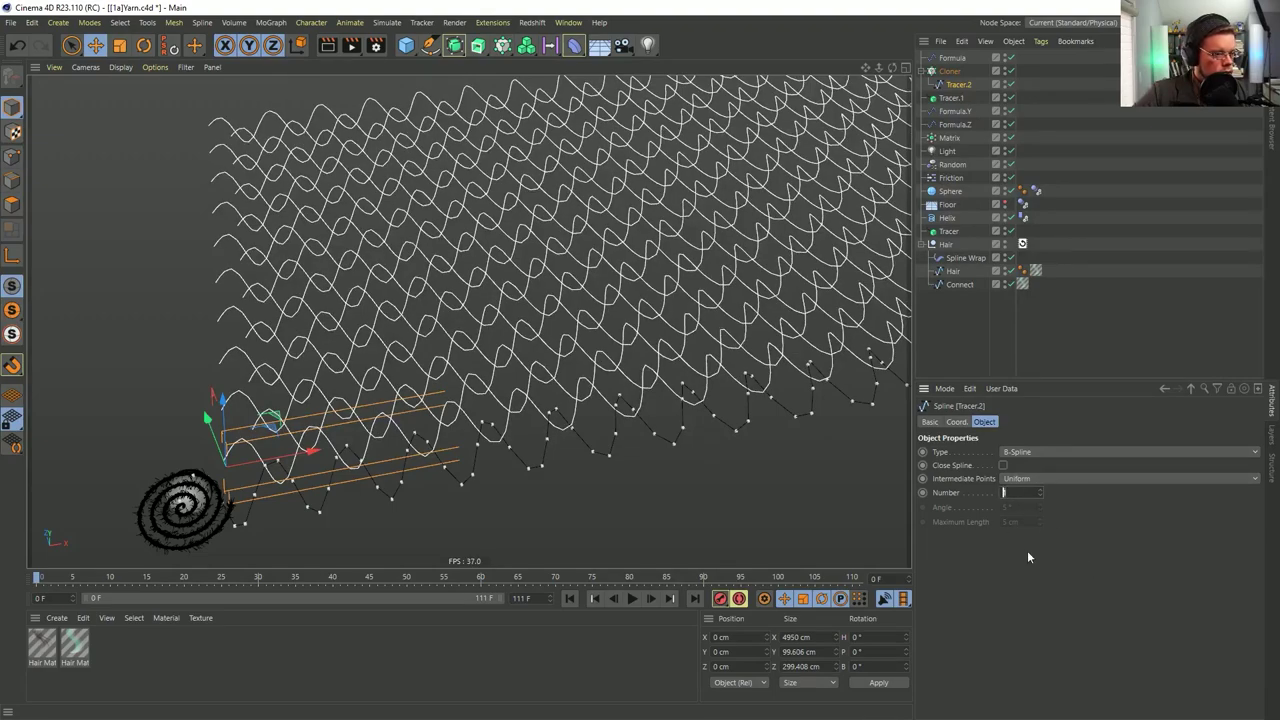
mouse_move(522, 410)
left_mouse_down("alt")
mouse_move(527, 490)
mouse_move(517, 462)
mouse_move(607, 301)
mouse_move(351, 301)
mouse_move(430, 410)
mouse_move(506, 456)
mouse_move(507, 427)
mouse_move(535, 395)
left_mouse_up("alt")
double_click(1005, 492)
type("2")
key("Return")
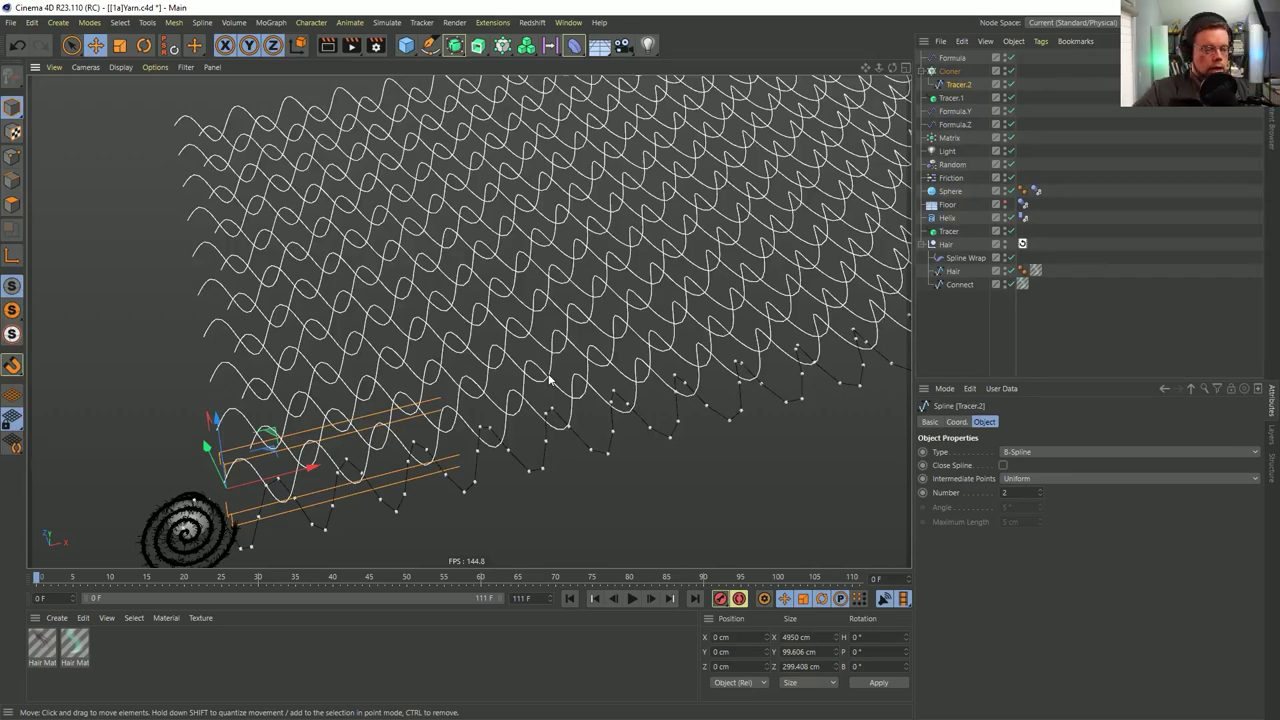
middle_click_drag(565, 328, 505, 376, "alt")
right_click_drag(505, 376, 472, 343, "alt")
mouse_move(508, 344)
left_mouse_down("alt")
mouse_move(487, 279)
mouse_move(506, 343)
left_mouse_up("alt")
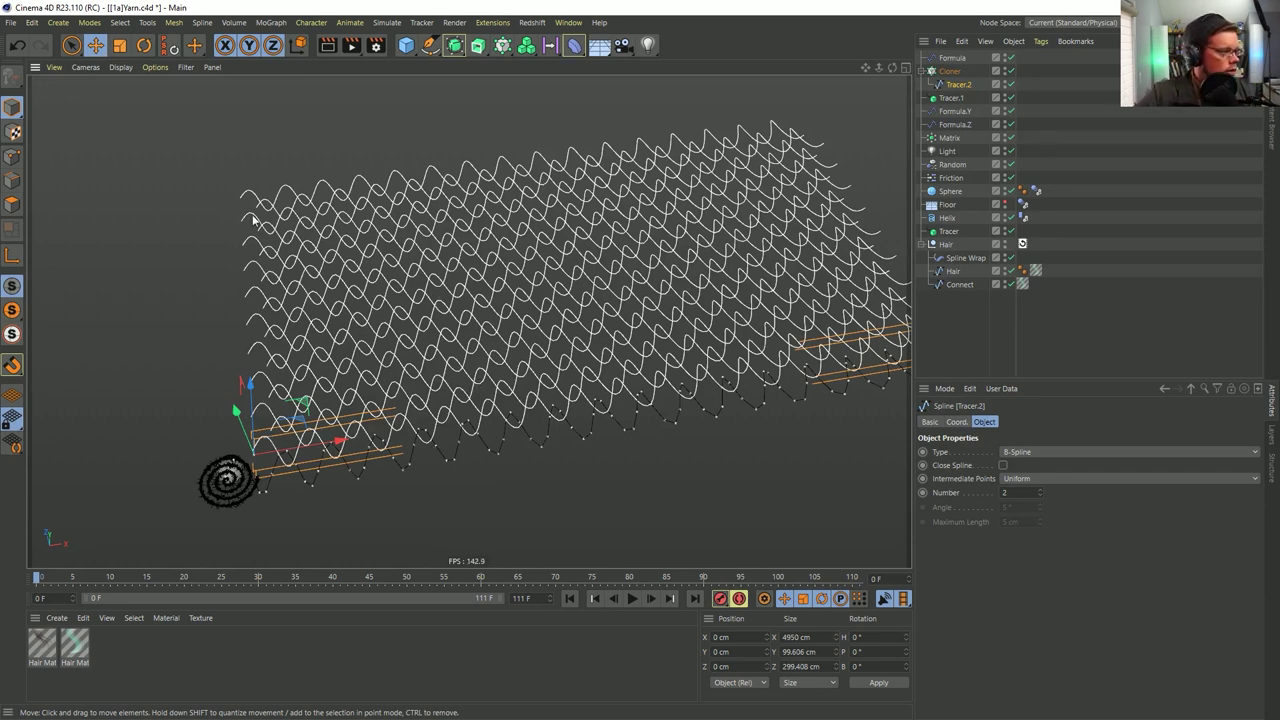
mouse_move(640, 377)
left_mouse_down("alt")
mouse_move(611, 368)
mouse_move(630, 379)
left_mouse_up("alt")
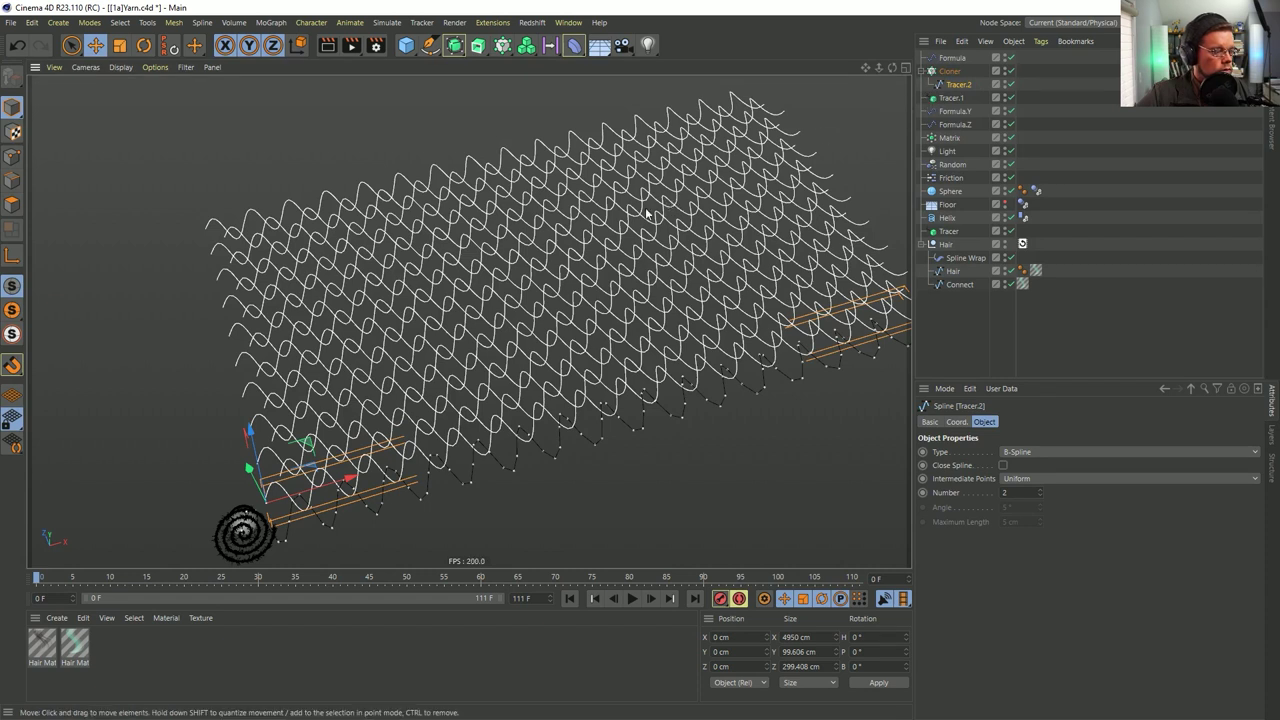
Add a Connect object as the parent of the Cloner
left_click(949, 71)
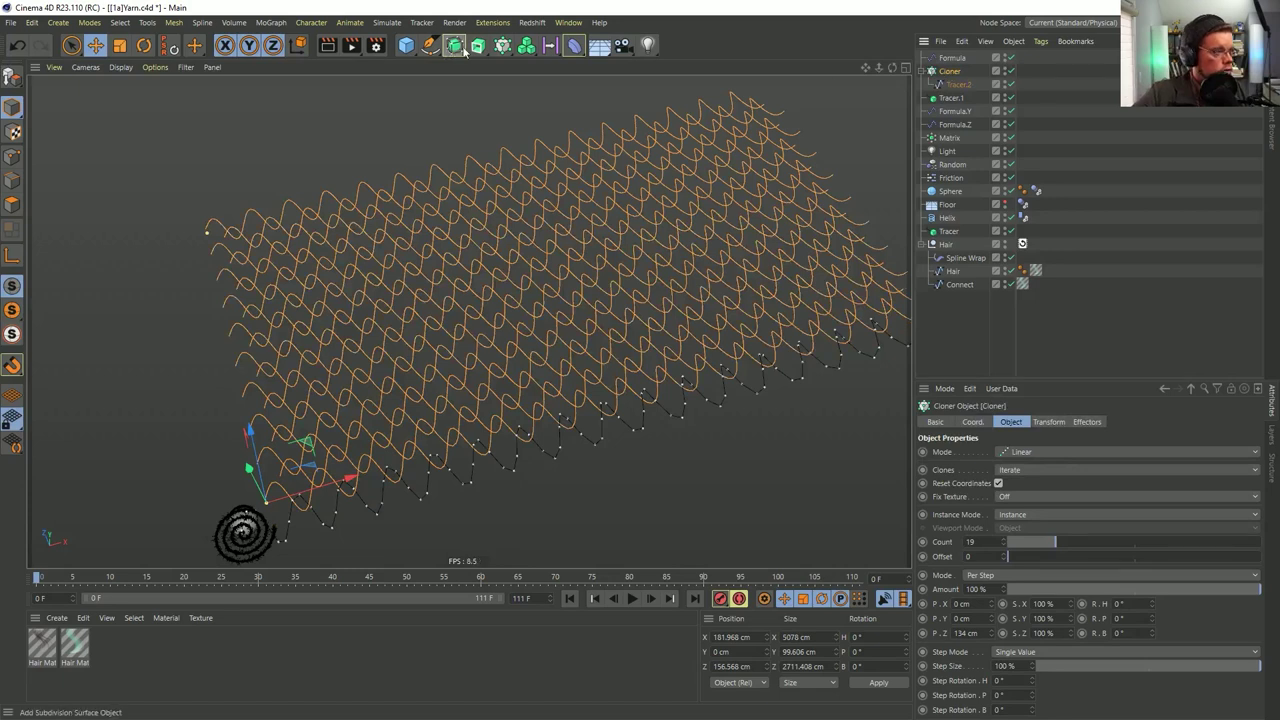
left_click(502, 45)
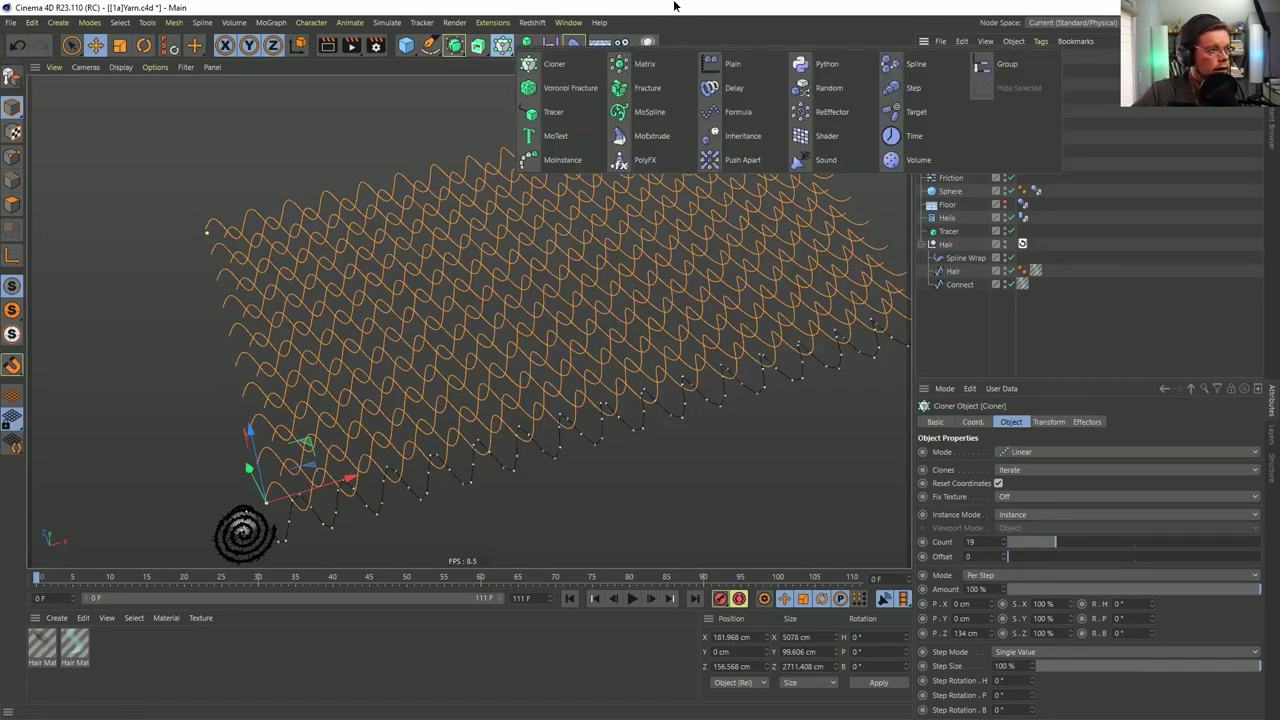
left_click(454, 45)
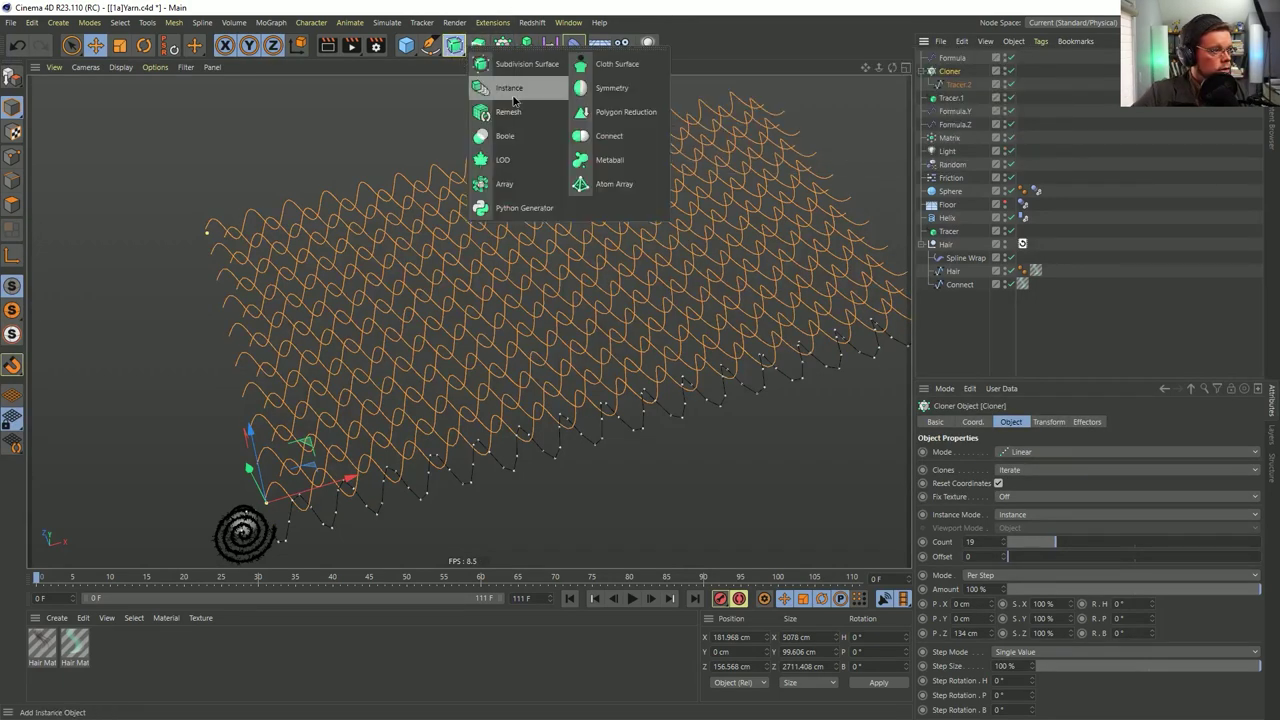
left_click(609, 135, "alt")
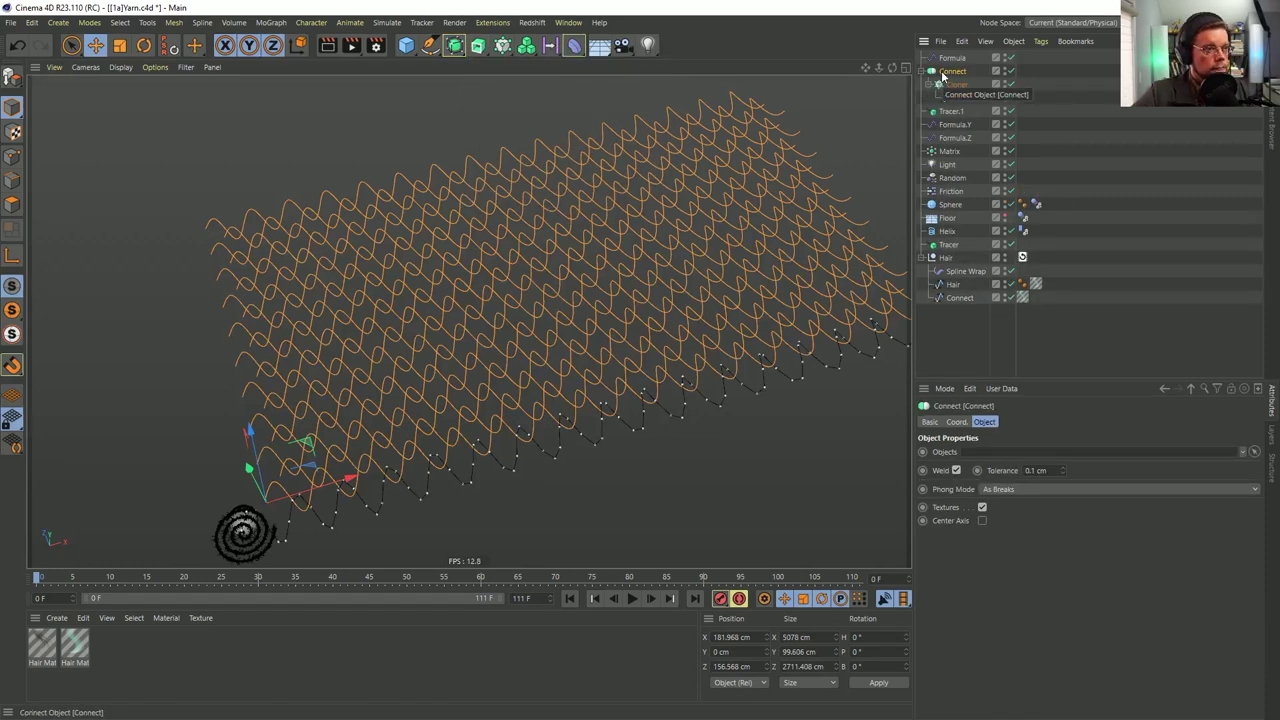
Bake the Connect object's current state into a separate spline, keeping the original generator hierarchy
key("c")
key("ctrl+z")
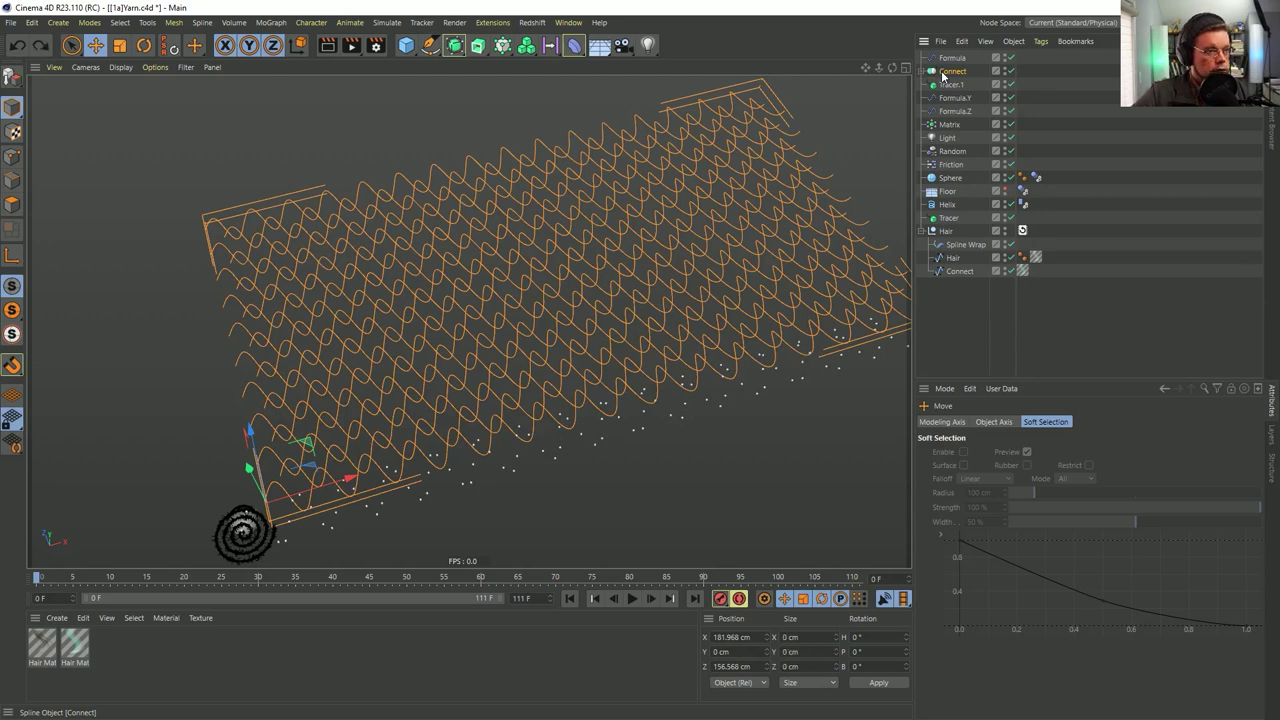
left_click(921, 71)
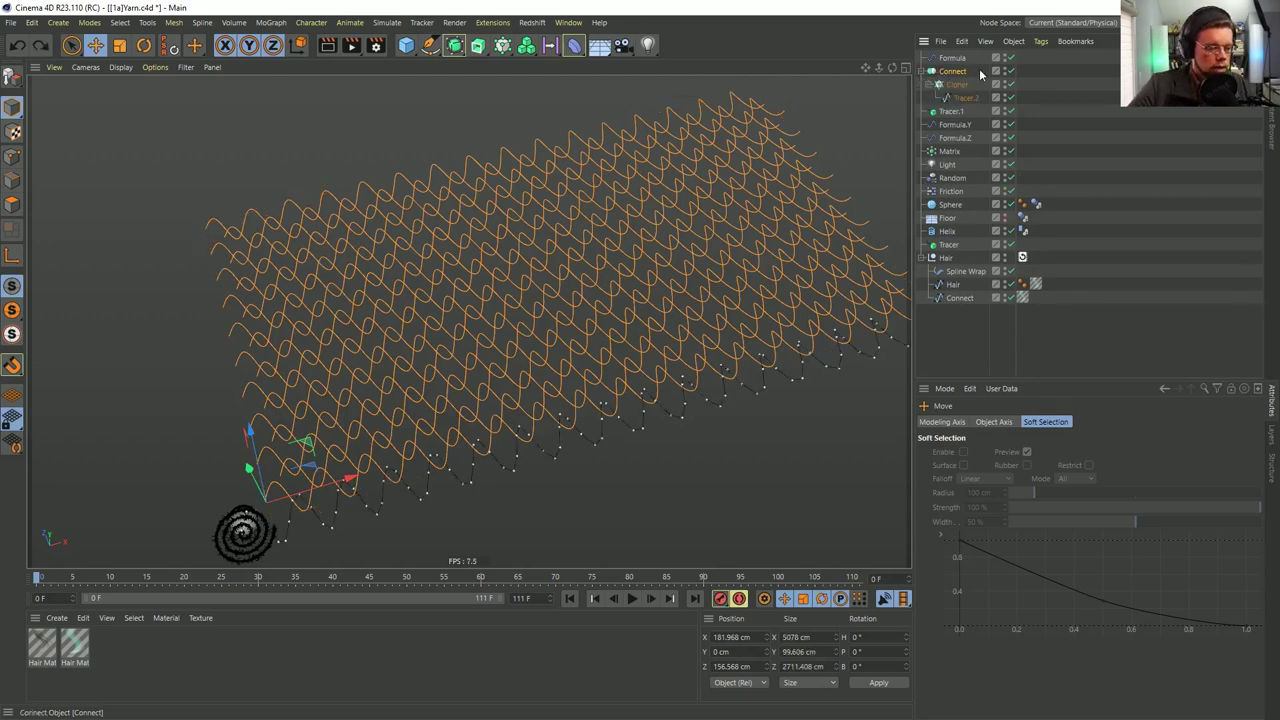
key("c")
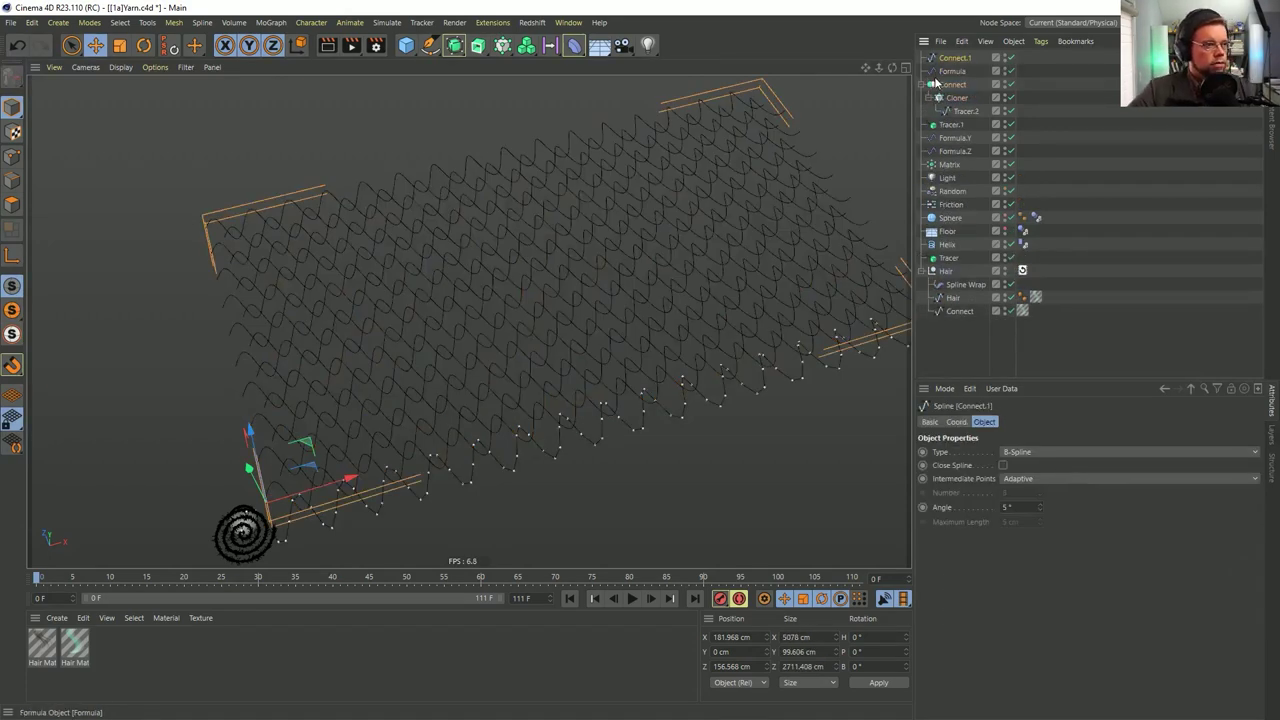
Select all points of the baked Connect.1 spline to inspect them, and return to Model mode
left_click(13, 155)
scroll(486, 366, "up", 10)
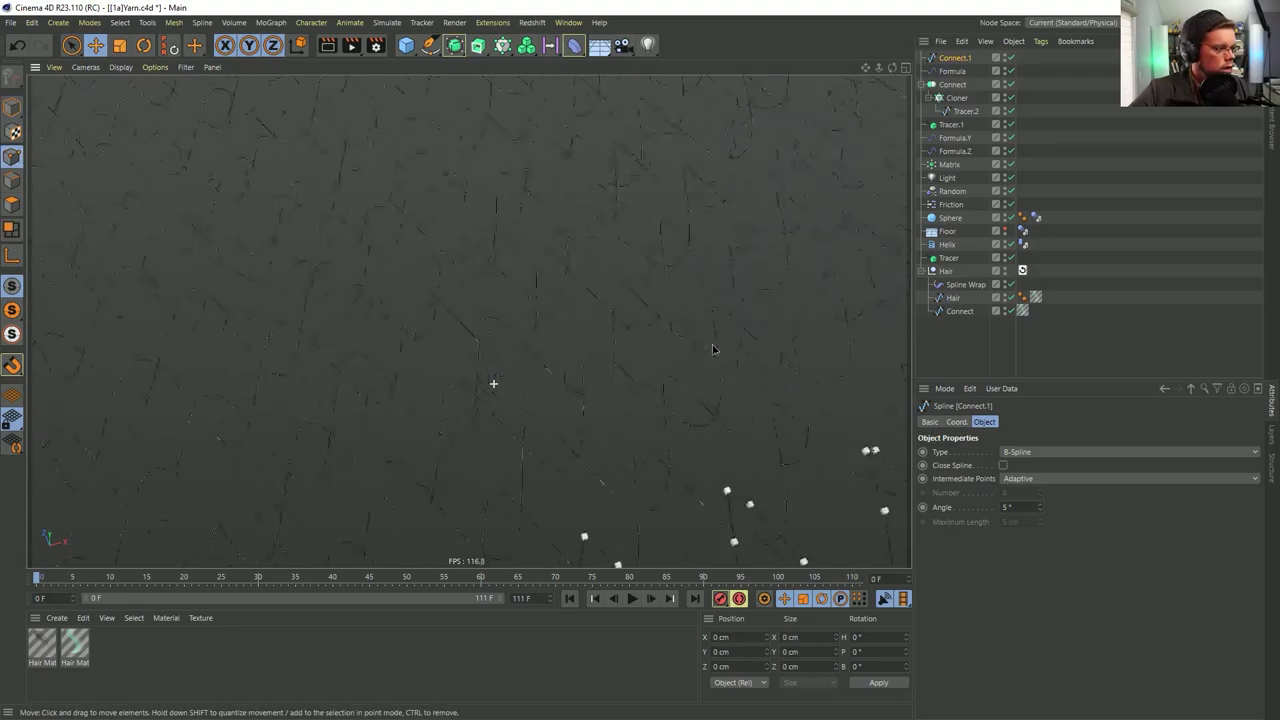
key("ctrl+a")
right_click_drag(561, 347, 106, 344, "alt")
left_click(12, 107)
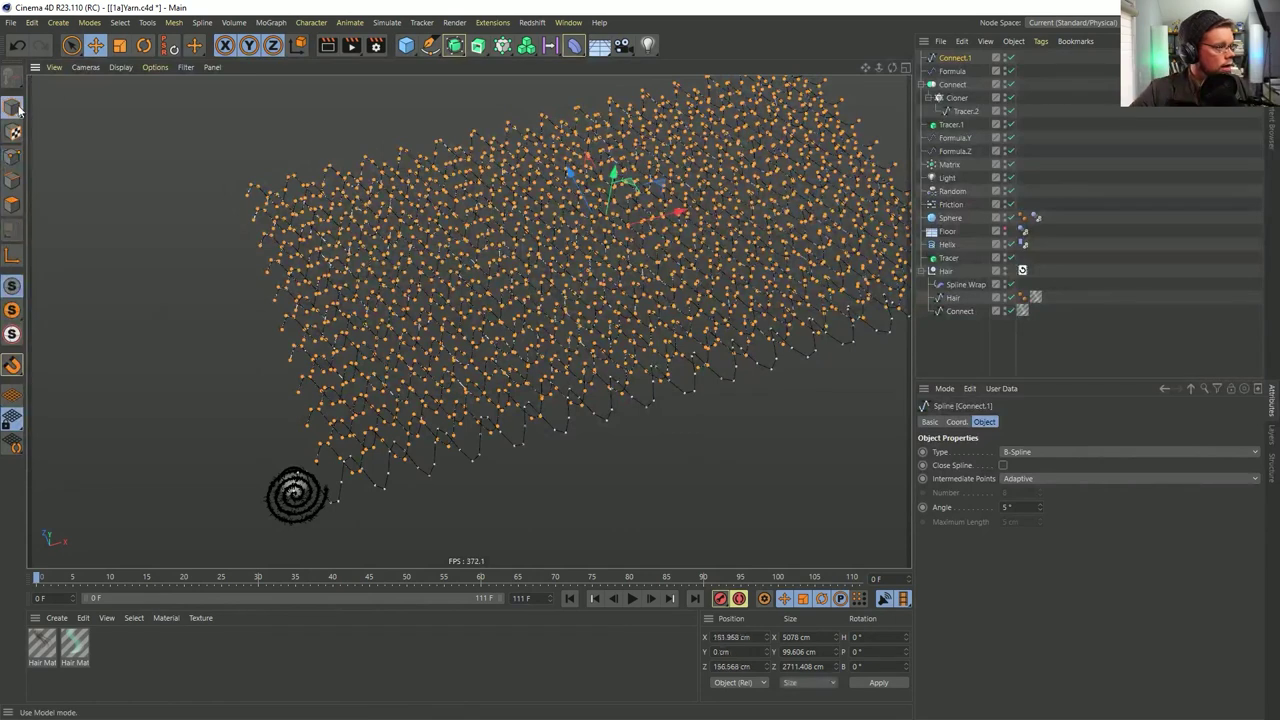
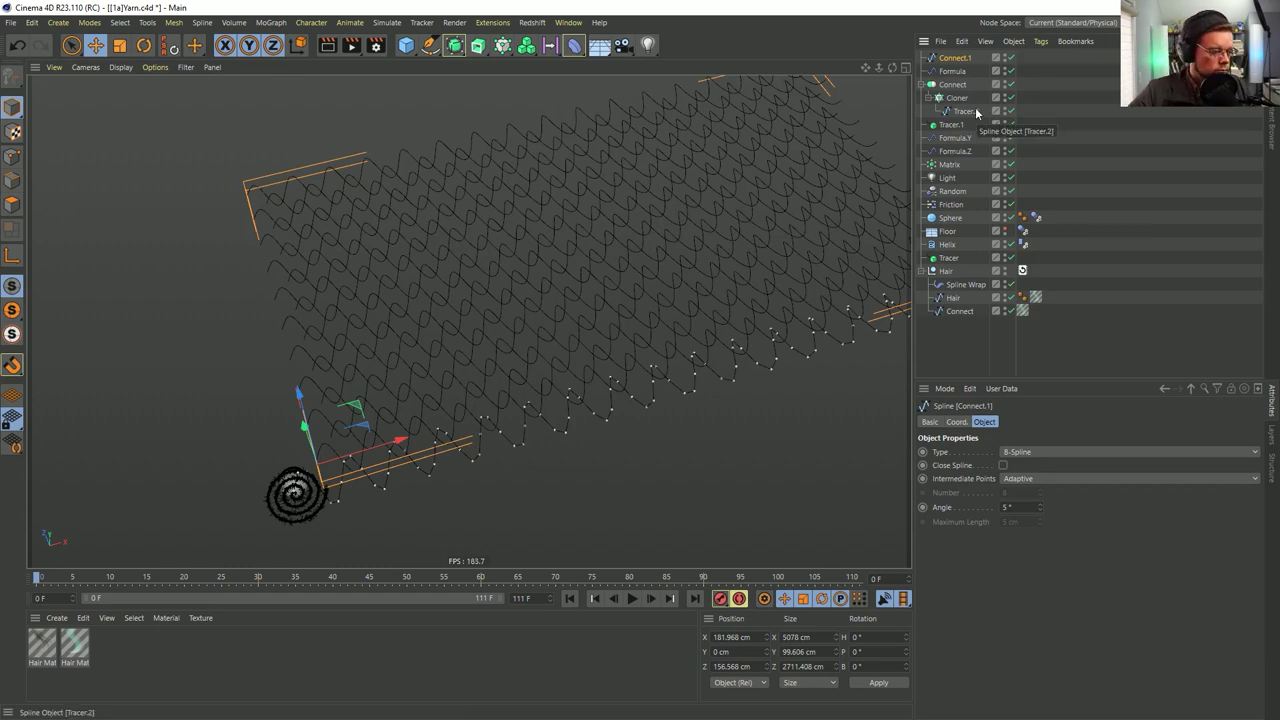
Select the baked Connect.1 spline and save the project
left_click(952, 58)
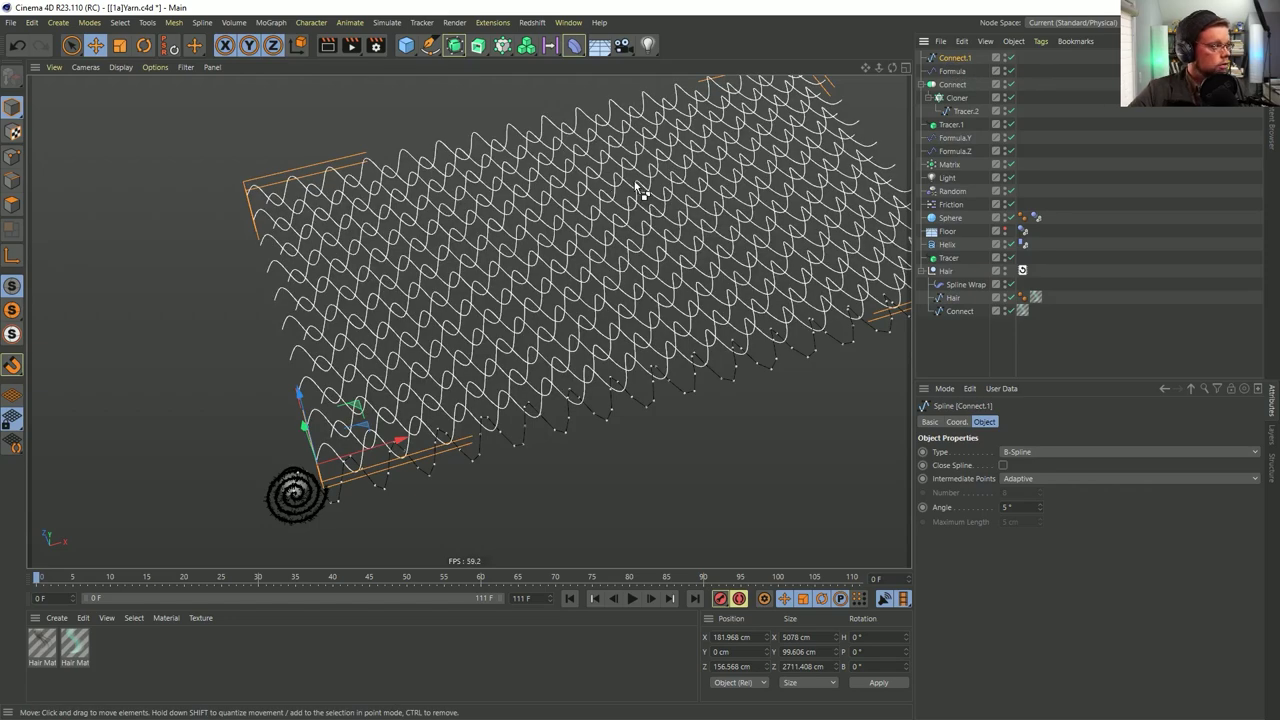
key("ctrl+s")
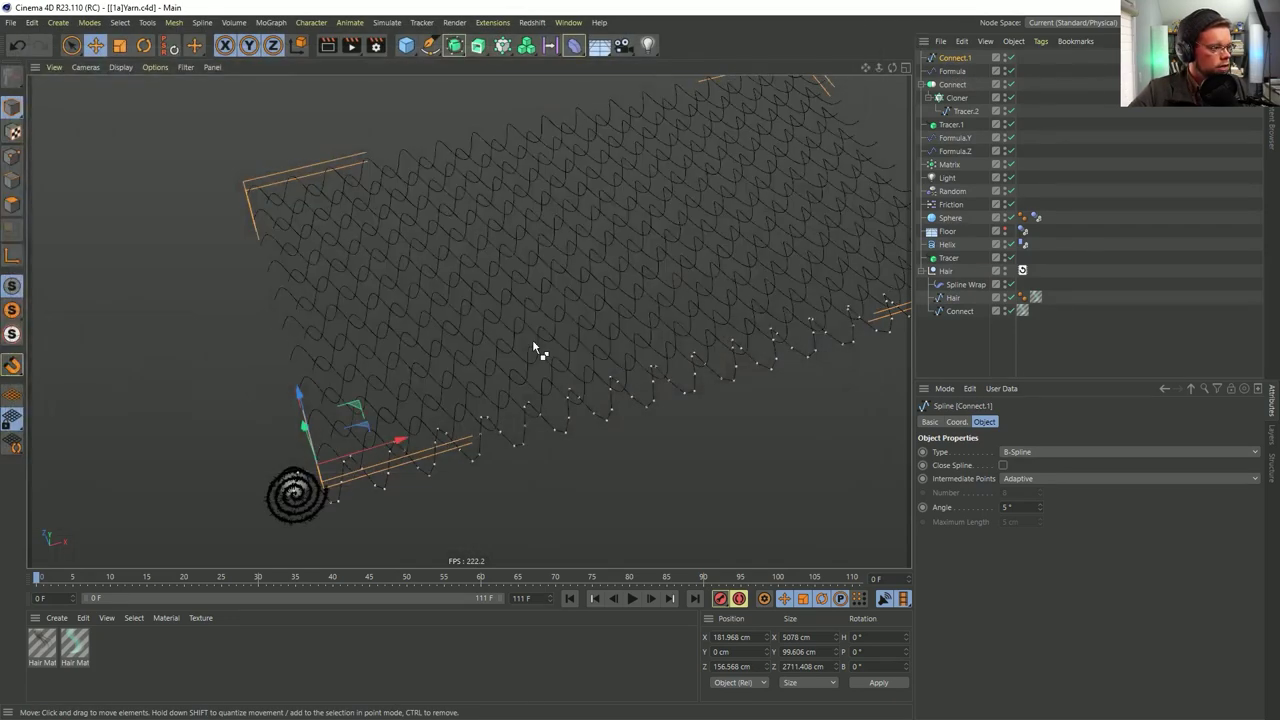
Save the project as a new version named [1b]Yarn.c4d
key("ctrl+shift+s")
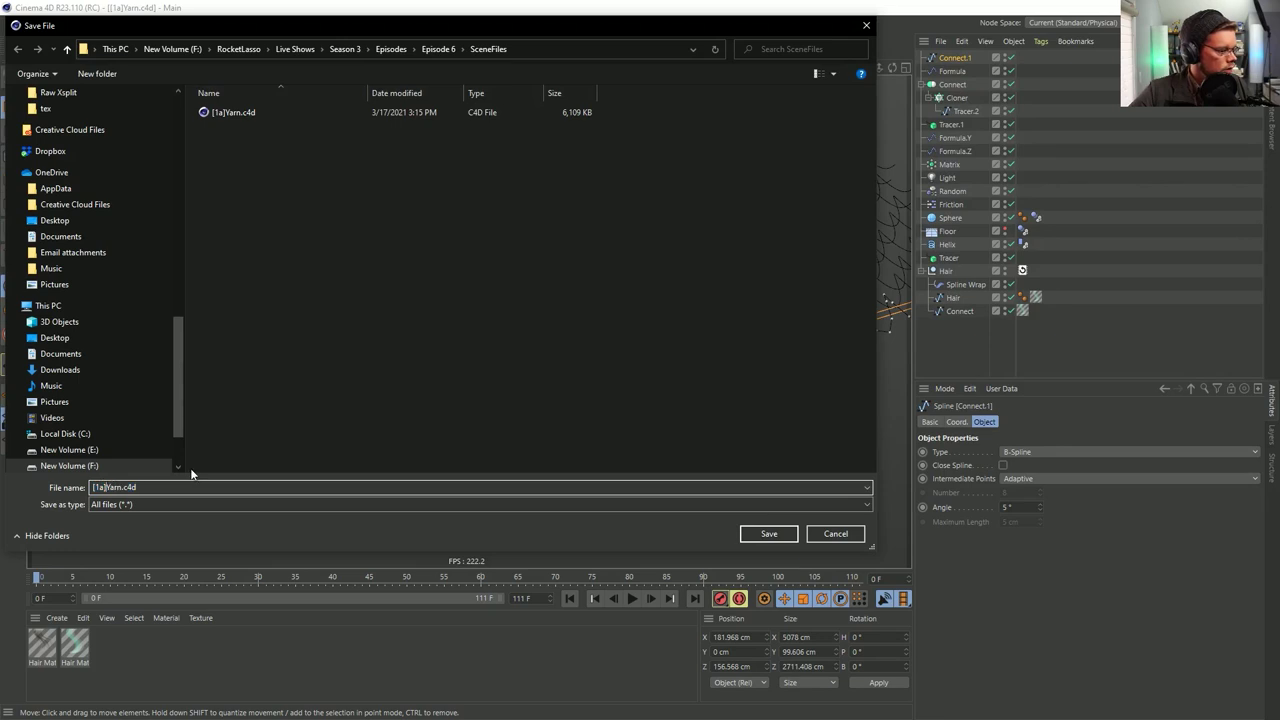
key("BackSpace")
type("b")
key("Return")
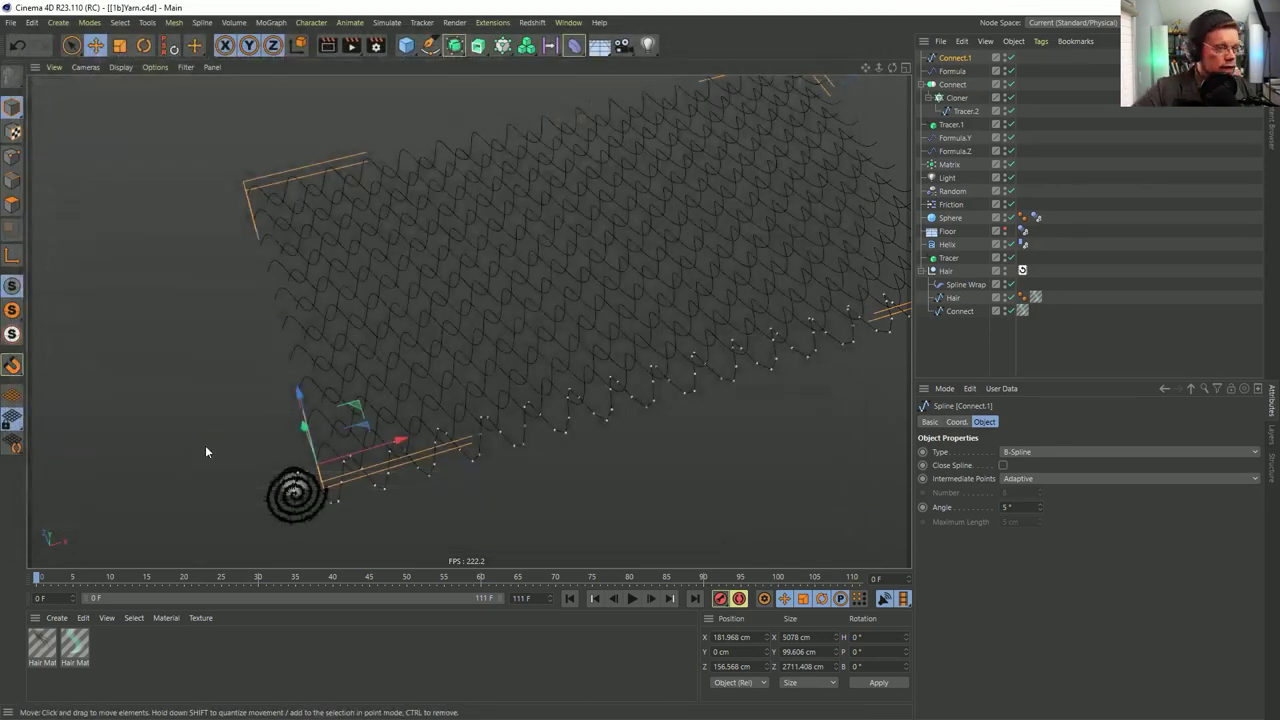
Delete the Connect generator with its Cloner hierarchy, Tracer.1, Formula.Y, Formula.Z, Matrix and Random from the scene
left_click(950, 84)
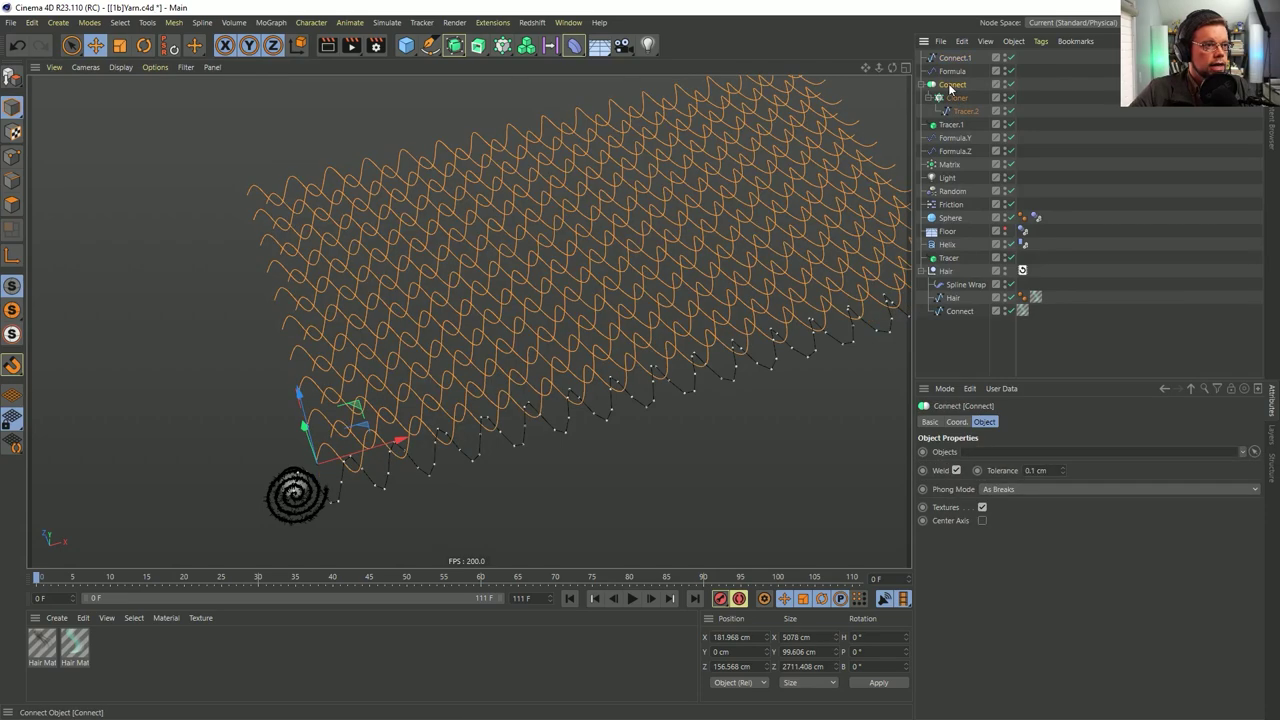
key("Delete")
left_click(946, 86)
key("Delete")
left_click(945, 85)
key("Delete")
left_click(946, 86)
key("Delete")
left_click(948, 88)
key("Delete")
left_click(950, 87)
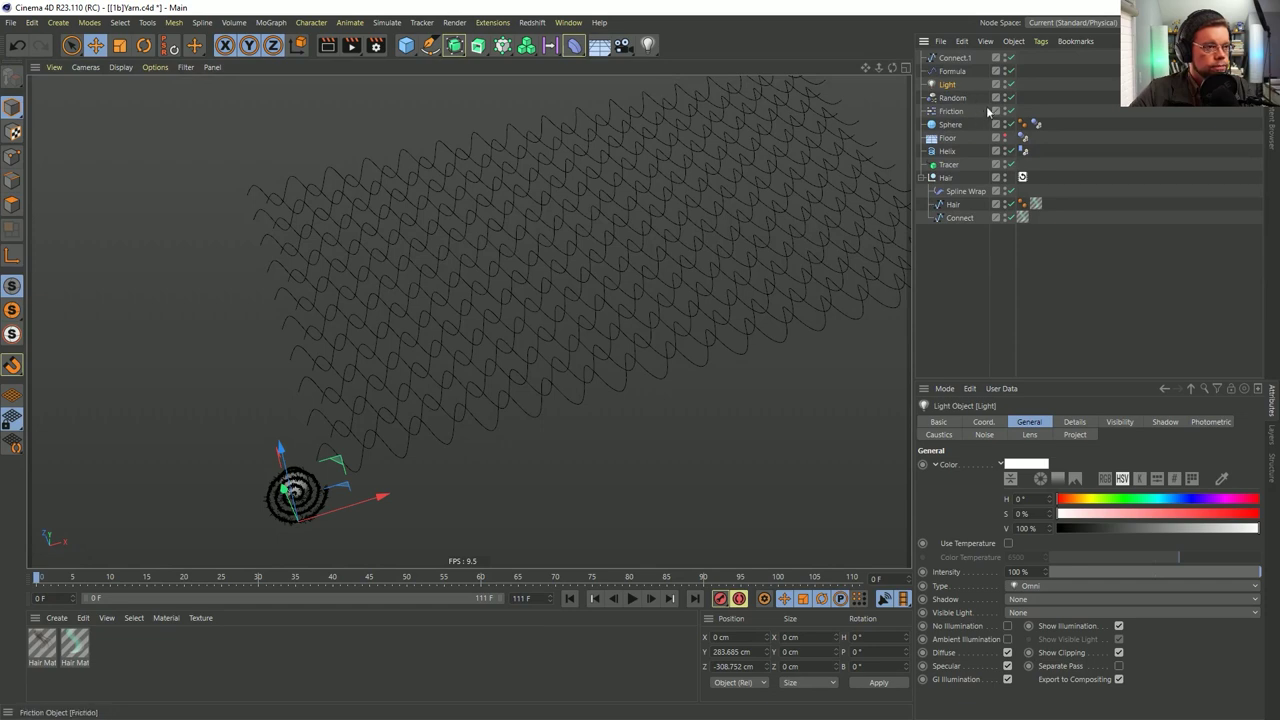
left_click(959, 102)
key("Delete")
left_click(962, 98)
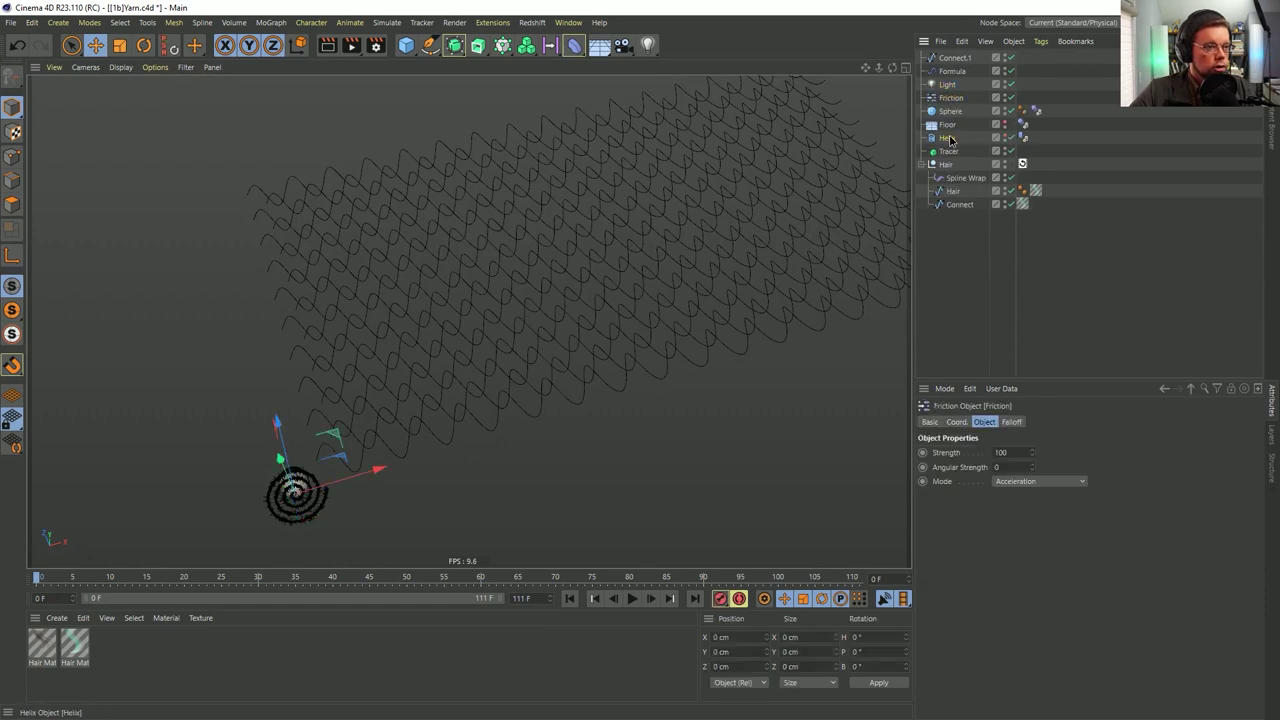
Disable the Helix and copy its Dynamics Body tag onto the Connect.1 spline
left_click(947, 137)
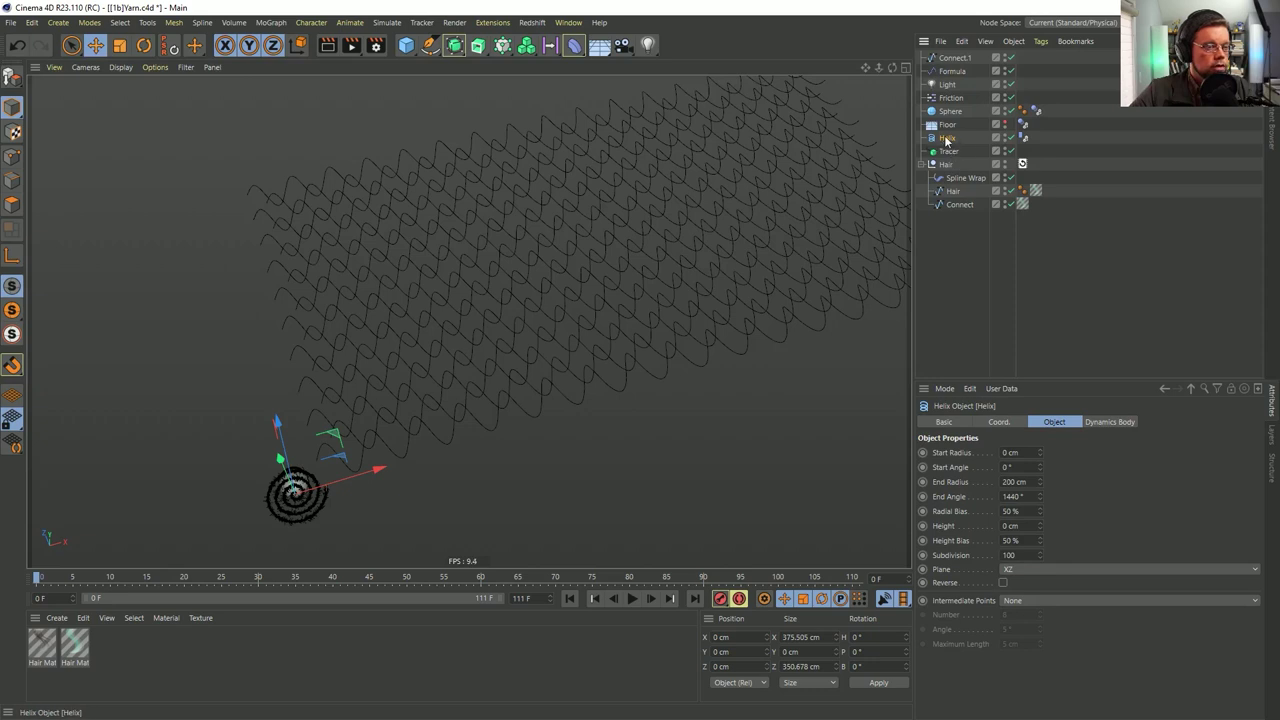
left_click(1005, 135)
left_click(950, 151)
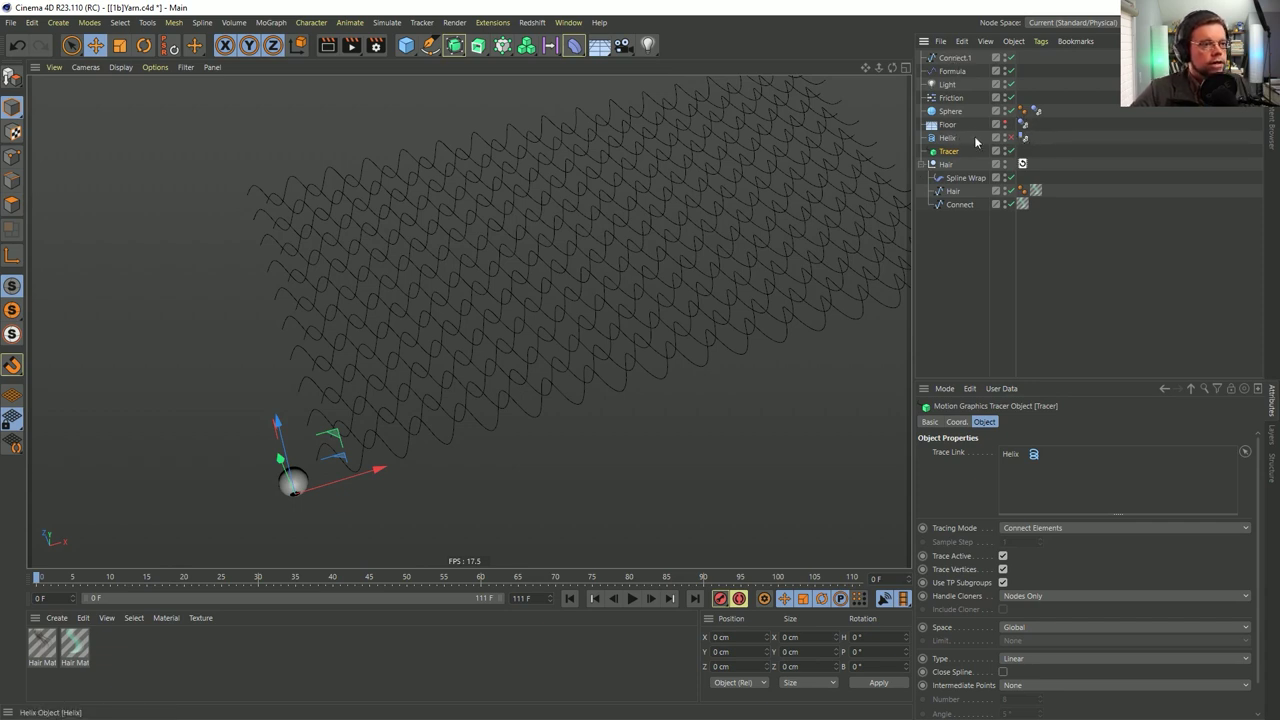
left_click_drag(1024, 137, 1022, 58)
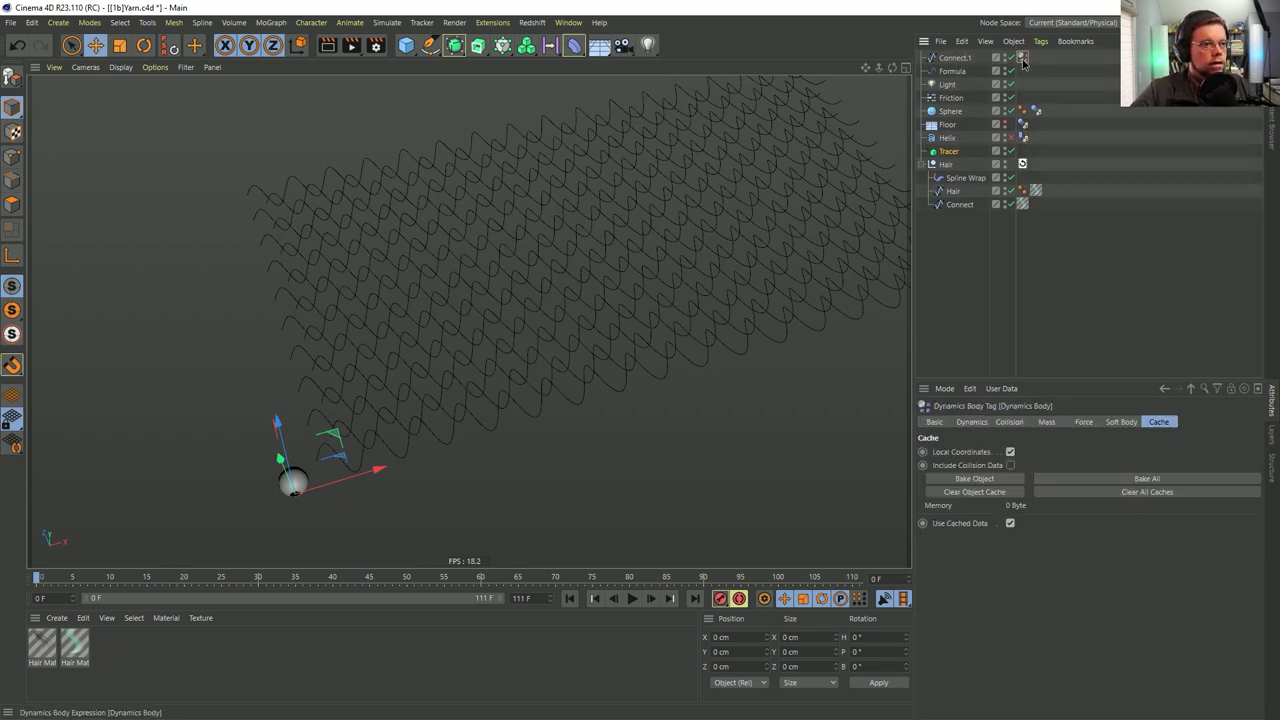
left_click(954, 60)
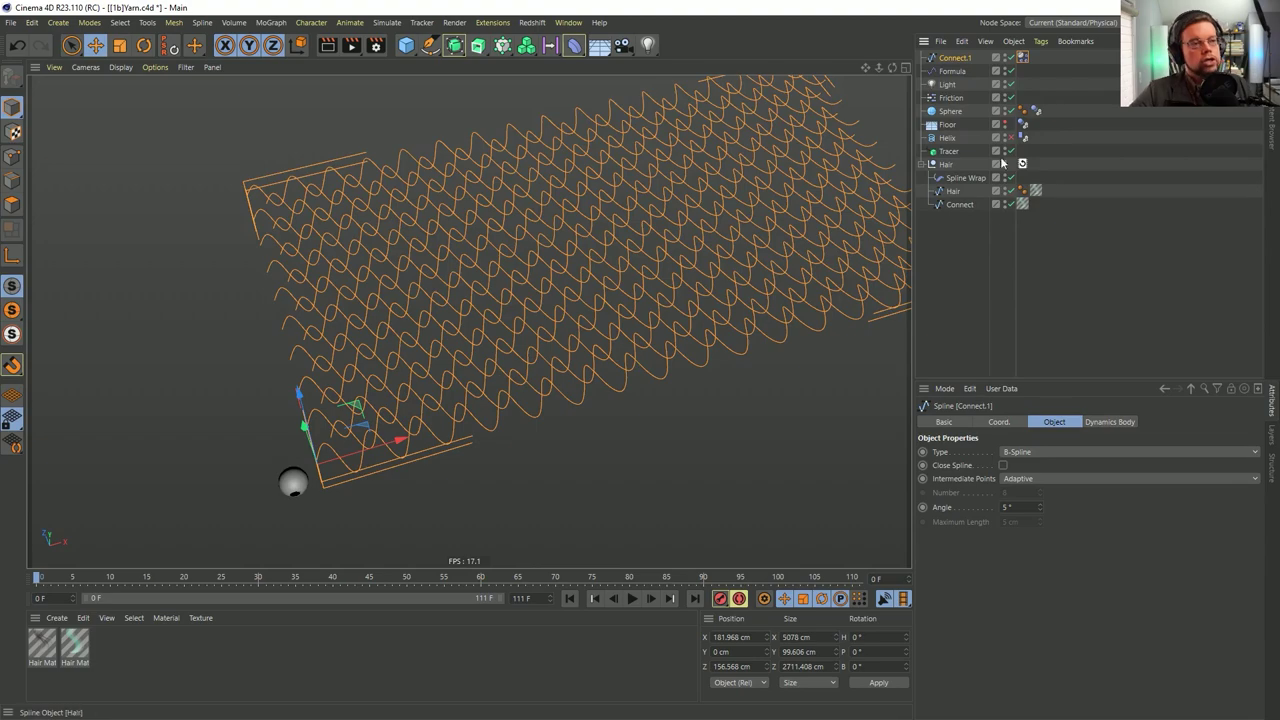
left_click_drag(593, 260, 820, 300, "alt")
left_click(818, 299)
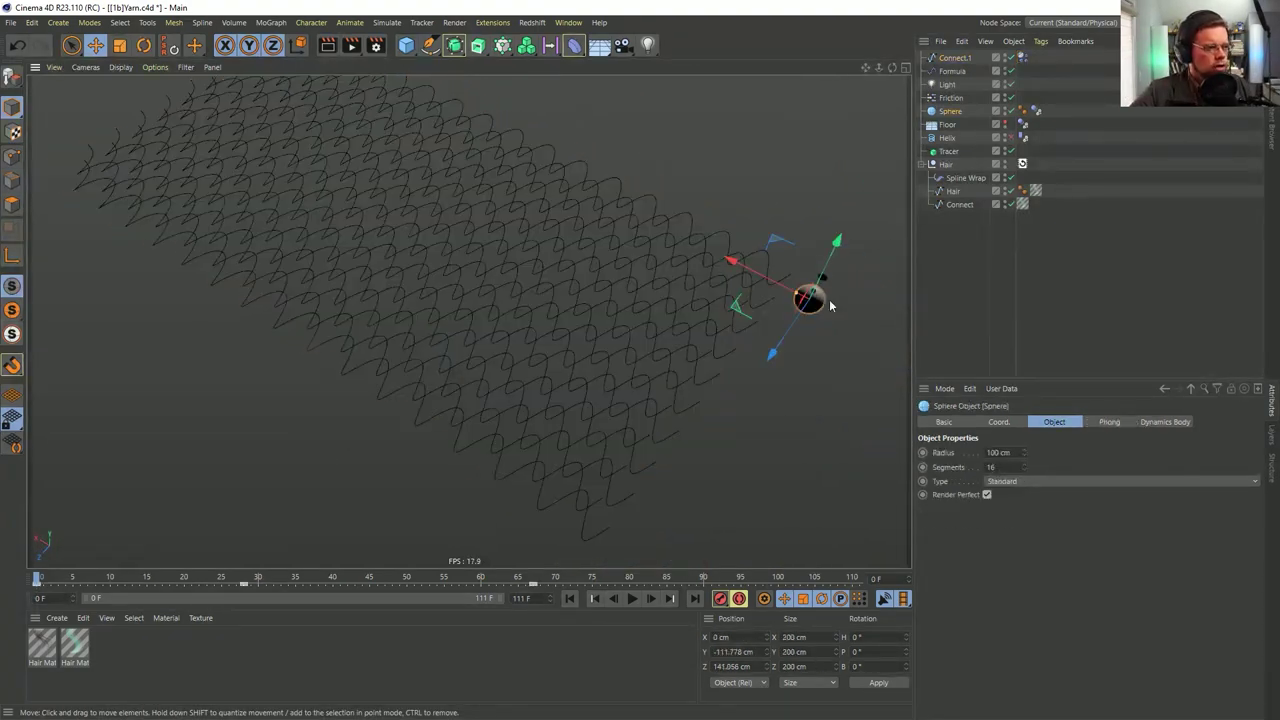
mouse_move(673, 309)
left_mouse_down("alt")
mouse_move(660, 240)
mouse_move(689, 271)
mouse_move(469, 320)
mouse_move(650, 292)
mouse_move(606, 303)
left_mouse_up("alt")
left_click_drag(530, 281, 537, 300, "alt")
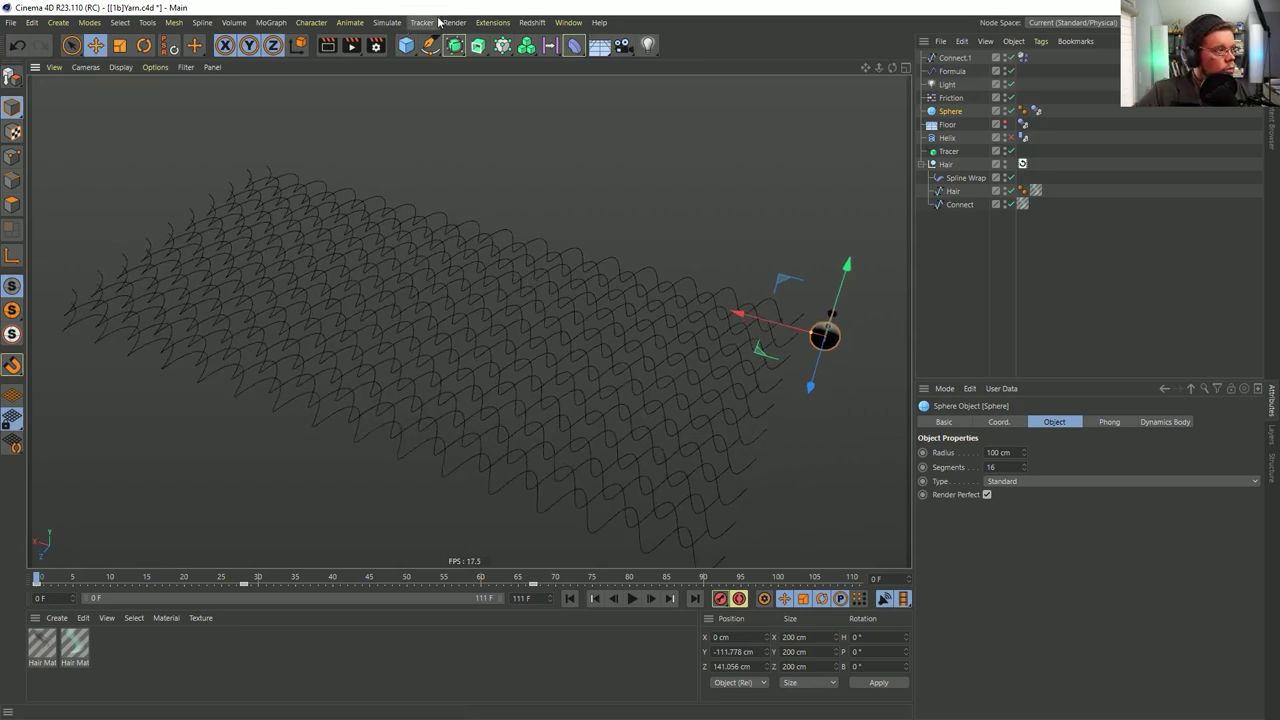
left_click(946, 58)
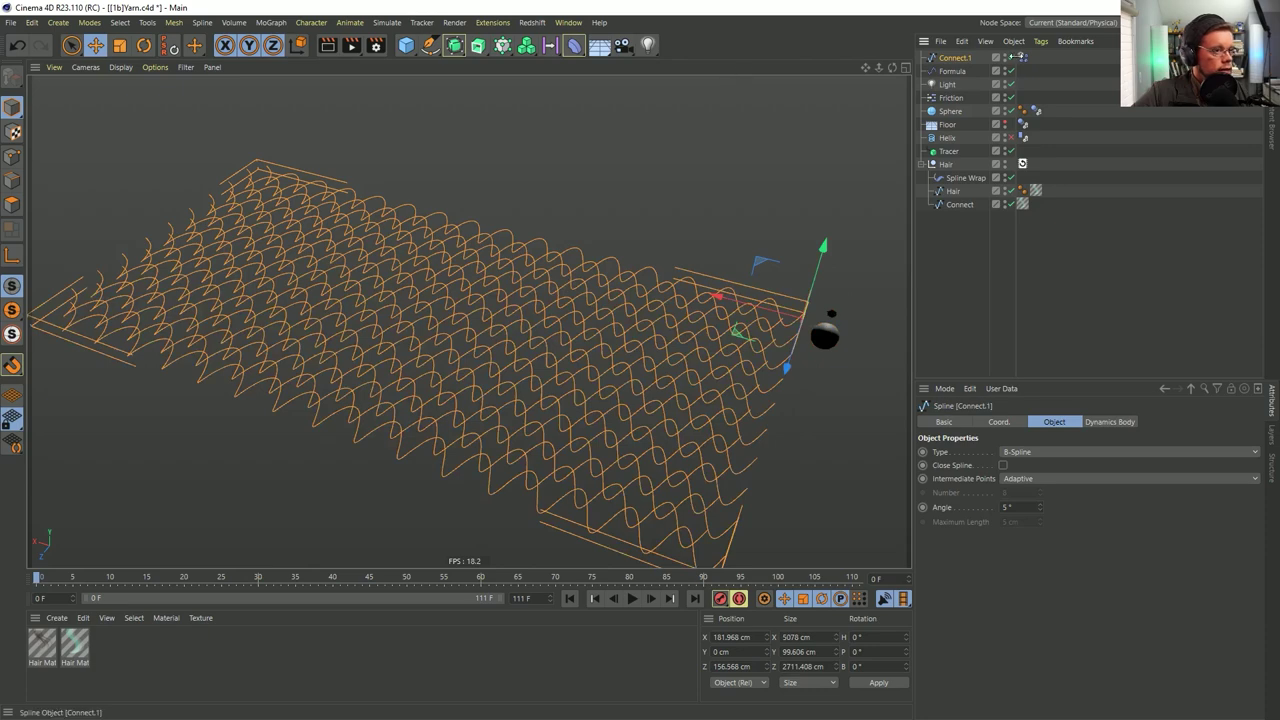
left_click_drag(644, 298, 676, 298, "alt")
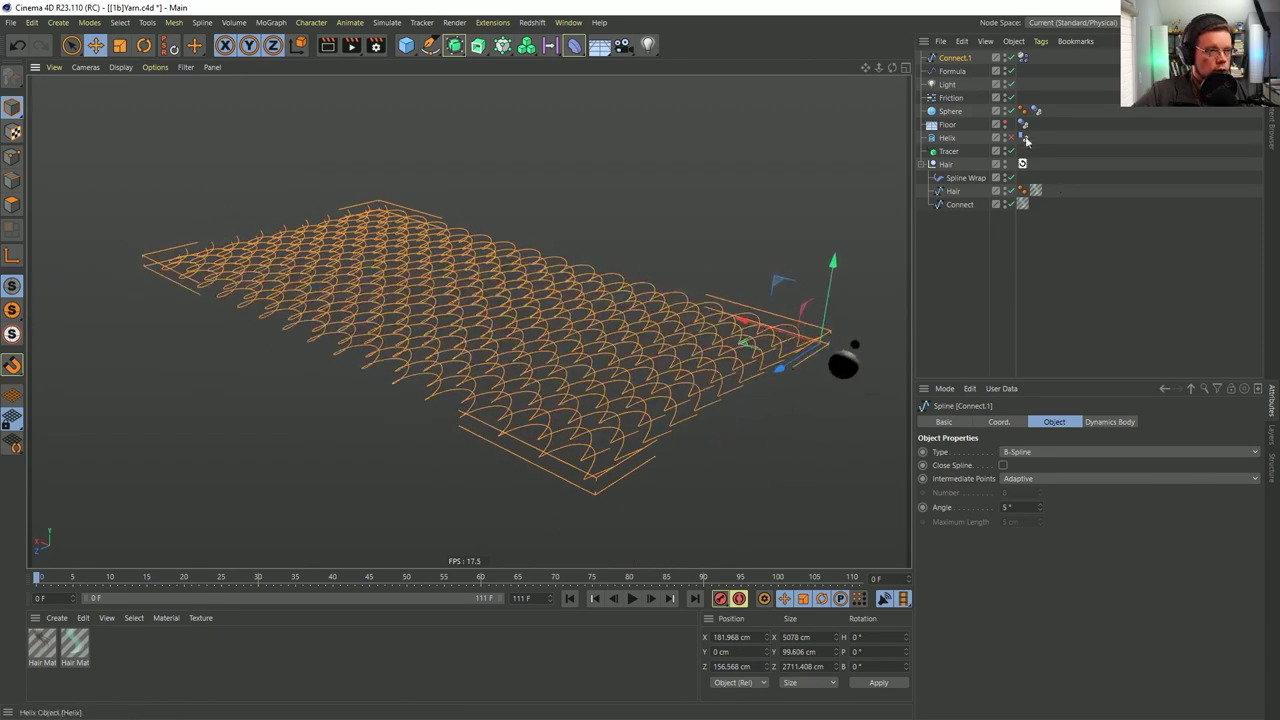
Make the Floor visible and lower it beneath the knitted spline to about -225 cm in Y
left_click(1005, 124)
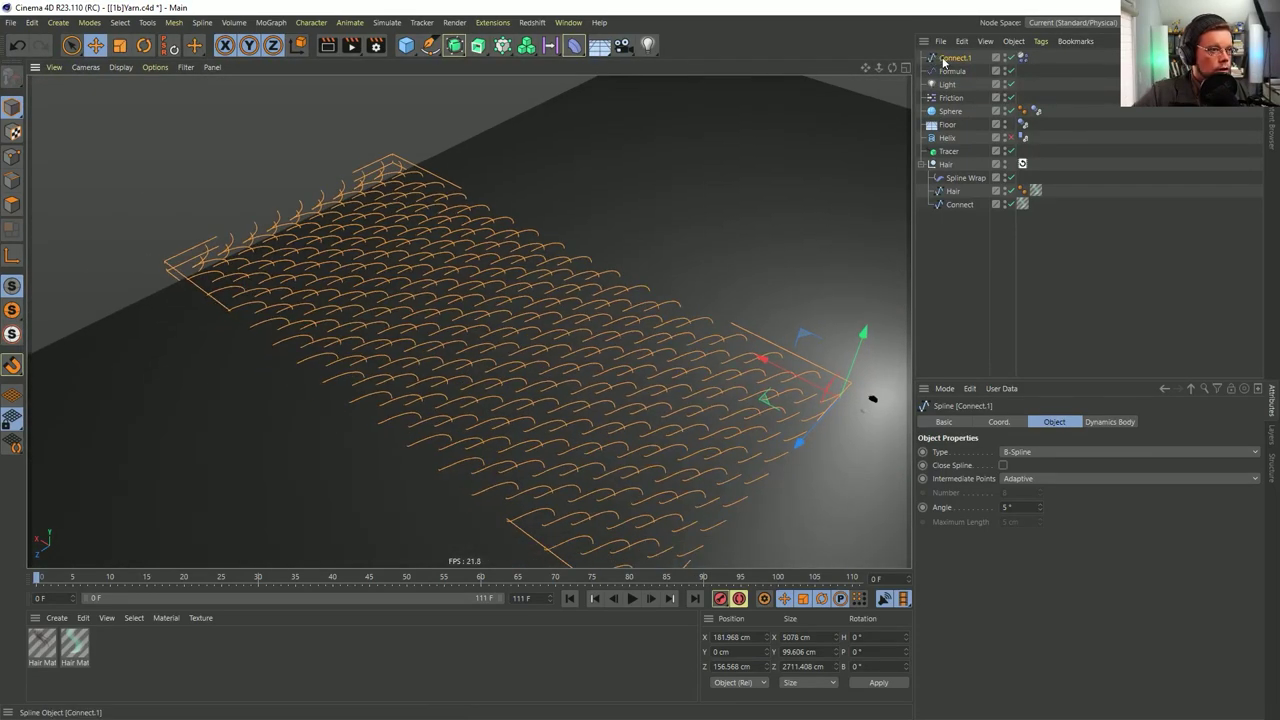
left_click(719, 243)
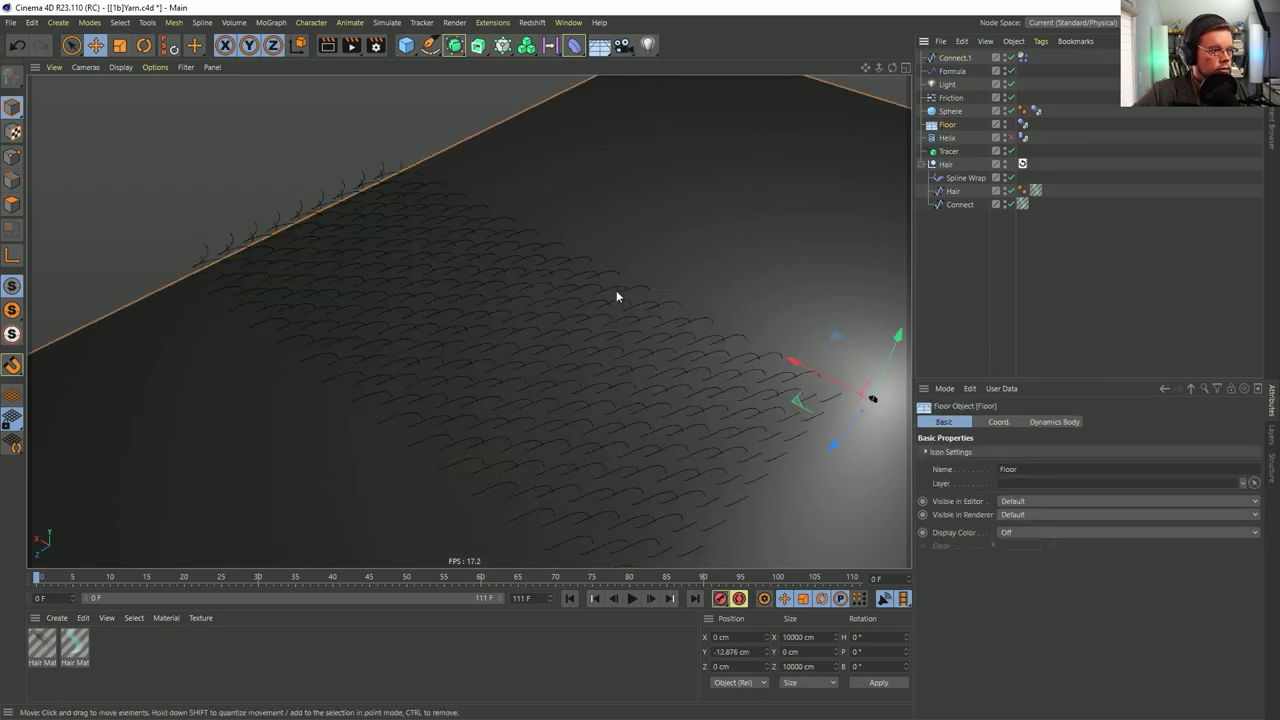
left_click_drag(889, 348, 879, 369)
left_click_drag(786, 403, 610, 293, "alt")
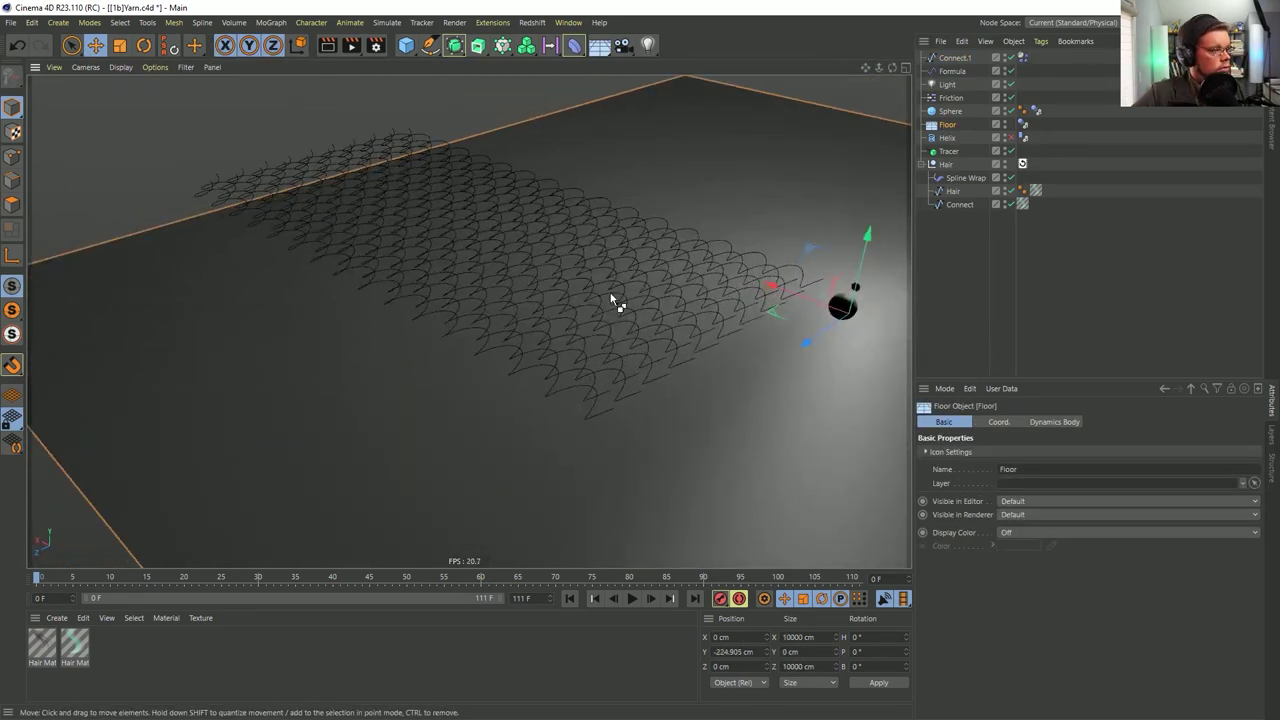
Disable the Spline Wrap deformer and play the dynamics simulation from frame 0 to test it
left_click(649, 598)
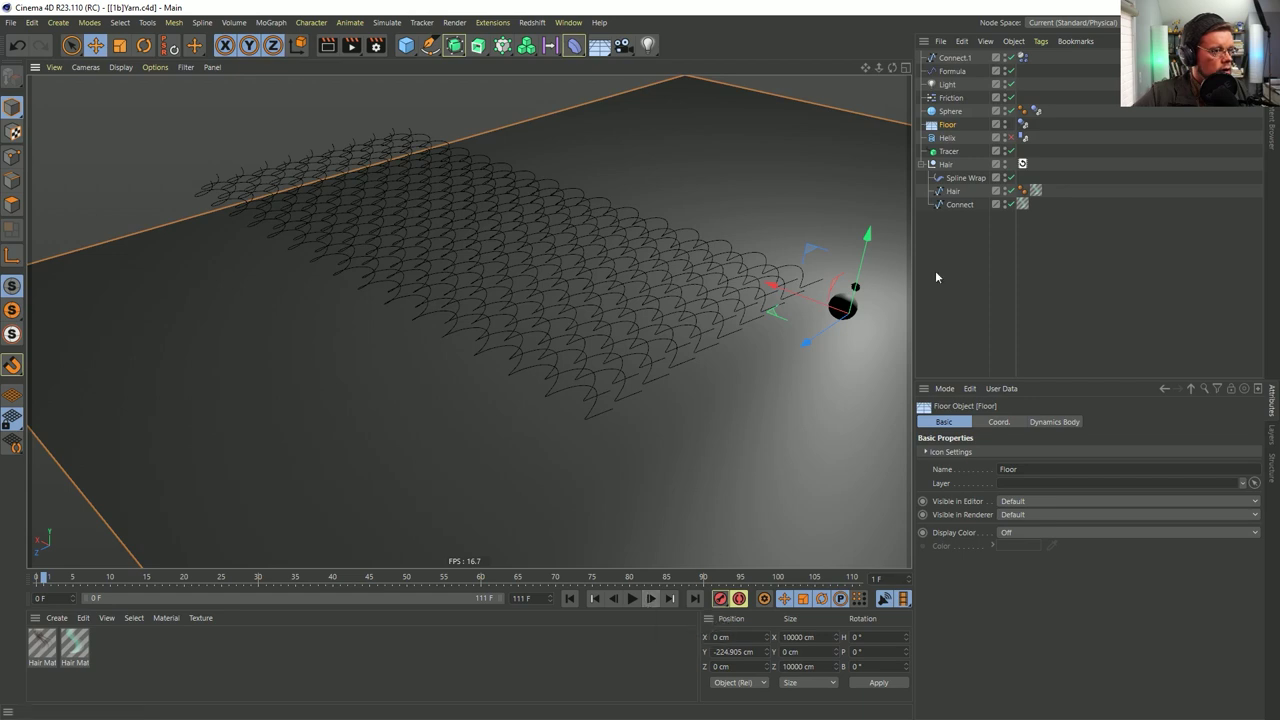
left_click(1012, 178)
left_click(1011, 178)
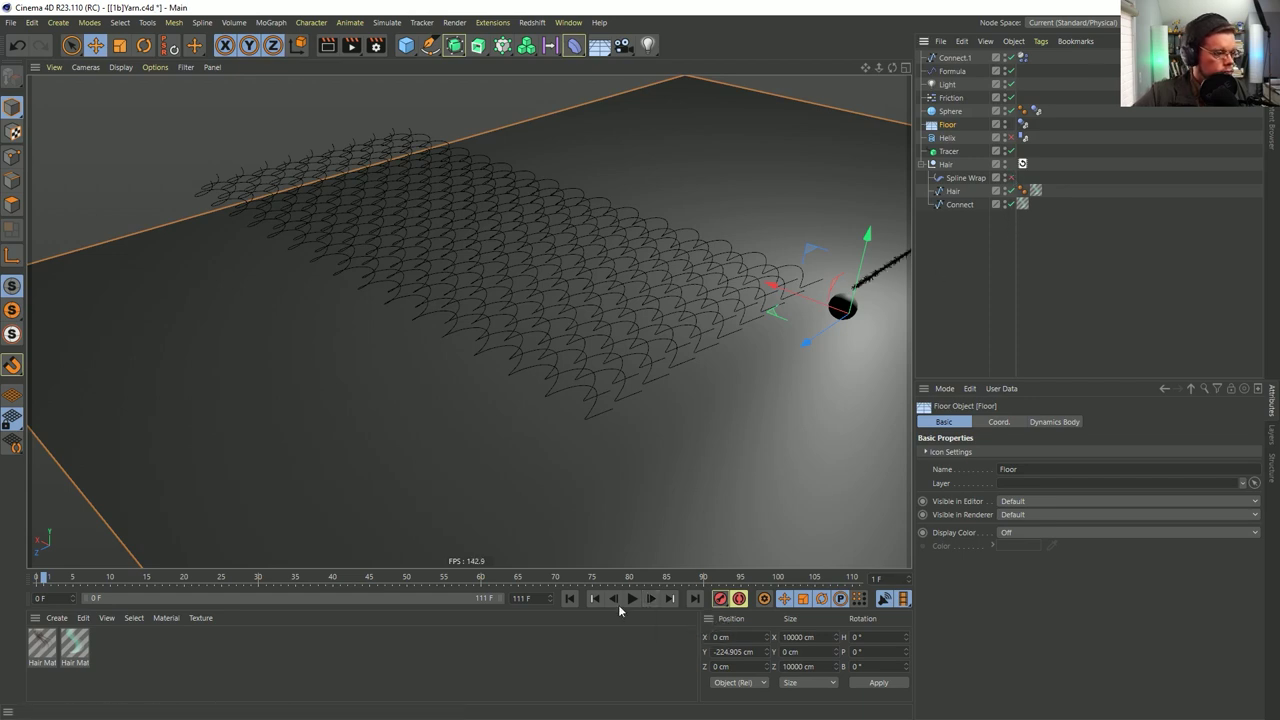
left_click(651, 598)
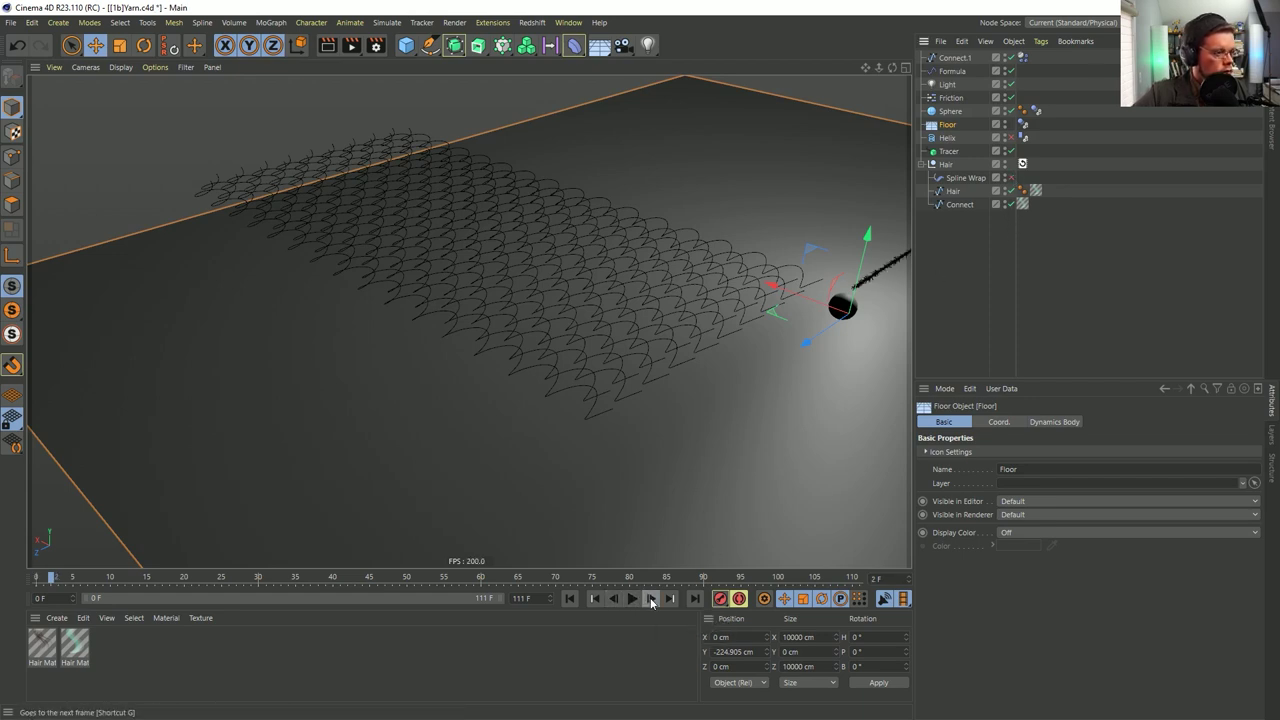
left_click(651, 598)
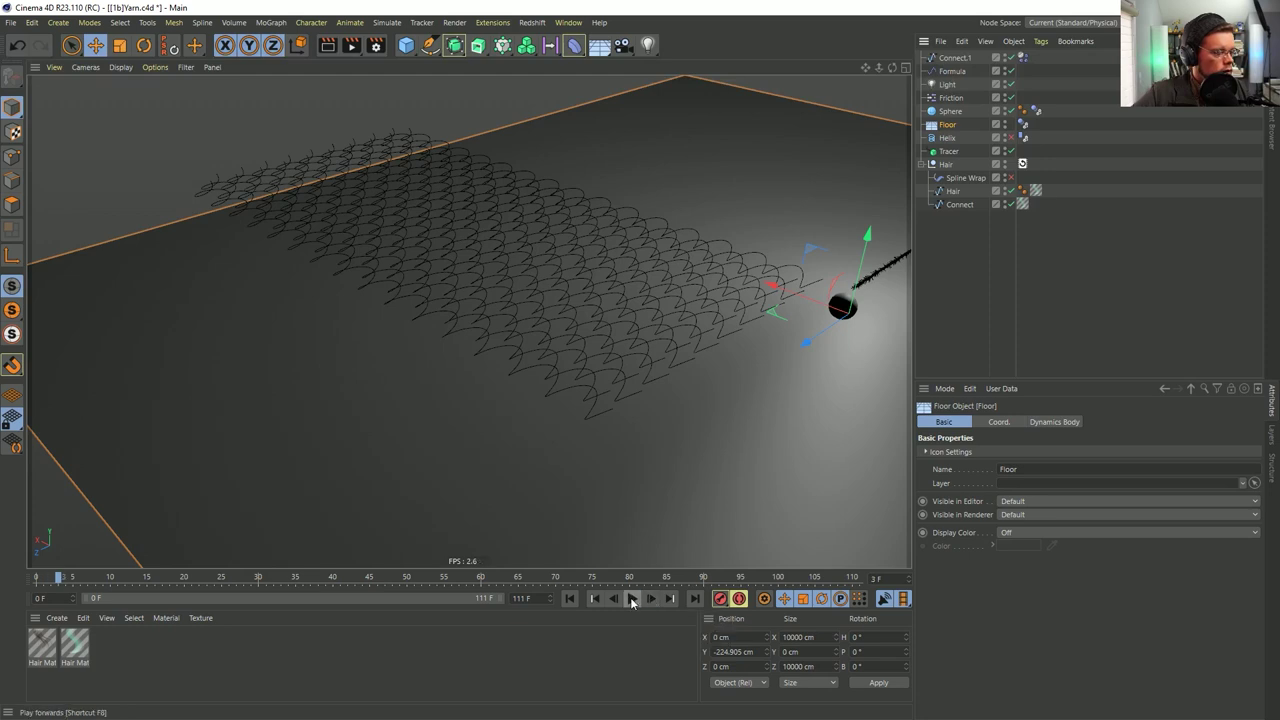
left_click(570, 598)
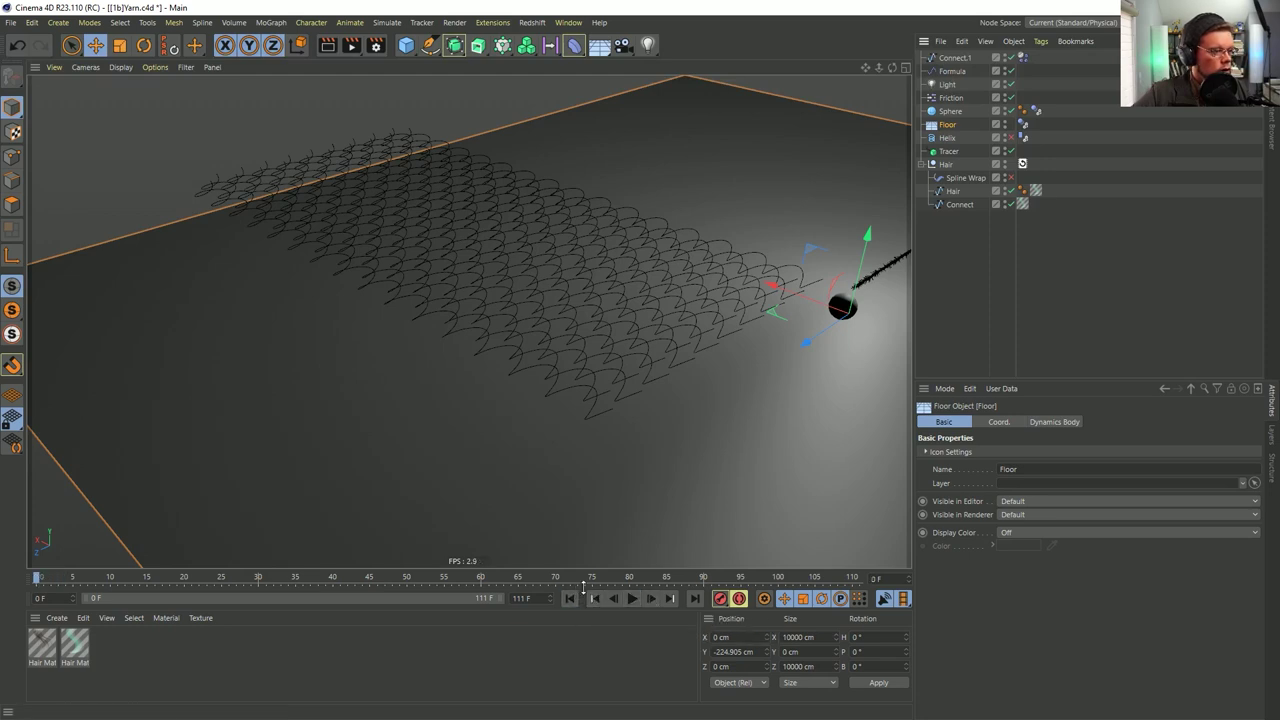
left_click(631, 598)
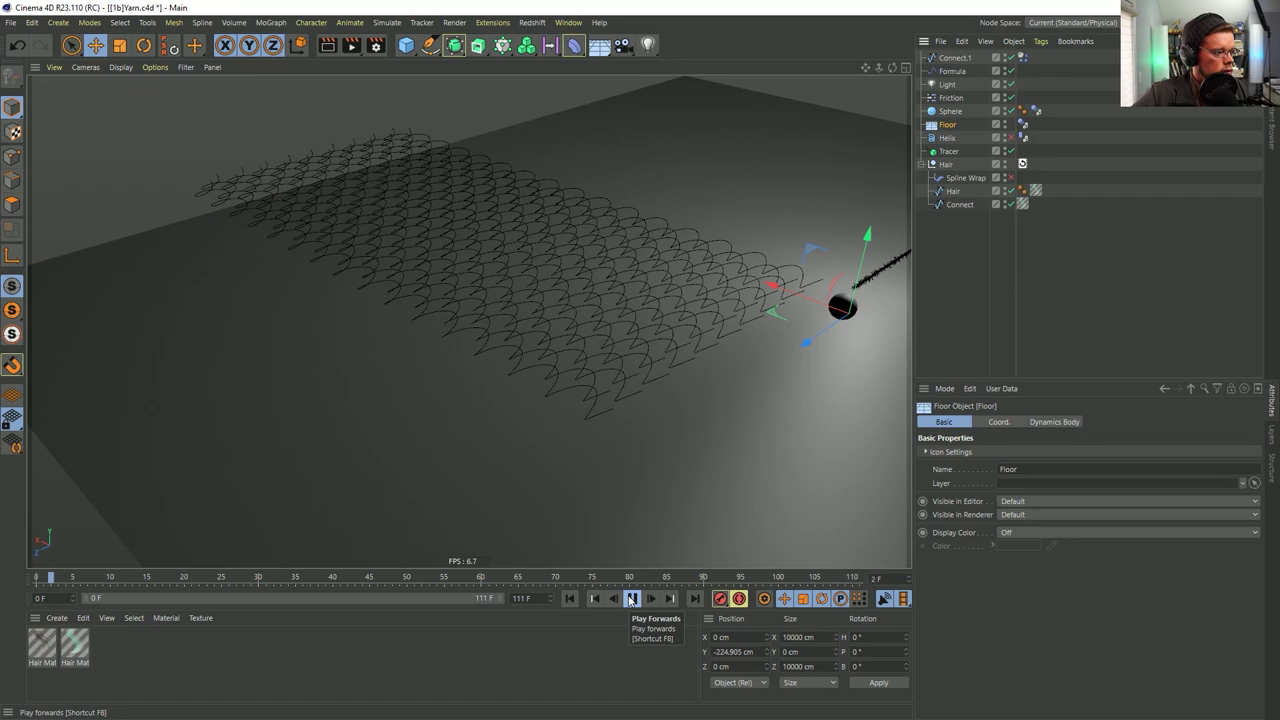
left_click(631, 598)
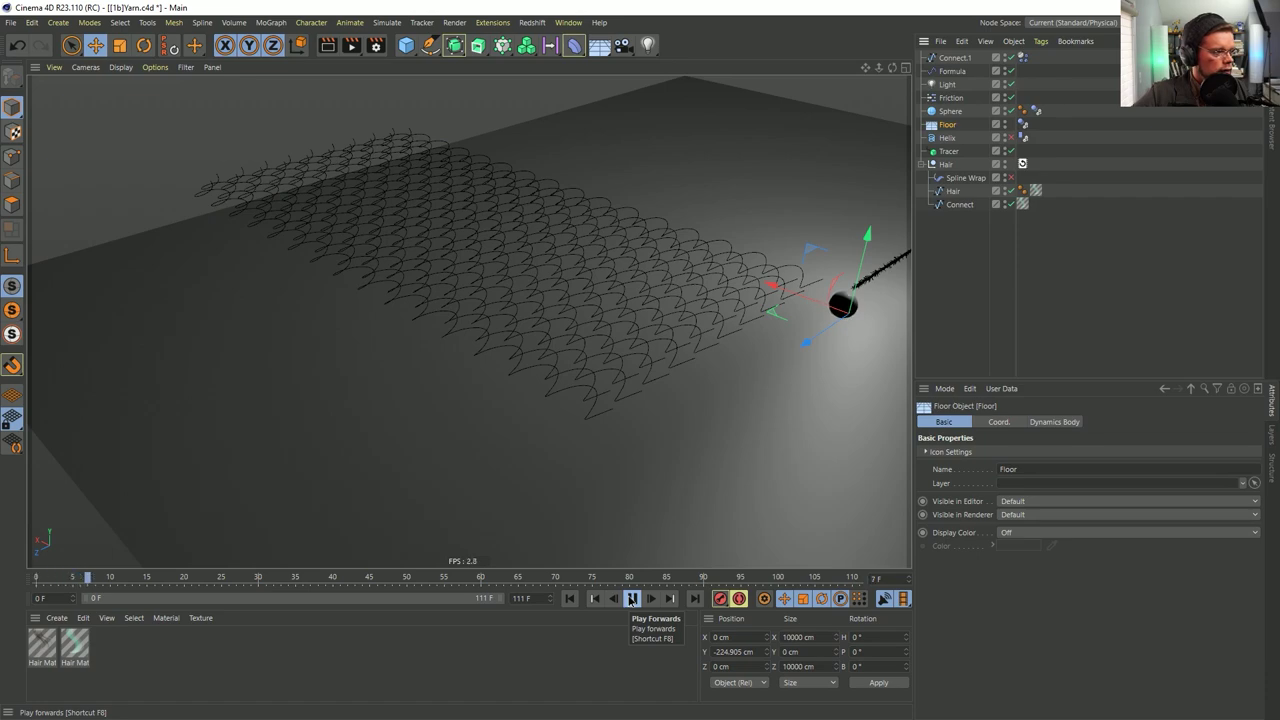
Move all points of the Connect.1 spline together to position 0 cm in X, Y and Z
left_click_drag(598, 270, 697, 249, "alt")
left_click_drag(660, 189, 555, 305, "alt")
left_click(947, 61)
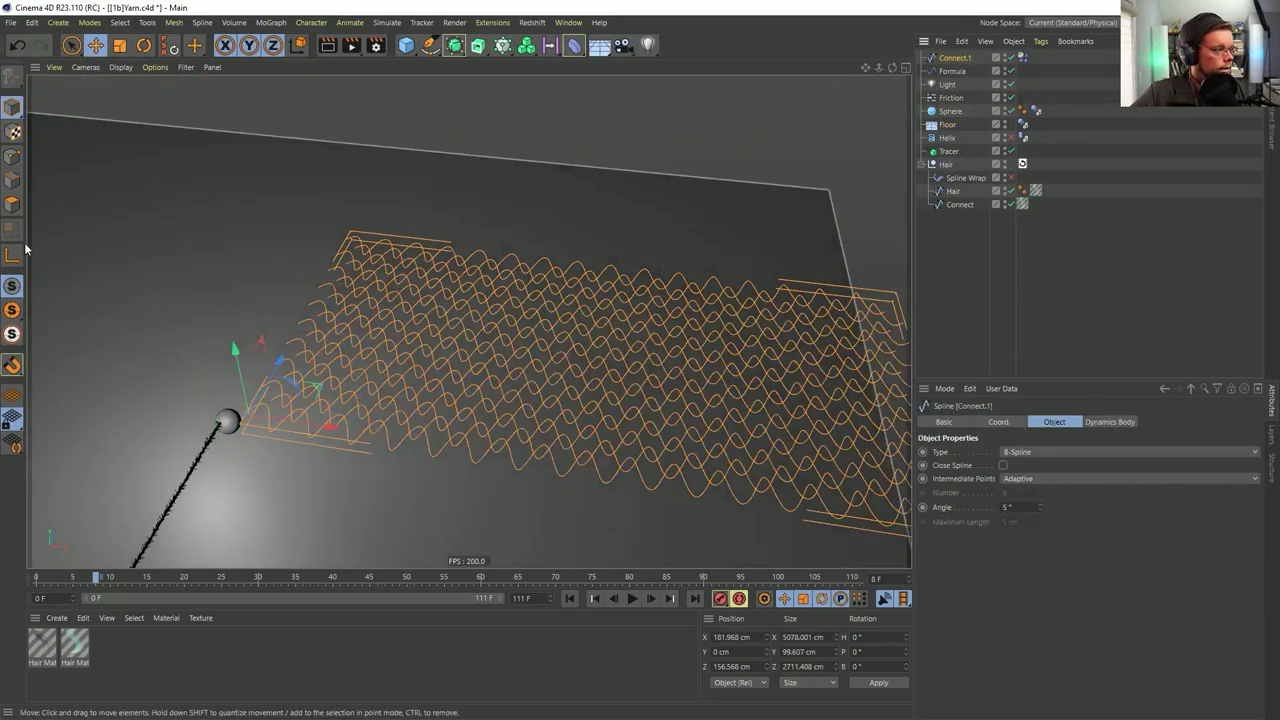
left_click(12, 157)
left_click_drag(757, 640, 642, 626)
type("00")
key("Return")
middle_click_drag(312, 428, 586, 316, "alt")
left_click_drag(587, 316, 640, 340, "alt")
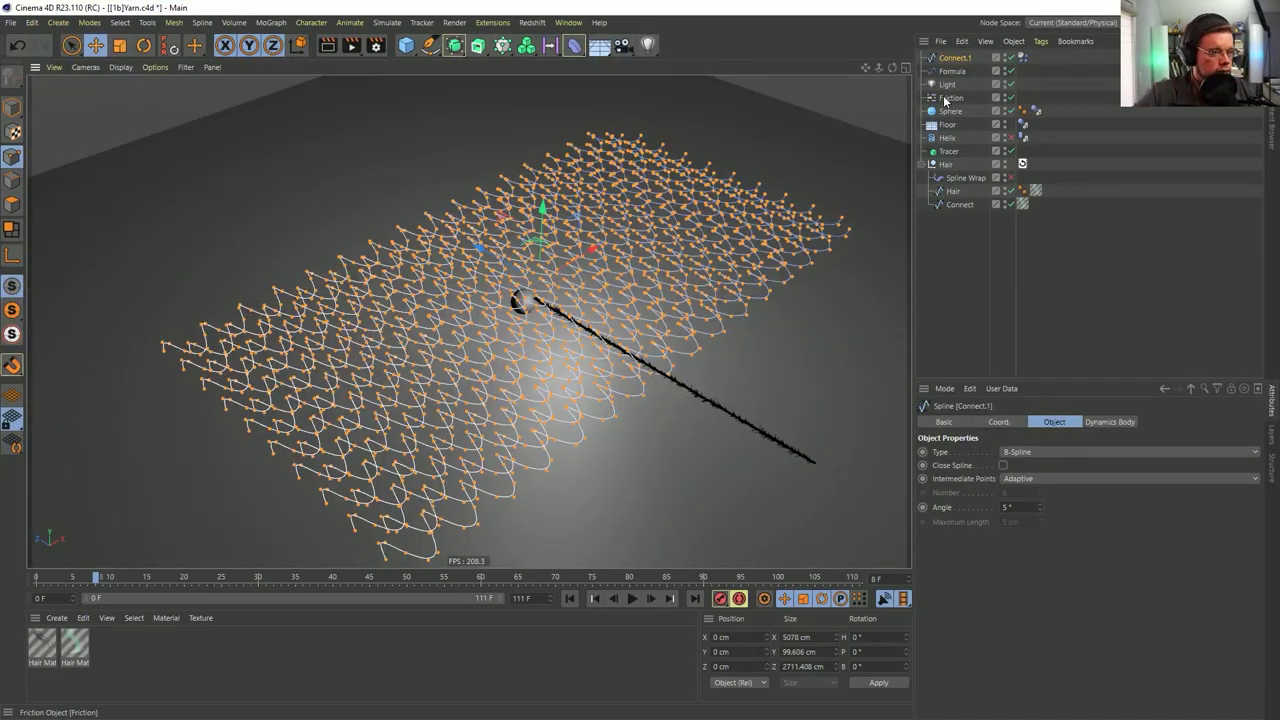
Go back to frame 0, reset the PSR of Connect.1 in Model mode, and return to Points mode
left_click(12, 107)
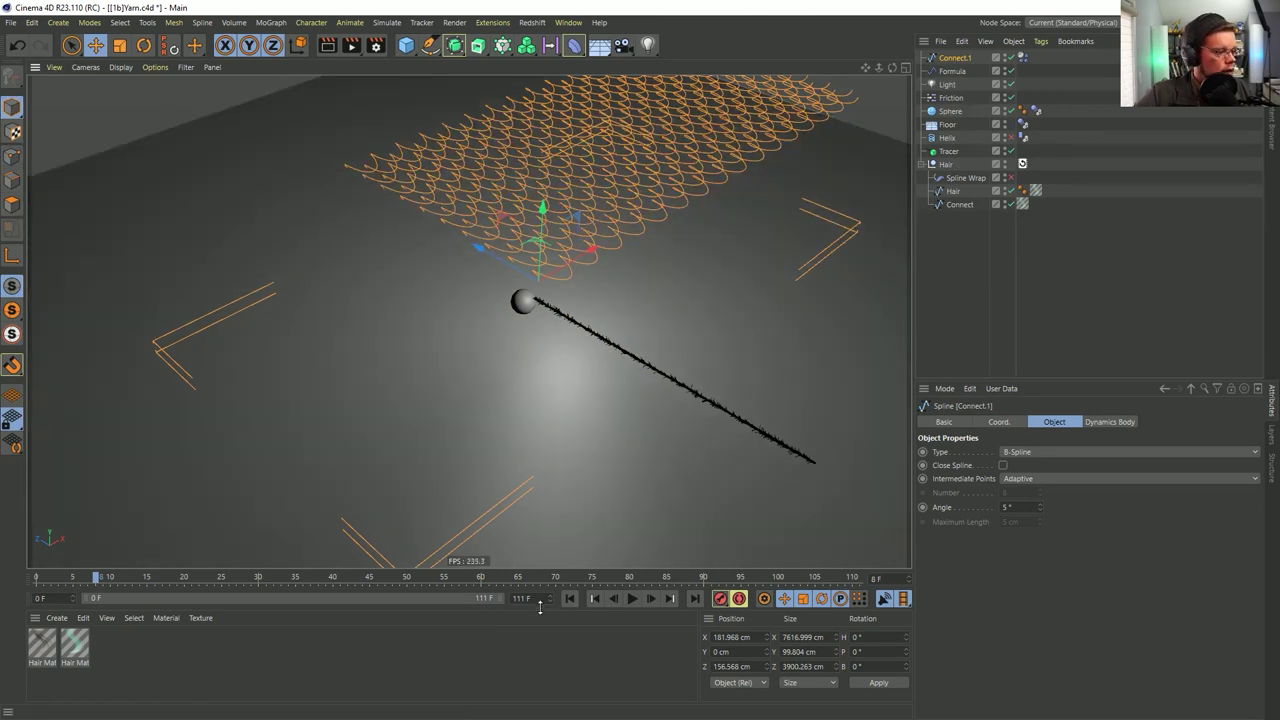
left_click(567, 598)
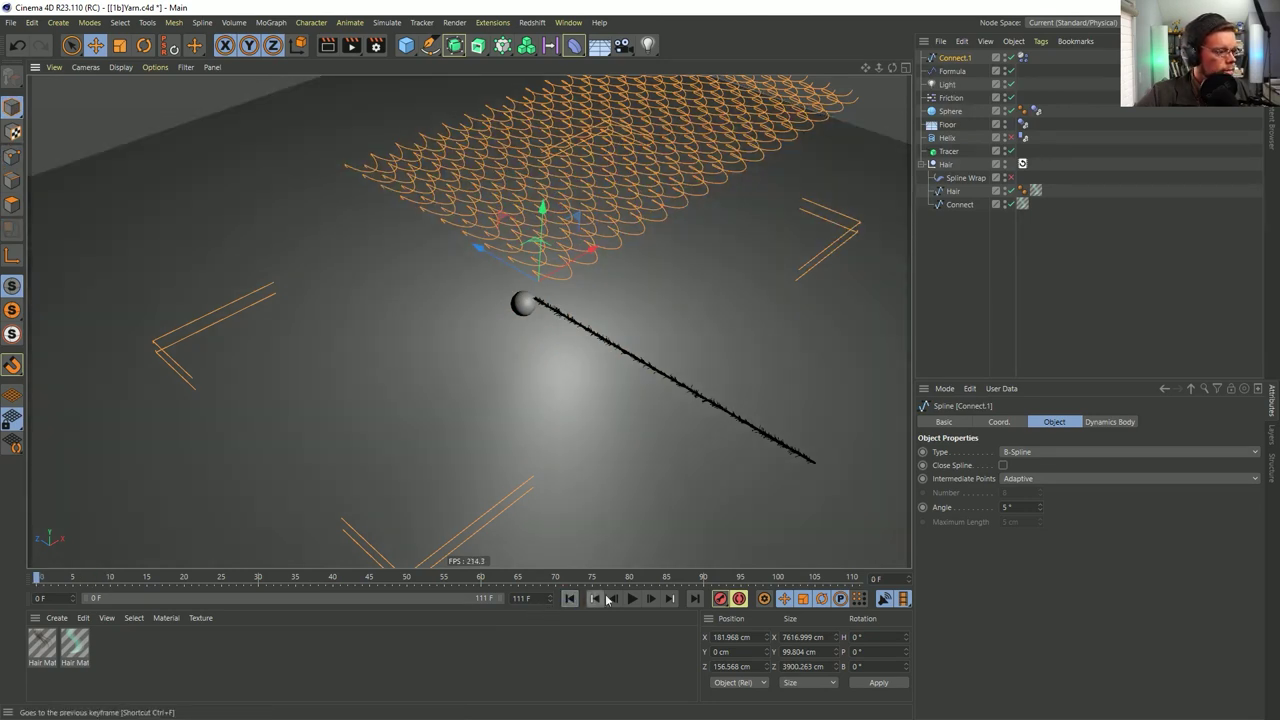
key("shift+c")
type("psr")
key("Return")
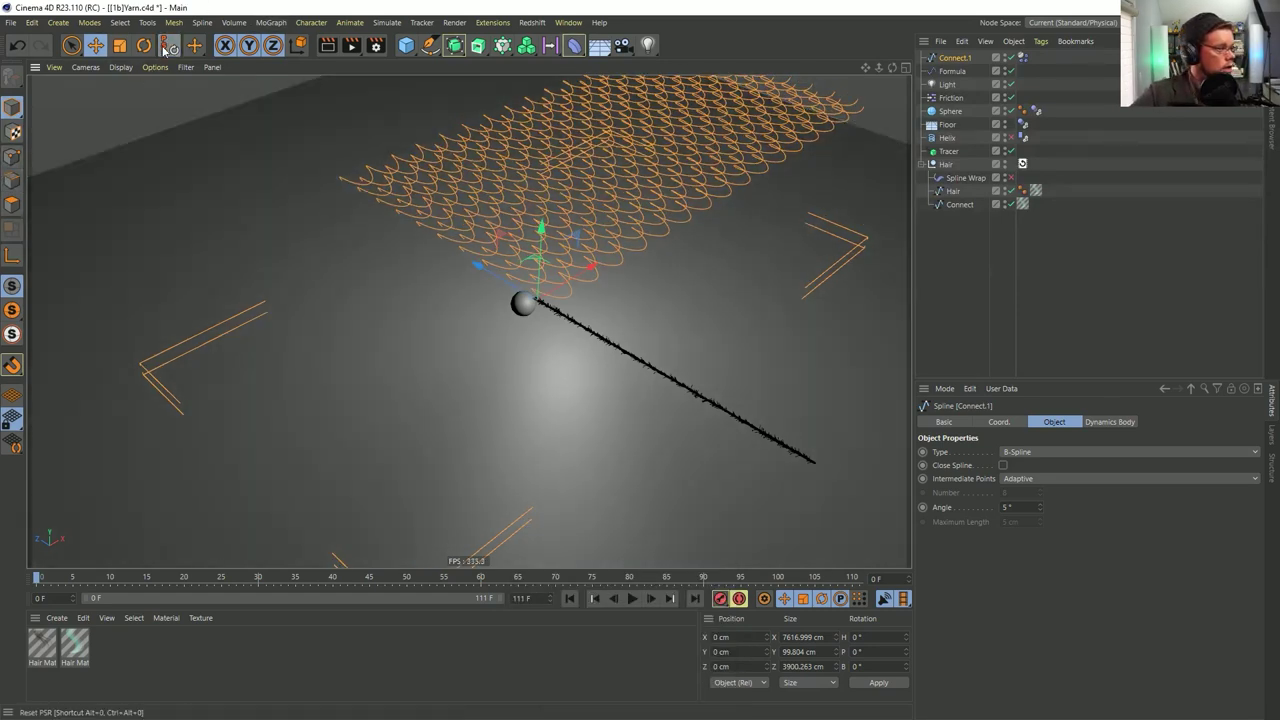
left_click(12, 157)
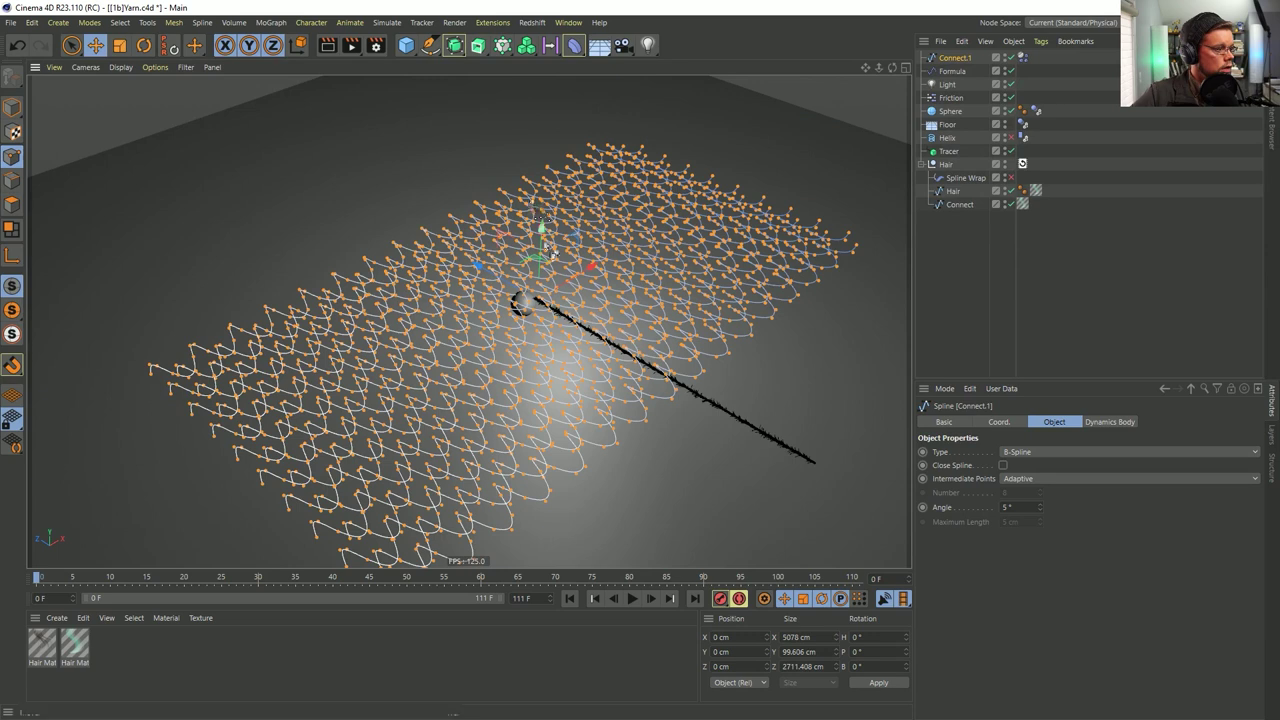
Delete the Dynamics Body tag from the Connect.1 spline and reselect the spline
left_click(1022, 57)
key("Delete")
left_click(956, 58)
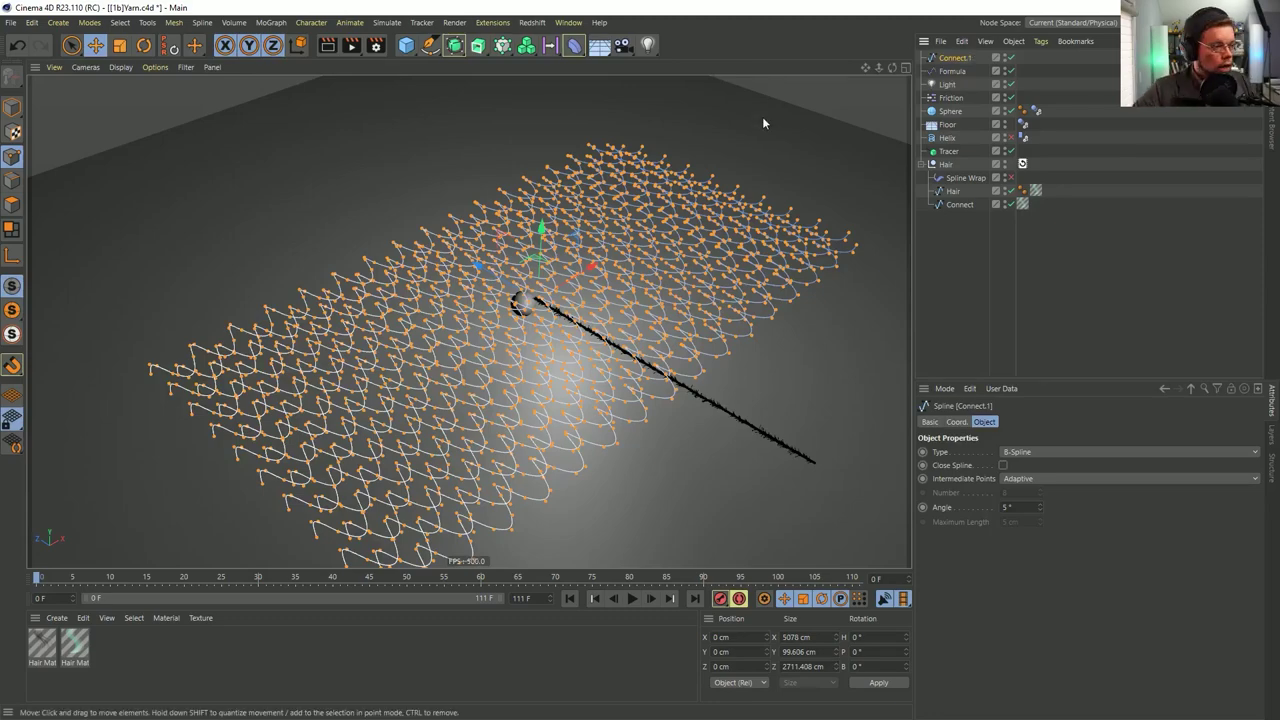
left_click_drag(566, 331, 525, 360, "alt")
middle_click_drag(652, 340, 576, 304, "alt")
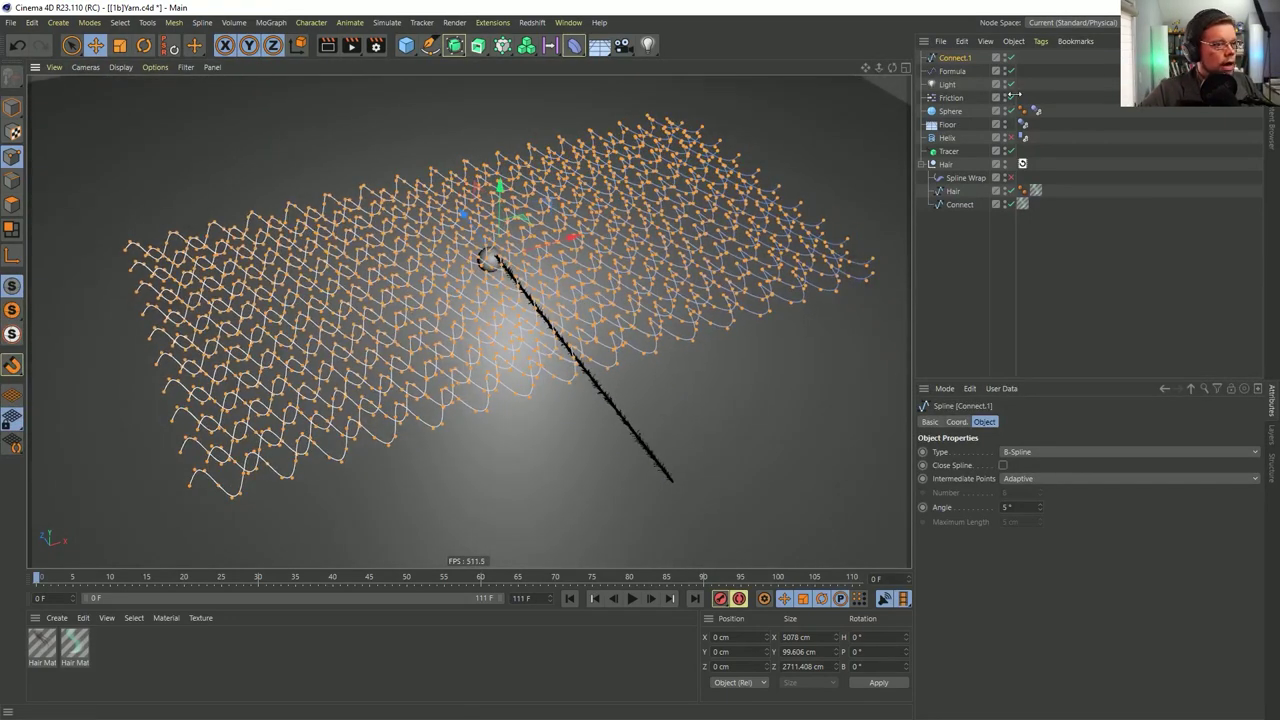
Disable the Sphere, keep Connect.1 selected, and switch back to Model mode
left_click(950, 111)
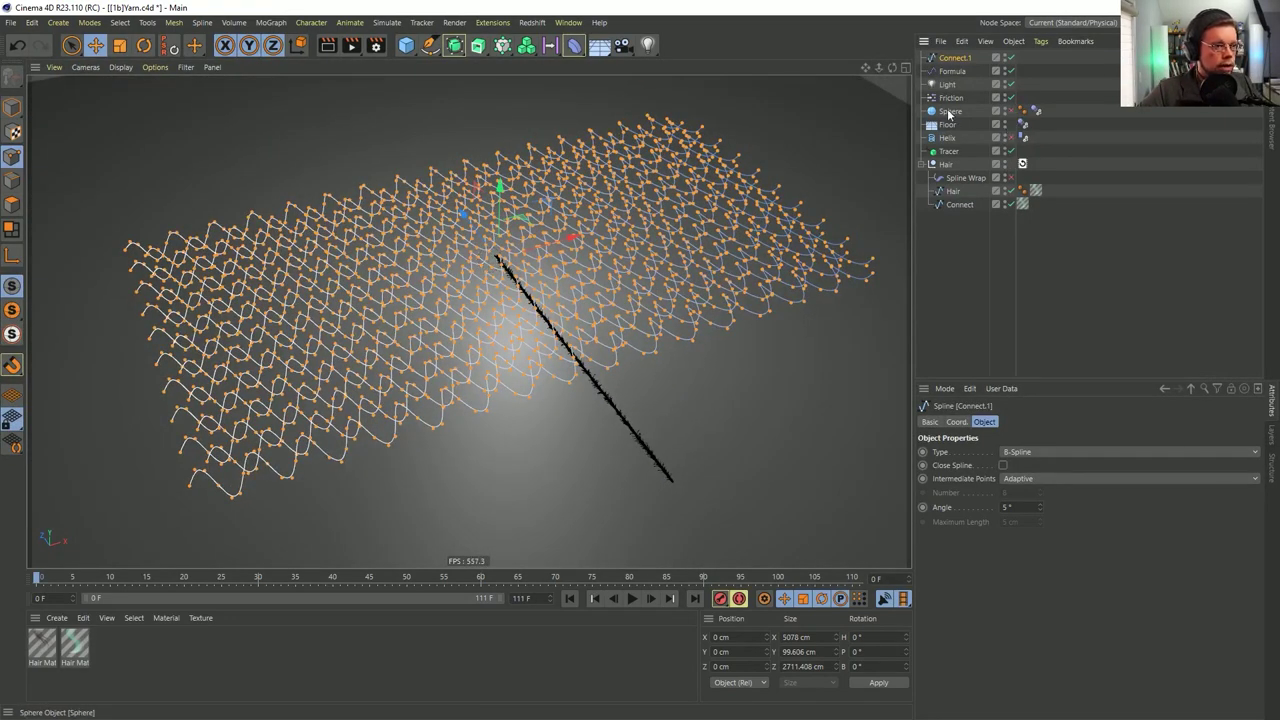
left_click(955, 58)
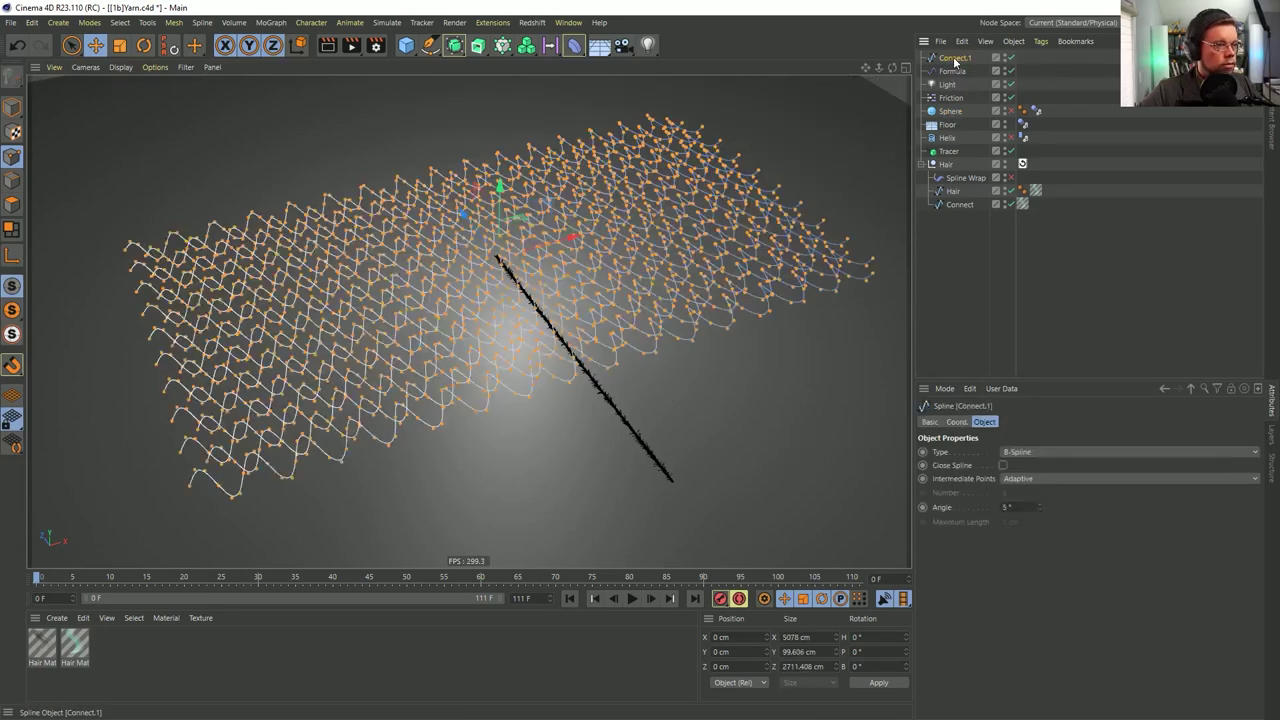
key("ctrl+z")
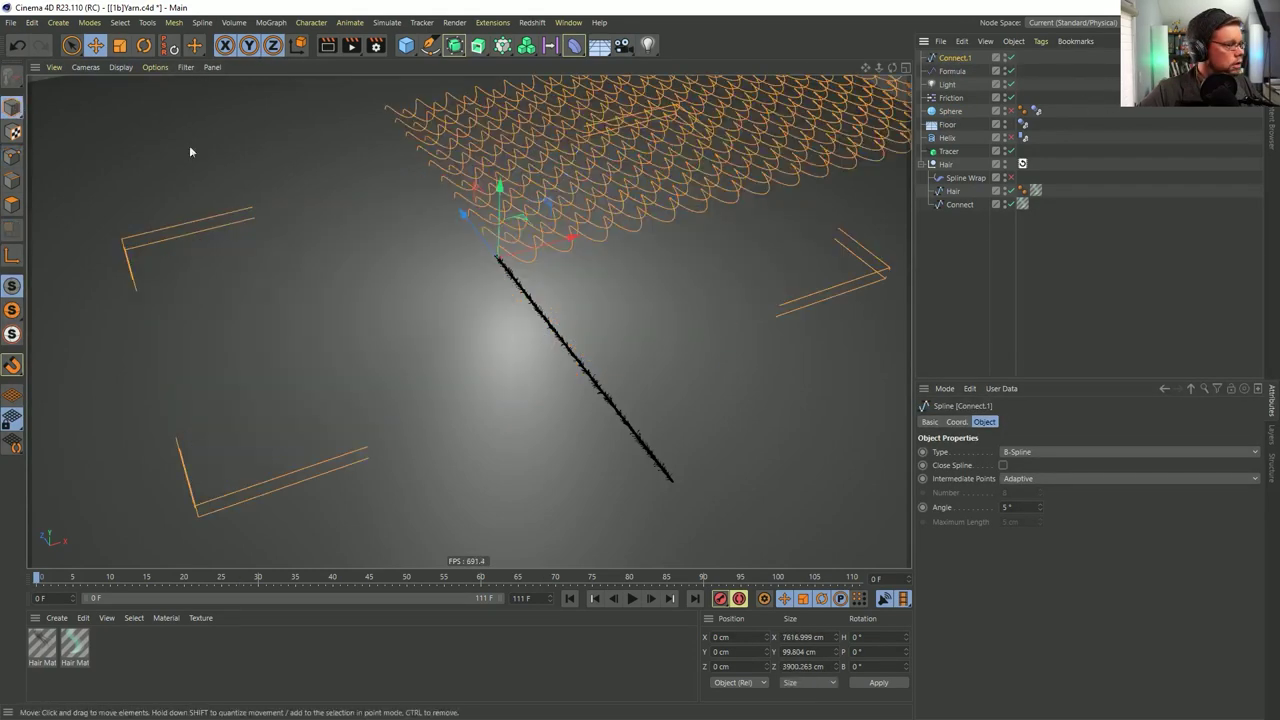
left_click_drag(656, 179, 640, 160, "alt")
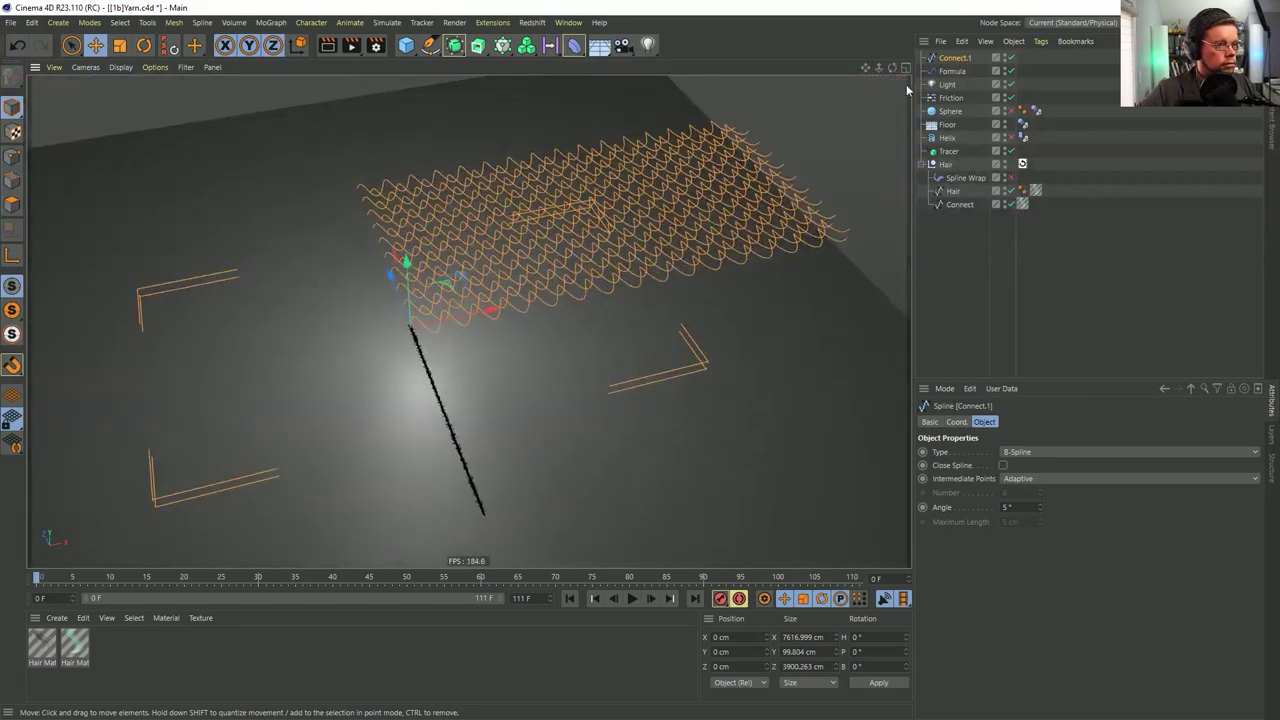
Compare how the Connect.1 spline sits in Points mode and in Model mode
left_click(1100, 85)
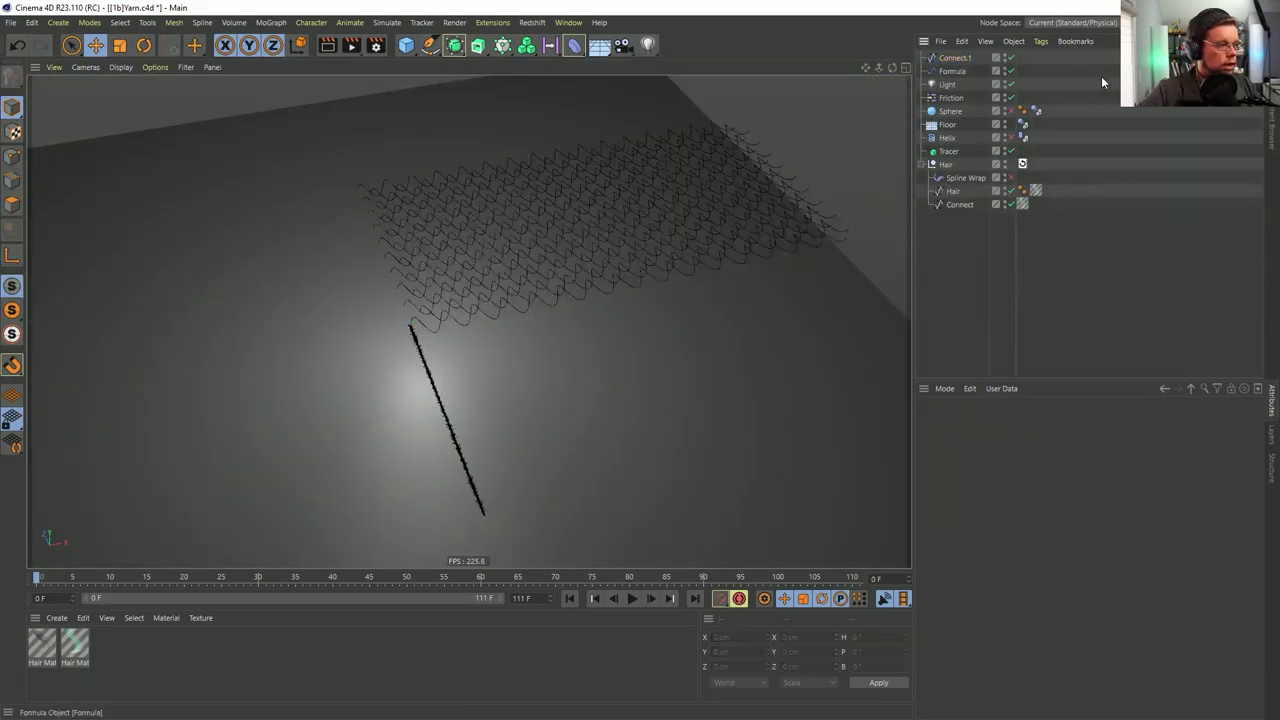
left_click(963, 57)
left_click(12, 157)
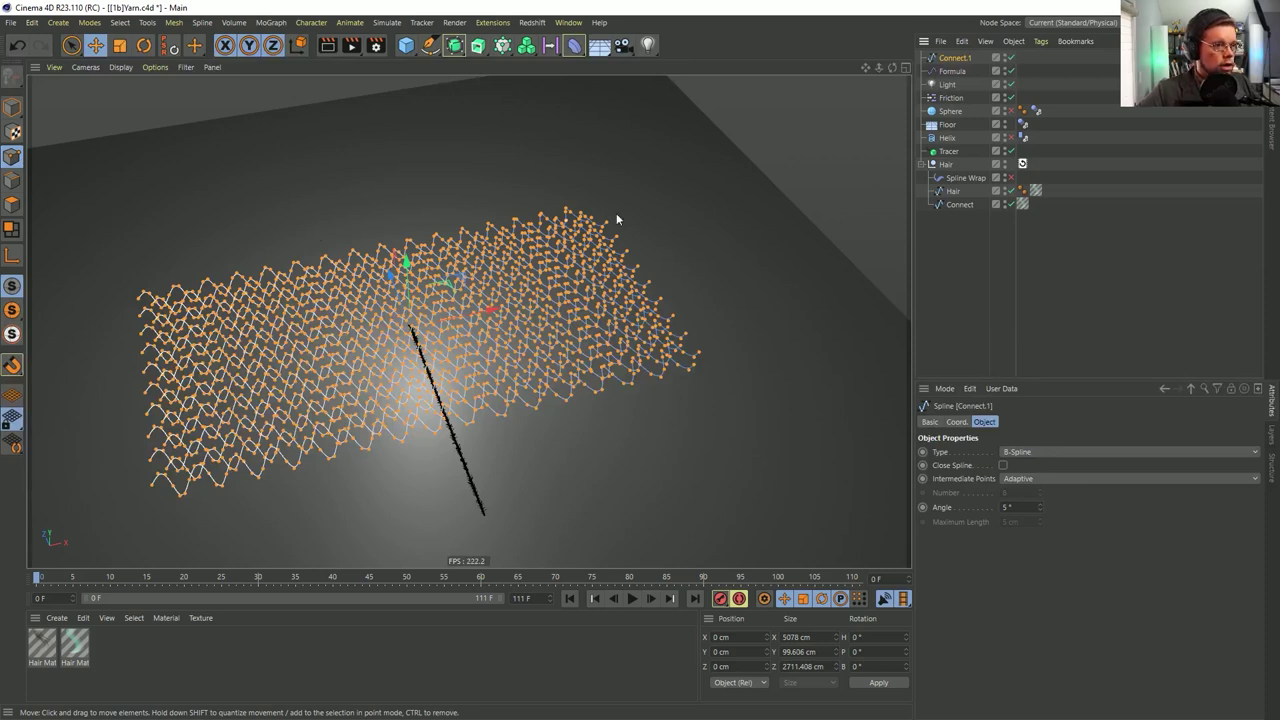
left_click(13, 107)
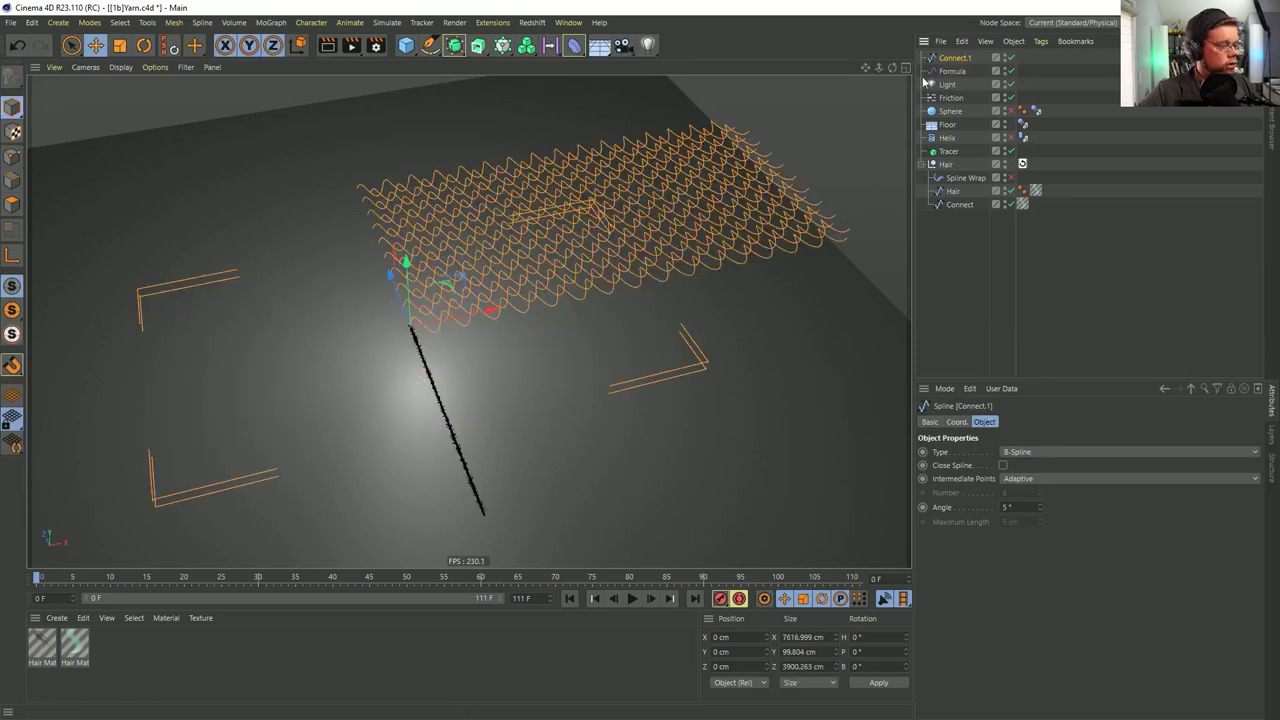
Cut the Connect.1 spline from the yarn scene and paste it into a new empty project
key("ctrl+x")
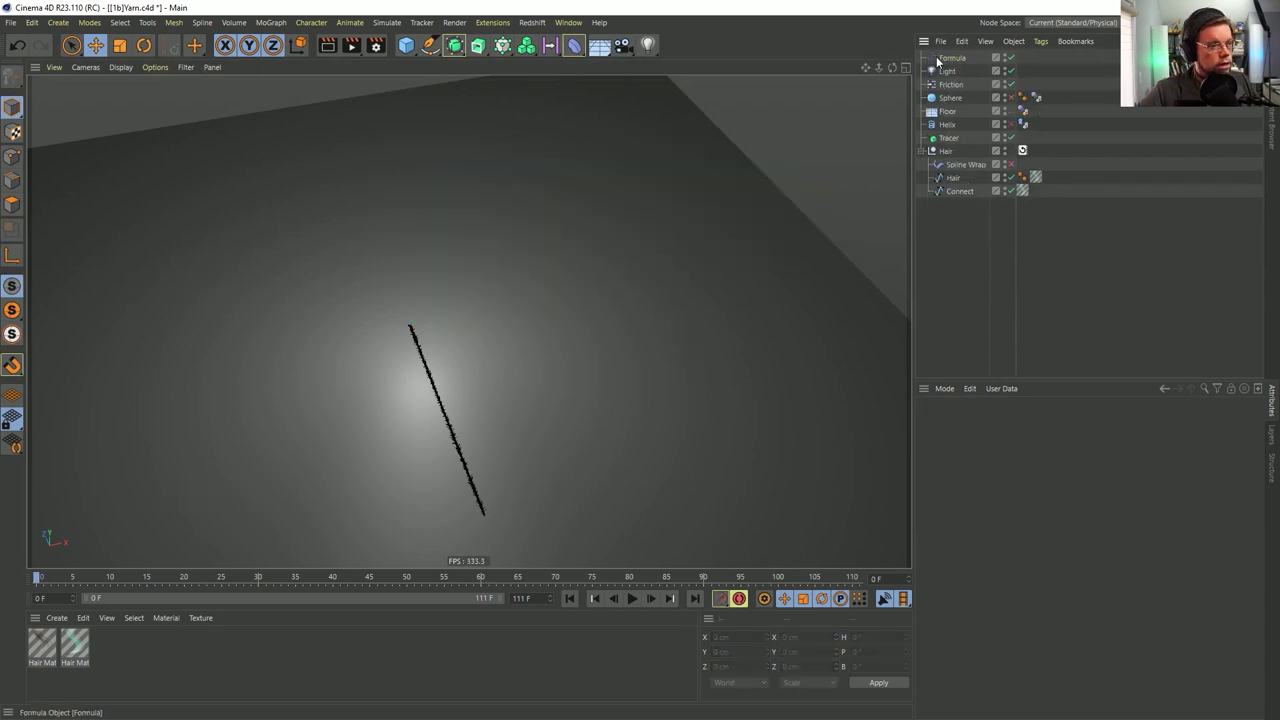
key("ctrl+n")
key("ctrl+v")
left_click(934, 115)
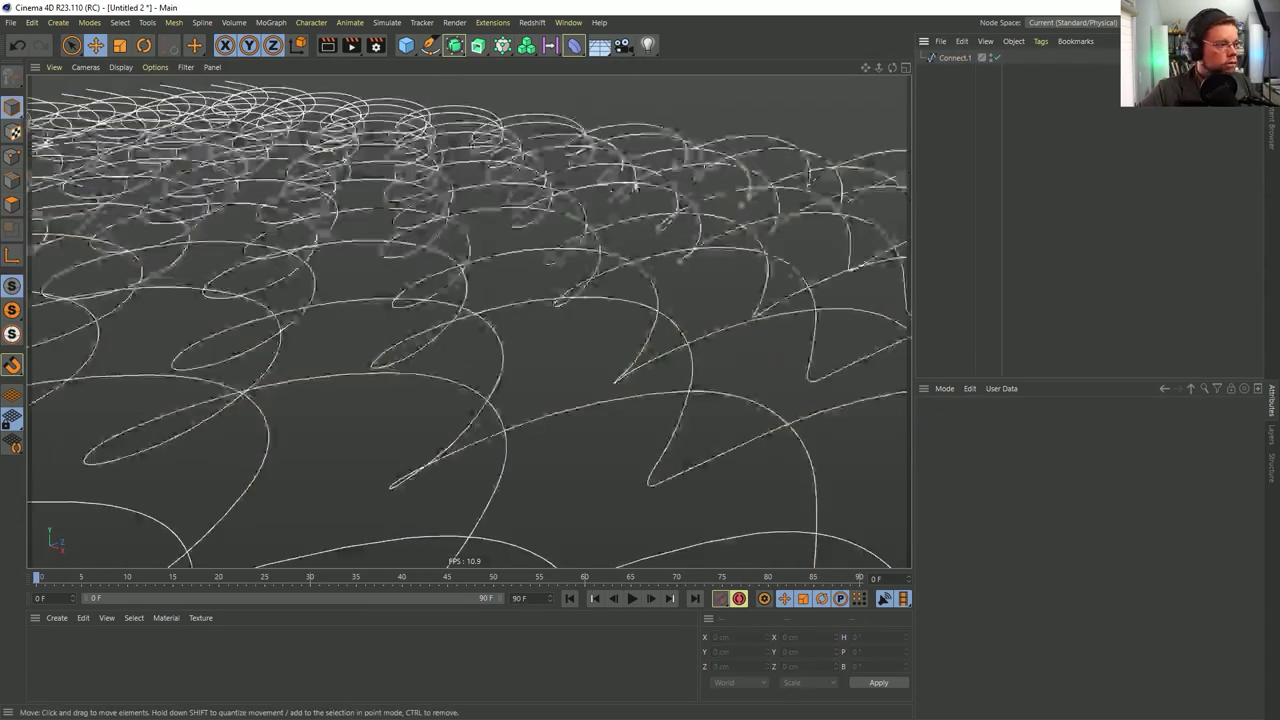
right_click_drag(648, 220, 322, 310, "alt")
left_click_drag(322, 310, 313, 211, "alt")
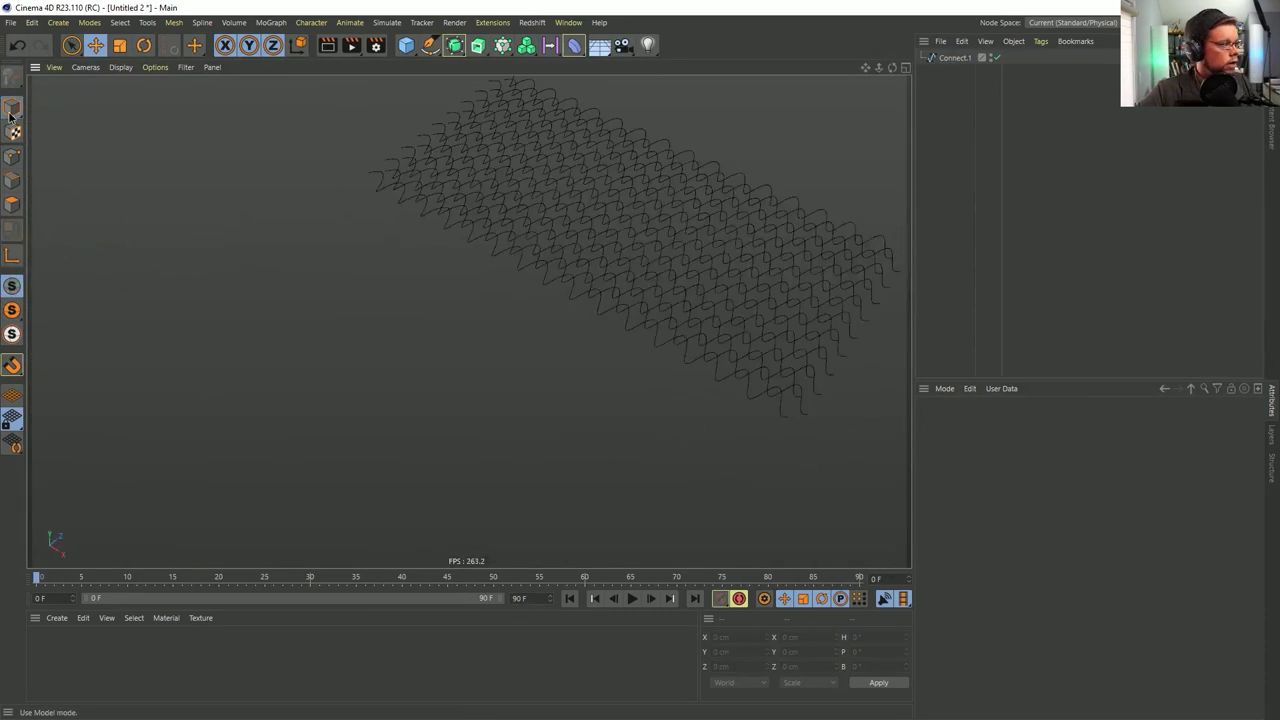
Add a Cube at the origin of the new project and compare it with Connect.1 in Points and Model mode
left_click(427, 46)
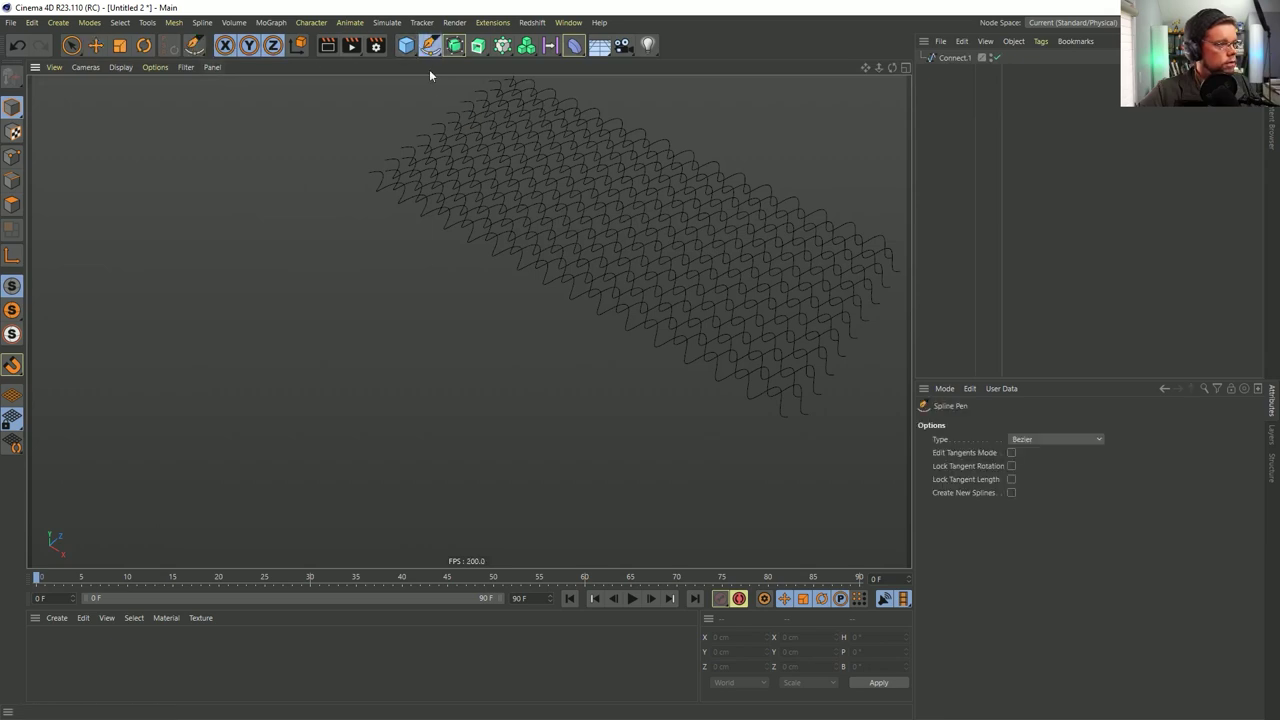
left_click(405, 45)
left_click(953, 71)
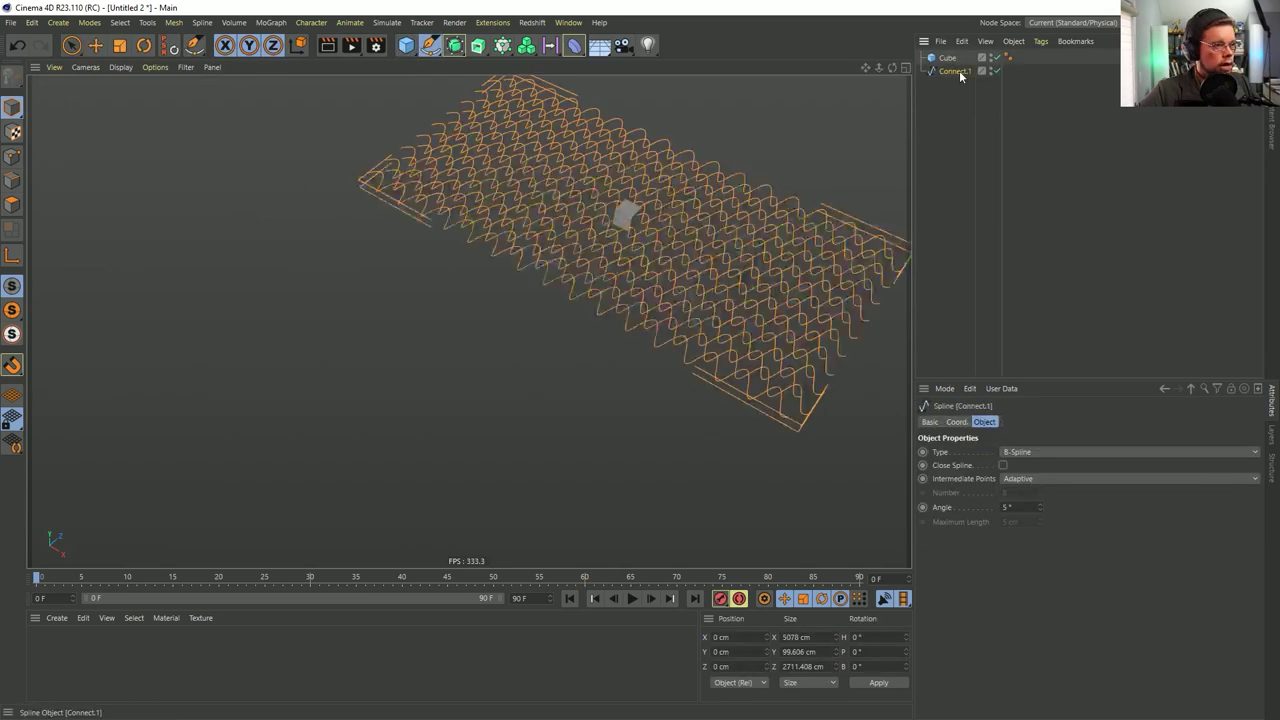
left_click(12, 156)
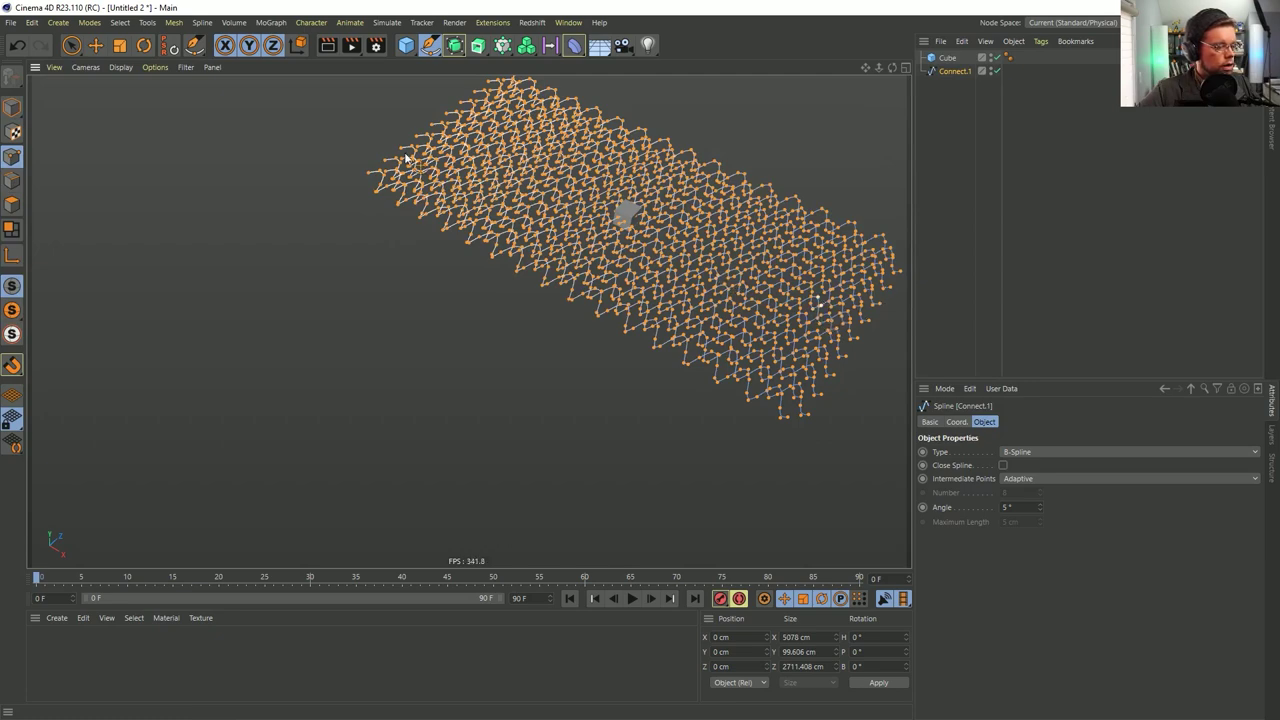
left_click(12, 107)
left_click(951, 126)
left_click(941, 73)
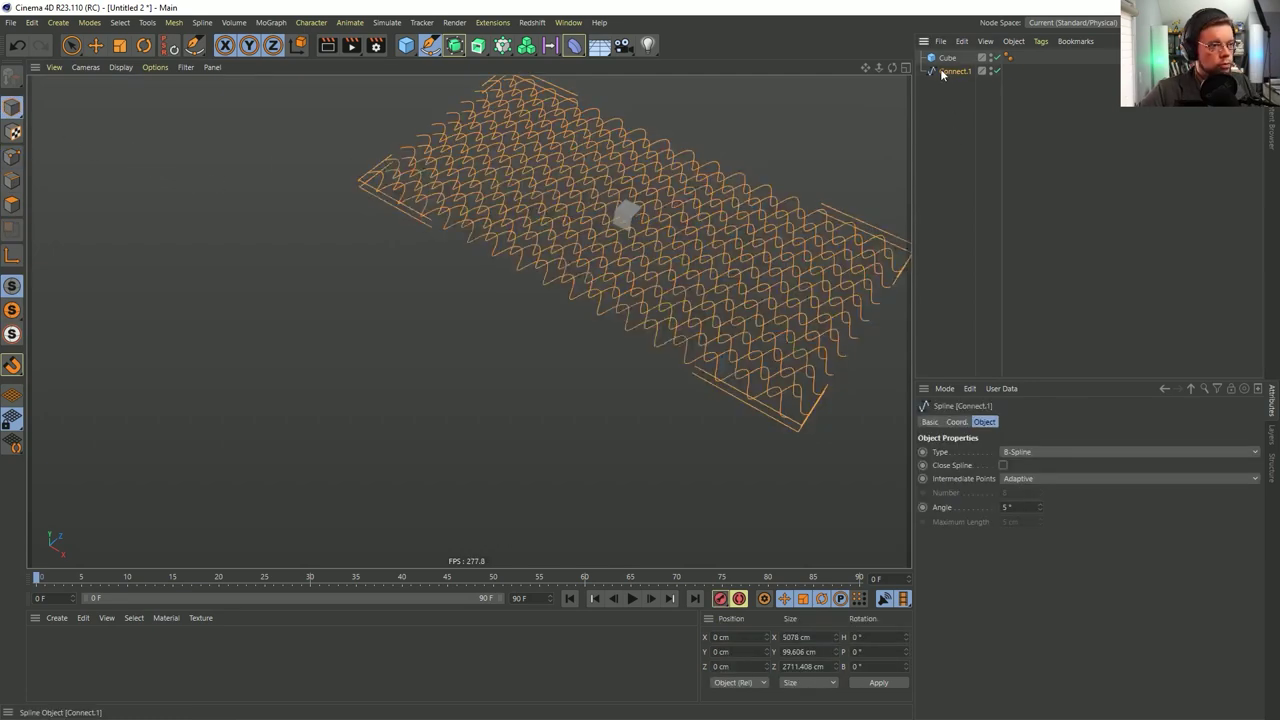
Remove Connect.1 from the test project and close that project without saving
key("Delete")
key("ctrl+F4")
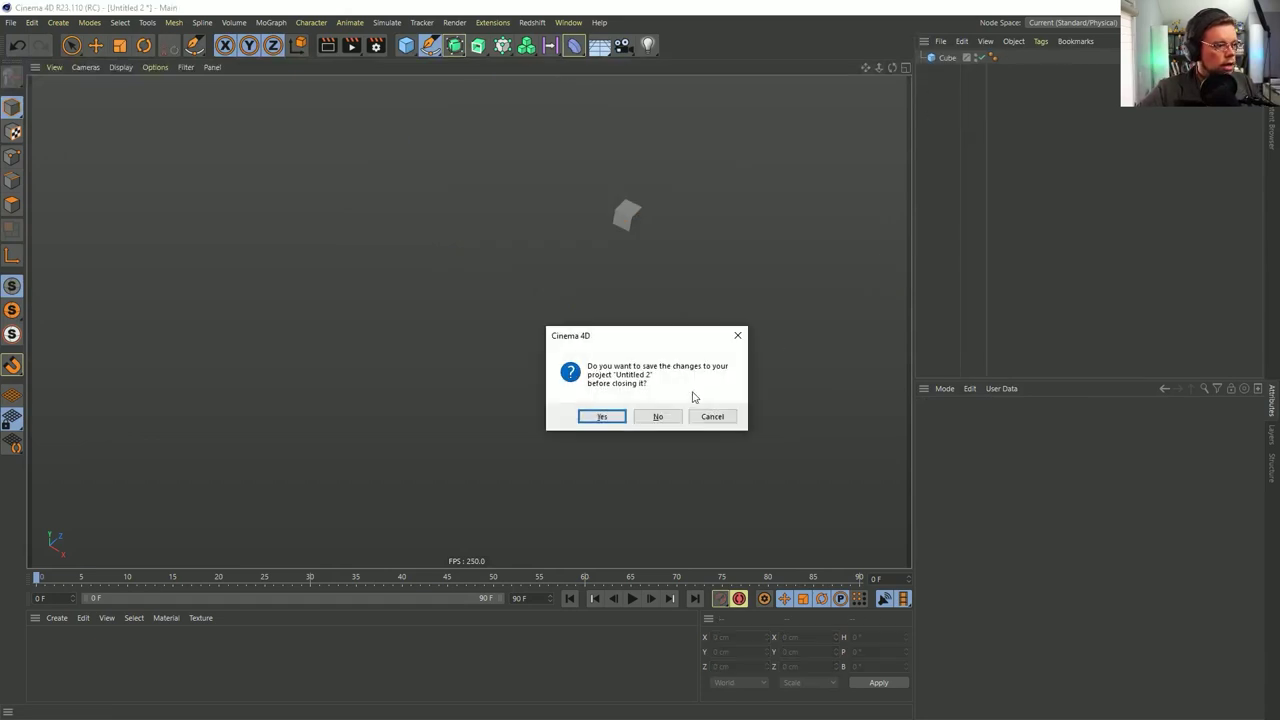
left_click(660, 418)
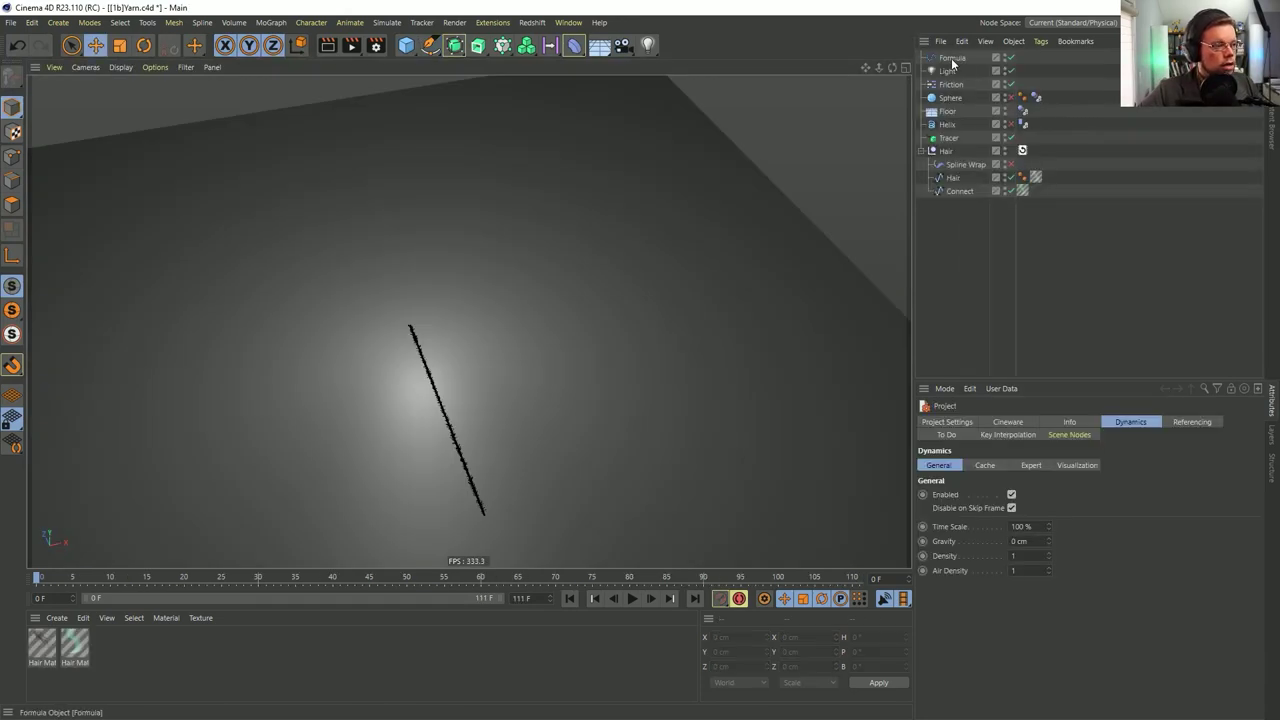
Paste the Connect.1 spline back into the yarn scene and deselect it
key("ctrl+v")
left_click(954, 266)
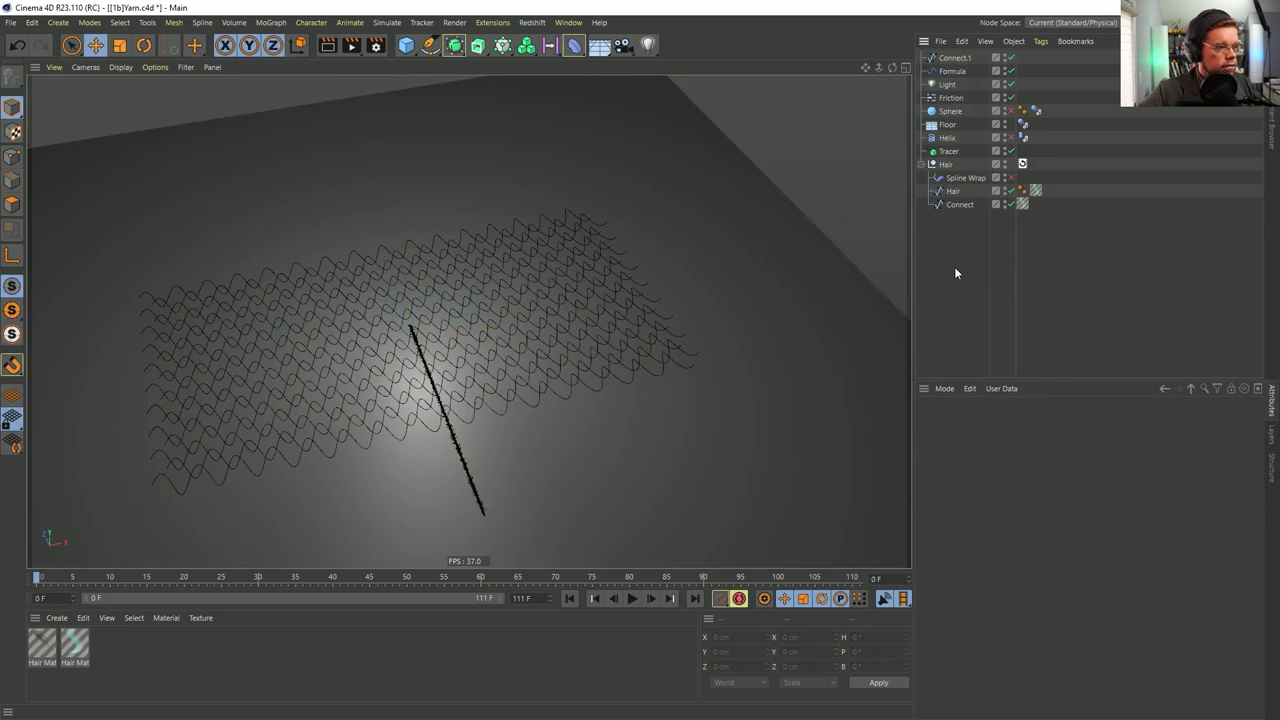
left_click_drag(559, 317, 586, 340, "alt")
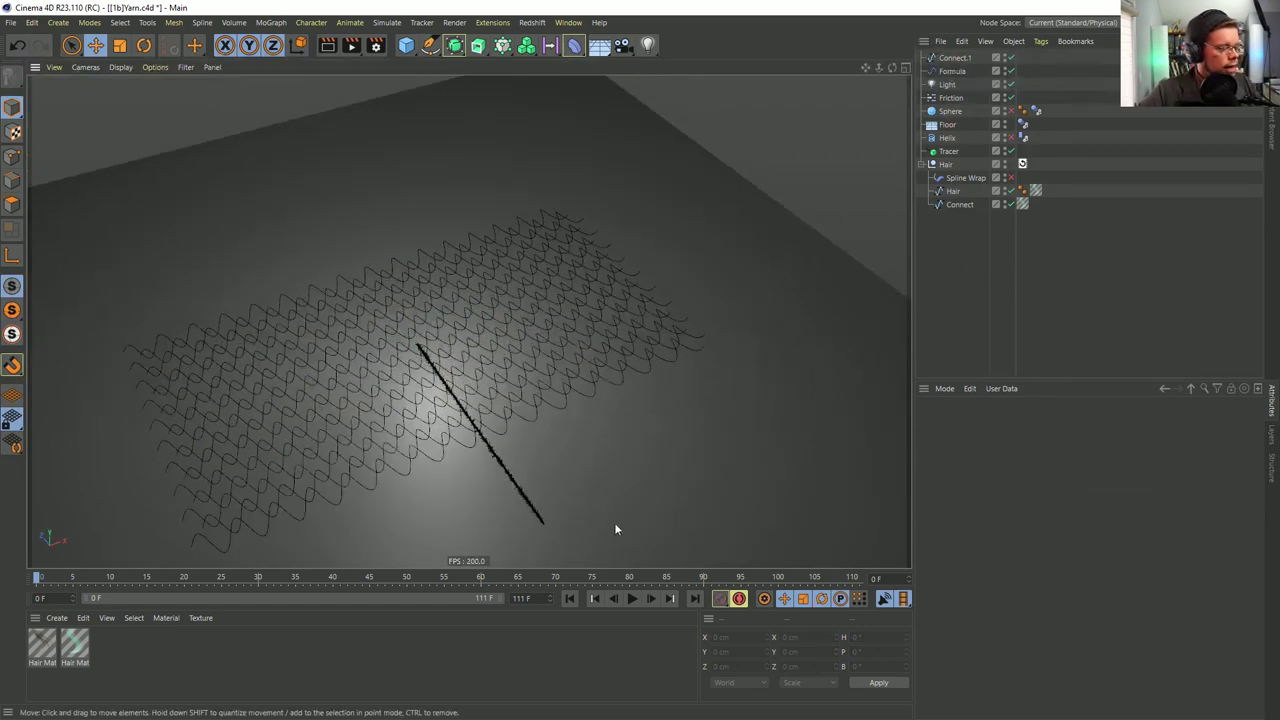
middle_click_drag(505, 418, 598, 351, "alt")
left_click_drag(598, 351, 588, 349, "alt")
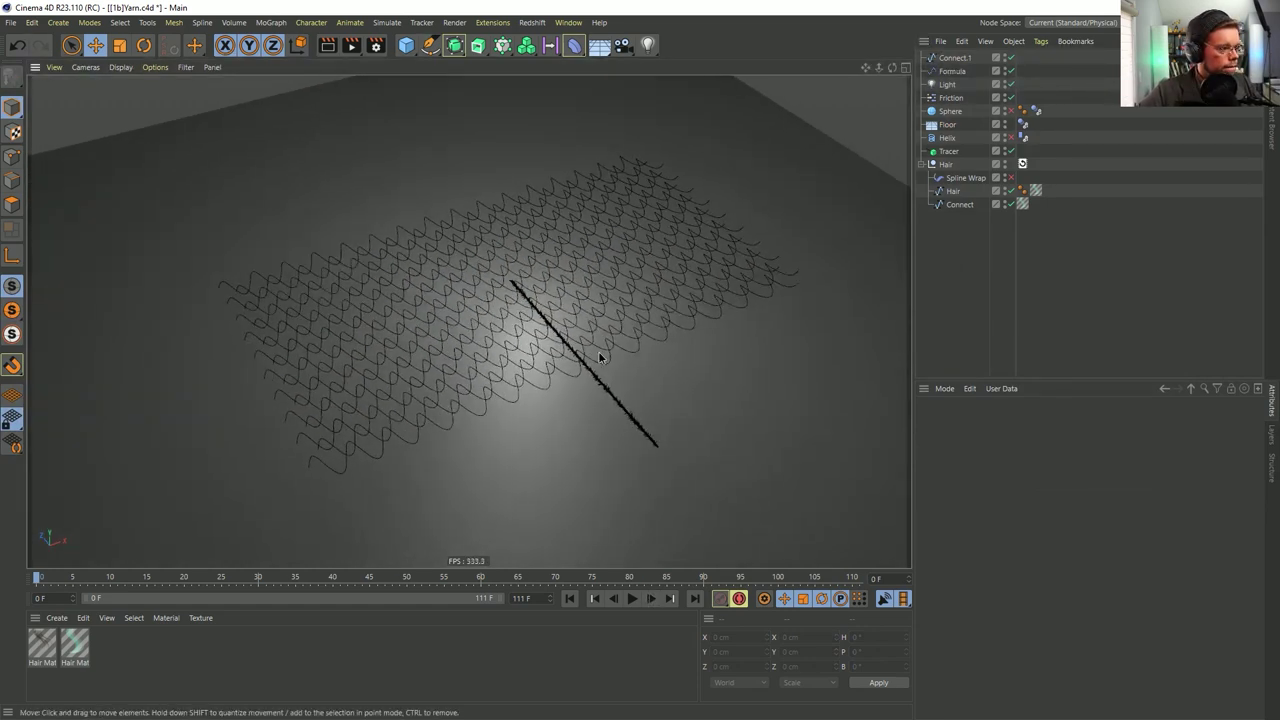
Copy the Helix's Dynamics Body tag onto the Connect.1 spline
left_click(954, 58)
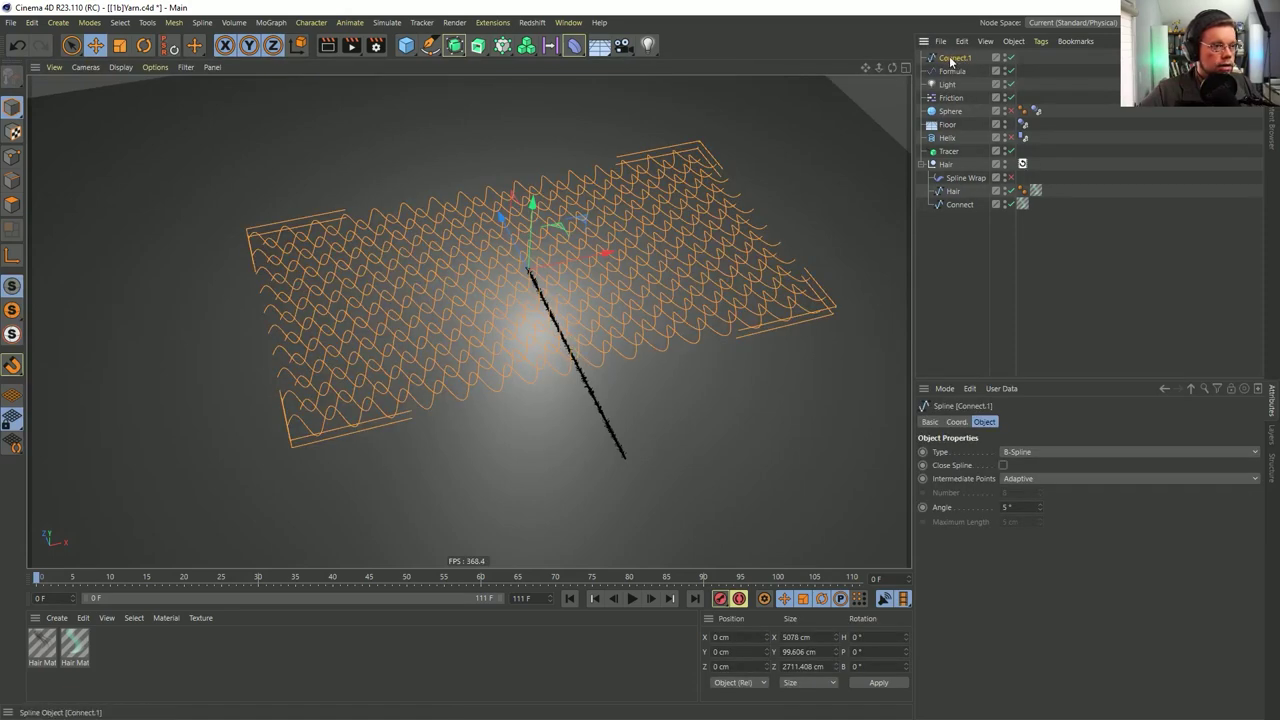
left_click(1023, 138)
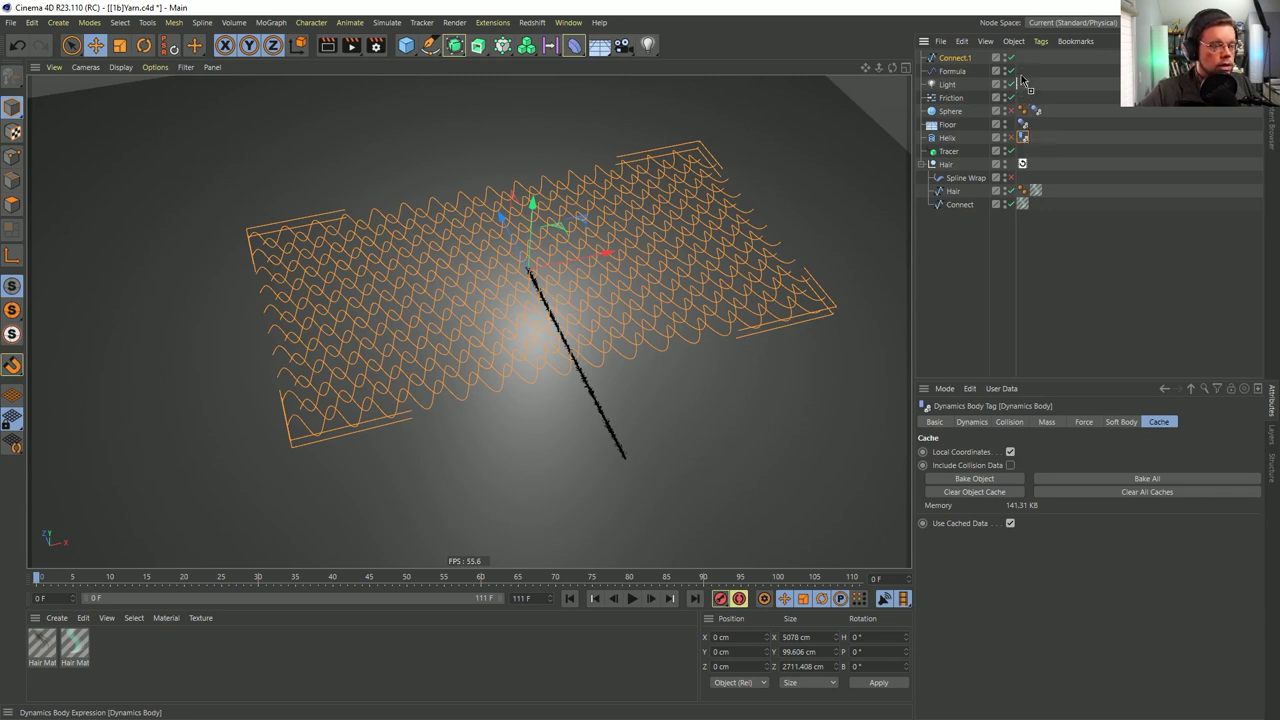
left_click_drag(1022, 63, 1022, 59)
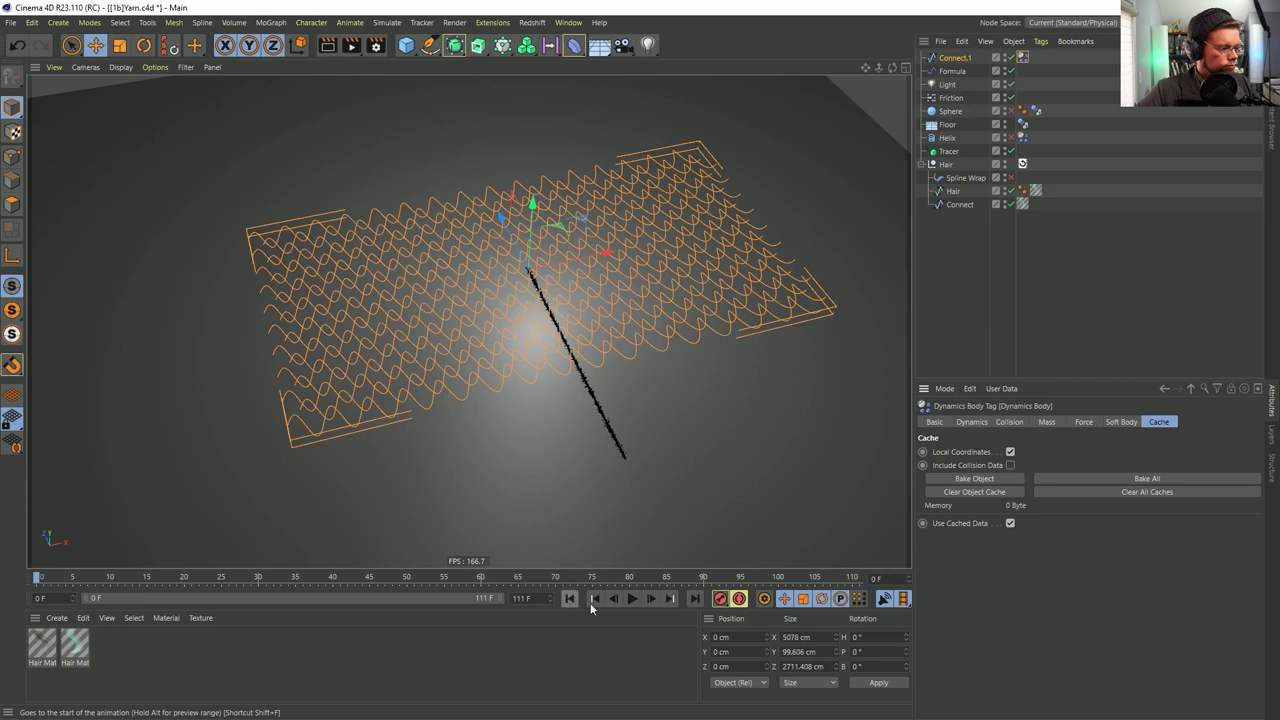
left_click_drag(606, 288, 640, 293, "alt")
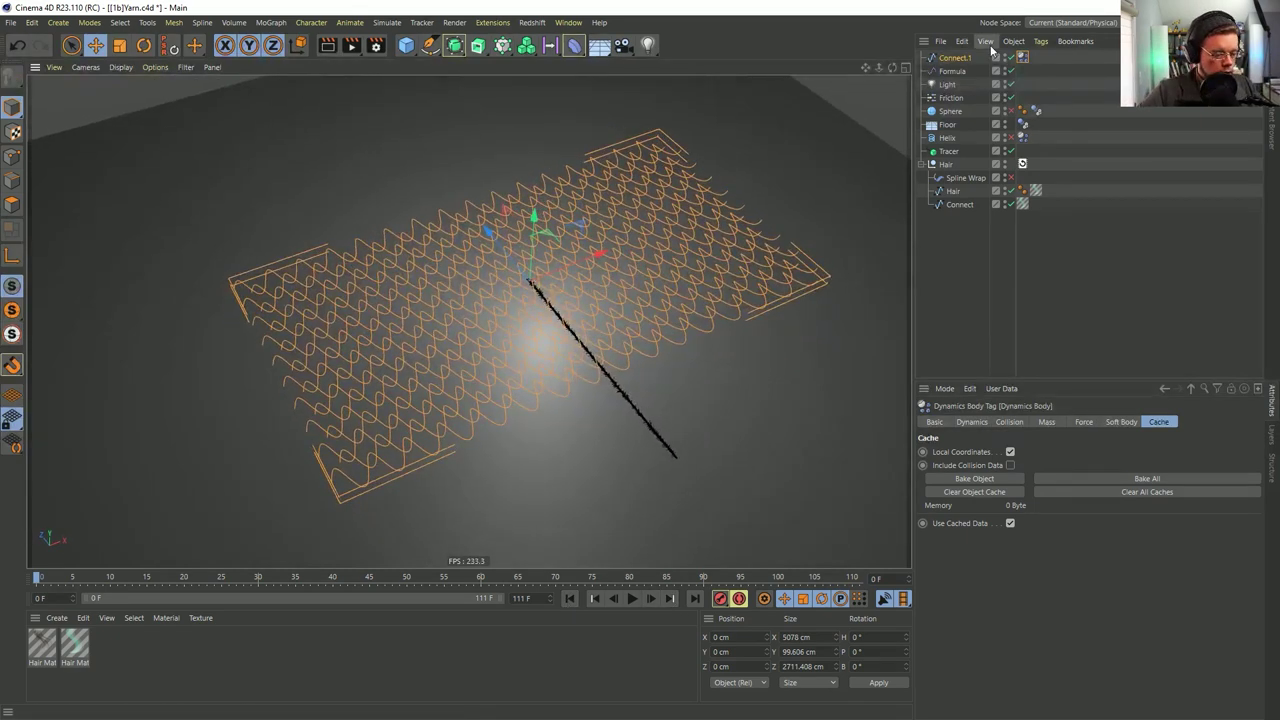
Add a Field Force object to the scene and give it a Solid field layer
left_click(385, 23)
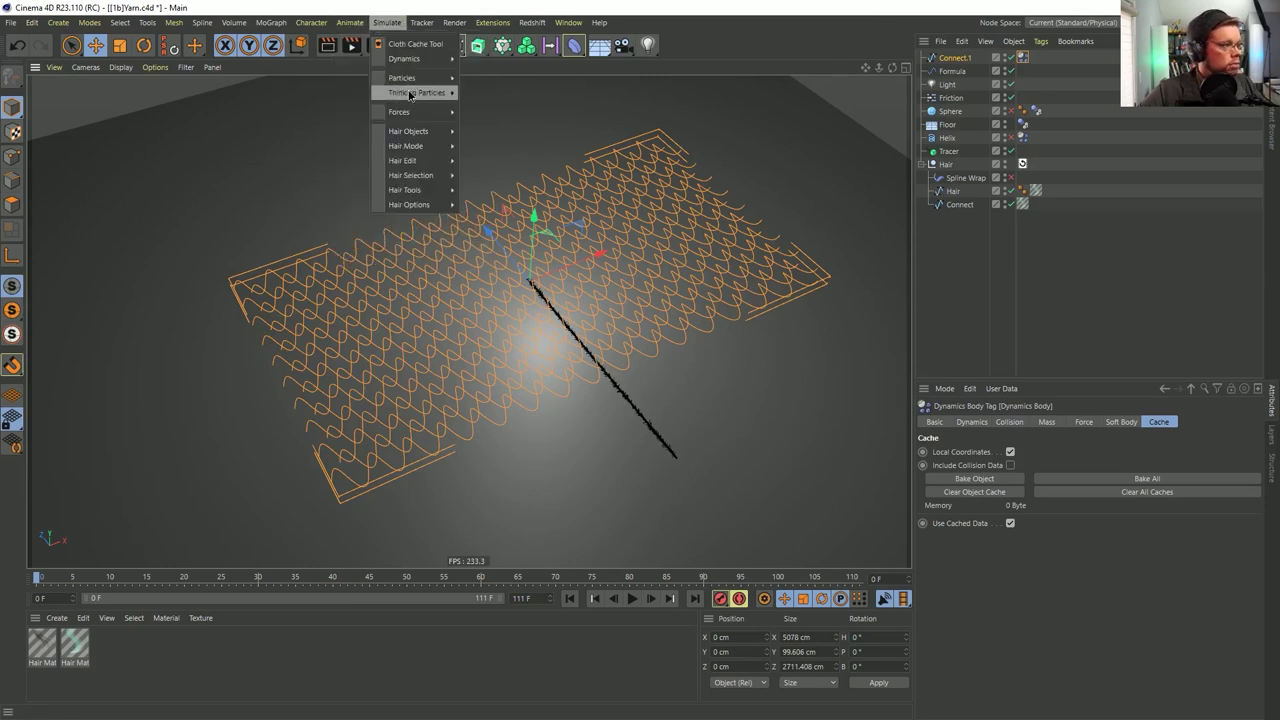
mouse_move(414, 80)
mouse_move(405, 115)
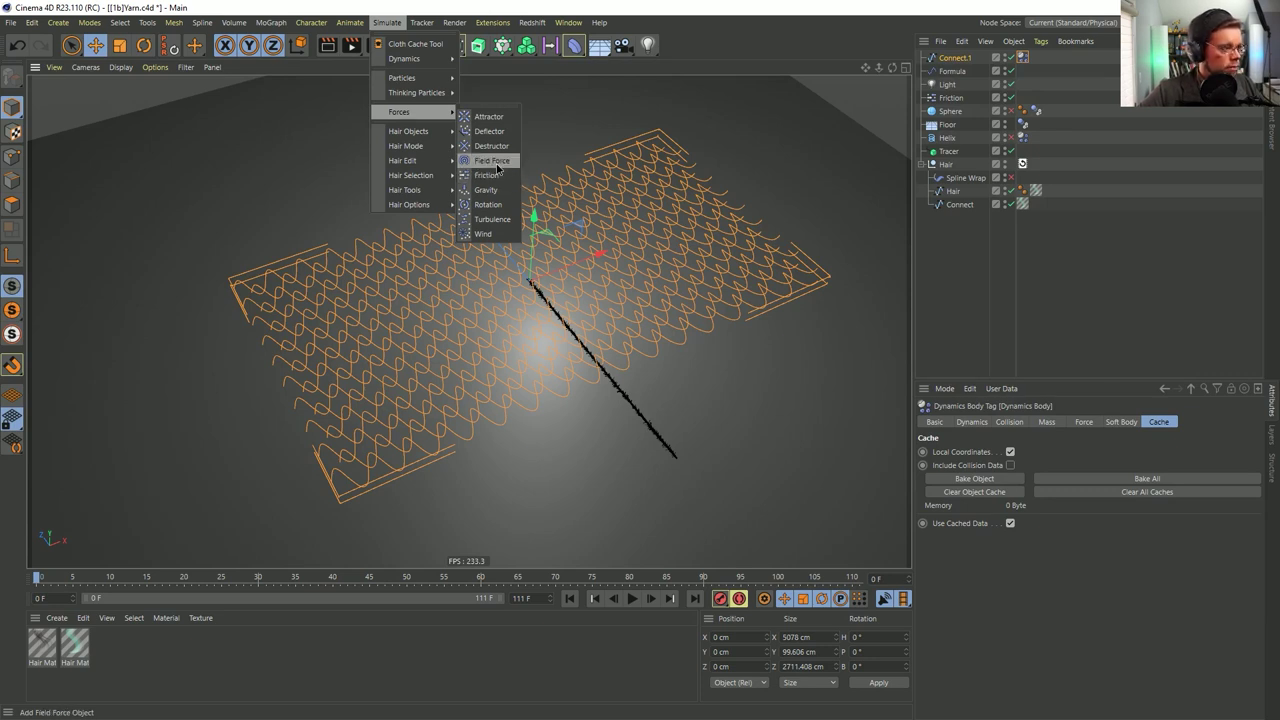
left_click(496, 164)
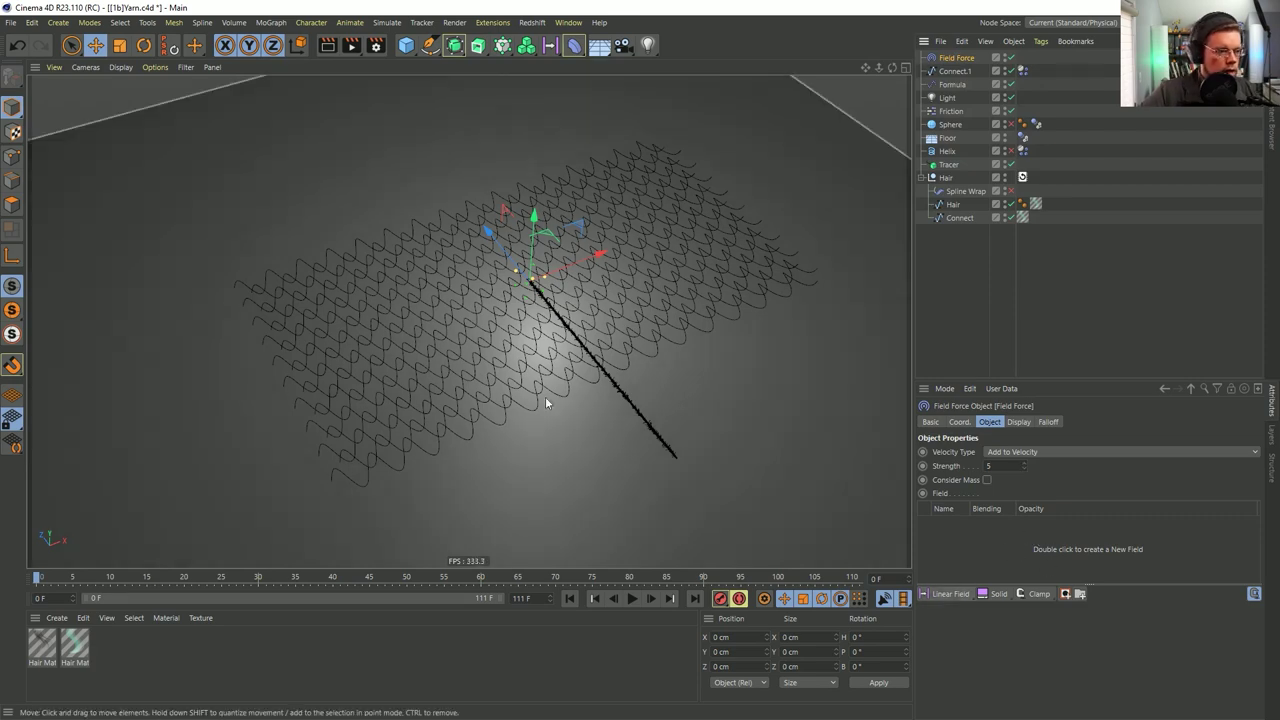
left_click_drag(560, 380, 540, 336, "alt")
right_click_drag(540, 336, 656, 301, "alt")
scroll(656, 300, "down", 3)
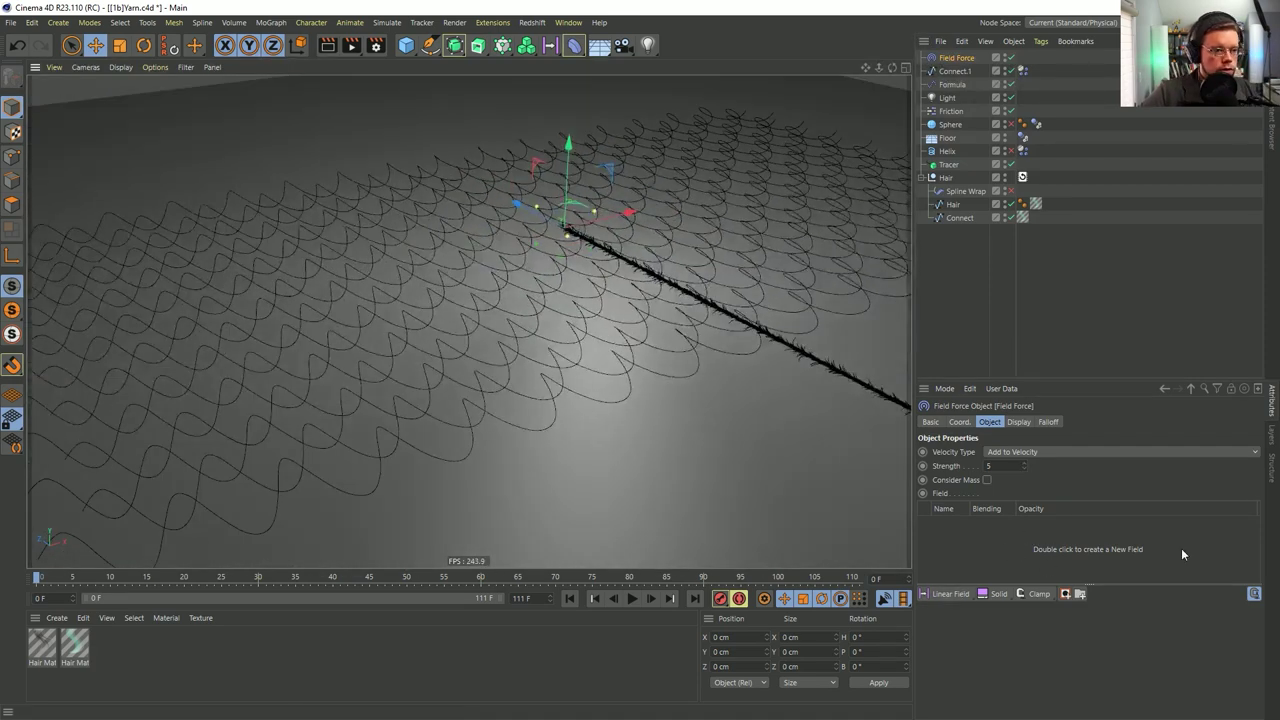
left_click(996, 593)
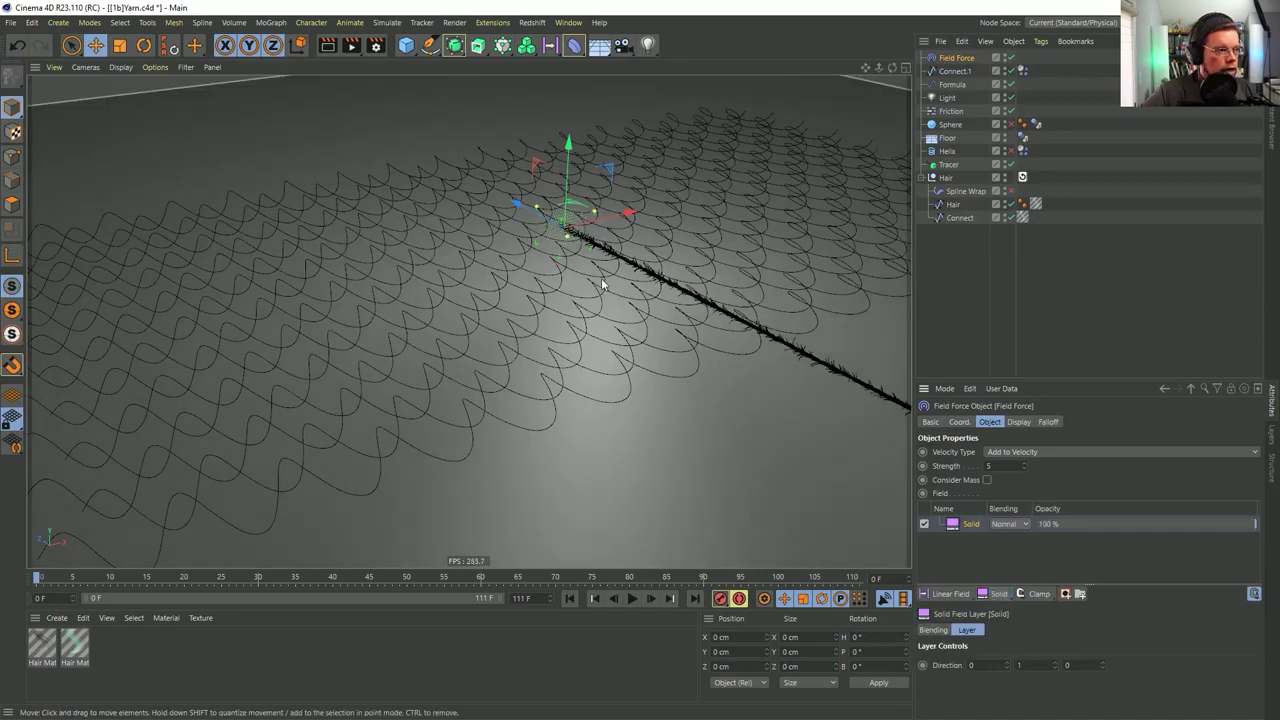
Set the Field Force's strength to 55
scroll(562, 242, "up", 5)
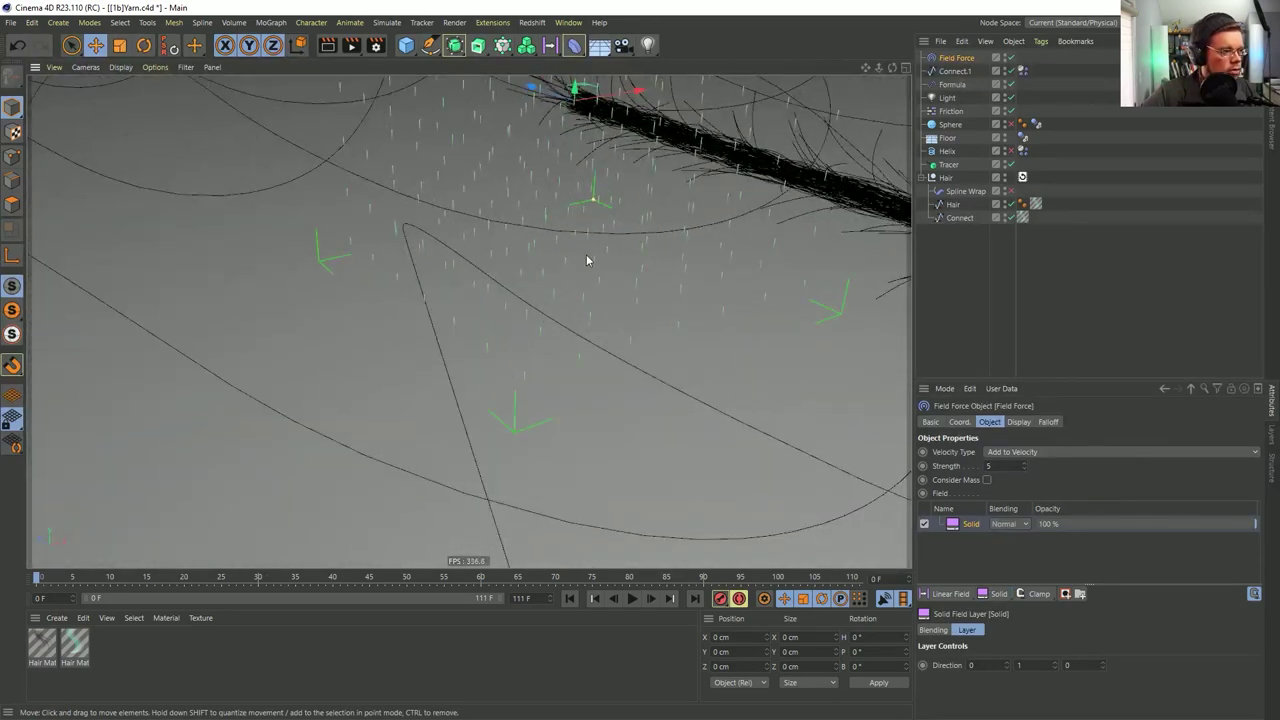
right_click_drag(653, 130, 431, 240, "alt")
middle_click_drag(431, 240, 468, 323, "alt")
scroll(620, 268, "down", 3)
left_click_drag(620, 271, 637, 278, "alt")
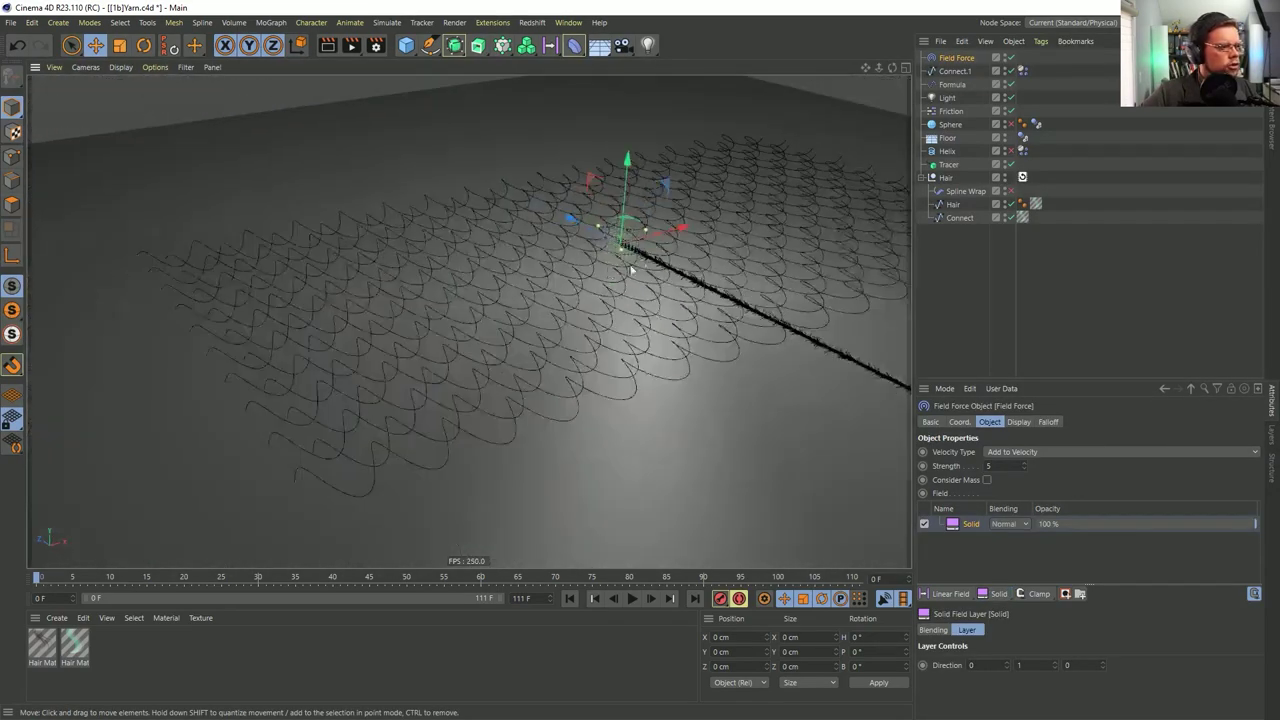
middle_click_drag(637, 278, 615, 289, "alt")
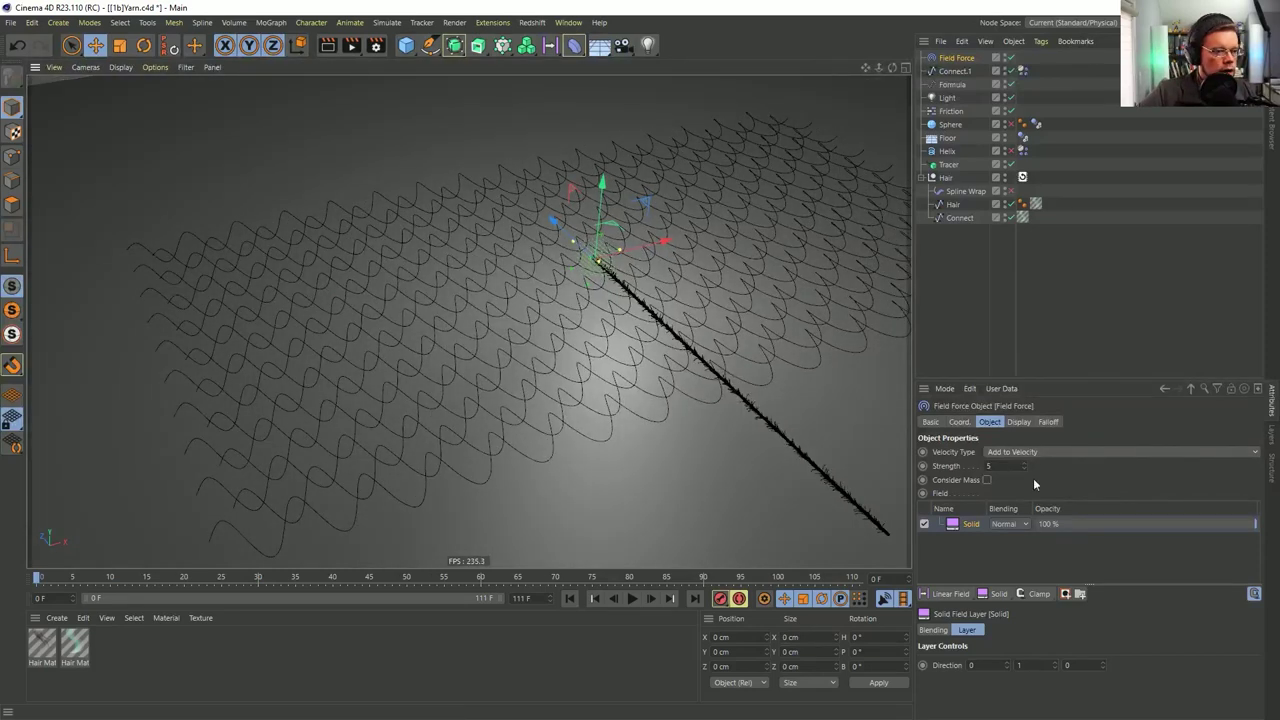
type("55")
key("Return")
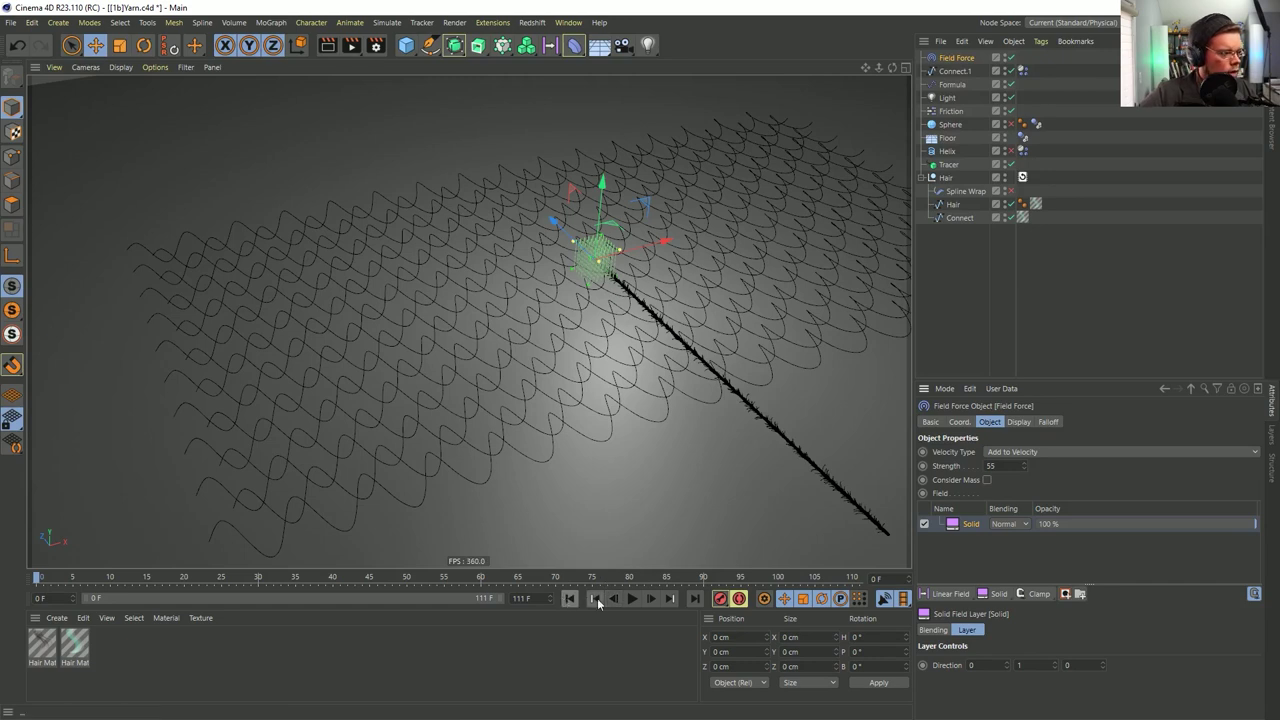
Play the simulation, disabling the Field Force partway through to compare its effect, and return to frame 0
left_click(633, 598)
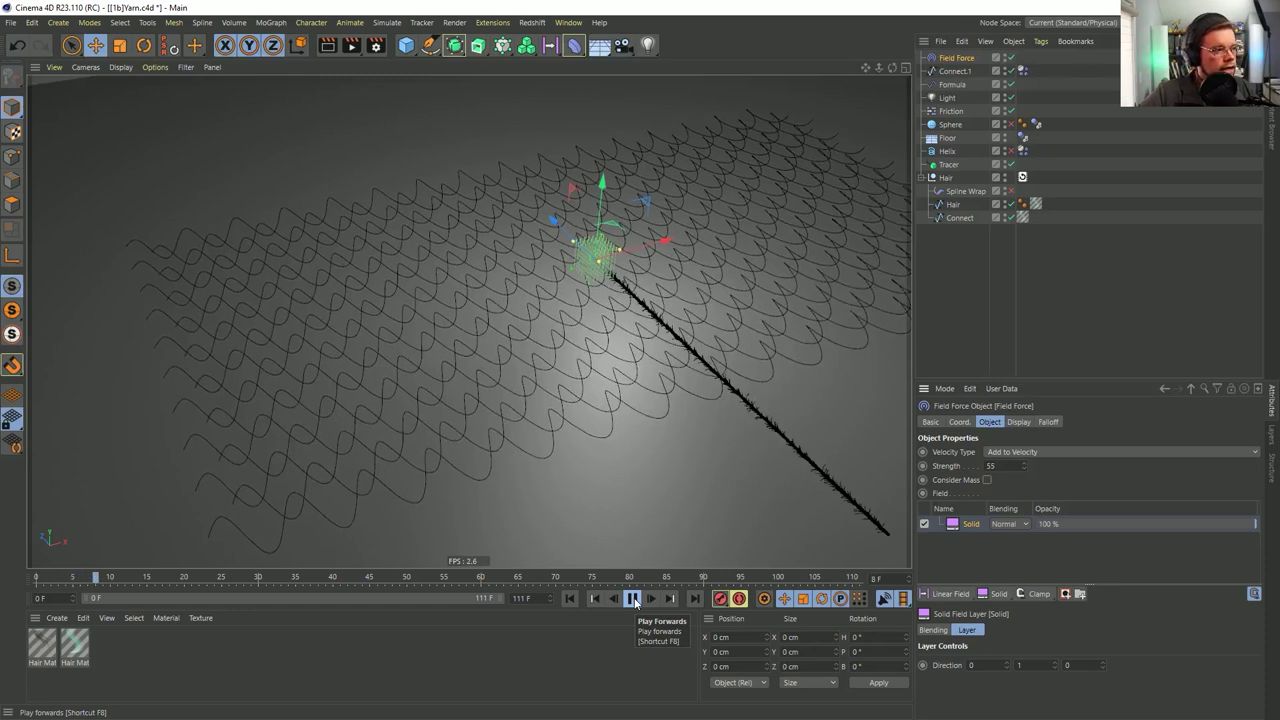
left_click(1010, 58)
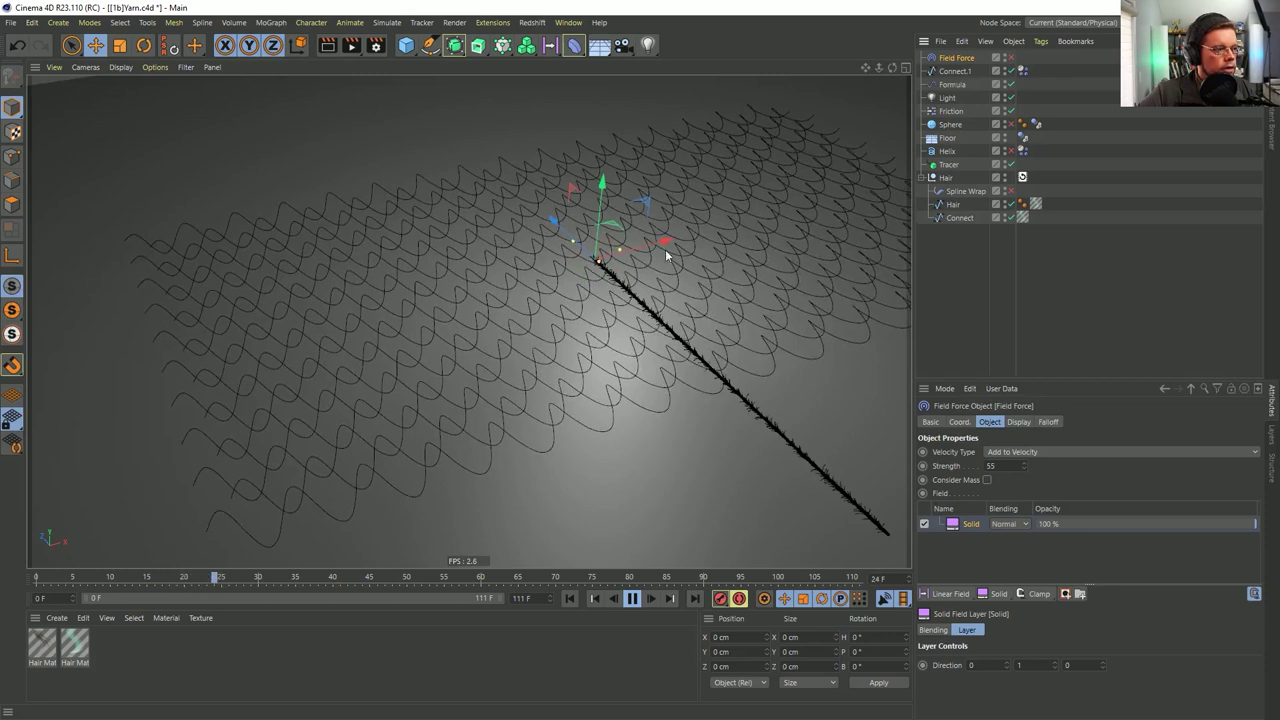
left_click(632, 598)
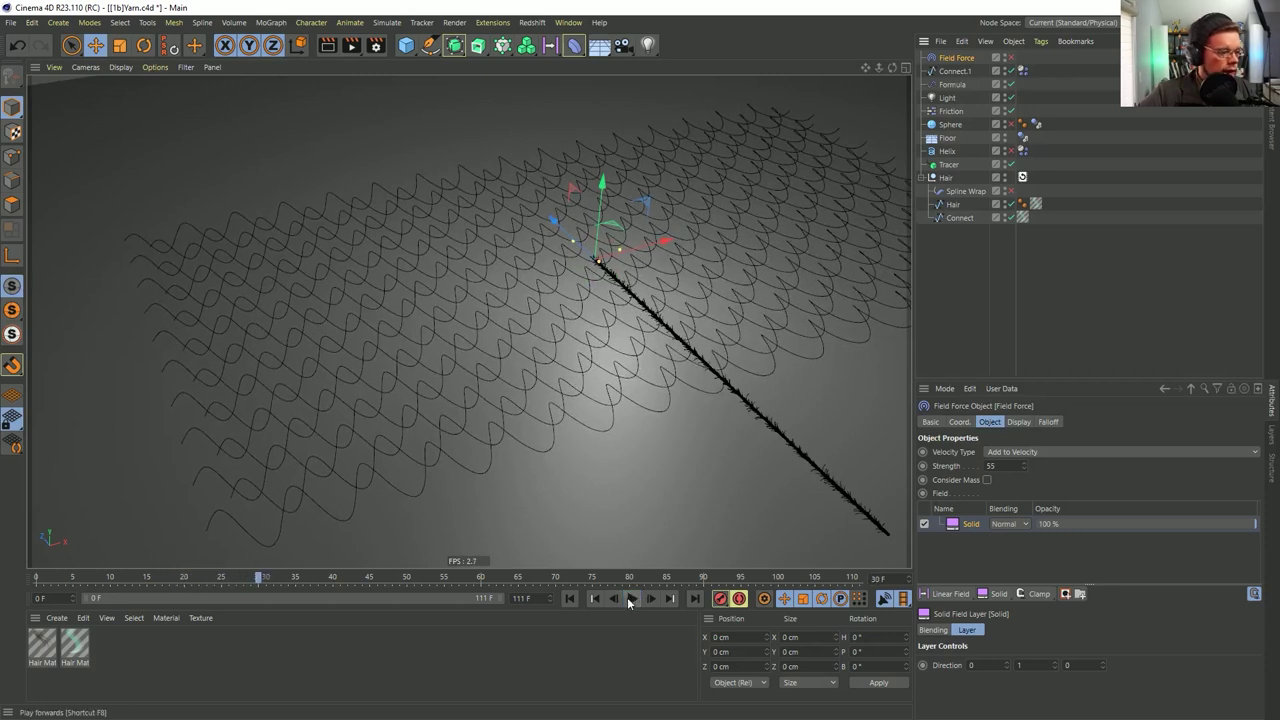
left_click(569, 598)
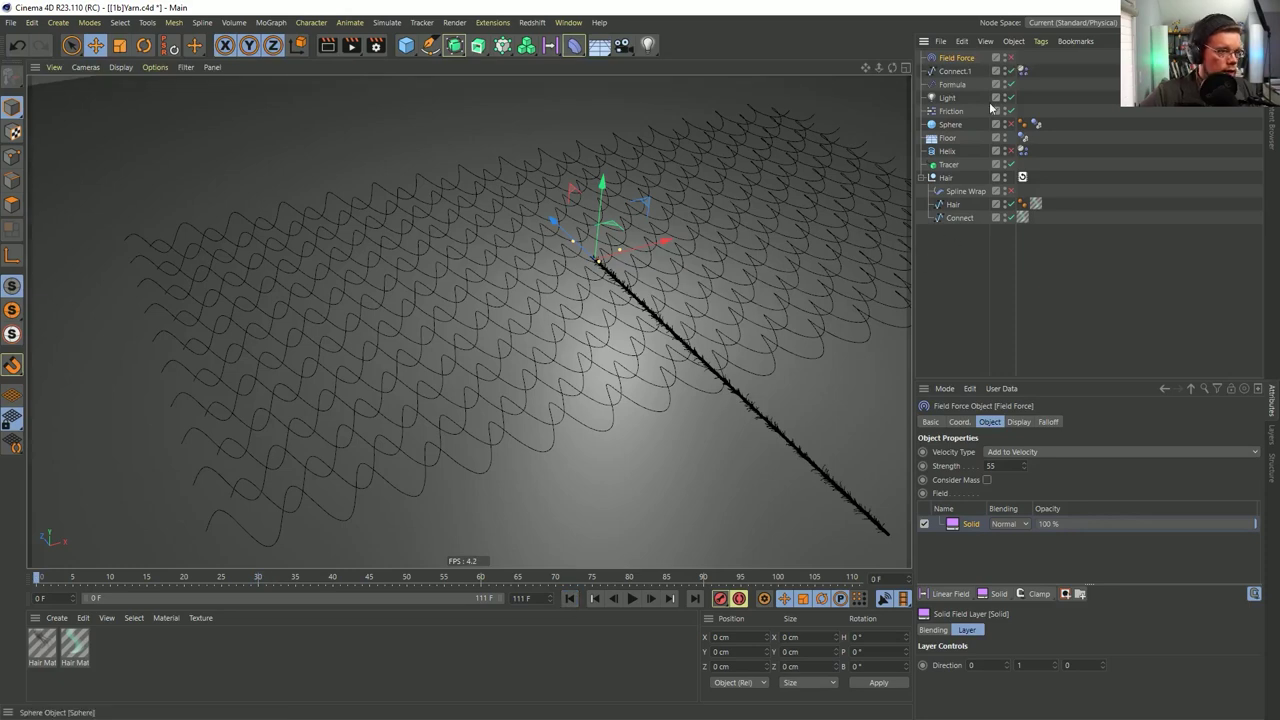
Re-enable the Field Force and mask its Solid layer with a Spherical Field set to Normal blending
left_click(1012, 57)
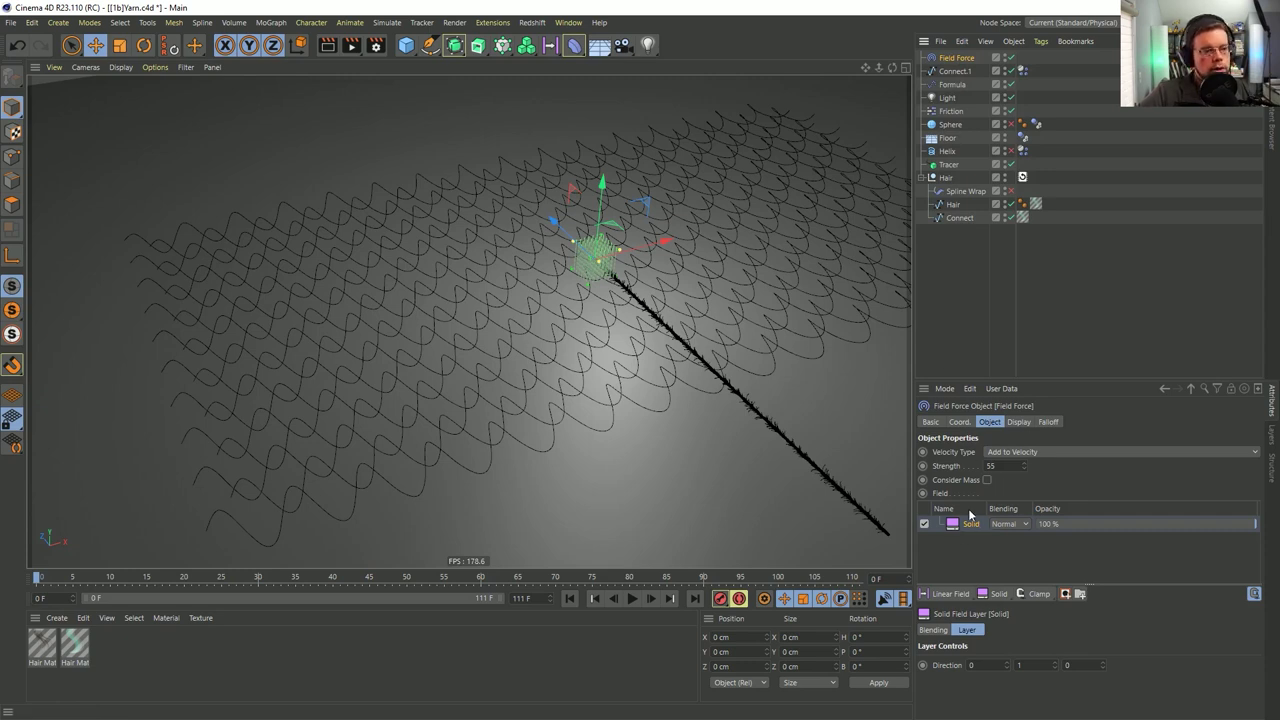
left_click(1068, 595)
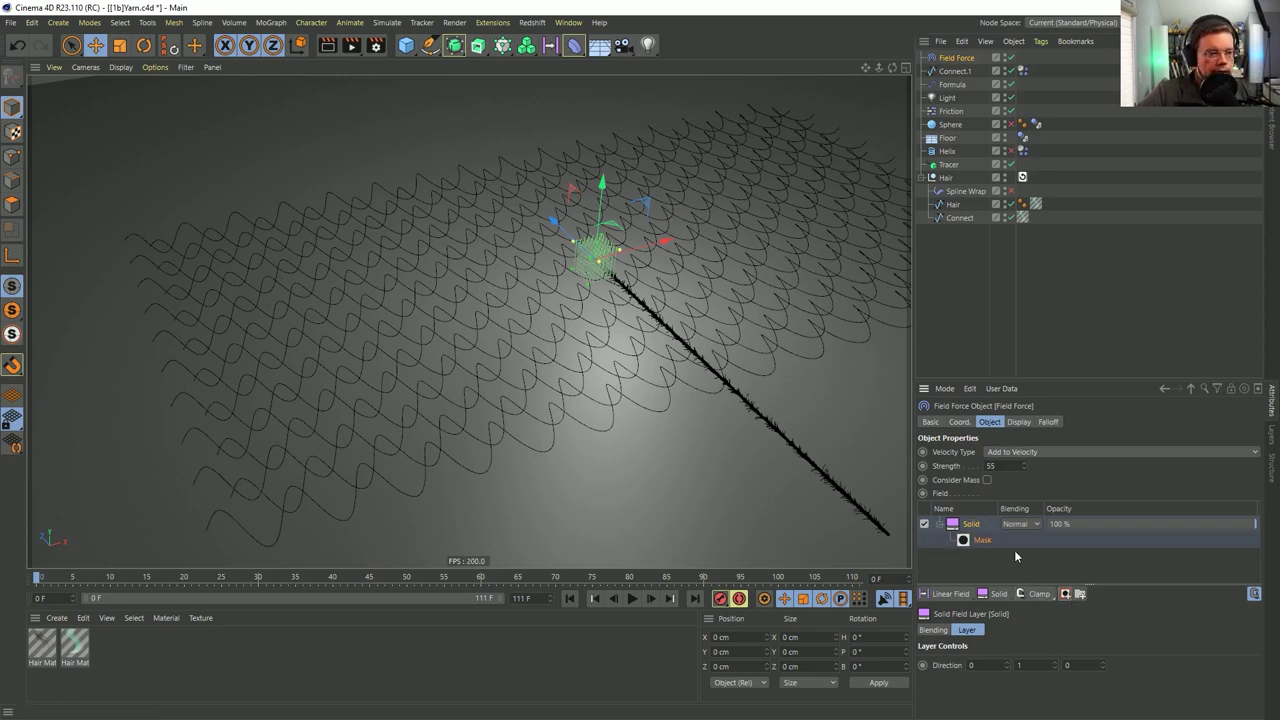
left_click(952, 596)
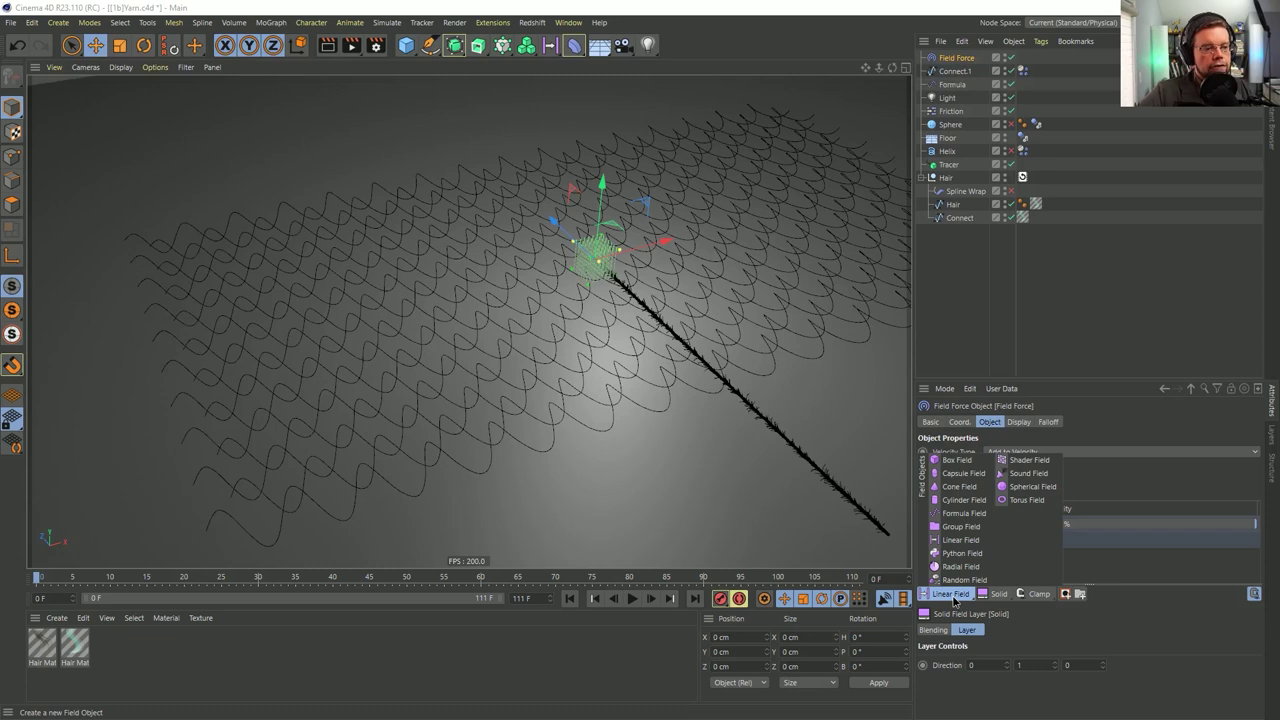
left_click(1030, 486)
left_click_drag(979, 526, 1027, 557)
left_click(1093, 560)
left_click(1094, 570)
Enlarge the Spherical Field to a size of about 1009 cm over the middle of the knitted pattern
left_click_drag(609, 260, 743, 240)
left_click_drag(655, 291, 575, 296, "alt")
left_click(927, 304)
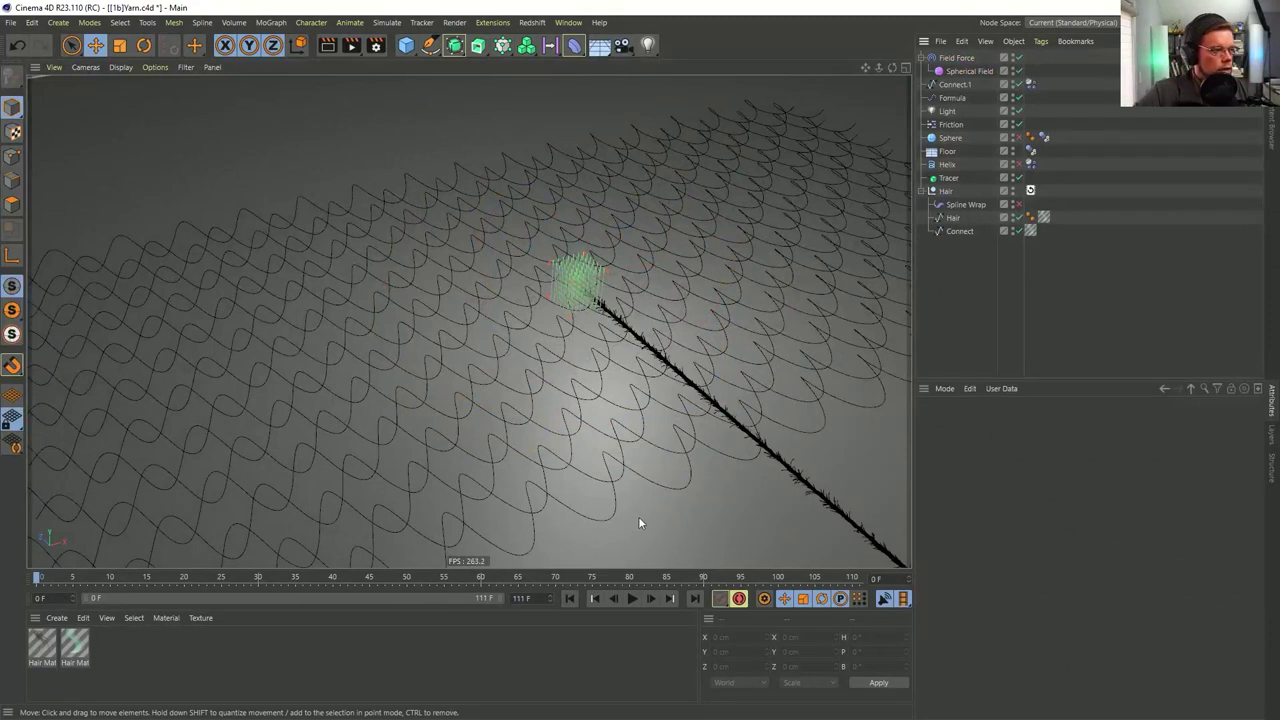
Review the Field Force's falloff and display settings, play the simulation to check the masked force, and return to frame 0
left_click(956, 57)
left_click(1047, 422)
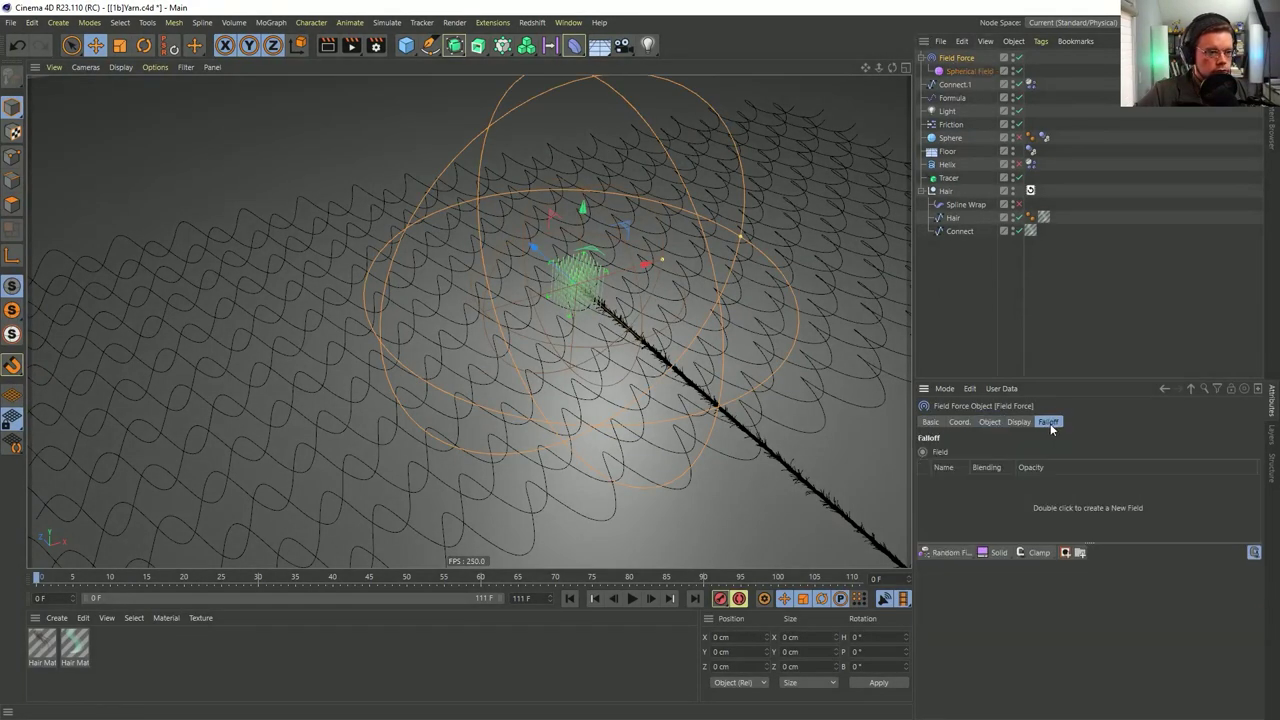
left_click(1018, 422)
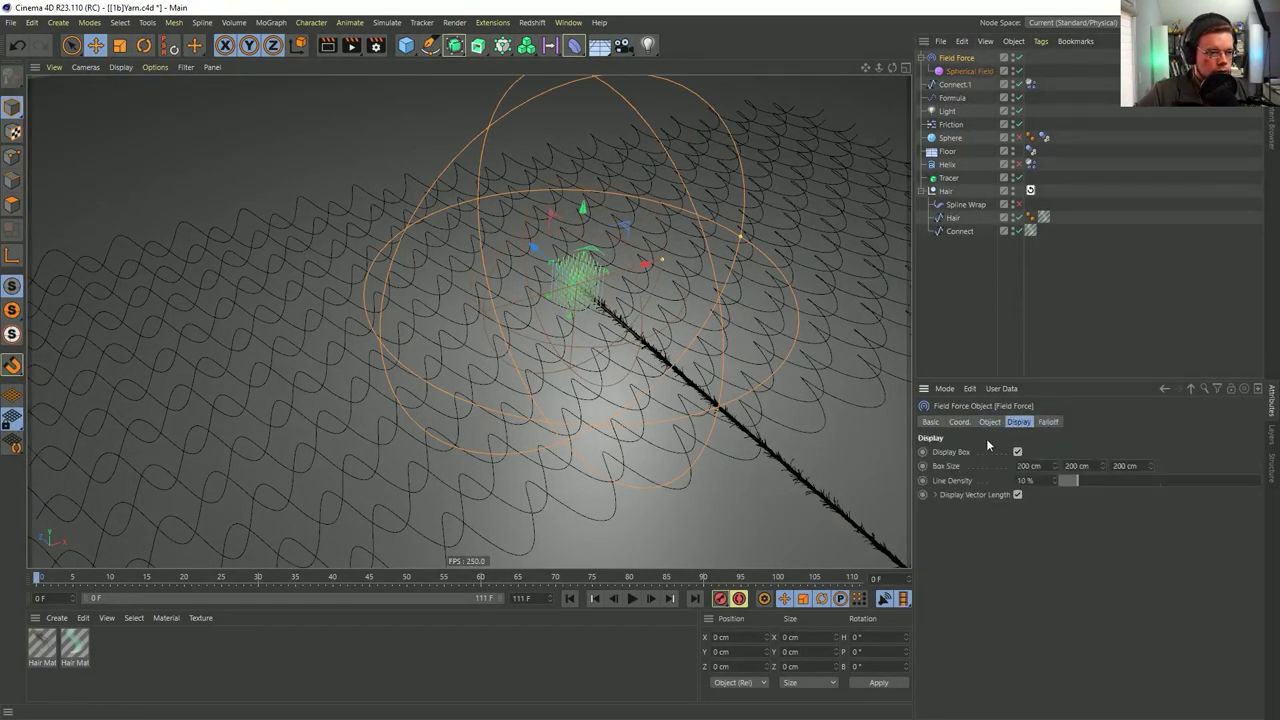
left_click(1000, 301)
left_click(634, 598)
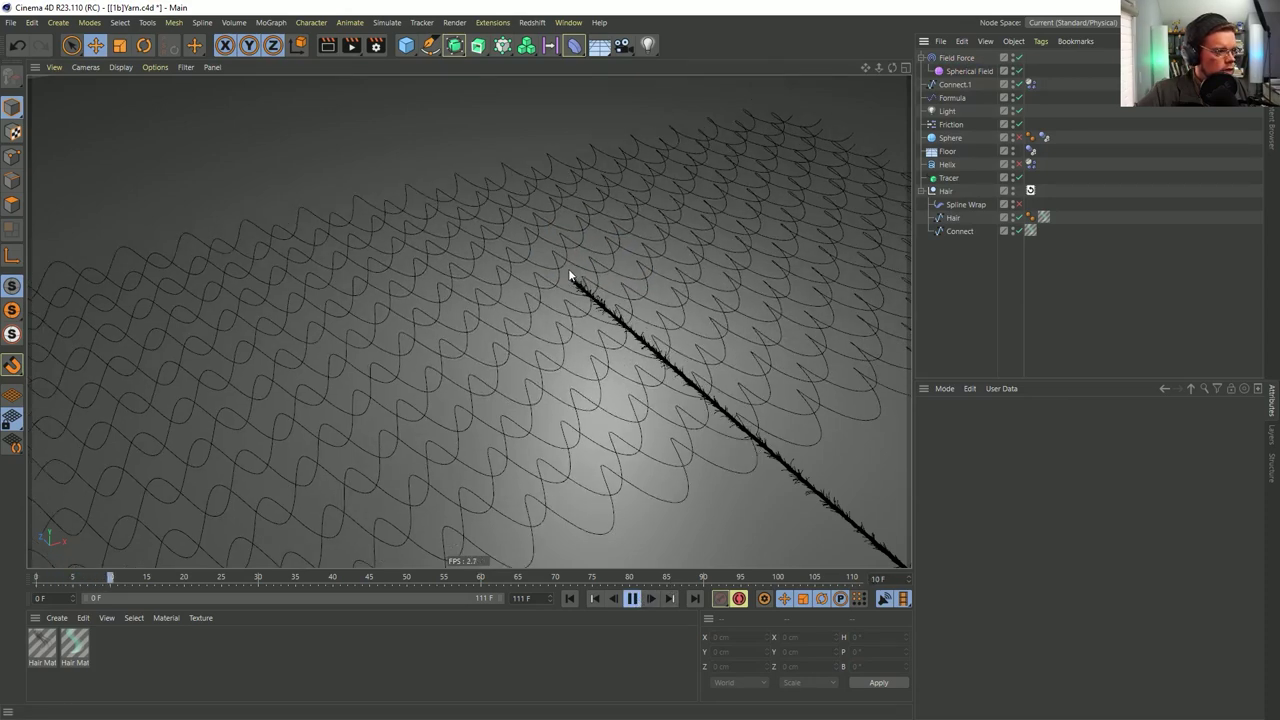
left_click(631, 598)
left_click(569, 598)
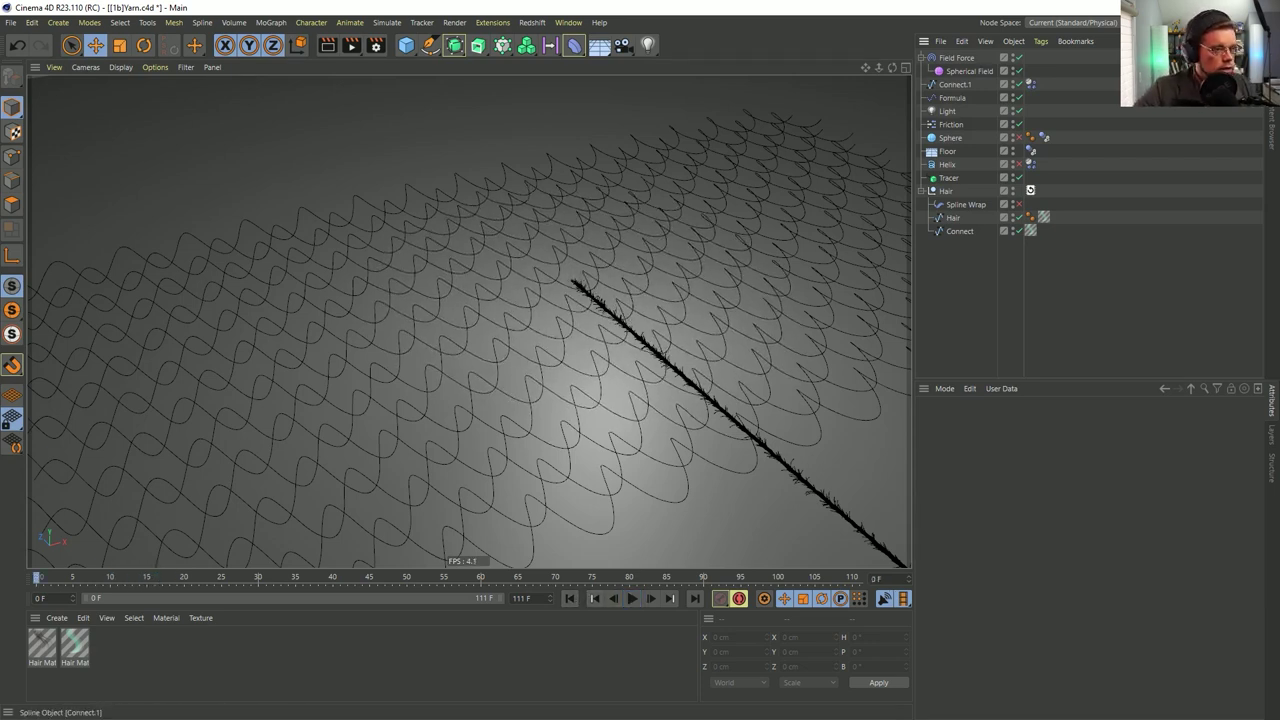
Set the Field Force's strength to 111 and play the simulation up to frame 58
left_click(956, 58)
left_click(987, 422)
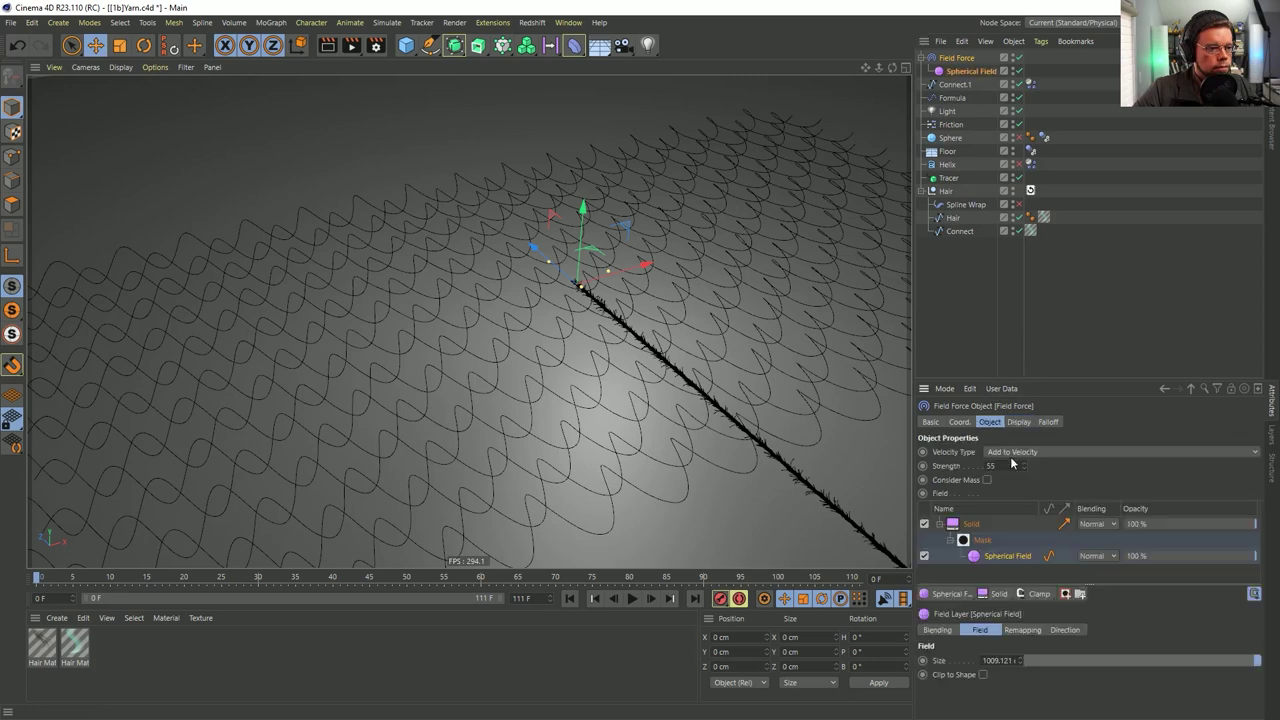
key("Return")
left_click(632, 598)
left_click(940, 285)
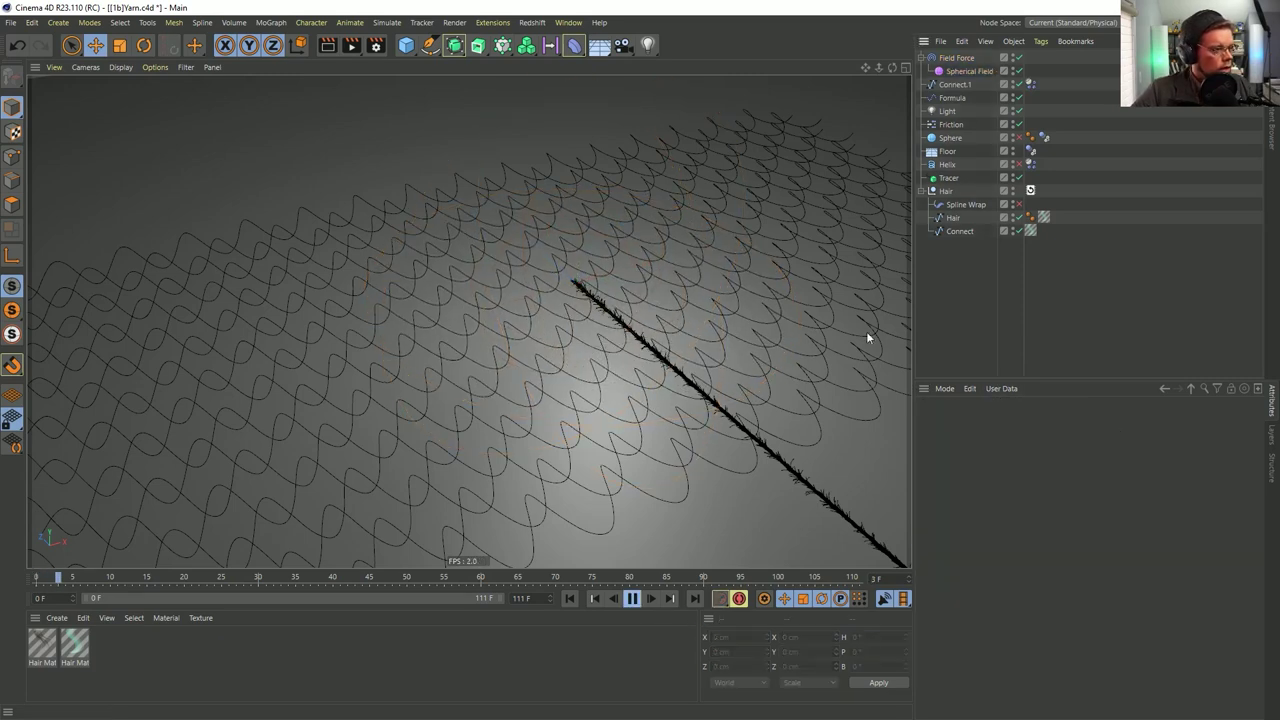
left_click(633, 598)
mouse_move(529, 286)
left_mouse_down("alt")
mouse_move(514, 257)
mouse_move(466, 234)
mouse_move(518, 294)
mouse_move(470, 257)
mouse_move(523, 304)
left_mouse_up("alt")
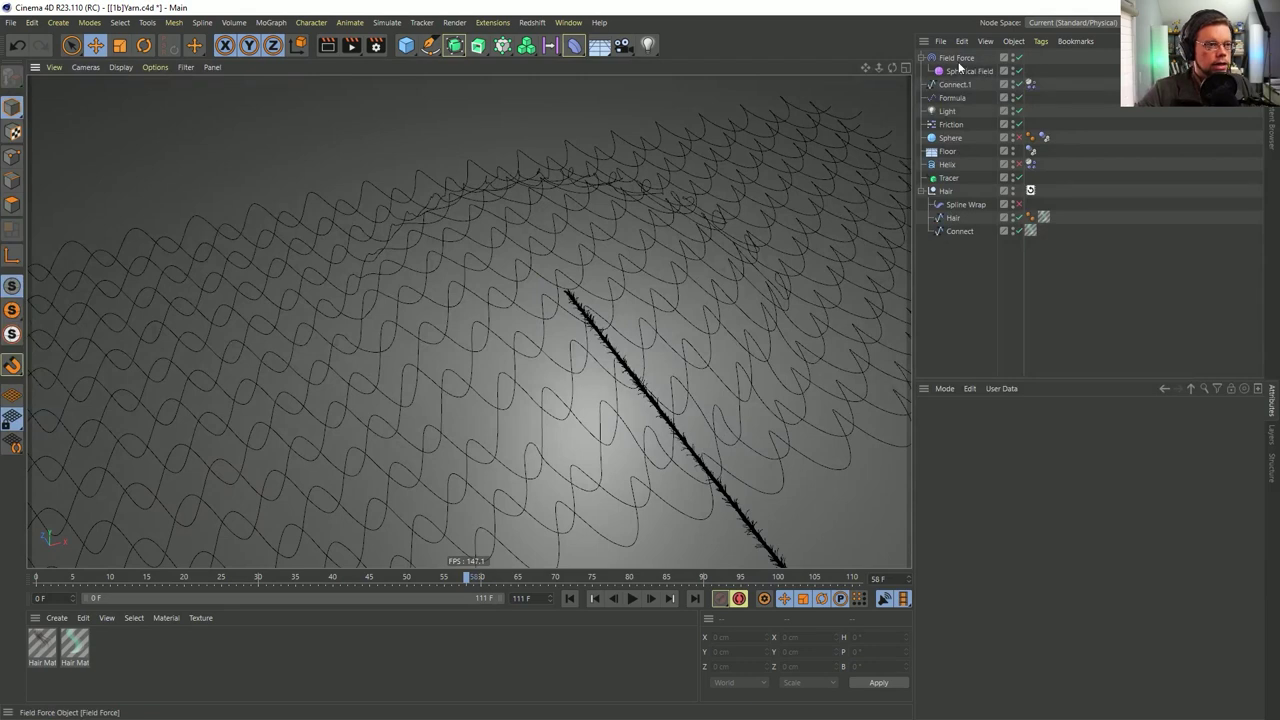
Set the soft body structural springs to 222 in Connect.1's Dynamics Body tag while the simulation plays
left_click(1031, 84)
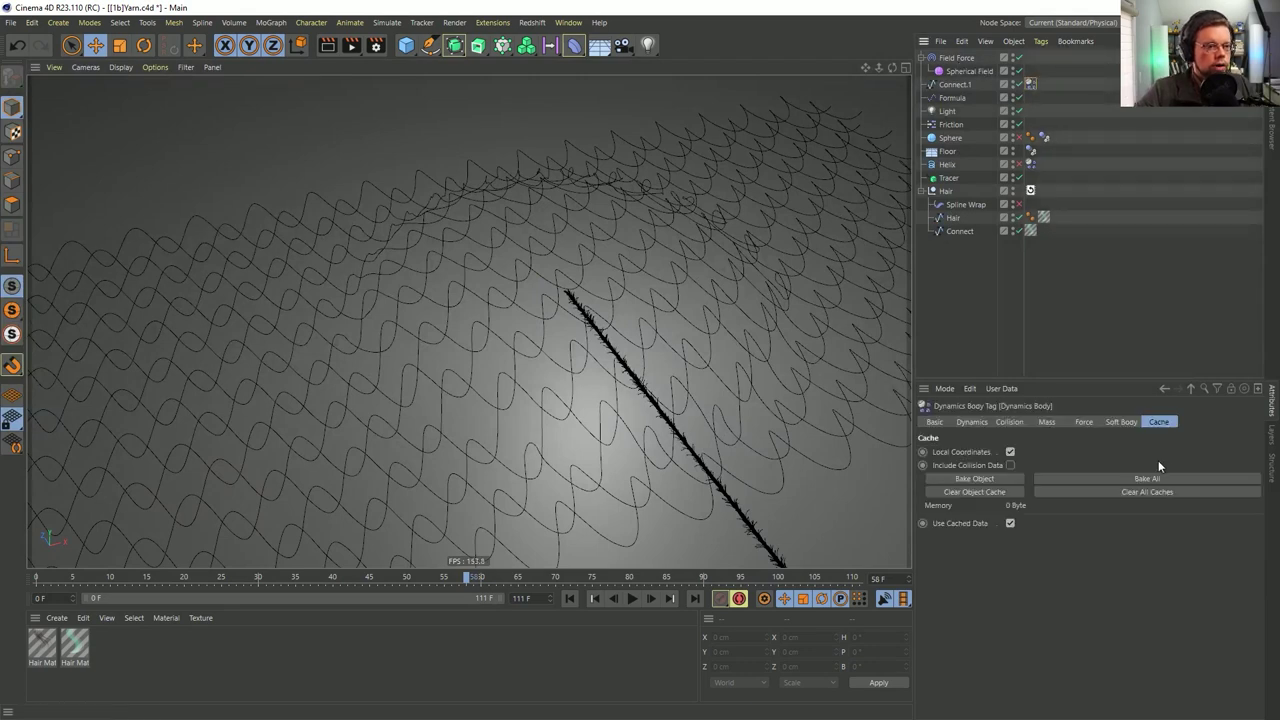
left_click(1080, 421)
left_click(1050, 422)
left_click(1112, 422)
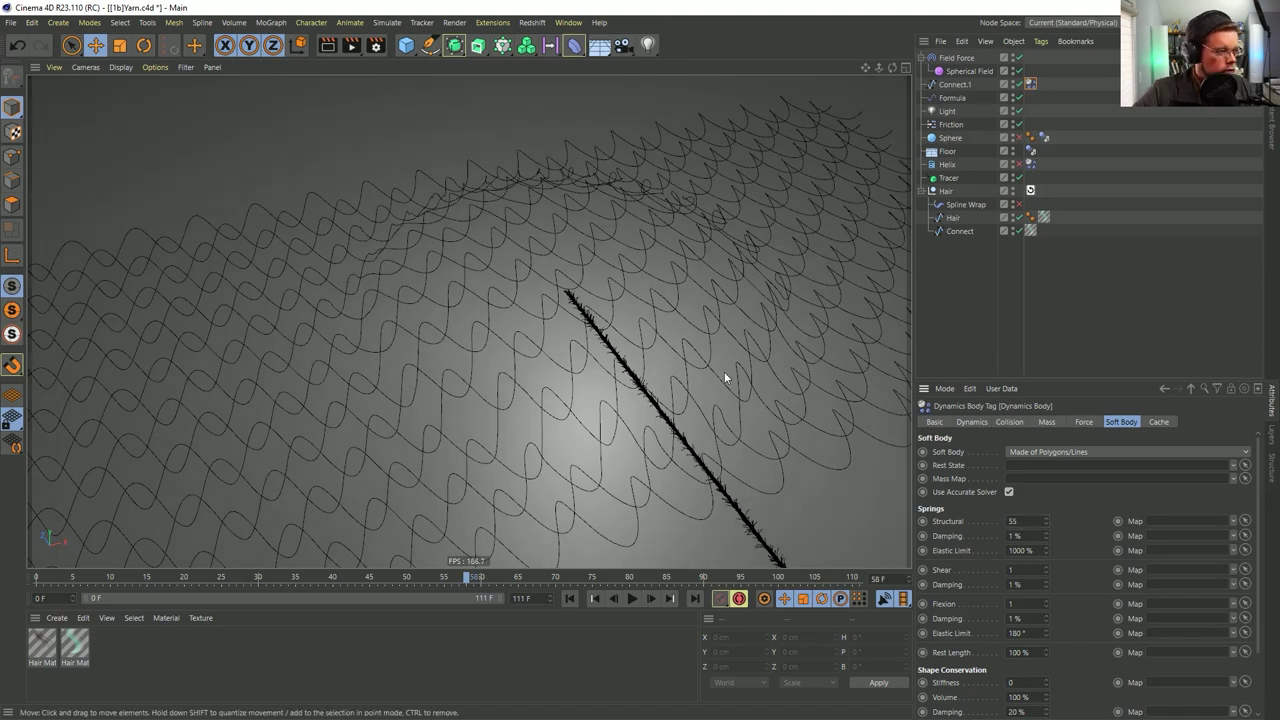
left_click_drag(622, 350, 598, 330, "alt")
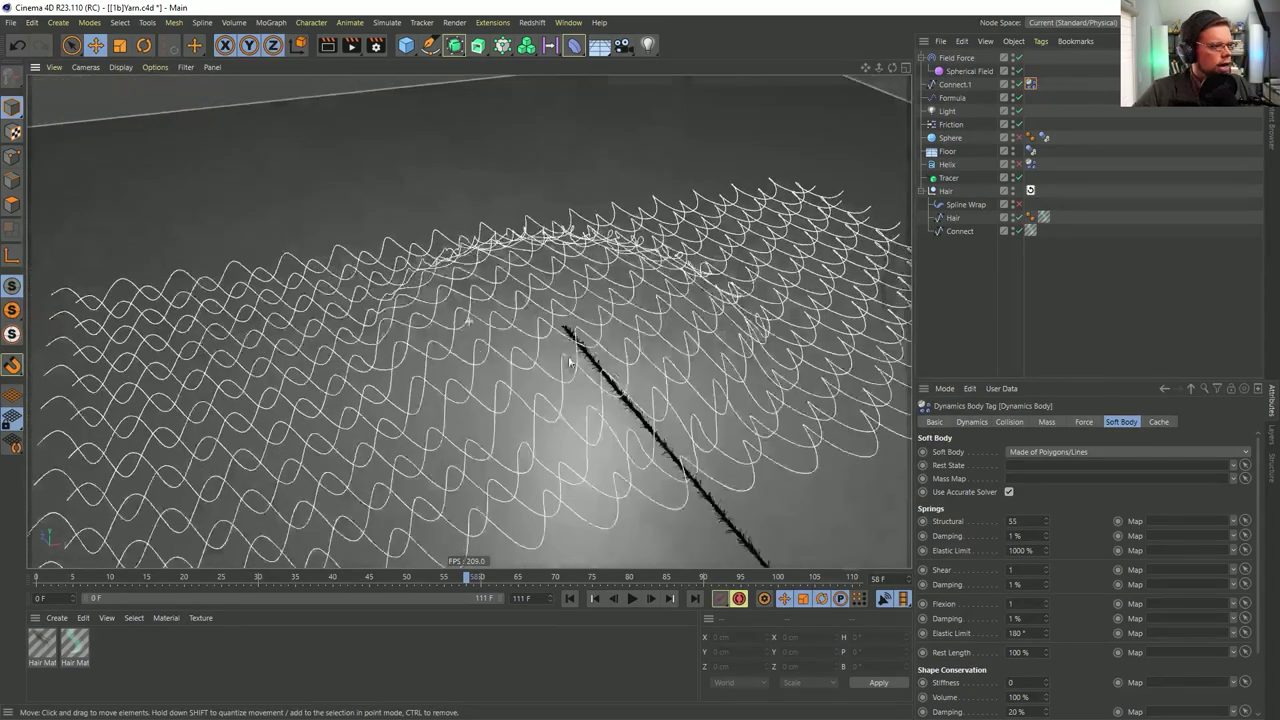
right_click_drag(566, 330, 620, 330, "alt")
left_click(633, 600)
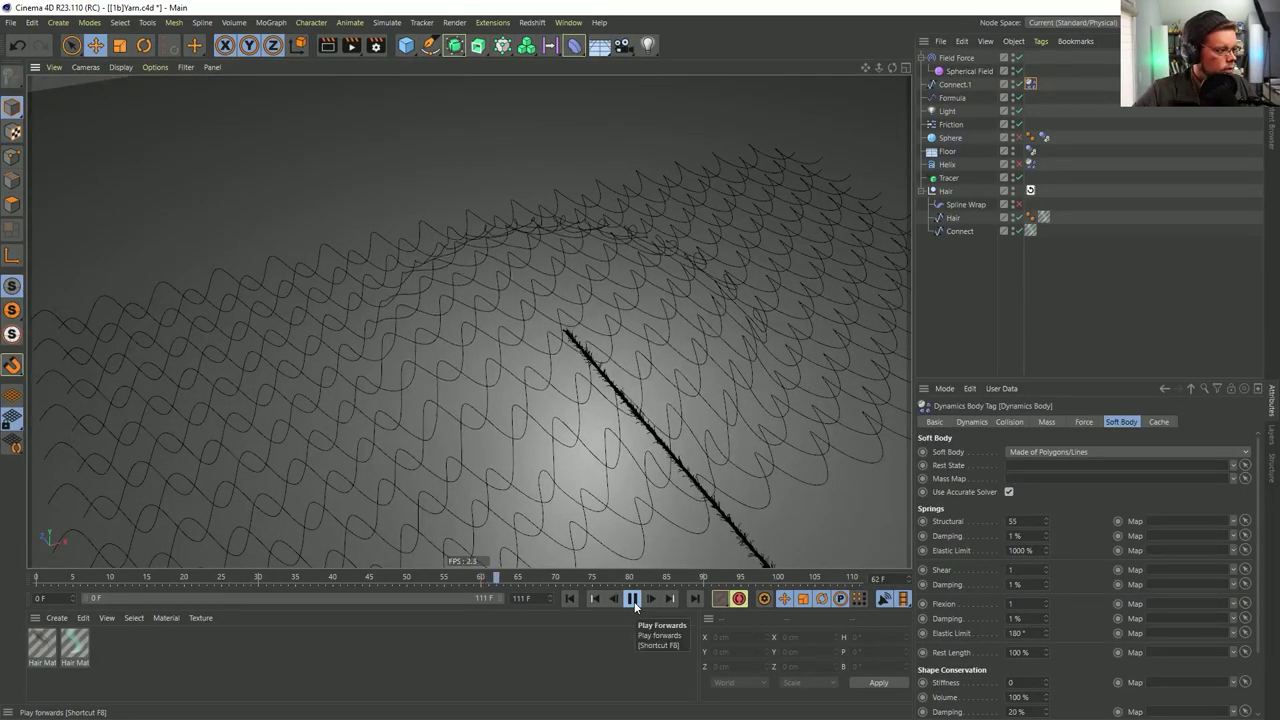
left_click(998, 520)
type("222")
key("Return")
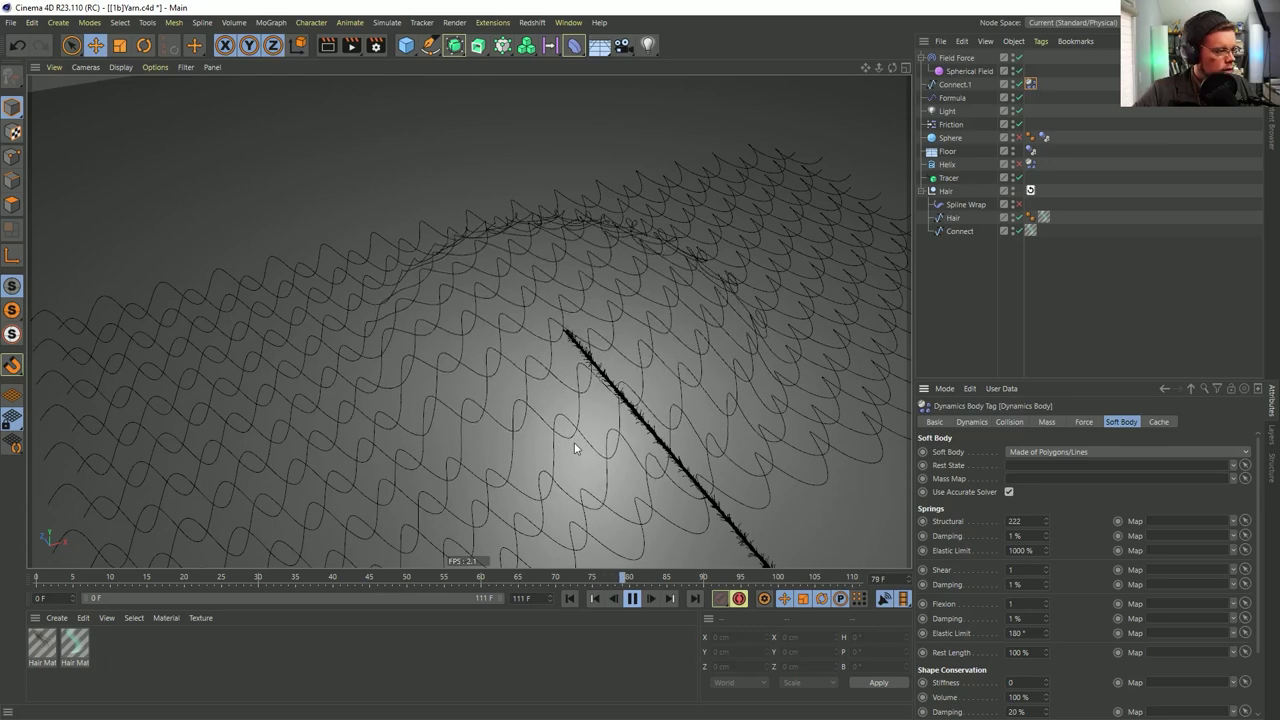
Set the structural spring damping to 20 % and stop playback
left_click(1010, 536)
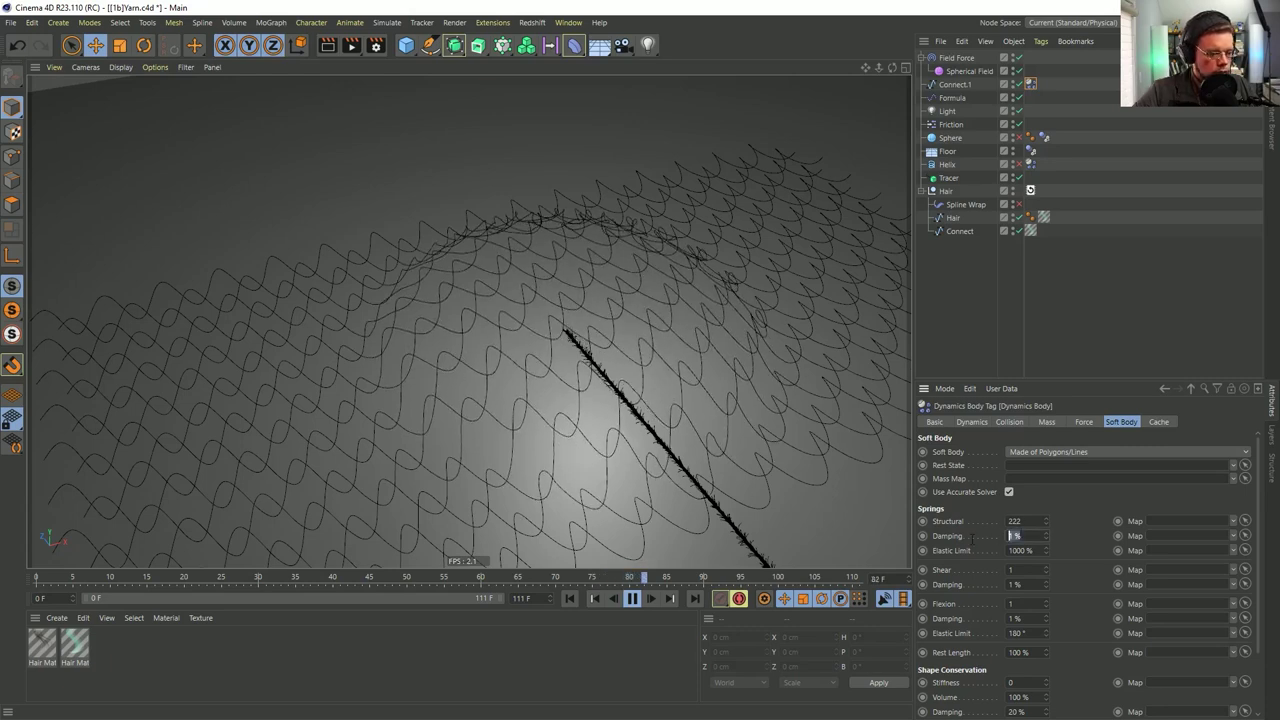
type("20")
key("Return")
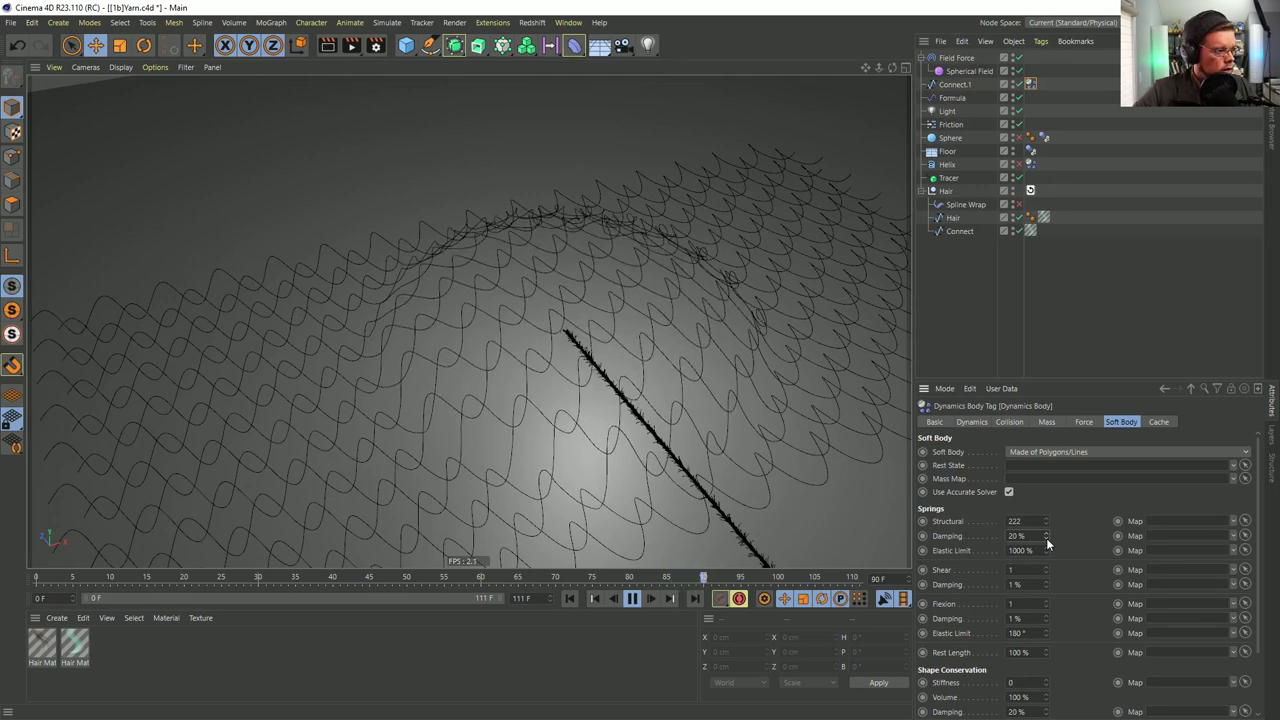
left_click(631, 598)
Examine the lifted middle of the yarn cloth from several angles and reset the simulation to frame 0
left_click_drag(599, 341, 567, 240, "alt")
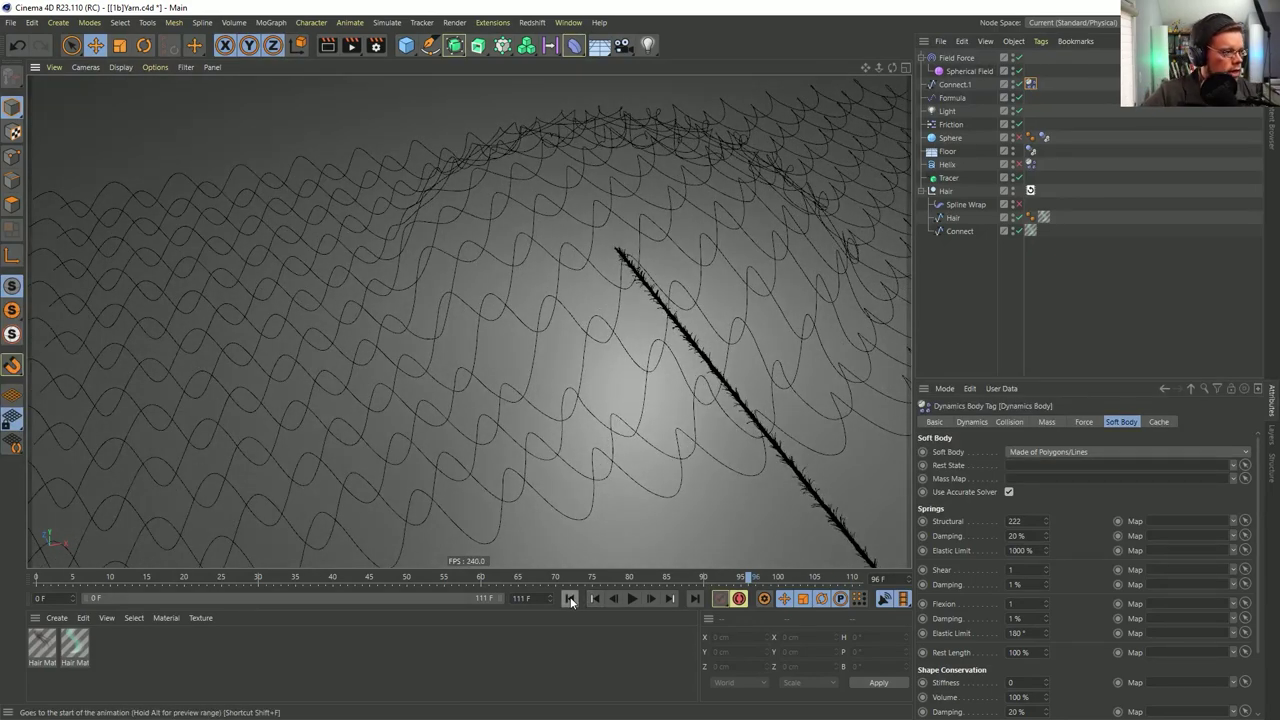
right_click_drag(611, 334, 557, 400, "alt")
middle_click_drag(578, 300, 550, 411, "alt")
left_click_drag(550, 411, 562, 398, "alt")
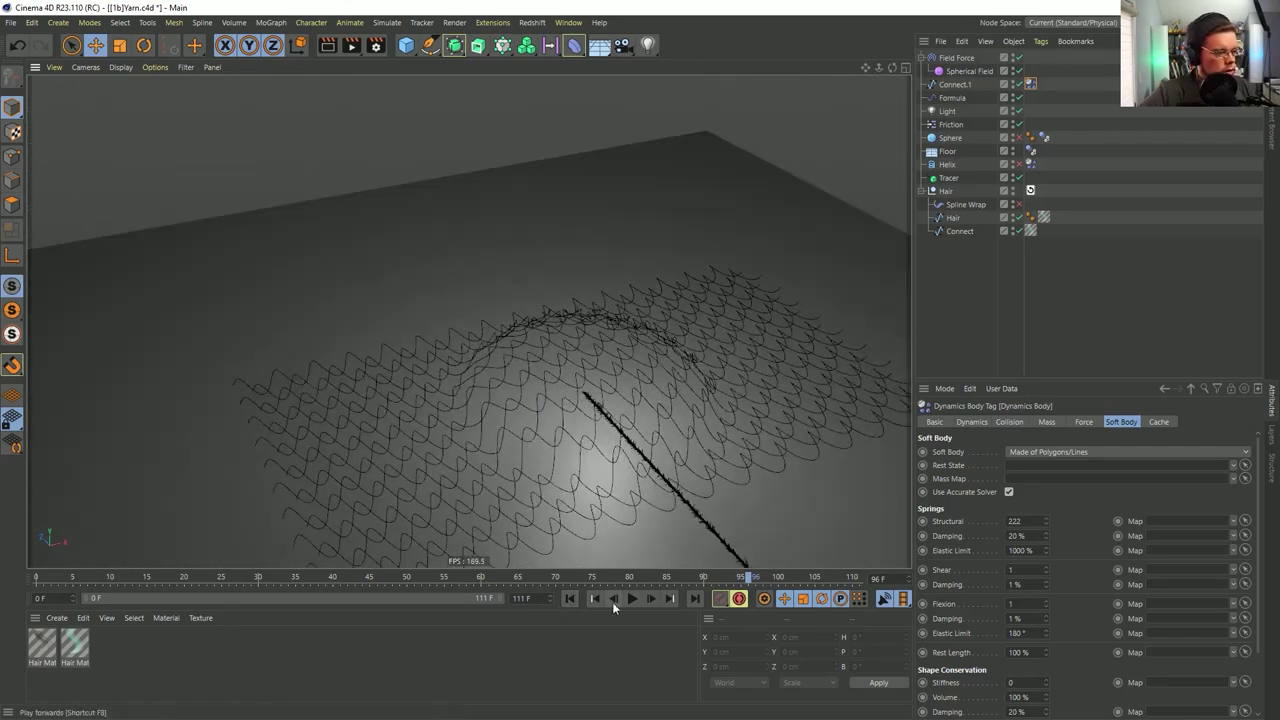
left_click(569, 598)
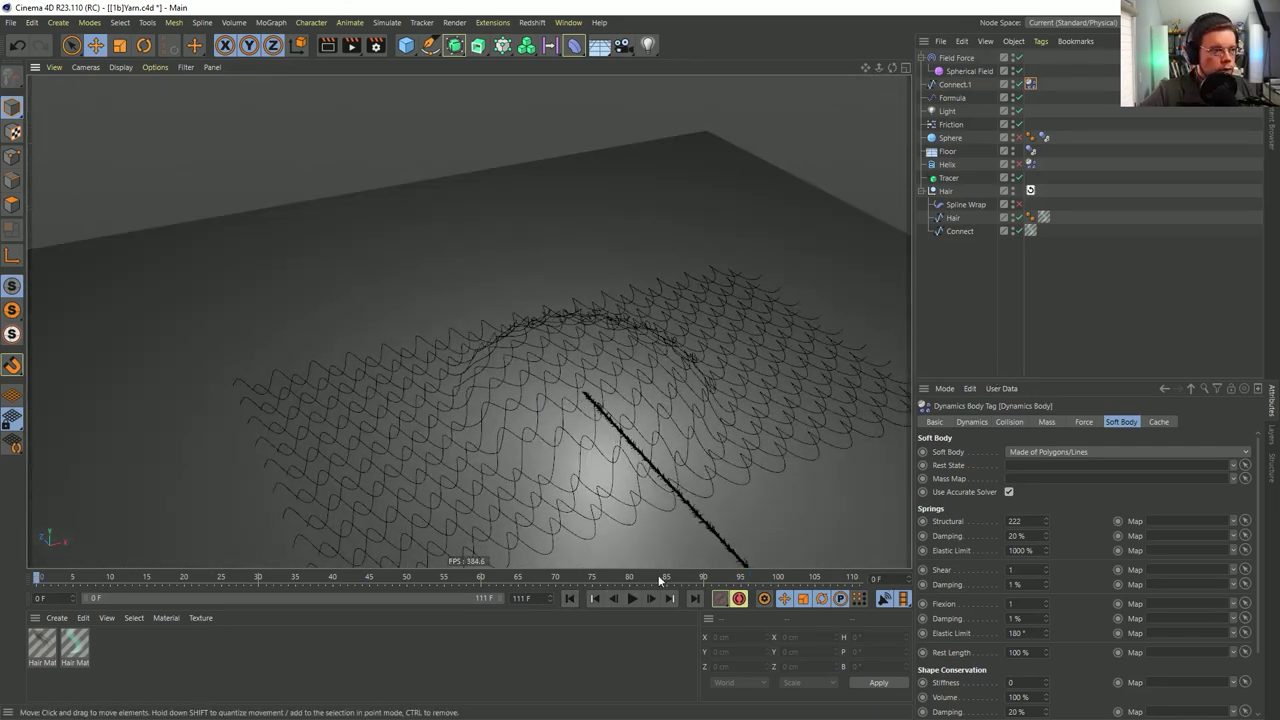
left_click(650, 599)
left_click(570, 600)
left_click_drag(594, 449, 566, 400, "alt")
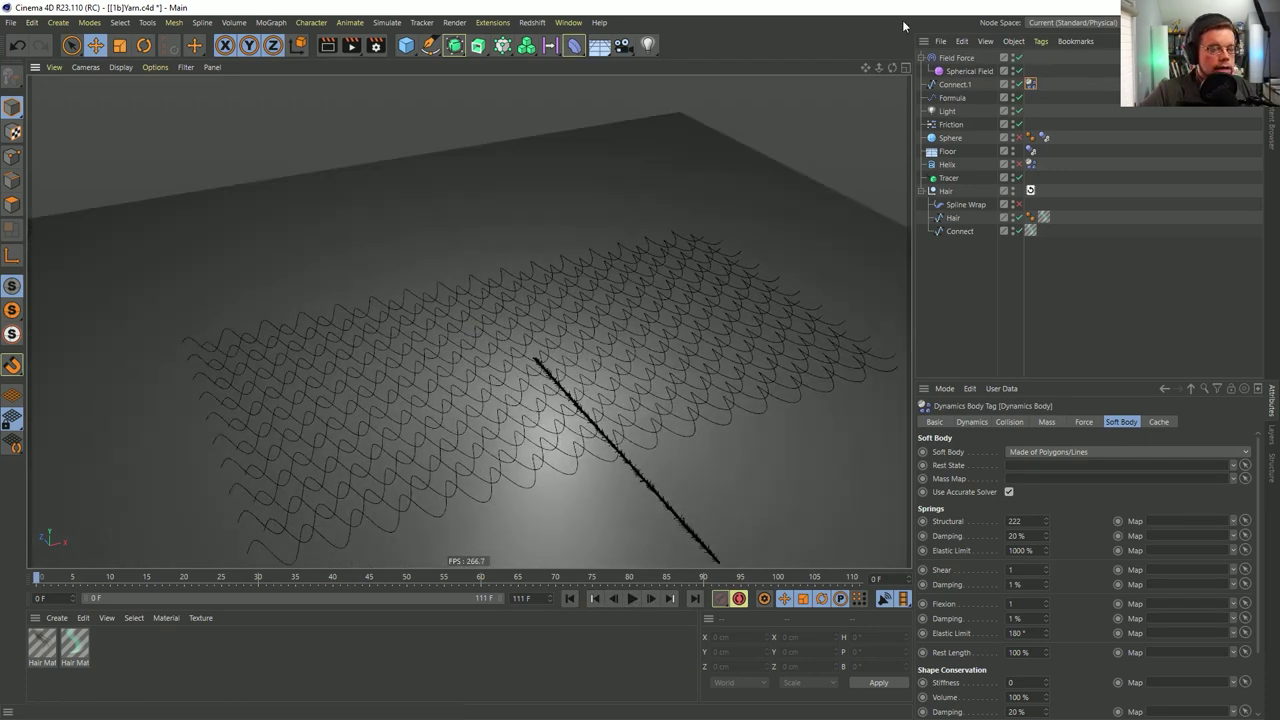
Add a Random Field above the Solid layer of the Field Force and set its blending to Multiply
left_click(968, 72)
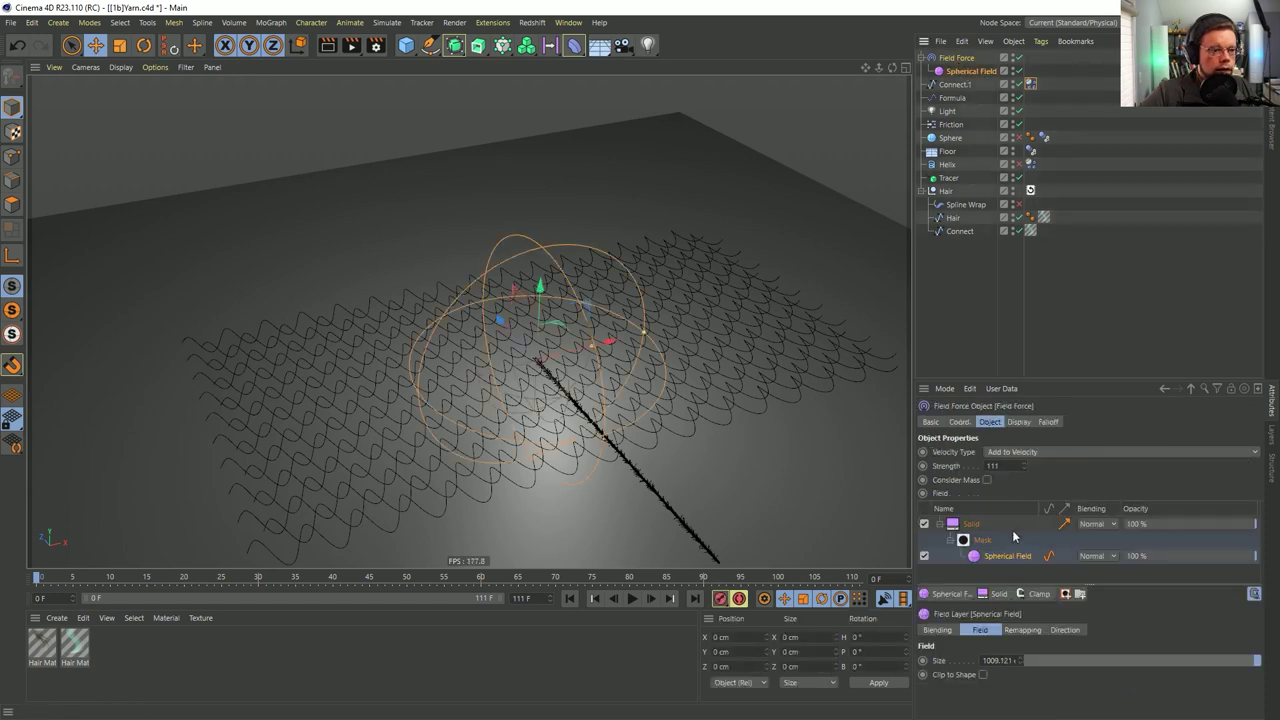
left_click(950, 594)
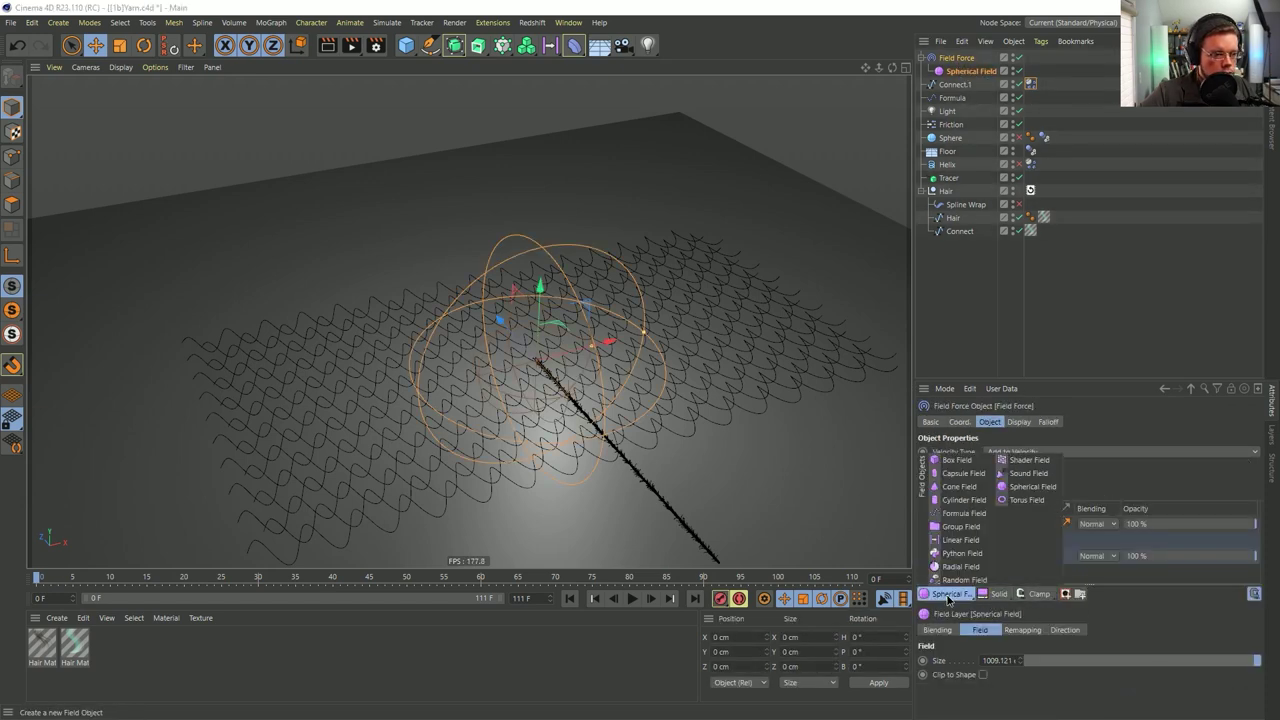
left_click(986, 578)
left_click(1098, 524)
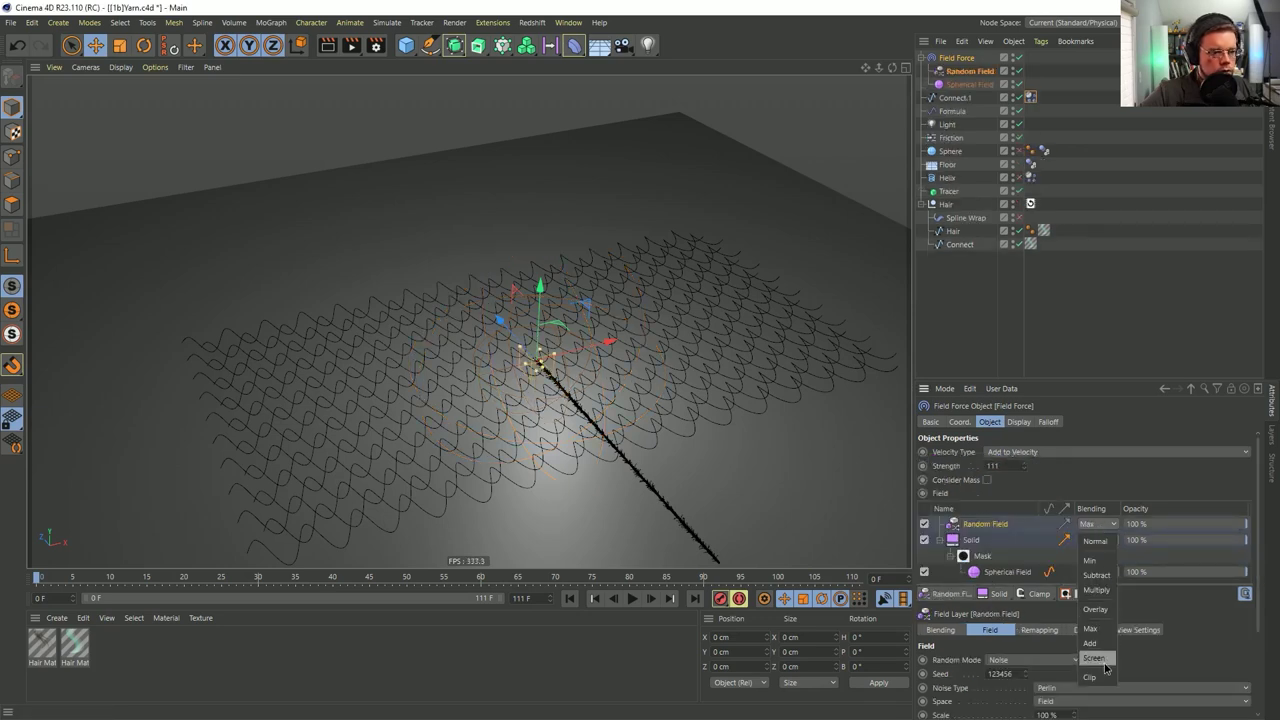
left_click(1098, 590)
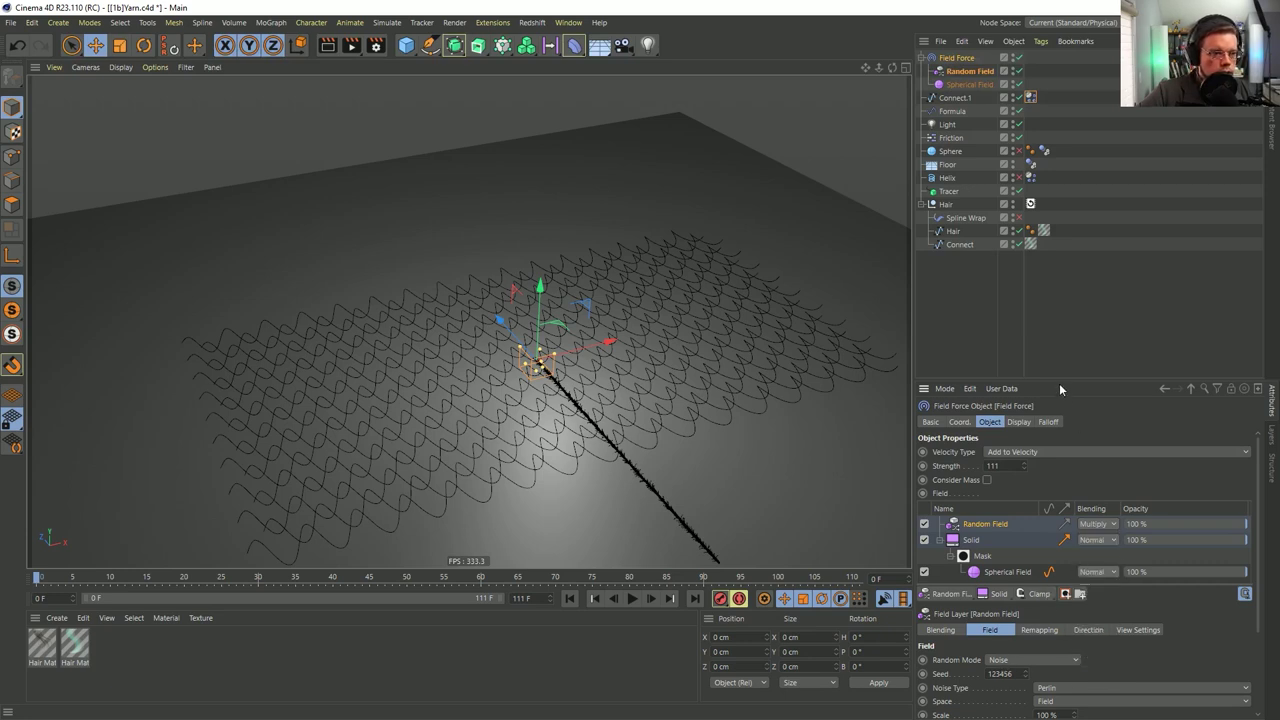
Enlarge the attributes area and enable the Random Field's viewplane preview
left_click_drag(1058, 381, 1058, 202)
scroll(584, 392, "up", 5)
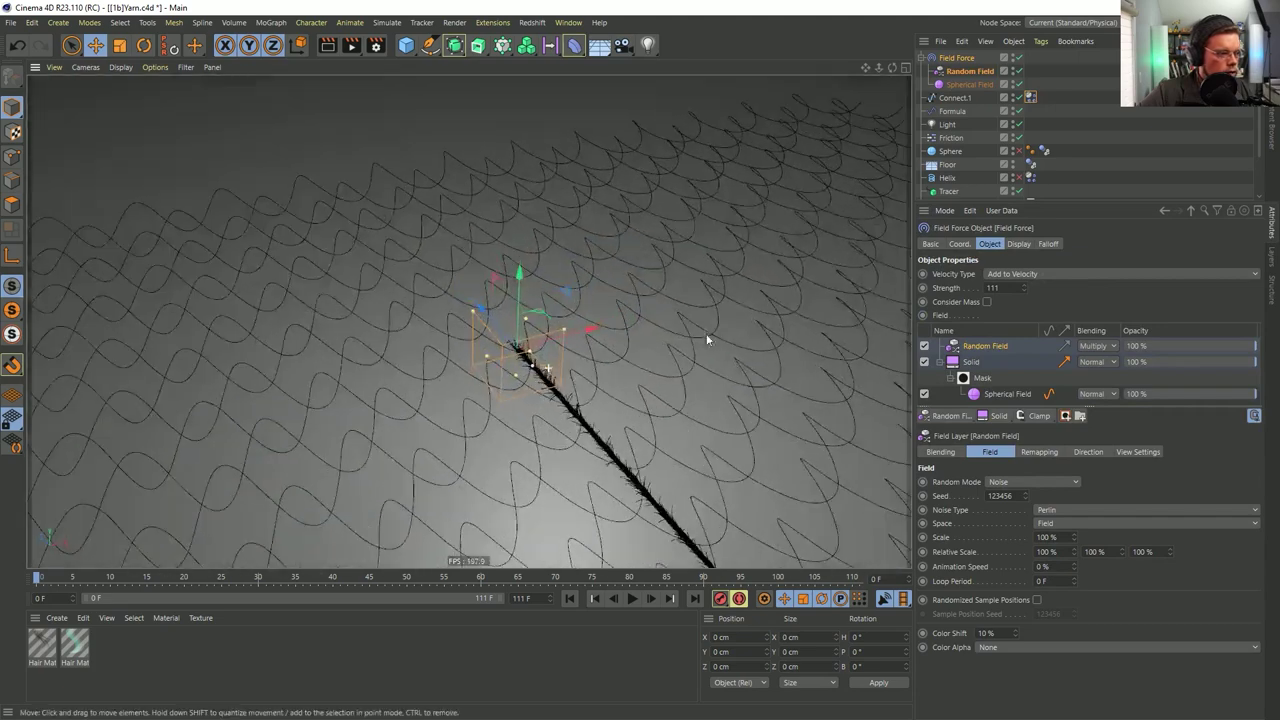
scroll(584, 386, "down", 3)
left_click(969, 71)
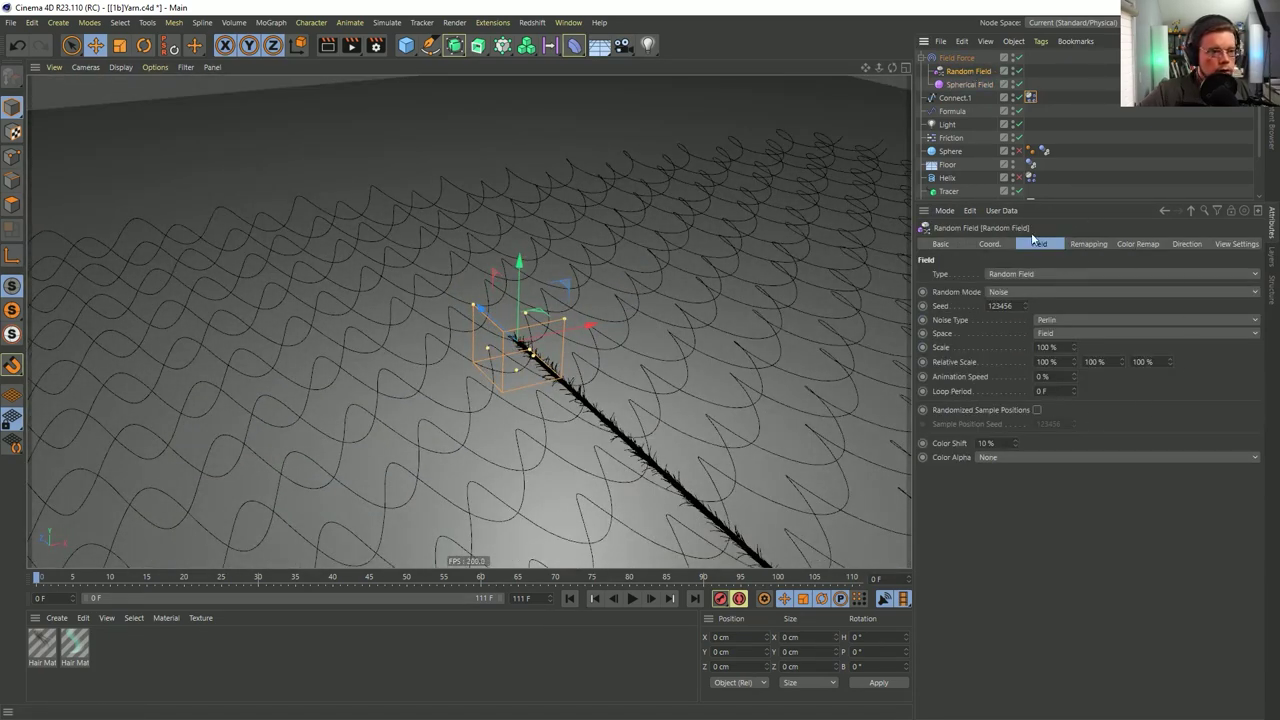
left_click(1222, 245)
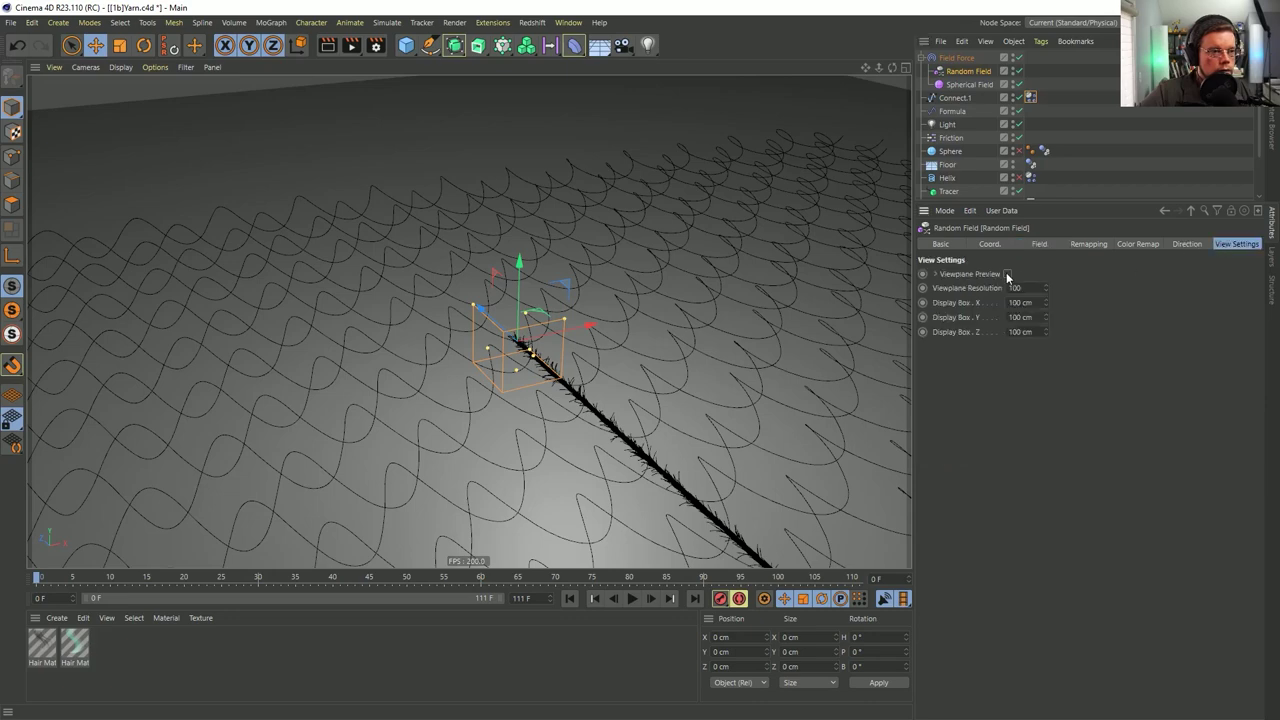
left_click_drag(590, 330, 516, 362, "alt")
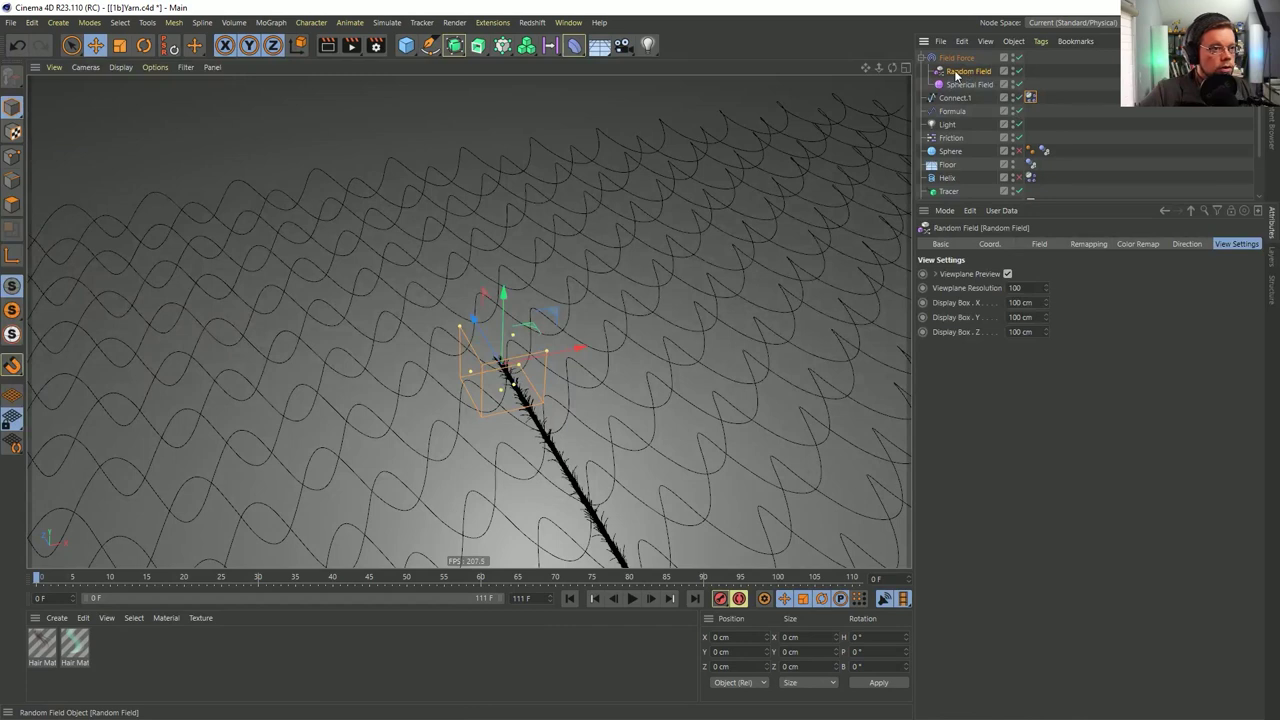
Add a temporary cube at the Random Field as a size reference and undo it
left_click_drag(954, 57, 958, 71)
left_click(1040, 245)
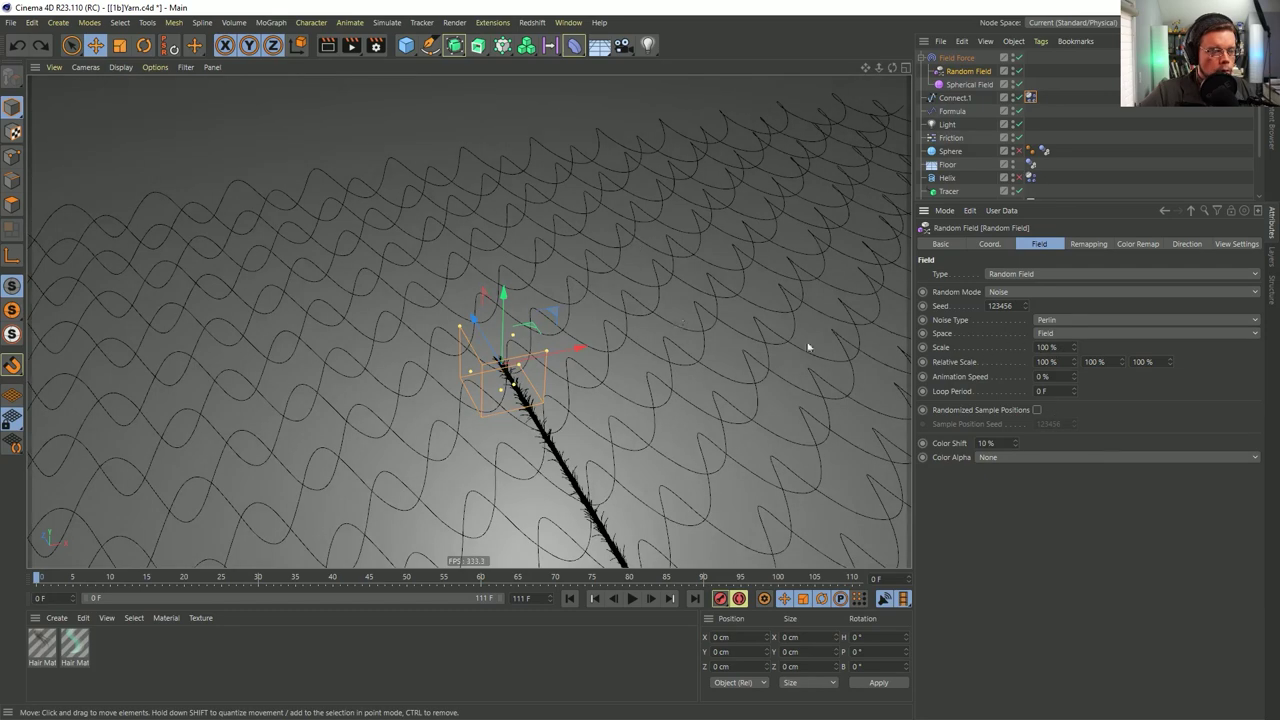
left_click(412, 50)
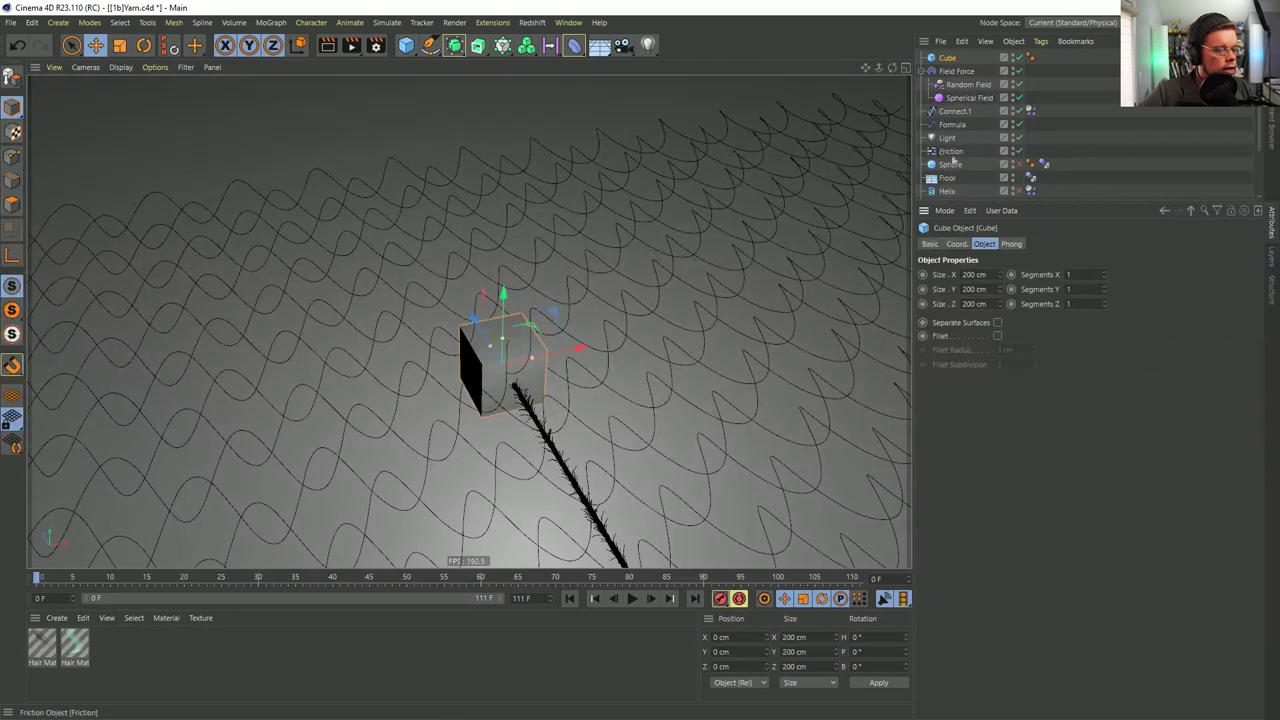
key("ctrl+z")
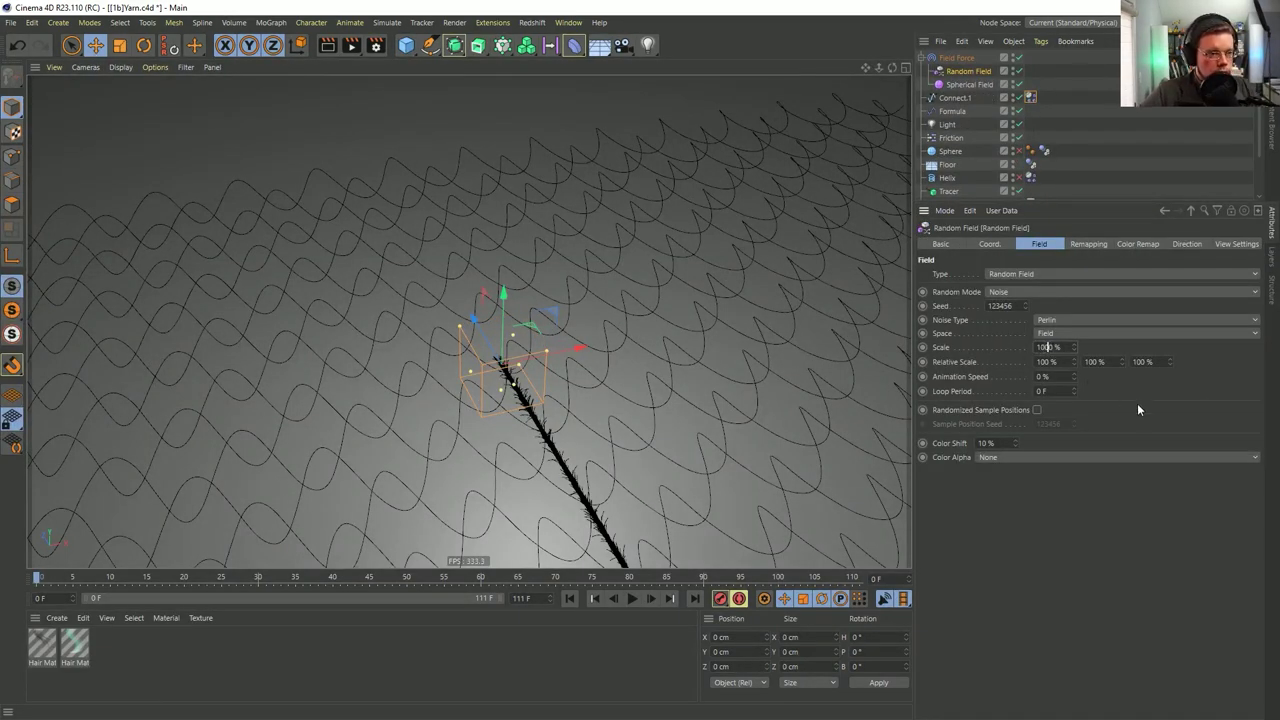
Set the Random Field's noise scale to 1000 % and play the simulation with the whole cloth in view
left_click_drag(690, 335, 634, 342, "alt")
right_click_drag(634, 342, 454, 371, "alt")
left_click_drag(454, 371, 520, 385, "alt")
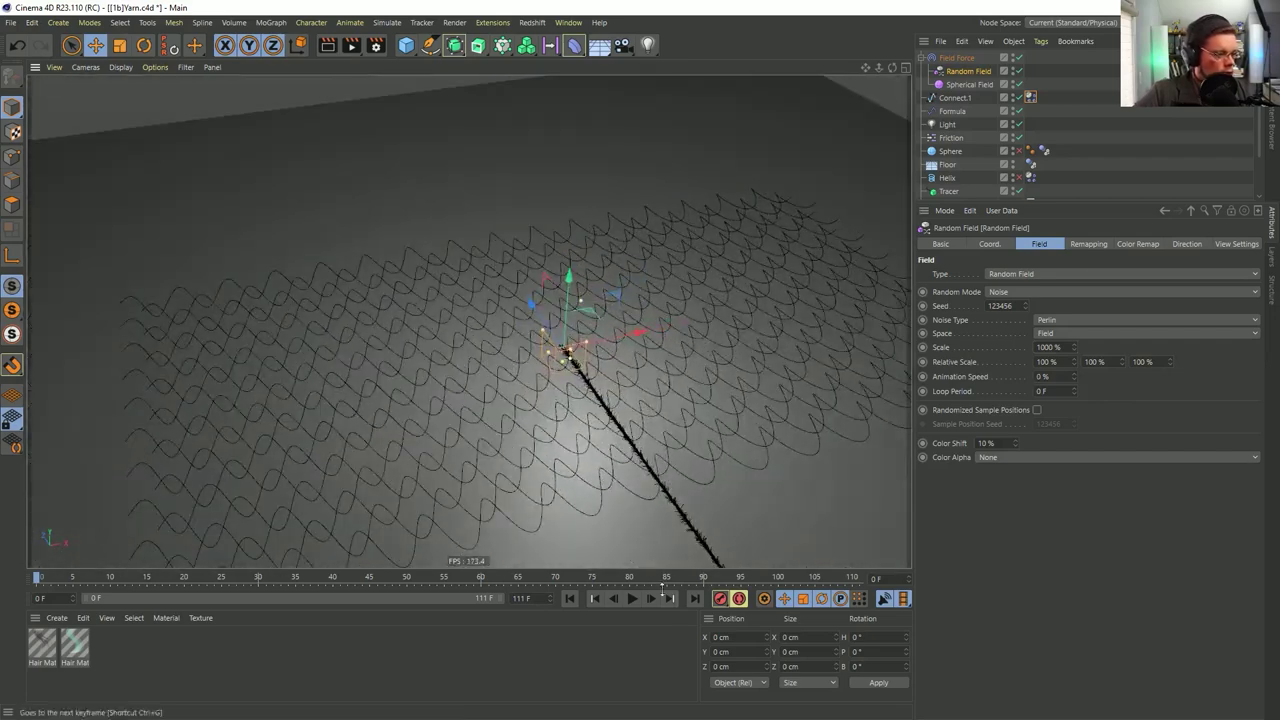
left_click(634, 599)
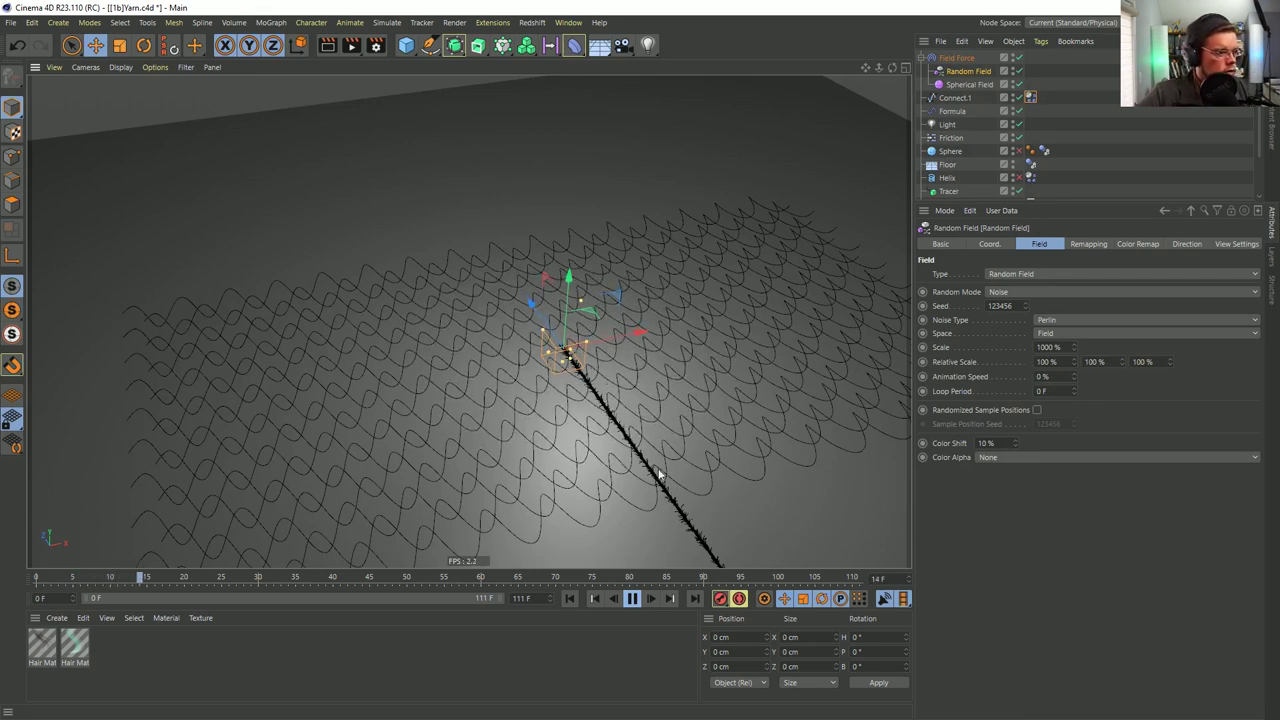
Set the Random Field's noise scale to 500 % while the simulation plays
left_click_drag(1045, 348, 1027, 348)
type("5")
key("Return")
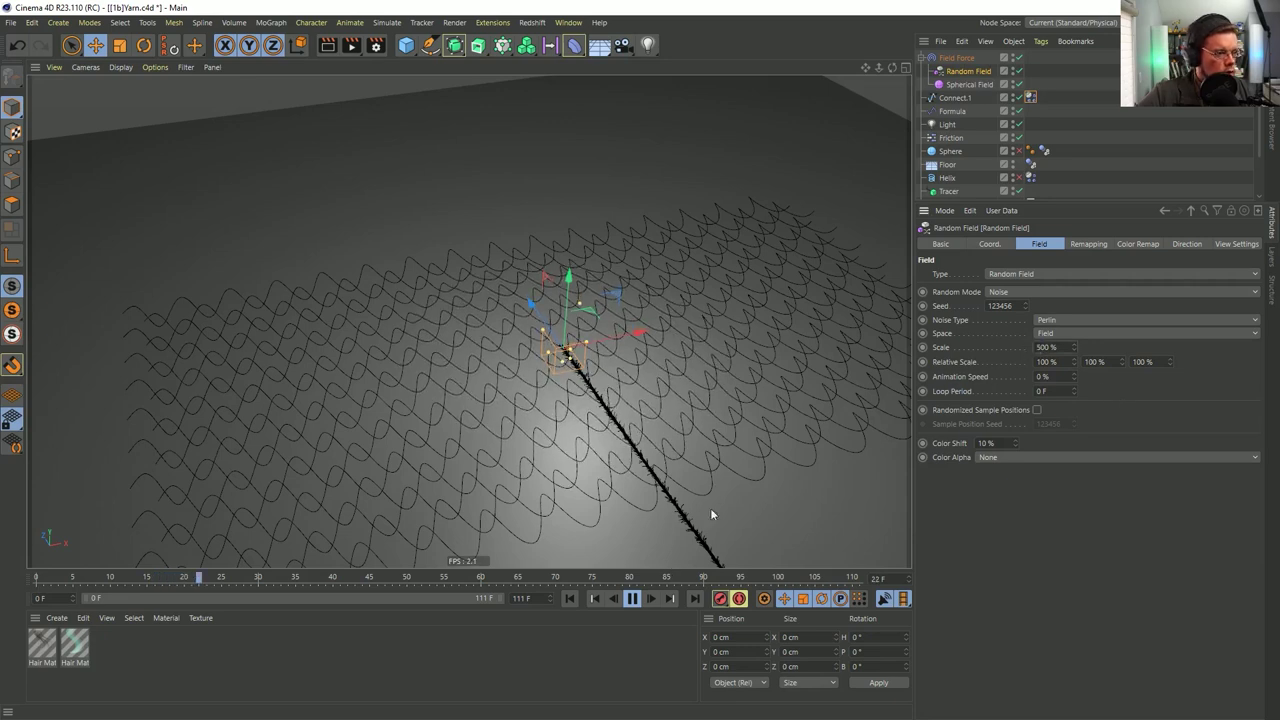
Stop the simulation and move the Random Field into the Solid layer's mask, above the Spherical Field
left_click(954, 59)
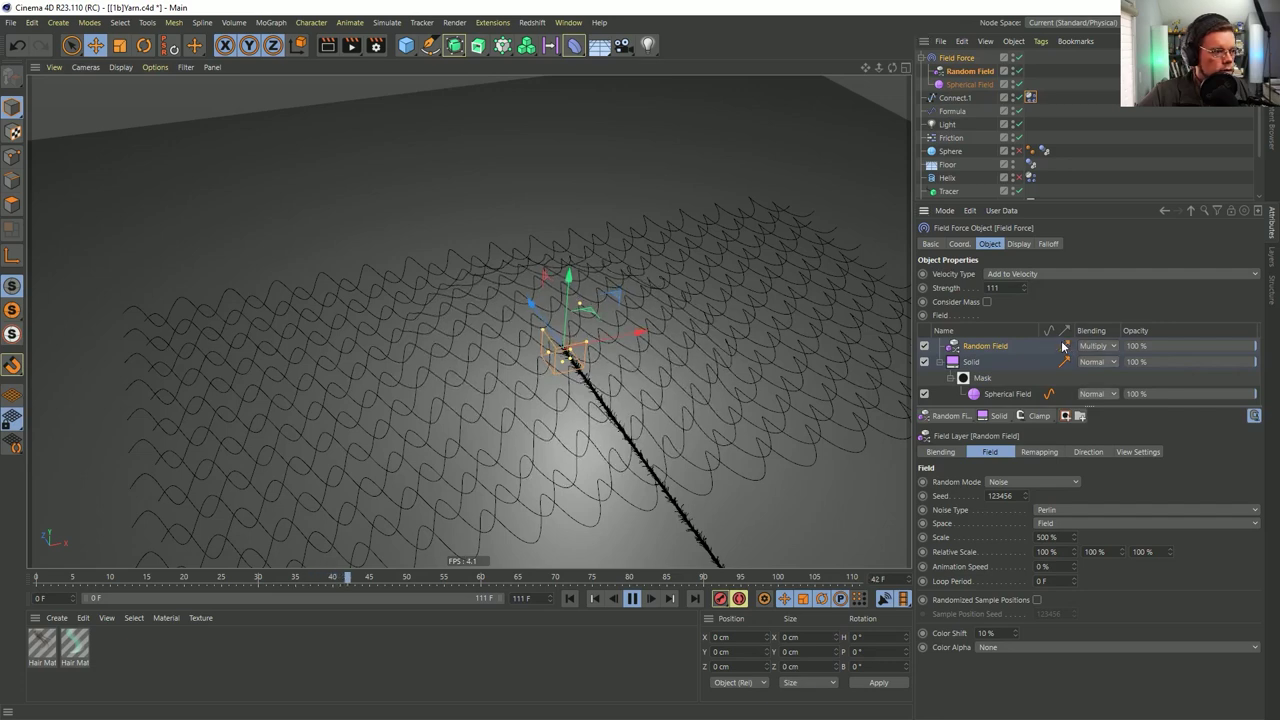
left_click(632, 598)
left_click_drag(1013, 350, 1021, 399)
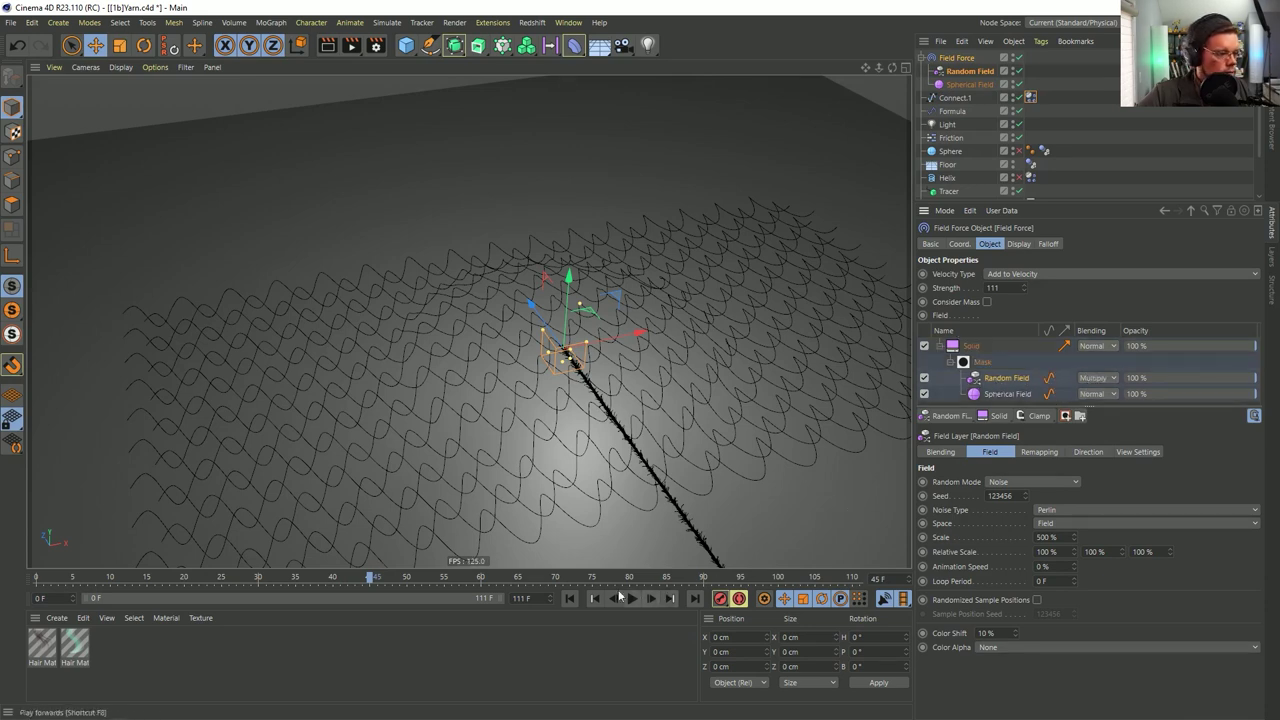
Restart the simulation with the Field Force strength set to 333, stop it, and view the cloth up close
left_click(569, 598)
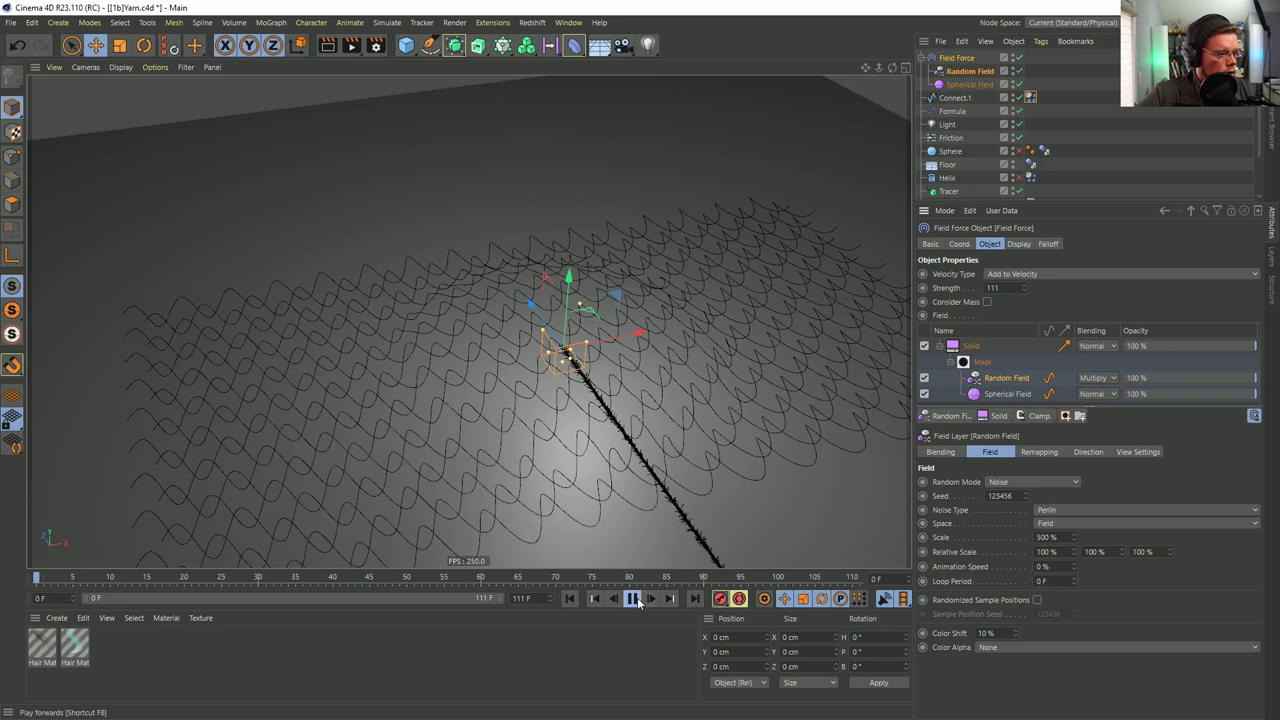
left_click_drag(1003, 289, 965, 287)
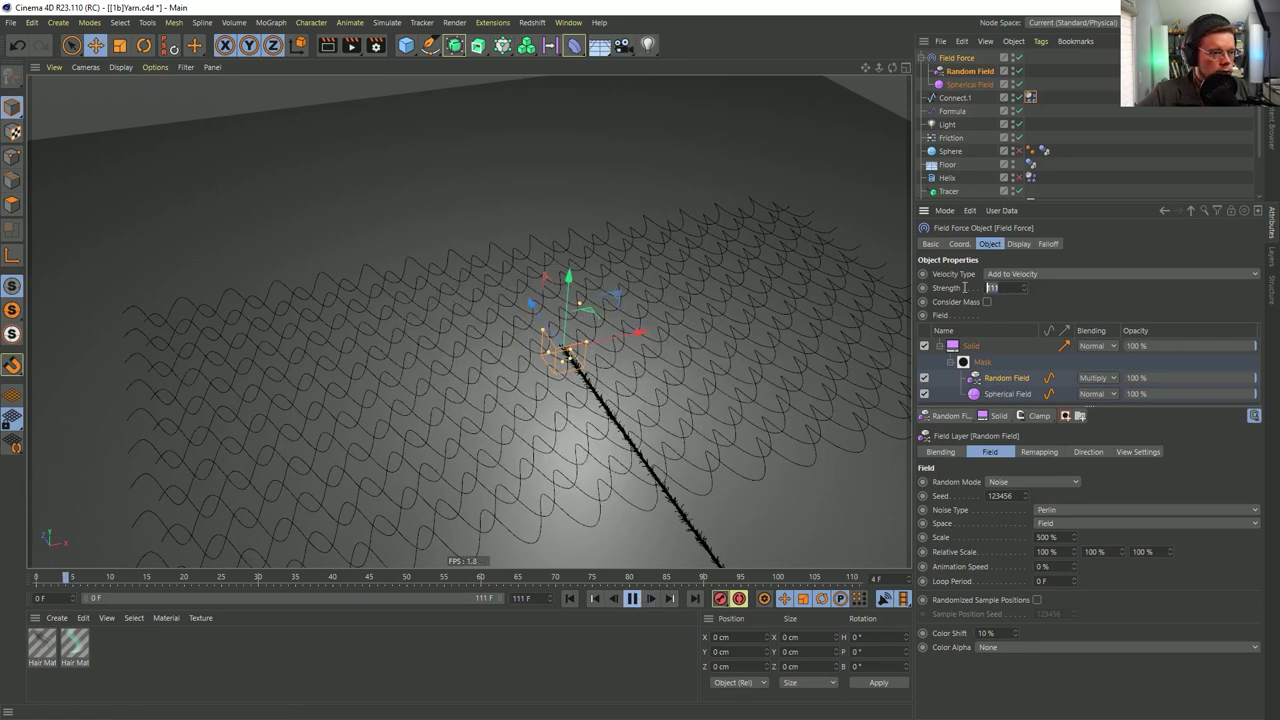
type("333")
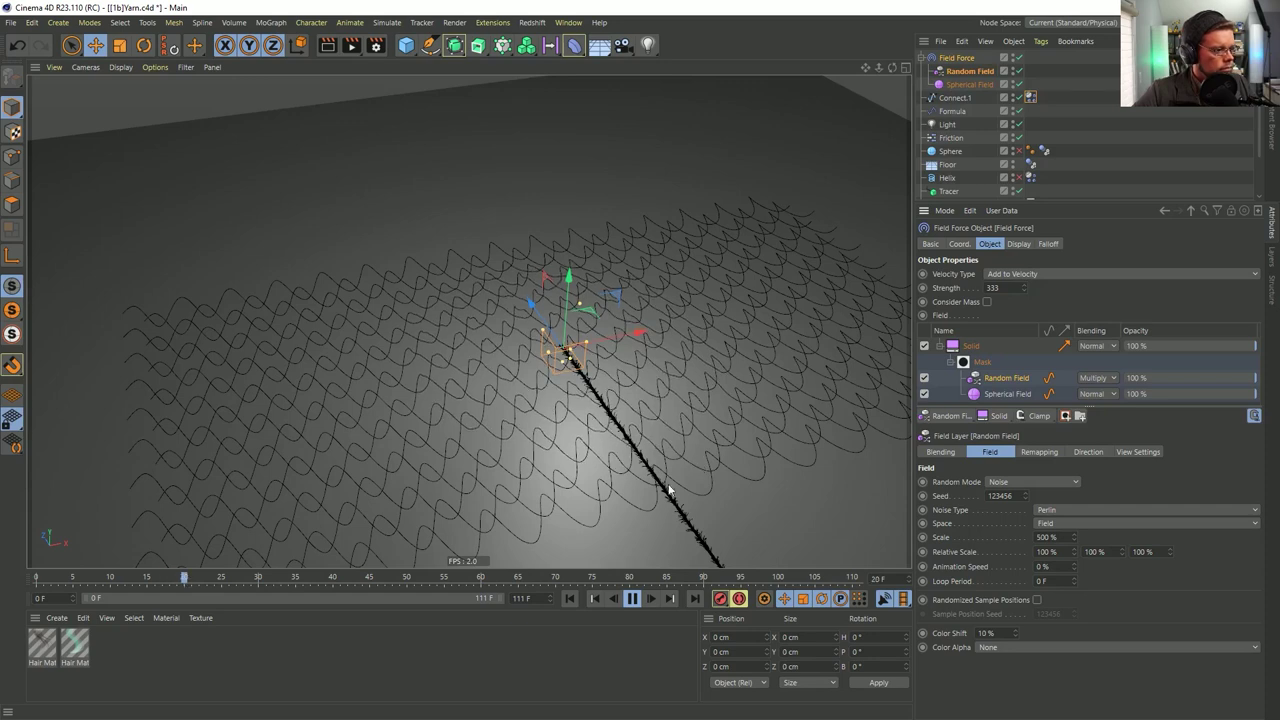
left_click(632, 598)
mouse_move(572, 372)
left_mouse_down("alt")
mouse_move(580, 300)
mouse_move(565, 385)
left_mouse_up("alt")
right_click_drag(565, 385, 620, 337, "alt")
left_click_drag(621, 338, 603, 340, "alt")
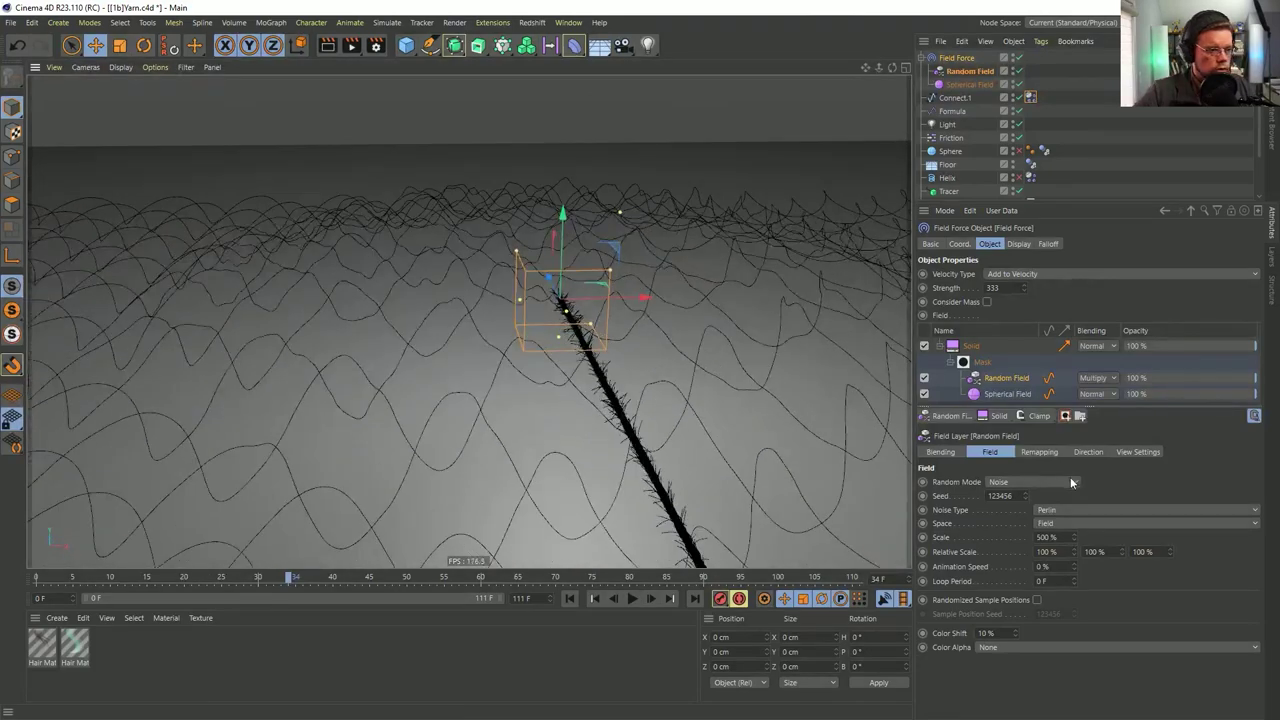
Set the Random Field's noise scale to 2500 % and replay the simulation from the start up to frame 40
left_click_drag(1073, 537, 1073, 528)
type("2")
key("Return")
left_click(578, 603)
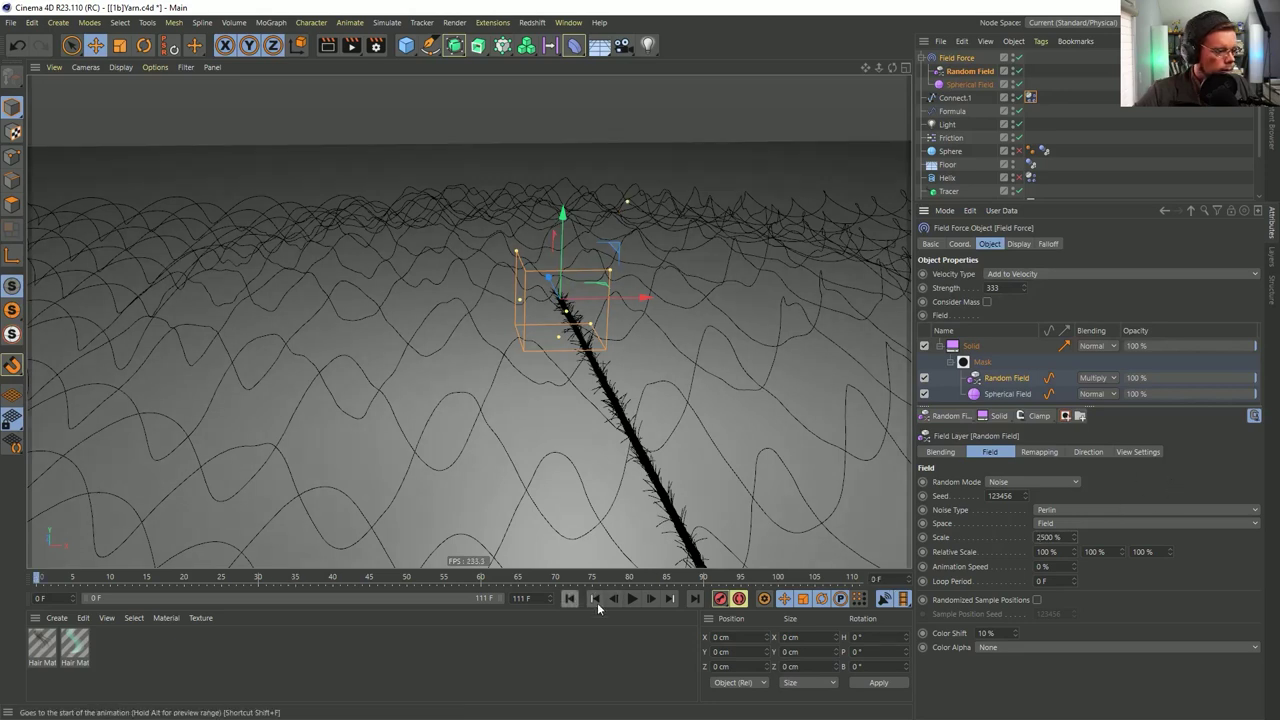
left_click(632, 599)
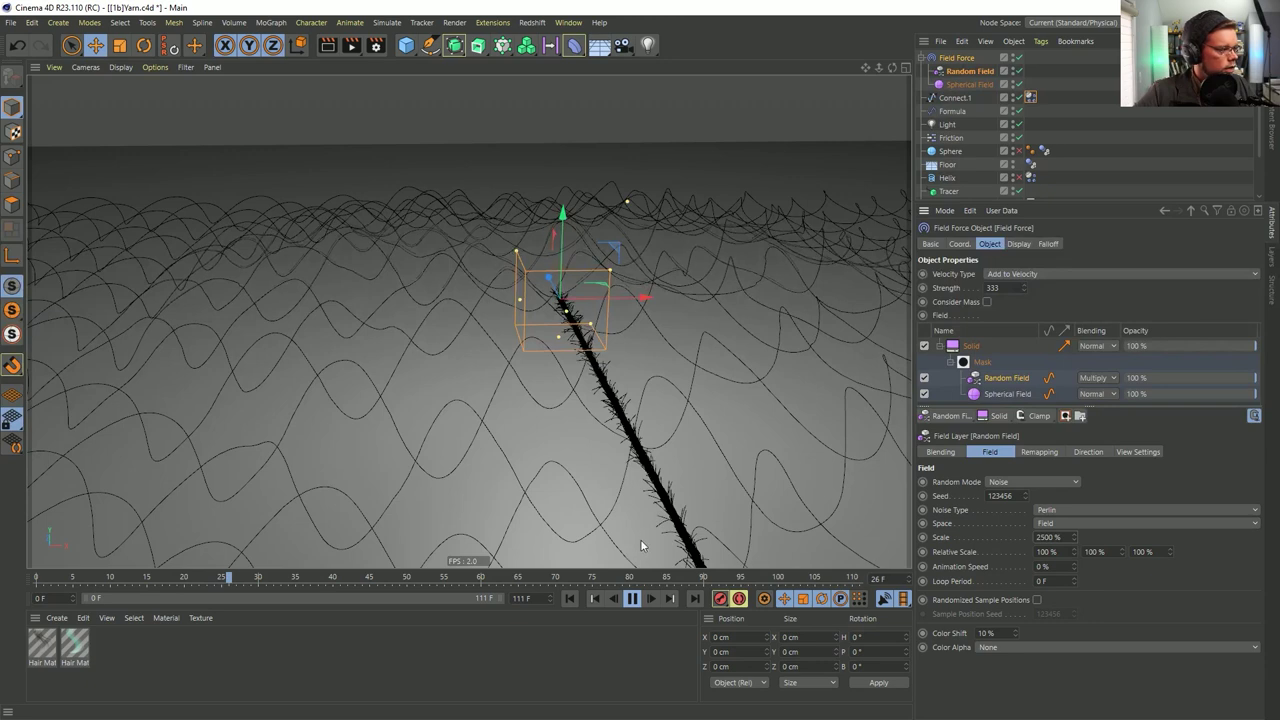
left_click(633, 598)
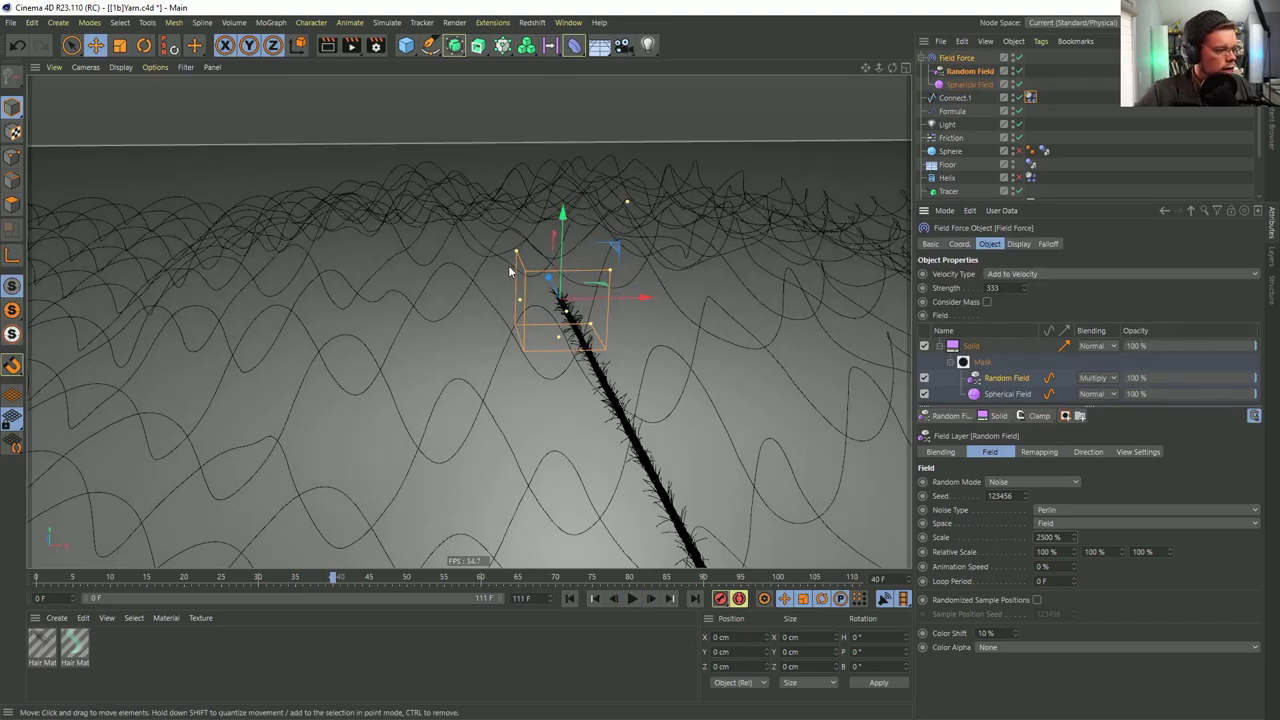
Examine the deformed yarn cloth around the field from several sides and distances
left_click_drag(509, 271, 669, 269, "alt")
right_click_drag(669, 269, 749, 174, "alt")
middle_click_drag(749, 174, 589, 394, "alt")
right_click_drag(589, 394, 648, 449, "alt")
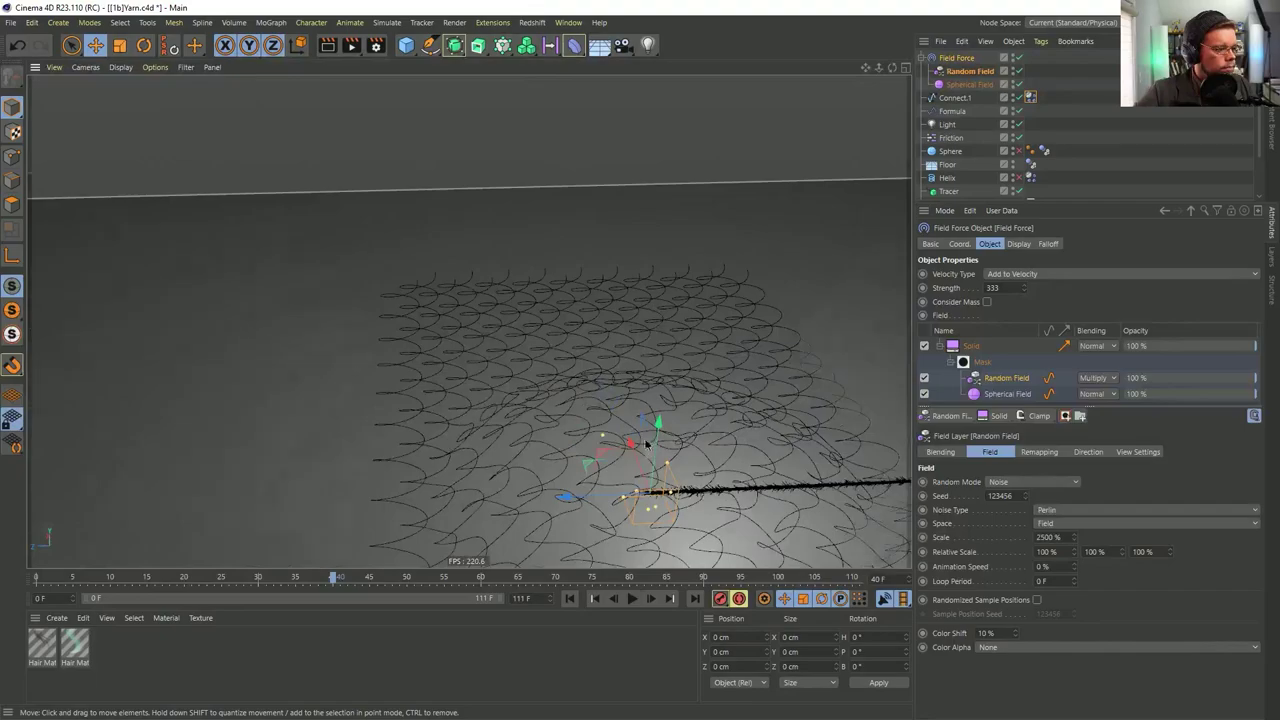
middle_click_drag(648, 445, 550, 265, "alt")
right_click_drag(521, 357, 569, 367, "alt")
left_click_drag(569, 367, 617, 354, "alt")
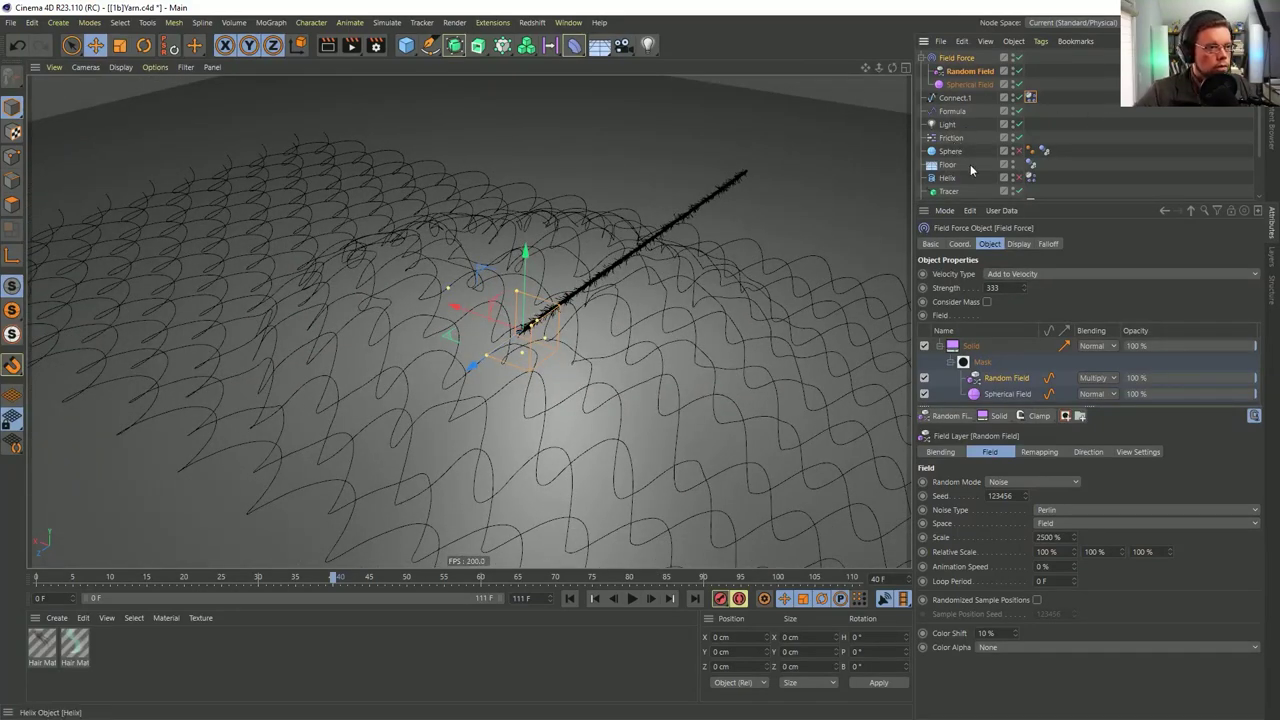
Set the Friction object's strength to 25, replay the simulation from the start, and return to frame 0
left_click(951, 137)
double_click(1023, 274)
type("25")
key("Return")
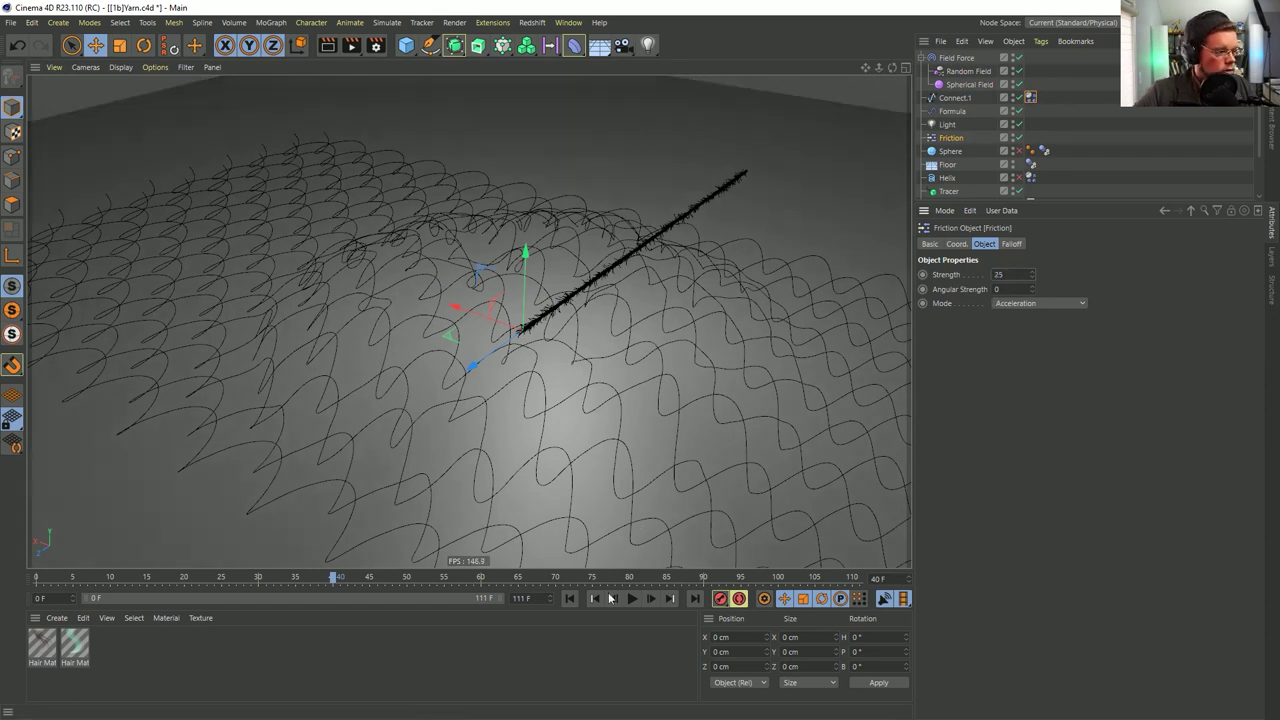
left_click(570, 598)
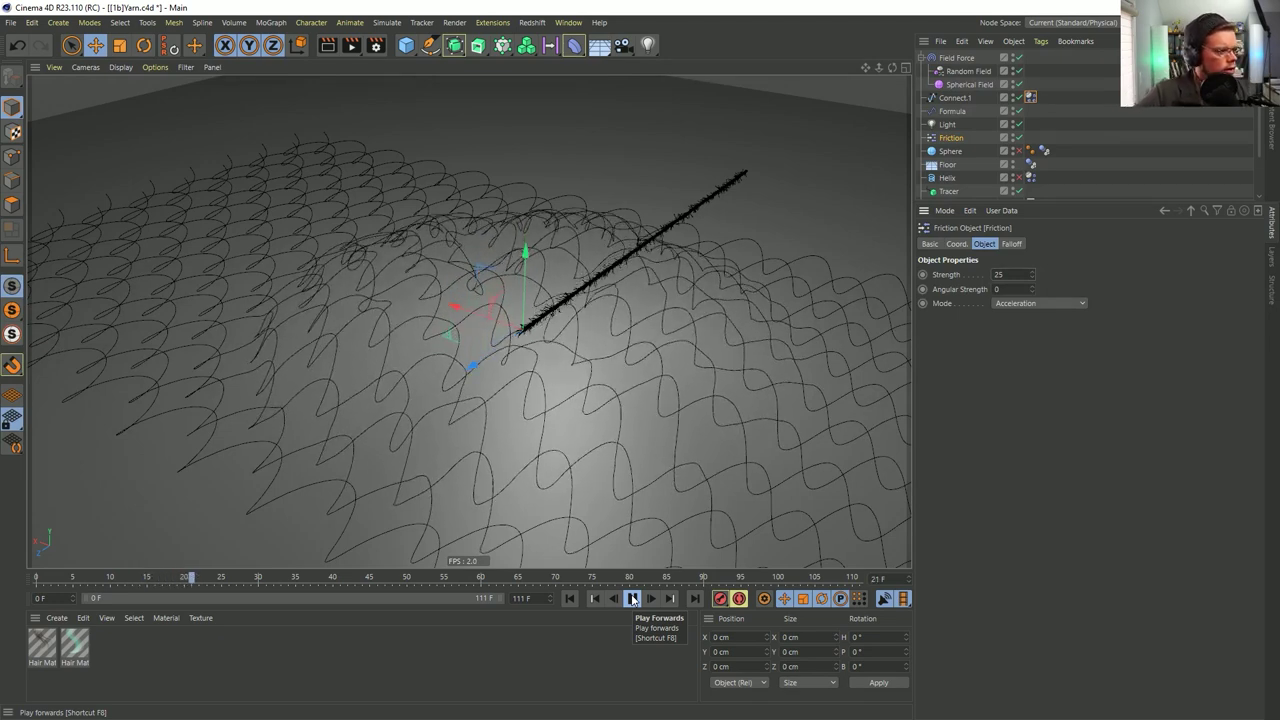
left_click(632, 598)
left_click(574, 599)
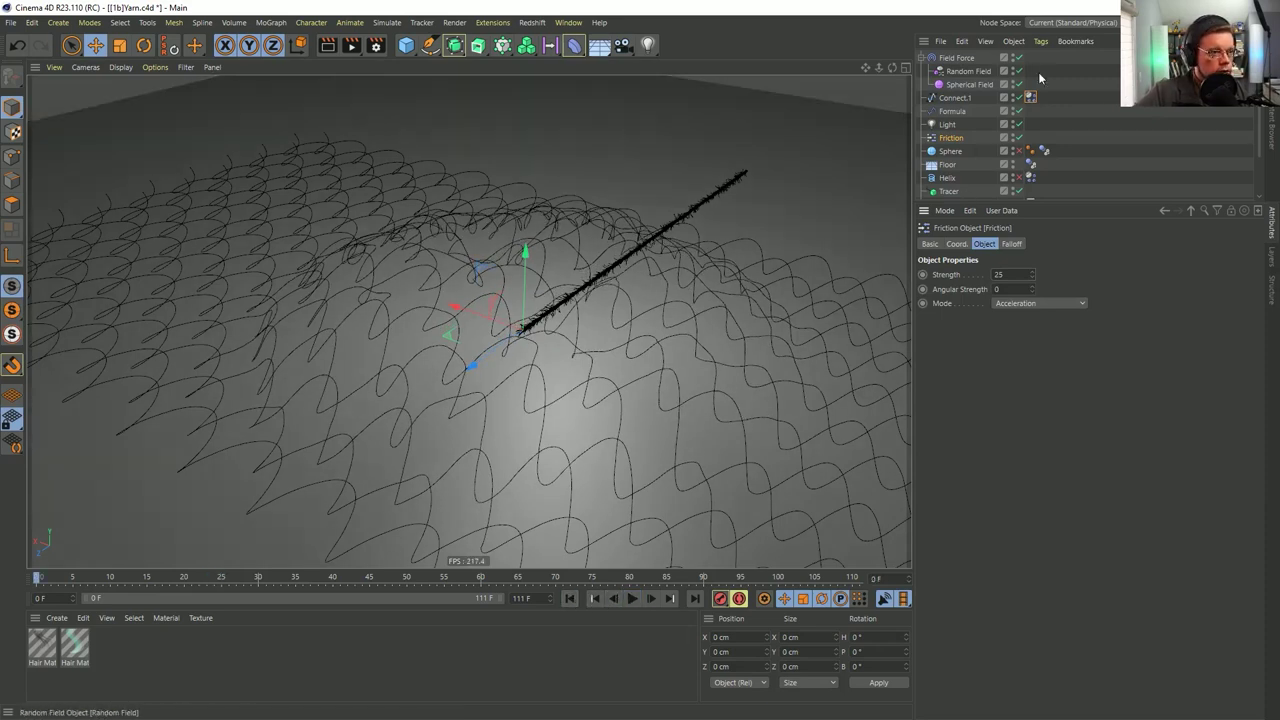
Disable the Field Force and both of its fields, and reset the simulation to the flat cloth at frame 0
left_click_drag(1018, 84, 1018, 57)
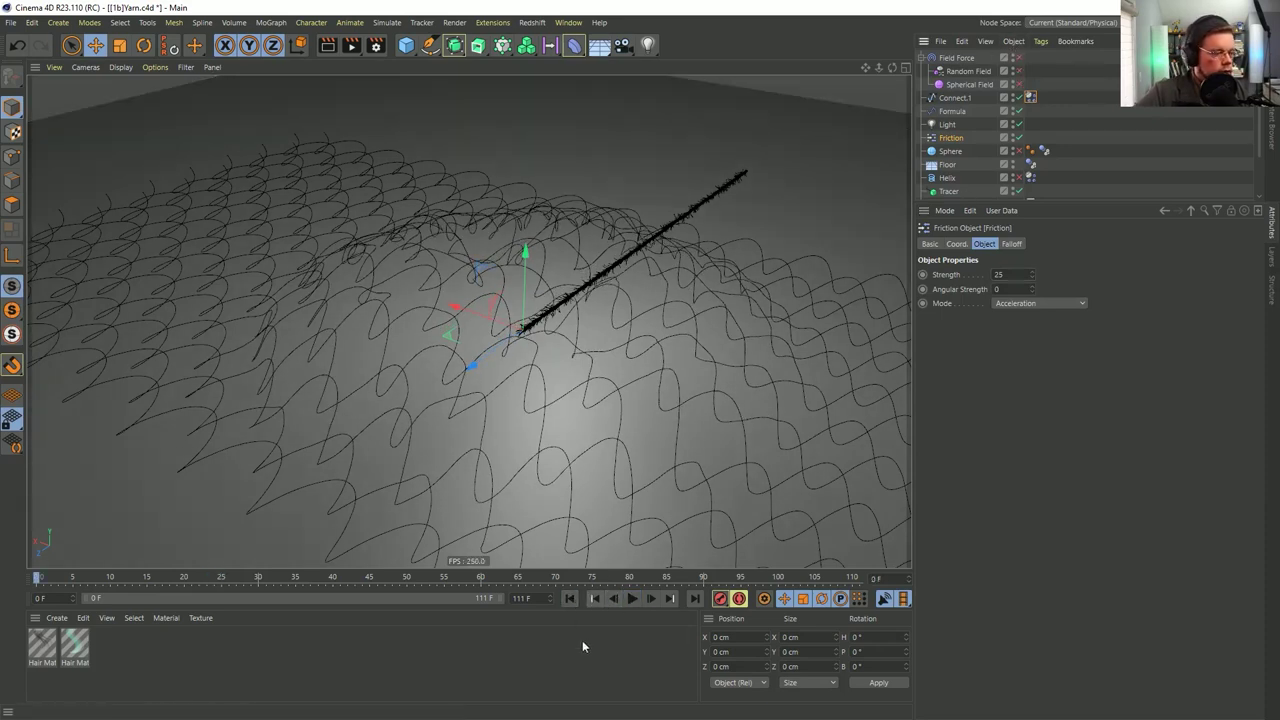
left_click(570, 598)
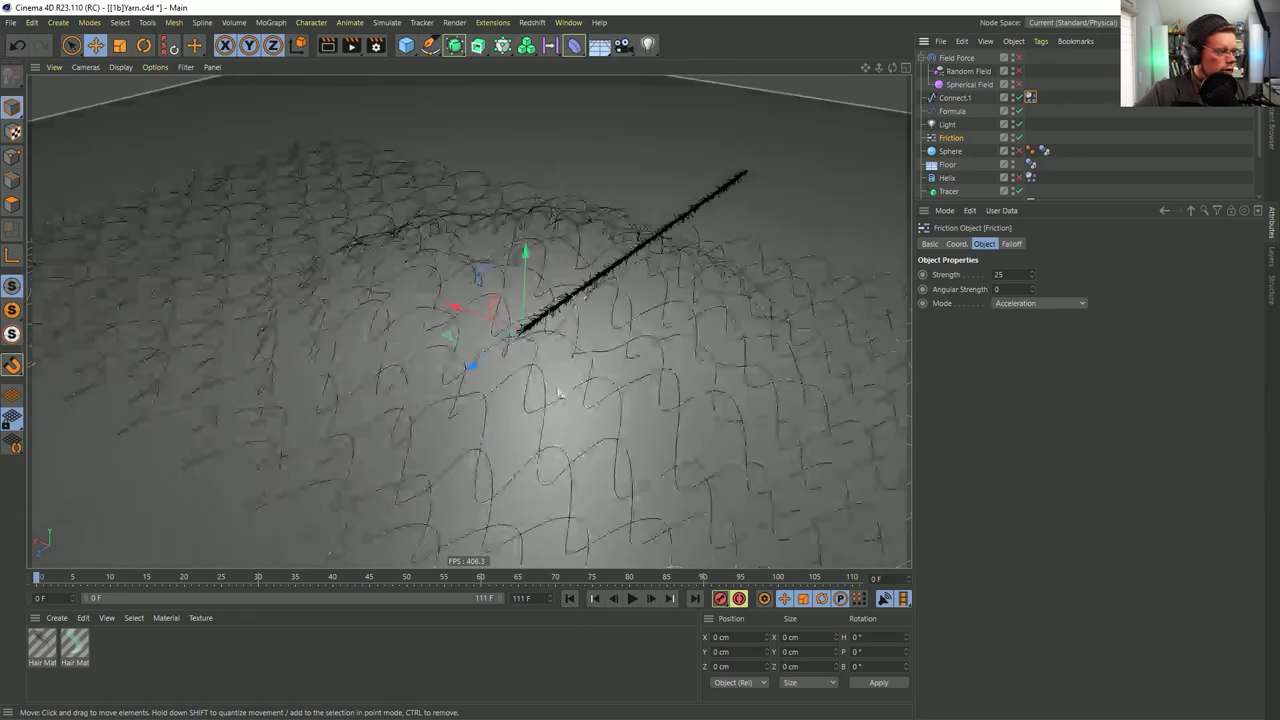
left_click(650, 598)
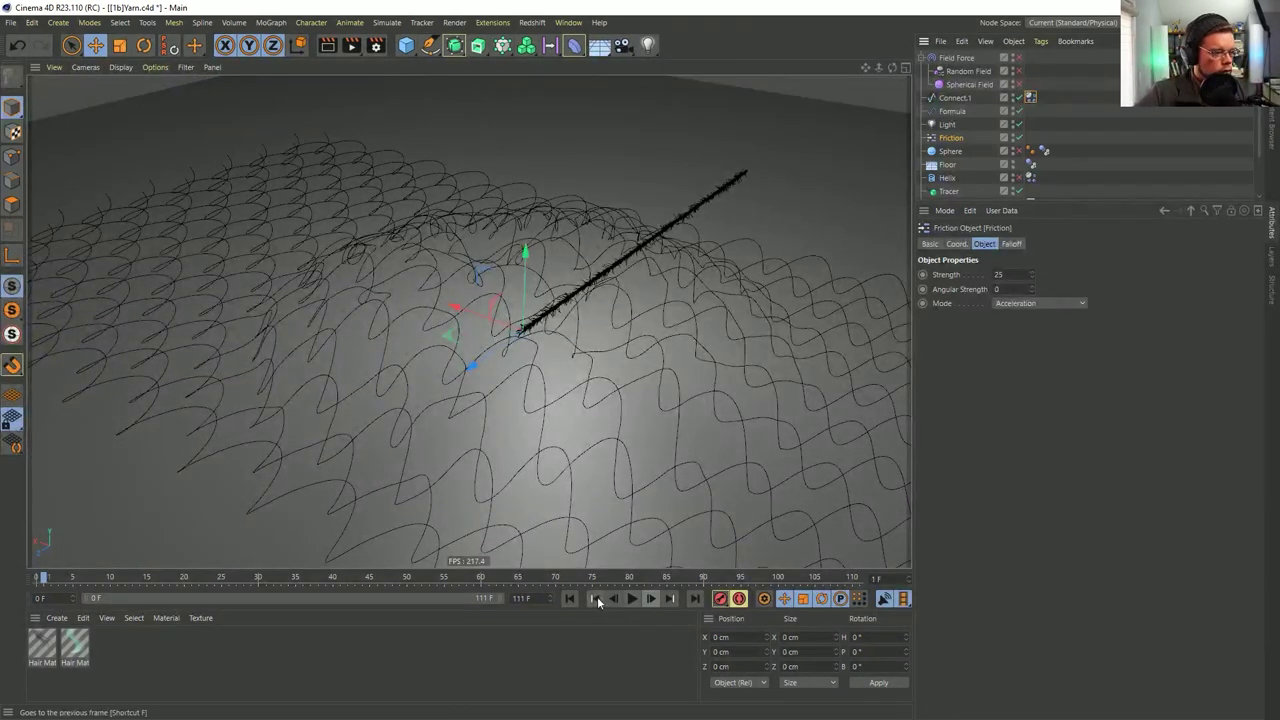
left_click(570, 598)
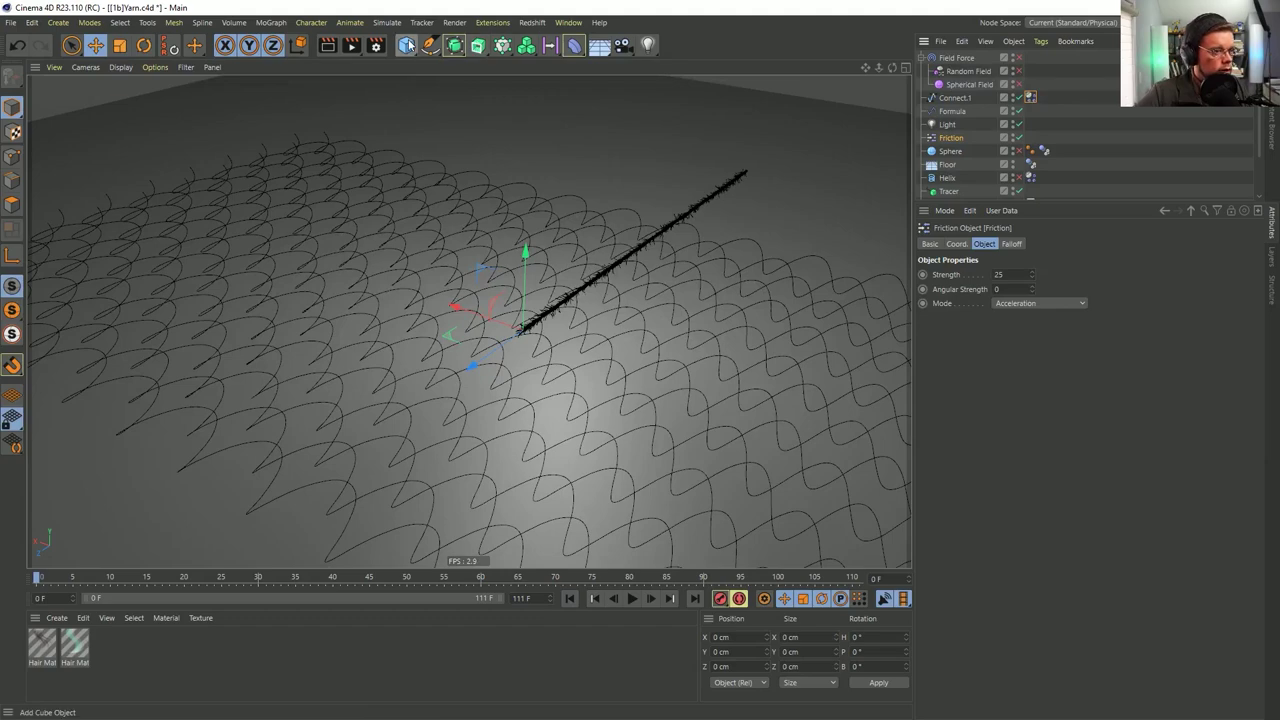
Enable the existing Sphere, enlarge its radius to about 336 cm, and lower it to about -544 cm in Y
left_click(1018, 151)
left_click(950, 151)
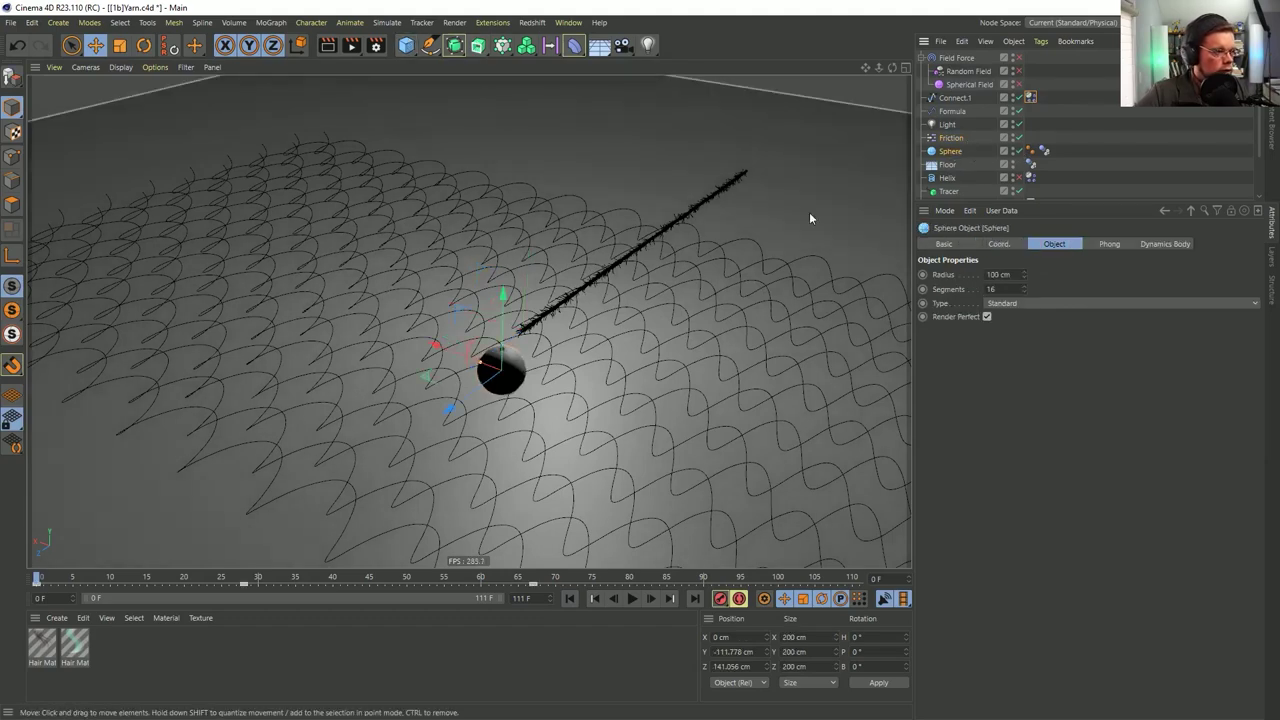
left_click_drag(503, 294, 430, 375)
left_click_drag(505, 338, 500, 396)
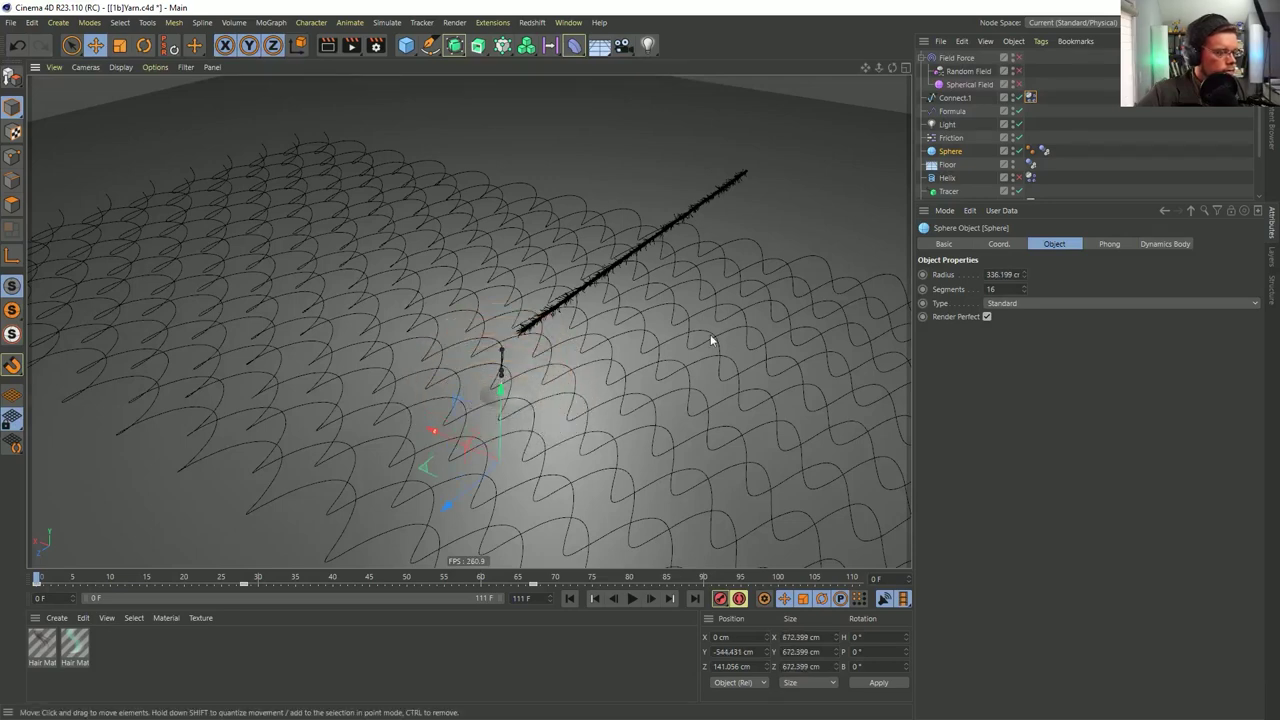
Keyframe the large sphere's Y position at about -544 cm on frame 0, 174 cm on frame 20, and -598 cm on frame 29
left_click(999, 244)
left_click(923, 290, "ctrl+shift")
left_click(922, 289)
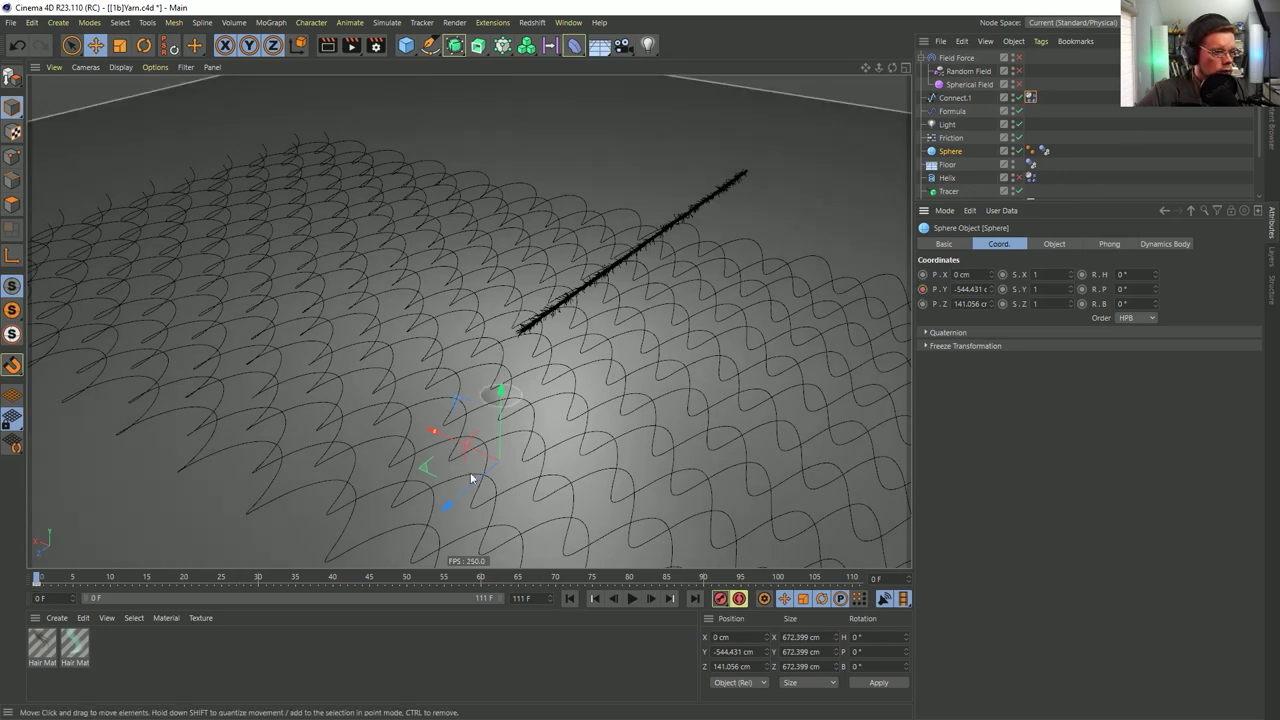
left_click(187, 578)
left_click_drag(500, 392, 534, 242)
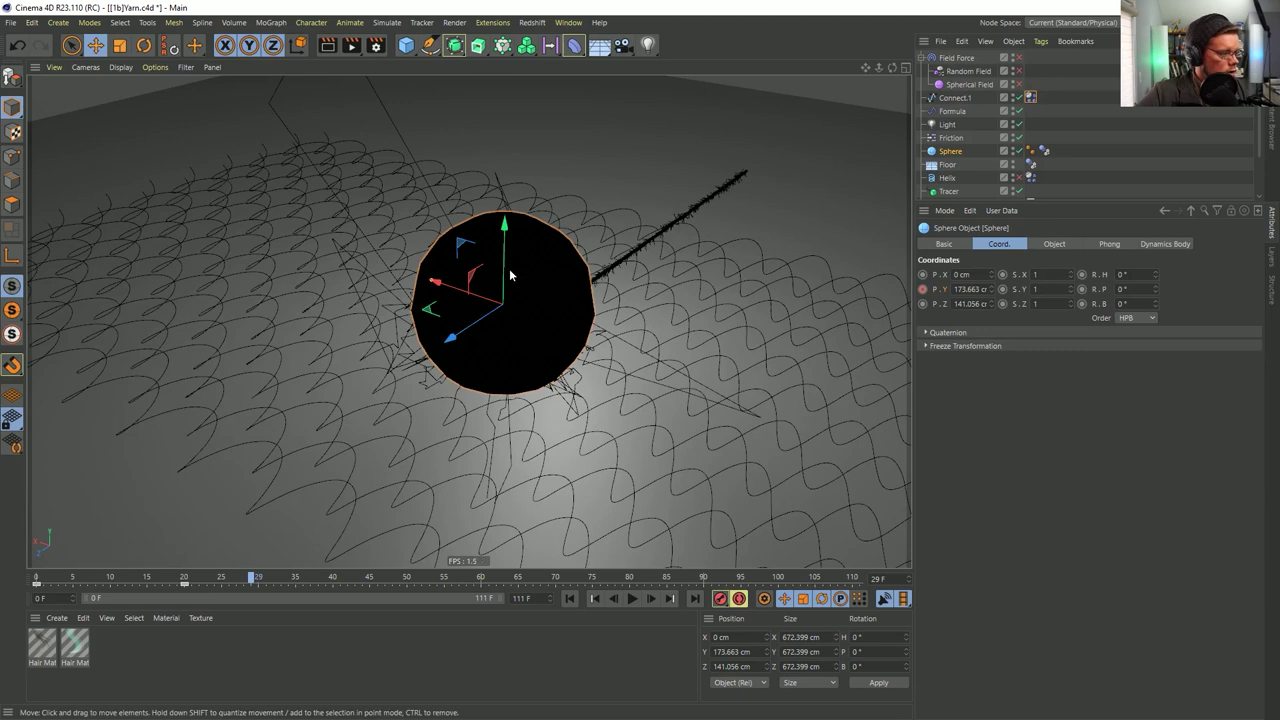
left_click_drag(503, 226, 497, 413)
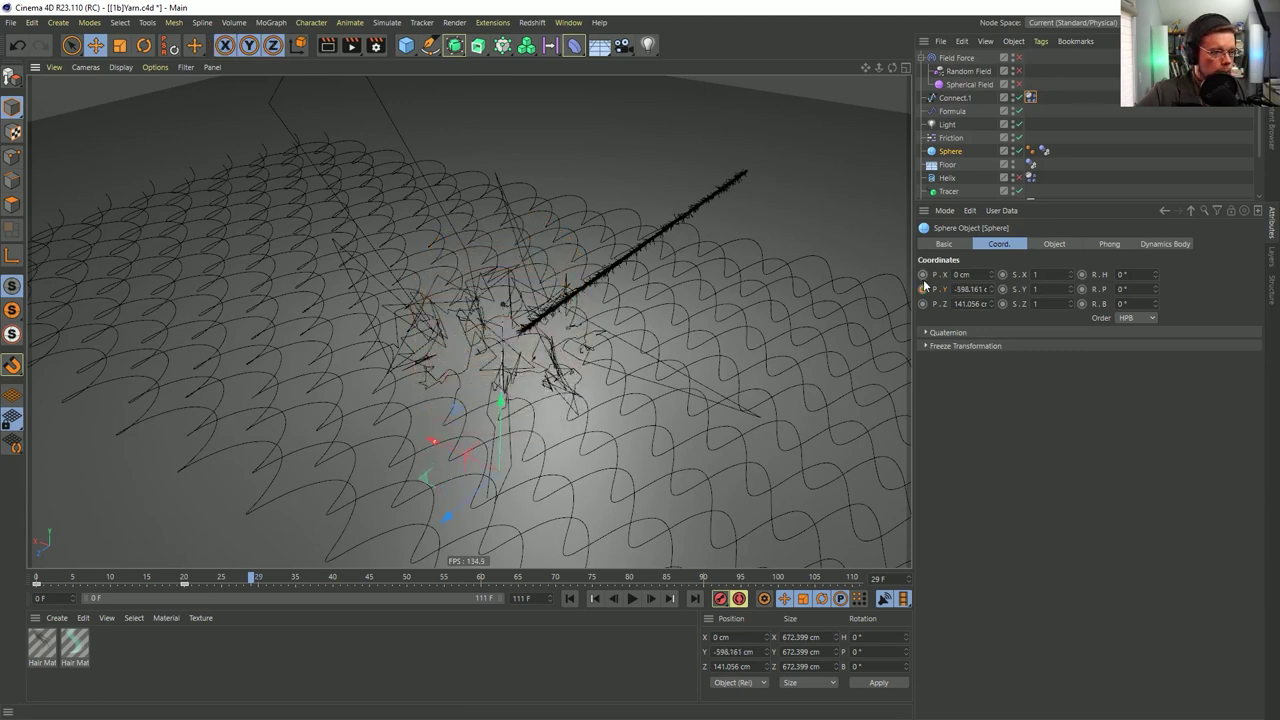
Play the sphere's collision with the cloth from frame 0, stop at frame 17, and examine the contact area
left_click(570, 598)
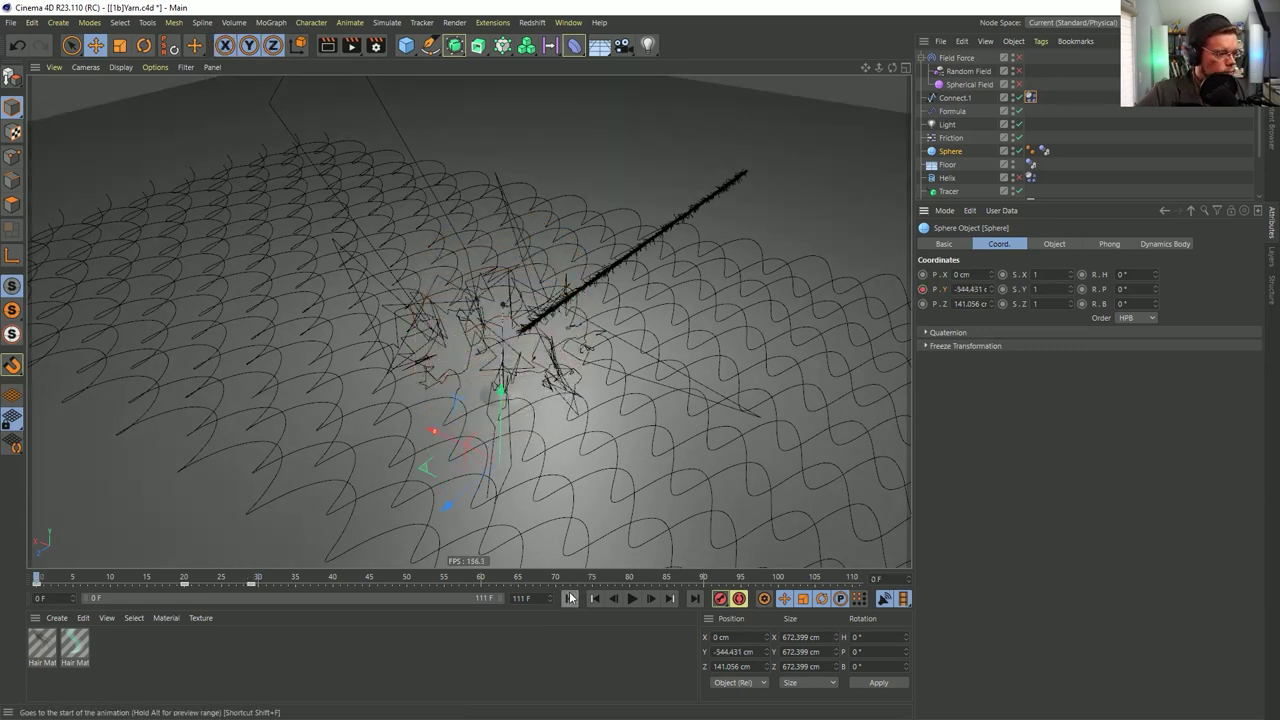
left_click(632, 598)
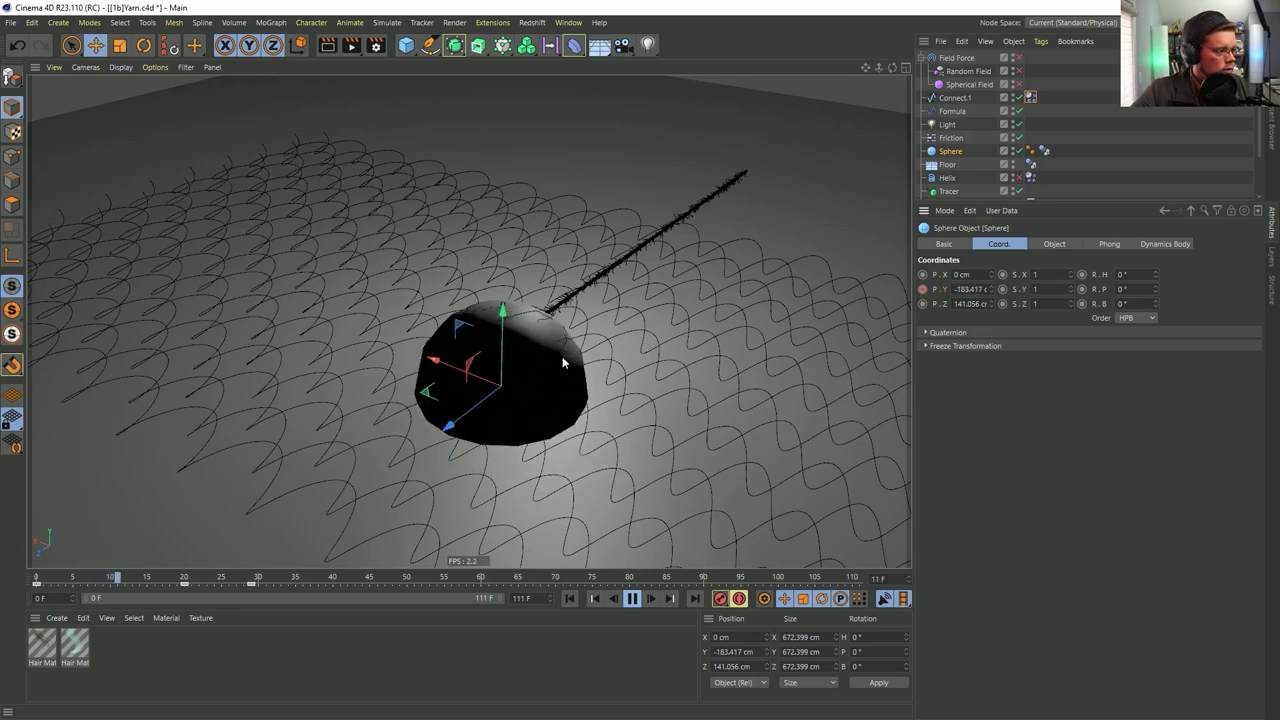
left_click(632, 598)
left_click_drag(573, 300, 239, 288, "alt")
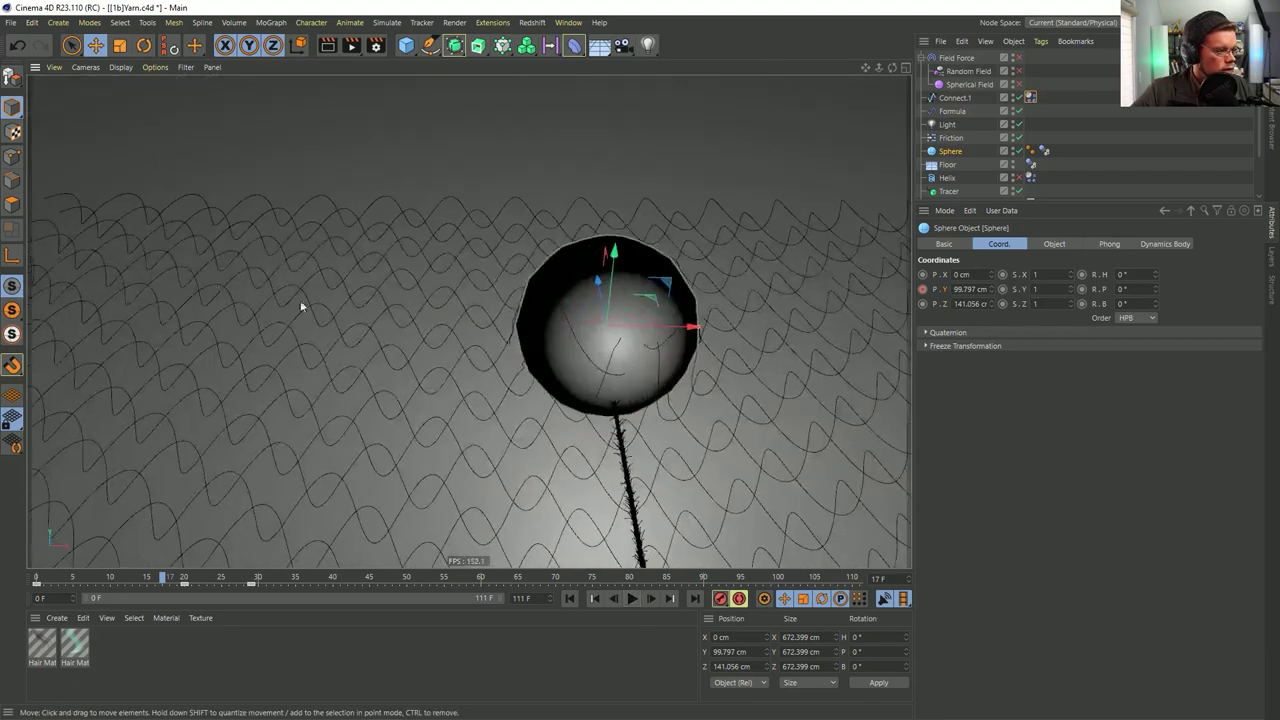
middle_click_drag(573, 323, 508, 311, "alt")
left_click_drag(563, 322, 616, 312, "alt")
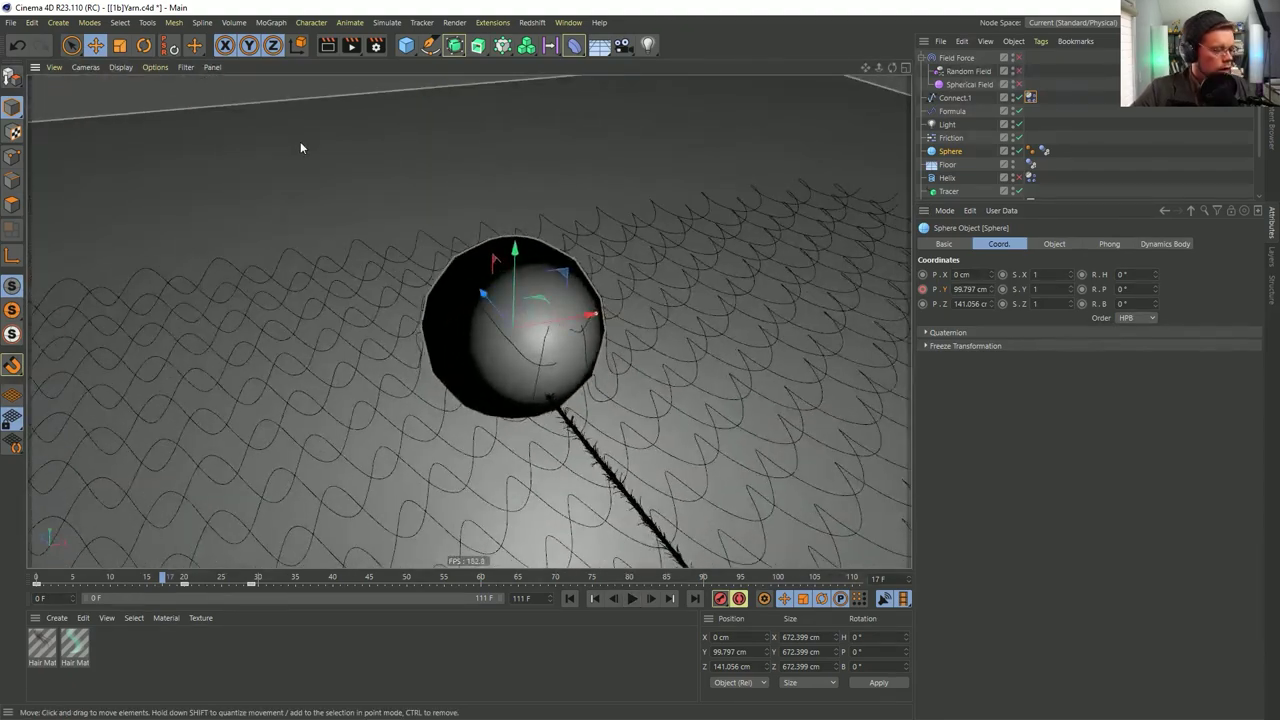
Switch the viewport display to Quick Shading (Lines) and view the large sphere and surrounding yarn up close
left_click(142, 66)
mouse_move(120, 67)
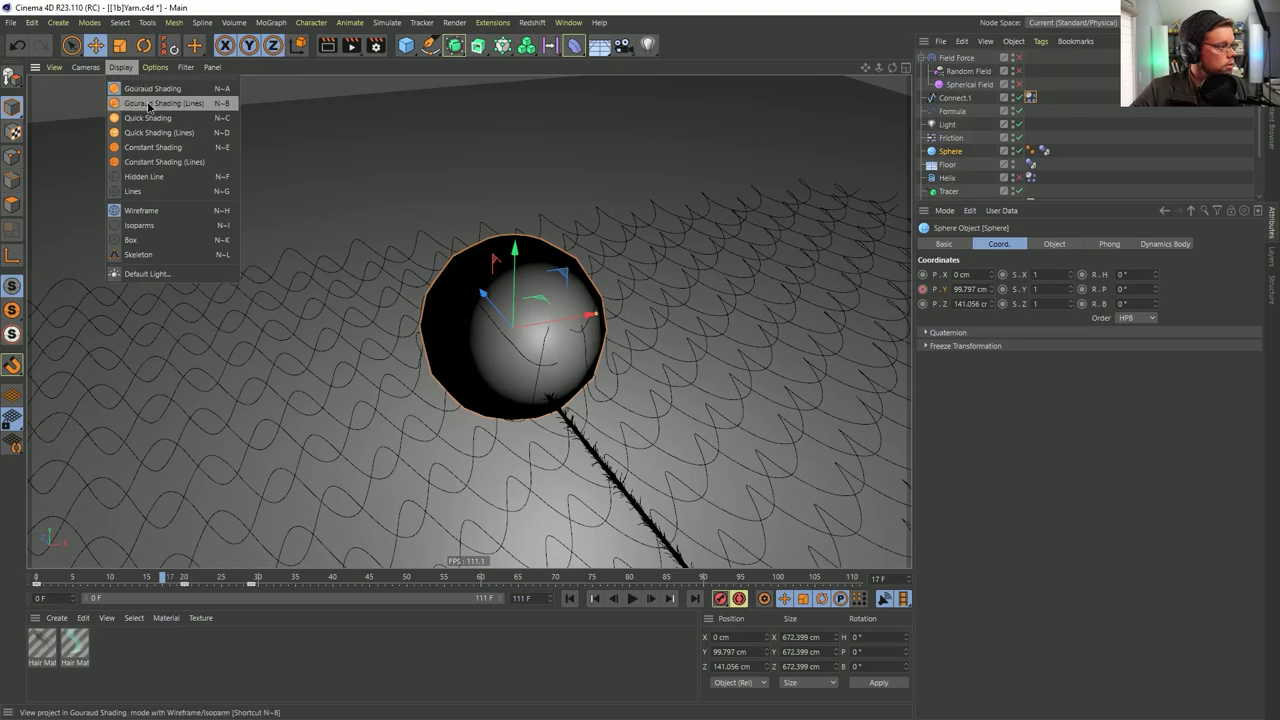
left_click(158, 132)
left_click_drag(635, 373, 585, 312, "alt")
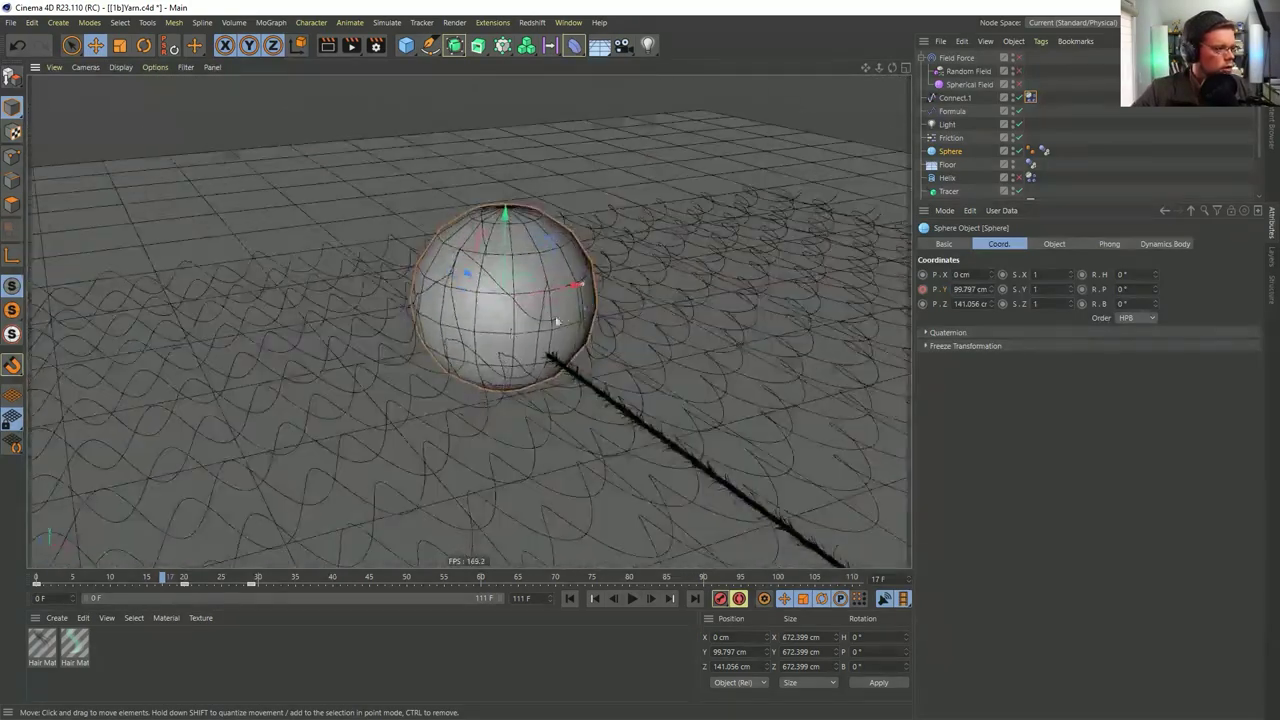
scroll(476, 346, "up", 5)
left_click_drag(455, 351, 585, 380, "alt")
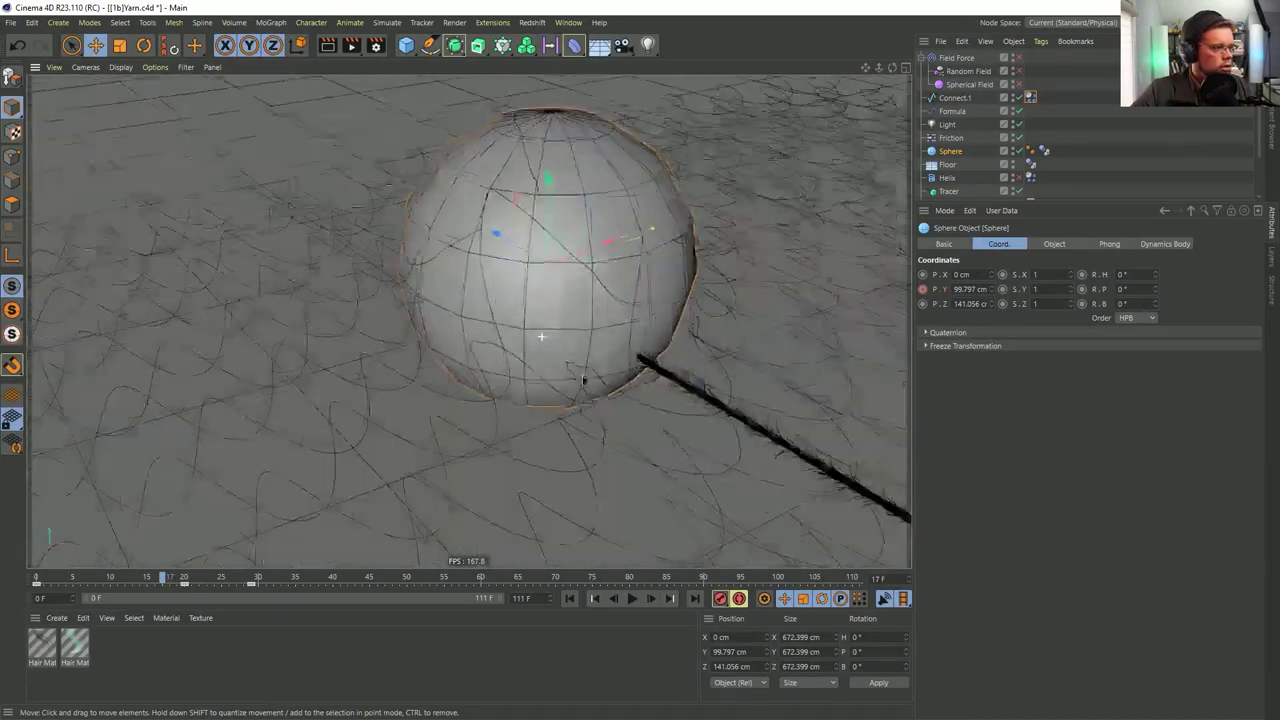
Add a second sphere, move it to about -413 cm in Z, scale it to about 48 cm, and show its attributes
left_click(970, 99)
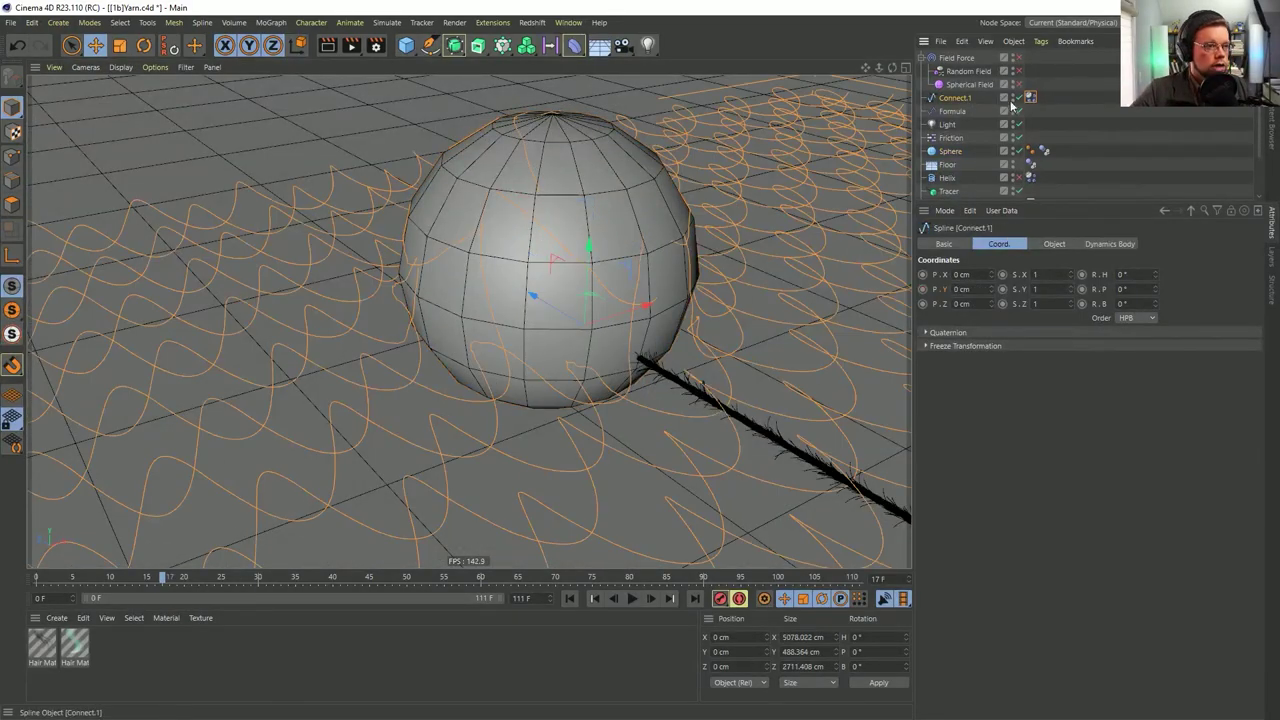
left_click_drag(406, 45, 672, 80)
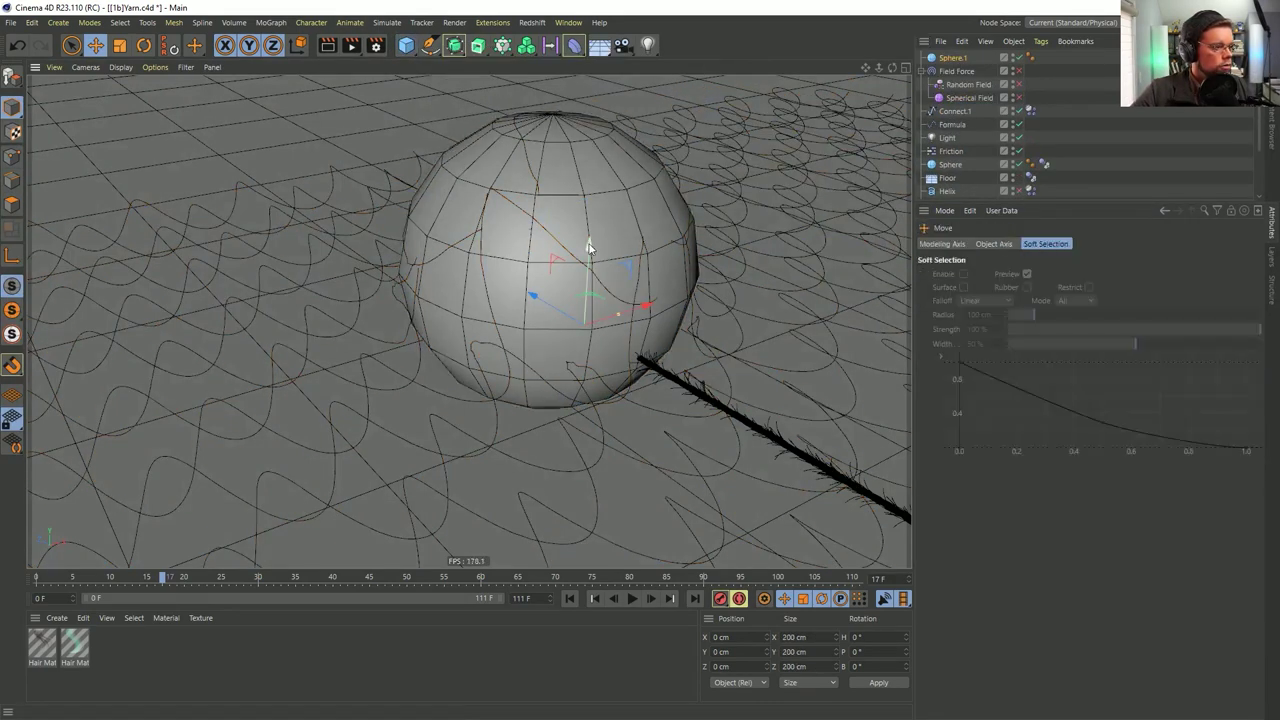
left_click_drag(533, 298, 672, 381)
key("t")
left_click_drag(814, 268, 479, 445)
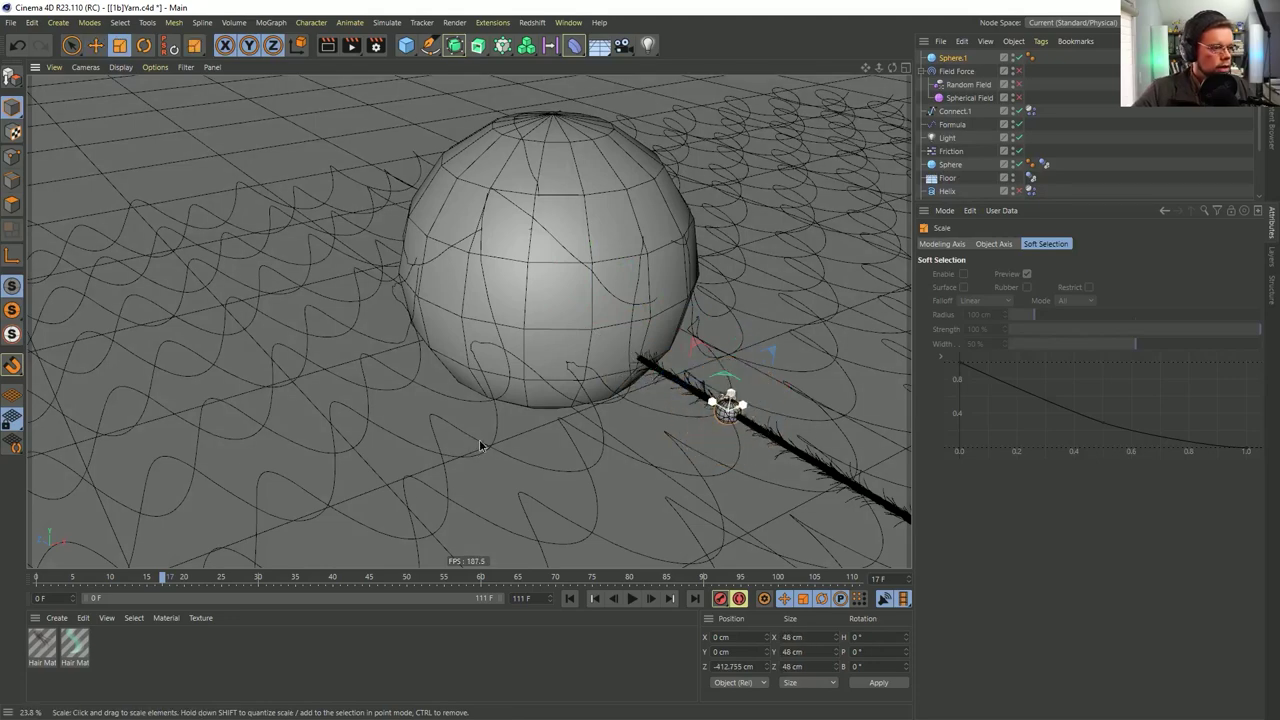
left_click(955, 59)
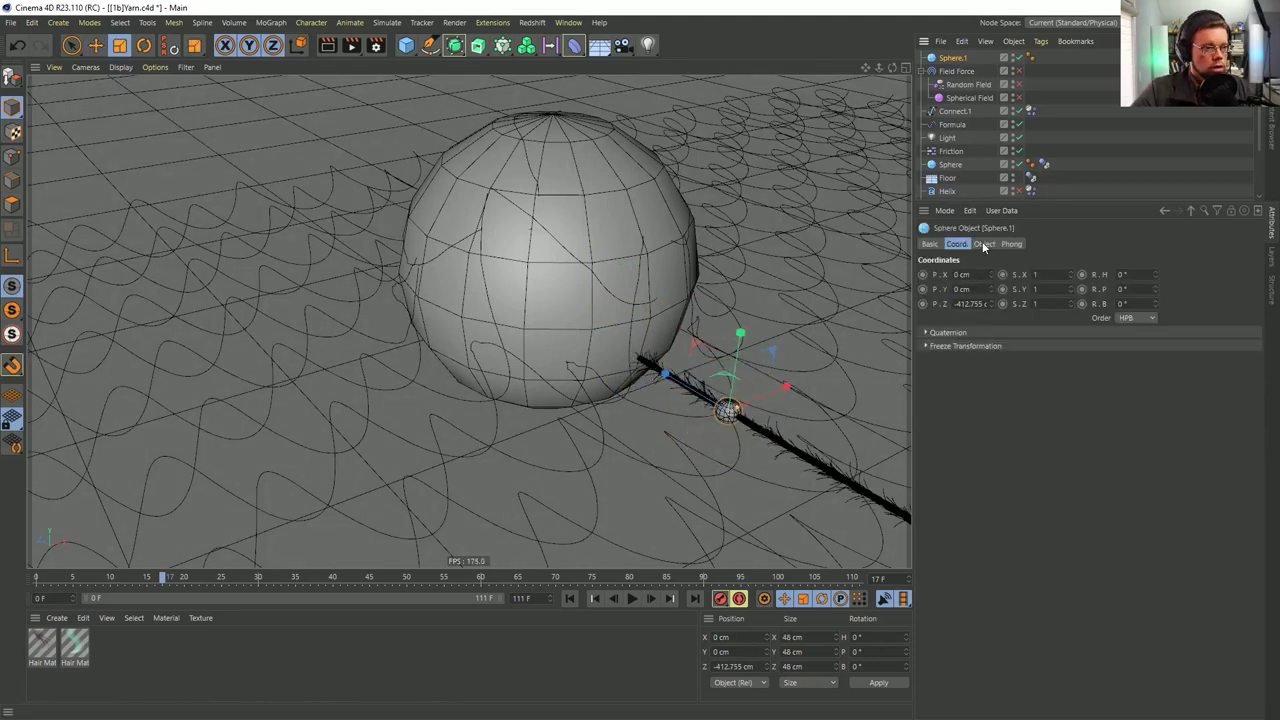
Check the small second sphere's radius and delete the sphere
left_click(984, 244)
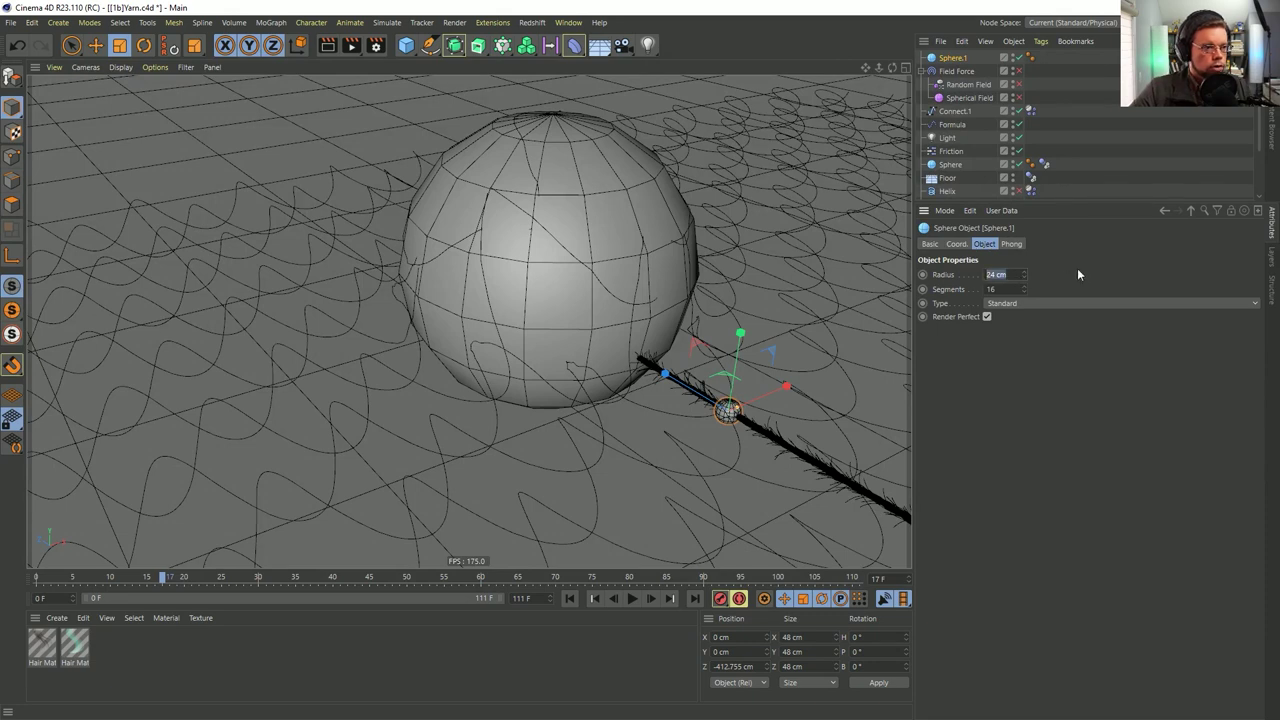
key("Delete")
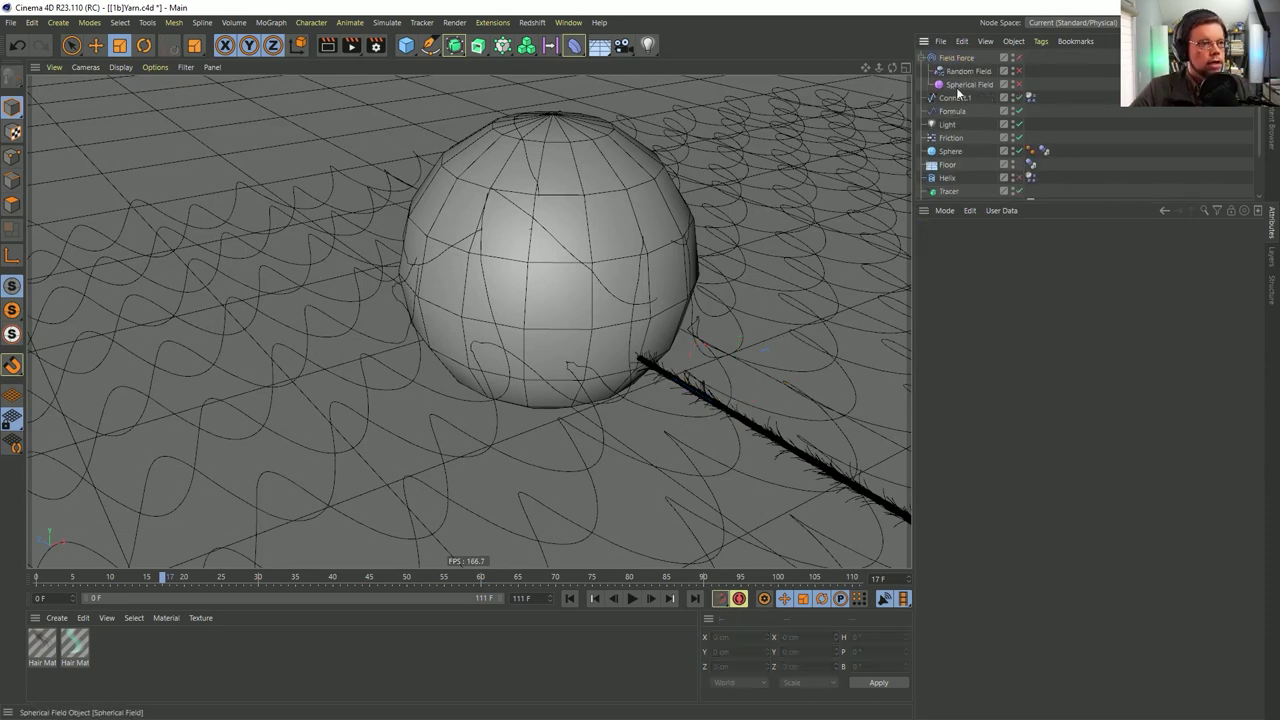
Enable a 12 cm collision margin in Connect.1's Dynamics Body tag and play the simulation from frame 0
left_click(1030, 97)
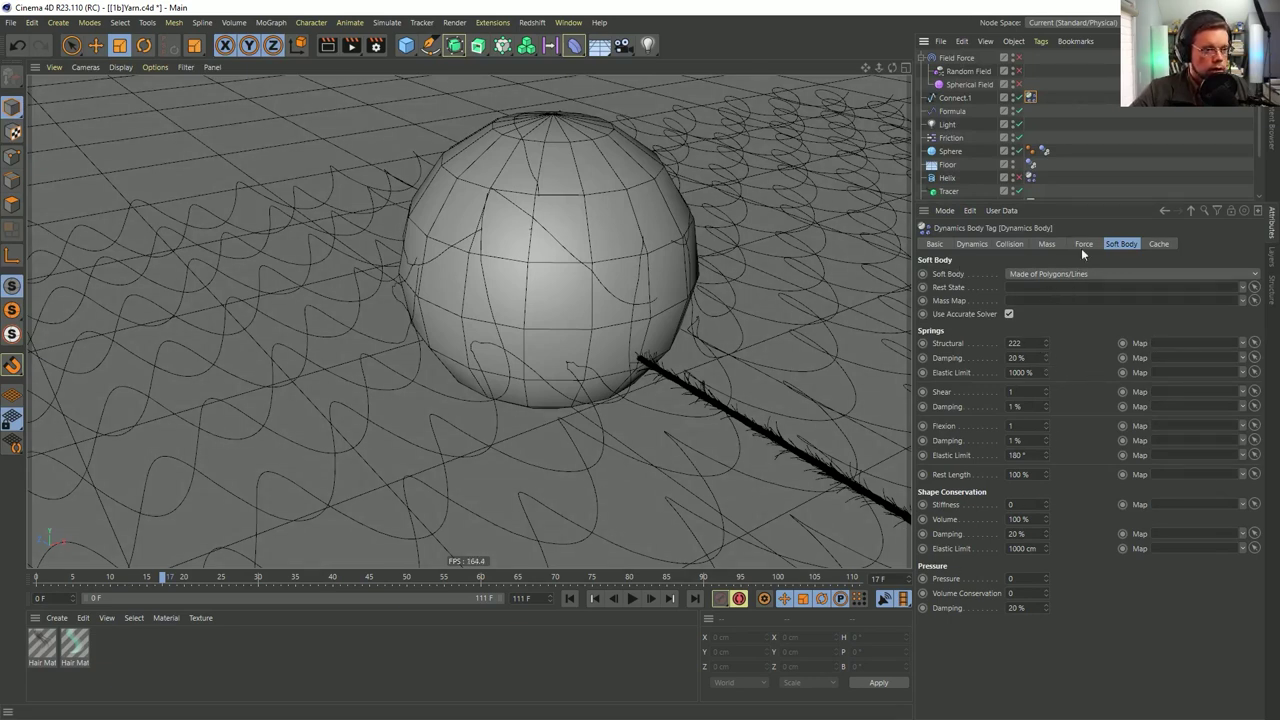
left_click(1010, 244)
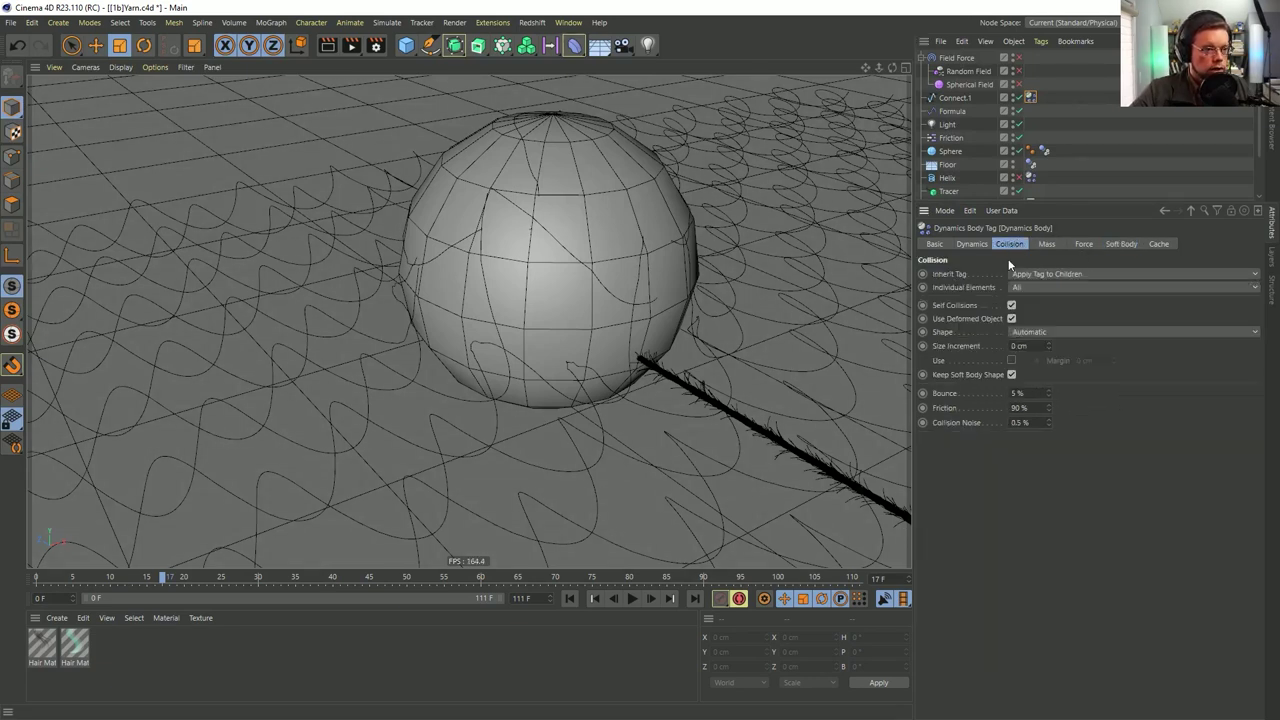
left_click(1011, 360)
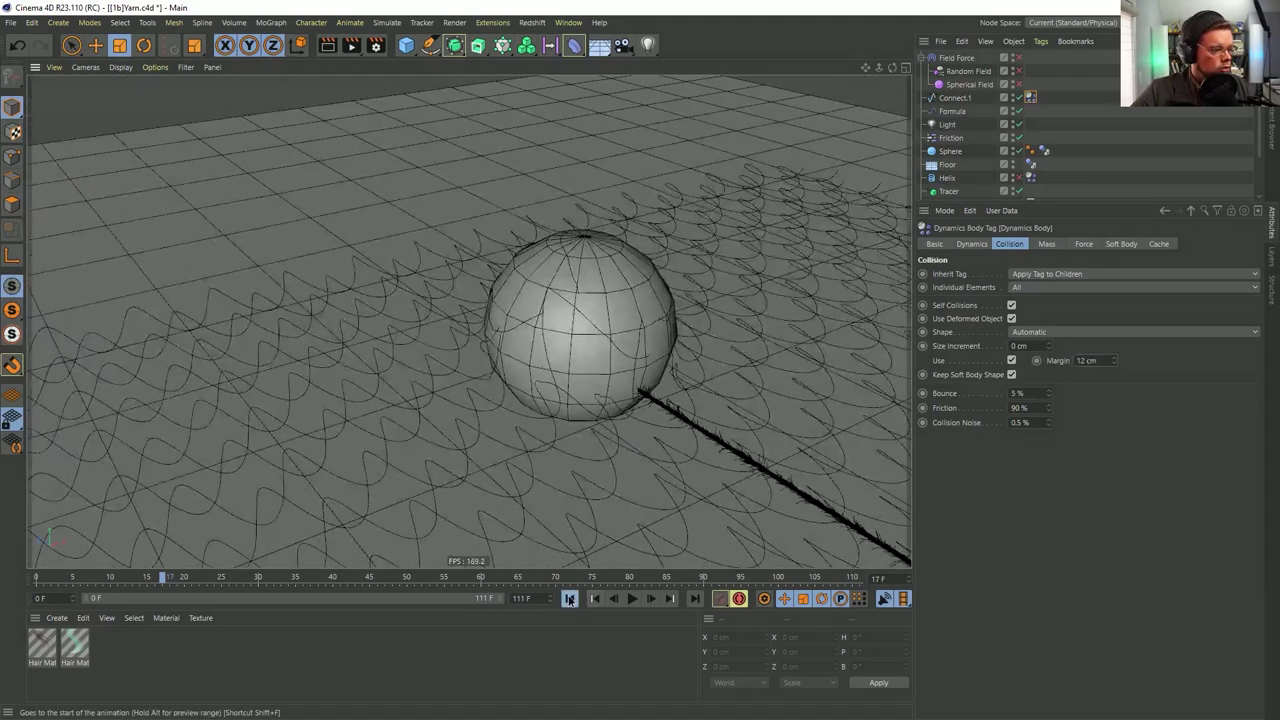
left_click(569, 598)
left_click(632, 598)
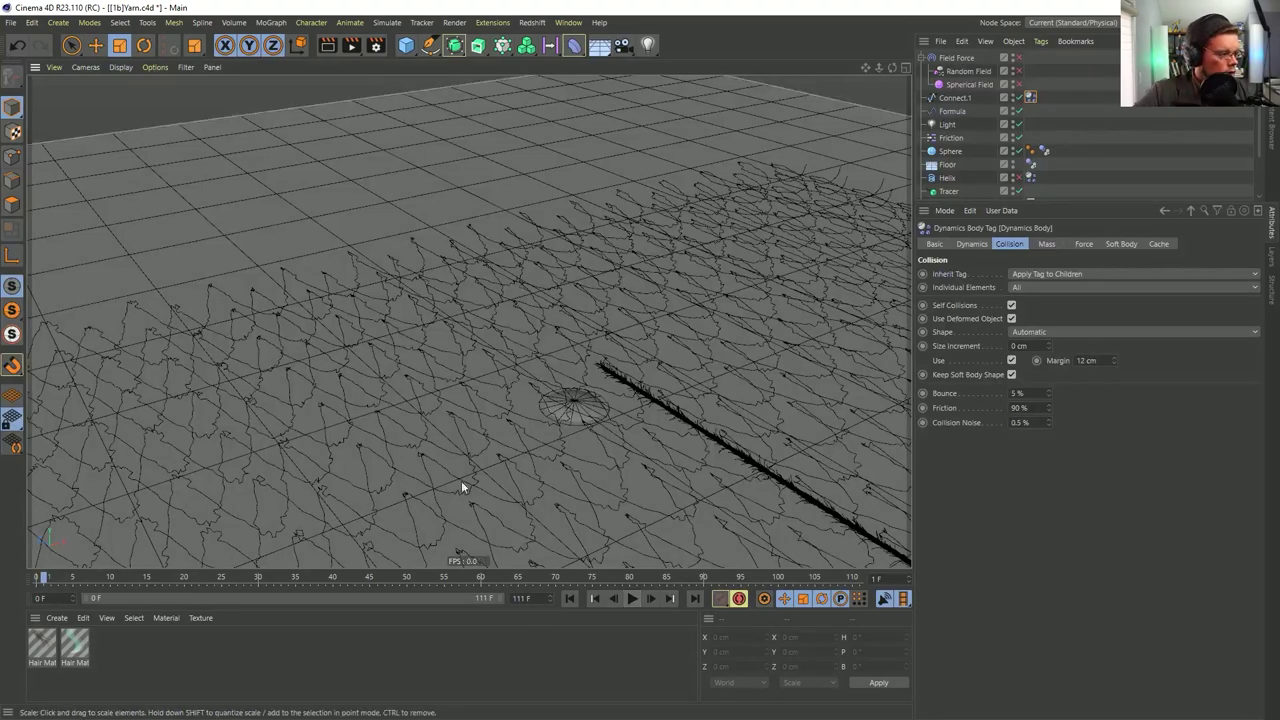
Return to frame 0 and set Connect.1's collision margin to 3 cm
left_click_drag(568, 436, 571, 374, "alt")
left_click(569, 598)
left_click_drag(1098, 362, 1075, 366)
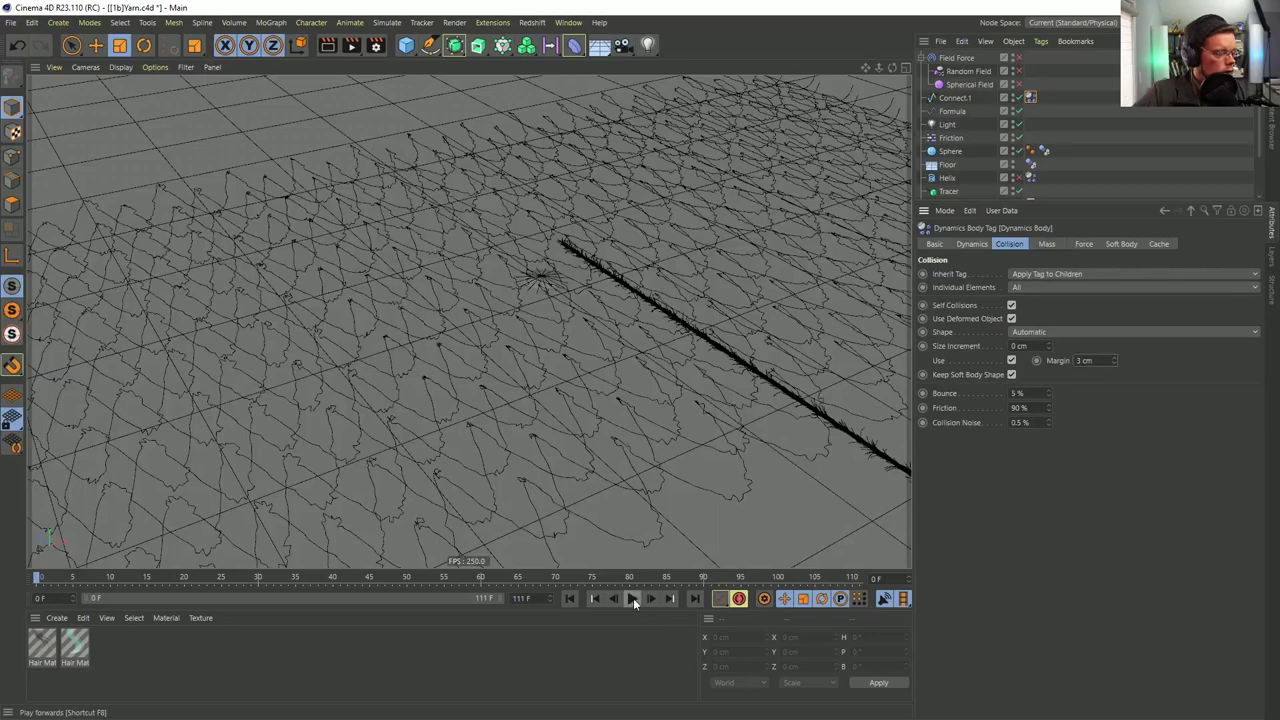
Delete all points of the Connect.1 spline except its two connected front rows
right_click_drag(854, 248, 713, 242, "alt")
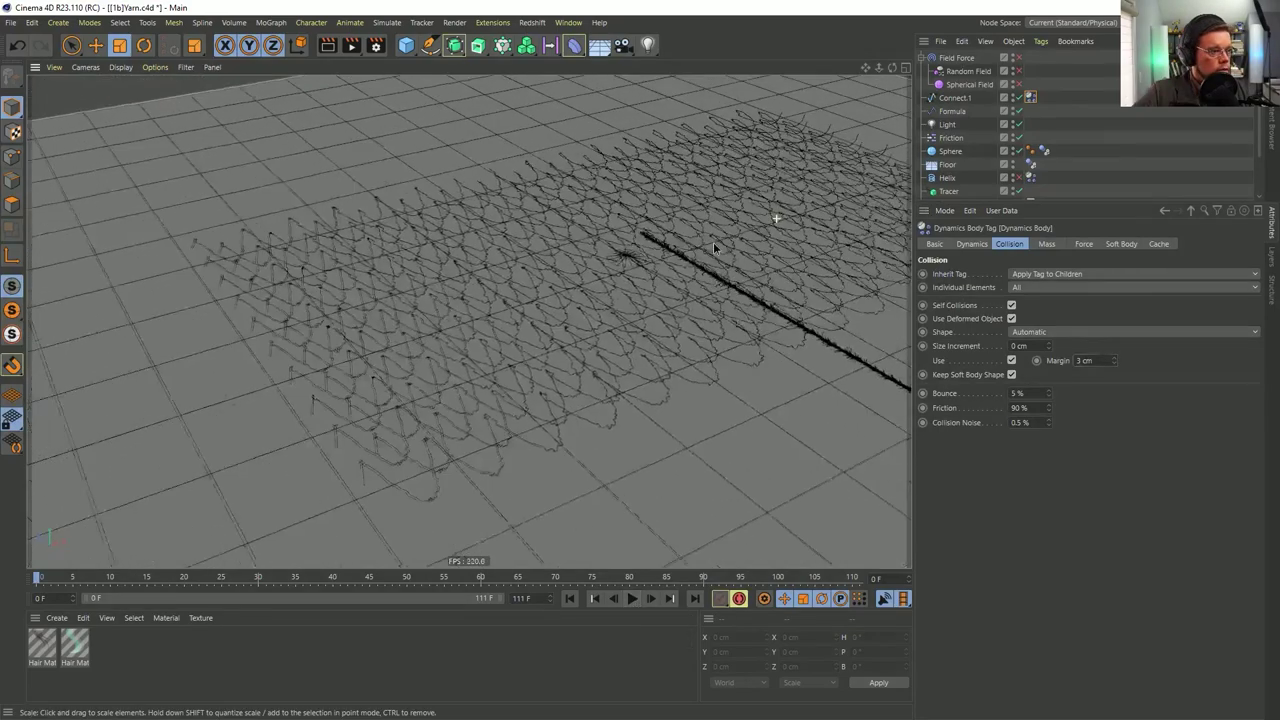
middle_click_drag(740, 268, 647, 367, "alt")
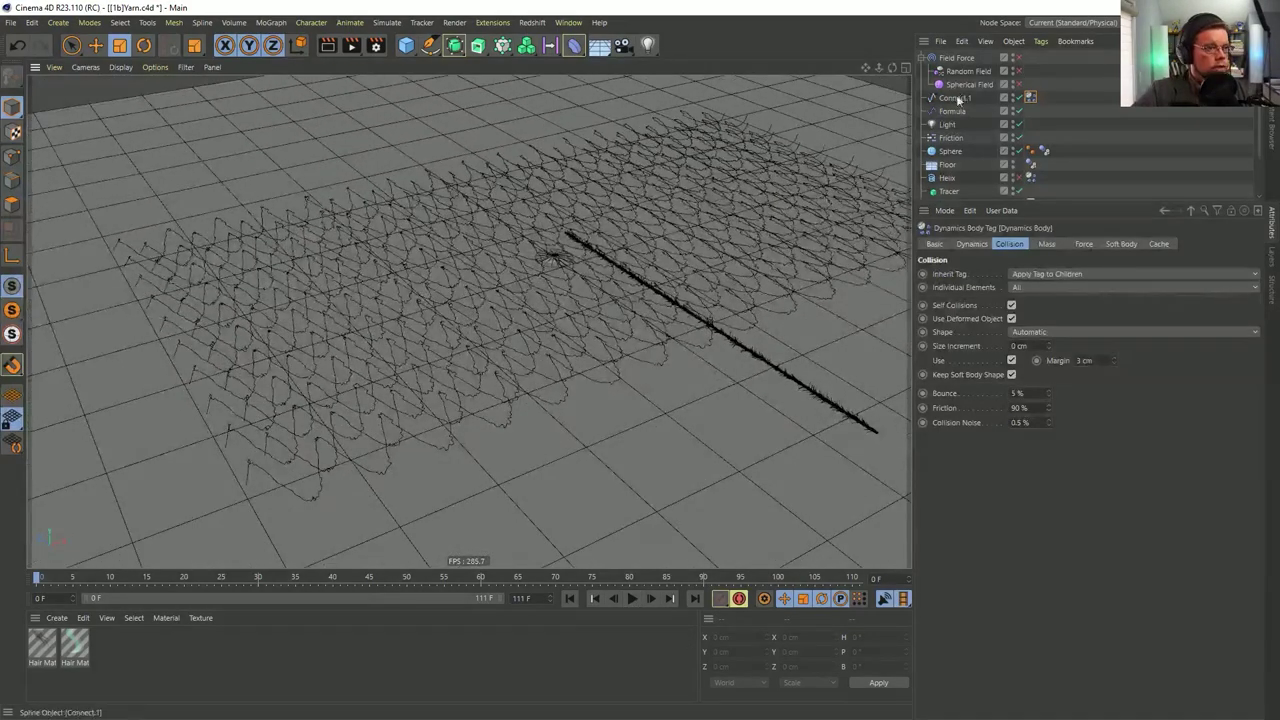
left_click(955, 97)
left_click(12, 157)
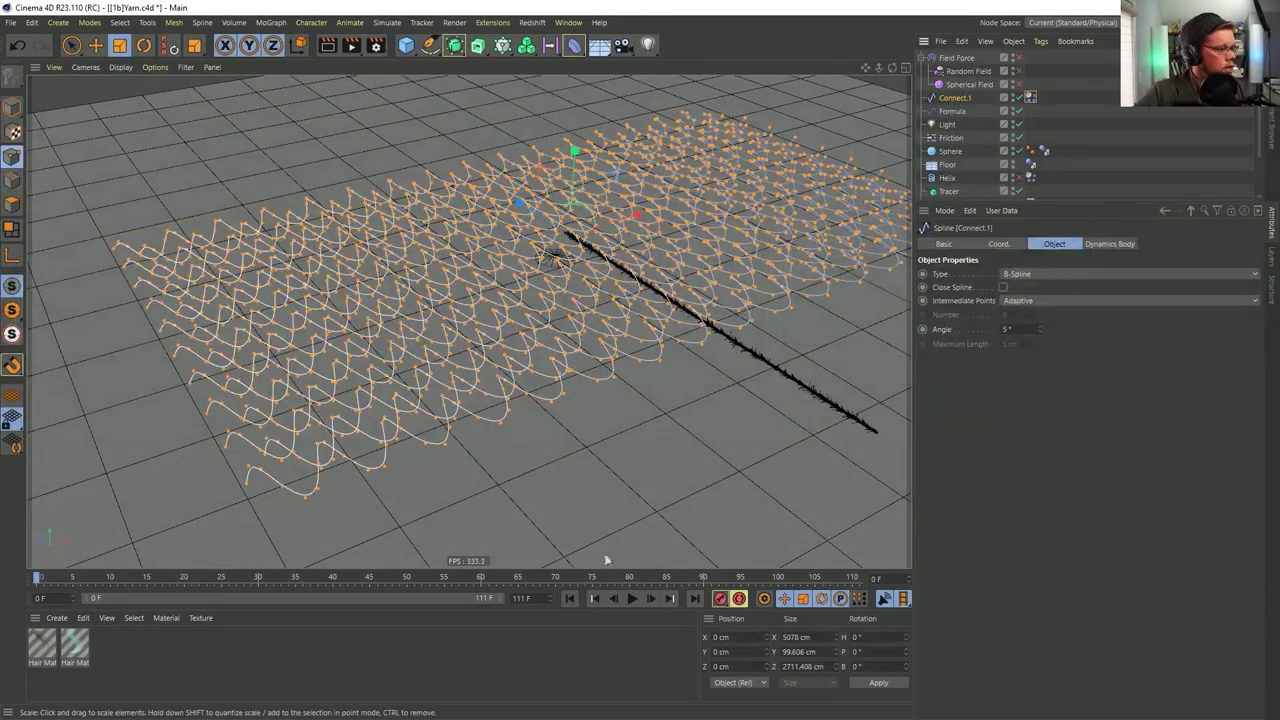
left_click(569, 598)
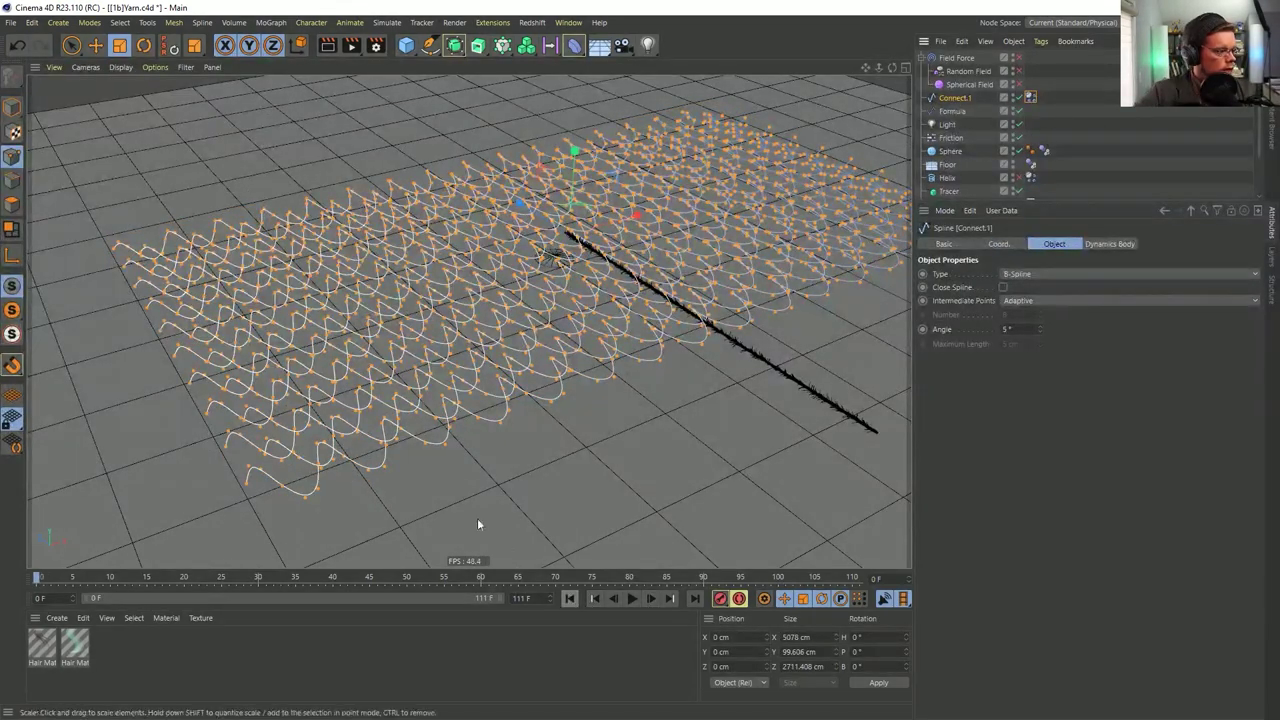
key("9")
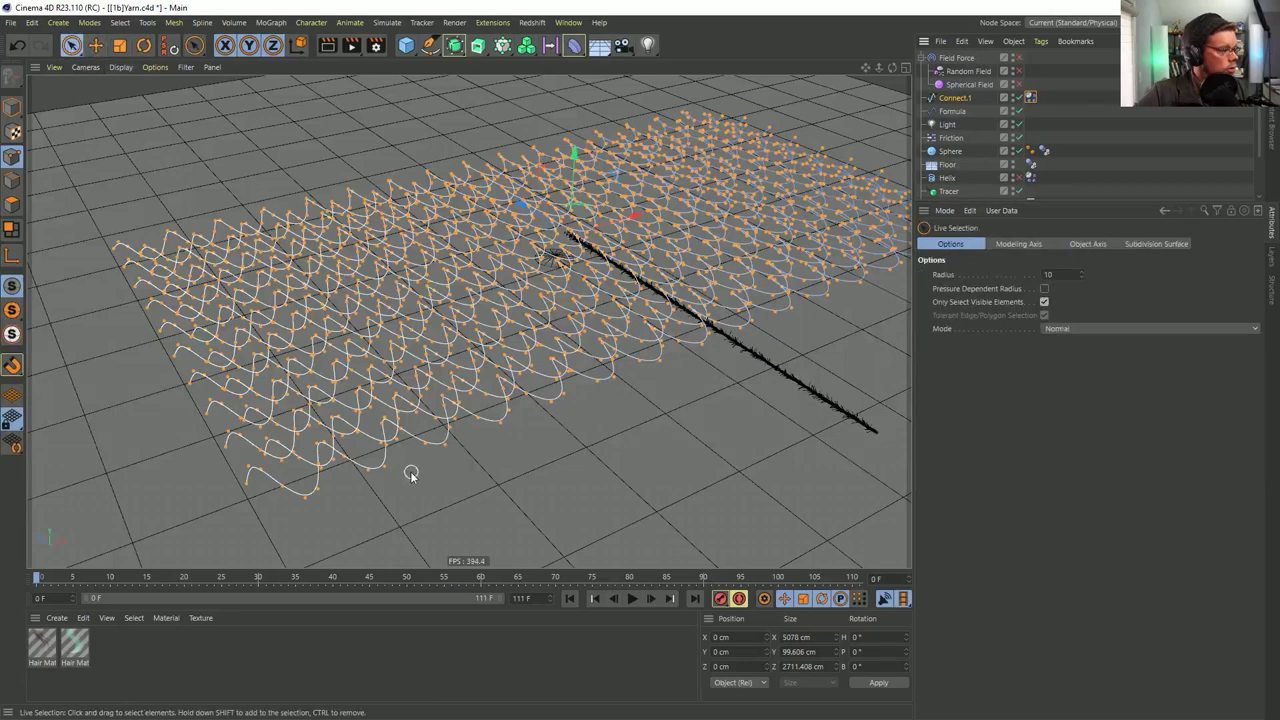
left_click(342, 472)
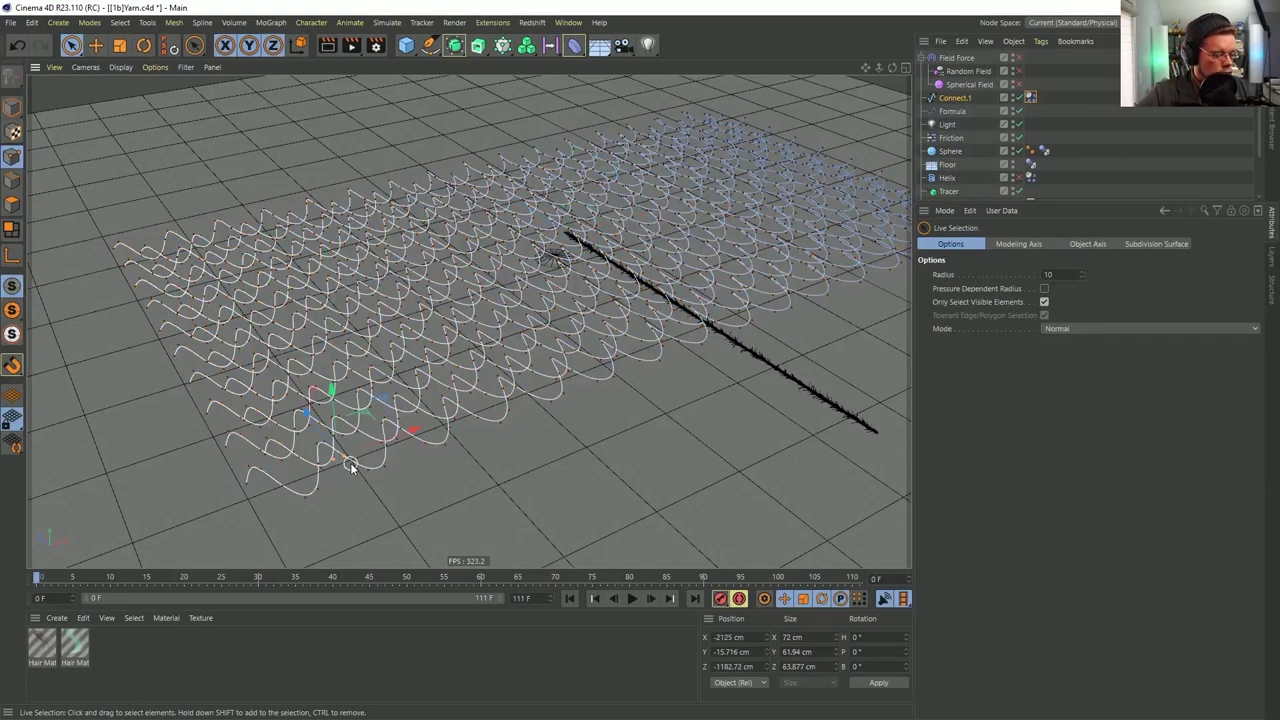
left_click(351, 467, "shift")
double_click(351, 467)
key("u")
key("i")
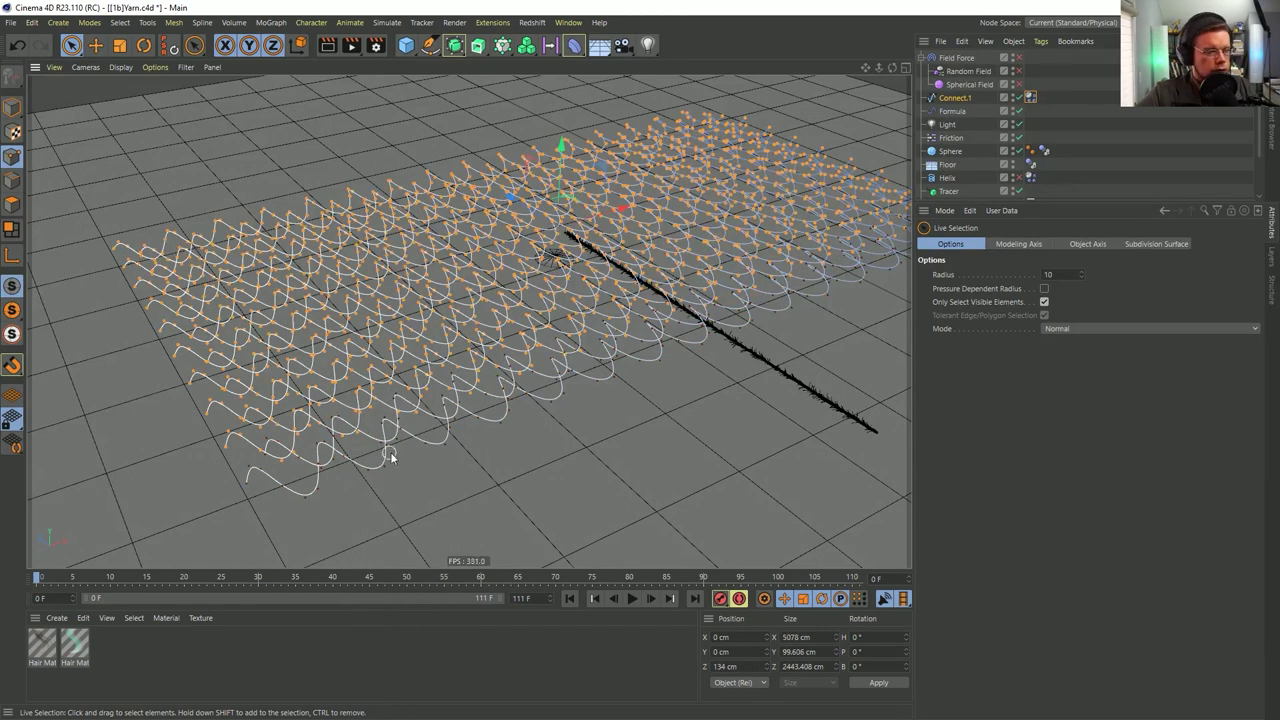
key("Delete")
middle_click_drag(660, 347, 584, 300, "alt")
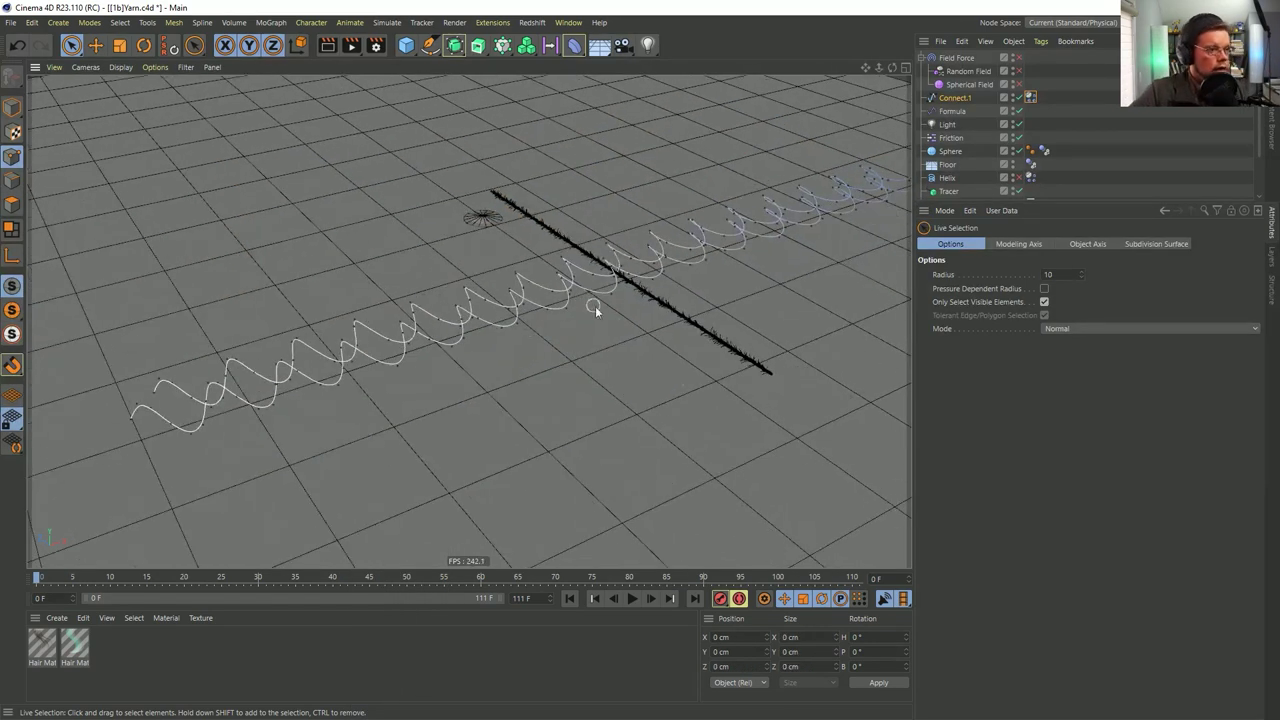
Keep the trimmed spline as a separate copy, restore the full Connect.1 spline, and disable Connect.1
left_click(12, 107)
left_click(946, 101)
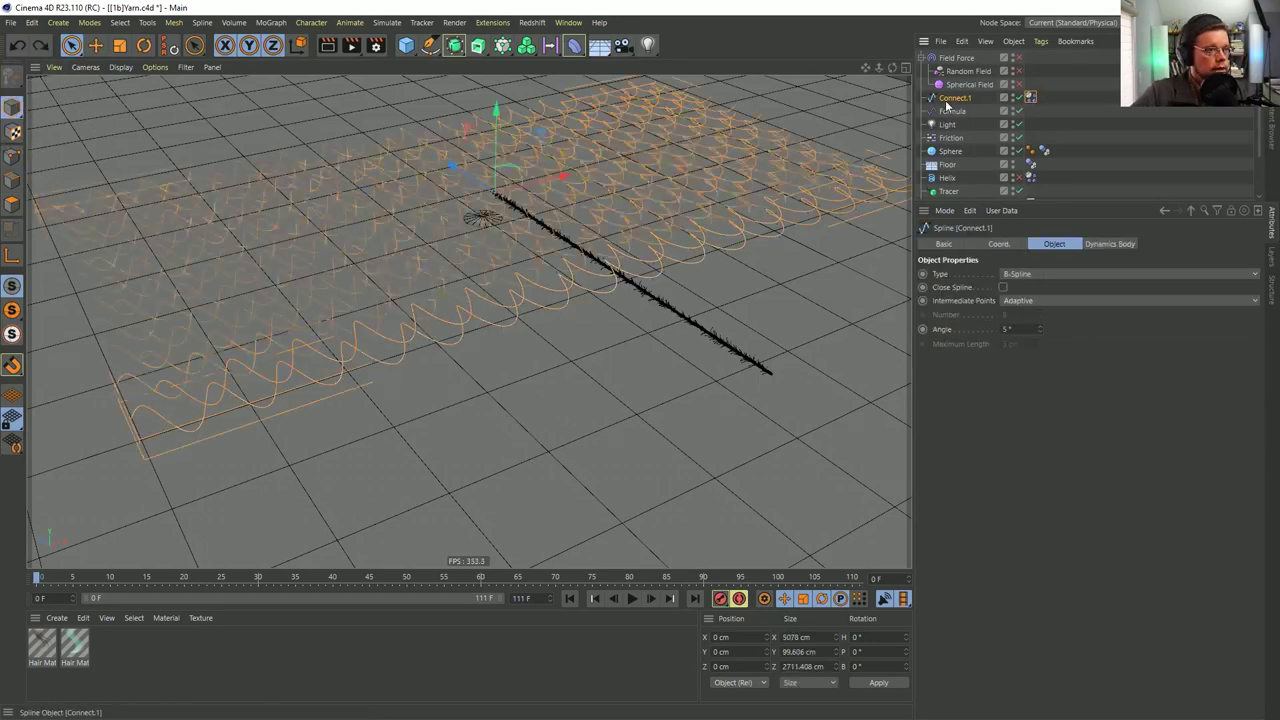
key("ctrl+z")
left_click(1019, 111)
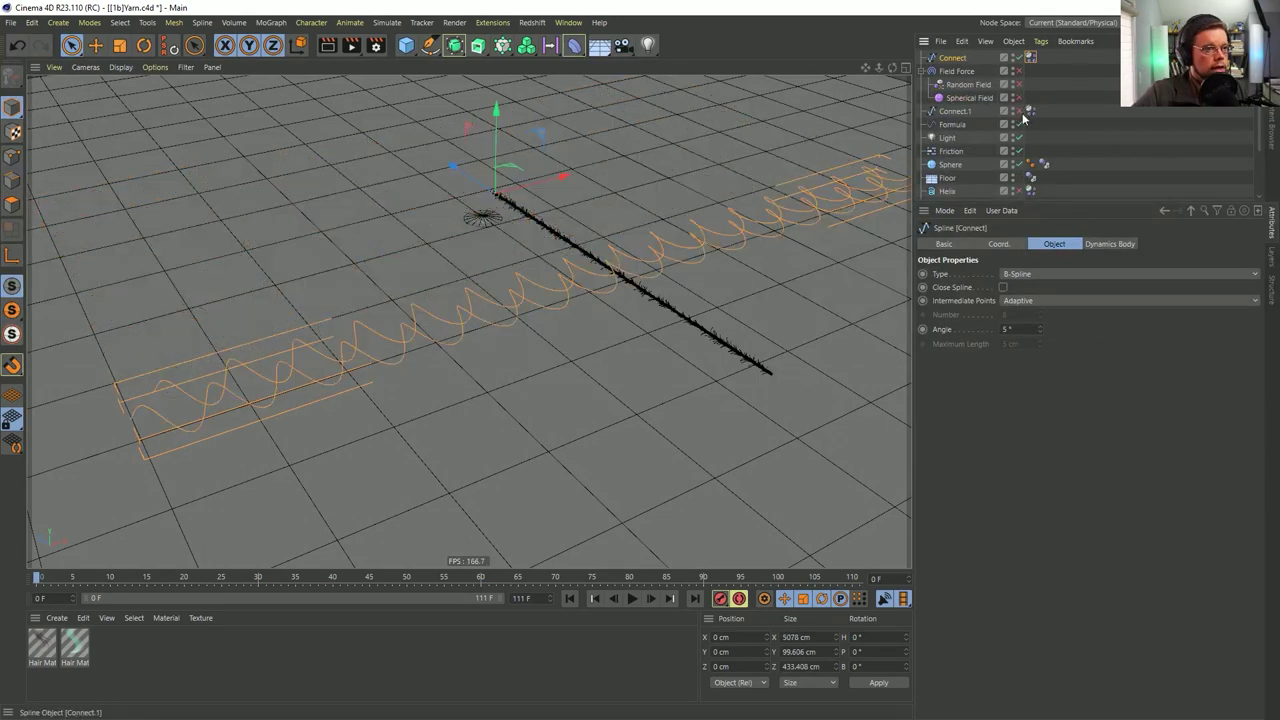
Play the trimmed spline's simulation, set its collision margin to 5 cm, and replay it from frame 0
left_click(632, 598)
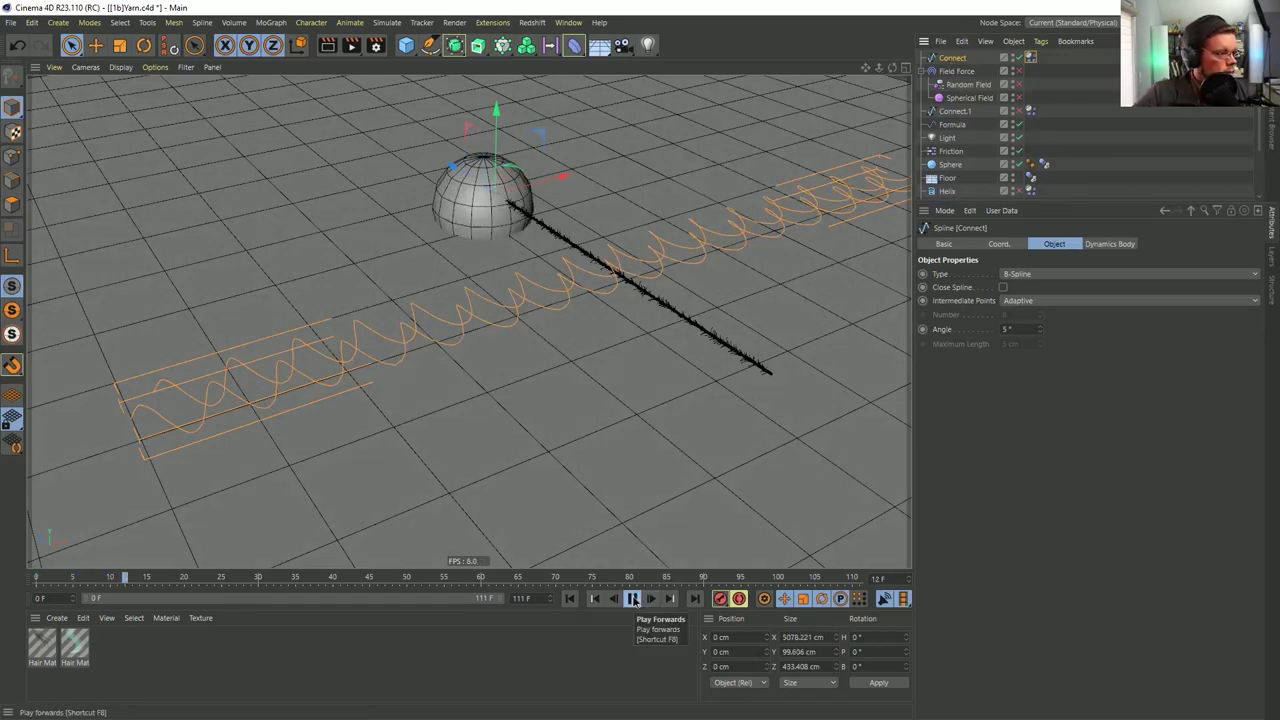
left_click(632, 598)
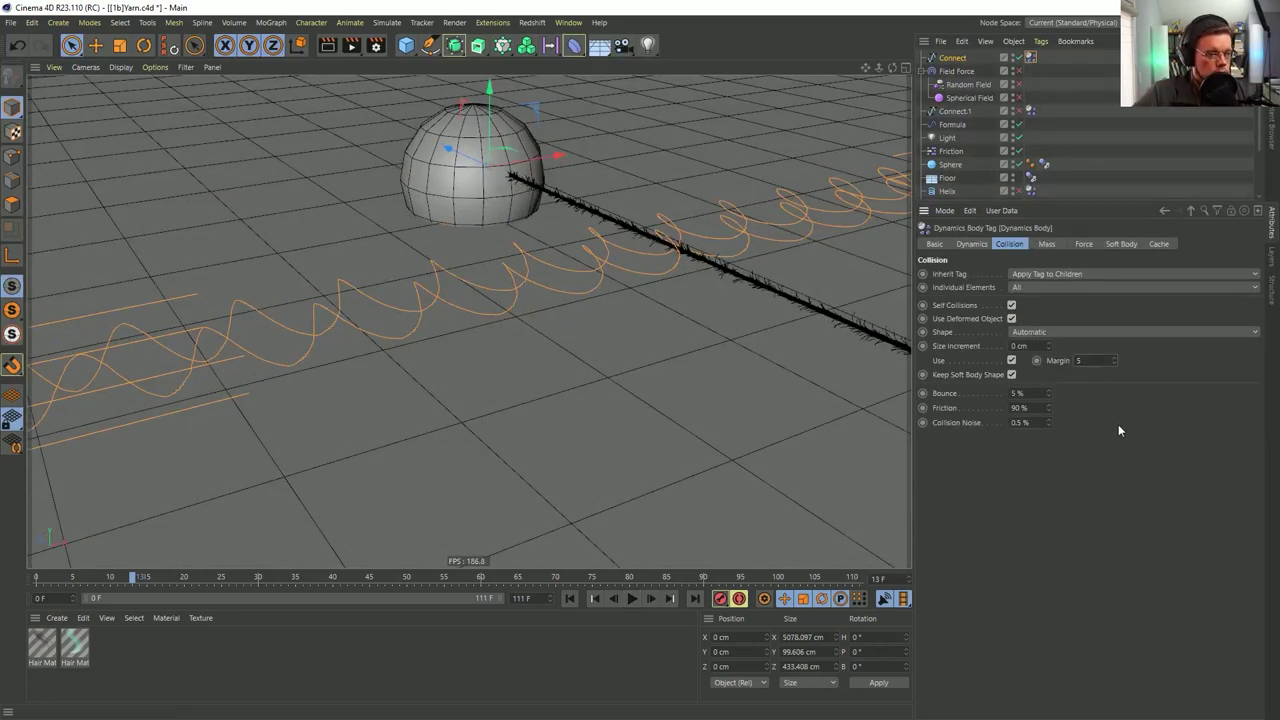
left_click(569, 598)
left_click(632, 598)
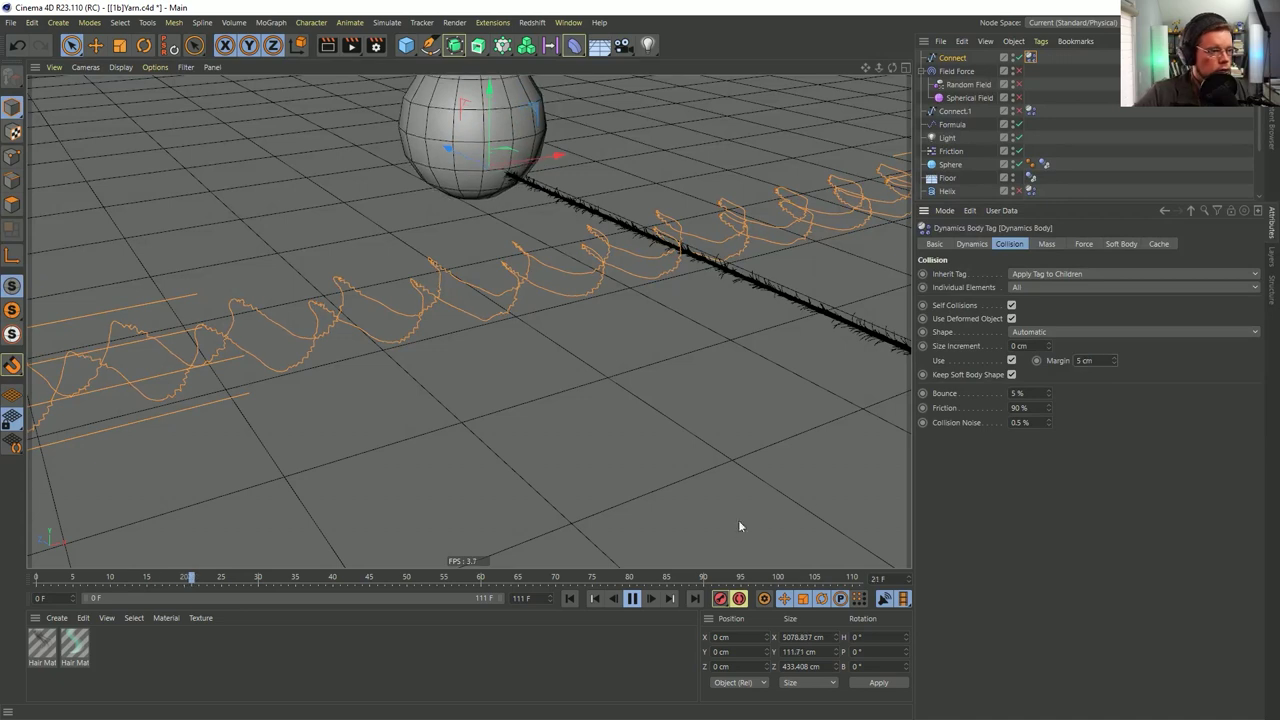
Set the trimmed spline's intermediate points to Uniform with a number of 2
left_click(570, 598)
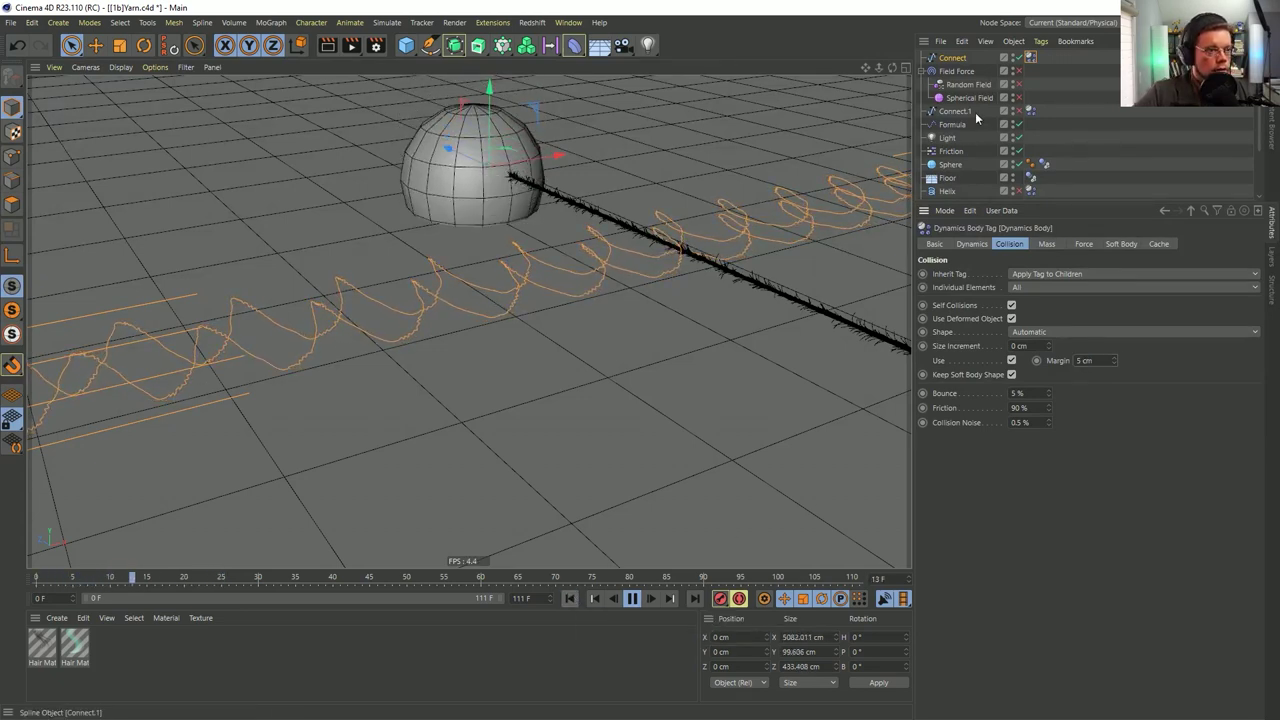
left_click(952, 57)
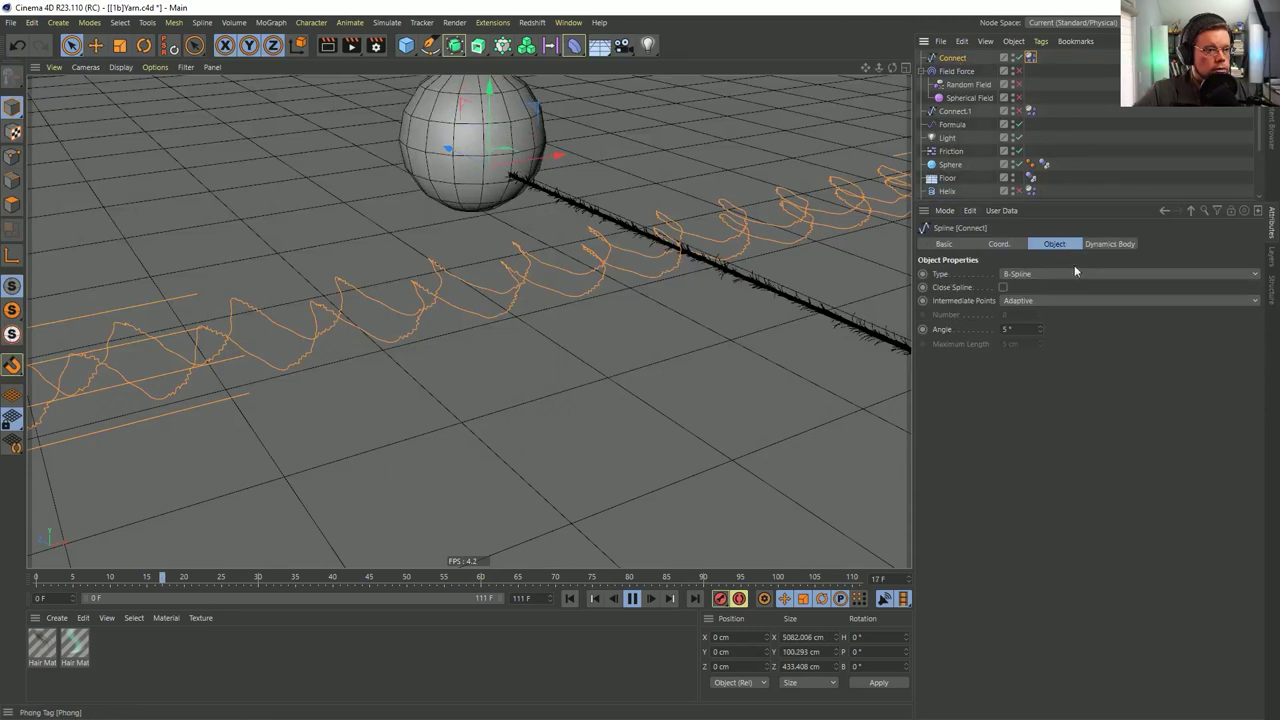
left_click(1027, 301)
left_click(1030, 343)
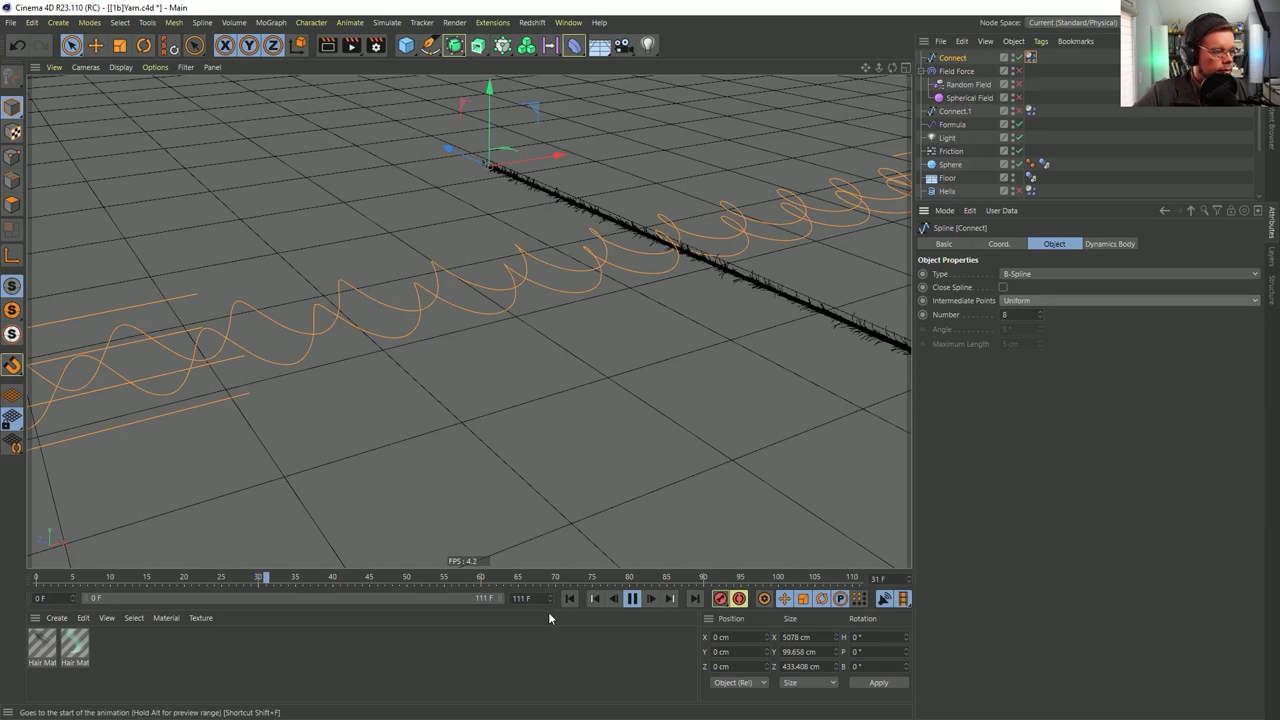
left_click(1016, 316)
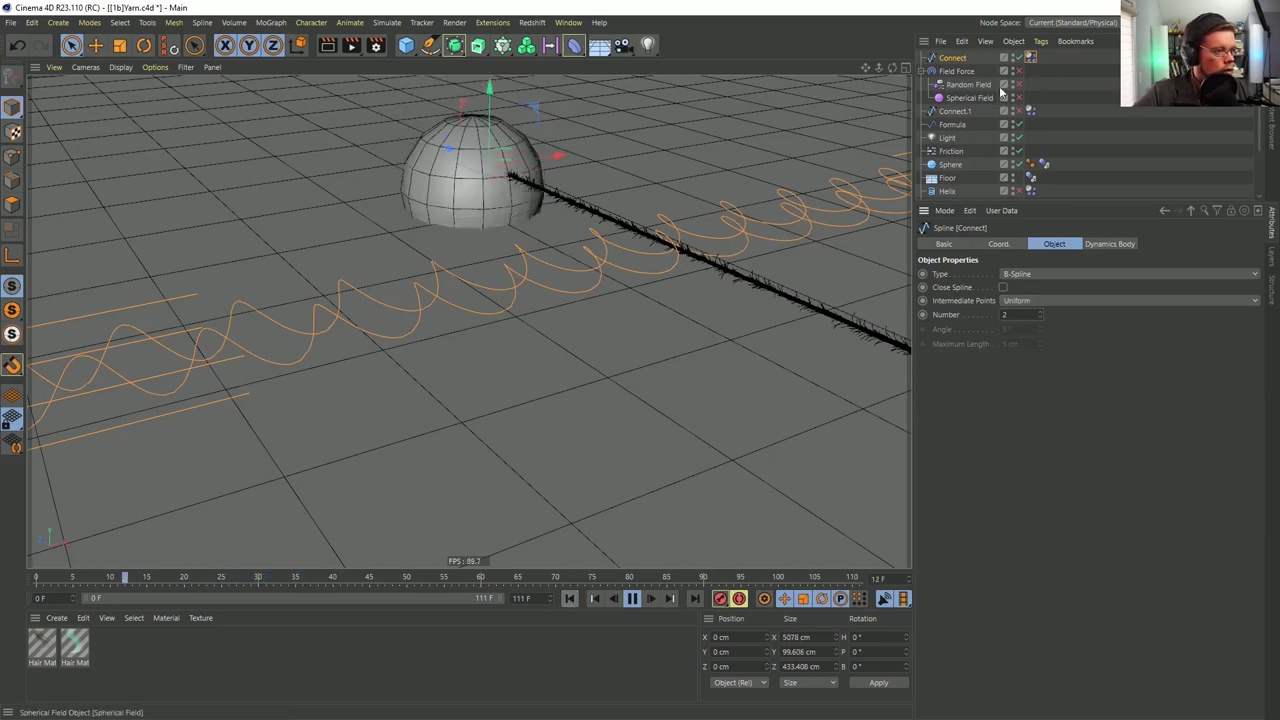
Test the trimmed spline's collision margin during playback at 24 cm, 20 cm, and 17 cm
left_click(1031, 58)
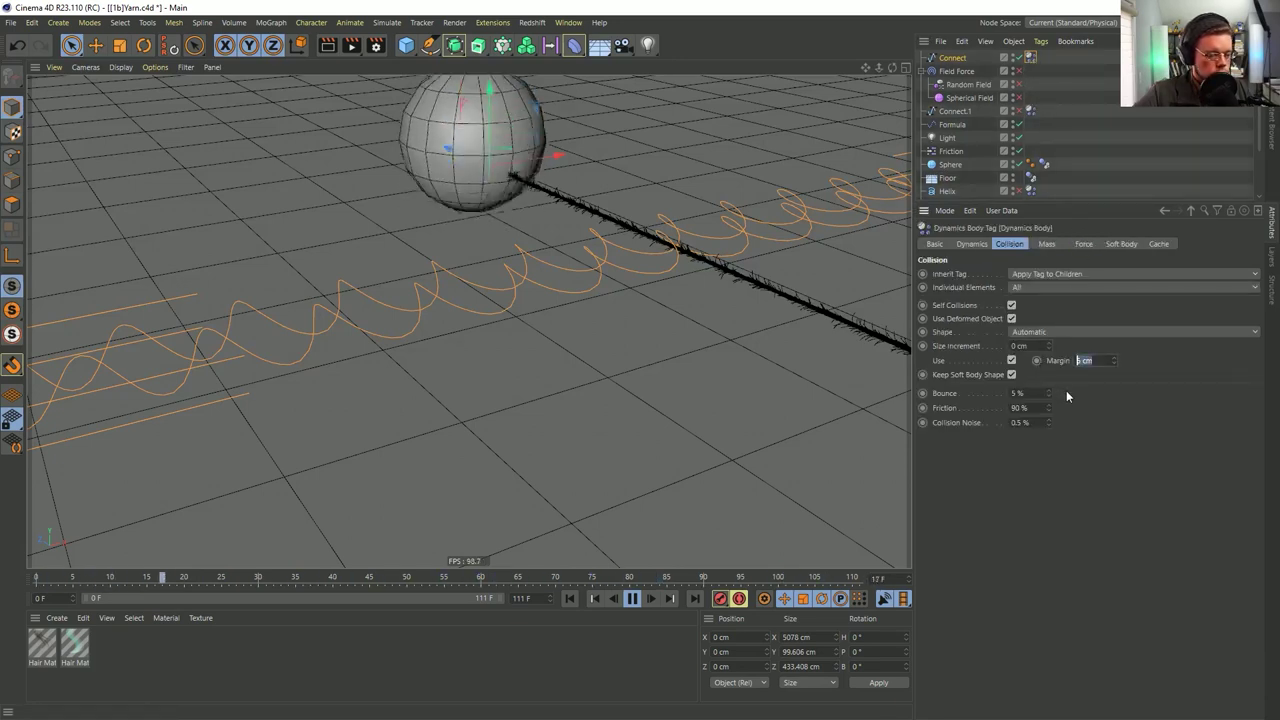
type("12")
key("Return")
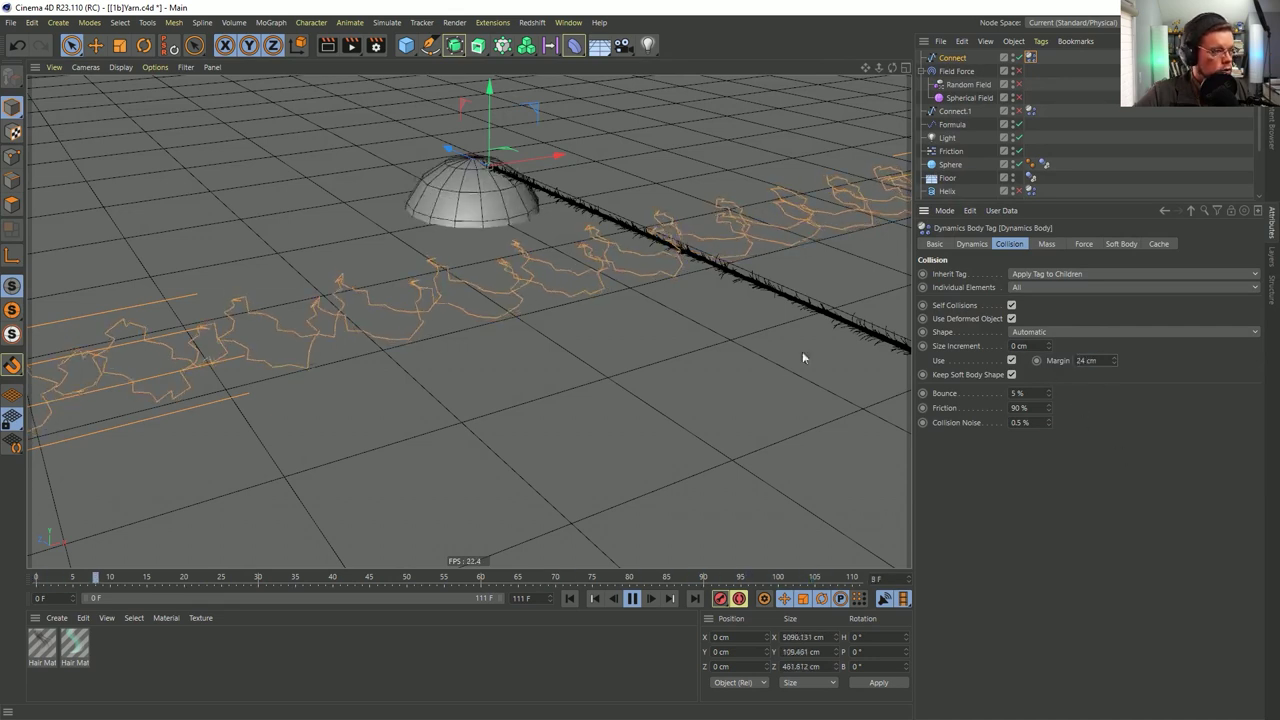
left_click_drag(1108, 363, 1064, 362)
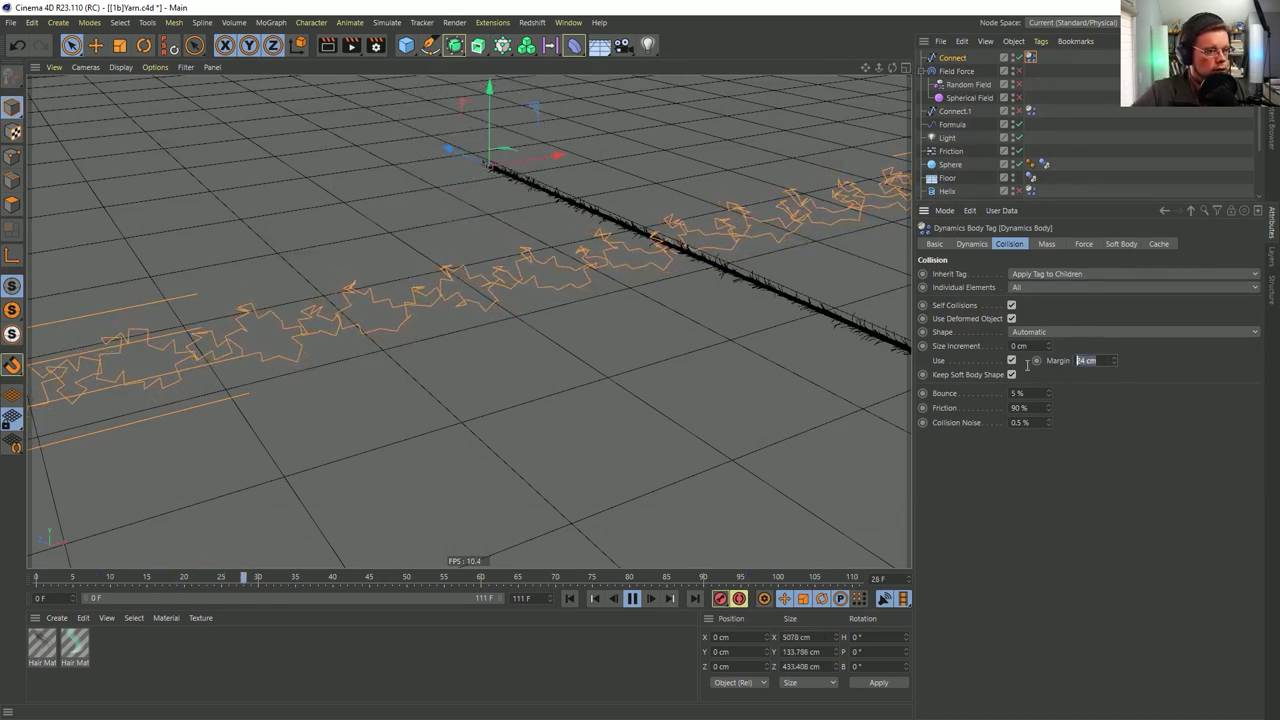
type("20")
key("Return")
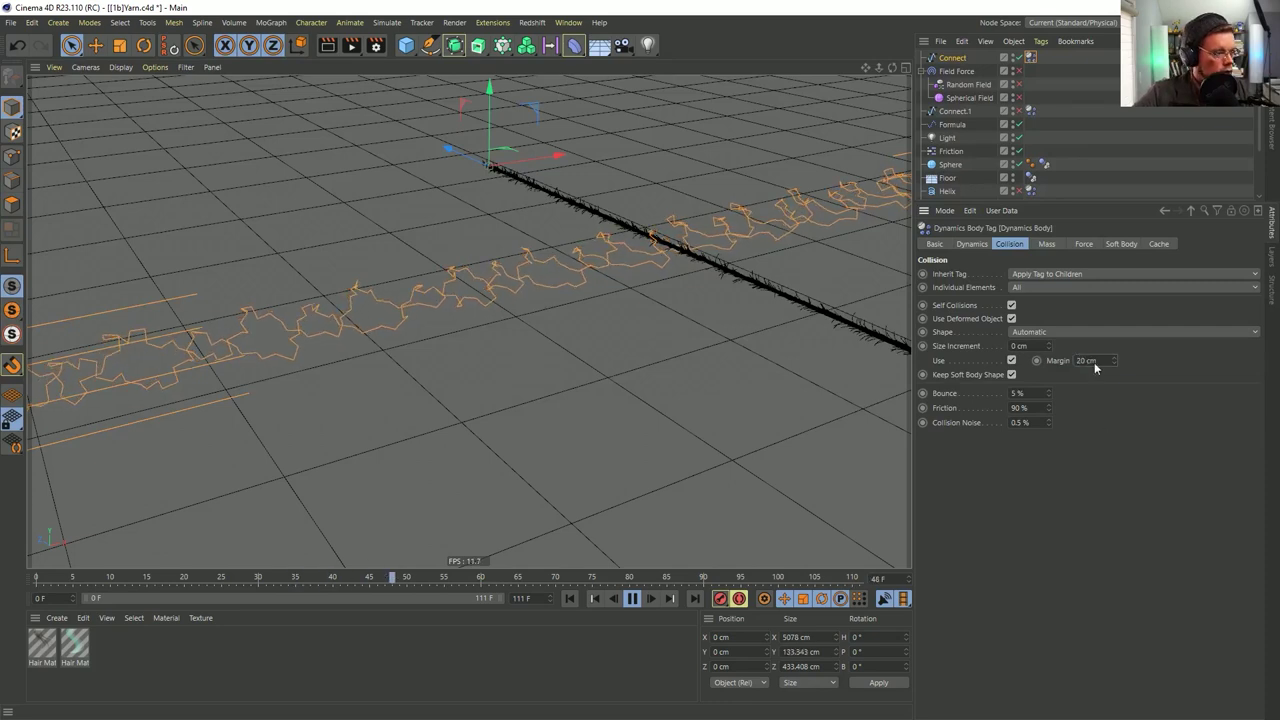
left_click(1114, 363)
left_click(1114, 363)
left_click(1114, 363)
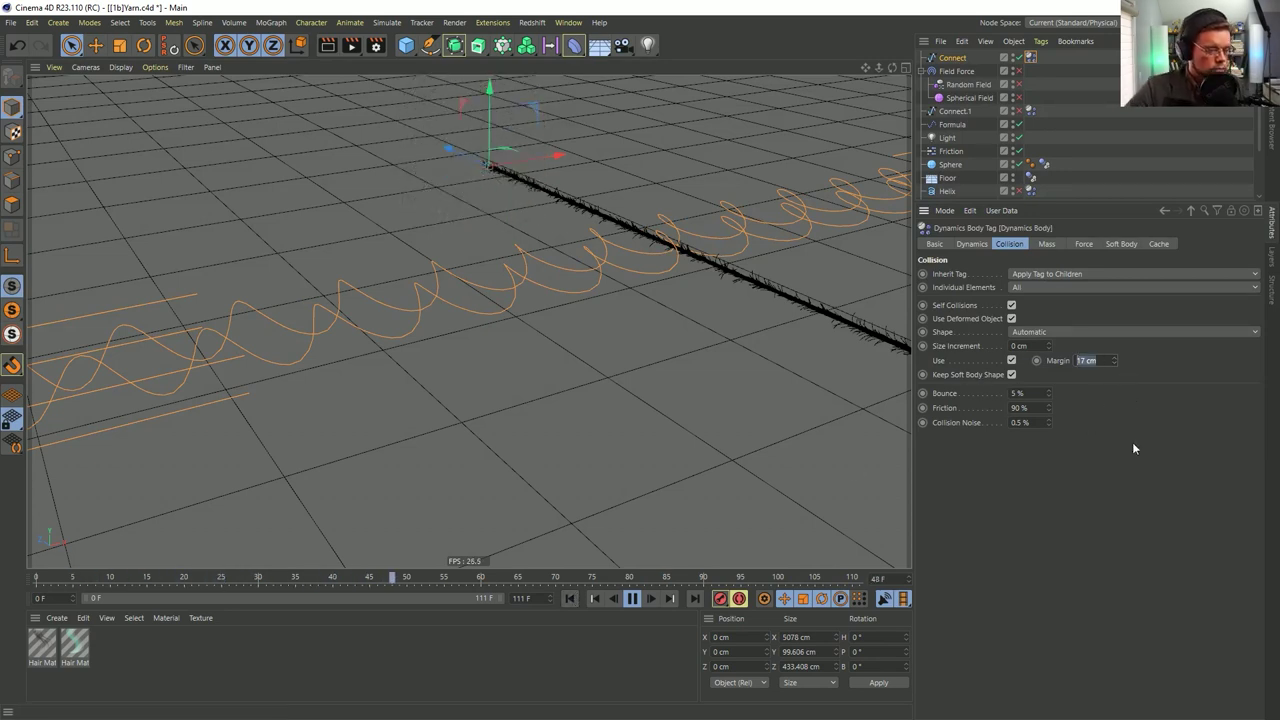
Stop playback, return to frame 0, and delete the trimmed test spline
left_click(632, 599)
left_click(569, 599)
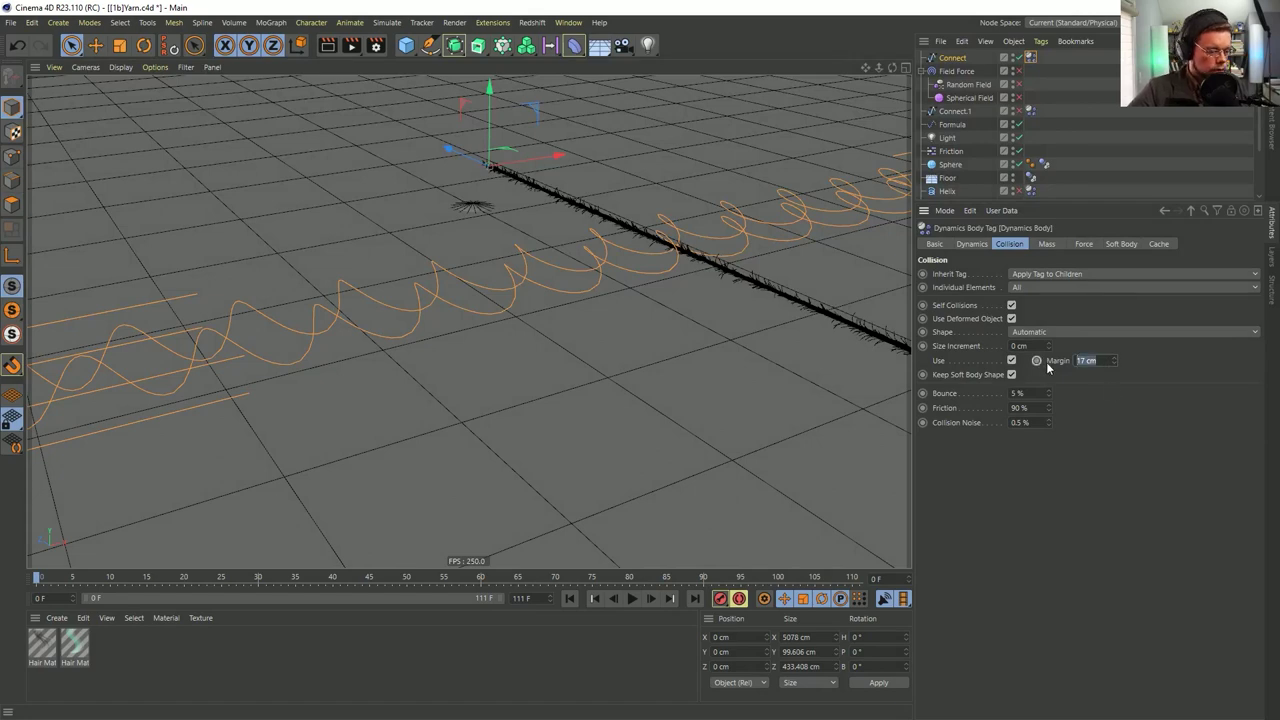
left_click(948, 57)
key("Delete")
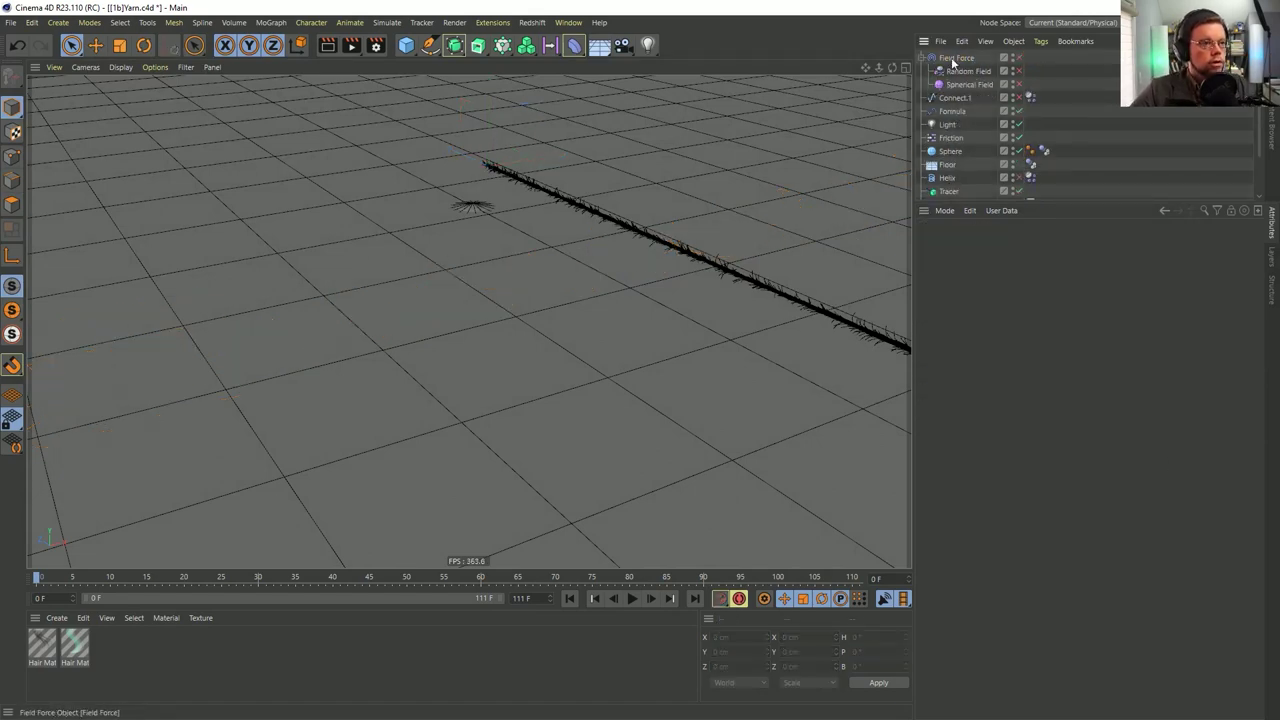
Re-enable the full Connect.1 spline and change its intermediate points to Uniform, adjusting their number
left_click(1019, 97)
left_click(955, 97)
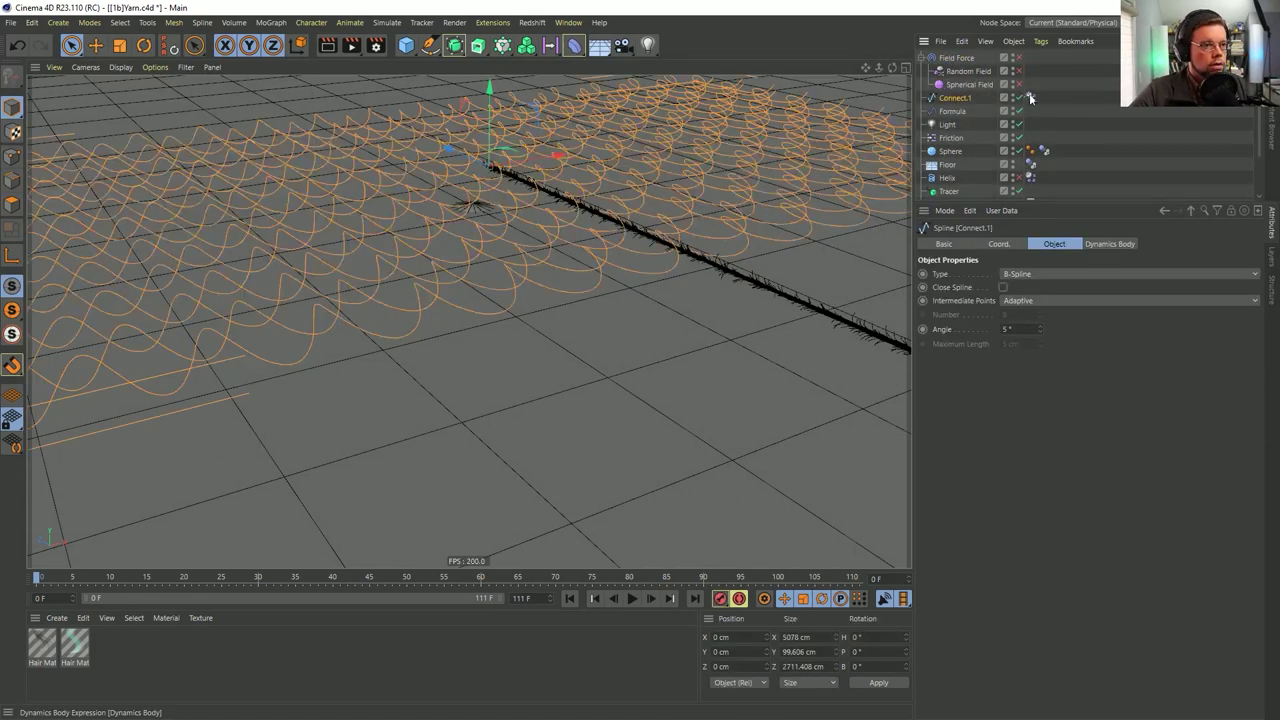
left_click(1049, 300)
left_click(1037, 343)
left_click(1008, 314)
Set Connect.1's collision margin to 17 cm and play the sphere collision, stopping at frame 16
left_click(1030, 97)
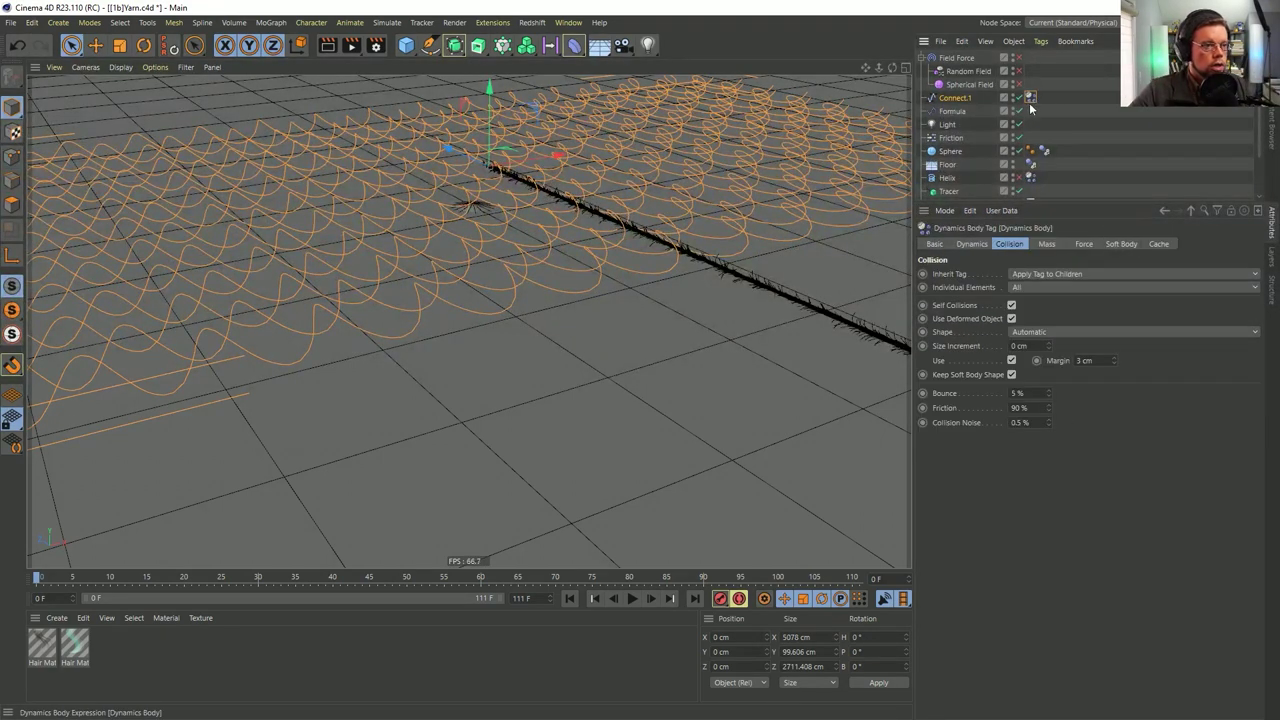
left_click_drag(694, 277, 574, 246, "alt")
middle_click_drag(574, 246, 634, 334, "alt")
left_click_drag(634, 334, 570, 312, "alt")
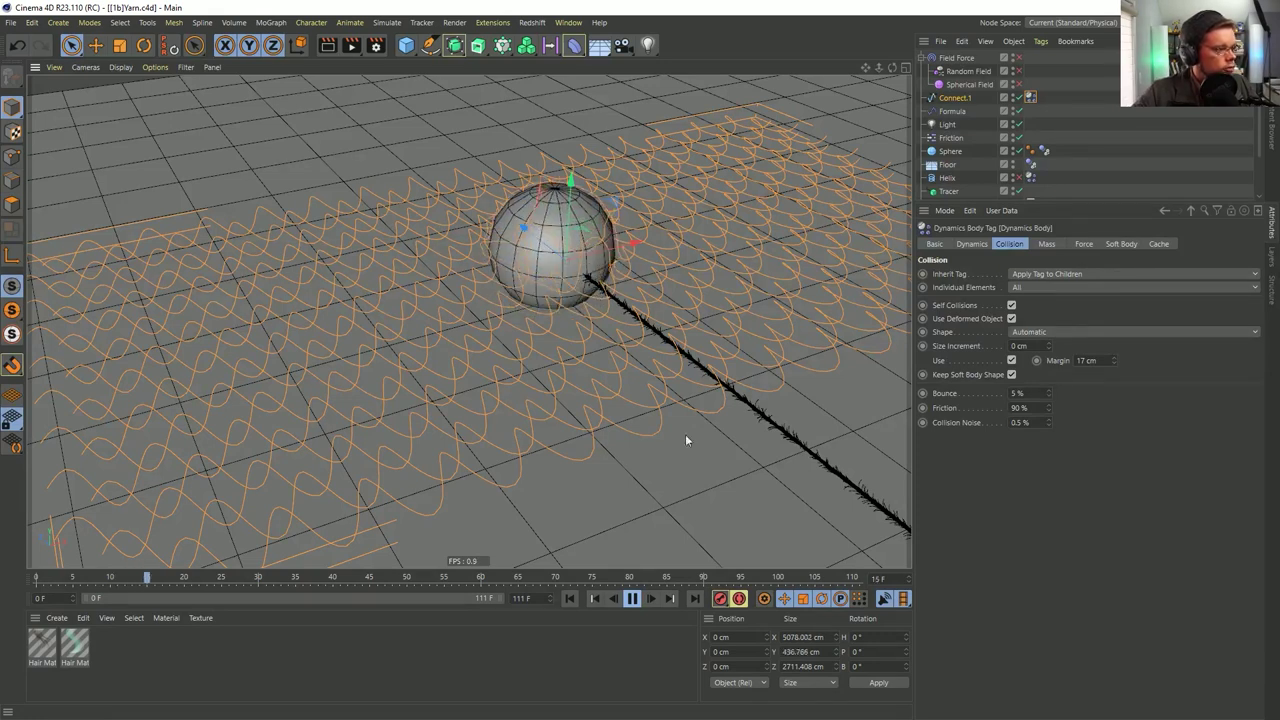
left_click(631, 598)
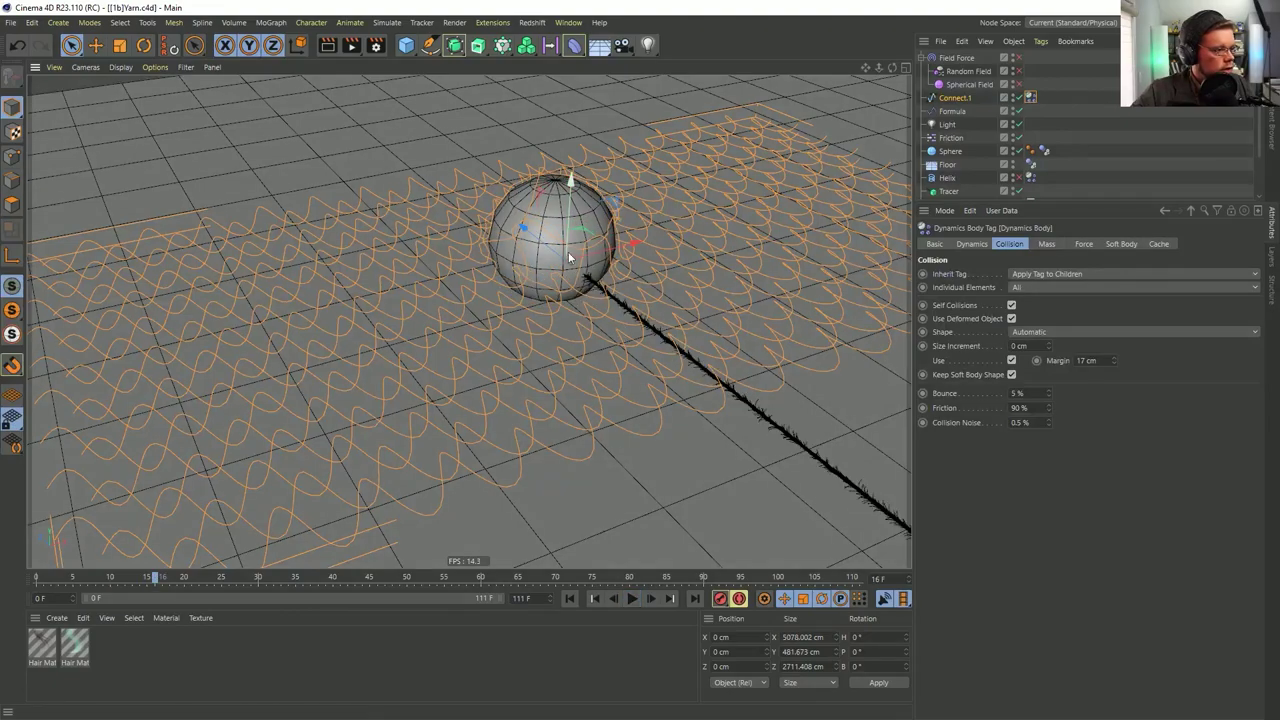
Examine the knitted spline's deformation around the sphere from several angles at frame 16 and at frame 0
scroll(590, 280, "up", 5)
left_click_drag(618, 253, 473, 259, "alt")
middle_click_drag(330, 235, 474, 312, "alt")
right_click_drag(420, 300, 526, 309, "alt")
left_click_drag(369, 291, 512, 398, "alt")
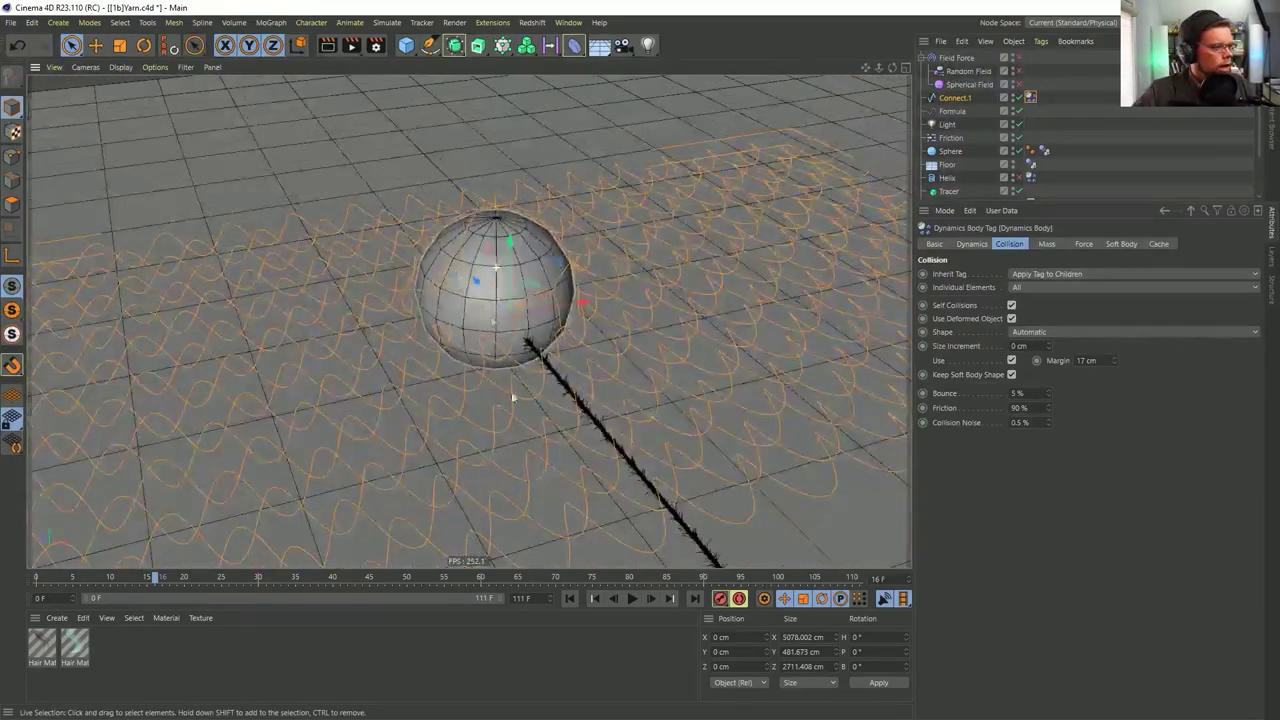
left_click(572, 599)
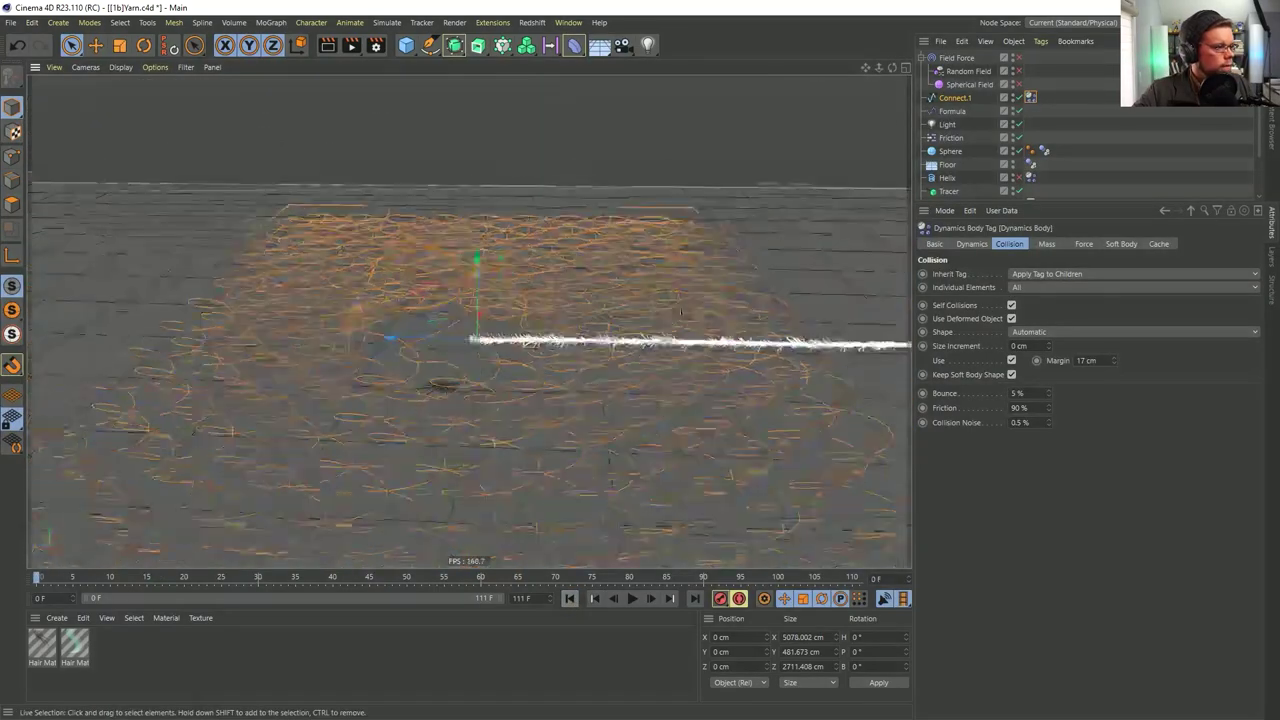
left_click_drag(571, 337, 477, 451, "alt")
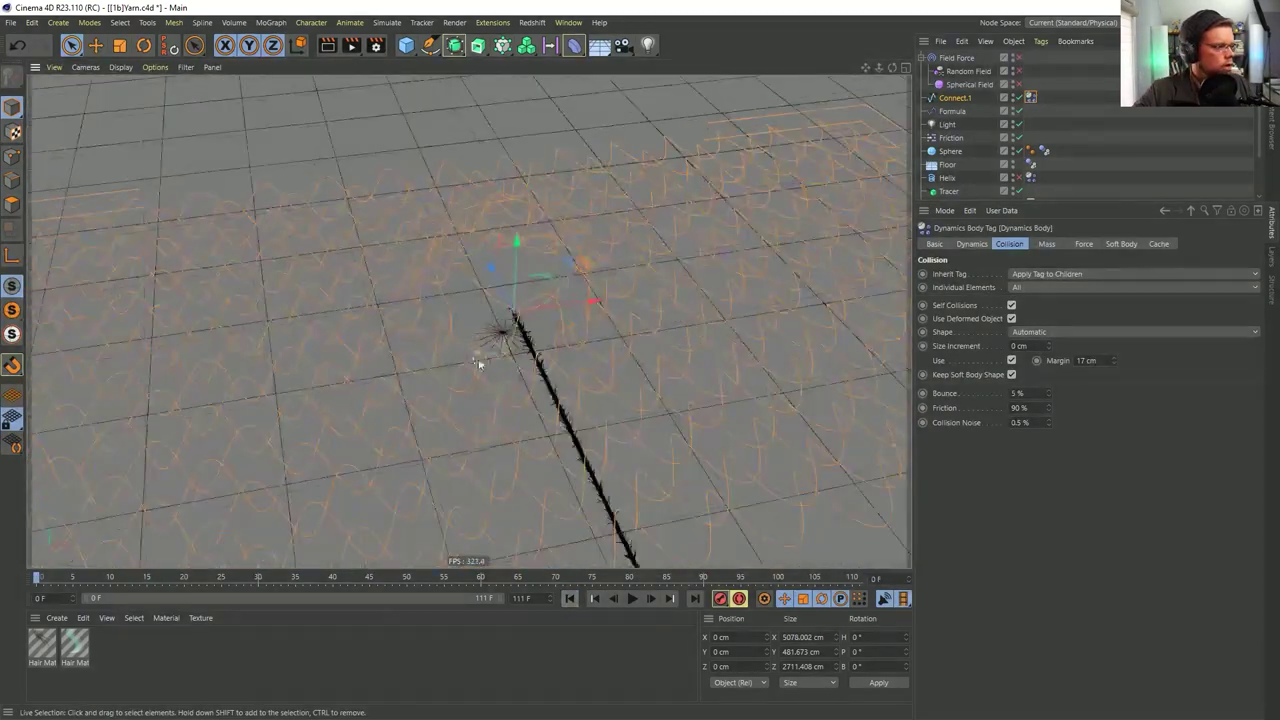
In Connect.1's soft-body springs, set the structural damping to 90% and the shear and flexion damping to 20%
left_click(1029, 96)
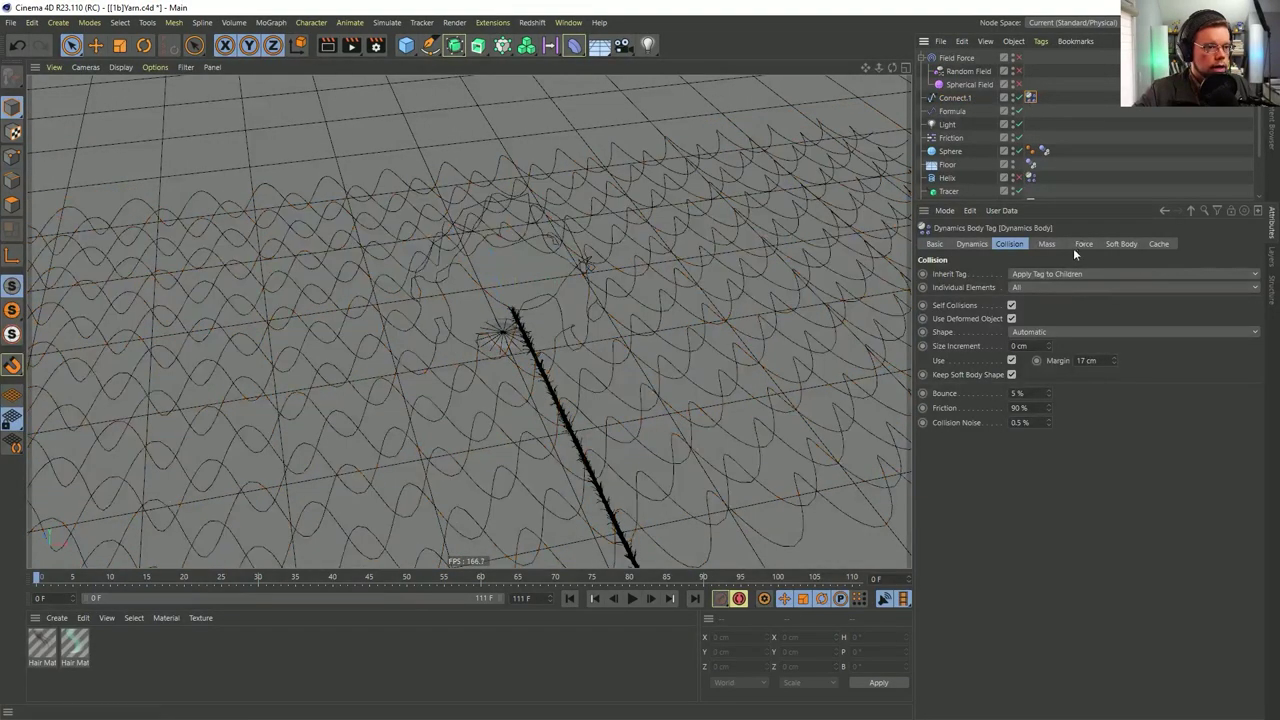
left_click(1084, 244)
left_click(1119, 244)
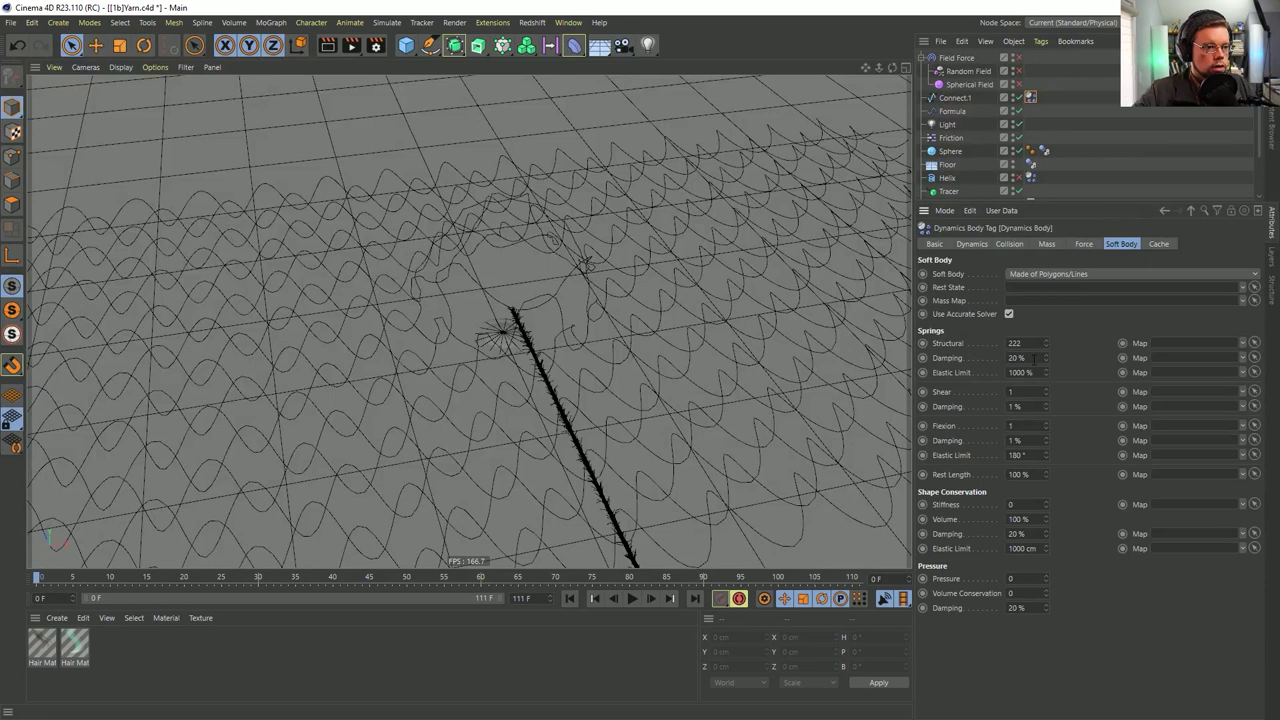
type("90")
key("Return")
left_click_drag(1025, 343, 947, 353)
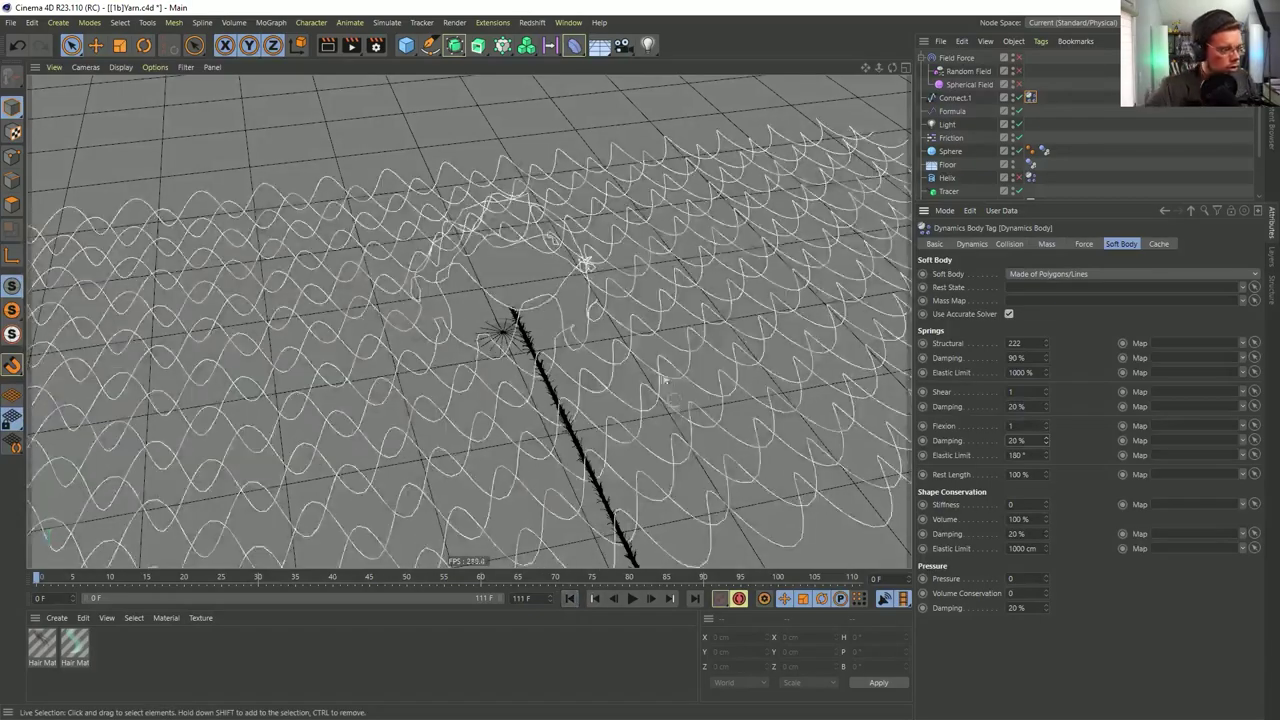
Select the Connect.1 spline, activate Rectangle Selection, and show the whole pattern in the top camera view
scroll(634, 374, "down", 6)
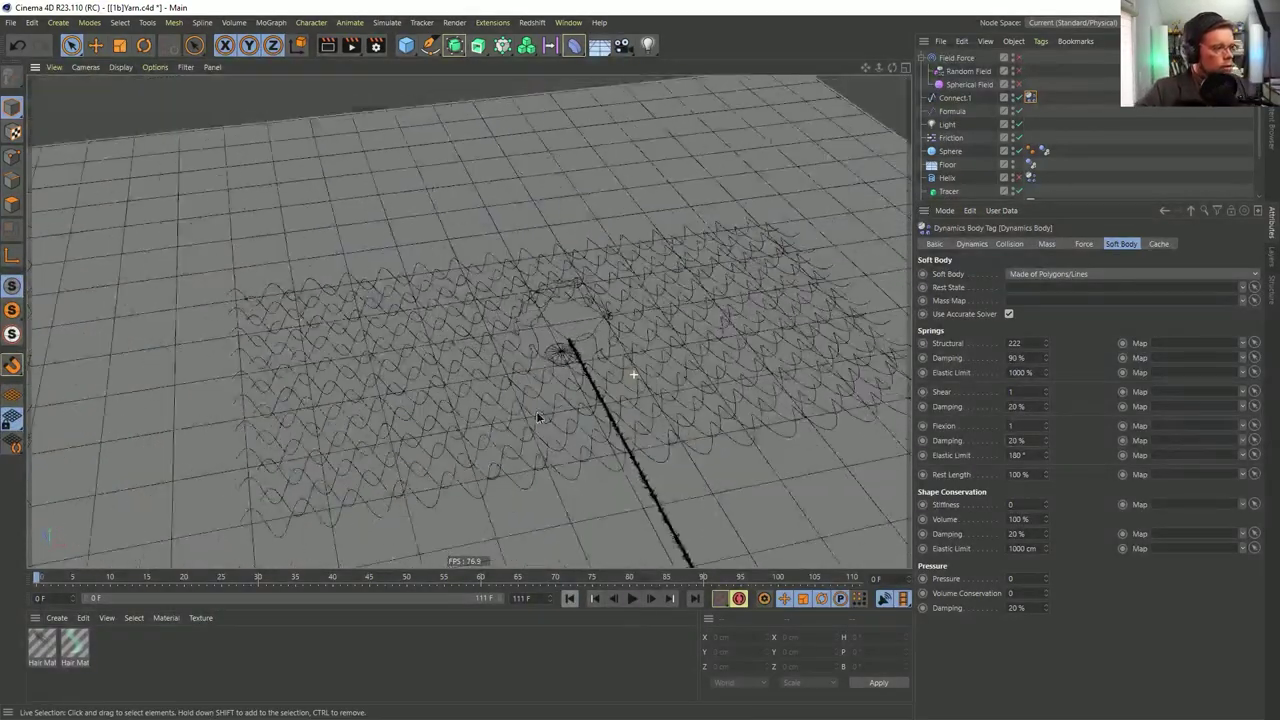
left_click(954, 98)
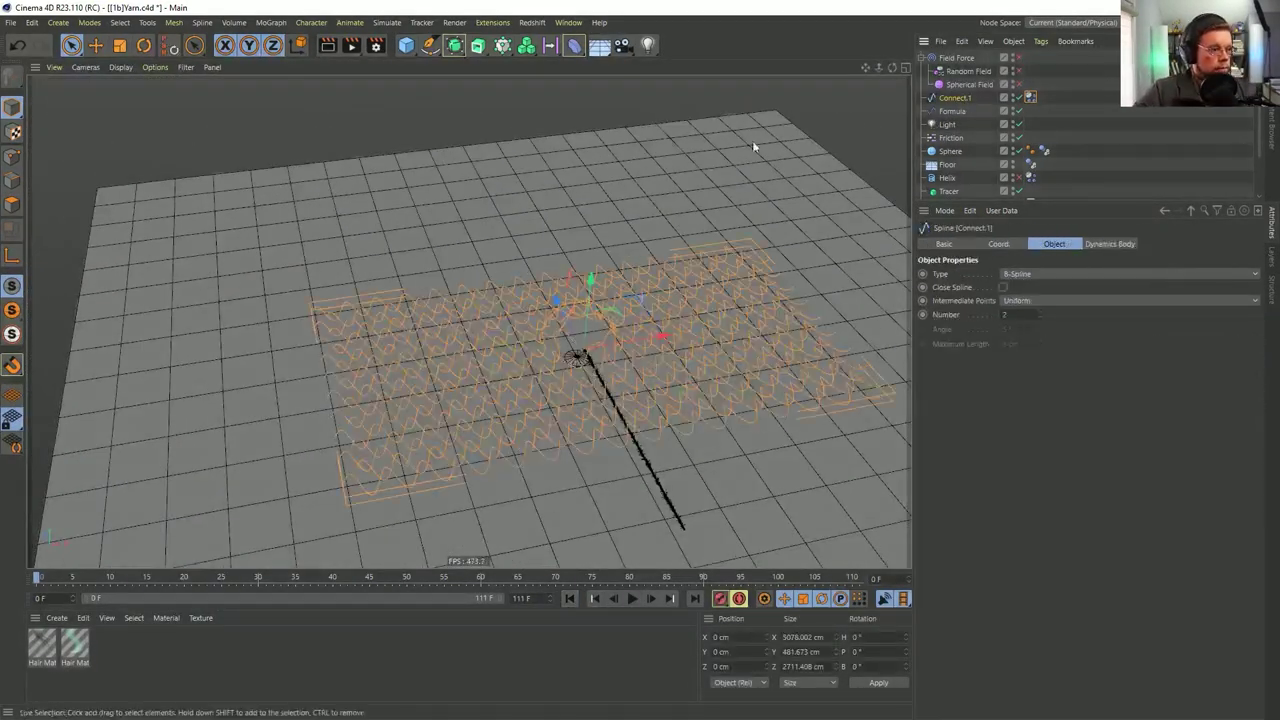
left_click_drag(79, 53, 132, 88)
middle_click(654, 297)
middle_click(714, 172)
scroll(732, 260, "down", 5)
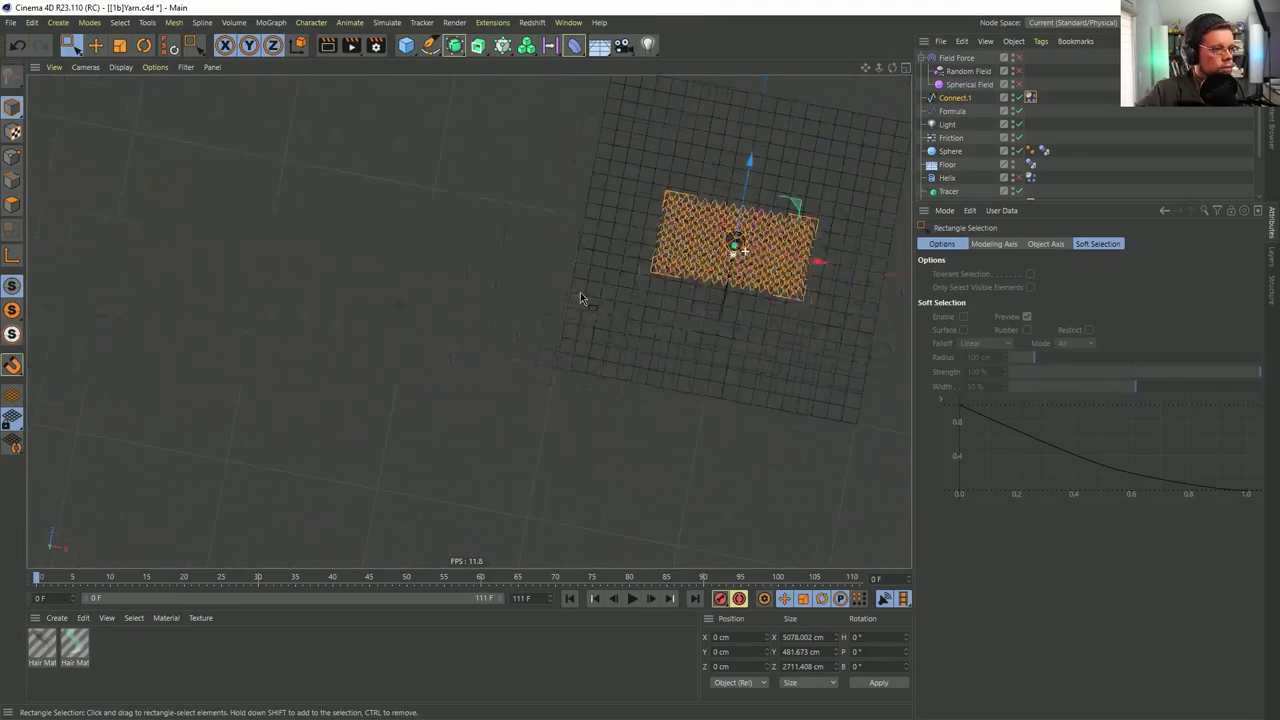
scroll(732, 260, "up", 2)
middle_click_drag(646, 270, 410, 339, "alt")
left_click(119, 68)
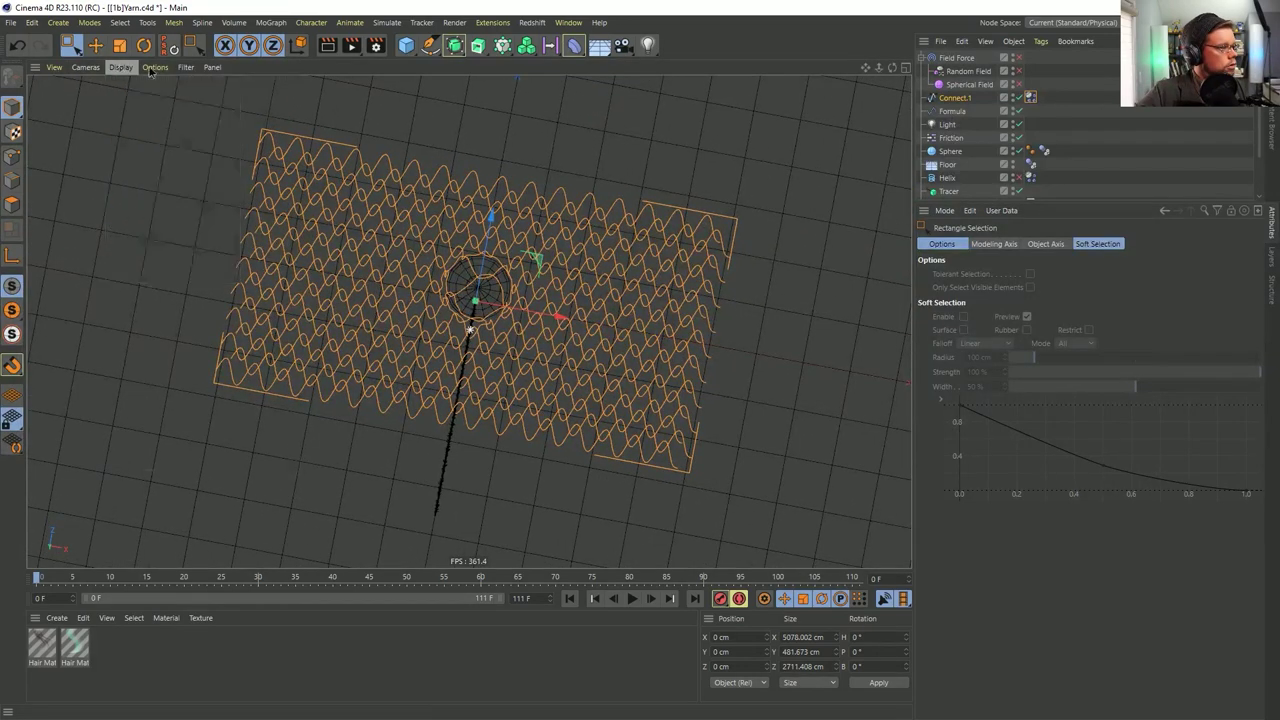
mouse_move(85, 67)
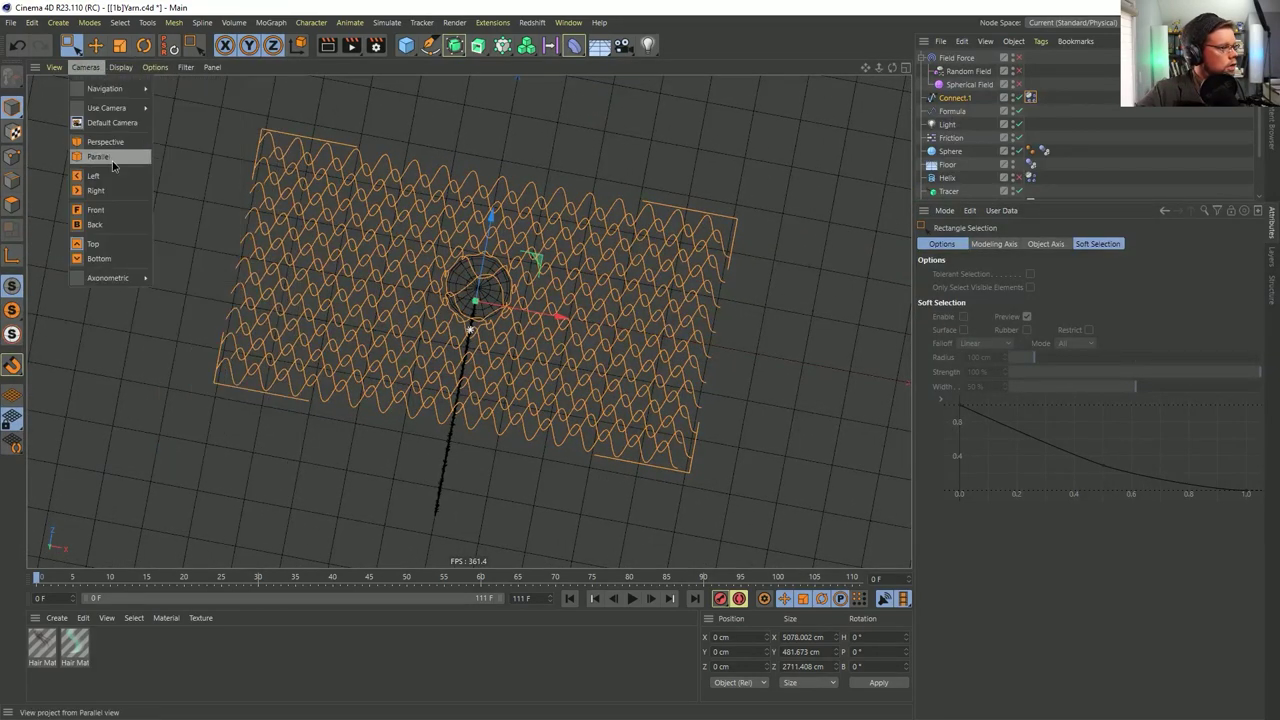
left_click(97, 258)
left_click(98, 68)
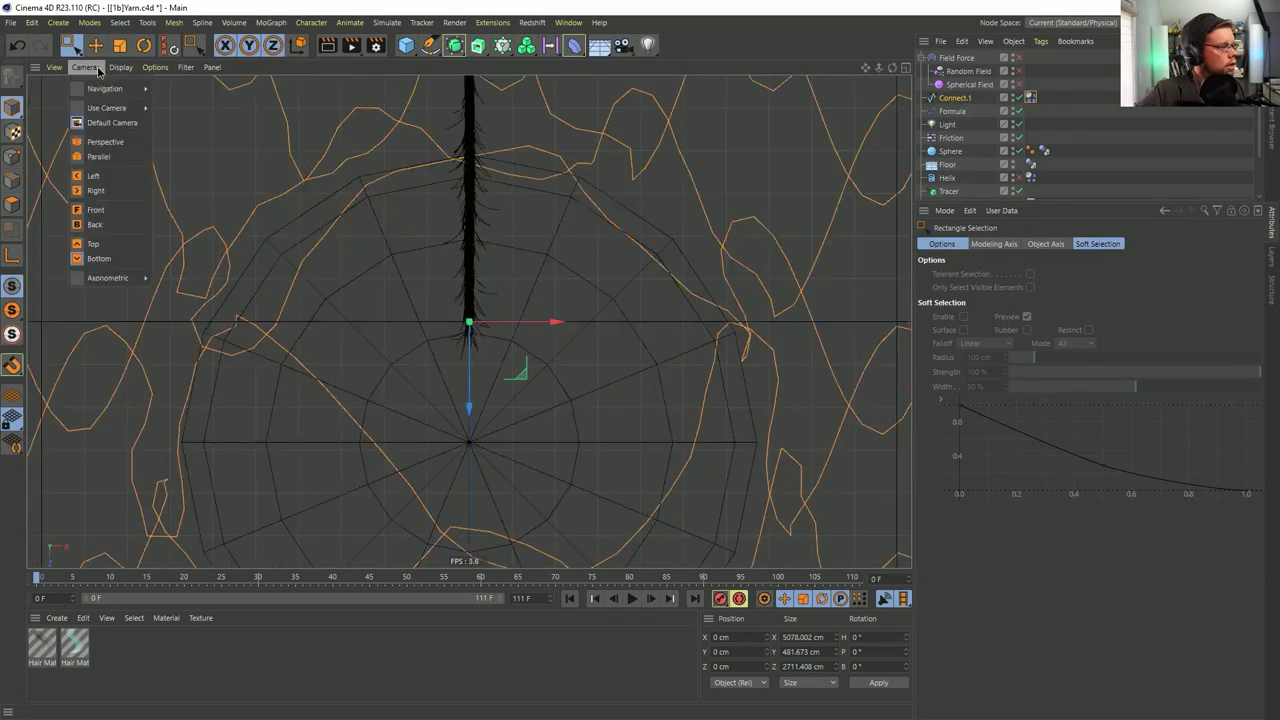
left_click(120, 246)
right_click_drag(473, 217, 392, 240, "alt")
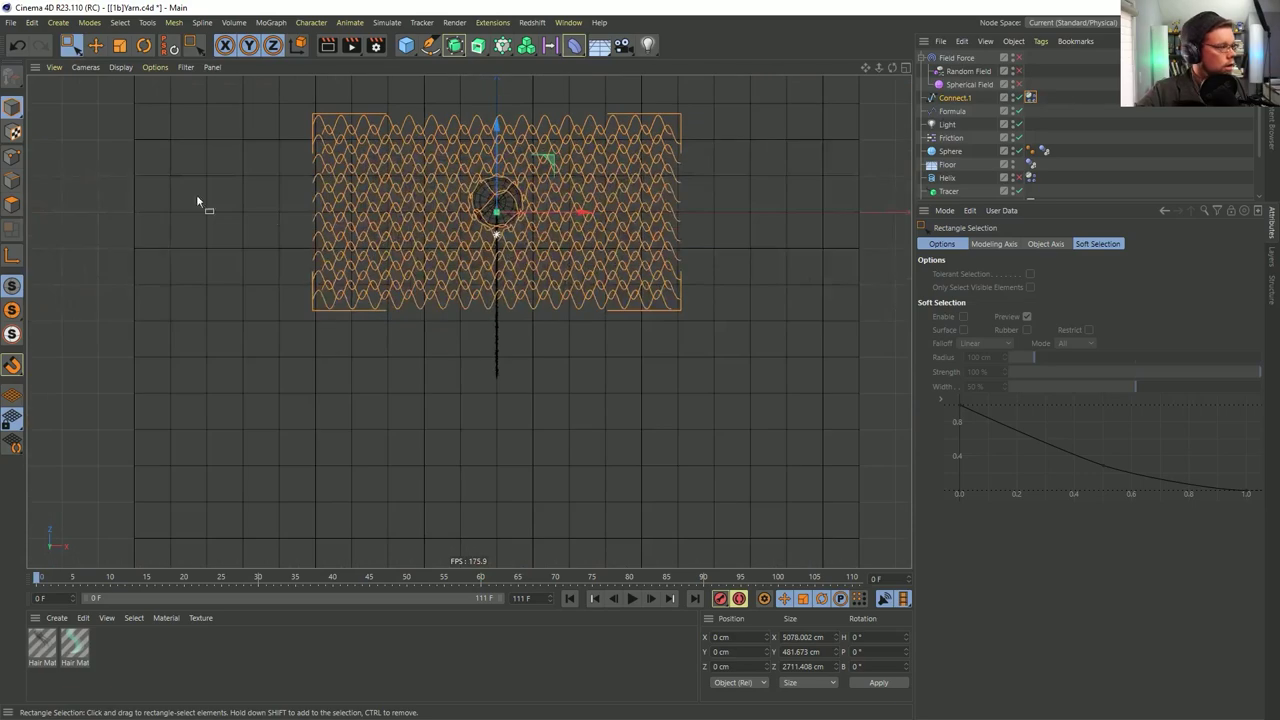
Trim Connect.1 to about 2950 cm wide by deleting its outer spline points, and return to the perspective view
left_click(14, 158)
left_click(651, 603)
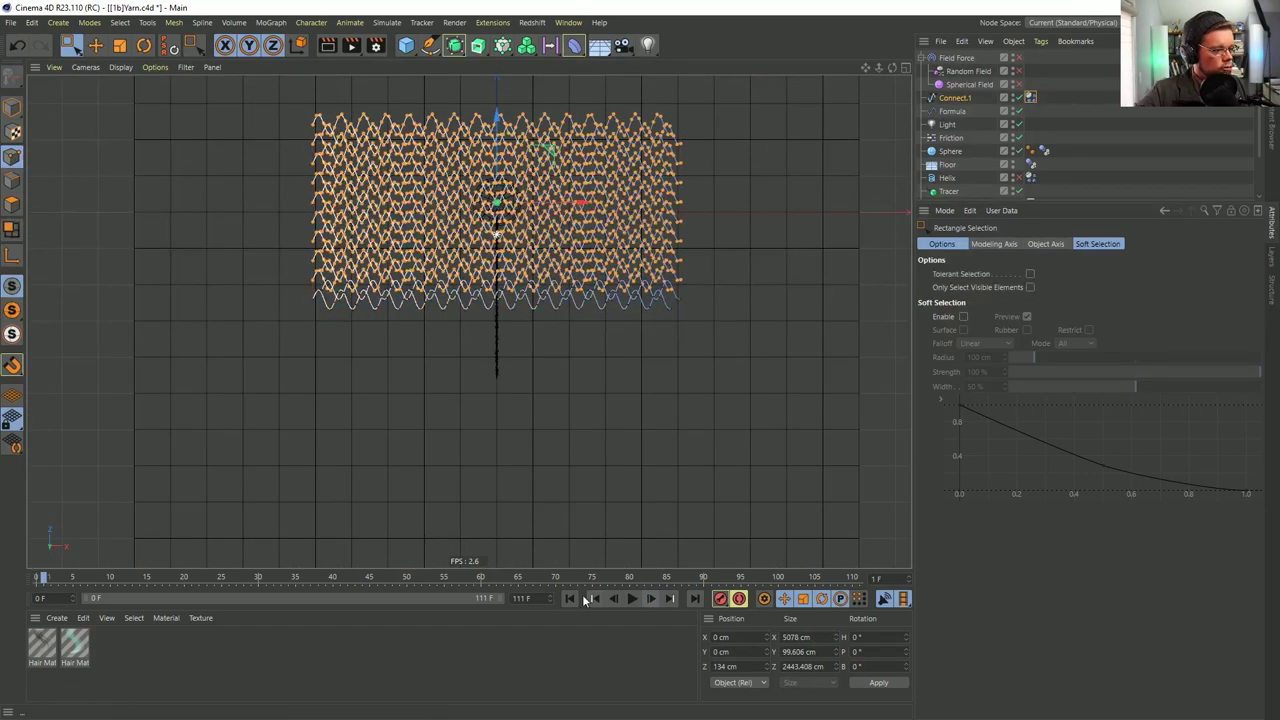
left_click(572, 599)
middle_click_drag(505, 146, 494, 240, "alt")
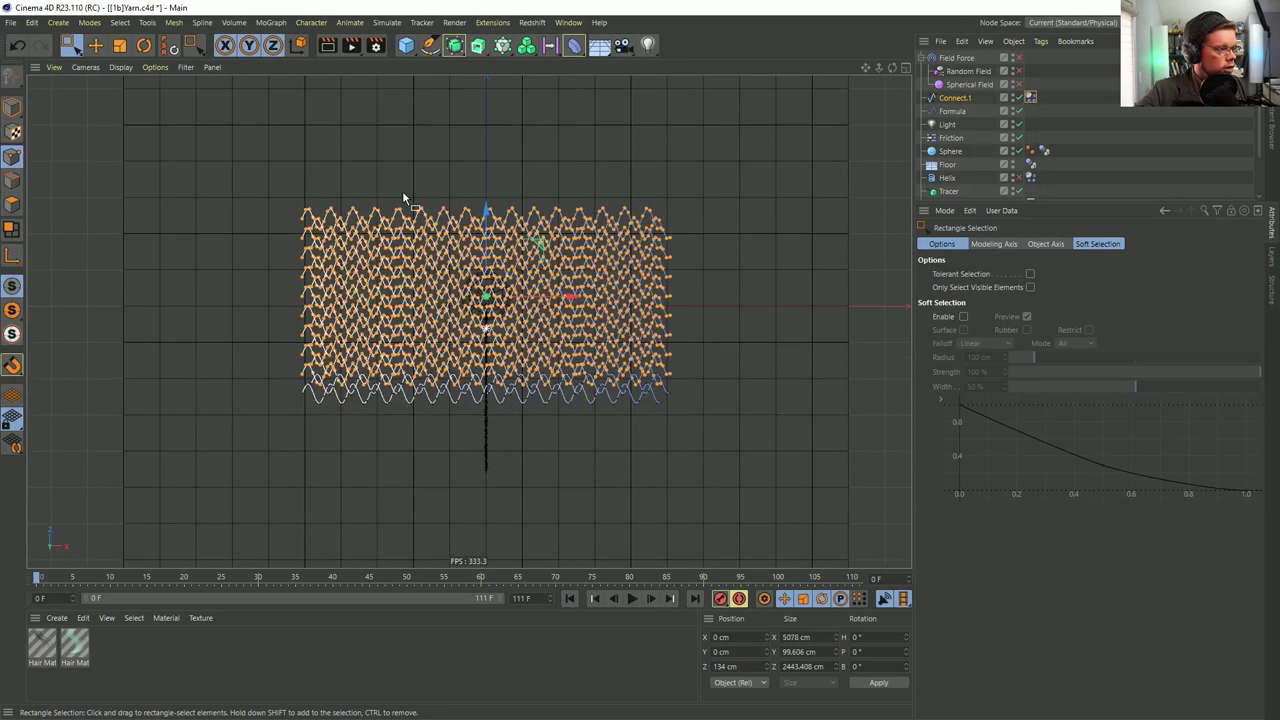
mouse_move(386, 198)
left_mouse_down()
mouse_move(597, 446)
mouse_move(343, 200)
mouse_move(366, 180)
mouse_move(377, 187)
left_mouse_up()
key("u")
key("i")
key("Delete")
middle_click(422, 201)
middle_click(378, 236)
middle_click_drag(378, 236, 338, 194, "alt")
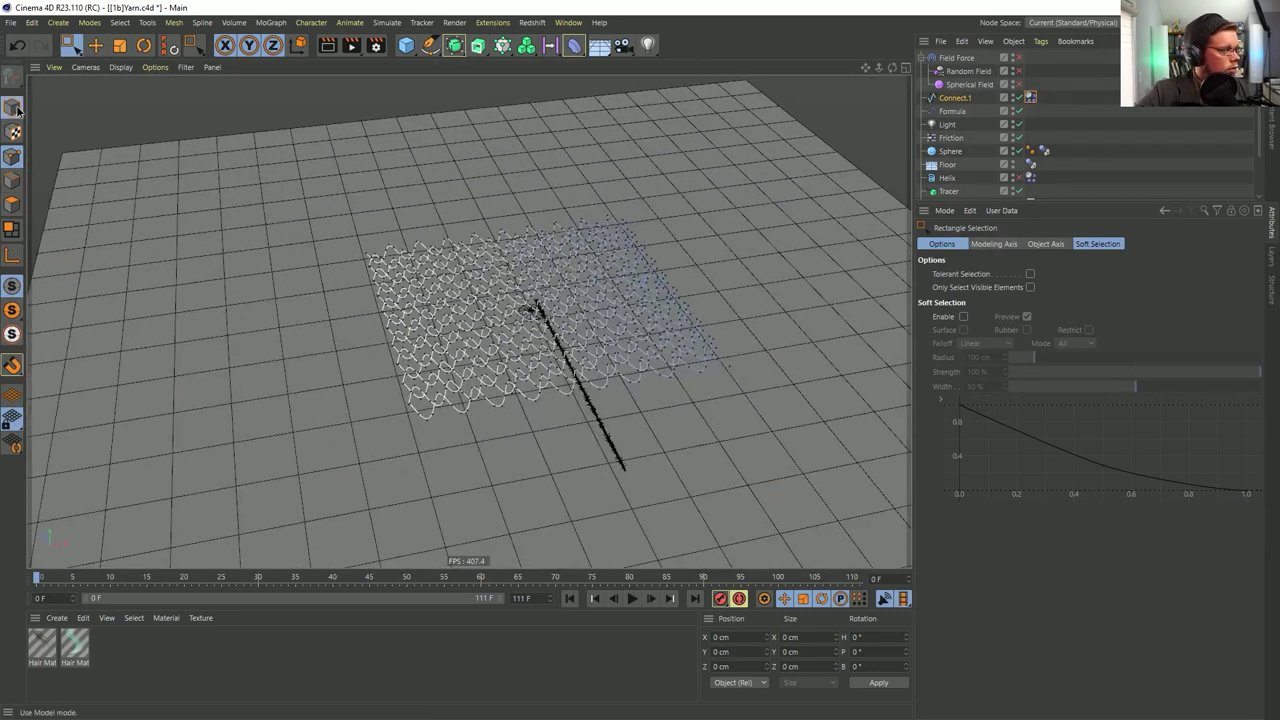
Return to model mode and play the sphere collision on the trimmed spline, stopping at frame 28
left_click(12, 107)
scroll(494, 337, "up", 3)
left_click(634, 599)
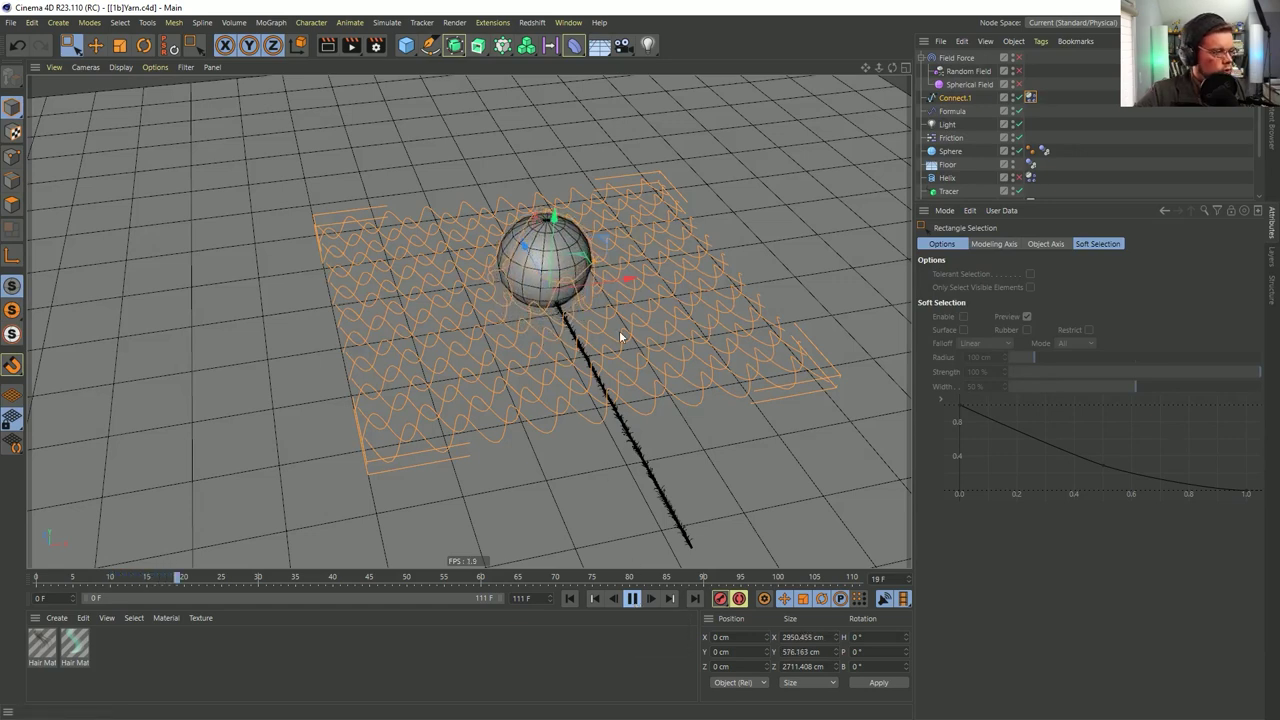
left_click(632, 598)
mouse_move(558, 283)
left_mouse_down("alt")
mouse_move(720, 286)
mouse_move(634, 297)
mouse_move(540, 282)
left_mouse_up("alt")
Disable the Friction force and replay the sphere collision from frame 0, rewinding to the start when finished
left_click(1031, 97)
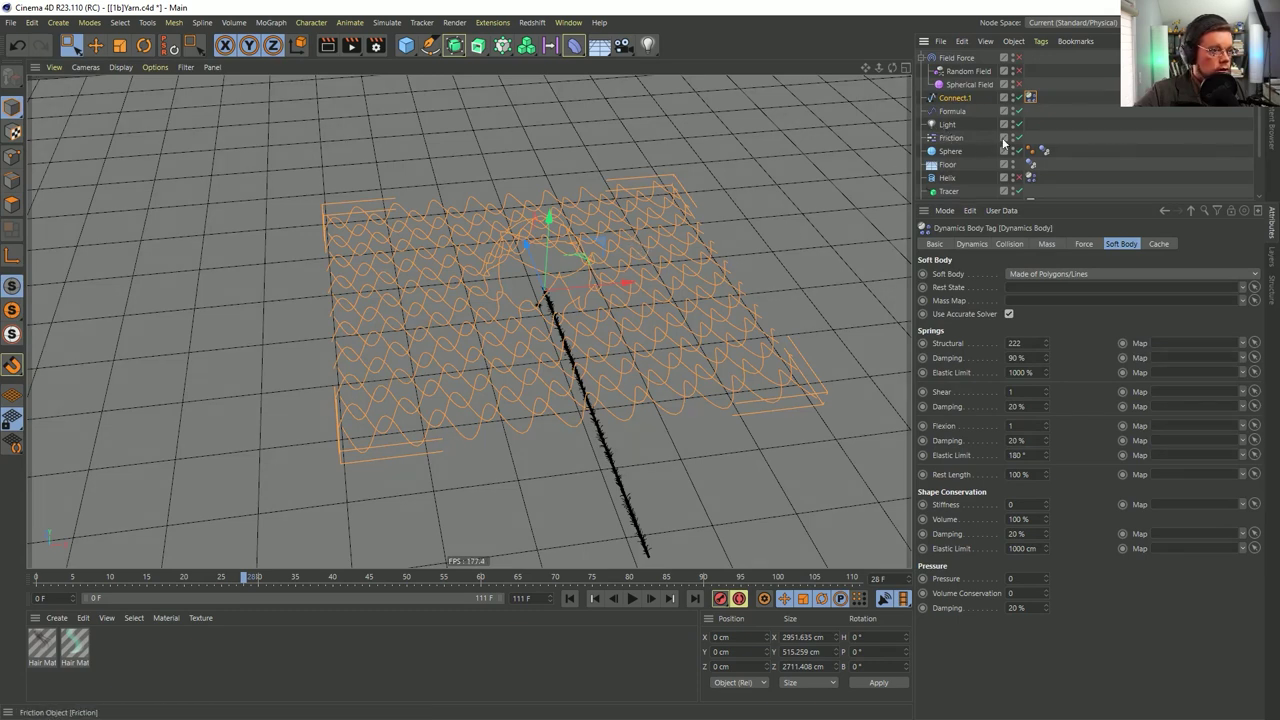
left_click(569, 598)
left_click(632, 598)
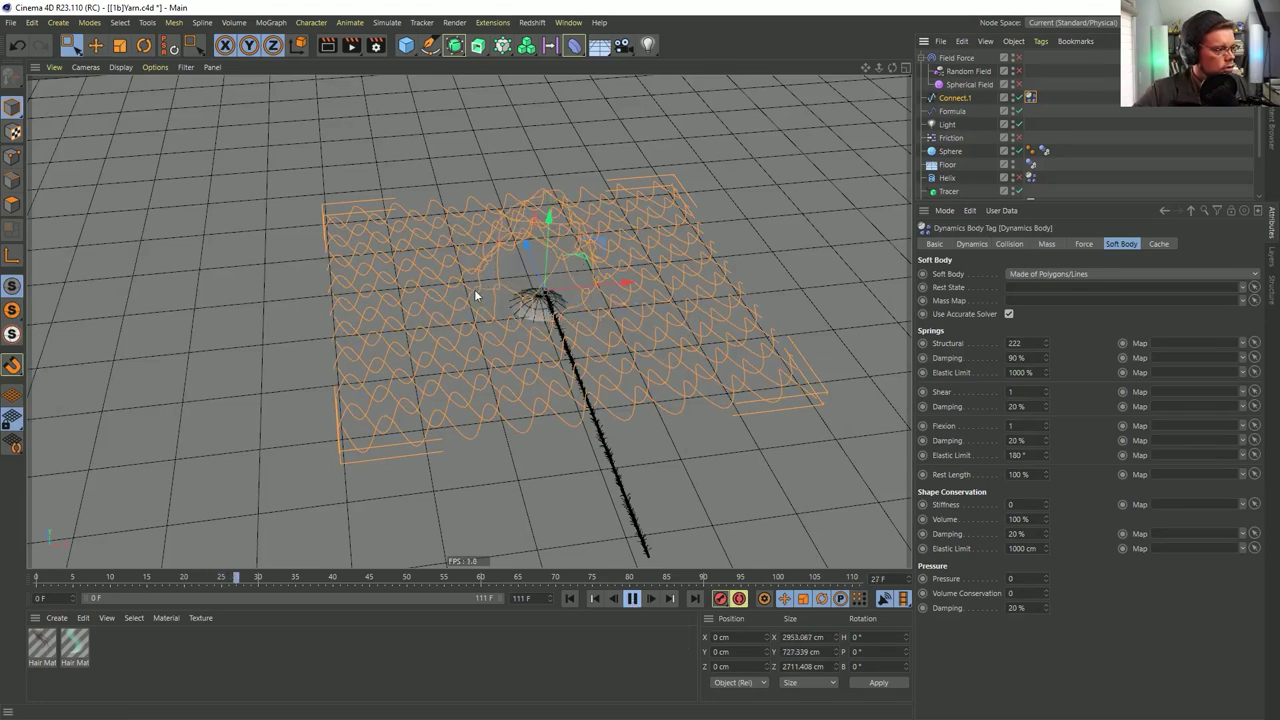
left_click(631, 600)
left_click_drag(528, 298, 572, 430, "alt")
left_click(570, 598)
middle_click_drag(590, 393, 586, 351, "alt")
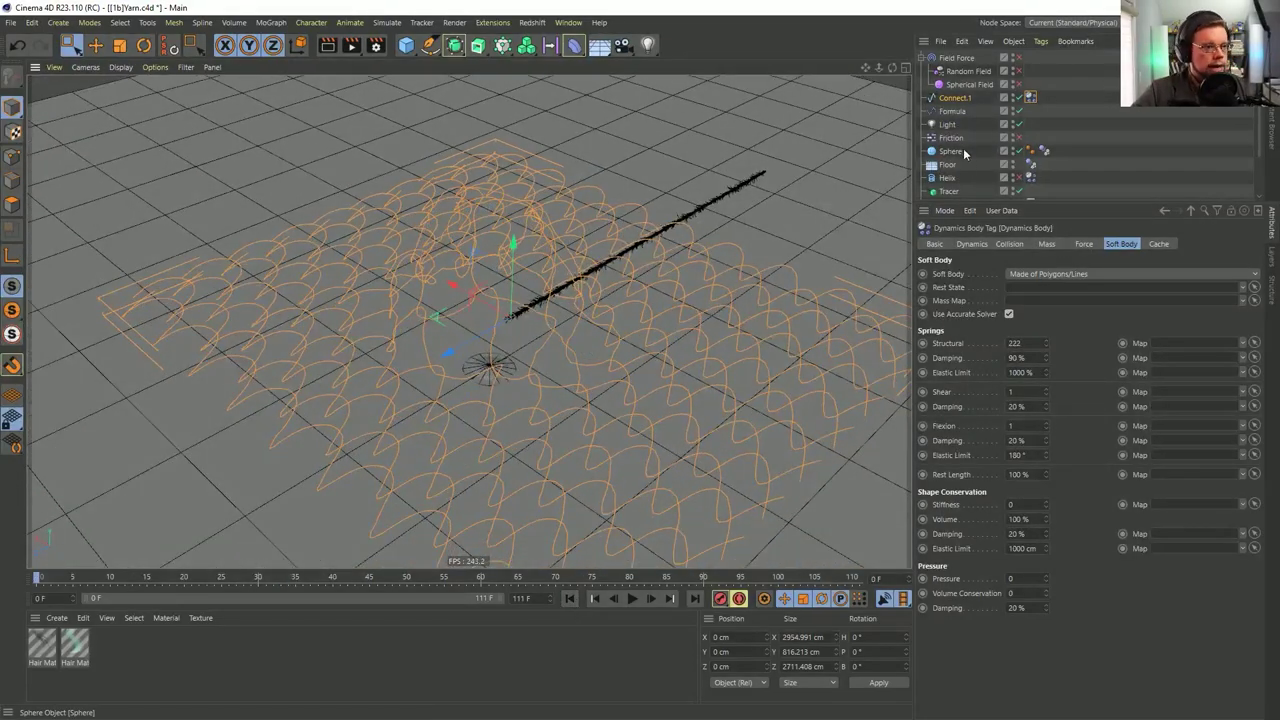
Reset the simulation to frame 0 and enable the Hair group's Spline Wrap with Connect.1 as its spline
left_click_drag(972, 203, 972, 364)
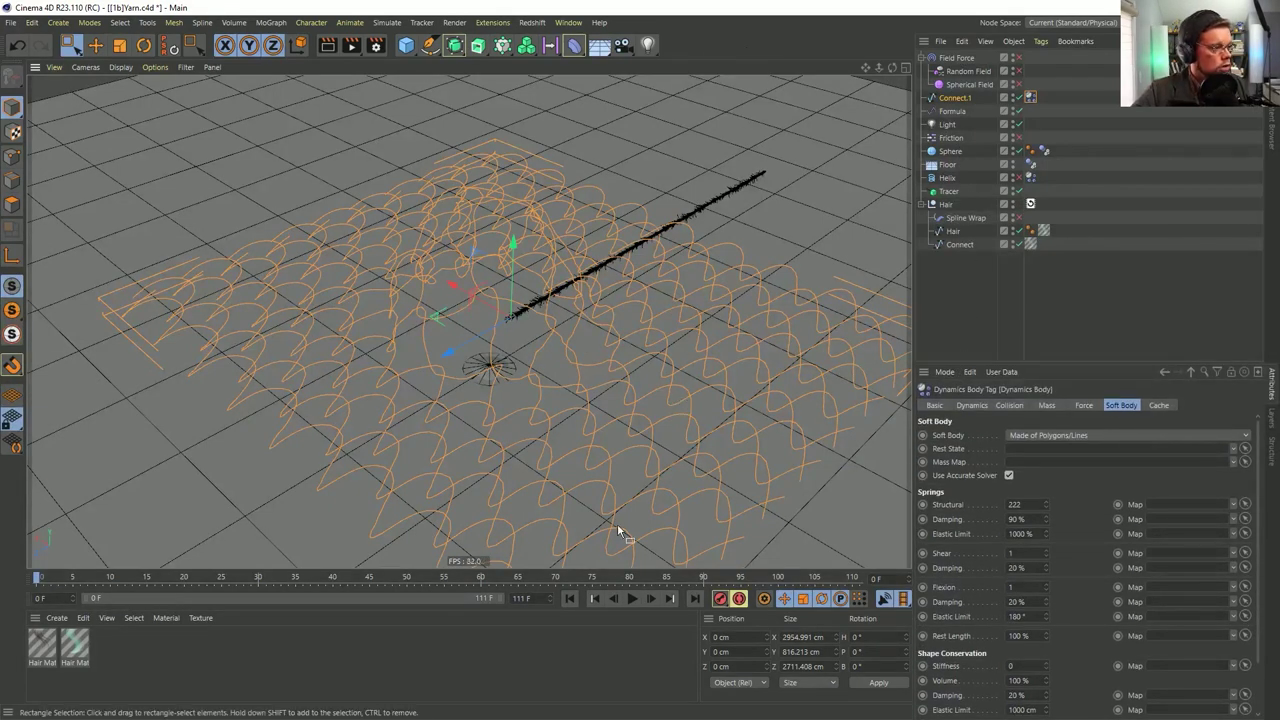
left_click(574, 597)
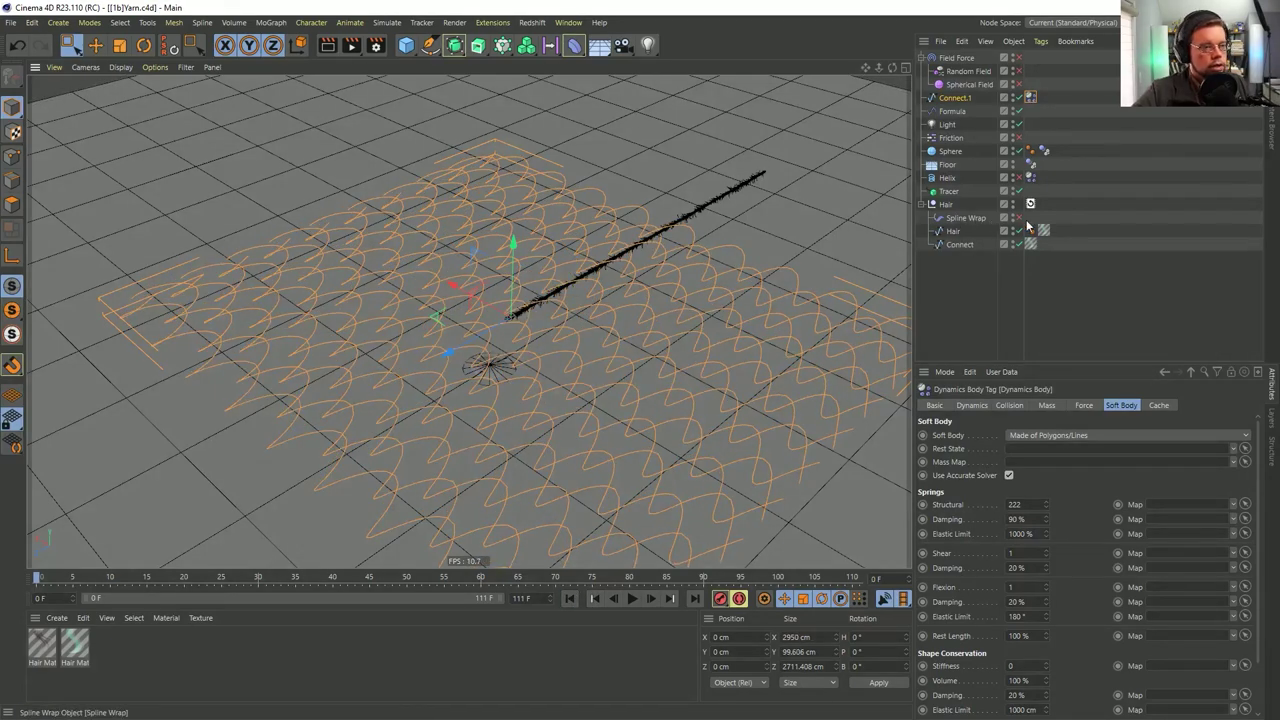
left_click(965, 218)
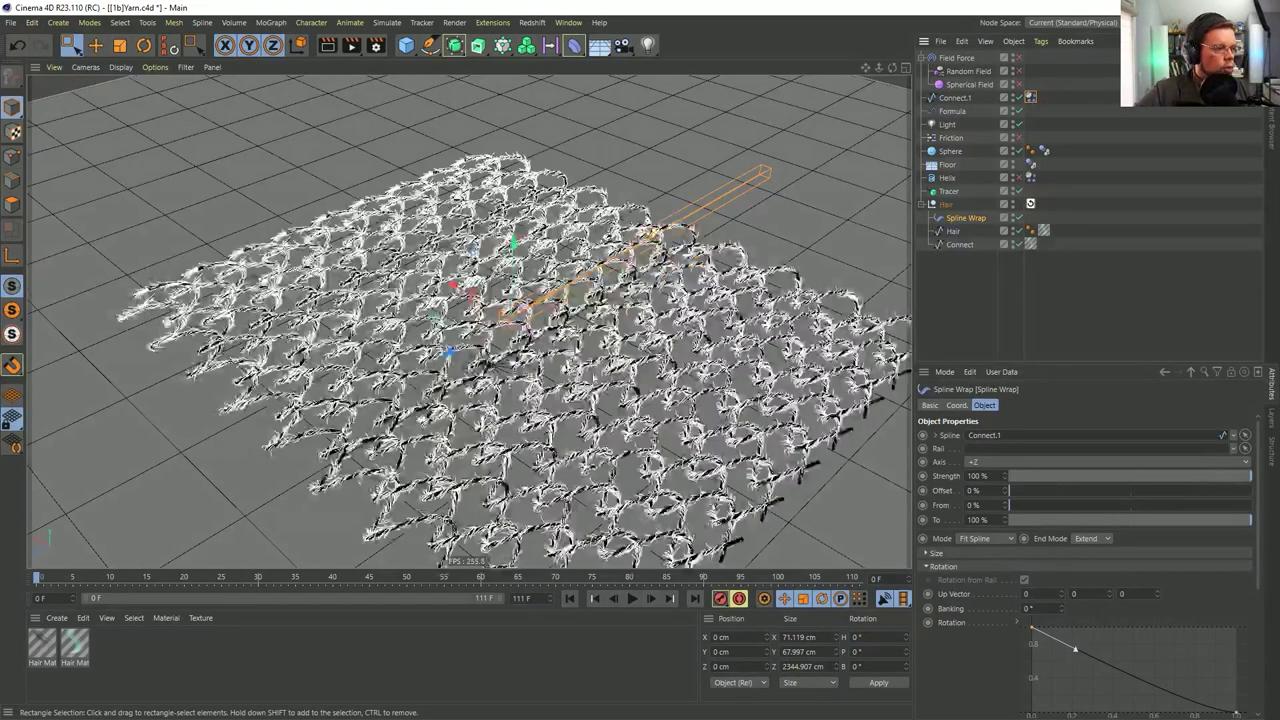
middle_click_drag(506, 330, 440, 170, "alt")
scroll(520, 340, "up", 4)
left_click_drag(560, 340, 580, 400, "alt")
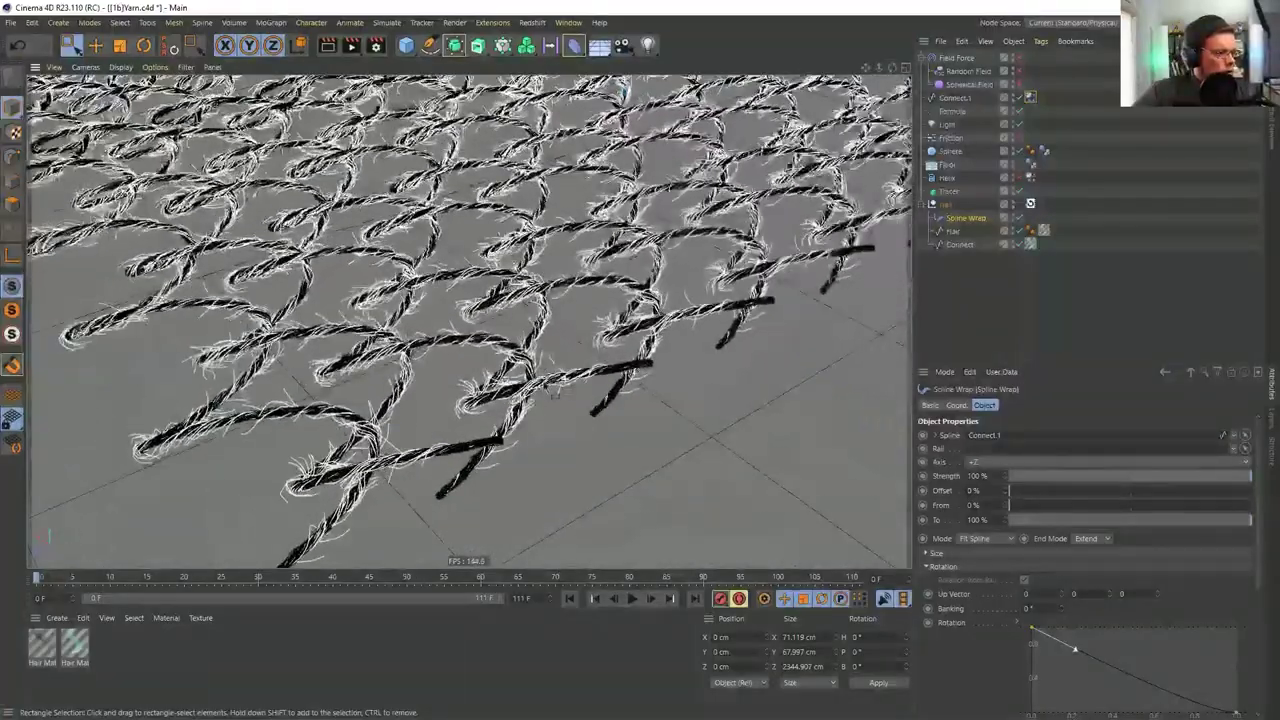
Examine the wrapped yarn up close, preview-render it in the viewport, and check Connect.1's intermediate-point settings
left_click_drag(446, 426, 650, 320, "alt")
right_click_drag(648, 321, 524, 352, "alt")
left_click_drag(524, 352, 571, 350, "alt")
right_click_drag(571, 350, 626, 350, "alt")
left_click_drag(524, 361, 602, 310, "alt")
key("ctrl+r")
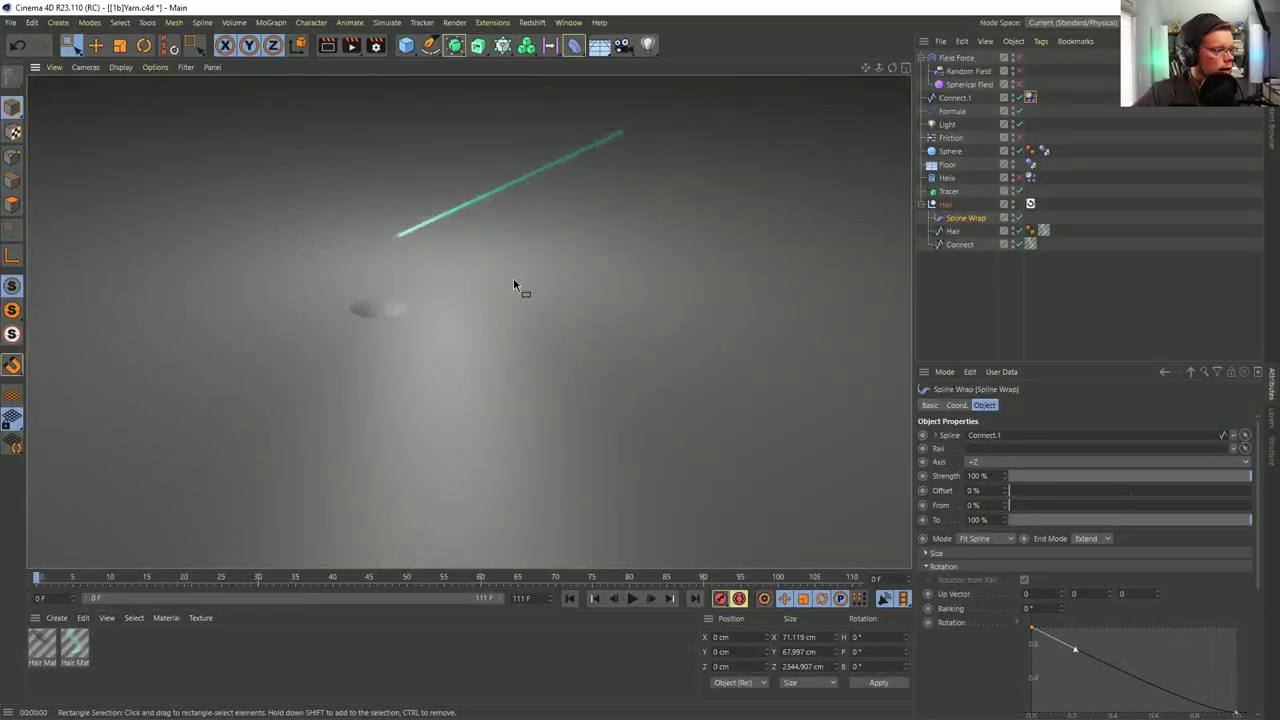
left_click(513, 277)
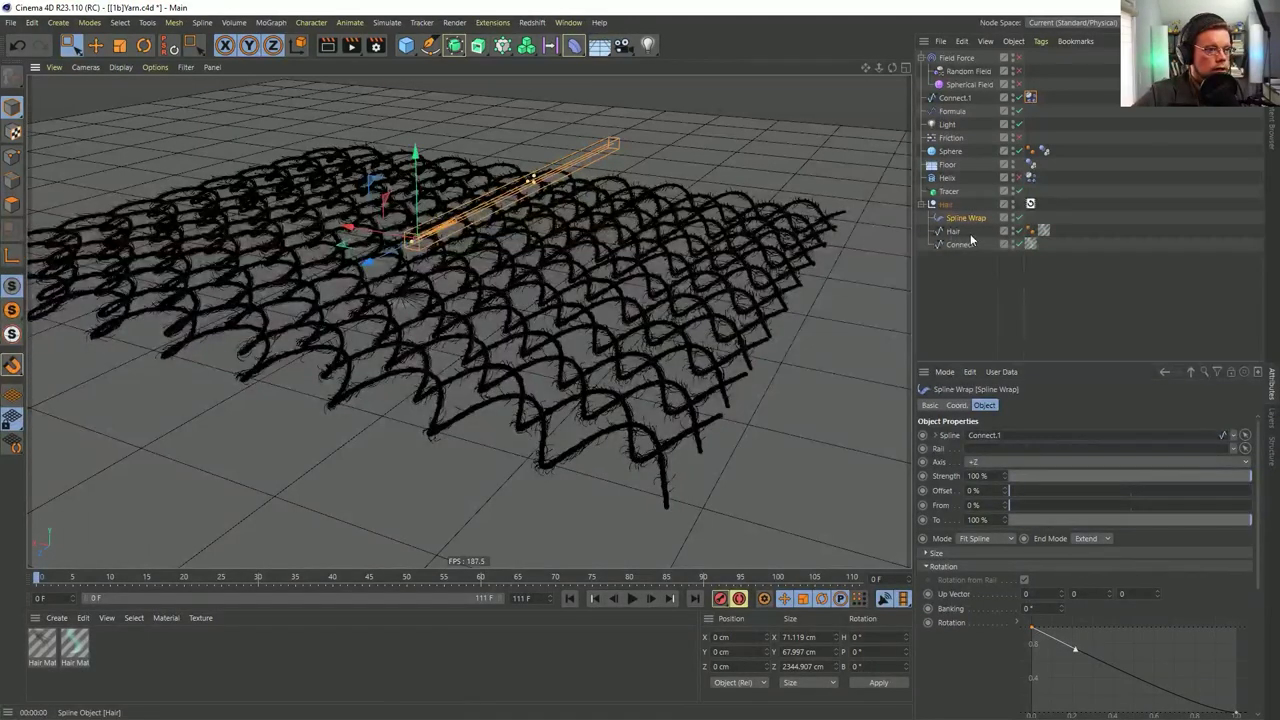
key("ctrl+r")
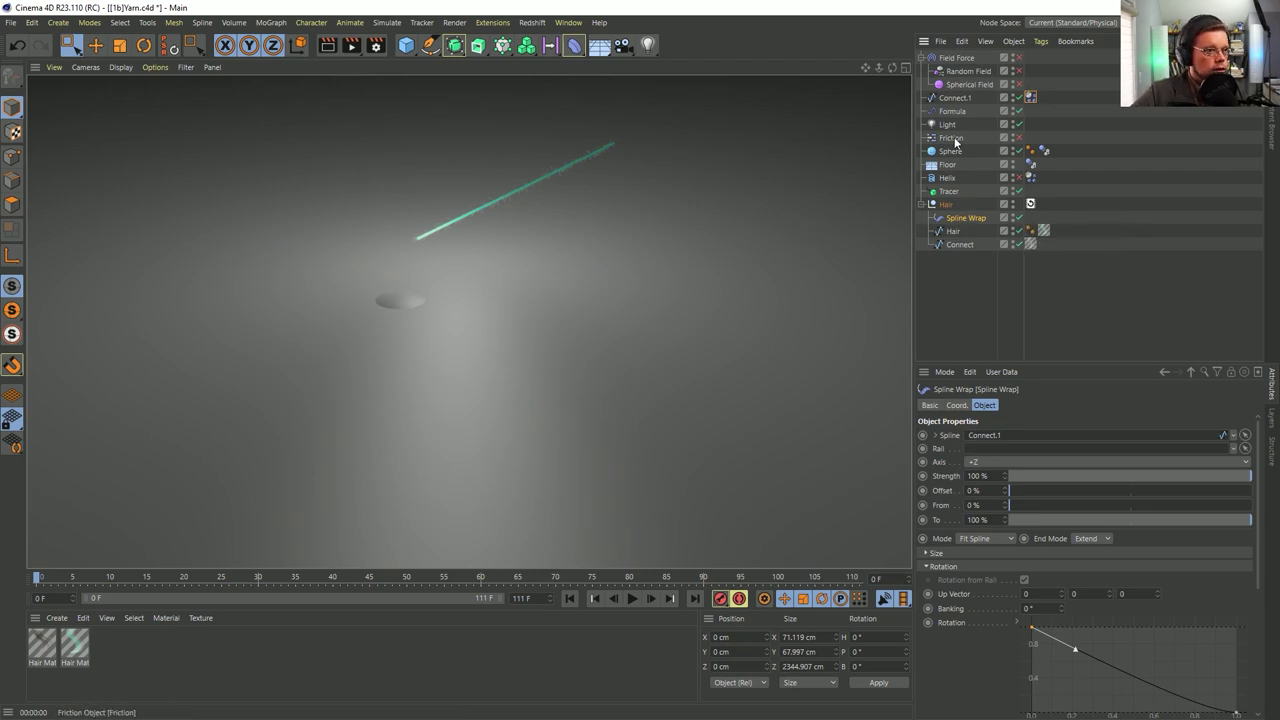
left_click(956, 99)
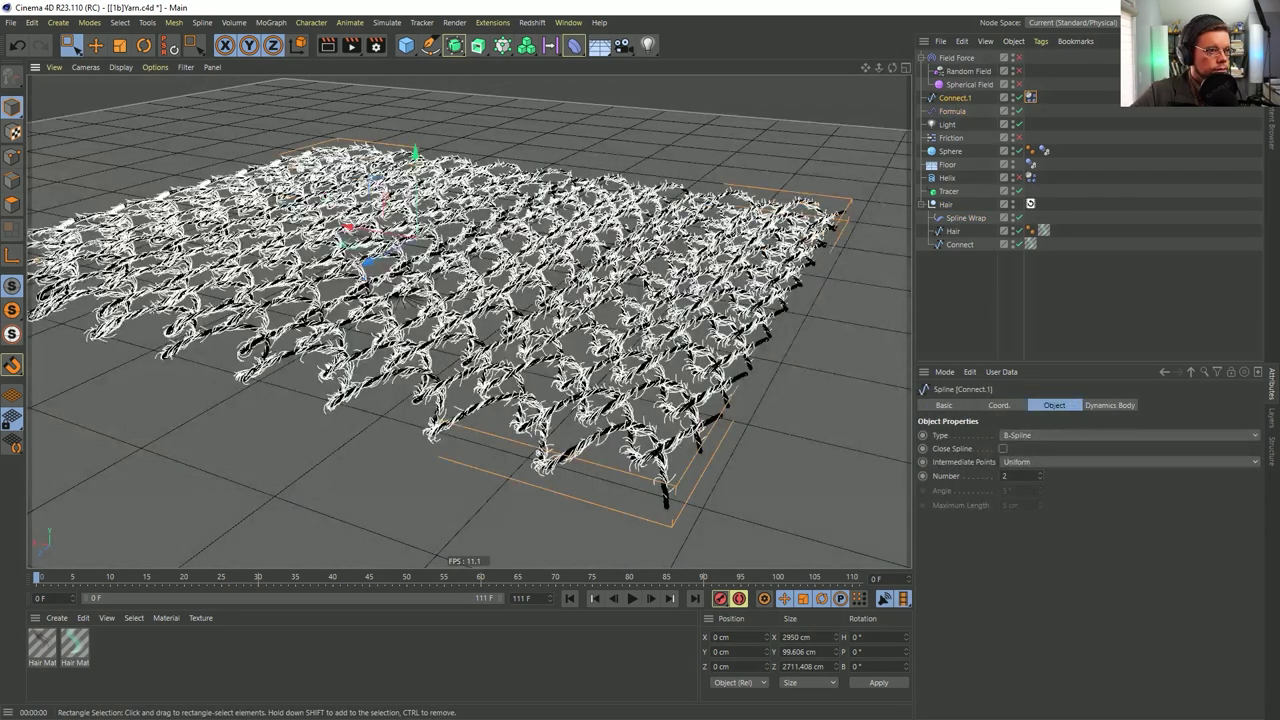
left_click_drag(652, 284, 643, 295, "alt")
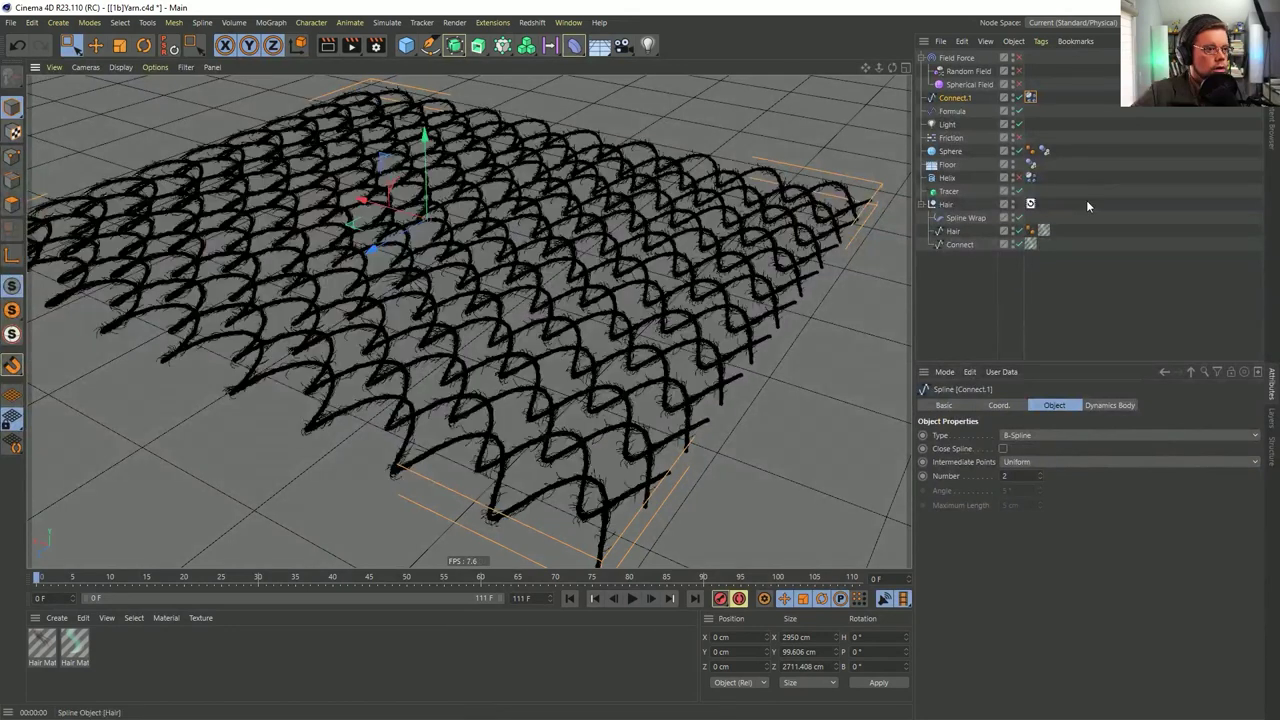
Assign the Tracer as the Spline Wrap's spline and add Connect.1 to the Tracer's trace link
left_click(960, 219)
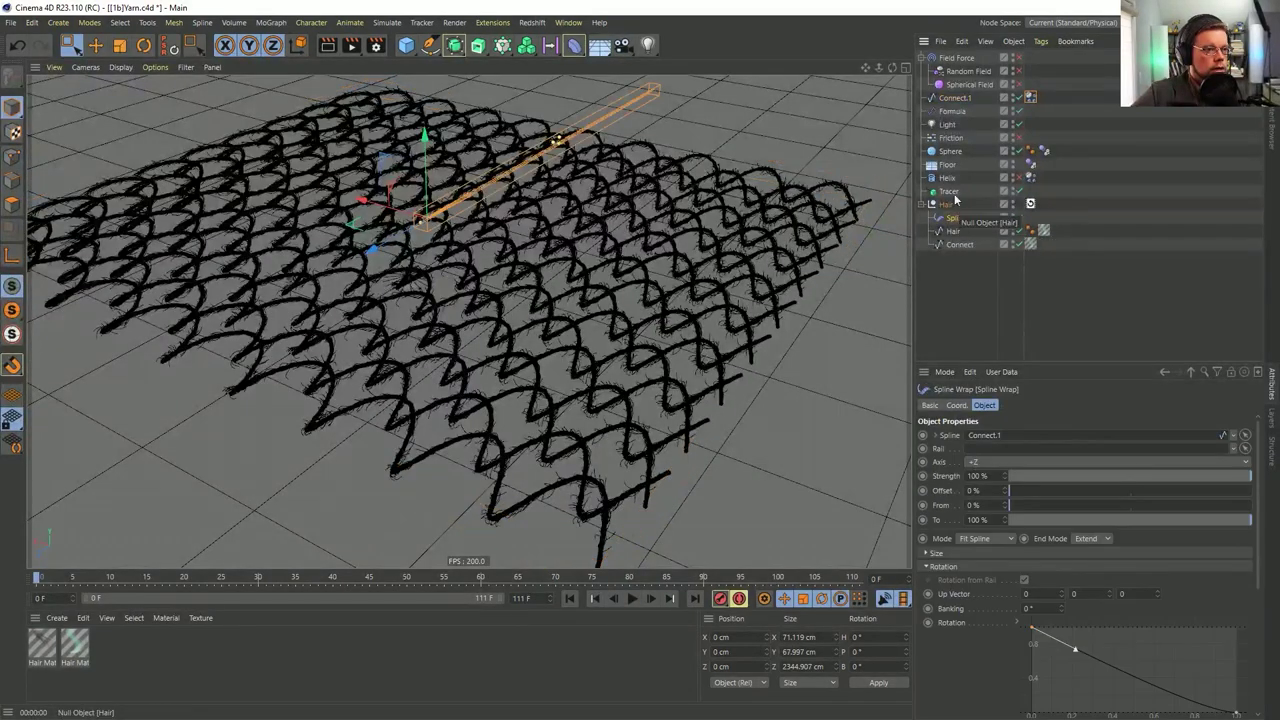
left_click_drag(954, 192, 971, 265)
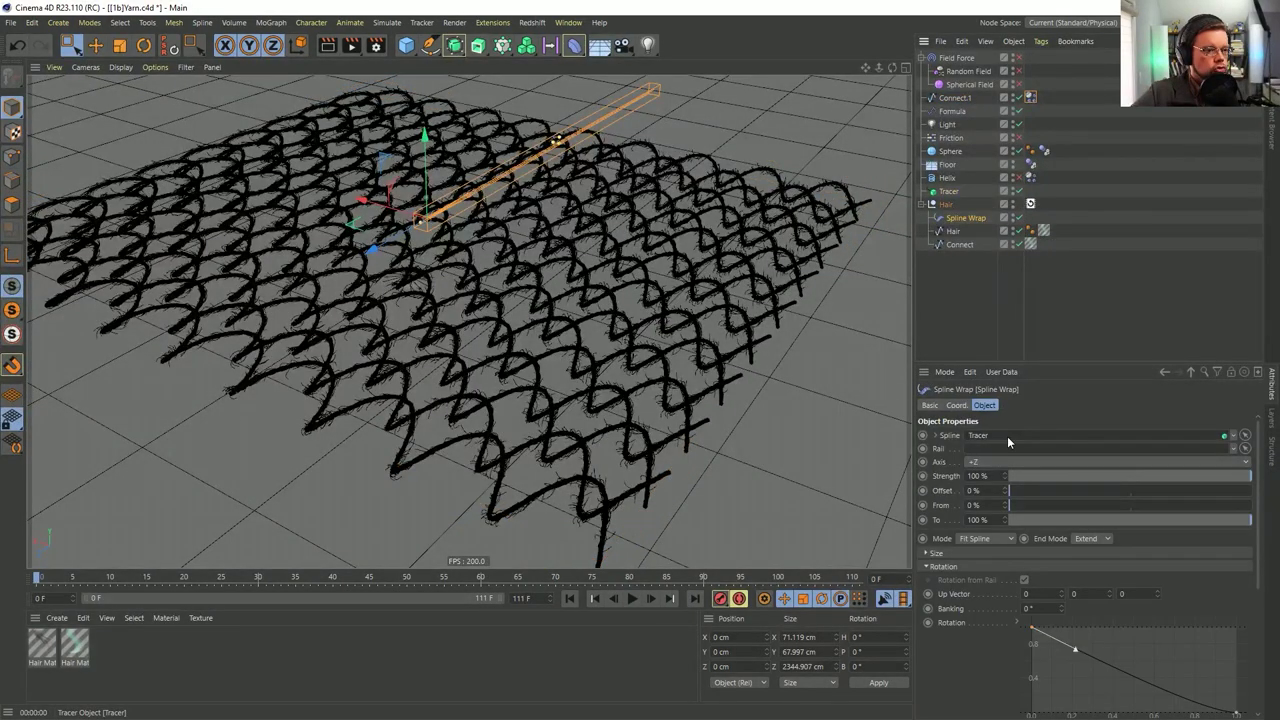
left_click(950, 191)
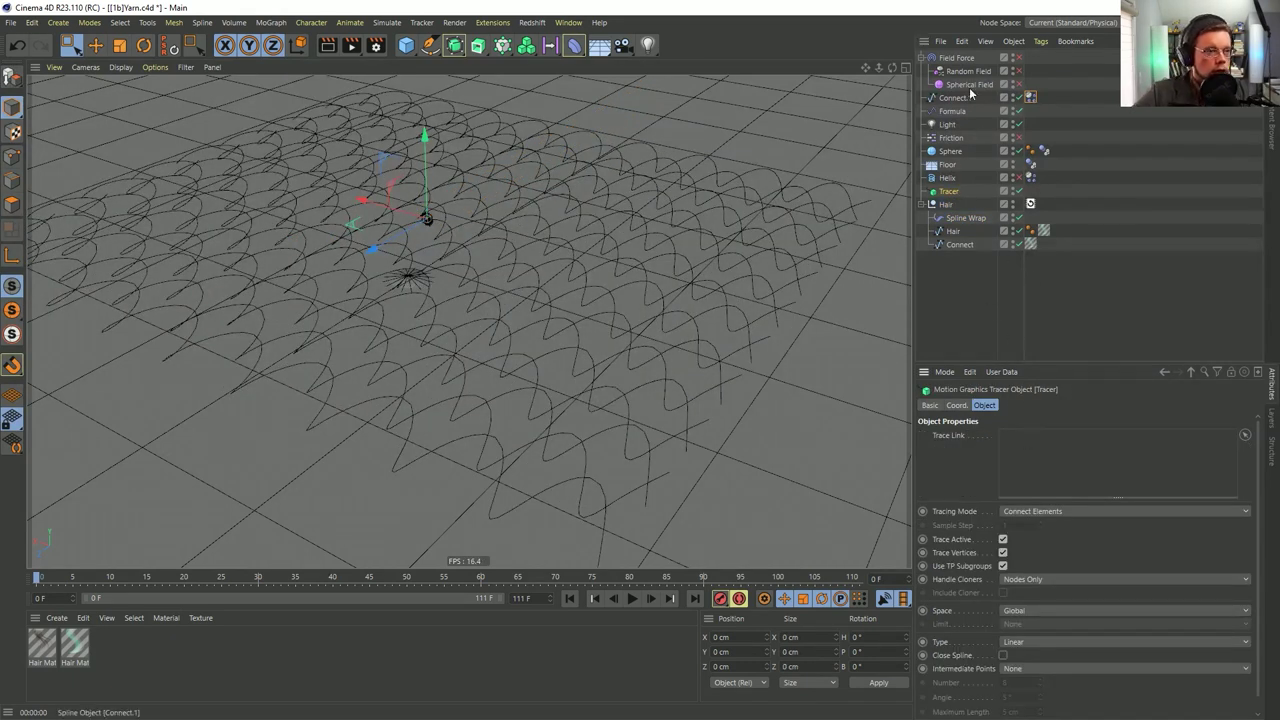
left_click_drag(1037, 433, 1048, 450)
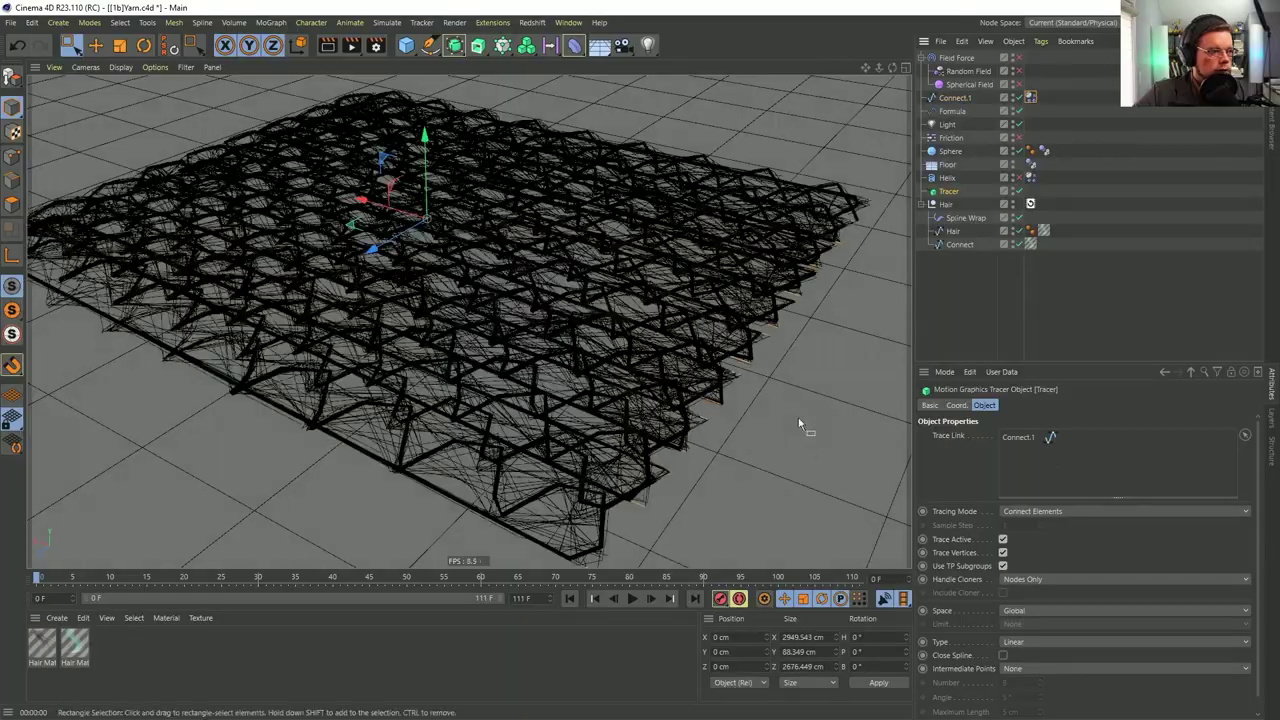
mouse_move(470, 320)
left_mouse_down("alt")
mouse_move(480, 380)
mouse_move(470, 290)
mouse_move(465, 370)
mouse_move(380, 360)
mouse_move(400, 372)
mouse_move(500, 350)
mouse_move(530, 315)
mouse_move(480, 360)
mouse_move(590, 315)
mouse_move(675, 345)
left_mouse_up("alt")
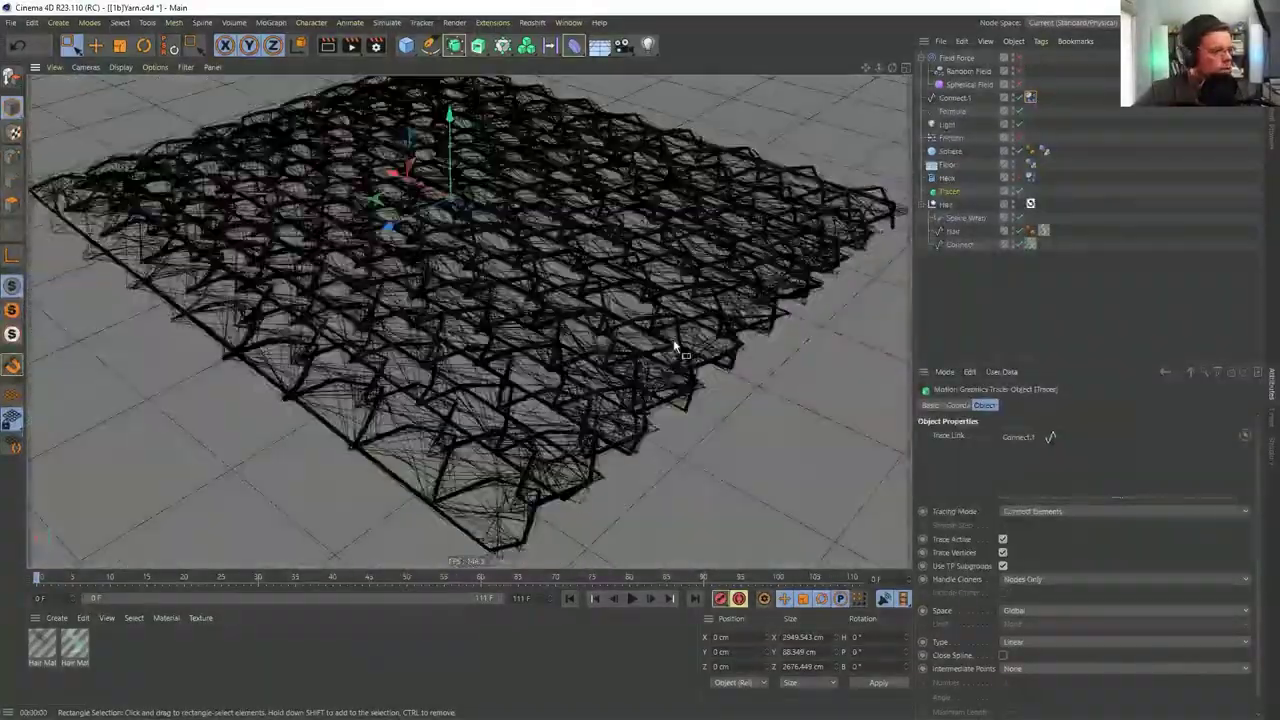
left_click_drag(742, 258, 747, 292, "alt")
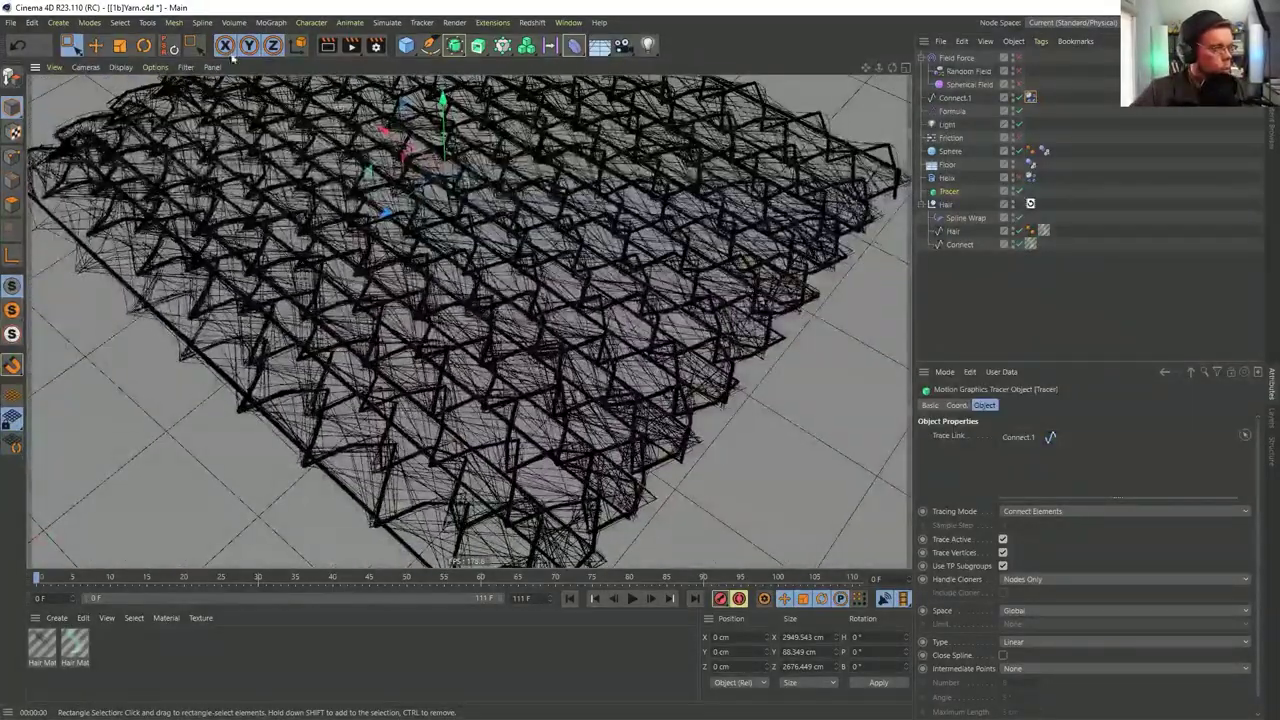
Undo adding Connect.1 to the Tracer's trace link, disable the Spline Wrap, and preview-render the straight yarn in the viewport
left_click(18, 46)
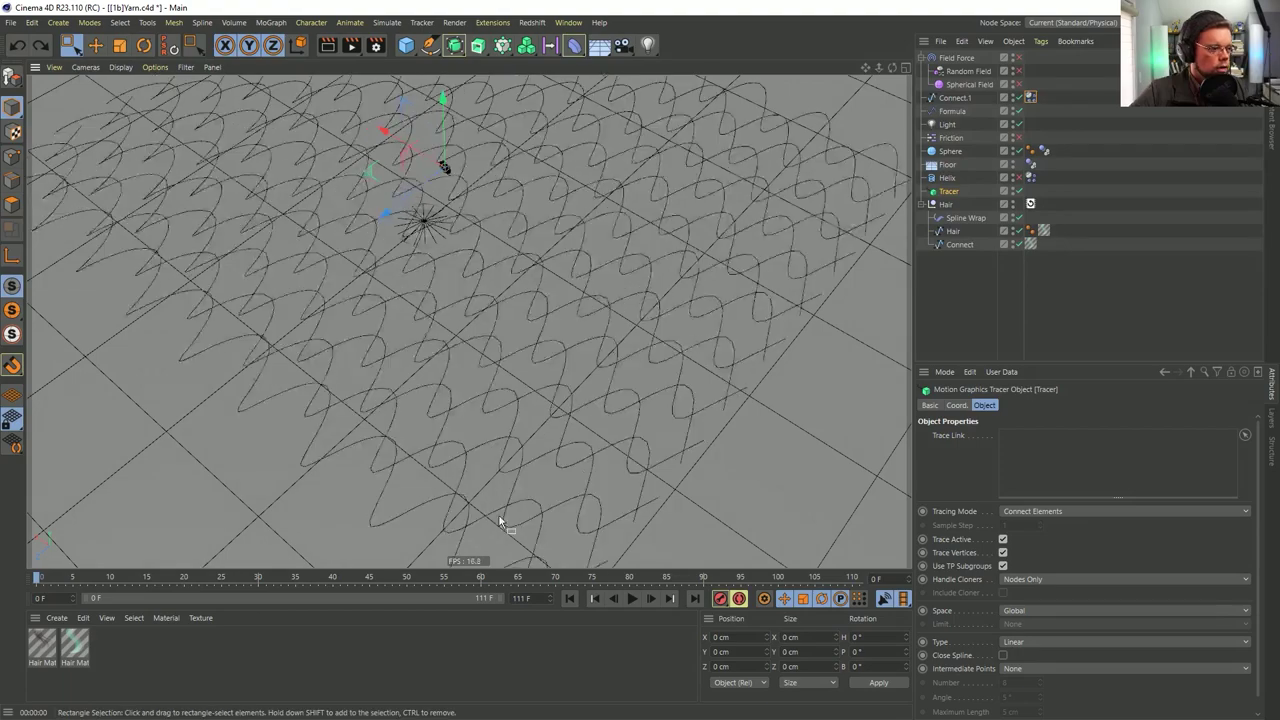
left_click_drag(622, 325, 580, 282, "alt")
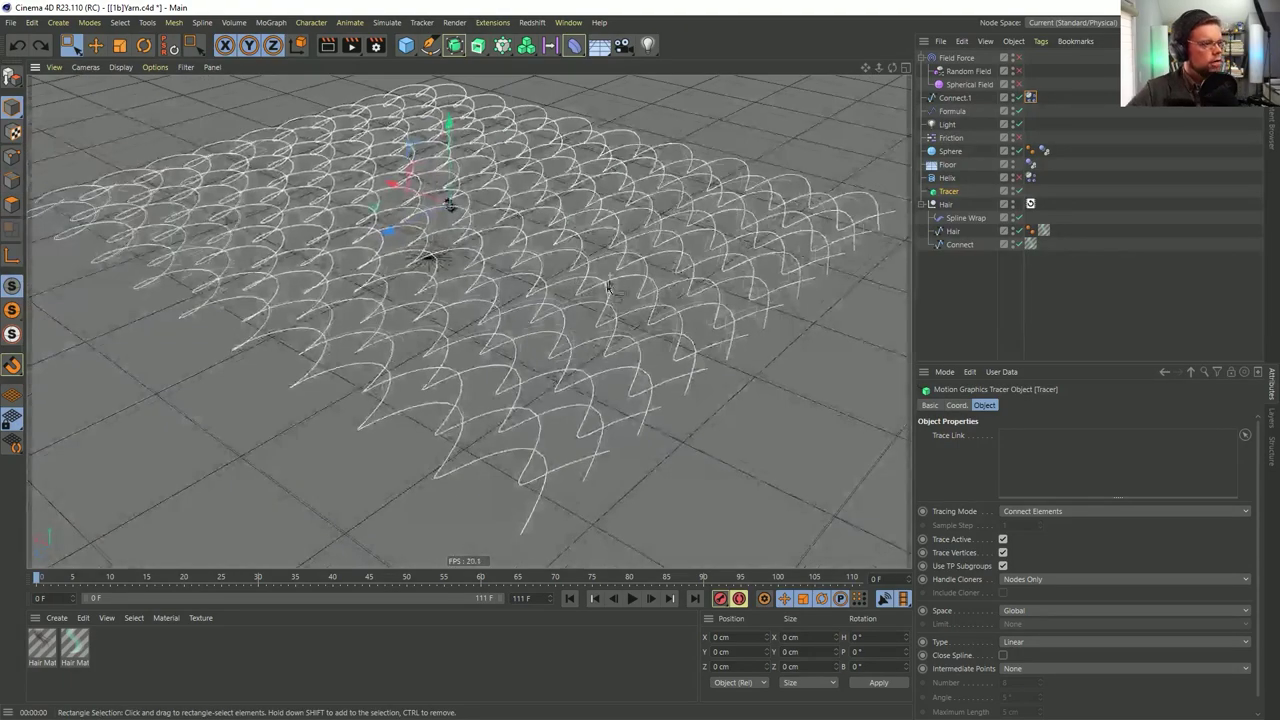
right_click_drag(612, 284, 588, 330, "alt")
middle_click_drag(588, 330, 581, 345, "alt")
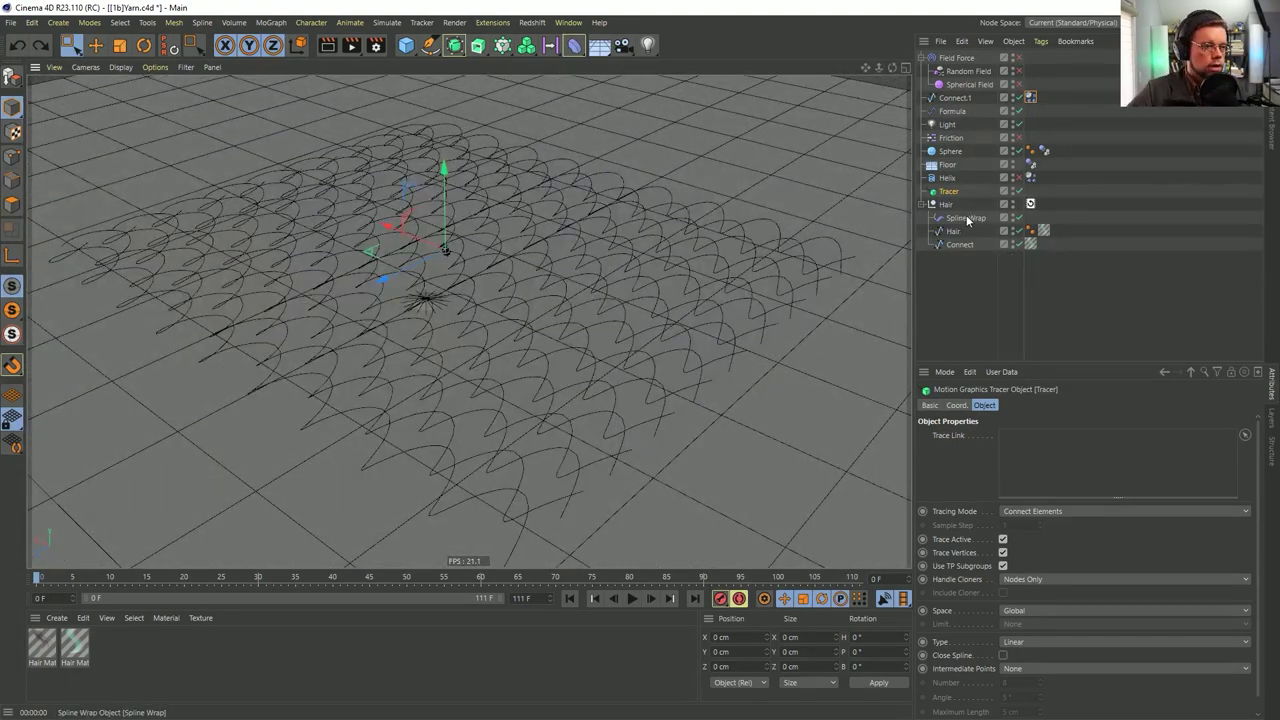
left_click(1019, 218)
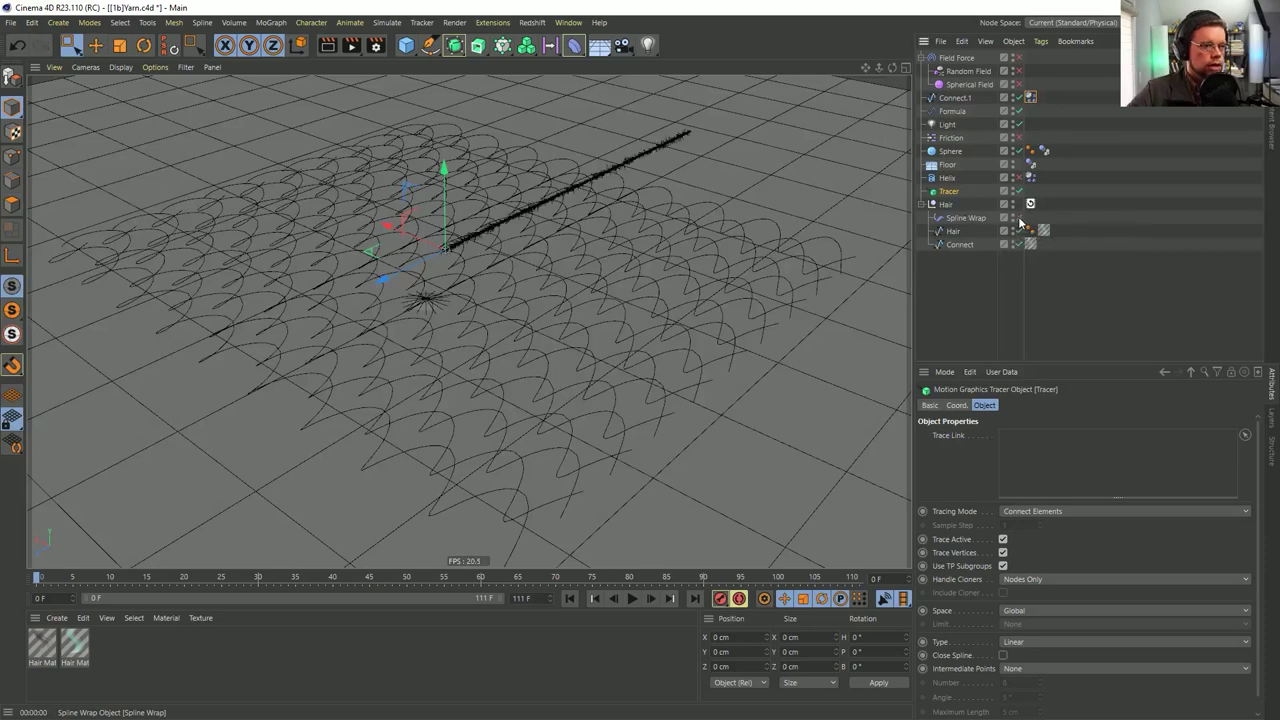
key("ctrl+r")
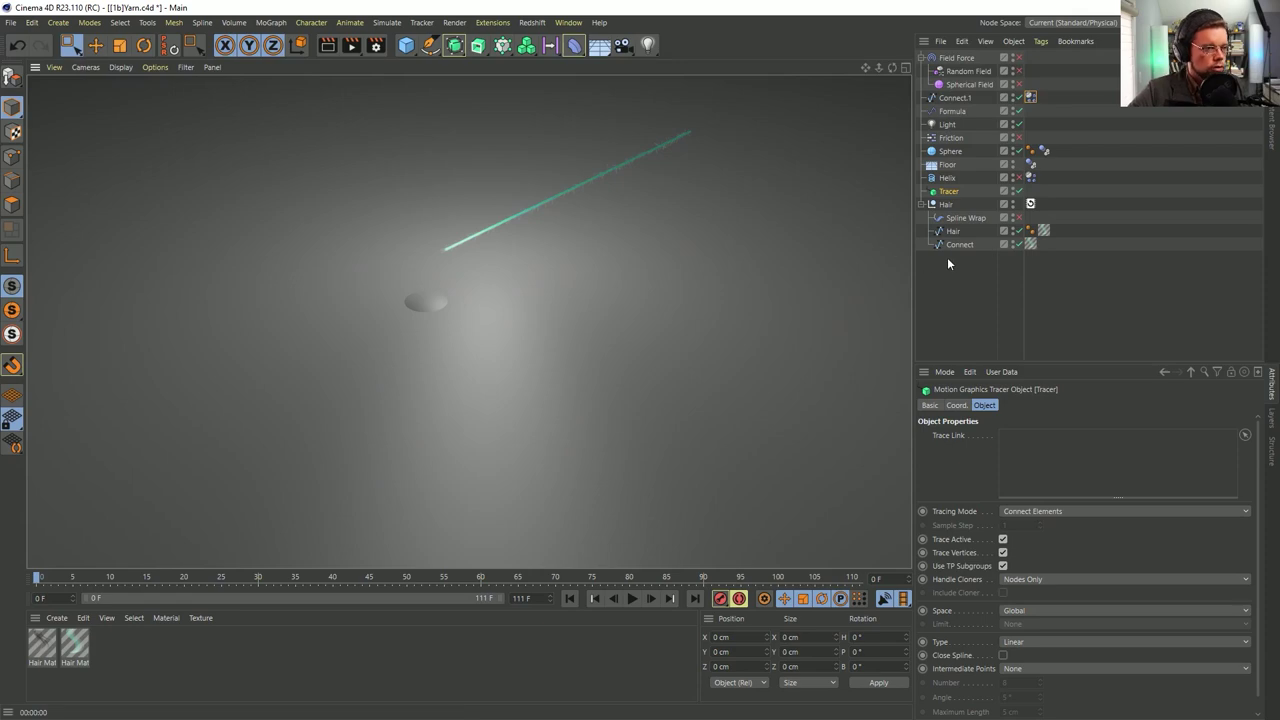
Enable the Helix and the Spline Wrap, assign the Helix as the wrap's spline, and preview-render the result
left_click(966, 219)
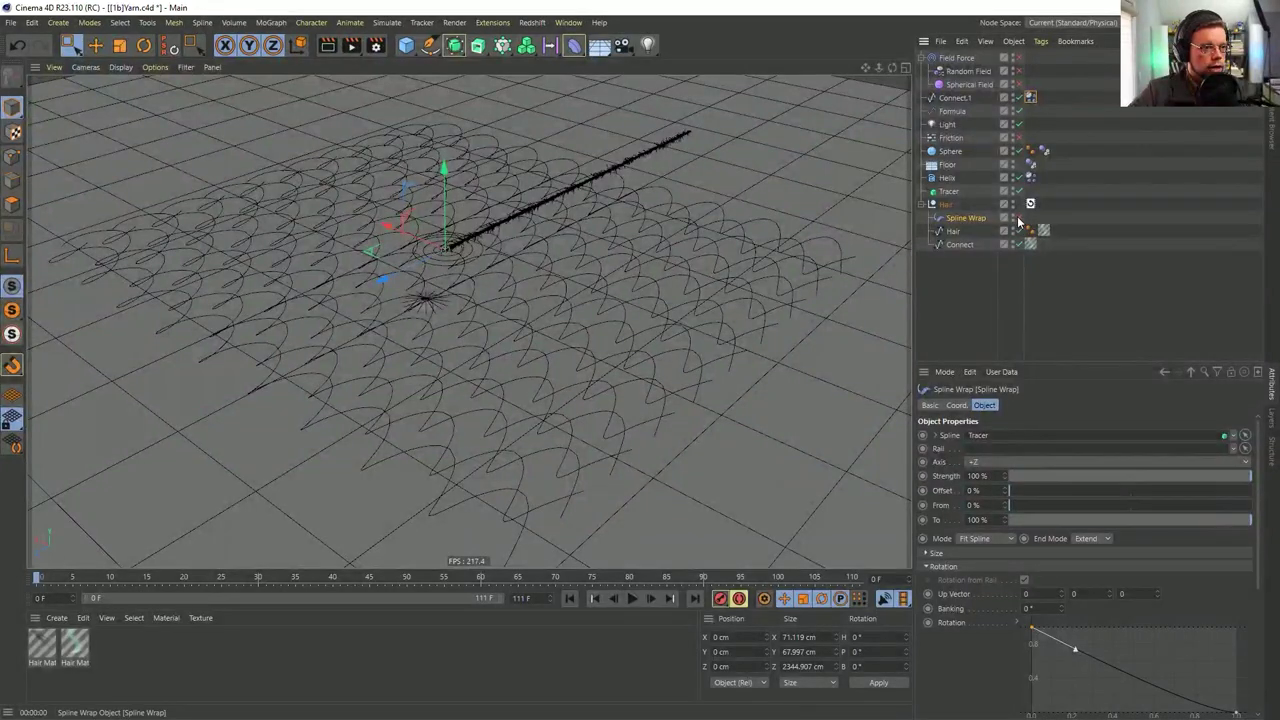
left_click_drag(962, 343, 985, 436)
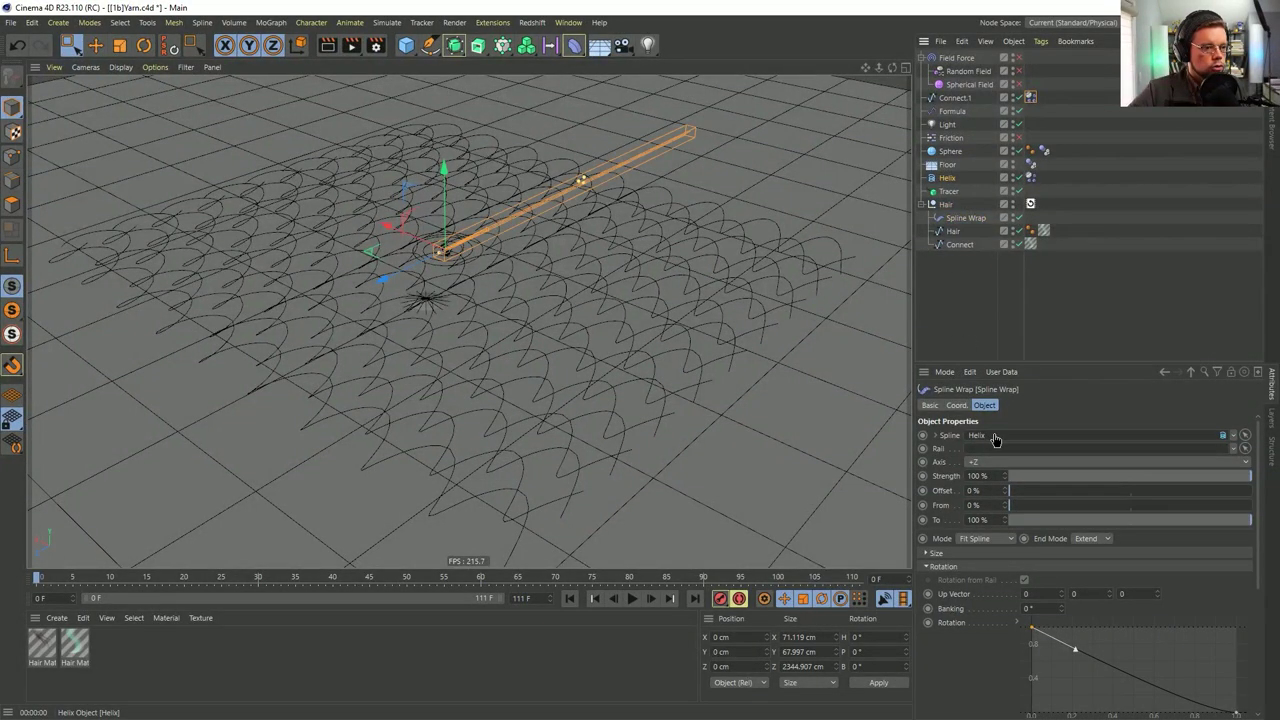
key("ctrl+r")
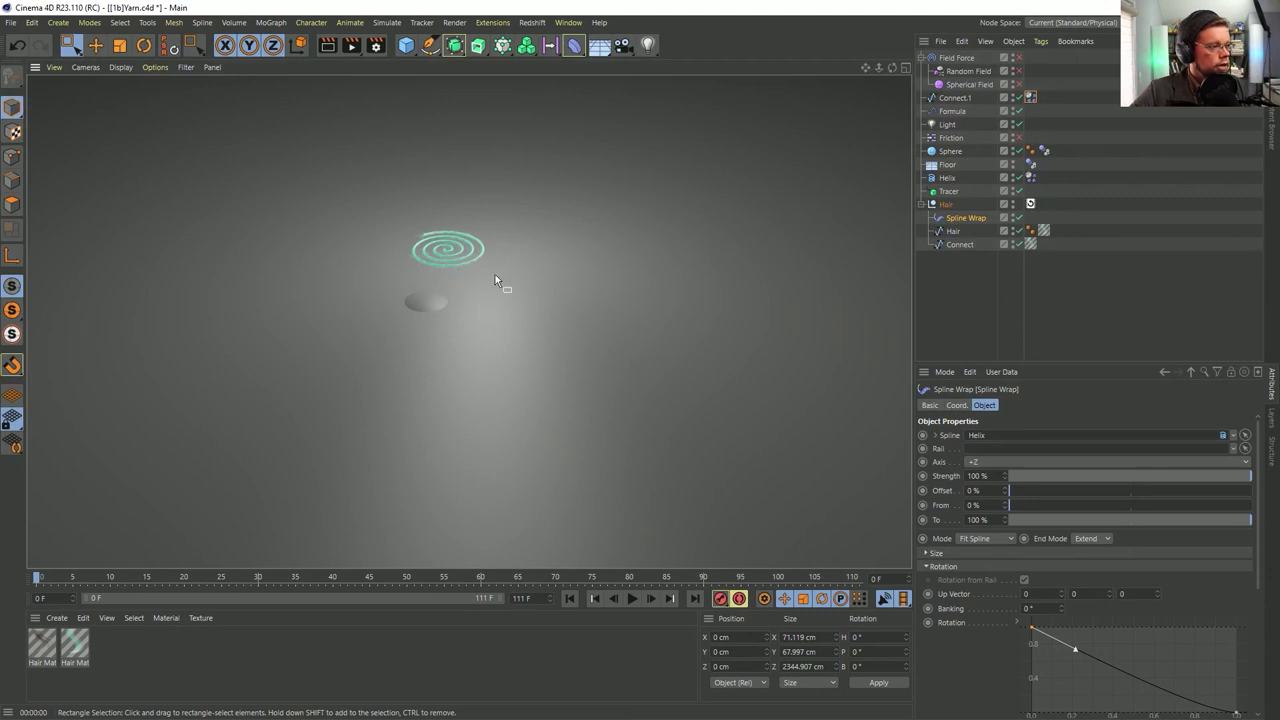
Delete the Helix's dynamics tag and nest the Helix inside a new Connect generator
left_click(945, 178)
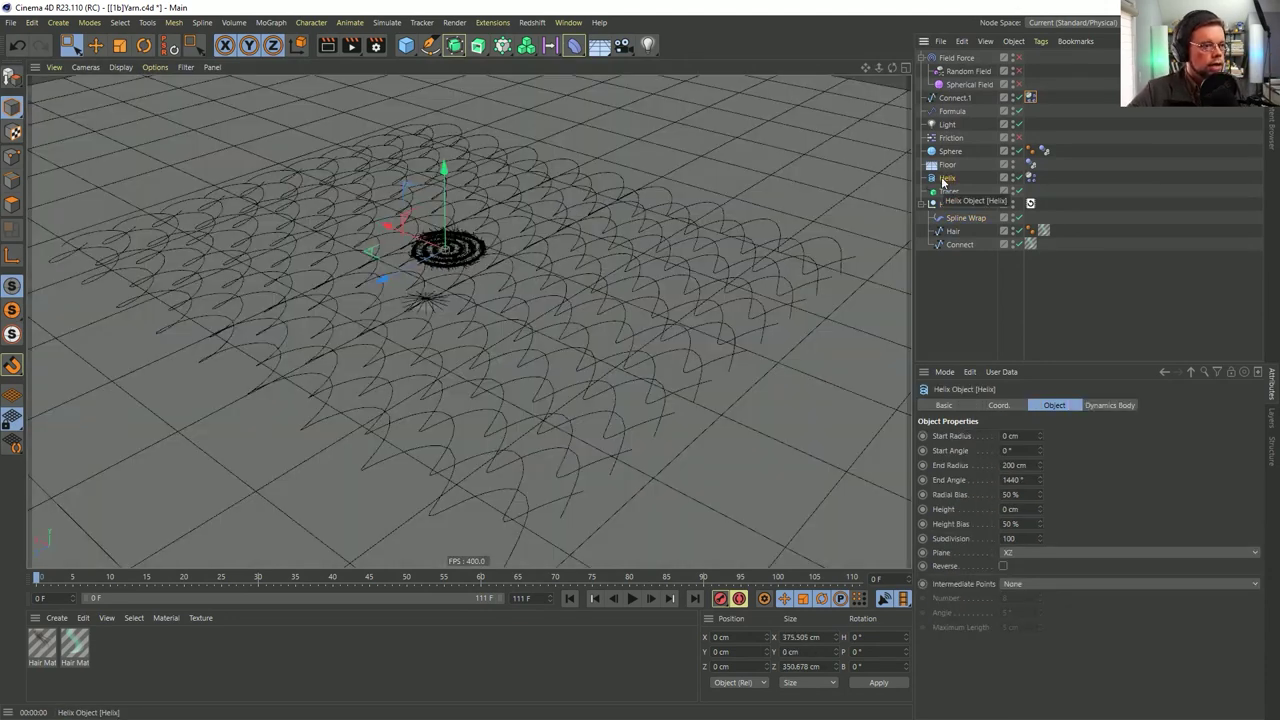
left_click(1031, 177)
key("Delete")
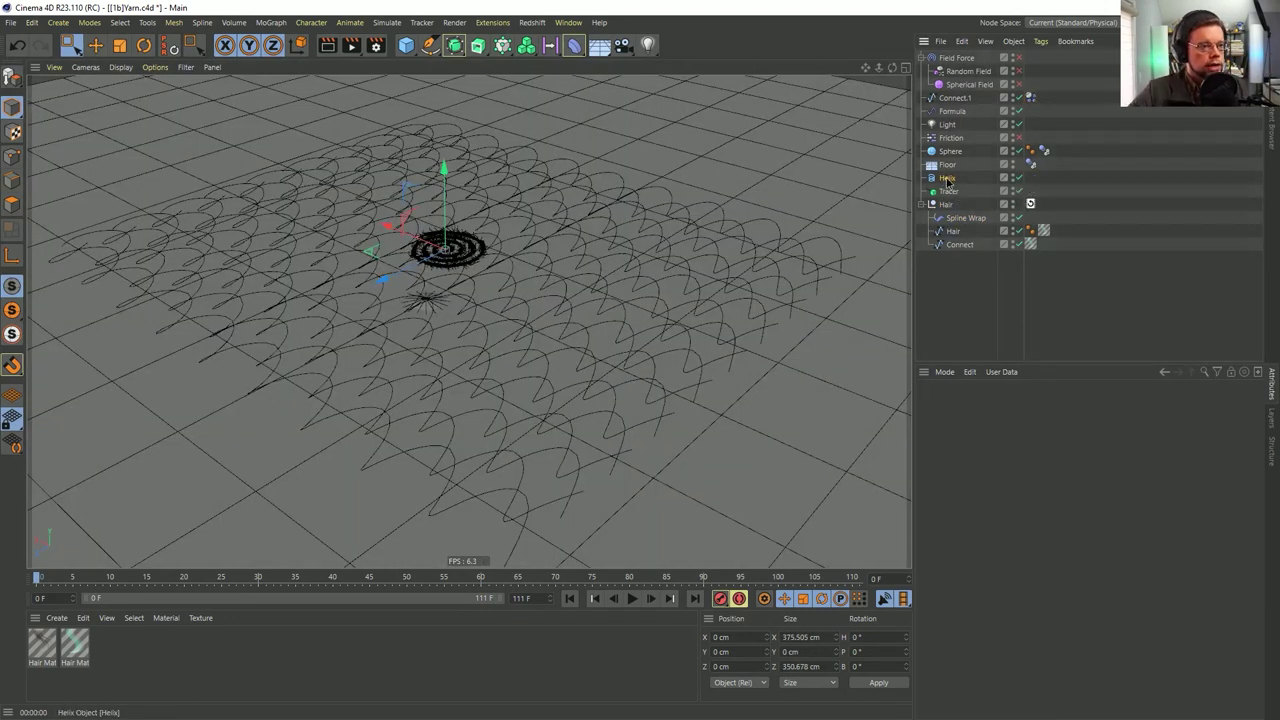
left_click(454, 45)
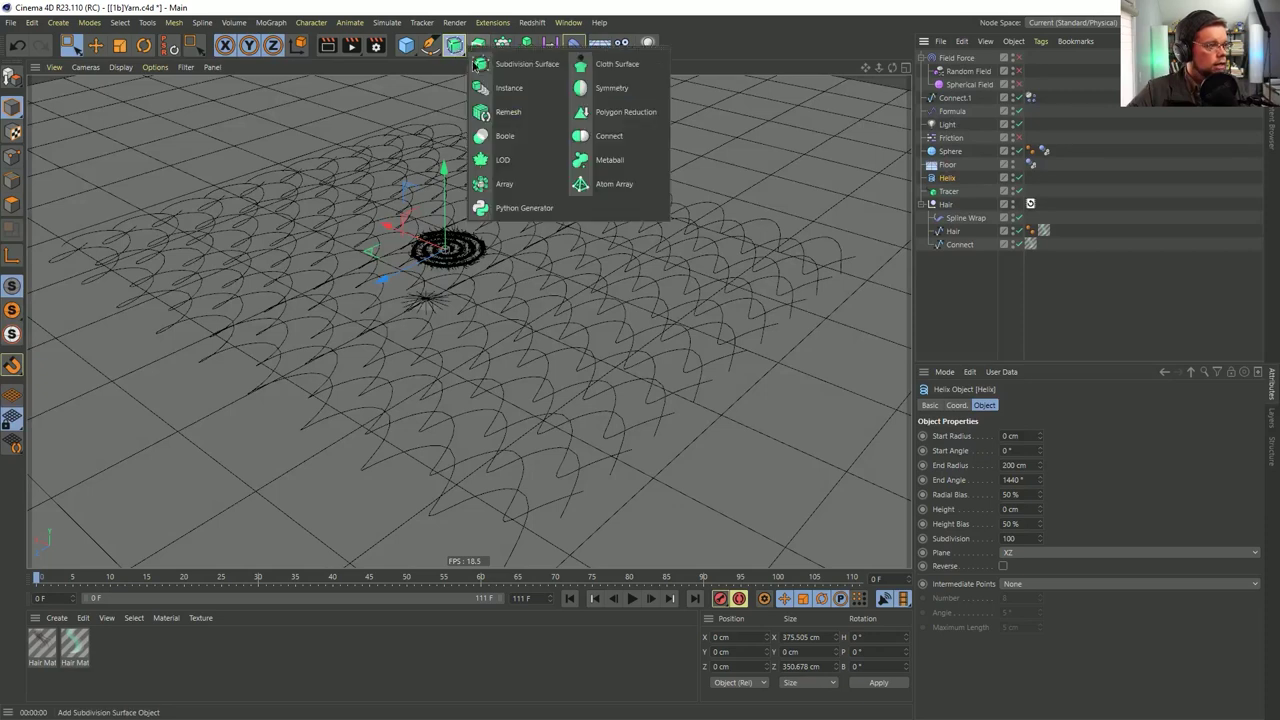
left_click(597, 138, "alt")
Assign the Connect generator as the Spline Wrap's spline, try making the generator editable, and undo that conversion
left_click(963, 231)
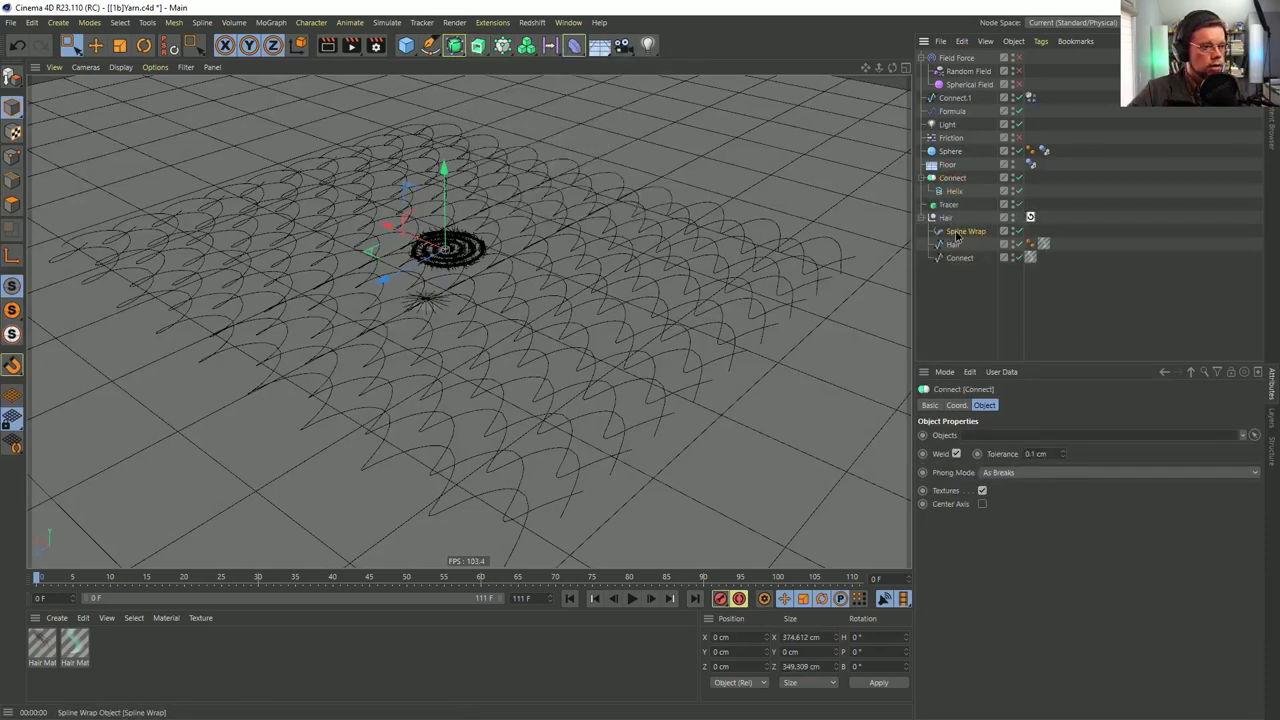
left_click_drag(982, 450, 978, 436)
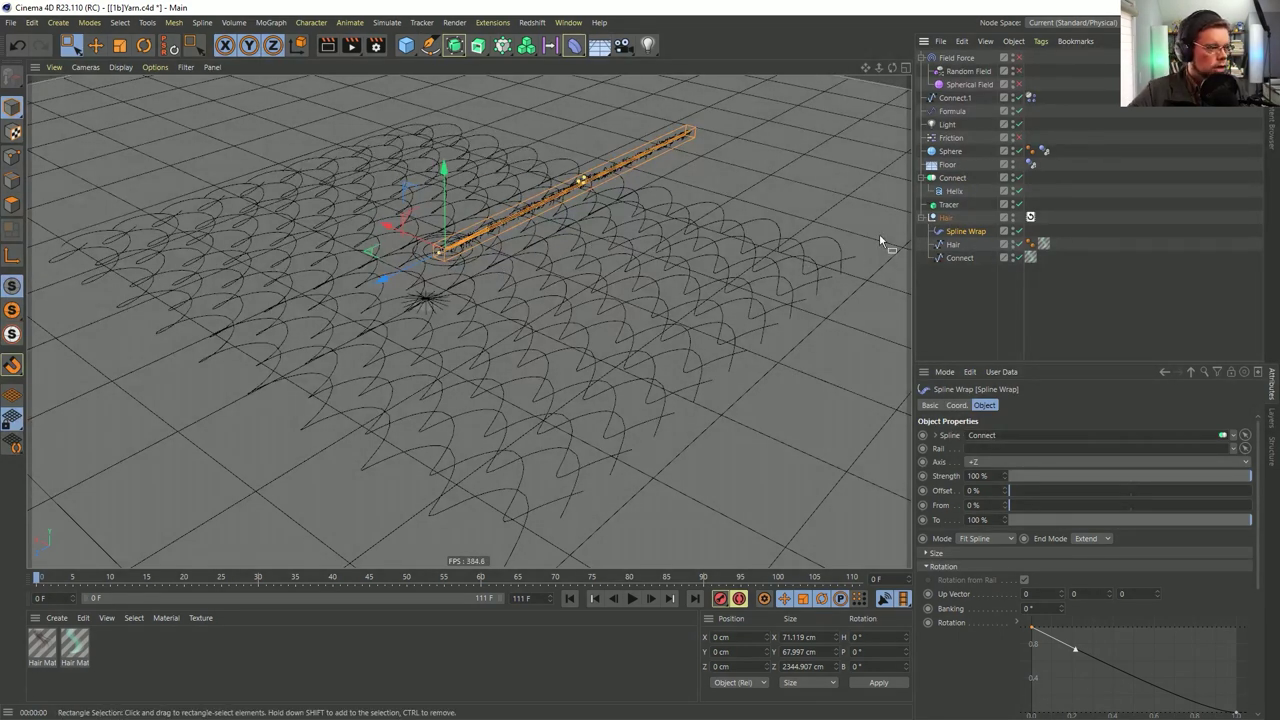
left_click(952, 178)
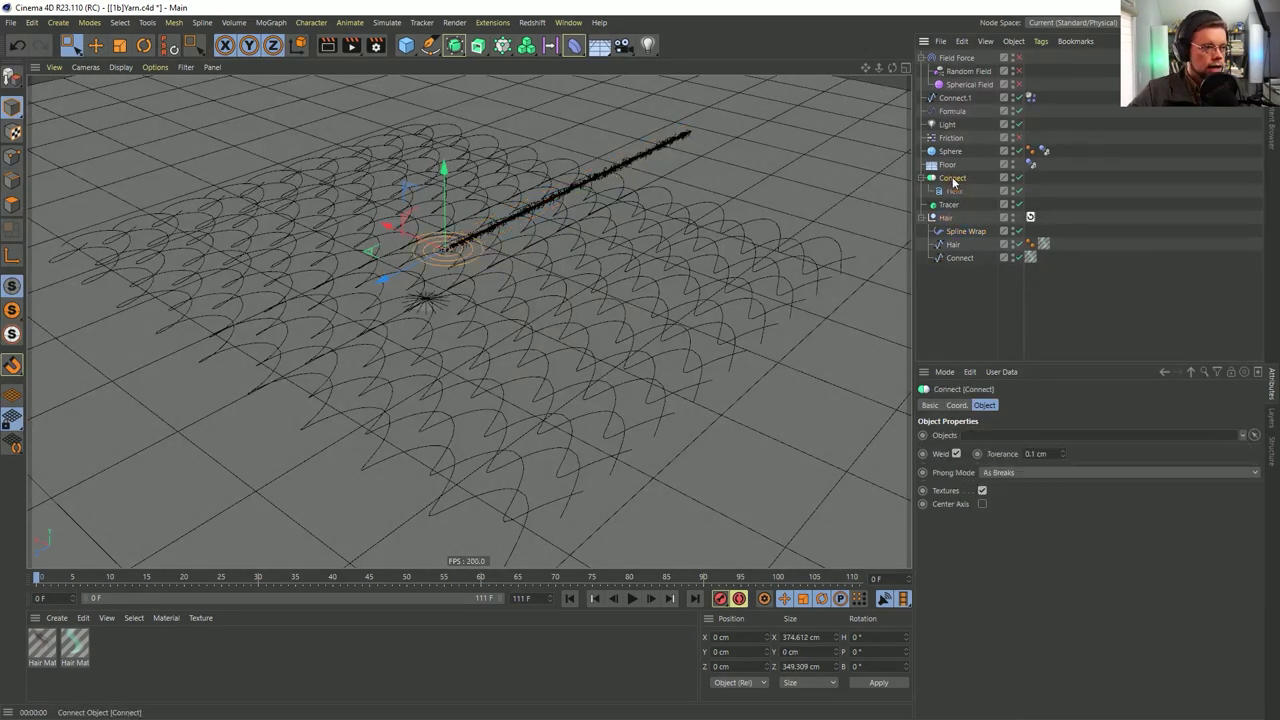
key("c")
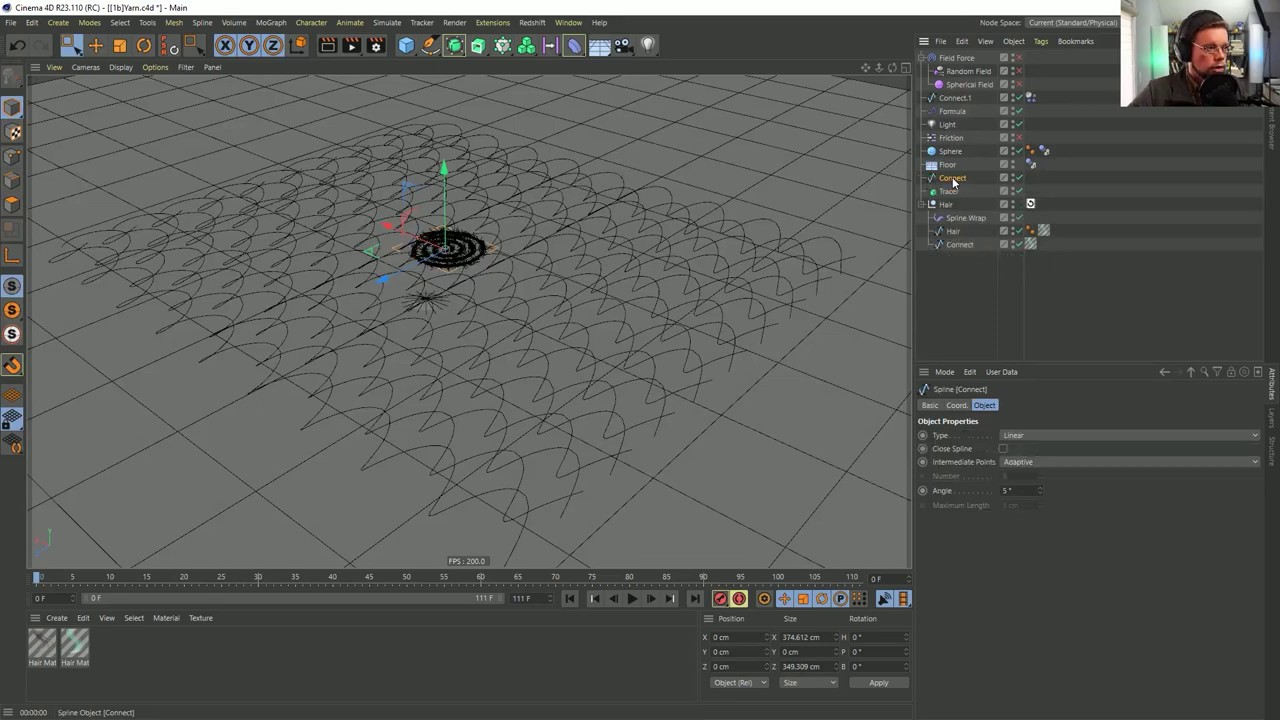
key("ctrl+z")
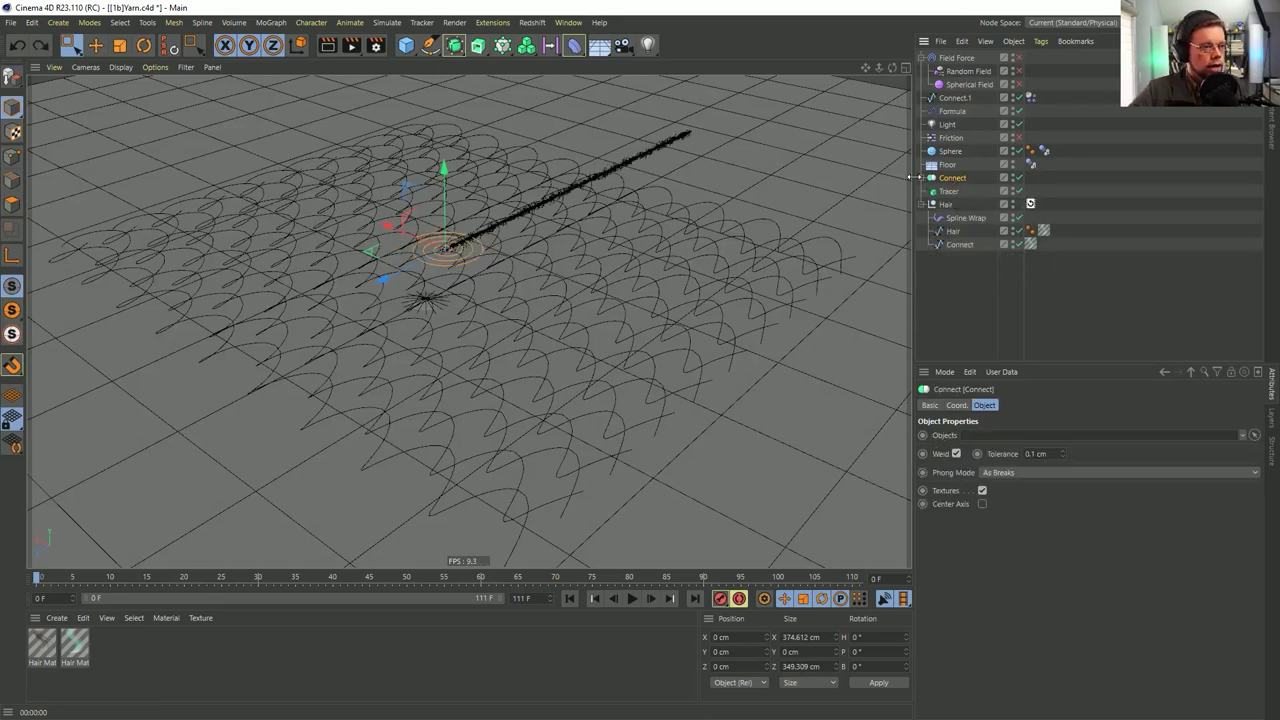
Duplicate the Helix inside the Connect generator and move the copy about 222 cm upward
left_click(921, 178)
left_click(955, 192)
left_click_drag(955, 194, 958, 184, "ctrl")
key("e")
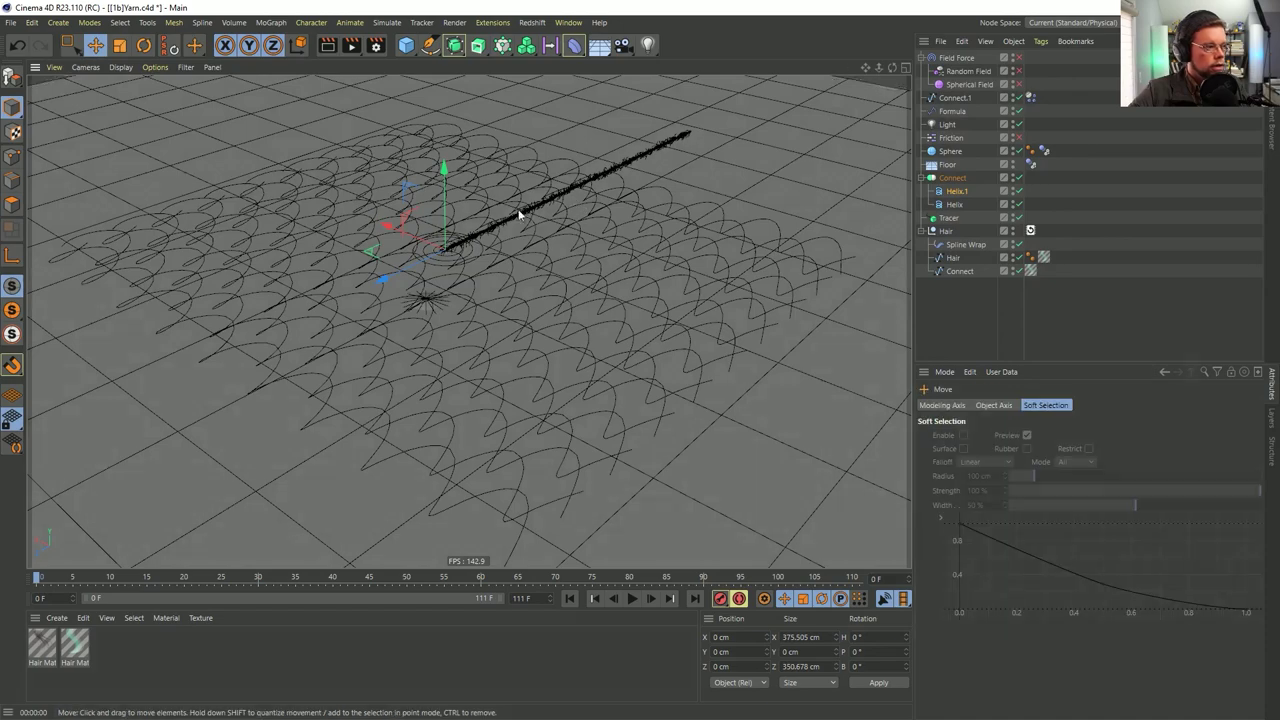
left_click_drag(444, 174, 443, 128)
Try converting the two-helix Connect generator to an editable spline, preview-render the yarn, and undo the conversion
left_click(953, 180)
key("c")
right_click_drag(432, 243, 496, 217, "alt")
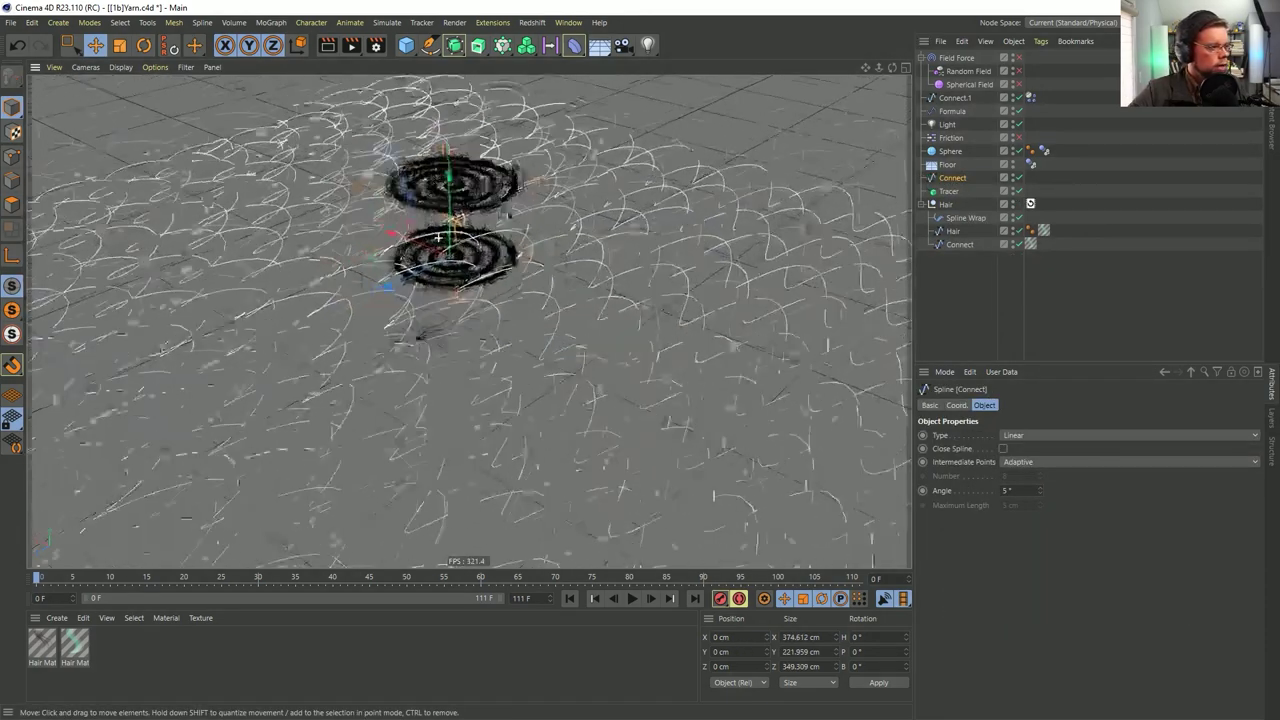
key("ctrl+r")
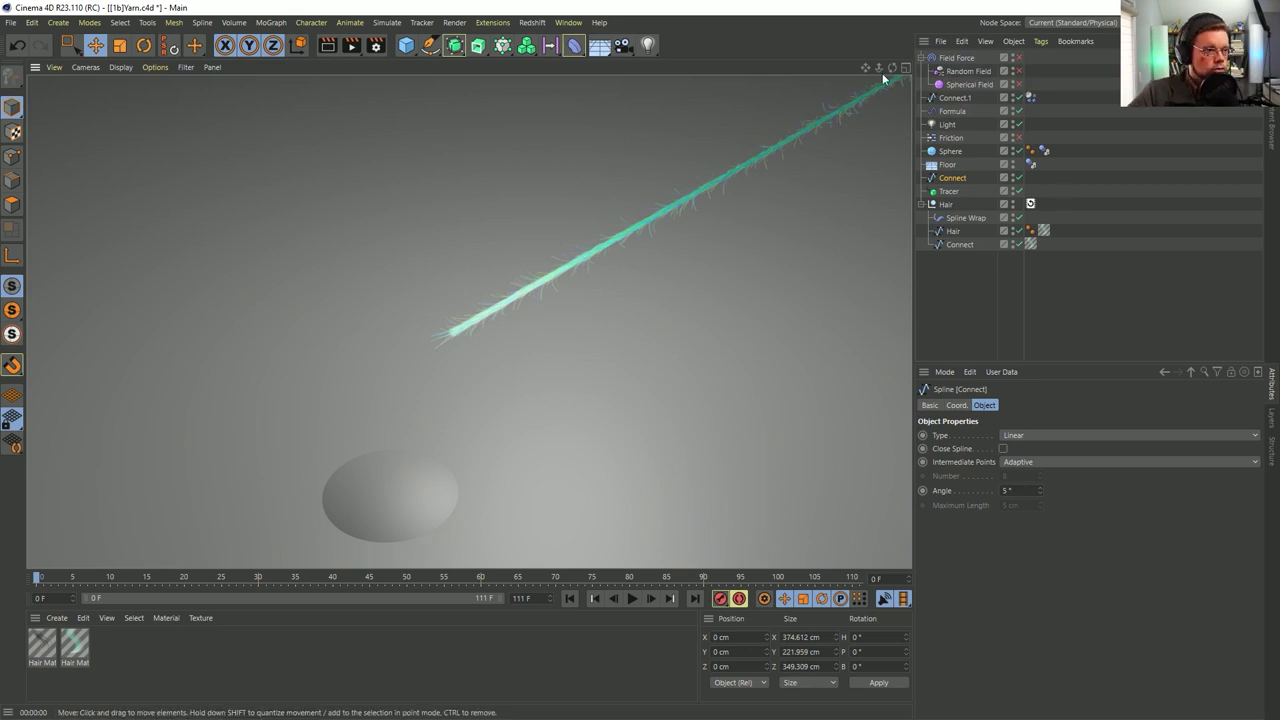
left_click(921, 179)
left_click(921, 178)
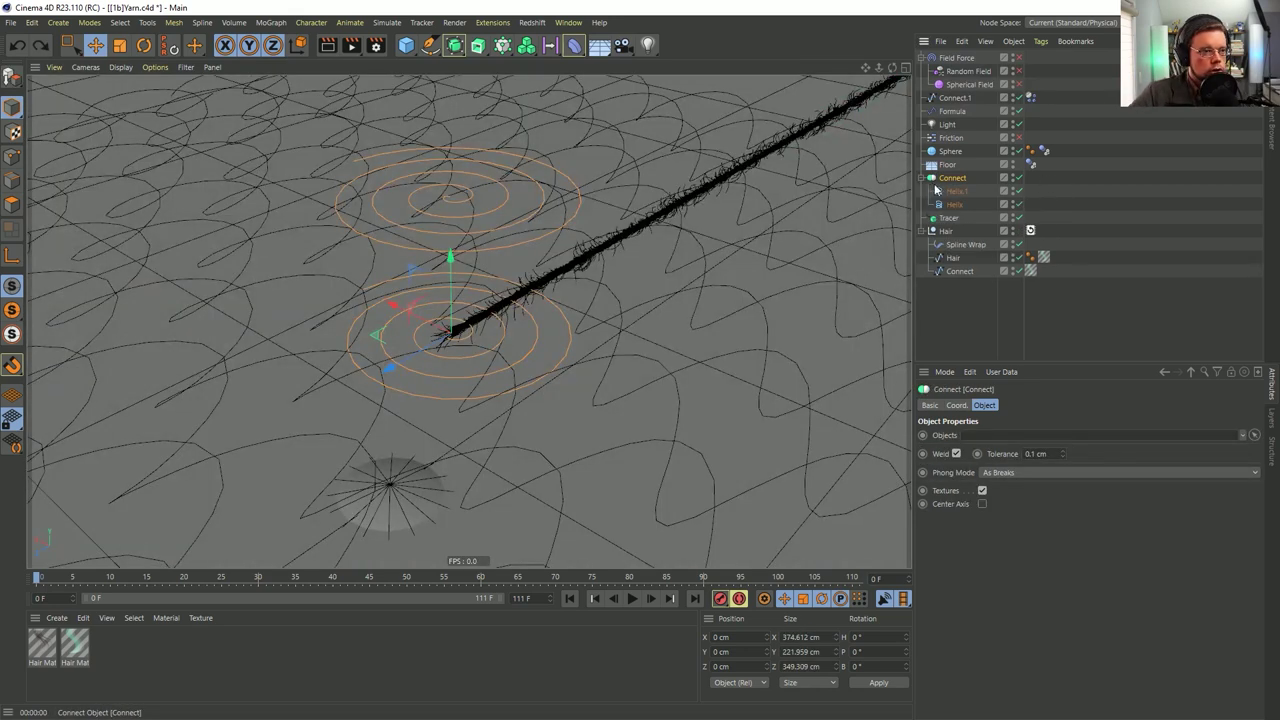
Examine the Spline Wrap's bounding box settings and compare the straight yarn with the knitted spline
left_click(965, 244)
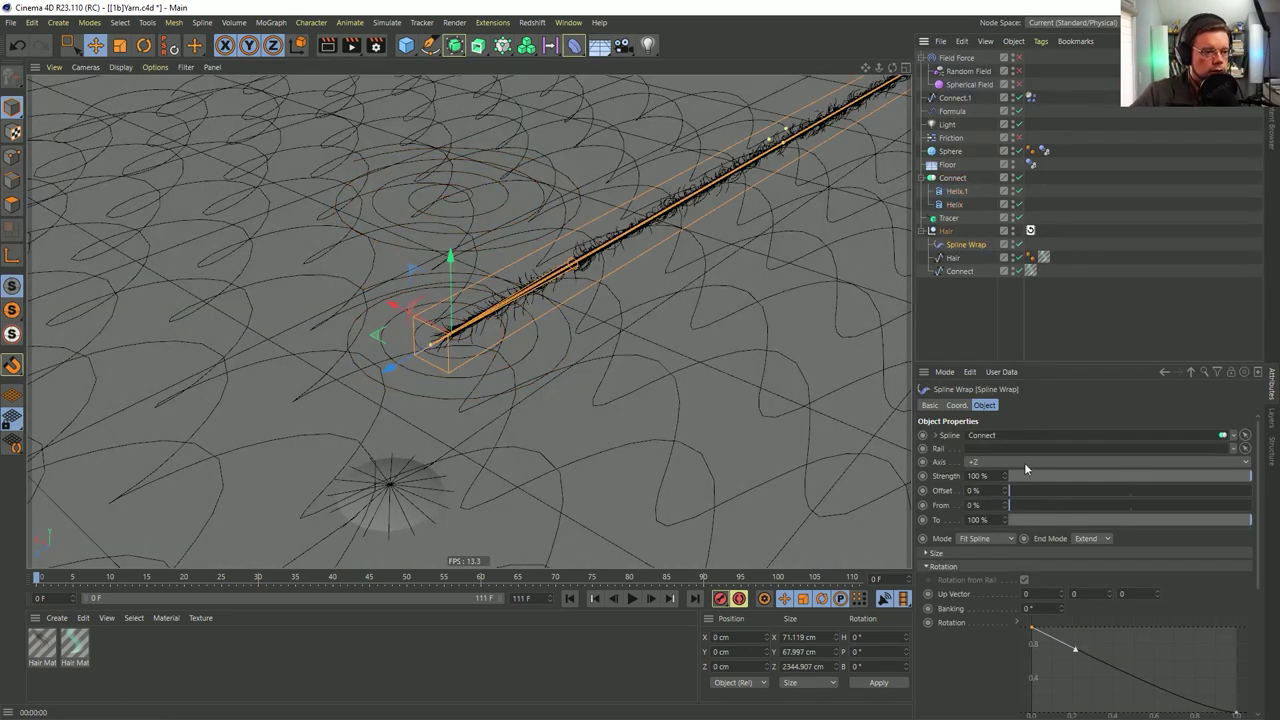
left_click(945, 566)
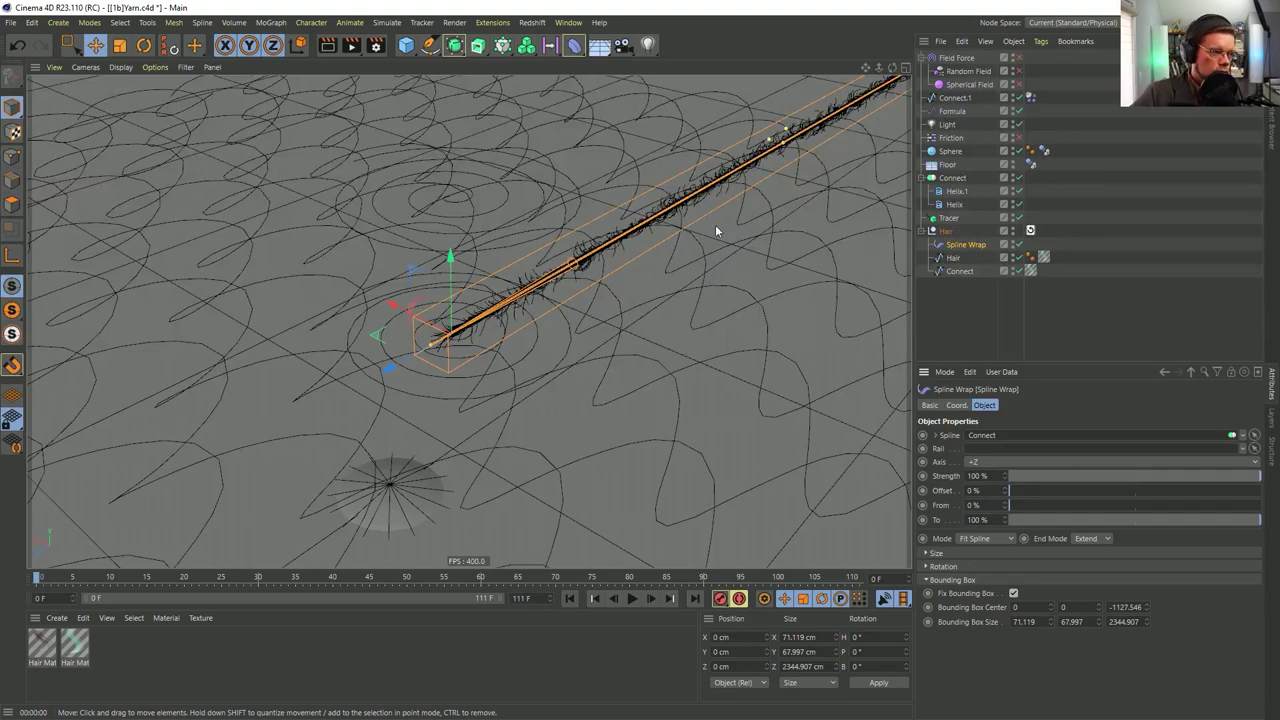
scroll(769, 225, "down", 6)
scroll(769, 225, "up", 2)
middle_click_drag(769, 225, 561, 219, "alt")
left_click_drag(561, 219, 527, 228, "alt")
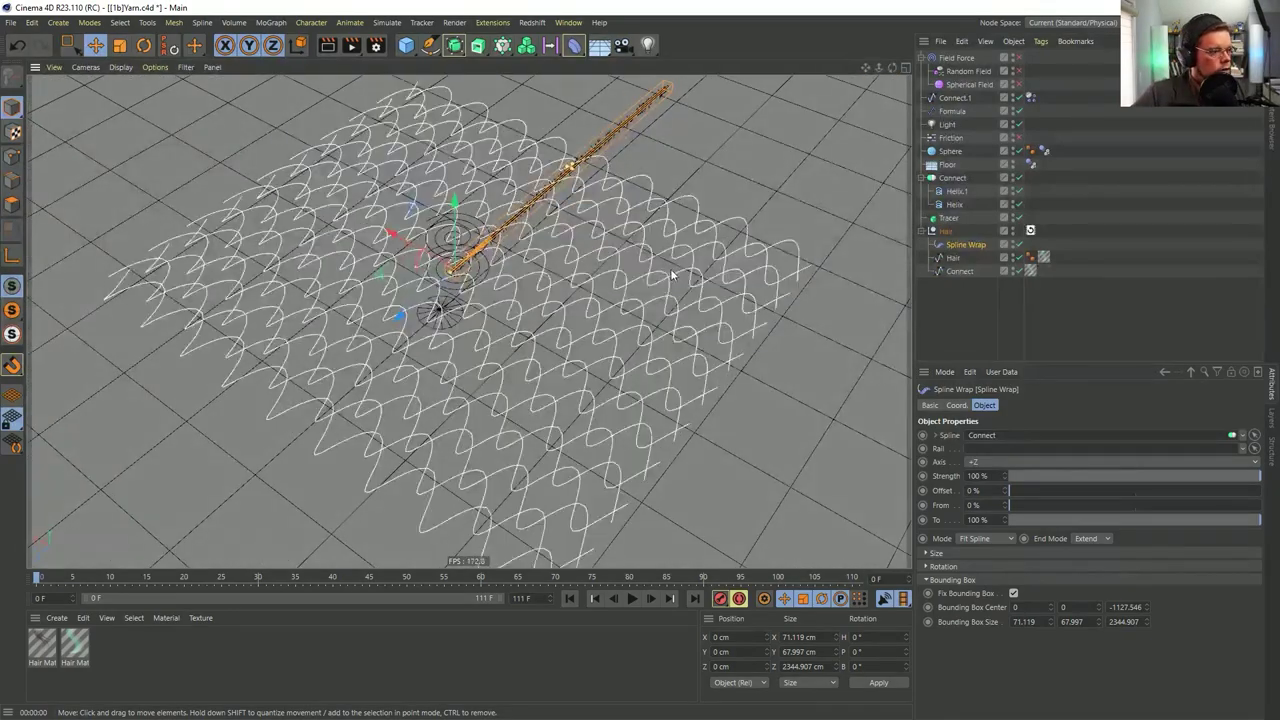
middle_click_drag(563, 286, 591, 194, "alt")
middle_click_drag(568, 151, 553, 201, "alt")
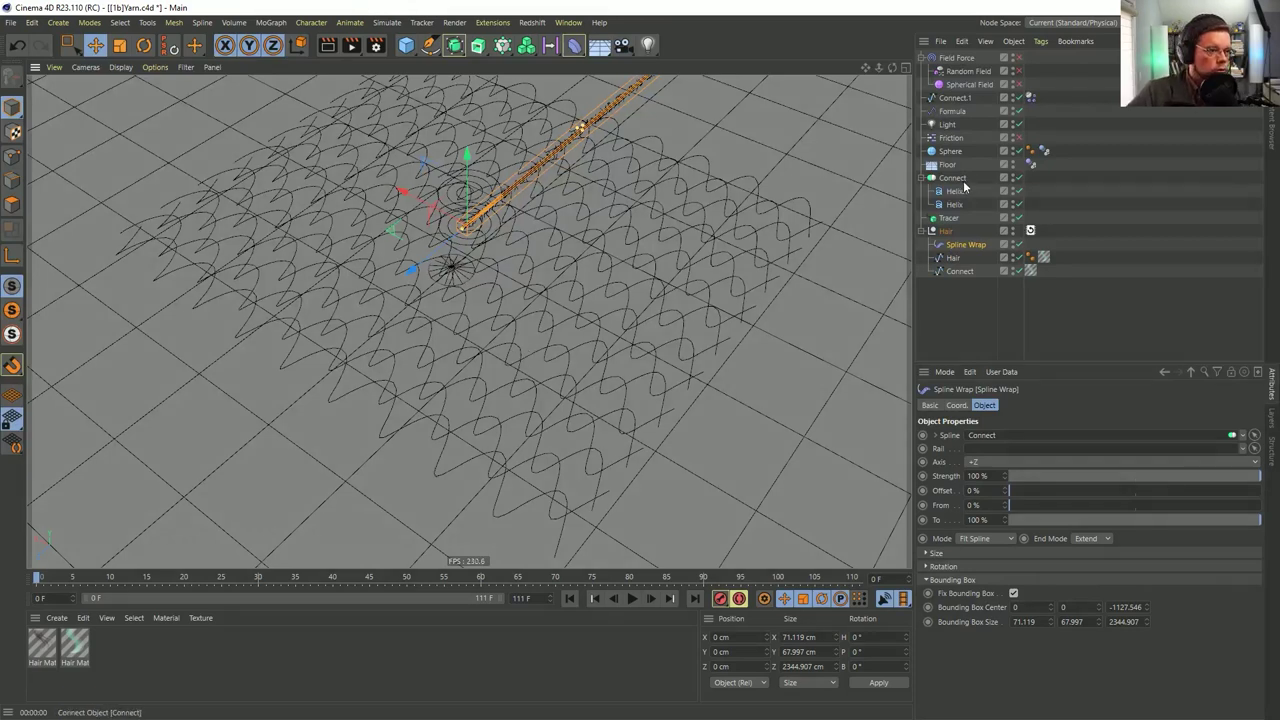
Select the neighbouring end points of the first two rows of Connect.1 in point mode and join their segments
left_click(958, 99)
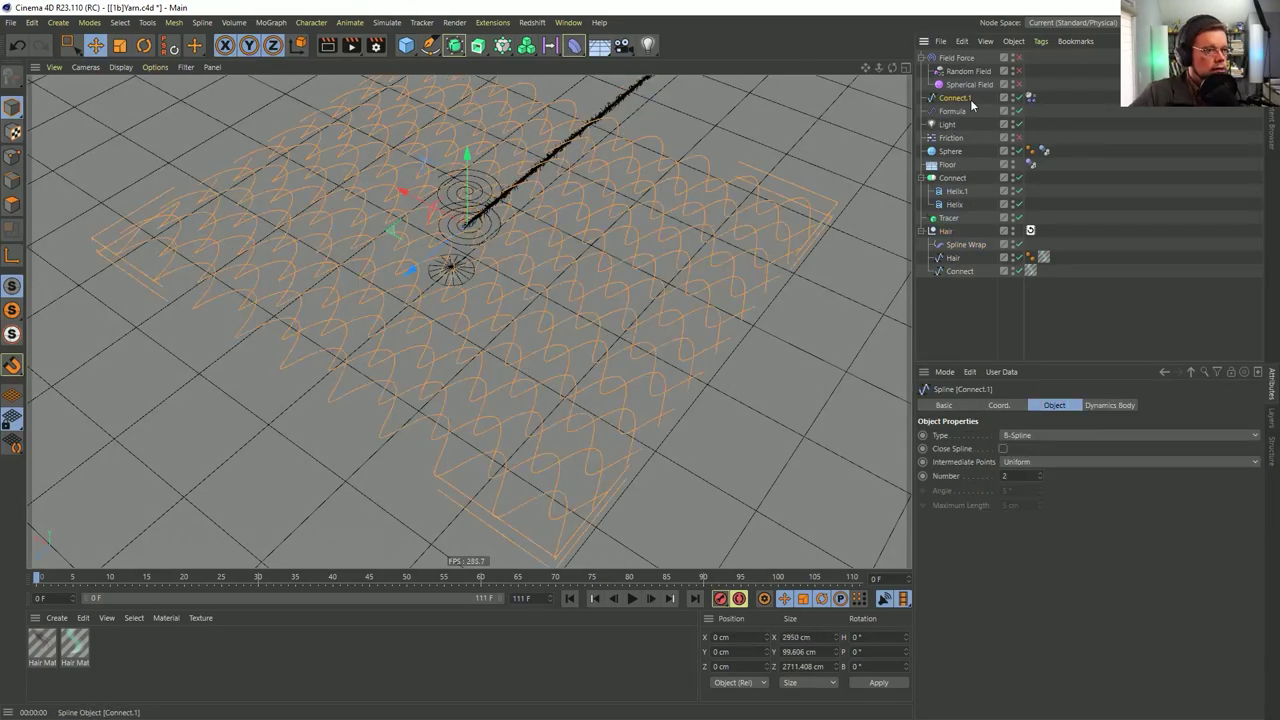
middle_click_drag(674, 334, 614, 271, "alt")
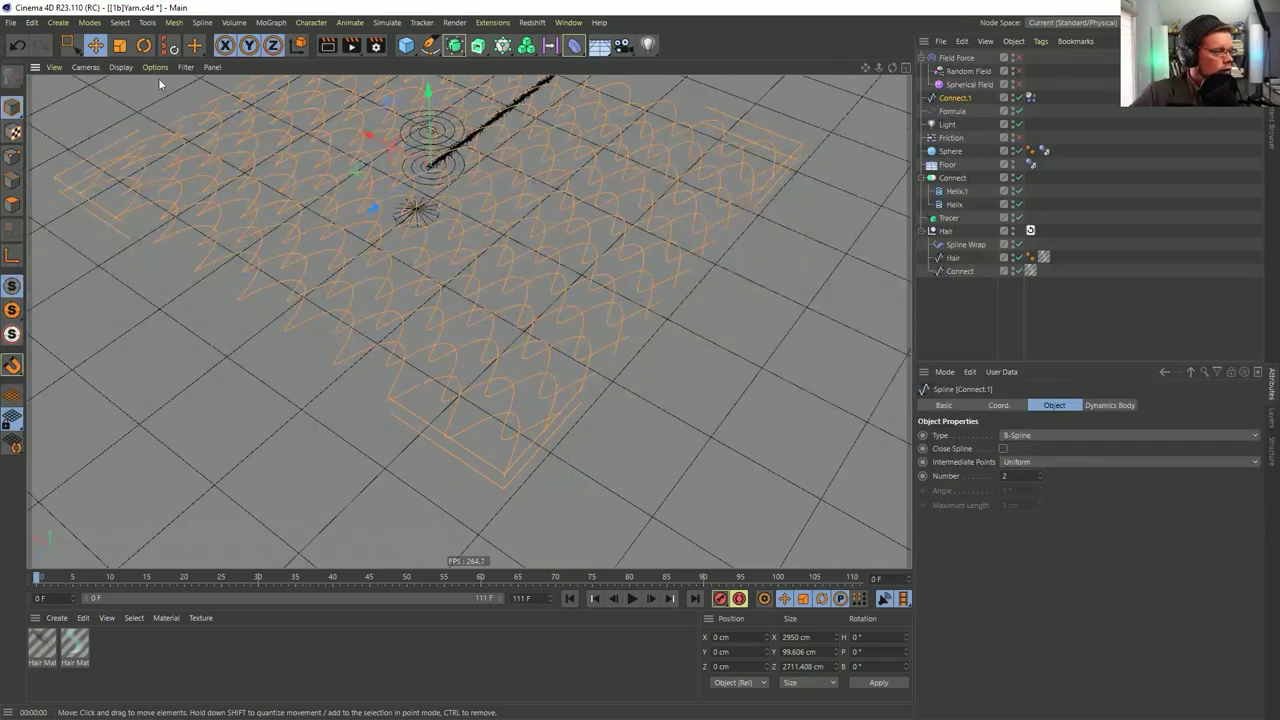
left_click_drag(70, 45, 116, 79)
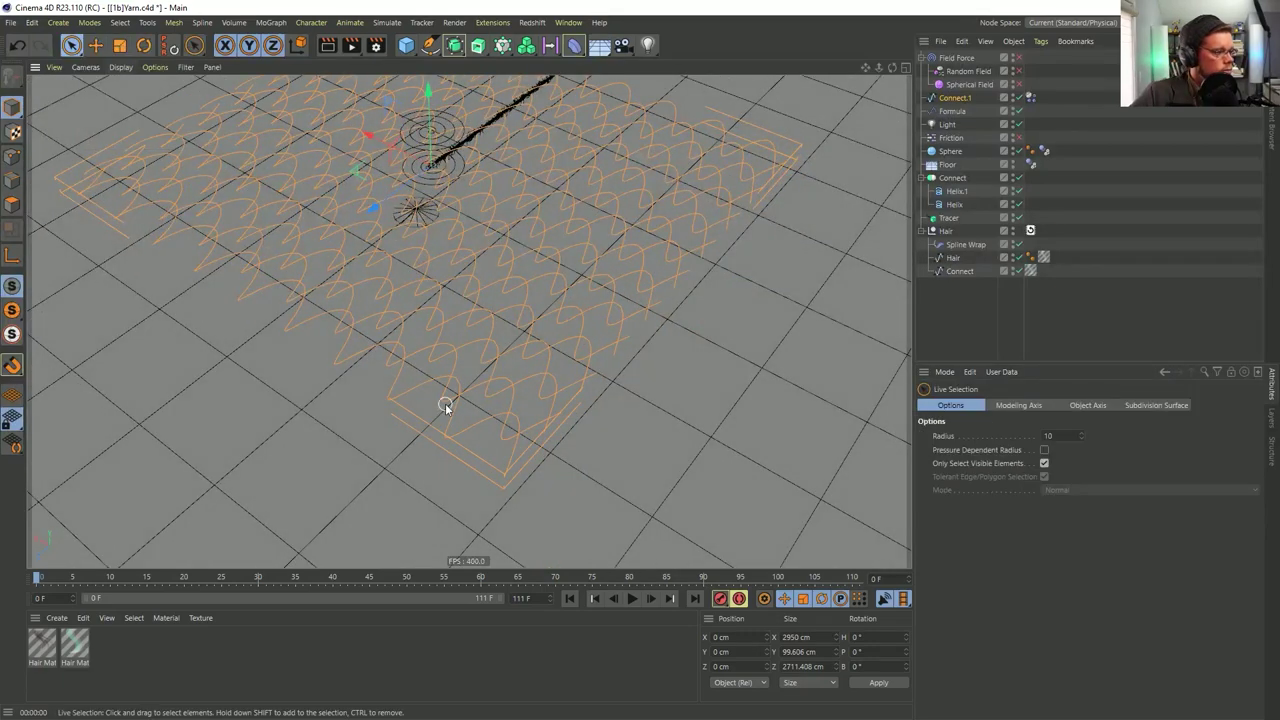
left_click(12, 156)
left_click_drag(595, 466, 555, 445, "alt")
left_click(557, 424)
left_click(486, 460)
right_click(522, 481)
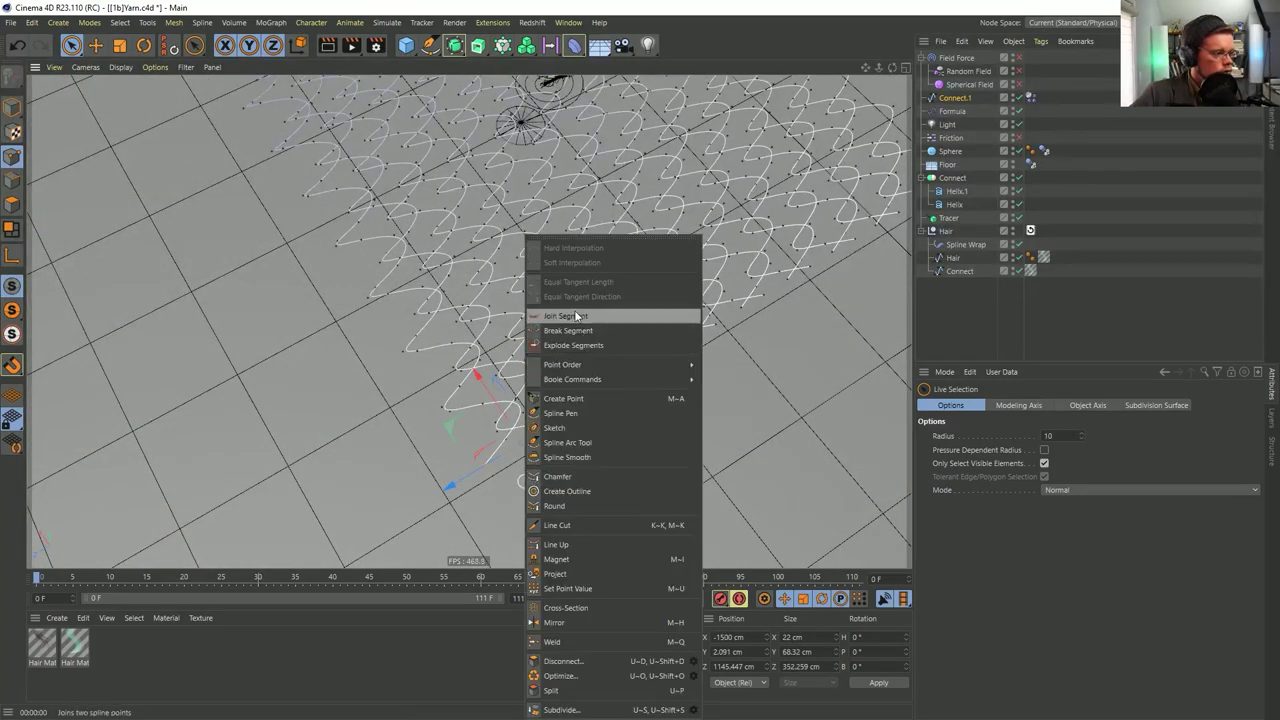
left_click(572, 315)
Try to join the end points of the next neighbouring rows along the same edge of Connect.1
mouse_move(624, 396)
left_mouse_down()
mouse_move(651, 363)
mouse_move(688, 357)
left_mouse_up()
right_click(683, 361)
left_click(683, 361)
right_click(692, 359)
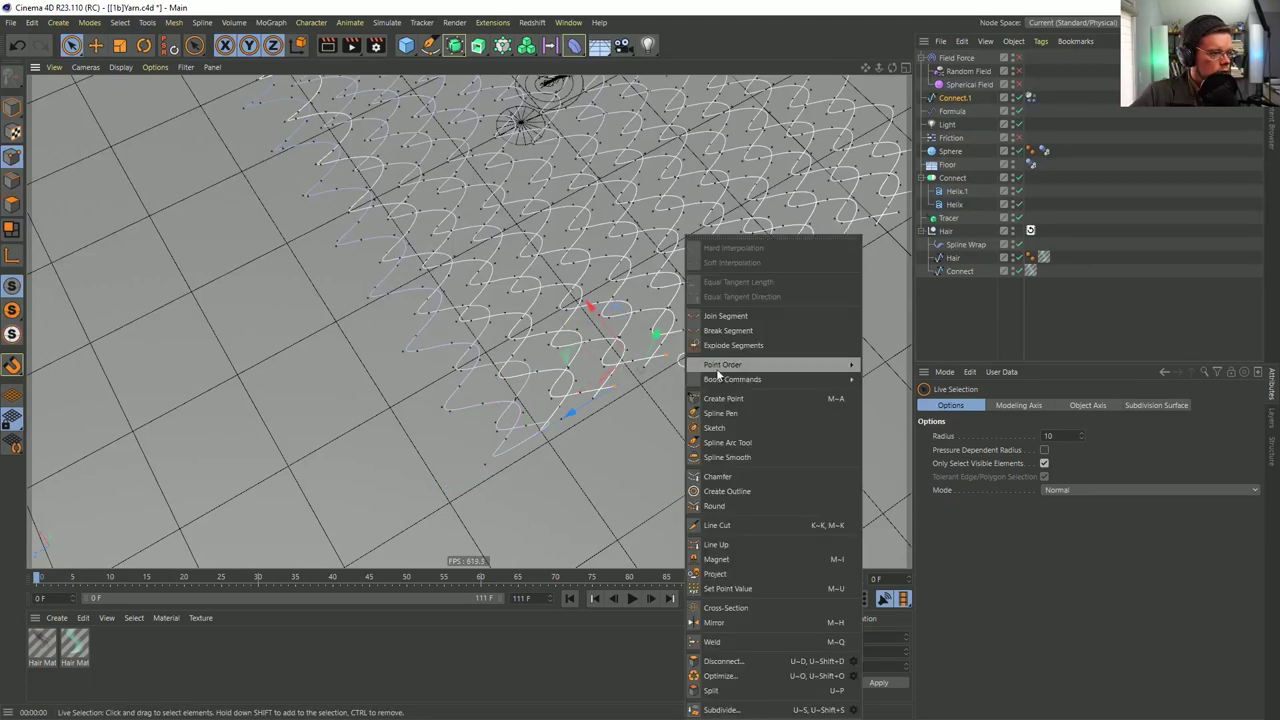
left_click(724, 315)
left_click_drag(714, 329, 766, 294)
right_click(768, 322)
left_click(758, 298)
right_click(766, 305)
left_click(803, 317)
Undo the segment joins on Connect.1 back to the selection of the first two rows' end points
middle_click_drag(786, 303, 628, 380, "alt")
left_click_drag(628, 380, 587, 335, "alt")
key("ctrl+z")
key("ctrl+z")
key("ctrl+z")
key("ctrl+z")
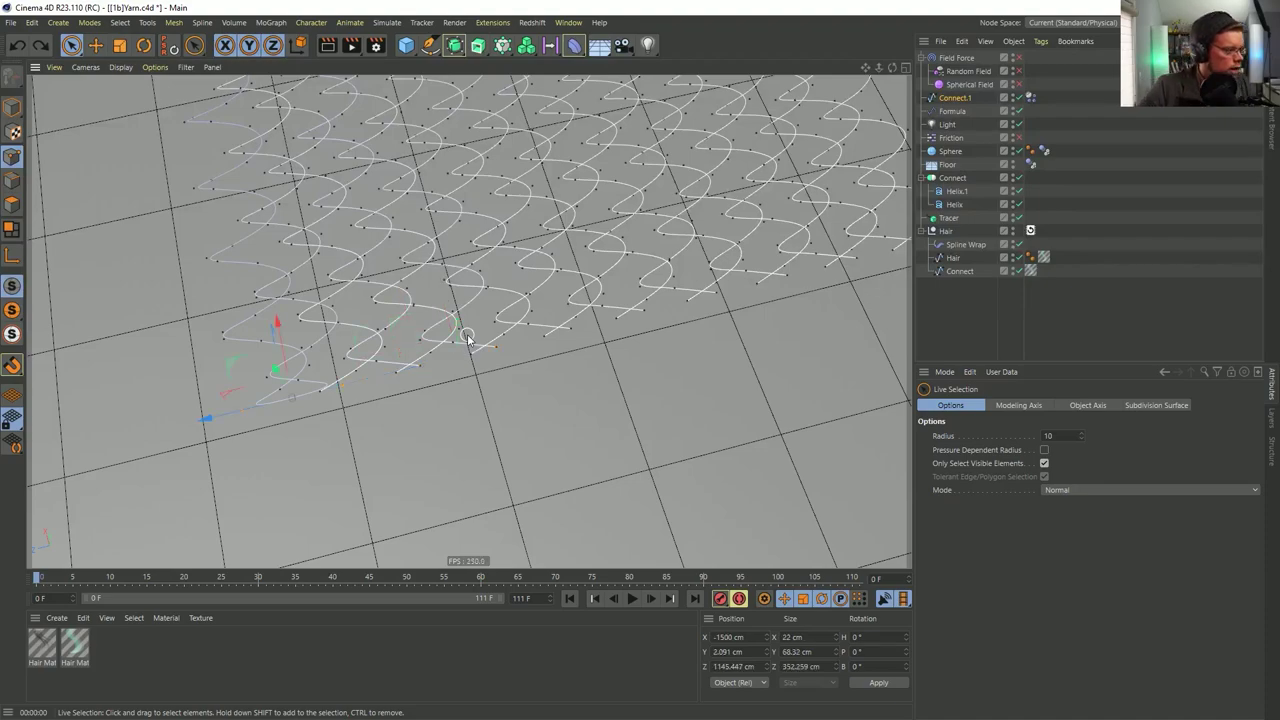
Apply Join Segment again to the selected end points of Connect.1's first two rows
left_click_drag(329, 394, 305, 368, "alt")
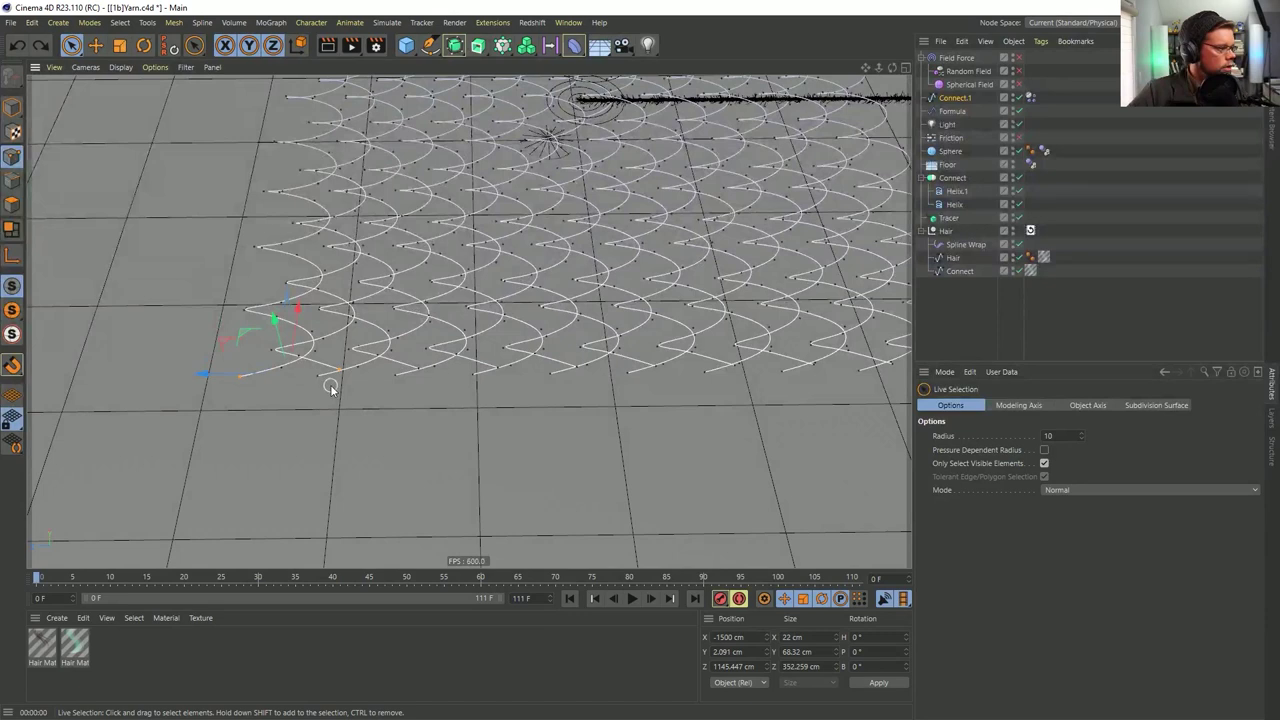
right_click(352, 378)
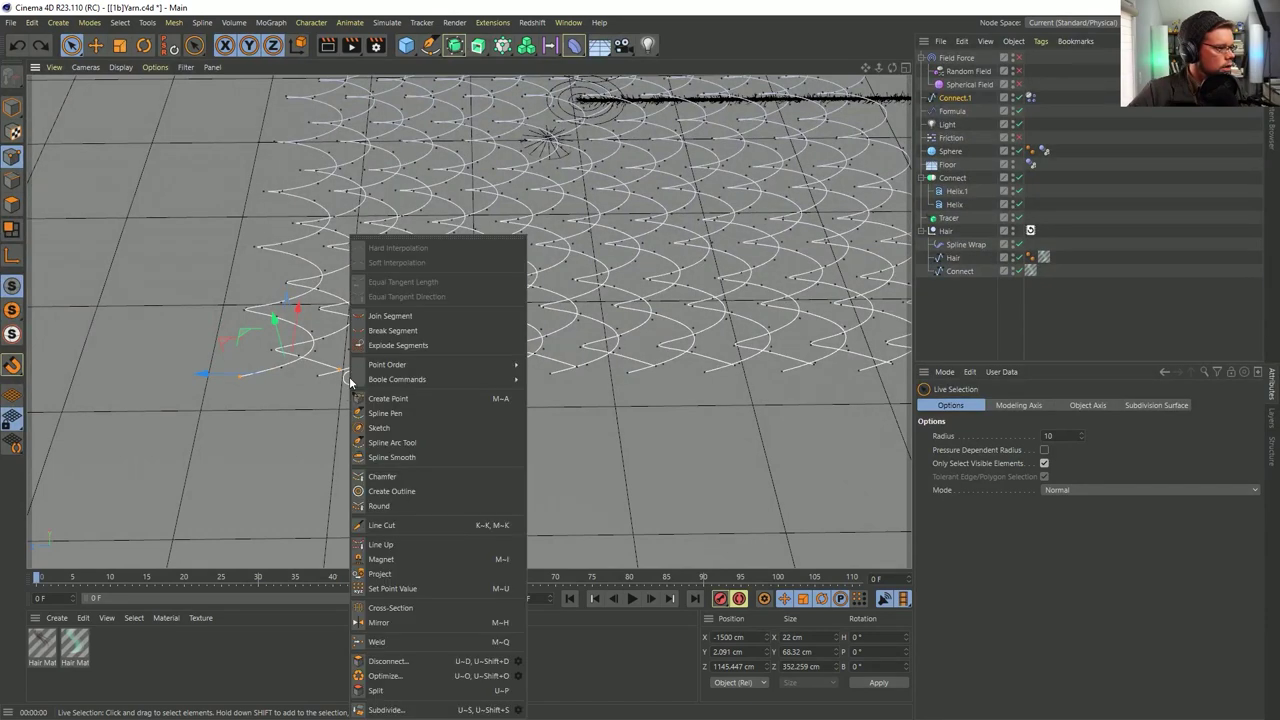
left_click(420, 316)
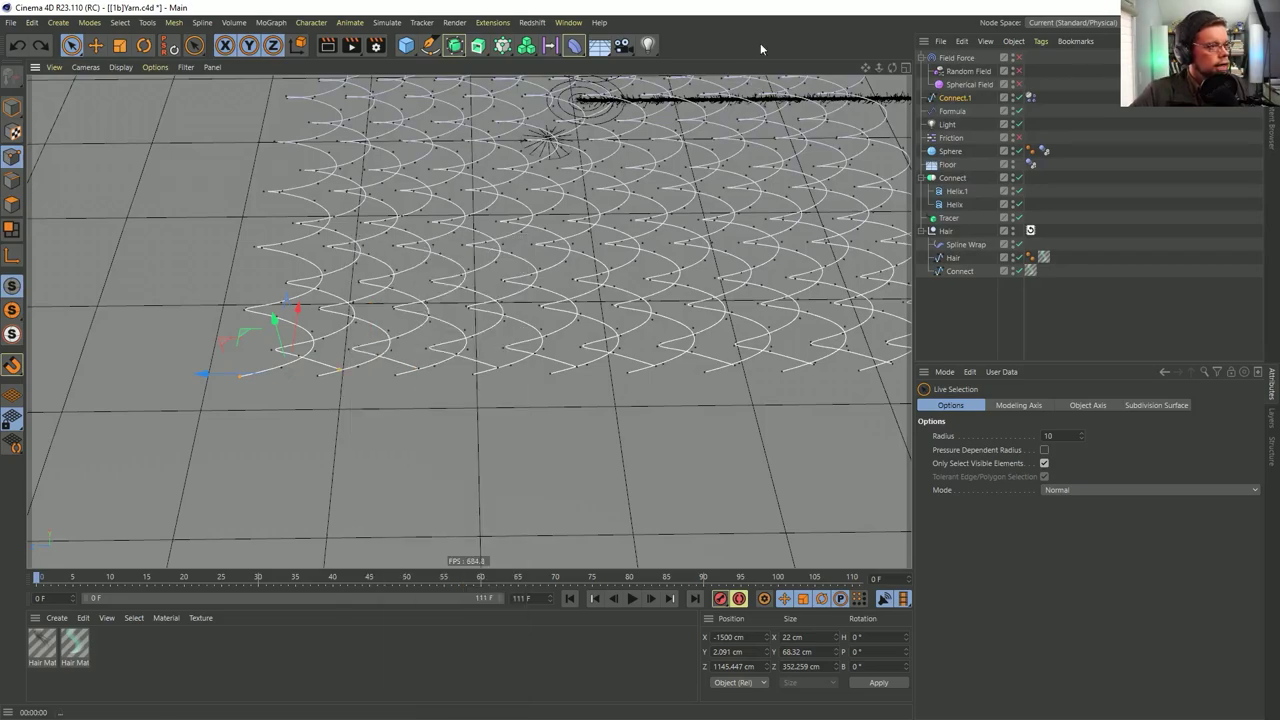
left_click_drag(655, 295, 680, 322, "alt")
right_click_drag(680, 322, 606, 334, "alt")
middle_click_drag(606, 334, 551, 352, "alt")
left_click_drag(551, 352, 517, 381, "alt")
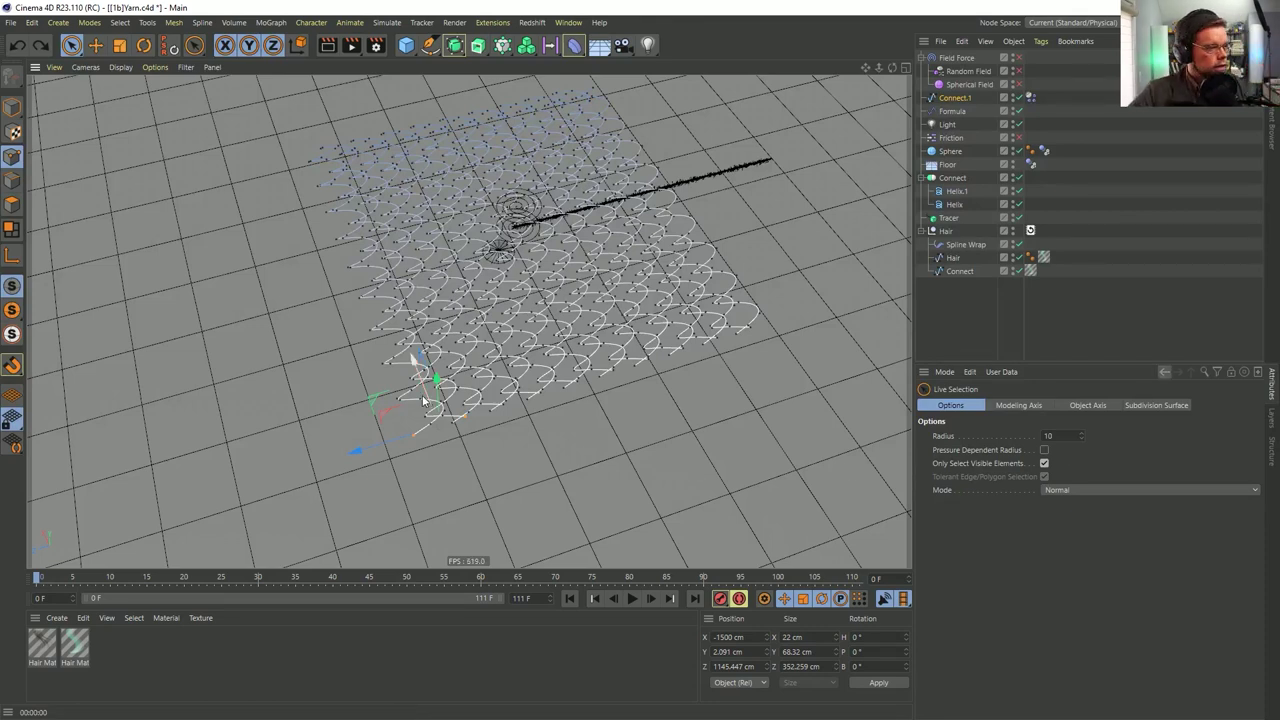
scroll(556, 398, "up", 5)
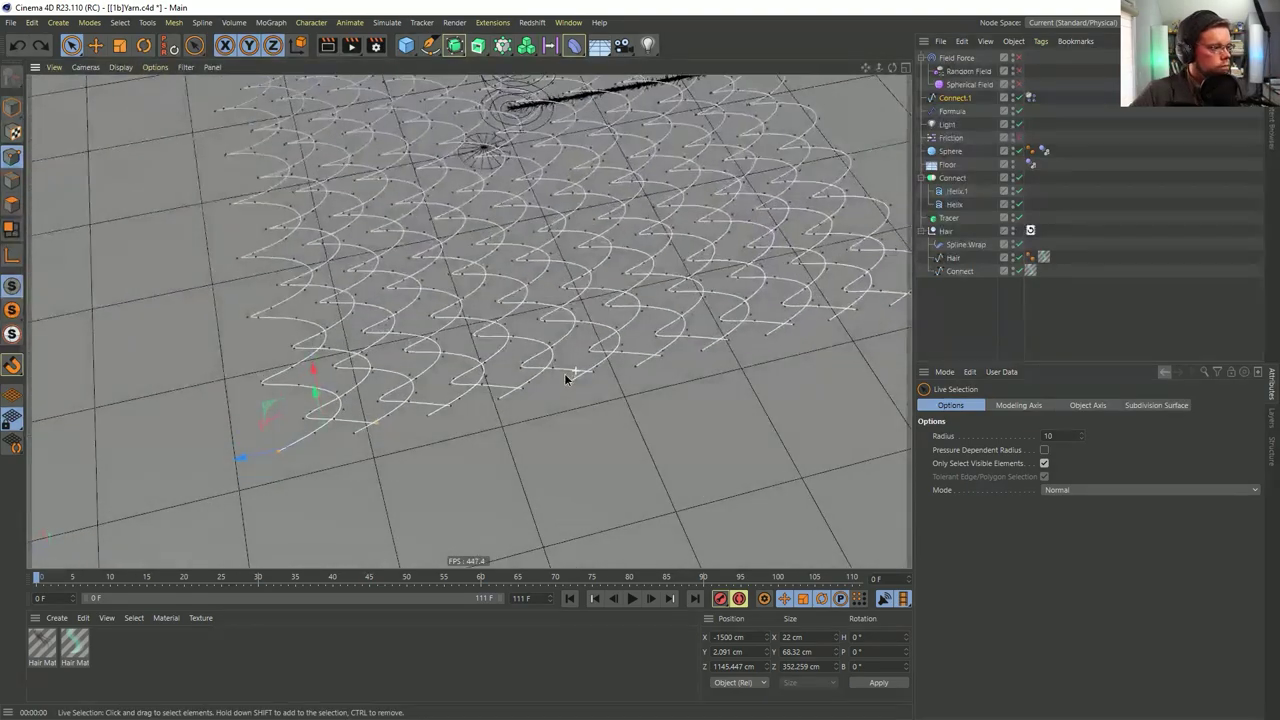
scroll(568, 374, "down", 4)
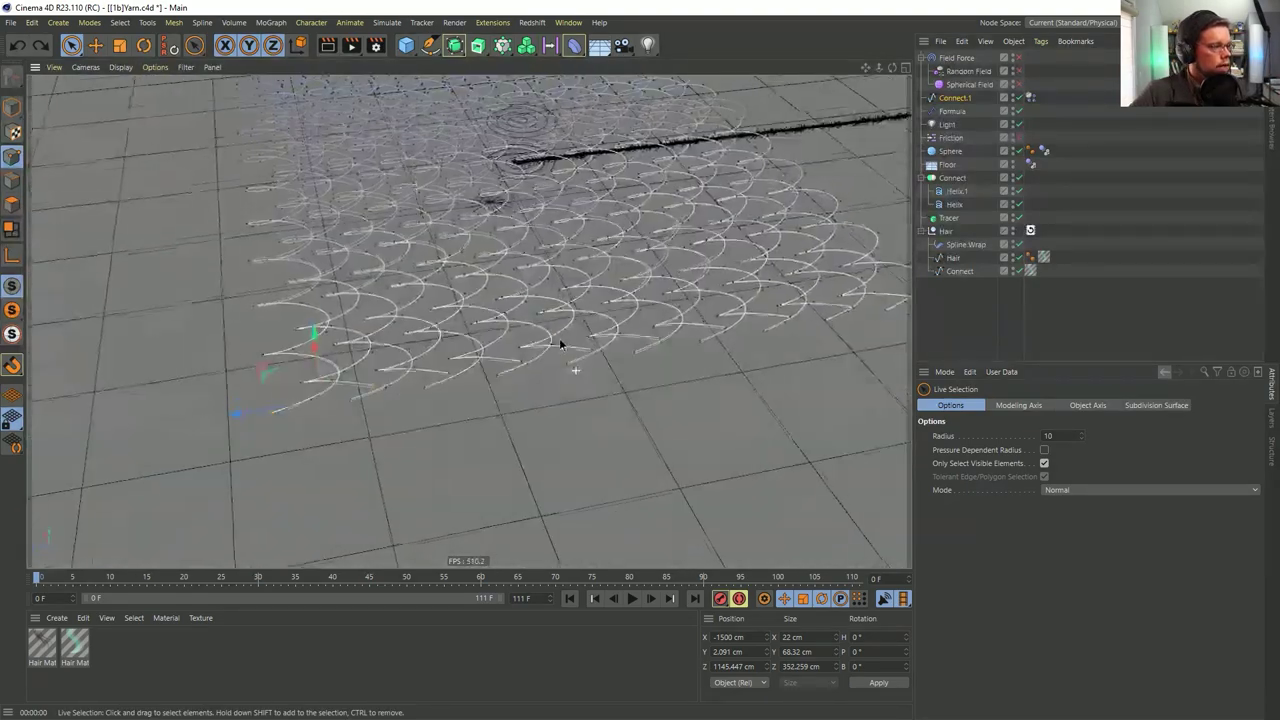
scroll(565, 350, "up", 4)
scroll(537, 281, "down", 3)
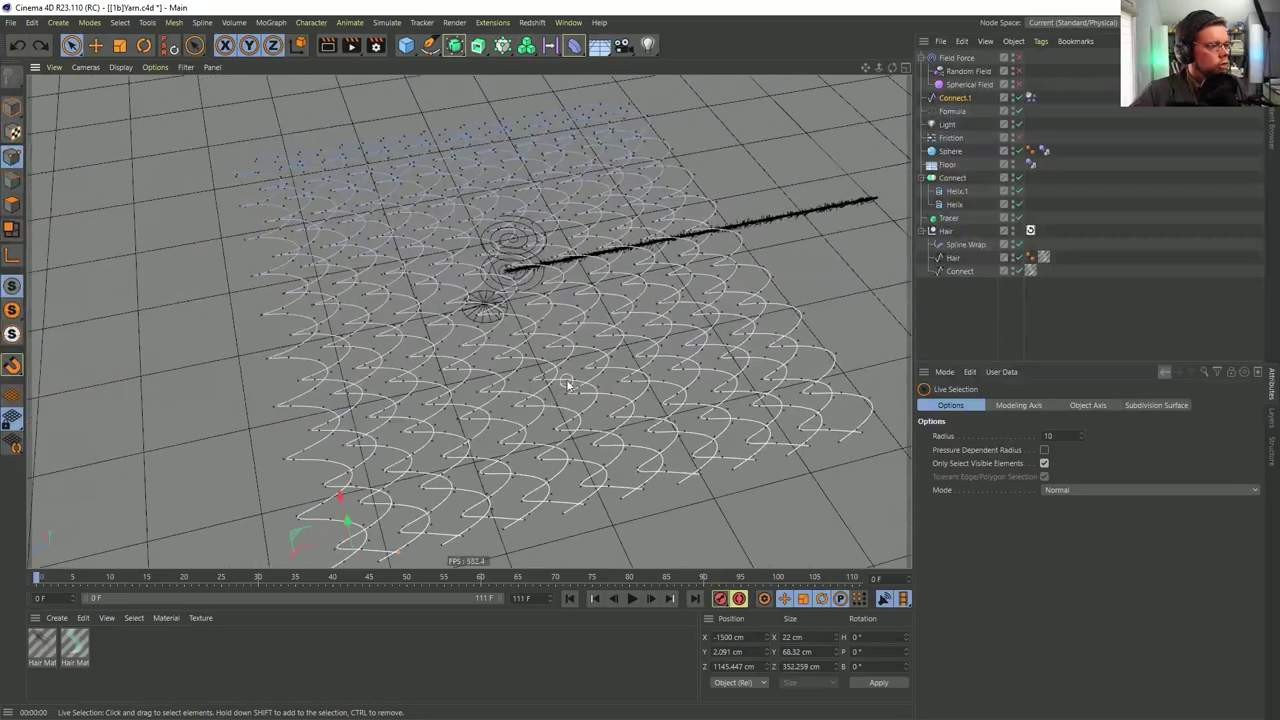
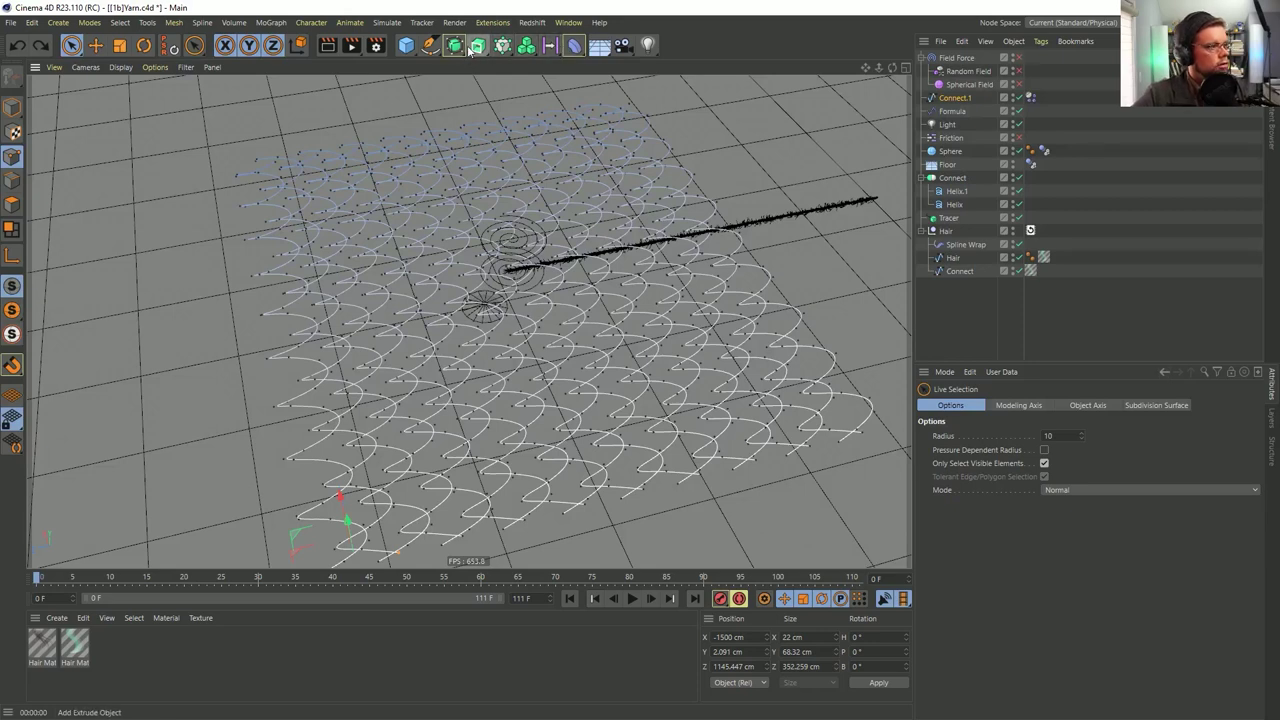
left_click(573, 47)
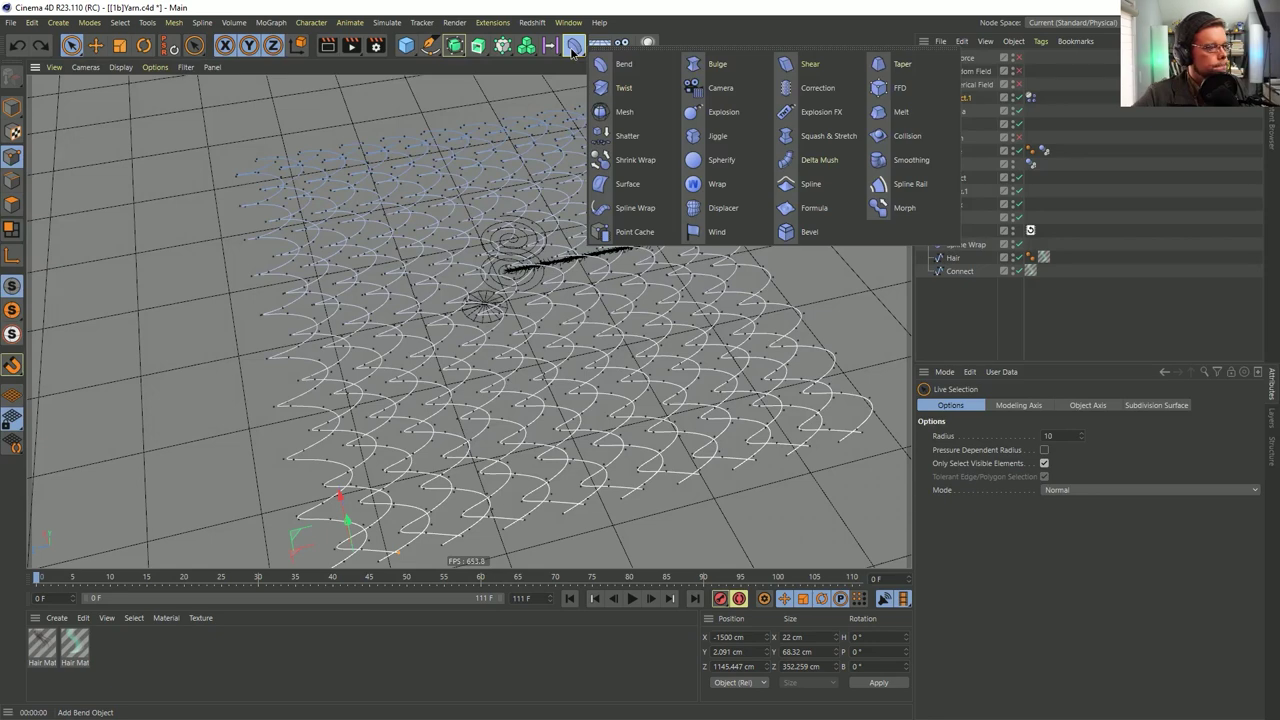
Try to join the selected end points of Connect.1's first two rows with Join Segment
middle_click_drag(531, 383, 570, 243, "alt")
right_click_drag(426, 341, 482, 311, "alt")
right_click(468, 309)
left_click(531, 316)
left_click_drag(507, 320, 548, 337, "alt")
key("ctrl+z")
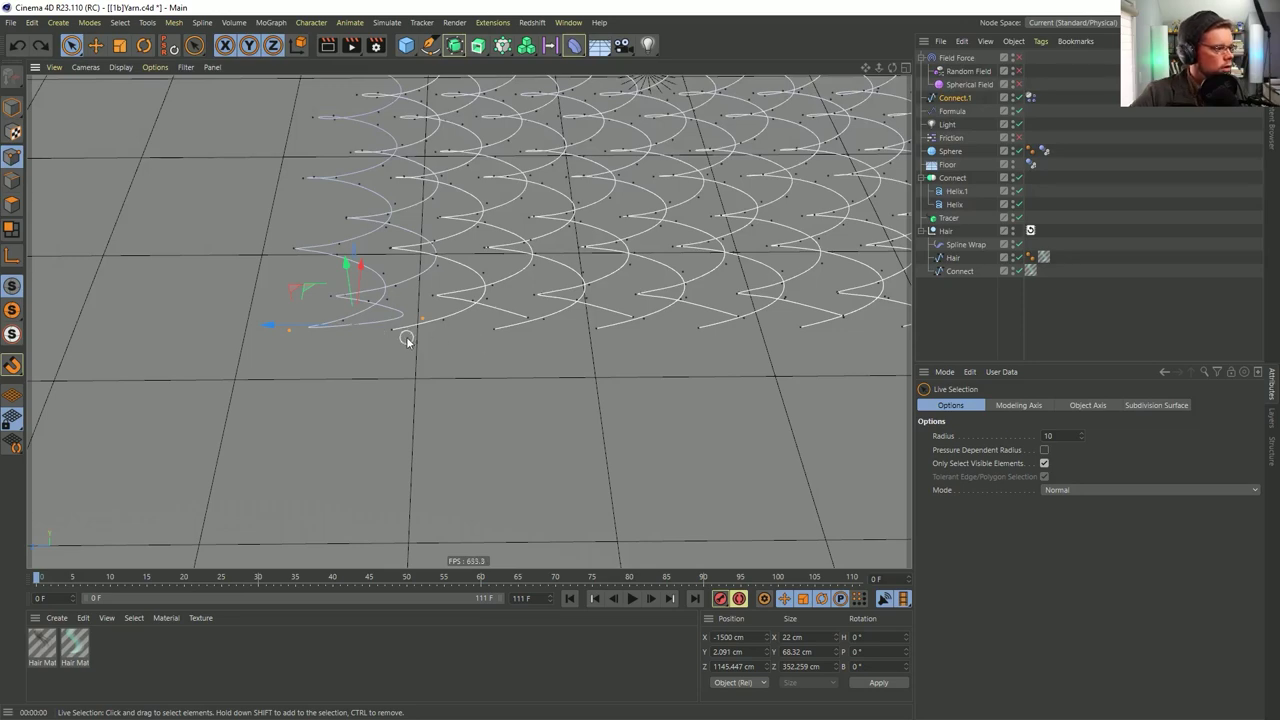
Examine the row ends of the knitted spline from several angles and review the Spline Wrap's object settings
left_click_drag(473, 311, 826, 304, "alt")
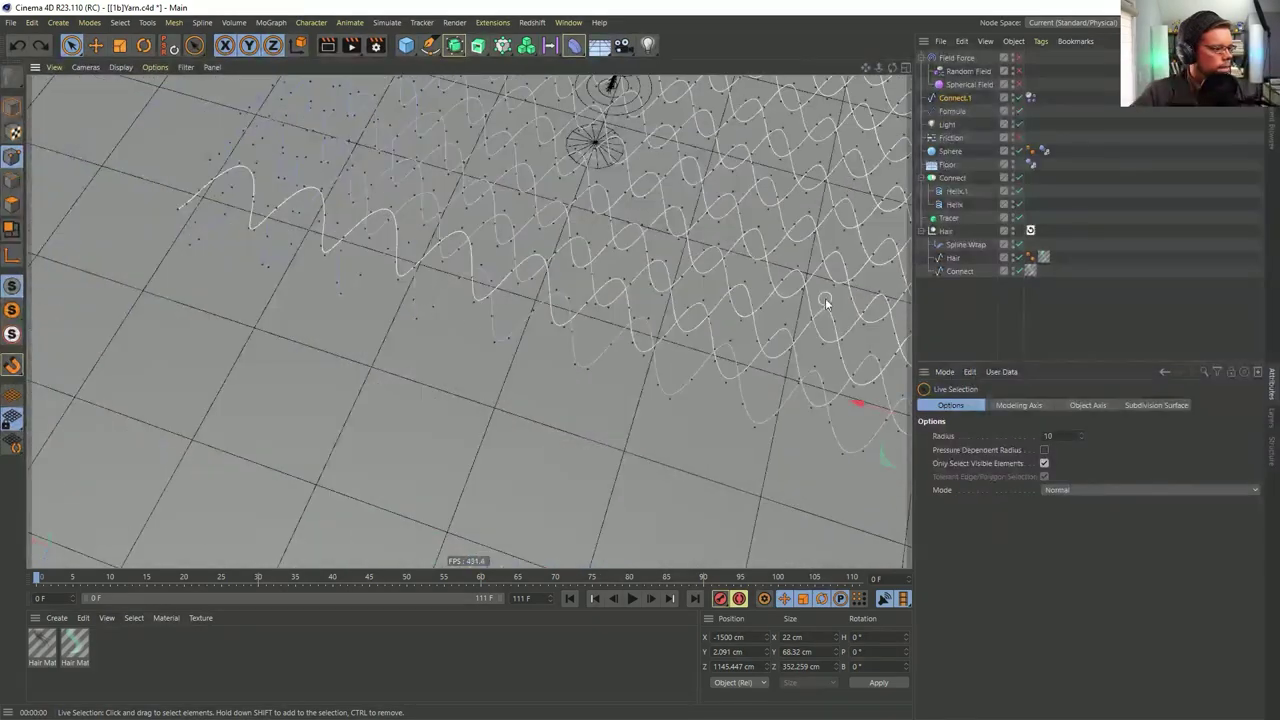
left_click_drag(651, 306, 589, 311, "alt")
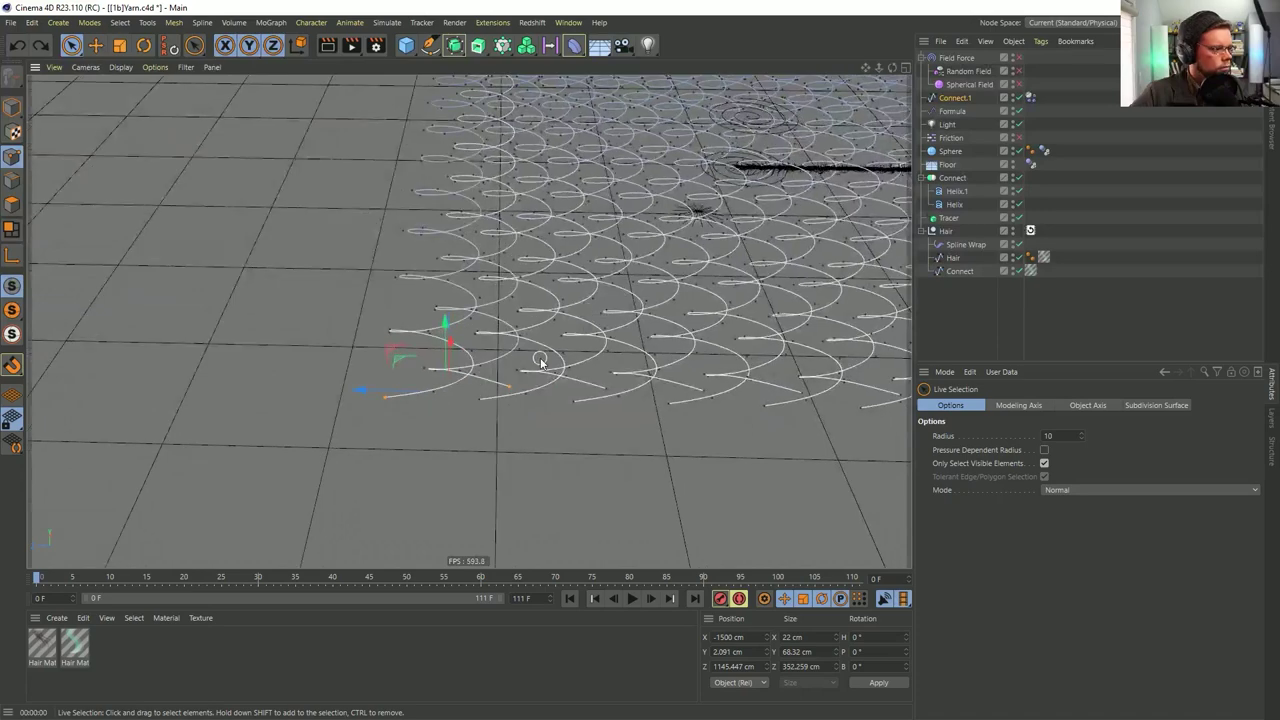
left_click_drag(523, 391, 494, 420, "alt")
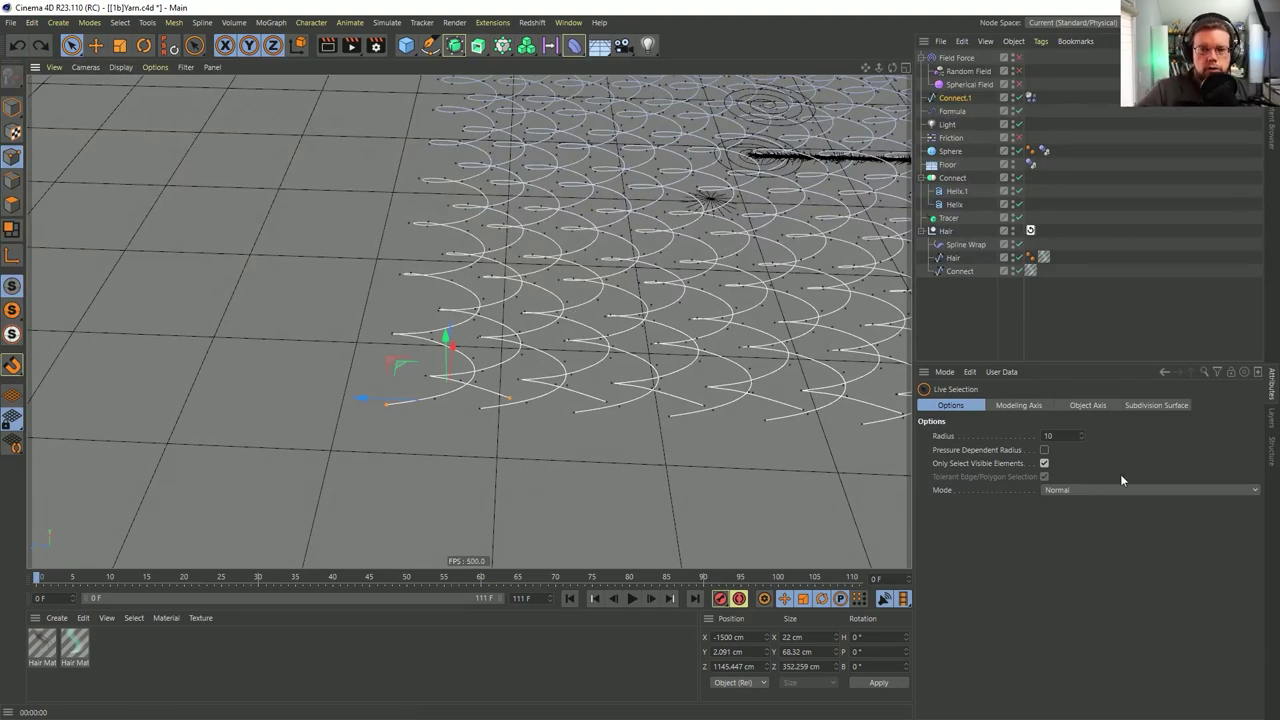
middle_click_drag(653, 341, 480, 332, "alt")
left_click_drag(480, 332, 535, 301, "alt")
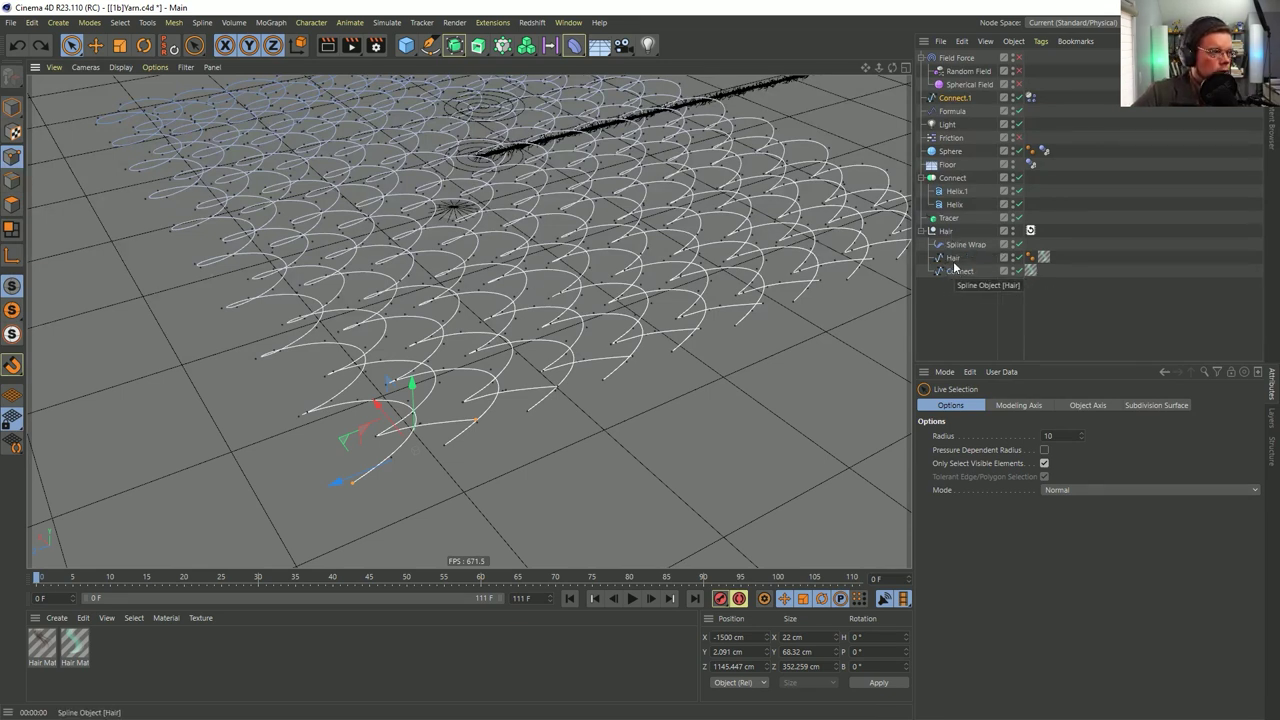
left_click_drag(651, 249, 577, 323, "alt")
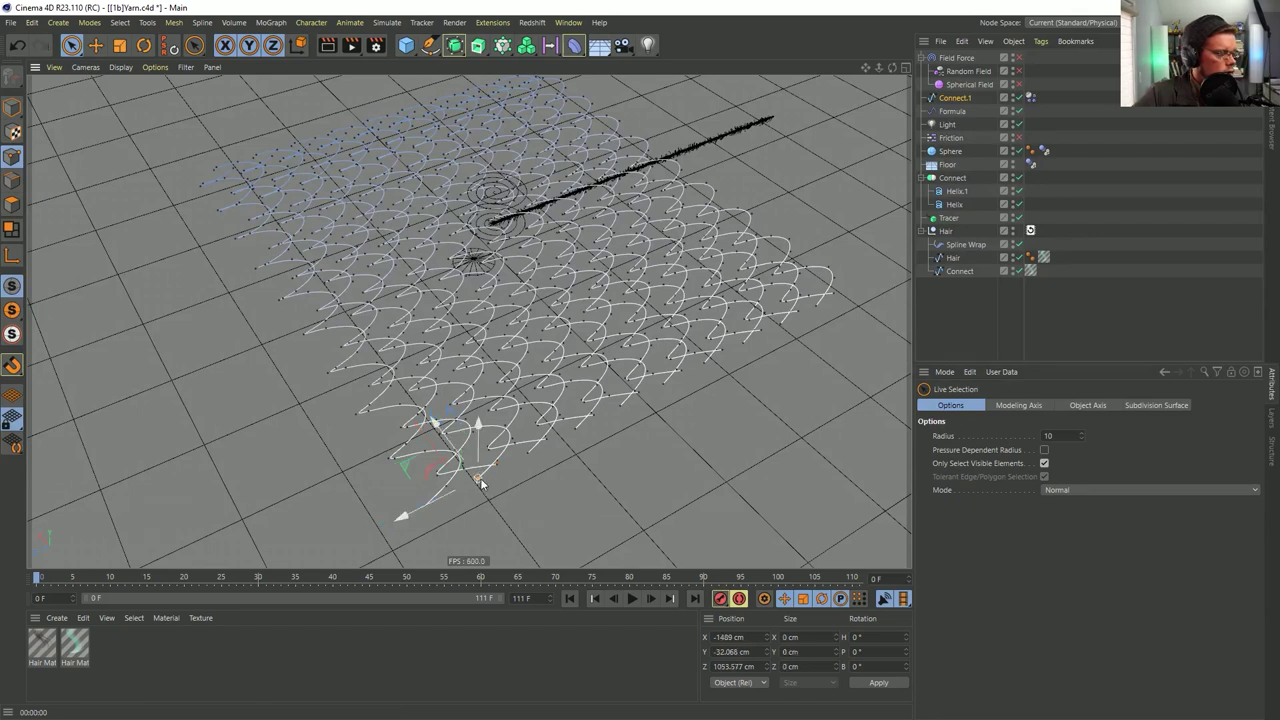
left_click(964, 244)
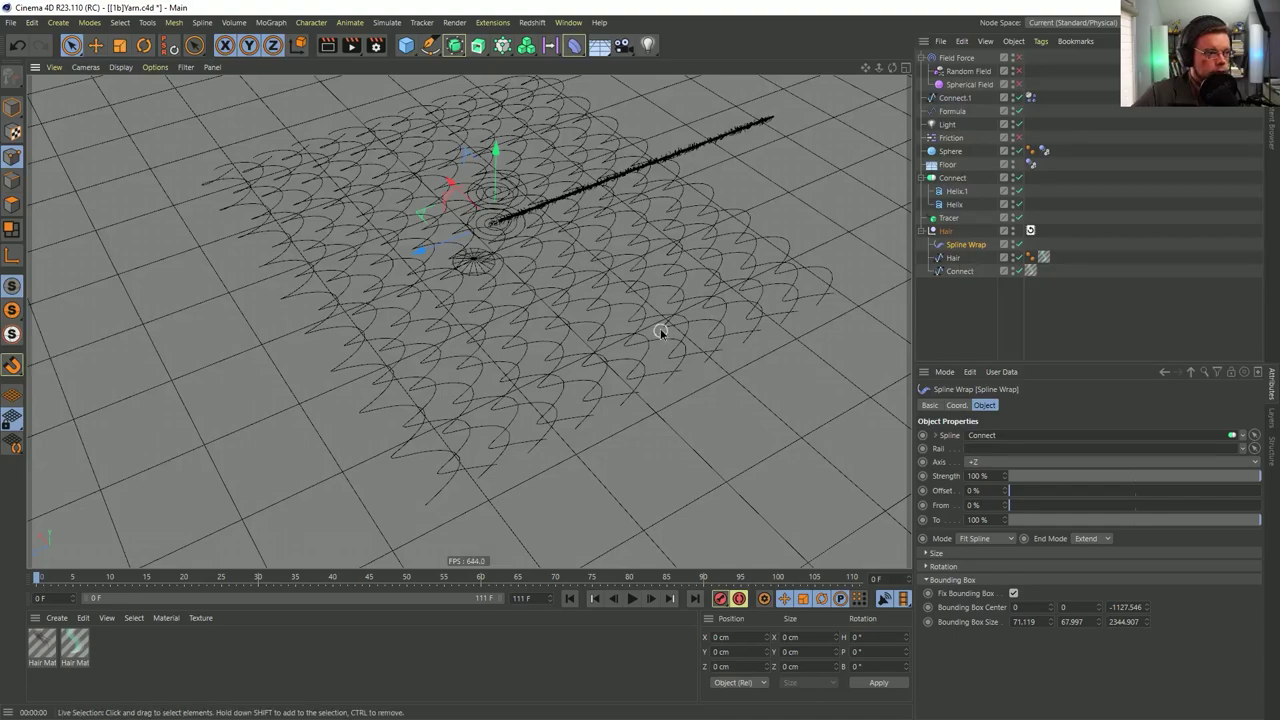
left_click_drag(661, 330, 647, 342, "alt")
scroll(614, 363, "up", 3)
middle_click_drag(614, 363, 739, 256, "alt")
scroll(739, 258, "down", 6)
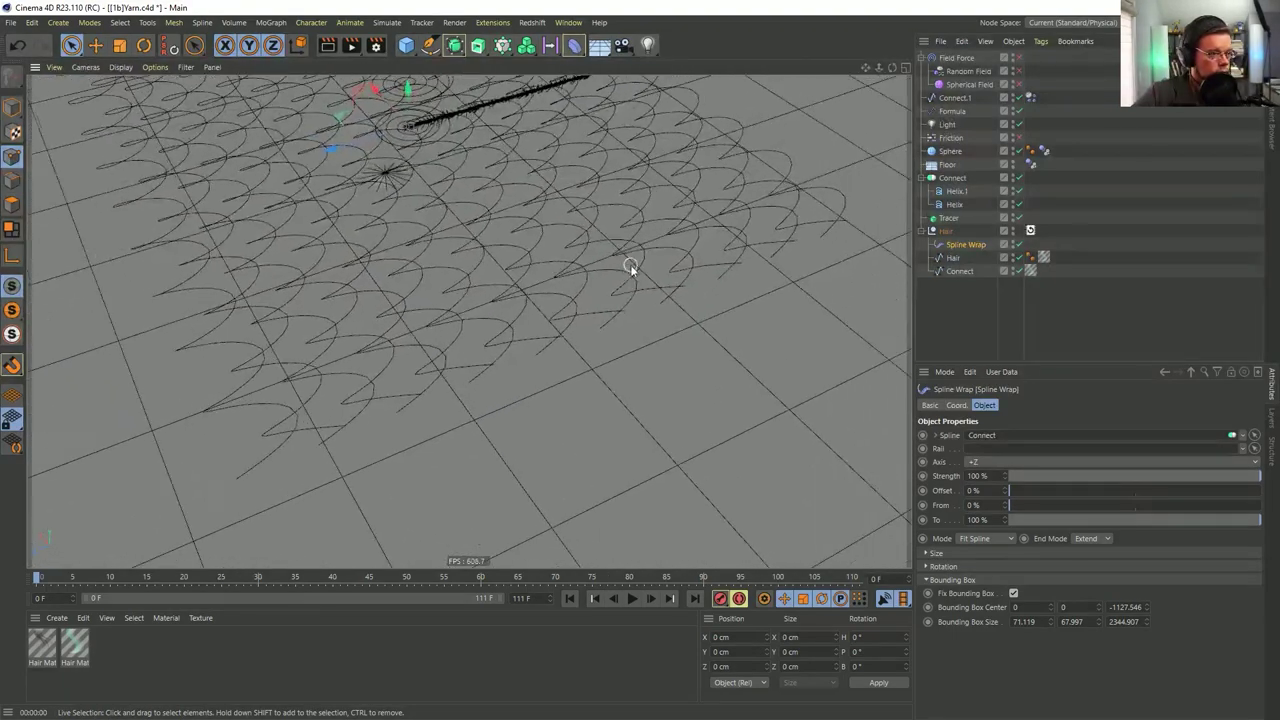
left_click_drag(630, 264, 630, 275, "alt")
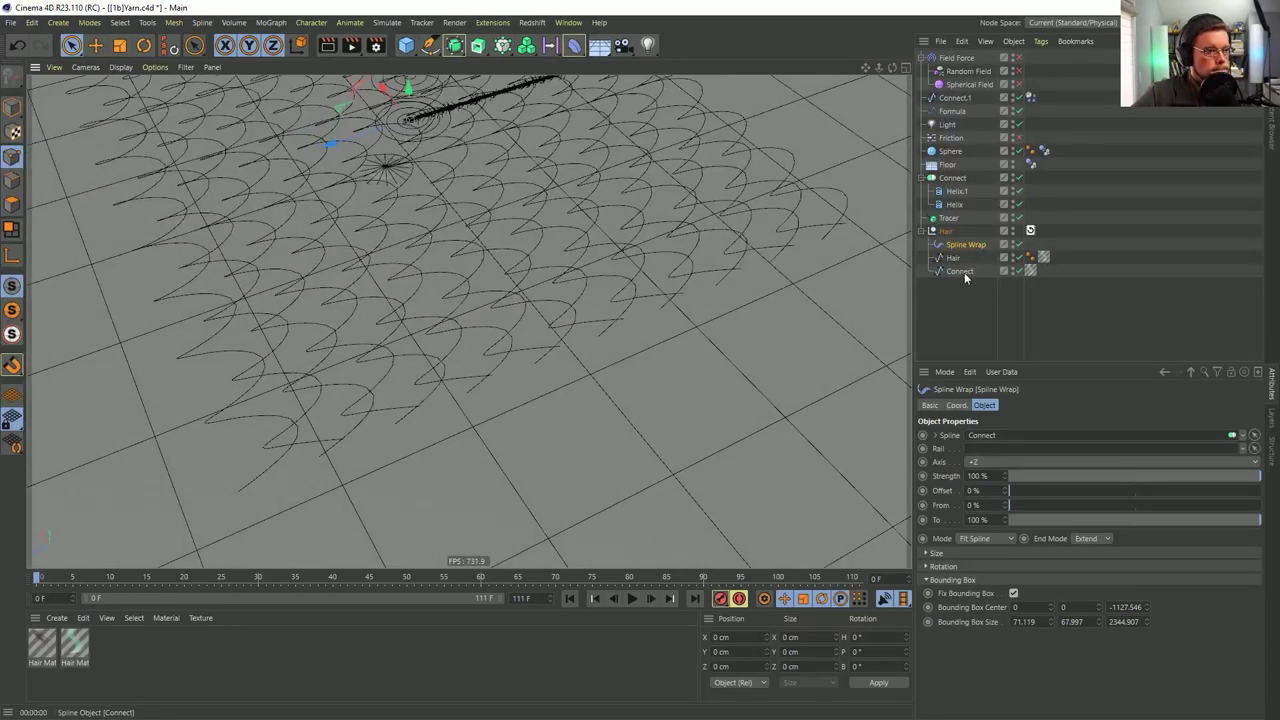
mouse_move(569, 318)
left_mouse_down("alt")
mouse_move(556, 265)
mouse_move(504, 208)
mouse_move(574, 302)
left_mouse_up("alt")
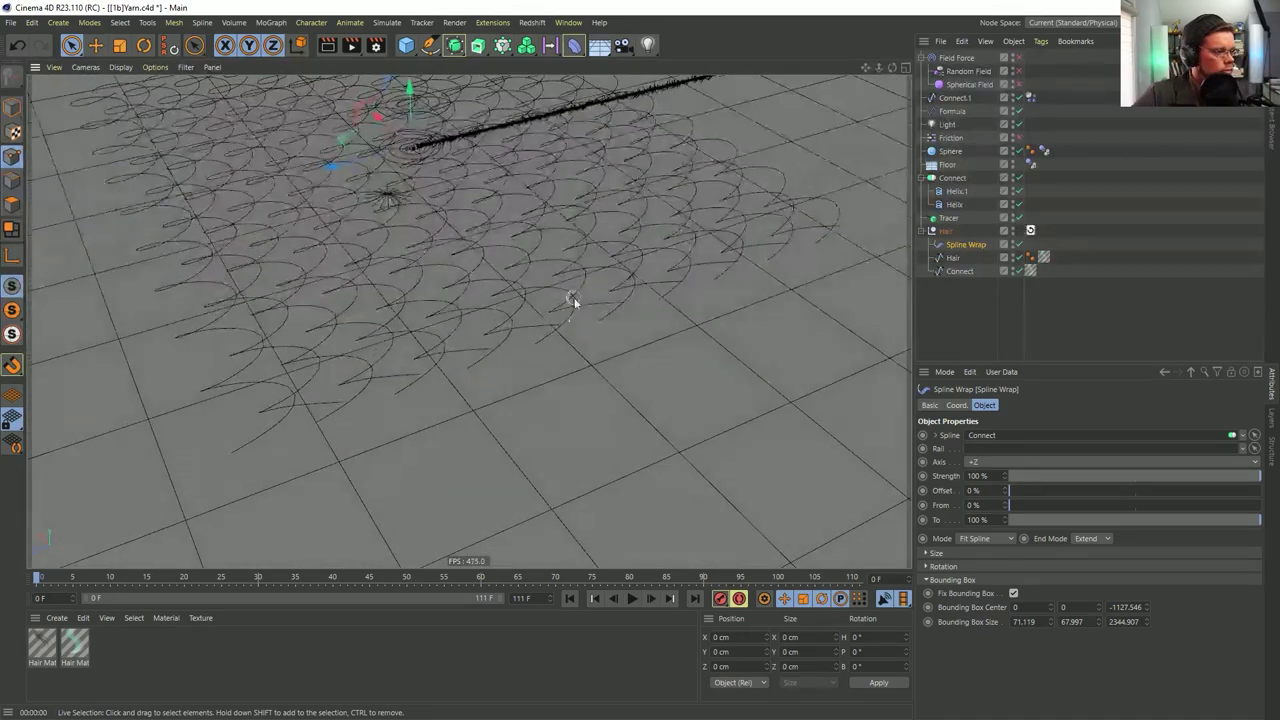
Inspect the Connect and Hair splines inside the Hair group, comparing their object properties and strands in the view
left_click(958, 271)
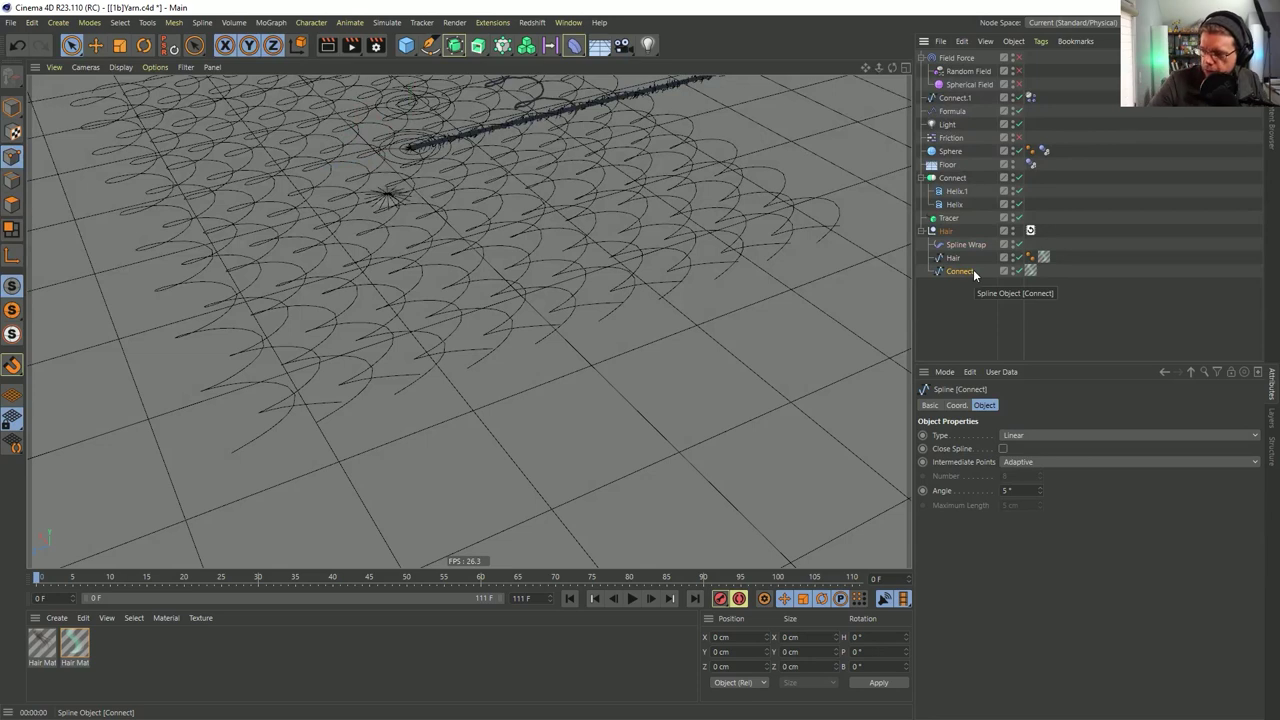
left_click(952, 261)
left_click(955, 270)
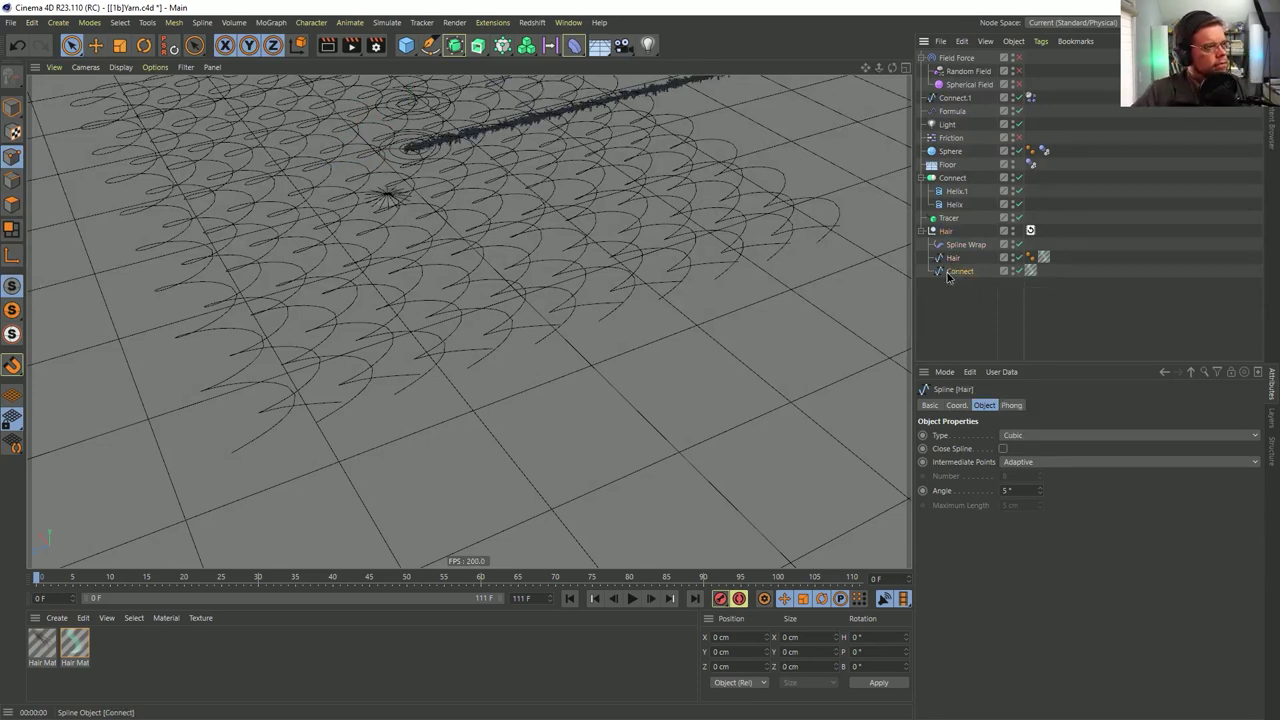
left_click(95, 45)
middle_click_drag(430, 137, 540, 277, "alt")
scroll(539, 271, "up", 6)
scroll(660, 334, "down", 2)
middle_click_drag(660, 334, 574, 215, "alt")
scroll(574, 215, "down", 8)
middle_click_drag(517, 386, 469, 322, "alt")
mouse_move(488, 311)
left_mouse_down("alt")
mouse_move(471, 319)
mouse_move(491, 277)
mouse_move(486, 306)
mouse_move(487, 291)
left_mouse_up("alt")
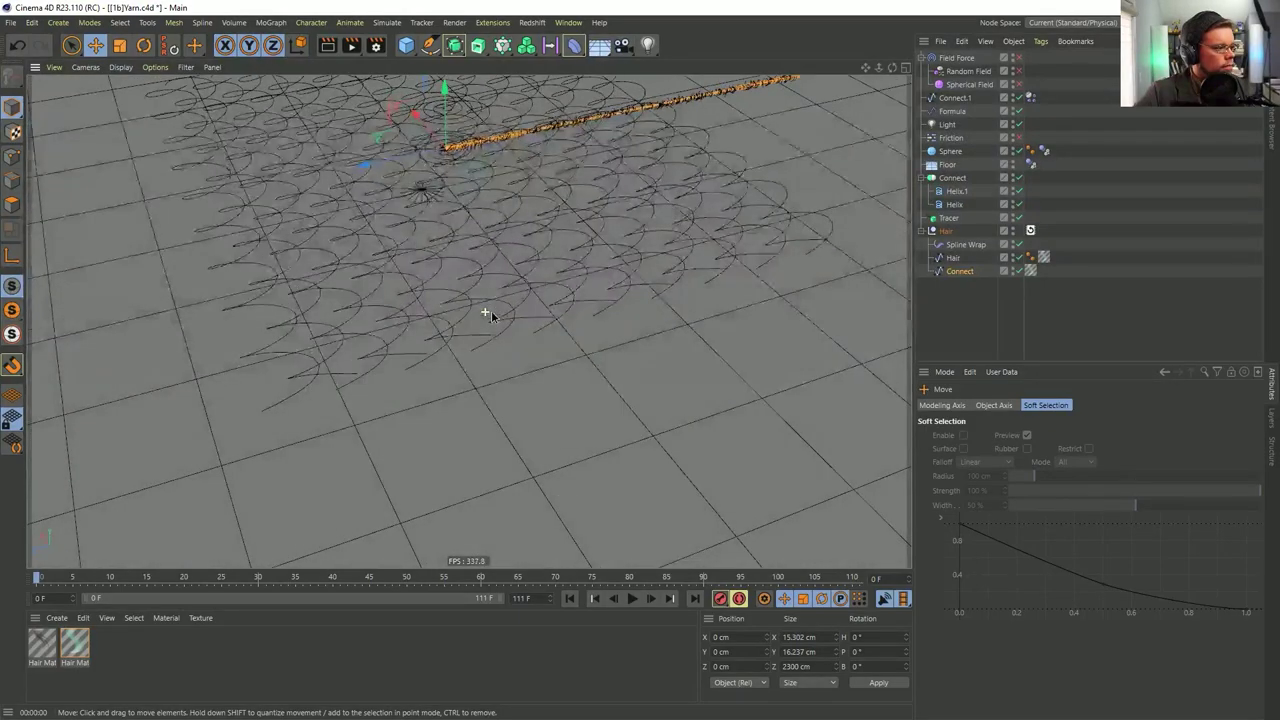
left_click(960, 273)
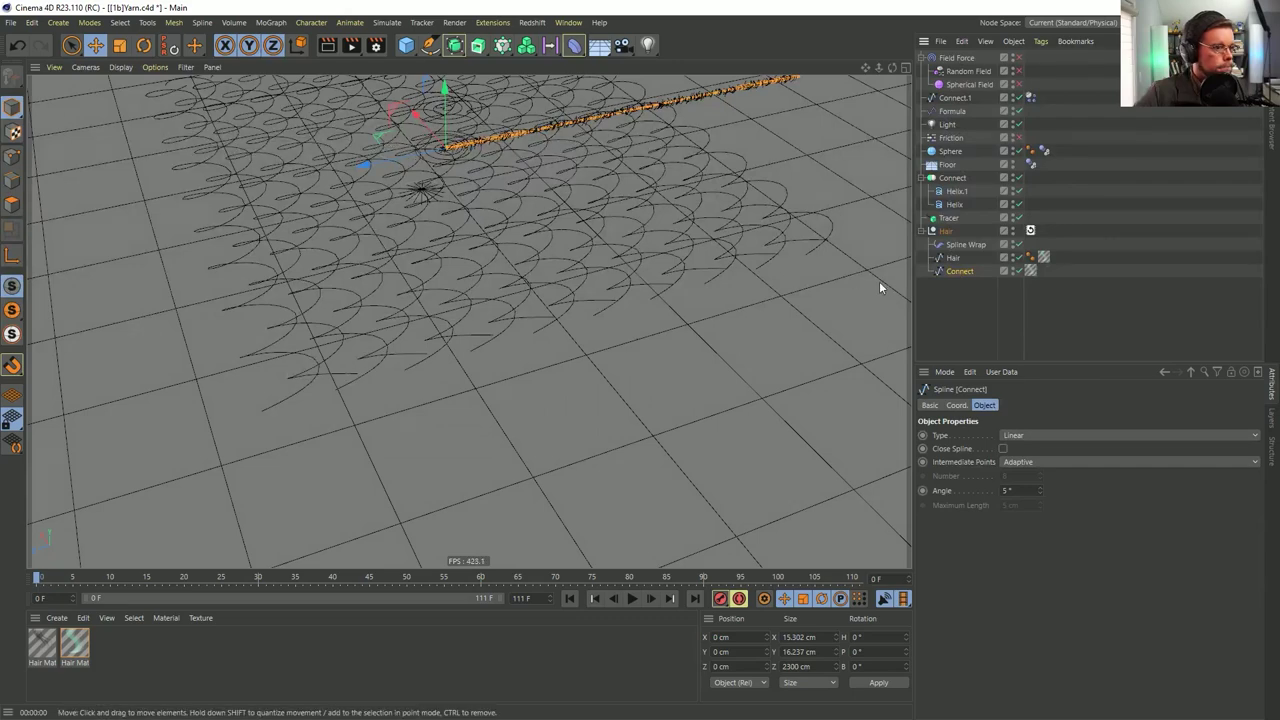
left_click(71, 45)
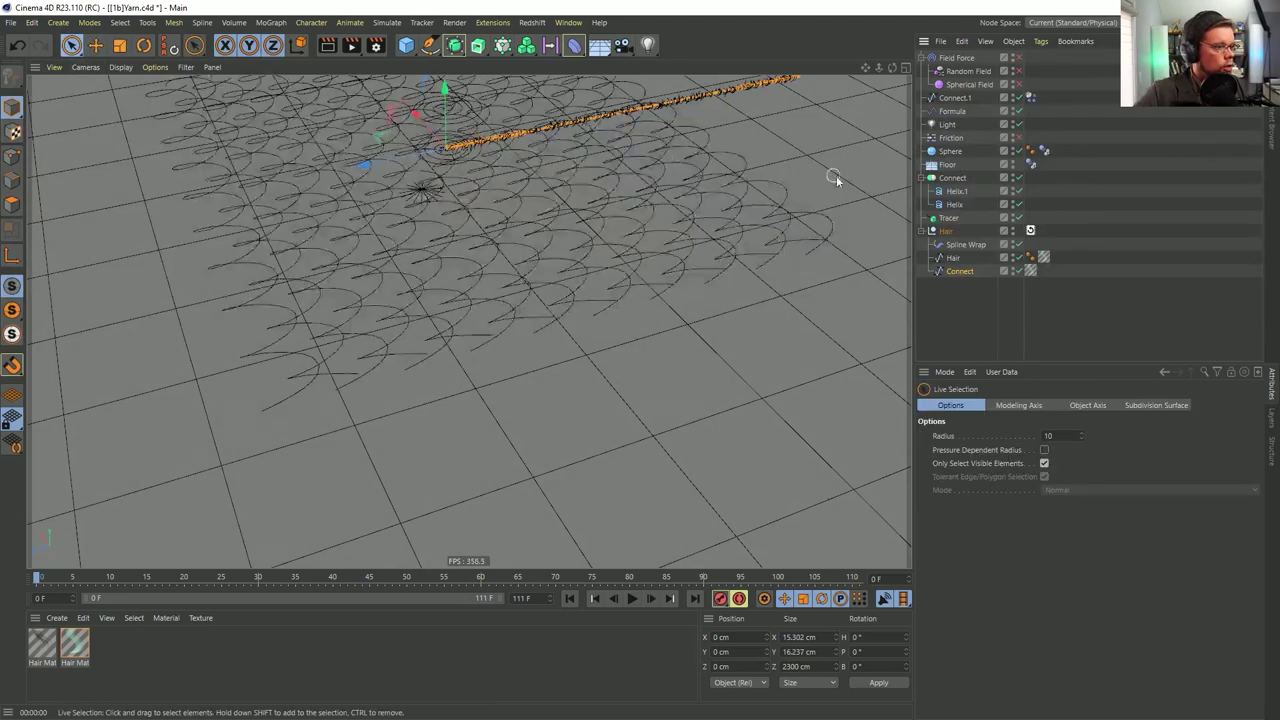
left_click(953, 259)
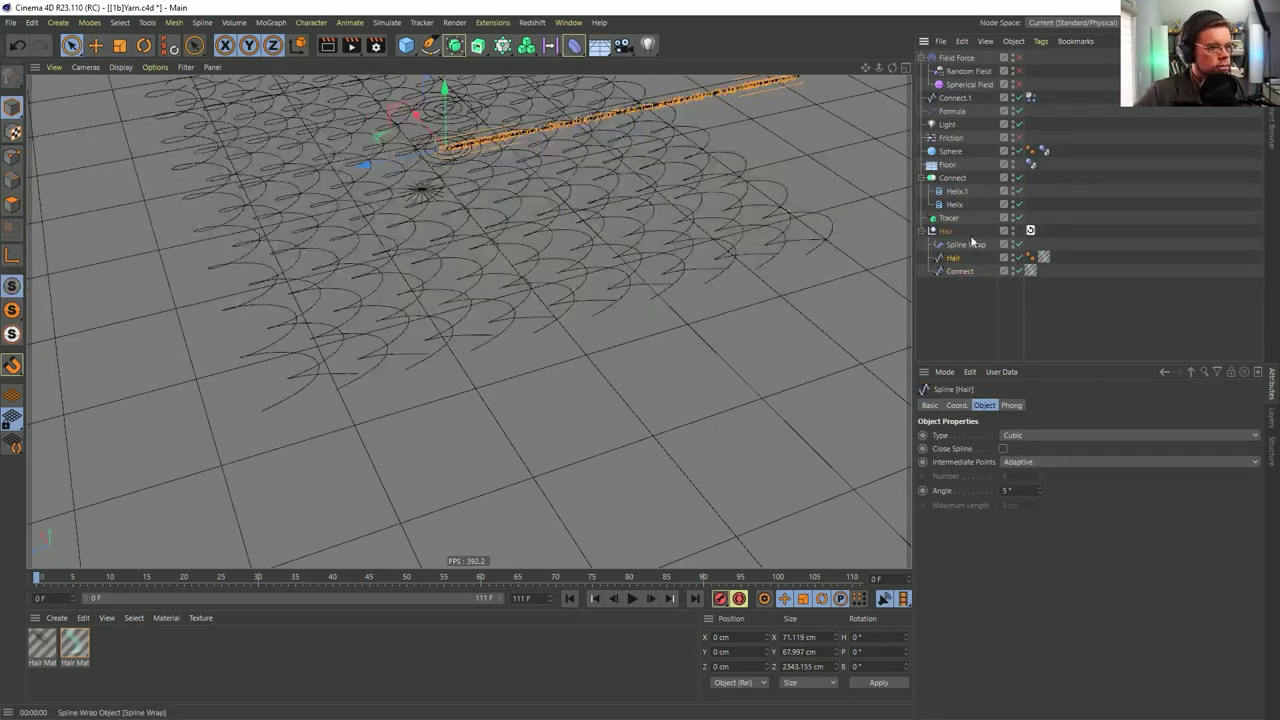
Return to Connect.1 in point mode with Live Selection, facing the row ends at its front edge
left_click(955, 99)
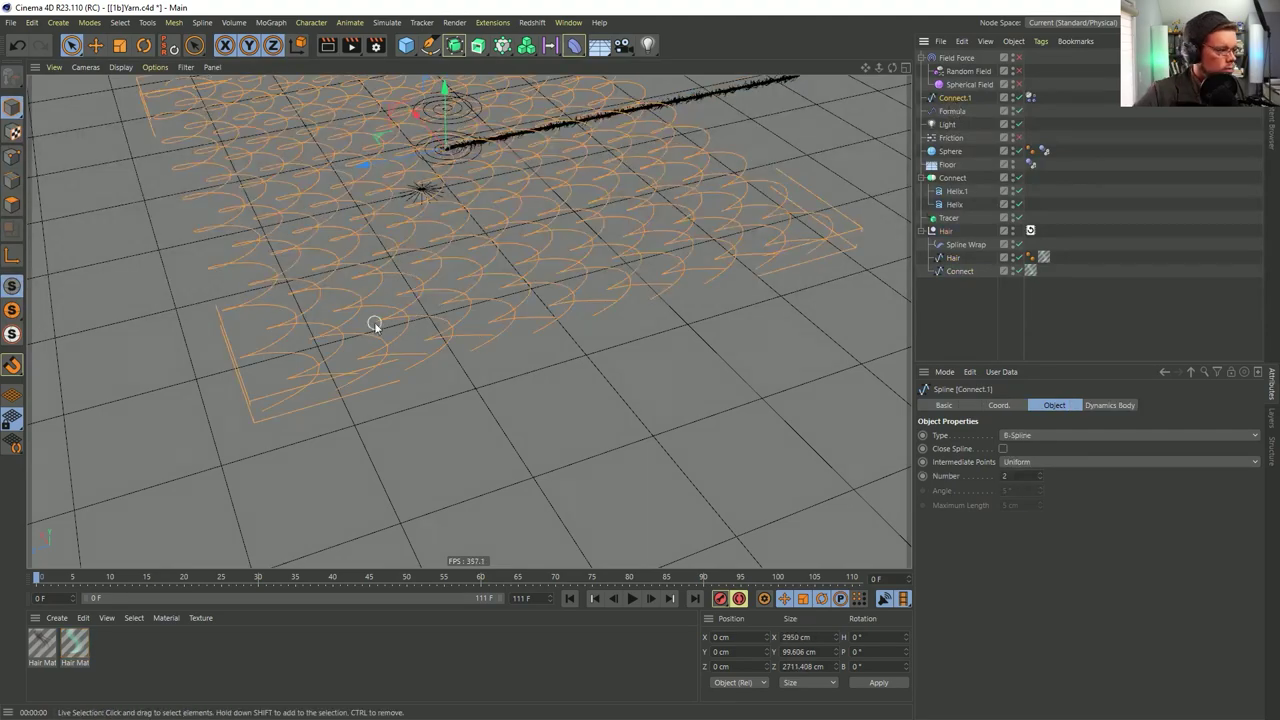
left_click(12, 157)
left_click(71, 45)
left_click_drag(520, 337, 475, 340, "alt")
right_click_drag(354, 361, 394, 364, "alt")
left_click_drag(394, 363, 396, 357, "alt")
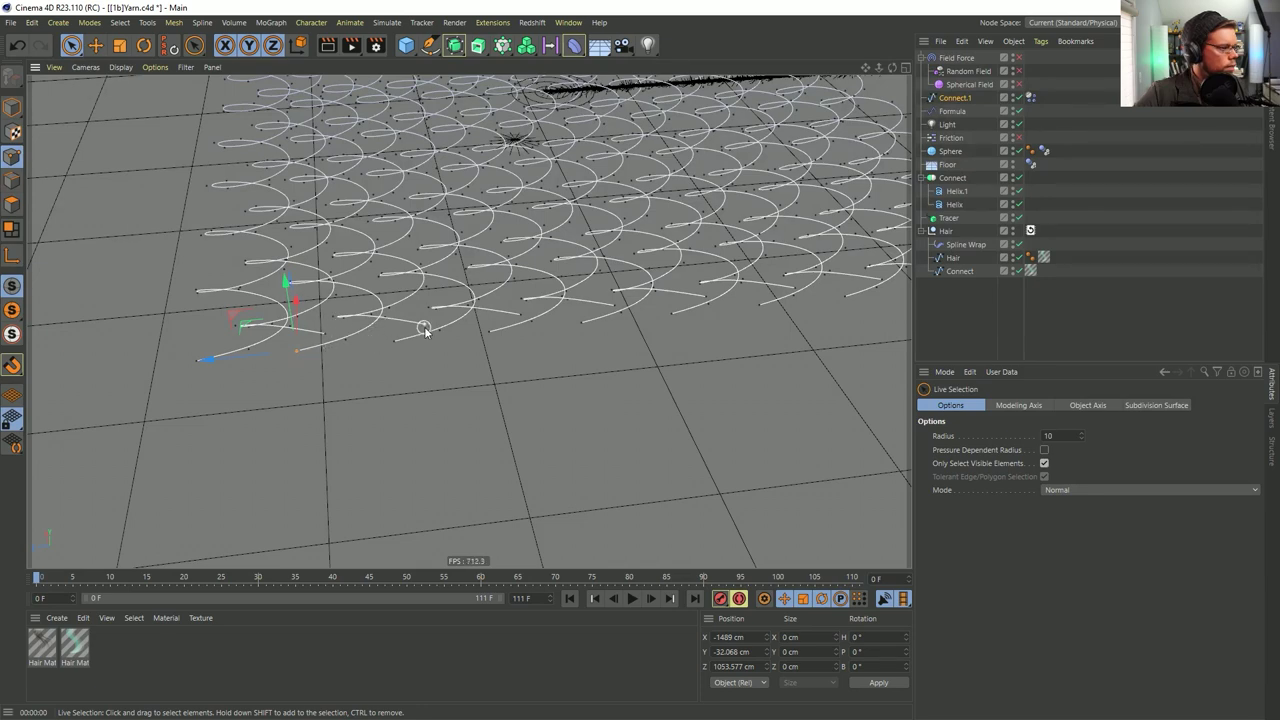
left_click_drag(415, 333, 400, 336, "alt")
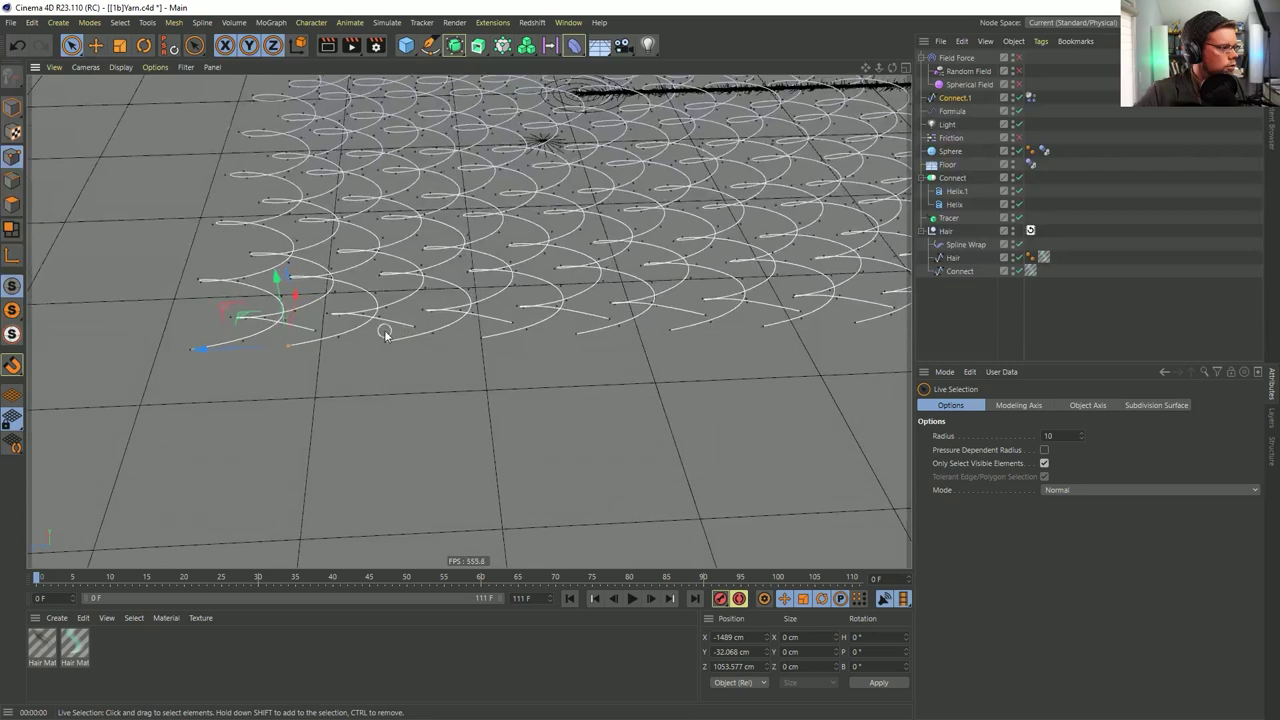
Try to select the end points of several neighbouring row pairs along Connect.1's front edge
left_click_drag(309, 331, 455, 363, "alt")
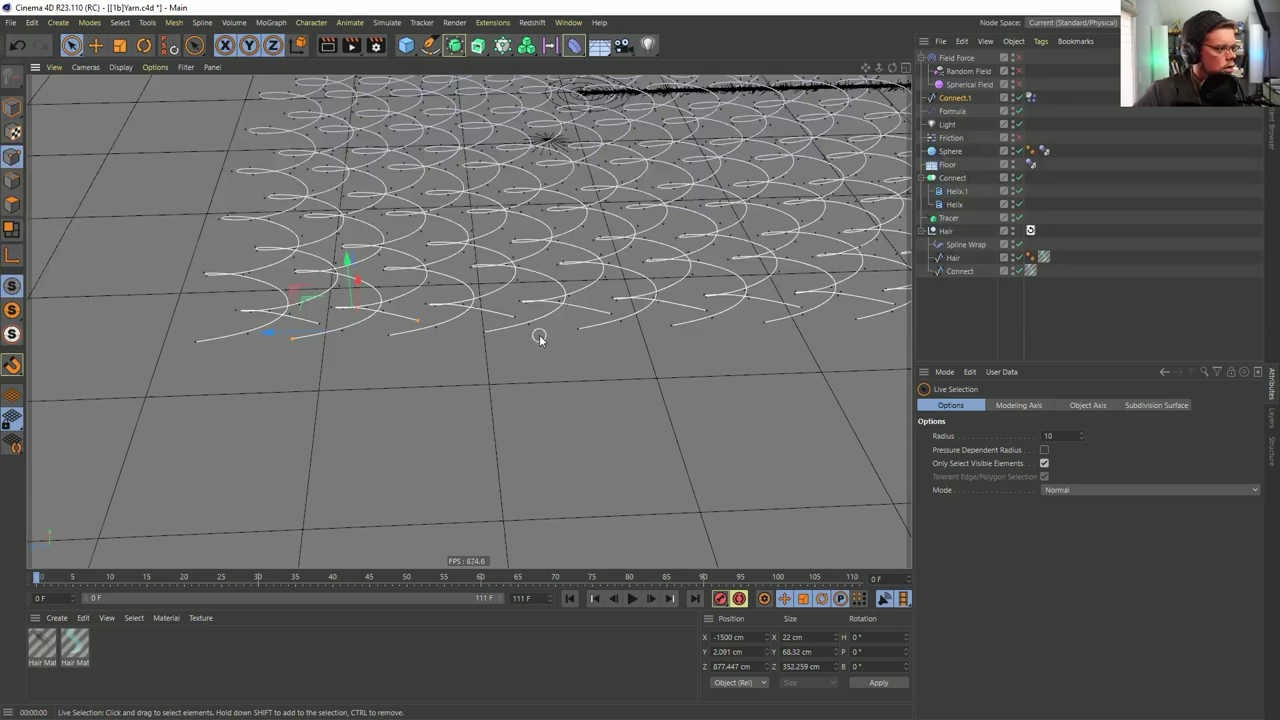
left_click_drag(539, 334, 467, 348, "alt")
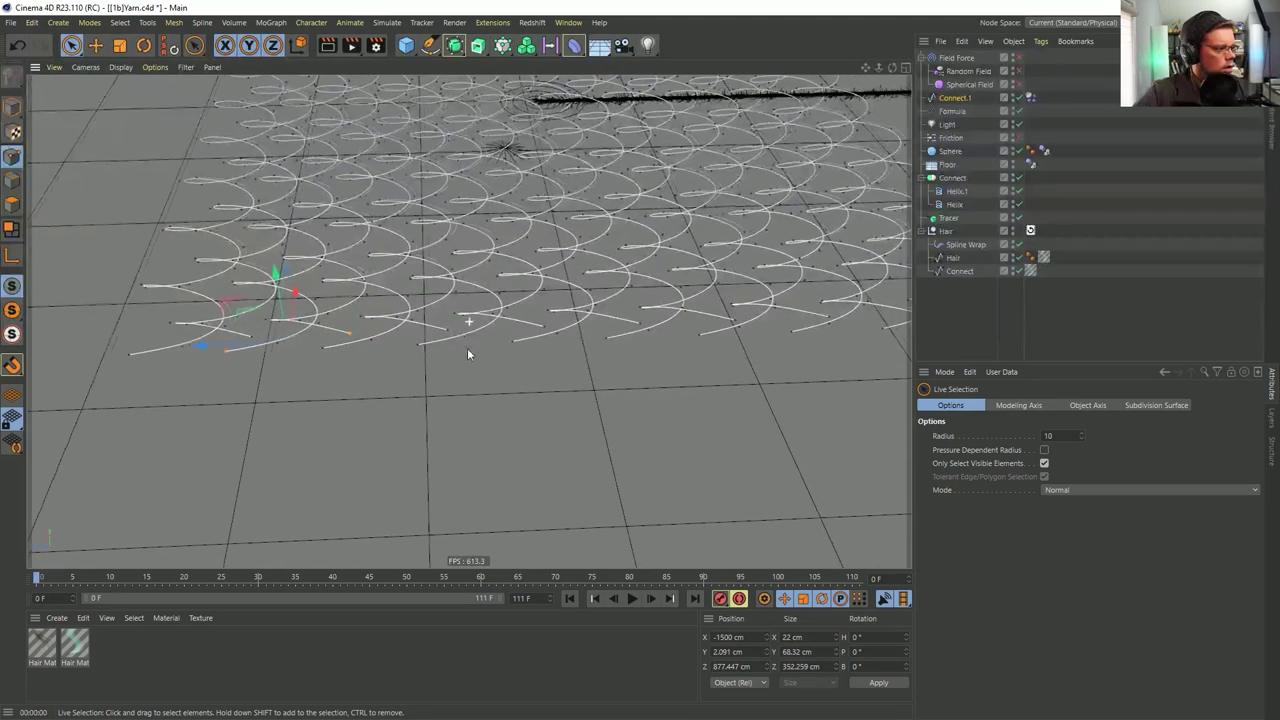
left_click_drag(560, 354, 509, 356, "alt")
left_click(524, 334, "shift")
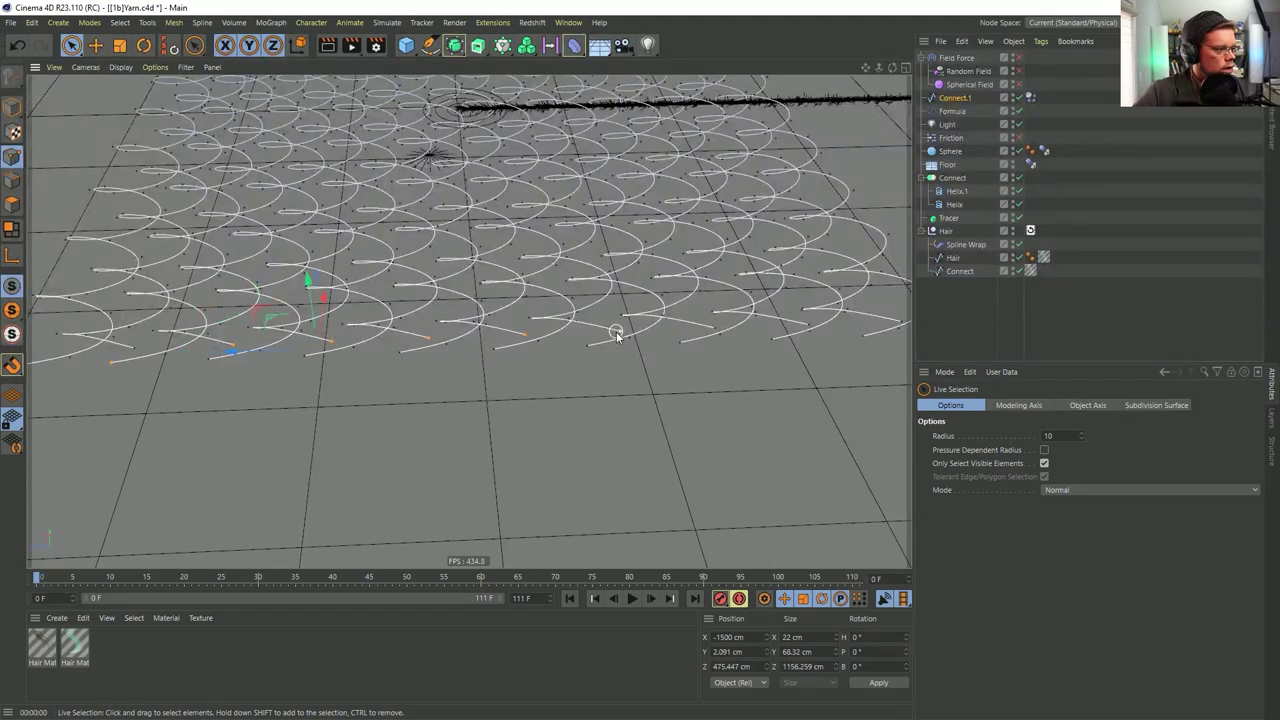
left_click_drag(594, 346, 576, 349, "alt")
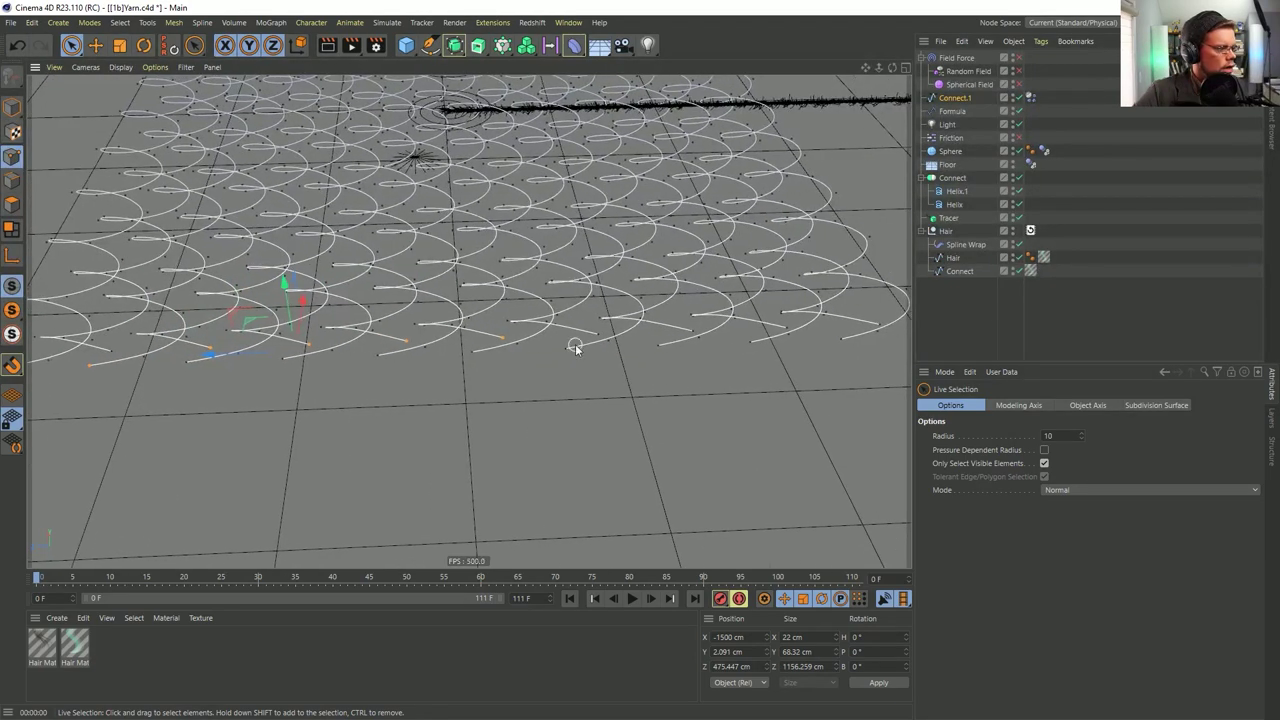
left_click_drag(355, 338, 510, 342, "alt")
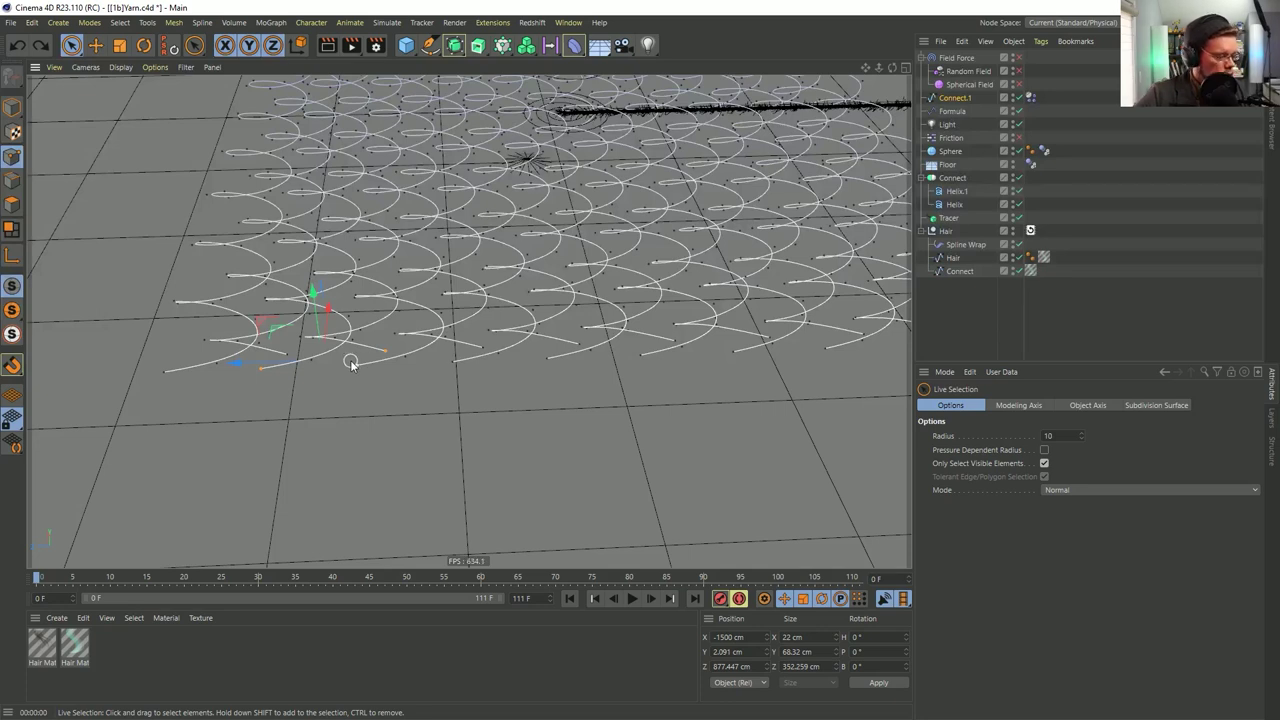
Select the two end points at the front corner of Connect.1 and join their segments
left_click(176, 368)
left_click(172, 375, "shift")
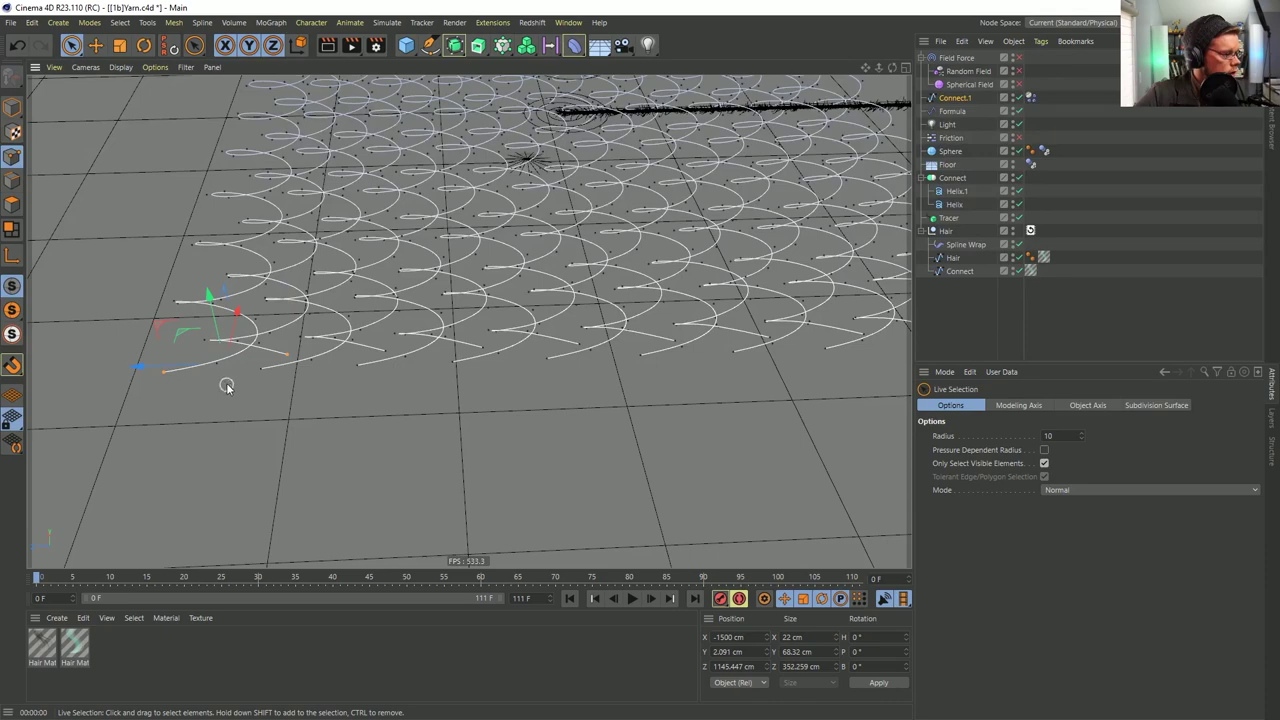
left_click_drag(255, 372, 271, 371, "alt")
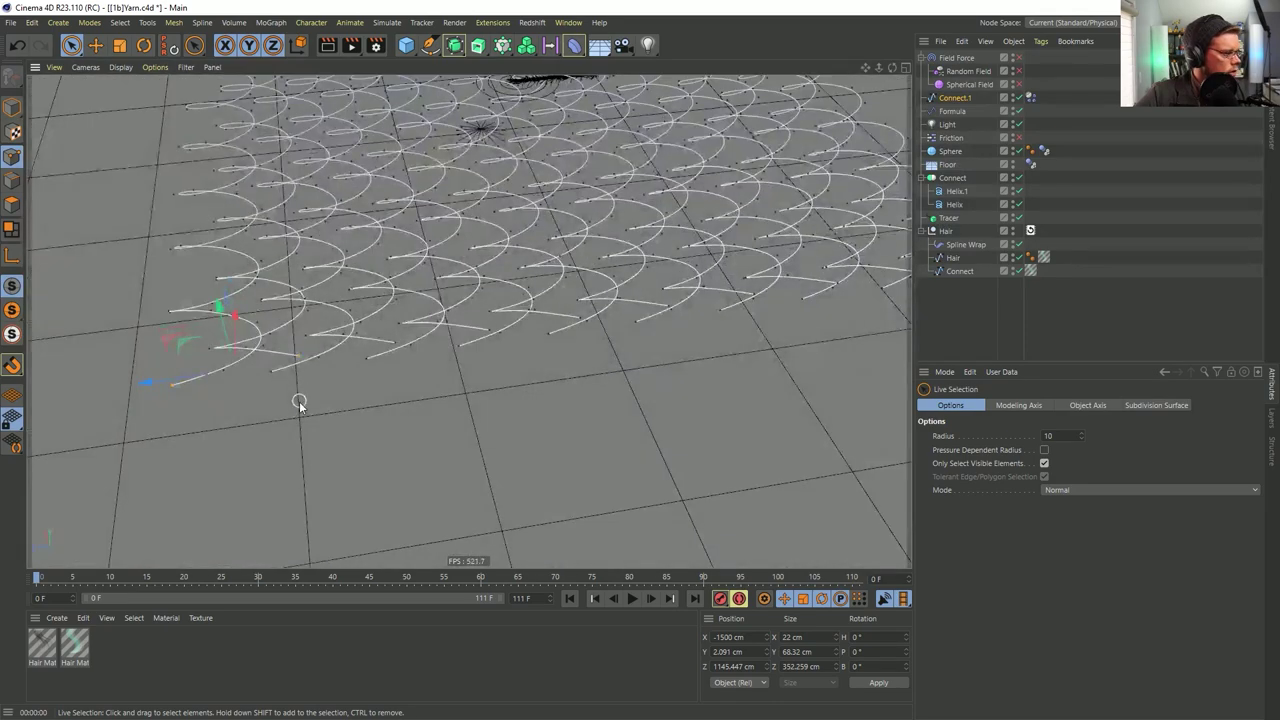
right_click(298, 397)
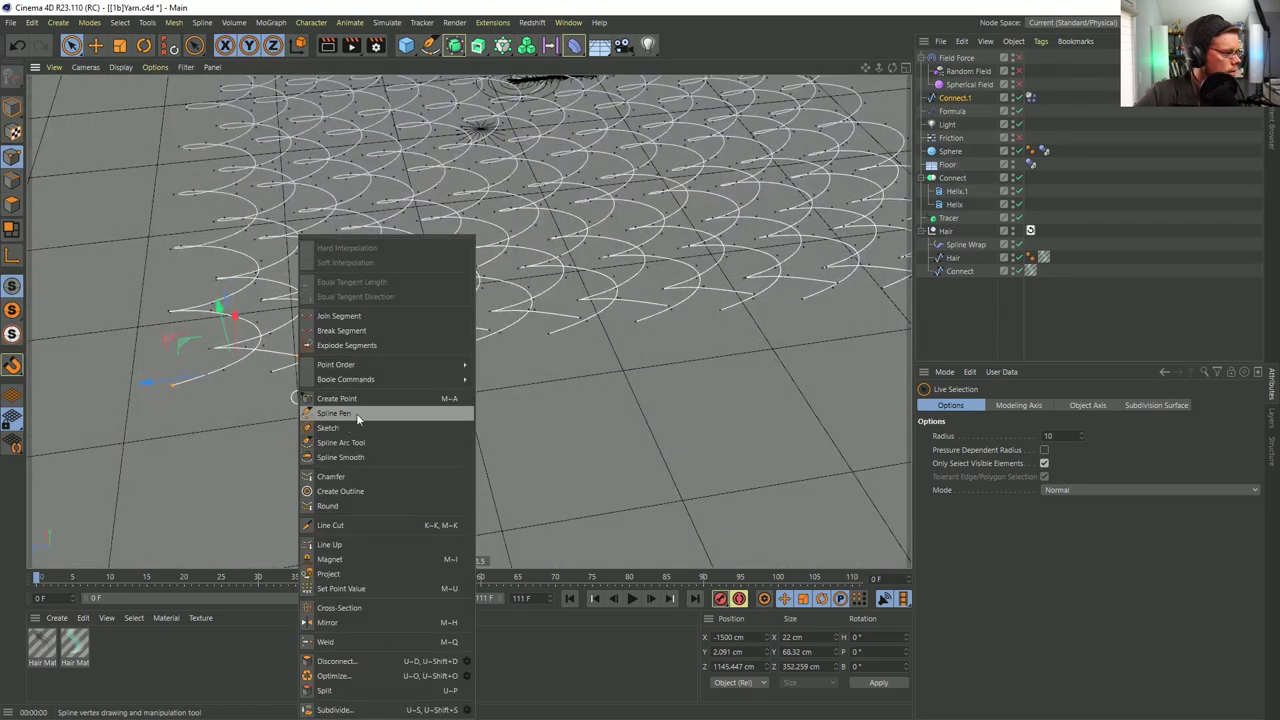
left_click(367, 322)
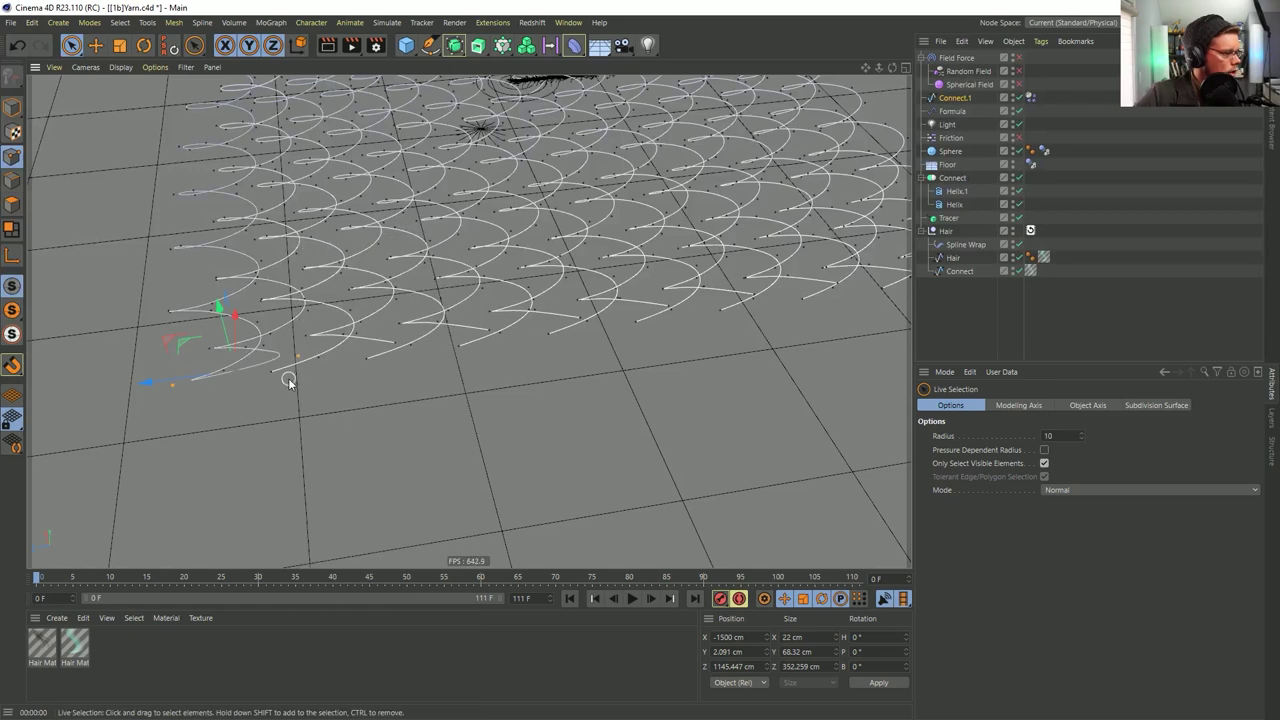
Select the second pair of row end points along Connect.1's front edge and join their segments
left_click(272, 377)
left_click(393, 345, "shift")
right_click(395, 364)
left_click(440, 317)
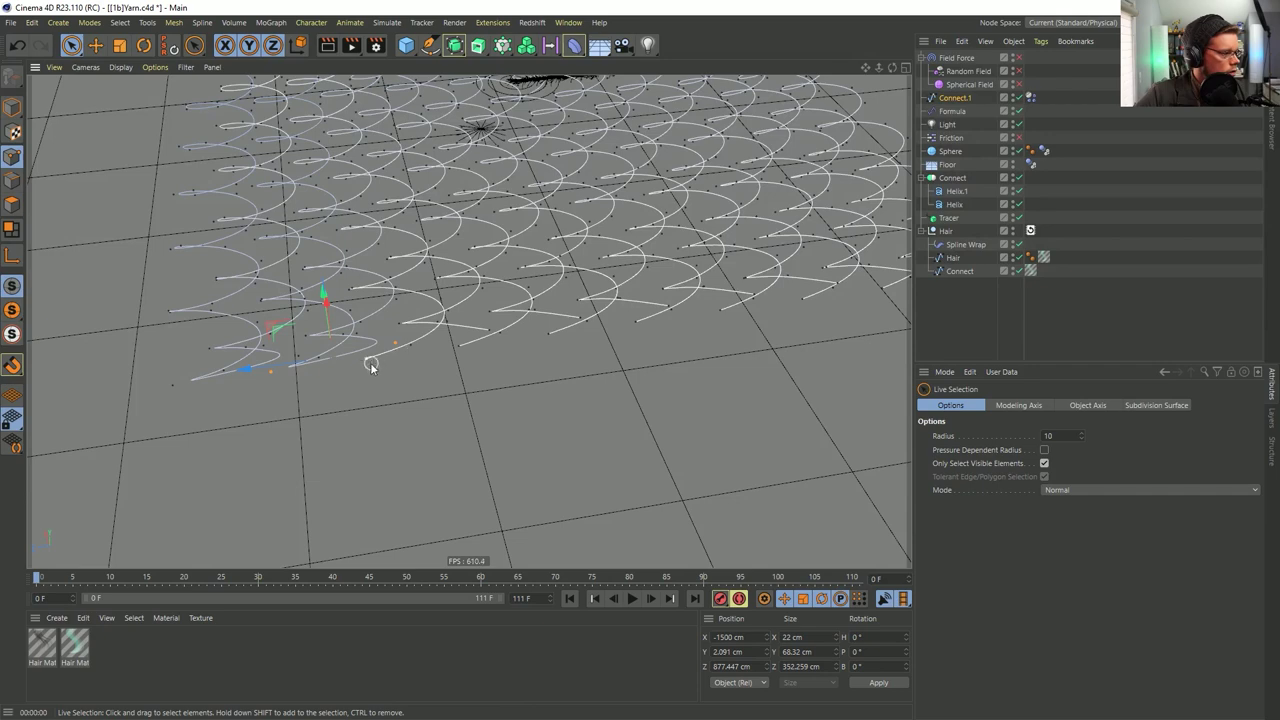
Join the segments of the third pair of row end points along the same edge of Connect.1
left_click(371, 357)
left_click(487, 331, "shift")
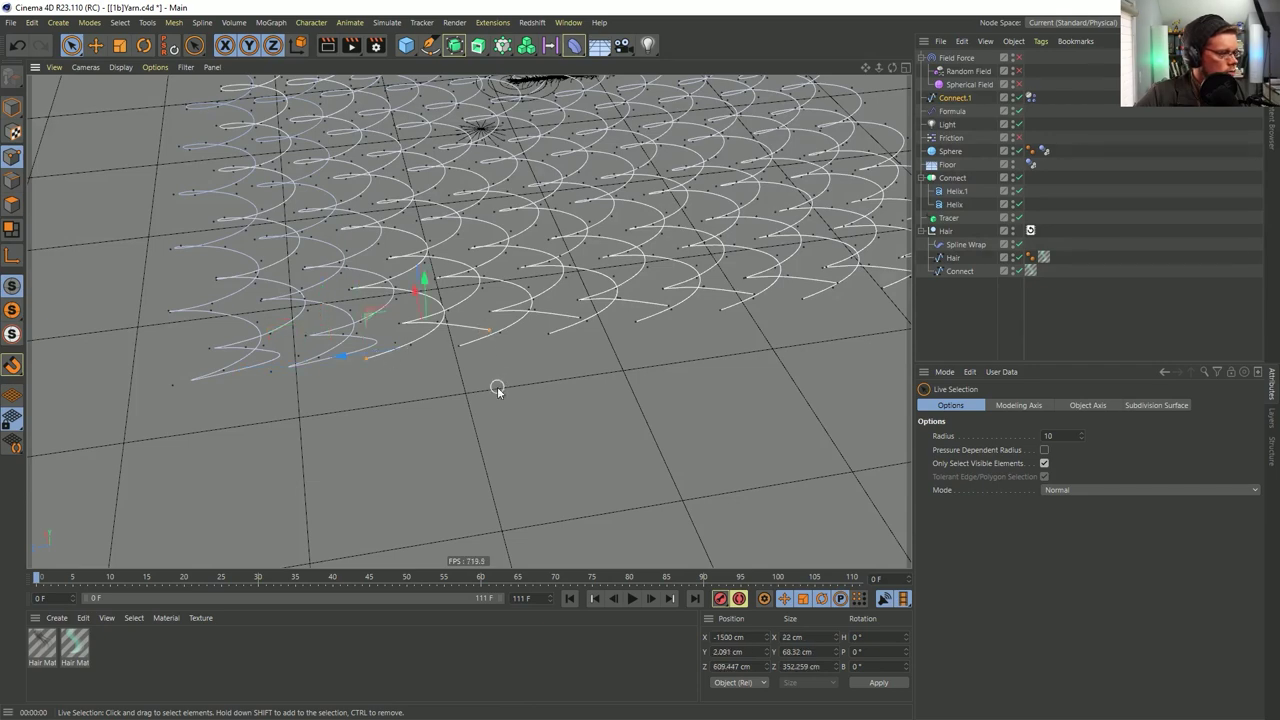
right_click(498, 390)
left_click(535, 319)
Join the segments of the fourth and fifth pairs of row end points along Connect.1's front edge
left_click(465, 348)
left_click_drag(504, 347, 552, 331, "alt")
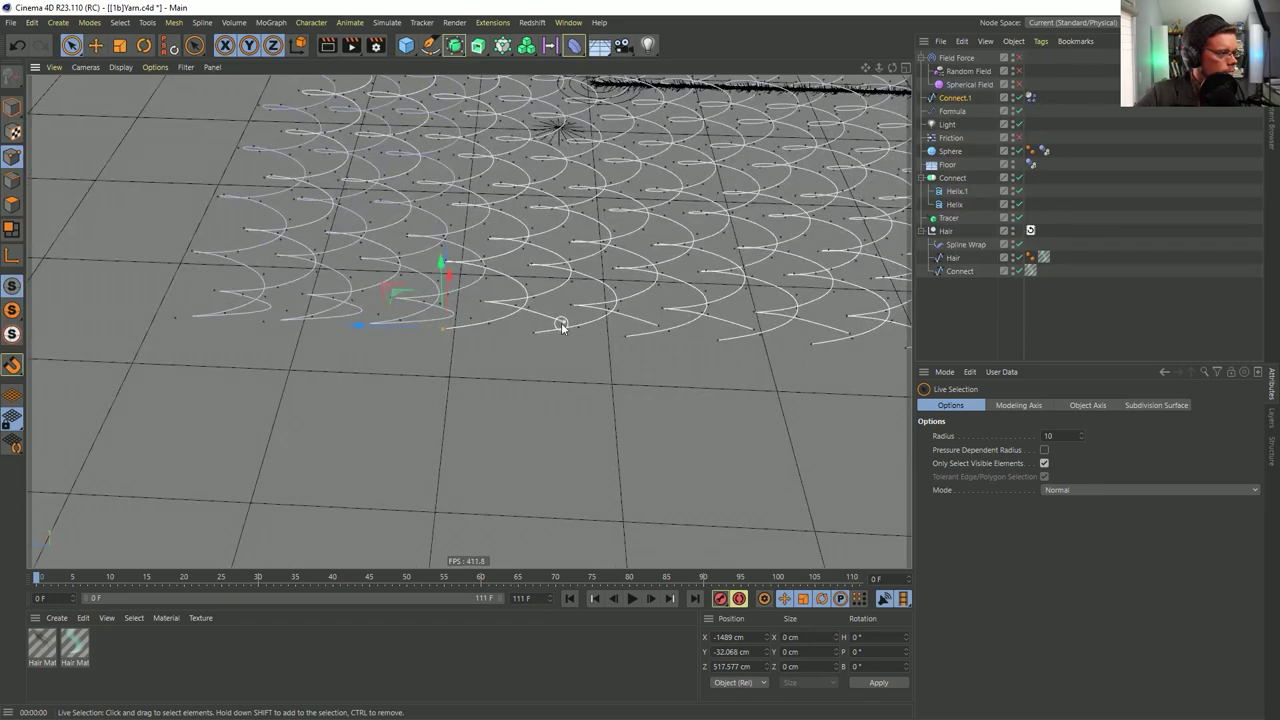
right_click(561, 327)
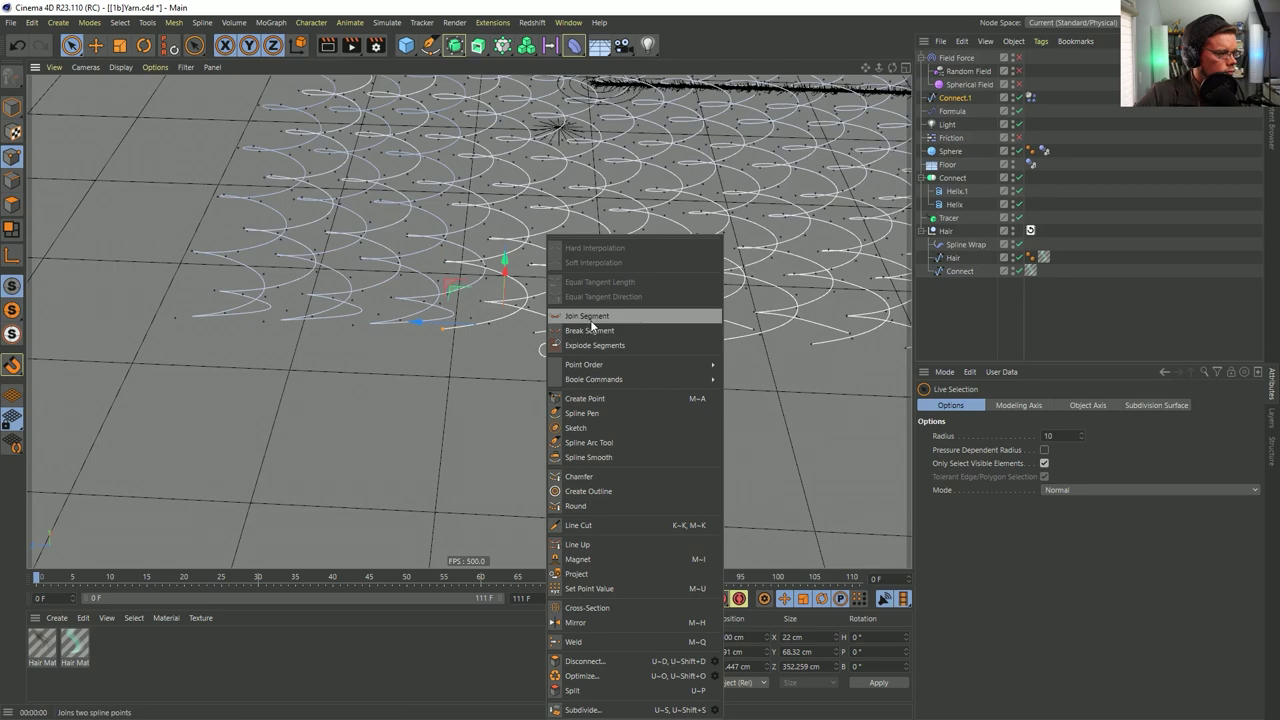
left_click(551, 321)
left_click_drag(606, 363, 507, 380, "alt")
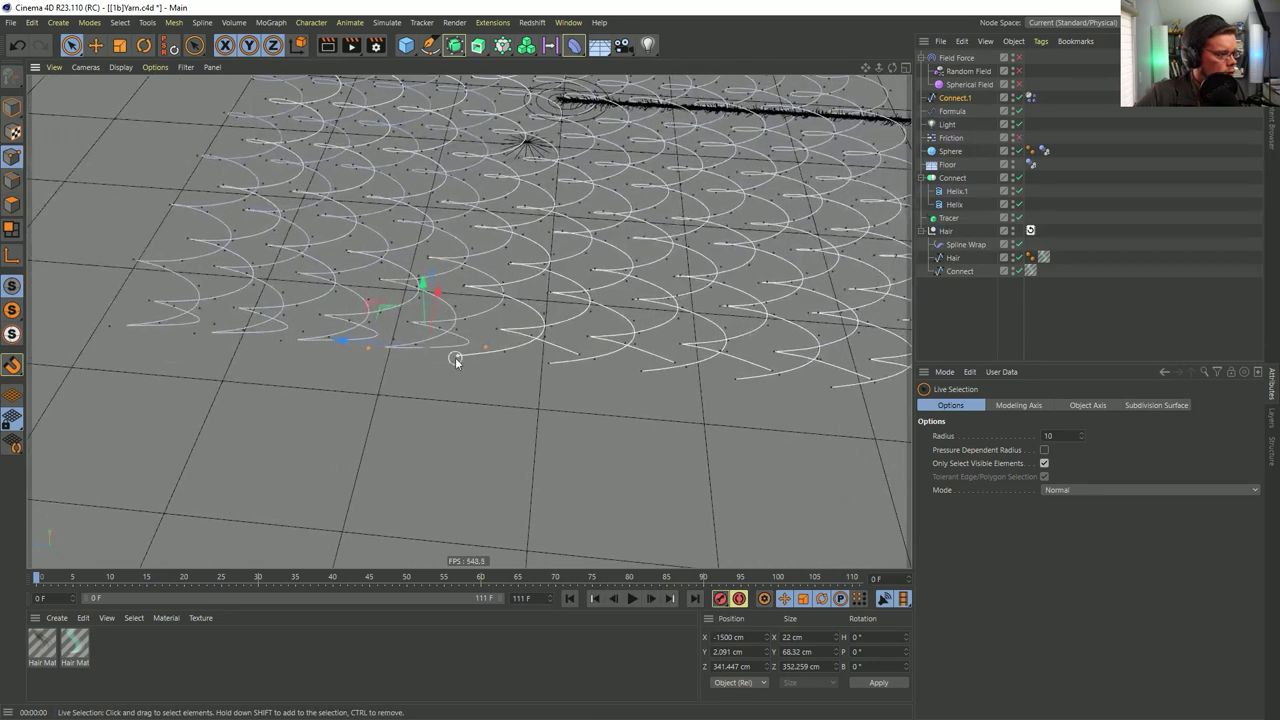
right_click(571, 372)
left_click(617, 316)
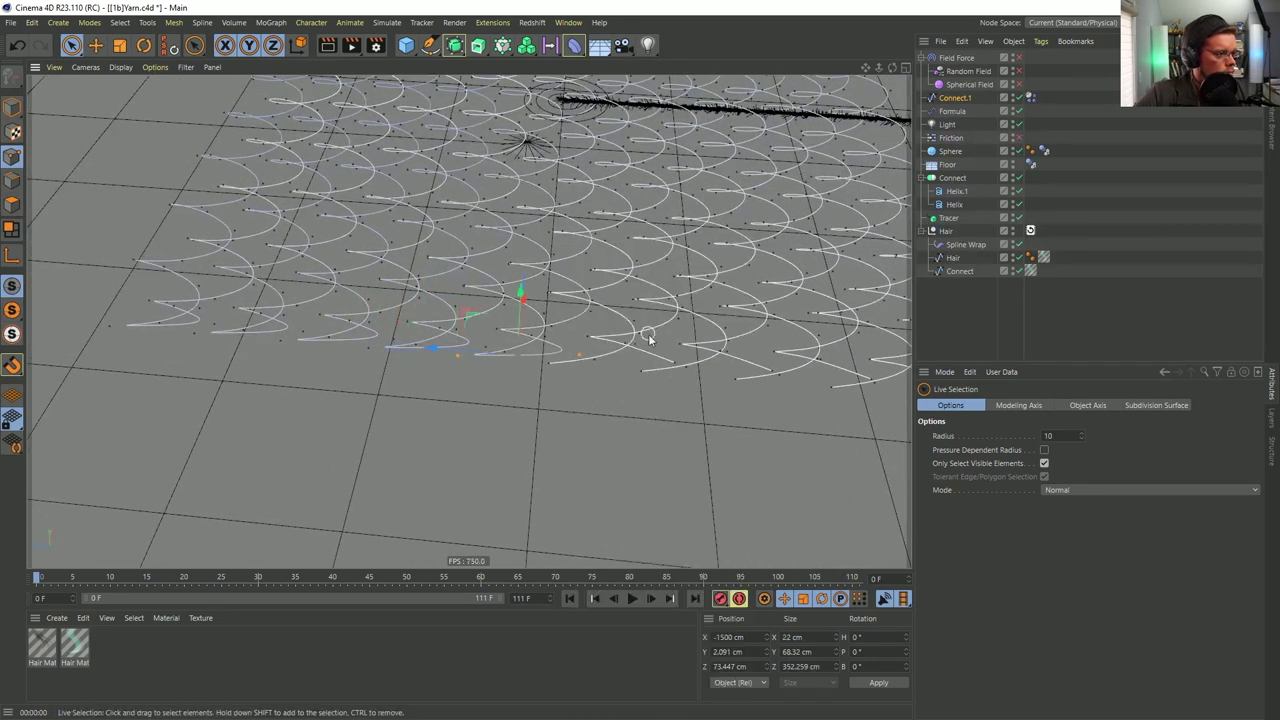
Join the segments of the sixth and seventh pairs of row end points along Connect.1's front edge
middle_click_drag(571, 372, 506, 371, "alt")
right_click(536, 365)
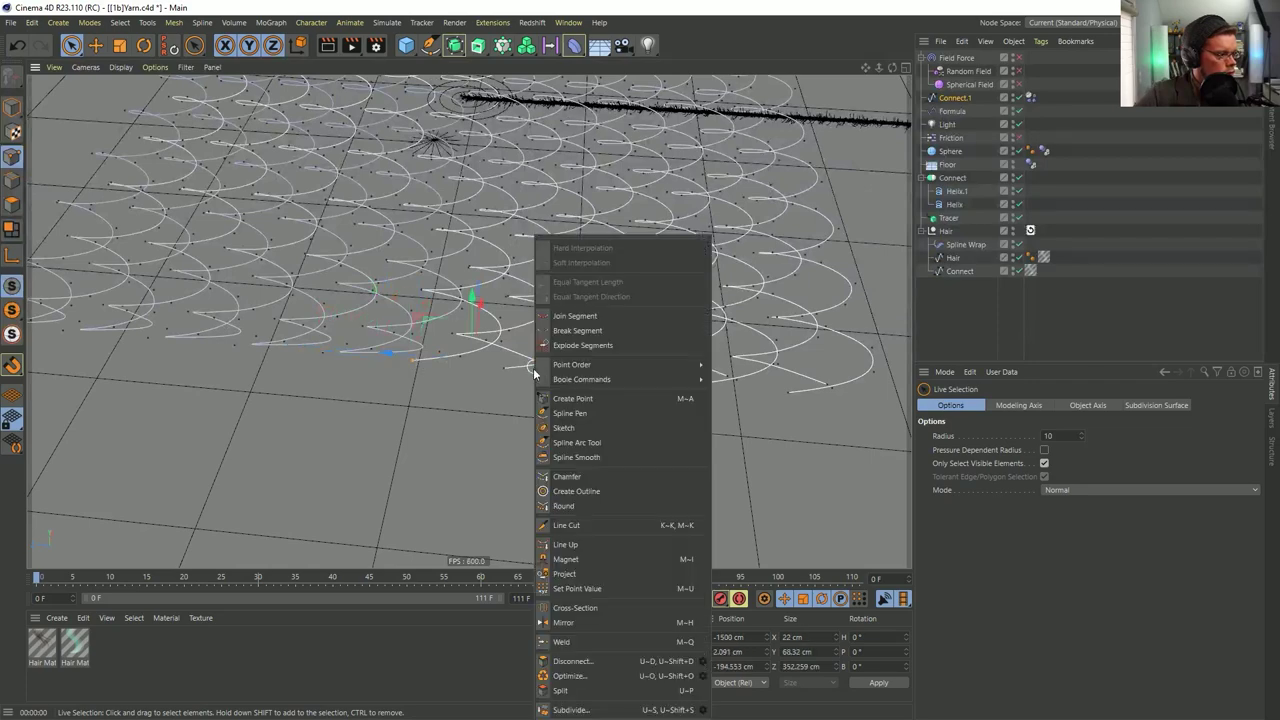
left_click(602, 318)
left_click(506, 374, "shift")
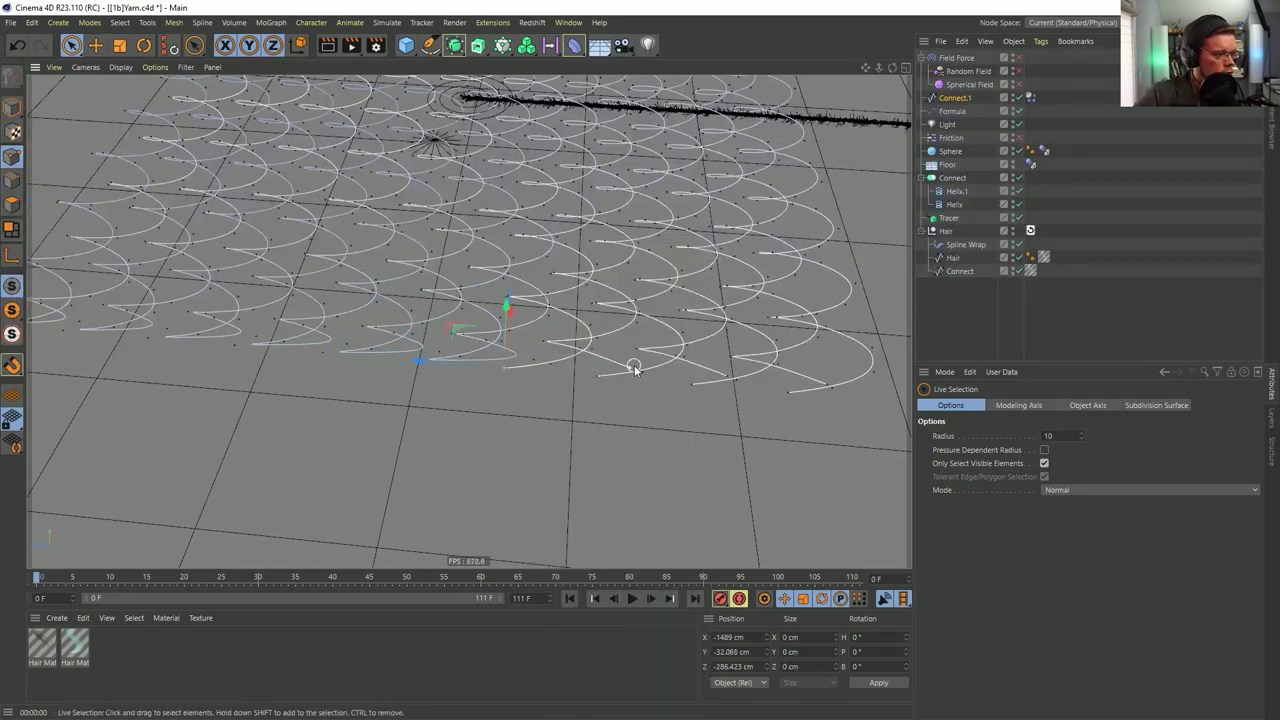
right_click(625, 370)
left_click(673, 319)
Join the segments of the last two pairs of row end points on Connect.1's front edge
left_click_drag(640, 340, 480, 351, "alt")
right_click(580, 356)
left_click(612, 316)
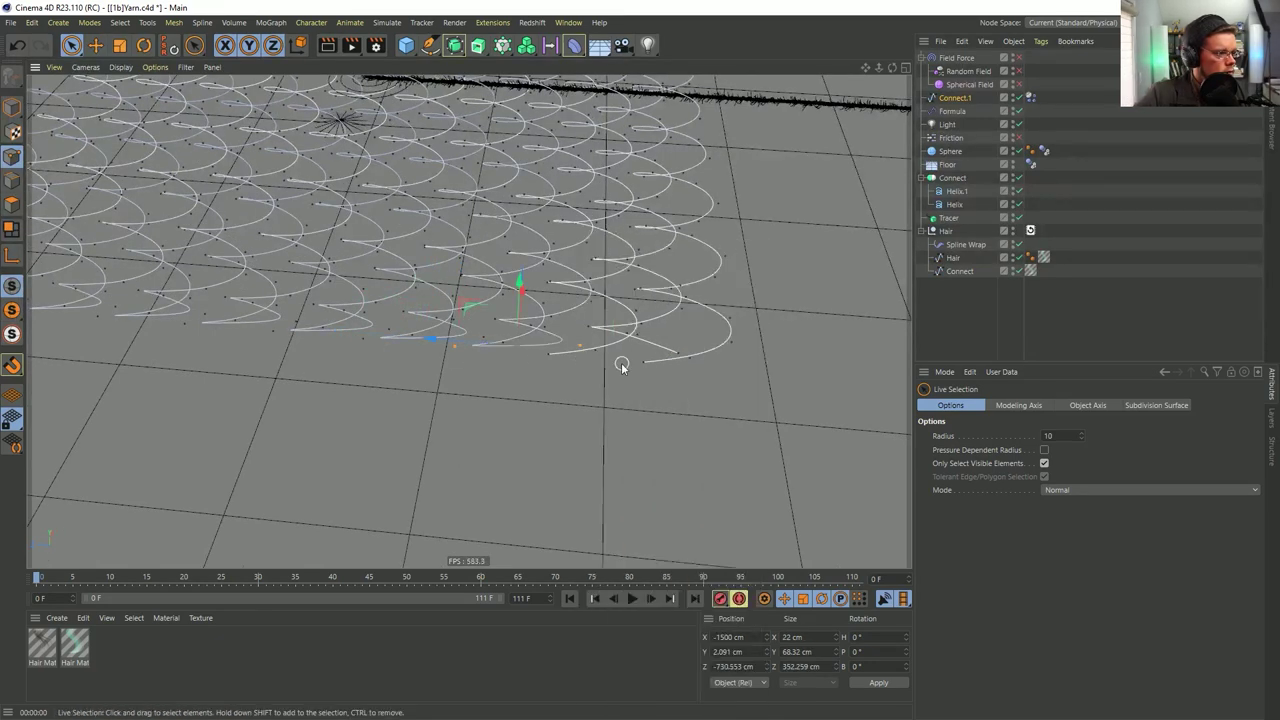
right_click(677, 351)
left_click(705, 317)
Select the two outermost row end points at the corner of Connect.1's opposite edge and join their segments
left_click_drag(733, 348, 486, 216, "alt")
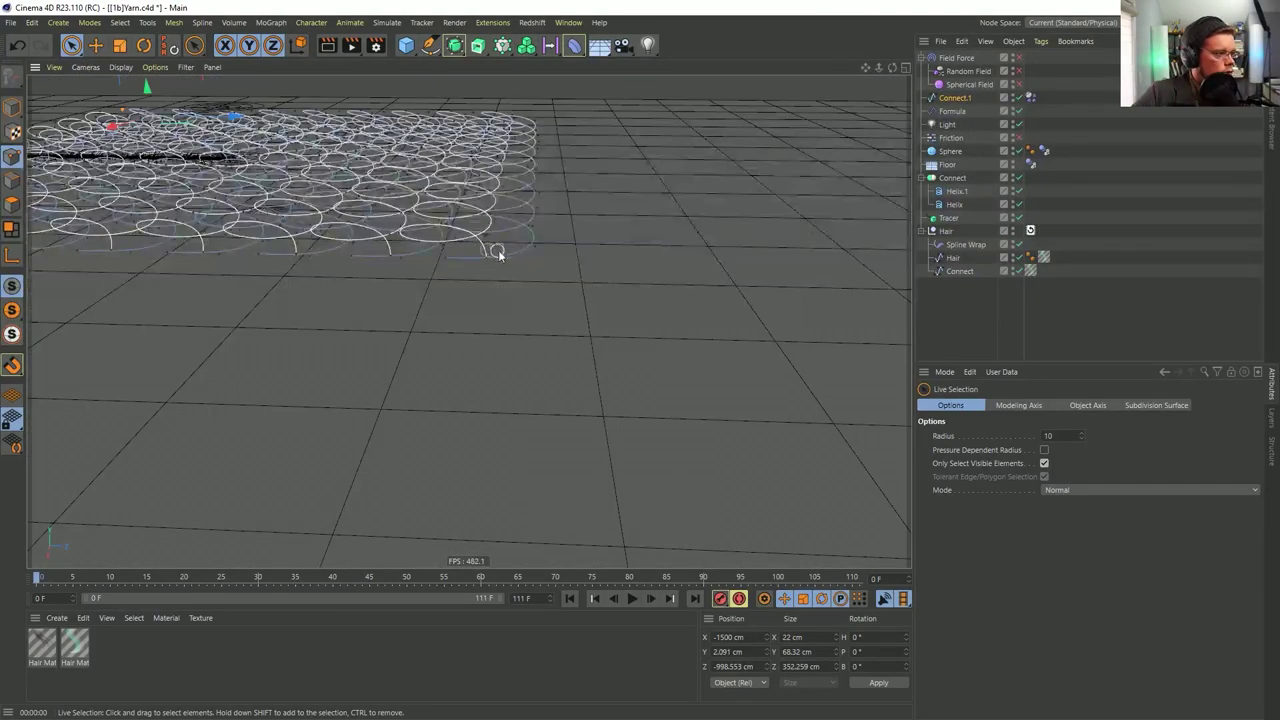
middle_click_drag(492, 252, 470, 320, "alt")
left_click_drag(470, 320, 543, 404, "alt")
left_click(543, 398)
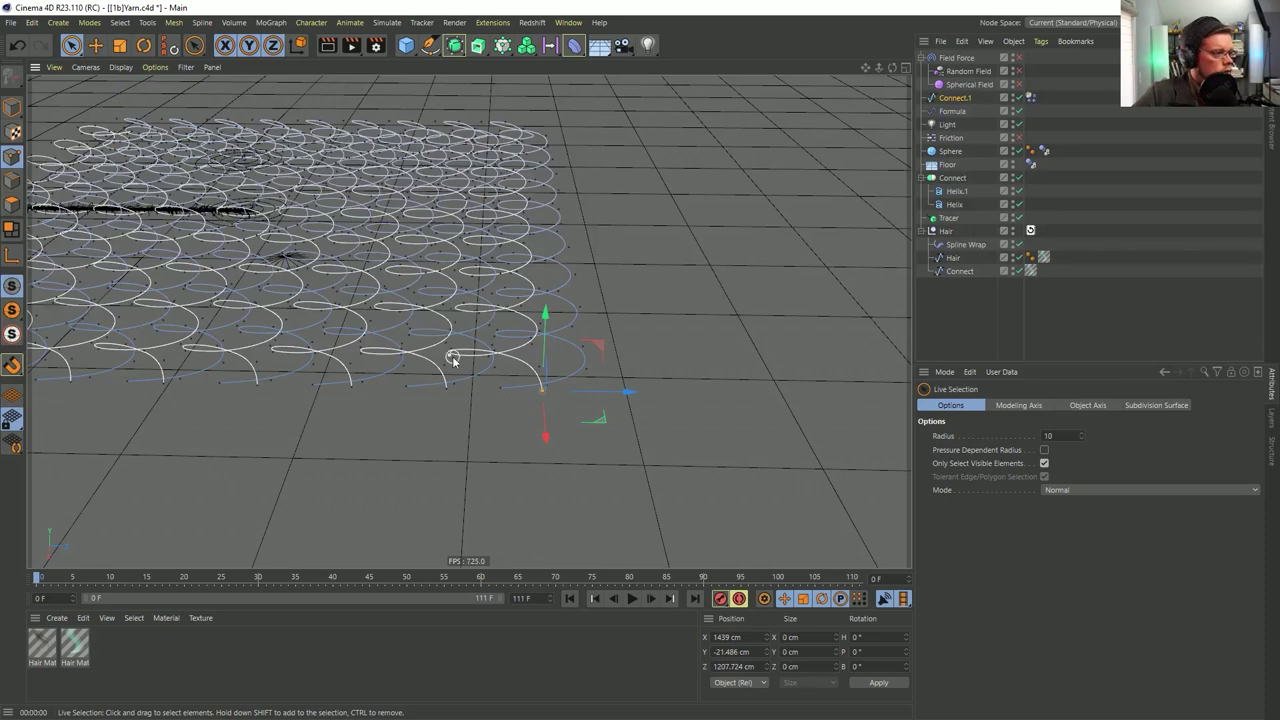
left_click(445, 390, "shift")
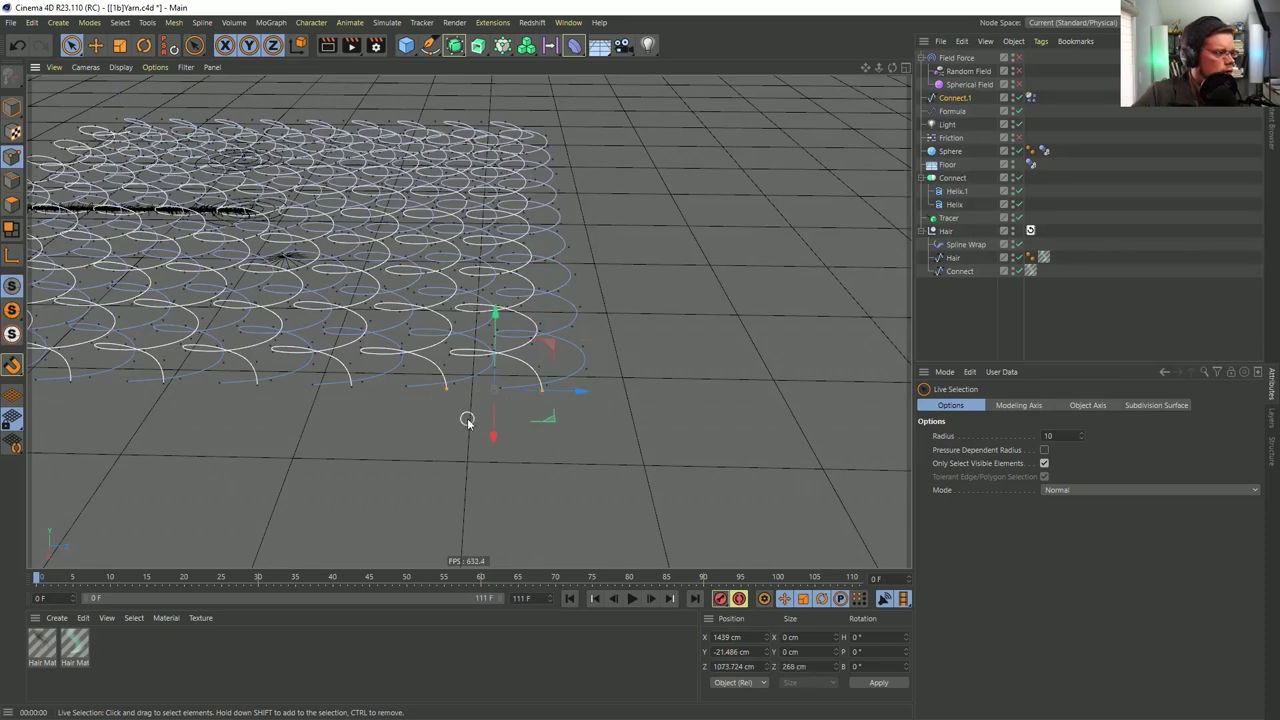
right_click(466, 420)
left_click(490, 330)
Select all connected points of the corner rows as a check, then join the second pair of end points on the opposite edge
middle_click_drag(510, 325, 569, 343, "alt")
left_click_drag(569, 343, 556, 371, "alt")
middle_click_drag(542, 416, 564, 410, "alt")
left_click_drag(563, 410, 615, 420, "alt")
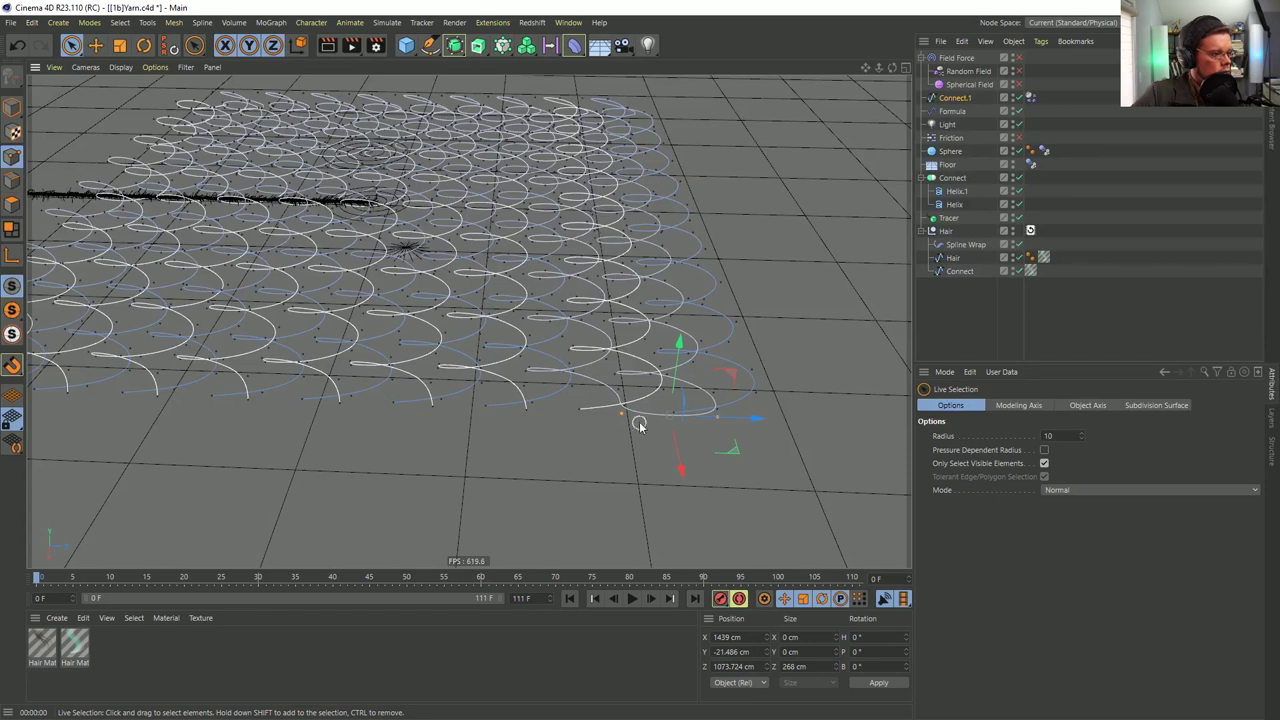
double_click(648, 430)
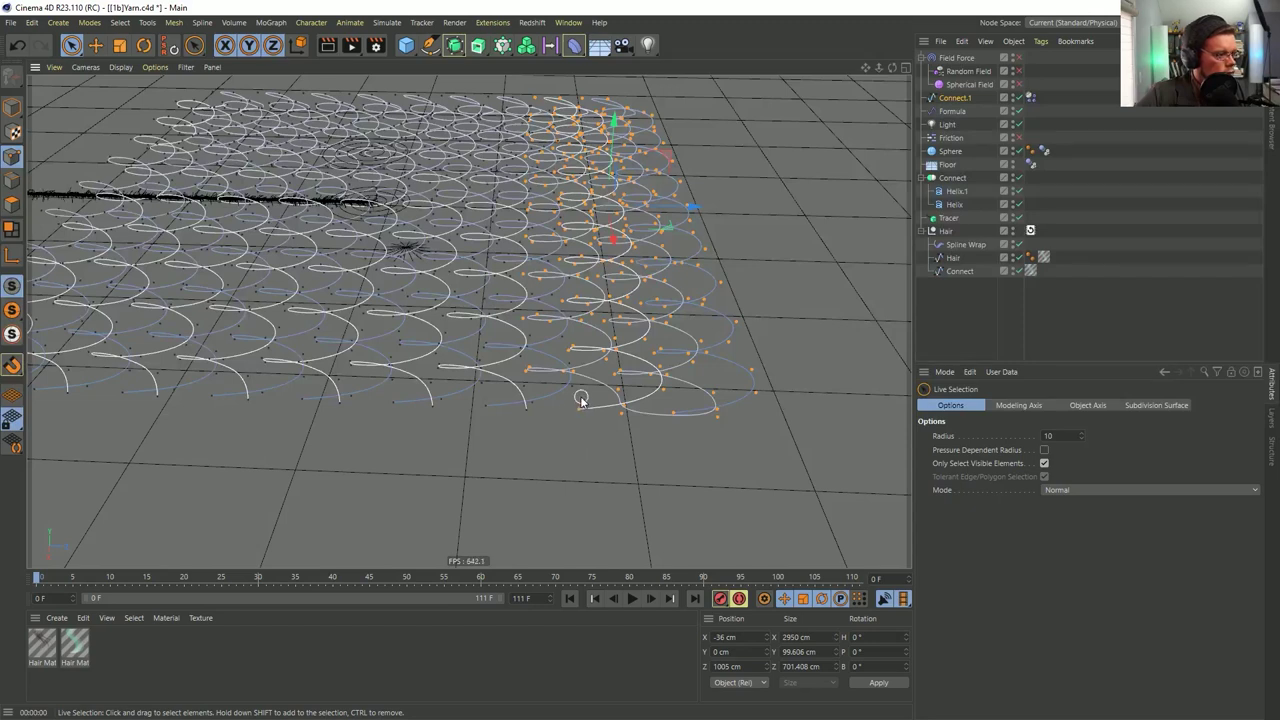
double_click(525, 419)
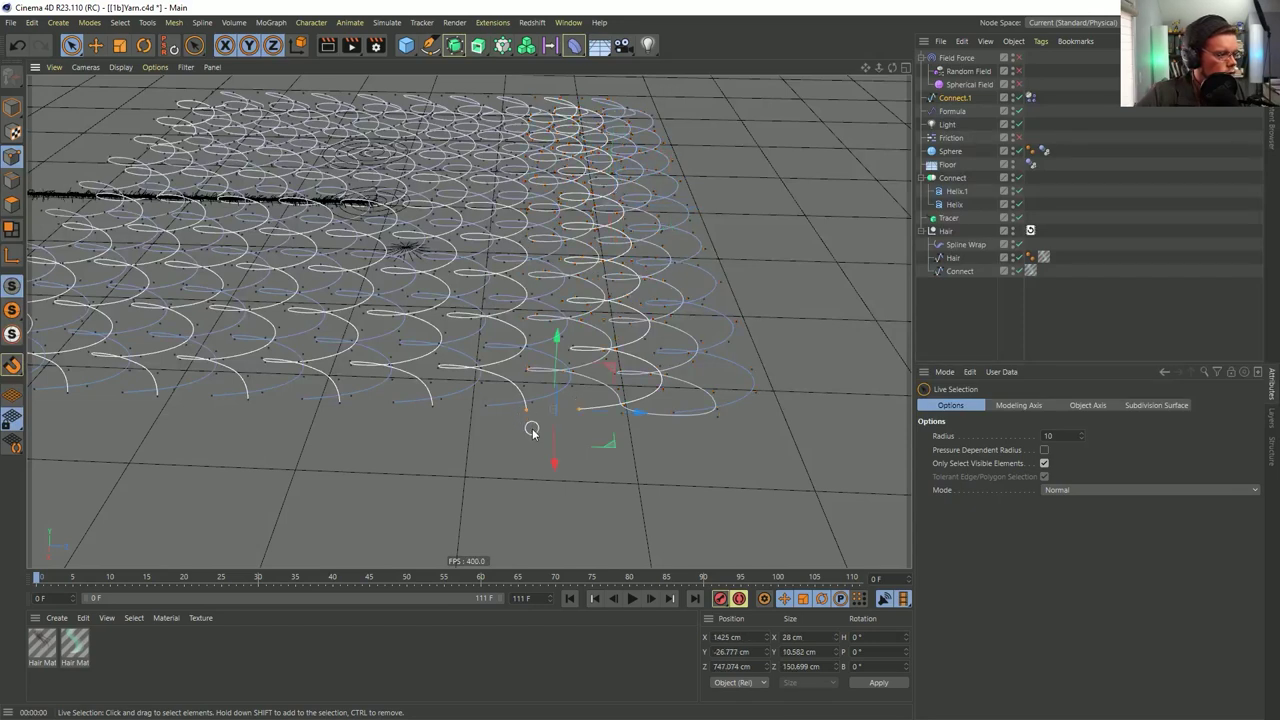
right_click(536, 430)
left_click(578, 316)
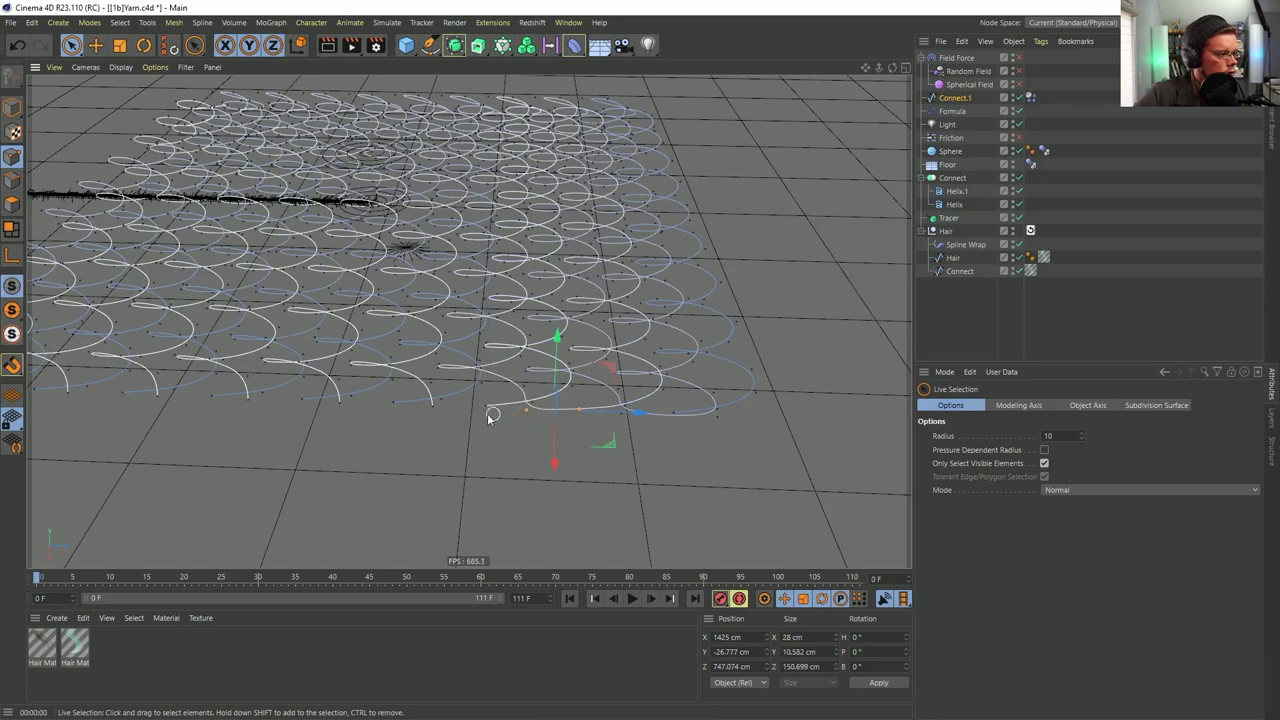
Join the segments of the third pair of row end points on the opposite edge and return to Live Selection
left_click_drag(432, 409, 436, 412)
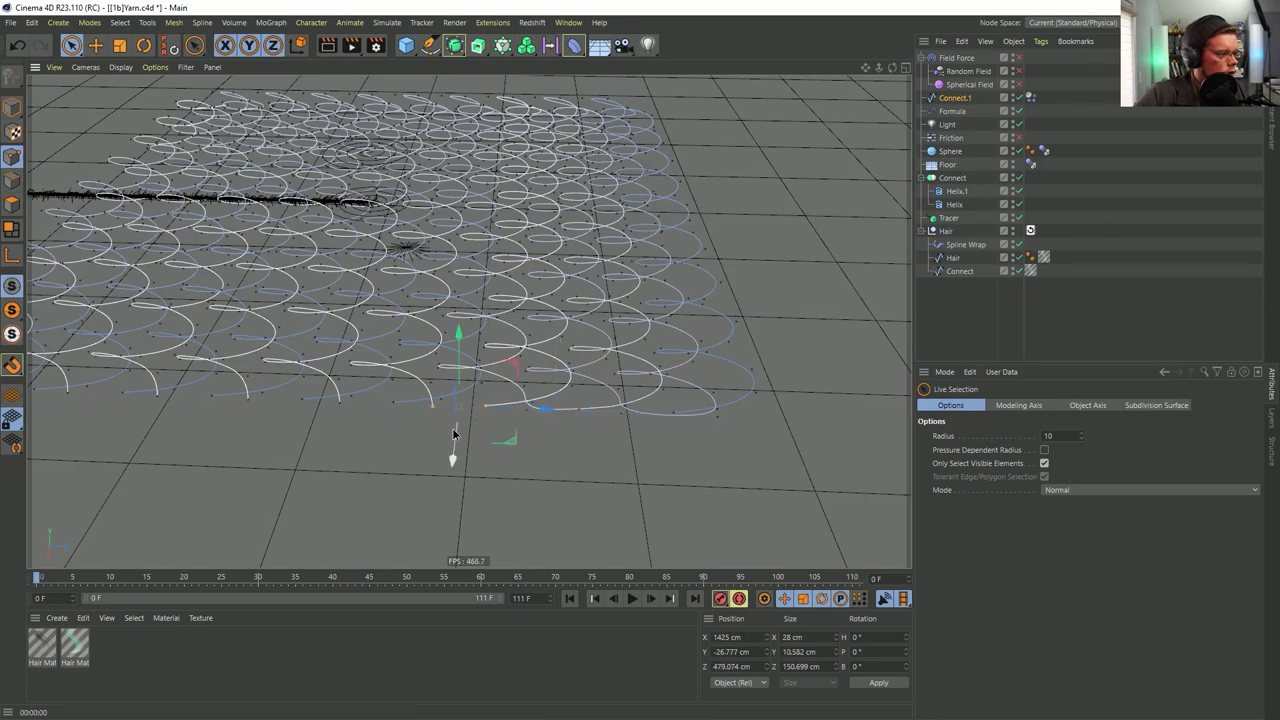
right_click(456, 430)
right_click(460, 424)
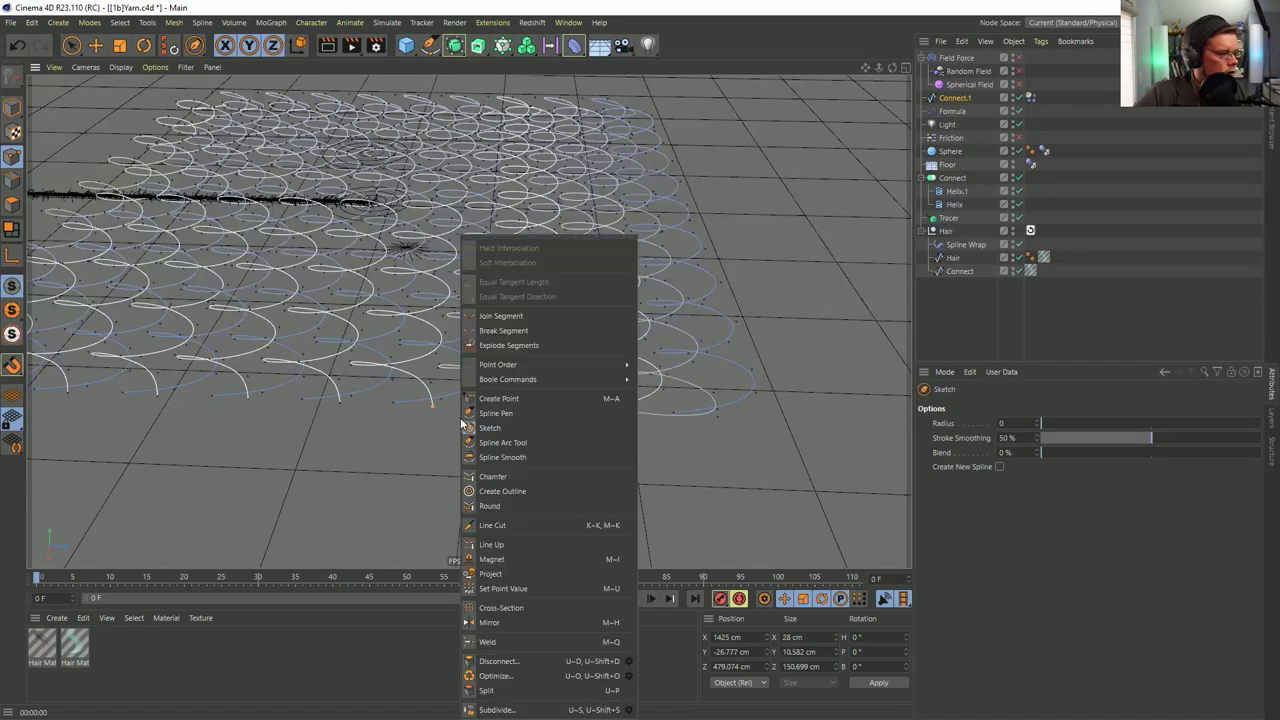
left_click(507, 318)
middle_click_drag(480, 384, 613, 378, "alt")
key("space")
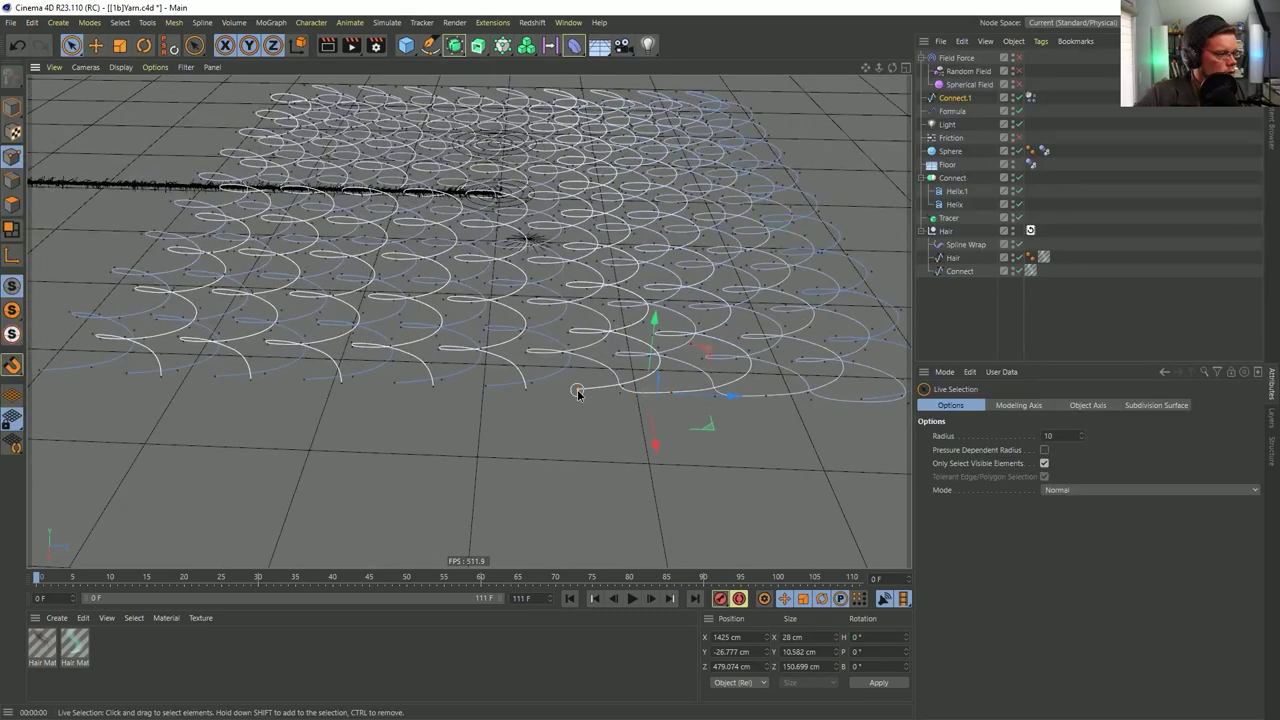
Join the segments of the fourth pair of row end points along Connect.1's opposite edge
right_click(519, 397)
left_click(570, 408)
right_click(557, 400)
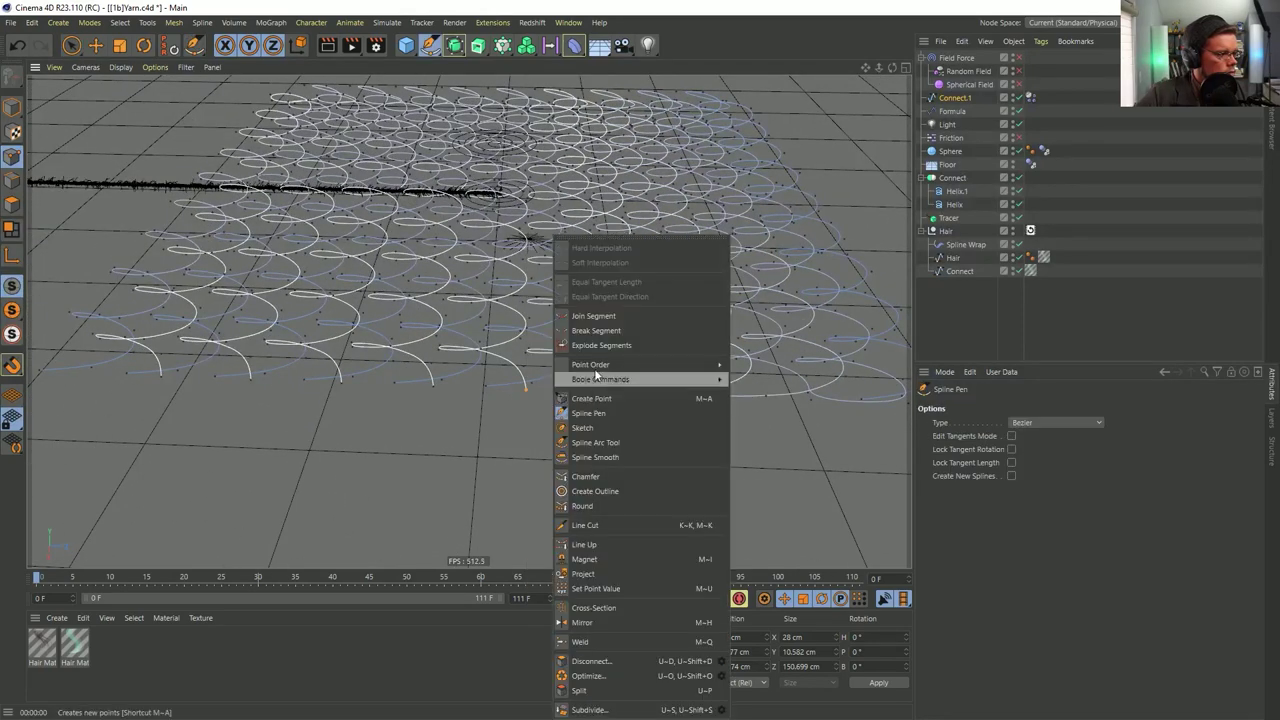
left_click(594, 316)
key("space")
Join the segments of the fifth pair of row end points along Connect.1's opposite edge
right_click(435, 393)
left_click(476, 395)
right_click(470, 390)
left_click(520, 316)
key("space")
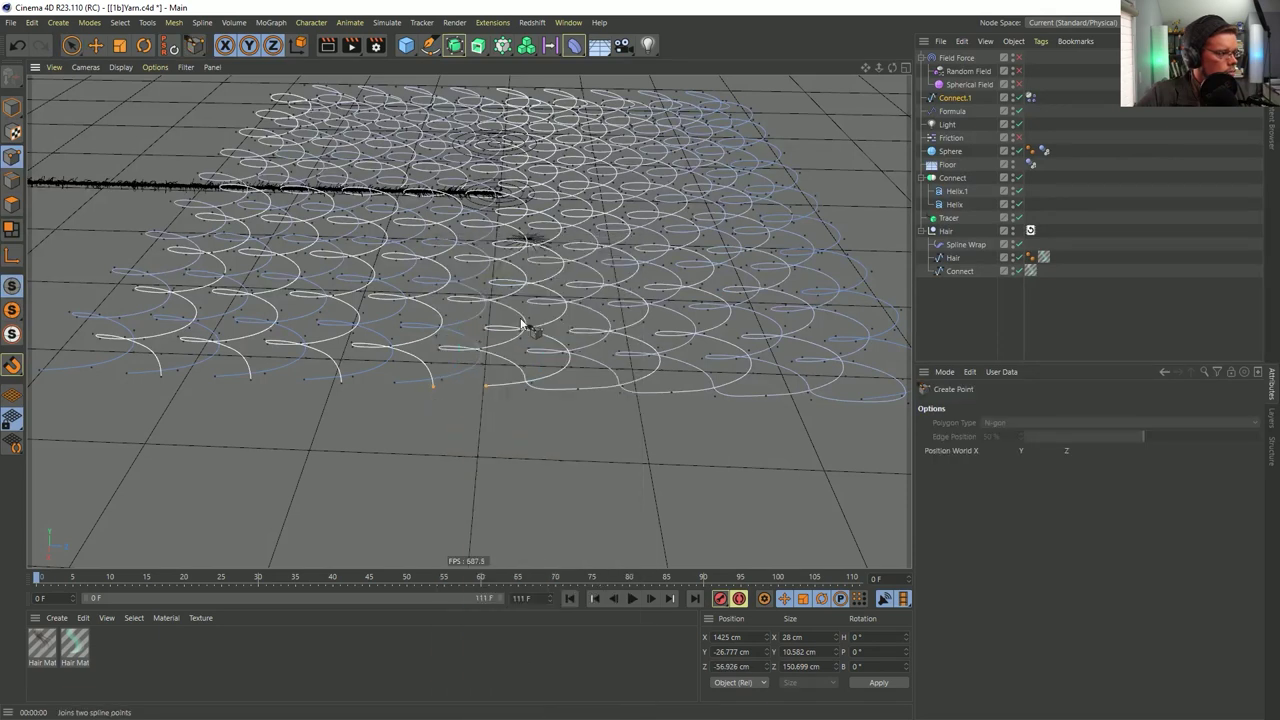
Join the segments of the sixth and seventh pairs of row end points along Connect.1's opposite edge
left_click_drag(340, 386, 343, 387)
right_click(346, 389)
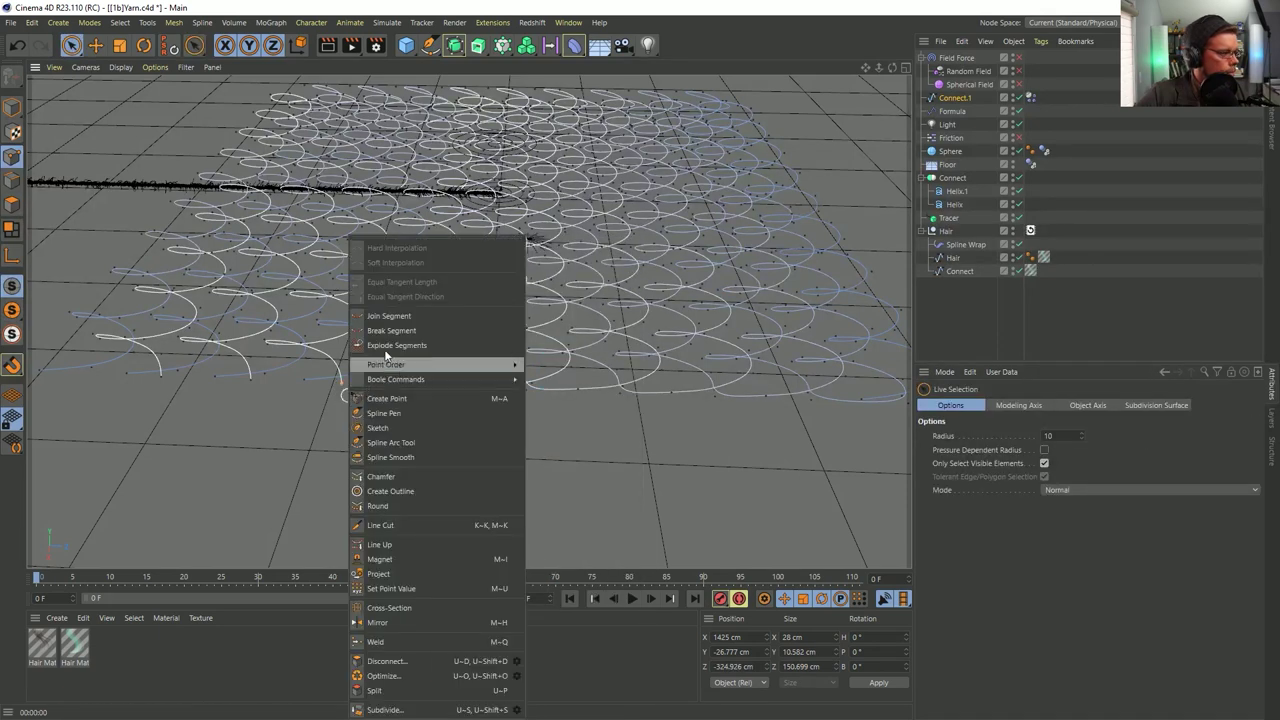
left_click(382, 318)
middle_click_drag(393, 400, 556, 436, "alt")
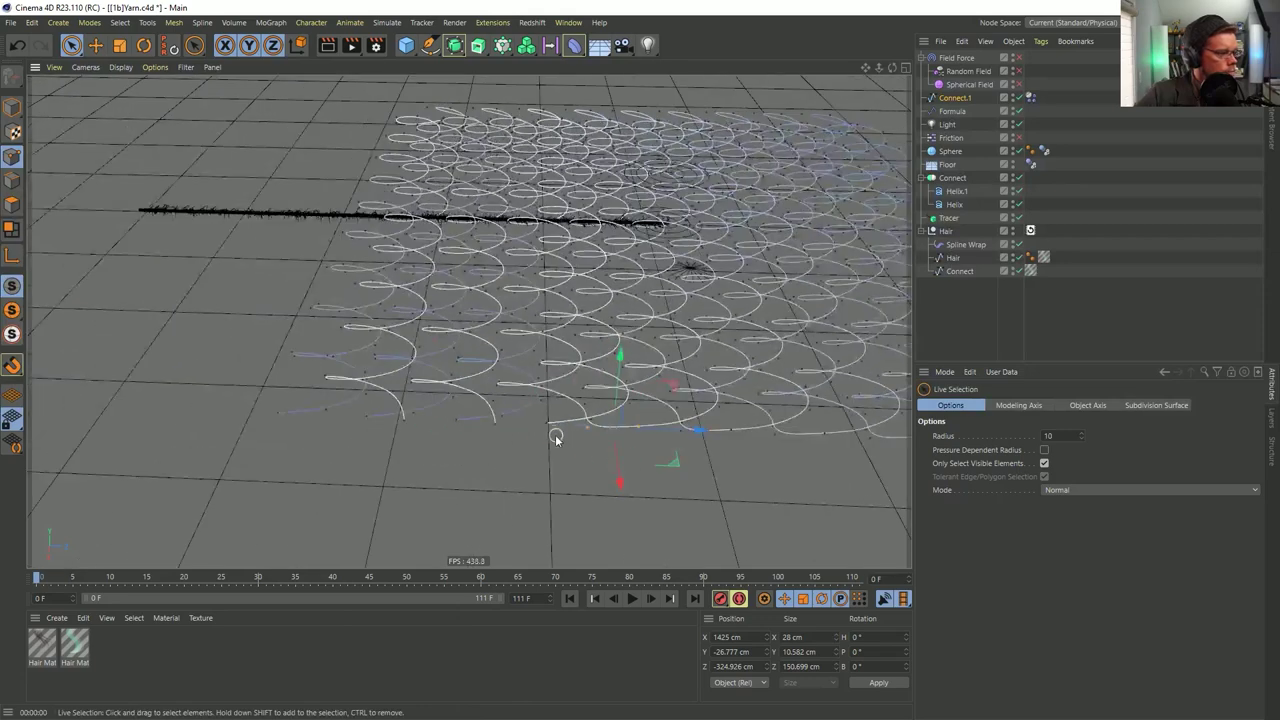
right_click(492, 435)
left_click(558, 316)
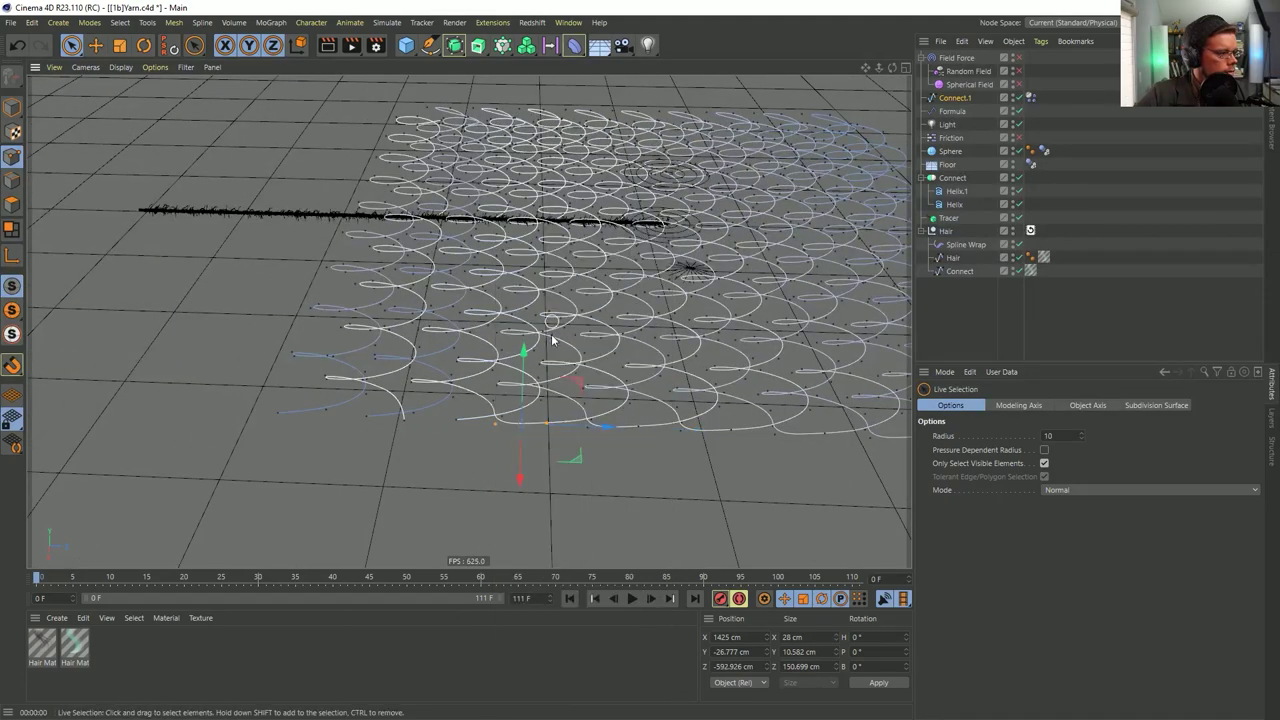
Join the segments of the last pair of row end points on the opposite edge and return to Live Selection
right_click(408, 426)
left_click(436, 413)
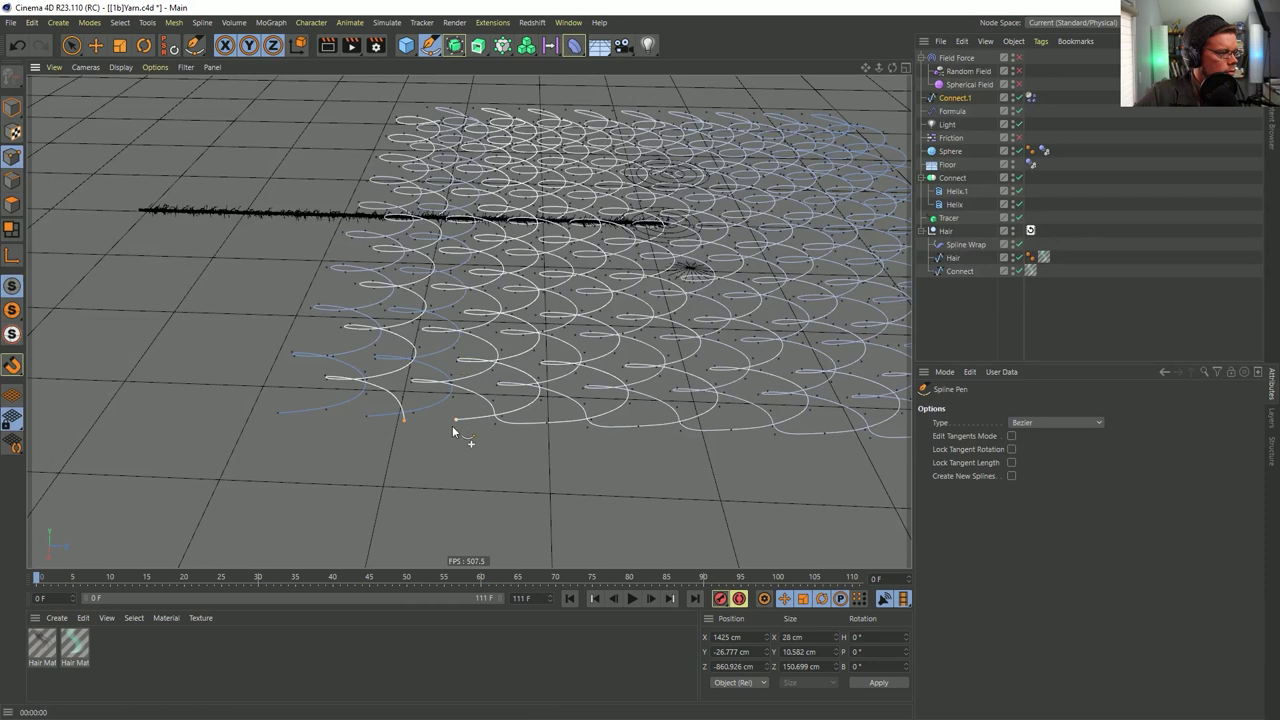
right_click(456, 430)
left_click(494, 317)
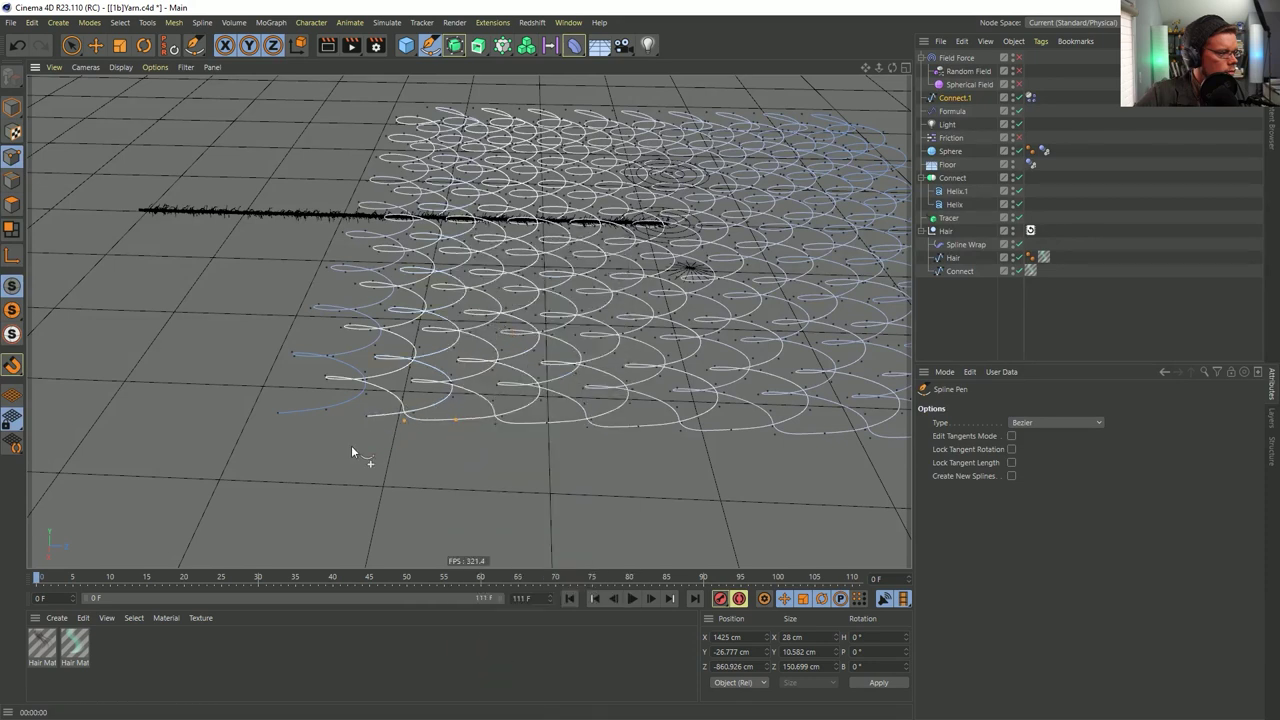
key("space")
Delete the leftover unjoined row of Connect.1, select the remaining yarn's connected points as a check, and deselect the object
left_click(301, 440)
double_click(271, 413)
key("Delete")
left_click(371, 412)
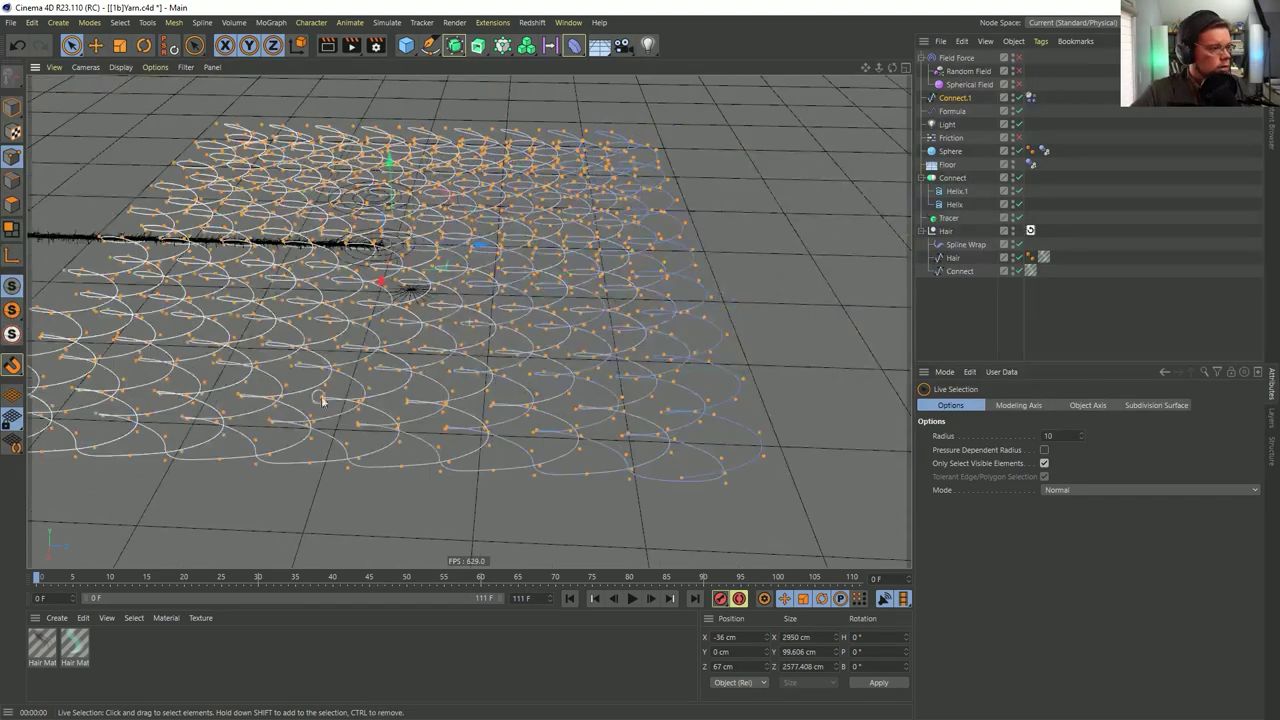
left_click_drag(322, 400, 408, 322, "alt")
left_click(1069, 289)
left_click_drag(460, 289, 505, 325, "alt")
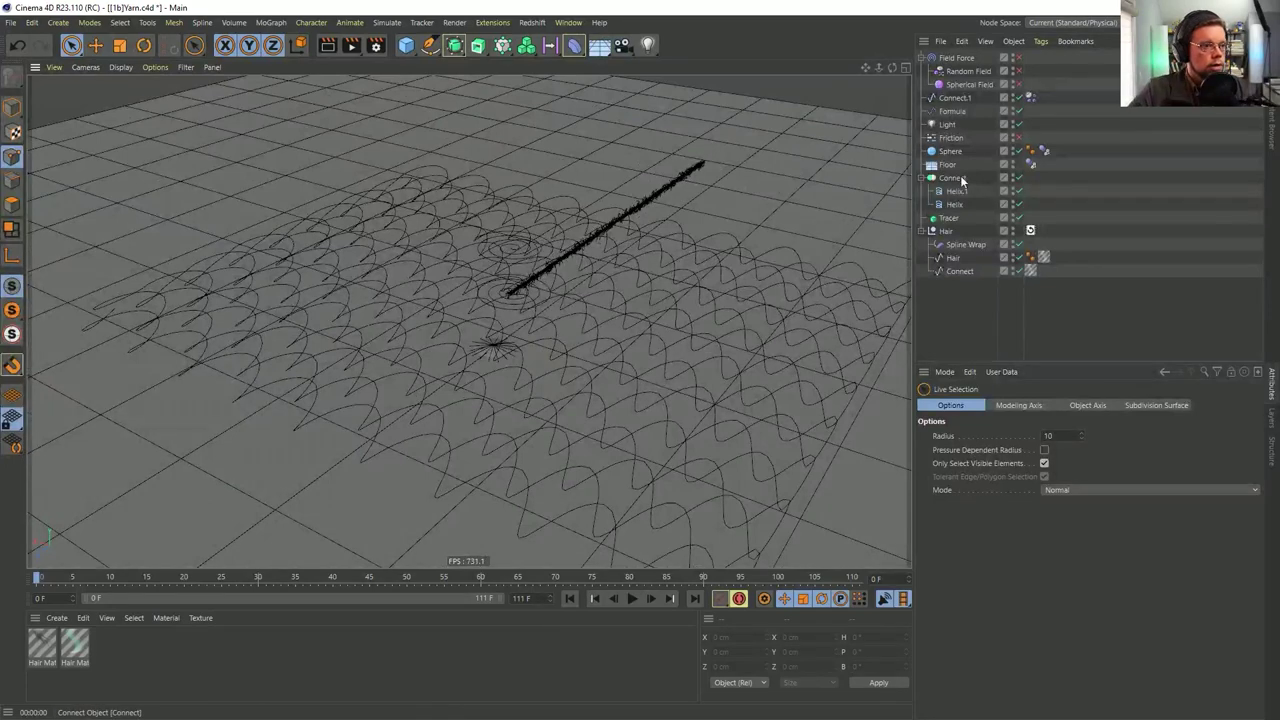
Disable the Connect generator together with its two Helix children and delete it from the scene
left_click(1019, 180, "ctrl")
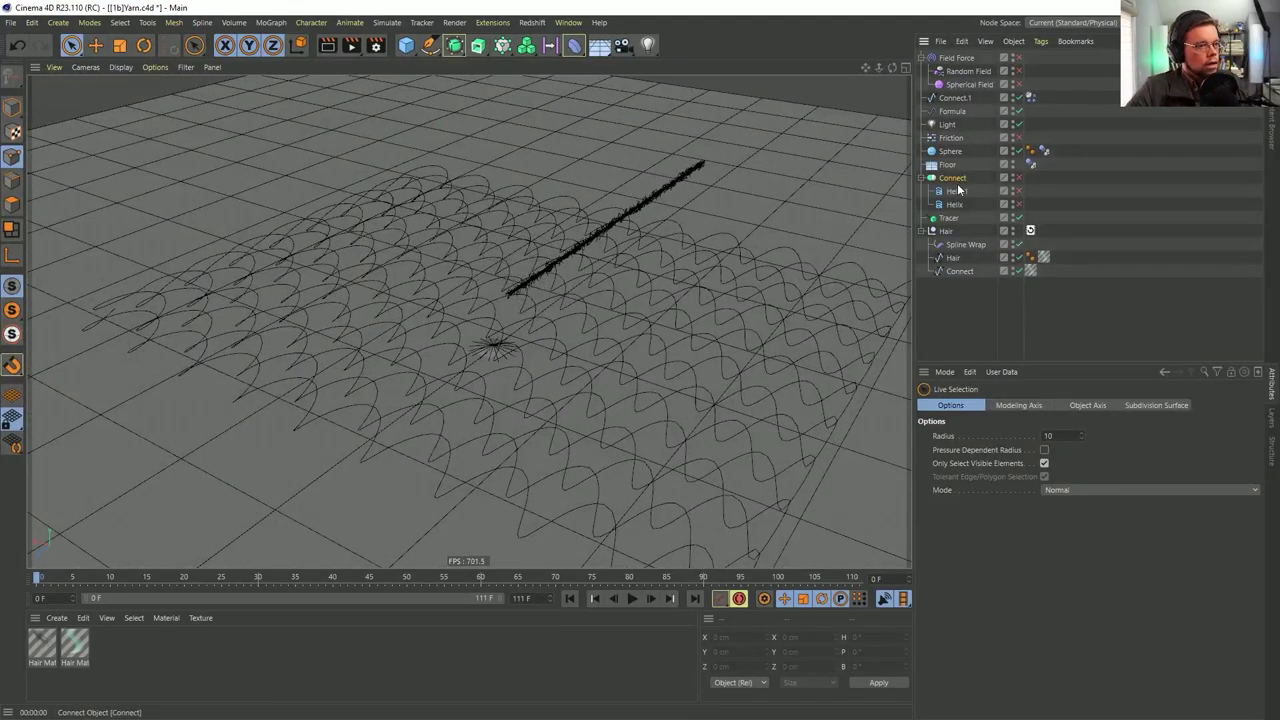
left_click(955, 179)
key("Delete")
mouse_move(591, 328)
left_mouse_down("alt")
mouse_move(571, 291)
mouse_move(543, 277)
mouse_move(600, 326)
left_mouse_up("alt")
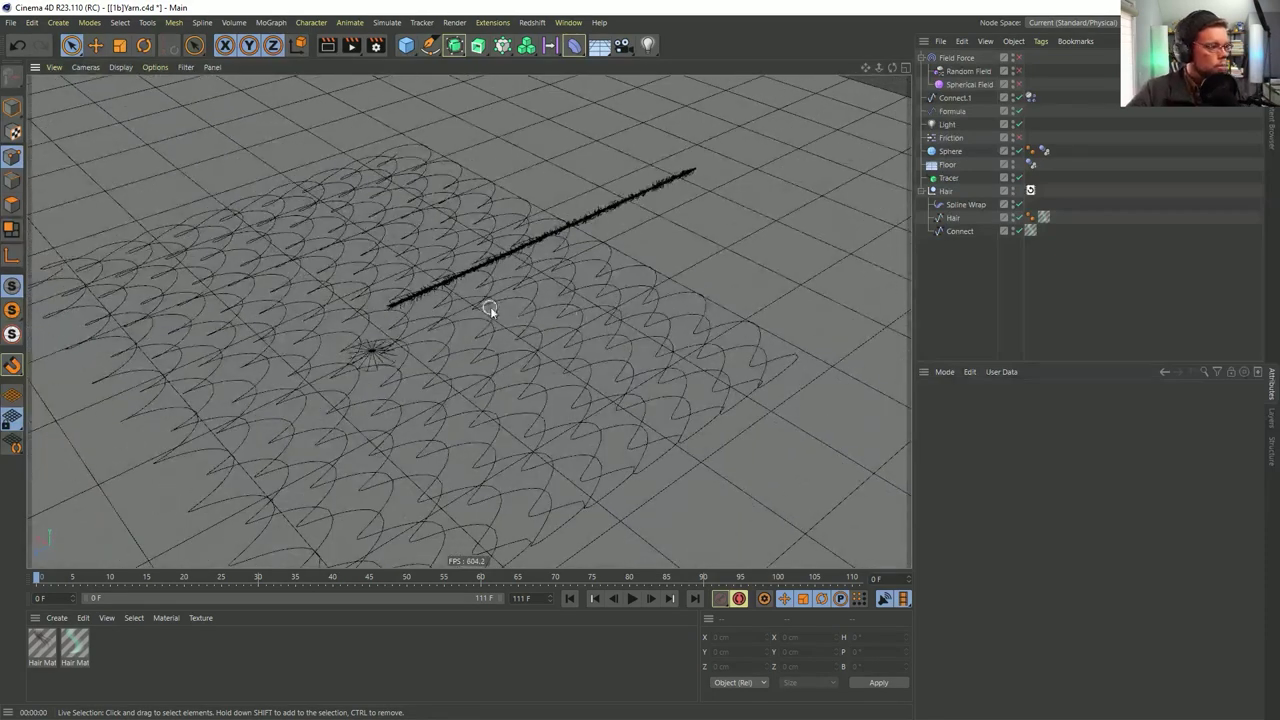
Assign the Tracer as the Spline Wrap's spline and add Connect.1 to the Tracer's Trace Link
left_click(955, 205)
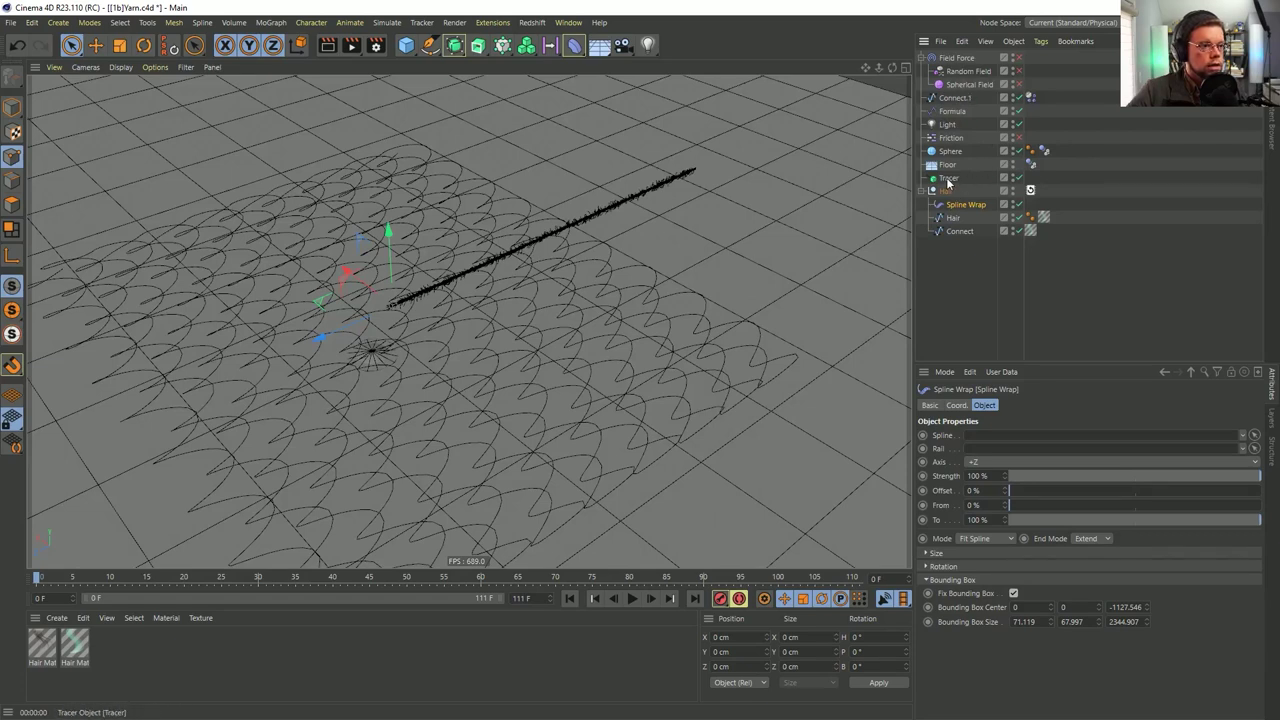
left_click_drag(996, 435, 996, 436)
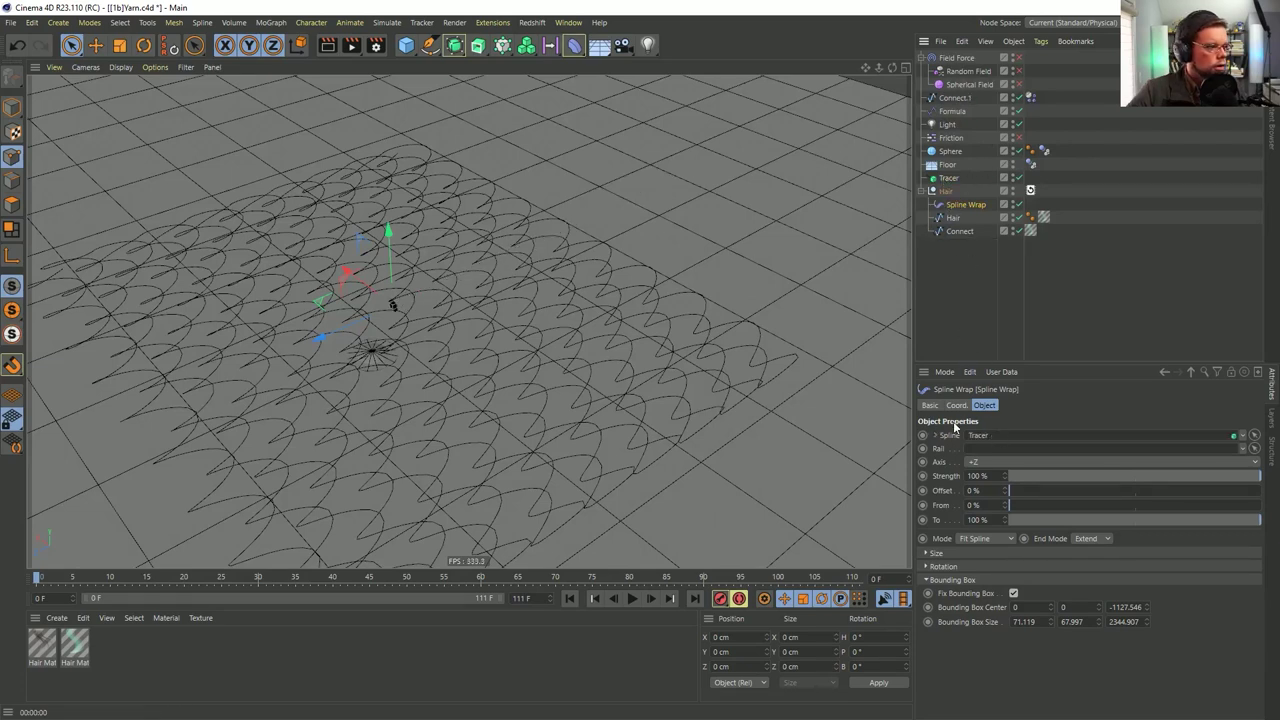
left_click(947, 178)
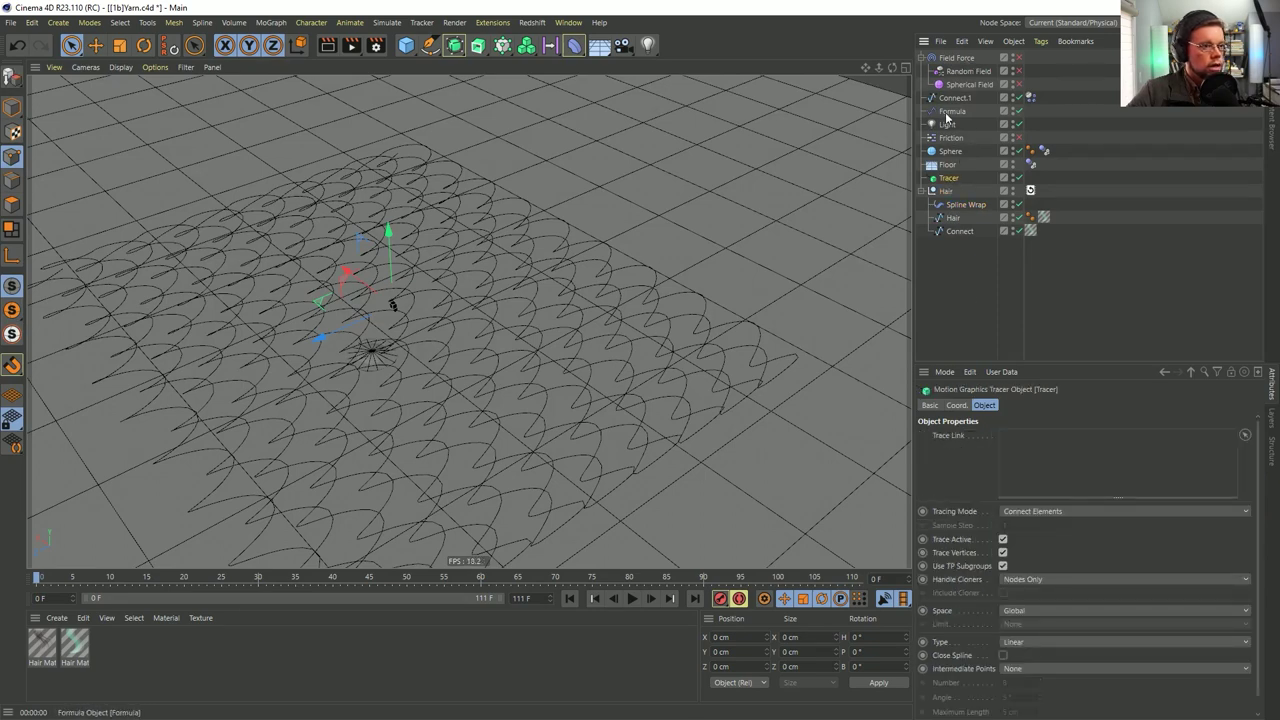
left_click_drag(1058, 450, 1058, 449)
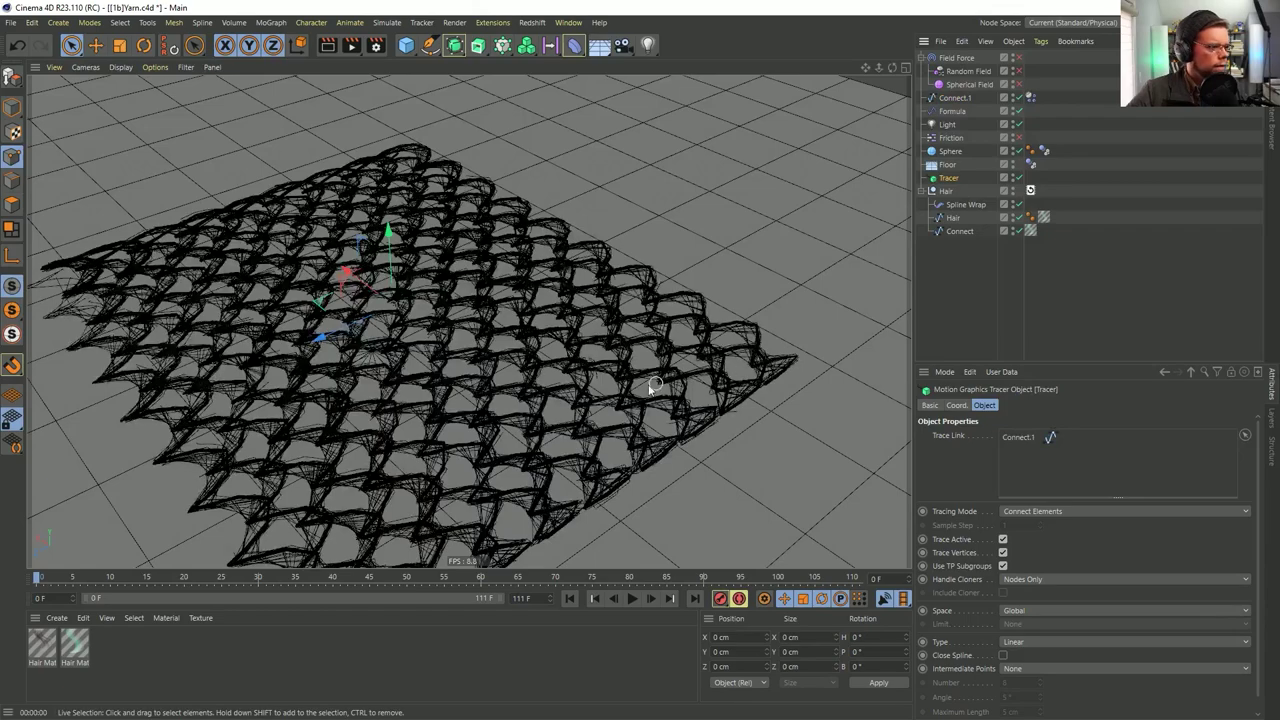
Examine the hair strands wrapped along the knitted yarn up close and review the object settings of Connect.1 and the Tracer
middle_click_drag(666, 383, 726, 229, "alt")
right_click_drag(588, 328, 660, 305, "alt")
middle_click_drag(449, 339, 629, 201, "alt")
left_click_drag(546, 346, 568, 337, "alt")
middle_click_drag(657, 224, 560, 278, "alt")
left_click_drag(542, 298, 490, 270, "alt")
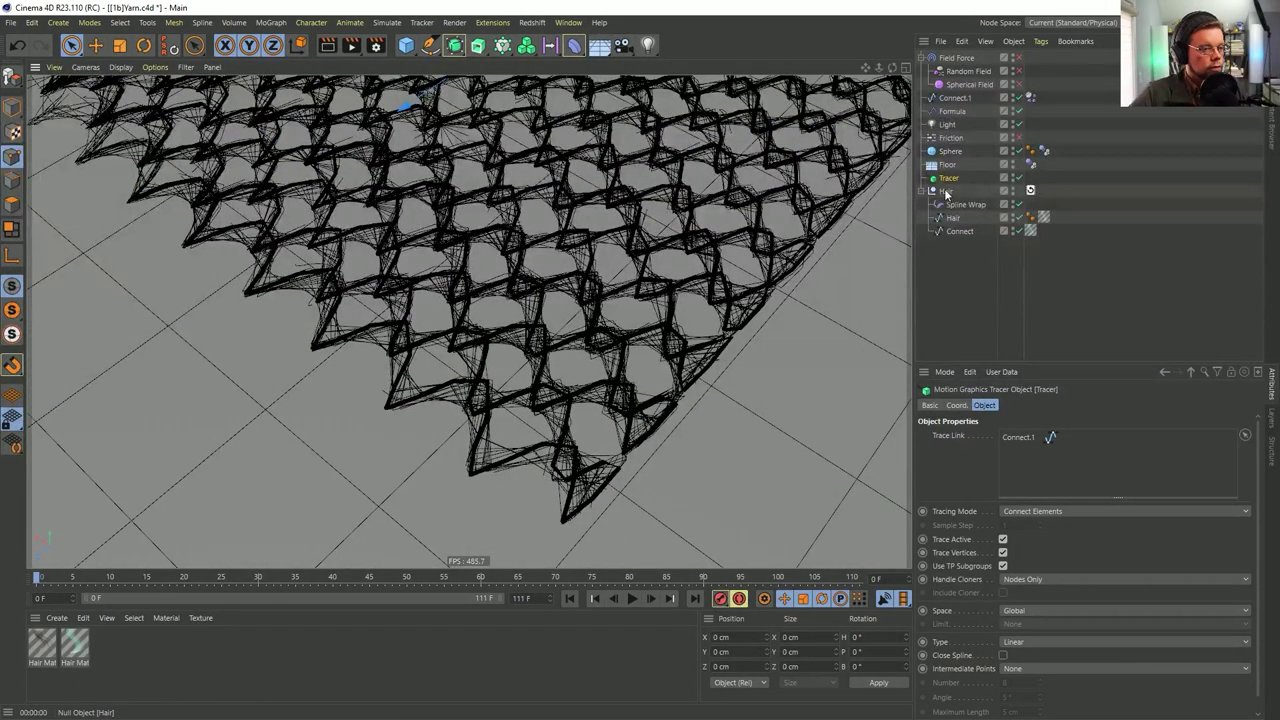
left_click(954, 98)
left_click_drag(508, 397, 500, 366, "alt")
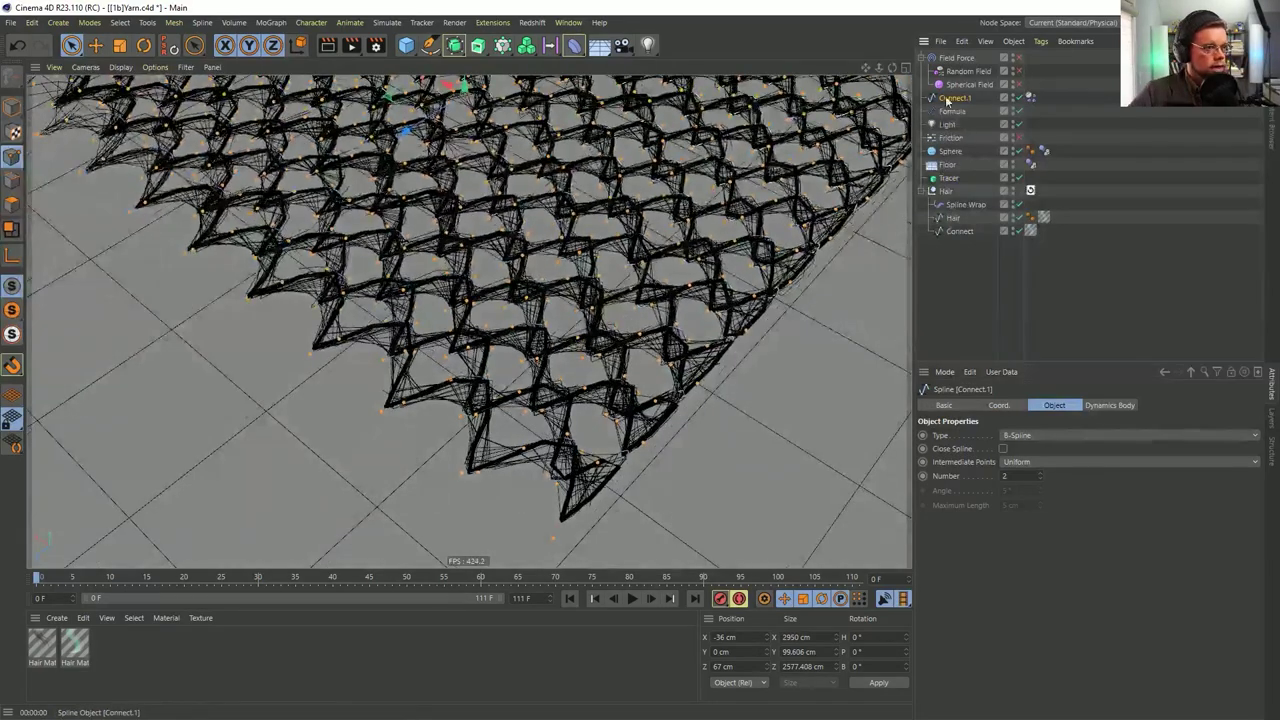
left_click(943, 178)
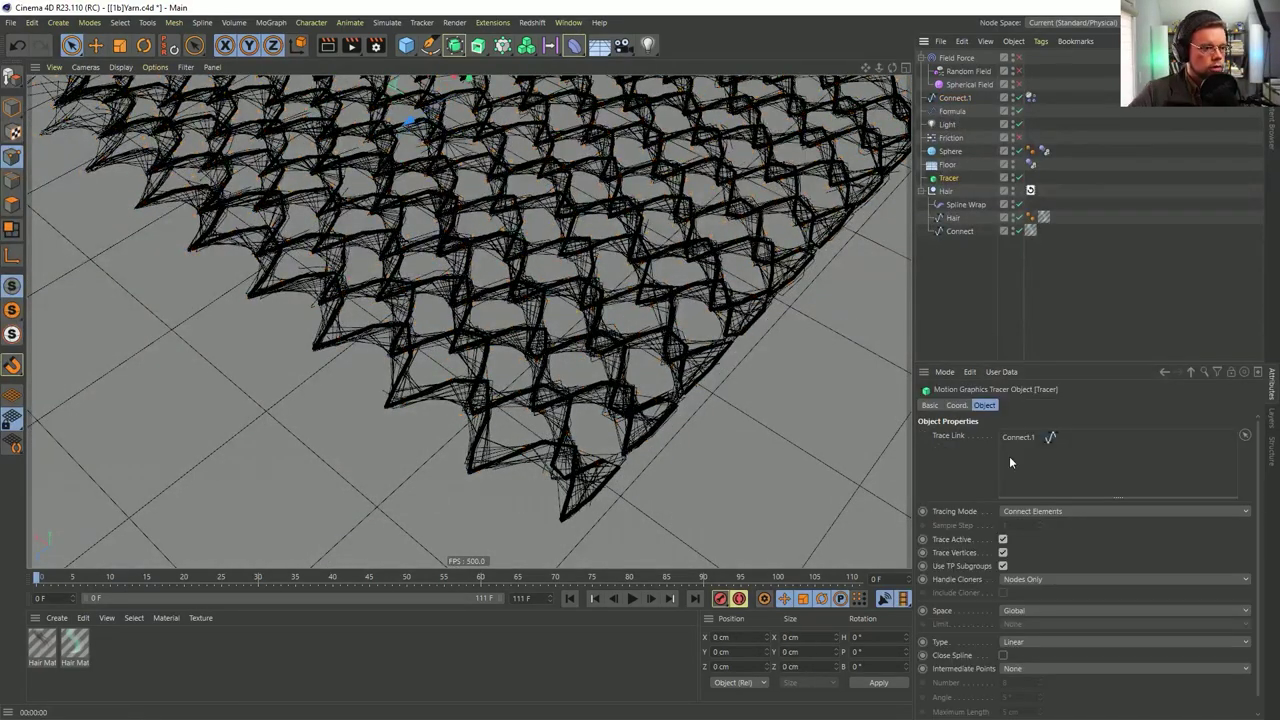
Set the Tracer's spline type to B-Spline with Uniform intermediate points, number 2
left_click(1014, 645)
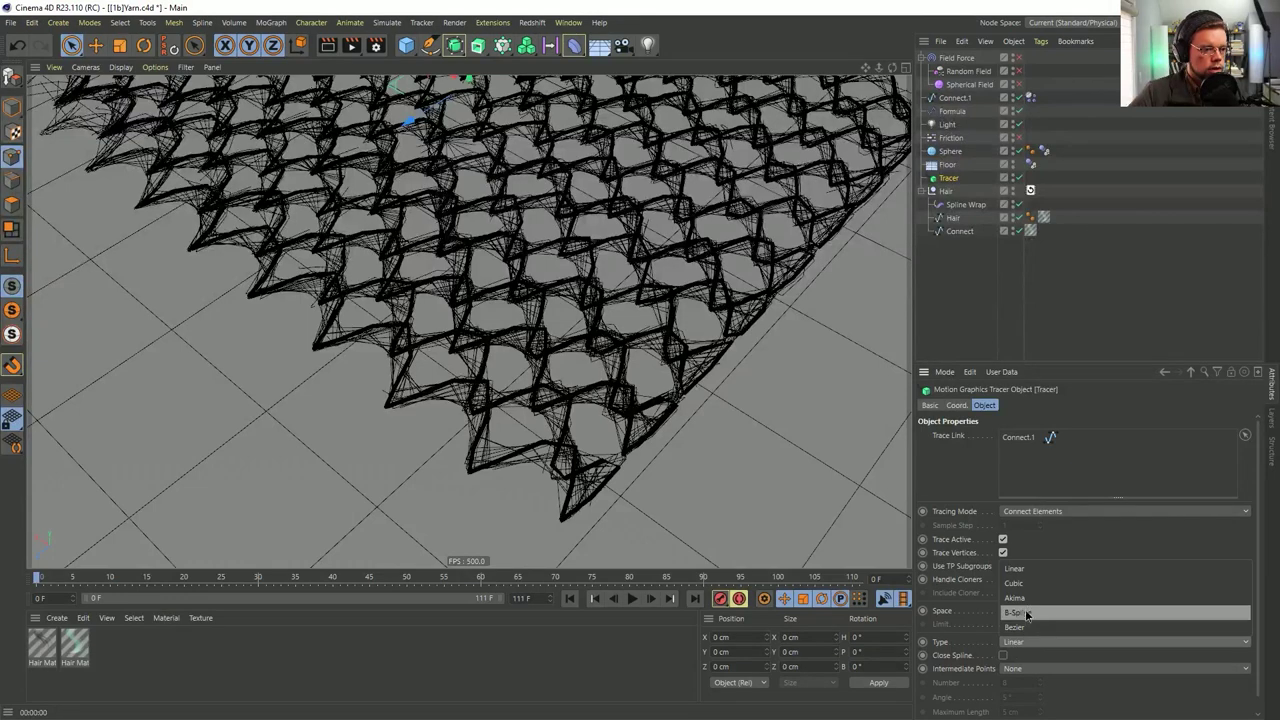
left_click(1018, 624)
left_click(1034, 680)
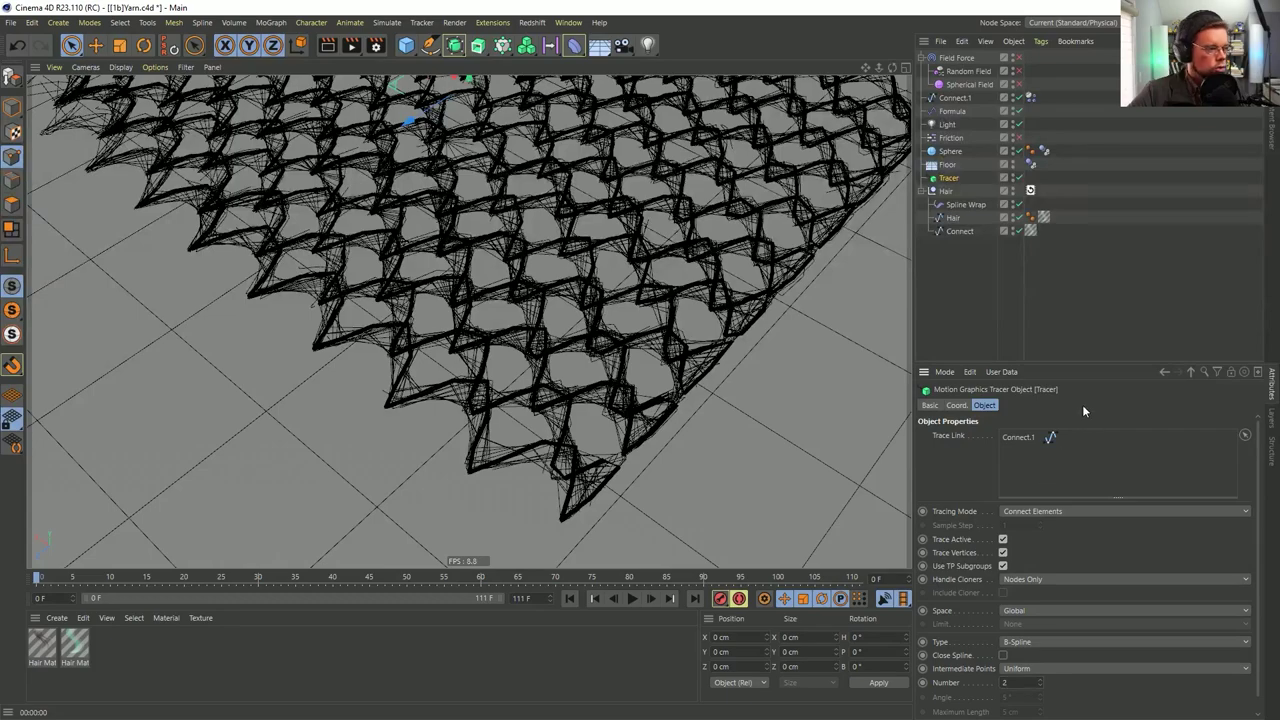
left_click_drag(550, 438, 547, 432, "alt")
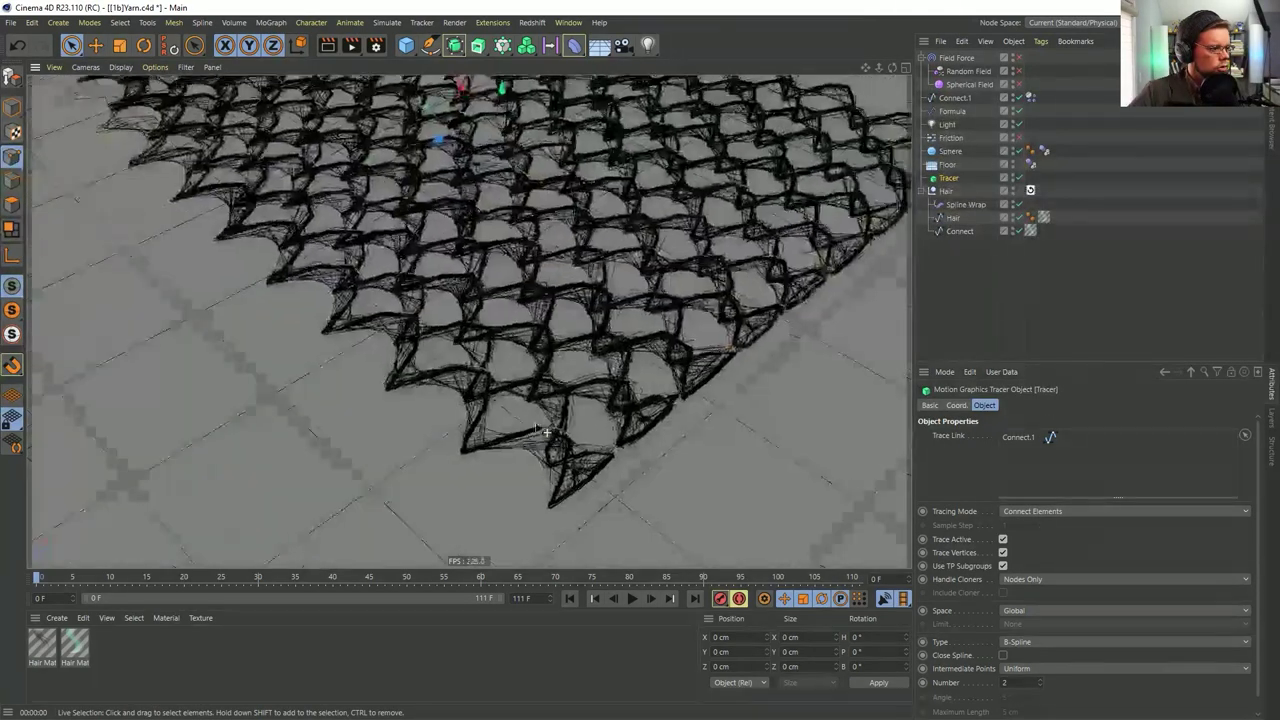
left_click_drag(582, 367, 598, 368, "alt")
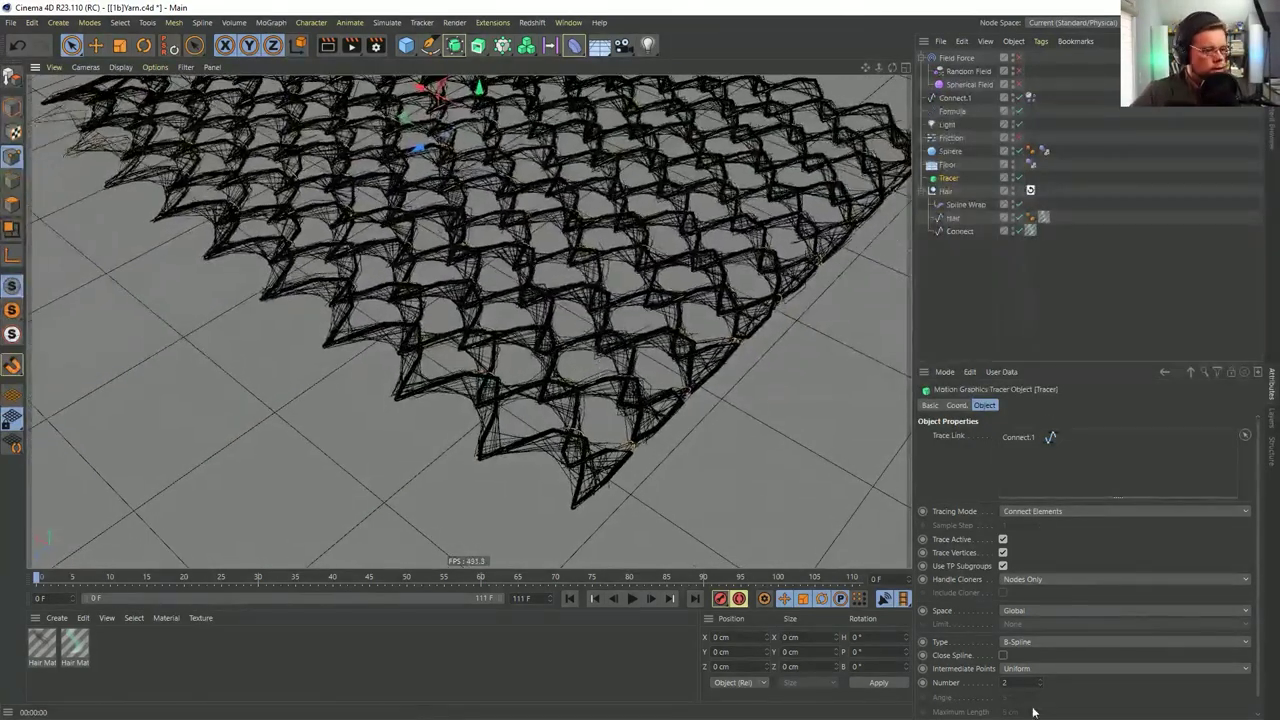
Set the Tracer's spline type back to Linear and inspect the hair strands along the knitted yarn
left_click(1015, 645)
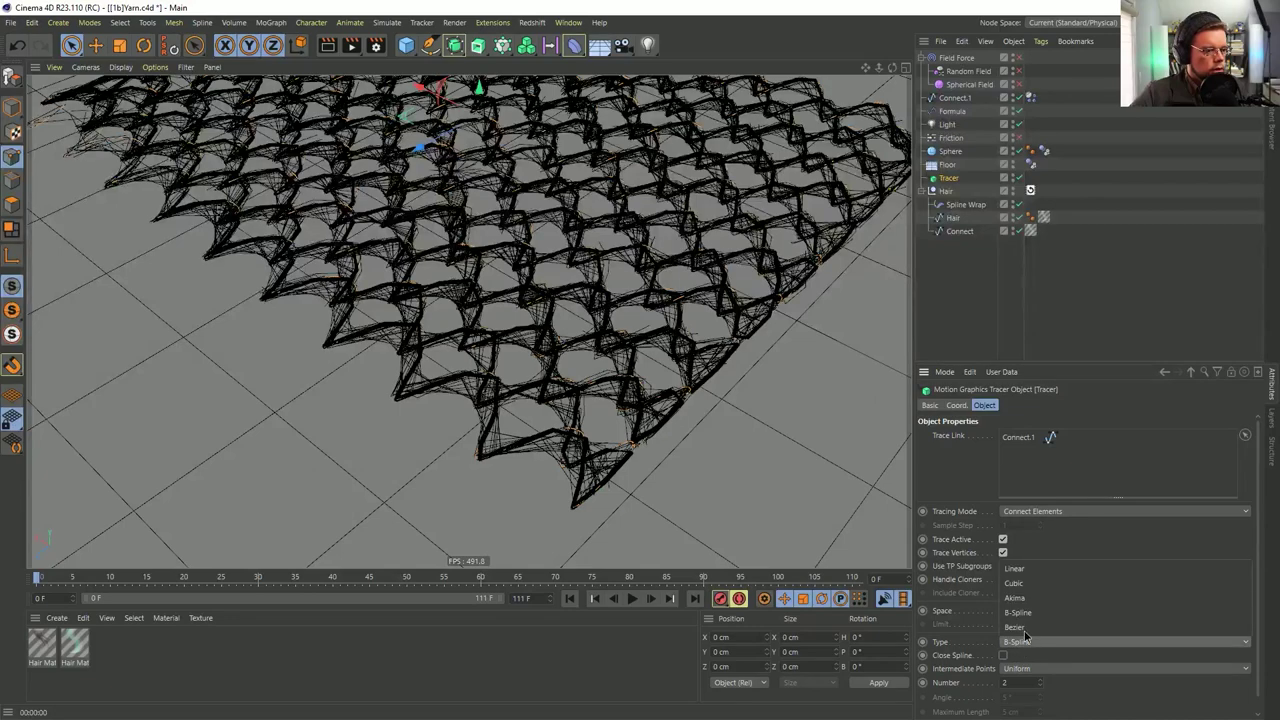
left_click(1014, 572)
scroll(598, 474, "up", 6)
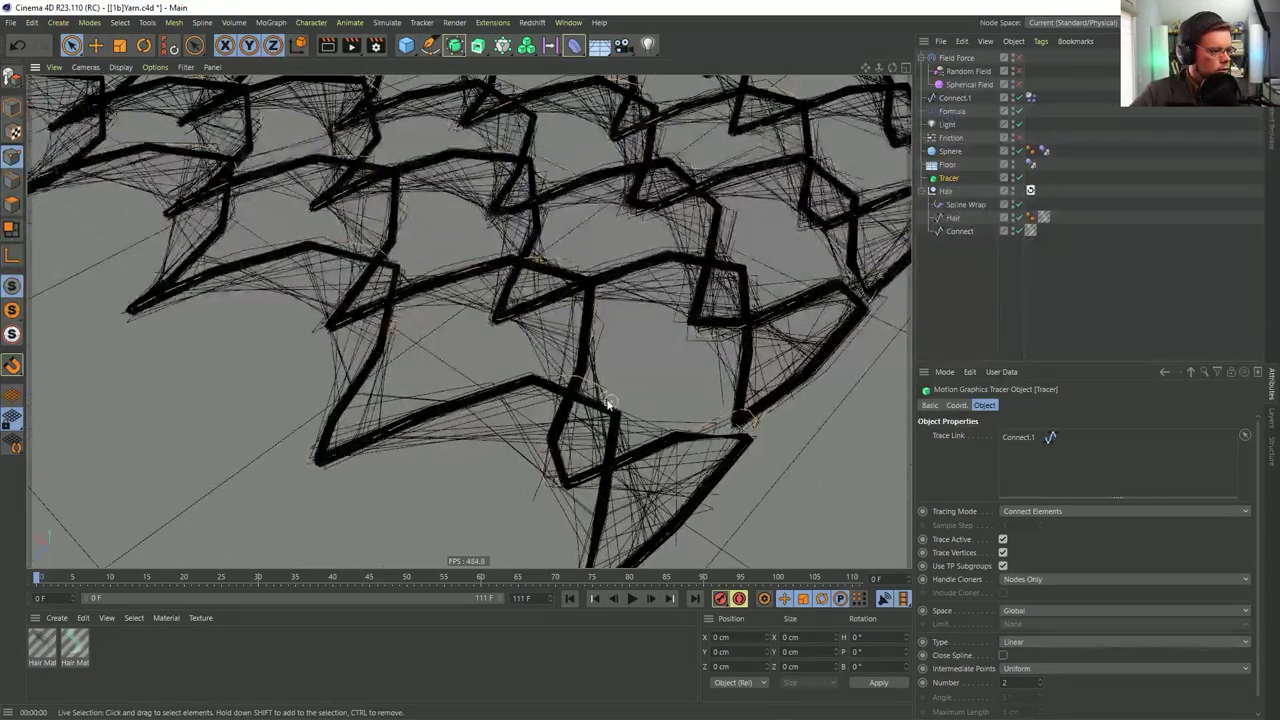
scroll(534, 380, "down", 8)
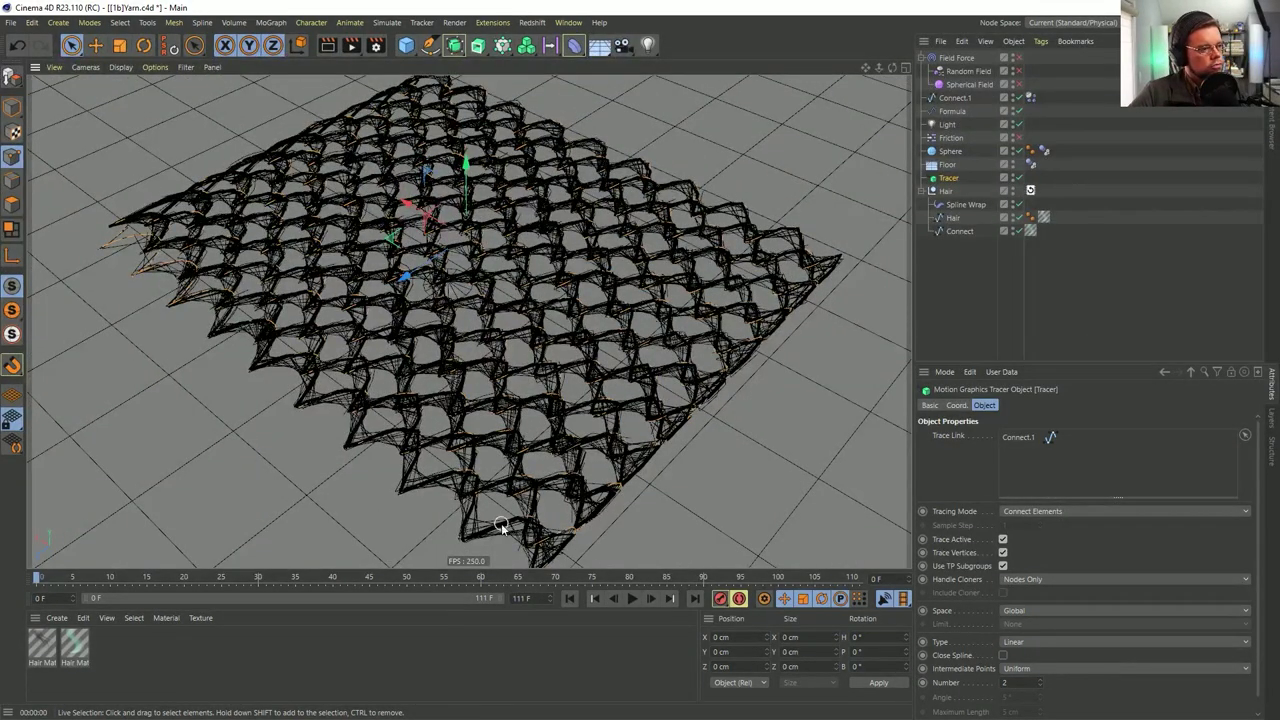
left_click_drag(406, 394, 610, 374, "alt")
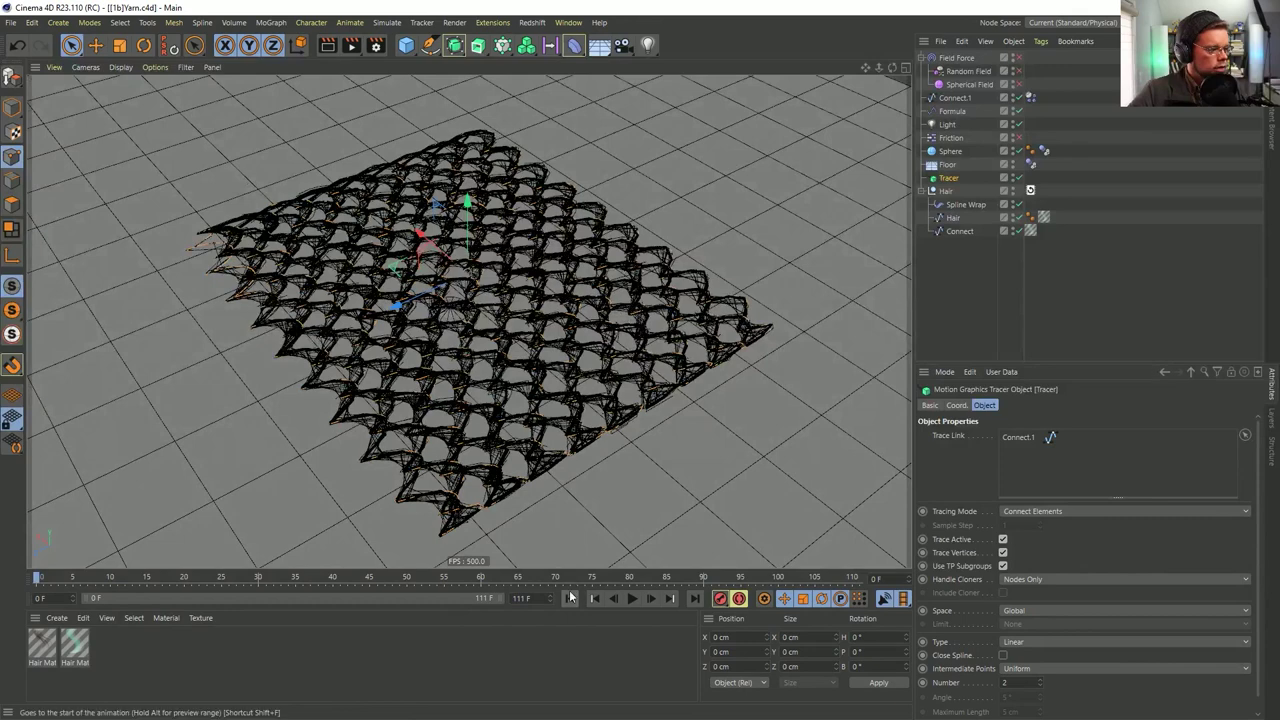
scroll(530, 290, "up", 3)
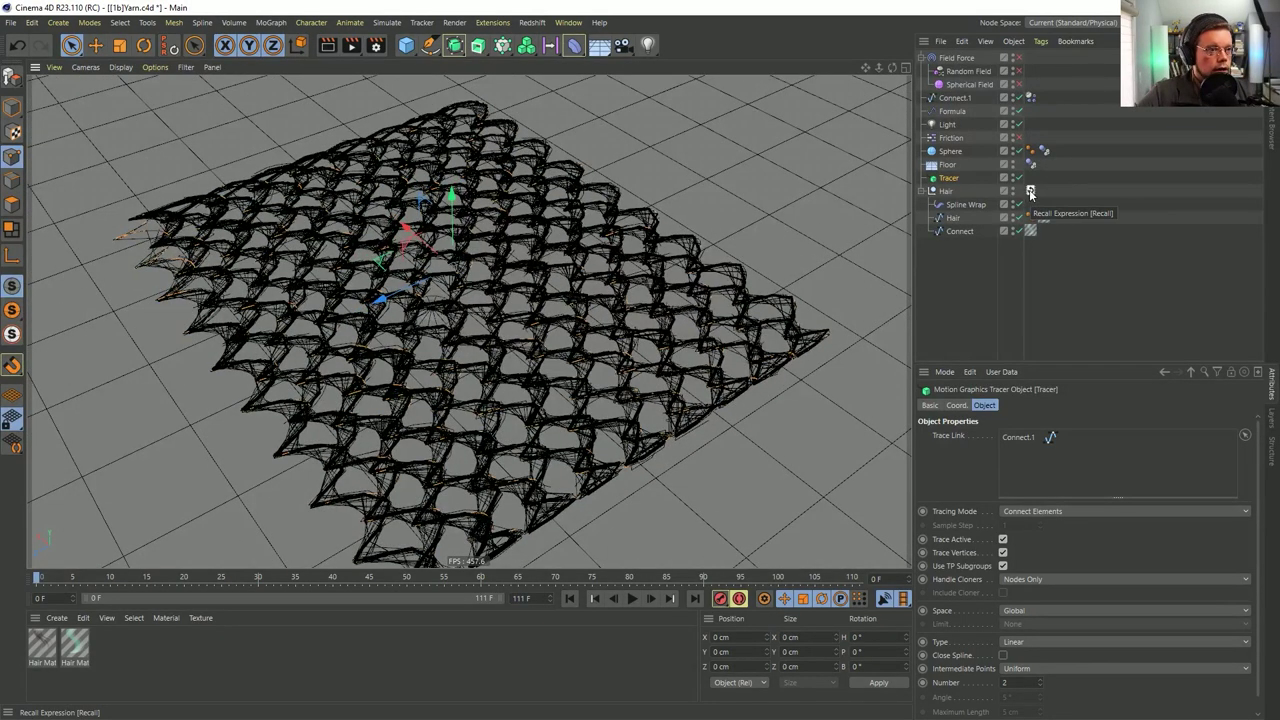
Recall the Hair group's stored setup and set both Helix objects to a 23000 cm height with 10000 subdivisions
double_click(1030, 192)
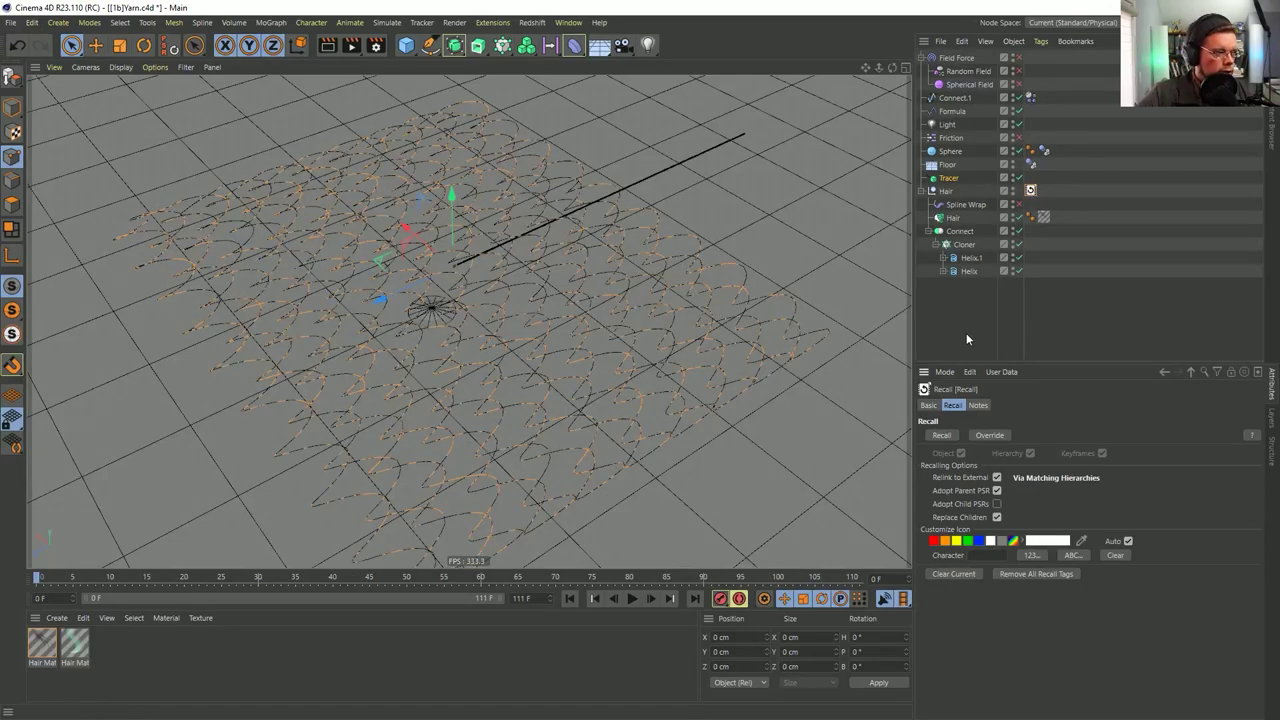
scroll(530, 215, "up", 5)
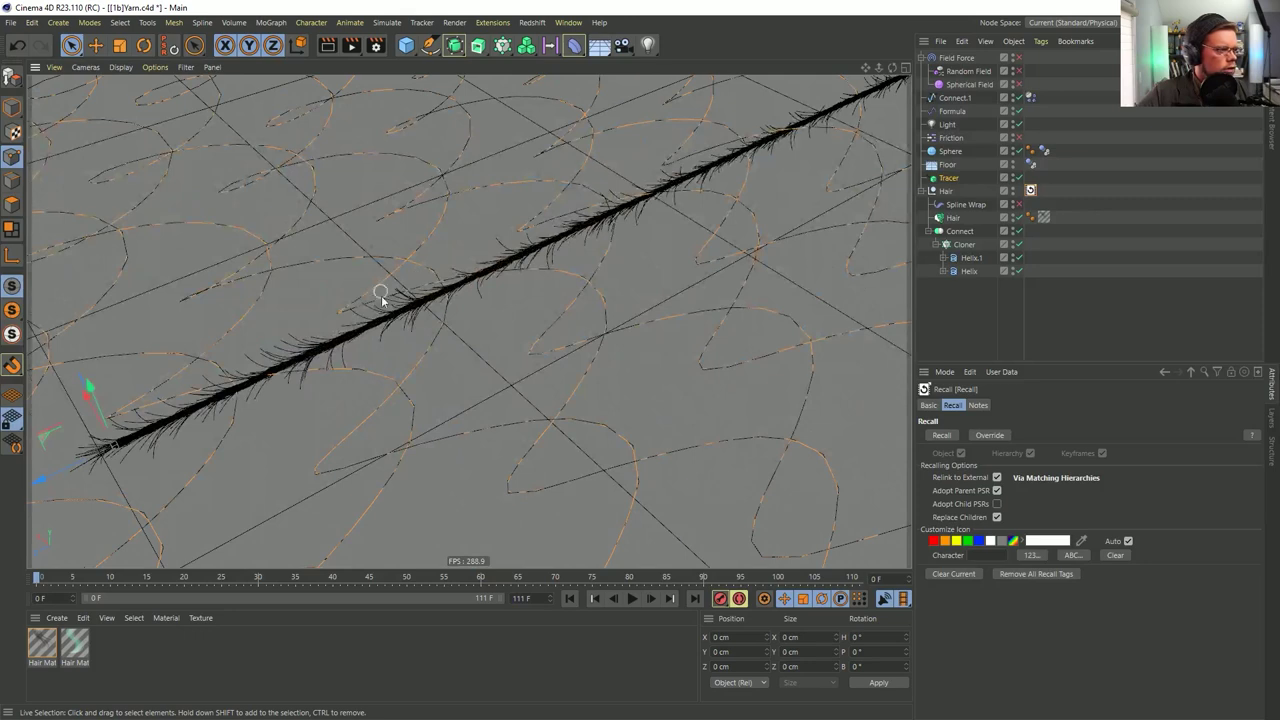
left_click(970, 258)
left_click(968, 271, "ctrl")
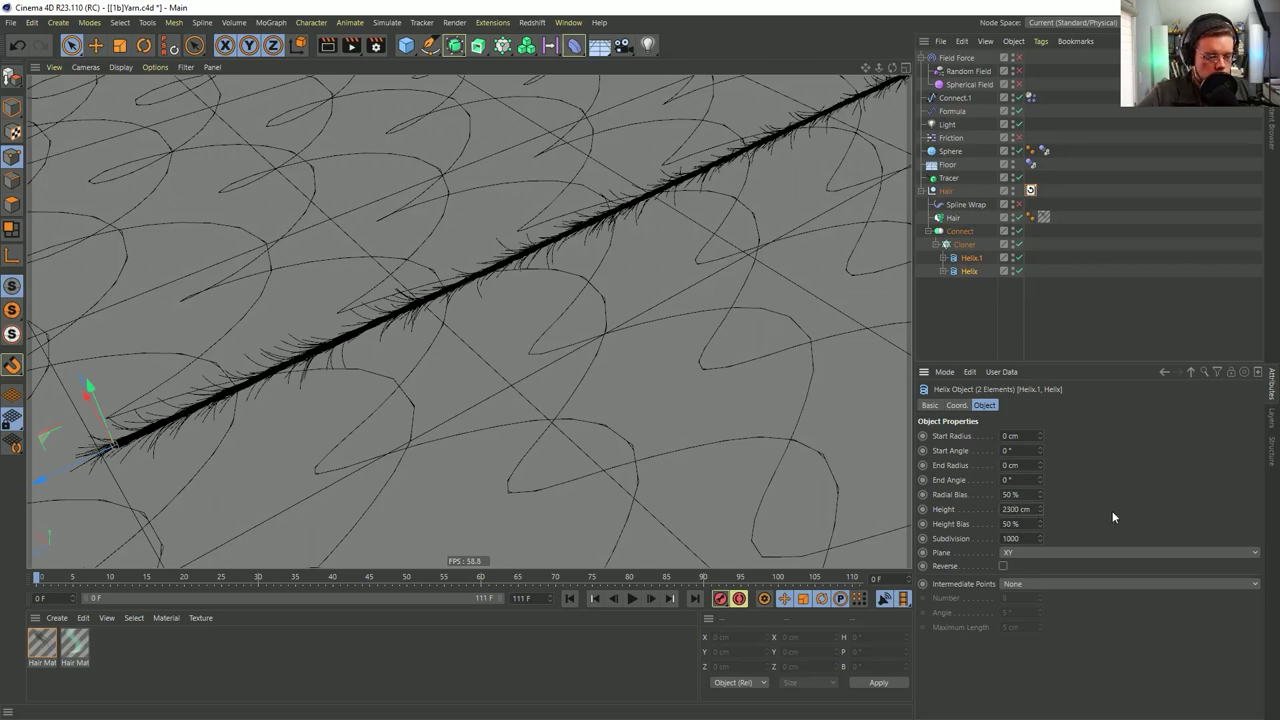
scroll(654, 221, "down", 8)
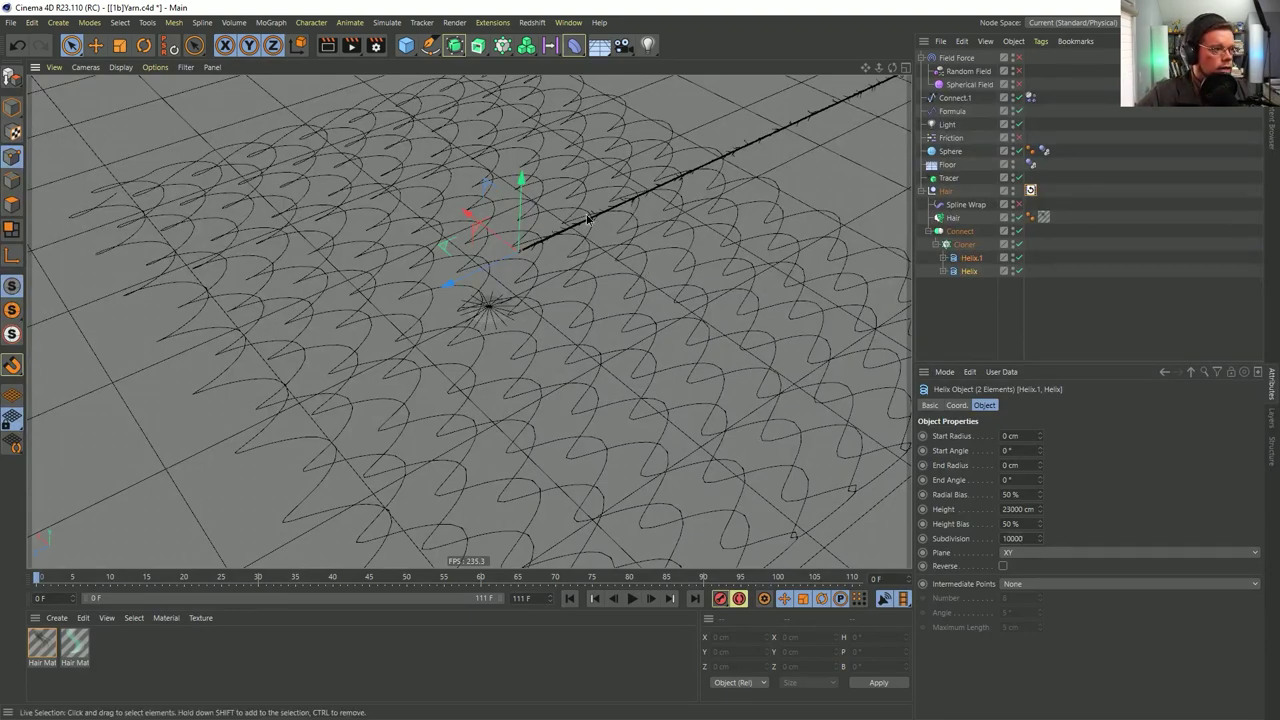
left_click_drag(633, 193, 684, 219, "alt")
middle_click_drag(667, 193, 727, 268, "alt")
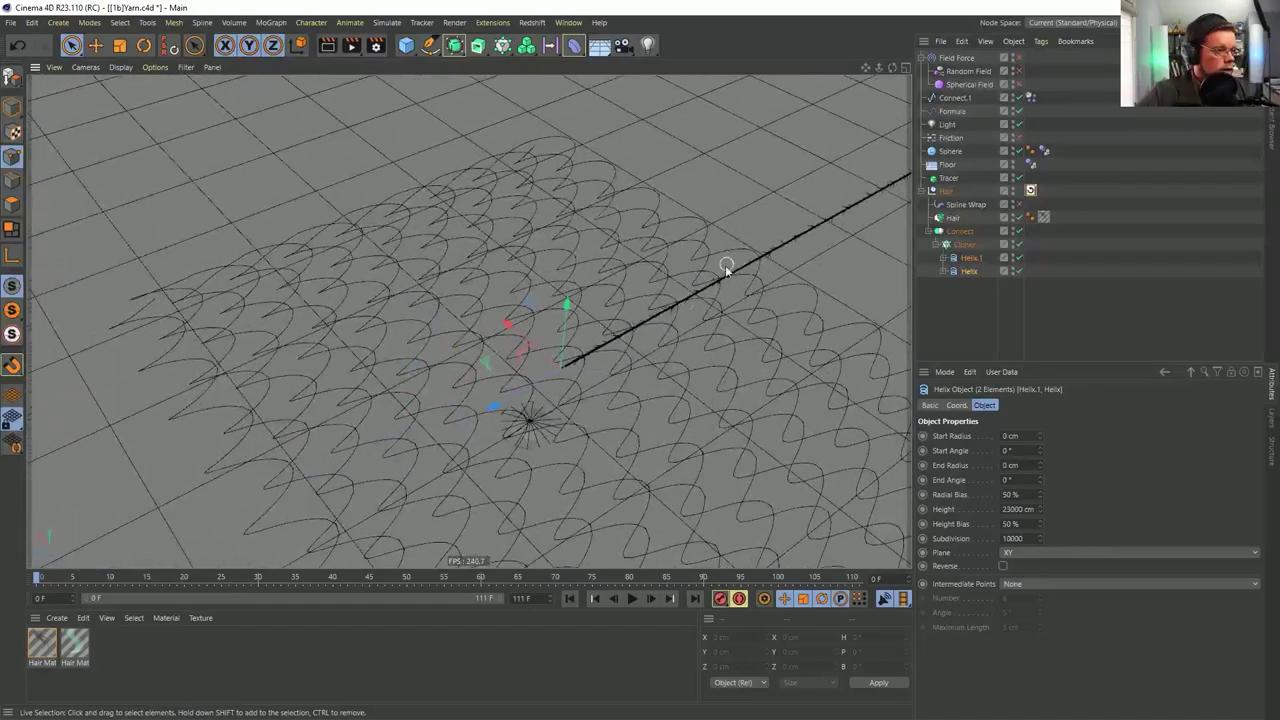
left_click_drag(725, 265, 700, 320, "alt")
Select the Hair object, examine its guides along the straight strand up close and render the view to check the fuzz
left_click(953, 217)
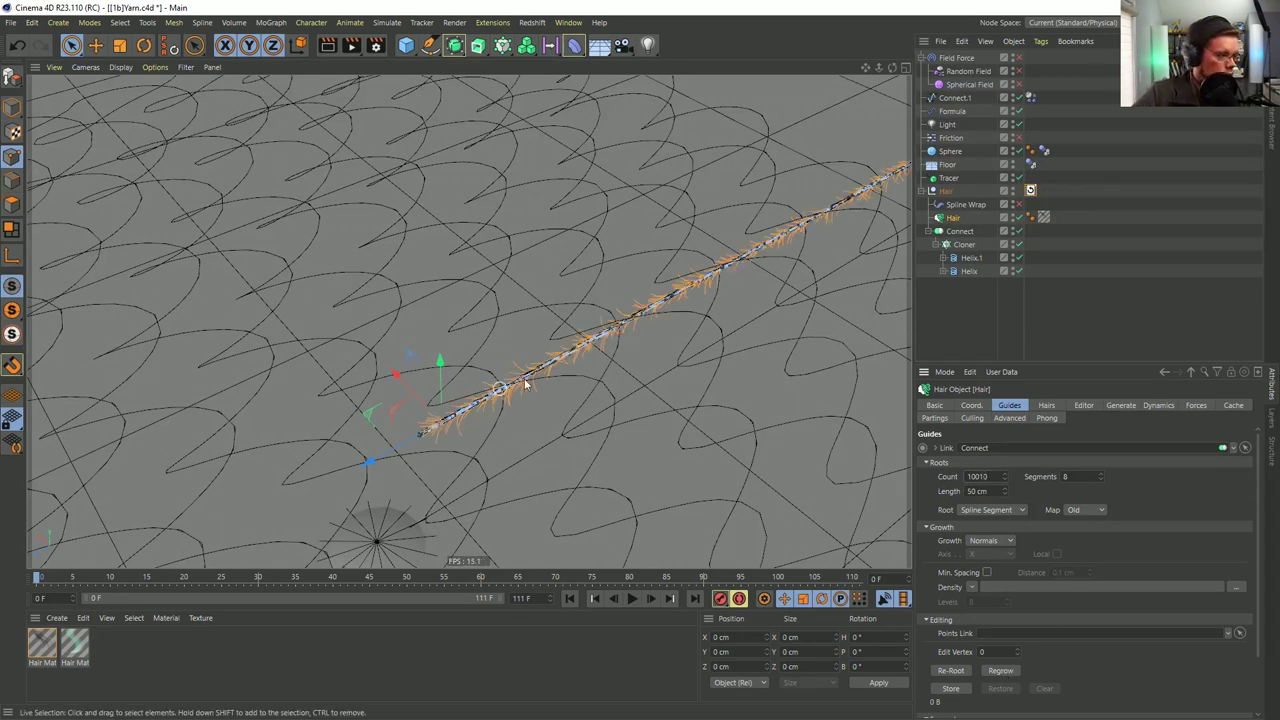
left_click_drag(627, 325, 638, 311, "alt")
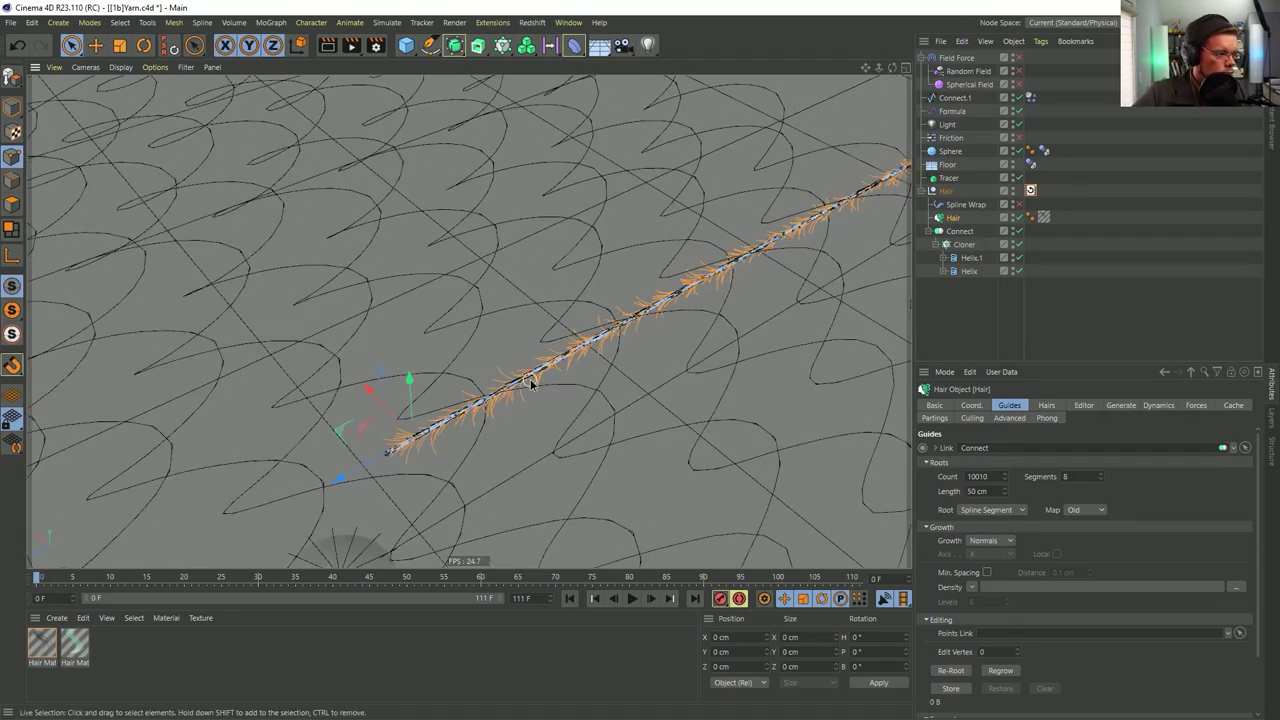
right_click_drag(531, 380, 677, 346, "alt")
left_click_drag(469, 320, 603, 254, "alt")
scroll(537, 309, "down", 2)
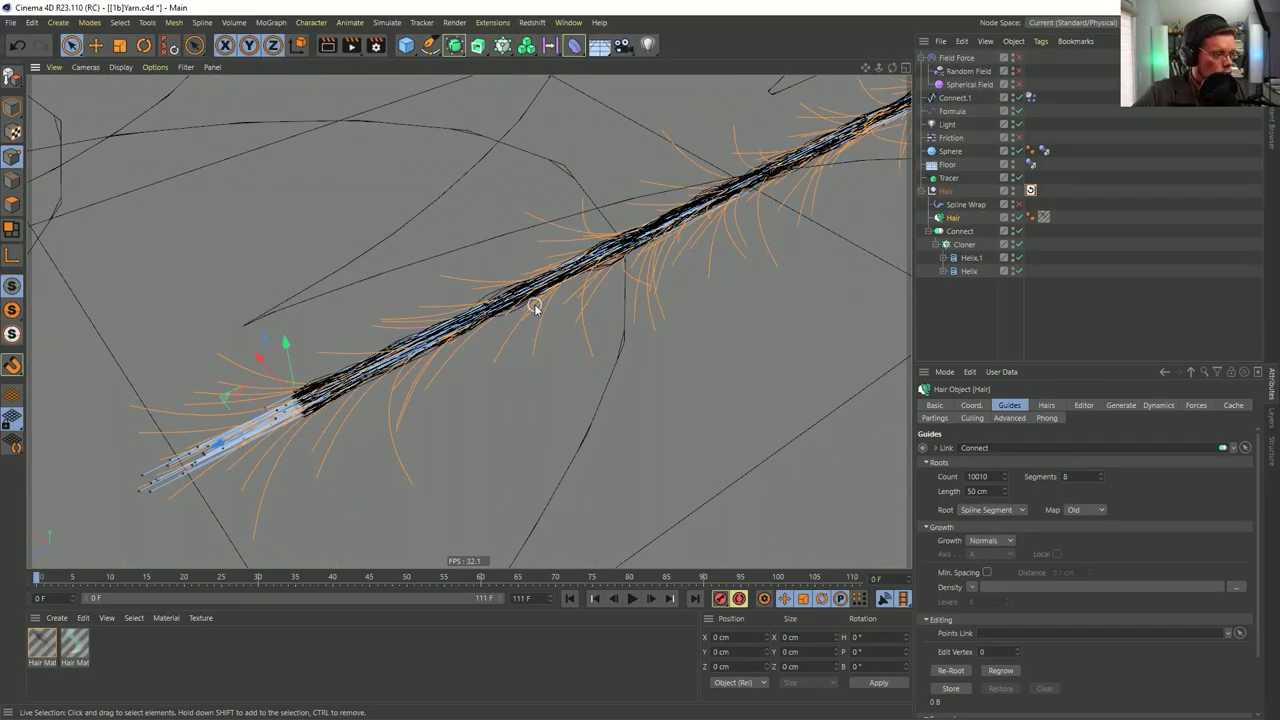
key("ctrl+r")
left_click_drag(640, 156, 591, 266, "alt")
key("ctrl+r")
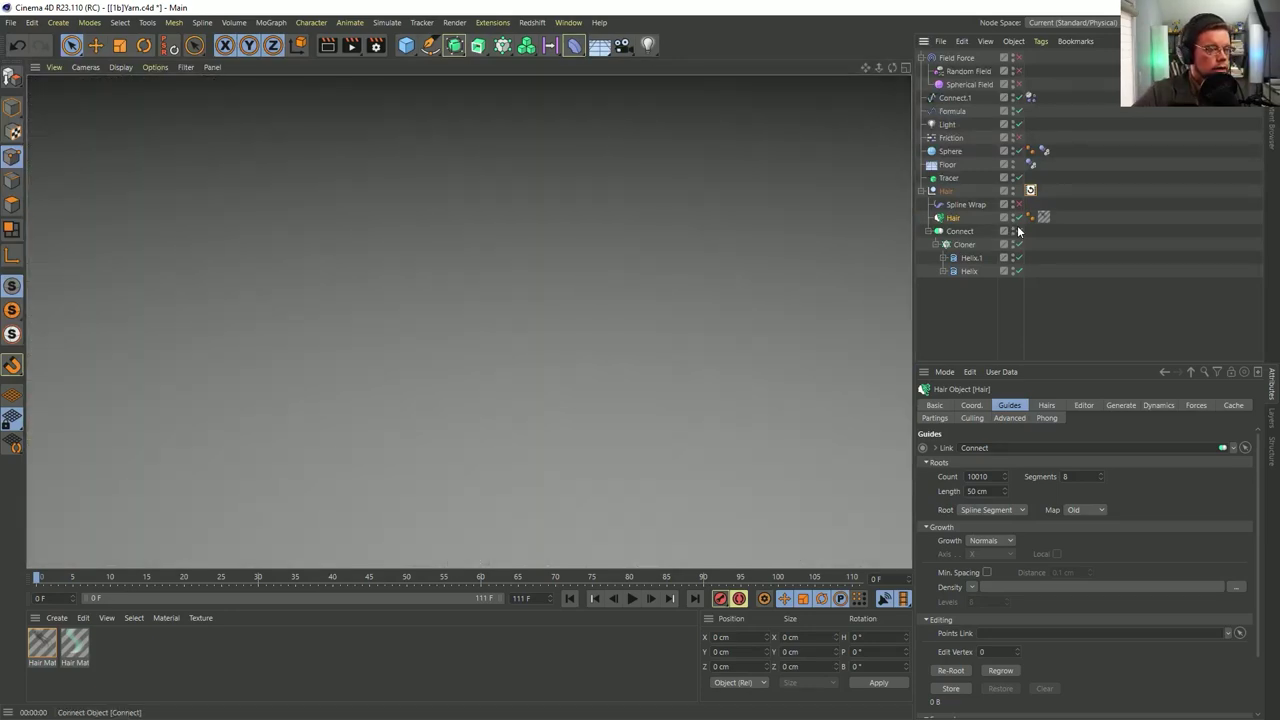
scroll(700, 234, "down", 5)
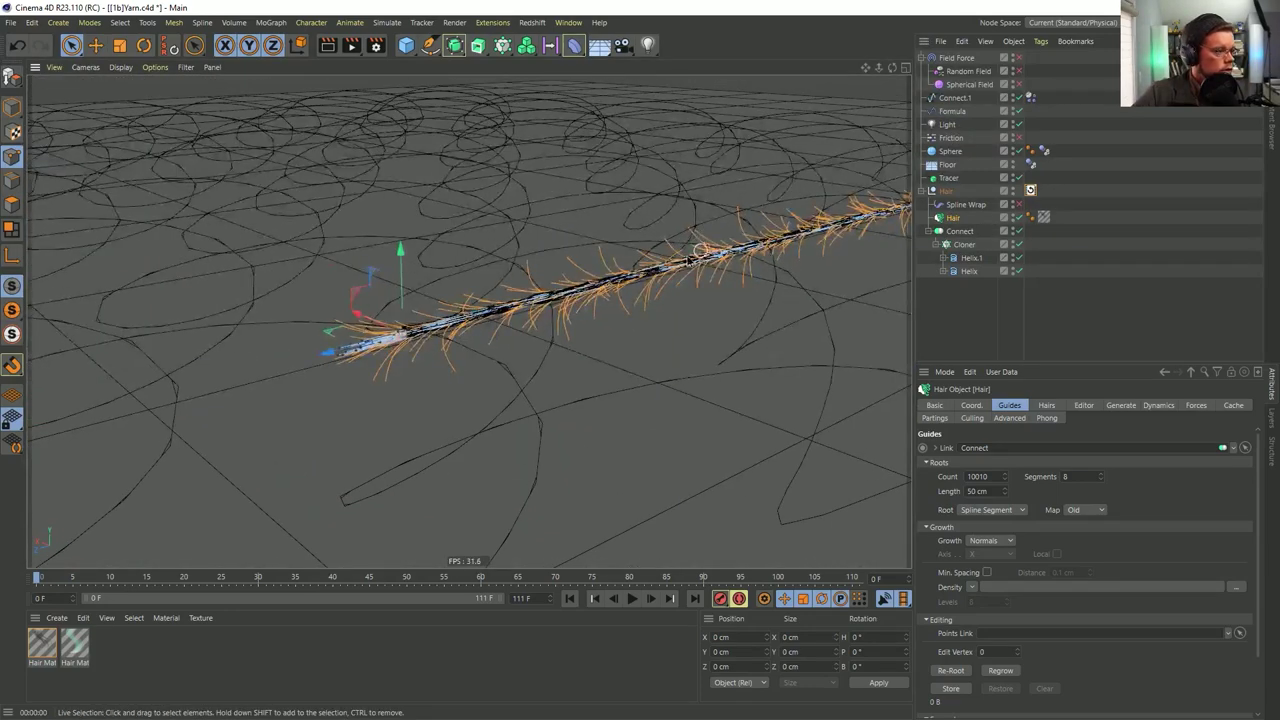
Set the Hair guides to a count of 20010, 4 segments and a 25 cm length, and switch to Model mode
scroll(697, 243, "up", 3)
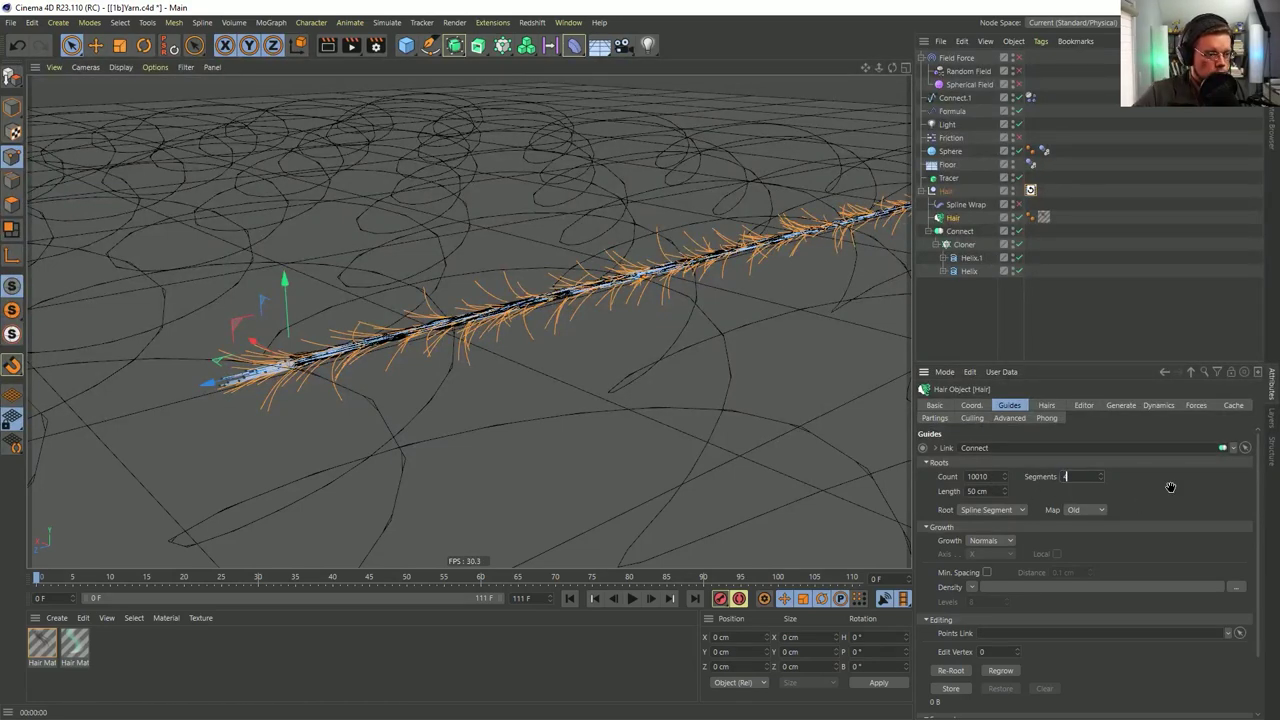
left_click_drag(991, 491, 944, 491)
type("2")
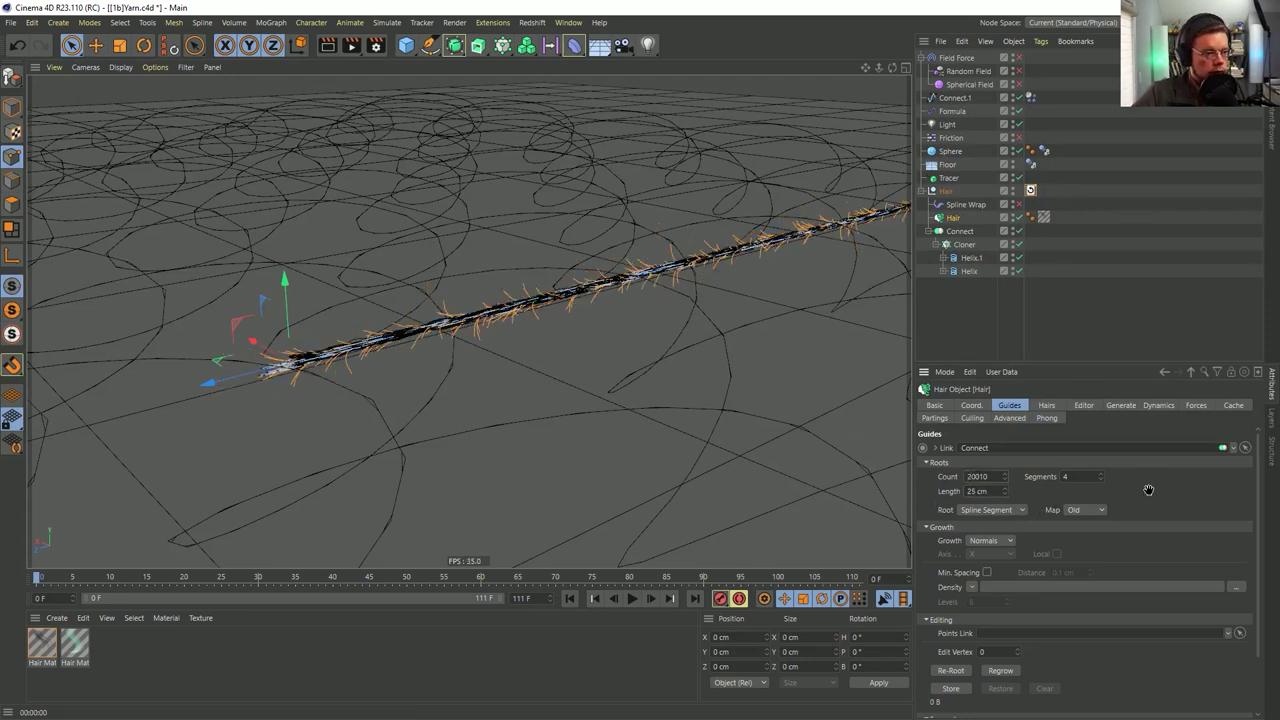
mouse_move(554, 297)
left_mouse_down("alt")
mouse_move(520, 270)
mouse_move(552, 310)
left_mouse_up("alt")
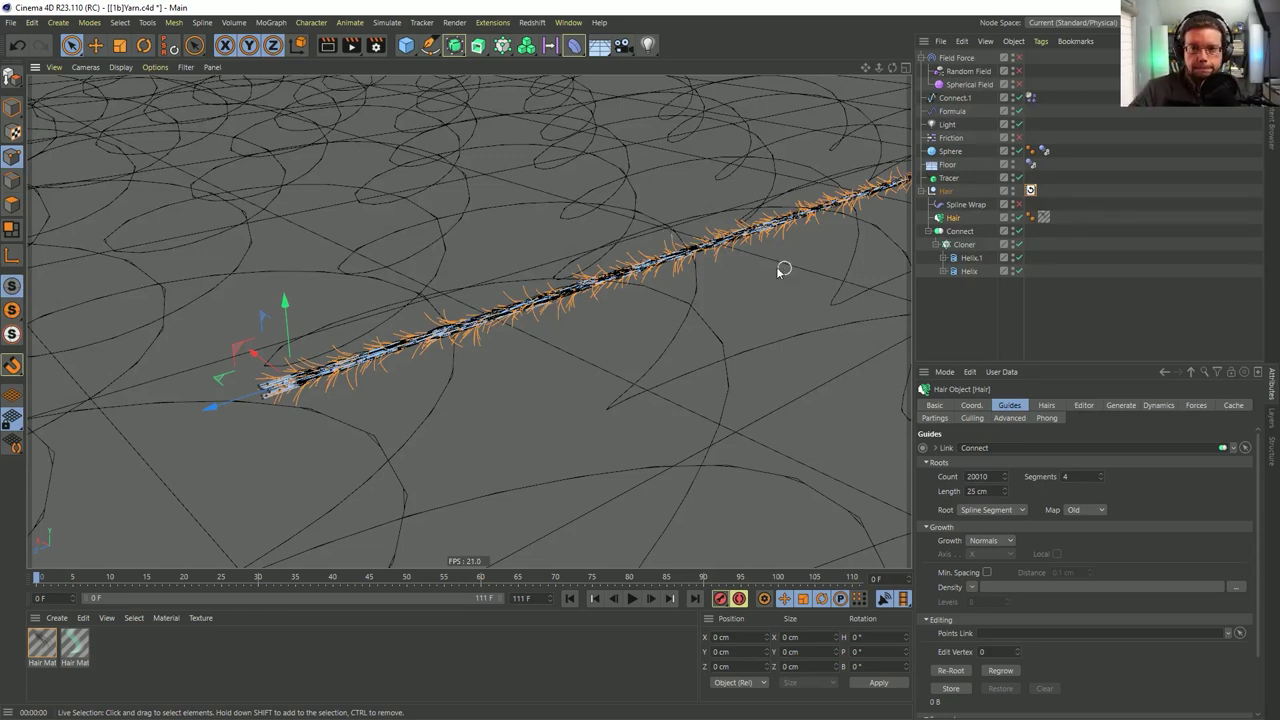
left_click_drag(838, 265, 659, 296, "alt")
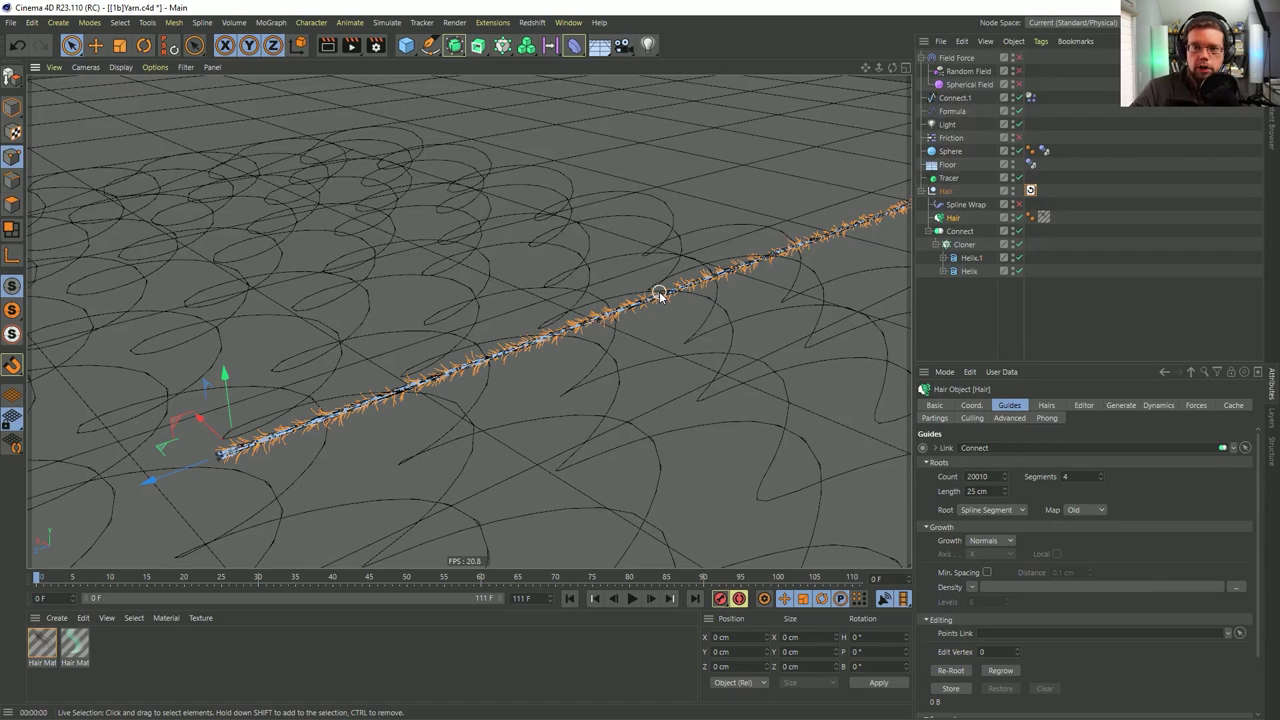
right_click_drag(726, 263, 629, 294, "alt")
left_click_drag(629, 294, 635, 302, "alt")
middle_click_drag(635, 302, 560, 324, "alt")
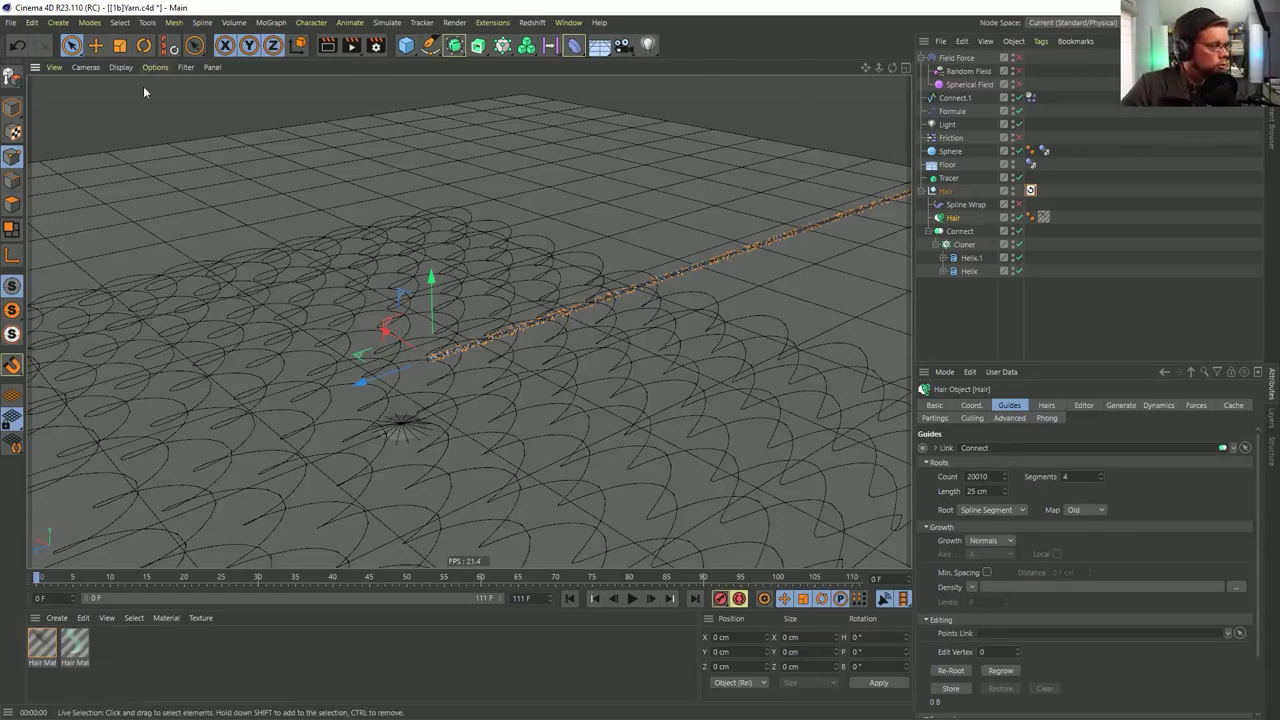
left_click(11, 108)
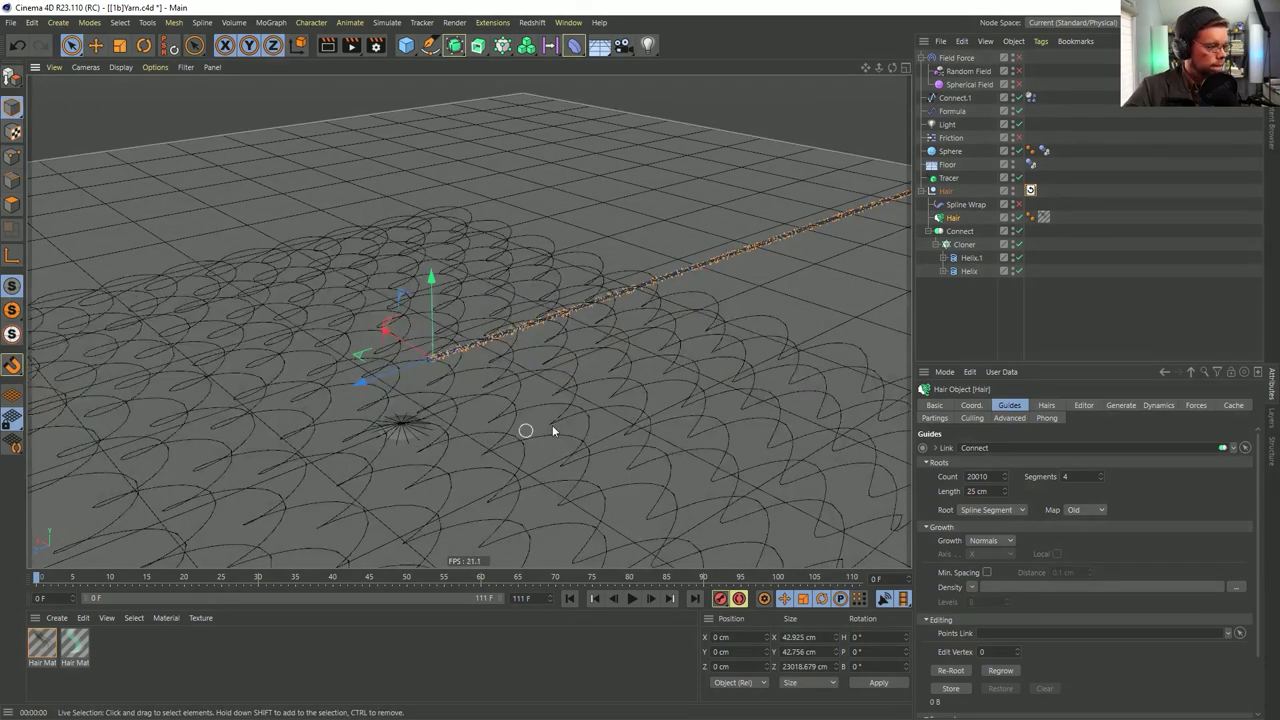
Save the scene as a new version named [1c]Yarn.c4d in the SceneFiles folder
key("ctrl+shift+s")
left_click(232, 126)
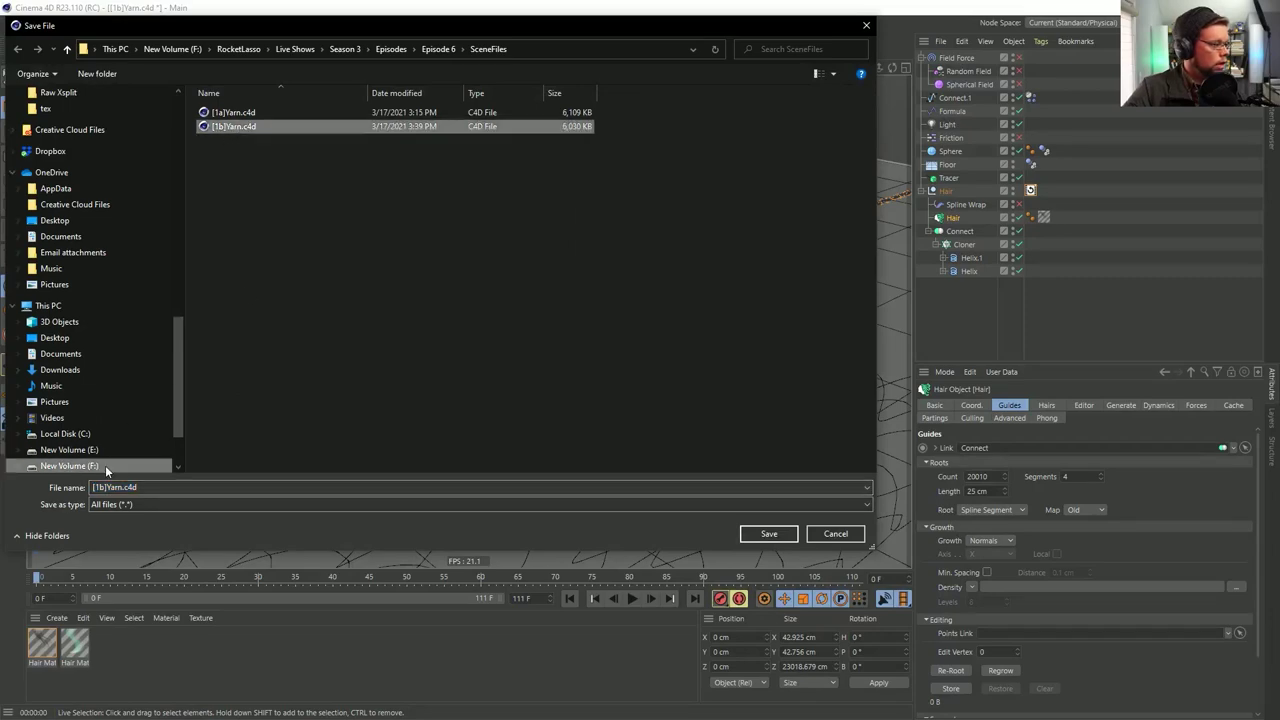
left_click(103, 487)
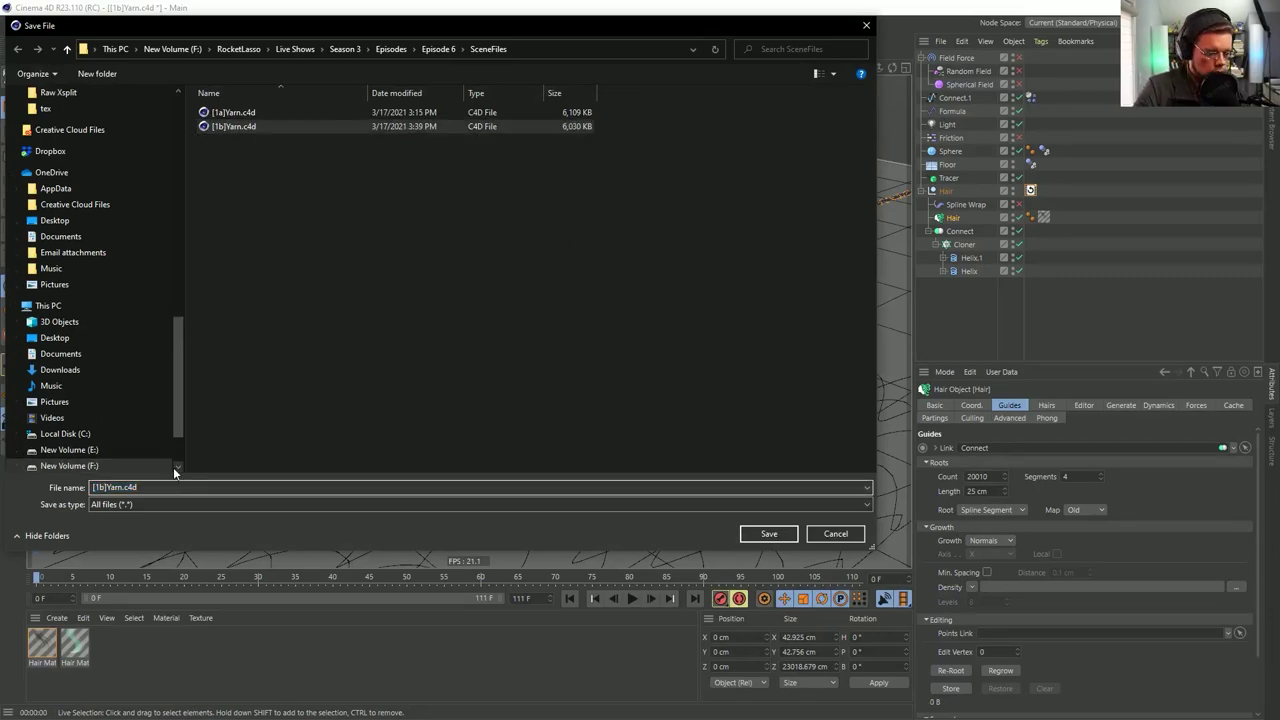
key("BackSpace")
type("c")
key("Return")
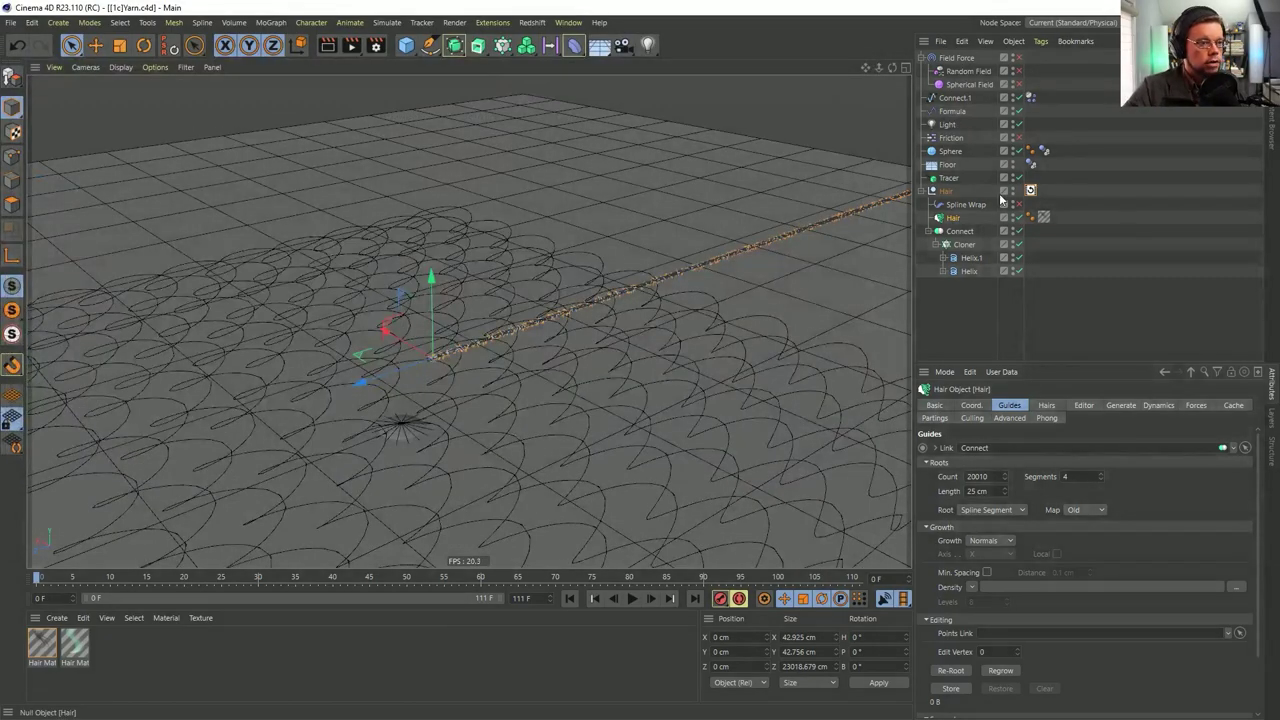
Store the current setup in a duplicate Recall tag on the Hair group, and make the Hair and Connect objects editable
left_click_drag(1032, 191, 1046, 194, "ctrl")
left_click(997, 437)
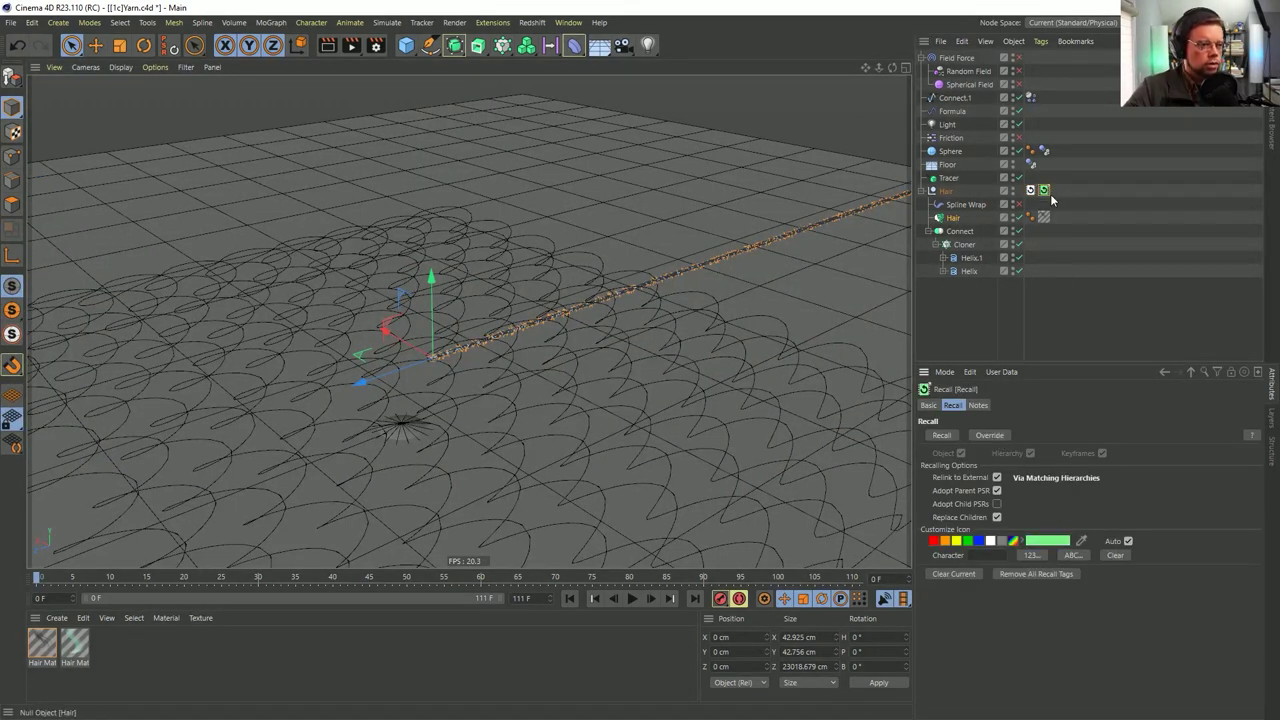
left_click(955, 217)
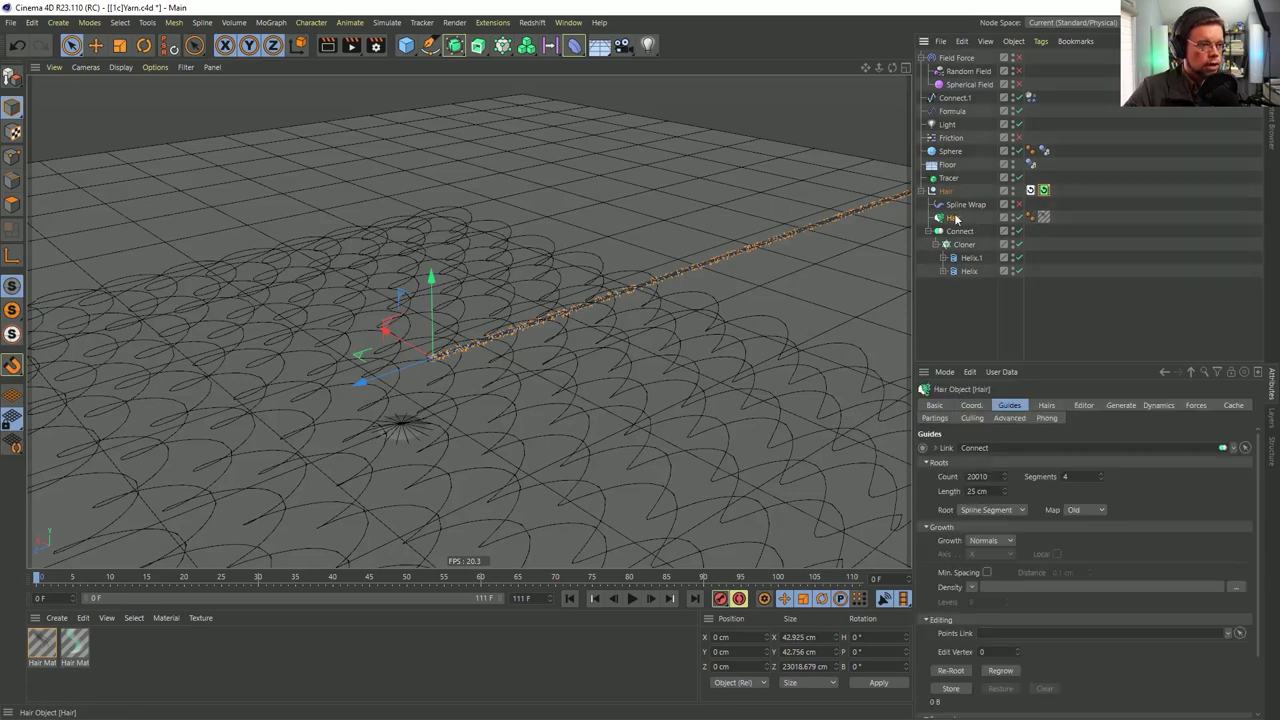
key("c")
left_click(963, 232)
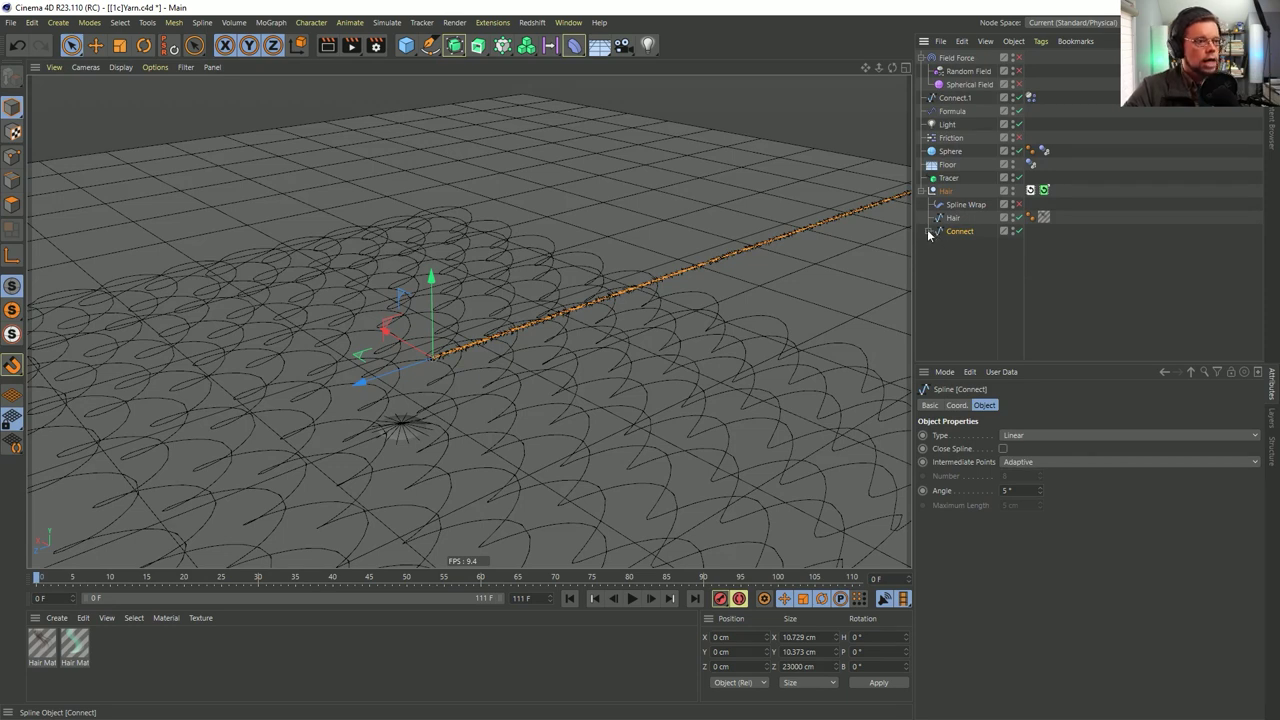
Delete the leftover Cloner null from under the Connect spline
left_click(928, 231)
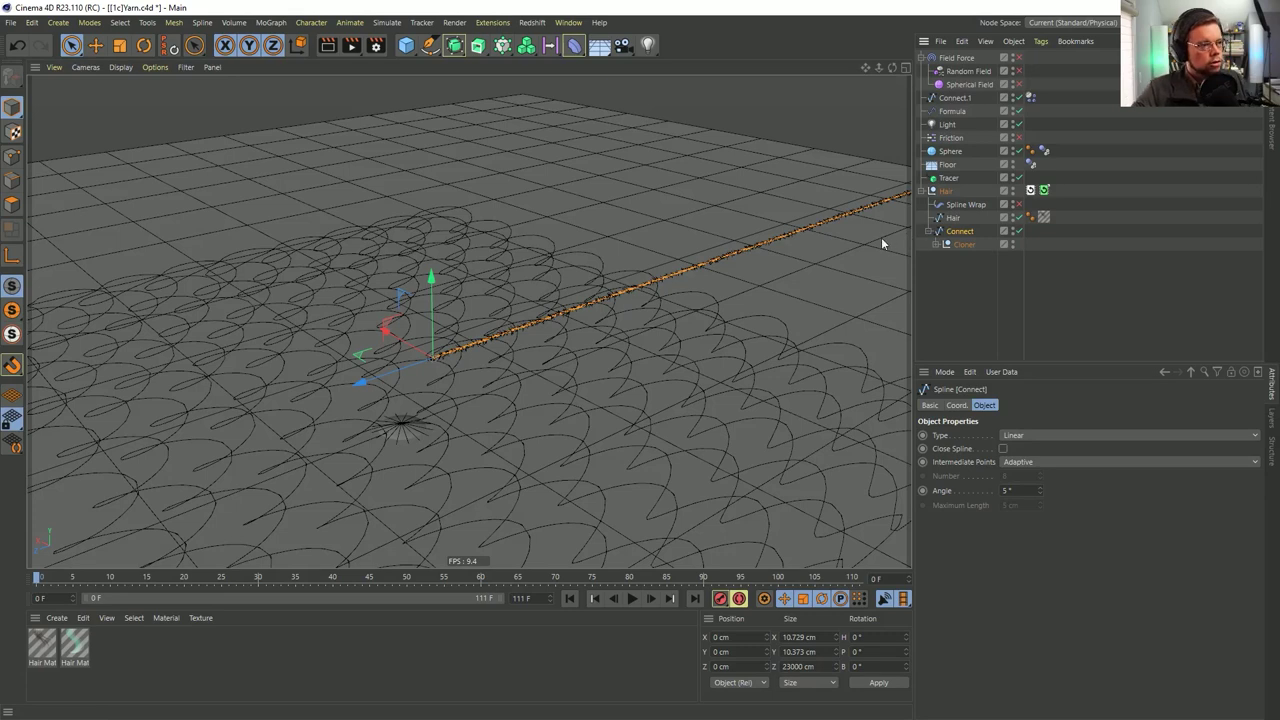
left_click(963, 245)
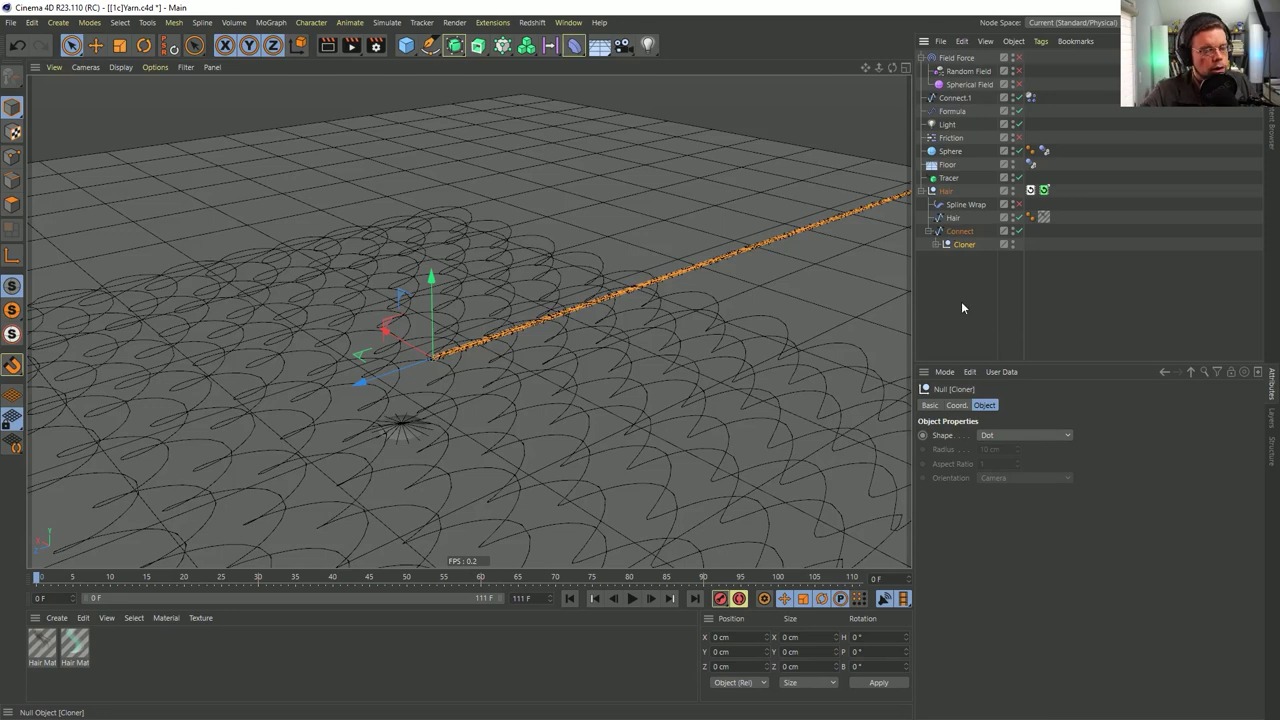
key("Delete")
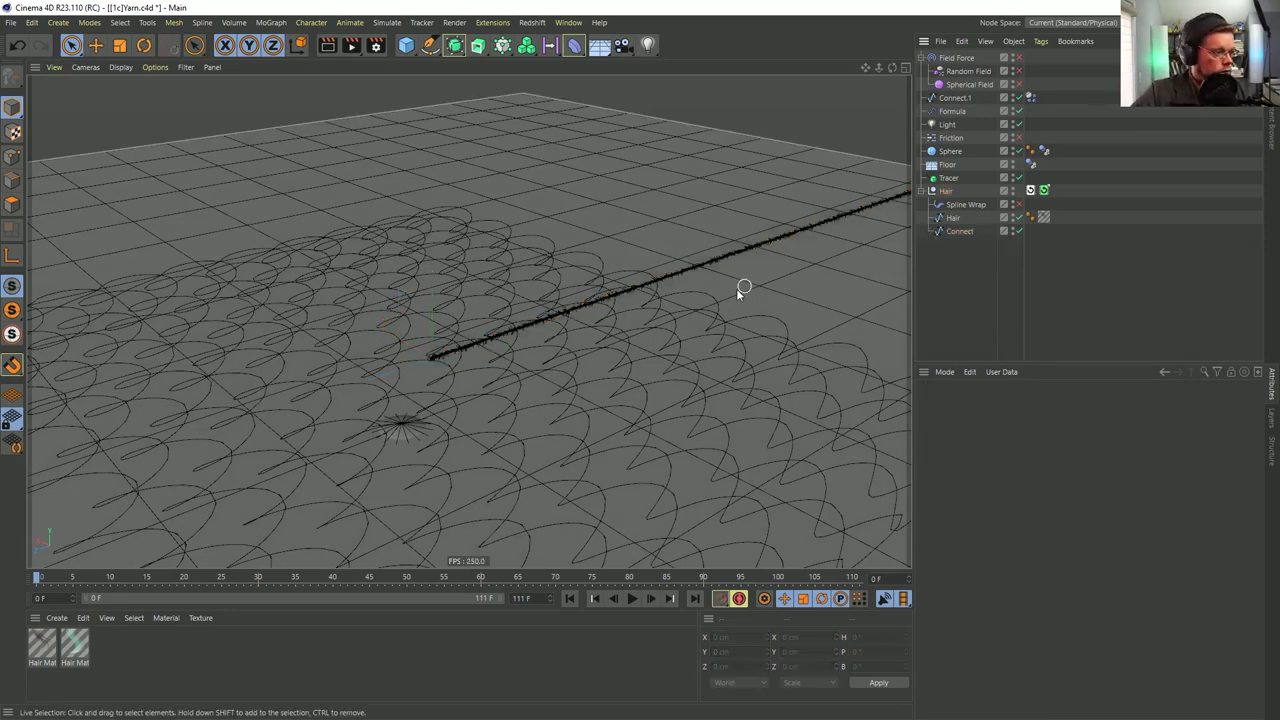
mouse_move(686, 280)
left_mouse_down("alt")
mouse_move(663, 286)
mouse_move(693, 297)
mouse_move(691, 266)
left_mouse_up("alt")
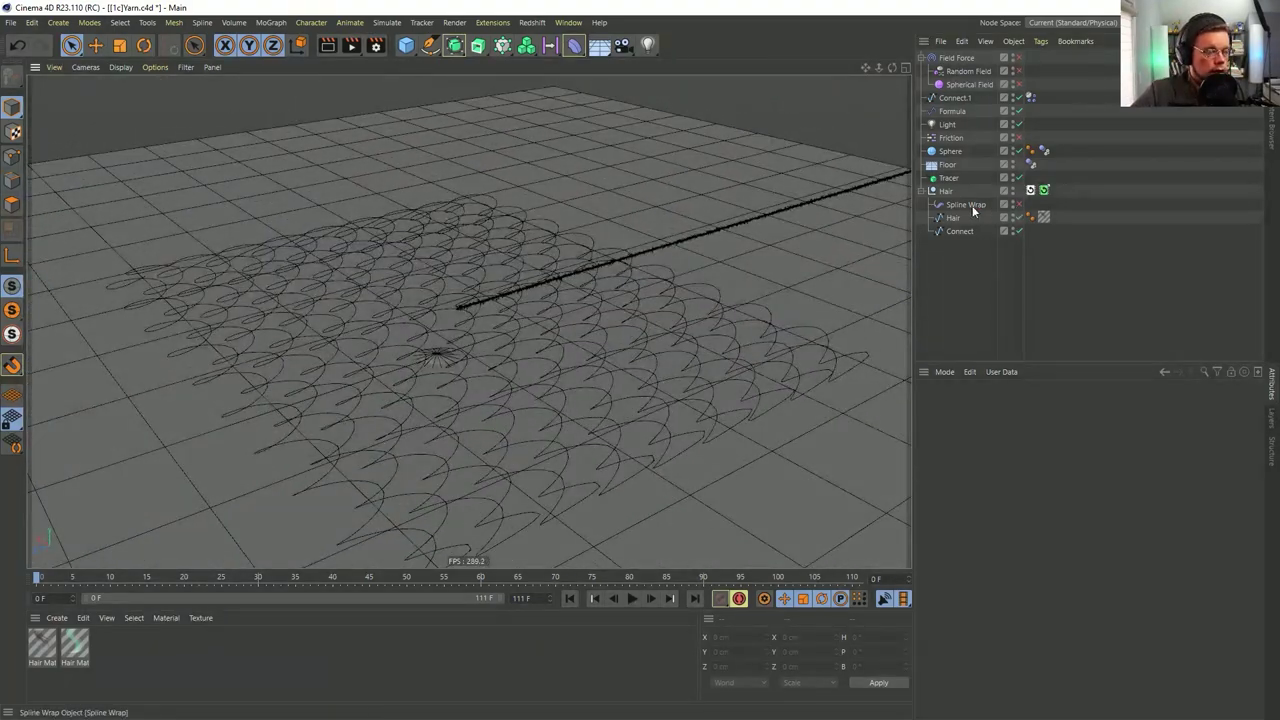
Merge the Hair and Connect splines into a single spline with Connect Objects + Delete
left_click_drag(1043, 217, 1040, 232, "ctrl")
left_click(947, 218)
left_click(960, 231, "shift")
right_click(960, 231)
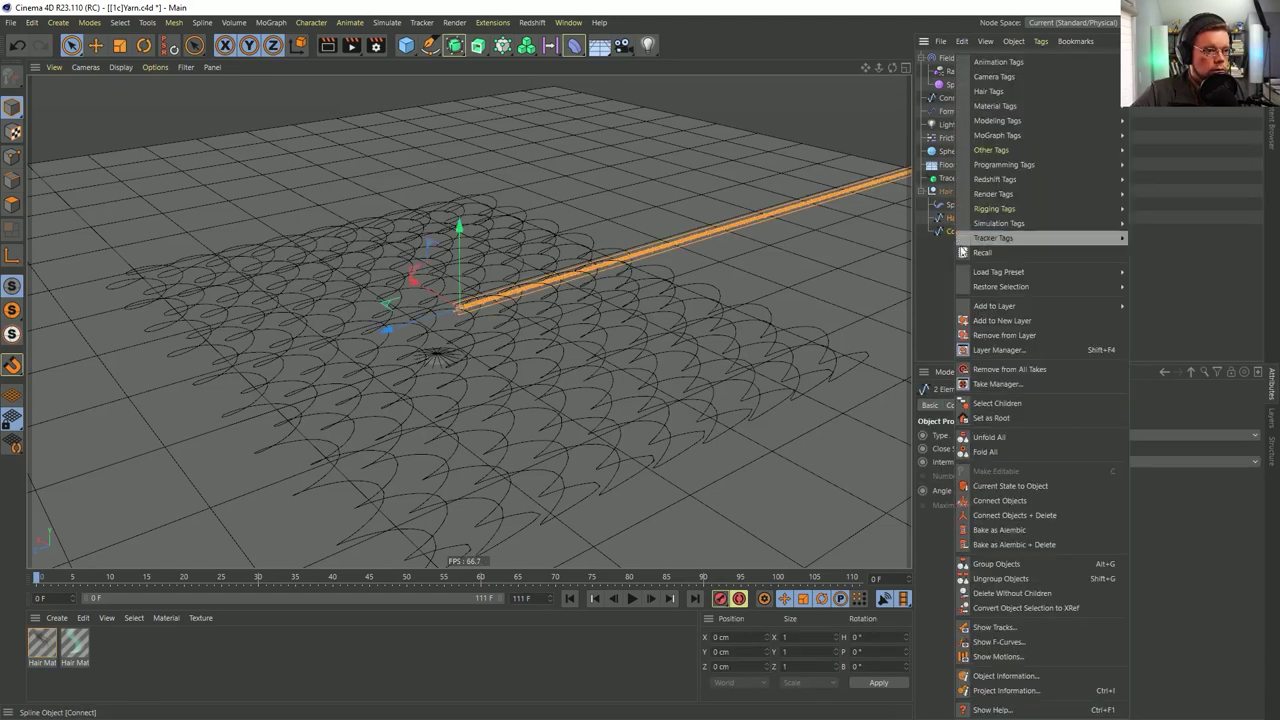
left_click(1062, 518)
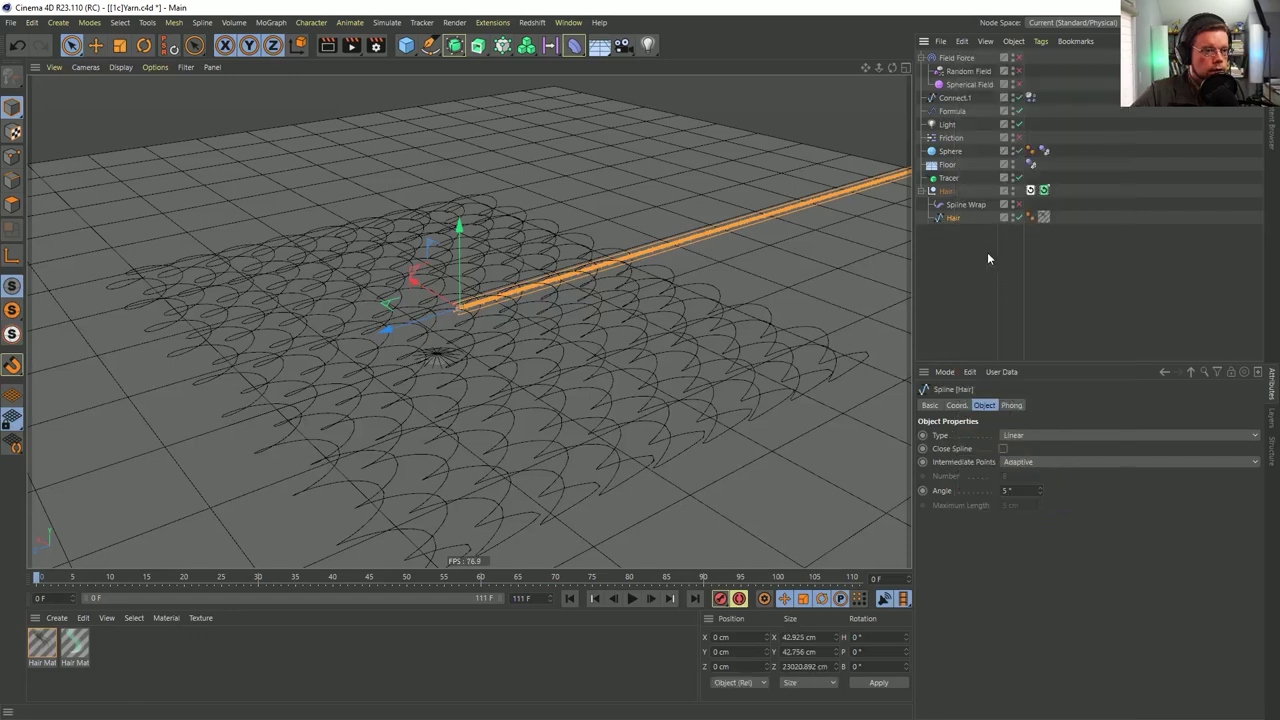
Assign Hair Mat.1 to the merged Hair spline's hair material tag and enable the Spline Wrap deformer
left_click(1043, 217)
left_click_drag(78, 642, 1047, 219)
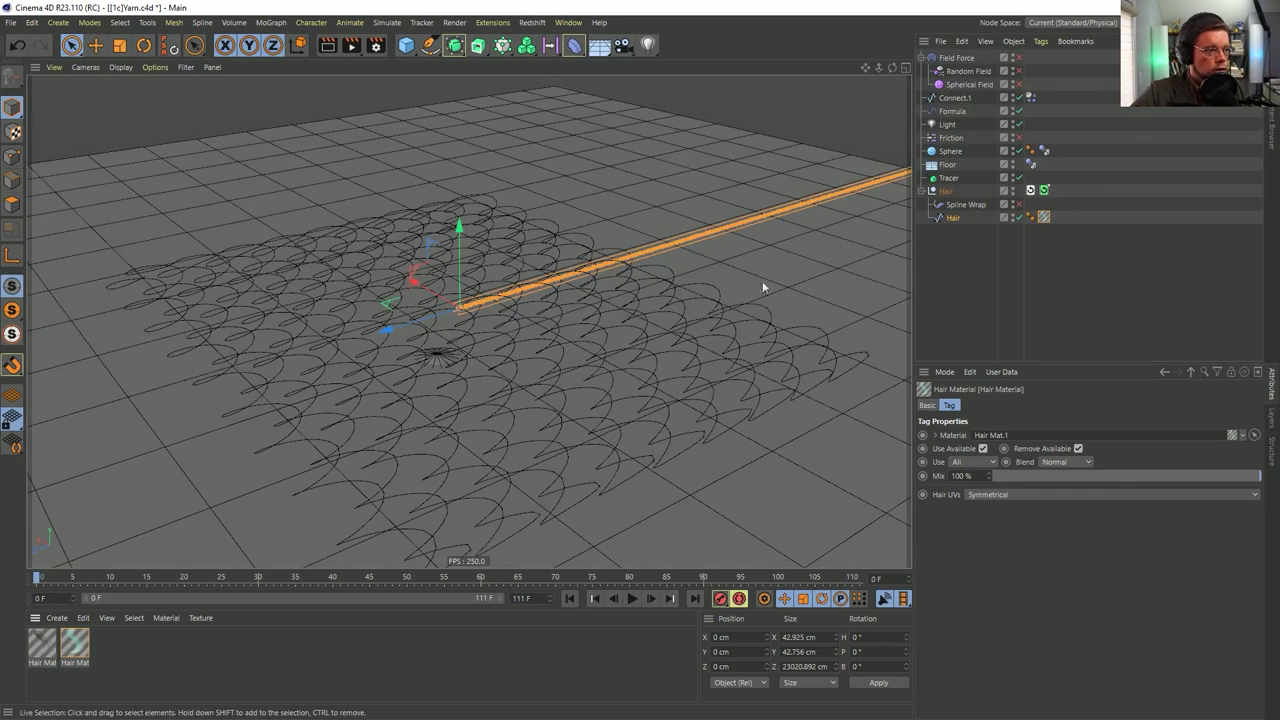
left_click(991, 205)
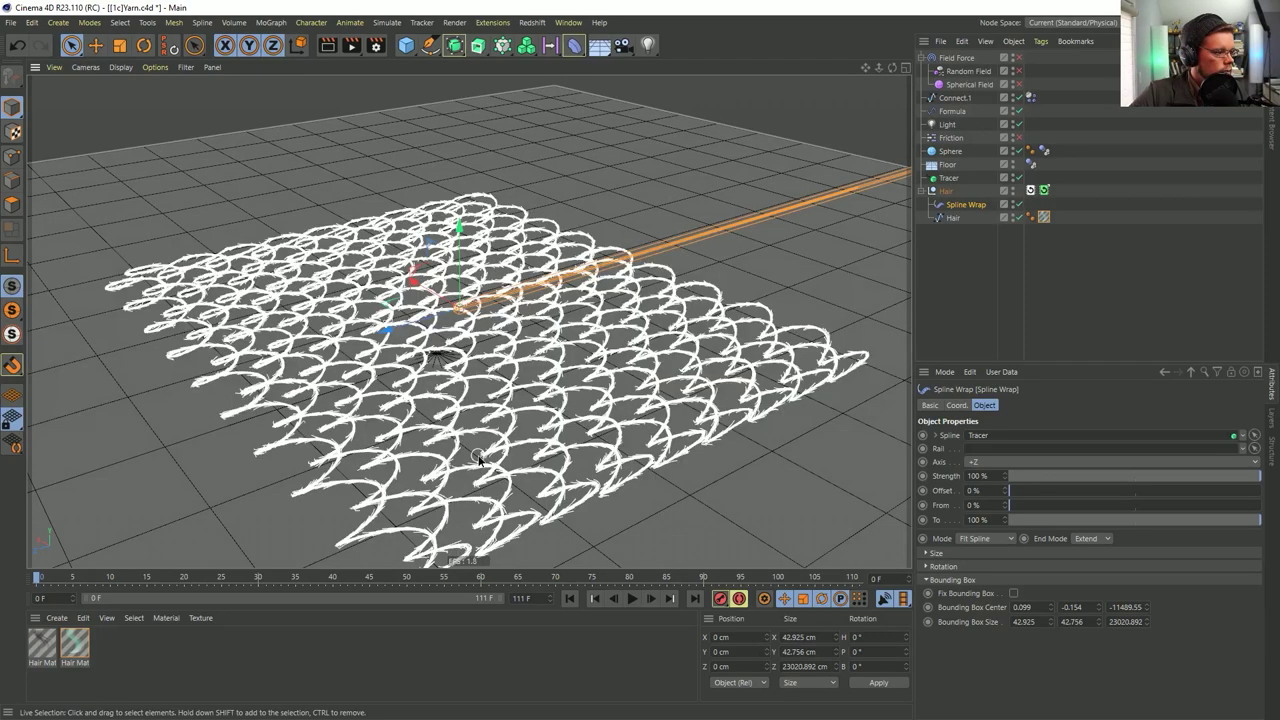
Examine the thickness and stray fibres of the wrapped yarn strands from close up and from farther away
left_click_drag(476, 456, 478, 508, "alt")
middle_click_drag(478, 508, 566, 329, "alt")
right_click_drag(566, 329, 684, 336, "alt")
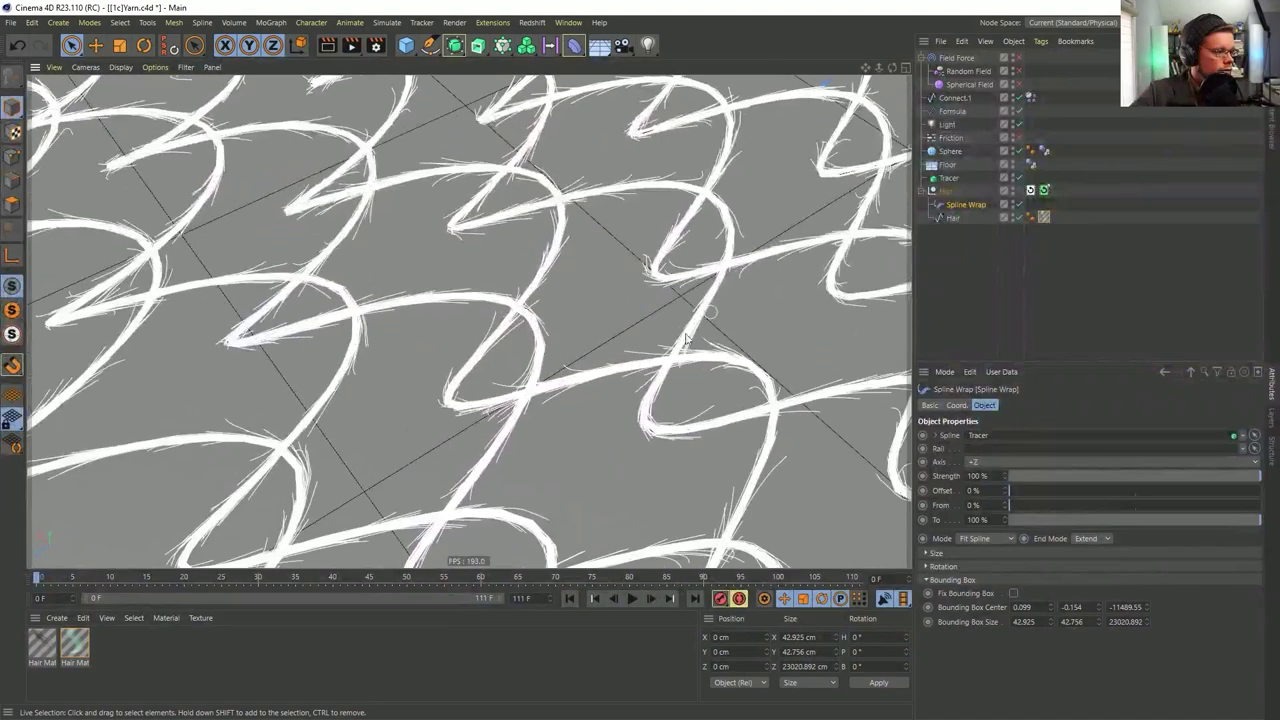
left_click_drag(592, 386, 636, 328, "alt")
scroll(635, 328, "up", 8)
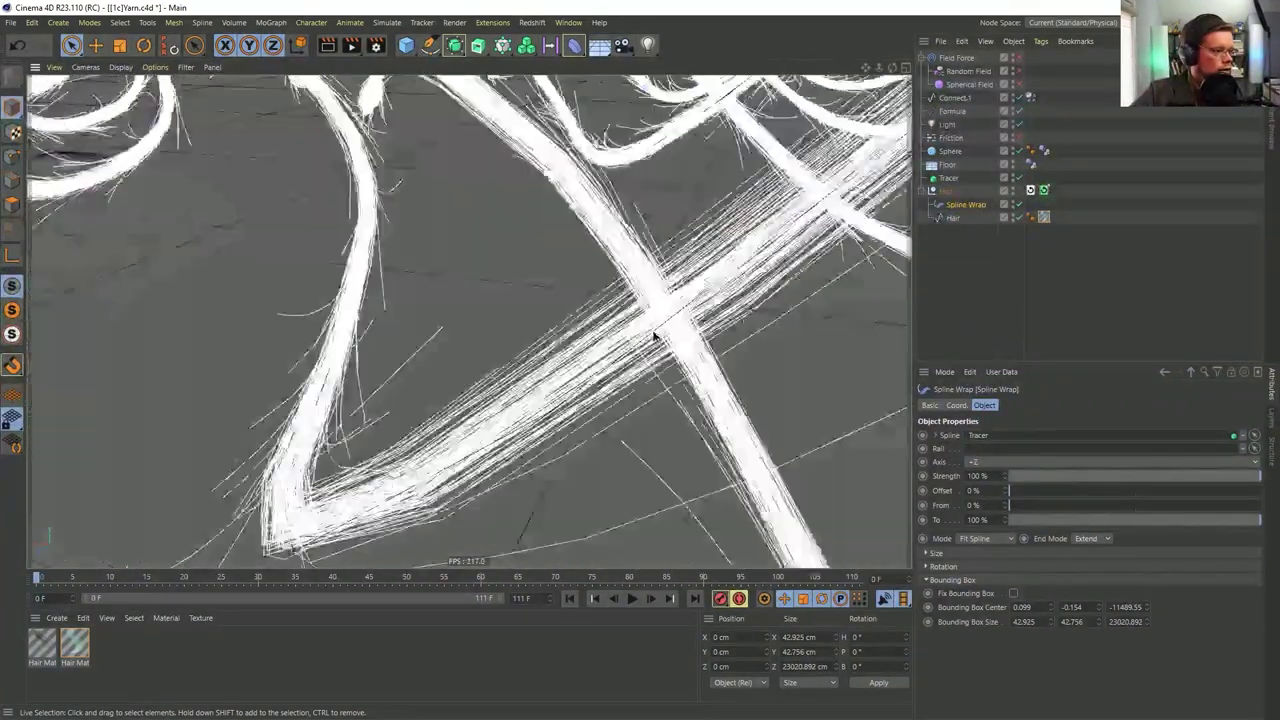
scroll(600, 345, "down", 10)
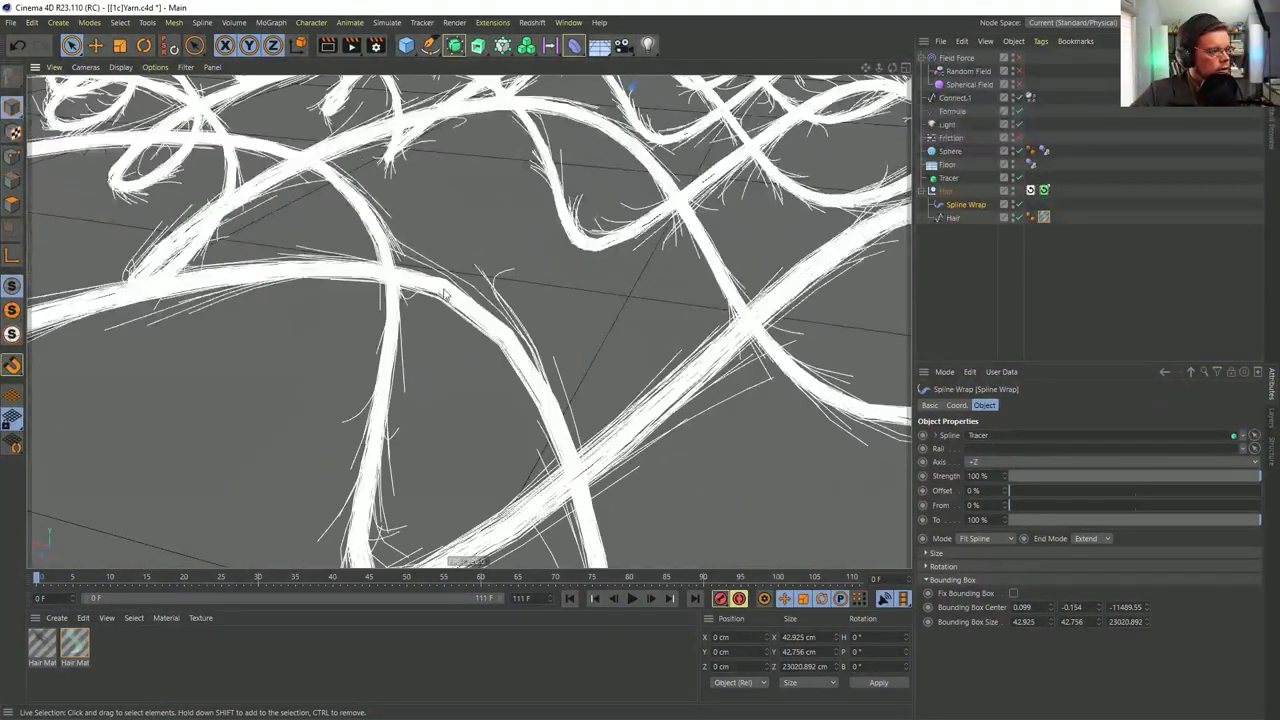
scroll(485, 330, "down", 10)
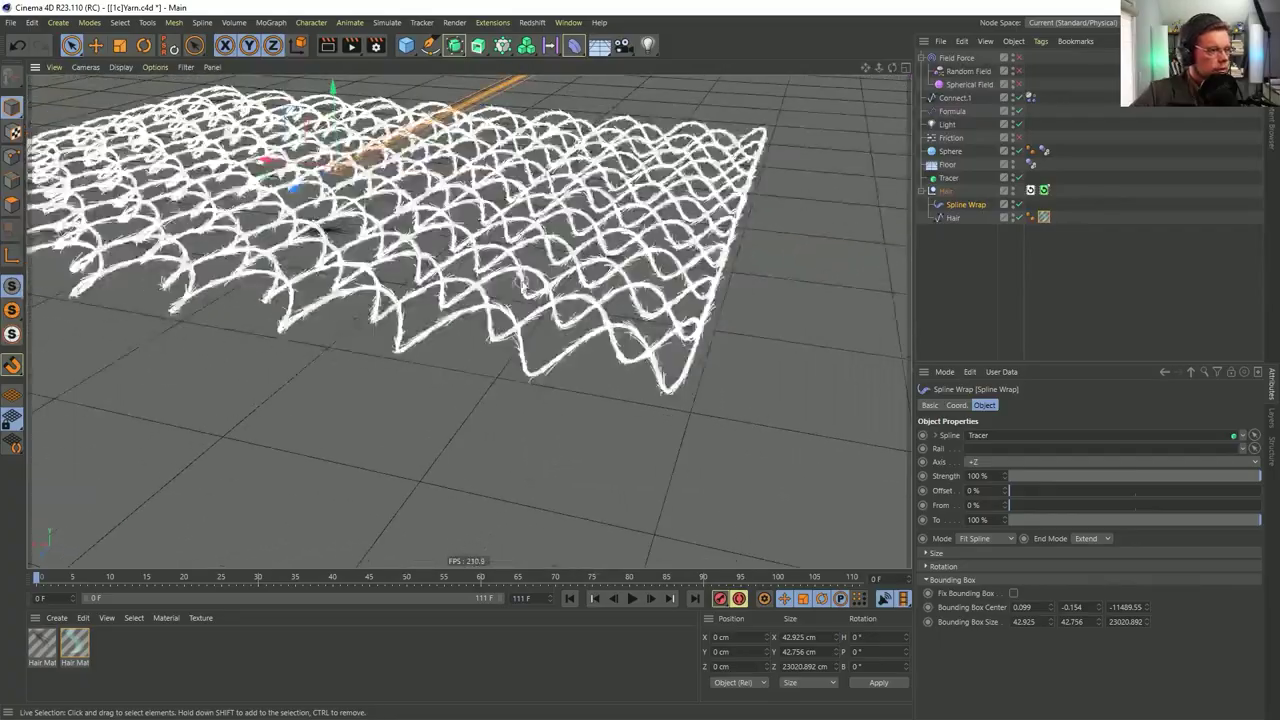
scroll(522, 340, "up", 10)
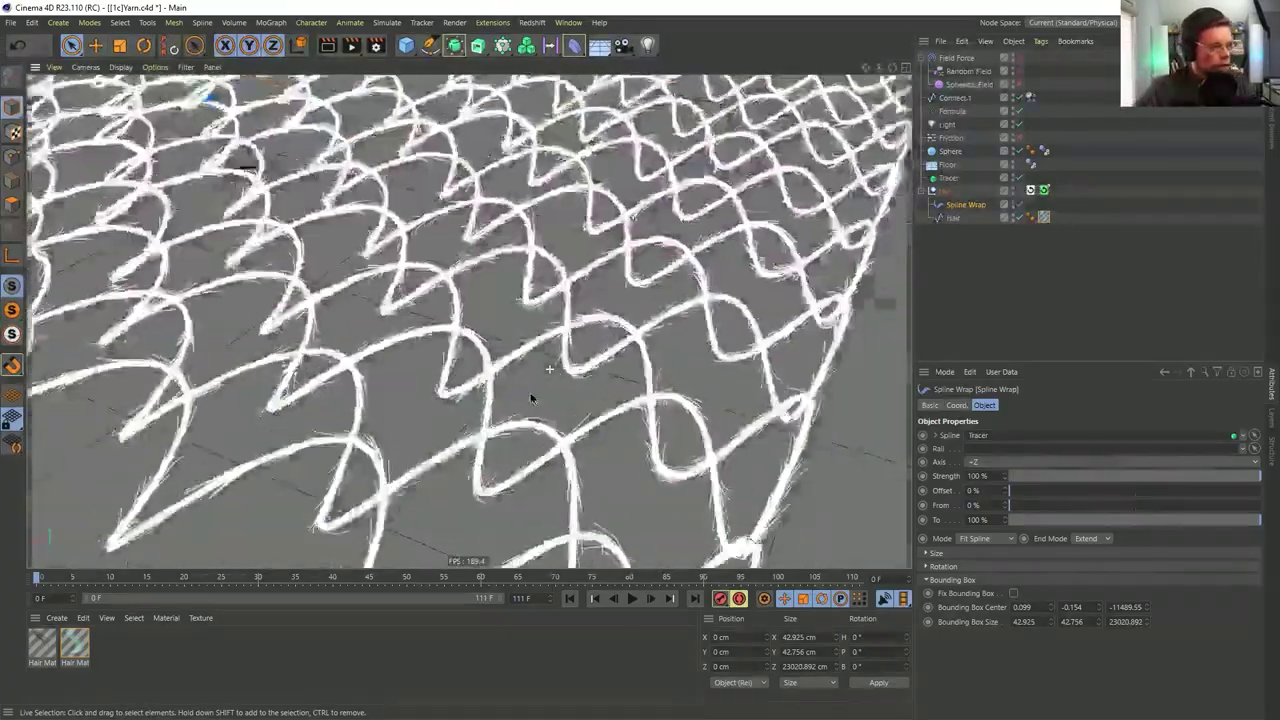
scroll(531, 398, "down", 10)
scroll(545, 257, "up", 10)
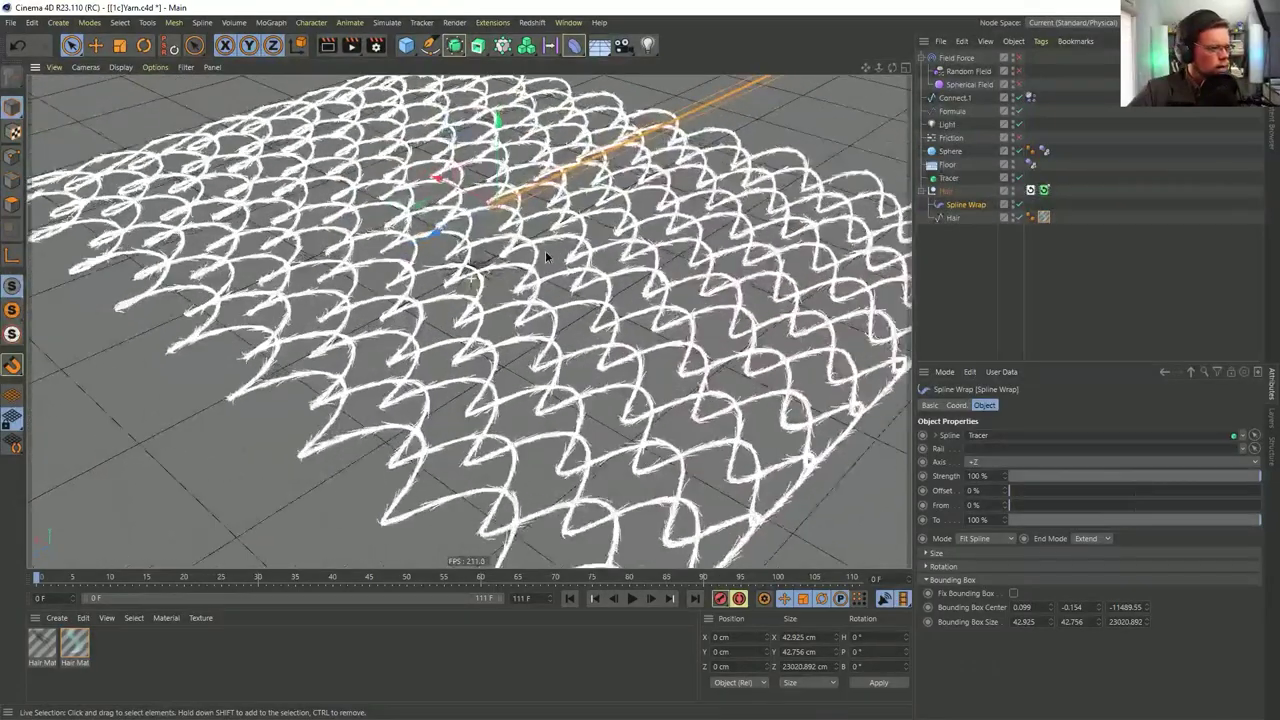
left_click_drag(530, 303, 540, 340, "alt")
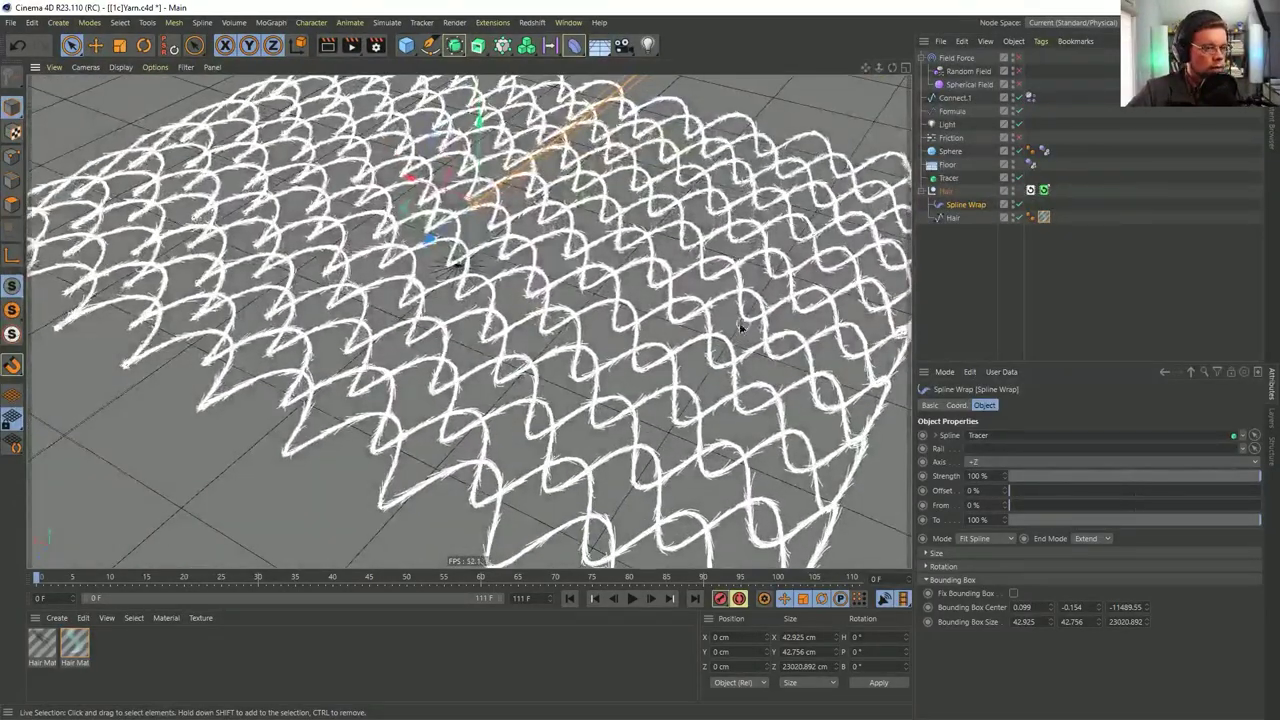
middle_click_drag(746, 326, 699, 329, "alt")
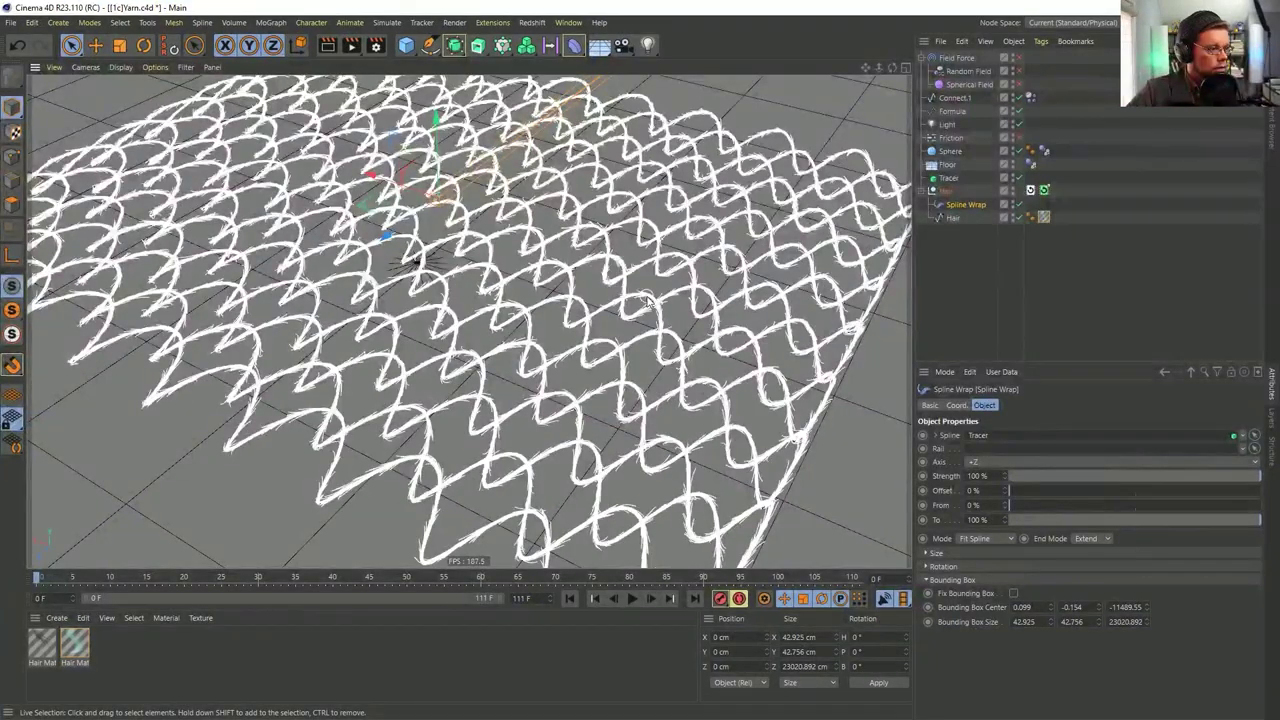
Disable Spline Wrap, scale the Hair spline uniformly to about 550%, and re-enable Spline Wrap
left_click(119, 47)
left_click(417, 258)
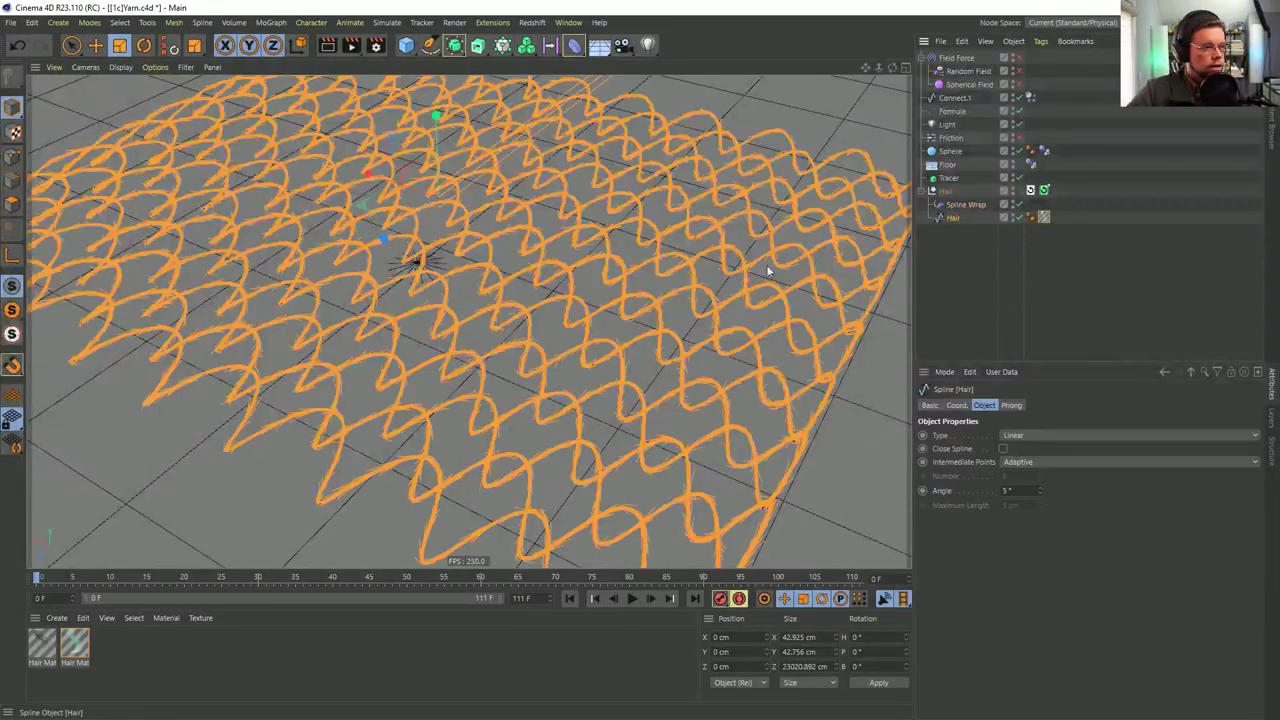
key("t")
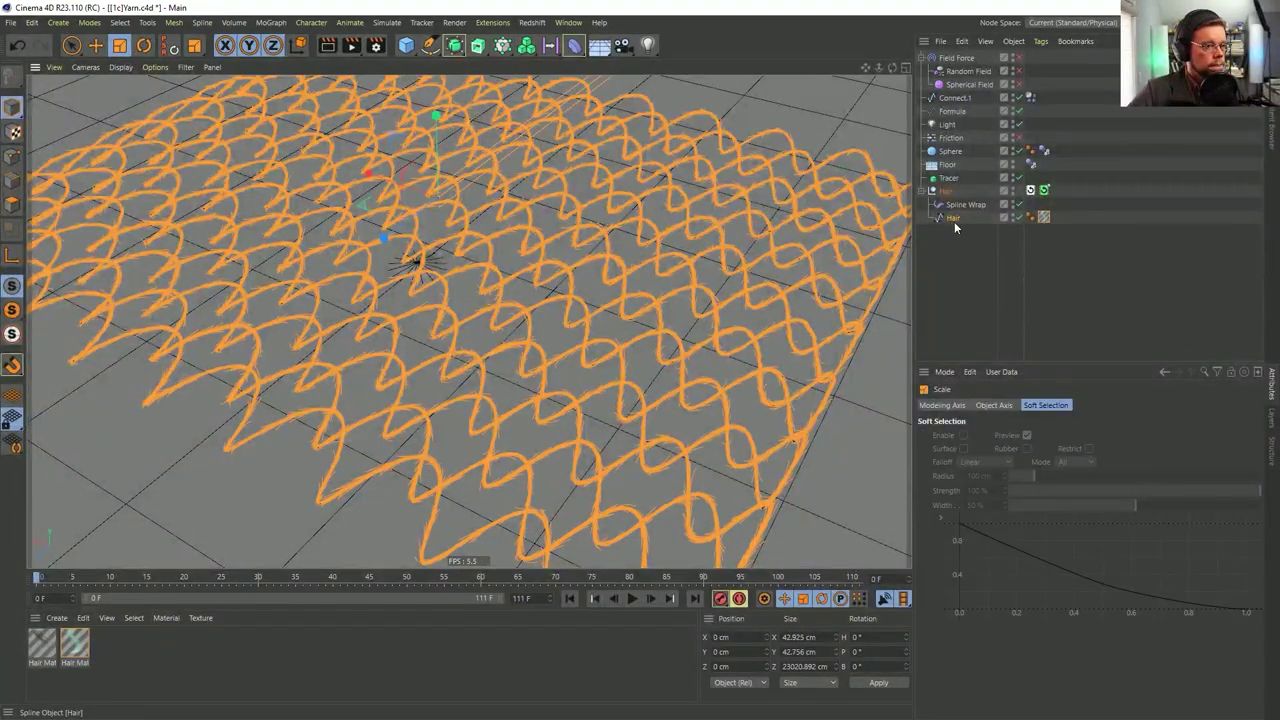
left_click(1019, 205)
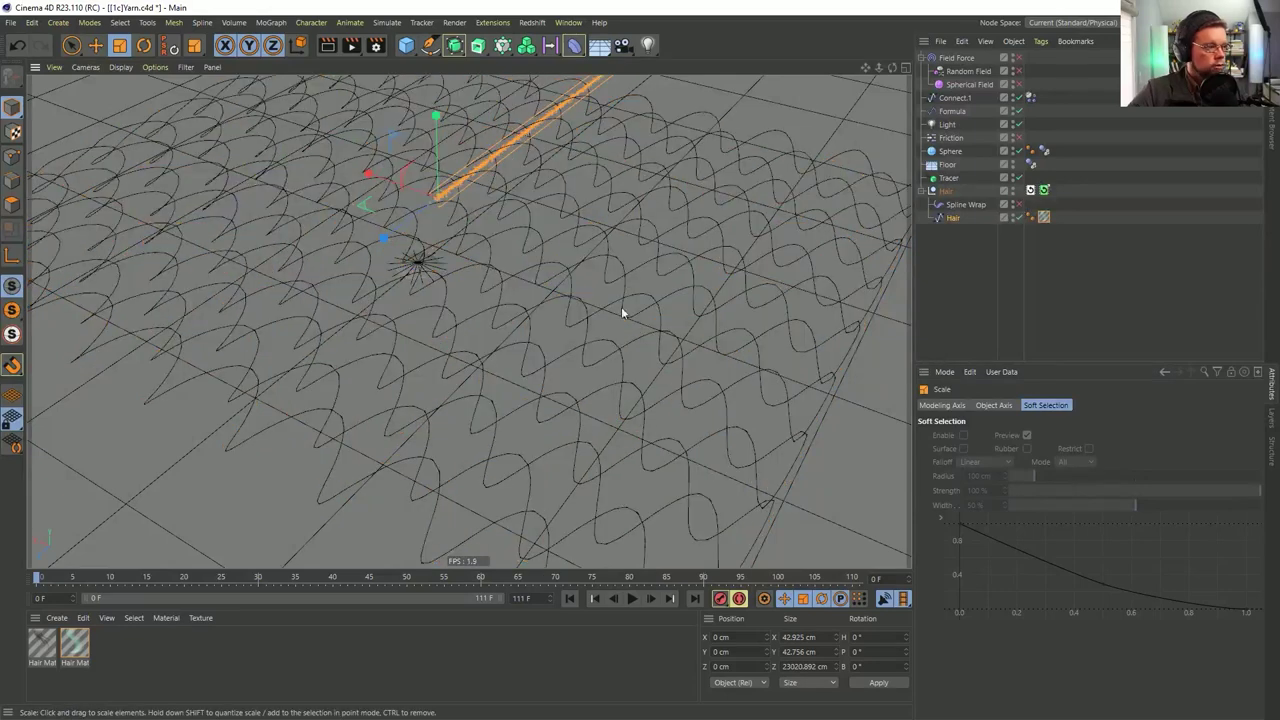
left_click_drag(541, 311, 45, 495)
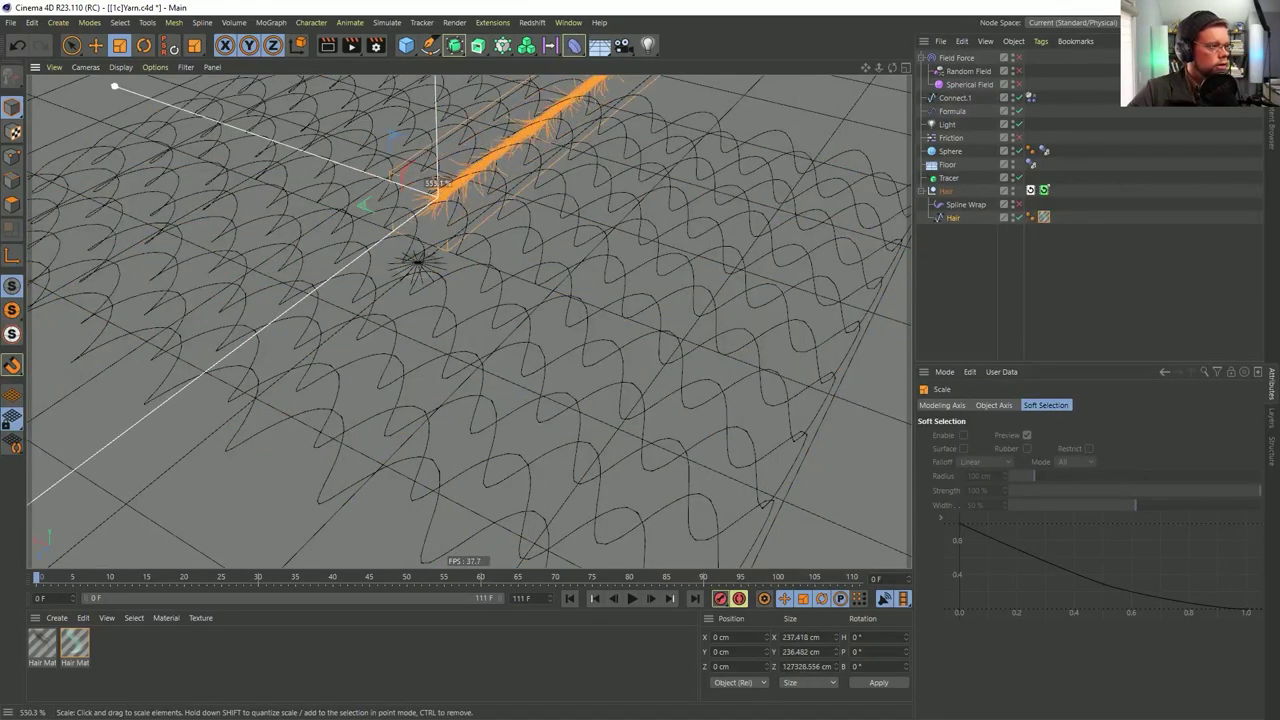
left_click(1018, 205)
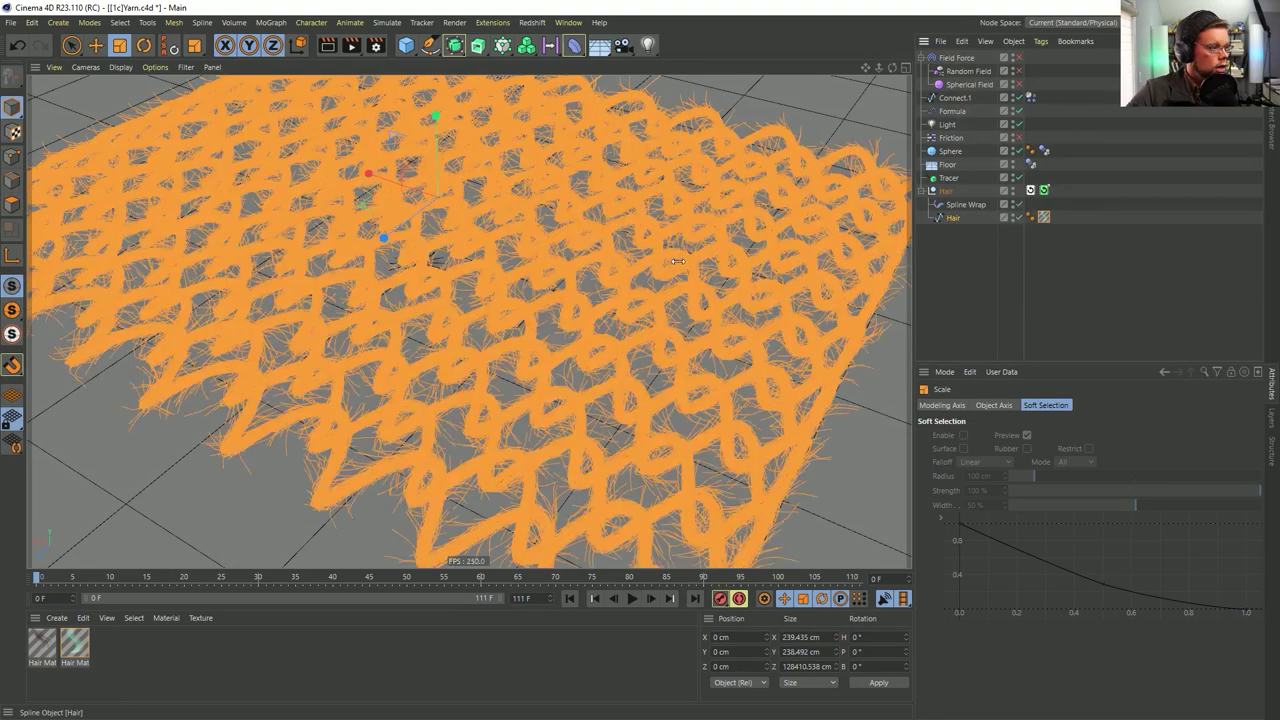
Deselect the Hair spline and save the project
left_click(505, 428)
right_click_drag(478, 436, 385, 335, "alt")
left_click_drag(480, 335, 506, 303, "alt")
key("ctrl+s")
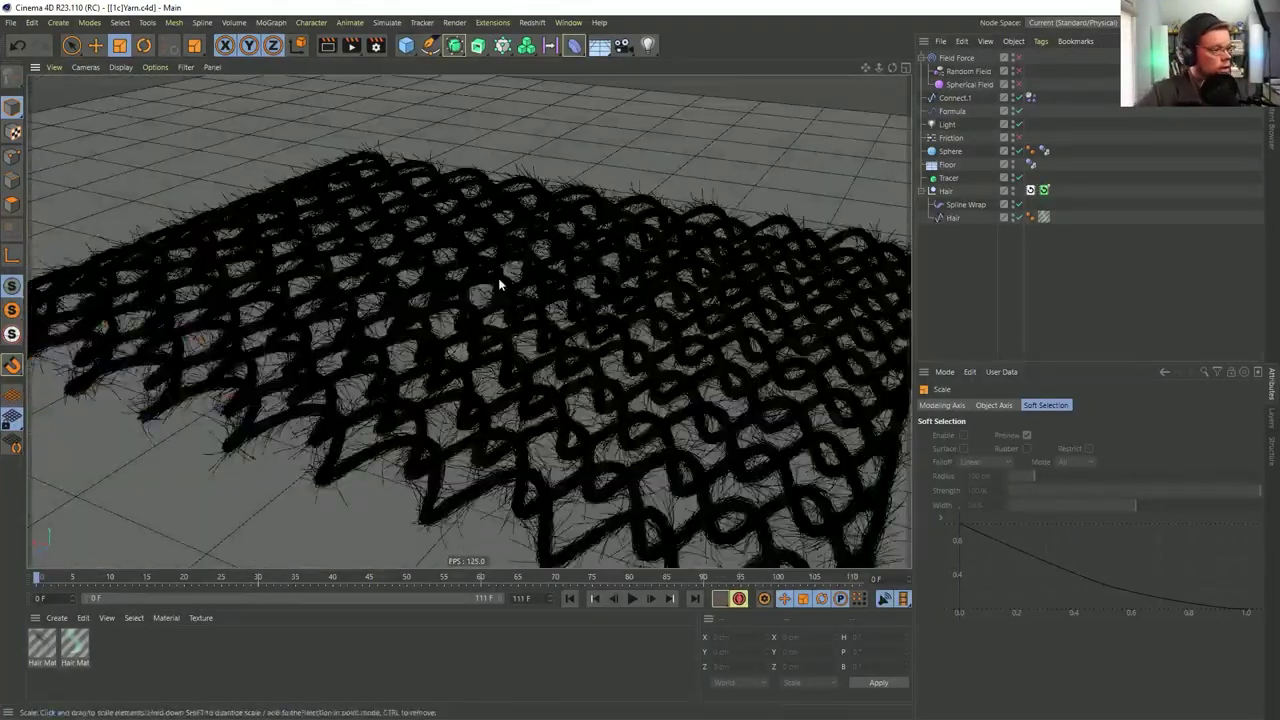
Play the yarn simulation up to frame 18 and render the view of the deformed net
middle_click_drag(610, 318, 556, 290, "alt")
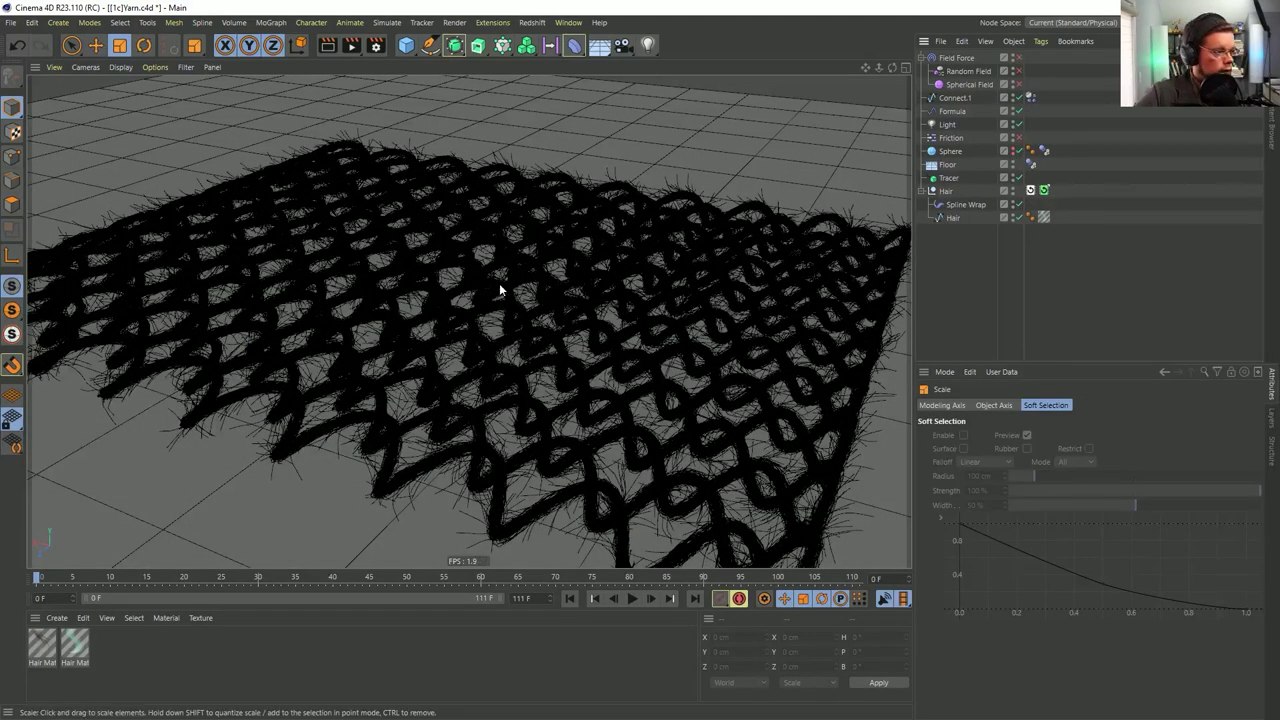
scroll(520, 330, "up", 6)
scroll(535, 393, "down", 6)
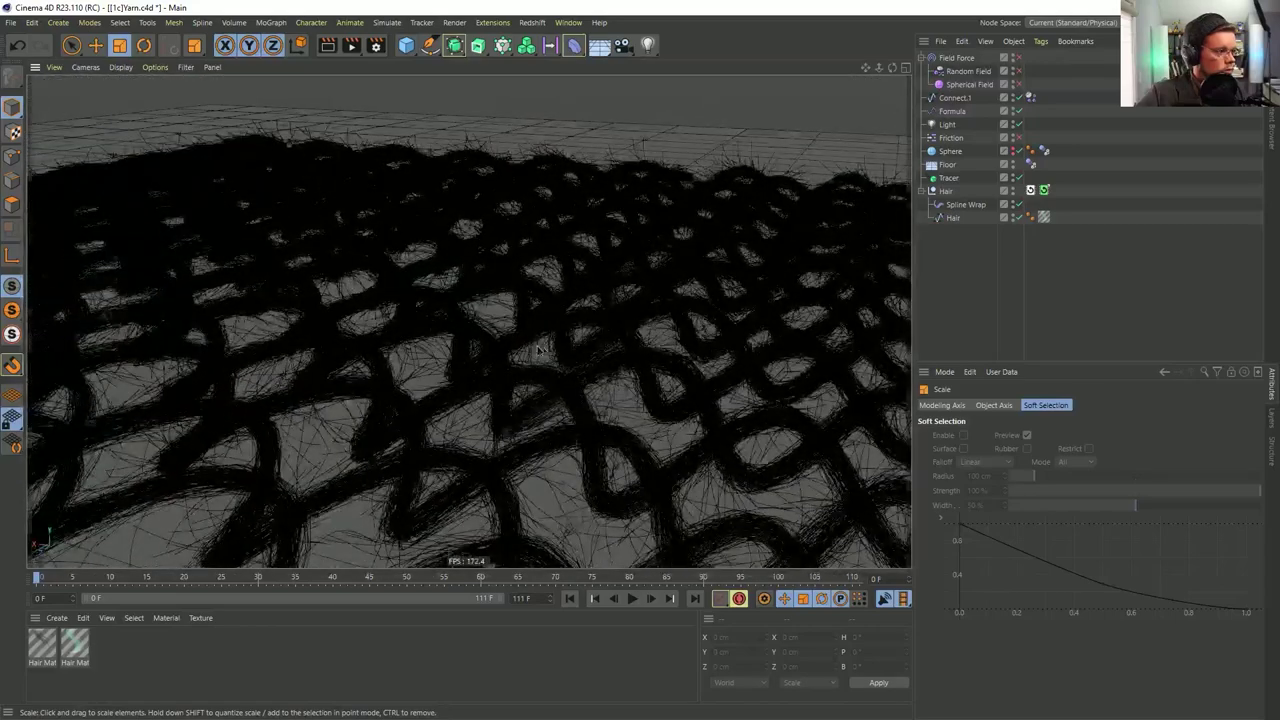
left_click(632, 598)
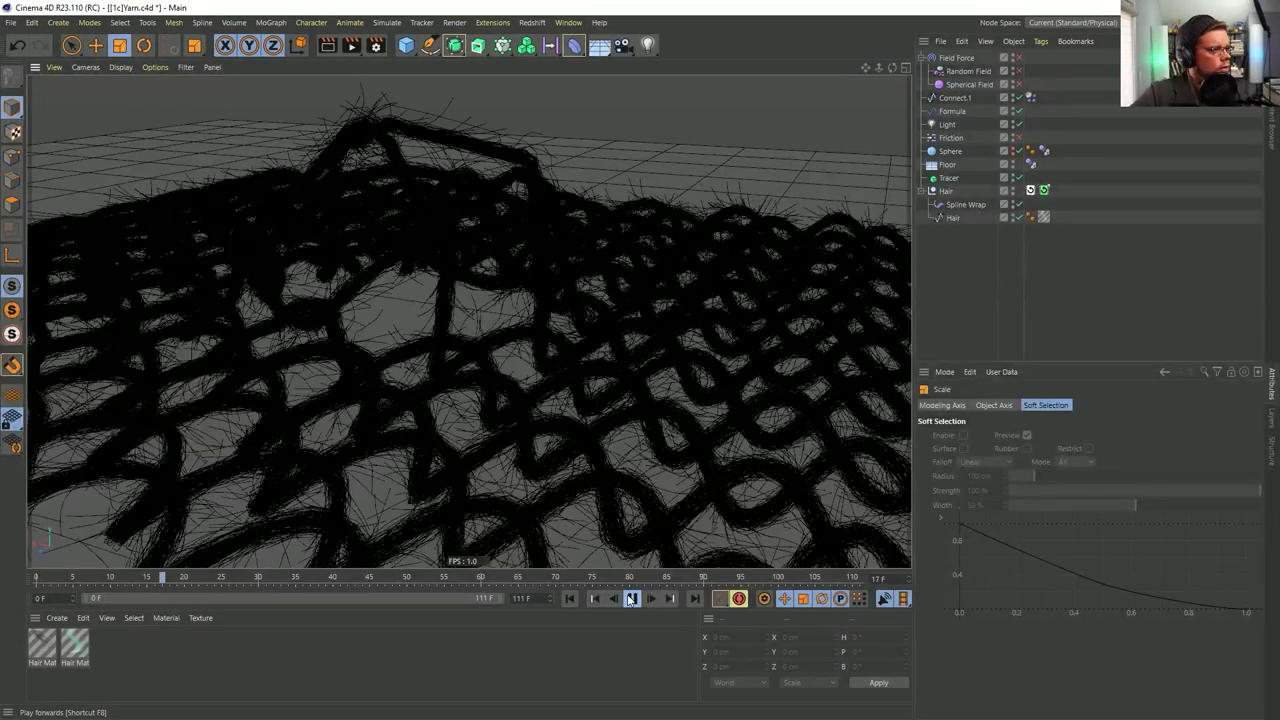
left_click(631, 598)
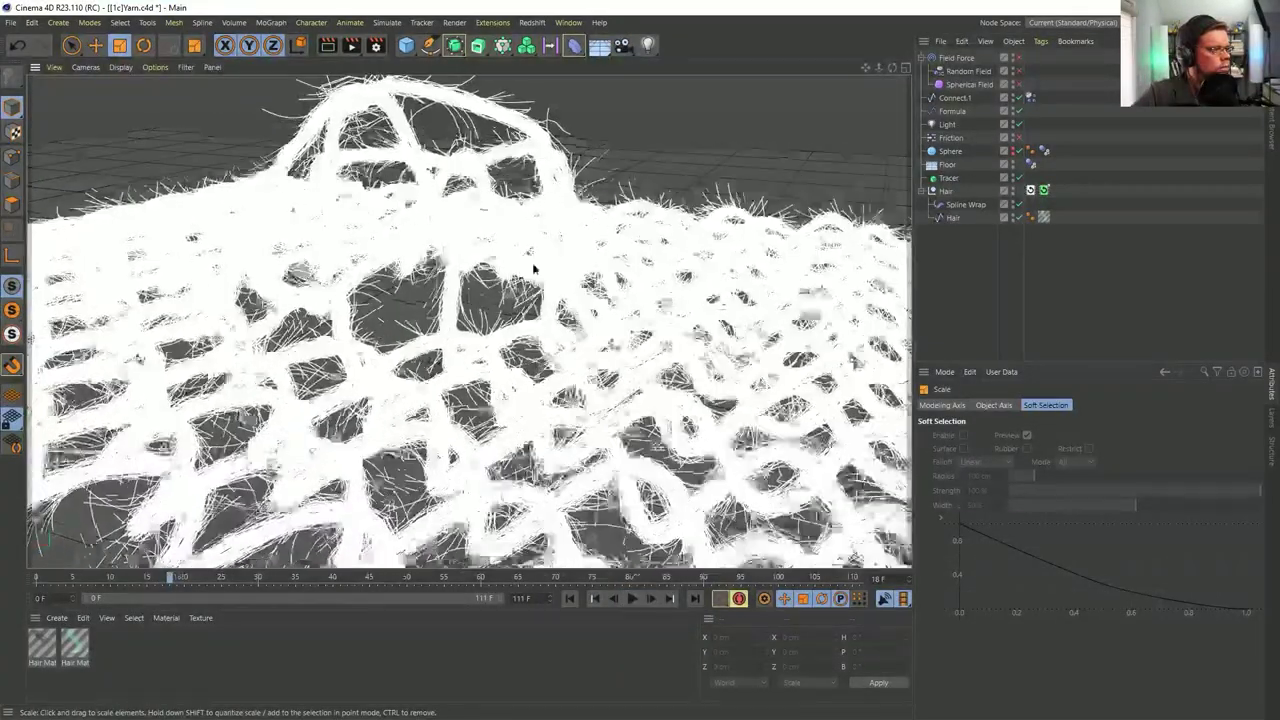
left_click_drag(533, 269, 636, 308, "alt")
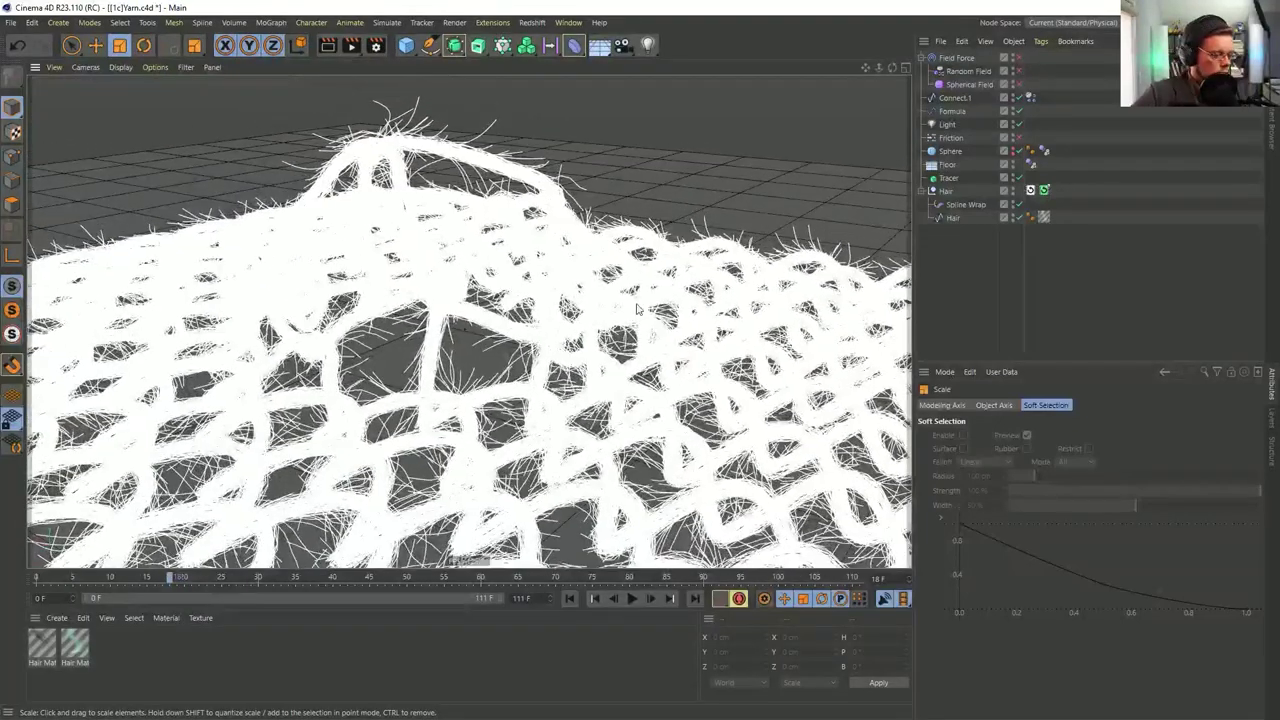
key("ctrl+r")
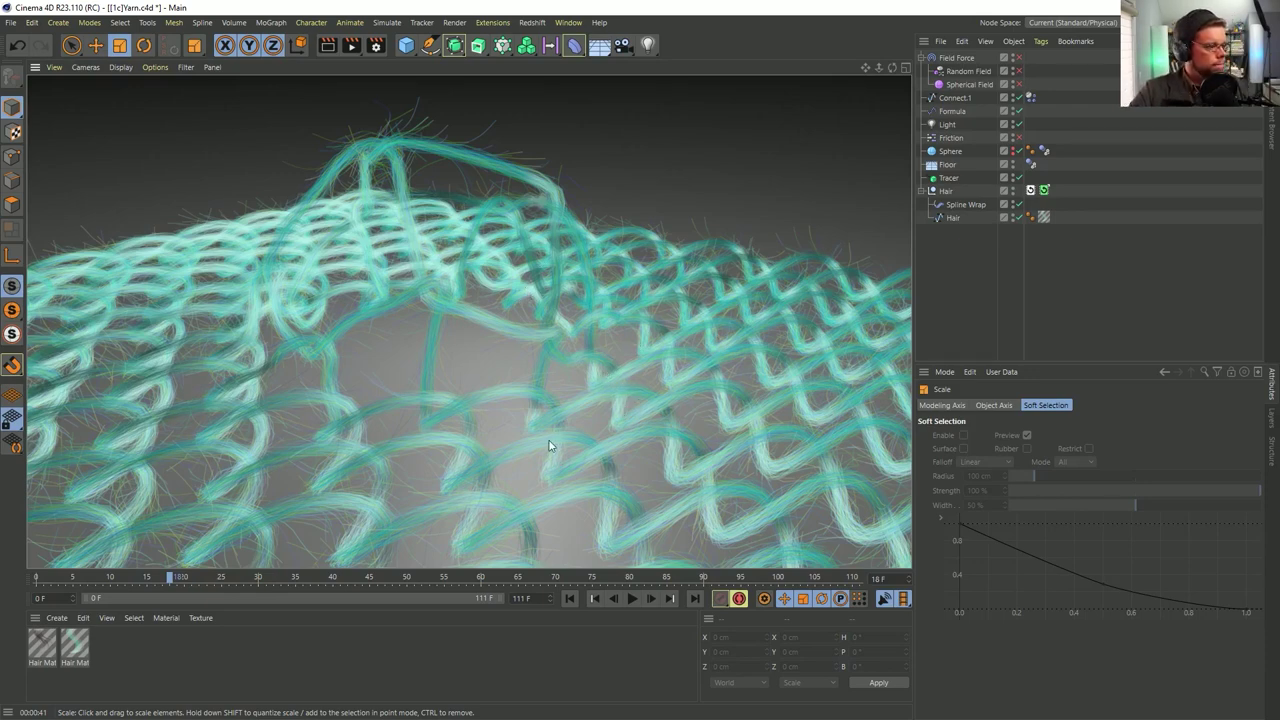
Set the root and tip thickness of Hair Mat.1 to 0.5 cm
left_click(76, 643)
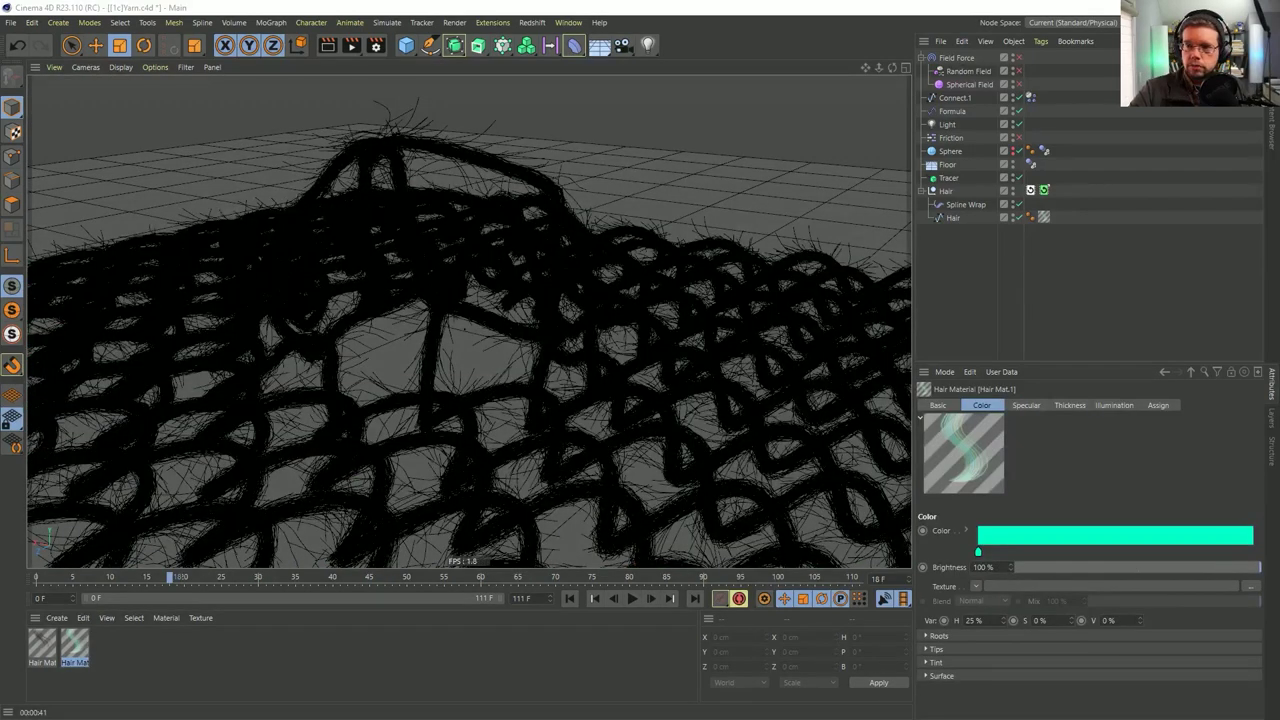
left_click_drag(1279, 176, 772, 178)
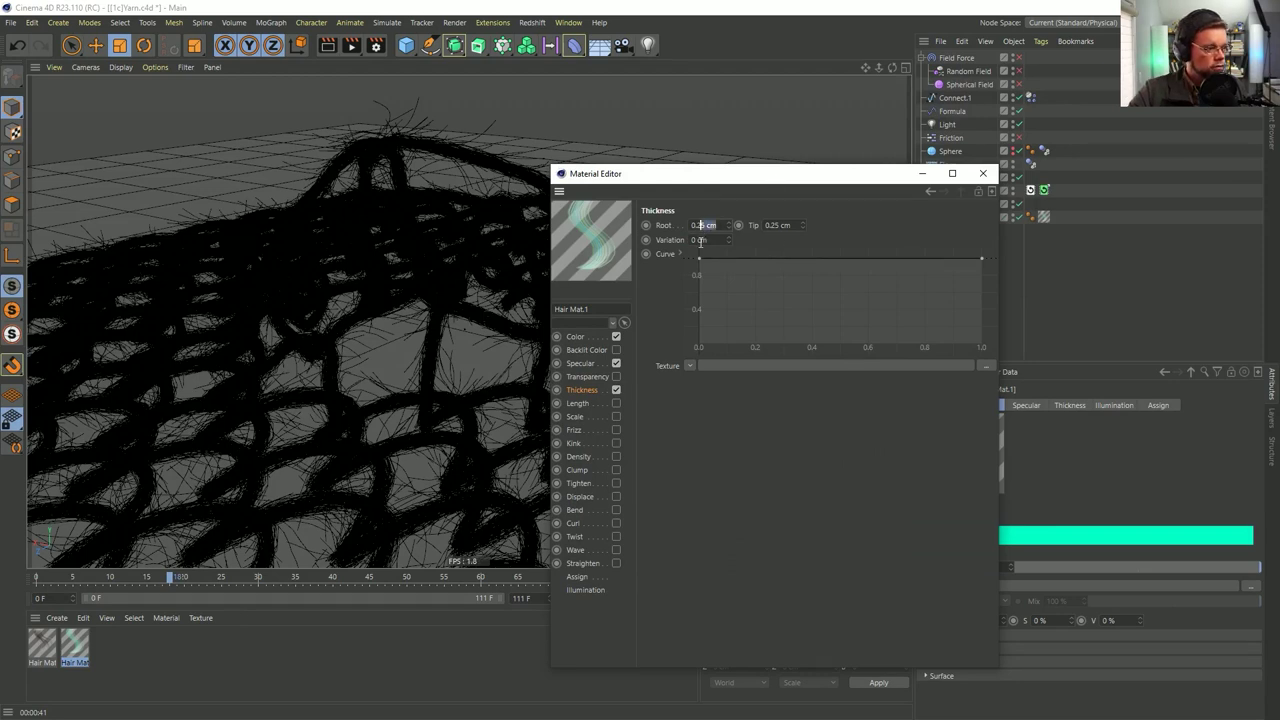
type("0.5")
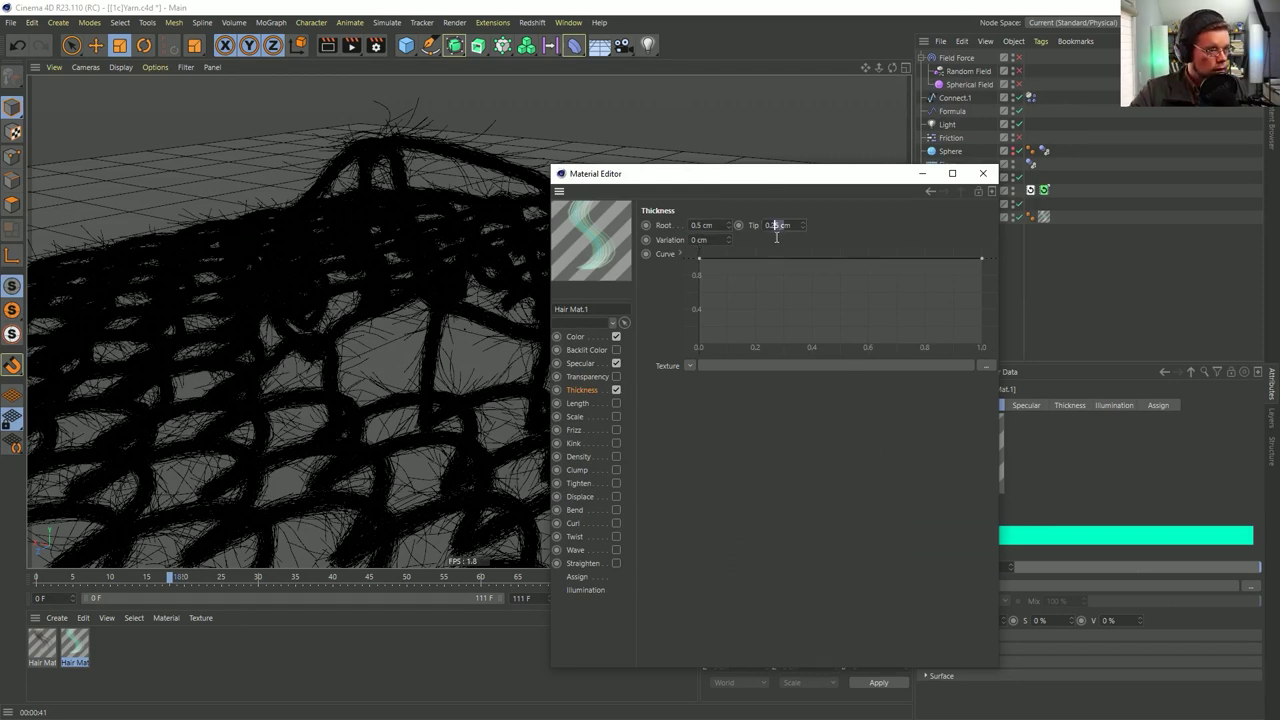
key("Tab")
type("0.5")
key("Return")
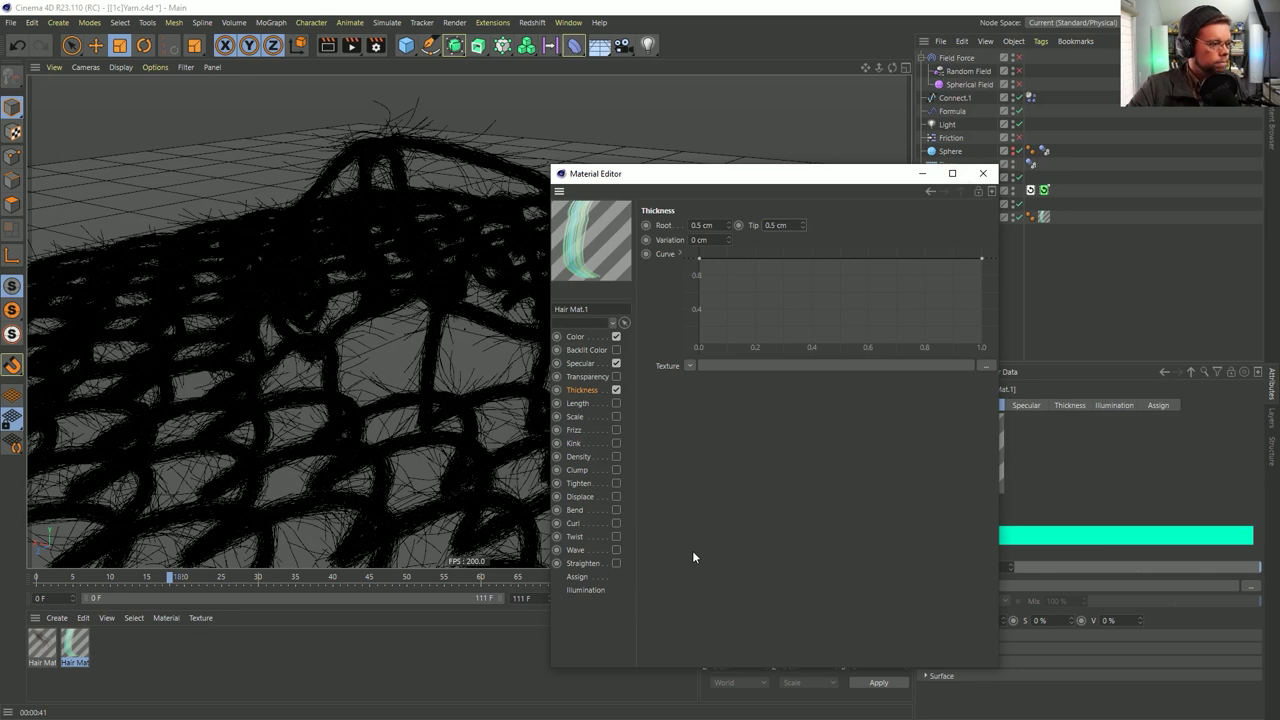
Raise the illumination roughness of Hair Mat.1 to 17% and close the material editor
left_click(585, 589)
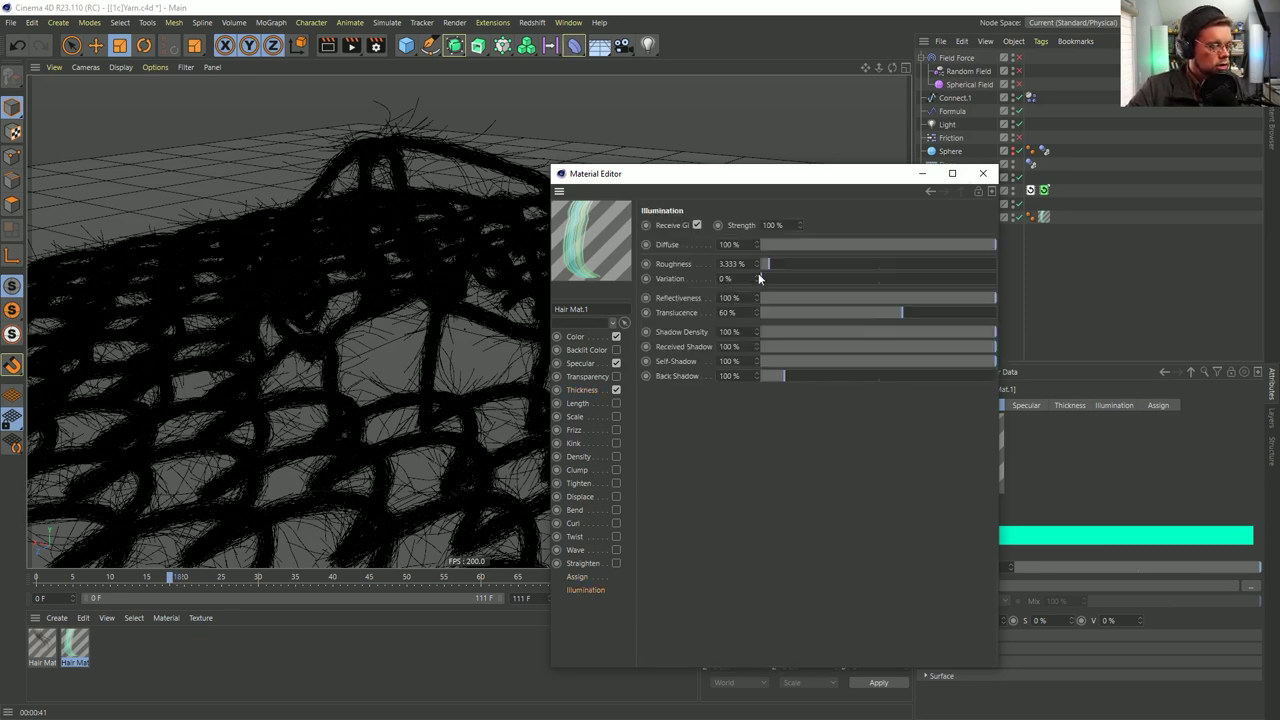
left_click(800, 264)
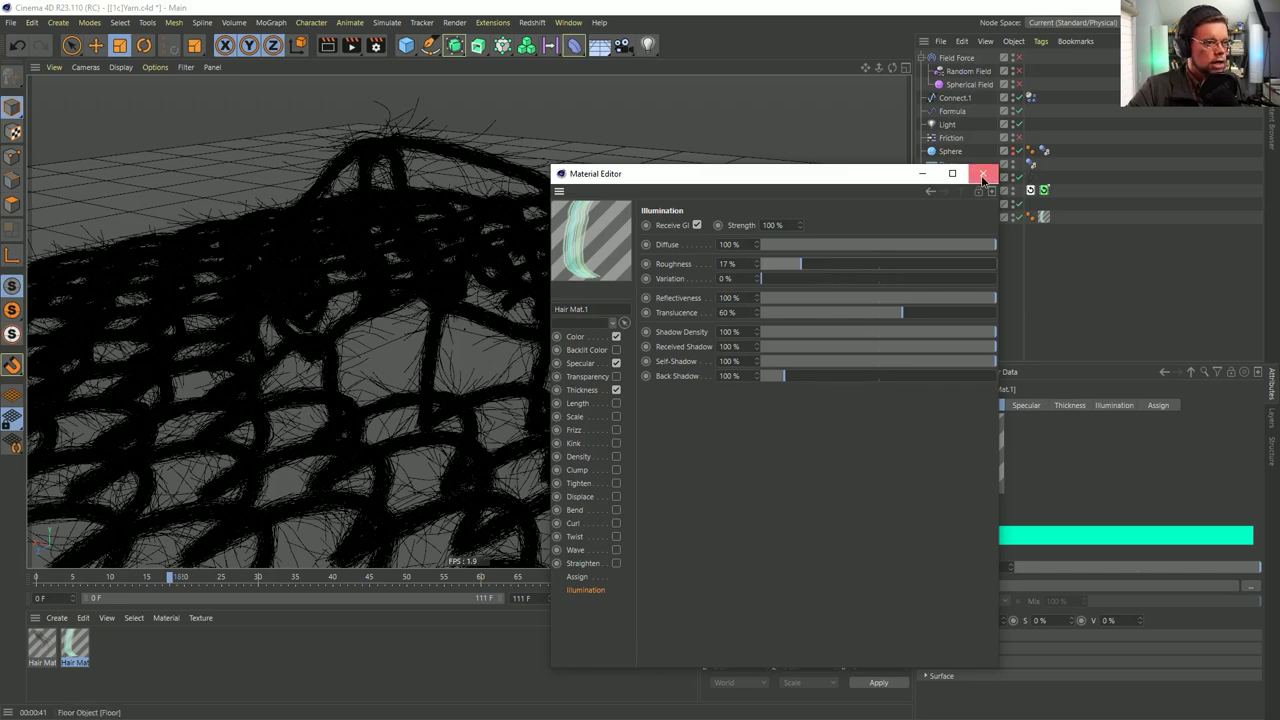
left_click(982, 173)
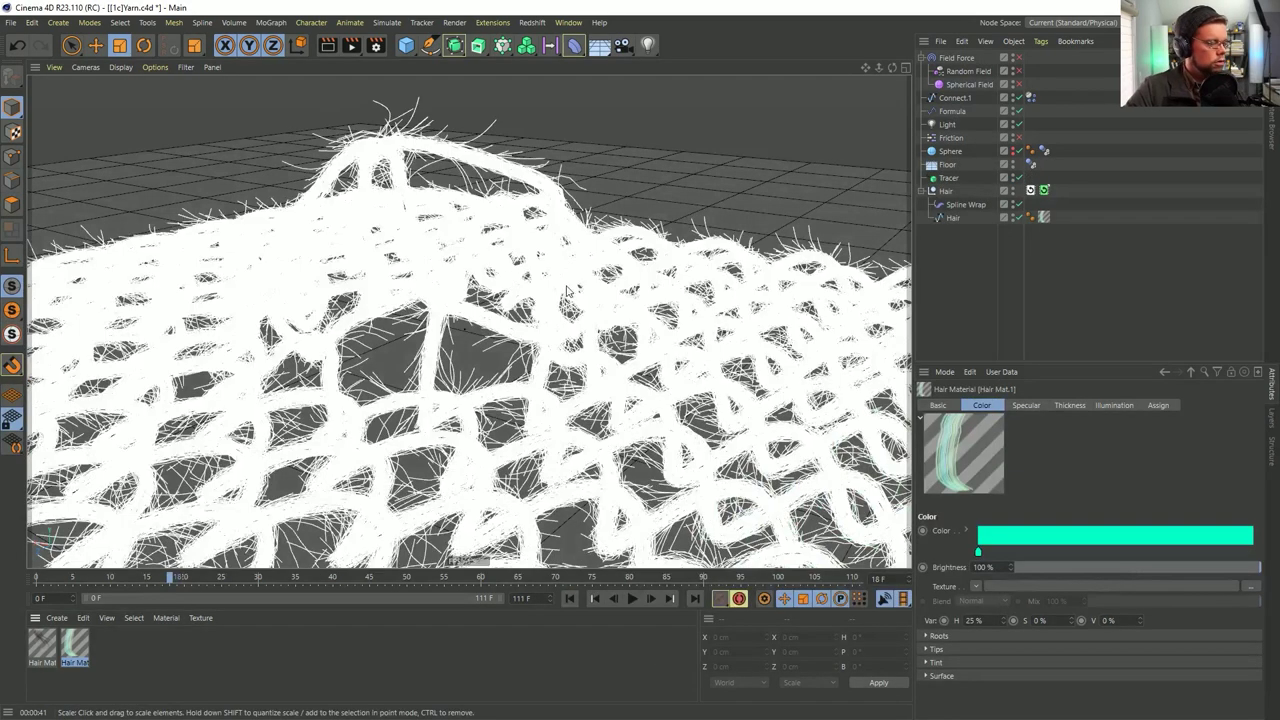
Move the light high above the floor beyond the net's corner, to about X -1819, Y 1281, Z -1147 cm
left_click_drag(559, 305, 585, 318, "alt")
right_click_drag(585, 318, 480, 330, "alt")
left_click_drag(480, 330, 507, 401, "alt")
scroll(554, 383, "down", 2)
middle_click_drag(554, 383, 548, 310, "alt")
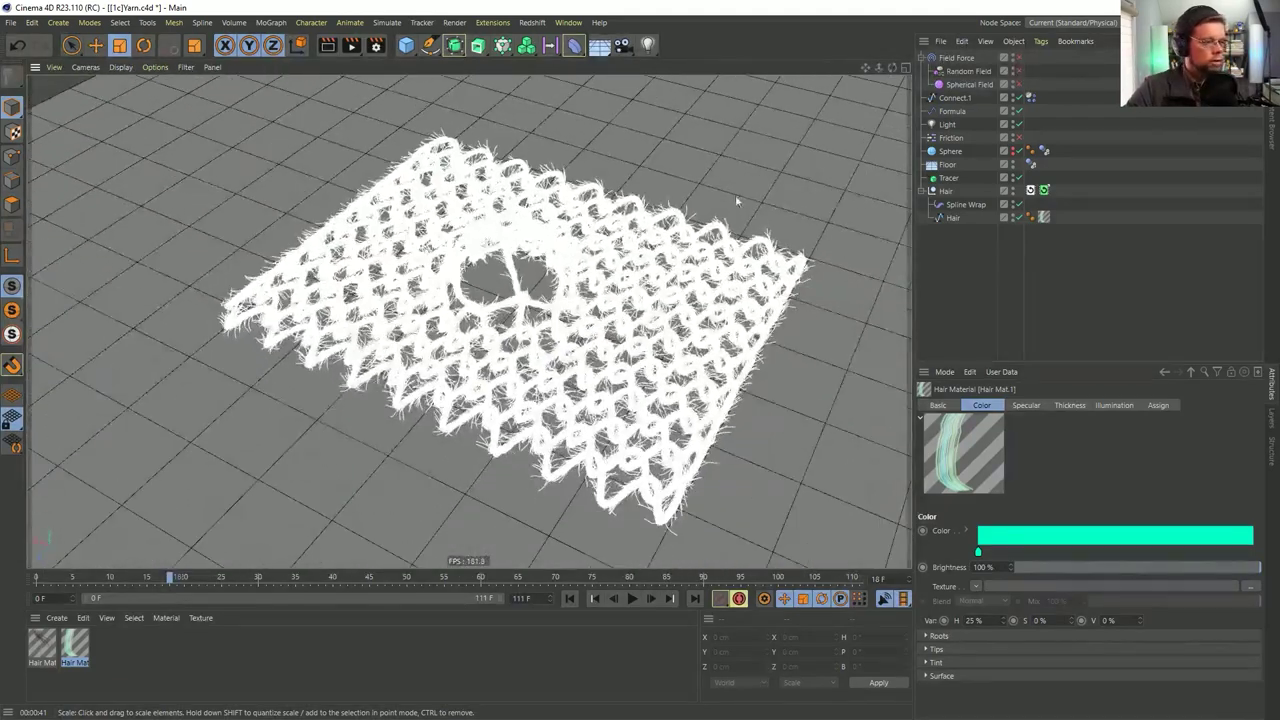
left_click(947, 124)
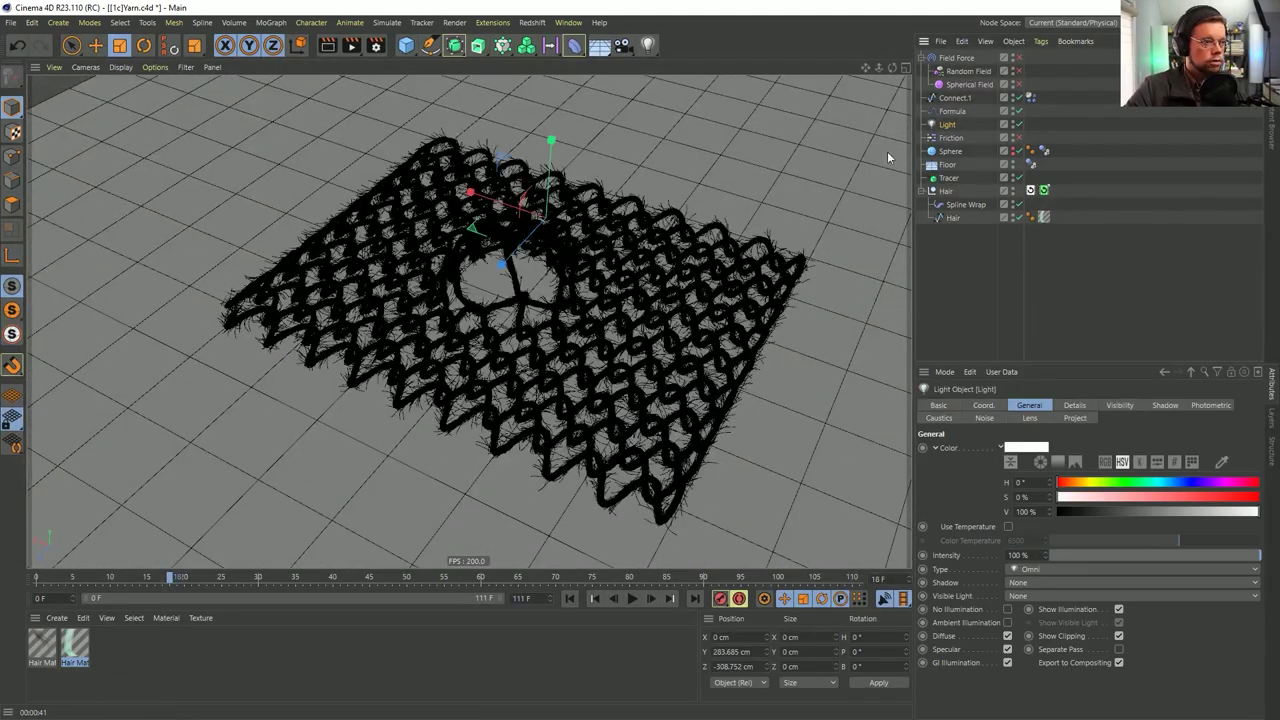
key("e")
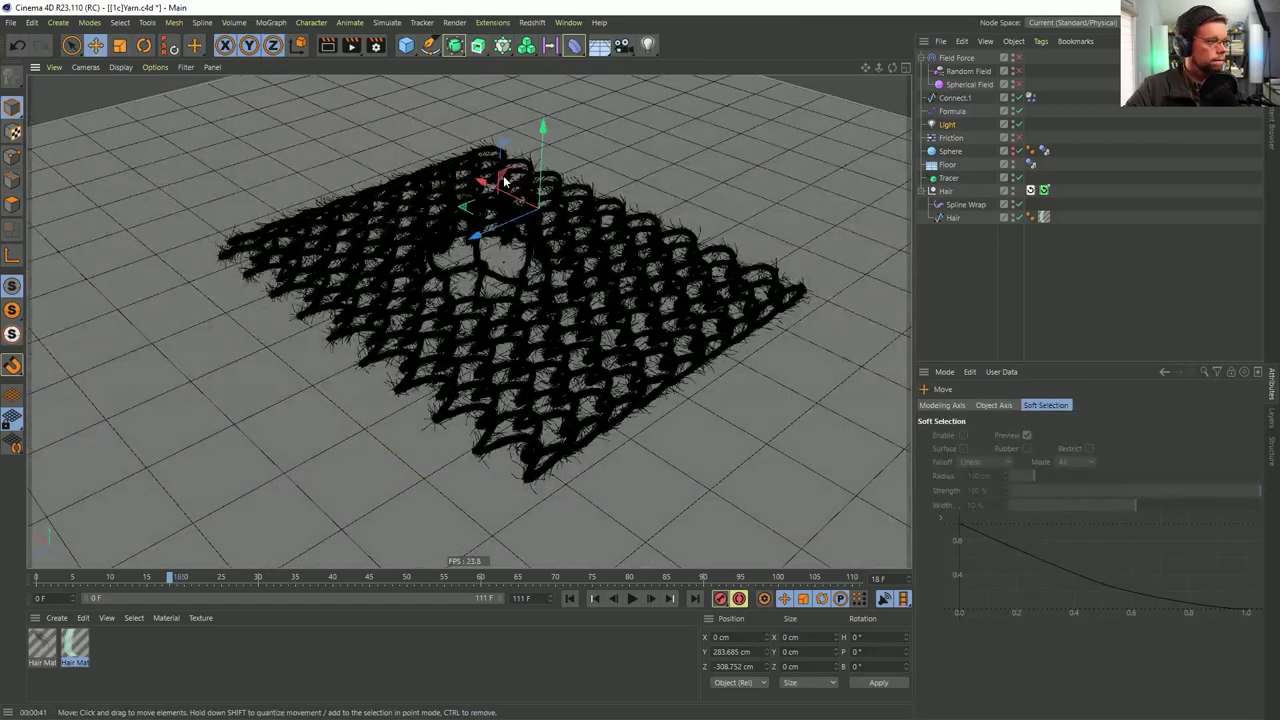
left_click_drag(491, 181, 788, 205)
left_click_drag(790, 252, 900, 63)
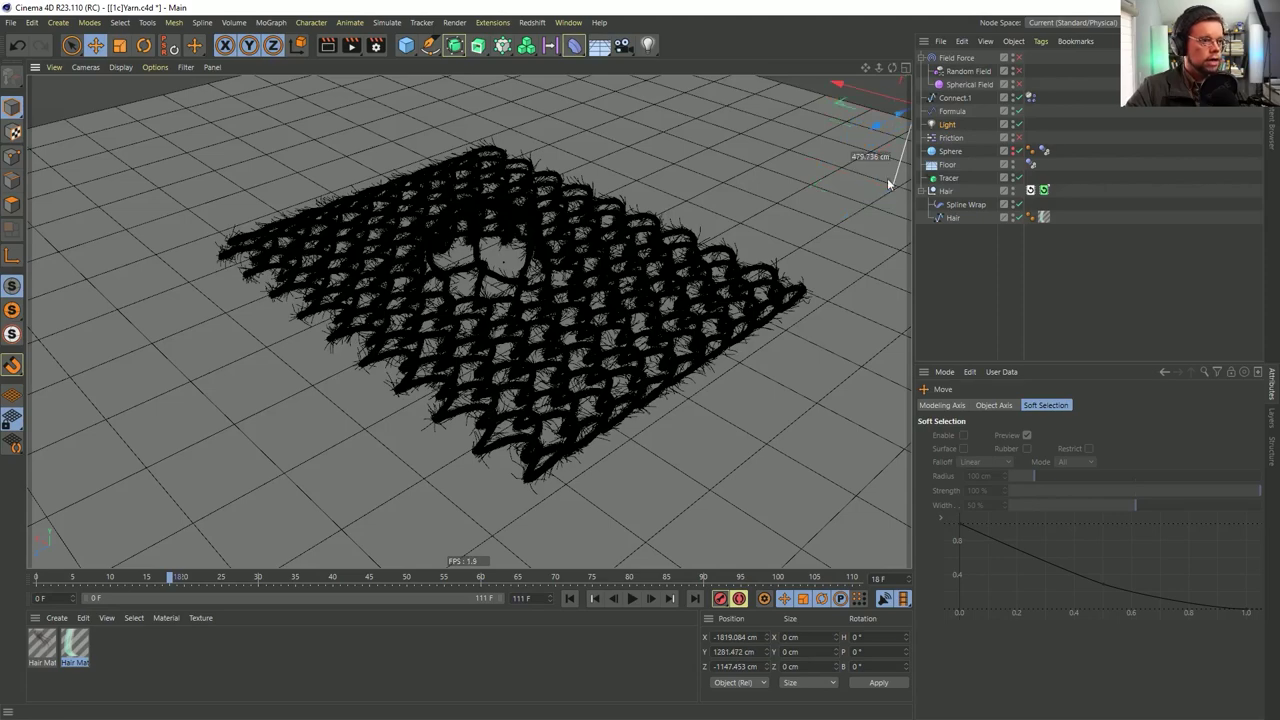
Give the light soft shadow maps and place a copy of it across the net at about X 1455, Z 1297 cm
left_click_drag(680, 218, 634, 300, "alt")
right_click_drag(634, 300, 618, 322, "alt")
left_click_drag(620, 324, 877, 220, "alt")
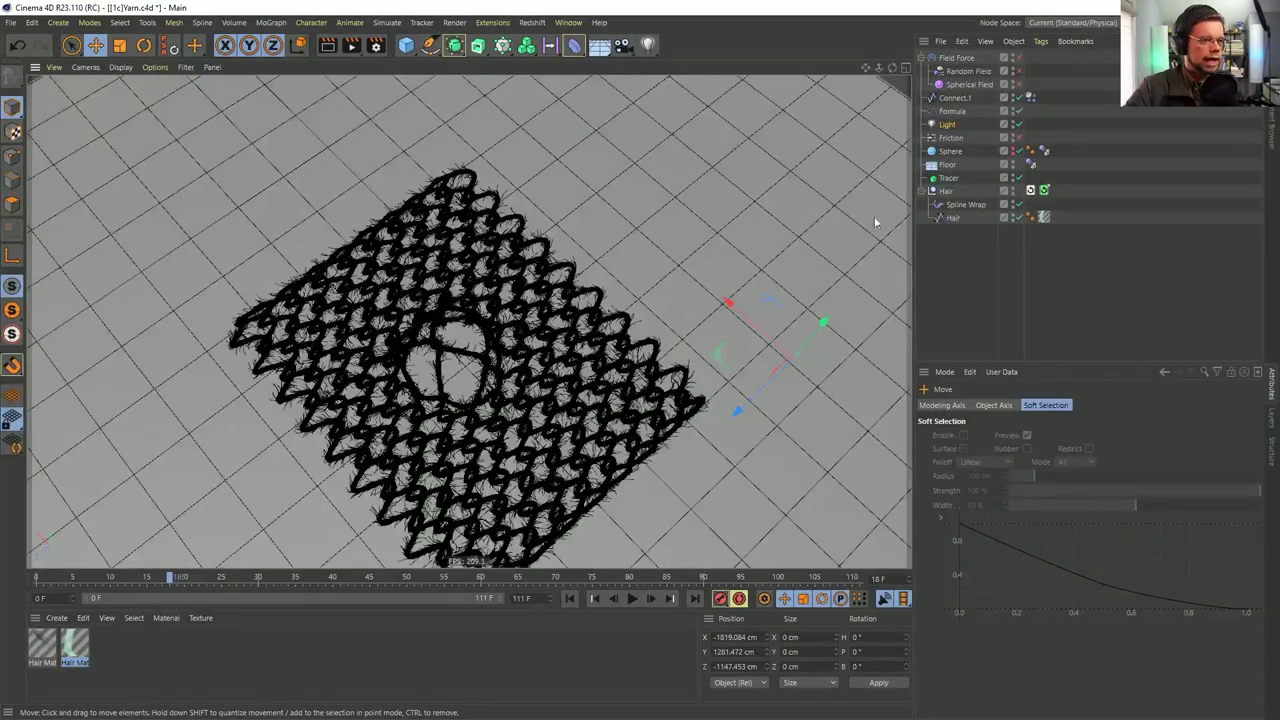
left_click(947, 125)
left_click(1034, 583)
left_click(1040, 605)
left_click_drag(948, 130, 950, 140)
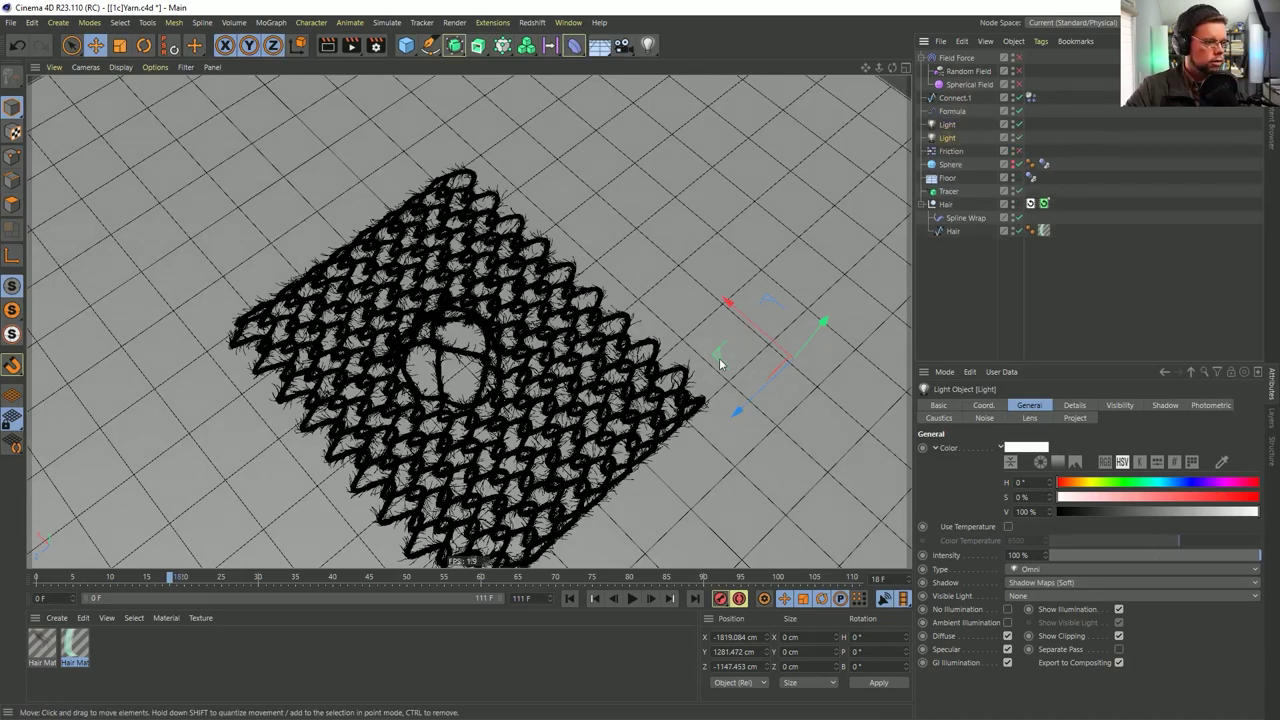
left_click_drag(720, 364, 103, 248)
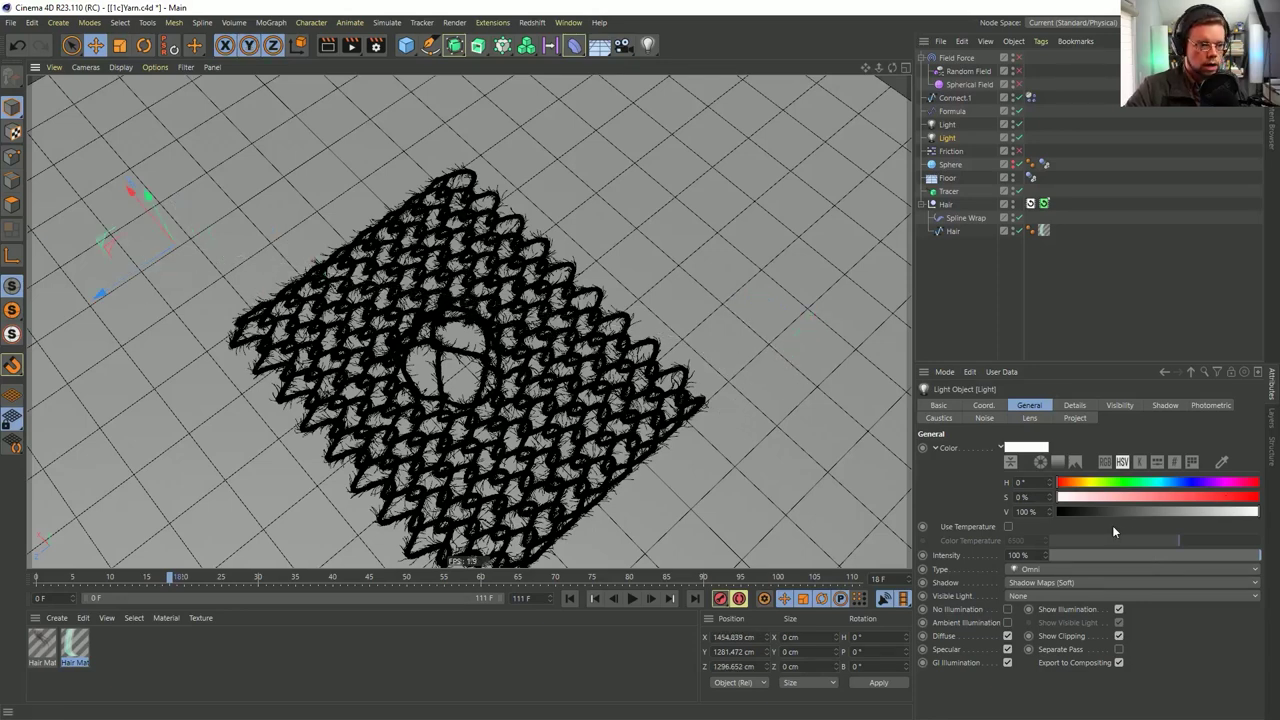
Tint the copied light a warm orange with a hue of 43°
left_click(1098, 497)
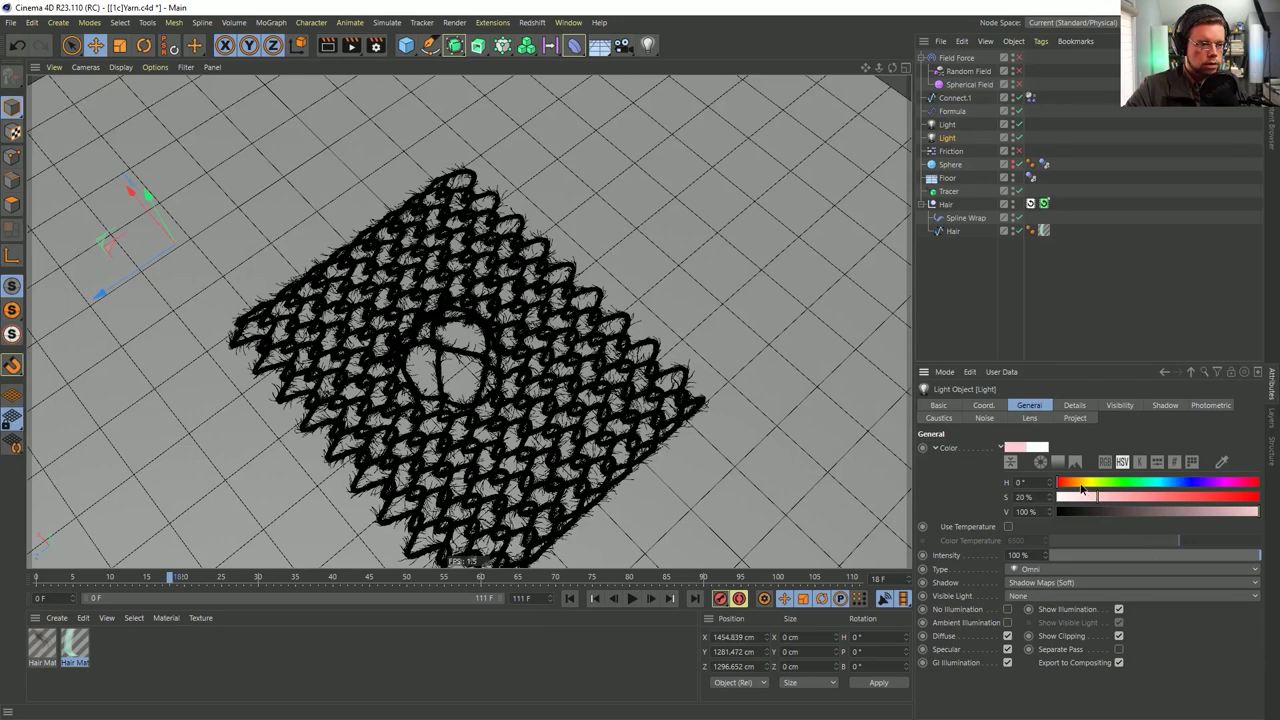
left_click(1081, 497)
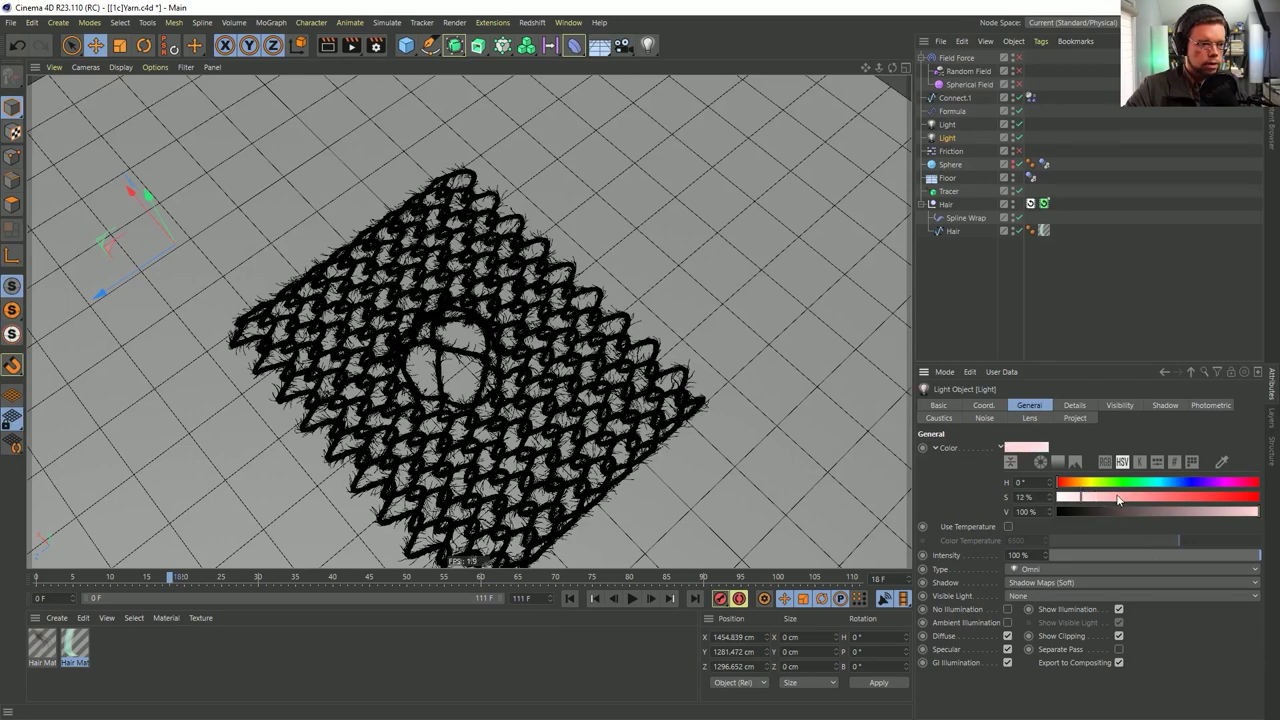
left_click(1074, 484)
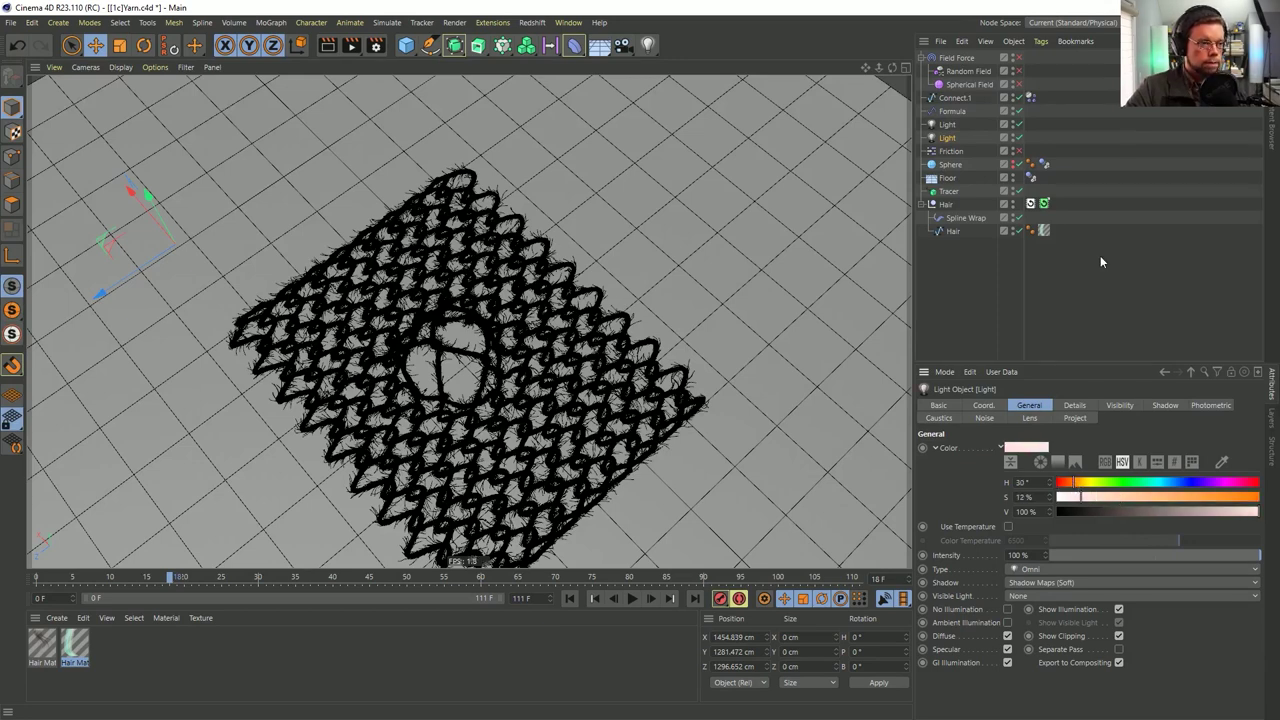
left_click(1082, 483)
left_click(1133, 498)
Colour the original light pale blue with hue 198° and saturation 38%, and set its intensity to 54%
left_click(945, 125)
left_click(1170, 483)
left_click(1149, 497)
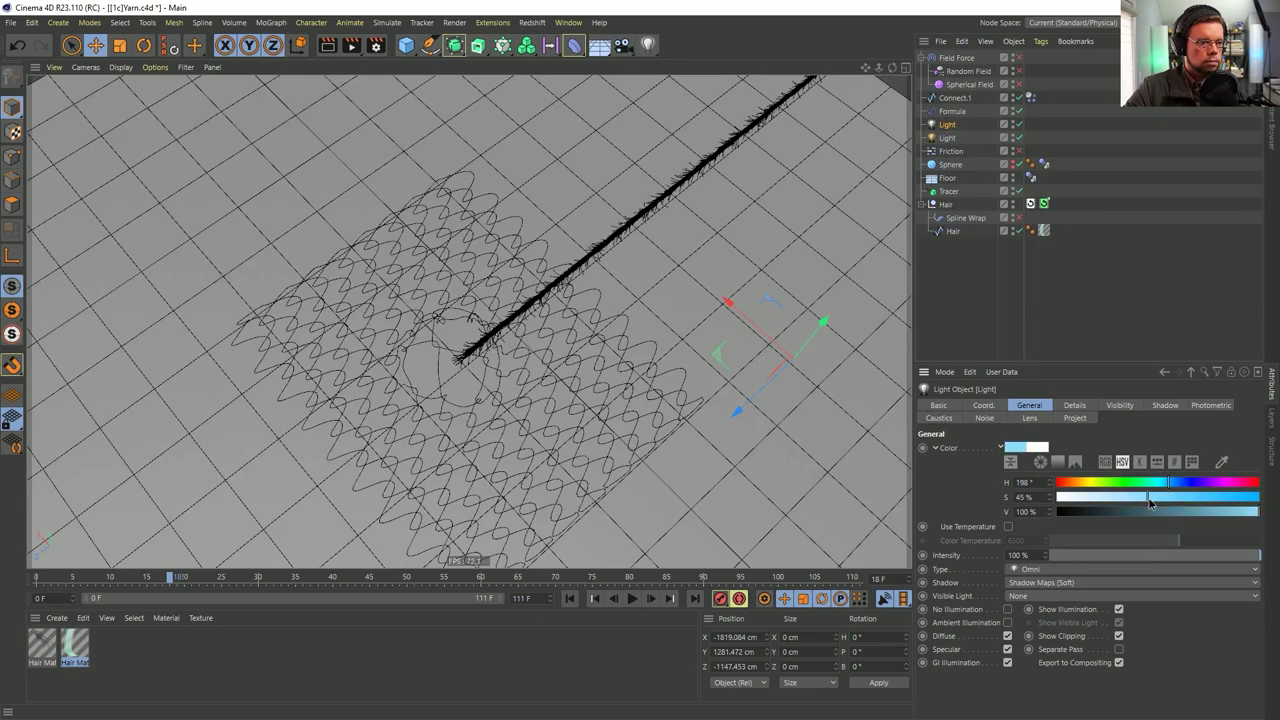
left_click(1164, 556)
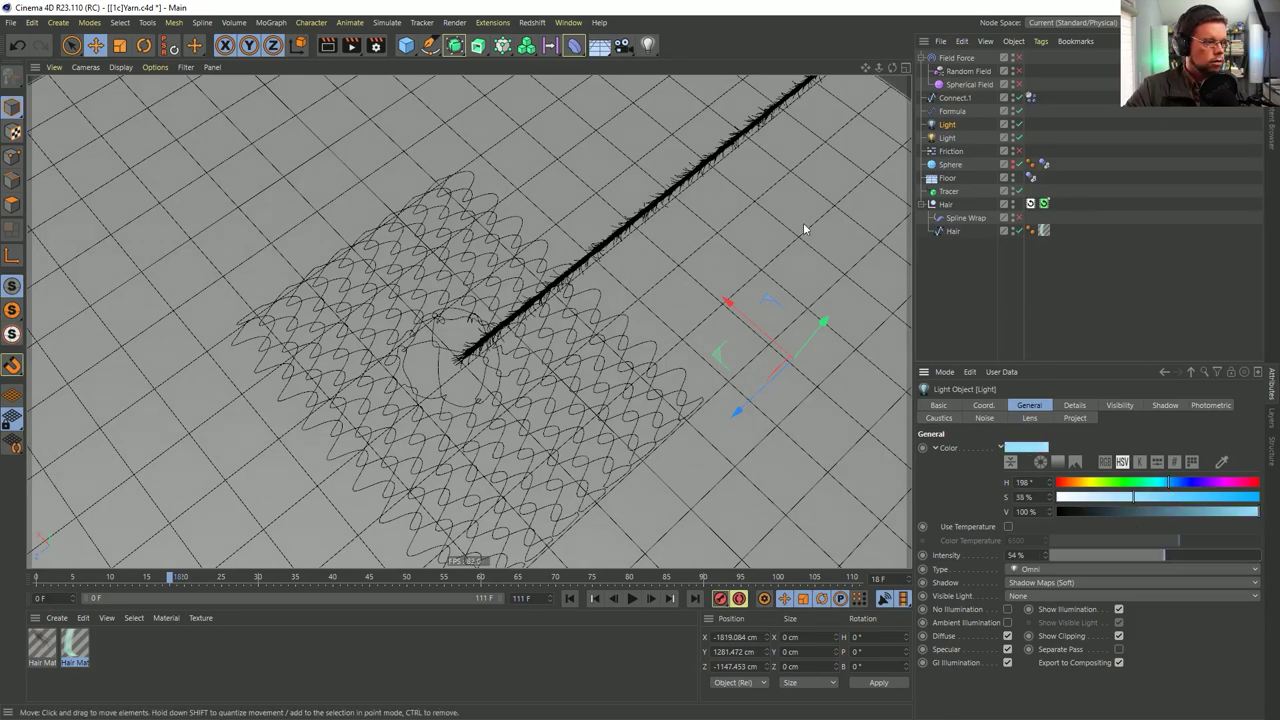
Render a close view of the yarn strand to check the warm and blue lighting
left_click_drag(577, 372, 531, 360, "alt")
right_click_drag(500, 373, 682, 345, "alt")
middle_click_drag(615, 368, 687, 305, "alt")
mouse_move(687, 309)
left_mouse_down("alt")
mouse_move(608, 327)
mouse_move(565, 284)
mouse_move(597, 297)
mouse_move(603, 363)
mouse_move(634, 357)
mouse_move(477, 294)
mouse_move(514, 294)
mouse_move(557, 370)
mouse_move(537, 437)
mouse_move(597, 432)
mouse_move(726, 507)
mouse_move(808, 523)
left_mouse_up("alt")
left_click_drag(689, 410, 655, 360, "alt")
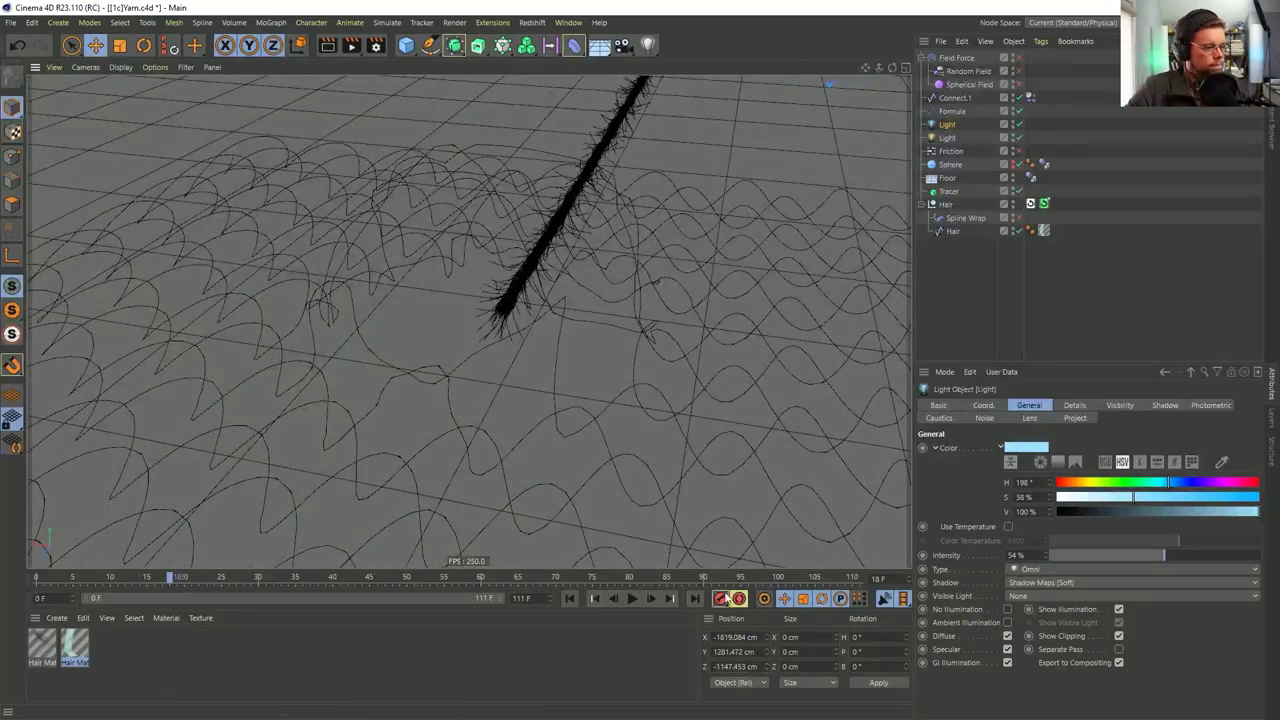
key("ctrl+r")
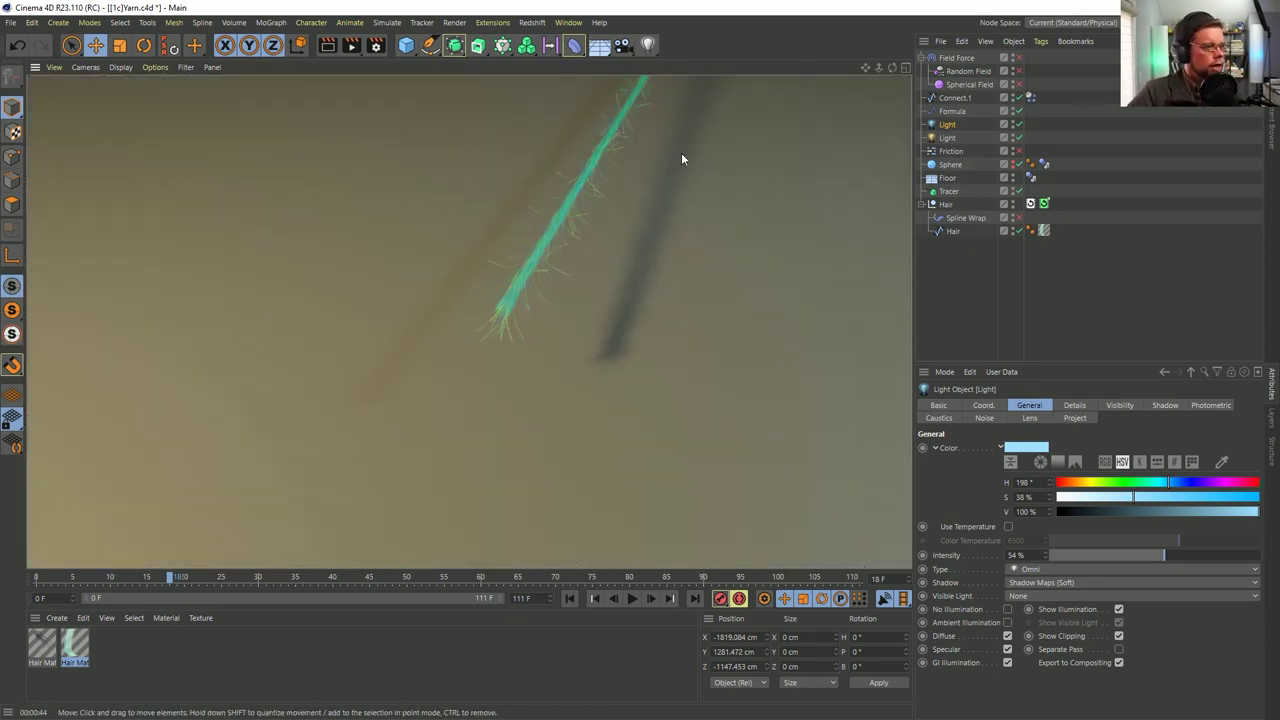
Set the warm light's colour saturation to 18% and return the animation to frame 0
left_click(948, 137)
left_click(1092, 500)
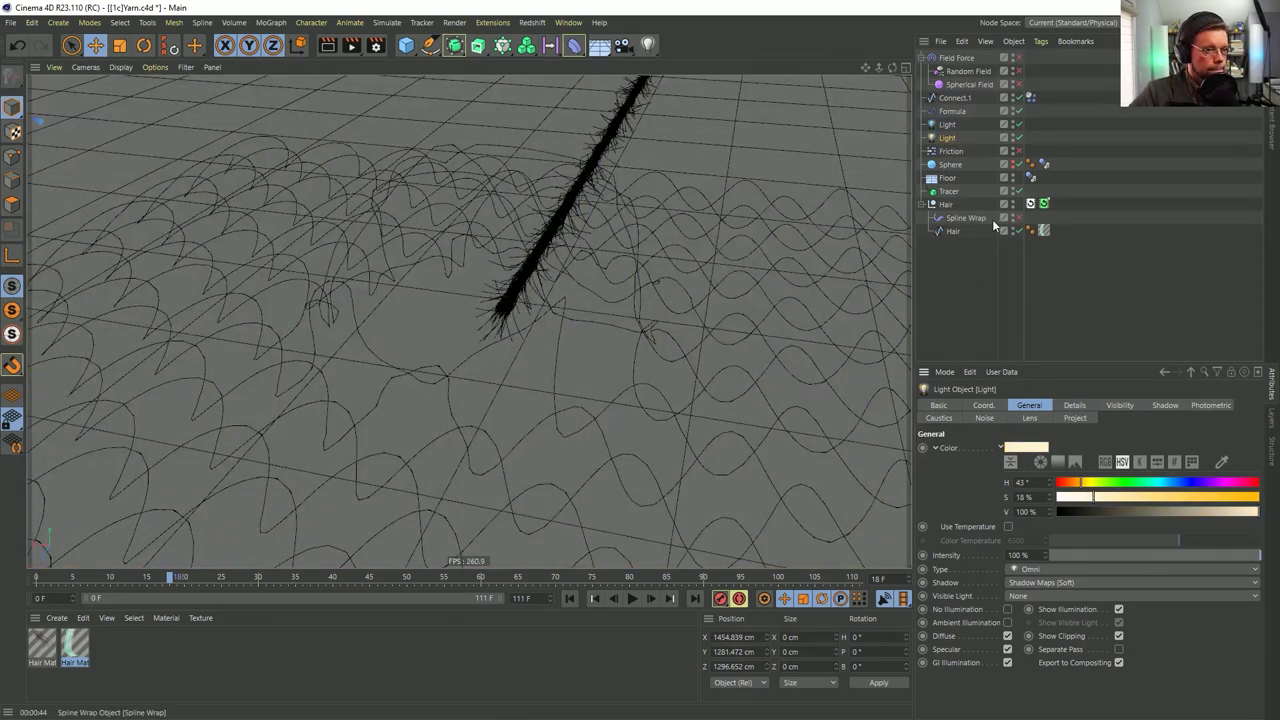
left_click(567, 599)
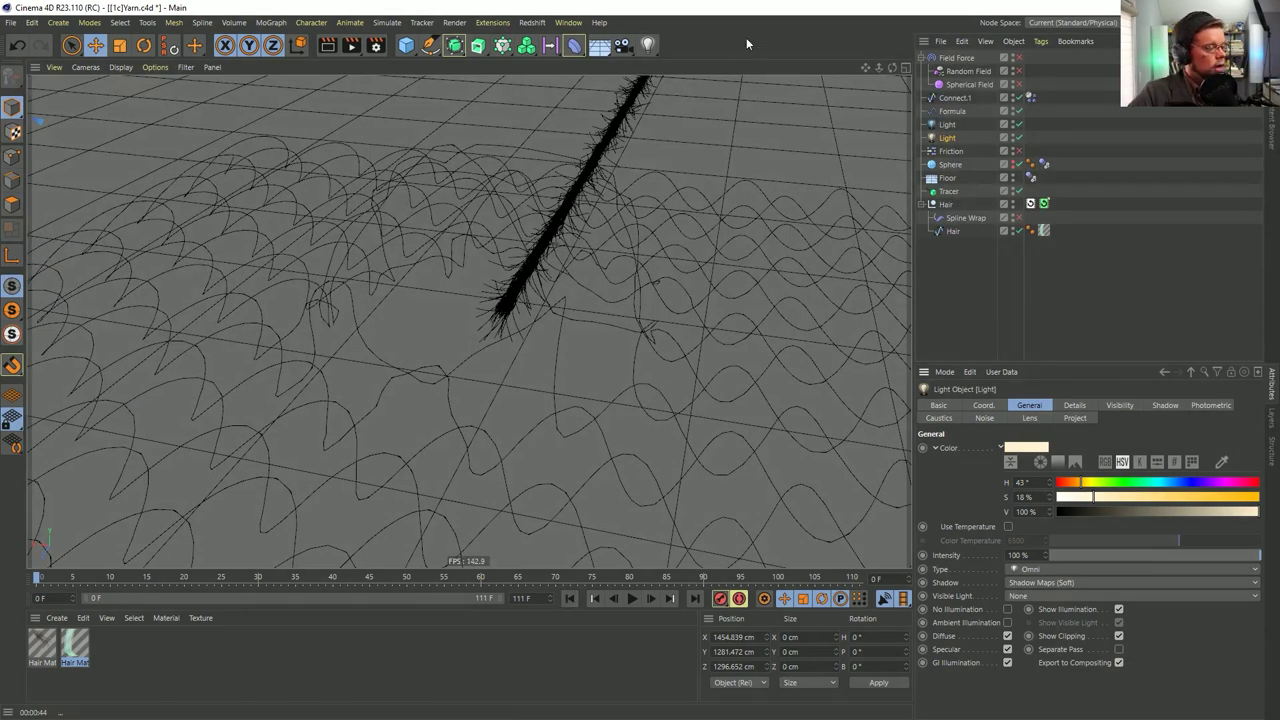
left_click(651, 598)
left_click(572, 598)
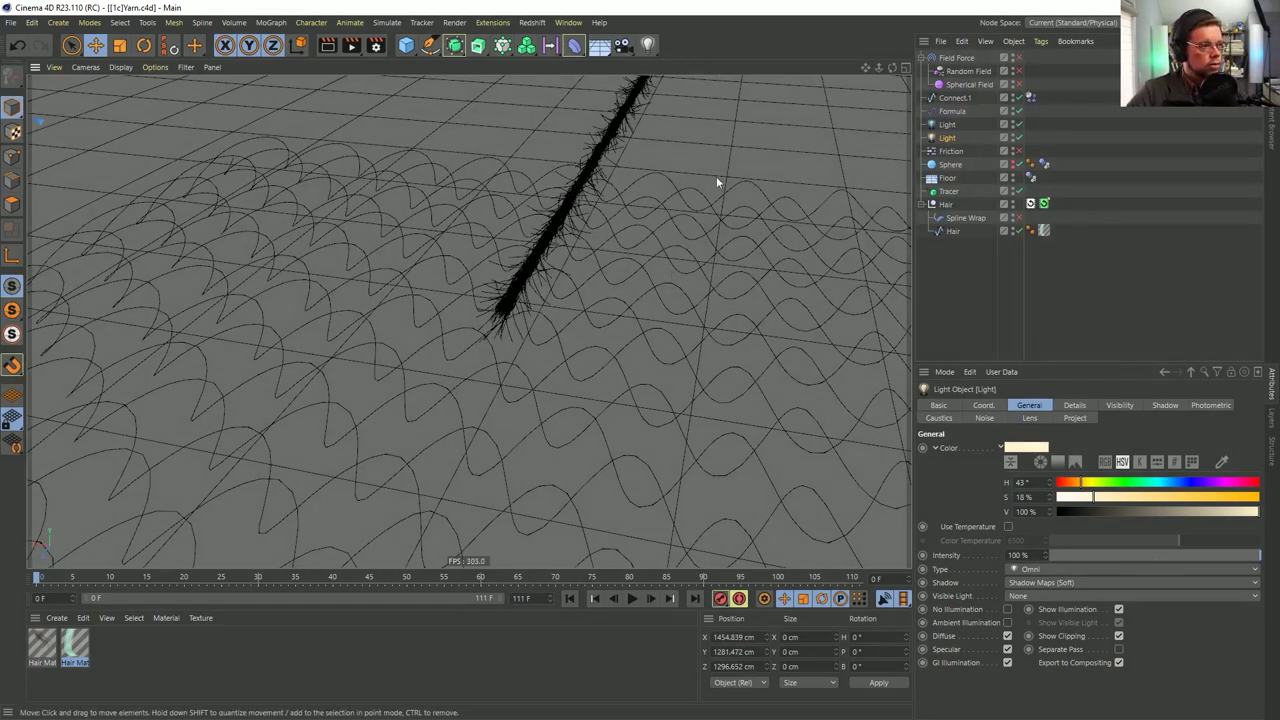
Open the render settings and save the project as a new file named [1d_RS]Yarn.c4d
key("ctrl+b")
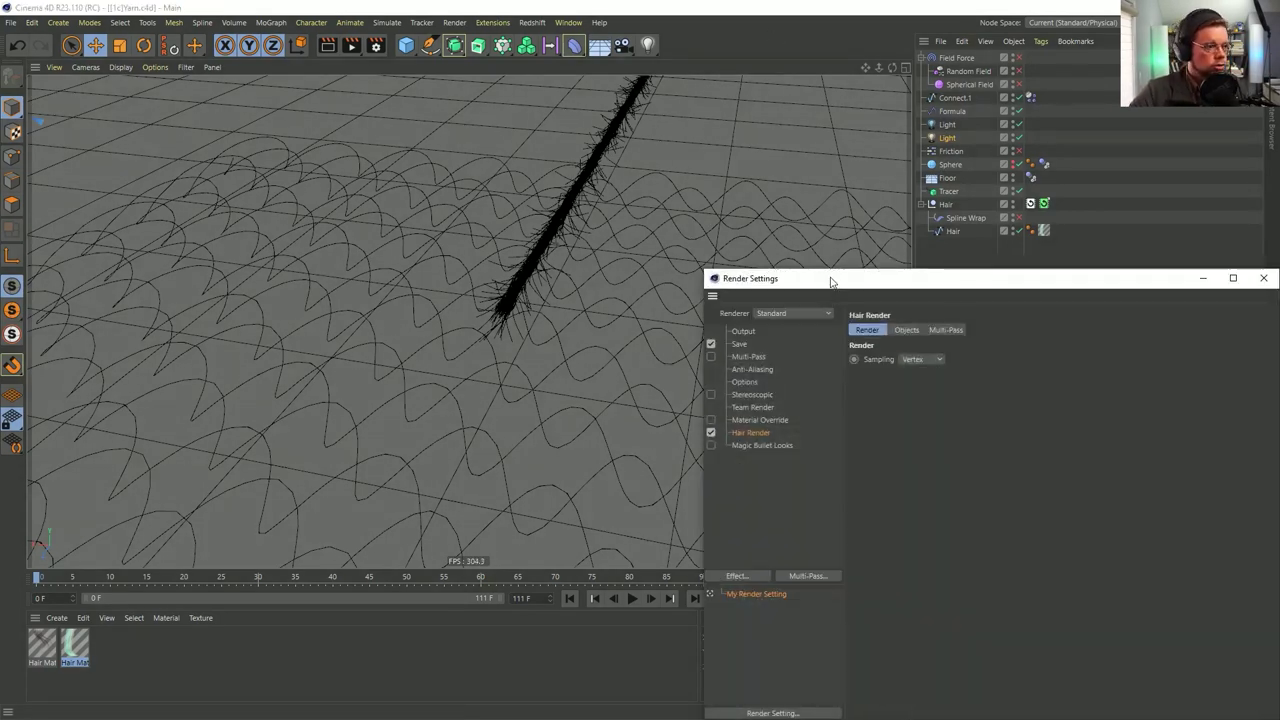
left_click_drag(784, 266, 784, 175)
key("ctrl+shift+s")
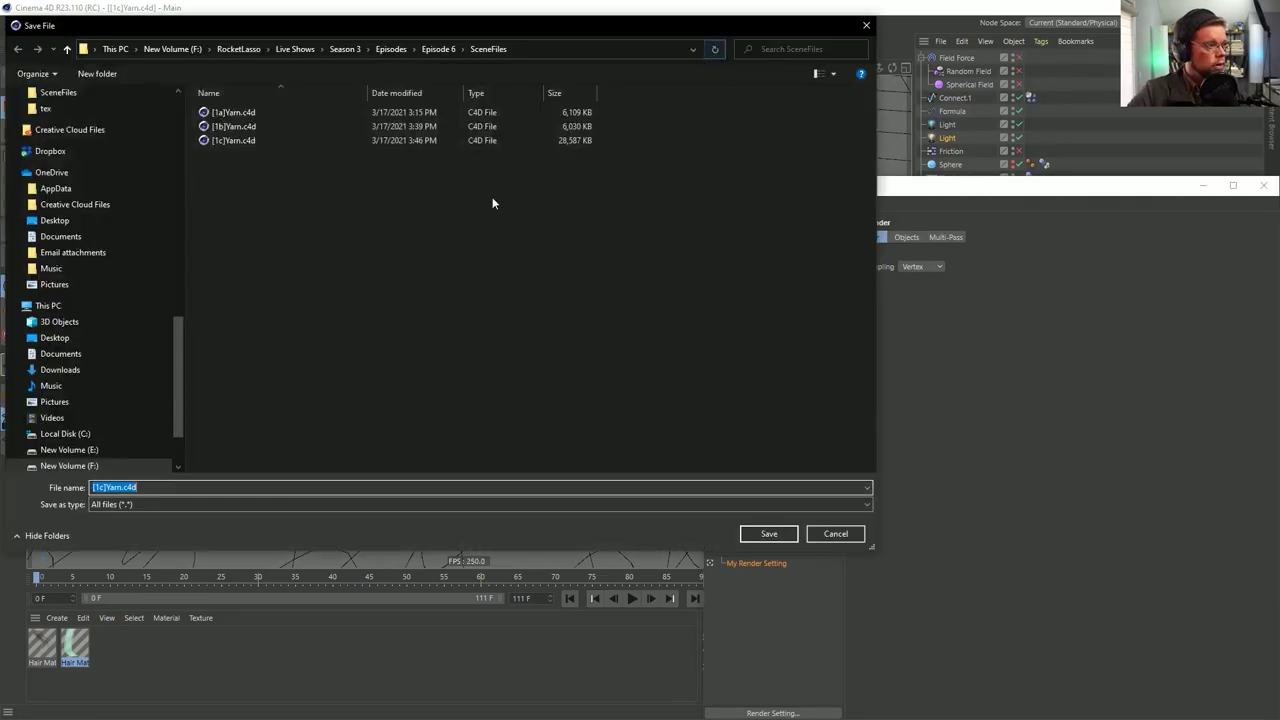
left_click(221, 141)
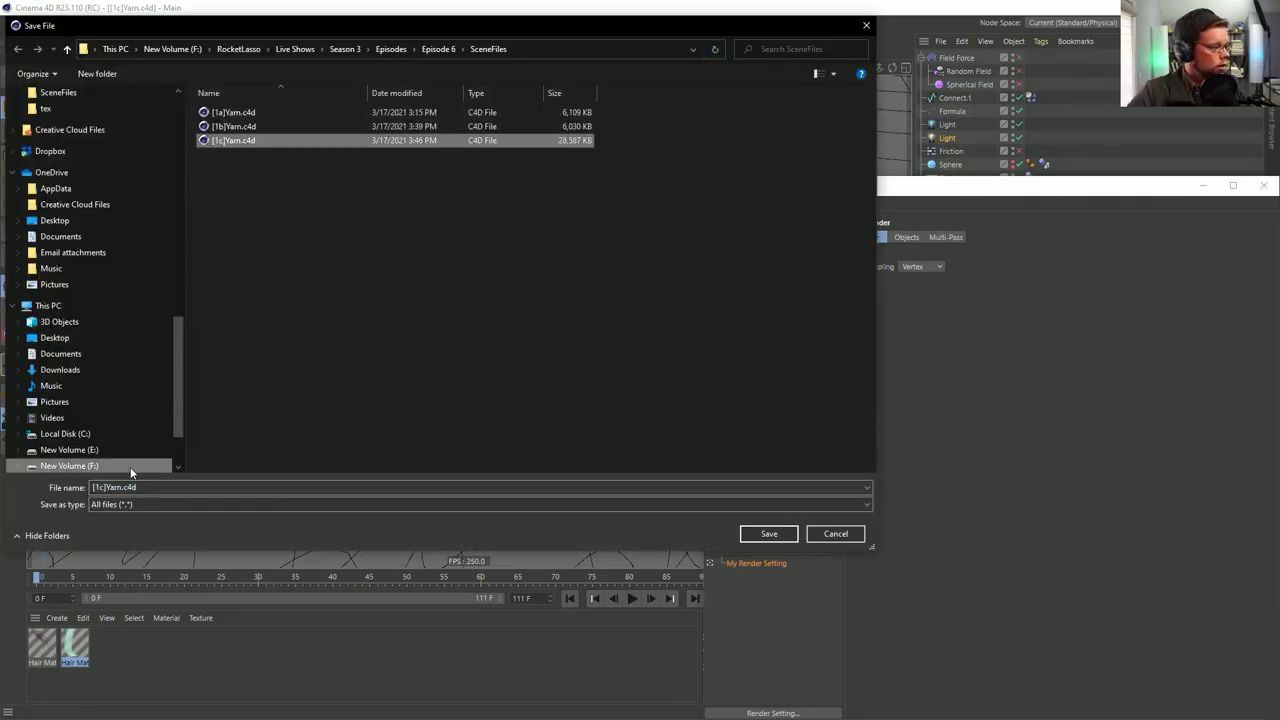
left_click(104, 488)
left_click(104, 488)
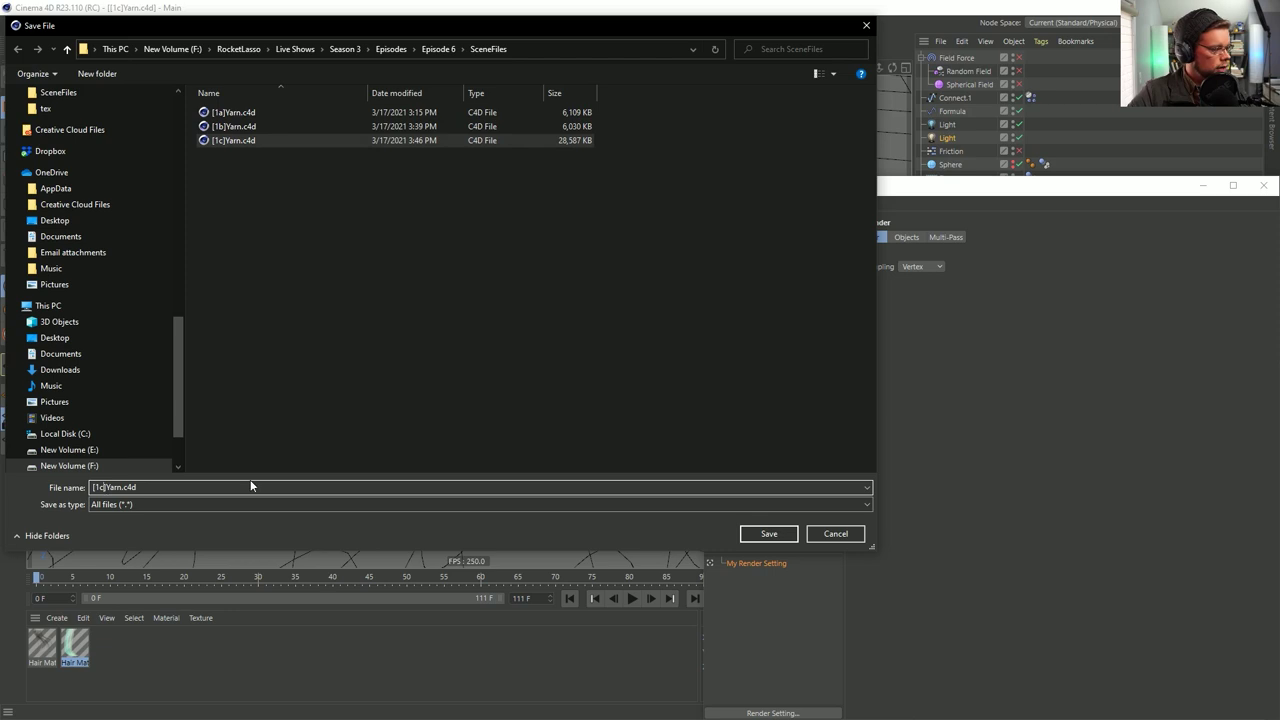
key("BackSpace")
type("d_RS")
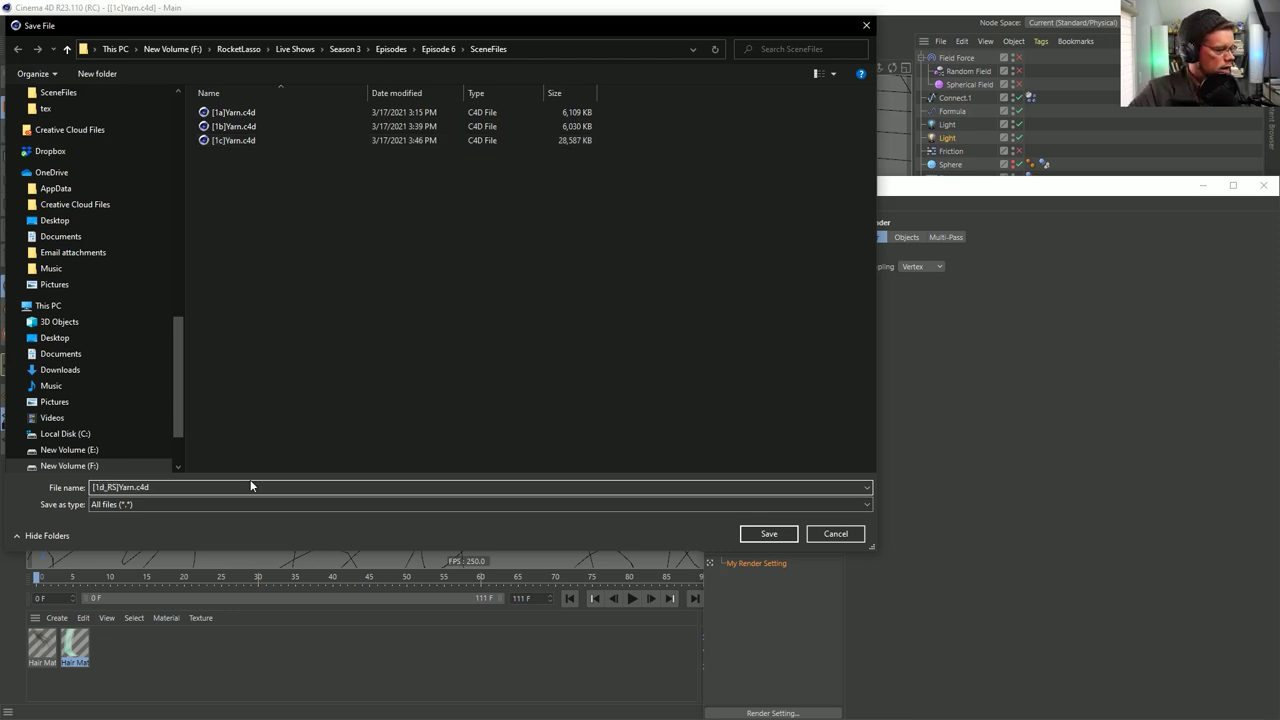
left_click(745, 533)
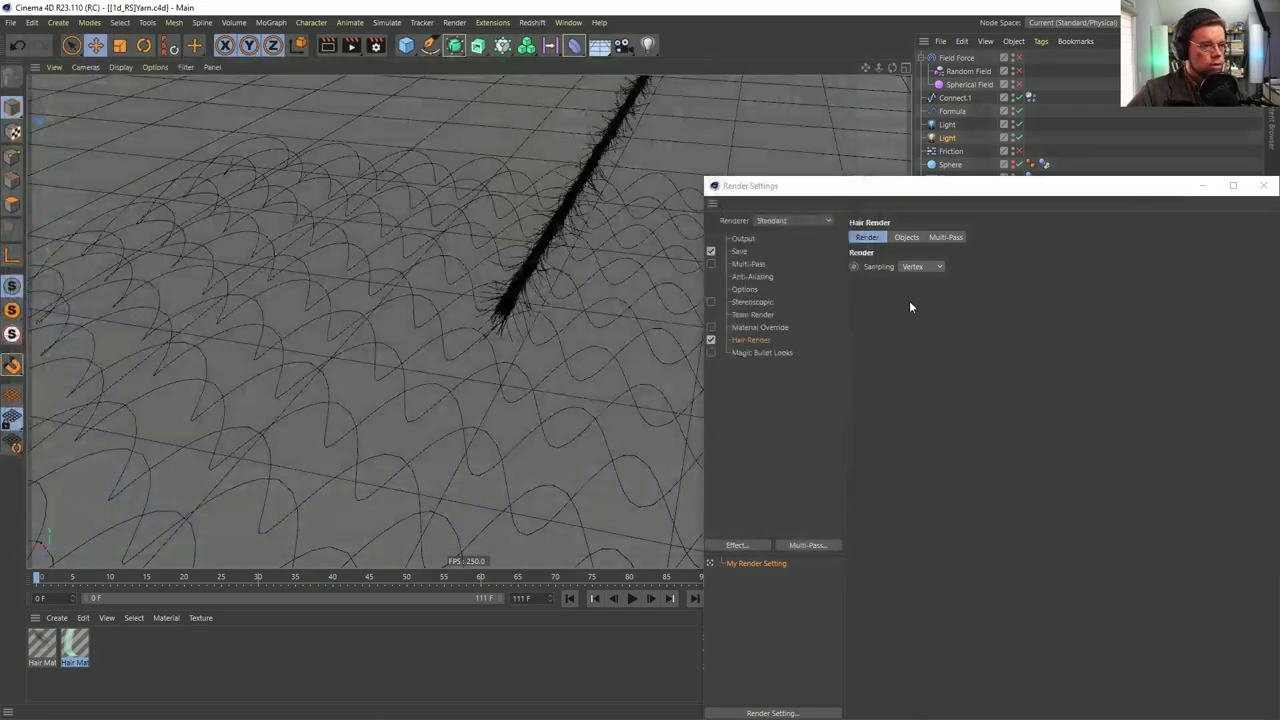
Switch the renderer to Redshift and close the render settings
left_click(797, 220)
left_click(794, 274)
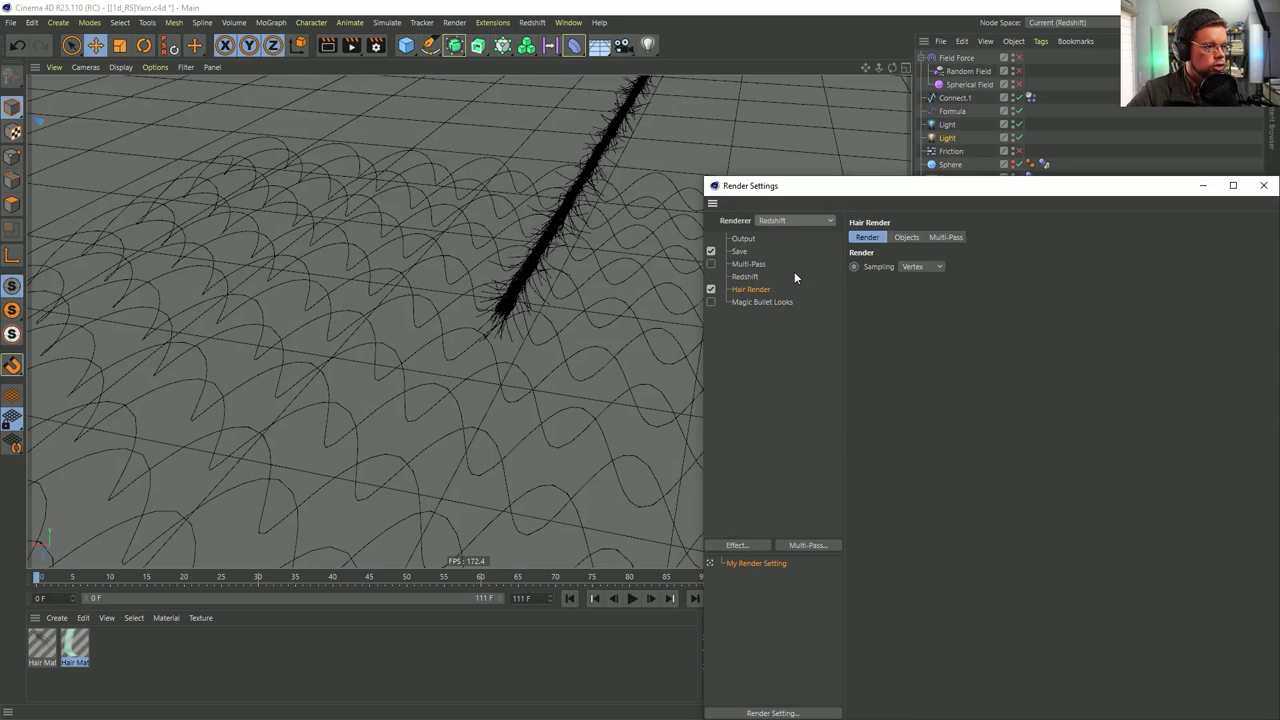
left_click_drag(810, 197, 585, 139)
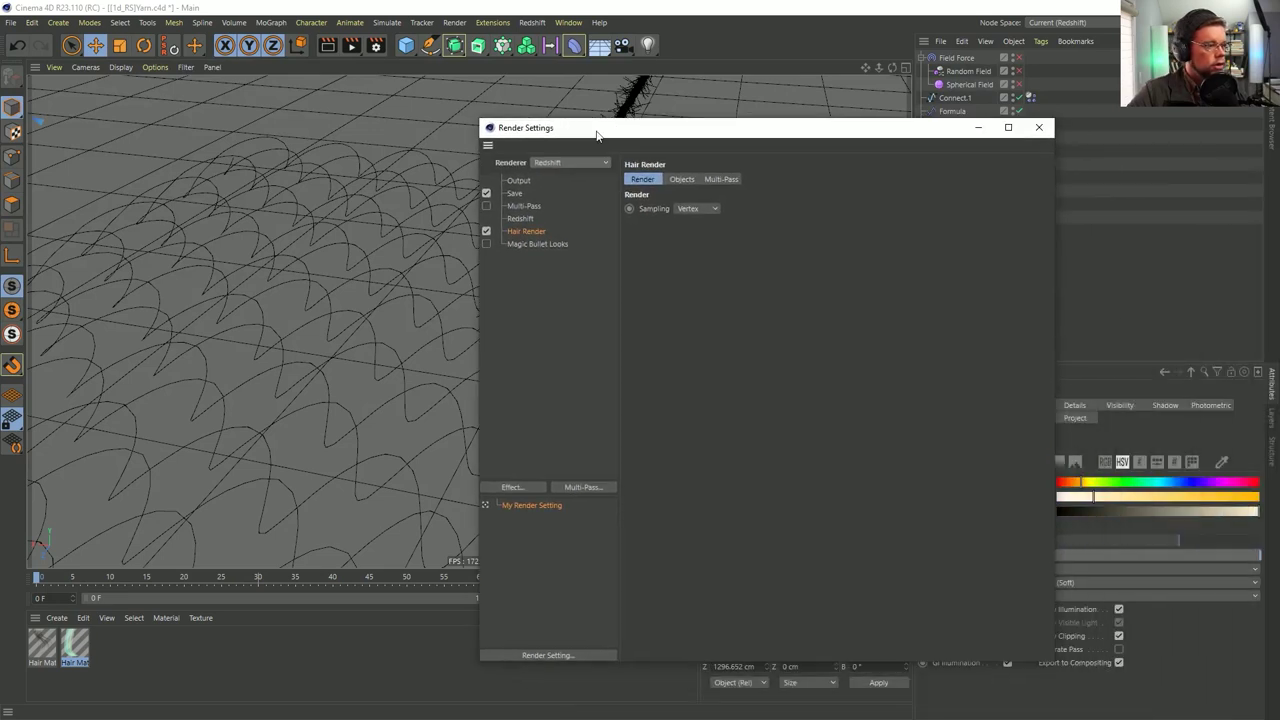
left_click(1040, 127)
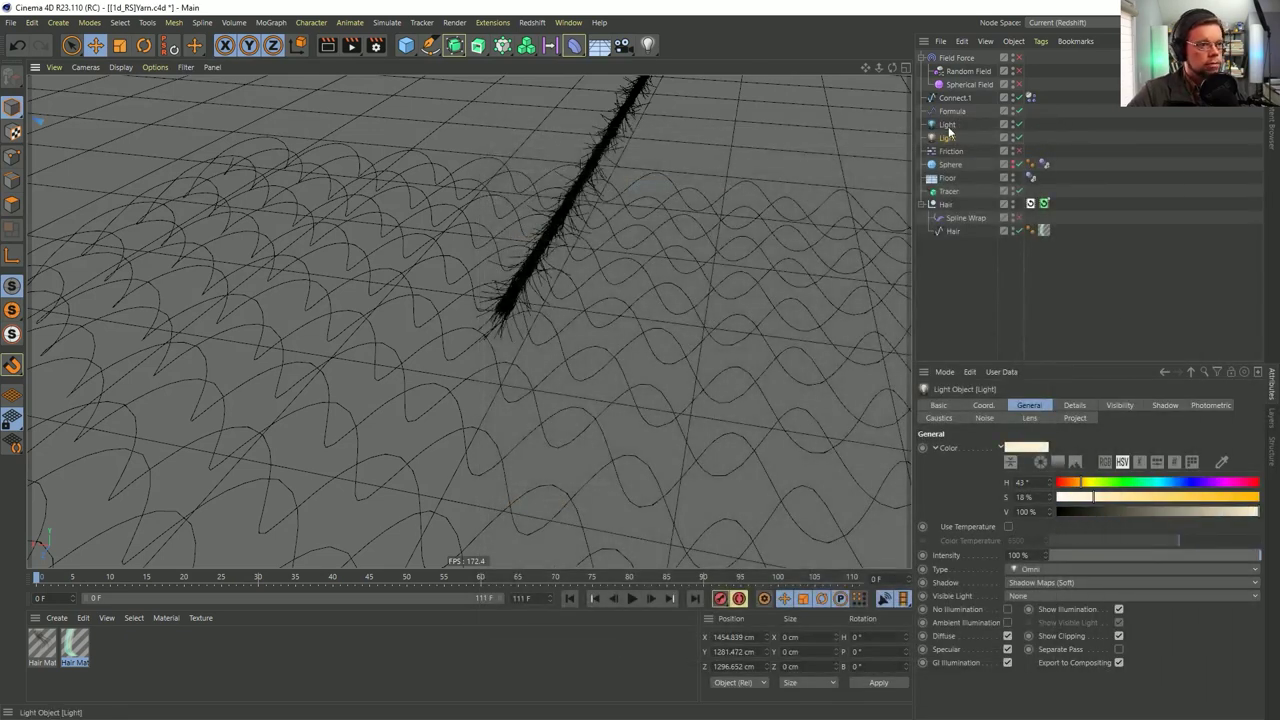
Add a Redshift area light to the scene
right_click_drag(478, 227, 369, 255, "alt")
middle_click_drag(486, 229, 430, 332, "alt")
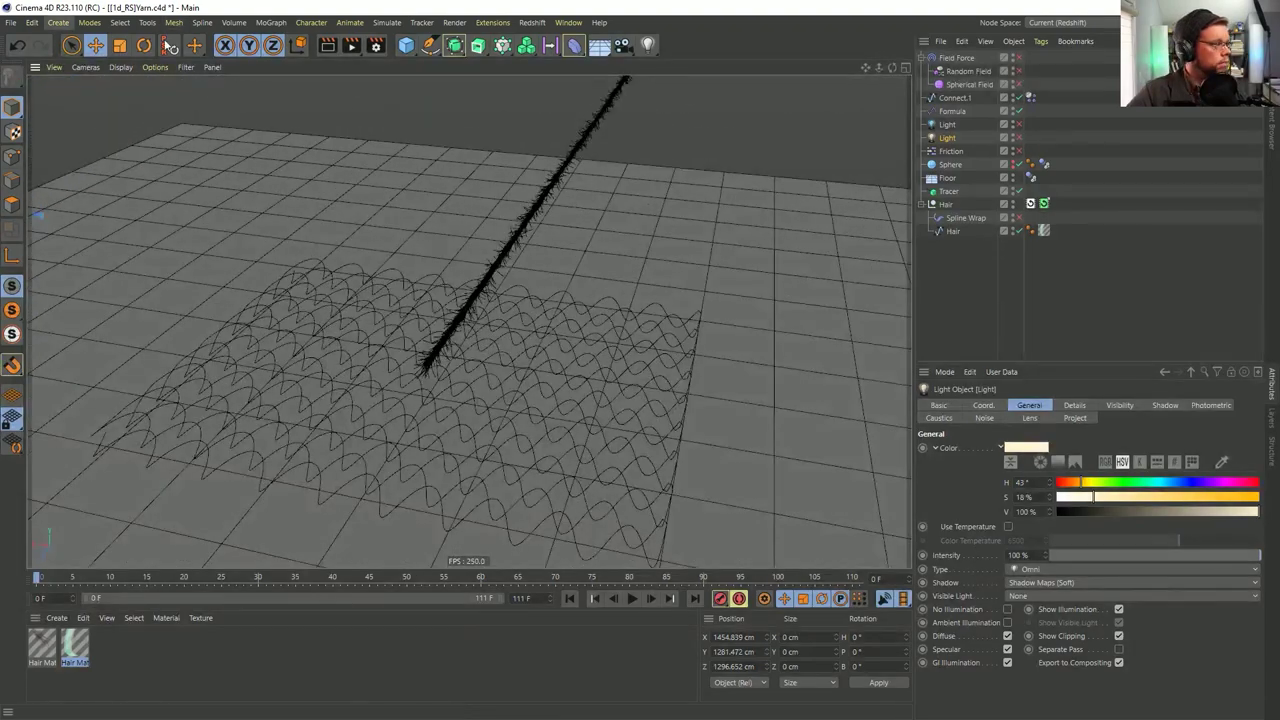
left_click(203, 22)
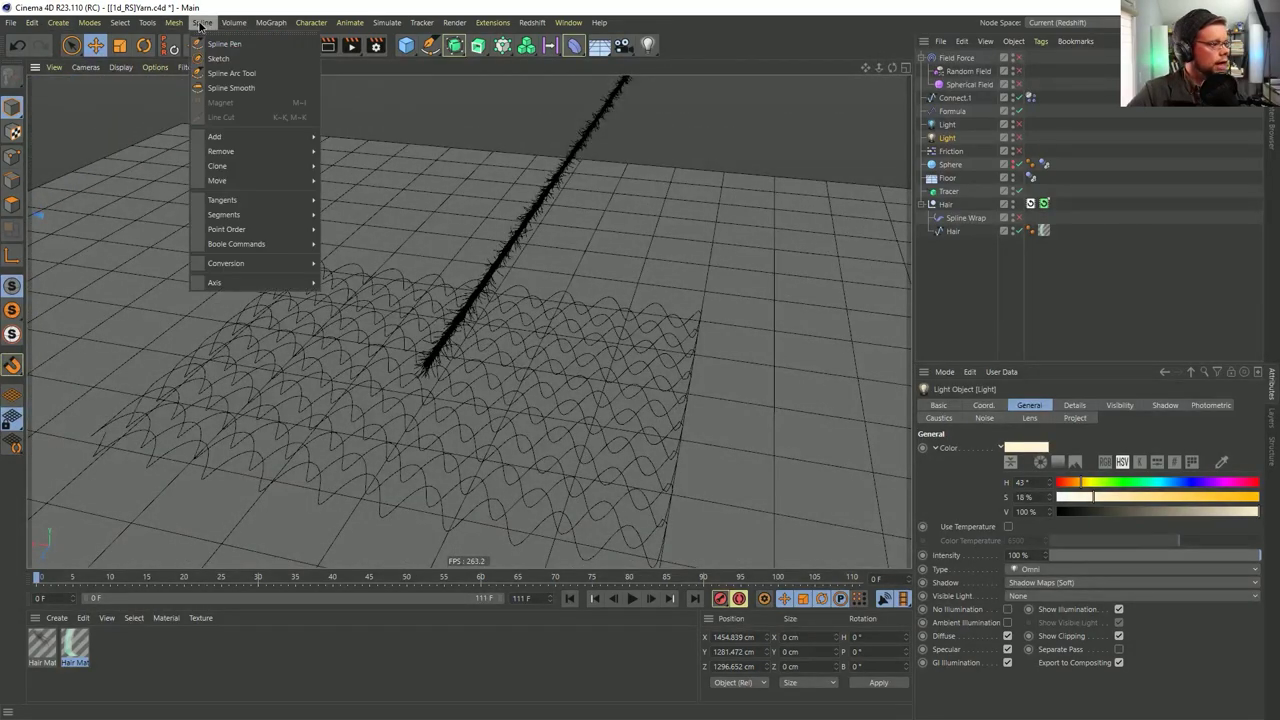
left_click(420, 360)
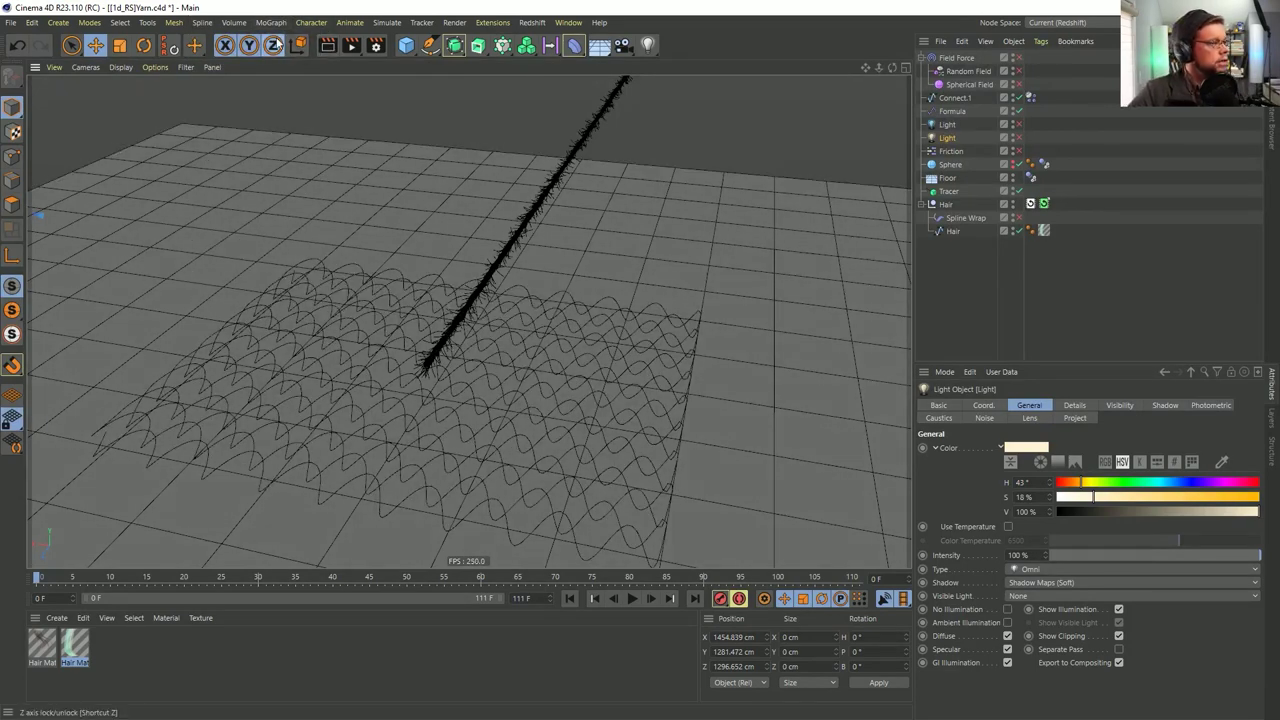
left_click(531, 22)
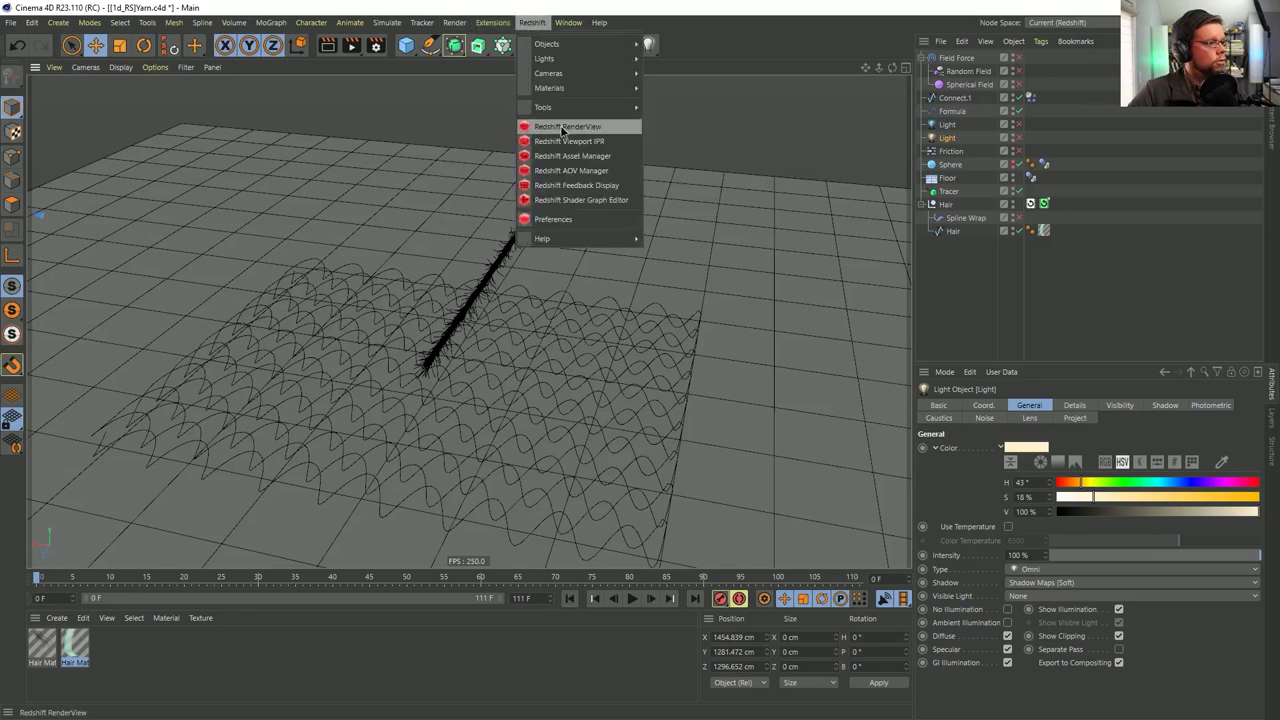
mouse_move(572, 62)
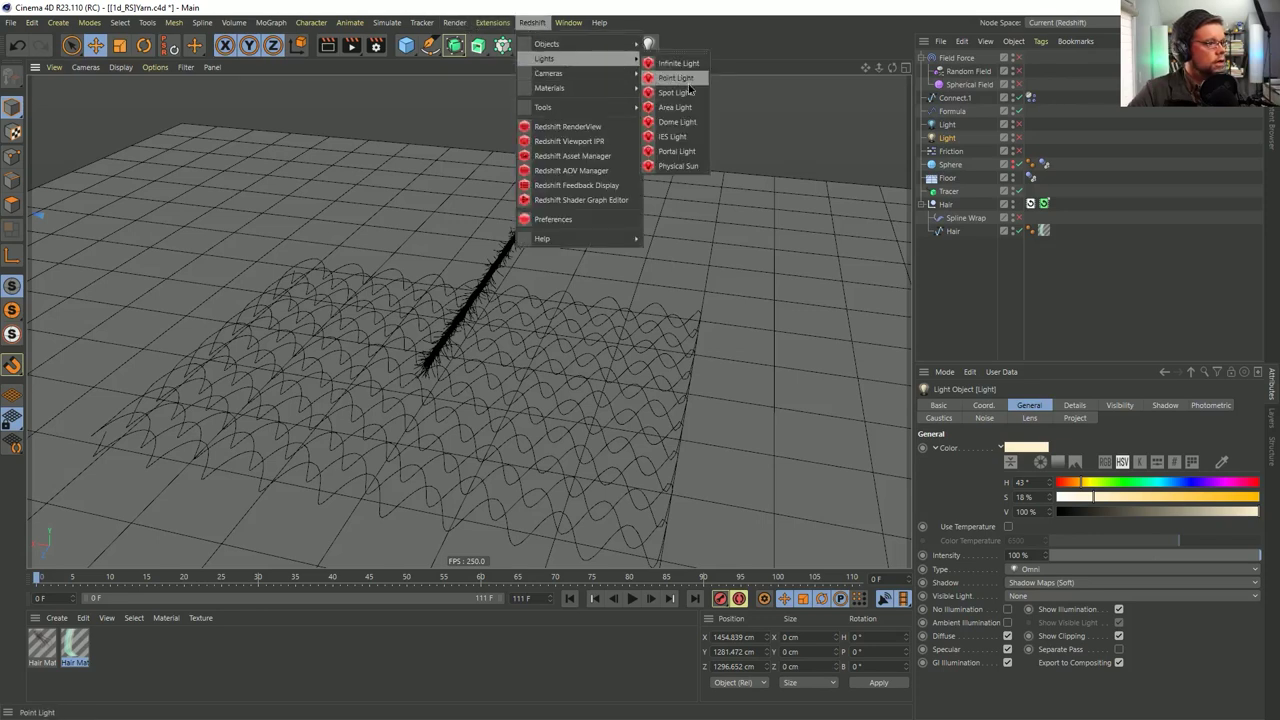
left_click(674, 107)
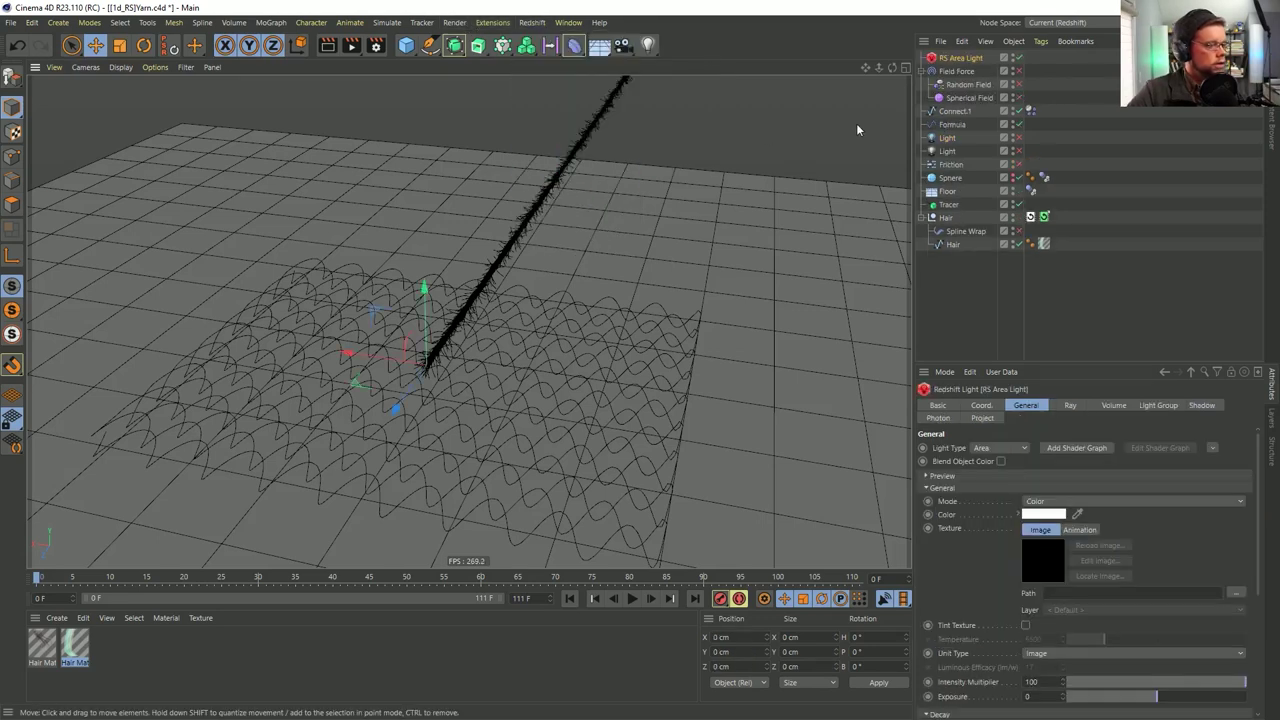
Move the Redshift area light up and outside the net's corner, to about X -1701, Y 957, Z -1671 cm
left_click_drag(430, 368, 773, 205)
key("F2")
left_click_drag(420, 328, 408, 371)
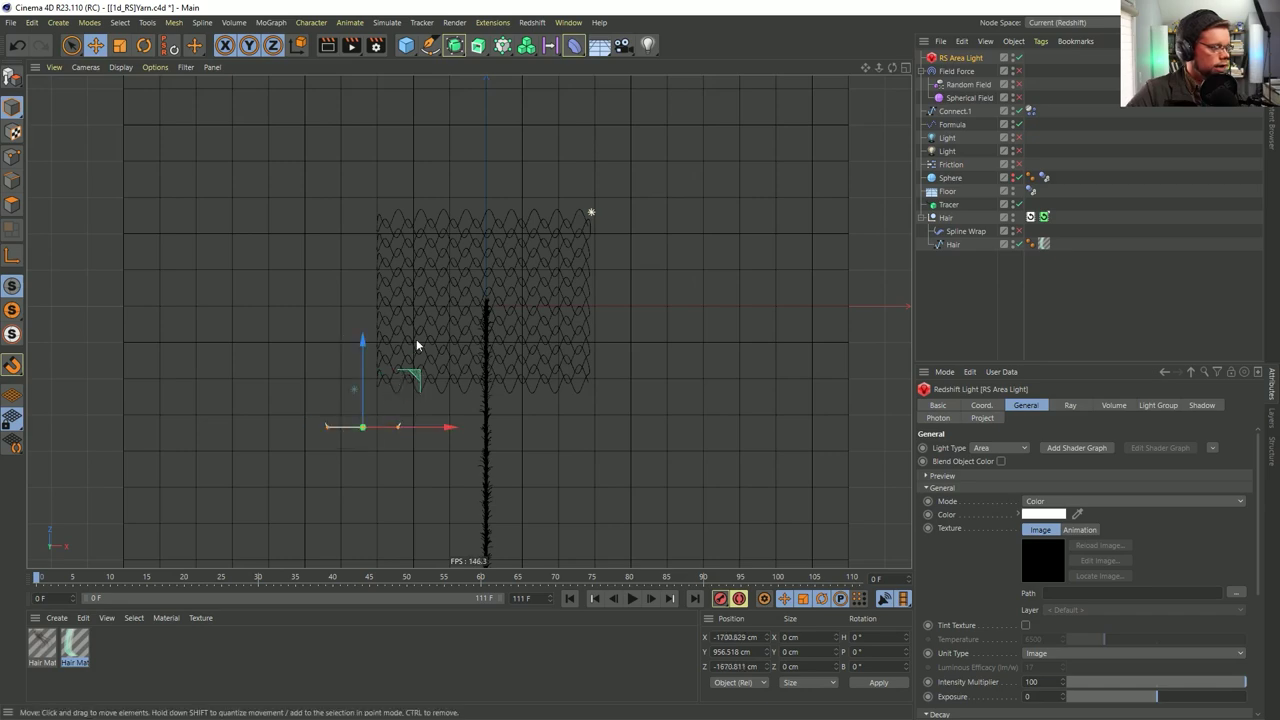
key("F1")
Add a Target tag to the Redshift area light and set Field Force as its target object
right_click(950, 57)
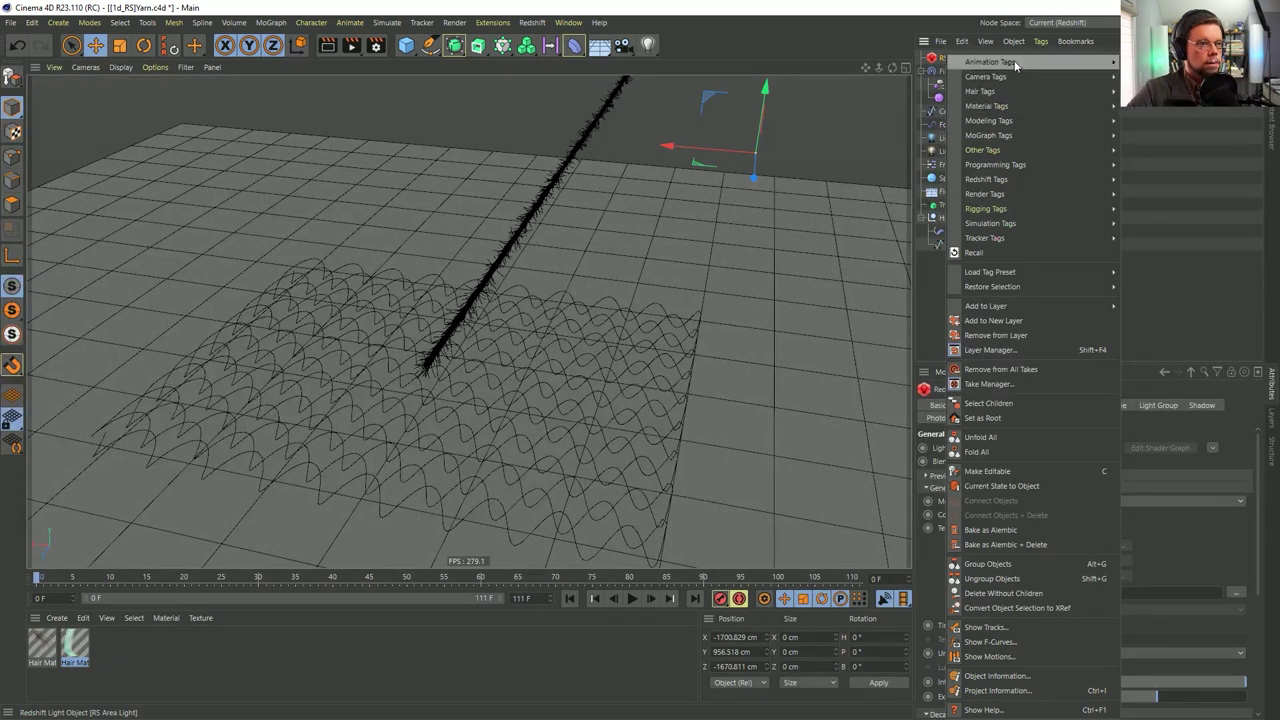
mouse_move(1003, 78)
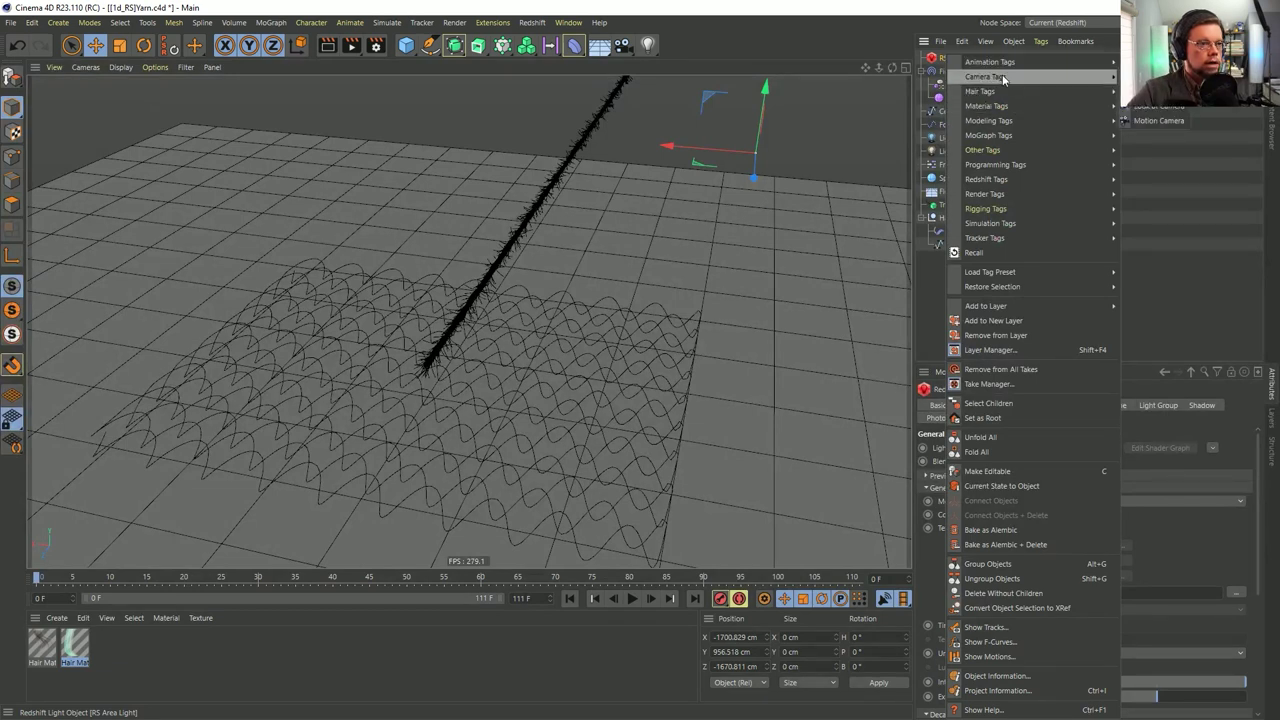
left_click(1161, 103)
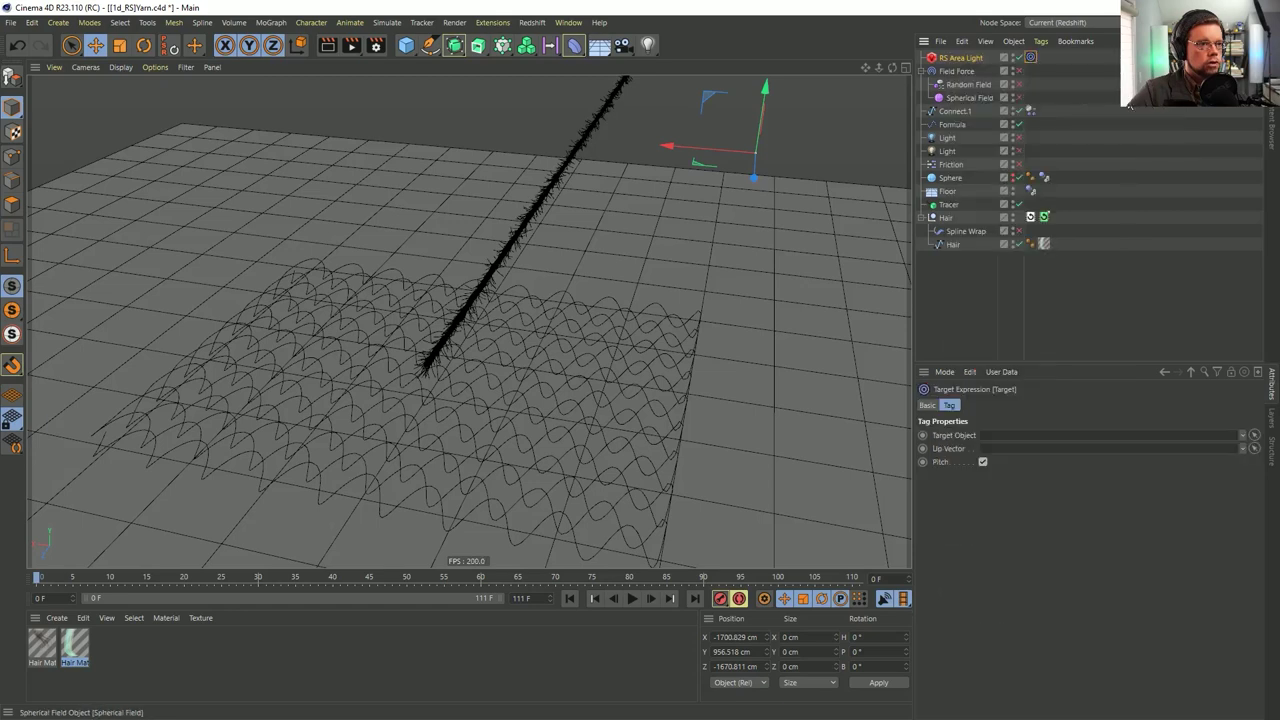
left_click_drag(960, 72, 1017, 440)
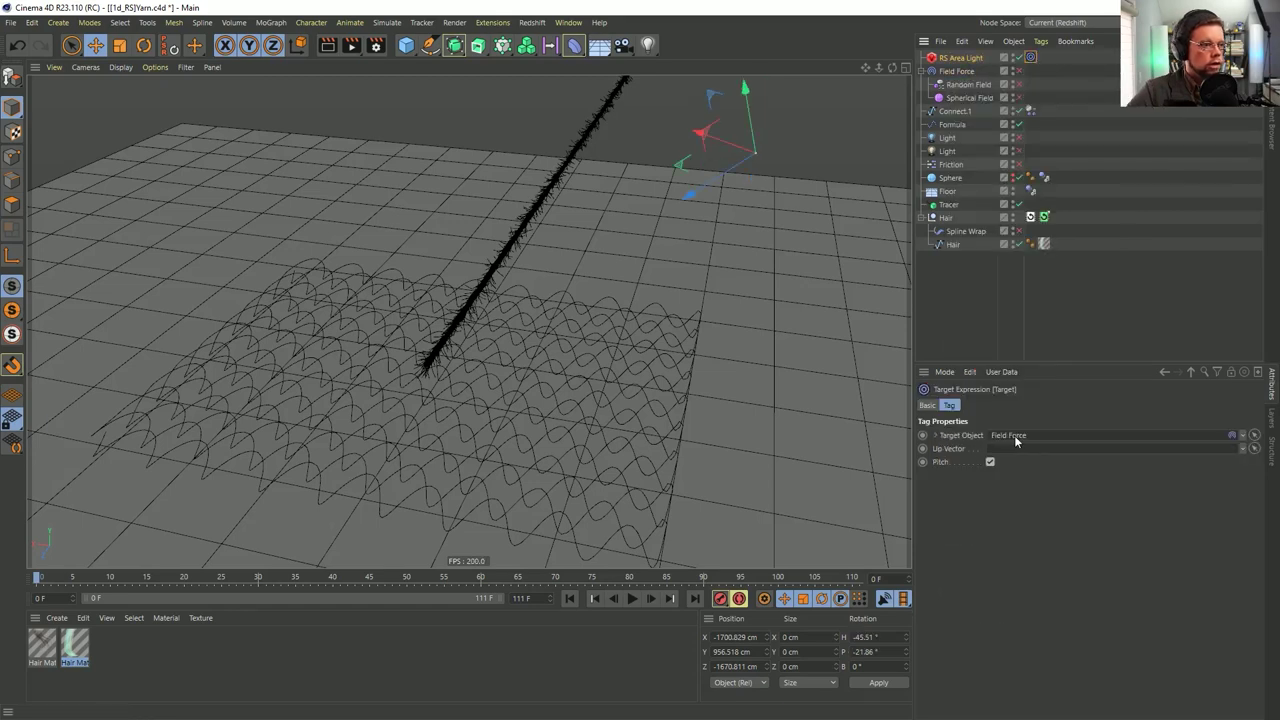
Tint the Redshift area light a pale warm colour with hue 37° and saturation 11%
left_click(962, 58)
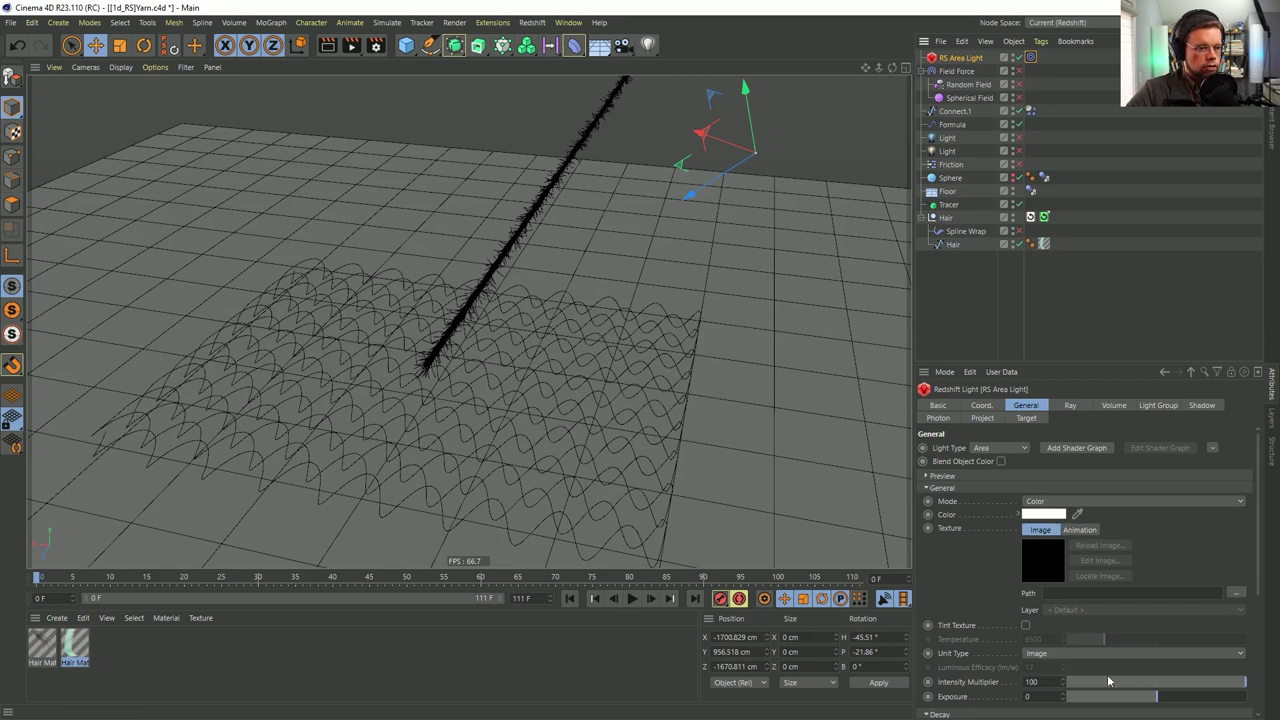
left_click(1050, 515)
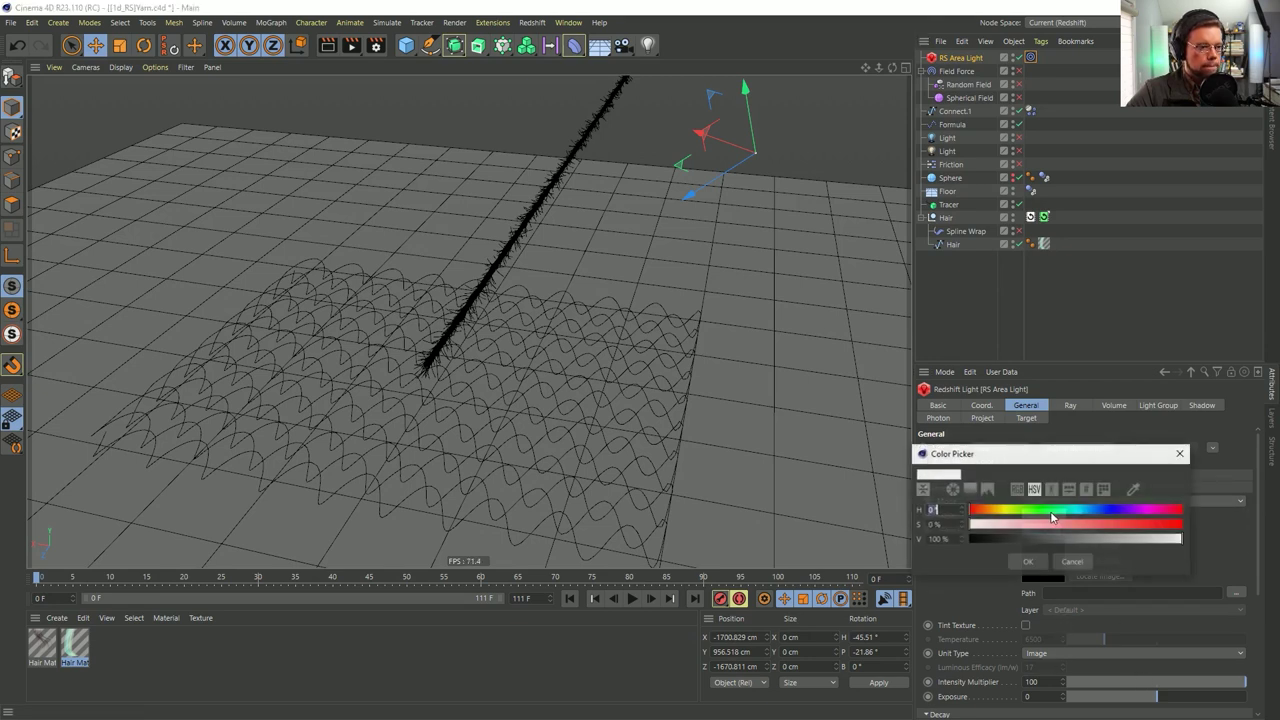
left_click_drag(985, 509, 991, 509)
left_click(992, 524)
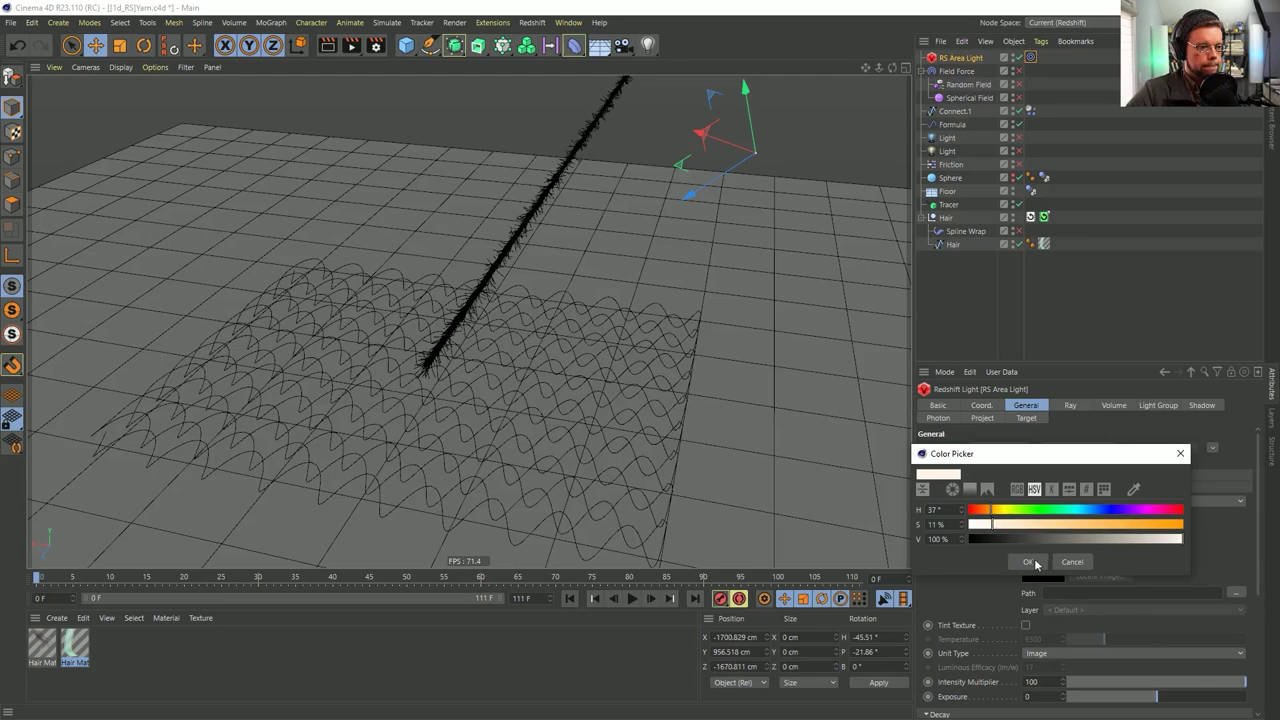
left_click(1034, 564)
Duplicate the Redshift area light and move the copy to the net's opposite side, at about X 4775, Z 261 cm
left_click_drag(947, 59, 949, 71, "ctrl")
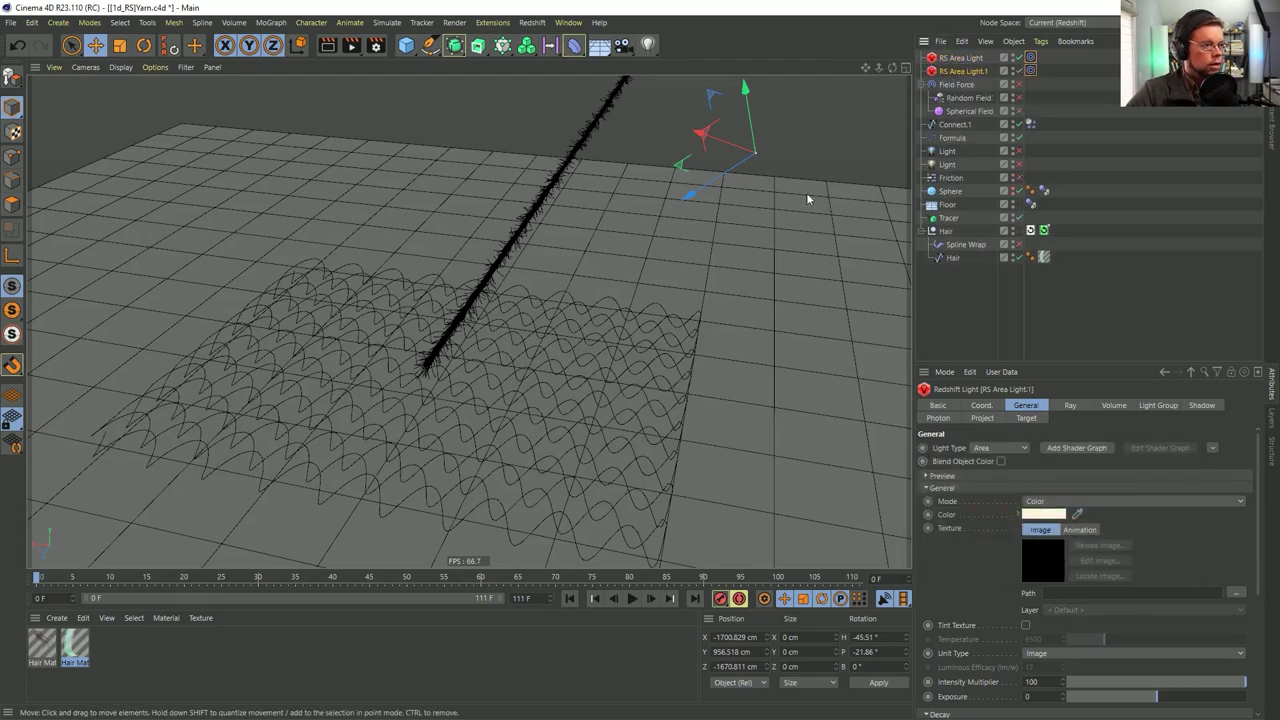
middle_click(798, 165)
middle_click(798, 165)
left_click_drag(609, 372, 591, 212)
left_click_drag(1046, 106, 832, 287)
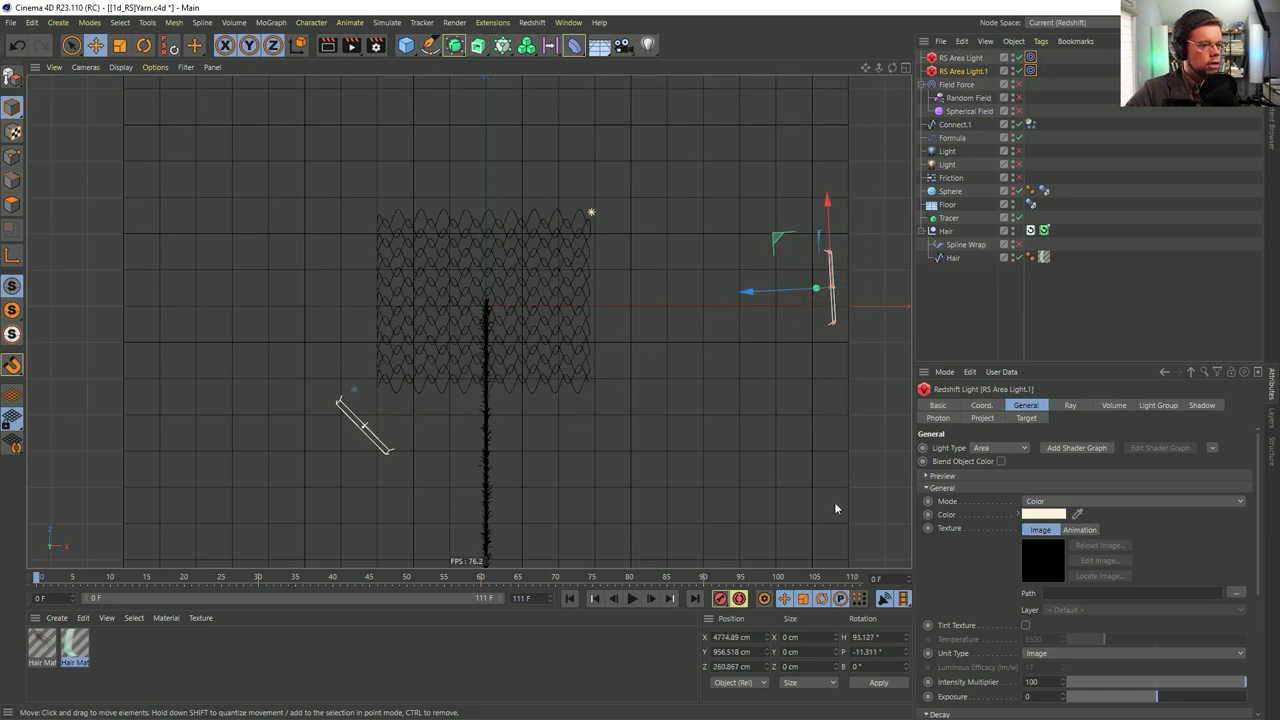
Give the duplicated area light a light blue colour of hue 201° and an intensity multiplier of about 66
left_click(1037, 513)
left_click_drag(1065, 507, 1077, 508)
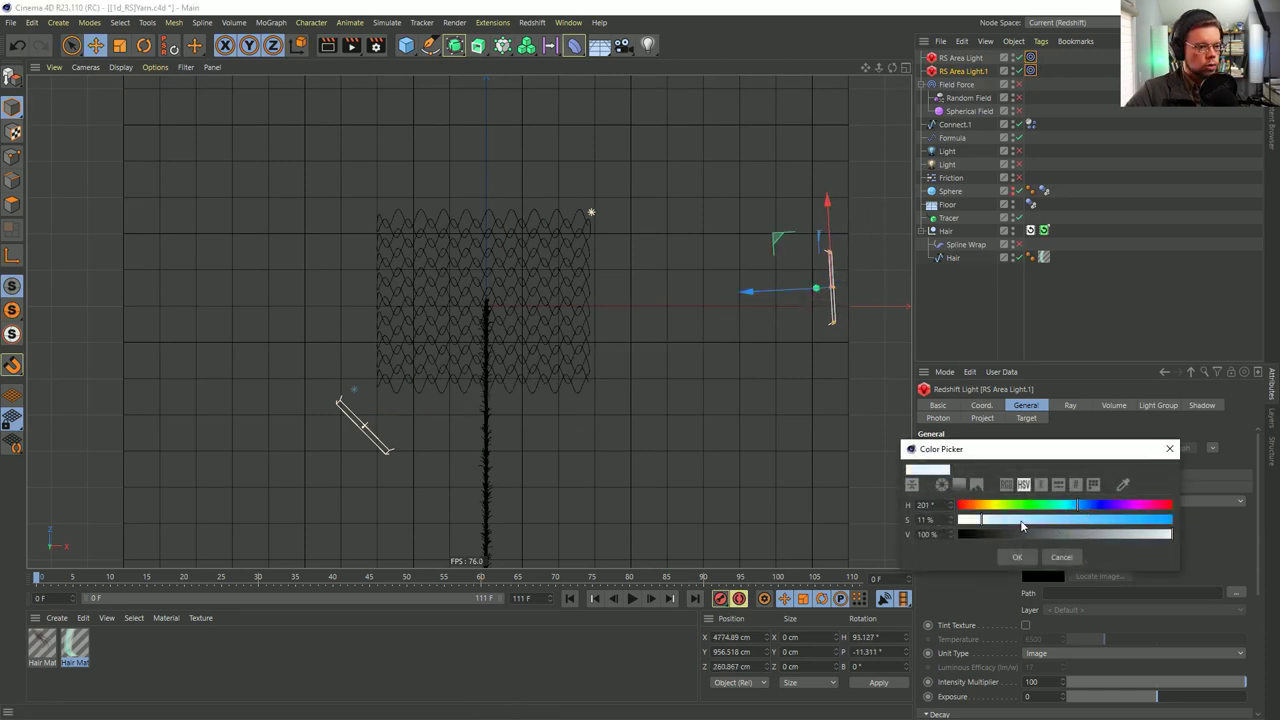
left_click(1020, 528)
left_click(1030, 558)
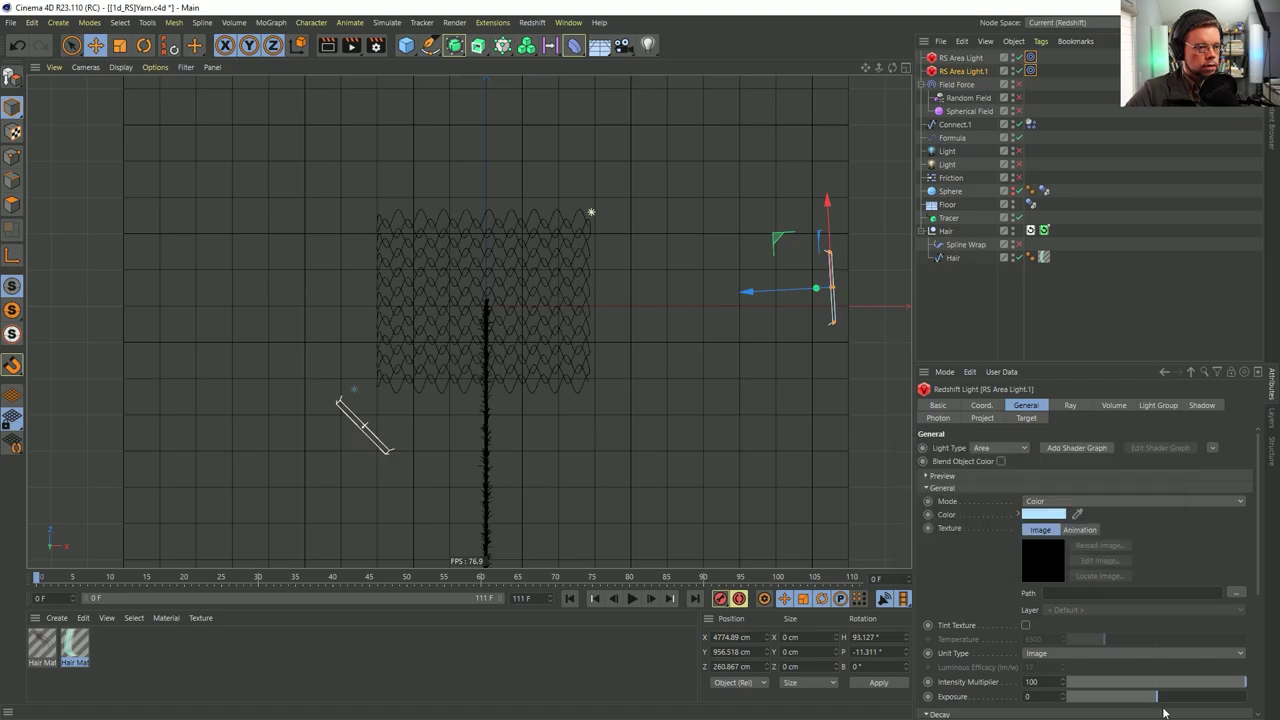
left_click(1185, 683)
Open the Redshift RenderView, run a test IPR render of the net scene, and stop it
middle_click(531, 317)
middle_click(366, 243)
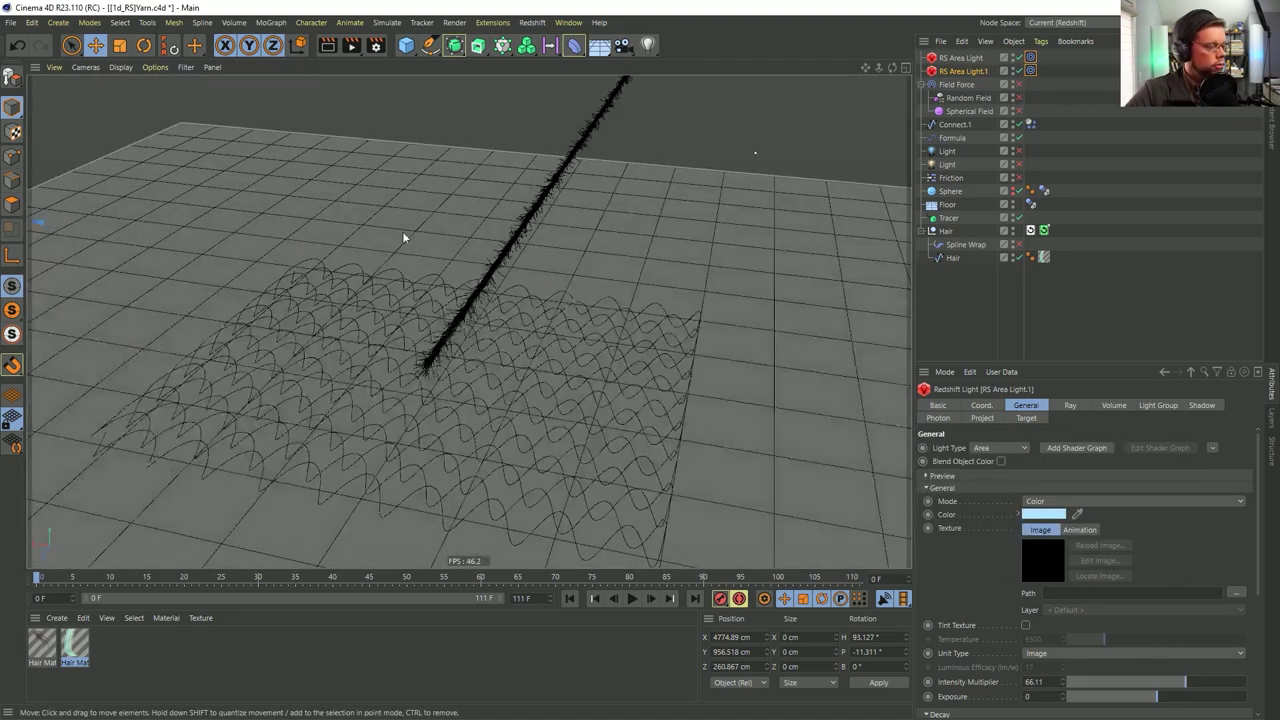
mouse_move(457, 409)
left_mouse_down("alt")
mouse_move(509, 339)
mouse_move(623, 294)
mouse_move(614, 320)
left_mouse_up("alt")
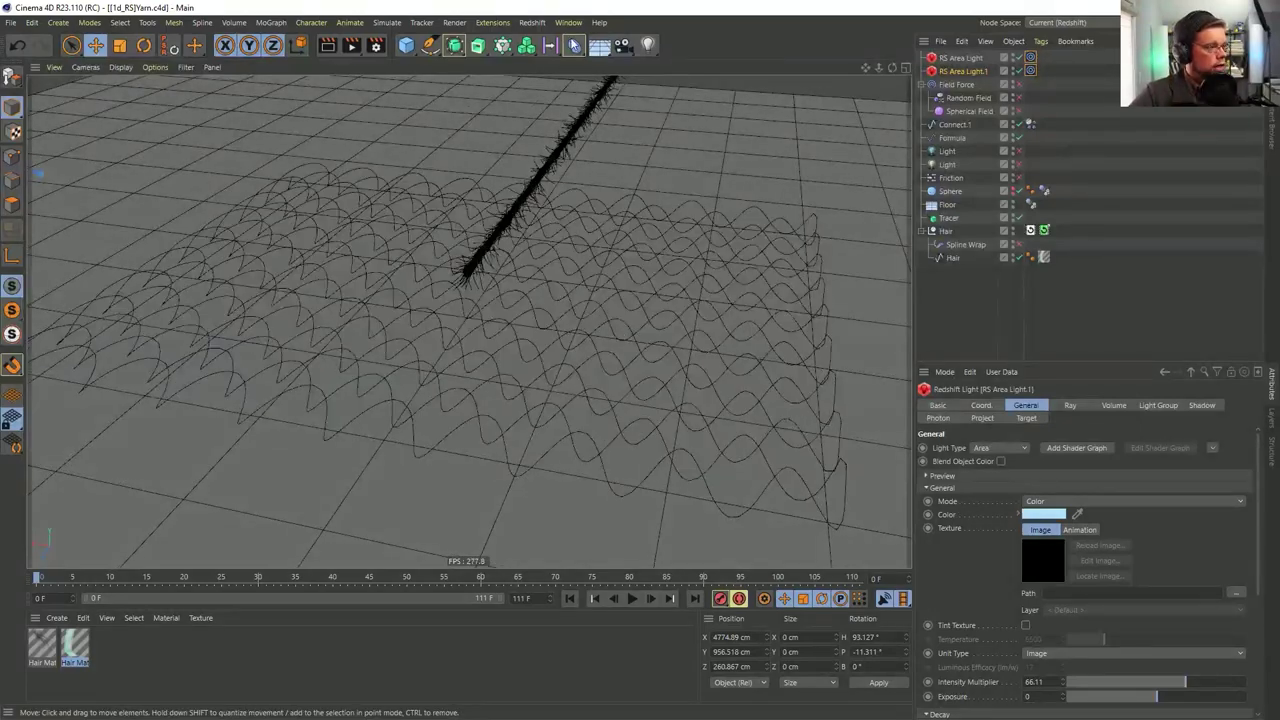
left_click(531, 22)
left_click(591, 131)
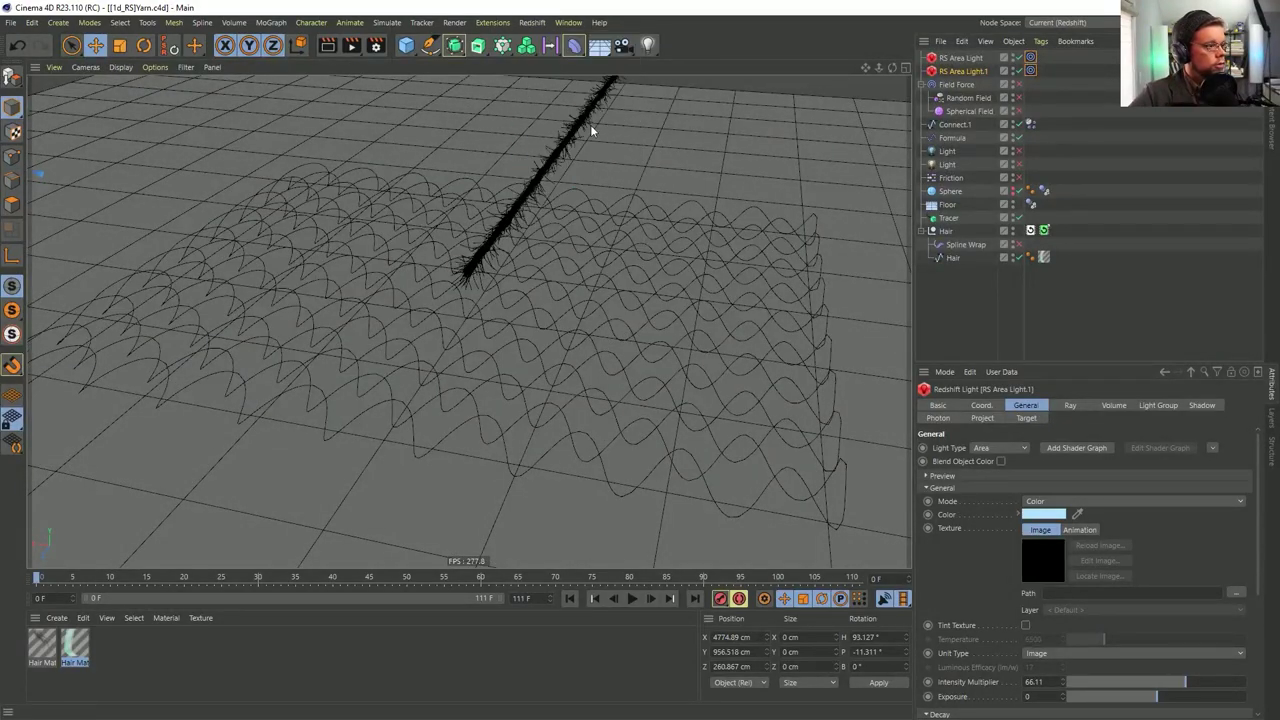
left_click_drag(508, 14, 421, 122)
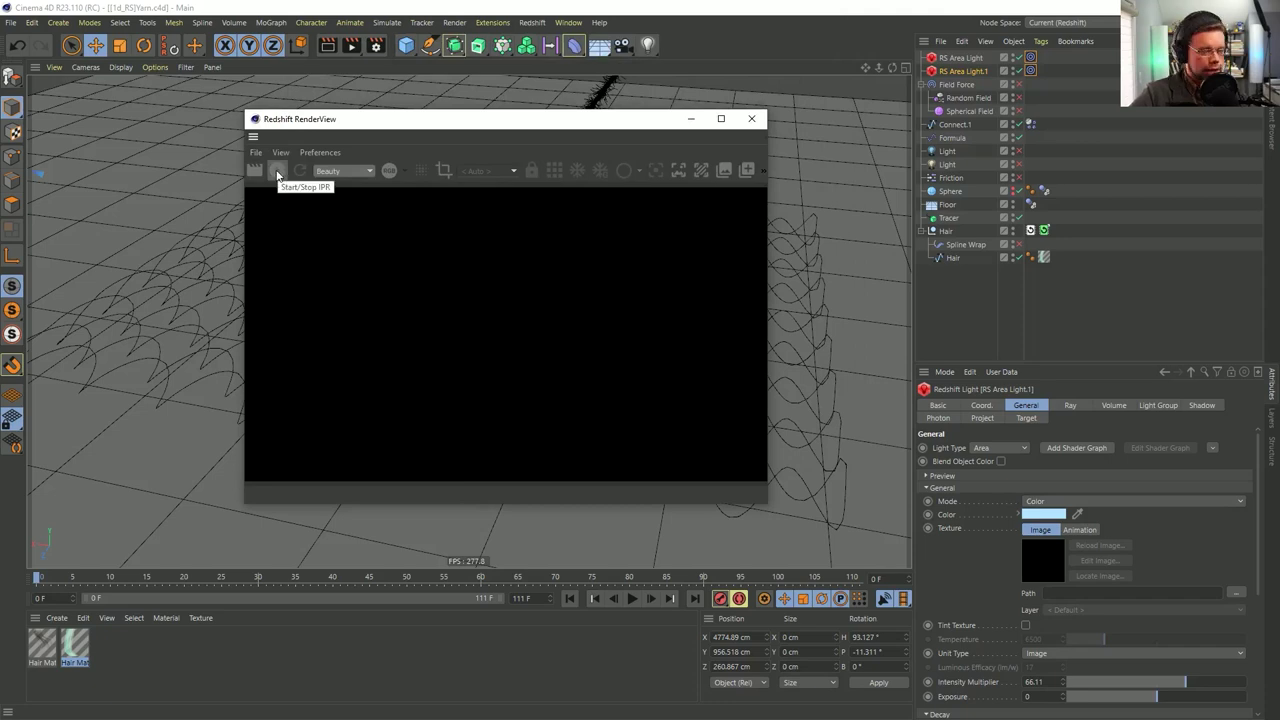
left_click(277, 171)
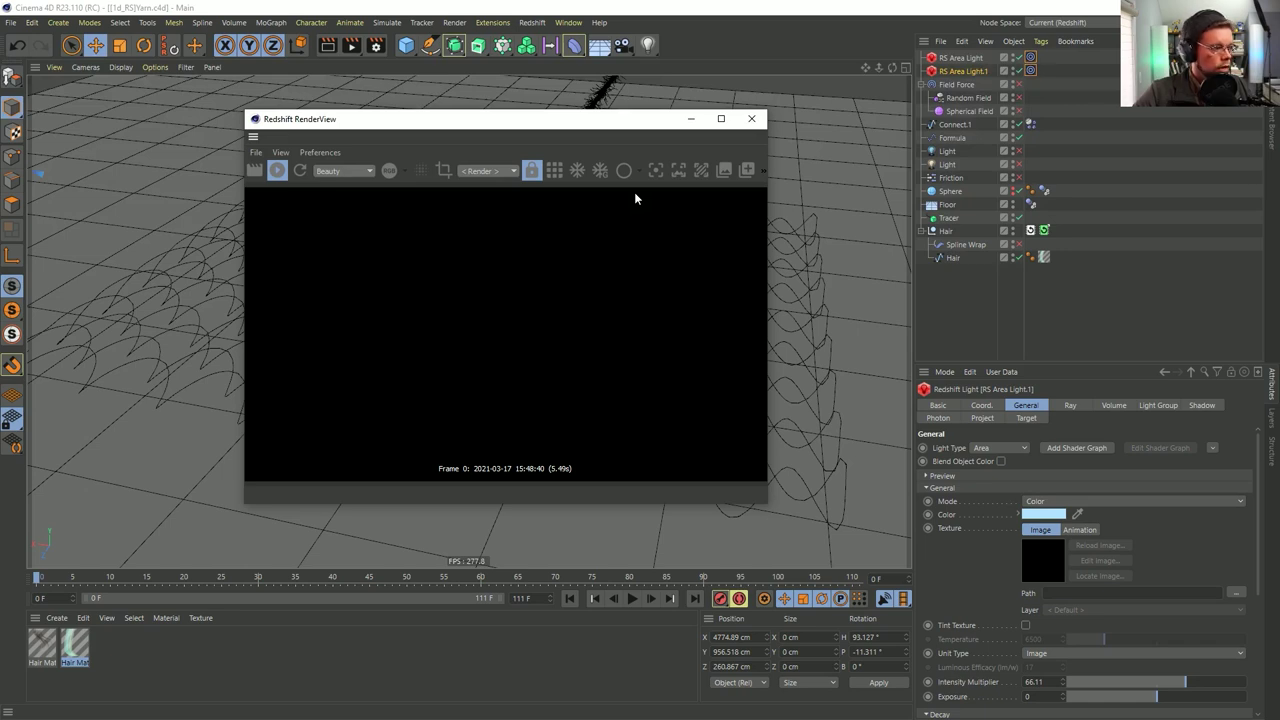
left_click(279, 172)
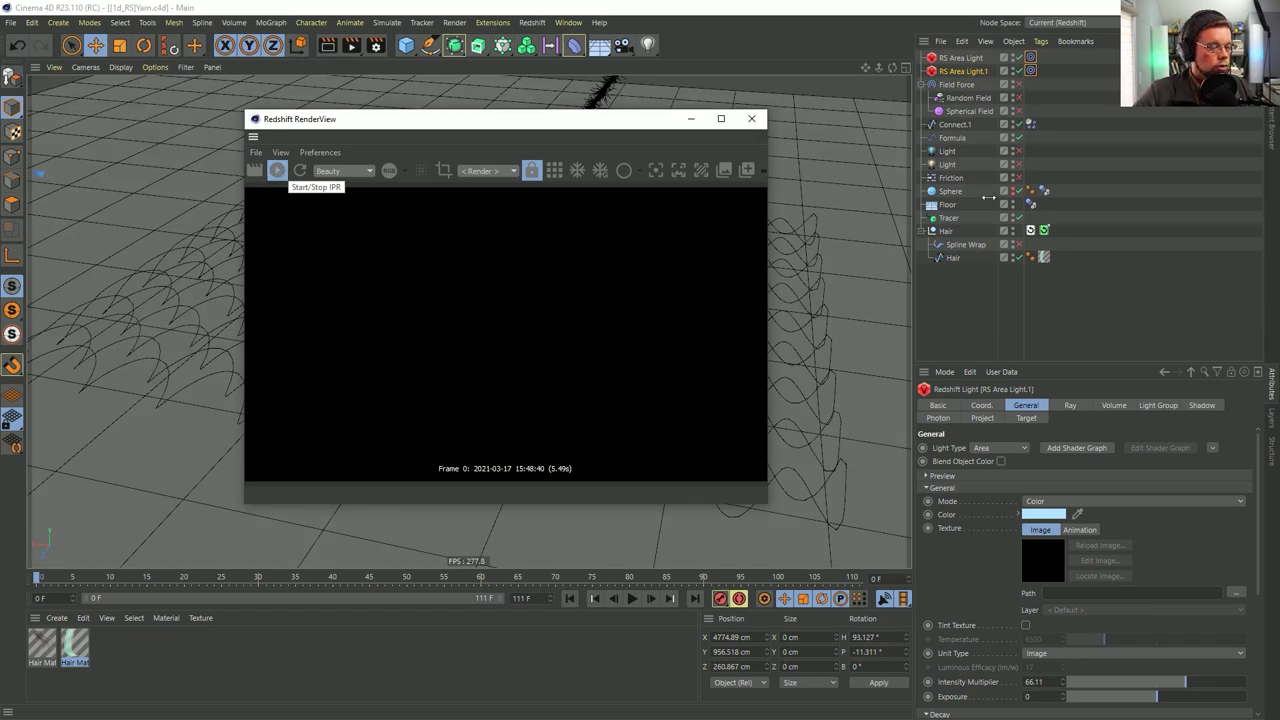
left_click(279, 172)
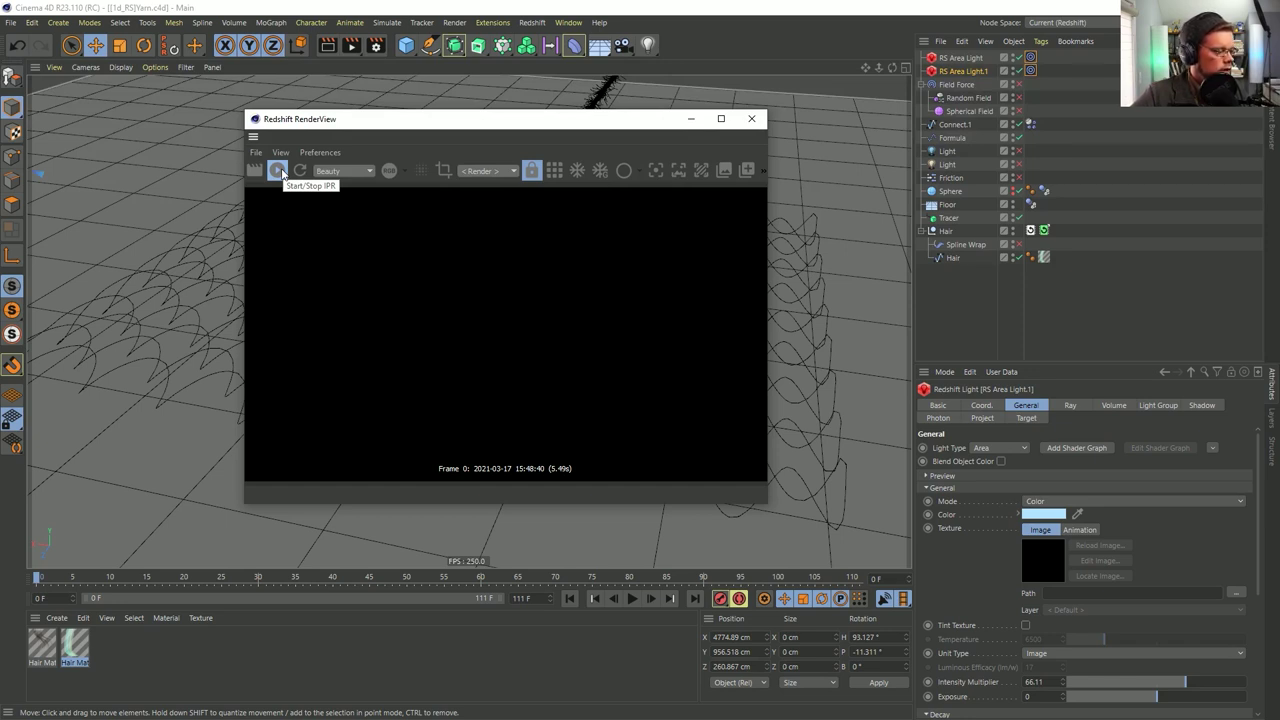
left_click(277, 171)
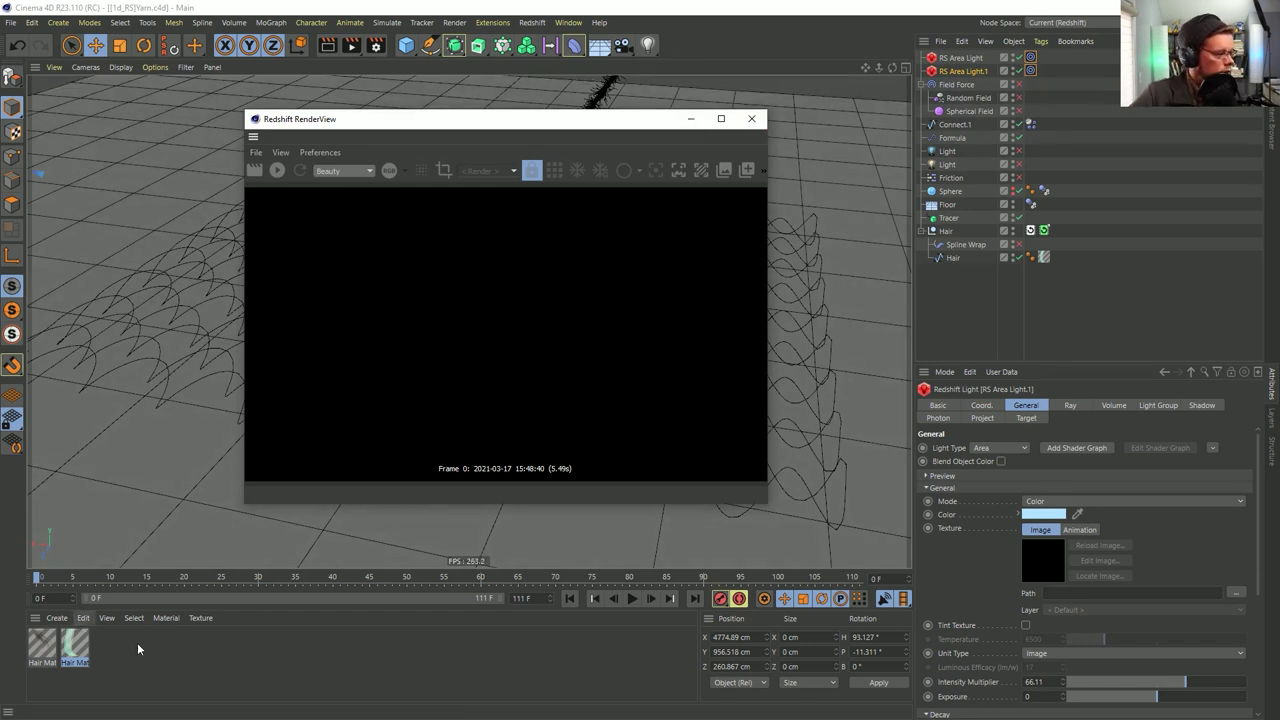
Create a new standard Redshift material
left_click(66, 620)
mouse_move(100, 499)
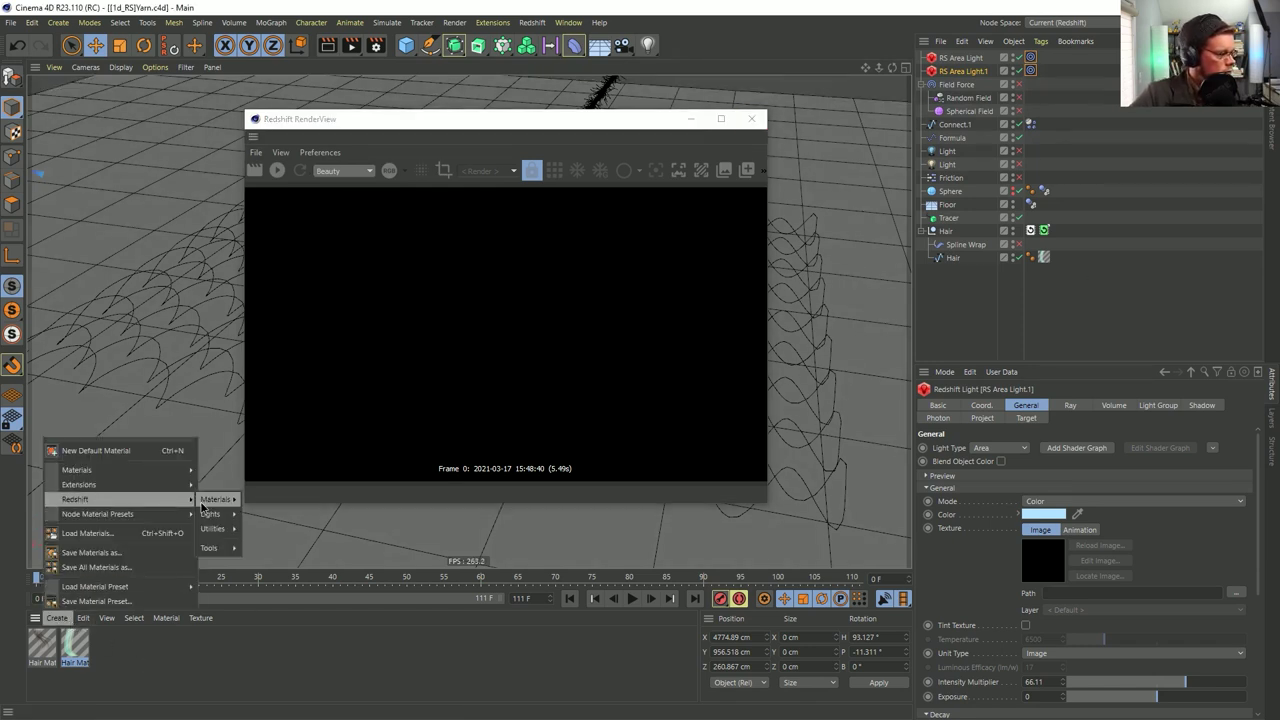
mouse_move(210, 500)
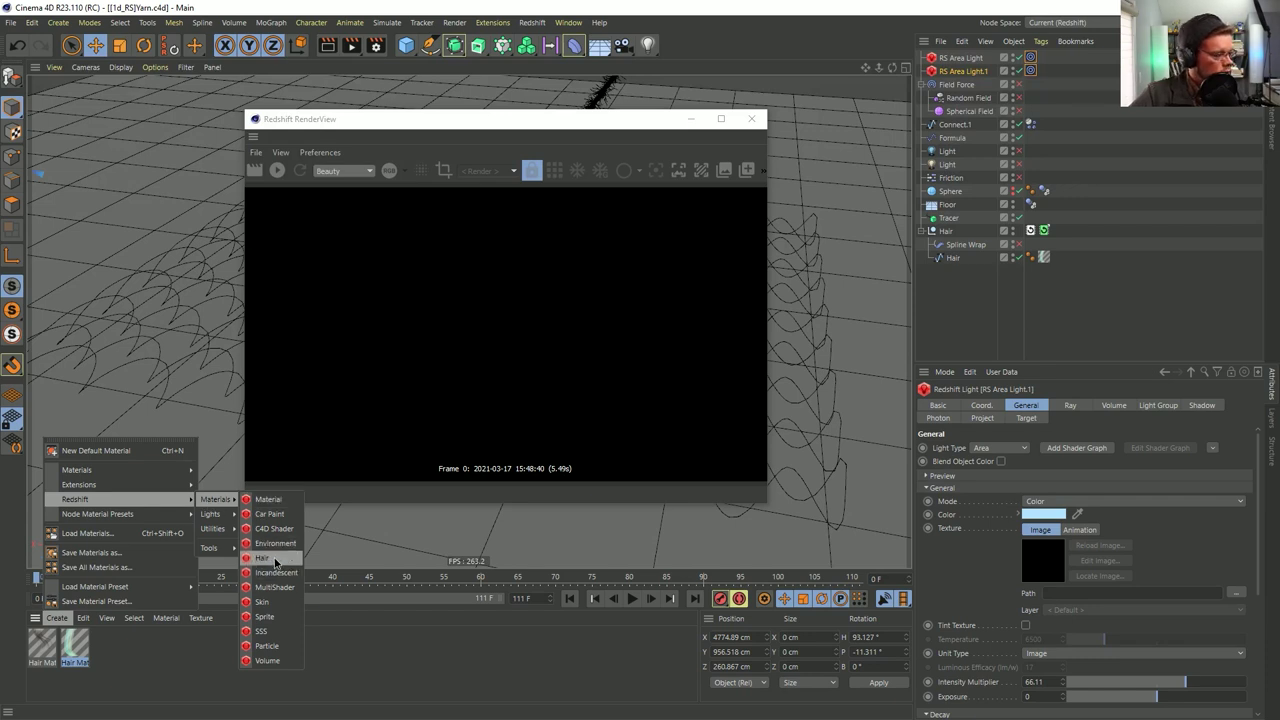
left_click(268, 499)
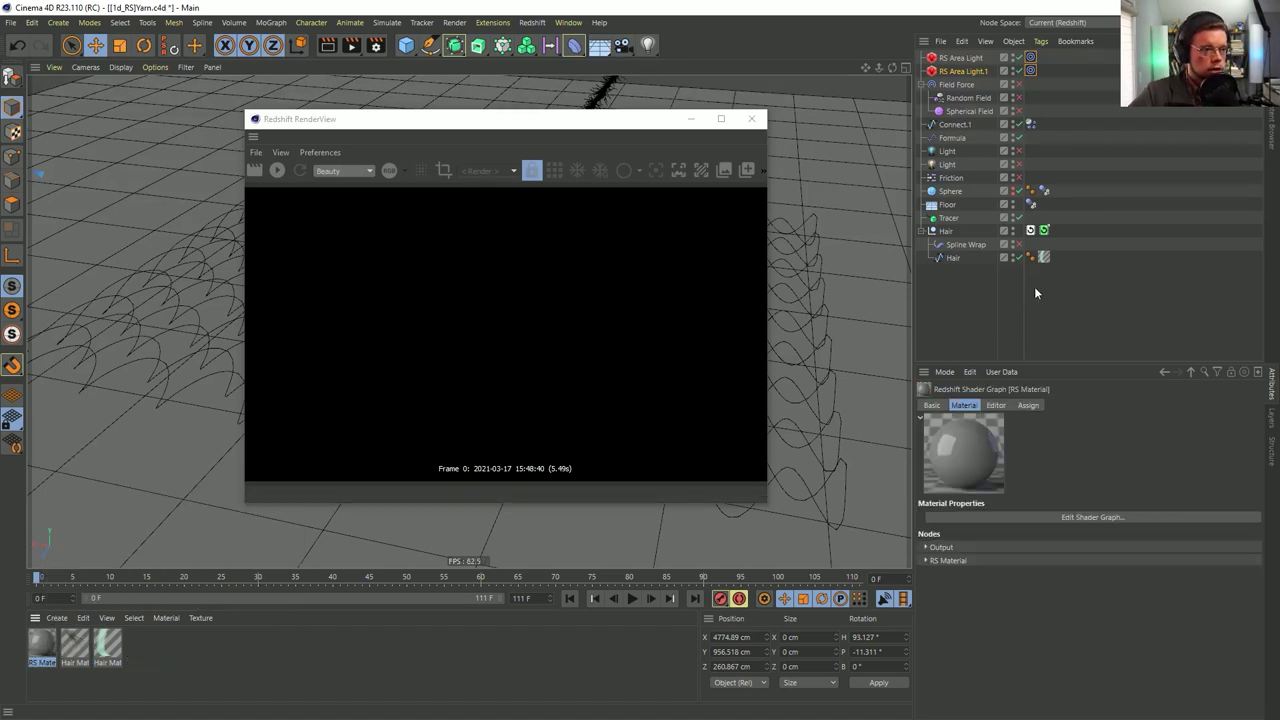
Add a Redshift Object tag to the Hair spline and set its curve mode to Cylinders
left_click(950, 258)
right_click(950, 259)
left_click(950, 260)
right_click(953, 259)
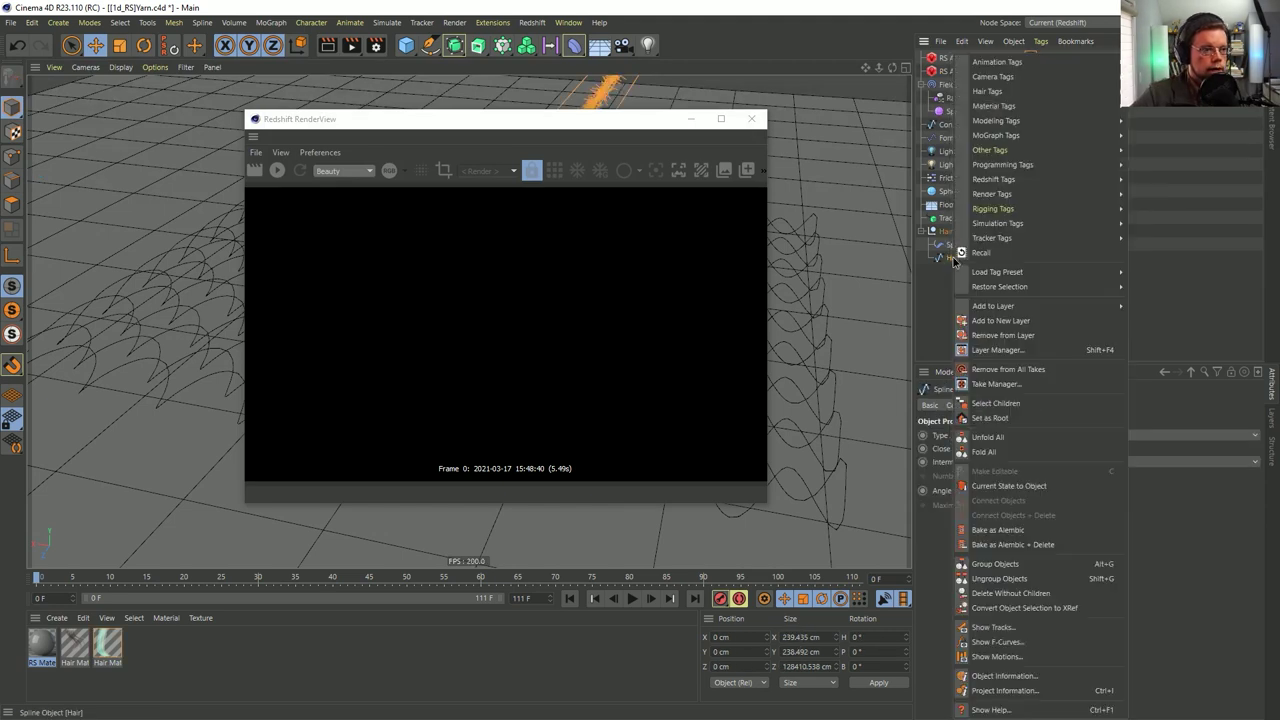
mouse_move(1006, 211)
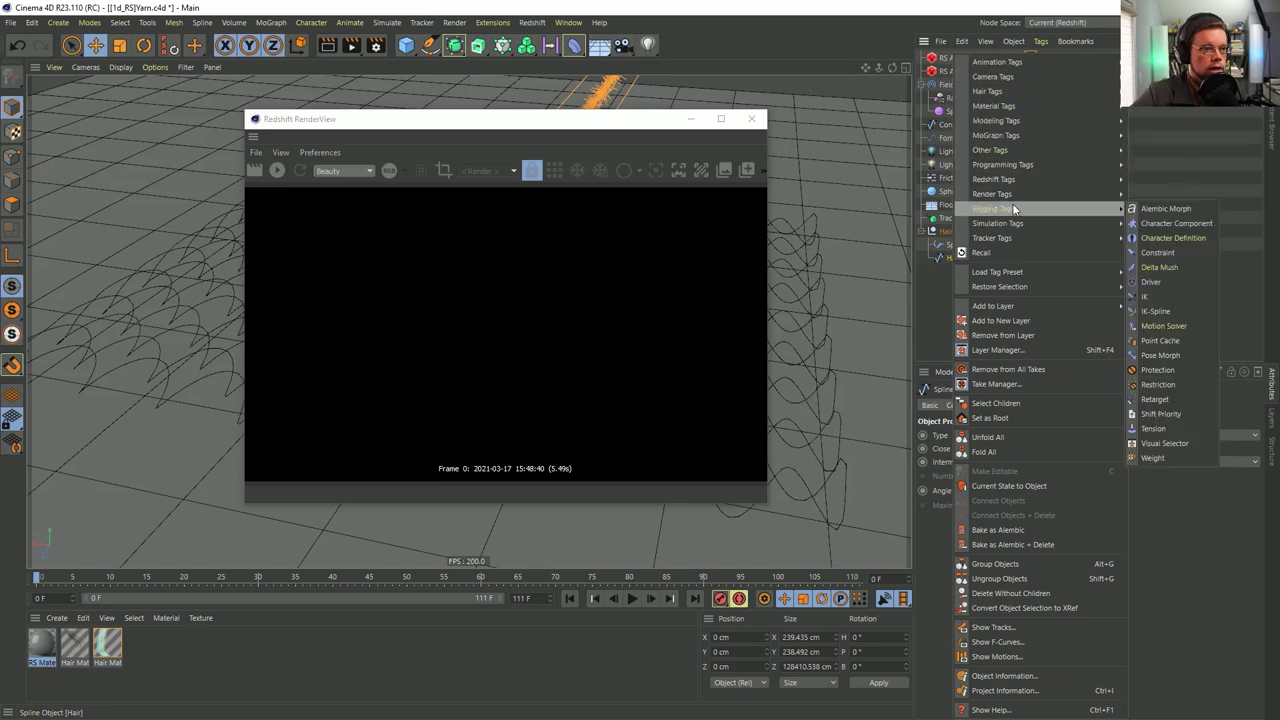
mouse_move(1010, 181)
left_click(1160, 194)
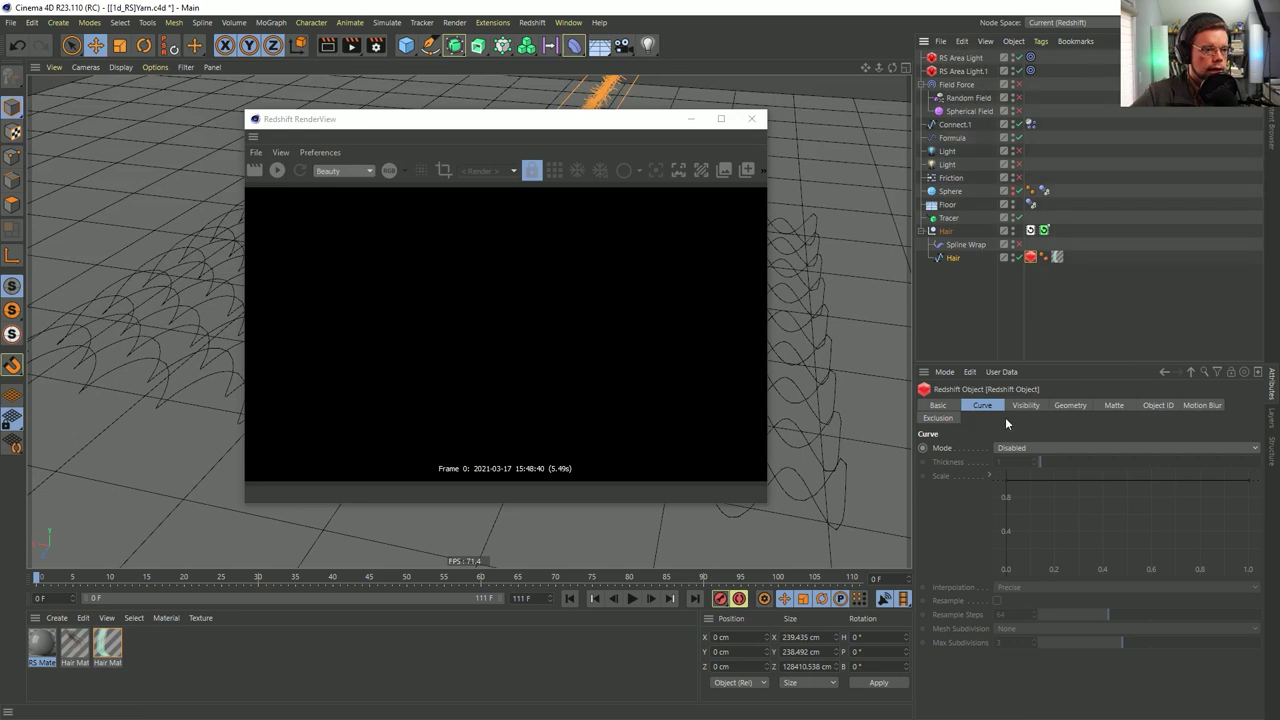
left_click(1020, 447)
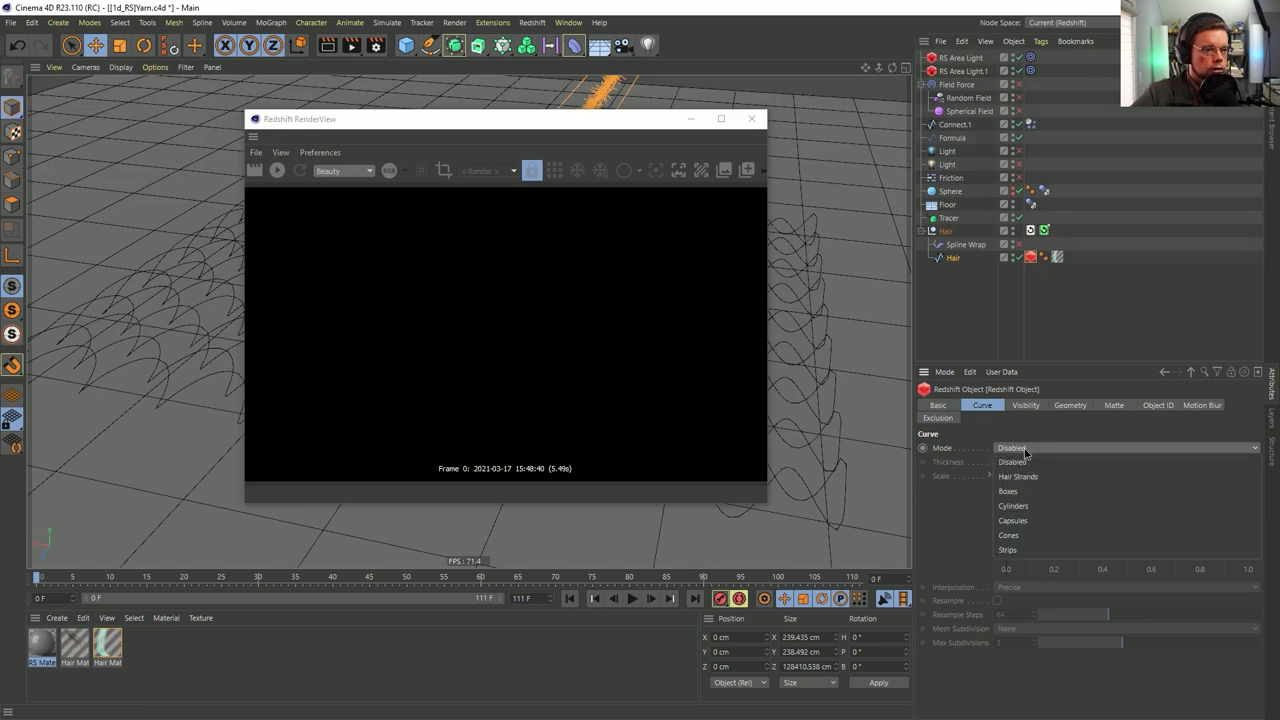
left_click(1031, 505)
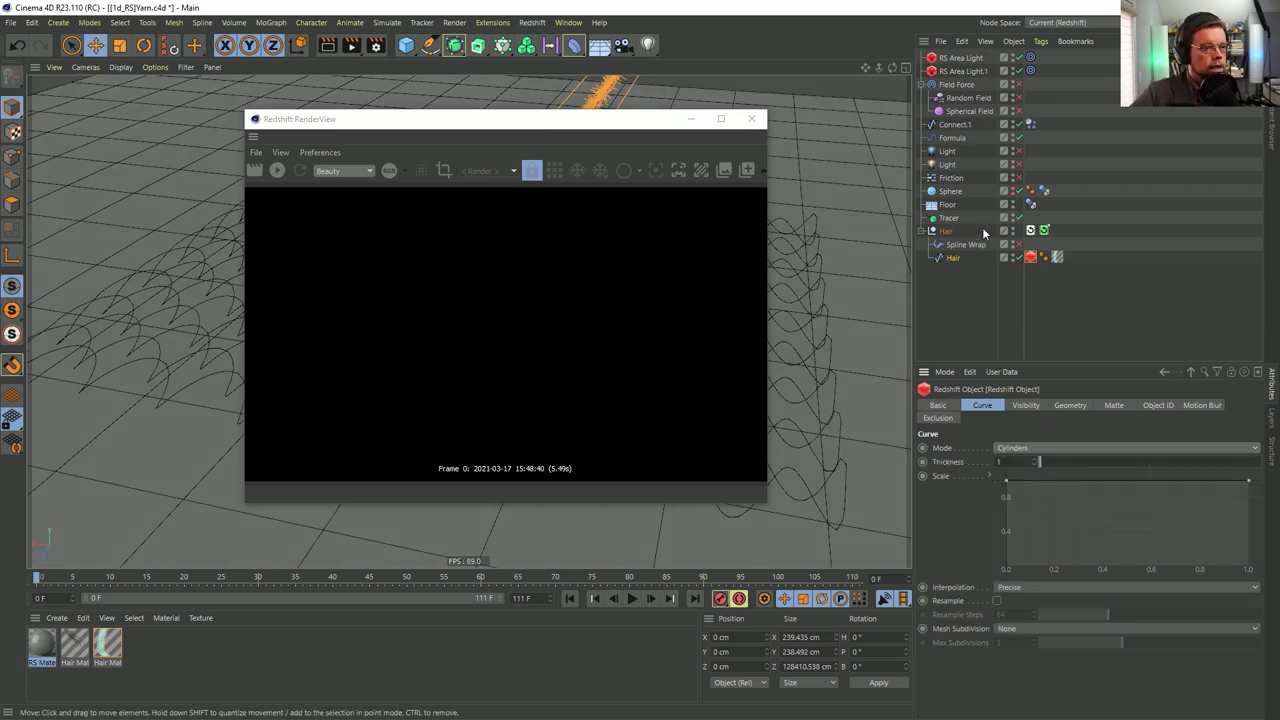
Apply the new Redshift material to the Hair spline and run a short IPR test render
left_click_drag(497, 559, 949, 261)
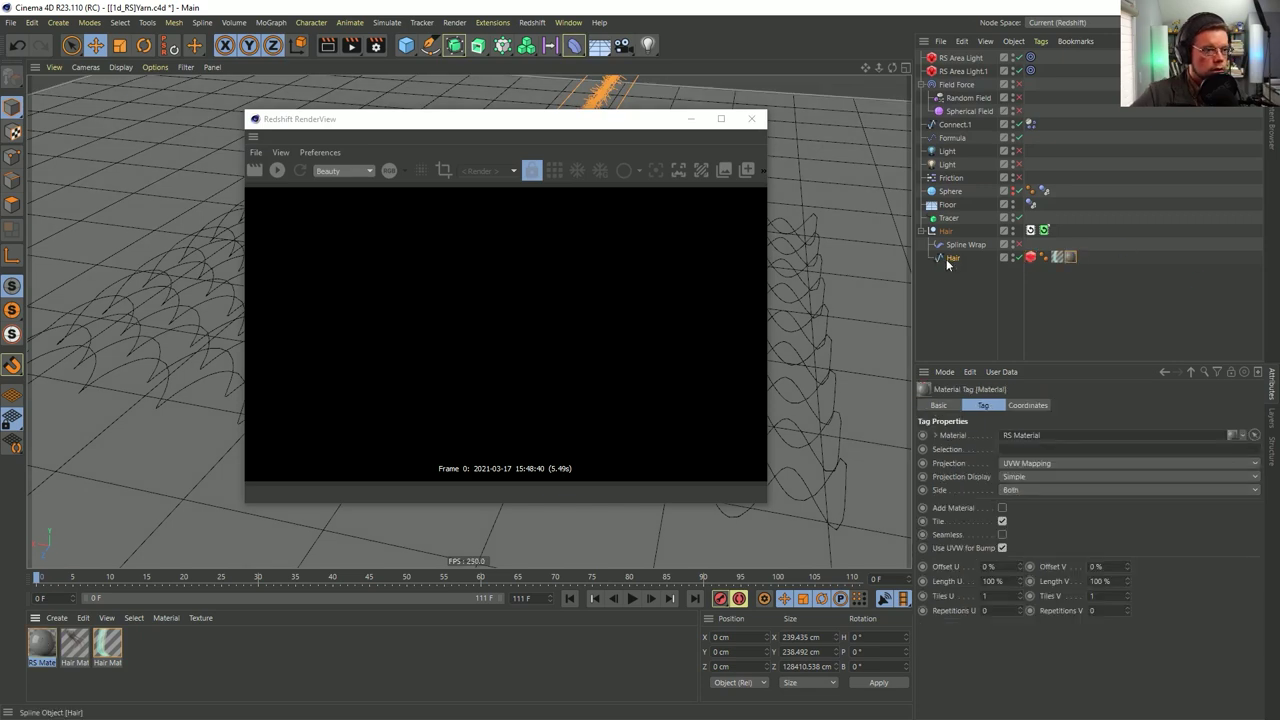
left_click(277, 170)
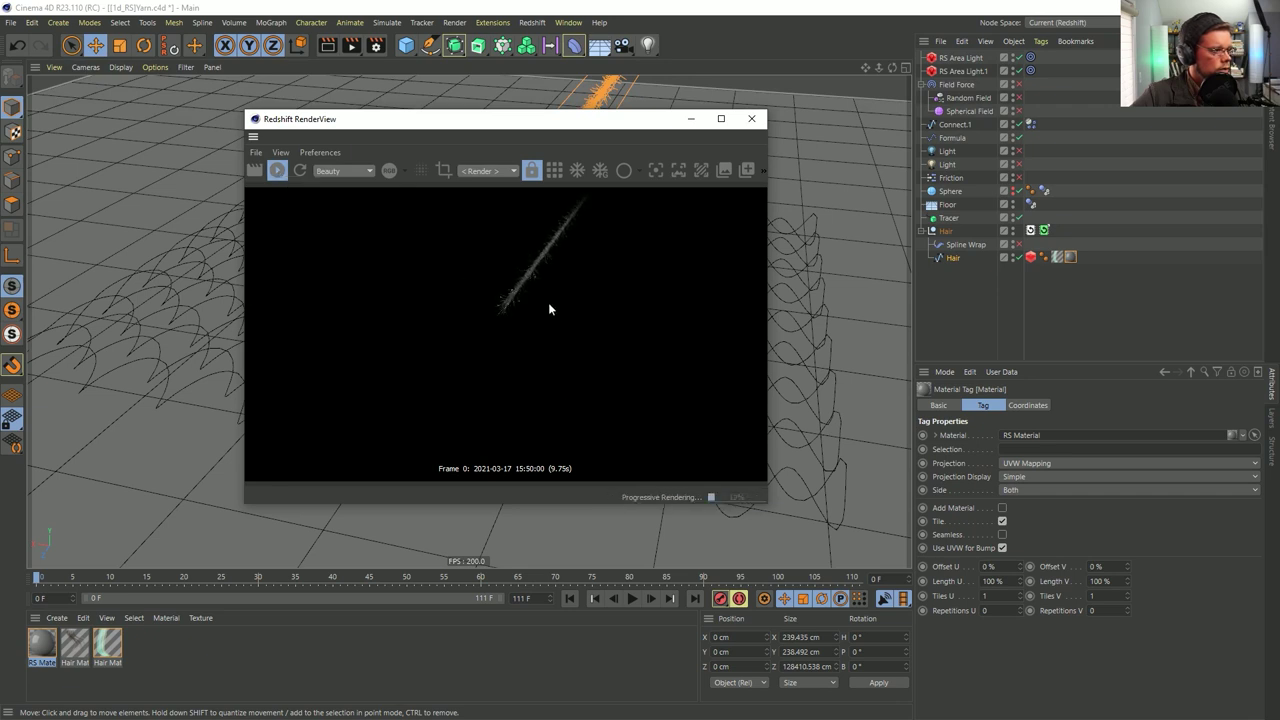
left_click(277, 171)
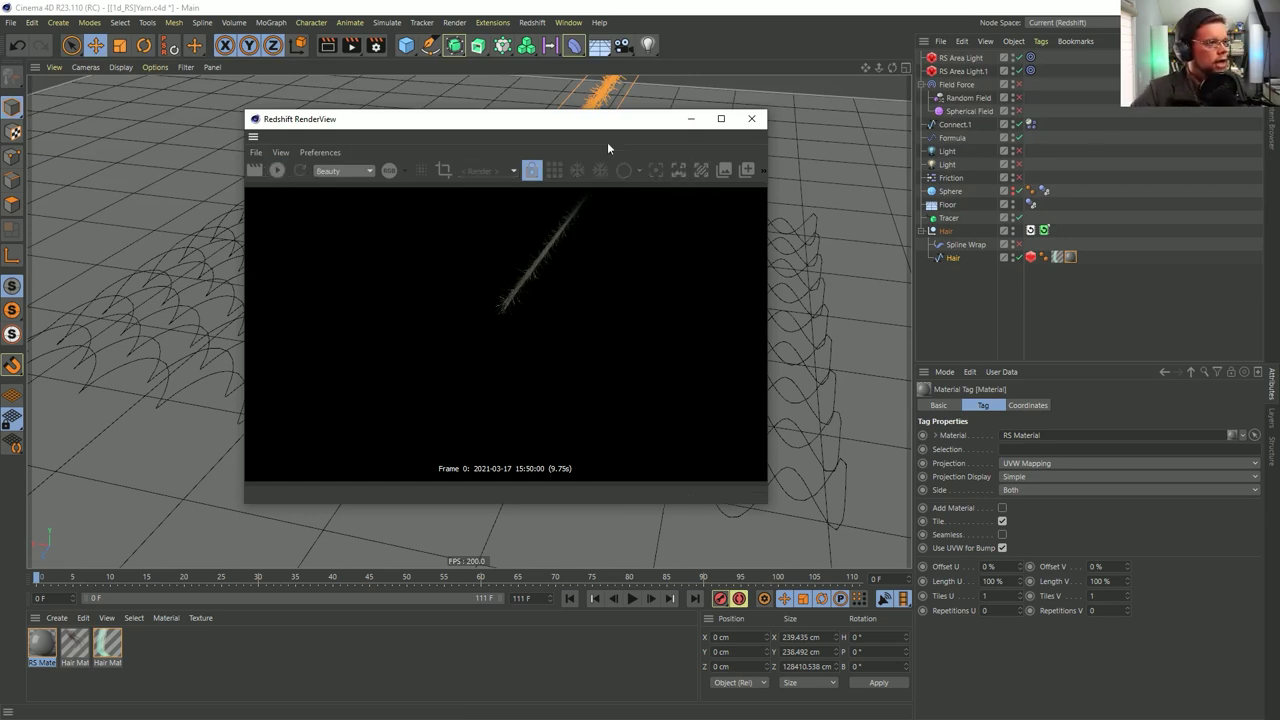
Add a plane as a child of the Floor object and scale it up to about 11535 cm per side
left_click_drag(406, 45, 542, 84)
left_click_drag(950, 62, 947, 217)
key("t")
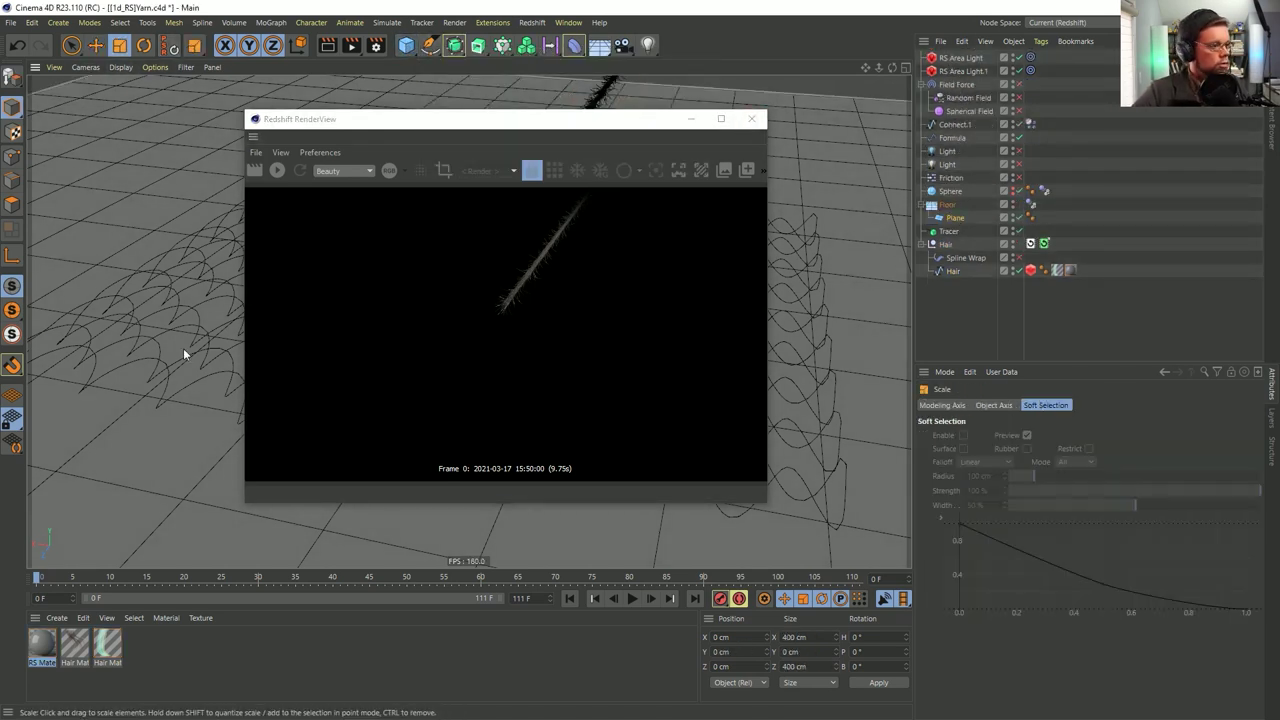
left_click_drag(166, 398, 118, 382)
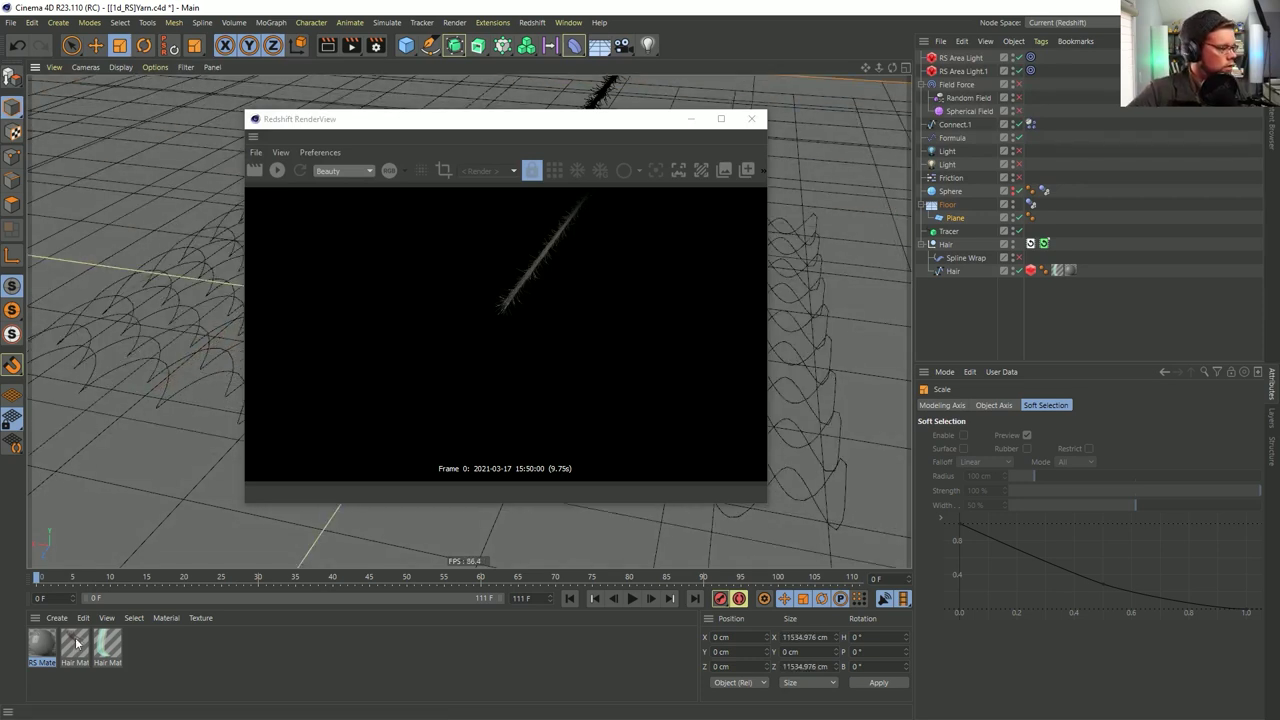
Create a second standard Redshift material and apply it to the plane under the Floor
left_click(47, 617)
mouse_move(80, 499)
mouse_move(218, 499)
left_click(265, 499)
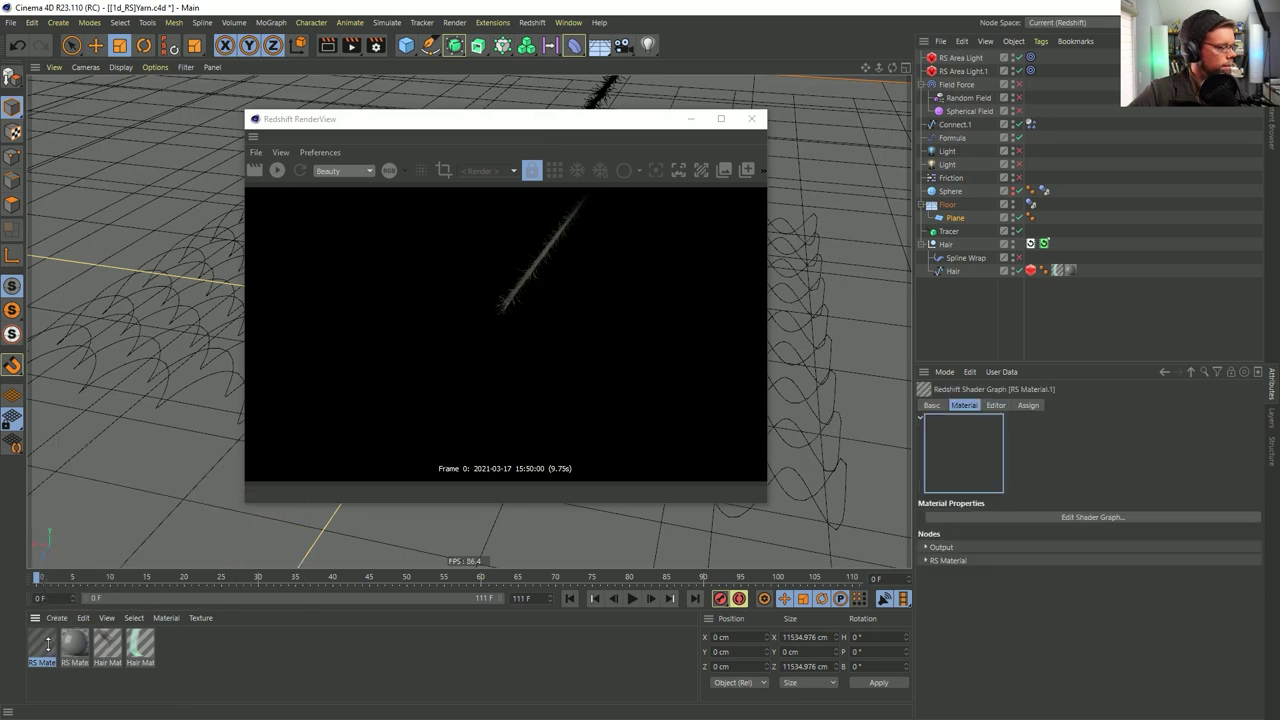
left_click_drag(48, 646, 958, 221)
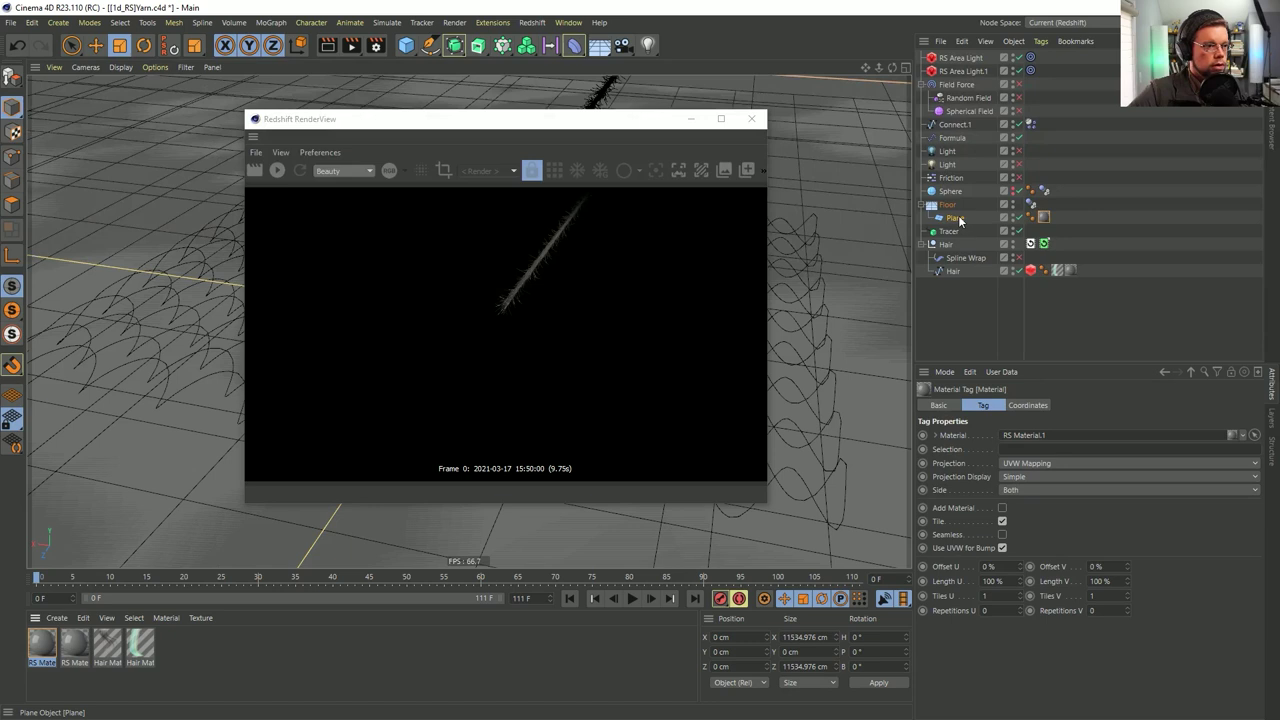
Open the shader graph of the hair's Redshift material and add an RS Color User Data node
left_click(78, 645)
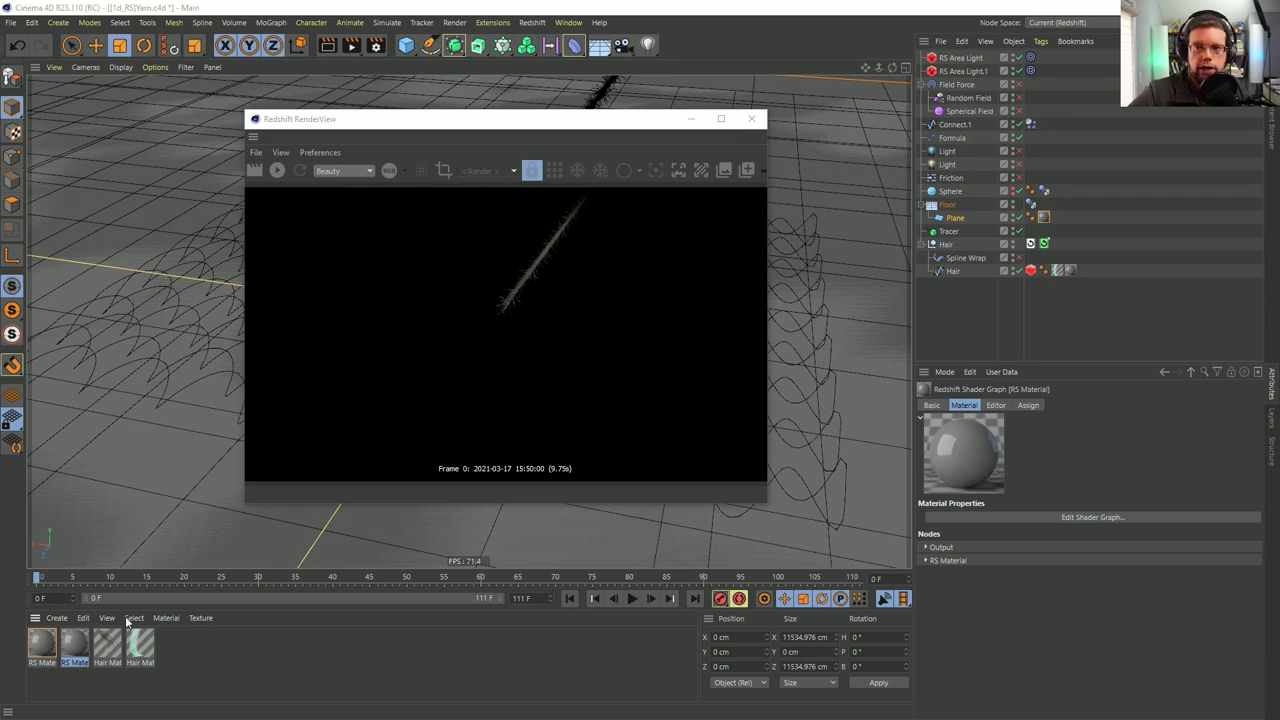
left_click_drag(1279, 108, 749, 390)
left_click_drag(600, 125, 1064, 219)
right_click_drag(460, 257, 629, 214, "alt")
middle_click_drag(629, 214, 466, 317, "alt")
left_click_drag(469, 321, 594, 293, "alt")
left_click_drag(513, 353, 517, 315, "alt")
right_click_drag(517, 315, 536, 275, "alt")
left_click_drag(680, 383, 629, 216)
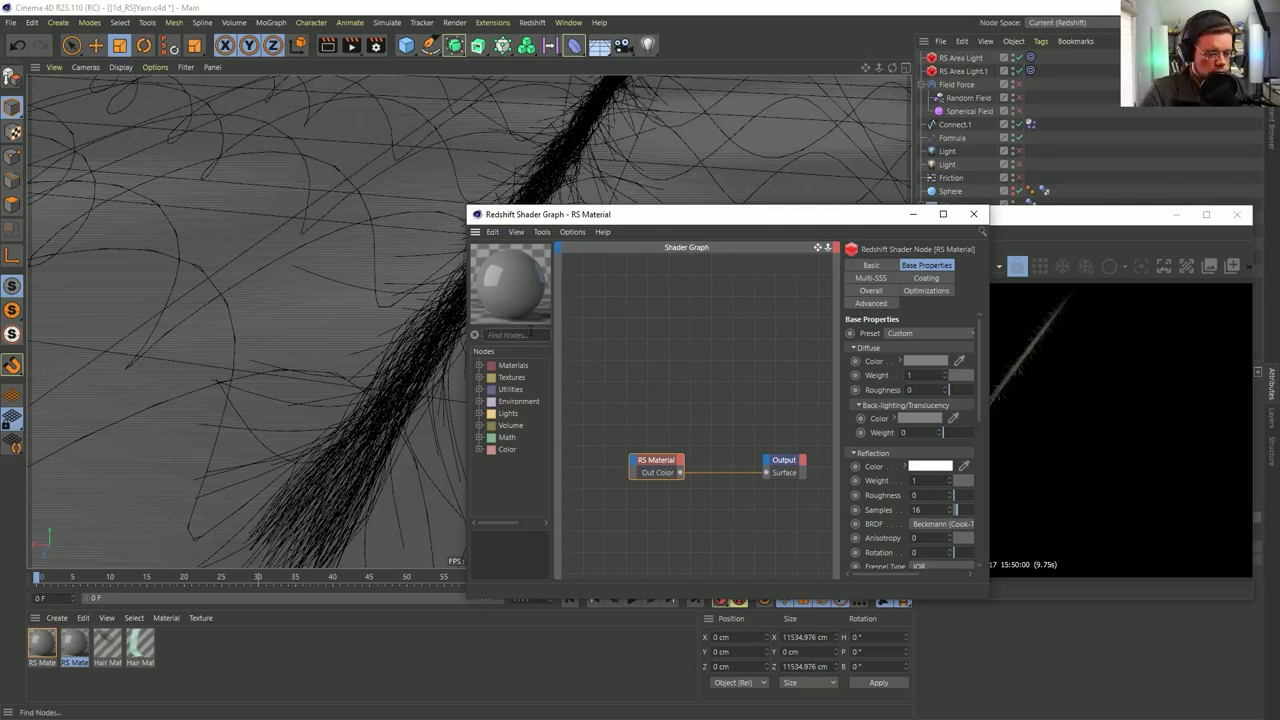
type("user")
left_click_drag(467, 333, 125, 340)
left_click(197, 390)
left_click_drag(412, 389, 414, 390)
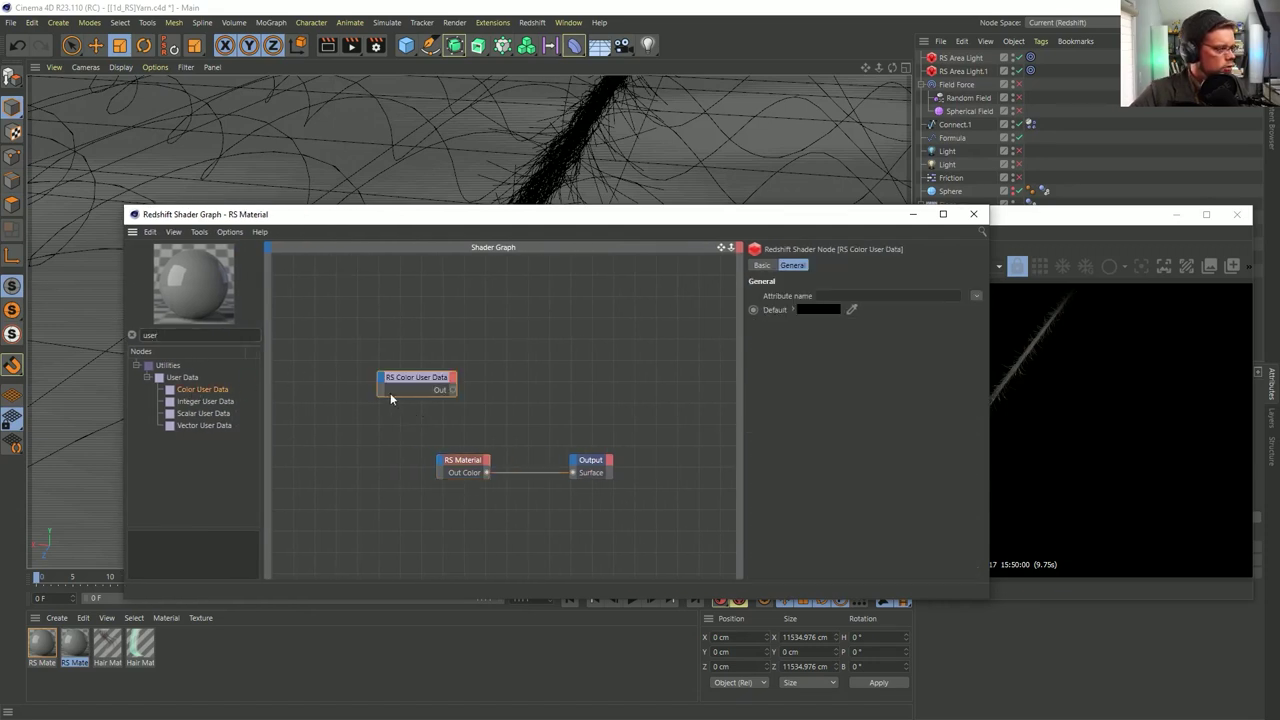
Set the Color User Data attribute to Geometry ID Color and connect its output to the RS Material's Diffuse Color
left_click(977, 297)
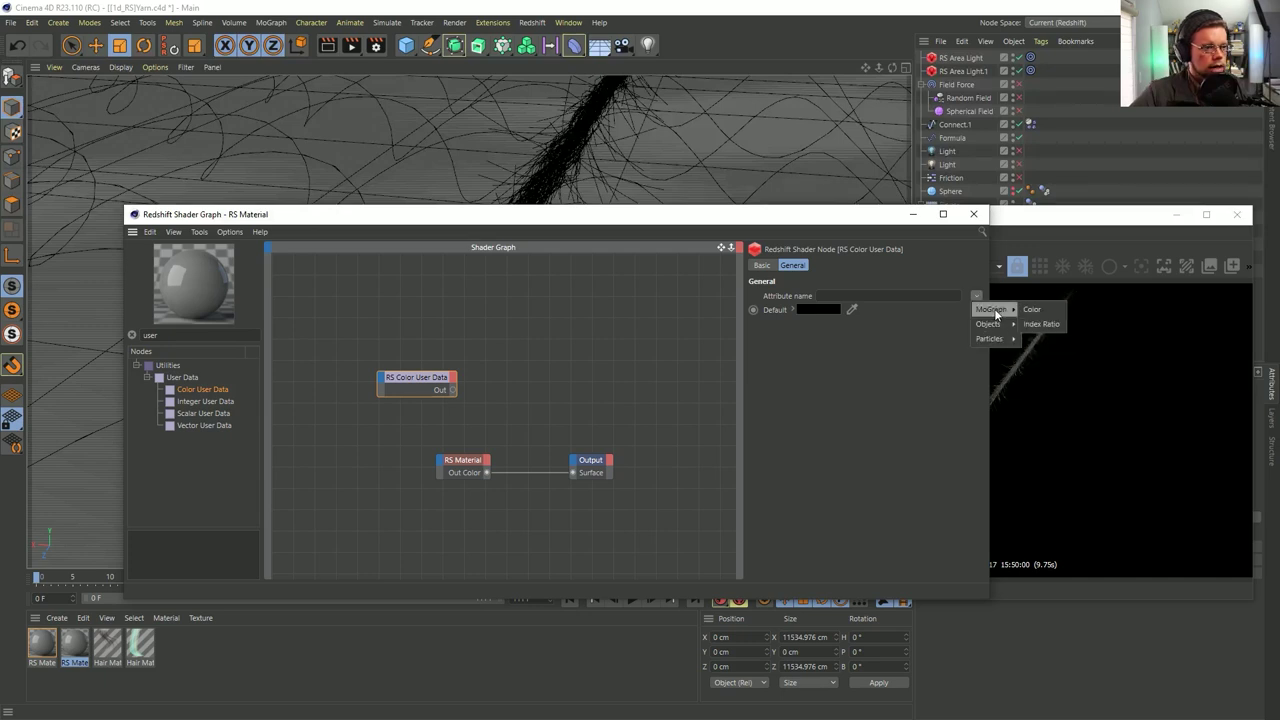
mouse_move(990, 324)
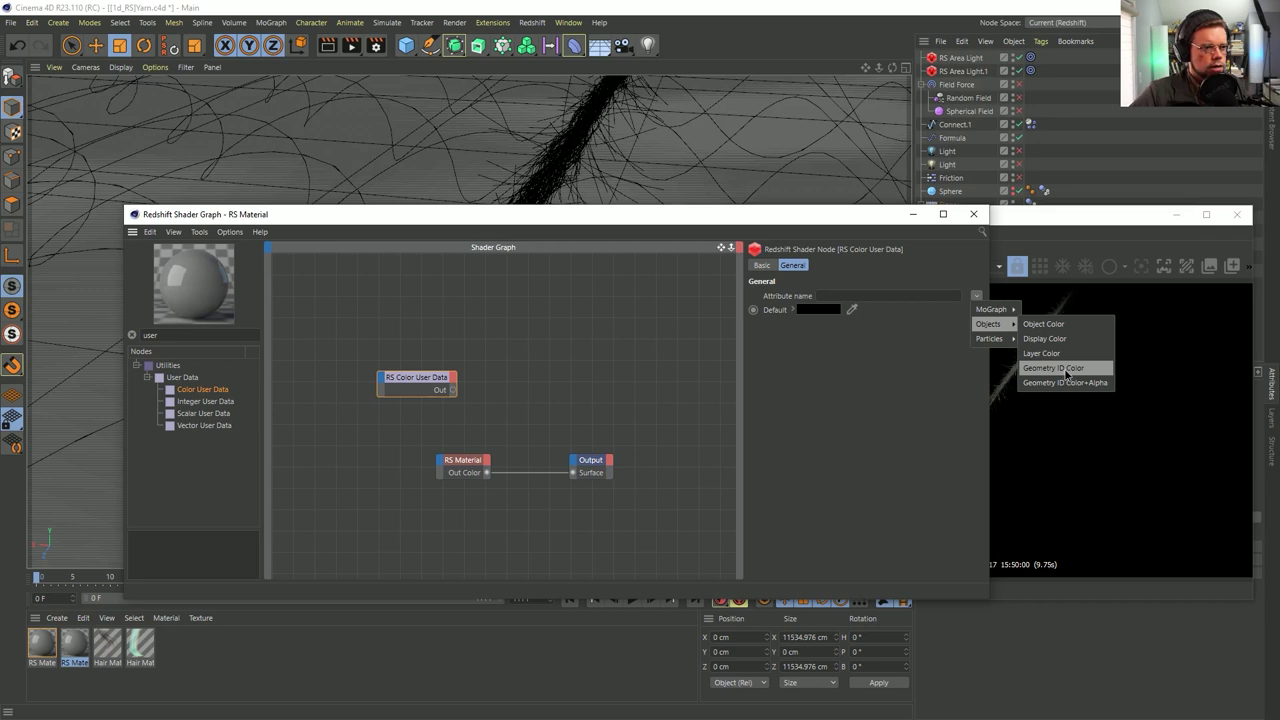
left_click(1064, 369)
left_click_drag(452, 389, 440, 462)
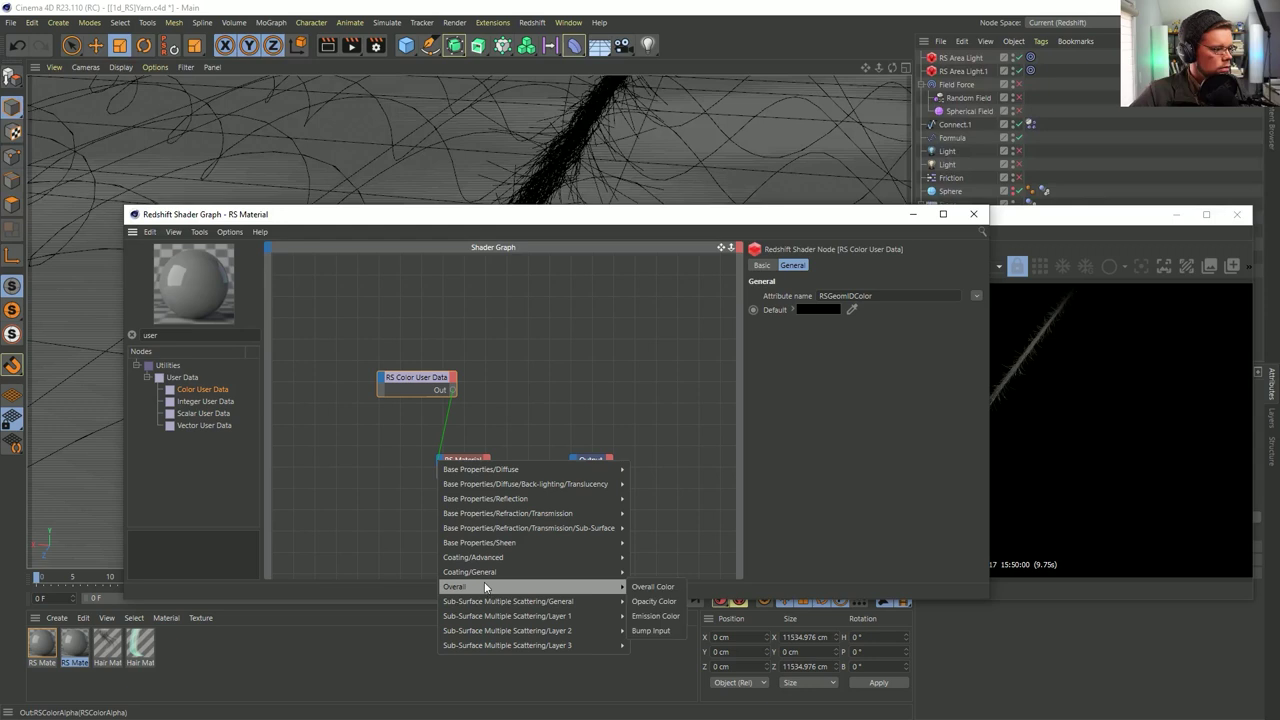
mouse_move(517, 469)
left_click(661, 471)
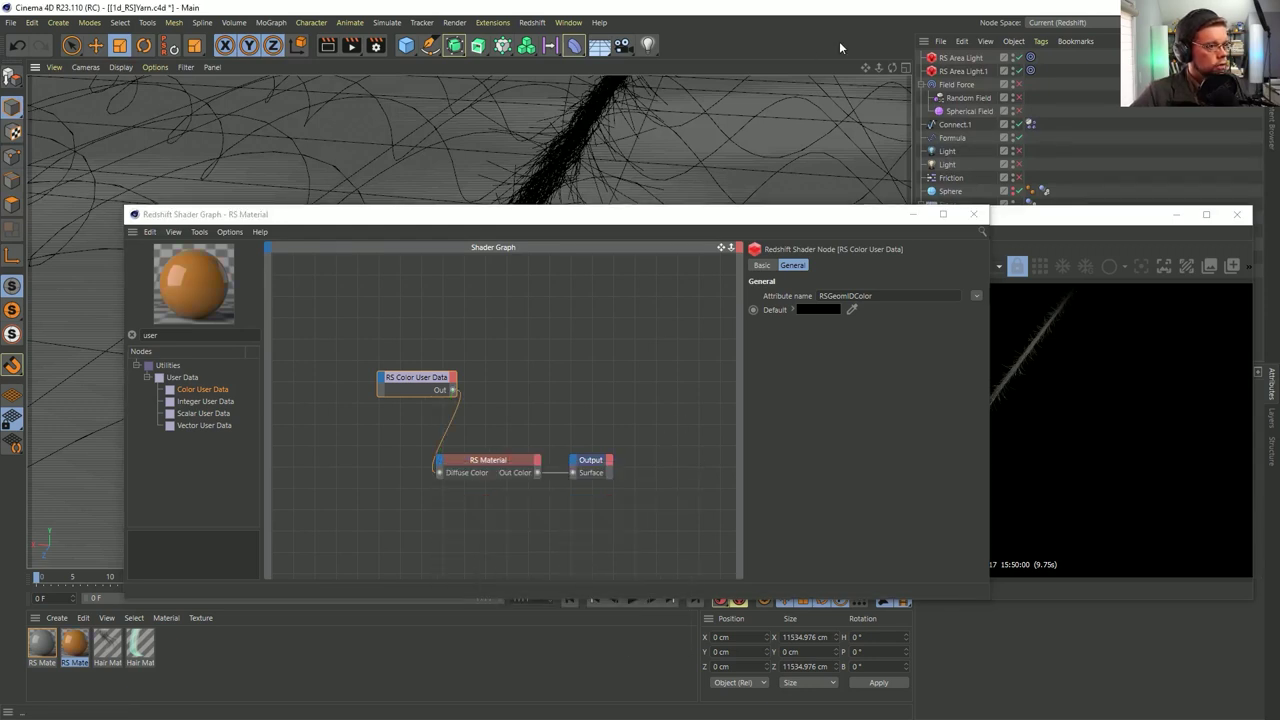
Run an IPR test render and switch the Hair spline's Redshift curve mode to Hair Strands
left_click_drag(1034, 214, 411, 165)
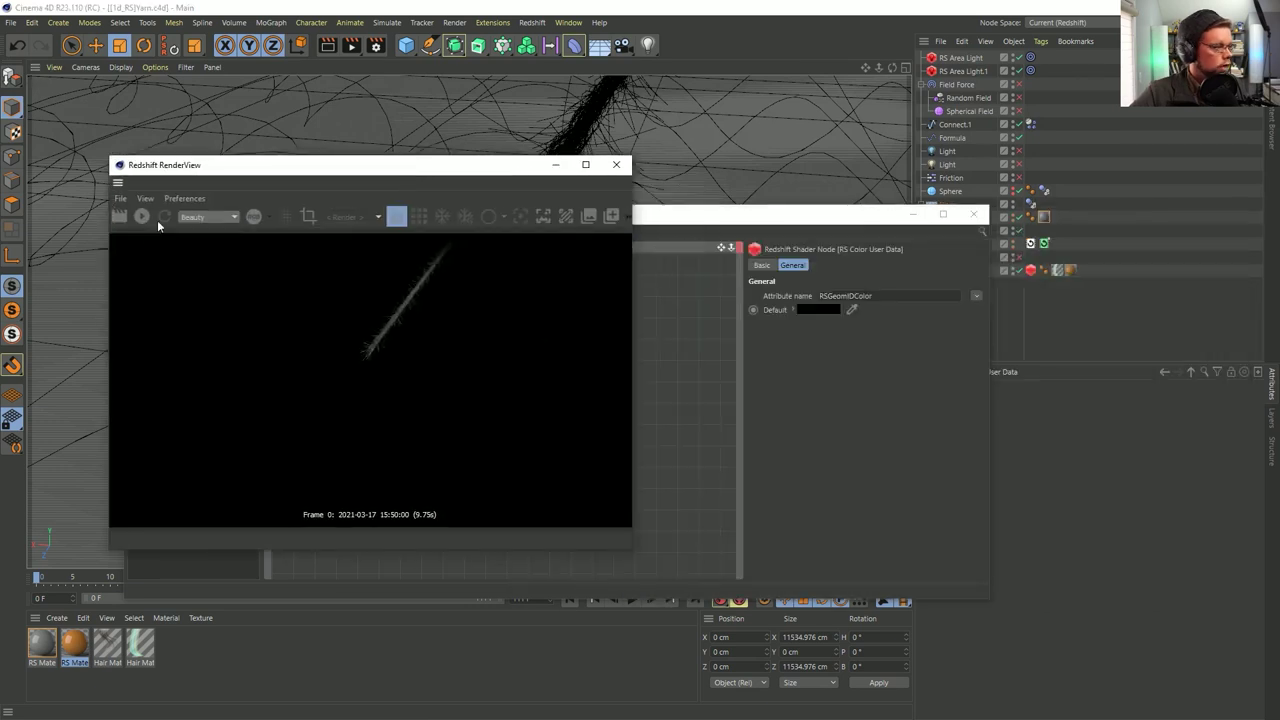
left_click(142, 218)
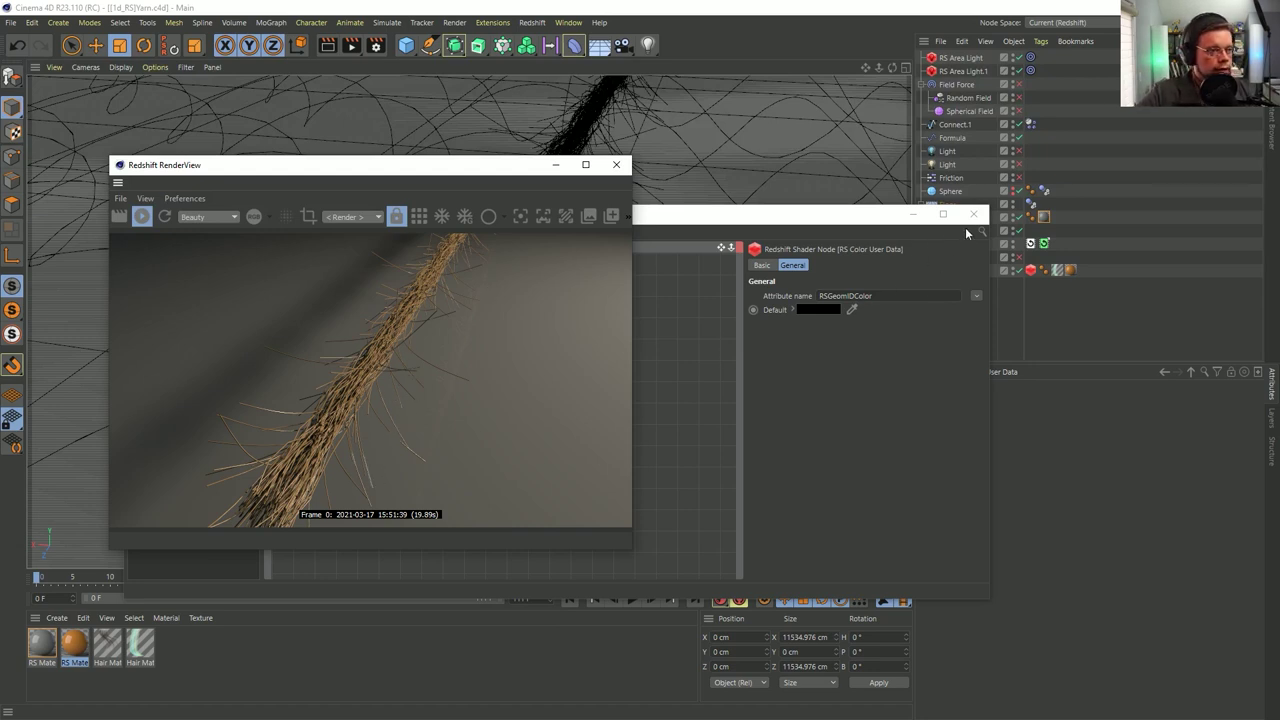
left_click(1031, 271)
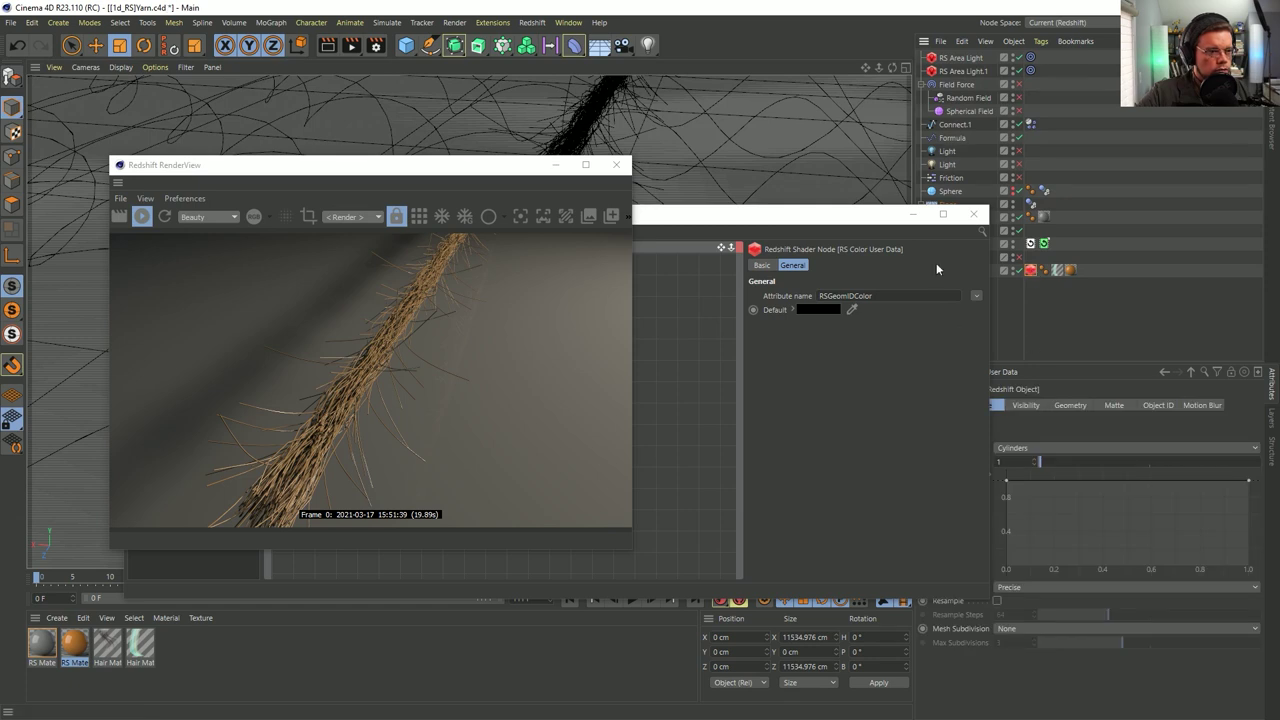
left_click(1034, 448)
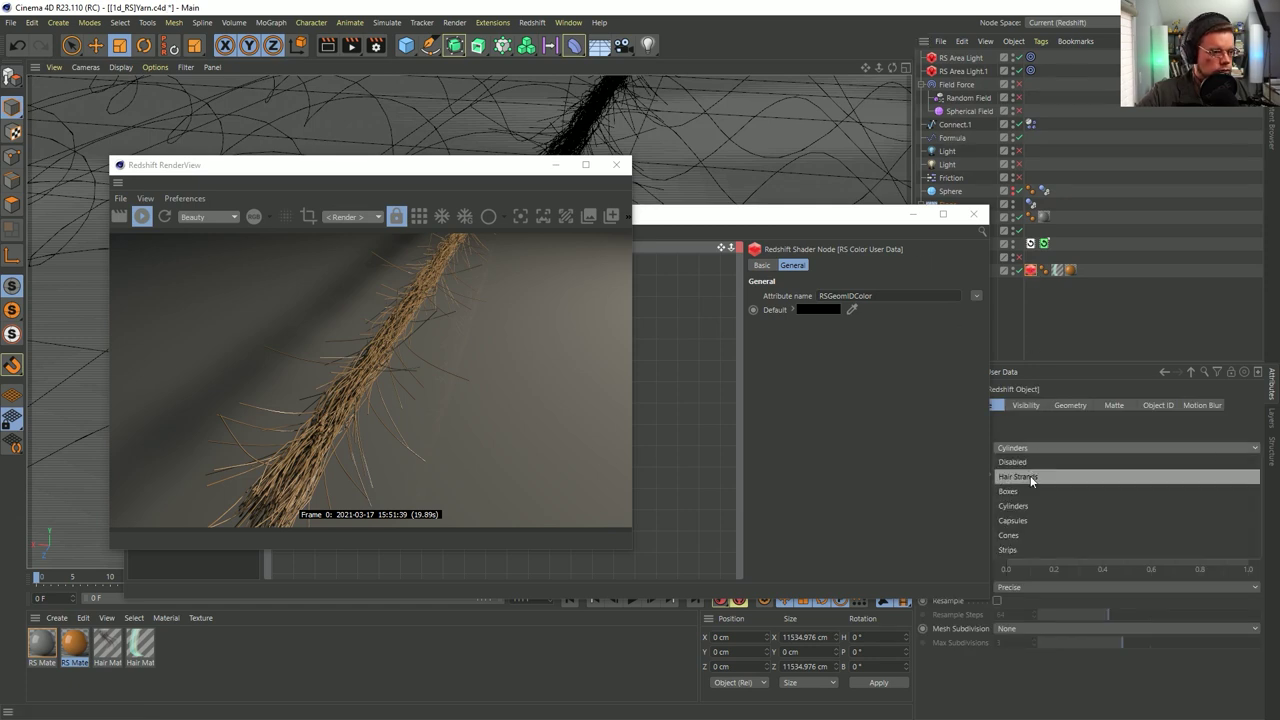
left_click(1030, 477)
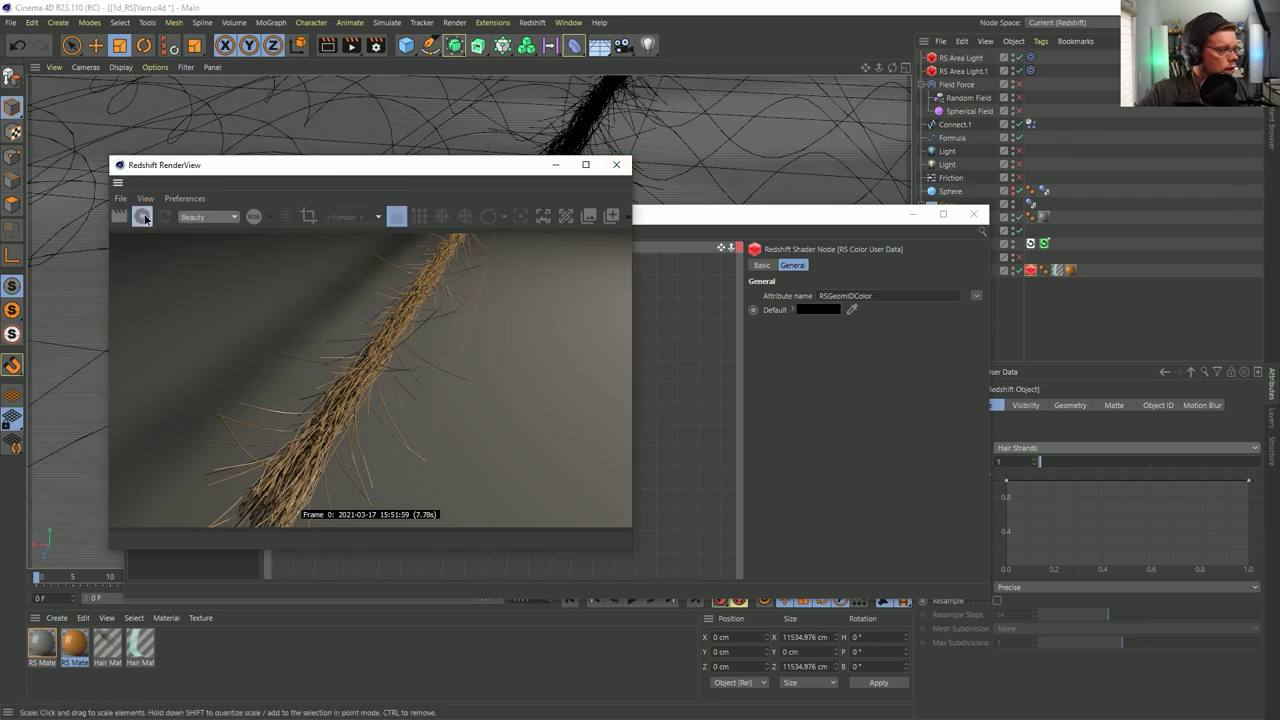
left_click(143, 218)
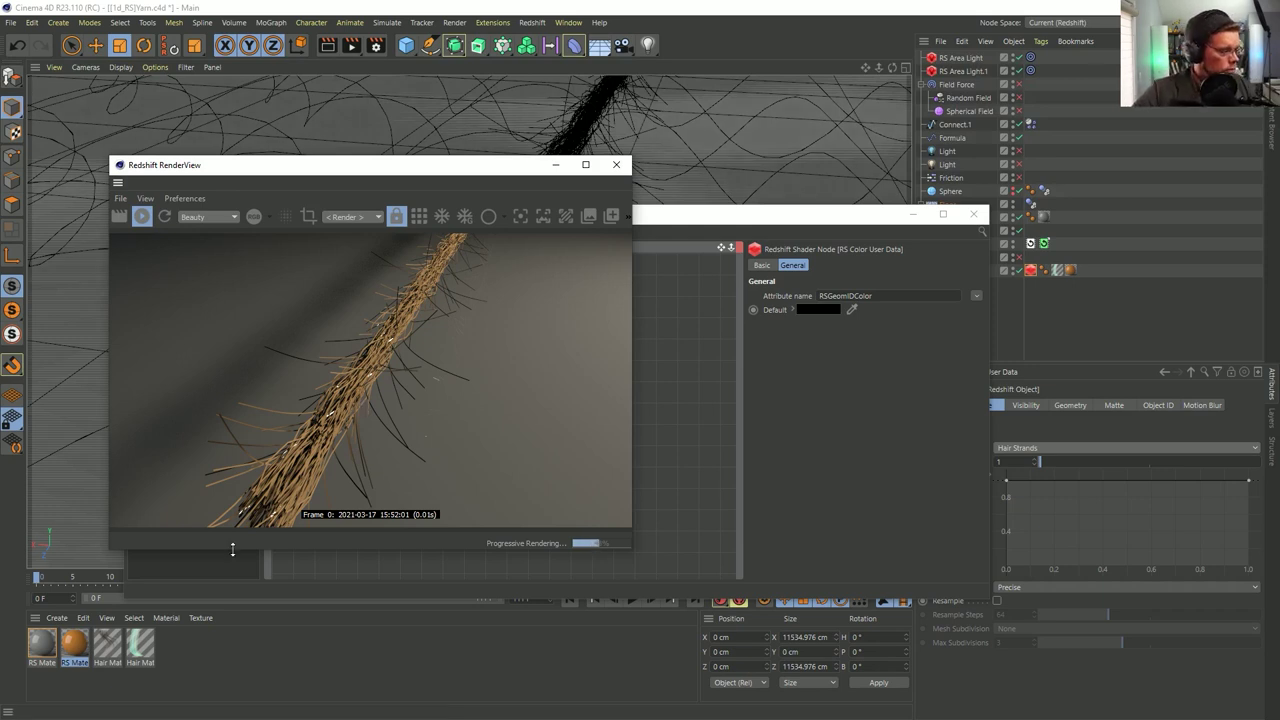
Reopen the hair material's shader graph and view the reference clip [26b]DragonRoam.mp4 in VLC media player
double_click(76, 641)
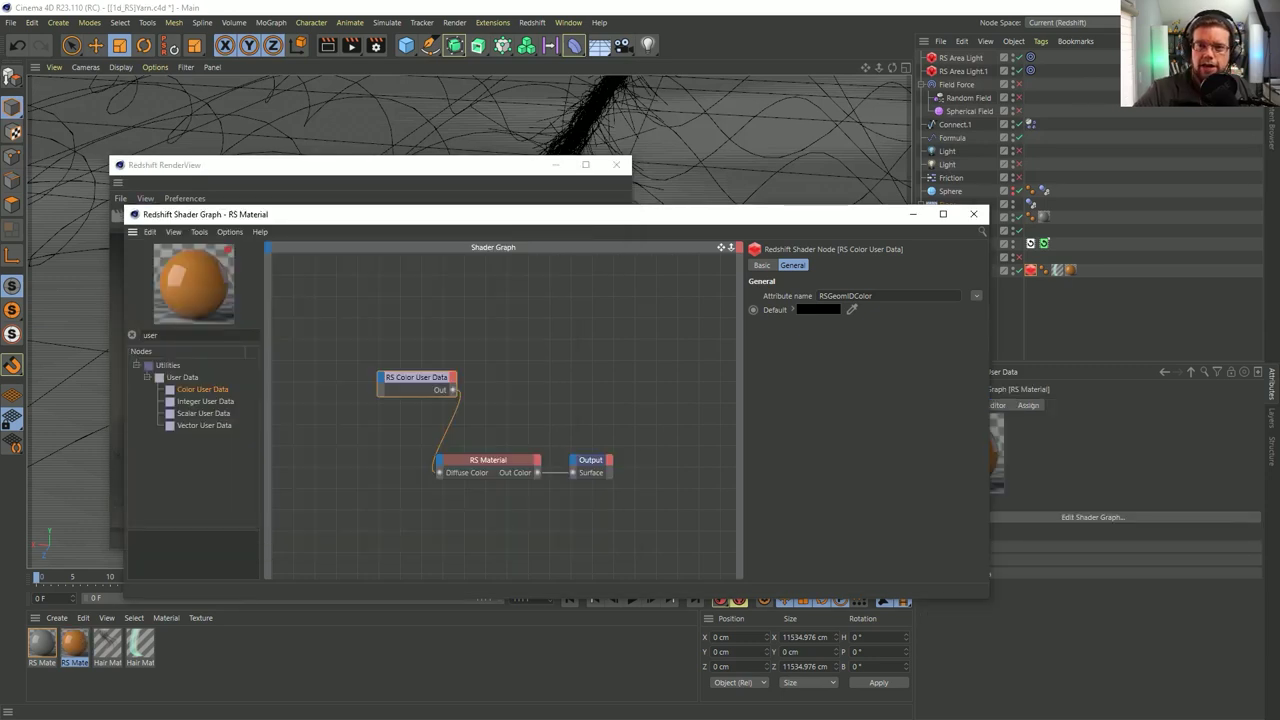
left_click_drag(528, 216, 520, 255)
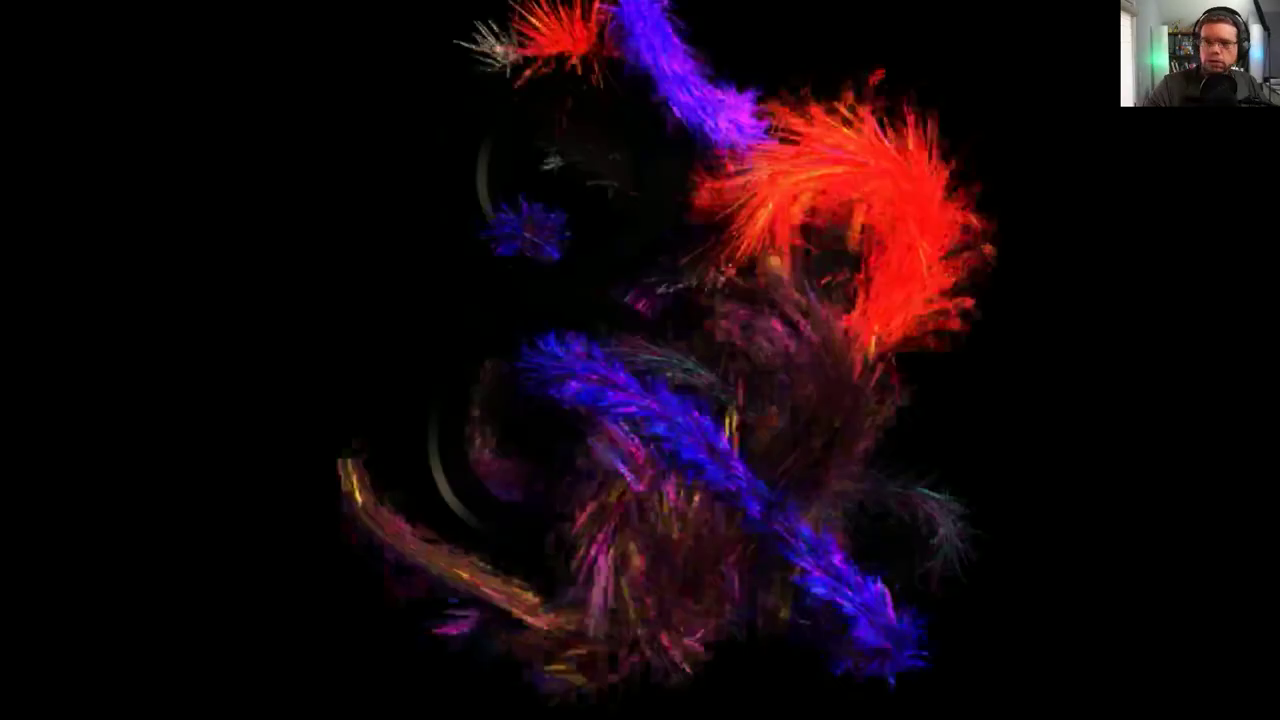
double_click(1154, 331)
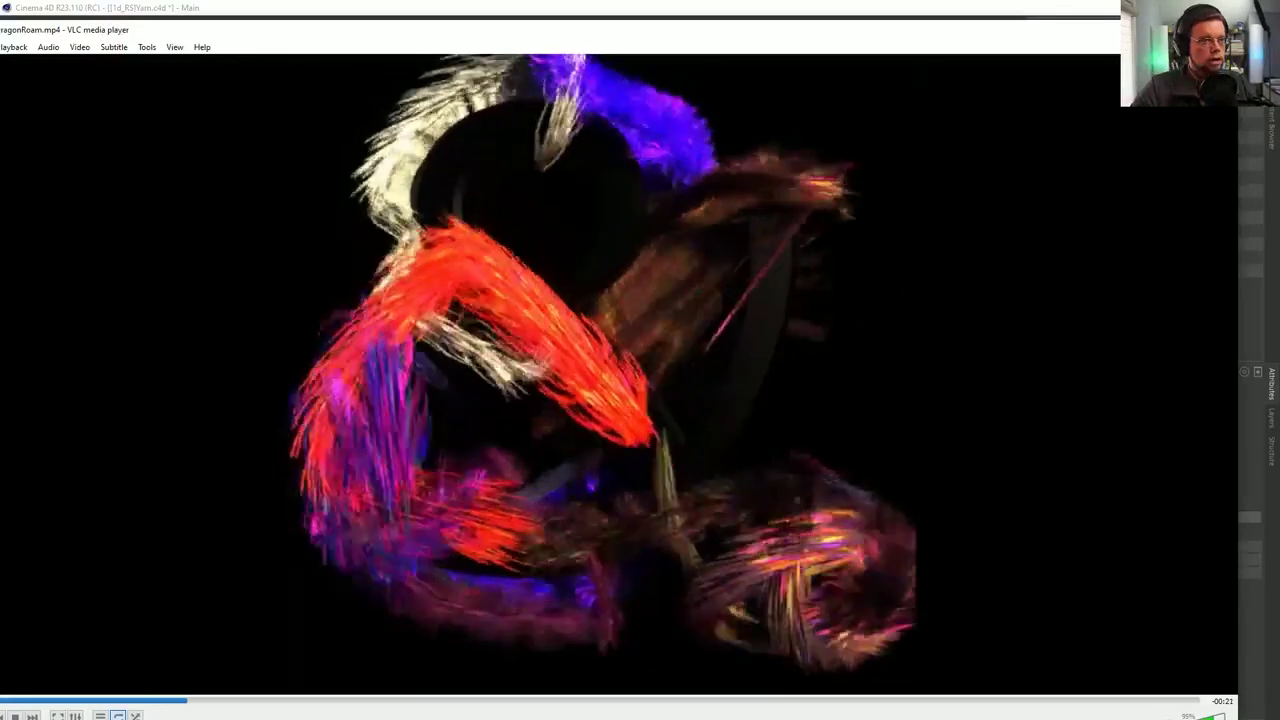
left_click_drag(1237, 20, 868, 278)
left_click_drag(607, 287, 800, 81)
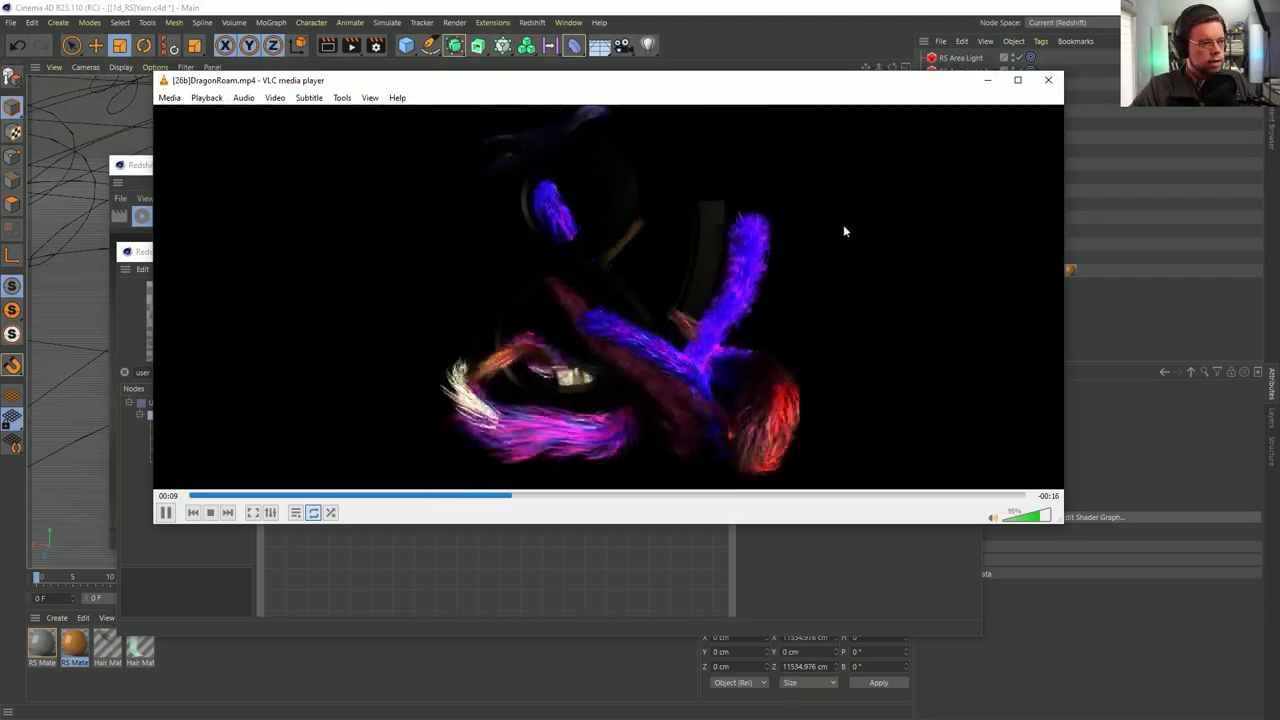
left_click(1048, 80)
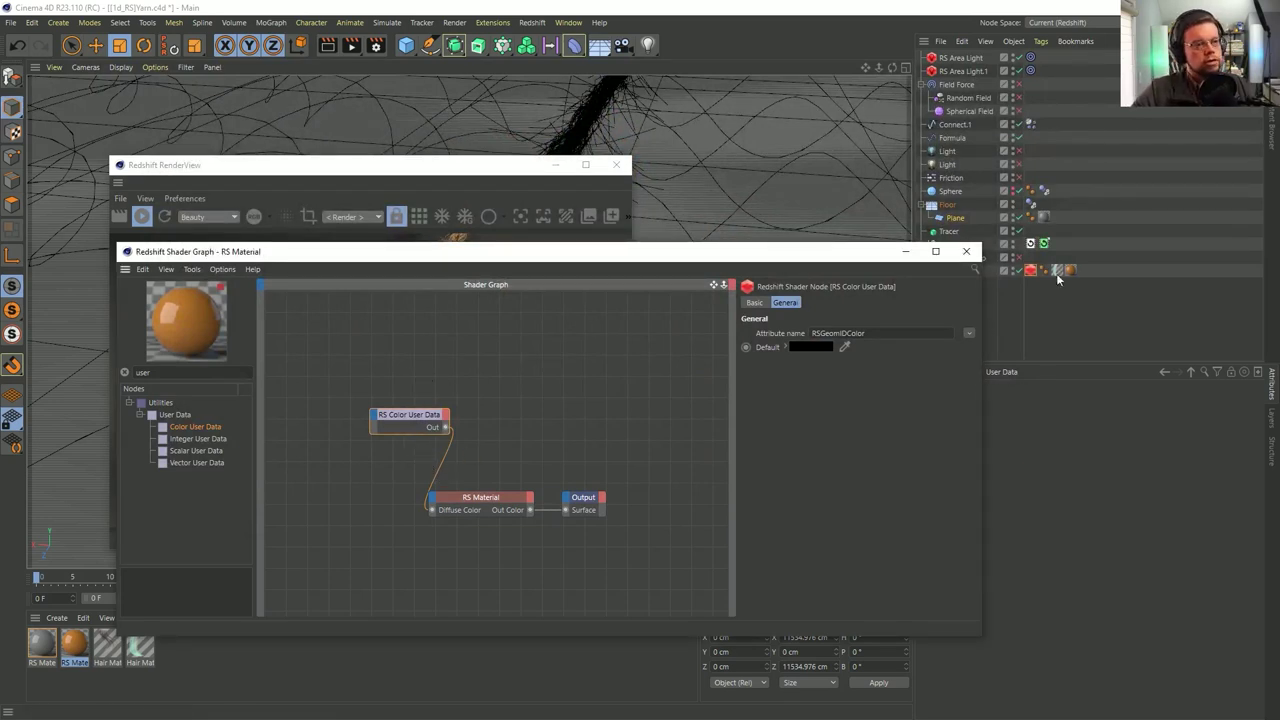
Review the object attribute options of the RS Color User Data node and close the shader graph
left_click_drag(860, 252, 810, 222)
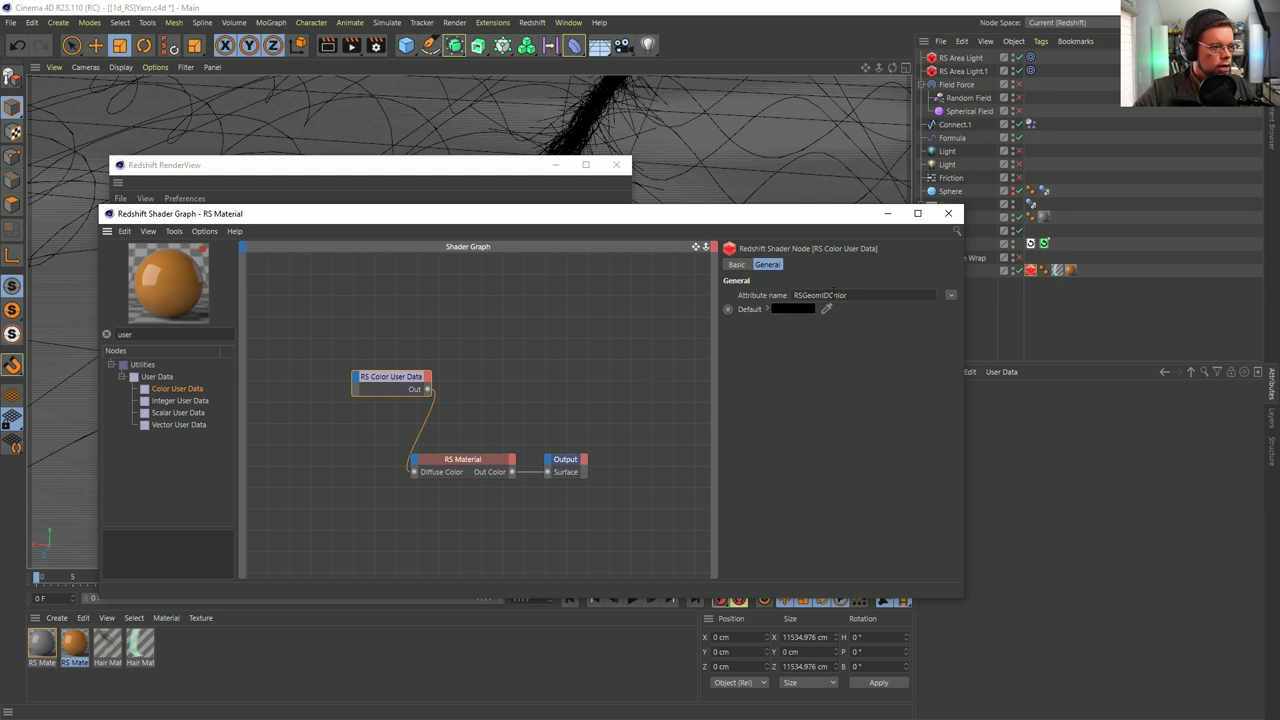
left_click(949, 298)
mouse_move(963, 323)
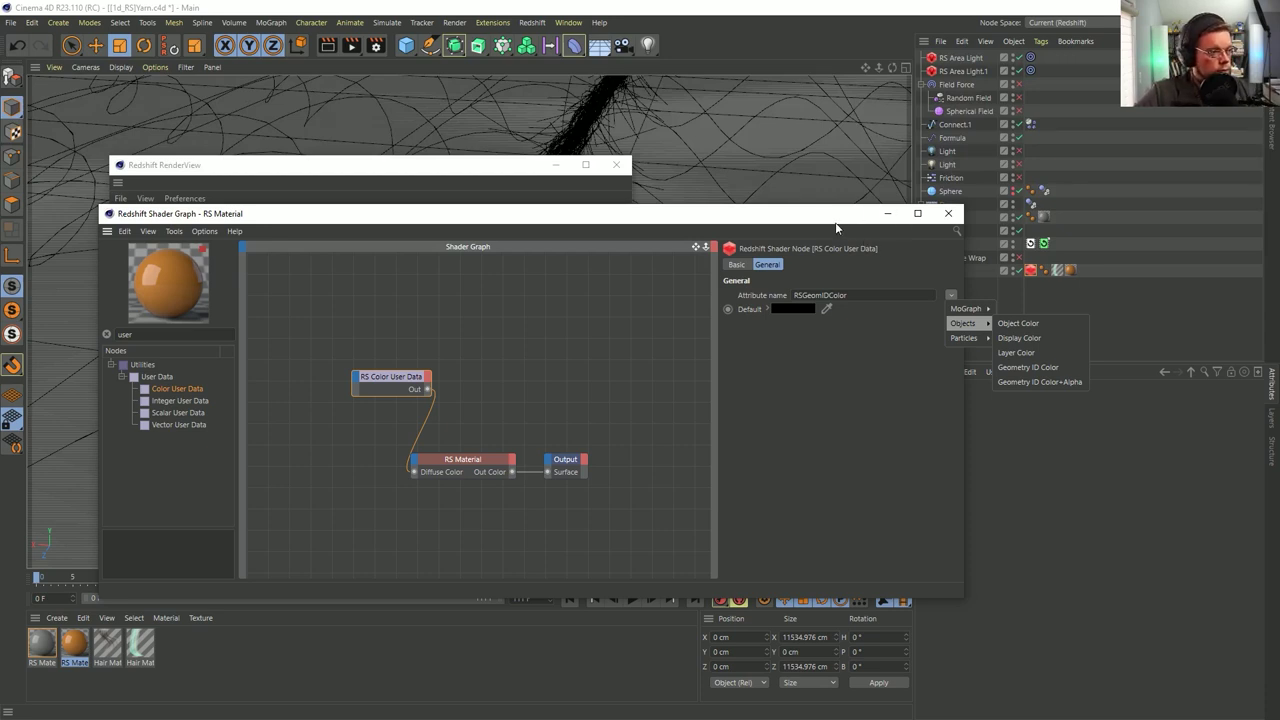
left_click(824, 227)
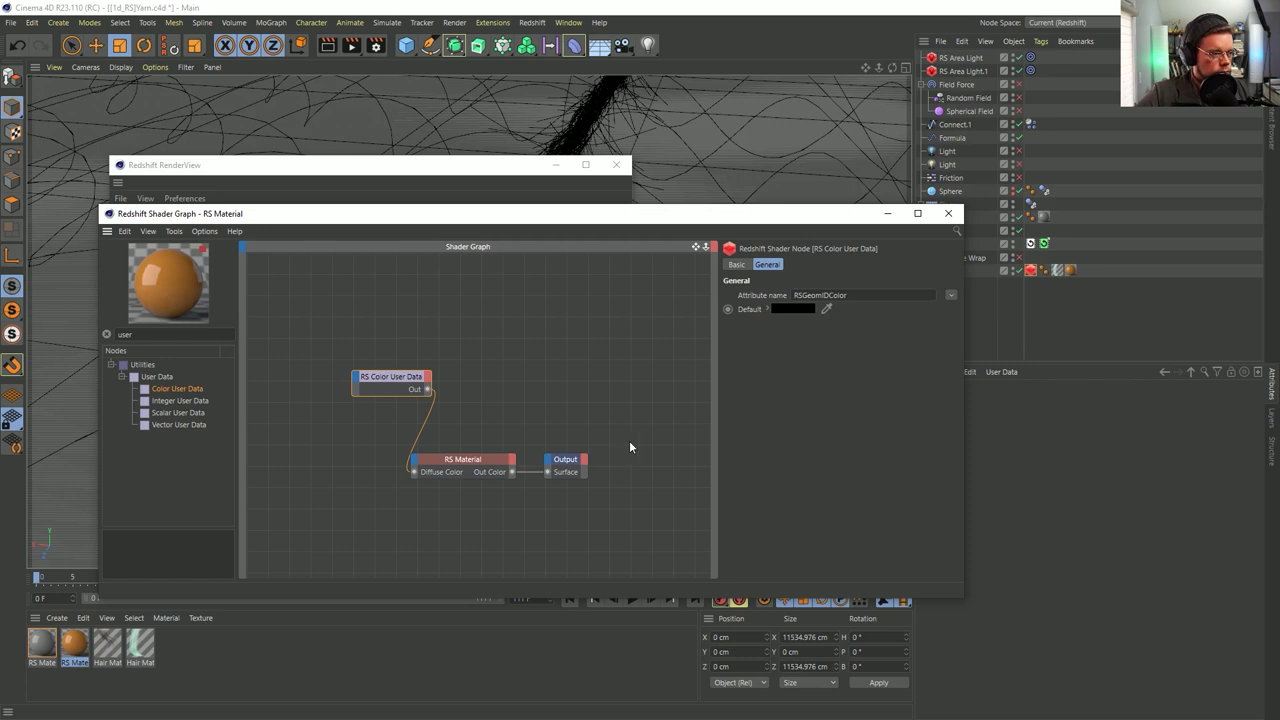
left_click_drag(796, 236, 687, 190)
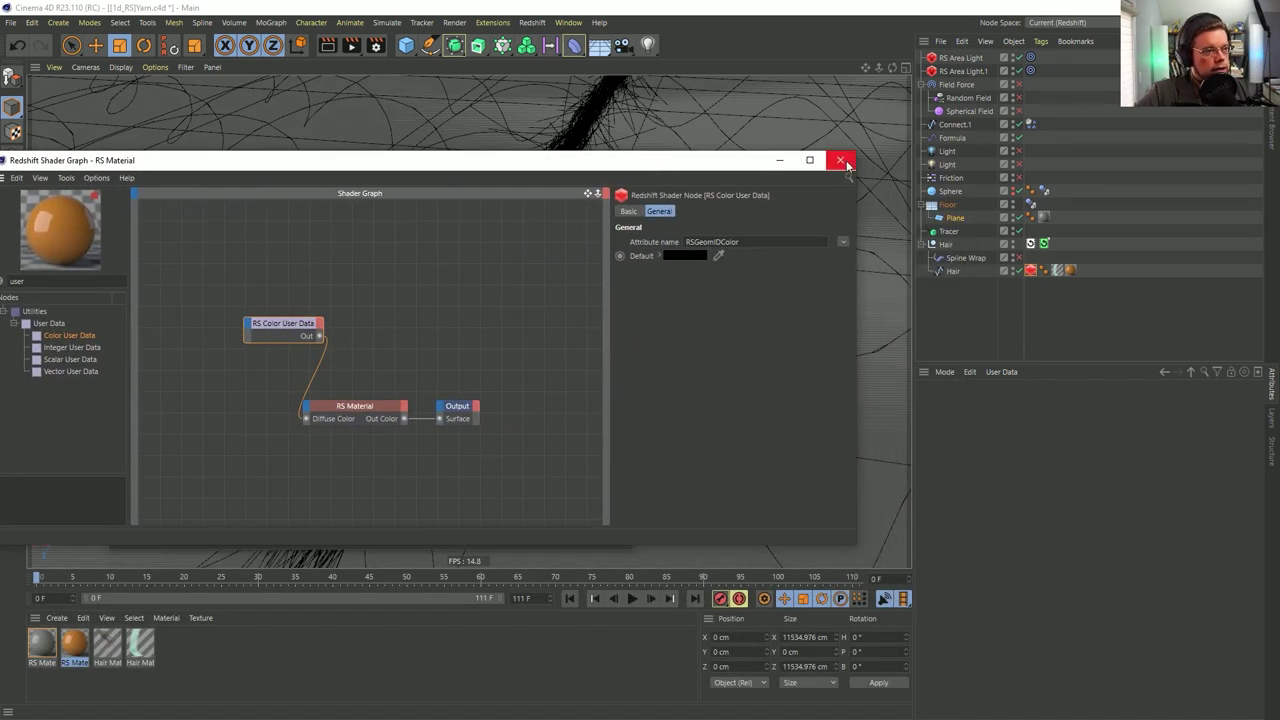
left_click(841, 161)
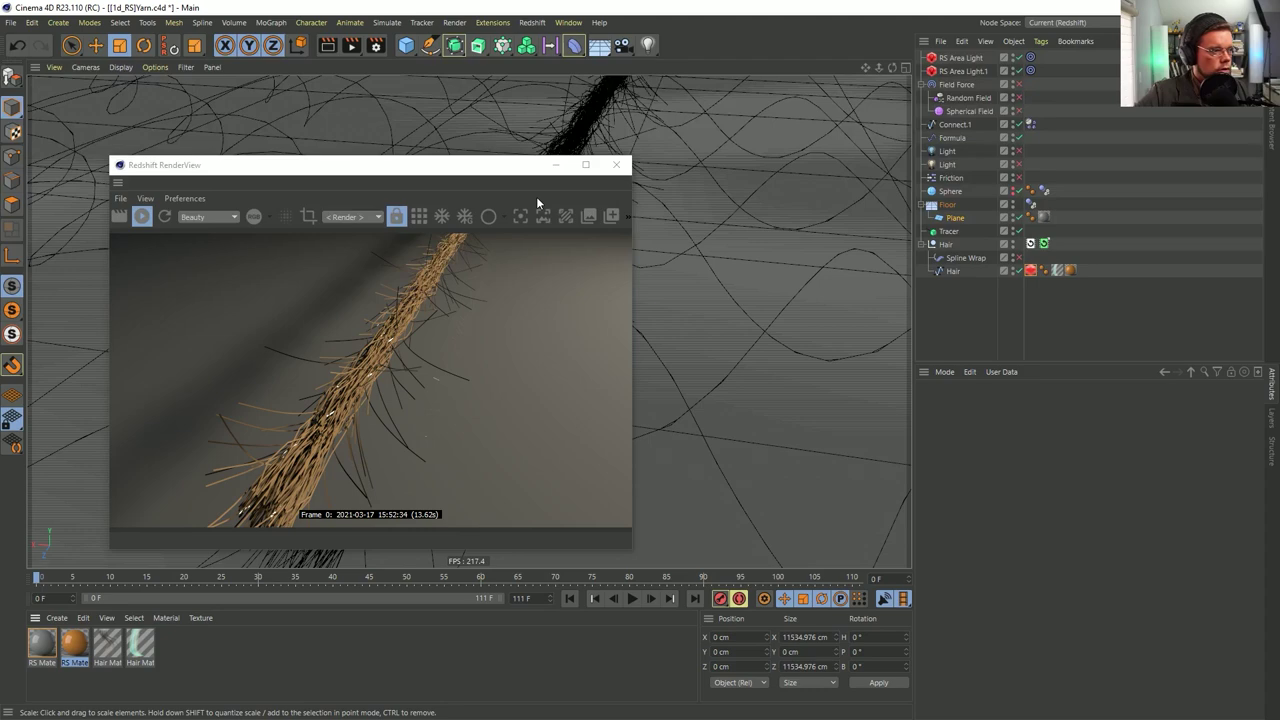
Select a point near the front end of the Hair spline in point mode with the Move tool
left_click_drag(477, 172, 725, 557)
left_click(950, 271)
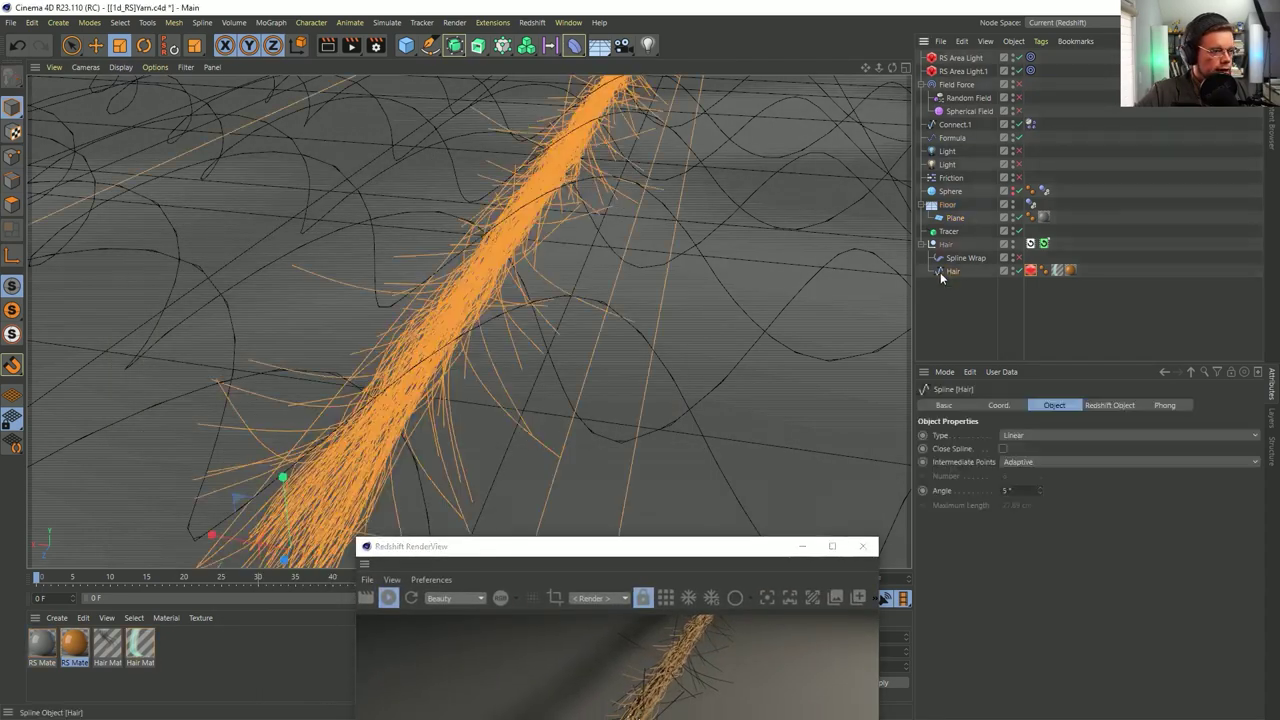
left_click(12, 155)
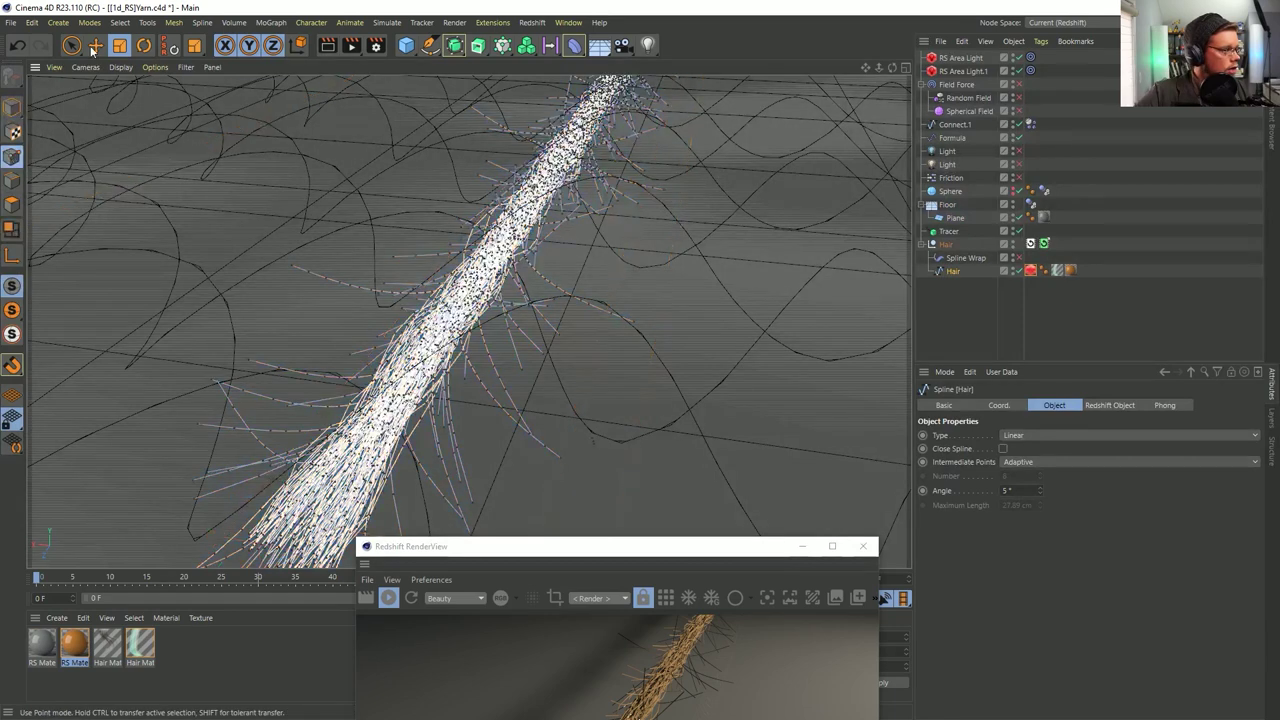
left_click(95, 45)
left_click(344, 463)
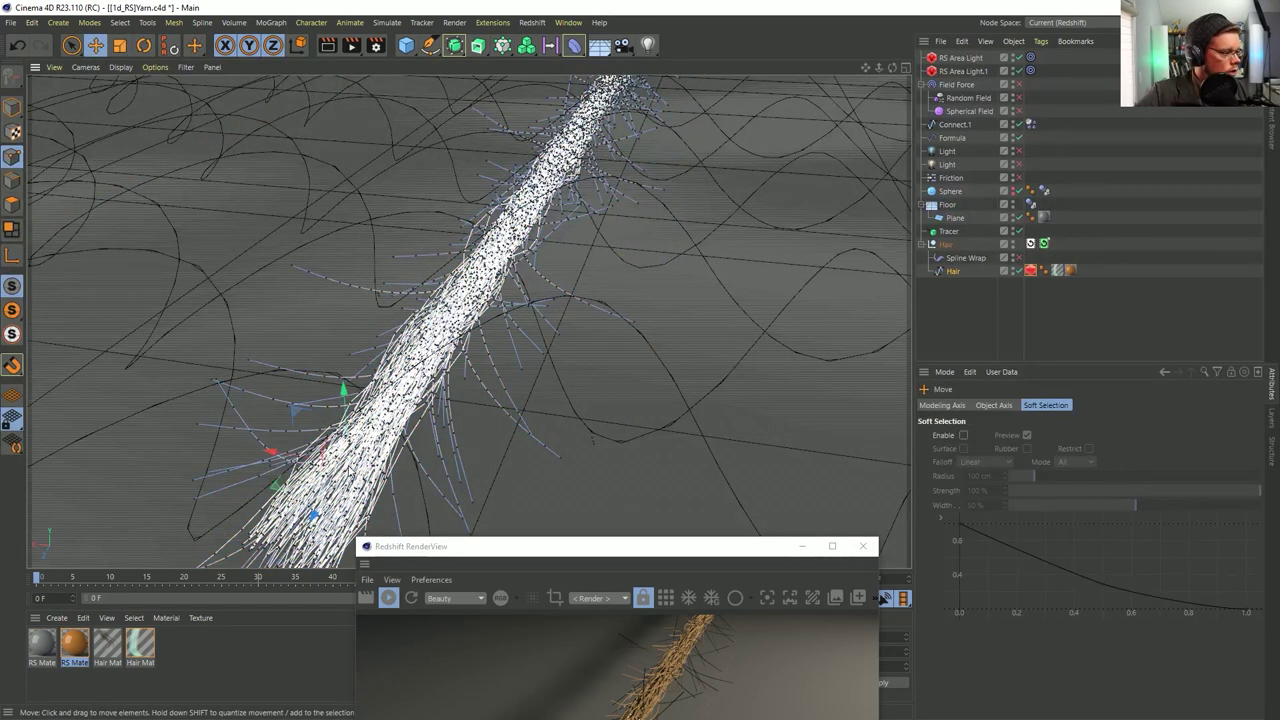
key("u")
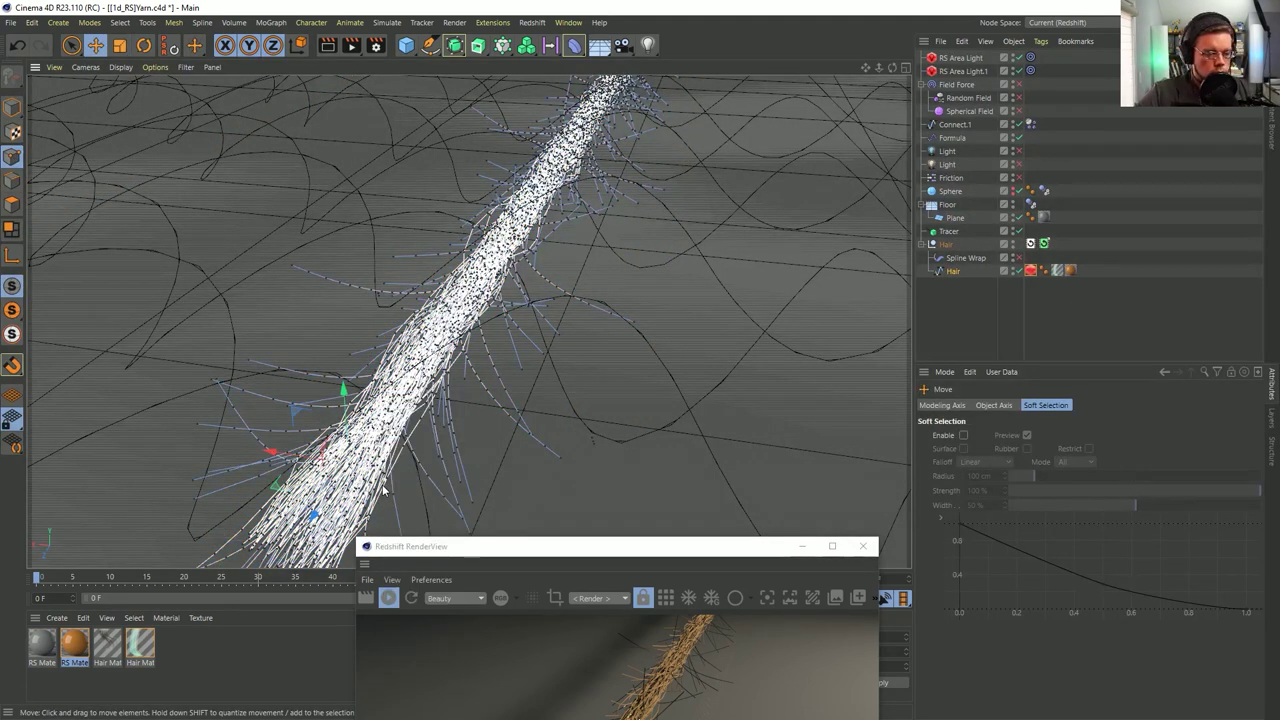
key("u")
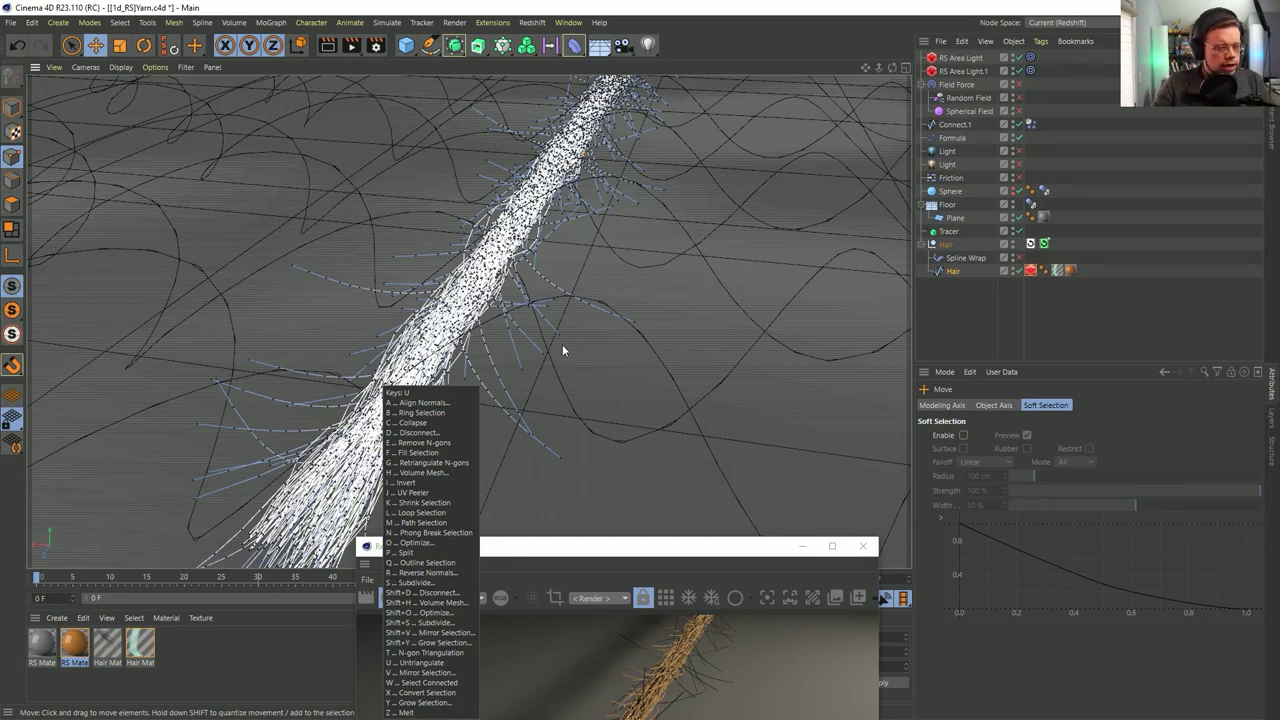
key("Escape")
Stop the IPR render and split the selected part of the Hair spline into a separate spline object
left_click(510, 606)
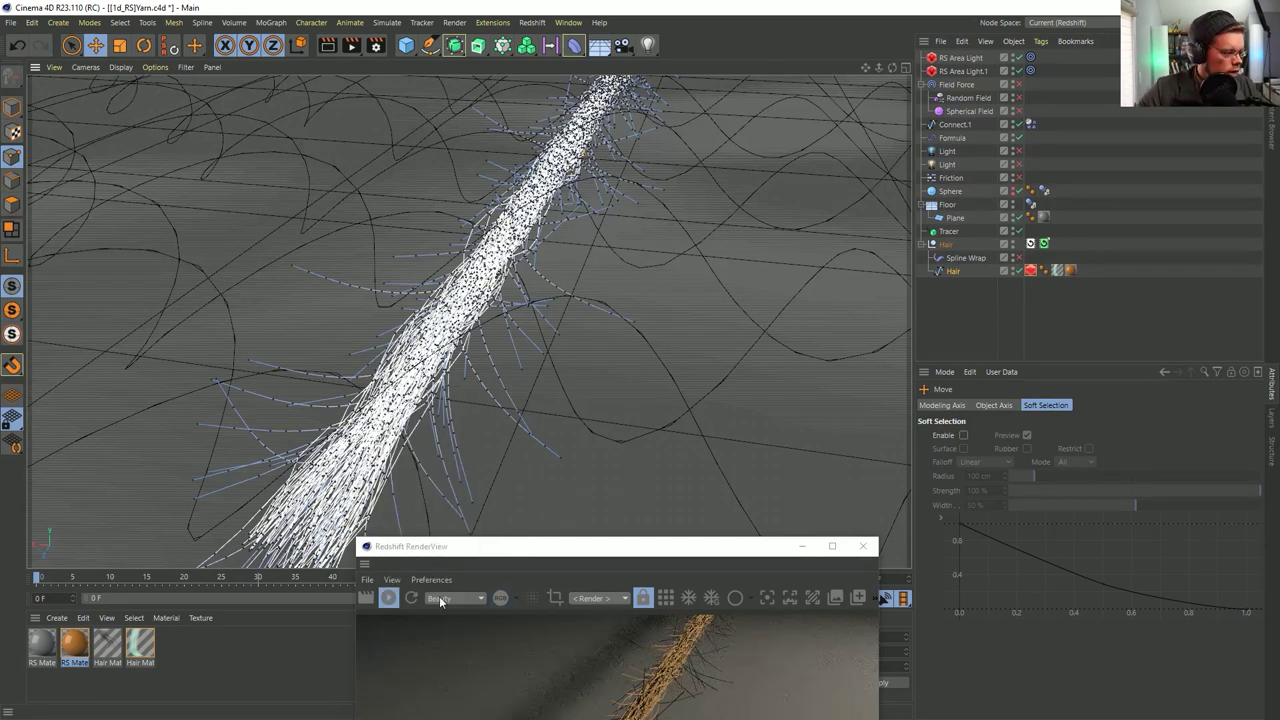
left_click(392, 600)
left_click_drag(513, 556, 487, 531)
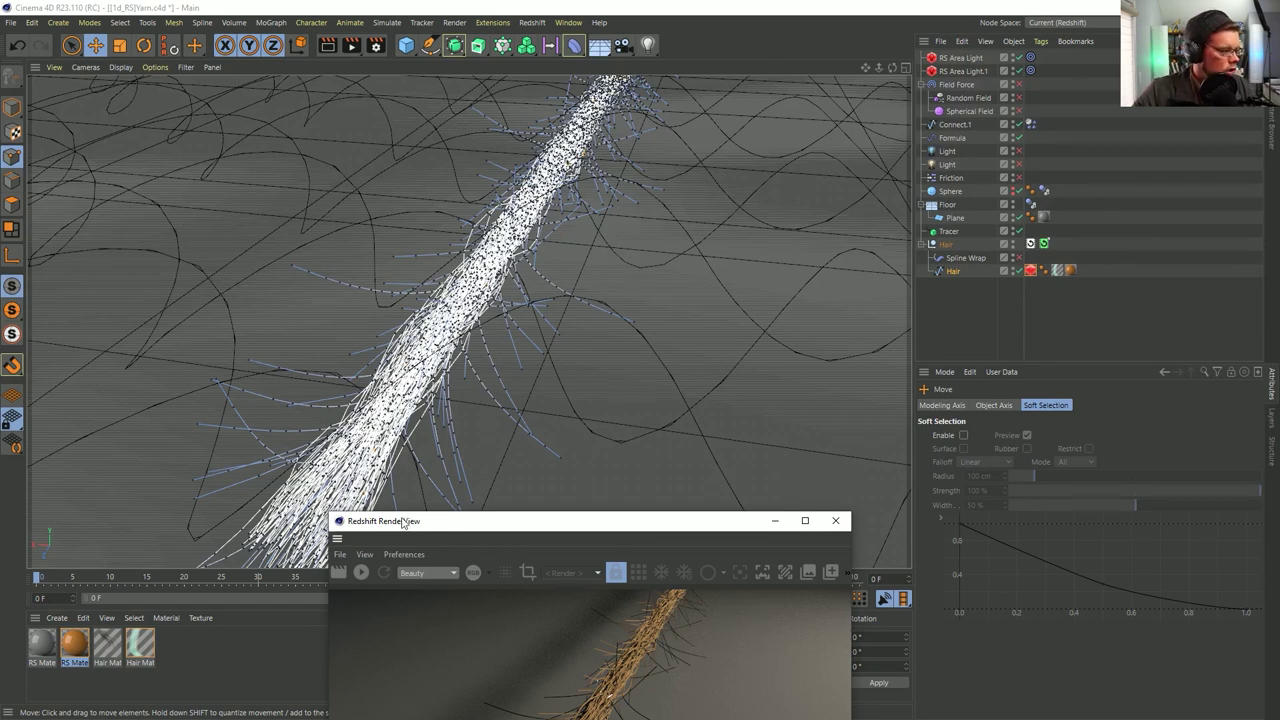
left_click_drag(440, 527, 615, 596)
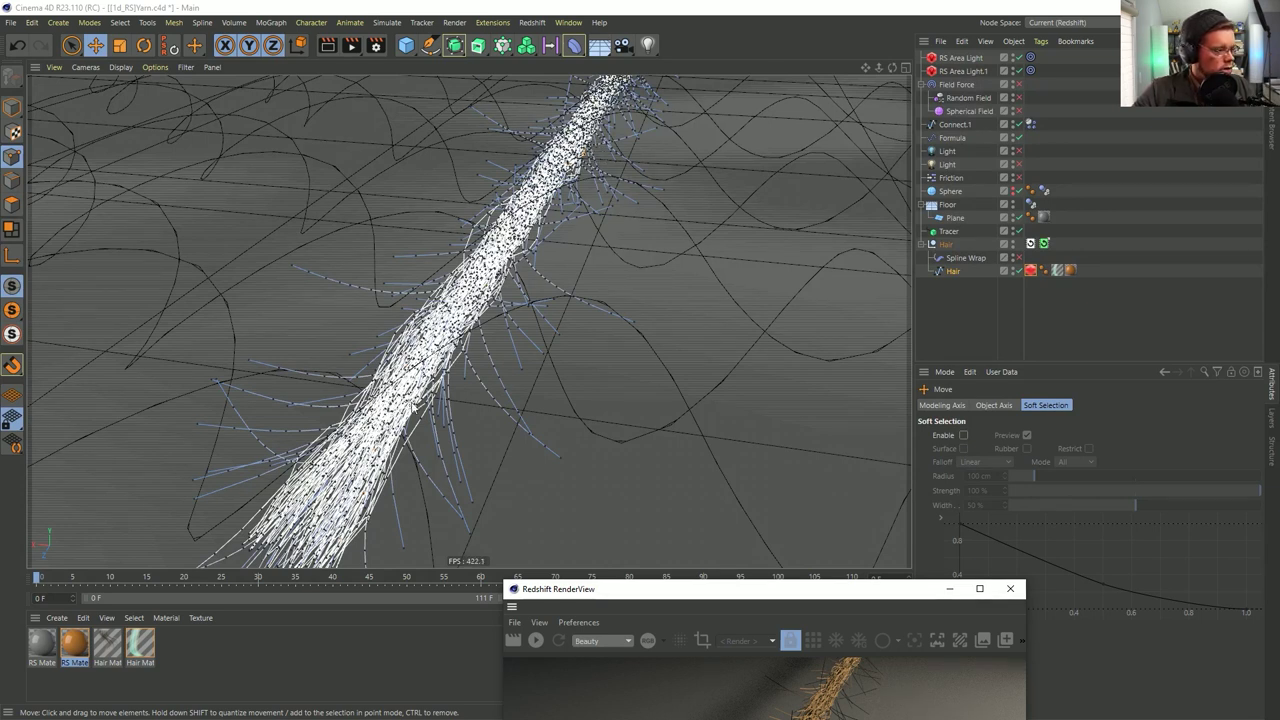
right_click(413, 238)
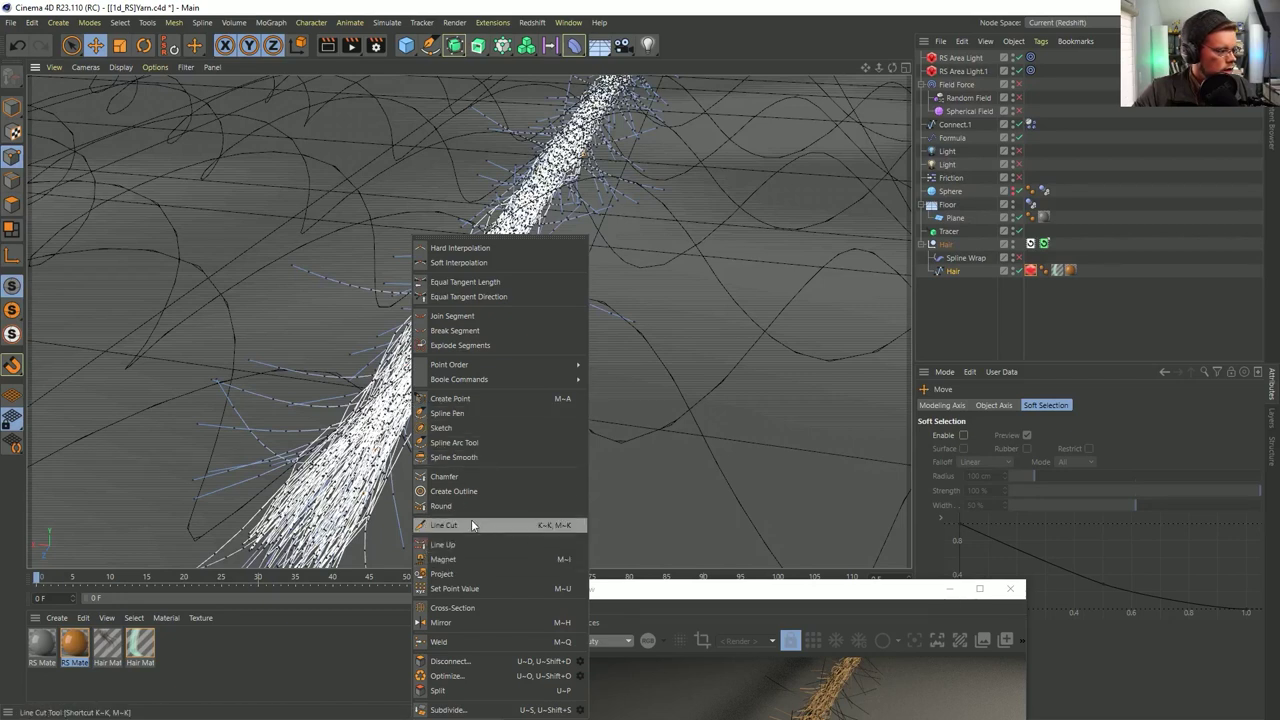
left_click(500, 690)
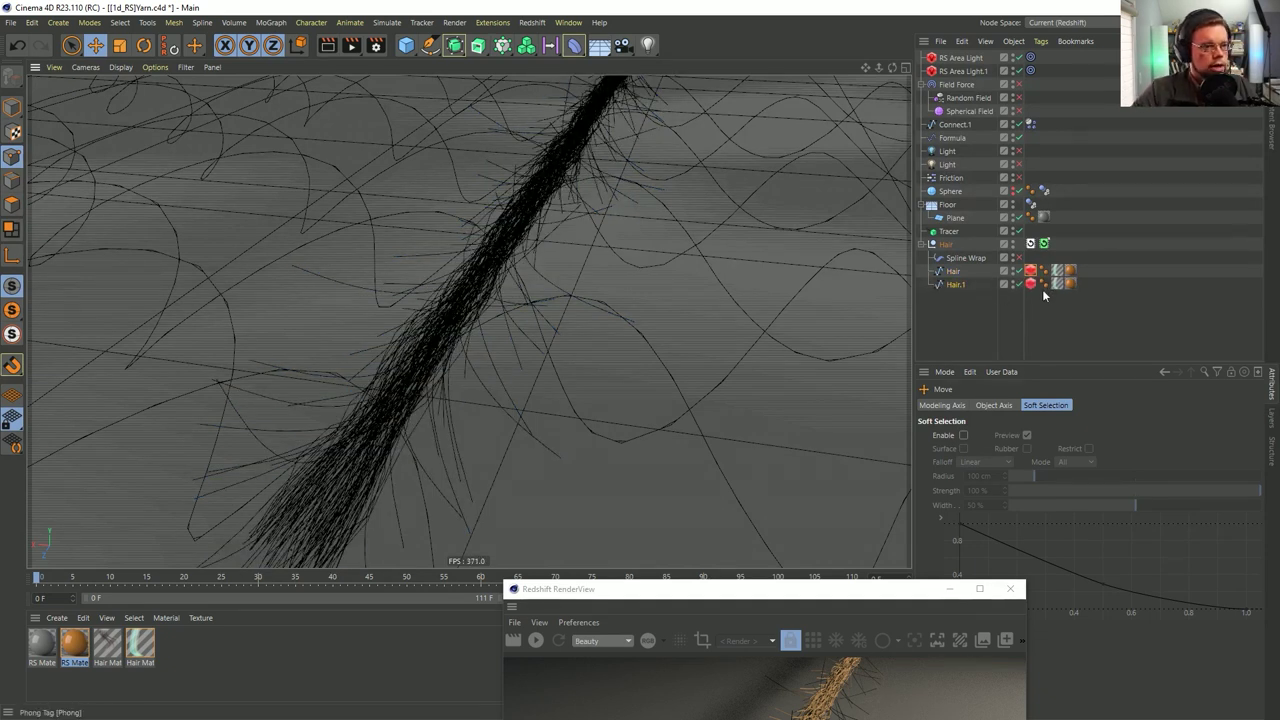
left_click(950, 273)
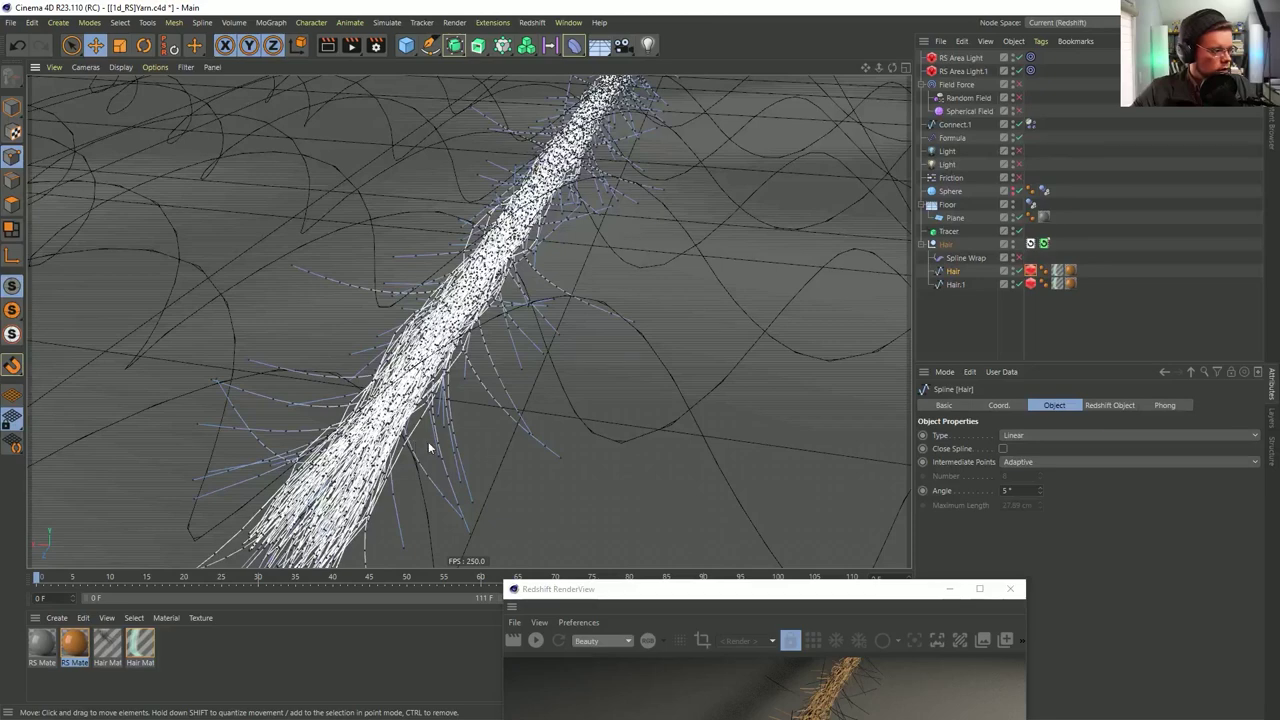
left_click_drag(816, 603, 646, 194)
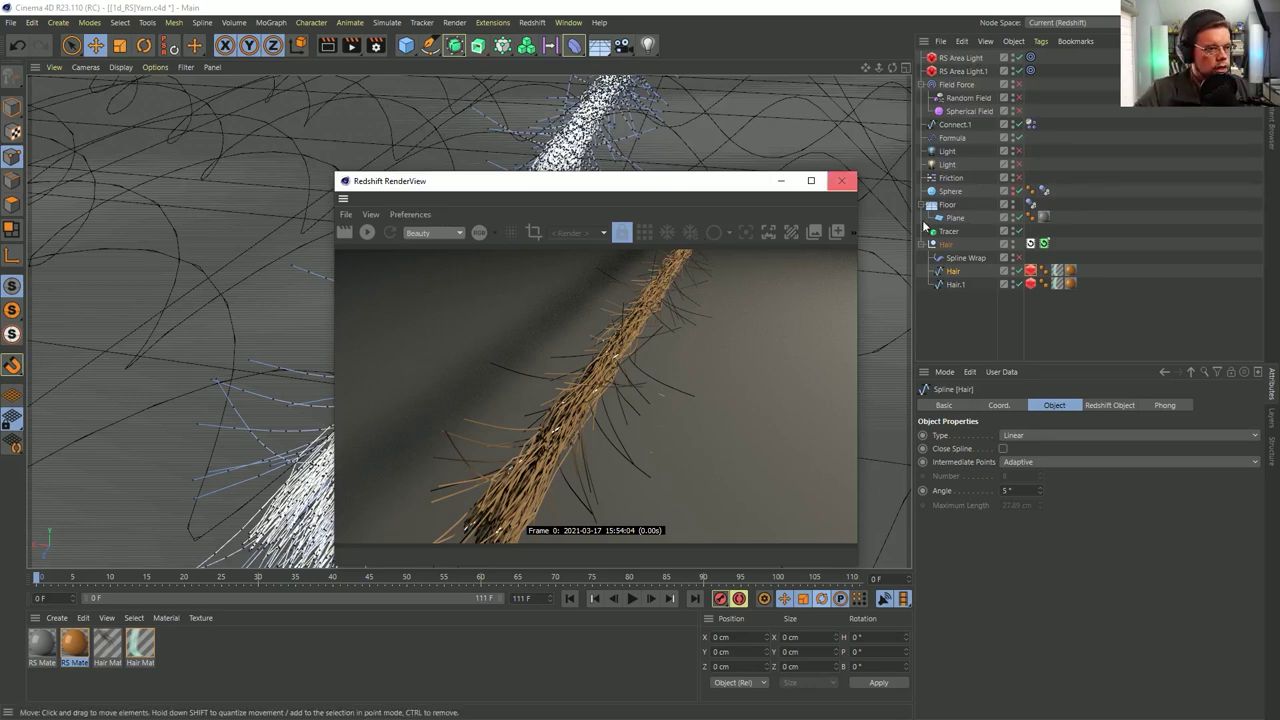
Delete the split-off Hair.1 spline and move the Redshift RenderView clear of the remaining strands
left_click(956, 285)
key("Delete")
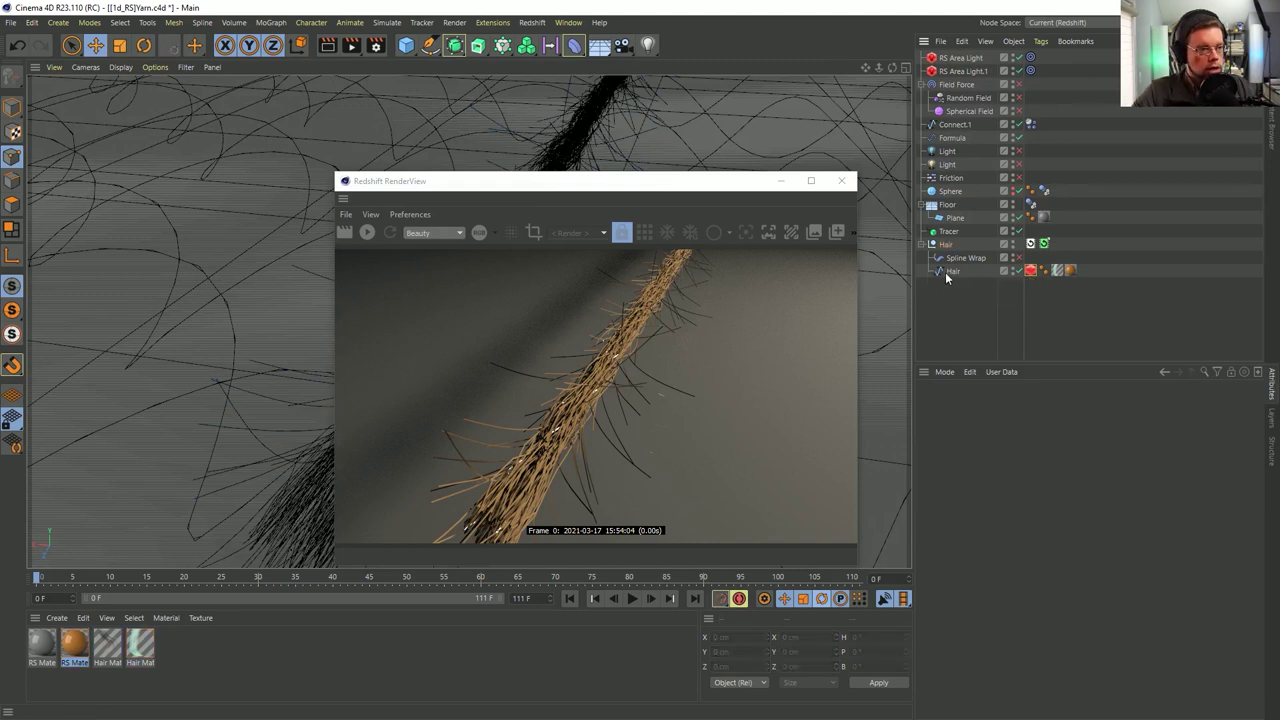
left_click_drag(621, 203, 428, 118)
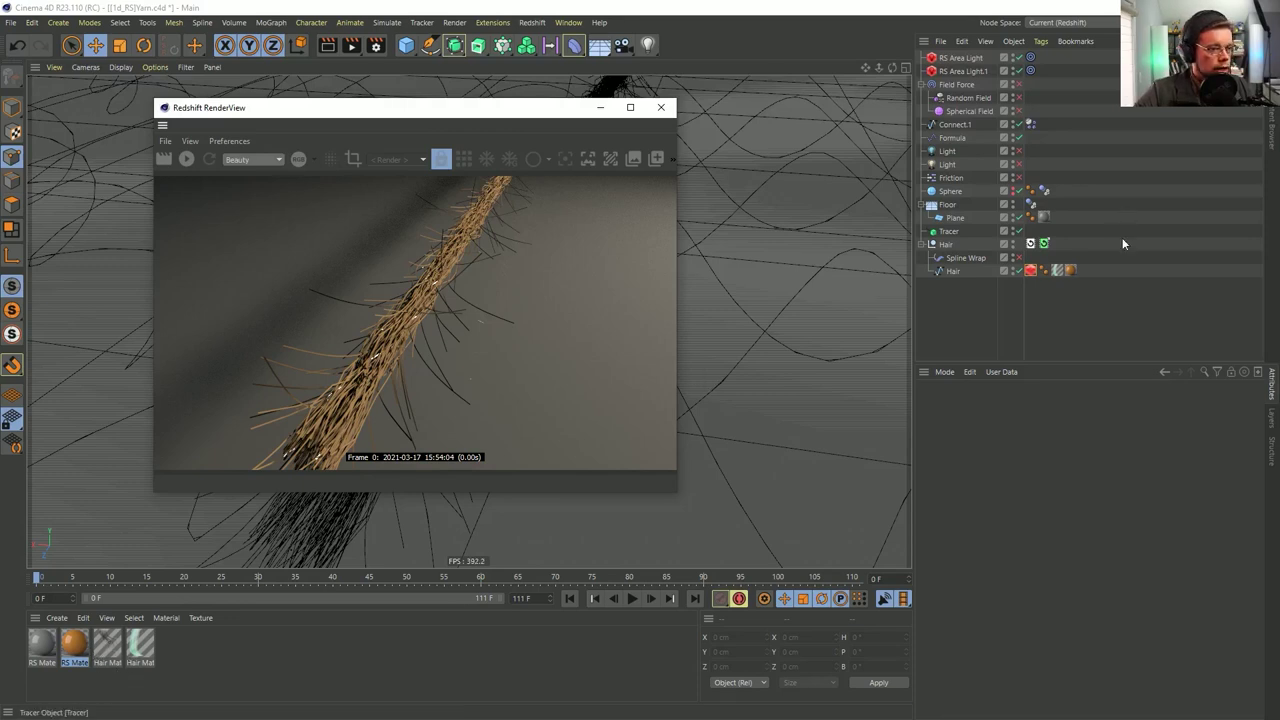
Try rendering the Hair spline with only its hair material, moving the RS Material tag to Spline Wrap and back
mouse_move(1070, 270)
left_mouse_down()
mouse_move(1035, 258)
mouse_move(1058, 262)
left_mouse_up()
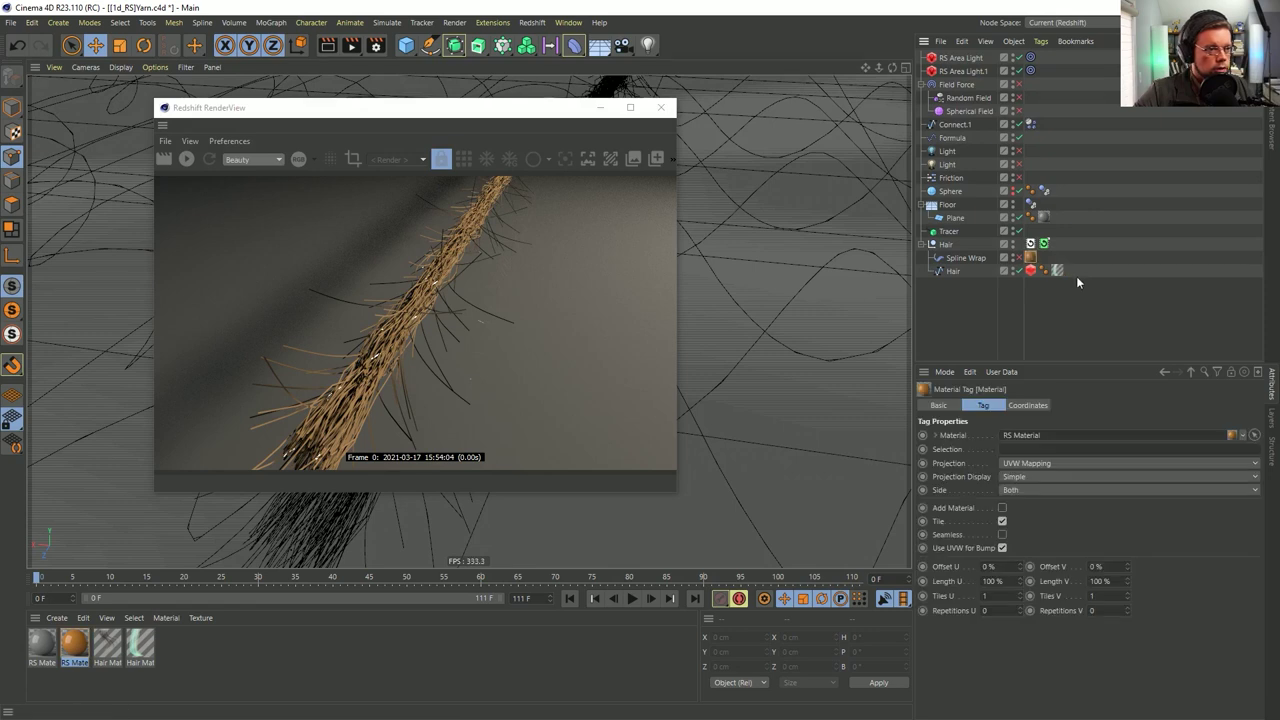
left_click(1056, 273)
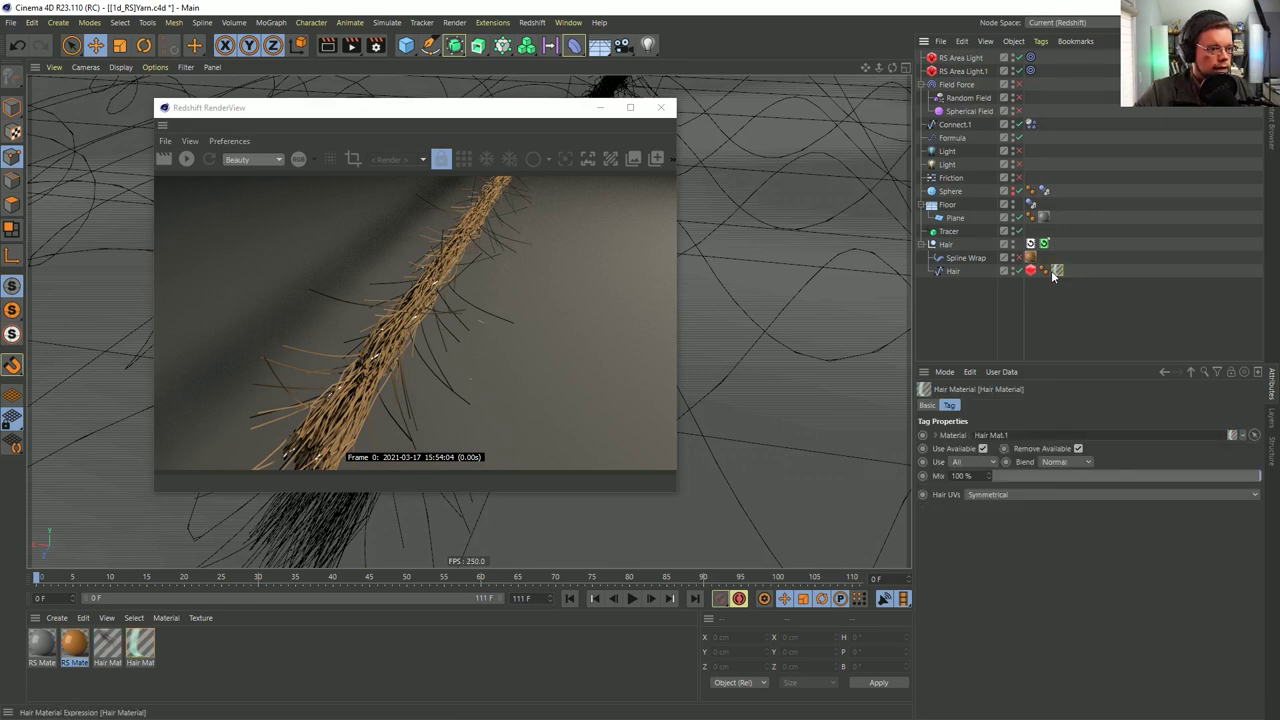
left_click(186, 159)
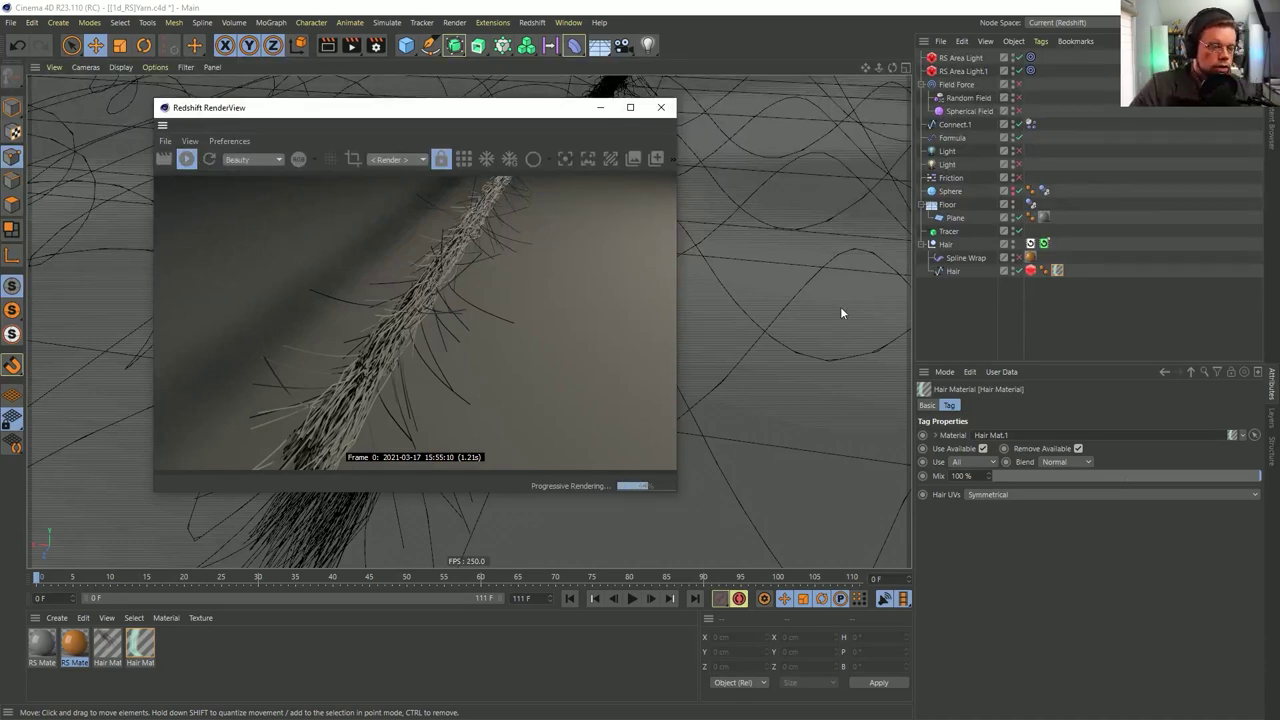
left_click_drag(1030, 258, 1077, 273)
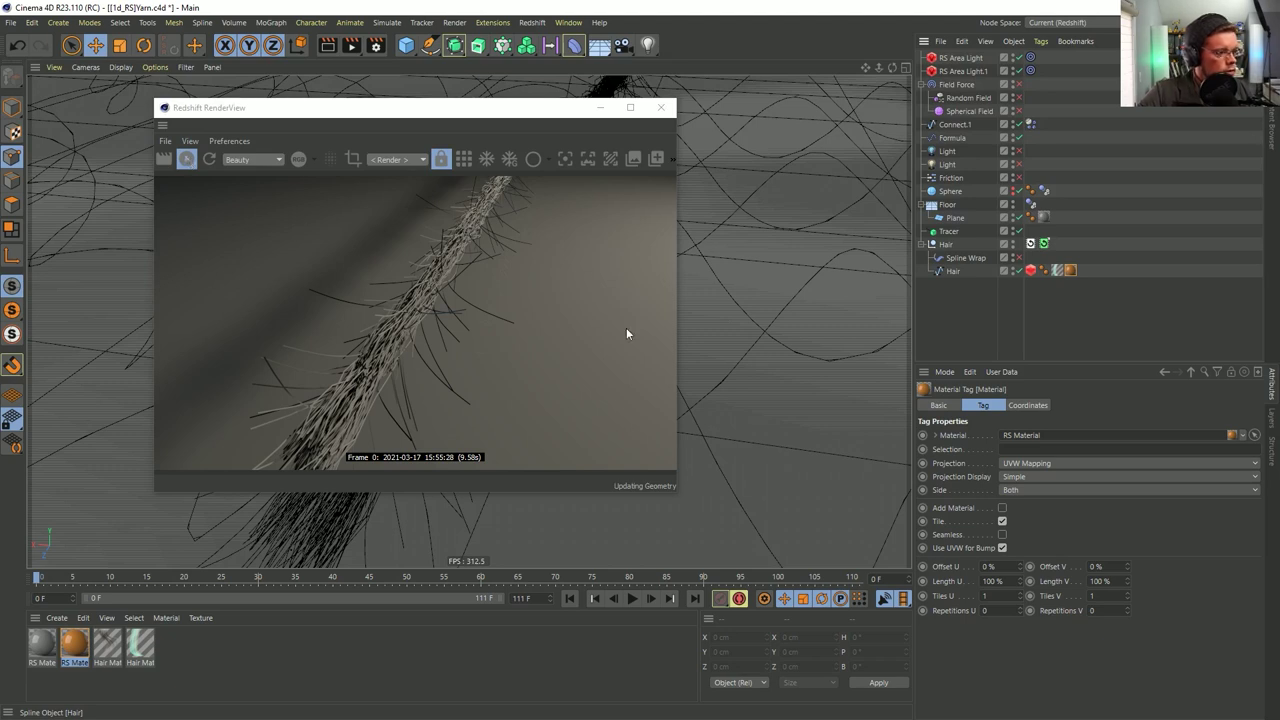
left_click(276, 385)
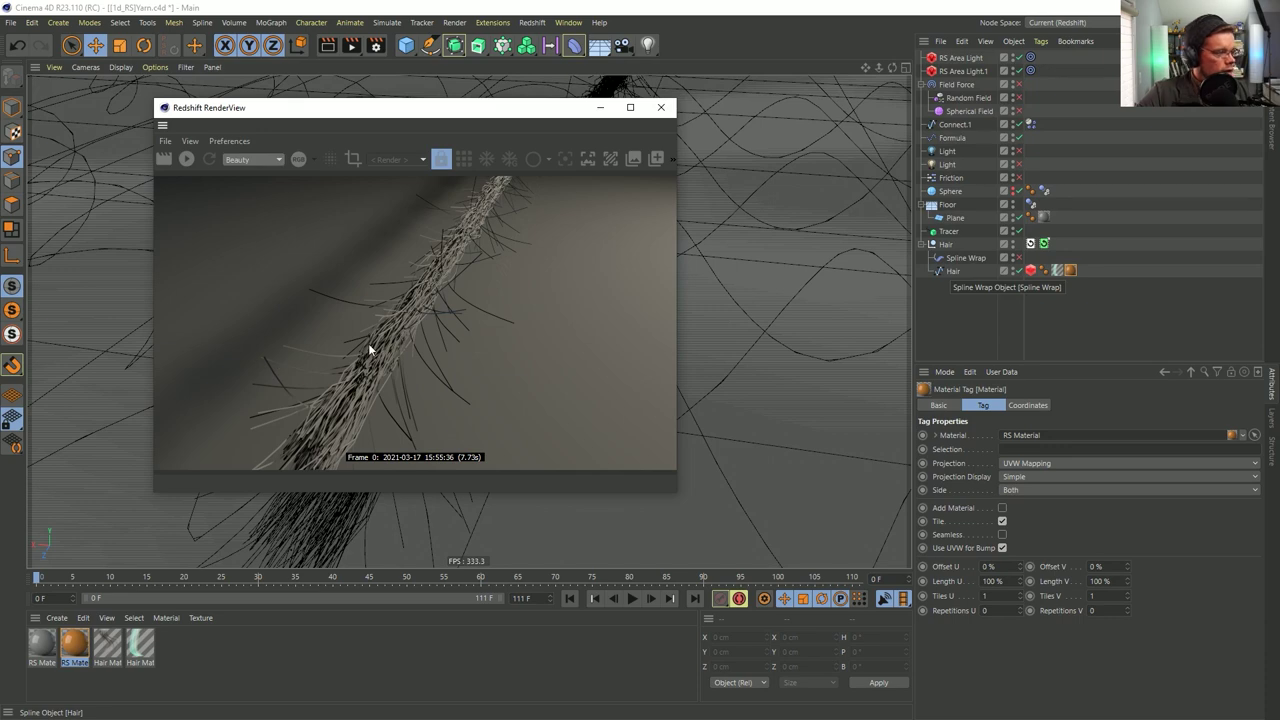
Open the shader graph of the hair's RS Material and delete the RS Color User Data node
left_click(86, 646)
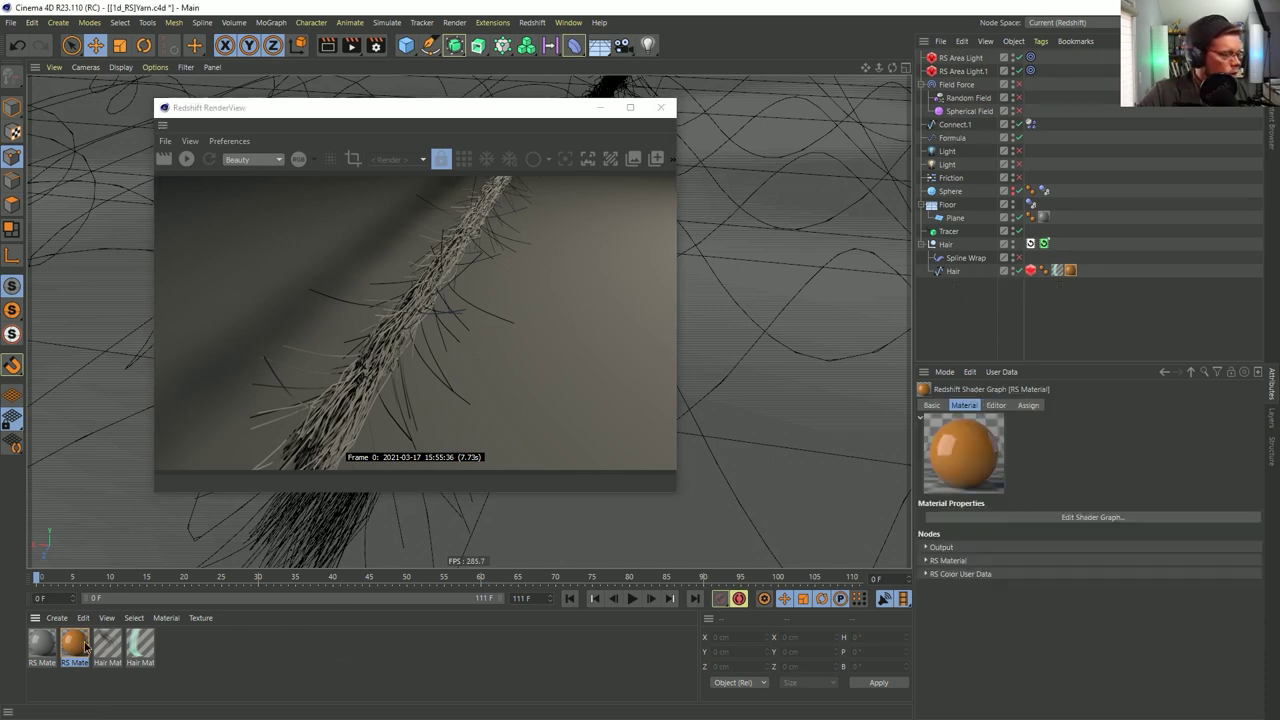
left_click(1093, 517)
left_click_drag(920, 178, 568, 157)
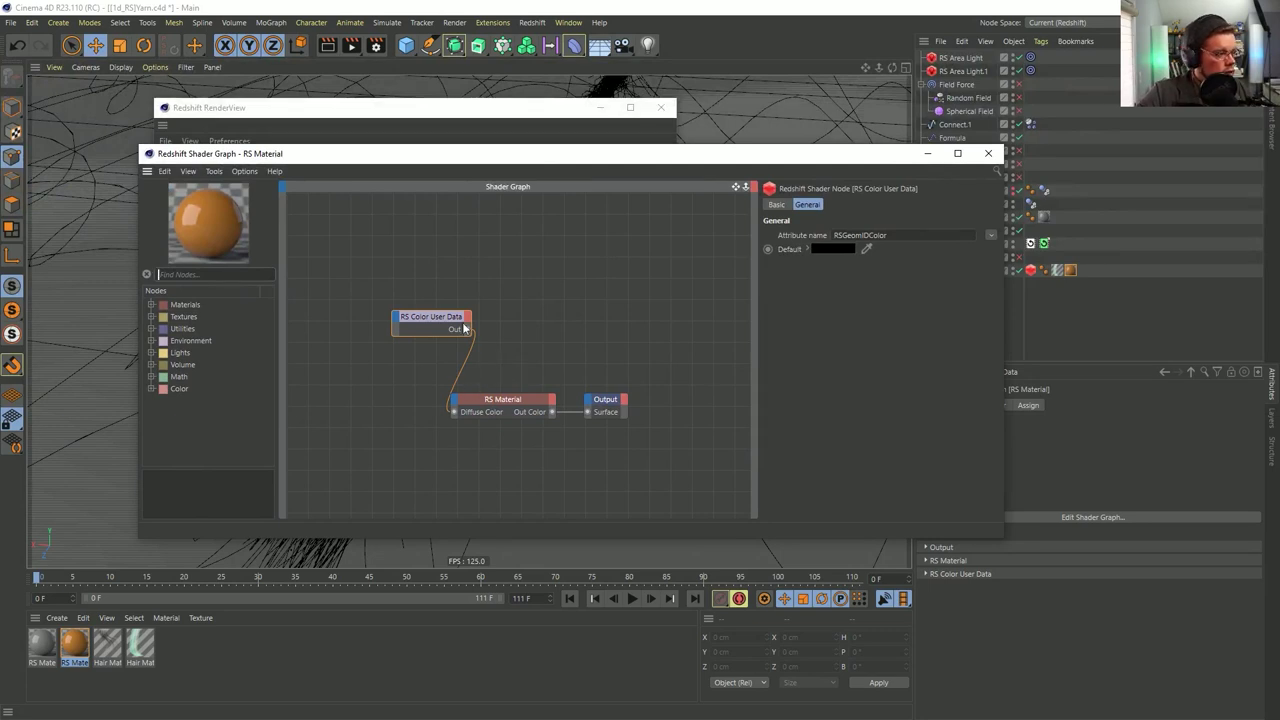
left_click(413, 349)
key("Delete")
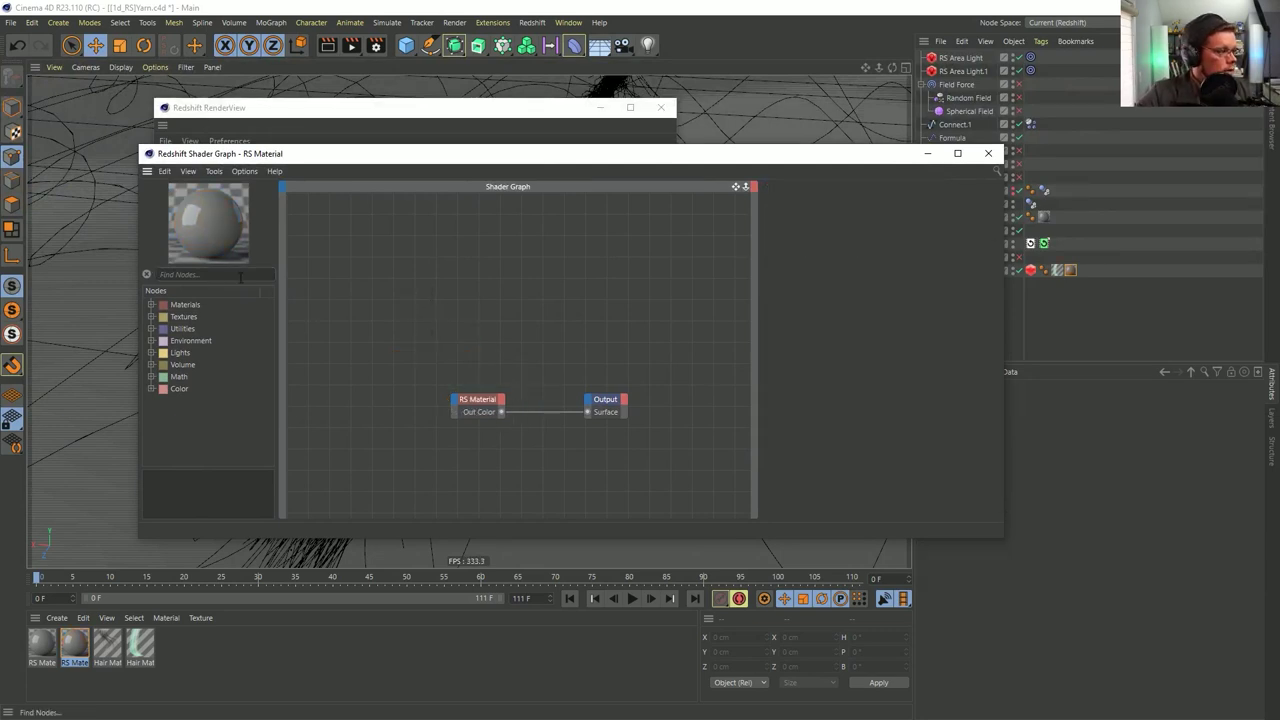
Add a Hair Position node and a Ramp node, and connect Out Vector to the ramp's Input
type("hair")
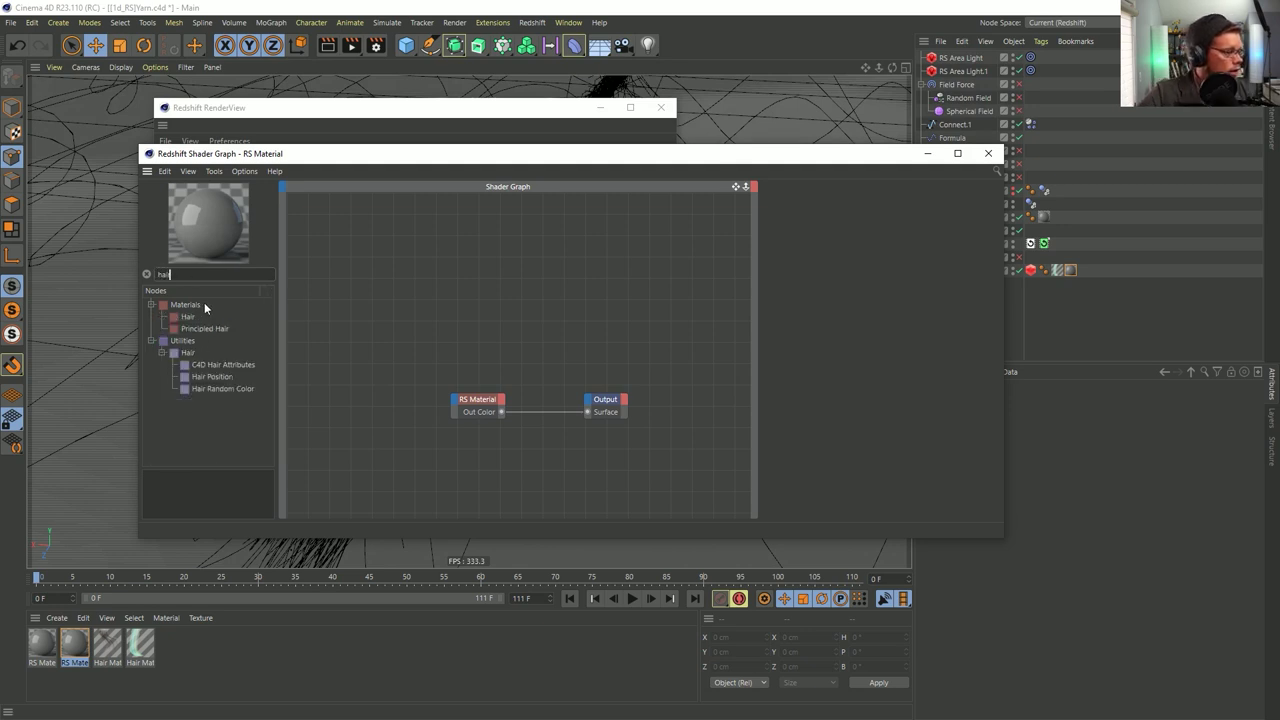
left_click(187, 316)
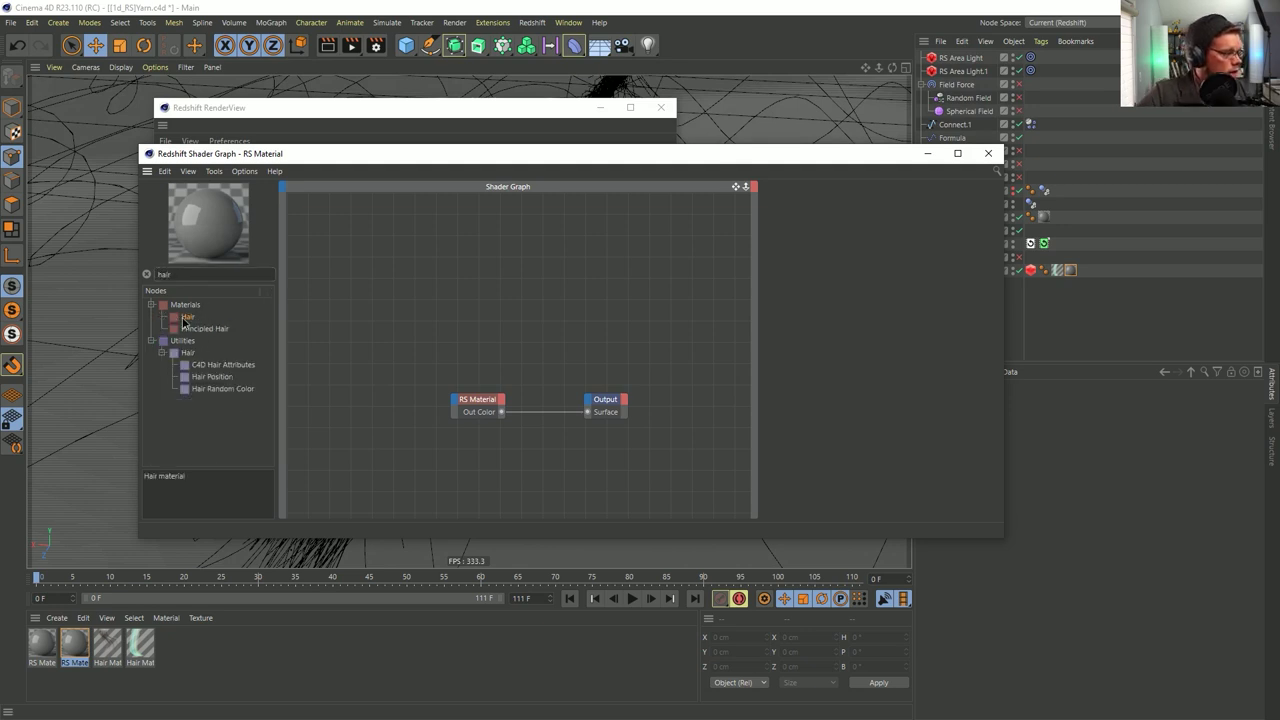
left_click_drag(212, 376, 348, 298)
type("ramp")
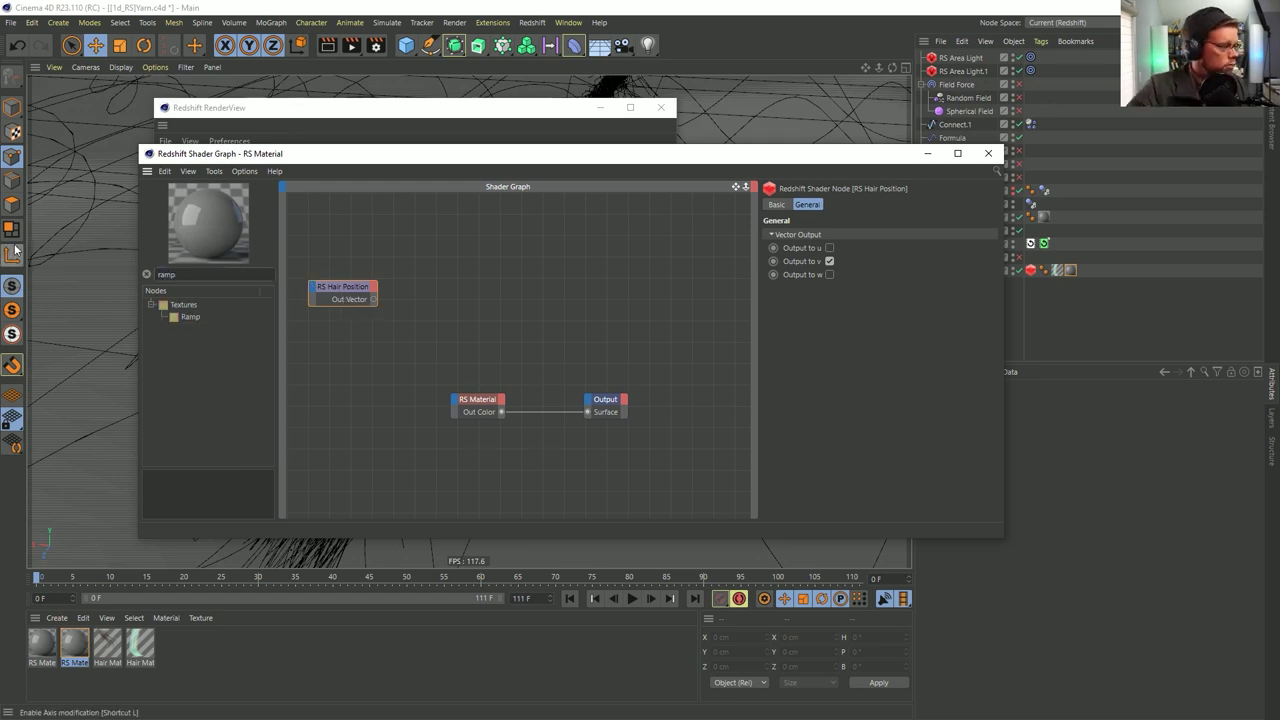
left_click(186, 317)
left_click_drag(432, 313, 410, 301)
left_click(483, 309)
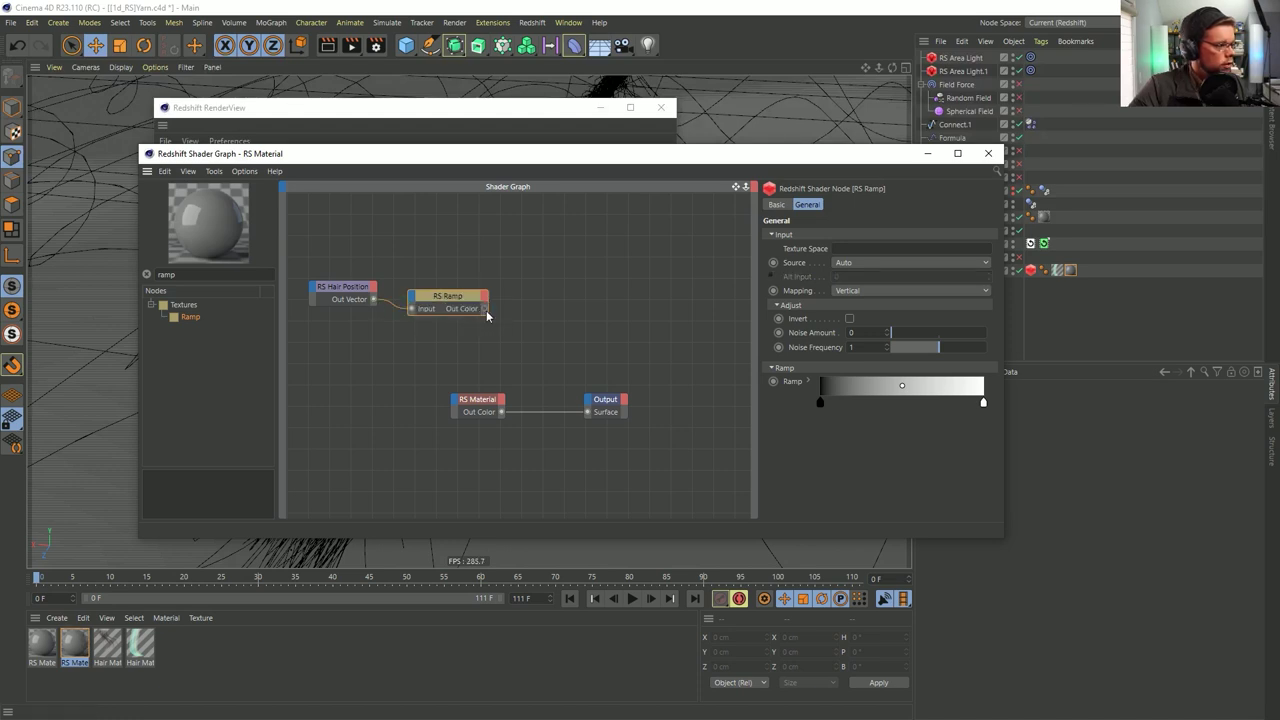
Connect the RS Ramp's Out Color to the RS Material's Diffuse Color
left_click_drag(484, 309, 461, 399)
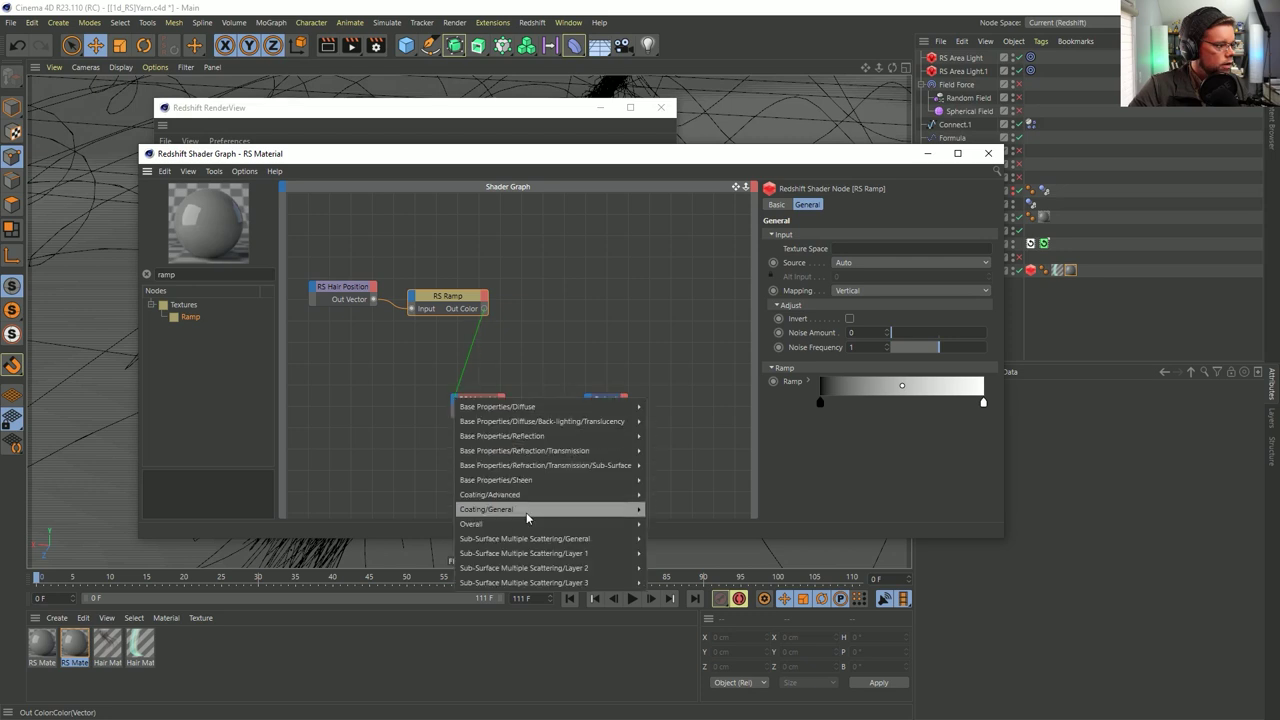
mouse_move(531, 523)
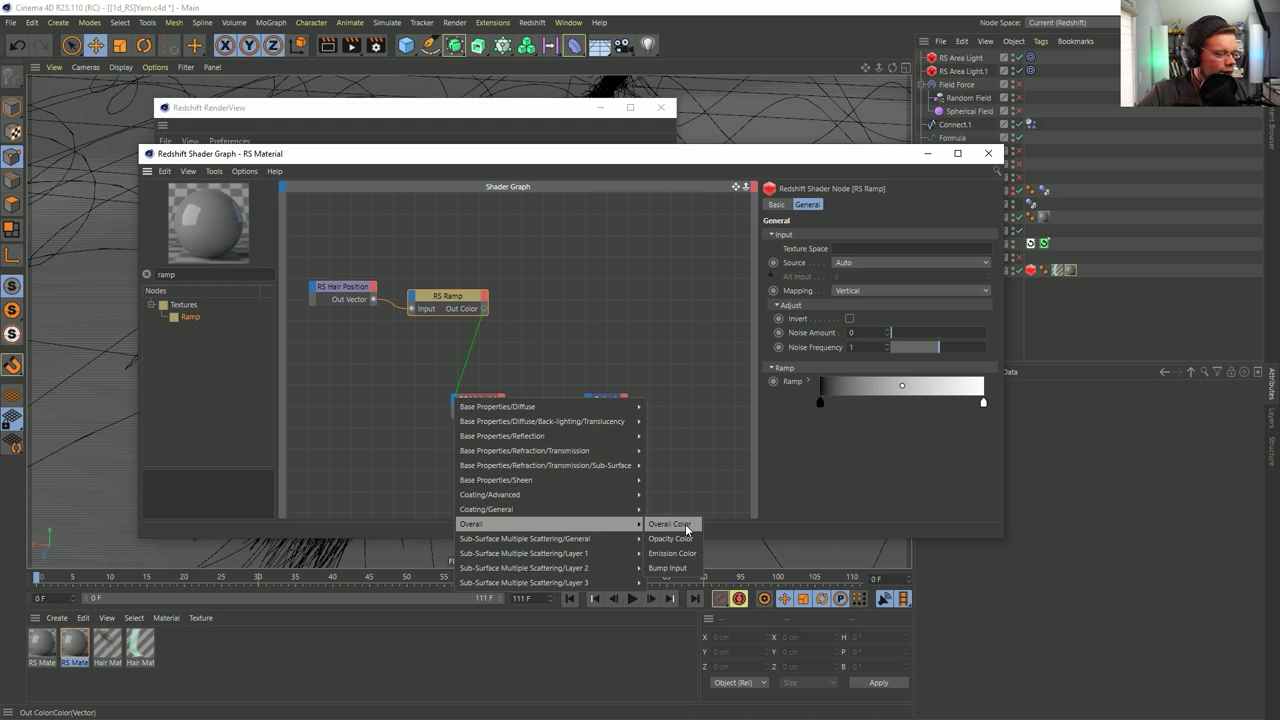
left_click(670, 406)
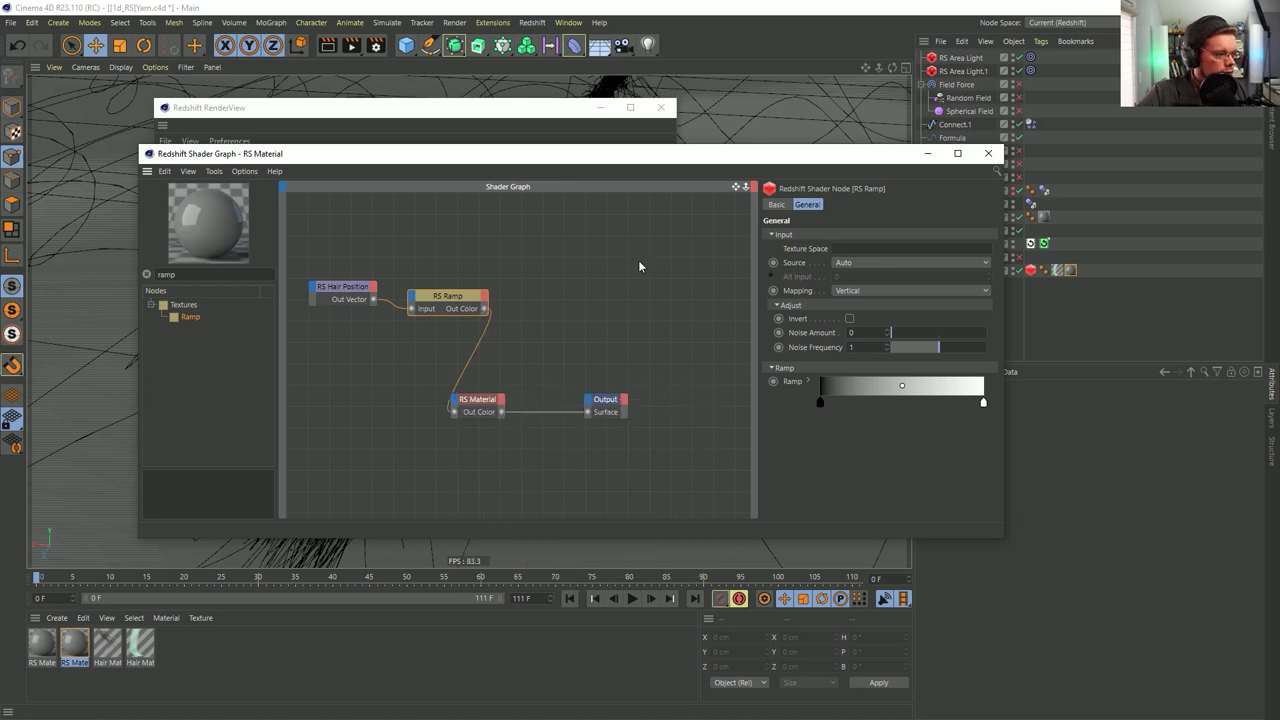
Run the IPR render to check the black-to-white ramp along the strands, and stop it
left_click(499, 111)
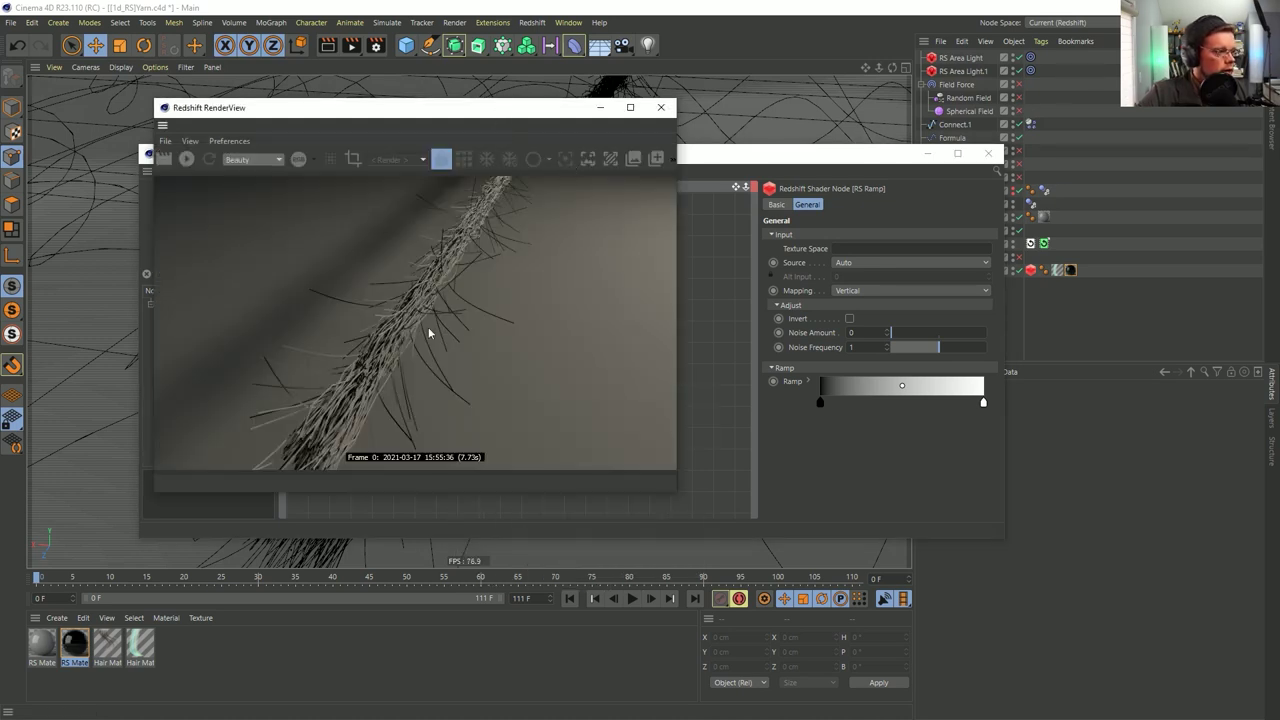
left_click(186, 160)
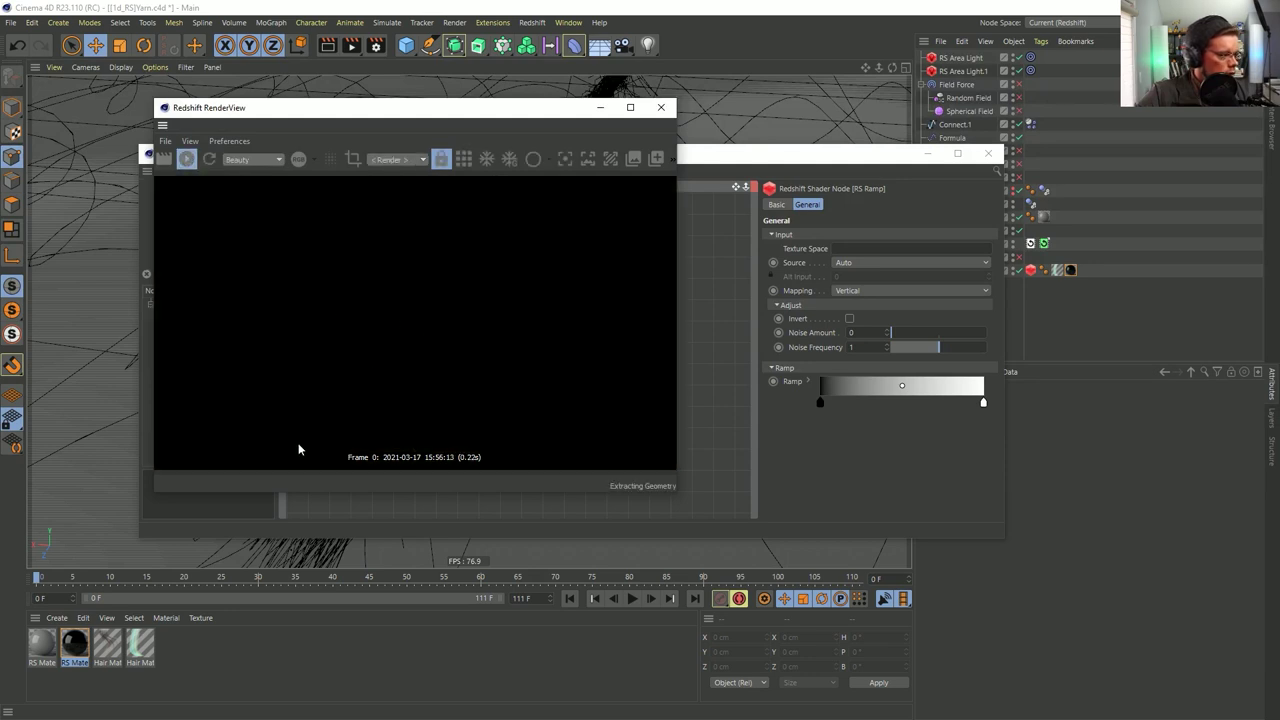
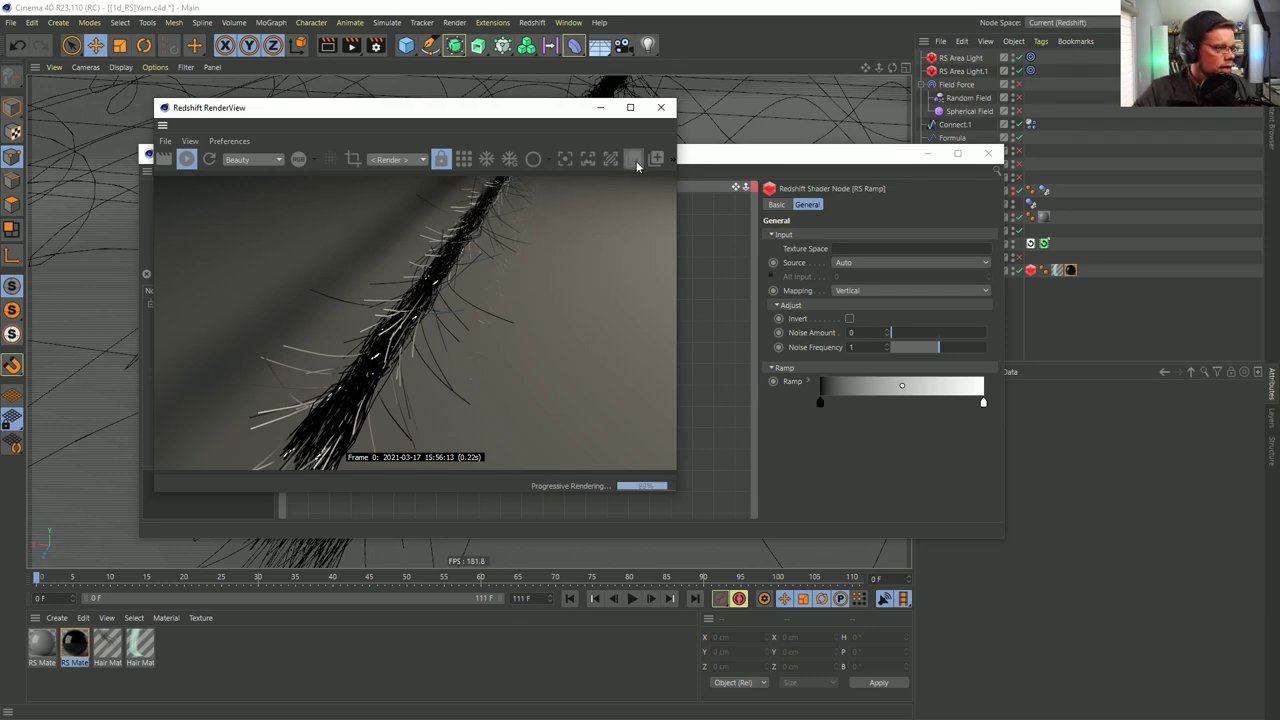
left_click(186, 159)
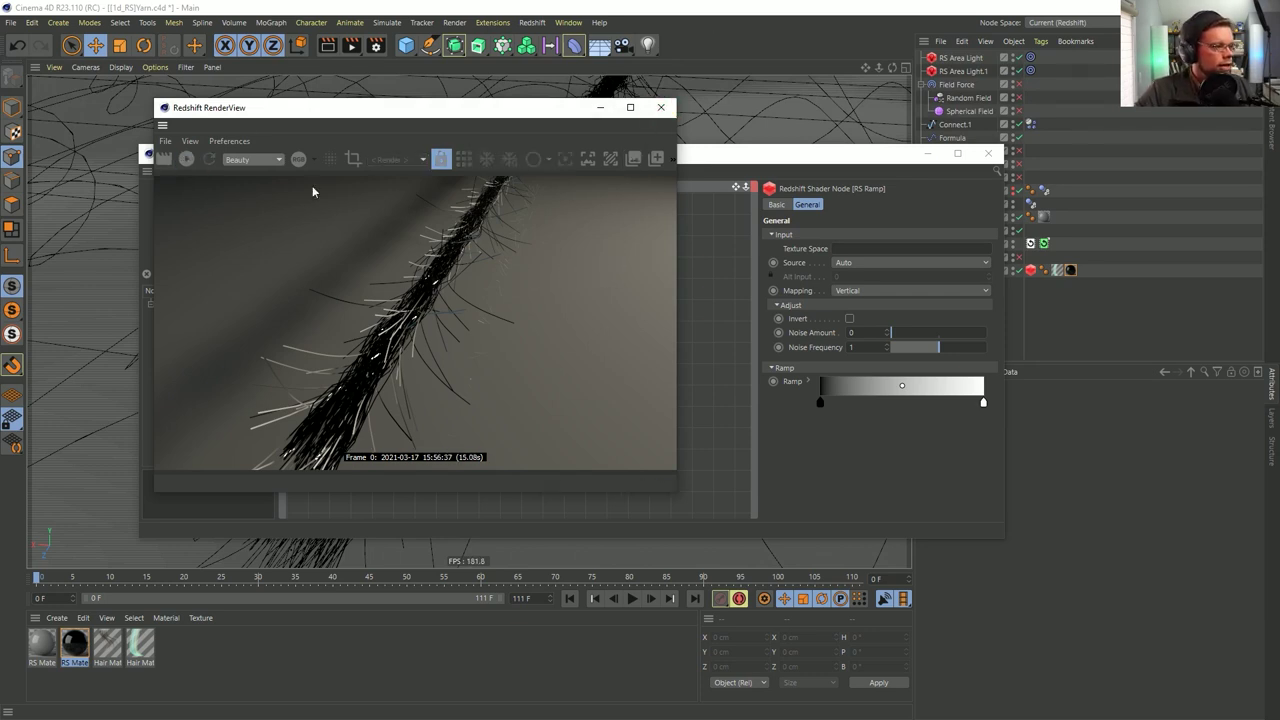
Recolour the RS Ramp's first knot to a saturated dark green with a brightness value of 29%
double_click(821, 401)
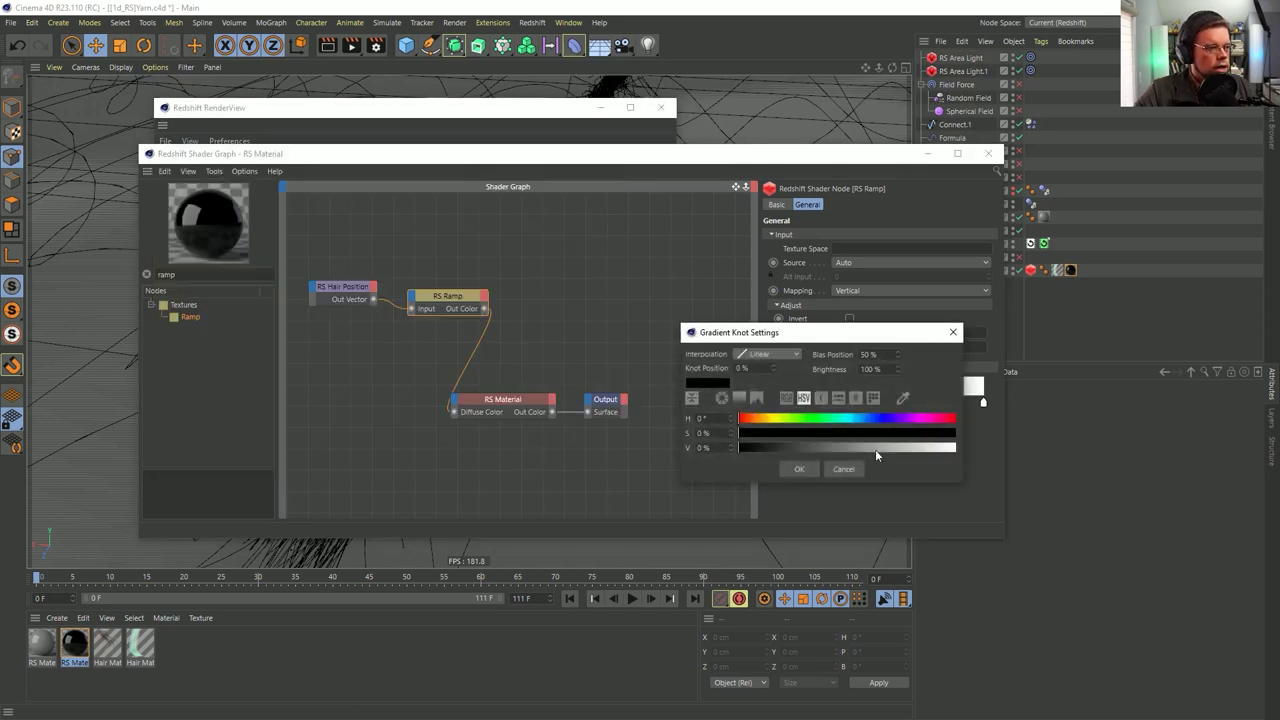
left_click(794, 450)
left_click(799, 469)
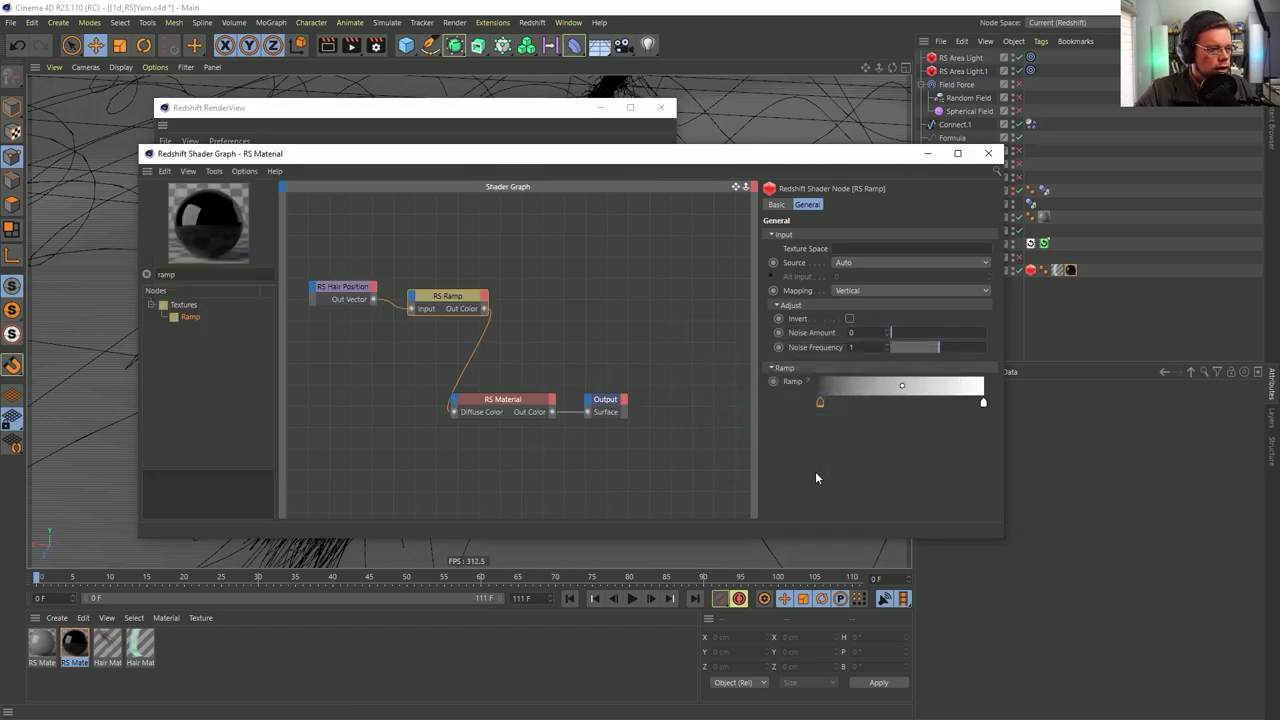
double_click(822, 402)
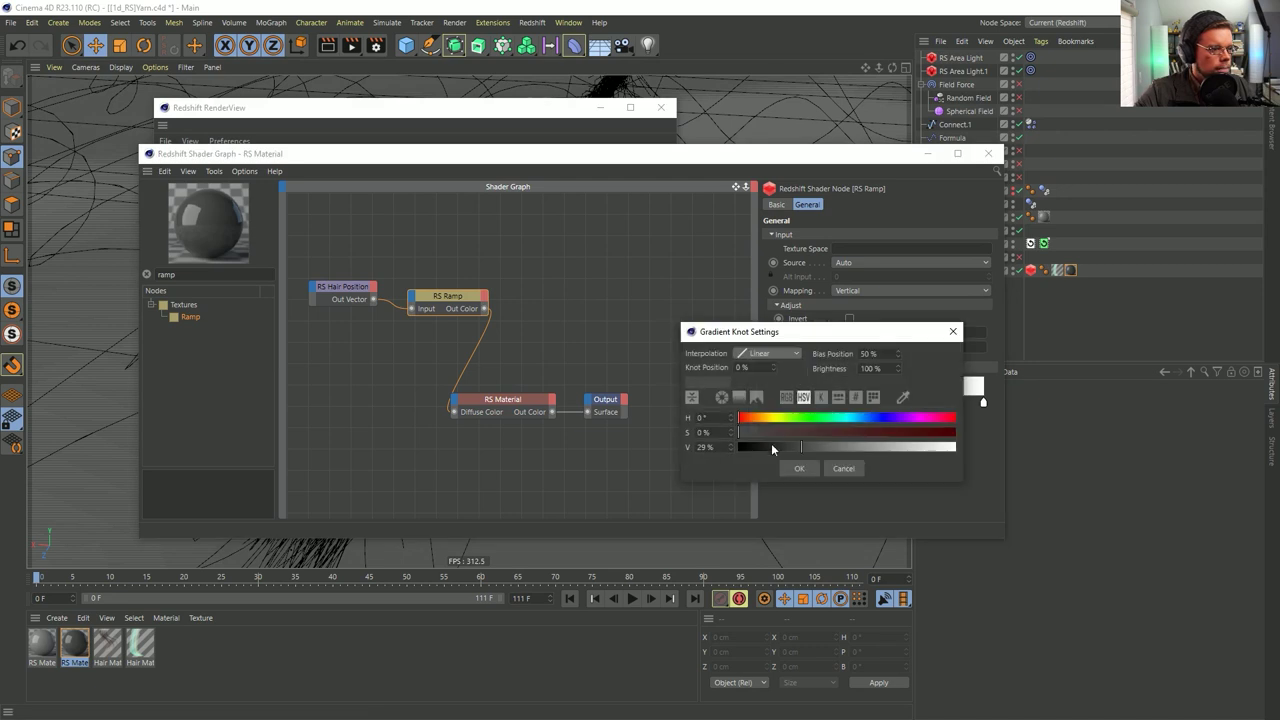
left_click_drag(845, 432, 879, 433)
left_click_drag(803, 420, 803, 421)
left_click(806, 467)
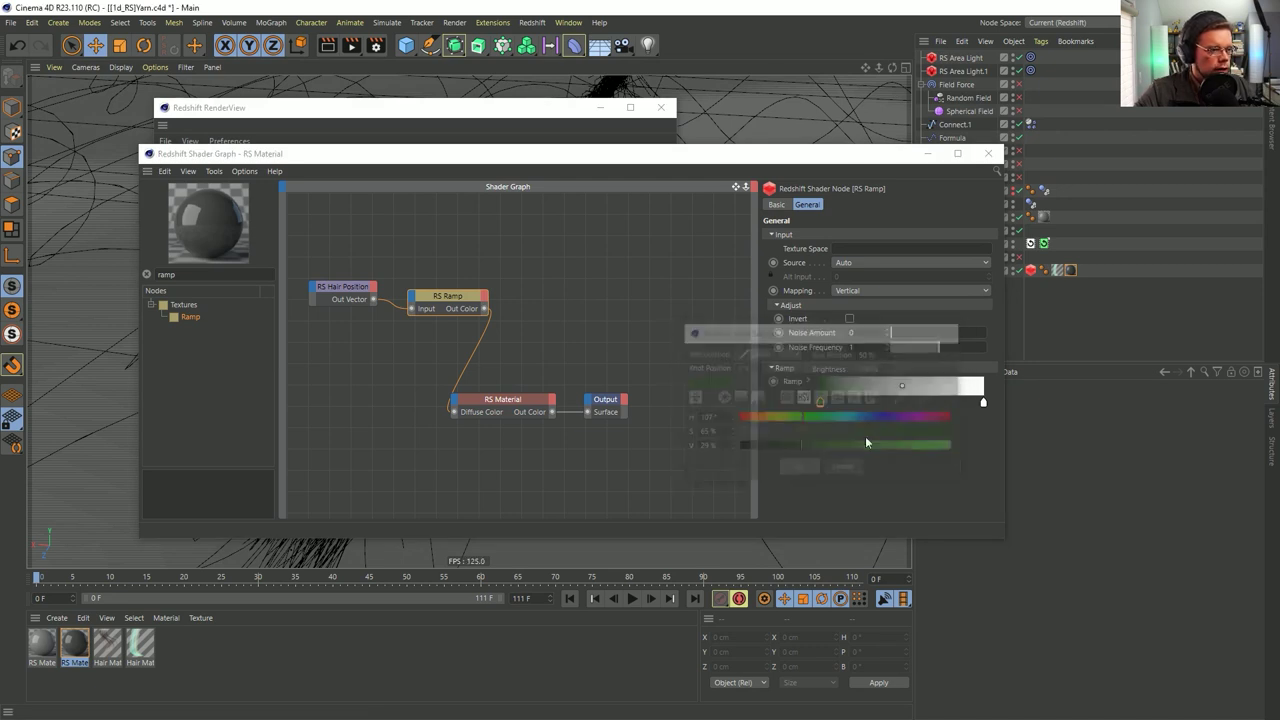
Set the RS Ramp's end knot to a fully saturated bright green
double_click(980, 402)
left_click(993, 418)
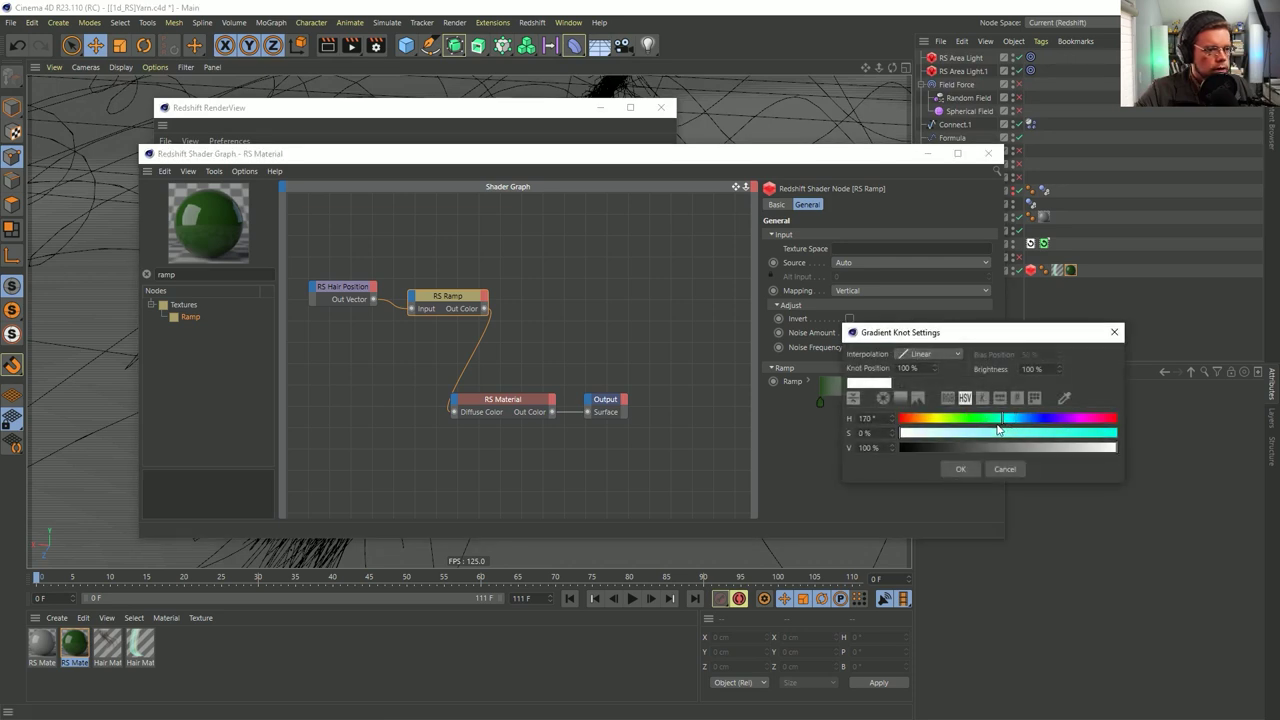
left_click_drag(1110, 433, 1122, 436)
left_click(961, 469)
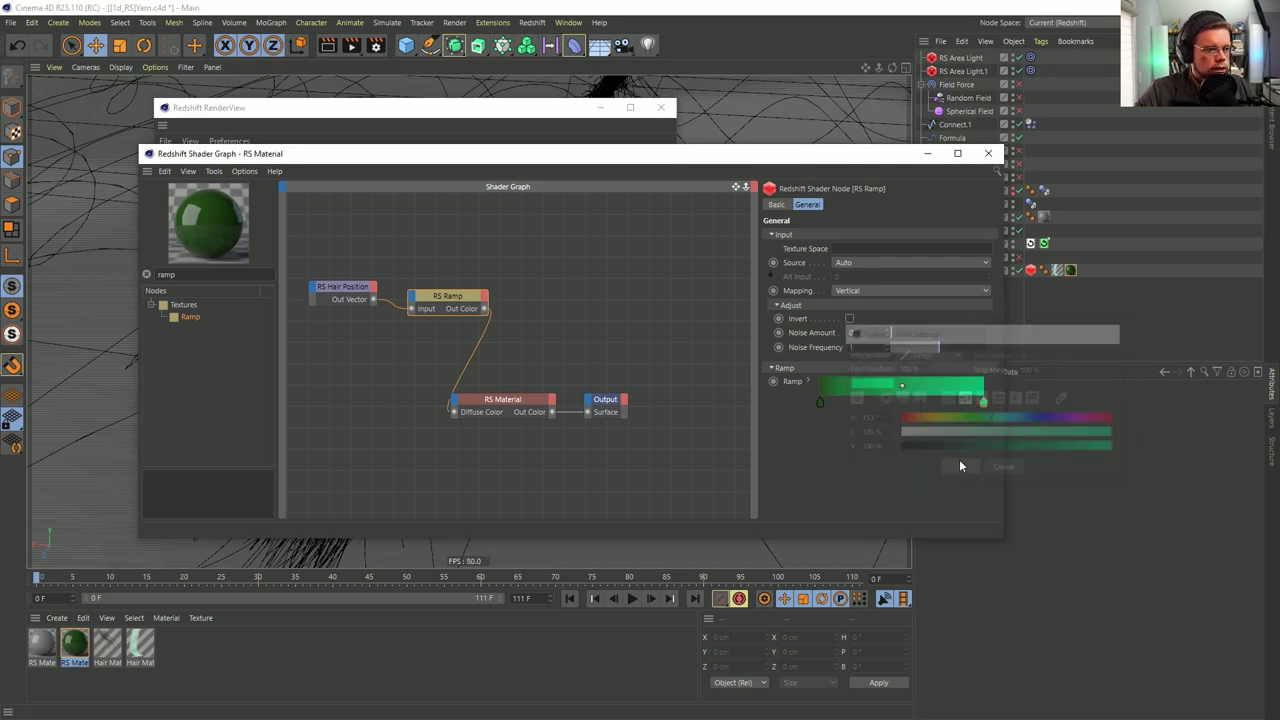
Add three knots inside the RS Ramp: green at about 30%, blue at the middle and violet-blue at about three quarters
double_click(902, 401)
left_click_drag(935, 414, 944, 416)
left_click(879, 466)
double_click(872, 404)
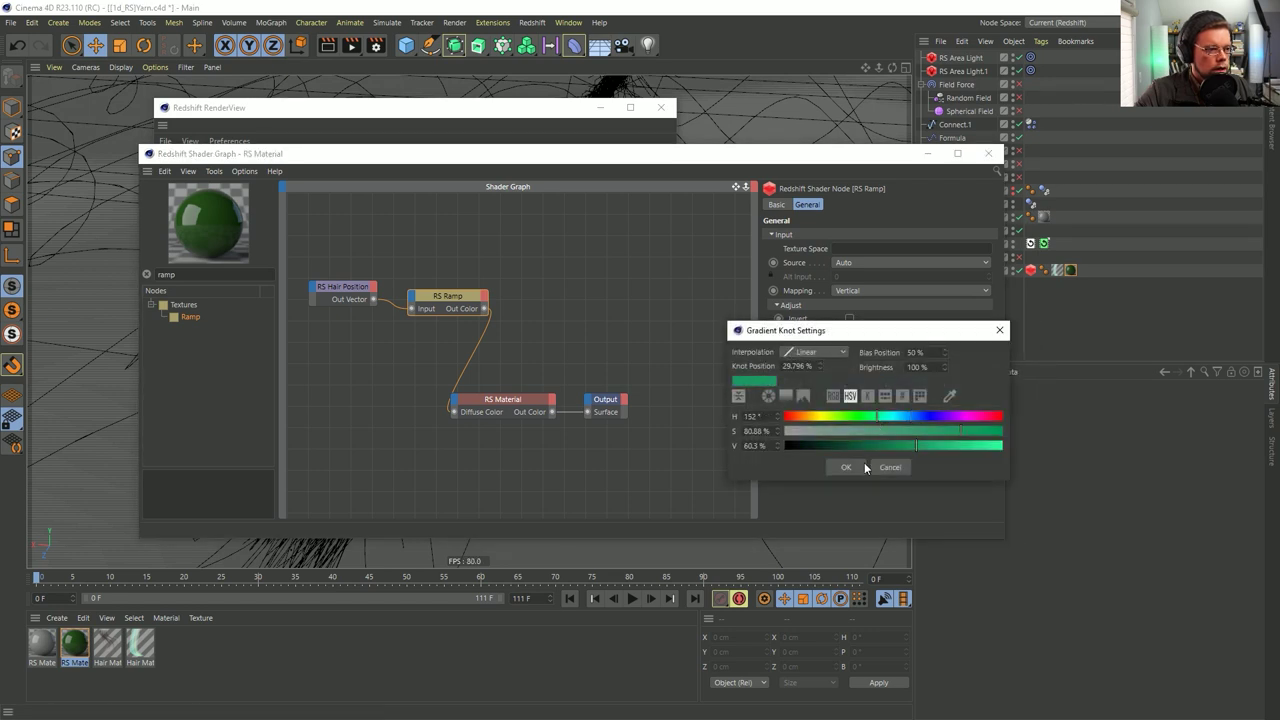
left_click(847, 466)
double_click(933, 403)
left_click_drag(976, 412, 1005, 415)
left_click(912, 465)
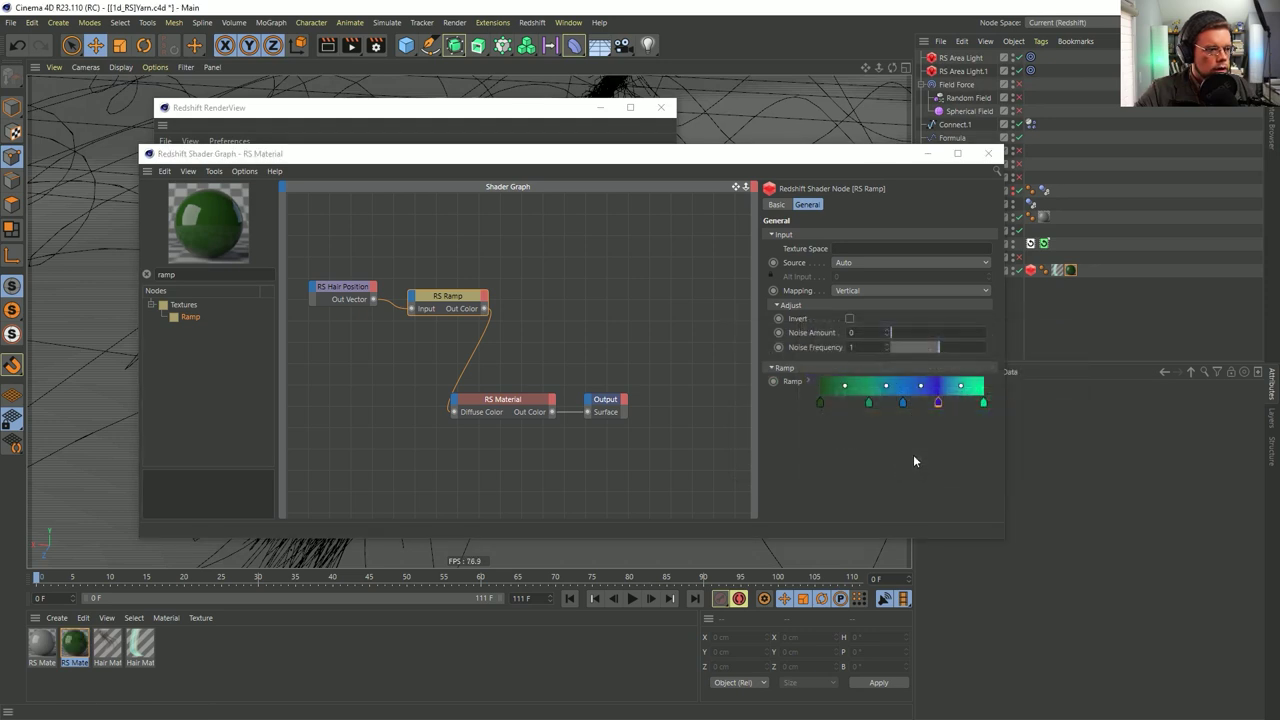
Distribute the RS Ramp's knots evenly and close the shader graph
right_click(950, 389)
left_click(990, 425)
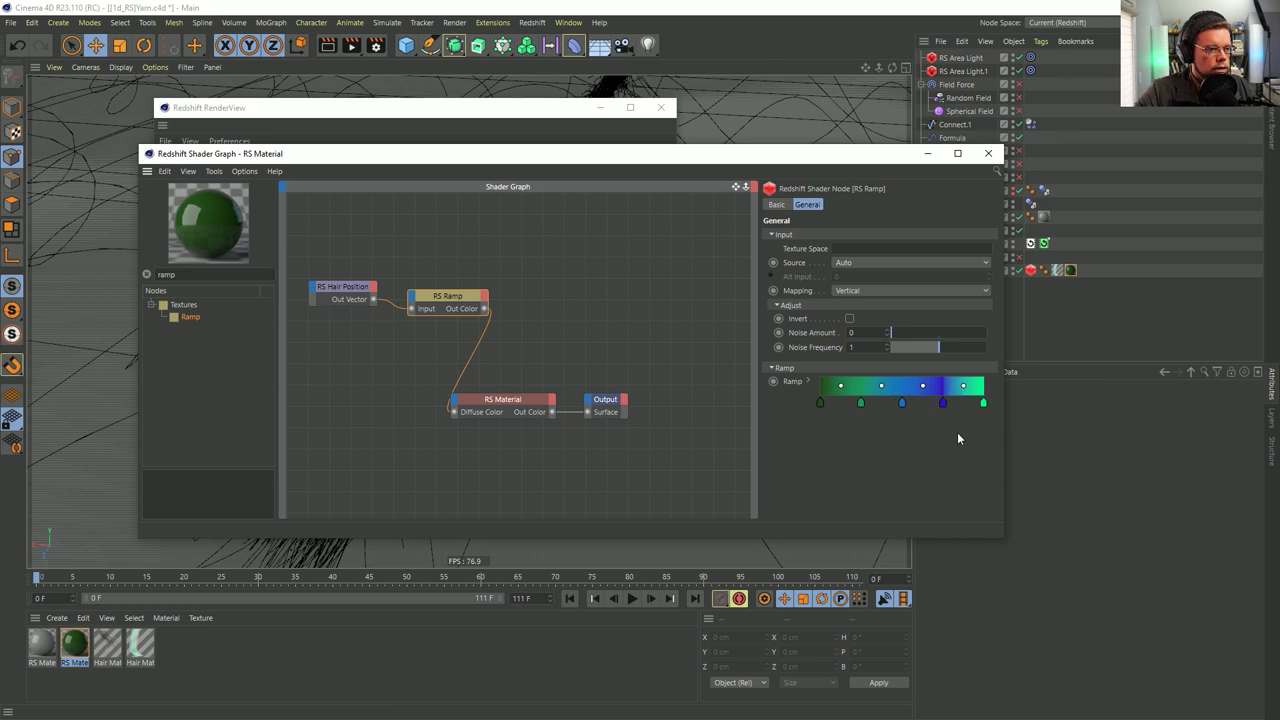
left_click(988, 153)
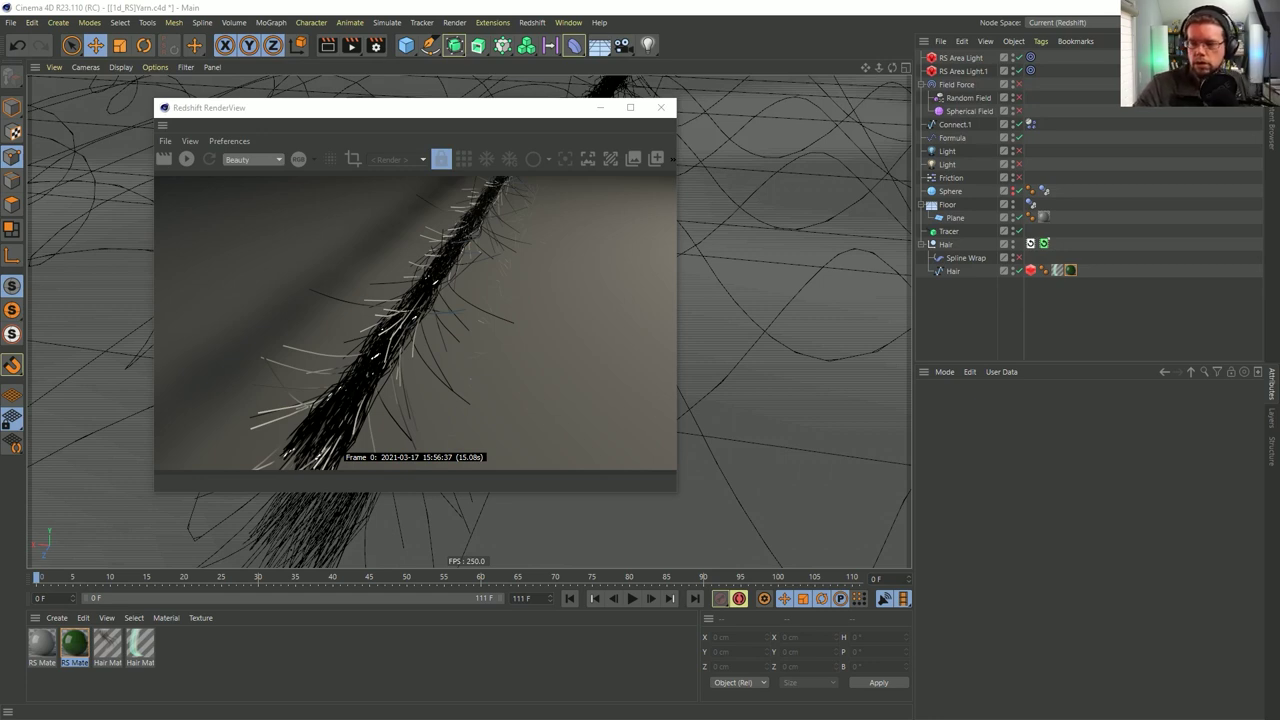
left_click_drag(421, 117, 671, 172)
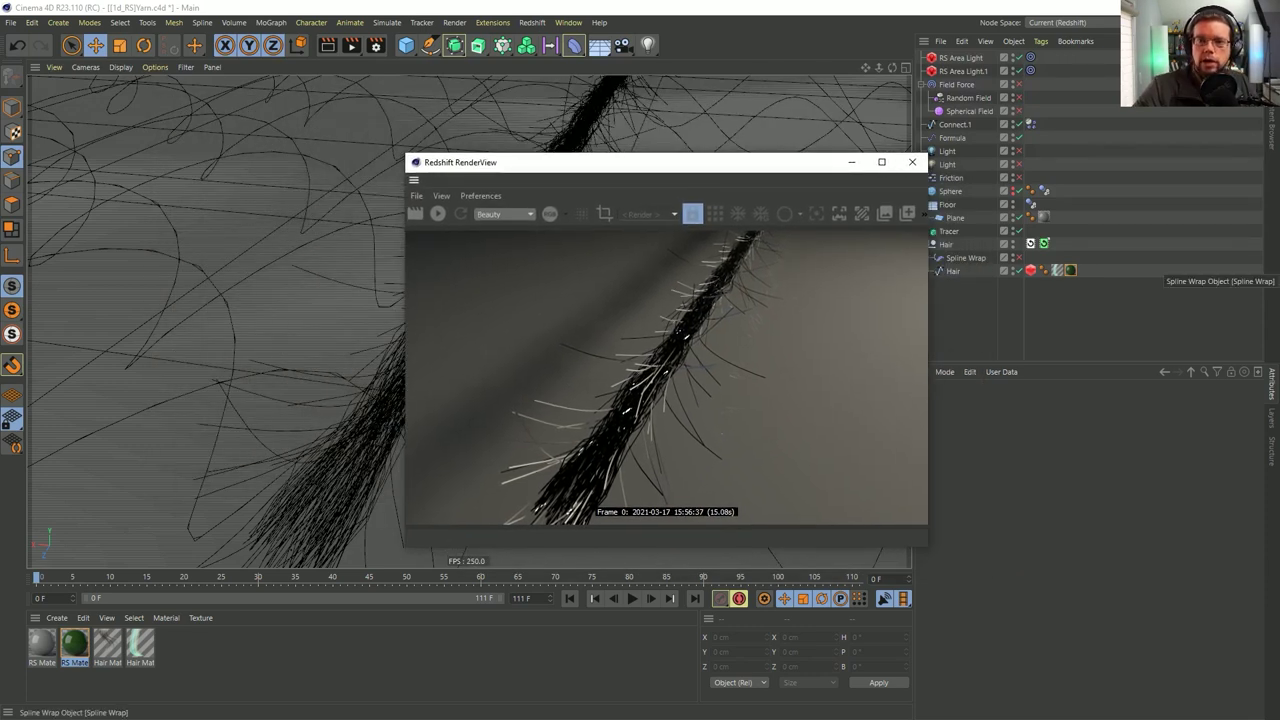
left_click_drag(571, 169, 688, 150)
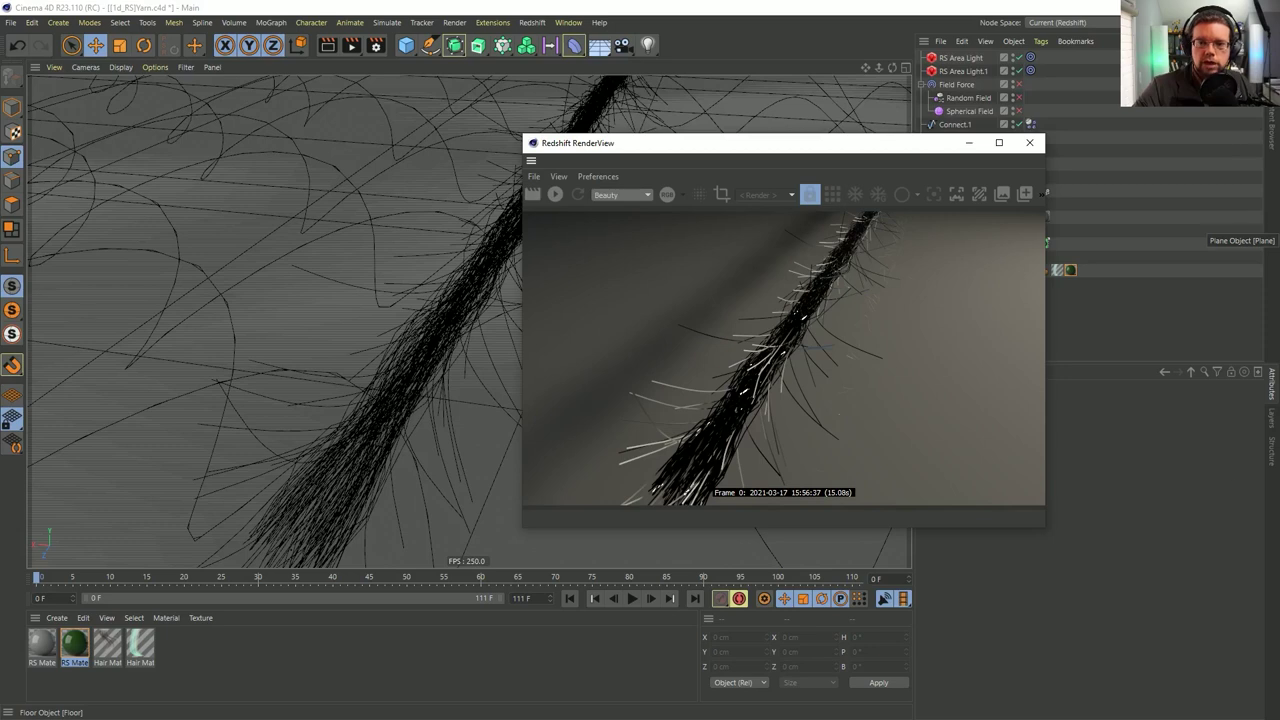
left_click_drag(620, 148, 467, 150)
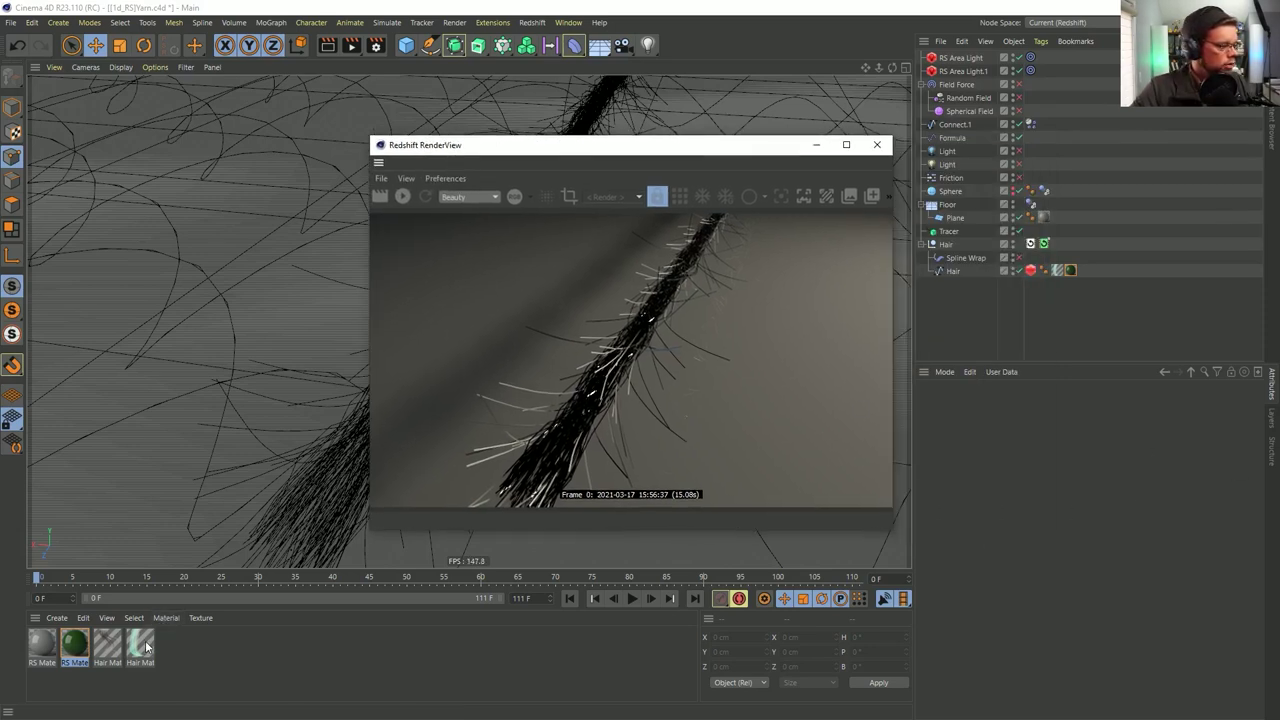
Rename the green yarn material as "ran" and open its shader graph
left_click(146, 648)
left_click(113, 648)
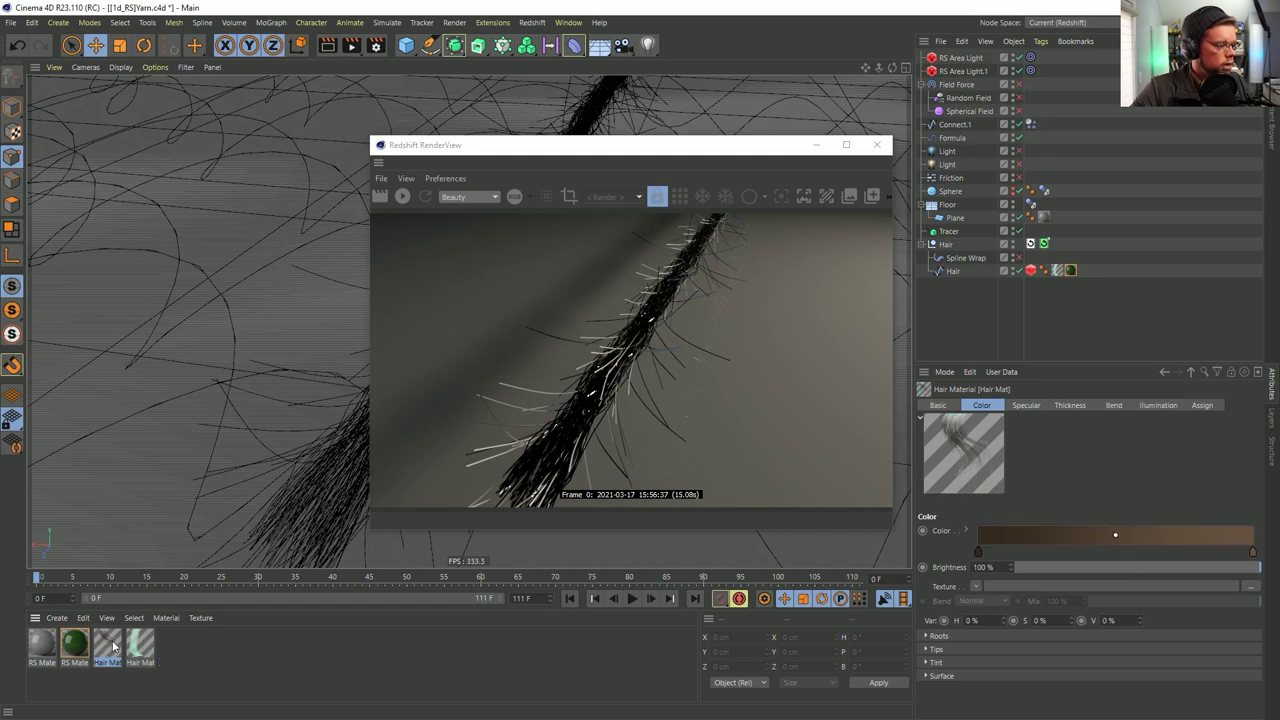
left_click(83, 645)
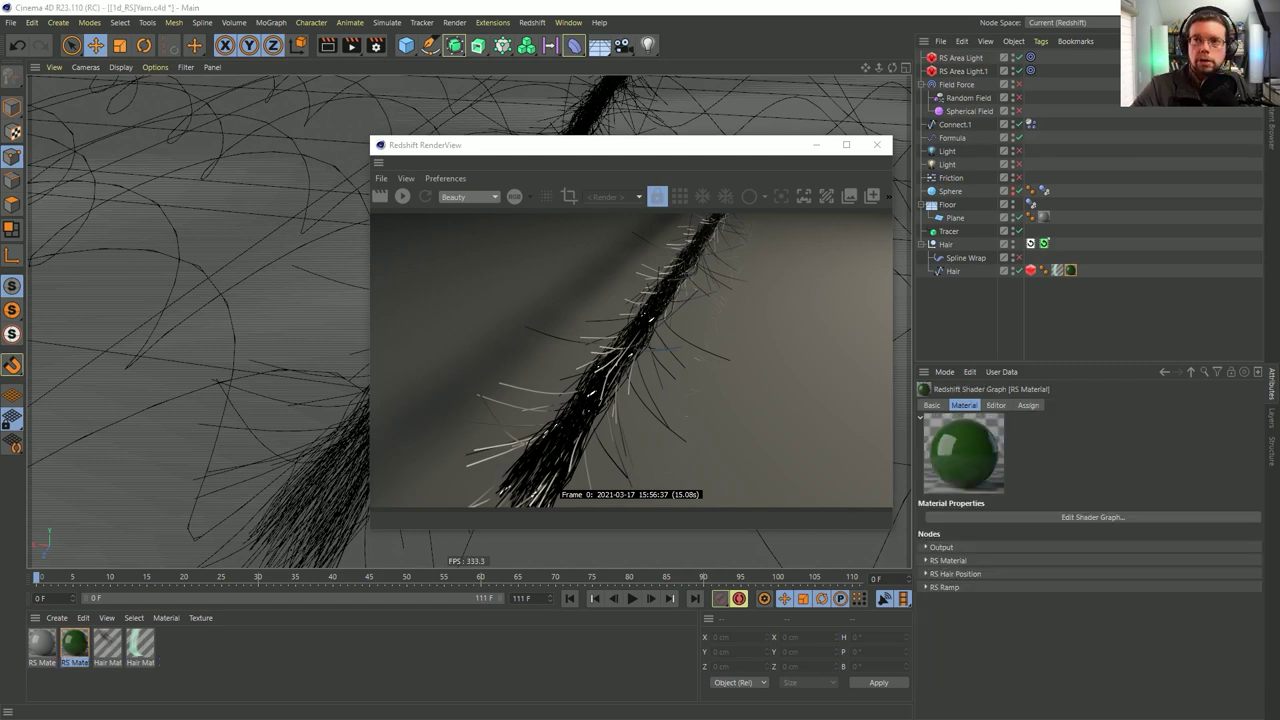
left_click_drag(1279, 198, 430, 166)
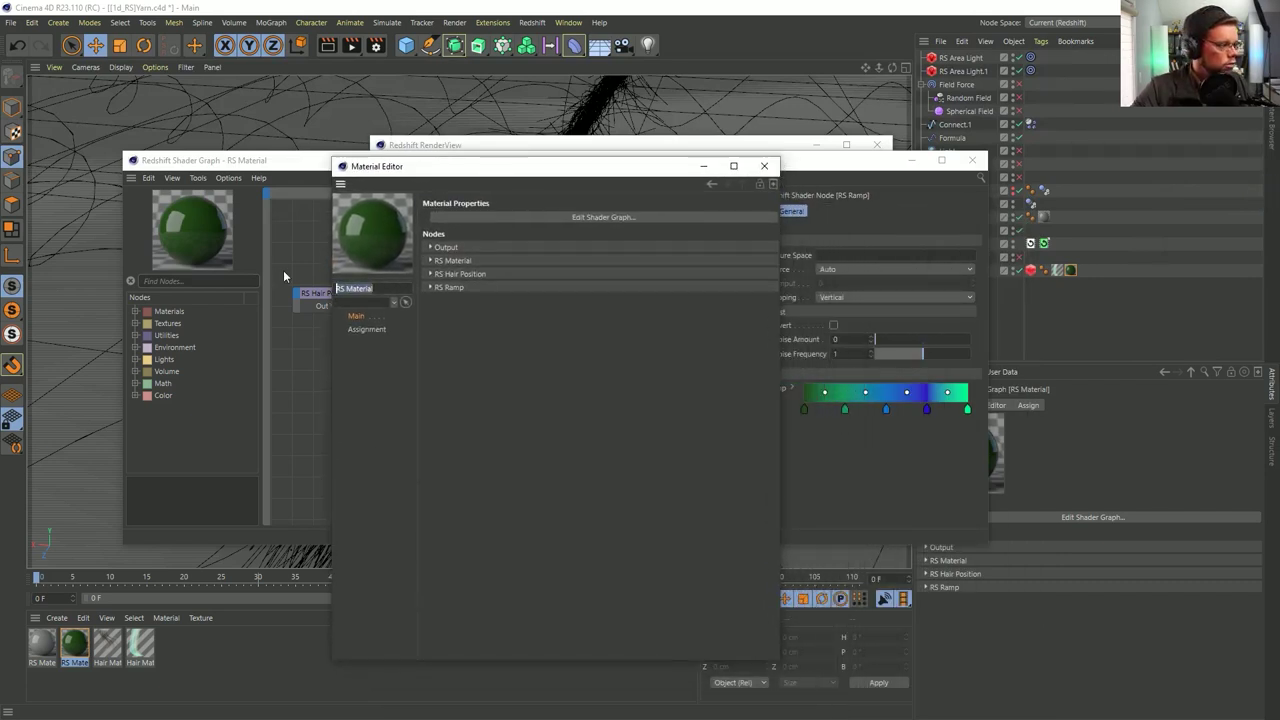
type("yar")
type("n")
left_click(764, 166)
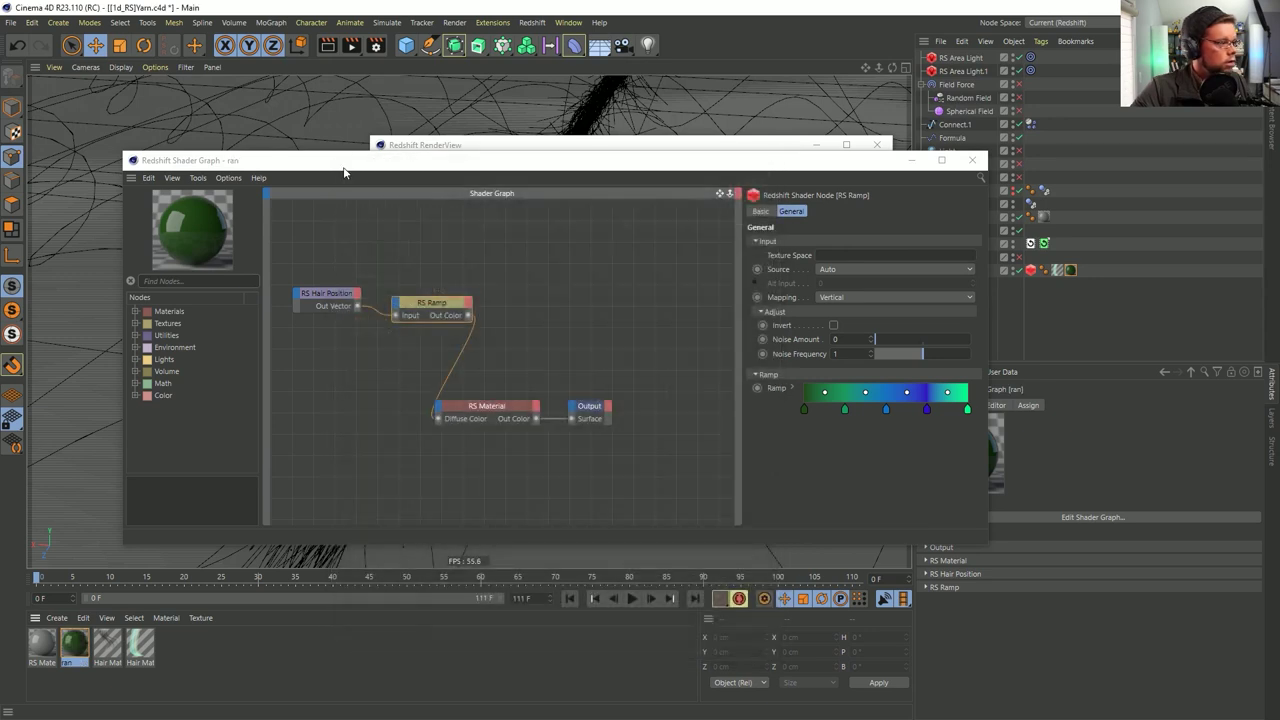
Add an RS Hair Random Color node and connect its output to the RS Material's diffuse colour in place of the ramp
left_click(209, 282)
type("hair")
left_click_drag(214, 396, 439, 423)
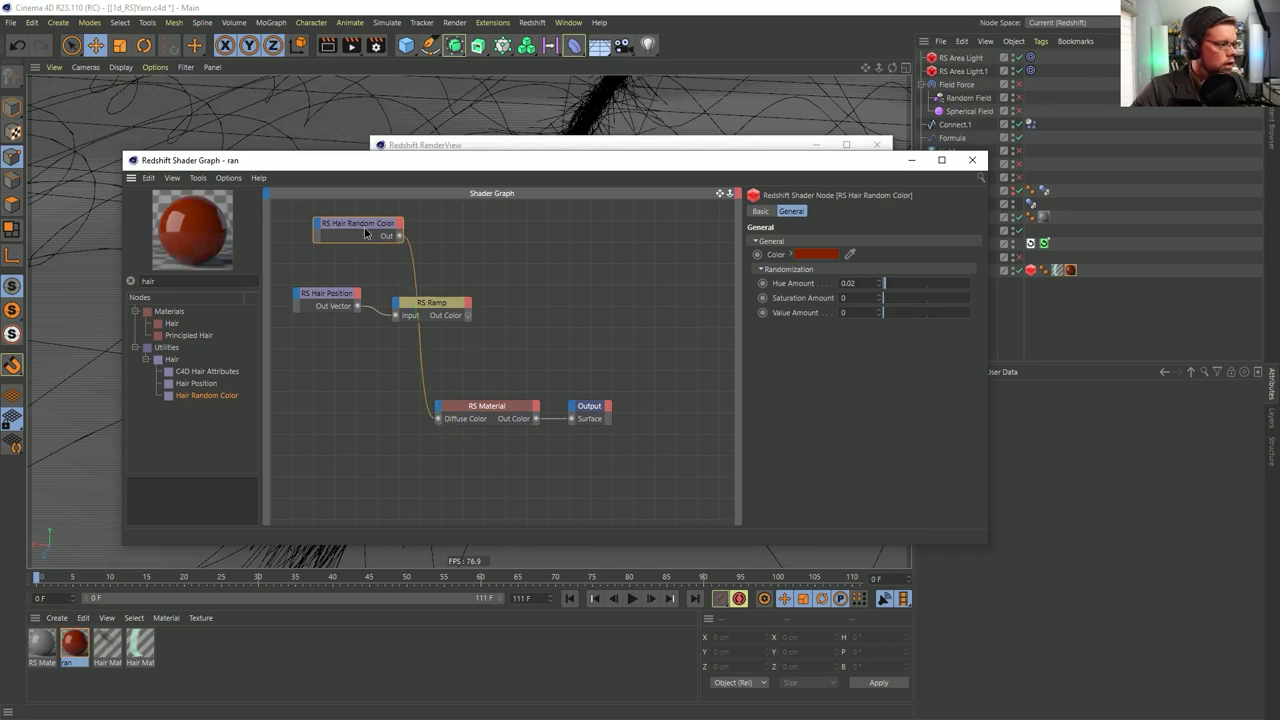
Set the RS Hair Random Color node's hue amount to 1 and render a preview of the strands
left_click_drag(790, 162, 682, 182)
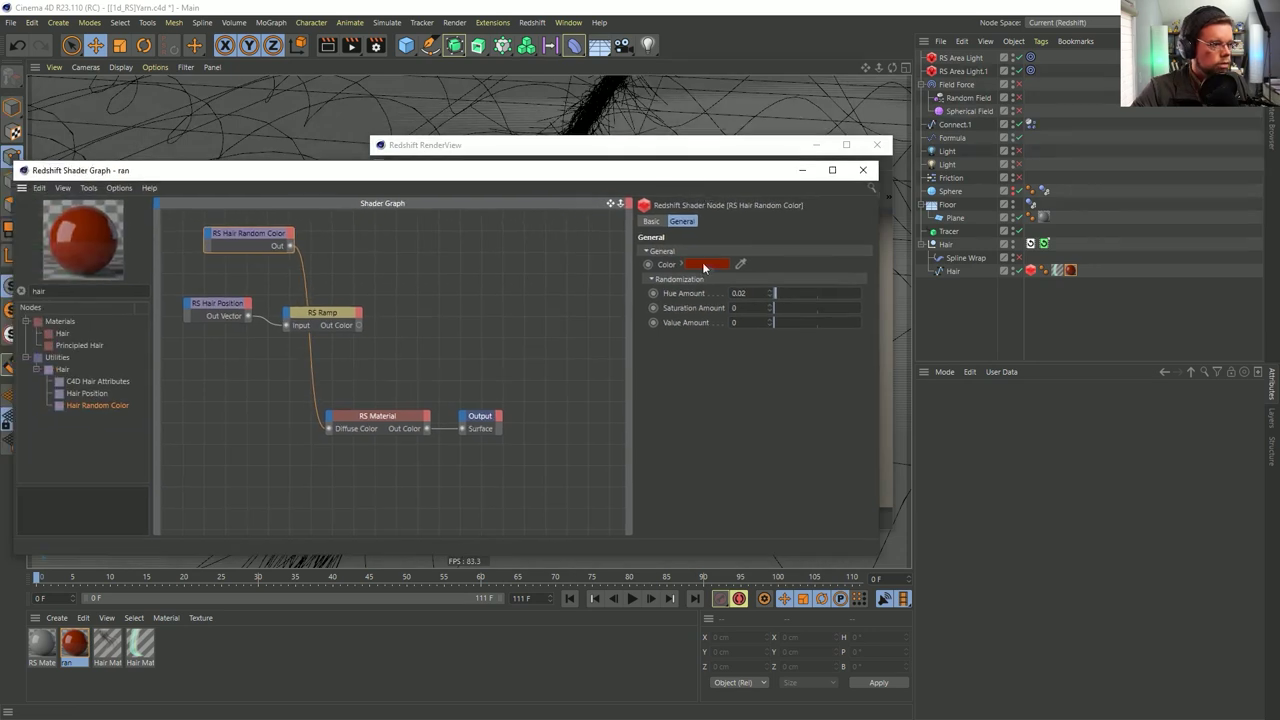
double_click(766, 293)
type("1")
key("Return")
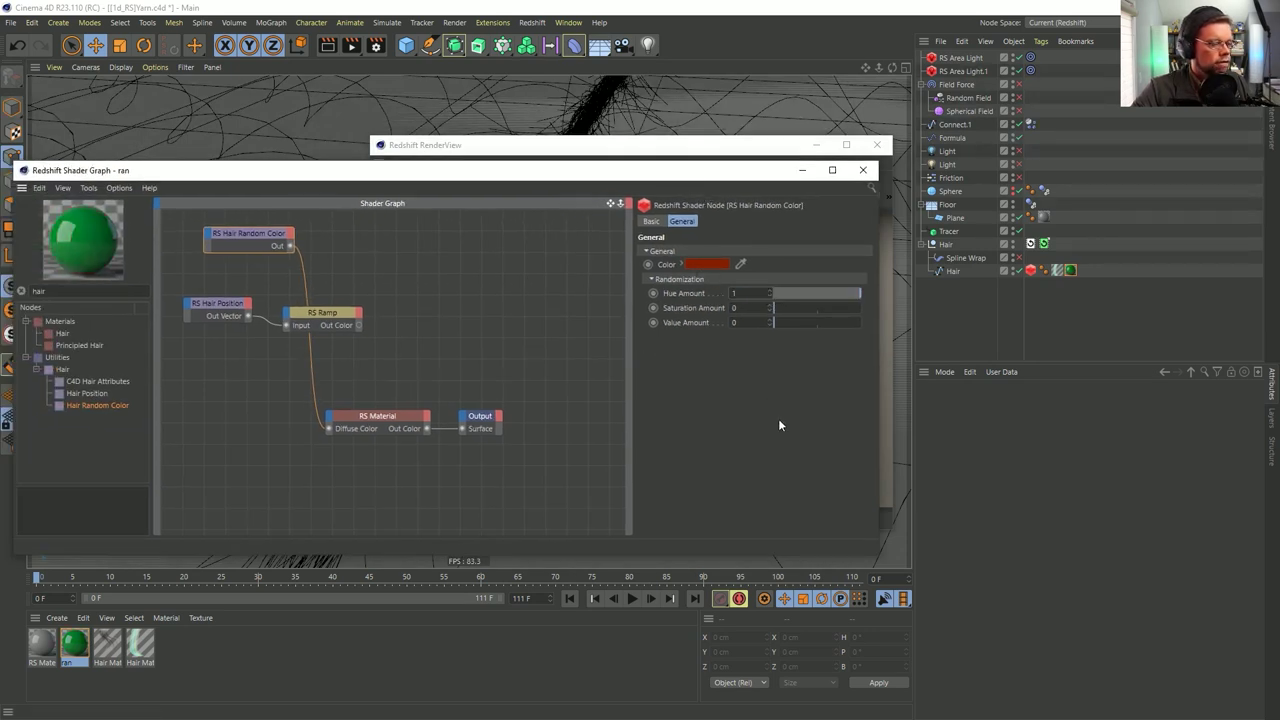
left_click(640, 145)
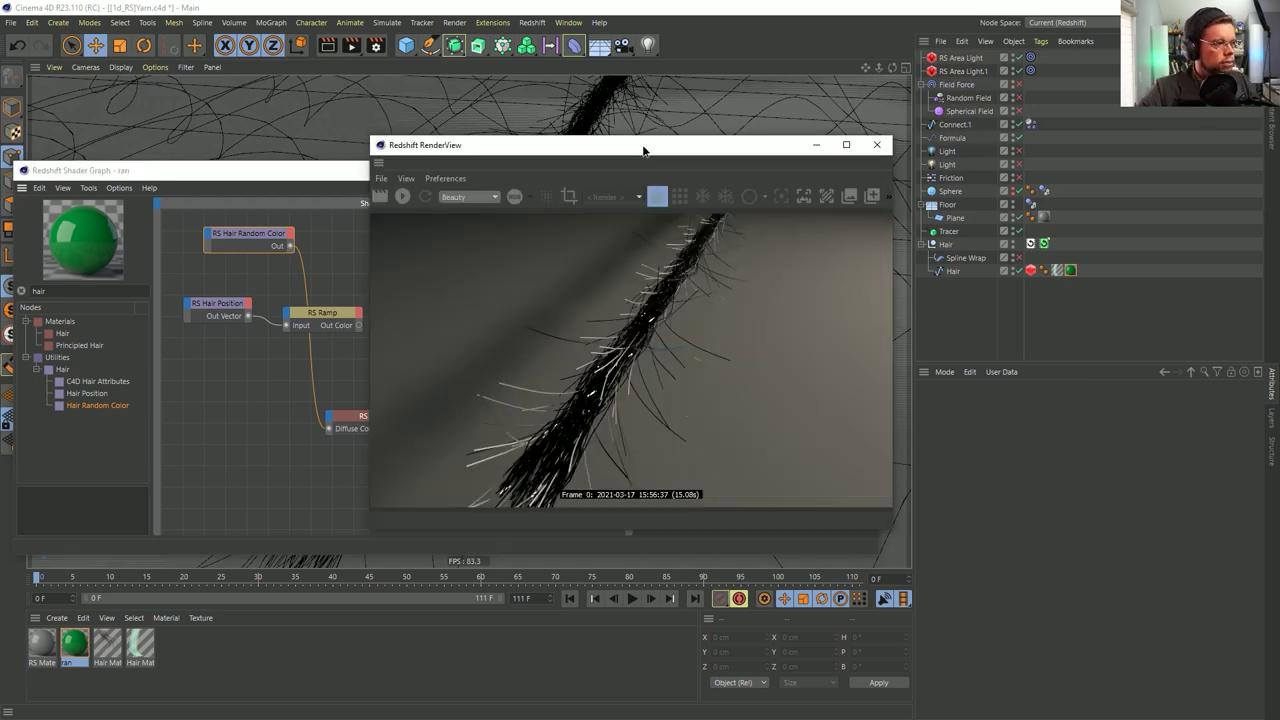
left_click(403, 196)
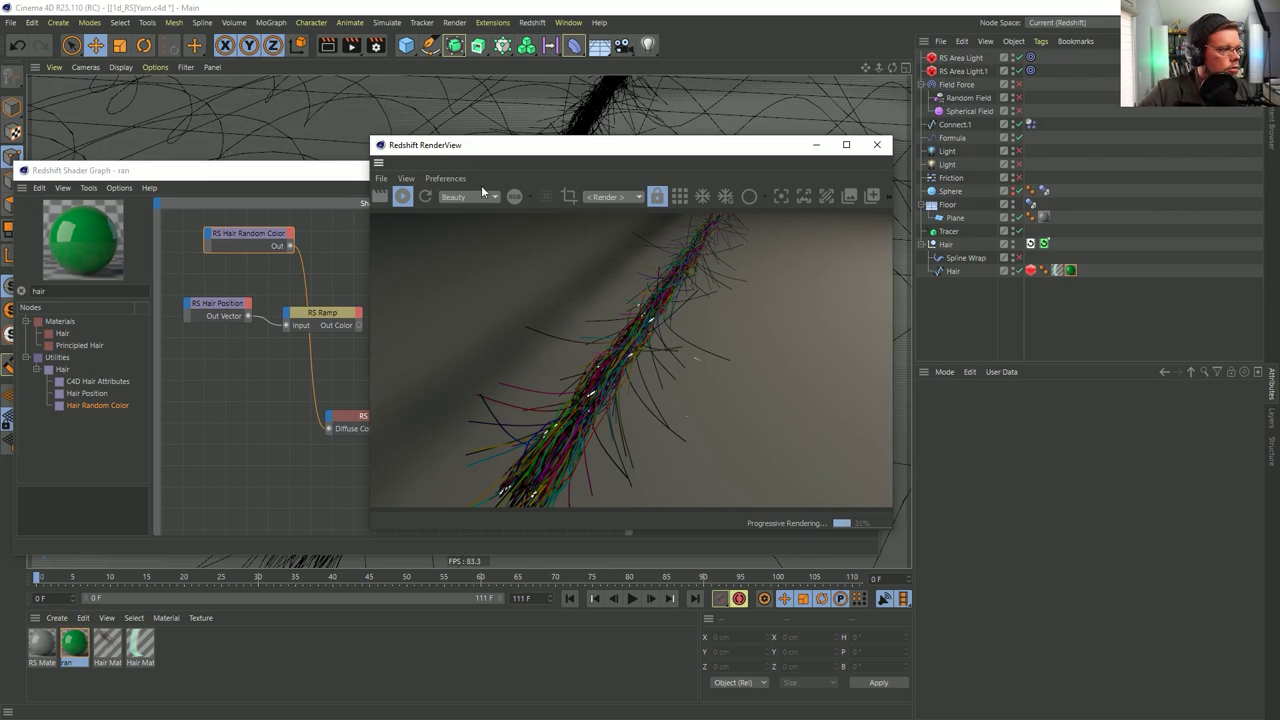
left_click(403, 197)
Set the RS Hair Random Color node to a bright spring green with a hue amount of 0.307 and close the shader graph
left_click(262, 235)
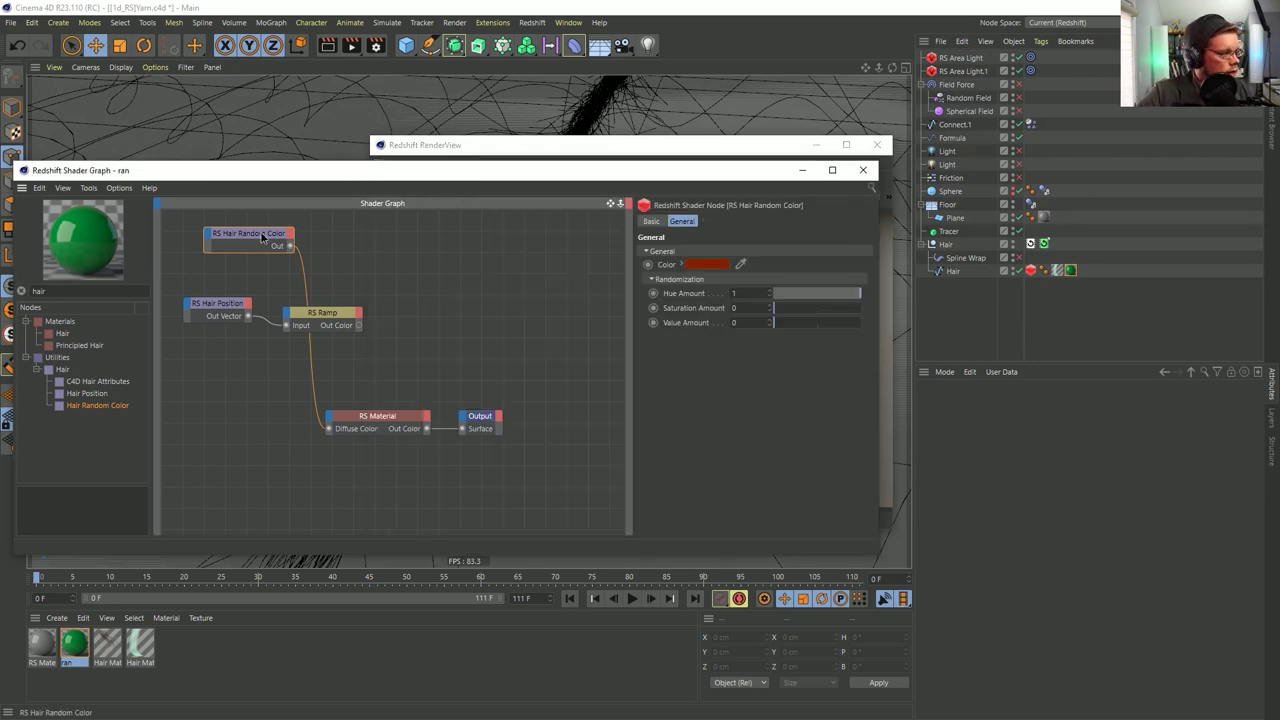
left_click(696, 263)
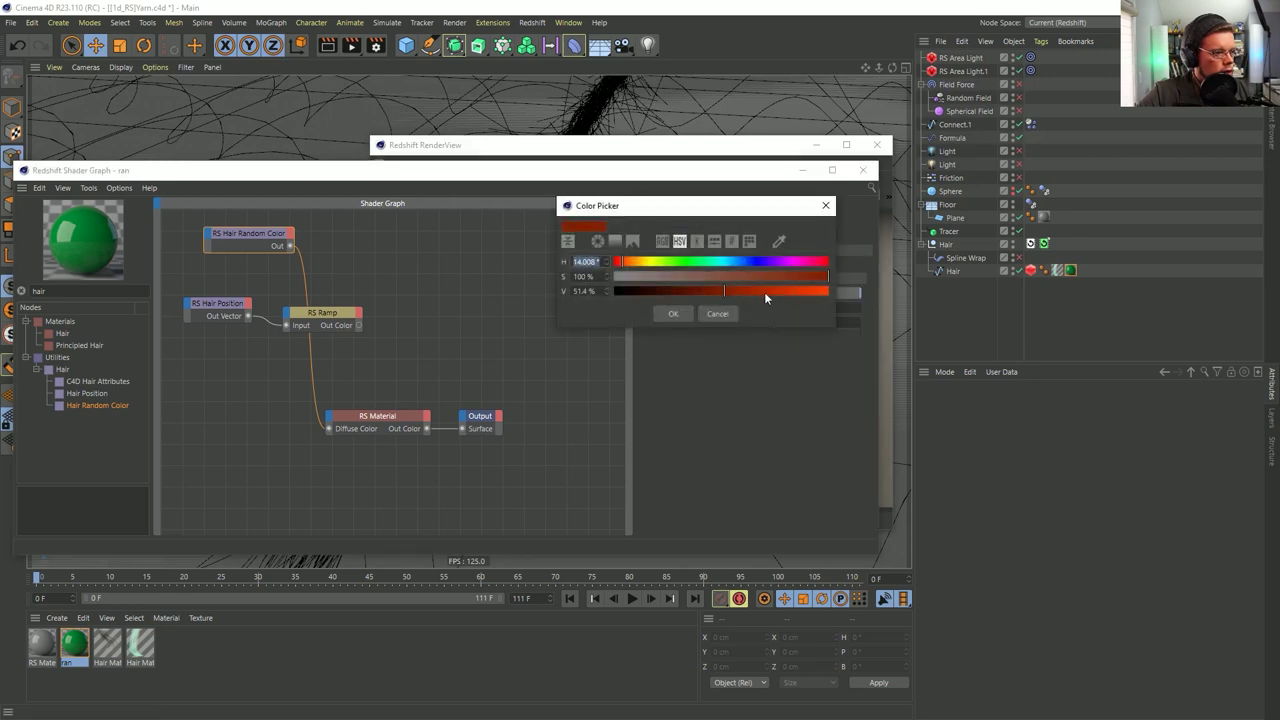
left_click_drag(718, 268, 704, 268)
left_click(686, 317)
left_click_drag(814, 295, 802, 297)
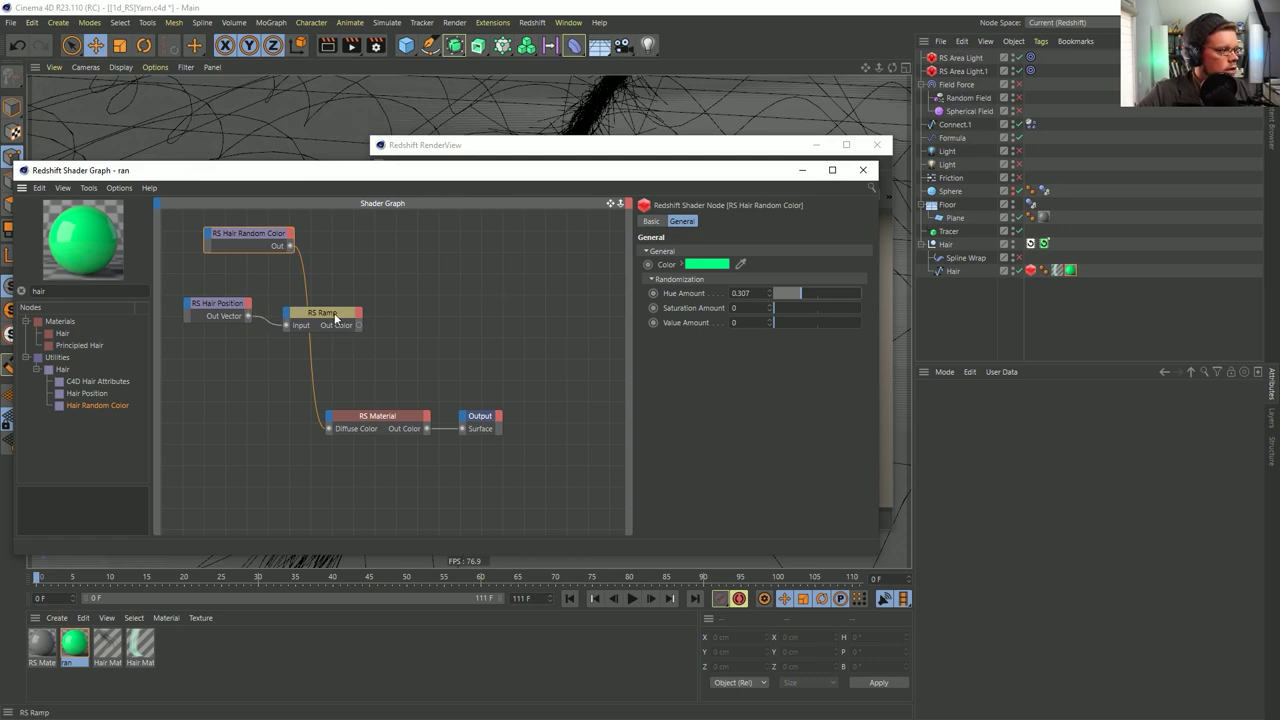
left_click(863, 171)
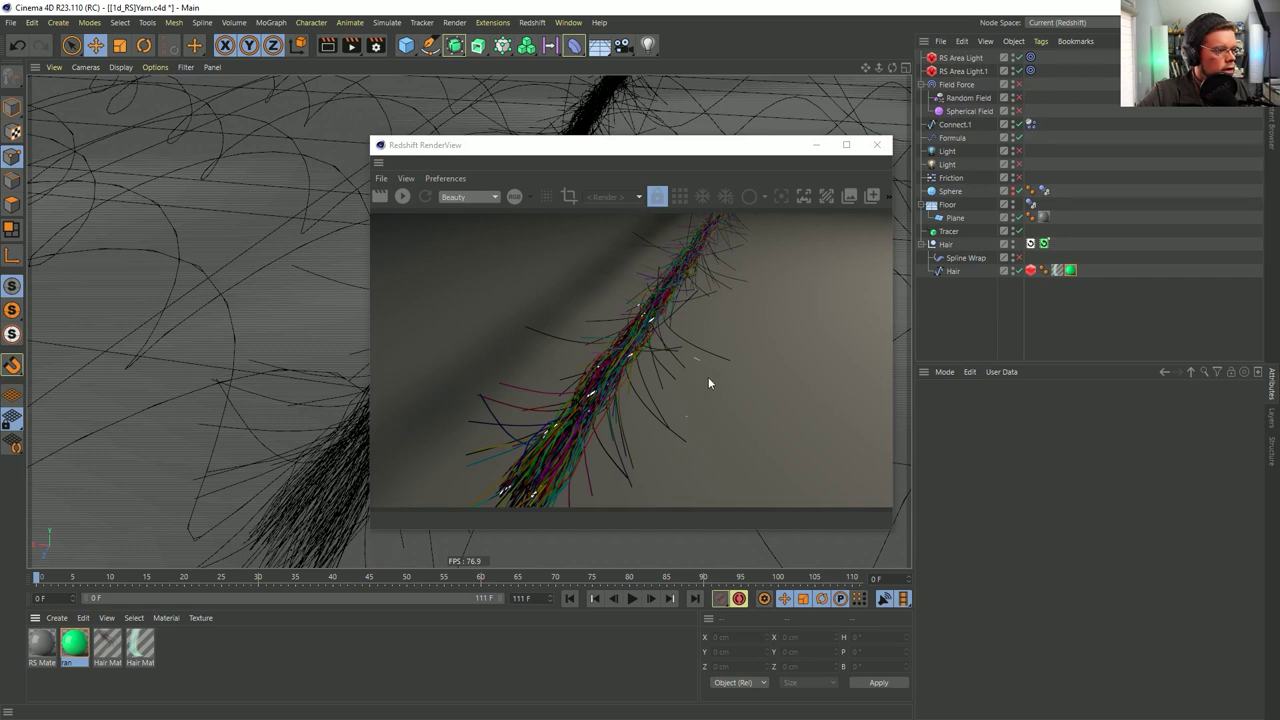
Raise the first RS Area Light's intensity multiplier to 123.91 and render a preview of the yarn
left_click(1030, 270)
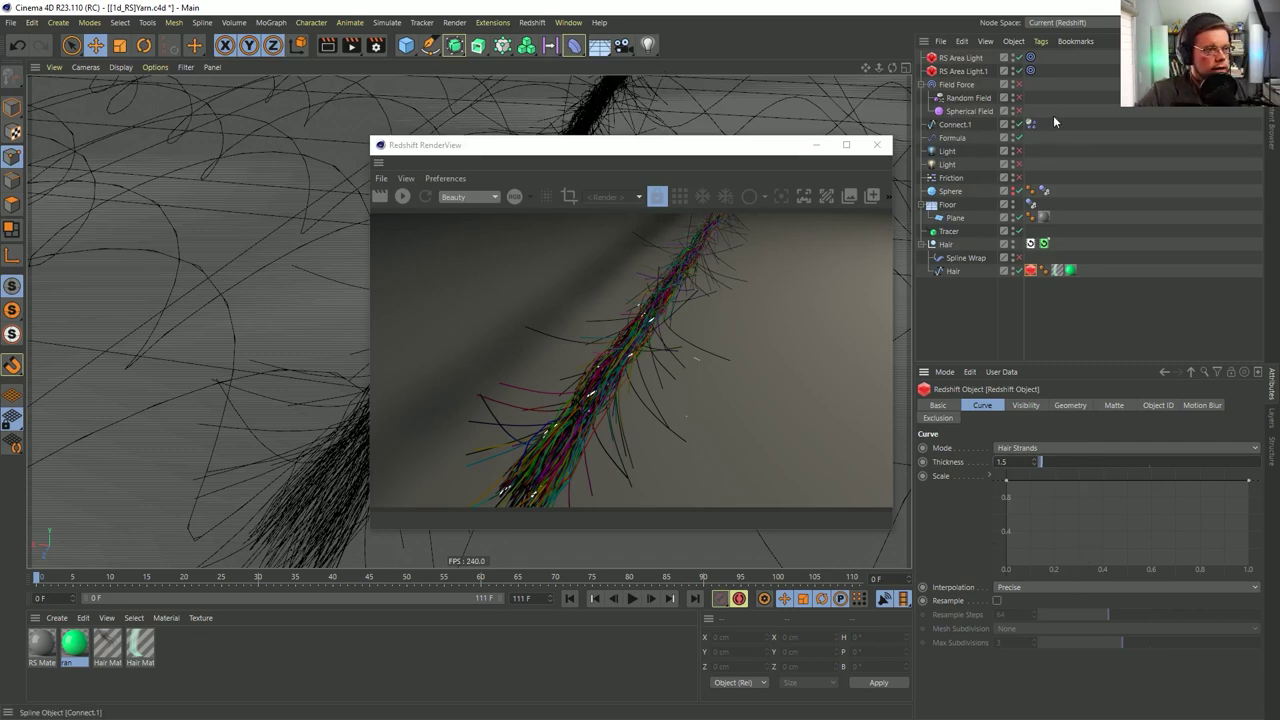
left_click(962, 58)
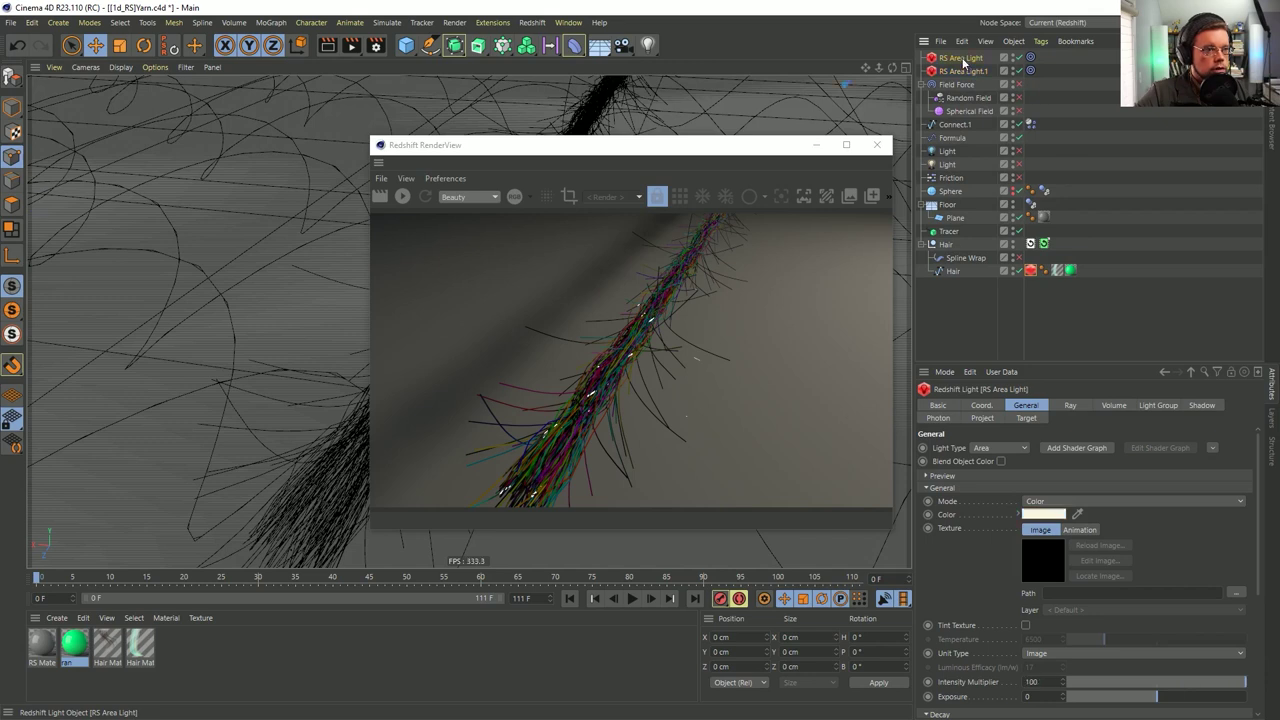
left_click_drag(1063, 682, 1063, 665)
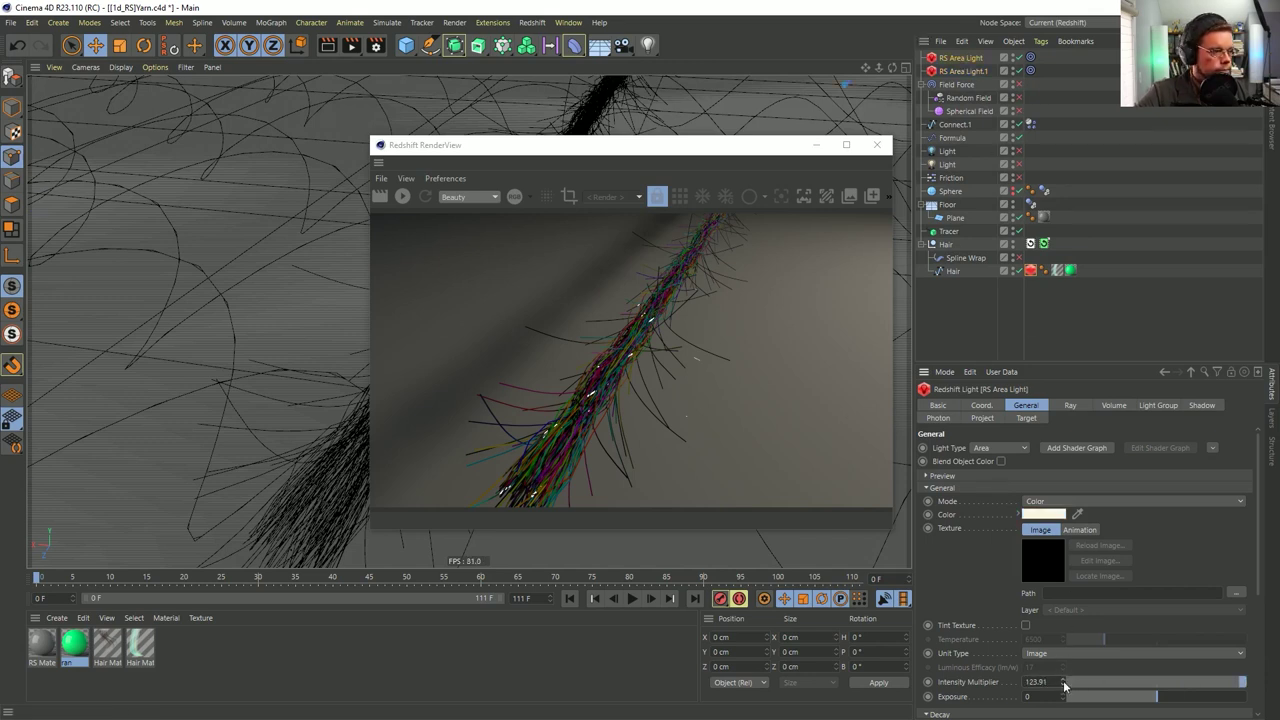
left_click(402, 196)
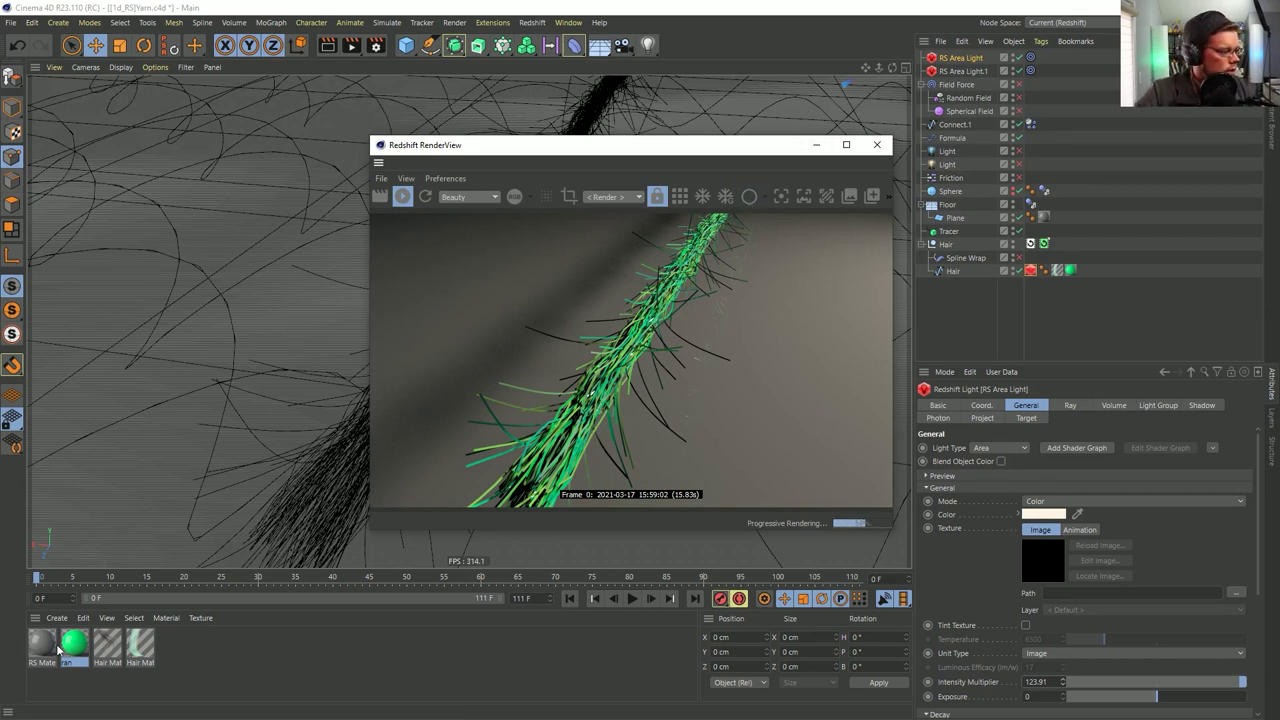
left_click_drag(745, 152, 617, 137)
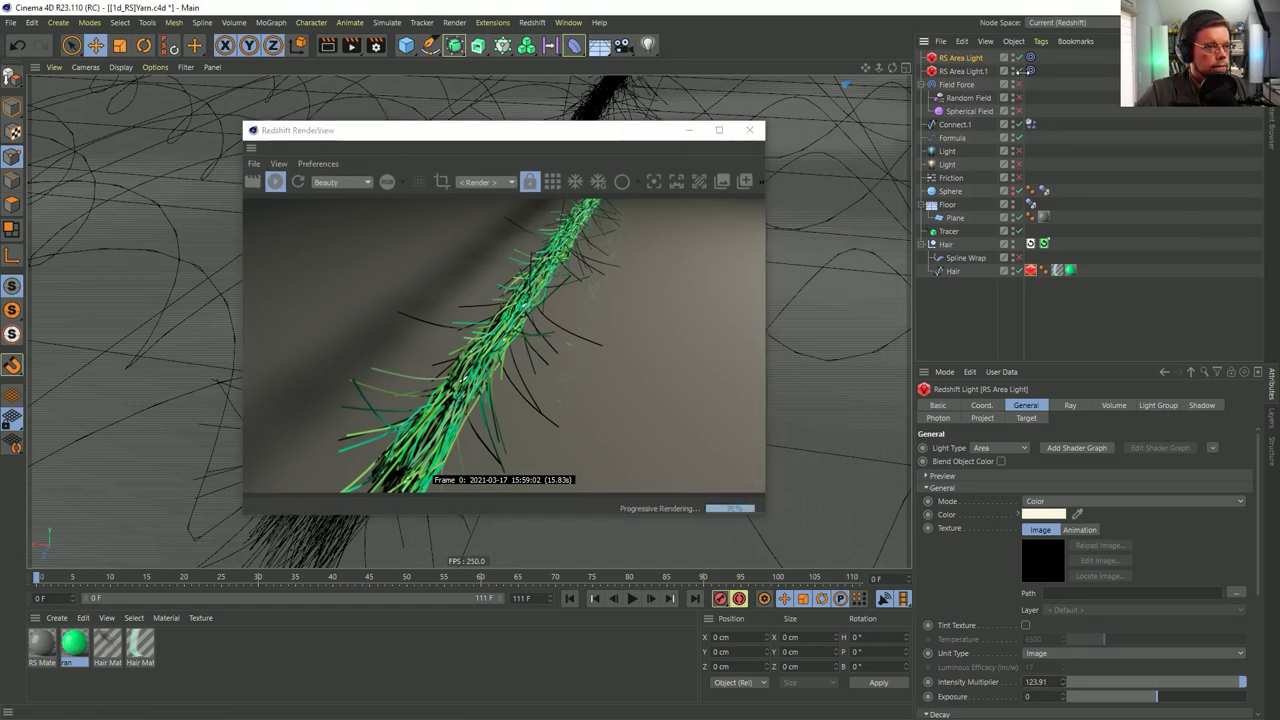
left_click(275, 181)
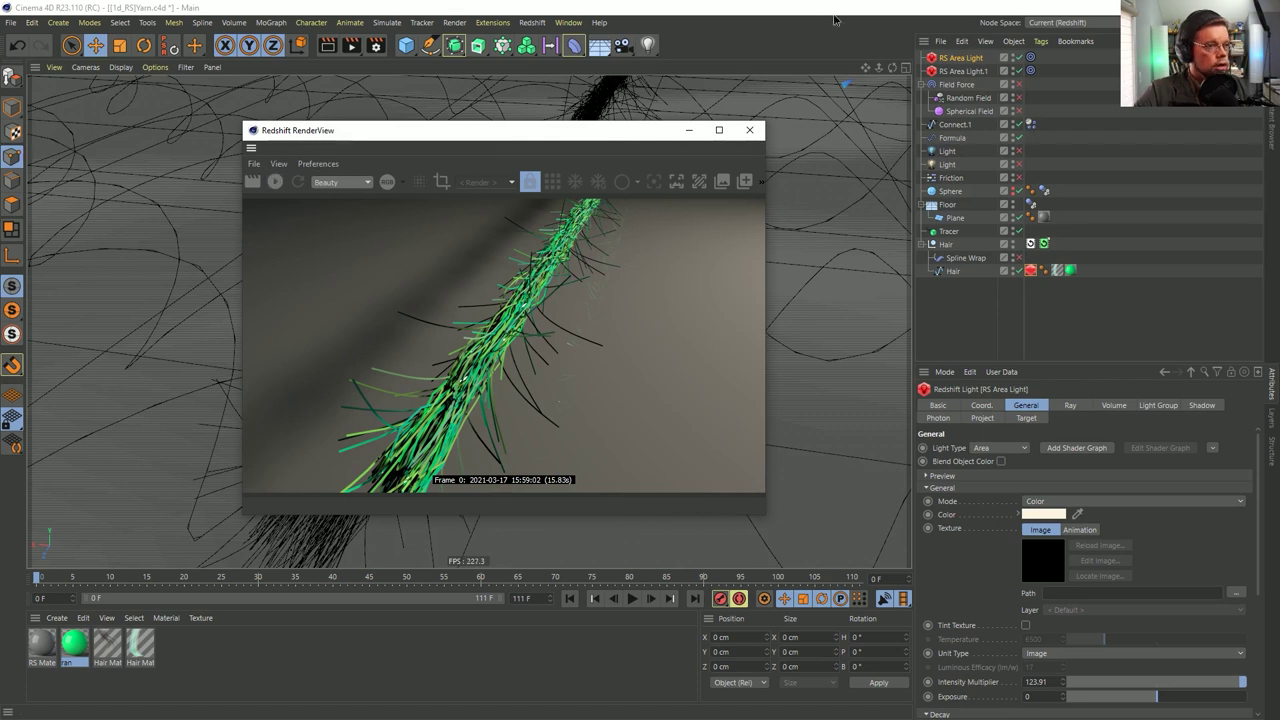
Disable both RS Area Lights and add a Redshift dome light to the scene
left_click_drag(1019, 71, 1019, 57)
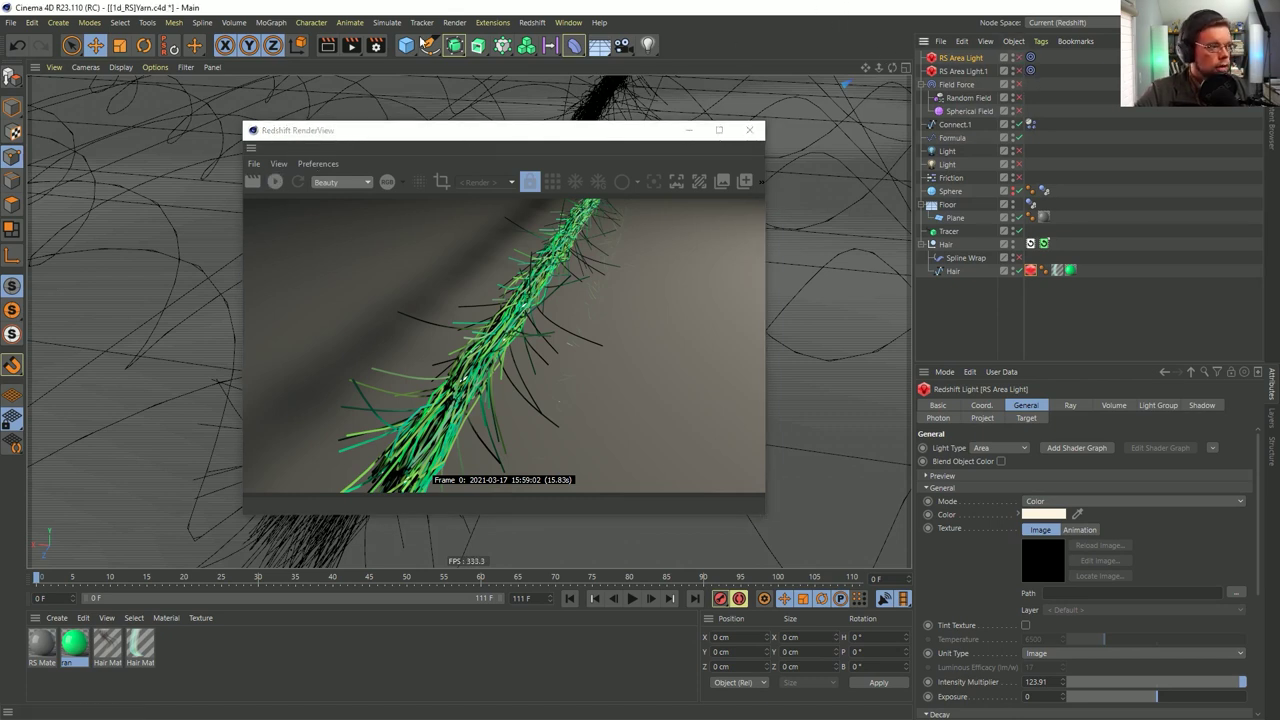
left_click(534, 22)
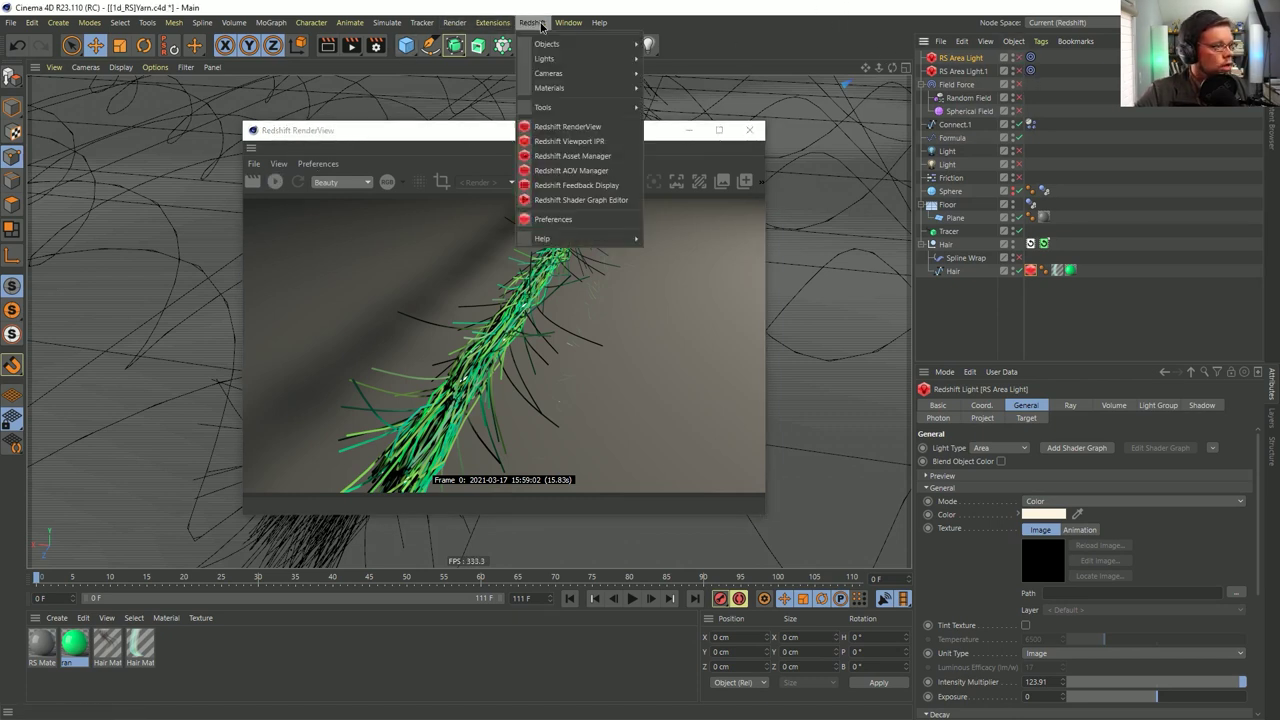
mouse_move(560, 59)
left_click(678, 121)
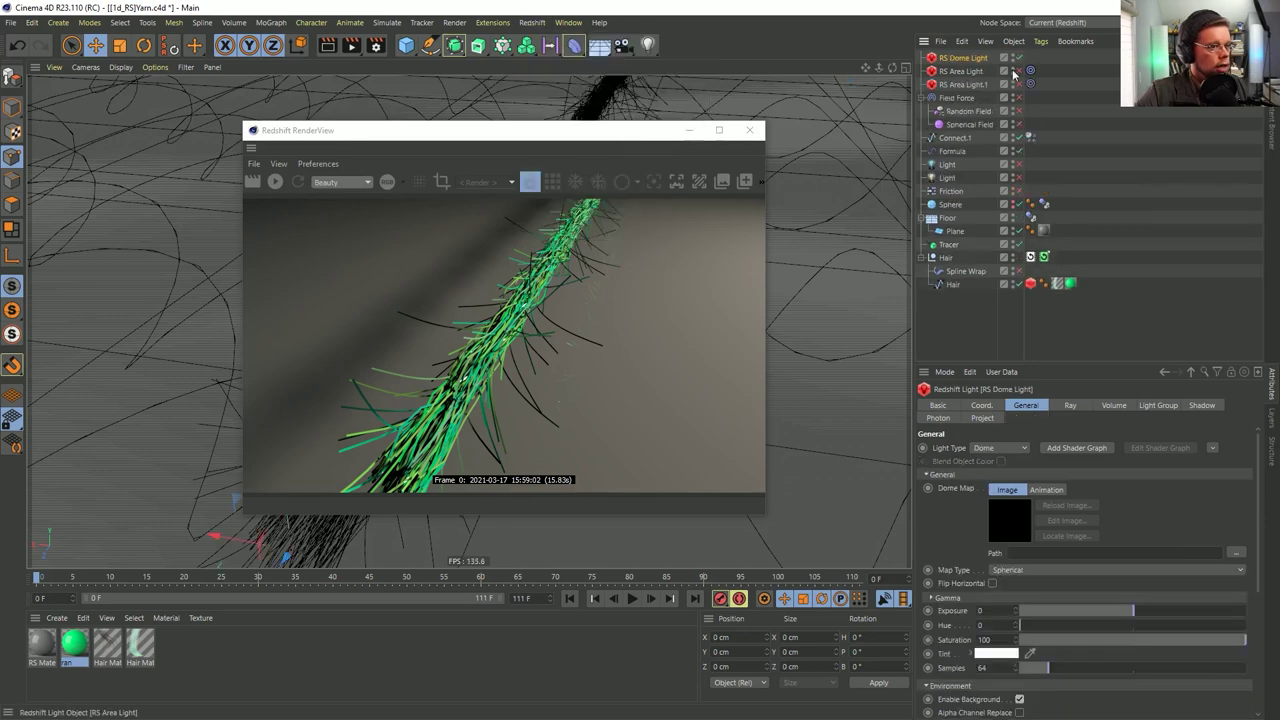
Load peppermint_powerplant_2k.hdr from the Episodes tex folder as the dome map, without copying it to the project location
left_click(1237, 552)
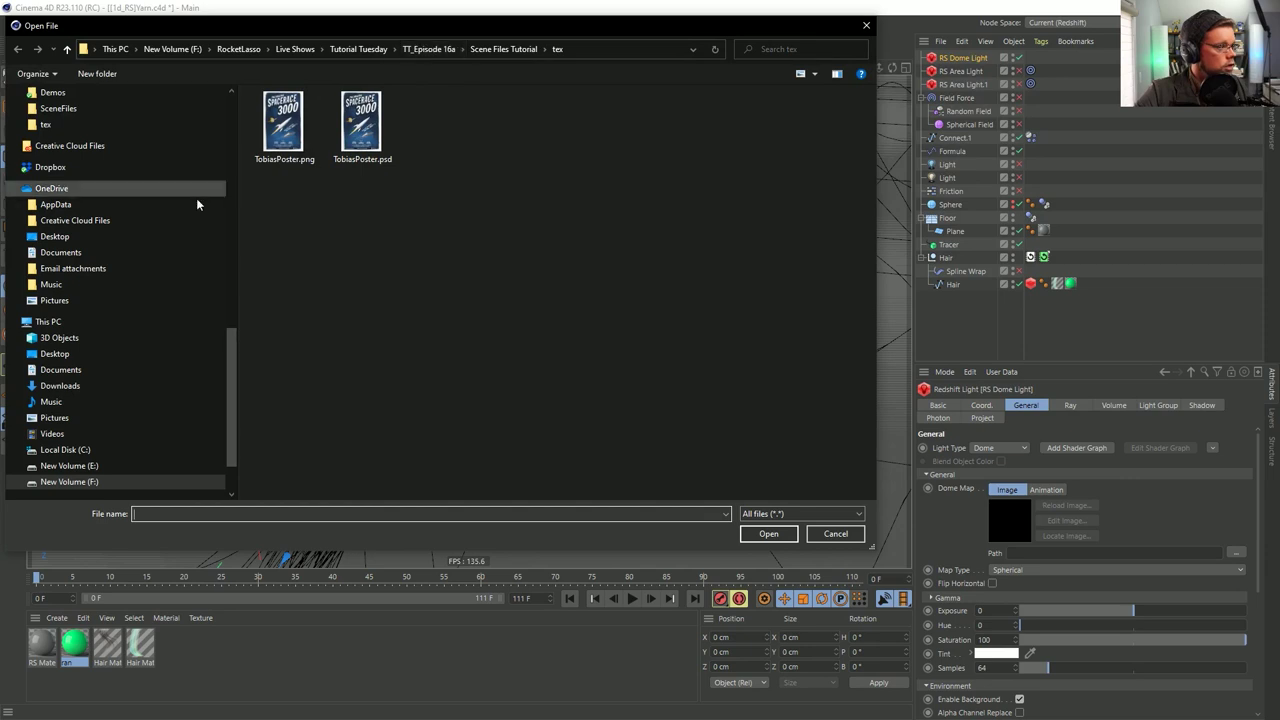
scroll(220, 344, "up", 10)
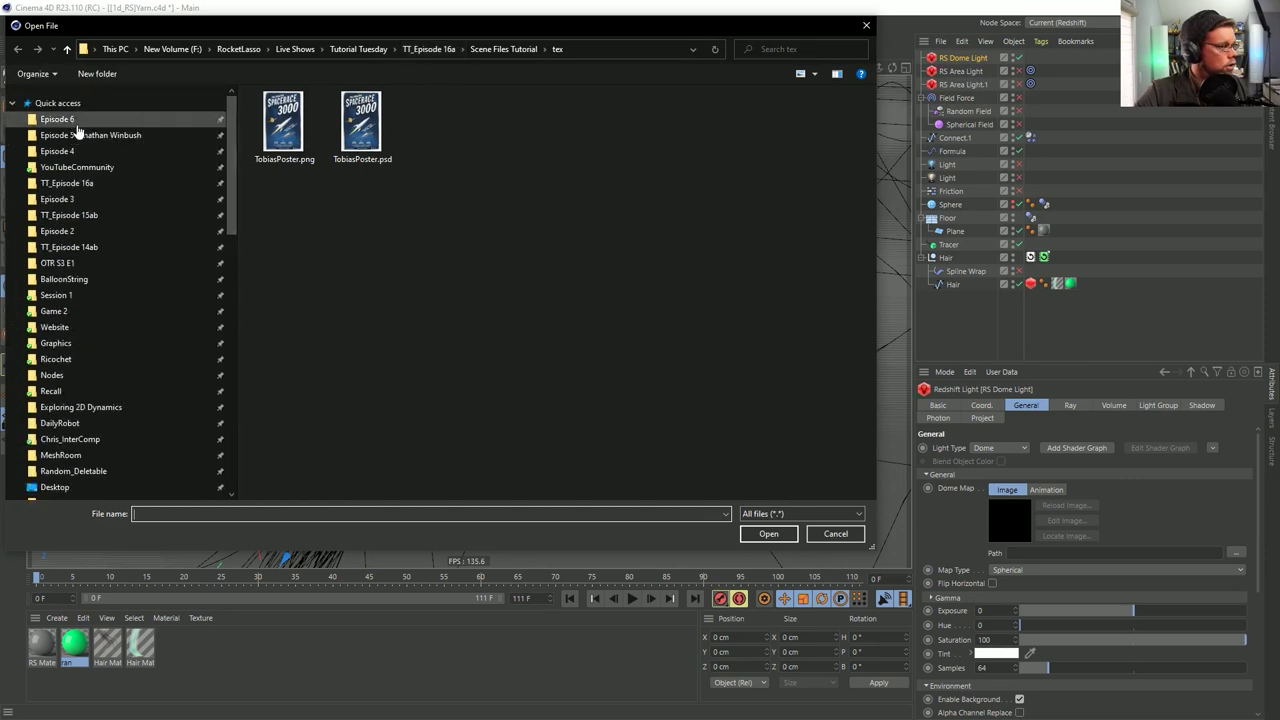
left_click(150, 119)
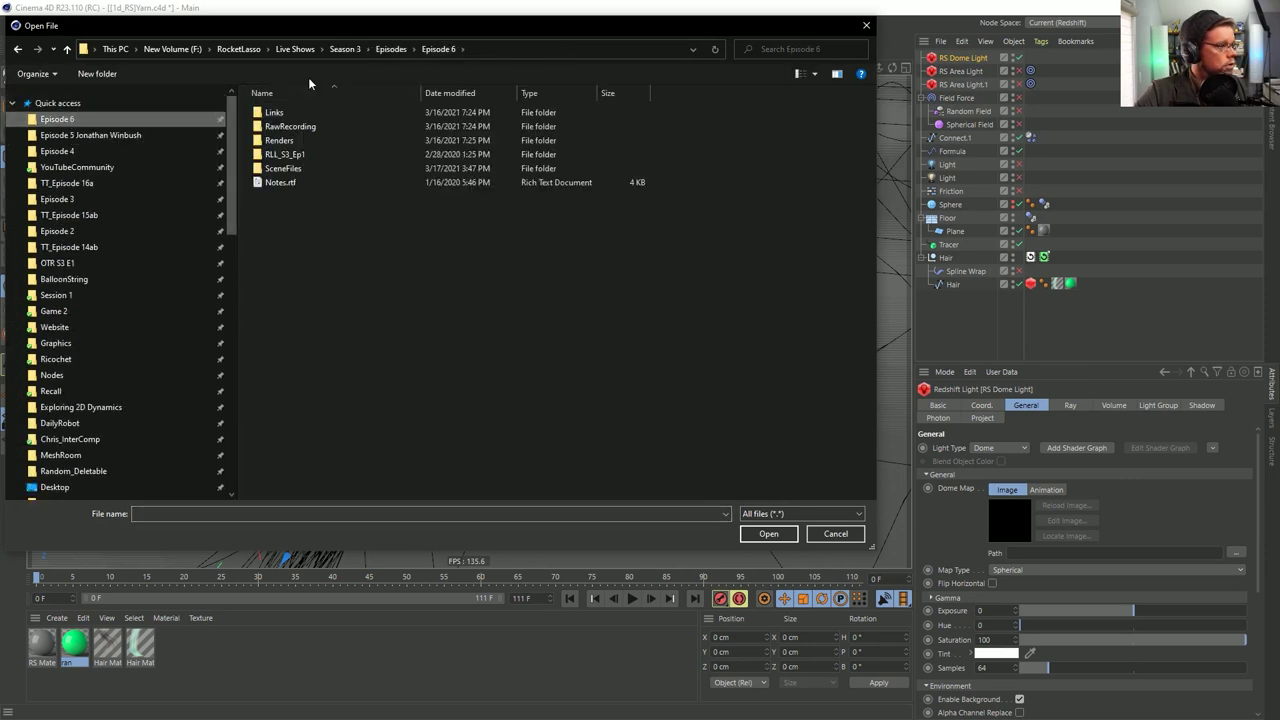
left_click(390, 49)
double_click(288, 211)
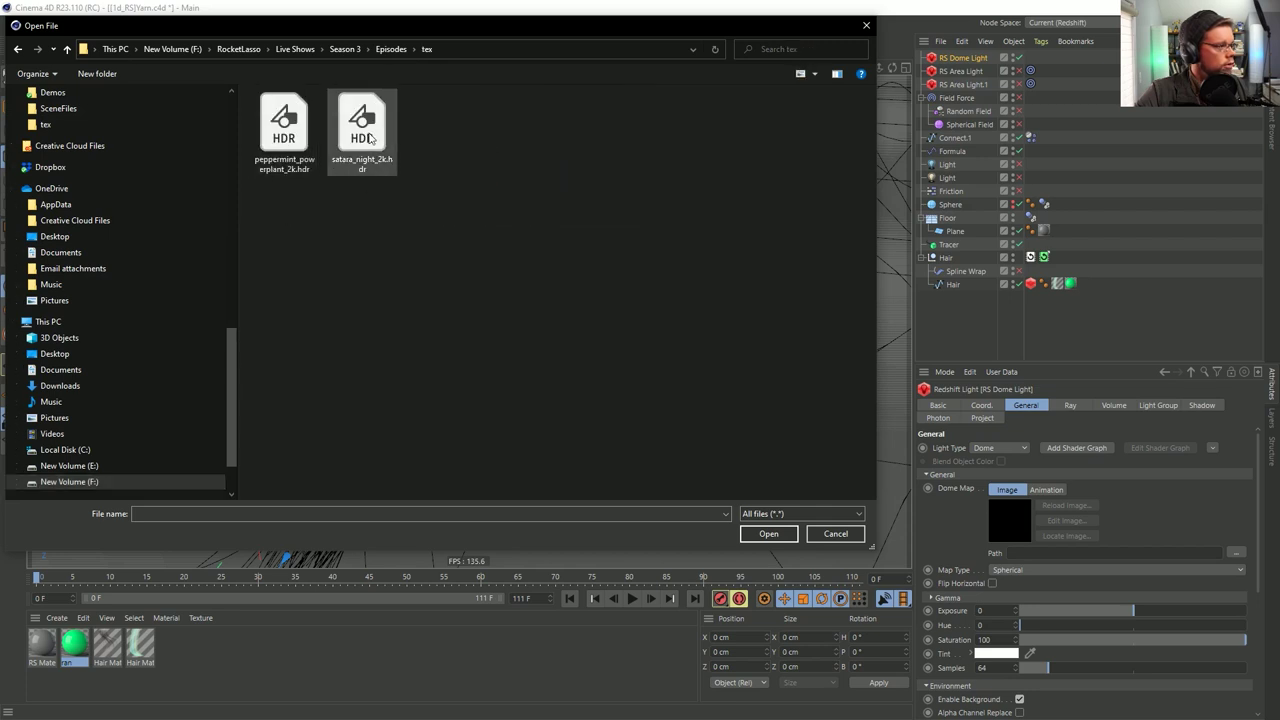
left_click(363, 165)
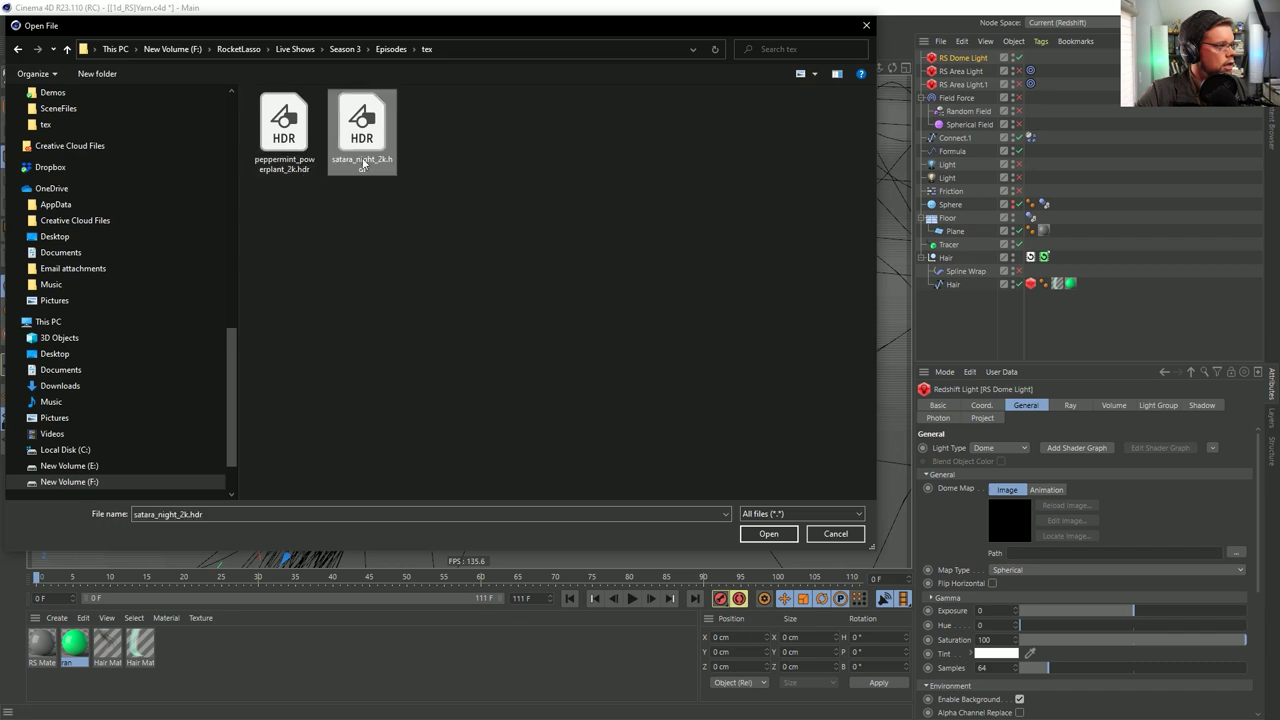
left_click(288, 142)
left_click(787, 536)
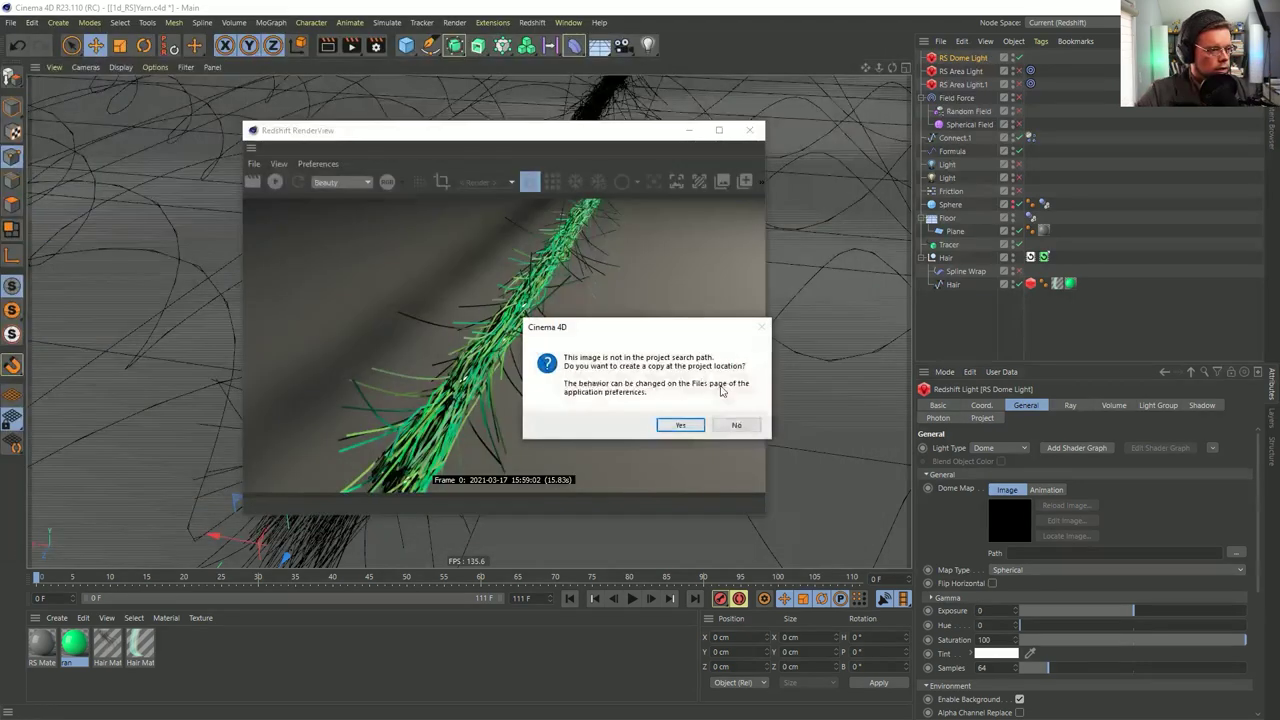
left_click(735, 425)
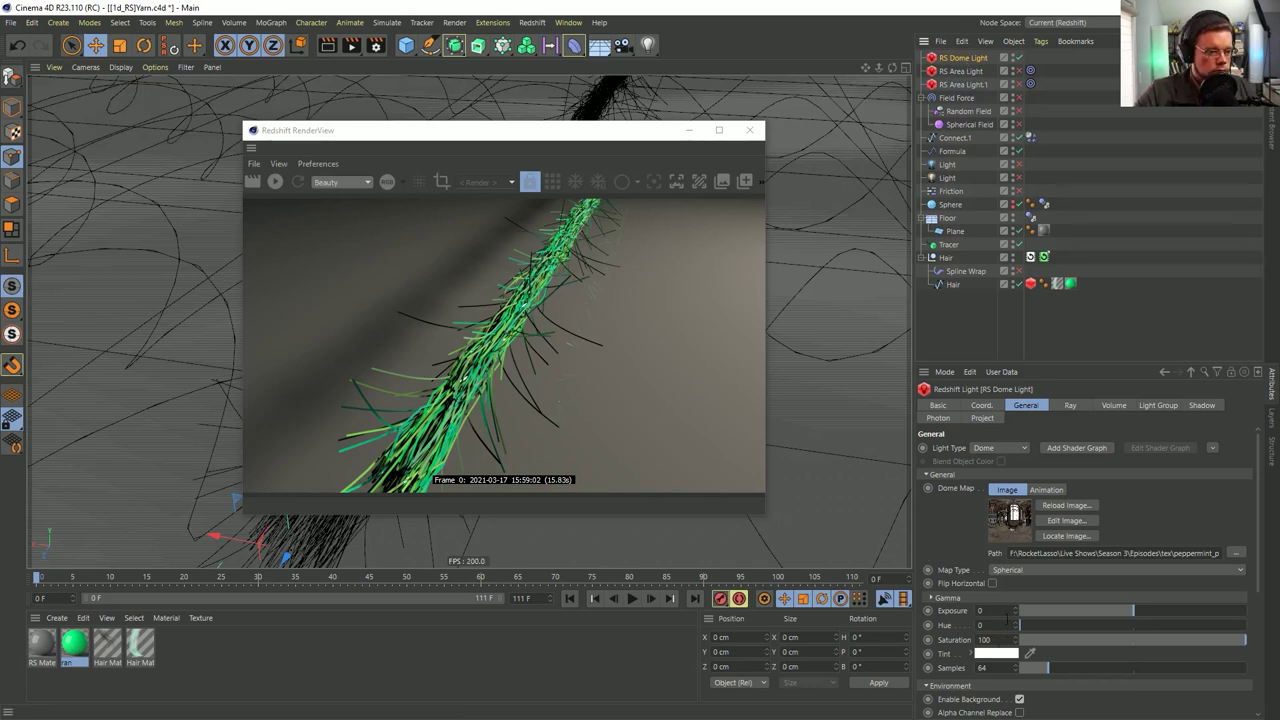
Set the RS Dome Light's exposure to 0.657 and render a preview of the yarn under the new lighting
left_click(1146, 609)
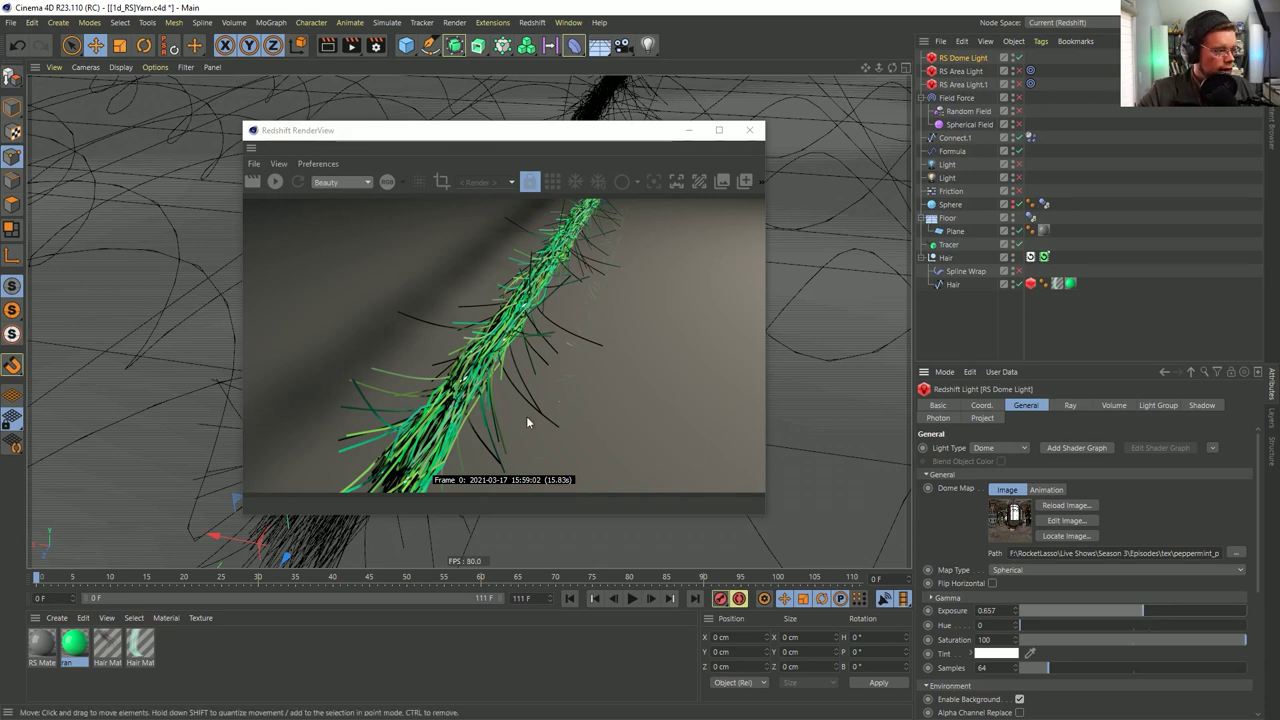
left_click(276, 183)
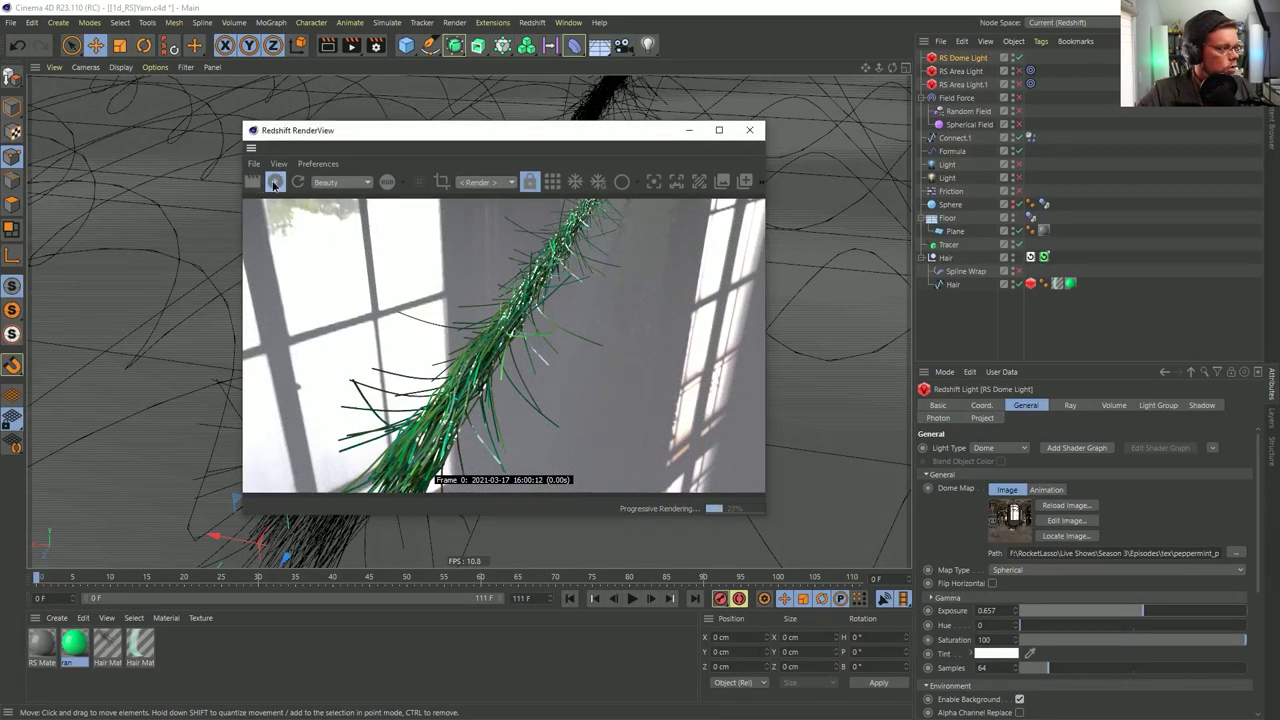
left_click(274, 184)
Set the yarn's RS Material to a diffuse roughness of 0.348 and a reflection roughness of 0.308
left_click(74, 645)
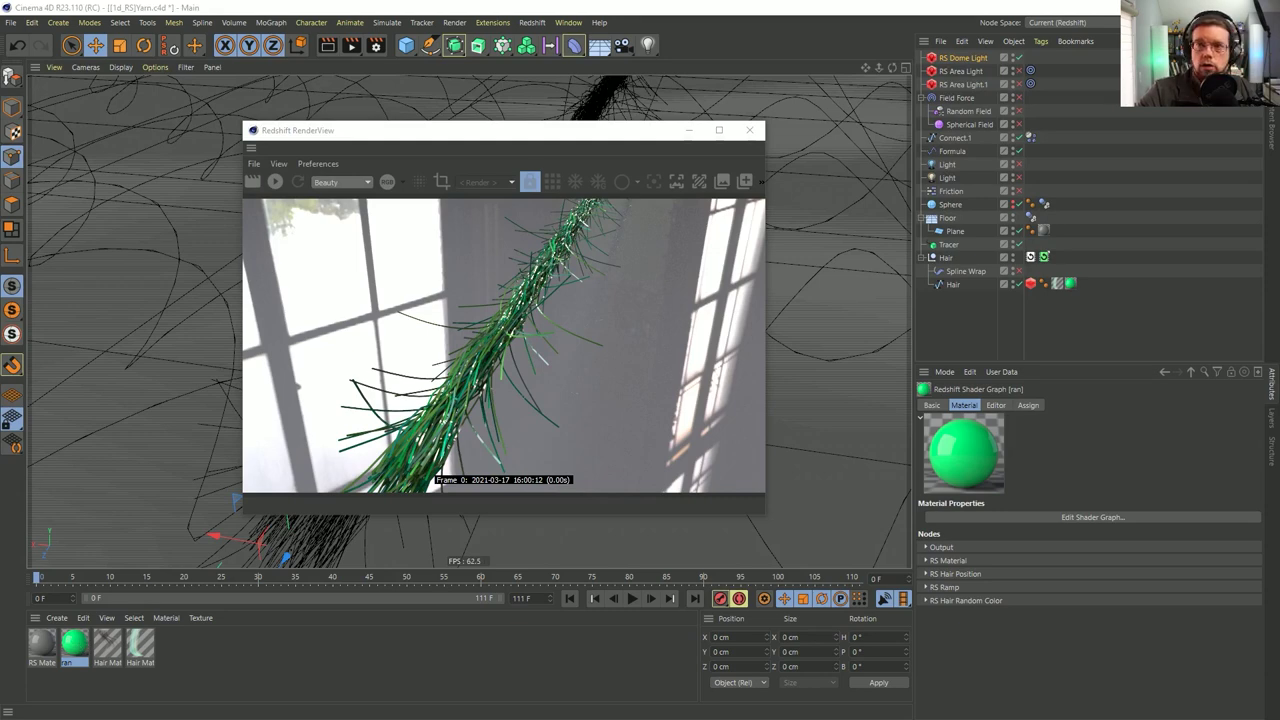
left_click_drag(998, 91, 489, 93)
left_click(605, 343)
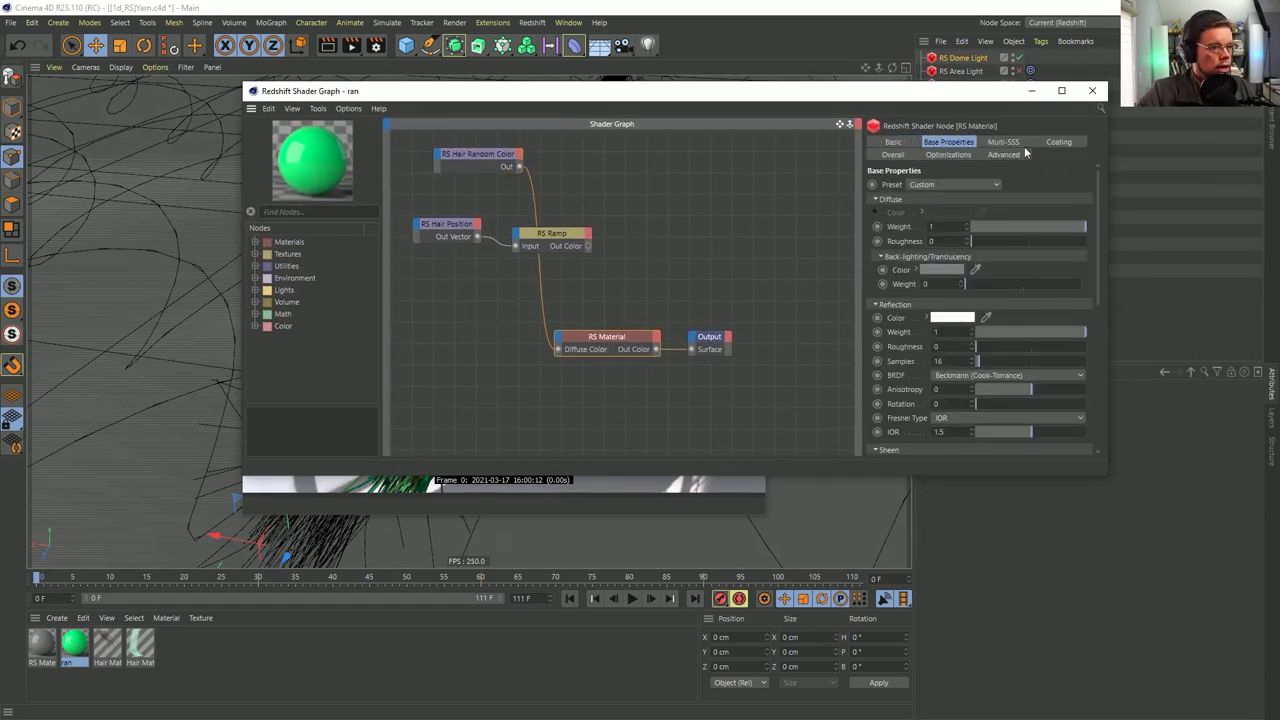
left_click_drag(935, 91, 732, 134)
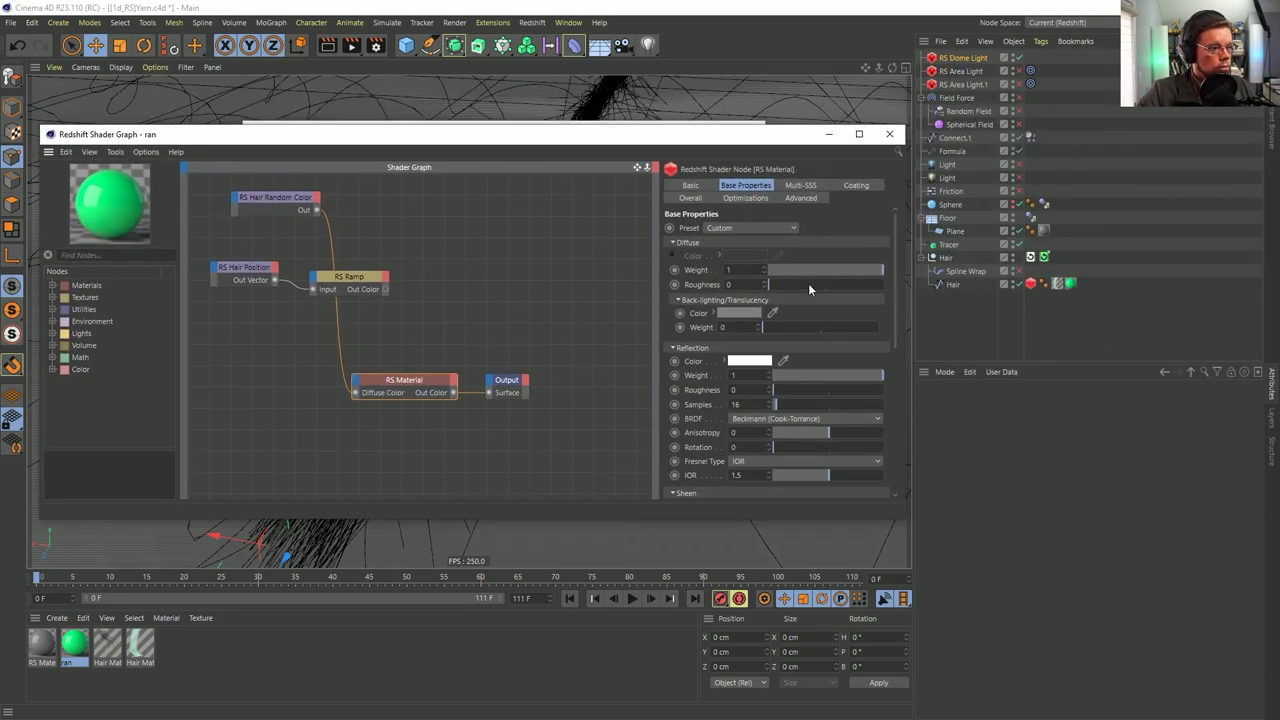
left_click(808, 285)
left_click(804, 390)
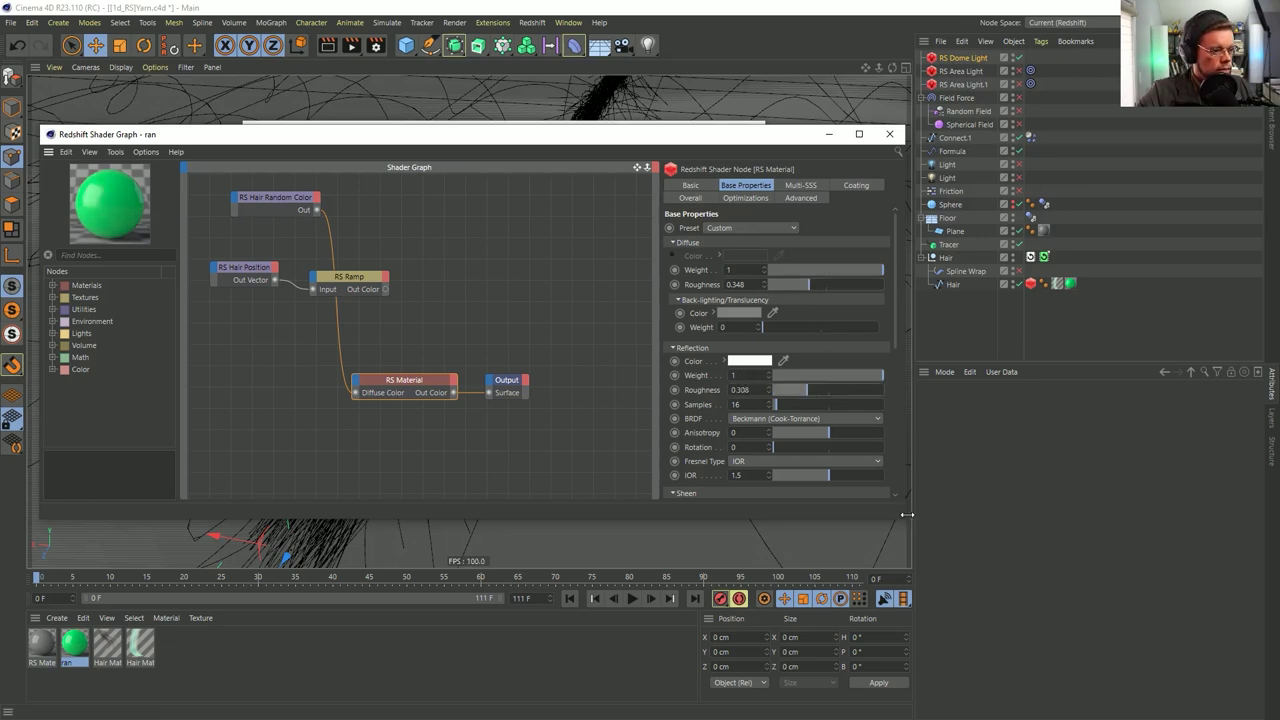
Set the RS Material's back-lighting/translucency weight to 0.719 and connect the RS Hair Random Color output to its translucency color
left_click_drag(905, 520, 1113, 717)
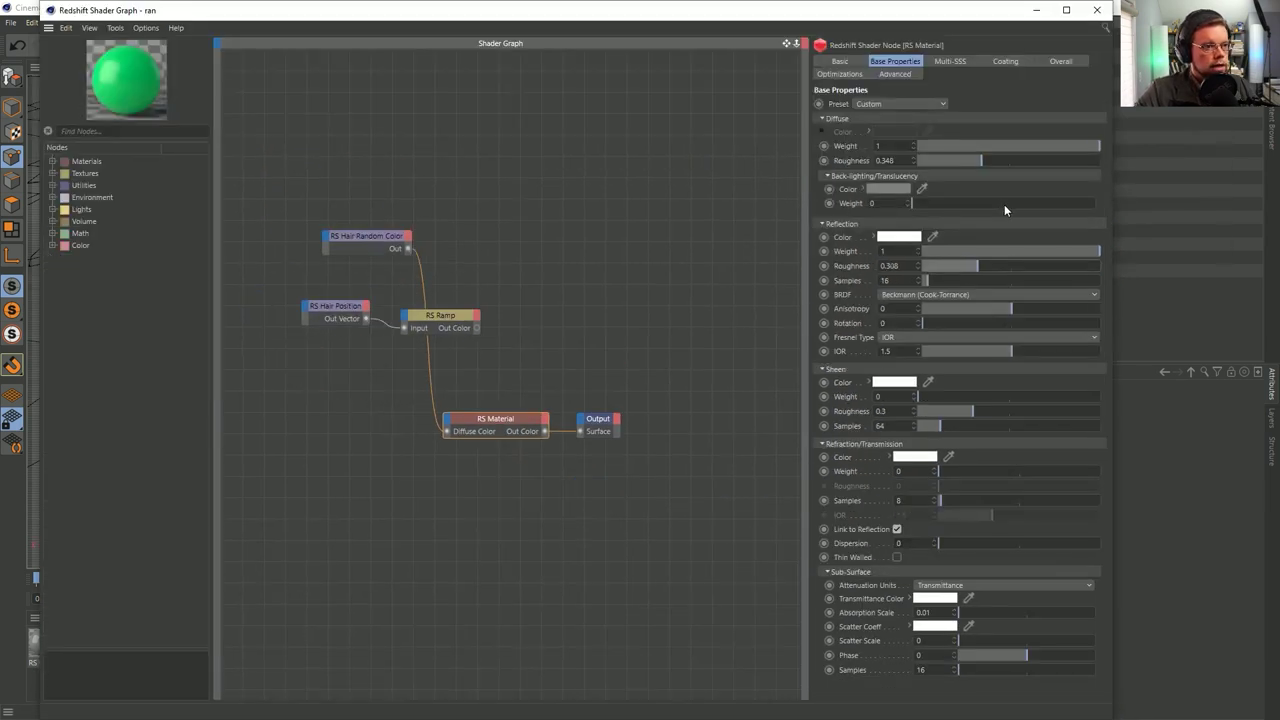
left_click_drag(963, 203, 1174, 225)
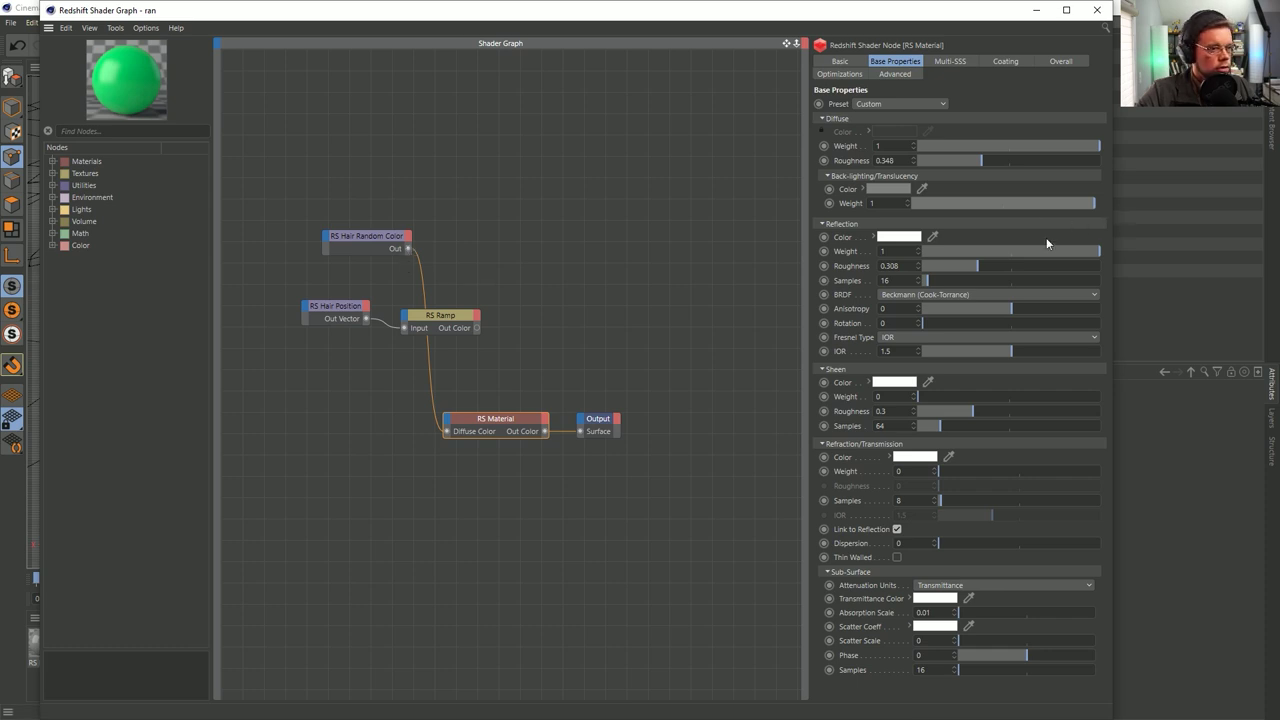
left_click_drag(1031, 207, 1045, 207)
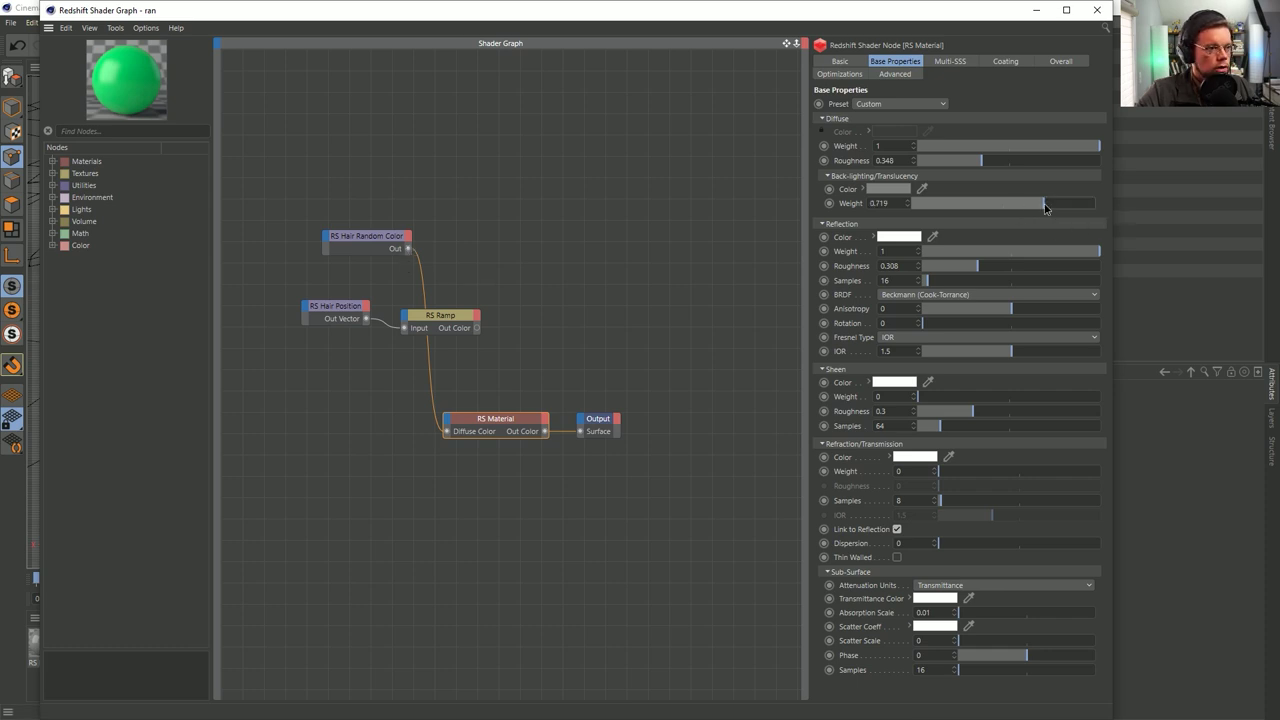
left_click_drag(853, 193, 407, 250)
Set the RS Hair Random Color node's hue amount to 0.468 and saturation amount to 0.404
left_click(387, 246)
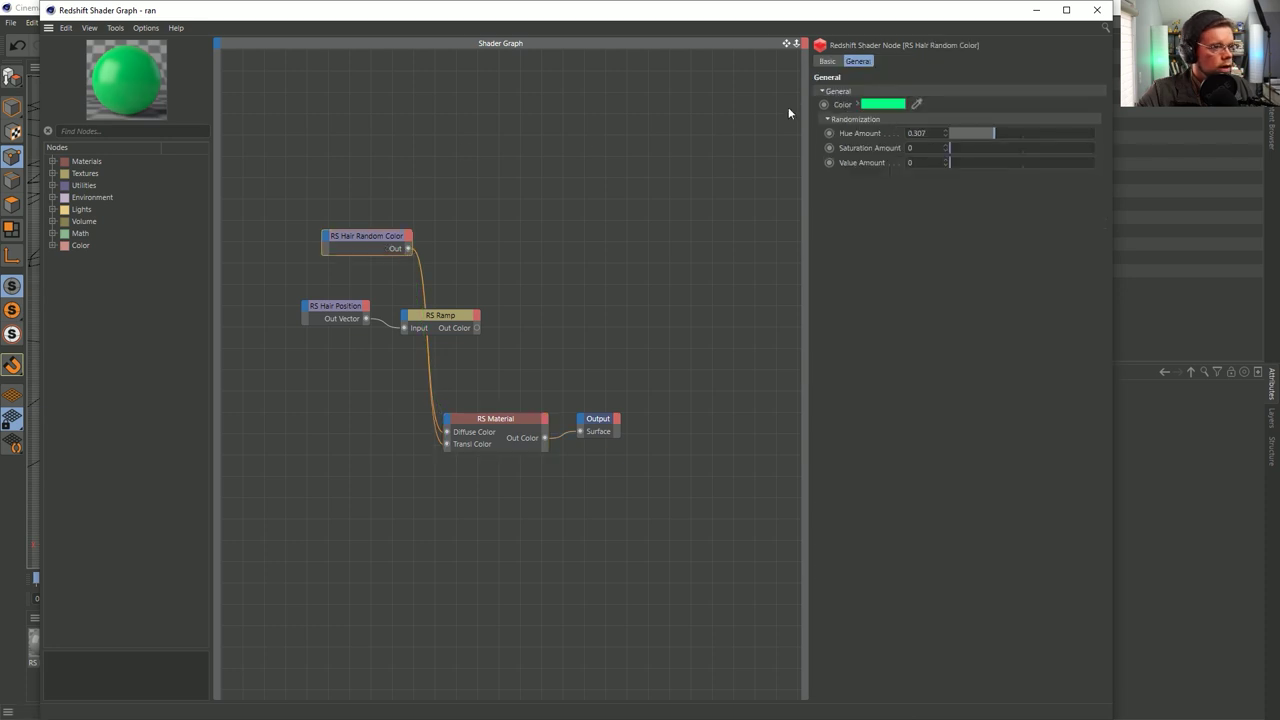
left_click_drag(1005, 147, 977, 152)
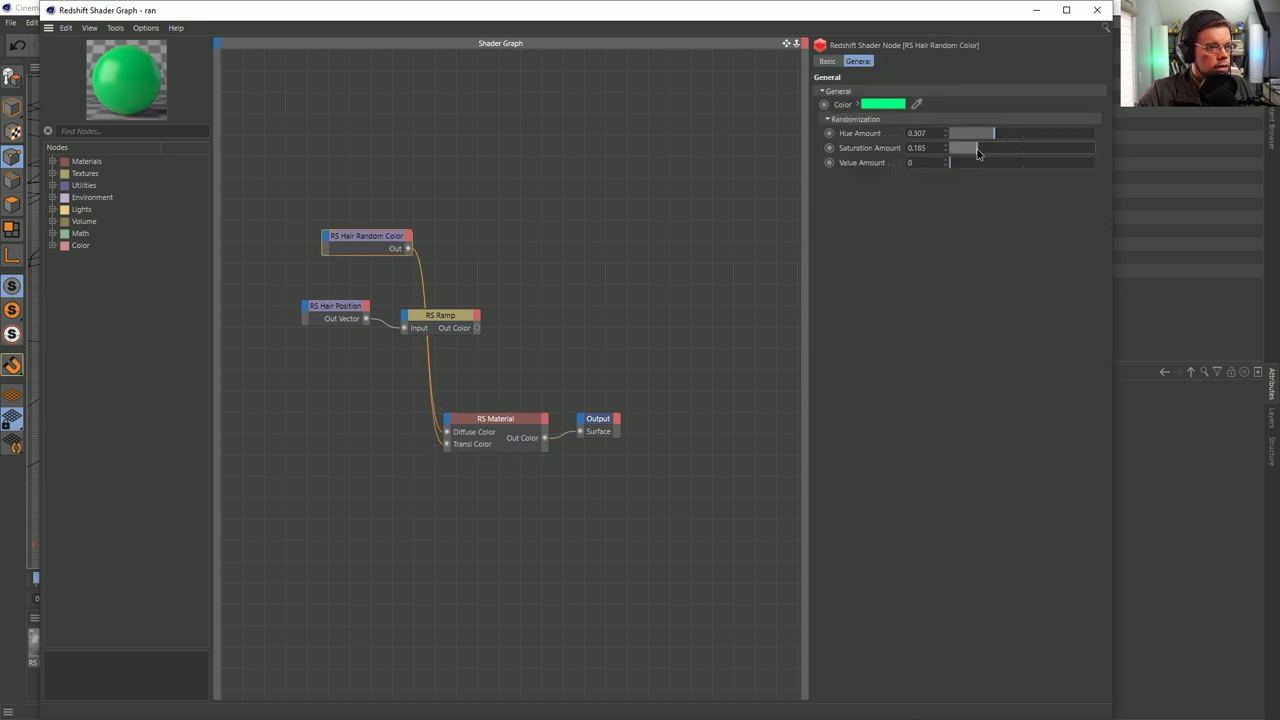
left_click(1008, 148)
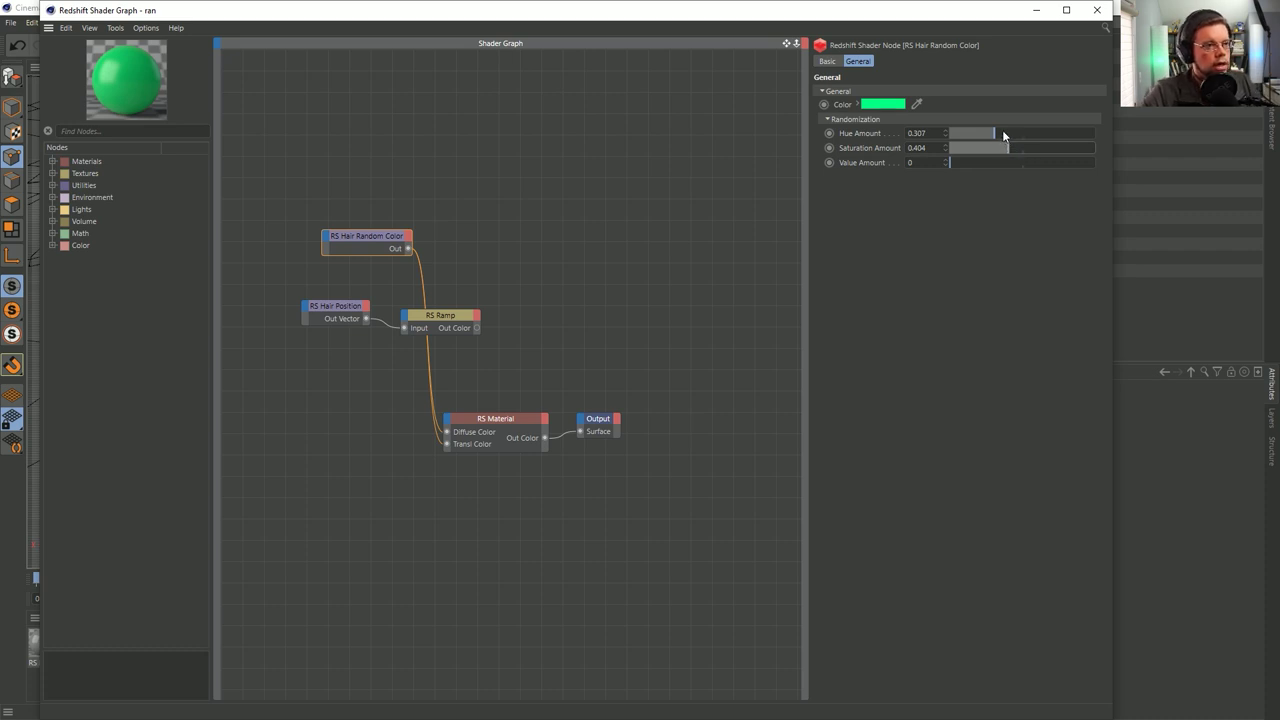
left_click(1006, 133)
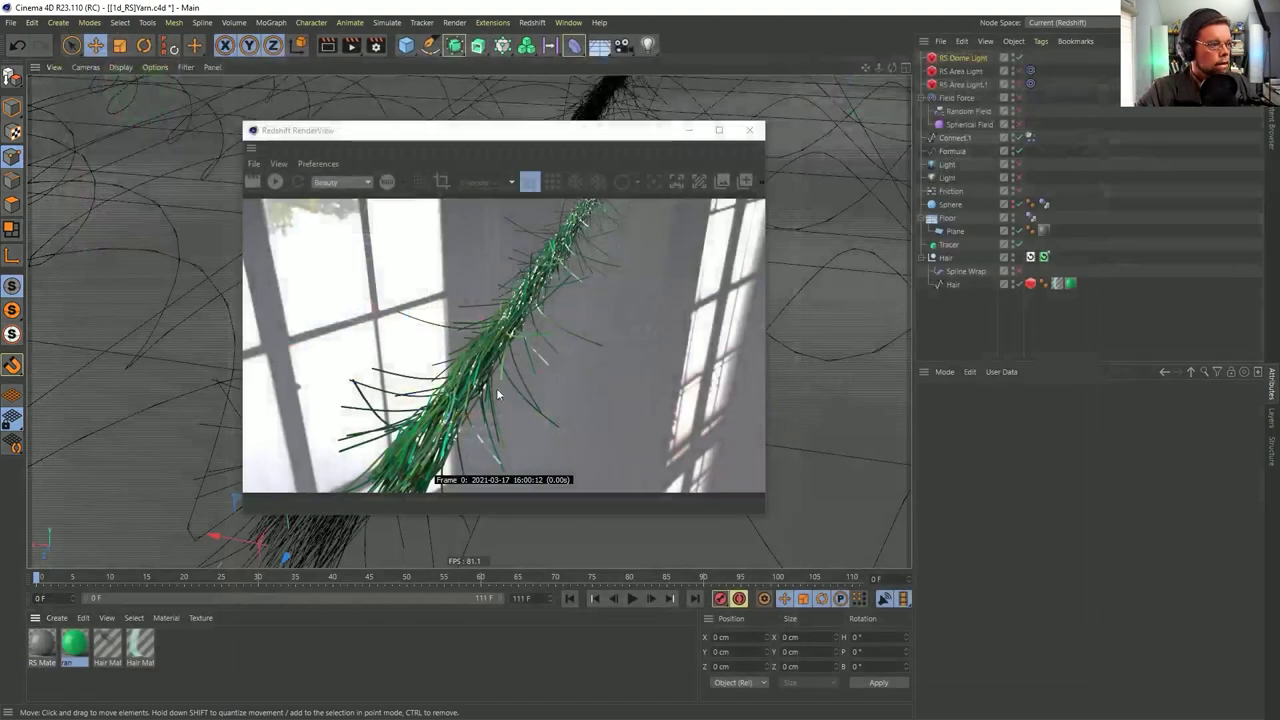
Start a live preview render of the yarn and reopen the ran material's shader graph alongside it
left_click(43, 645)
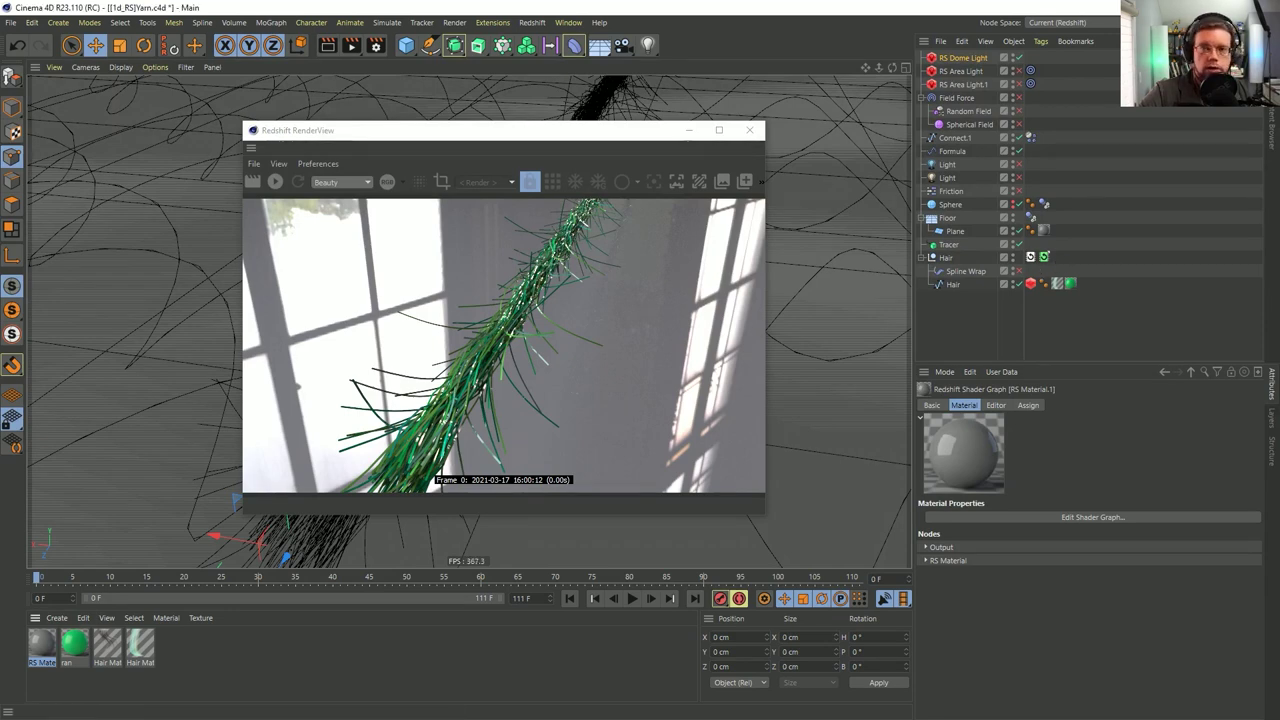
left_click(962, 57)
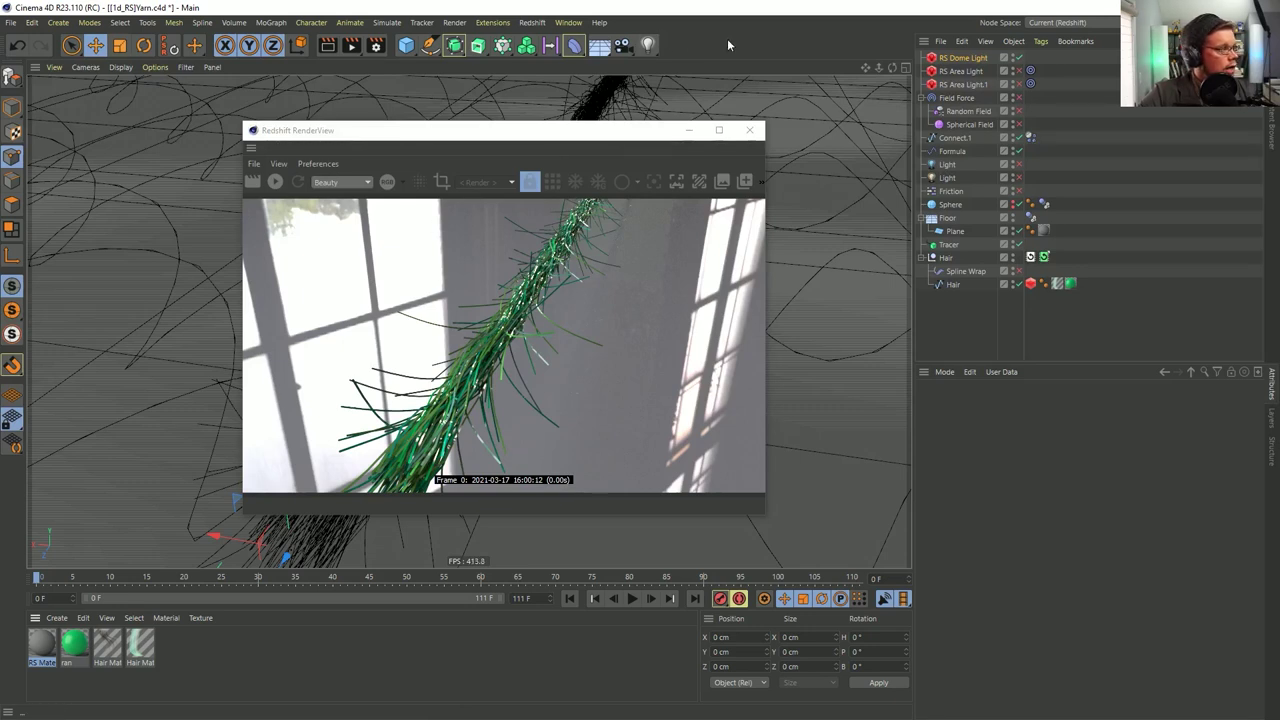
left_click(275, 181)
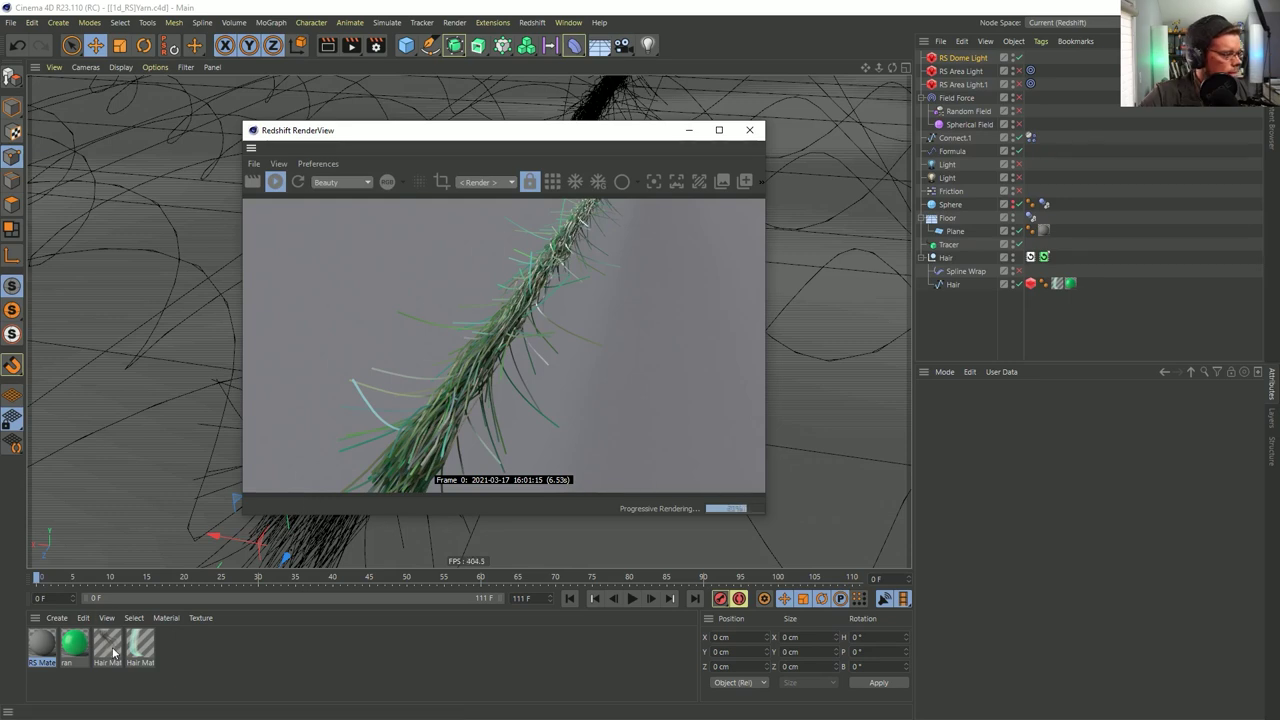
left_click(74, 645)
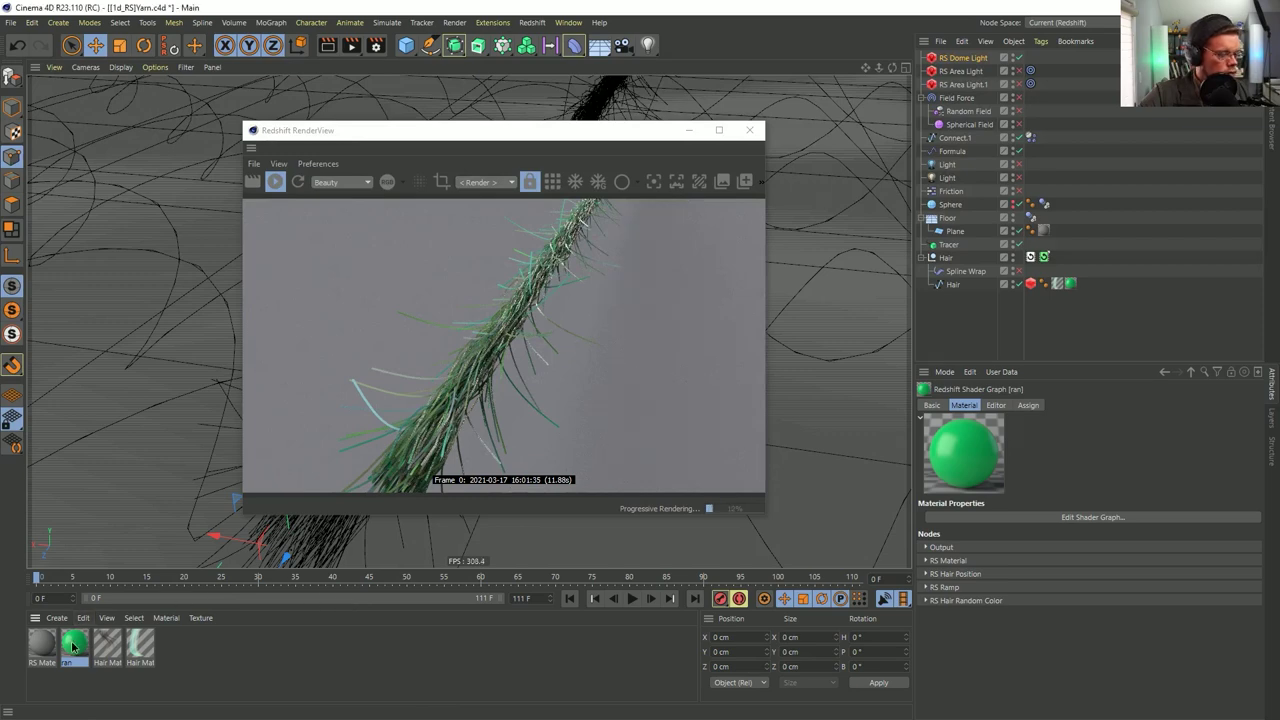
left_click_drag(584, 105, 389, 40)
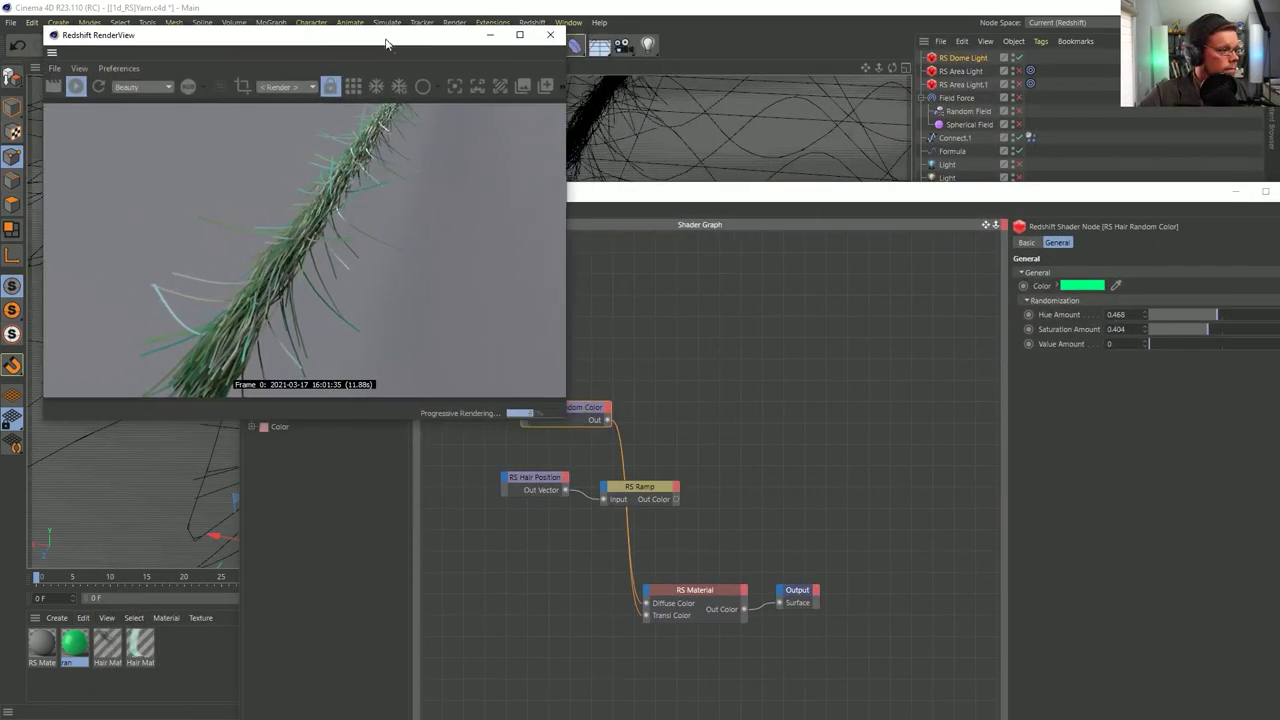
Set the RS Material's refraction/transmission weight to 0.324 and arrange the shader graph so the preview can be seen
left_click(711, 550)
left_click(695, 595)
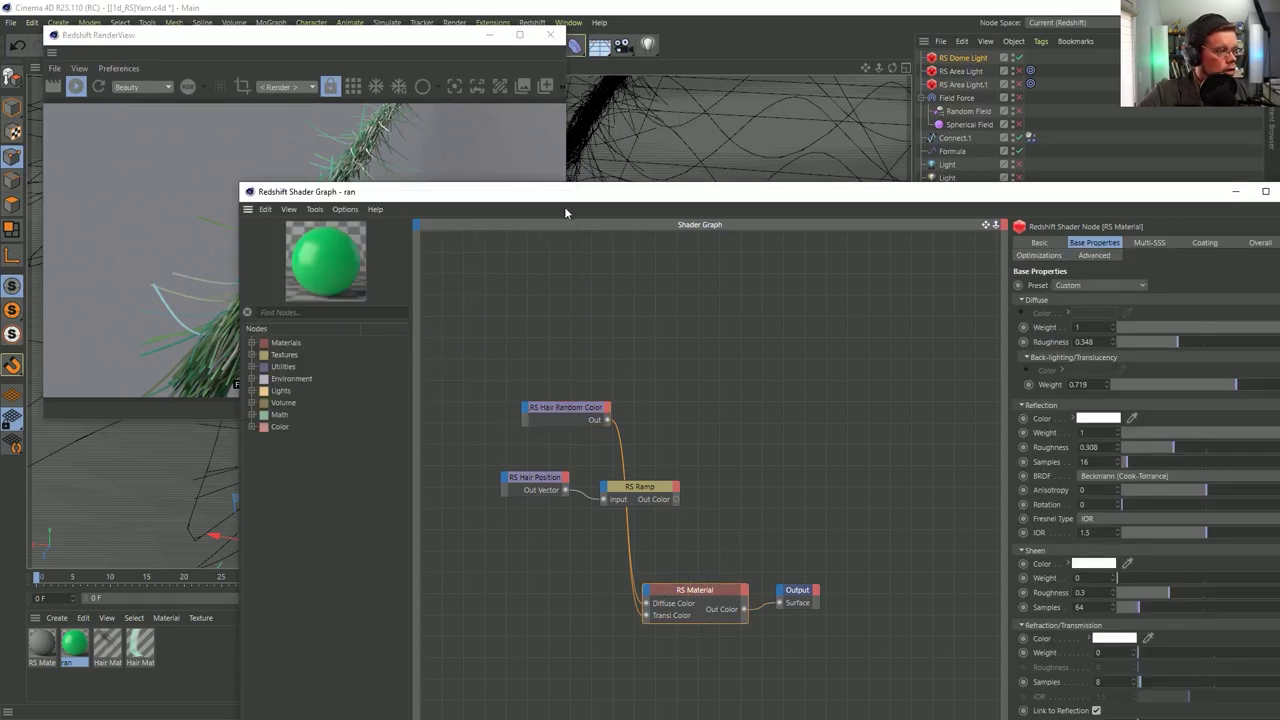
left_click_drag(888, 195, 724, 228)
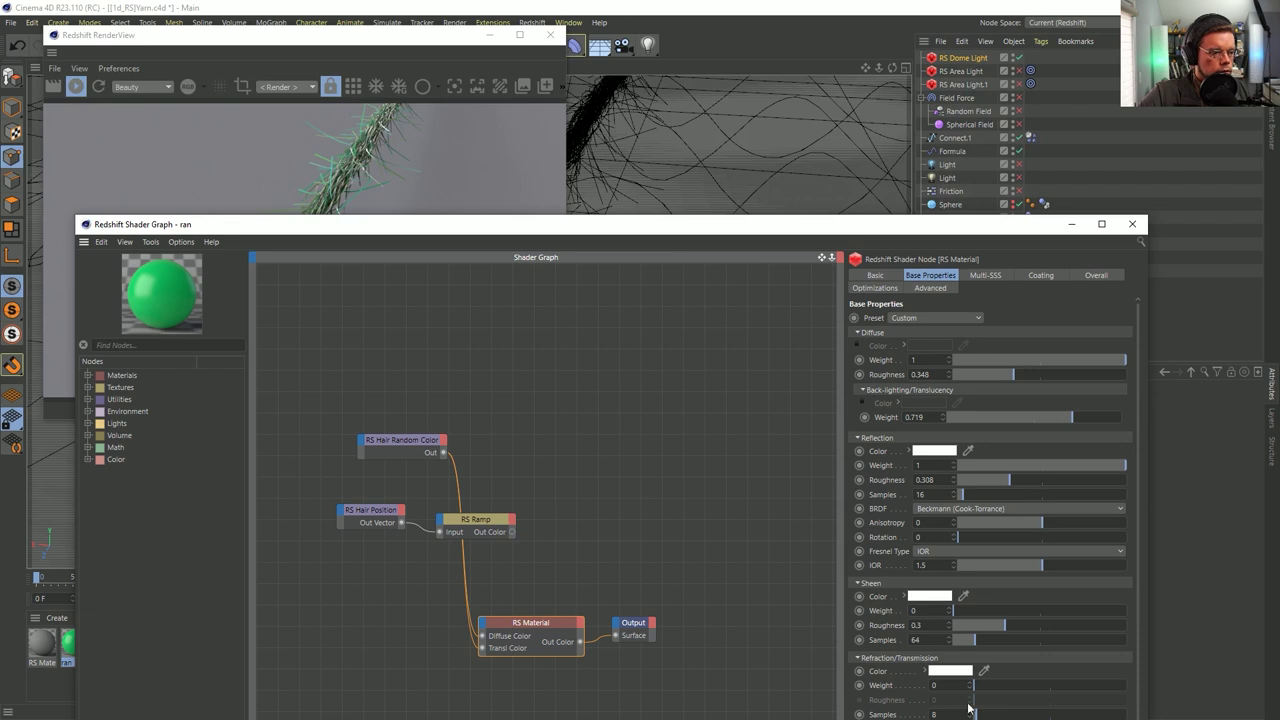
left_click(1025, 688)
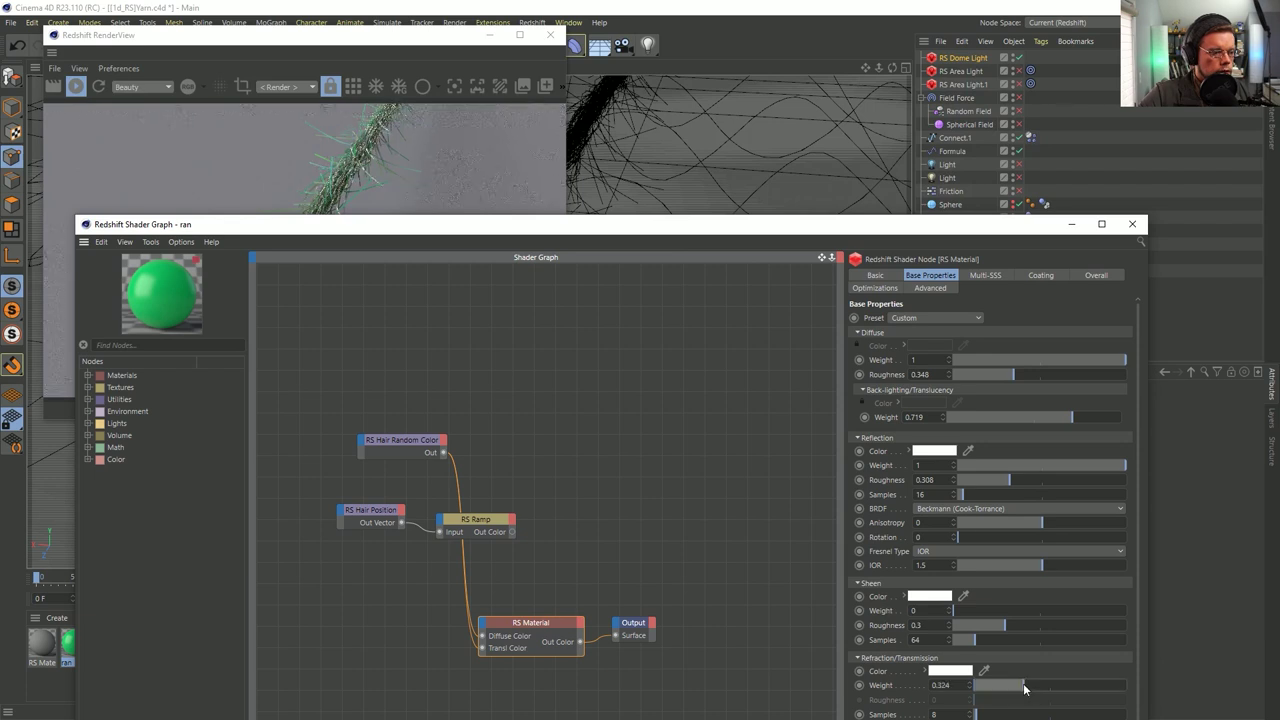
left_click_drag(427, 225, 349, 386)
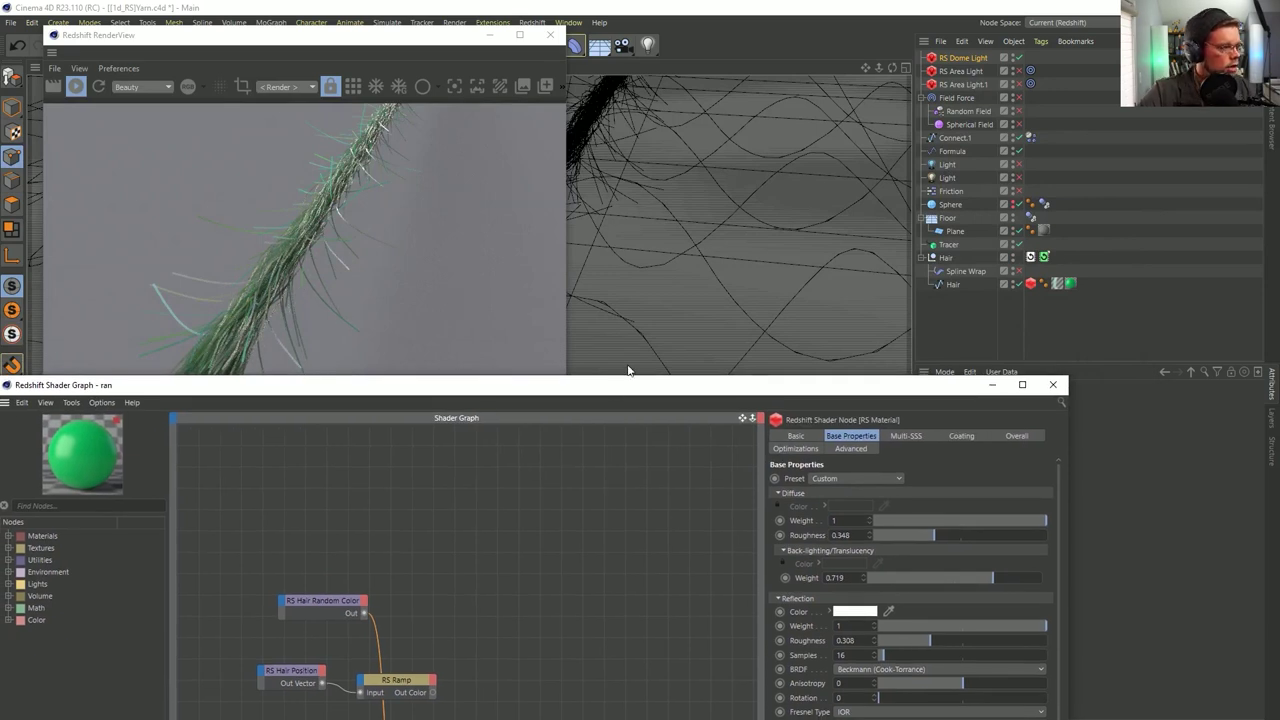
Set the RS Material's reflection roughness to 0.774 and its reflection color to a pale green with hue 102° and saturation 27%
left_click_drag(623, 389, 656, 334)
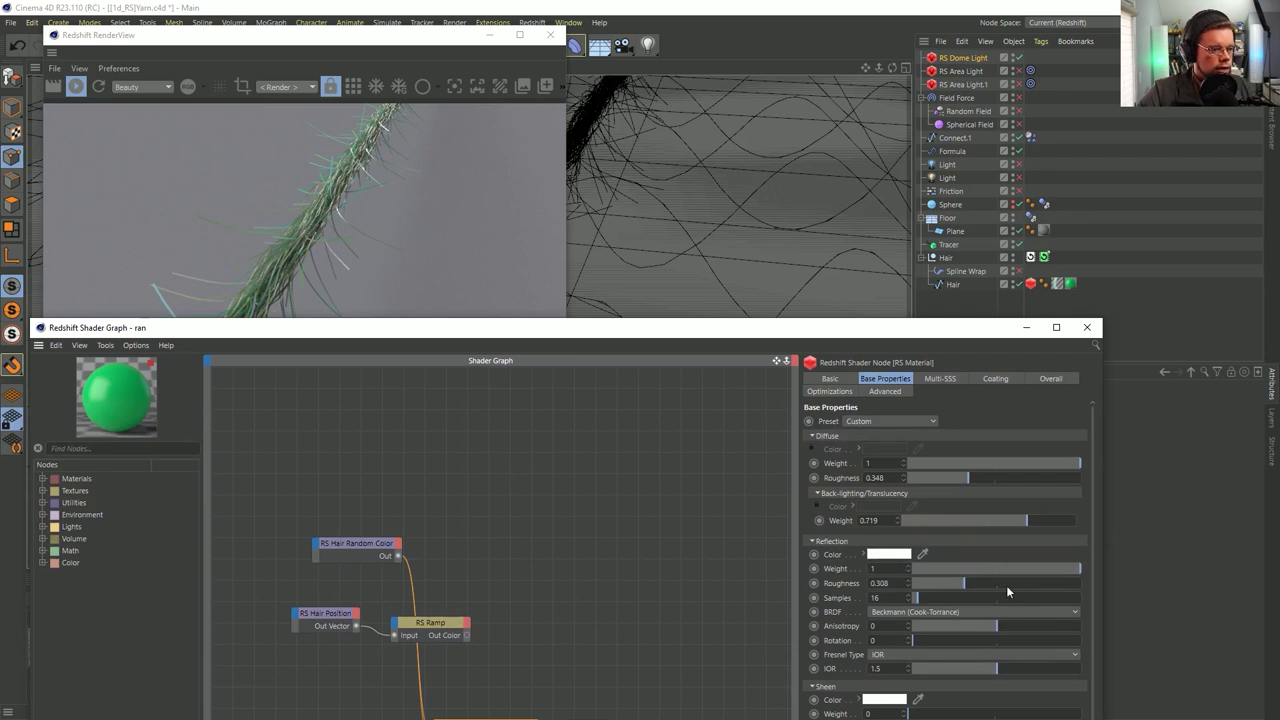
left_click(1043, 584)
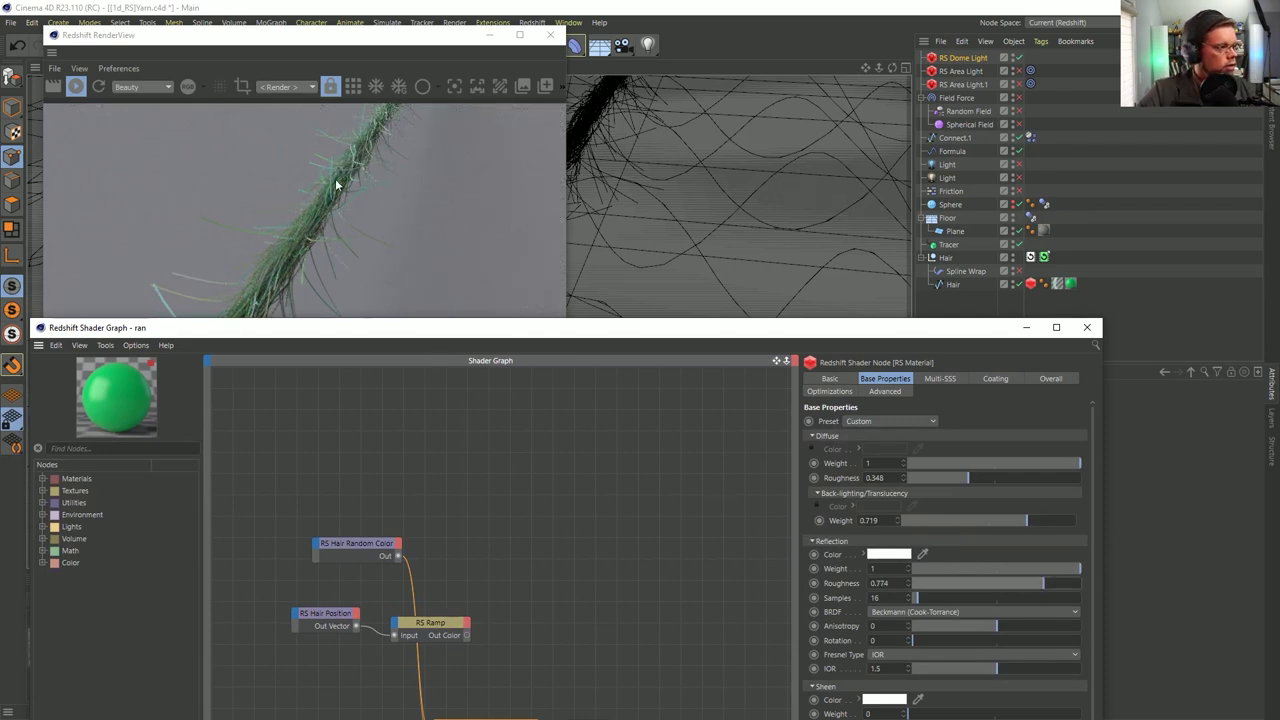
left_click(890, 555)
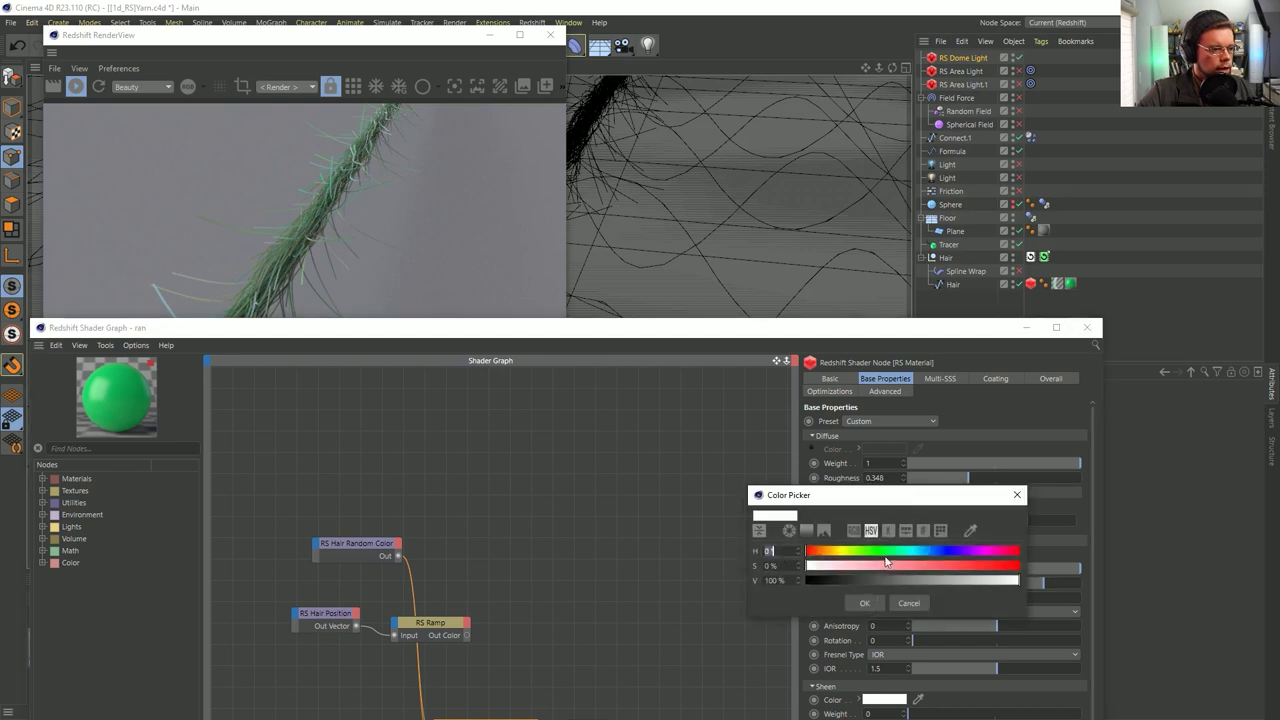
left_click(863, 552)
left_click(869, 566)
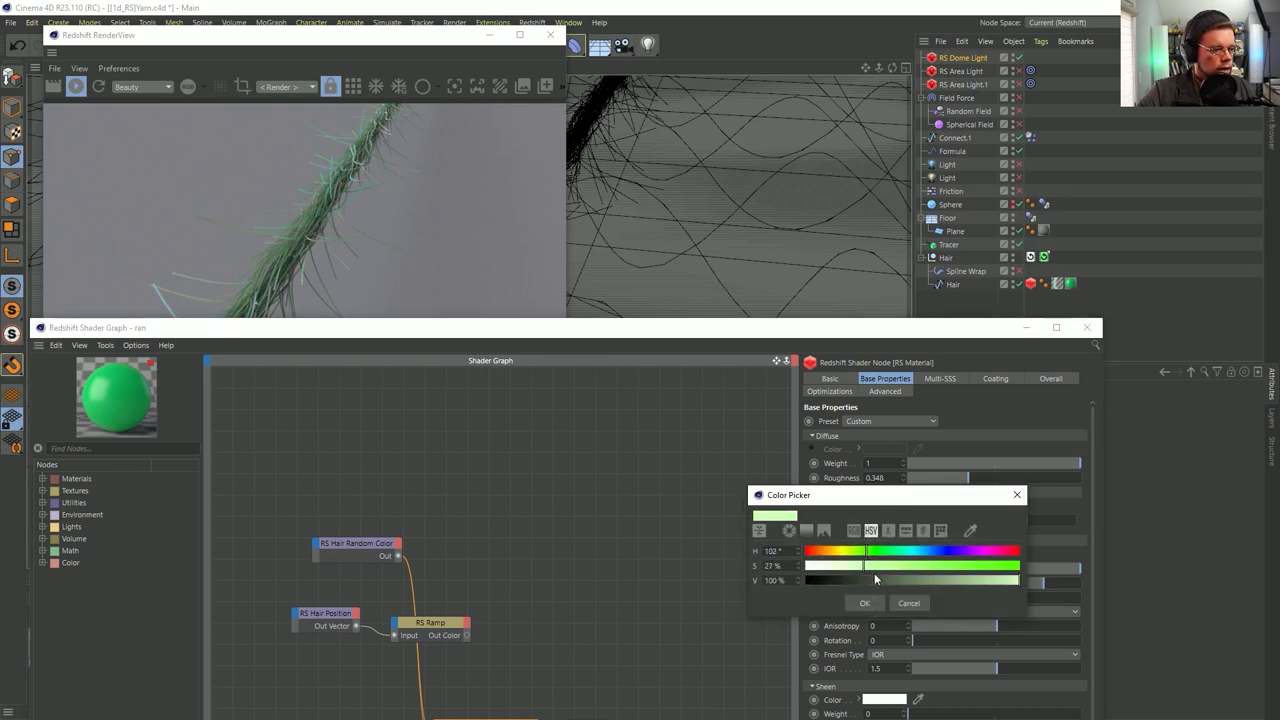
left_click(865, 603)
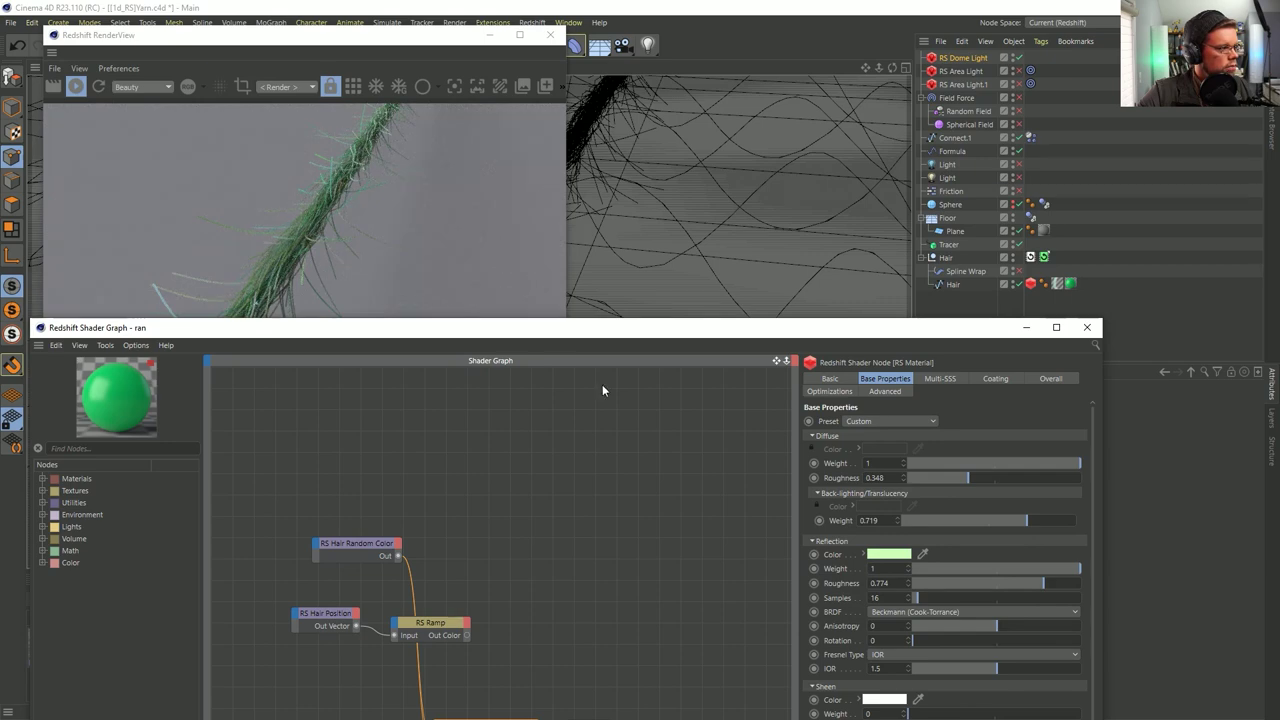
Raise the RS Hair Random Color saturation amount to 1 and set the RS Material's reflection roughness to 0.62
left_click(356, 549)
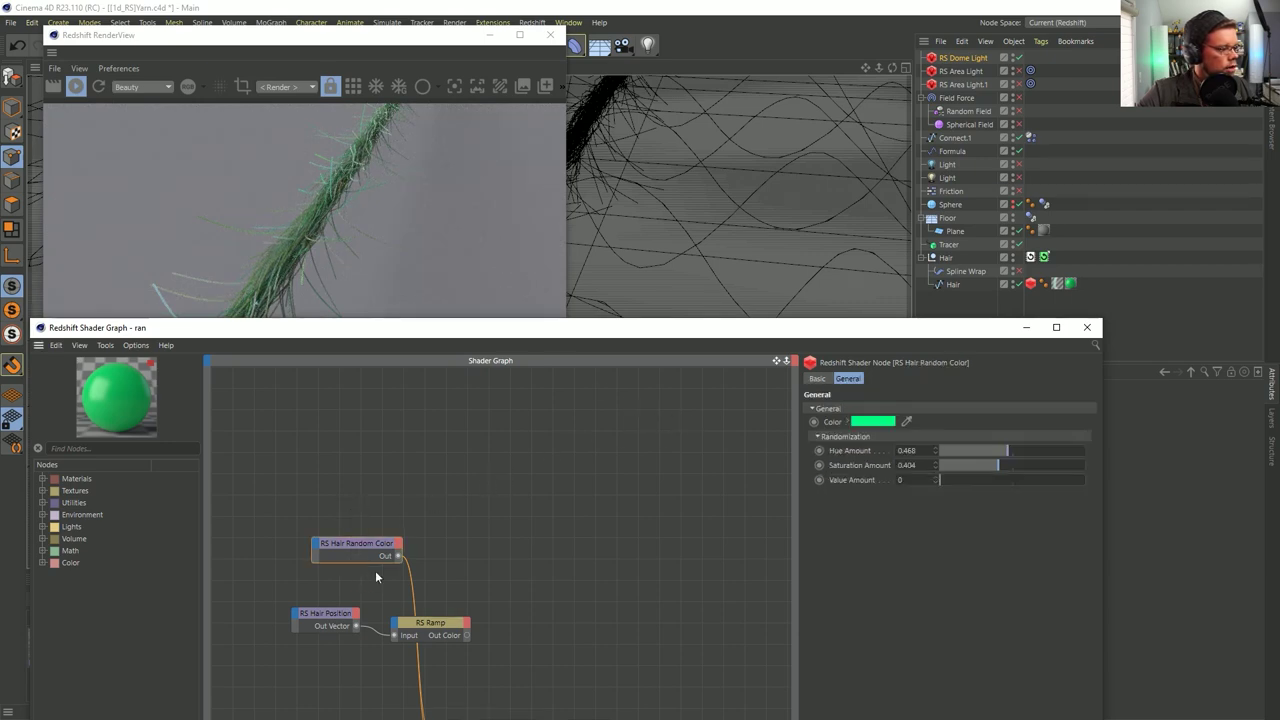
left_click_drag(1041, 471, 1097, 466)
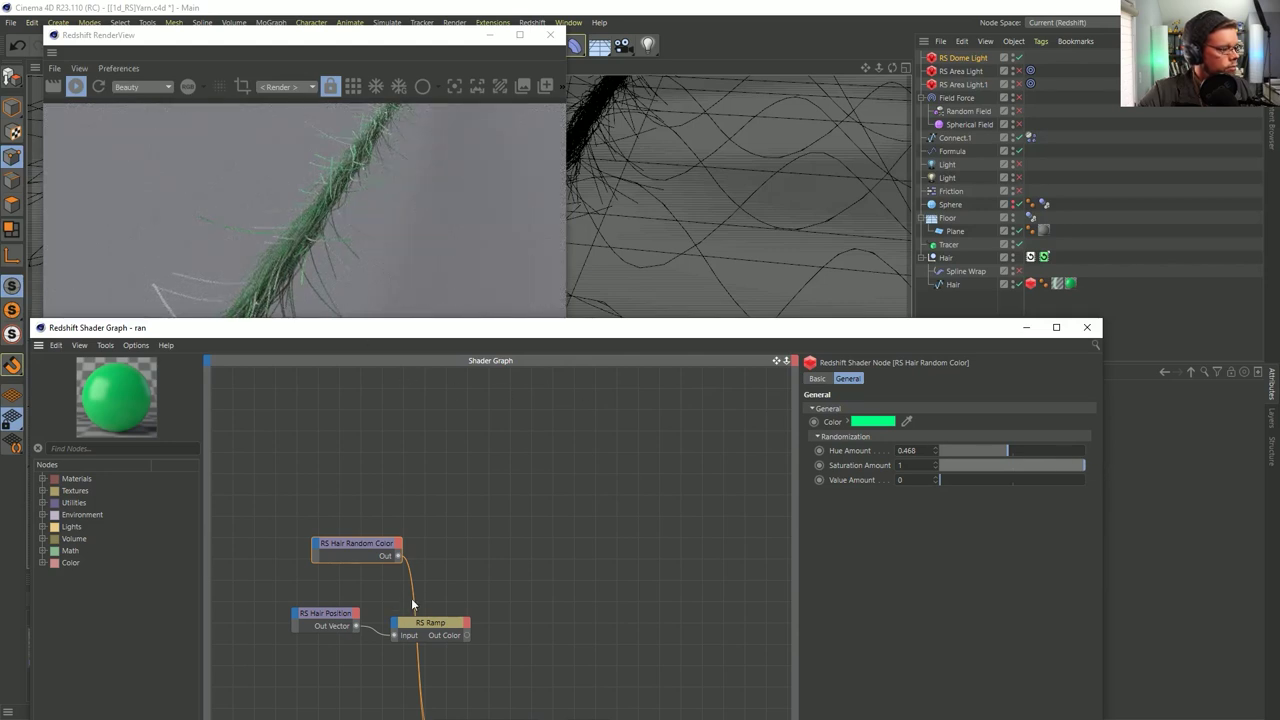
middle_click_drag(536, 622, 509, 475)
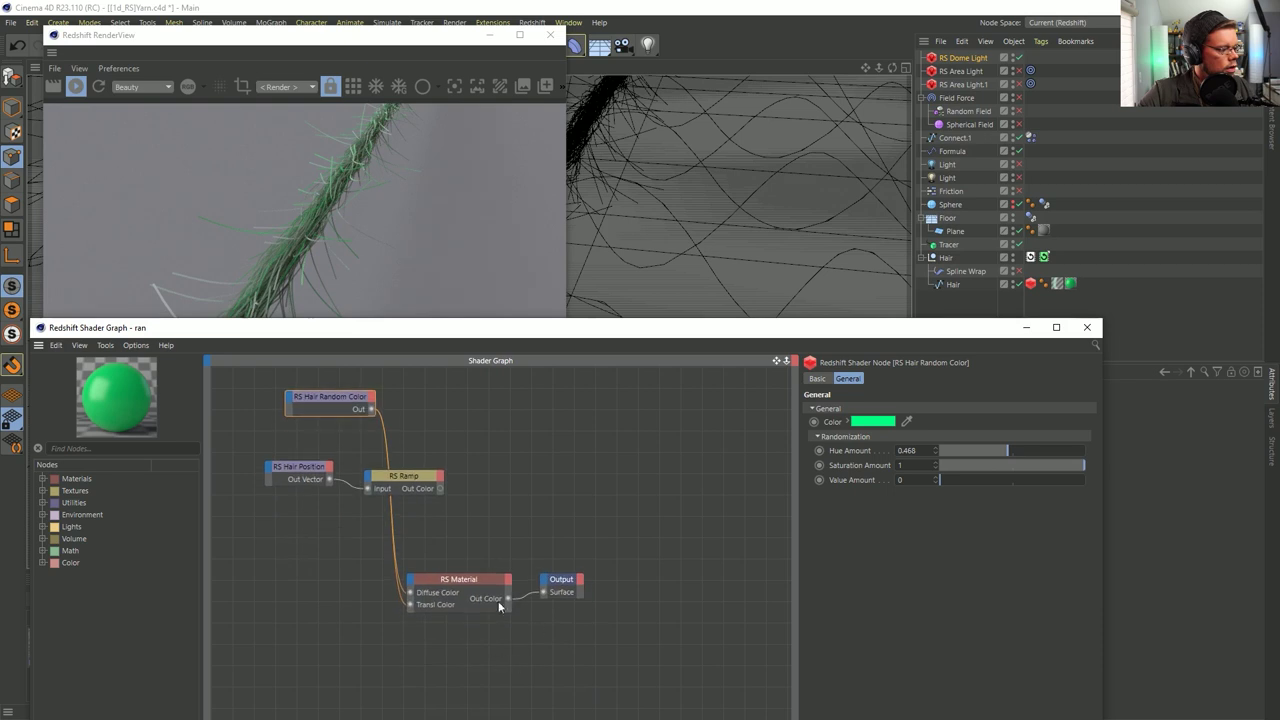
left_click(468, 582)
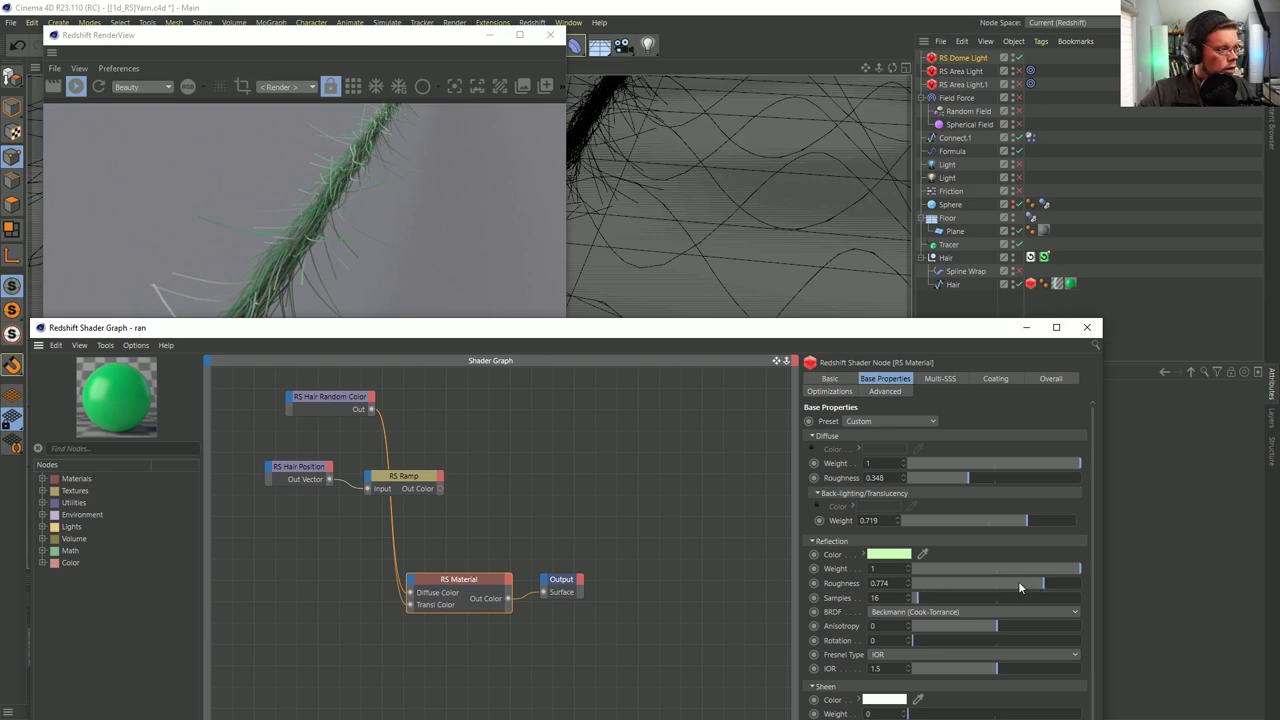
left_click_drag(954, 580, 1018, 588)
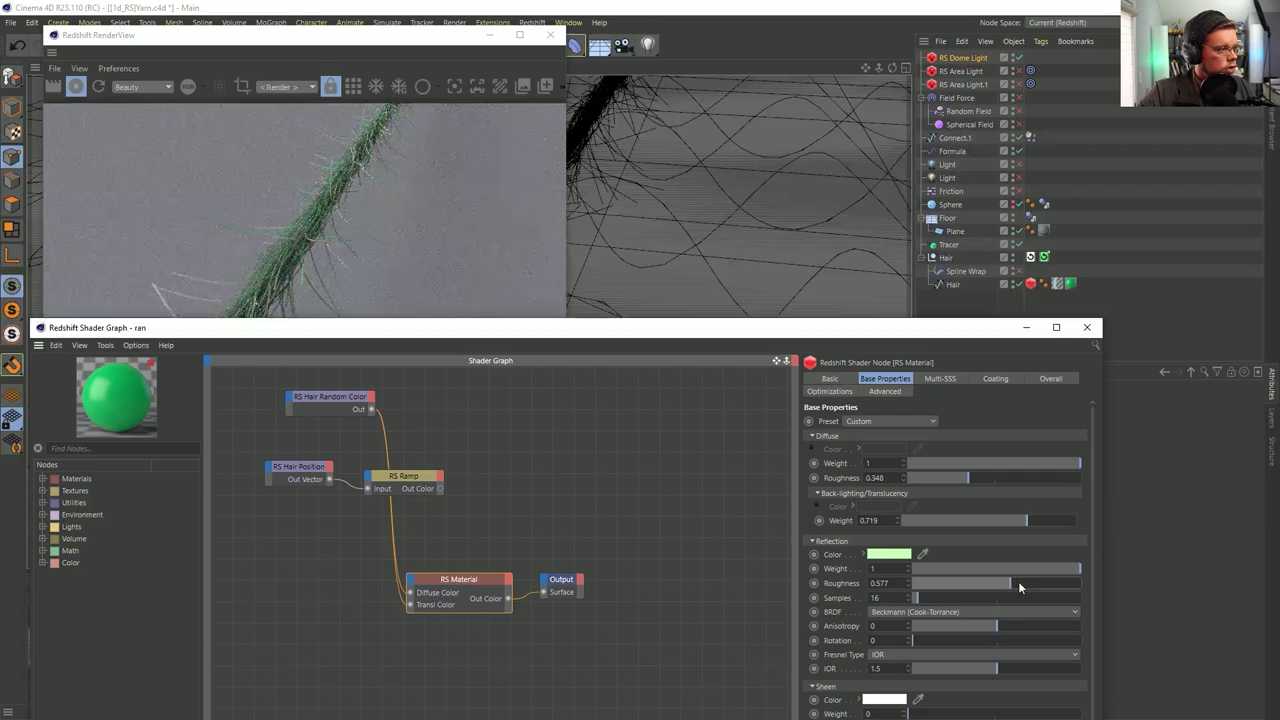
left_click(1017, 578)
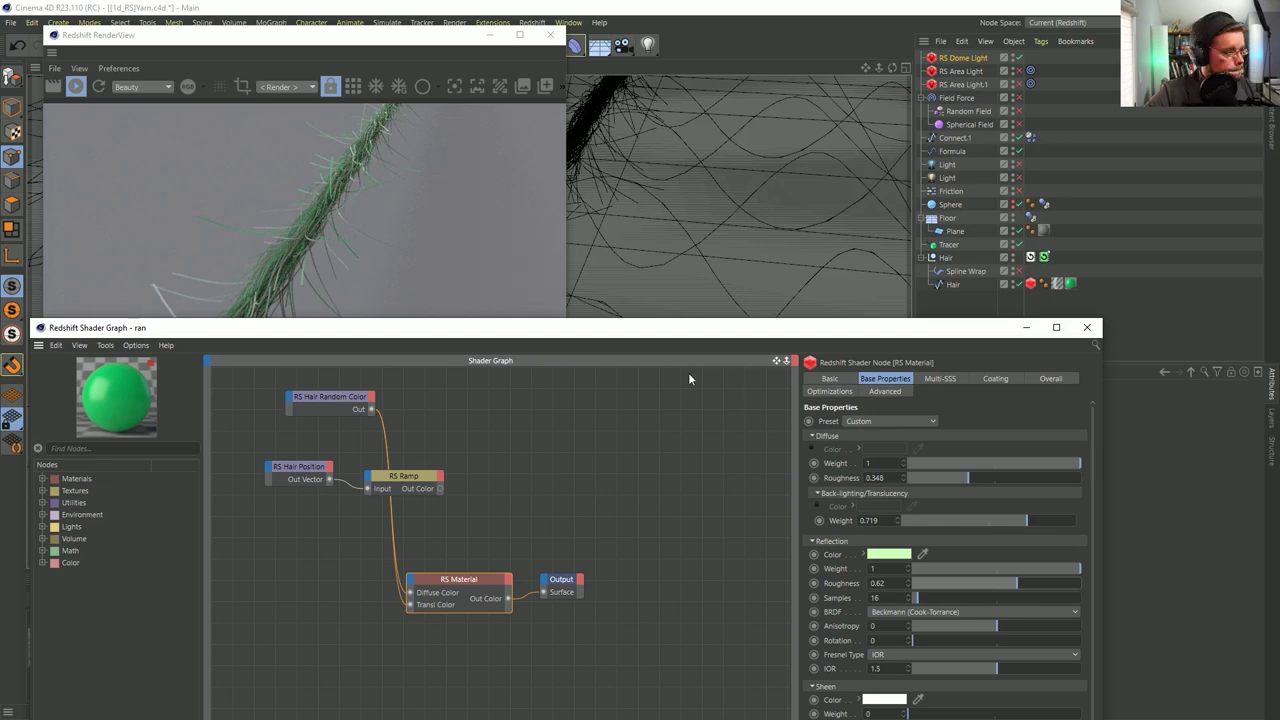
Save the scene and set the curve thickness in the hair's Redshift Object tag to 2
left_click_drag(479, 333, 305, 323)
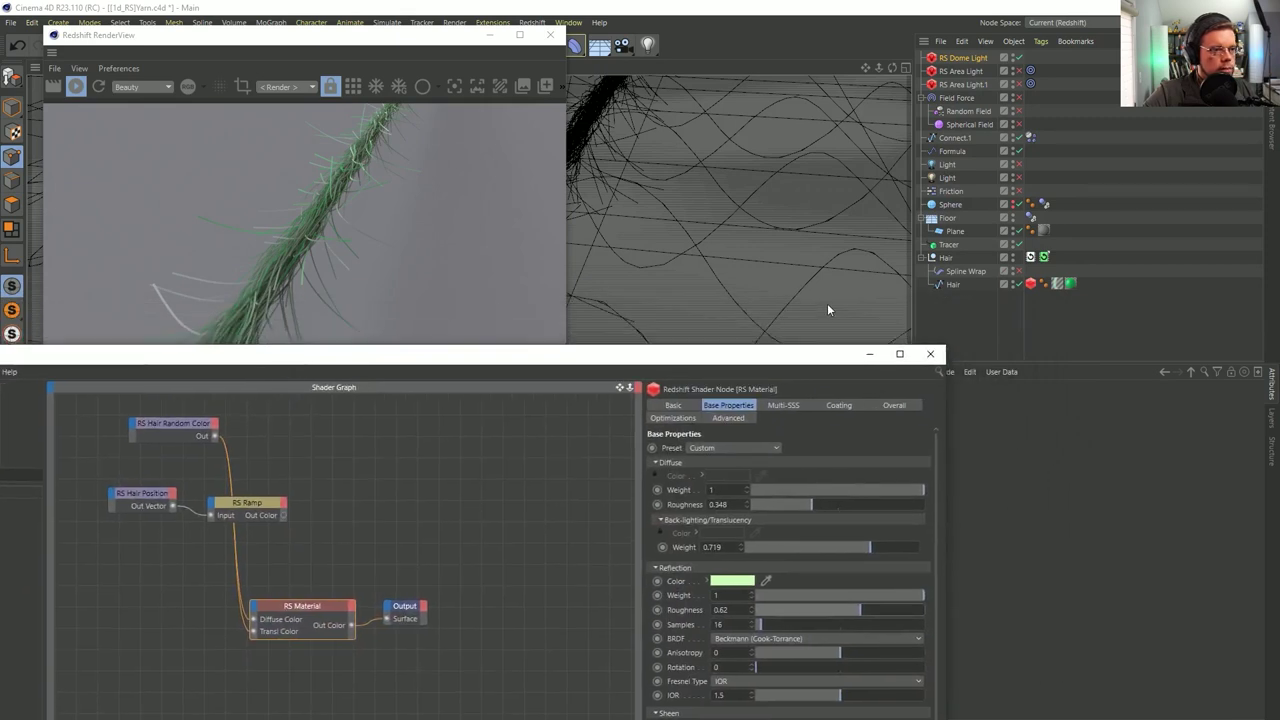
key("ctrl+s")
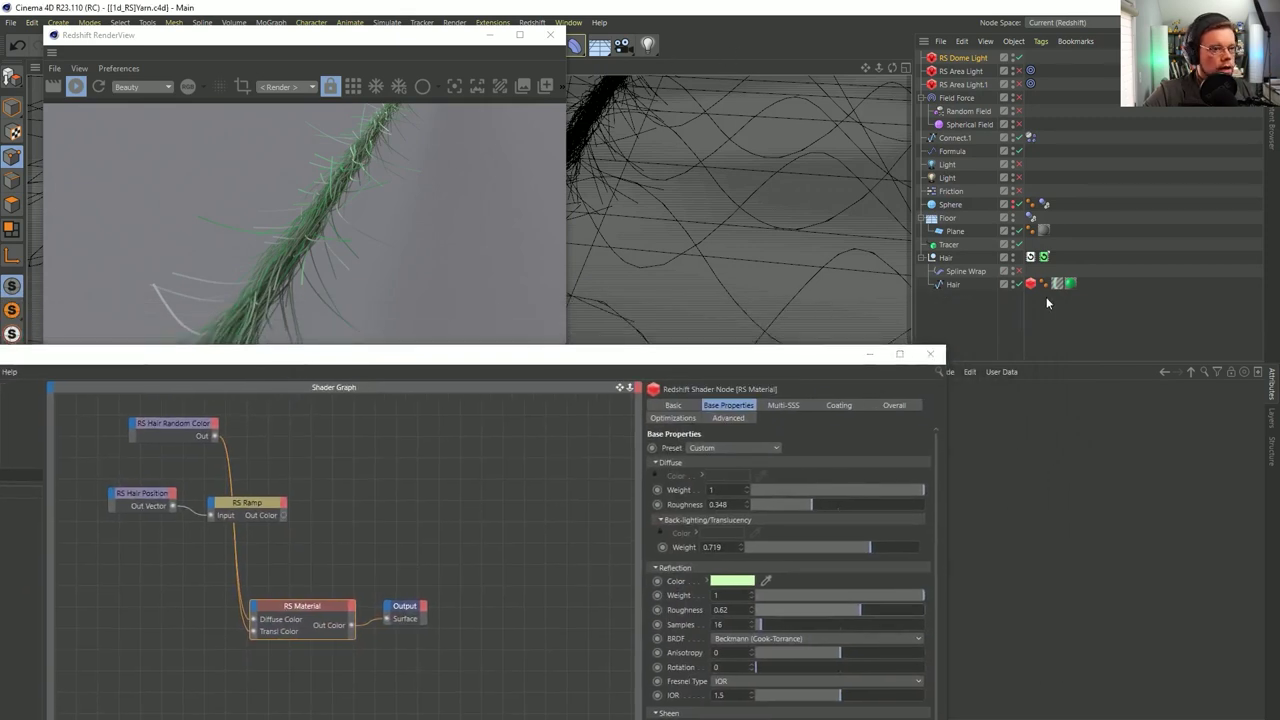
left_click(1031, 284)
type("2")
key("Return")
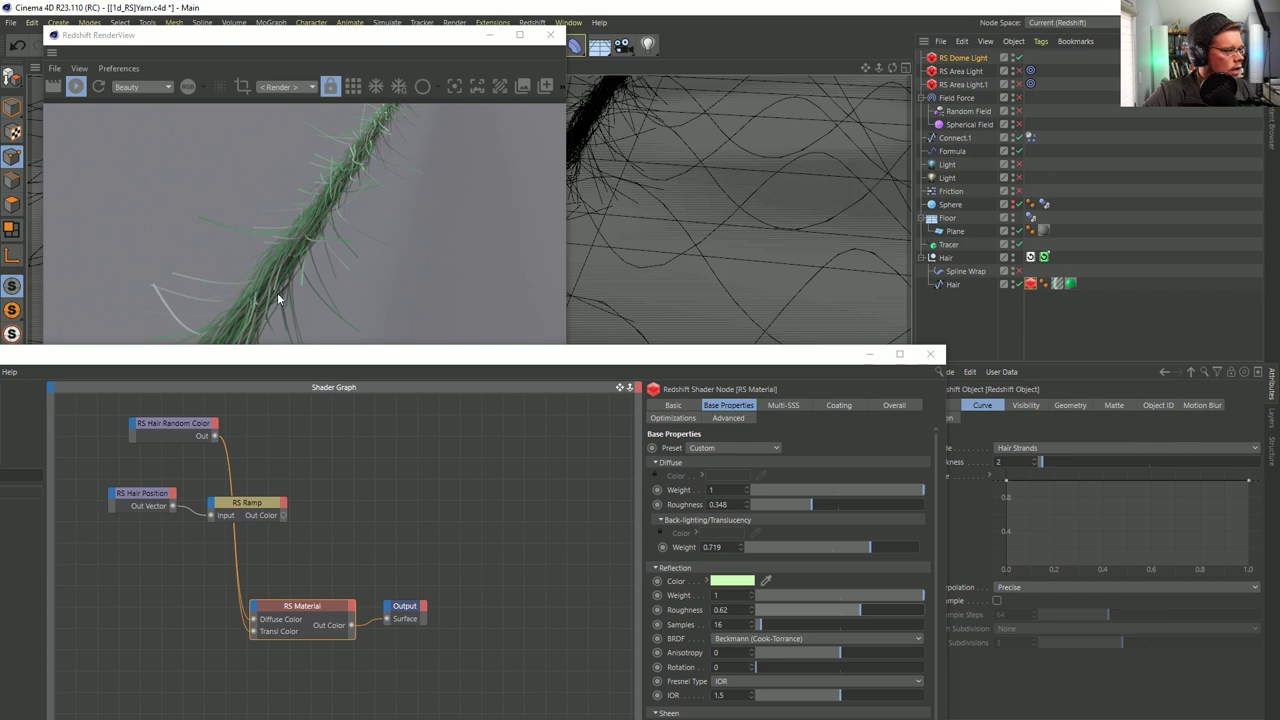
Check the thicker strands in the preview, stop the live render and clear the shader graph and RenderView away from the viewport
left_click_drag(326, 354, 370, 491)
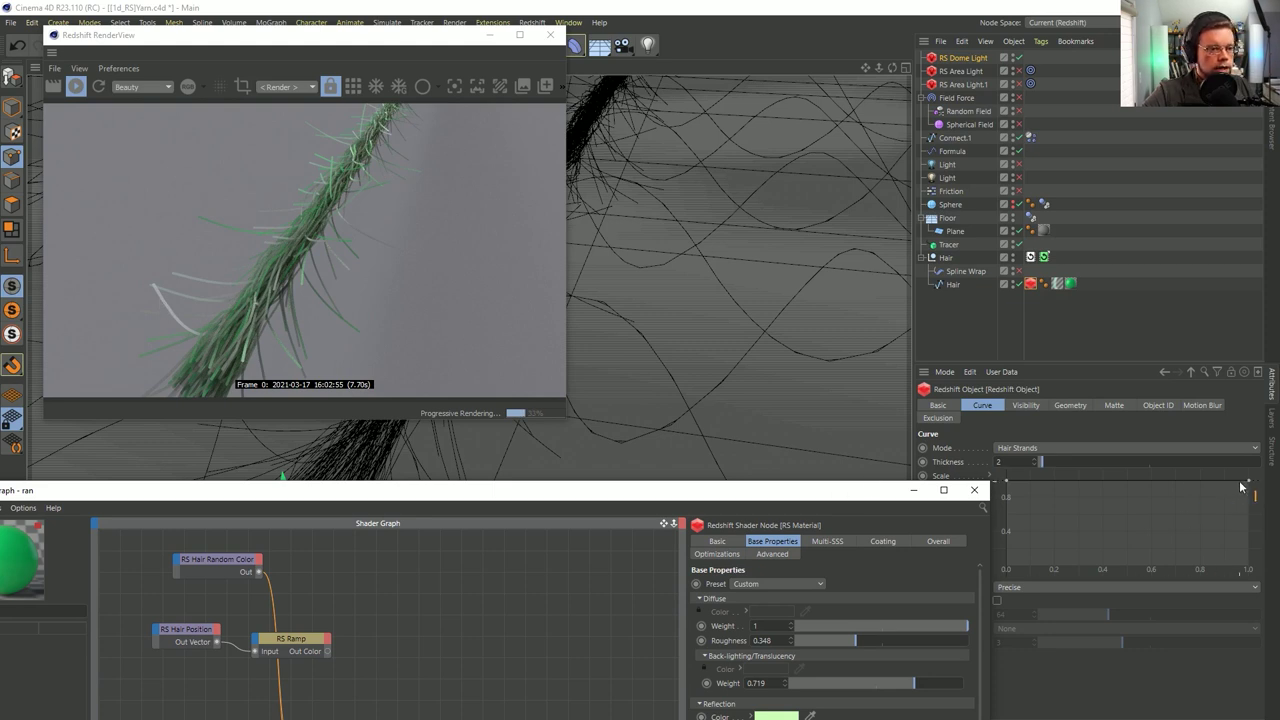
left_click_drag(855, 490, 744, 534)
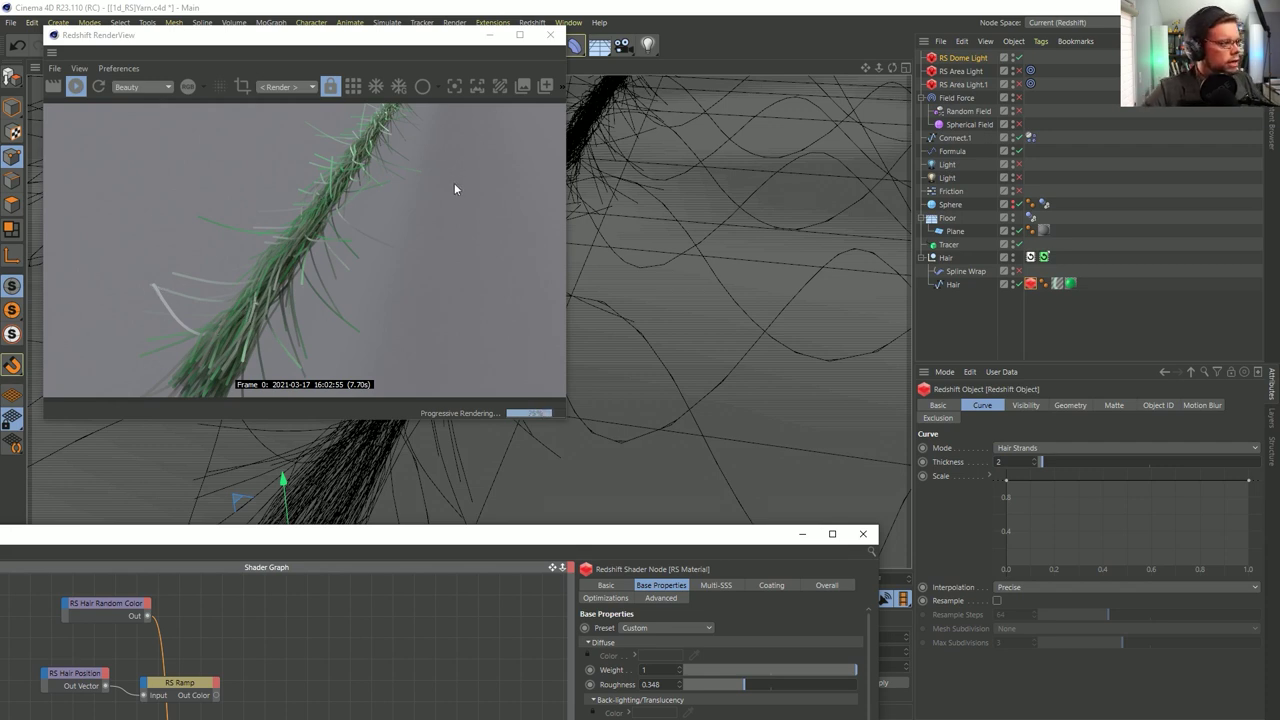
left_click(76, 86)
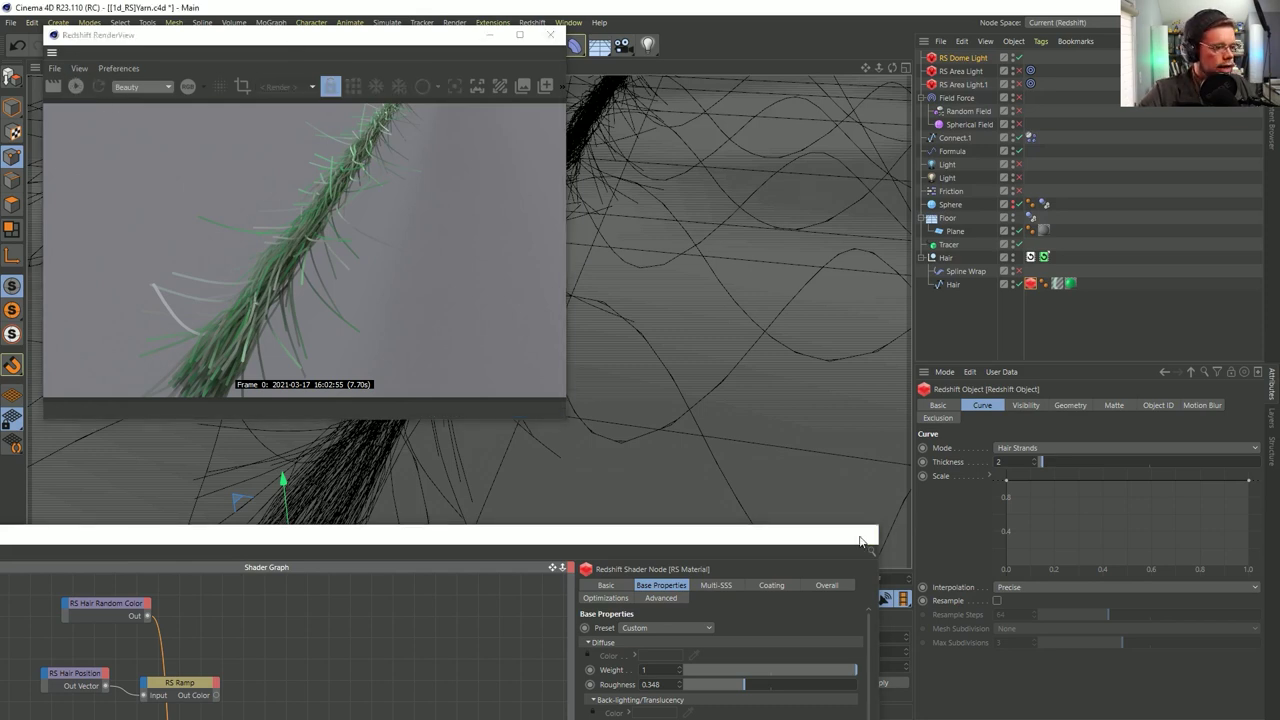
left_click(863, 533)
left_click_drag(446, 38, 1279, 129)
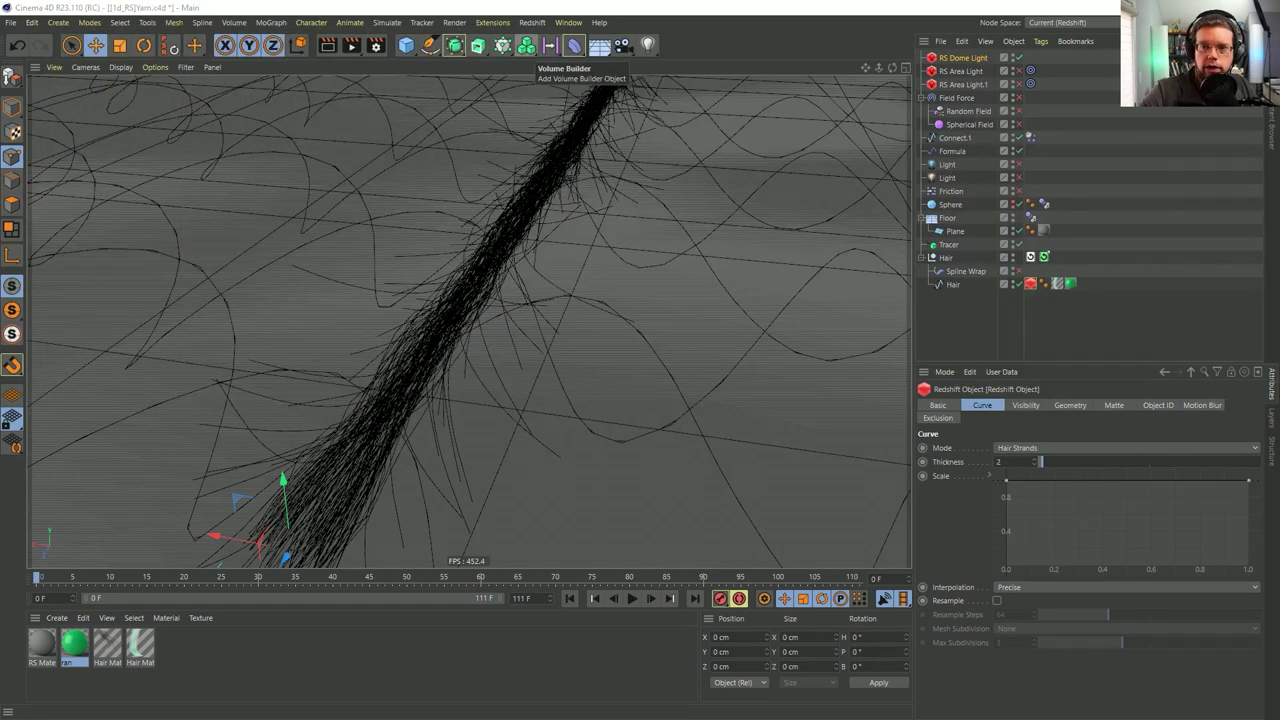
scroll(587, 186, "down", 8)
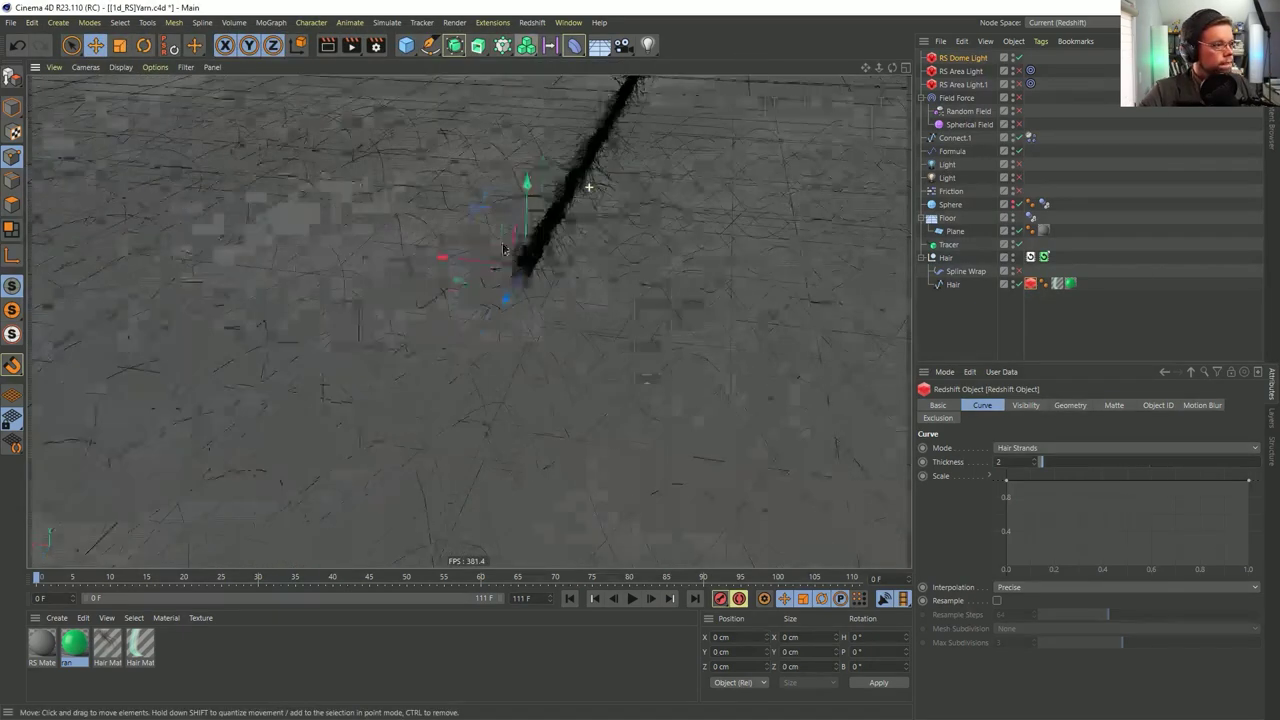
Enable the Spline Wrap on the hair and turn off image saving in the render settings
left_click_drag(469, 321, 523, 290, "alt")
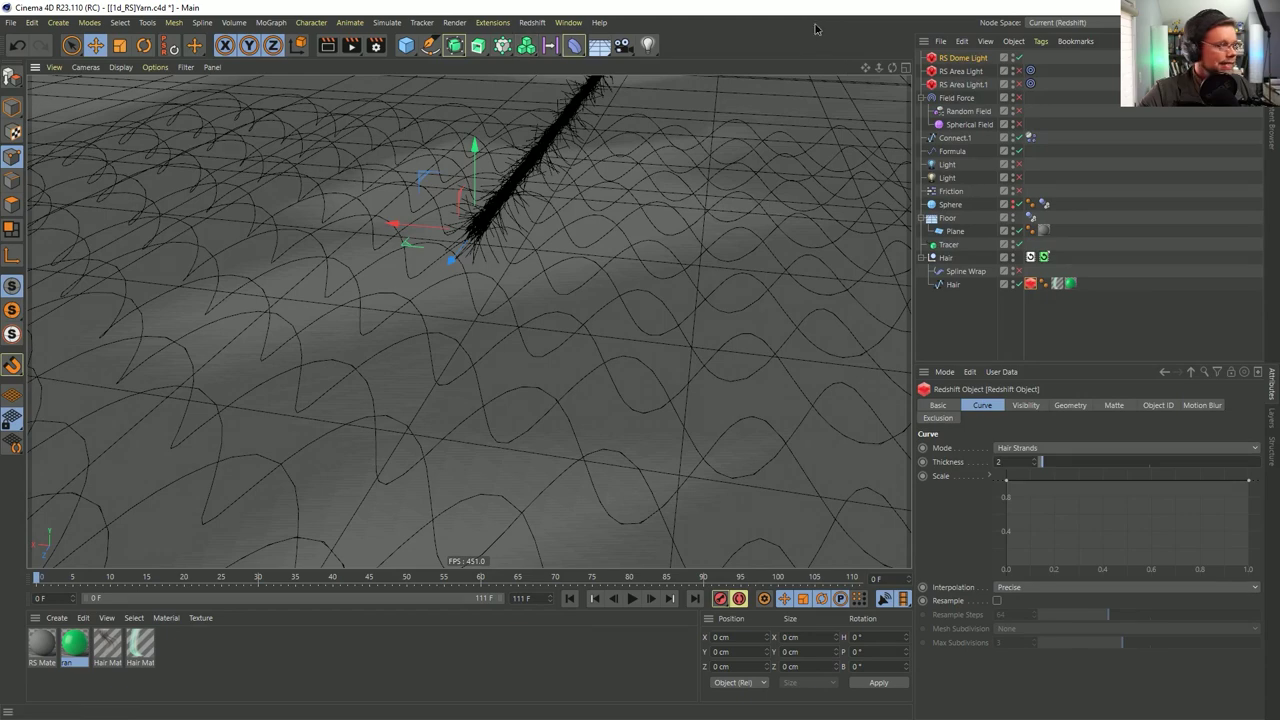
left_click(1018, 271)
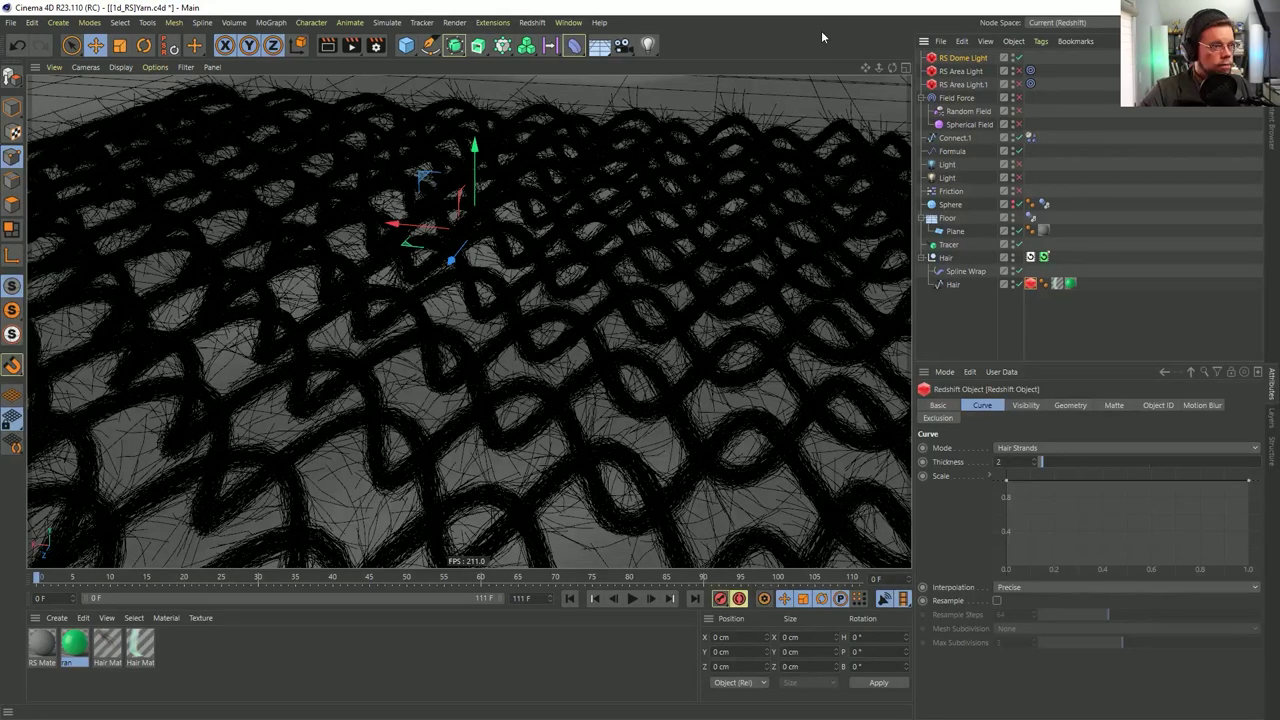
key("ctrl+b")
left_click(741, 239)
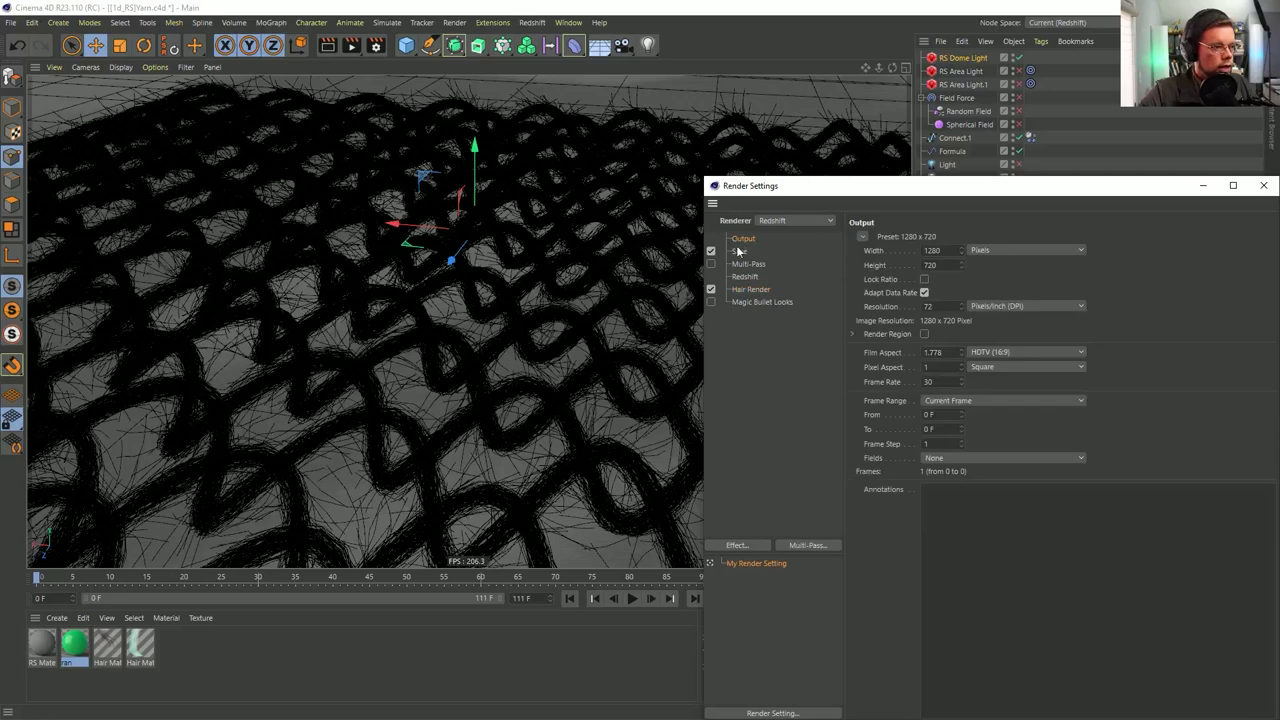
left_click(711, 251)
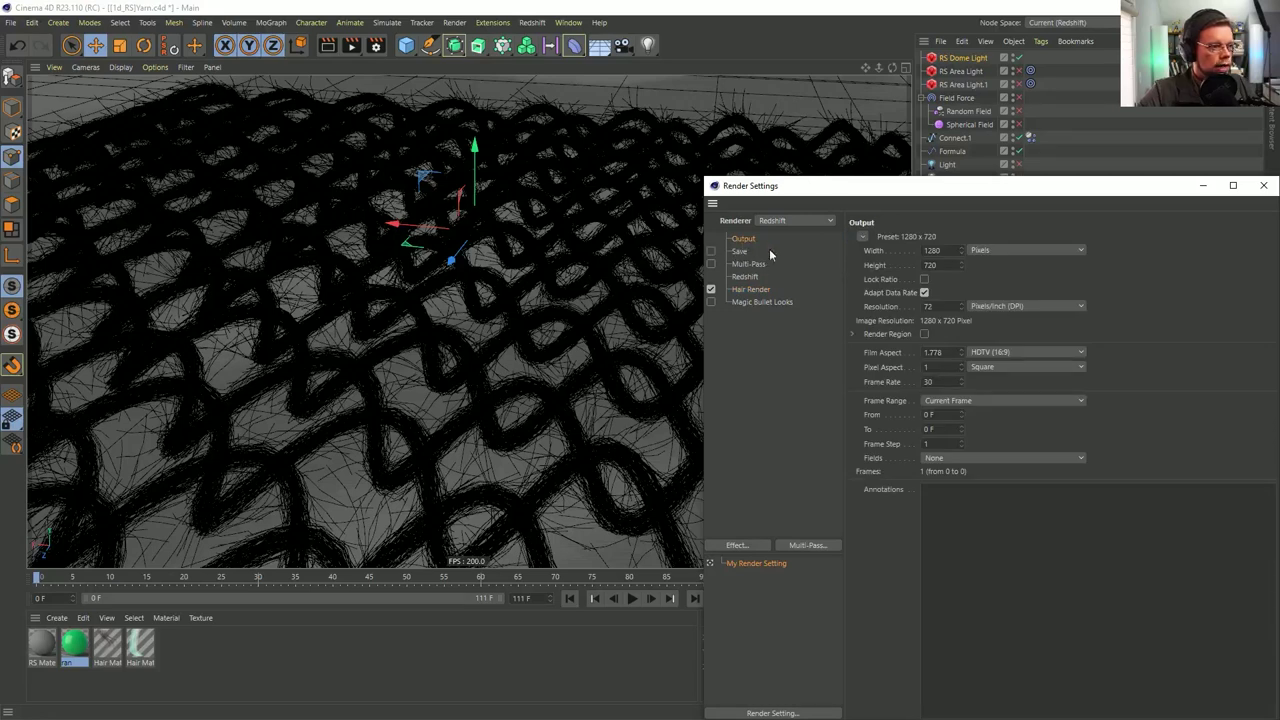
Set the render output to all frames at 540 × 540 pixels and reframe the yarn net for the square format
left_click(950, 400)
left_click(962, 443)
left_click(935, 250)
type("640")
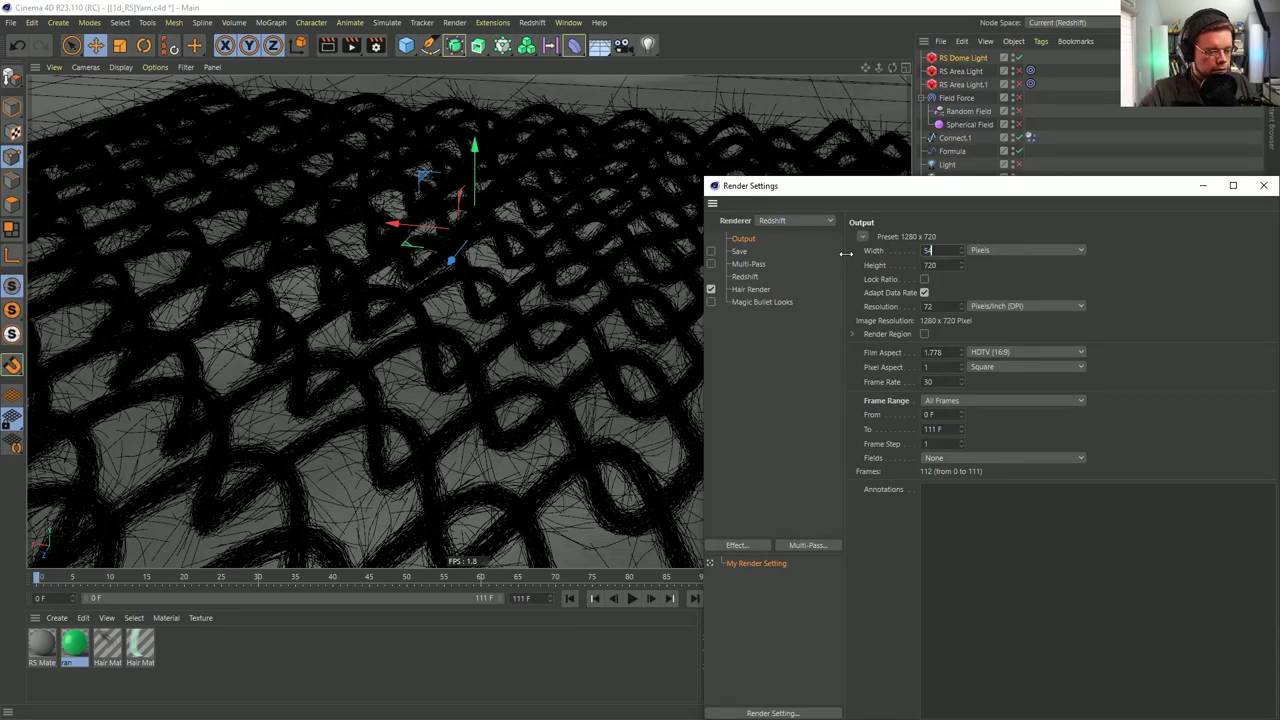
left_click(940, 265)
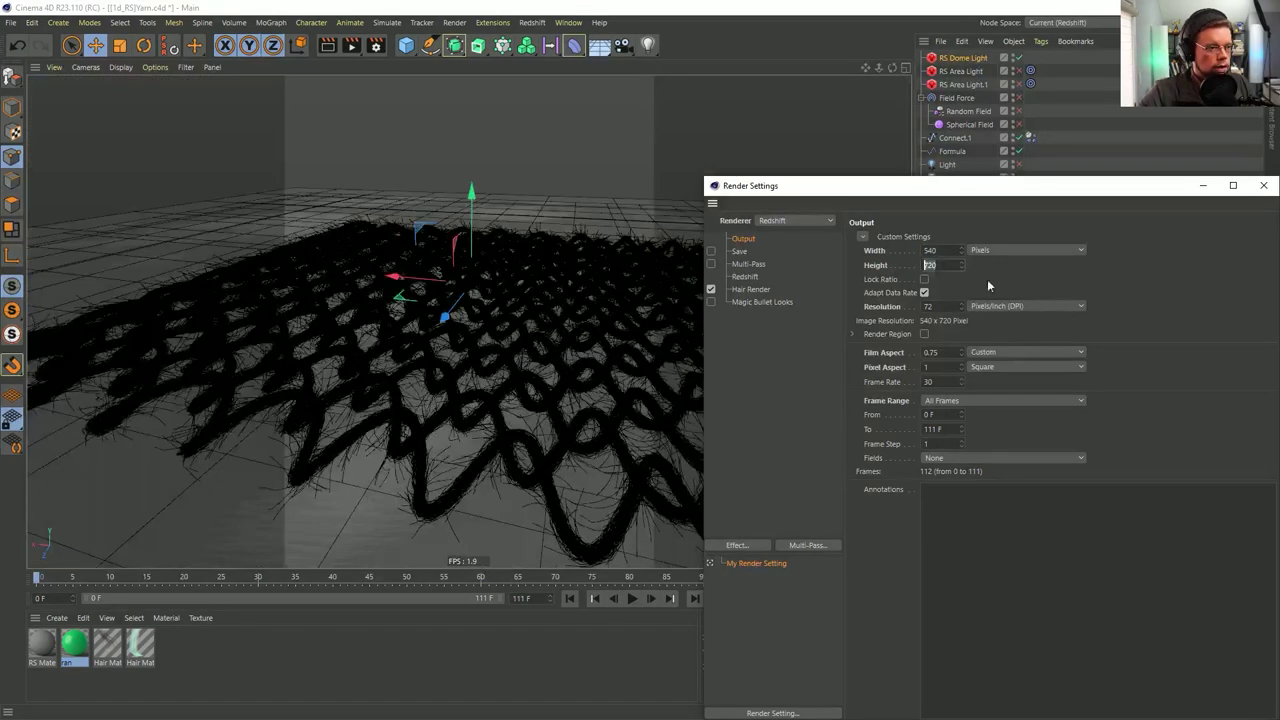
type("540")
key("Return")
left_click_drag(519, 331, 577, 348, "alt")
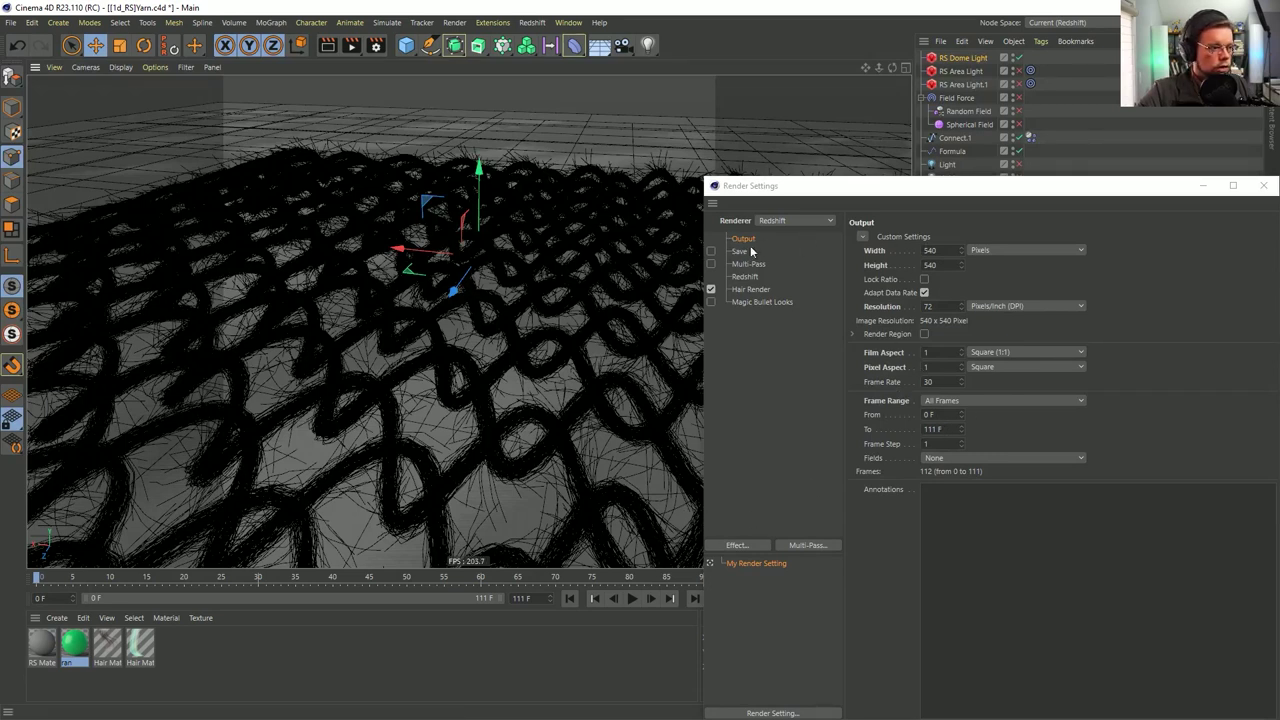
Review the Redshift GI, Optimization, AOV and Basic render settings, including the engines, trace depths and unified sampling
left_click(750, 277)
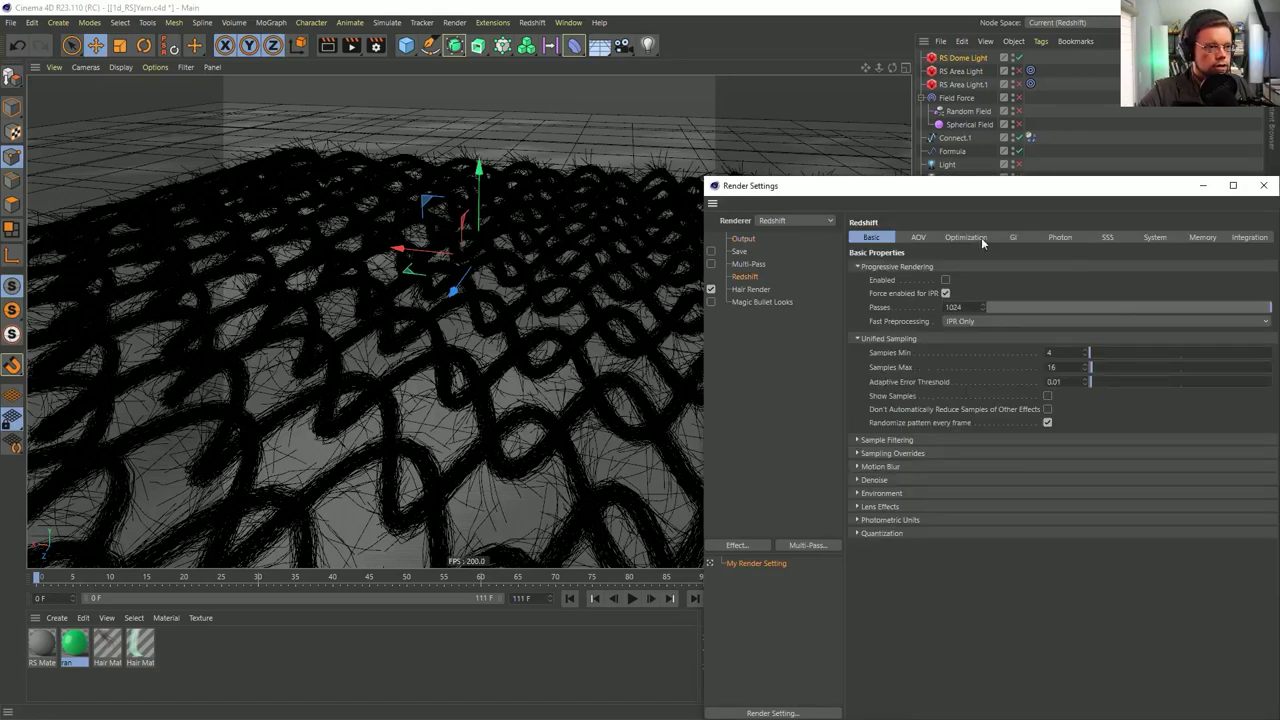
left_click(1010, 237)
left_click(985, 280)
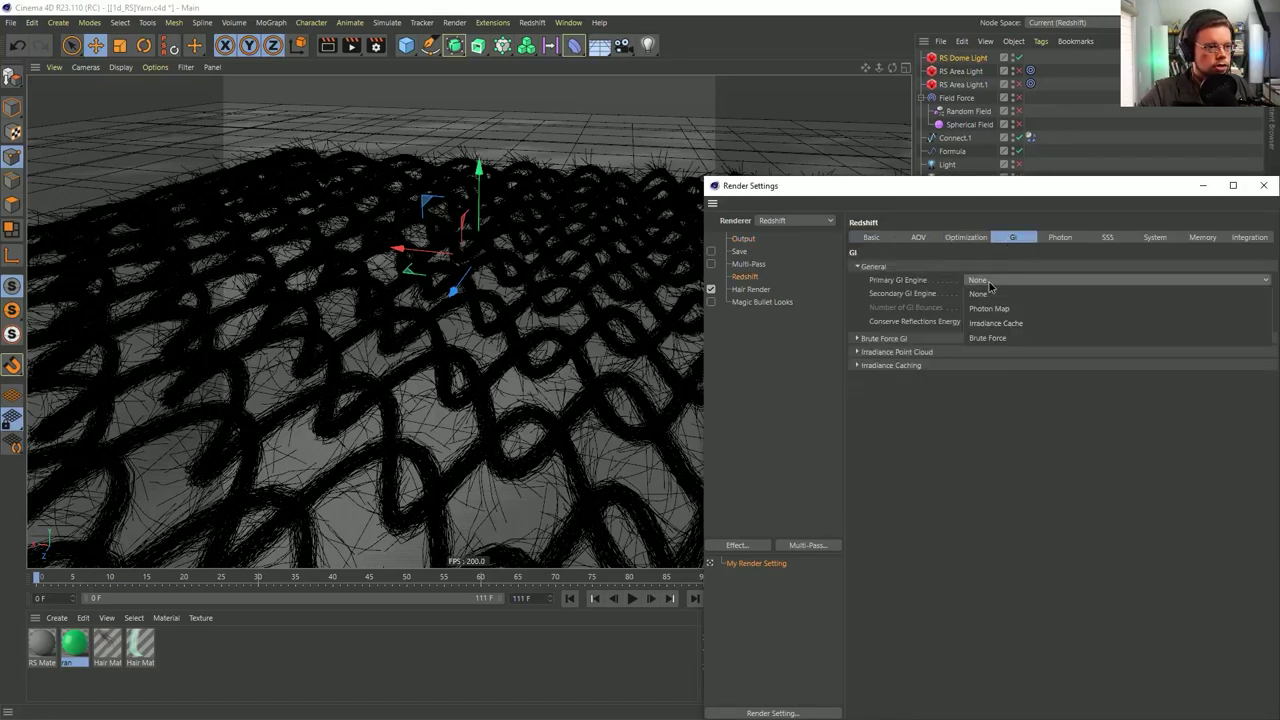
left_click(924, 293)
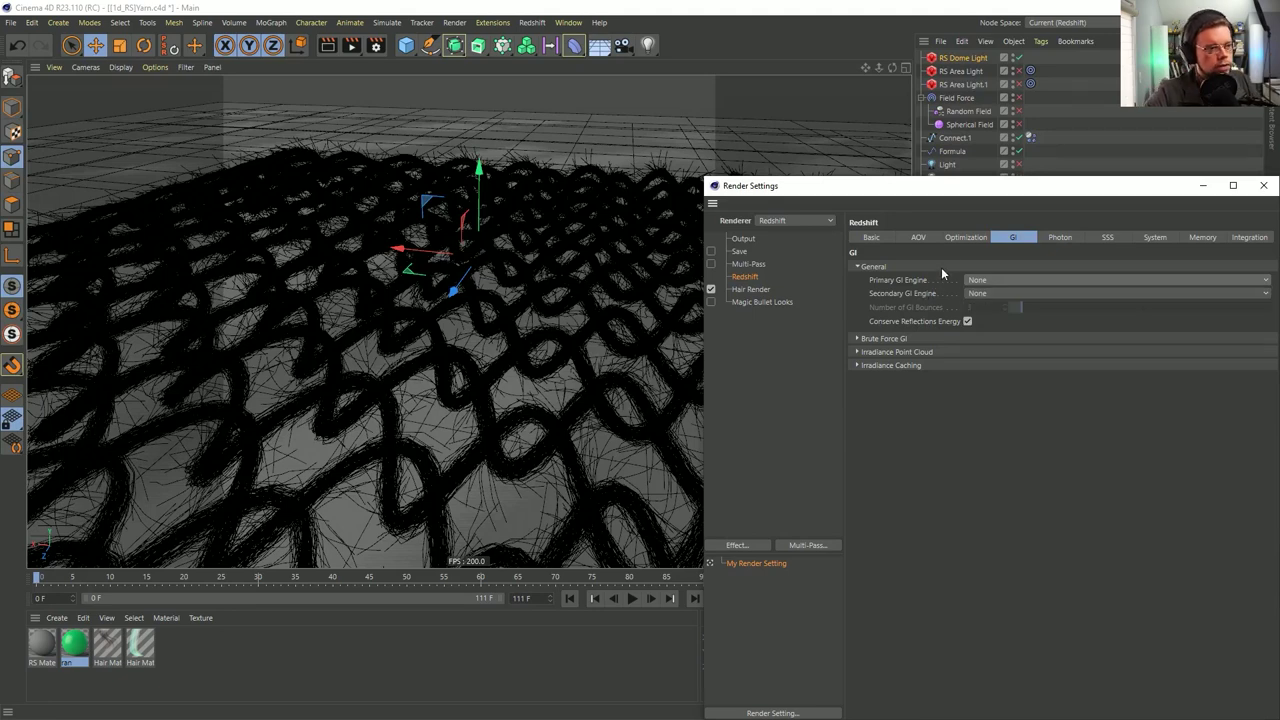
left_click(962, 237)
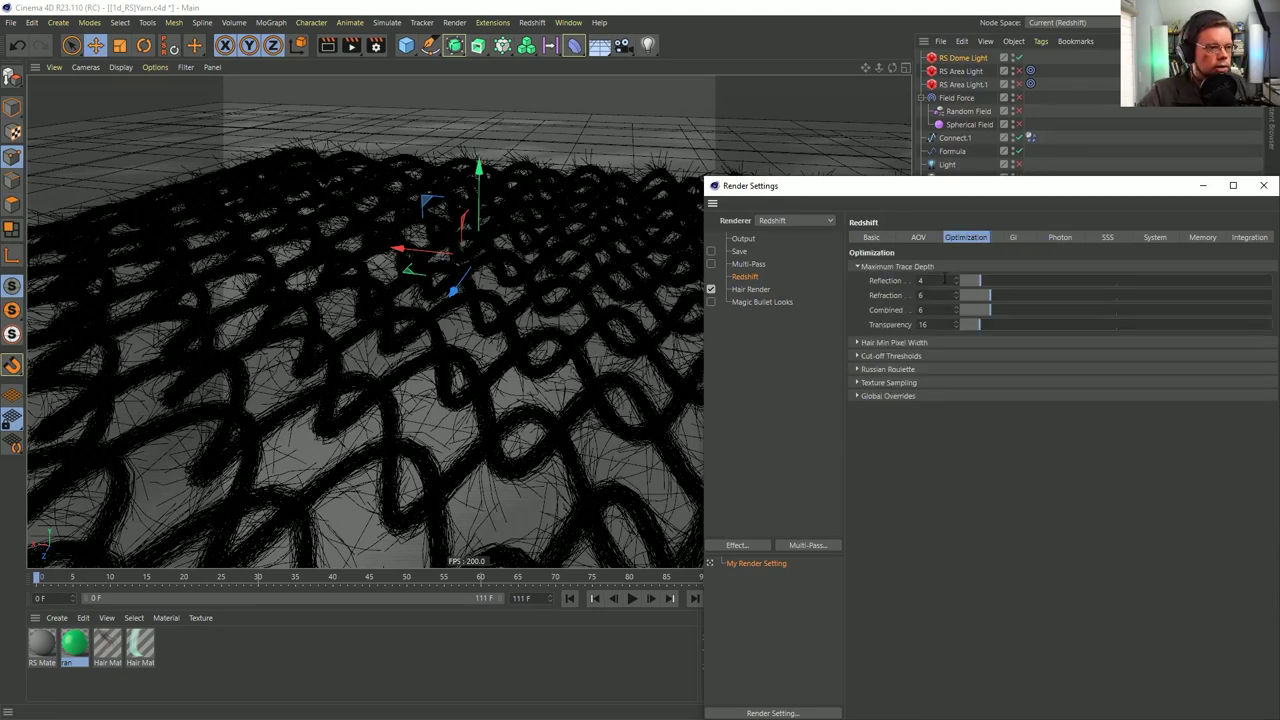
left_click(918, 237)
left_click(871, 237)
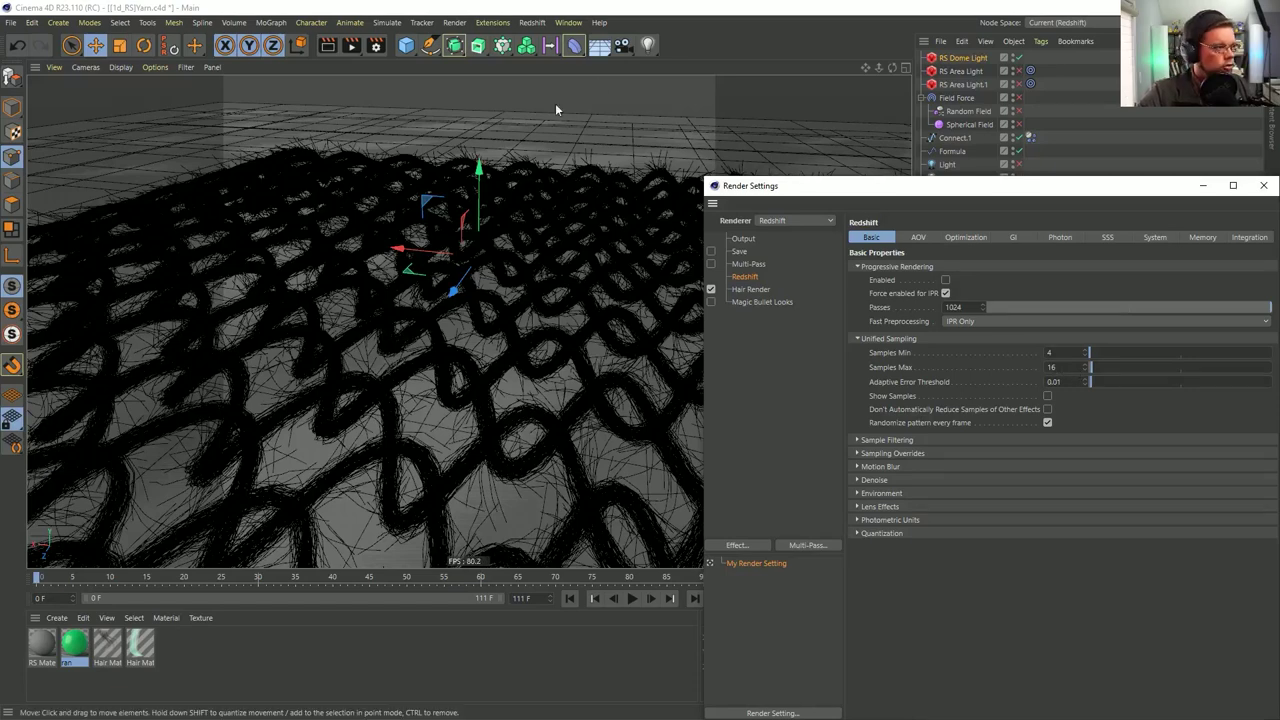
Save the scene and render the animation to the Picture Viewer without saving the images
left_click(706, 32)
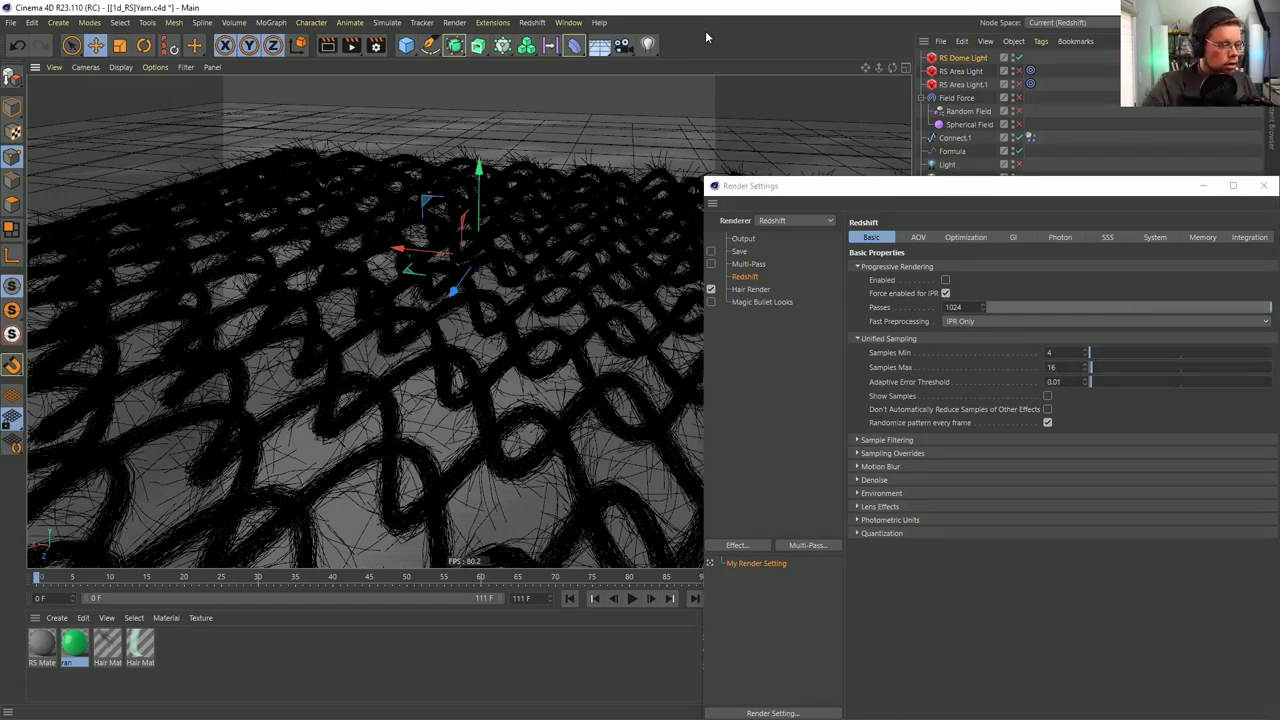
key("ctrl+s")
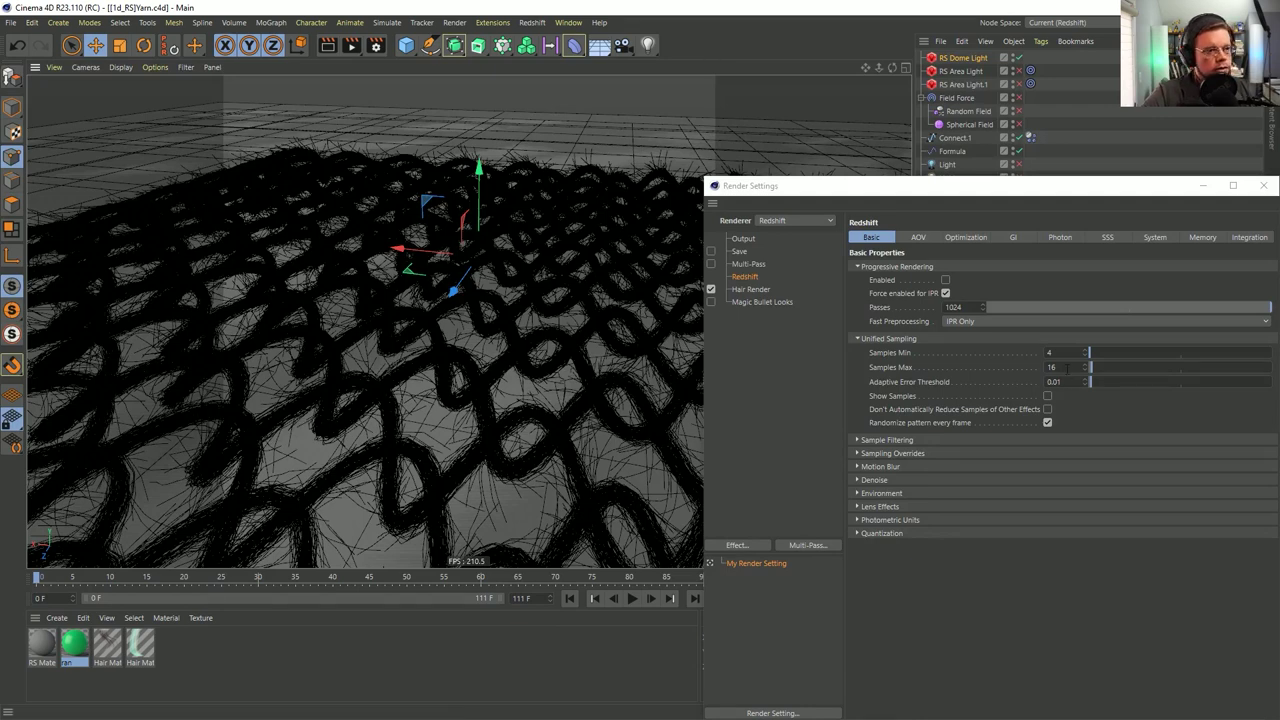
left_click(351, 46)
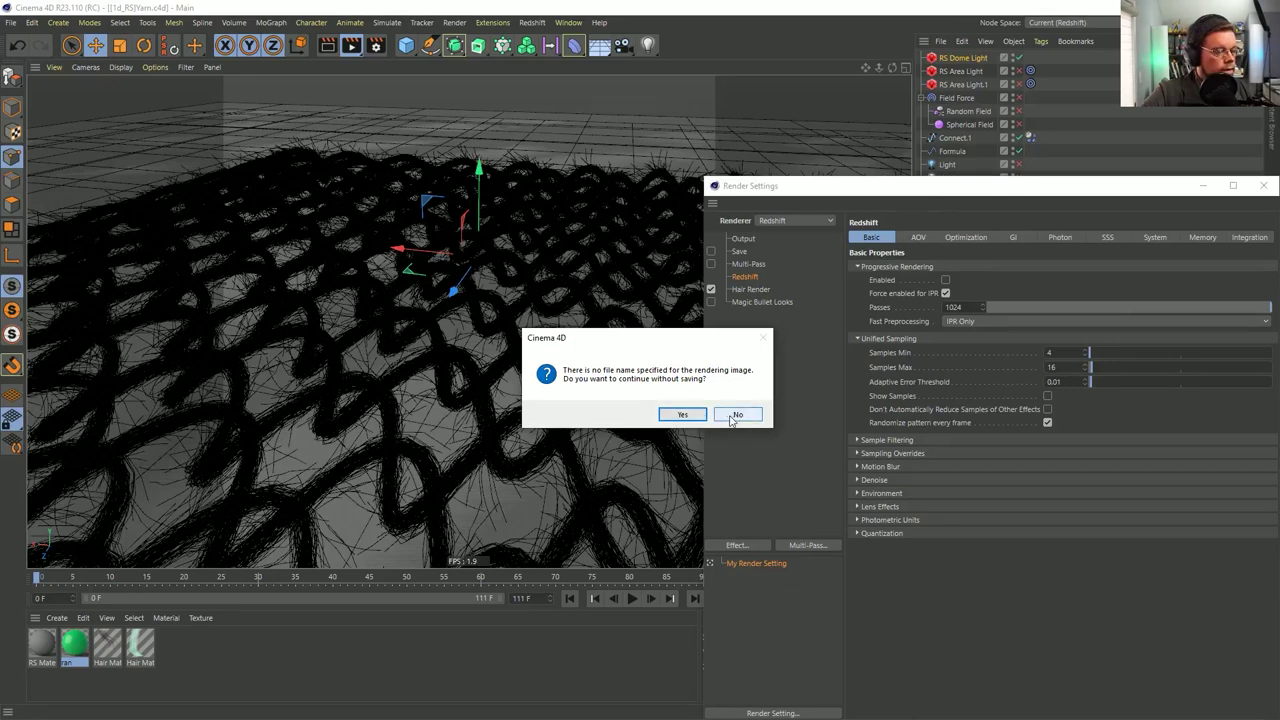
left_click(686, 414)
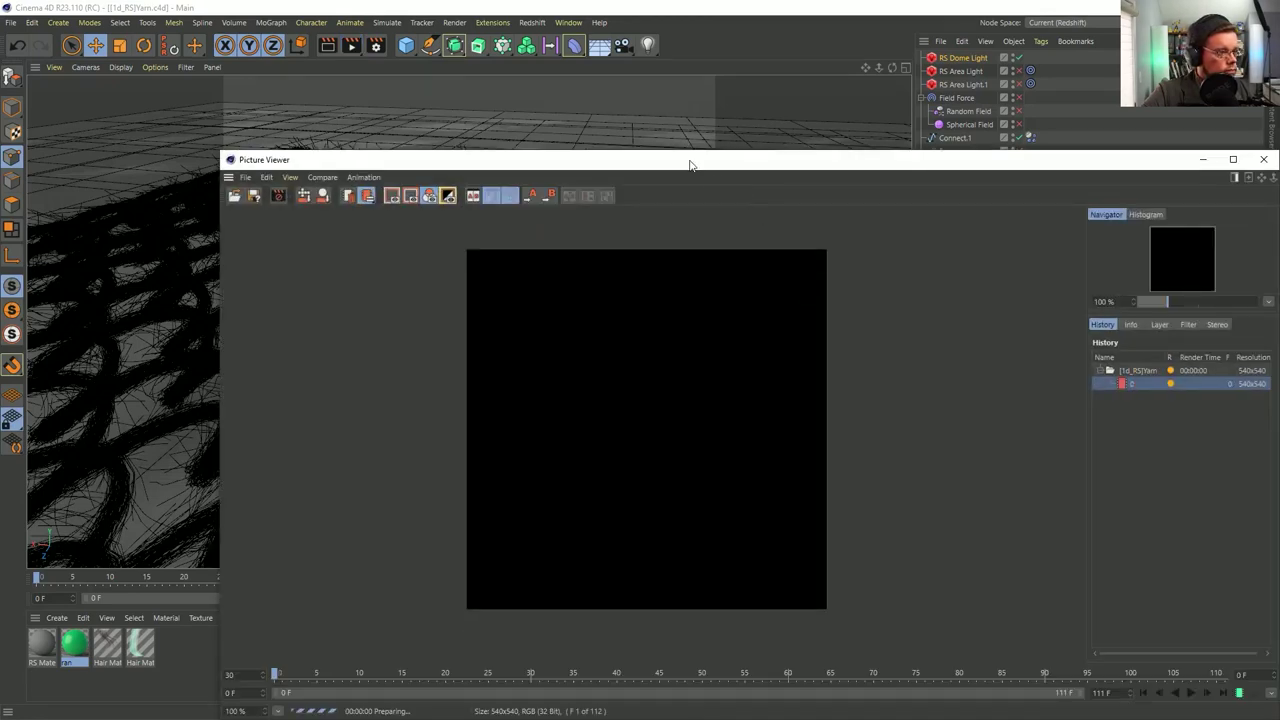
left_click_drag(689, 165, 541, 69)
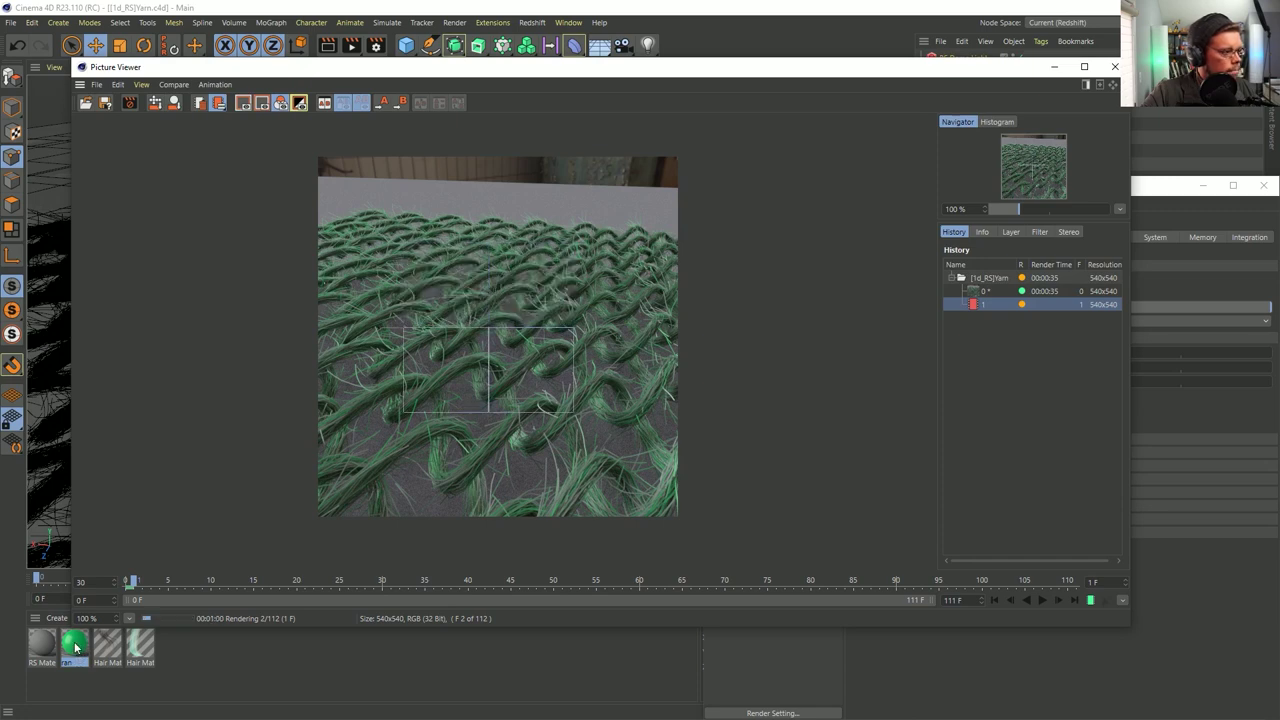
In the ran material's RS Material, set diffuse roughness to 0.511 and back-lighting/translucency weight to 0.975
left_click(76, 647)
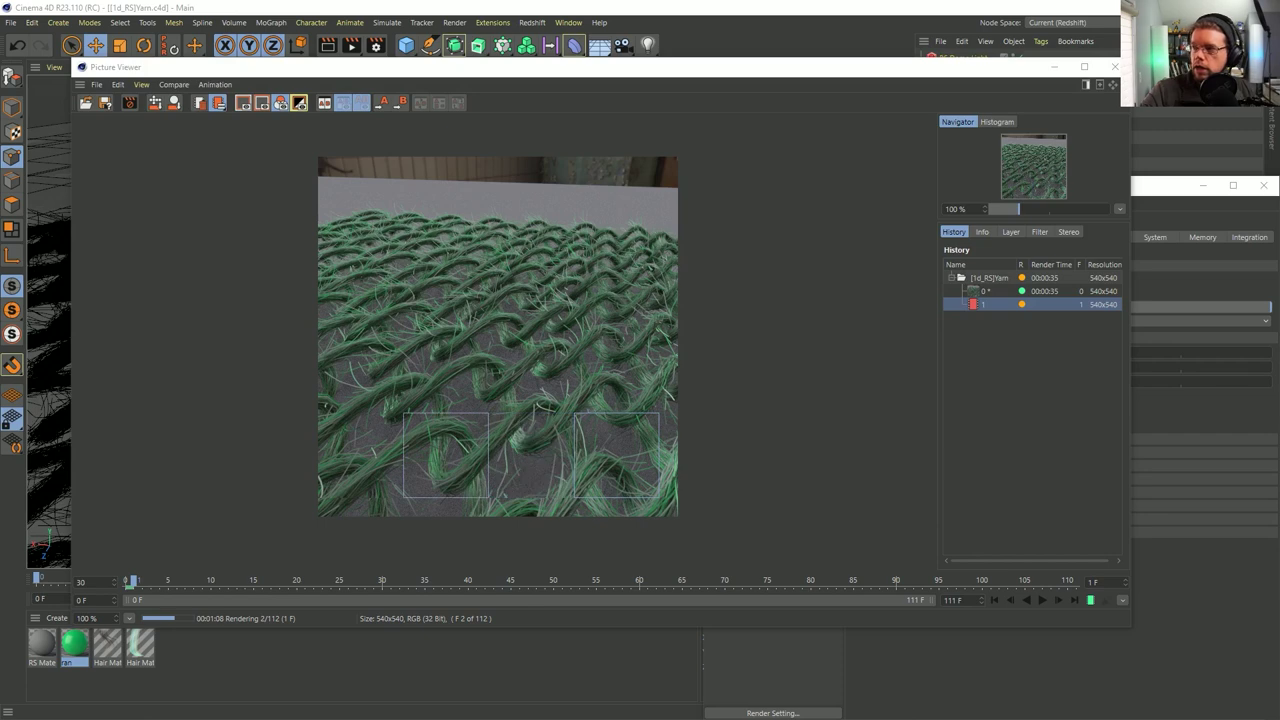
left_click_drag(1279, 177, 764, 63)
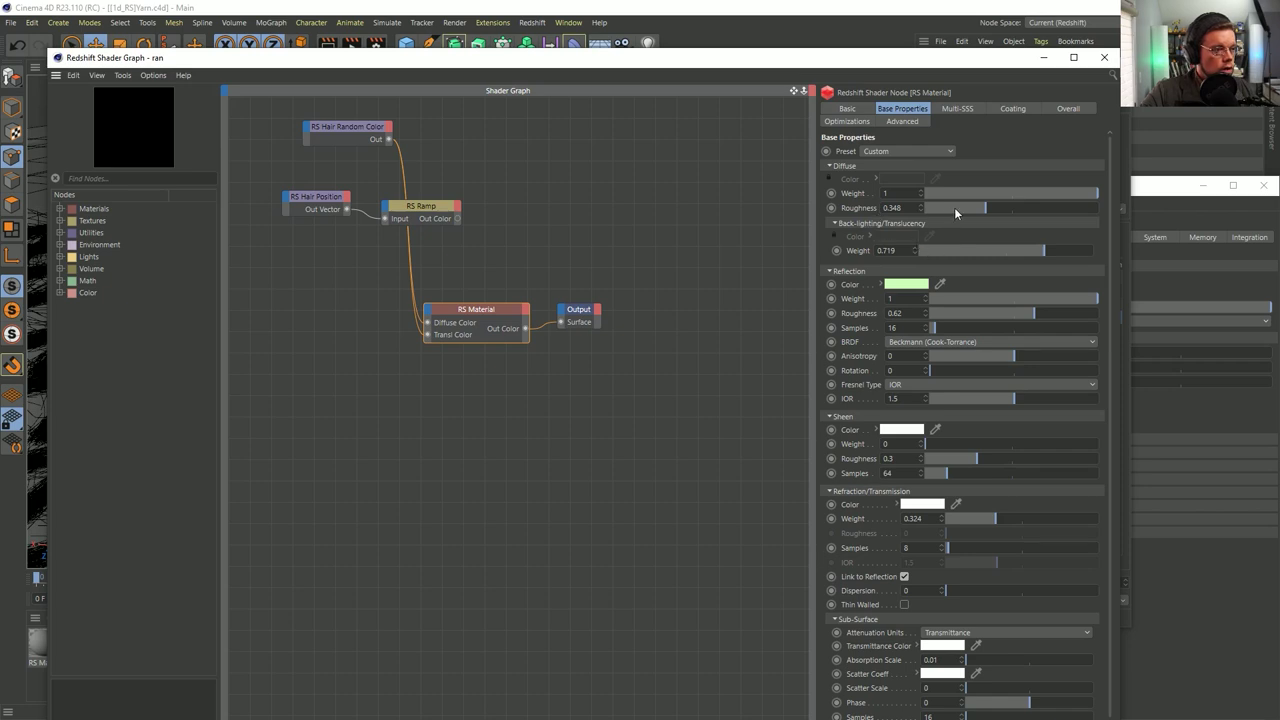
left_click_drag(1004, 209, 1014, 208)
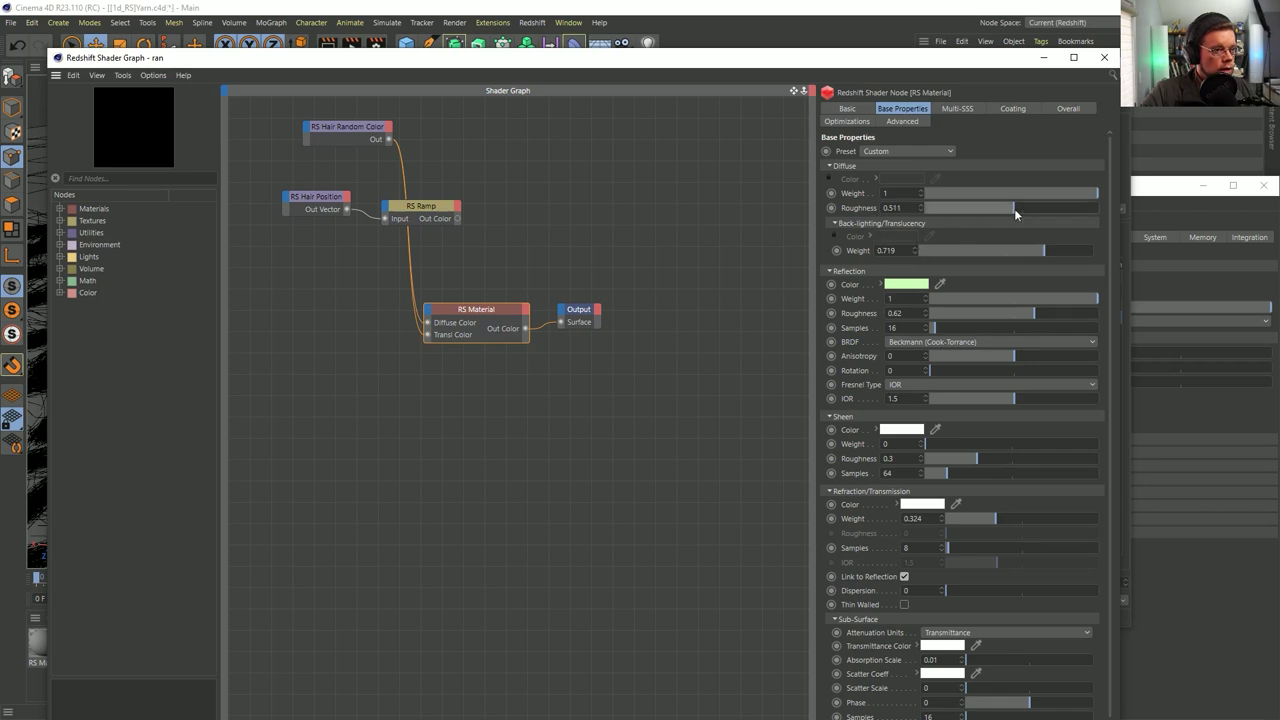
left_click(1088, 253)
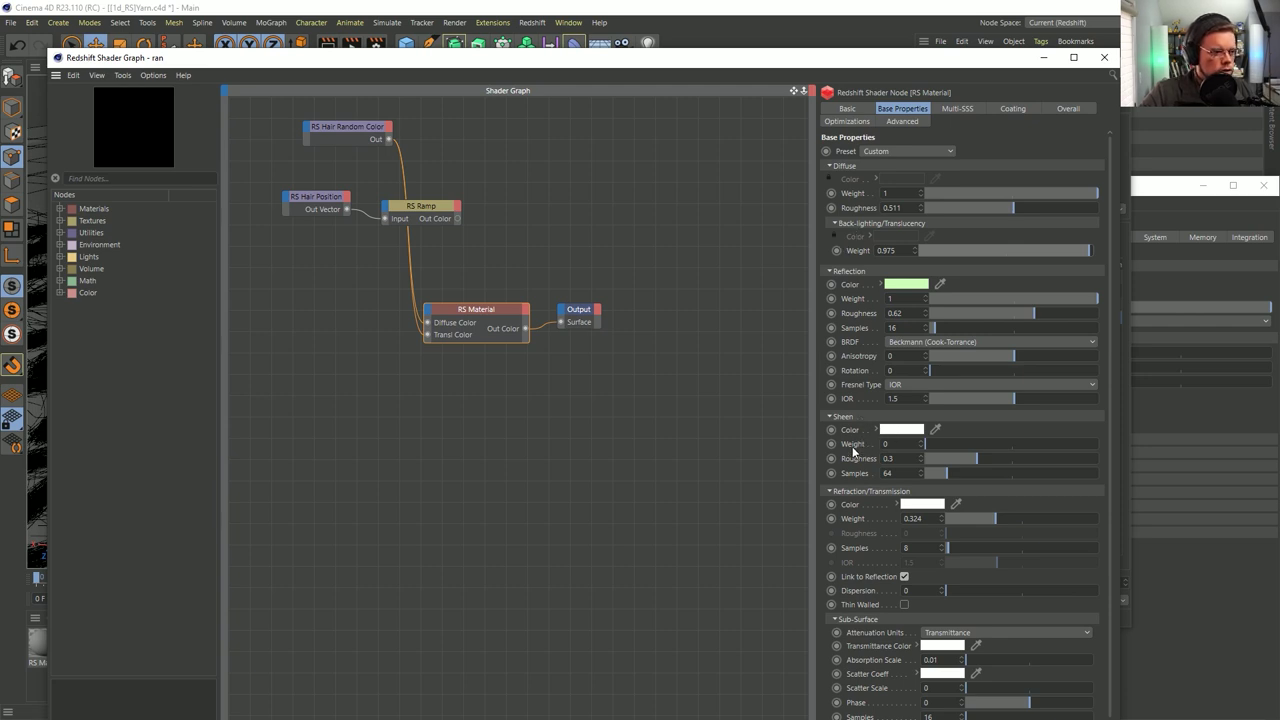
Set the RS Material's refraction/transmission weight to 0.663 and close the shader graph
scroll(869, 509, "down", 1)
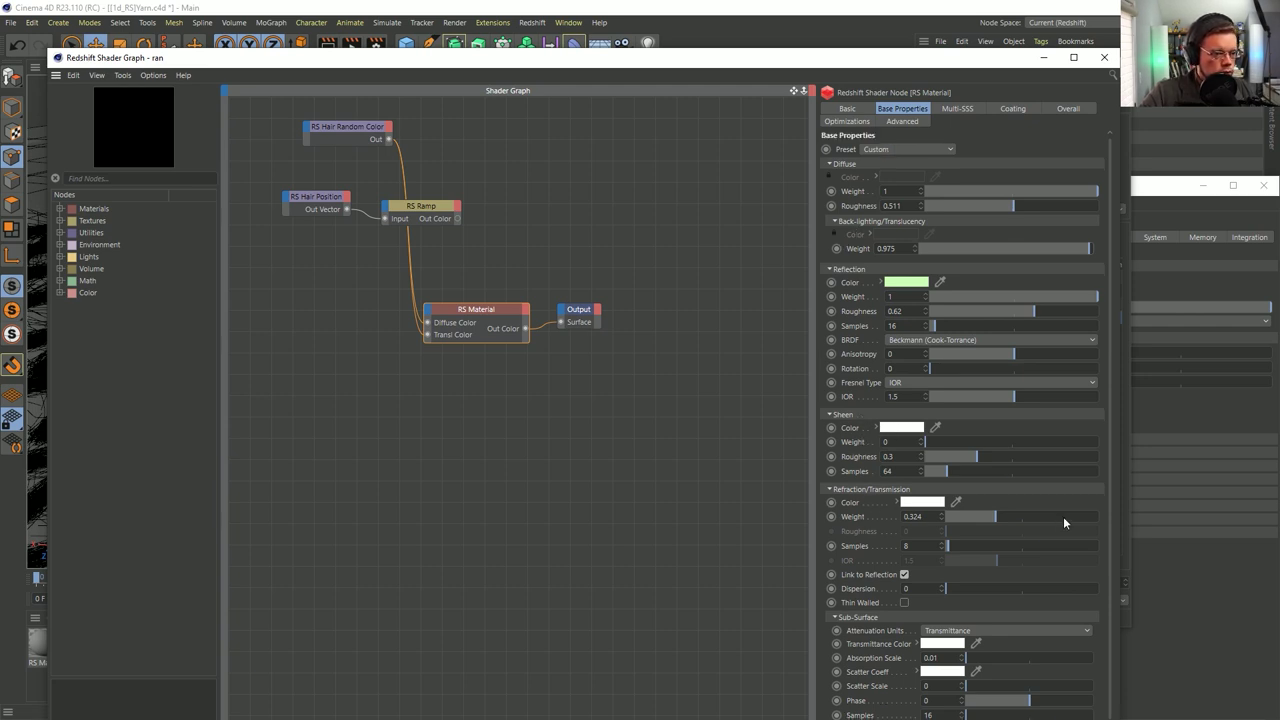
left_click(1044, 517)
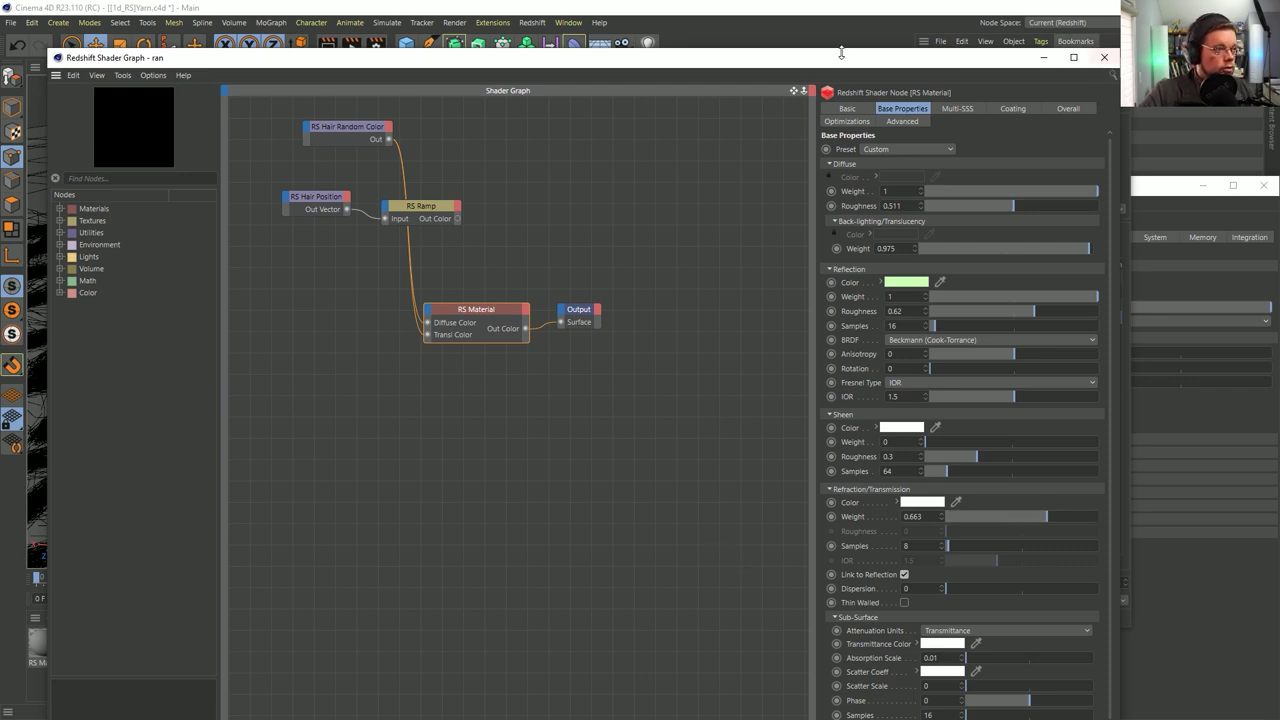
left_click(1105, 59)
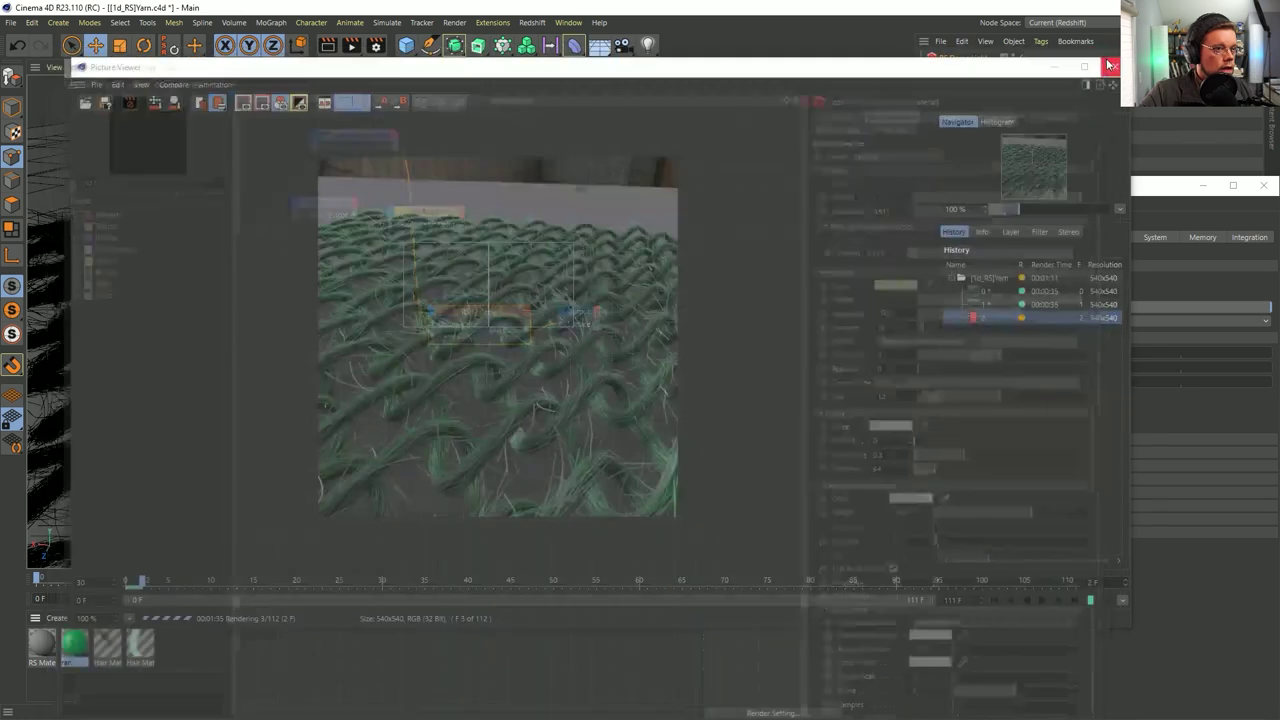
Close the render settings, enable the RS Area Light and set its intensity multiplier to 82.78
left_click_drag(1058, 80, 900, 240)
left_click(1263, 185)
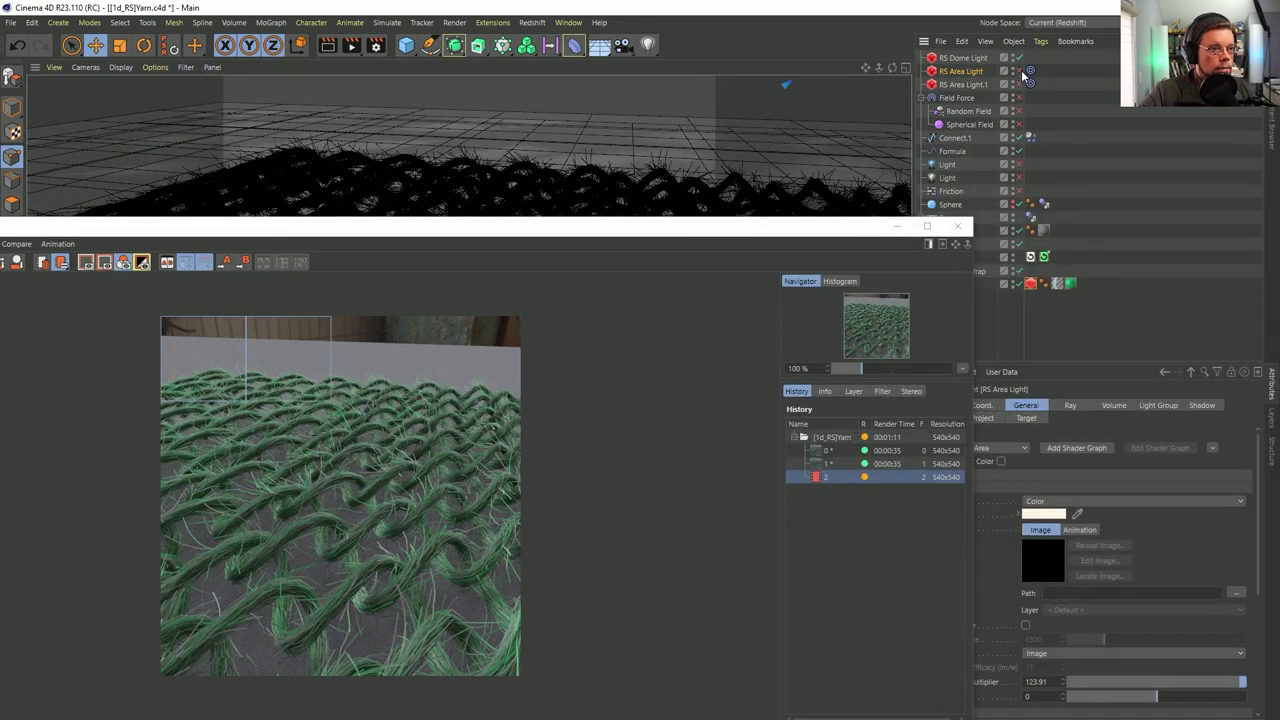
left_click(1184, 686)
left_click(1217, 685)
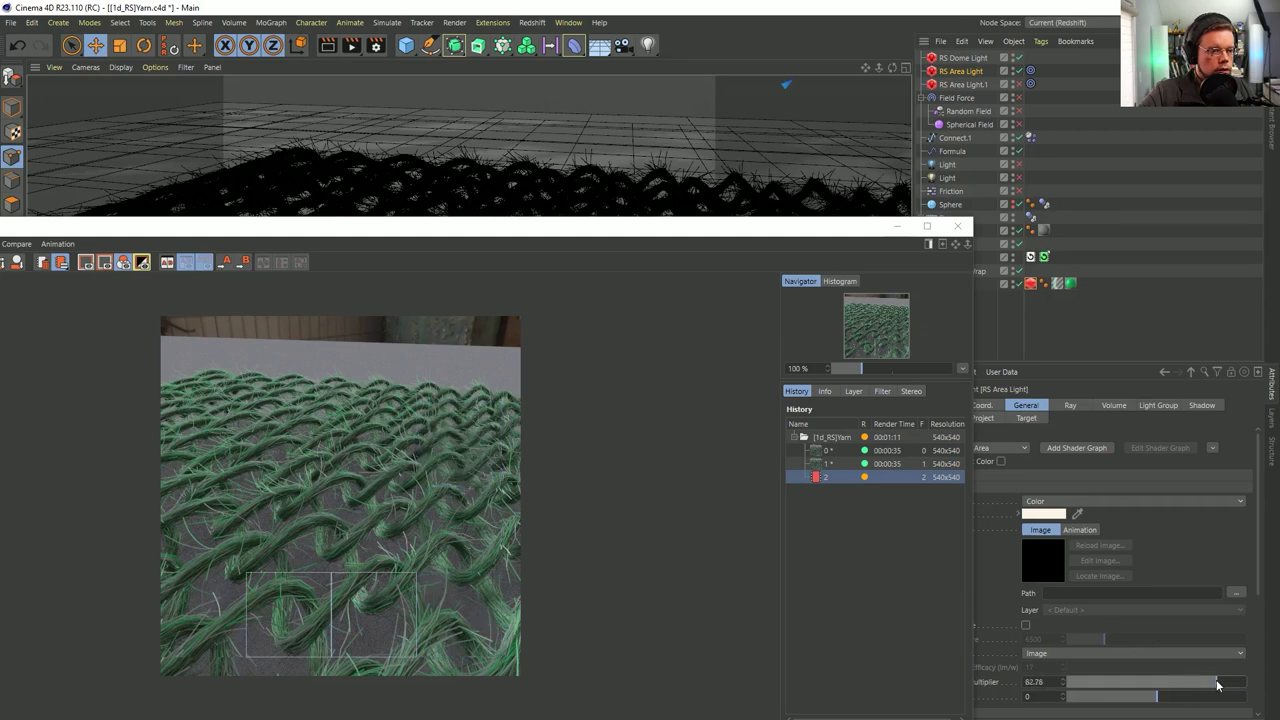
Save the scene and stop the Picture Viewer render in progress without launching a new one
left_click_drag(570, 229, 752, 120)
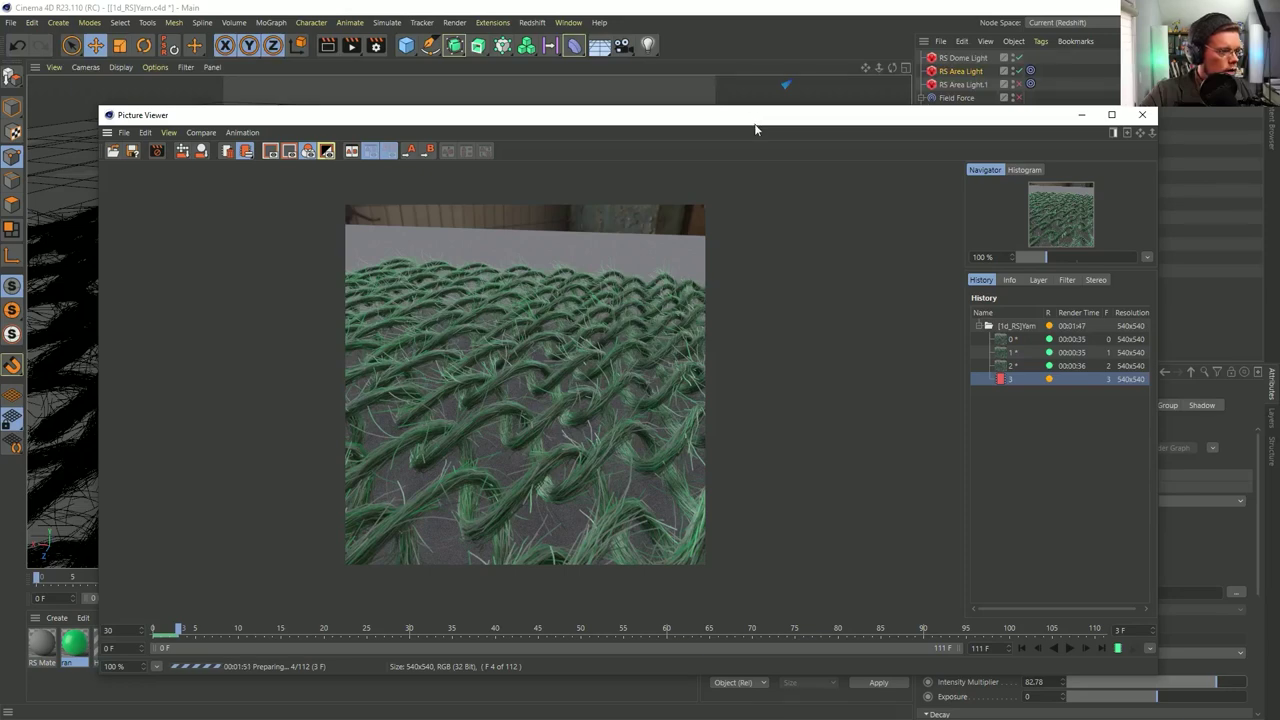
left_click(734, 44)
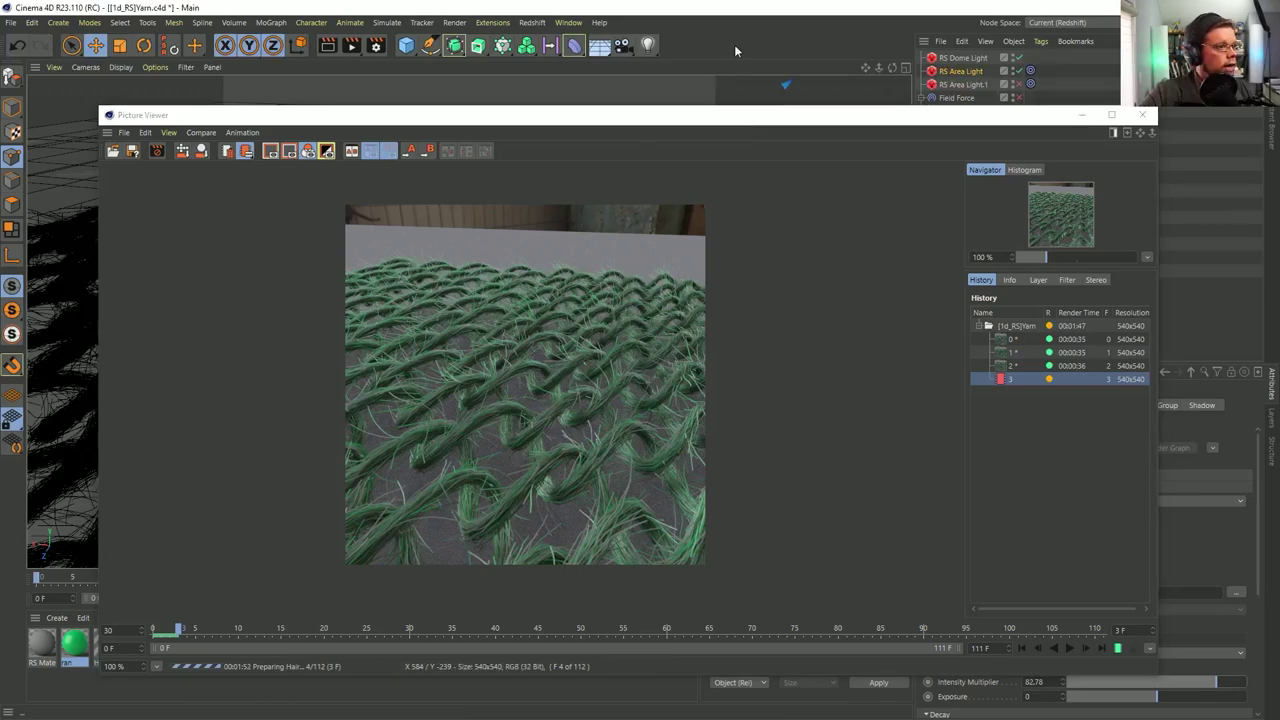
left_click(351, 44)
left_click(662, 415)
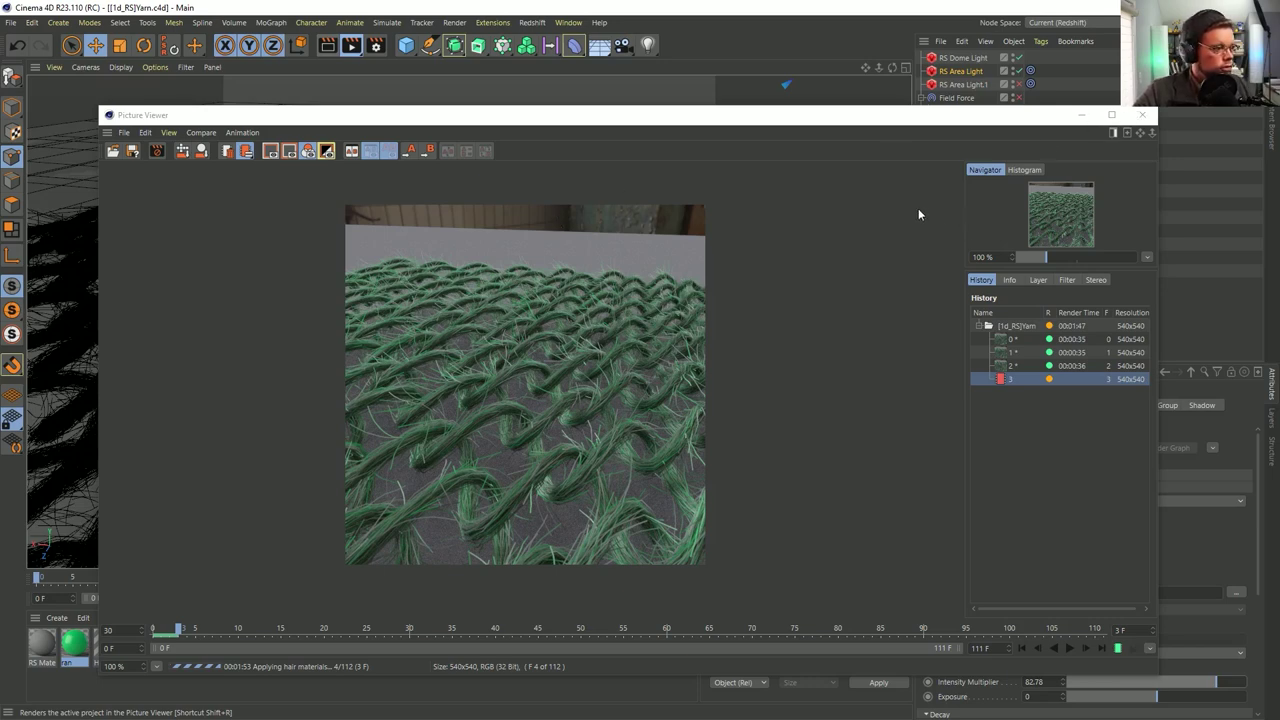
key("shift+r")
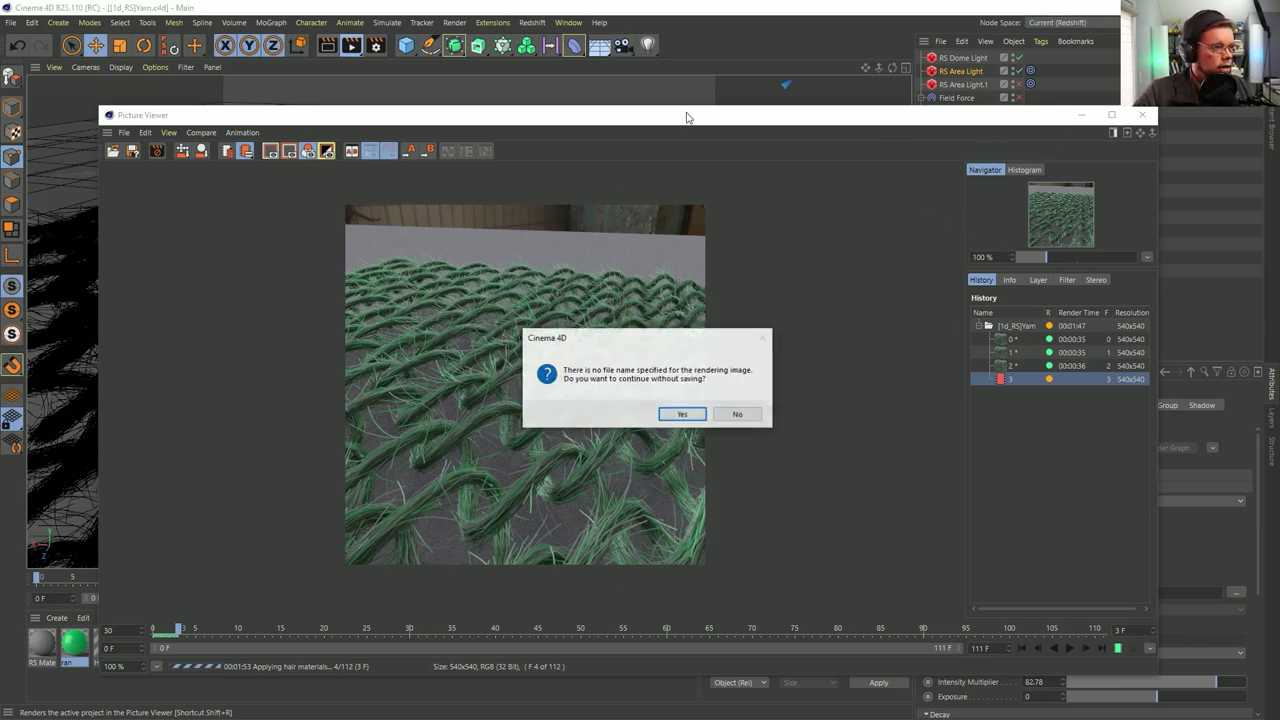
left_click(740, 415)
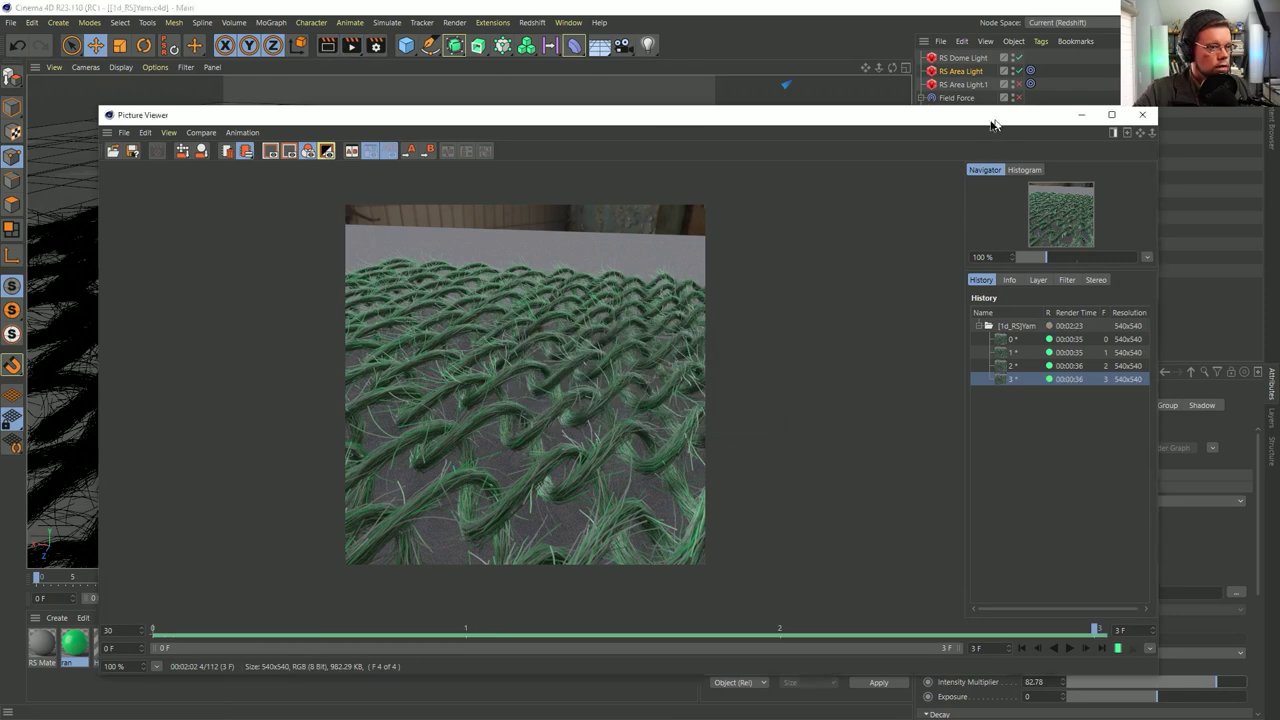
Disable the floor's Plane object and start a new Picture Viewer render without saving, moving the RenderView aside
left_click_drag(1000, 119, 632, 149)
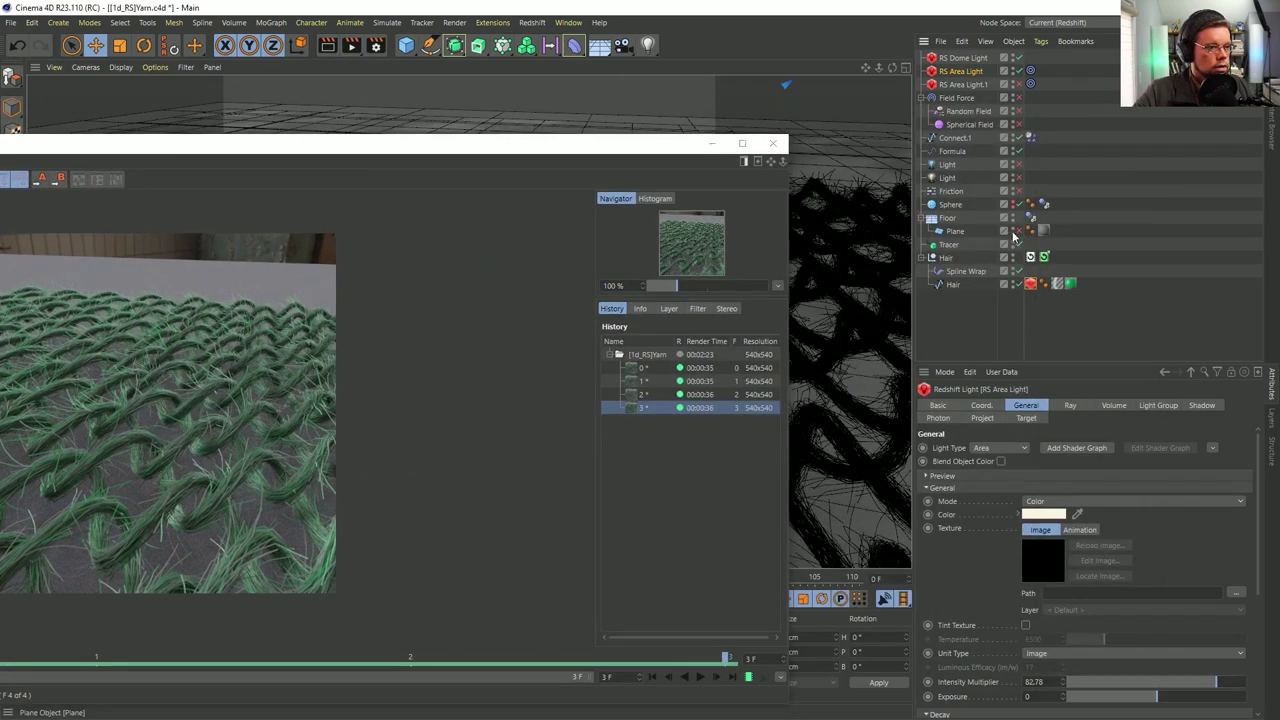
left_click_drag(507, 152, 824, 115)
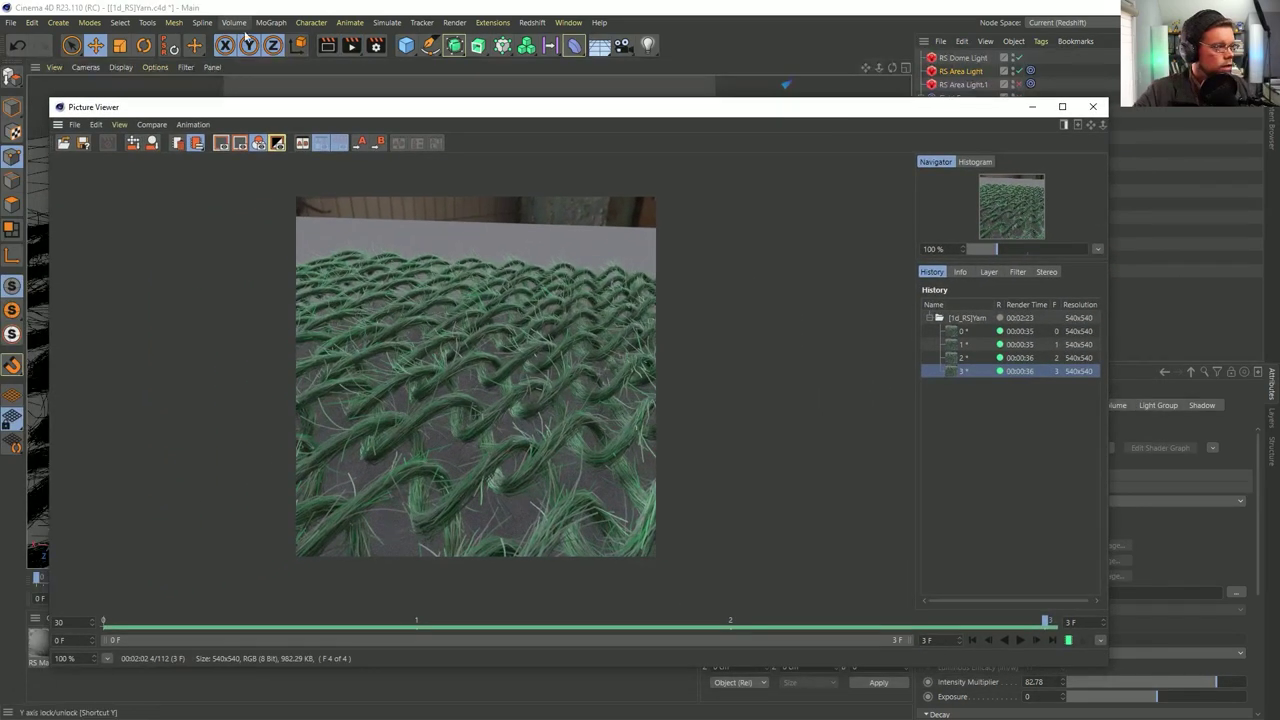
left_click(352, 48)
left_click(692, 411)
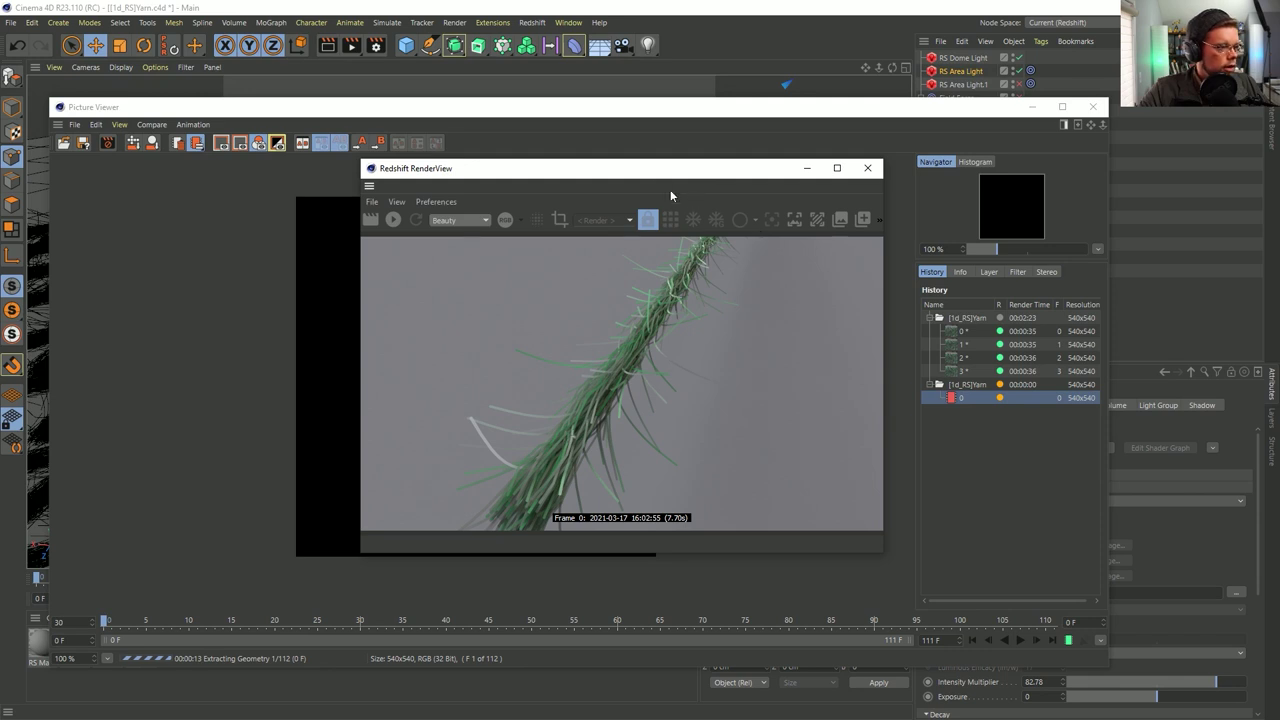
left_click_drag(650, 178, 1279, 178)
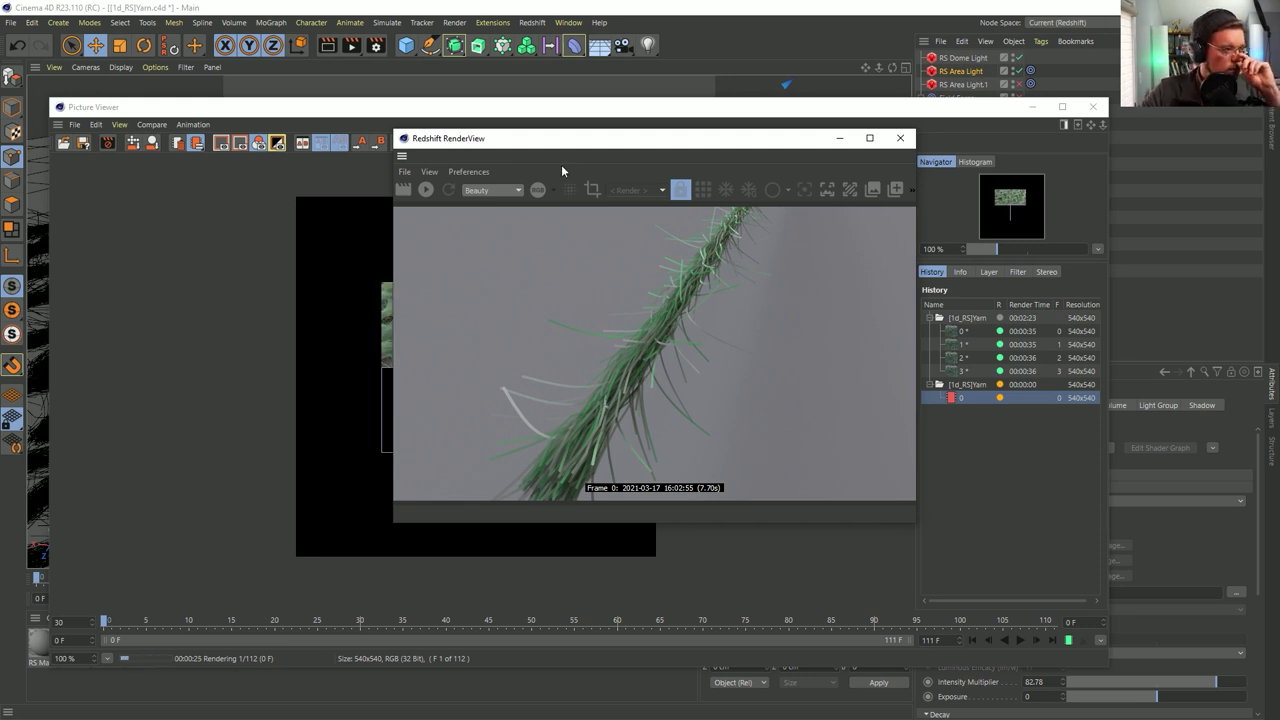
Move the RenderView off the workspace, then reposition and resize the Picture Viewer so the scene's object list and attributes are uncovered
left_click_drag(568, 140, 1279, 140)
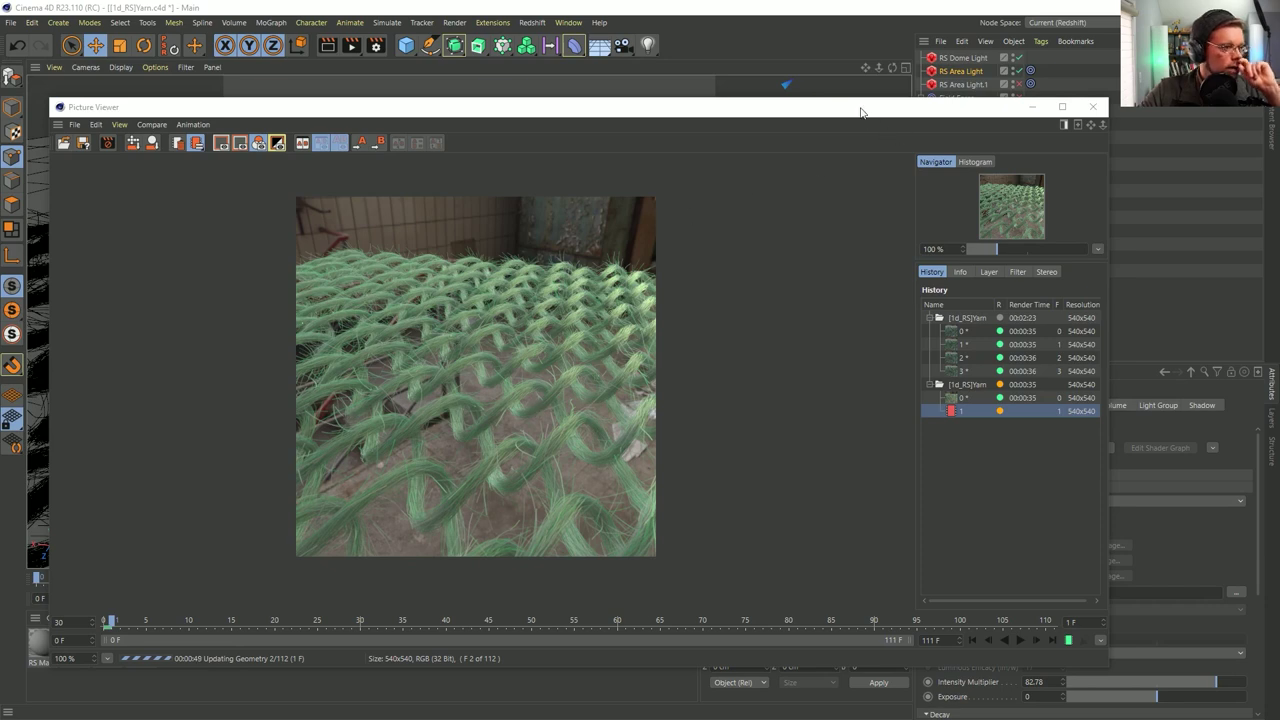
left_click_drag(853, 110, 832, 20)
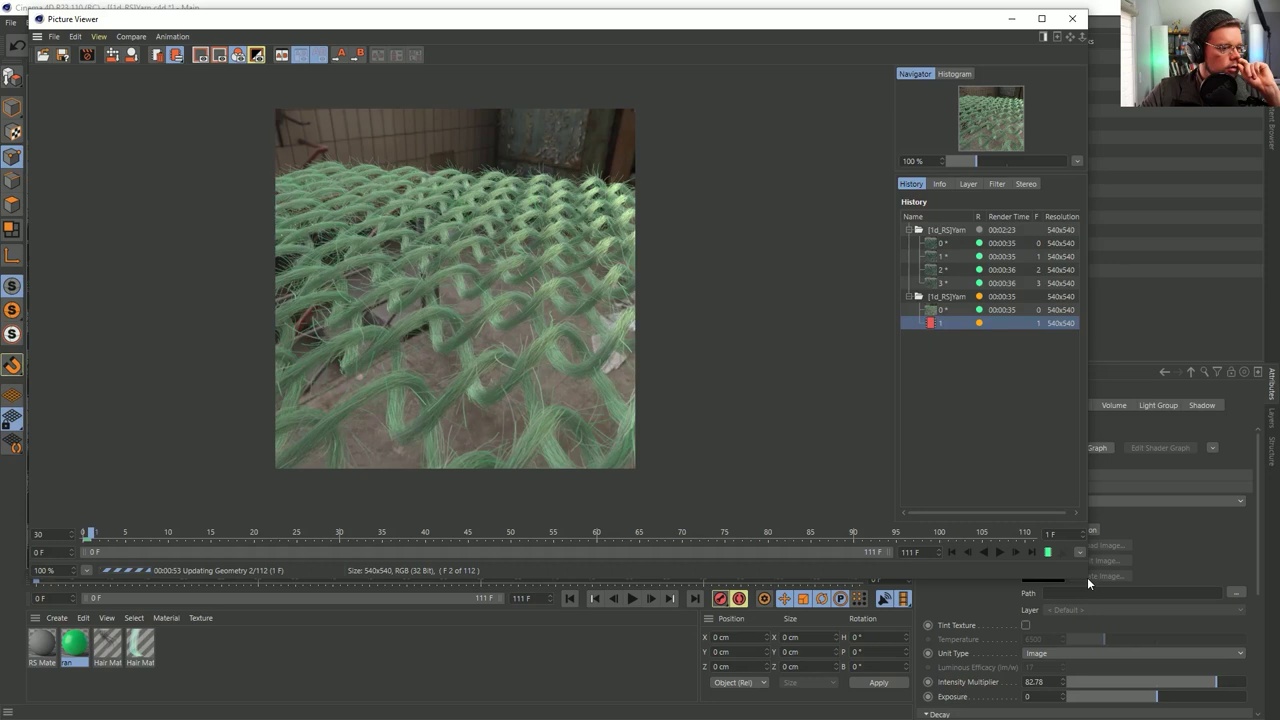
left_click_drag(1089, 583, 866, 652)
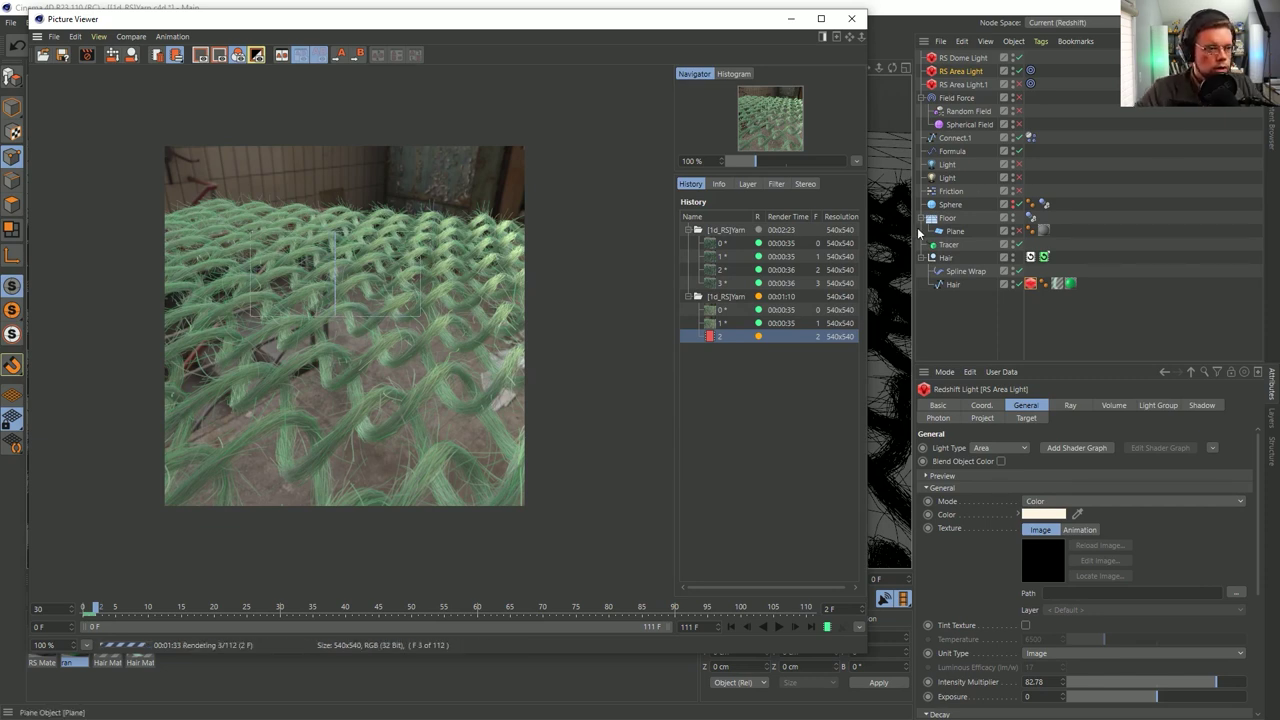
Set the Spline Wrap's Up Vector to 0, 1, 0 and view rendered frame 1
left_click(960, 272)
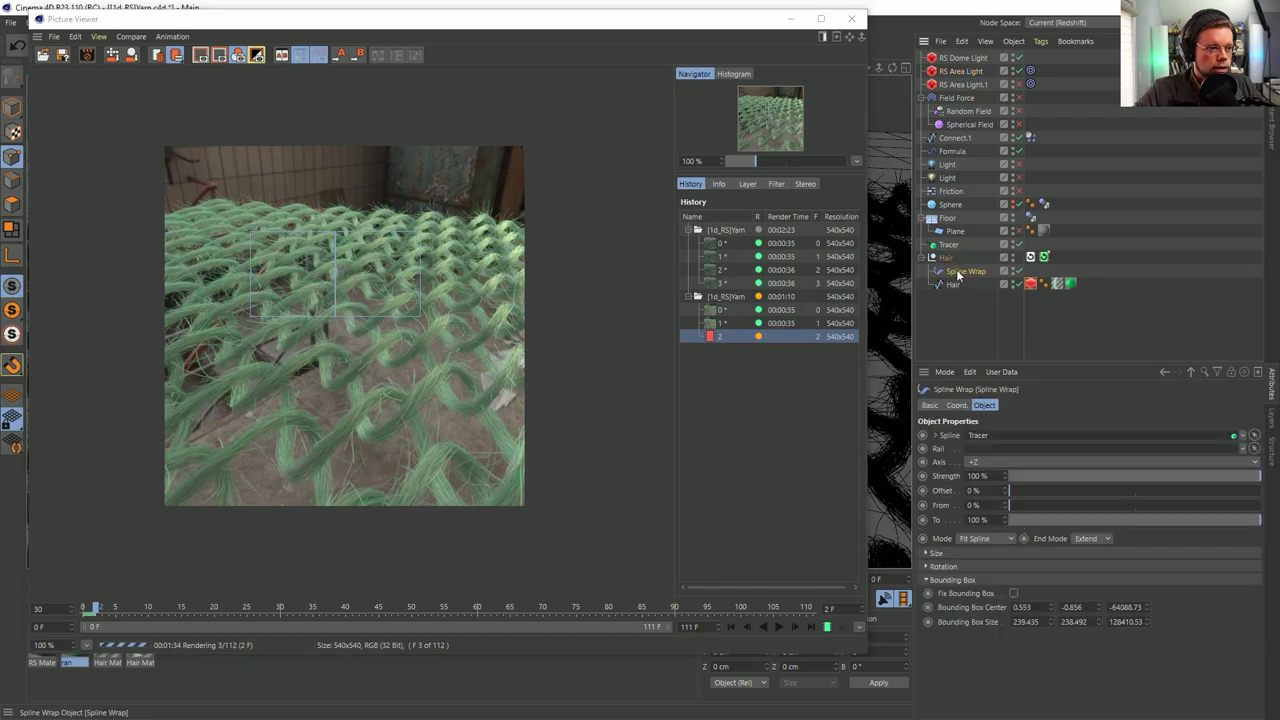
left_click(943, 567)
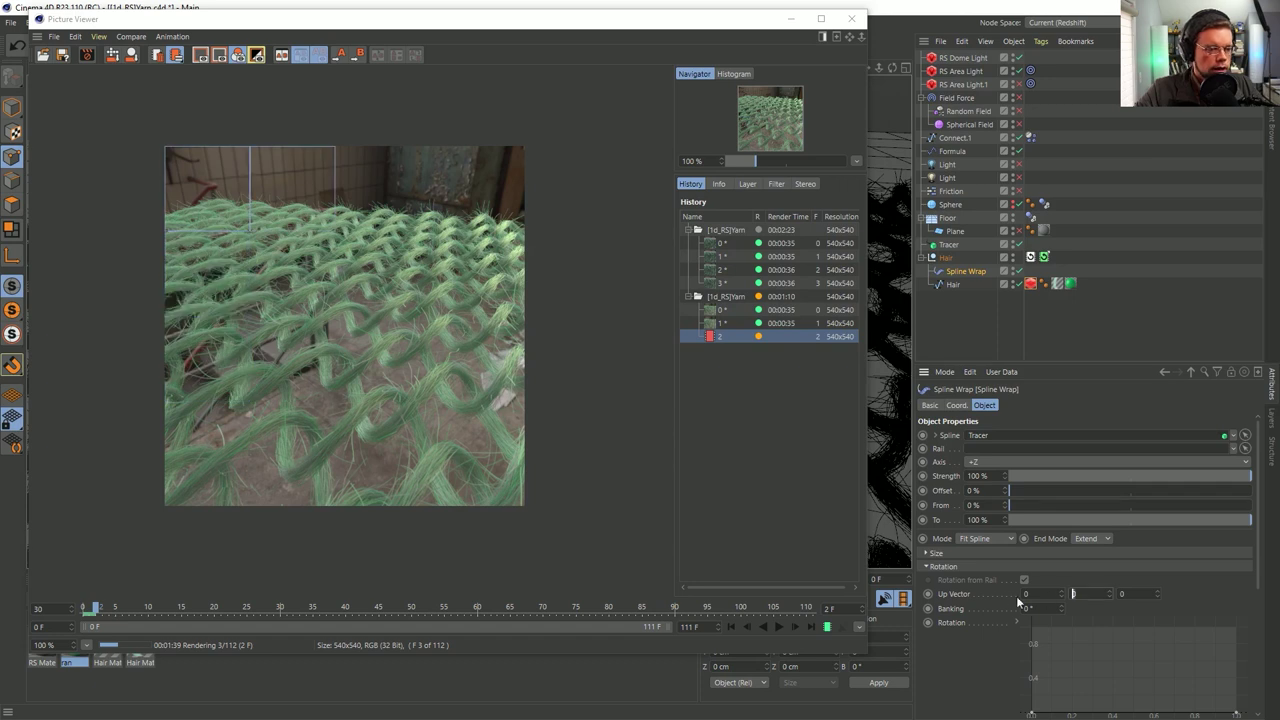
type("1")
key("Return")
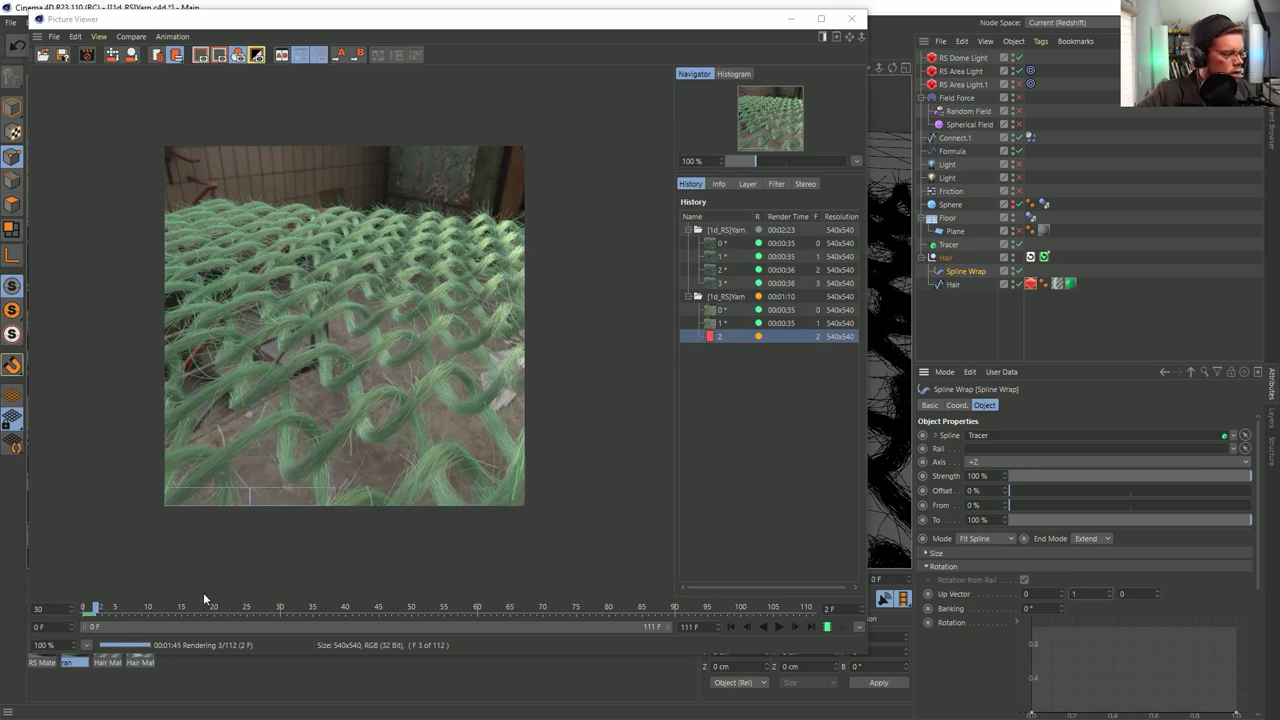
left_click_drag(96, 609, 88, 609)
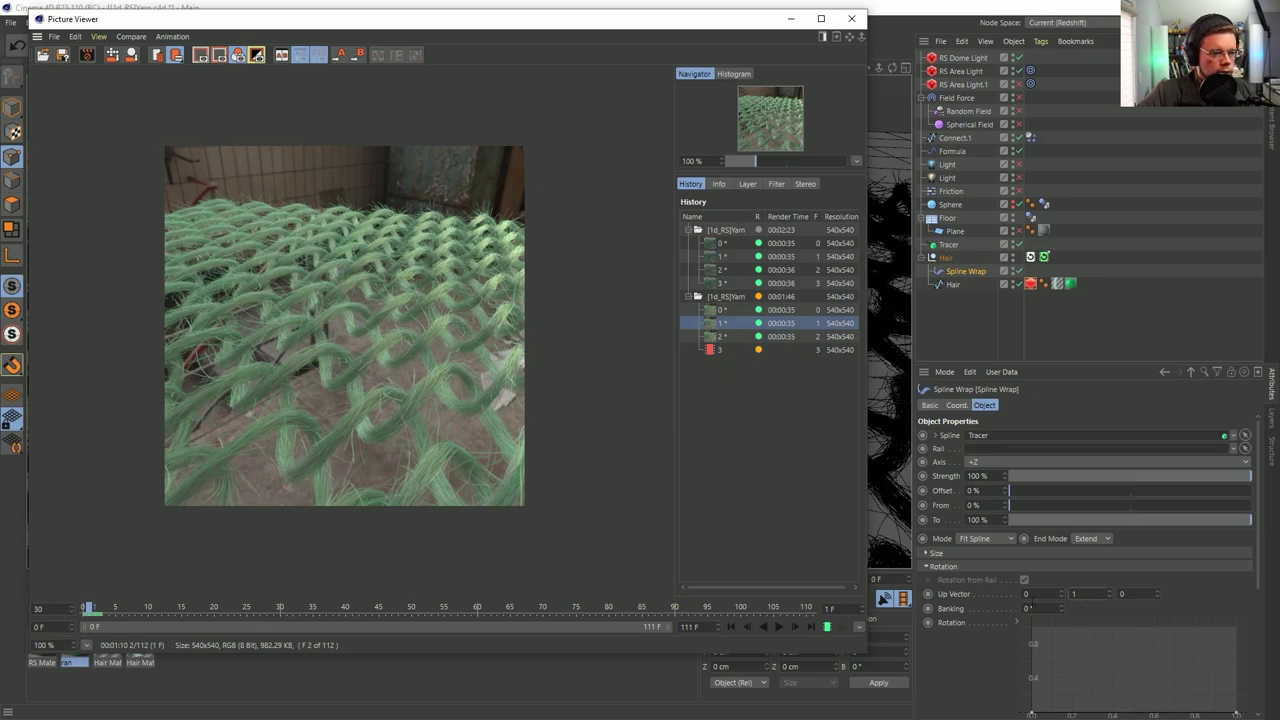
Make the Spline Wrap's Rotation curve a straight ramp from 0 to 1 and set its Rotation Strength to 1000 %
left_click(1073, 594)
scroll(1065, 623, "down", 2)
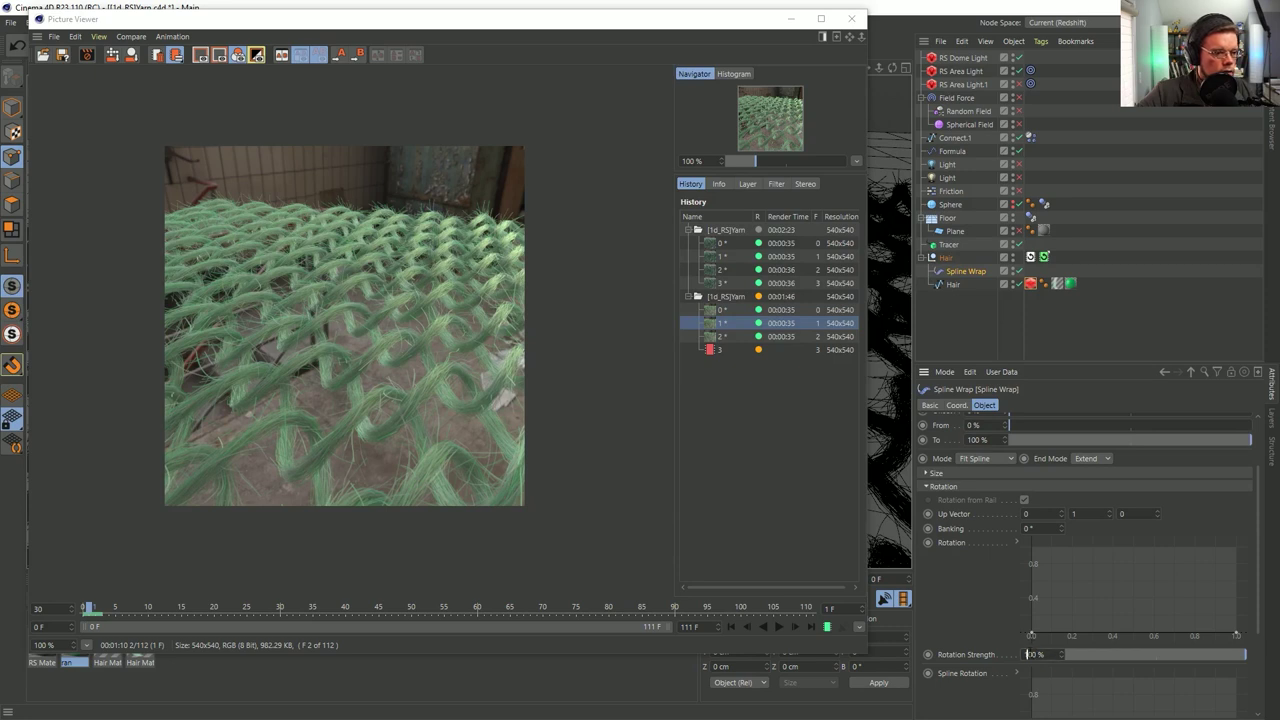
right_click(1054, 605)
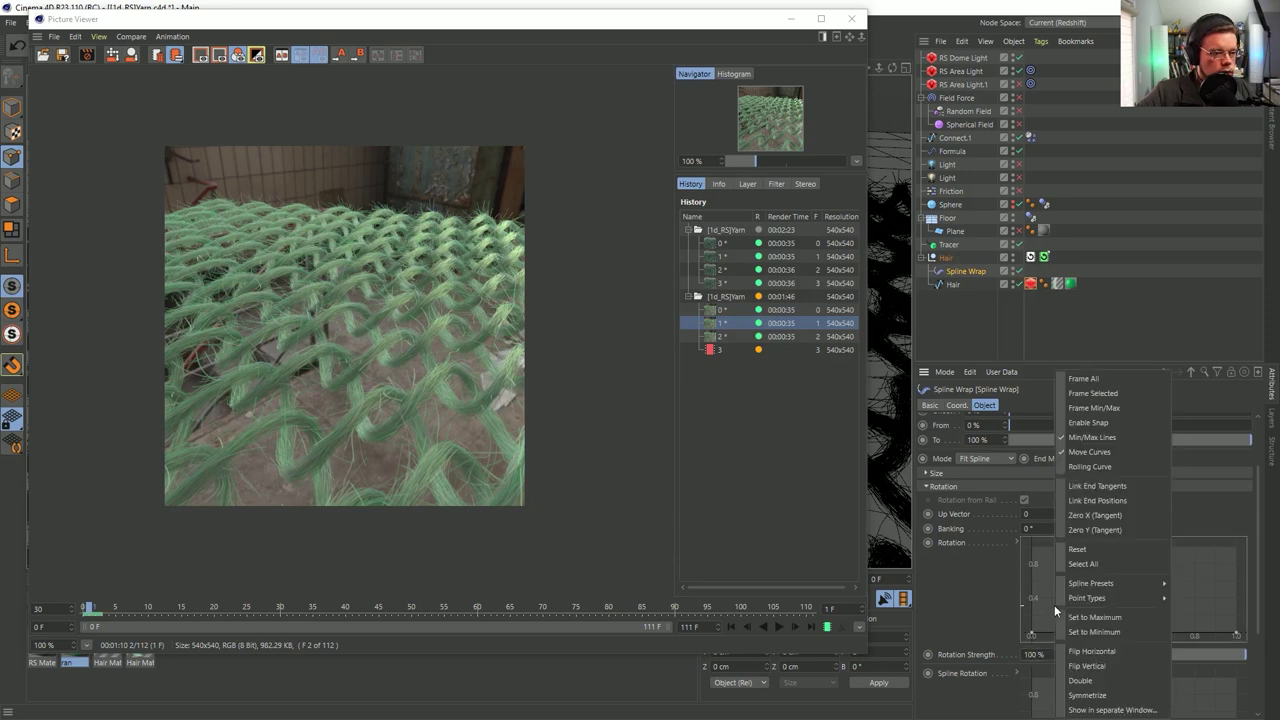
left_click(1176, 584)
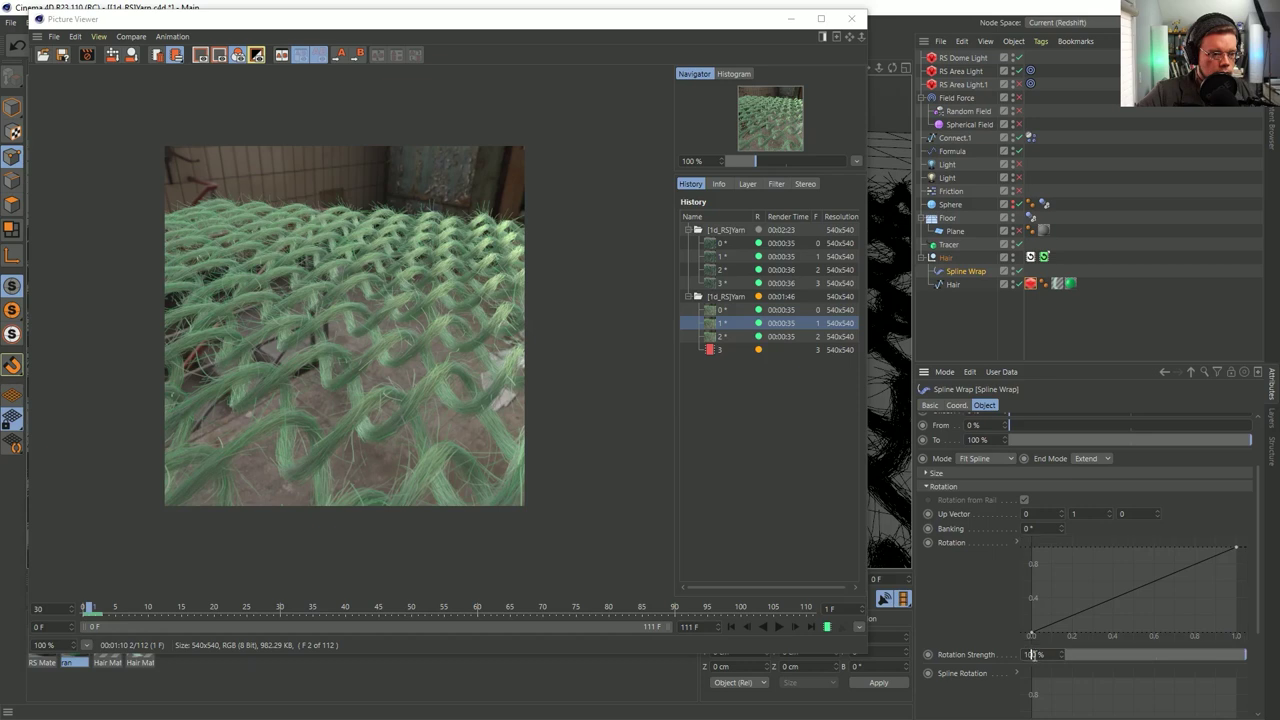
type("0")
key("Return")
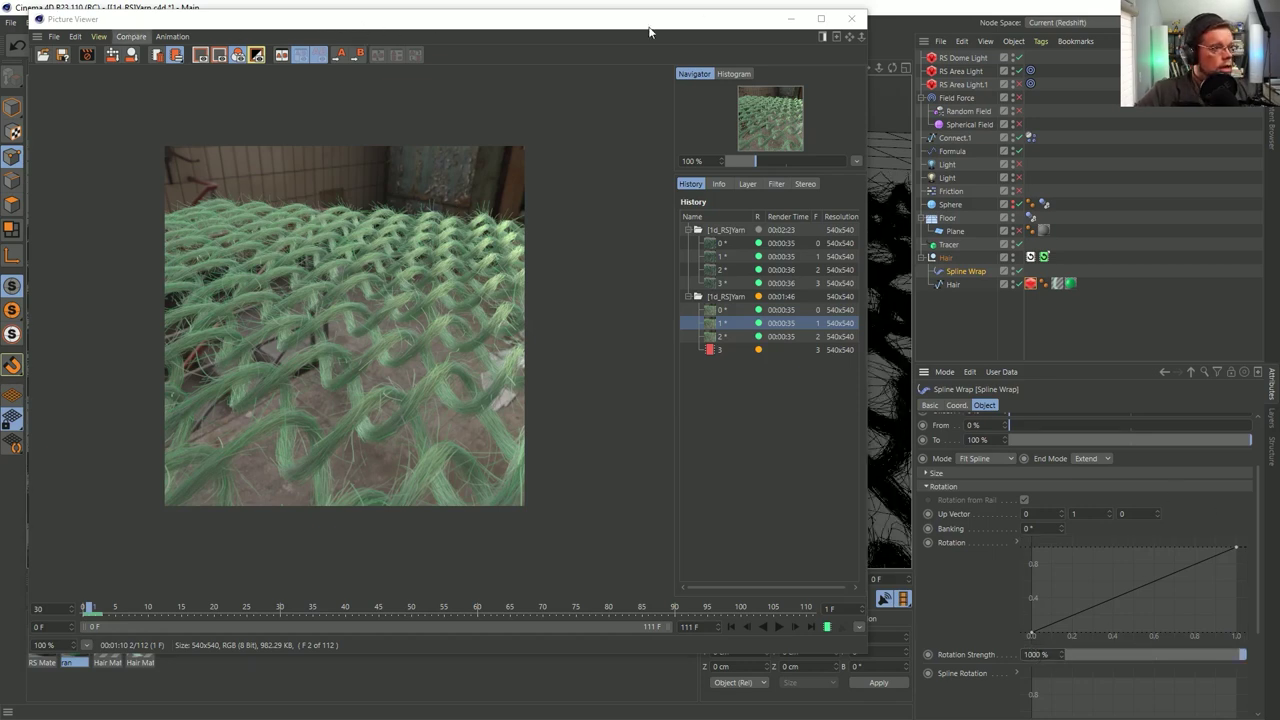
Save the scene and restart the Picture Viewer render without an output file, moving the viewer clear of the main toolbar
left_click_drag(647, 24, 661, 104)
left_click(755, 47)
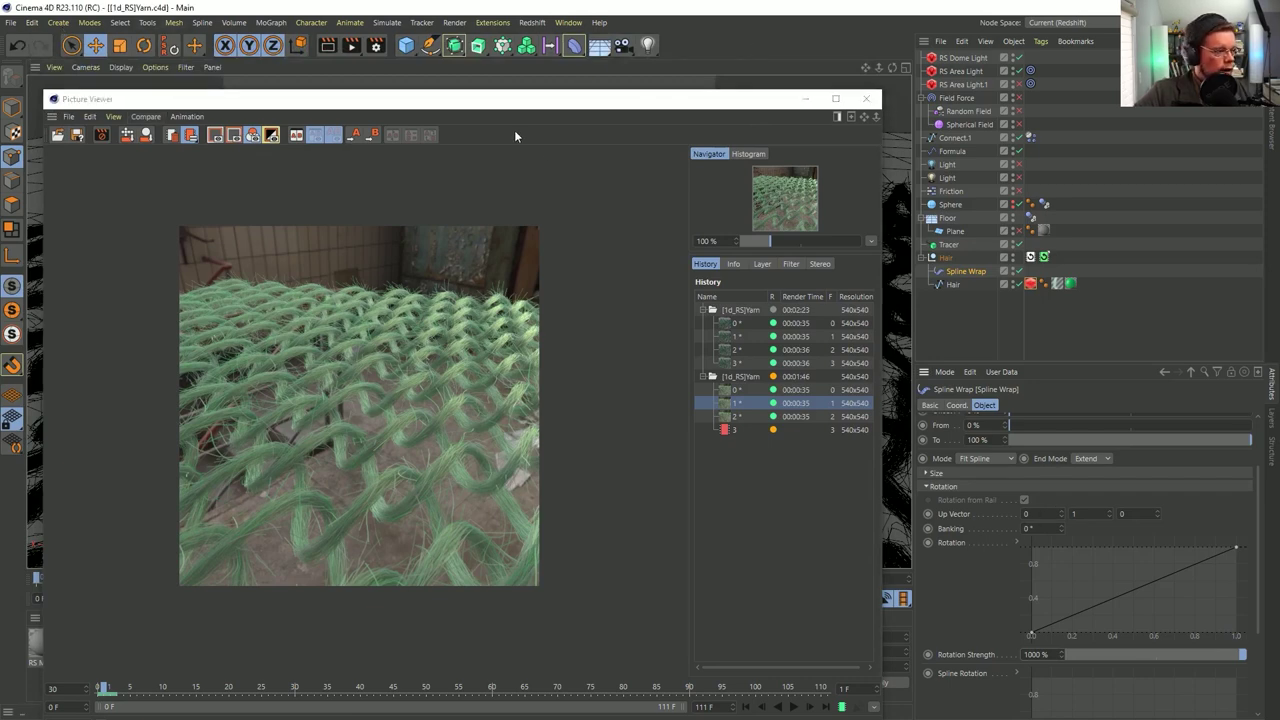
left_click(352, 46)
left_click(682, 417)
left_click(682, 411)
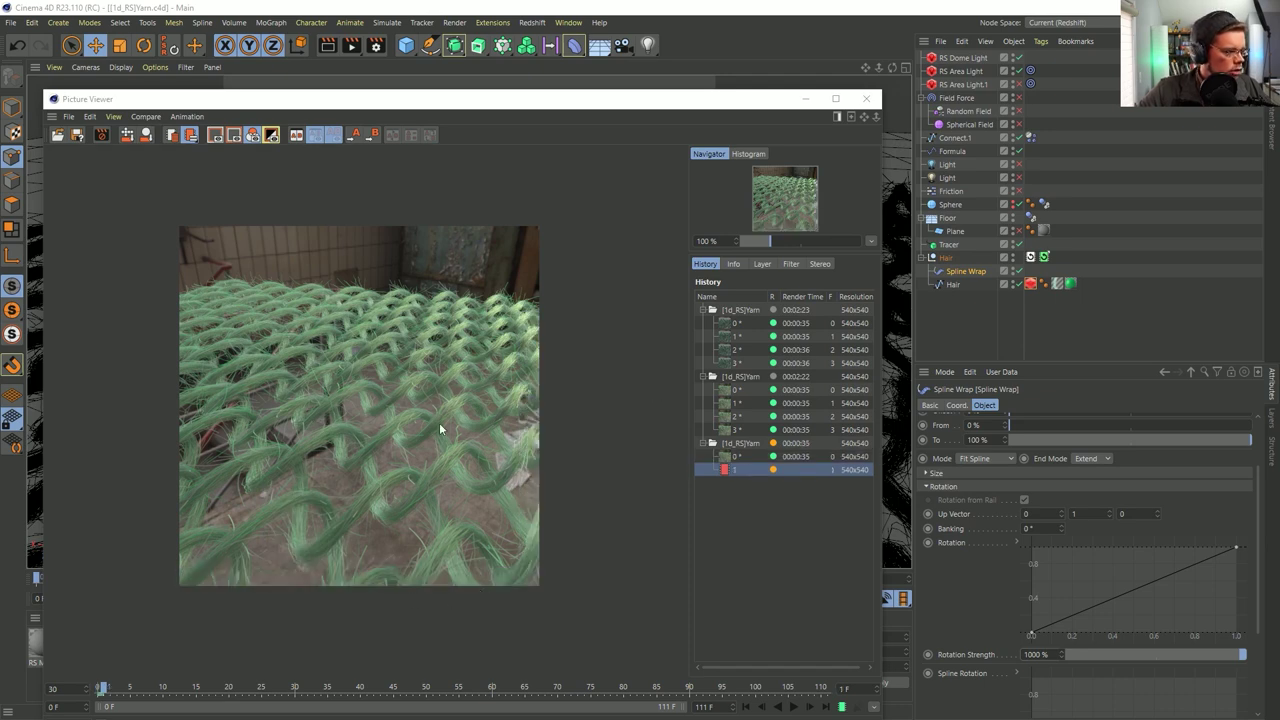
Compare frames 3 and 2 of the previous render with frame 0 of the newest render
left_click(737, 429)
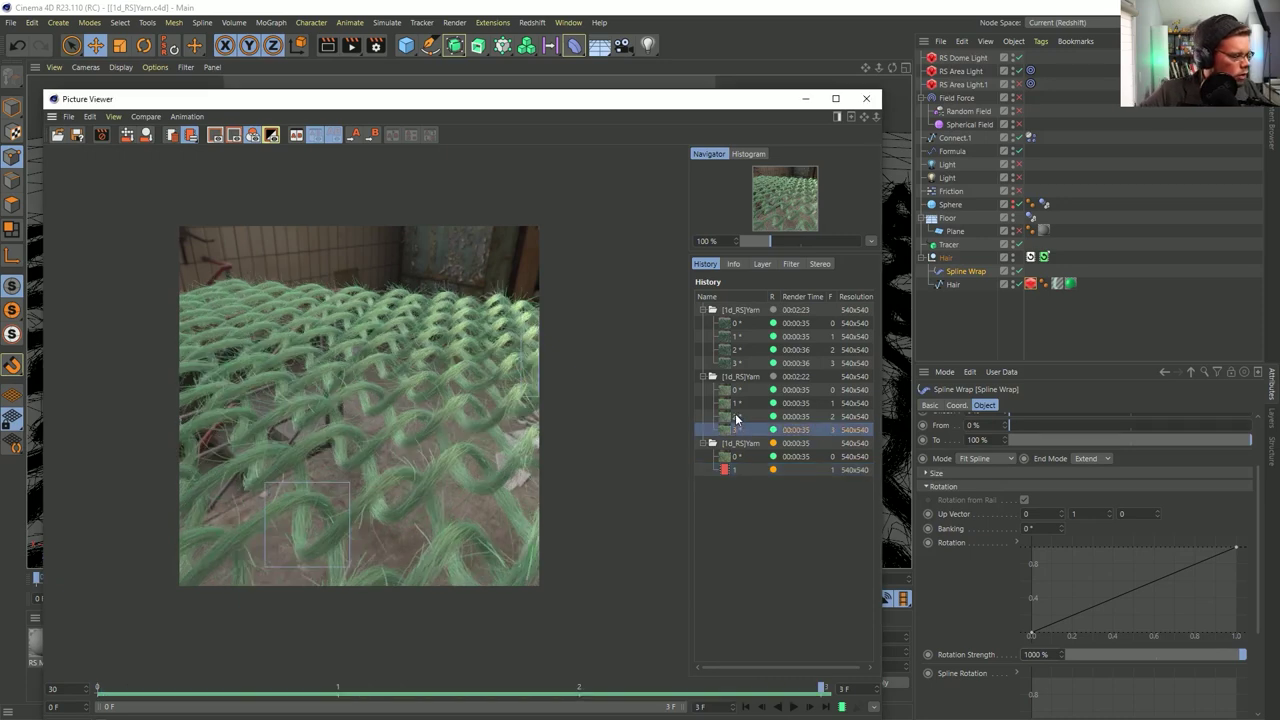
left_click(735, 415)
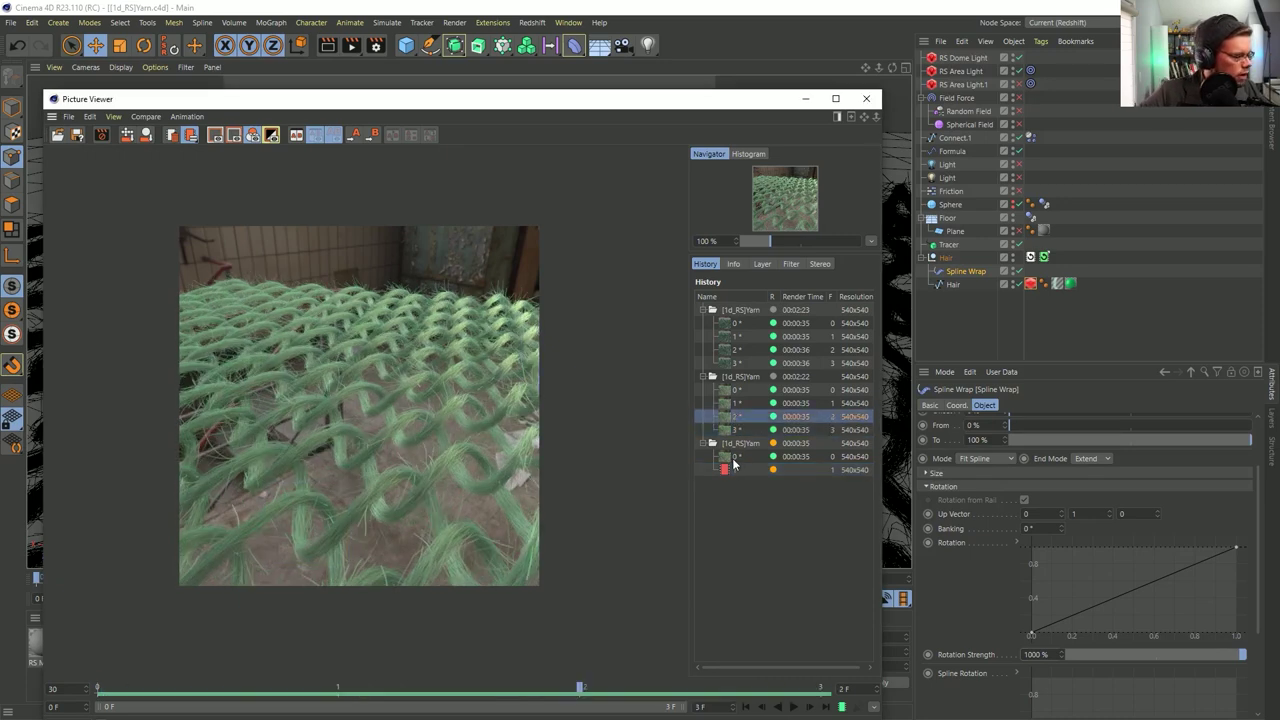
left_click(734, 458)
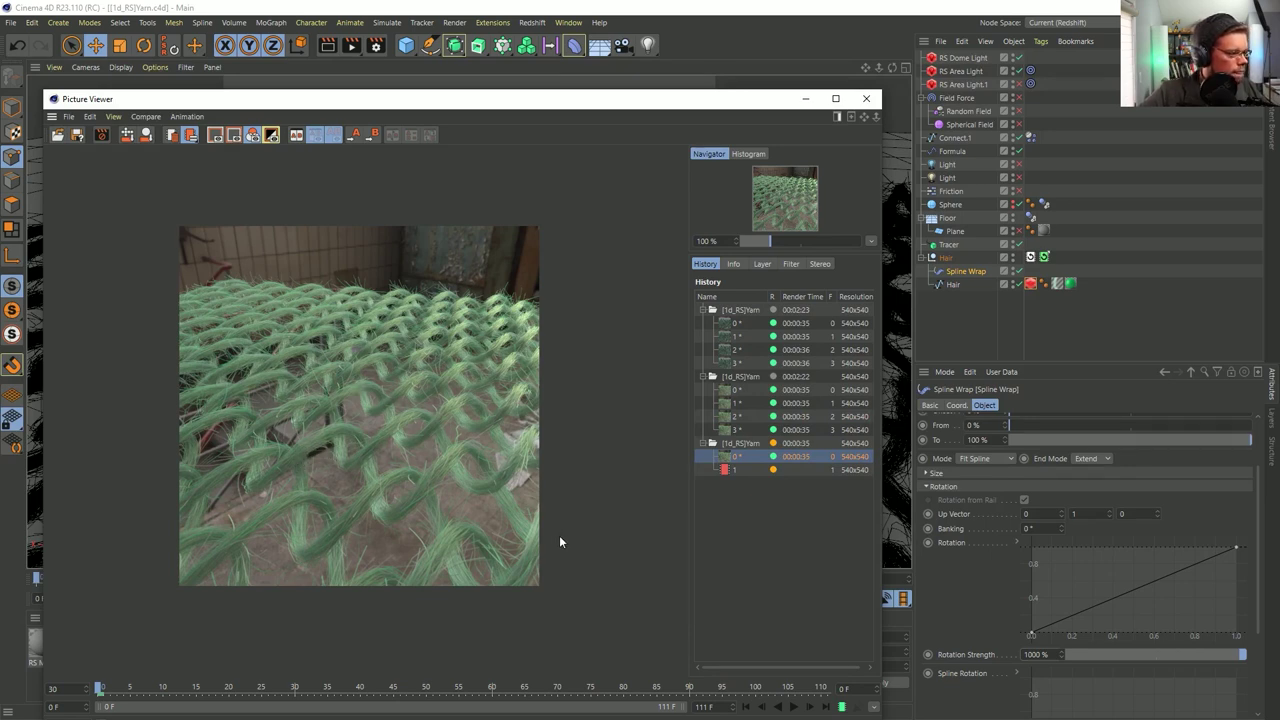
Set the Spline Wrap's Rotation Strength to -1000 % and restart the Picture Viewer render without an output file
left_click(1024, 654)
type("-")
left_click(1208, 510)
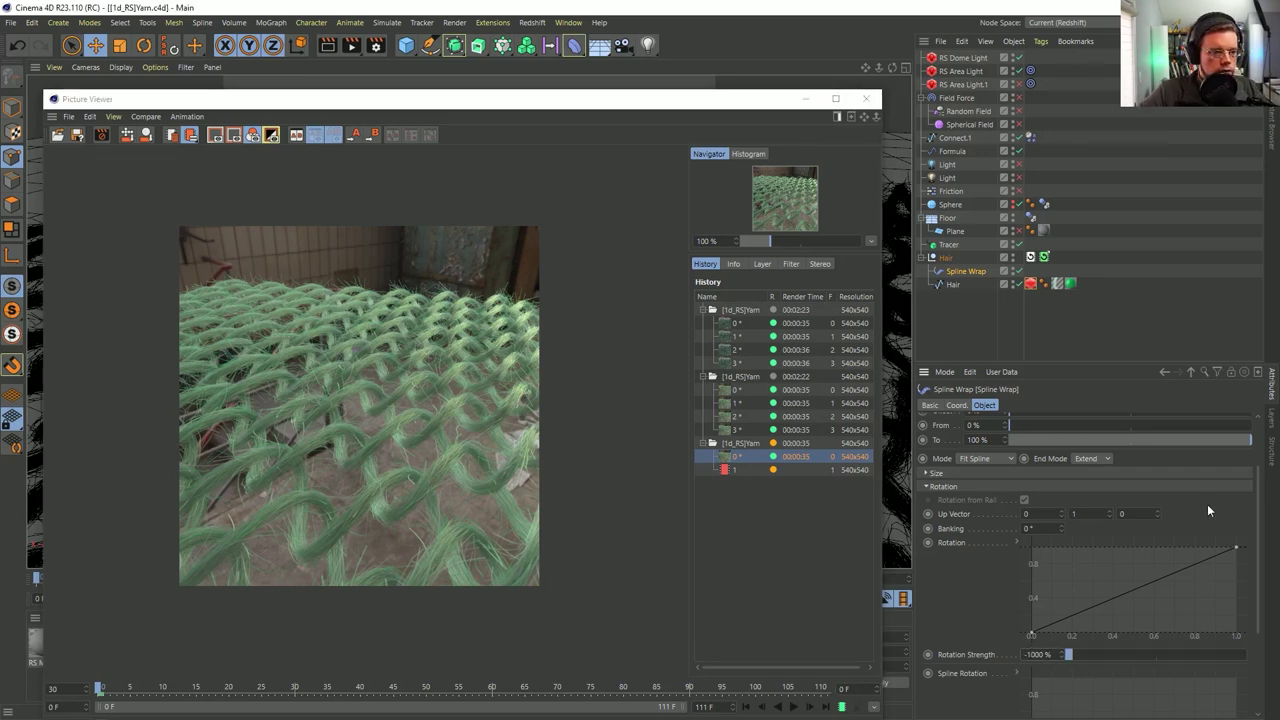
left_click(351, 45)
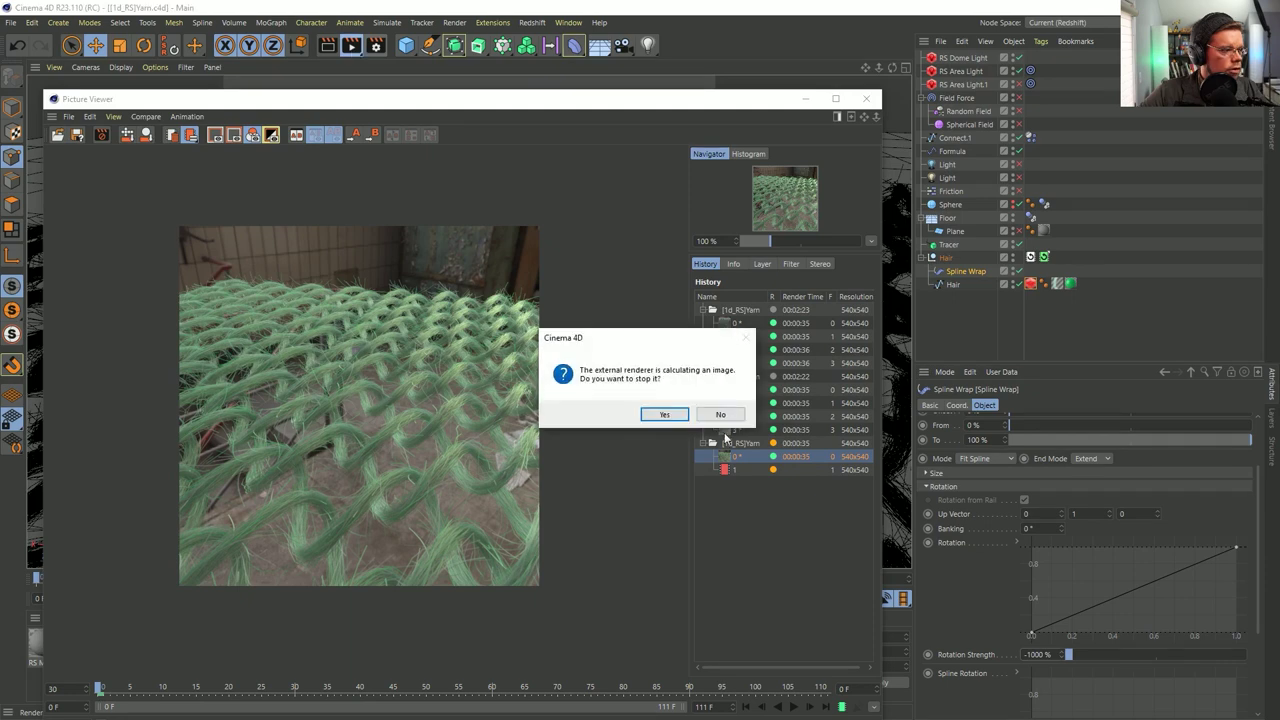
left_click(664, 414)
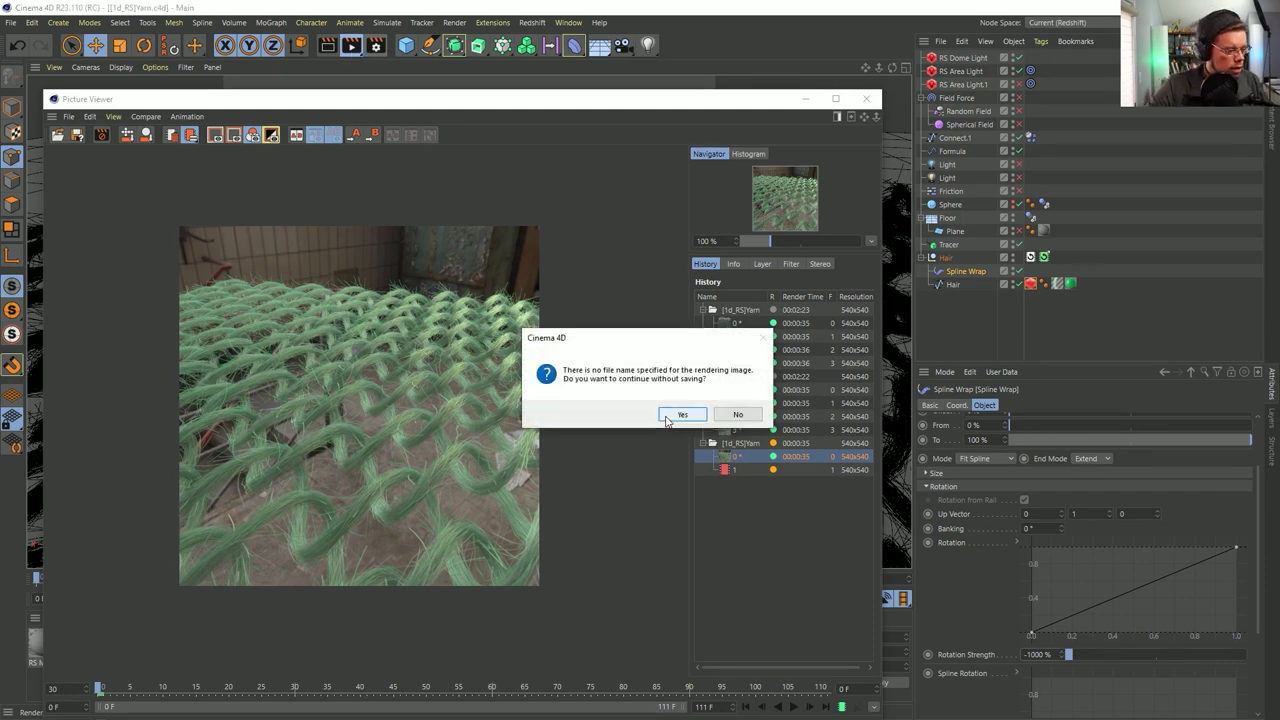
left_click(681, 414)
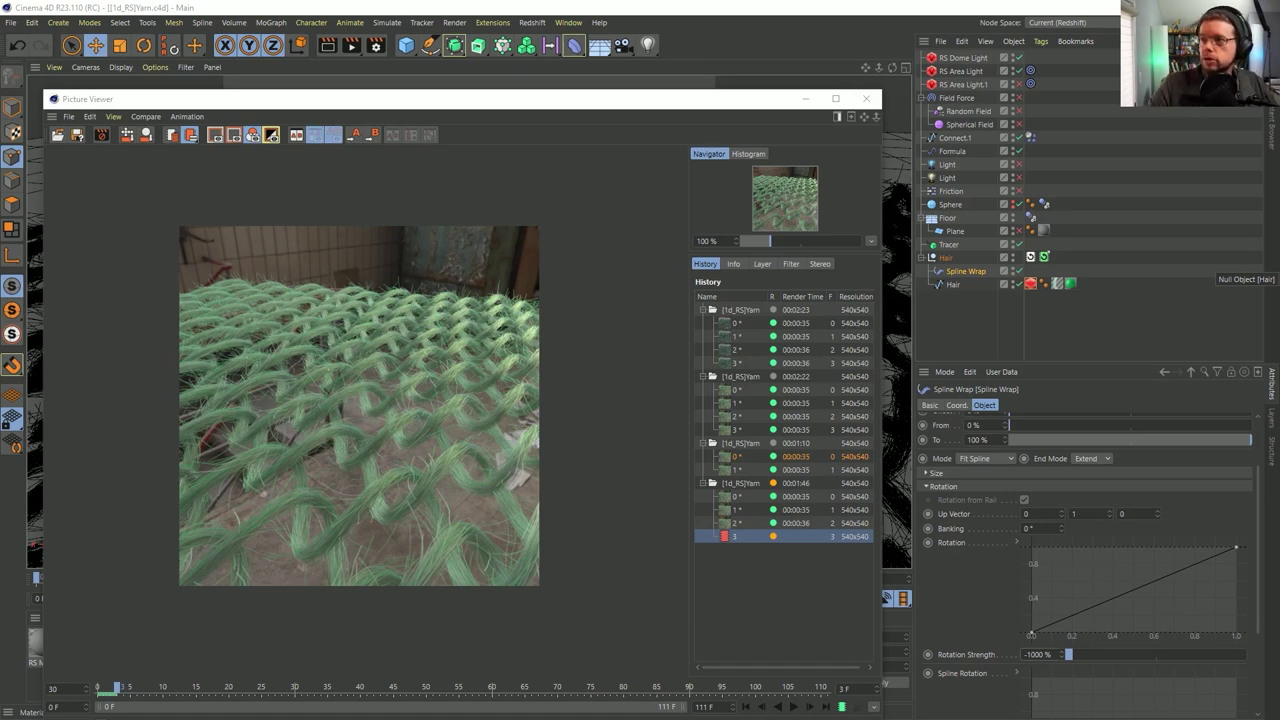
Switch to the browser and skim the YouTube video "Banana trees, Collider joints", then move its window off the workspace
left_click_drag(1279, 279, 357, 196)
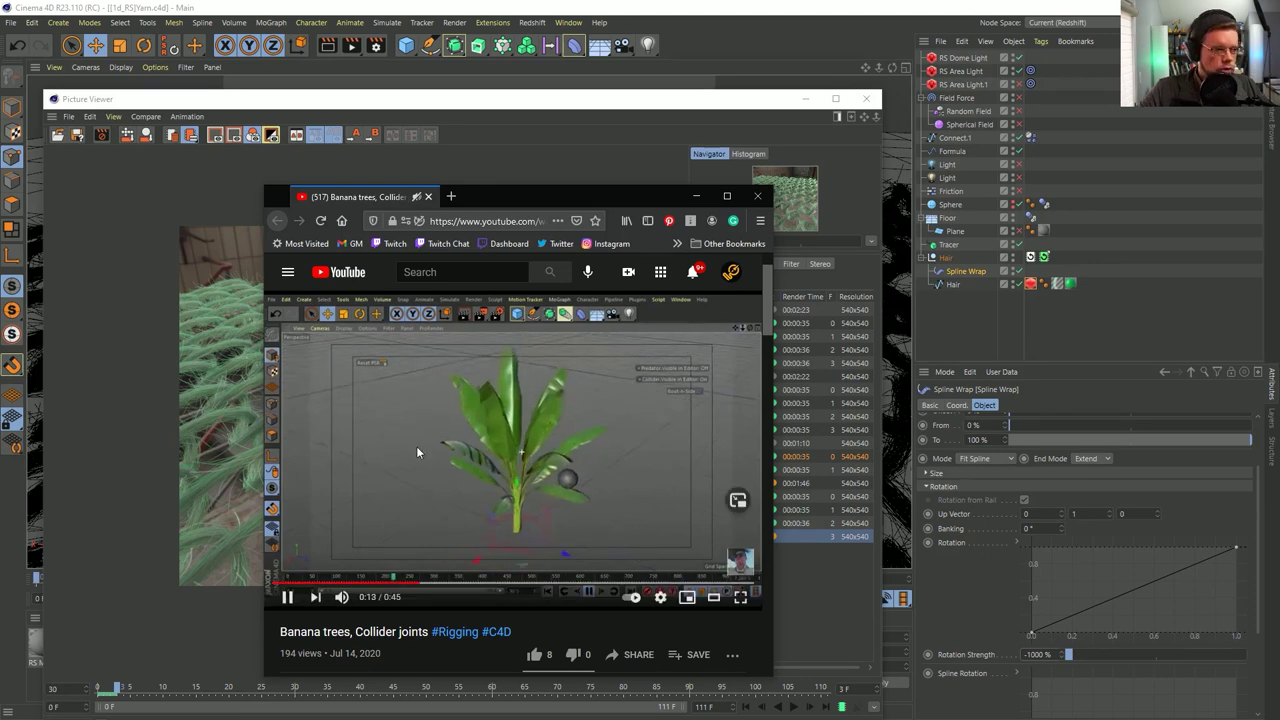
left_click(503, 580)
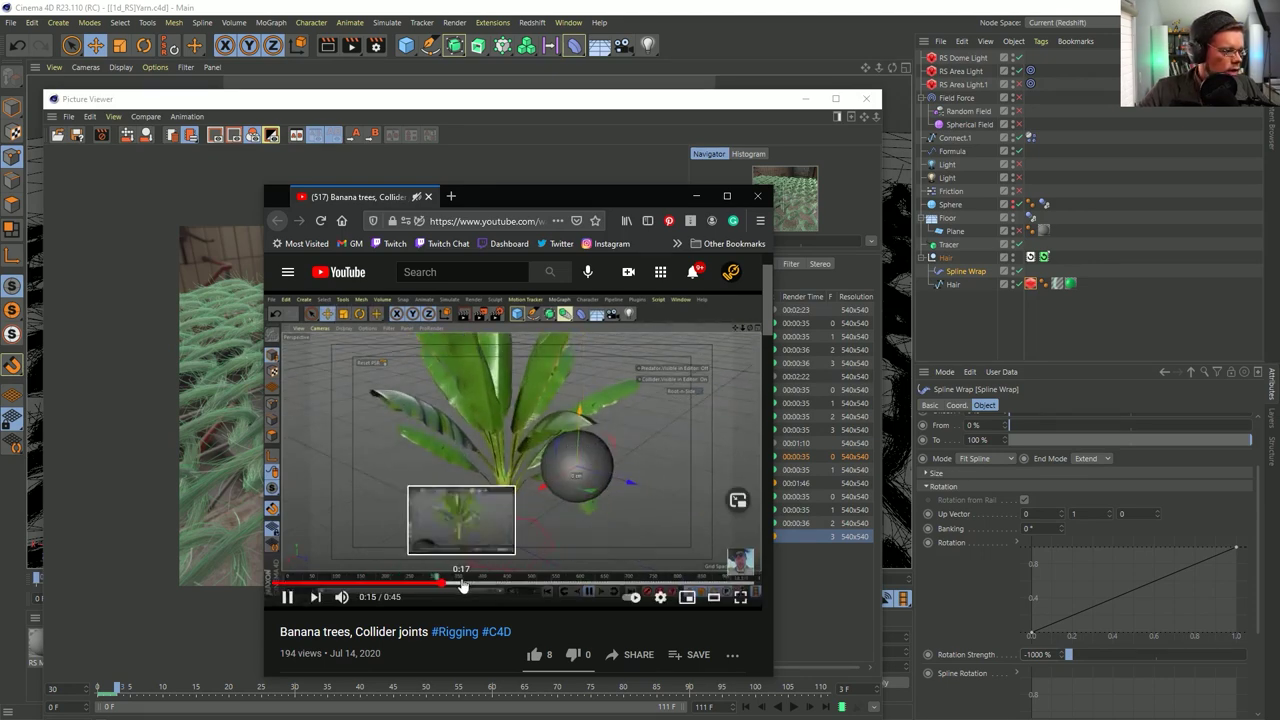
left_click_drag(503, 583, 631, 590)
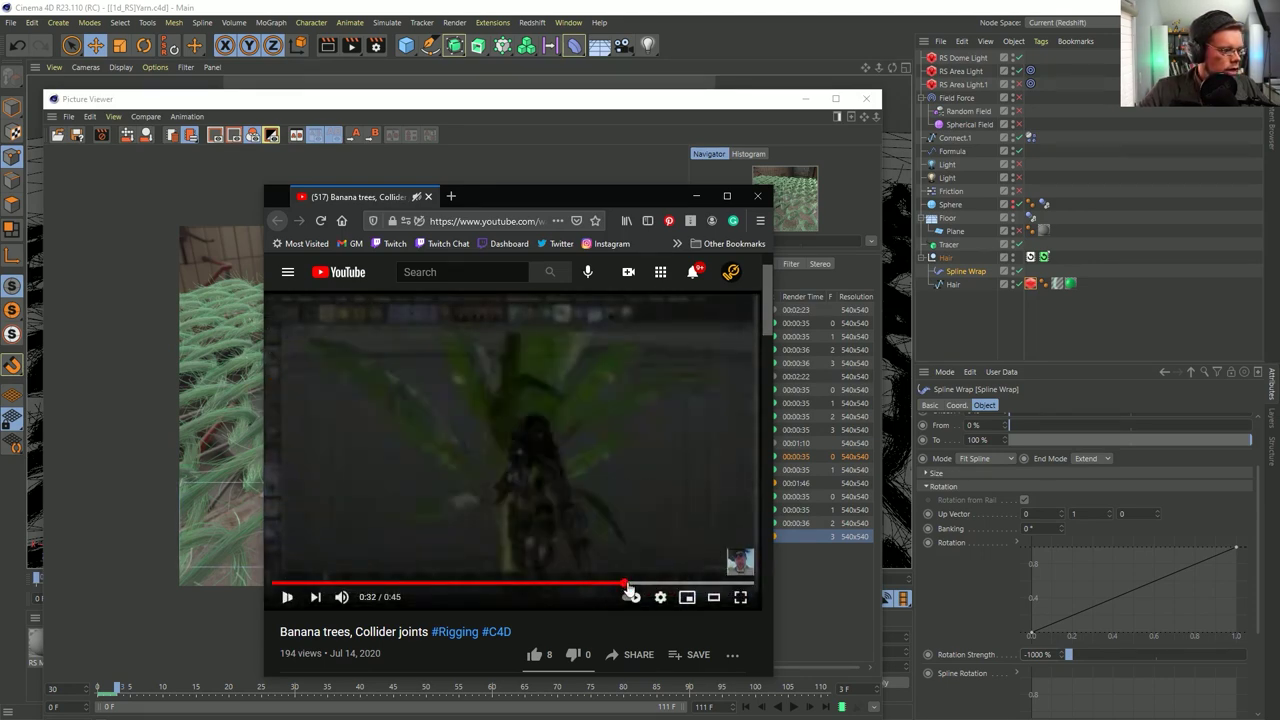
left_click(695, 584)
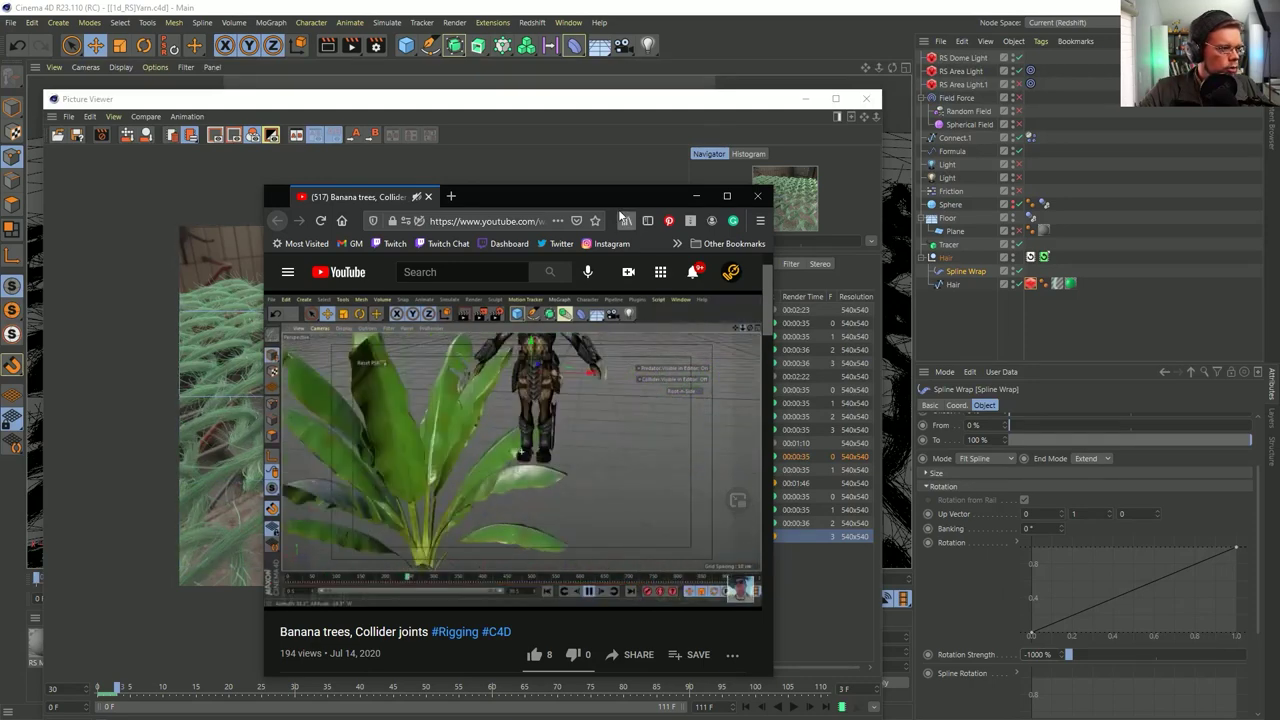
left_click_drag(586, 205, 1279, 86)
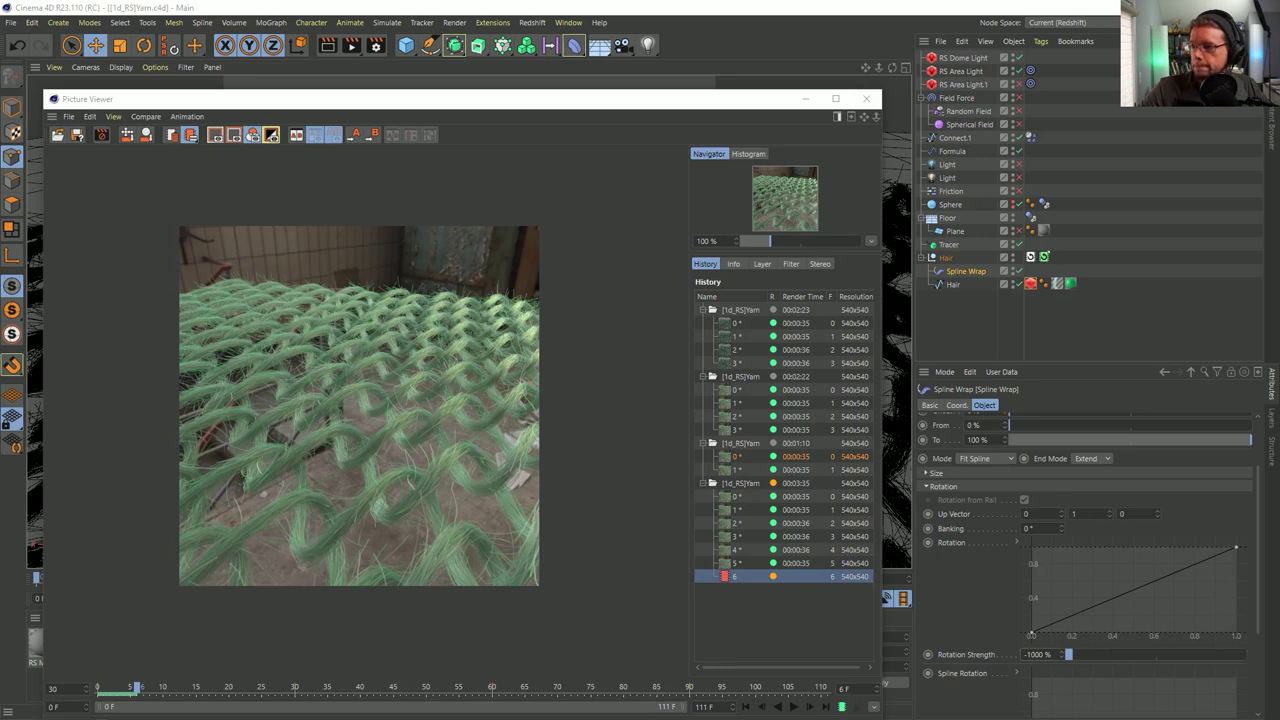
Bring the Google video search window into view and scan its results for a Maxon NAB talk on dynamic rigging
mouse_move(1279, 130)
left_mouse_down()
mouse_move(962, 78)
mouse_move(937, 88)
mouse_move(1279, 110)
left_mouse_up()
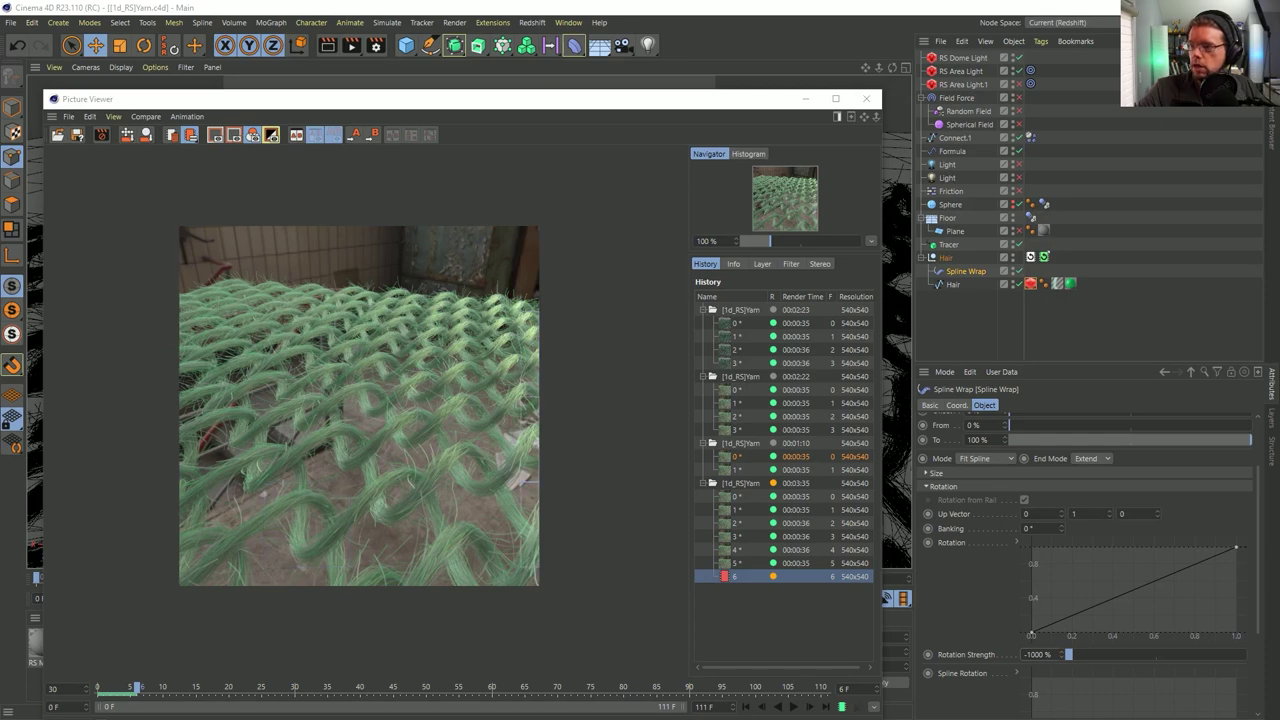
left_click_drag(1279, 163, 769, 98)
scroll(763, 336, "down", 3)
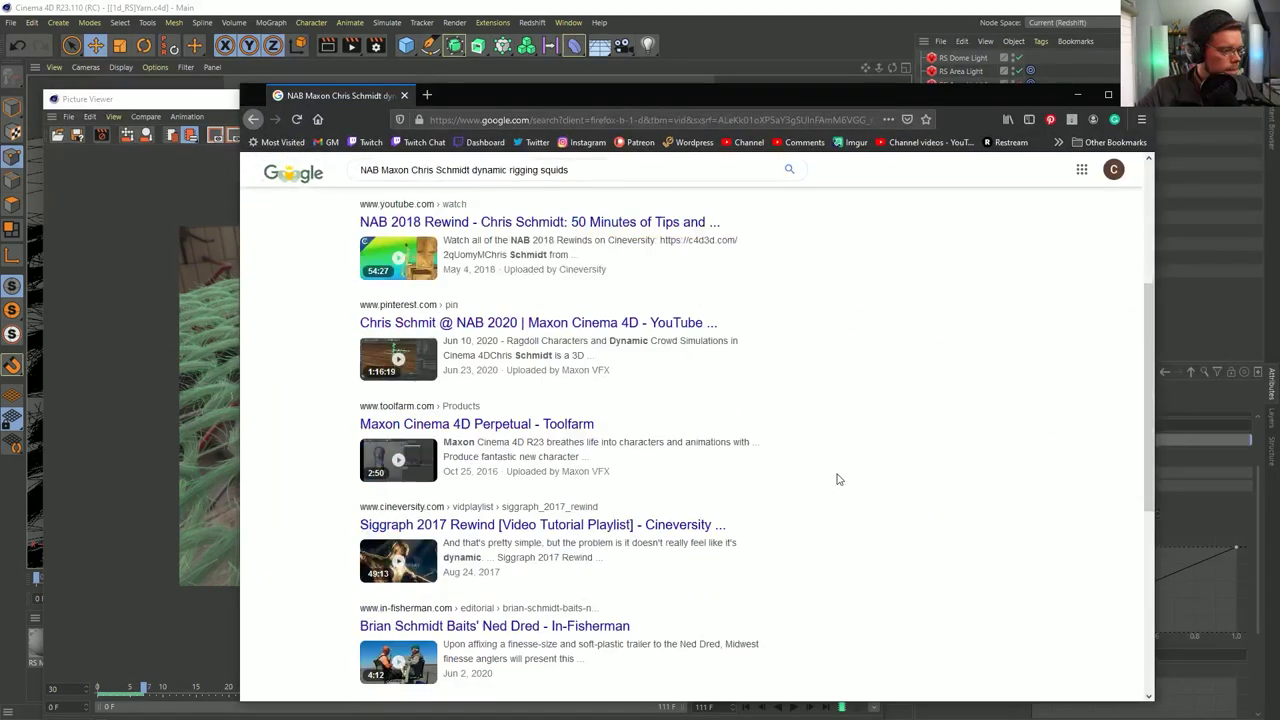
scroll(809, 451, "down", 3)
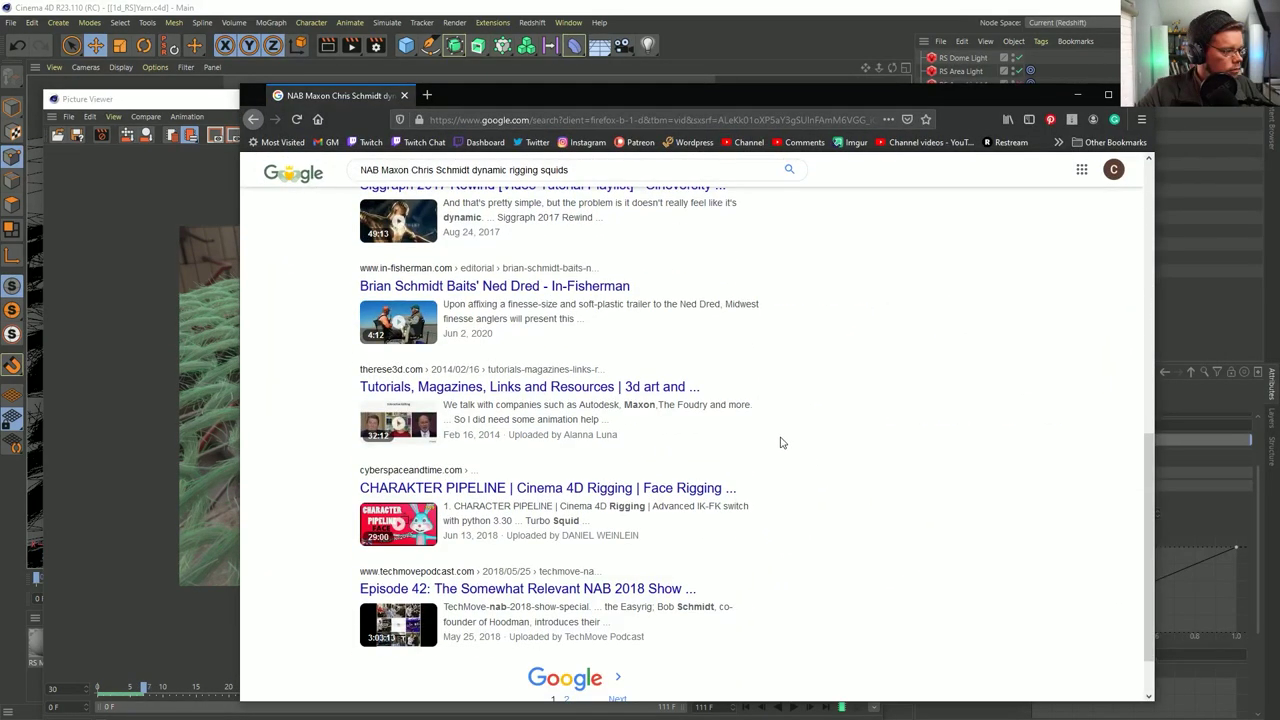
scroll(780, 440, "up", 6)
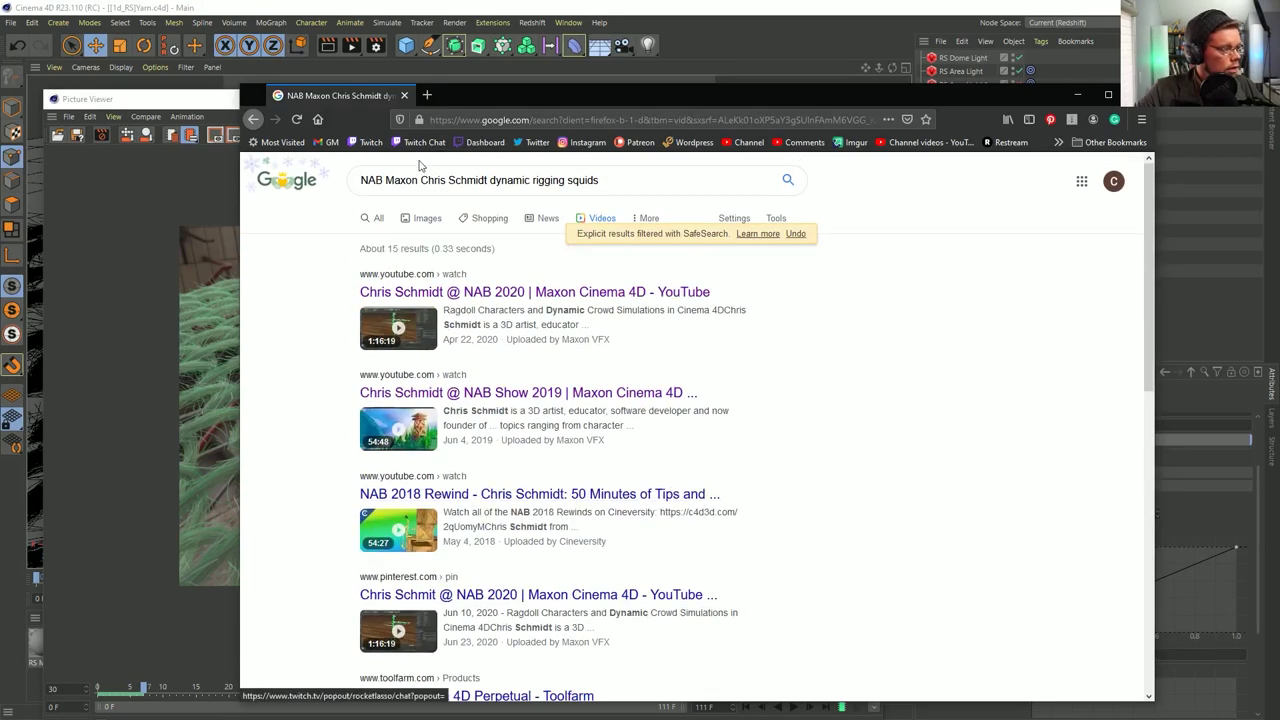
Remove "squids" from the Google video search, rerun it and look through the results
left_click_drag(566, 181, 600, 181)
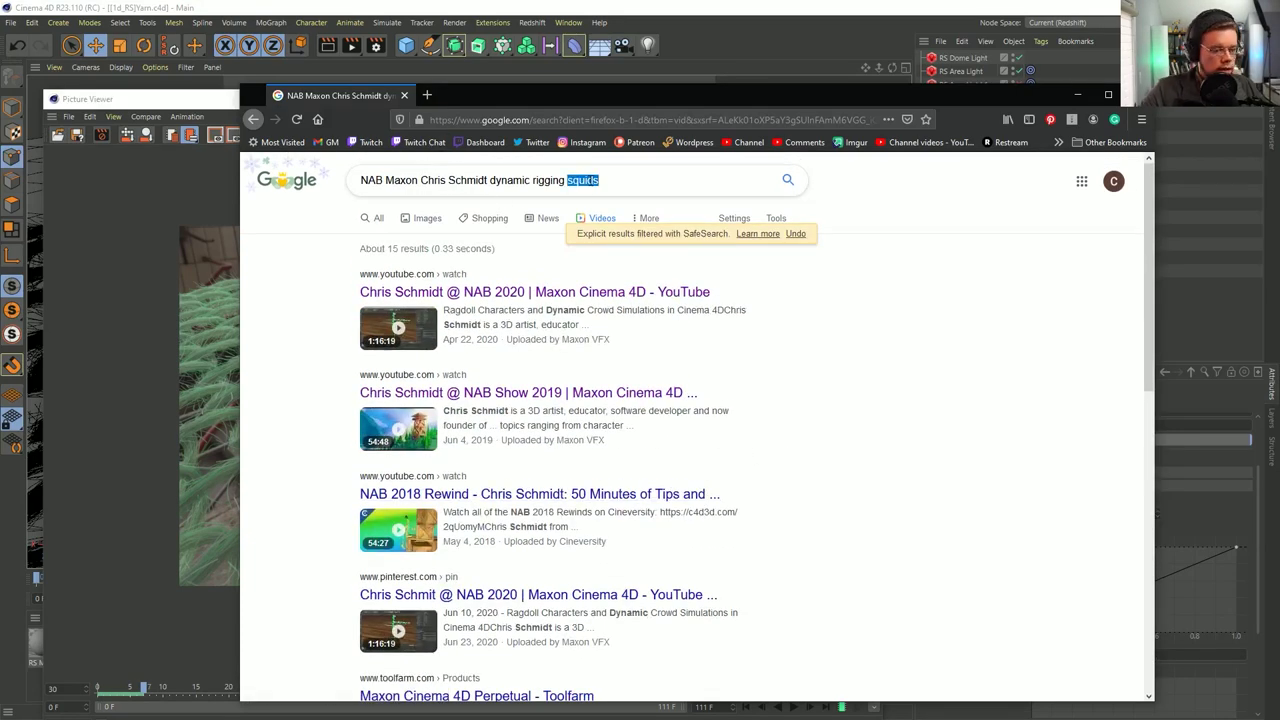
key("BackSpace")
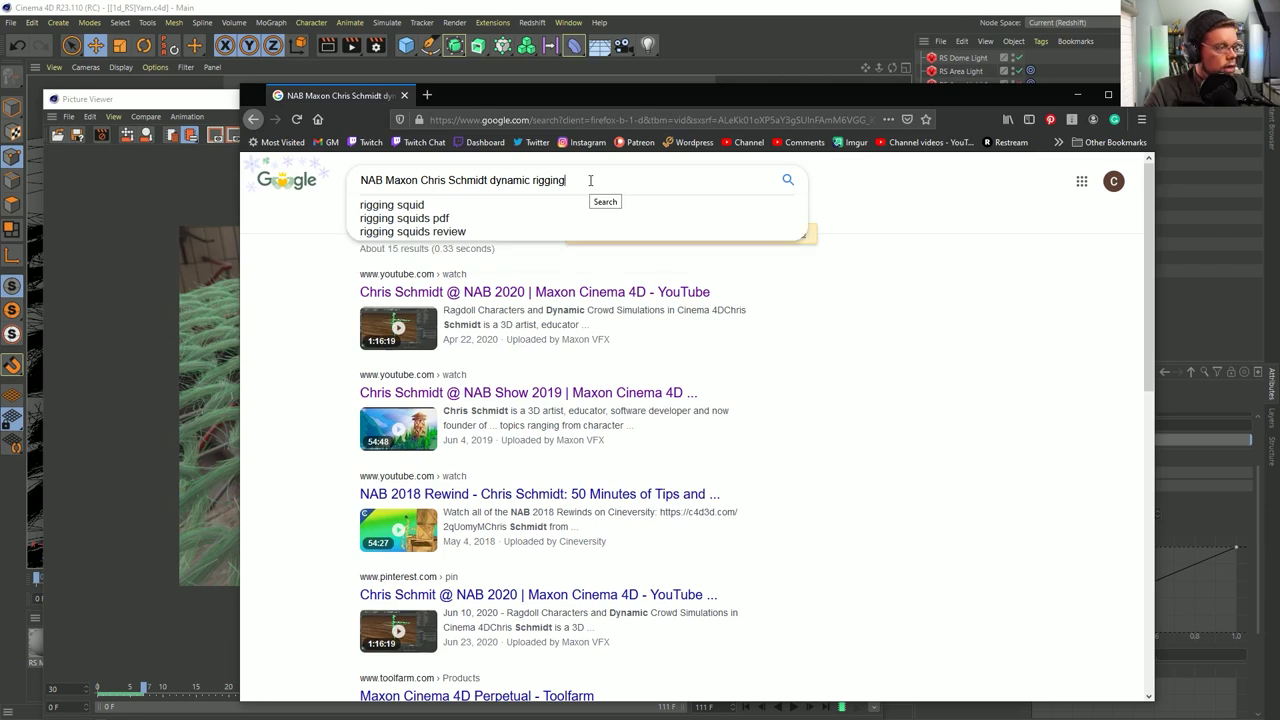
key("Return")
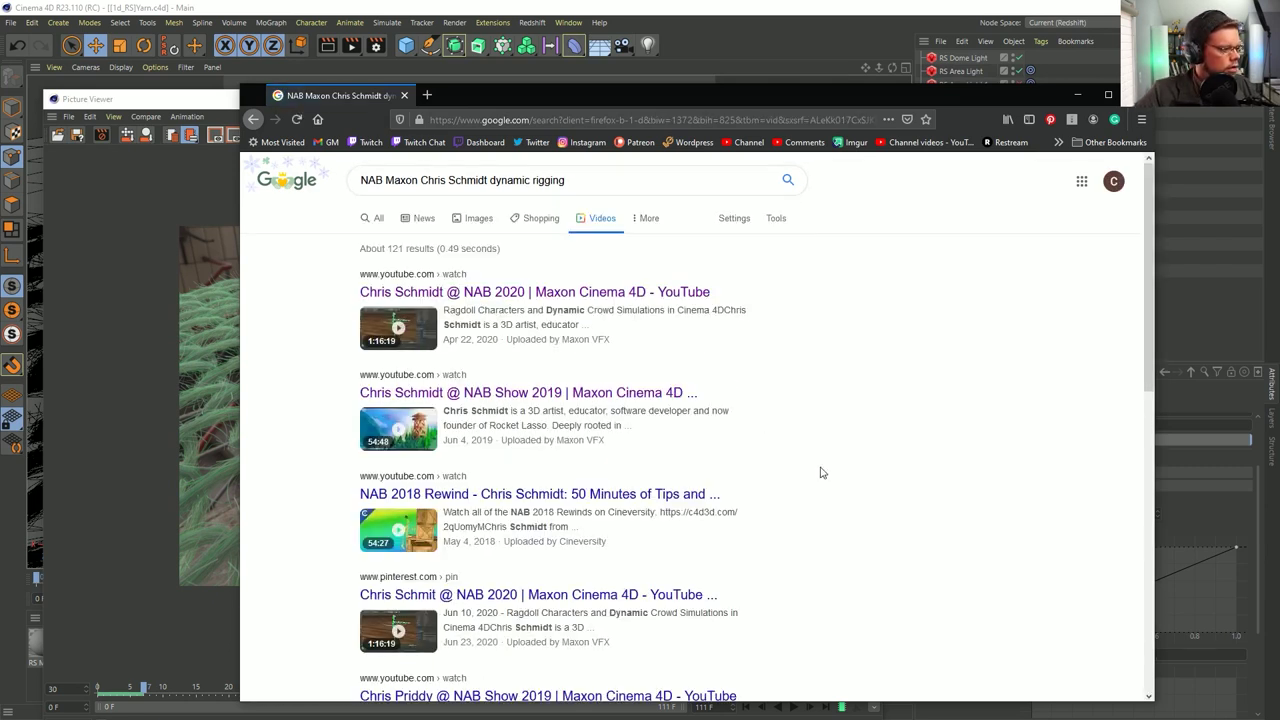
scroll(822, 472, "down", 3)
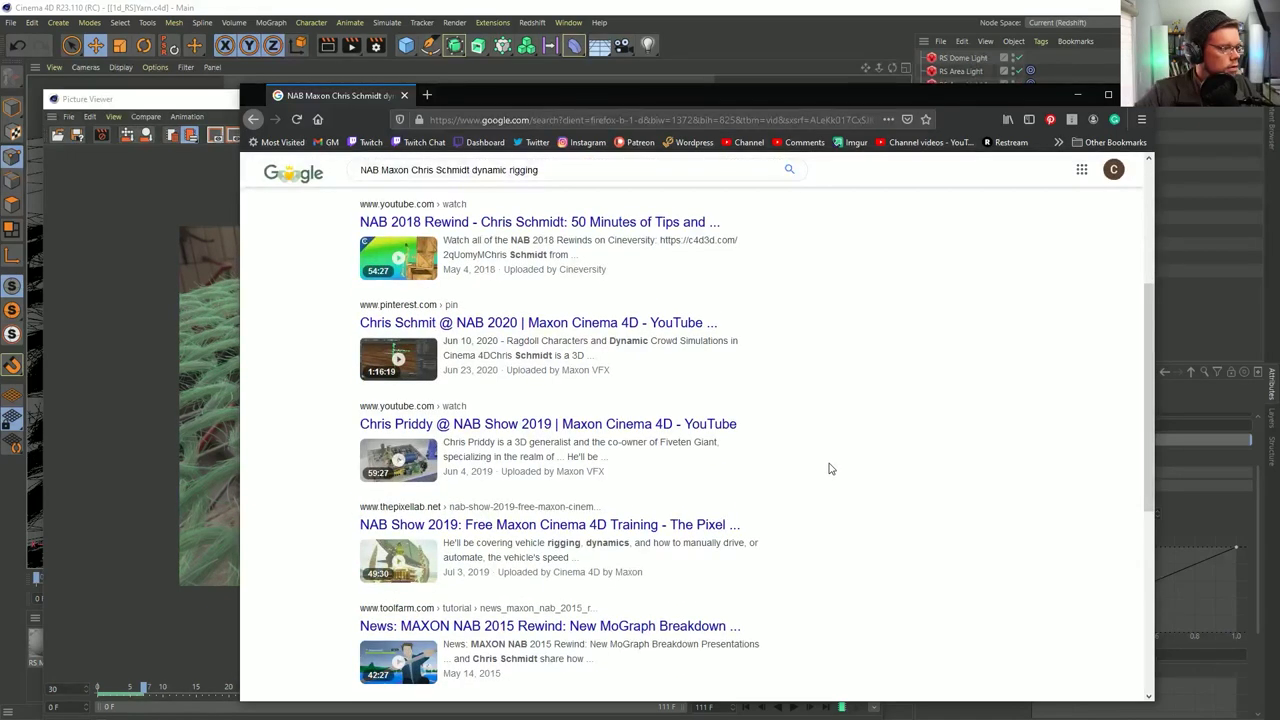
scroll(761, 452, "down", 2)
scroll(761, 452, "down", 1)
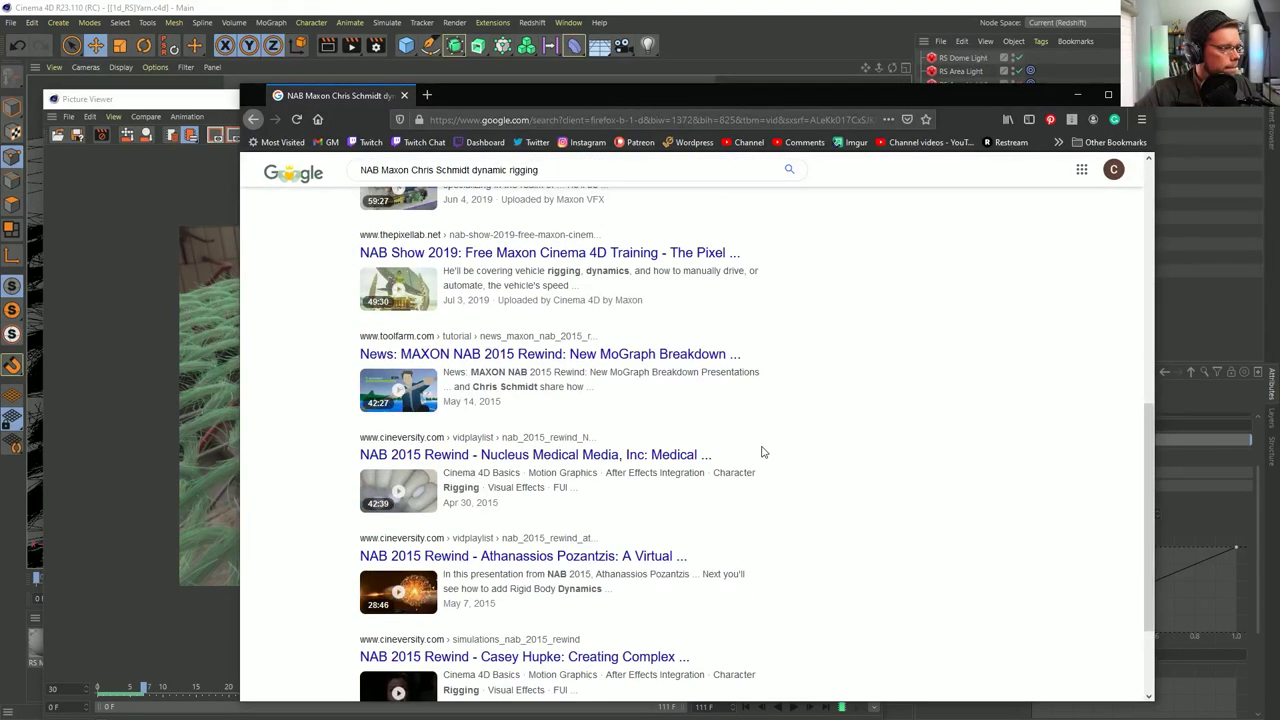
scroll(761, 452, "down", 2)
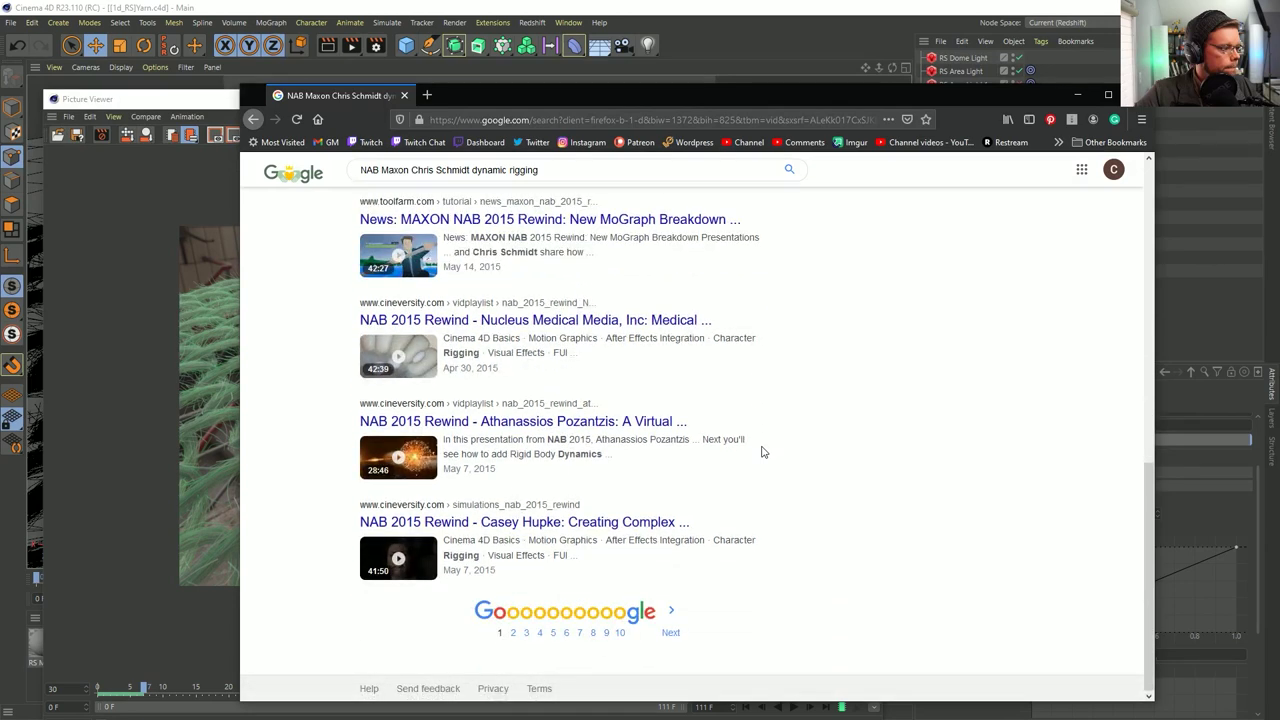
Put the presenter's name in quotation marks in the Google video search, rerun it and look through the results
scroll(727, 452, "up", 7)
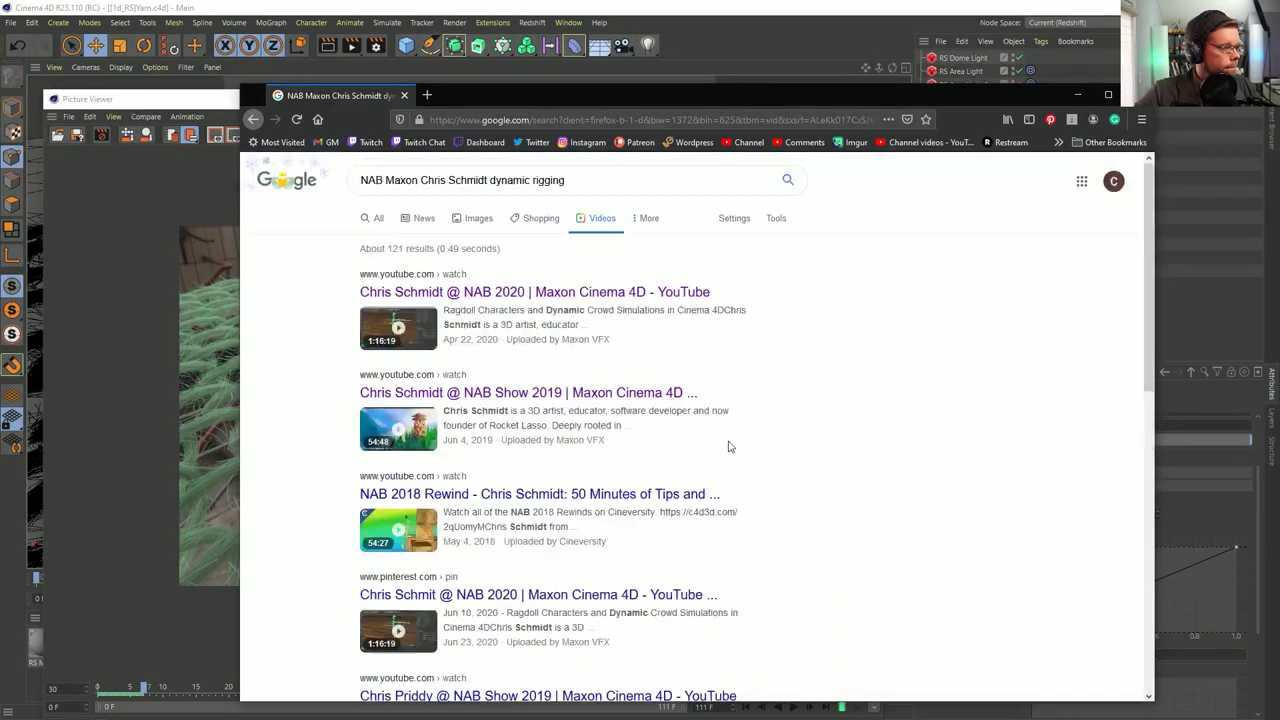
left_click(489, 178)
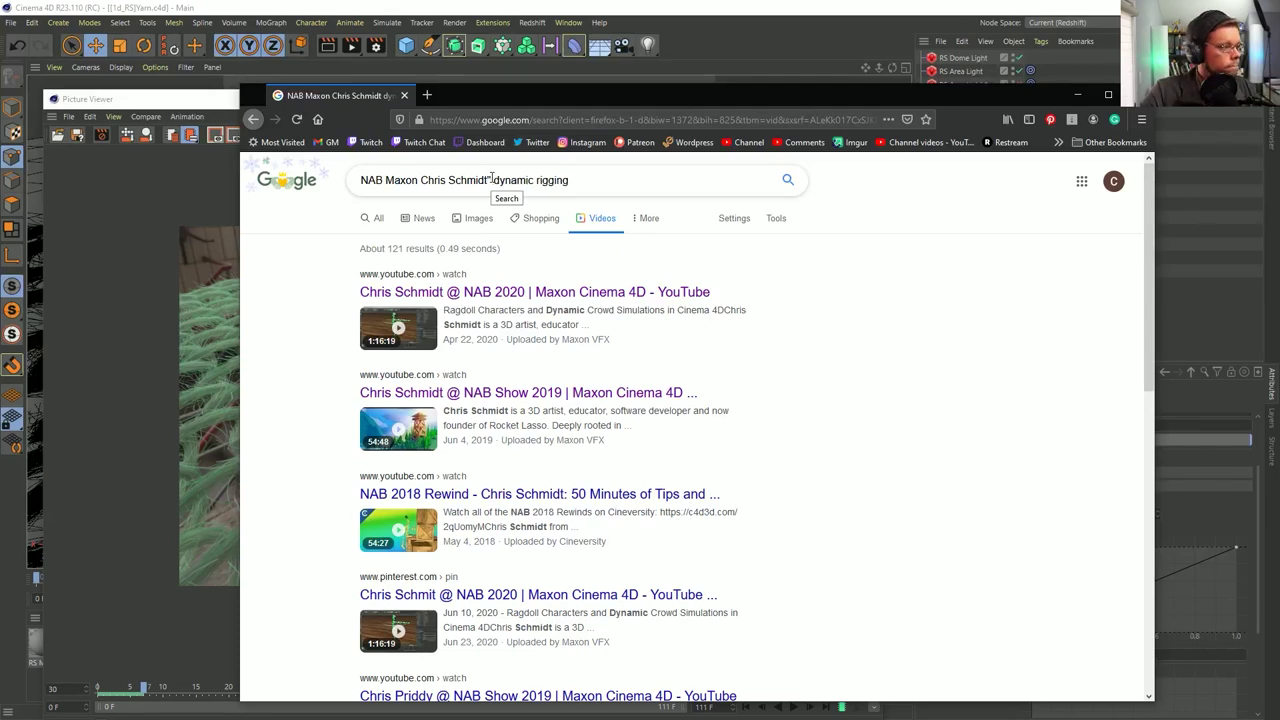
key("ctrl+Left")
key("ctrl+Left")
type("\"")
key("Return")
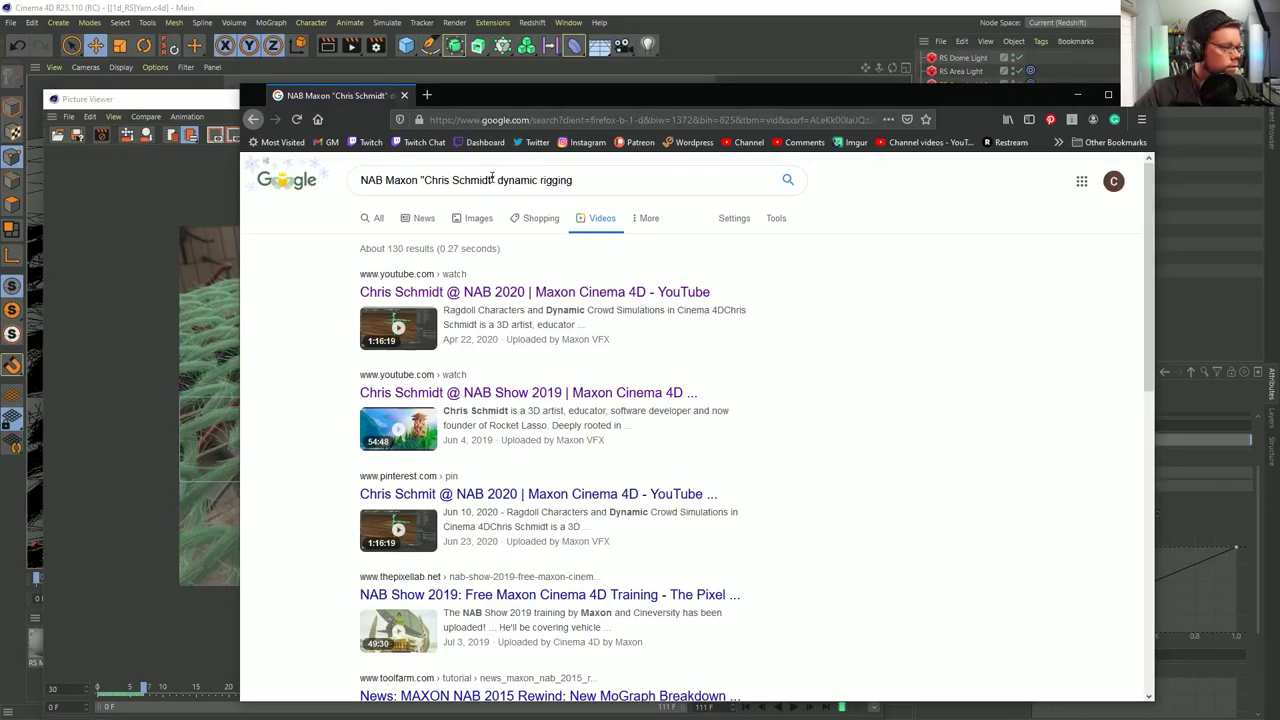
scroll(660, 410, "down", 3)
scroll(685, 427, "down", 3)
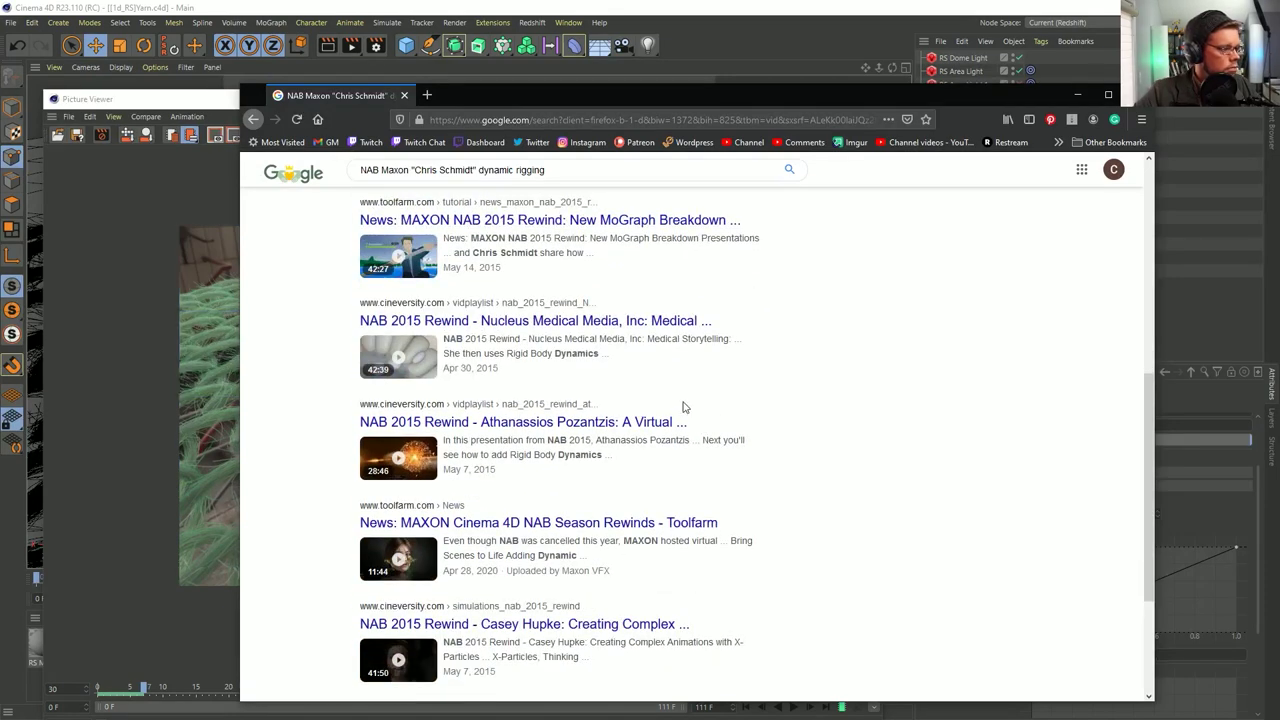
scroll(680, 406, "up", 7)
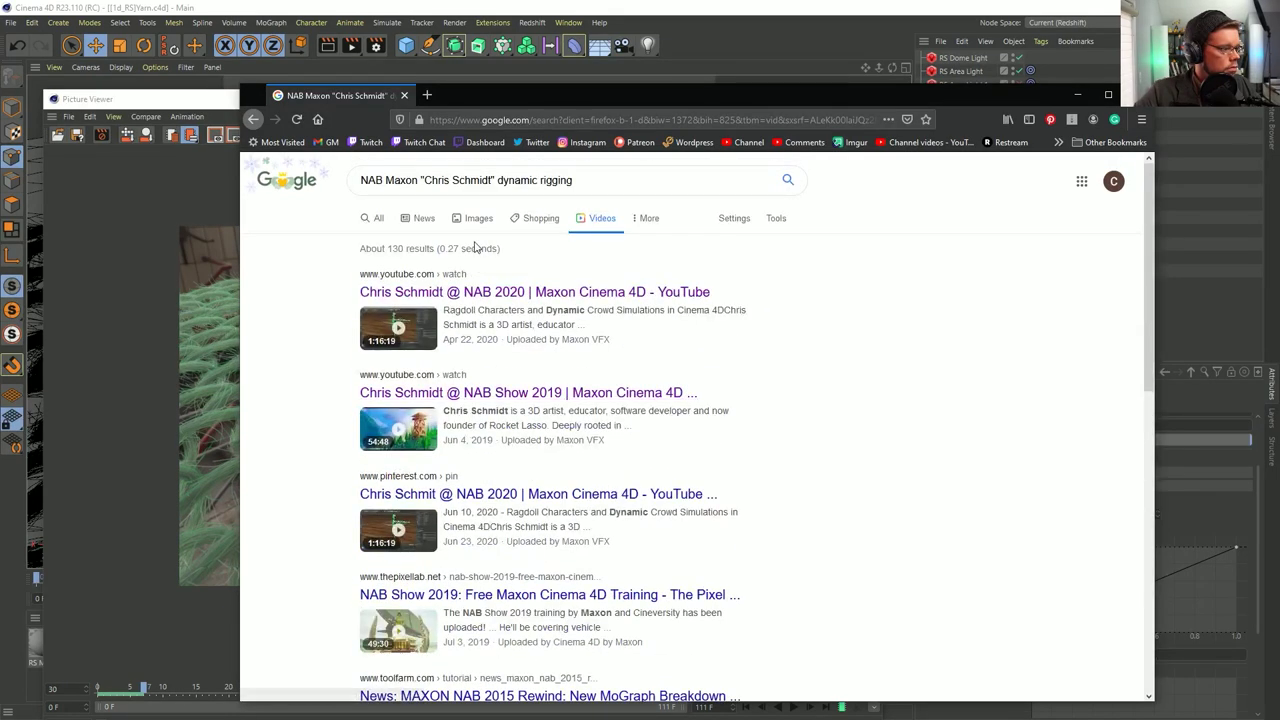
Replace "NAB" with "Siggraph" in the Google video search, rerun it and look through the results
double_click(368, 180)
type("Siggraph")
key("Return")
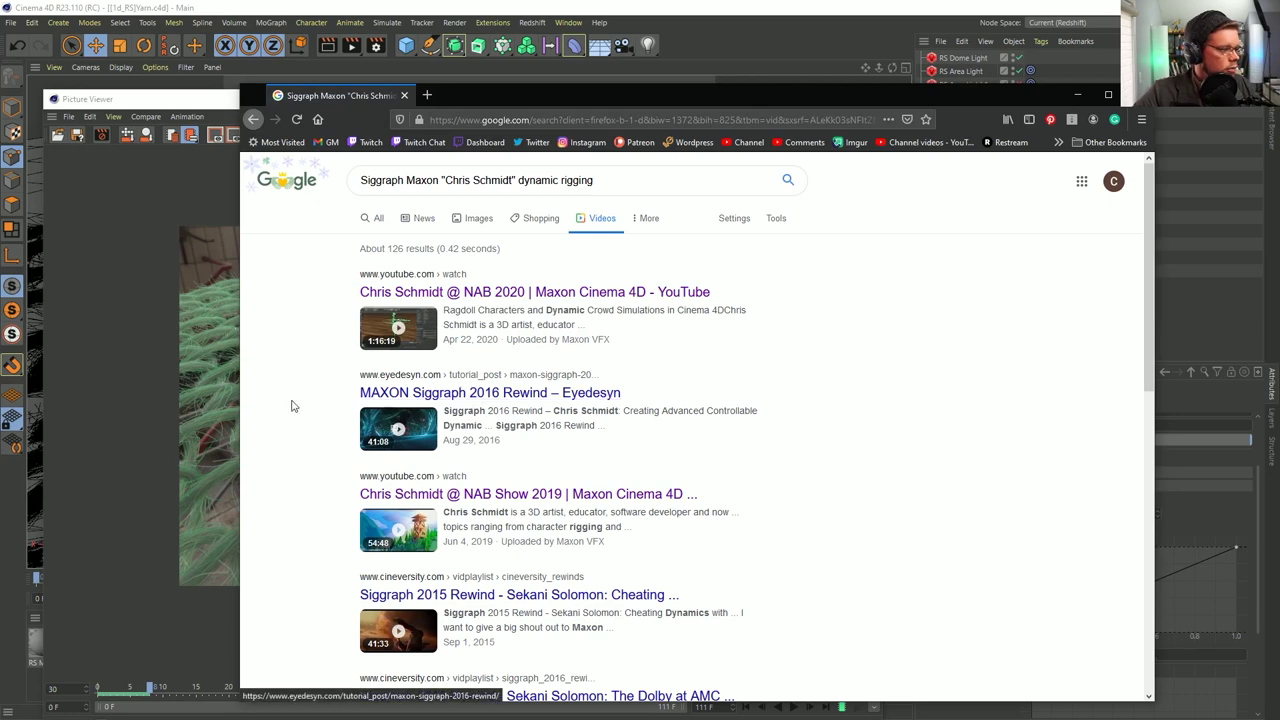
scroll(293, 405, "down", 2)
scroll(291, 404, "down", 3)
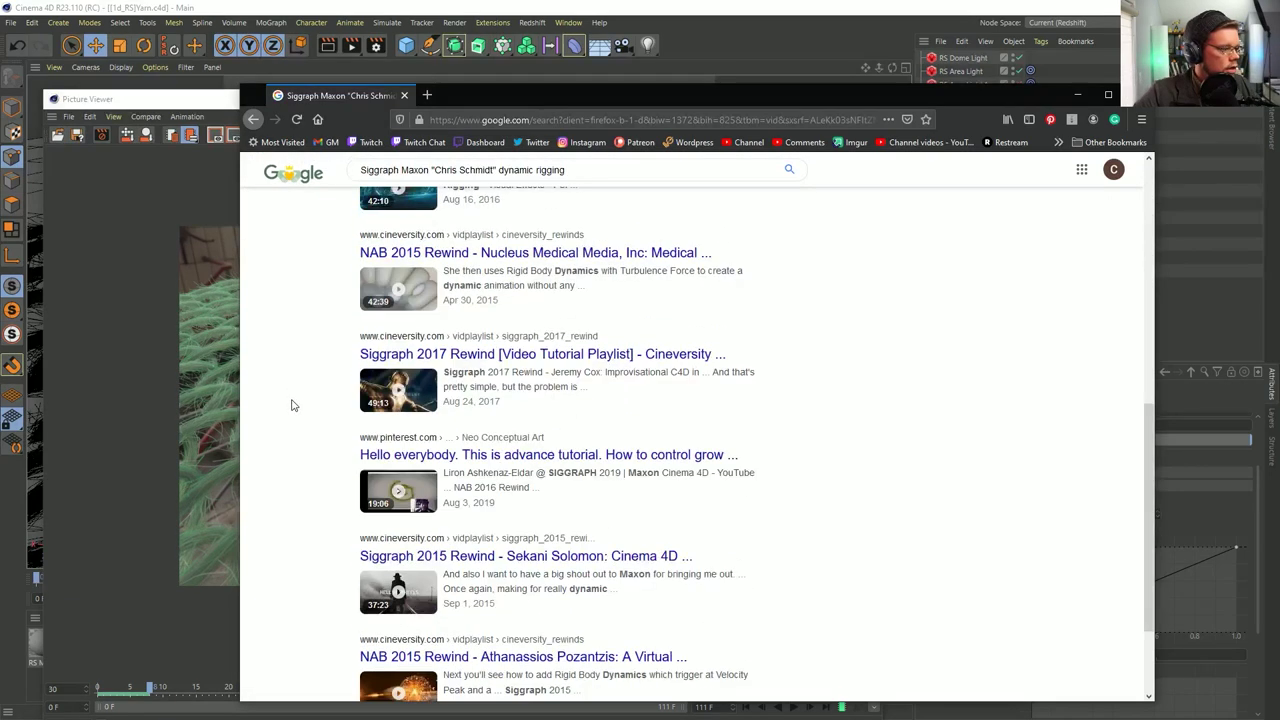
scroll(289, 403, "down", 2)
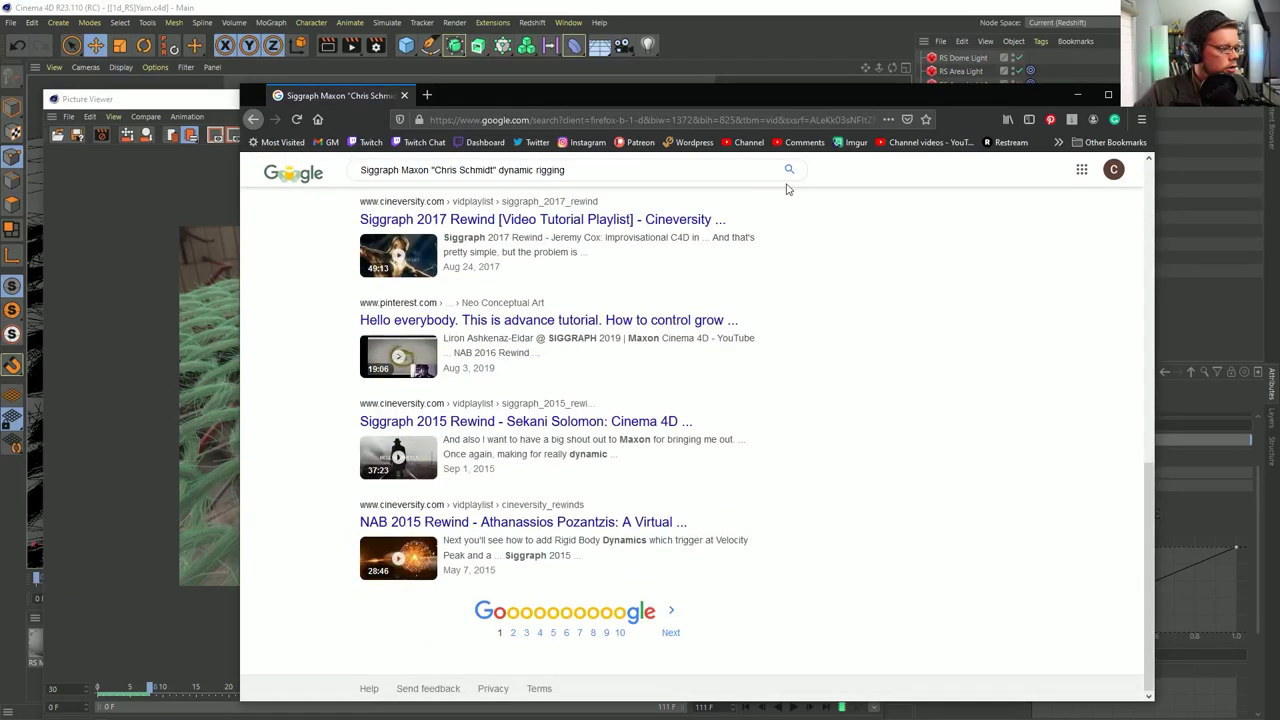
Switch back to Cinema 4D and play the rendered frames in the Picture Viewer from frame 0
key("alt+Tab")
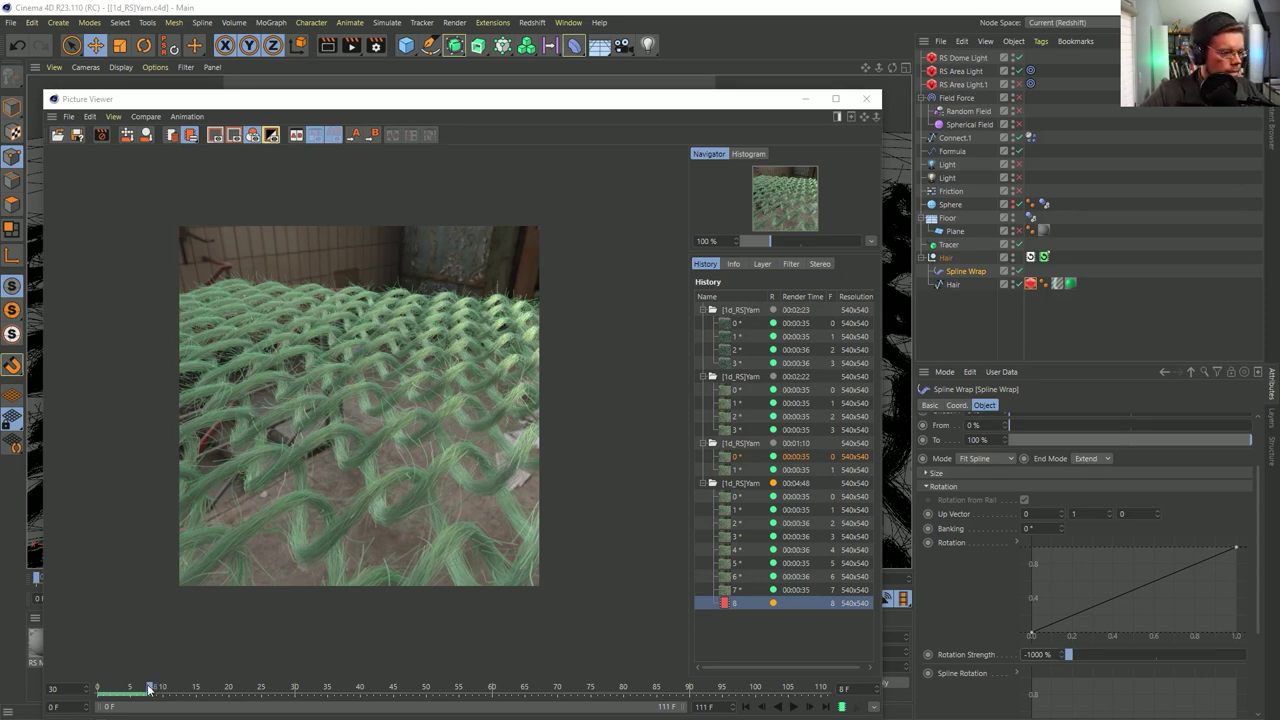
left_click_drag(150, 689, 97, 690)
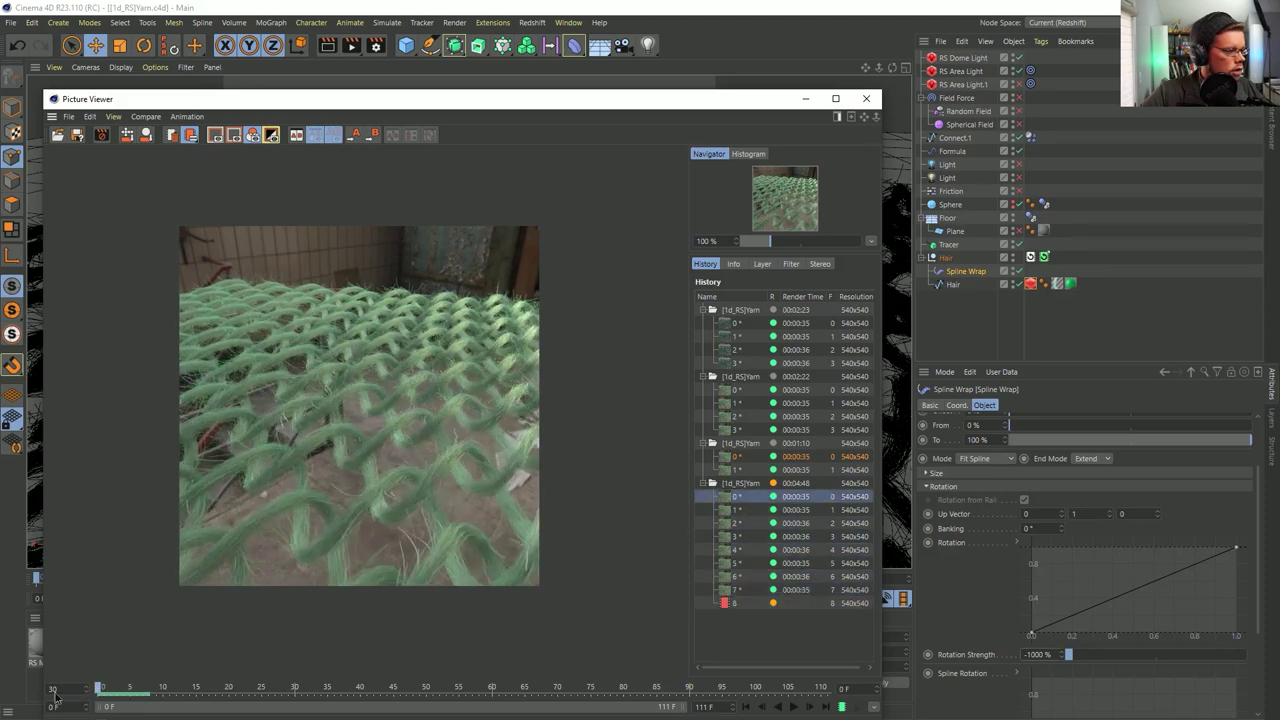
left_click(791, 707)
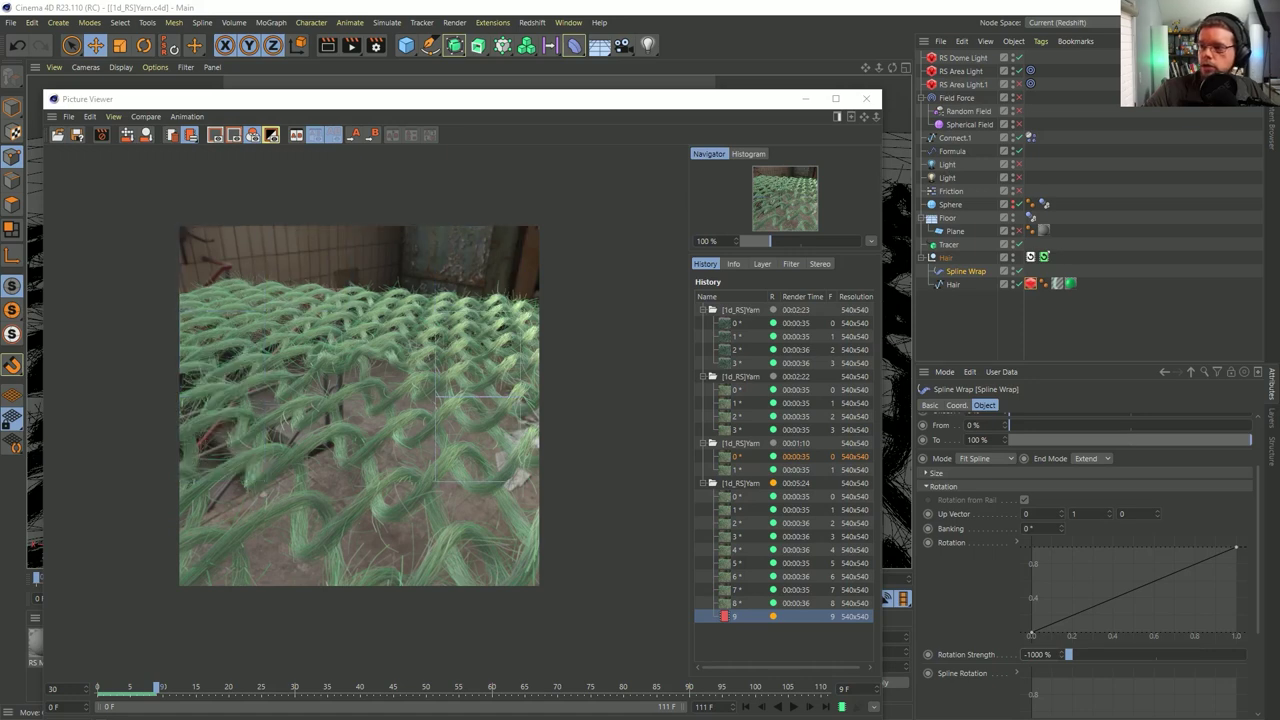
Switch to the YouTube browser window, bring up the Rocket Lasso Live tab and select its page address
key("alt+Tab")
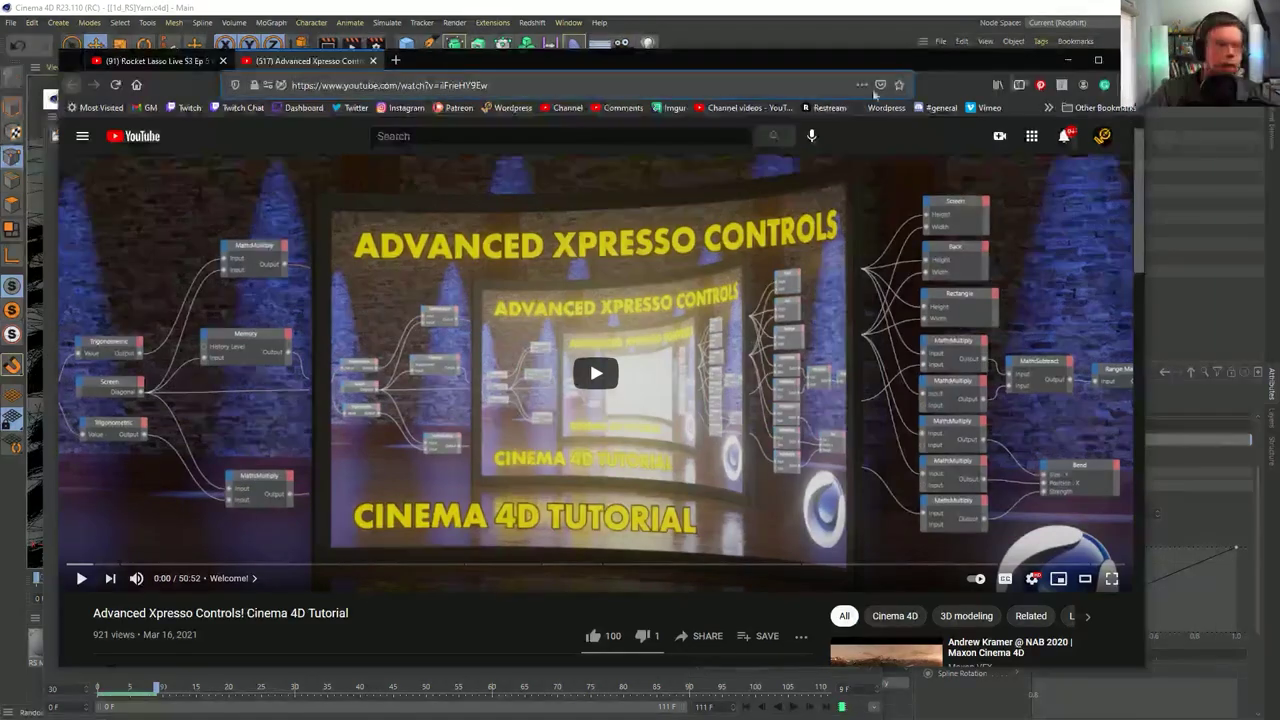
left_click(168, 60)
left_click(516, 86)
key("Escape")
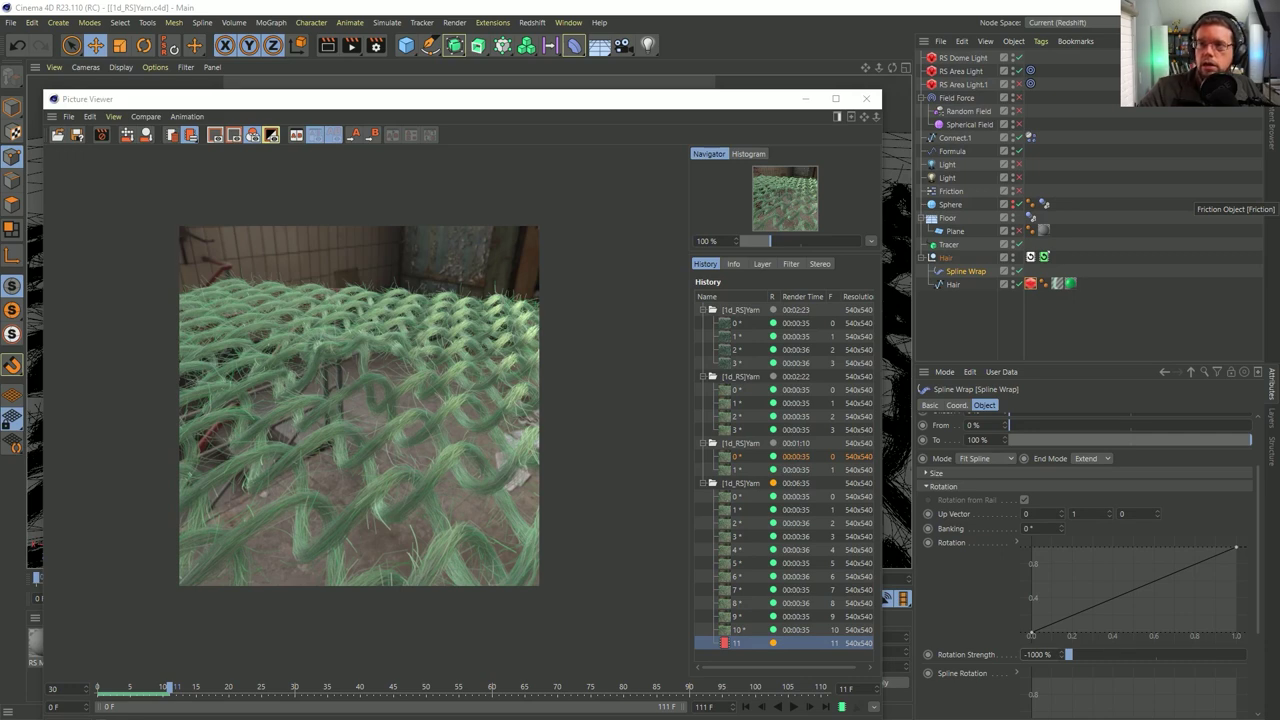
Bring the Cineversity window onto the workspace and skim the Siggraph 2016 Rewind video on dynamic splines and tentacles up to 50:37
left_click_drag(1279, 180, 623, 174)
left_click(585, 556)
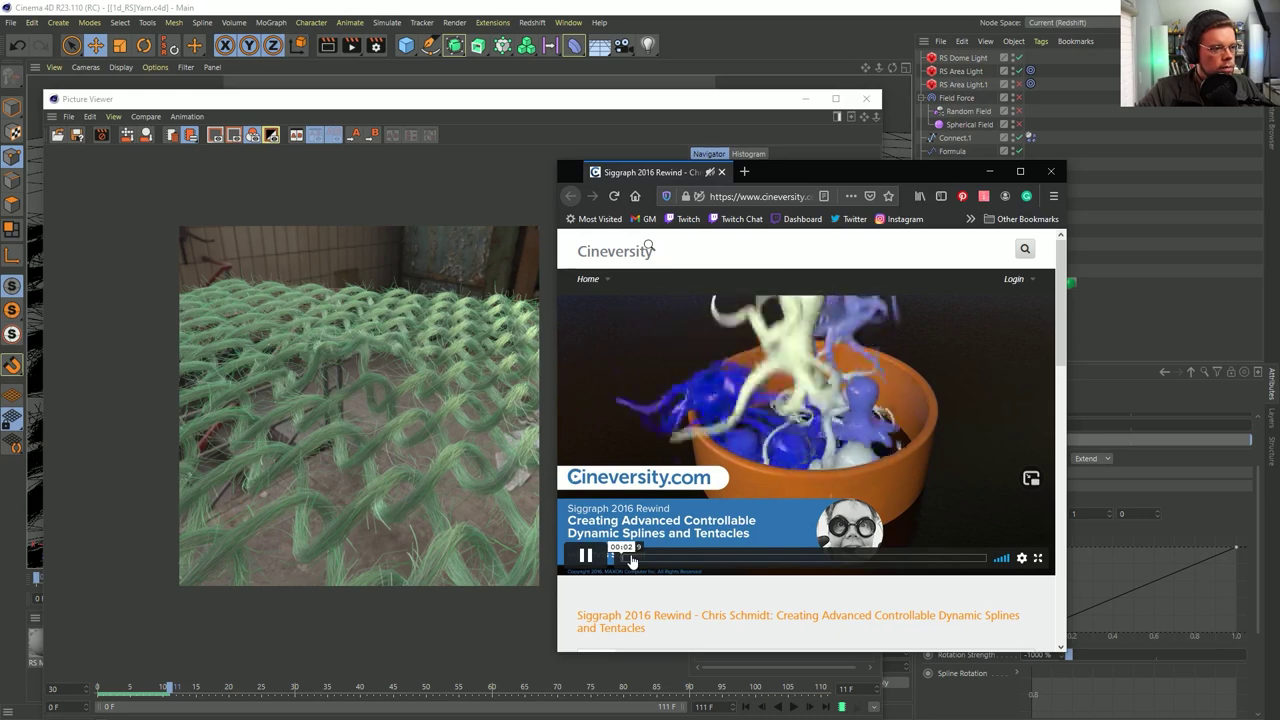
left_click(650, 561)
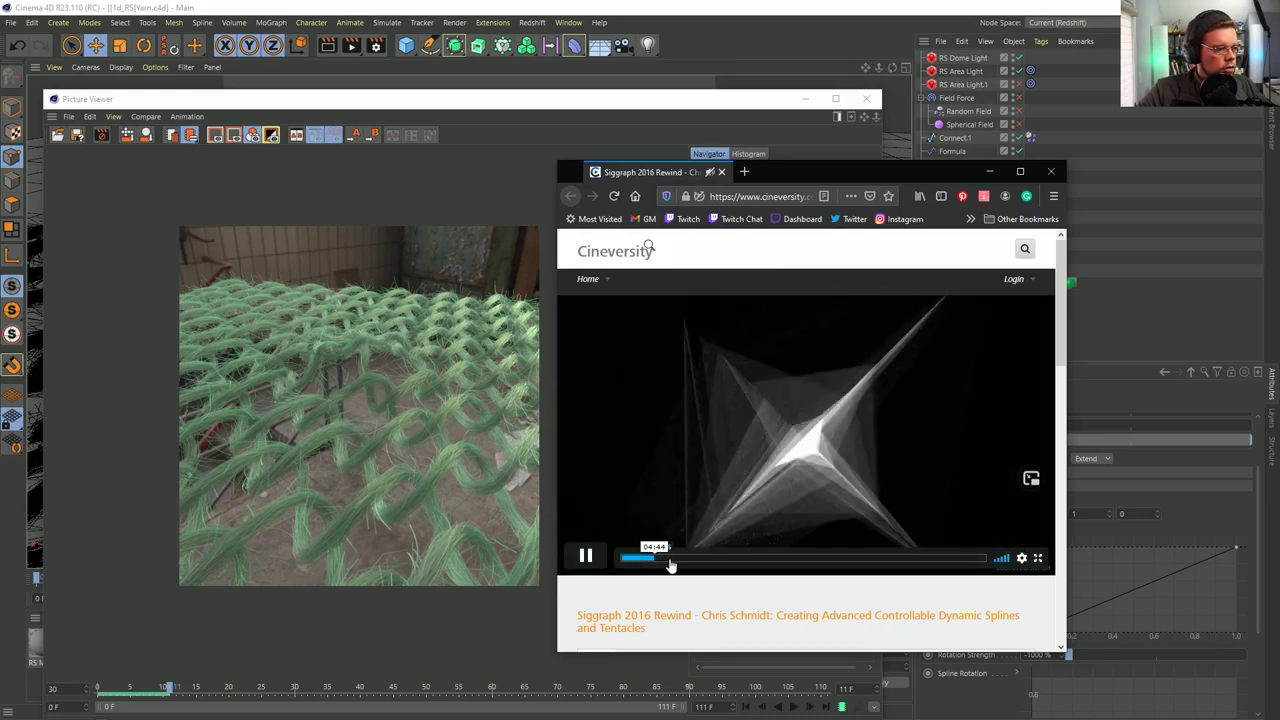
left_click(722, 561)
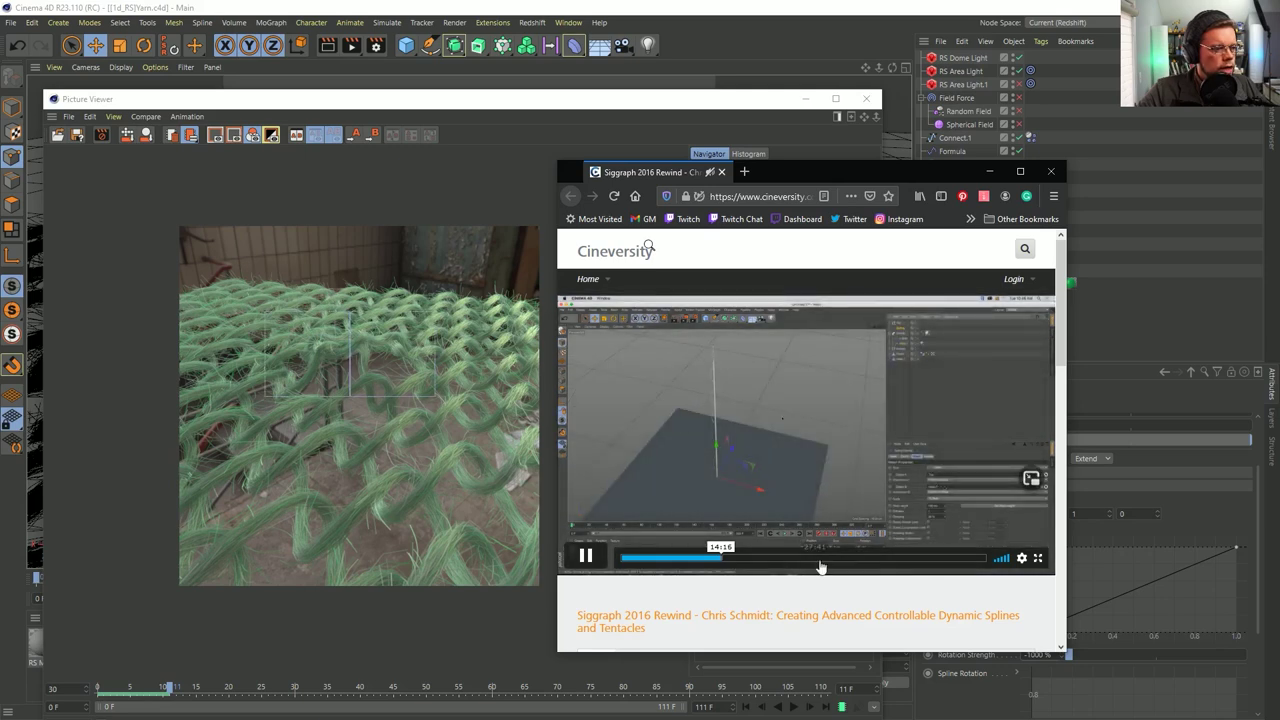
left_click(822, 561)
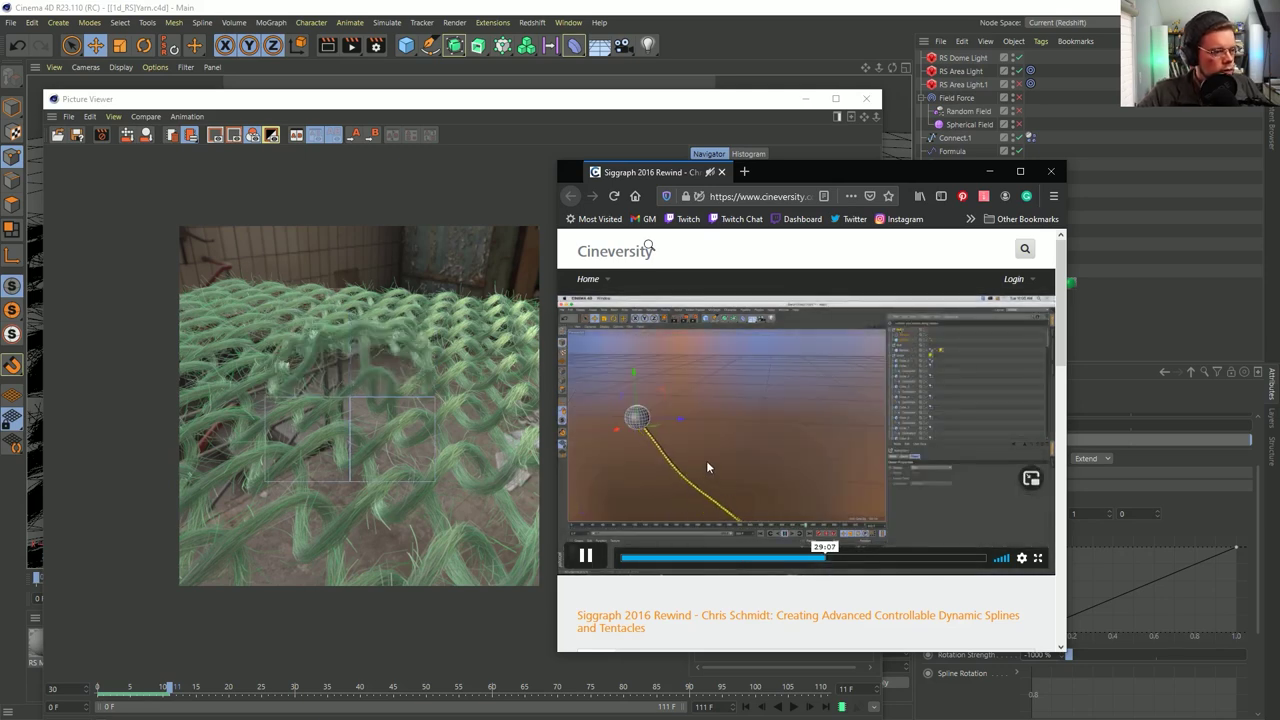
left_click(912, 561)
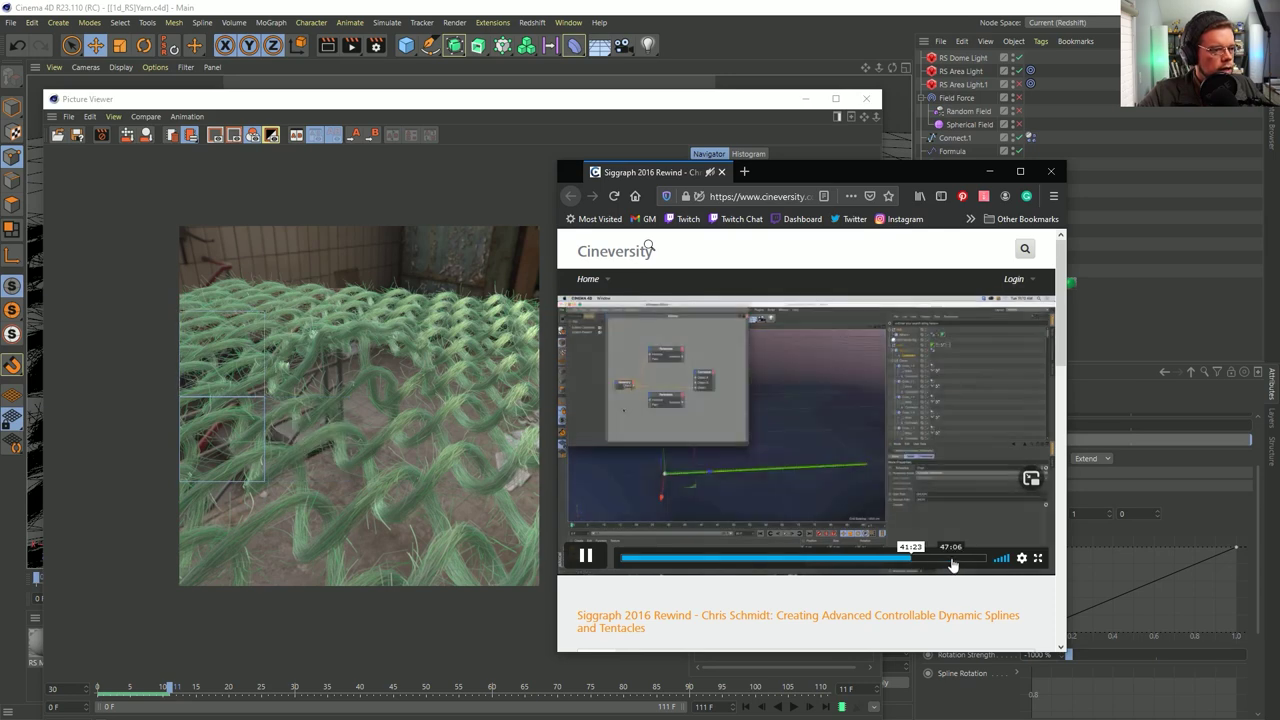
left_click(956, 562)
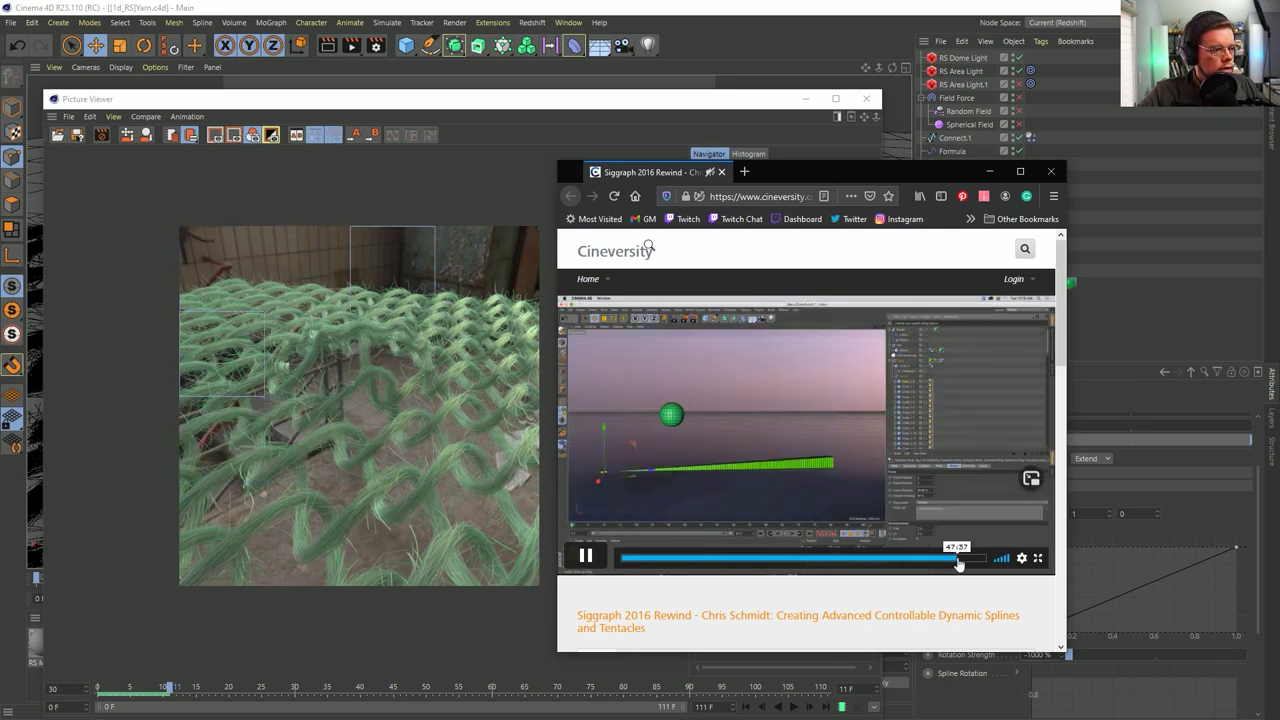
left_click(977, 561)
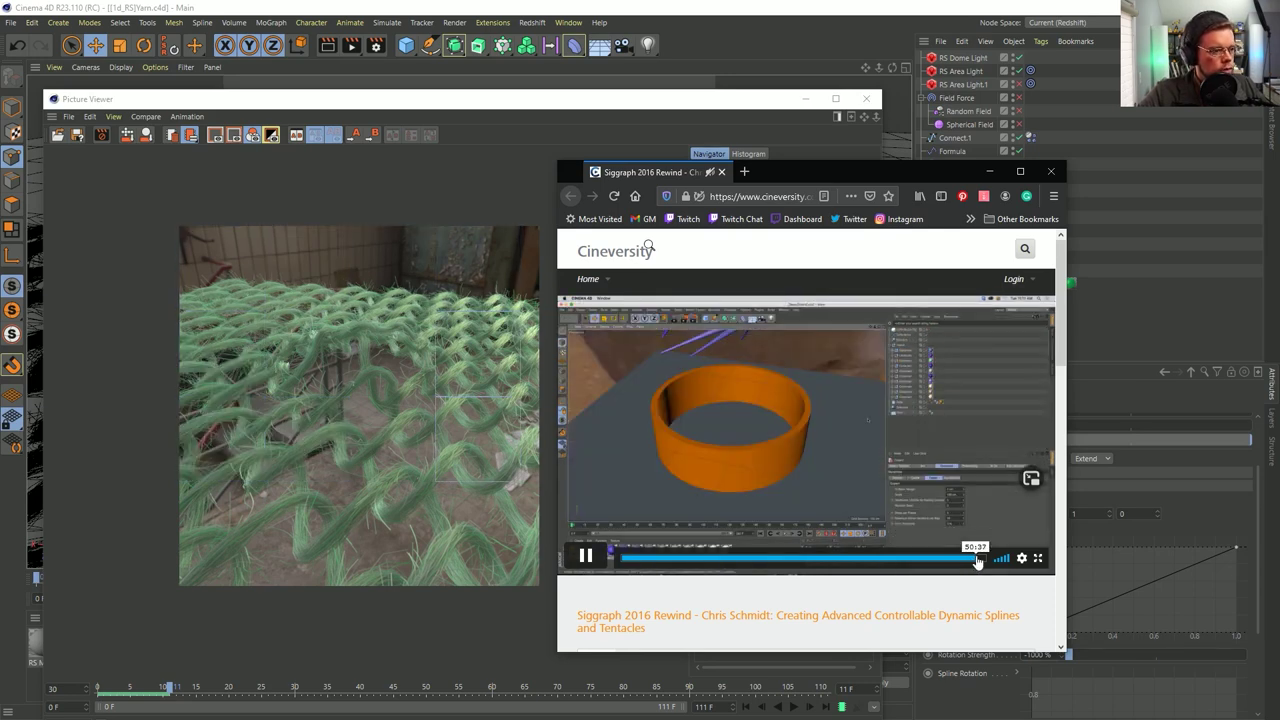
Go back to the tentacle rig demonstration around 49:29 in the Siggraph 2016 video and pause it there
left_click(955, 562)
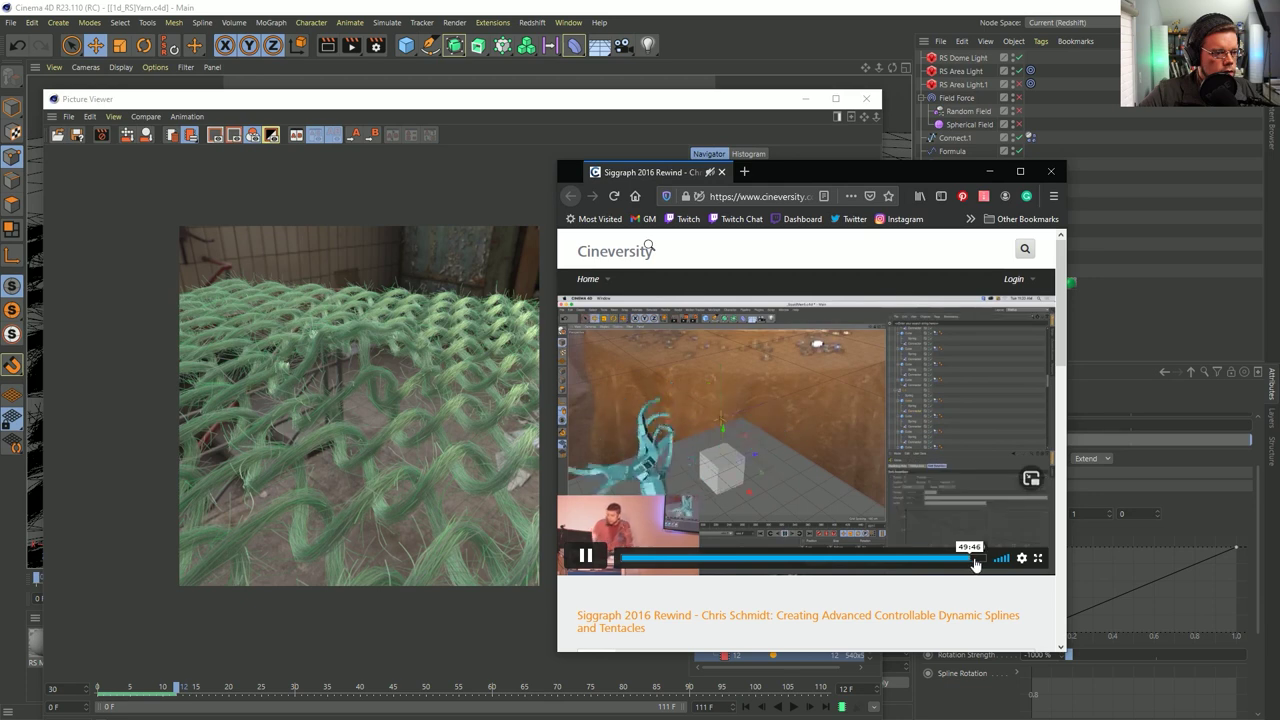
left_click(969, 560)
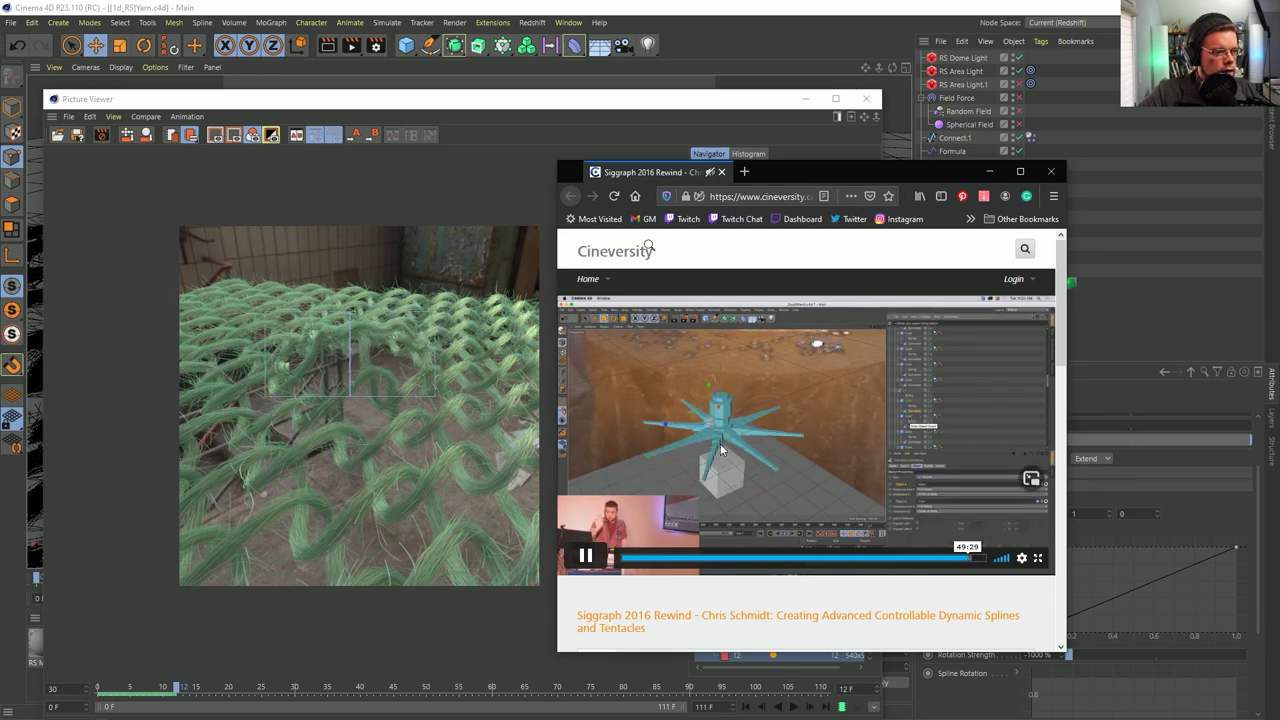
right_click(750, 464)
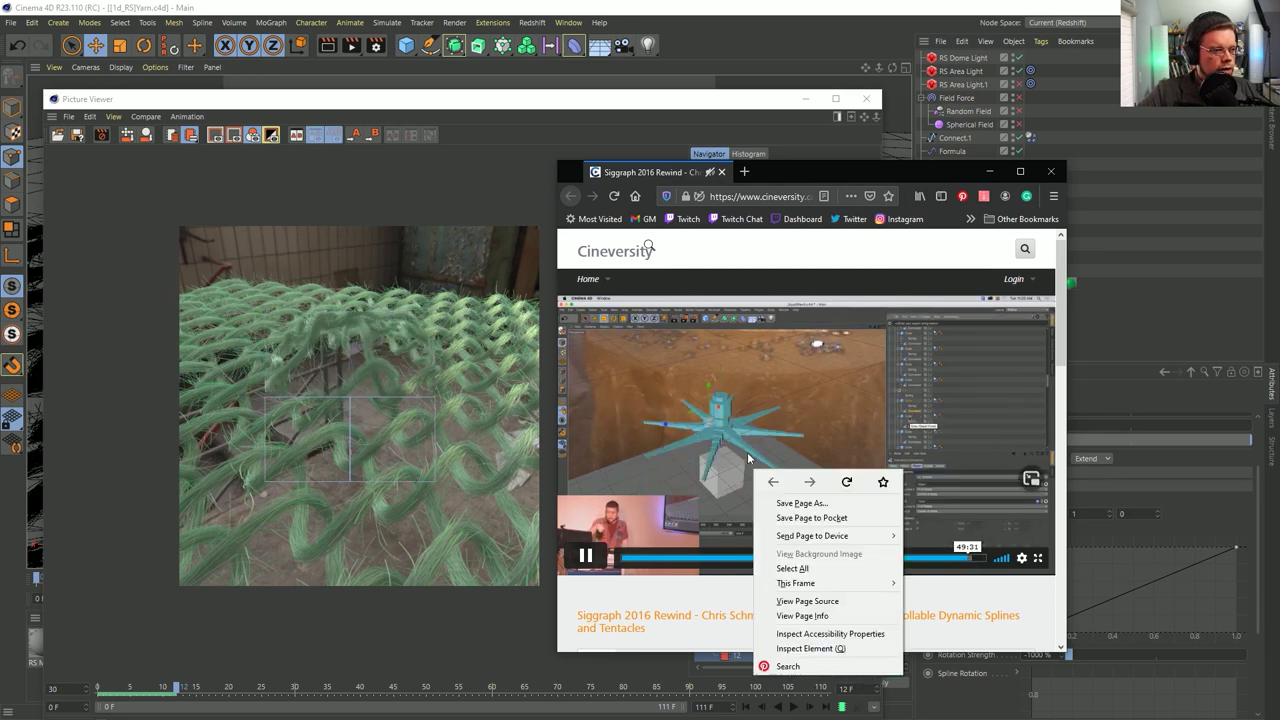
left_click(688, 572)
left_click(586, 556)
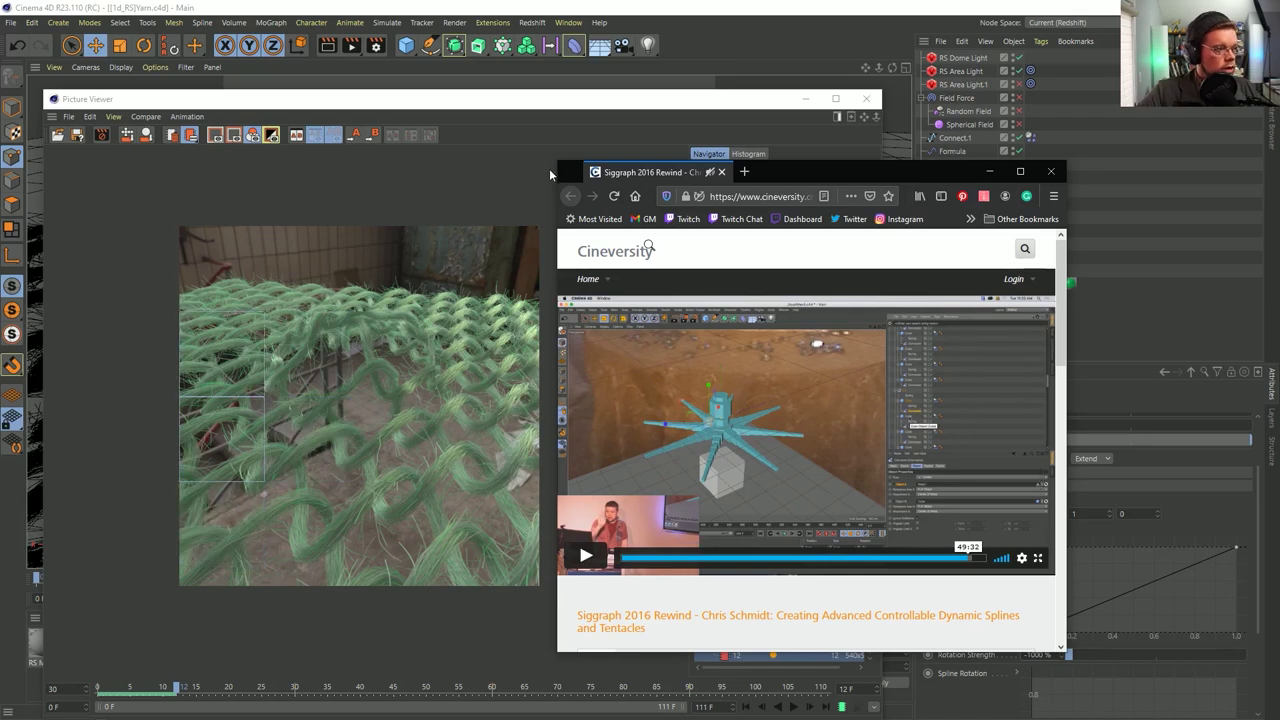
Enlarge and reposition the Cineversity window, resume the video and skip ahead to the squid simulation past 50:30
left_click_drag(553, 159, 252, 12)
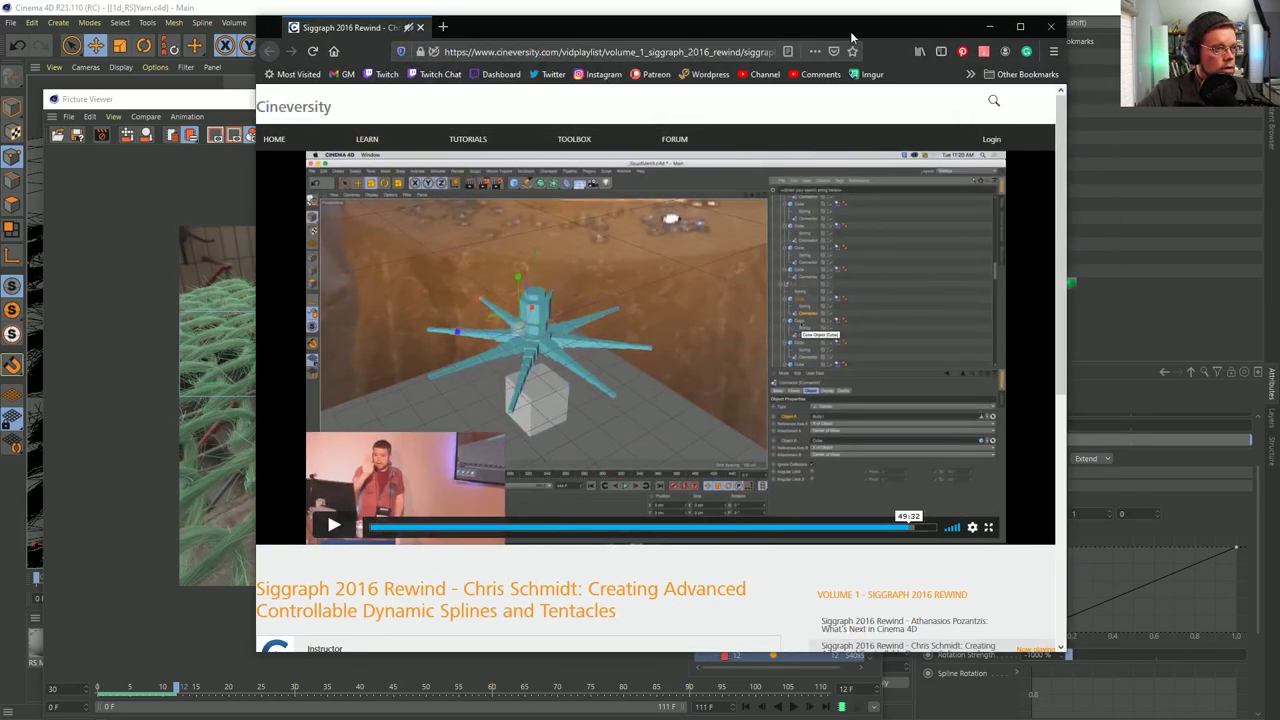
left_click_drag(847, 32, 1012, 62)
left_click(690, 528)
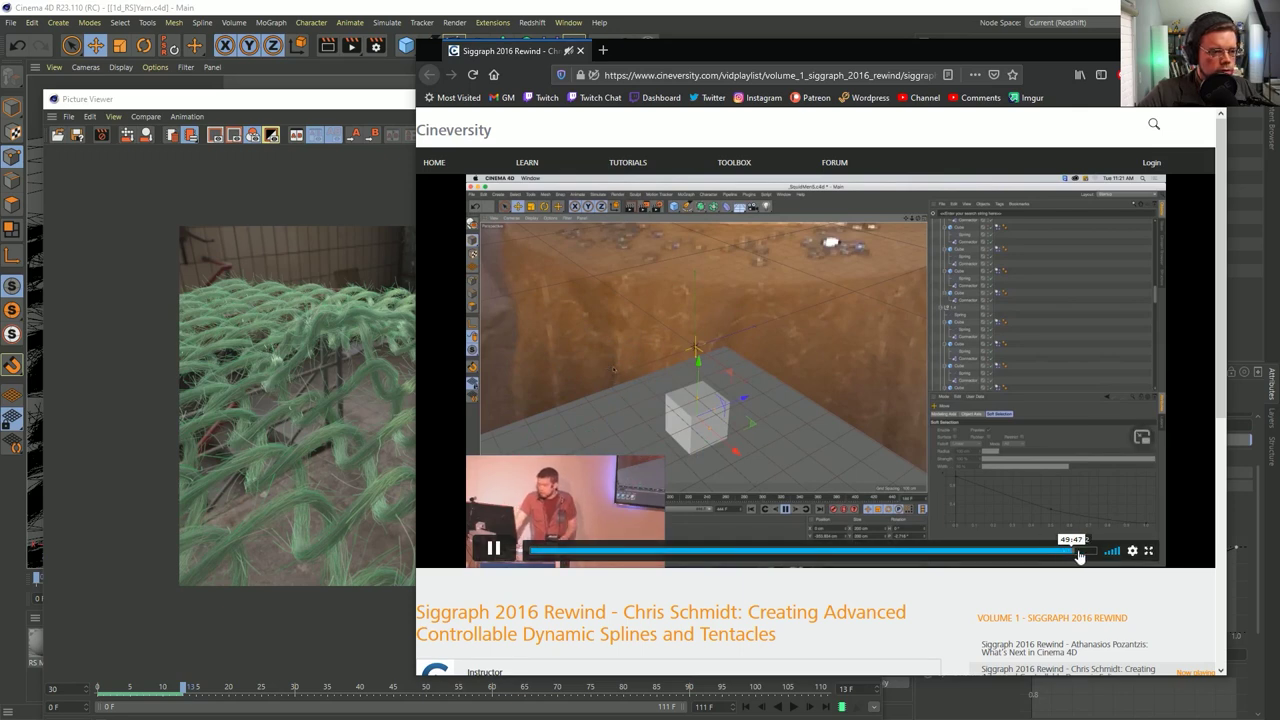
left_click(1079, 556)
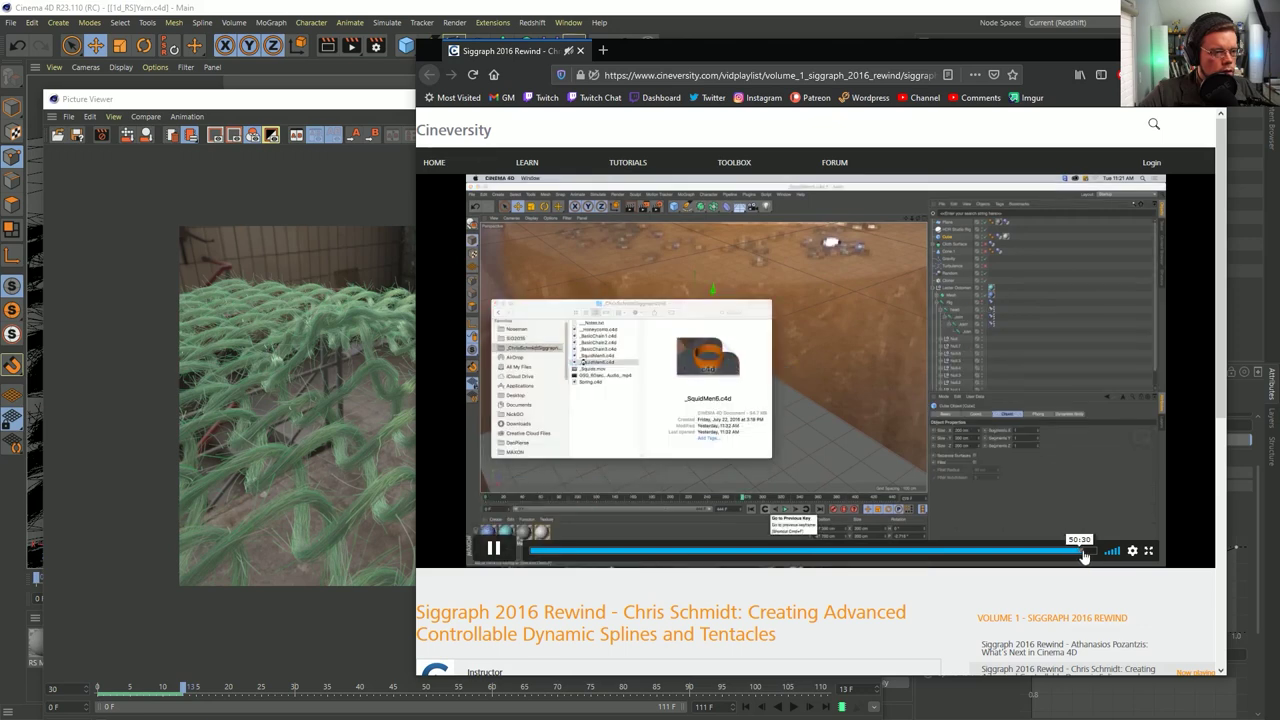
left_click(1079, 556)
left_click(1088, 556)
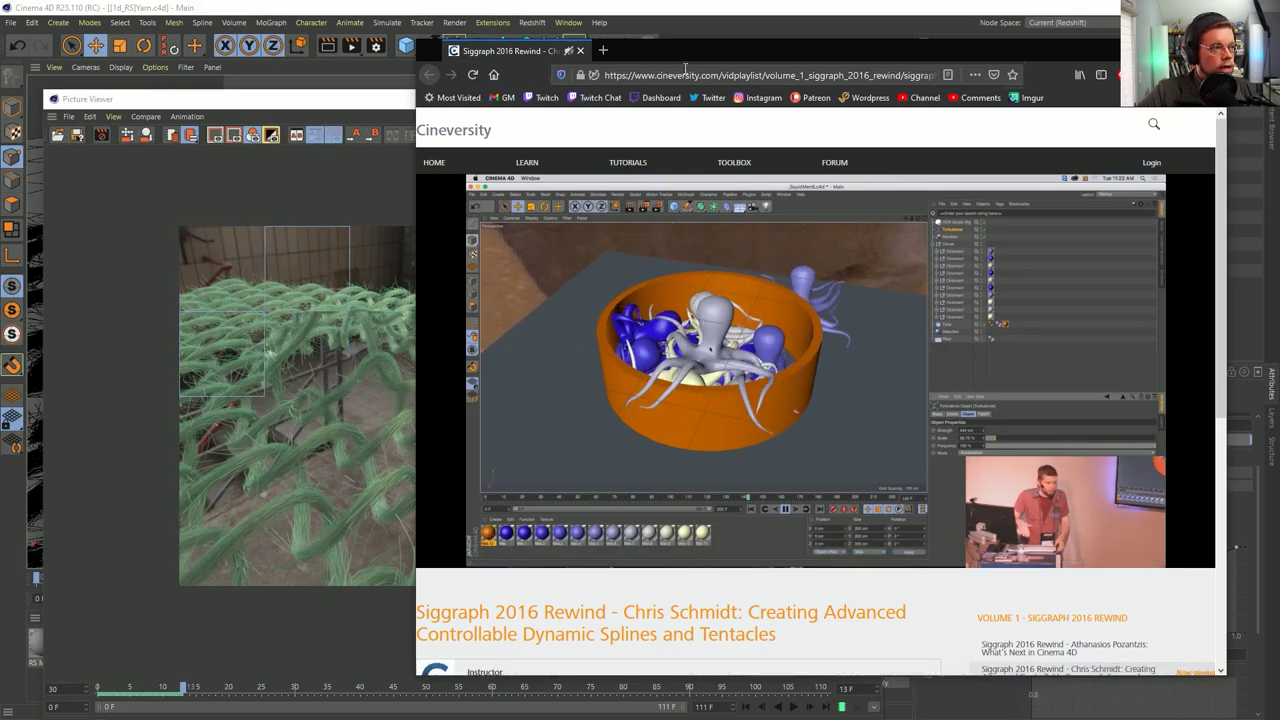
Select the Cineversity page's address and move the browser window off the workspace
left_click(650, 75)
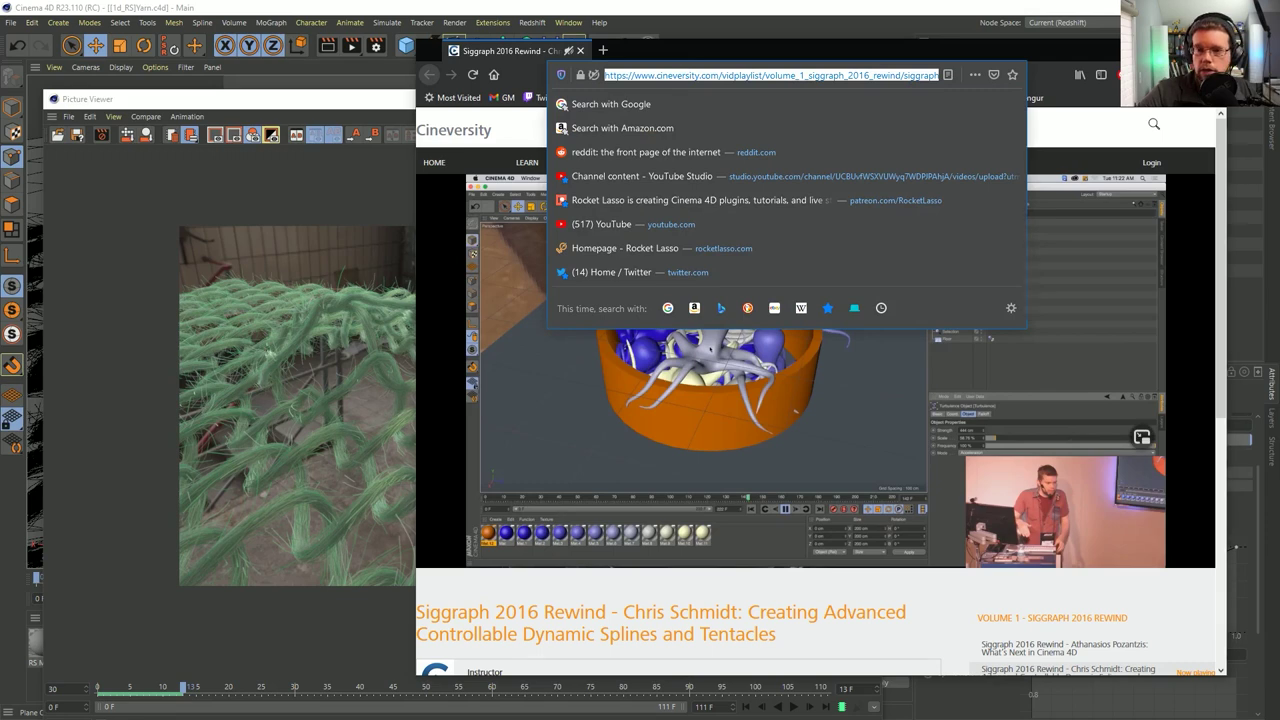
key("Escape")
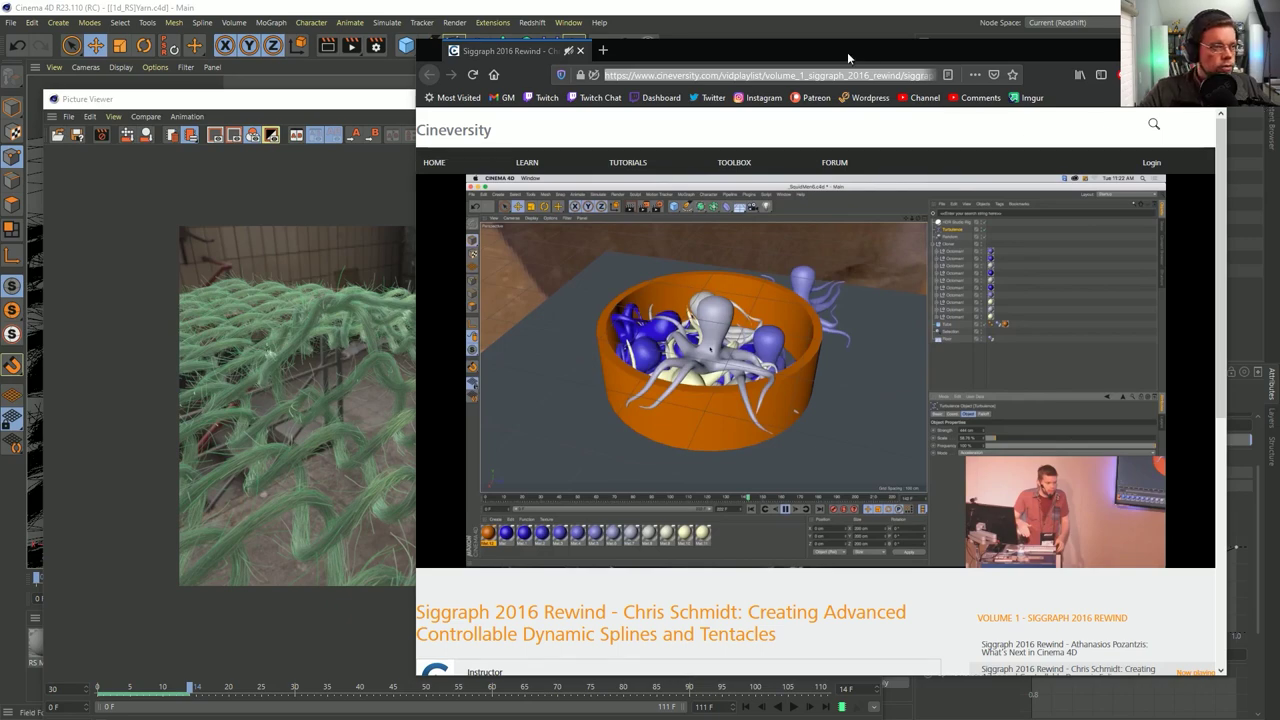
left_click_drag(848, 54, 1279, 54)
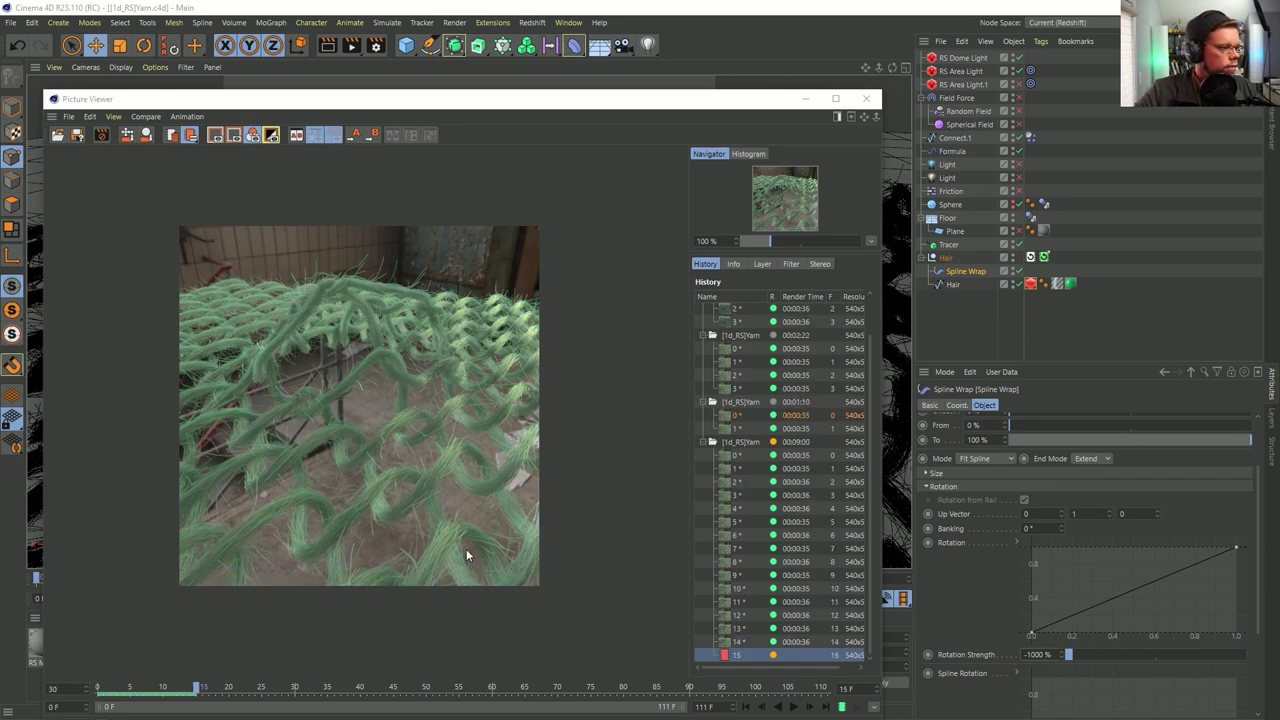
Scrub back and forth through the latest rendered frames in the Picture Viewer to examine the net's motion
mouse_move(198, 688)
left_mouse_down()
mouse_move(149, 687)
mouse_move(250, 684)
mouse_move(82, 681)
mouse_move(212, 684)
left_mouse_up()
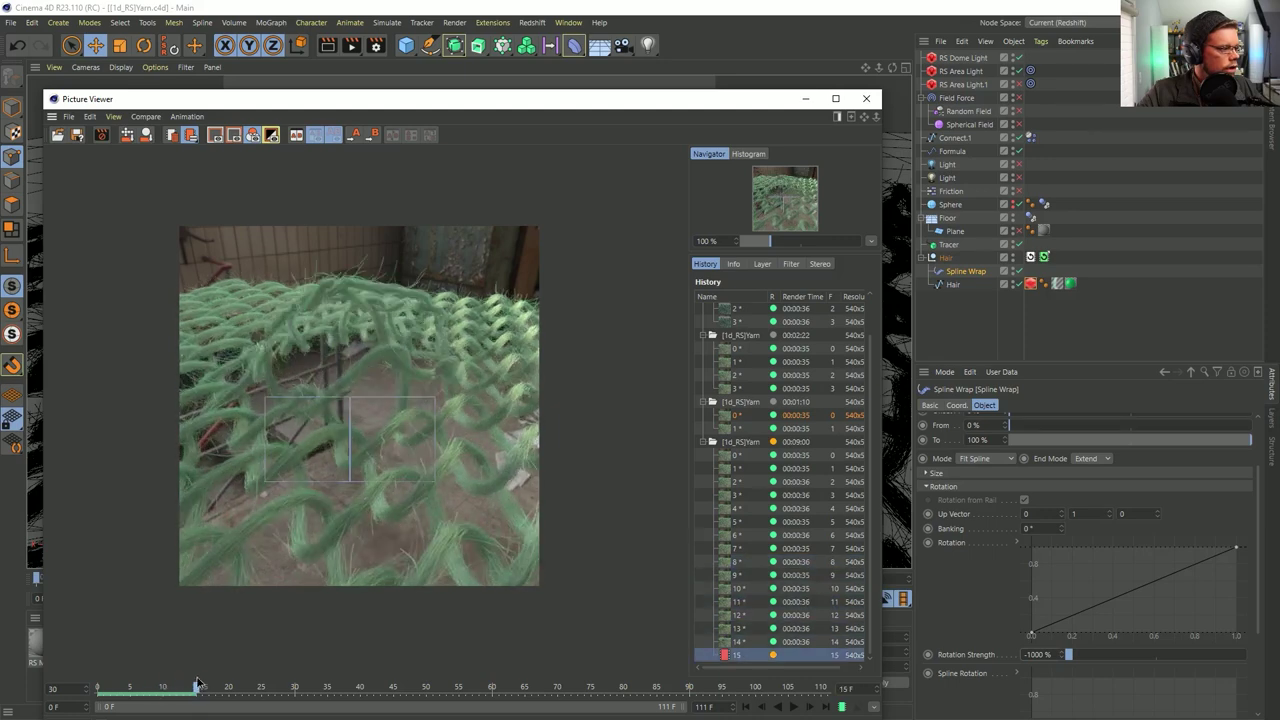
left_click_drag(209, 680, 170, 682)
left_click_drag(157, 682, 281, 623)
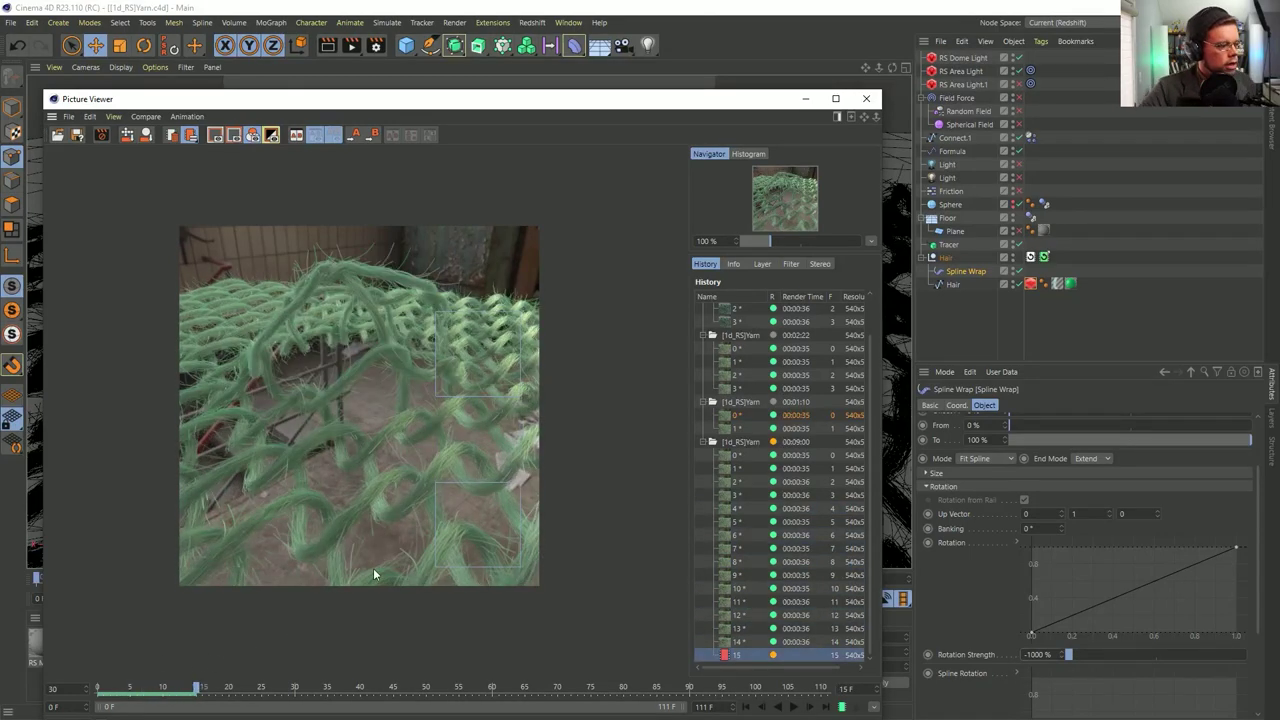
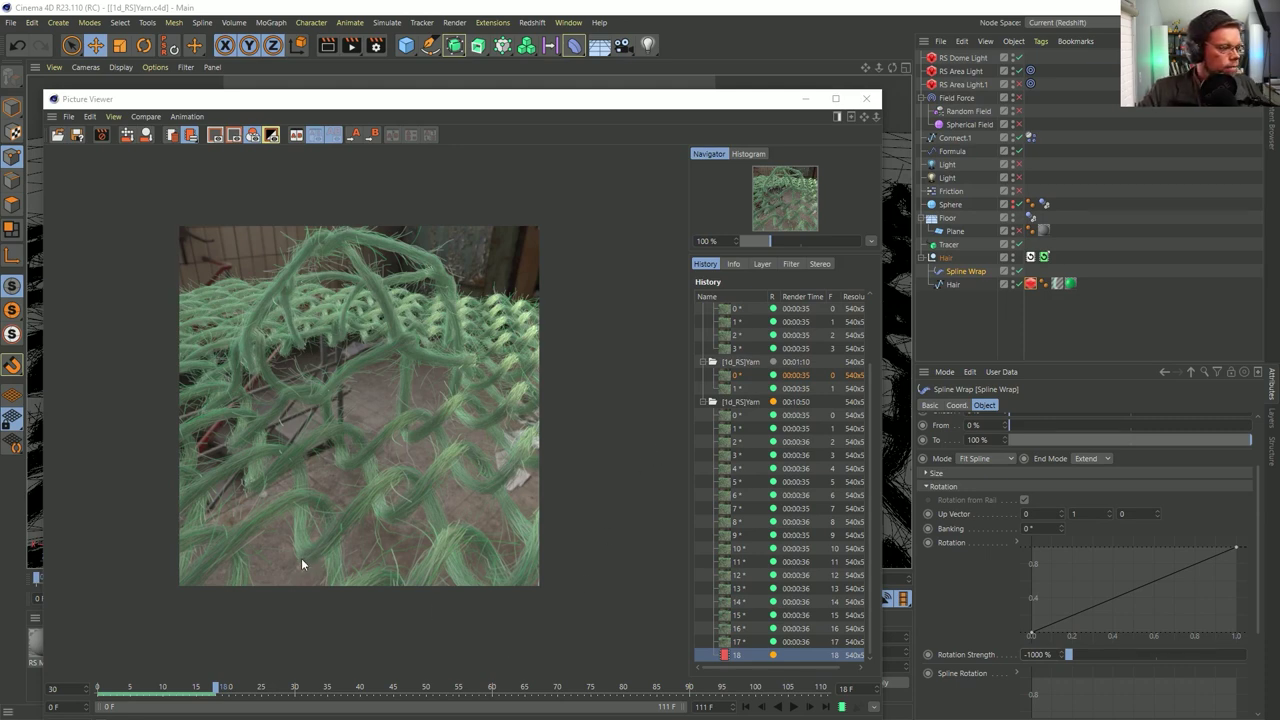
left_click_drag(200, 688, 312, 694)
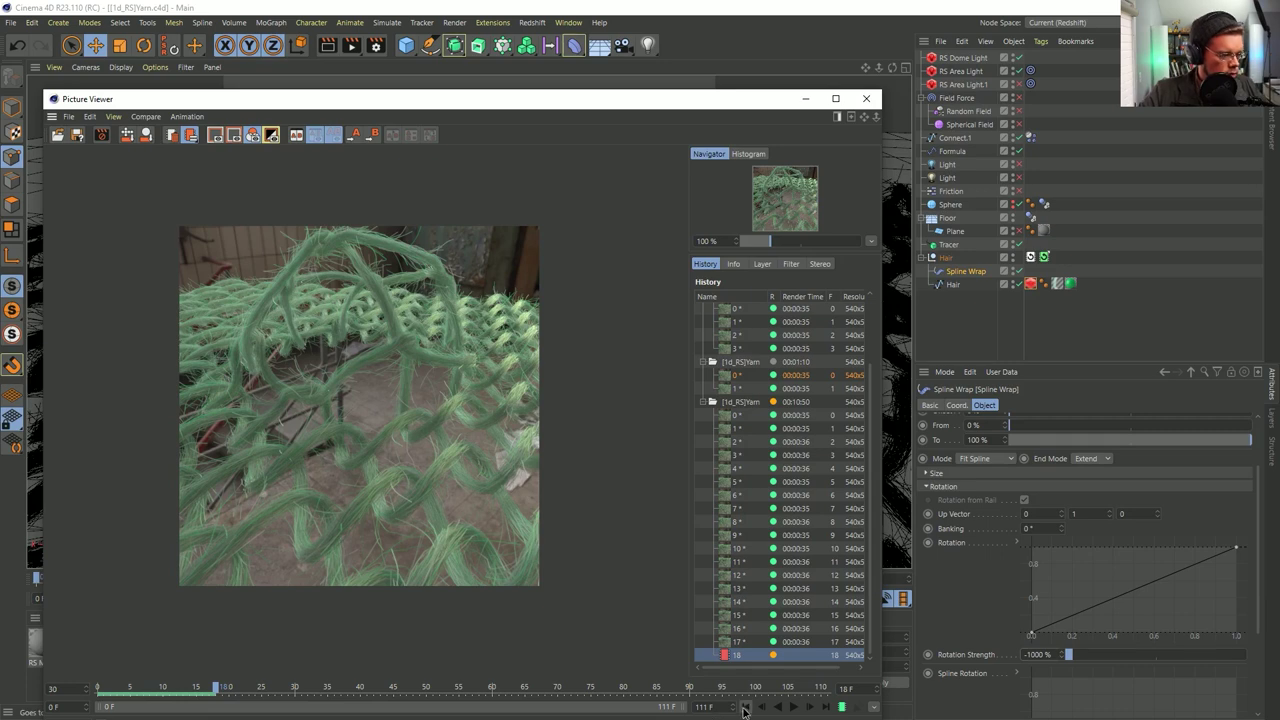
Play back the latest rendered frames from the first frame in the Picture Viewer to examine the net's motion
left_click(743, 707)
left_click(795, 707)
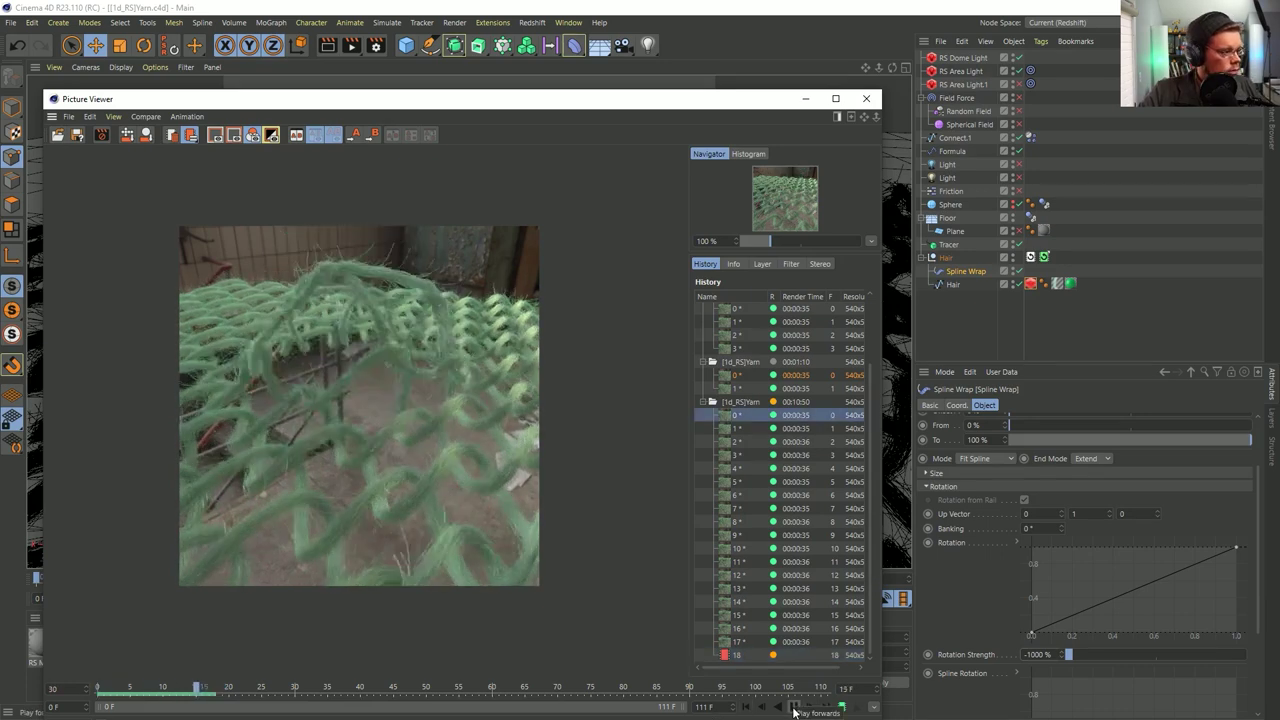
left_click(795, 707)
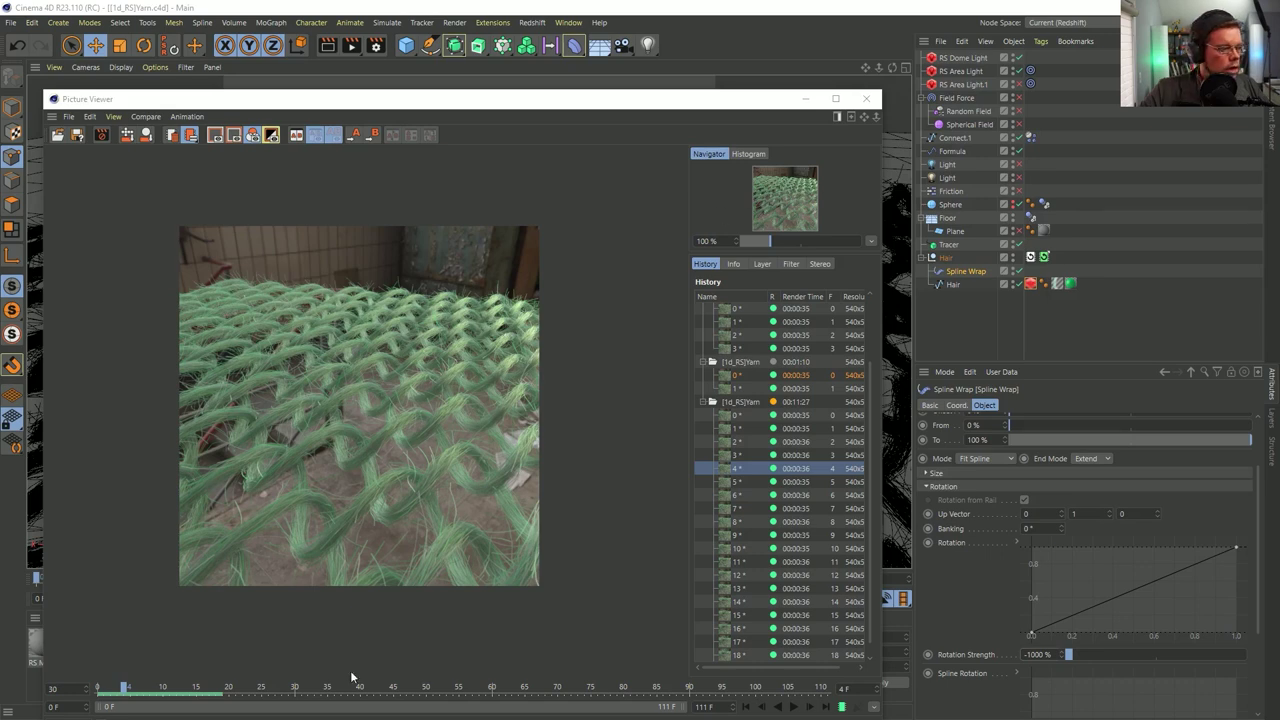
left_click_drag(149, 692, 222, 691)
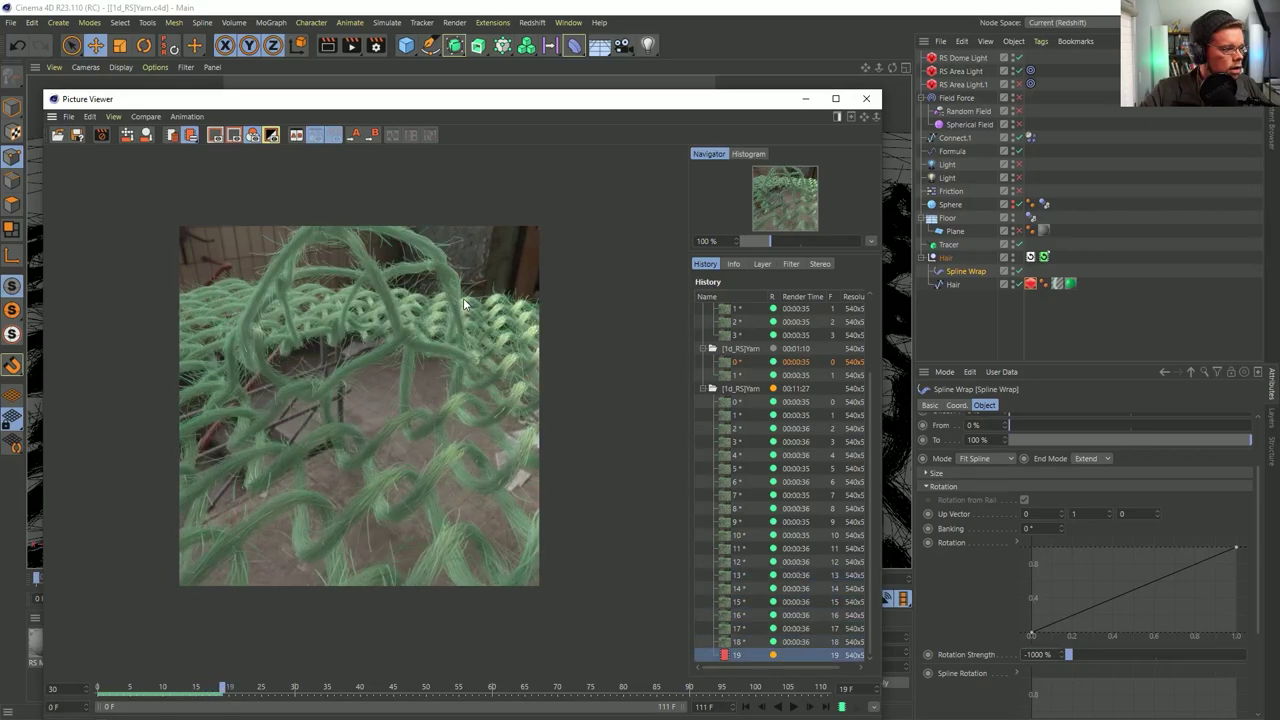
left_click(797, 708)
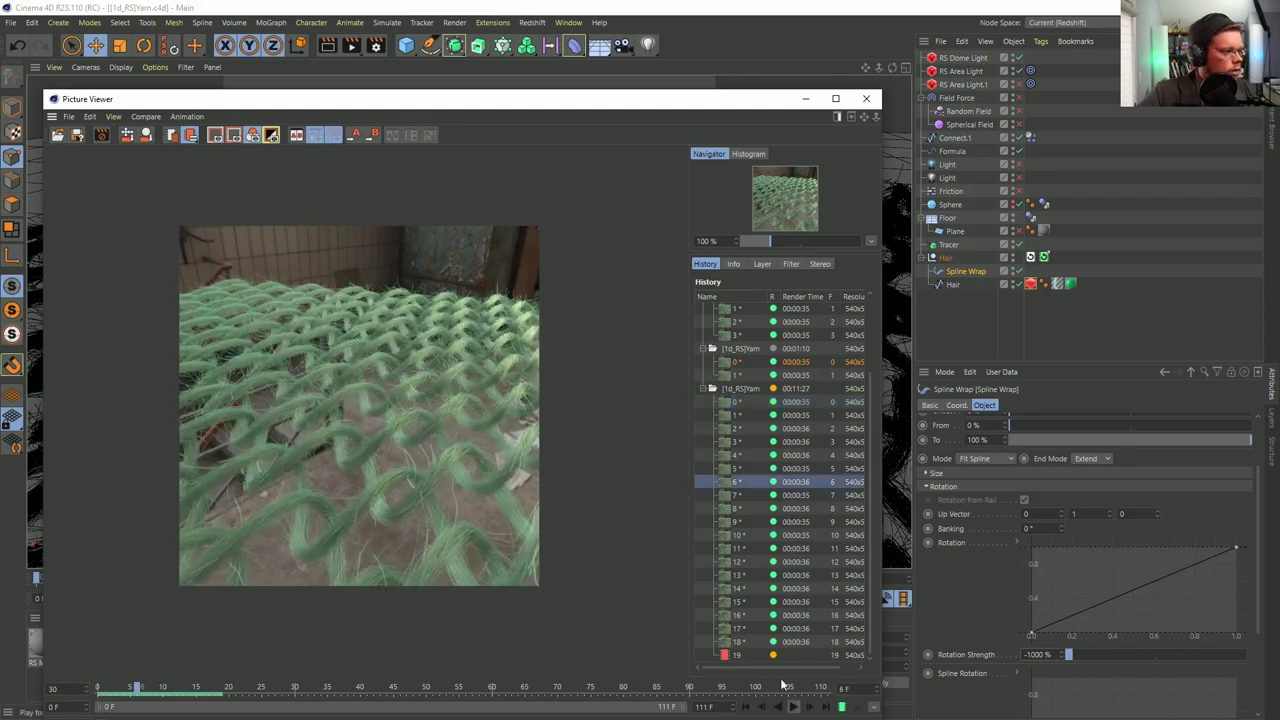
Close the Picture Viewer and stop the running external render
left_click(865, 98)
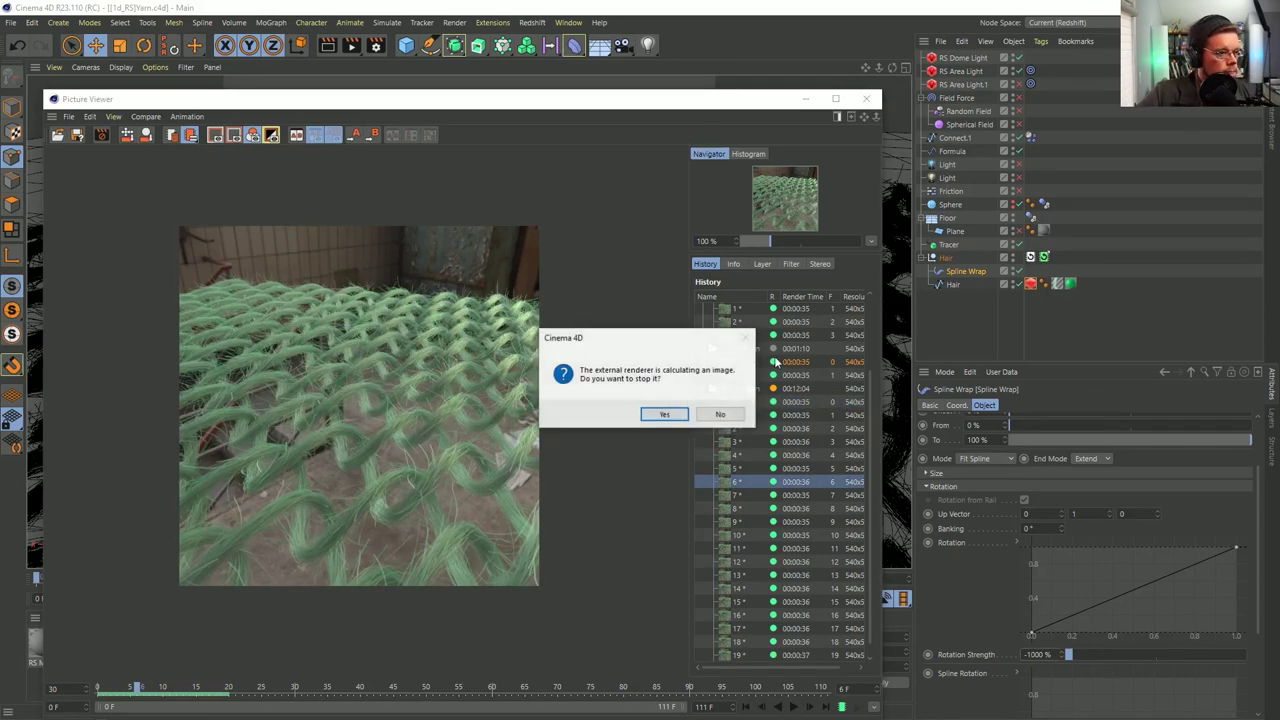
left_click(667, 414)
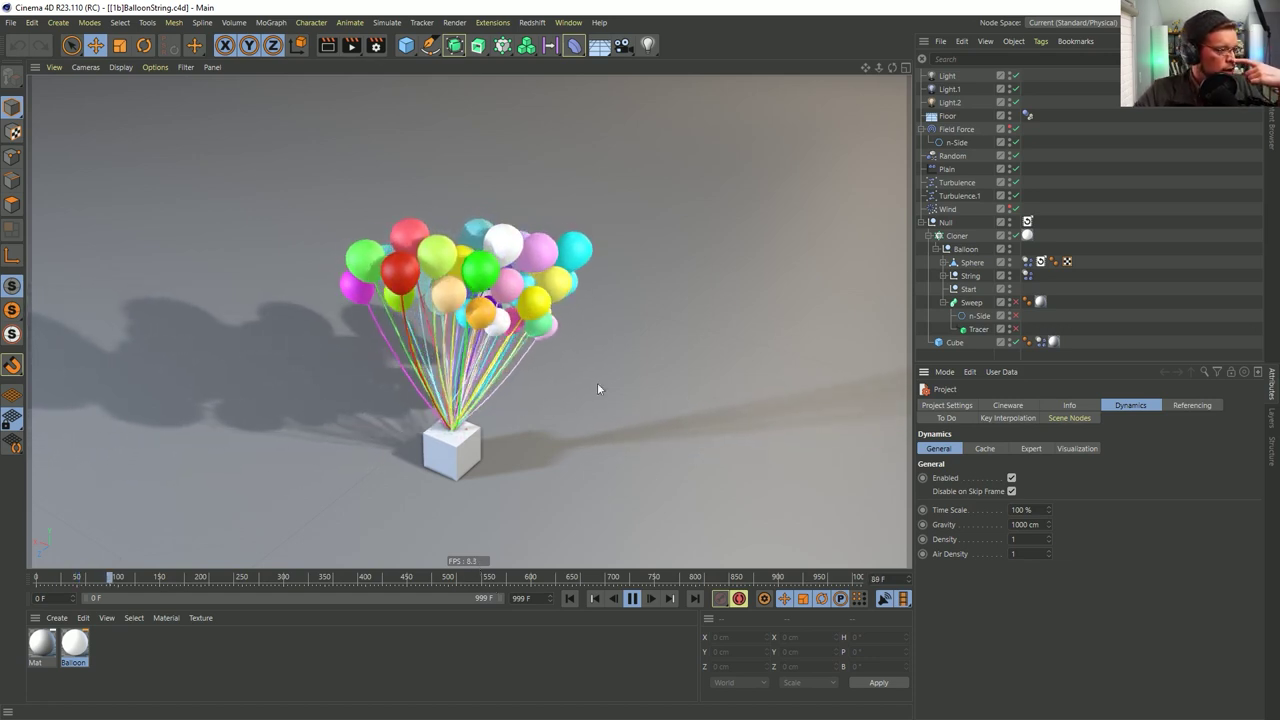
Replay the [1b]BalloonString simulation from the first frame to examine how the balloons pull on the cube
left_click(570, 598)
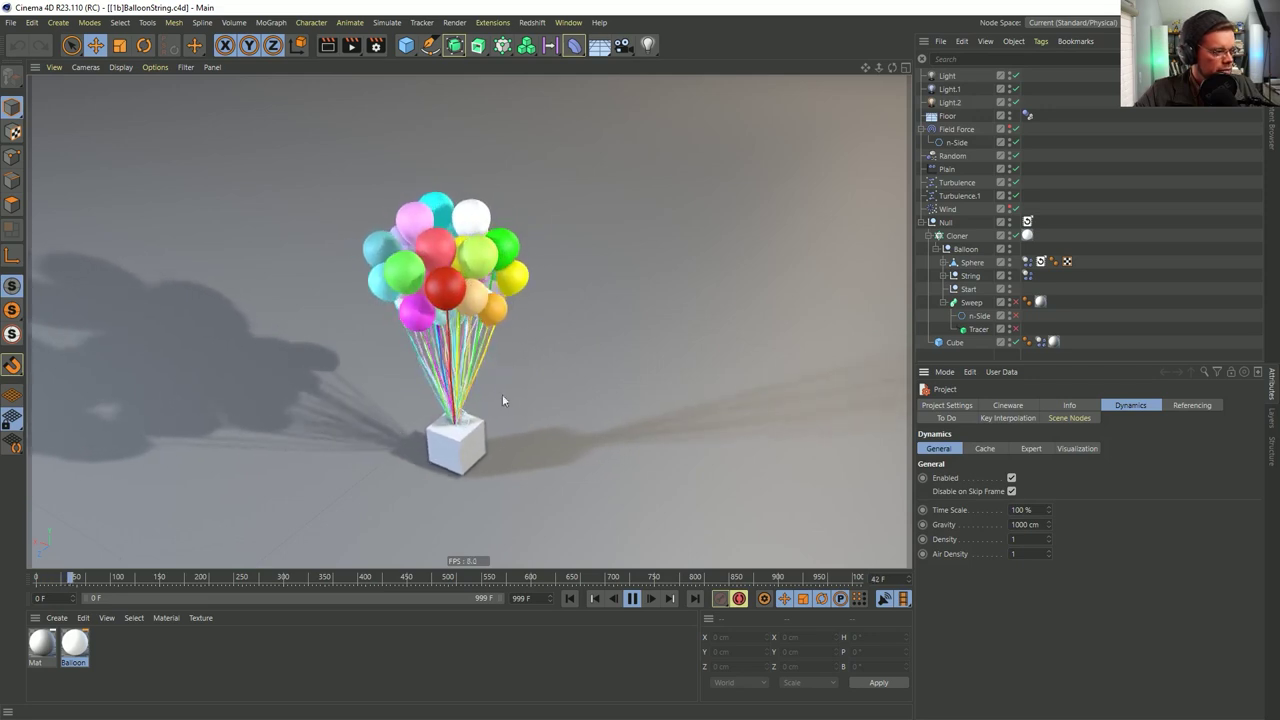
left_click(631, 598)
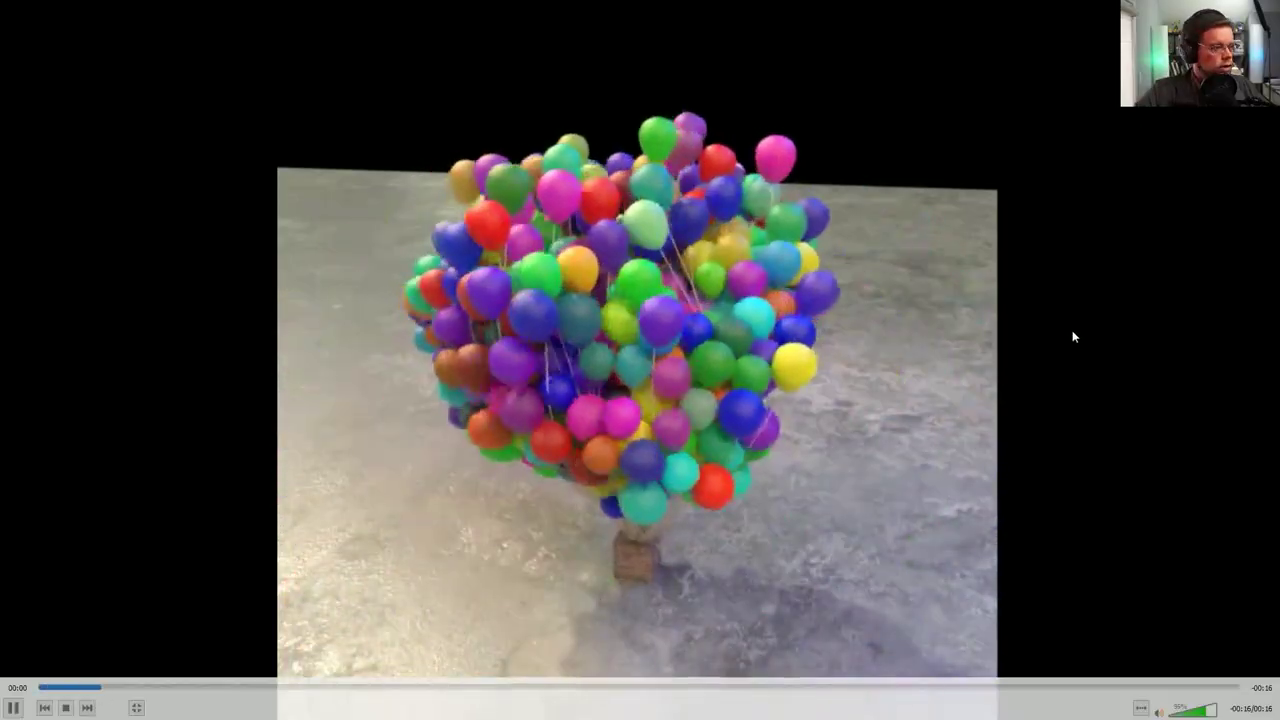
Watch the rendered [f_RS]BalloonString.mp4 in a windowed VLC player, scrub through it and close the player
double_click(1007, 130)
left_click_drag(951, 83, 812, 66)
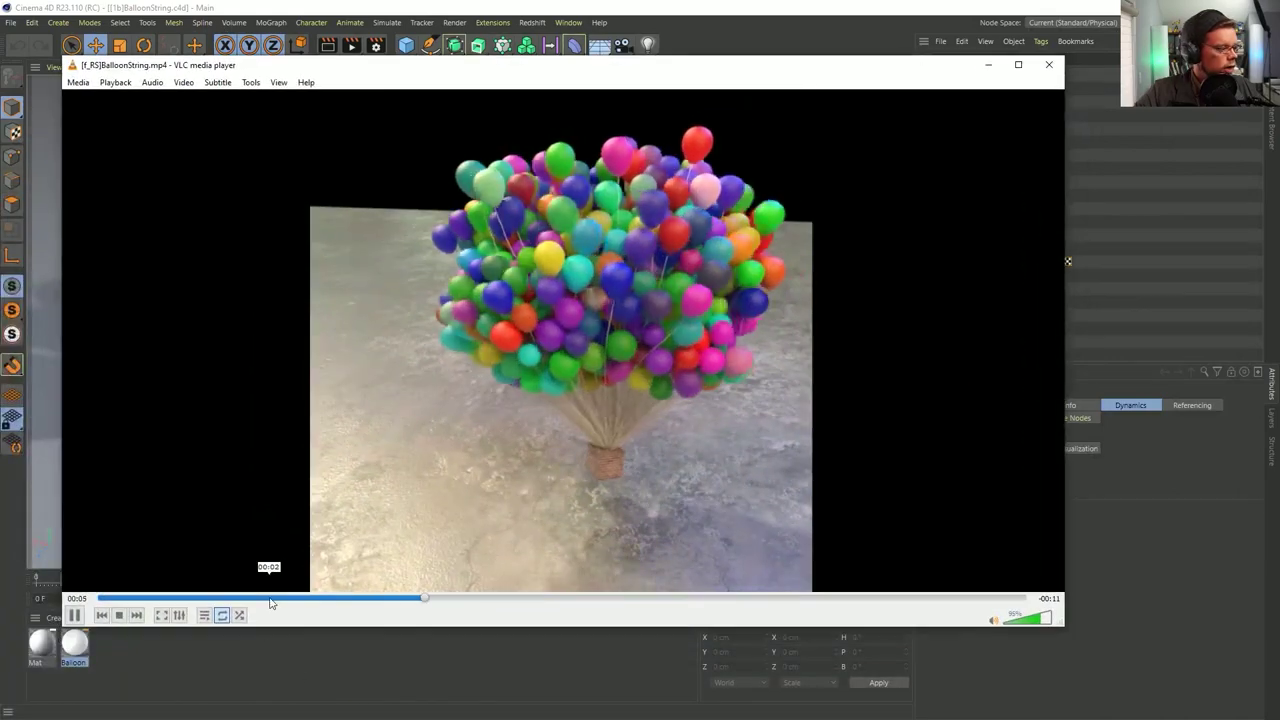
left_click(100, 598)
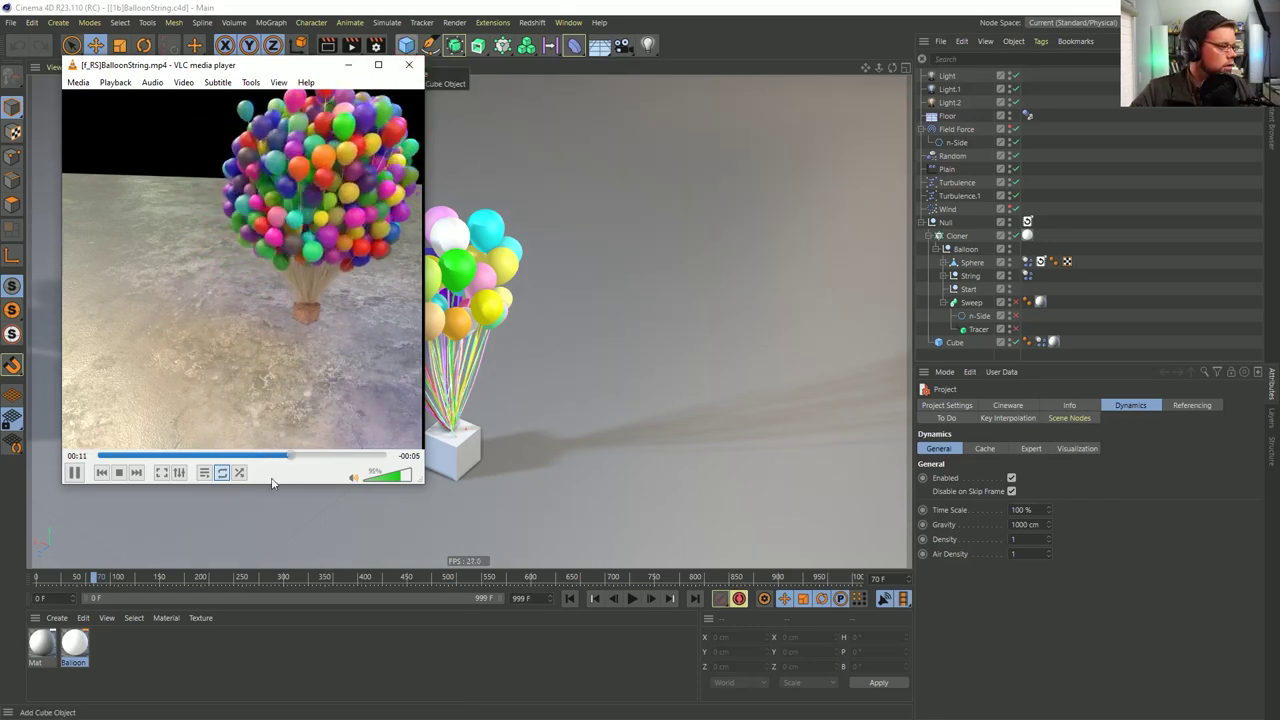
left_click_drag(297, 456, 372, 456)
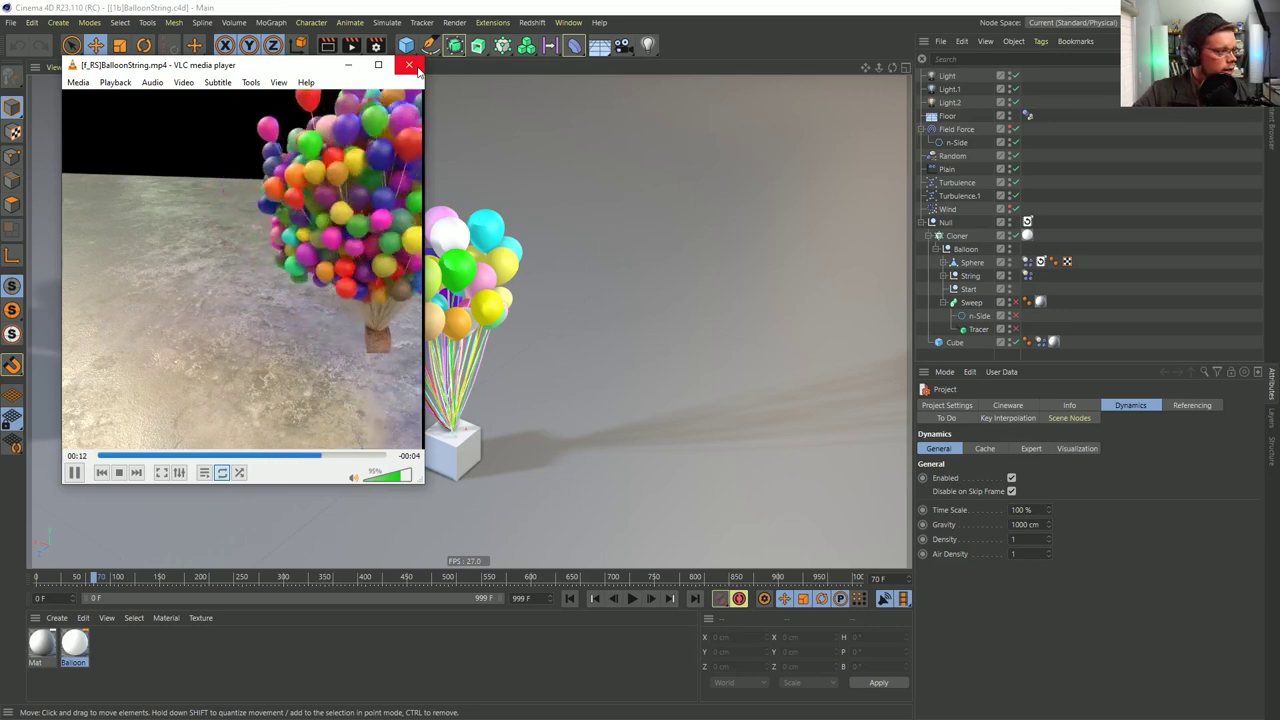
left_click(245, 458)
left_click_drag(245, 459, 76, 459)
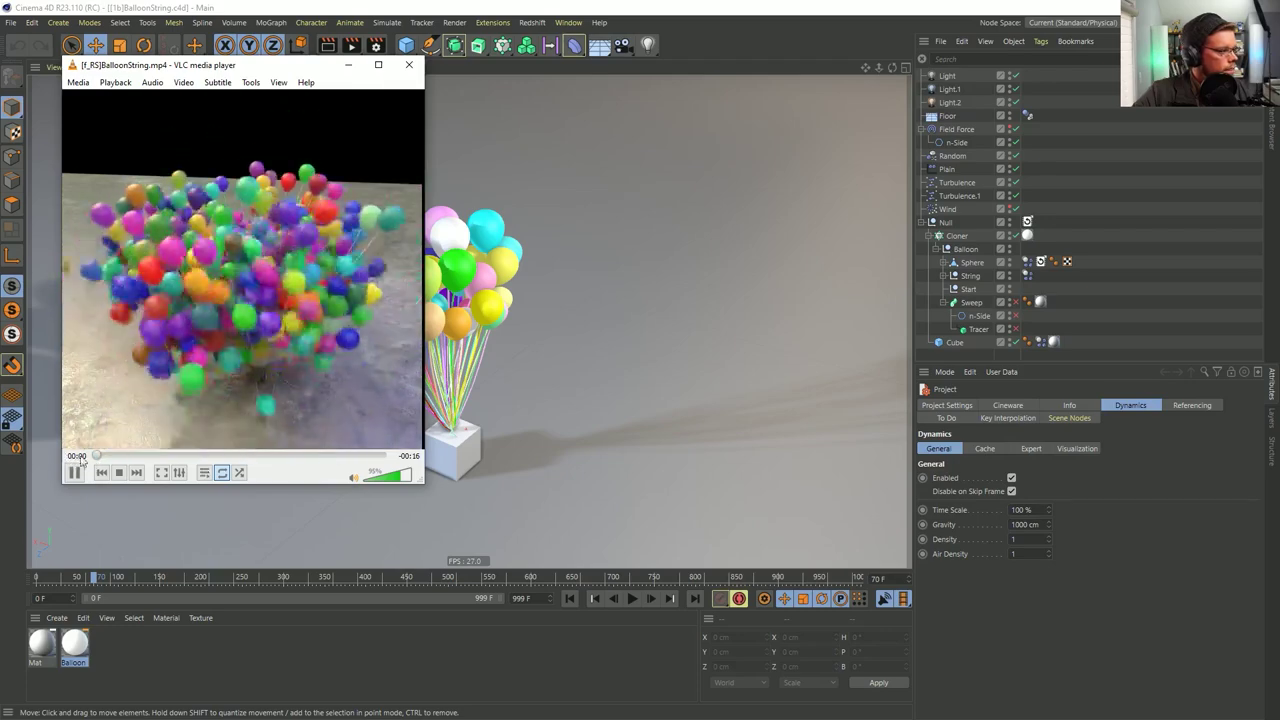
left_click(408, 64)
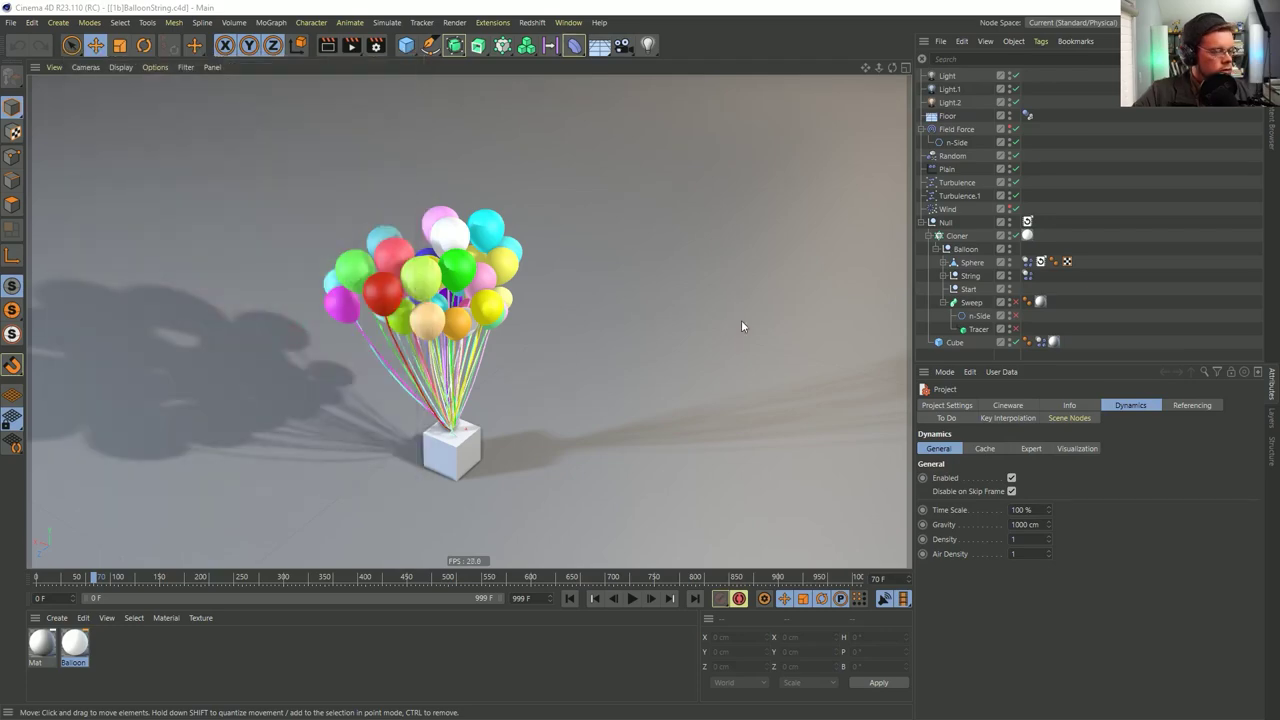
Set the Field Force's strength to 25 and replay the balloon simulation from the first frame
left_click(953, 130)
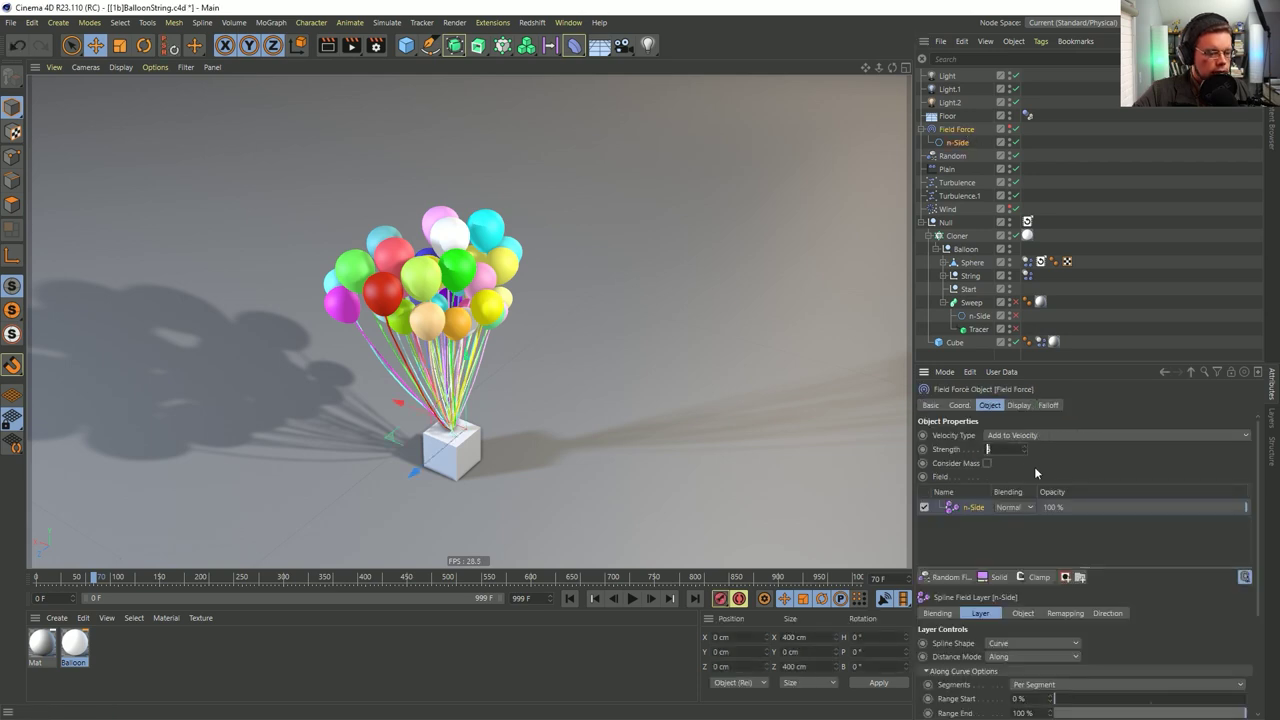
left_click(569, 604)
left_click(632, 598)
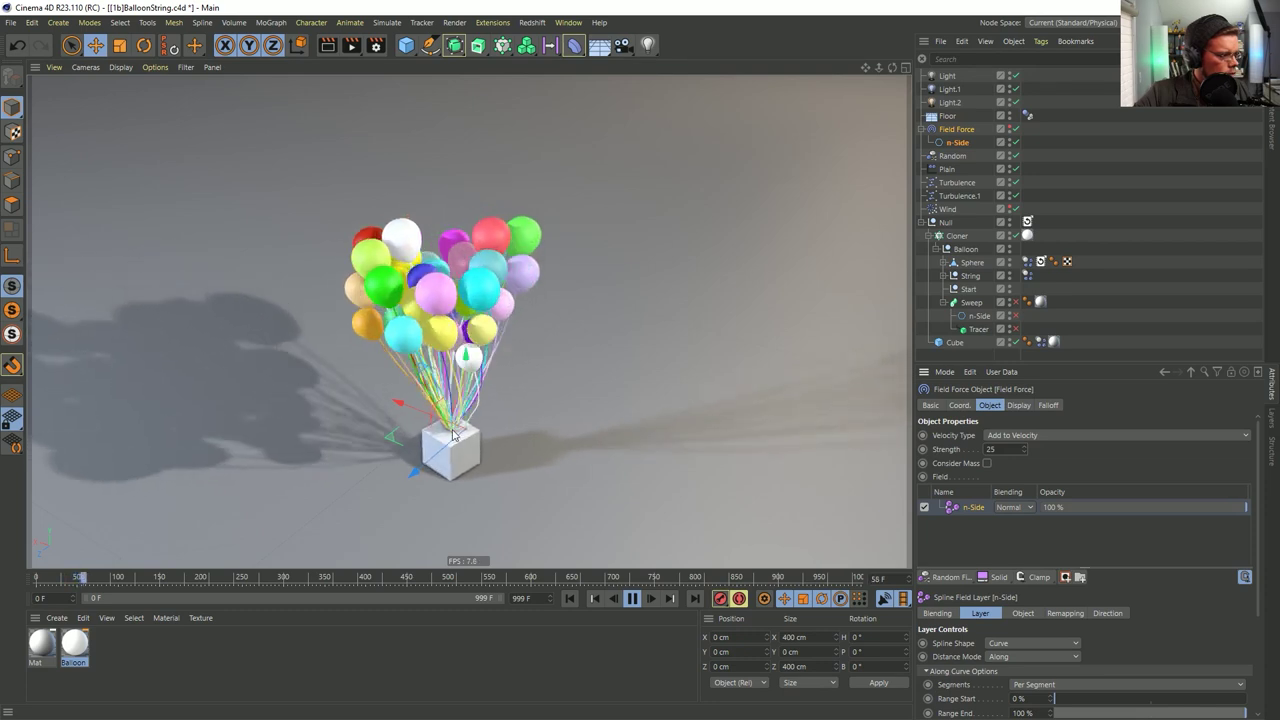
Change the type of the Lock connector under Cube.1 in the String group to Fixed and test the simulation
left_click(942, 276)
scroll(1010, 311, "down", 5)
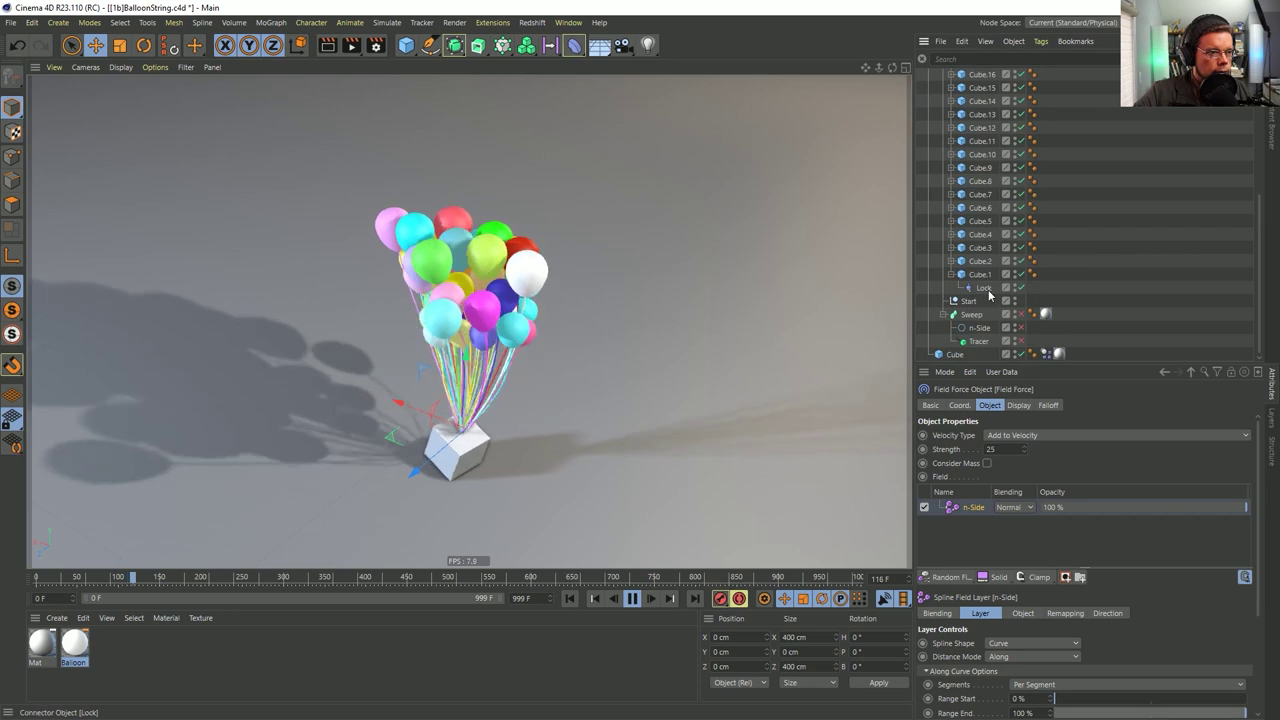
left_click(985, 289)
left_click(1024, 436)
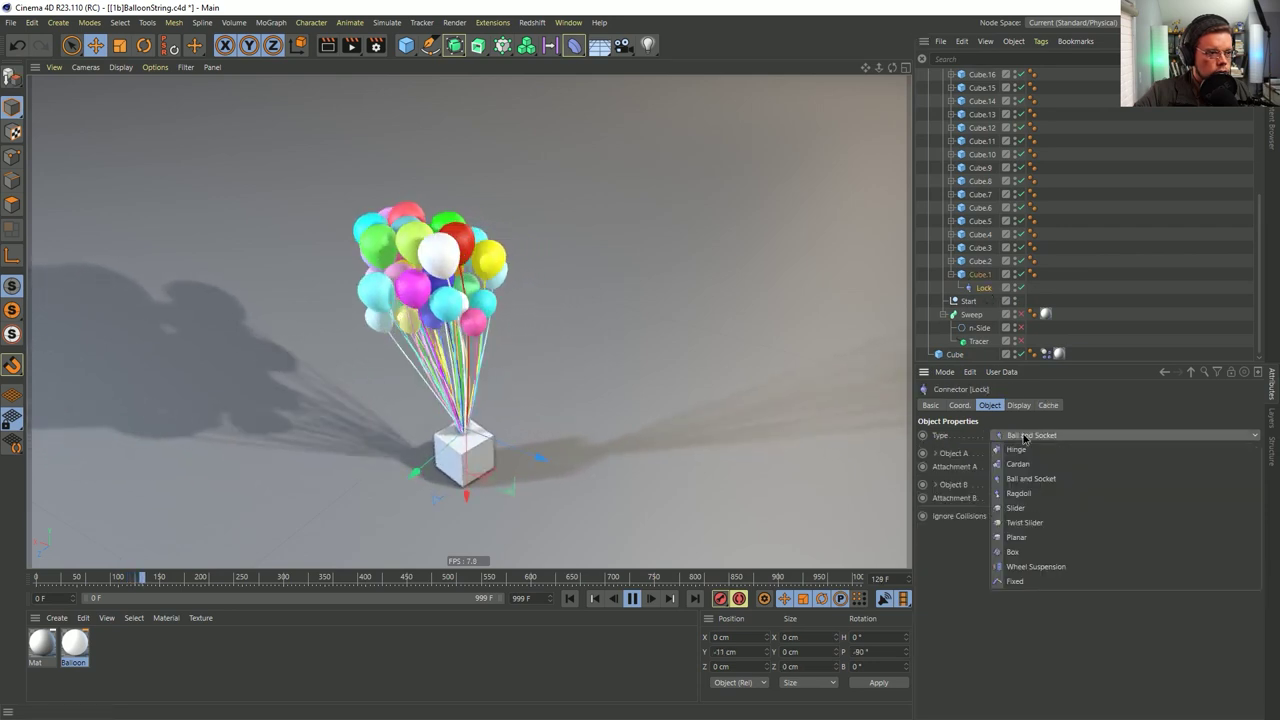
left_click(1015, 580)
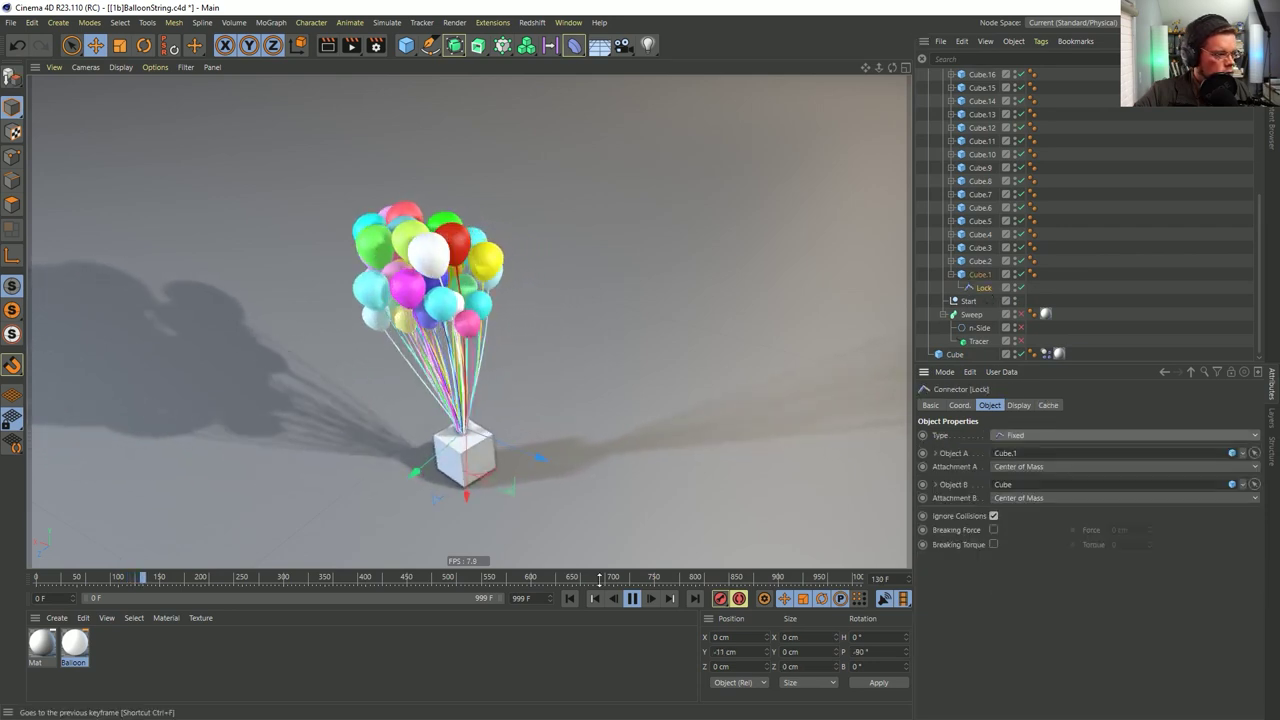
left_click(632, 598)
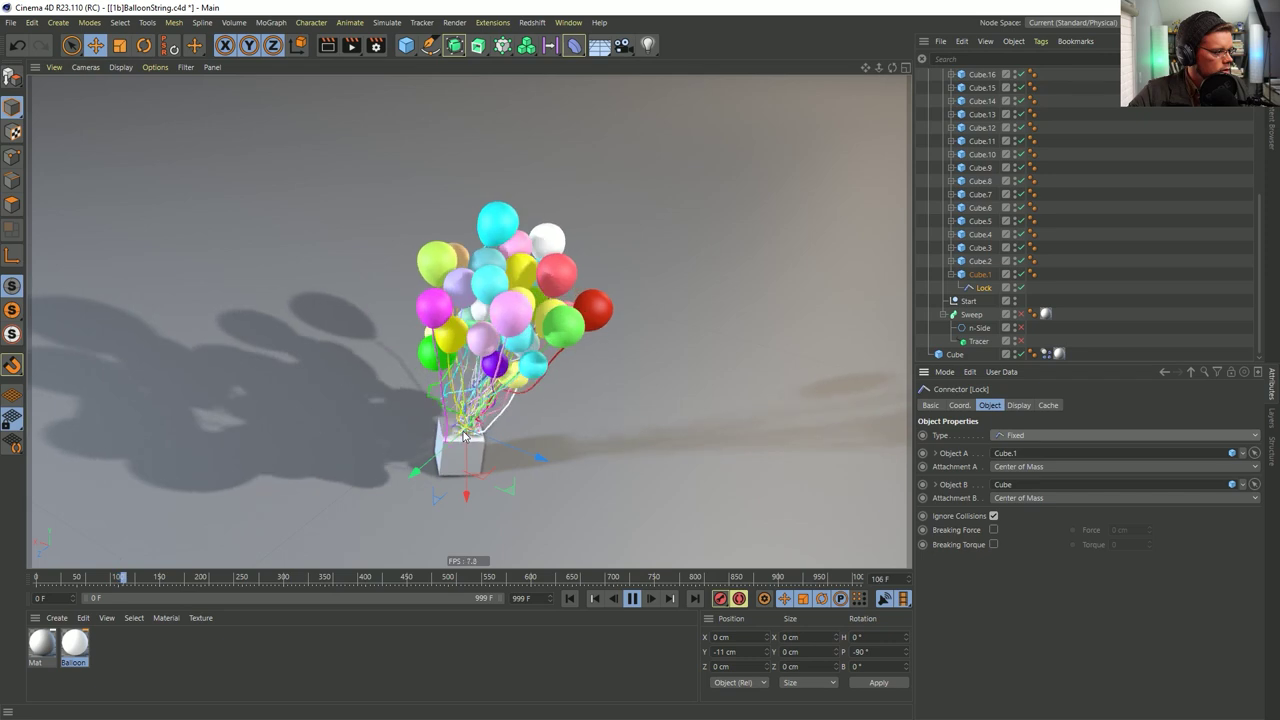
left_click(632, 599)
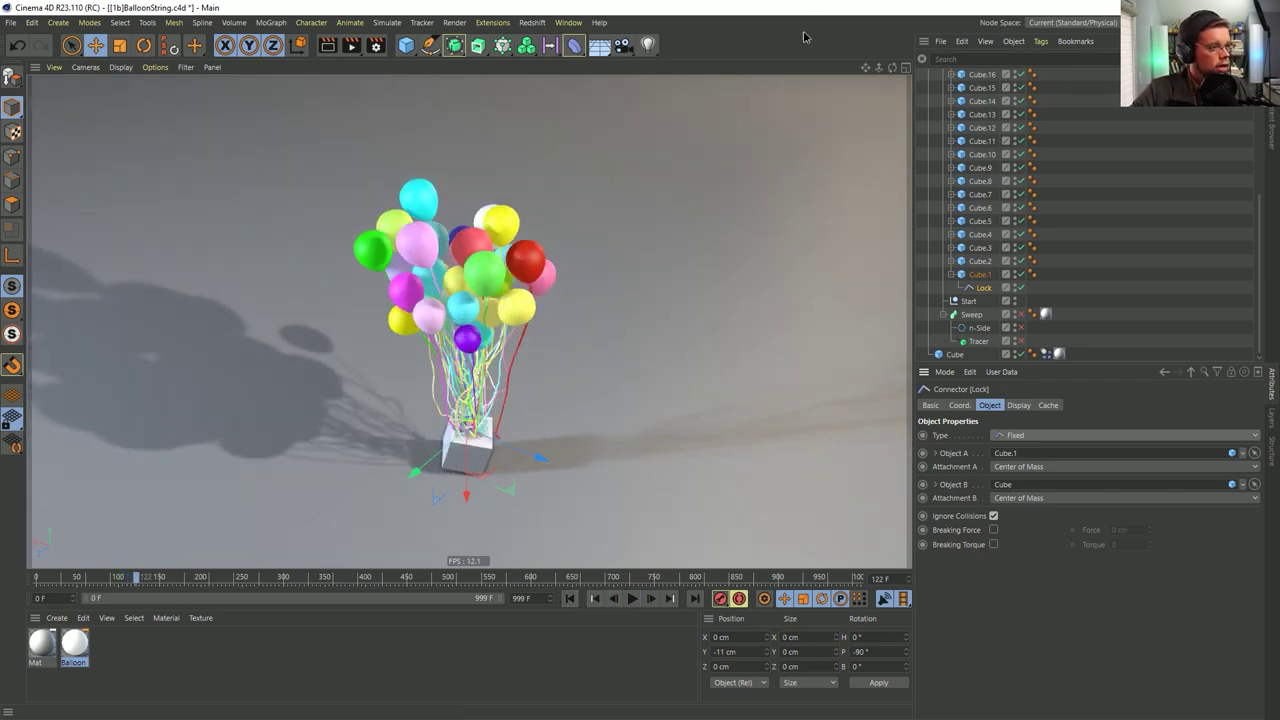
Close the [1b], [1c] and [1d] BalloonString projects without saving and bring up [1a]BalloonString
key("ctrl+F4")
left_click(669, 420)
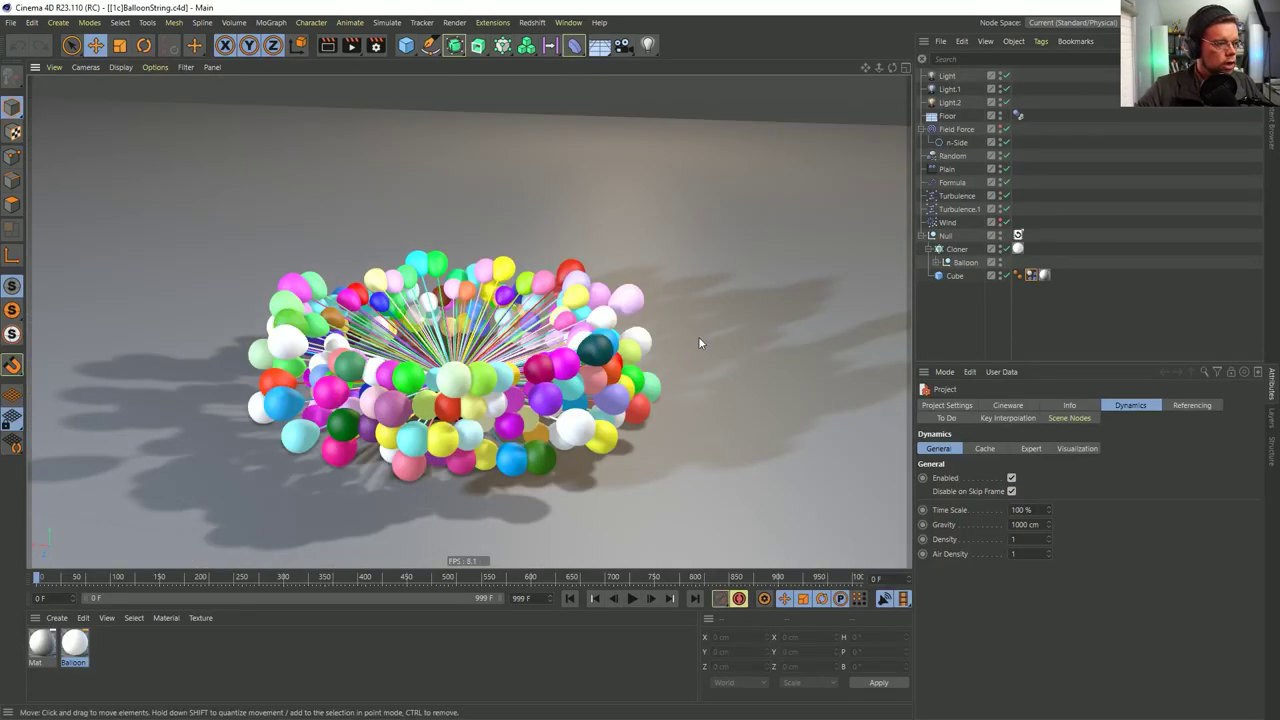
key("ctrl+F4")
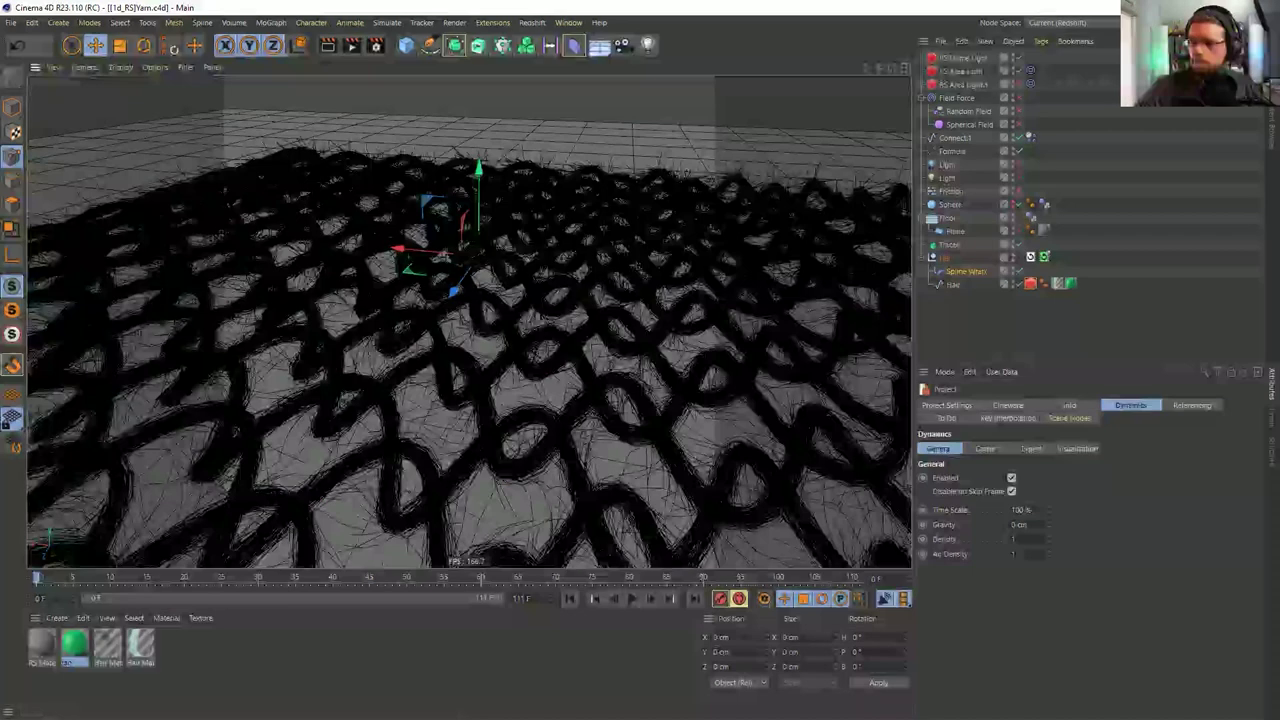
key("ctrl+F4")
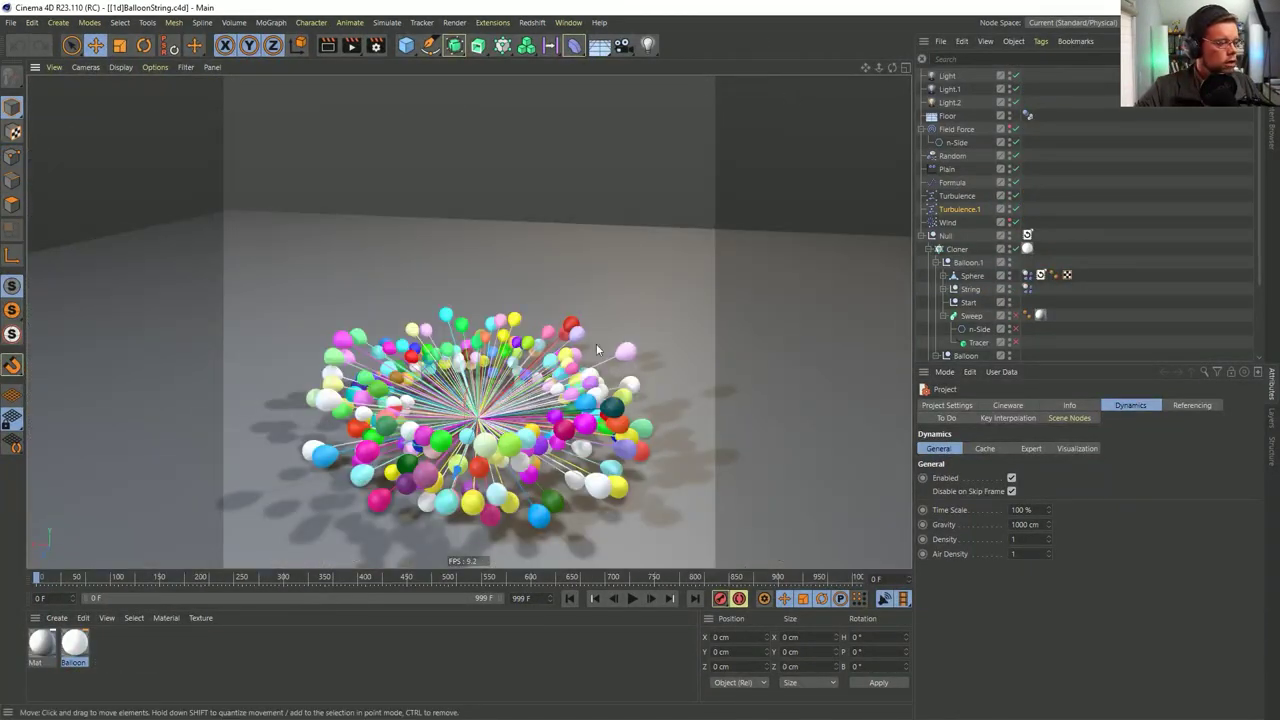
key("ctrl+F4")
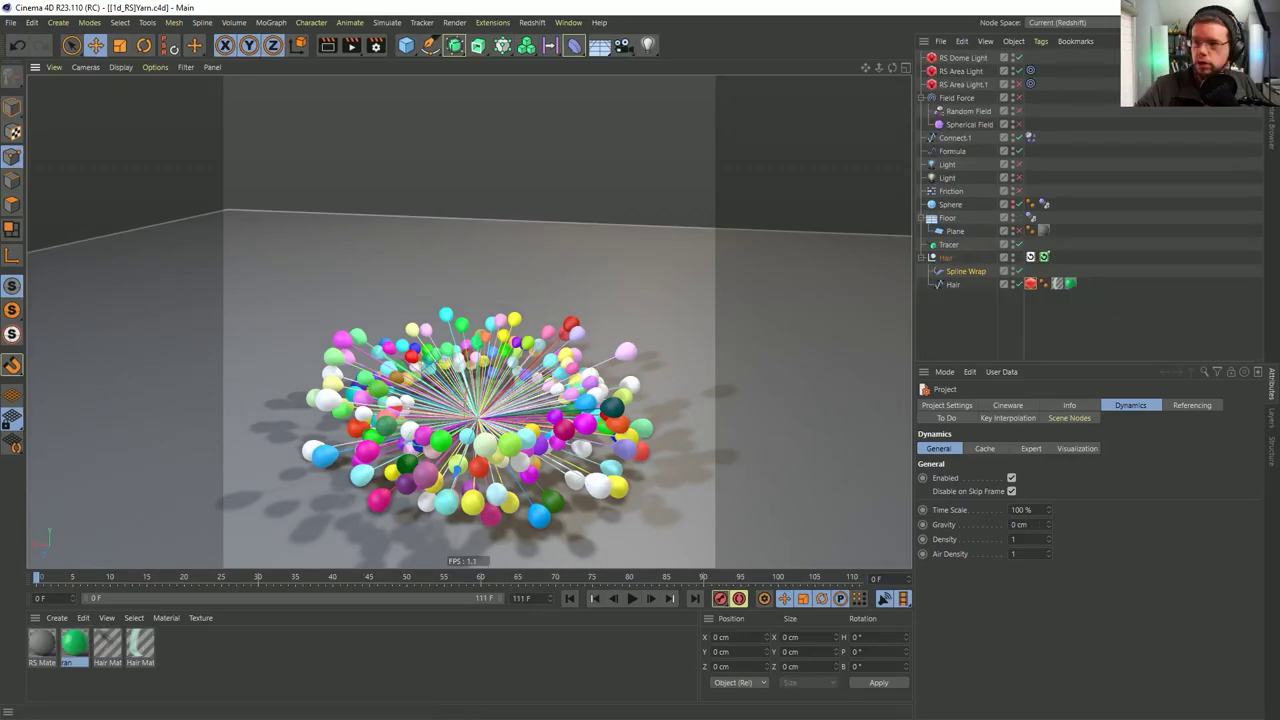
key("ctrl+F4")
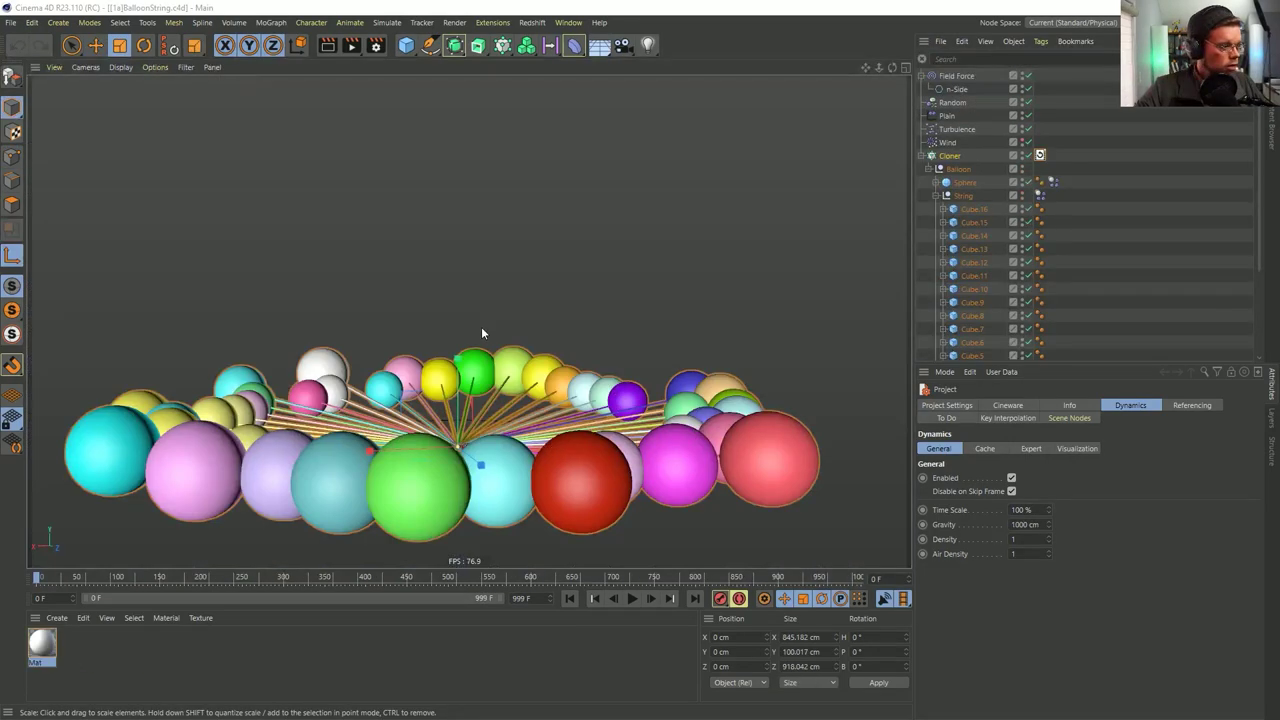
Play the [1a]BalloonString simulation and disable its Field Force while the strings are twisting
left_click(632, 598)
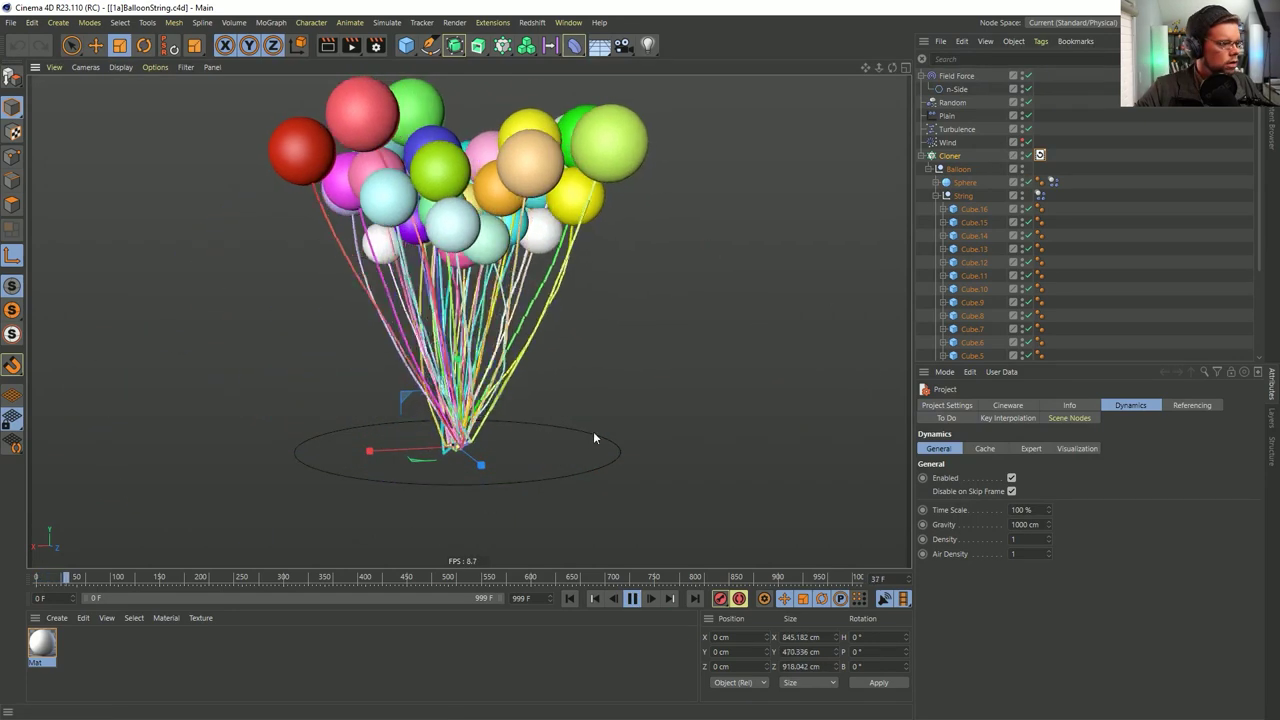
left_click(1158, 163)
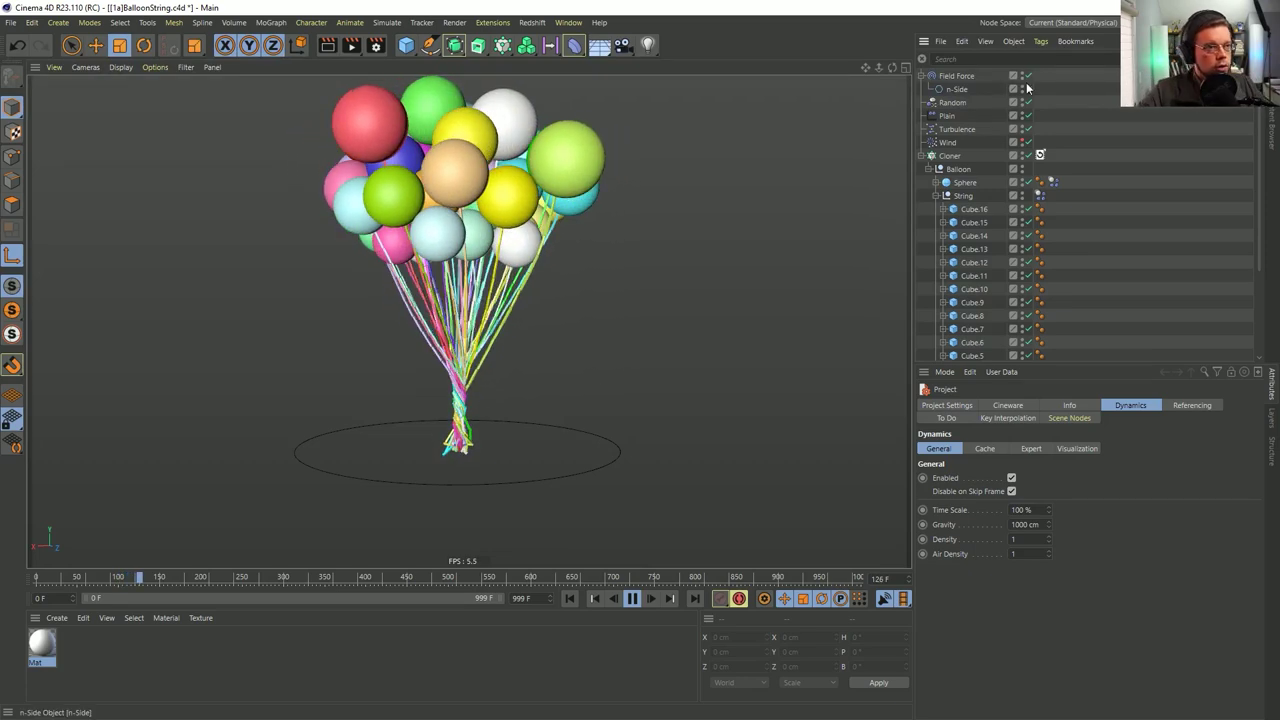
left_click(990, 76)
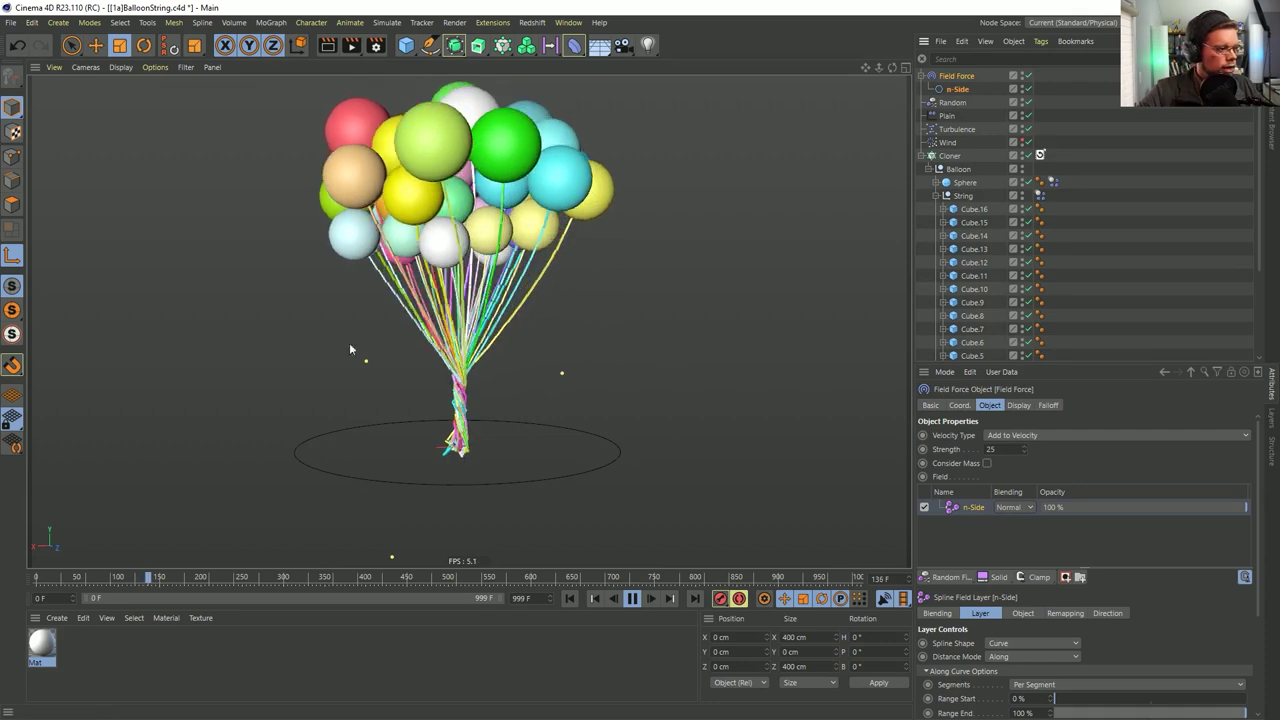
left_click(1028, 76)
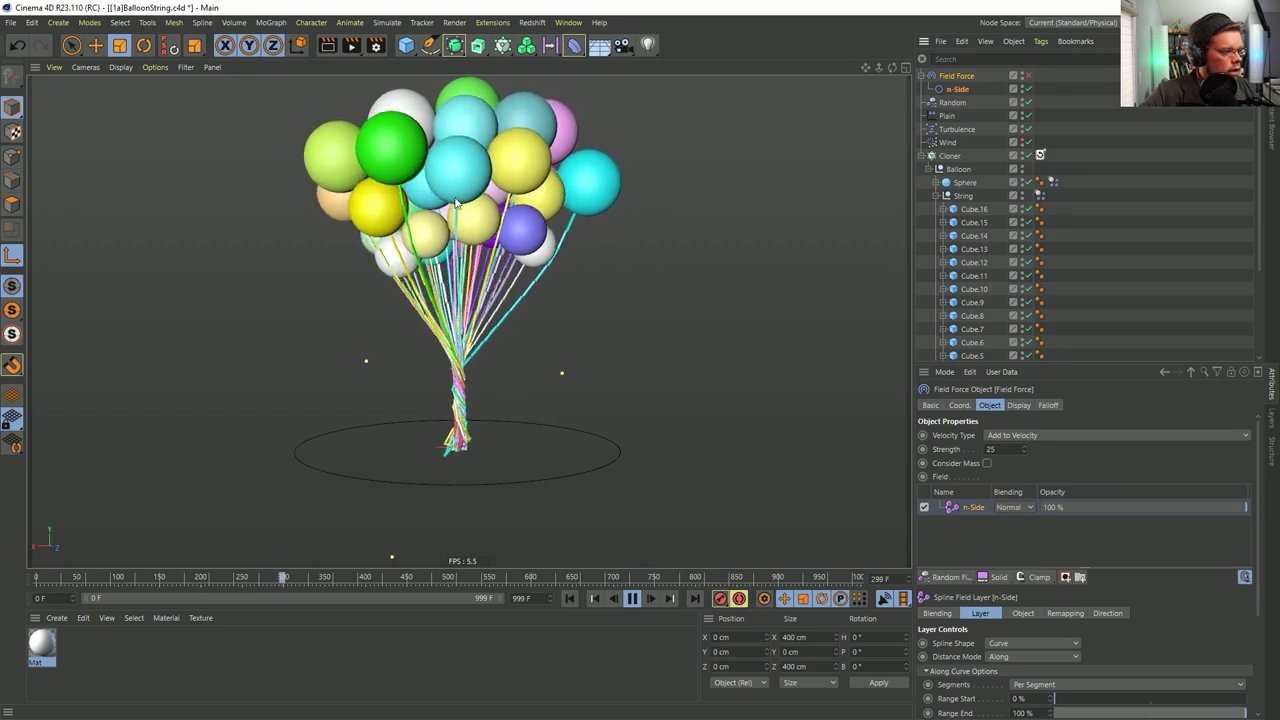
Stop the balloon simulation, rewind it to the first frame and close the project without saving
left_click(631, 598)
left_click(569, 598)
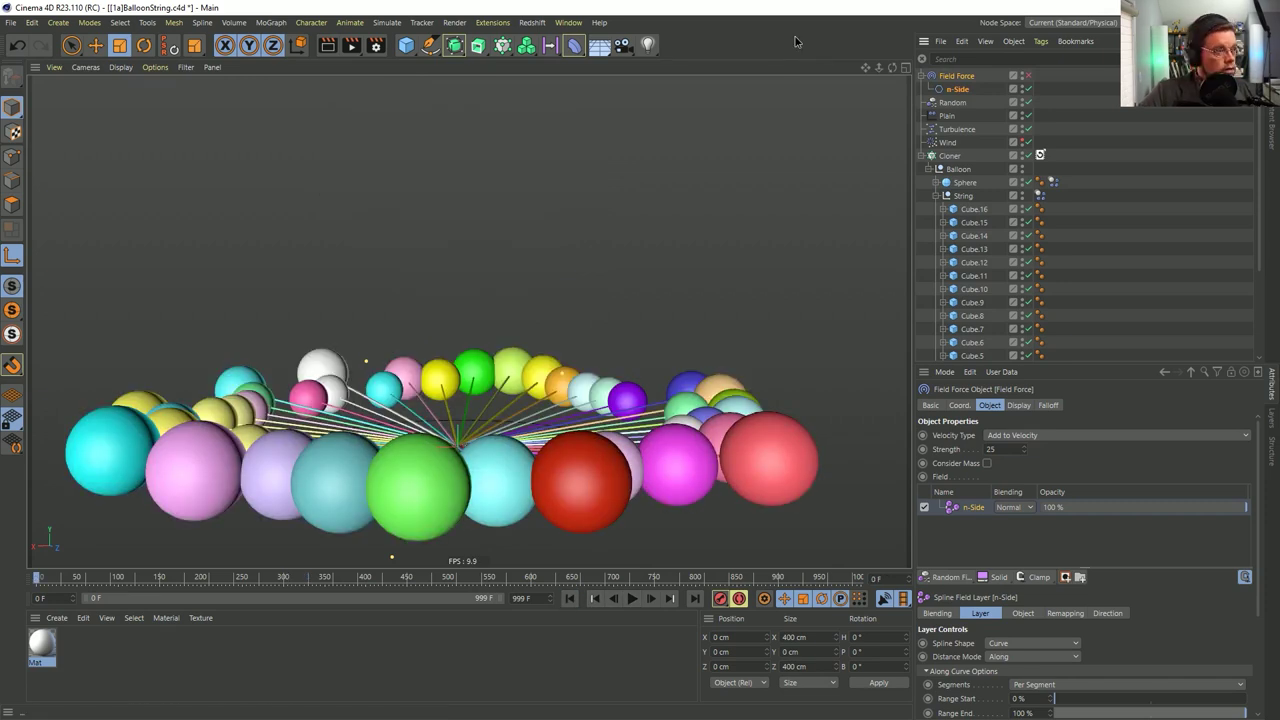
key("ctrl+F4")
left_click(656, 418)
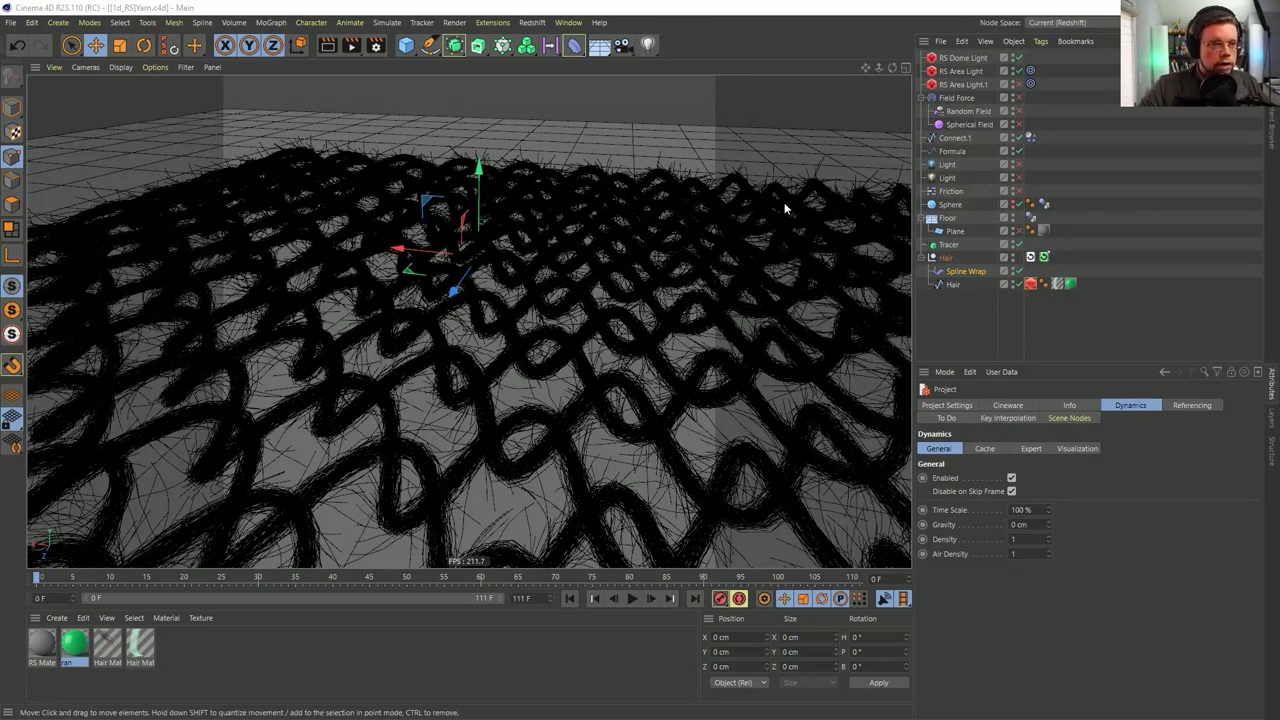
left_click(492, 23)
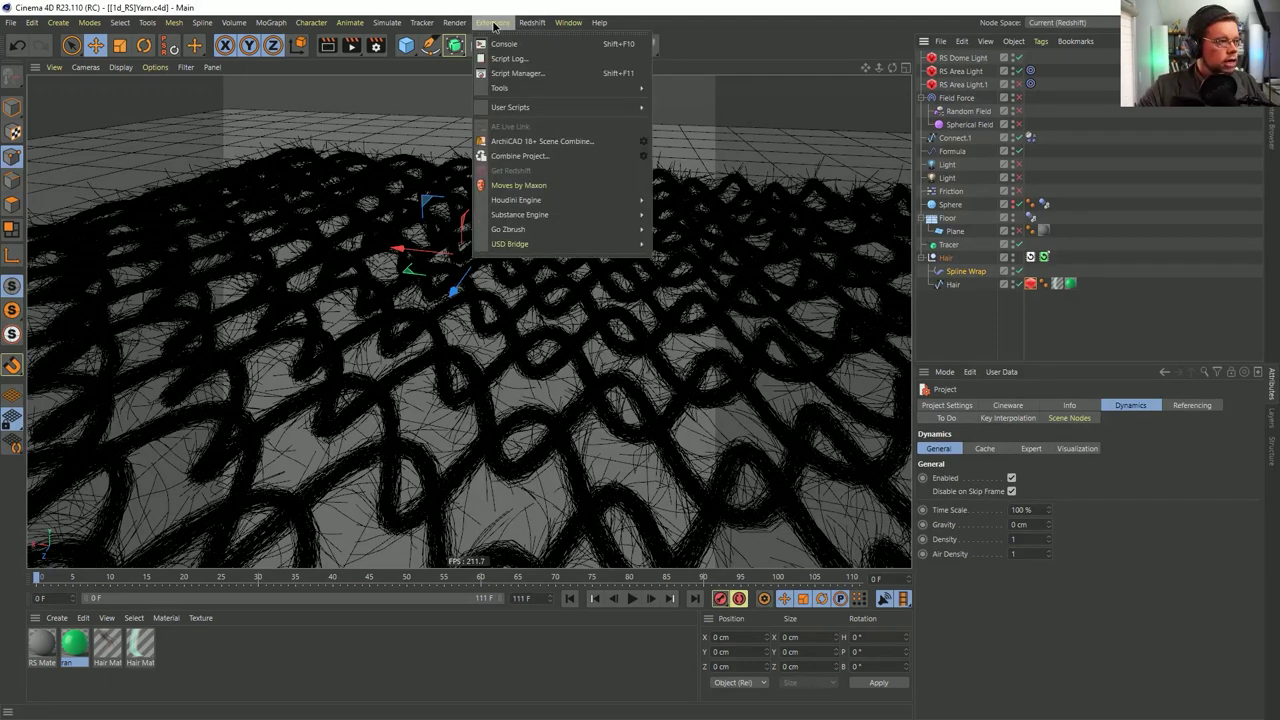
left_click(743, 5)
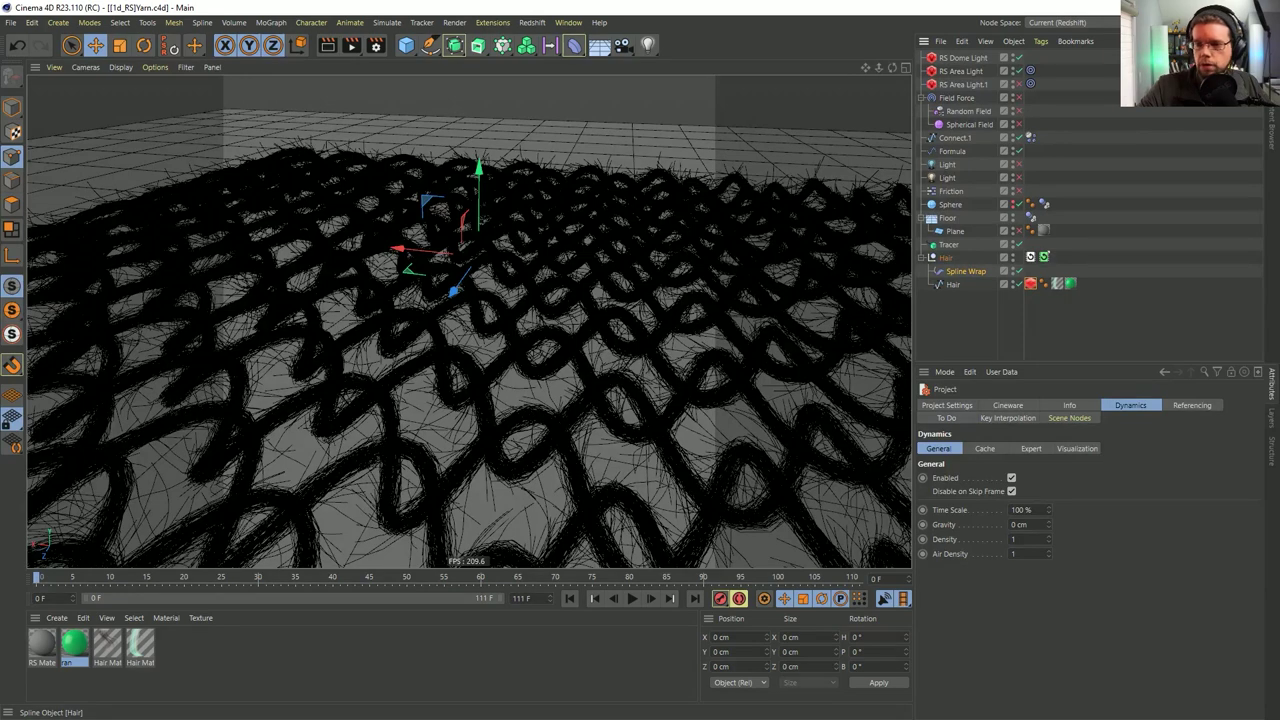
Save the [1d_RS]Yarn project and open [1a]PaperPeeling.c4d
key("ctrl+s")
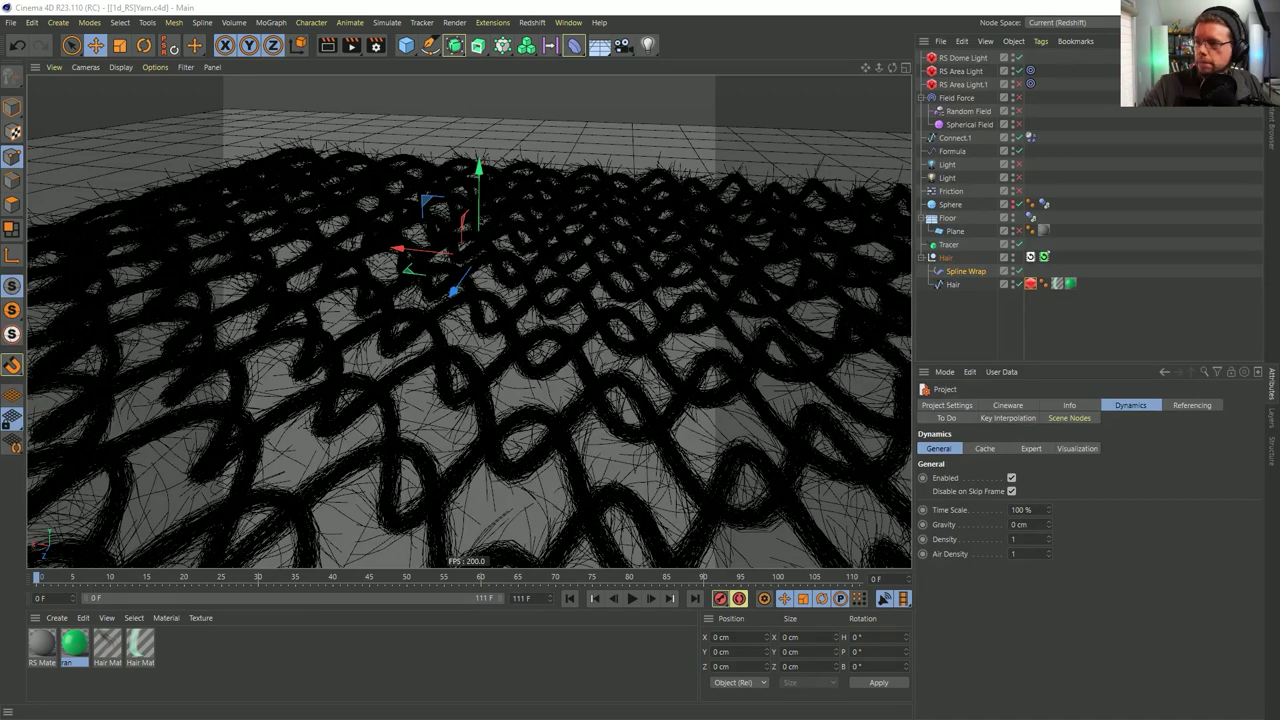
left_click_drag(742, 305, 686, 295)
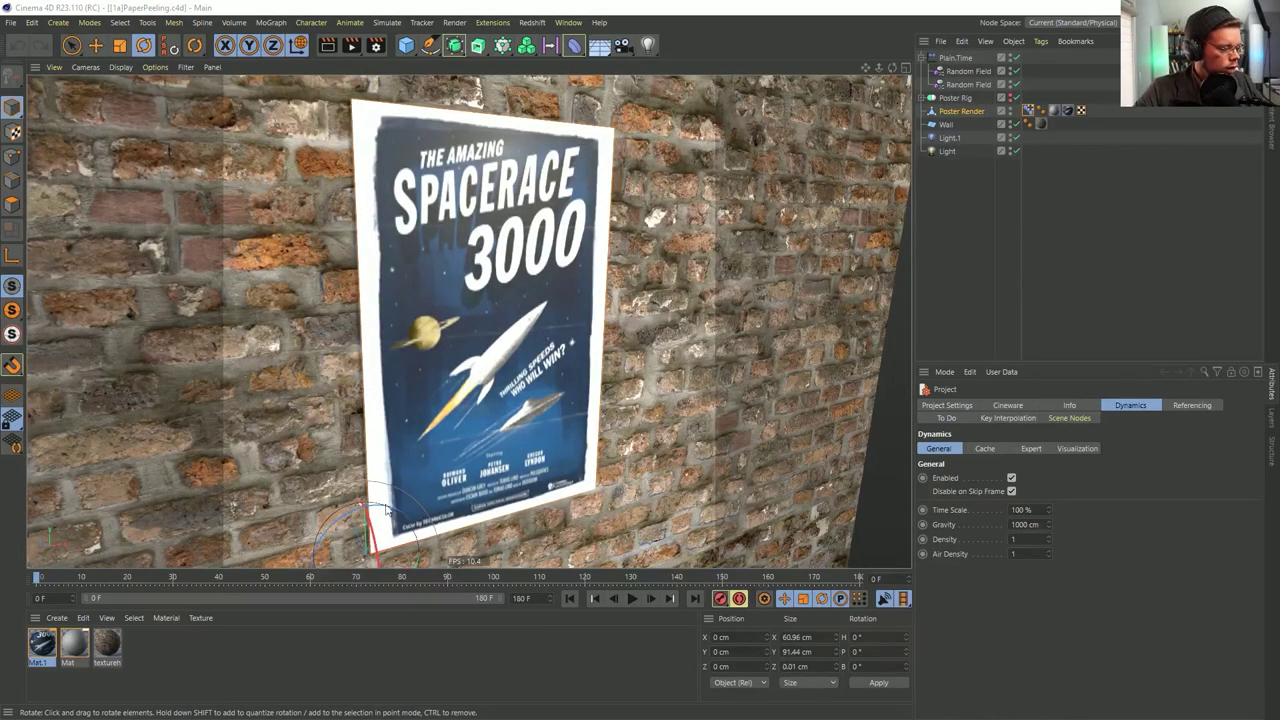
Scrub the timeline forward and back to frame 0 to examine how the Spacerace 3000 poster peels off the wall
left_click_drag(40, 580, 342, 535)
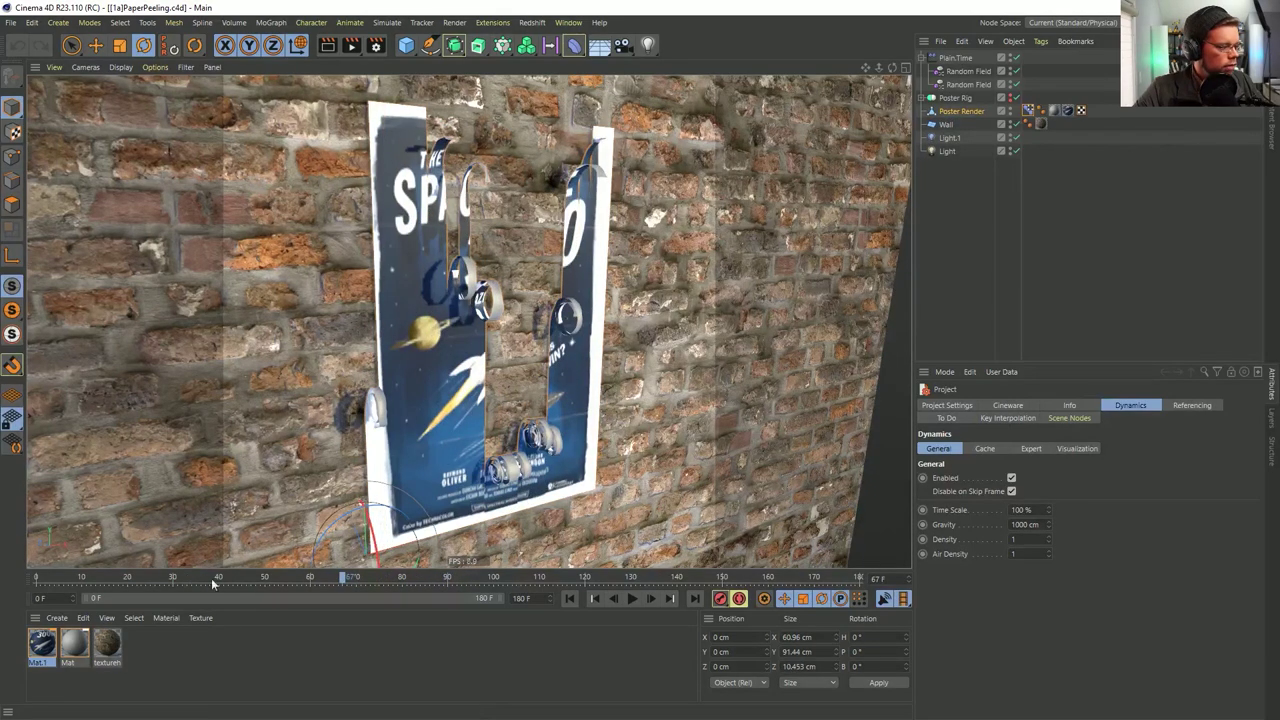
left_click_drag(266, 580, 814, 576)
left_click_drag(703, 576, 263, 545)
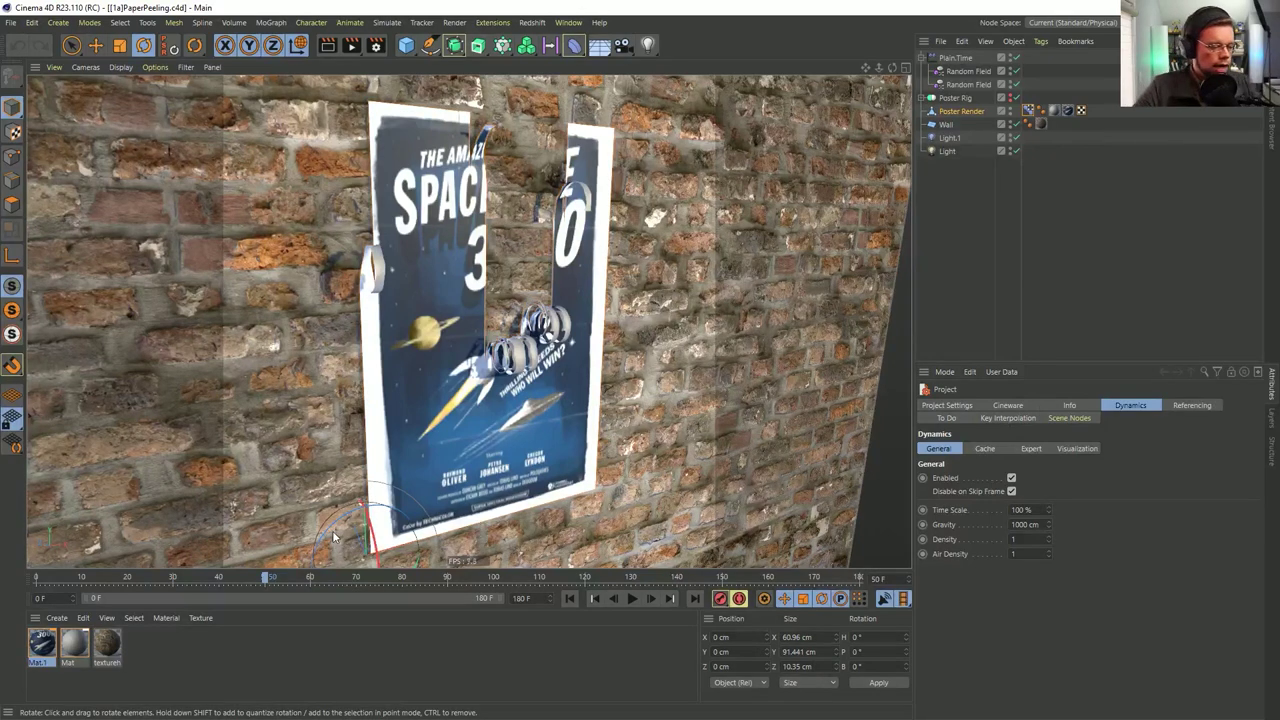
left_click_drag(258, 582, 49, 588)
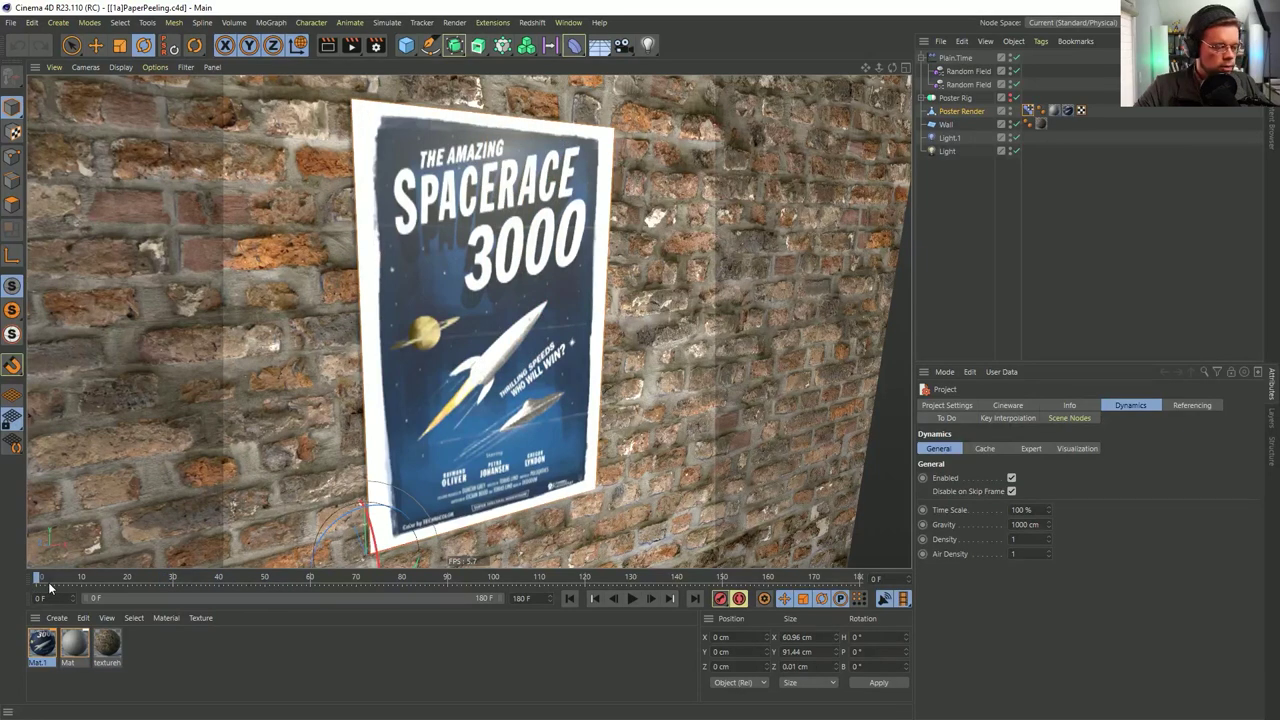